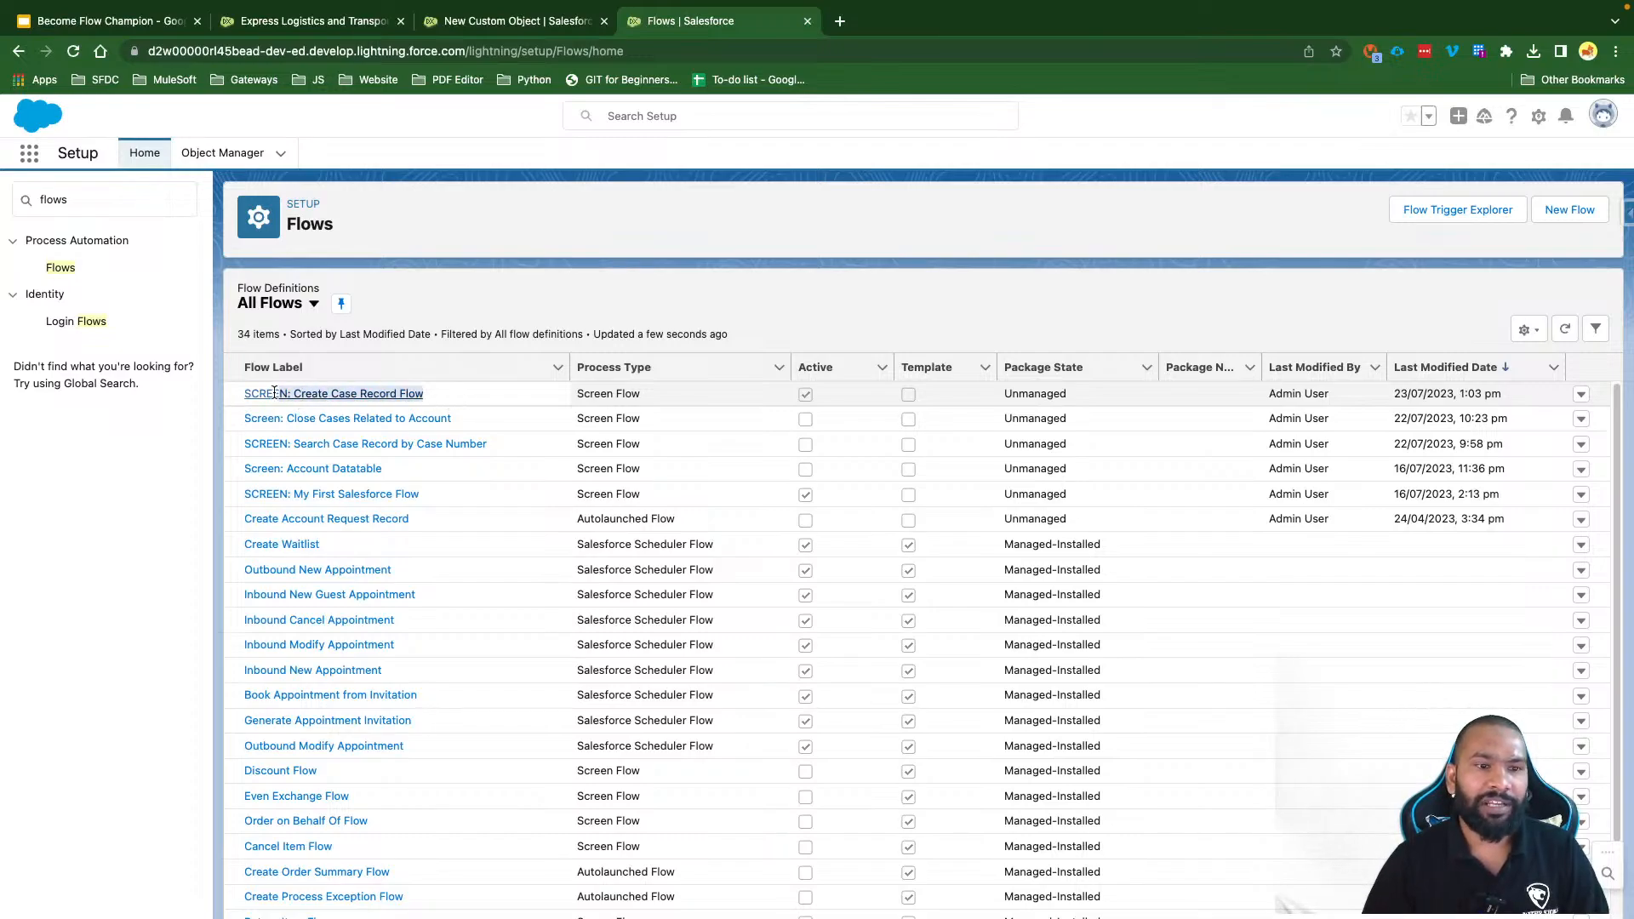
Step: Open SCREEN: Create Case Record Flow and save it as a new version
click(354, 394)
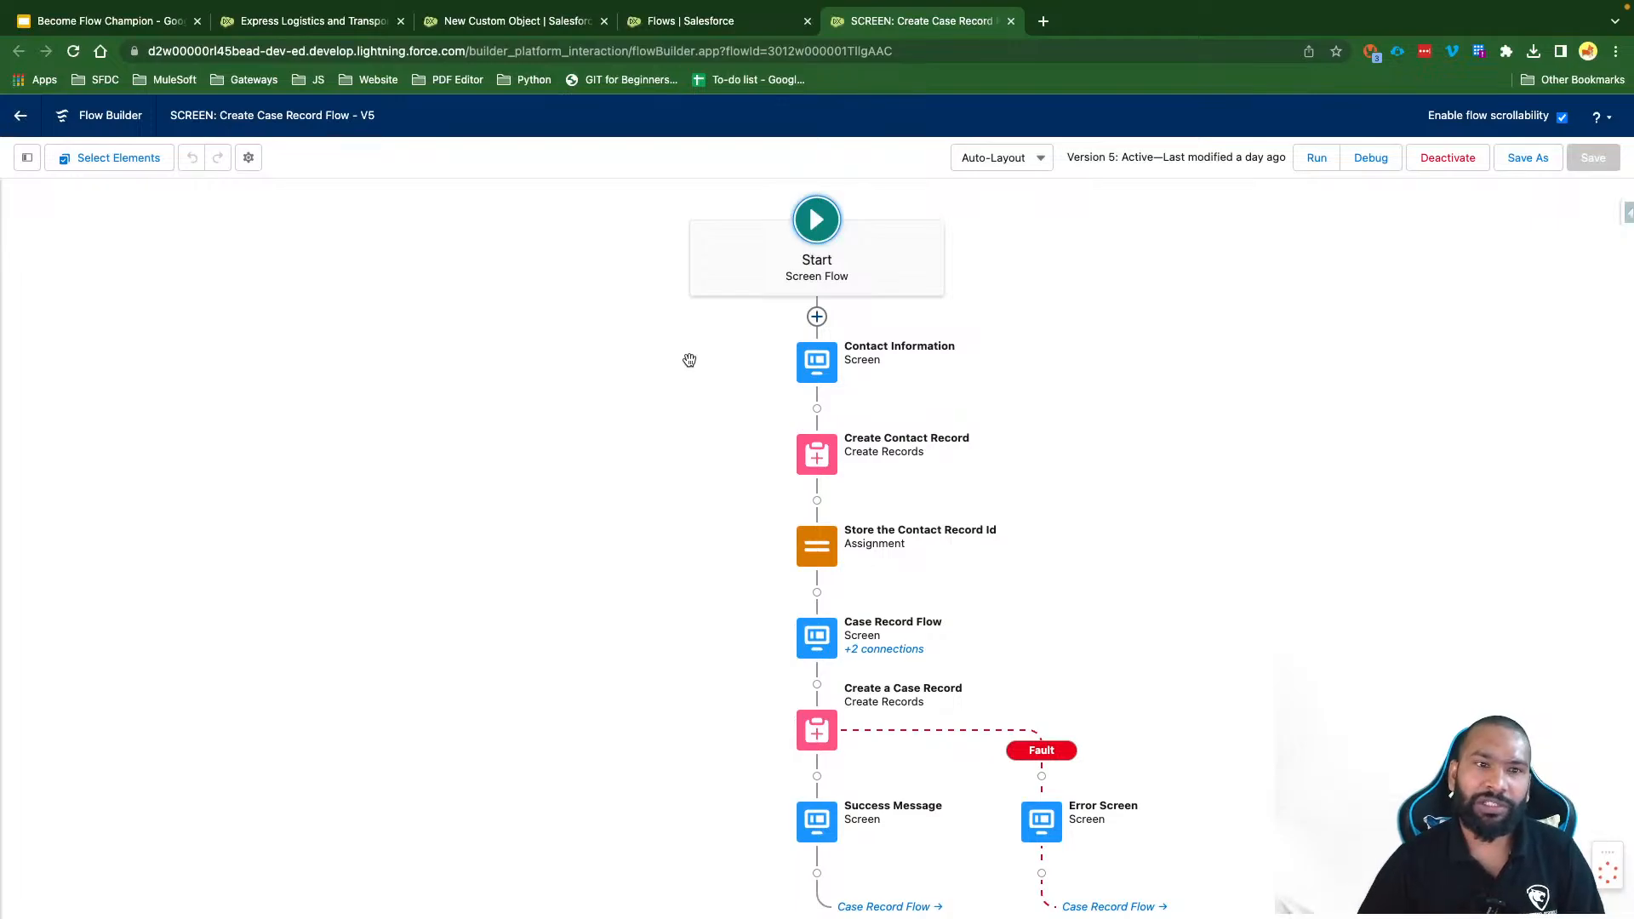
click(1523, 165)
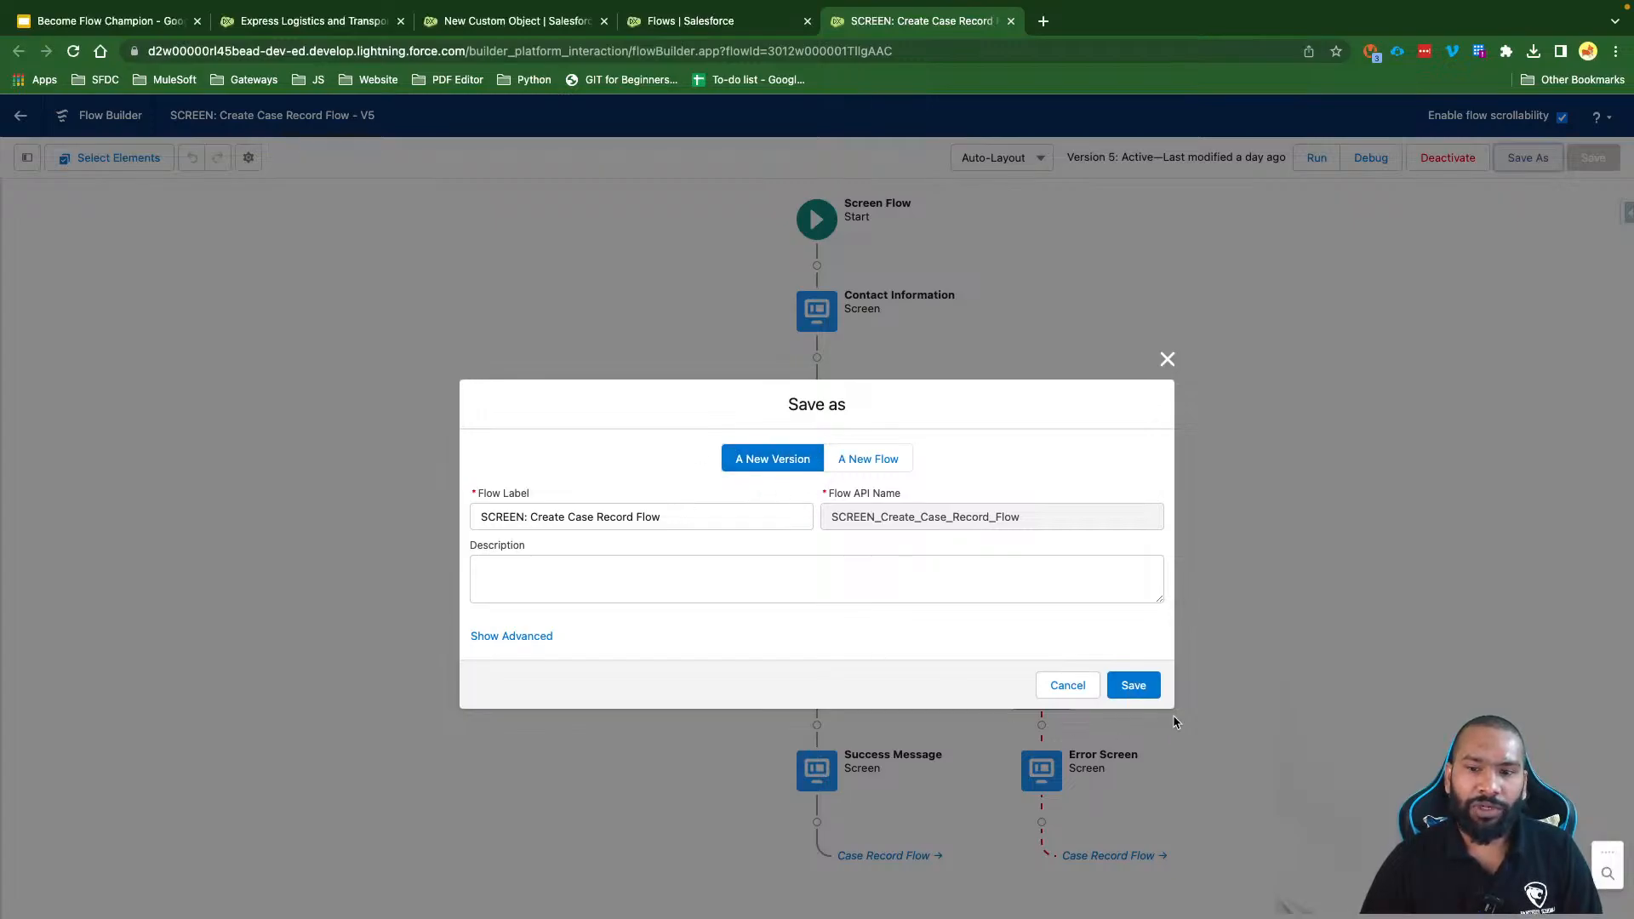
click(1132, 685)
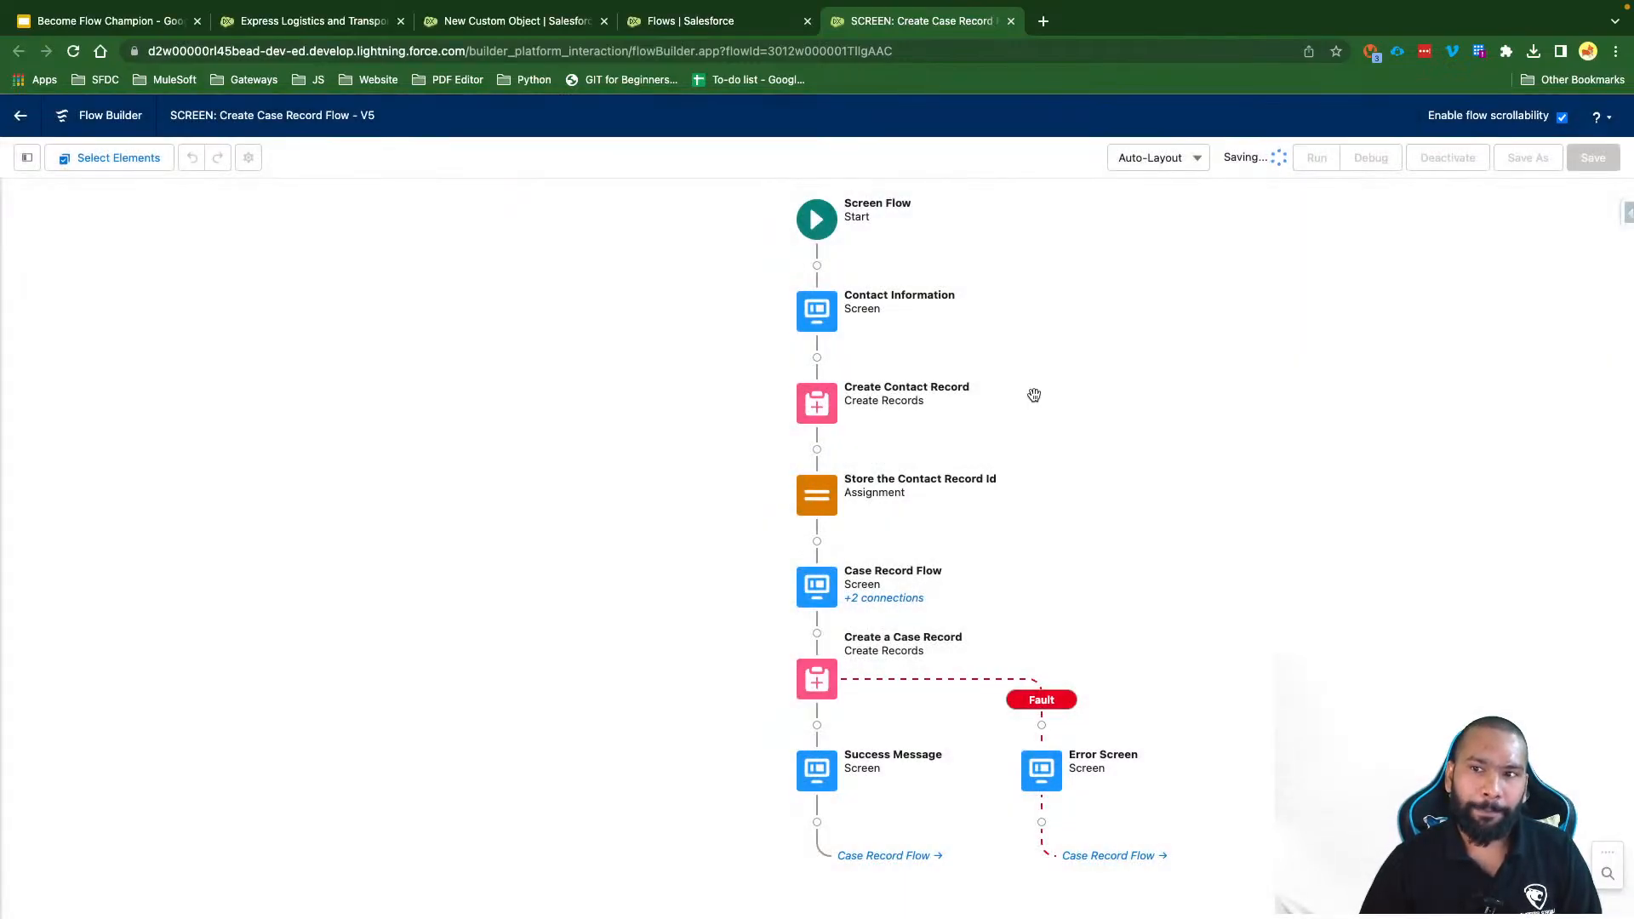
Step: Show the Manager panel listing the Version 7 flow's resources and elements
click(34, 165)
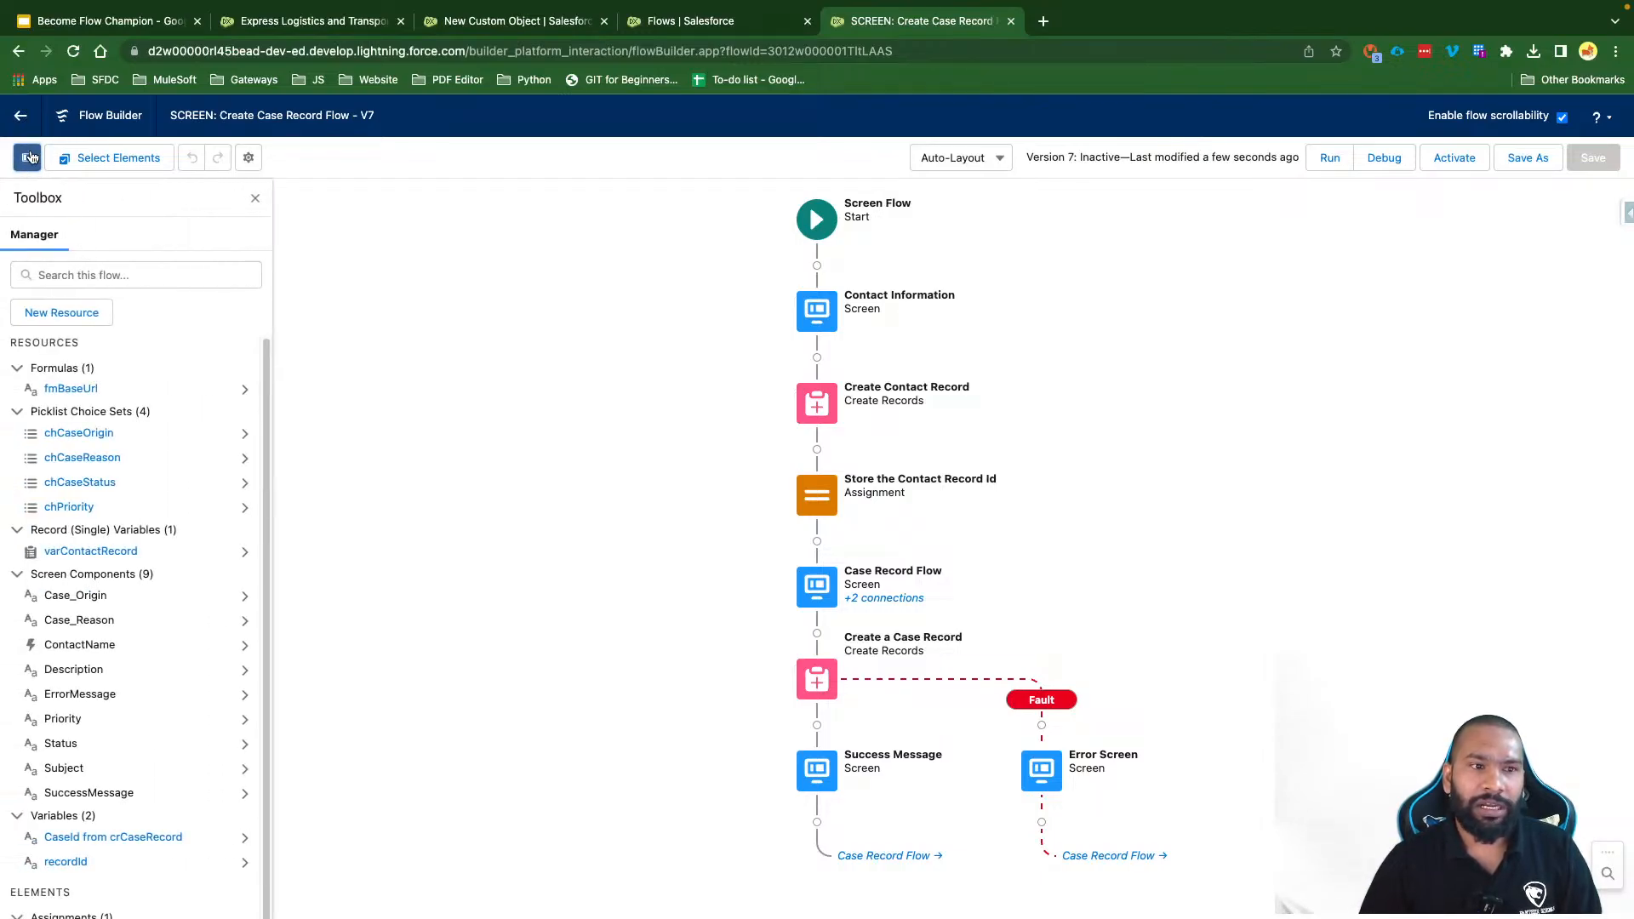
scroll(148, 701, down, 3)
scroll(150, 708, up, 2)
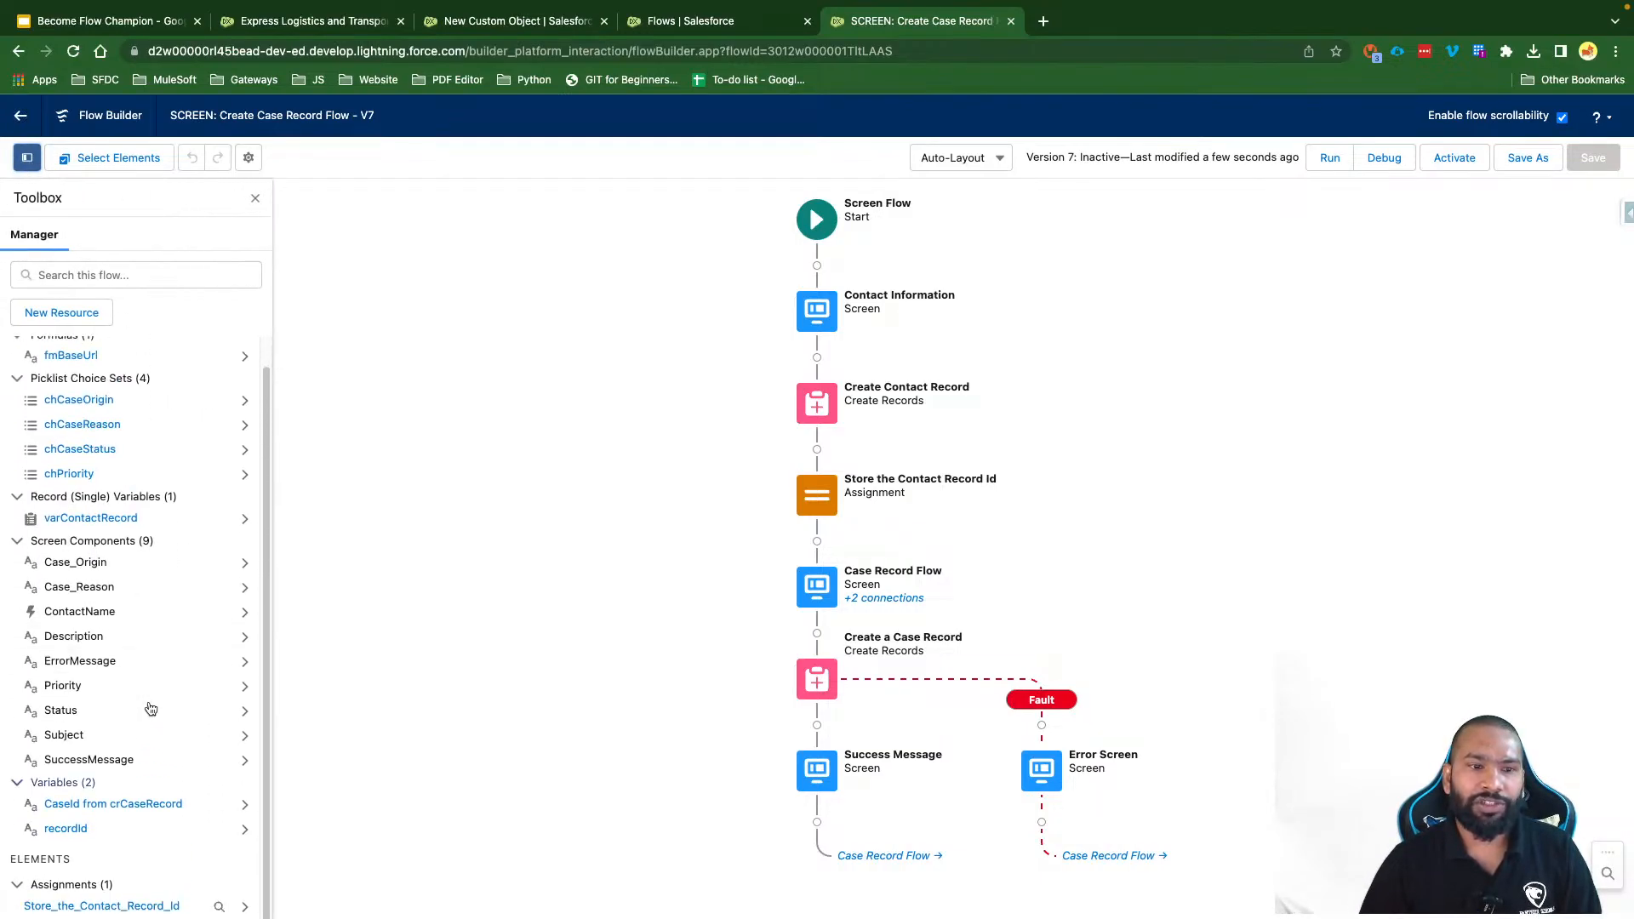
scroll(150, 708, up, 1)
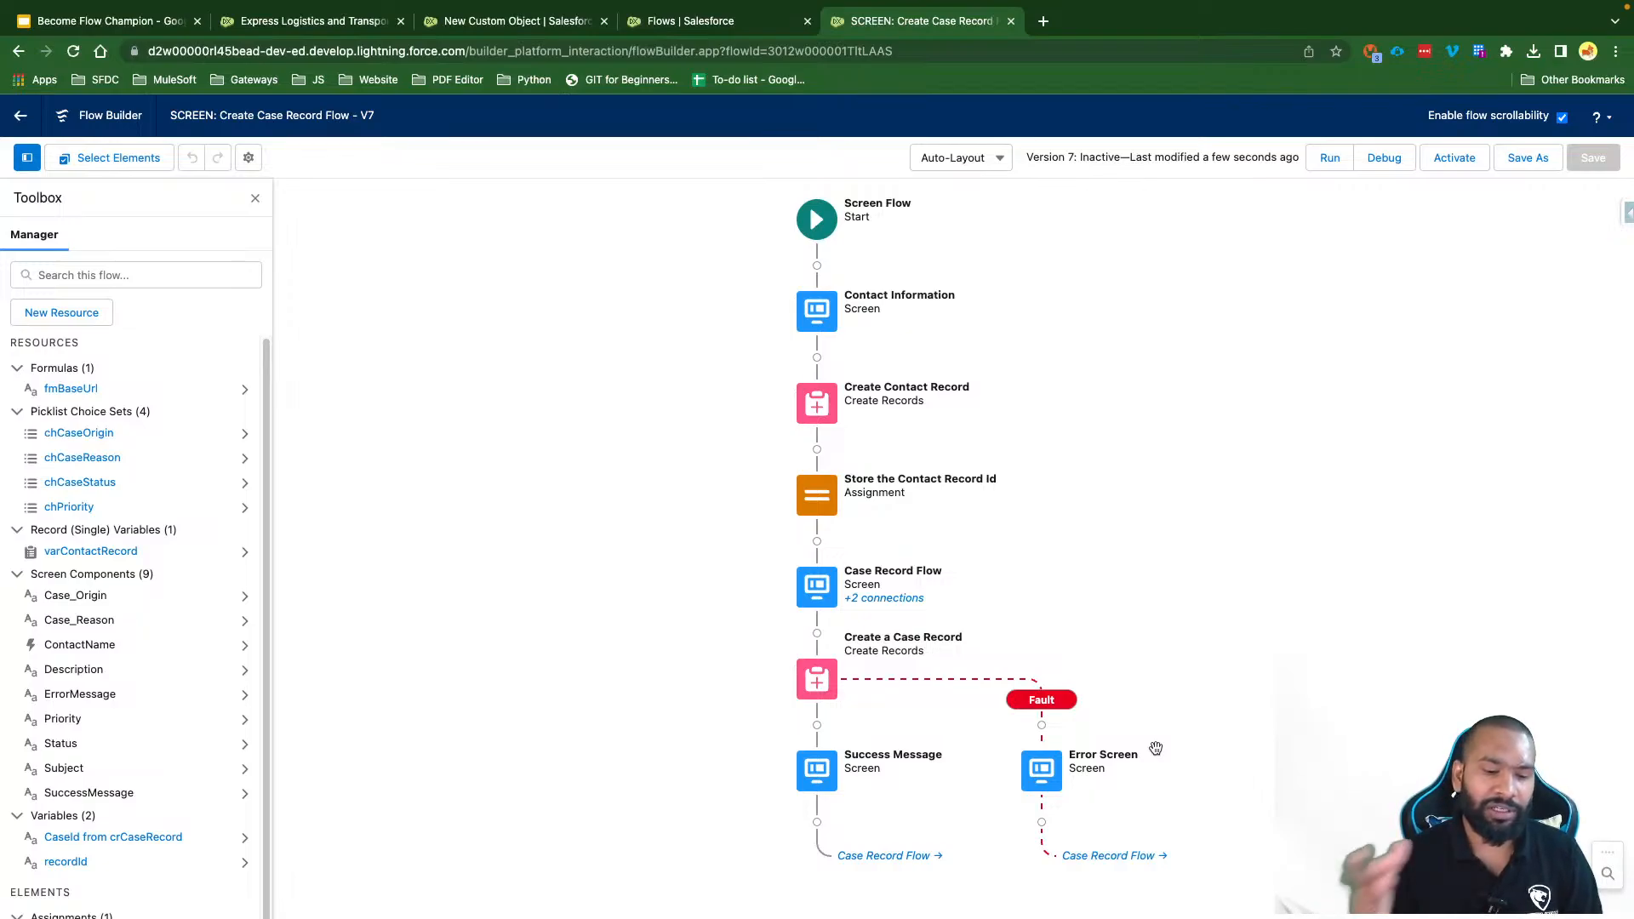
Step: Add a Fault path from the Create Contact Record element leading to End
click(815, 414)
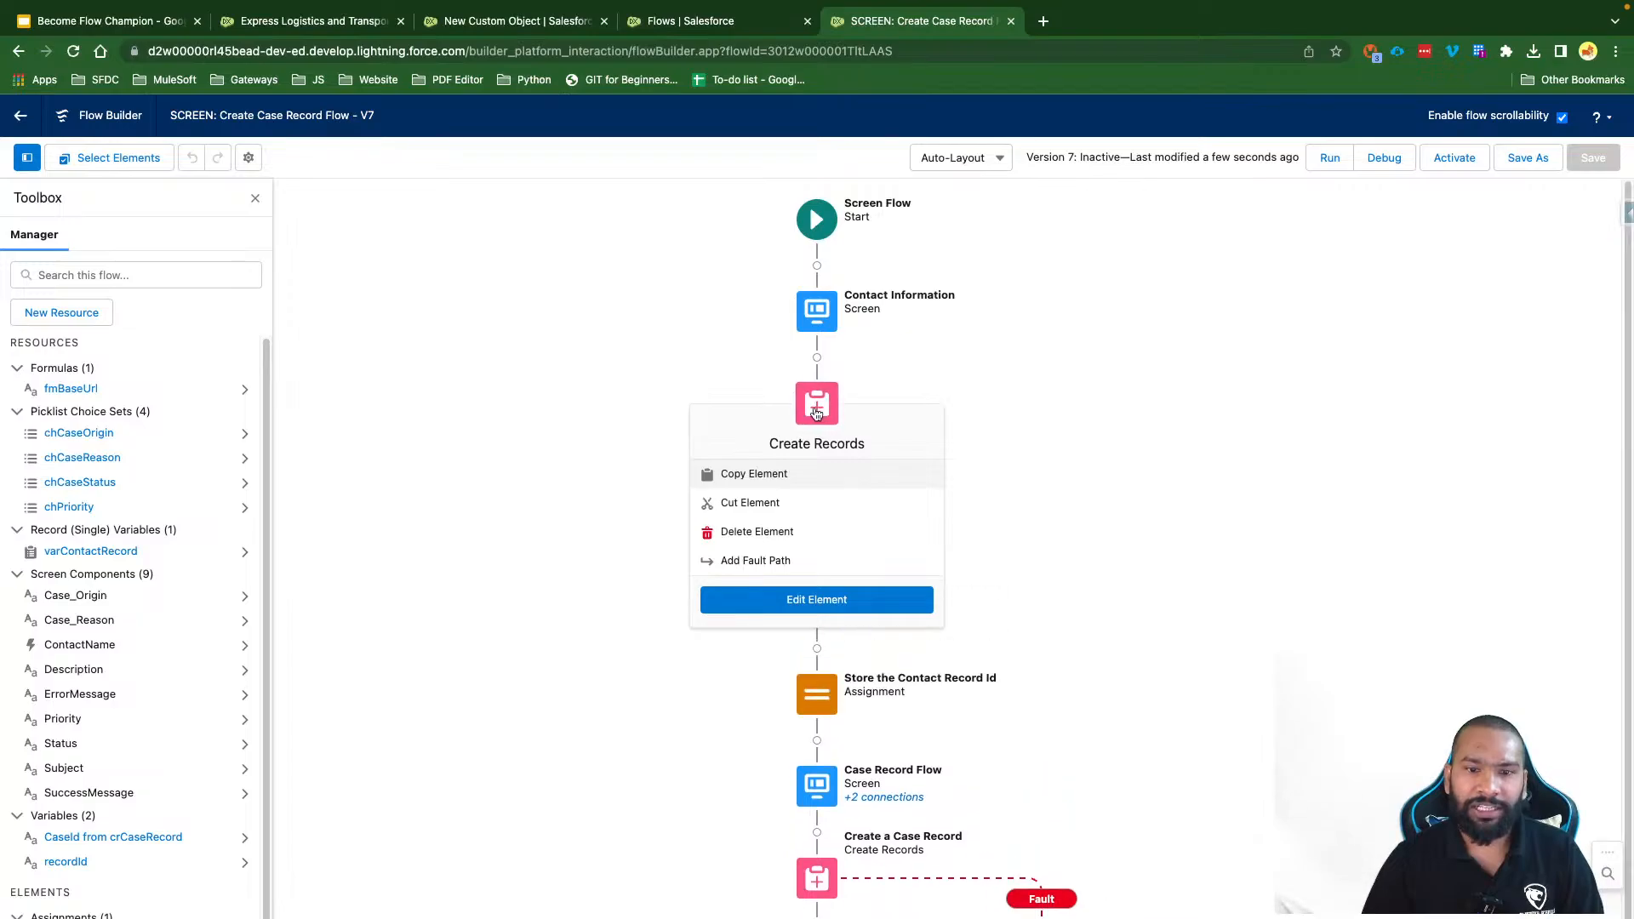
click(787, 562)
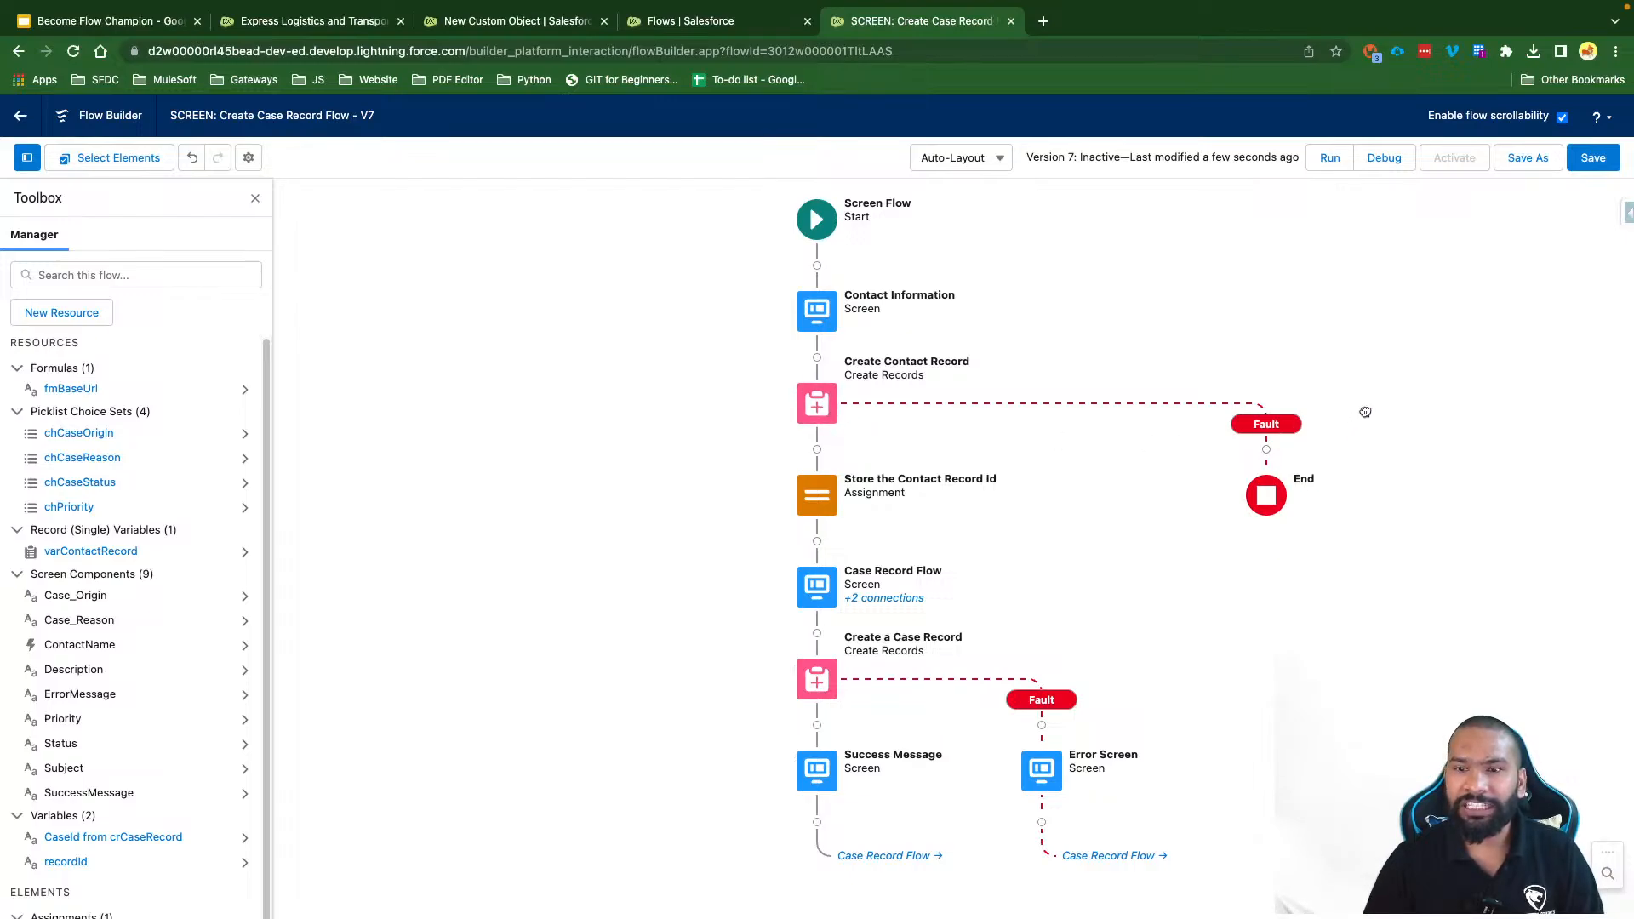
drag(1364, 412, 1152, 404)
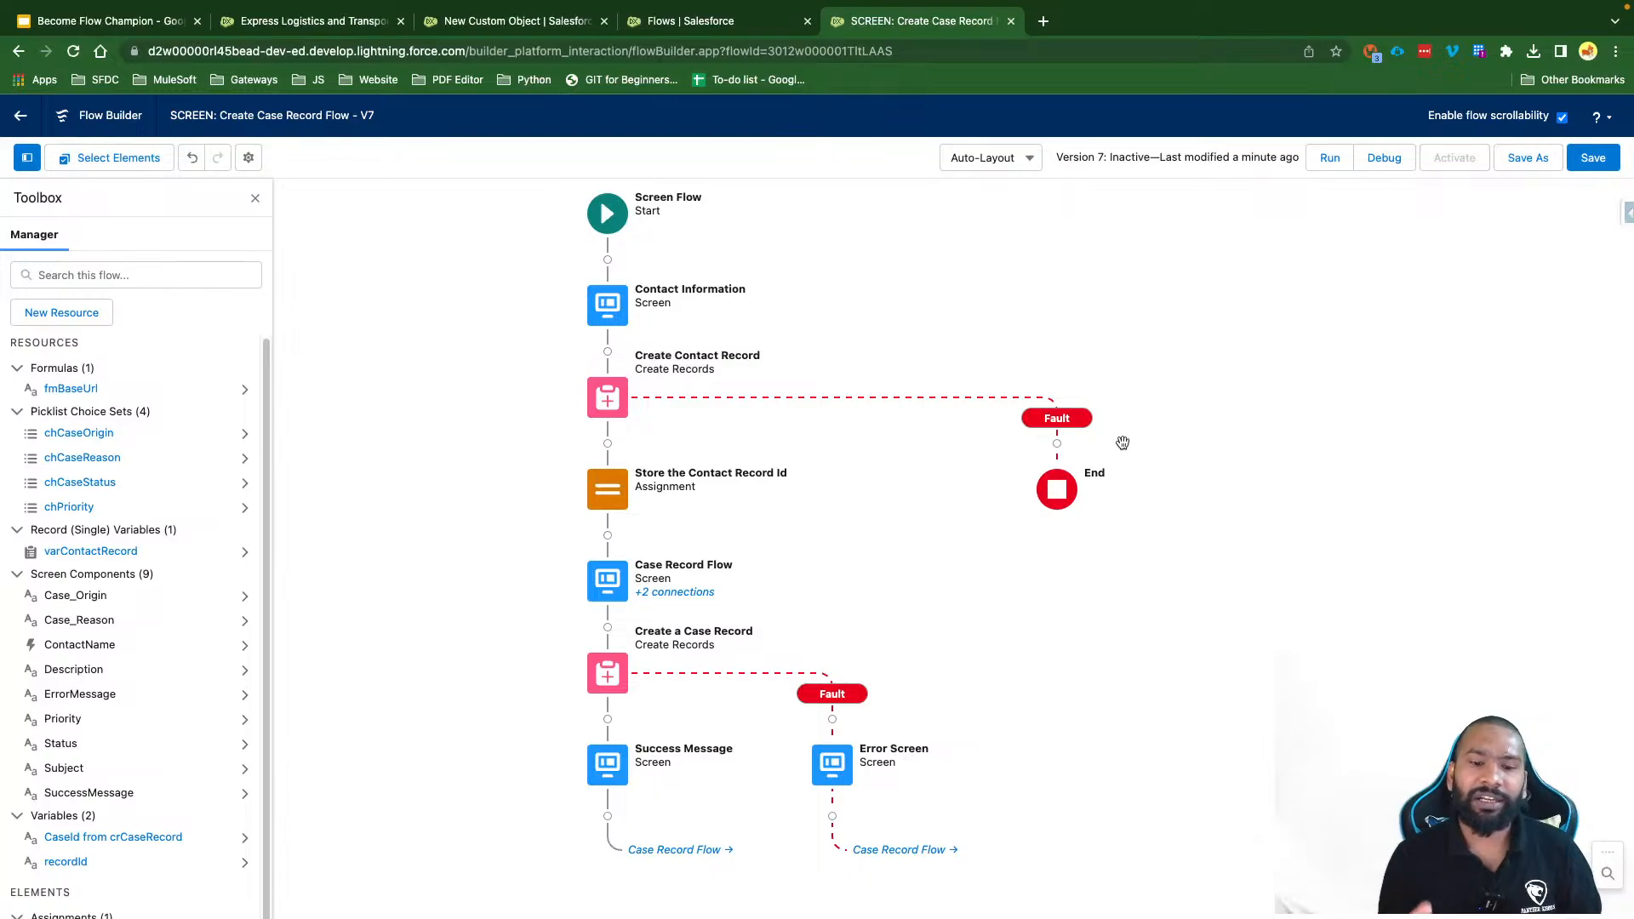
Step: Add a Create Records element on the fault path labelled 'Create Task Record', API name crTaskRecord
click(1056, 444)
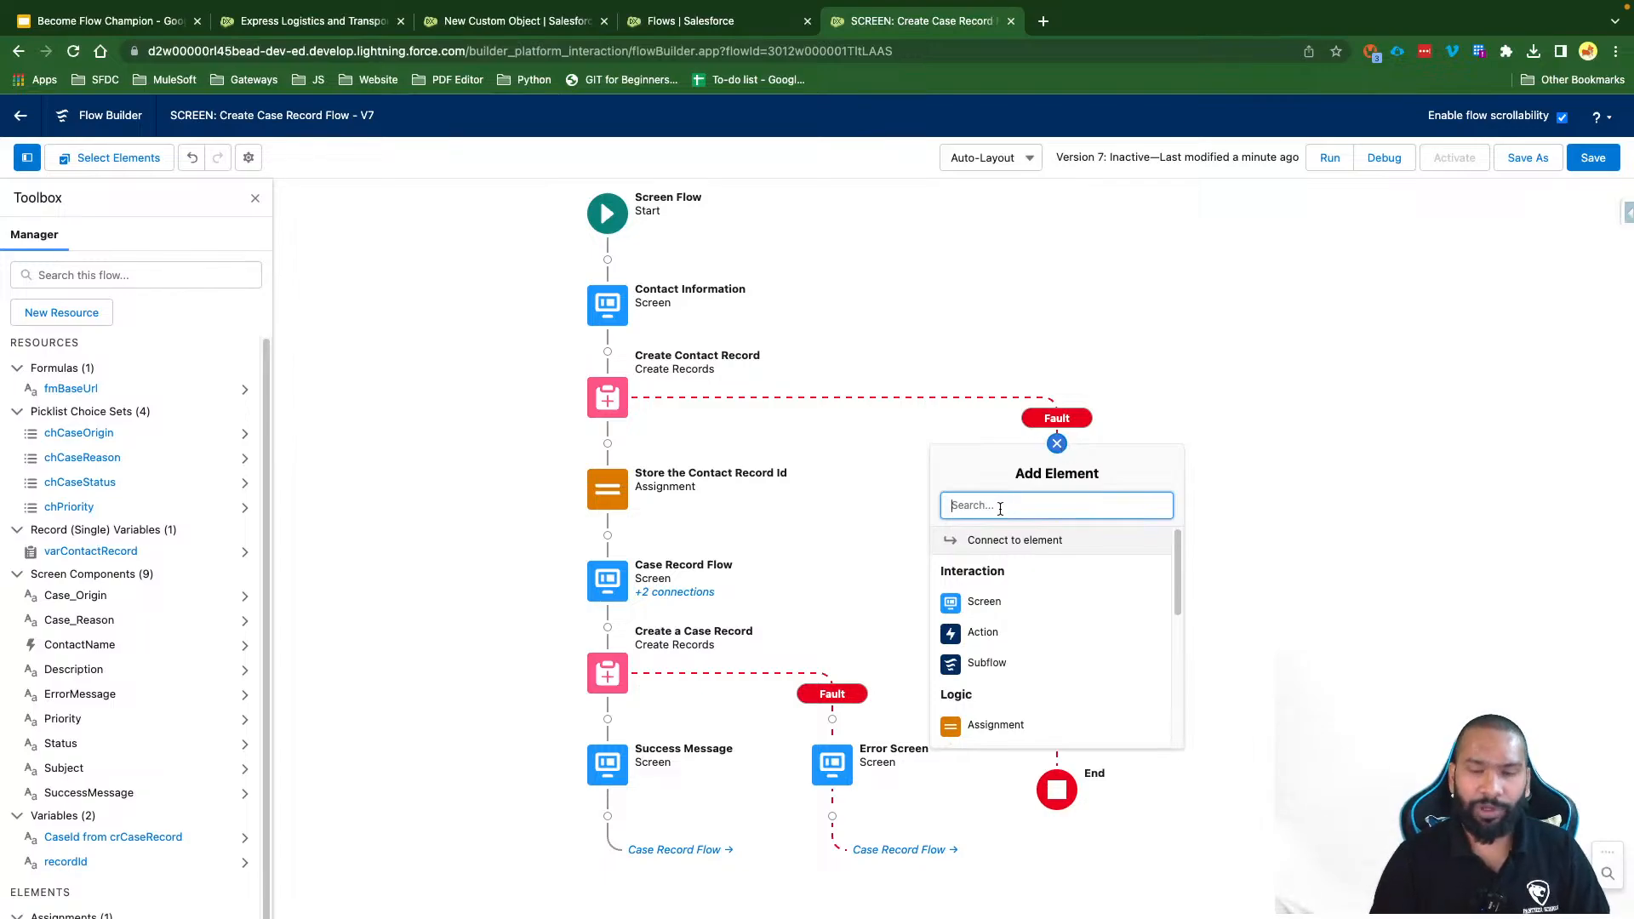
text(Crea)
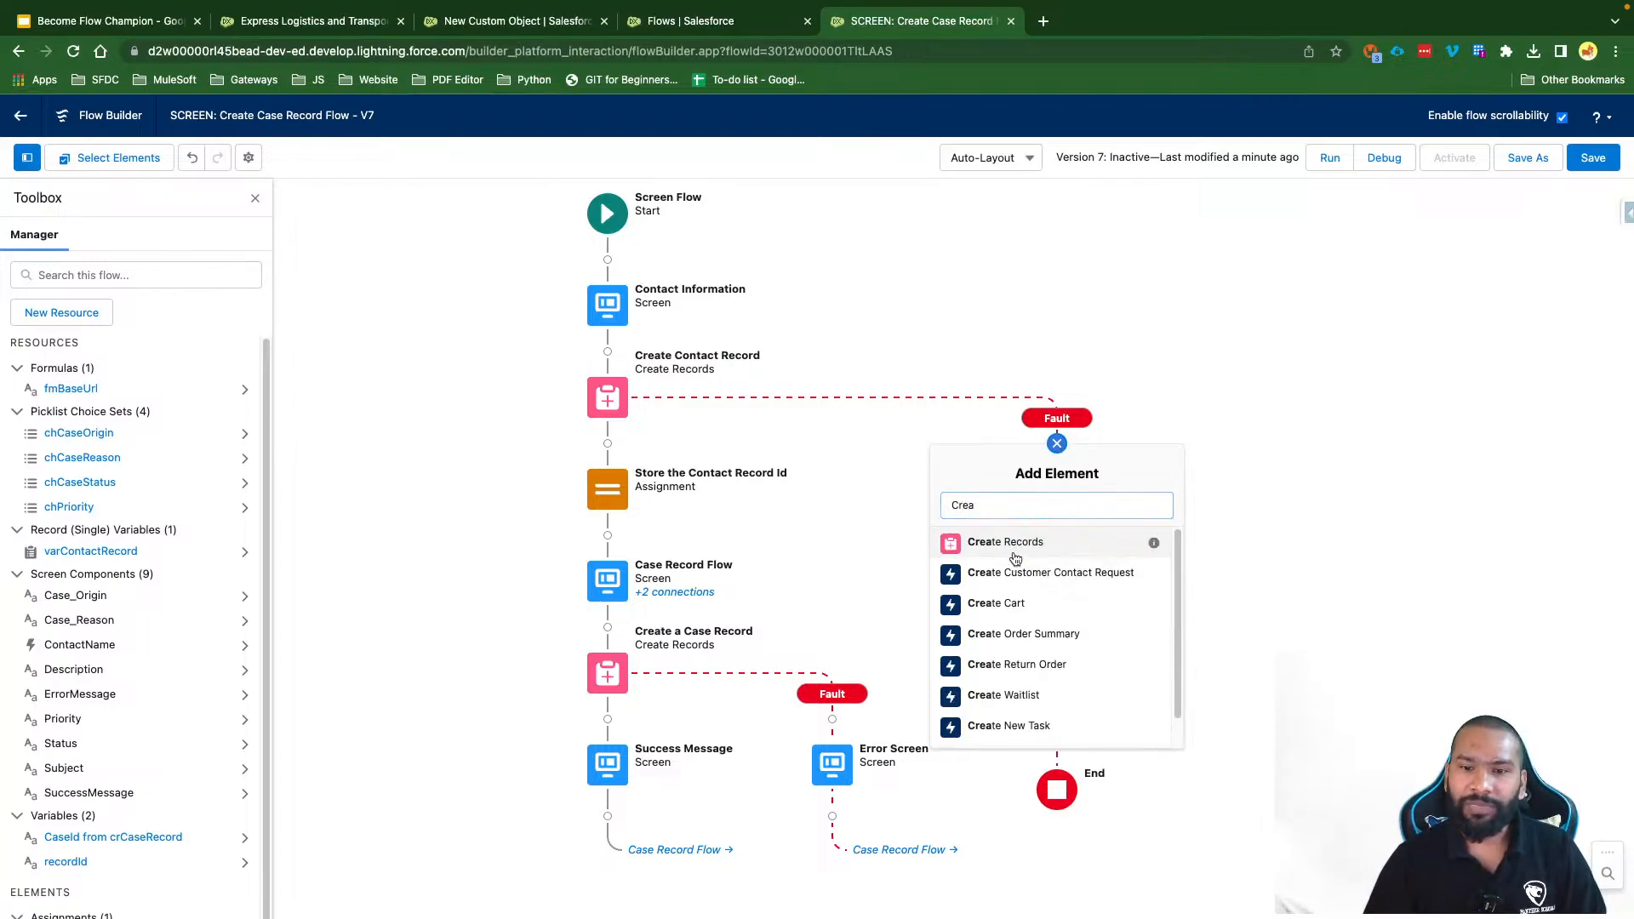
click(1014, 545)
click(584, 401)
text(Cre)
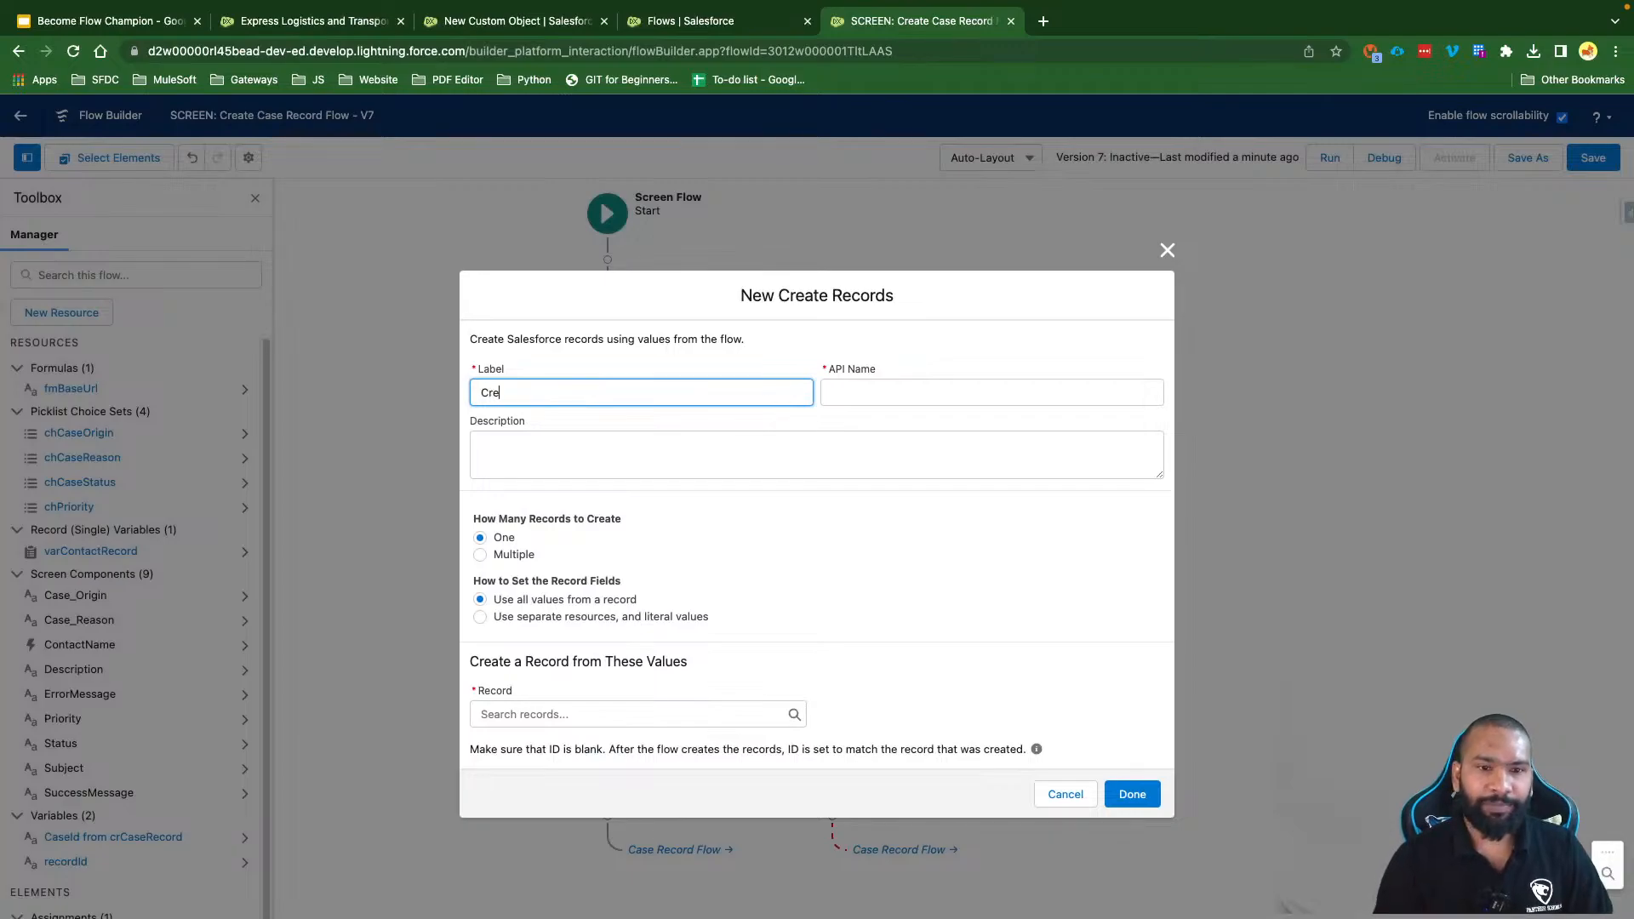
text(ate Task Record)
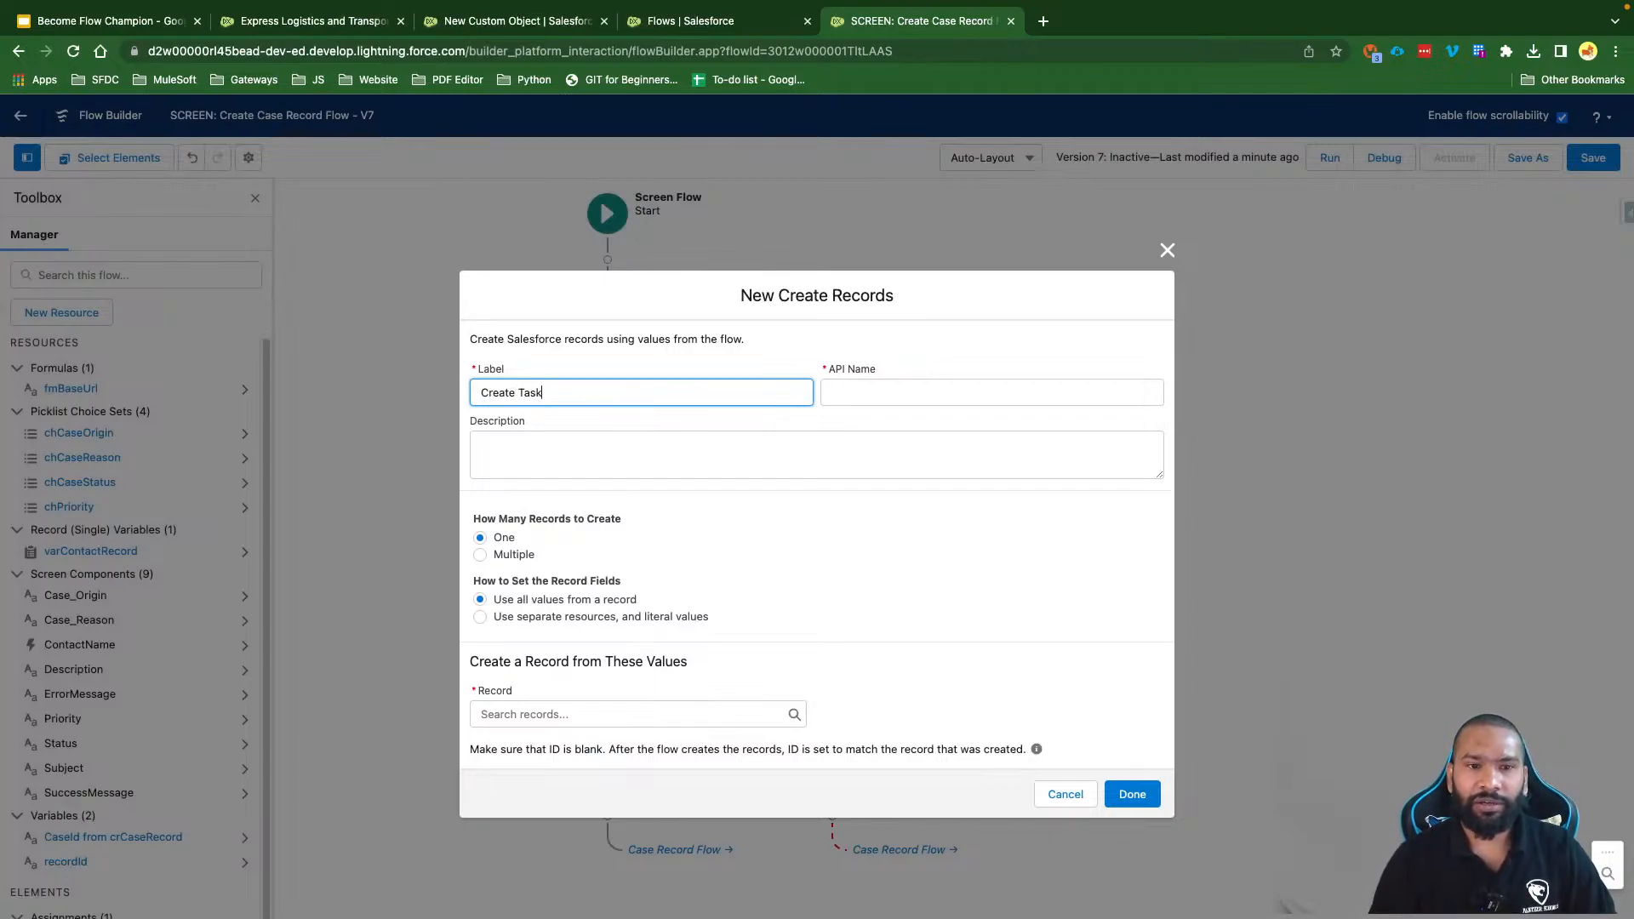
click(814, 470)
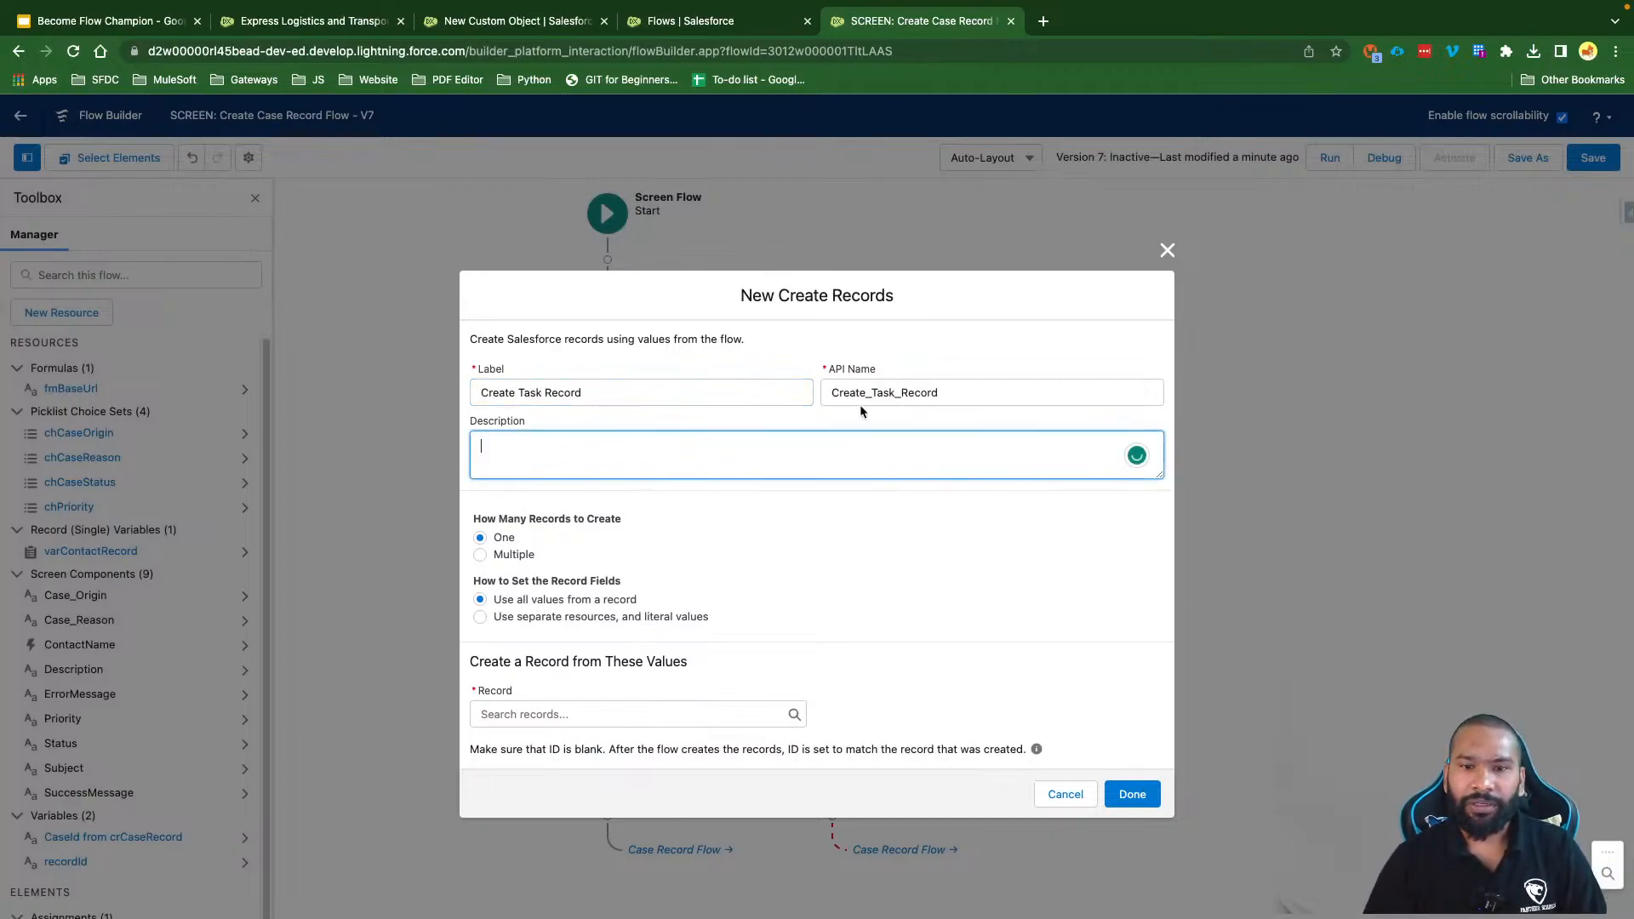
double_click(864, 394)
text(cr)
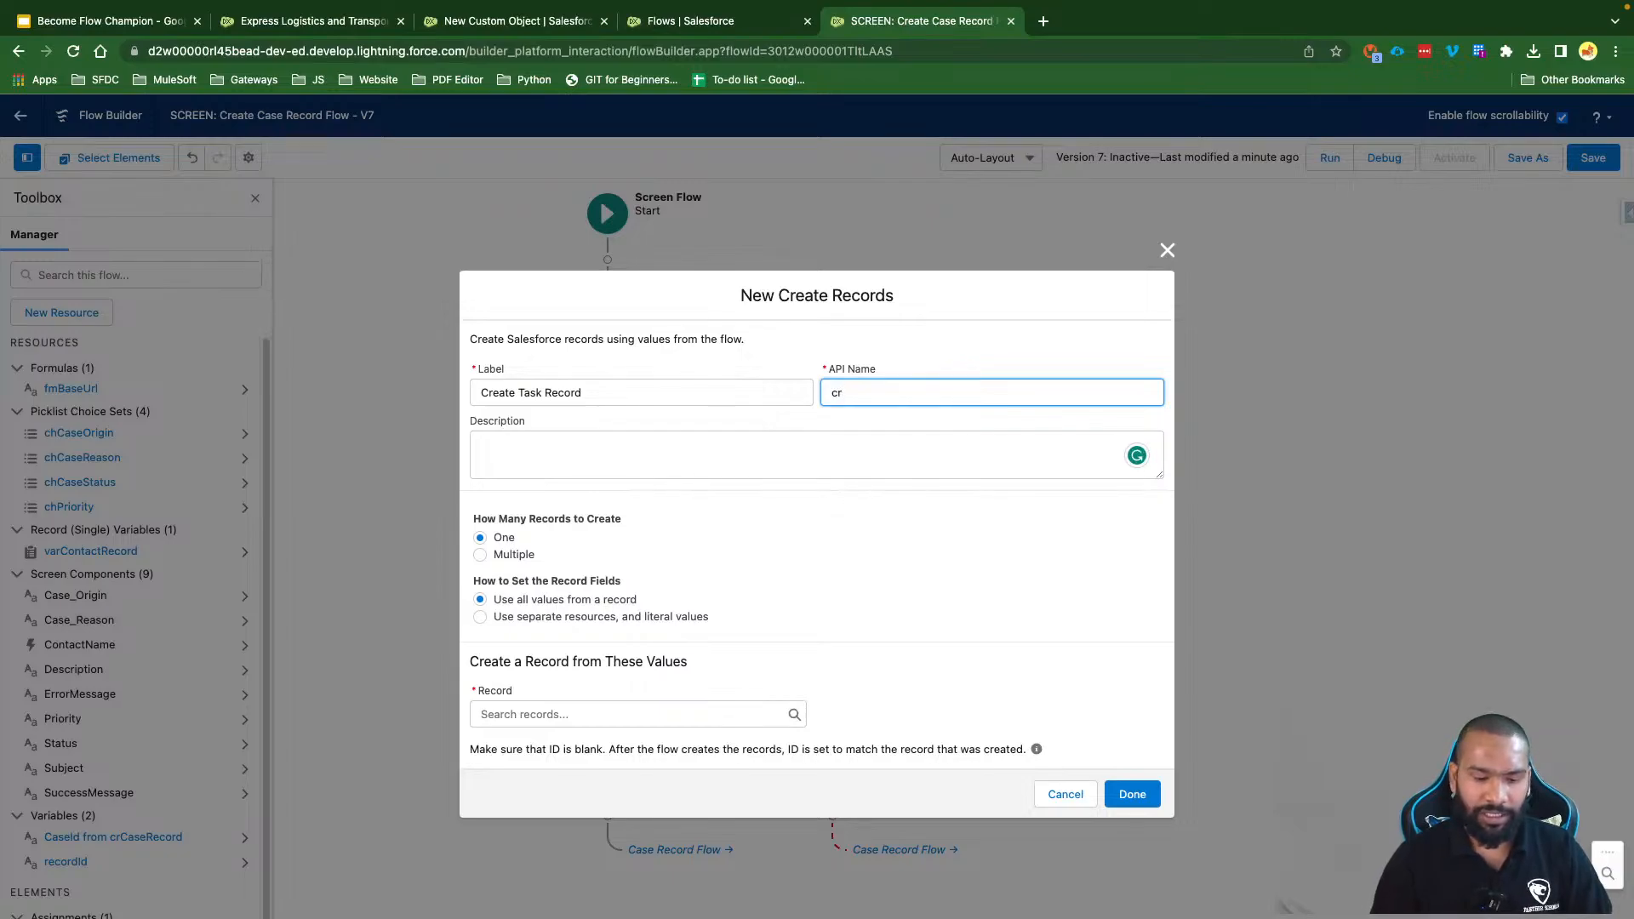
text(Task)
text(kRecord)
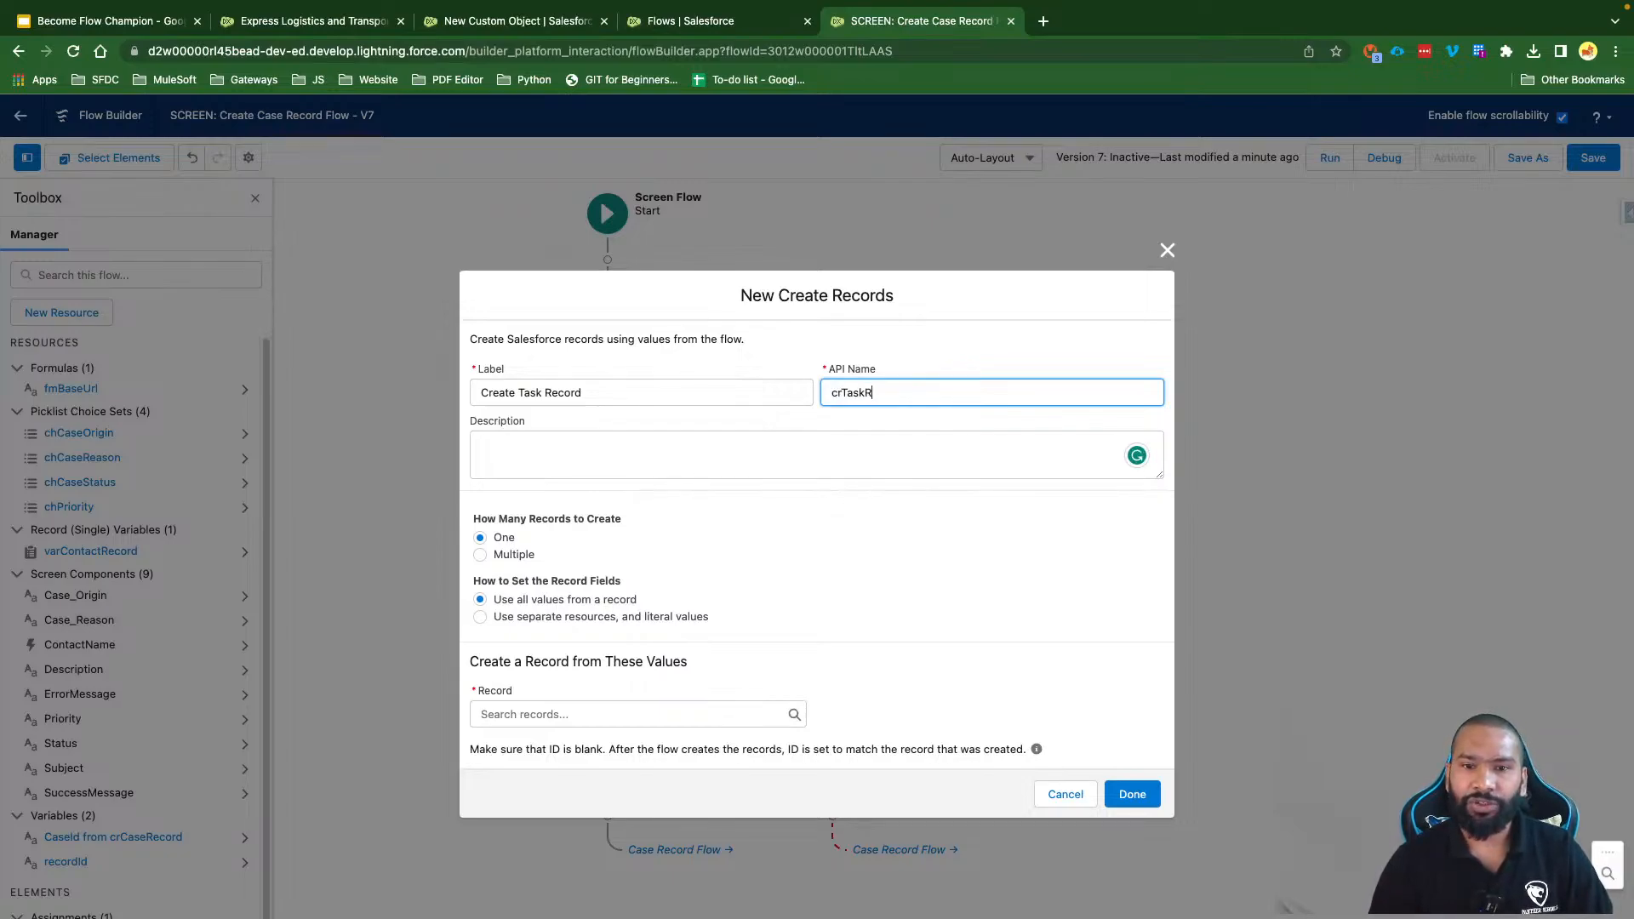
click(790, 470)
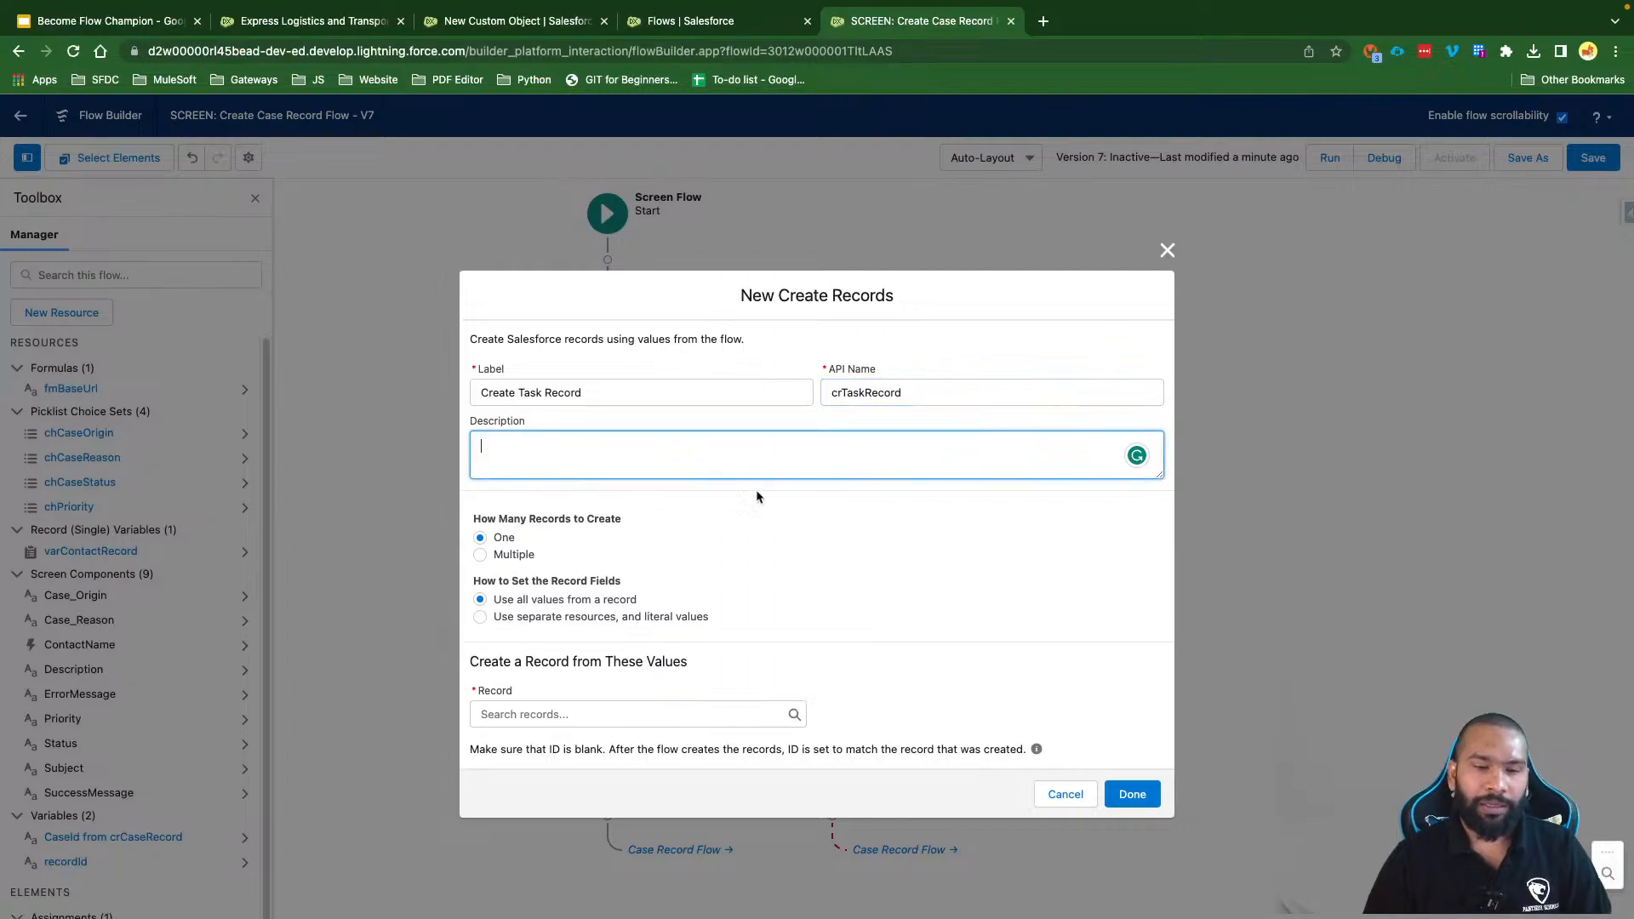
Step: Set it to use separate resources, create a Task record, and add four more field rows
drag(623, 523, 485, 519)
click(463, 519)
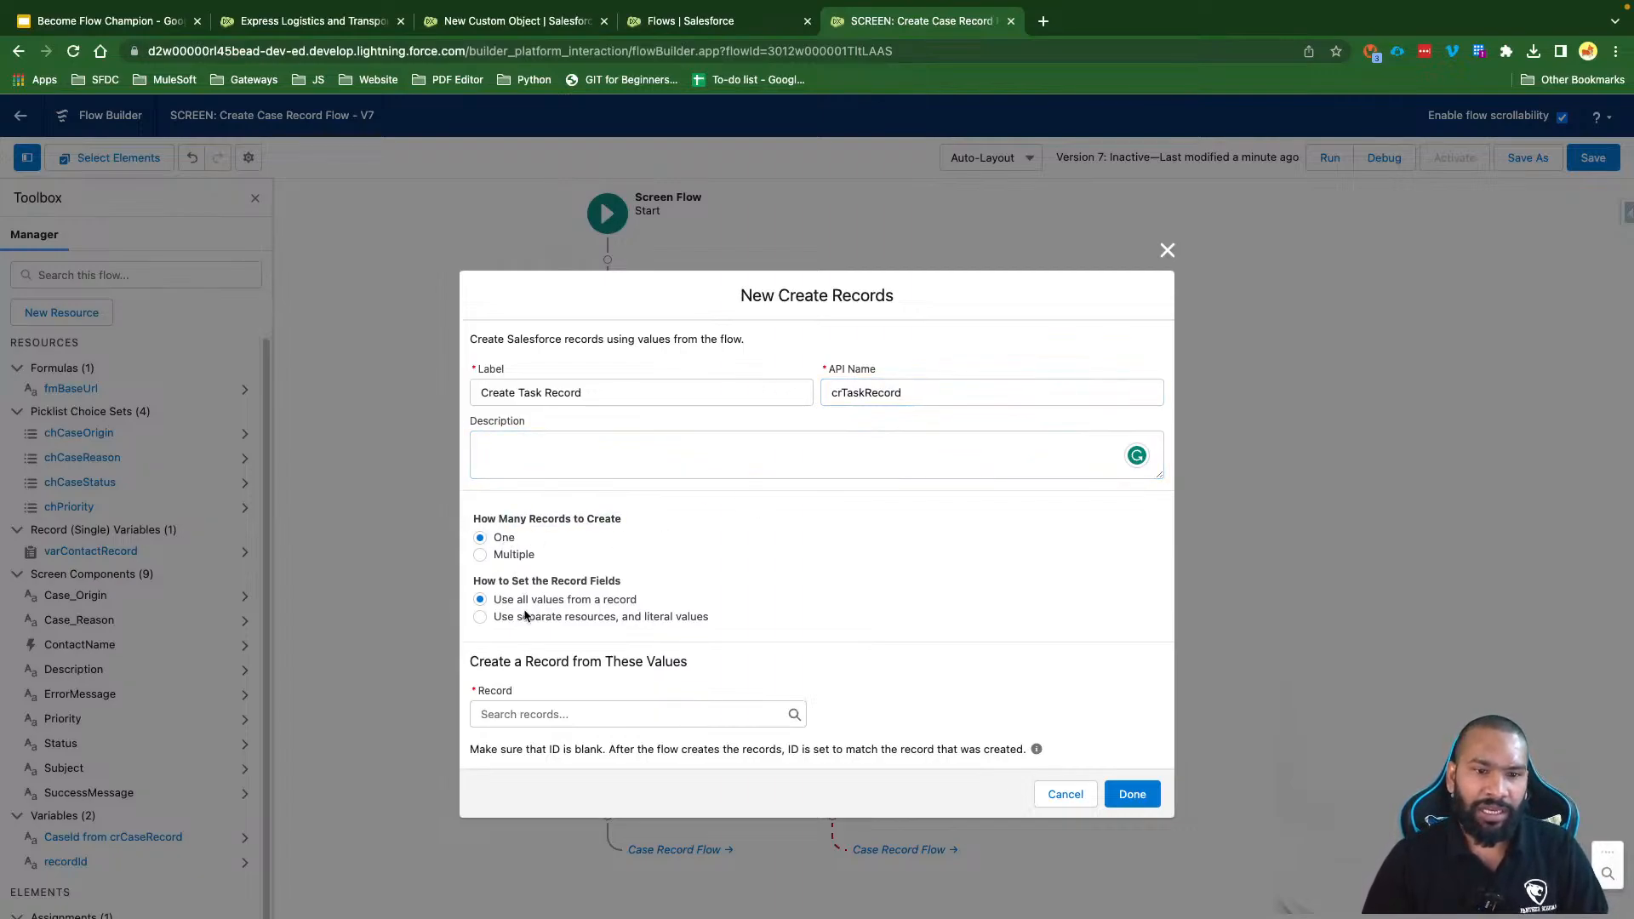
drag(494, 600, 630, 606)
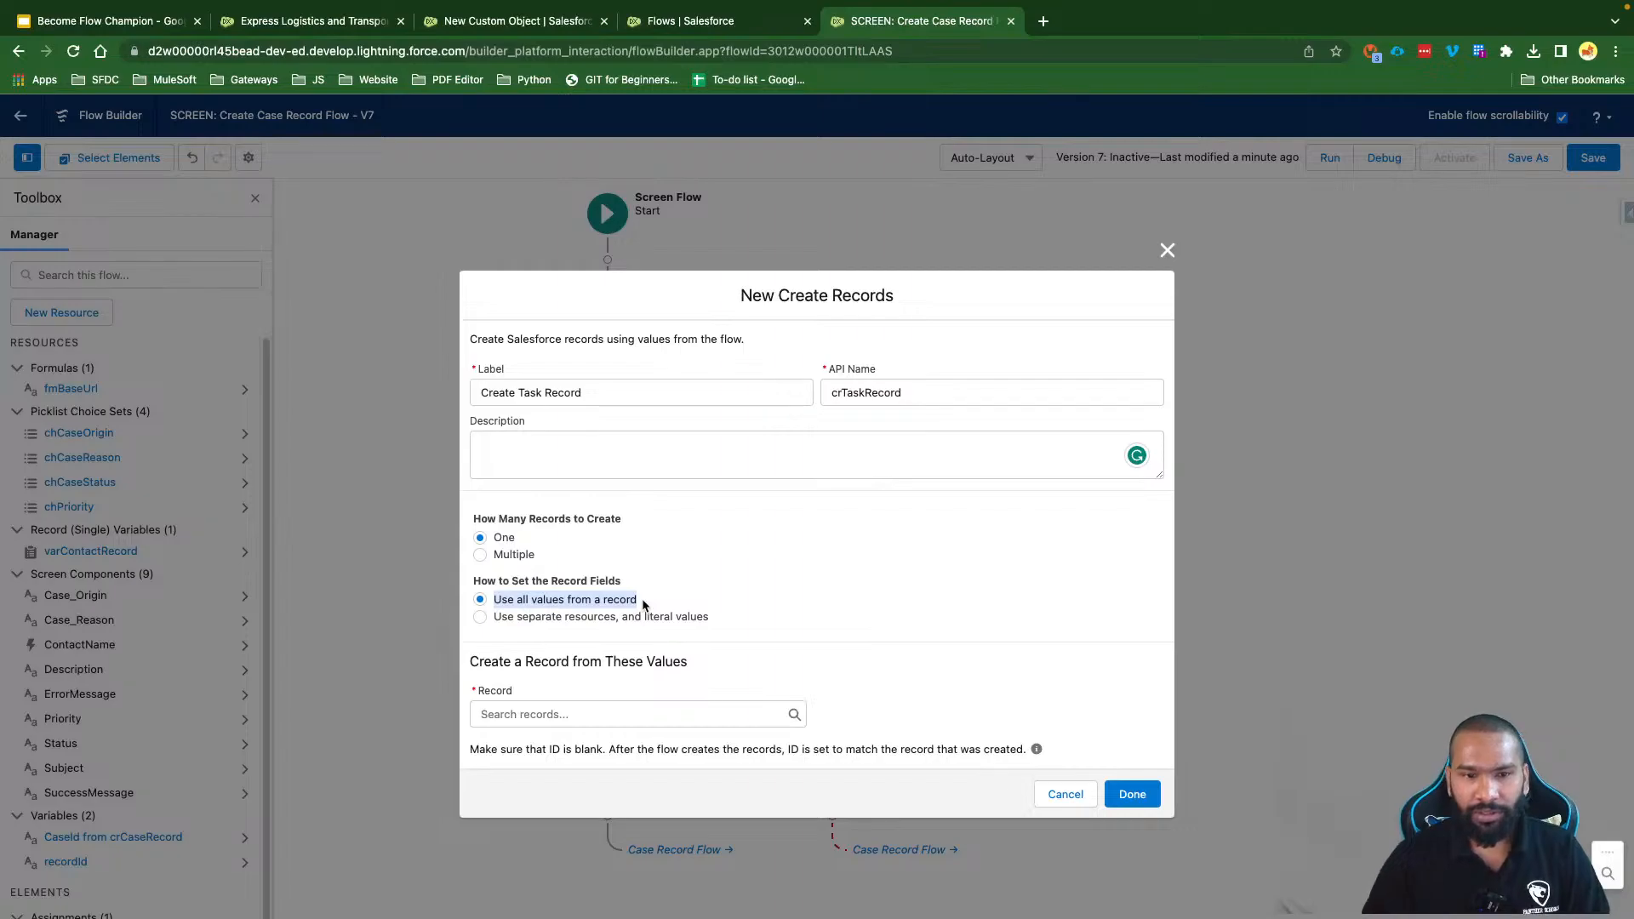
click(536, 622)
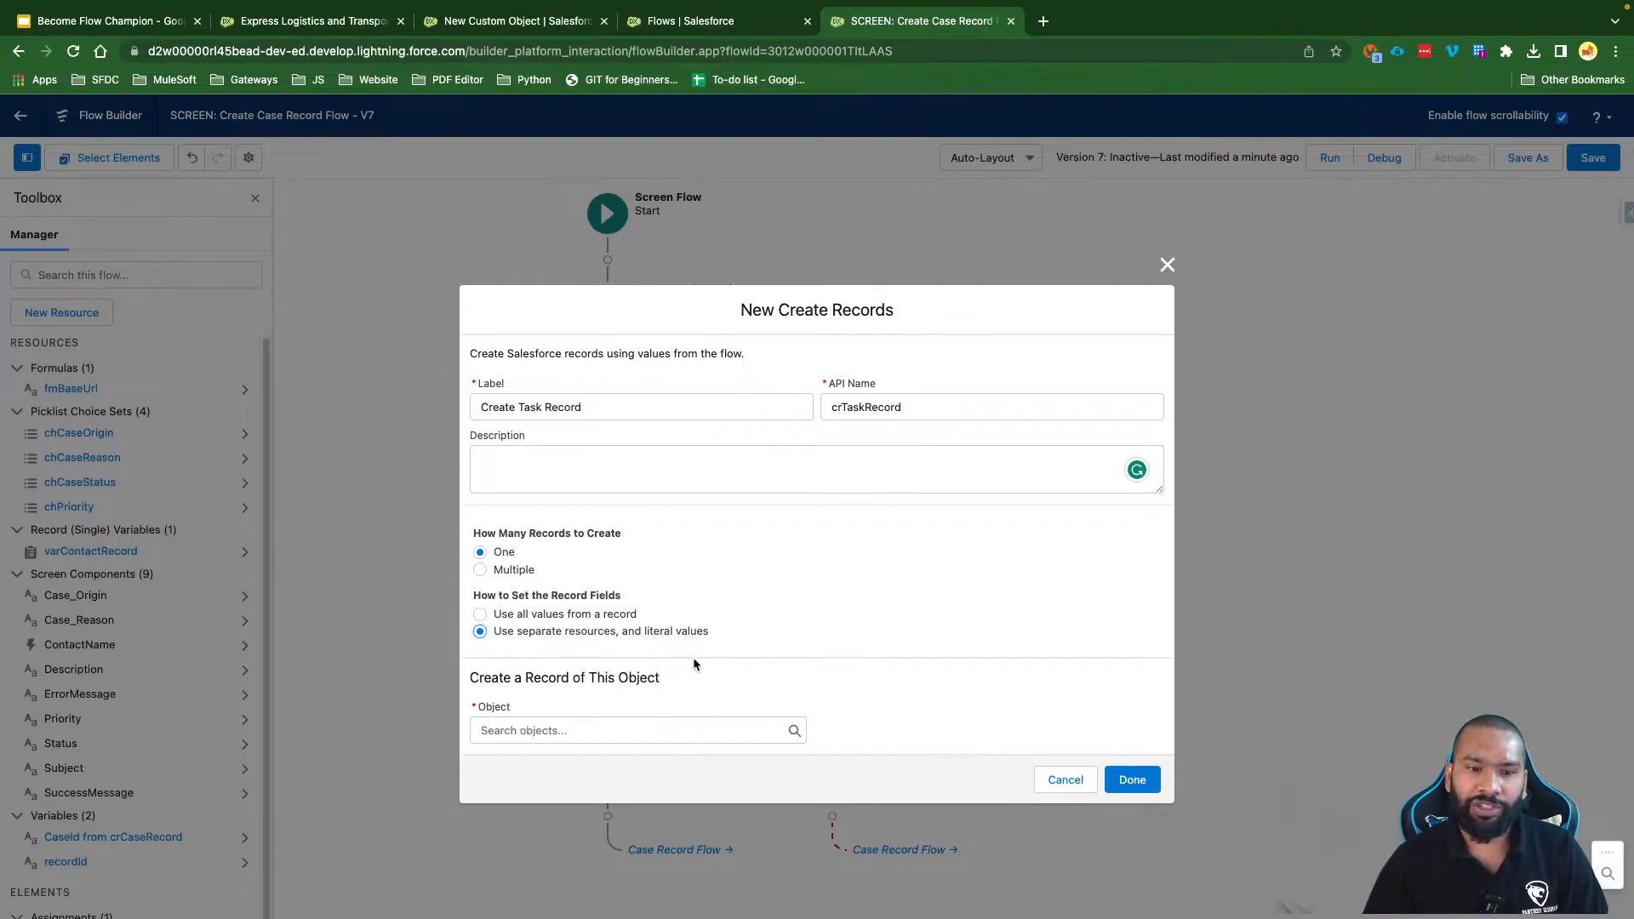
click(559, 730)
text(Task)
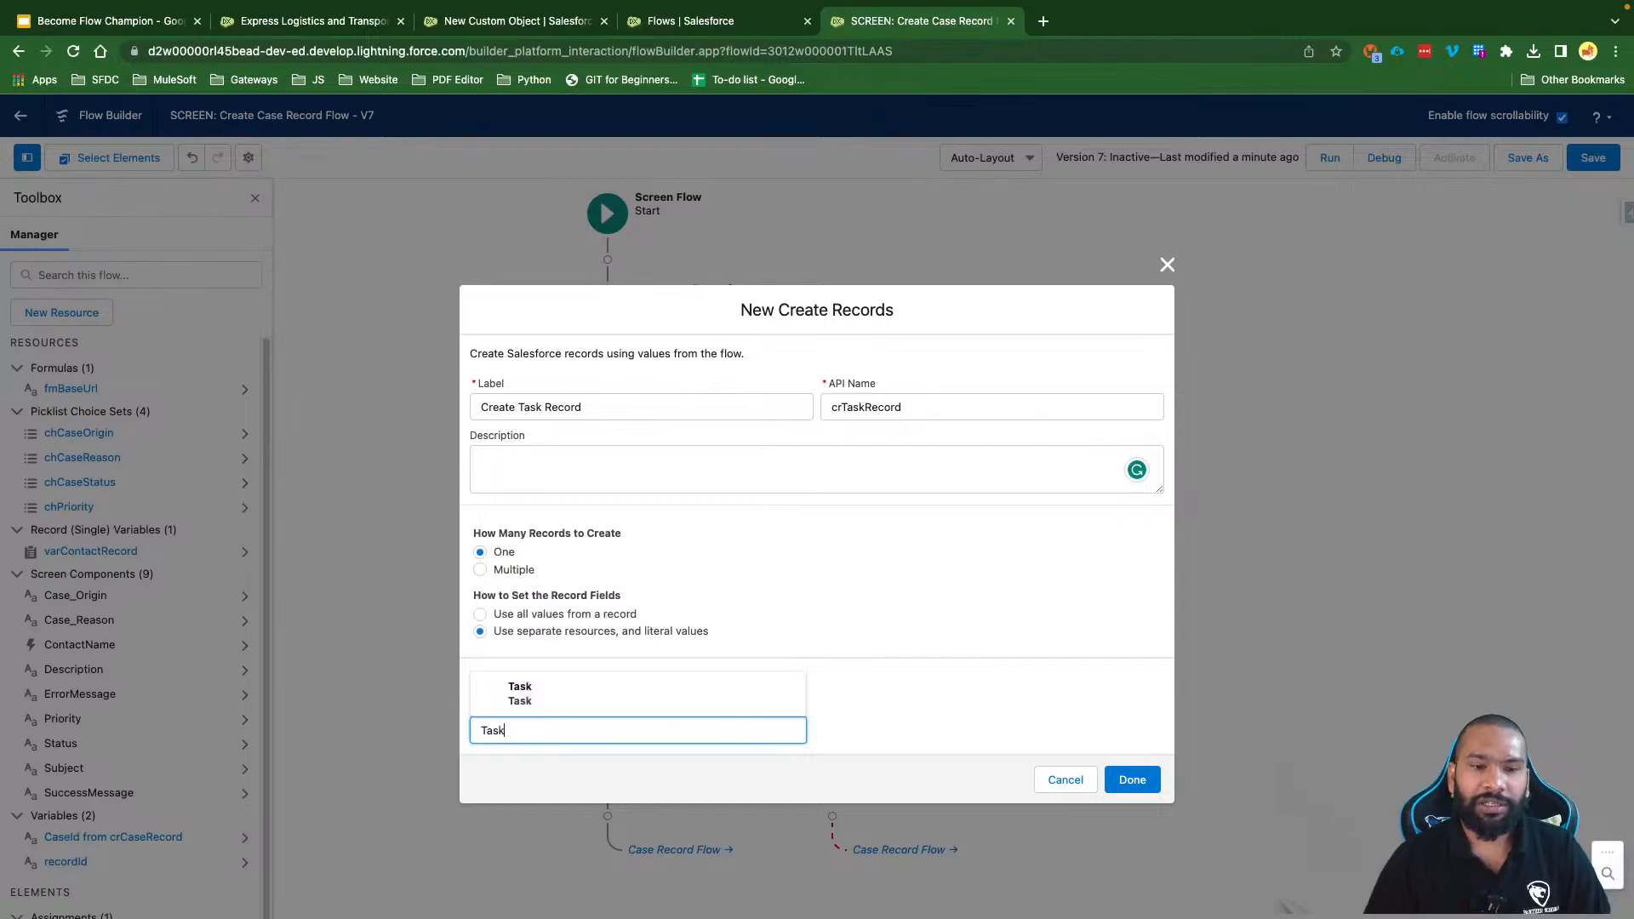
click(552, 699)
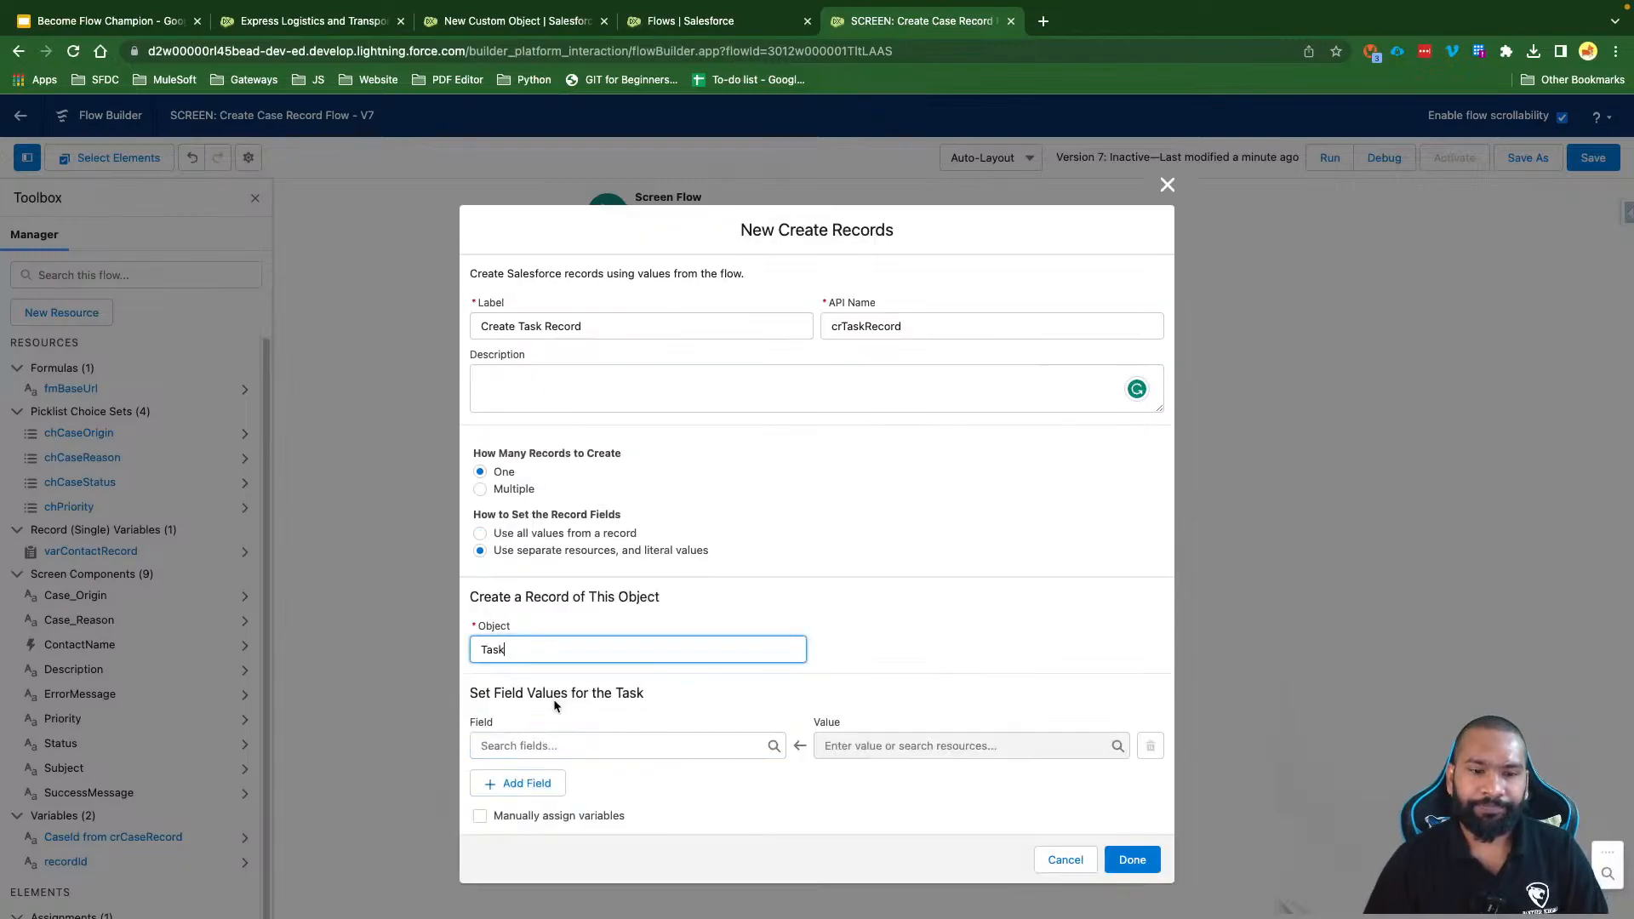
click(514, 784)
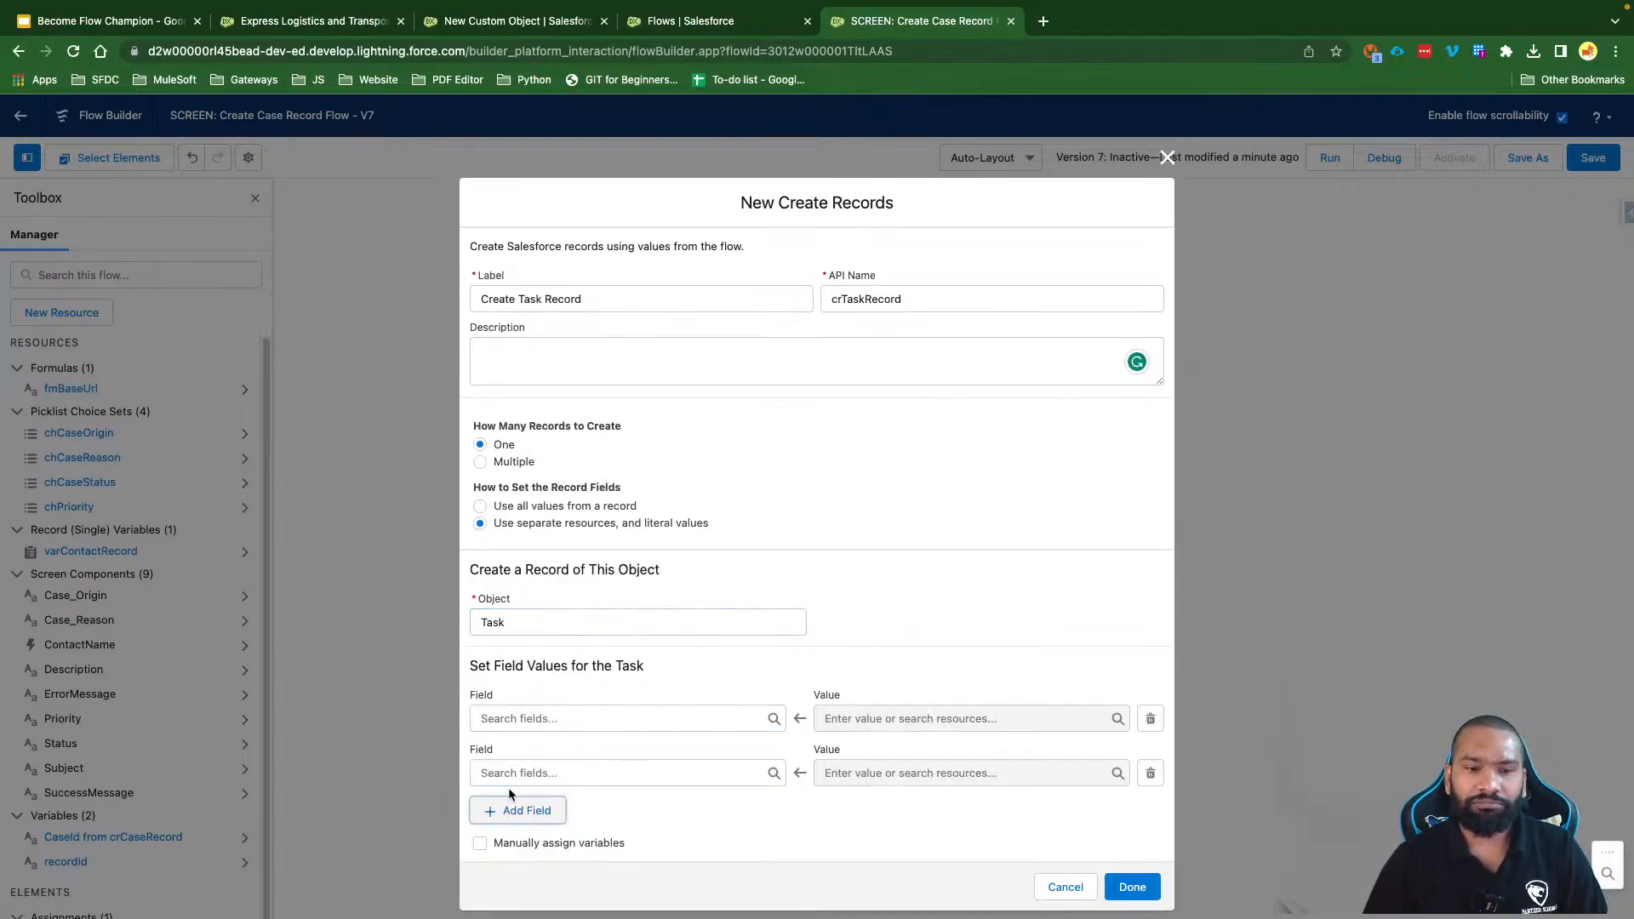
click(512, 804)
click(517, 846)
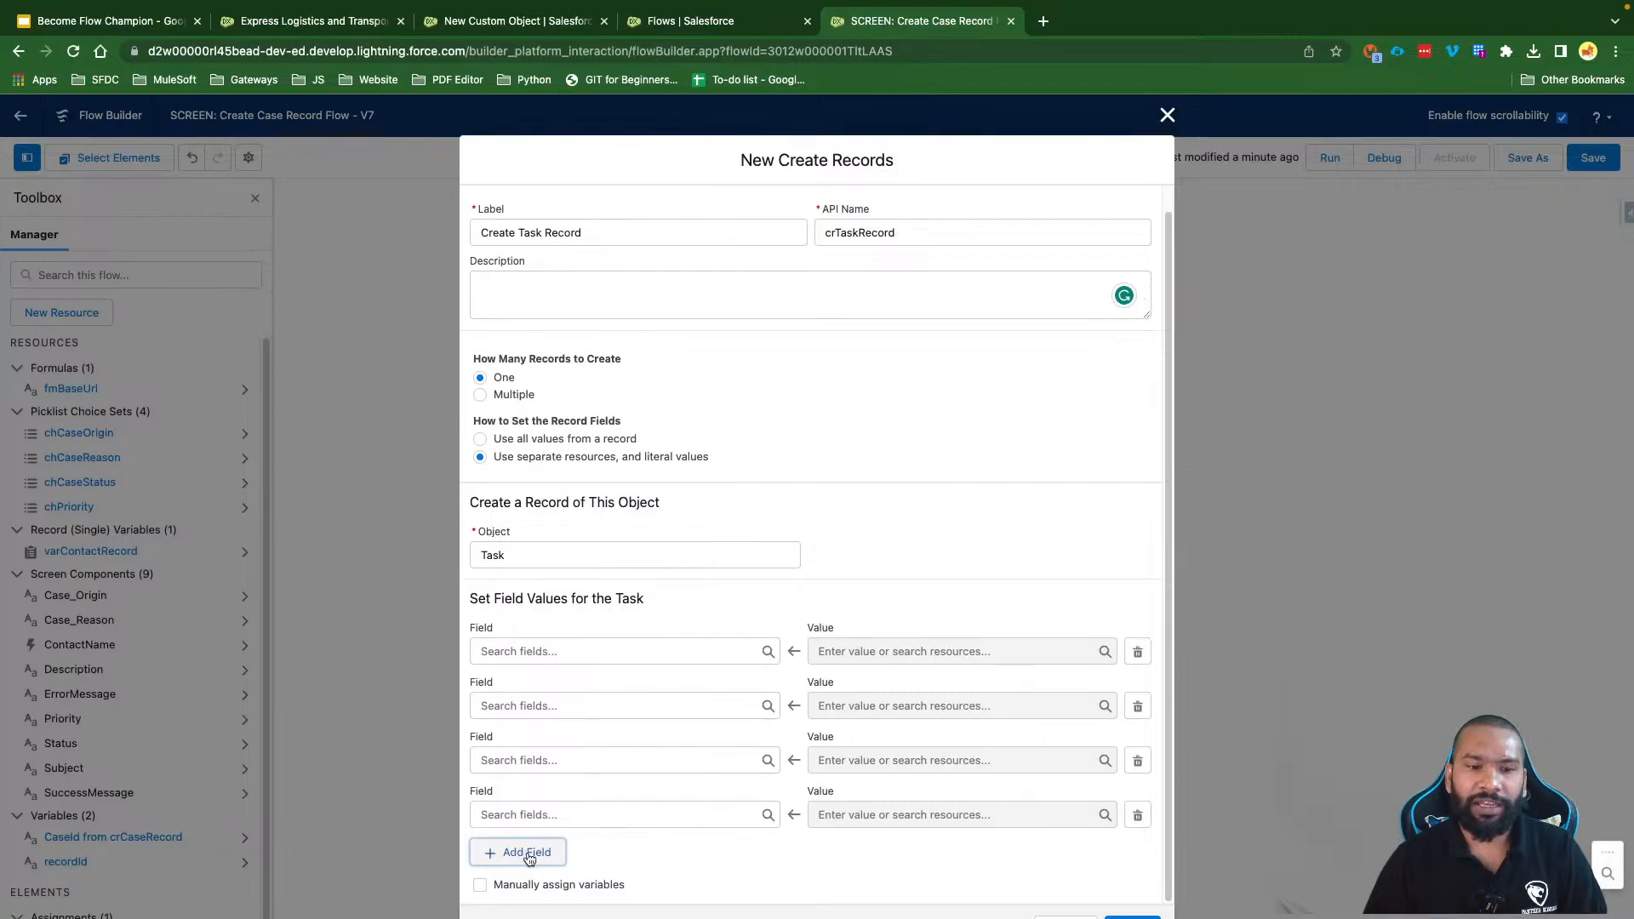
click(513, 850)
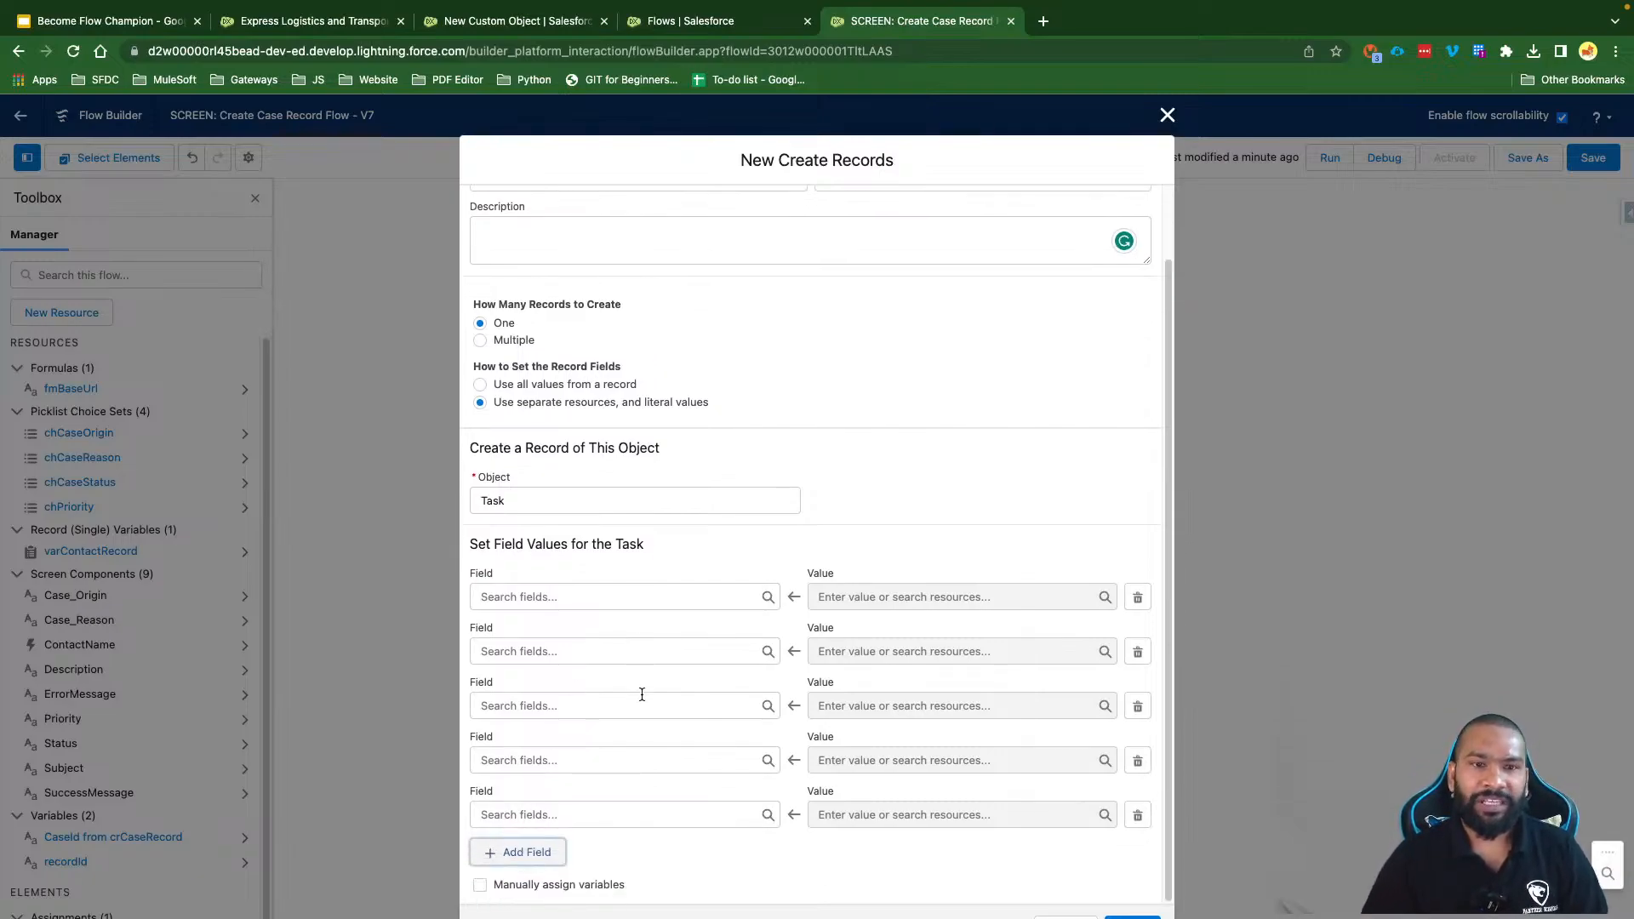
Step: Open a New Task form from the Express Logistics and Transport account's task list
click(322, 26)
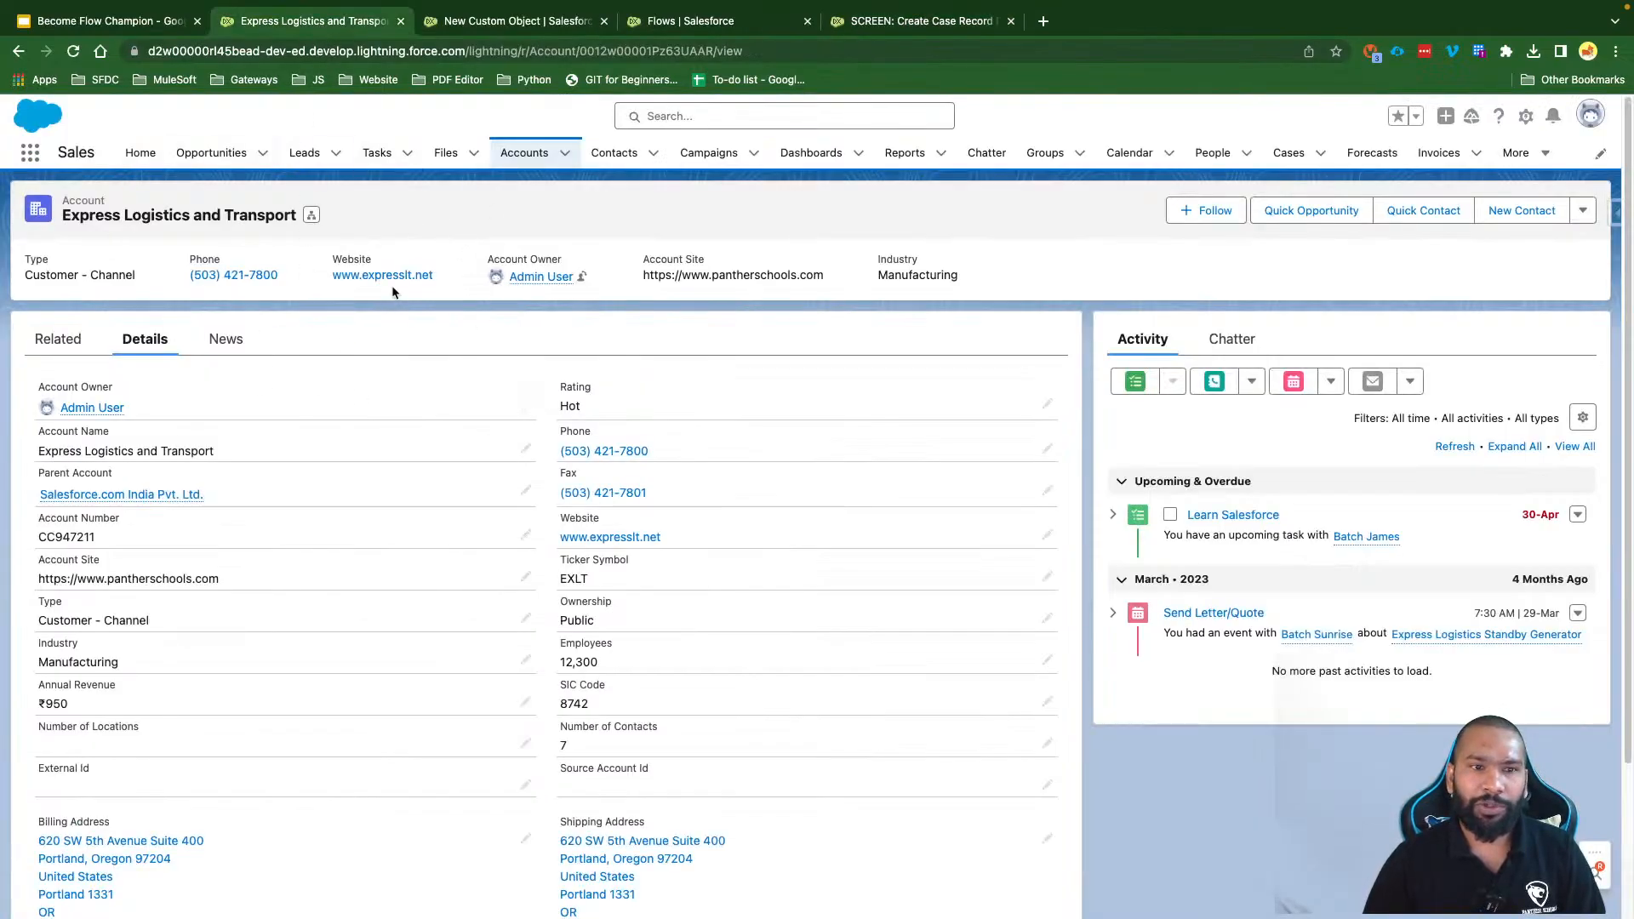
drag(60, 152, 94, 153)
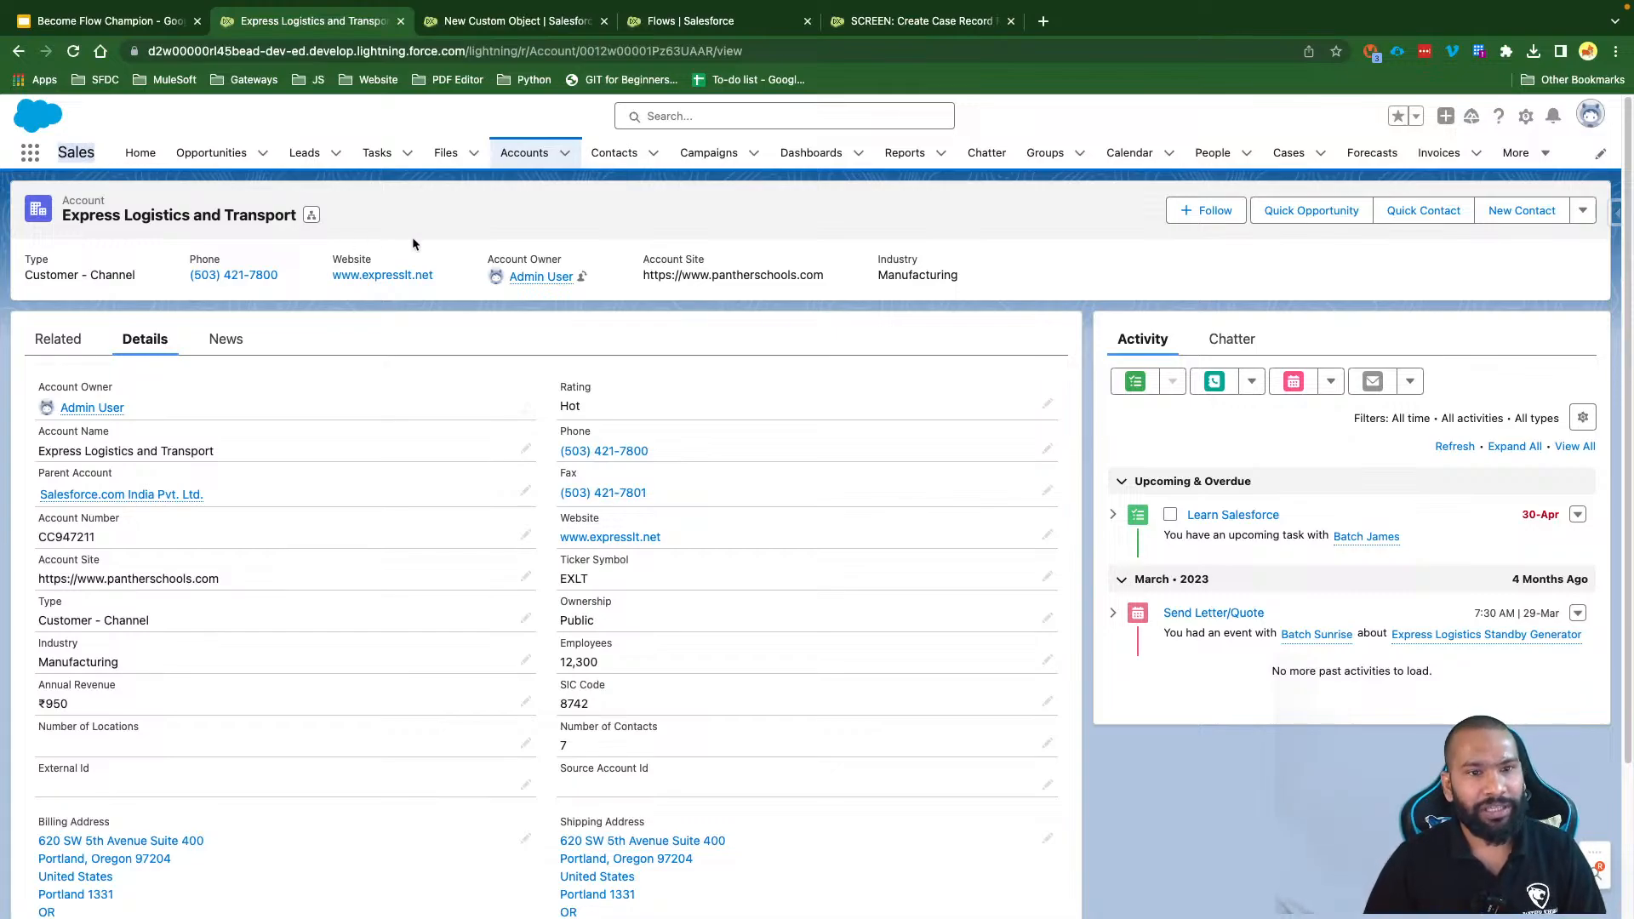
click(375, 159)
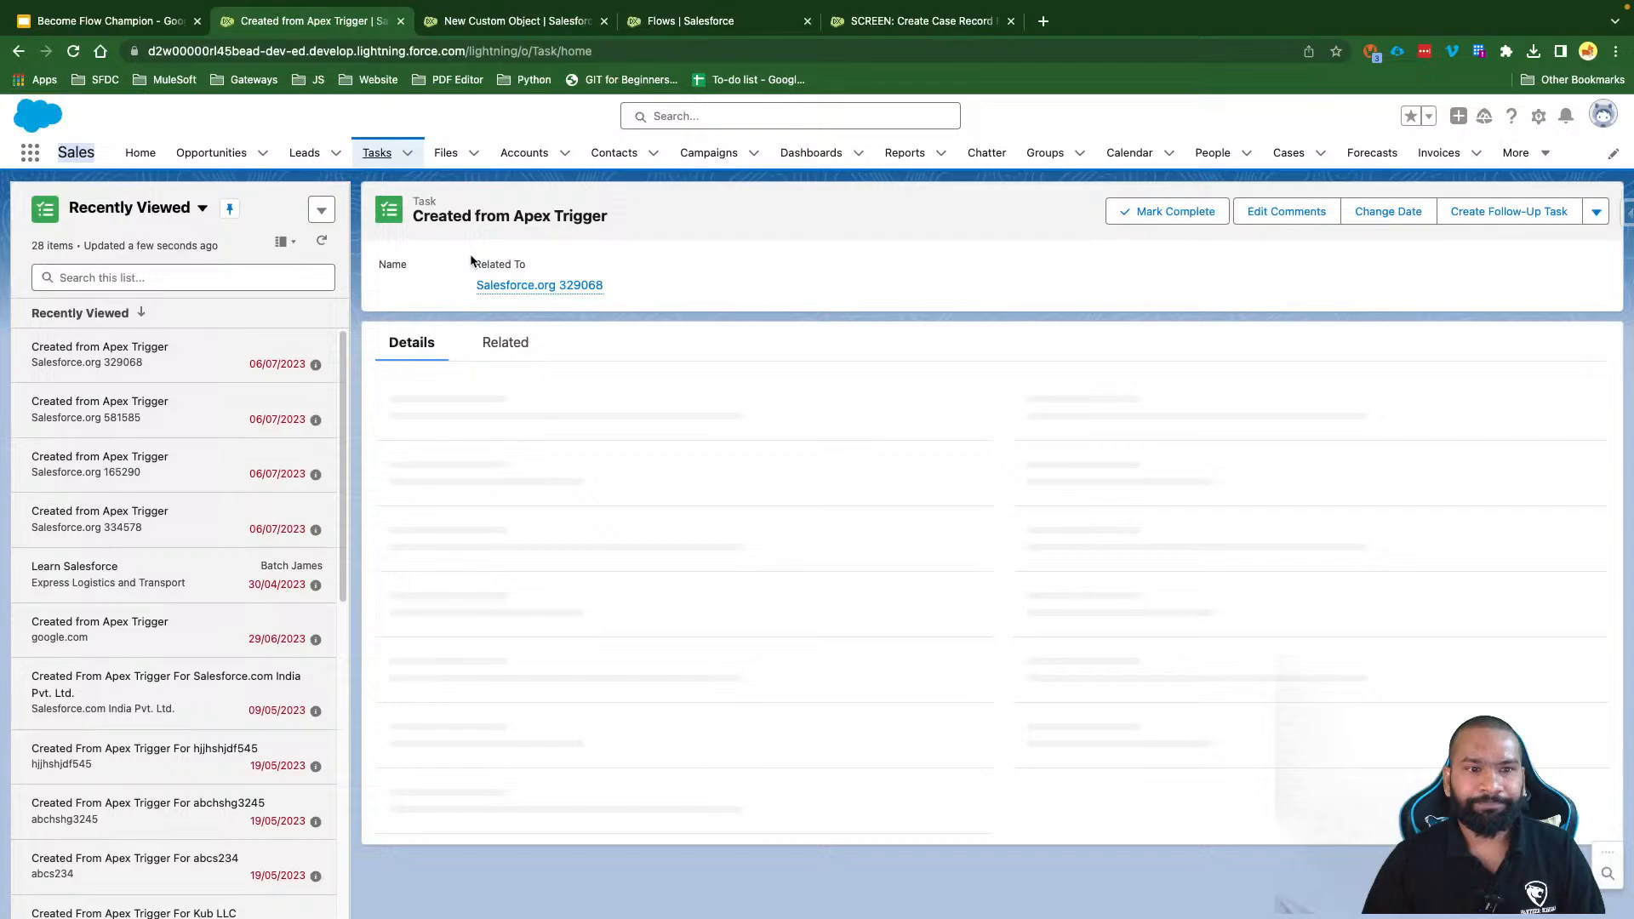
click(320, 209)
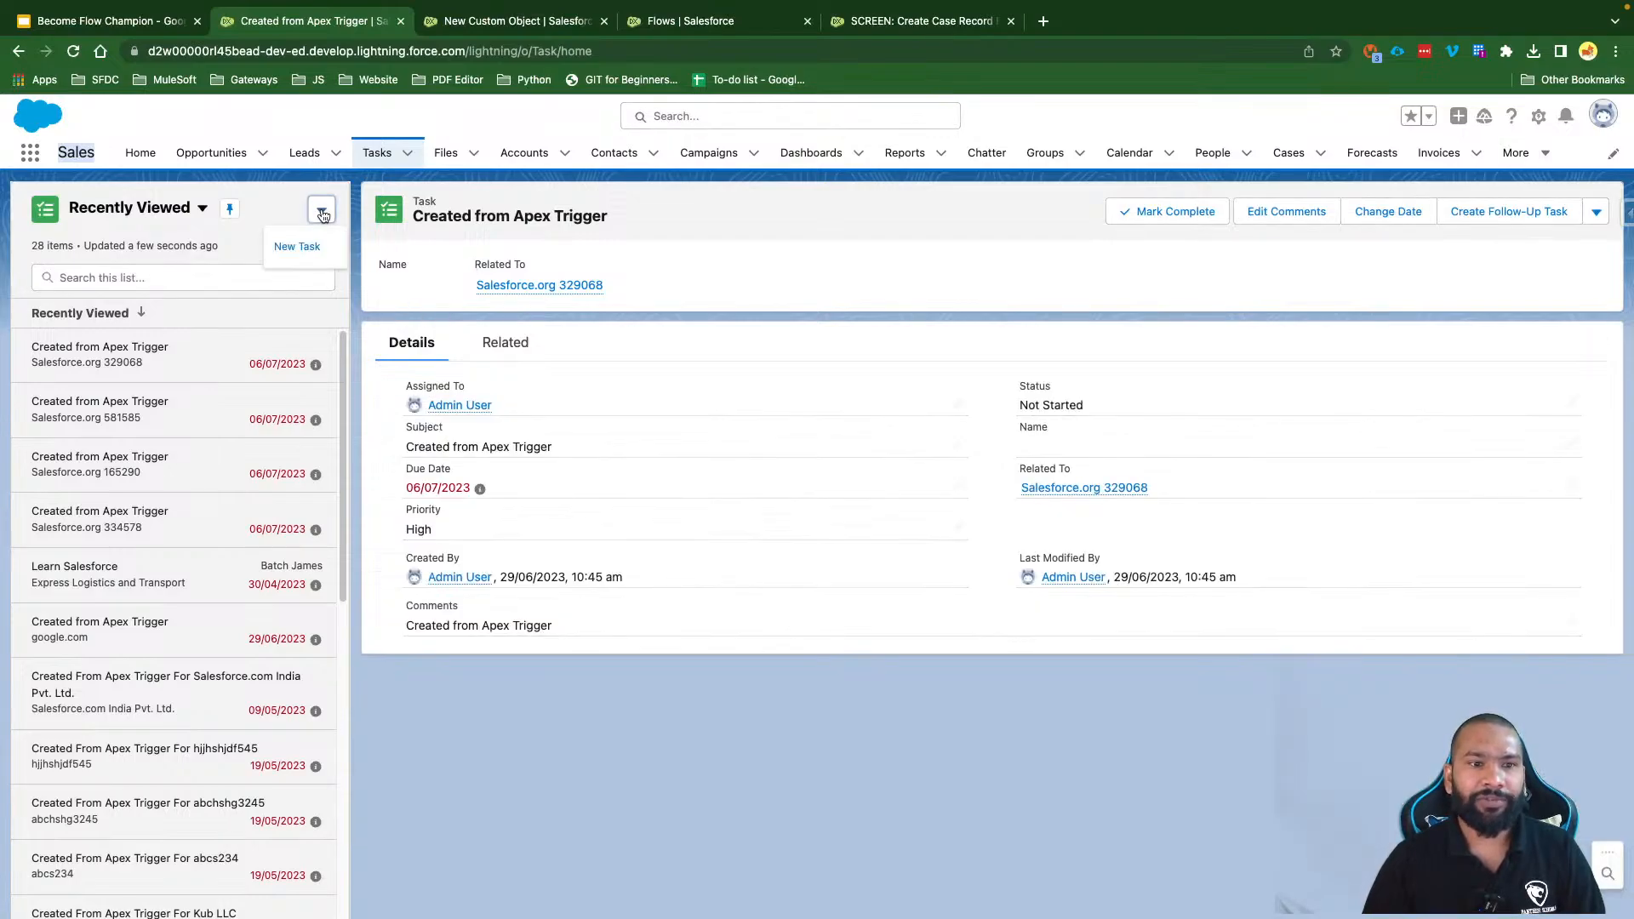
click(309, 249)
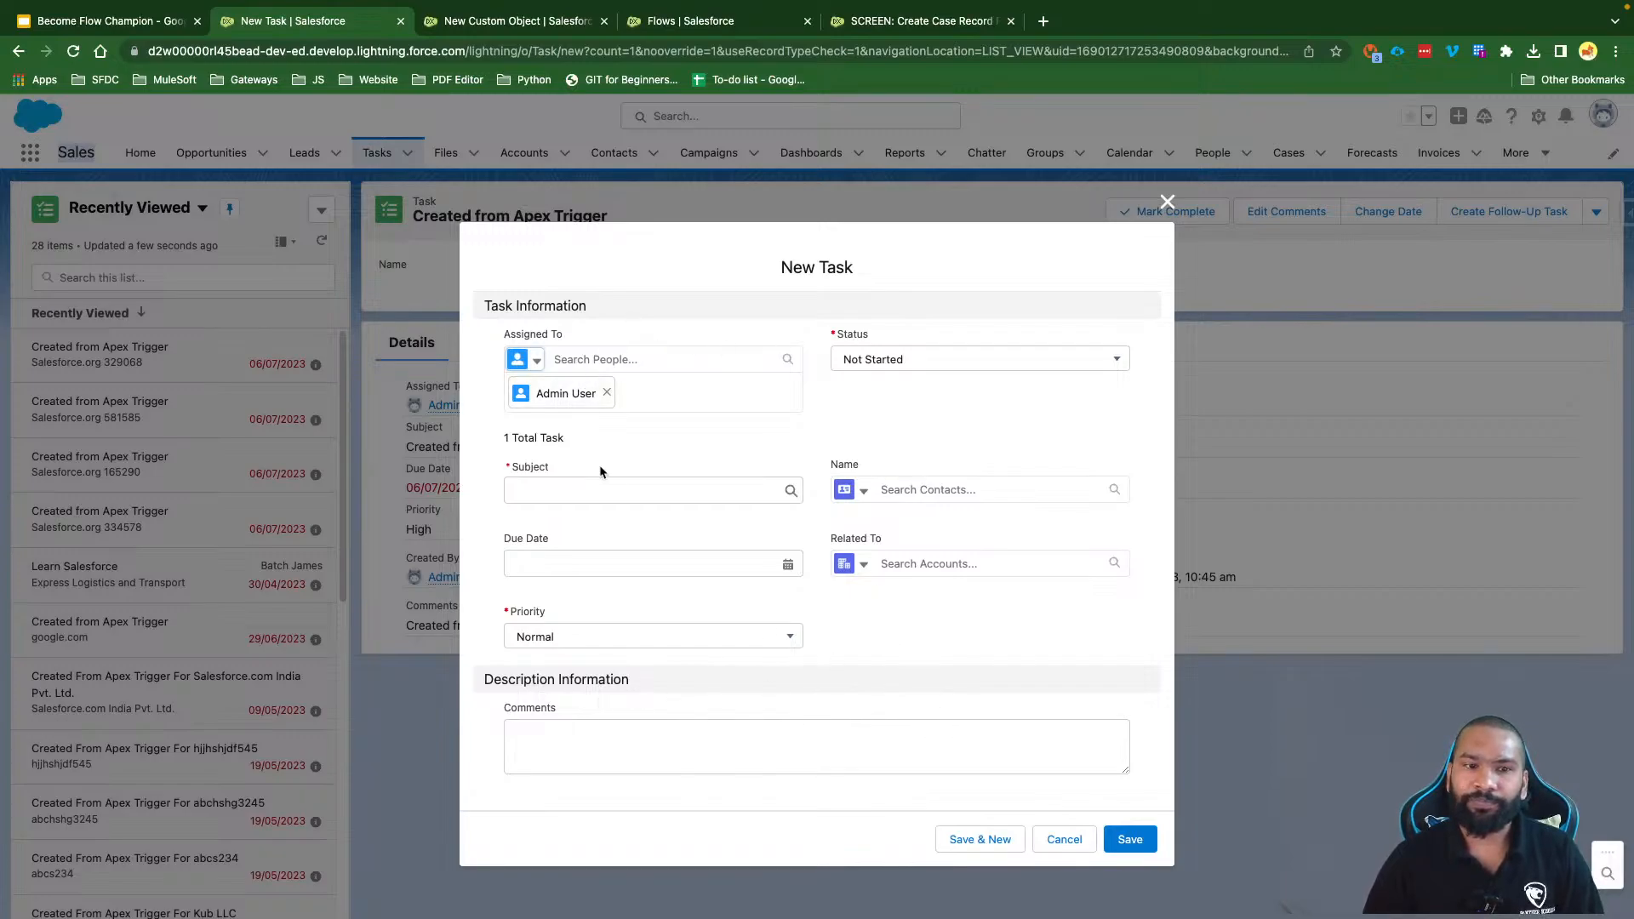
Step: Review the Status, Subject, Due Date and Comments fields, then return to Flow Builder
drag(504, 330, 582, 331)
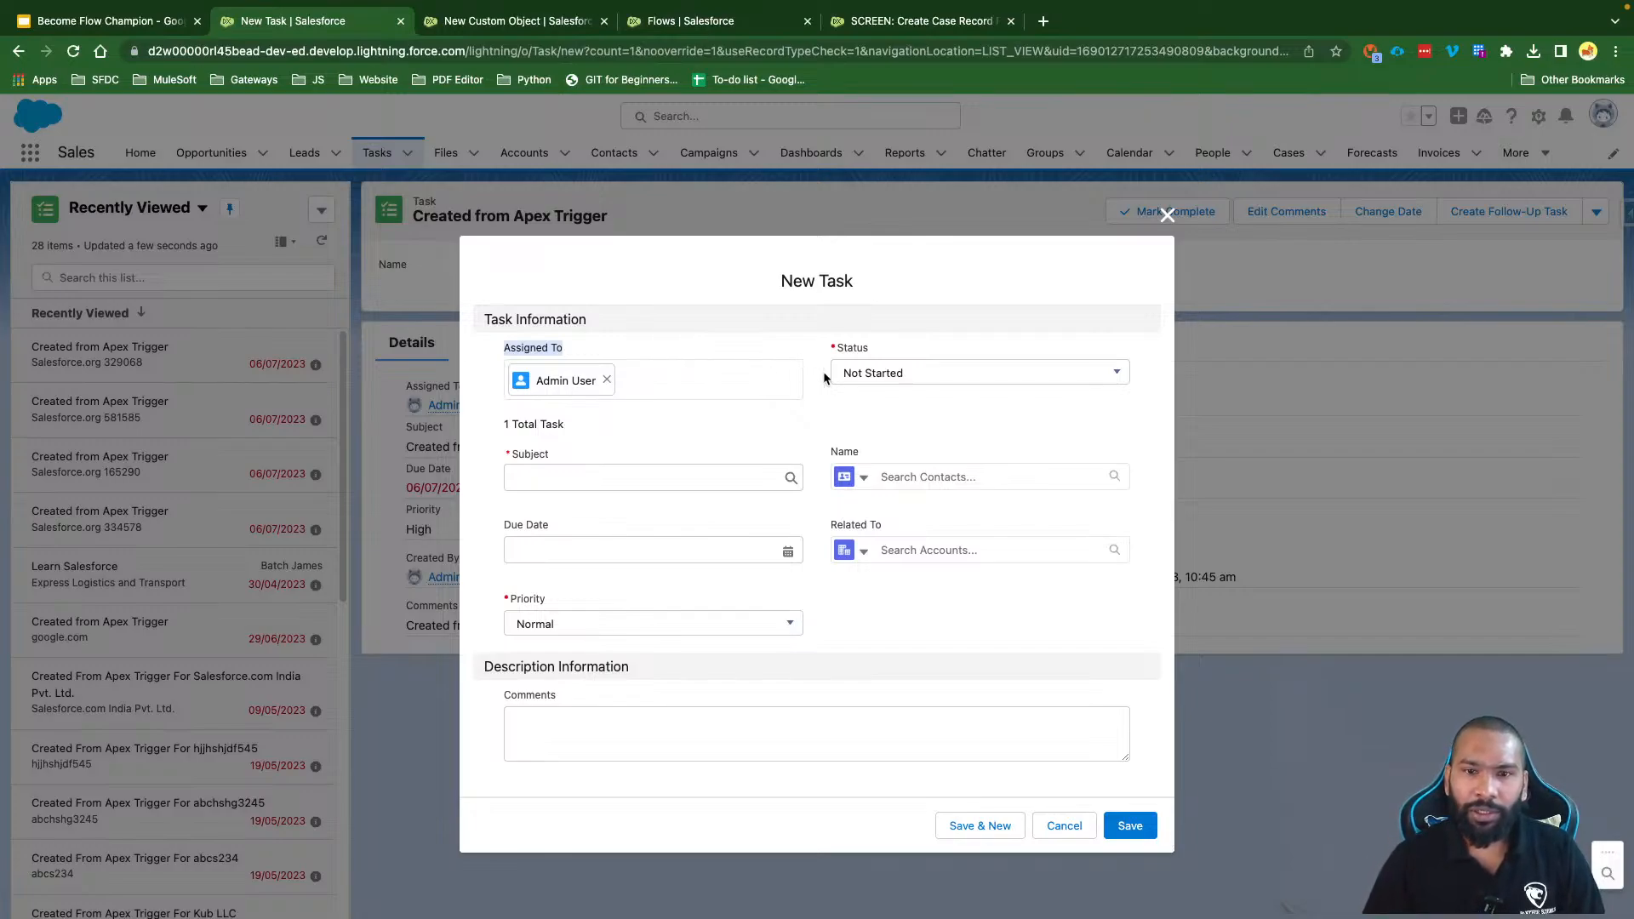
drag(834, 347, 883, 349)
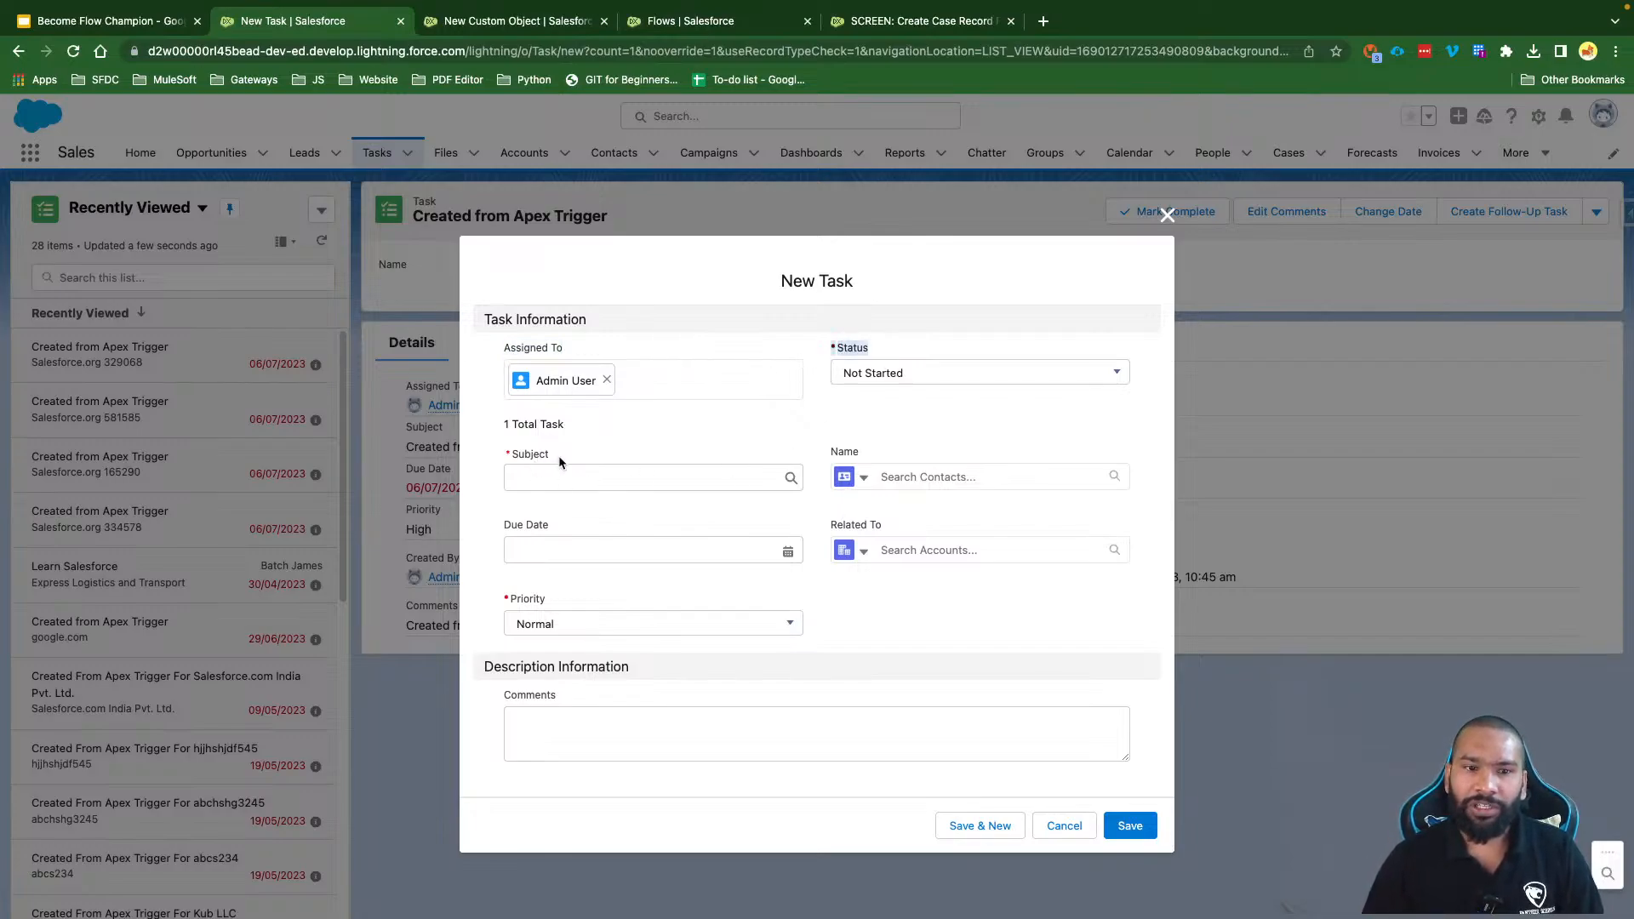
drag(554, 454, 510, 456)
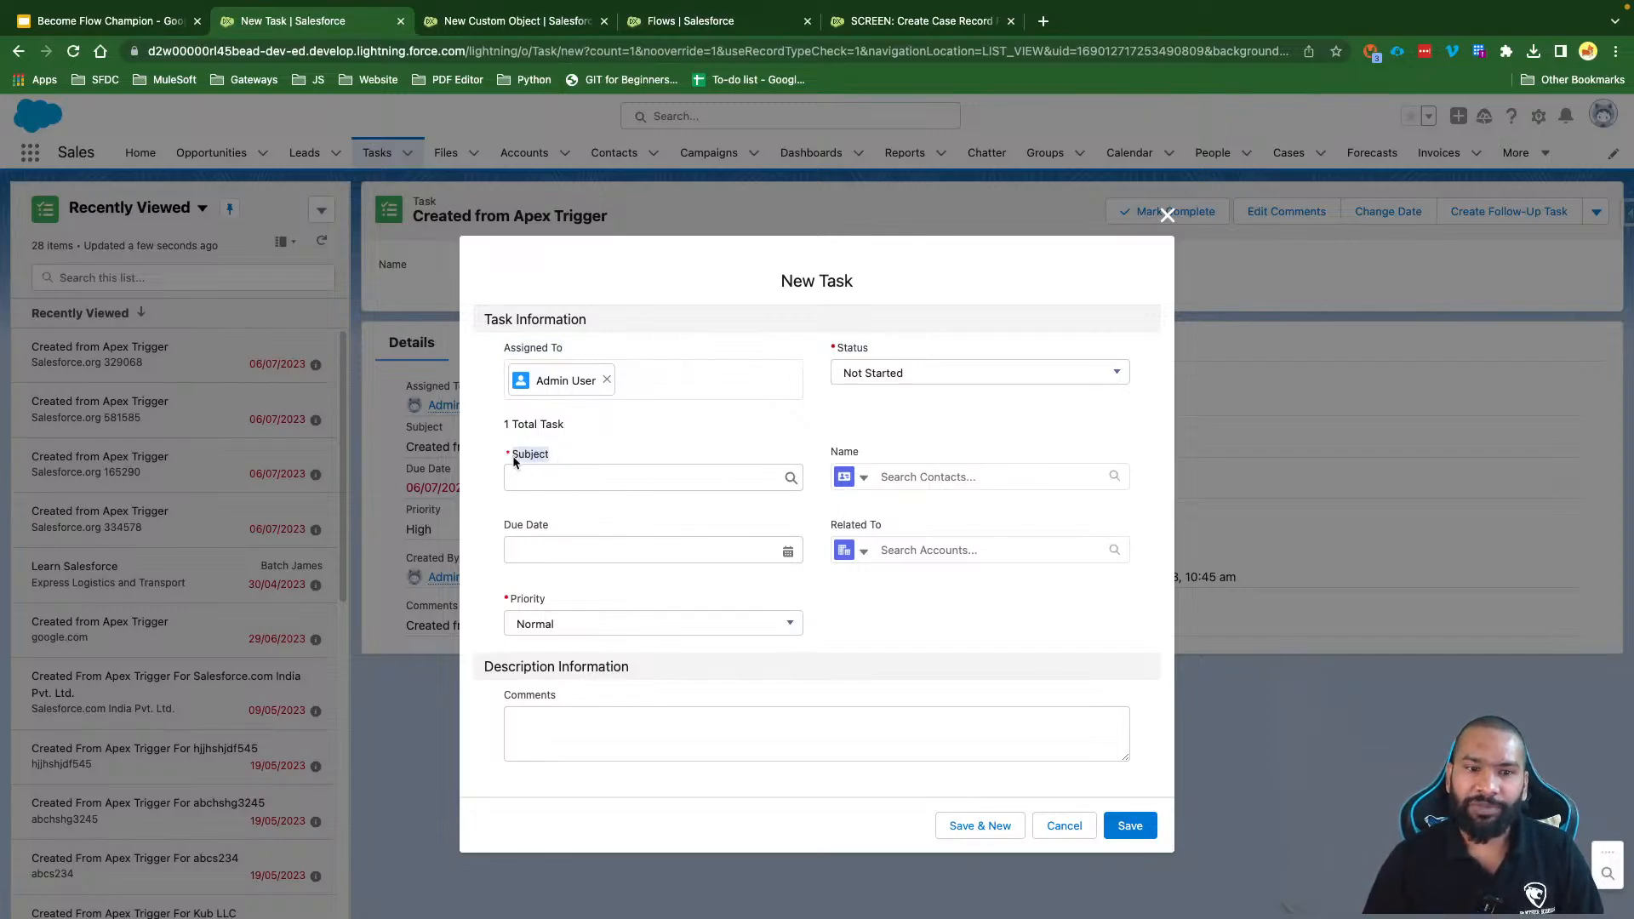
click(557, 602)
drag(499, 528, 569, 527)
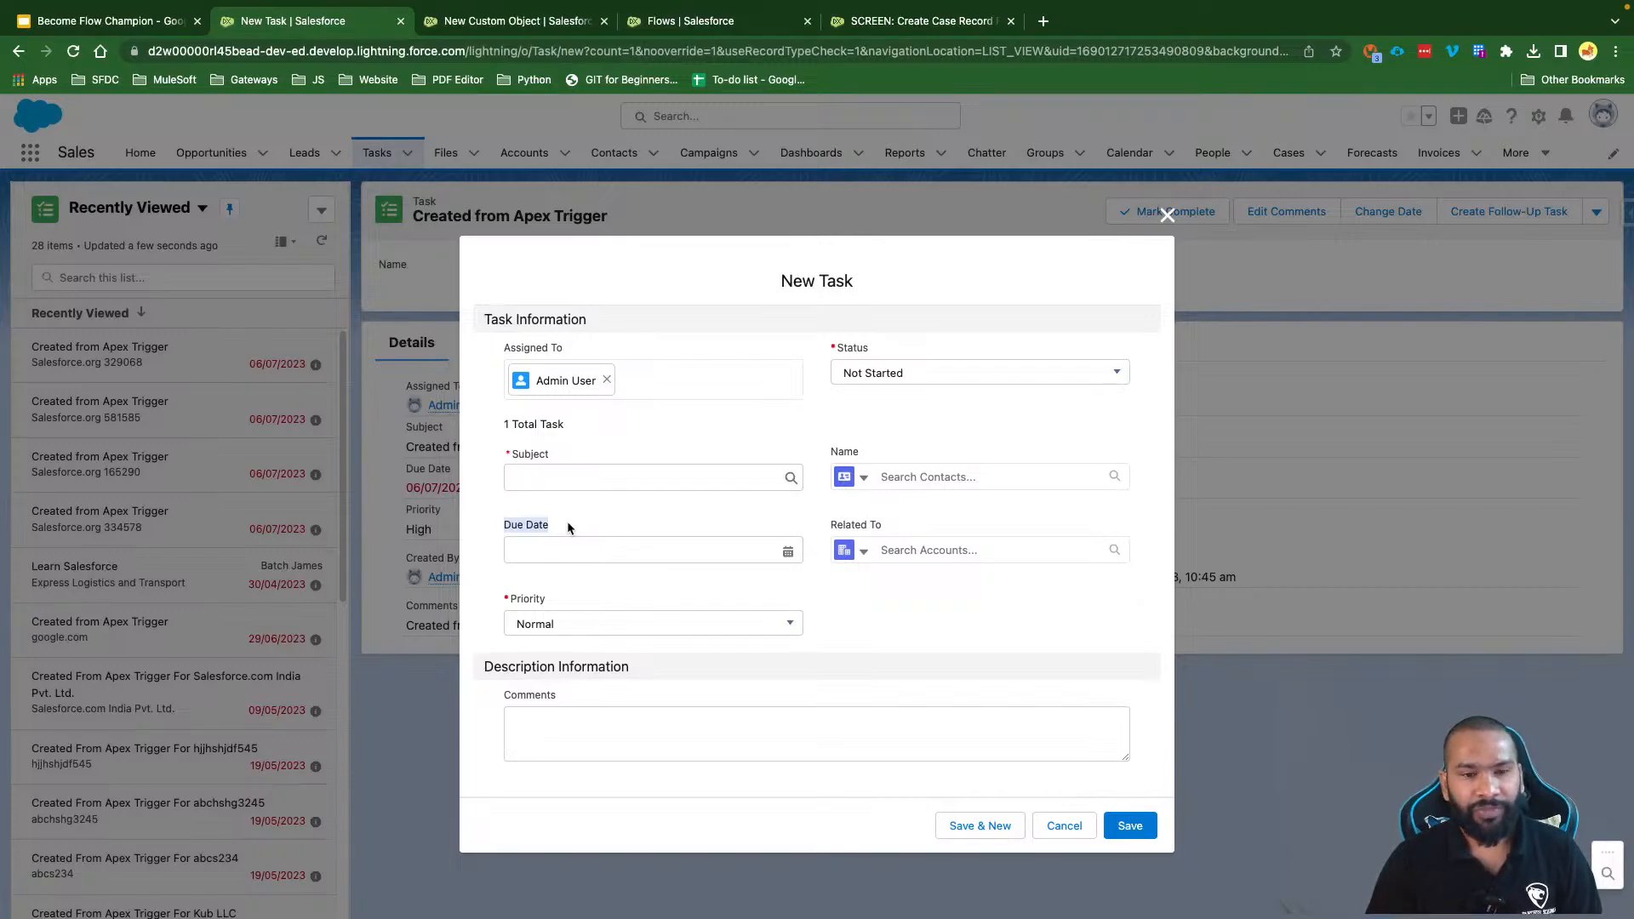
triple_click(524, 667)
click(523, 698)
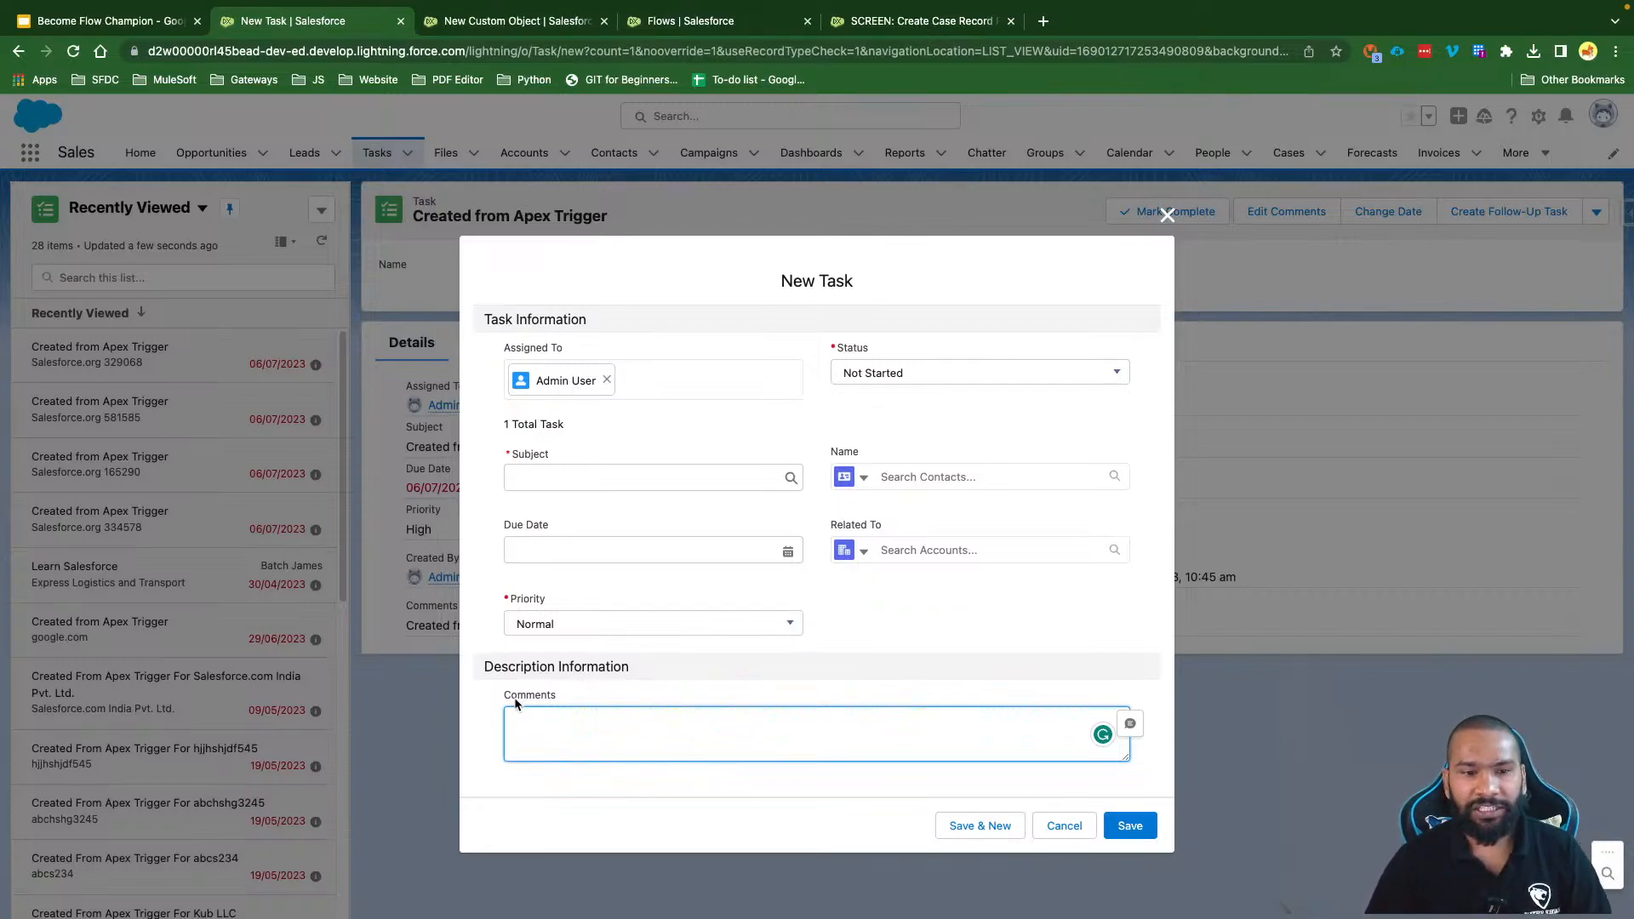
double_click(519, 696)
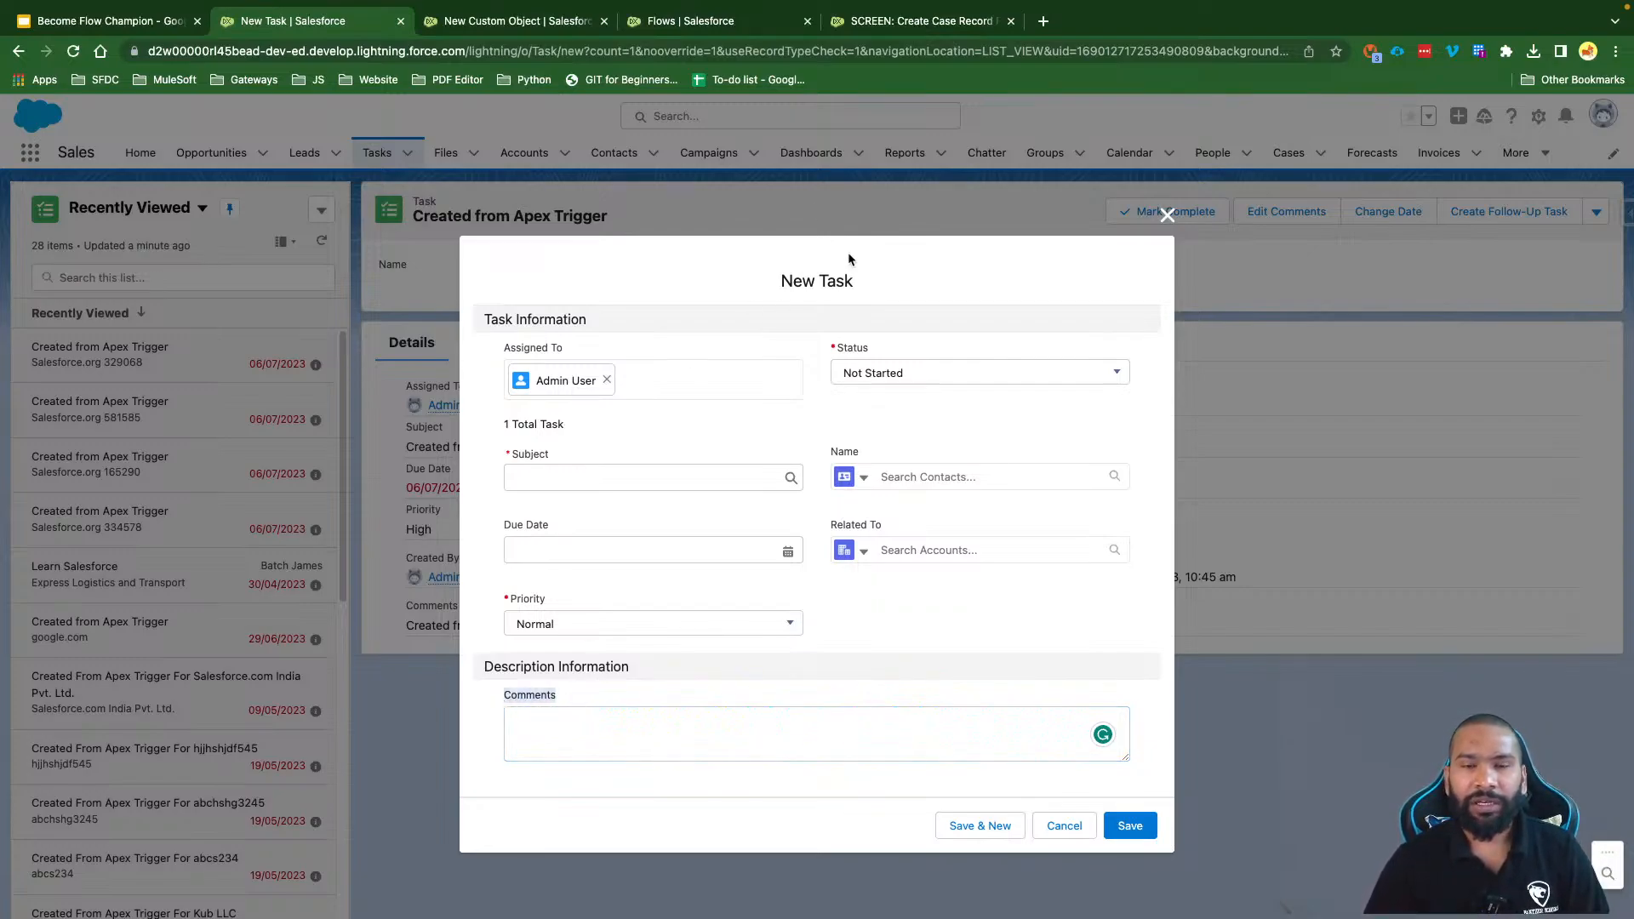
click(892, 23)
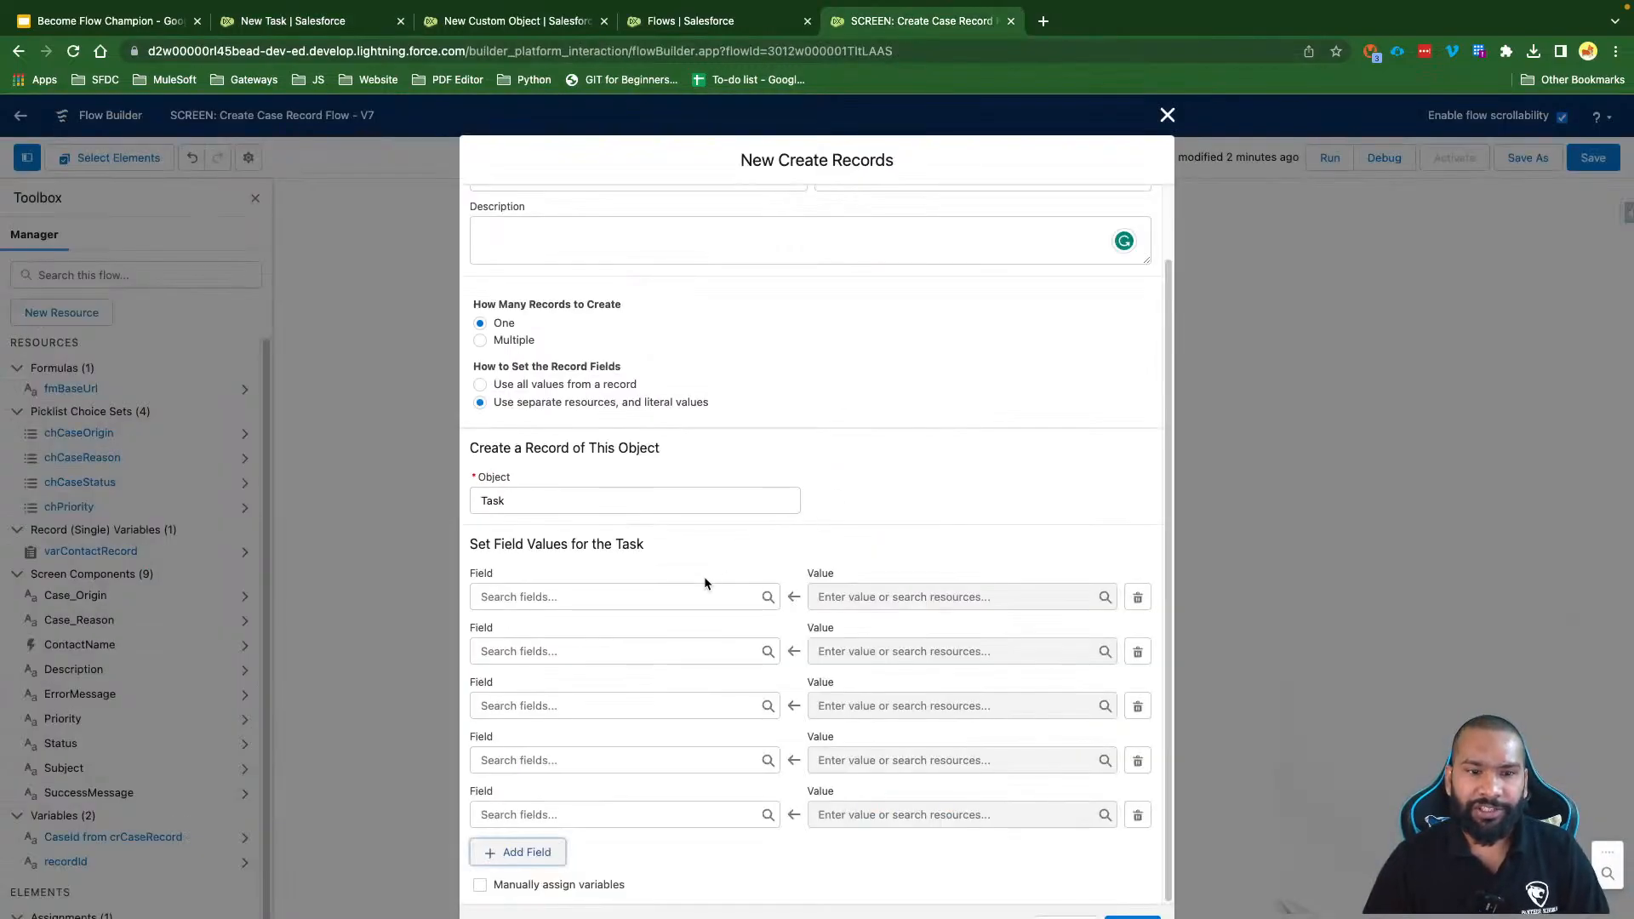
Step: Map the first three Task rows to Subject, Description and Priority
click(565, 596)
text(Sub)
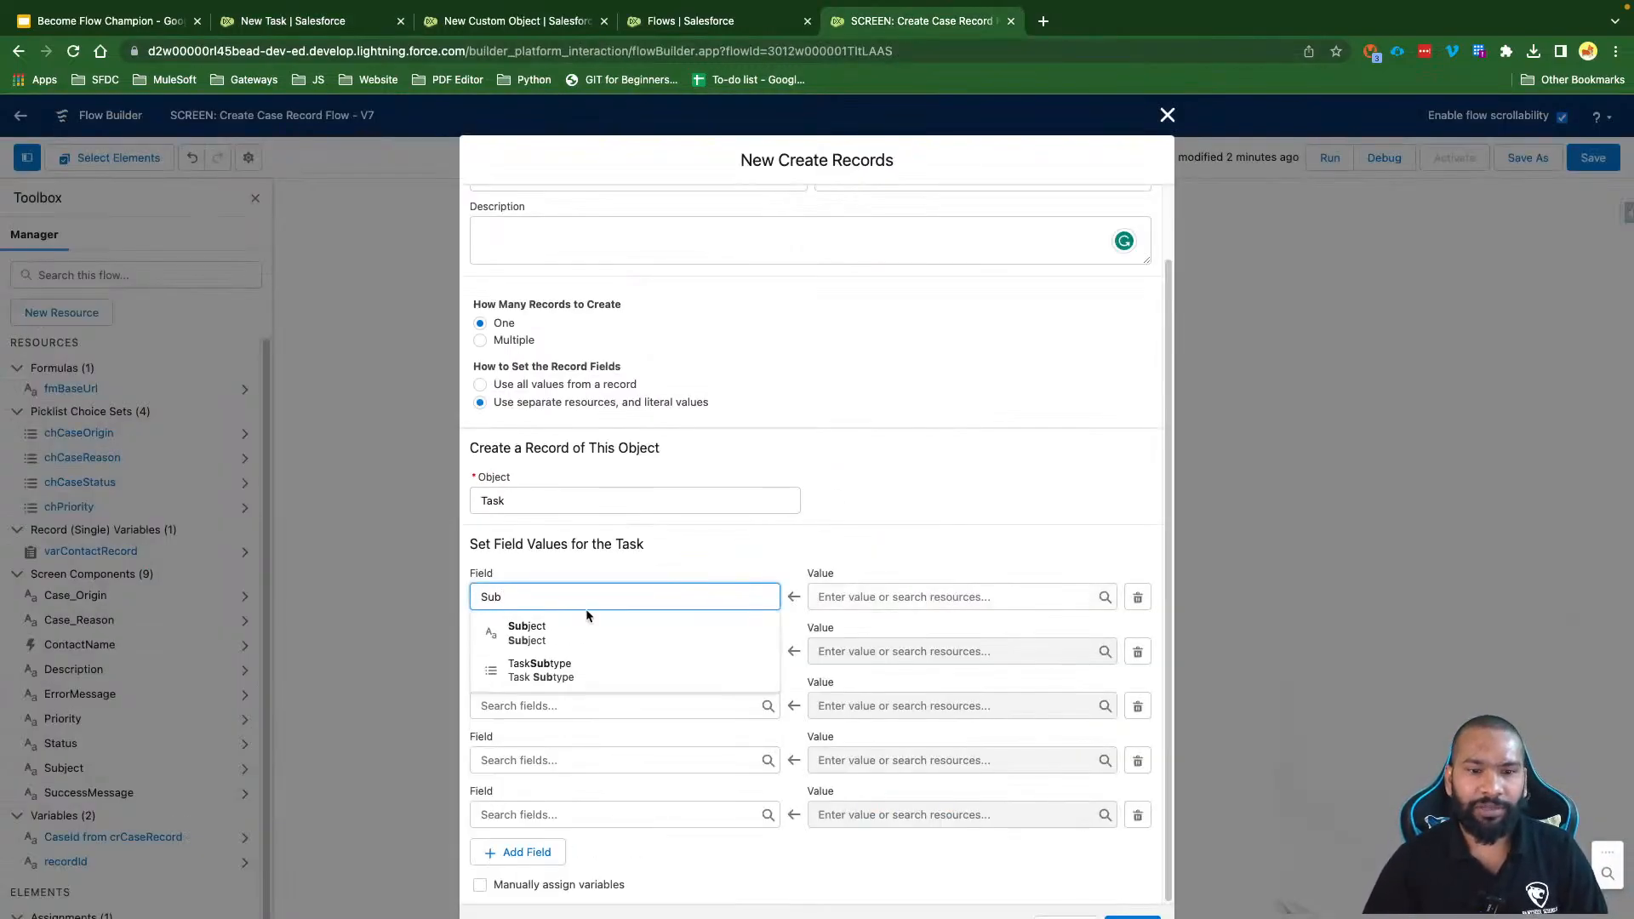
click(562, 633)
click(568, 651)
text(De)
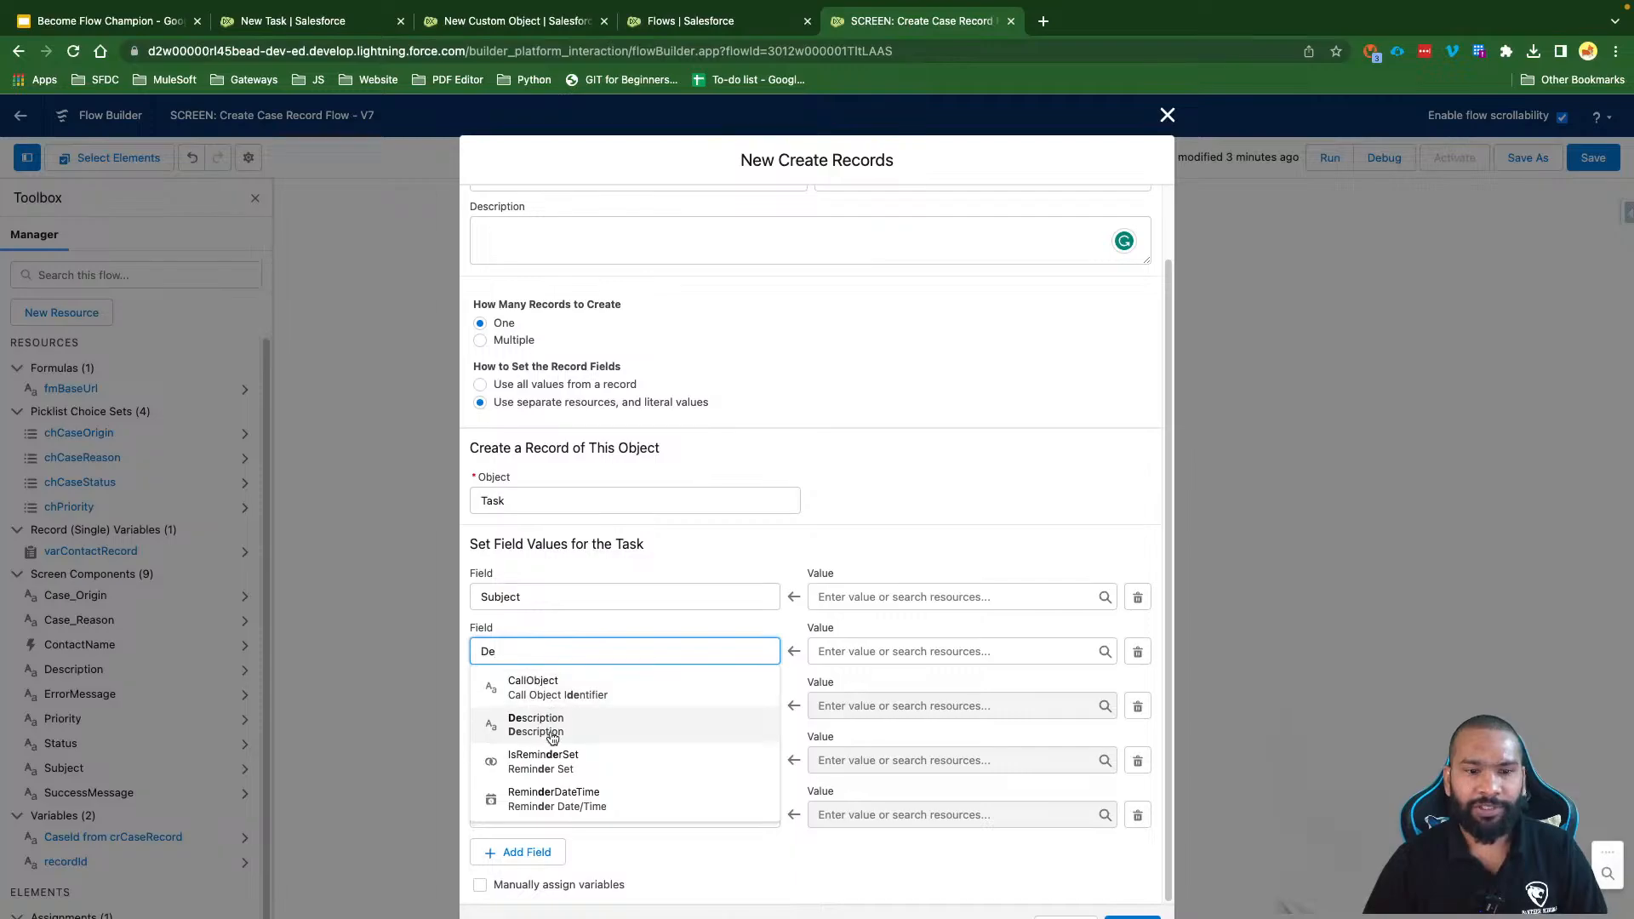
click(536, 724)
click(562, 706)
text(Pri)
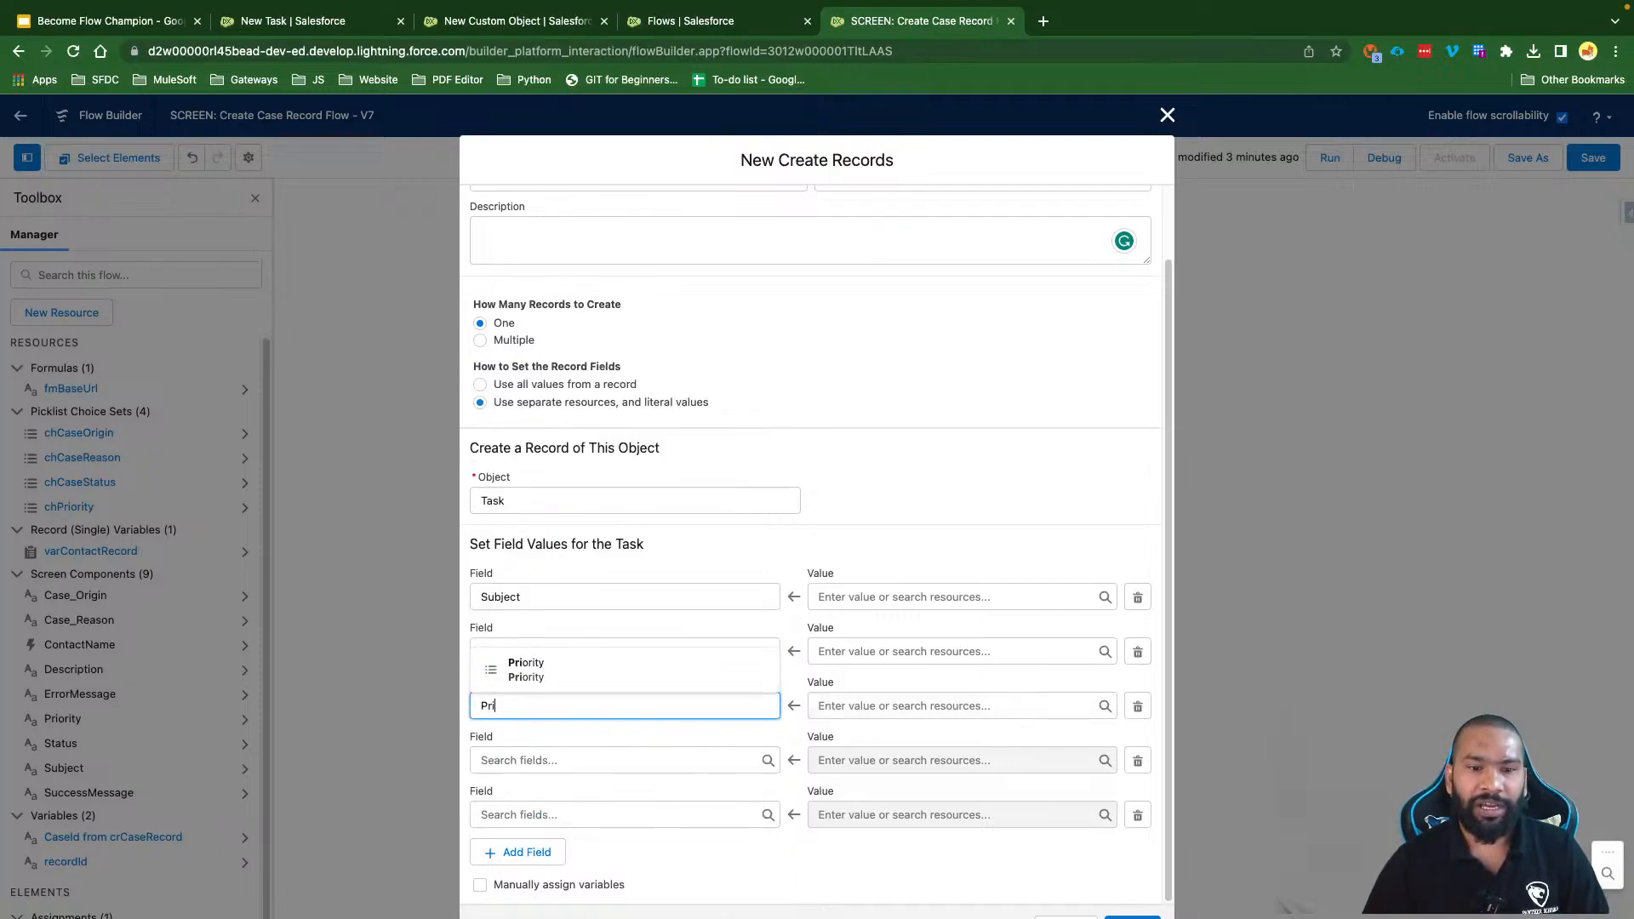
click(543, 671)
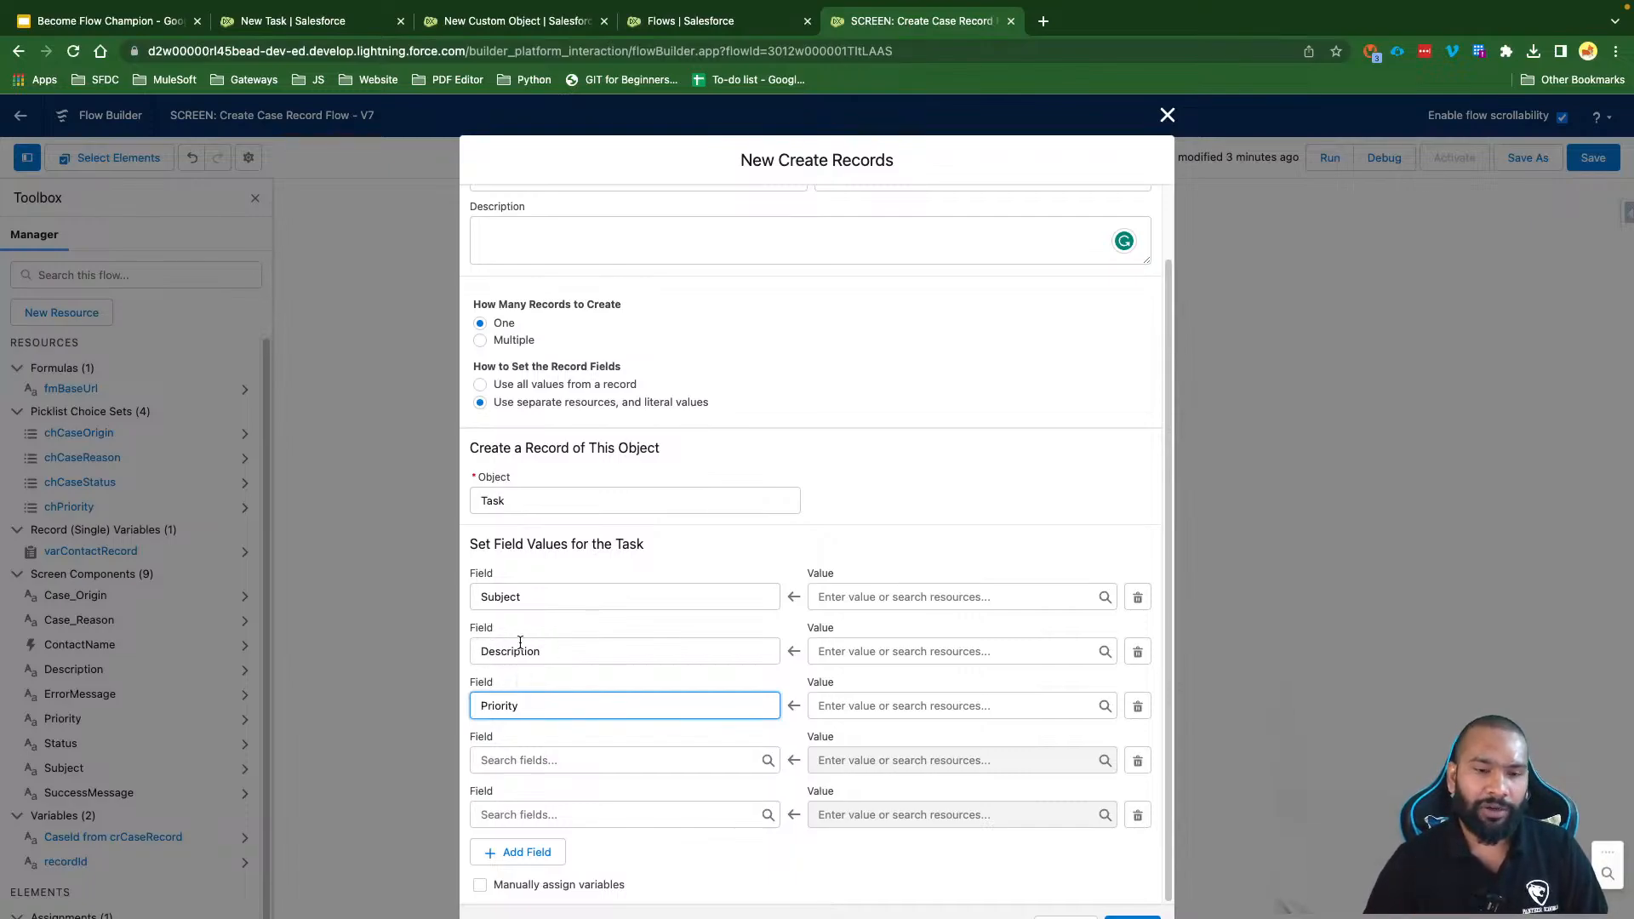
Step: Map the fourth and fifth Task rows to ActivityDate and OwnerId
click(514, 757)
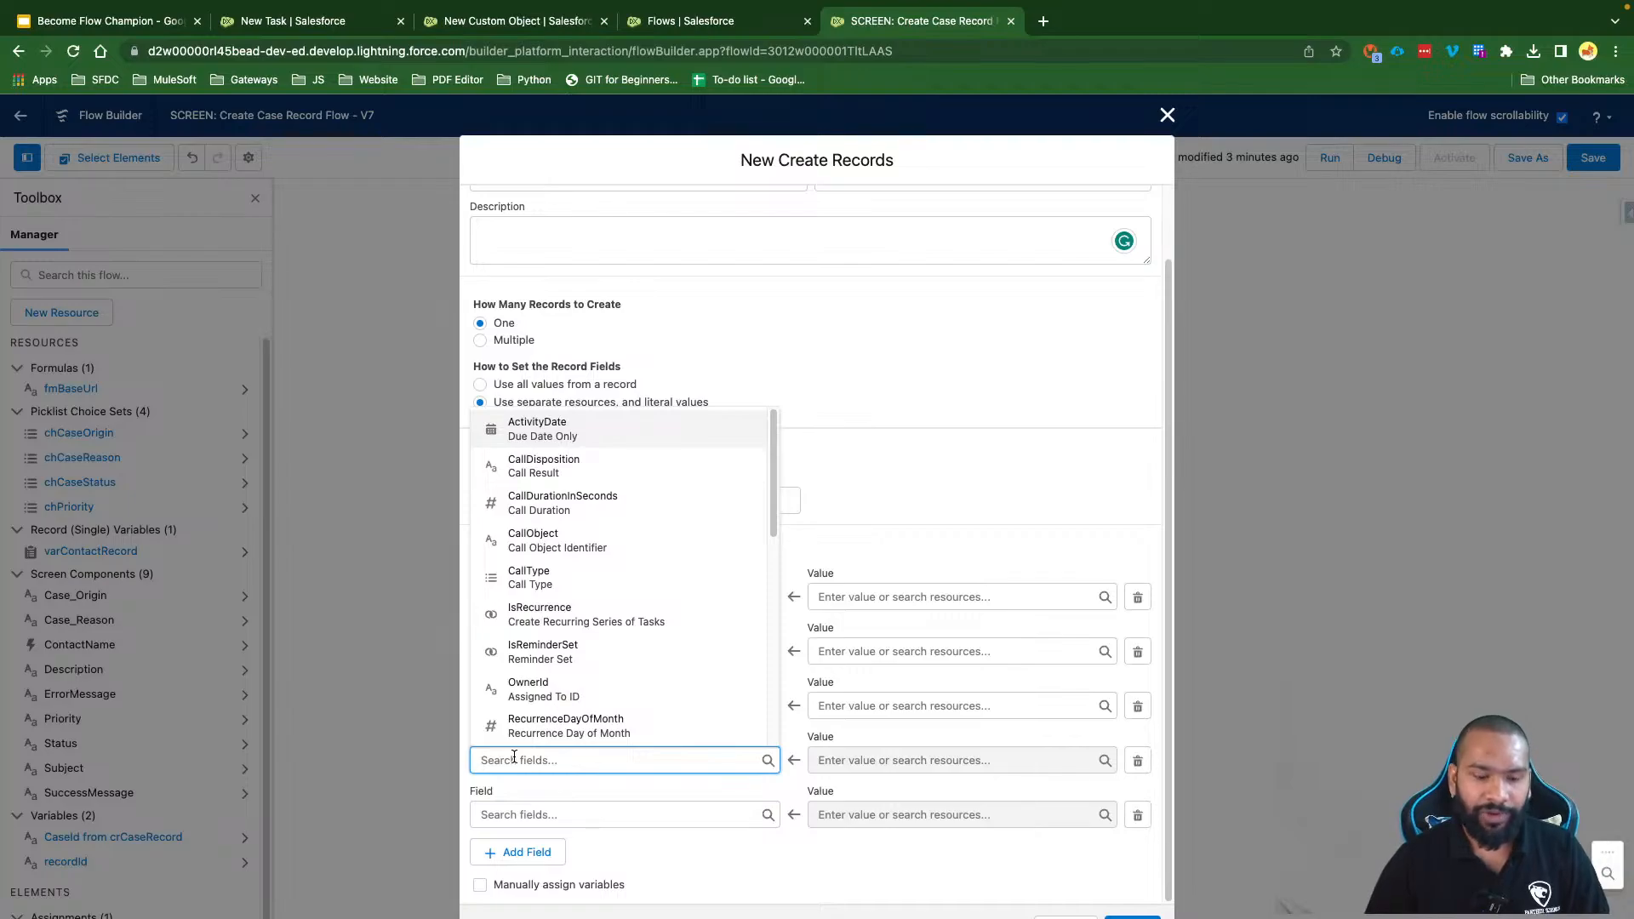
click(570, 783)
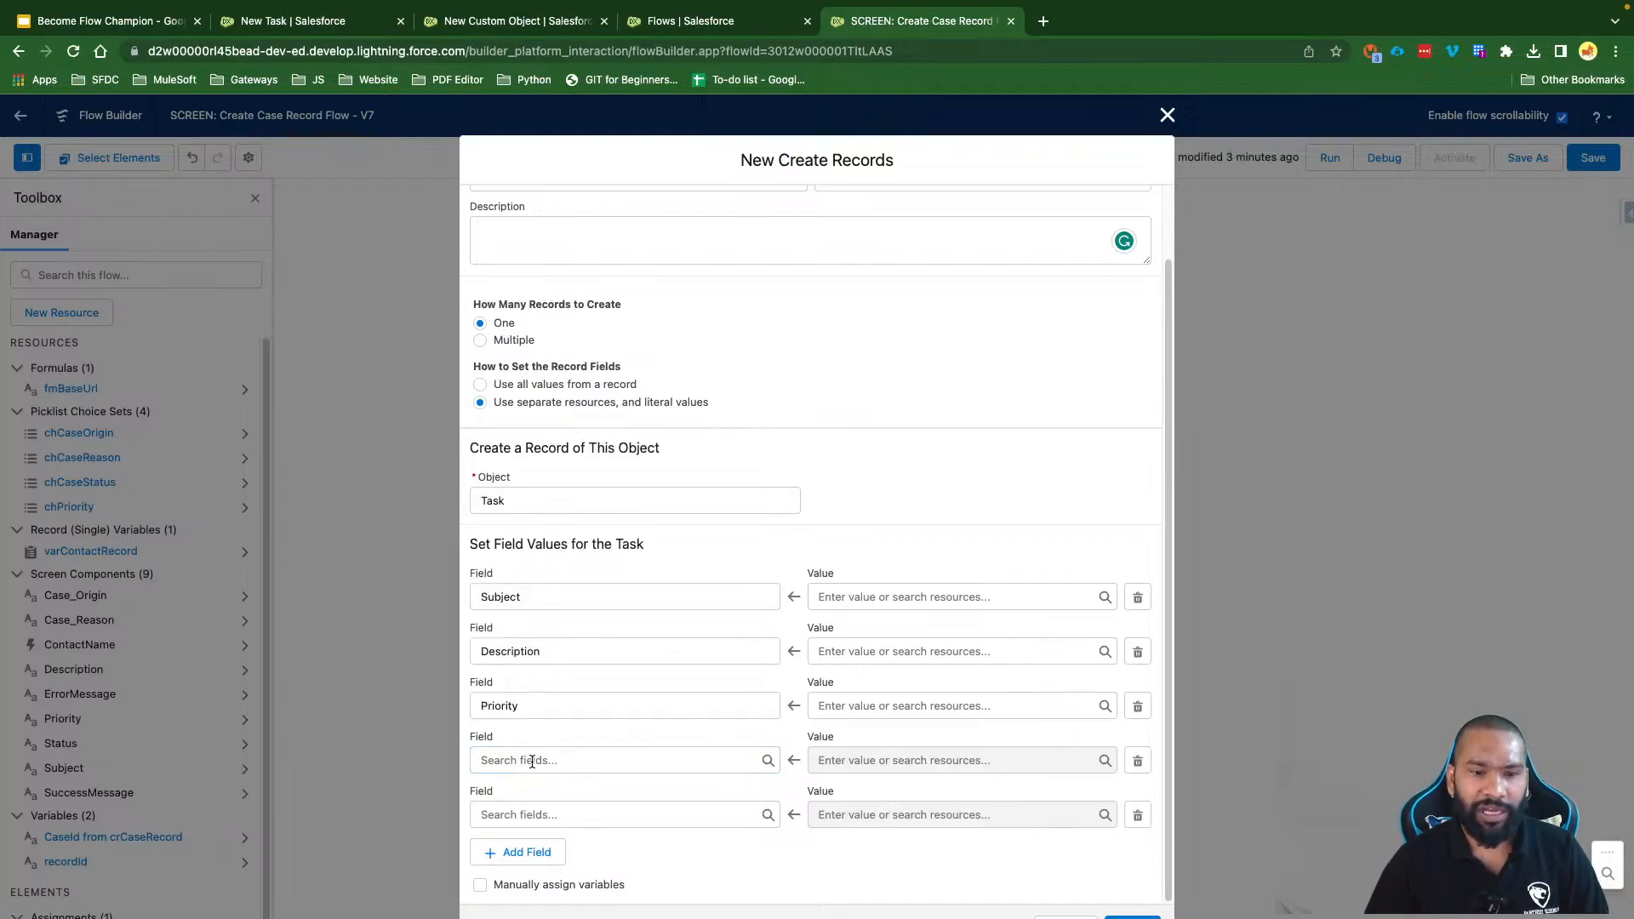
click(532, 760)
text(Du)
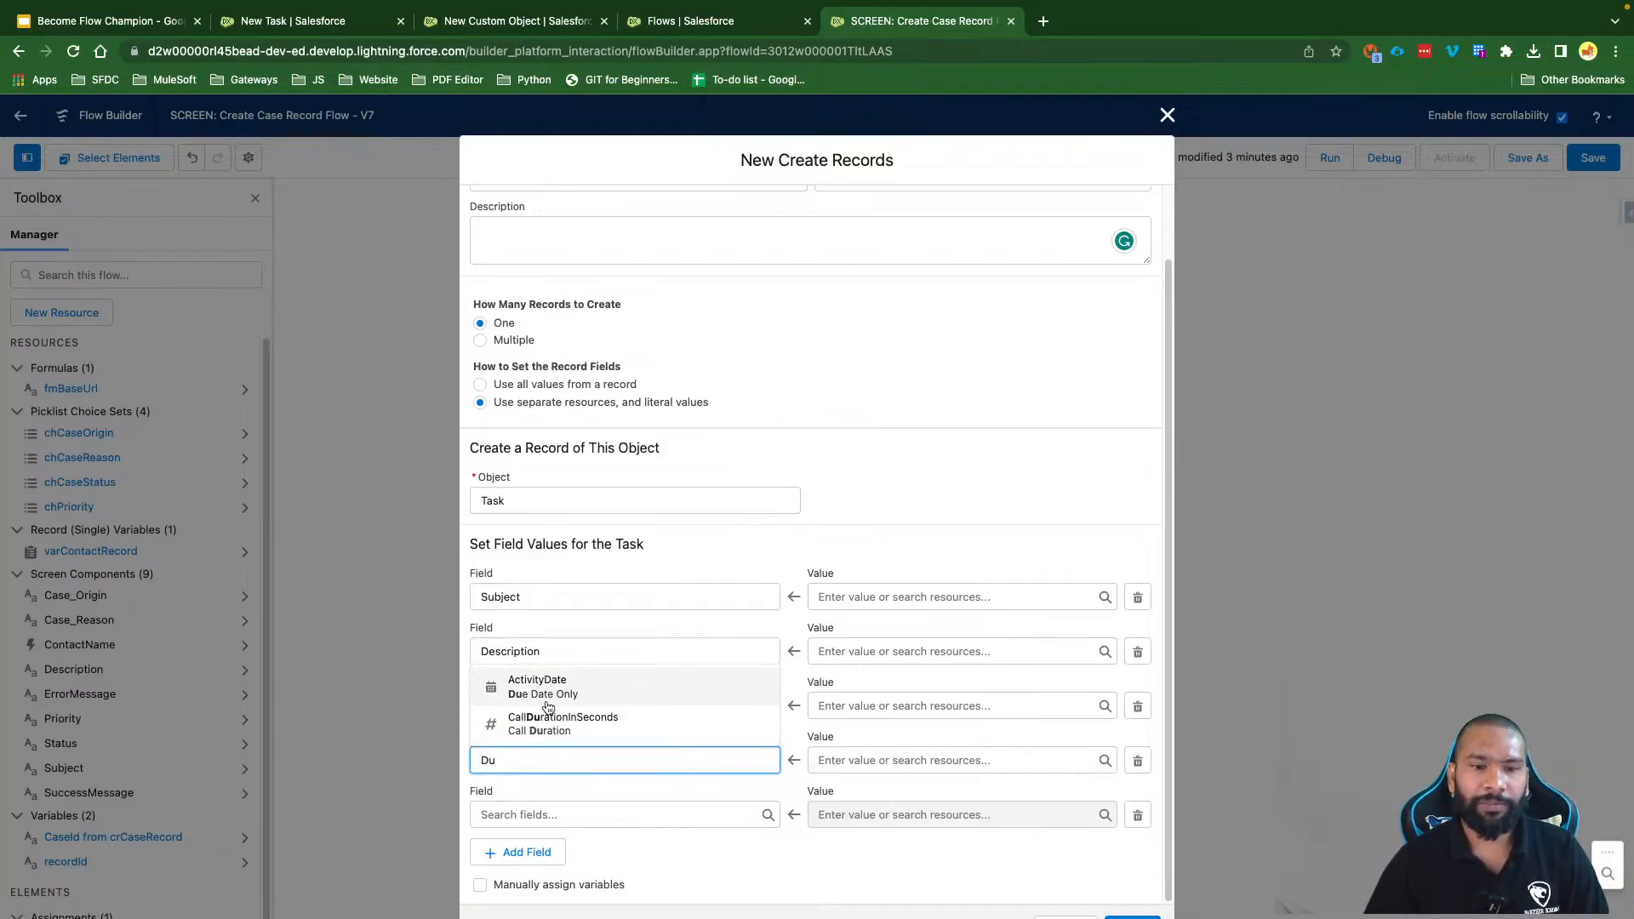
click(621, 698)
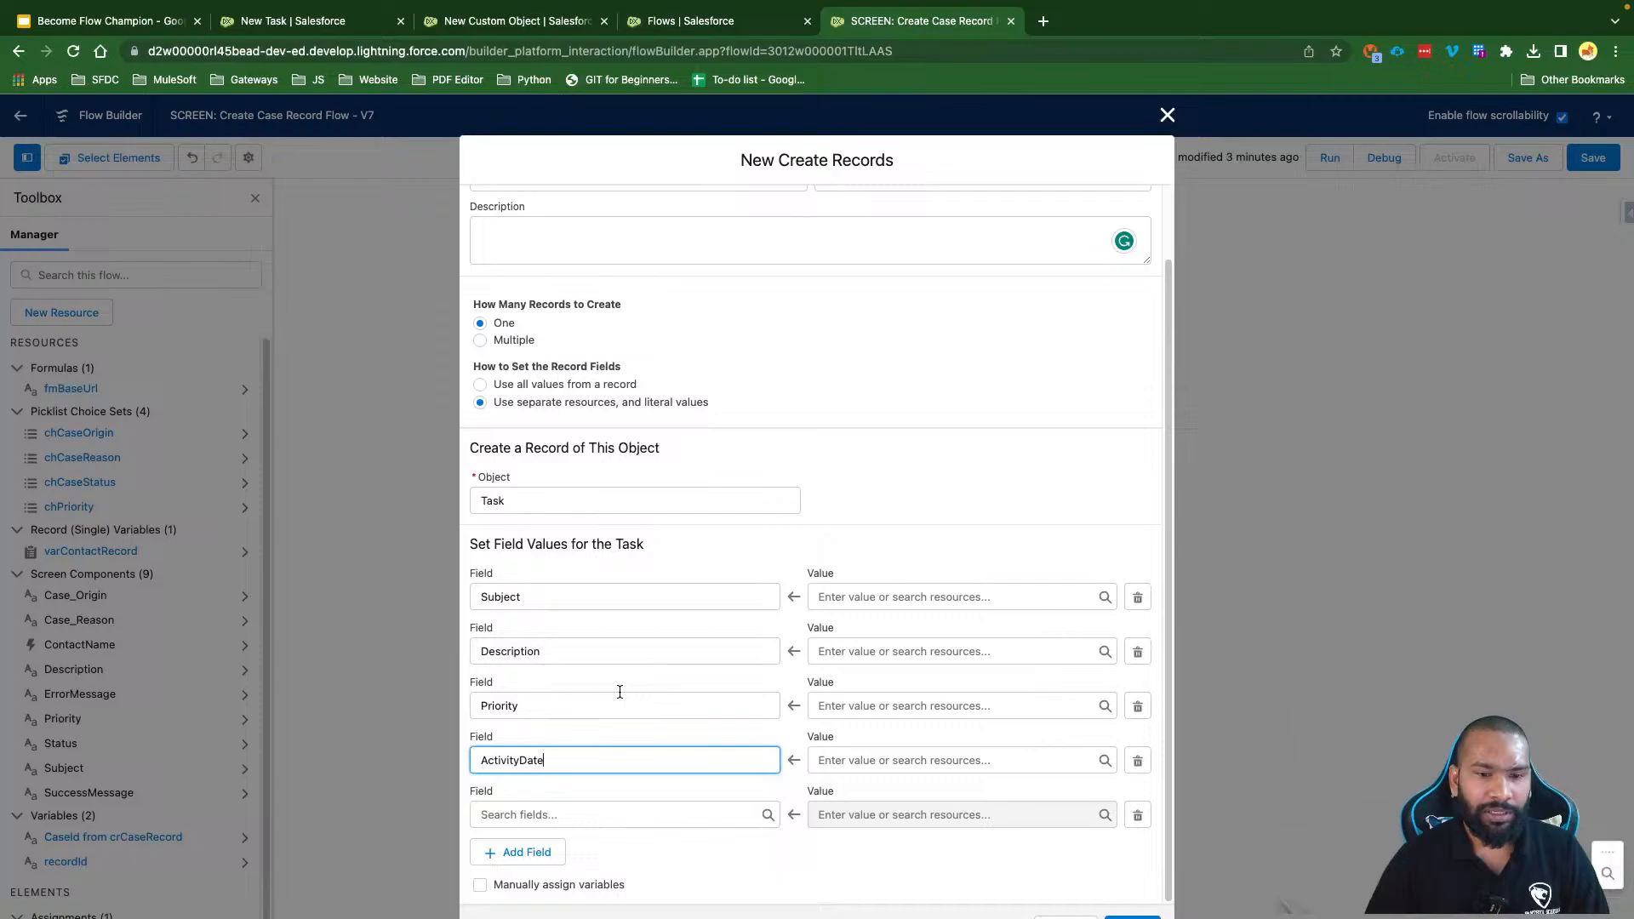
click(551, 814)
click(633, 861)
click(534, 816)
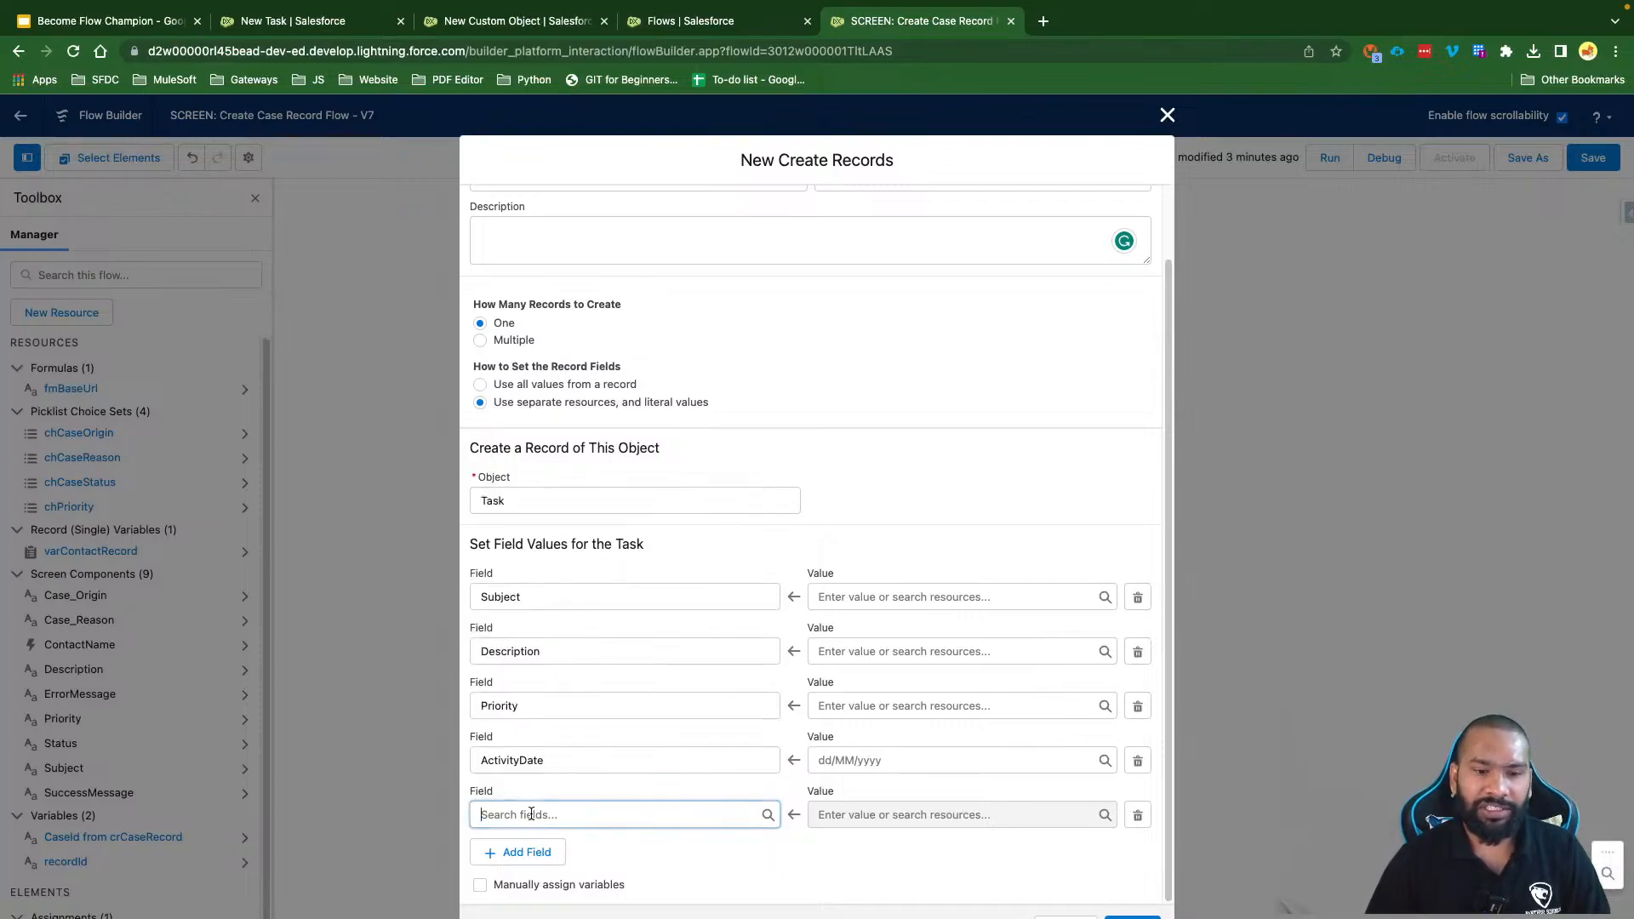
text(Own)
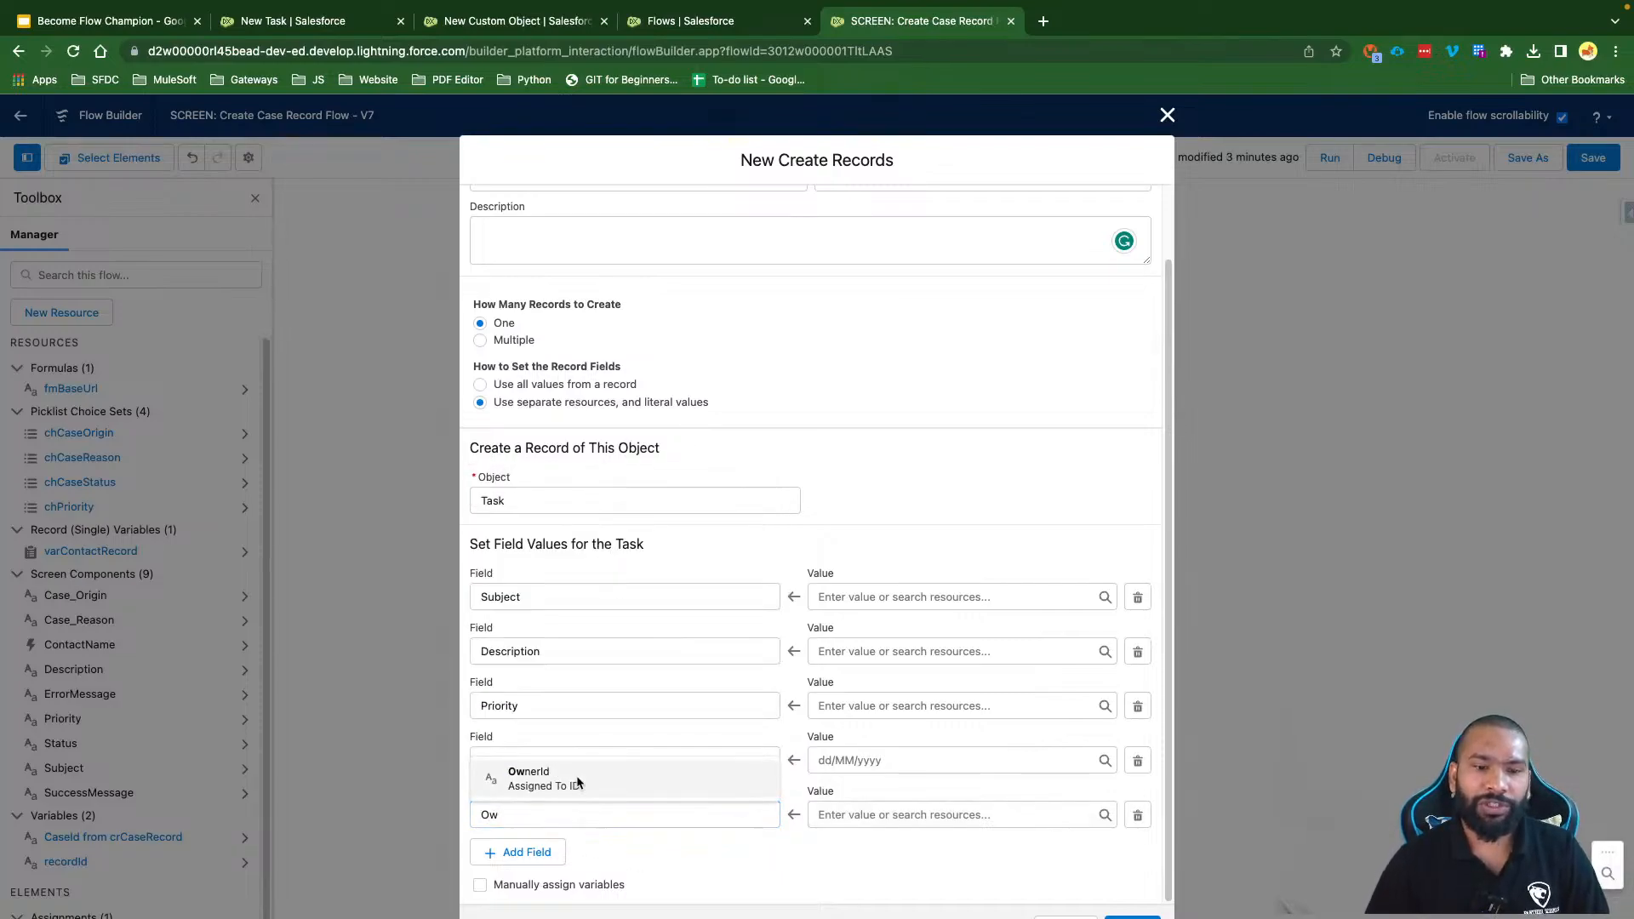
click(568, 779)
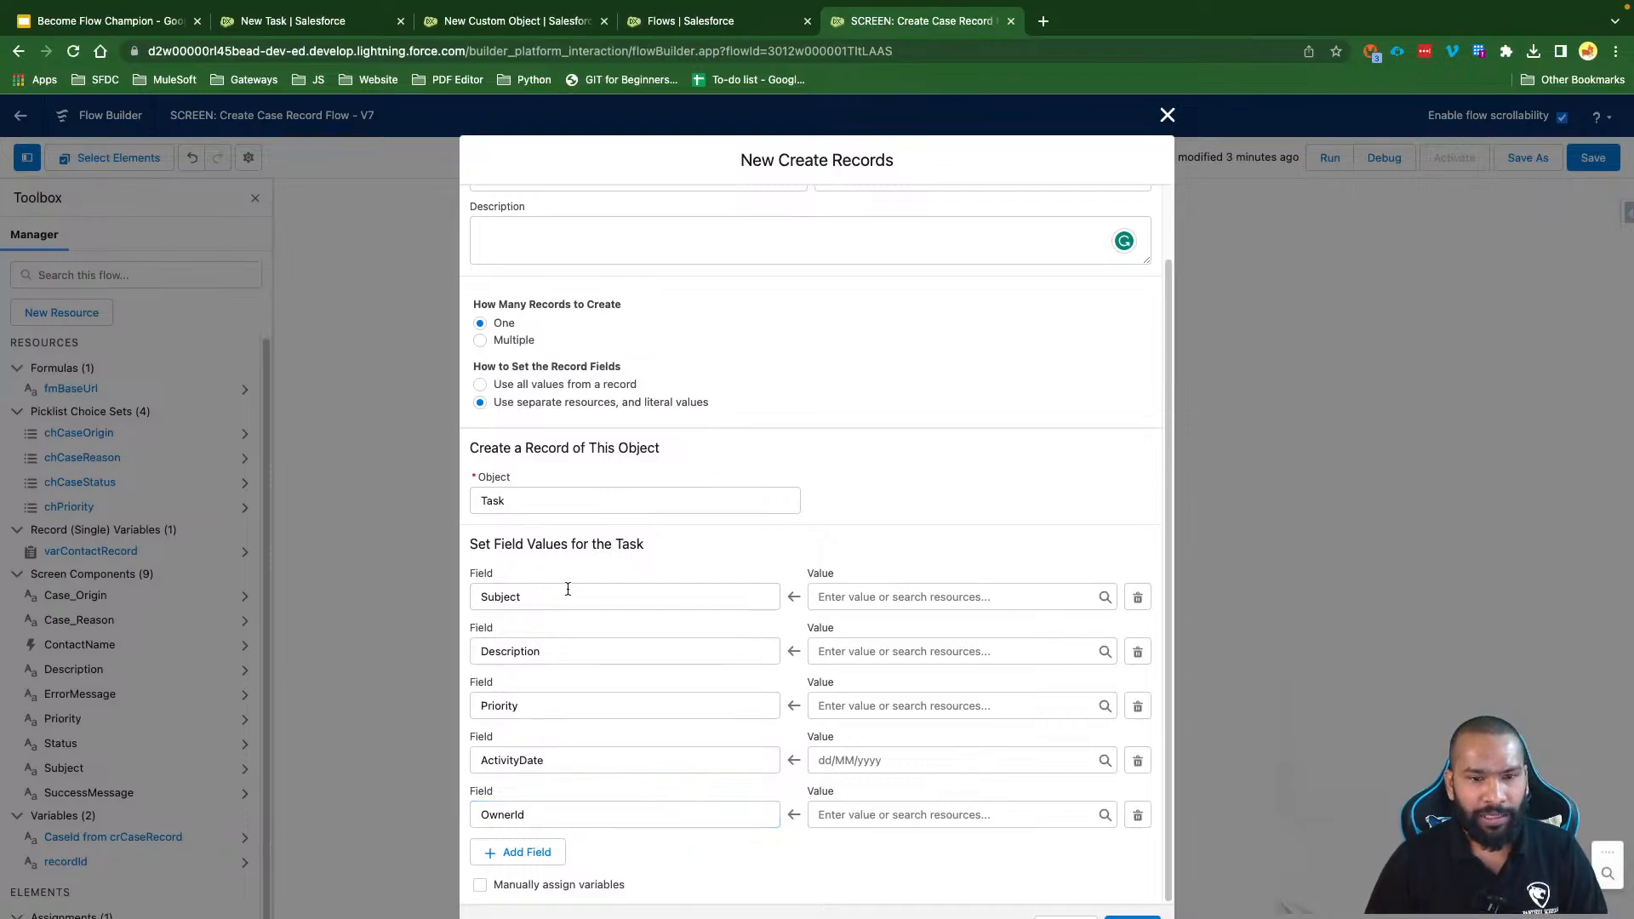
click(860, 596)
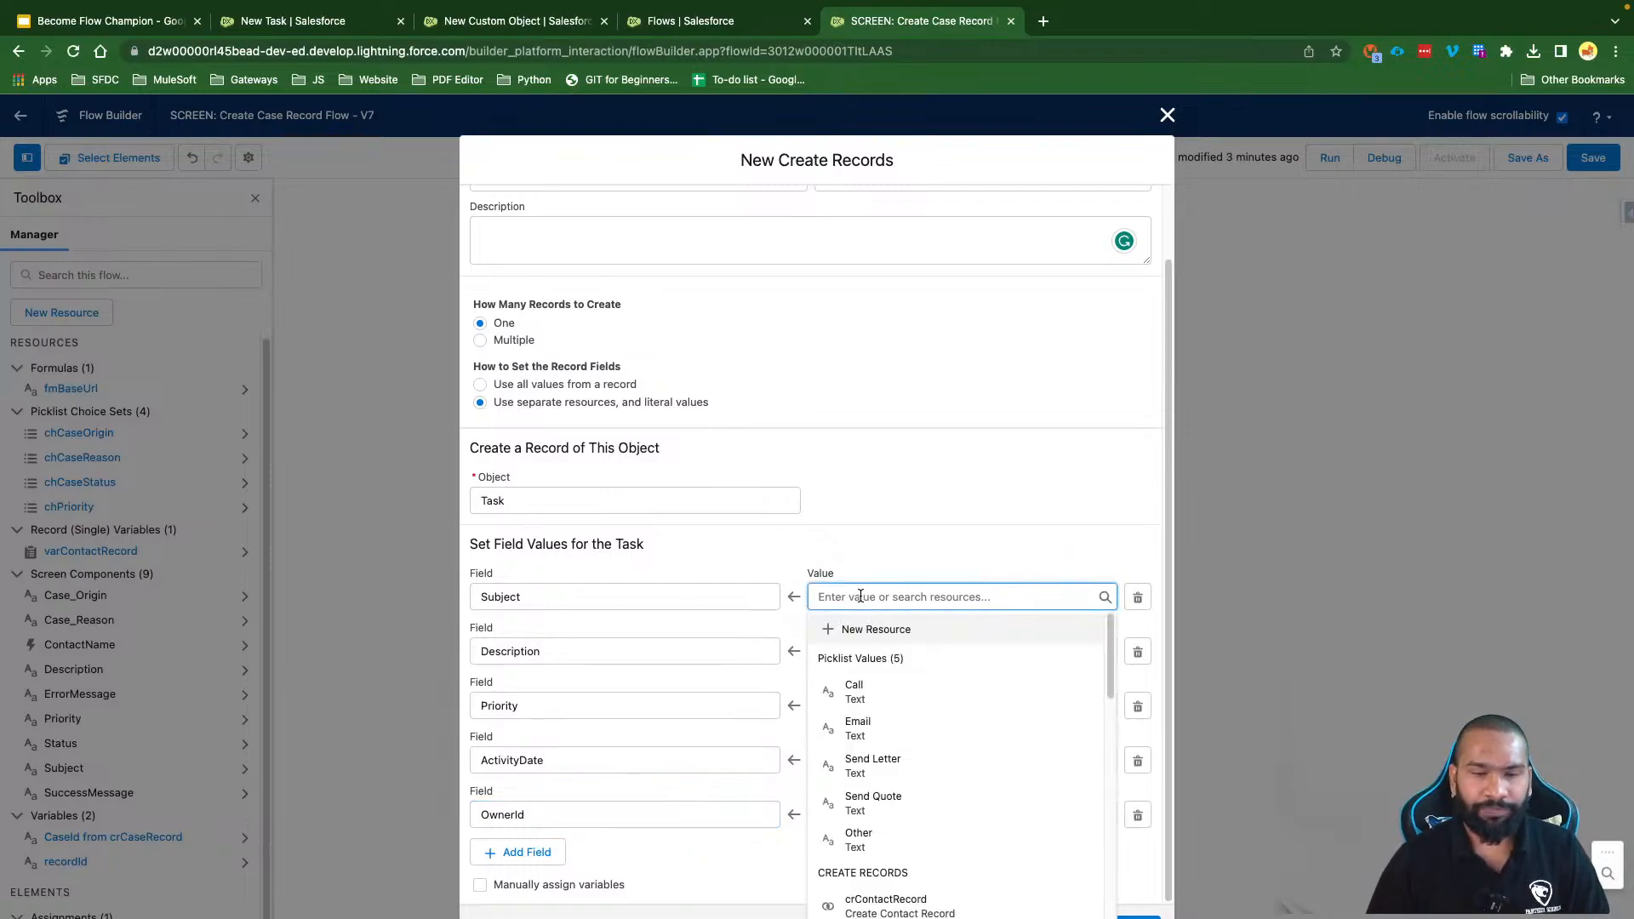
click(922, 368)
scroll(744, 373, up, 1)
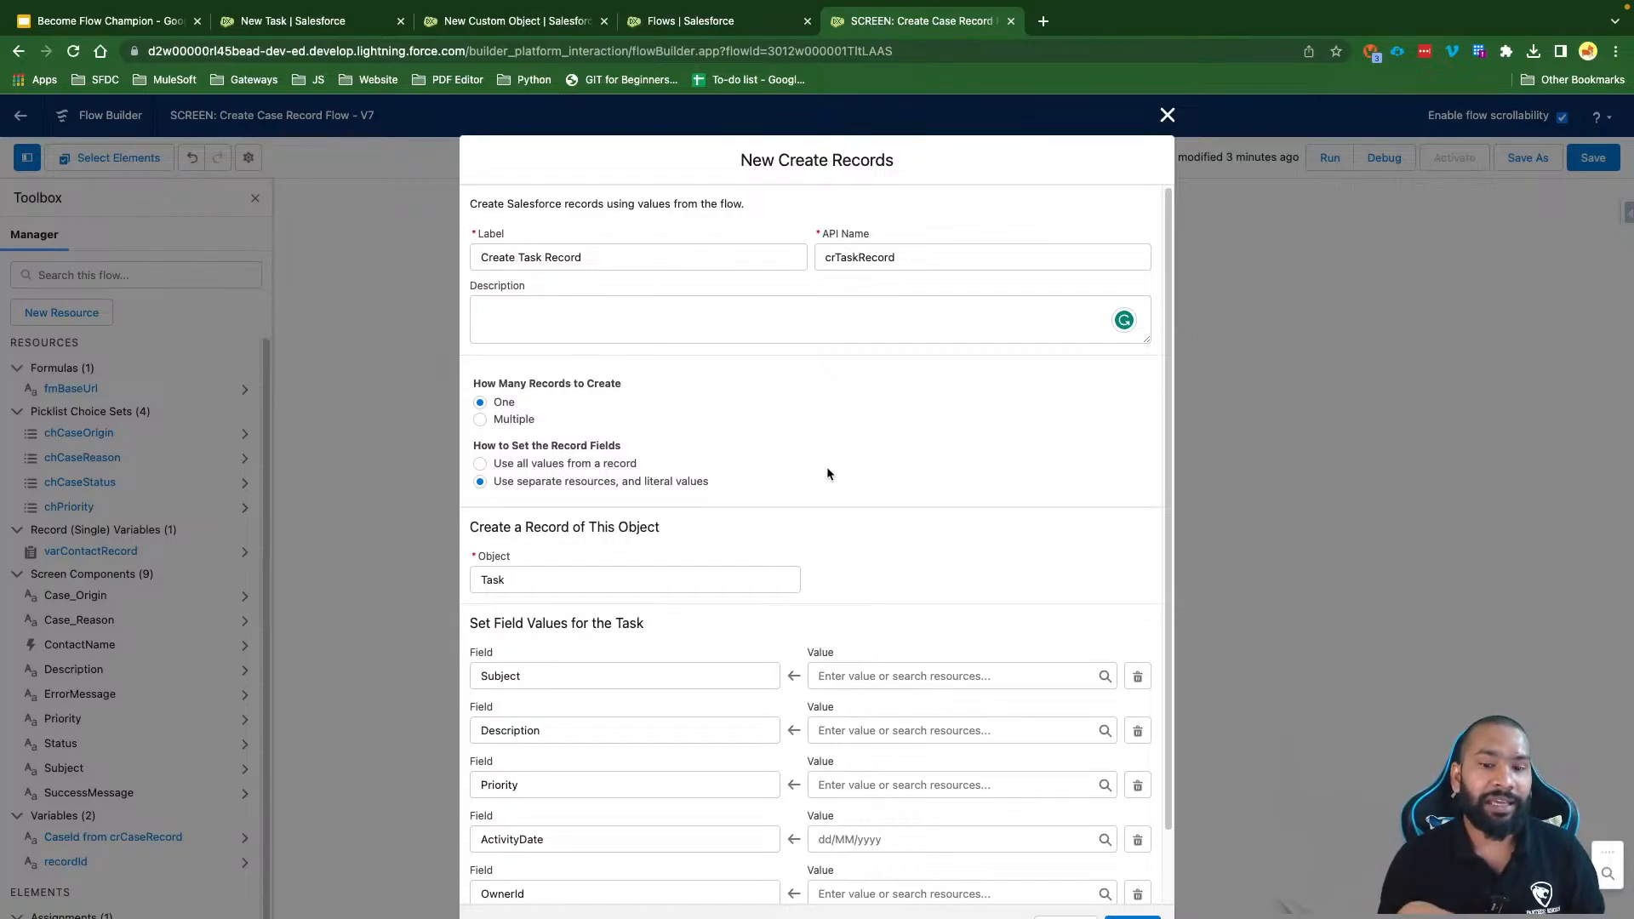
Step: Set the Task Subject value to 'Unable to create contact record'
click(832, 675)
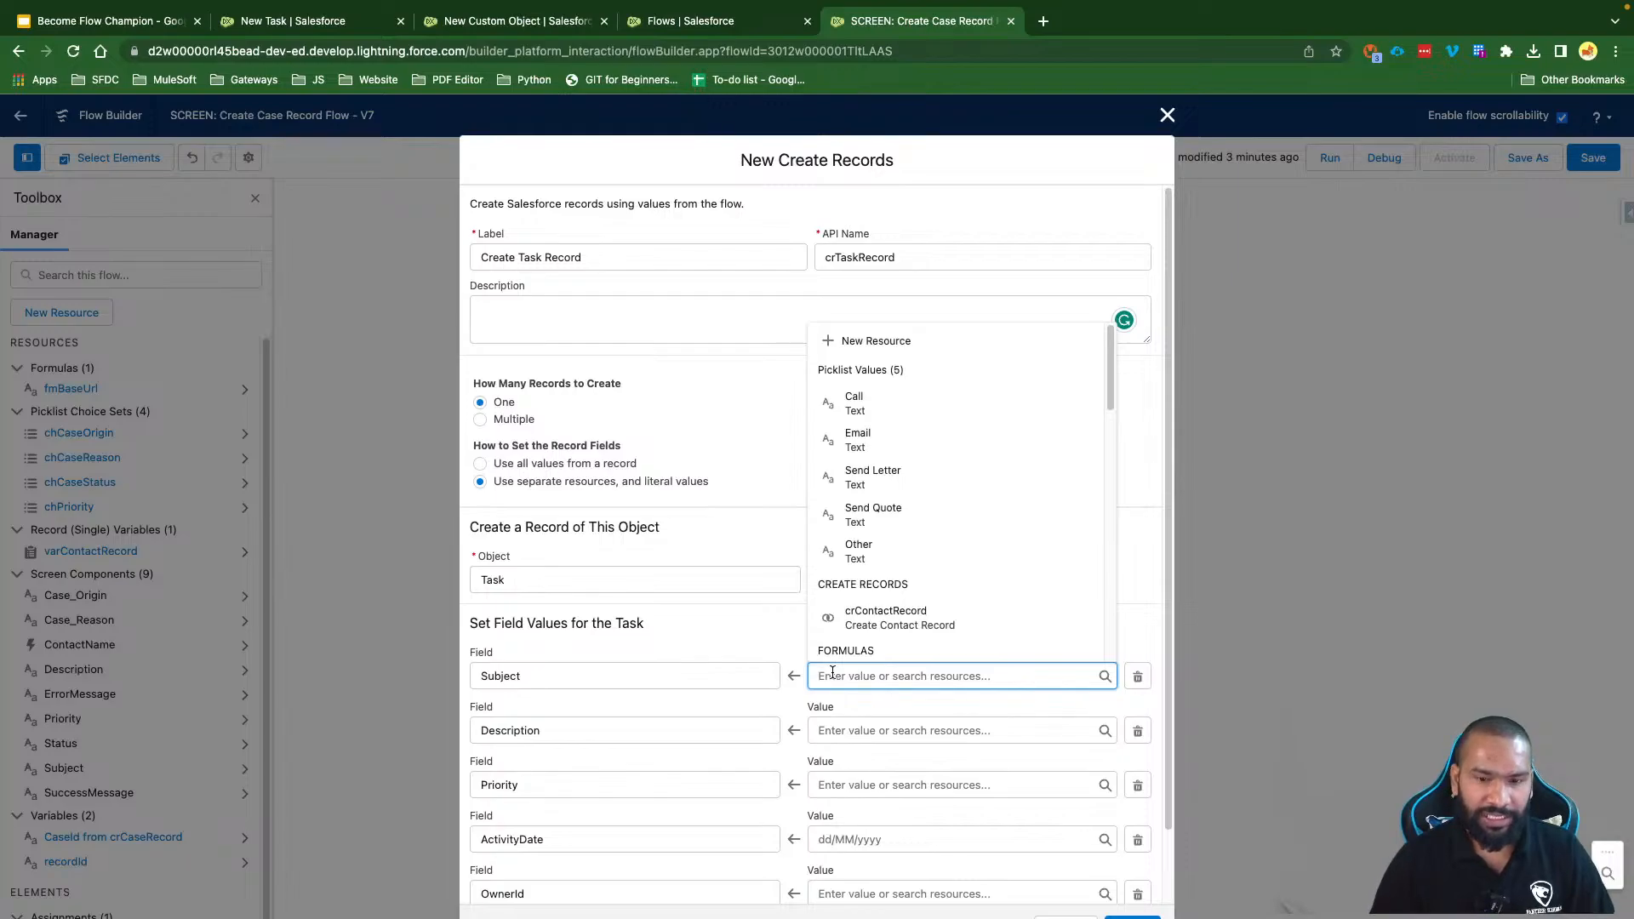
text(Unab)
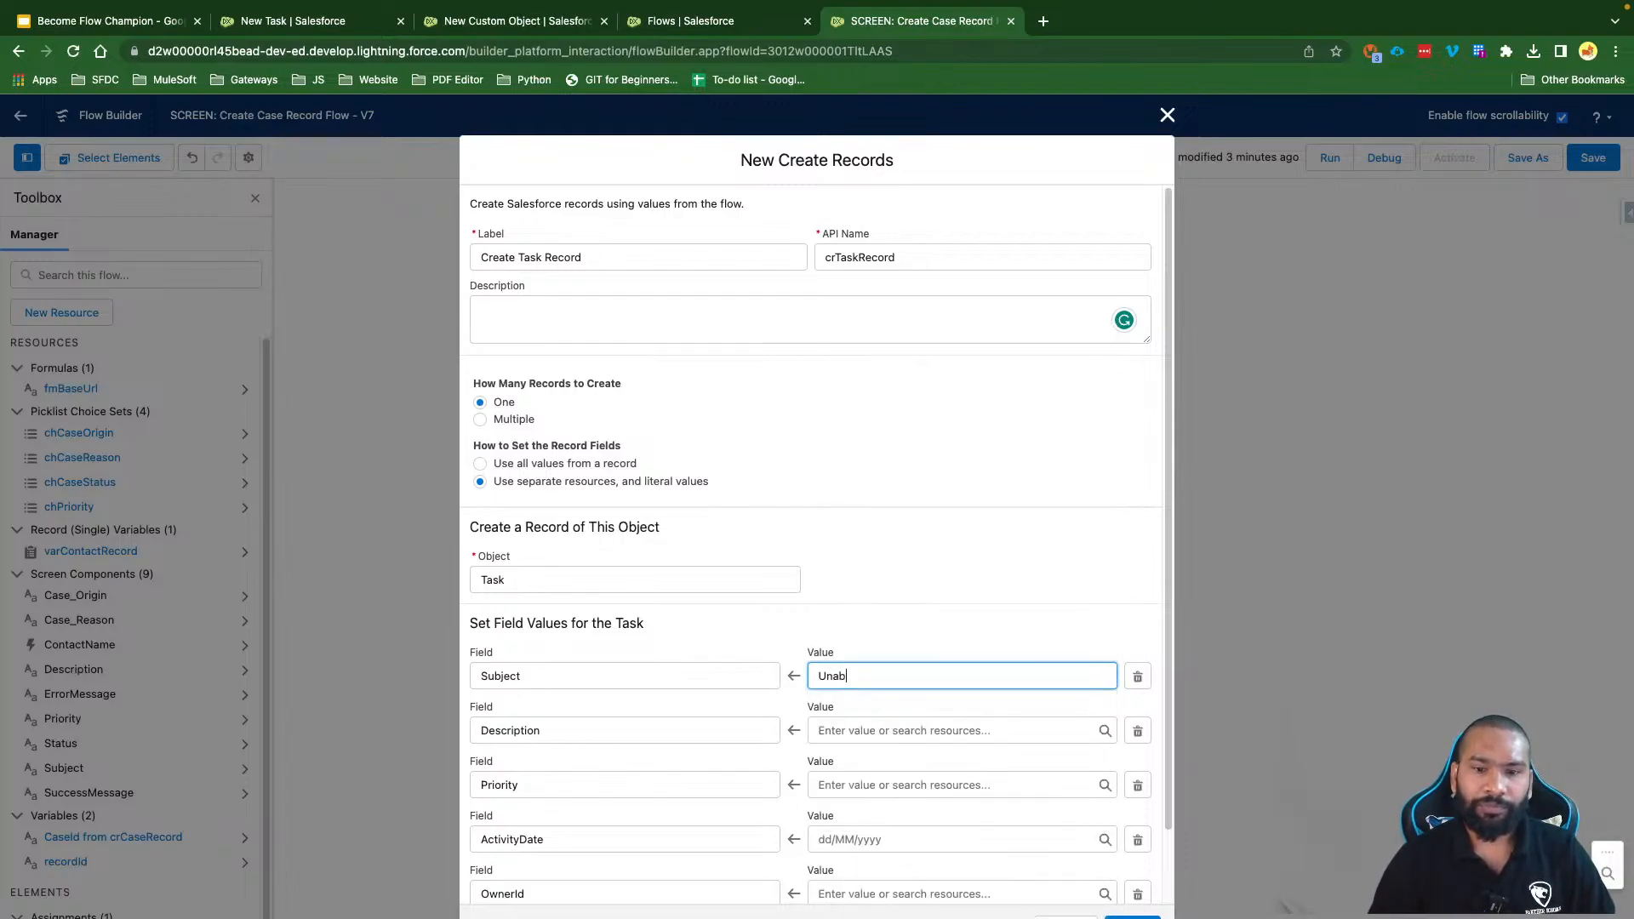
text(le to cr)
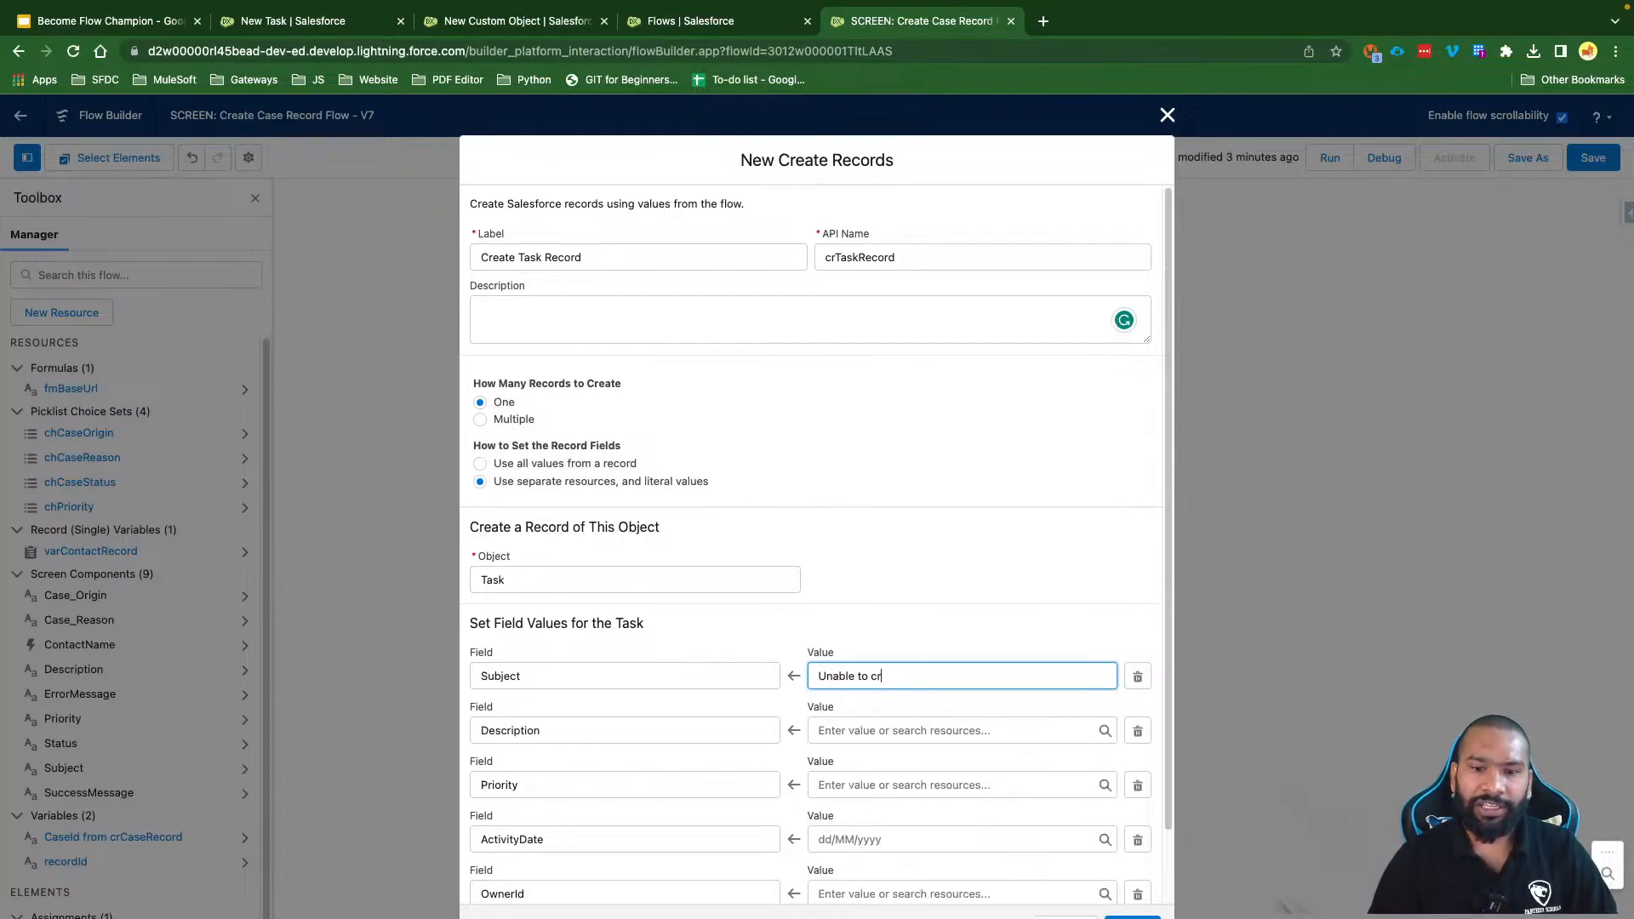
text(eate contact r)
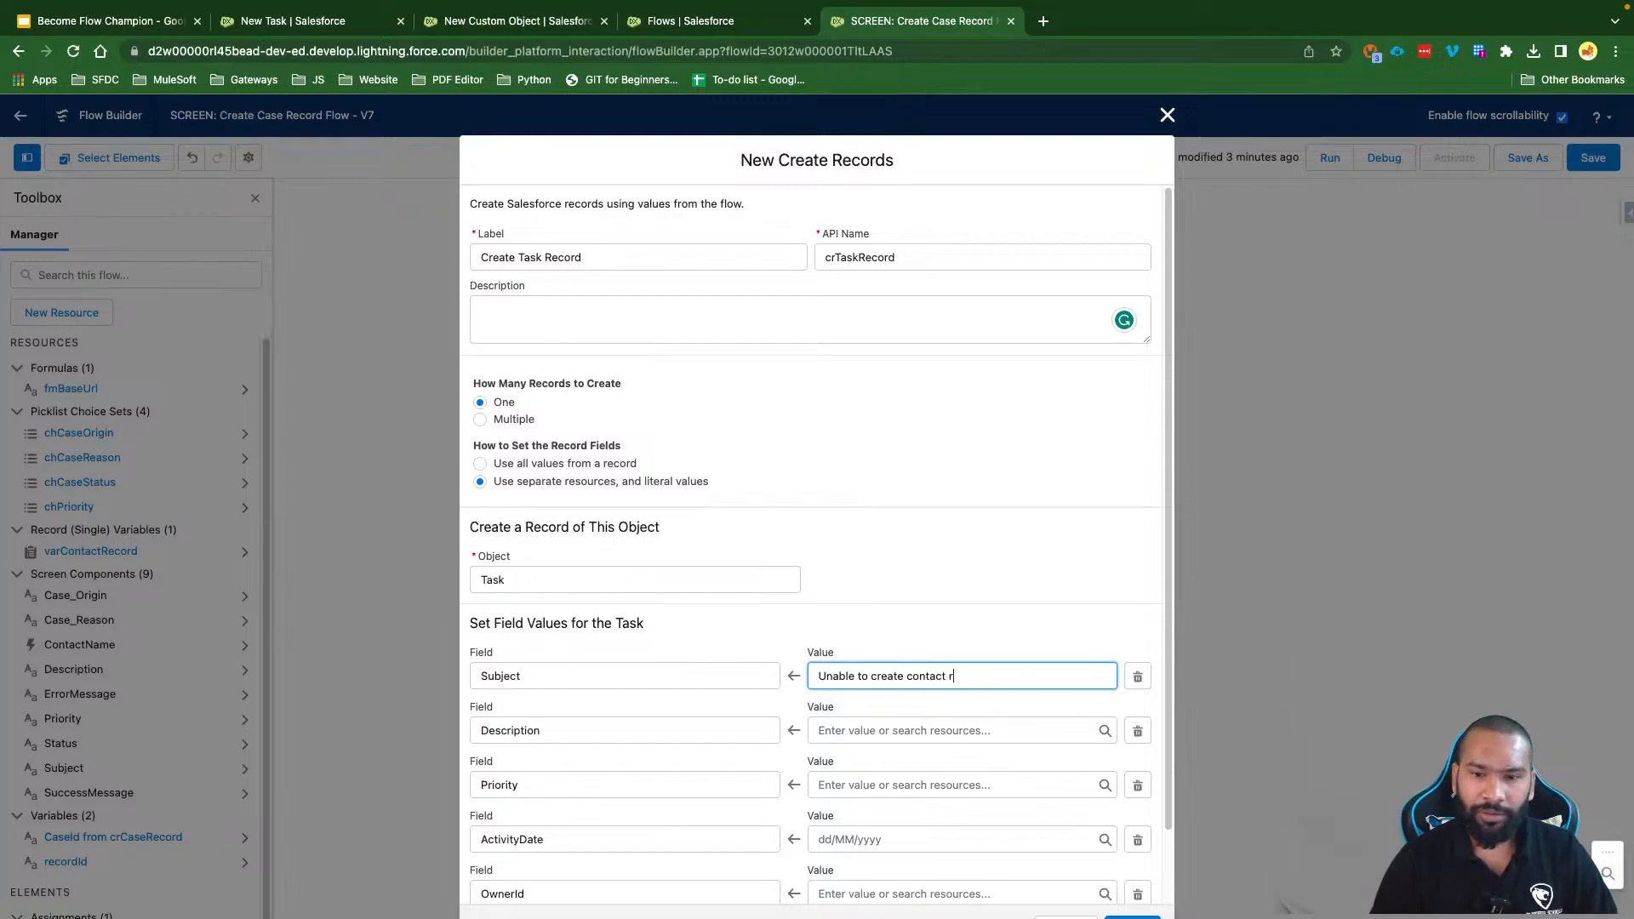
text(ecord)
click(882, 640)
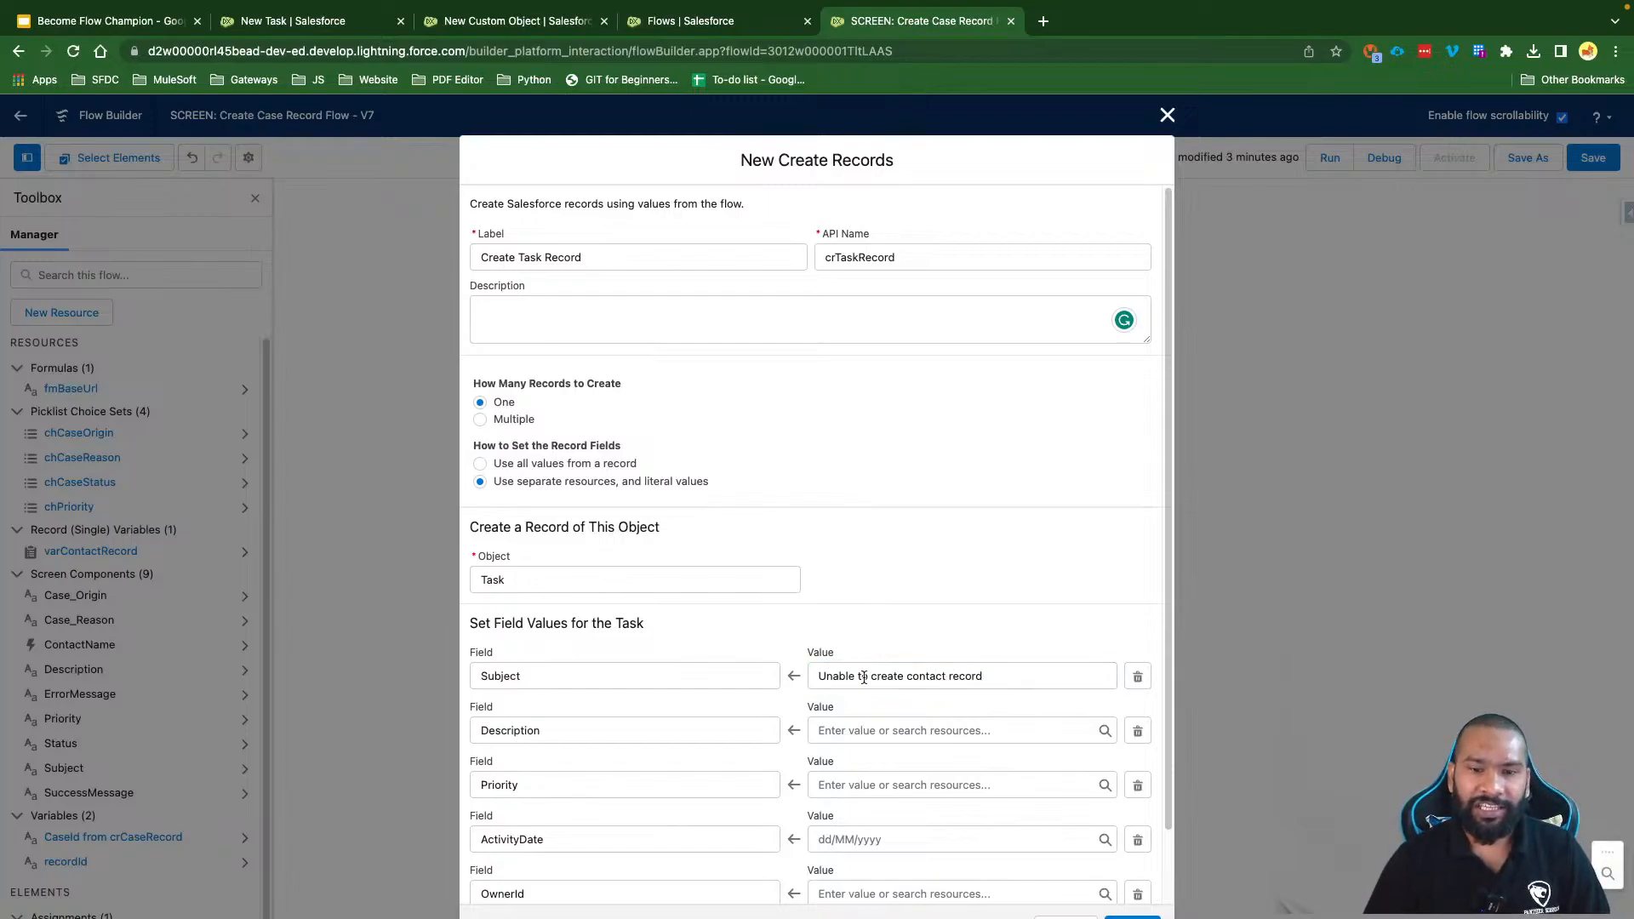
Step: Set the Task Description value to $Flow > FaultMessage
click(838, 728)
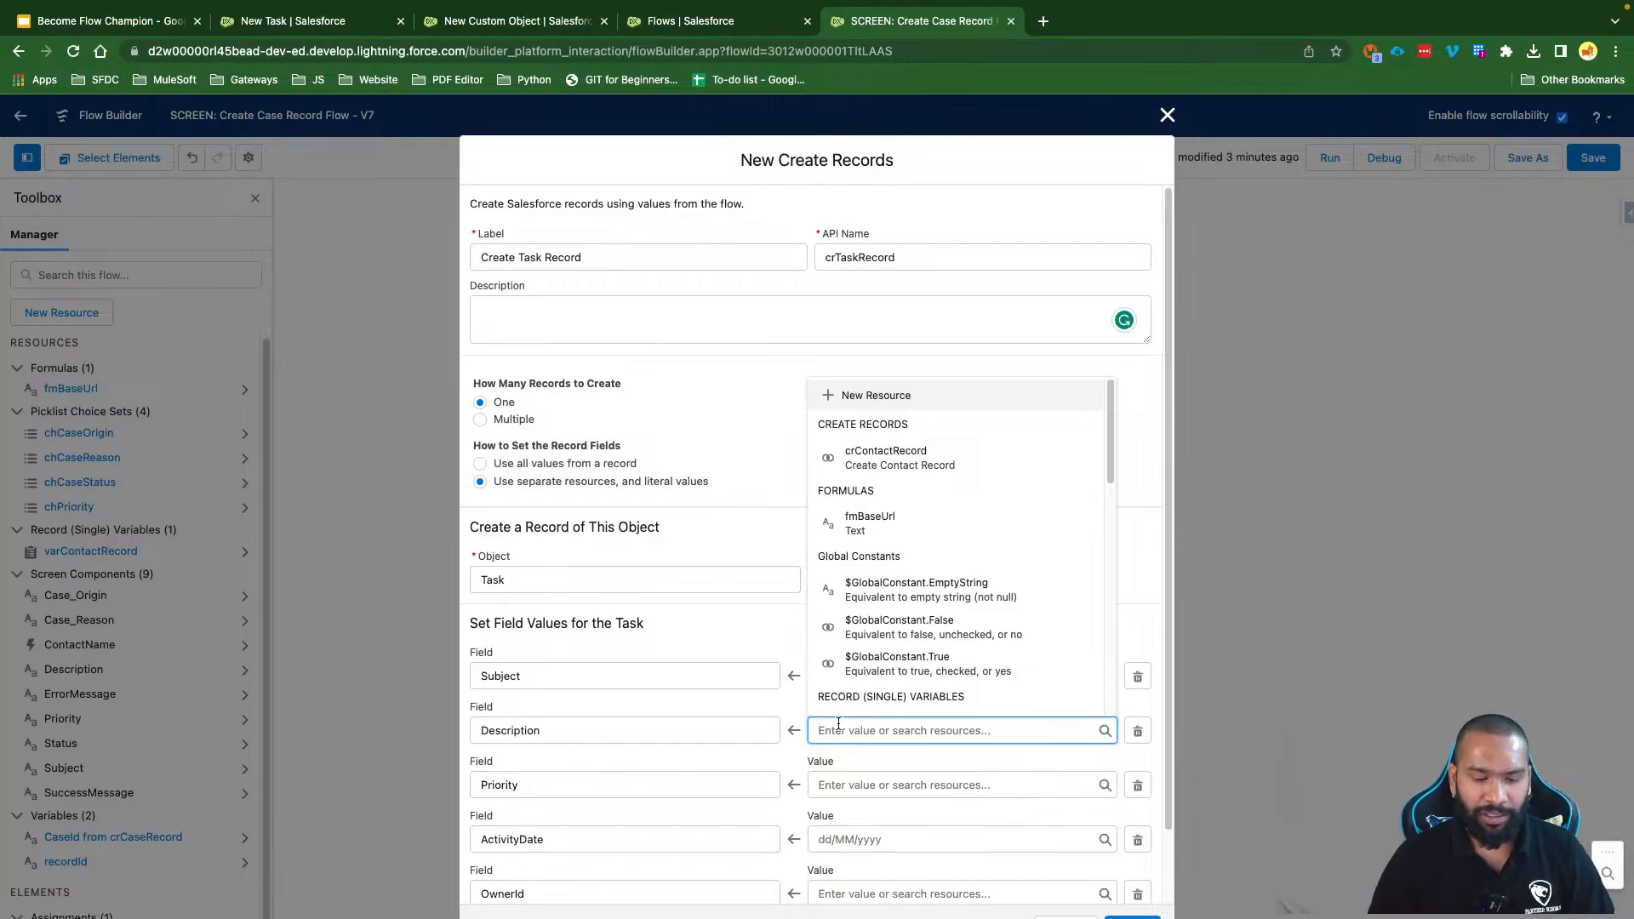
text(Fl)
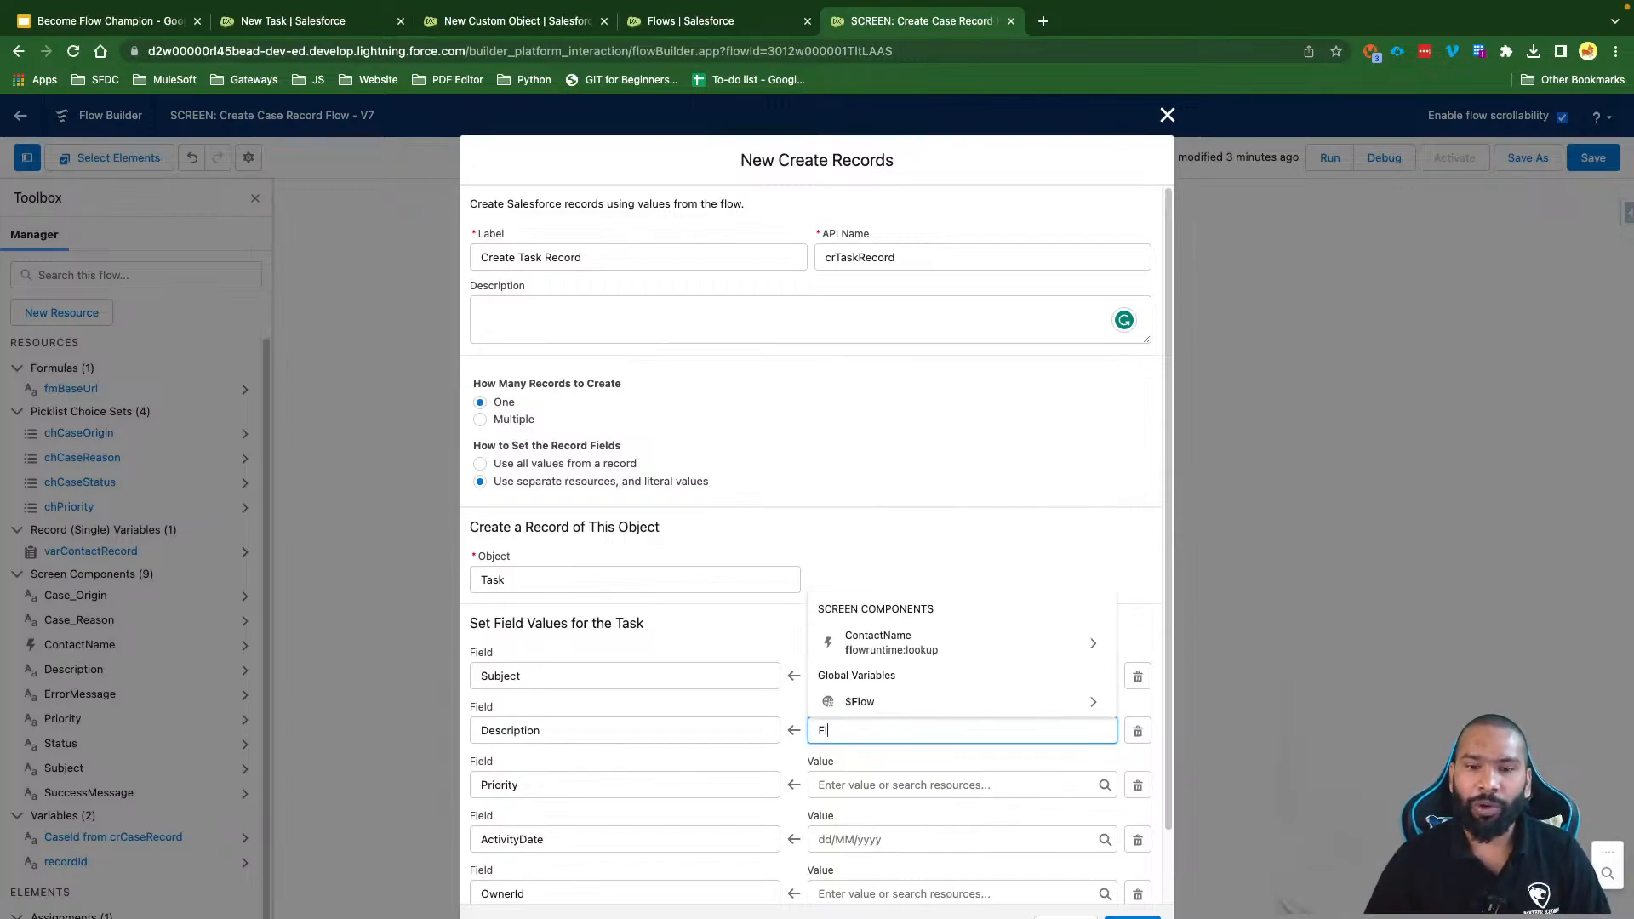
click(885, 701)
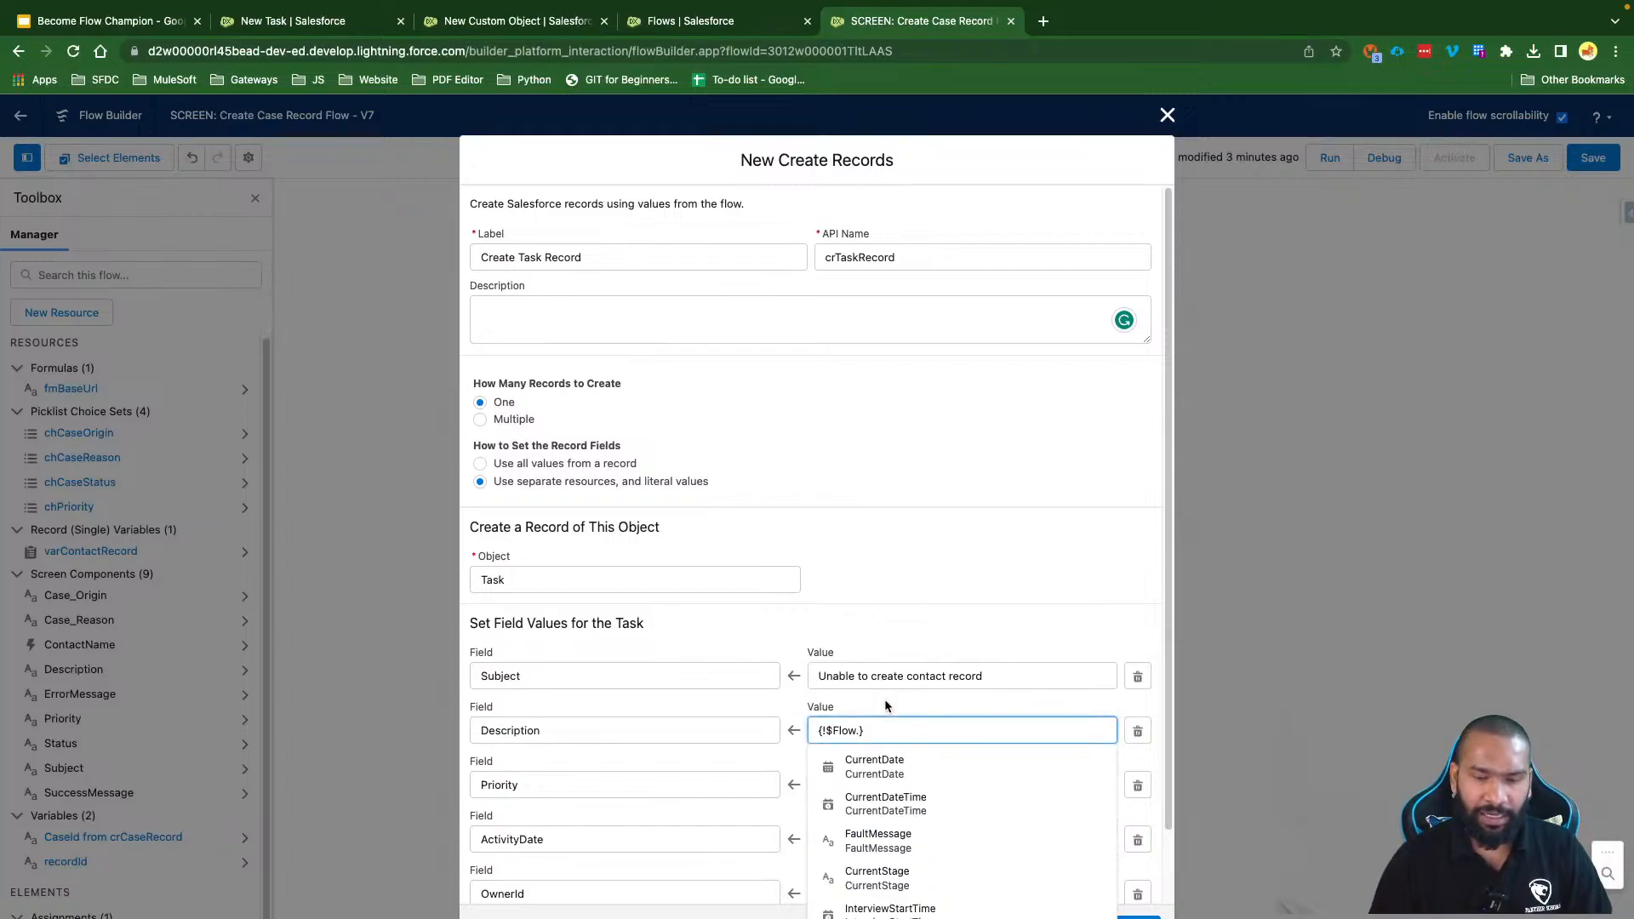
text(Fa)
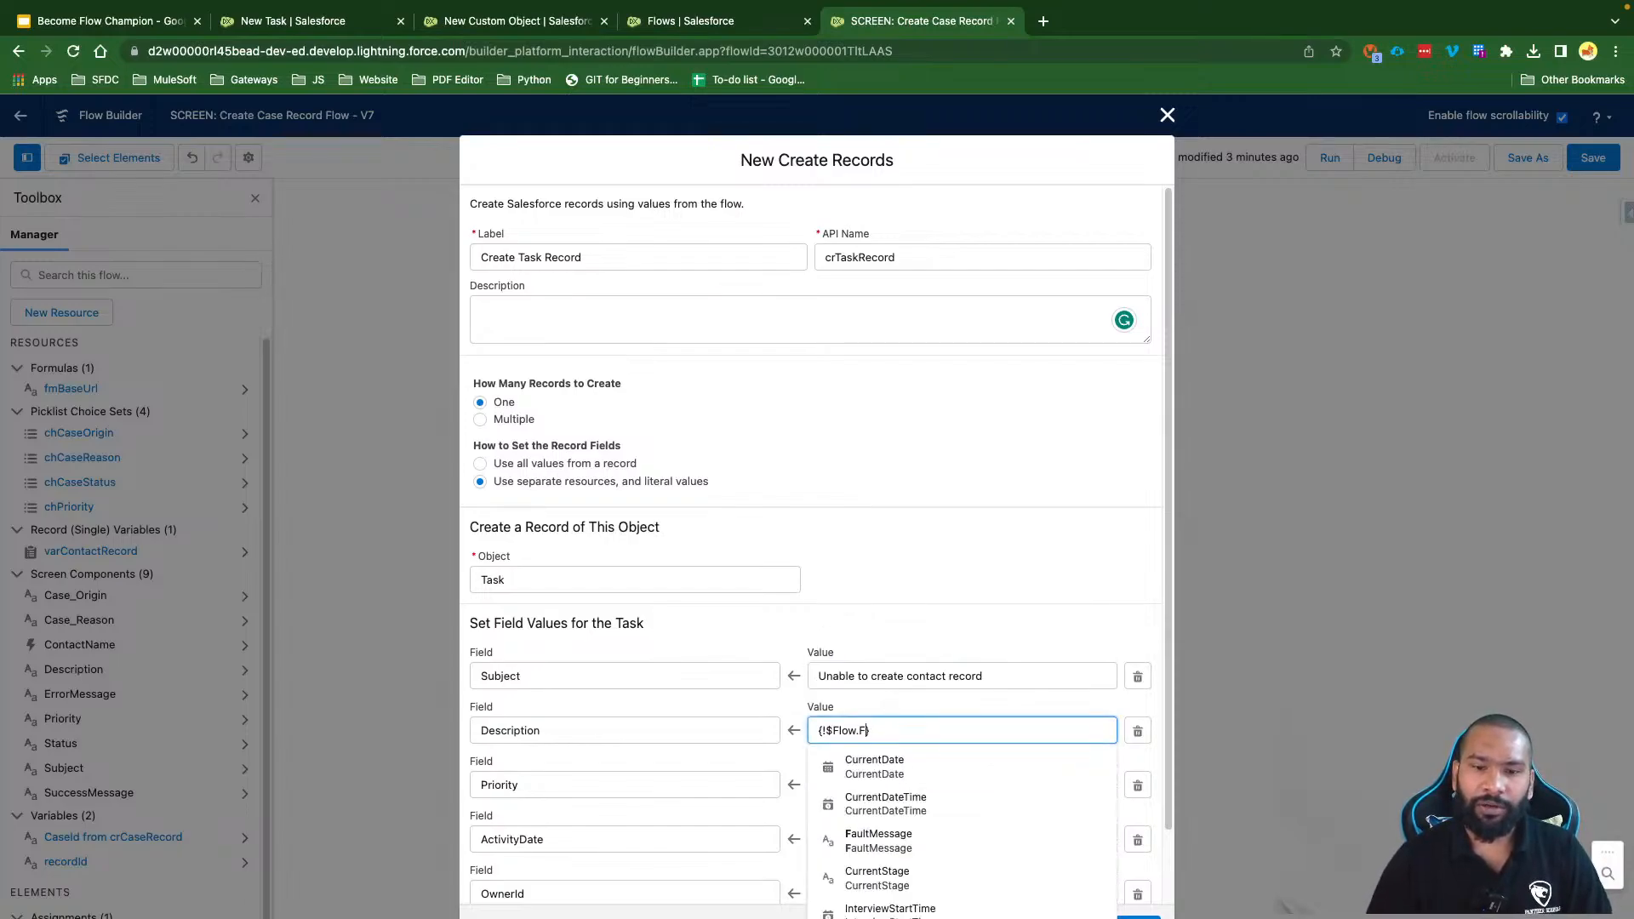
click(901, 767)
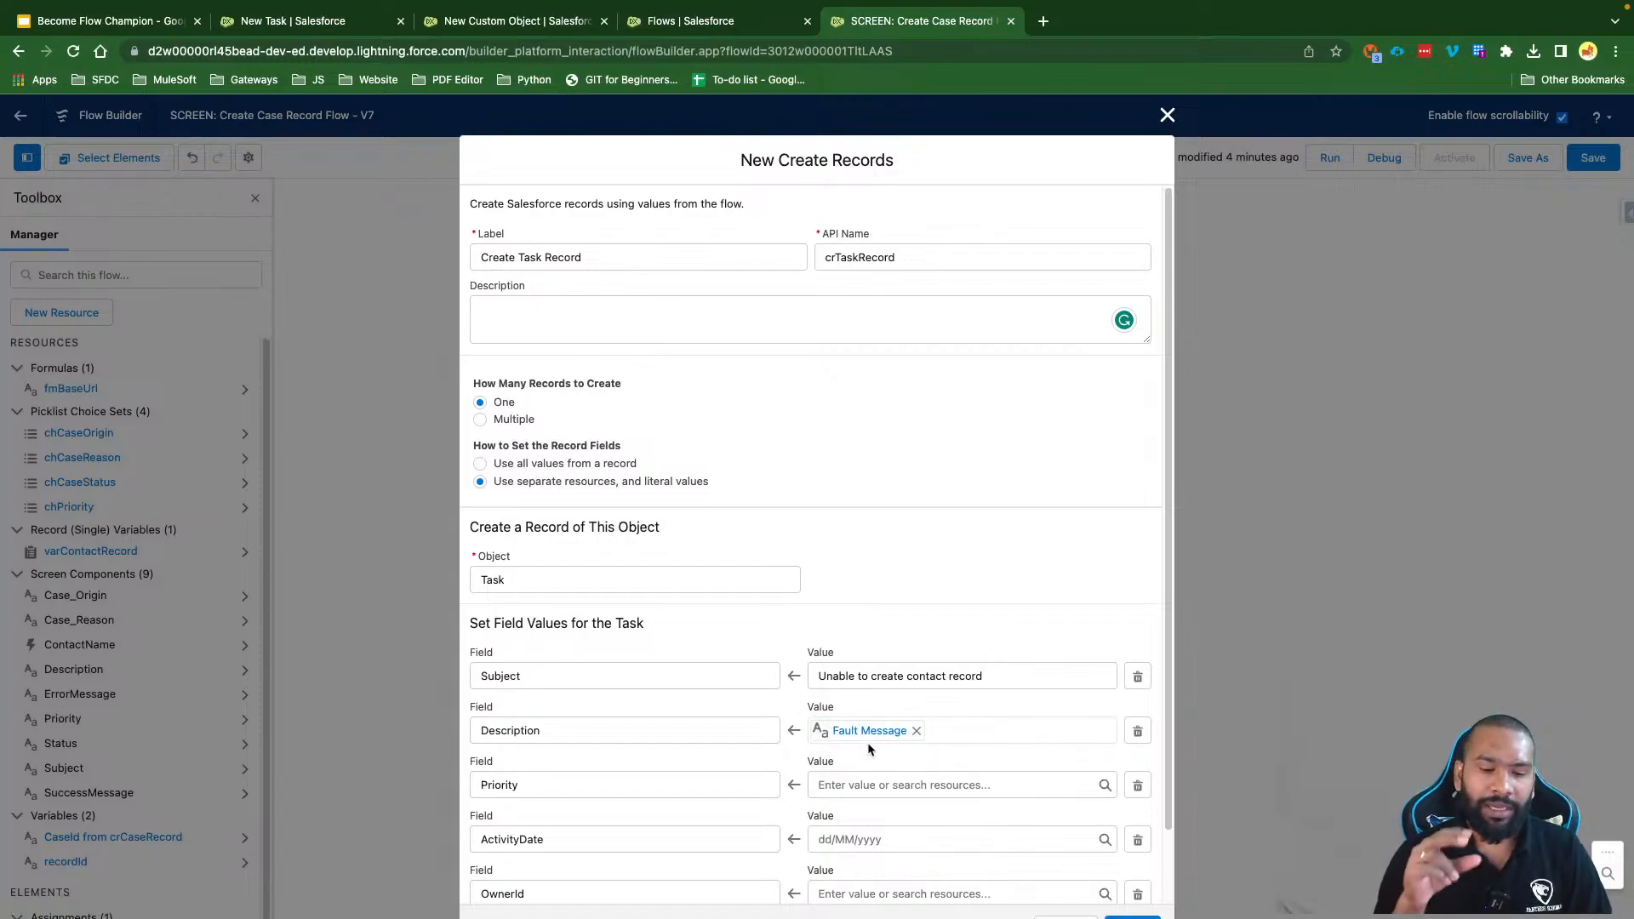
scroll(866, 742, down, 2)
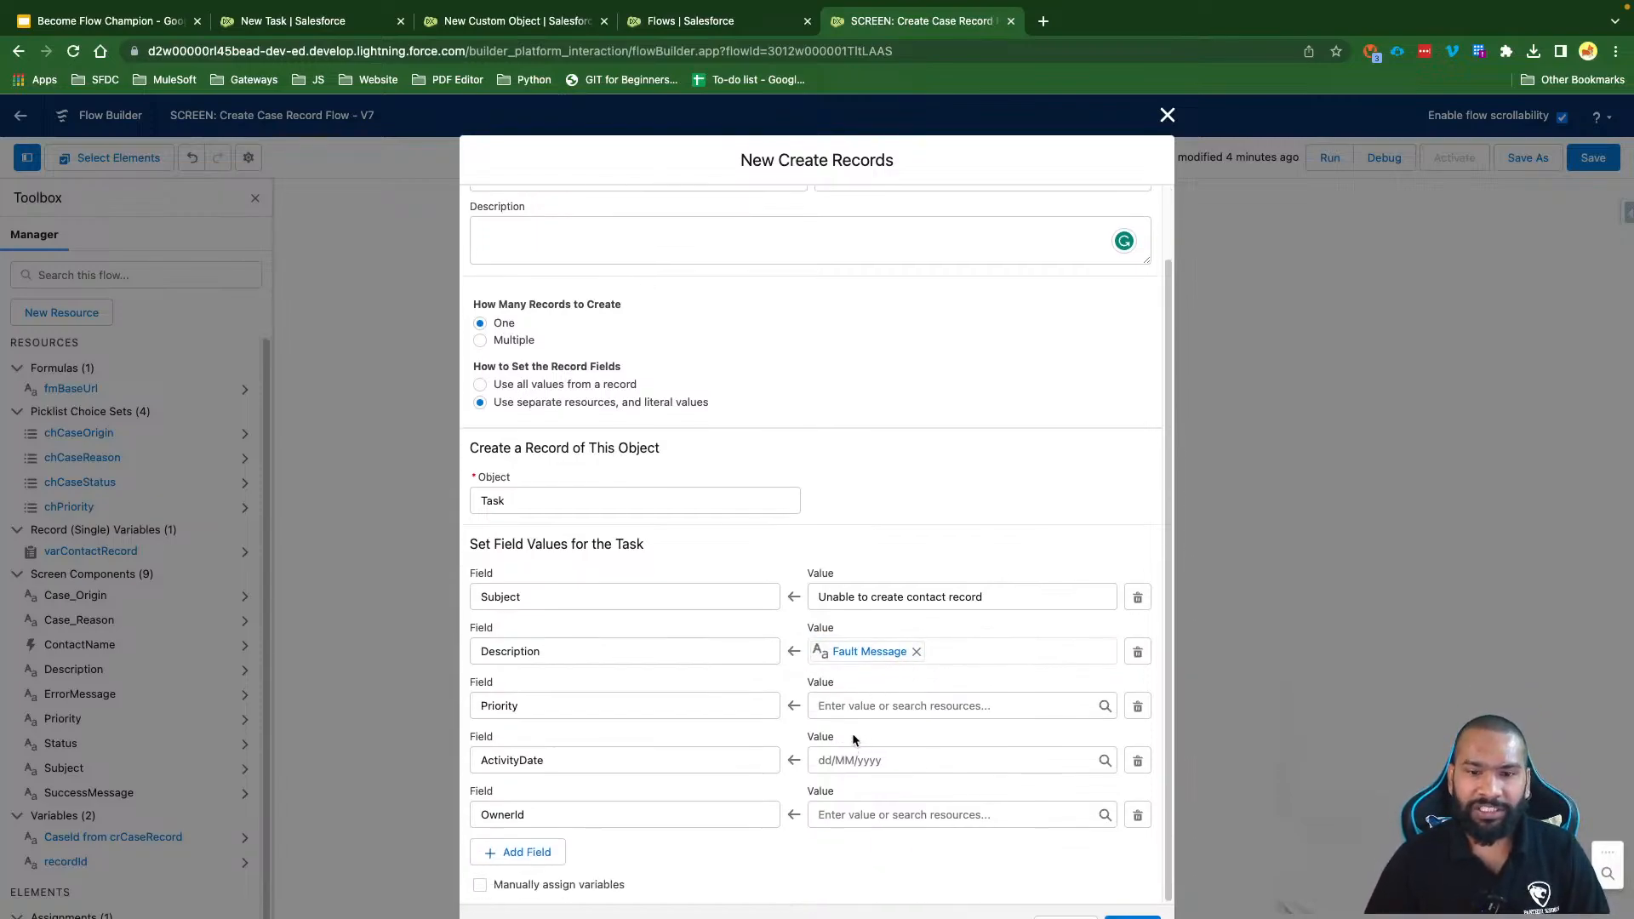
click(838, 705)
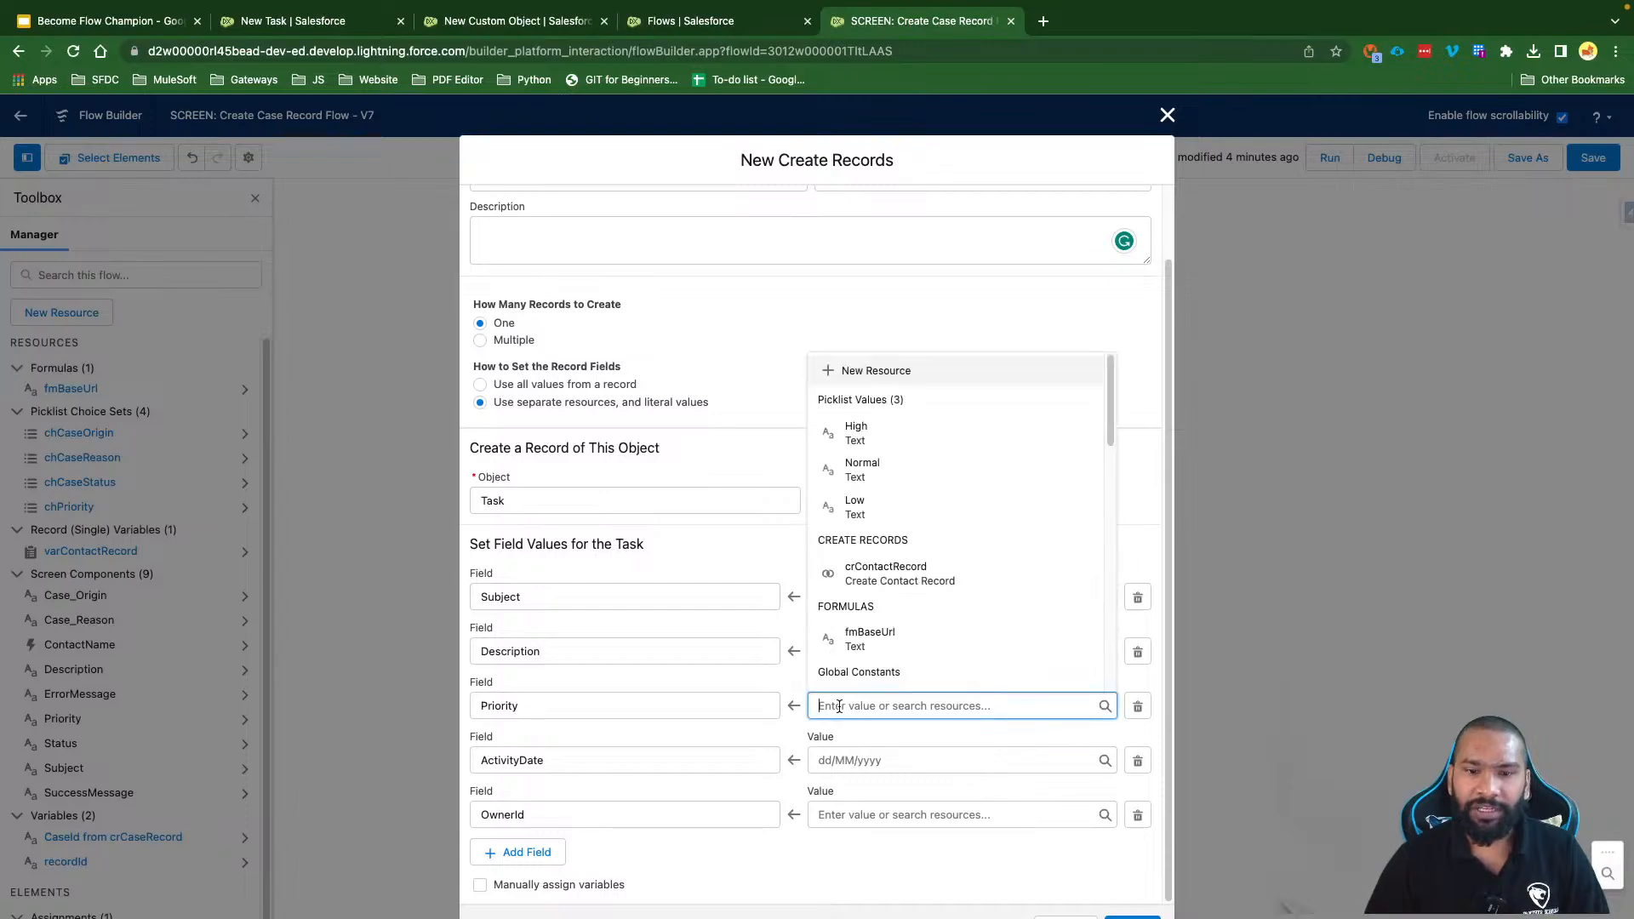
Step: Set Priority to High and OwnerId to $User > Id
click(861, 434)
click(869, 735)
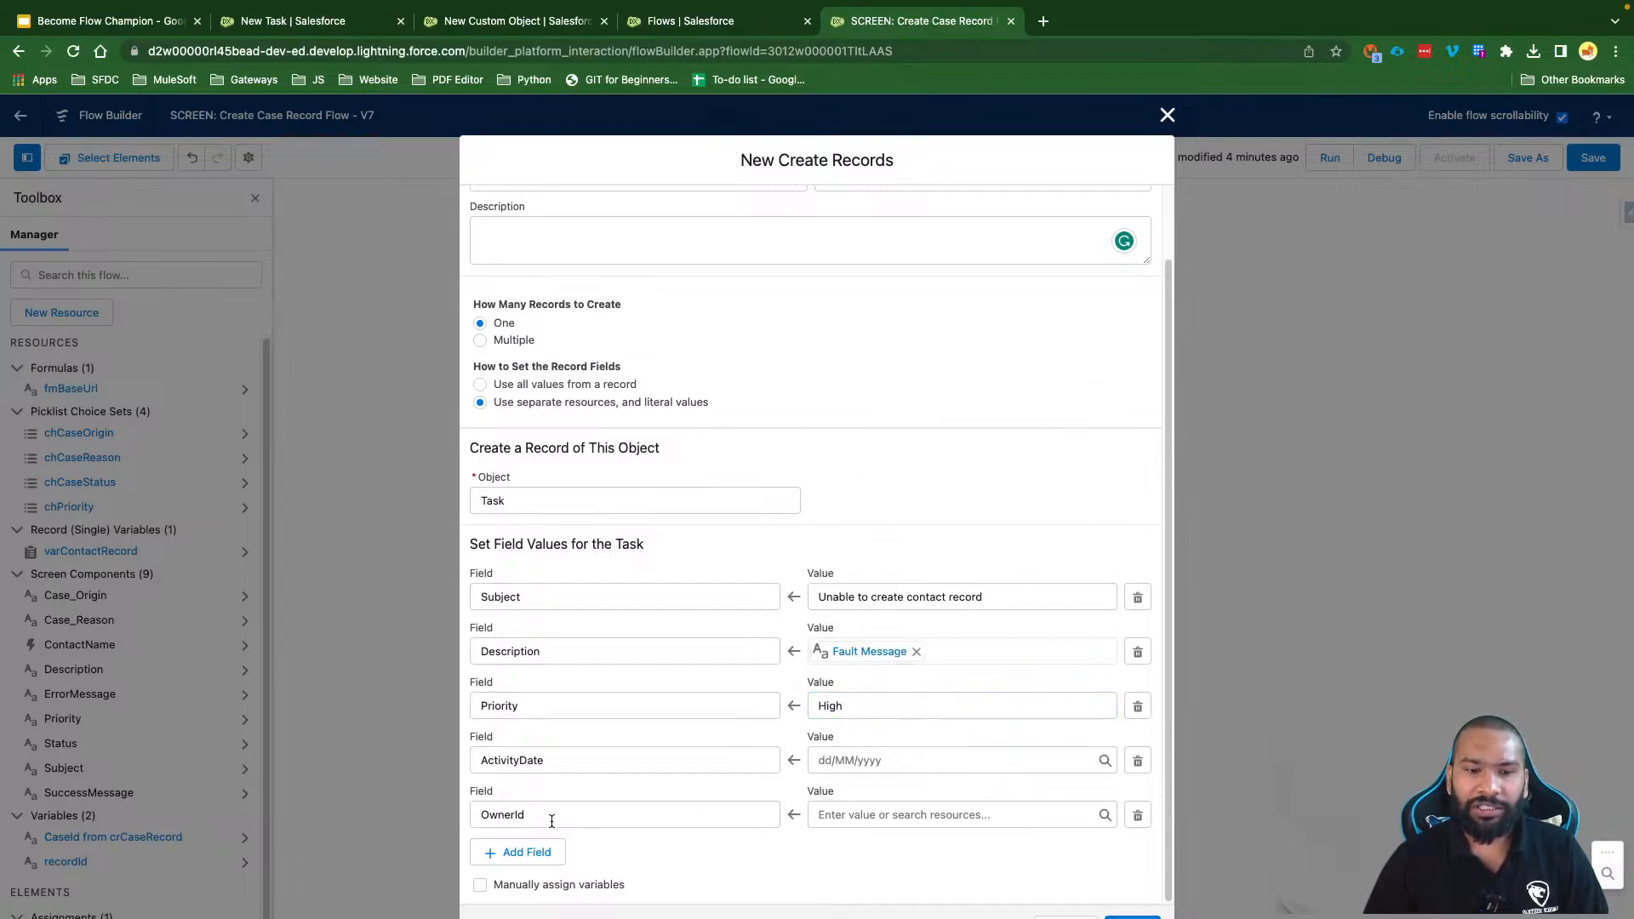
click(848, 818)
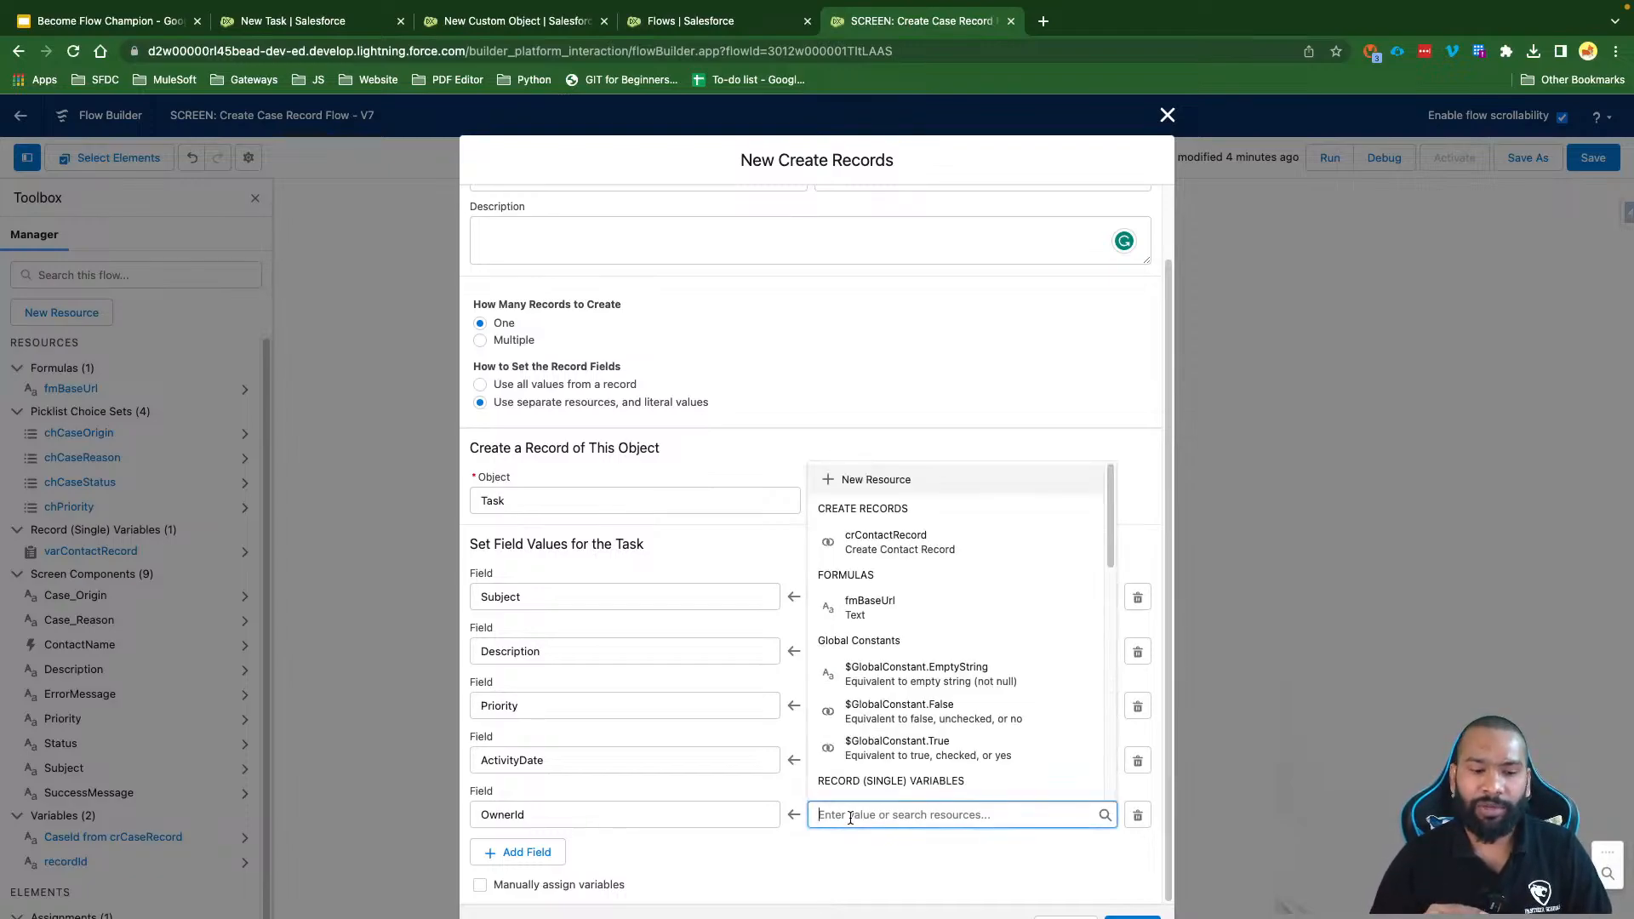
text(User)
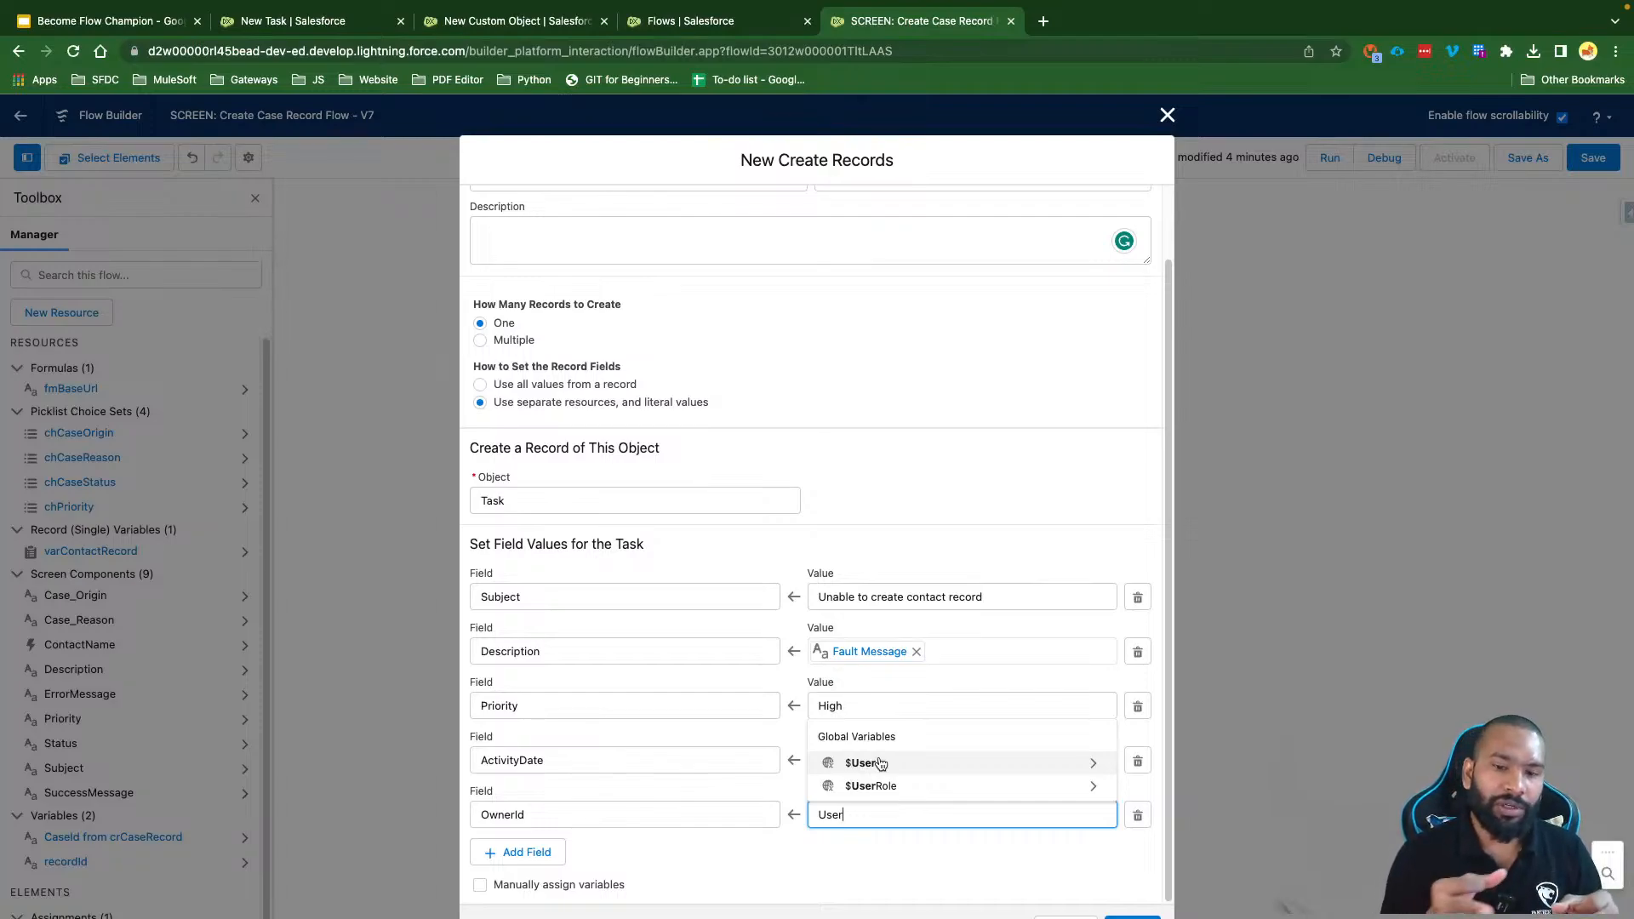
click(881, 763)
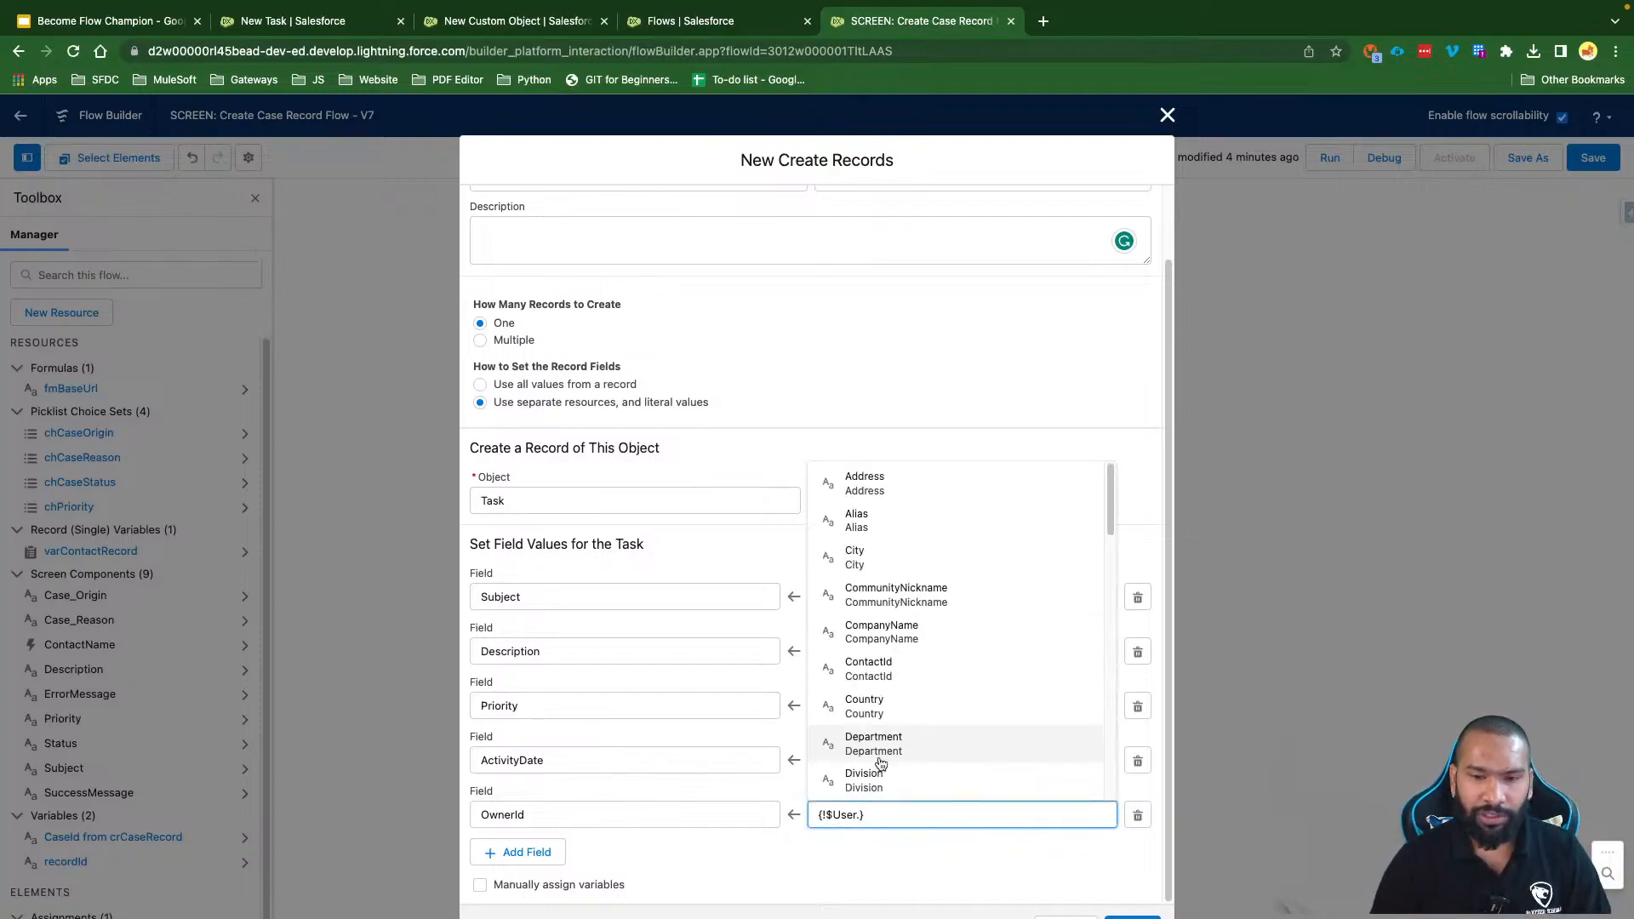
text(Id)
click(870, 871)
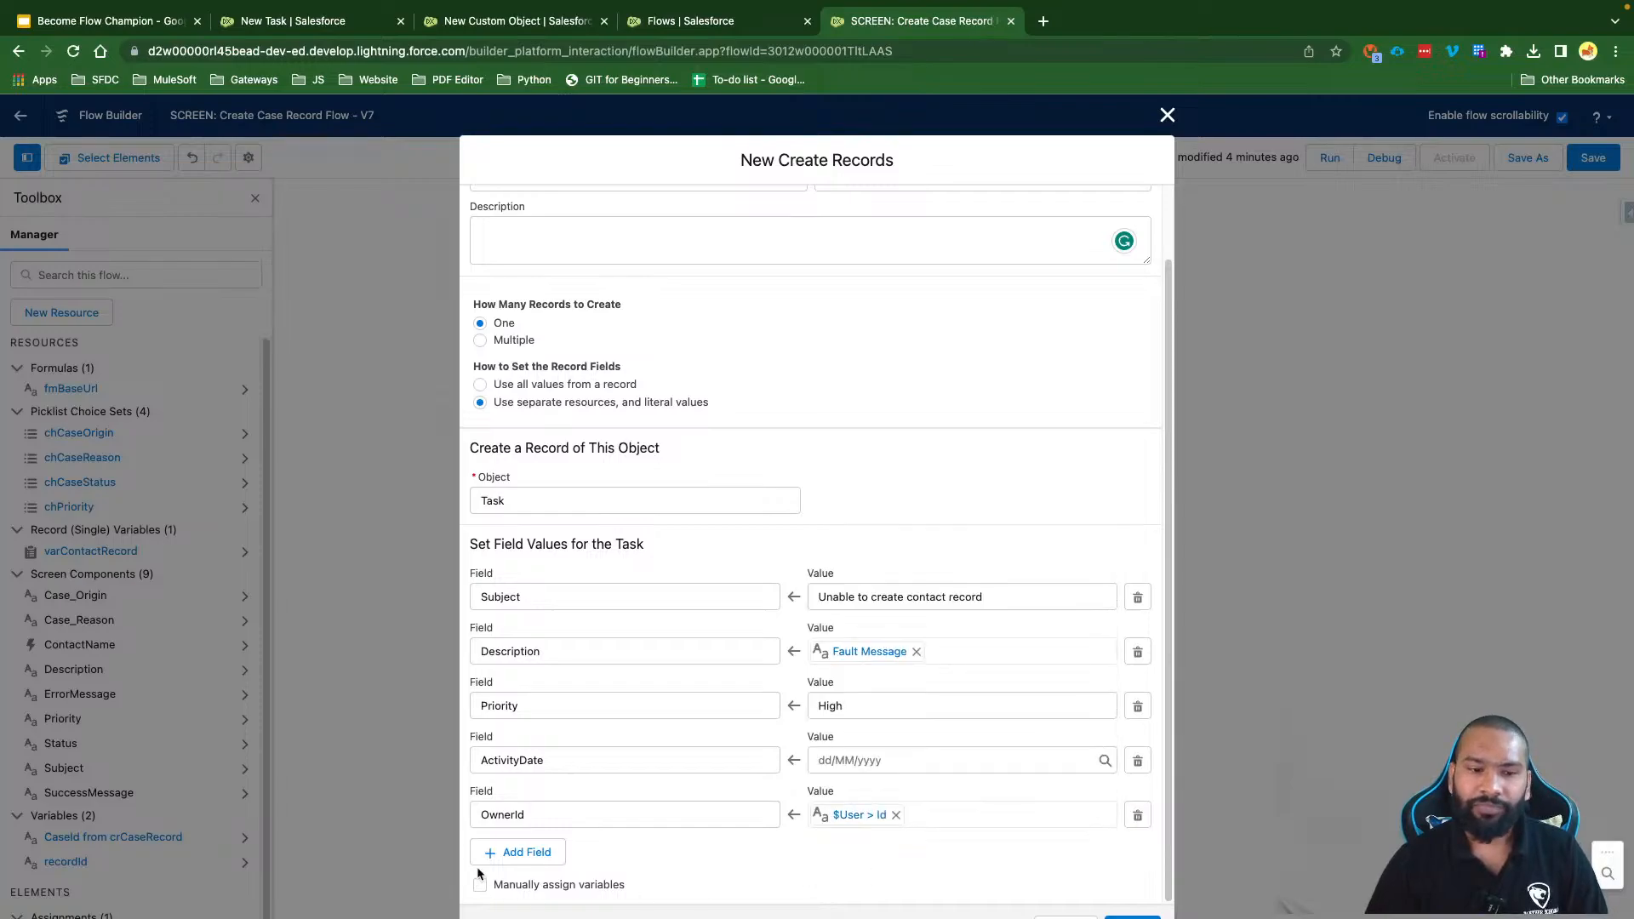
Step: Add a Status field row with the value Not Started
click(512, 852)
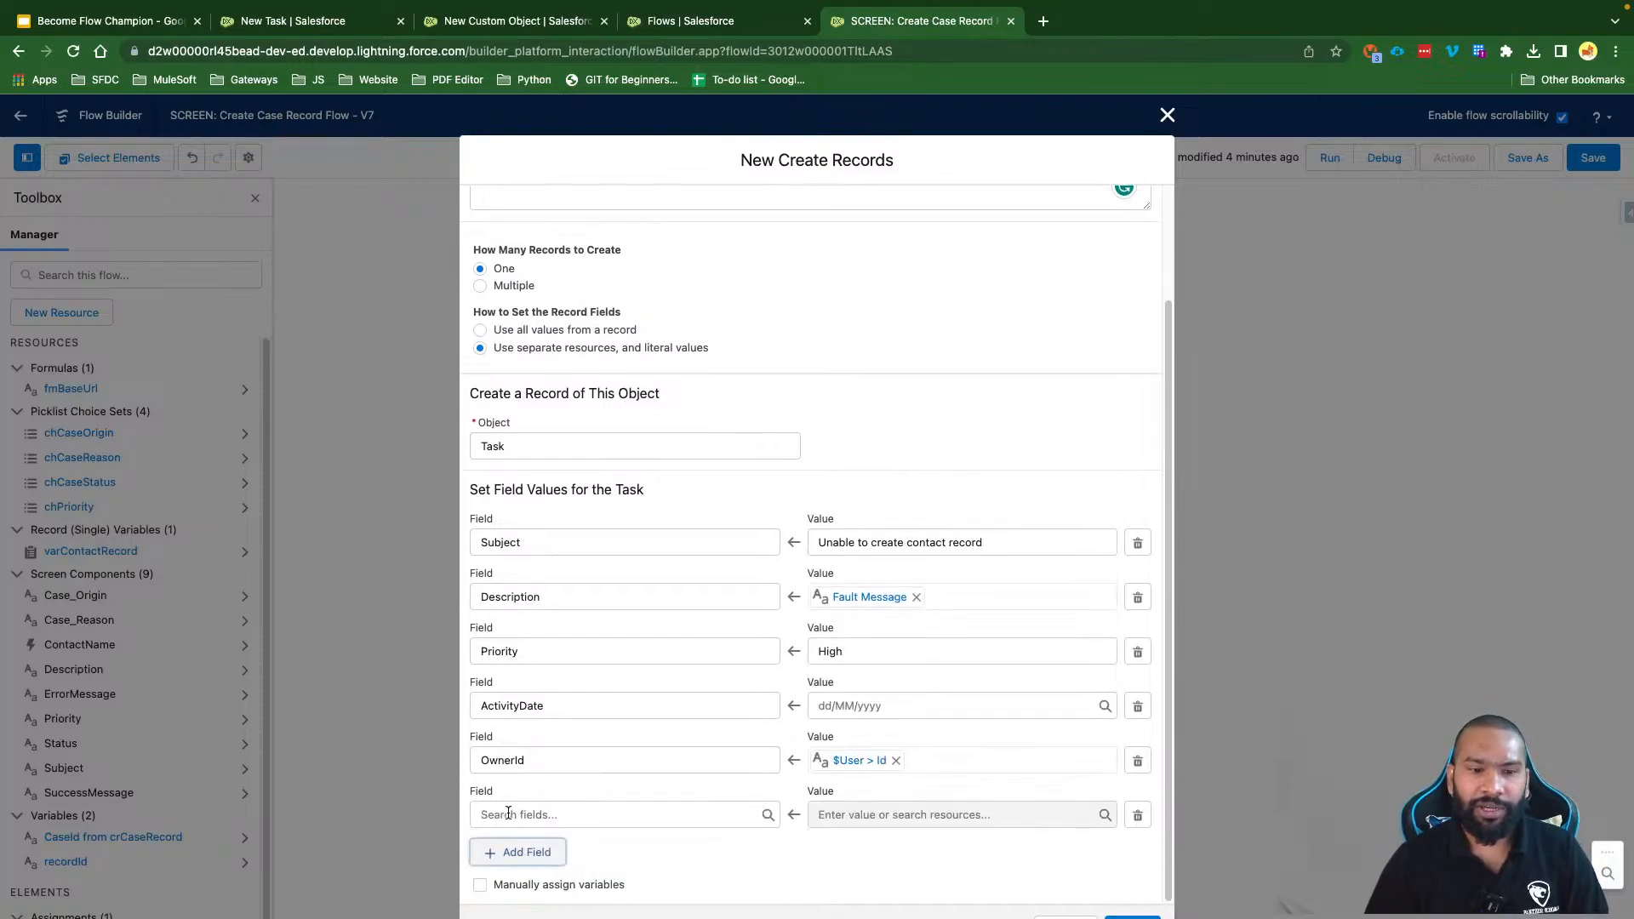
click(509, 815)
text(Stat)
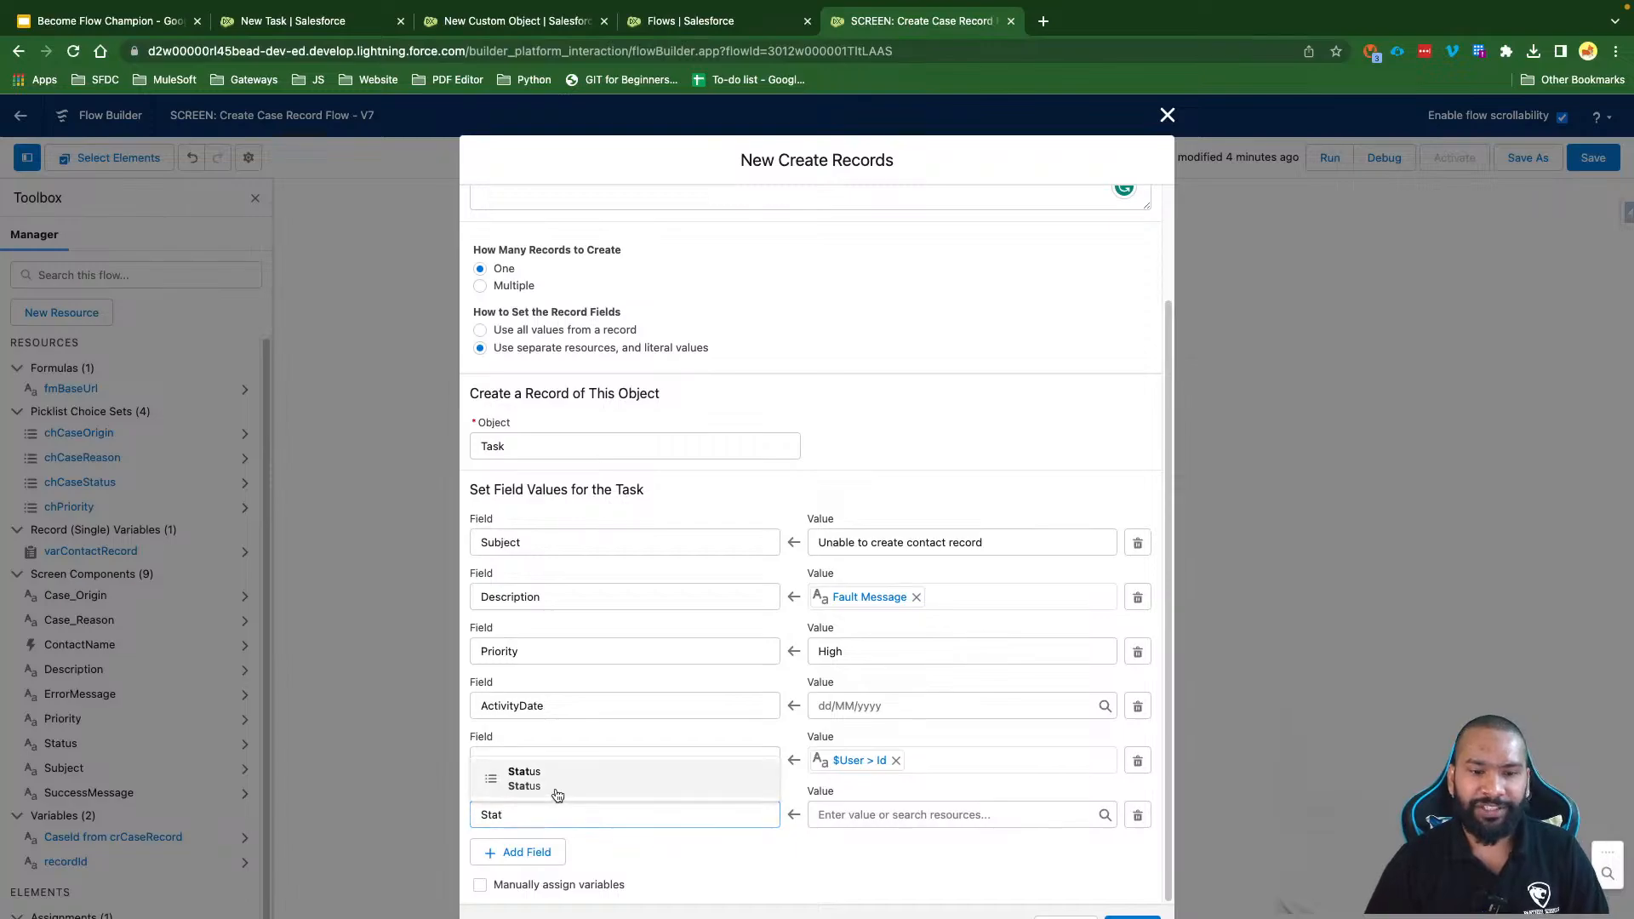
click(557, 793)
click(857, 817)
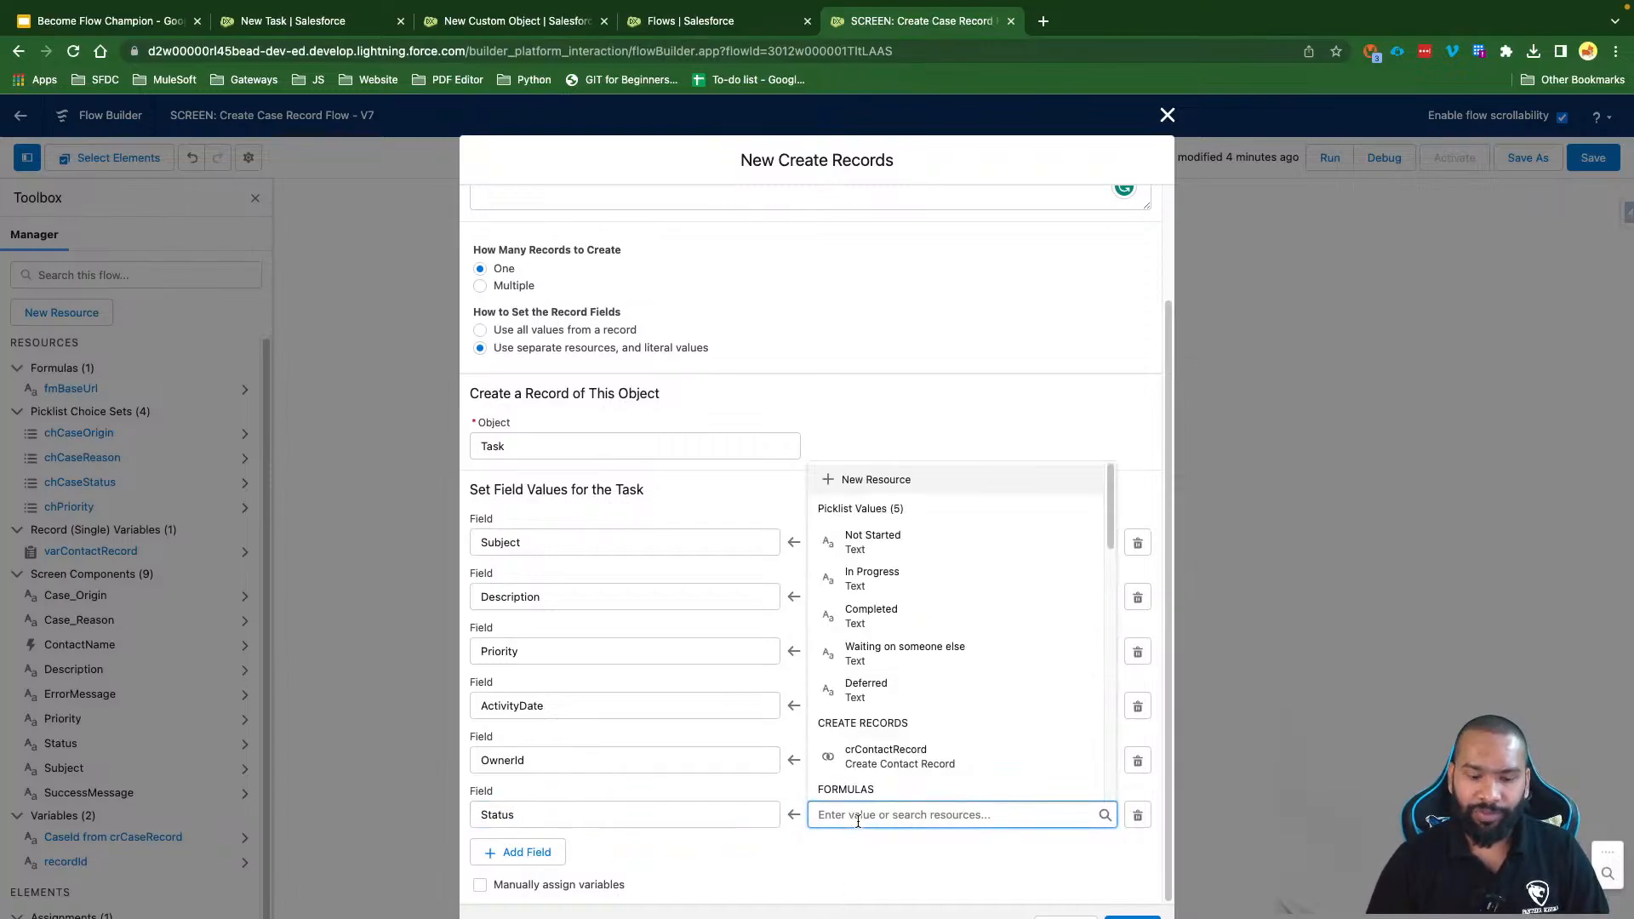
click(909, 549)
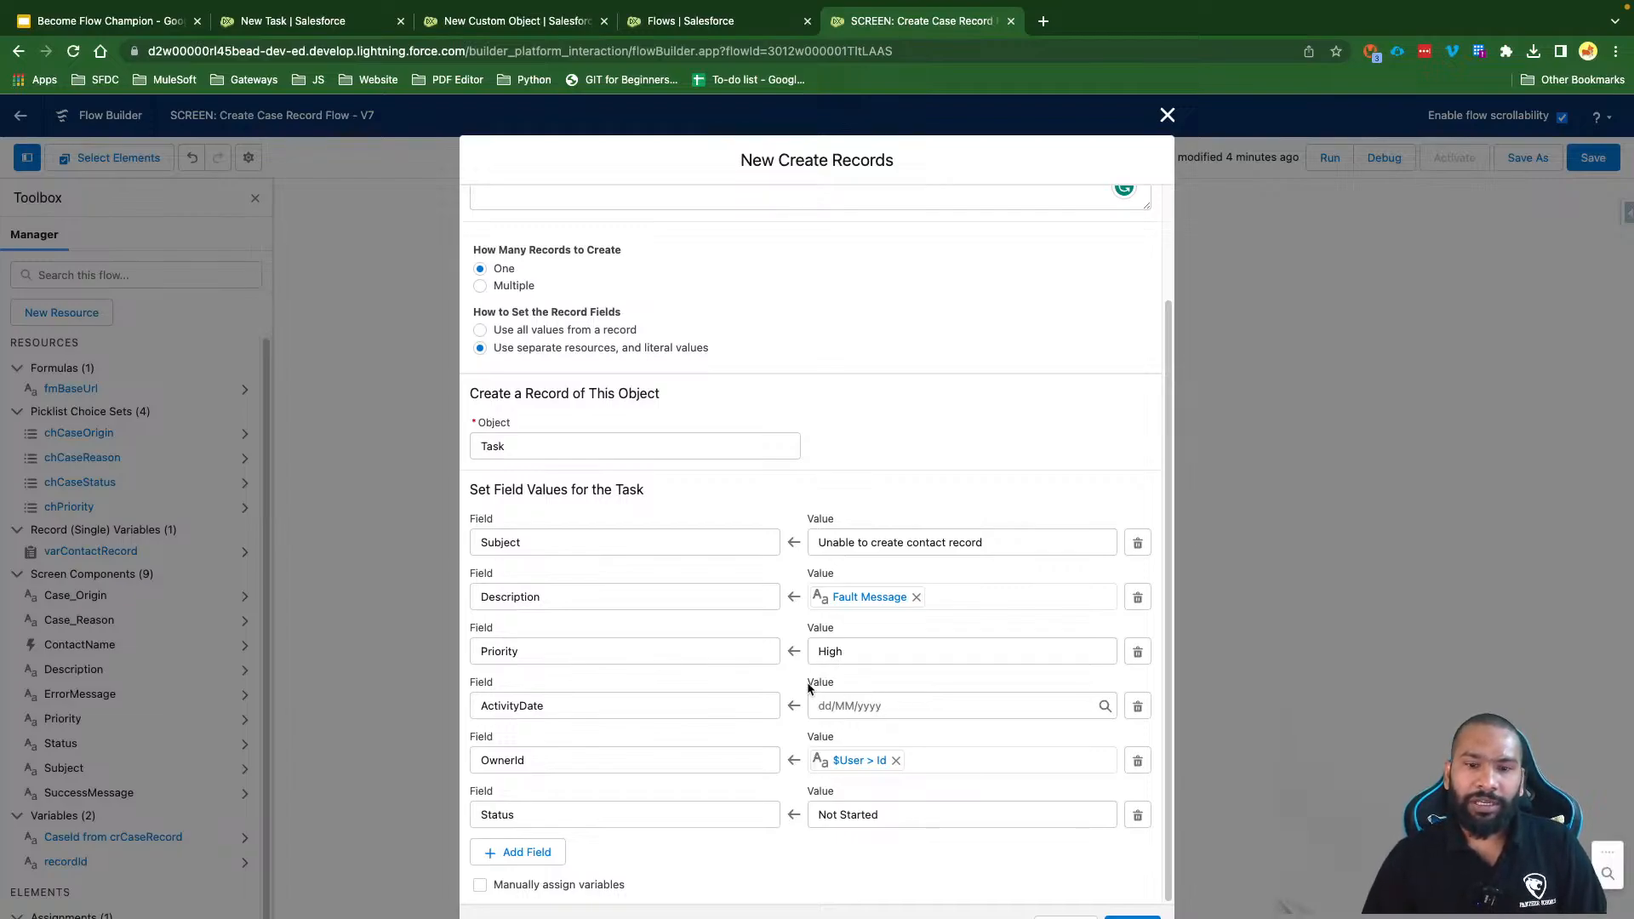
drag(809, 681, 843, 685)
click(840, 707)
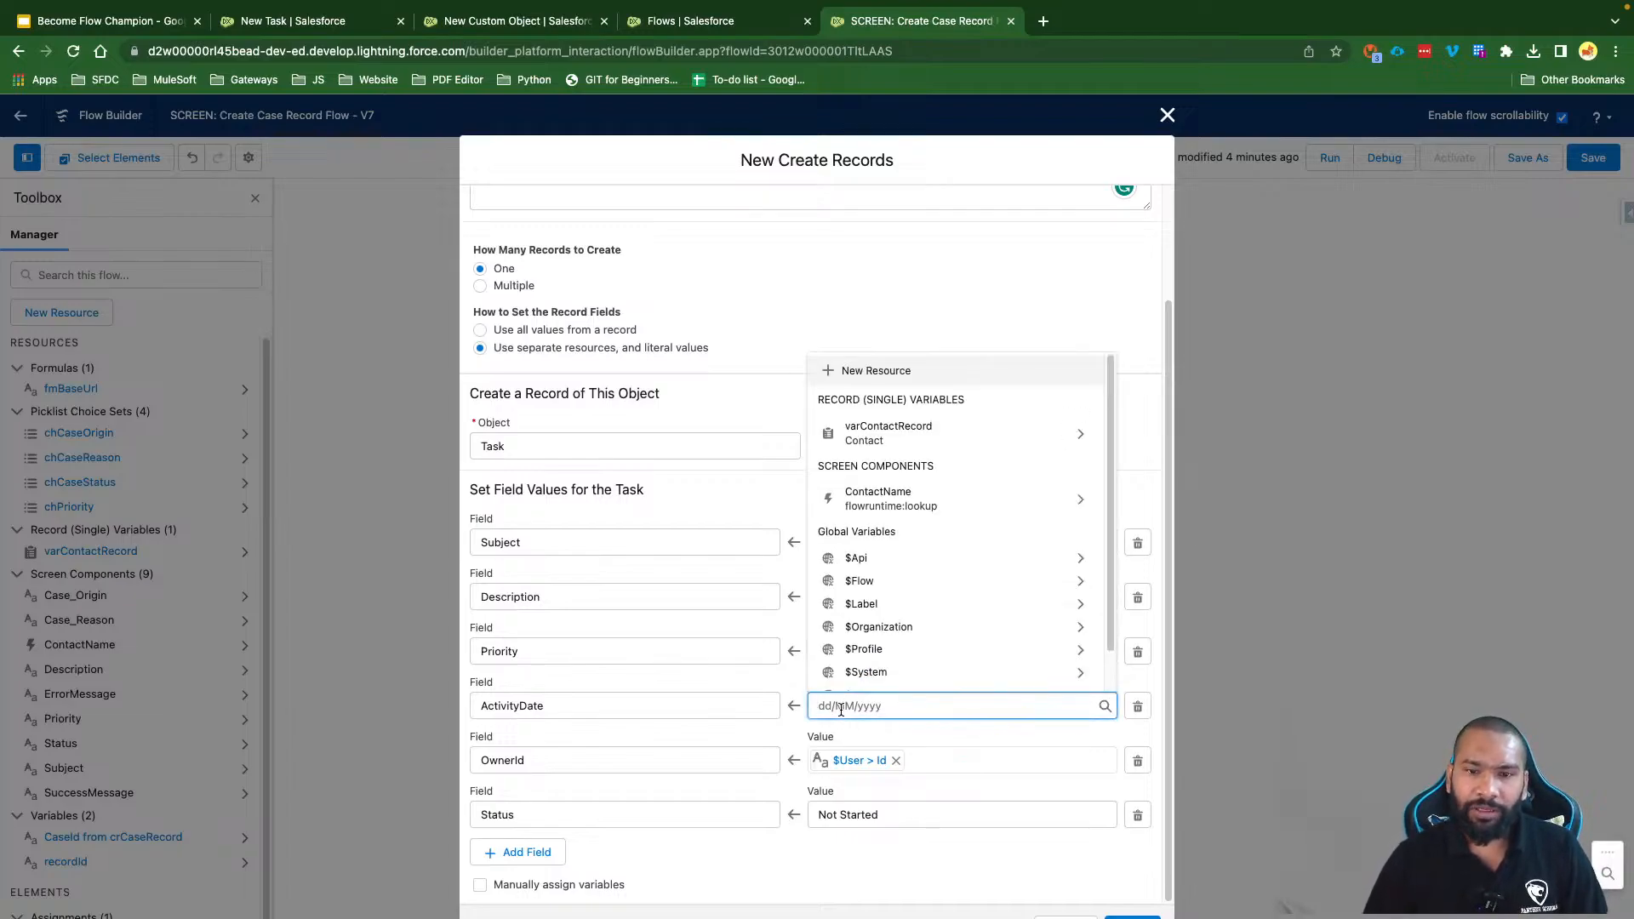
text({!$Flow)
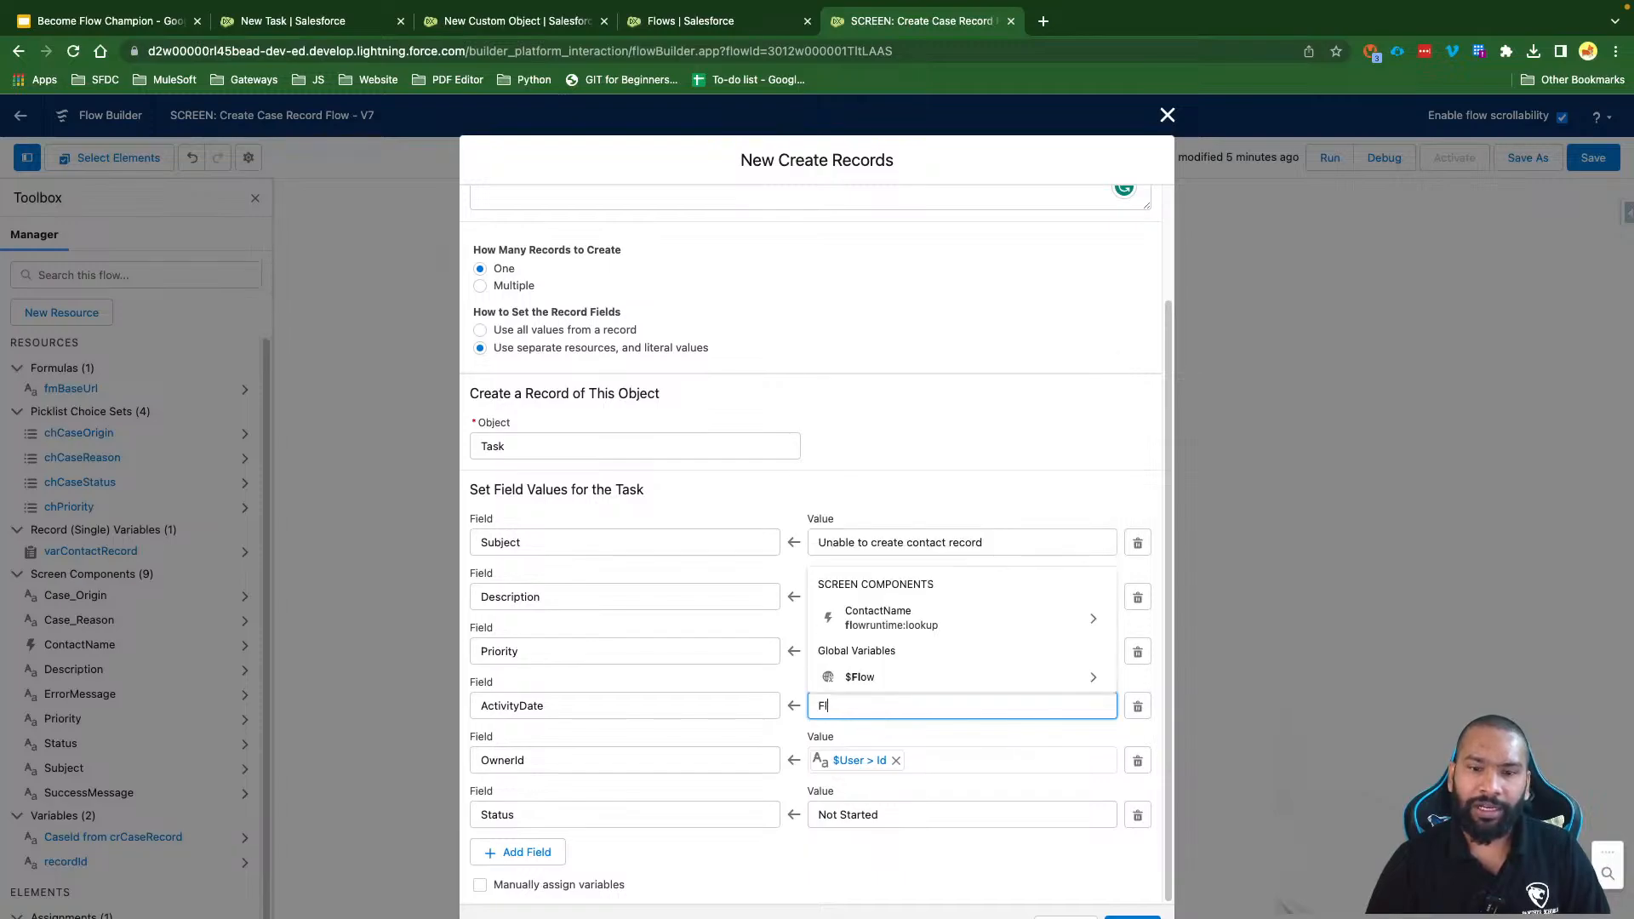
click(868, 681)
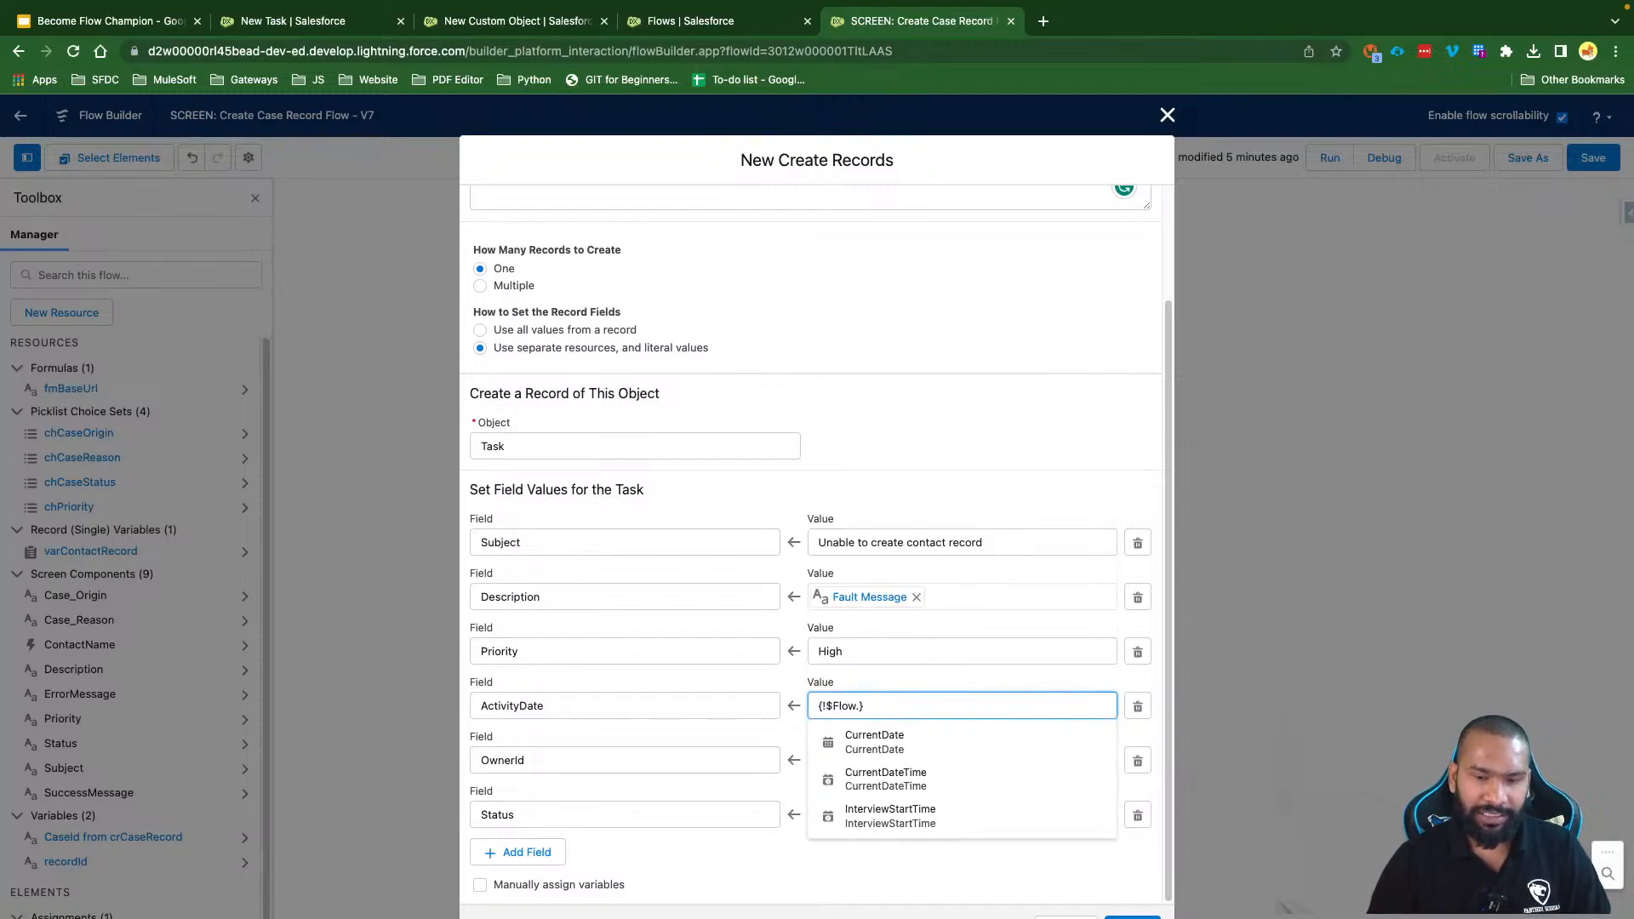
text(cu)
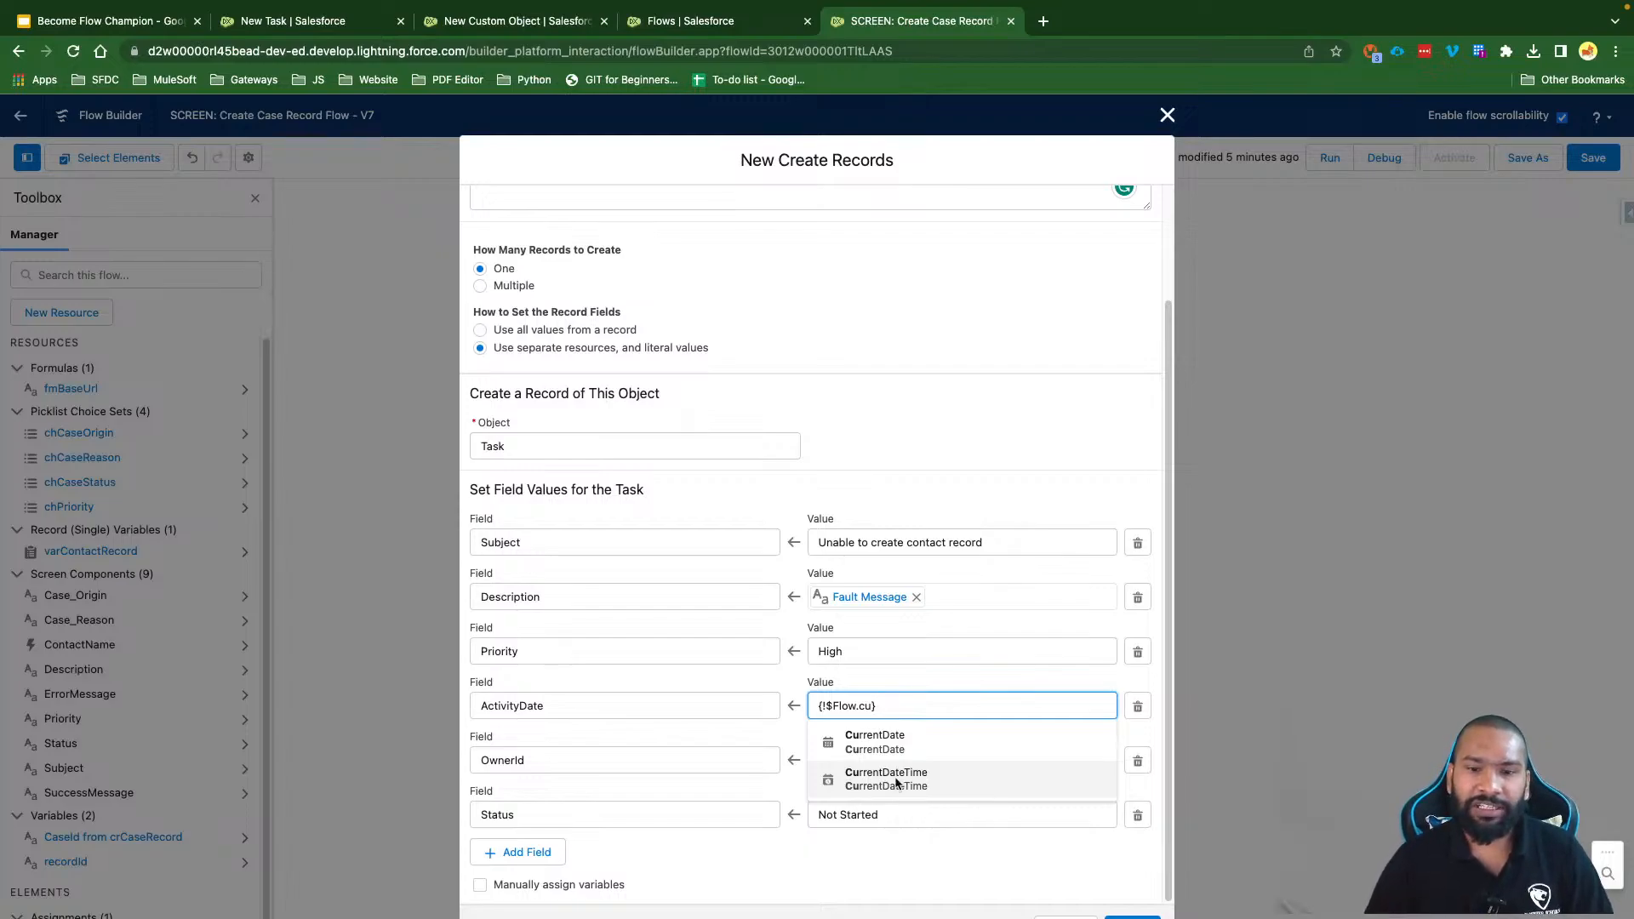
click(880, 742)
click(940, 706)
text(+ )
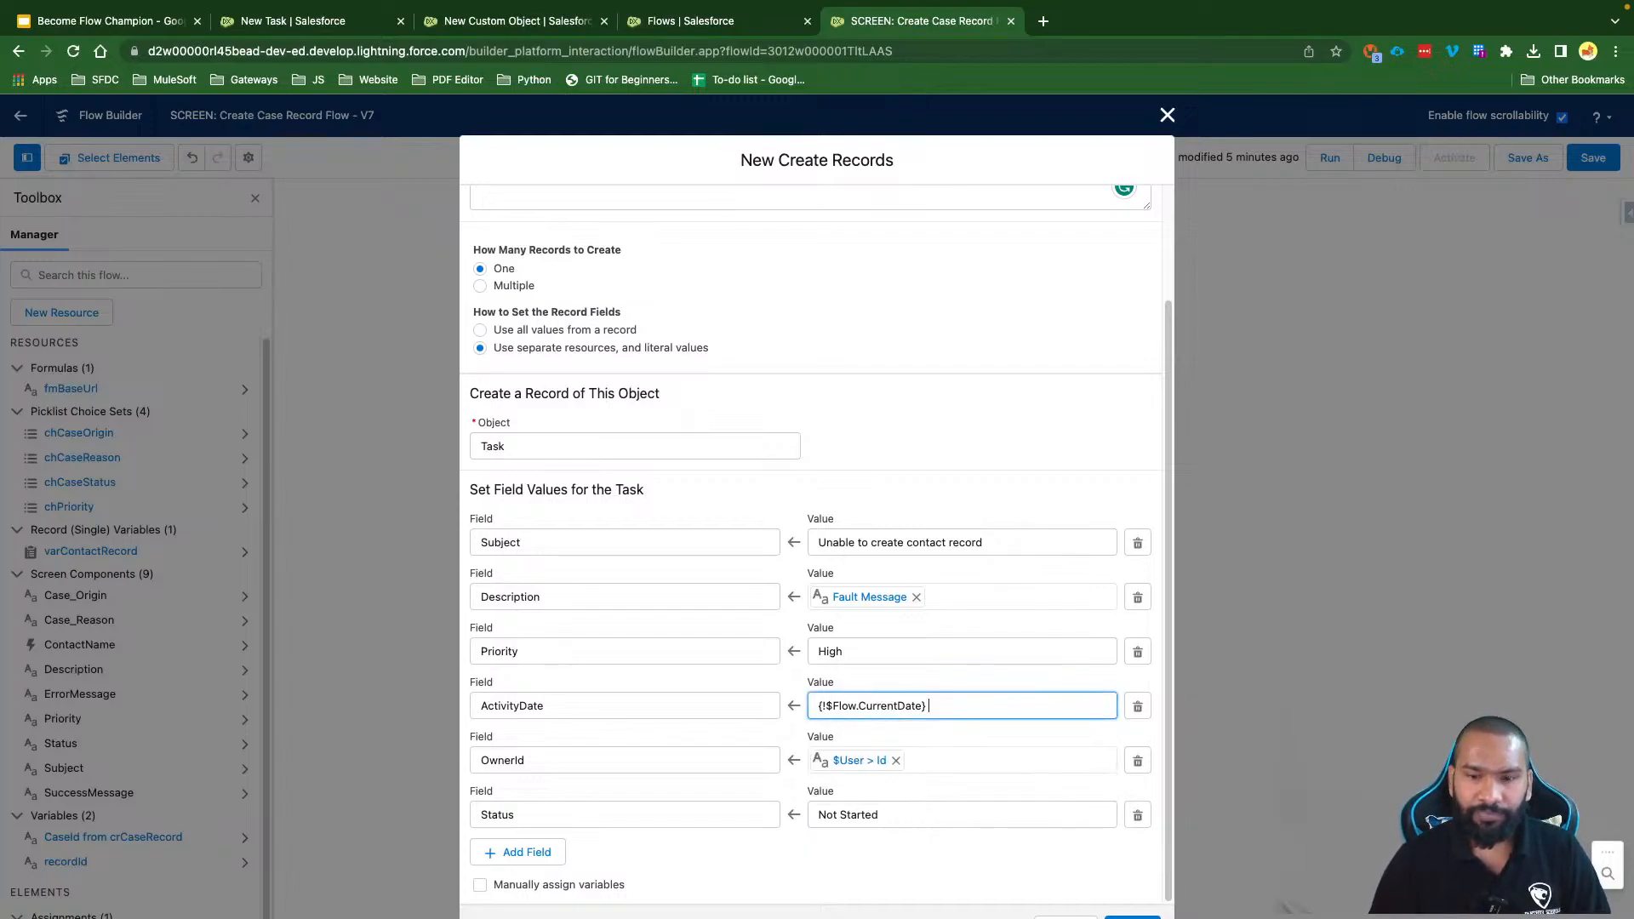
text(3)
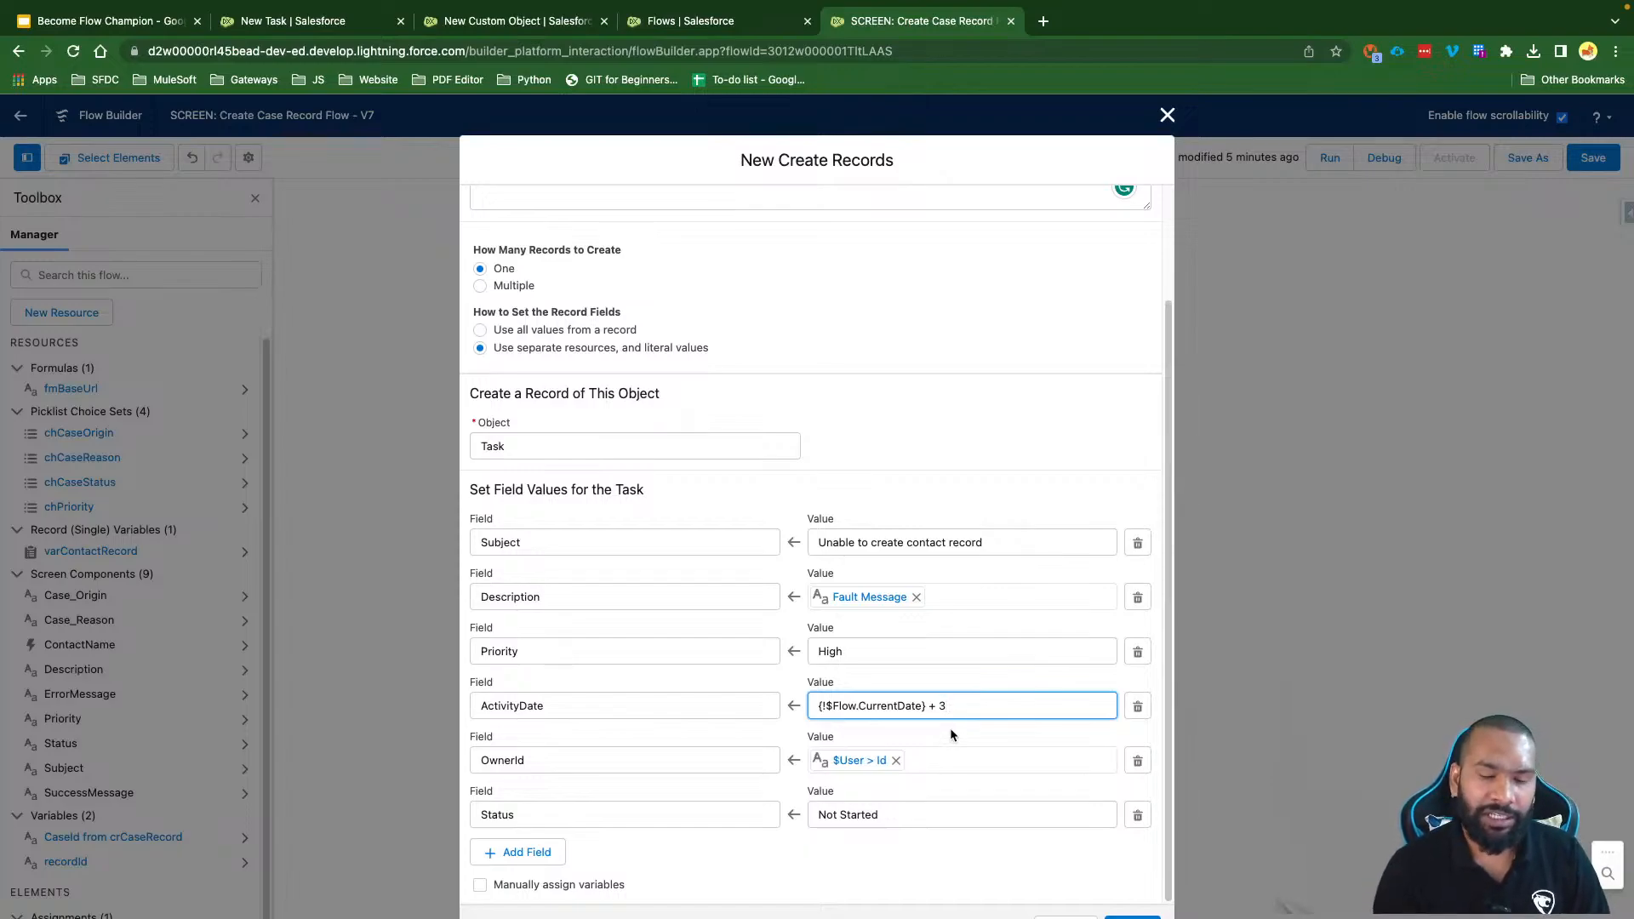
click(950, 728)
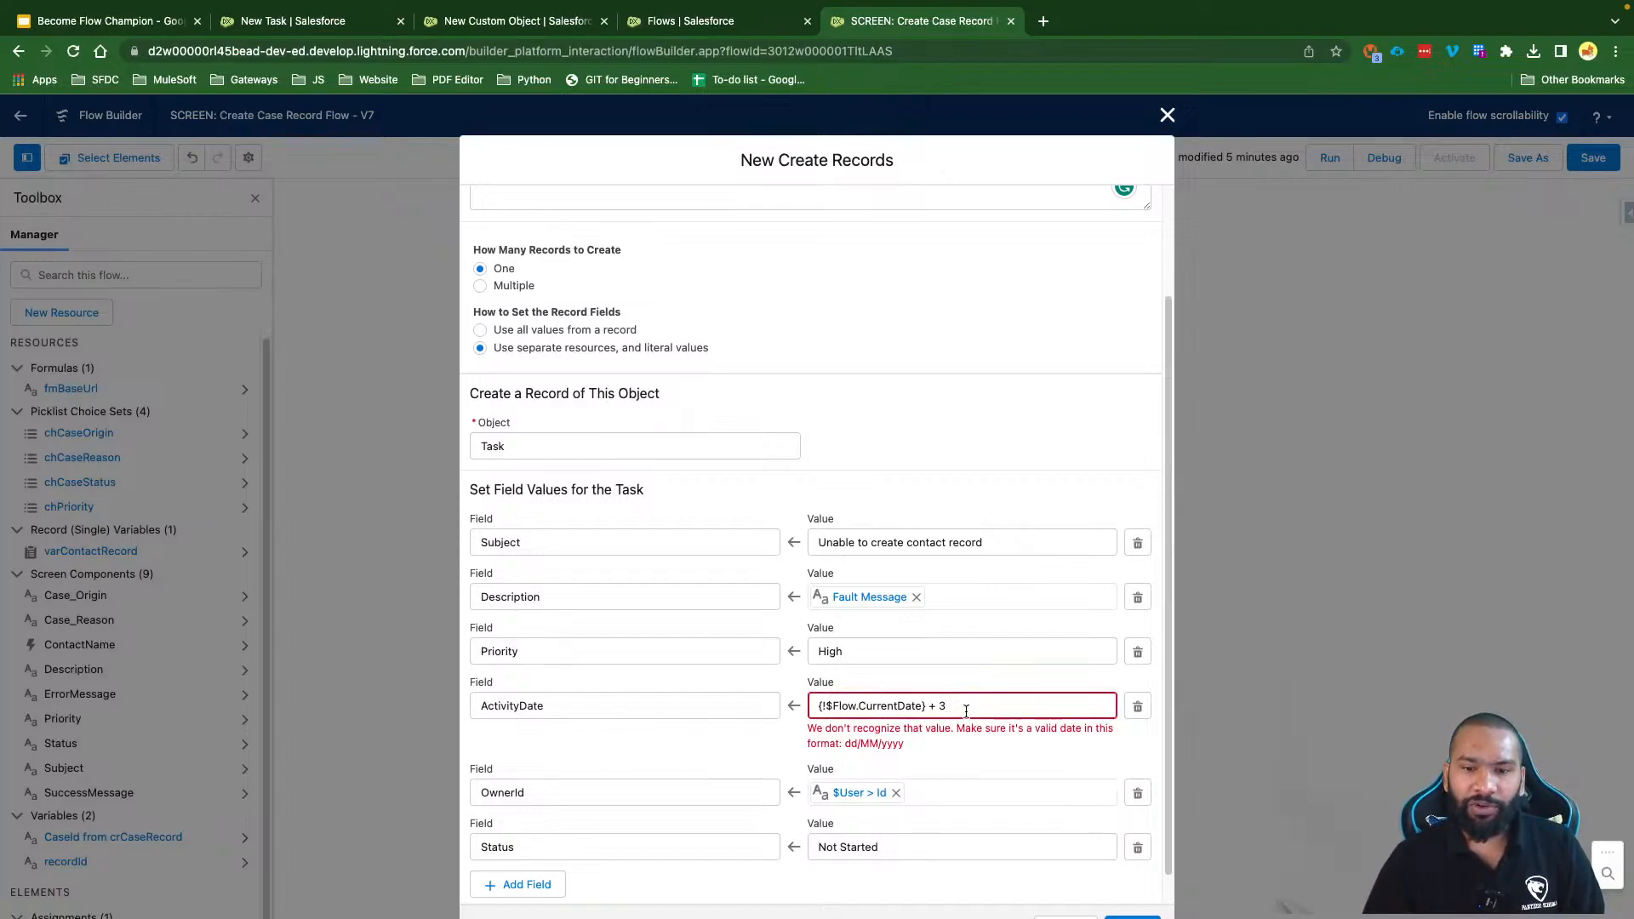
triple_click(959, 706)
click(958, 752)
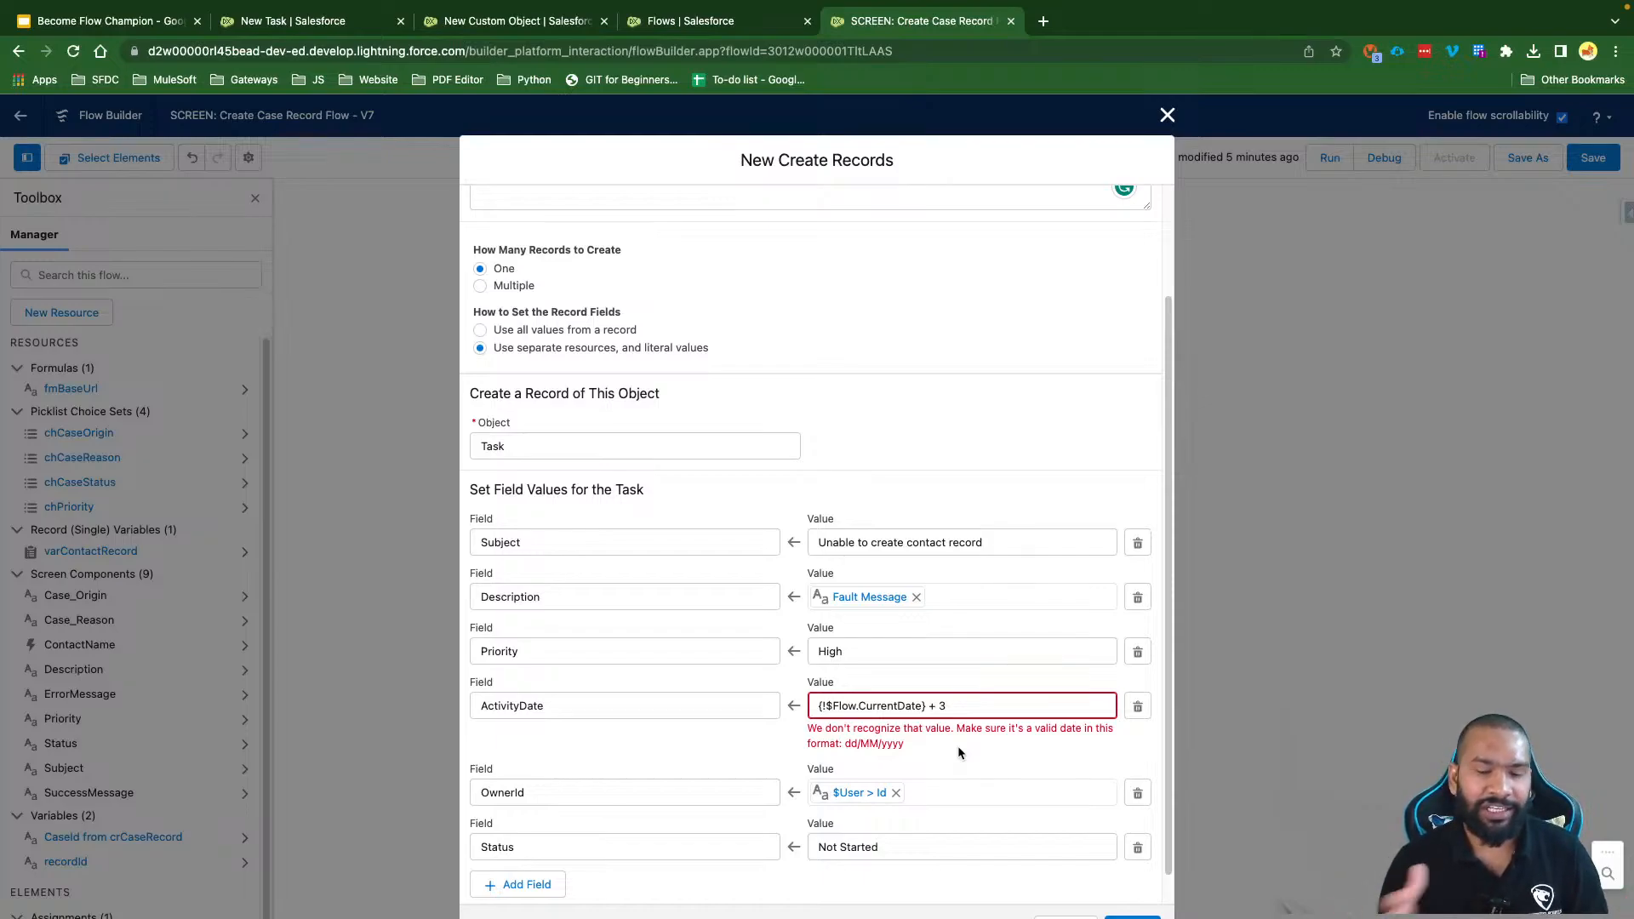
click(956, 710)
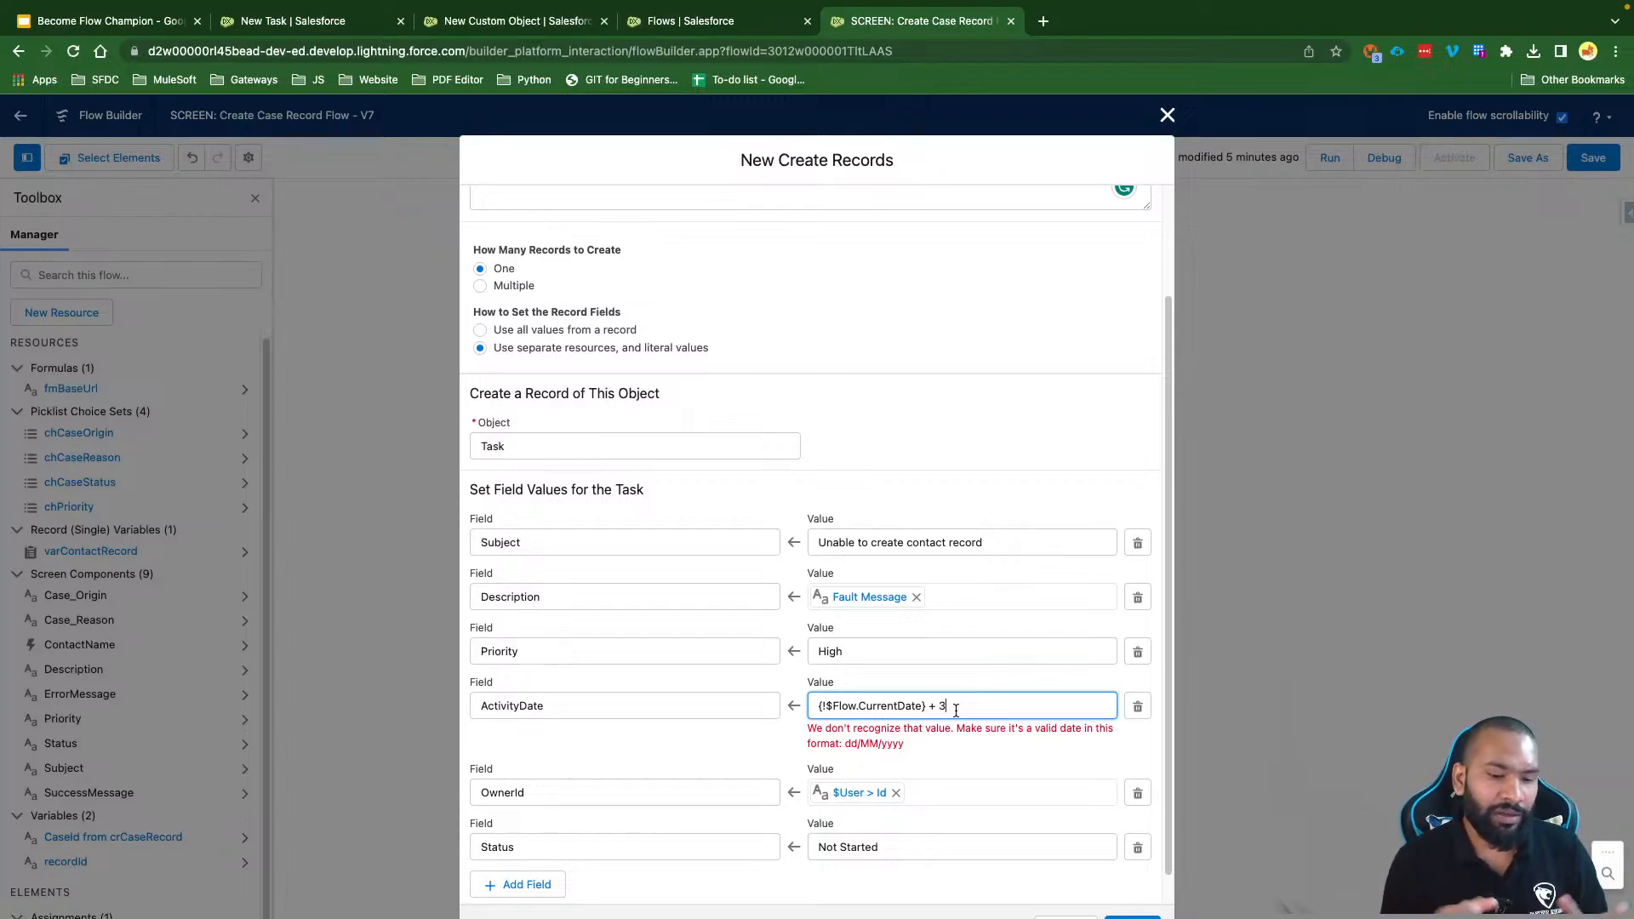
drag(955, 710, 791, 704)
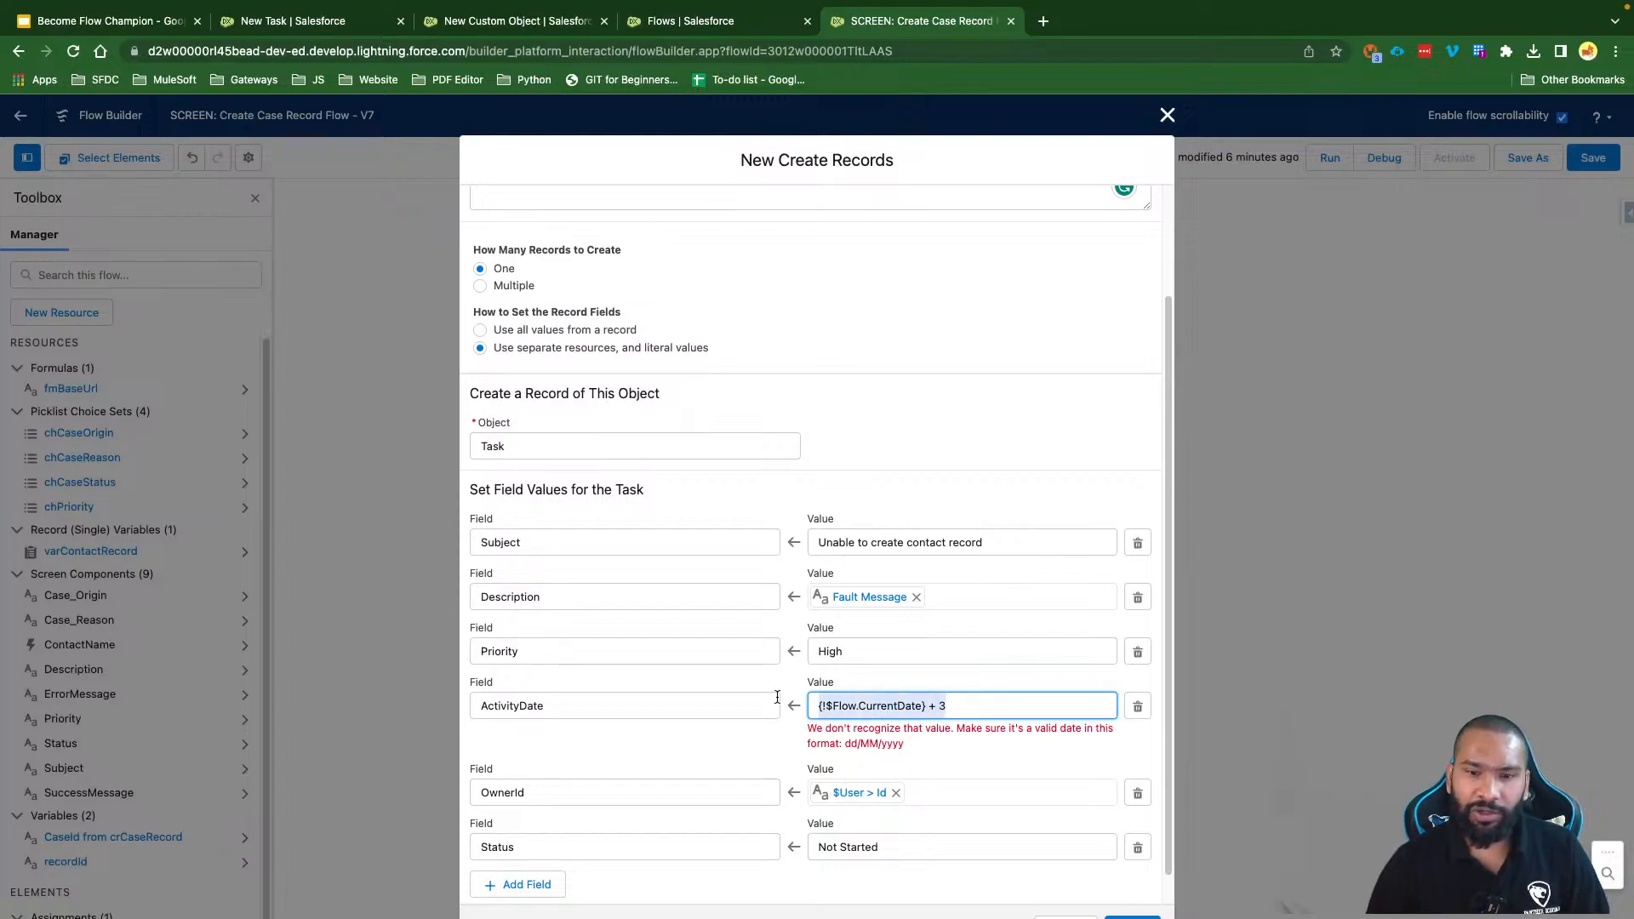
key(BackSpace)
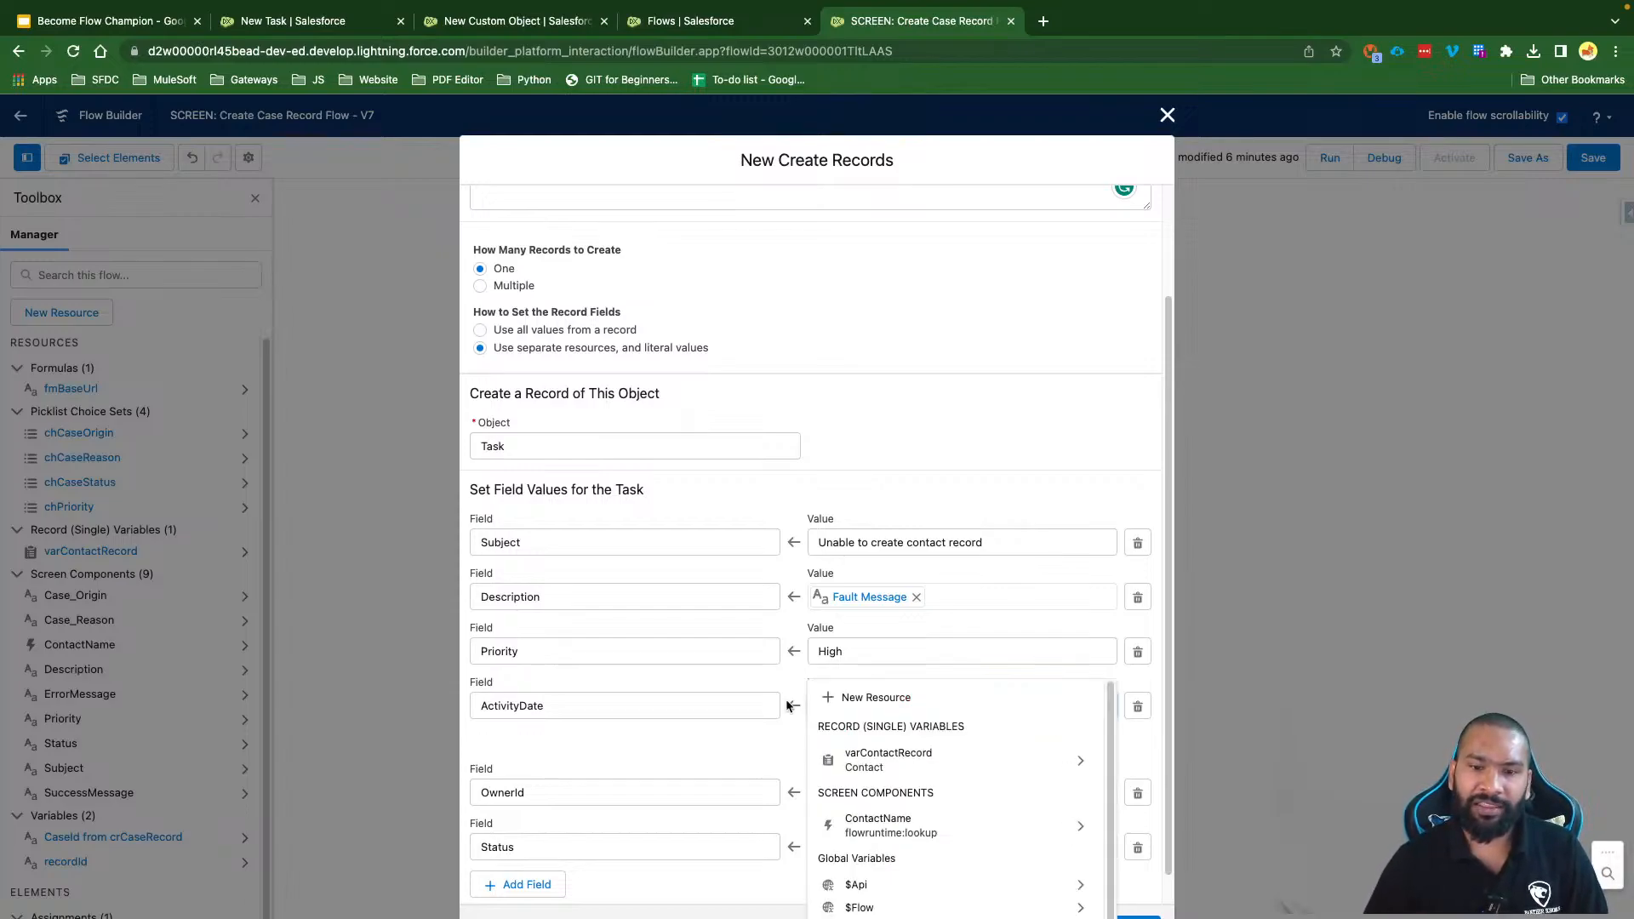
click(766, 756)
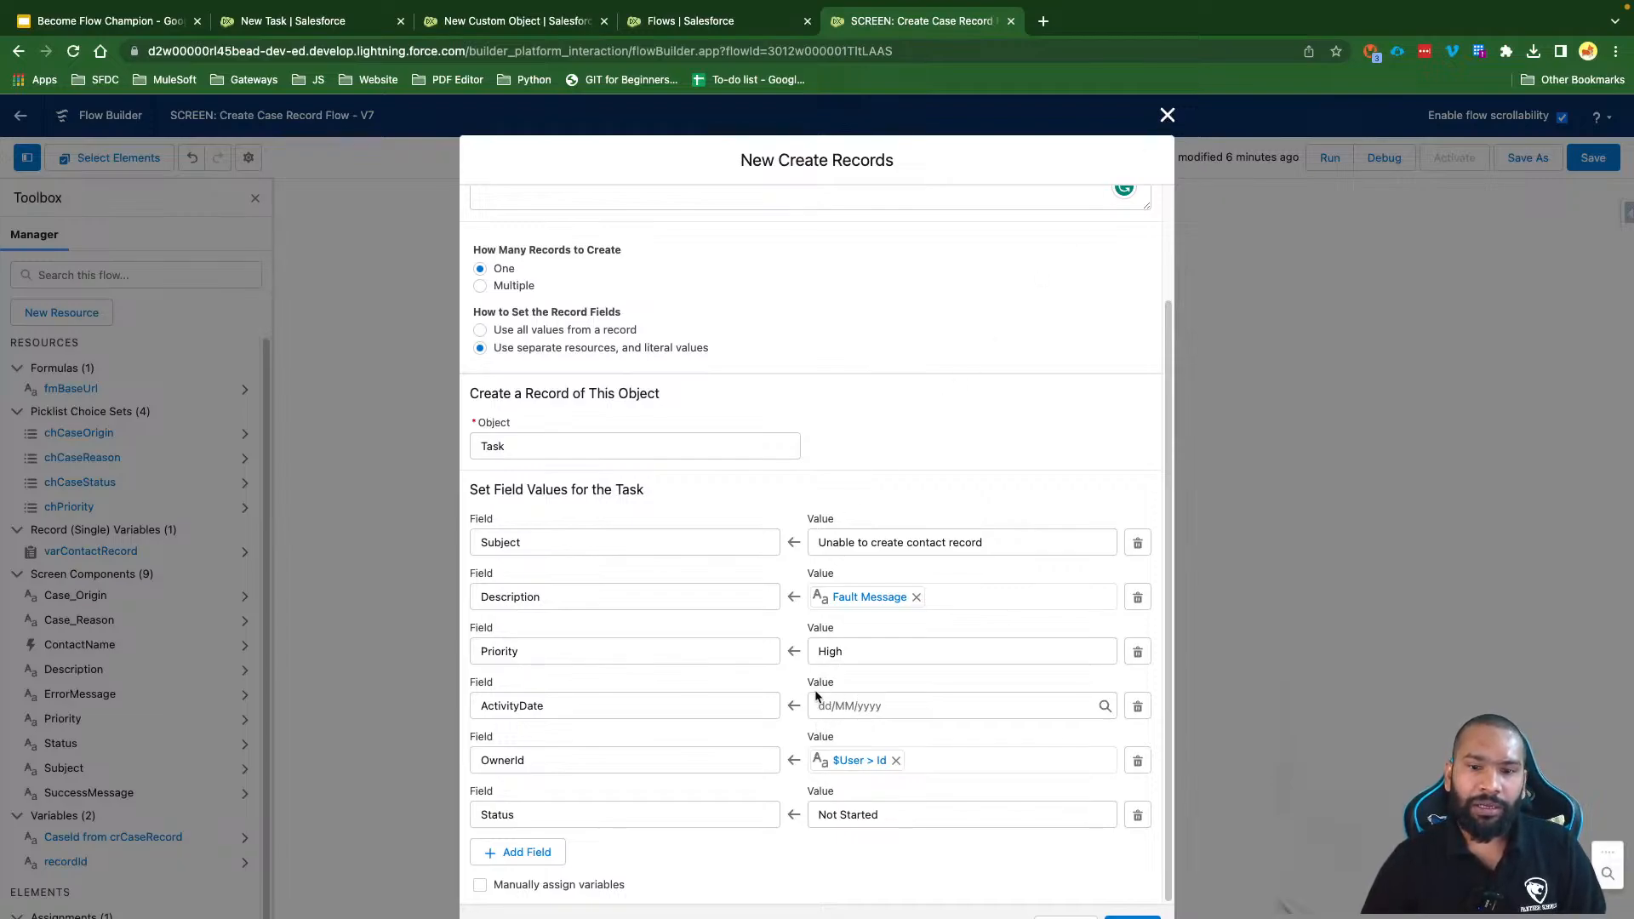
click(849, 705)
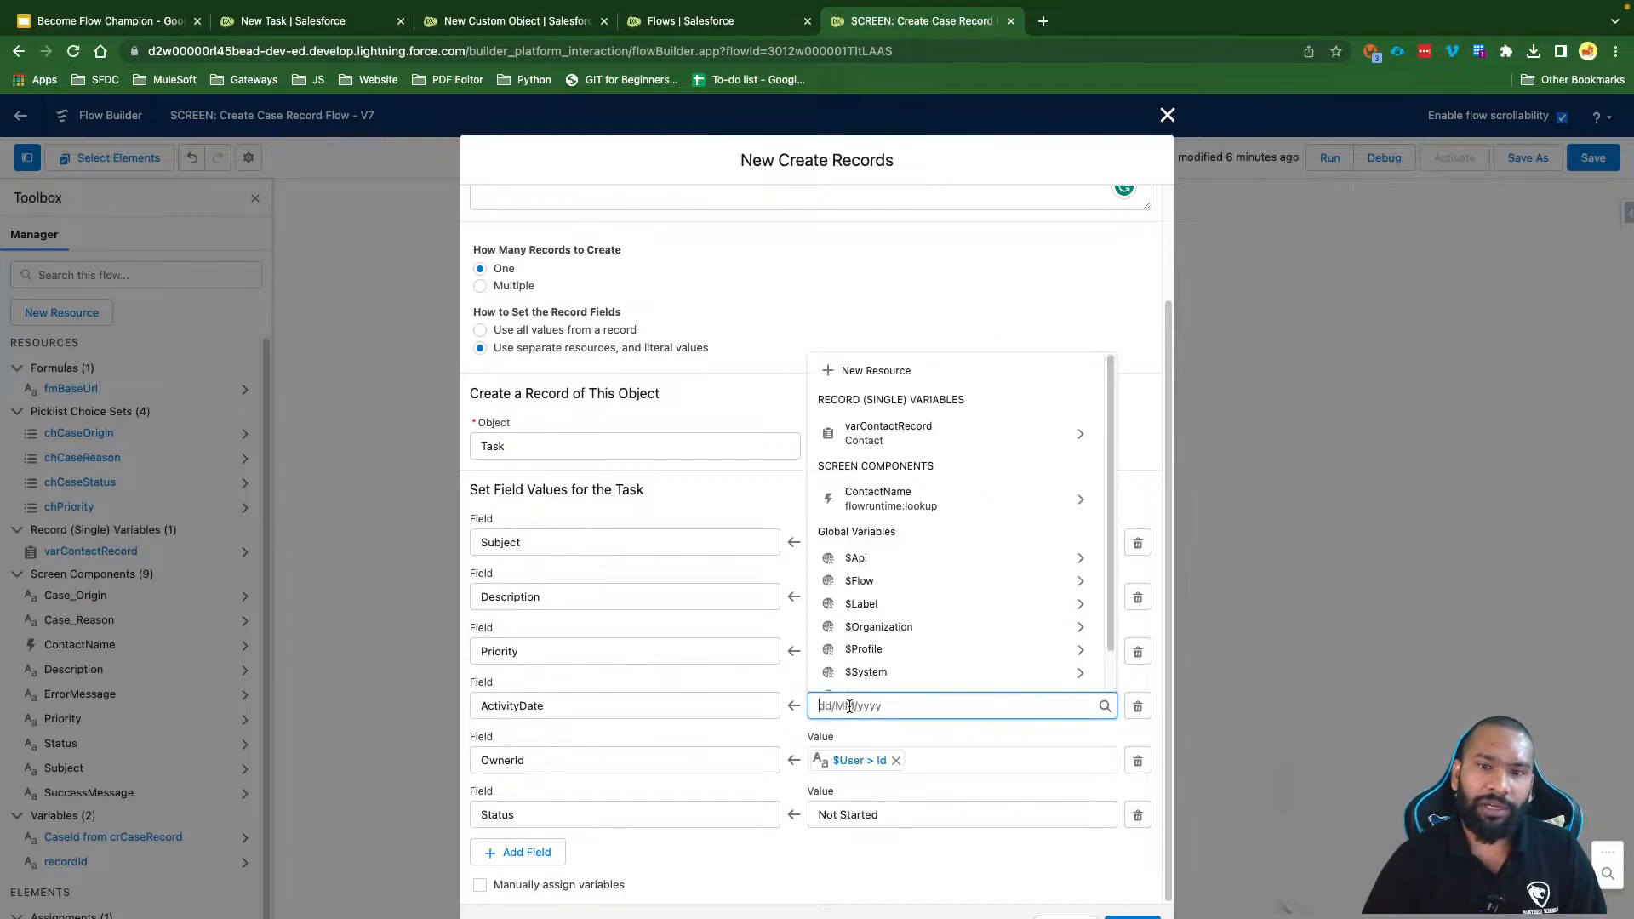
Step: Create a new Formula resource for ActivityDate named fmTodayPlus3Days
click(893, 379)
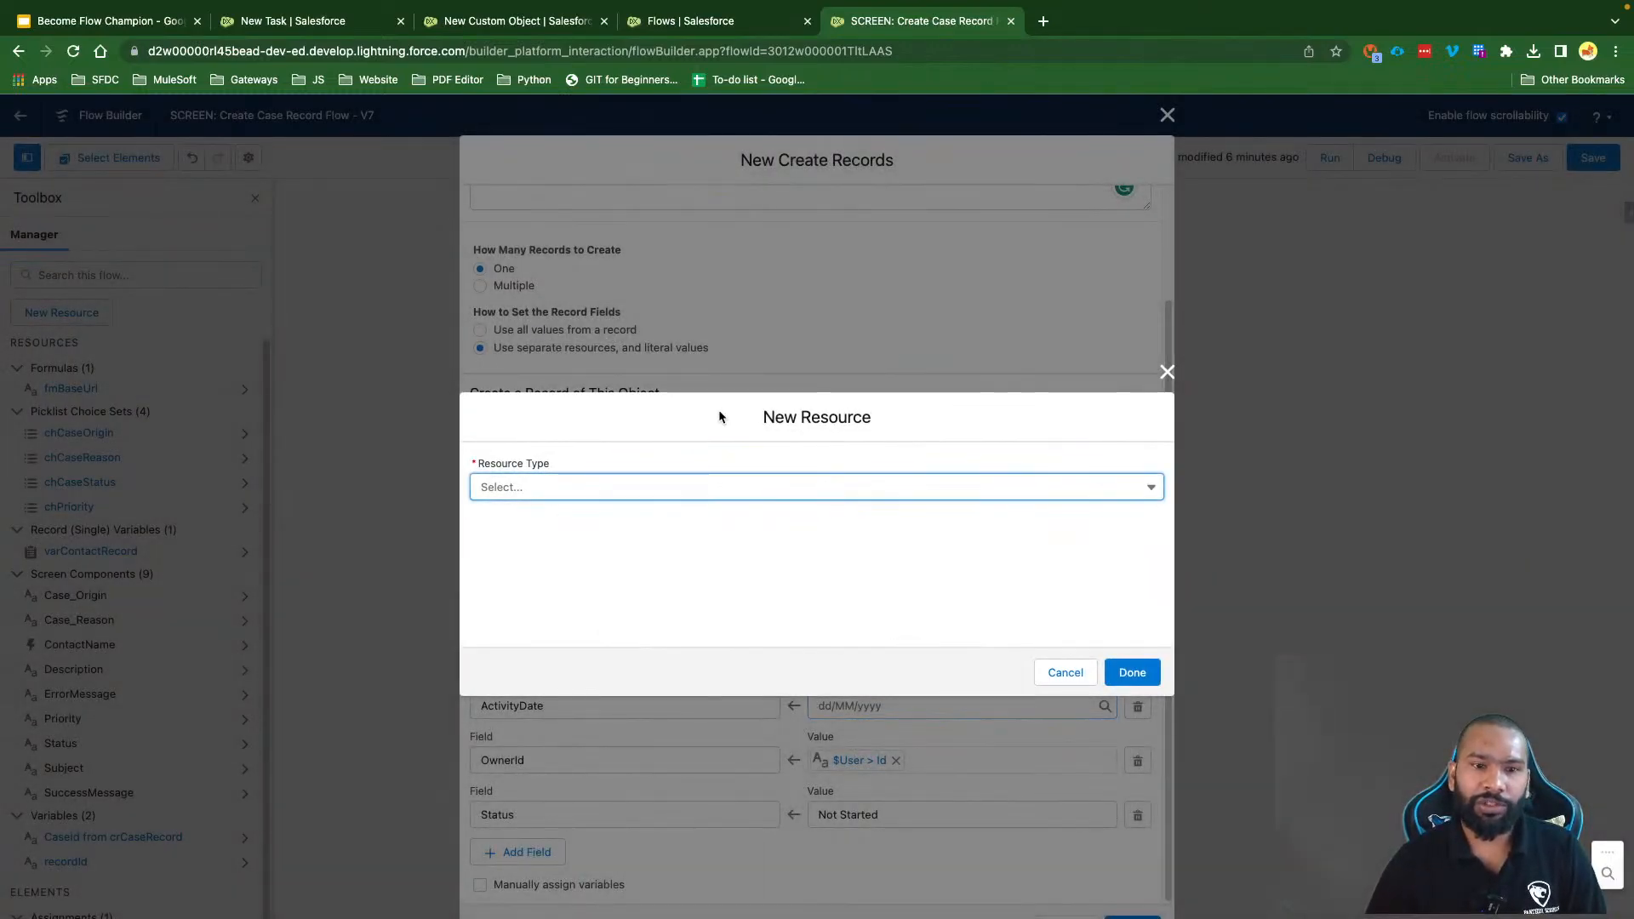
drag(482, 465, 570, 490)
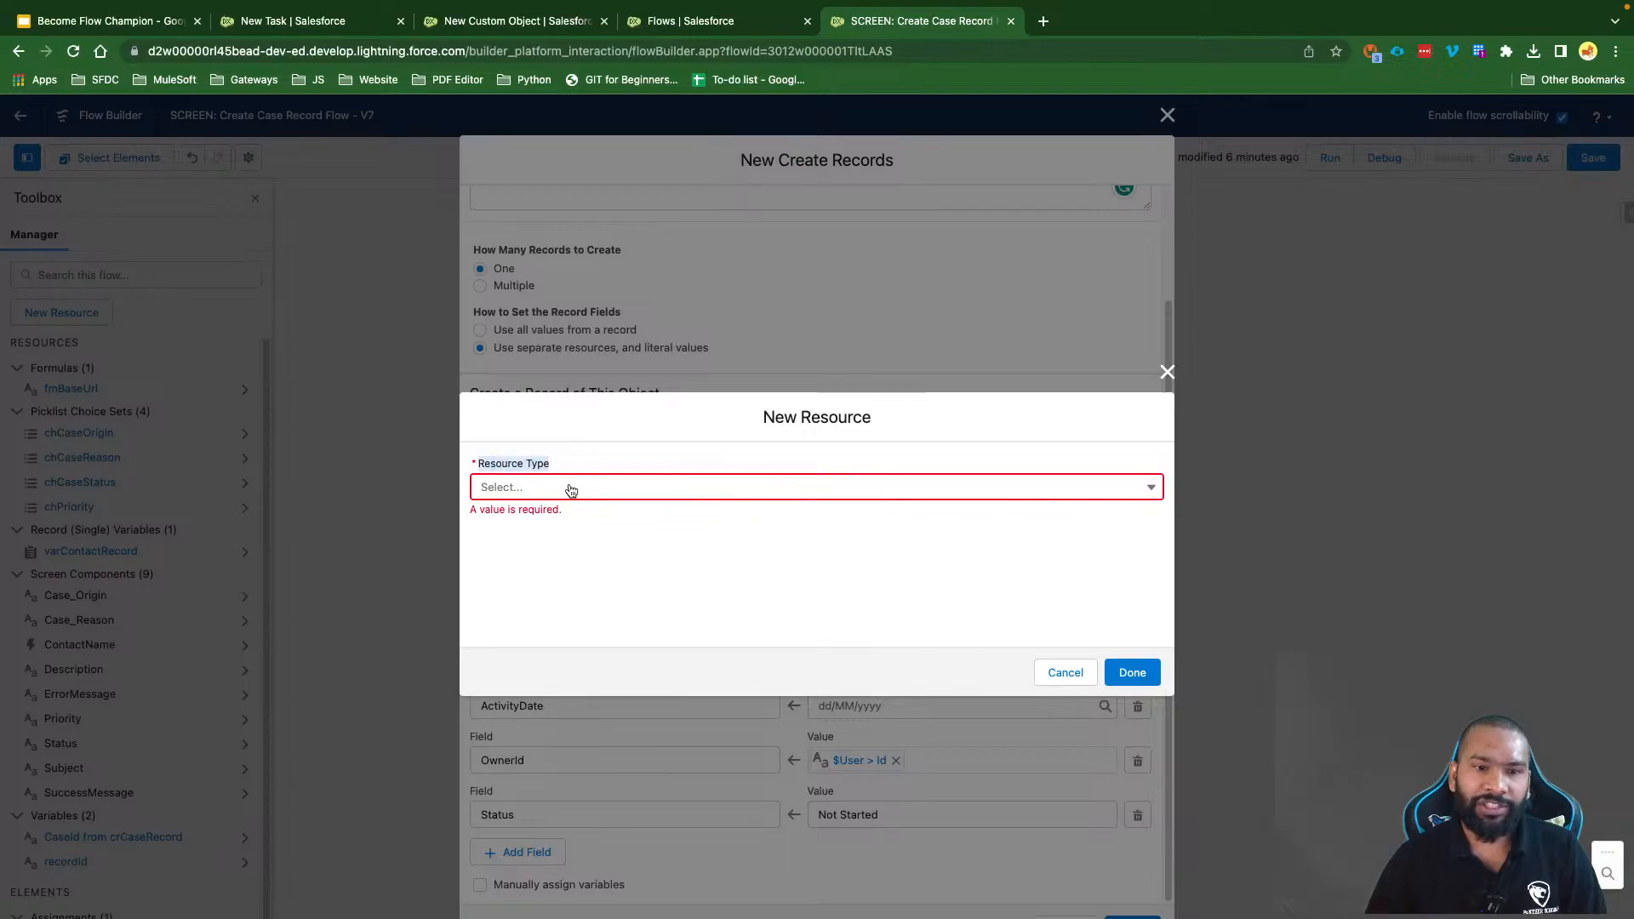
click(570, 490)
click(567, 596)
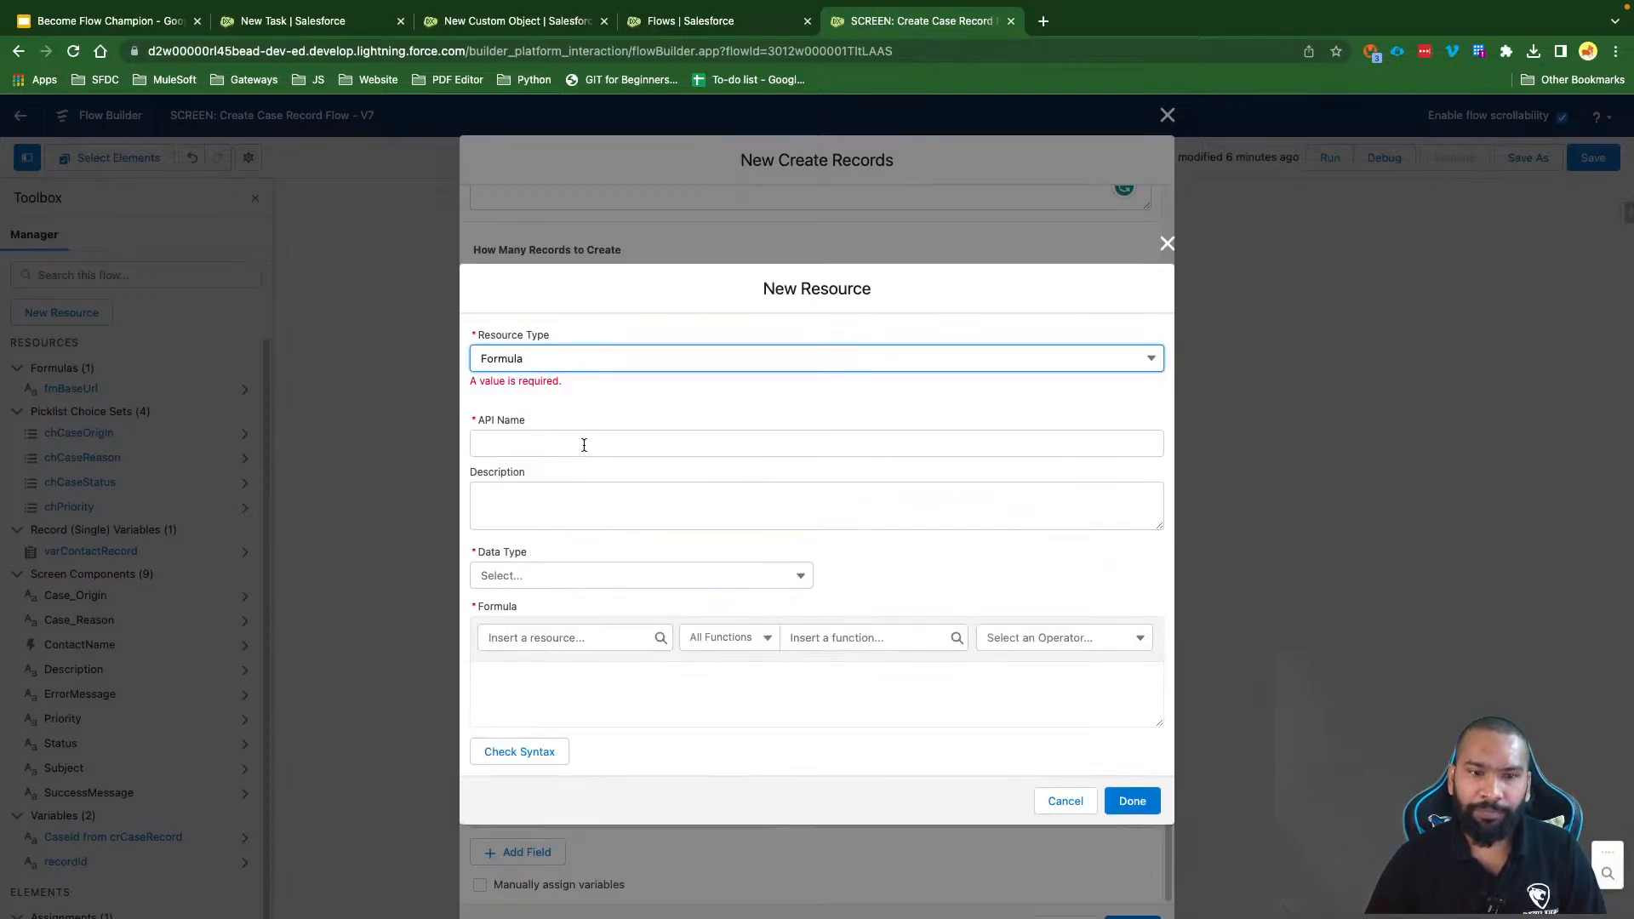
click(527, 443)
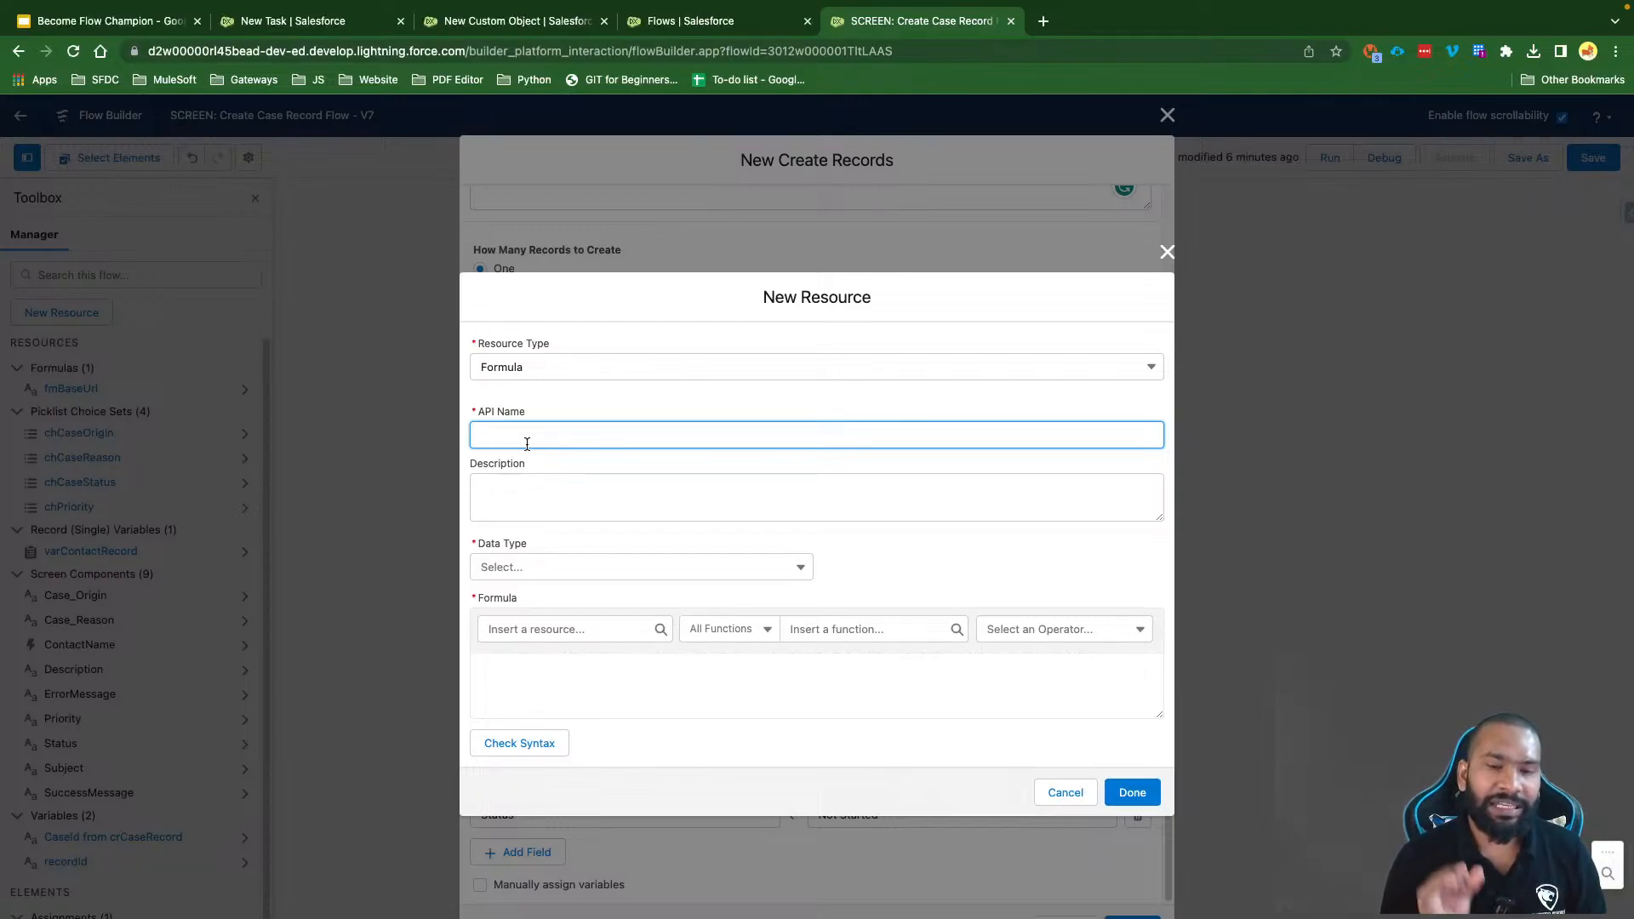
text(fm)
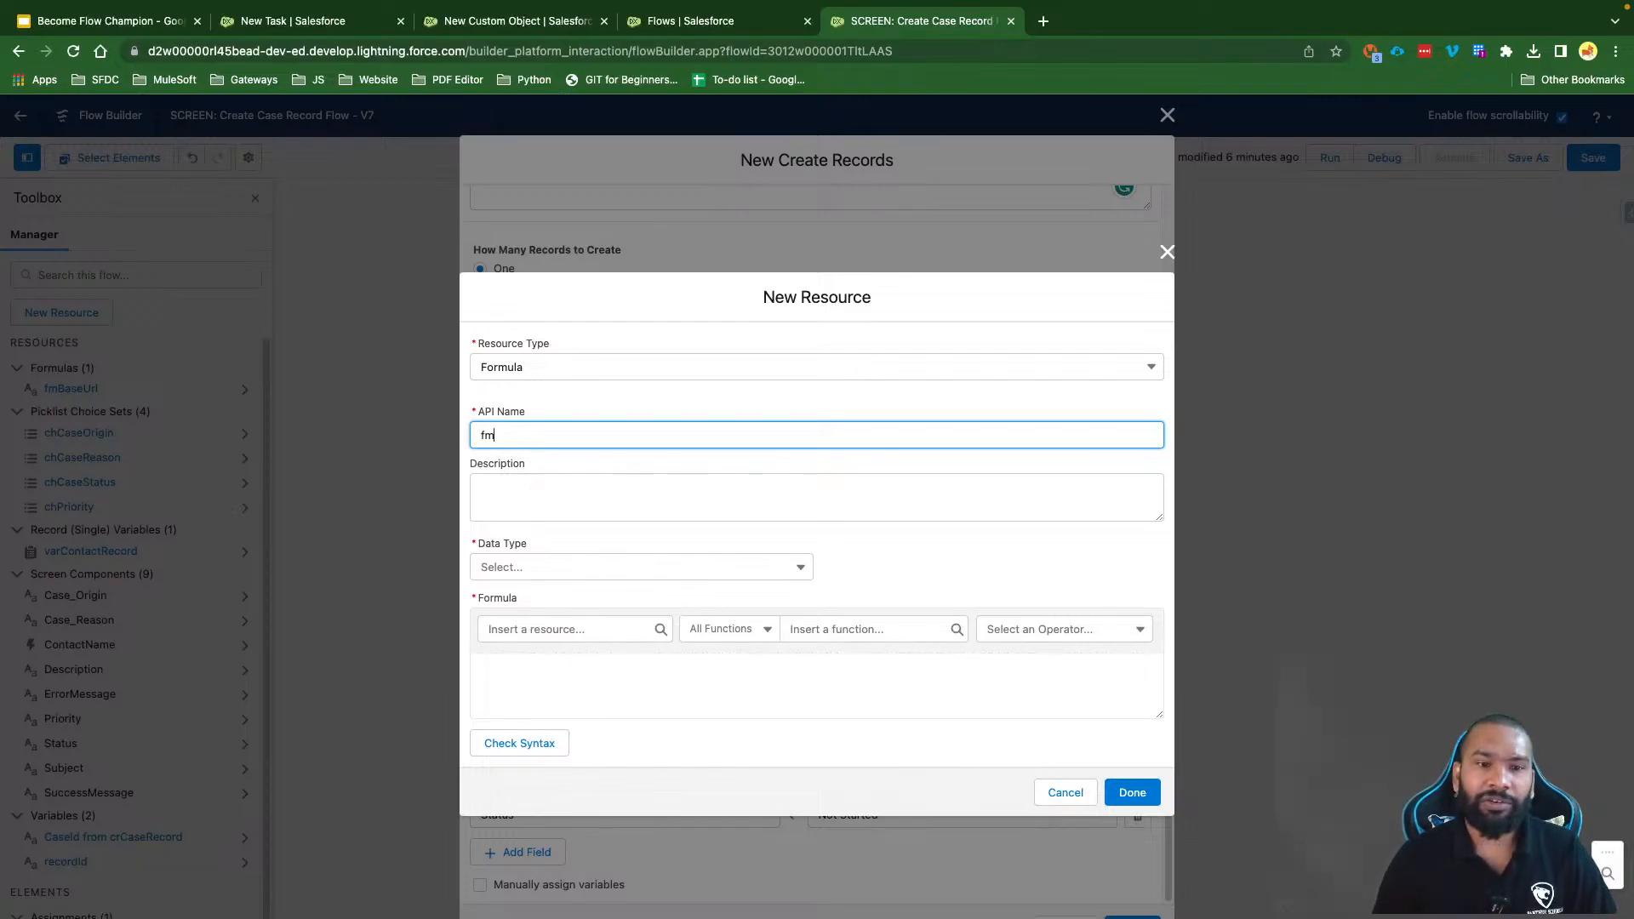
text(Today)
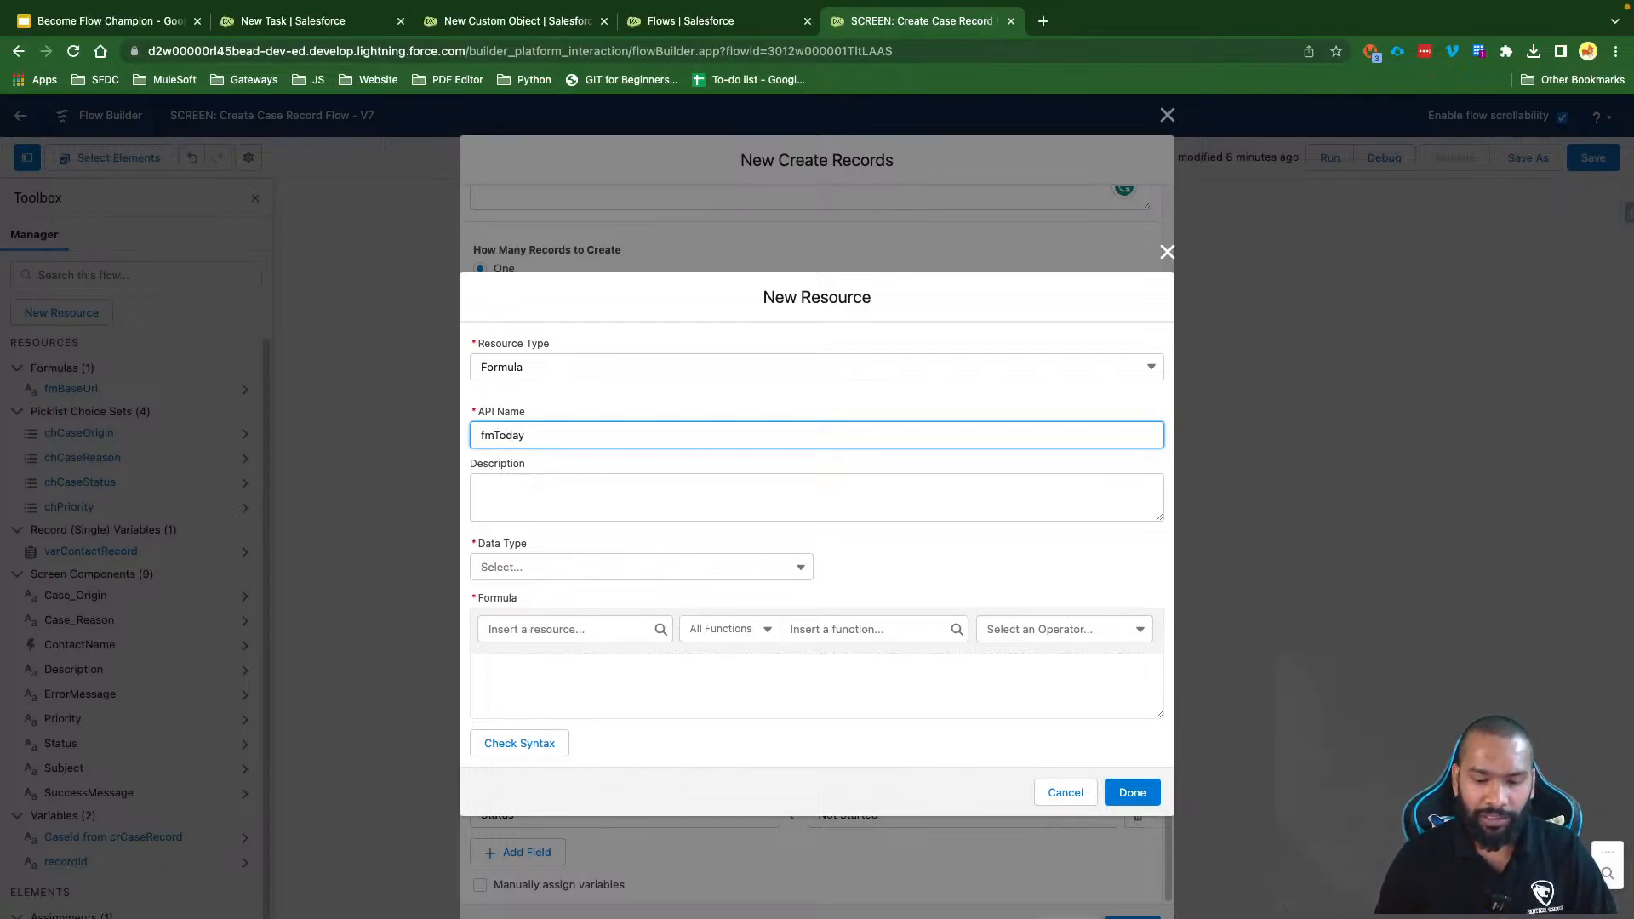
text(Plus)
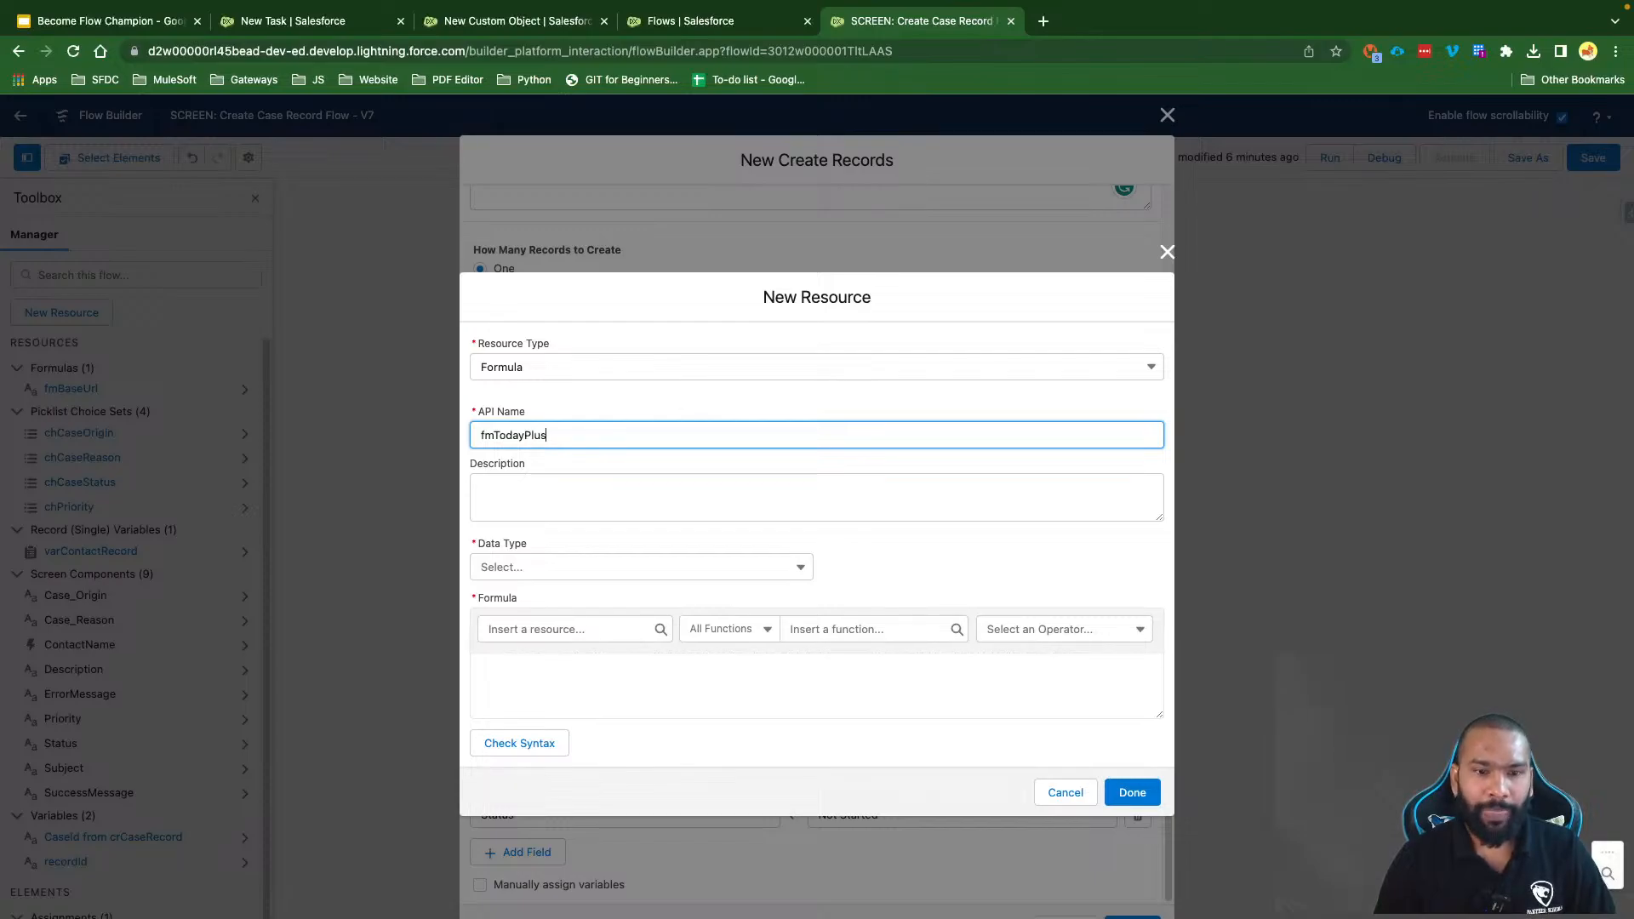
text(3Days)
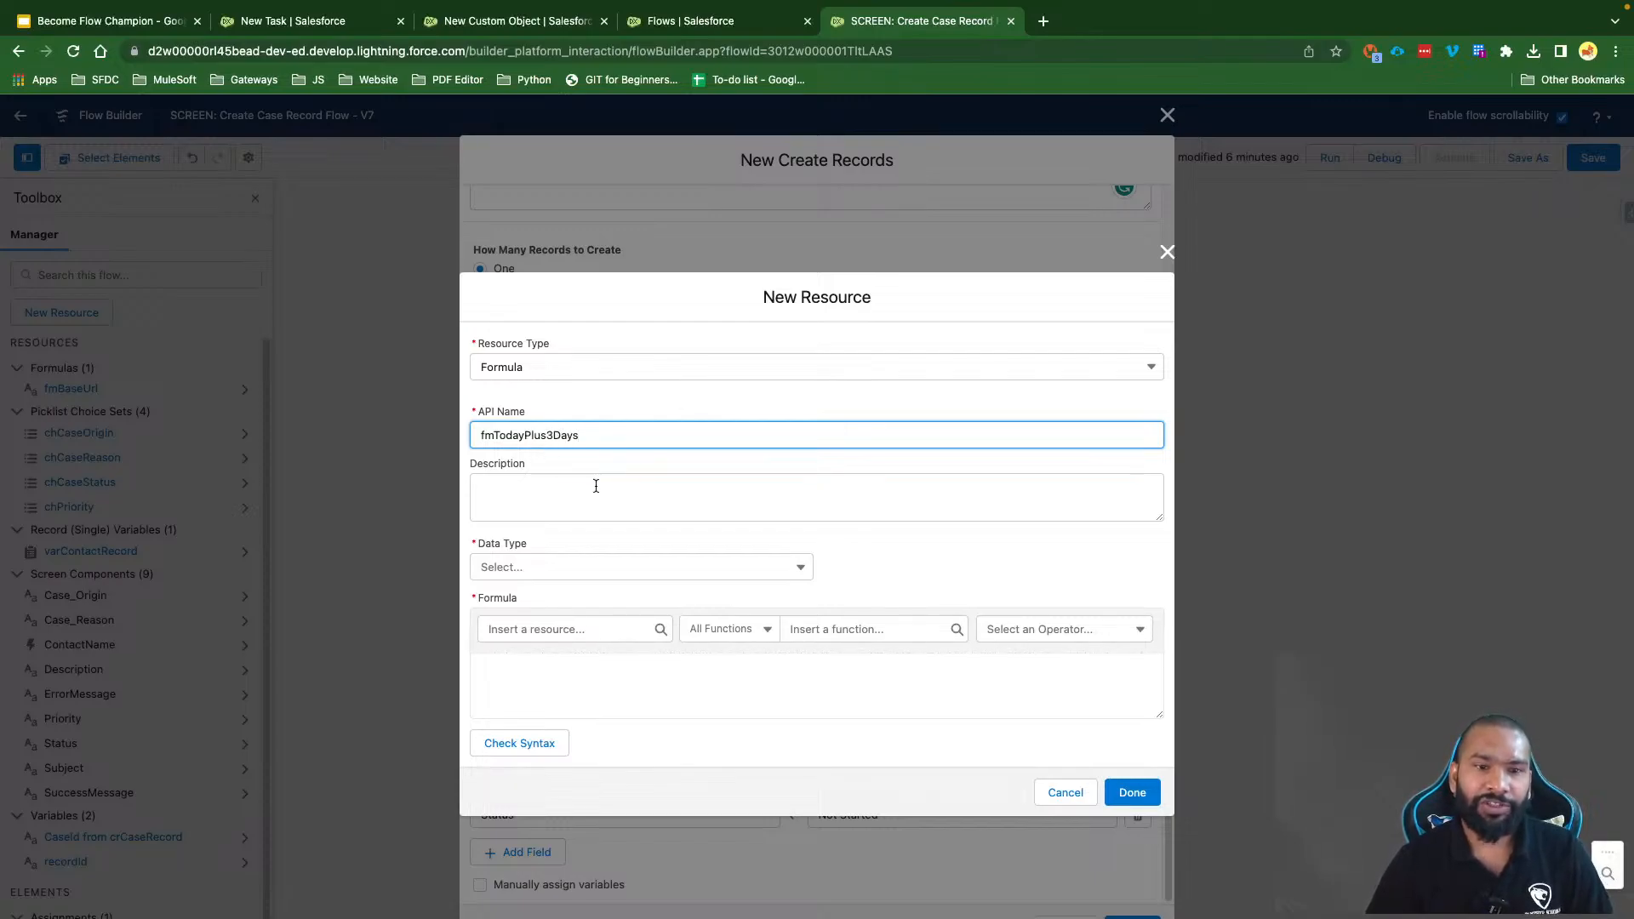
click(595, 486)
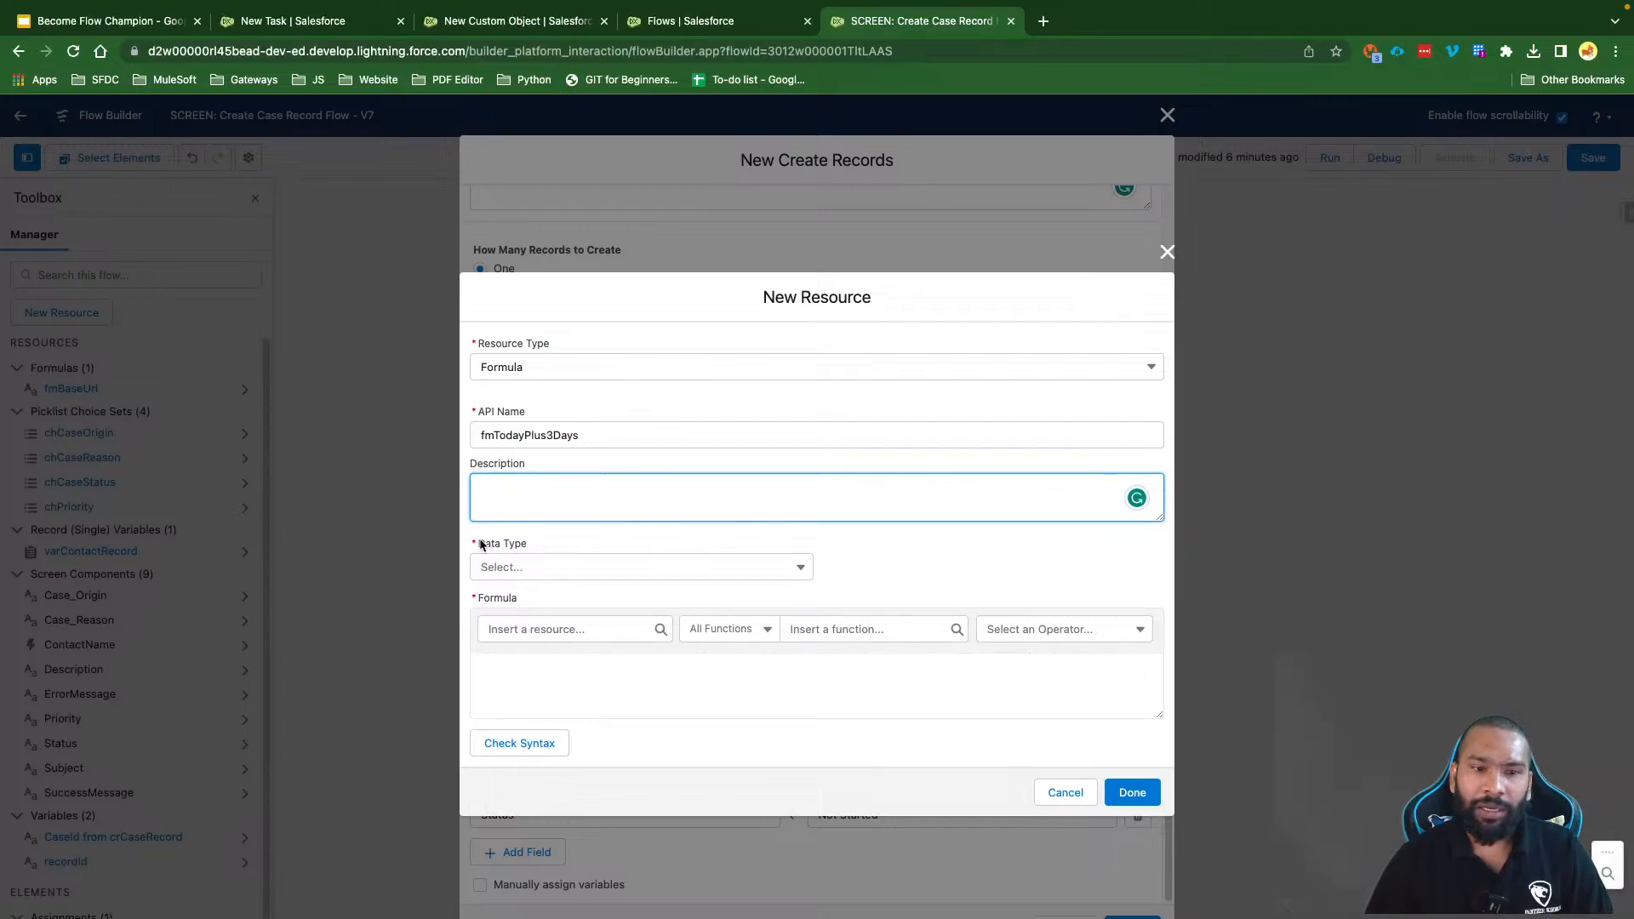
drag(481, 546, 529, 545)
drag(582, 436, 496, 433)
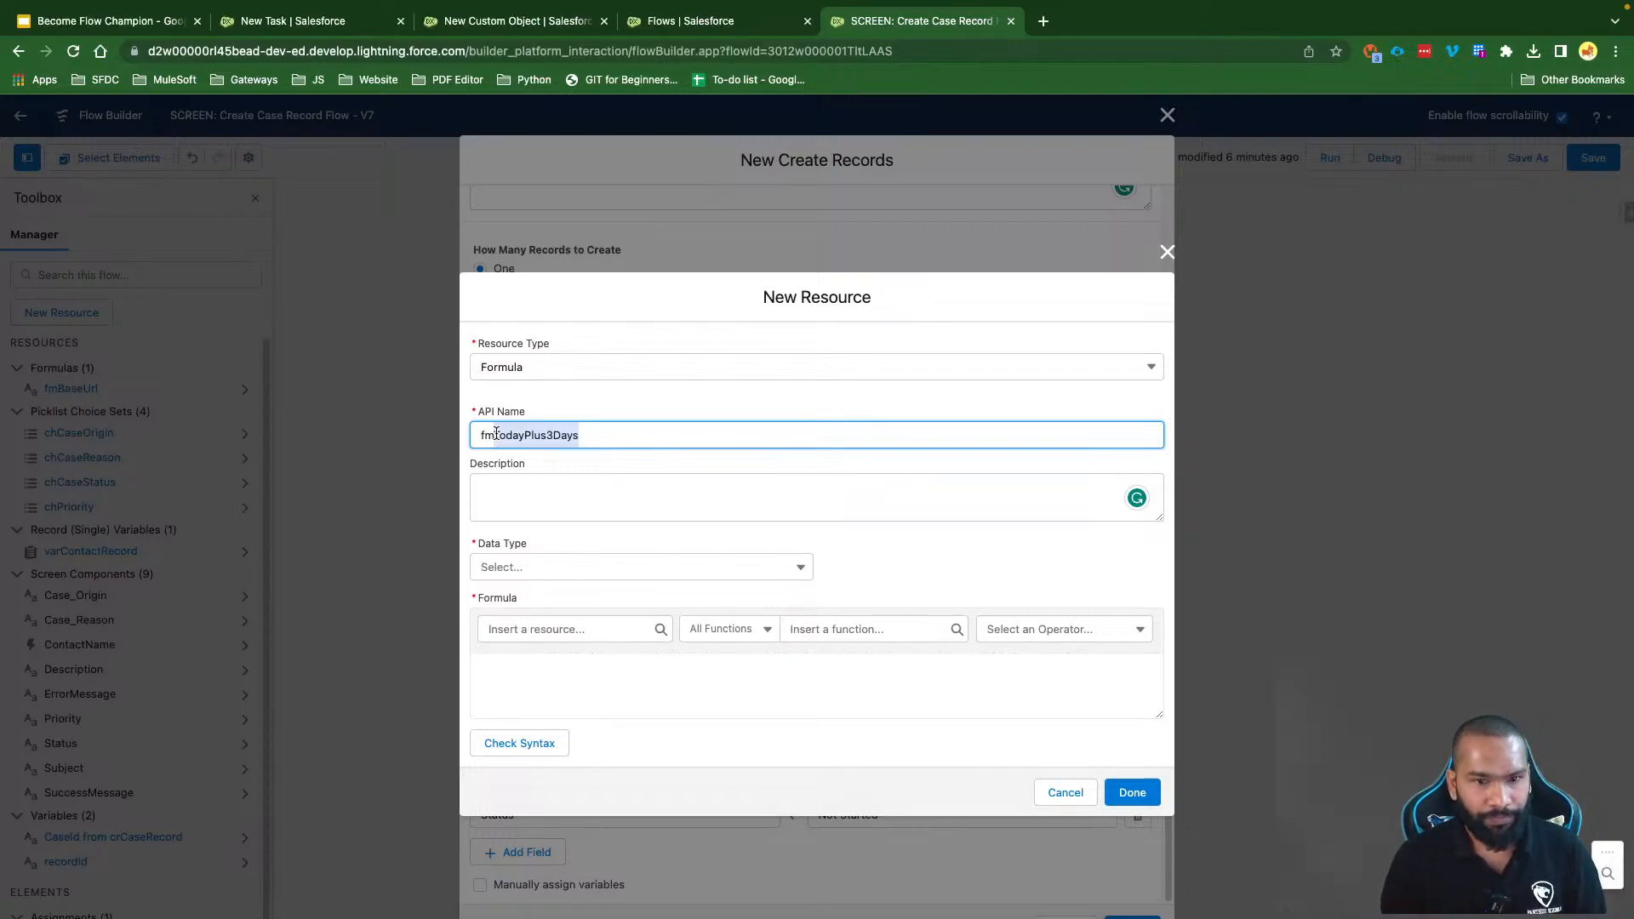
Step: Give the formula a Date data type, enter {!$Flow.CurrentDate} + 3, and verify its syntax
click(520, 572)
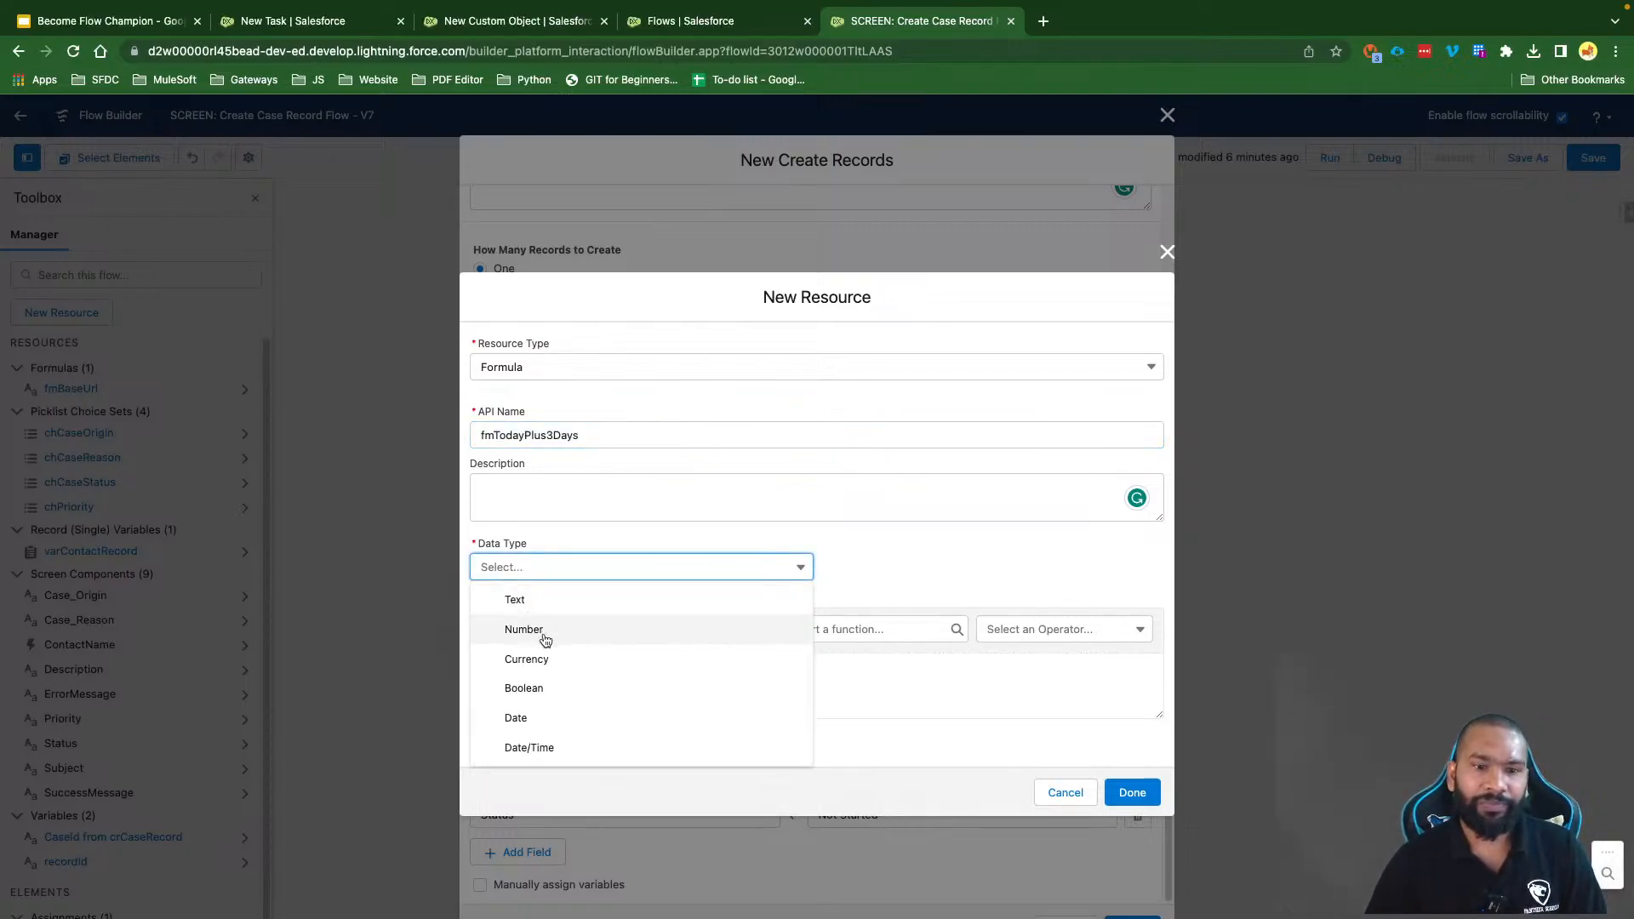
click(539, 717)
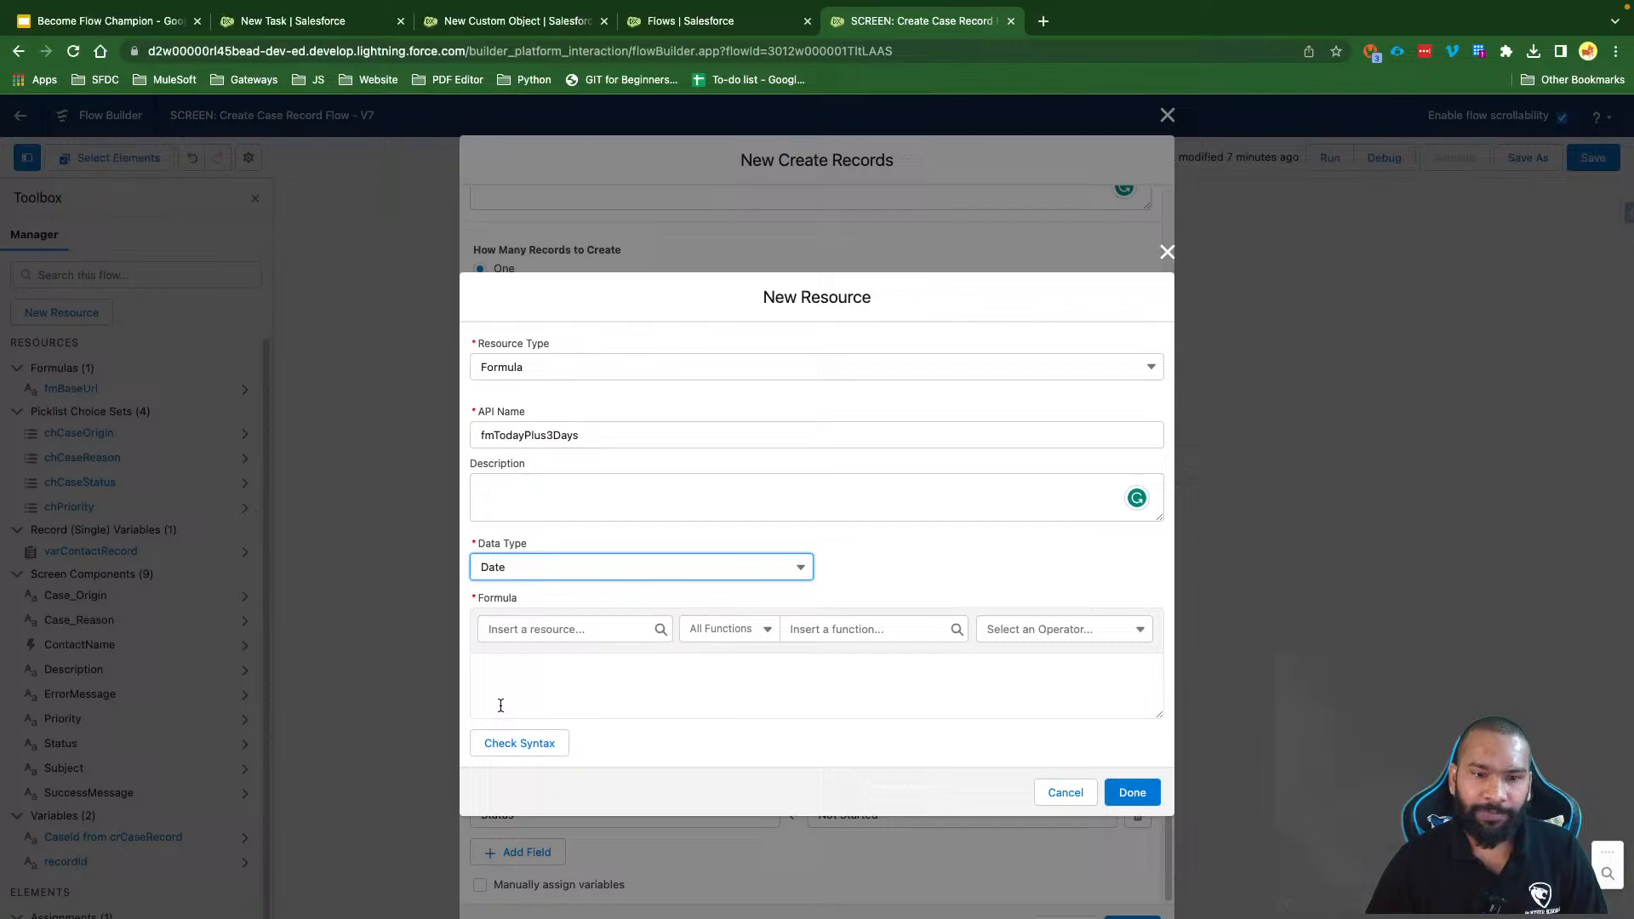
click(539, 659)
text({!$Flow.CurrentDate} + 3)
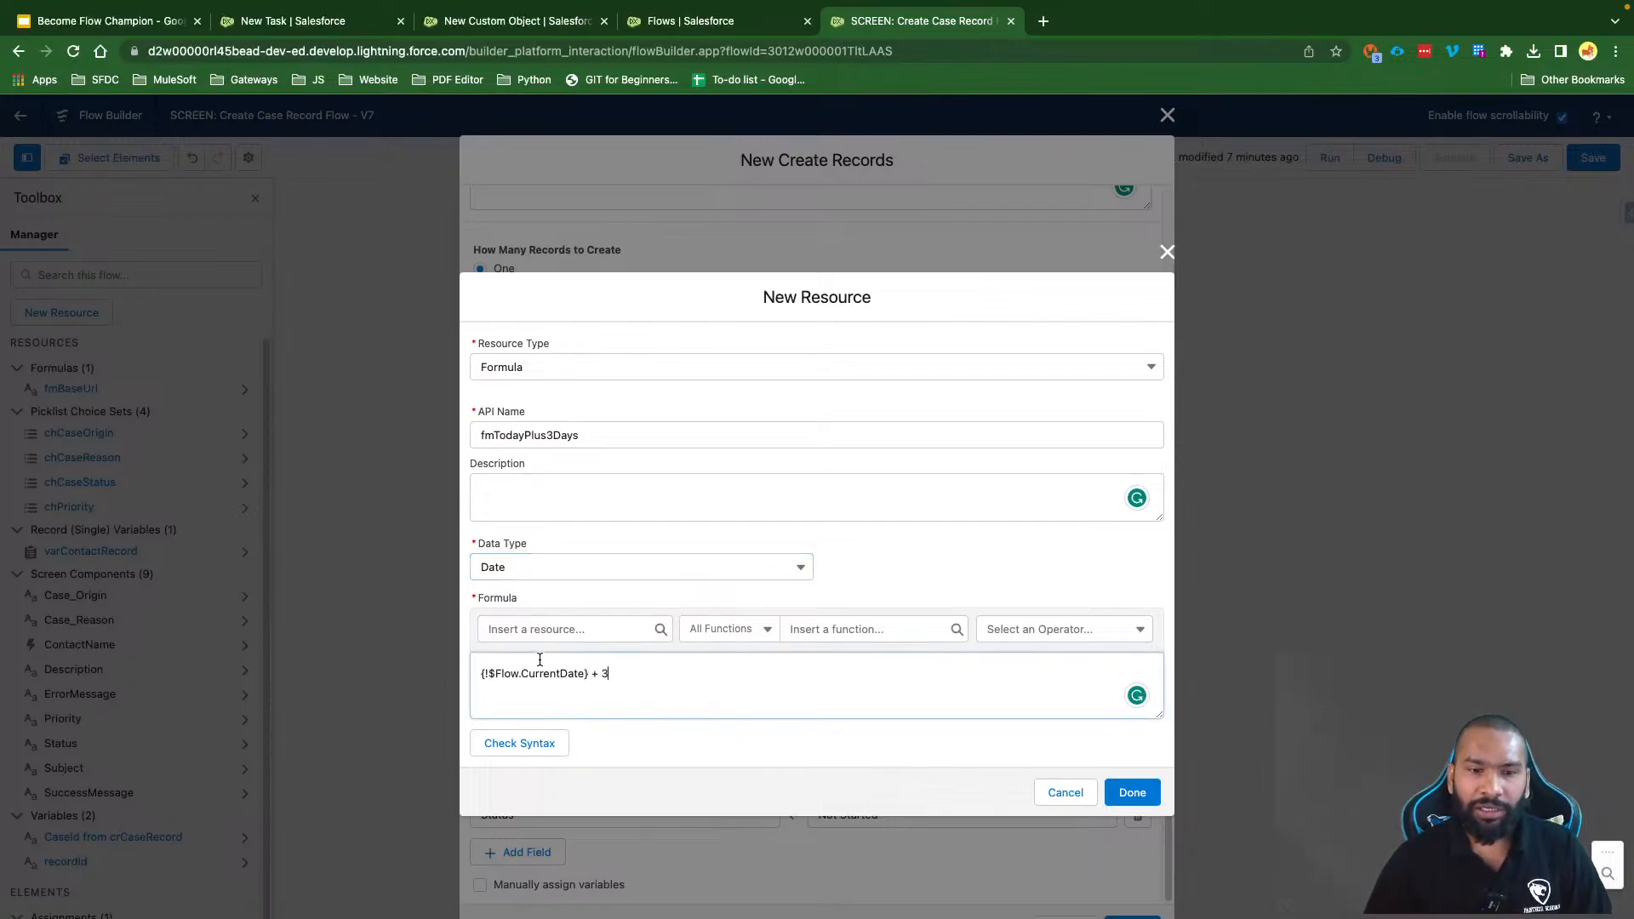
drag(649, 661, 478, 671)
click(628, 669)
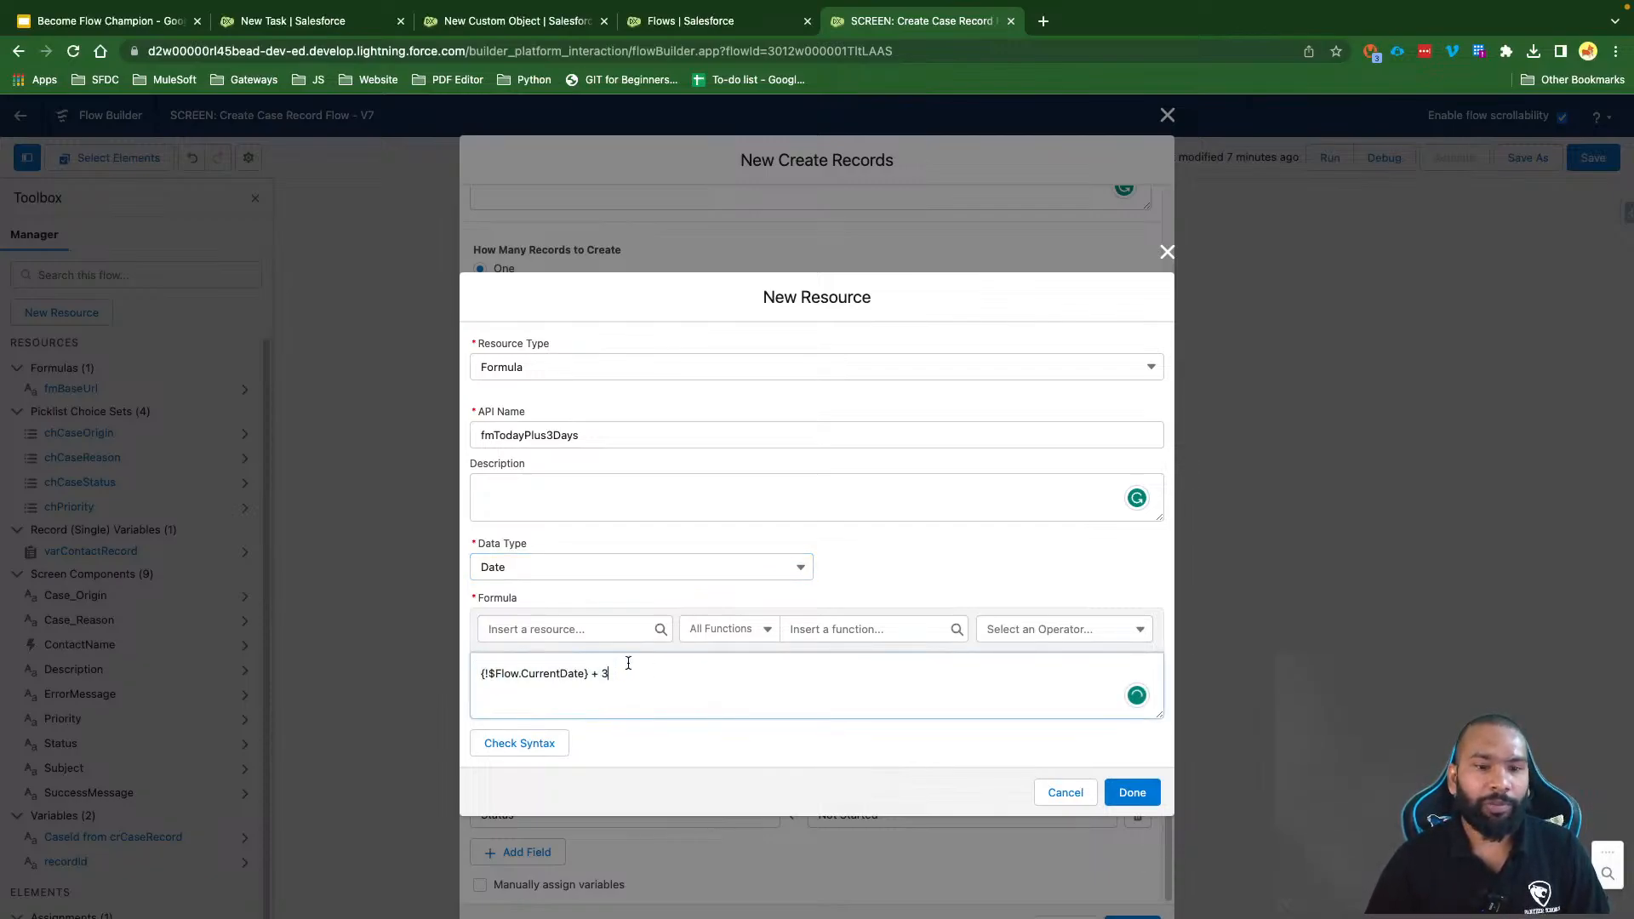
click(536, 742)
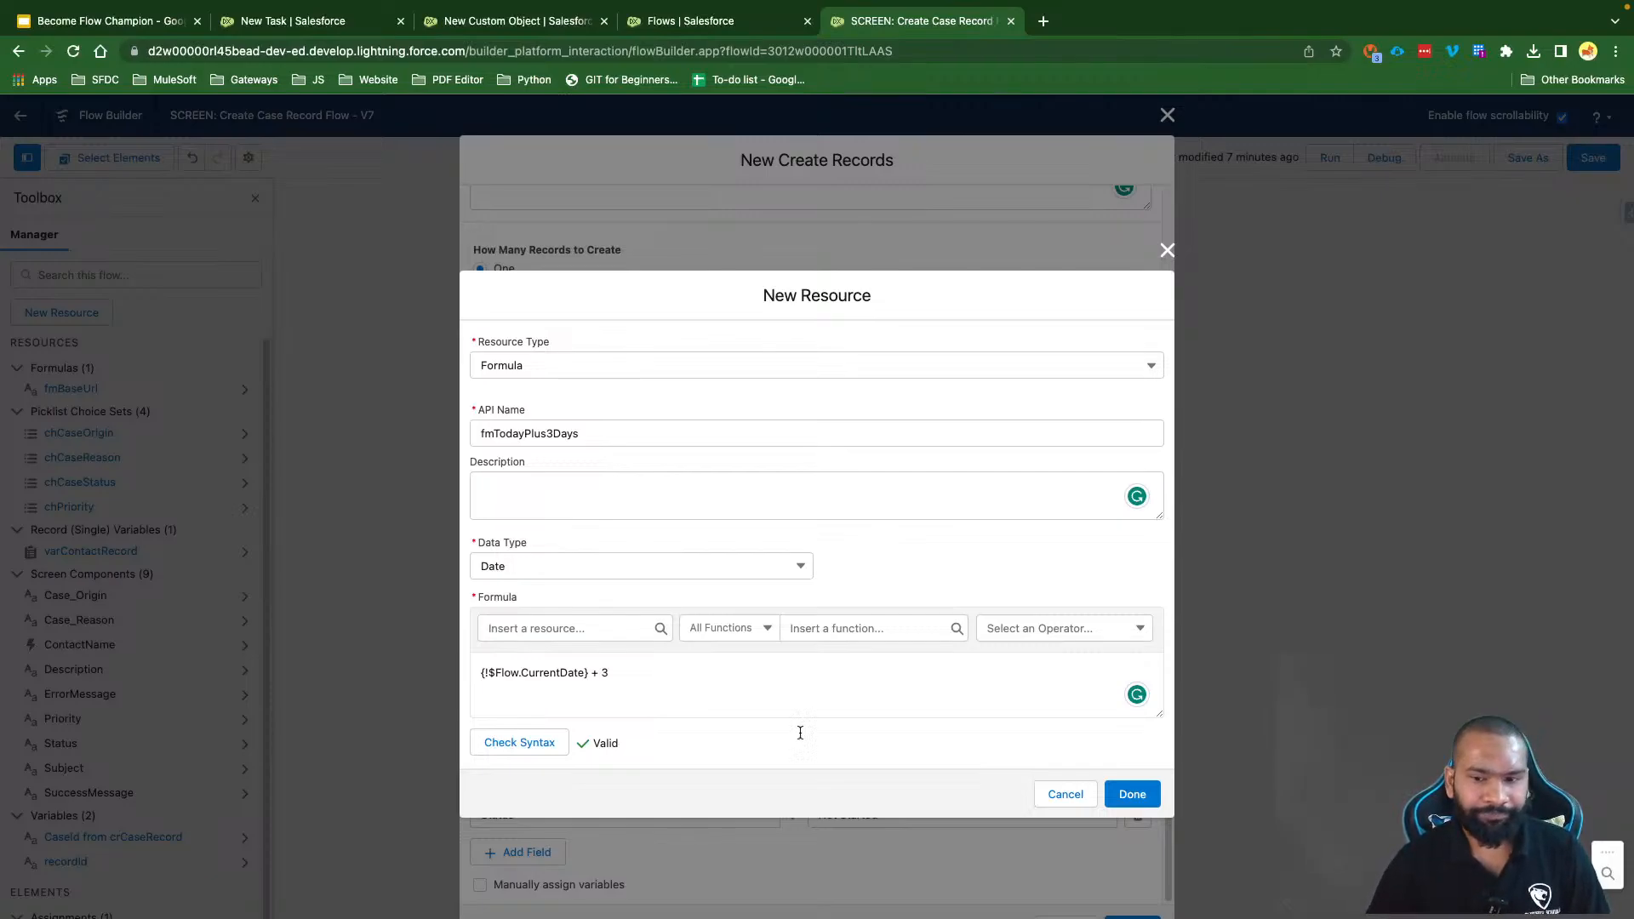
Step: Save the fmTodayPlus3Days resource, finish the Create Task Record element, and save Version 7
click(1131, 793)
scroll(936, 680, up, 2)
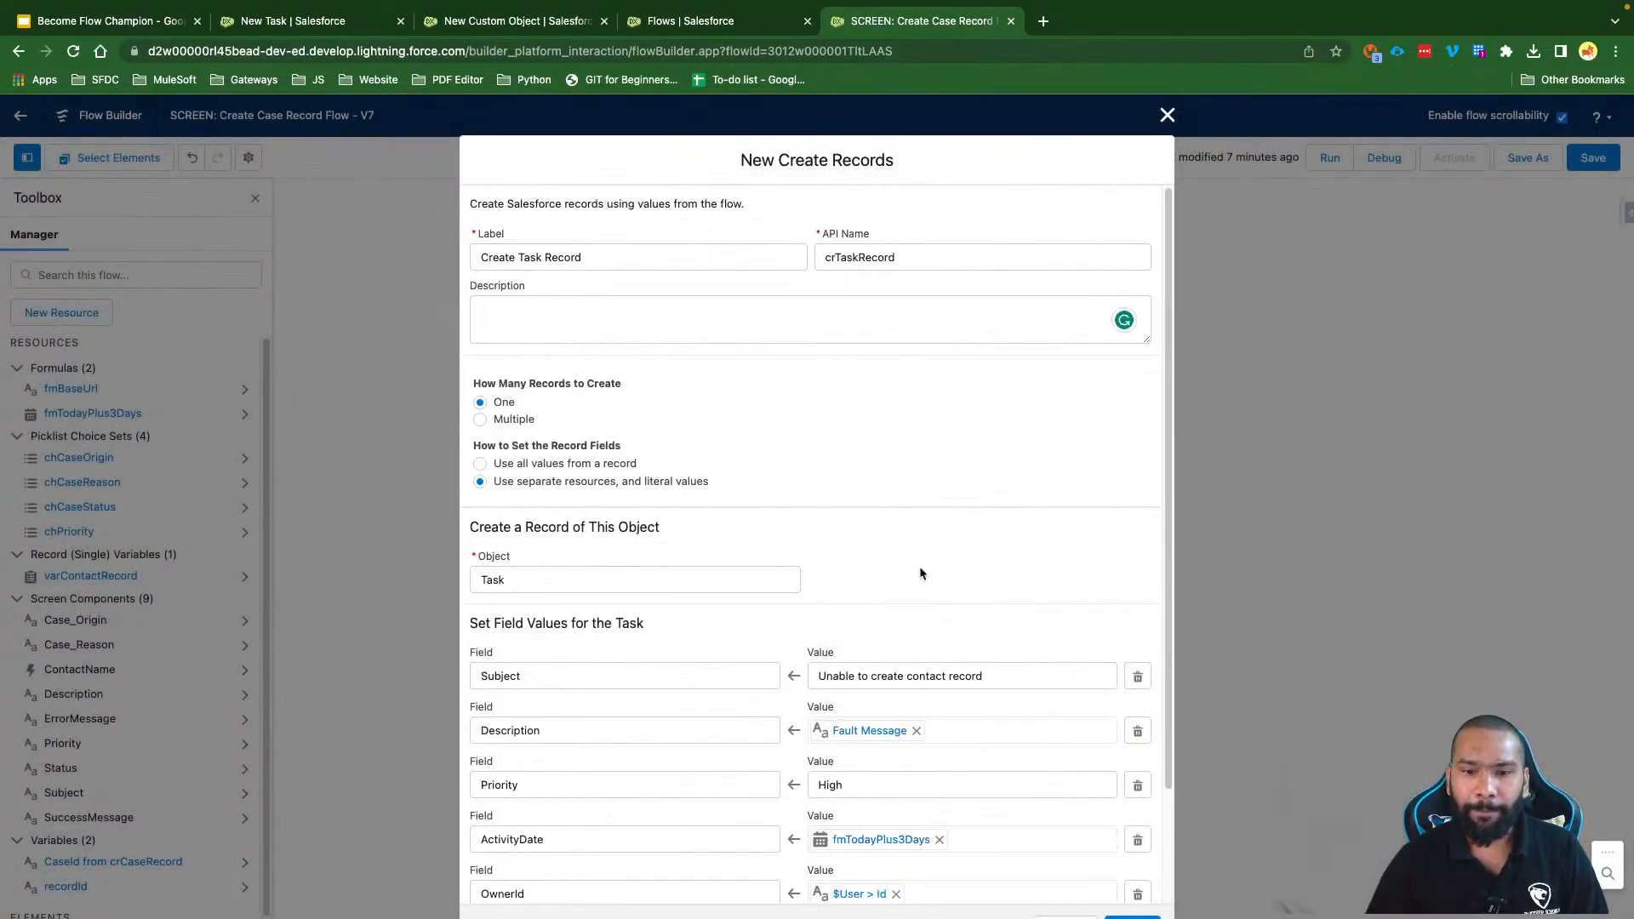
scroll(877, 718, down, 3)
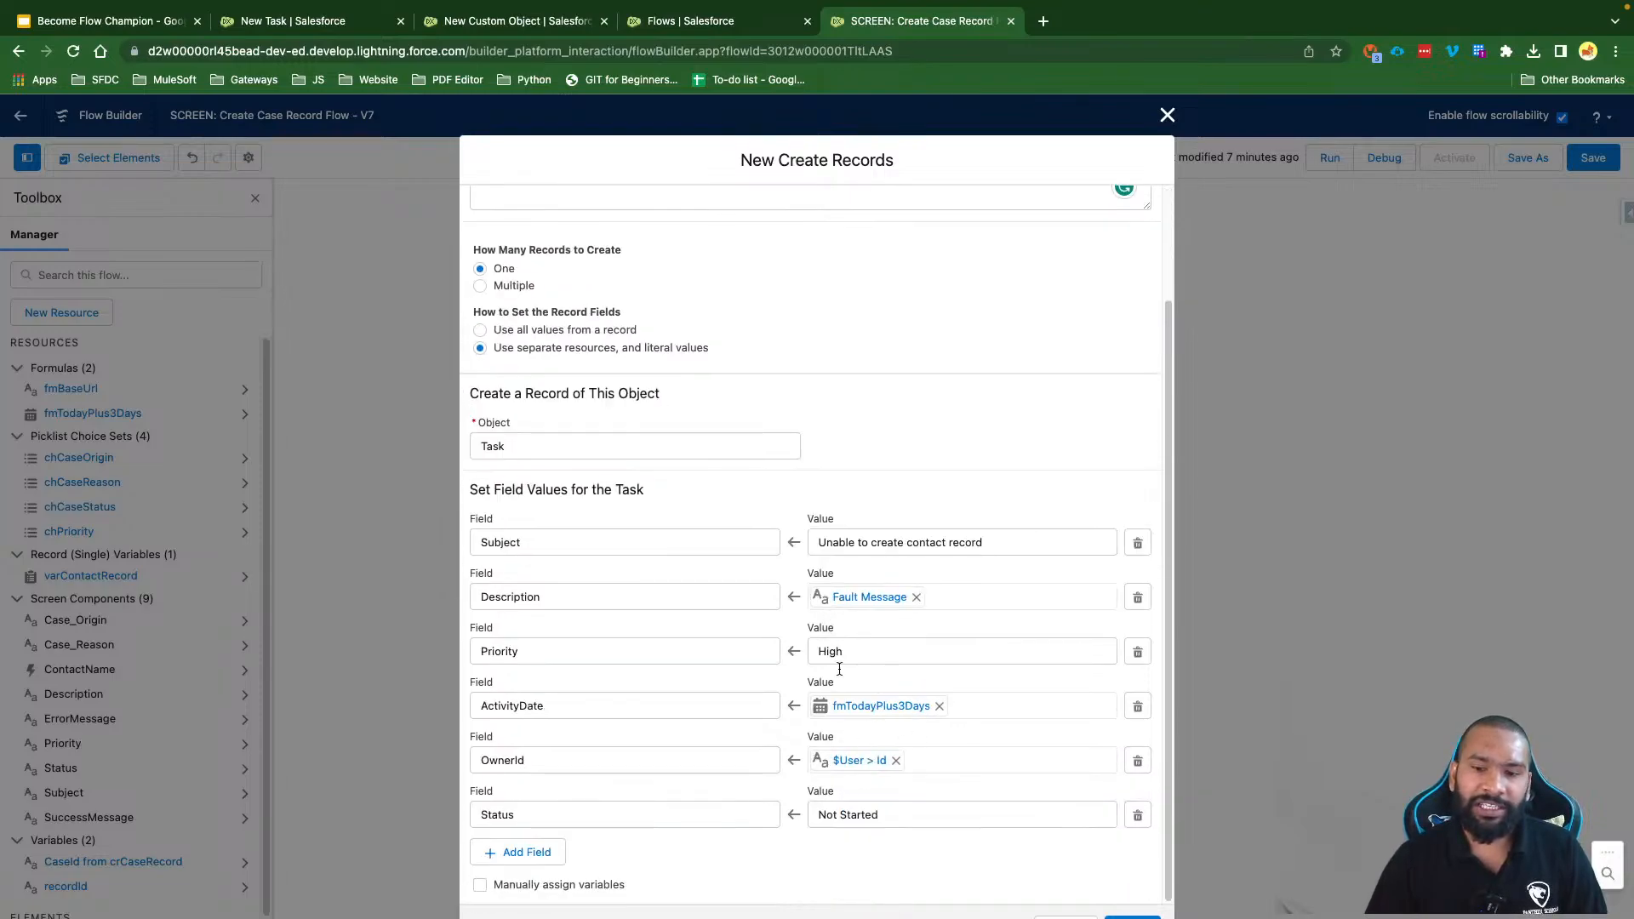
click(1132, 916)
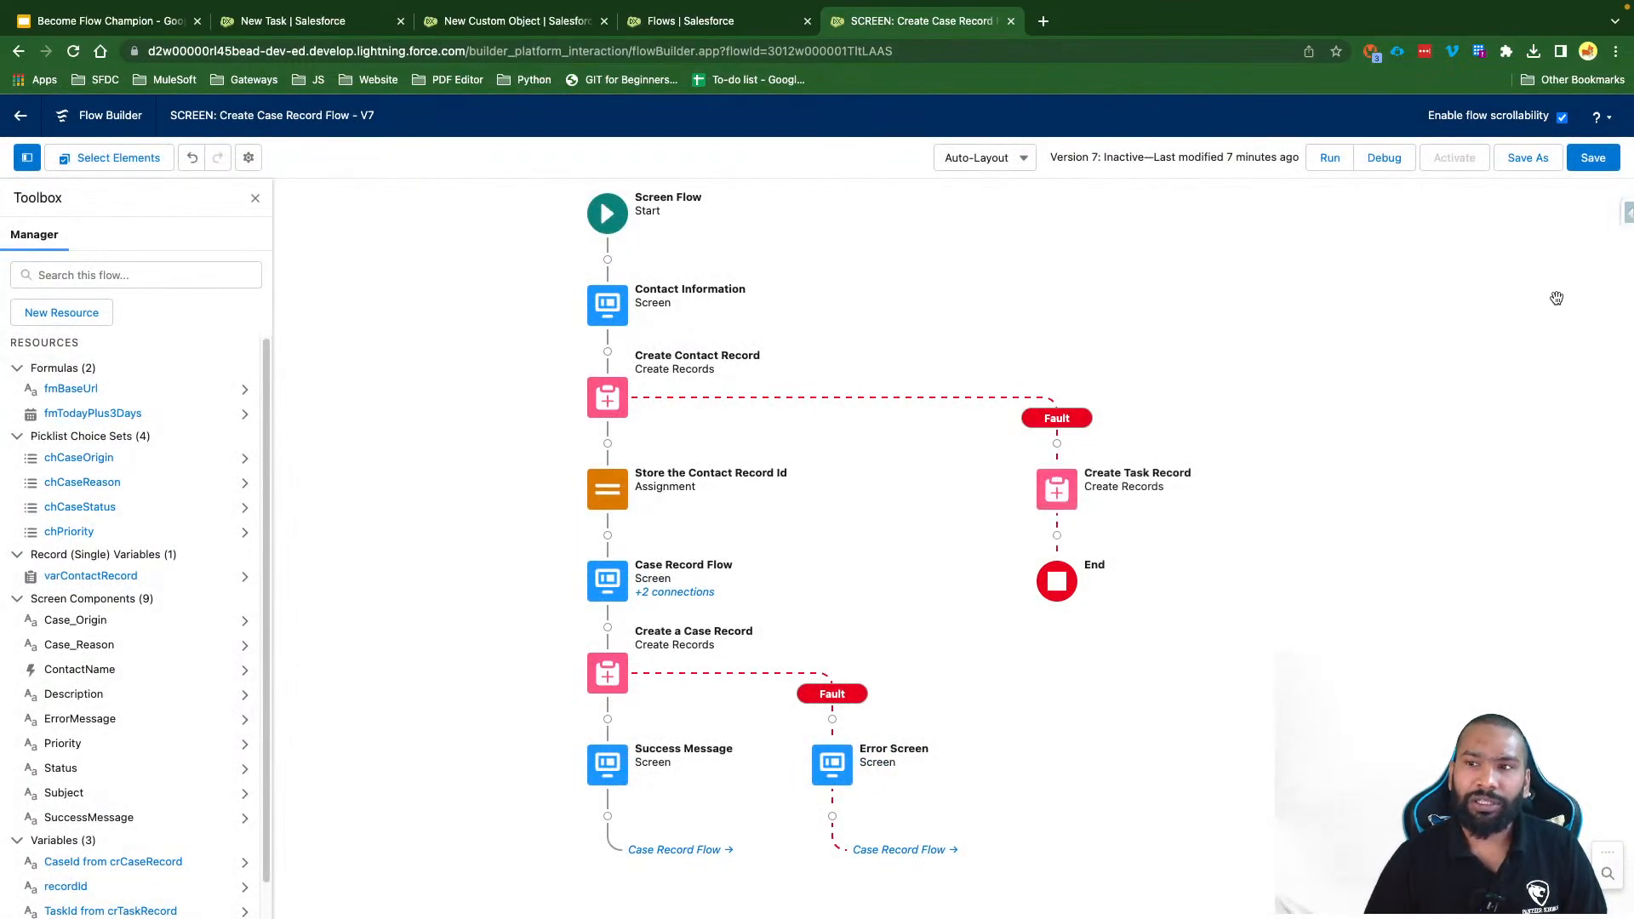
click(1592, 158)
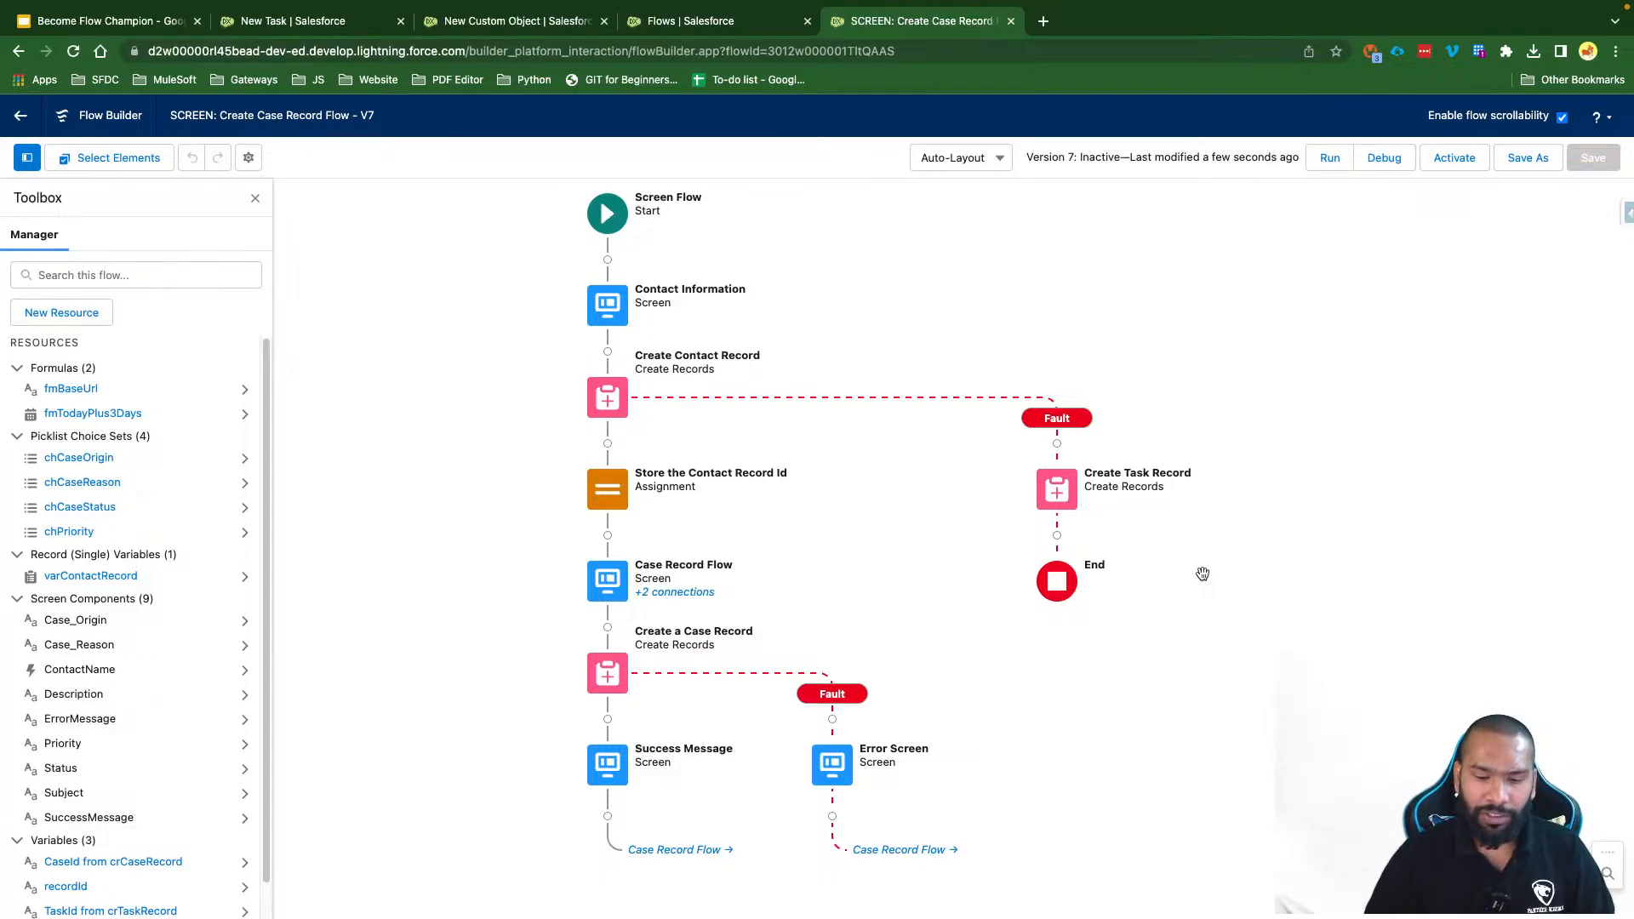
Step: Add a Send Email action after Create Task Record, found by searching 'Email'
click(1056, 535)
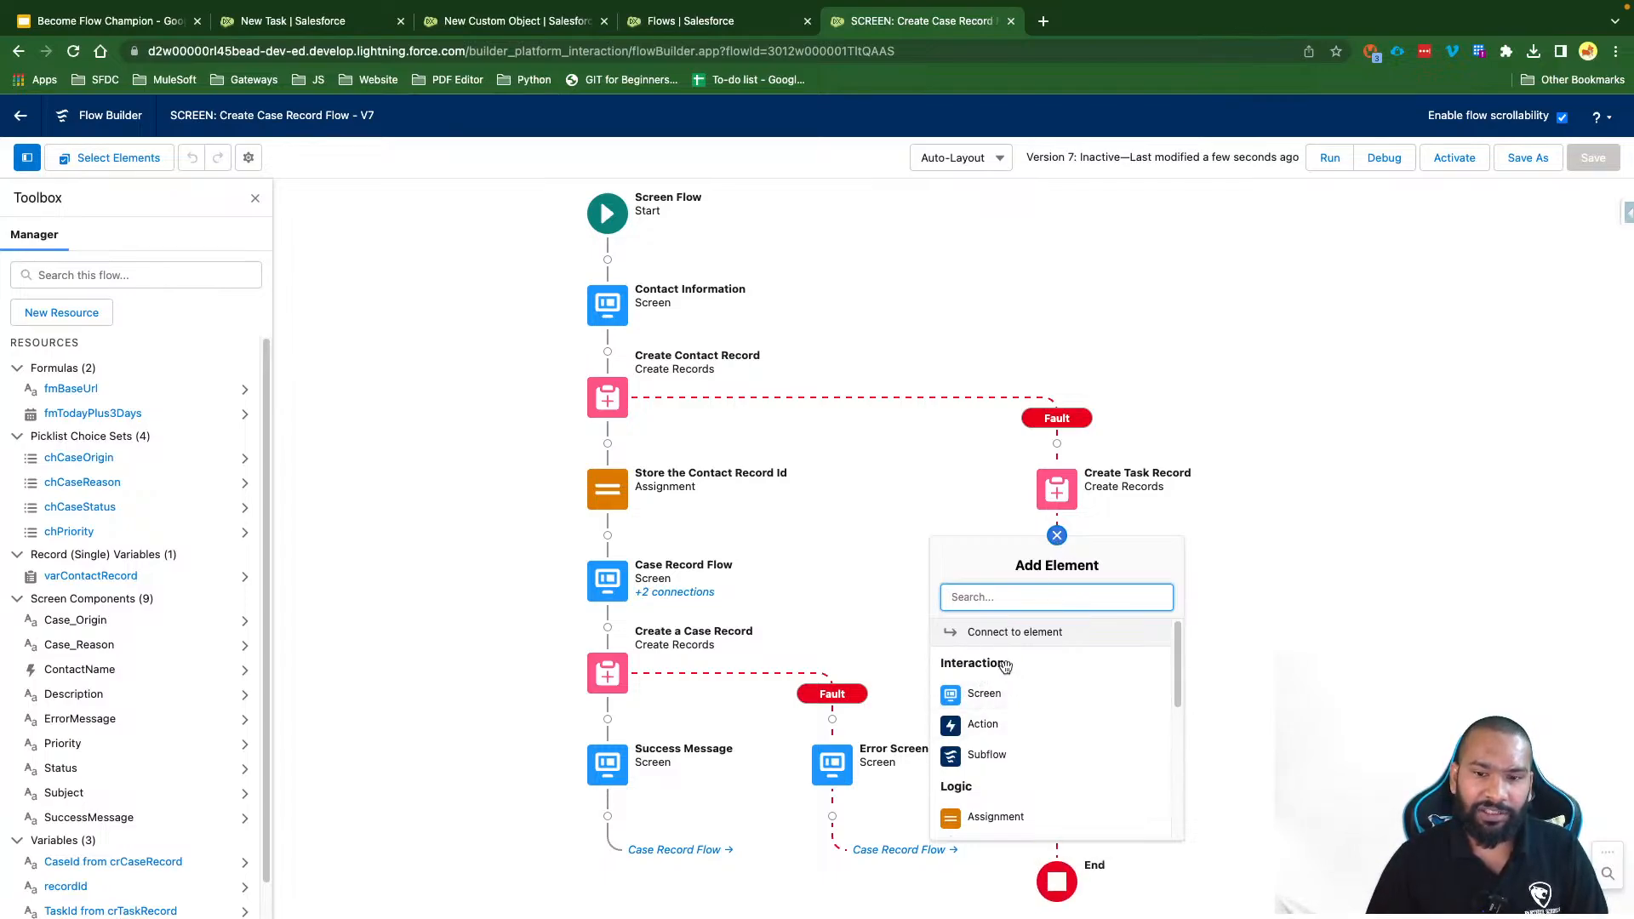
click(1033, 723)
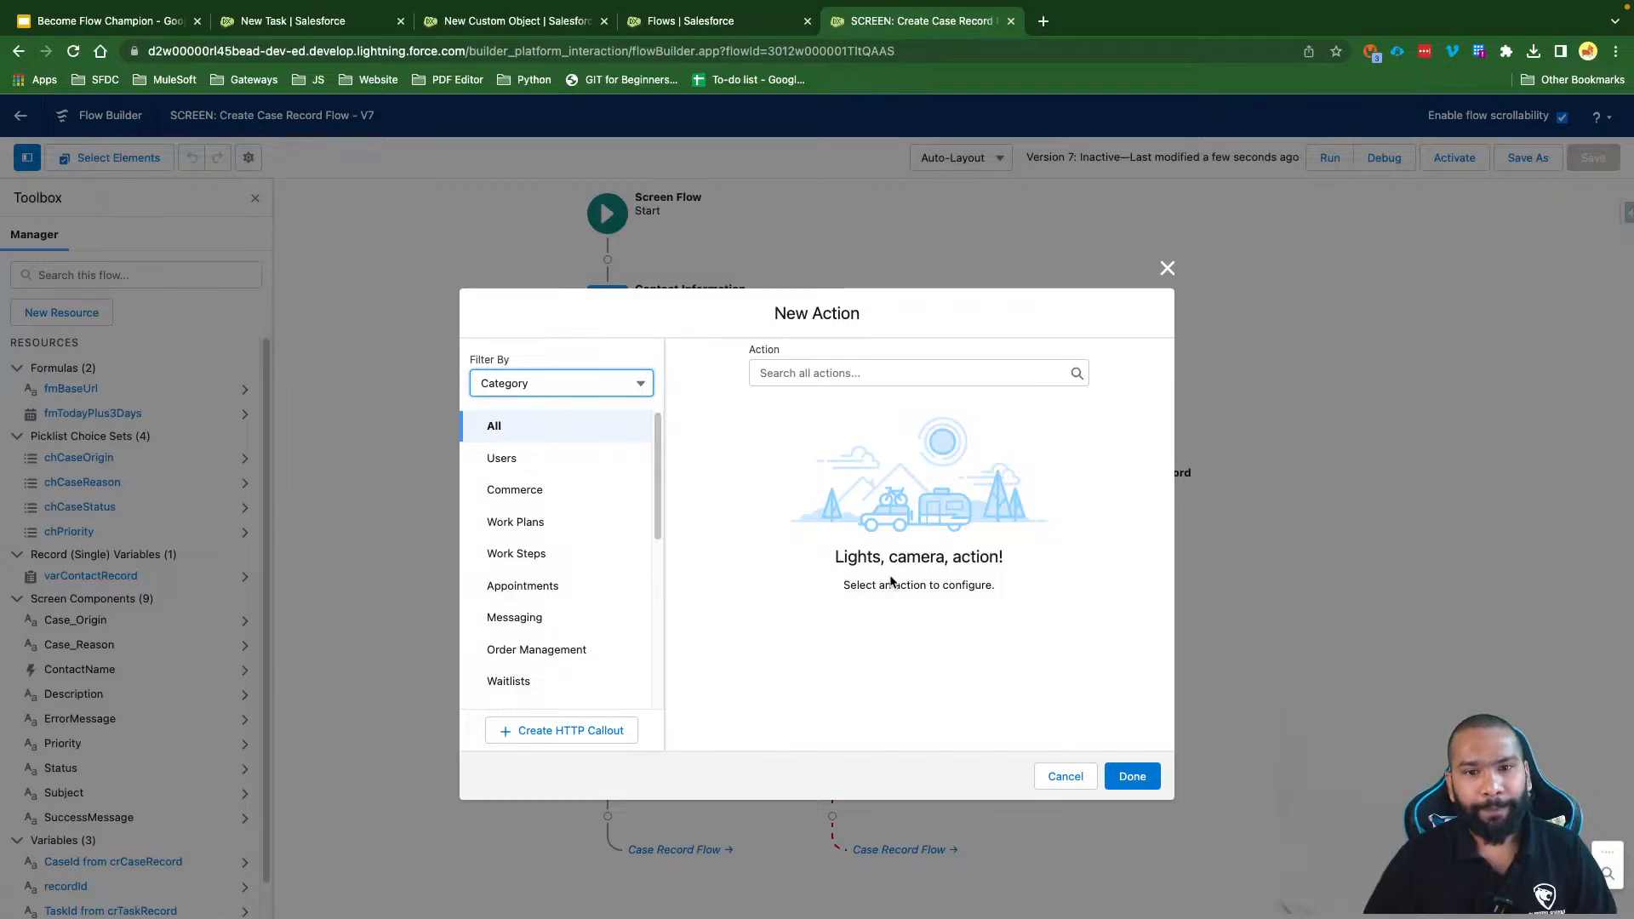
click(804, 373)
text(Email)
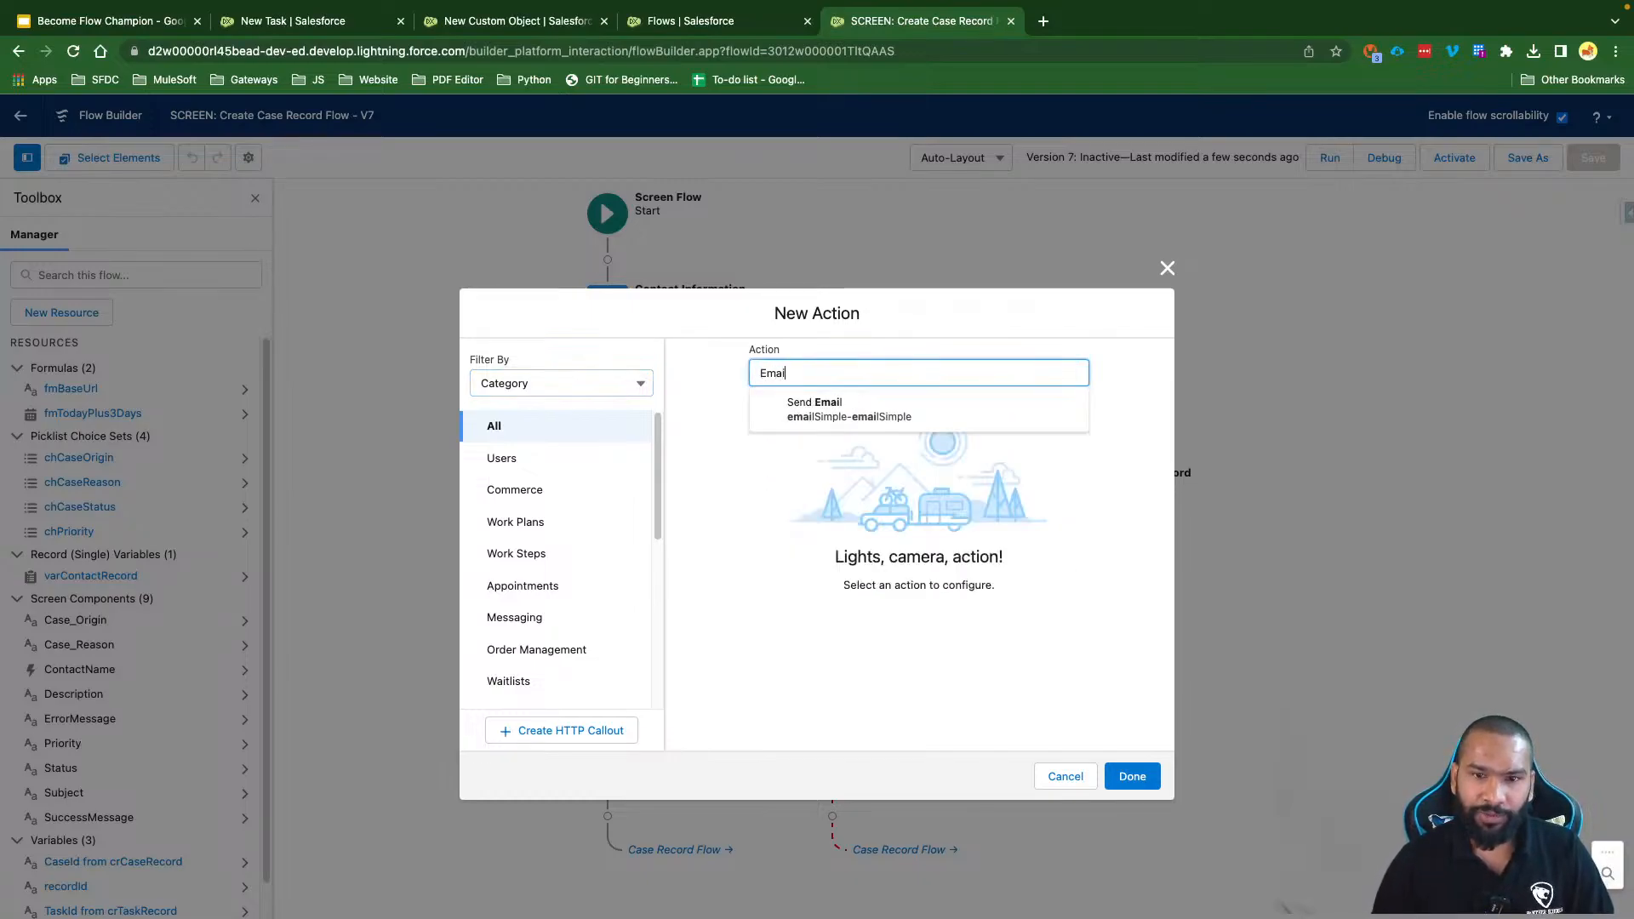
click(843, 413)
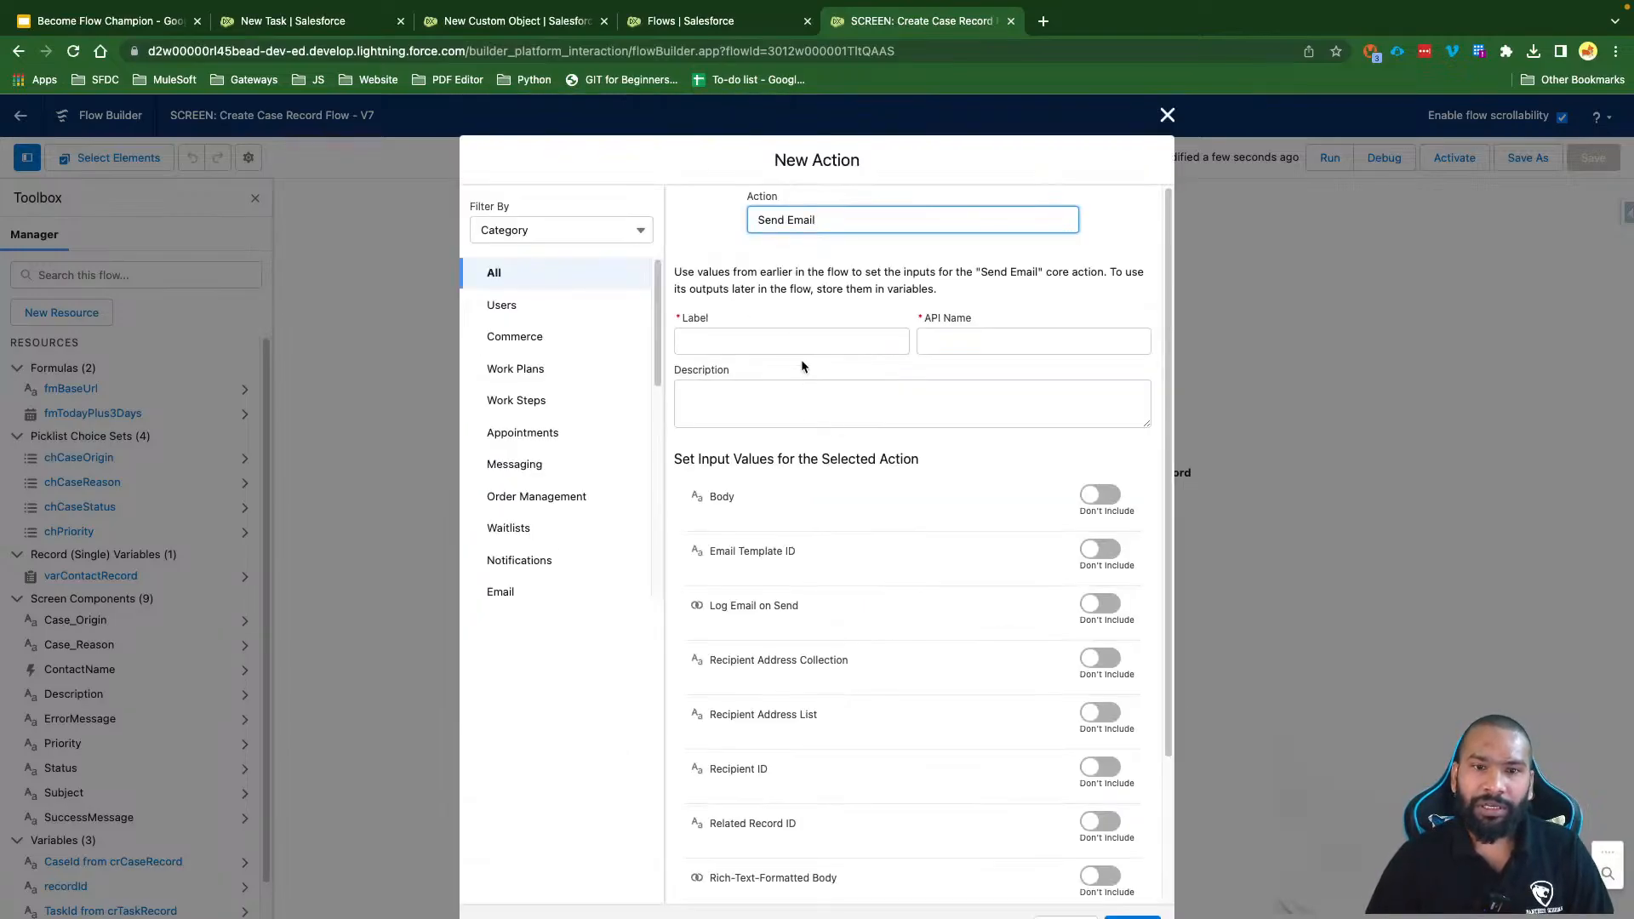
scroll(850, 539, down, 2)
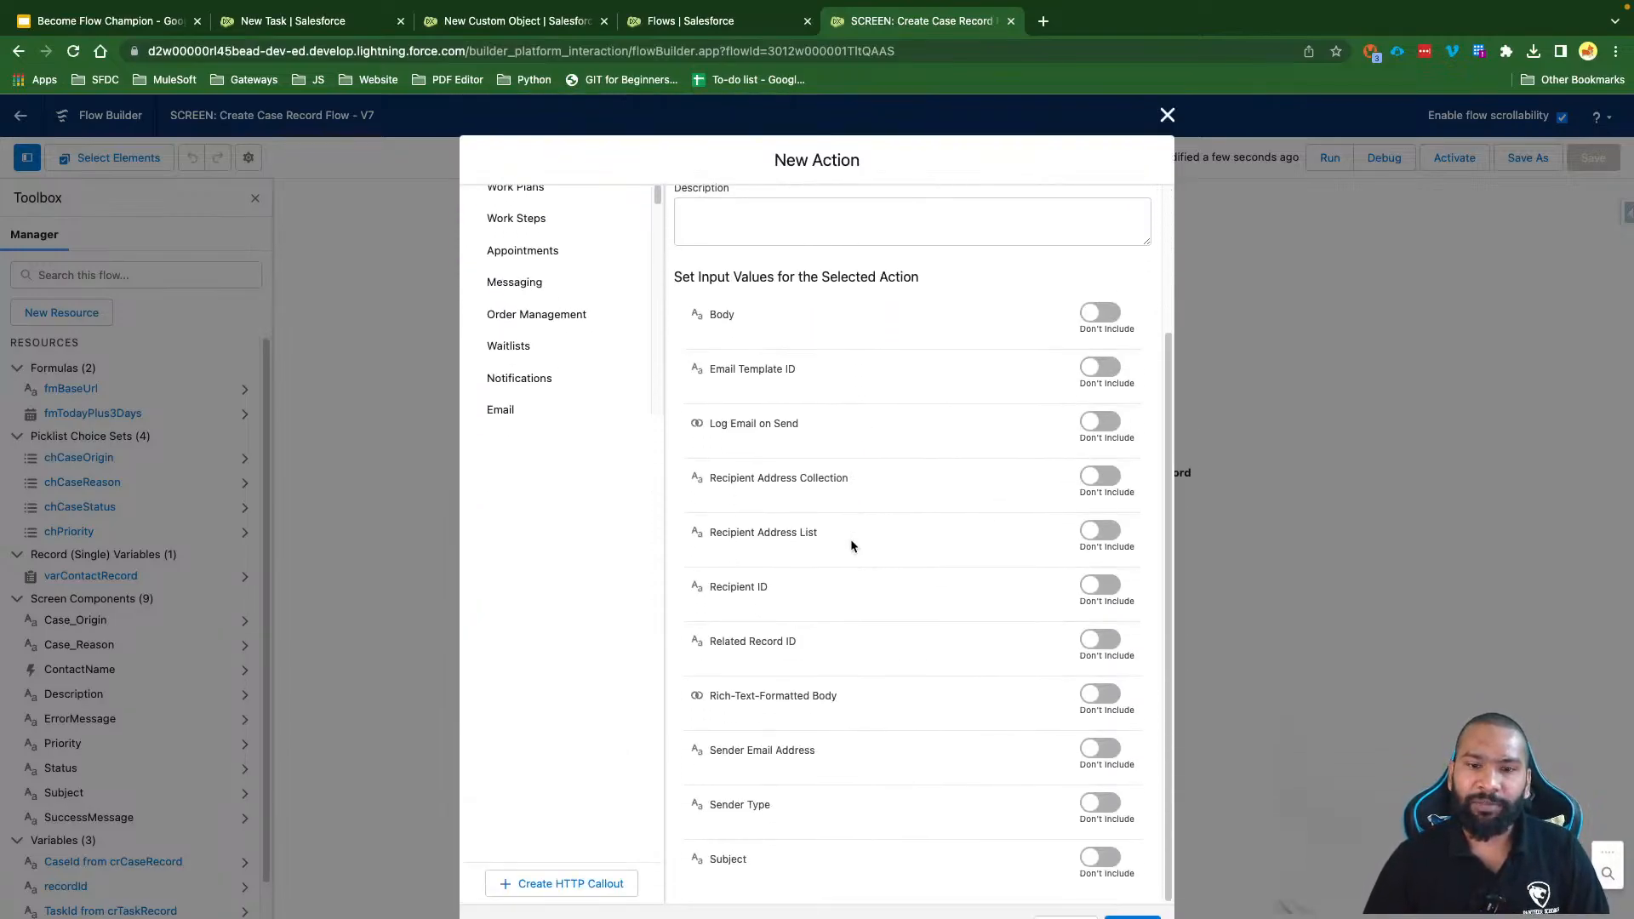
scroll(850, 538, up, 2)
scroll(850, 539, down, 2)
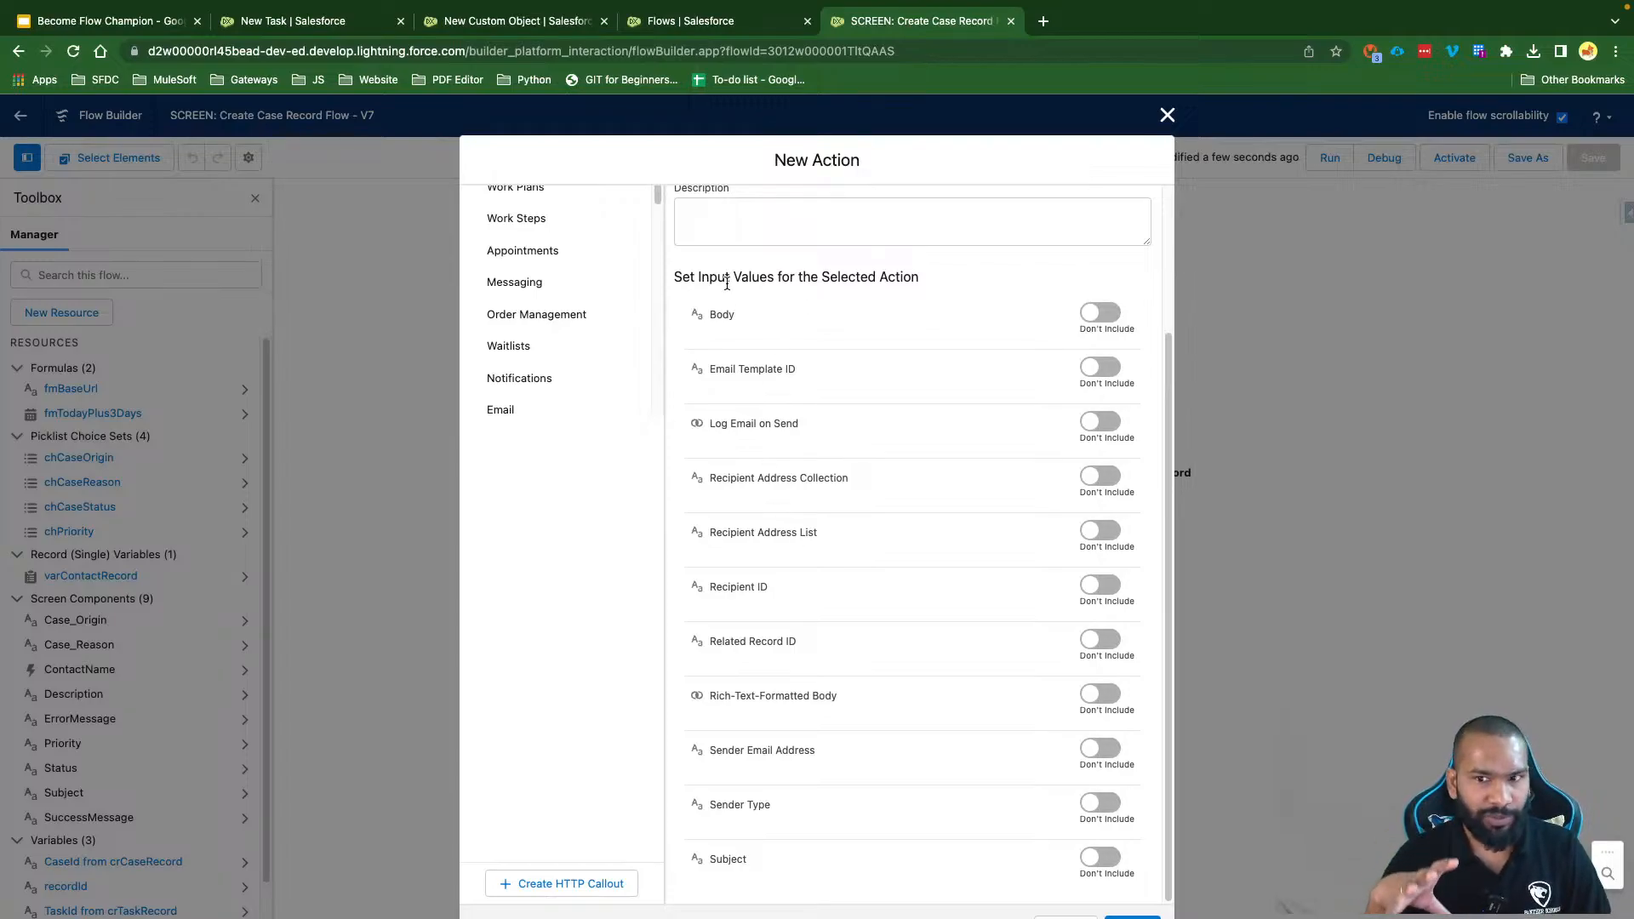
scroll(727, 283, up, 2)
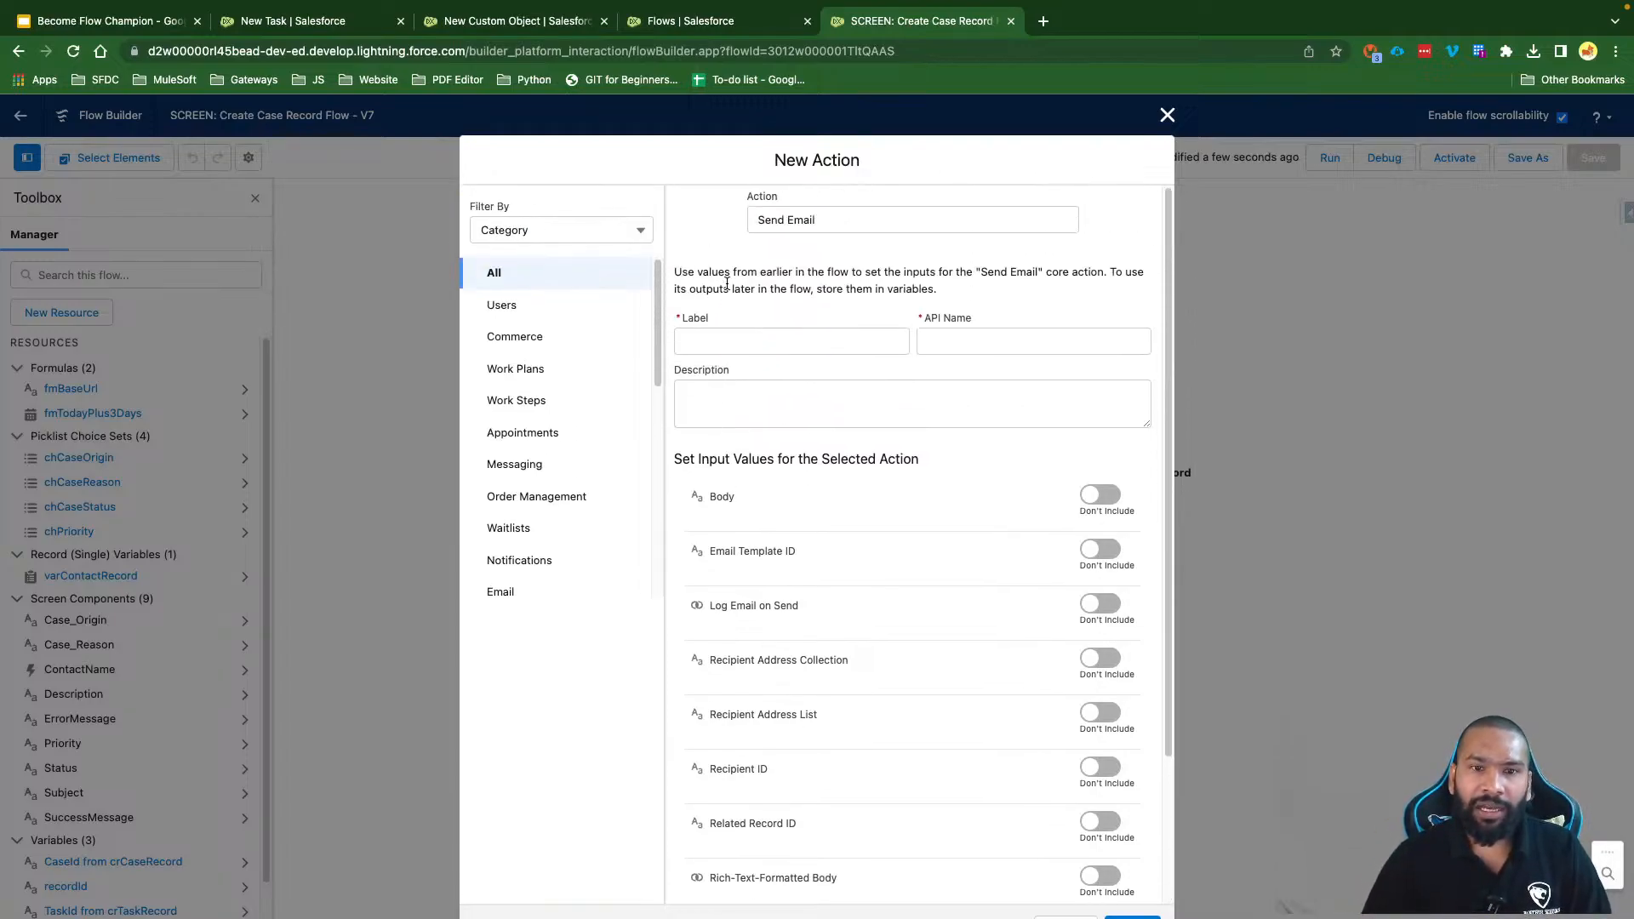
Step: Label the action 'Send Contact Error Email' so the API name Send_Contact_Error_Email fills in
click(718, 338)
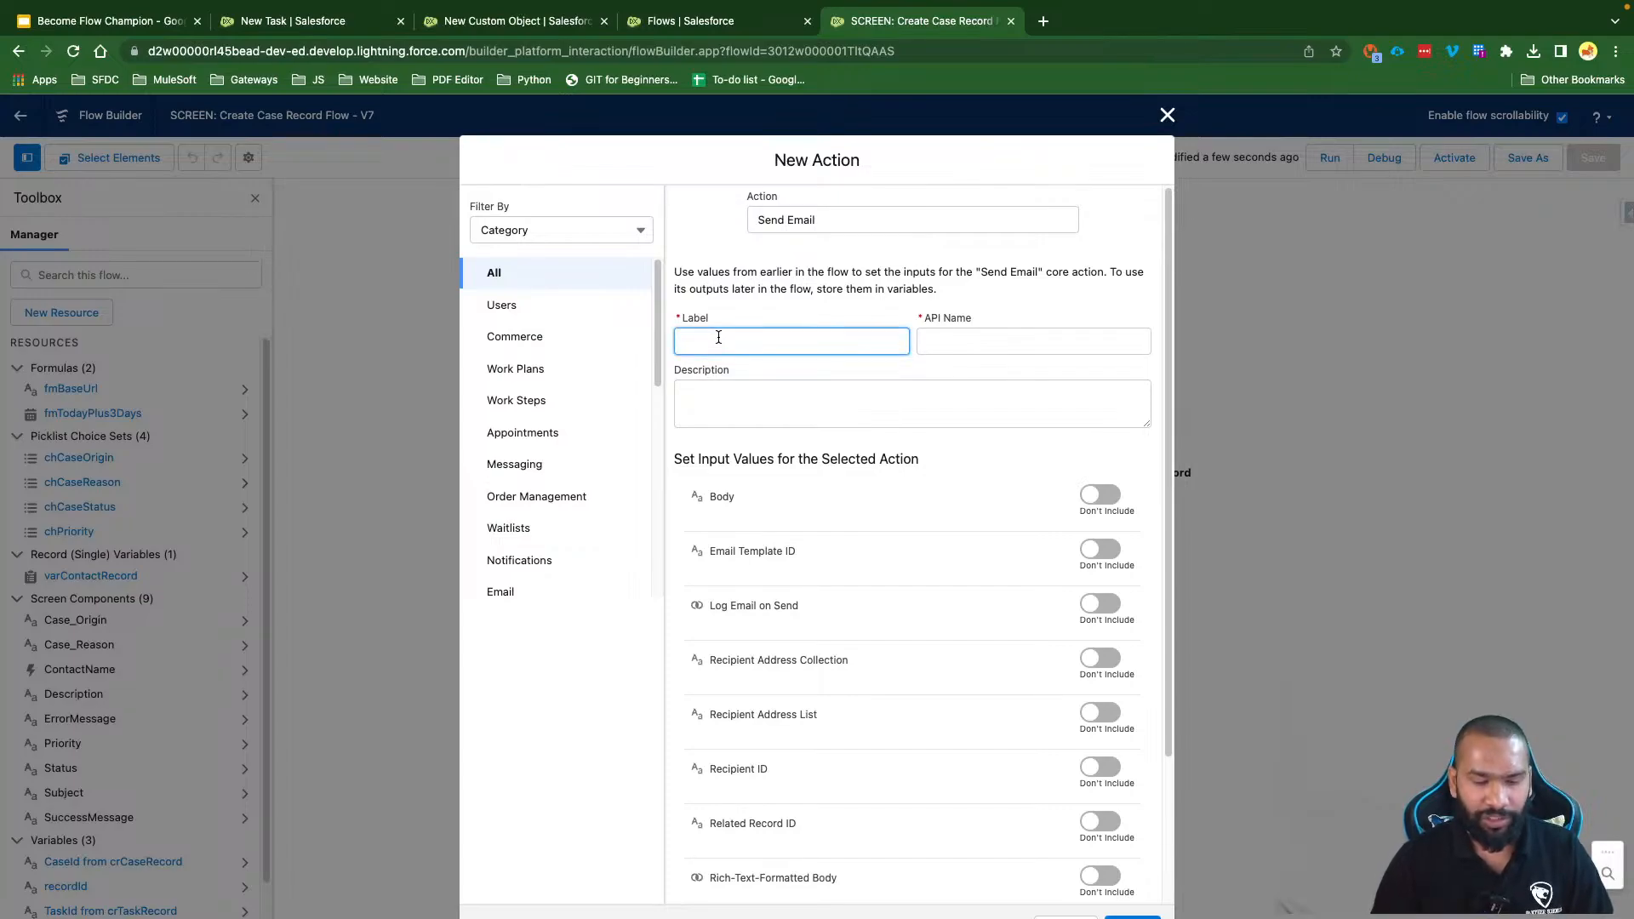
text(Send Contact )
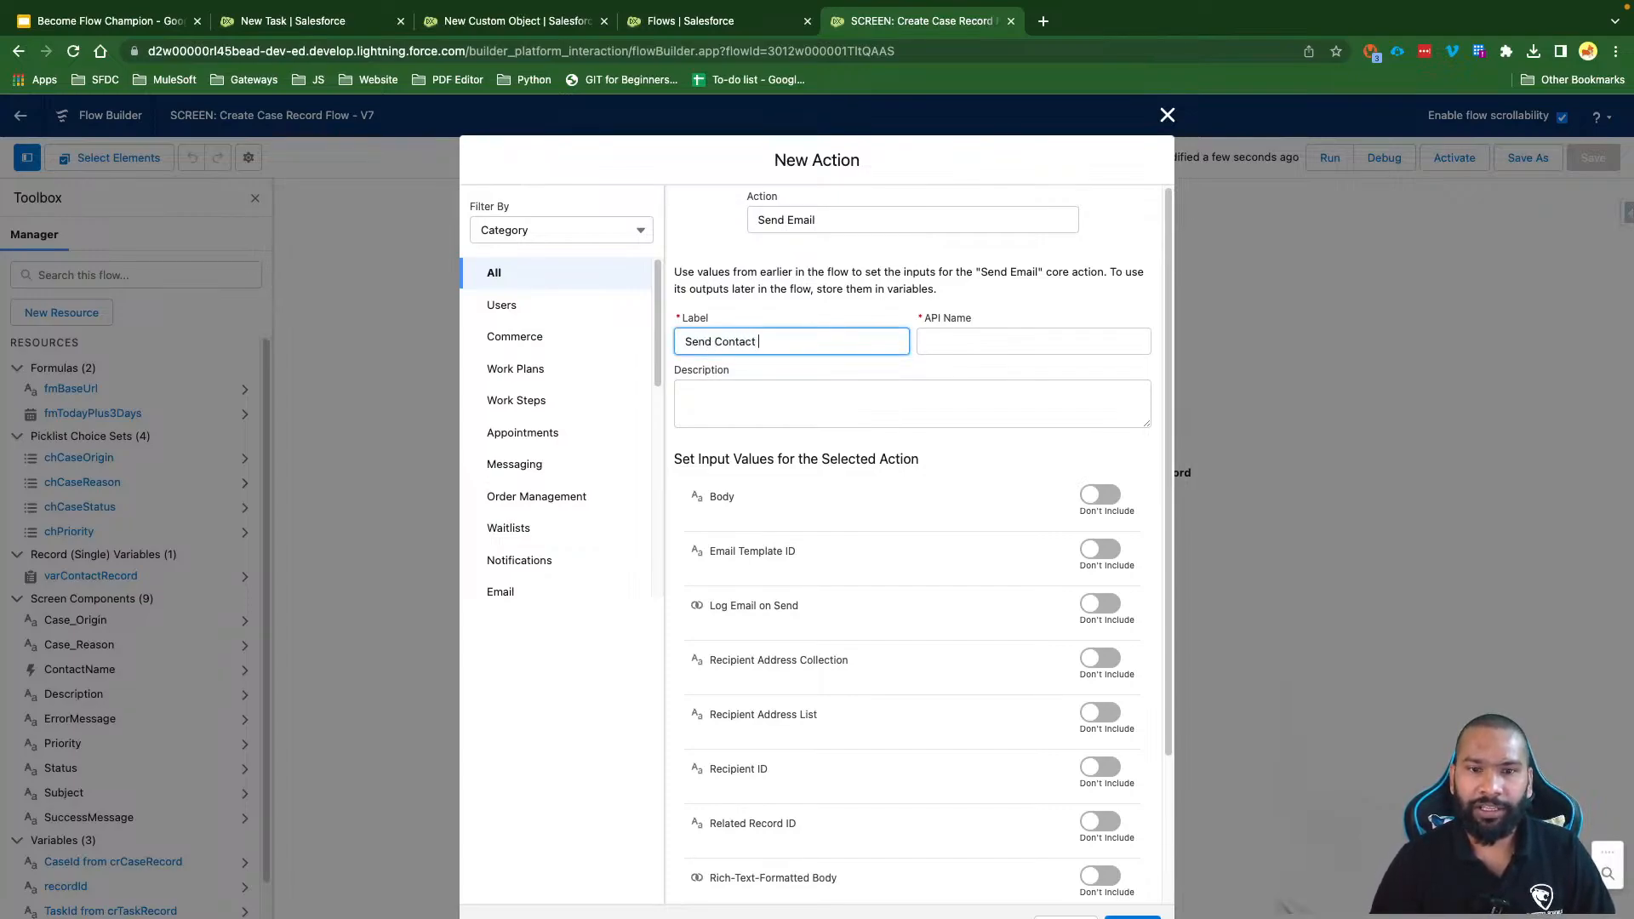
text(Error Emai)
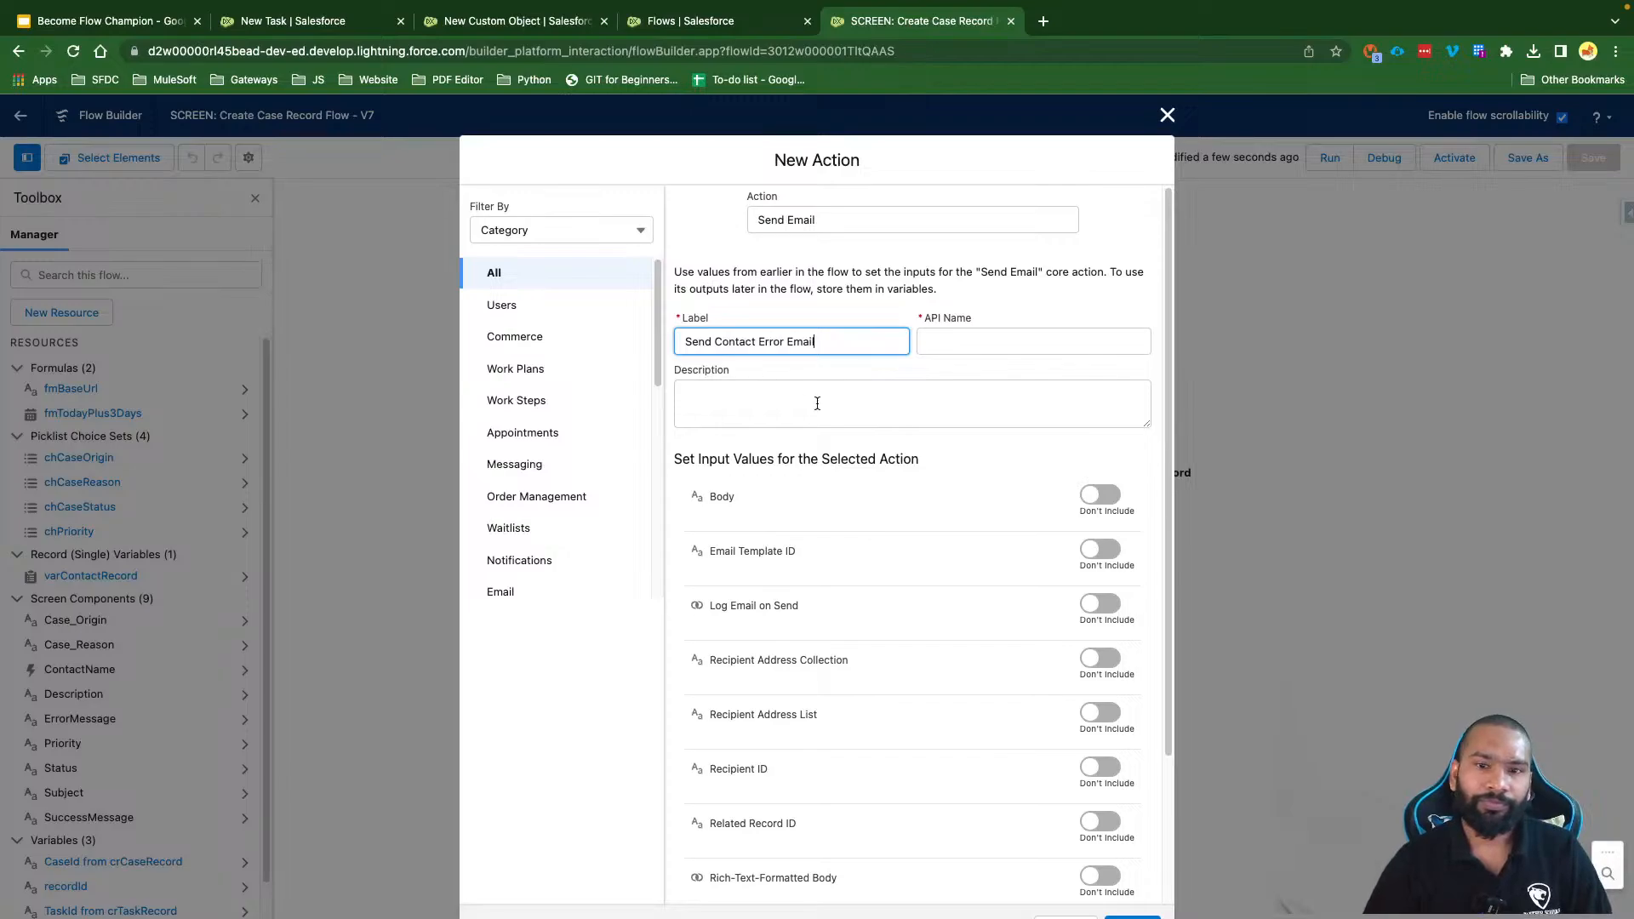
text(l)
click(817, 403)
scroll(842, 498, down, 1)
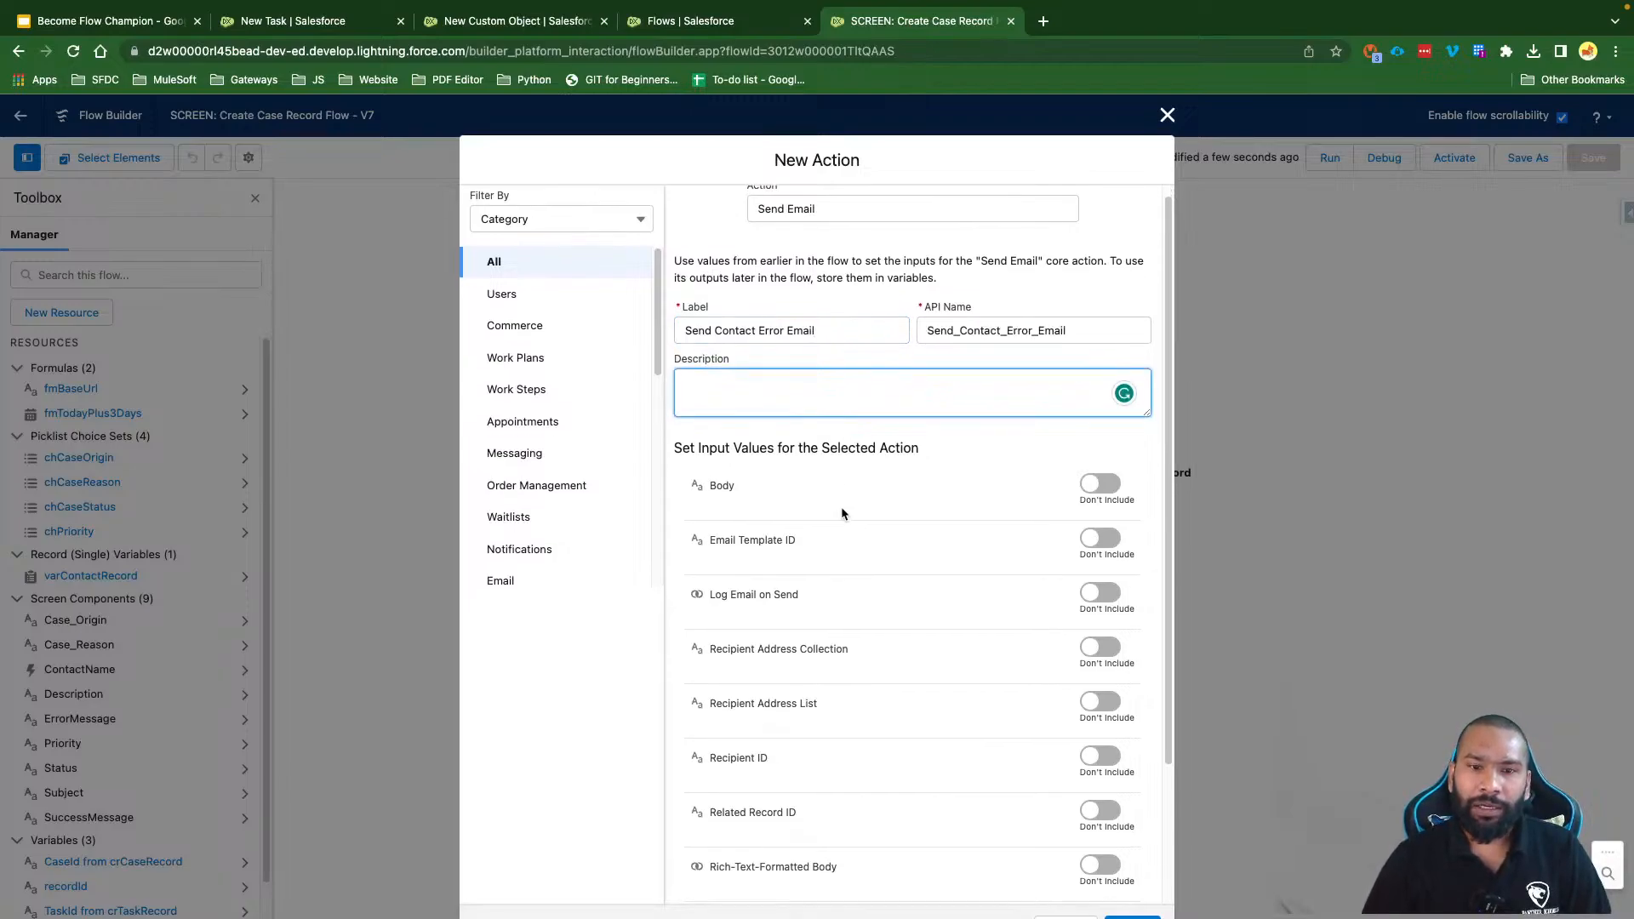
scroll(843, 513, down, 3)
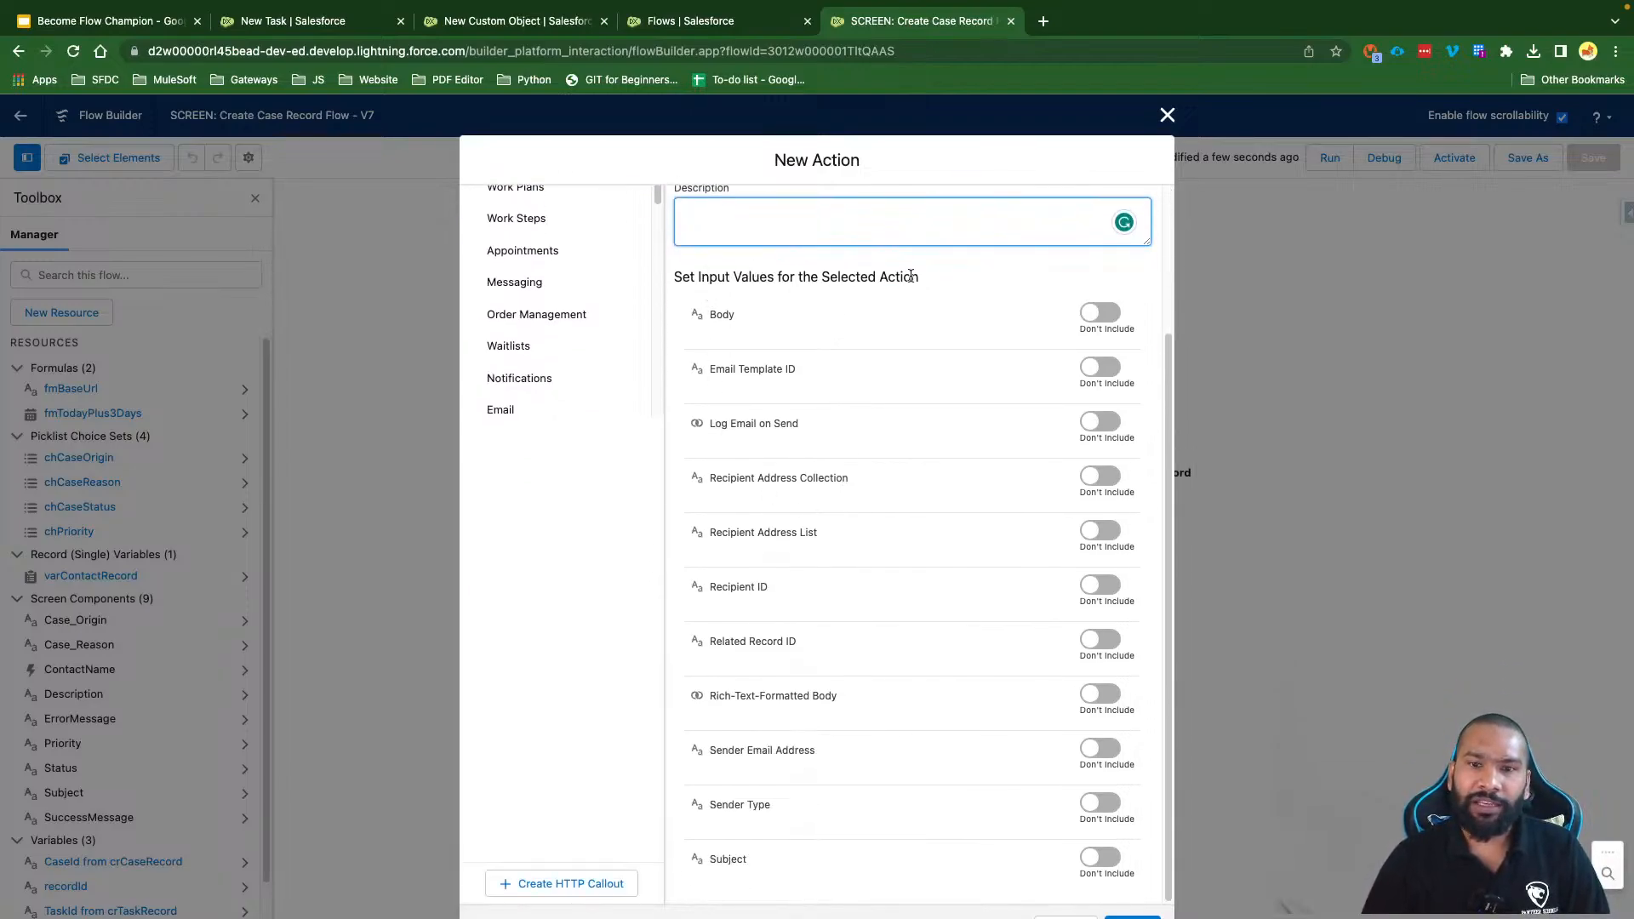
drag(929, 274, 668, 273)
Step: Clear the text highlight in the New Action dialog's input values section
click(866, 288)
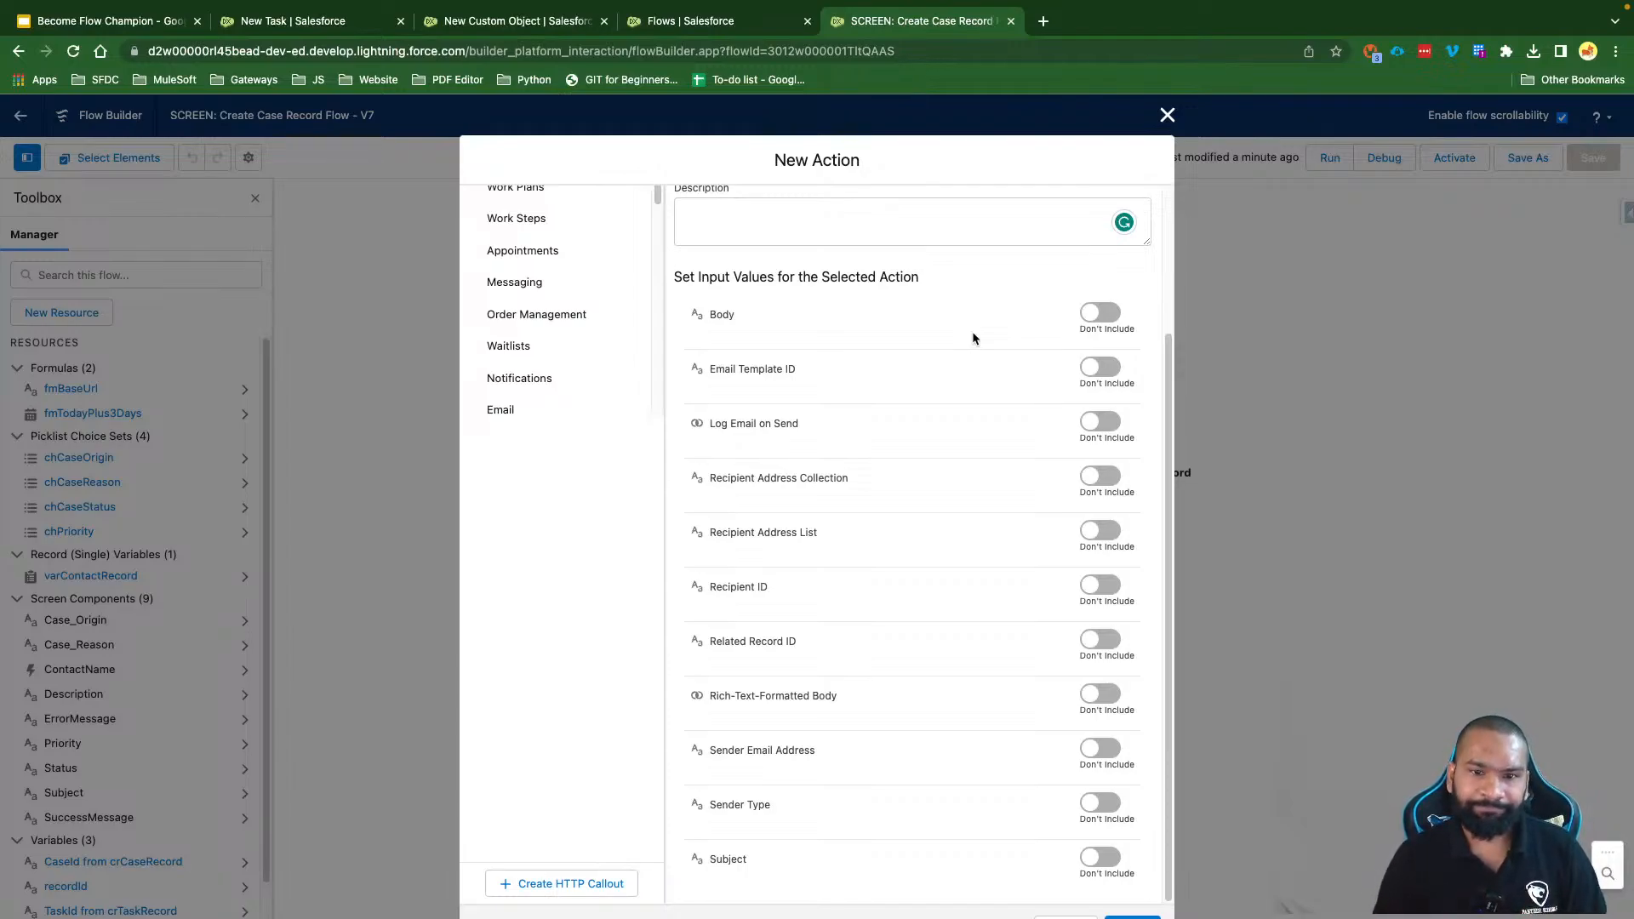
click(1103, 314)
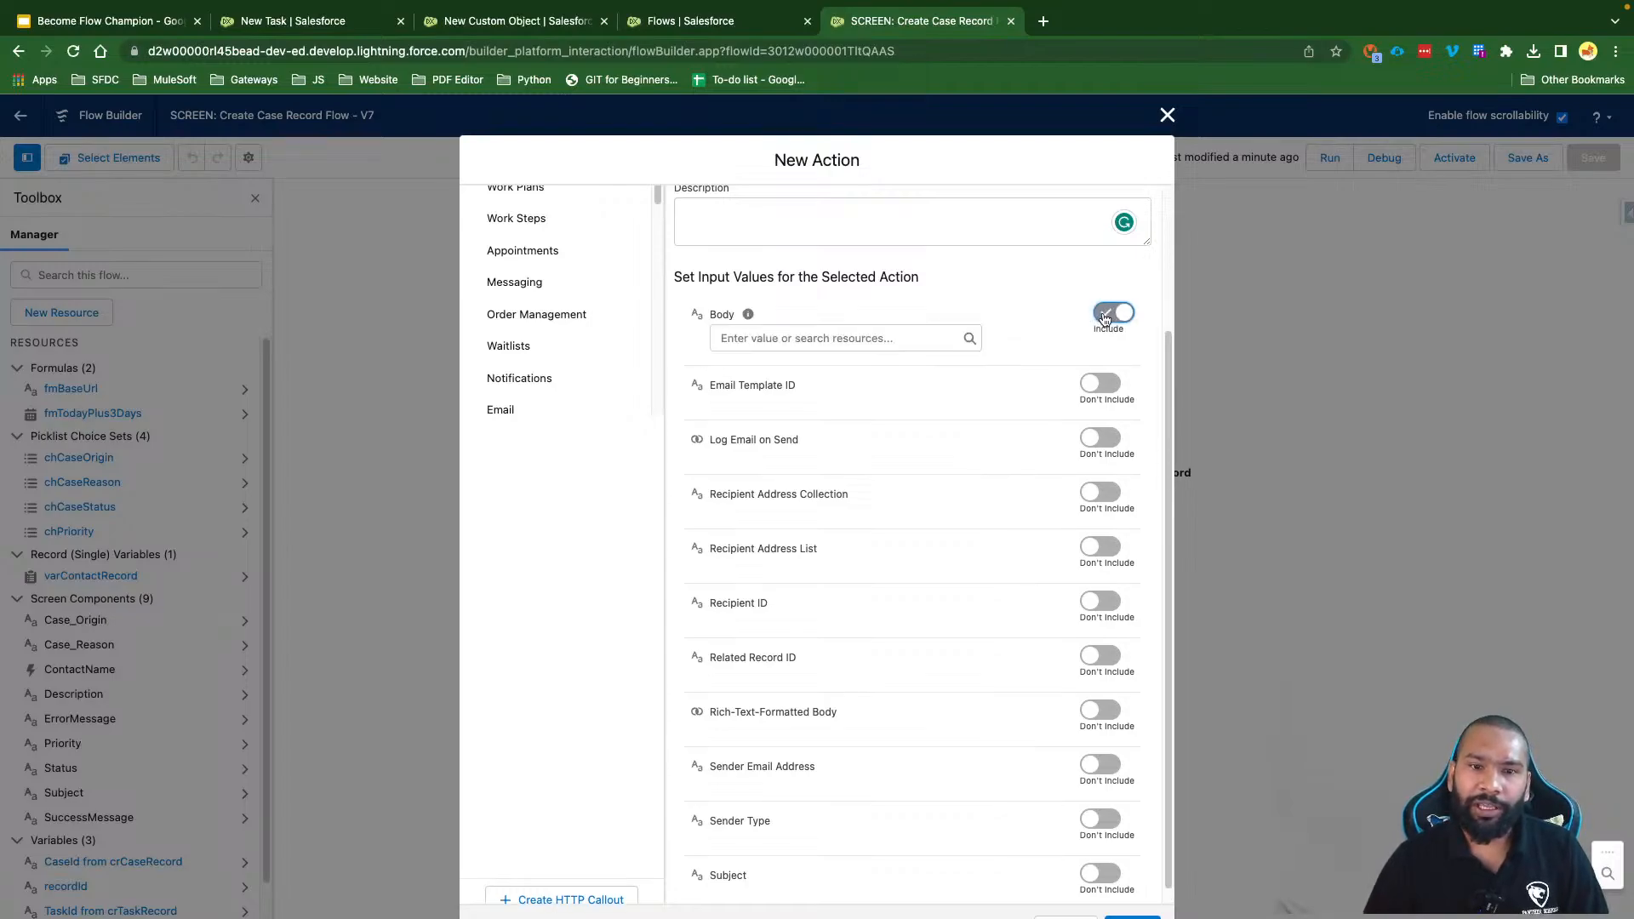
click(795, 339)
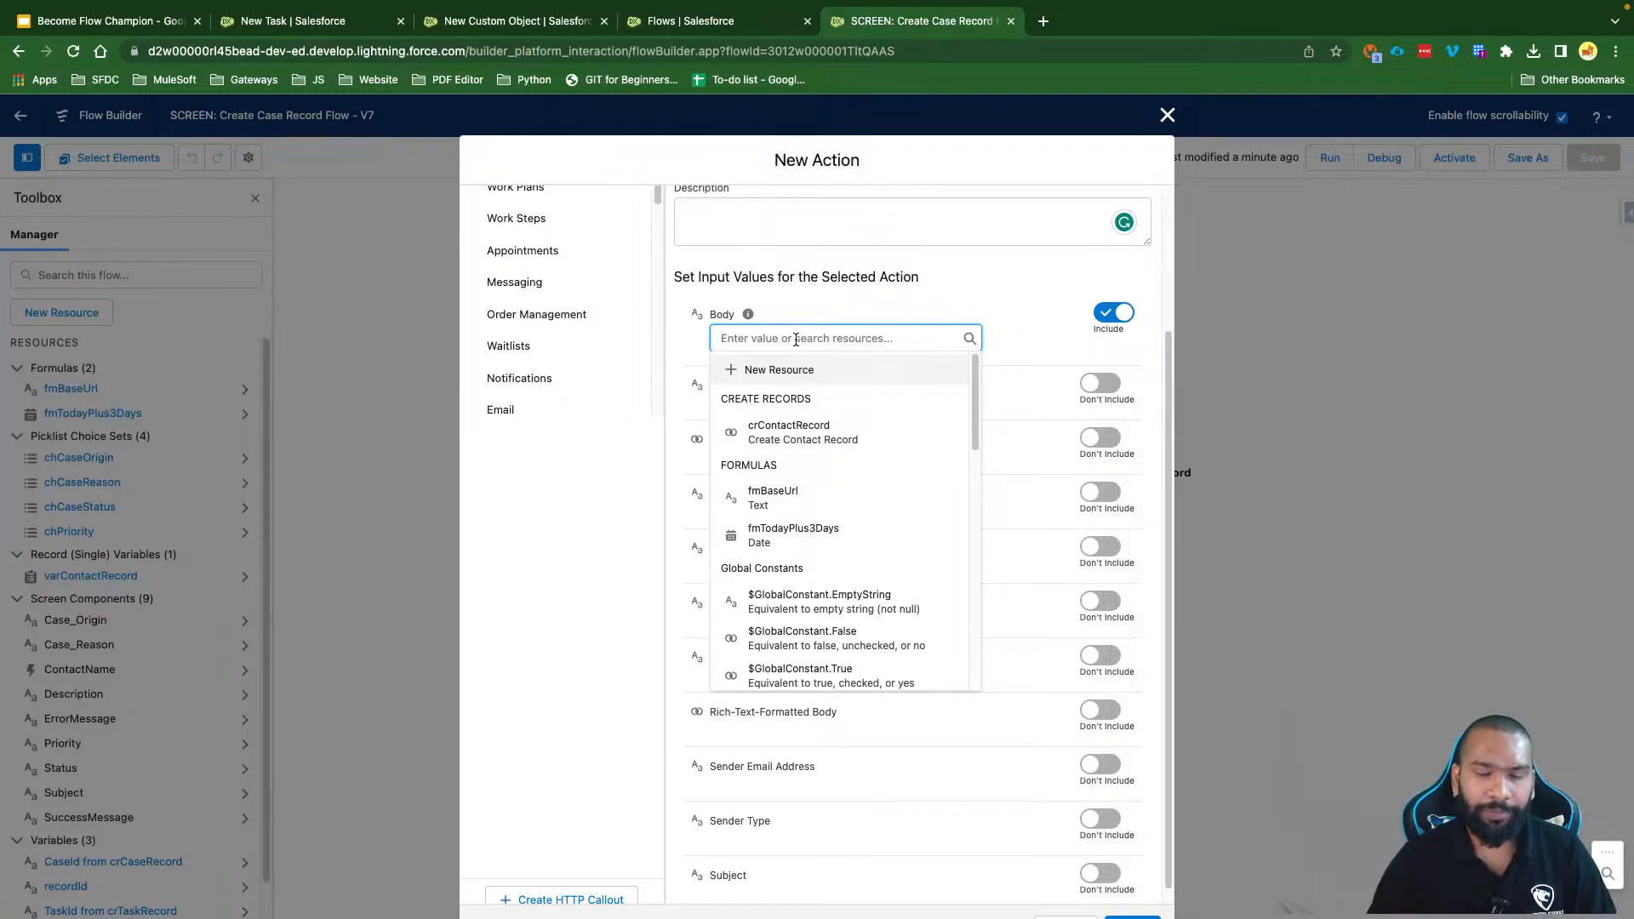
text(Fa)
key(BackSpace)
key(BackSpace)
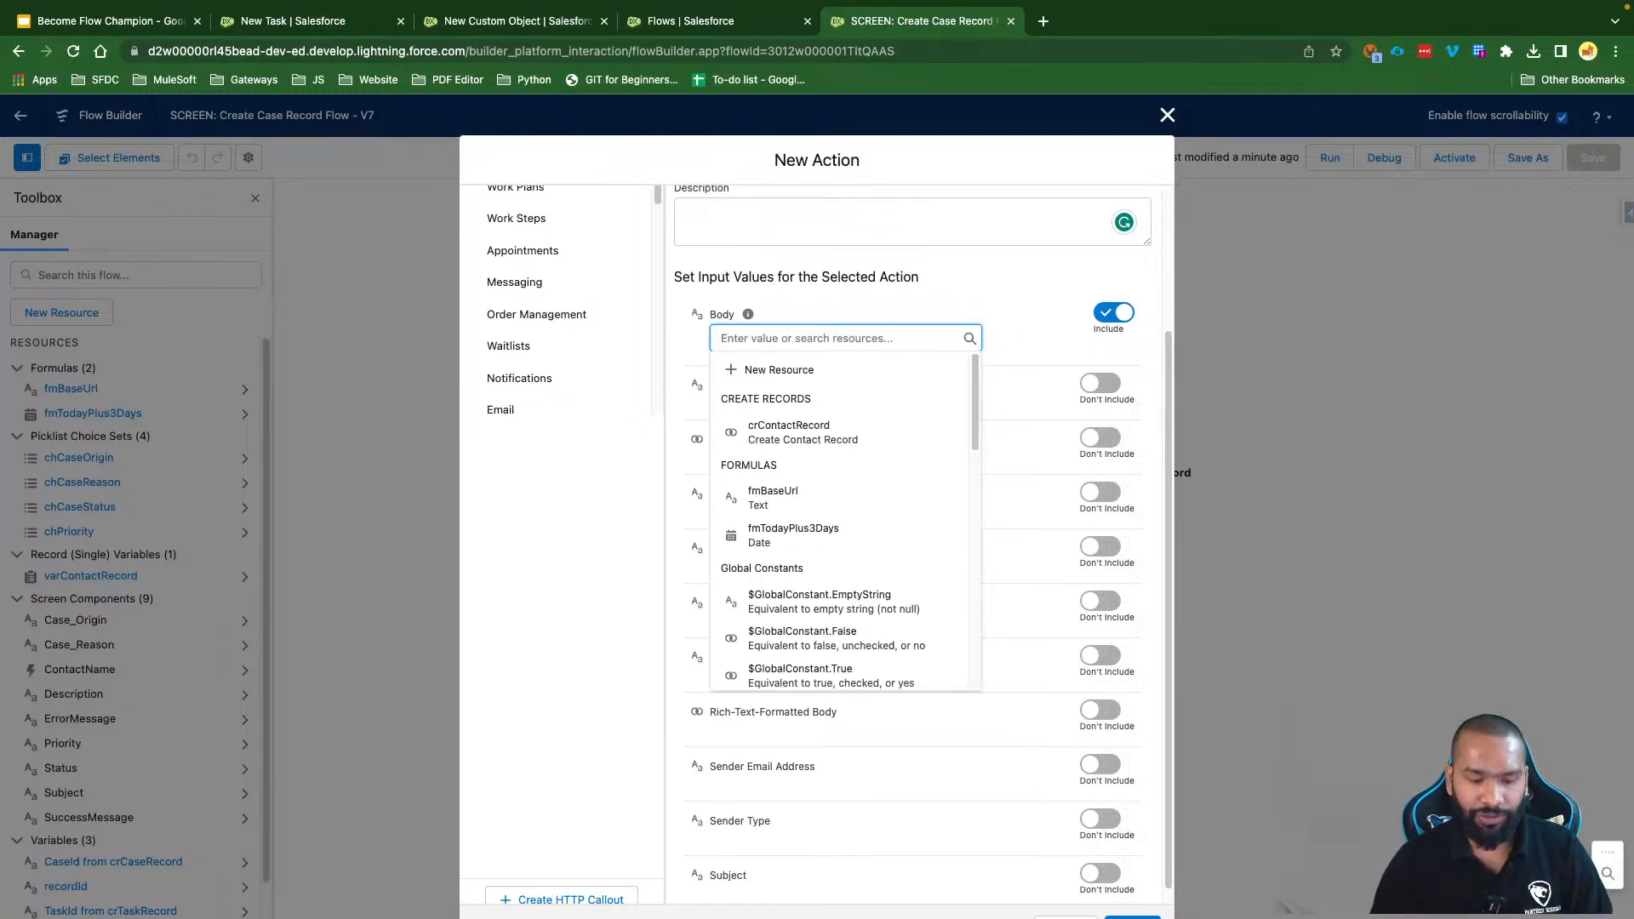
text(Flo)
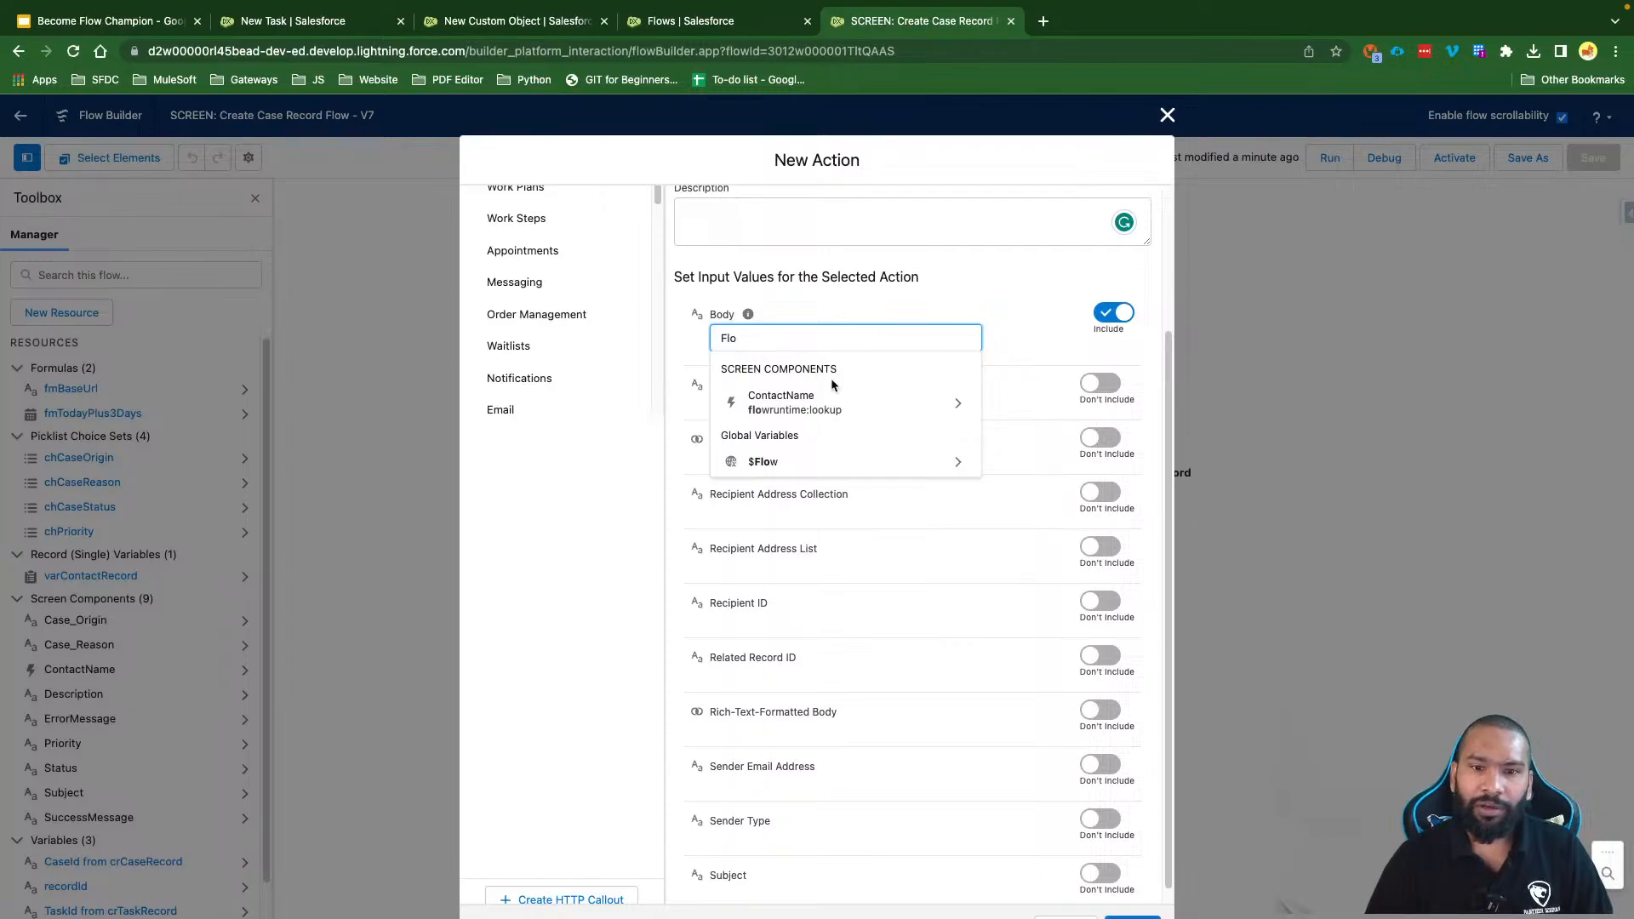
click(780, 465)
text(Fau)
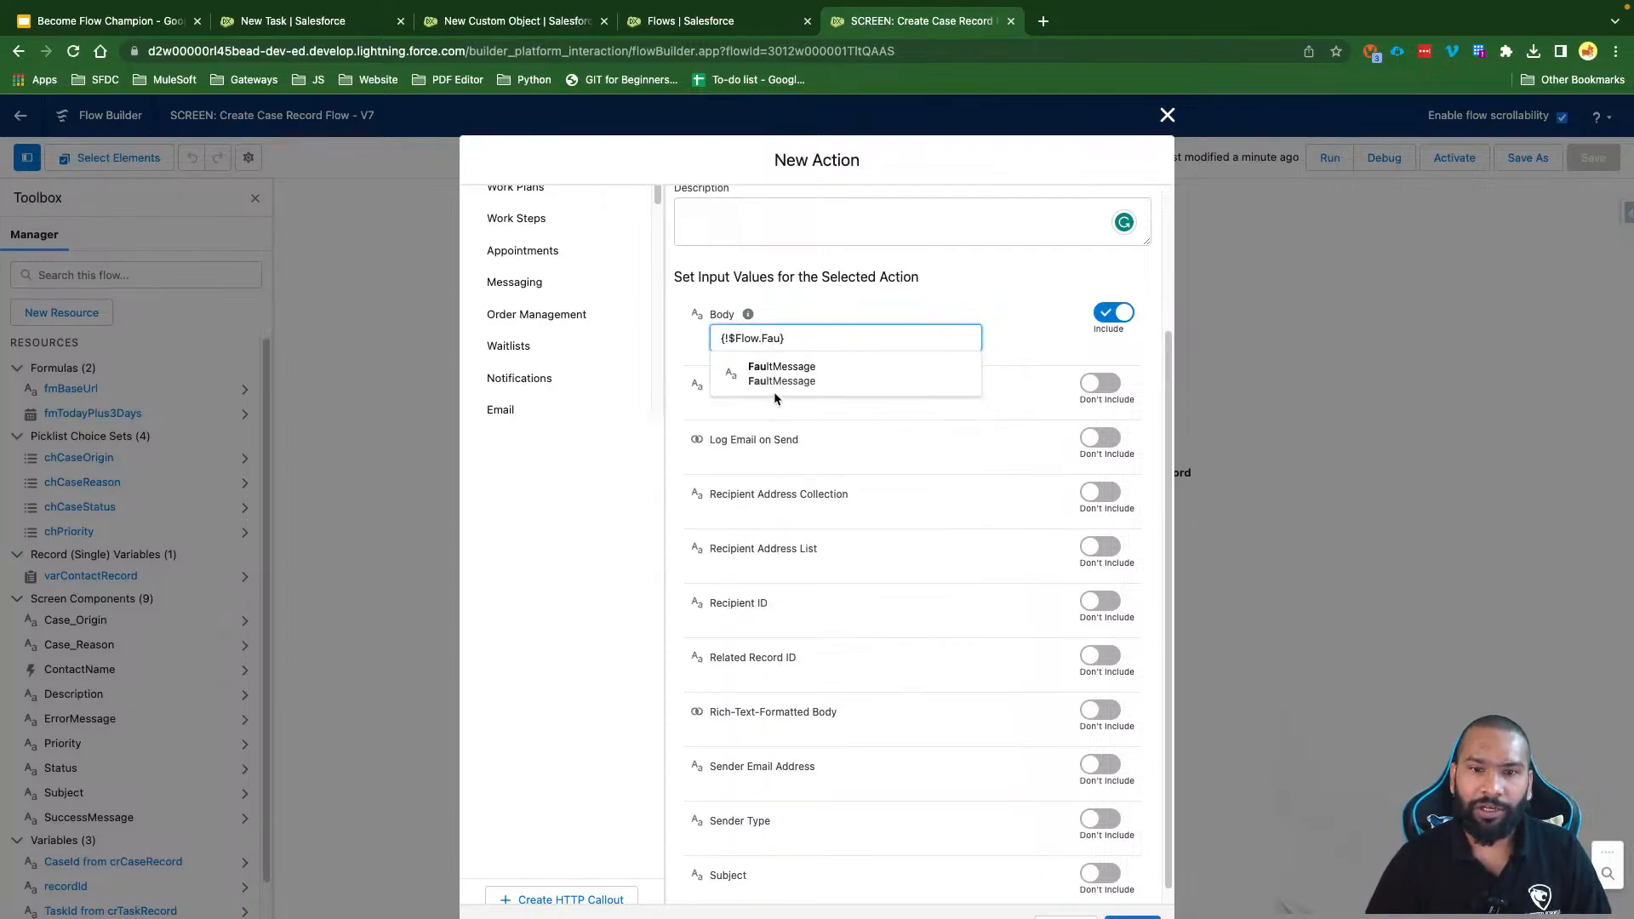
click(794, 377)
click(950, 306)
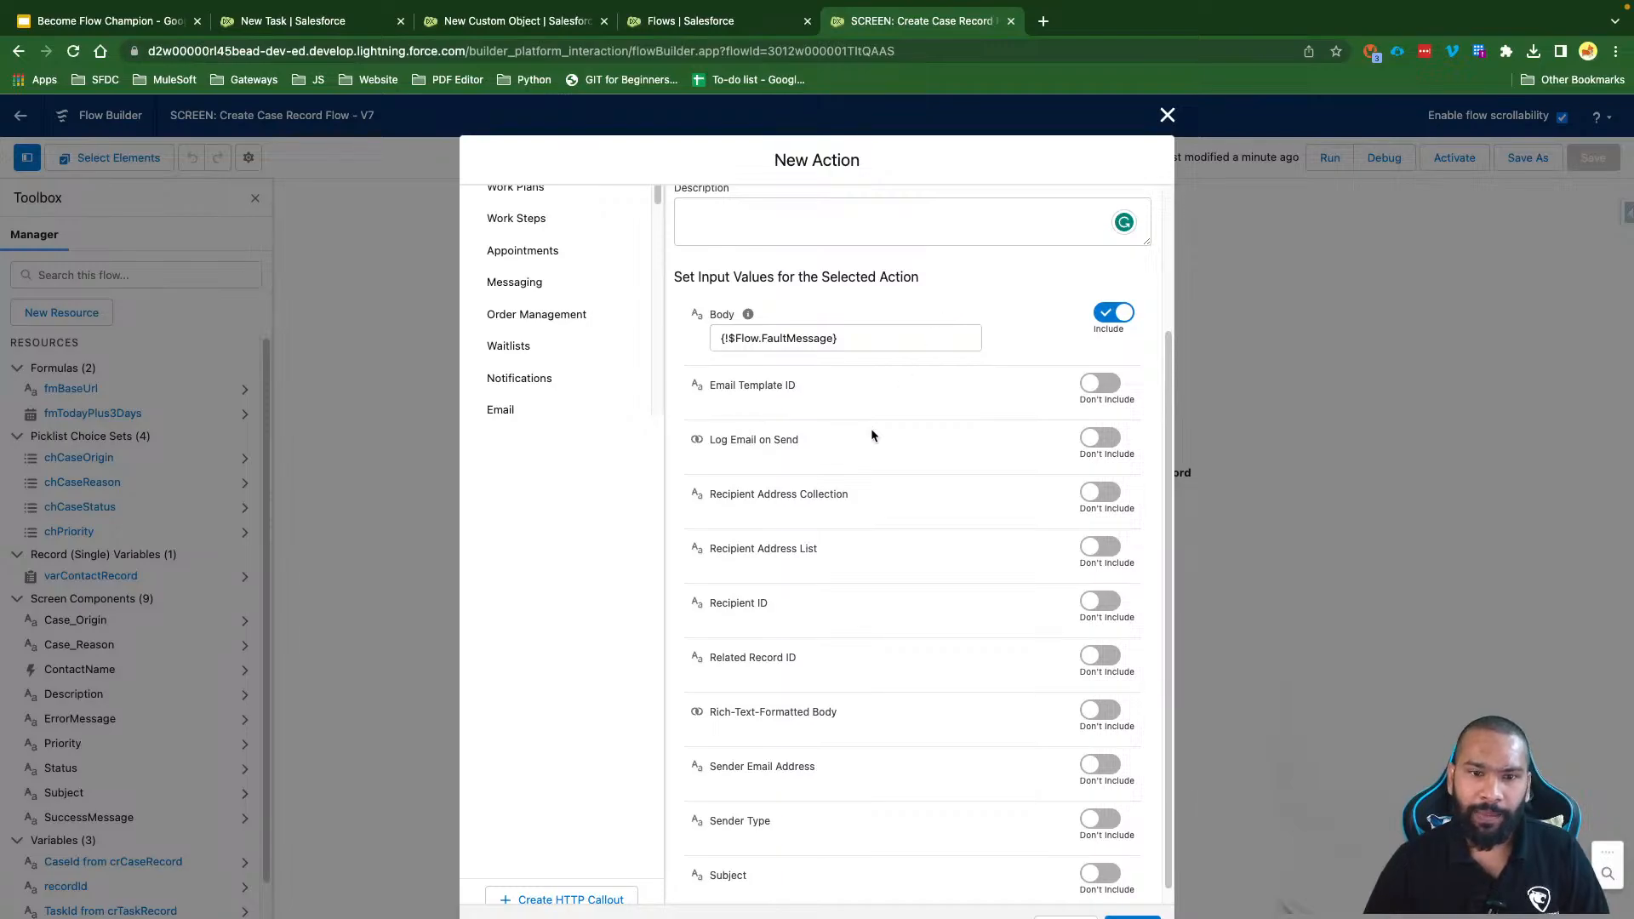
scroll(847, 476, down, 1)
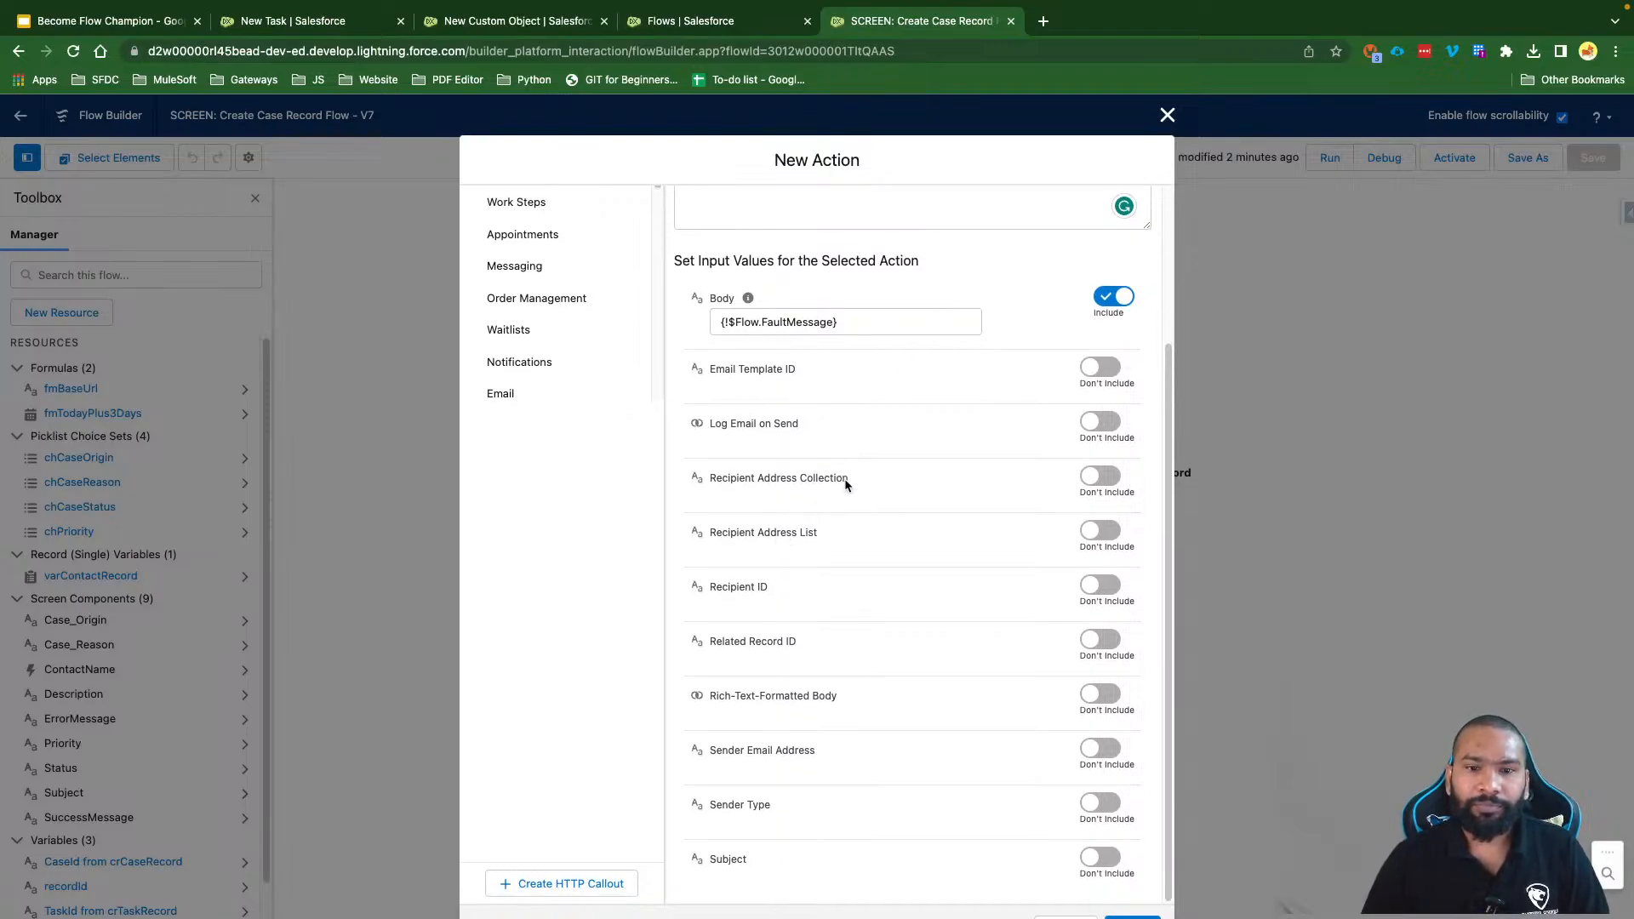
drag(858, 479, 710, 483)
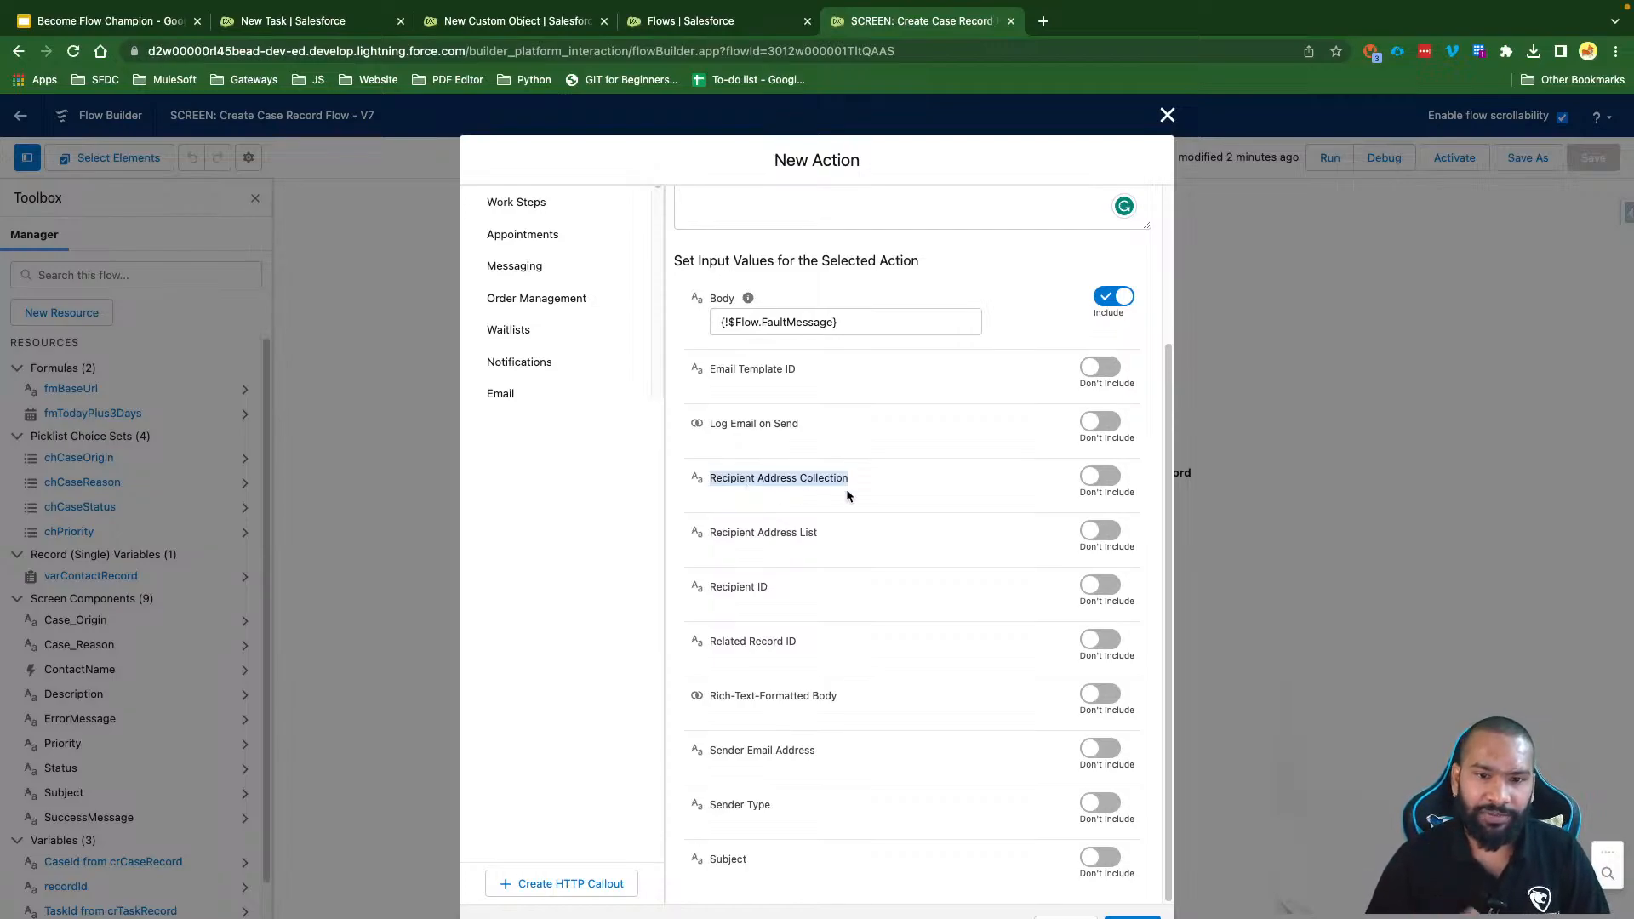
drag(728, 539, 715, 536)
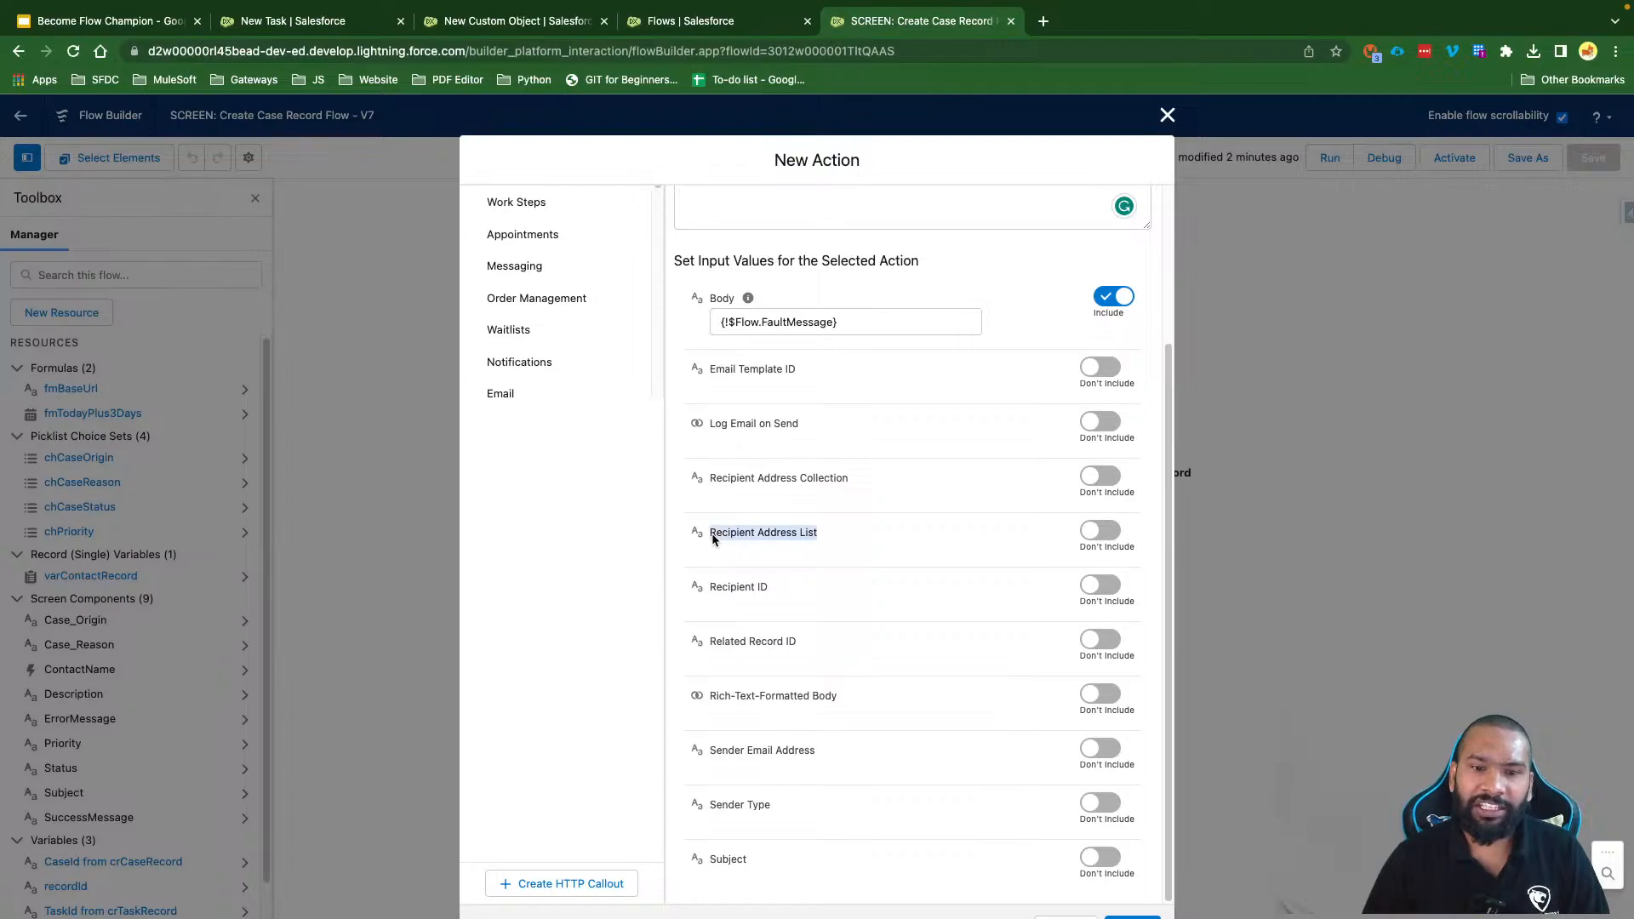
click(824, 534)
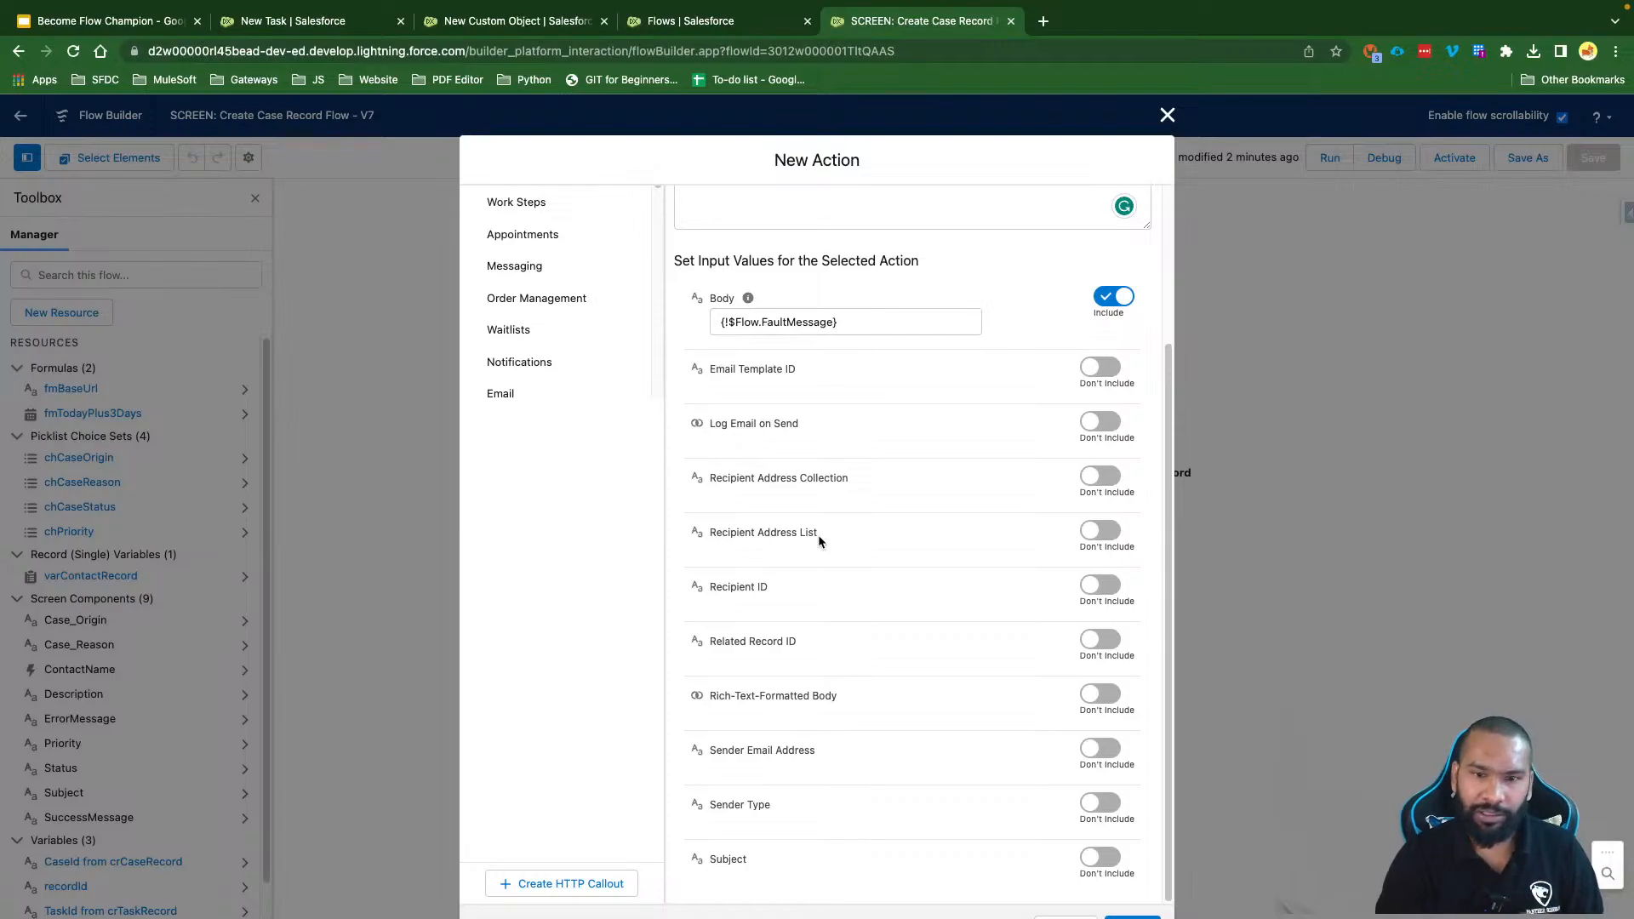
Step: Include Recipient Address List and enter the recipient's e-mail address as its value
drag(827, 535, 709, 534)
click(802, 534)
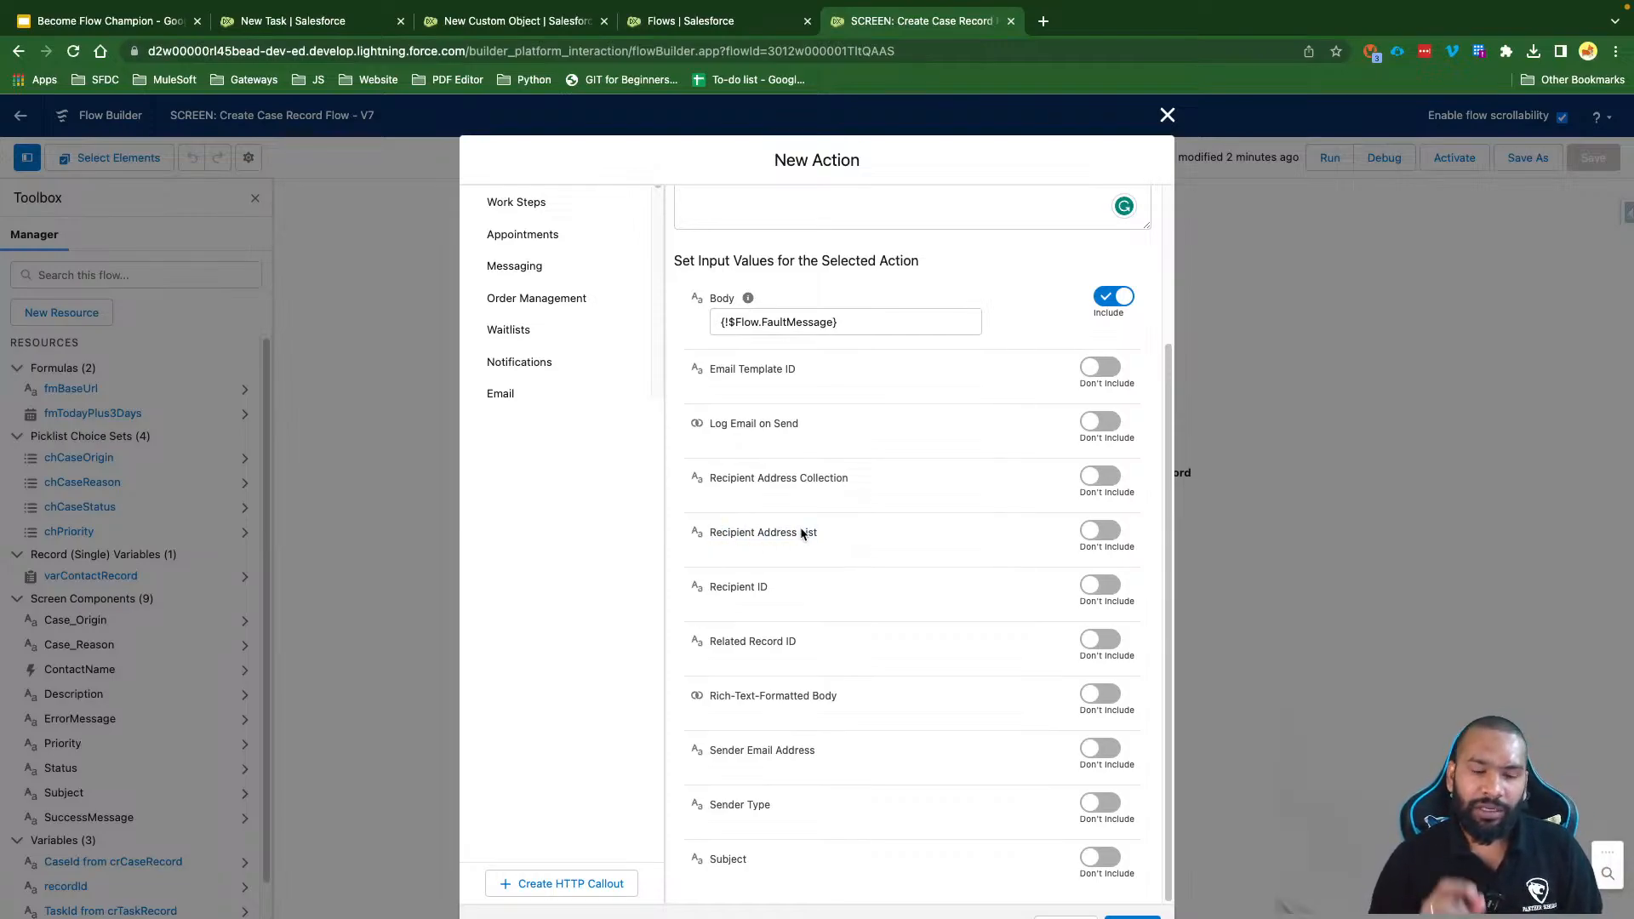
drag(829, 536, 707, 537)
click(1099, 533)
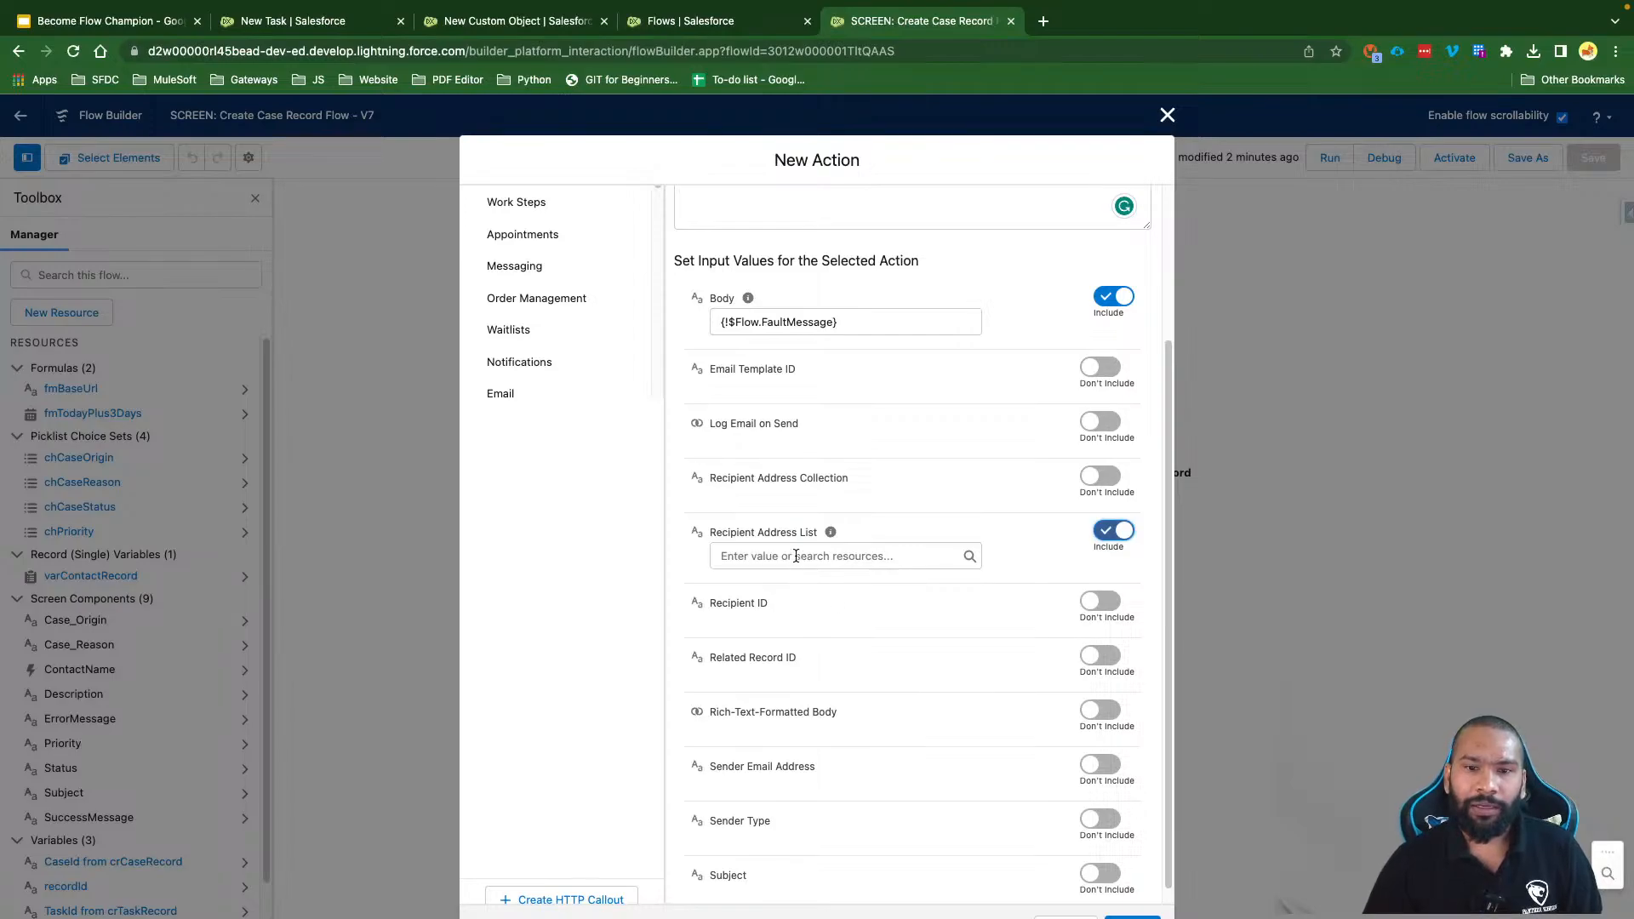
mouse_move(831, 536)
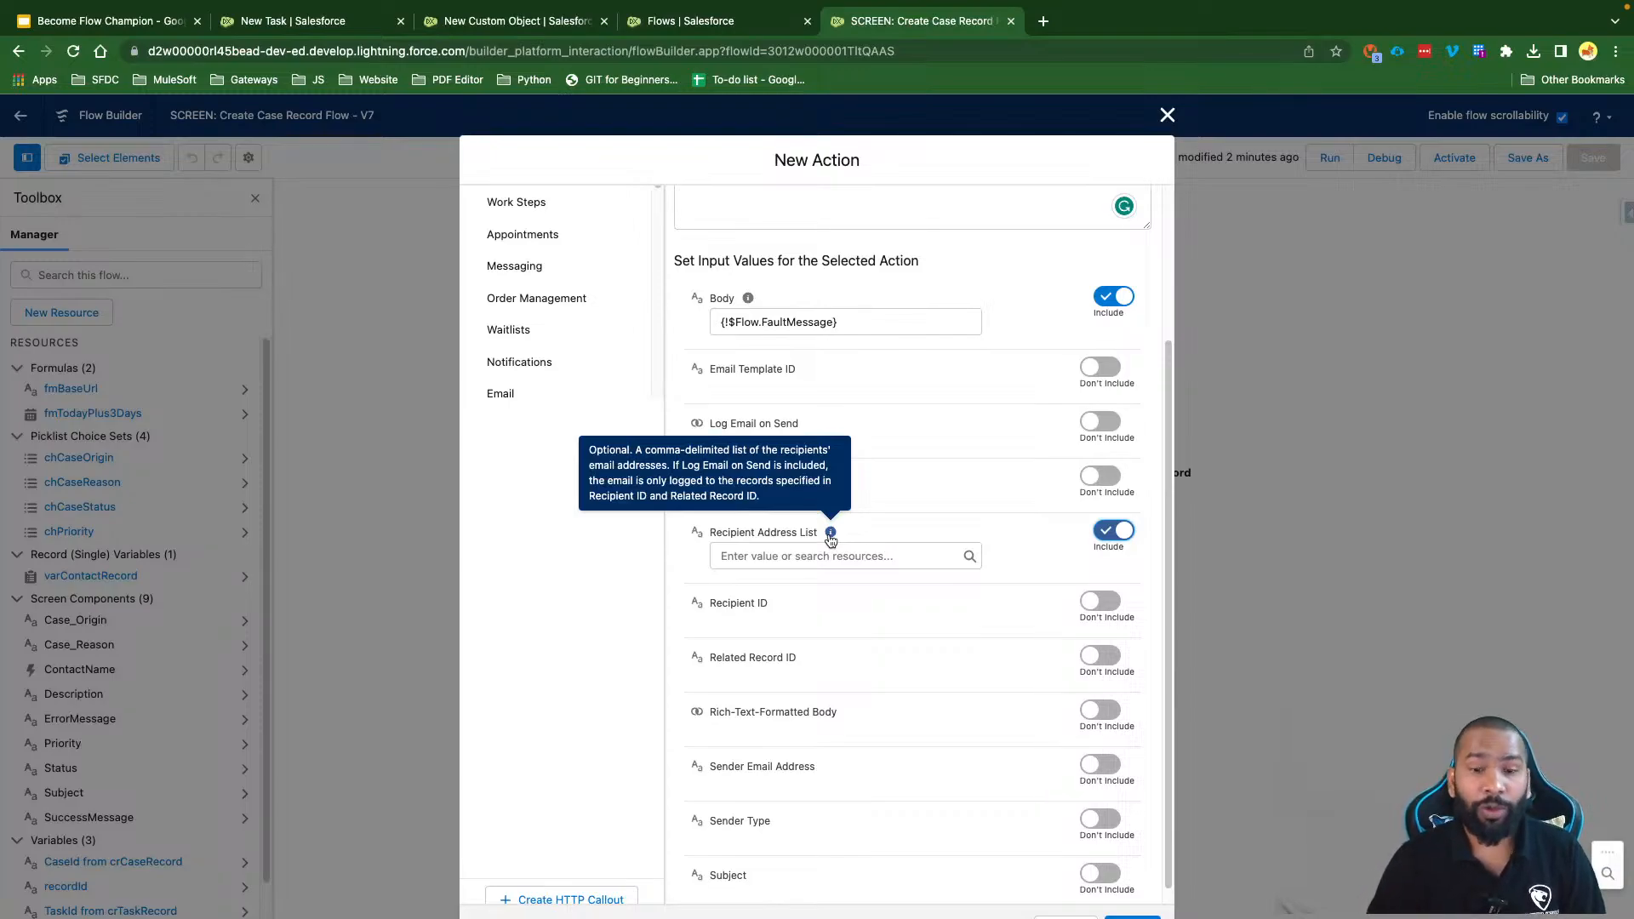
click(797, 555)
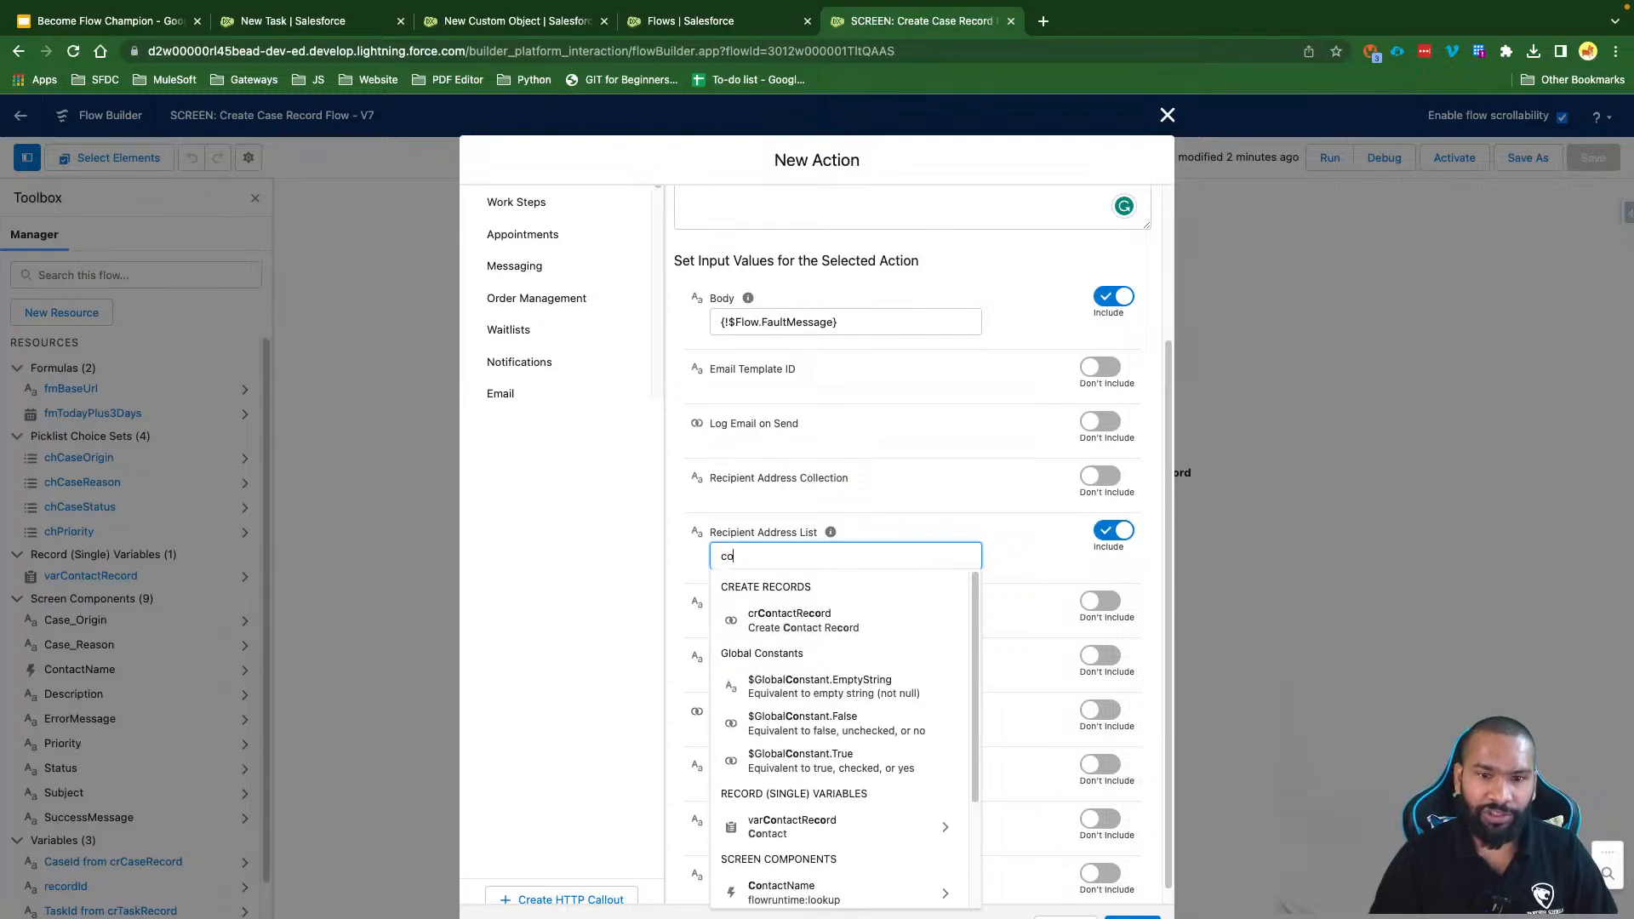
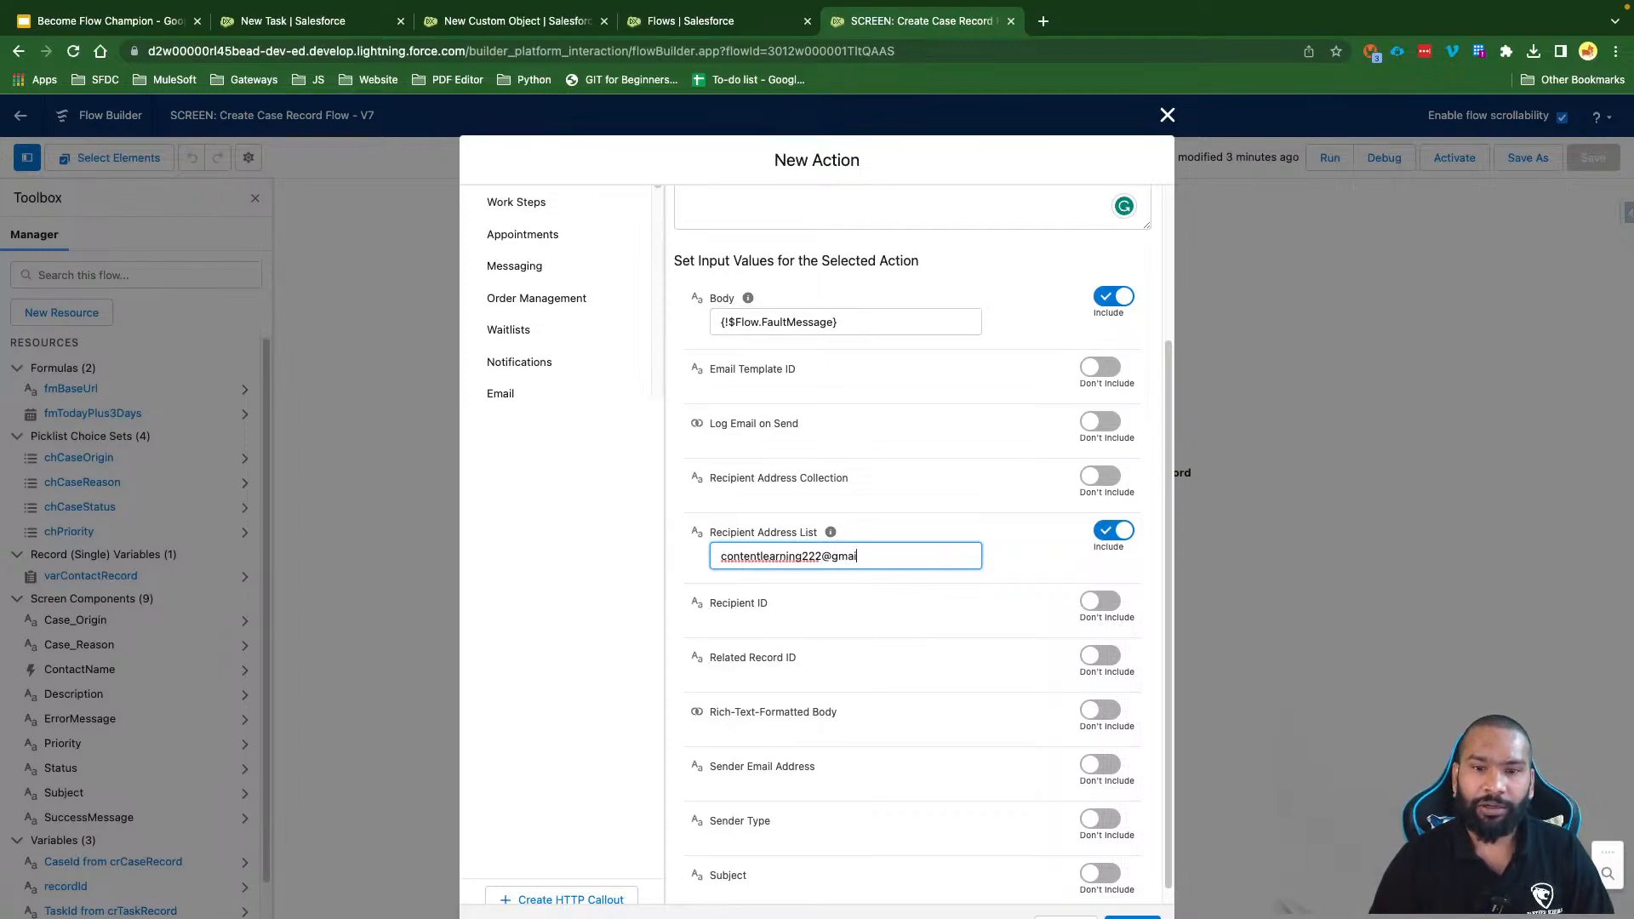
click(934, 537)
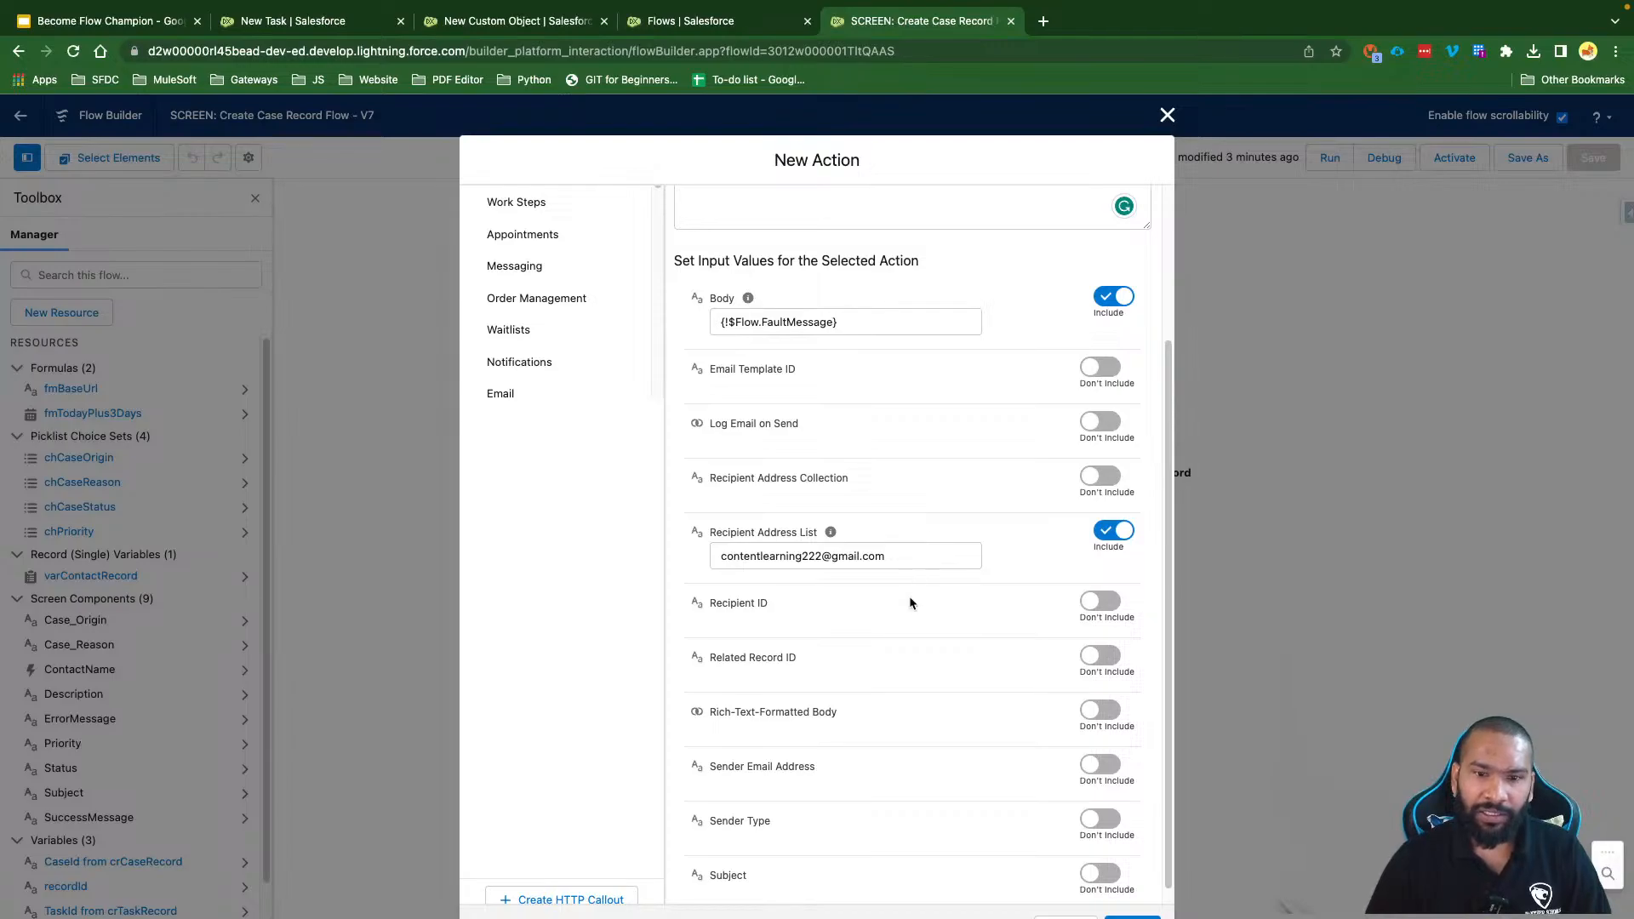
scroll(893, 629, down, 1)
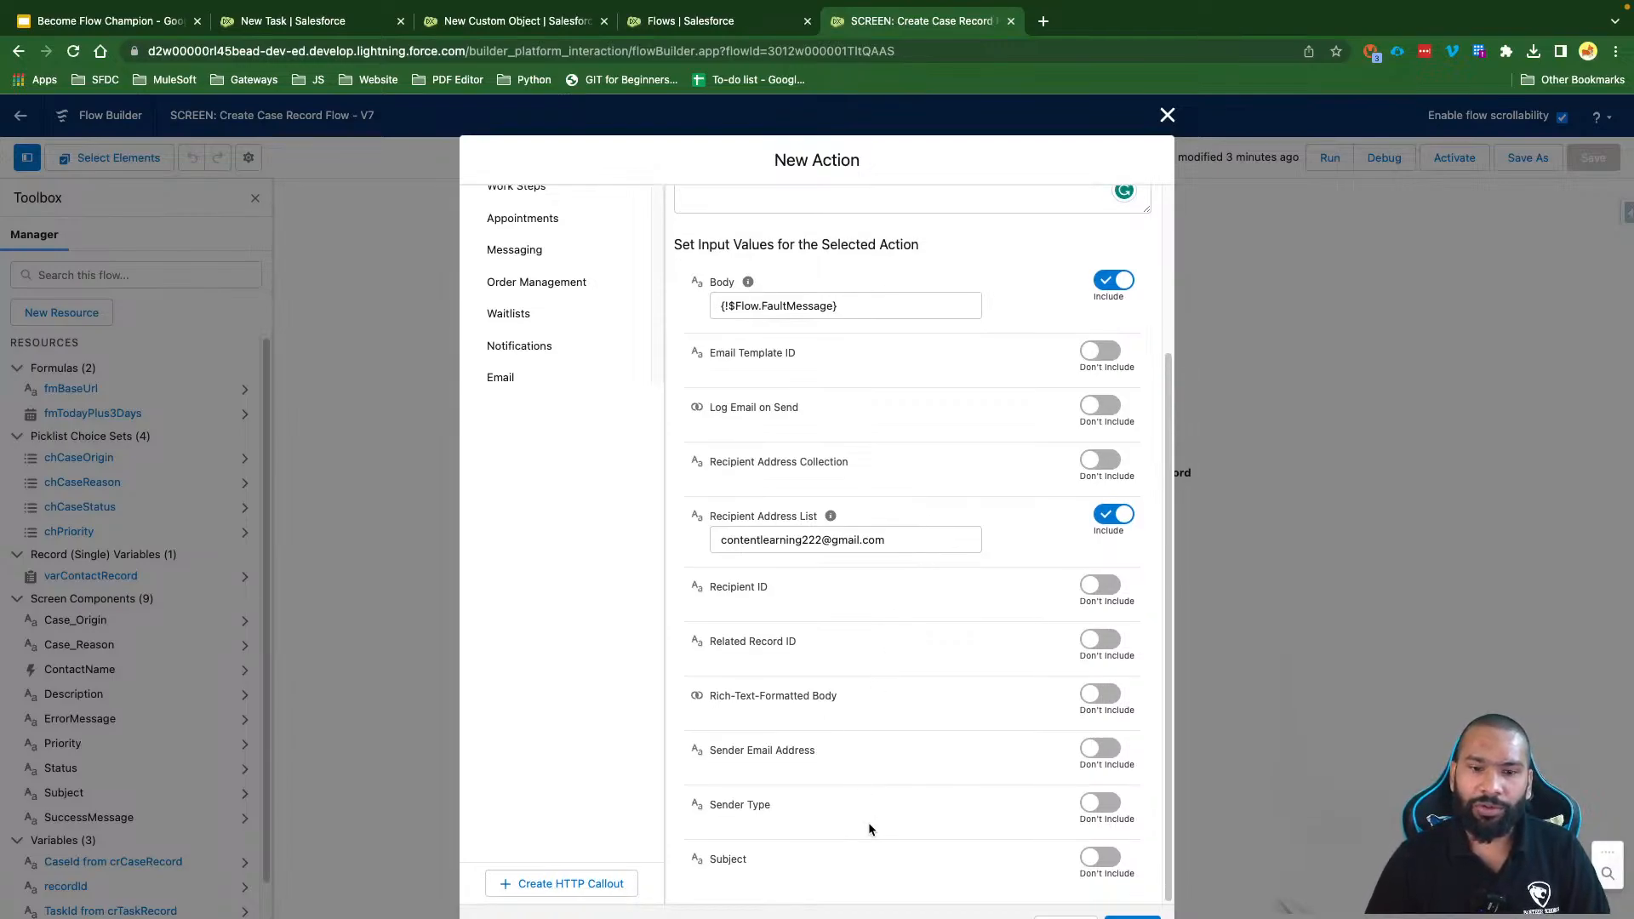
Step: Include the Subject 'Error while creating the Contact Record' and add the email action to the flow
click(1108, 865)
scroll(950, 745, down, 1)
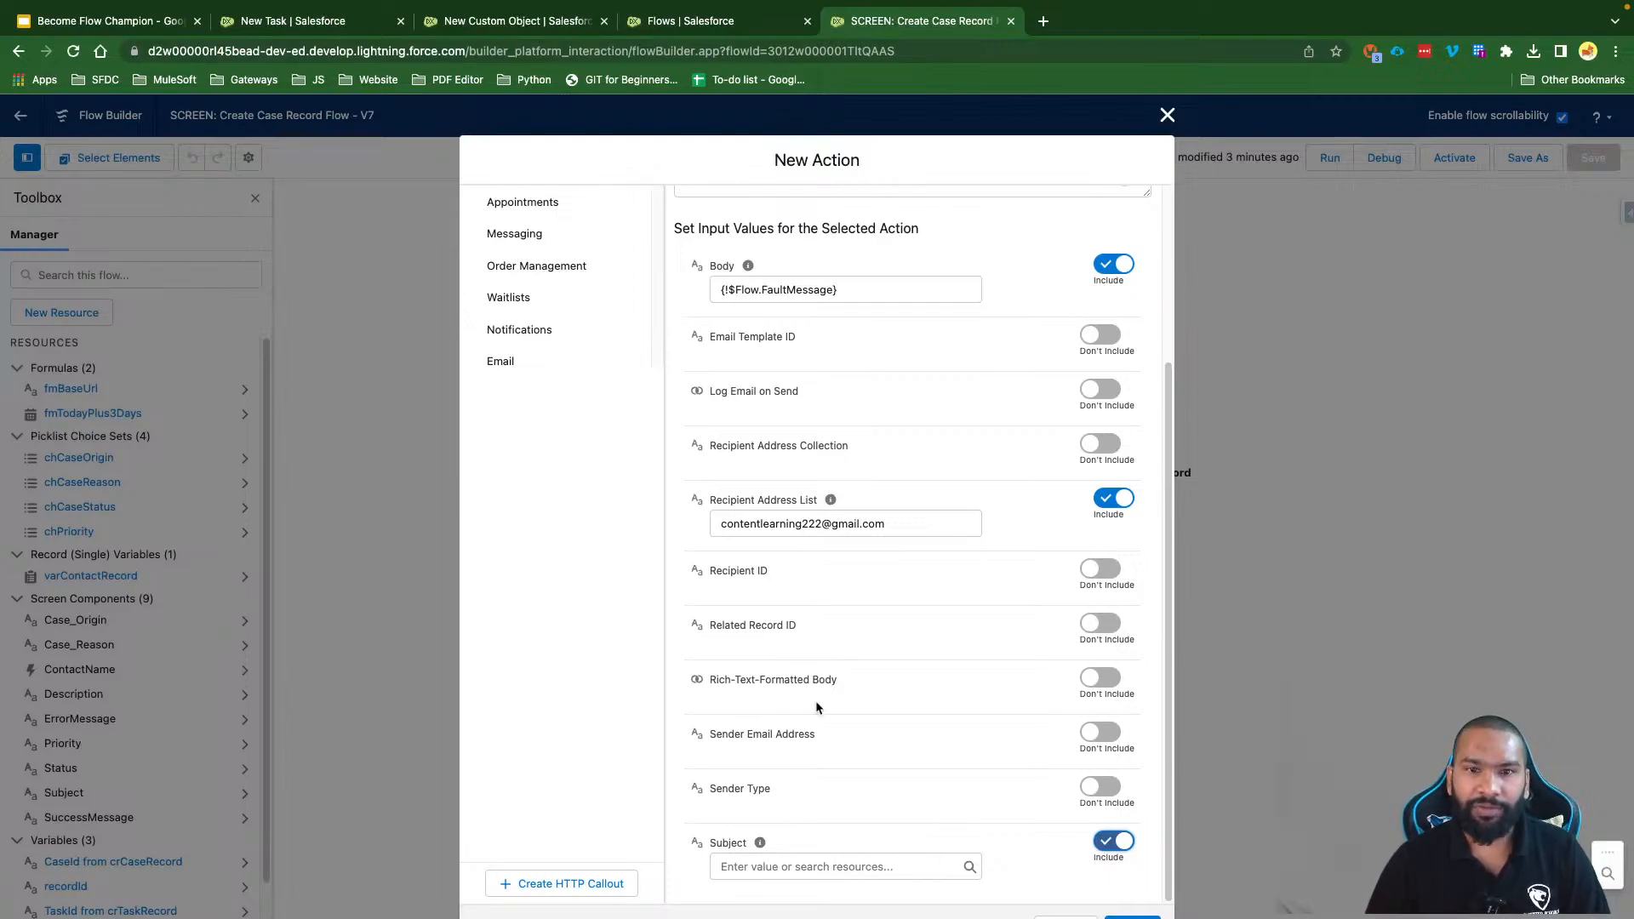
scroll(886, 493, up, 1)
scroll(889, 496, down, 1)
click(760, 868)
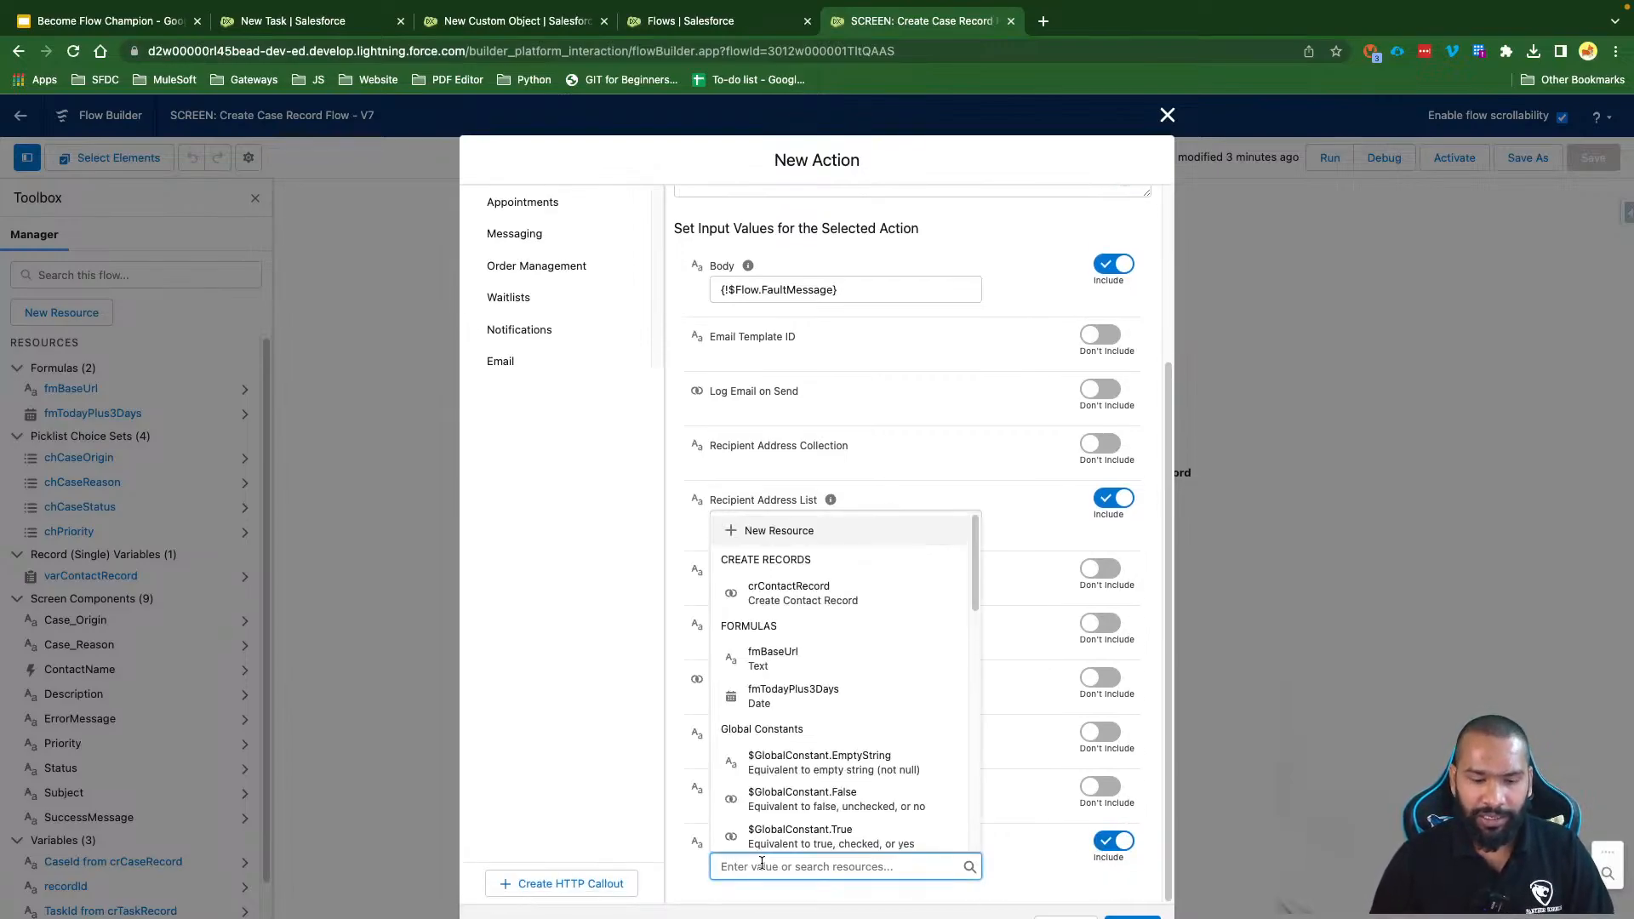
text(Error wi)
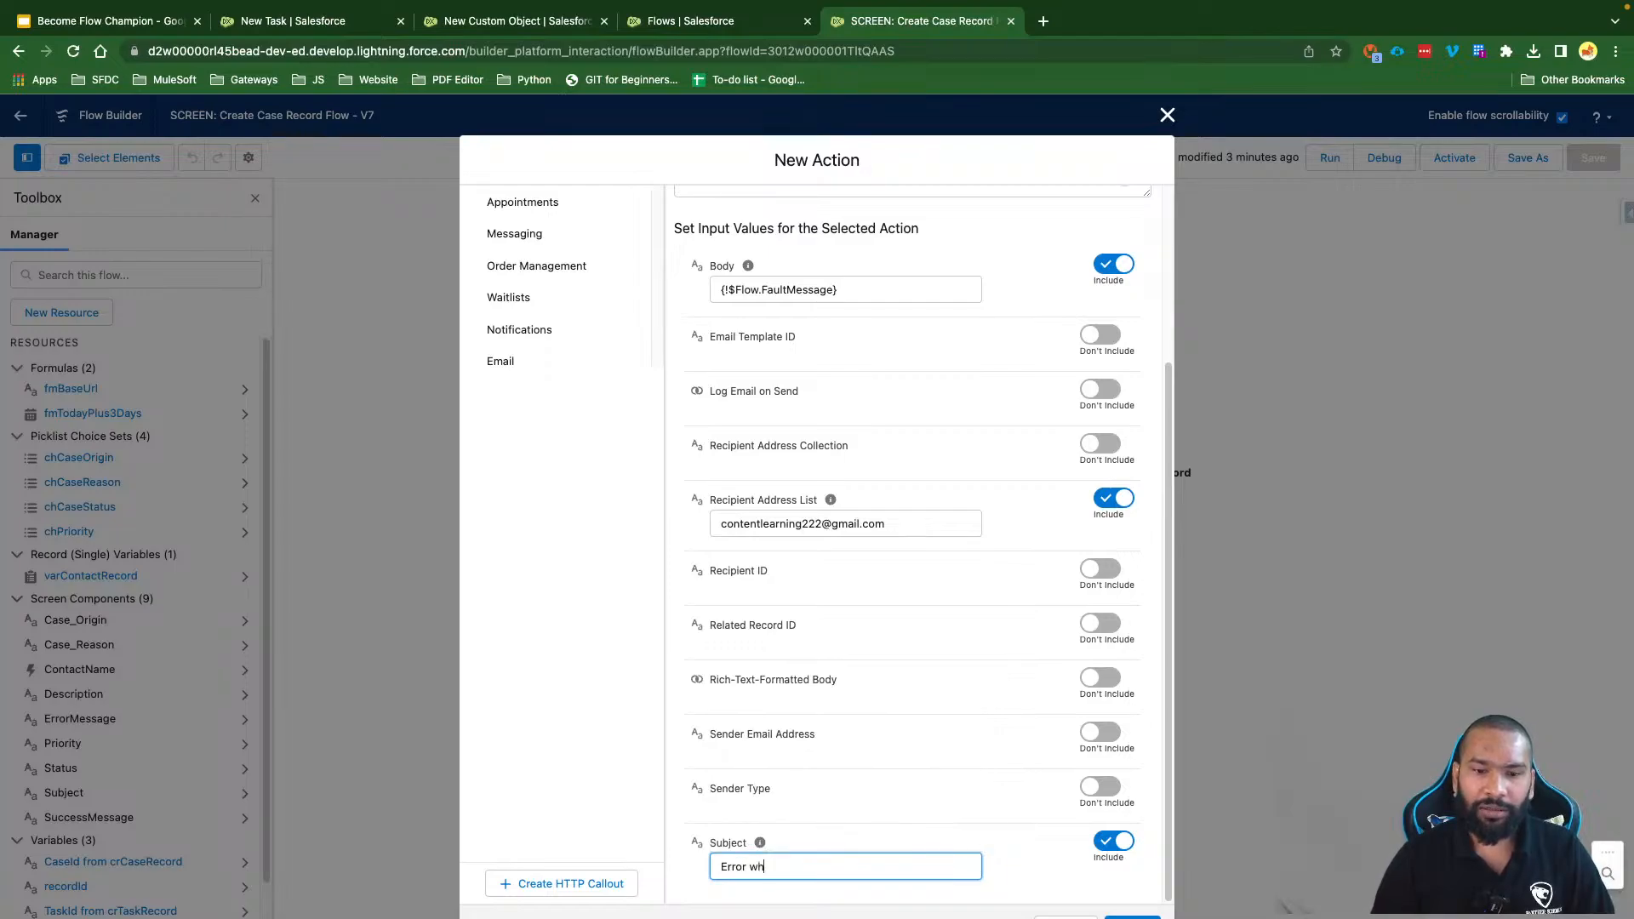
key(BackSpace)
text(hile creat)
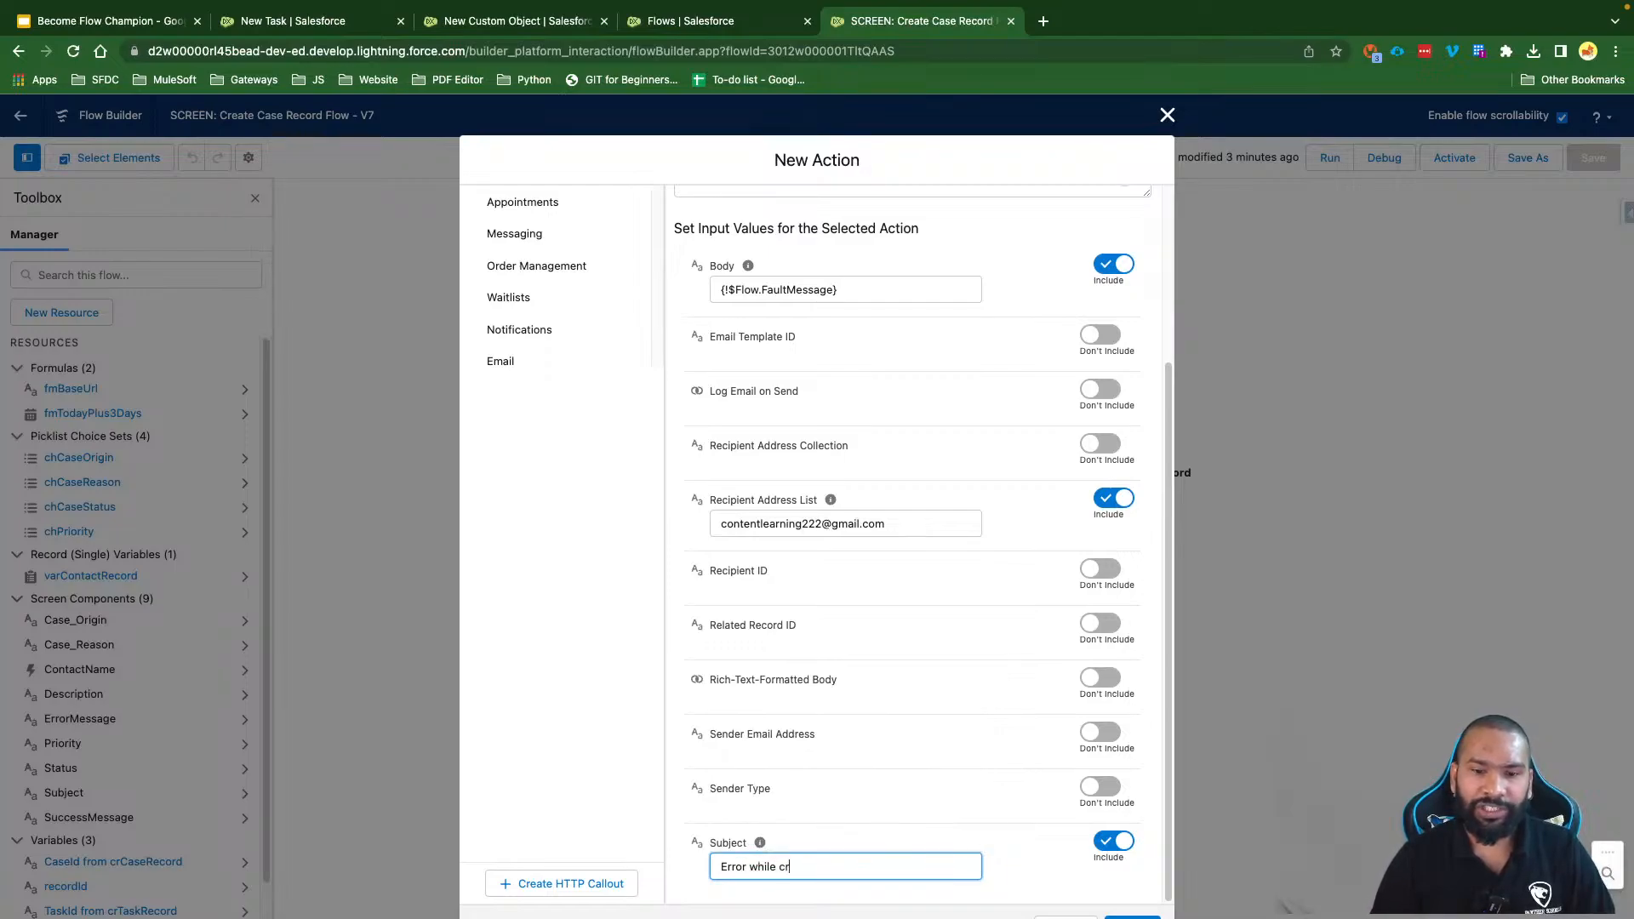
key(BackSpace)
key(BackSpace)
key(BackSpace)
text(eating )
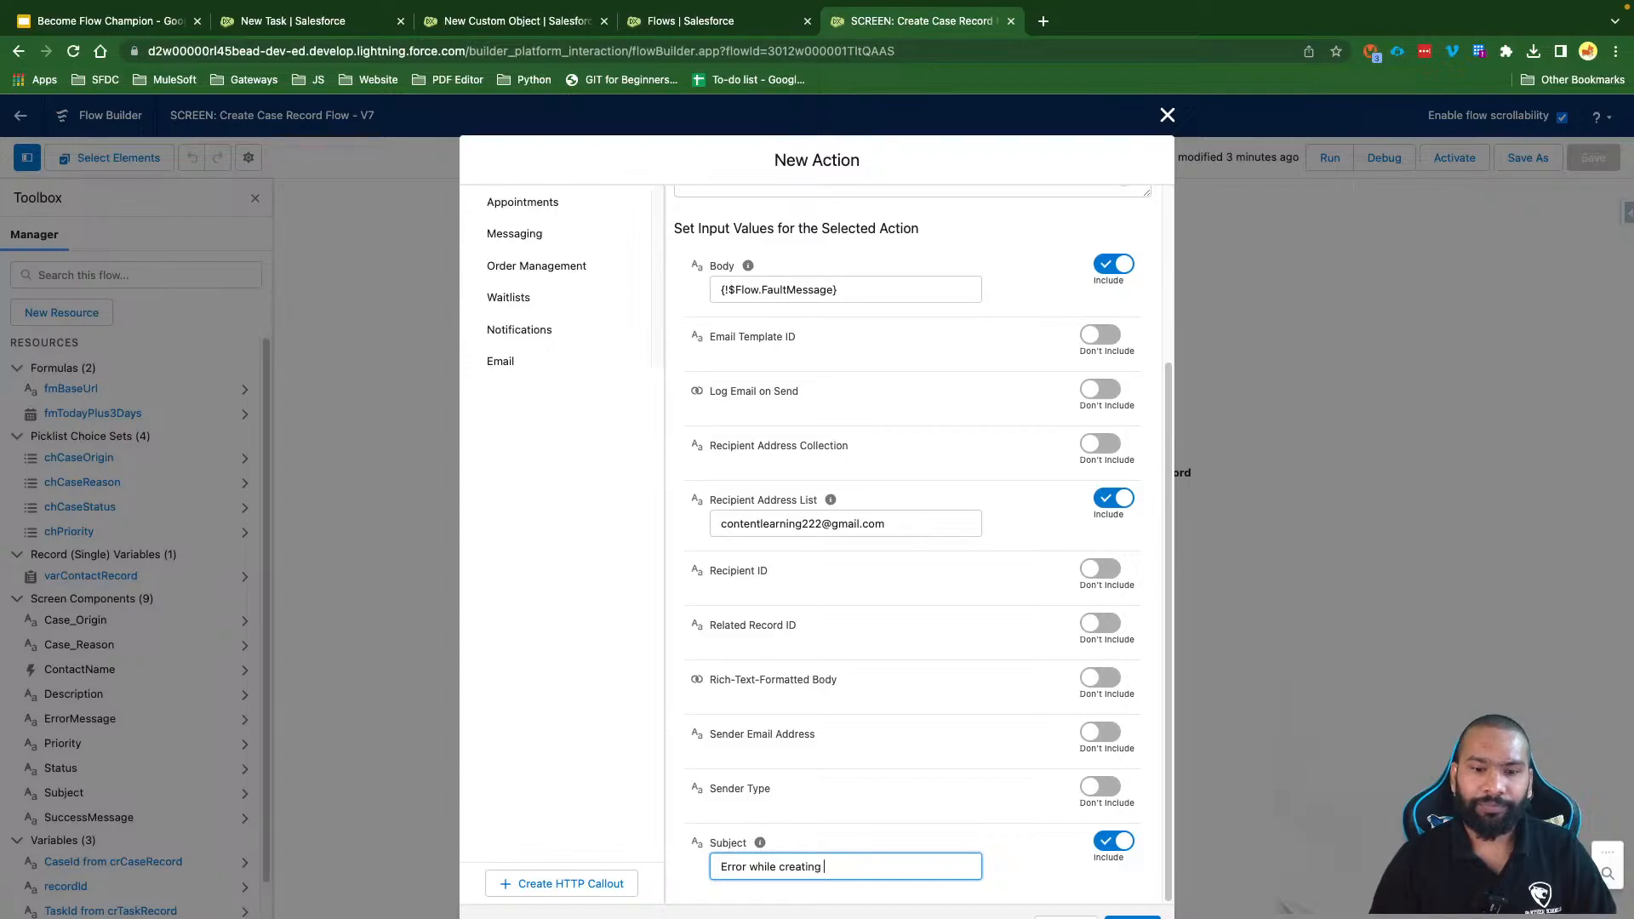
text(the Contact Record)
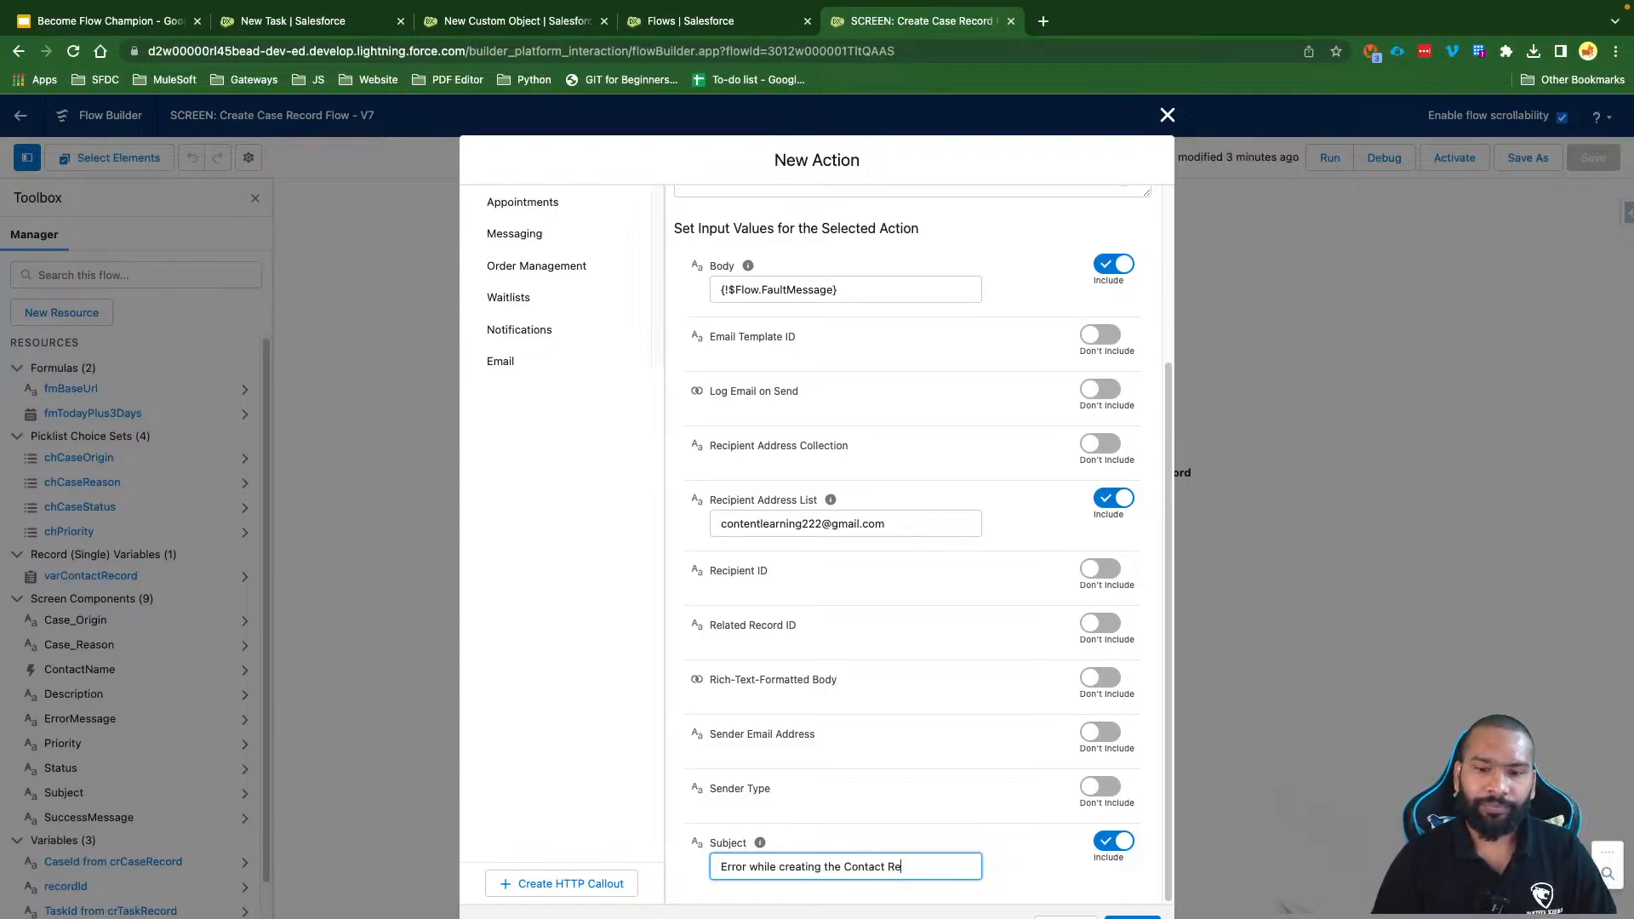
click(1035, 891)
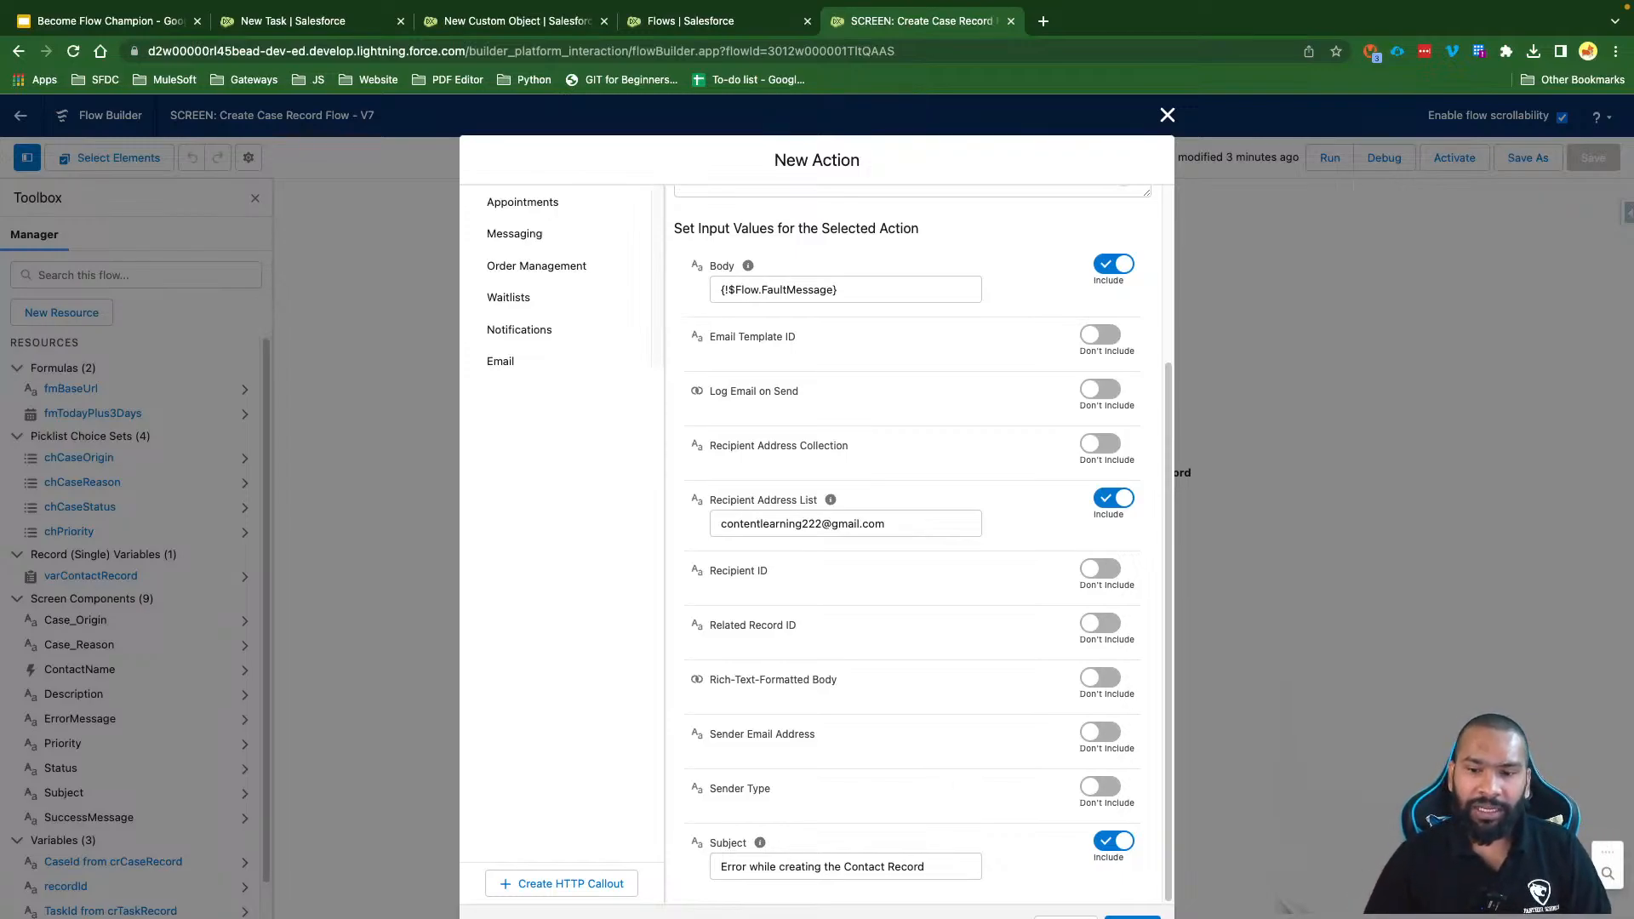
click(1131, 917)
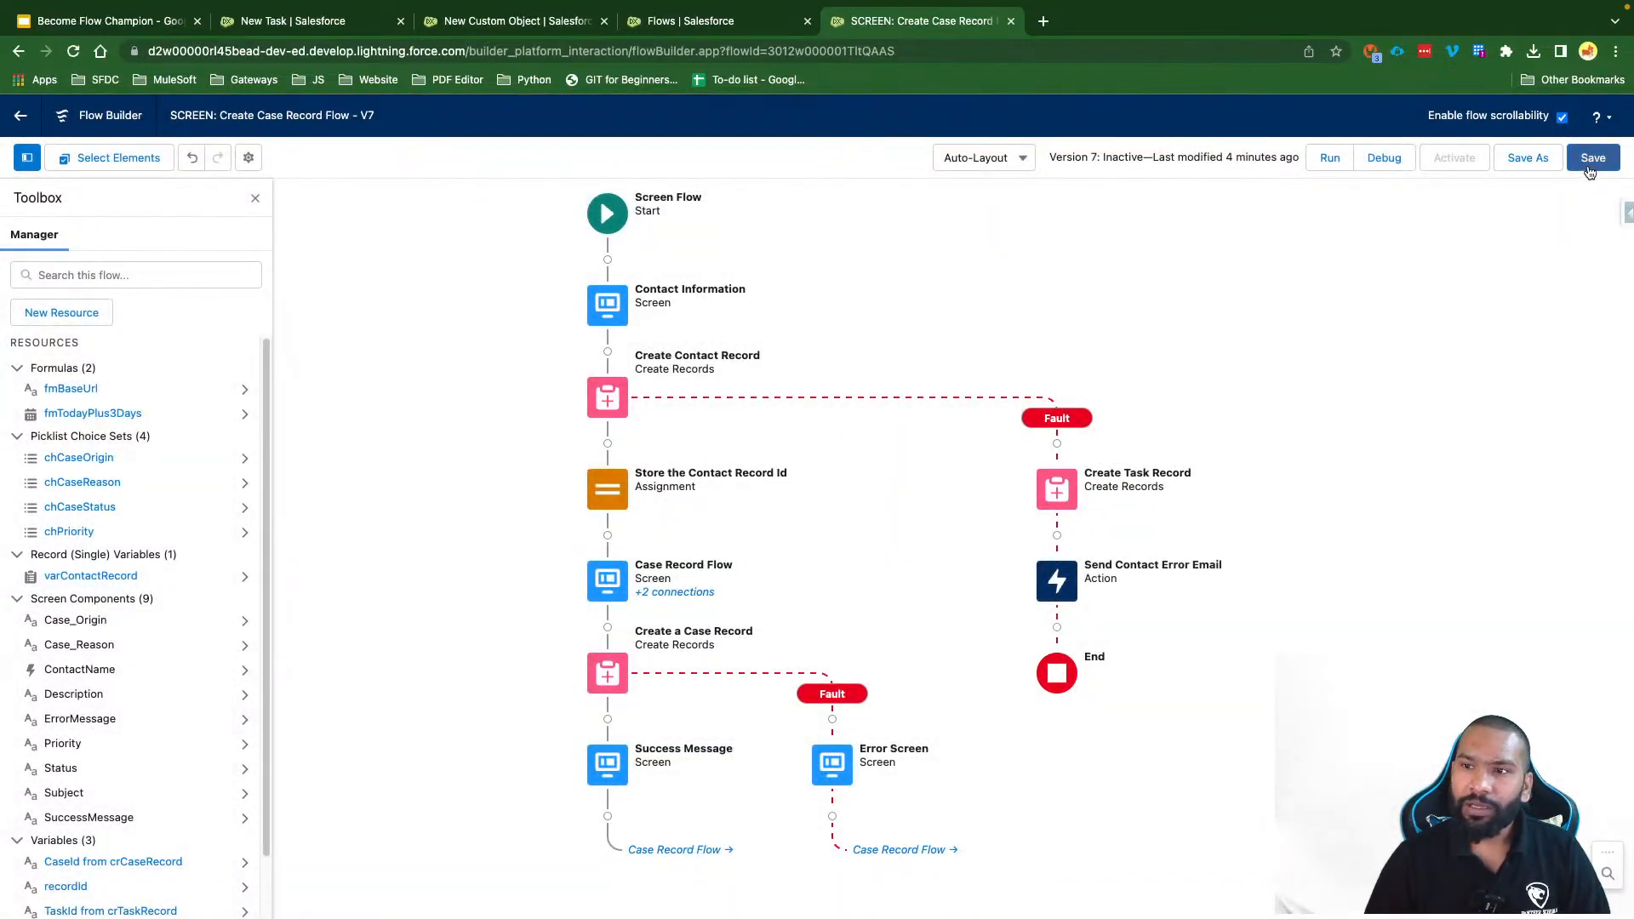
Step: Save the flow and add a screen labelled 'ContactErrprScreen' after the error email action
click(1590, 158)
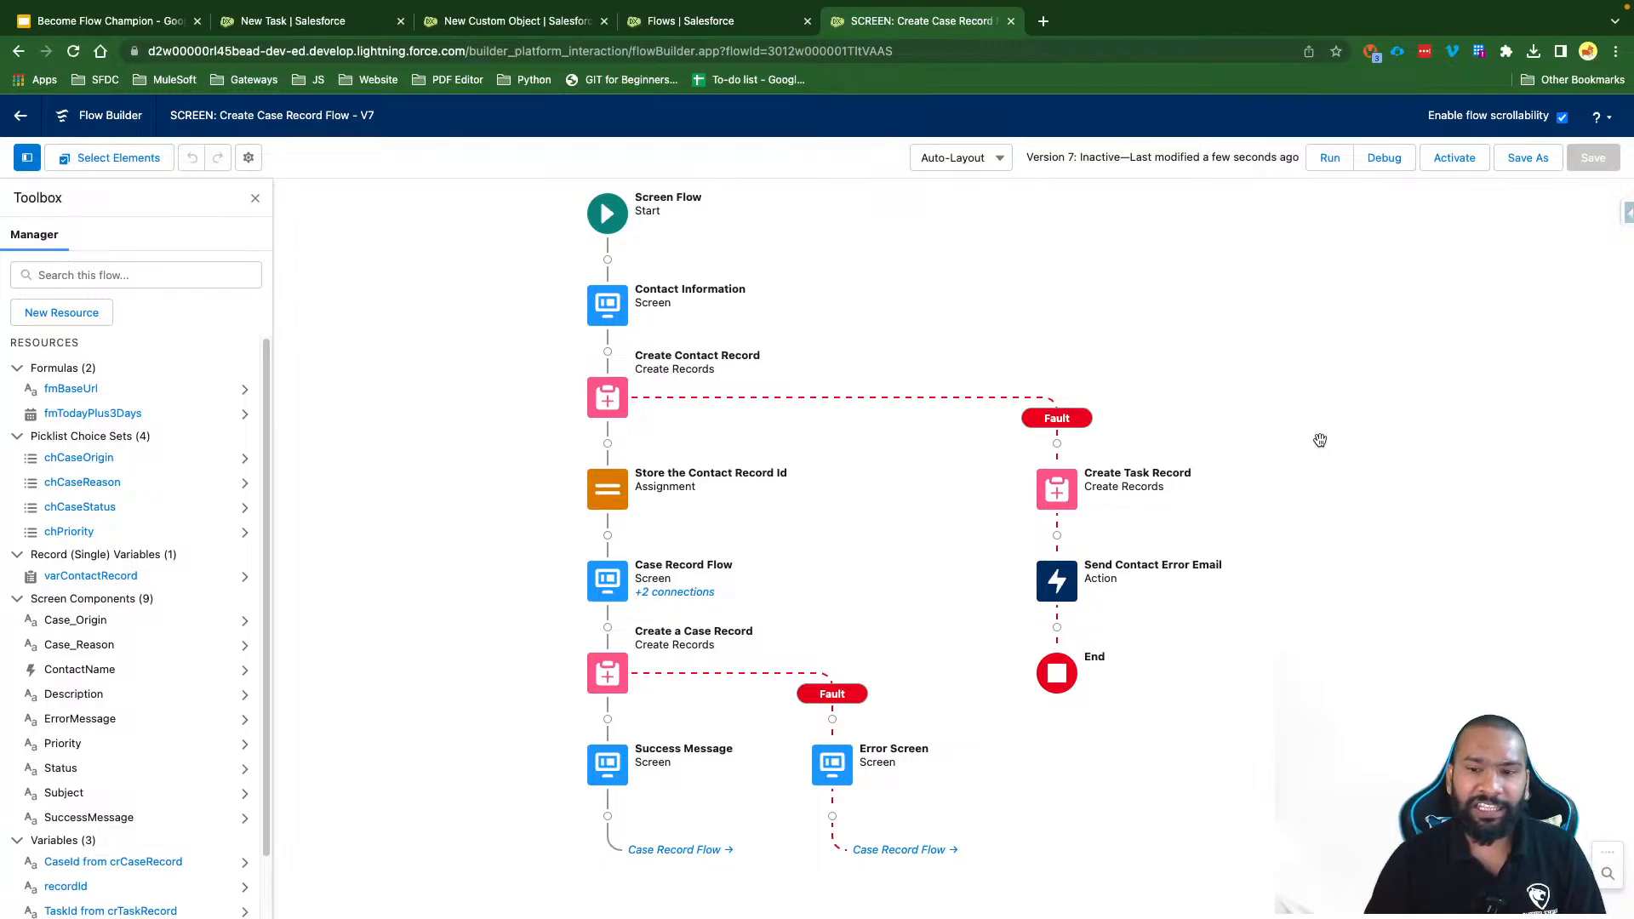
click(1056, 627)
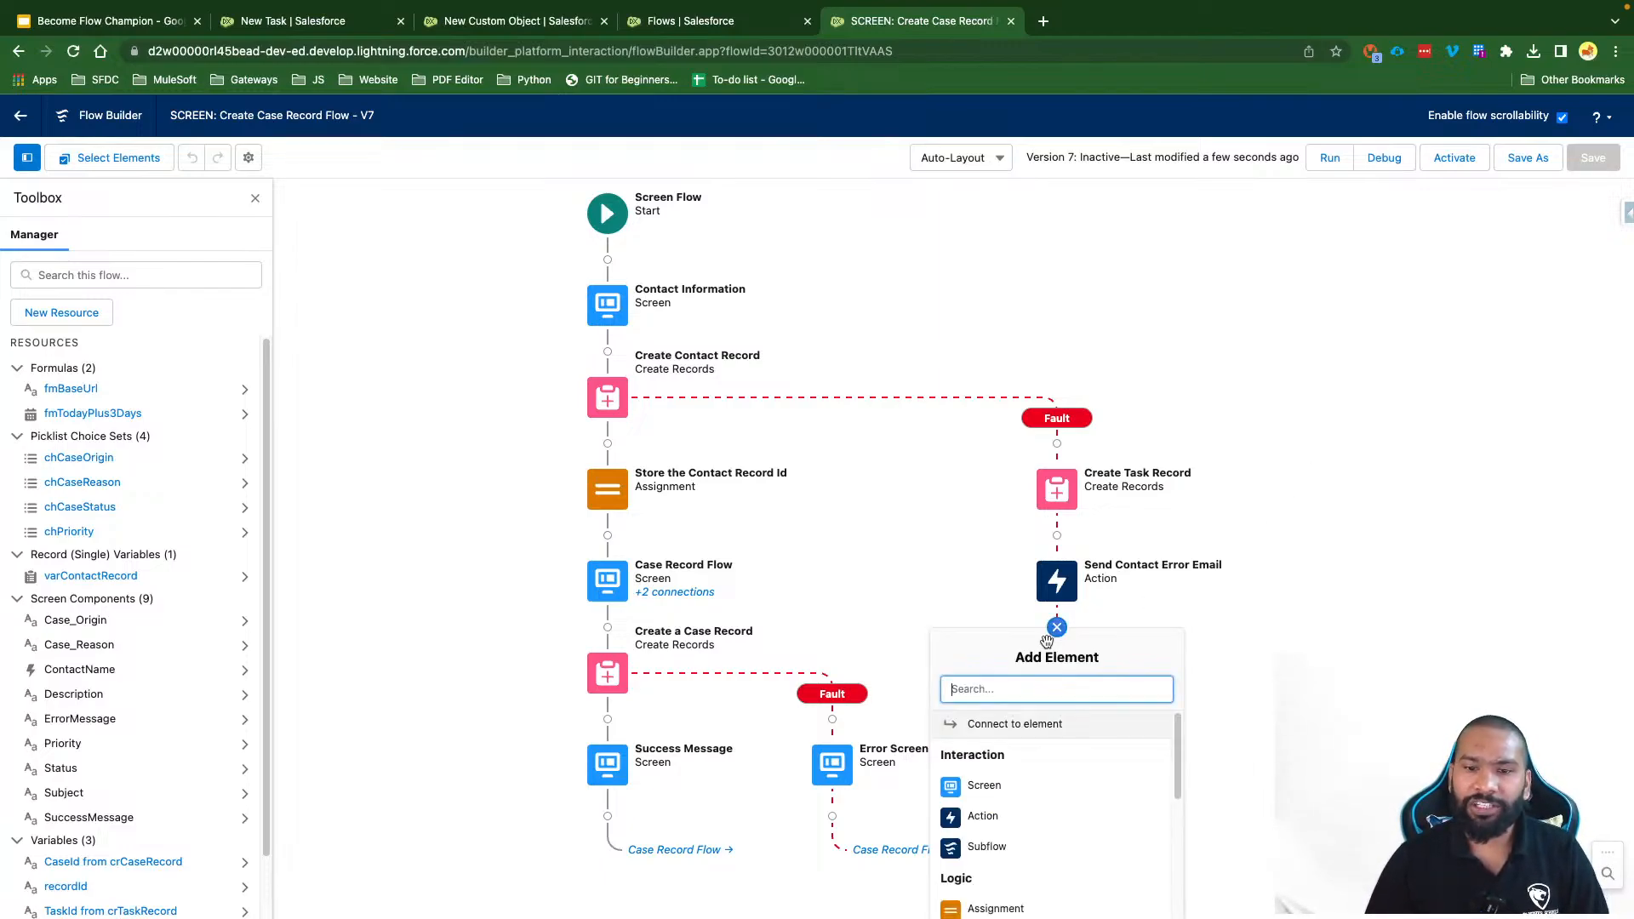
click(1004, 793)
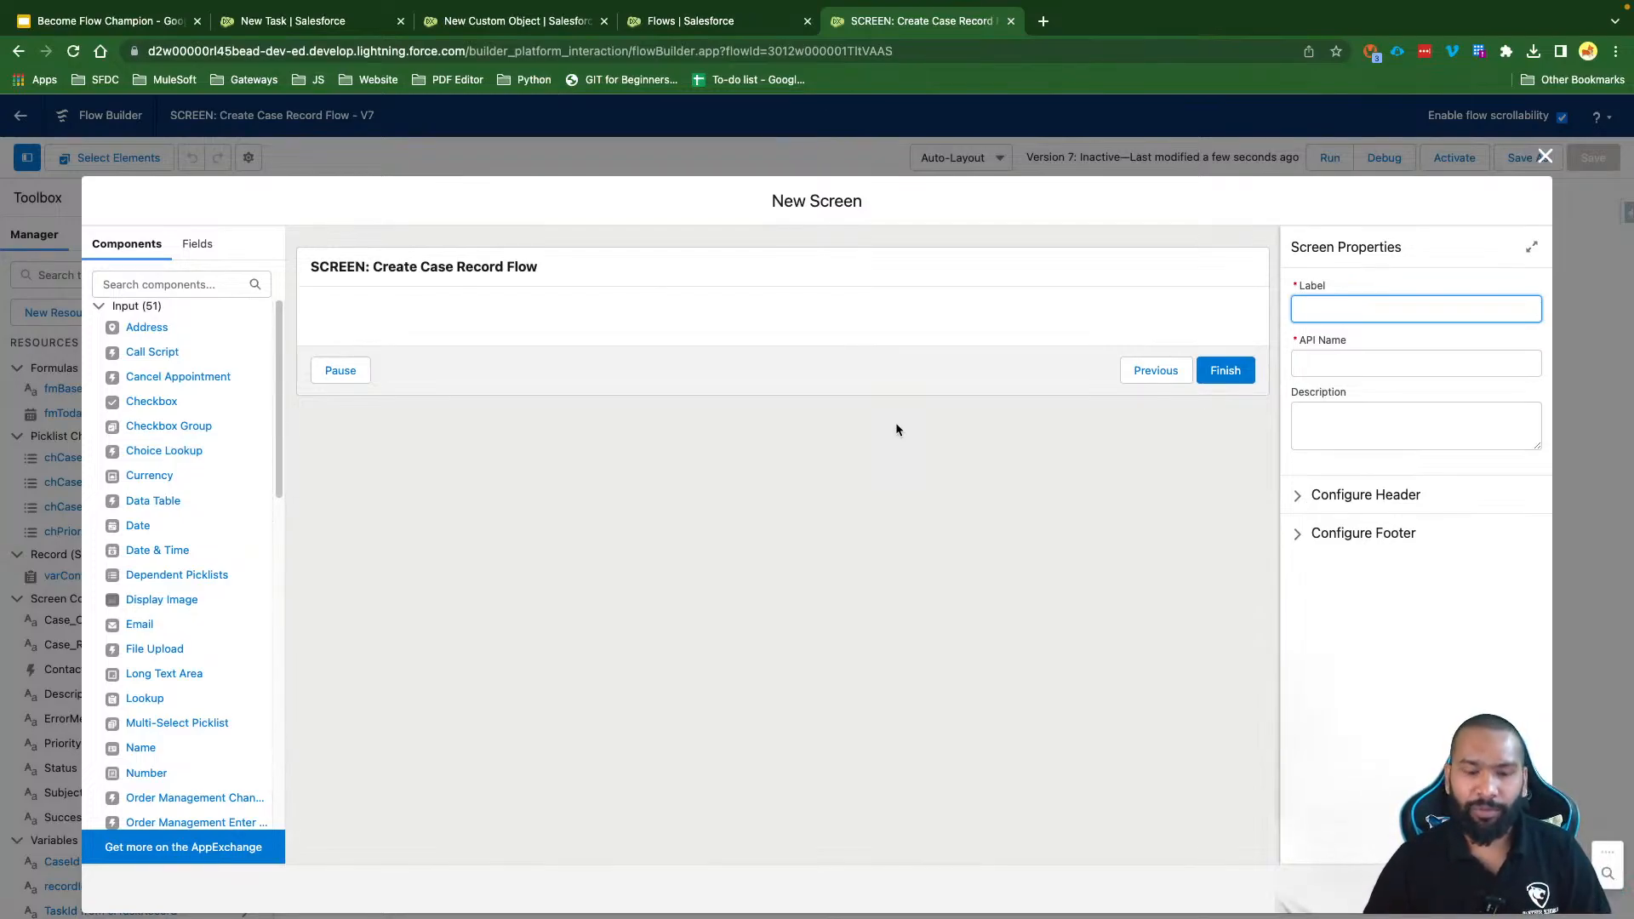
text(Contact)
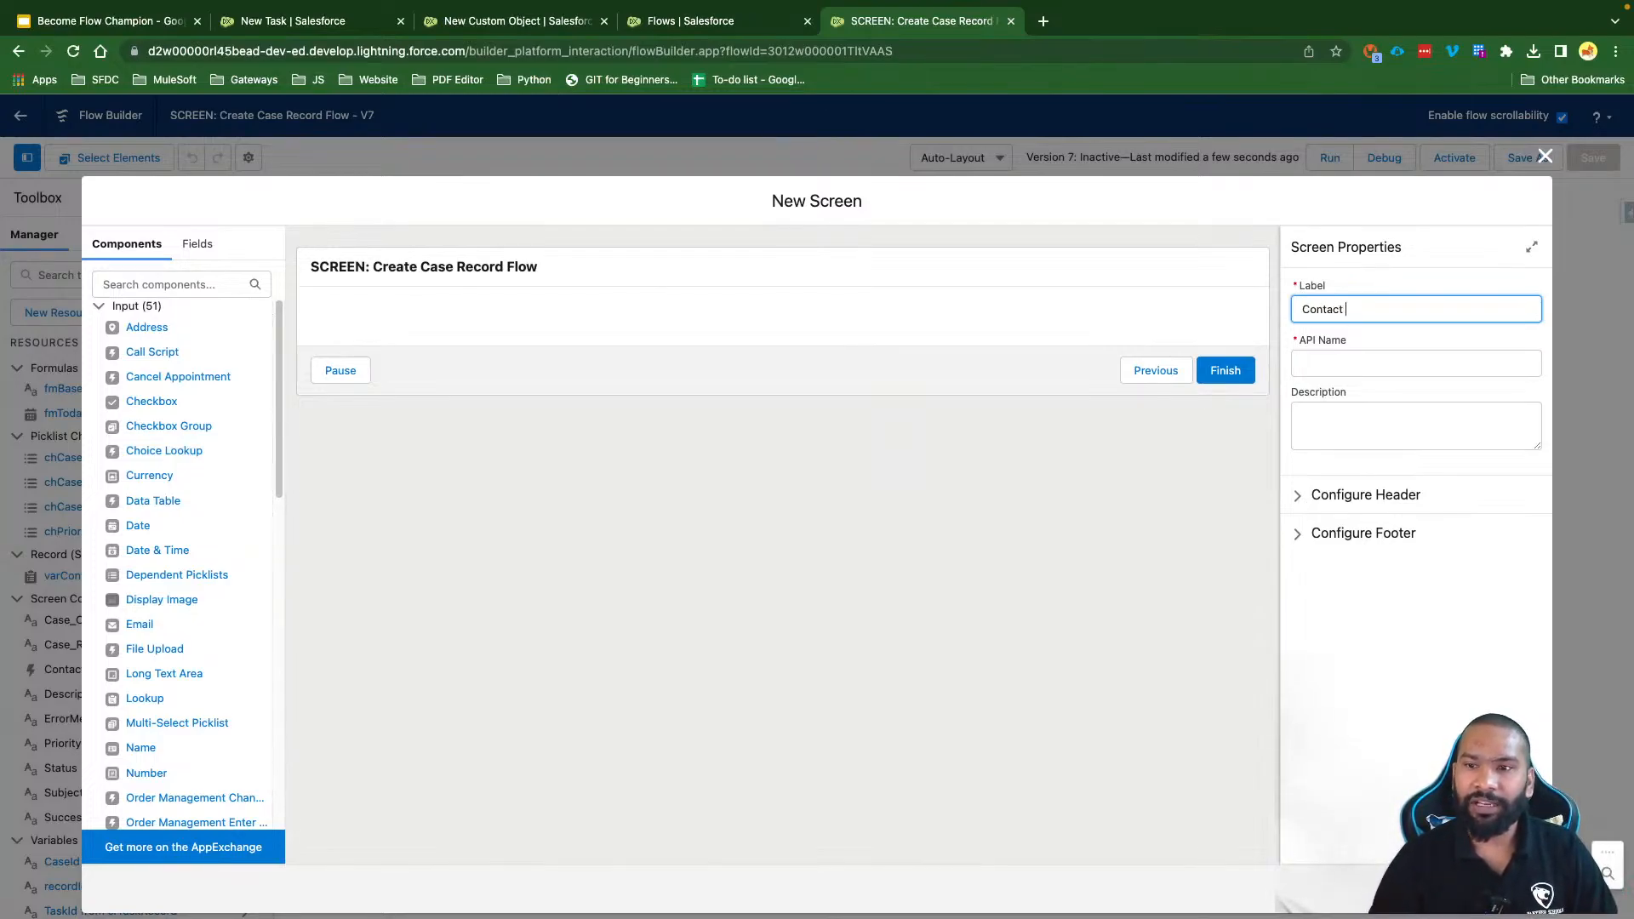
text(Er)
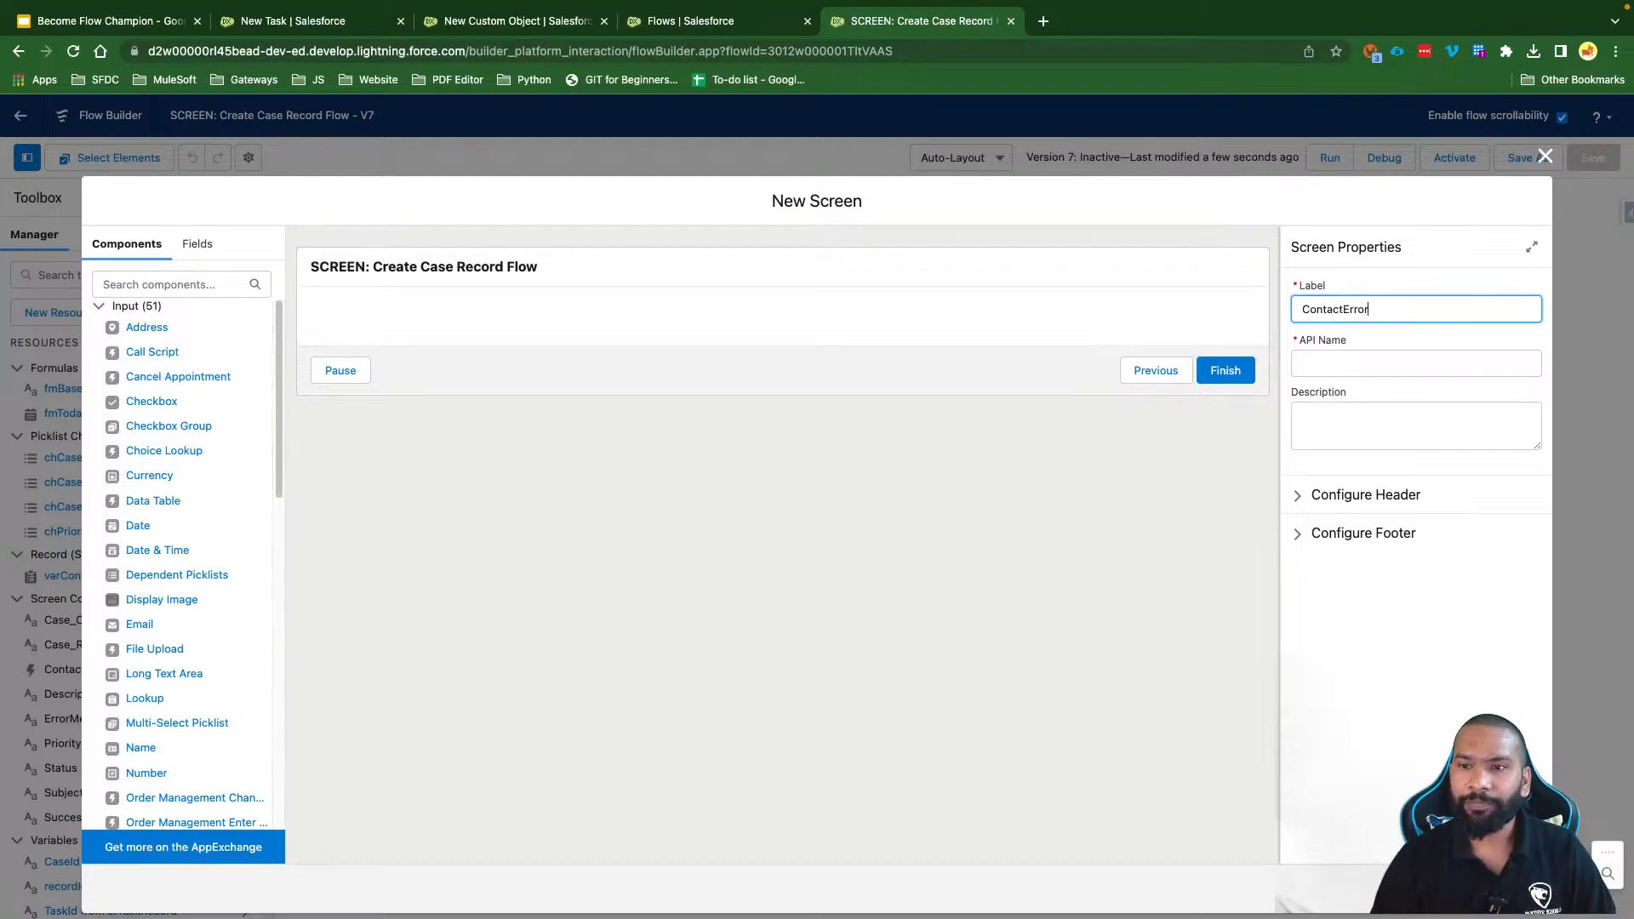
text(rprScreen)
key(Tab)
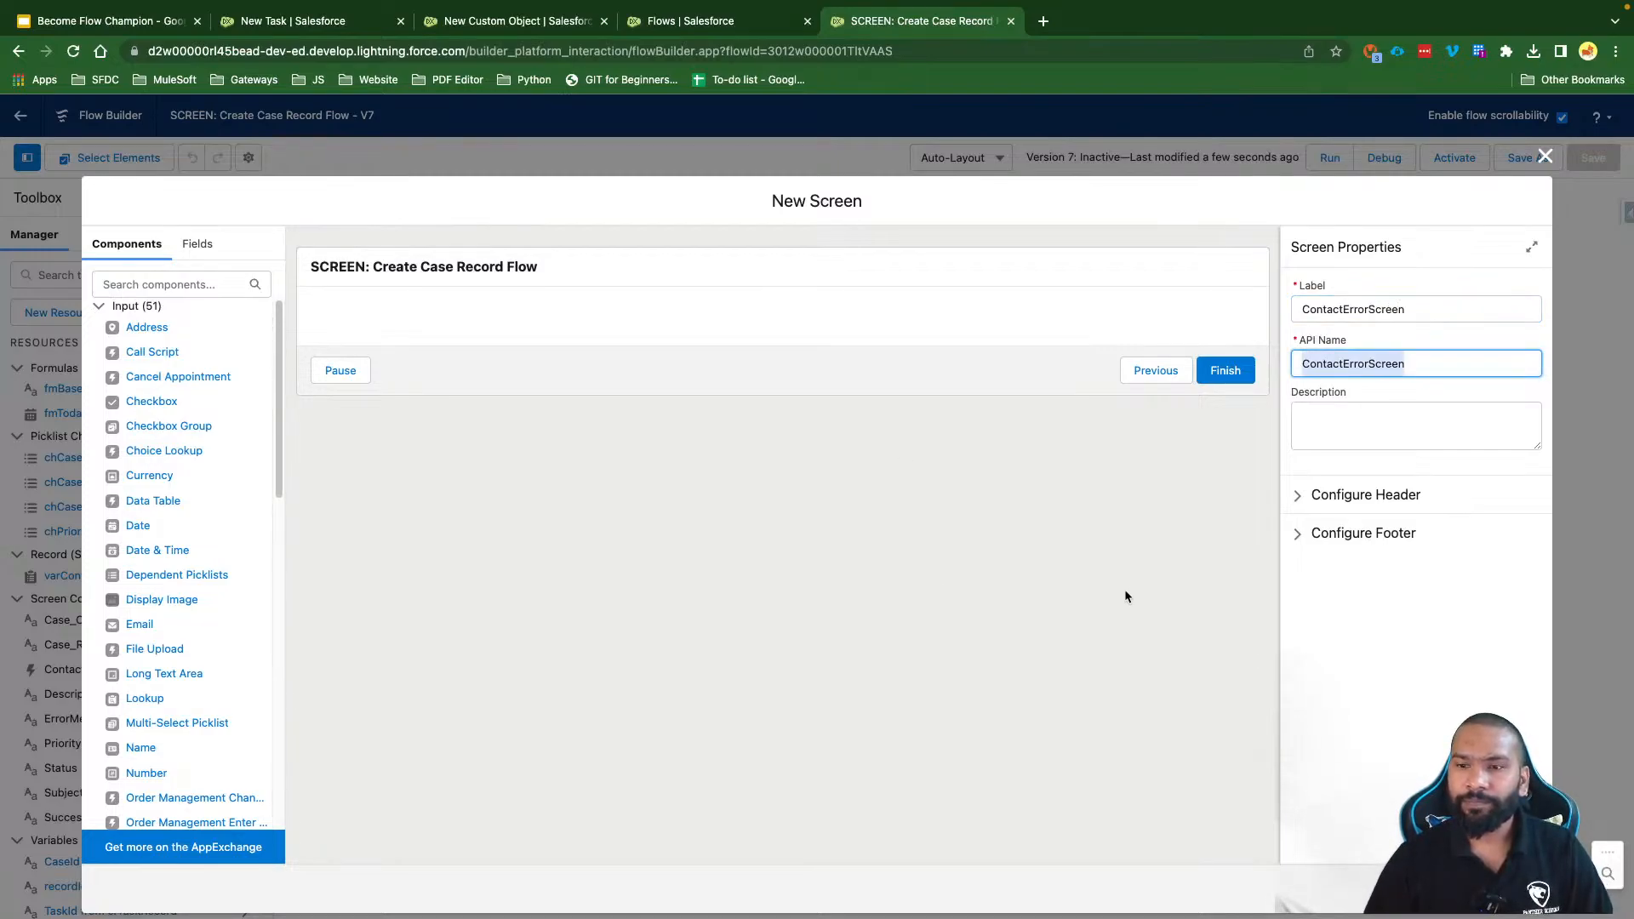
Step: Hide the screen's header and its Pause button
click(1365, 496)
click(1345, 521)
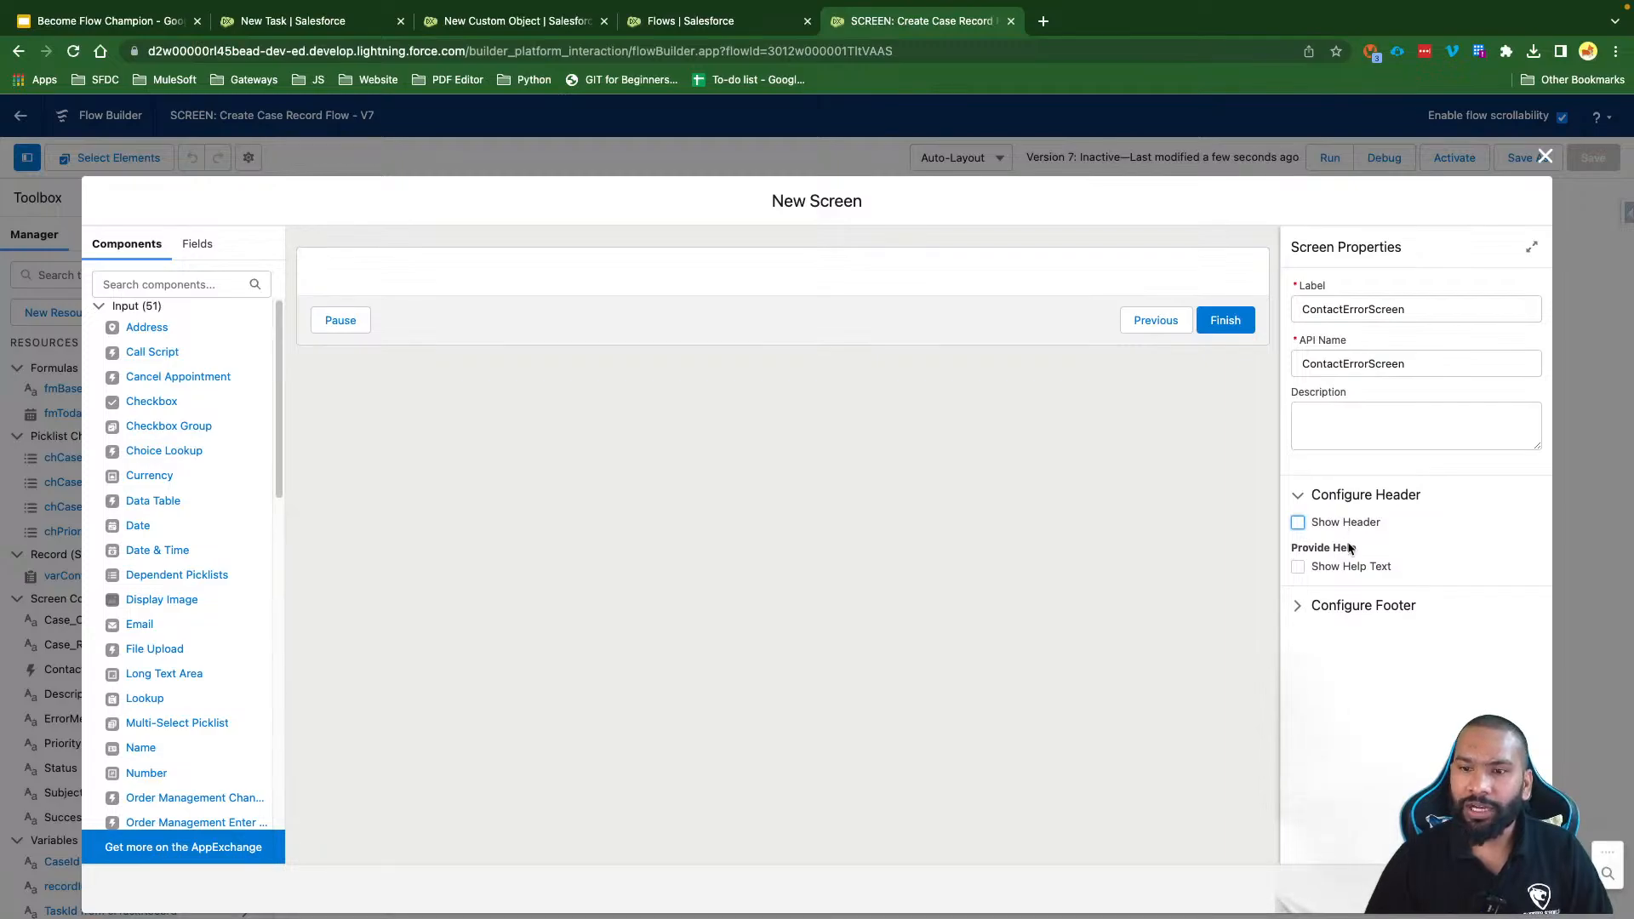
click(1340, 606)
scroll(1327, 647, down, 2)
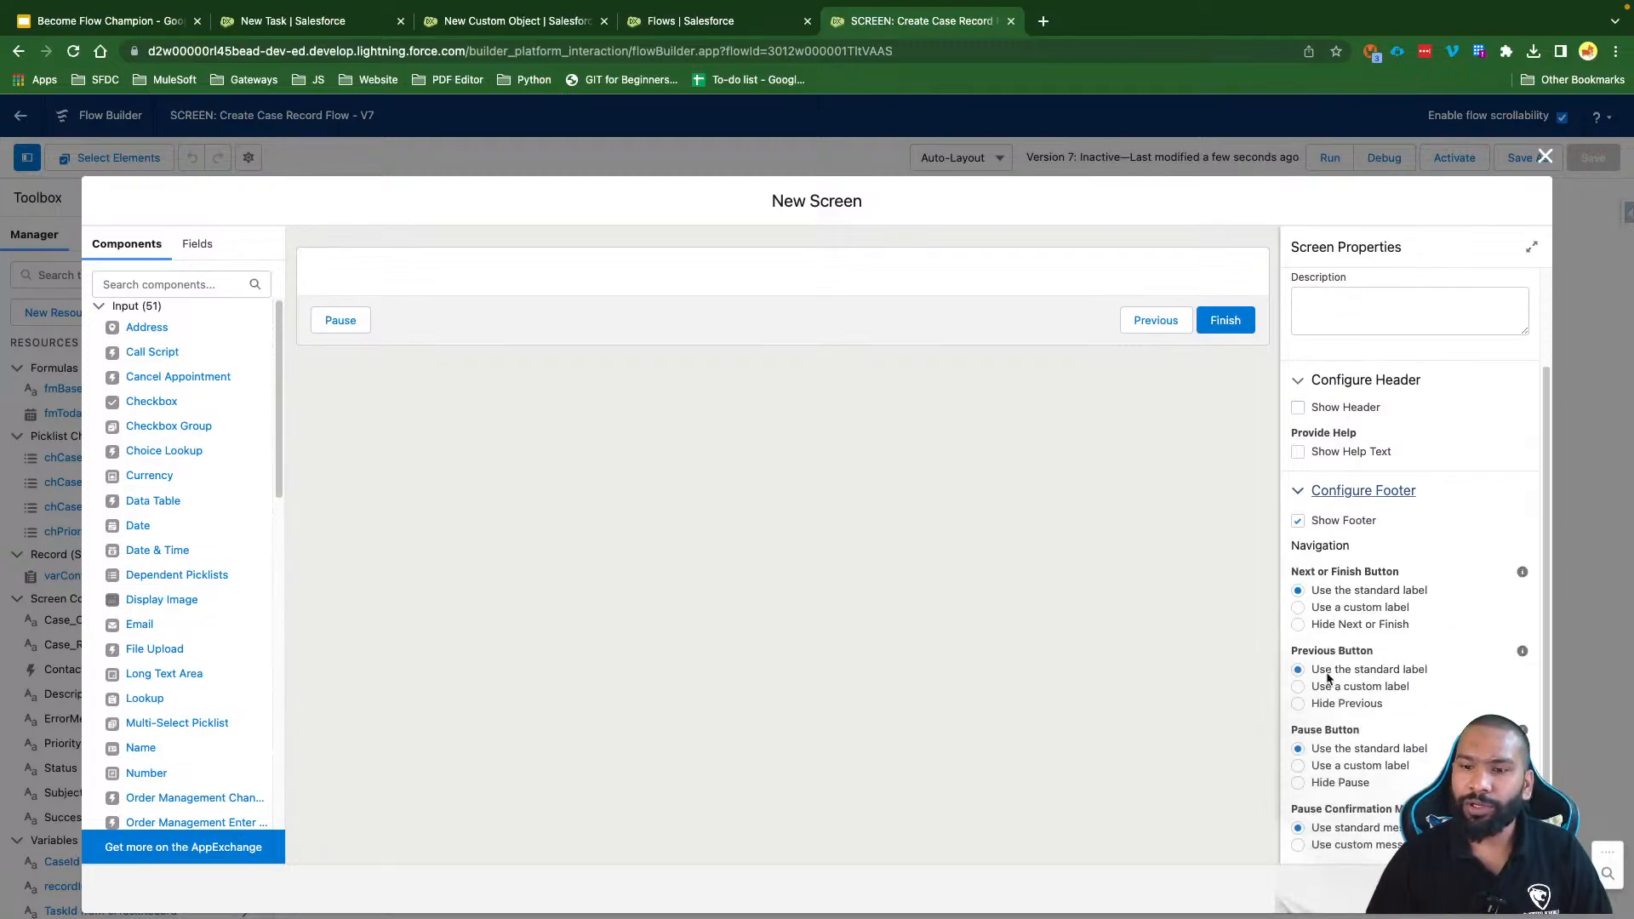
click(1336, 782)
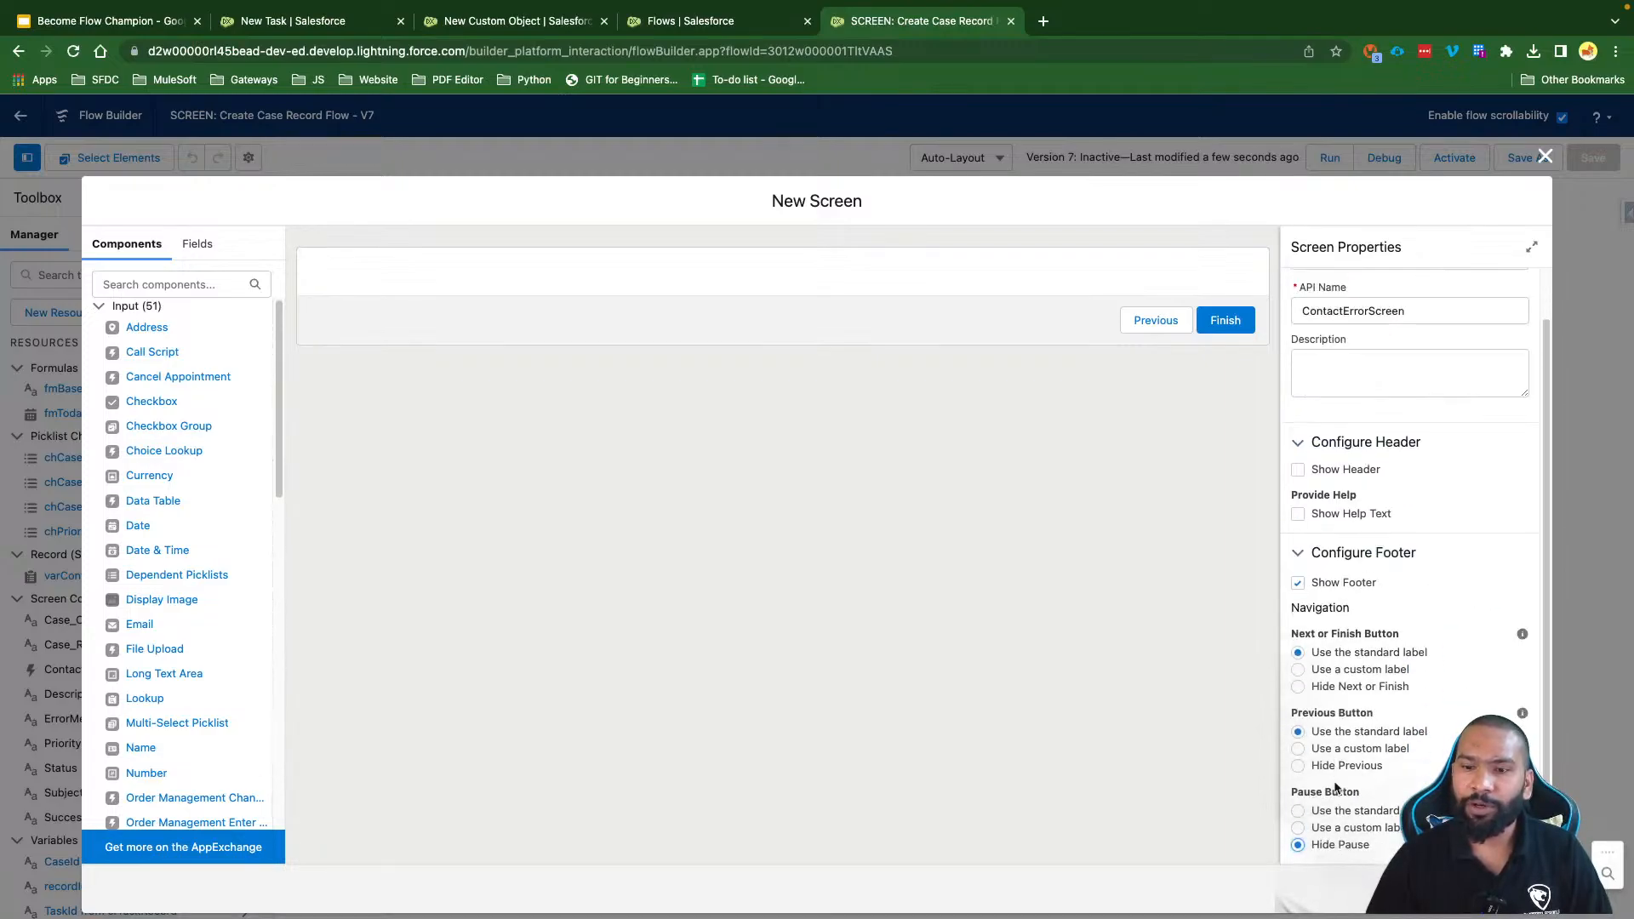
Step: Place a Display Text component named ContactErrorDisplay on the error screen
click(141, 286)
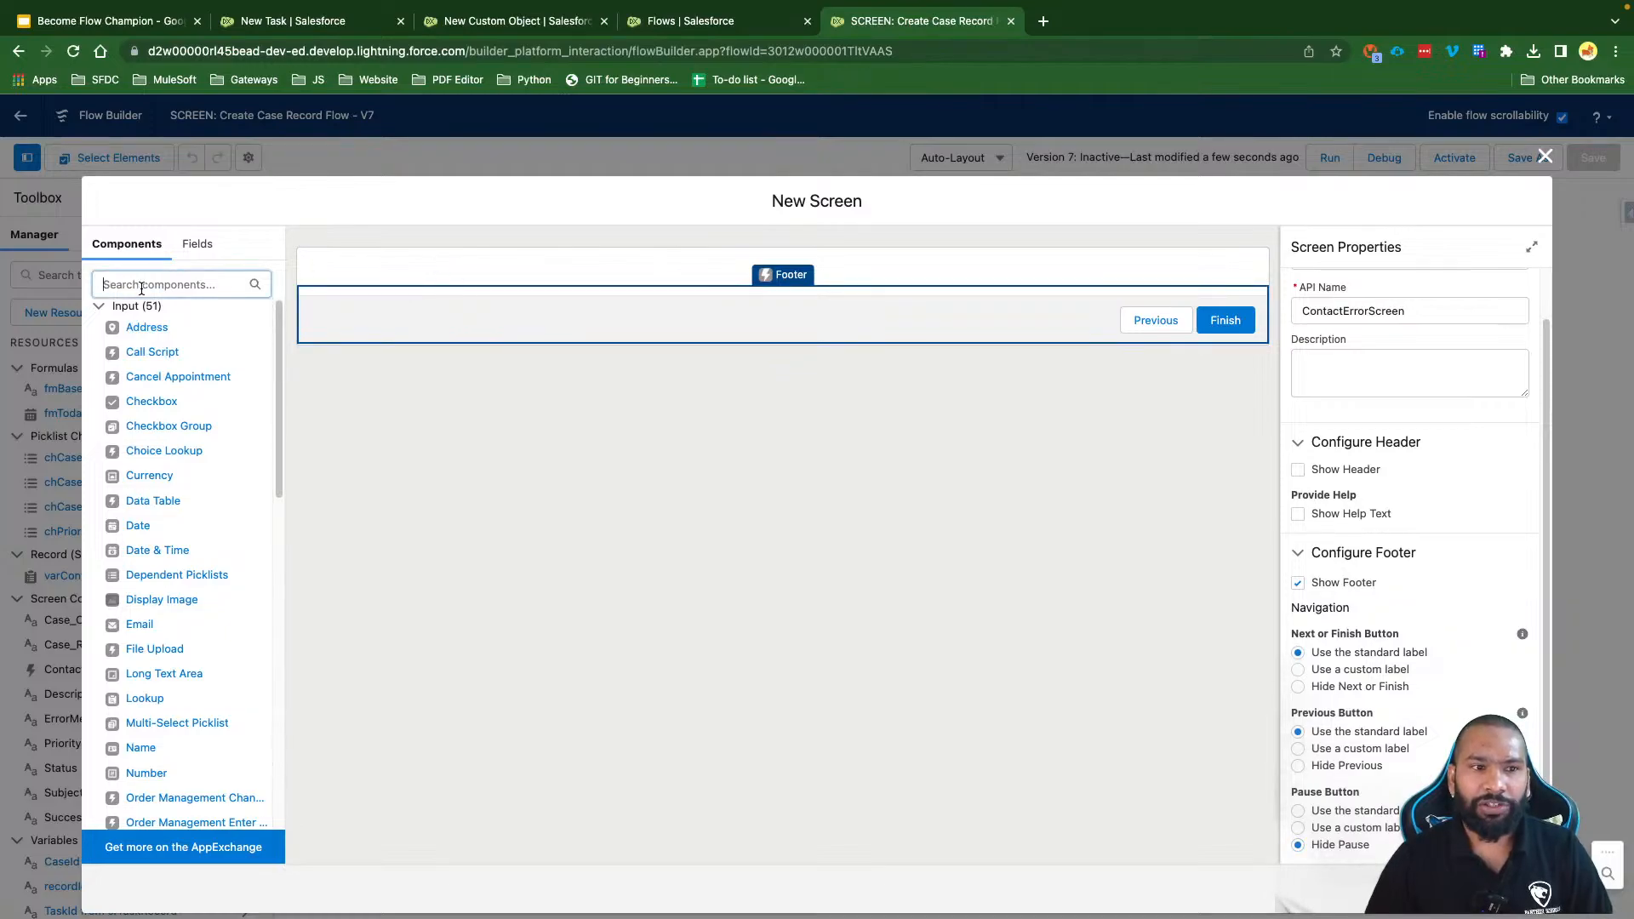
text(dis)
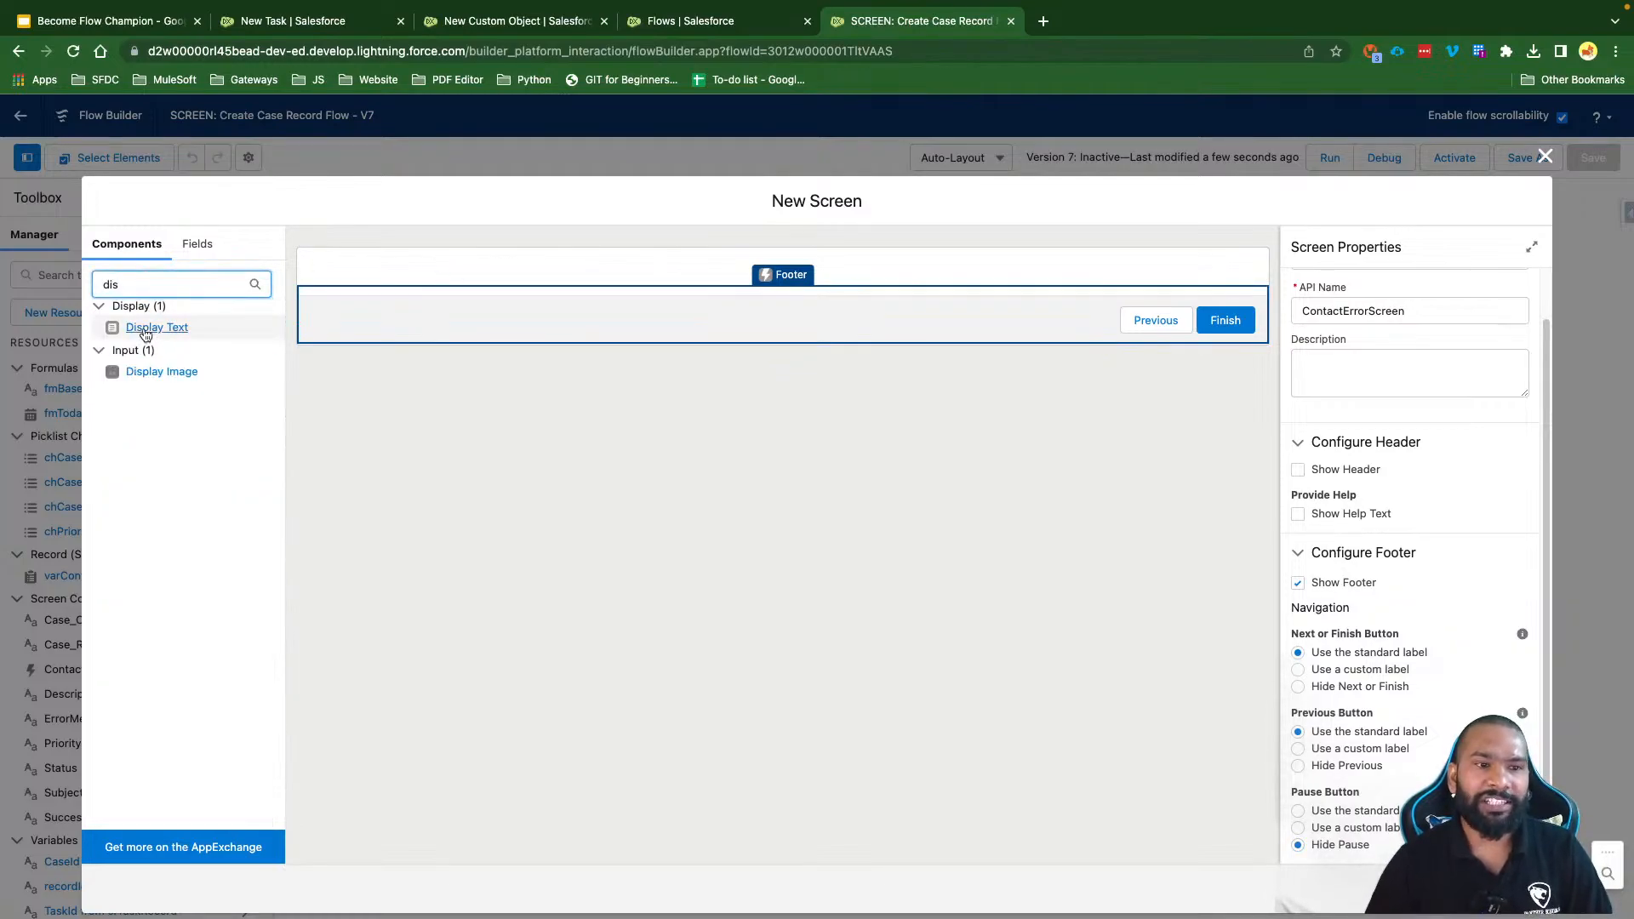
drag(145, 334, 457, 271)
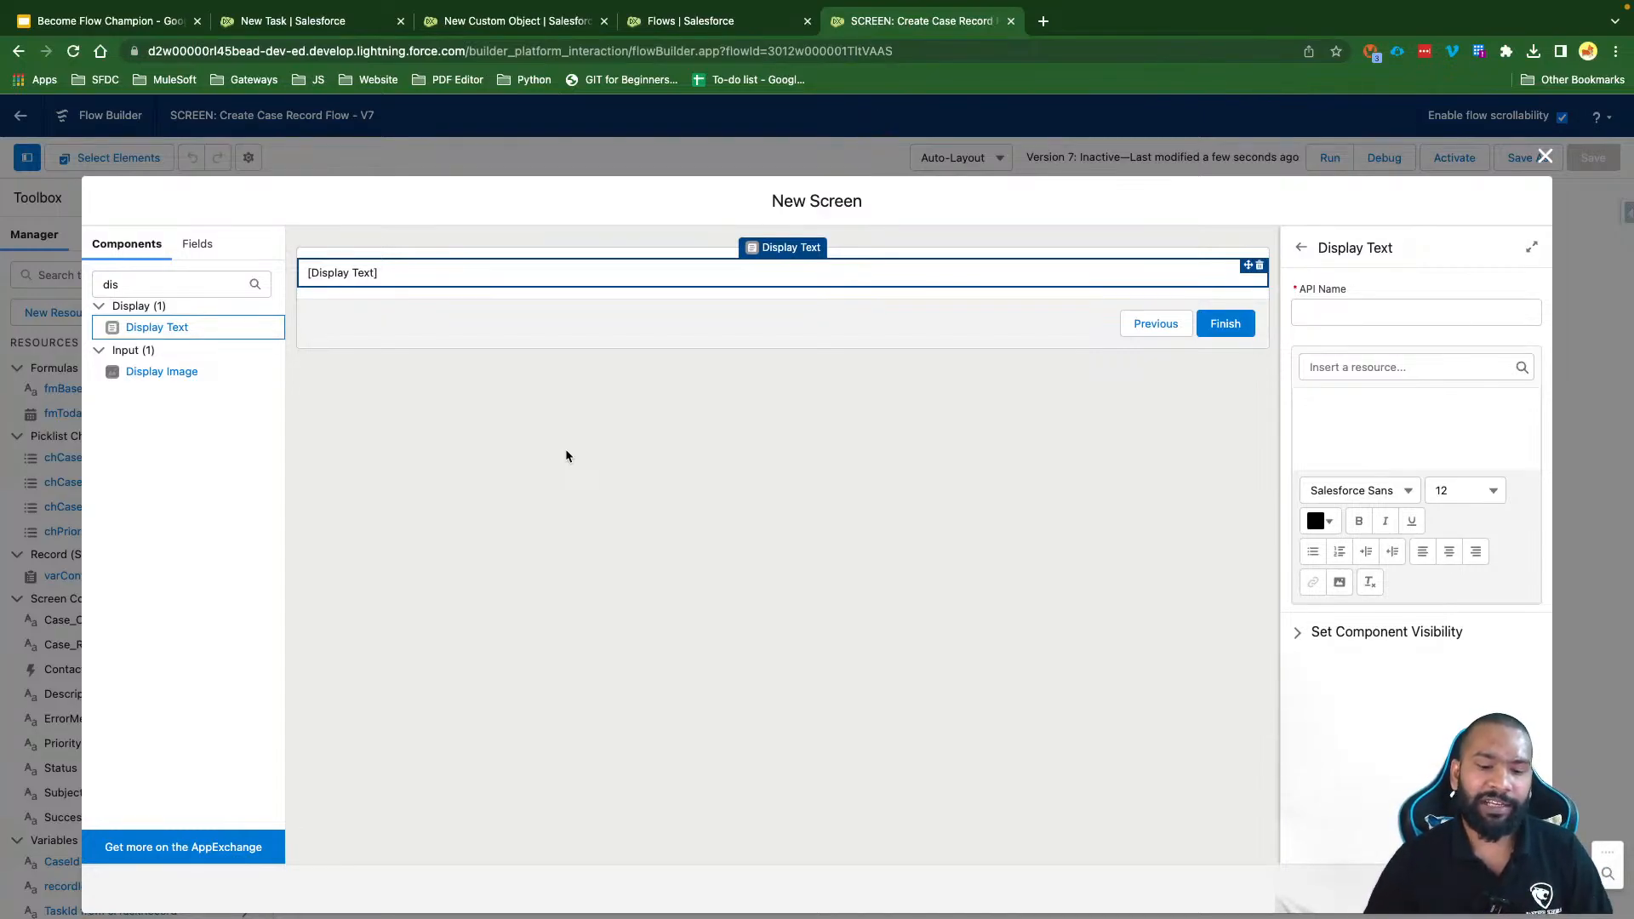
click(1344, 314)
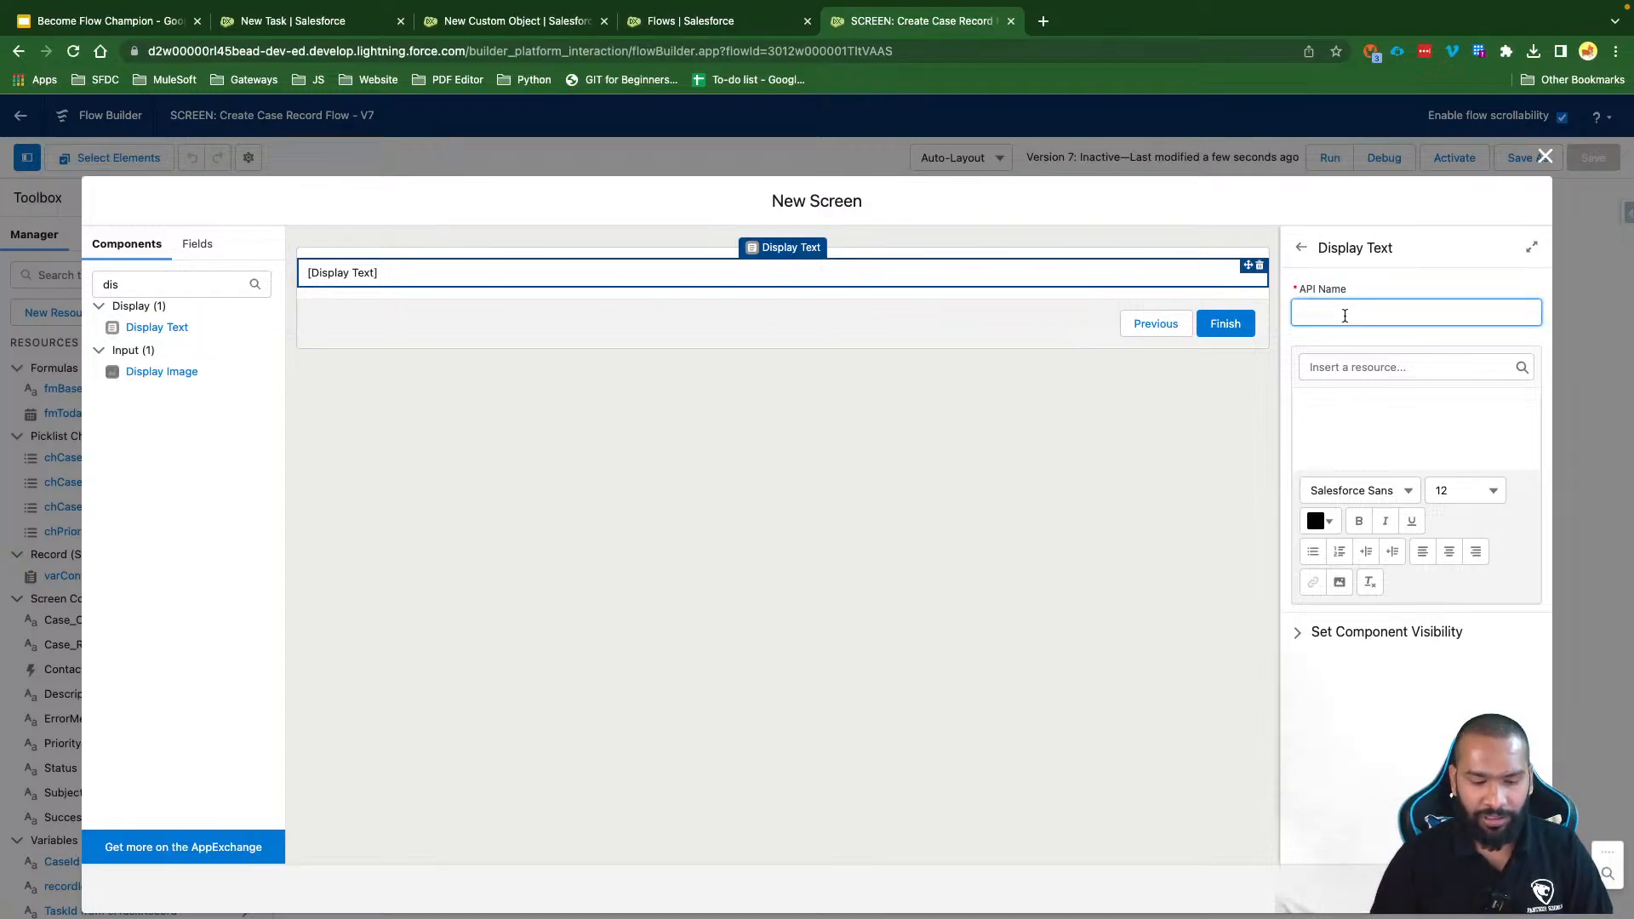
text(ContactError)
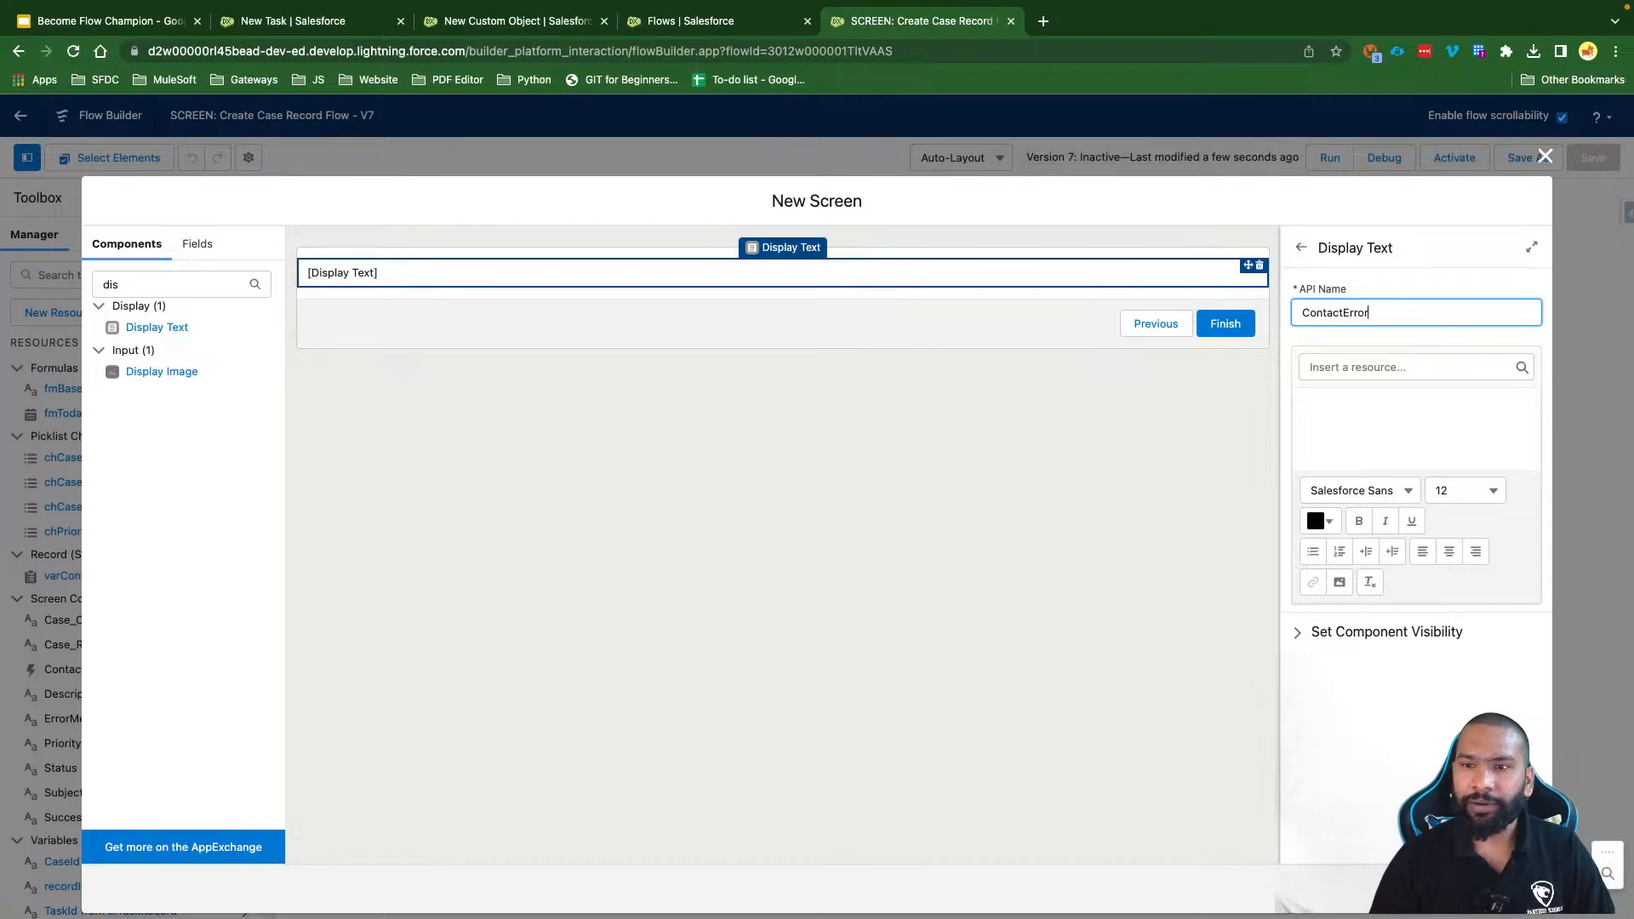
text(Displayt)
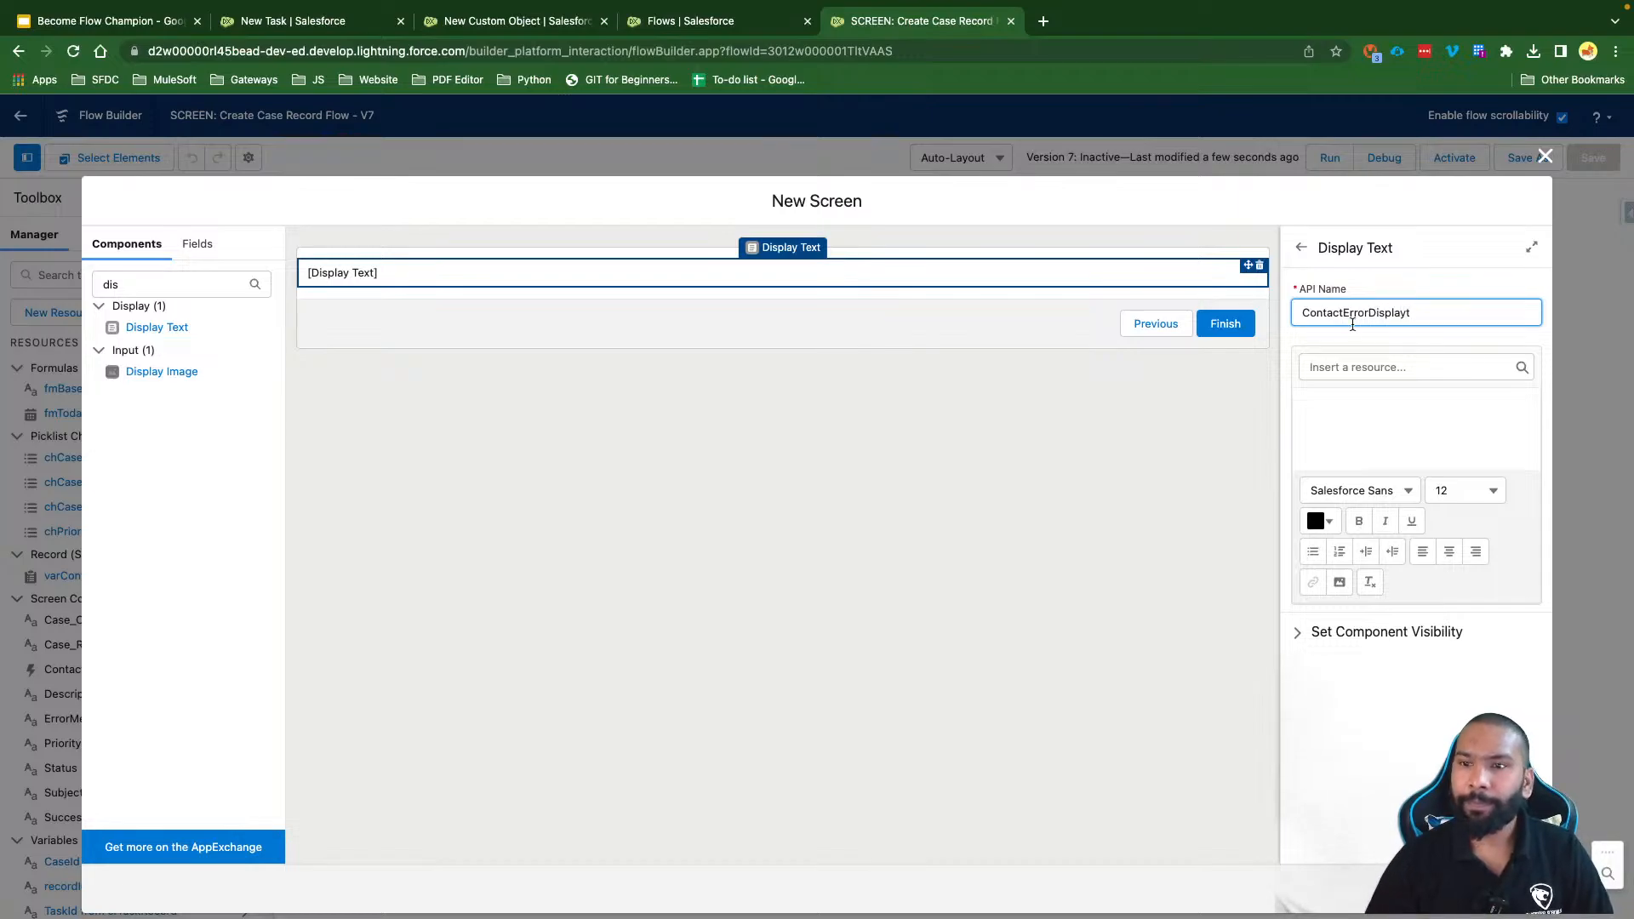
key(BackSpace)
Step: Insert the {!$Flow.FaultMessage} global variable into the display text
click(1383, 412)
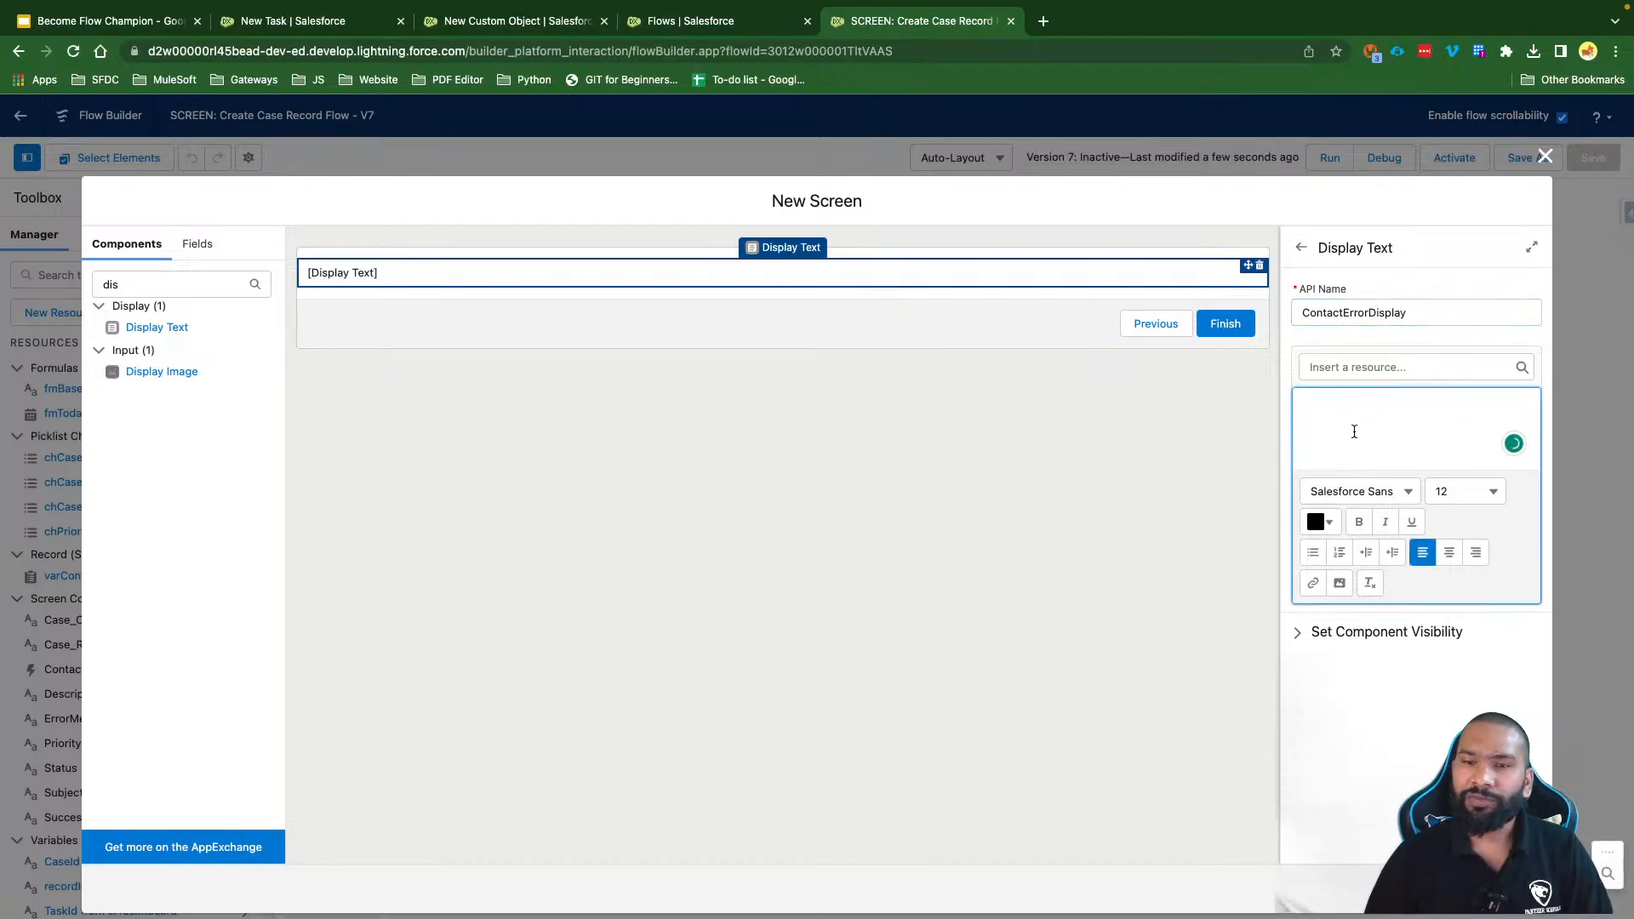
click(1359, 367)
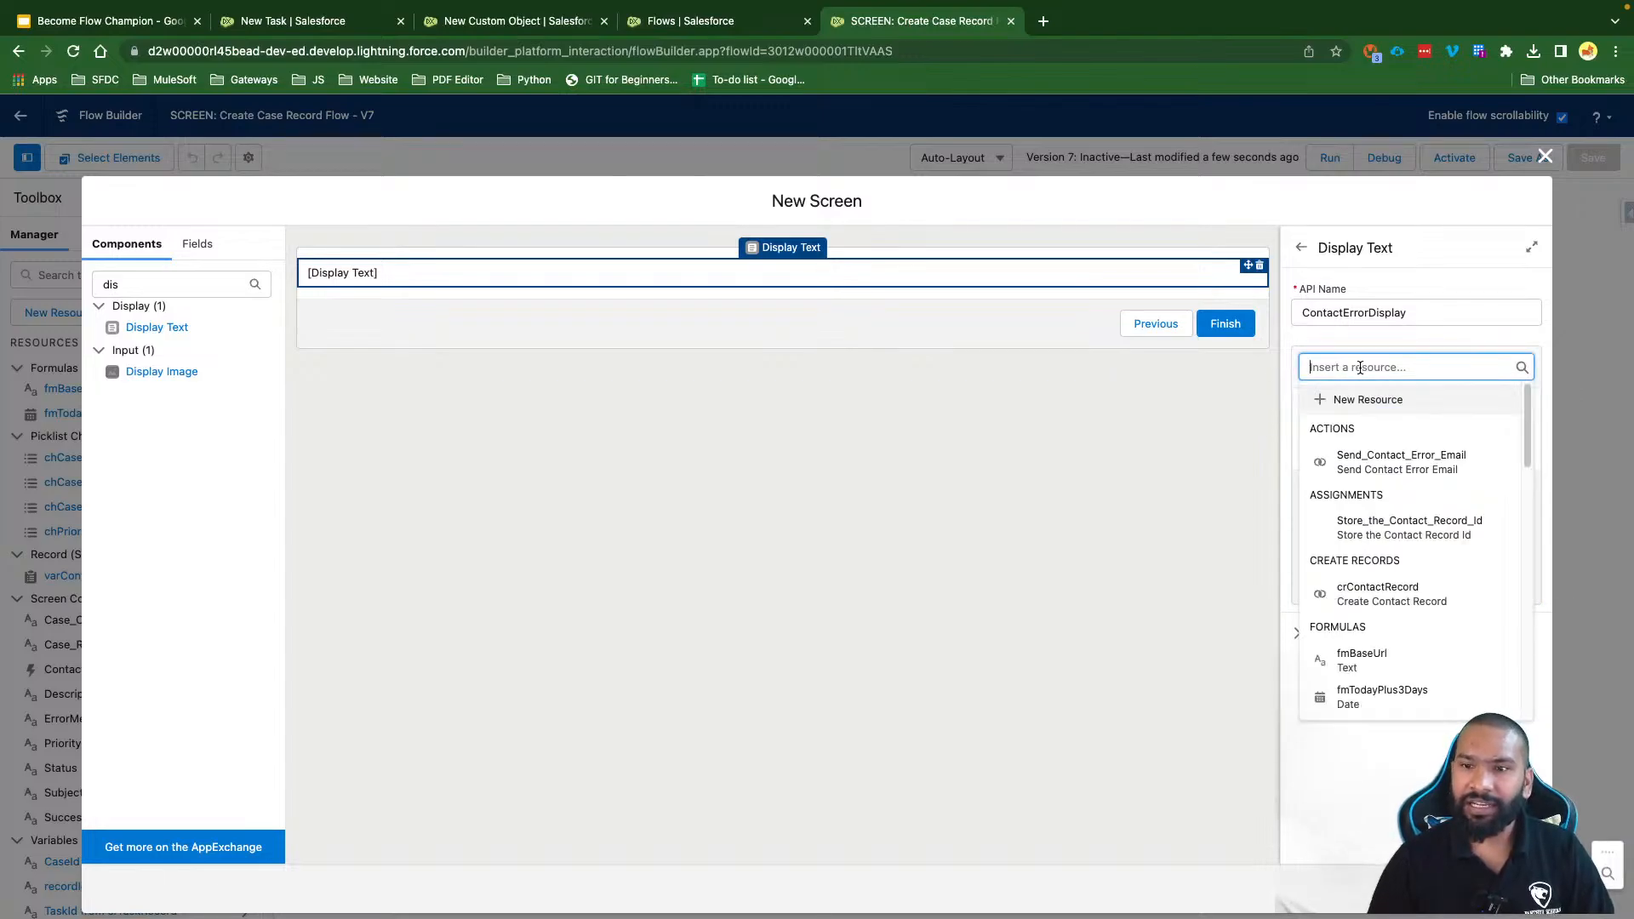
text(Flow)
click(1372, 557)
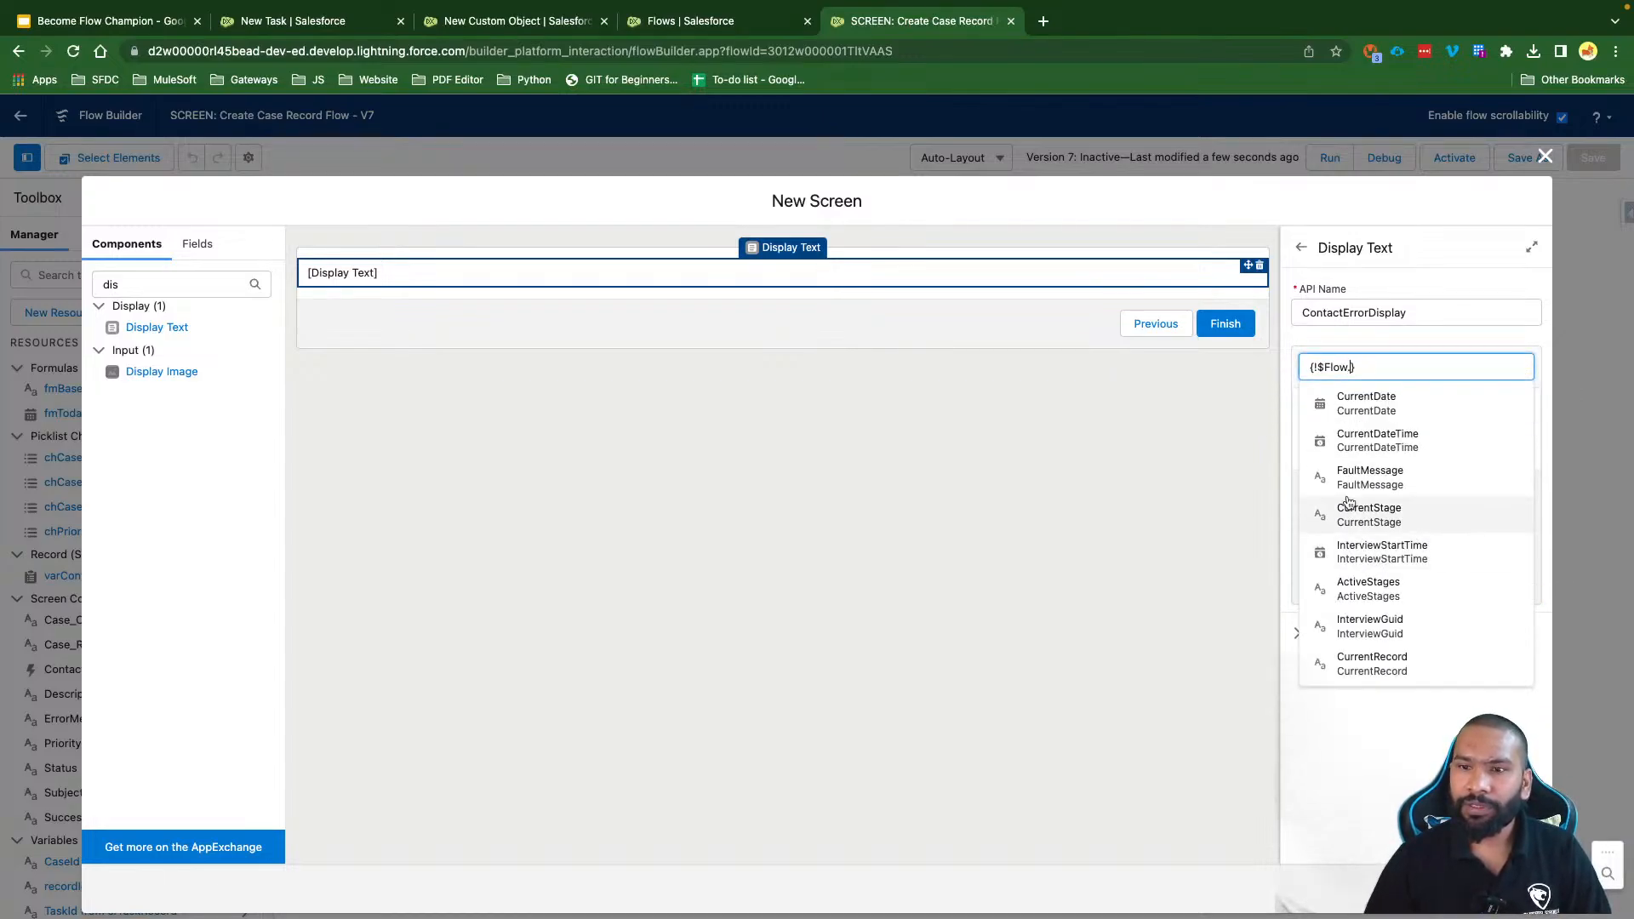
text(Fa)
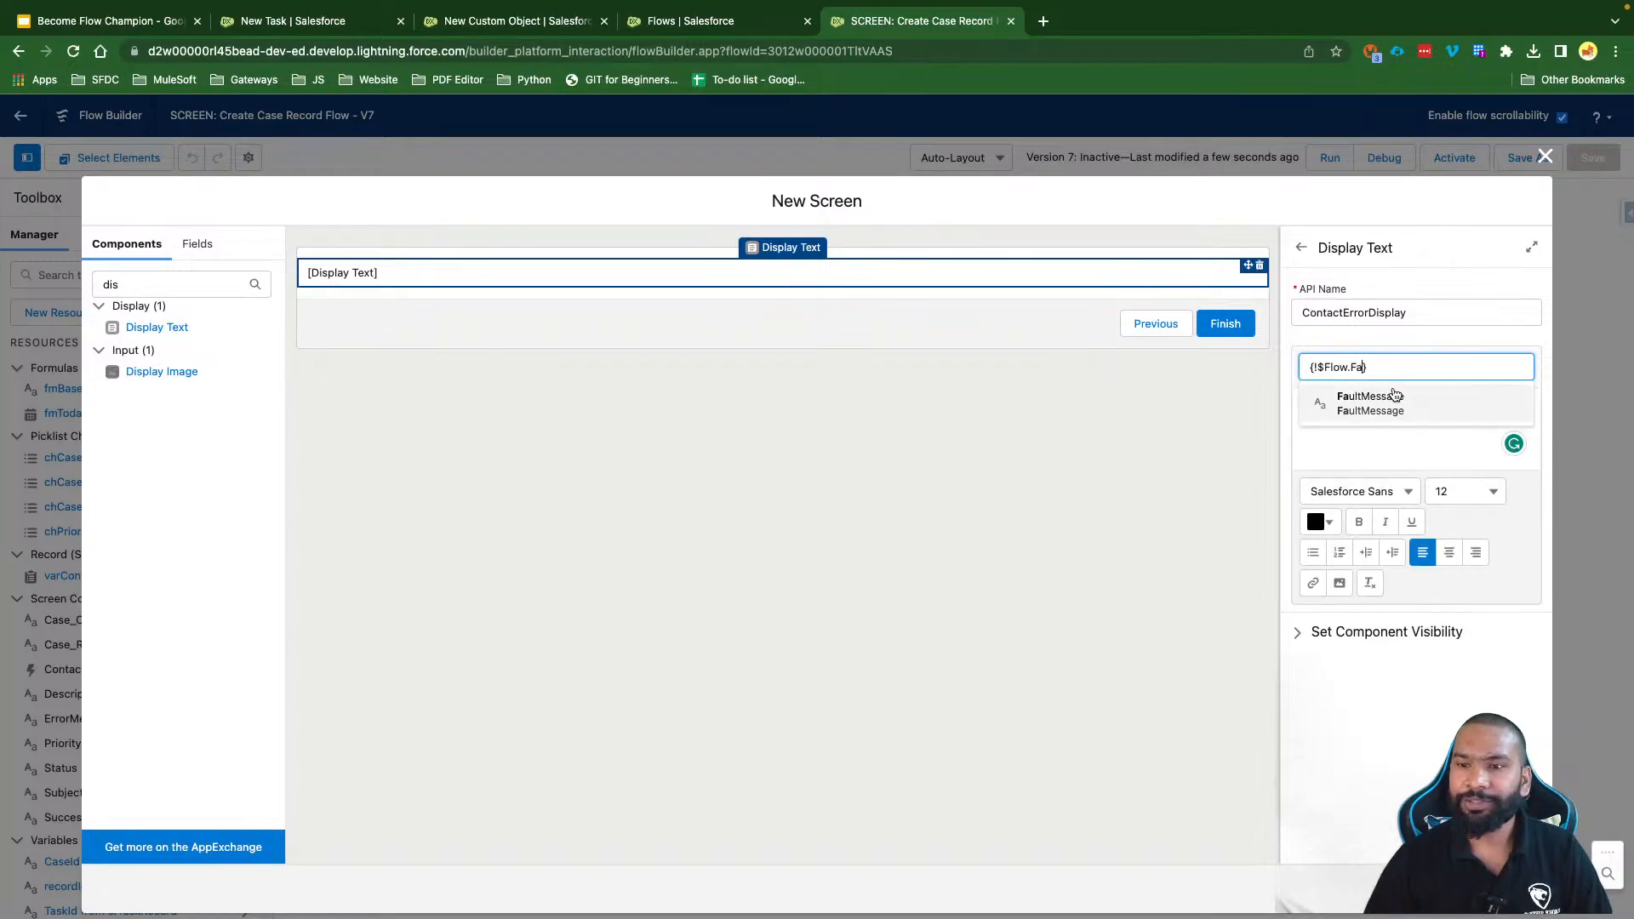
click(1392, 396)
Step: Format the fault message at font size 16, centred, in Salesforce Sans
triple_click(1363, 414)
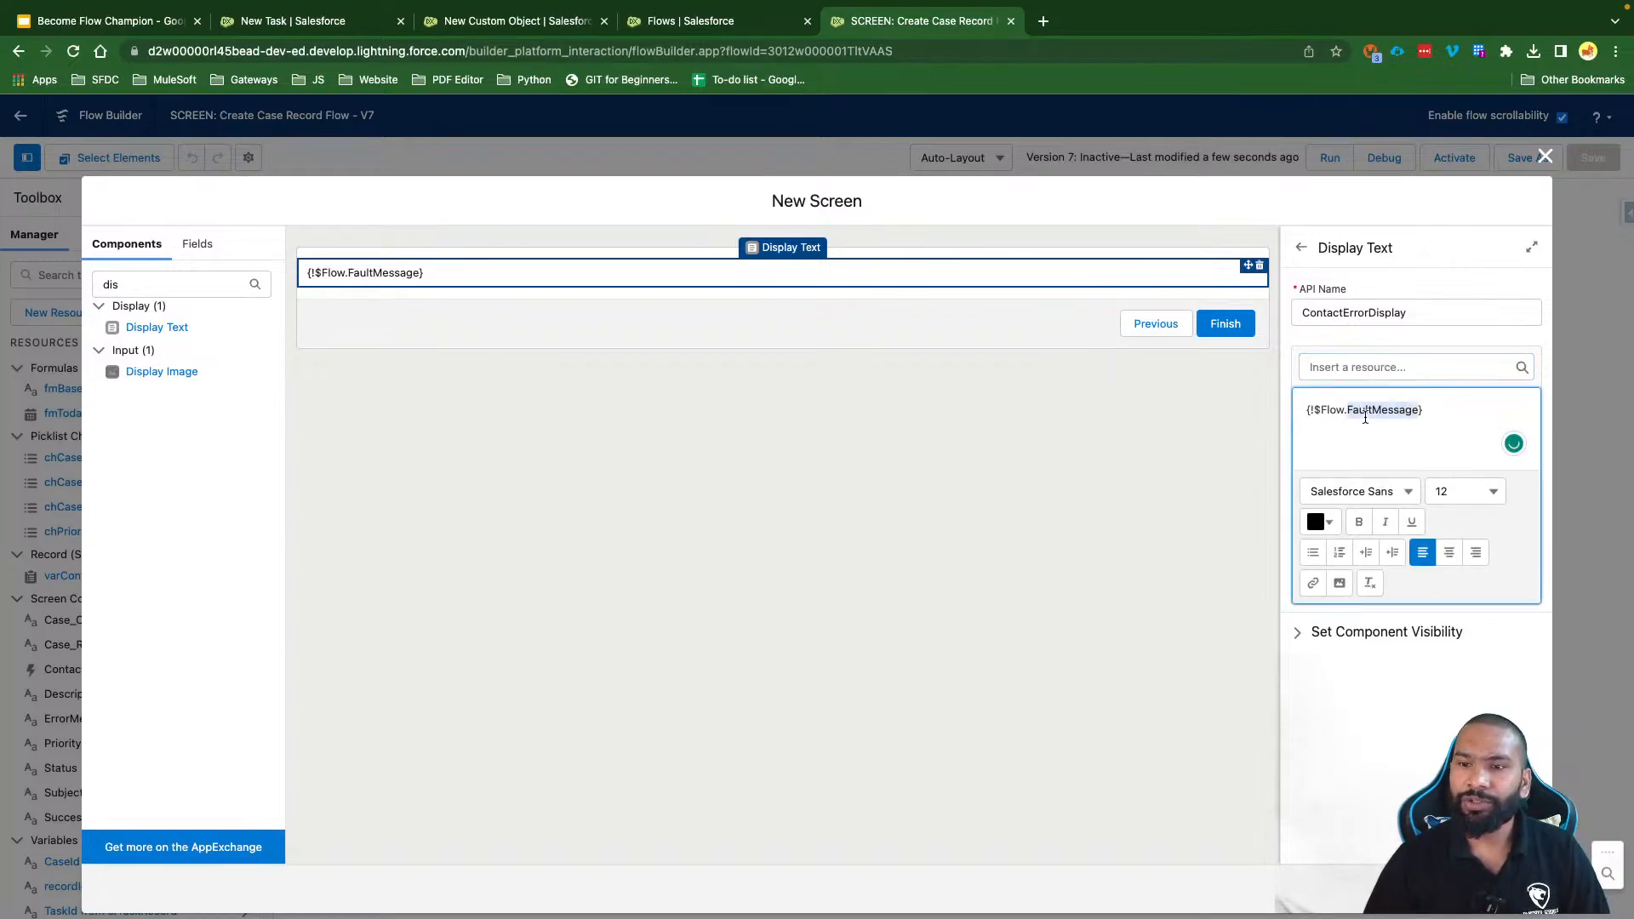
click(1466, 490)
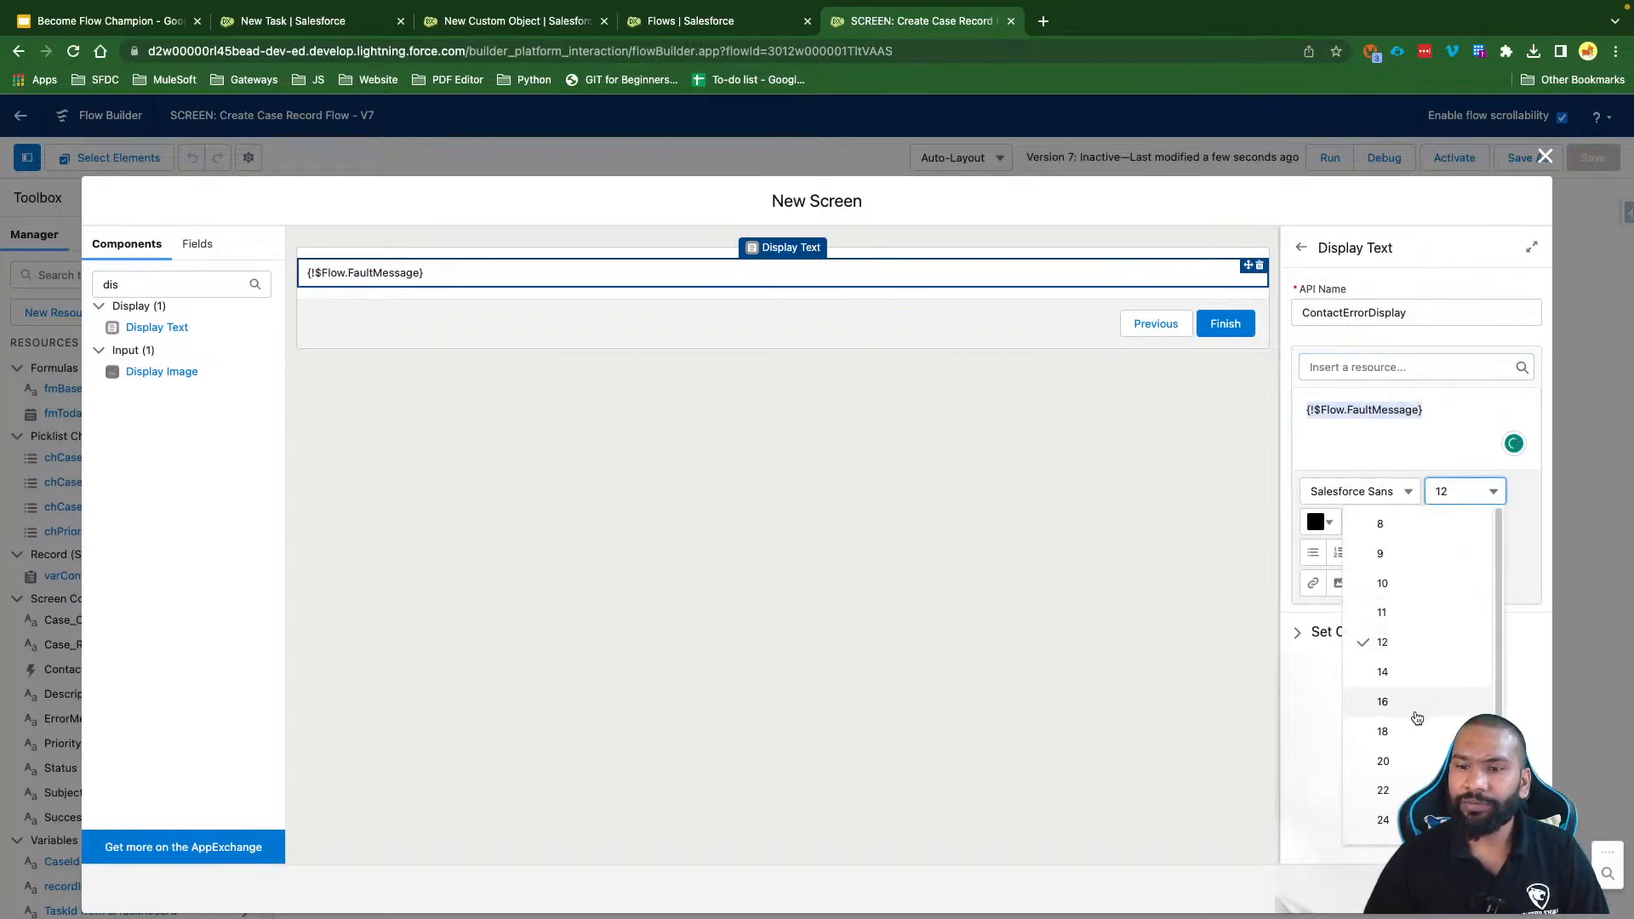
click(1451, 698)
click(1451, 558)
click(1366, 491)
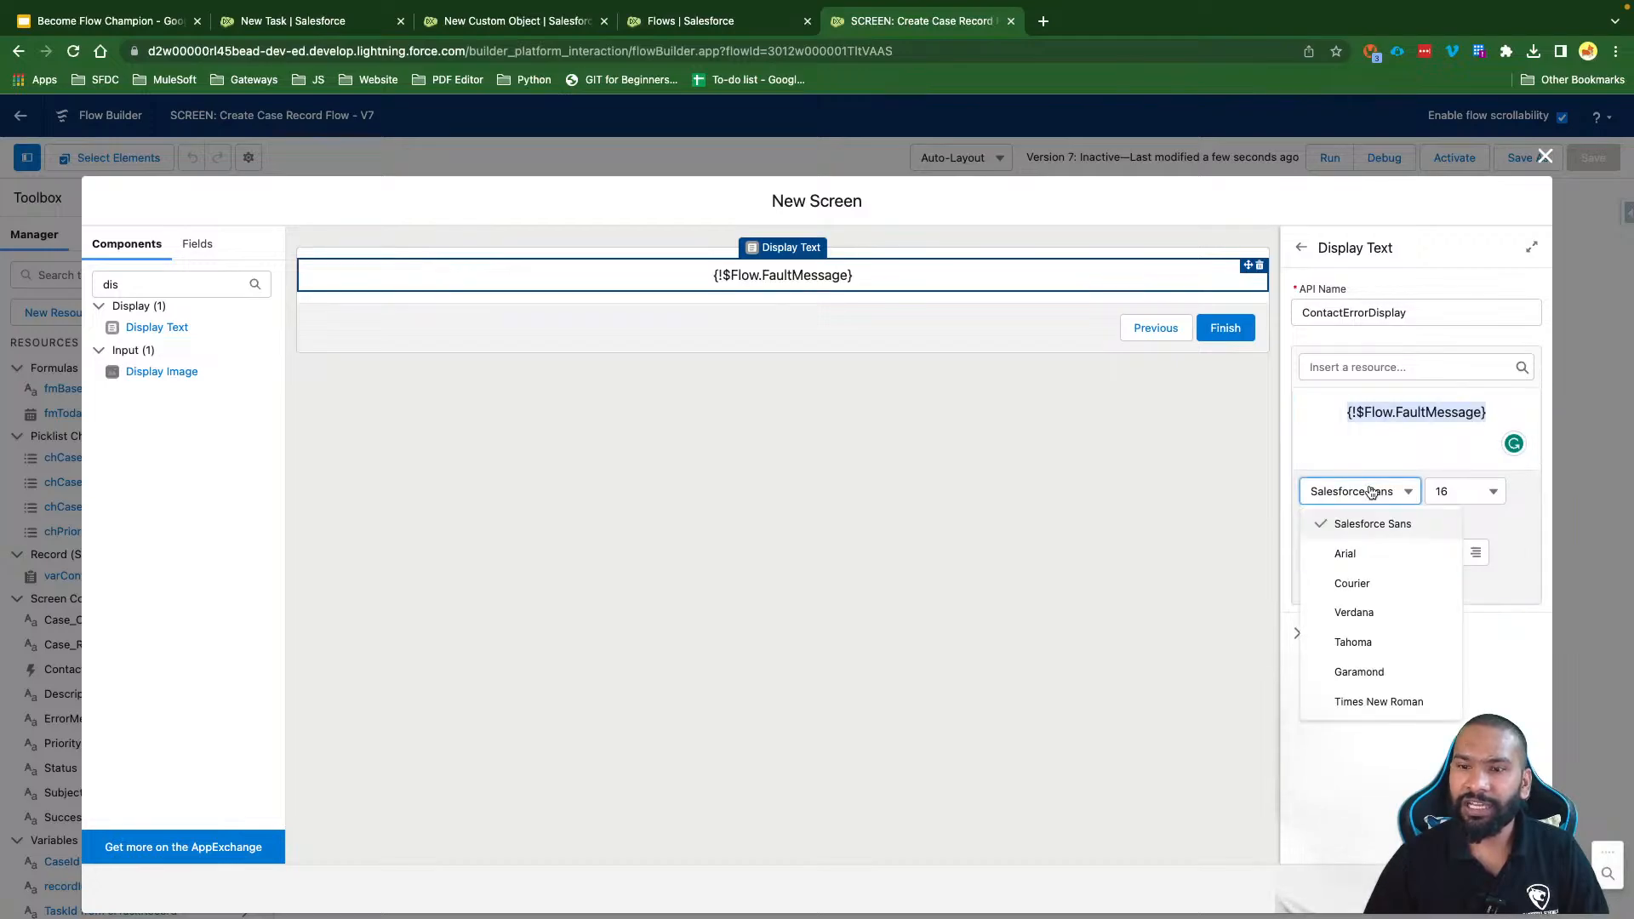
click(1358, 522)
Step: Colour the fault message red, add the screen to the flow, and save
click(1319, 522)
click(1477, 552)
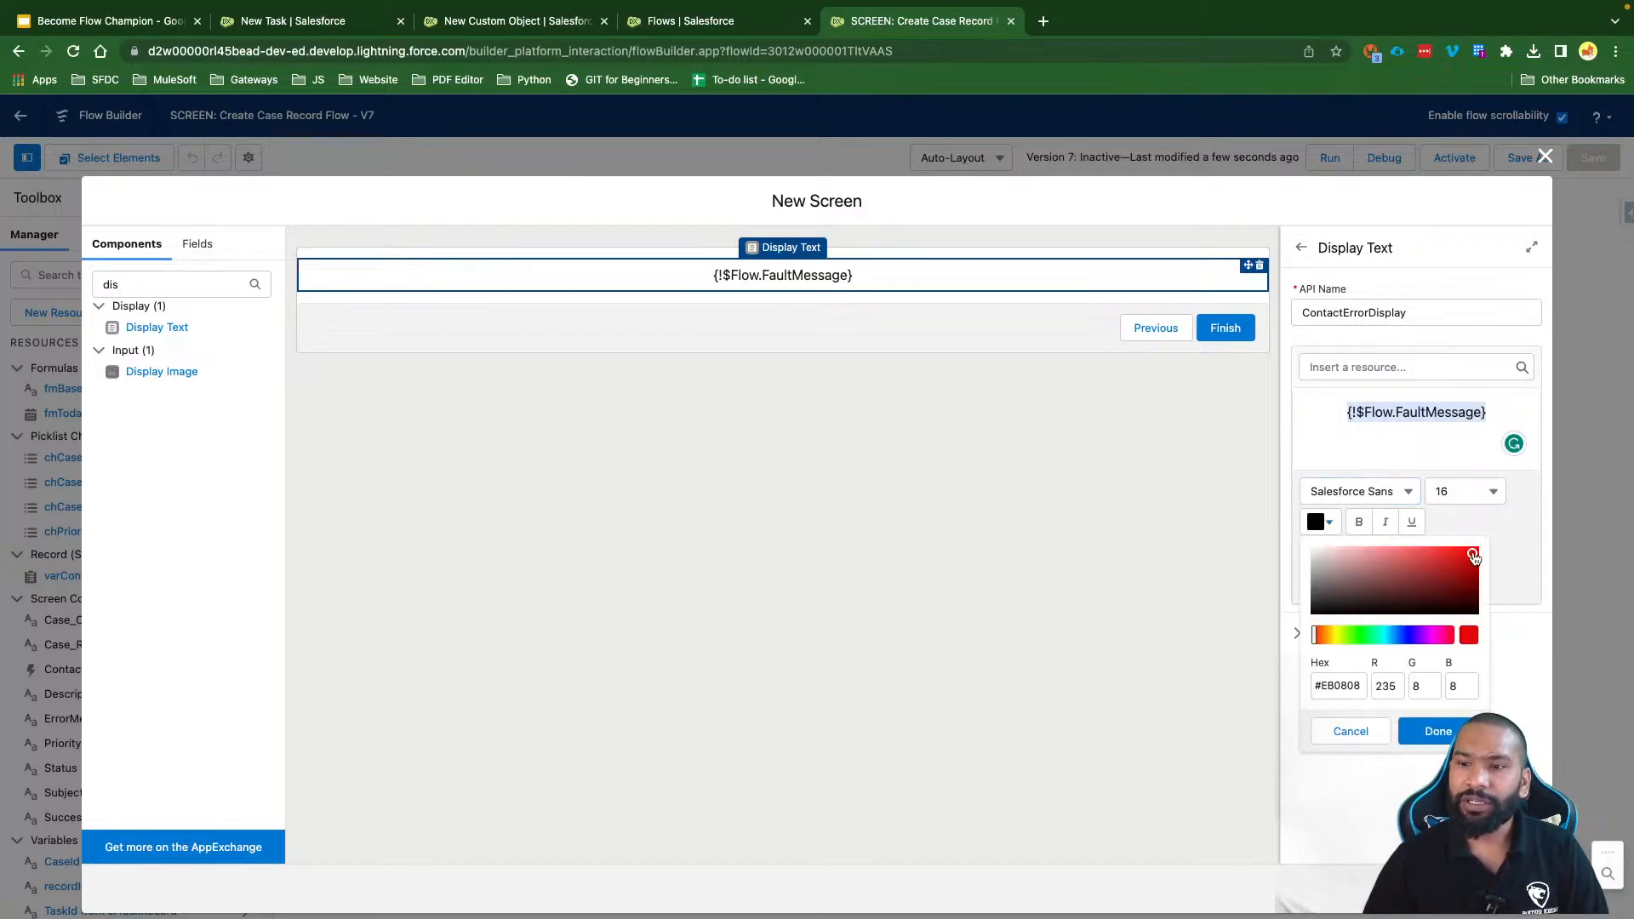
click(1438, 731)
click(1446, 439)
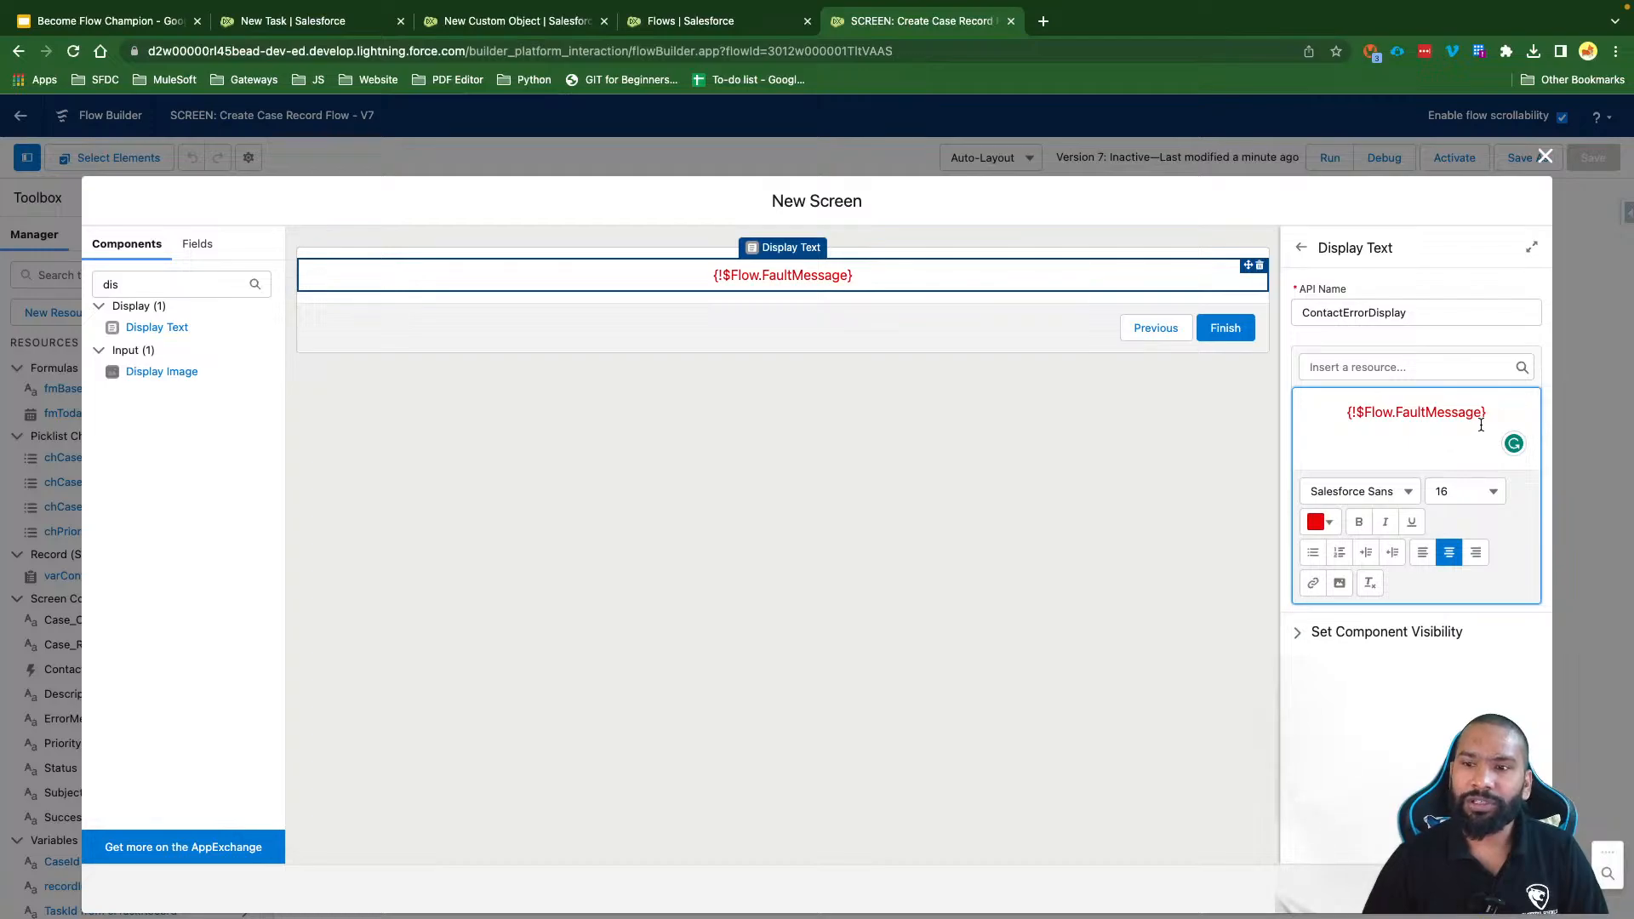
drag(1490, 412, 1311, 408)
click(1366, 445)
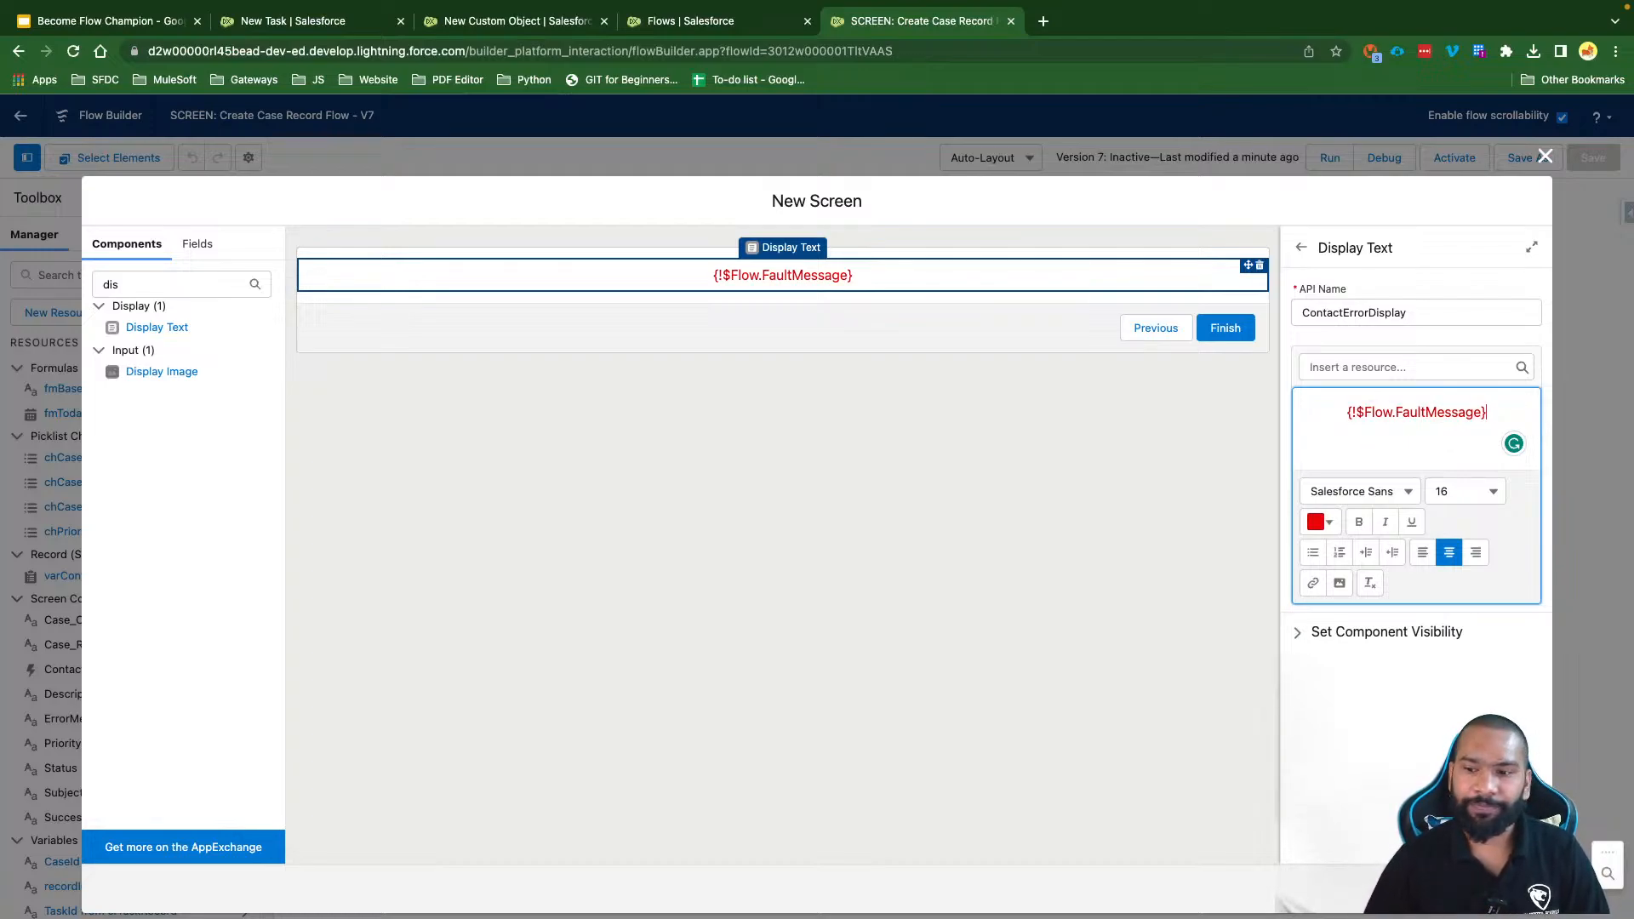
click(1514, 889)
click(1581, 163)
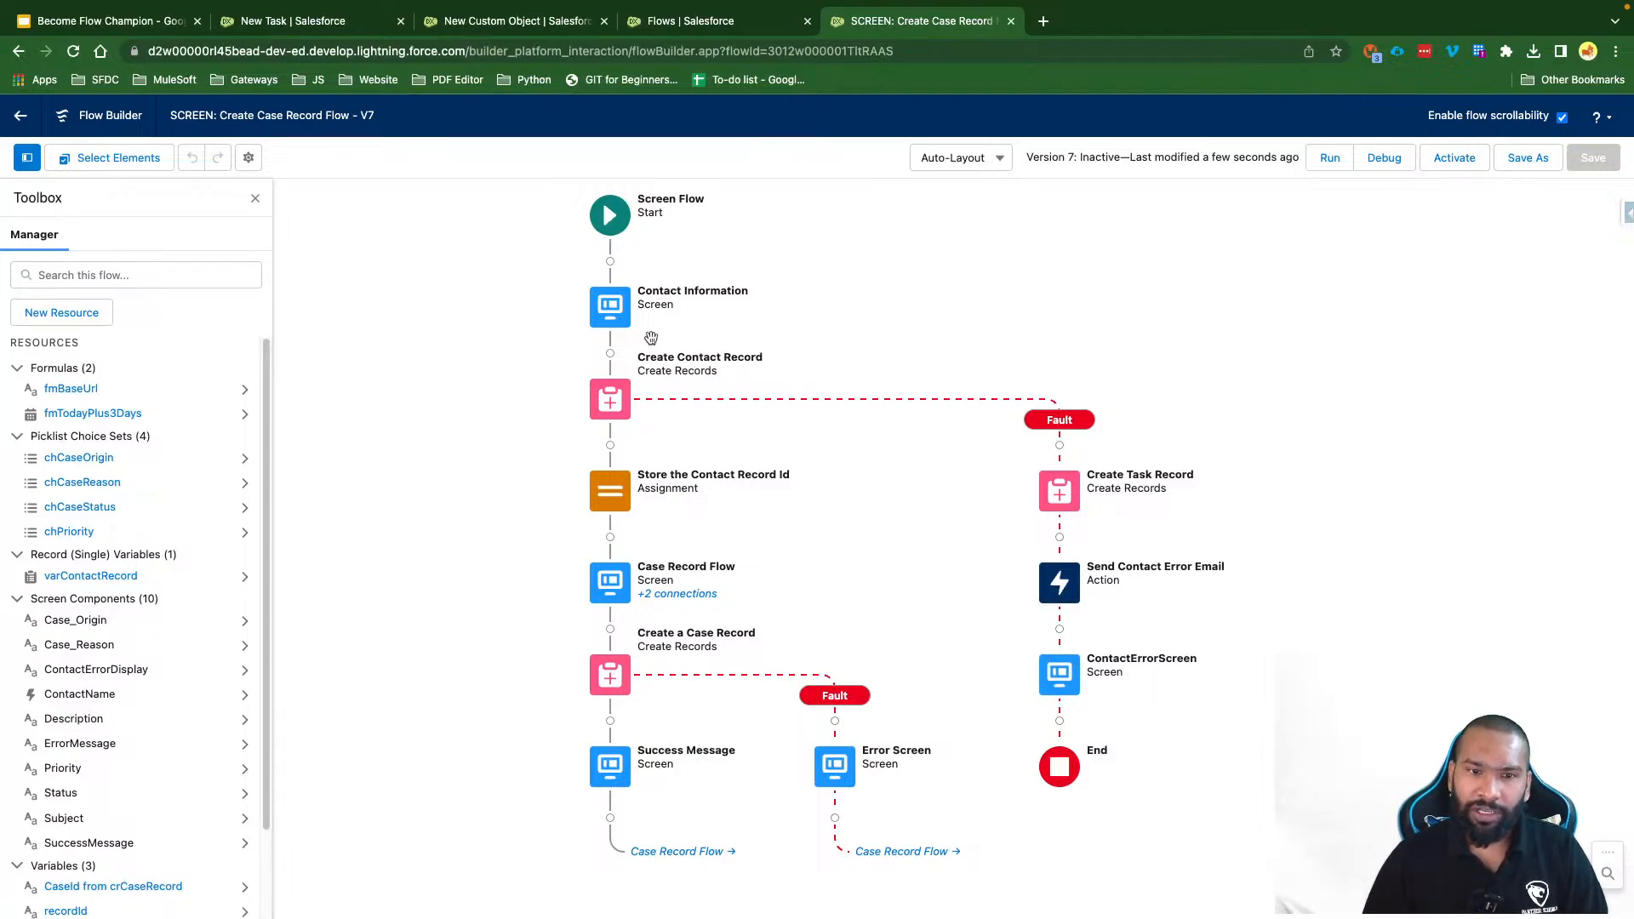
drag(755, 696, 749, 483)
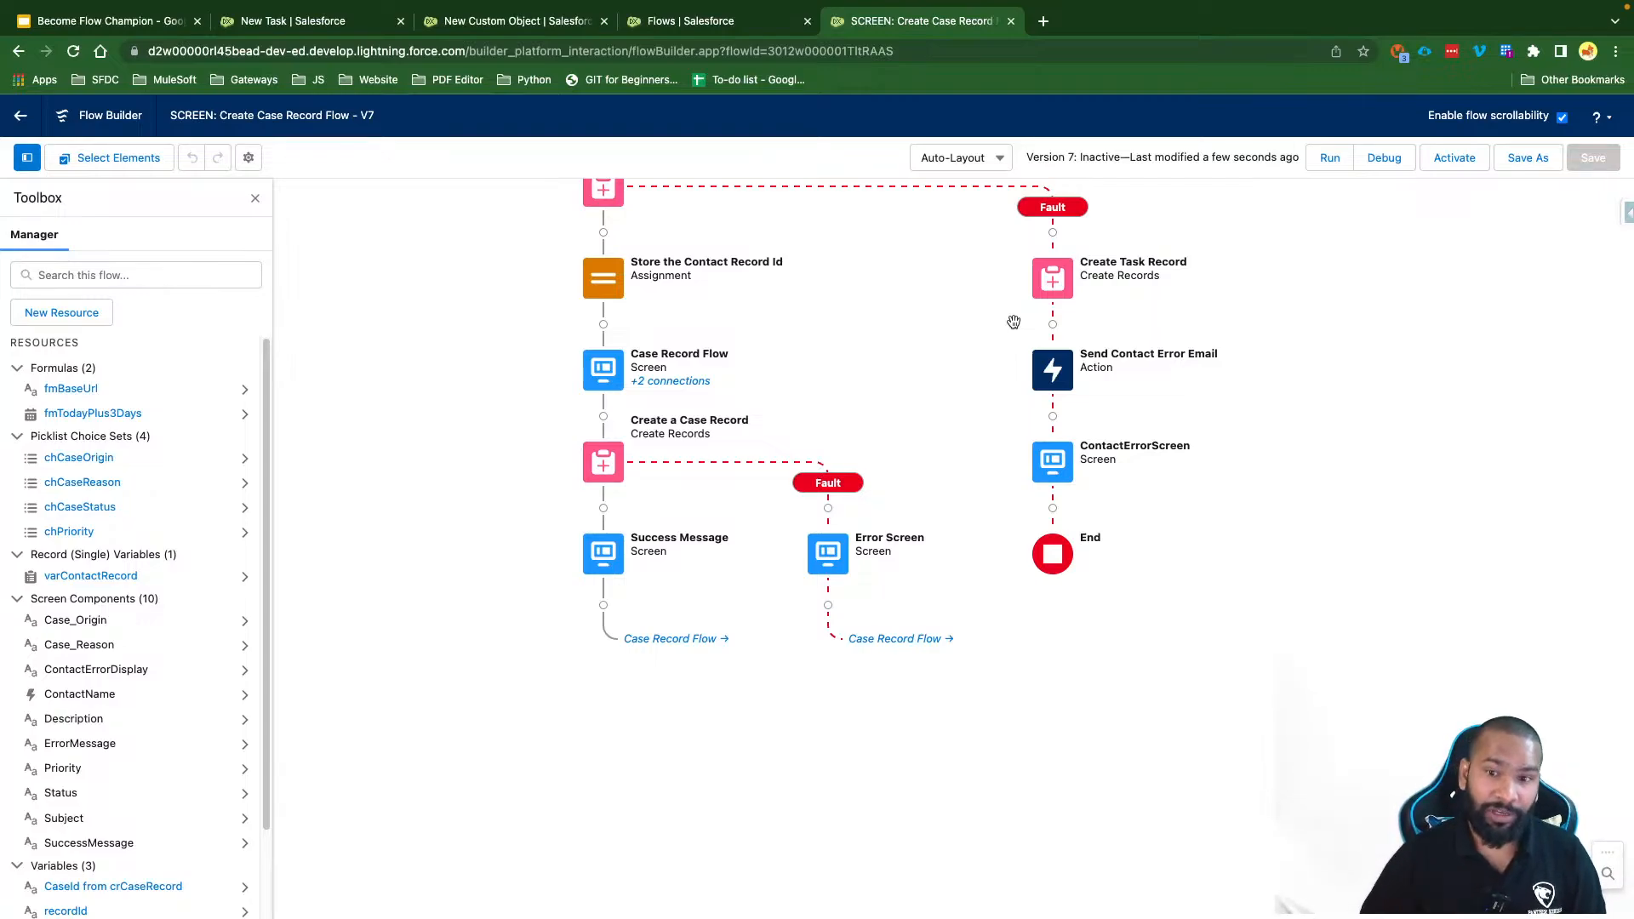
Step: Give Create Task Record its own fault path ending at End, and save the flow
click(1052, 279)
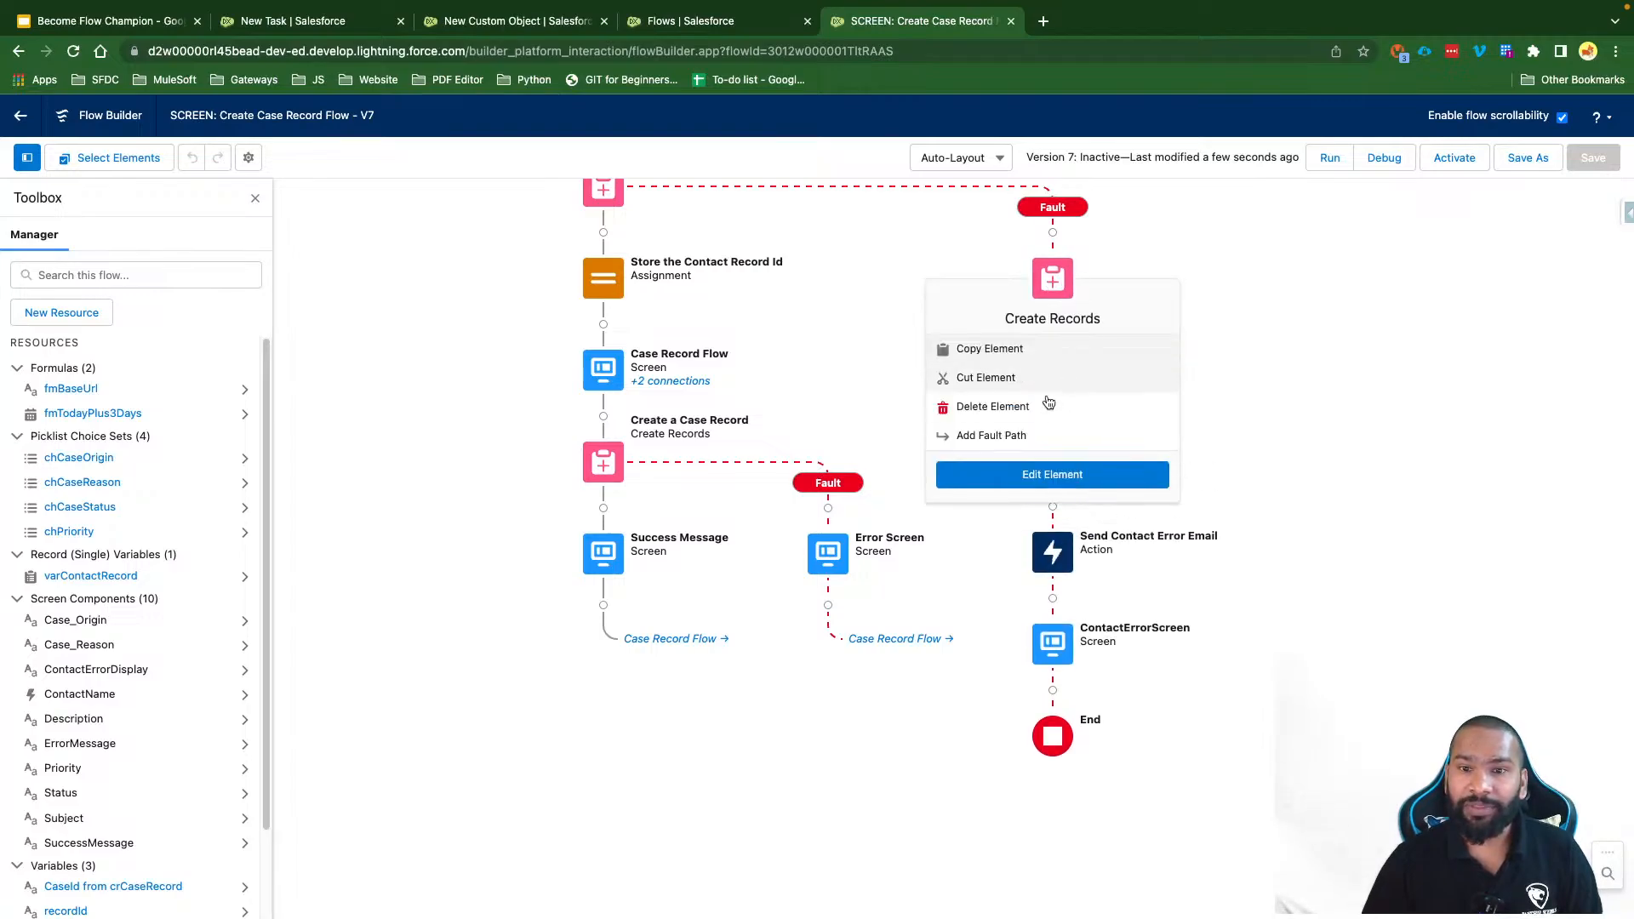
click(1015, 436)
click(1591, 158)
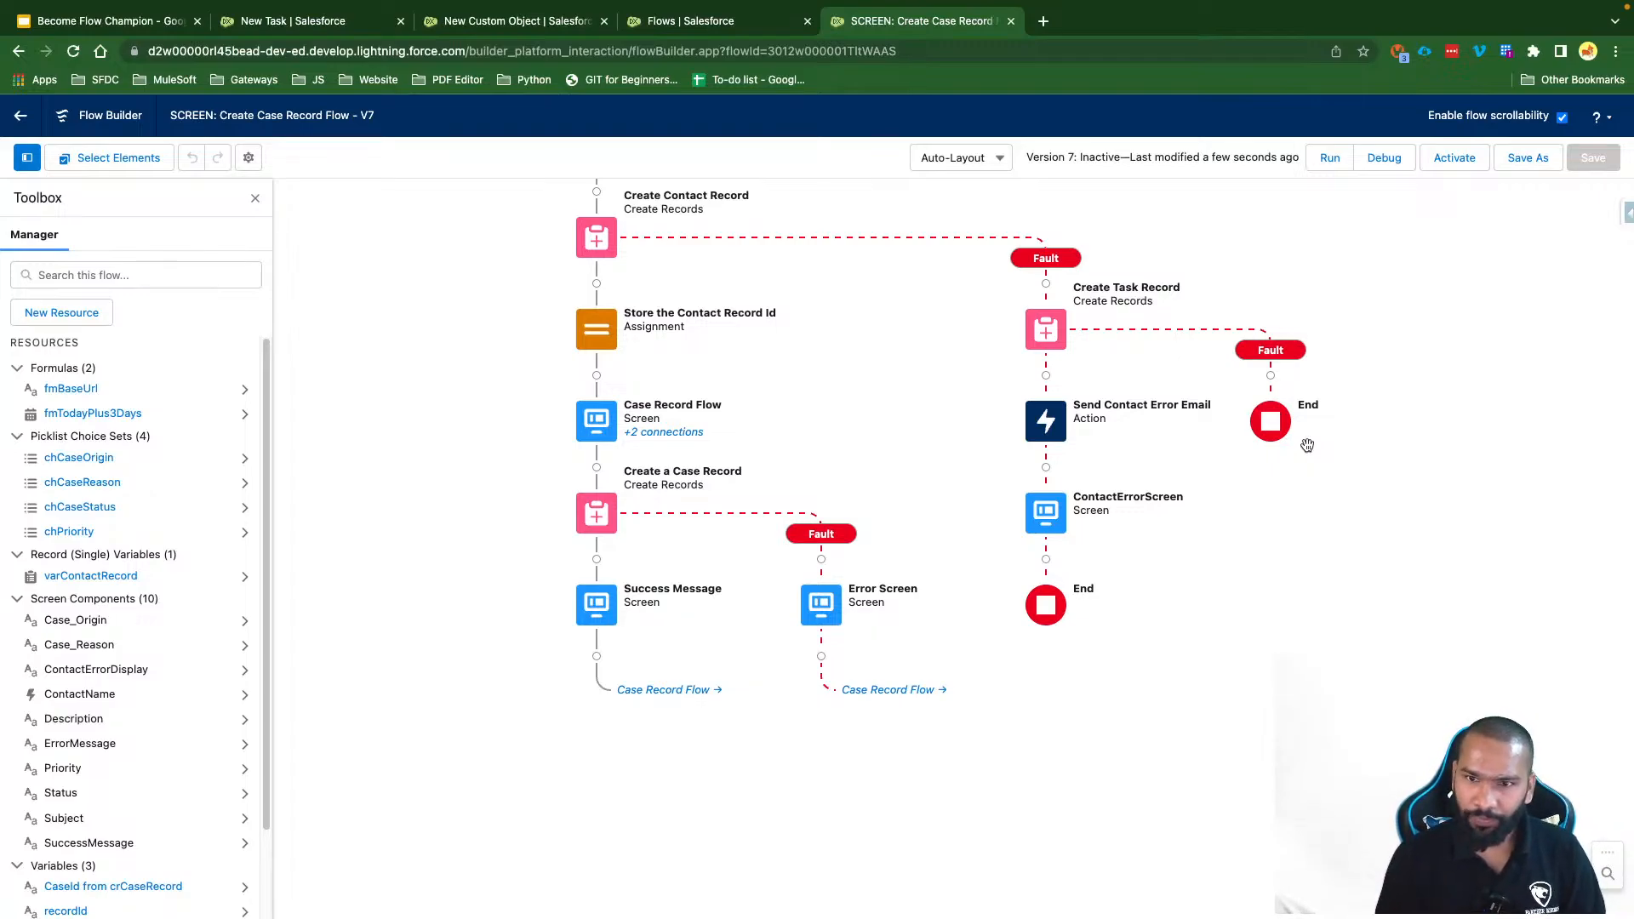
Step: Pan the canvas and bring up the options for the Send Contact Error Email element
scroll(1238, 290, up, 3)
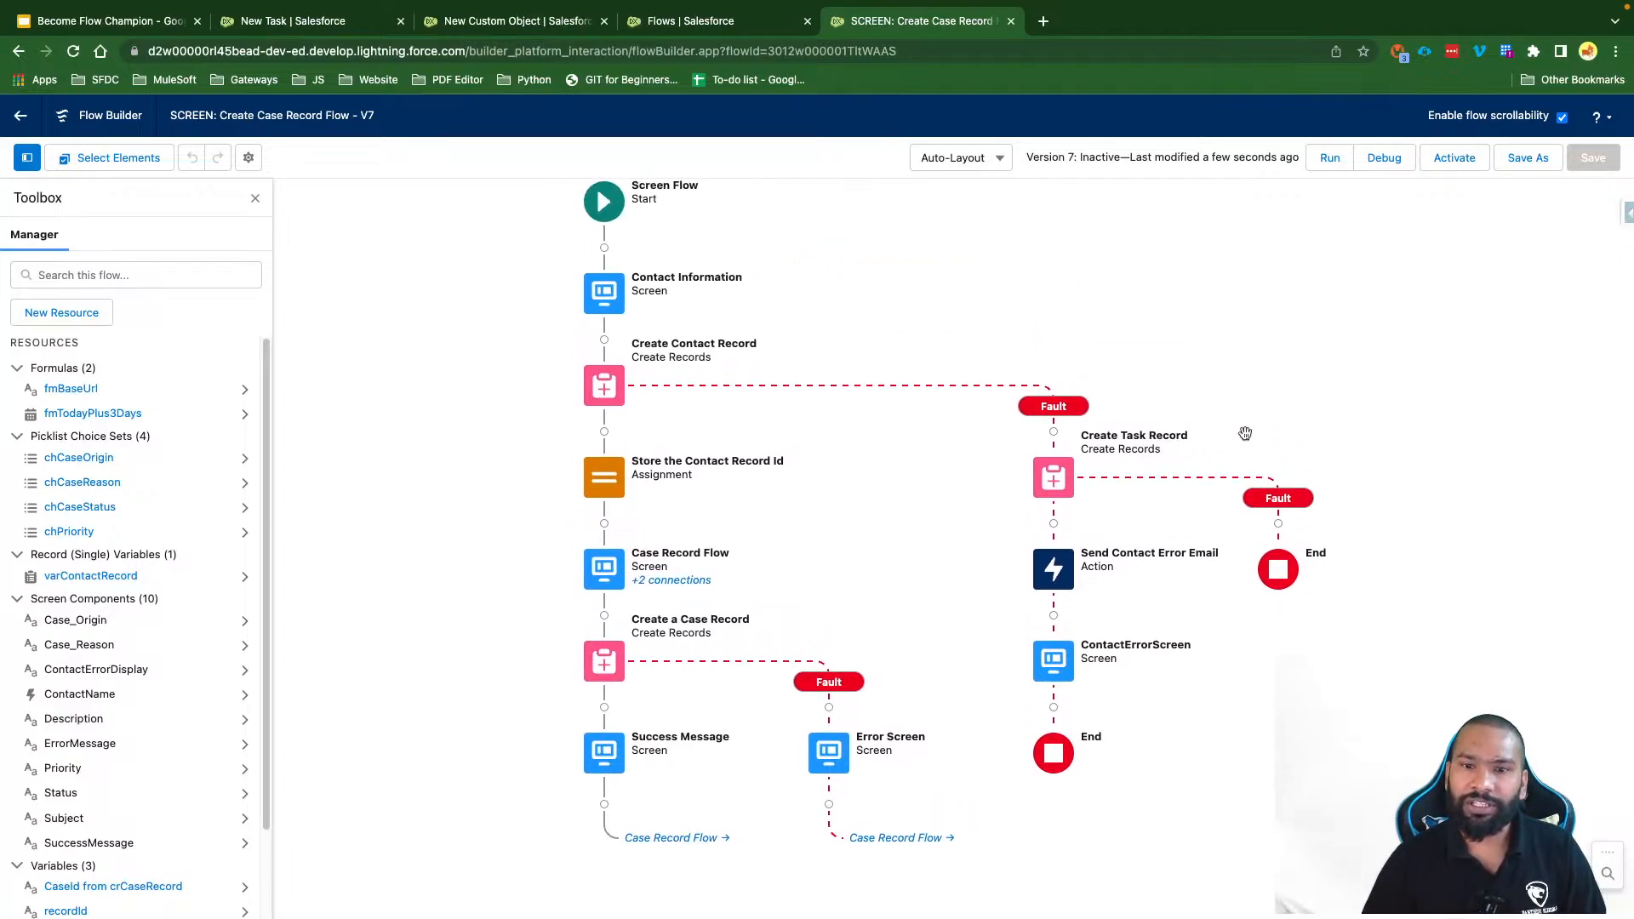
drag(944, 478, 962, 500)
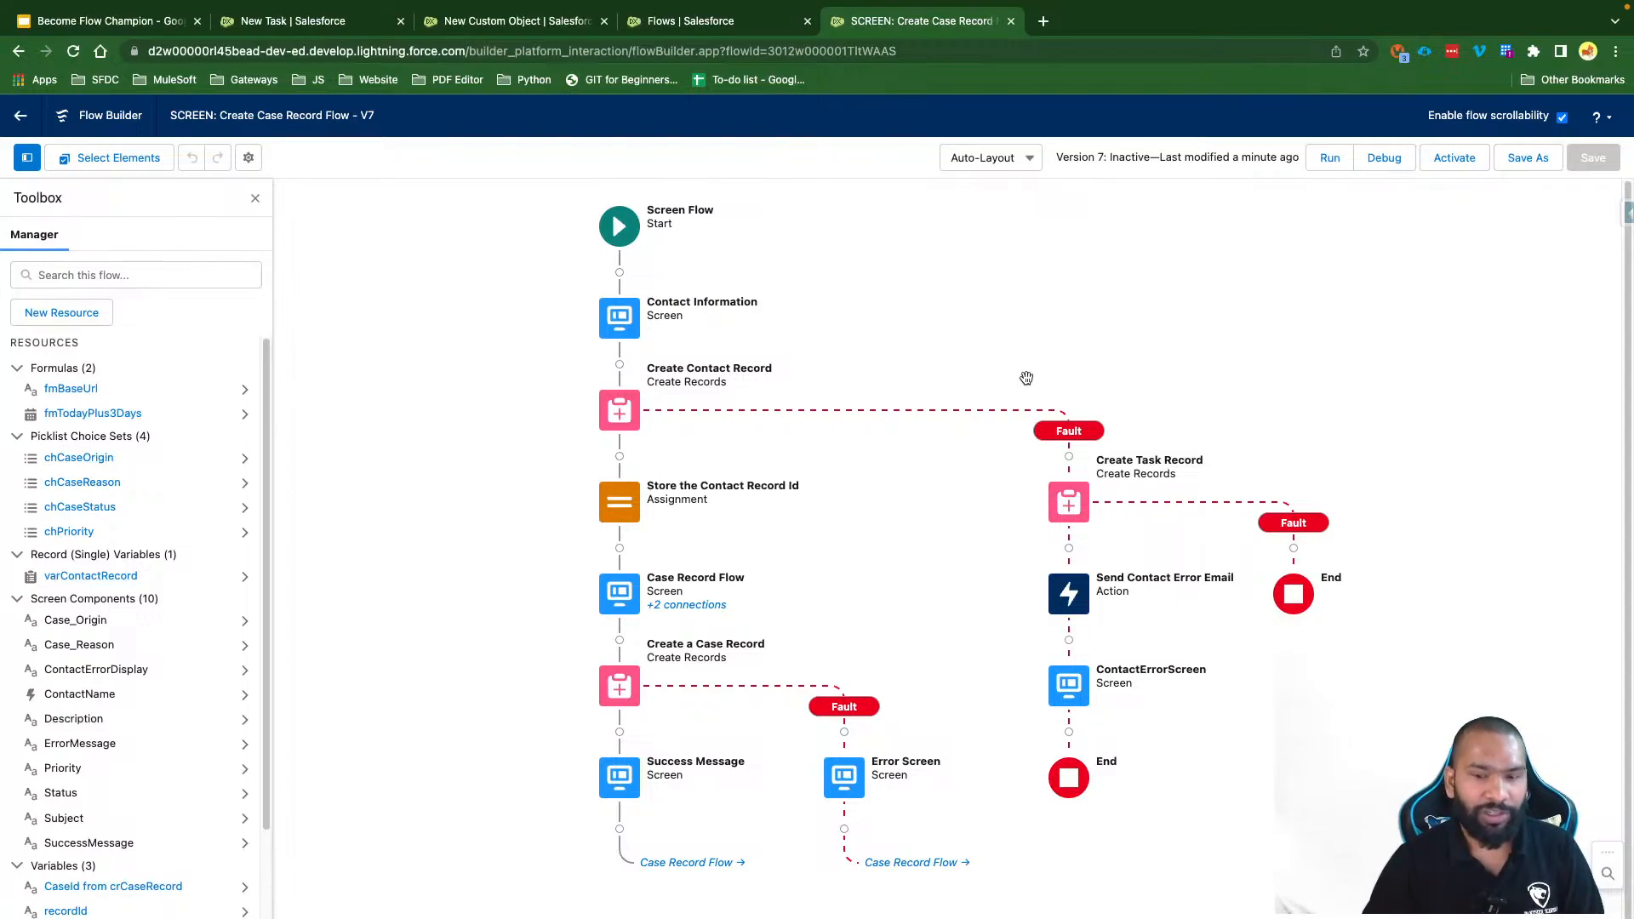
drag(1190, 424, 1014, 270)
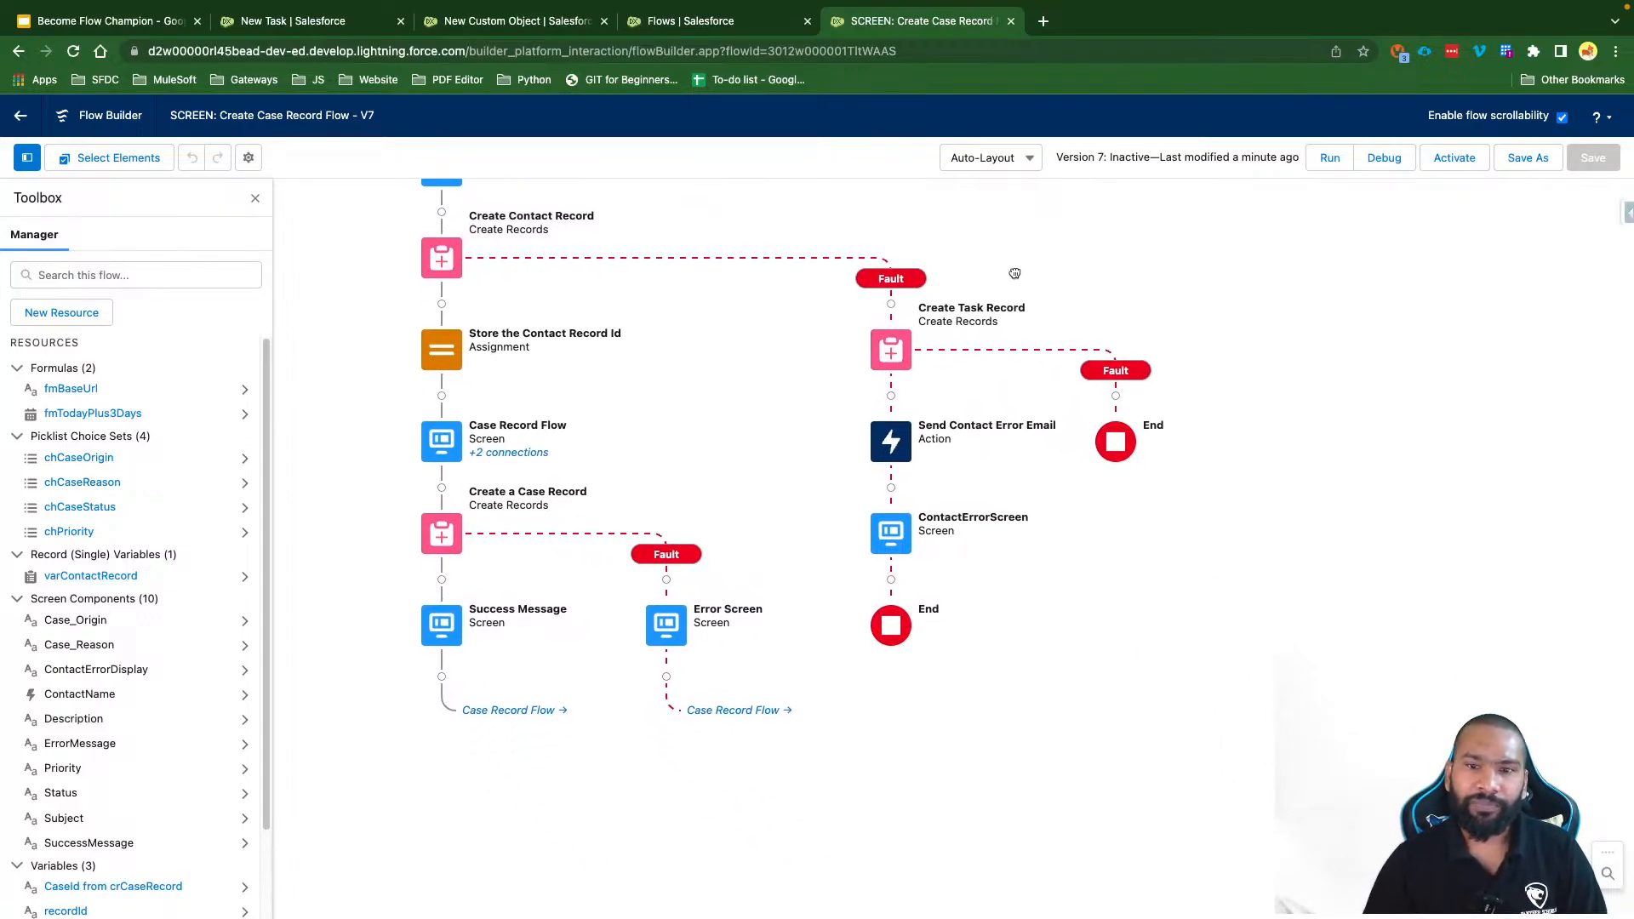
click(898, 448)
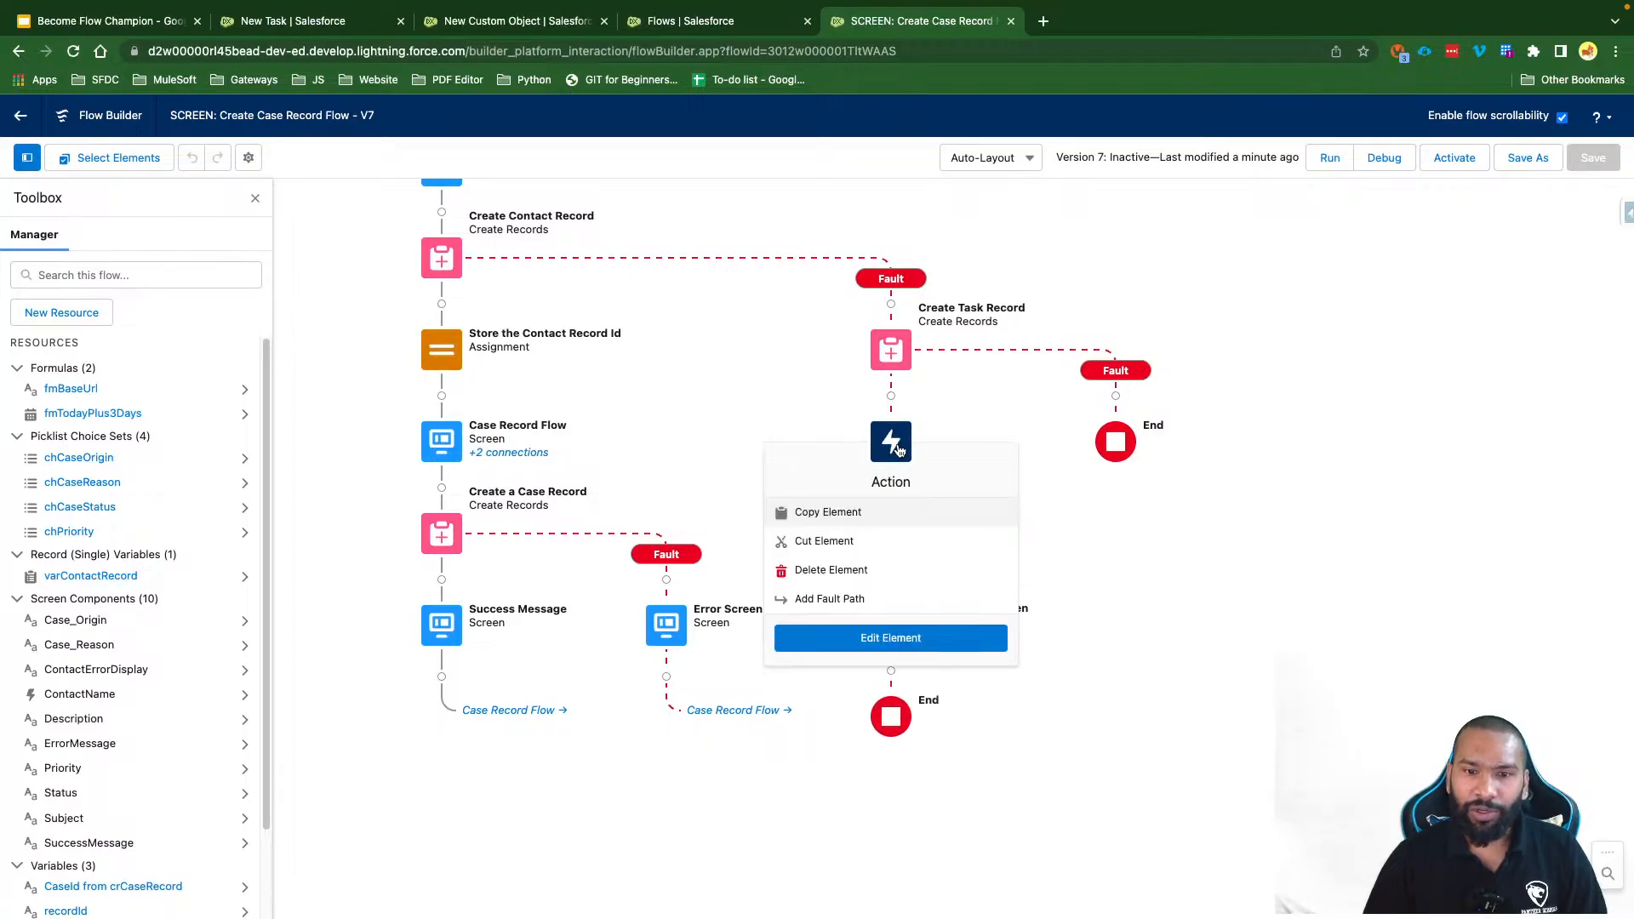
Step: Append a second recipient e-mail address, comma-separated, to the email action's recipient list
click(911, 645)
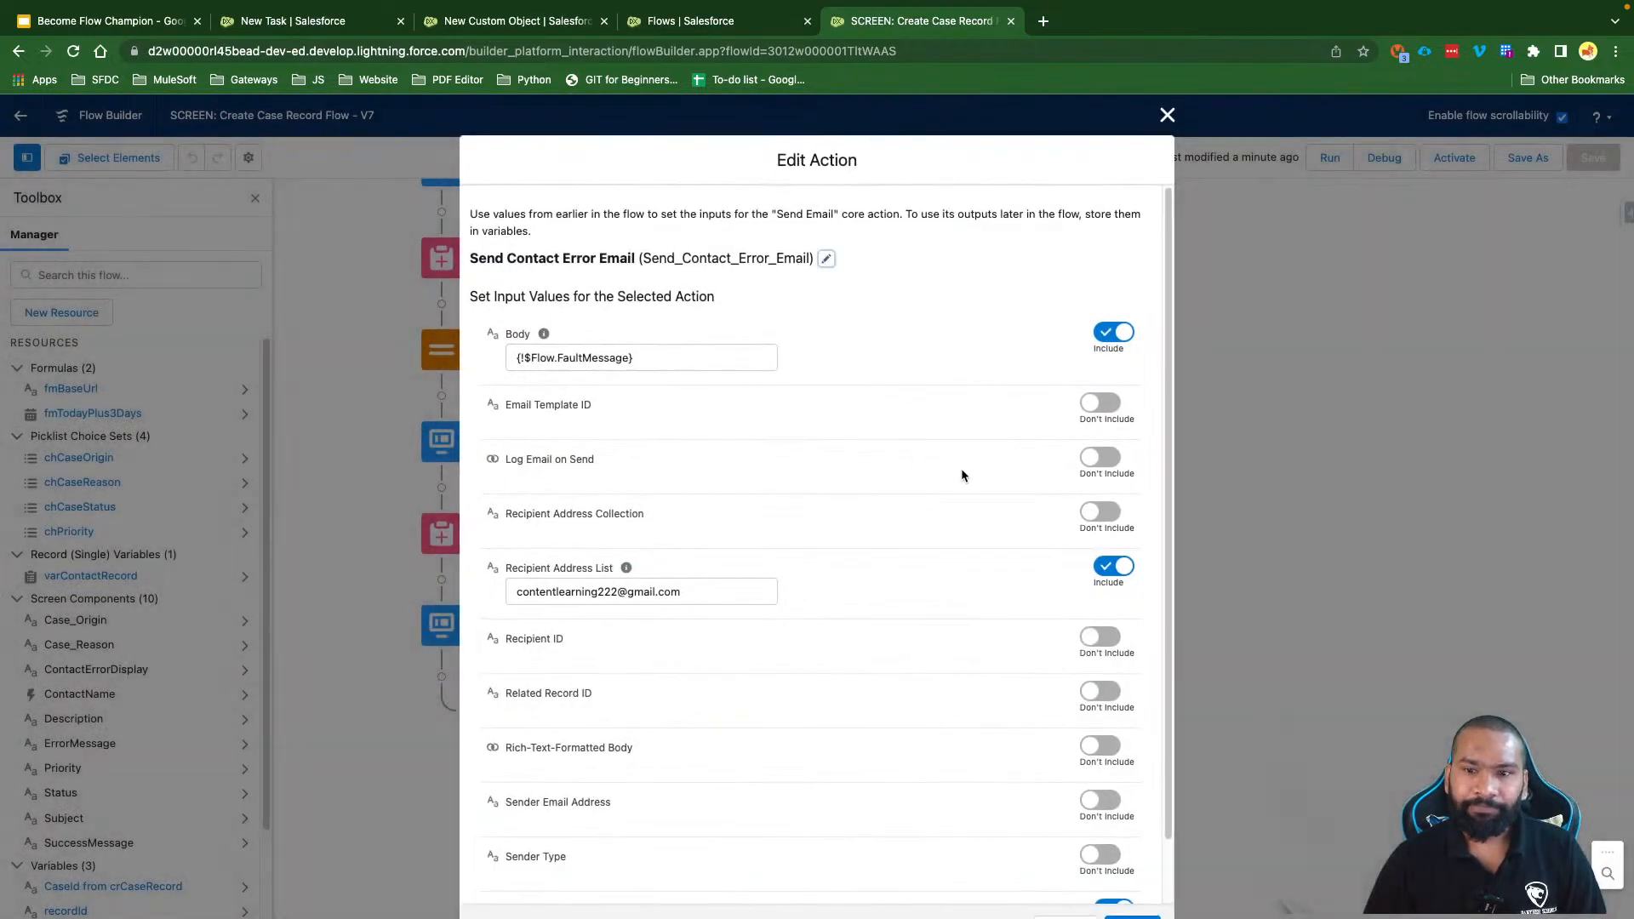
scroll(973, 507, down, 1)
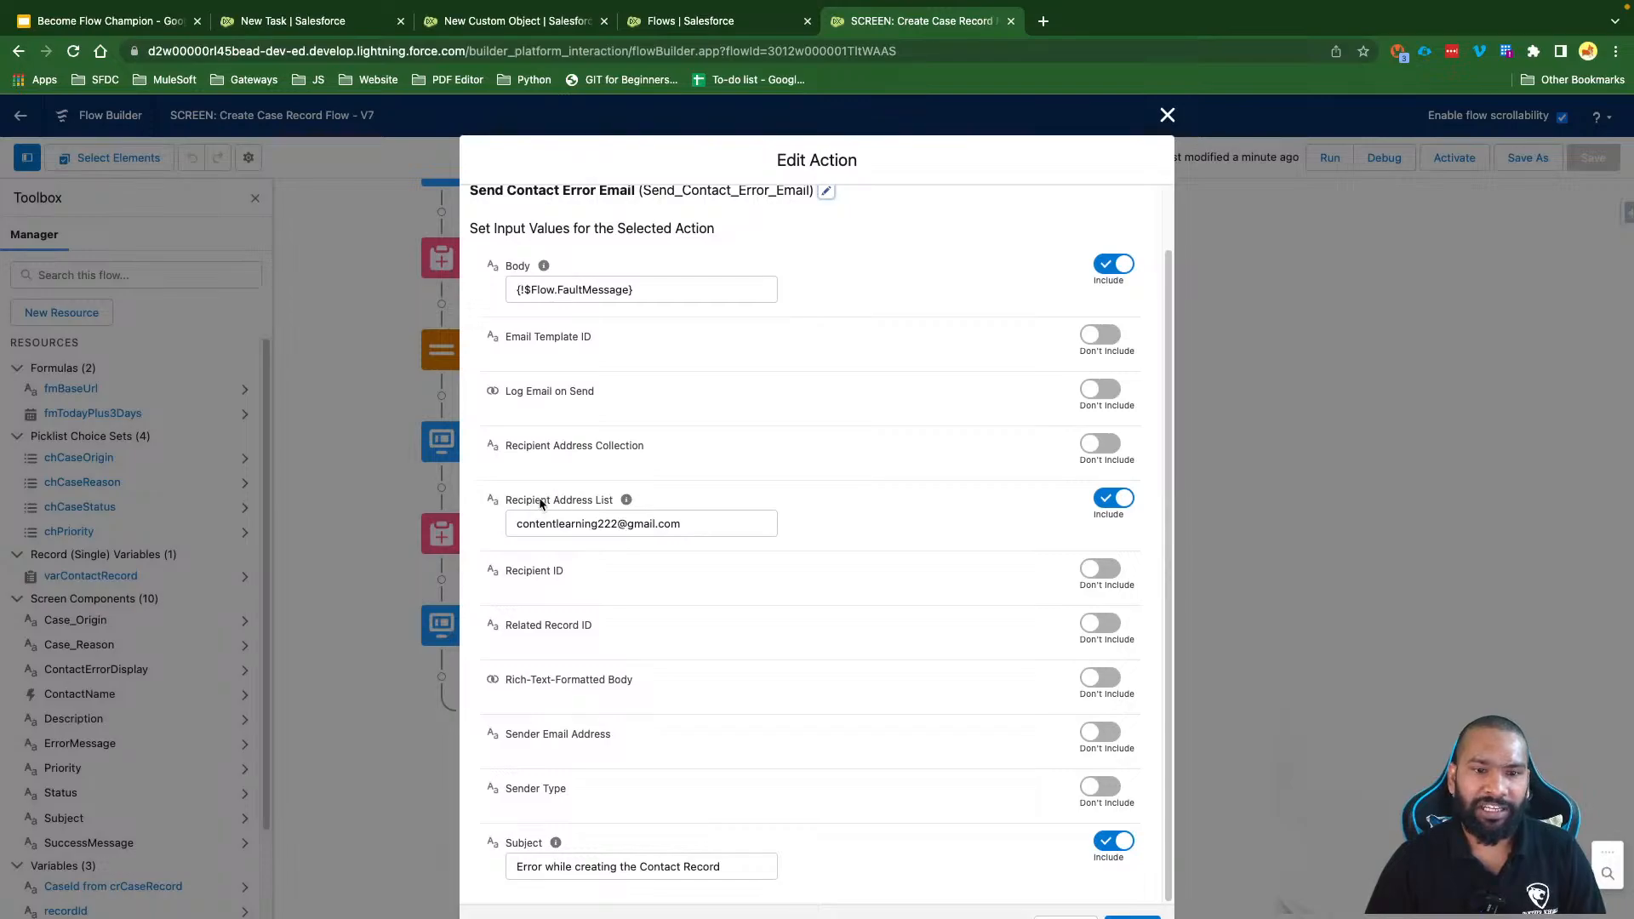
click(710, 524)
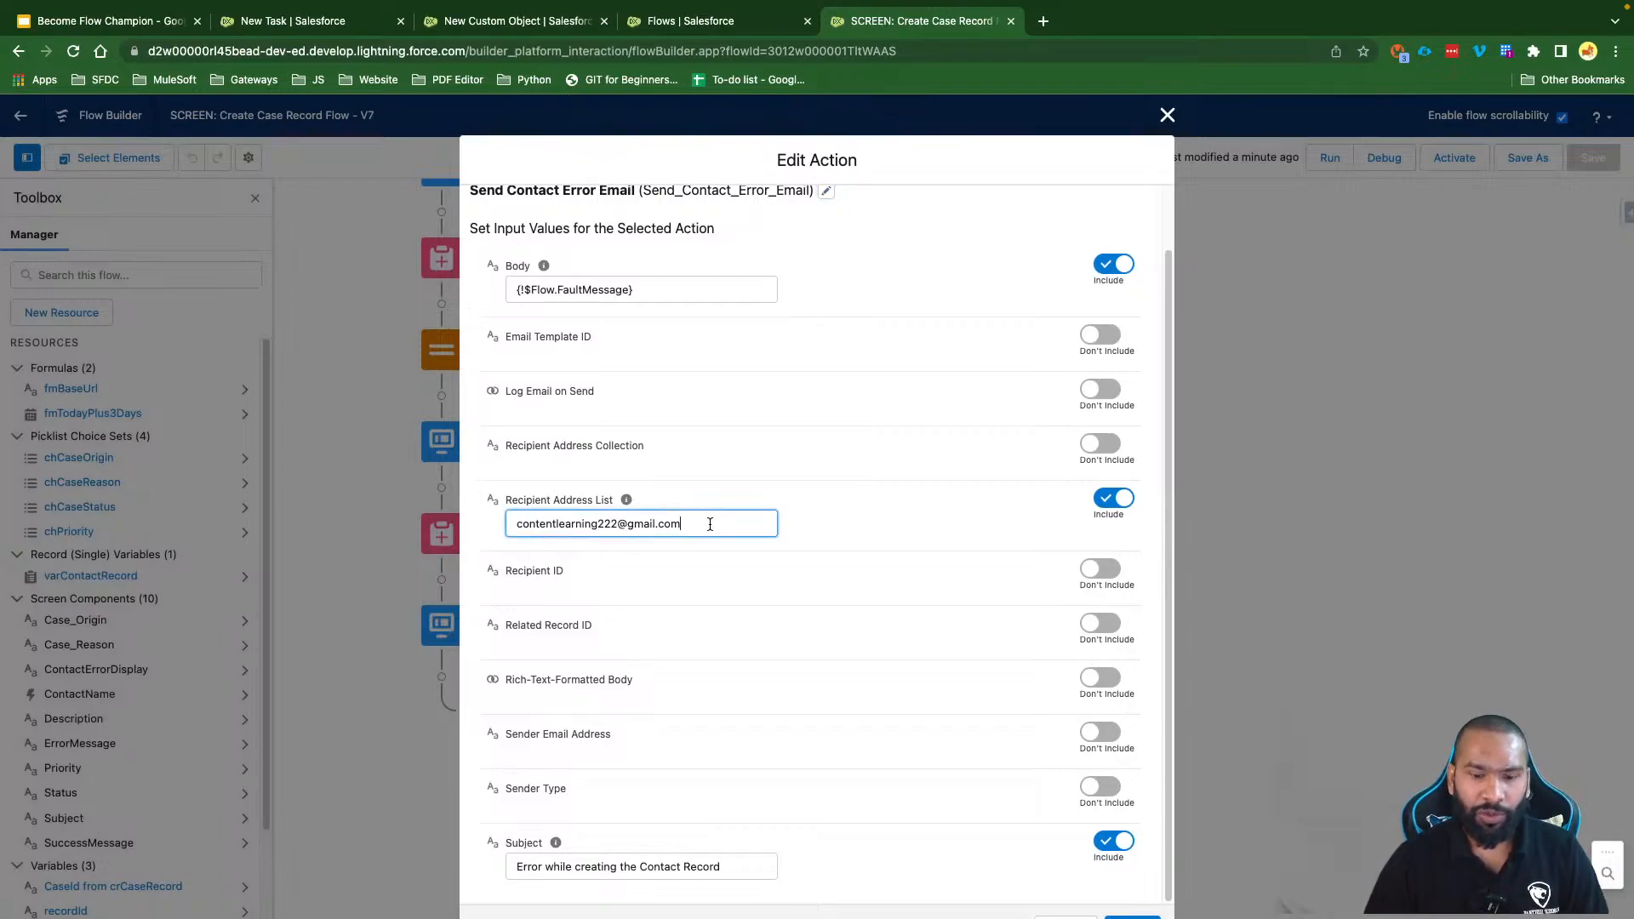
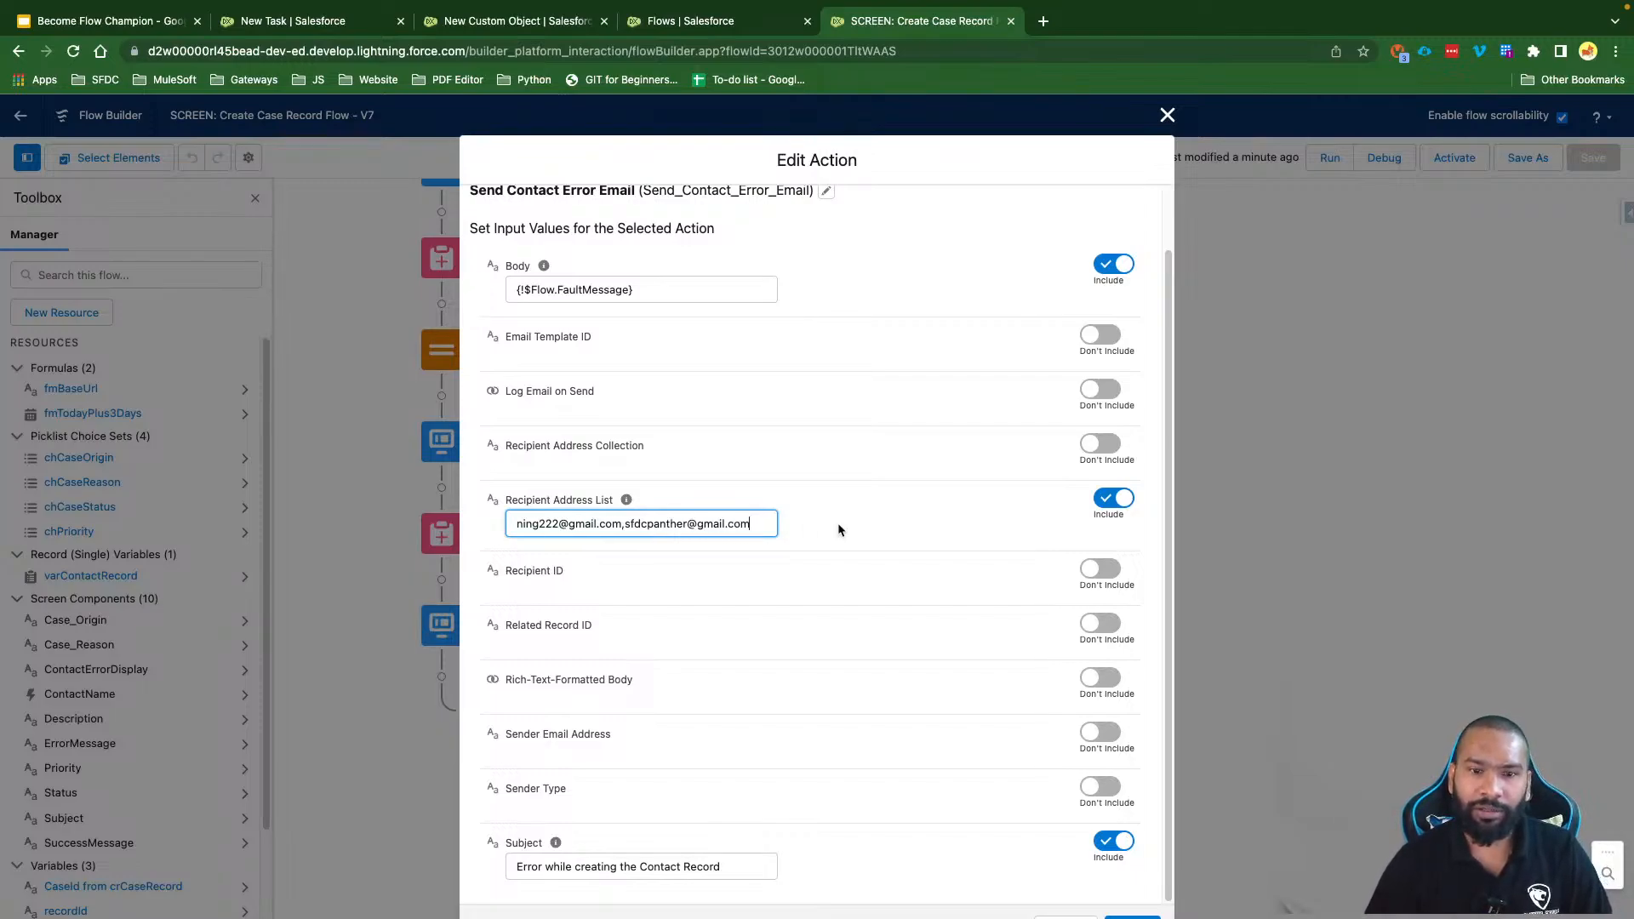
click(921, 515)
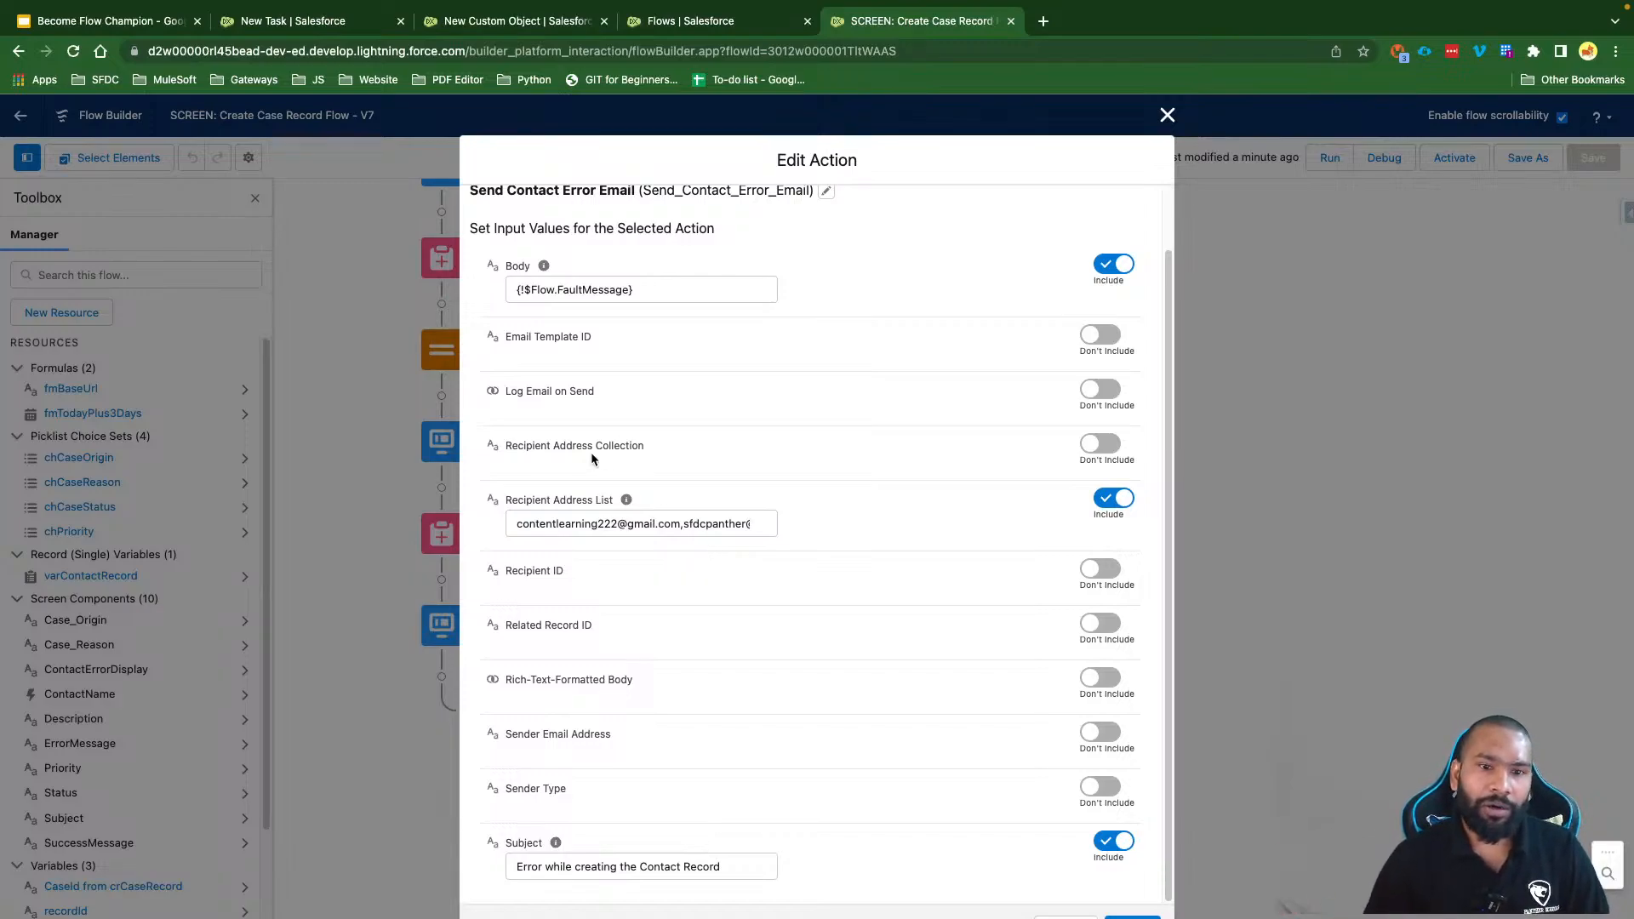
Step: Include Recipient Address Collection and start creating a new resource for its value
drag(668, 450, 490, 451)
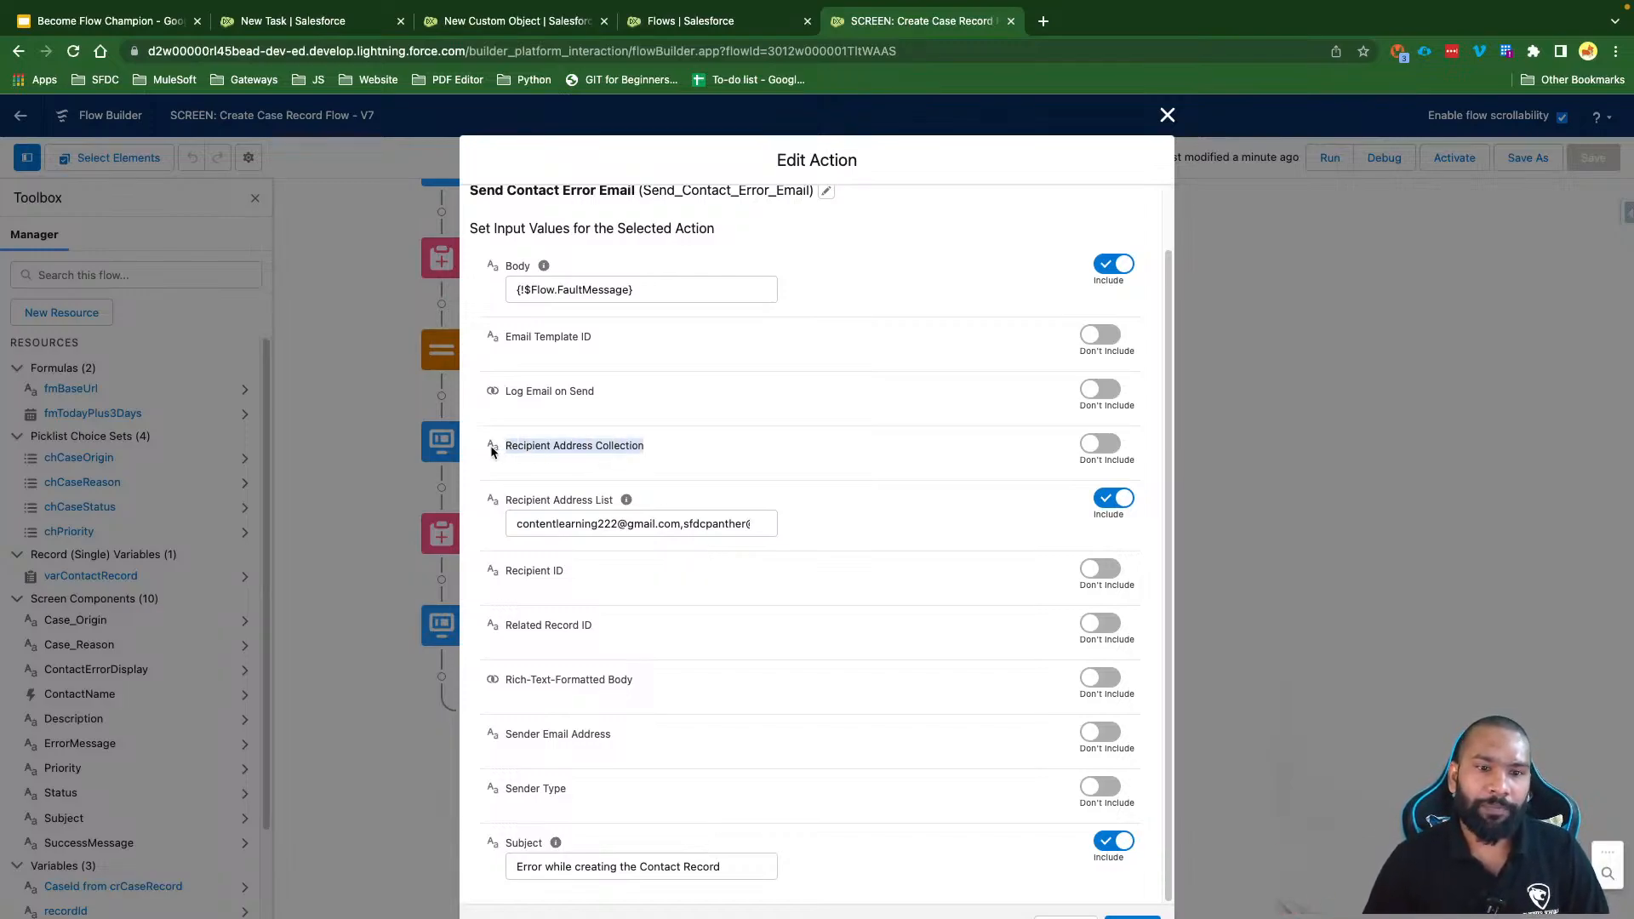
click(573, 451)
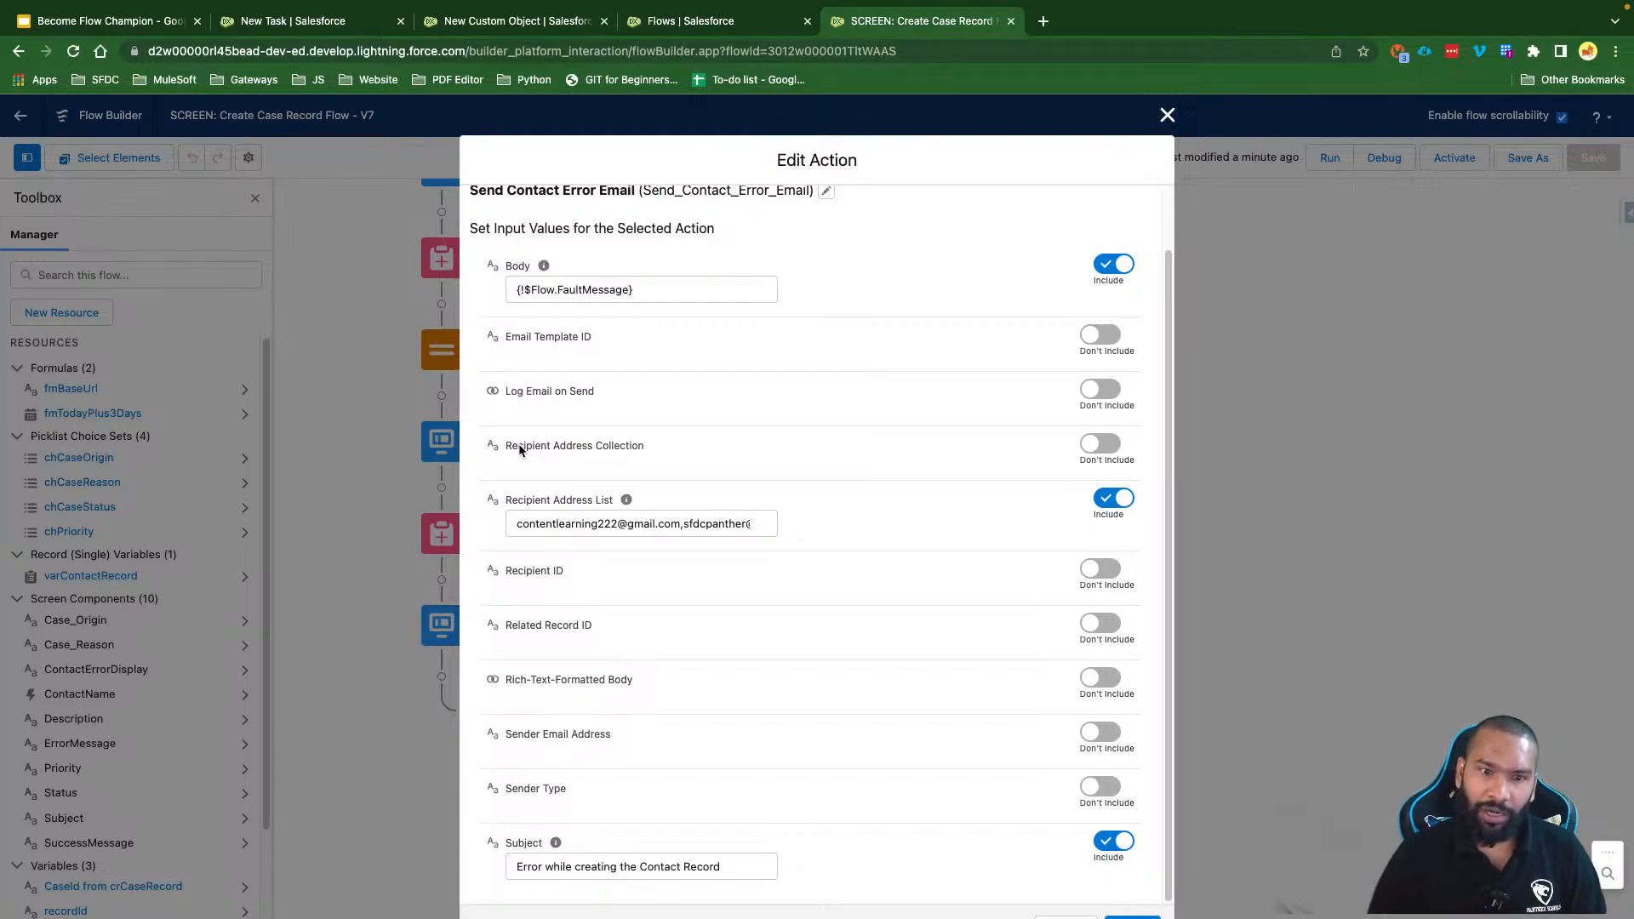
click(1106, 445)
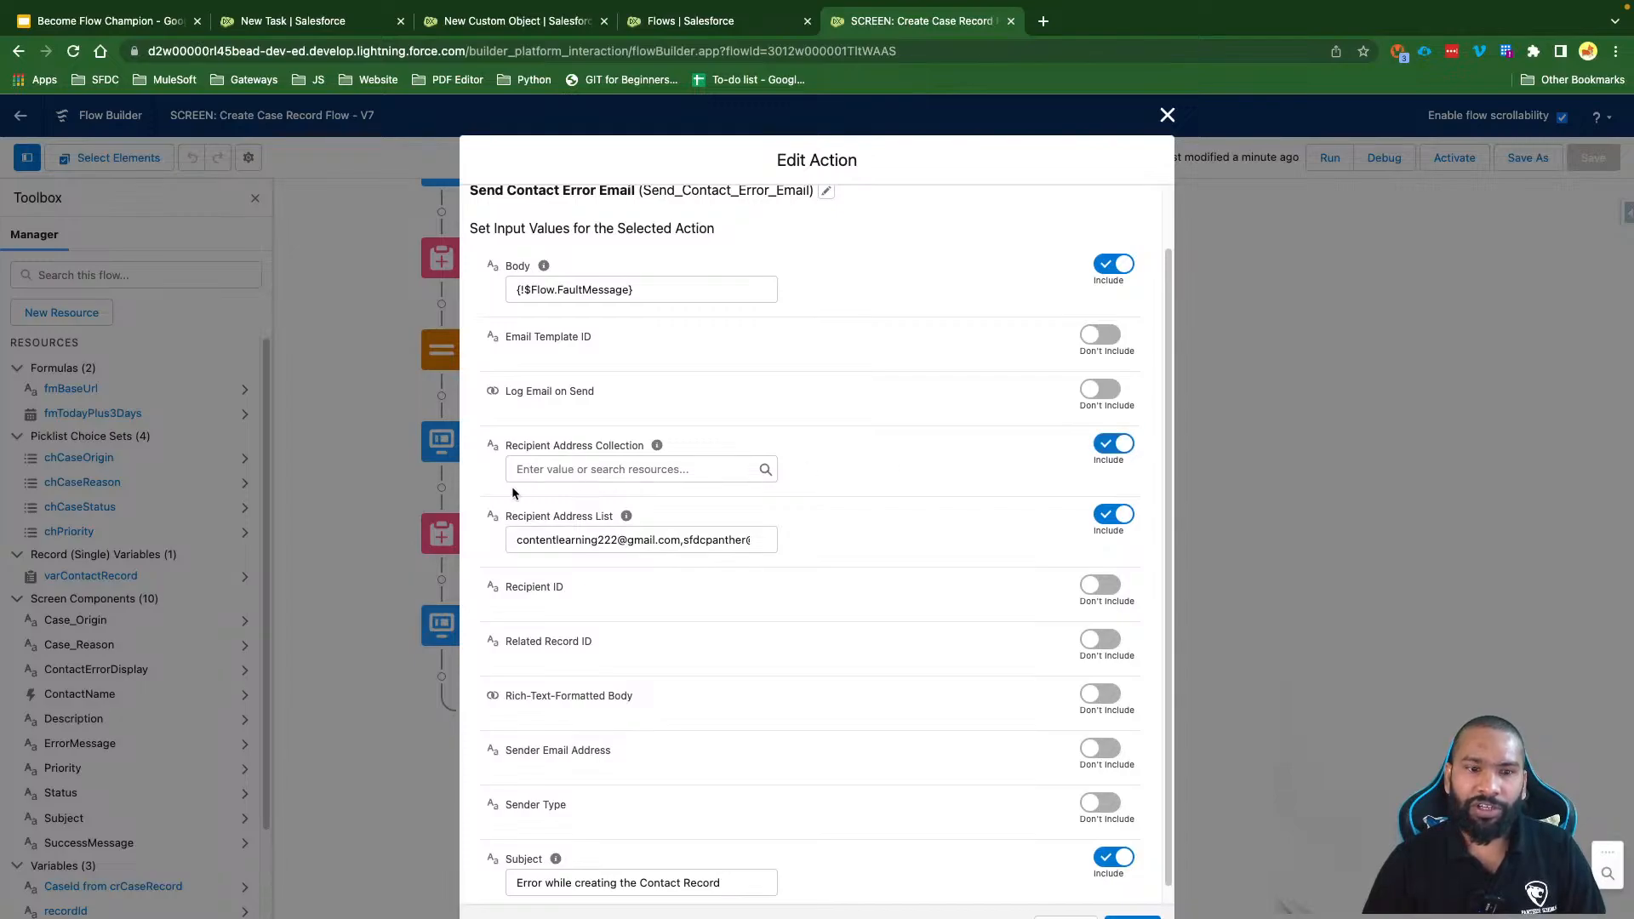
click(583, 466)
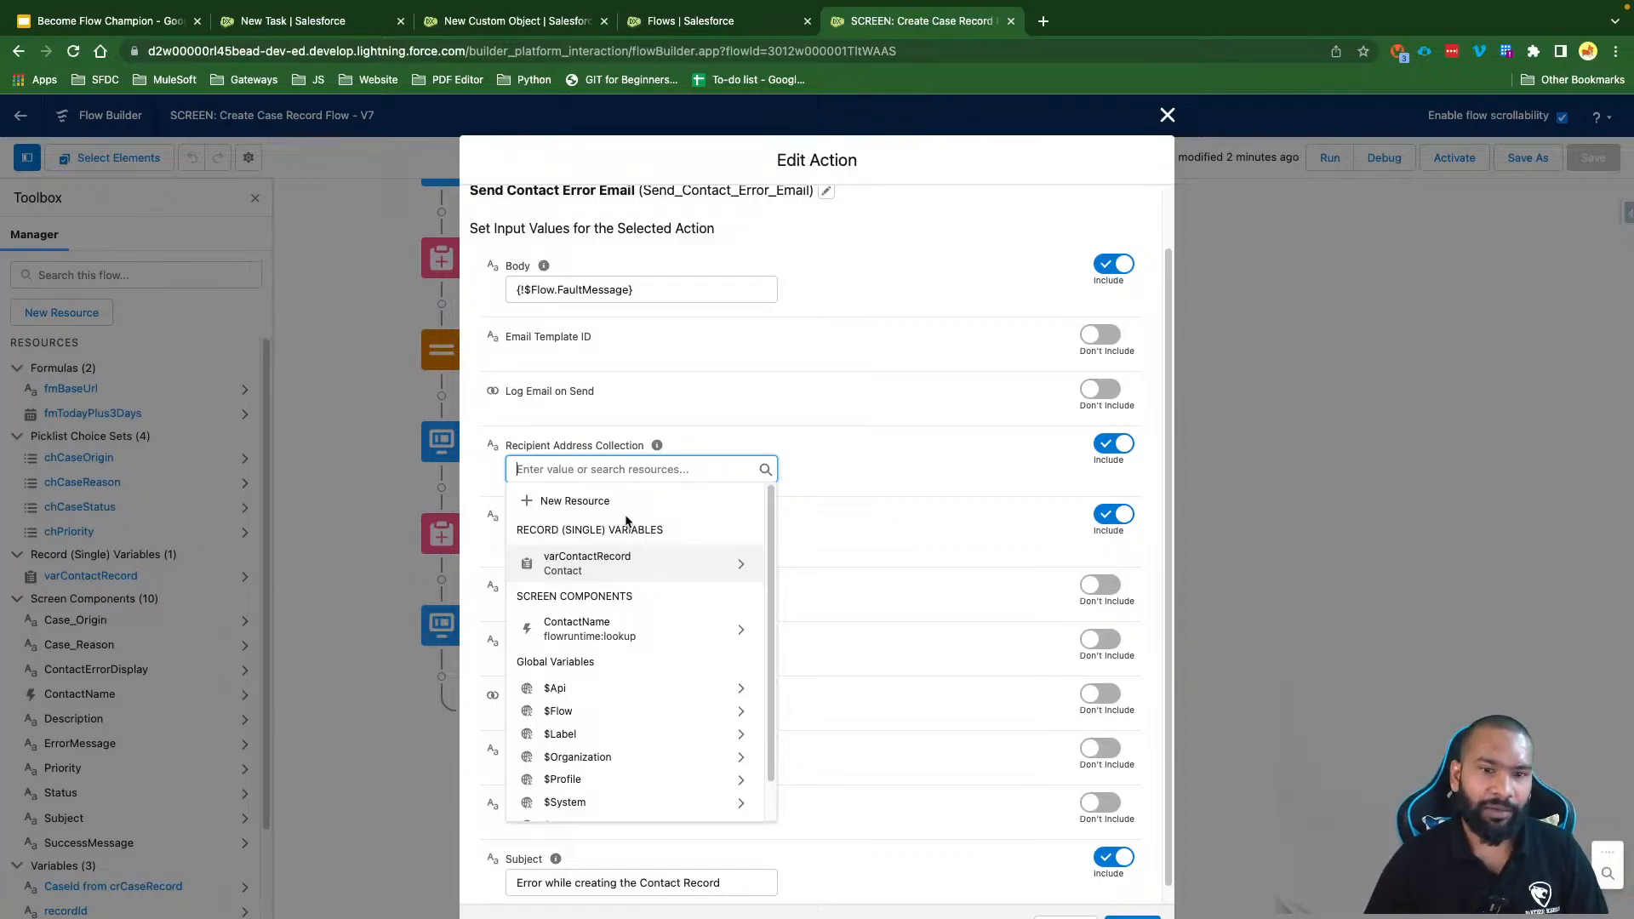
click(581, 502)
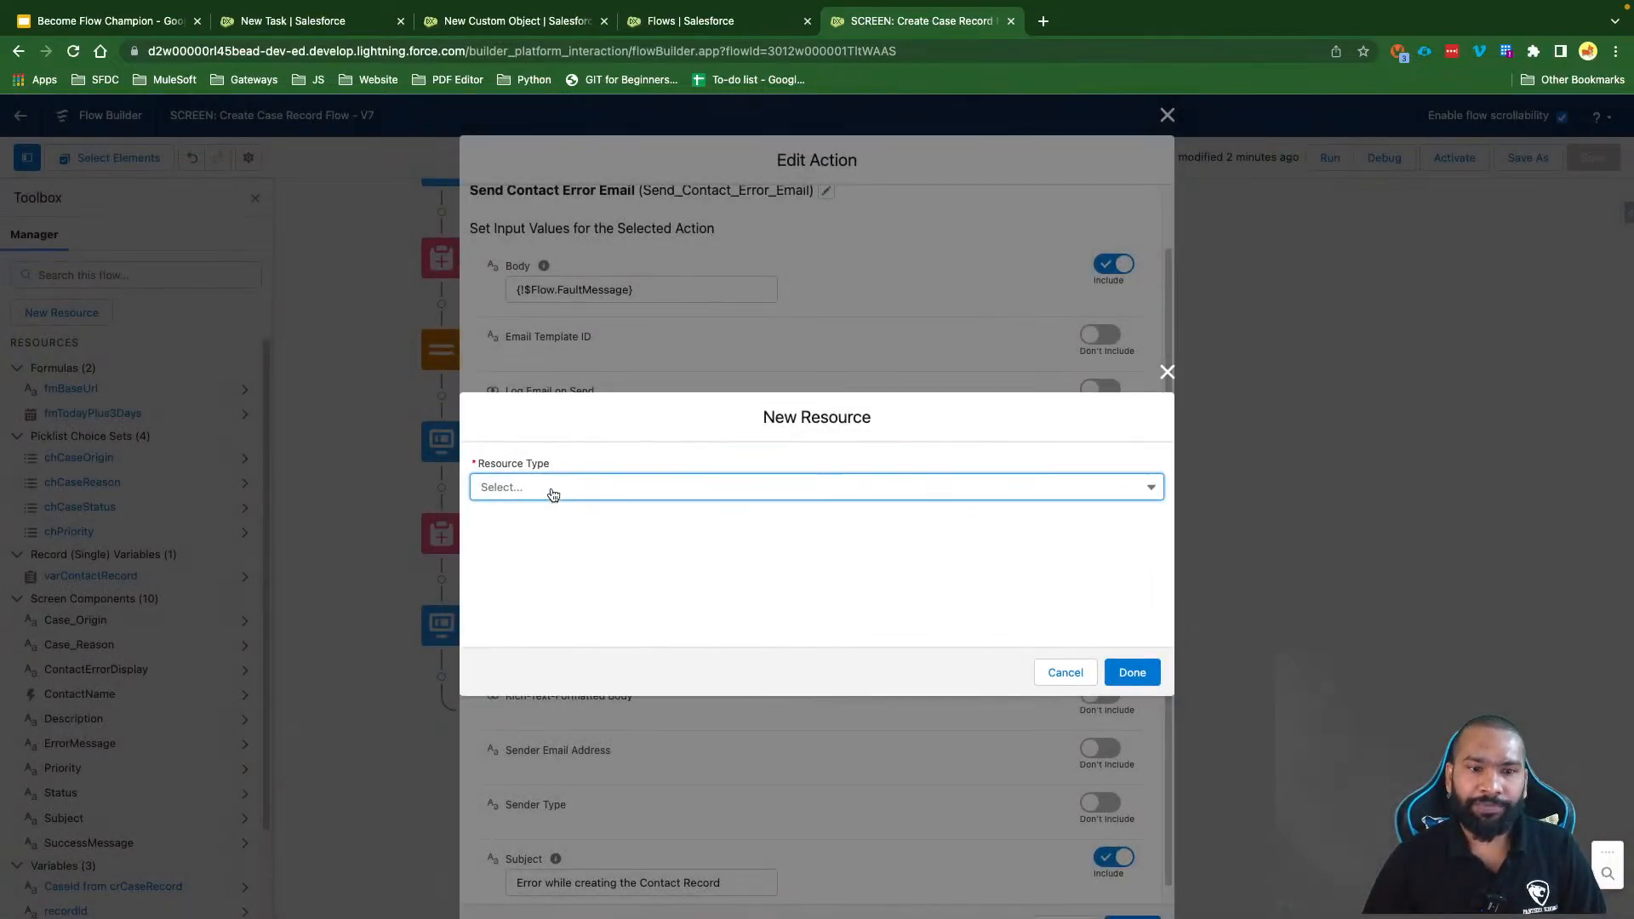
Step: Define the new resource as a Text variable named varEmailList
click(554, 495)
click(562, 517)
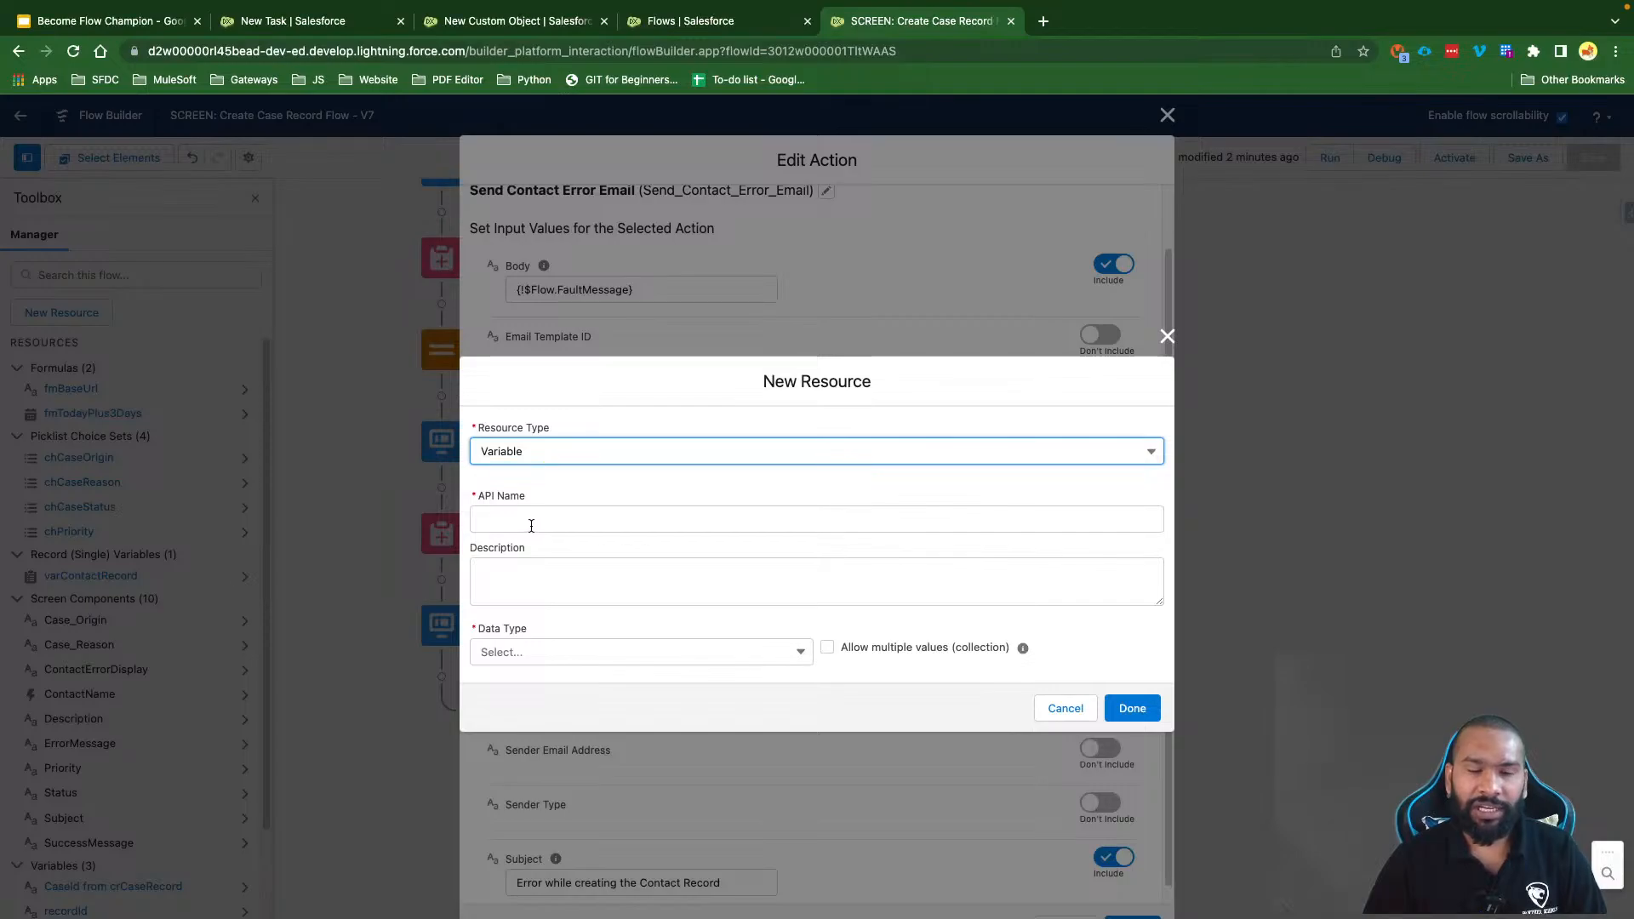
click(531, 525)
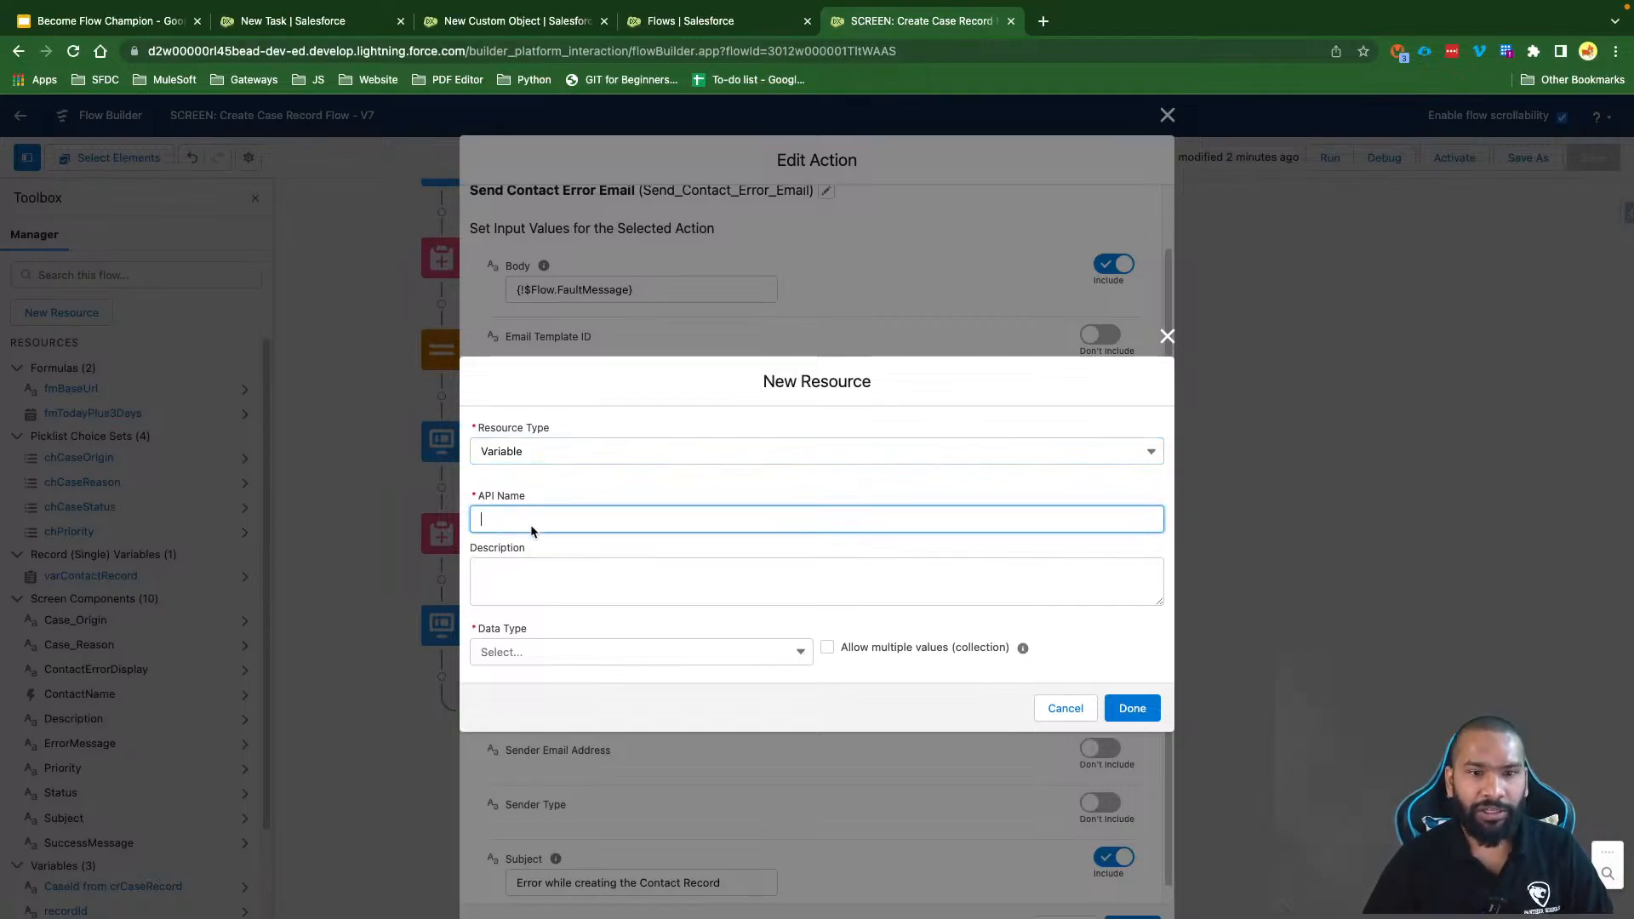
text(varEmailList)
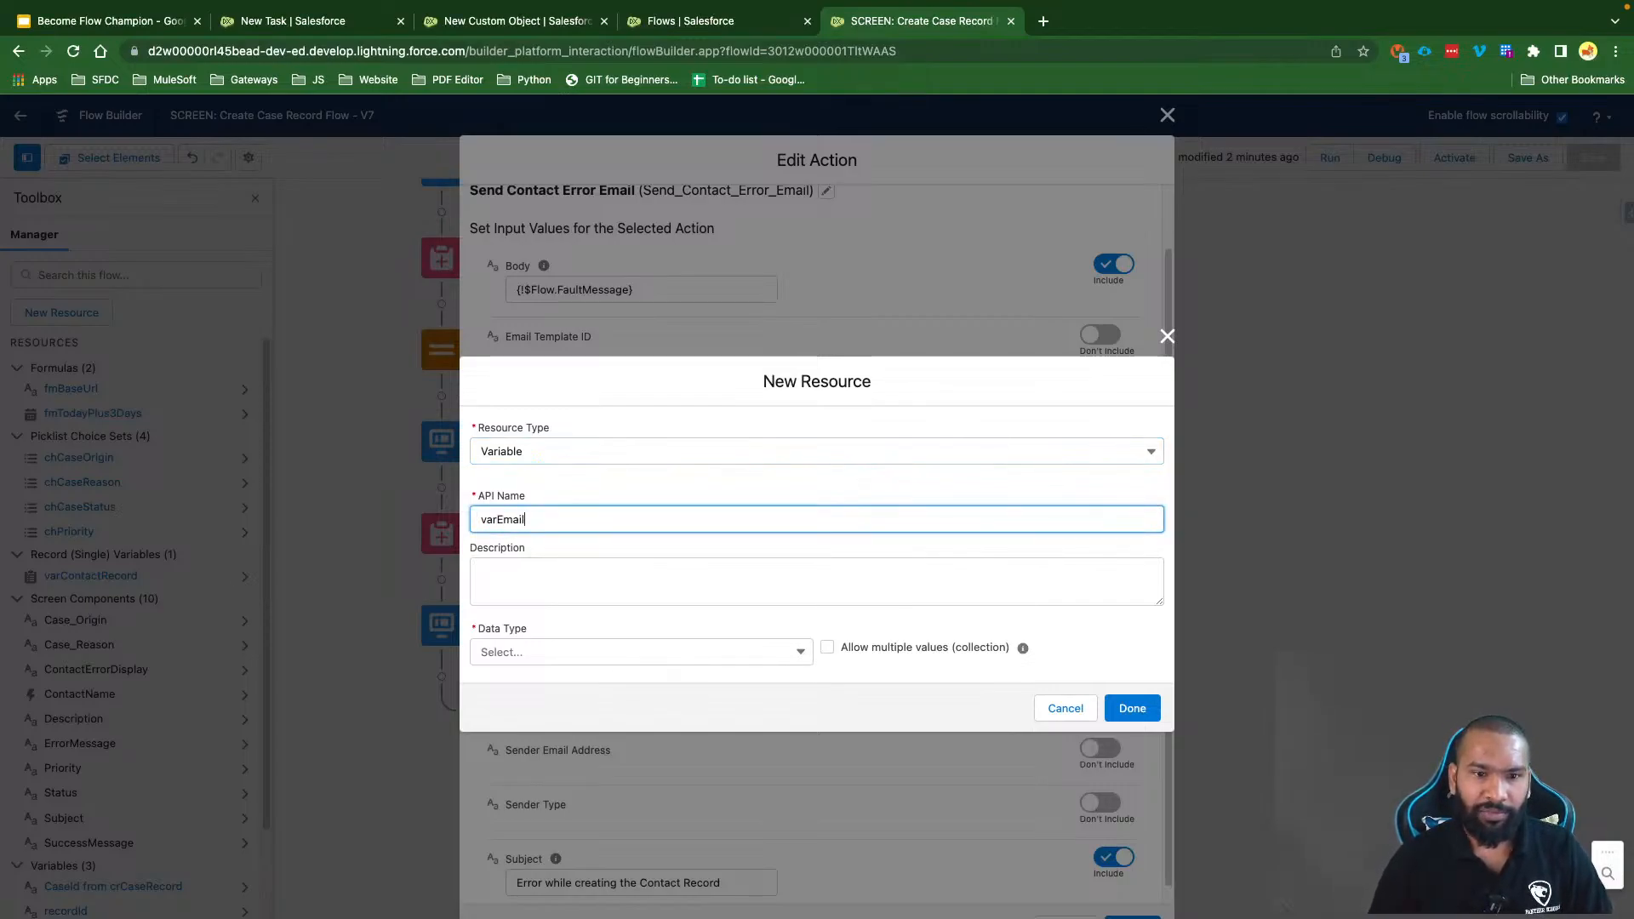
click(560, 653)
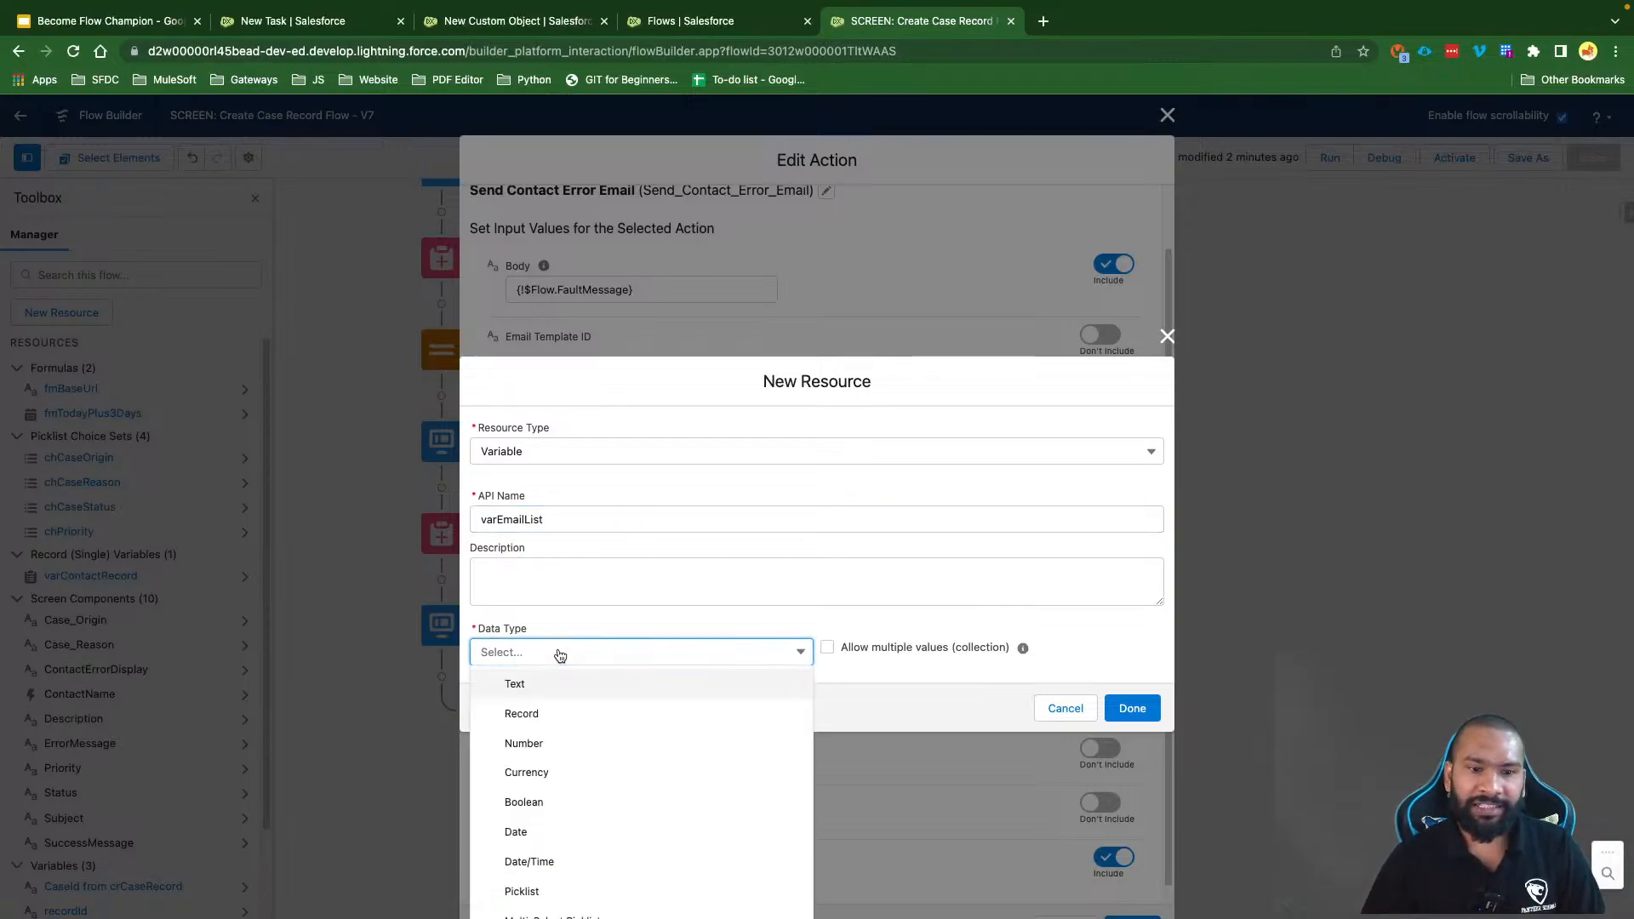
click(551, 686)
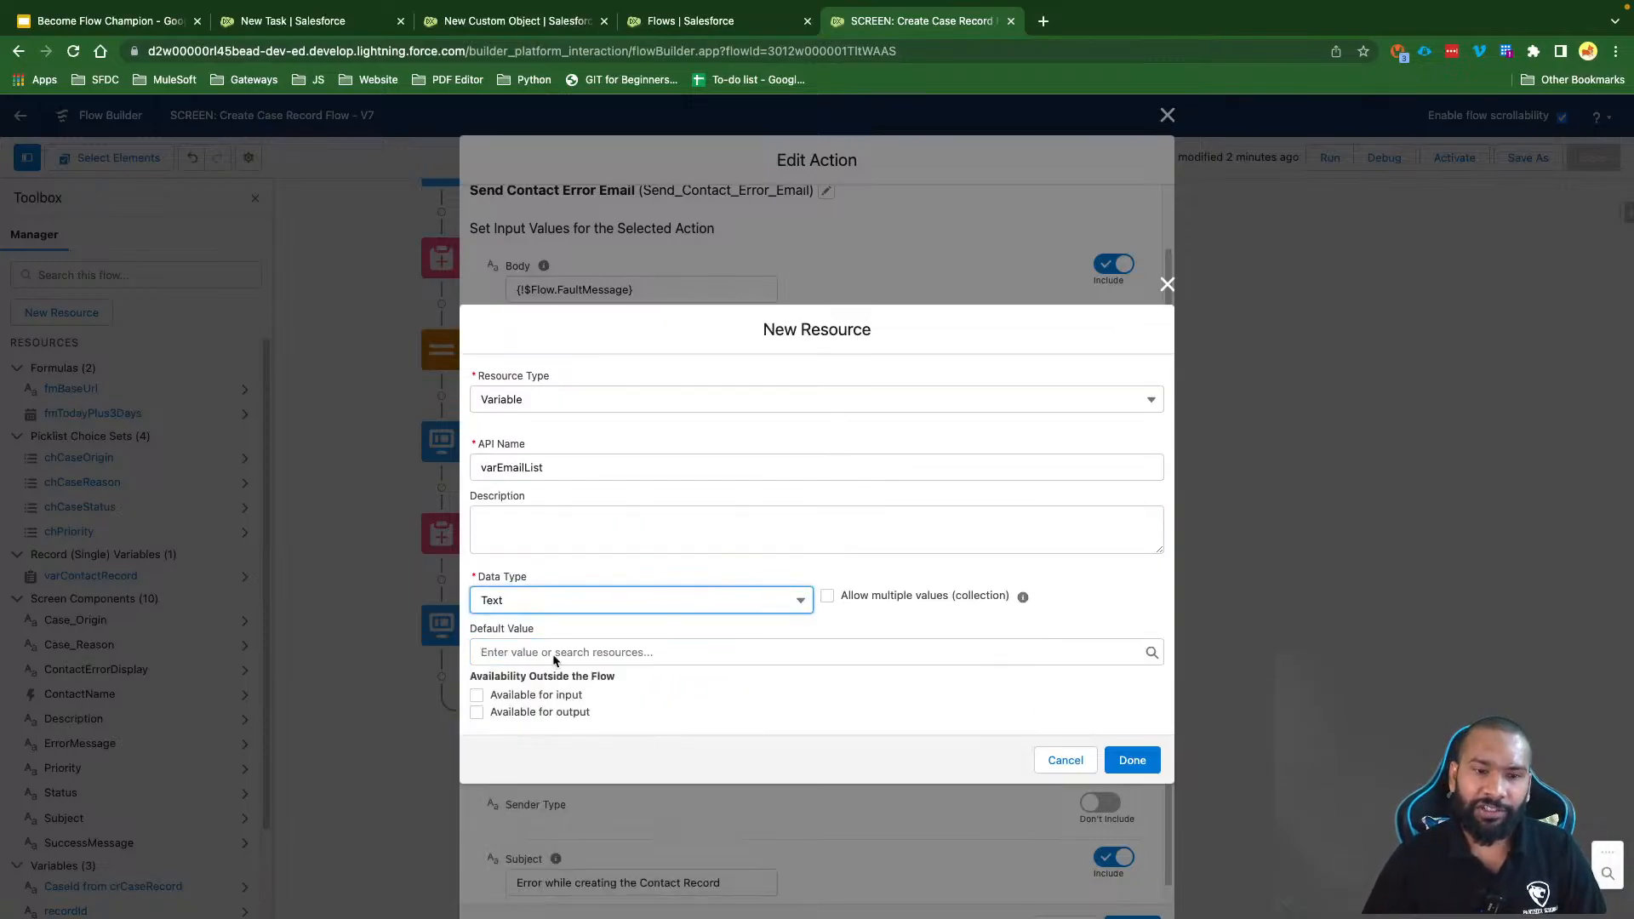
Step: Allow varEmailList to hold multiple values and assign it as the Recipient Address Collection
click(628, 545)
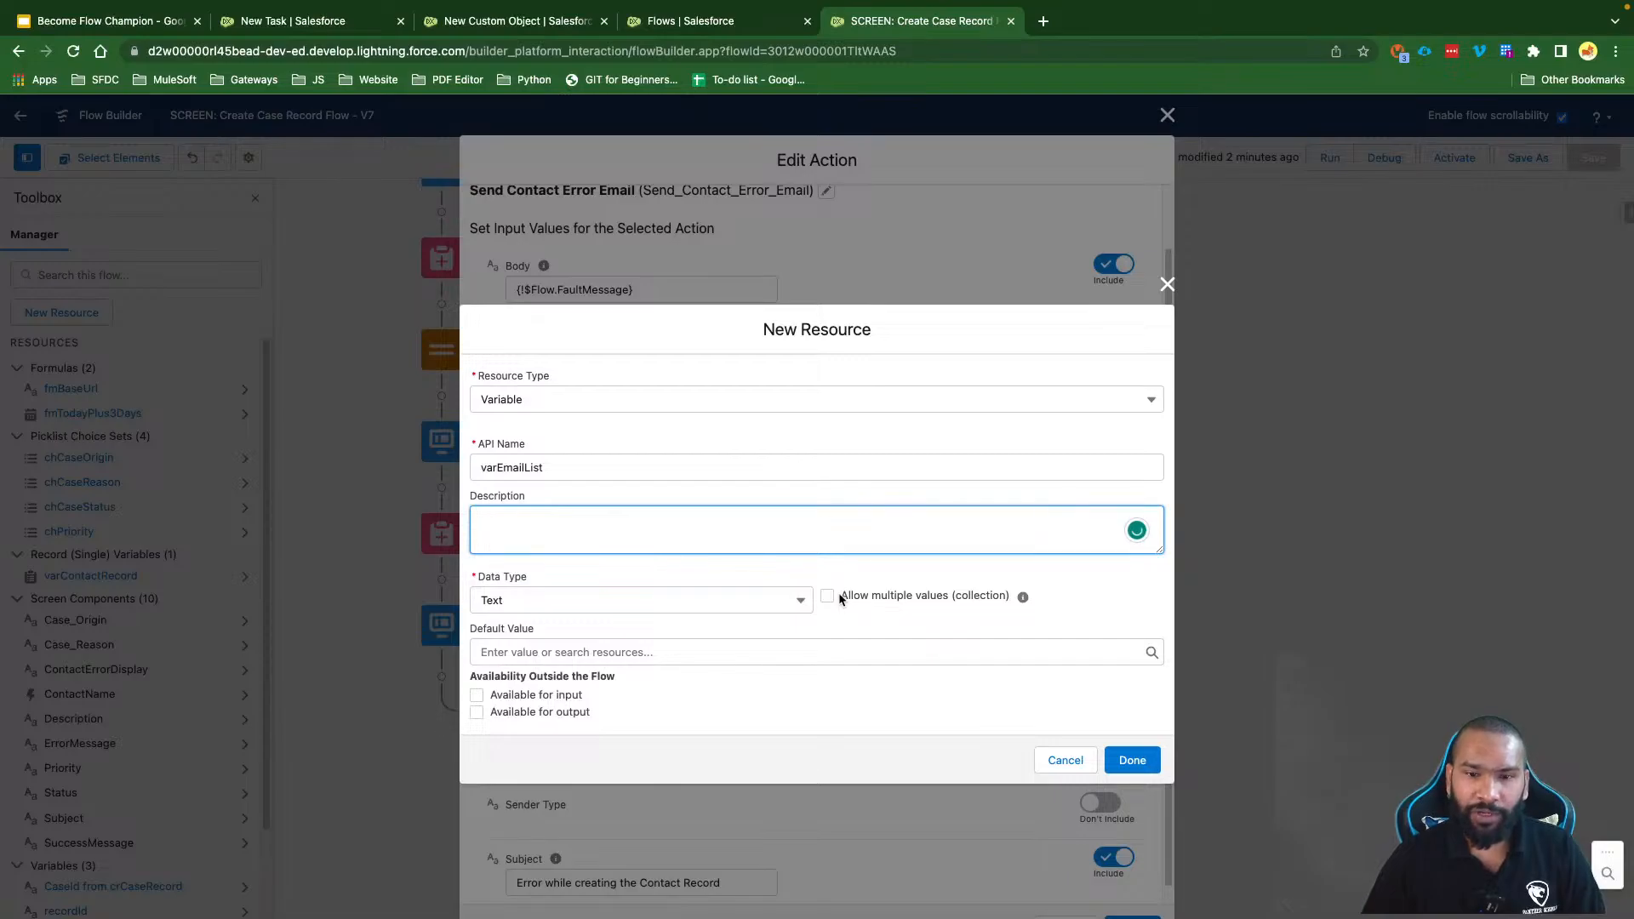
drag(839, 592, 997, 604)
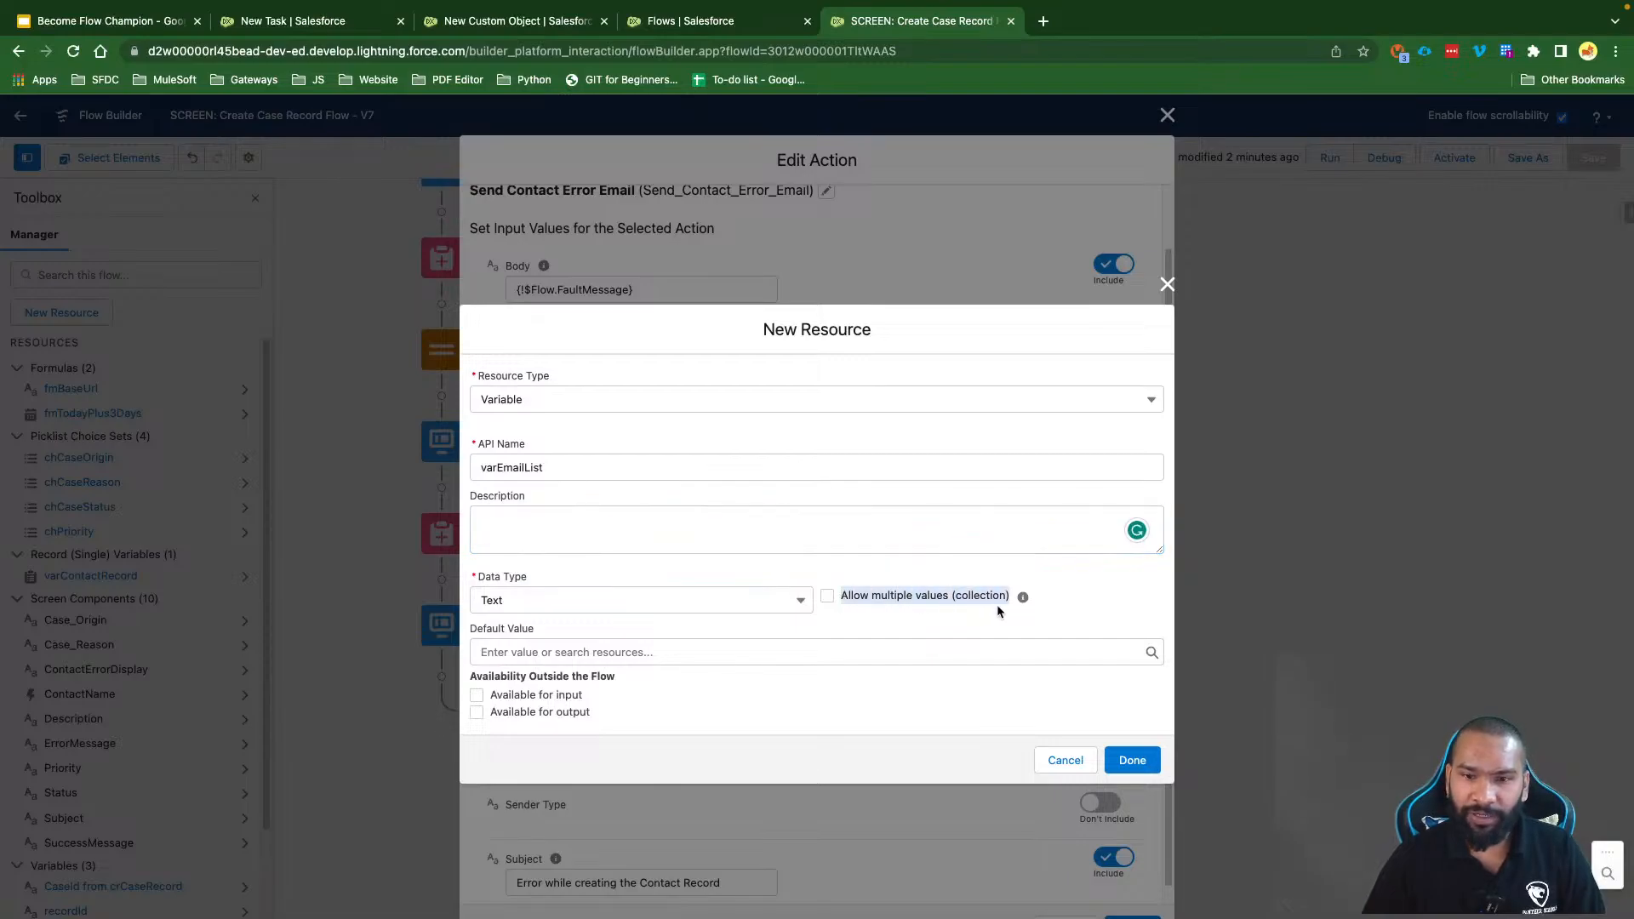
click(829, 595)
click(809, 555)
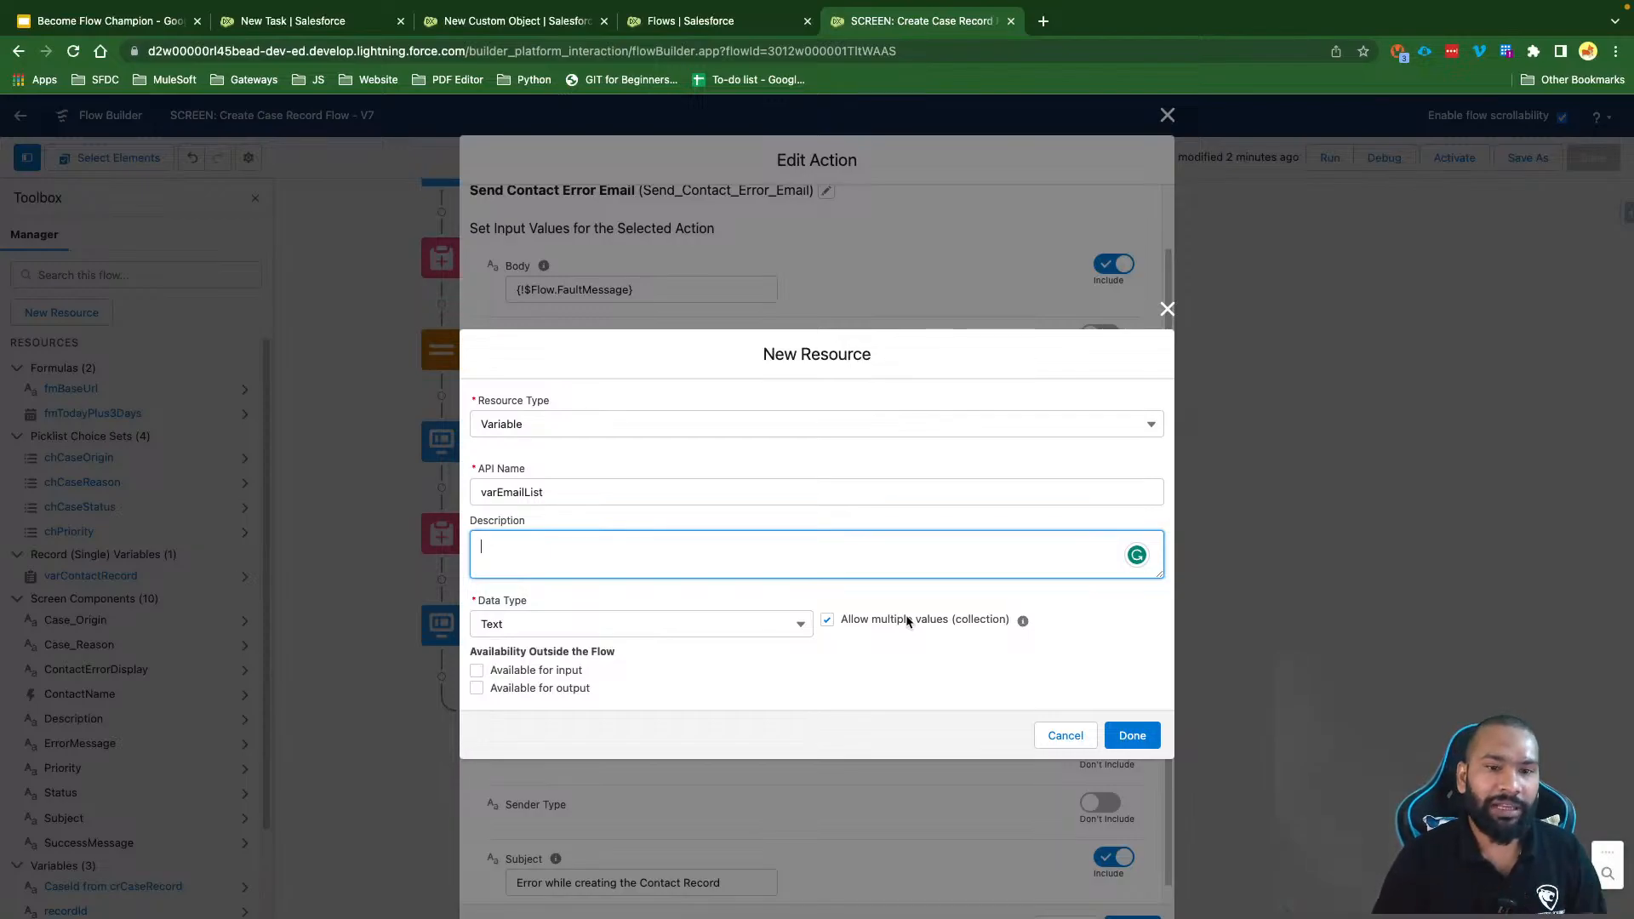
click(1132, 735)
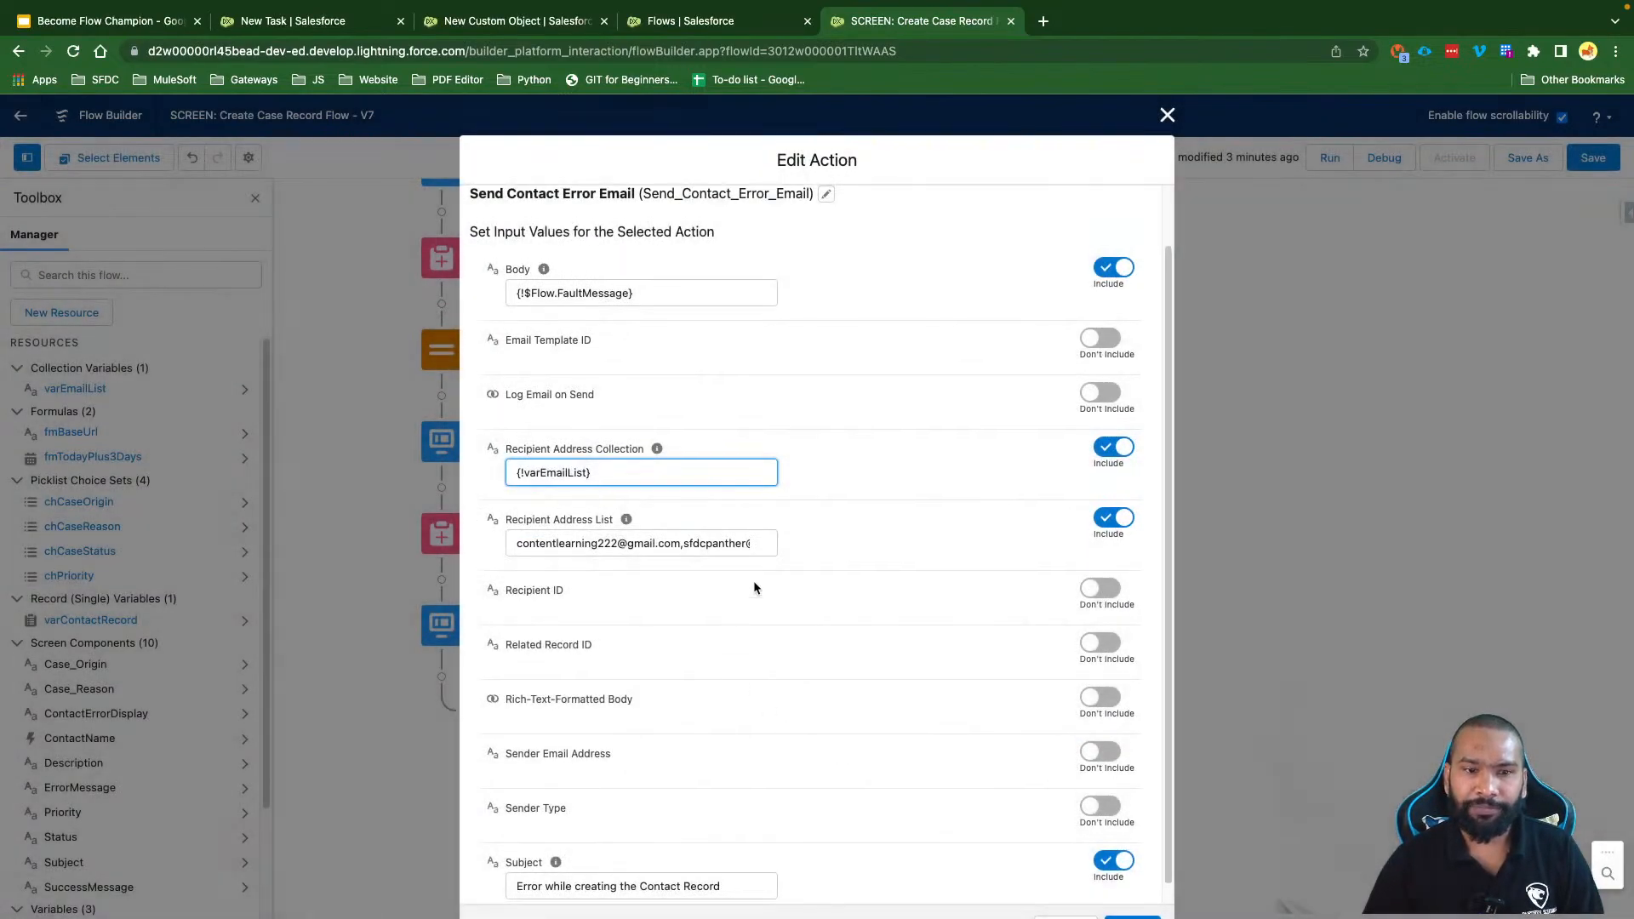
triple_click(619, 473)
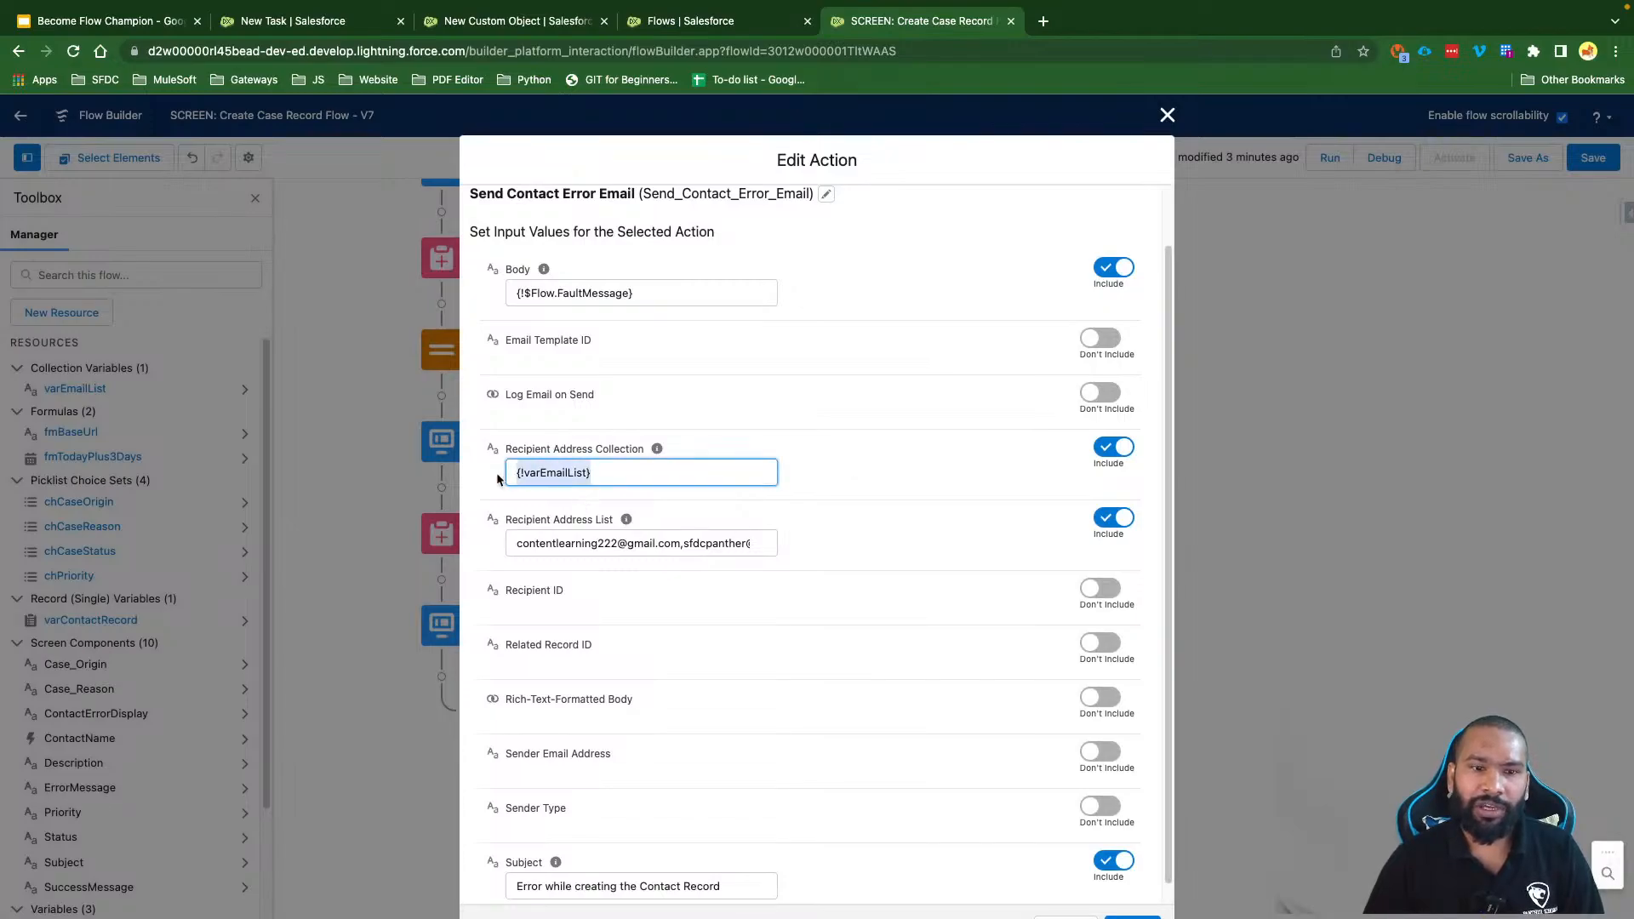
click(792, 450)
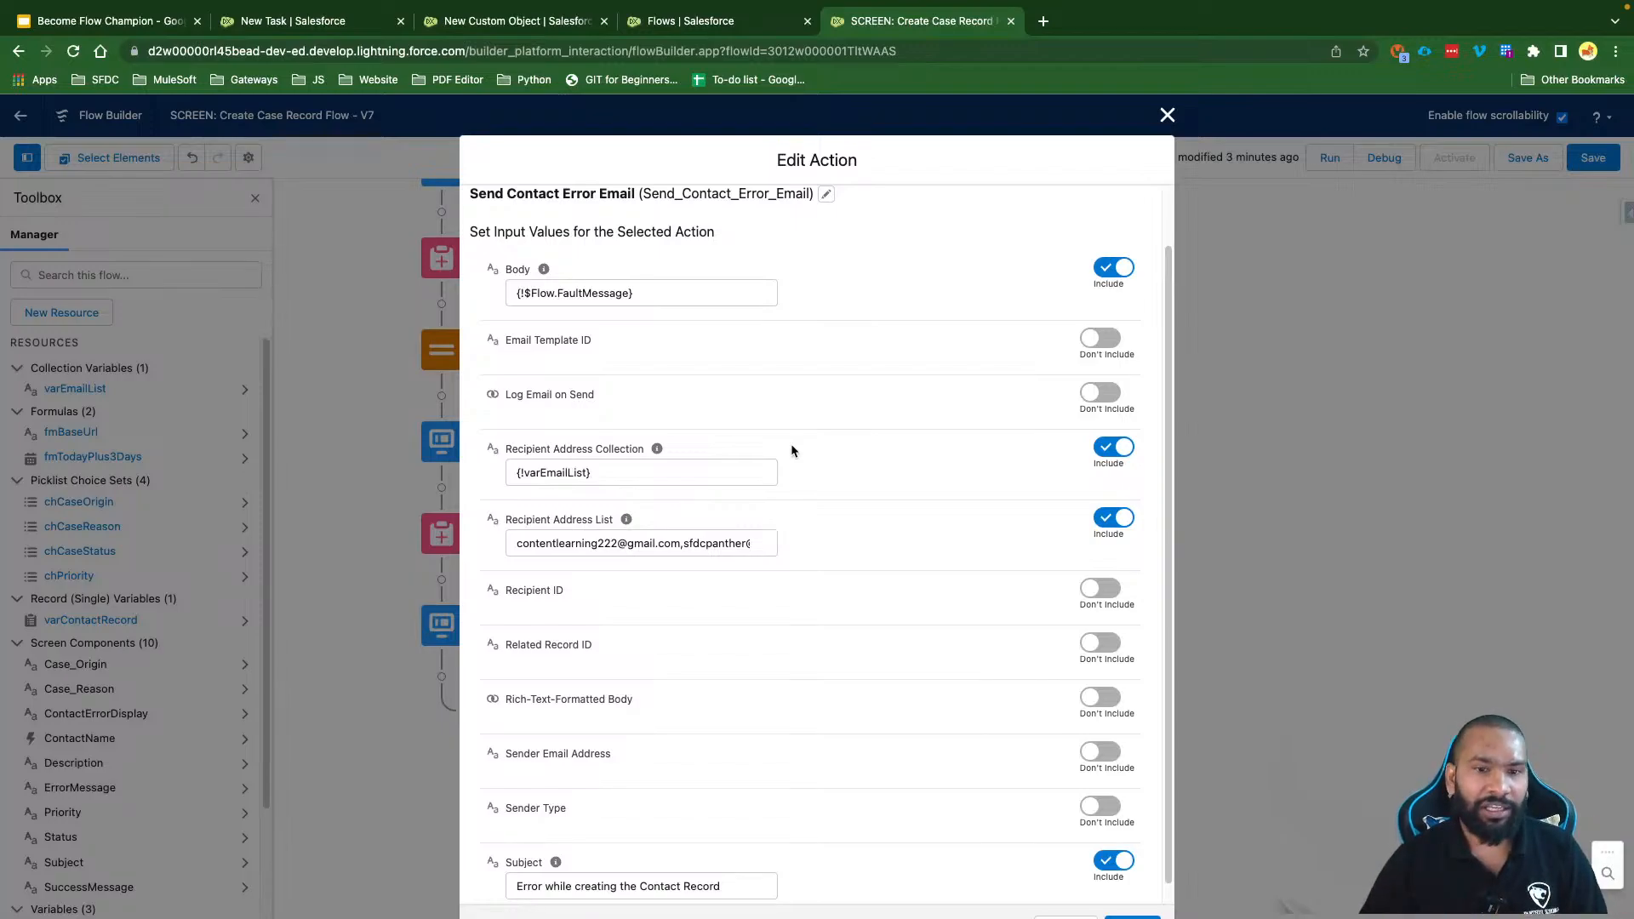
Step: Save the email action changes, then give Send Contact Error Email its own fault path and save again
click(1132, 916)
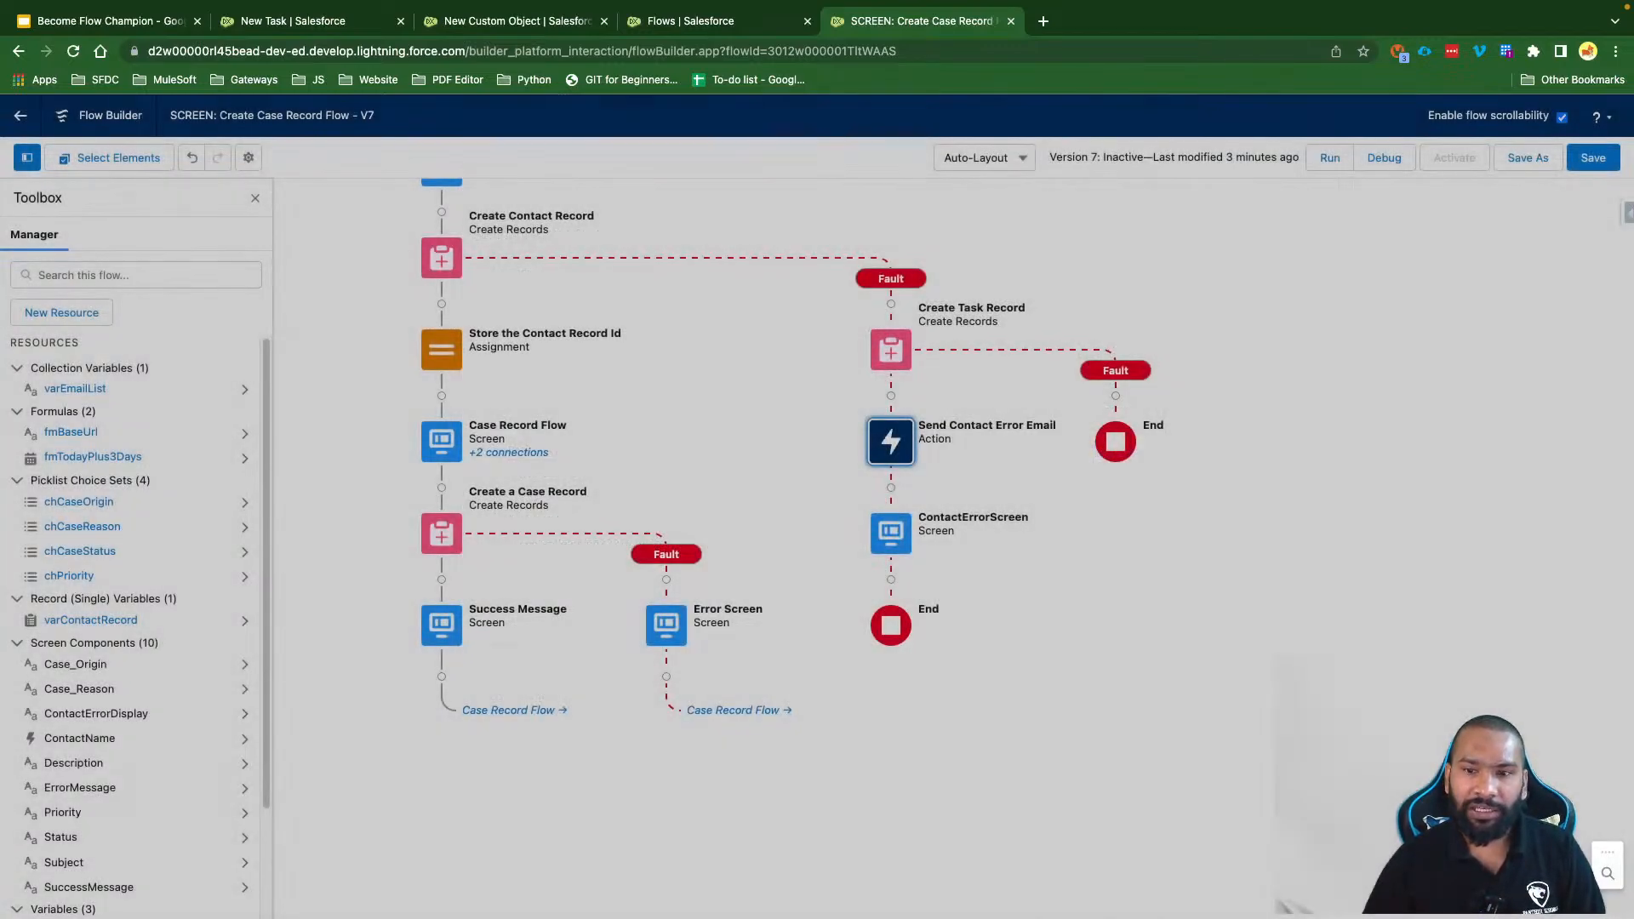
click(1587, 165)
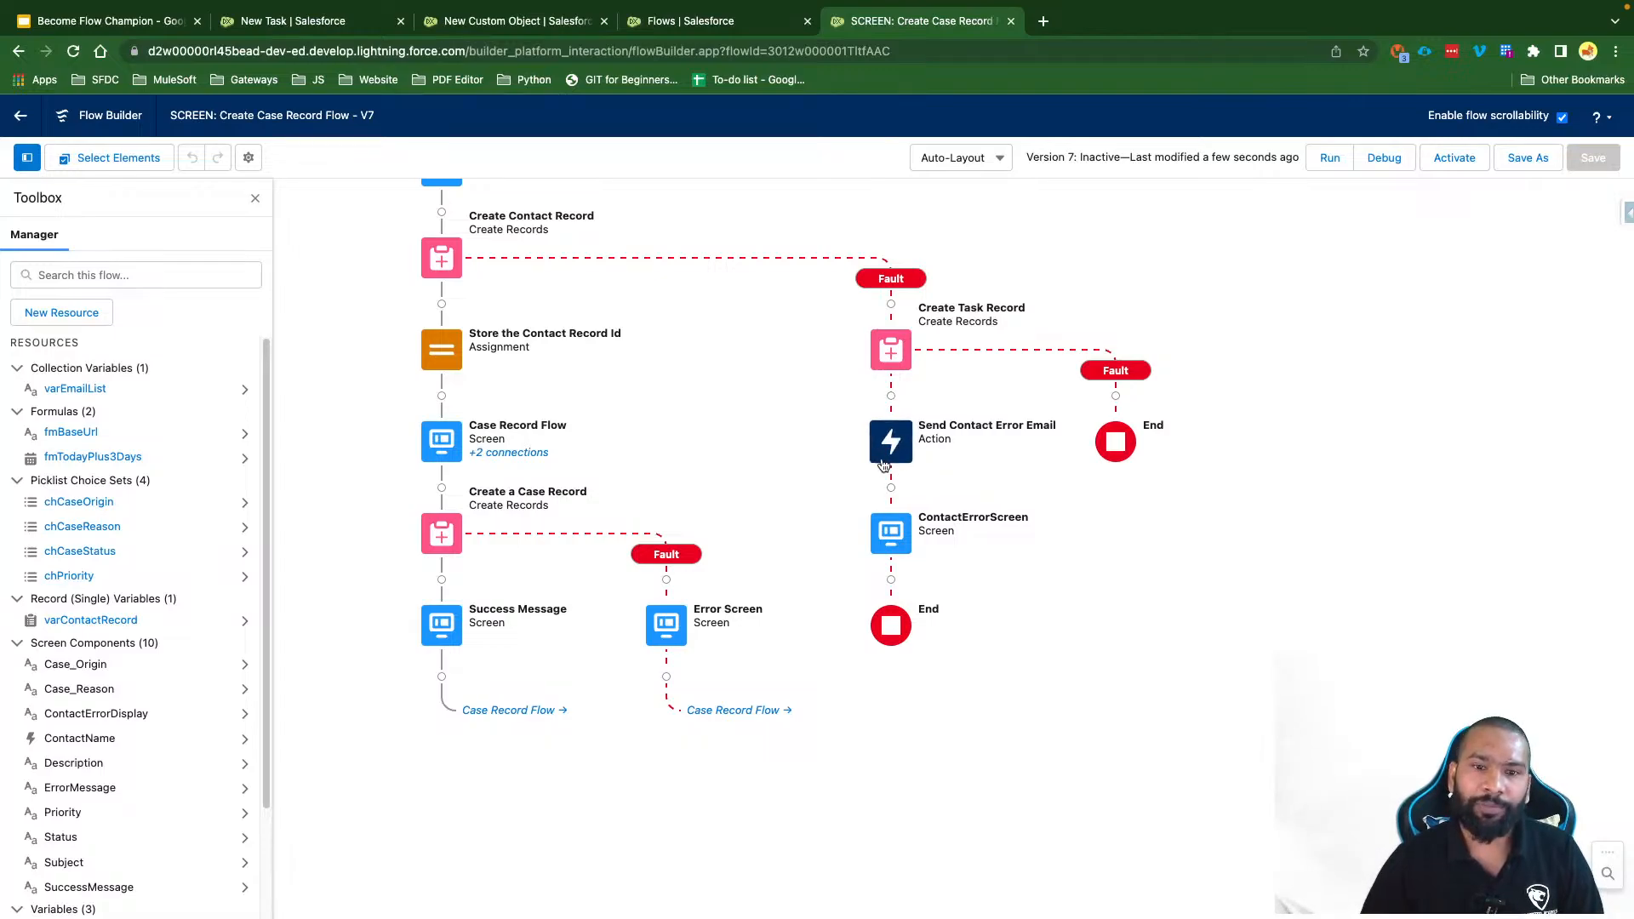
click(898, 440)
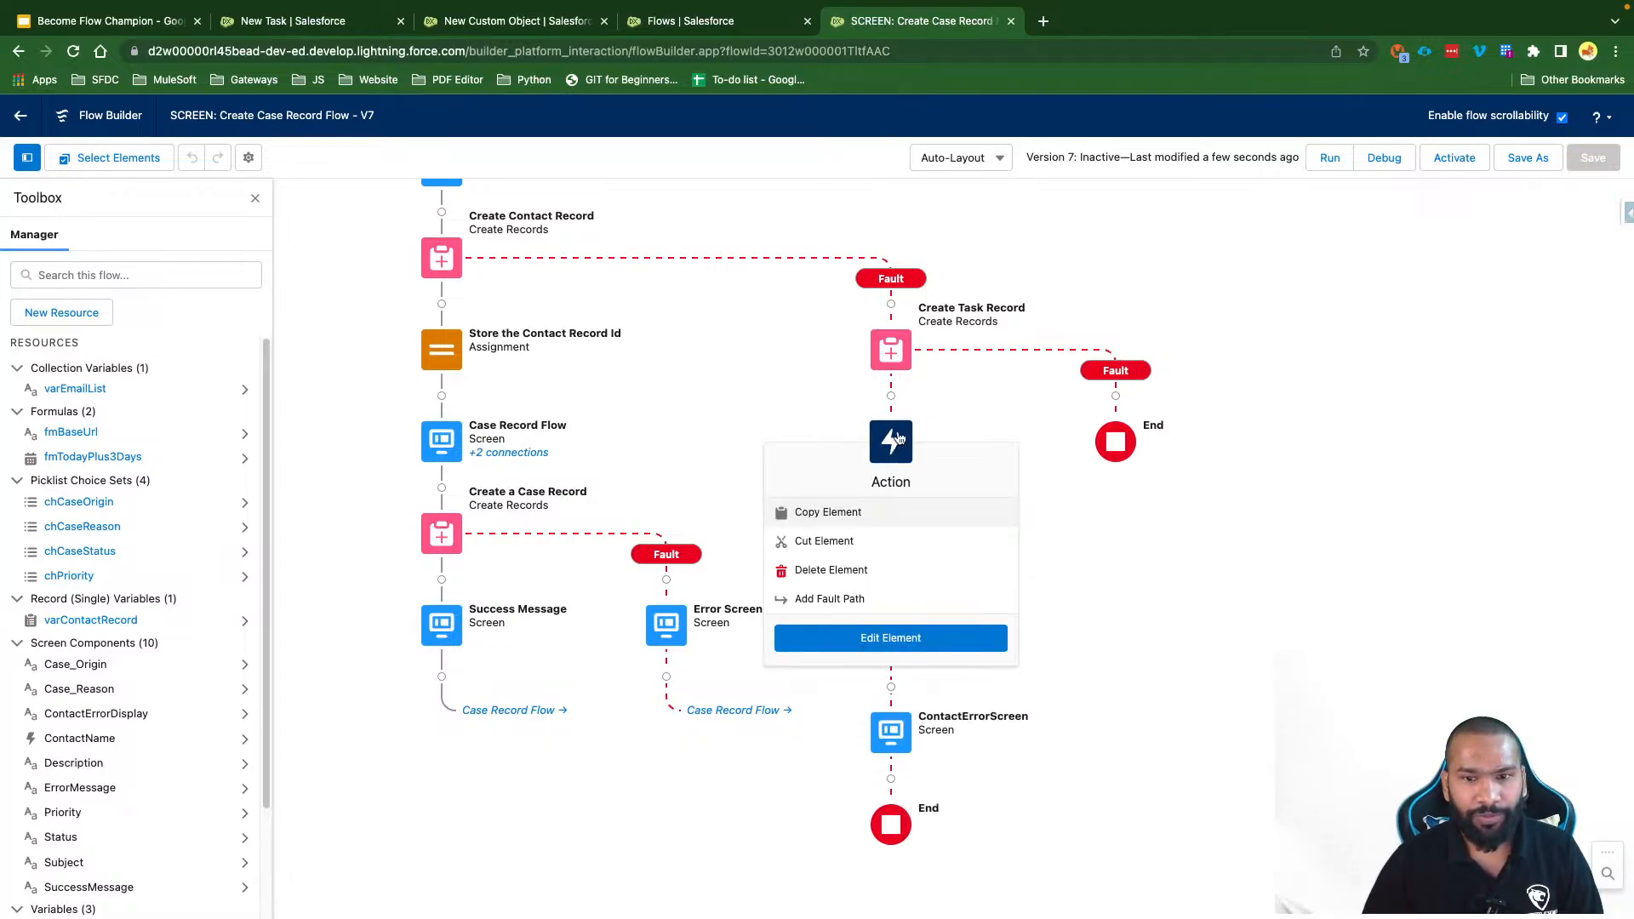
click(847, 599)
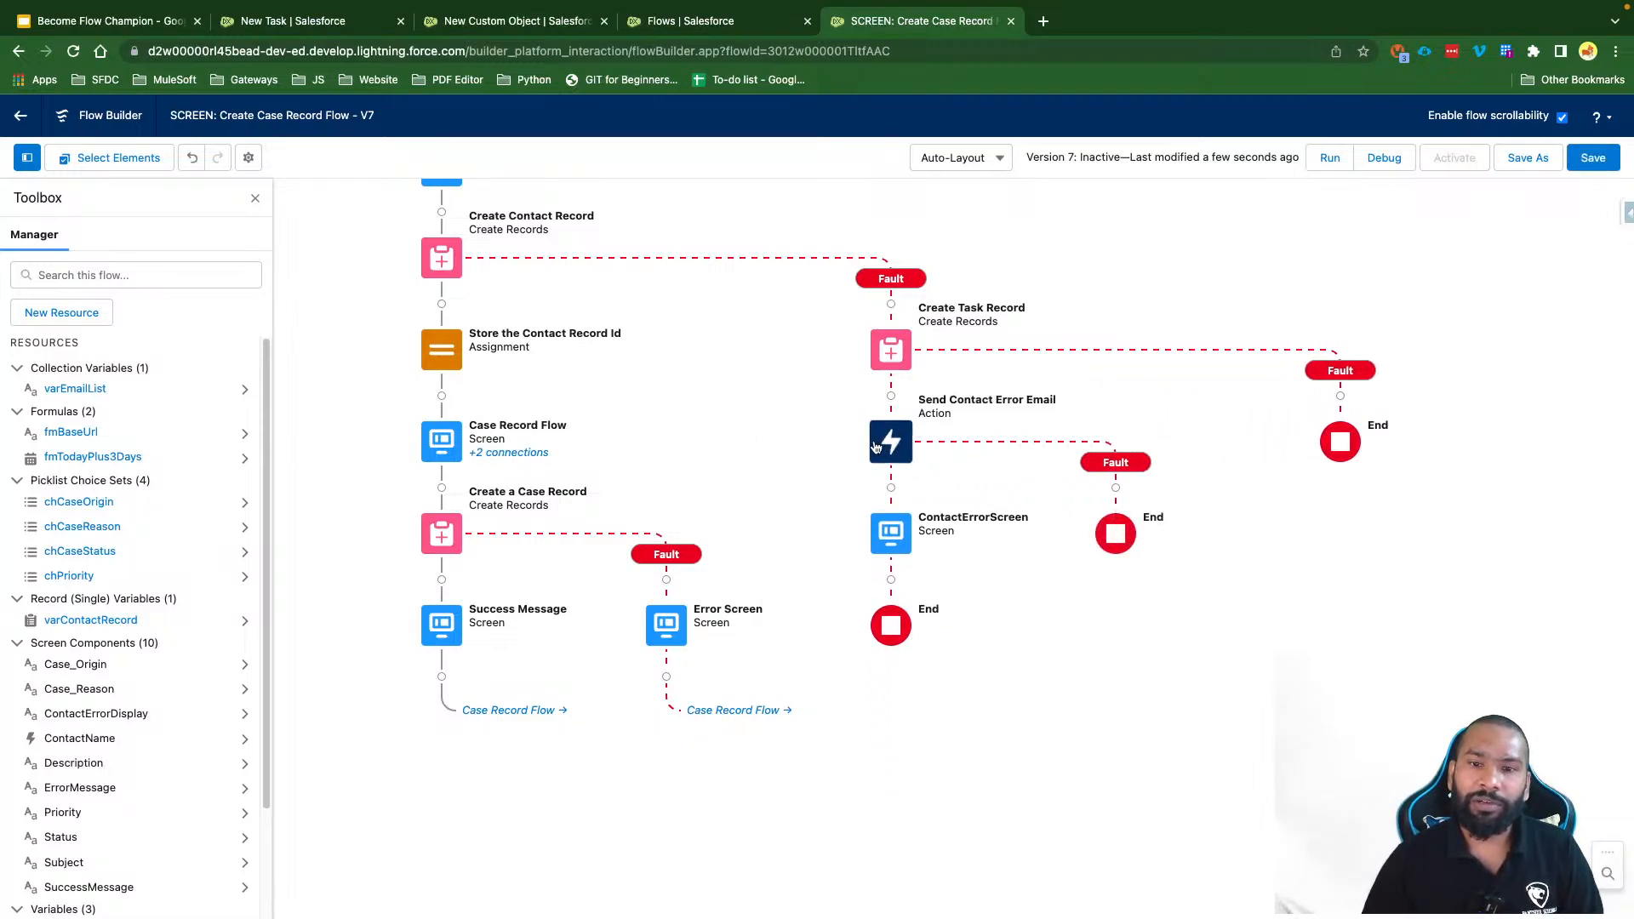
click(1607, 163)
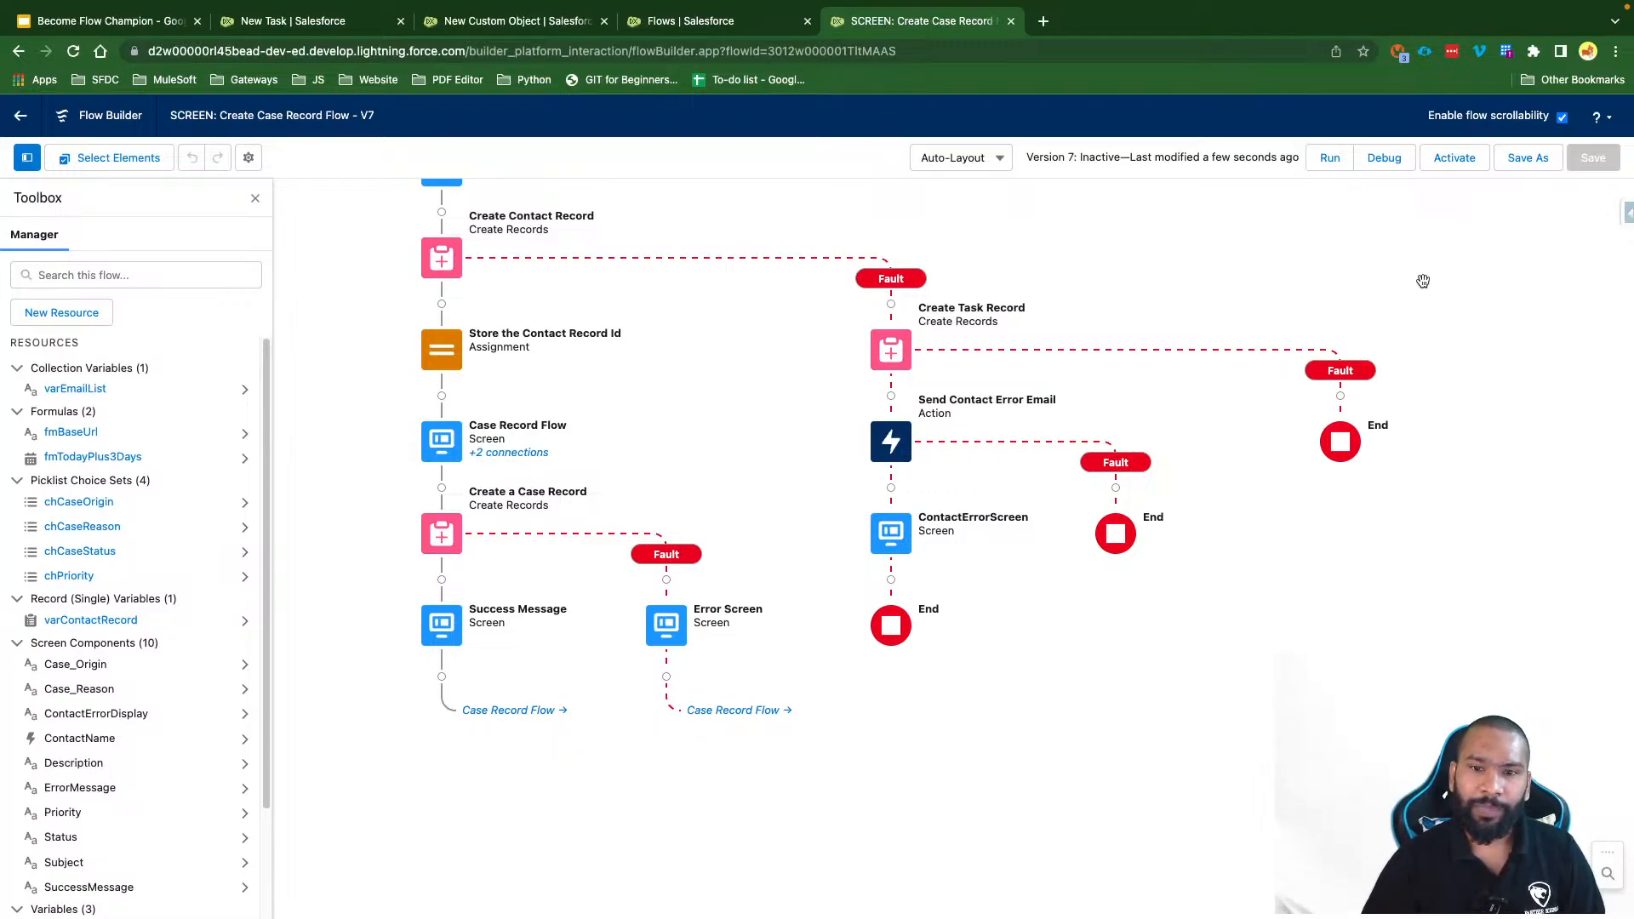
drag(1131, 284, 1134, 383)
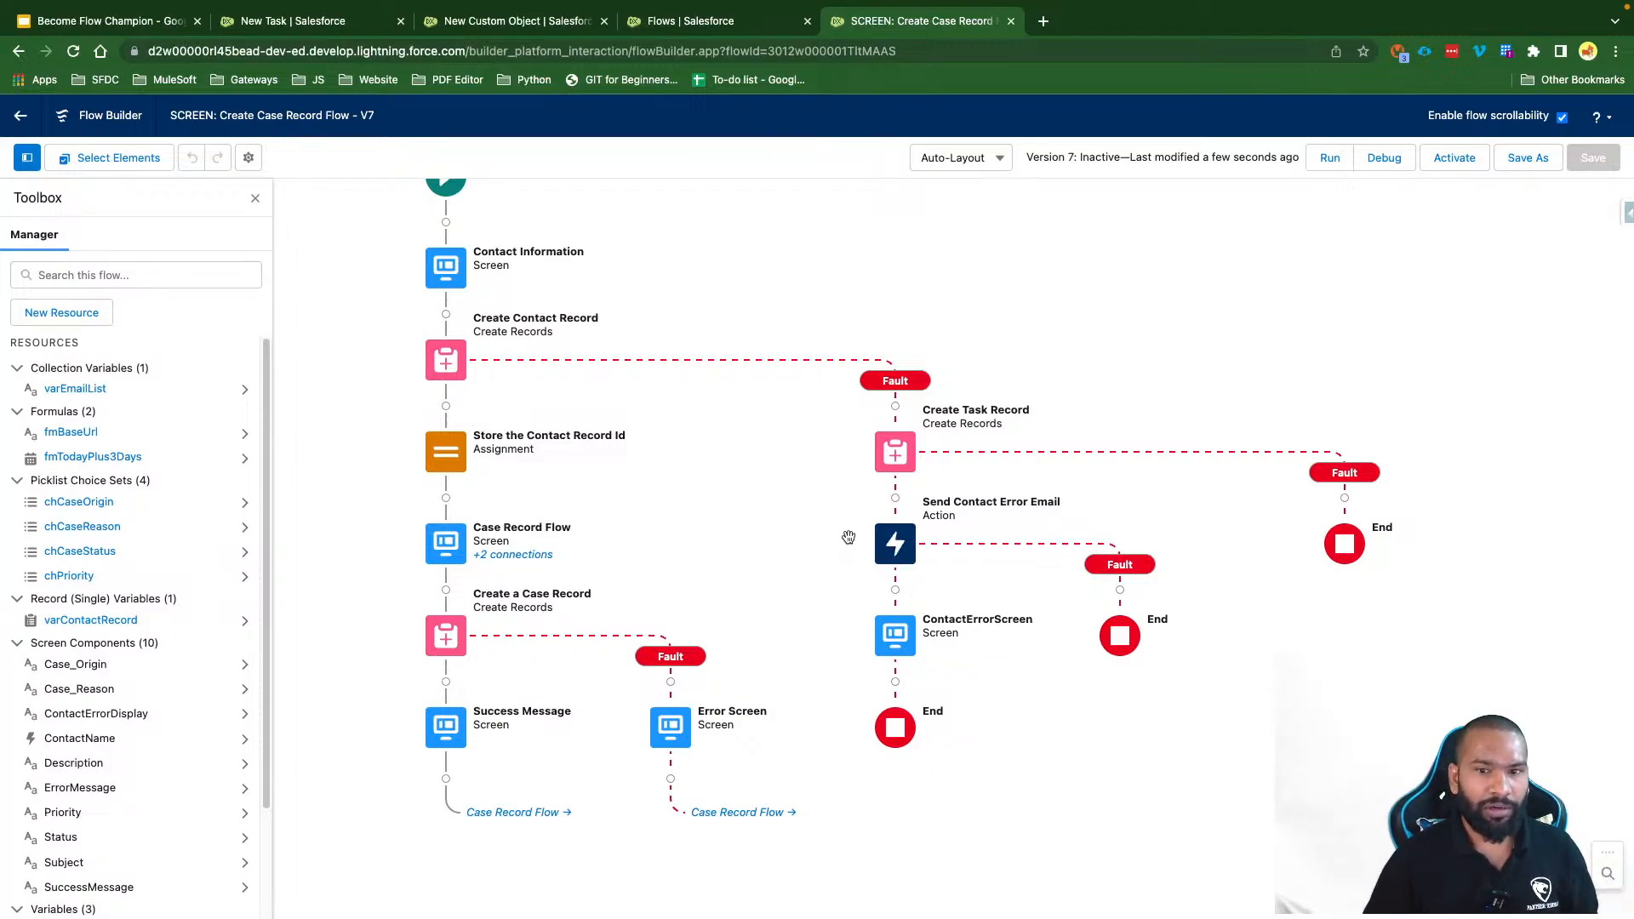
Step: Add an Assignment named 'Add Email to the Email List' after Create Task Record
click(895, 499)
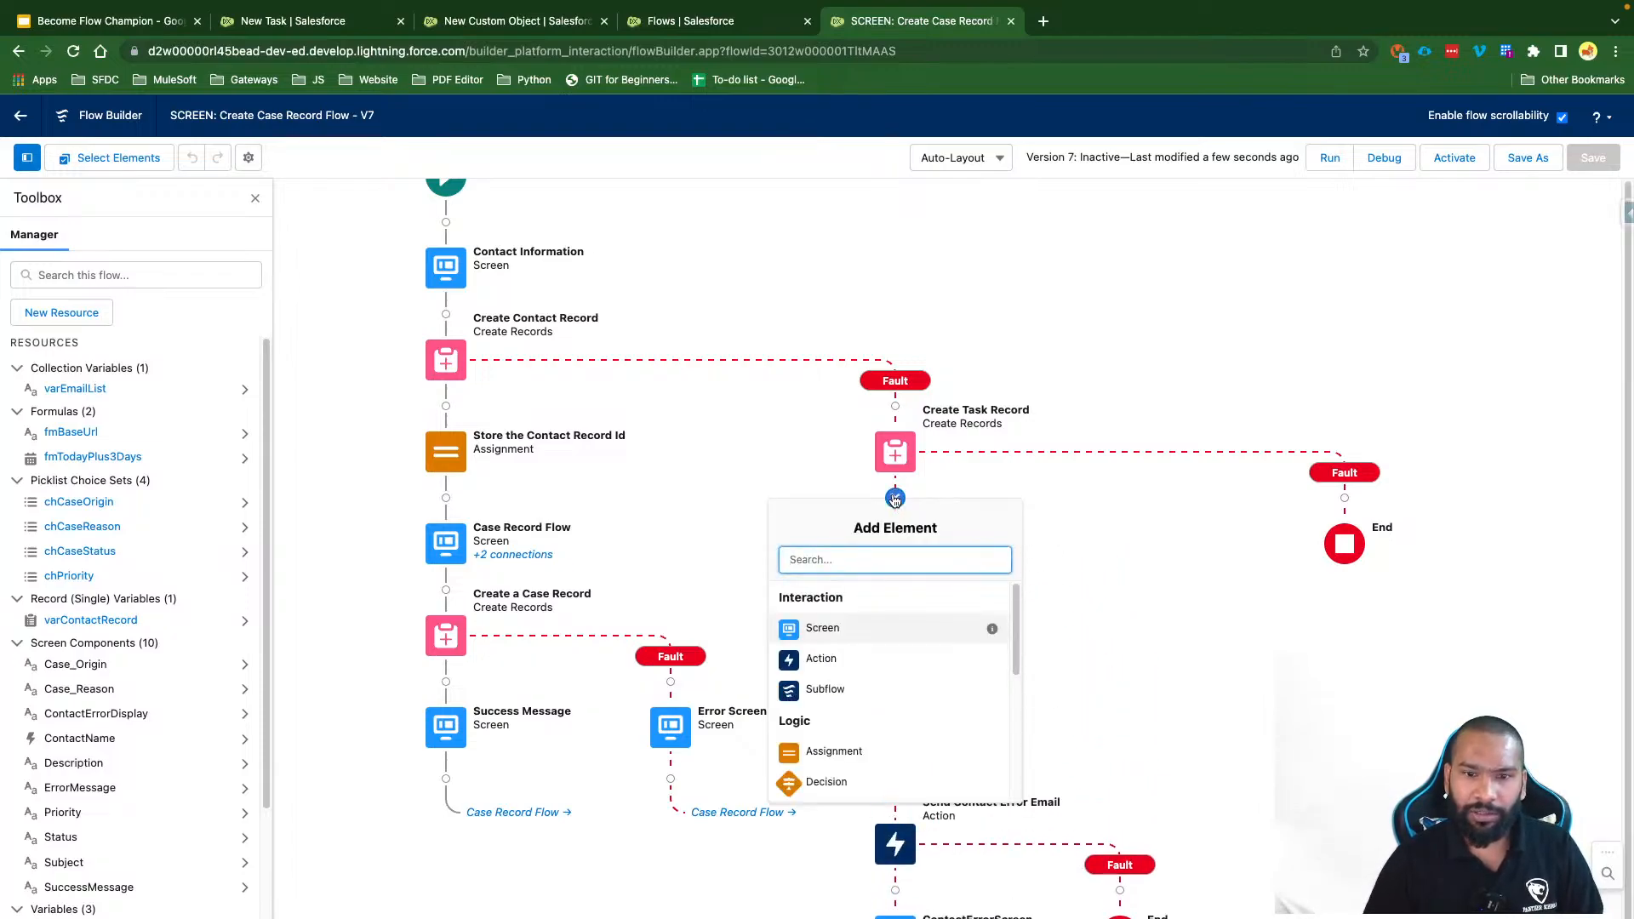
text(ass)
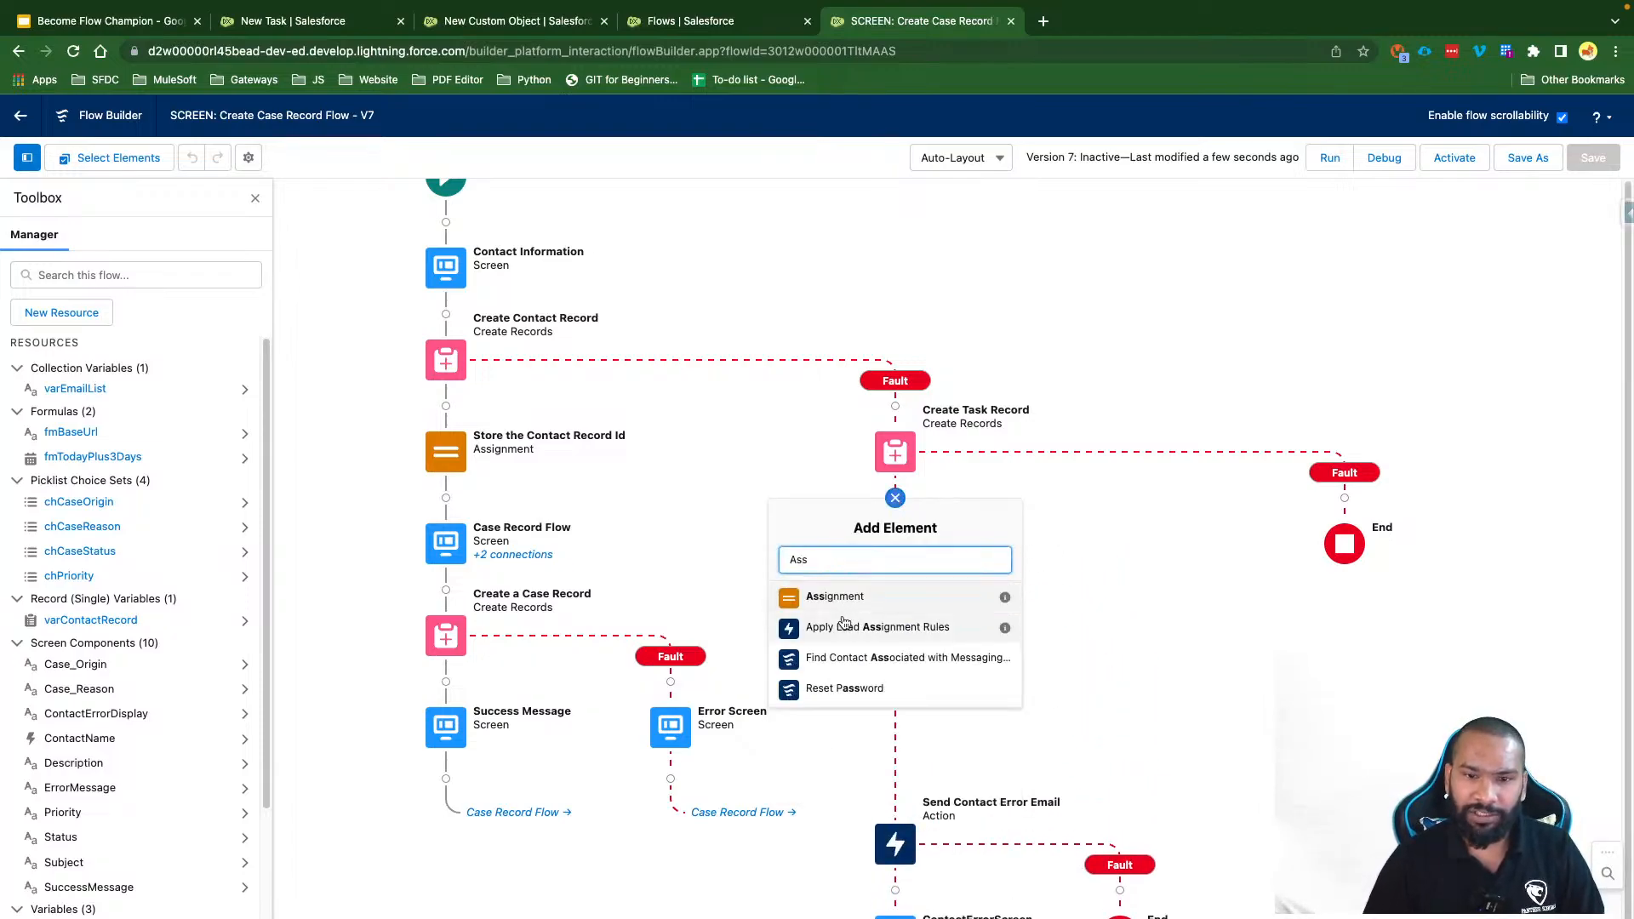
click(815, 594)
text(Ad)
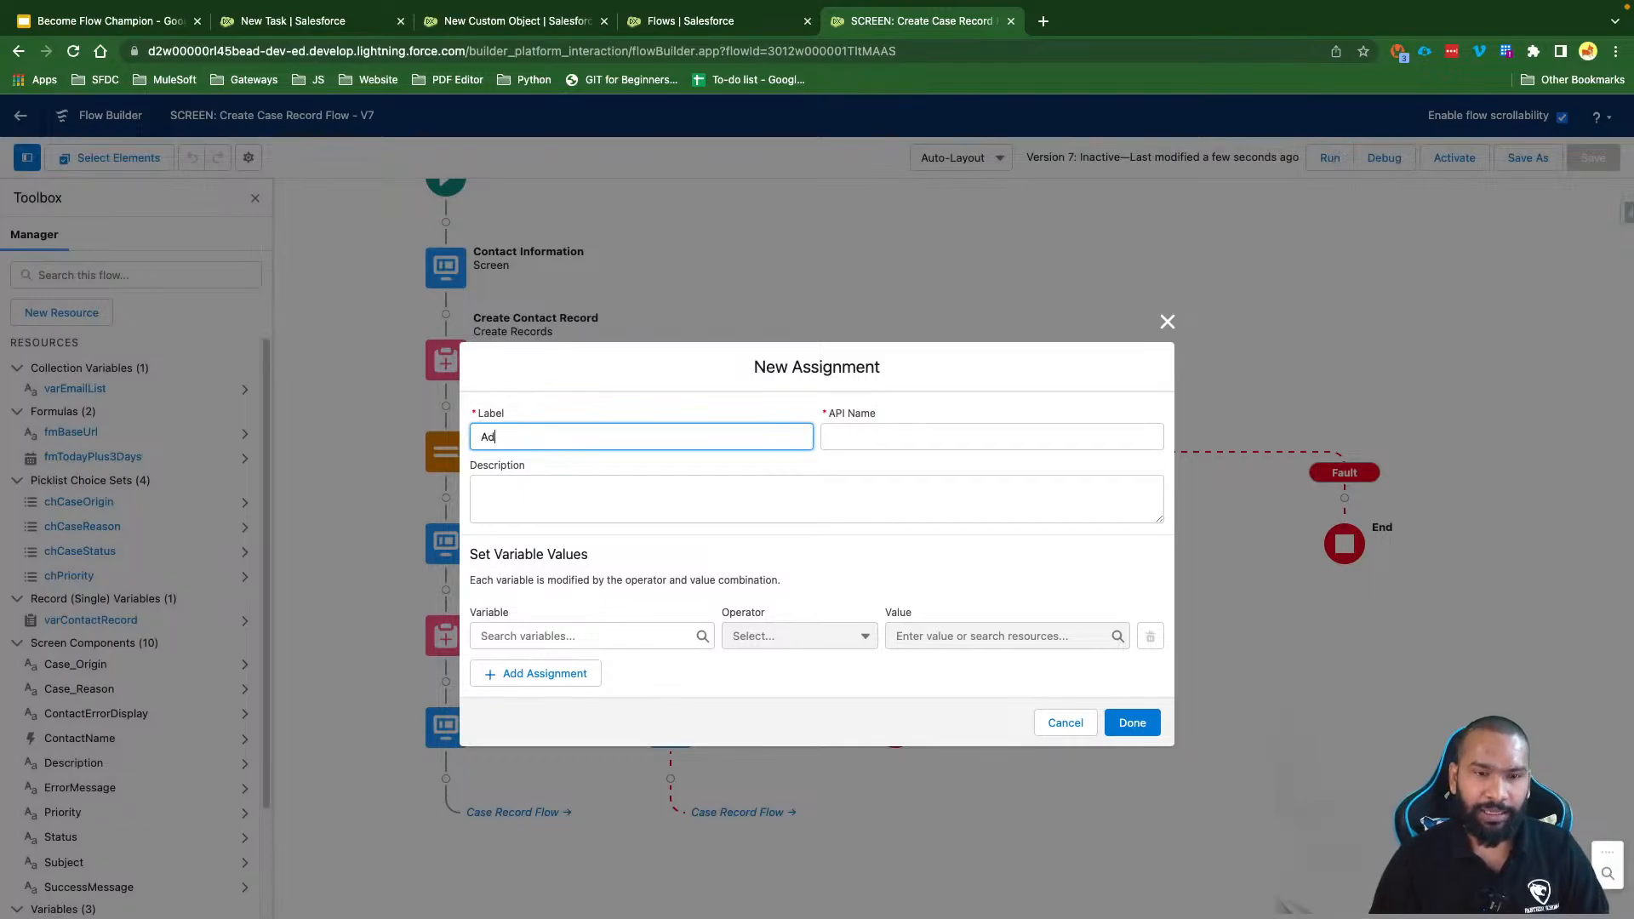
text(d Email to th)
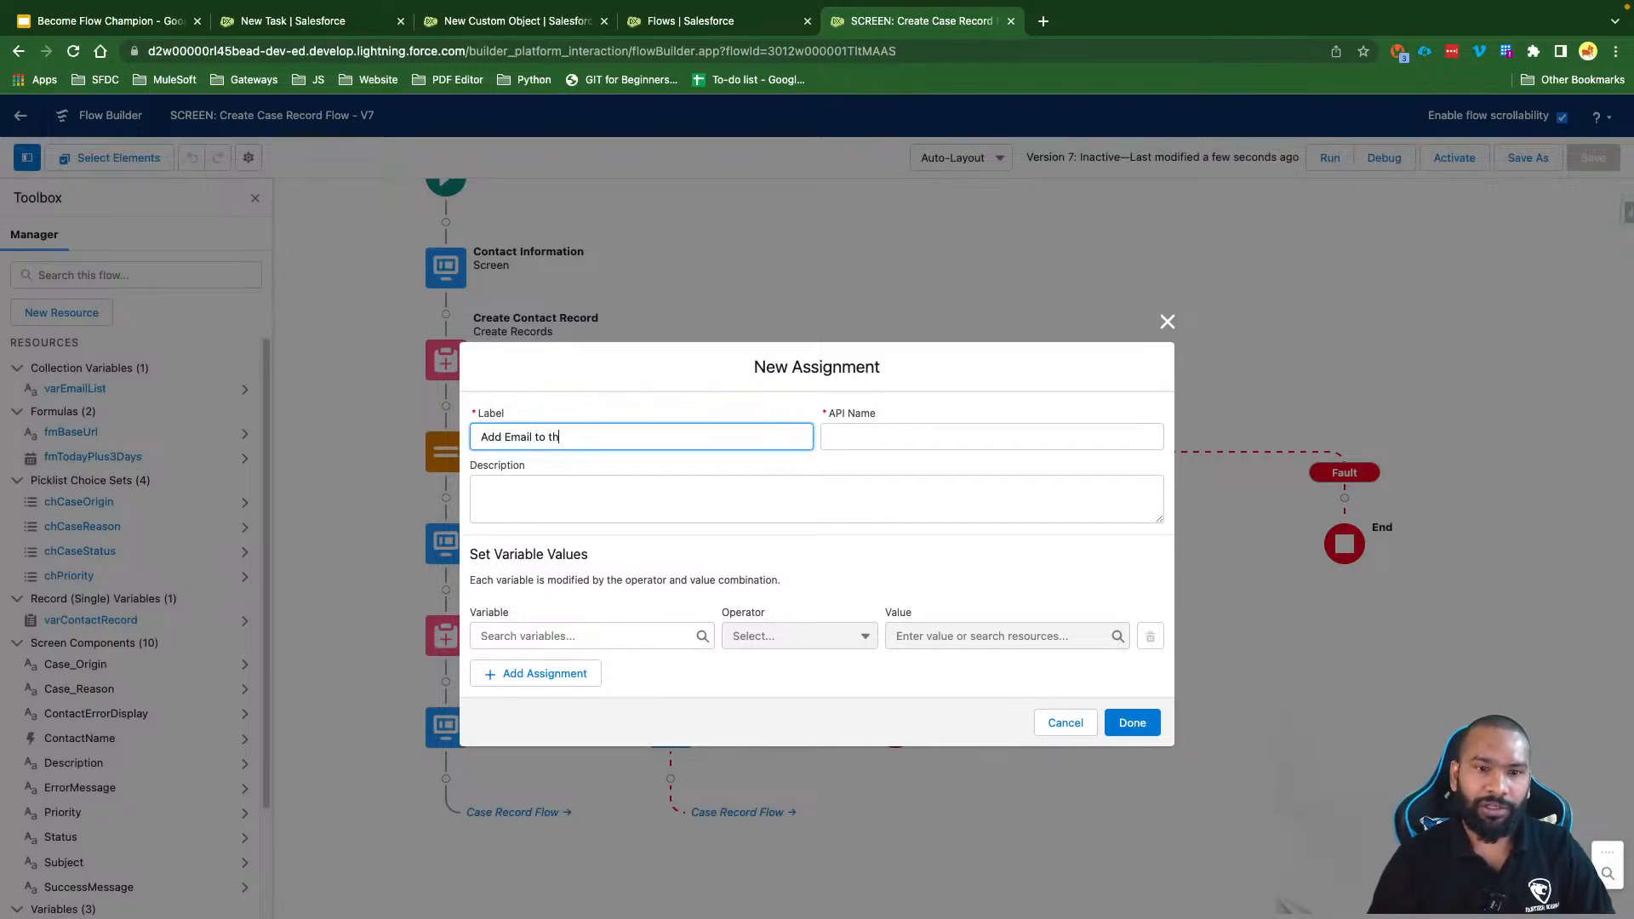
text(e Email List)
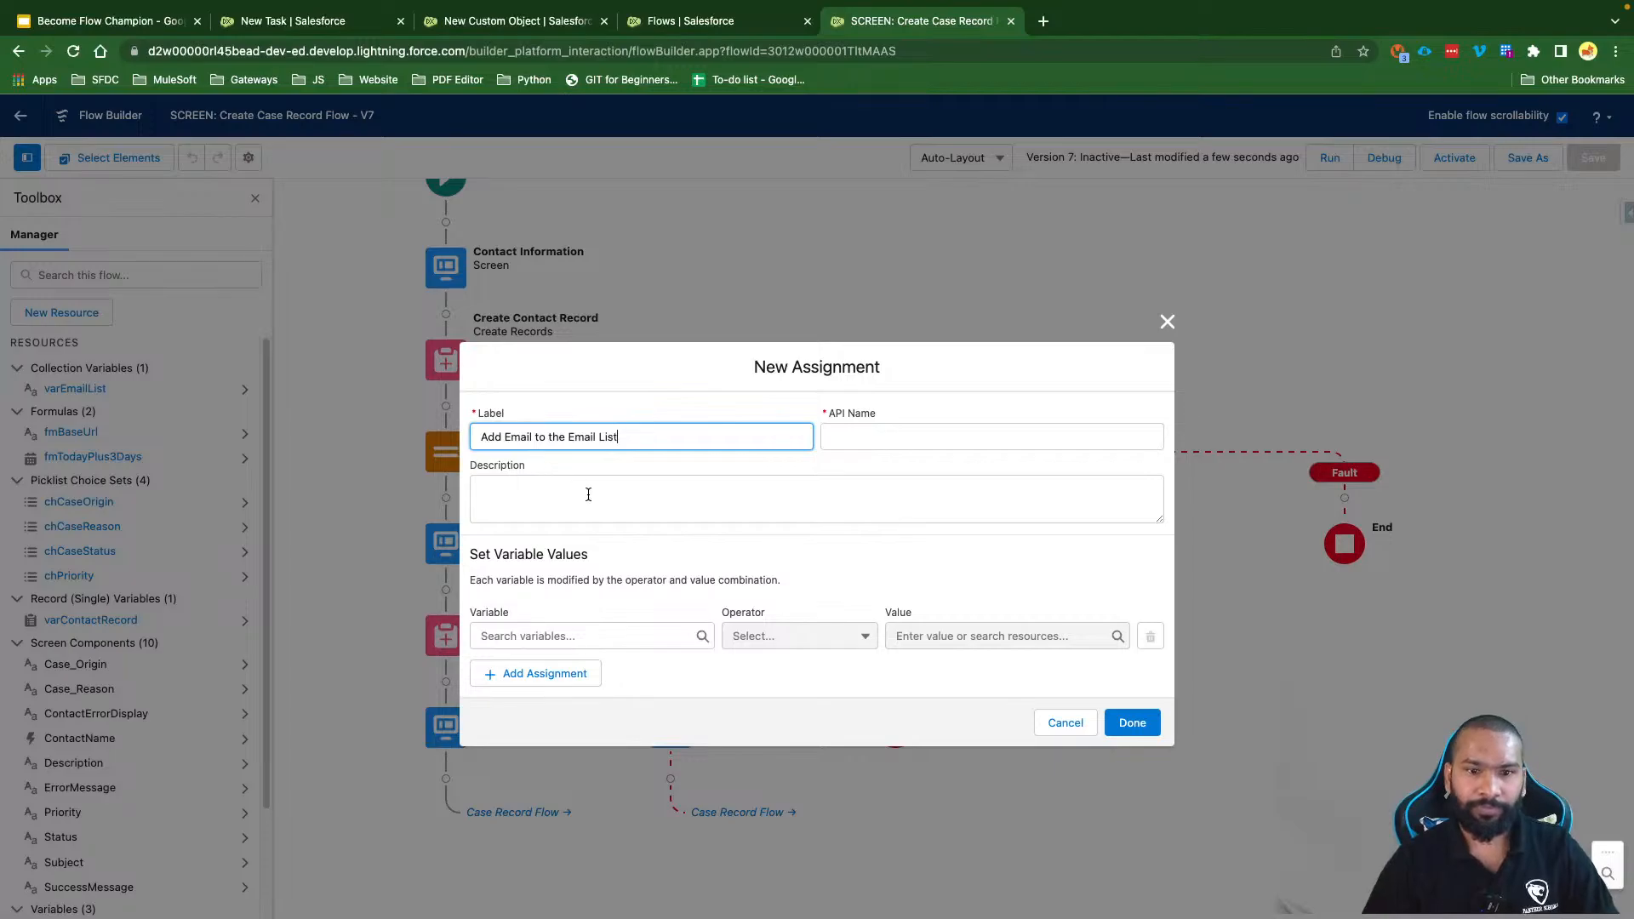
click(587, 494)
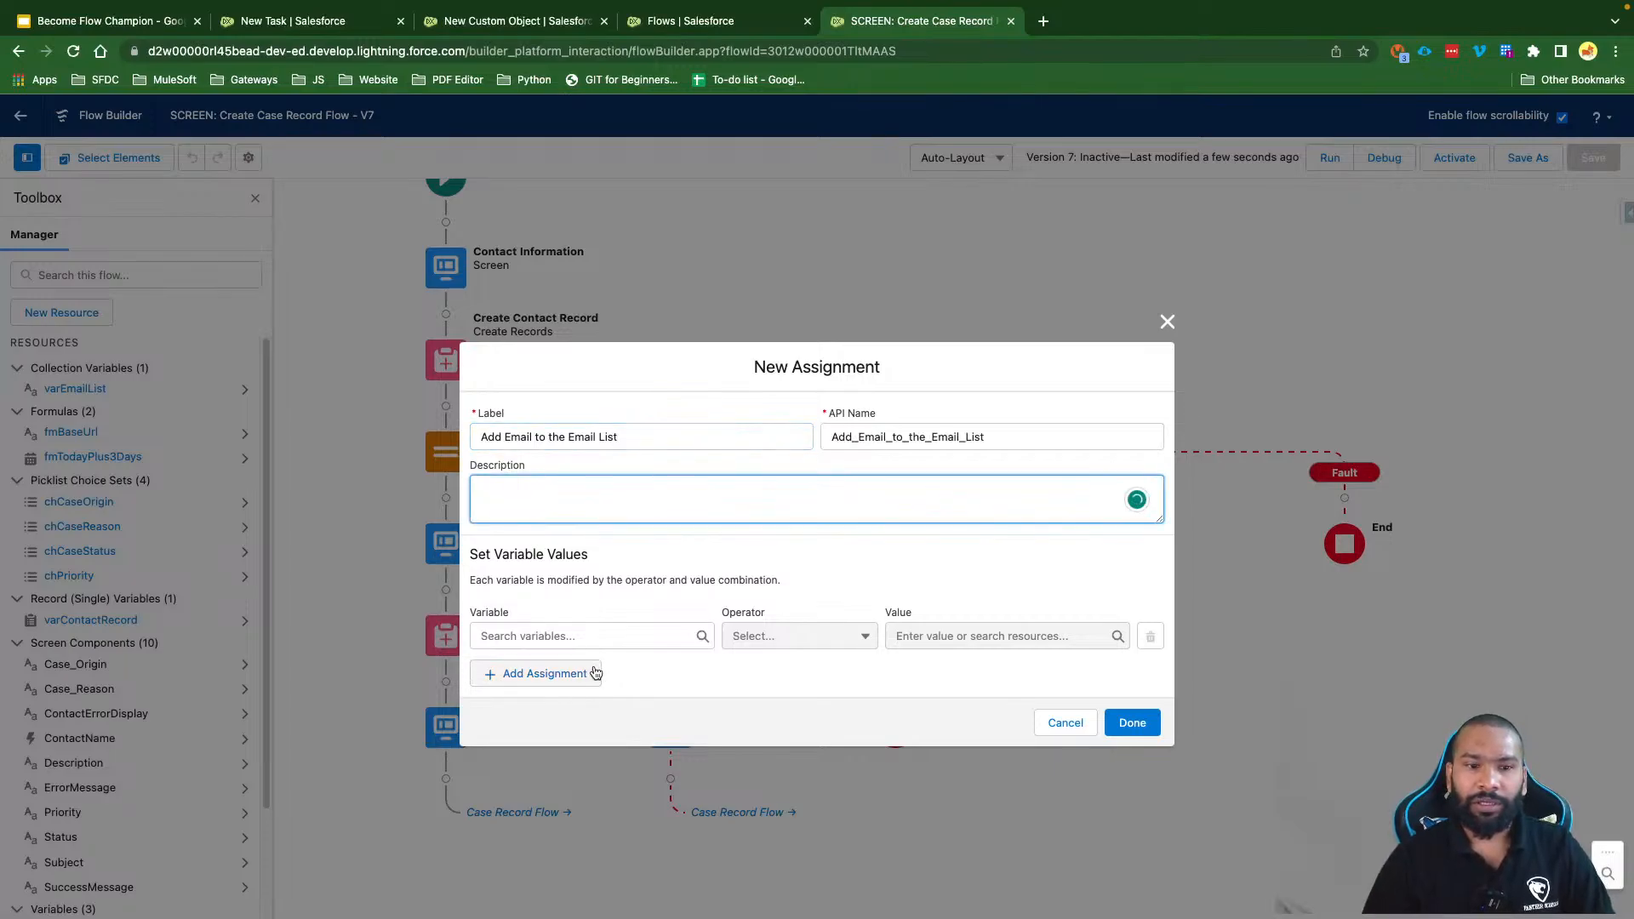
Step: Make the first assignment row add a gmail address to varEmailList
click(536, 637)
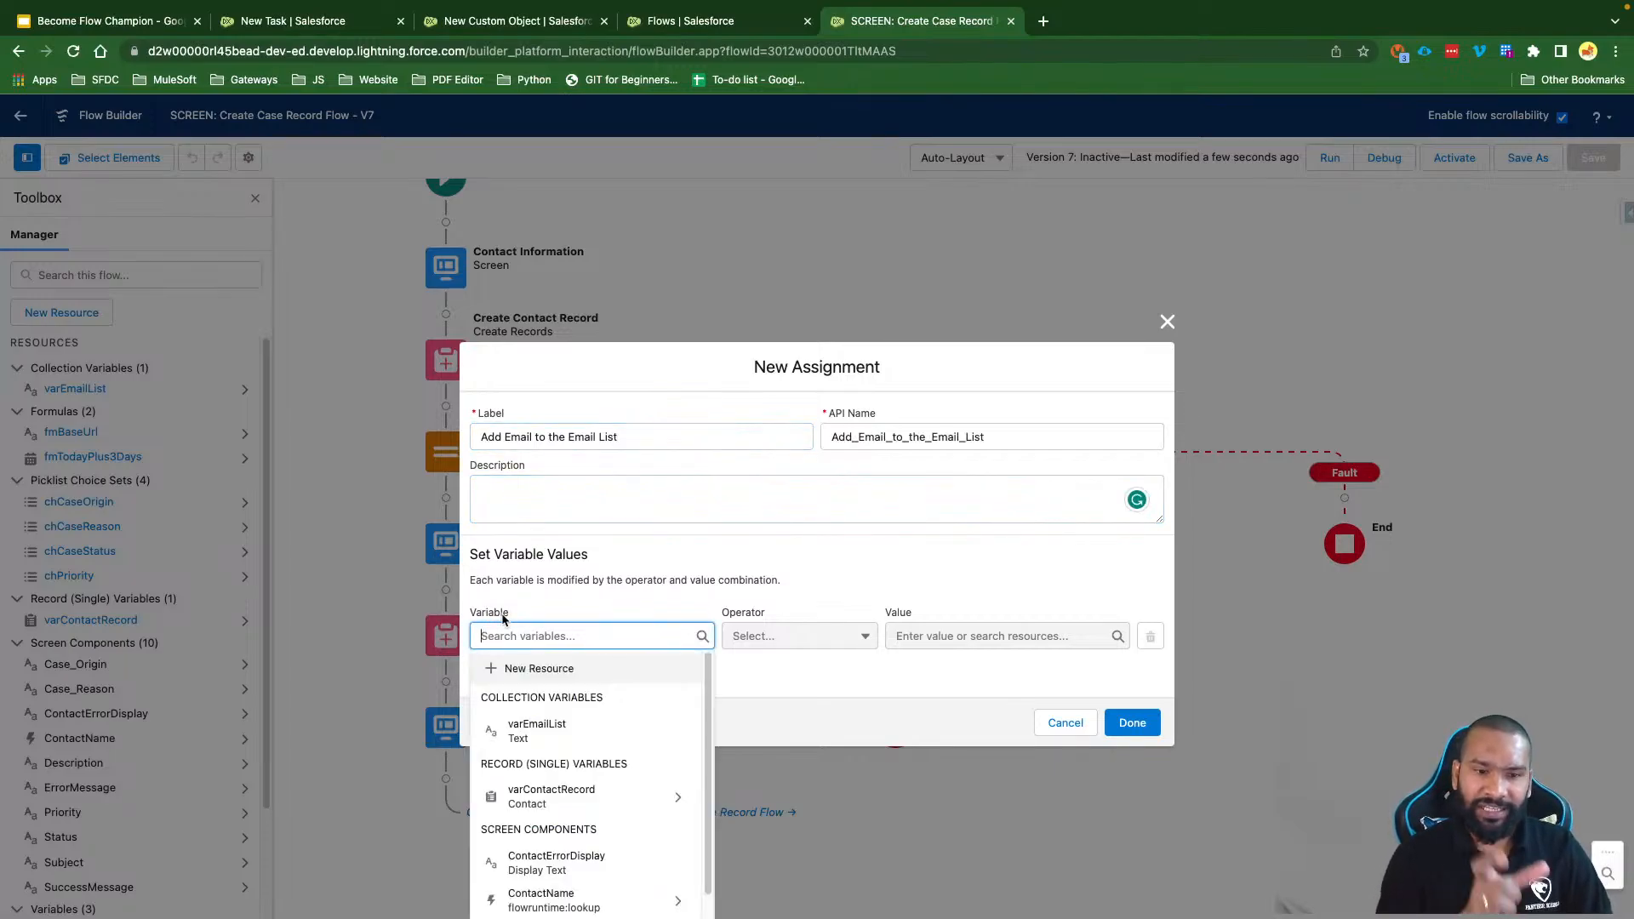
click(555, 729)
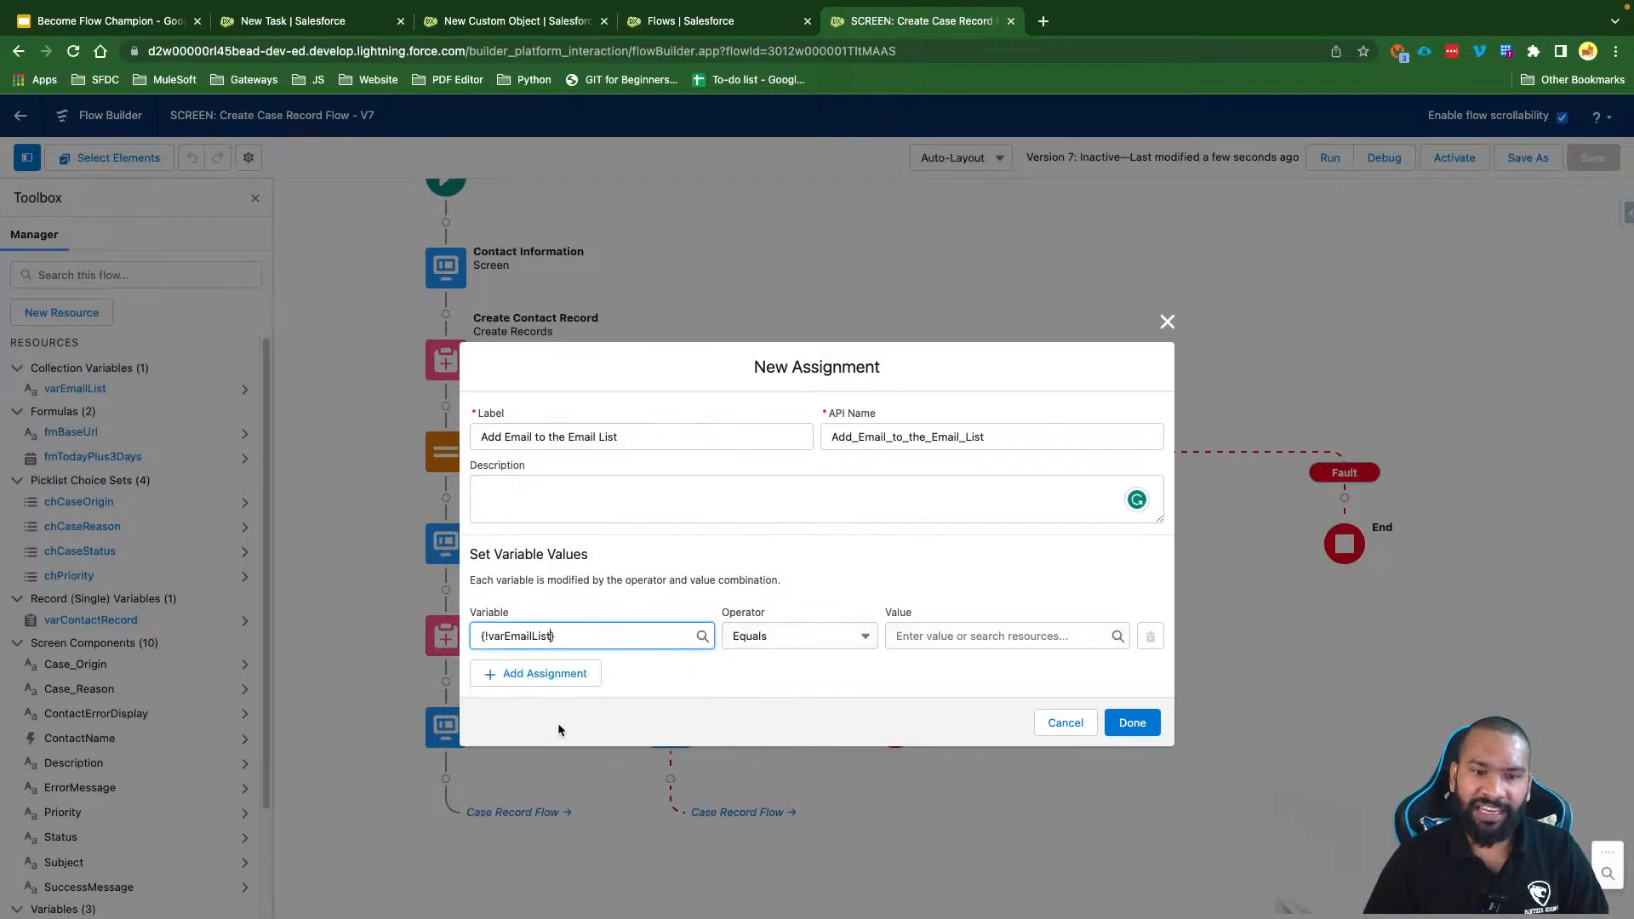
click(760, 636)
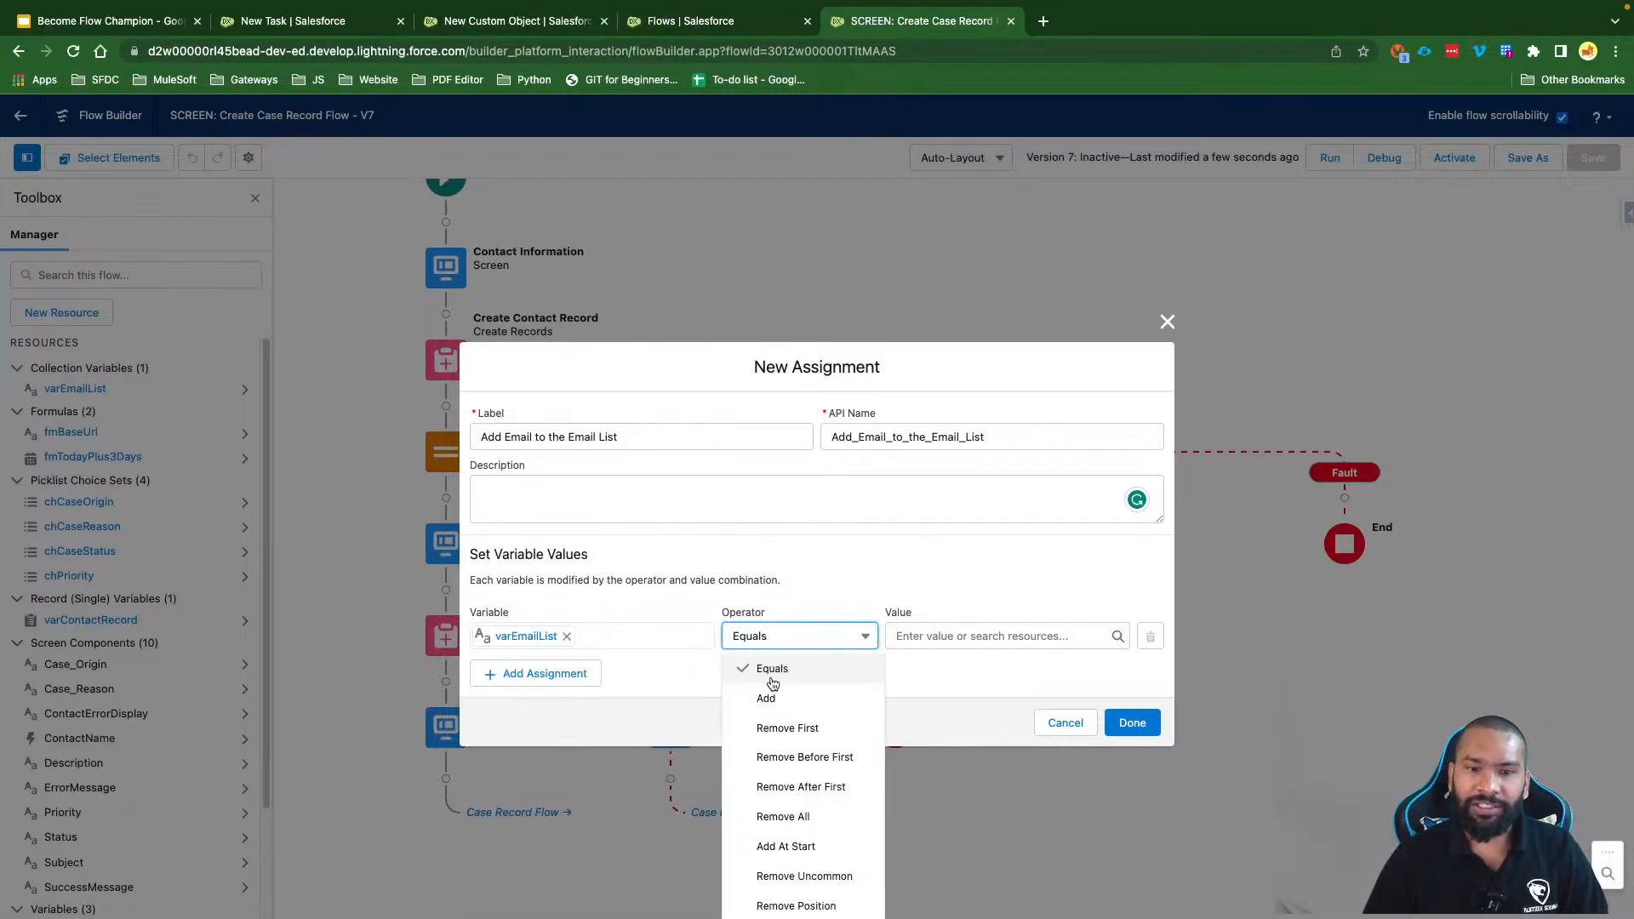
click(774, 692)
click(947, 637)
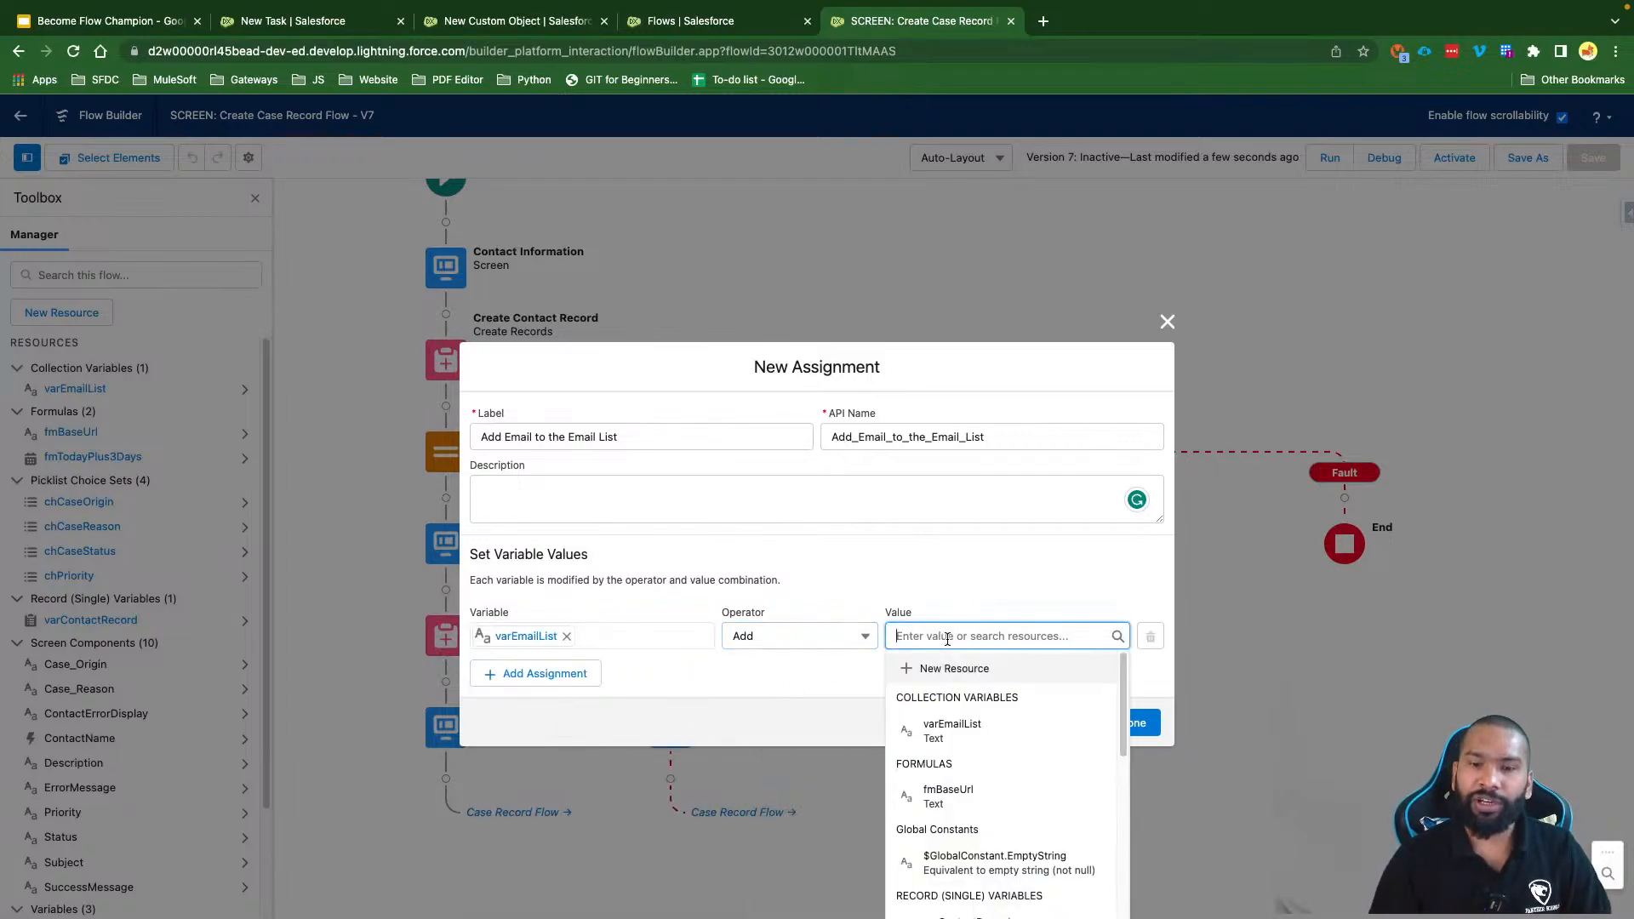
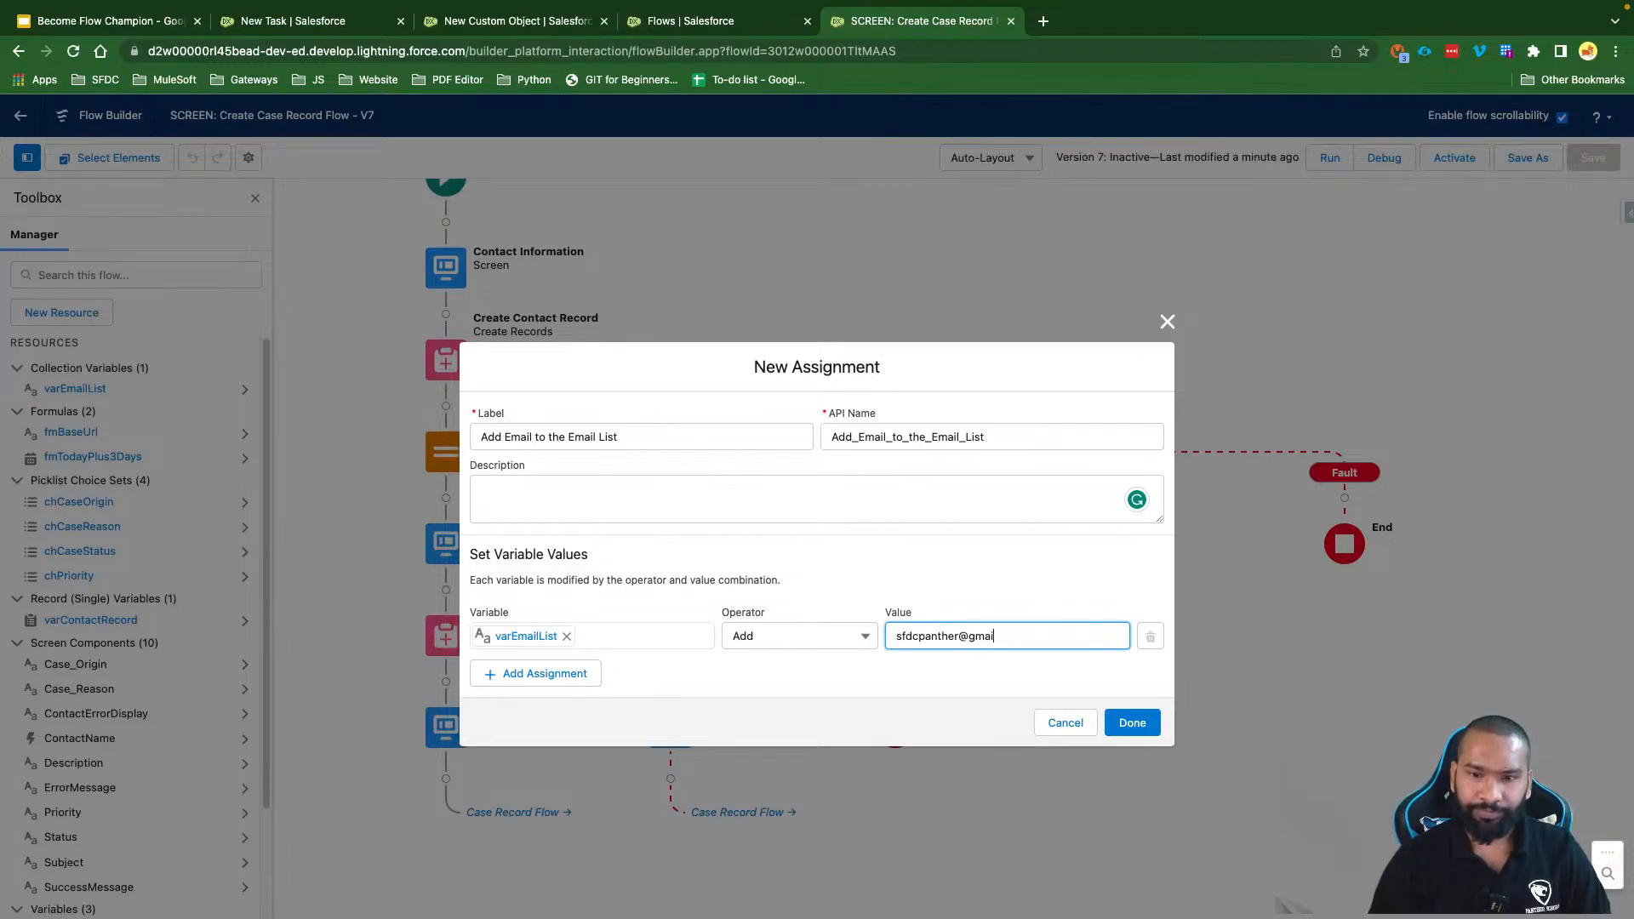
Step: Add a second row that also uses varEmailList with the Add operator
click(534, 688)
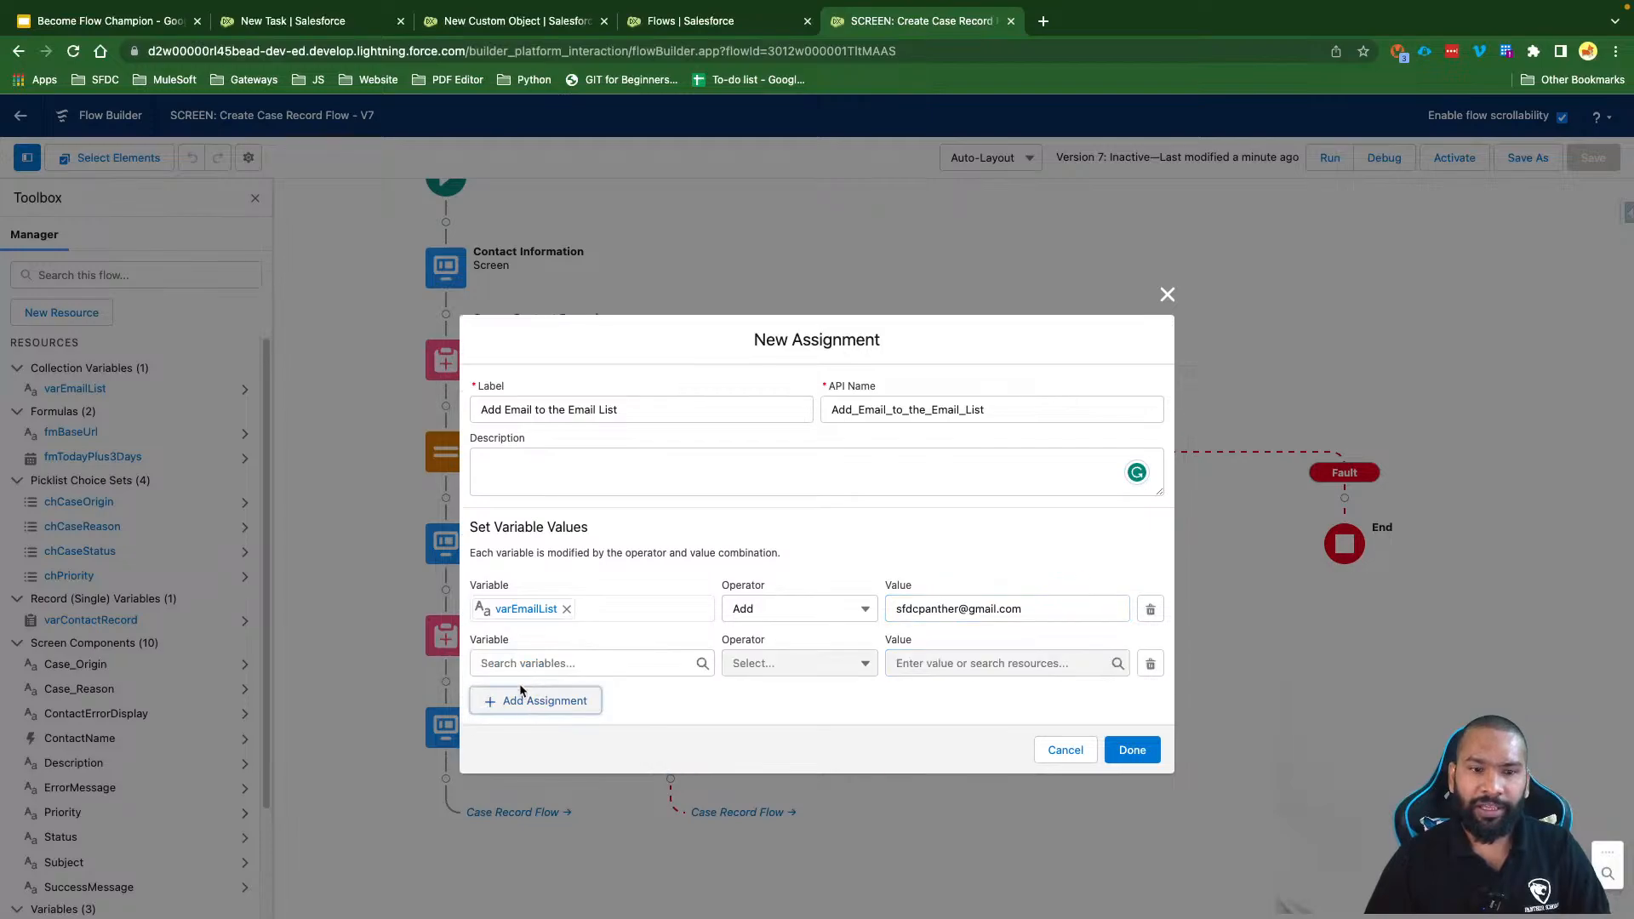
click(530, 665)
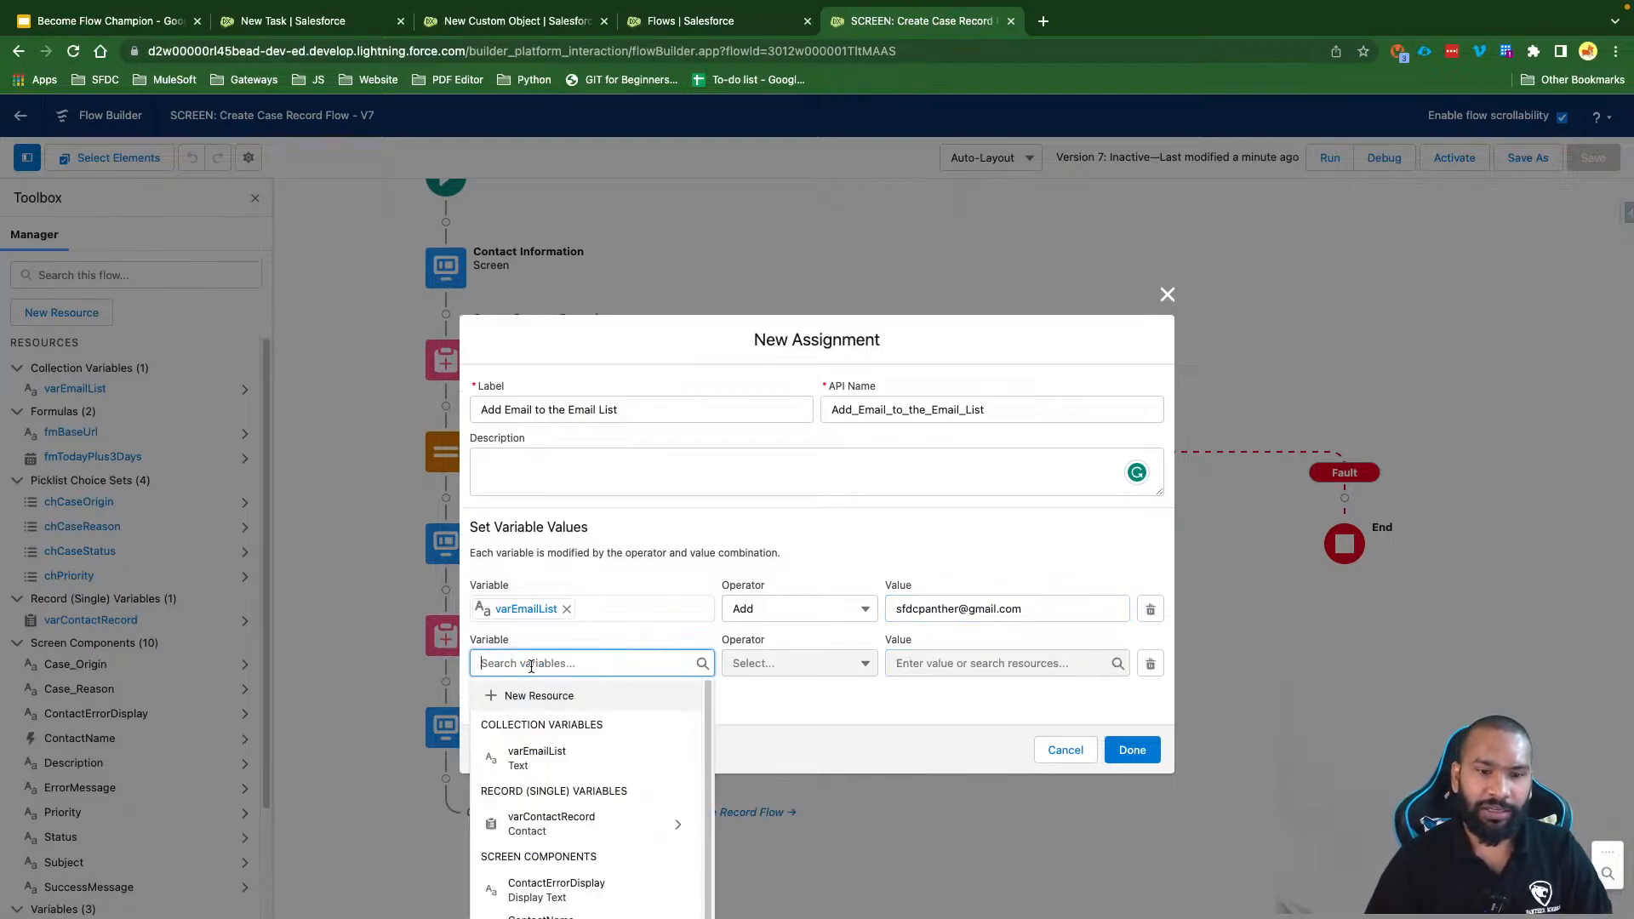
click(560, 752)
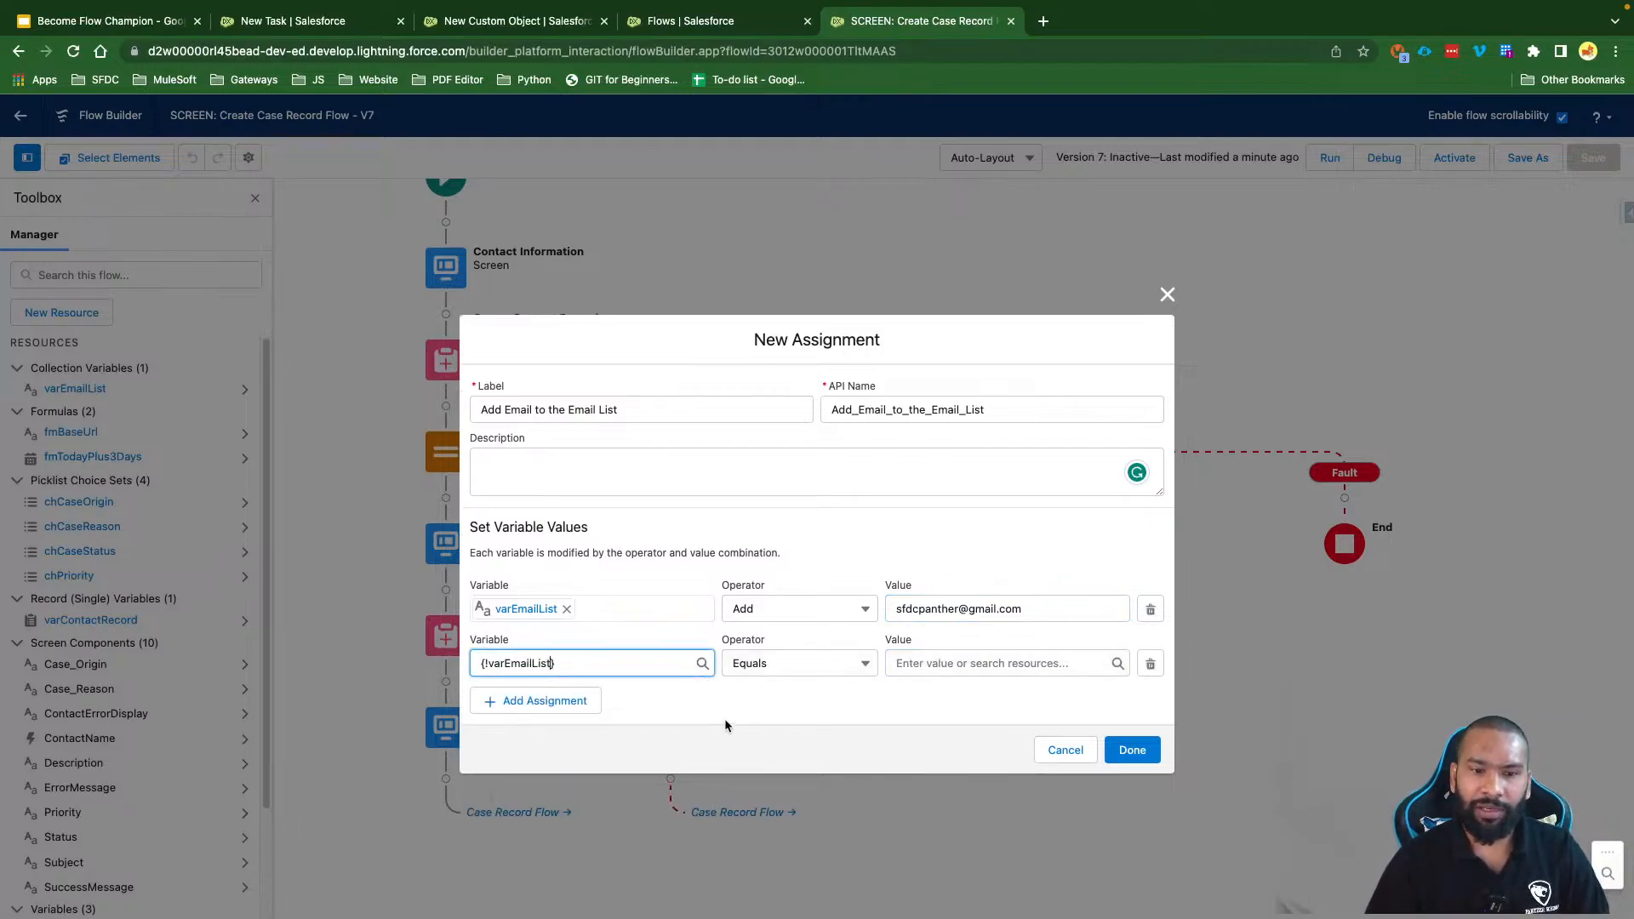
click(796, 673)
click(787, 721)
click(944, 663)
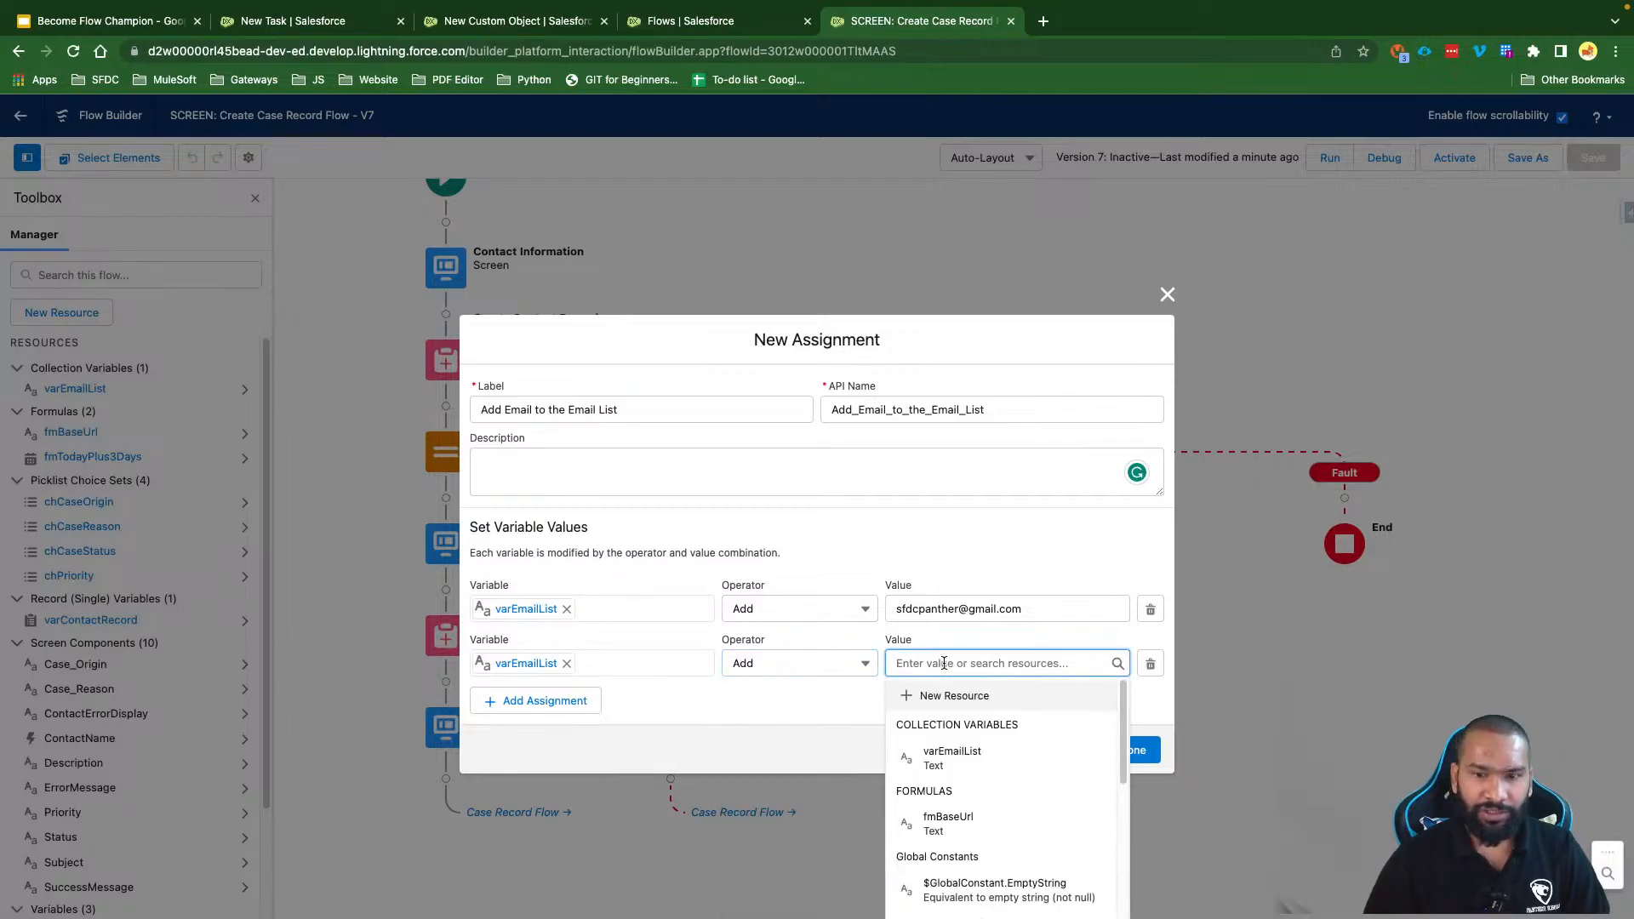
Step: Fill the second row with the same address on the outlook domain, confirm, and save the flow
click(929, 618)
key(ctrl+a)
key(ctrl+c)
click(920, 661)
key(ctrl+v)
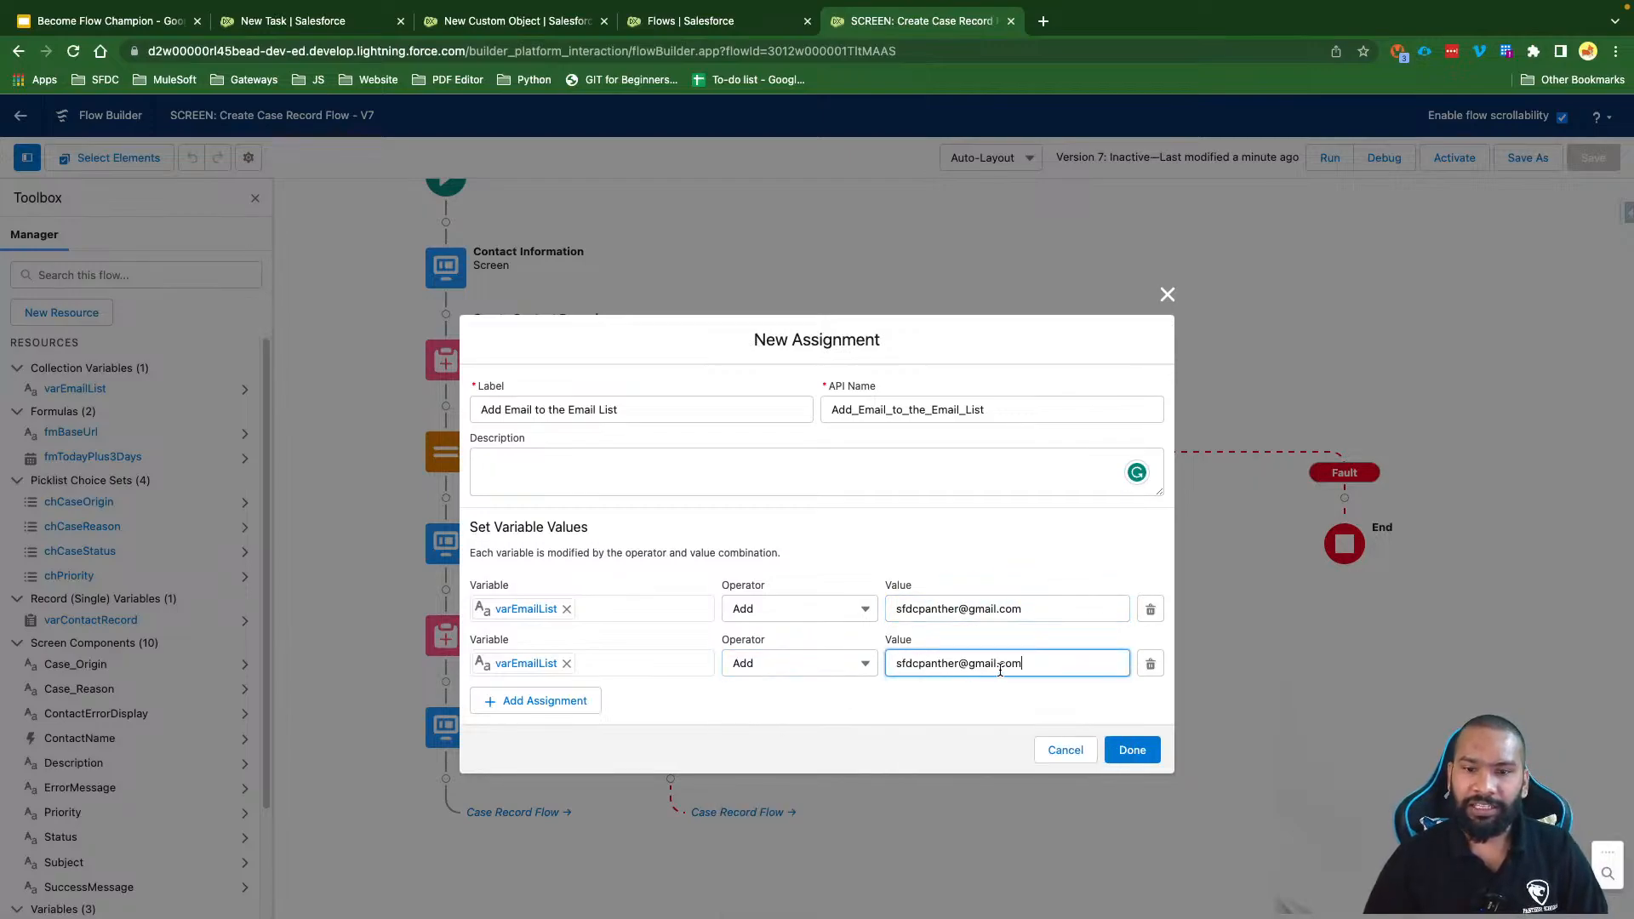
double_click(978, 663)
text(outlook)
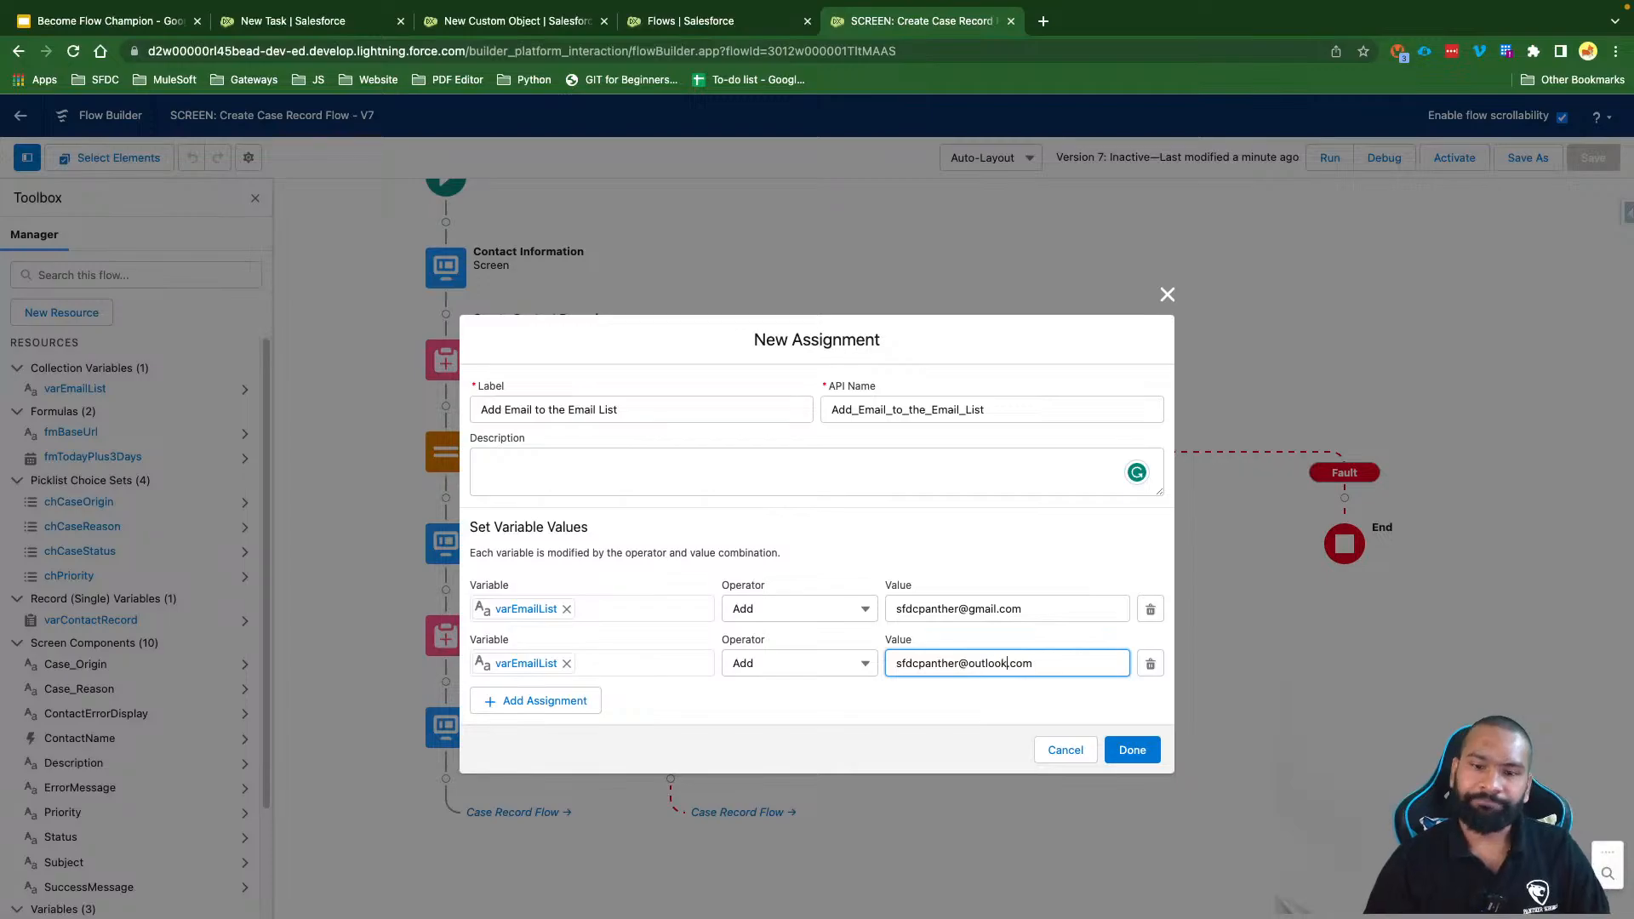
click(960, 698)
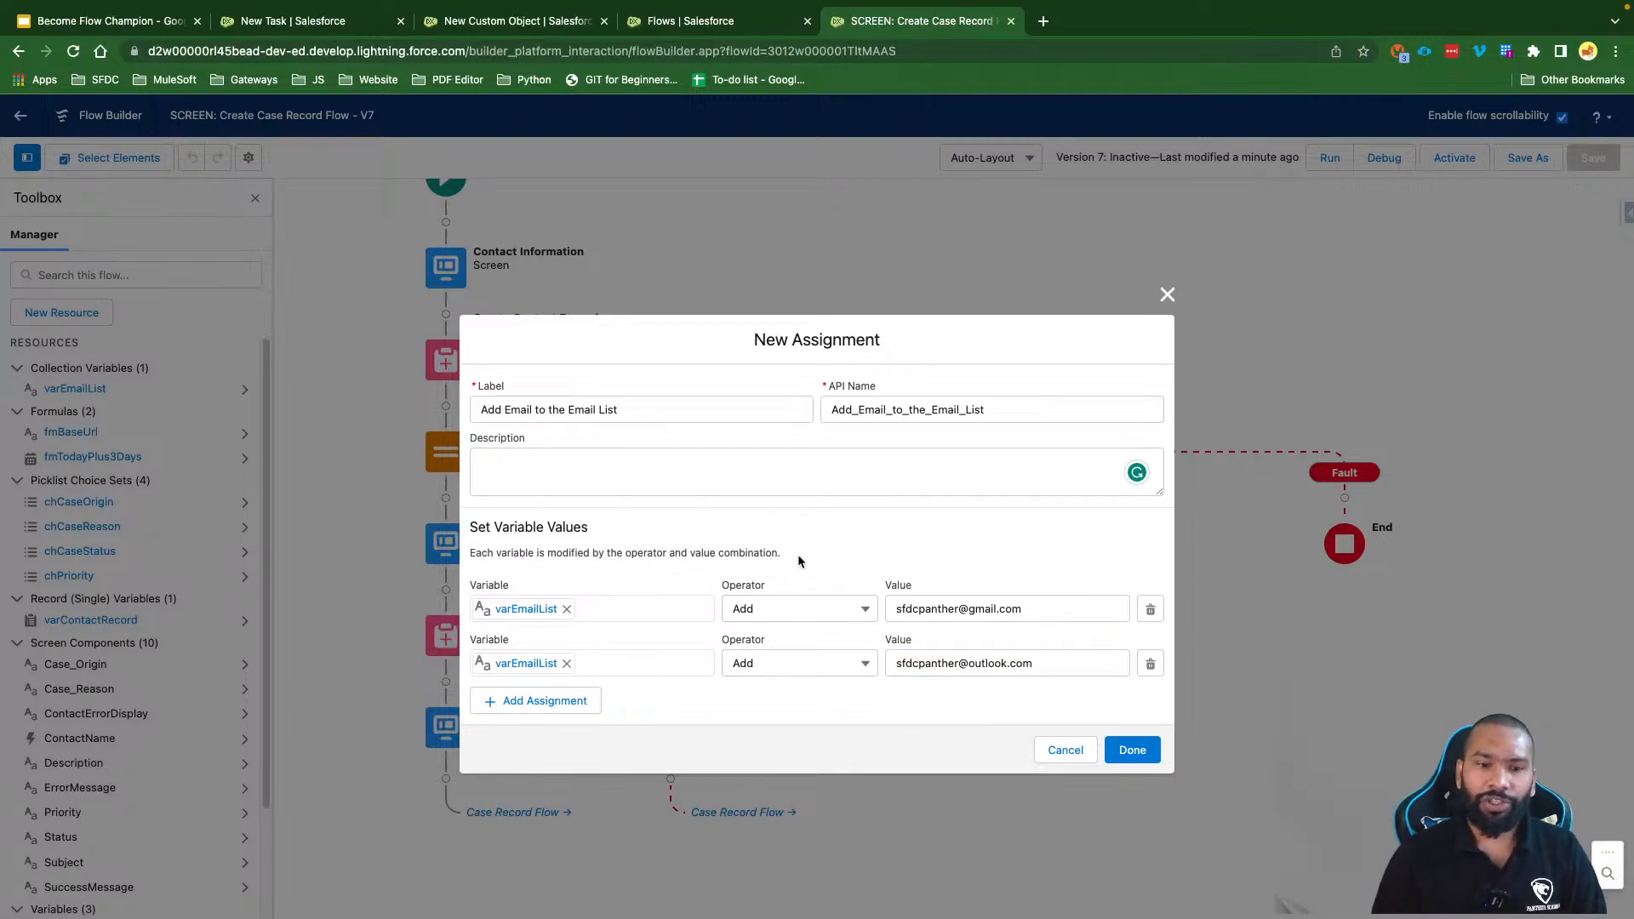
click(1131, 750)
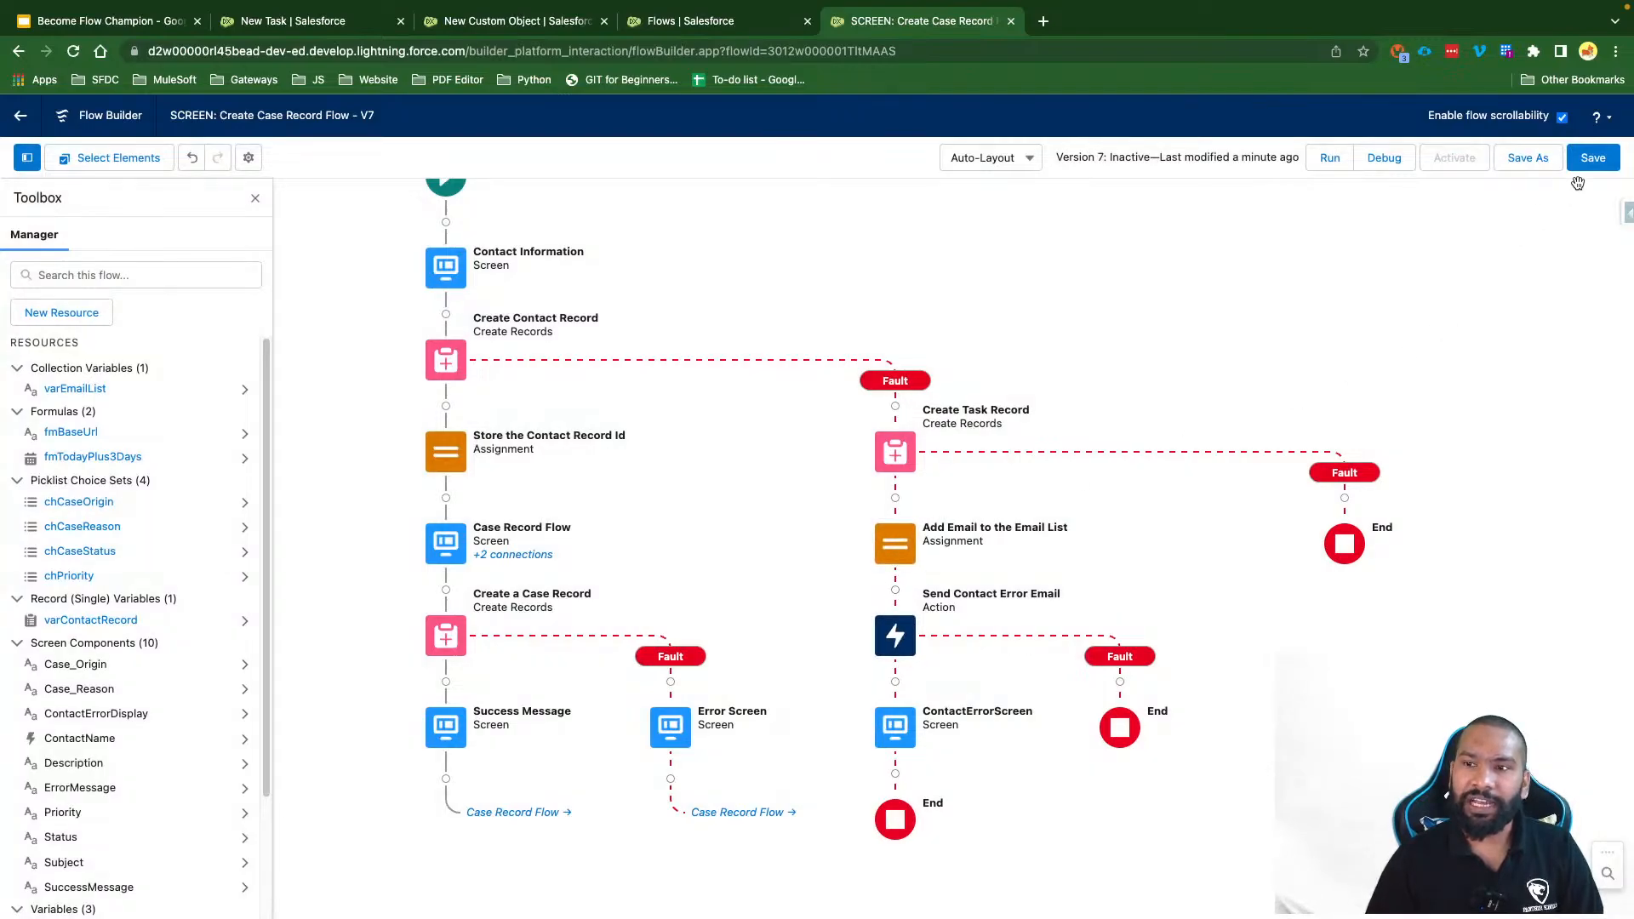
click(1592, 157)
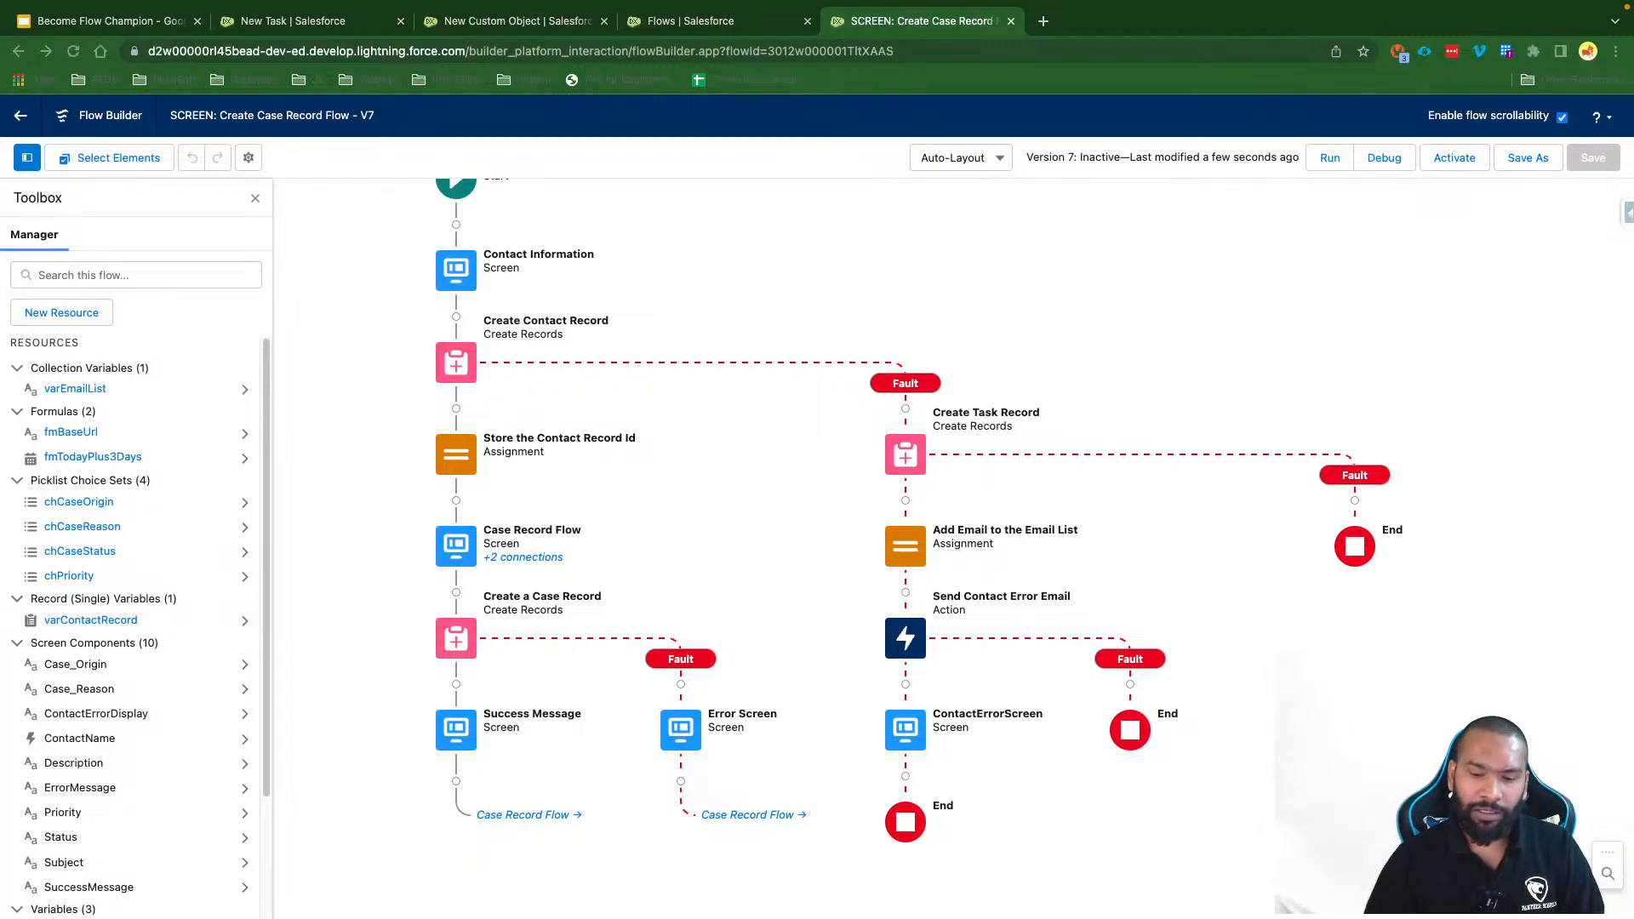
Step: Inspect the Create Contact Record settings without changes, then go to the Flows browser tab
click(738, 442)
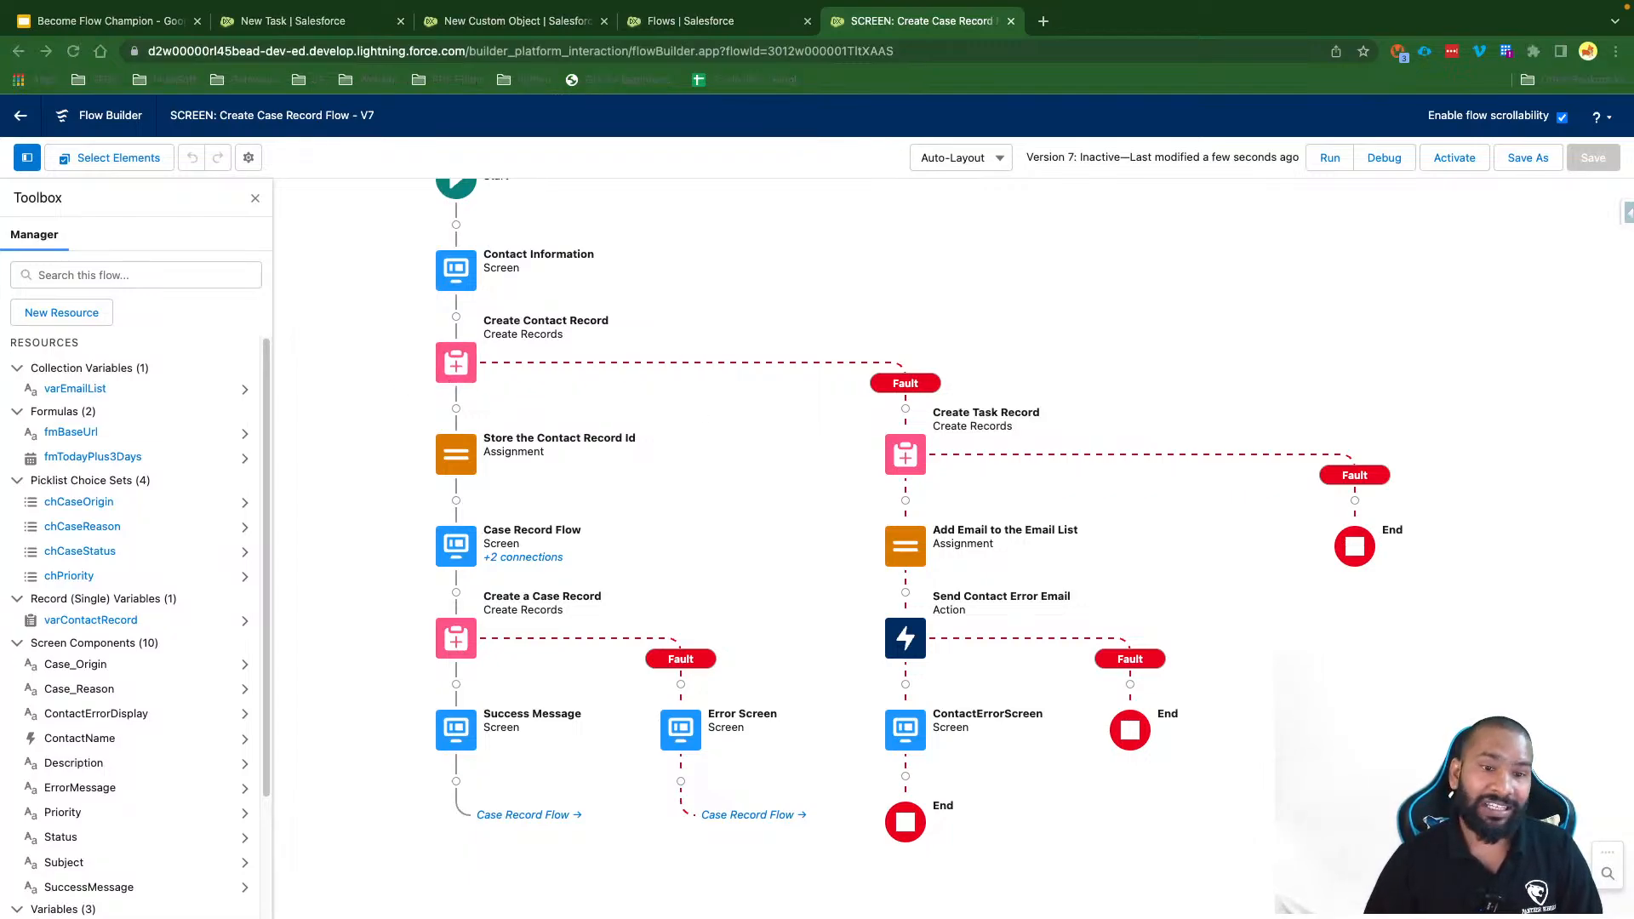
click(738, 283)
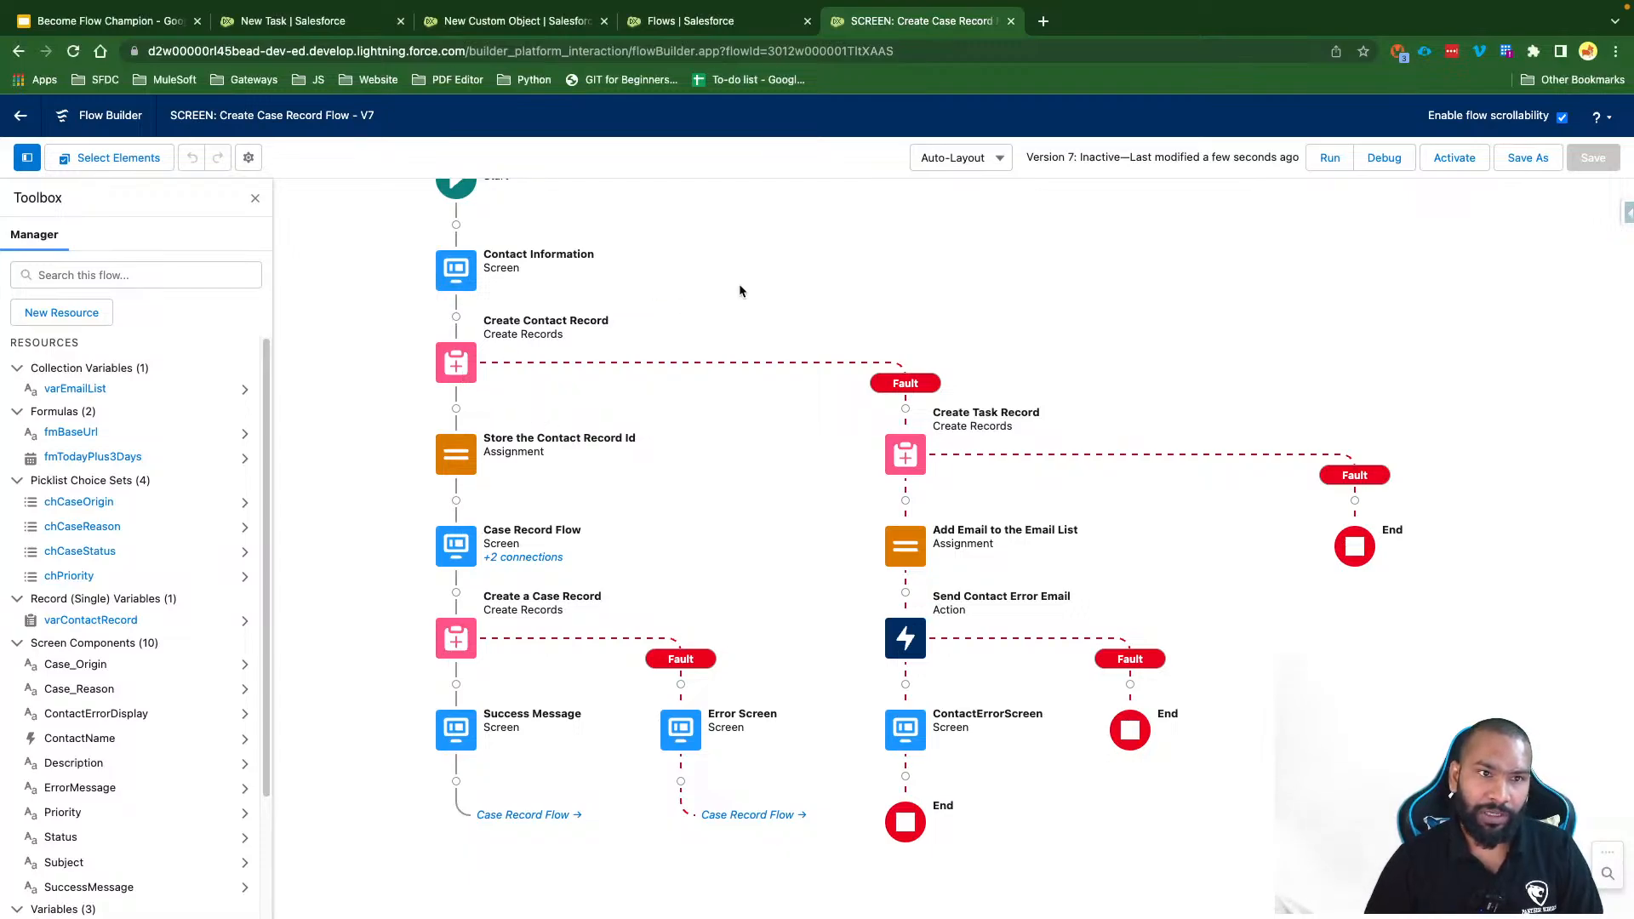
drag(535, 268, 567, 328)
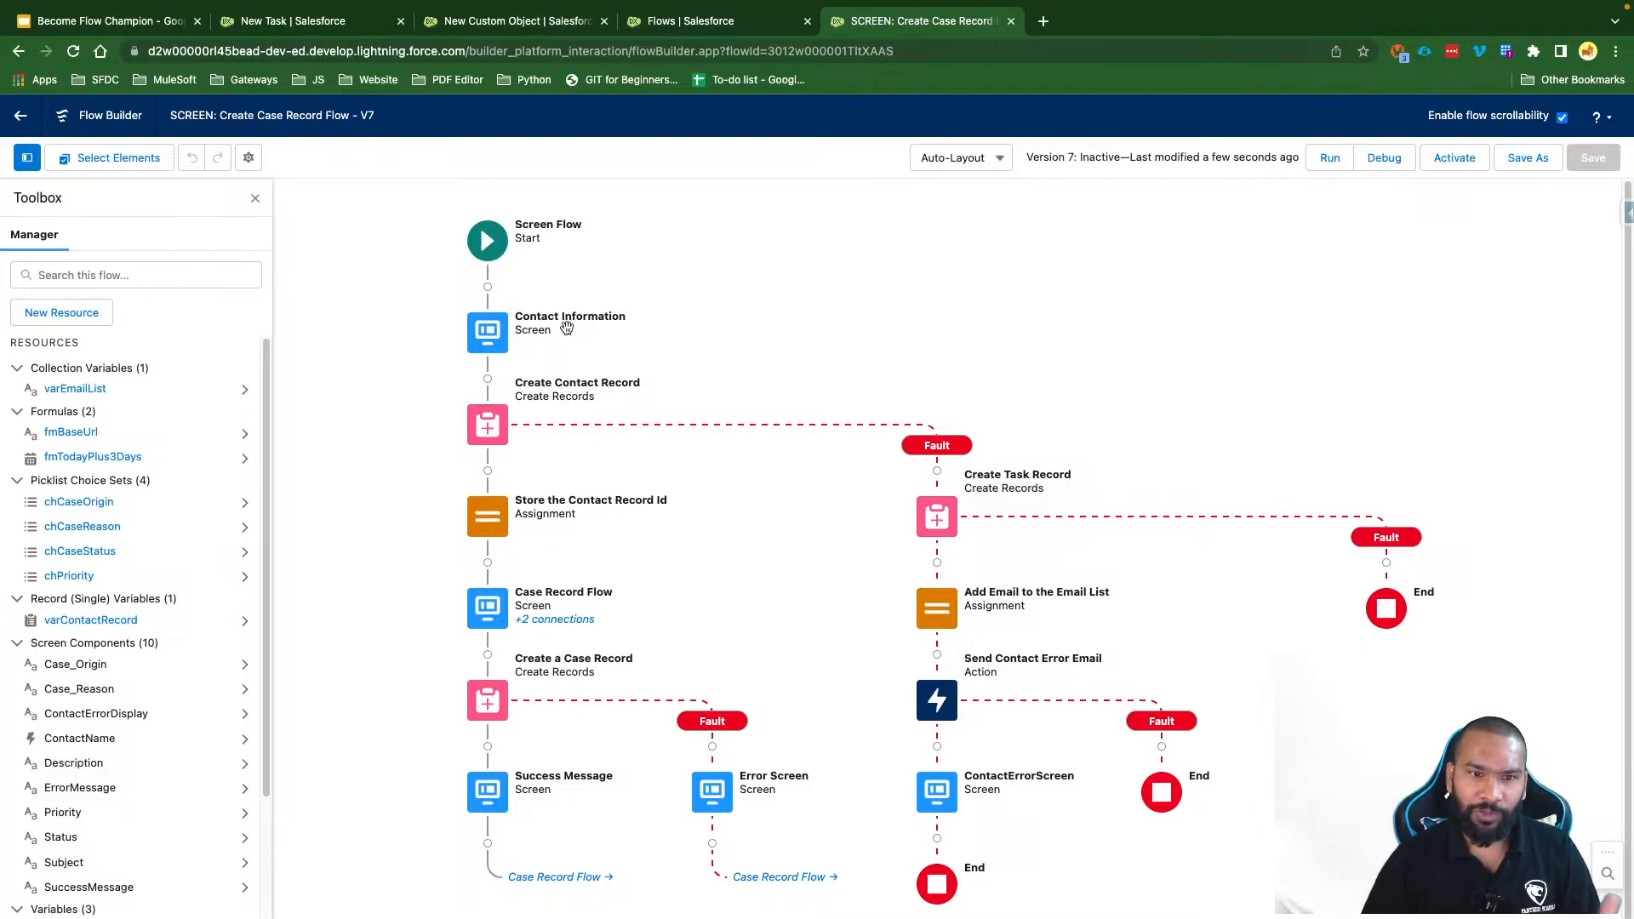
click(491, 430)
click(482, 619)
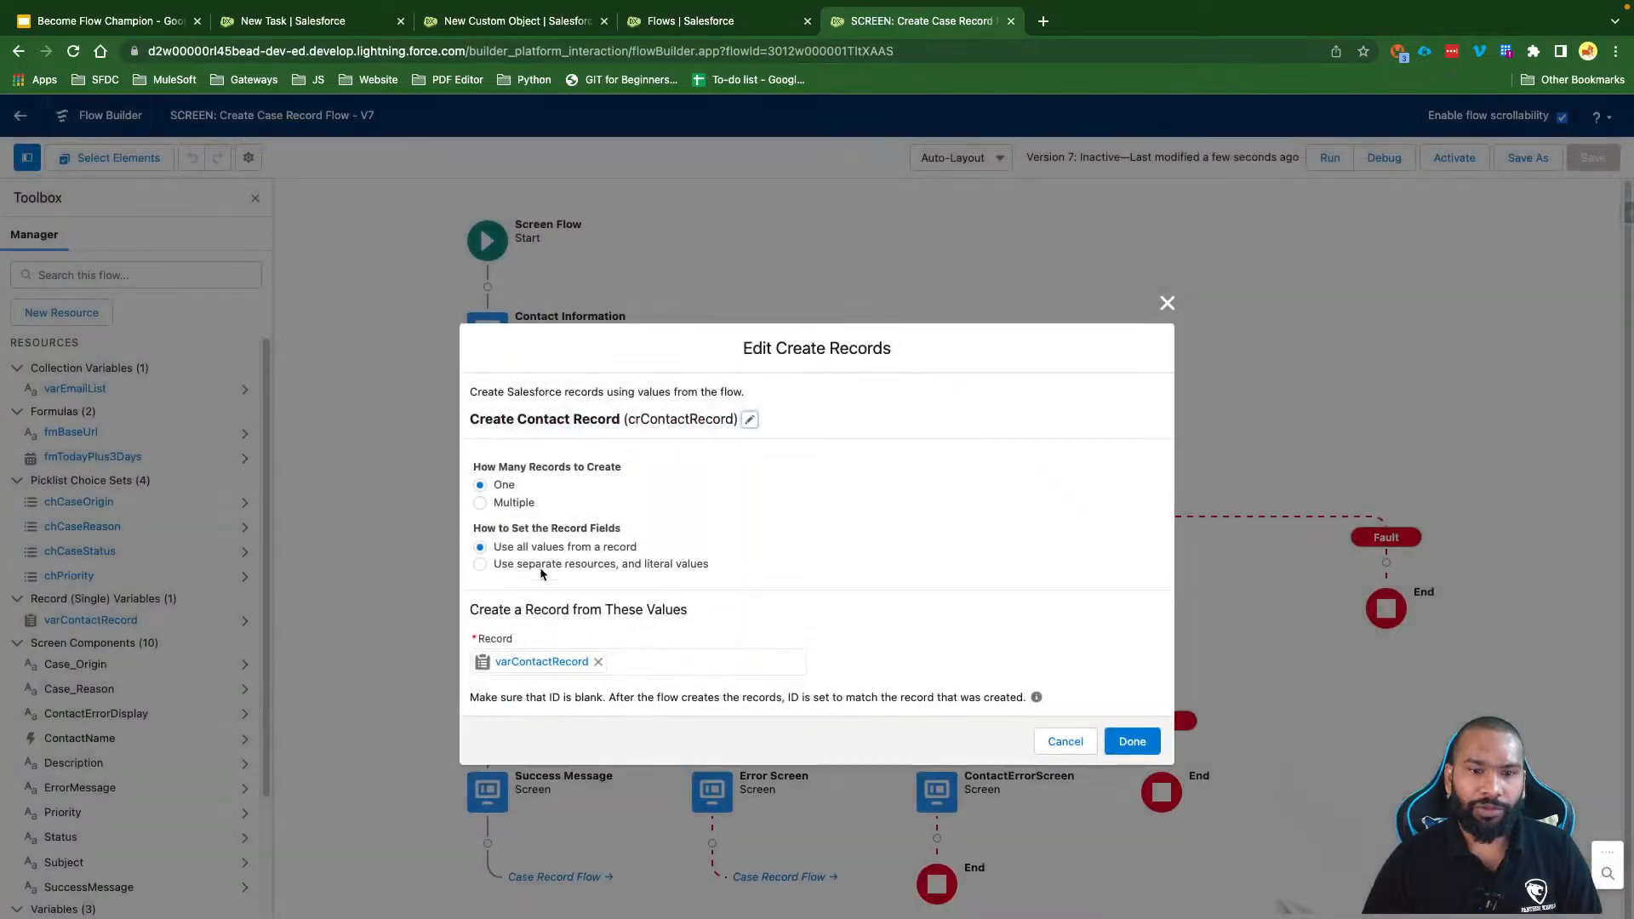
click(1063, 742)
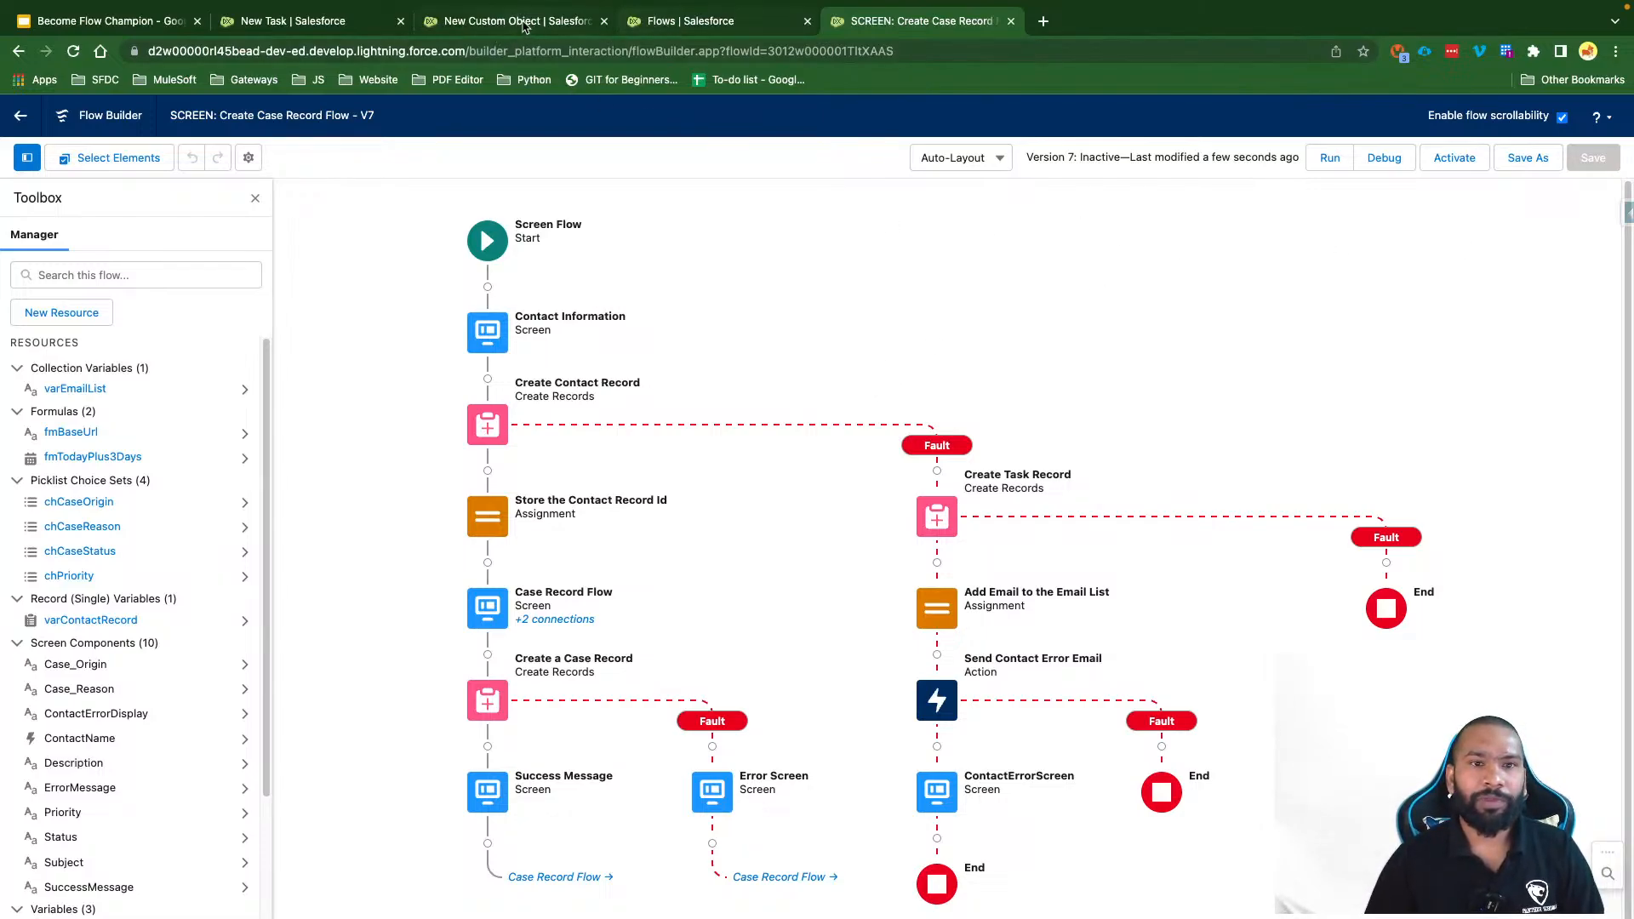
click(680, 20)
Step: Find Contact in Object Manager, open its Validation Rules, and start a new rule
click(222, 153)
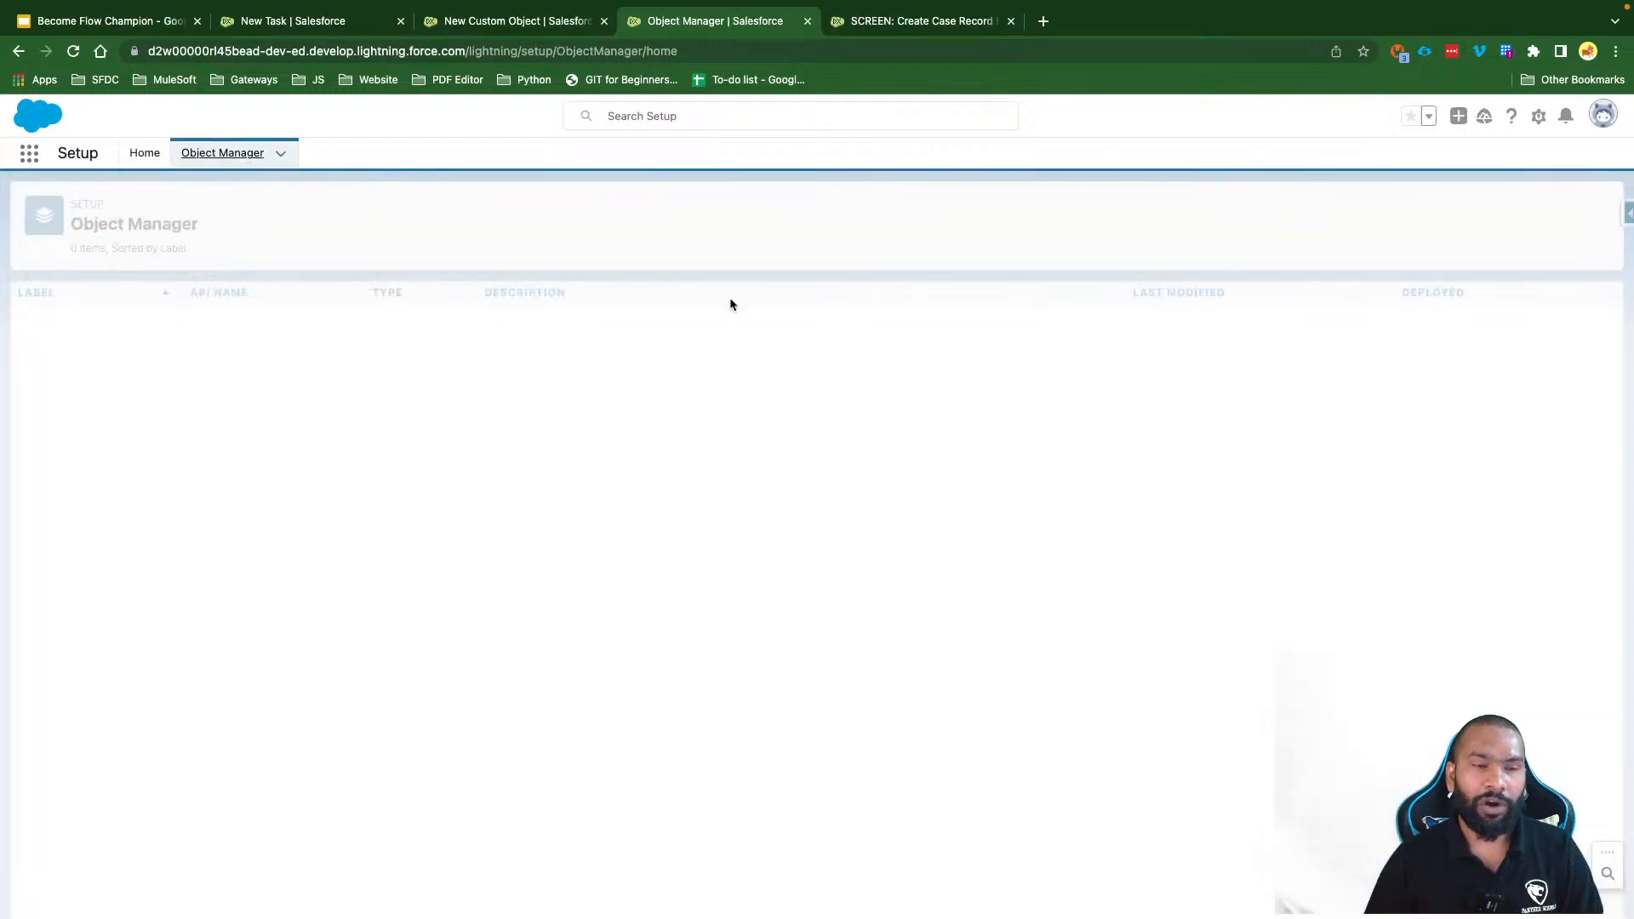
click(1267, 218)
text(Contact)
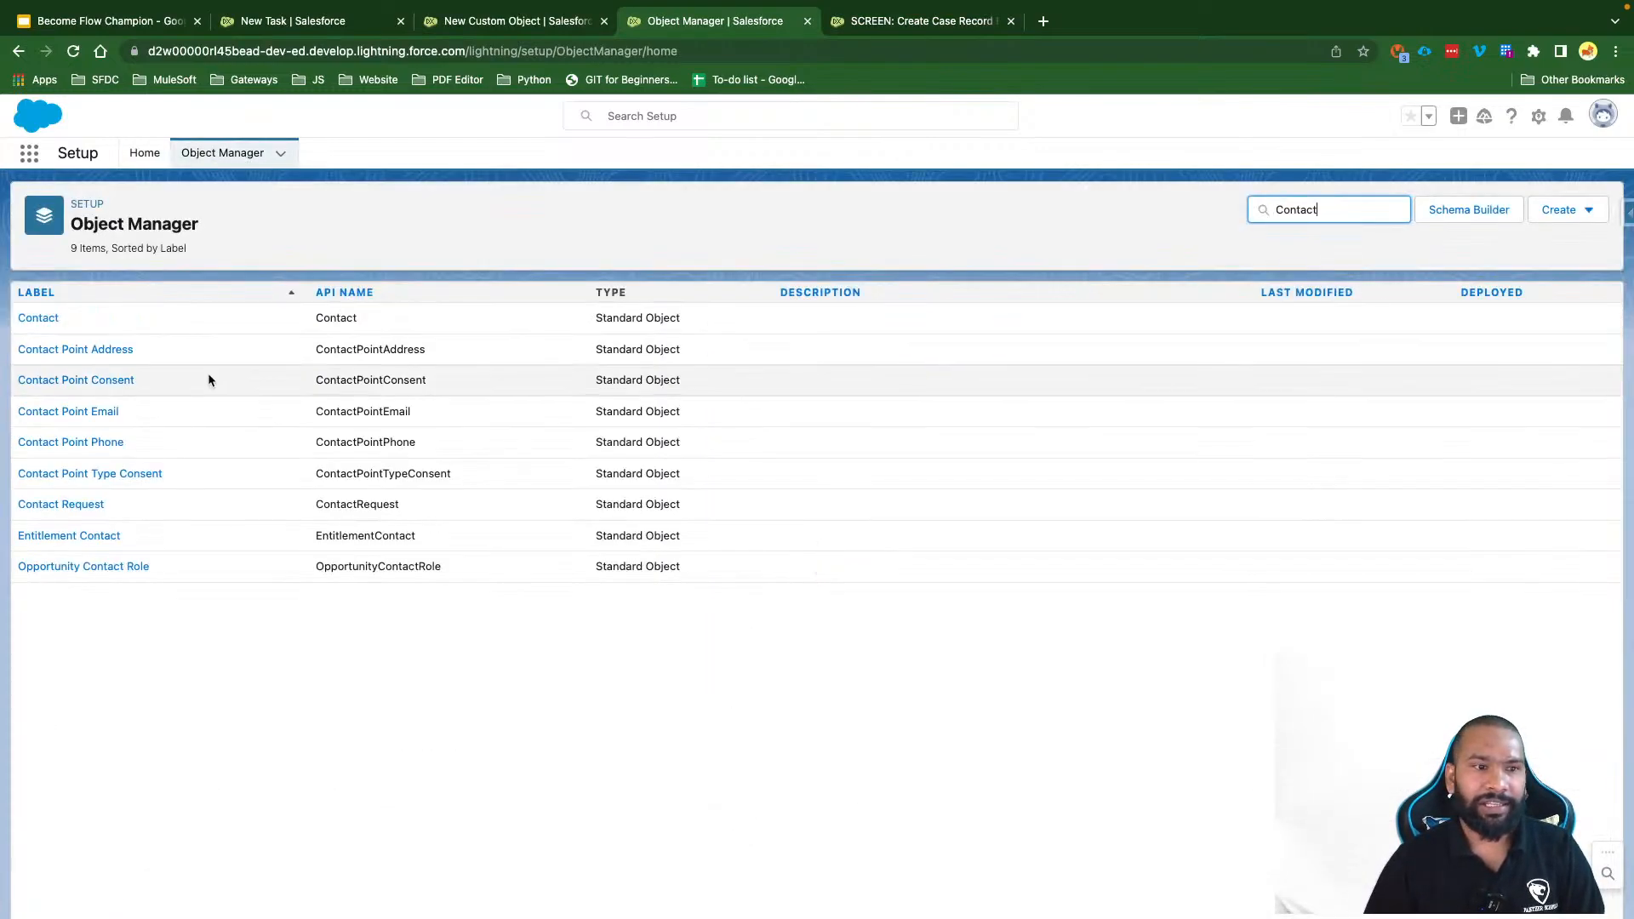
click(44, 319)
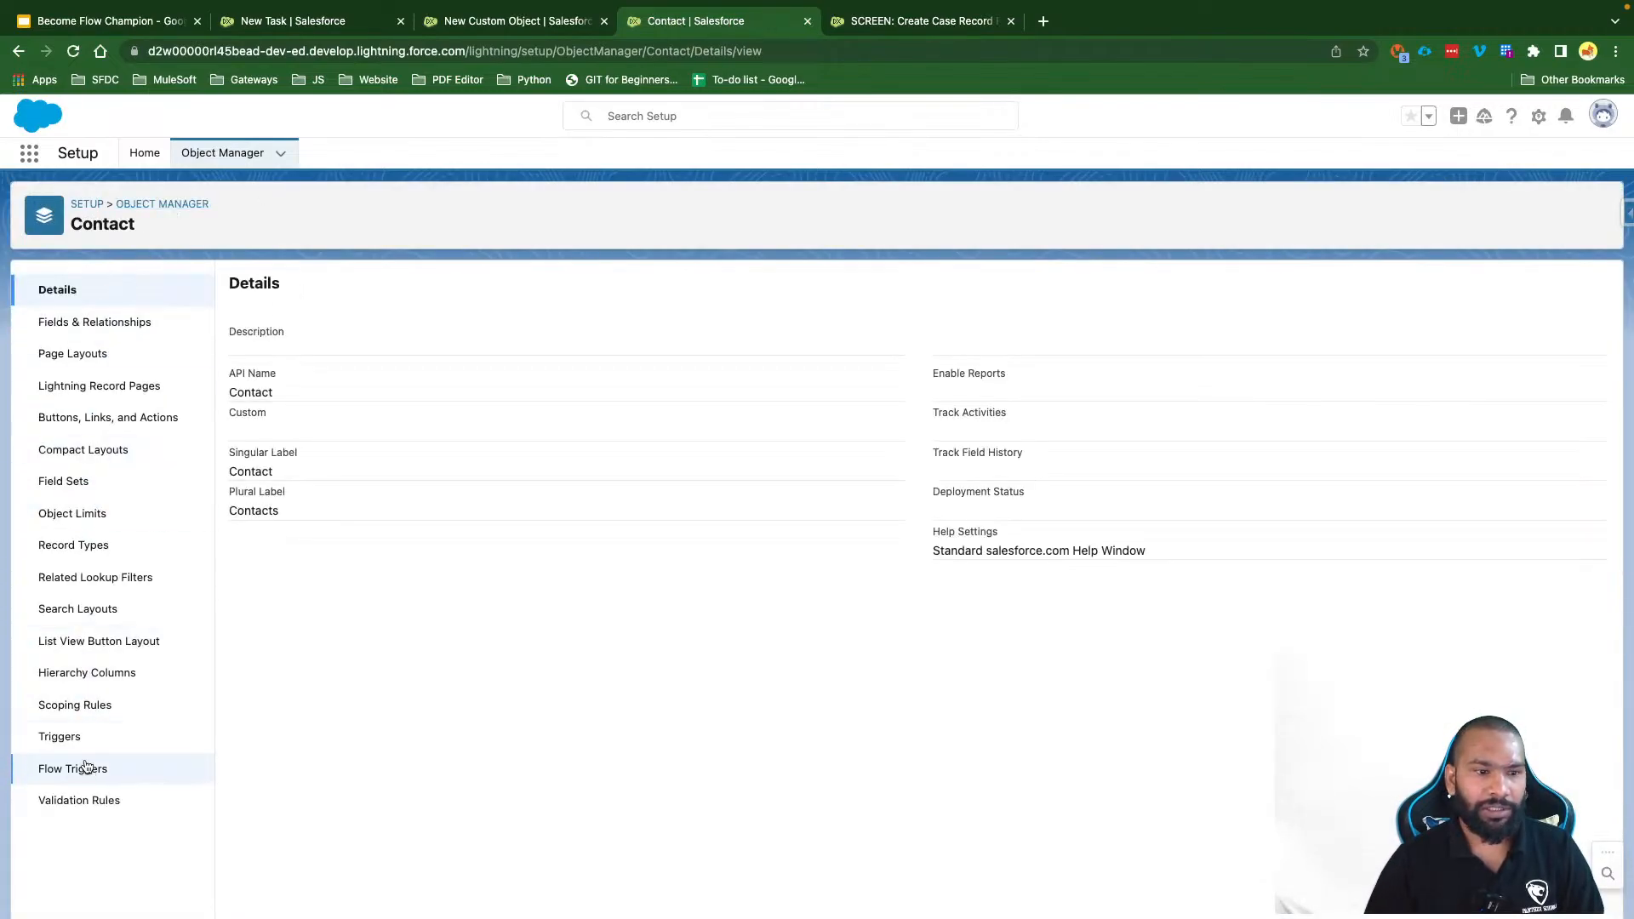
click(83, 802)
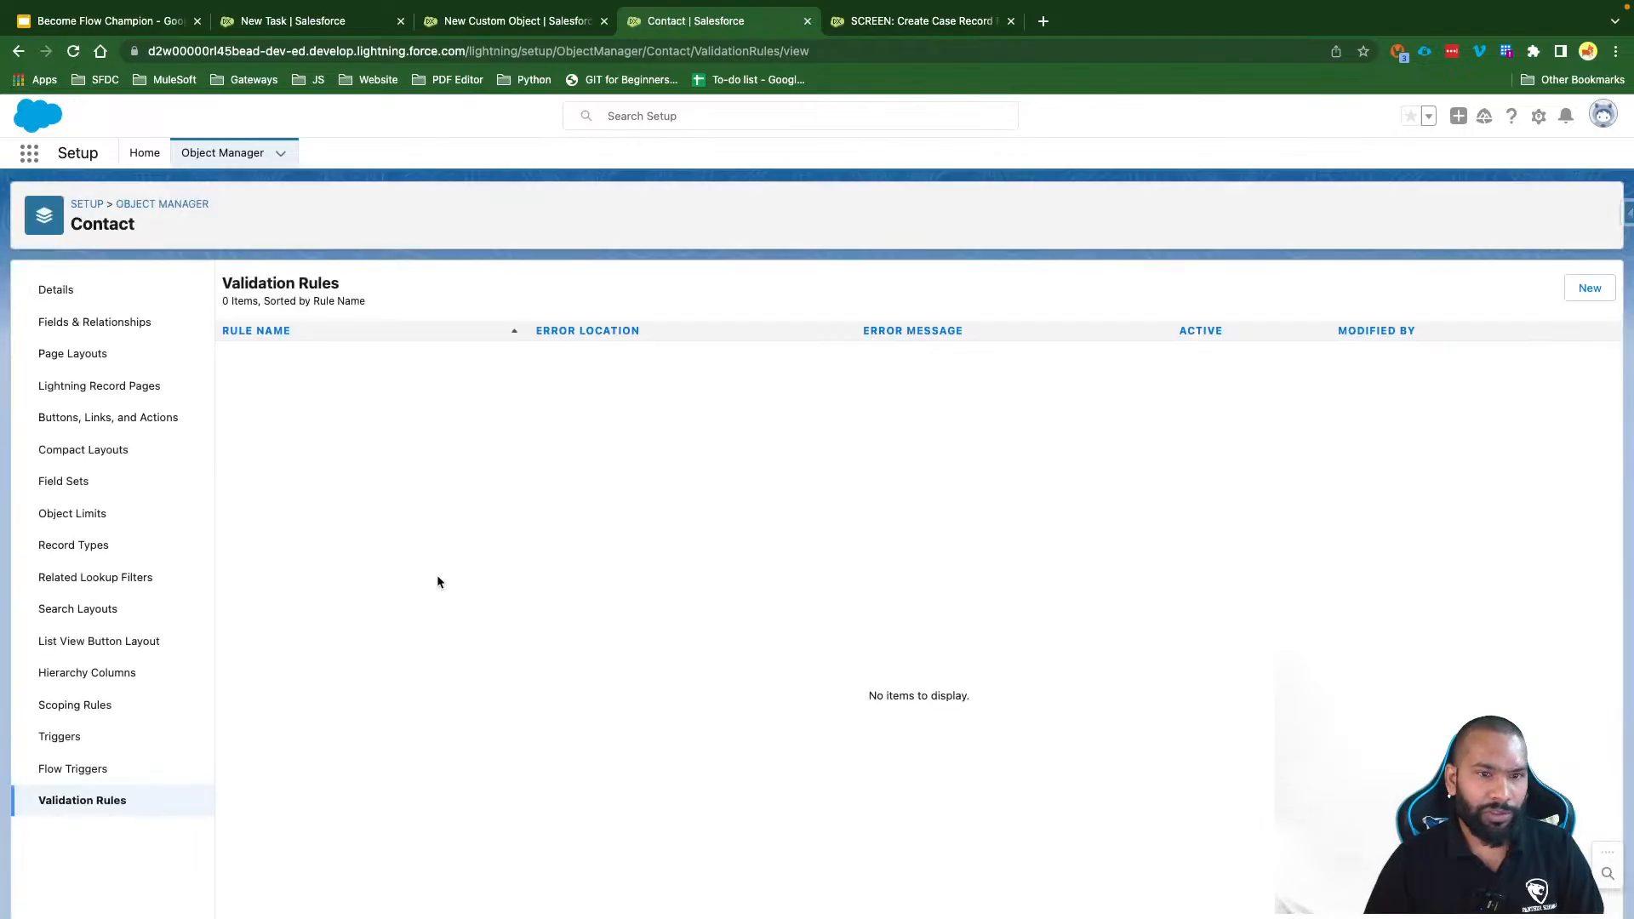
click(1590, 289)
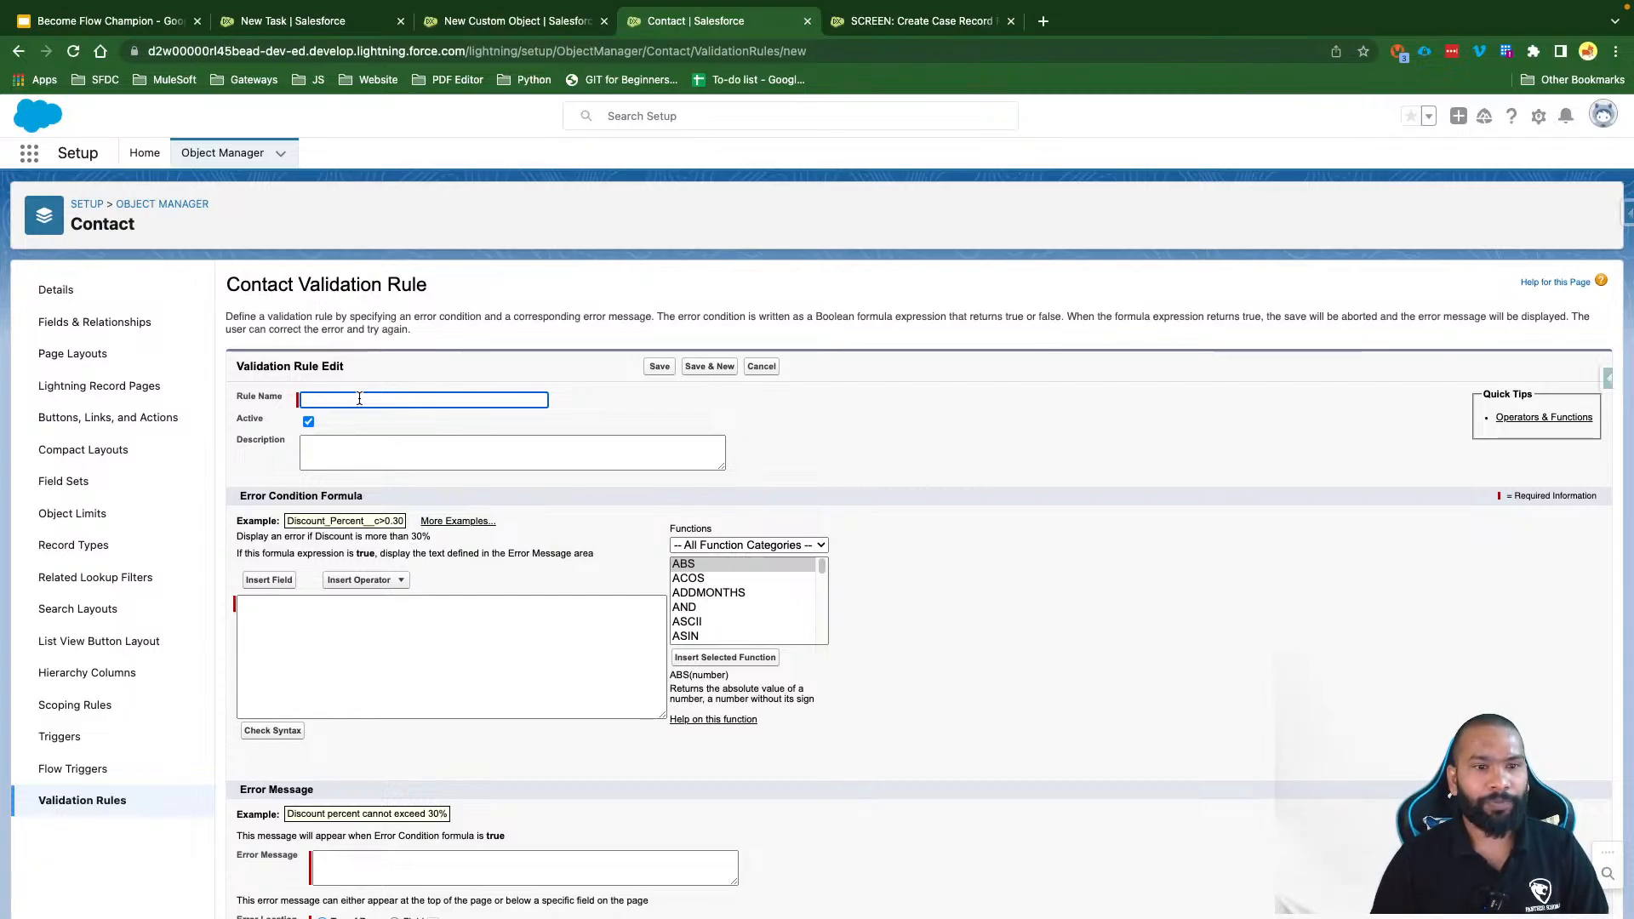
Step: Name the validation rule 'Flow Fault Message Test'
text(Flow Er)
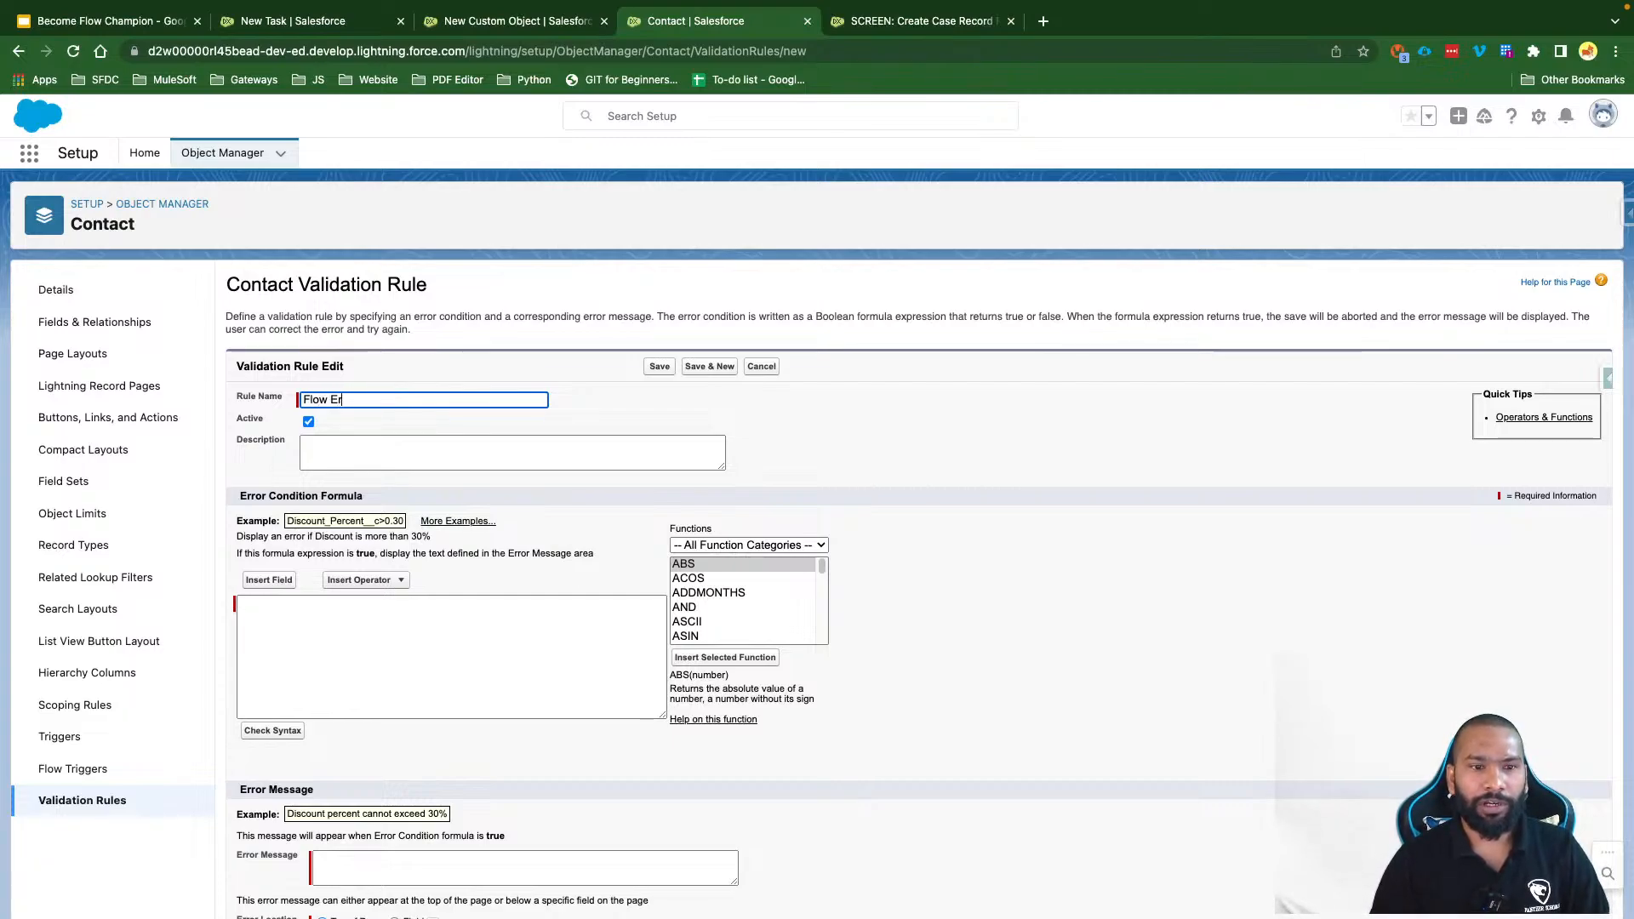
key(BackSpace)
key(BackSpace)
text(Fault Messag)
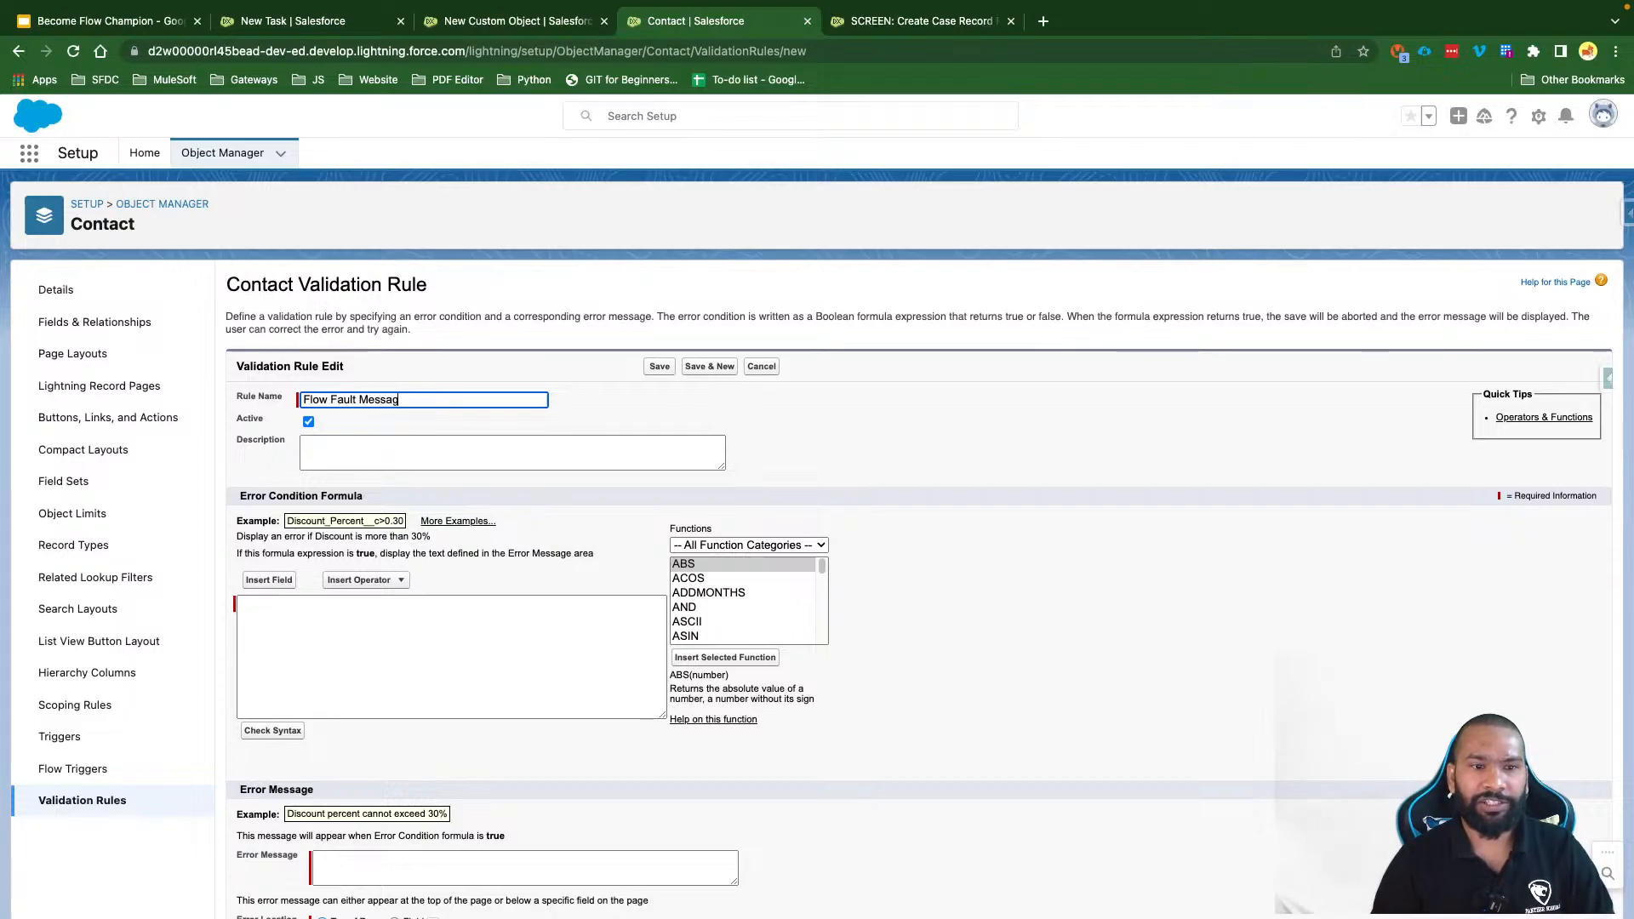
text(e Test)
click(469, 423)
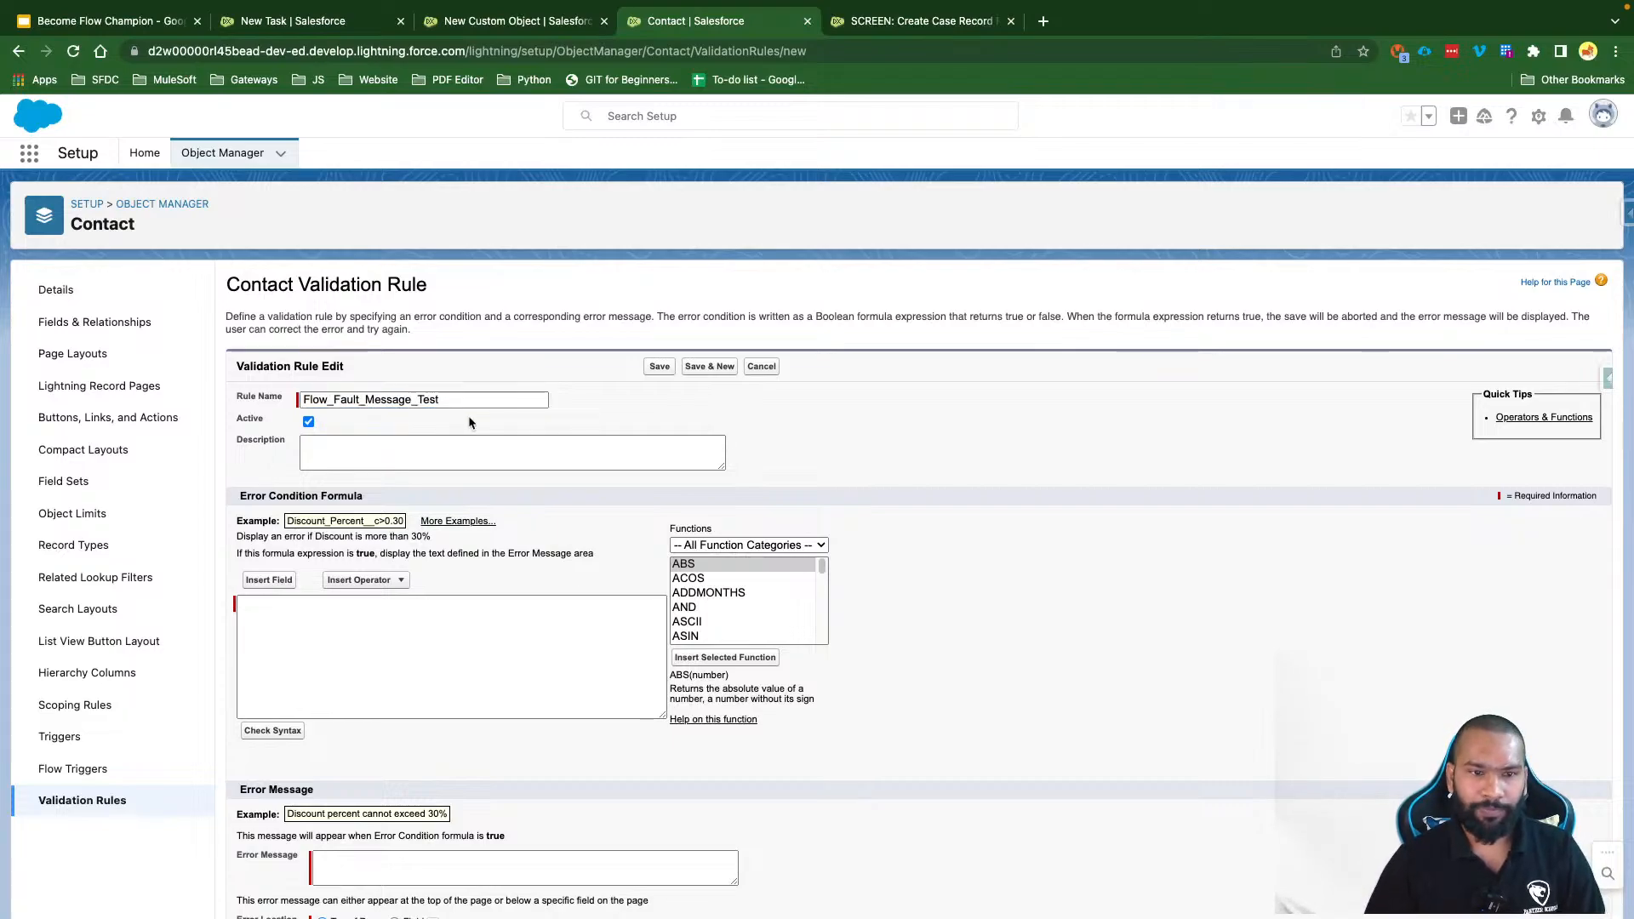
Step: Enter ISNEW() as the error condition formula and check its syntax
click(310, 639)
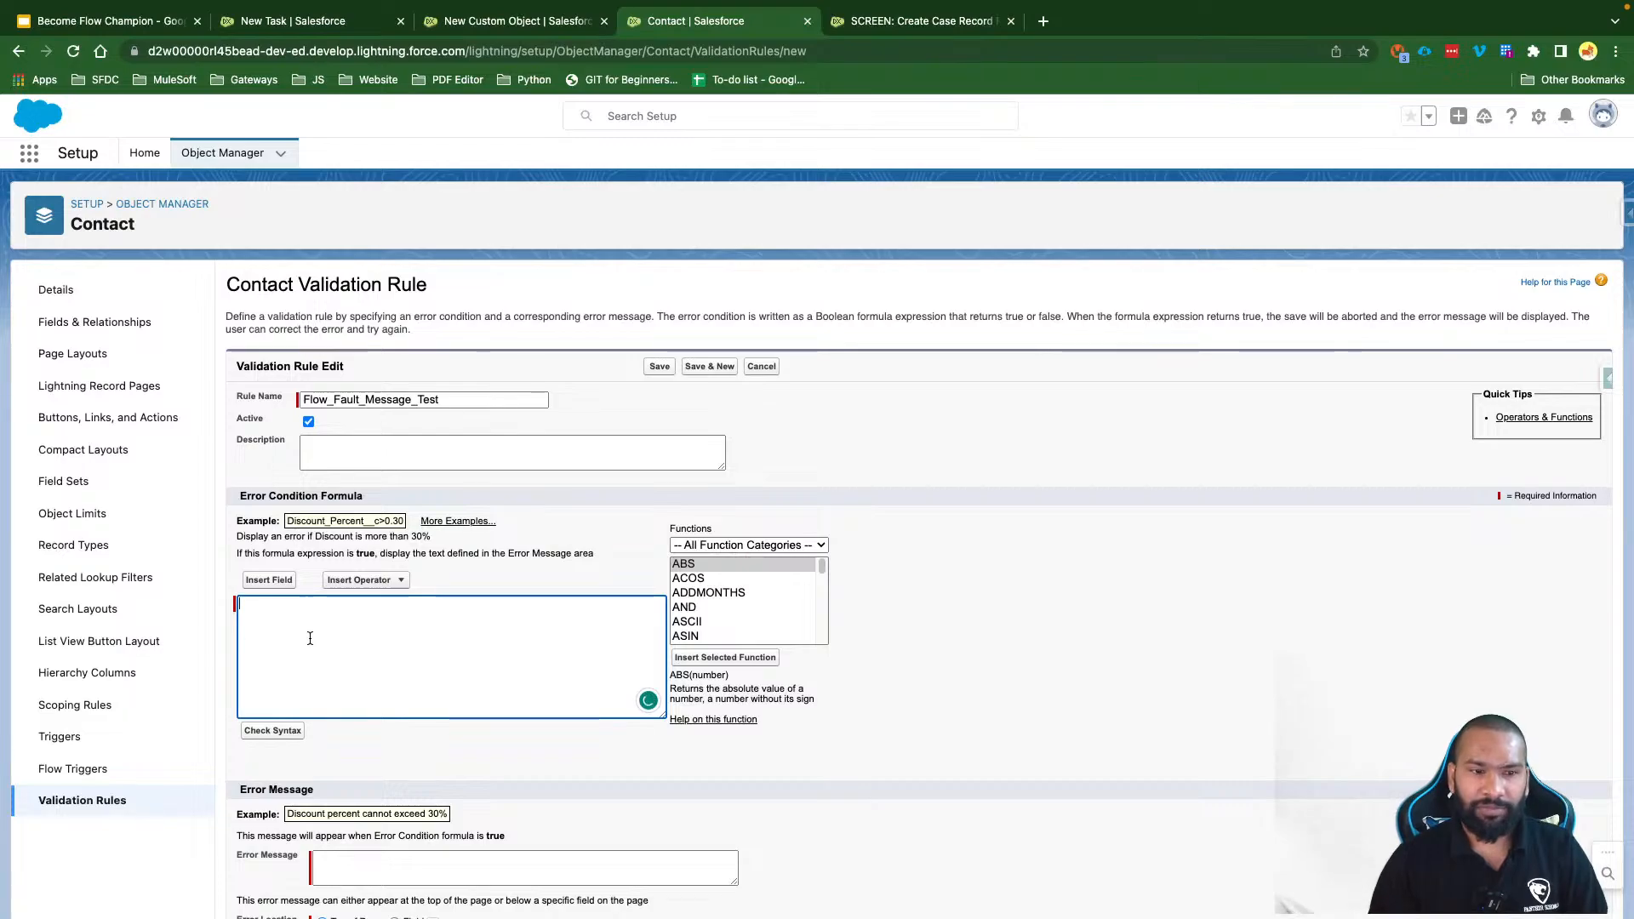
text(ISNEW)
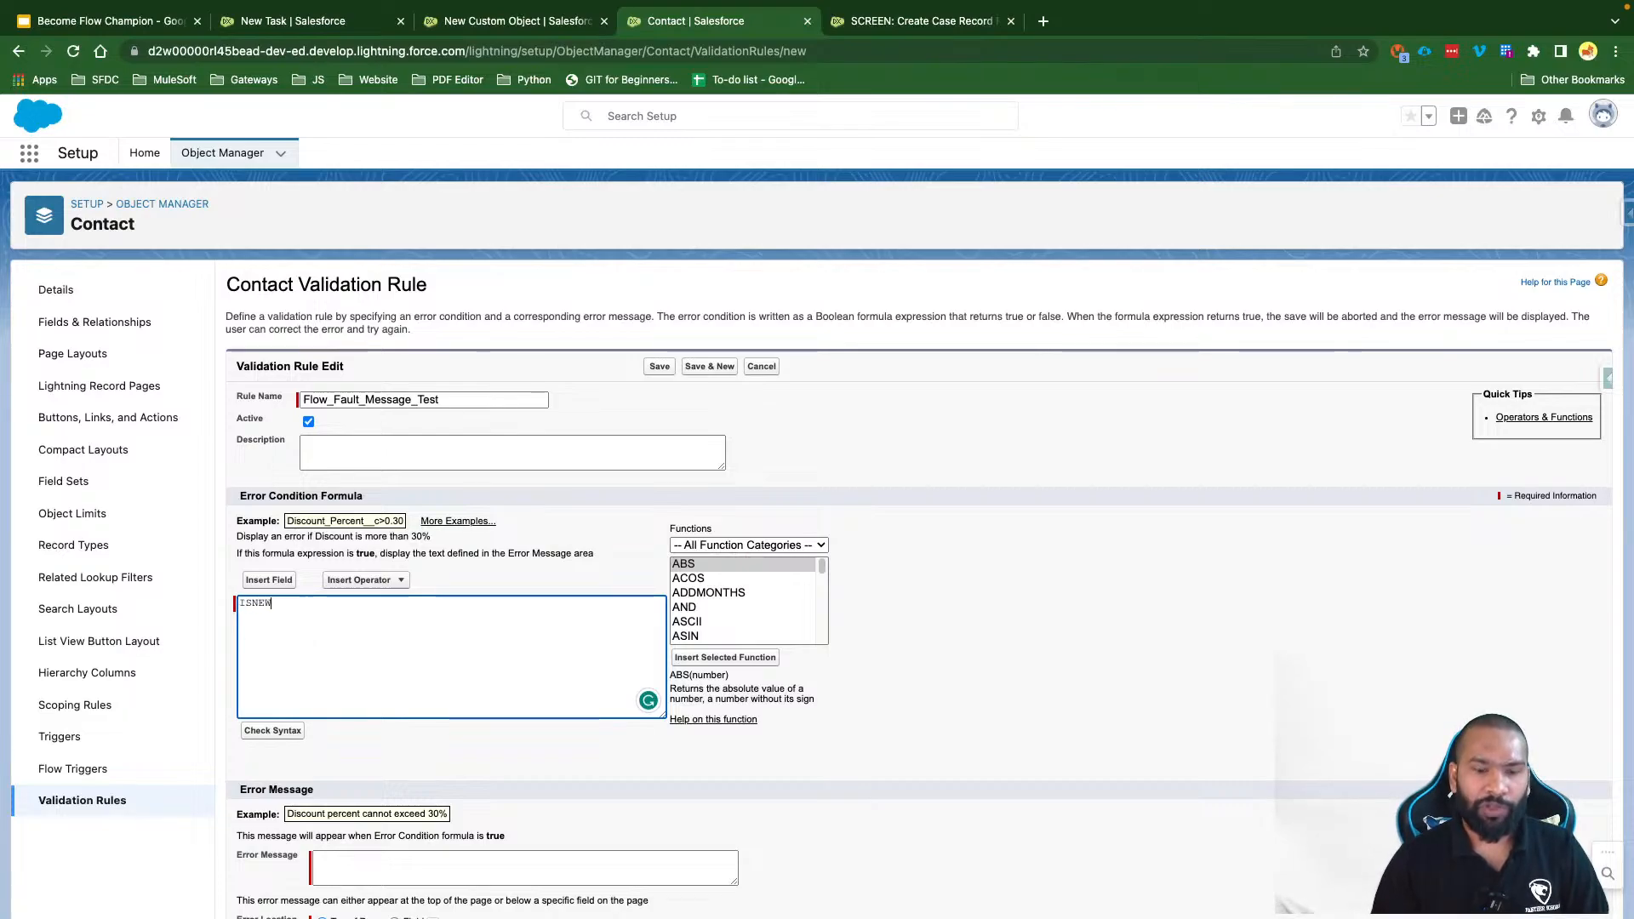
text(())
drag(286, 603, 218, 603)
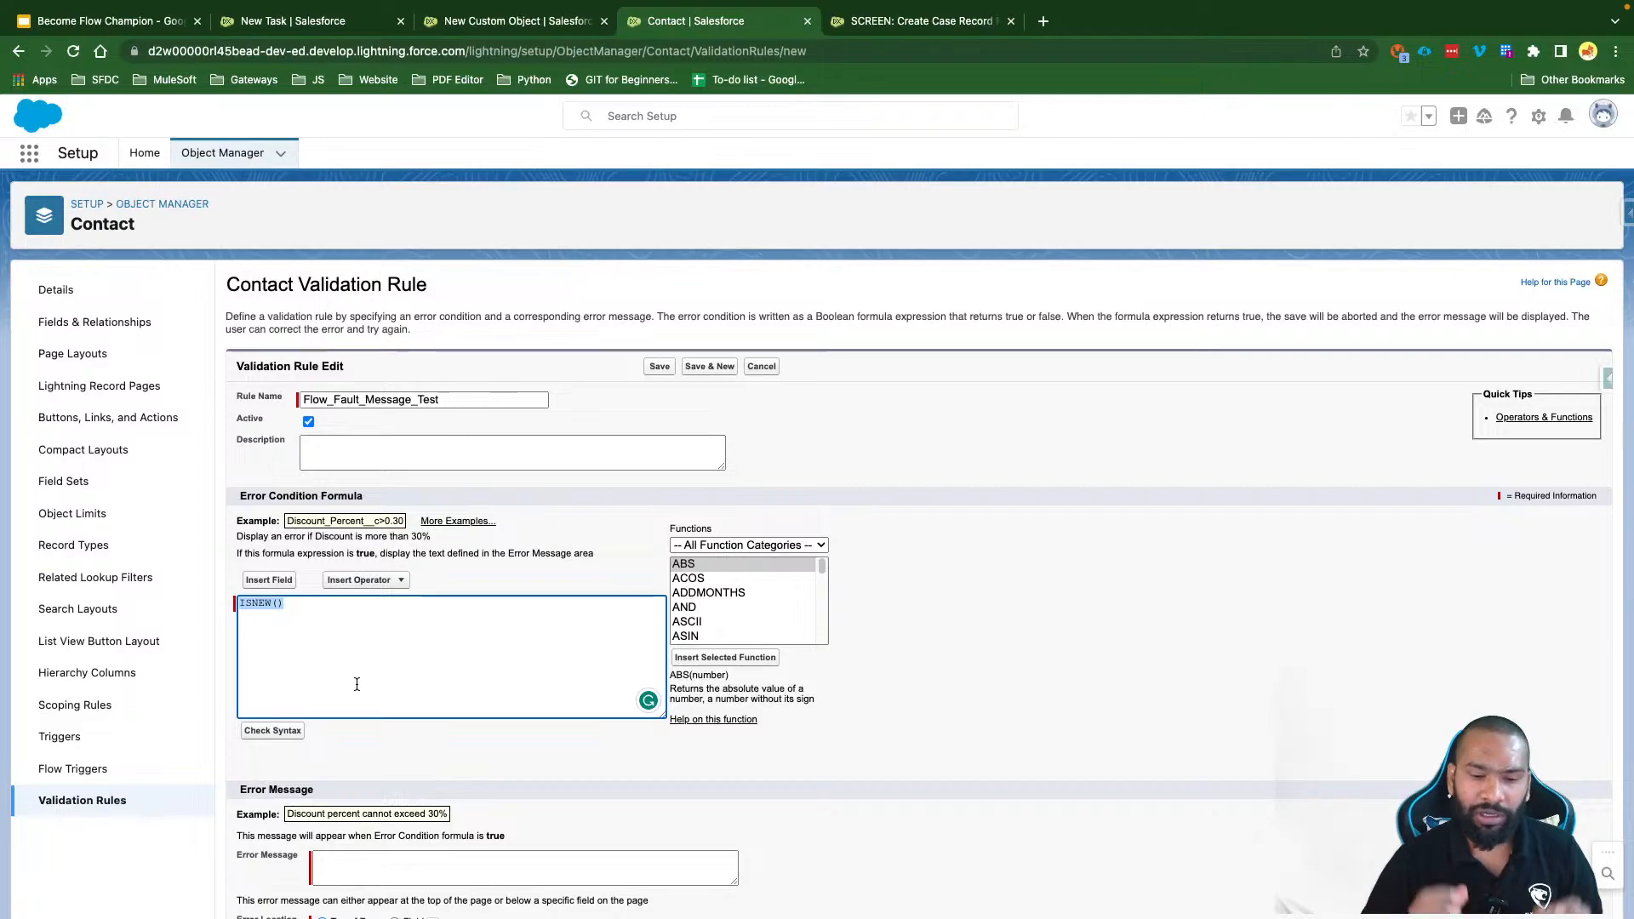
click(273, 730)
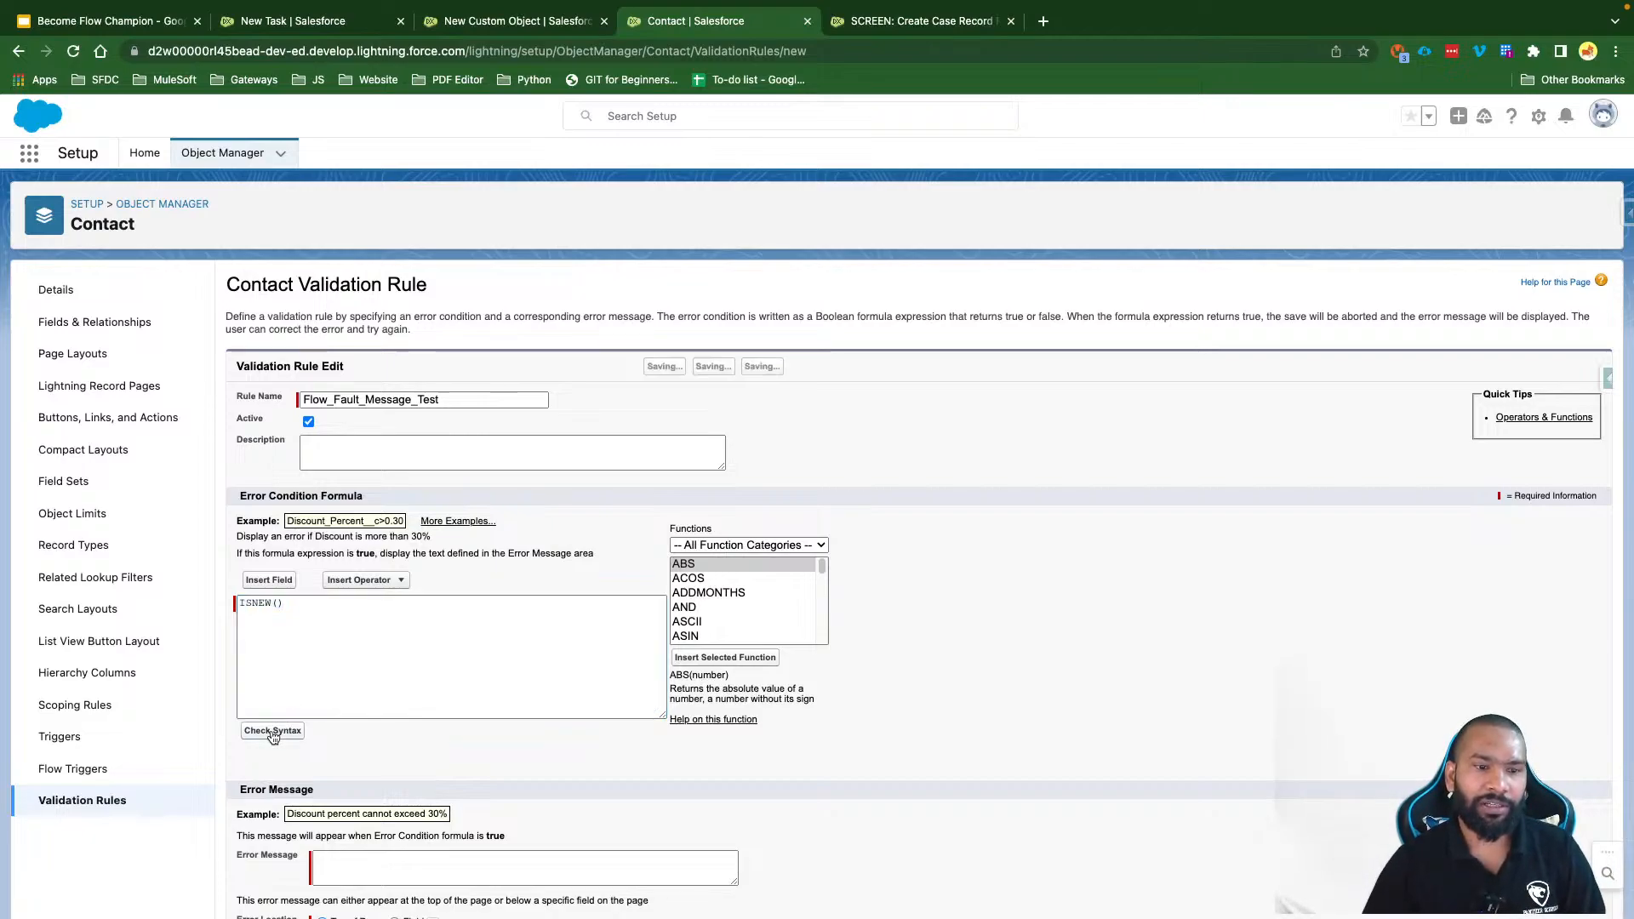
click(313, 605)
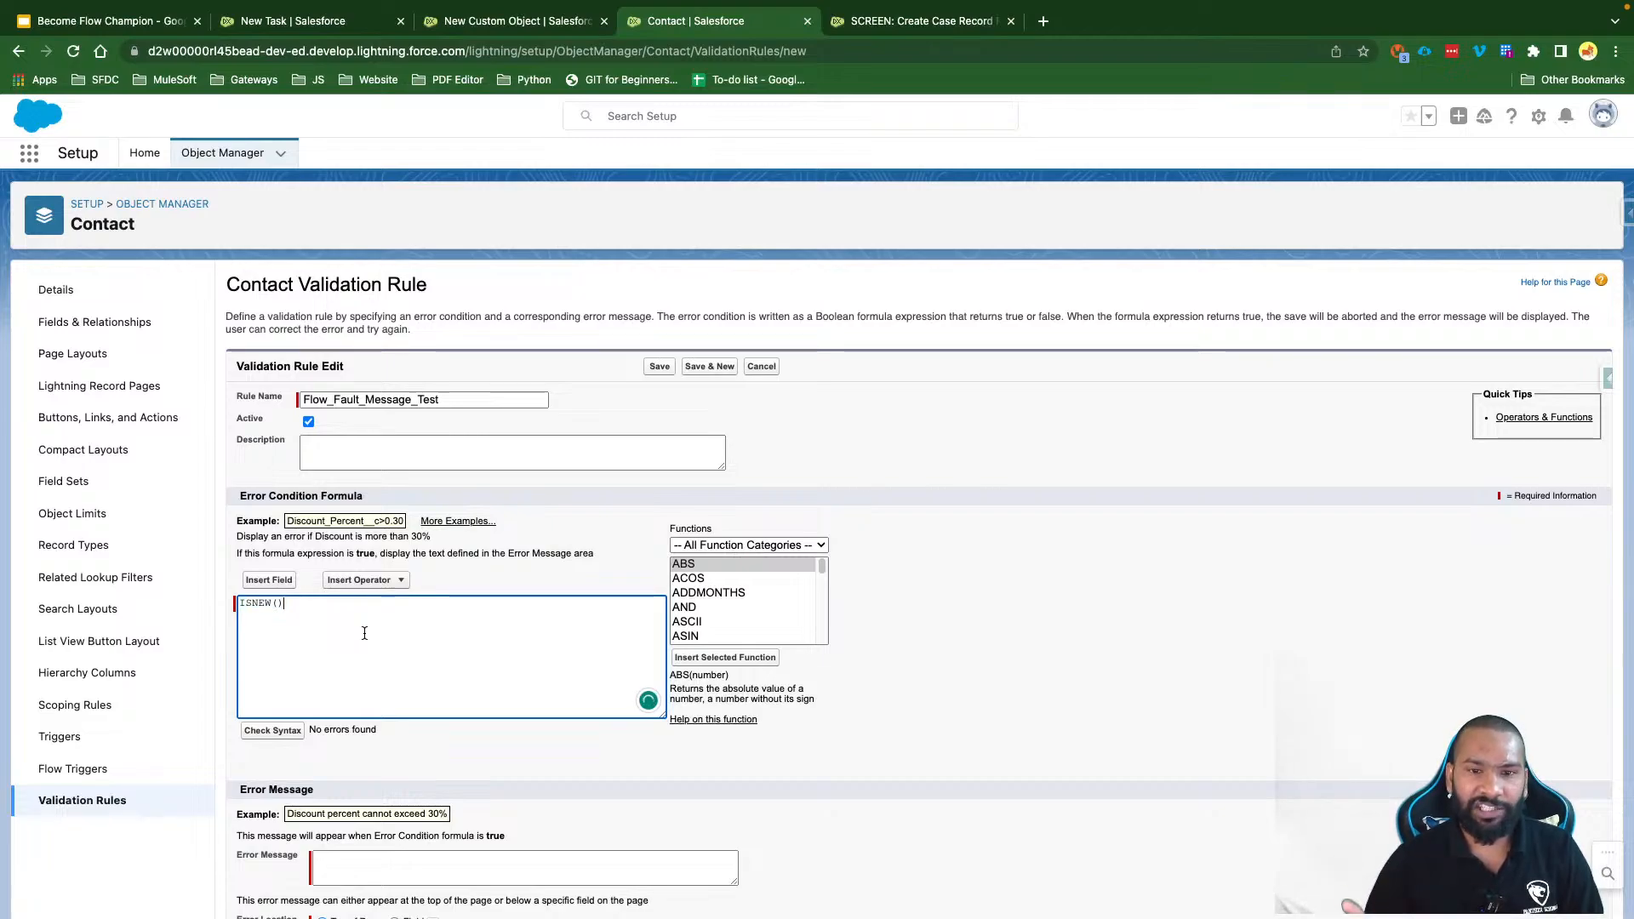
Step: Set the error message to 'Can not create Contact Record From Flow'
click(342, 866)
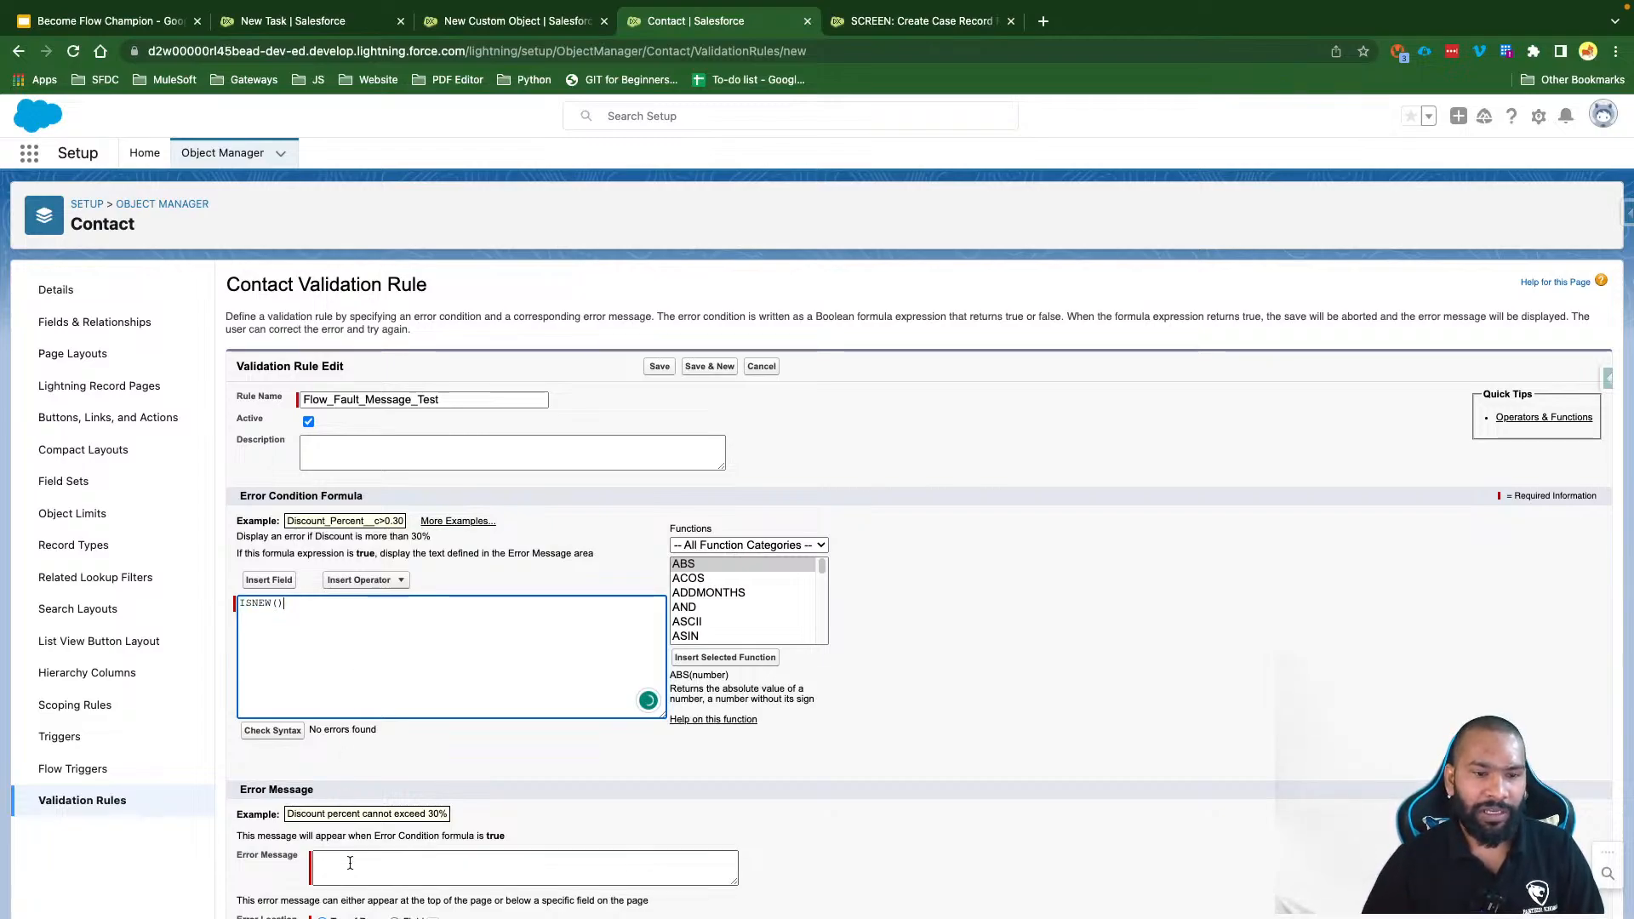
text(Car not)
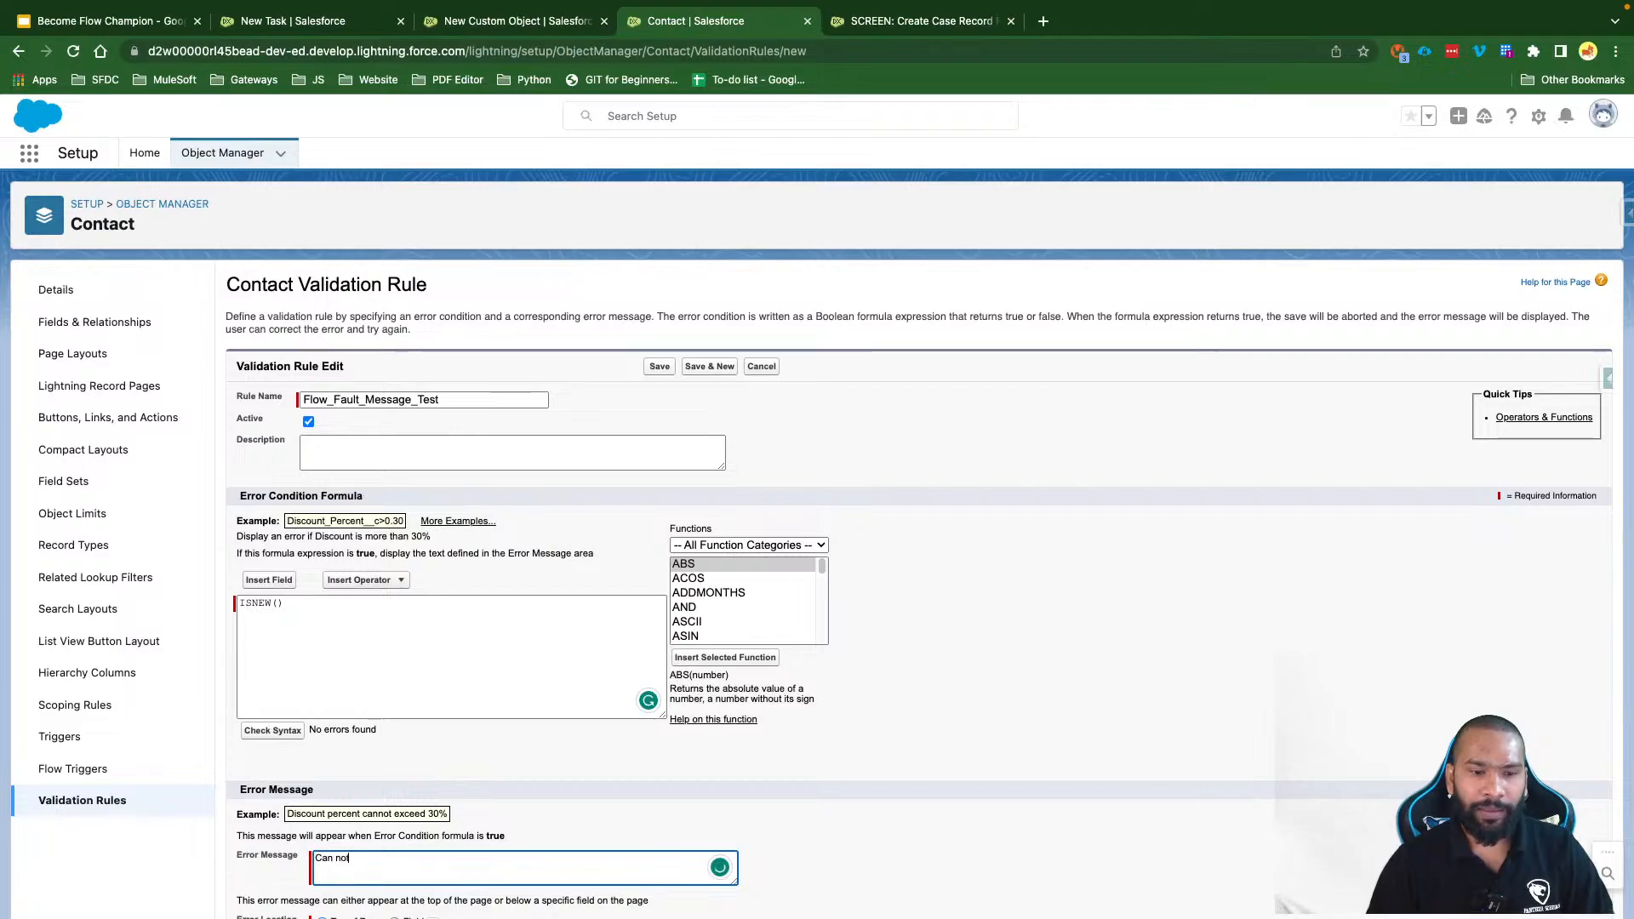
text( create Co)
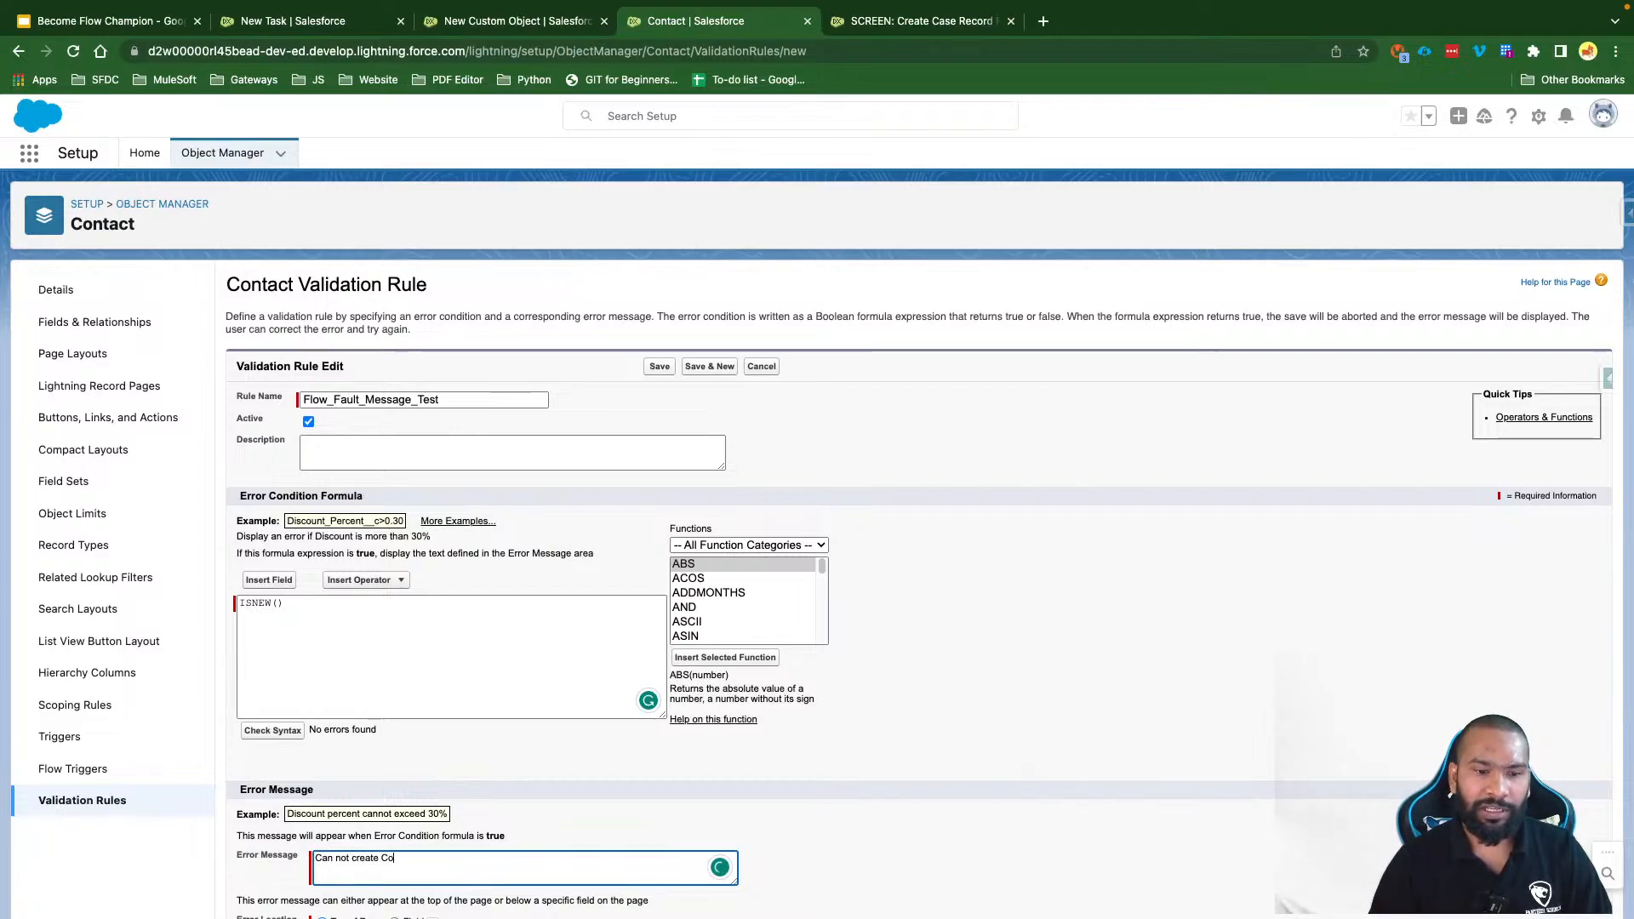
text(ntact Recrd from)
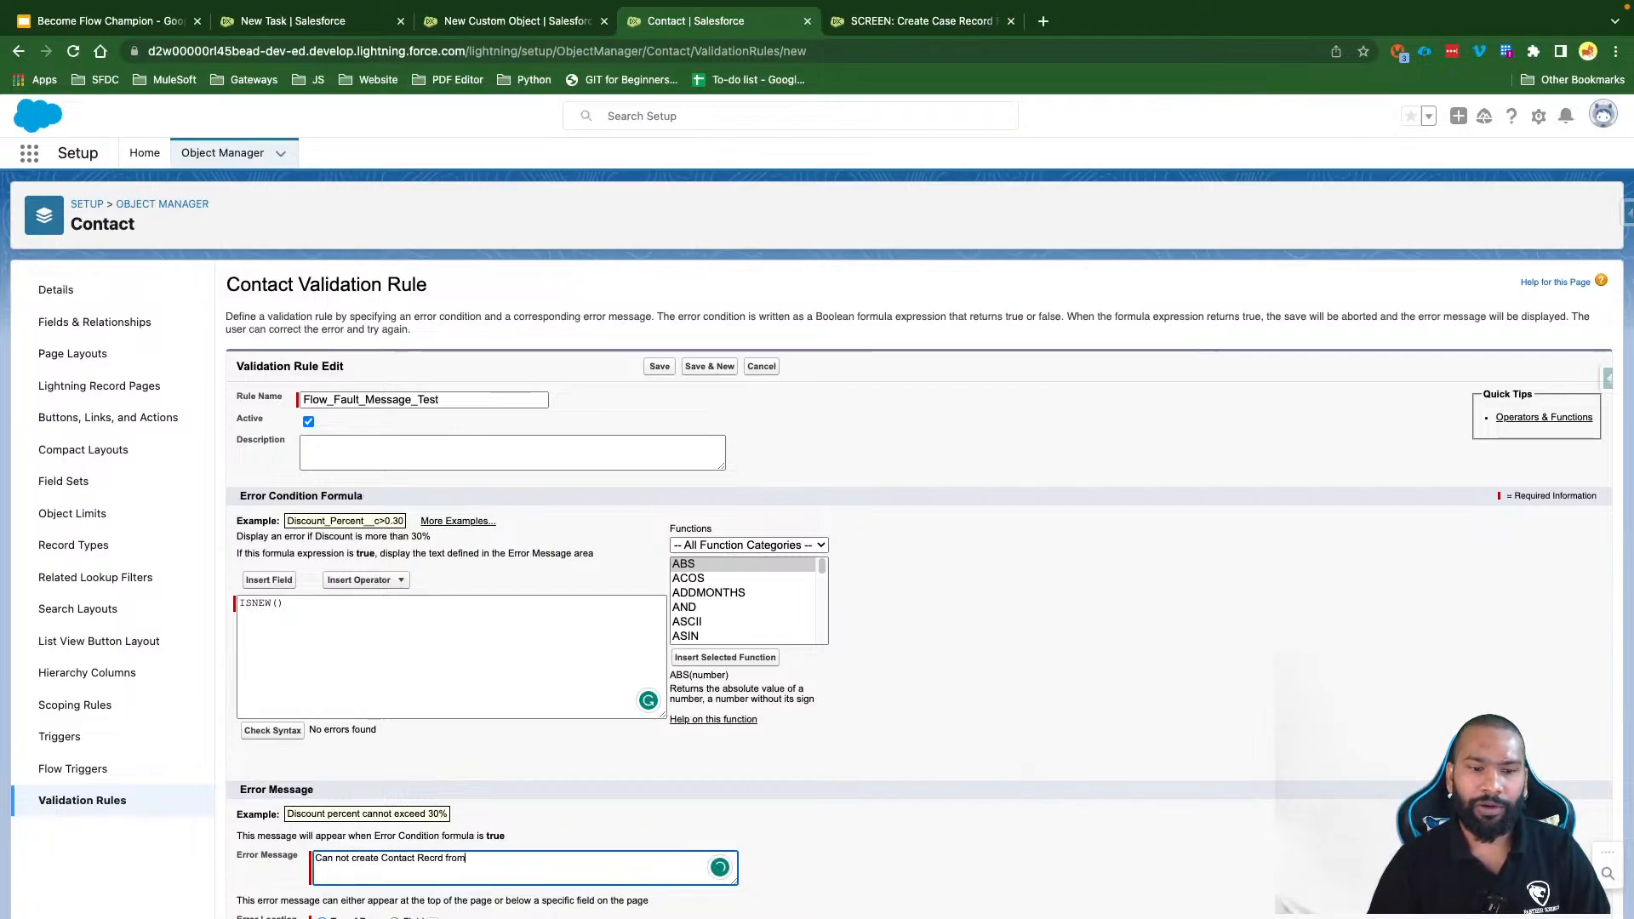
key(BackSpace)
key(BackSpace)
text(o)
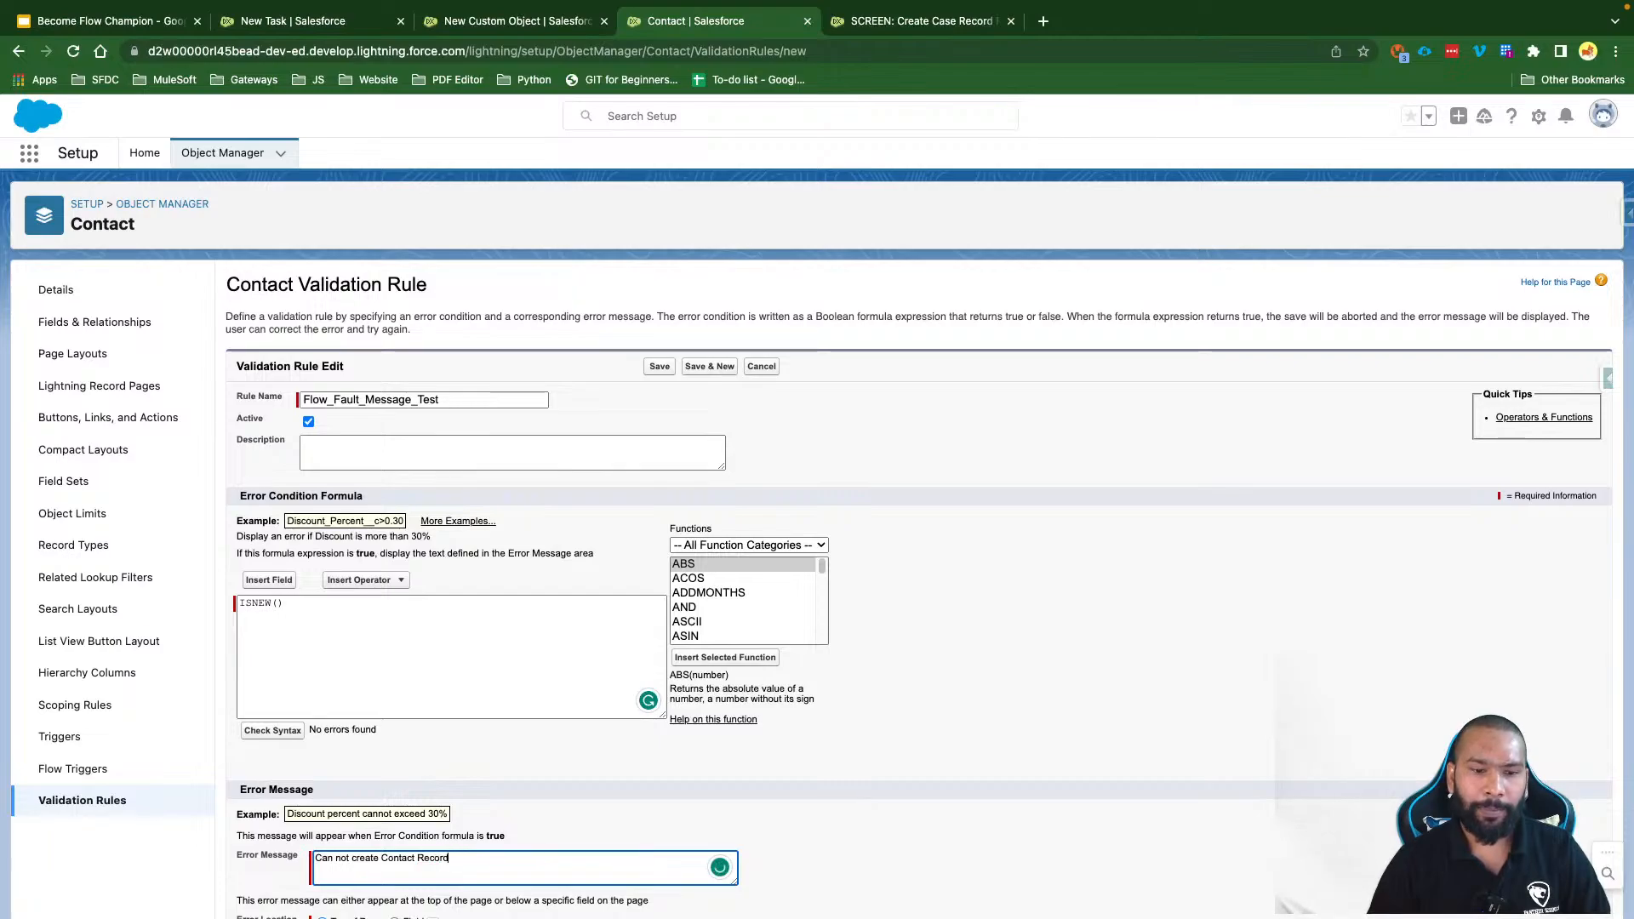
text(rd From Flow)
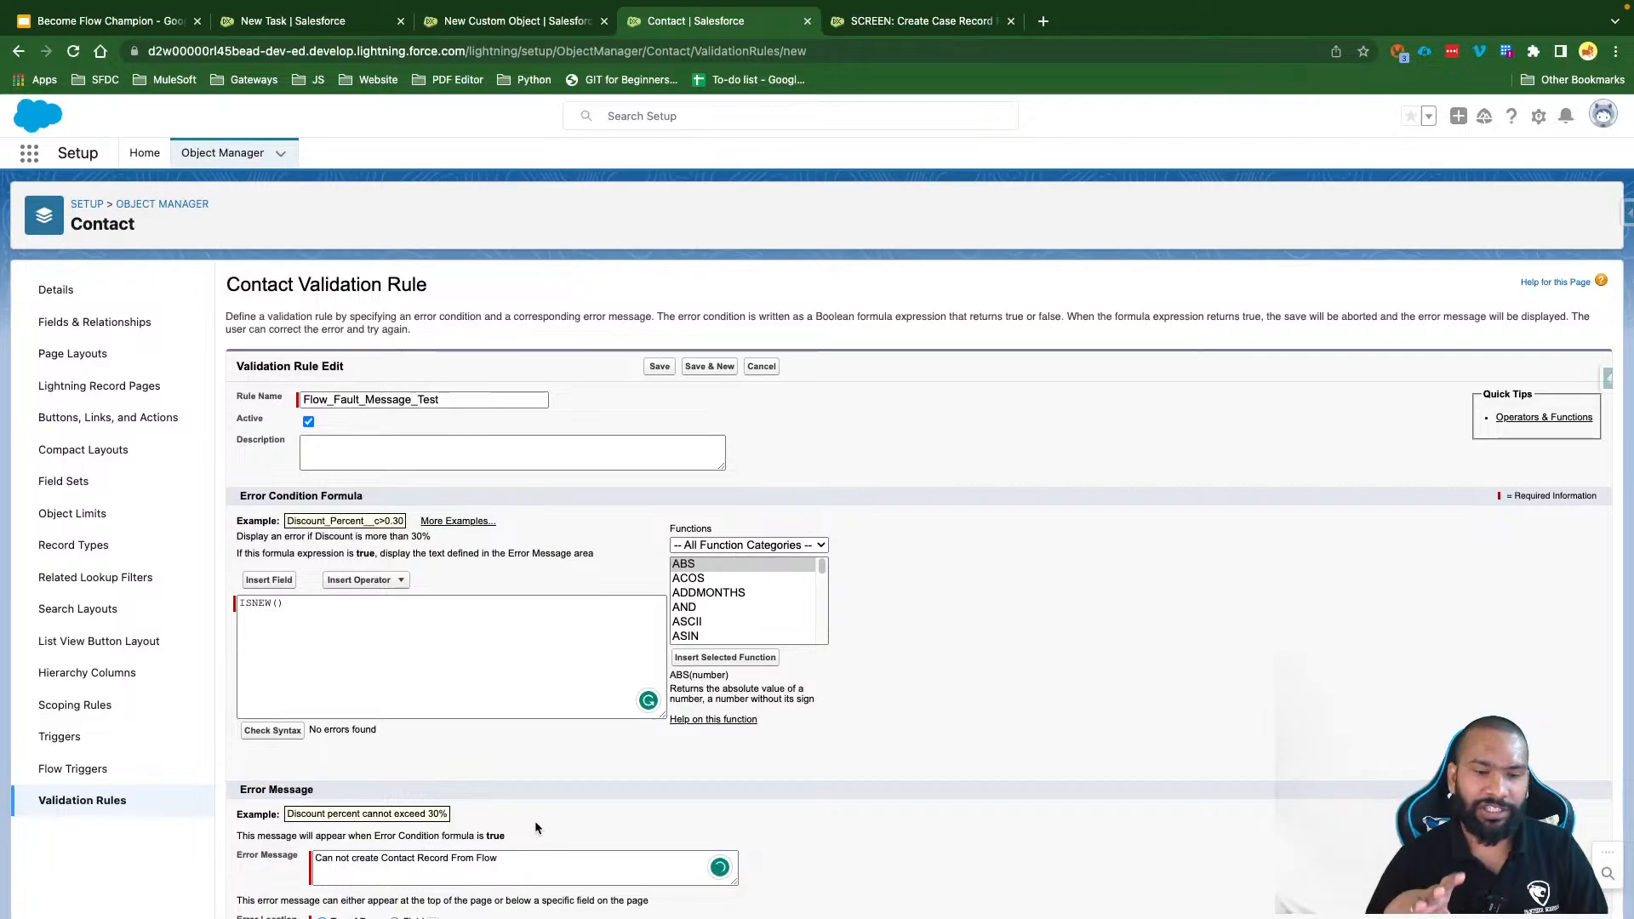
Step: Save the active Flow_Fault_Message_Test rule, review its details, then launch a flow debug run
click(659, 366)
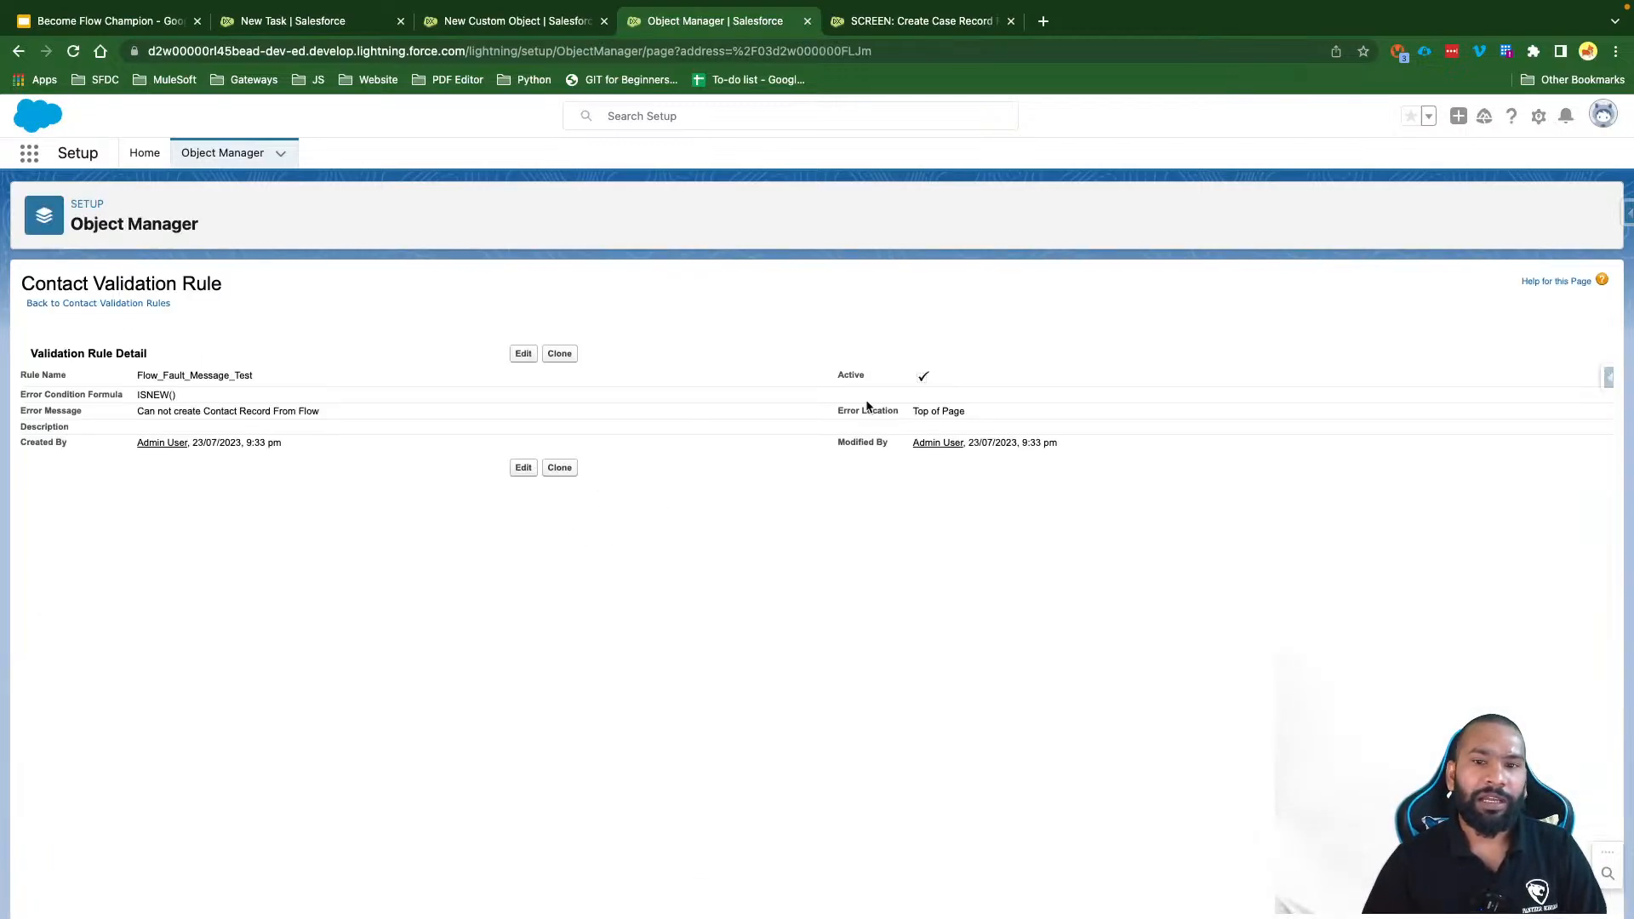
mouse_move(138, 374)
mouse_down()
mouse_move(249, 374)
mouse_move(137, 394)
mouse_up()
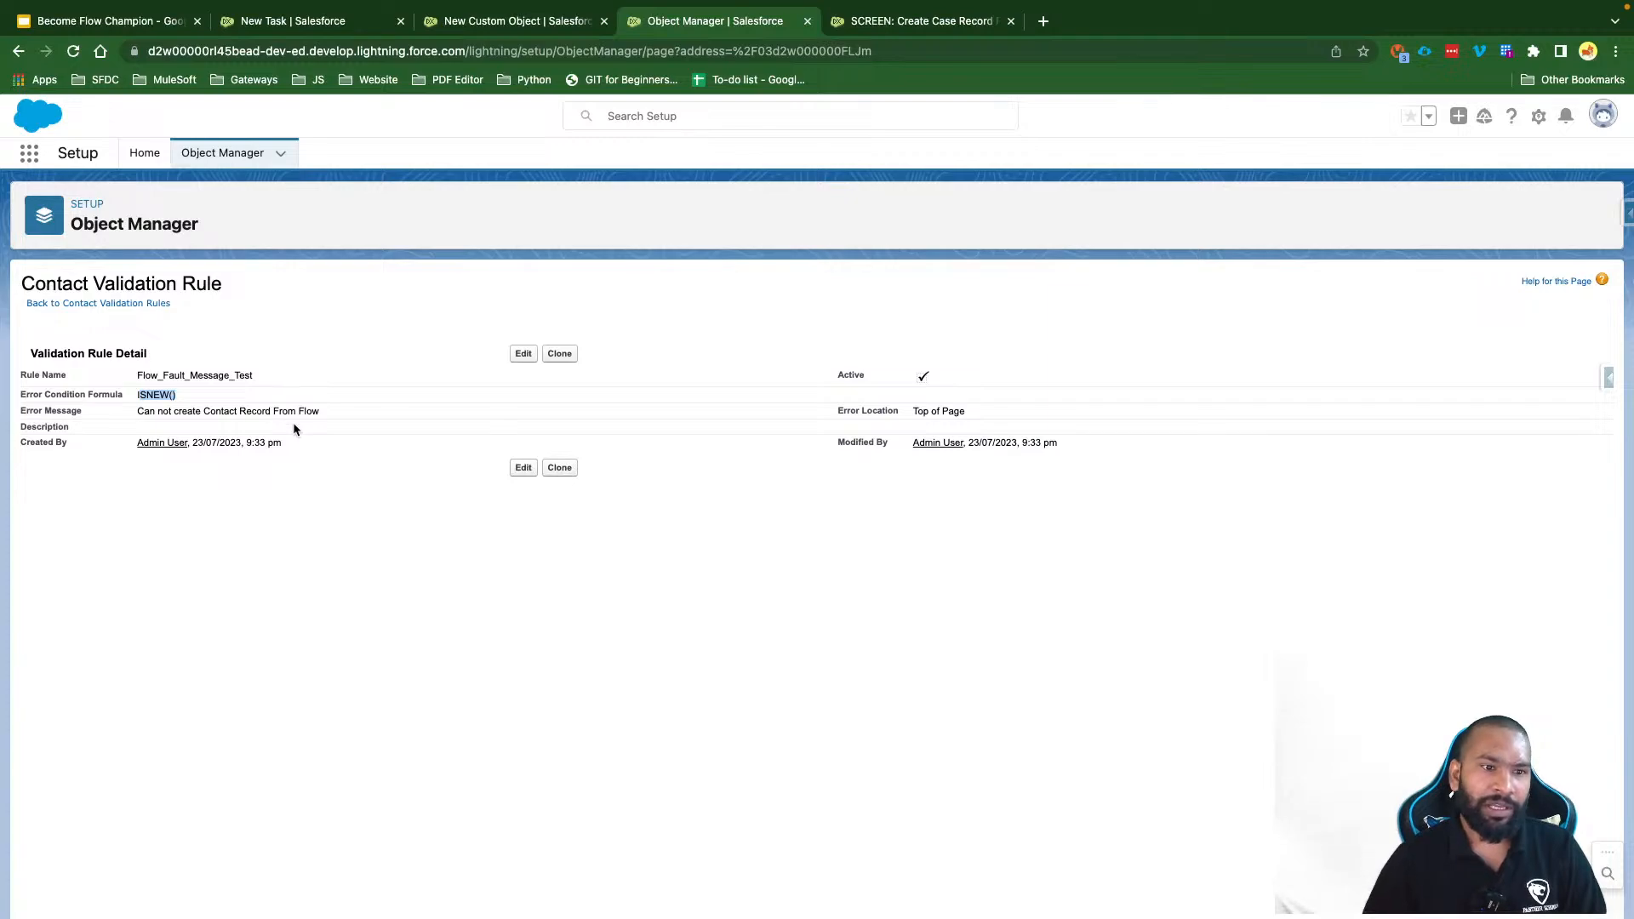
drag(139, 411, 314, 411)
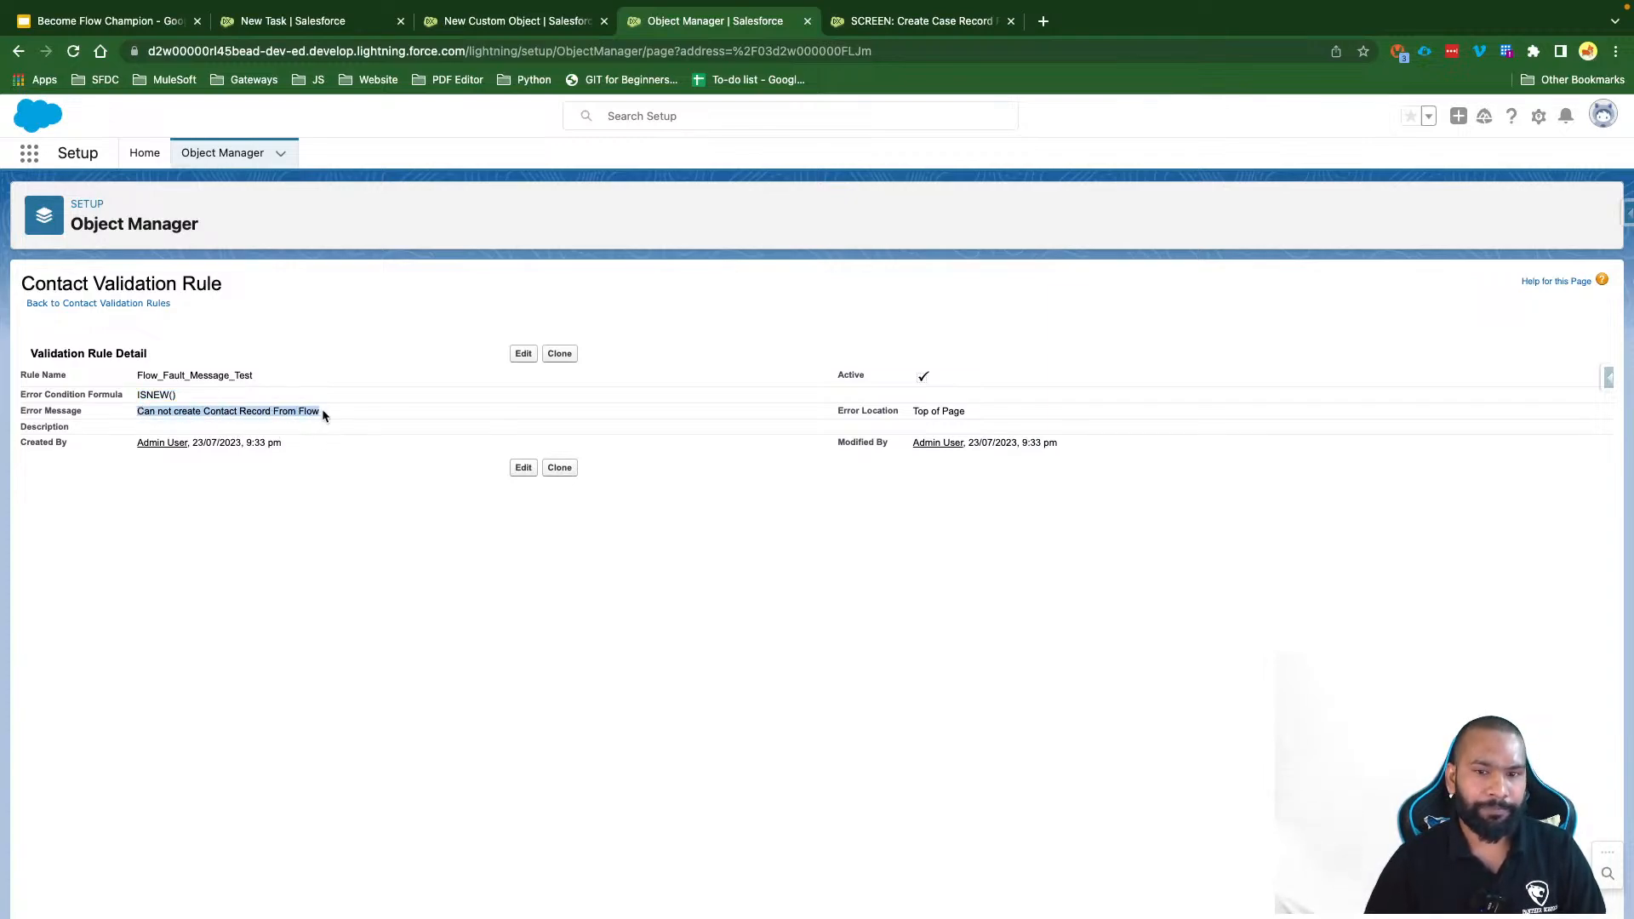
click(322, 412)
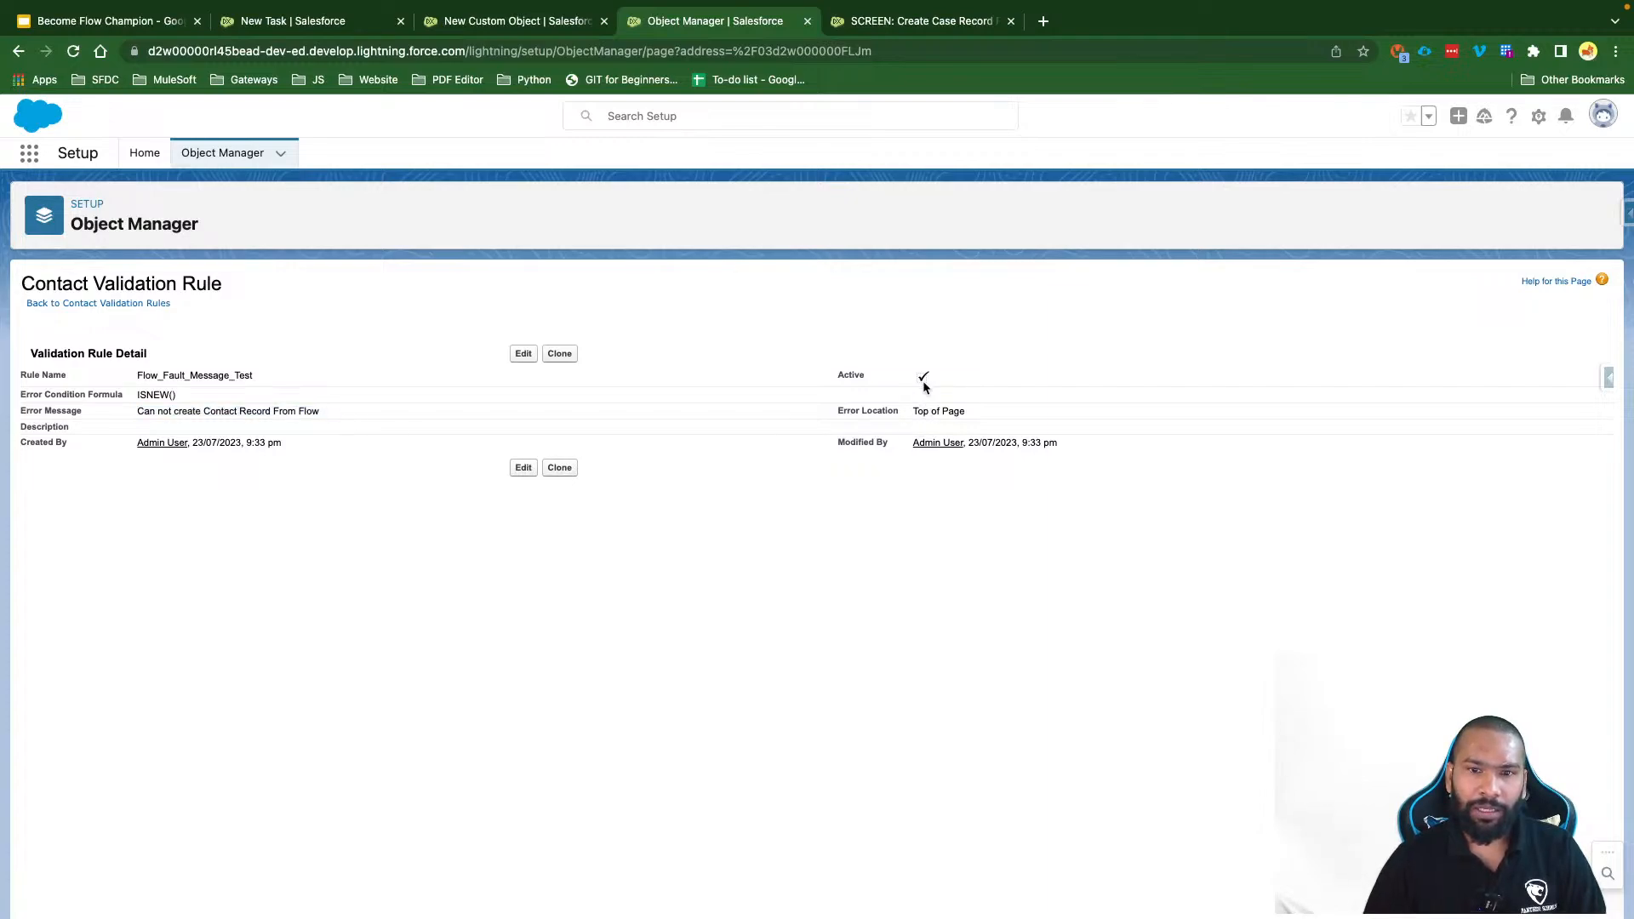
click(836, 379)
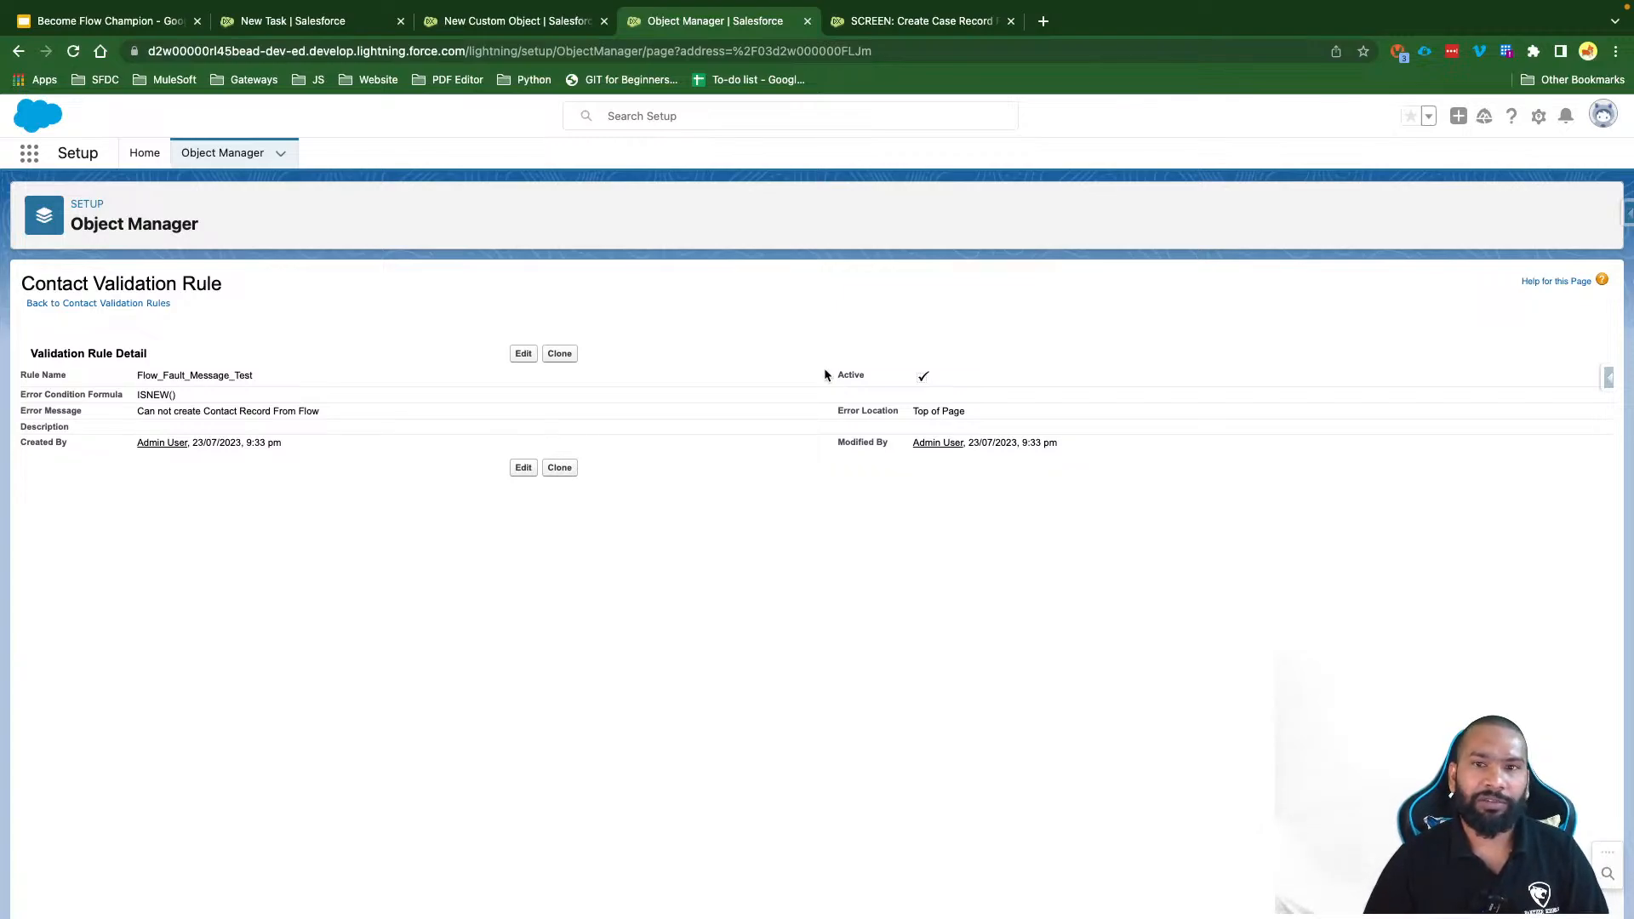
click(903, 27)
click(1394, 155)
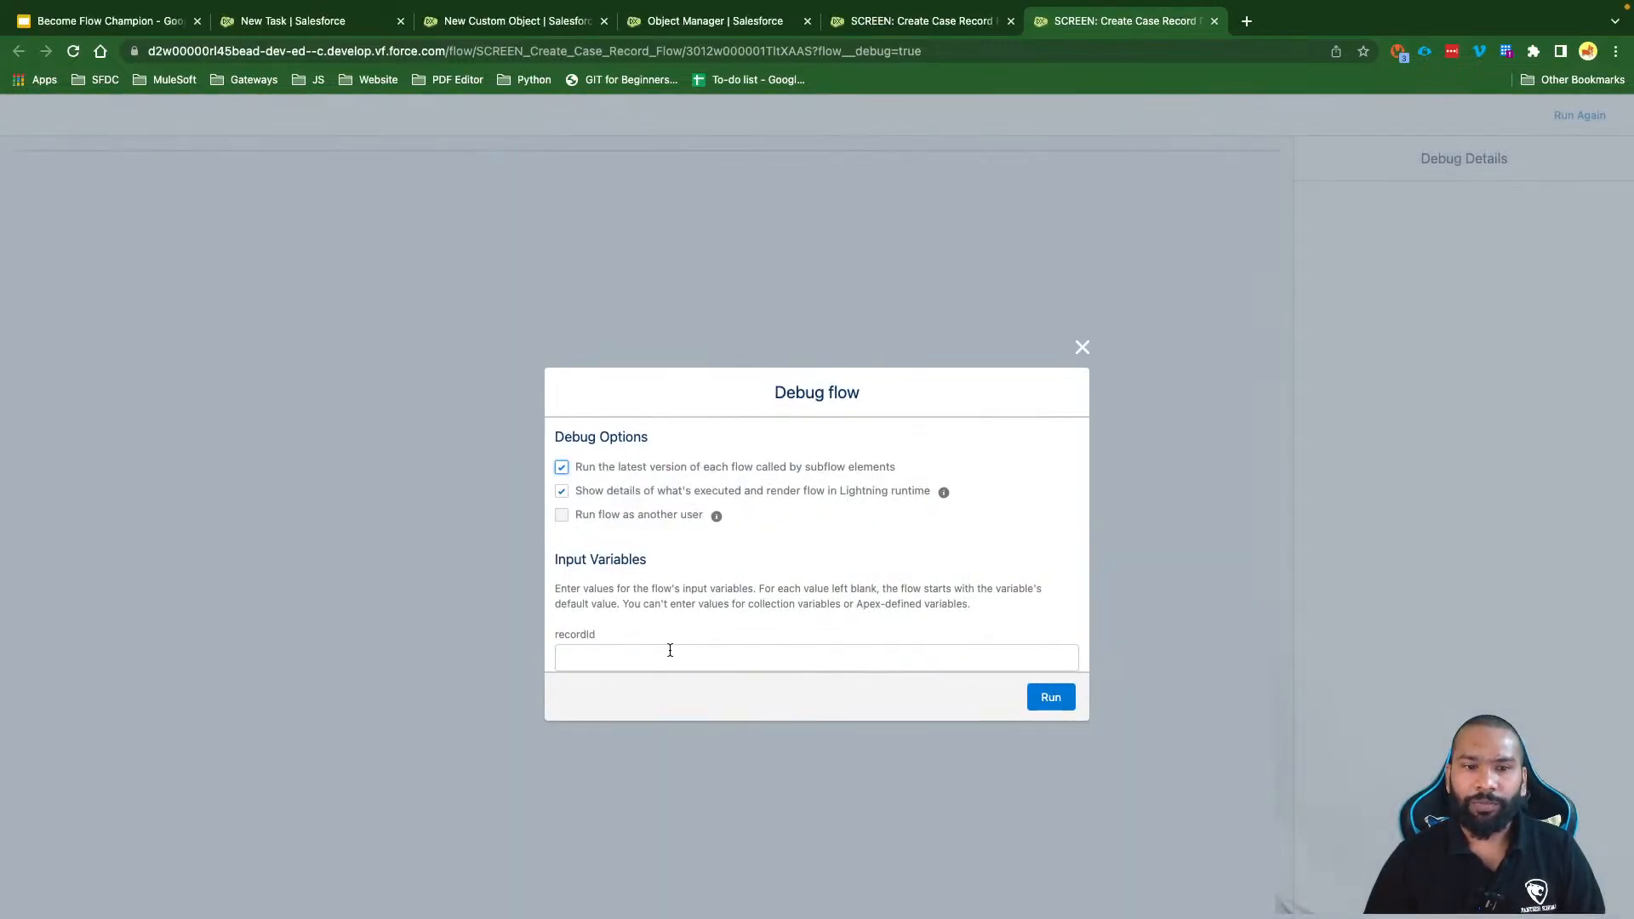
Step: Run the debug and submit the contact form with salutation Mr. and the contact's first and last name
click(1038, 701)
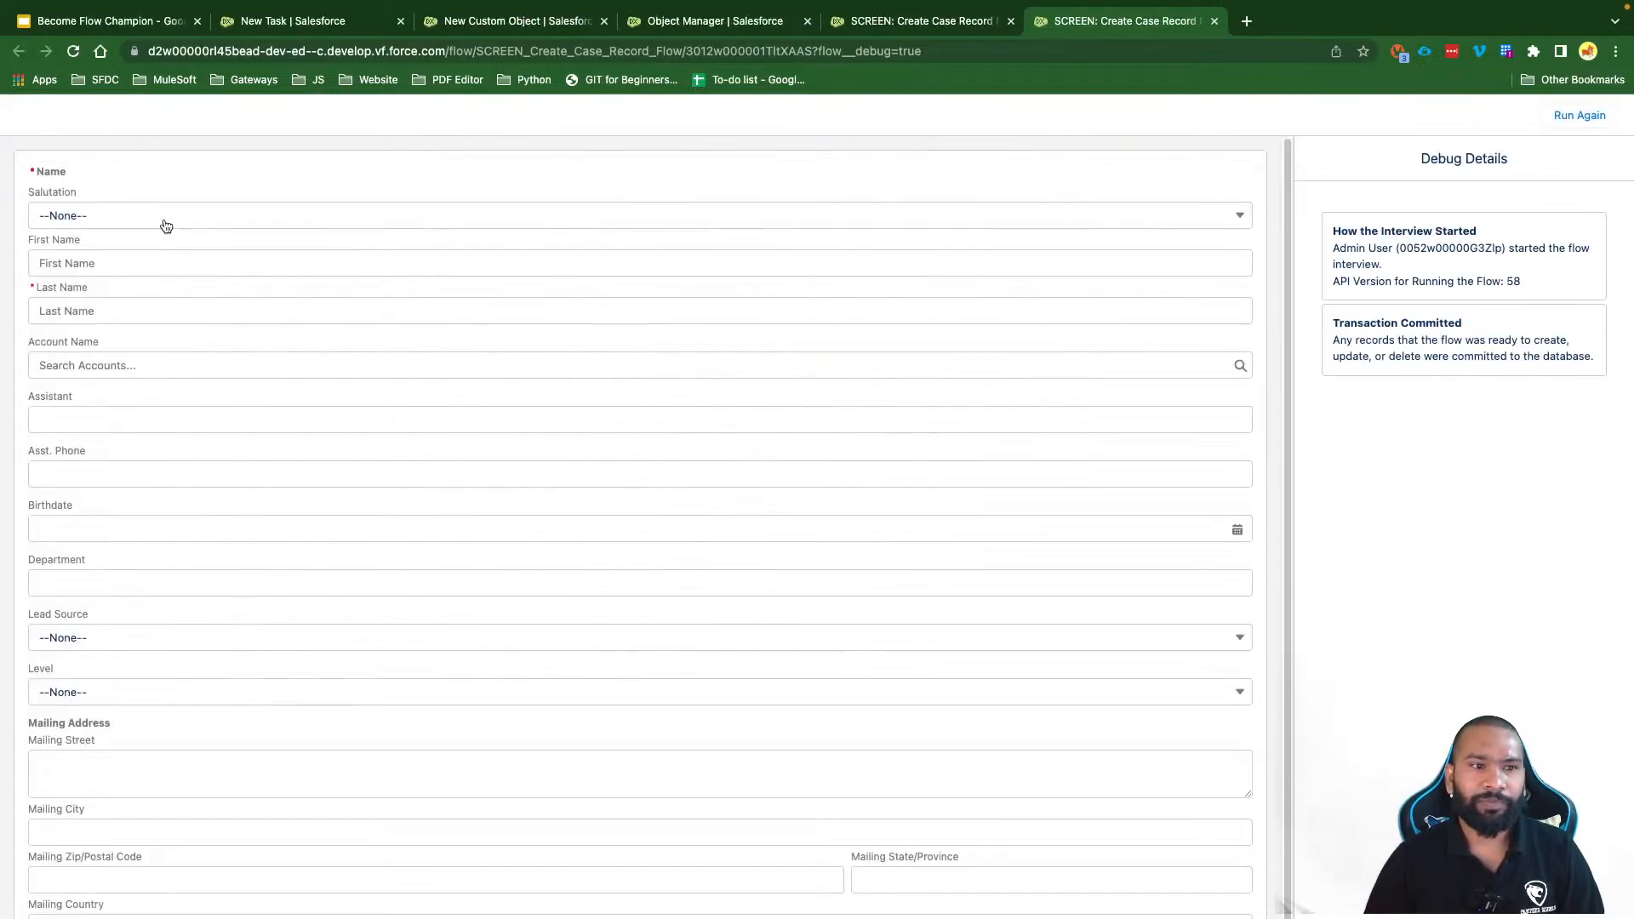
click(166, 225)
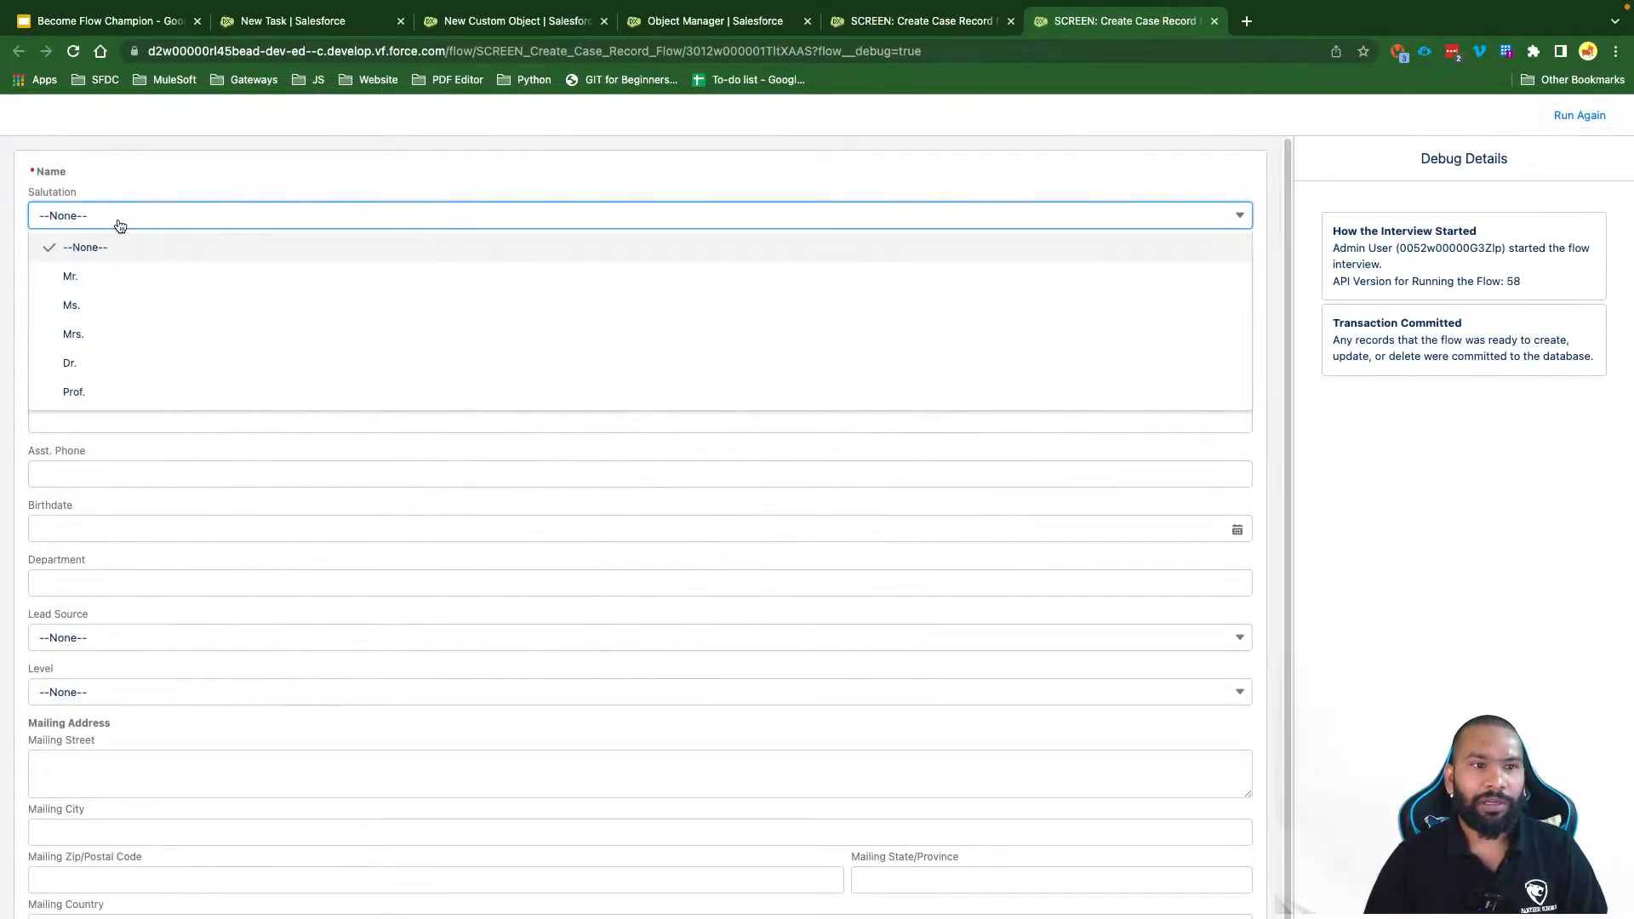
click(127, 273)
click(85, 263)
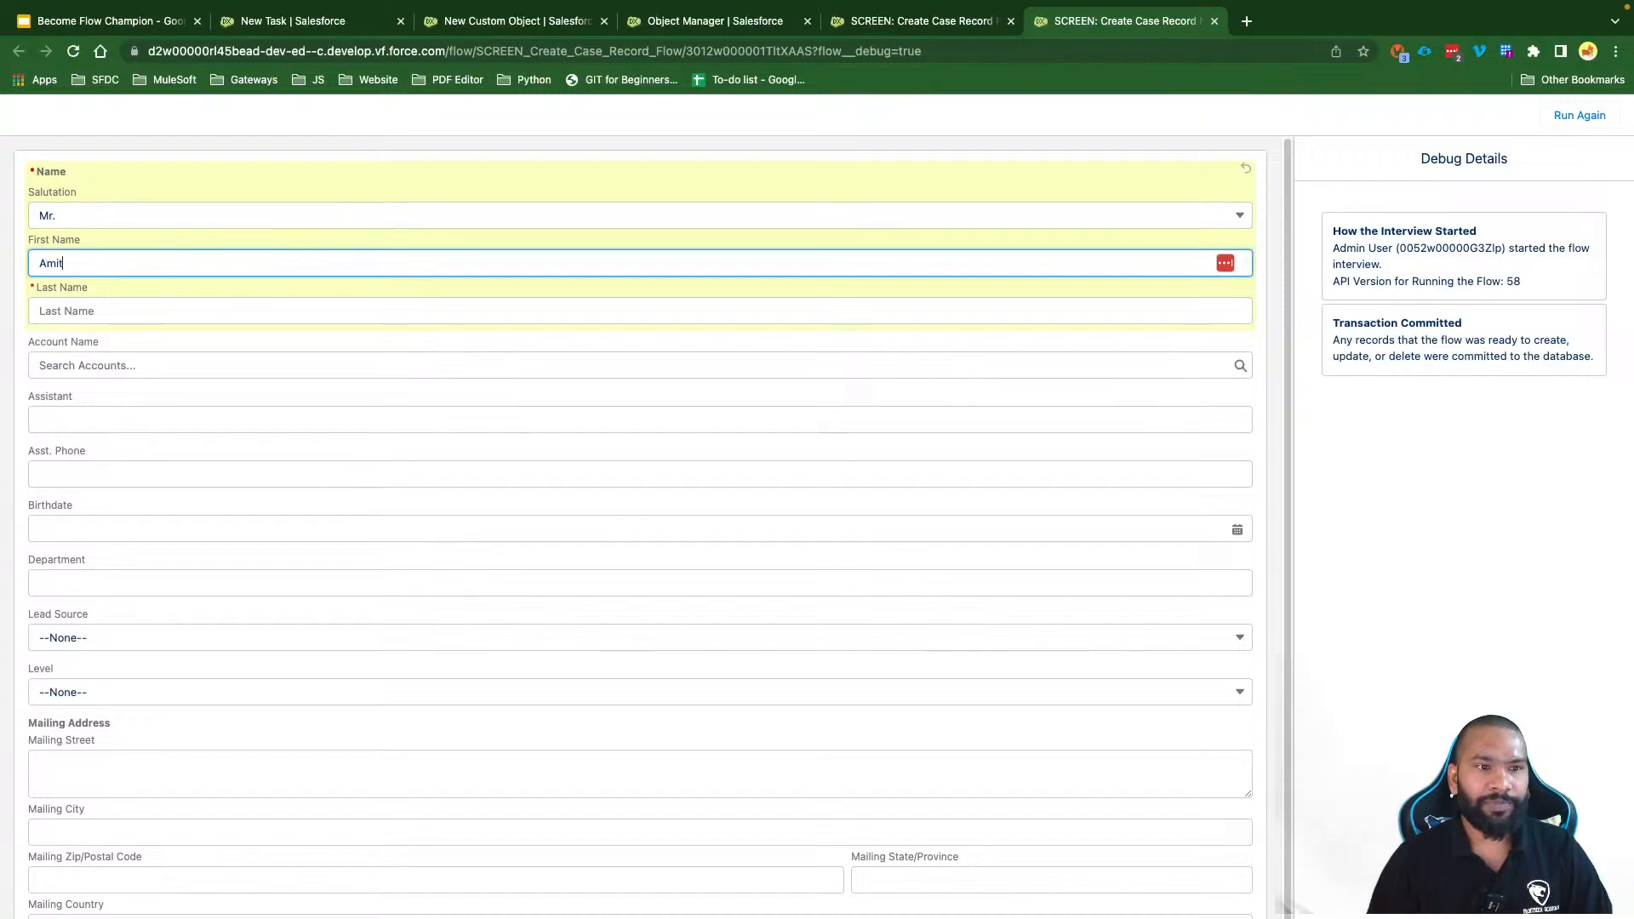
key(Tab)
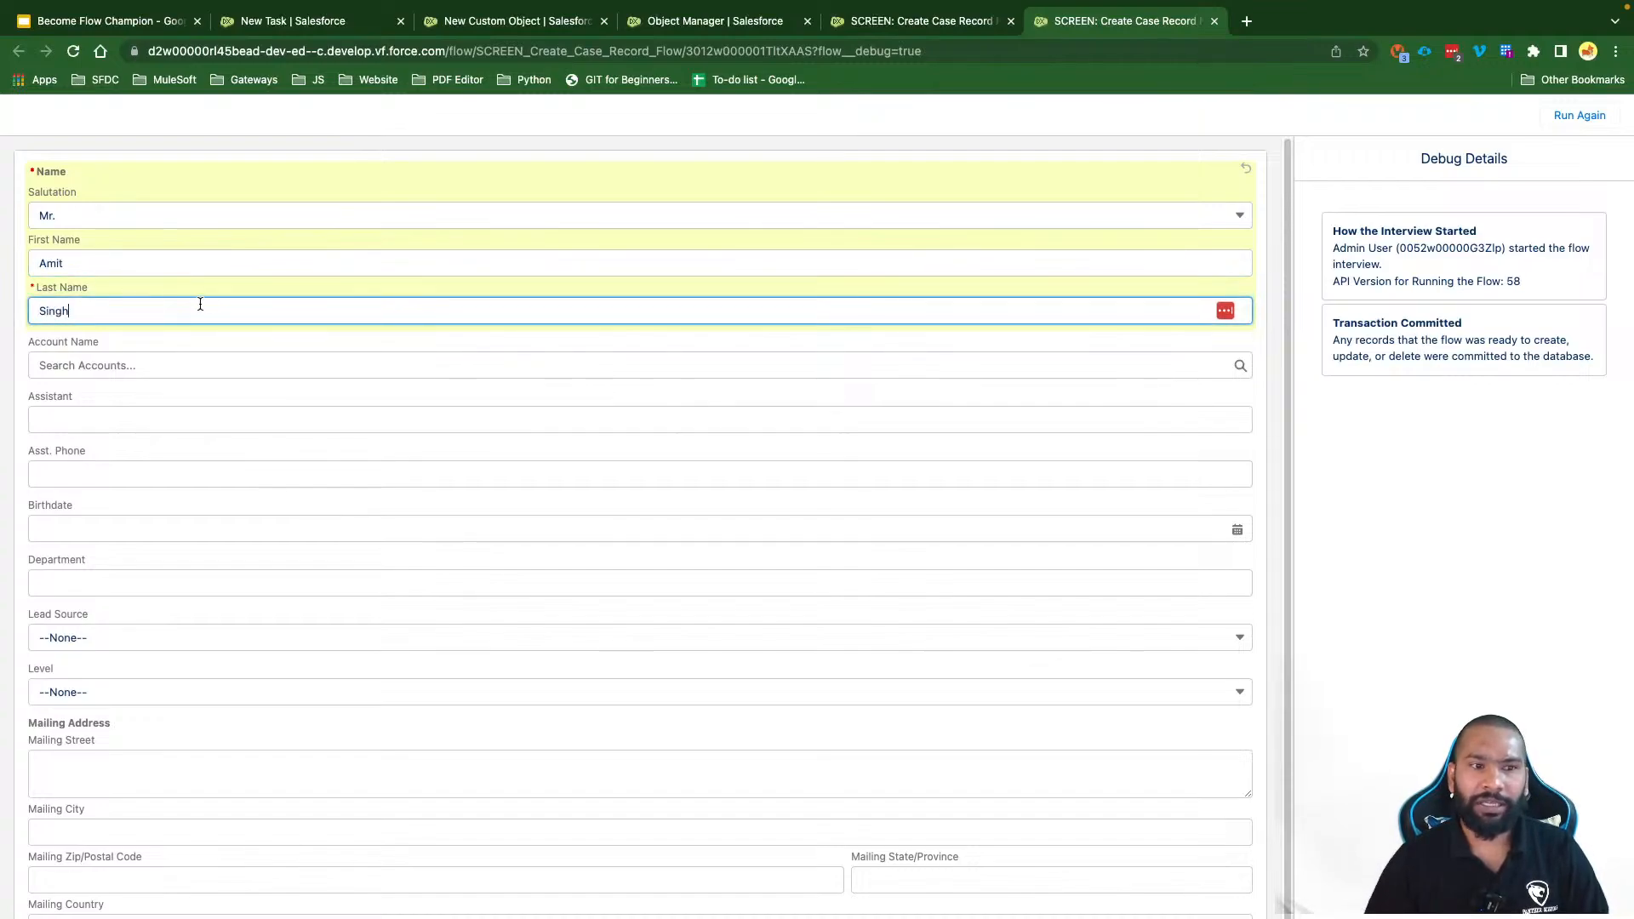
click(216, 337)
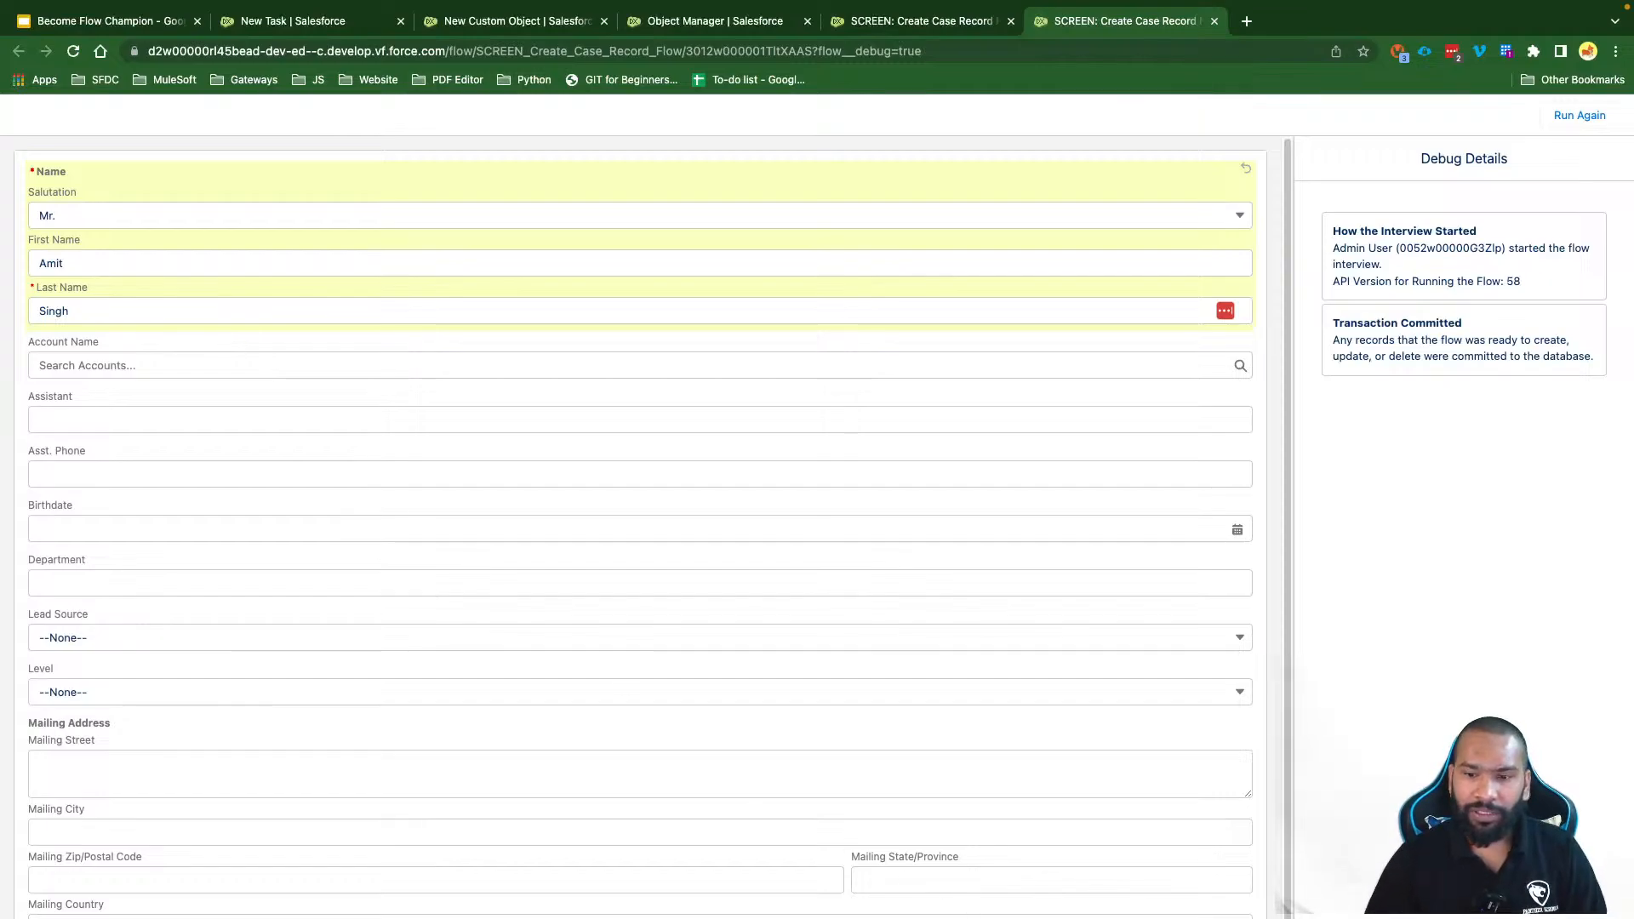
click(1225, 917)
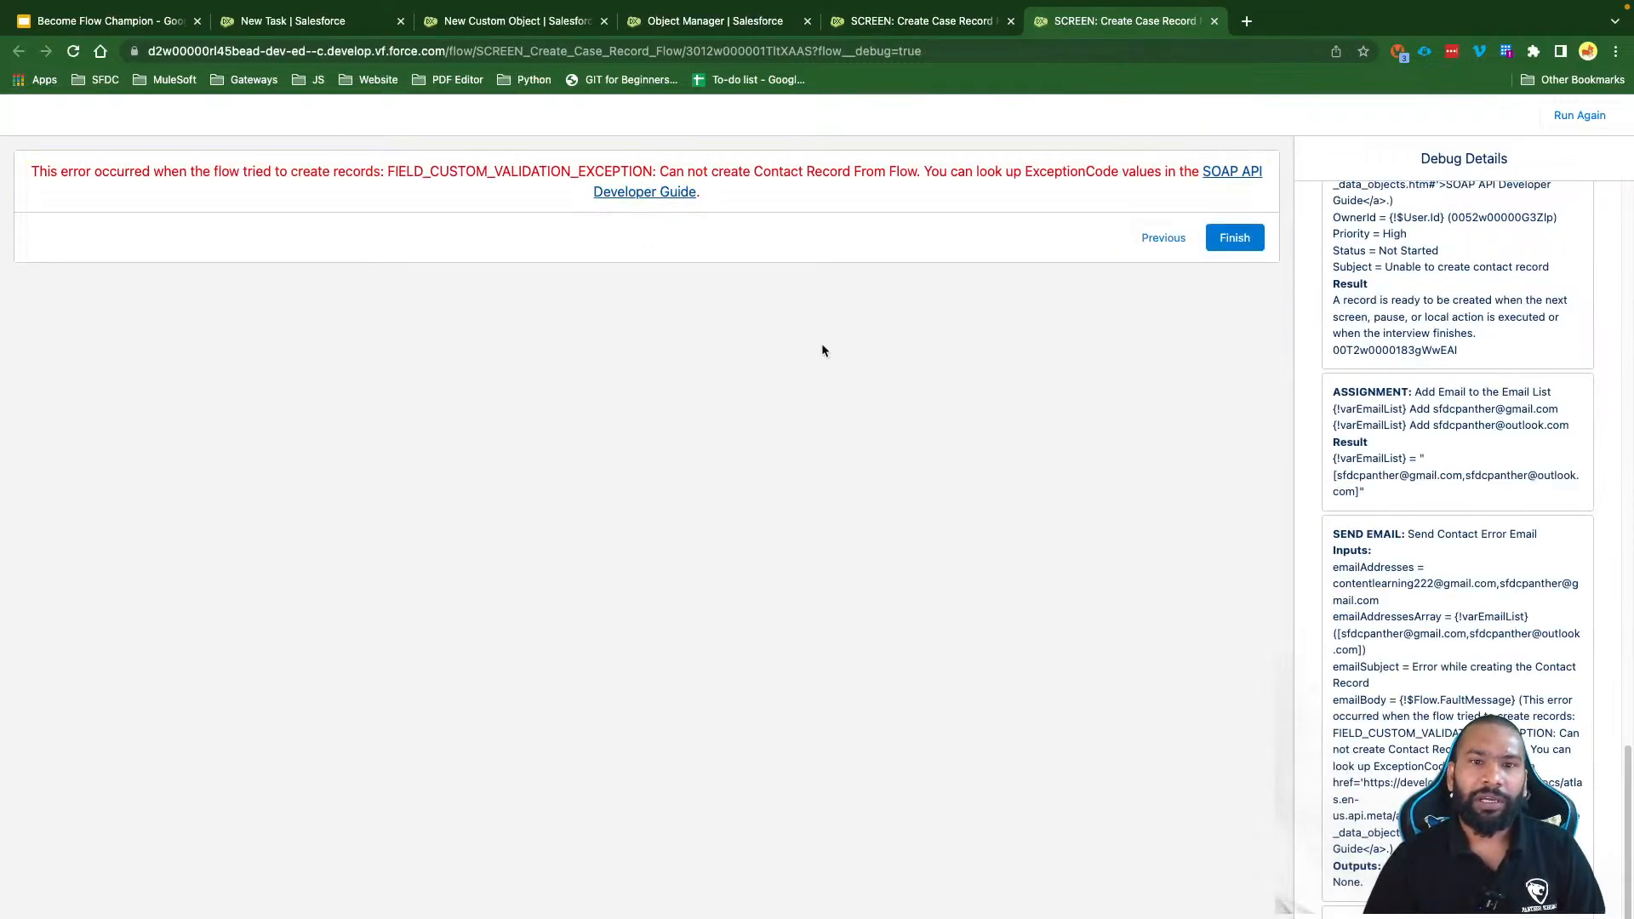
Step: Examine the FIELD_CUSTOM_VALIDATION_EXCEPTION error containing 'Can not create Contact Record From Flow'
drag(764, 194, 36, 169)
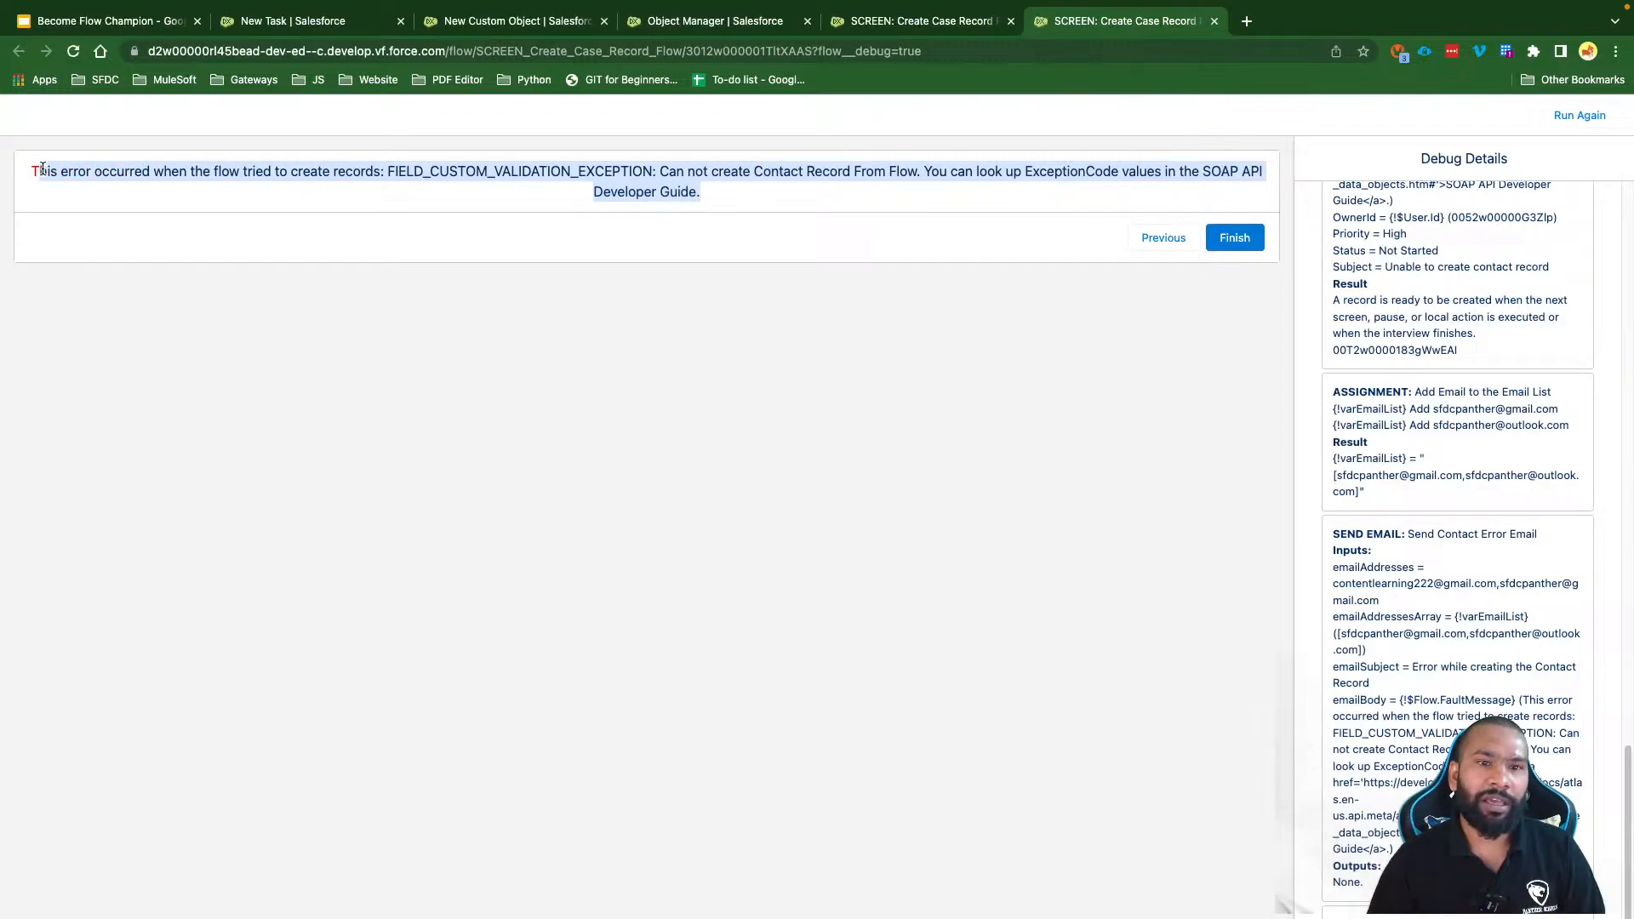
click(343, 204)
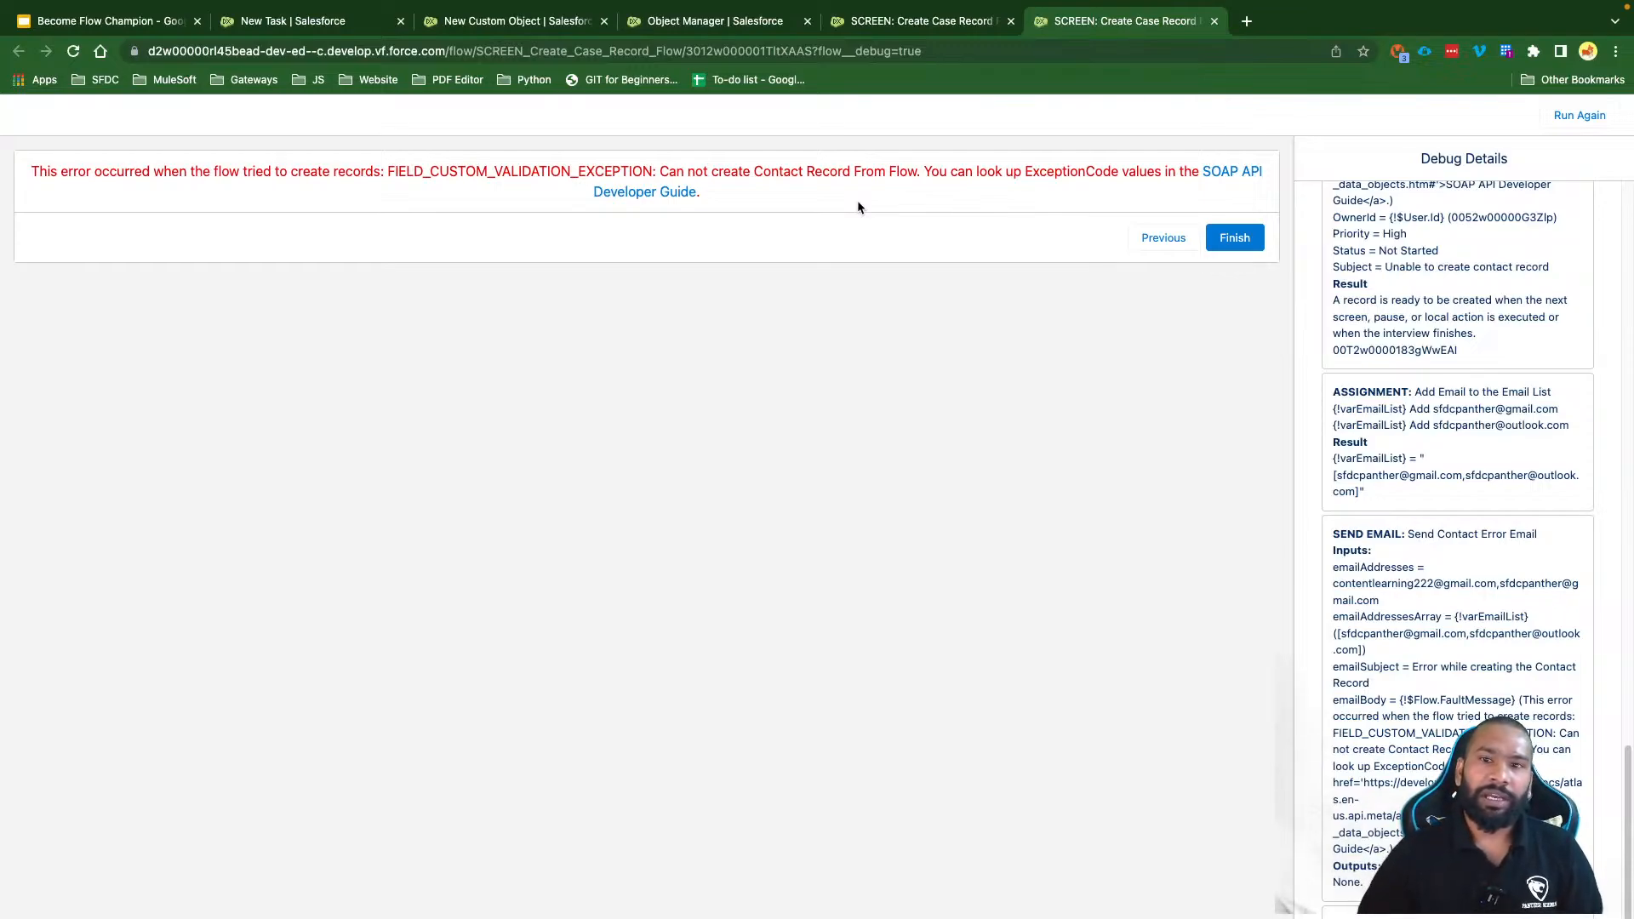
mouse_move(919, 171)
mouse_down()
mouse_move(661, 169)
mouse_move(926, 189)
mouse_up()
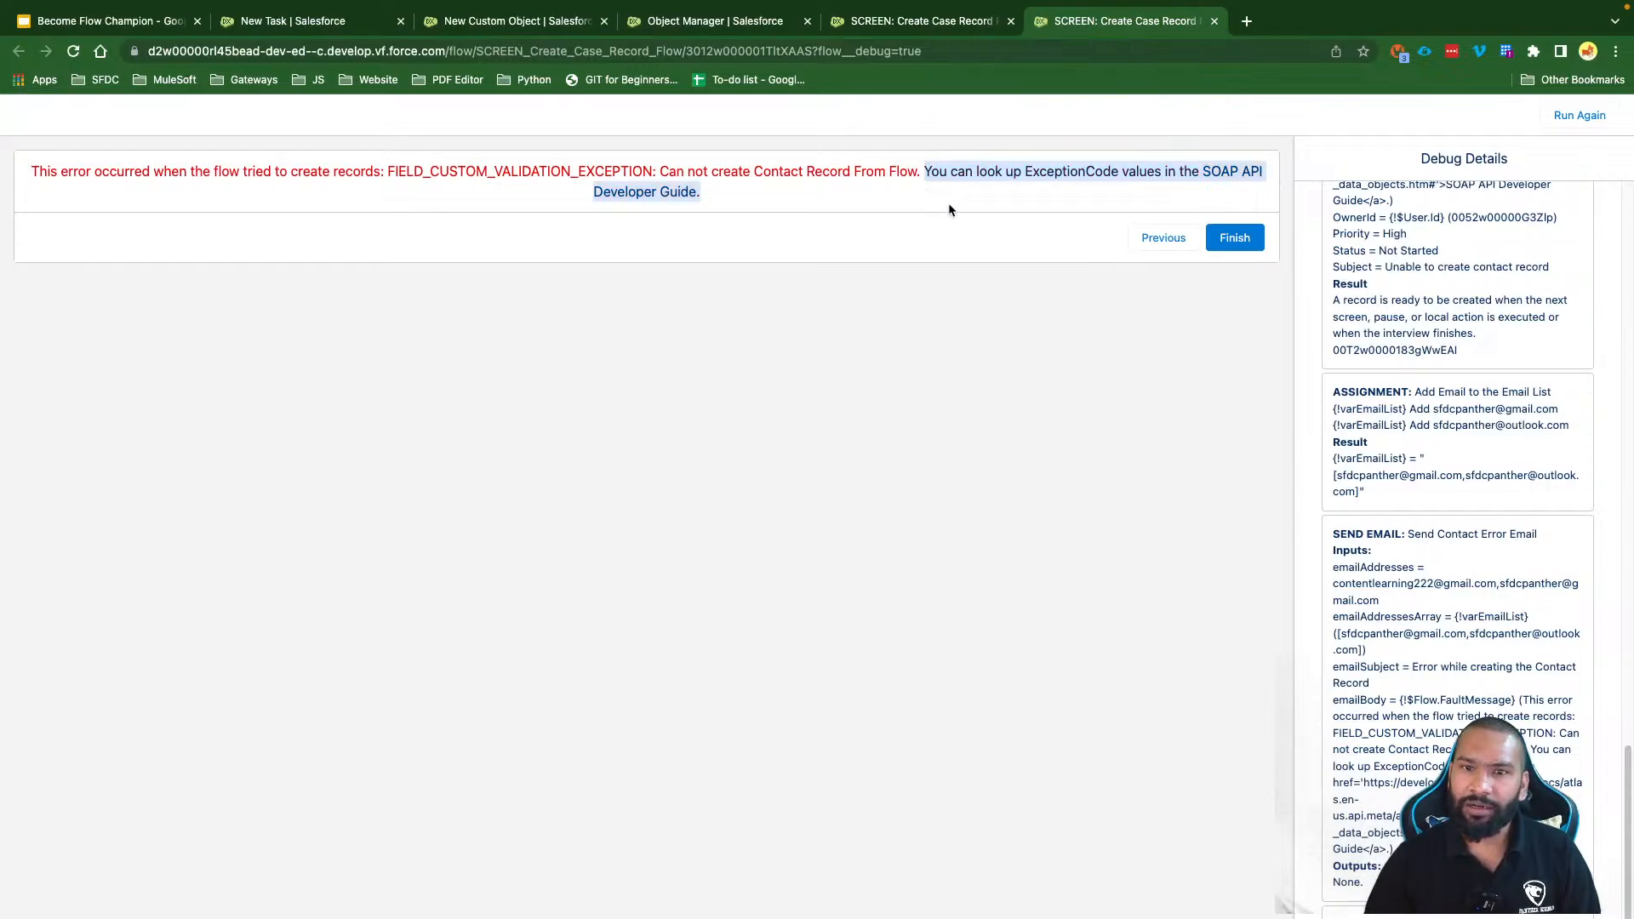
click(949, 204)
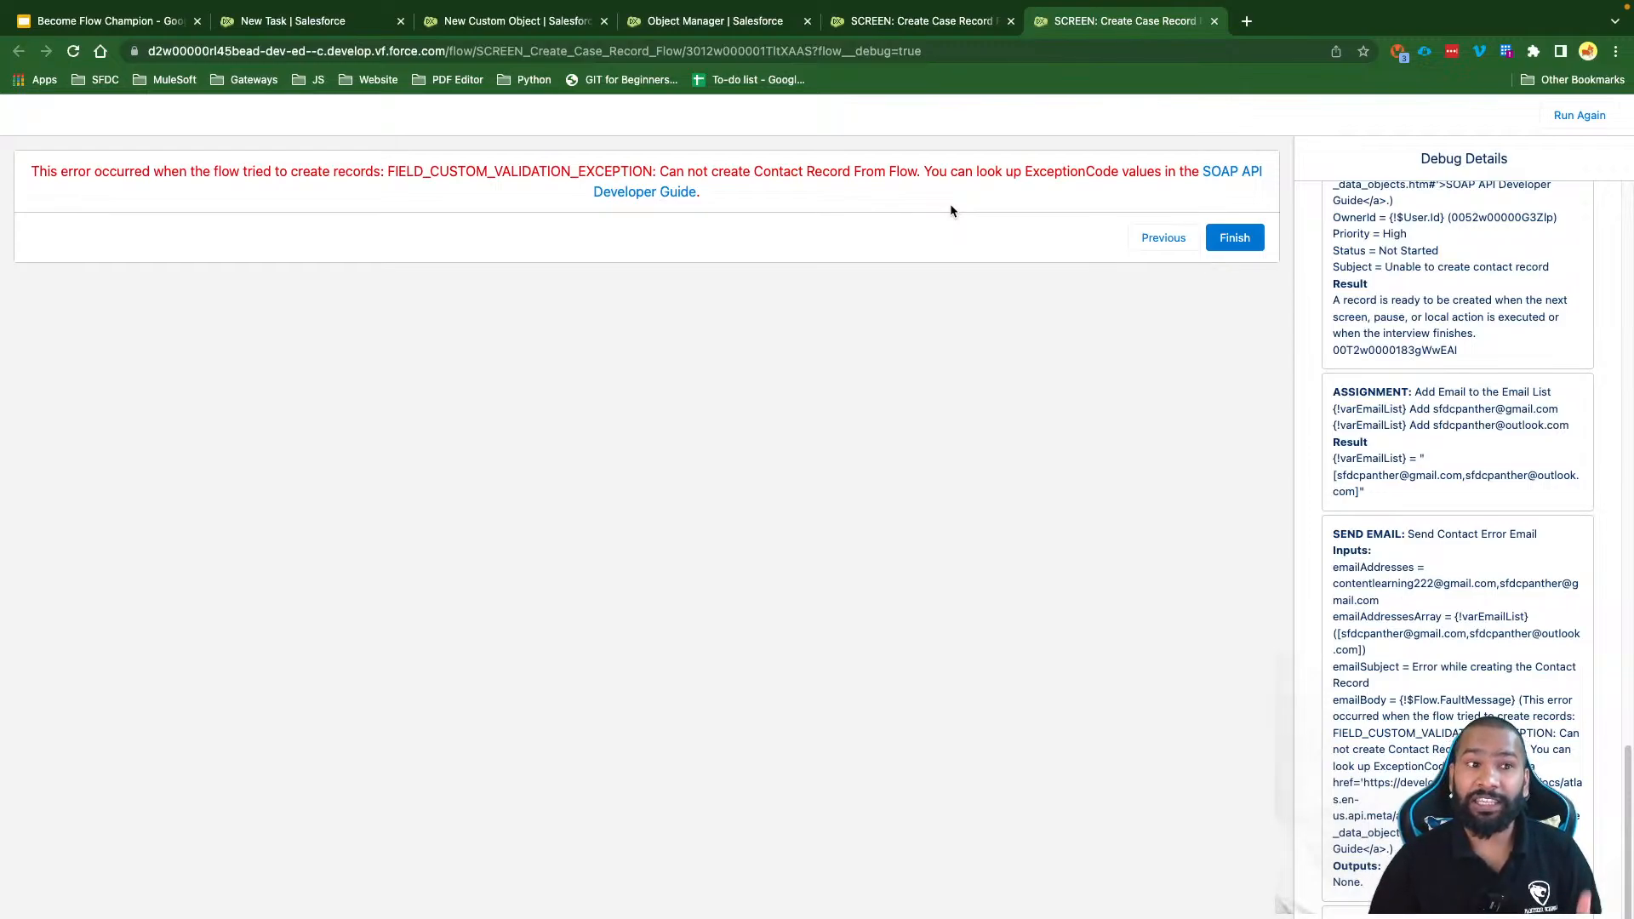
Step: Cancel the empty New Task form and open the 'Unable to create contact record' task
click(281, 20)
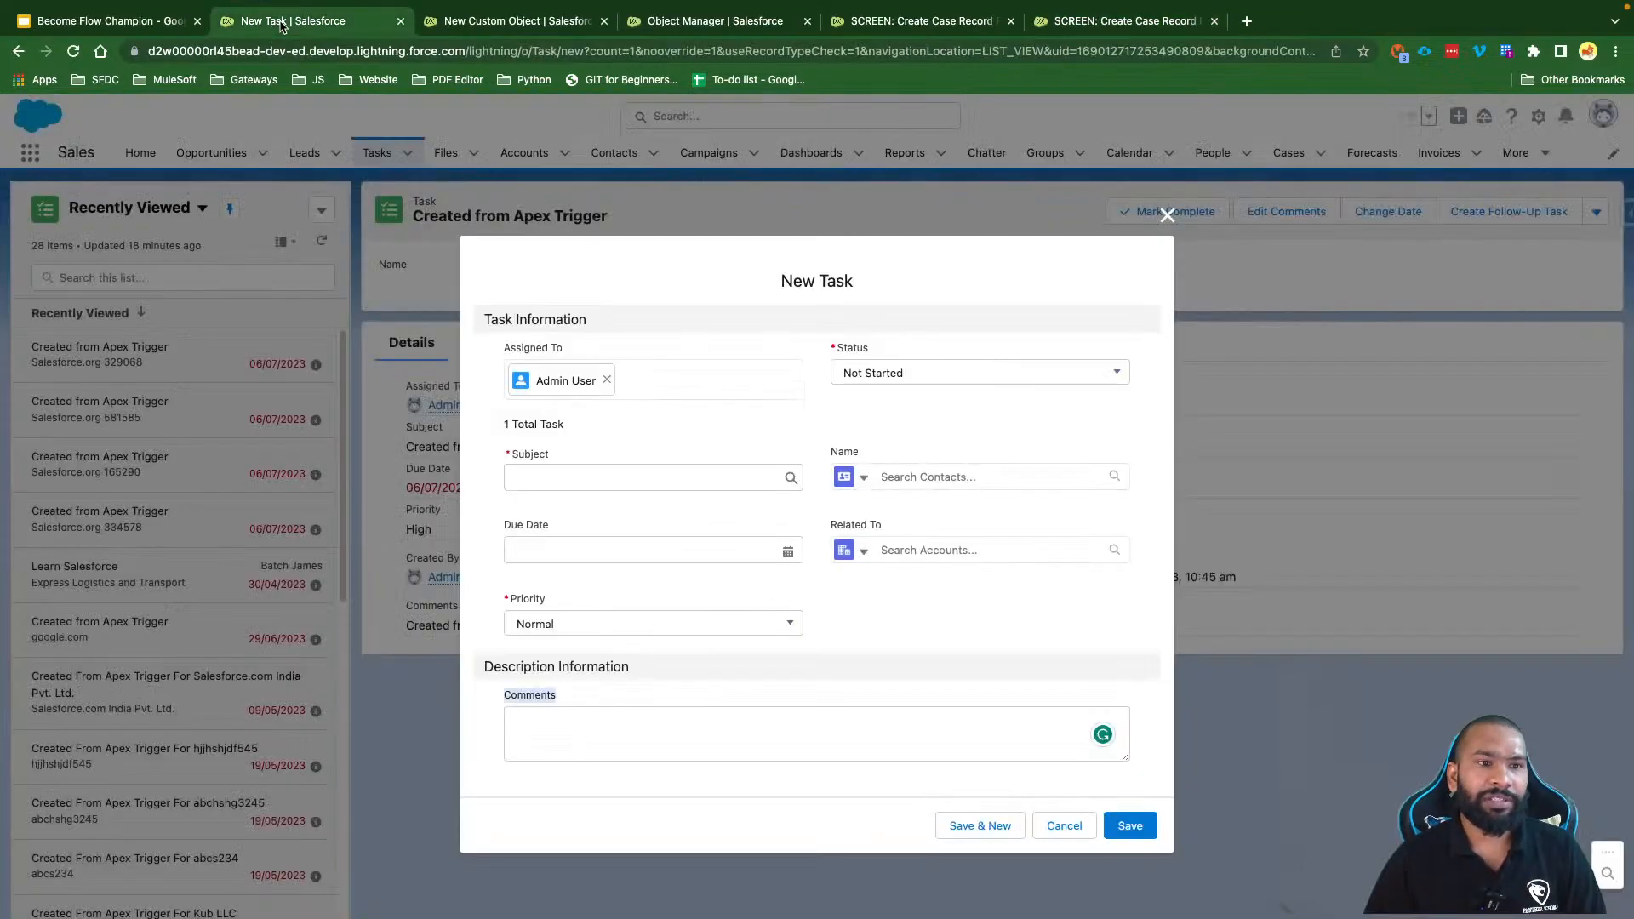
click(1063, 825)
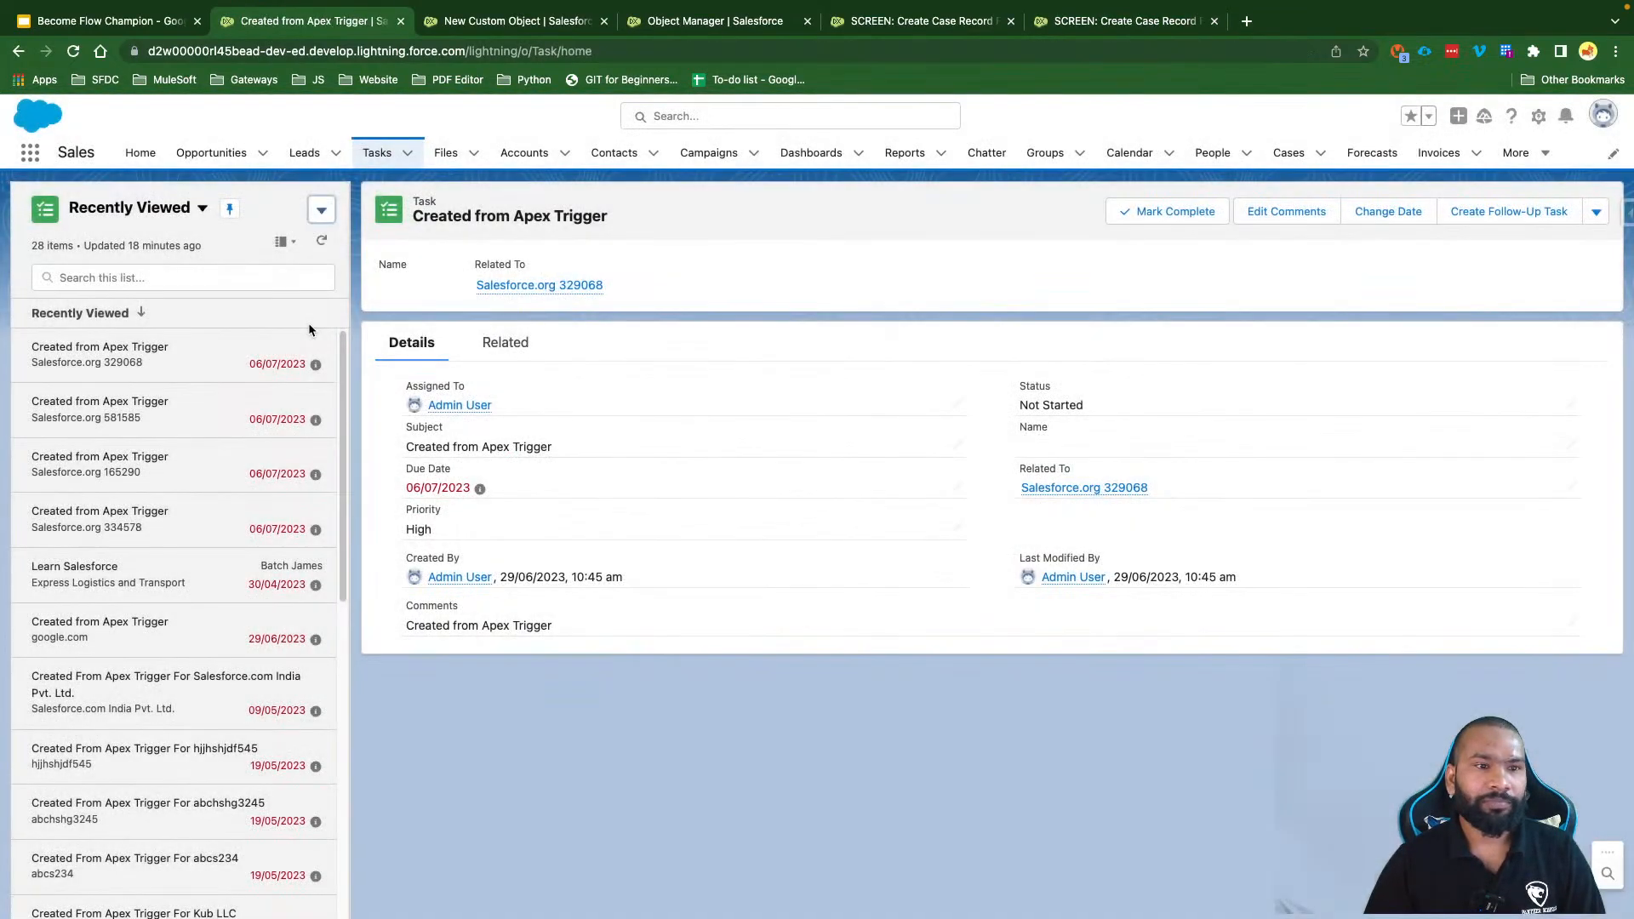
click(381, 151)
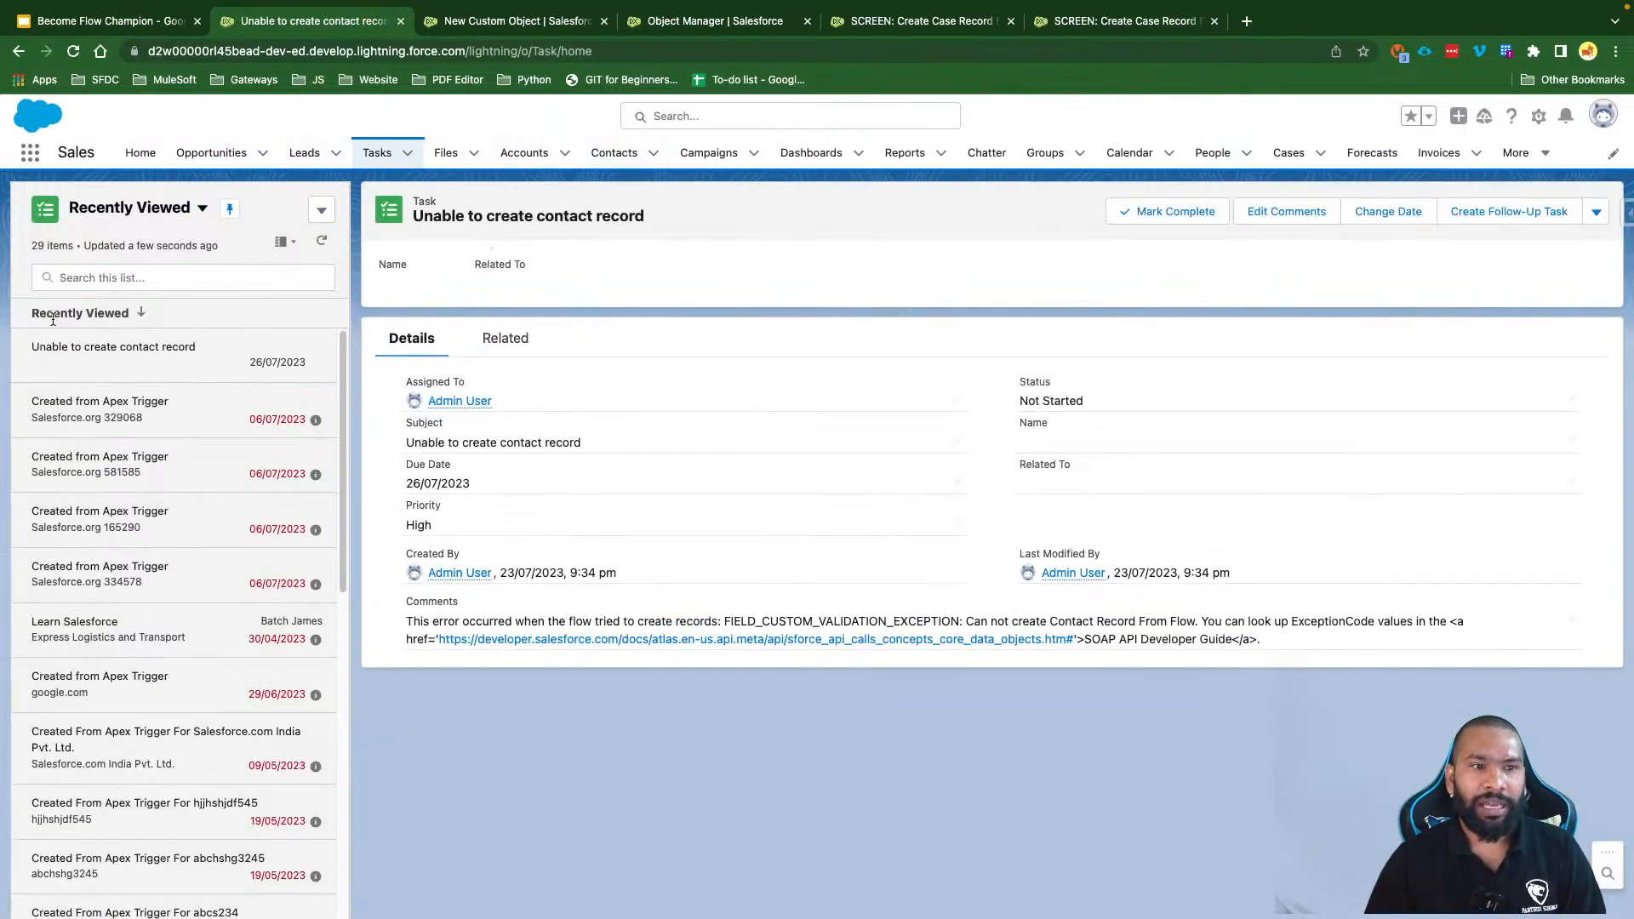
click(174, 364)
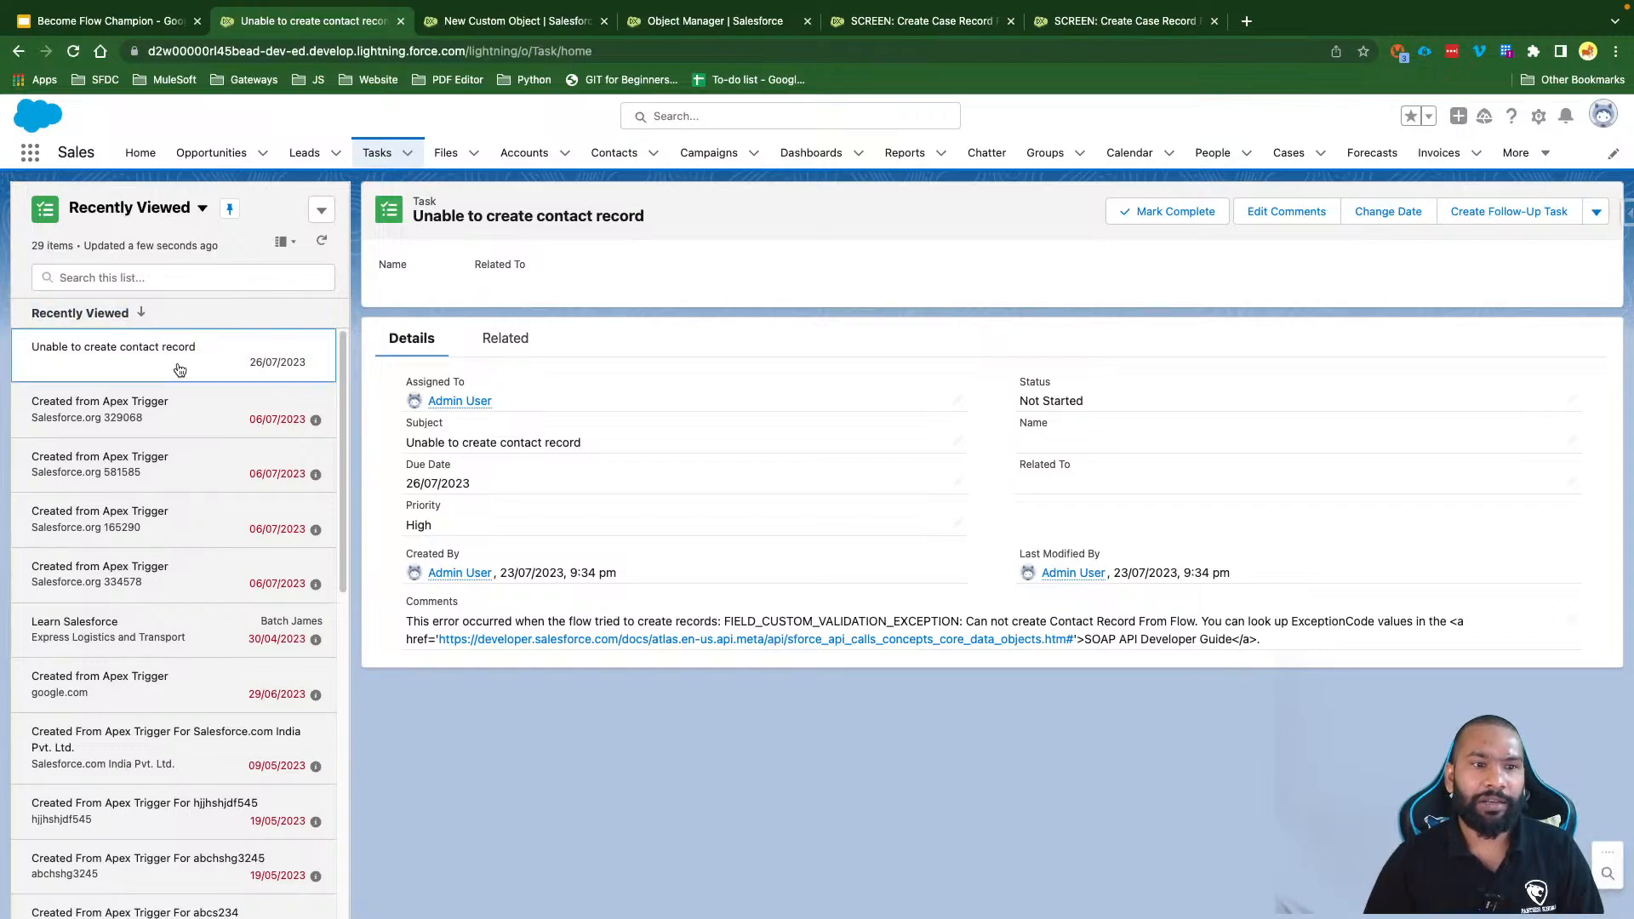
Step: Check the task's title, last-modified time and error comment, then return to Flow Builder
drag(422, 222, 653, 220)
drag(1233, 574, 1114, 565)
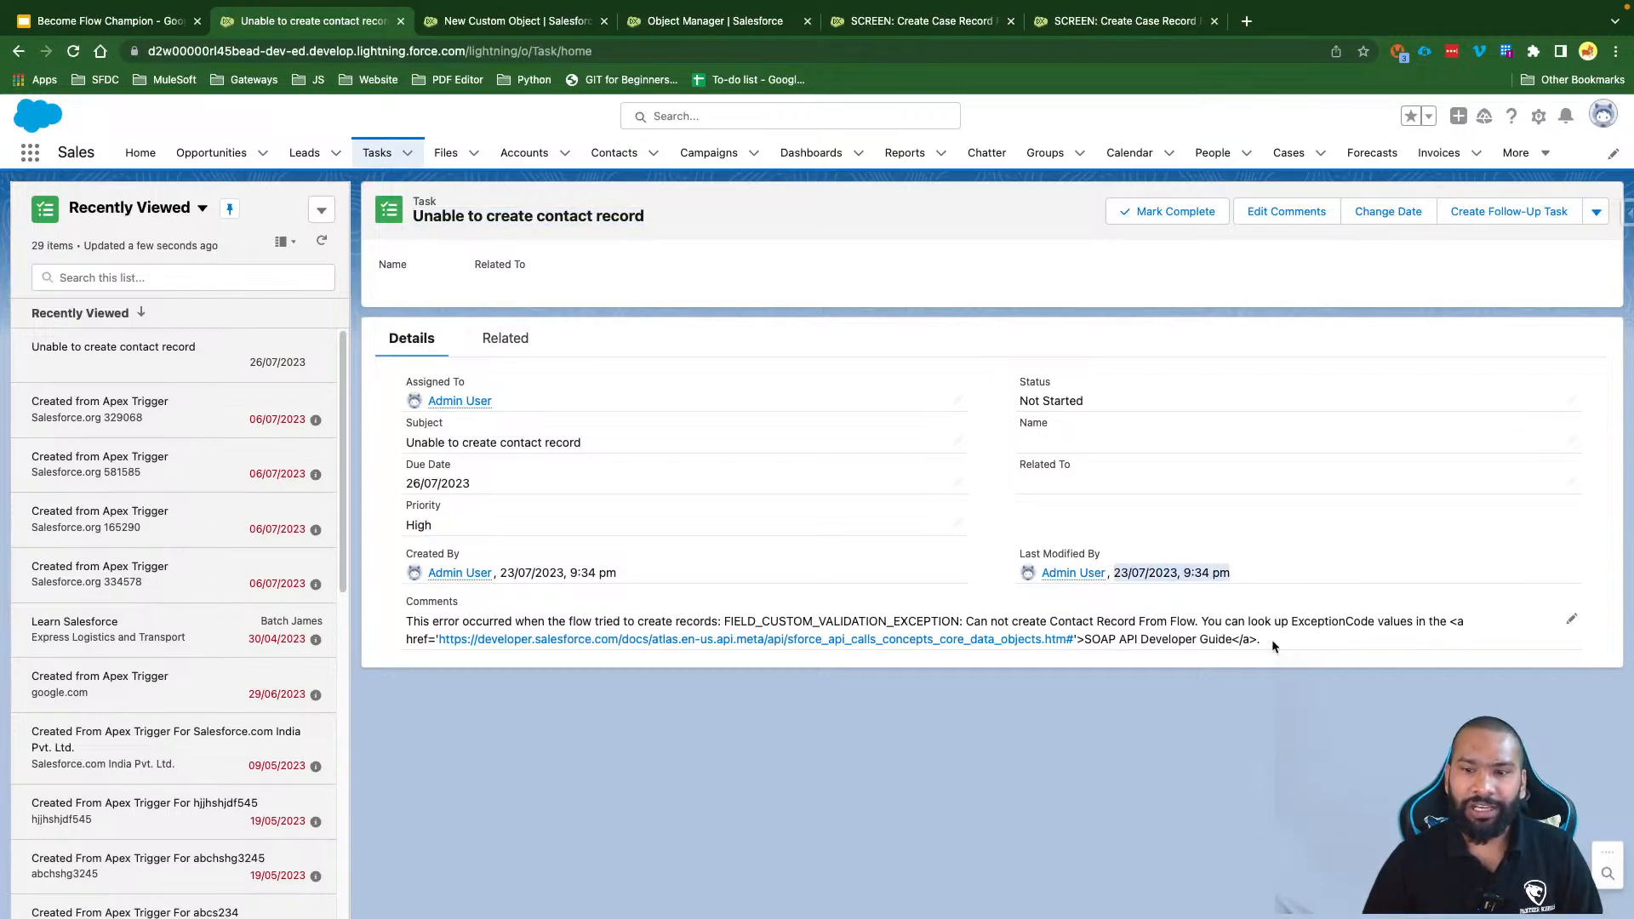
drag(1261, 640, 411, 619)
click(455, 673)
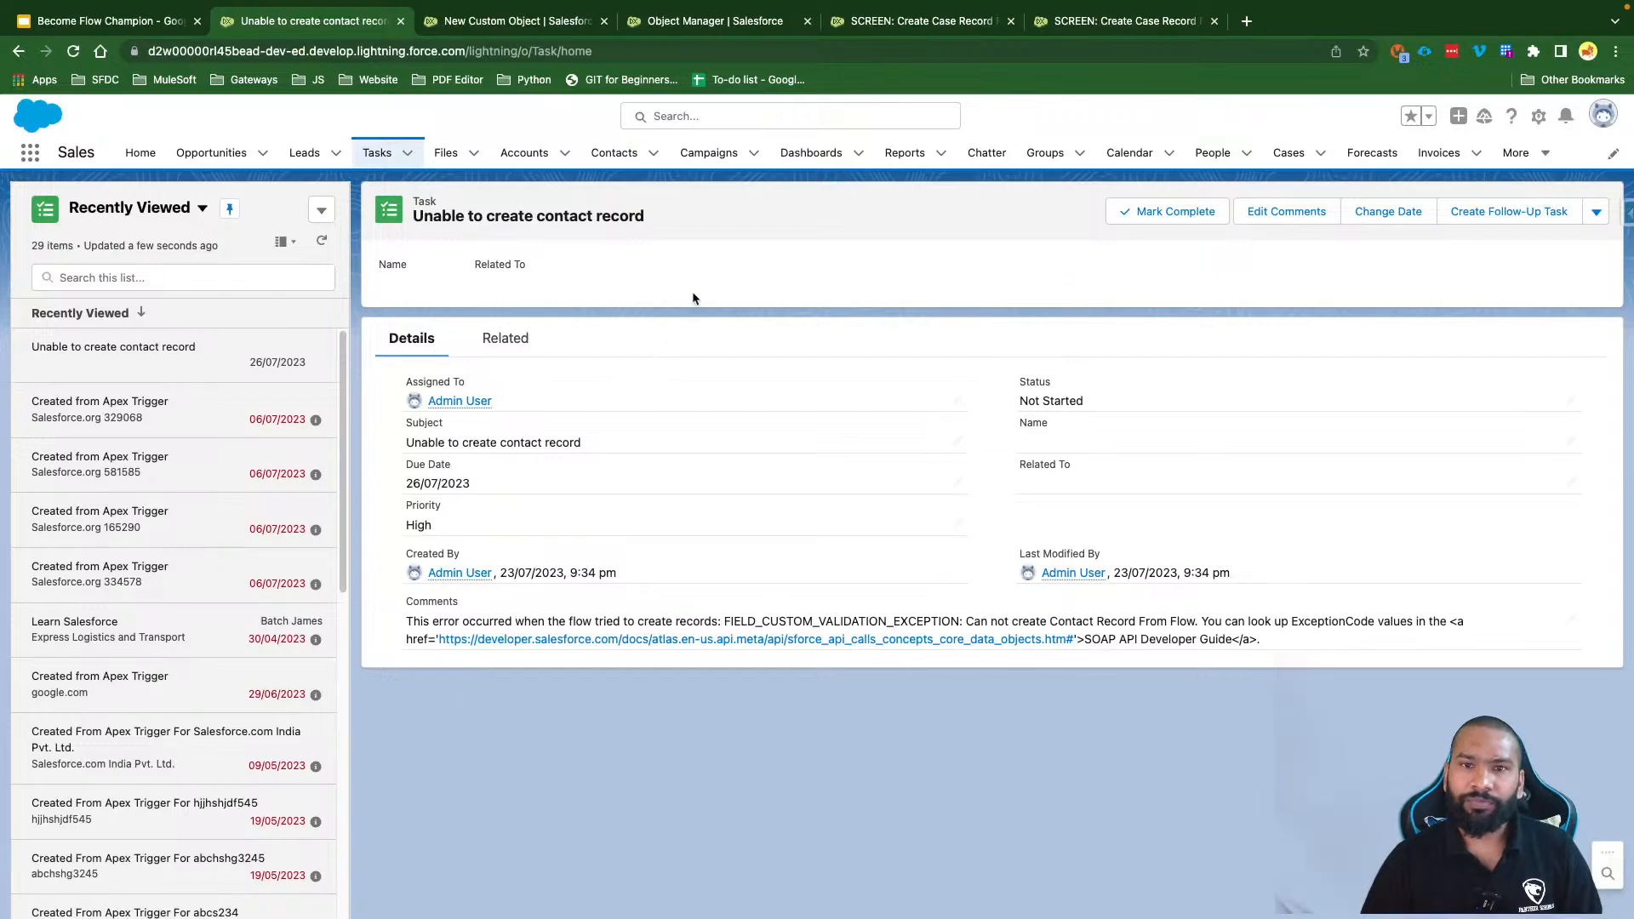
click(1077, 24)
click(932, 32)
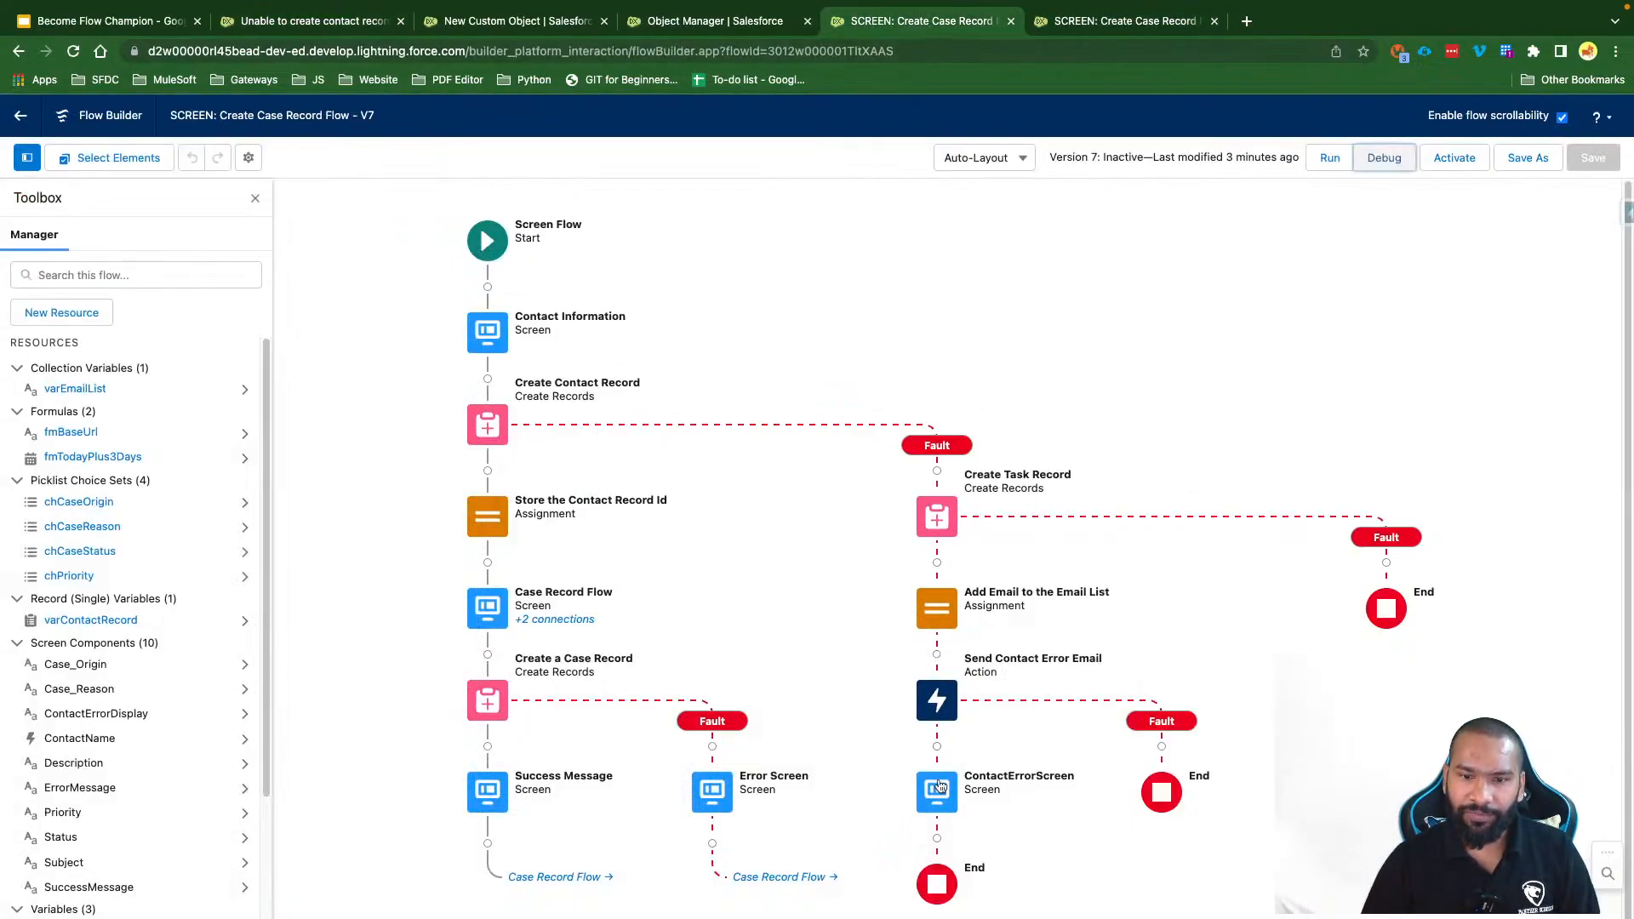
drag(1038, 576, 1089, 423)
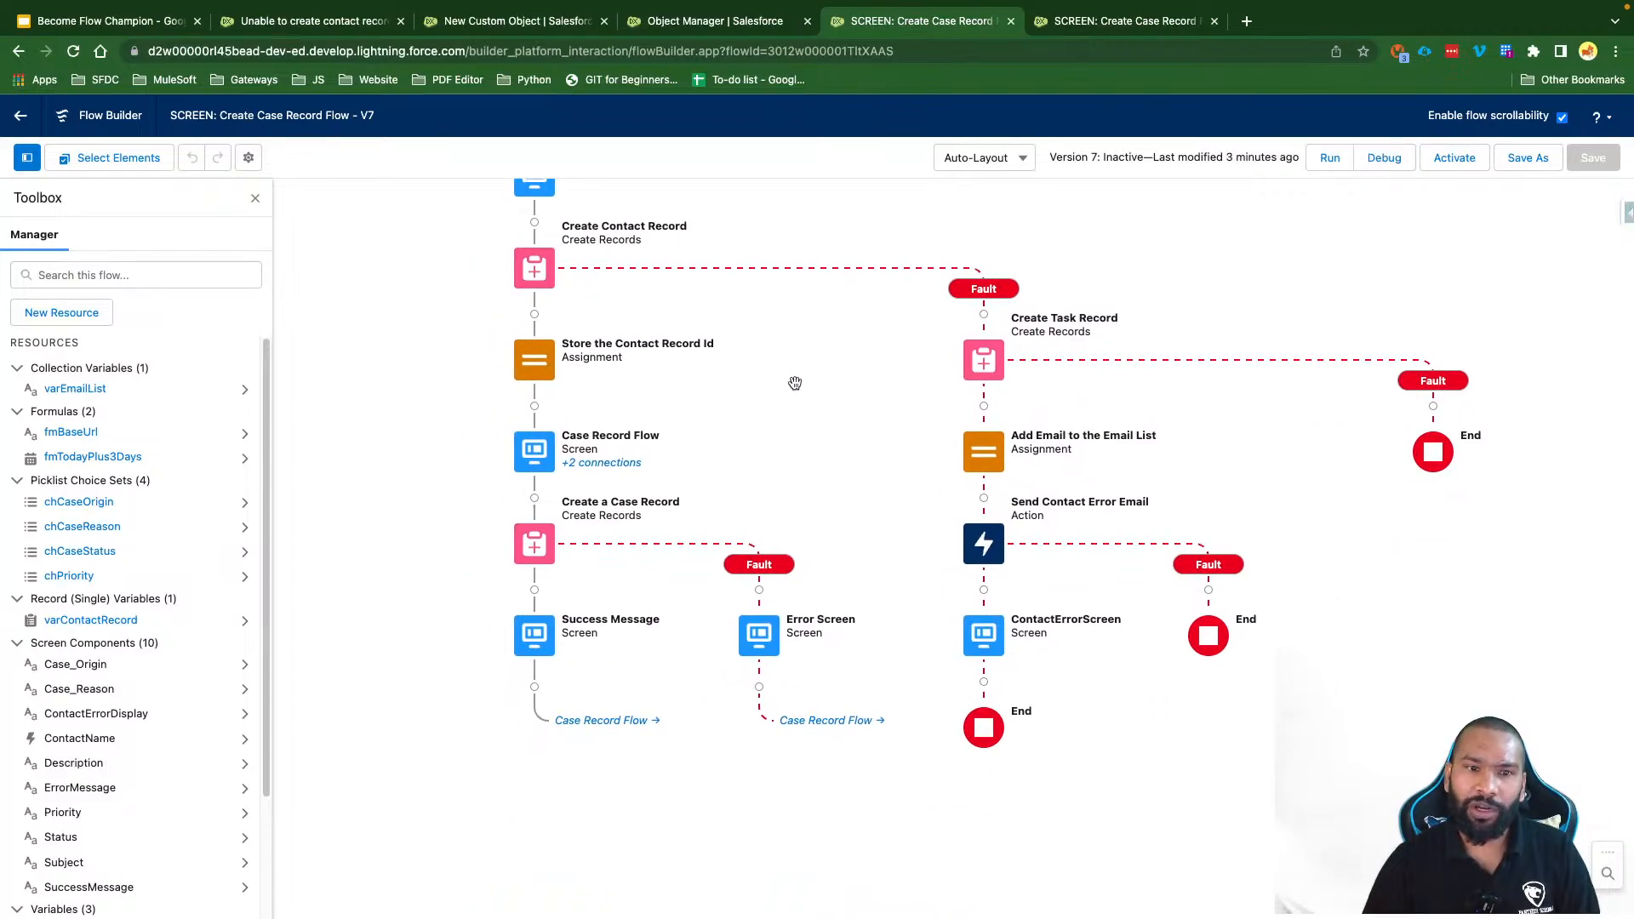
drag(795, 379, 795, 435)
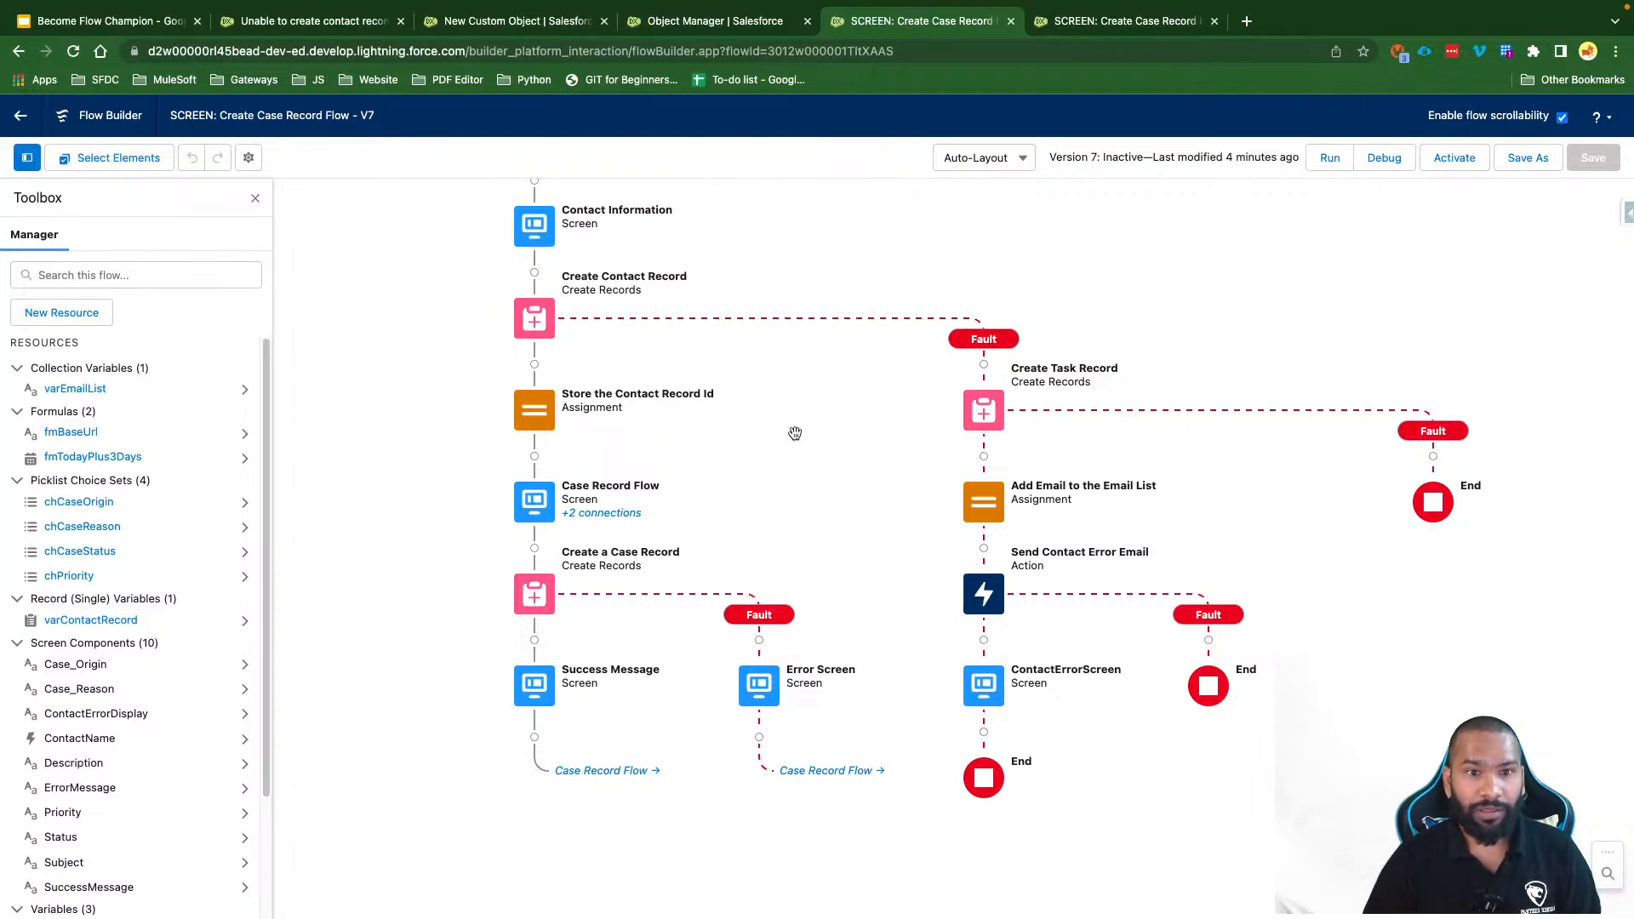
drag(794, 434, 795, 512)
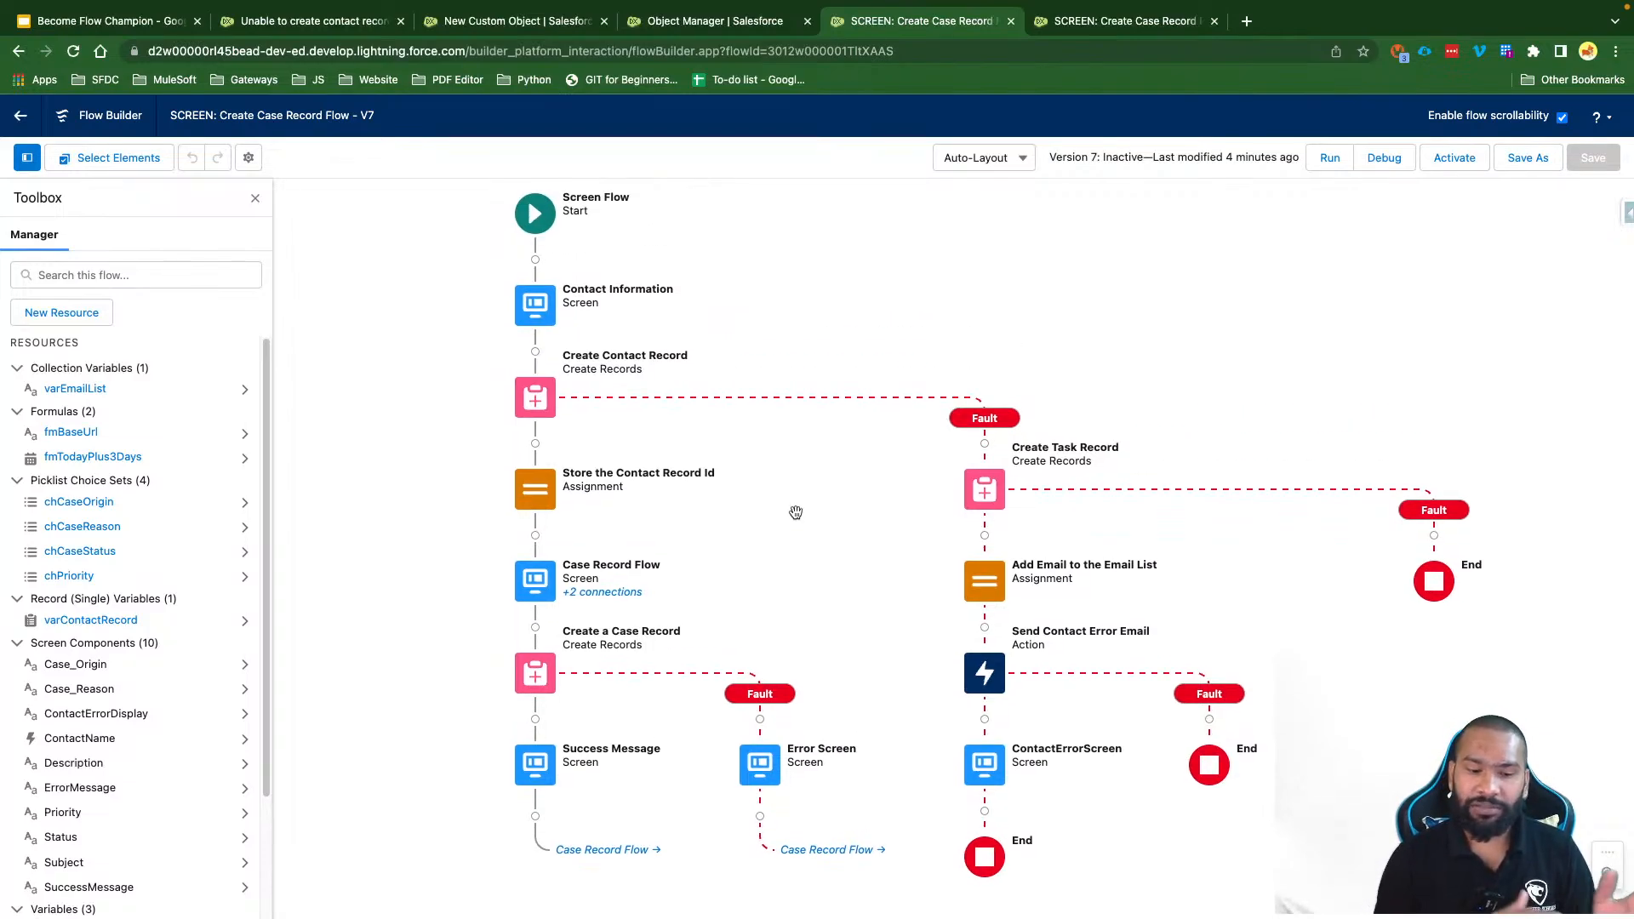
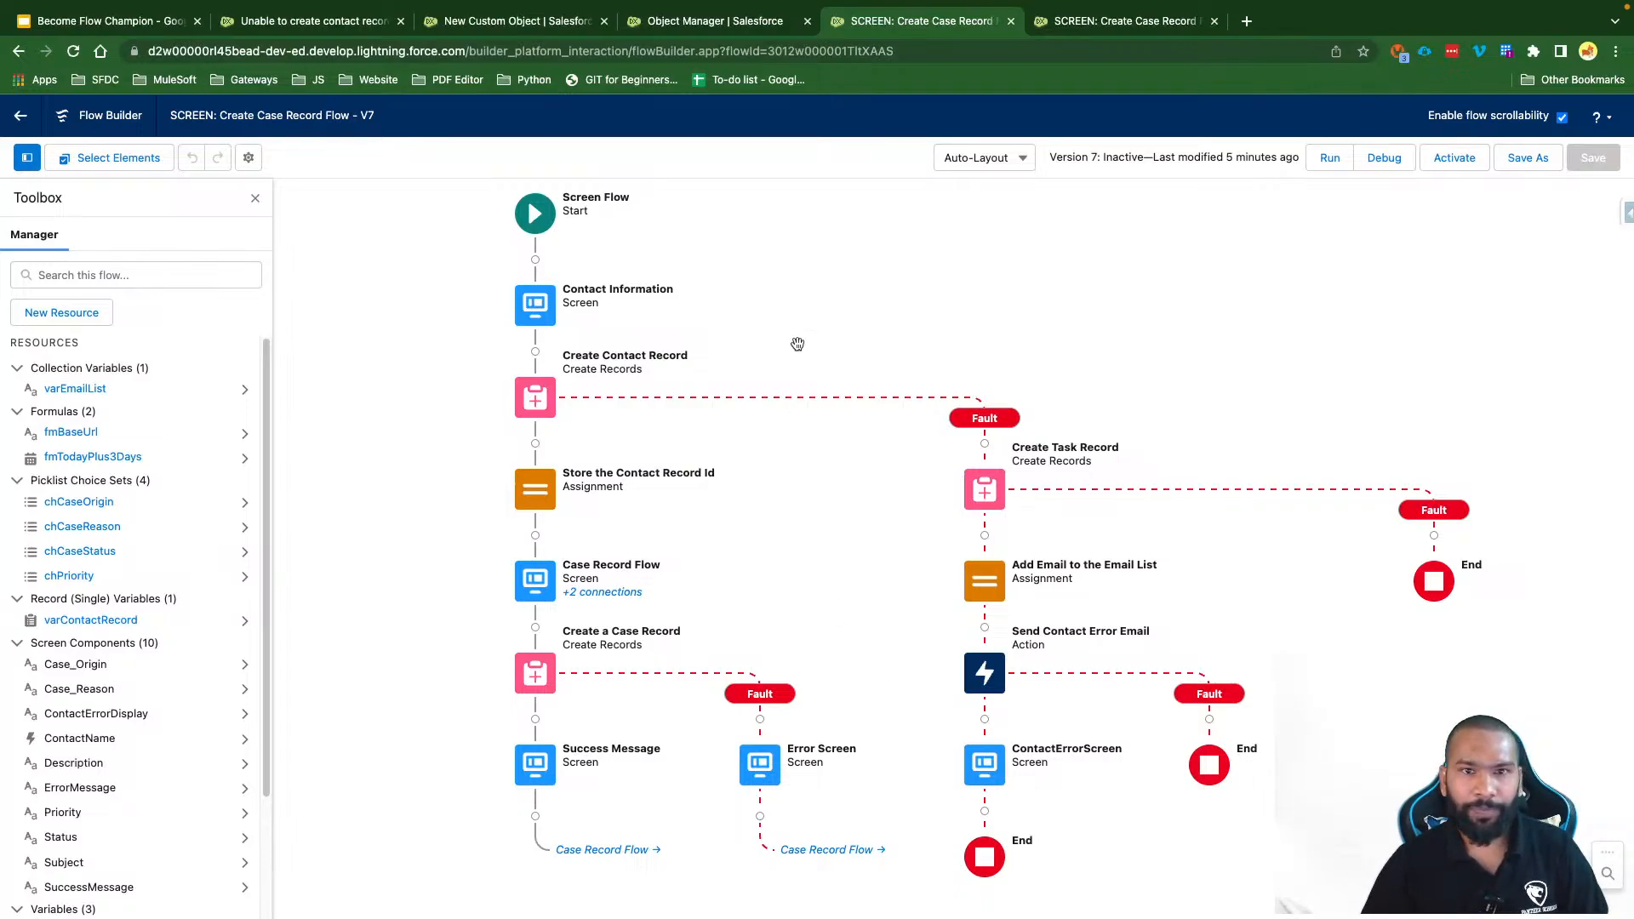
Step: Close the duplicate Create Case Record flow tab, check the contact validation rule, and return to Setup home
click(1213, 21)
click(673, 20)
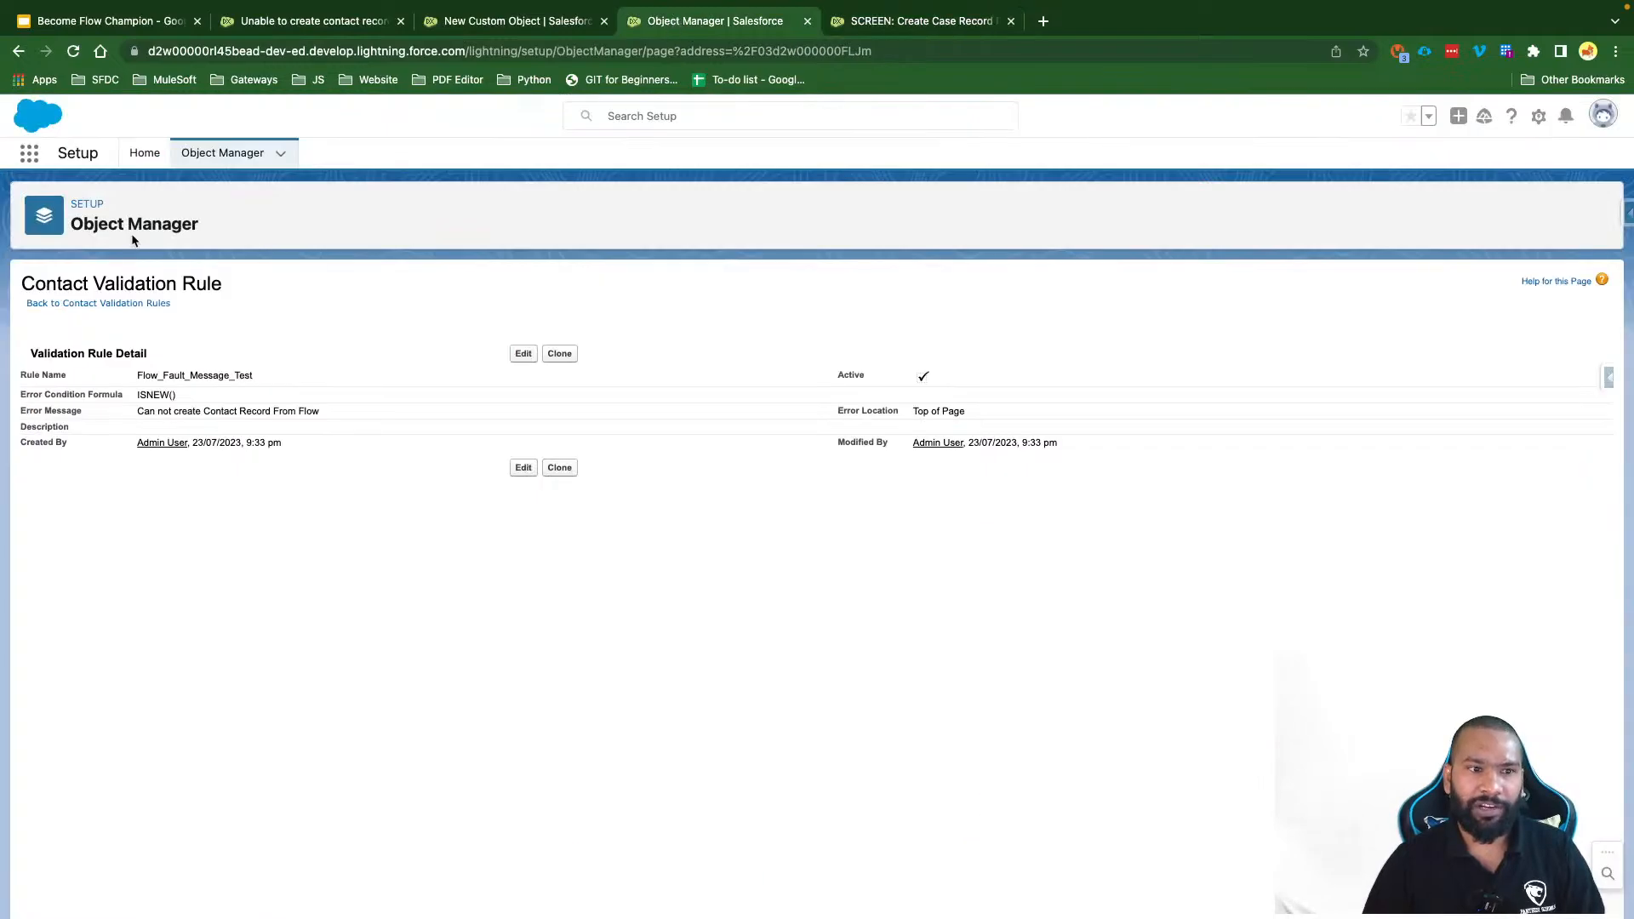
click(515, 356)
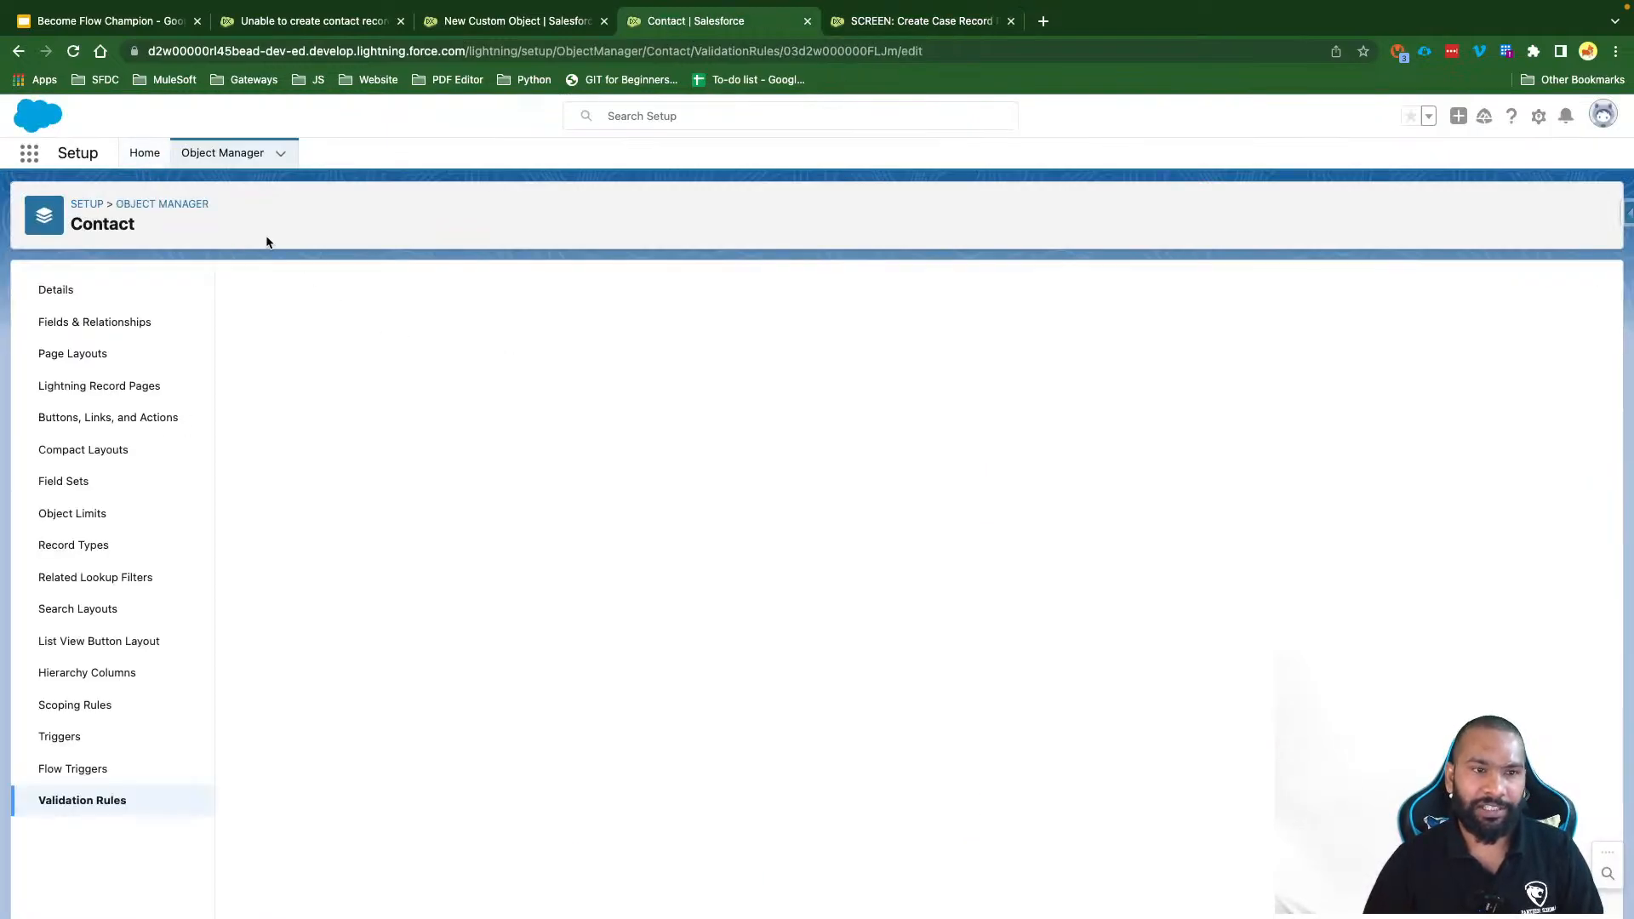
click(145, 153)
Step: Find Flows through Setup Quick Find and start a new flow
click(65, 201)
click(60, 267)
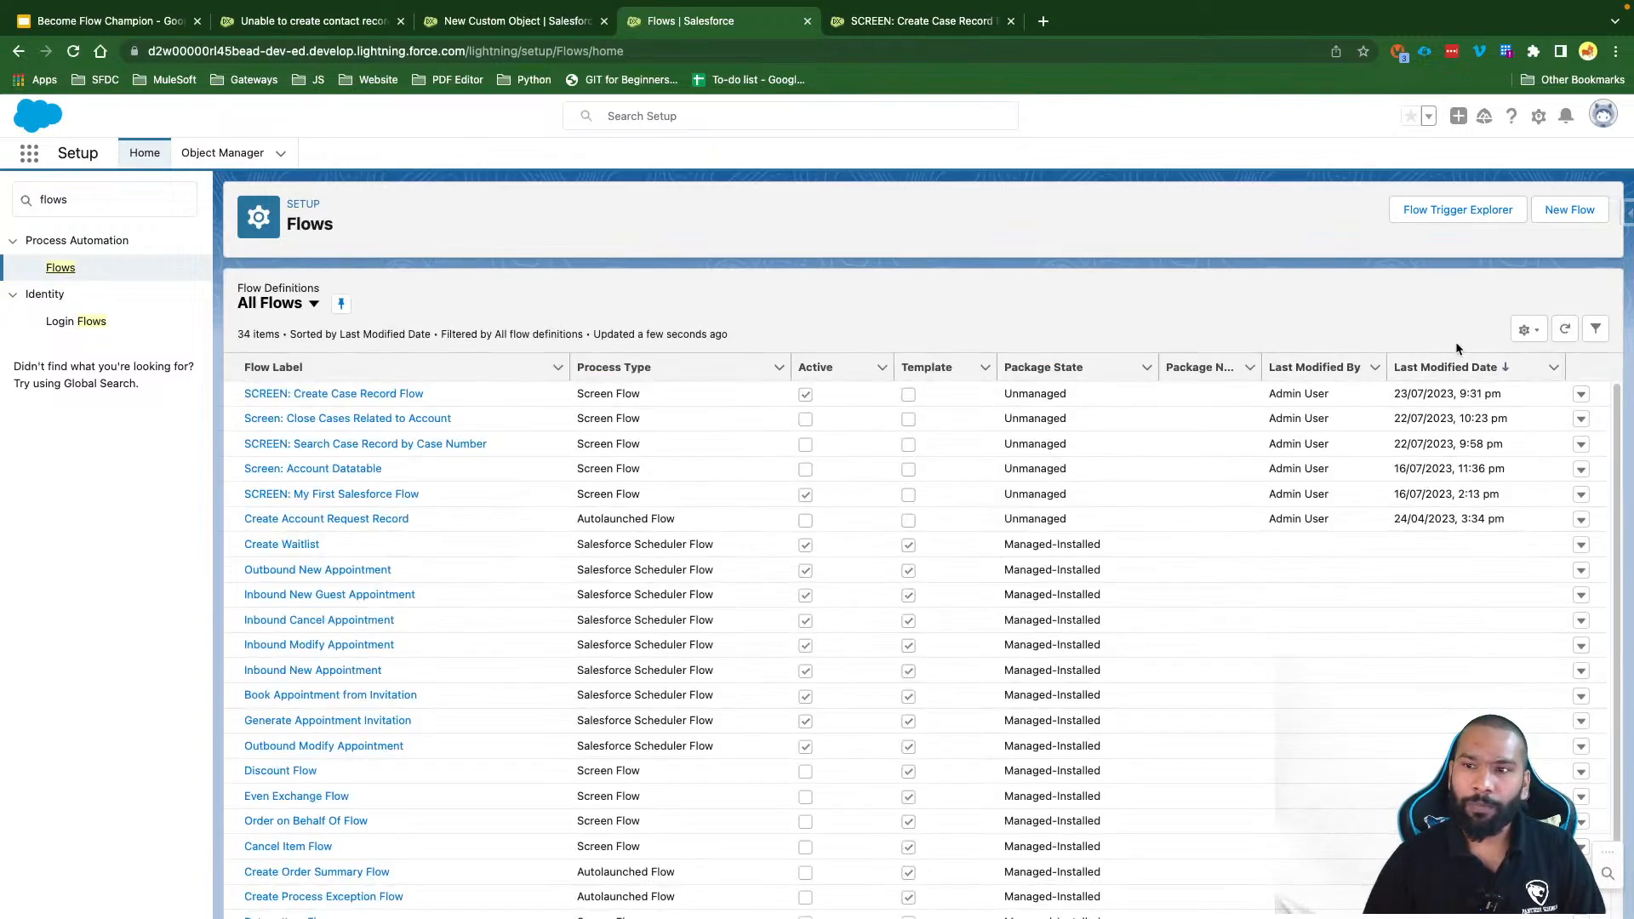
click(1569, 209)
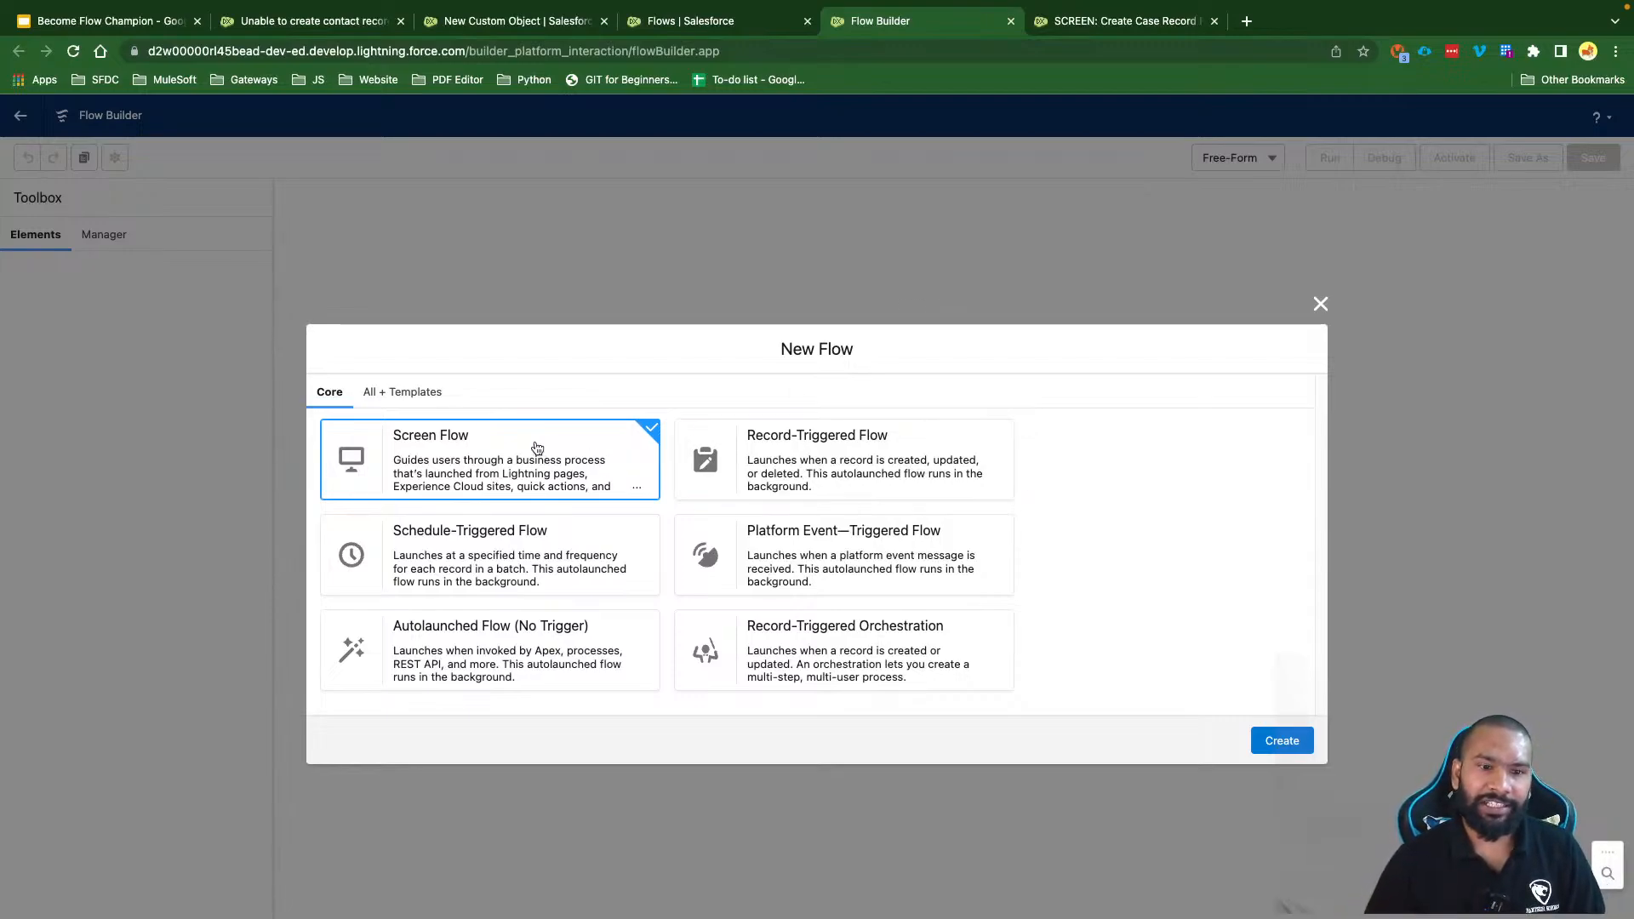
Step: Create the Screen Flow, giving a blank Auto-Layout canvas with only Start and End
click(1295, 735)
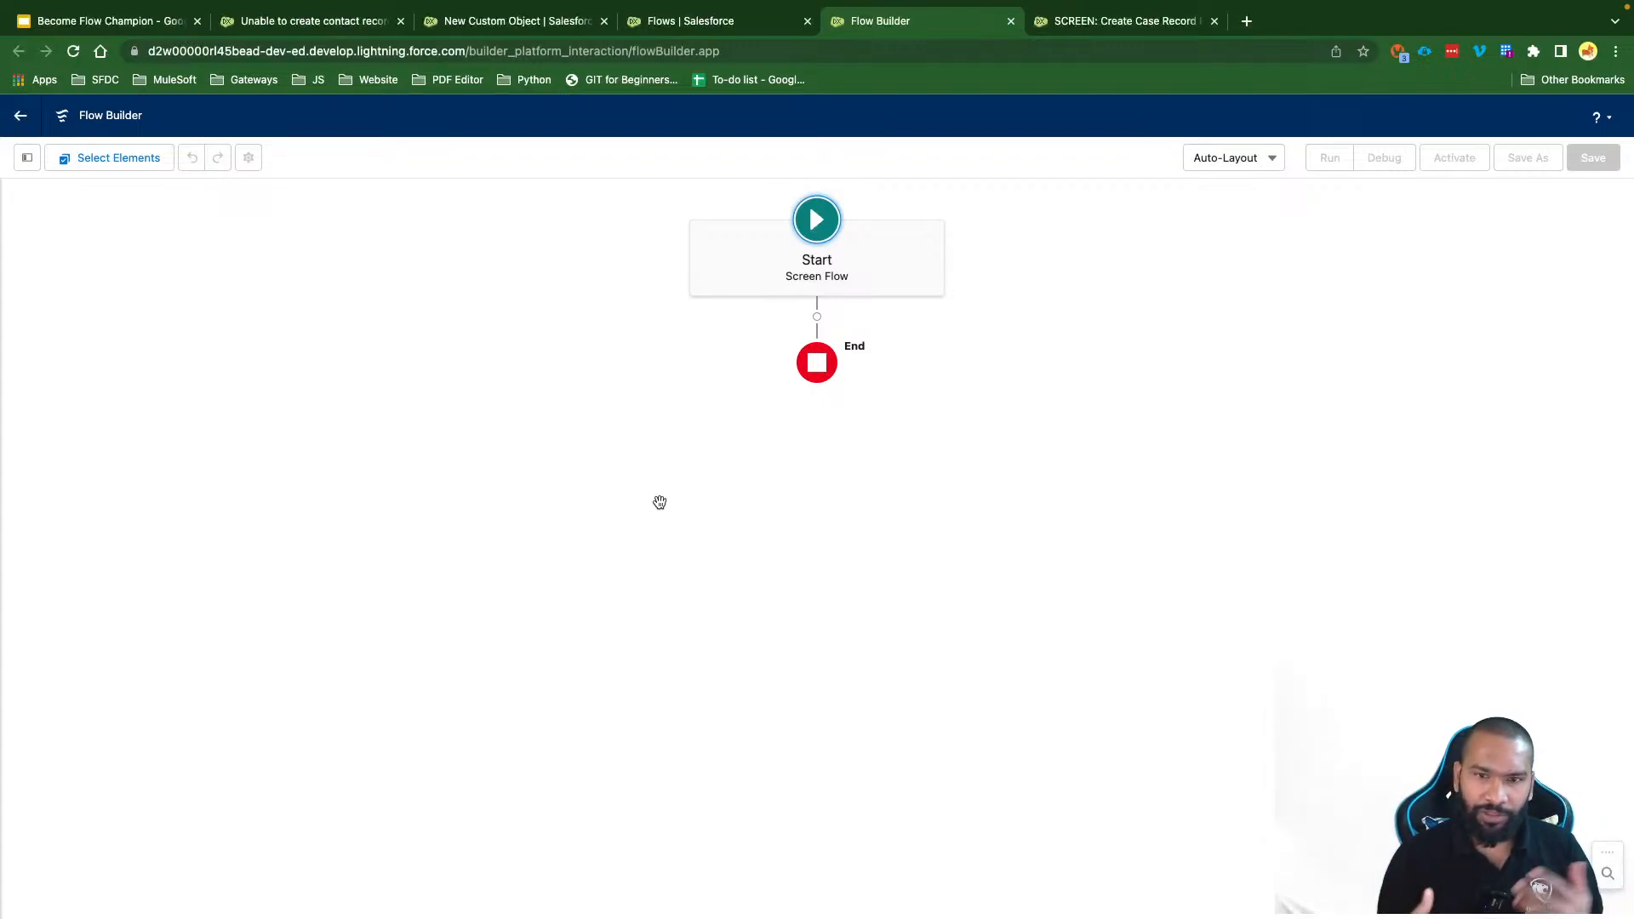
Step: Review the Task field values in the Create Case Record flow's Create Task Record element, then return to the new flow
click(1103, 24)
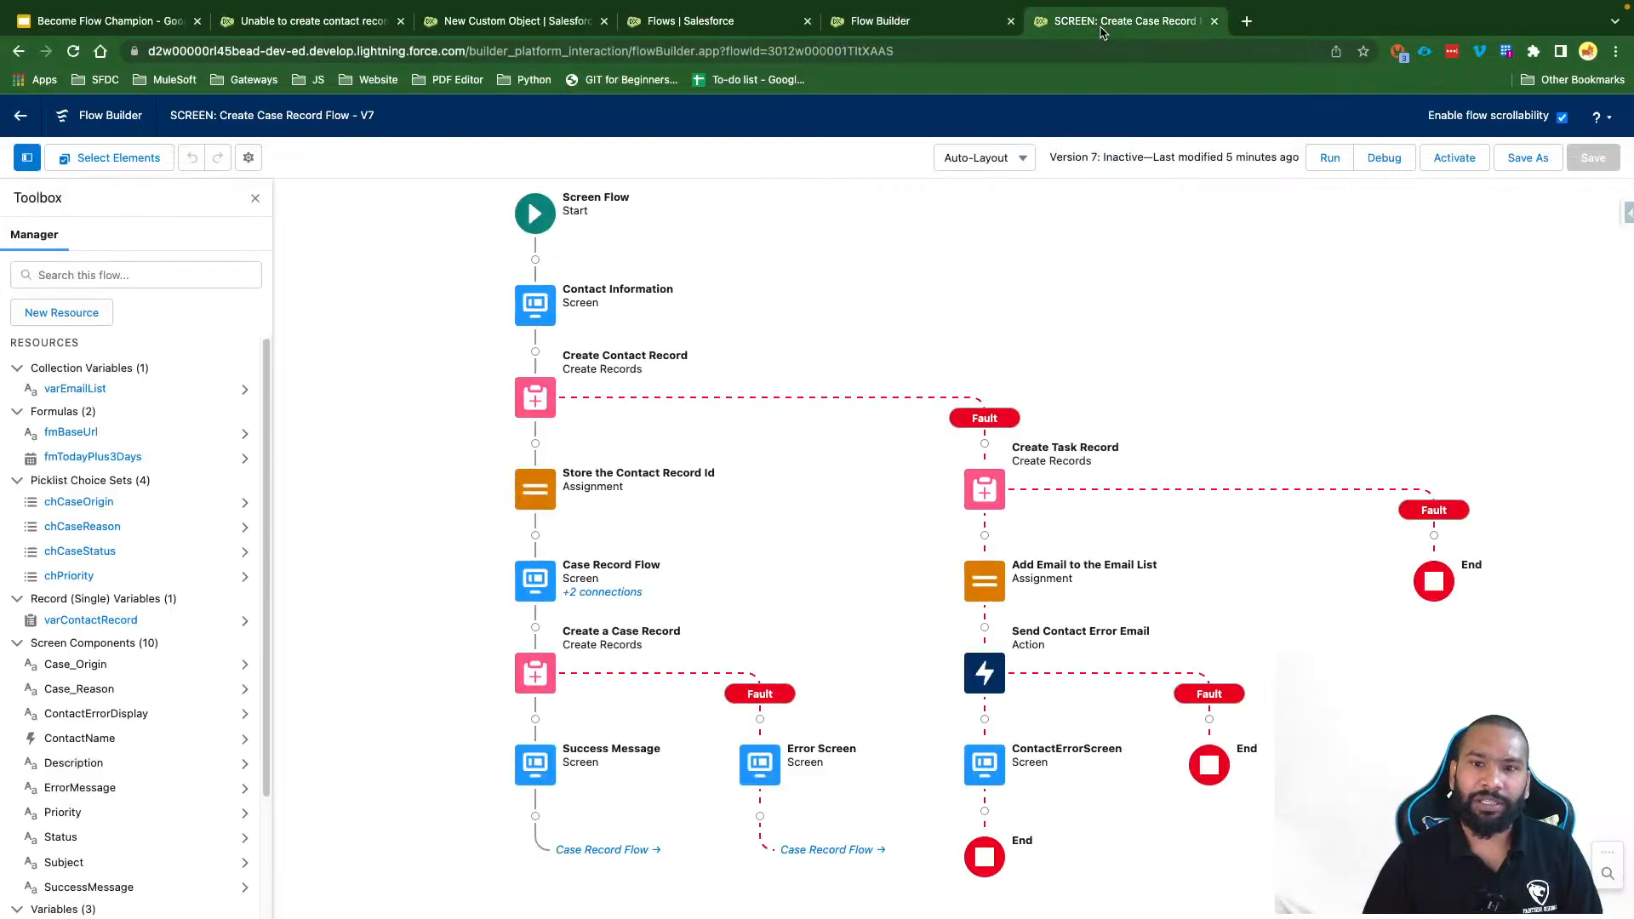
click(1002, 500)
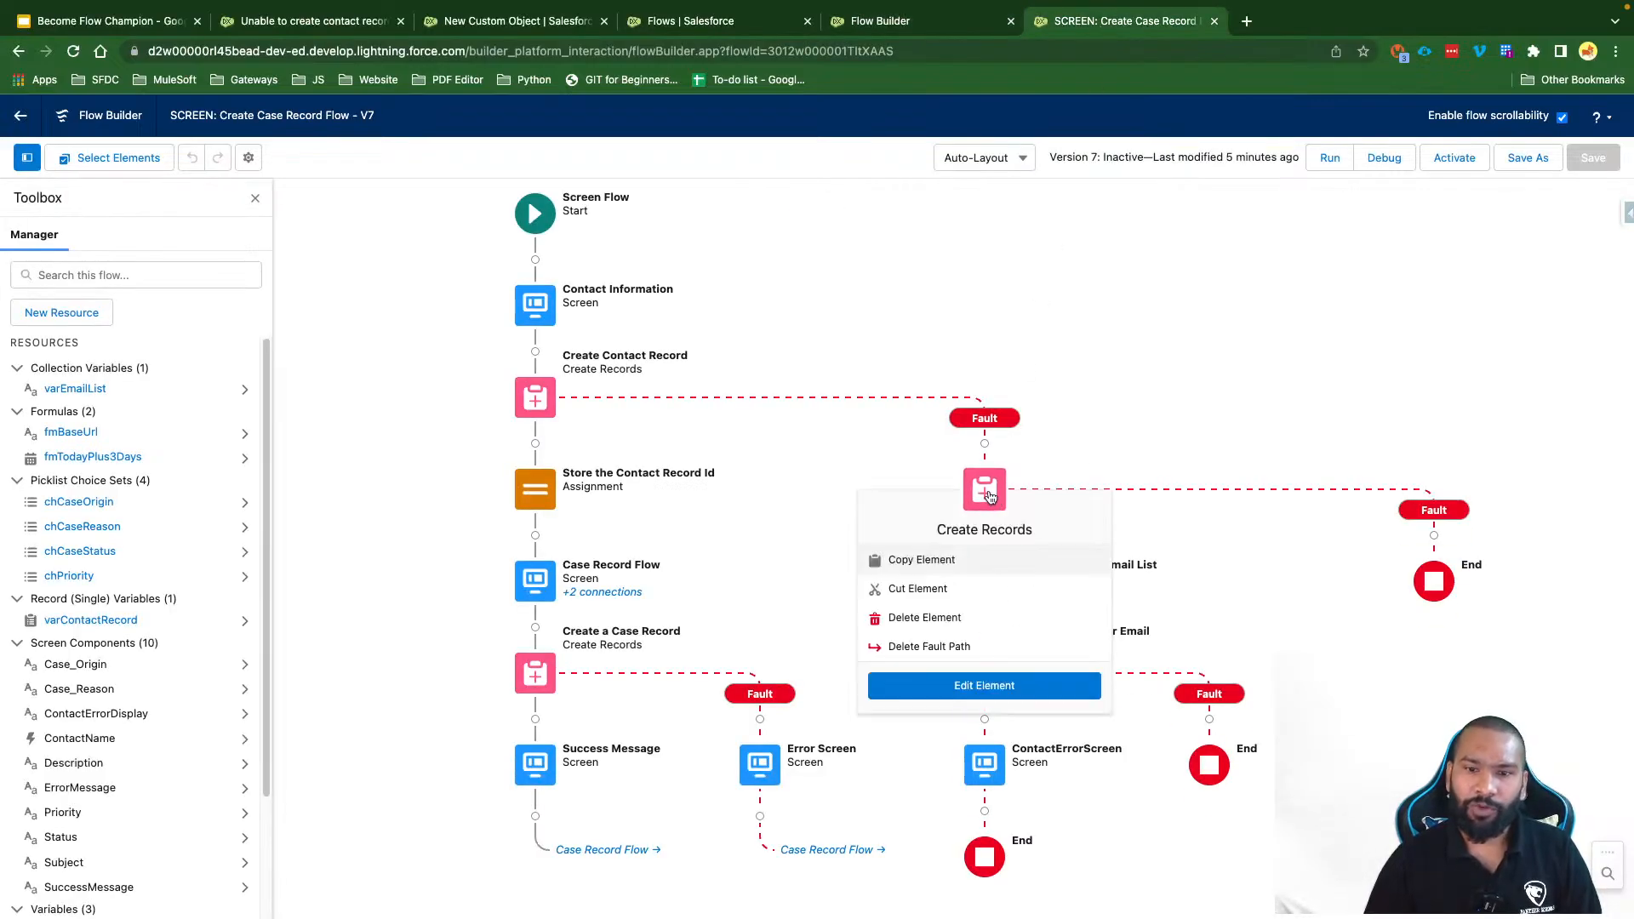
click(965, 681)
scroll(931, 538, down, 2)
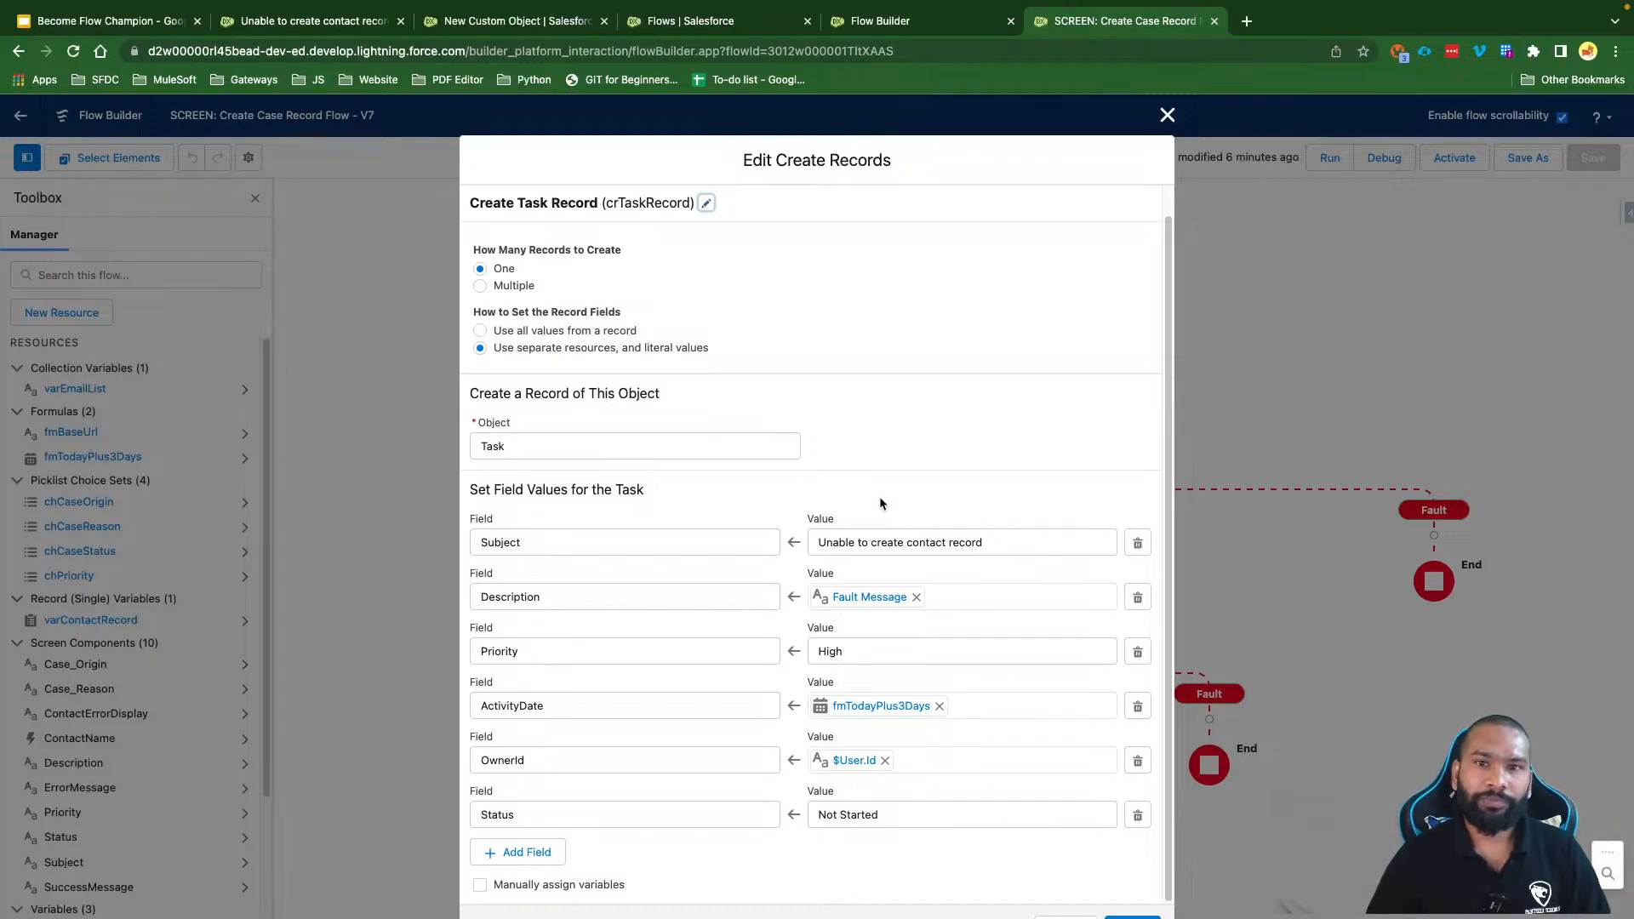
click(891, 22)
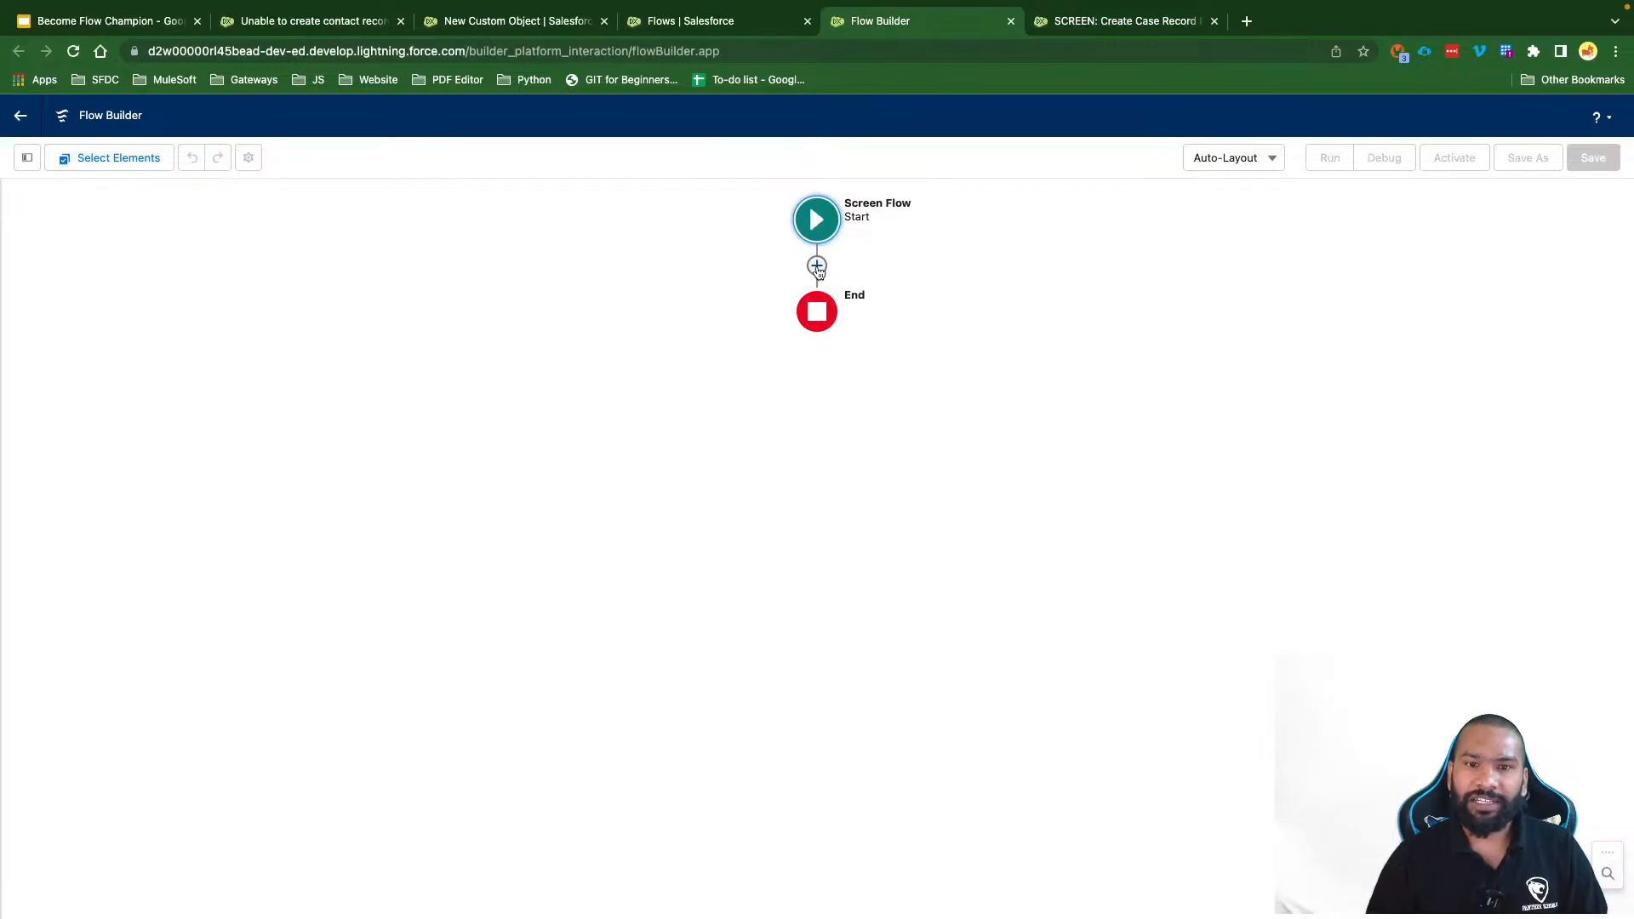
Step: Add a Create Records element labelled 'Create Task Record' with API name crTaskRecord
click(816, 269)
text(Create)
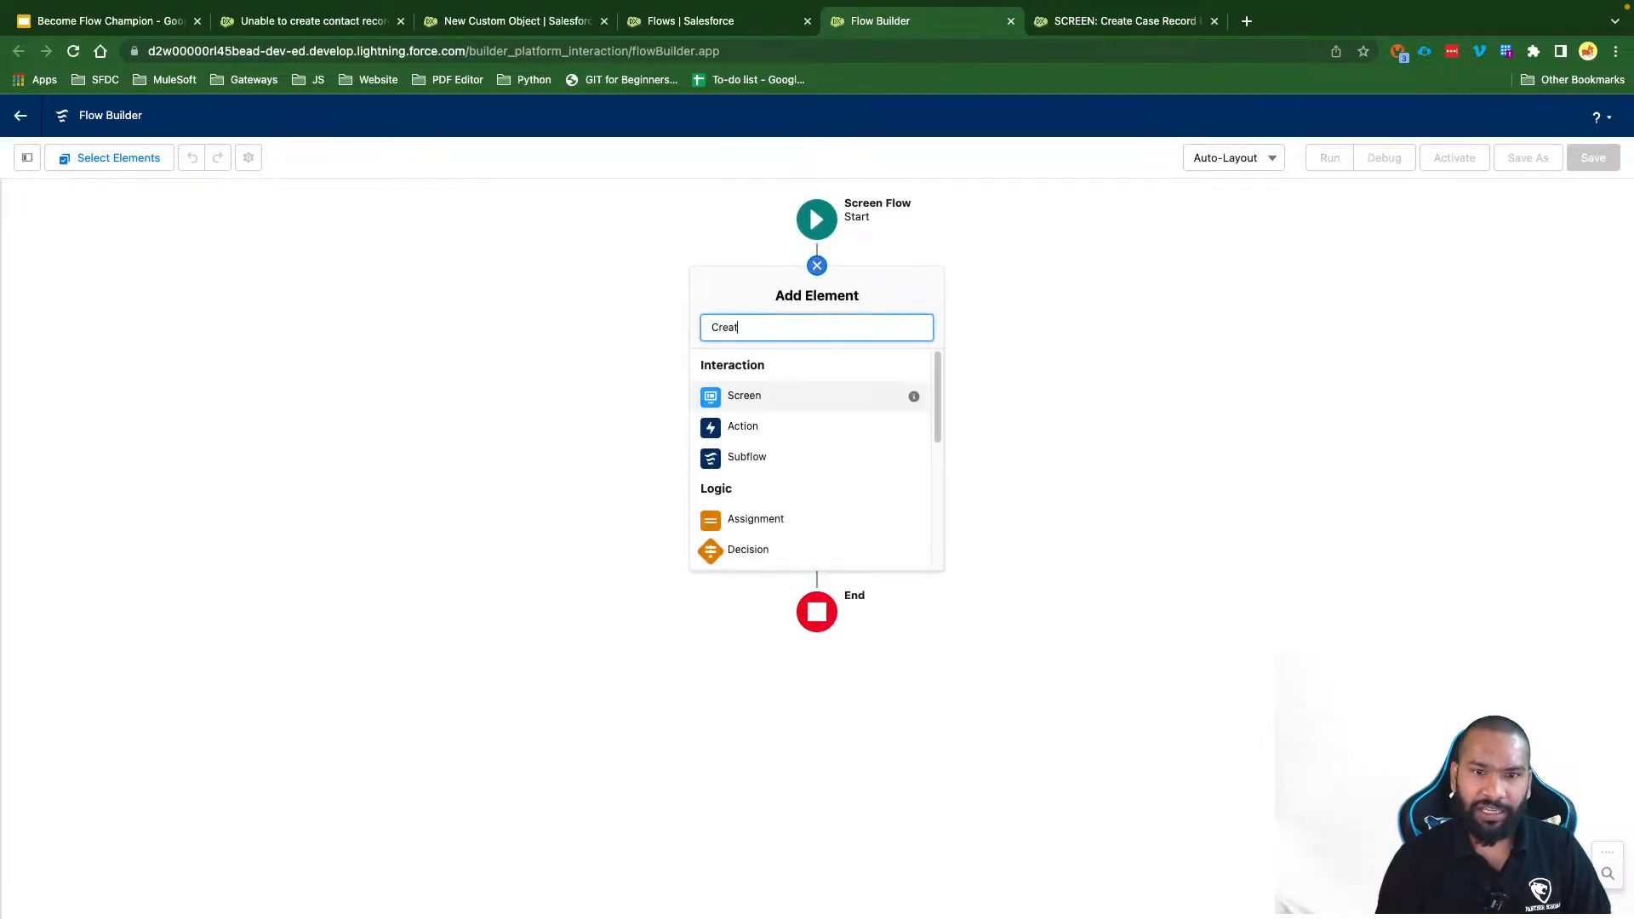
click(774, 365)
click(552, 401)
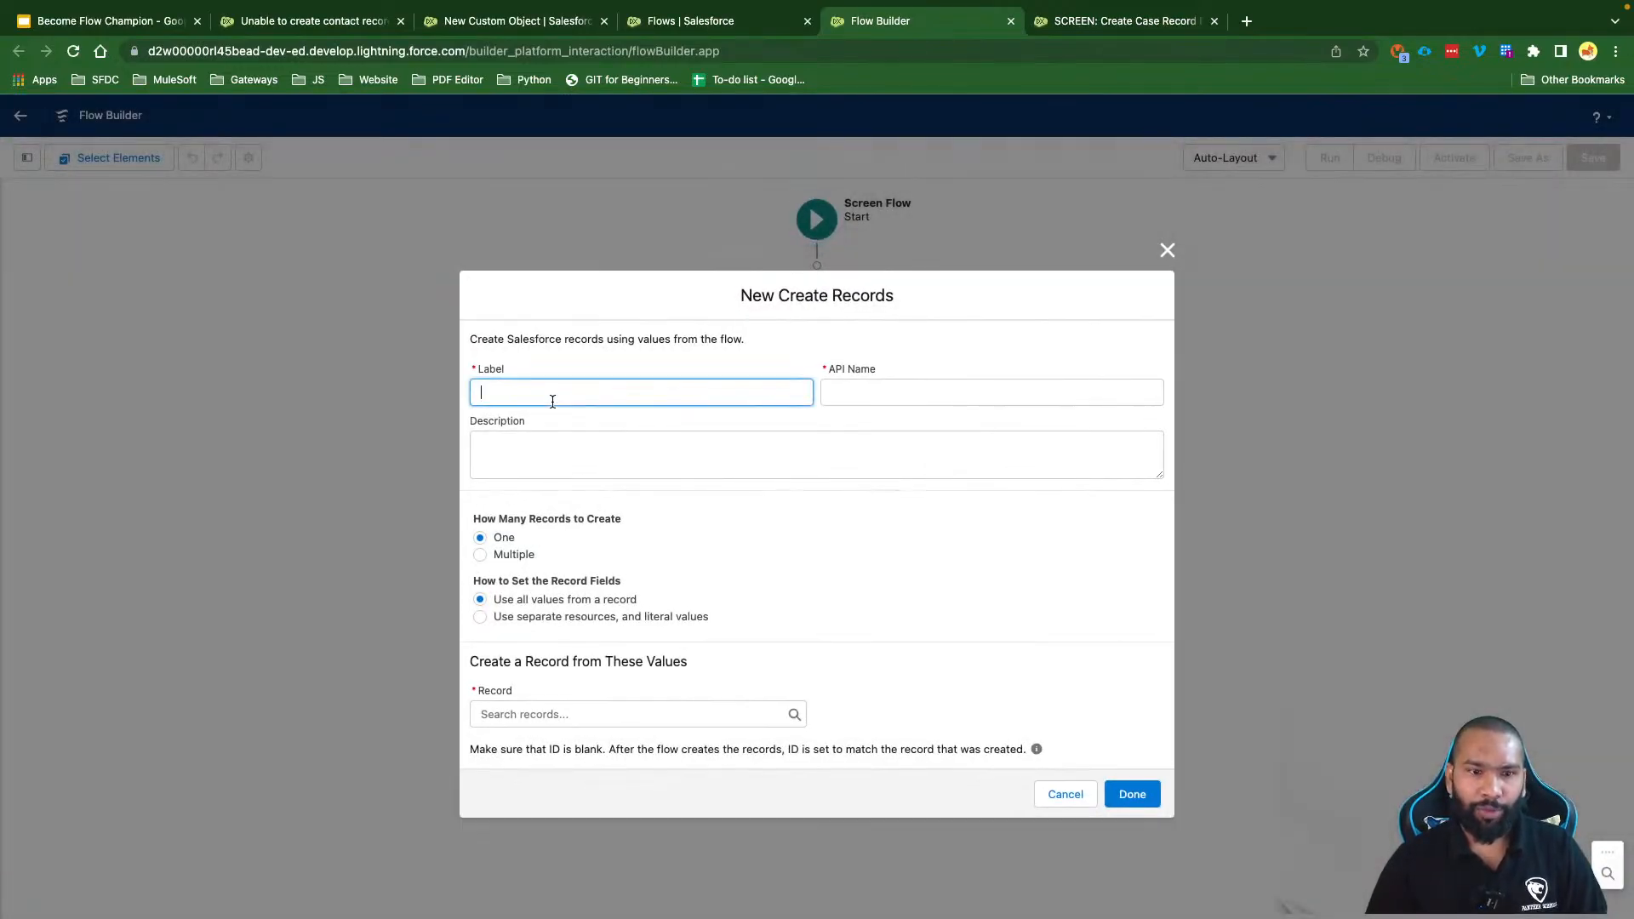
text(Create Task)
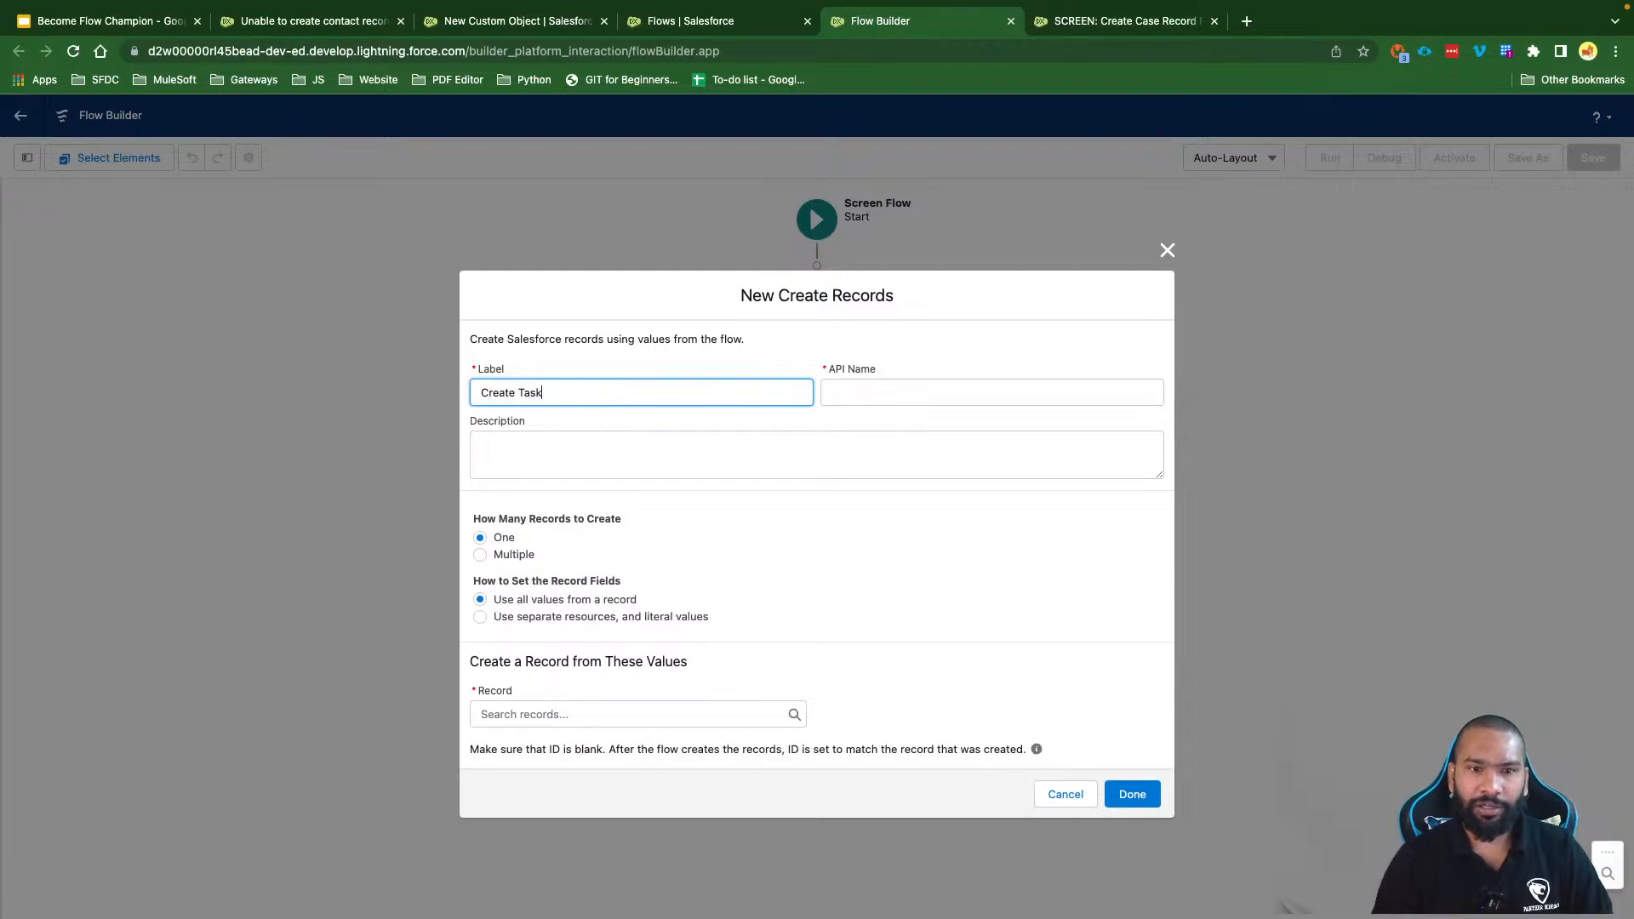
text( Record)
click(648, 482)
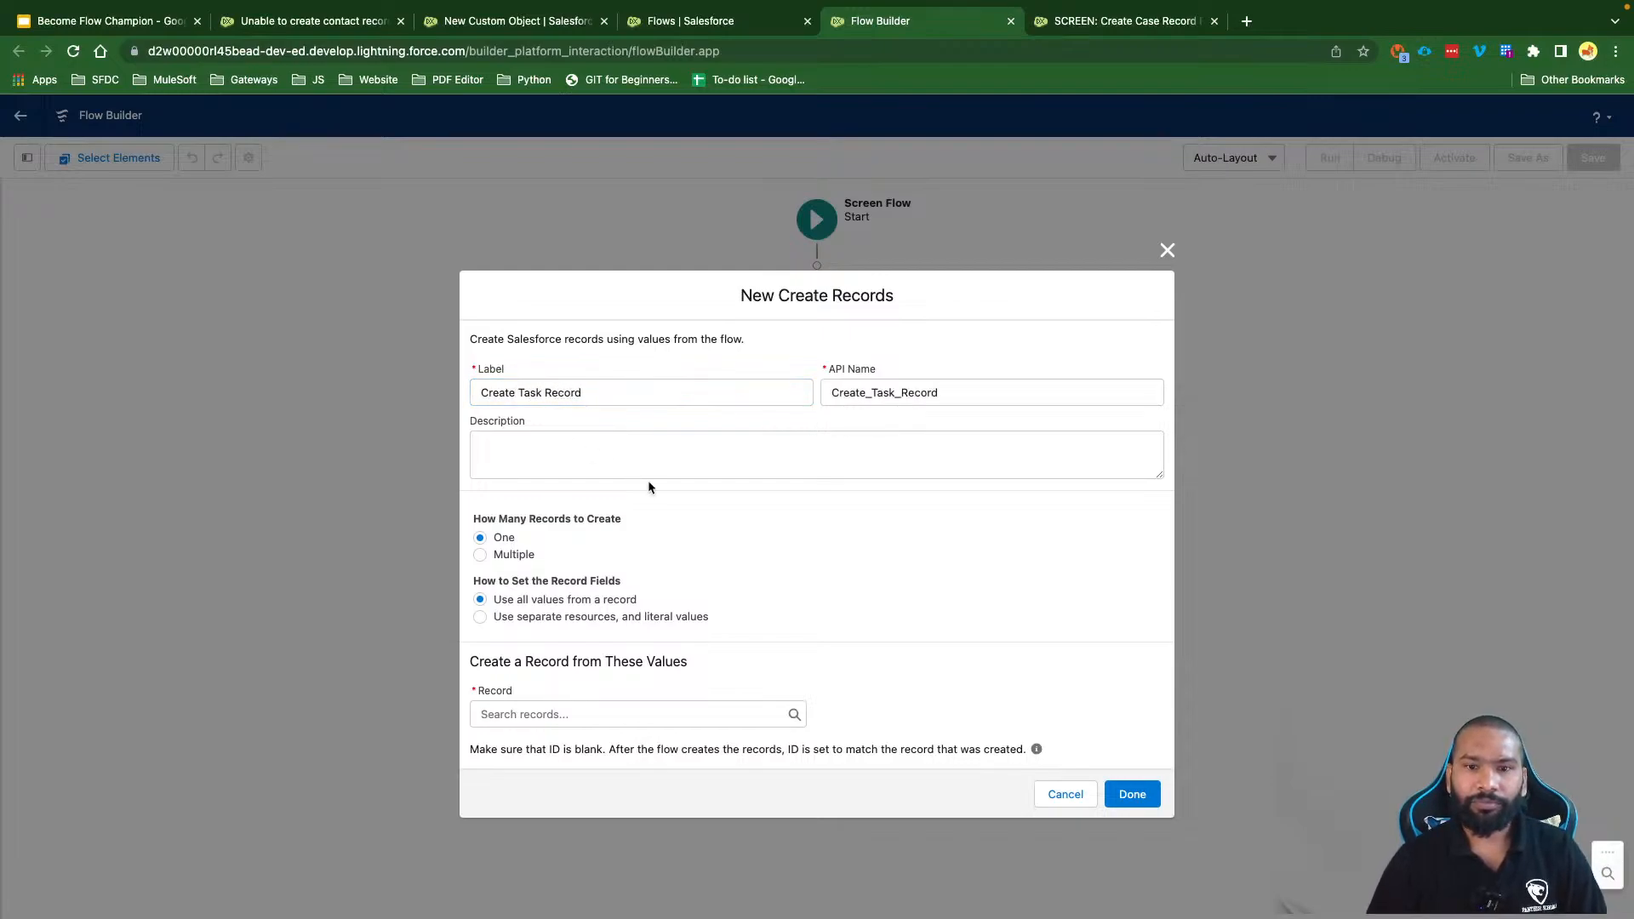
double_click(854, 395)
text(crTas)
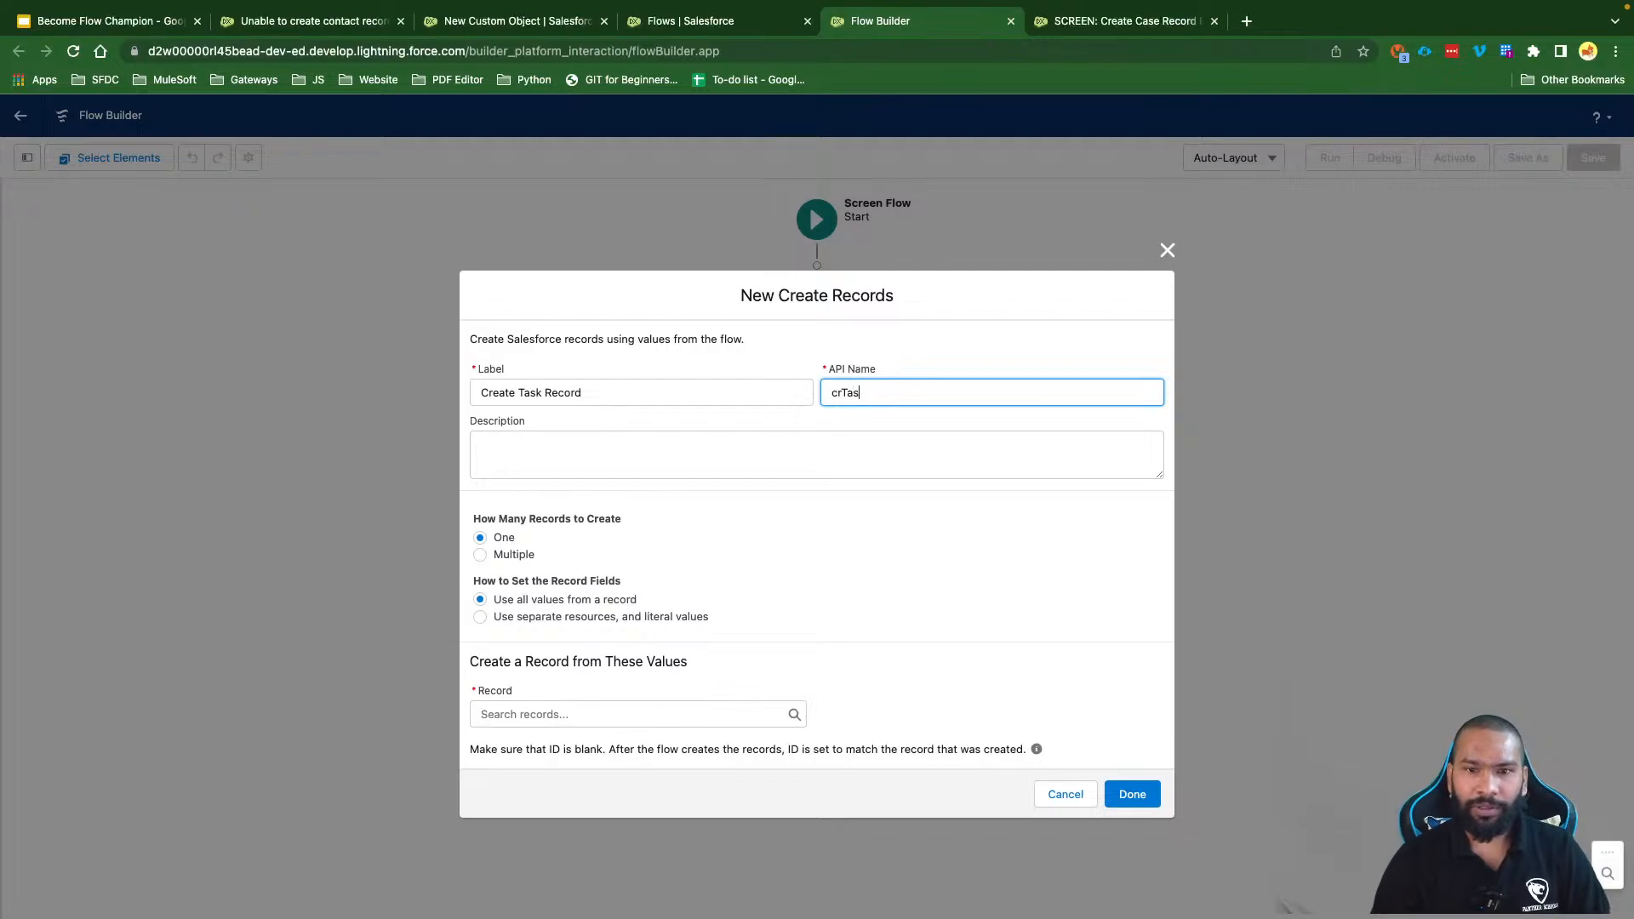
text(kRecord)
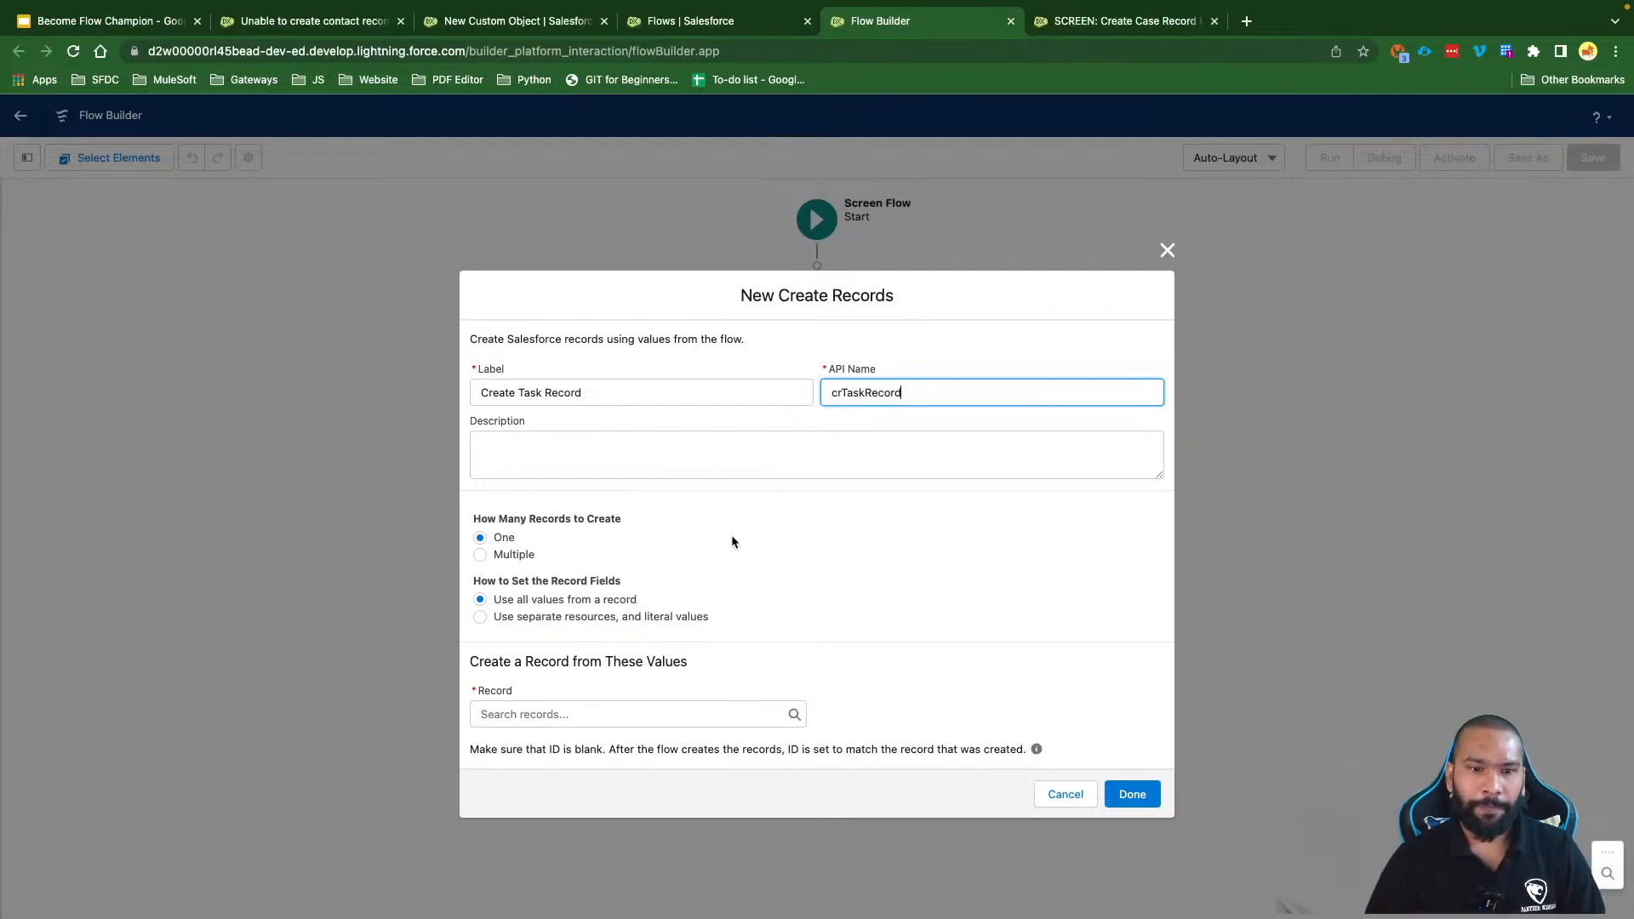
click(732, 536)
Step: Set it to create one record using separate resources and literal values
click(502, 538)
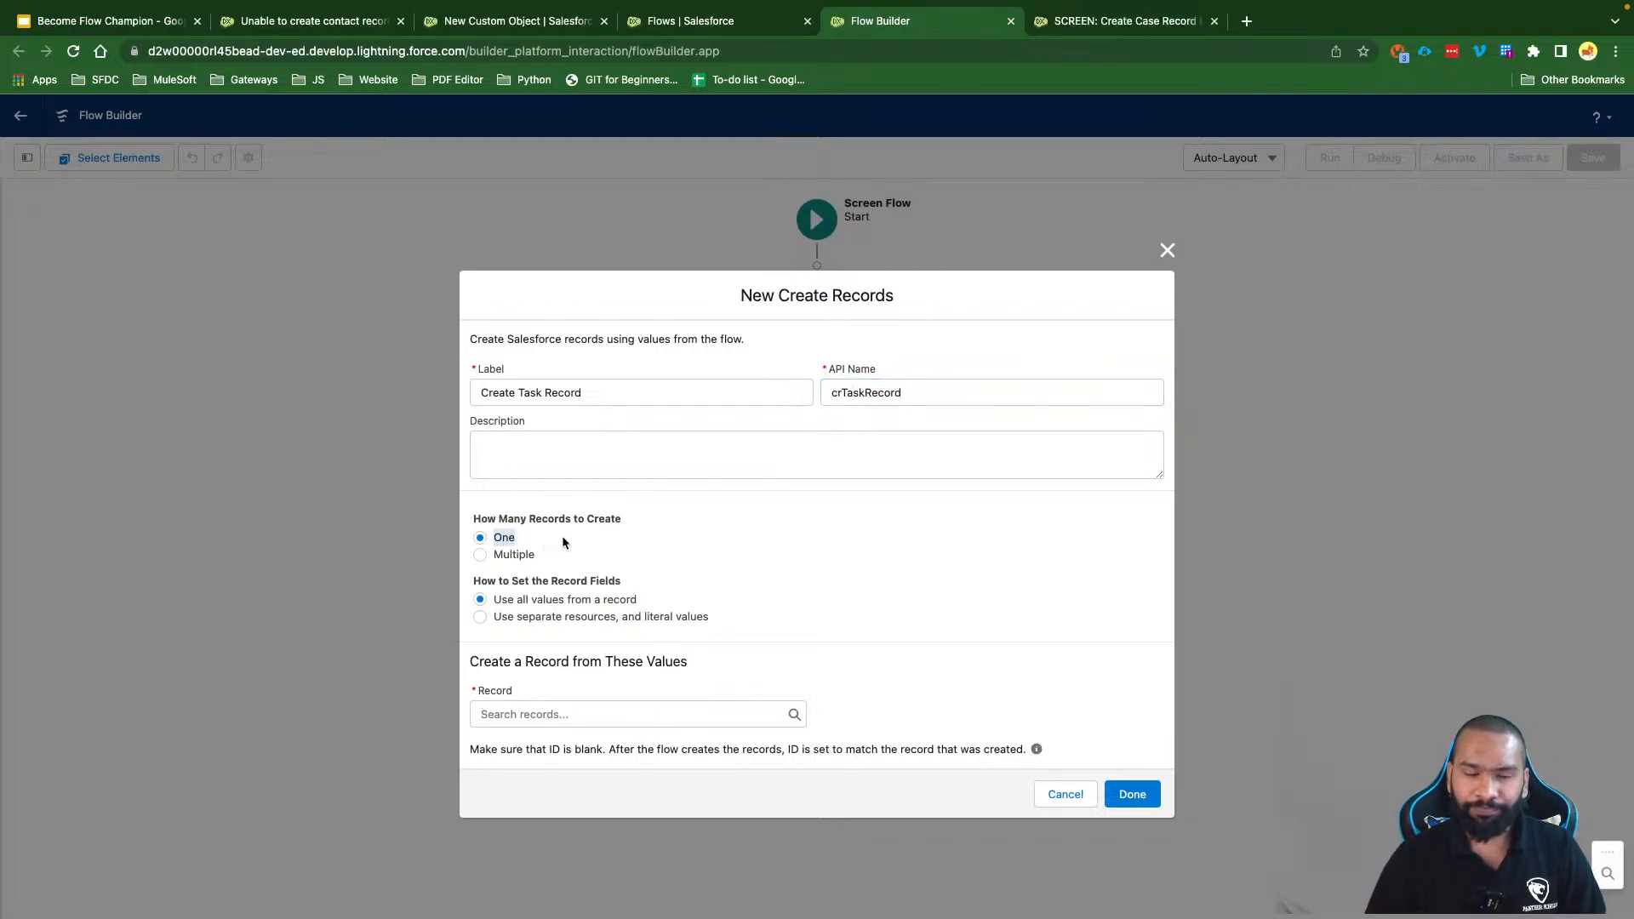
click(545, 617)
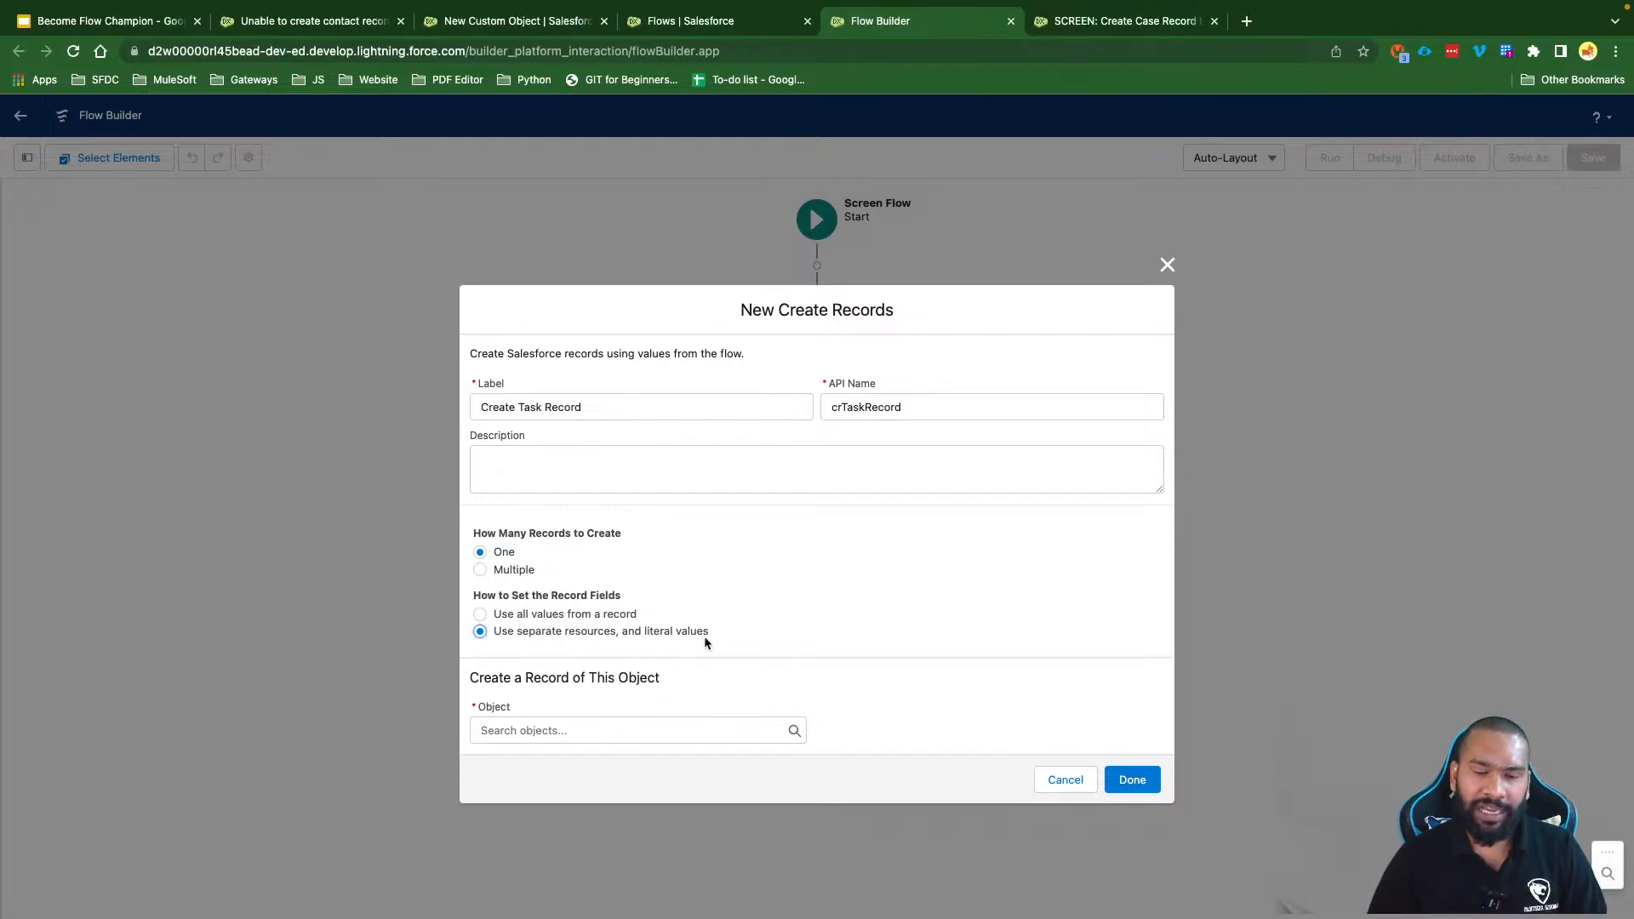
click(547, 730)
Step: Choose Task as the object to create and add six field-value rows
text(T)
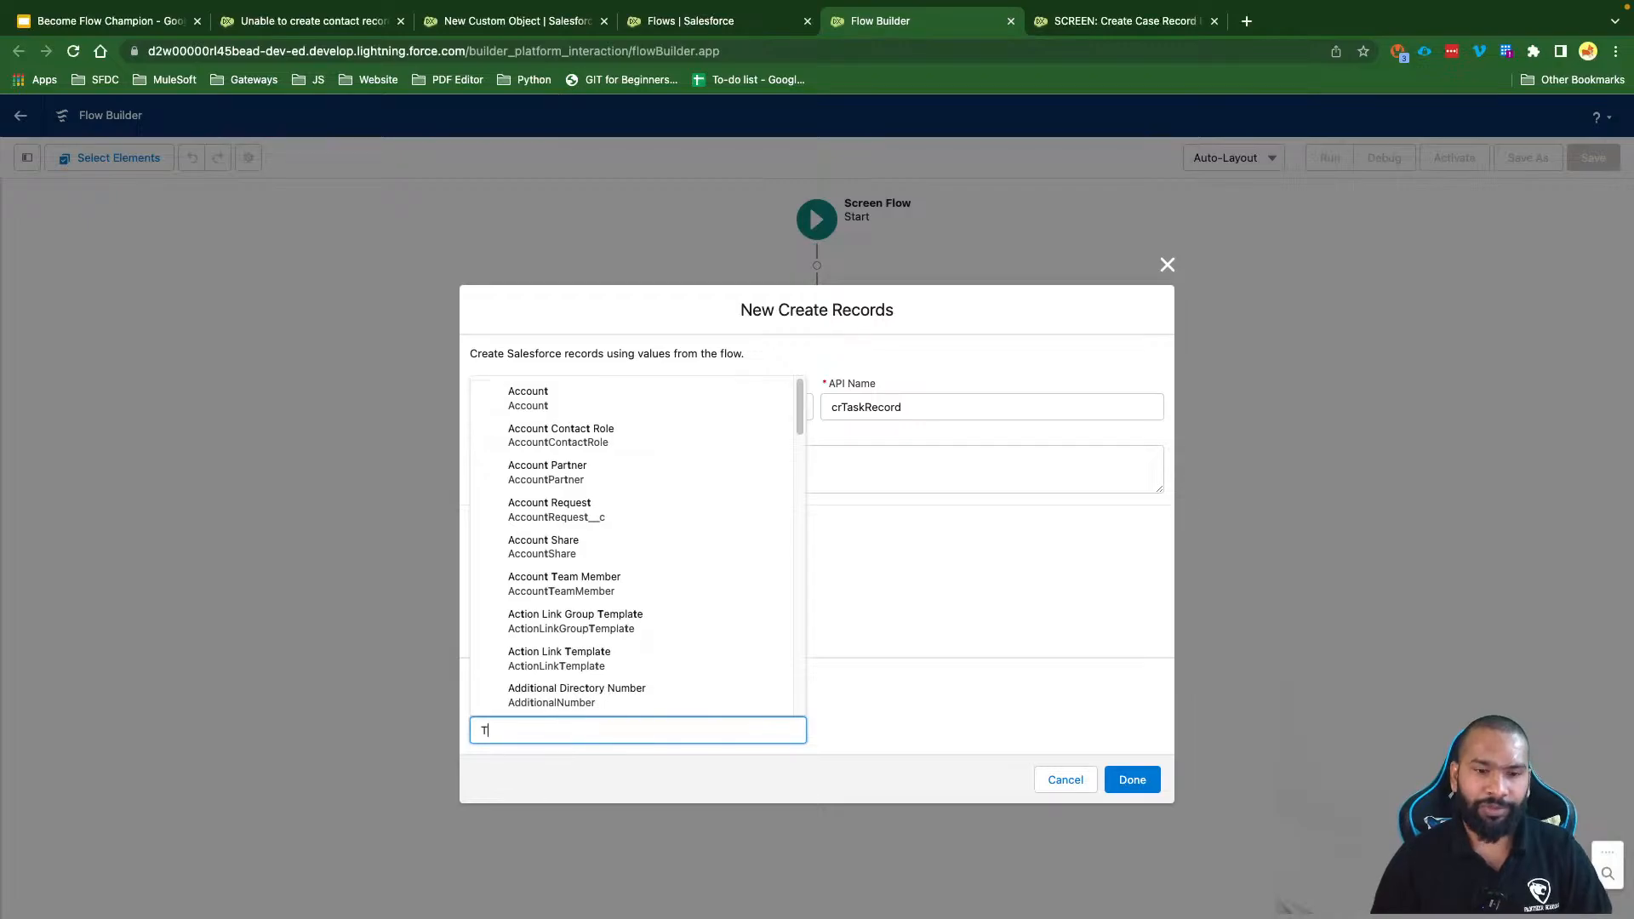
text(ask)
click(574, 697)
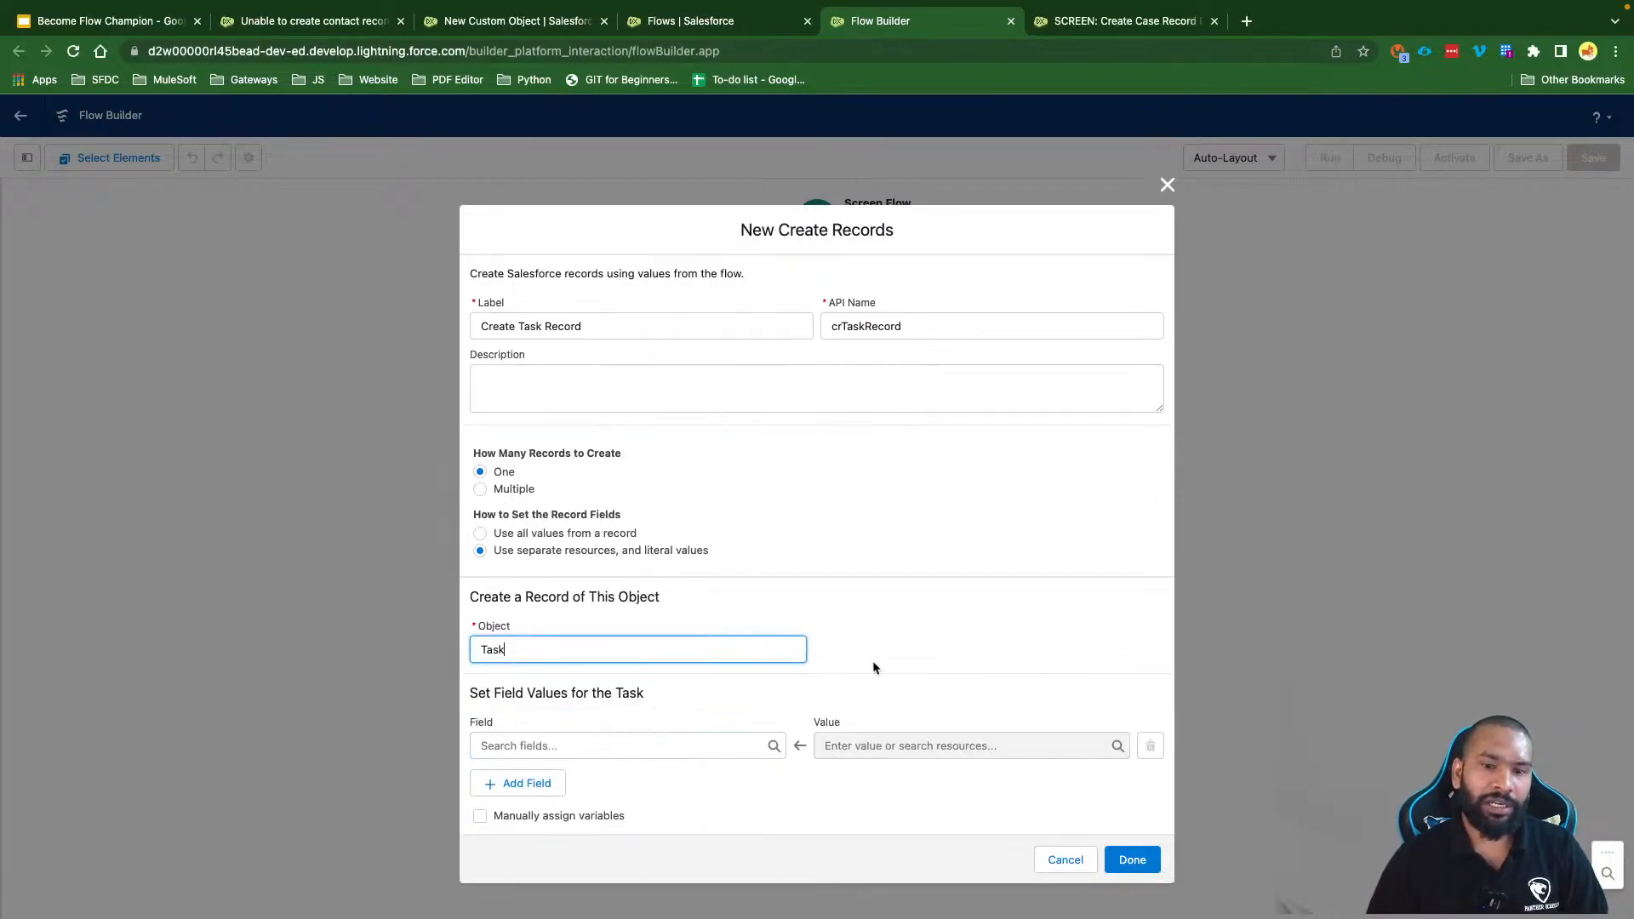
click(528, 784)
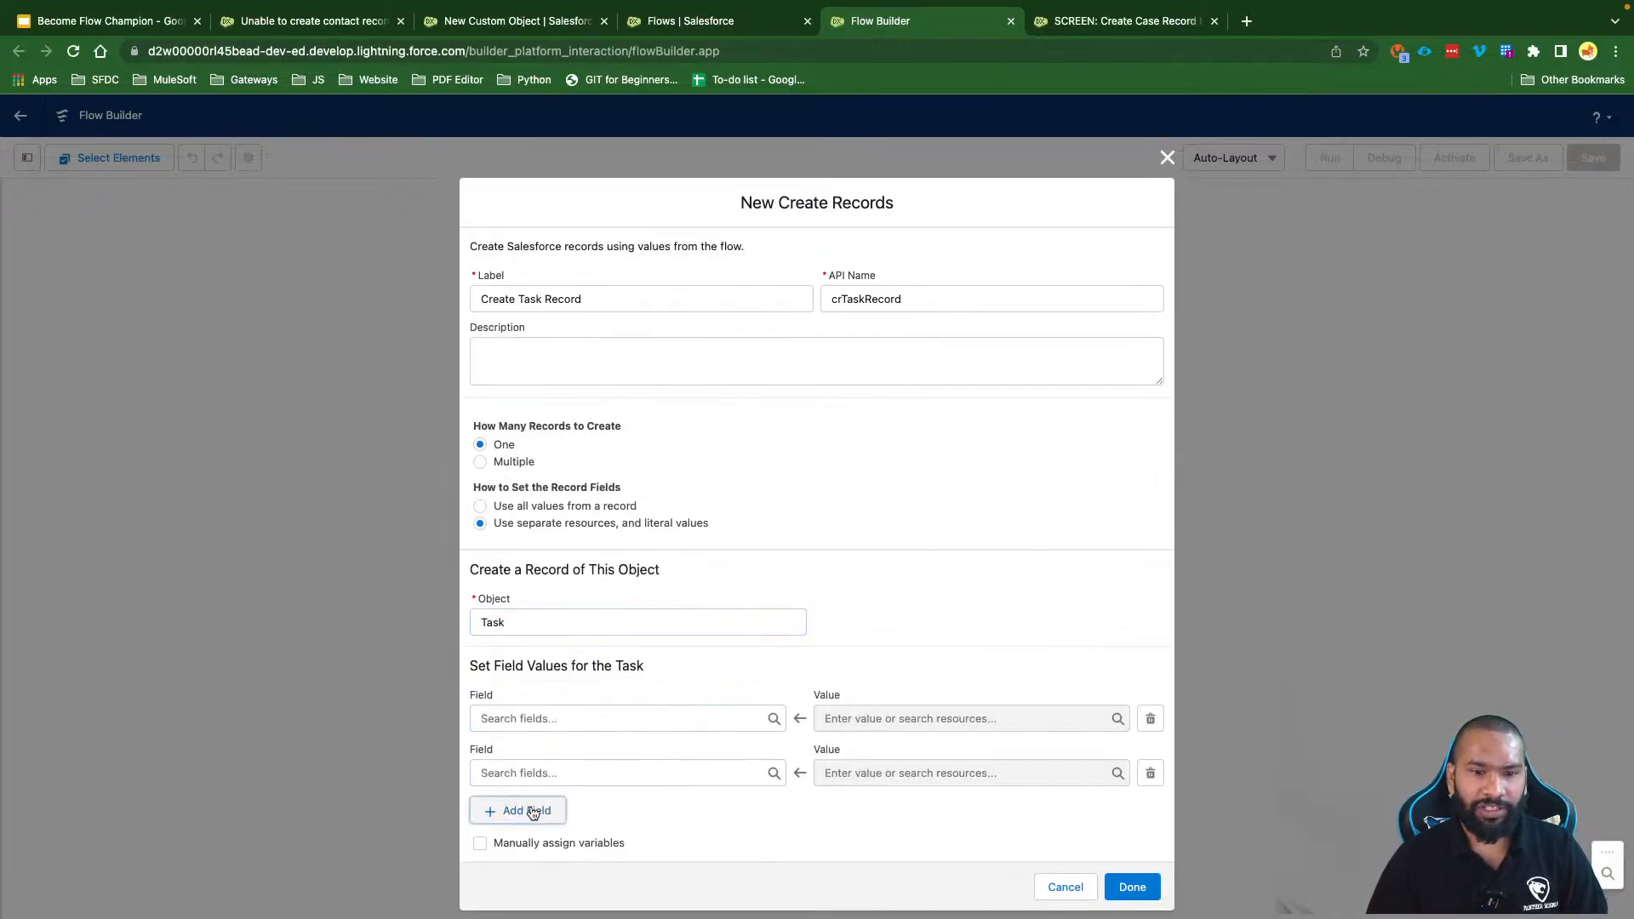
click(532, 813)
click(533, 835)
click(532, 880)
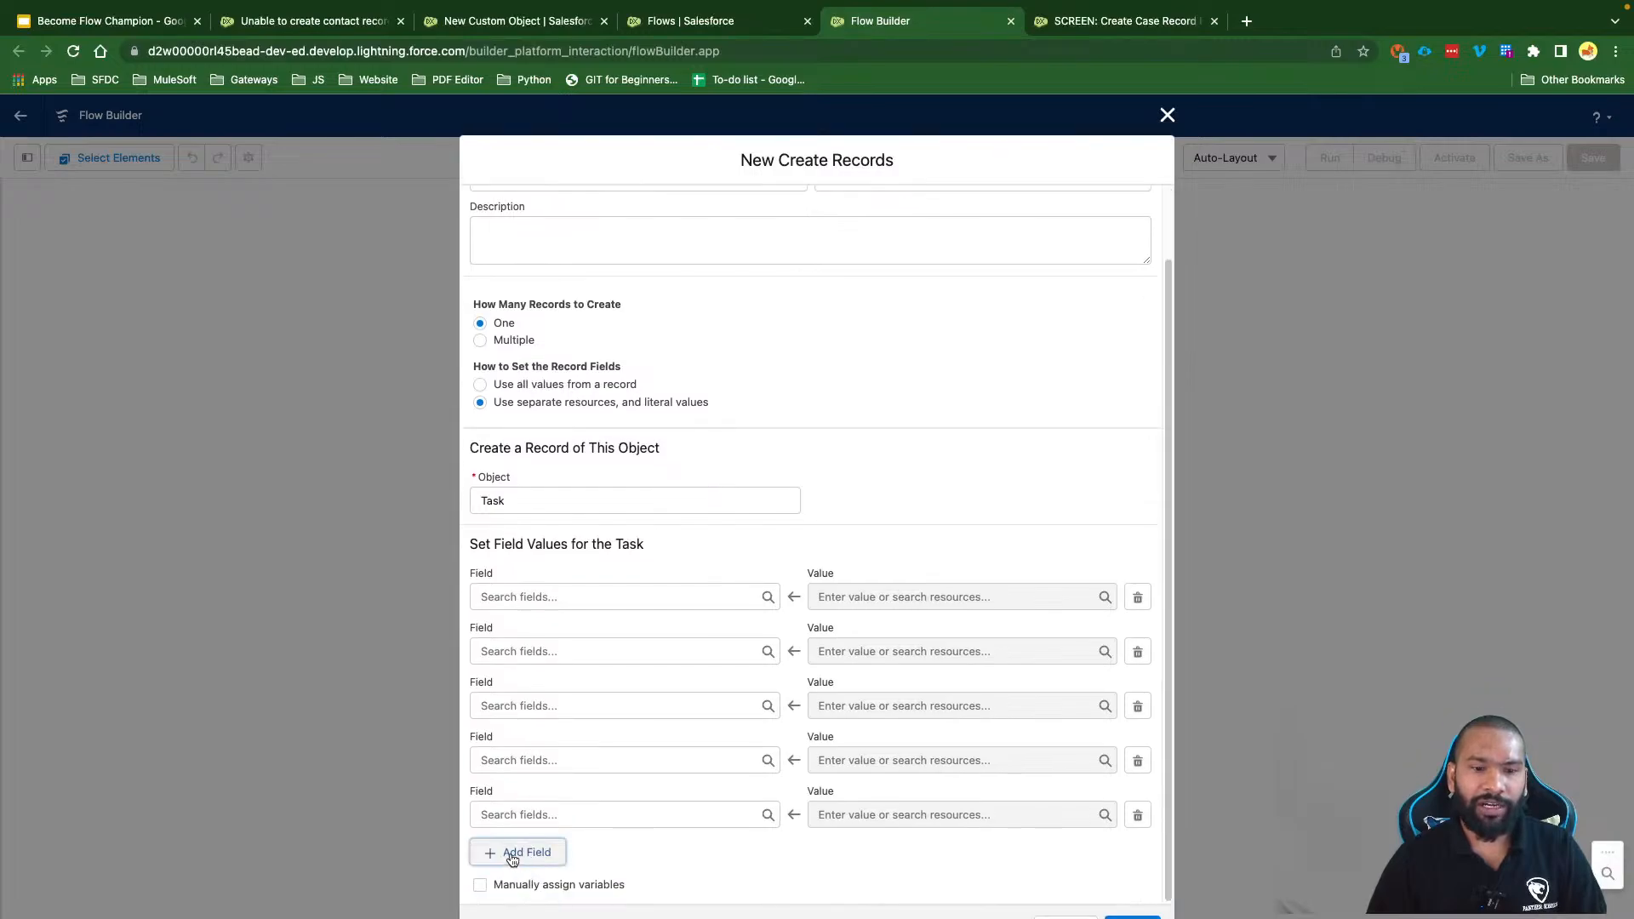
click(511, 855)
Step: Assign the rows to Subject, Description, Status, Priority, OwnerId and ActivityDate
click(550, 540)
text(s)
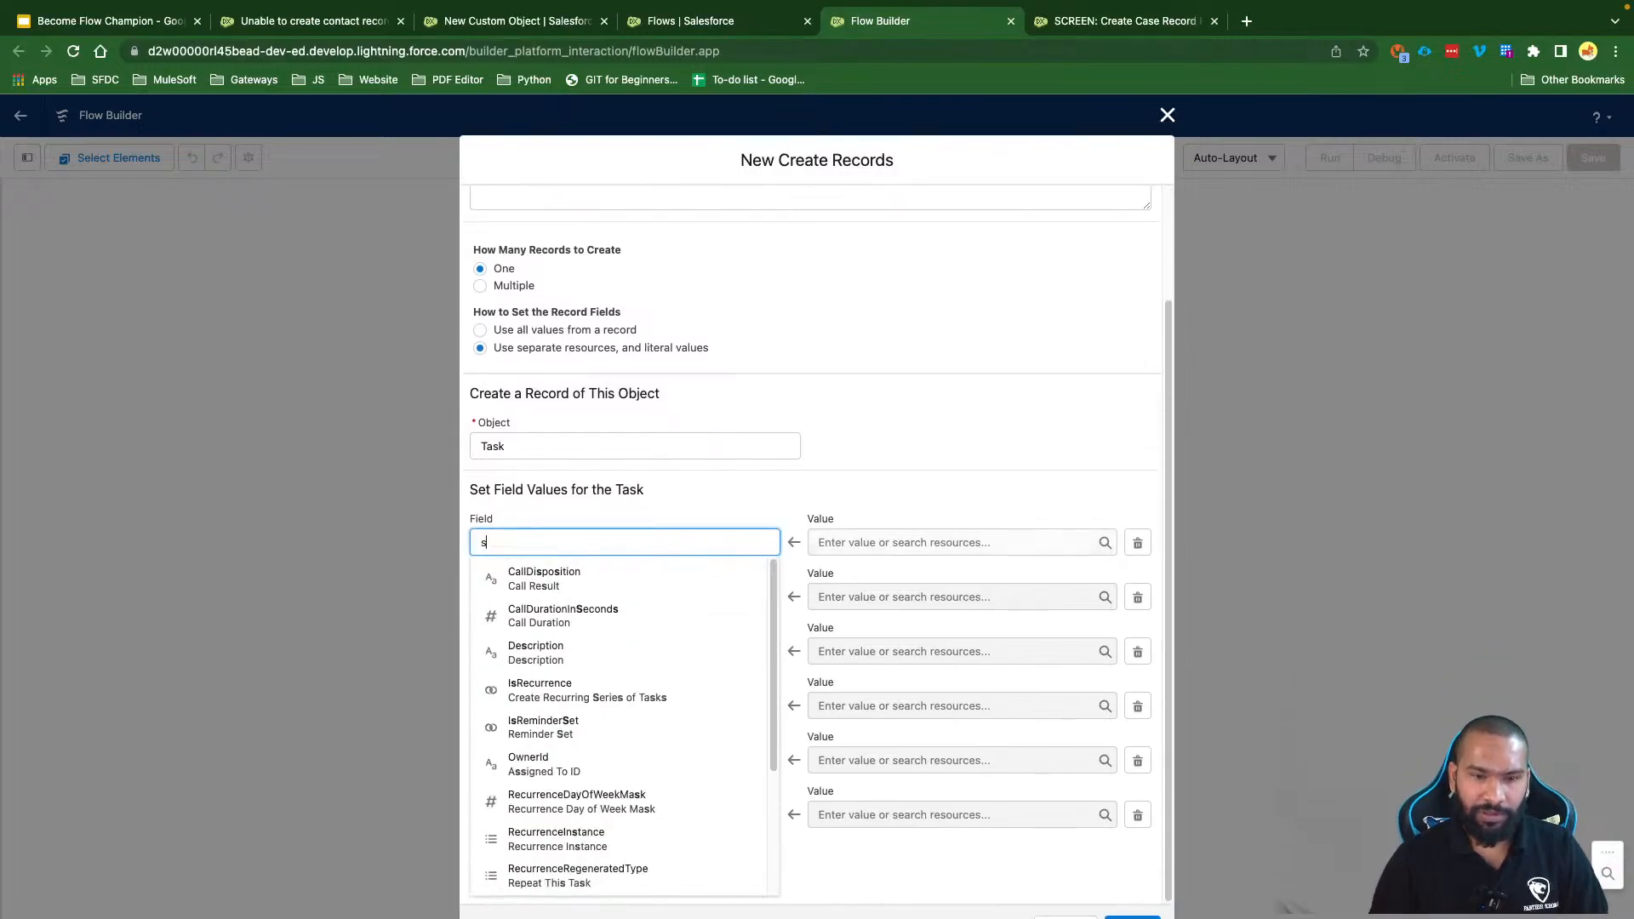
text(u)
click(630, 615)
click(596, 597)
text(d)
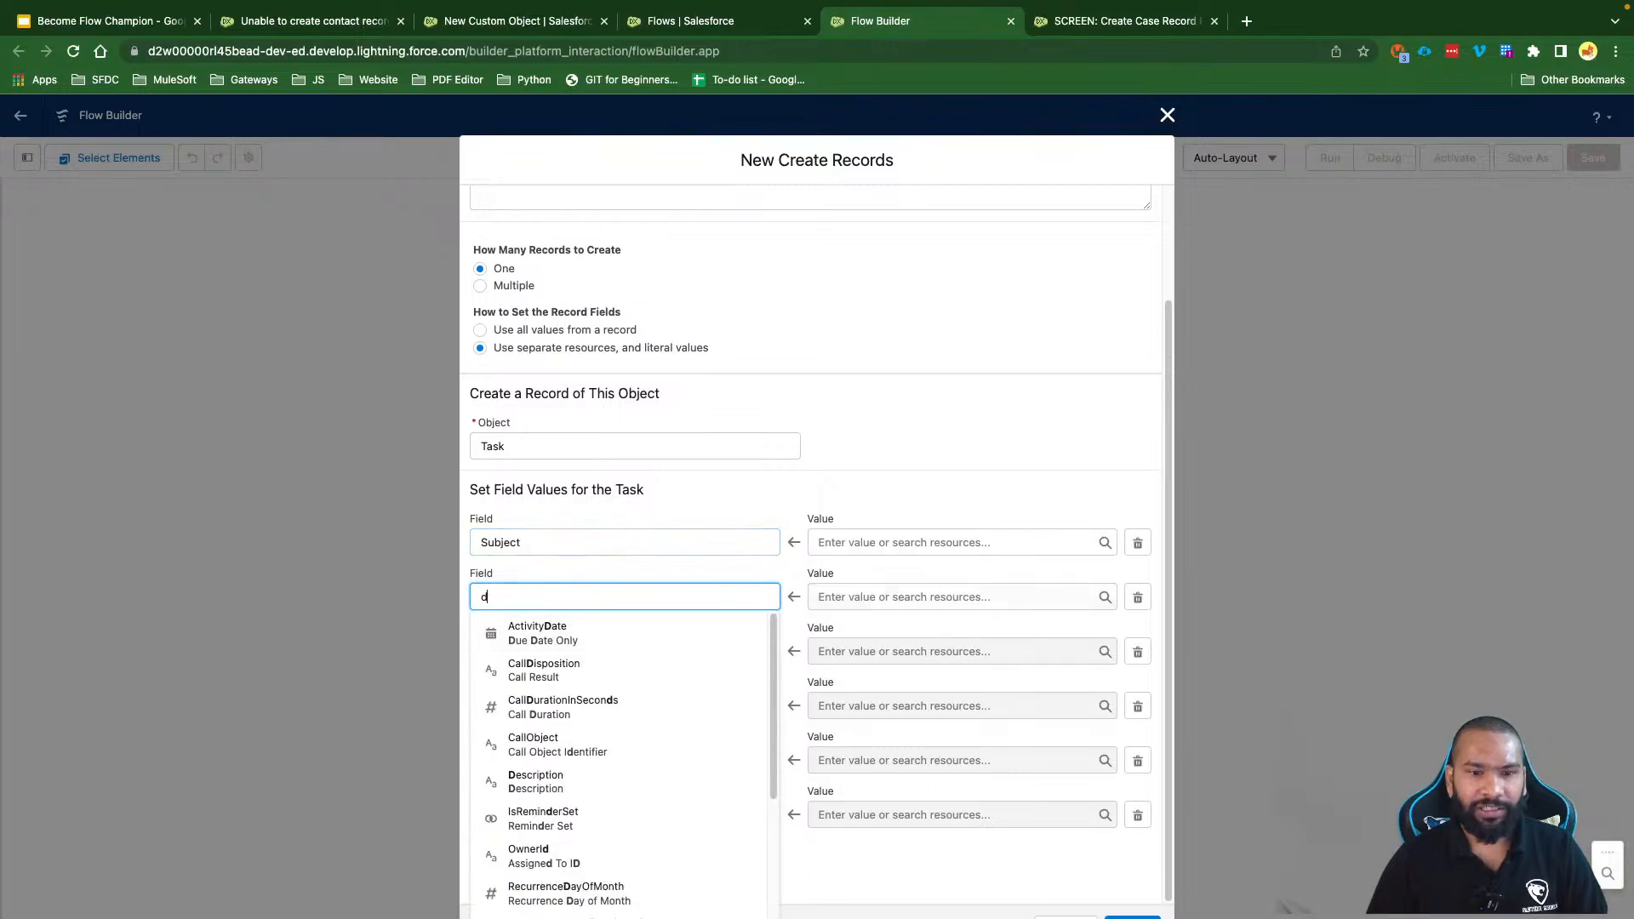
text(e)
click(547, 677)
click(509, 640)
text(st)
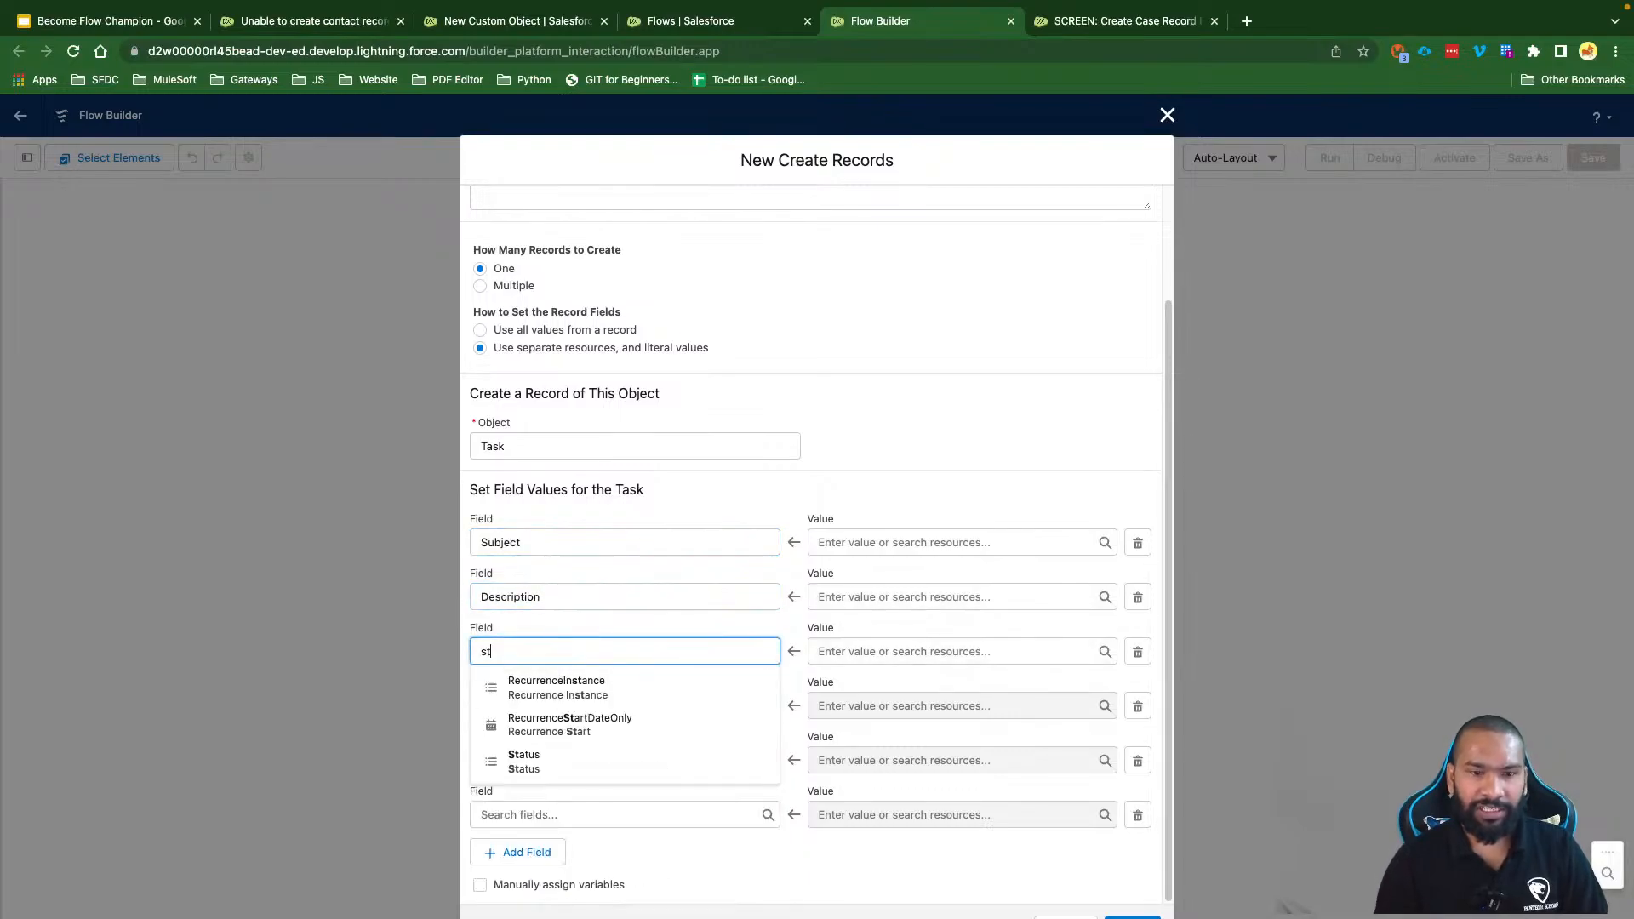
click(524, 762)
click(545, 705)
text(P)
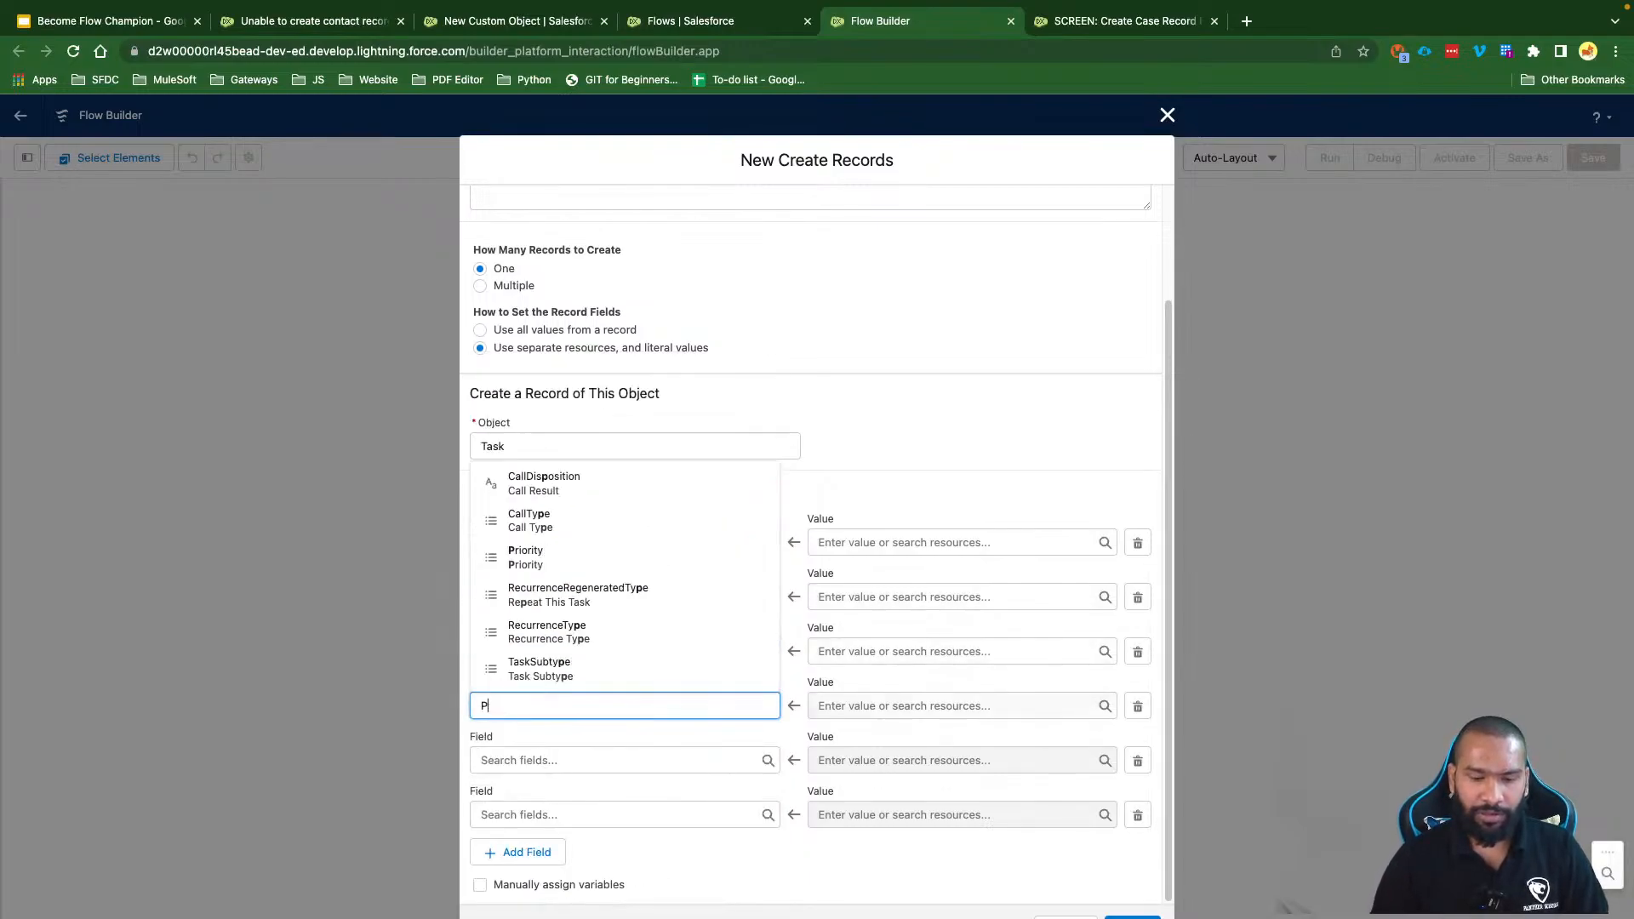
text(ri)
click(562, 676)
click(530, 761)
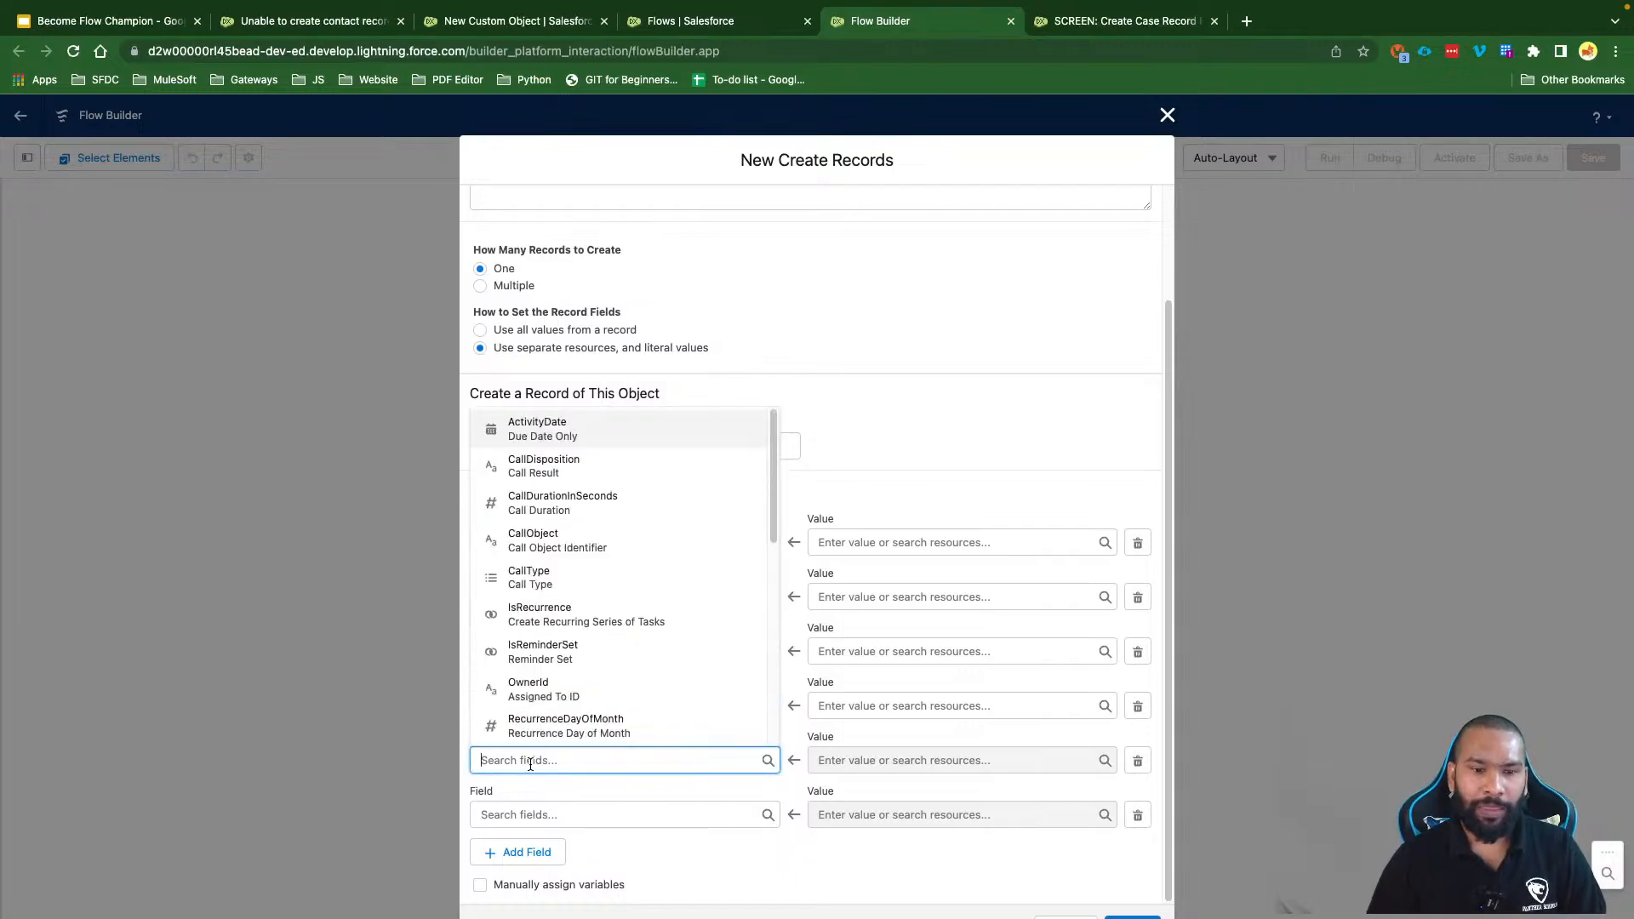
text(Ow)
click(530, 719)
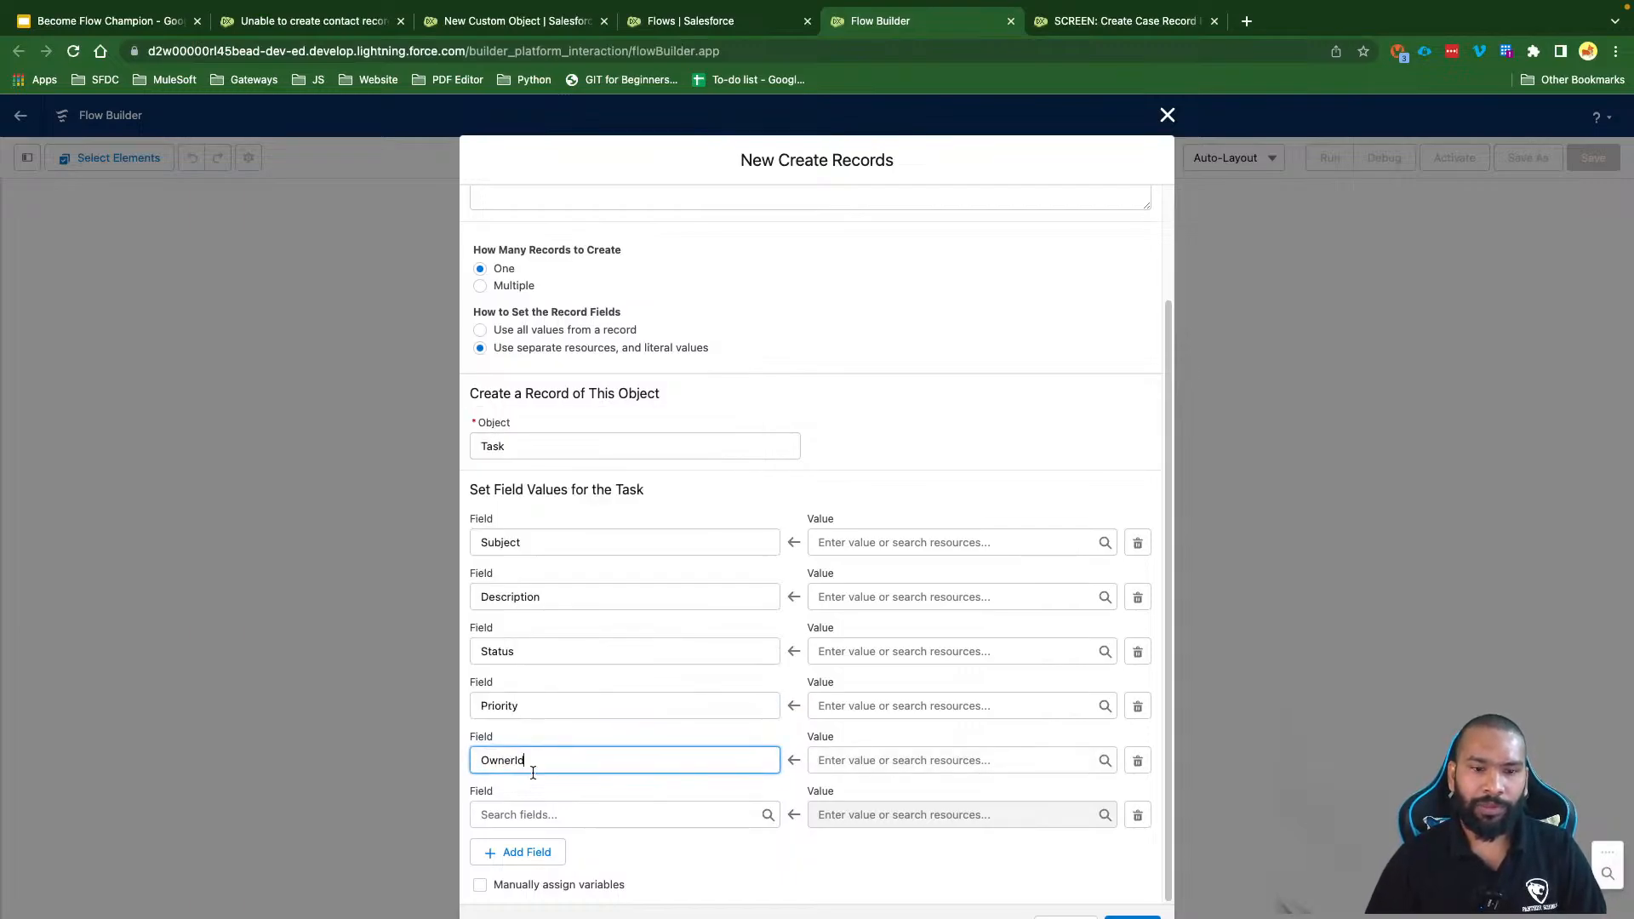
click(516, 814)
text(Du)
click(545, 736)
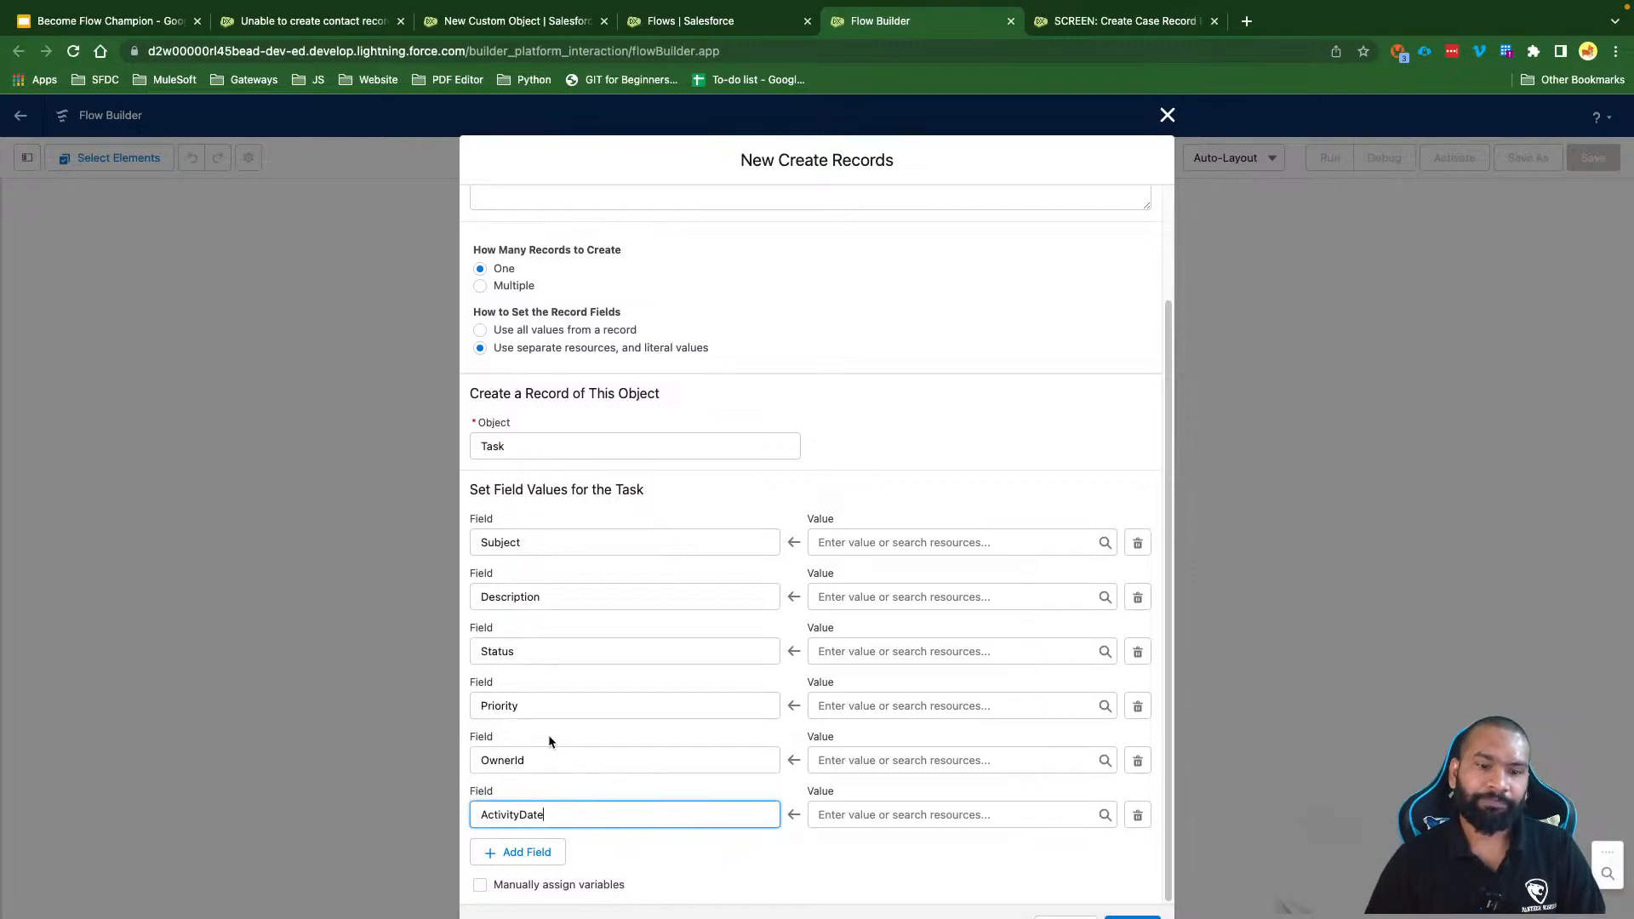
Step: Set OwnerId to the running user's Id, {!$User.Id}
click(842, 759)
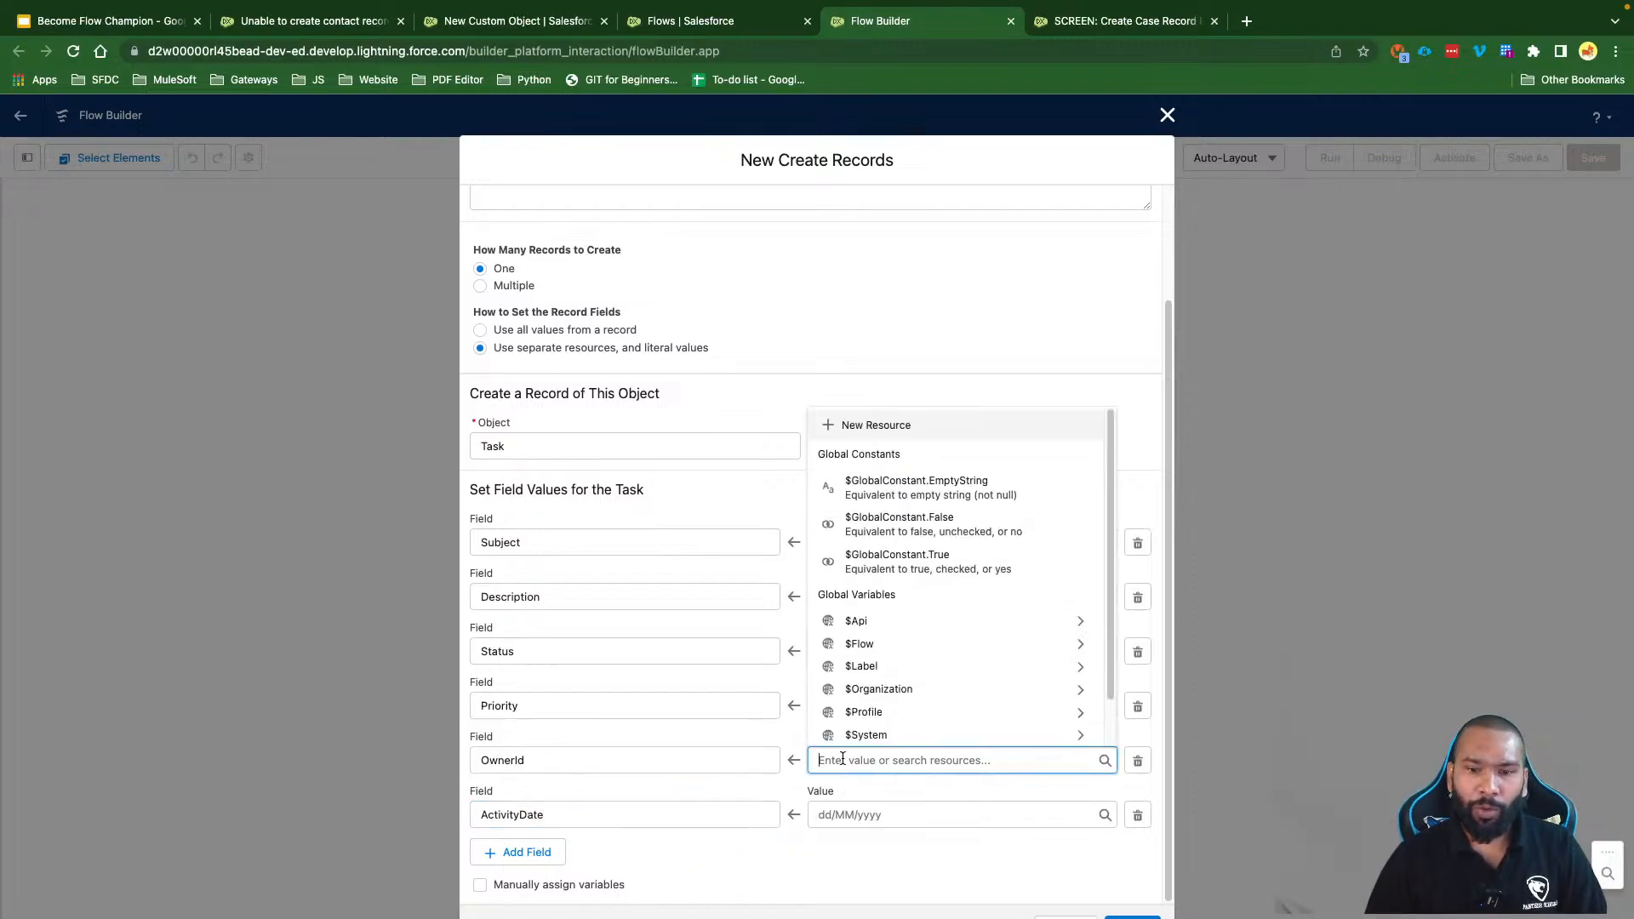
text(Use)
click(861, 708)
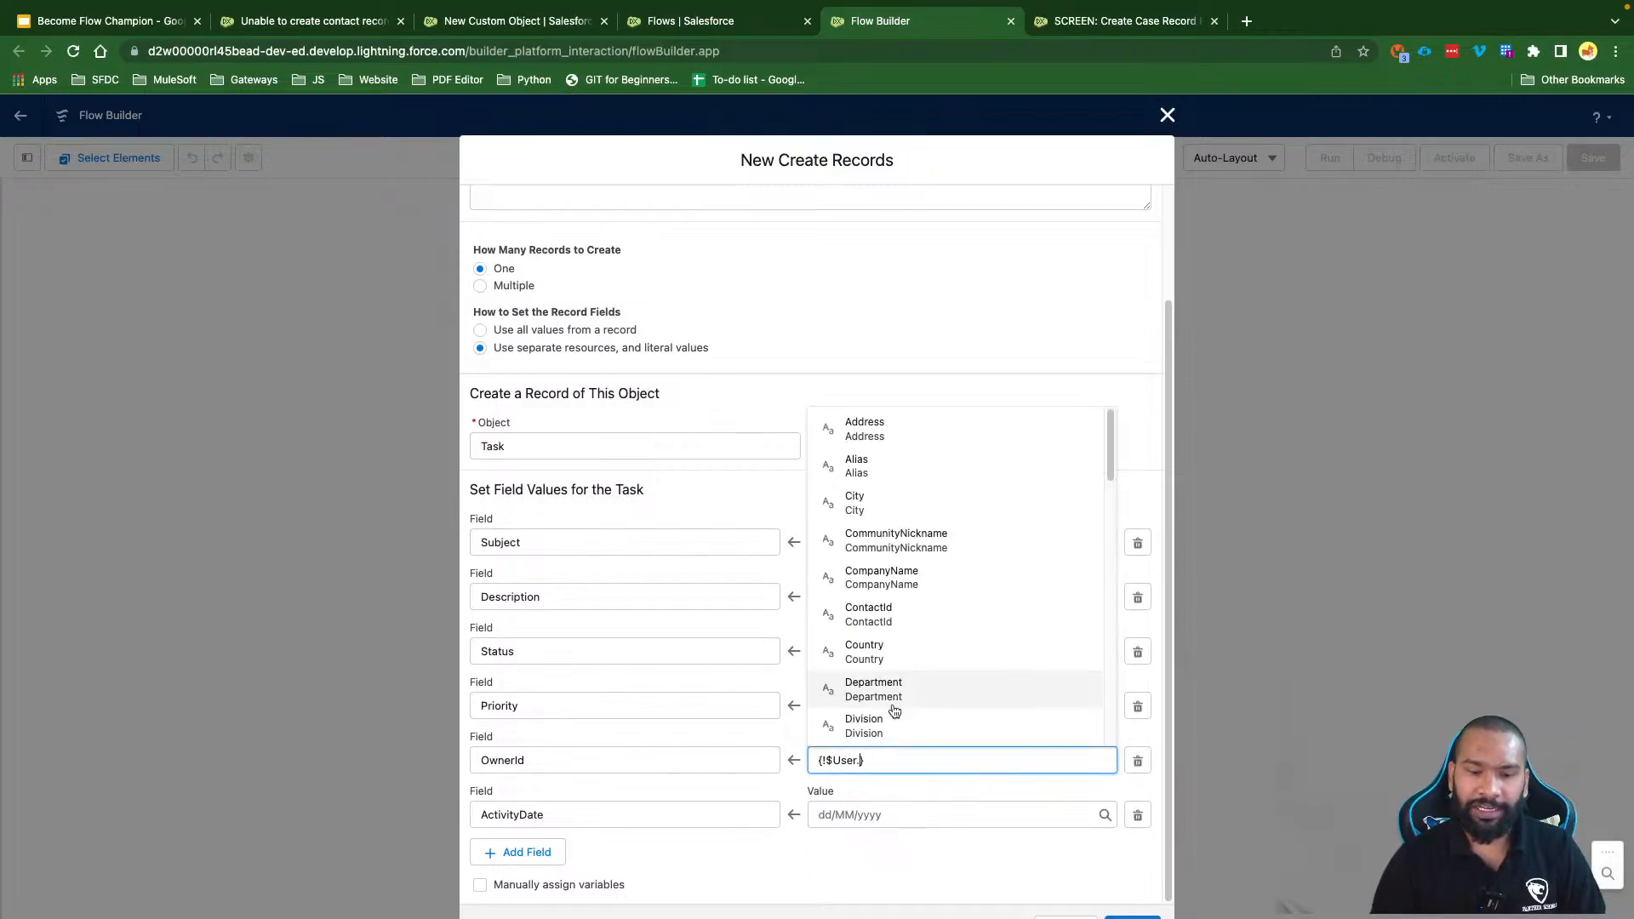
text(Id)
click(870, 788)
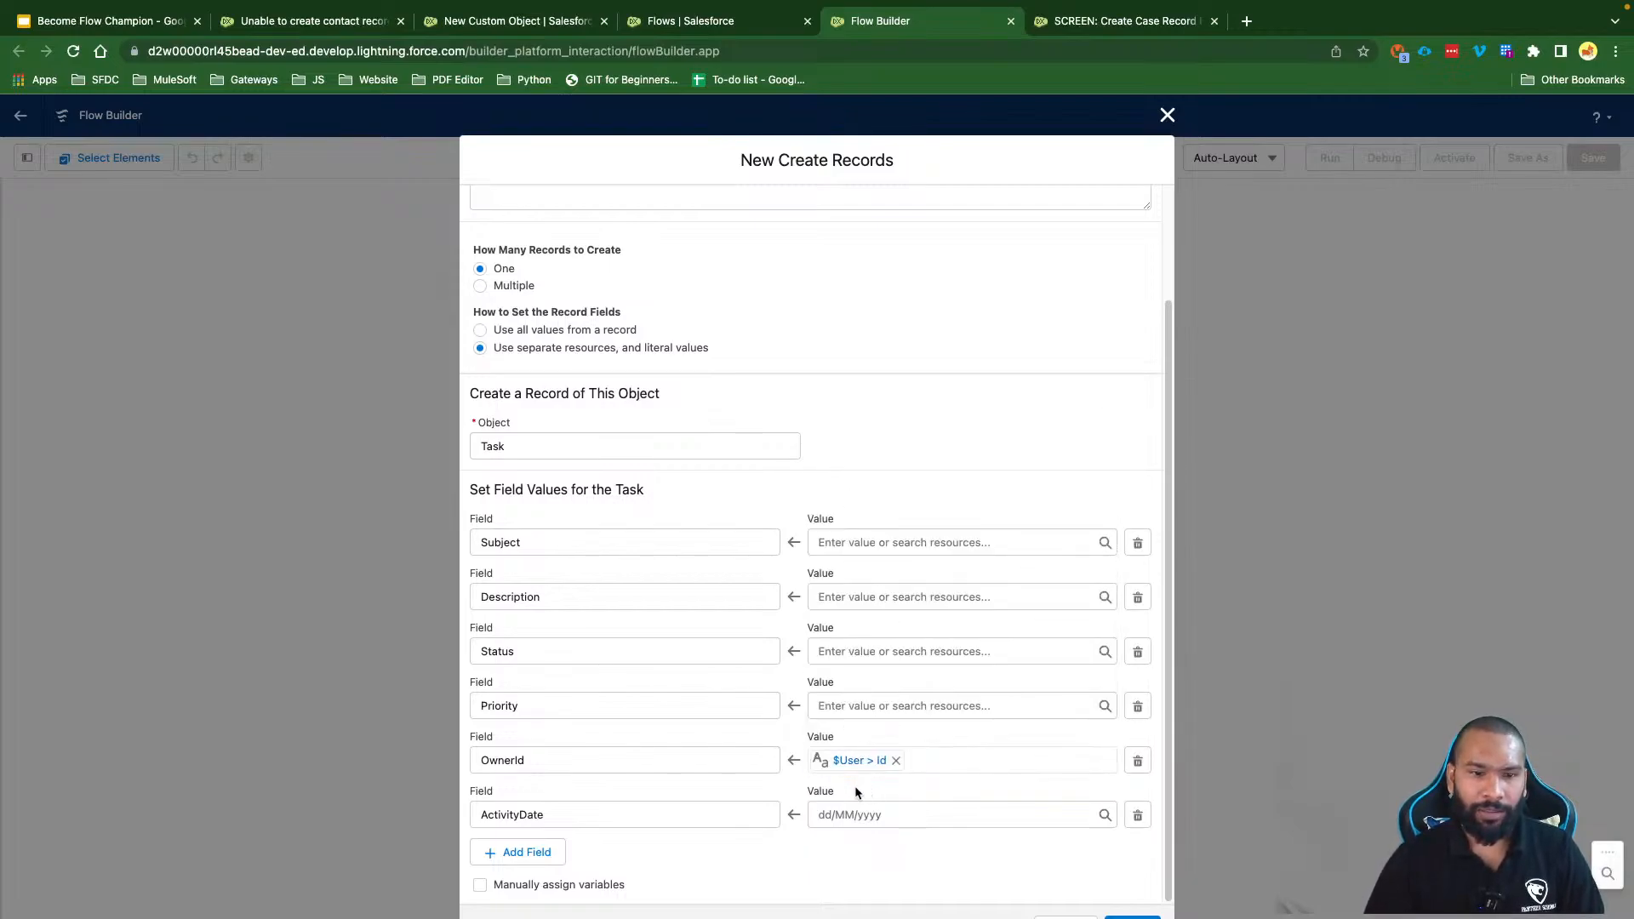
Step: Set Priority to High and Status to Not Started
click(852, 709)
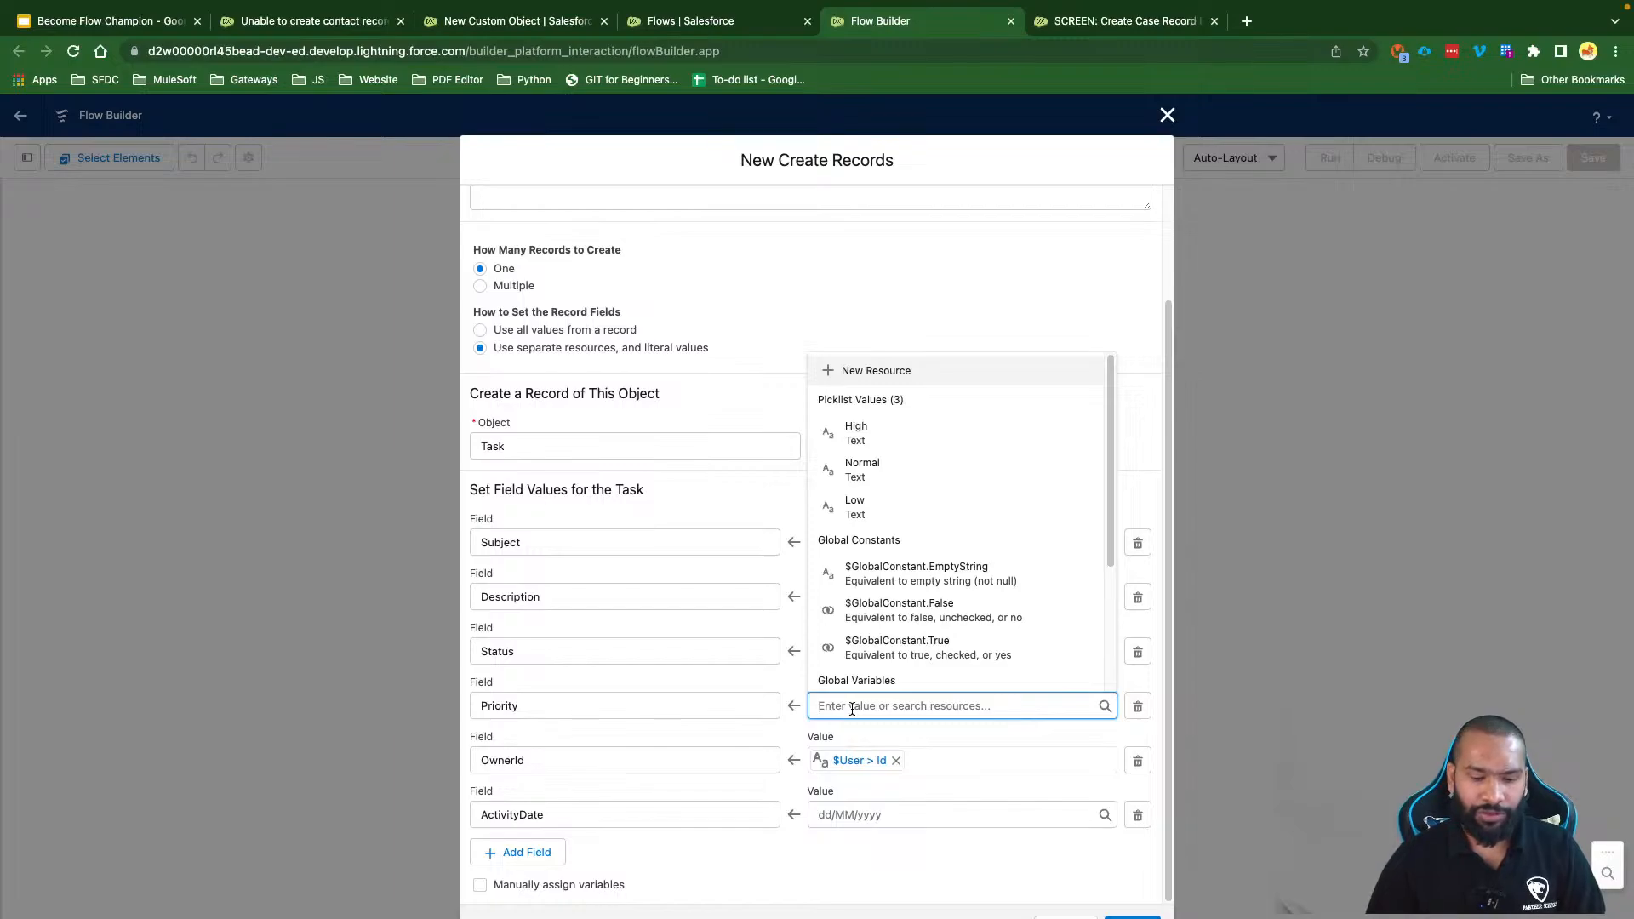
text(Hui)
key(BackSpace)
text(i)
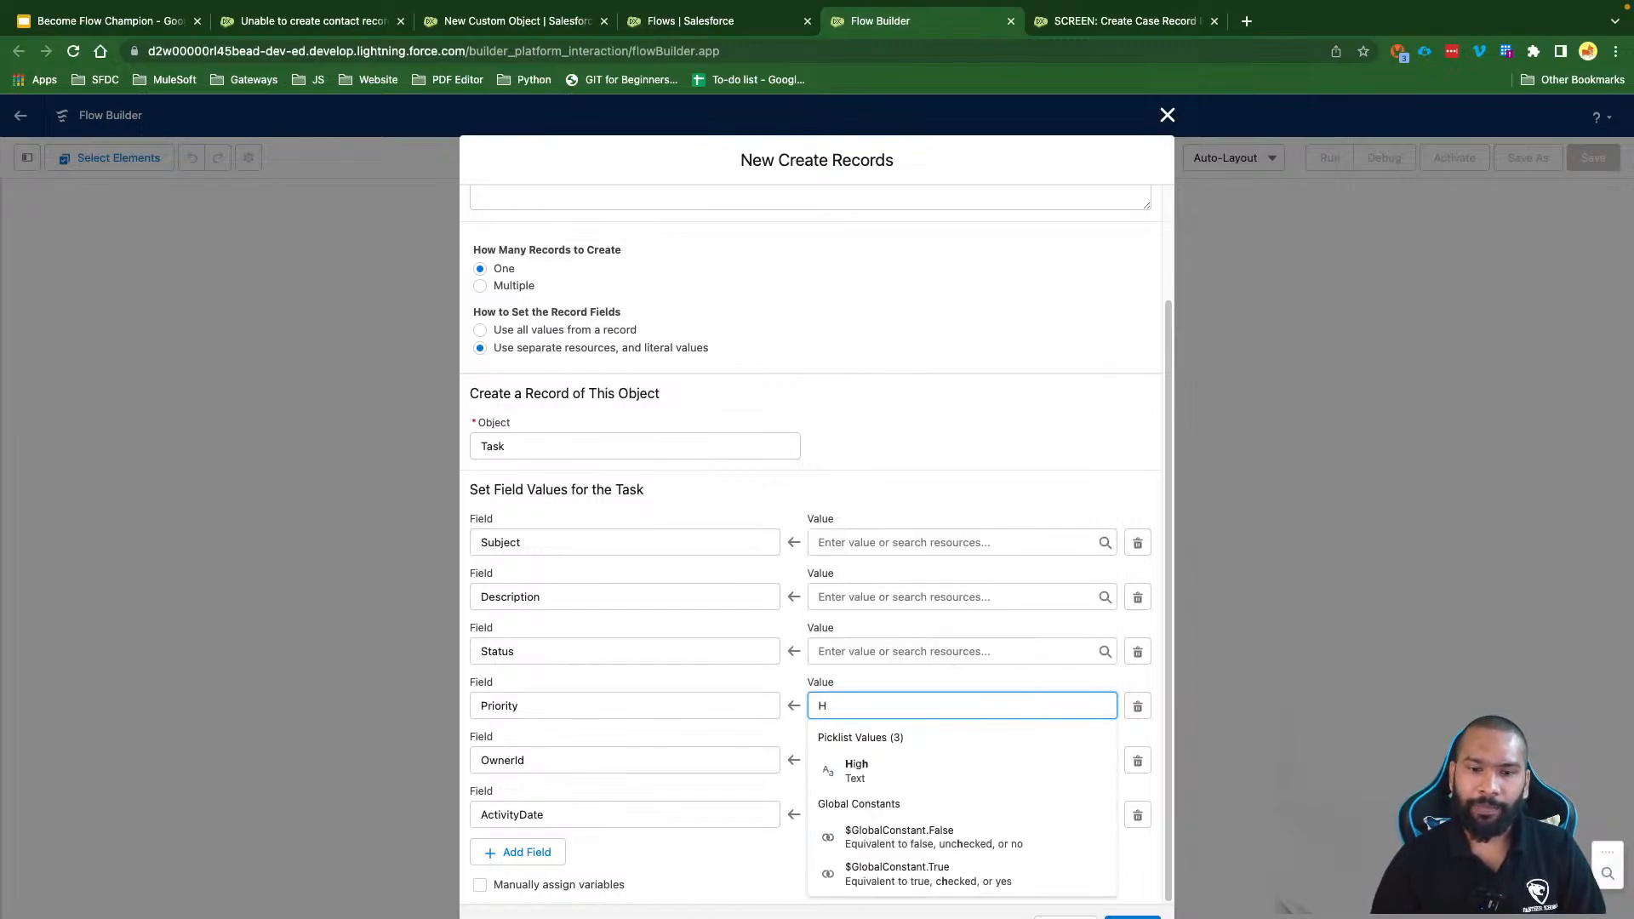
click(851, 764)
click(840, 647)
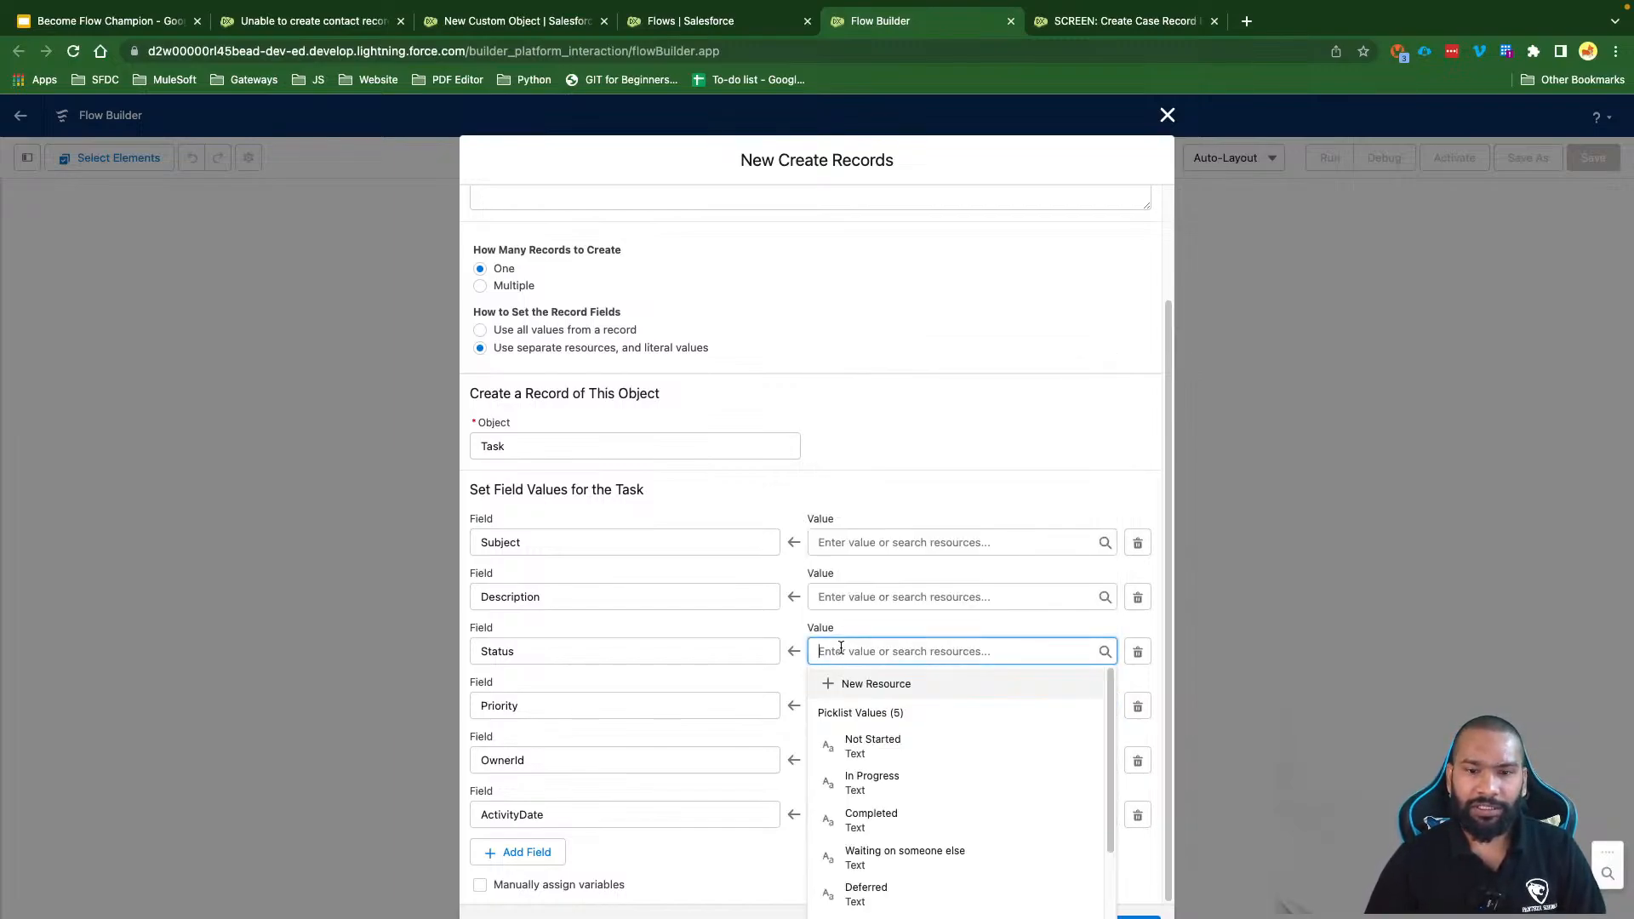
click(917, 746)
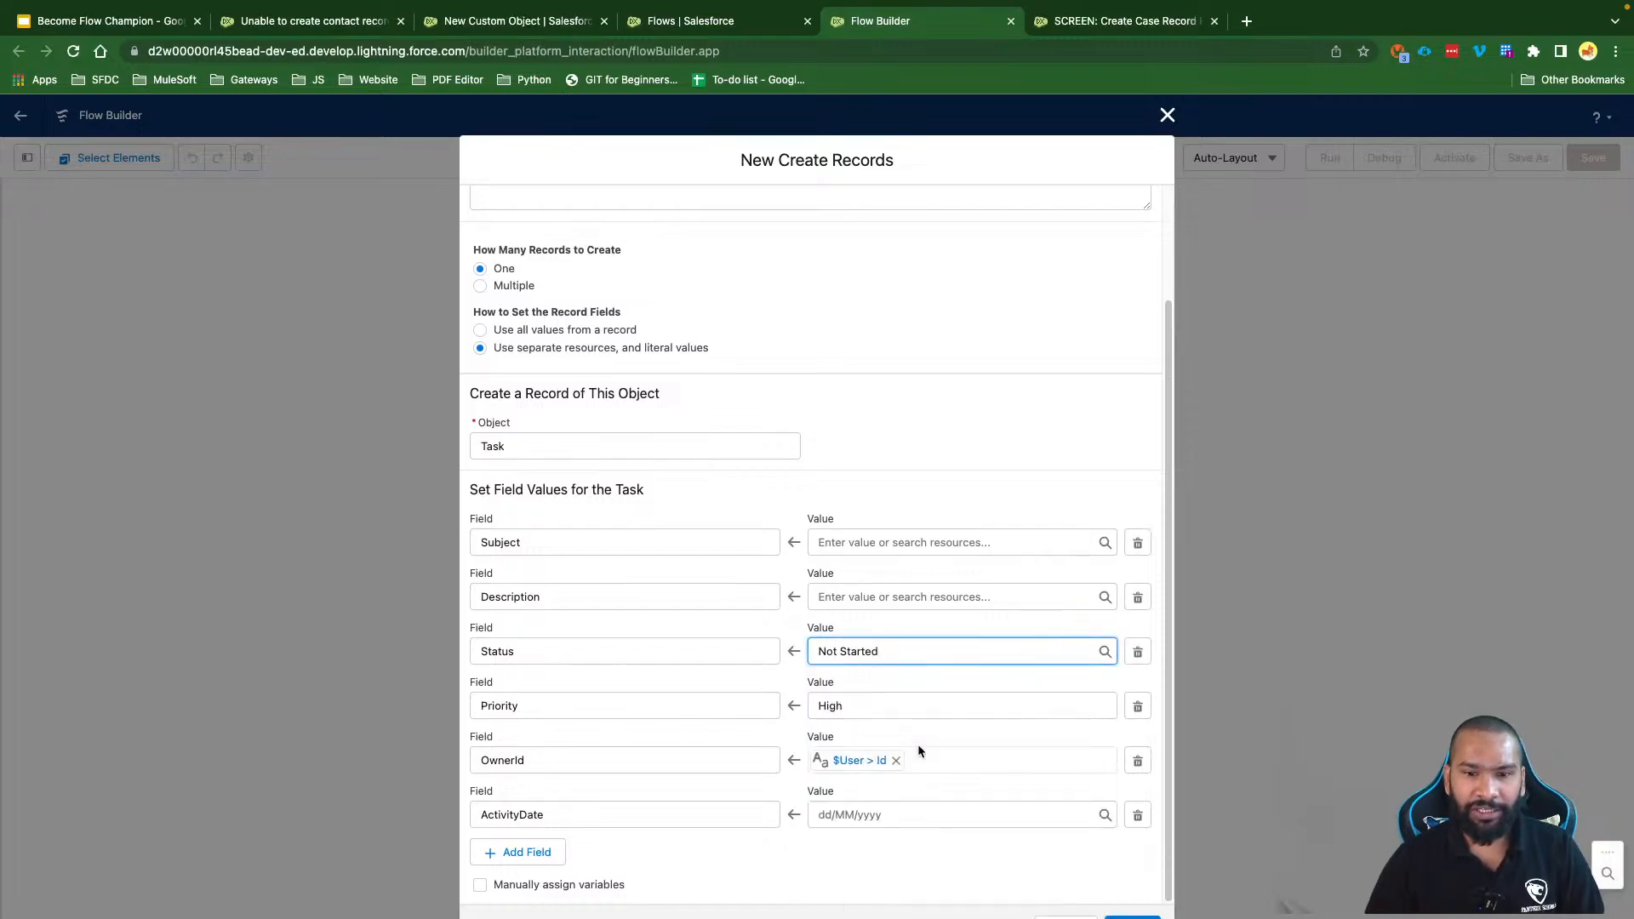
click(823, 846)
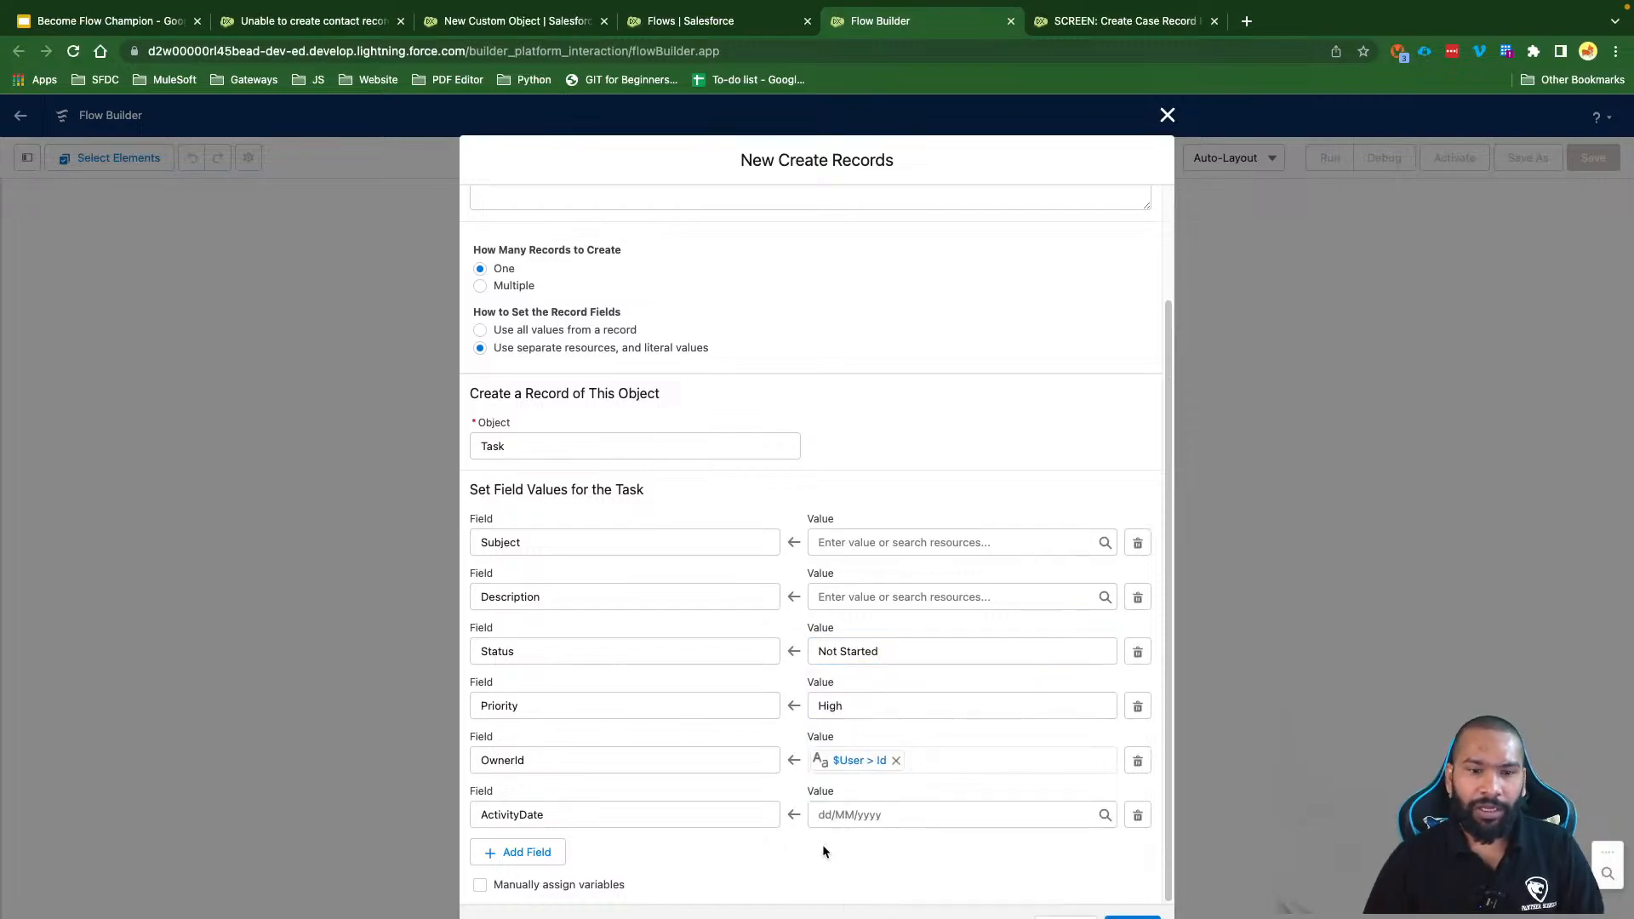
click(859, 819)
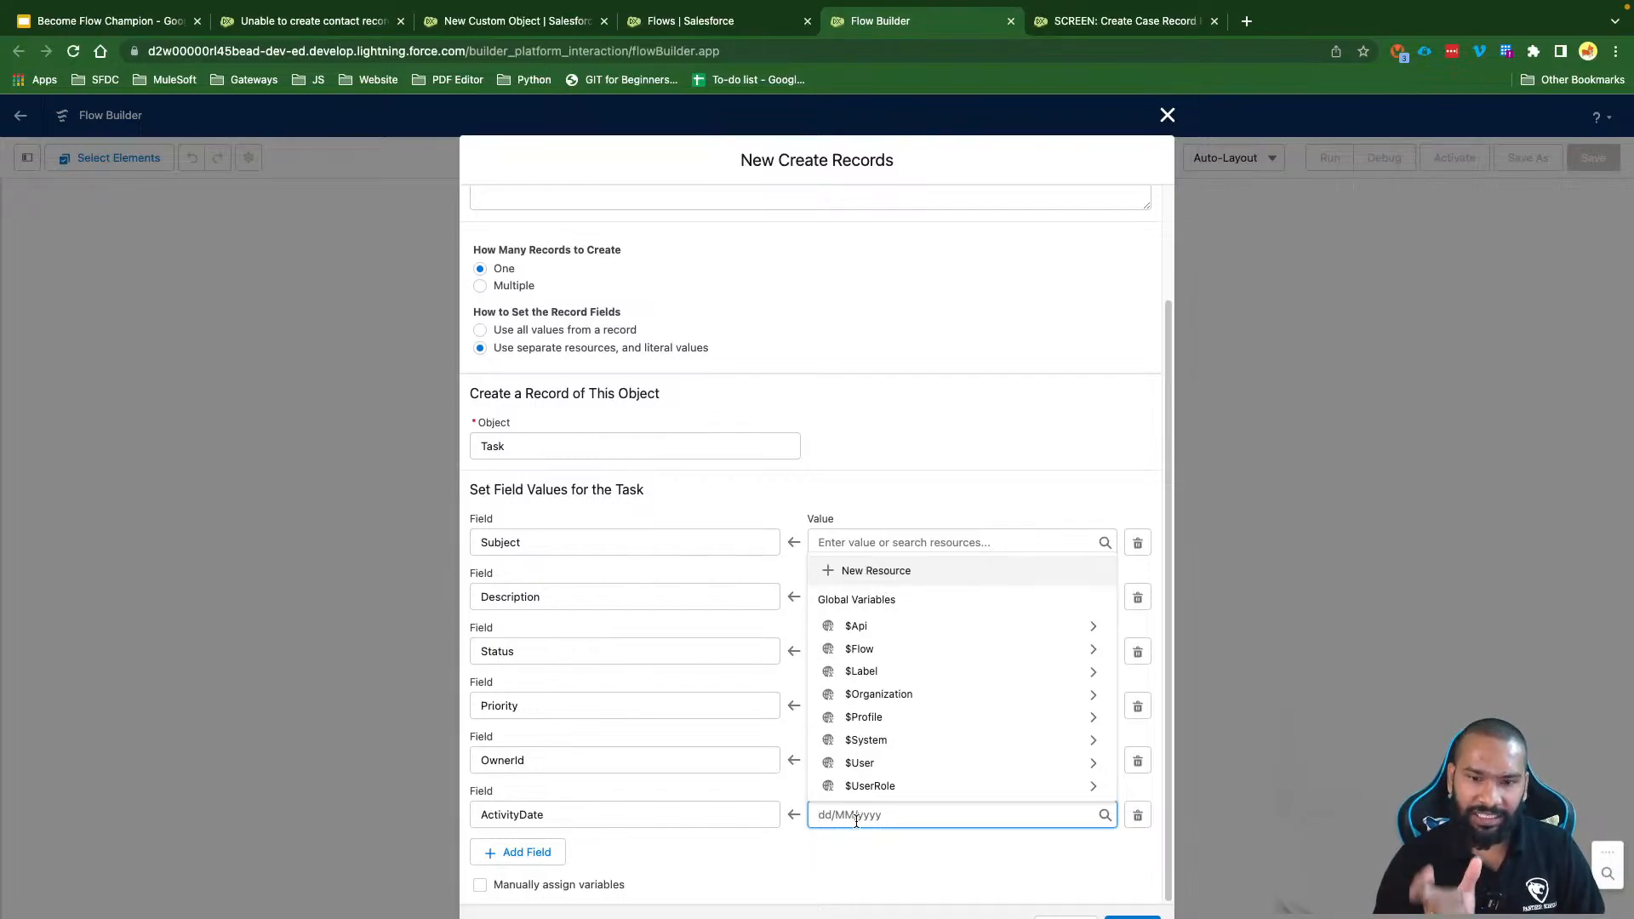
Step: Create a new formula resource named fmTodayPlus3Days with data type Date
click(847, 574)
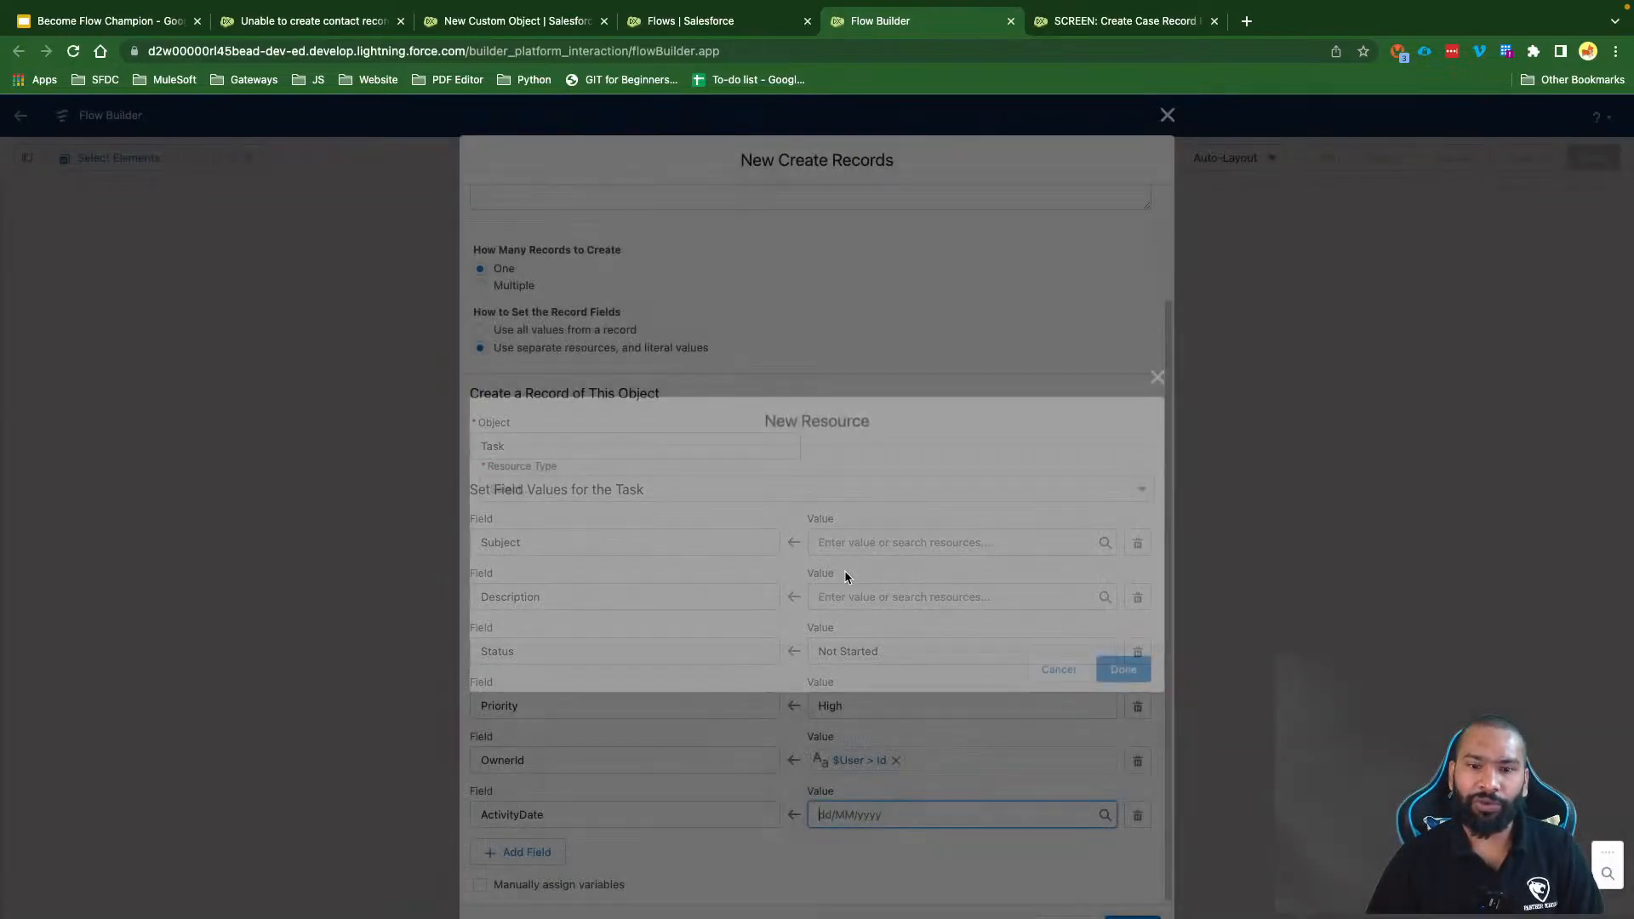
click(568, 485)
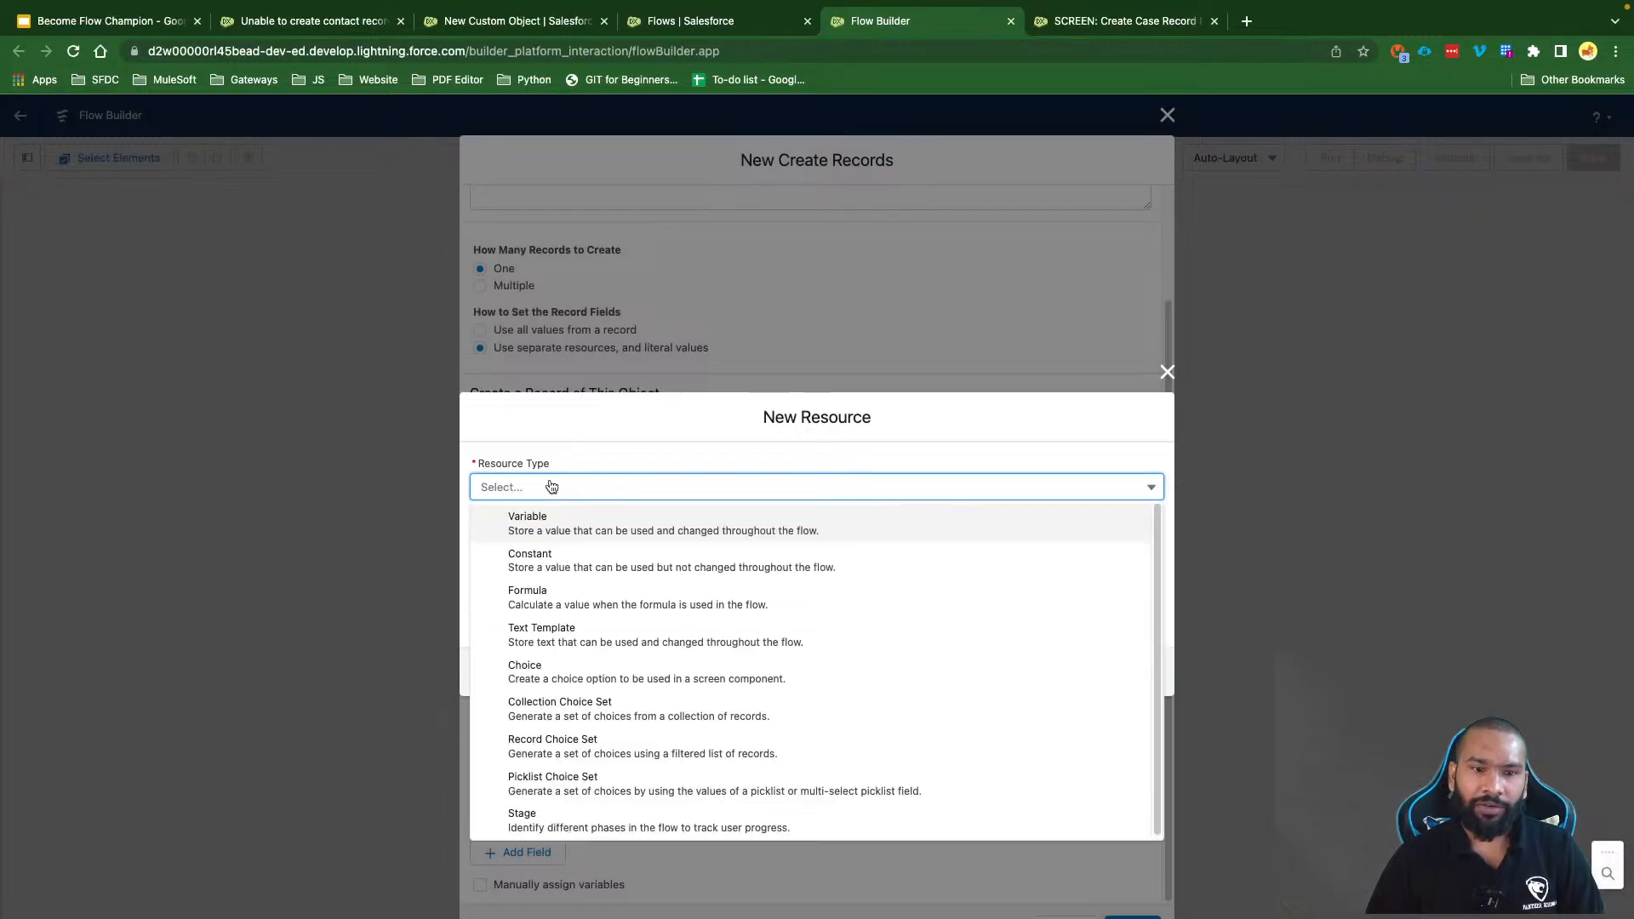
click(524, 589)
click(525, 435)
text(fm)
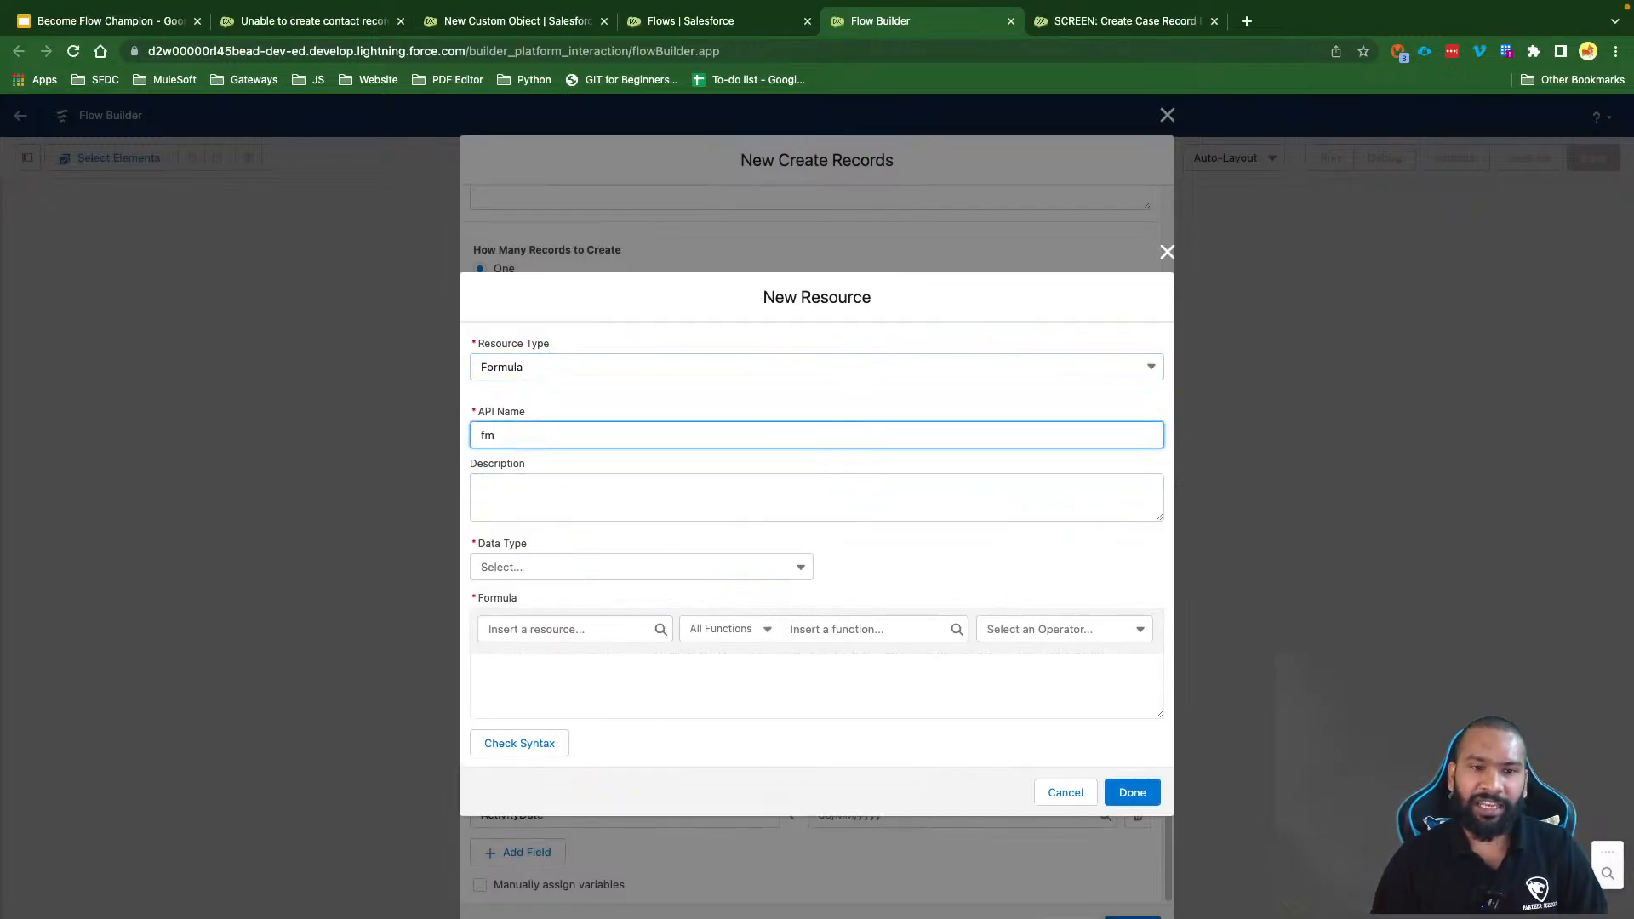
text(TodayPluys)
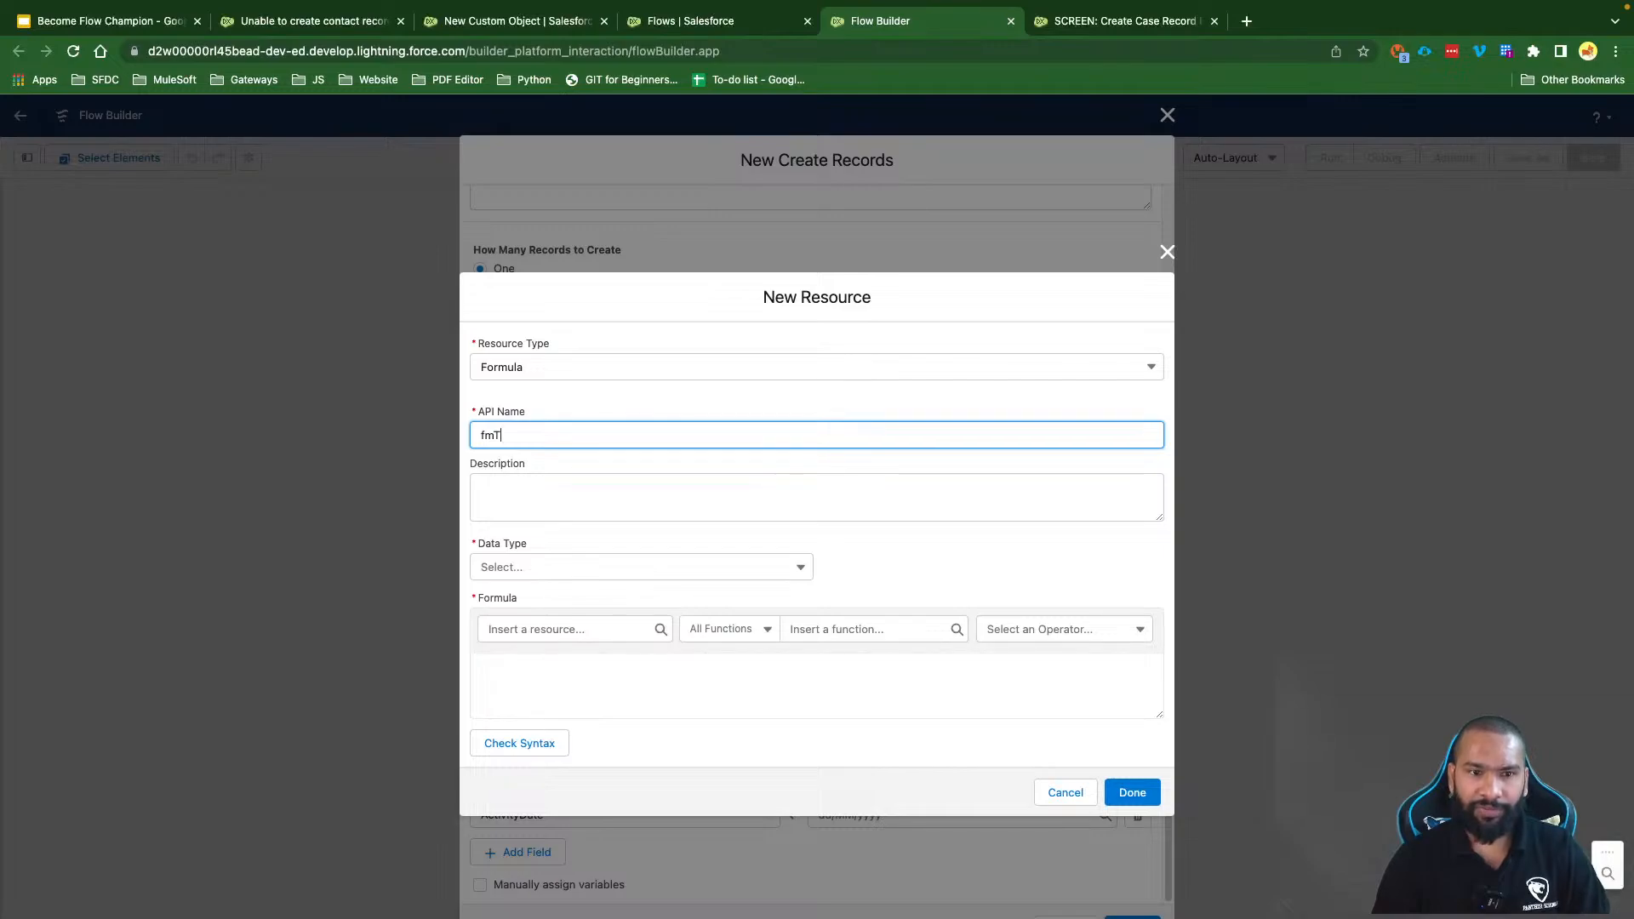
key(BackSpace)
key(BackSpace)
text(s)
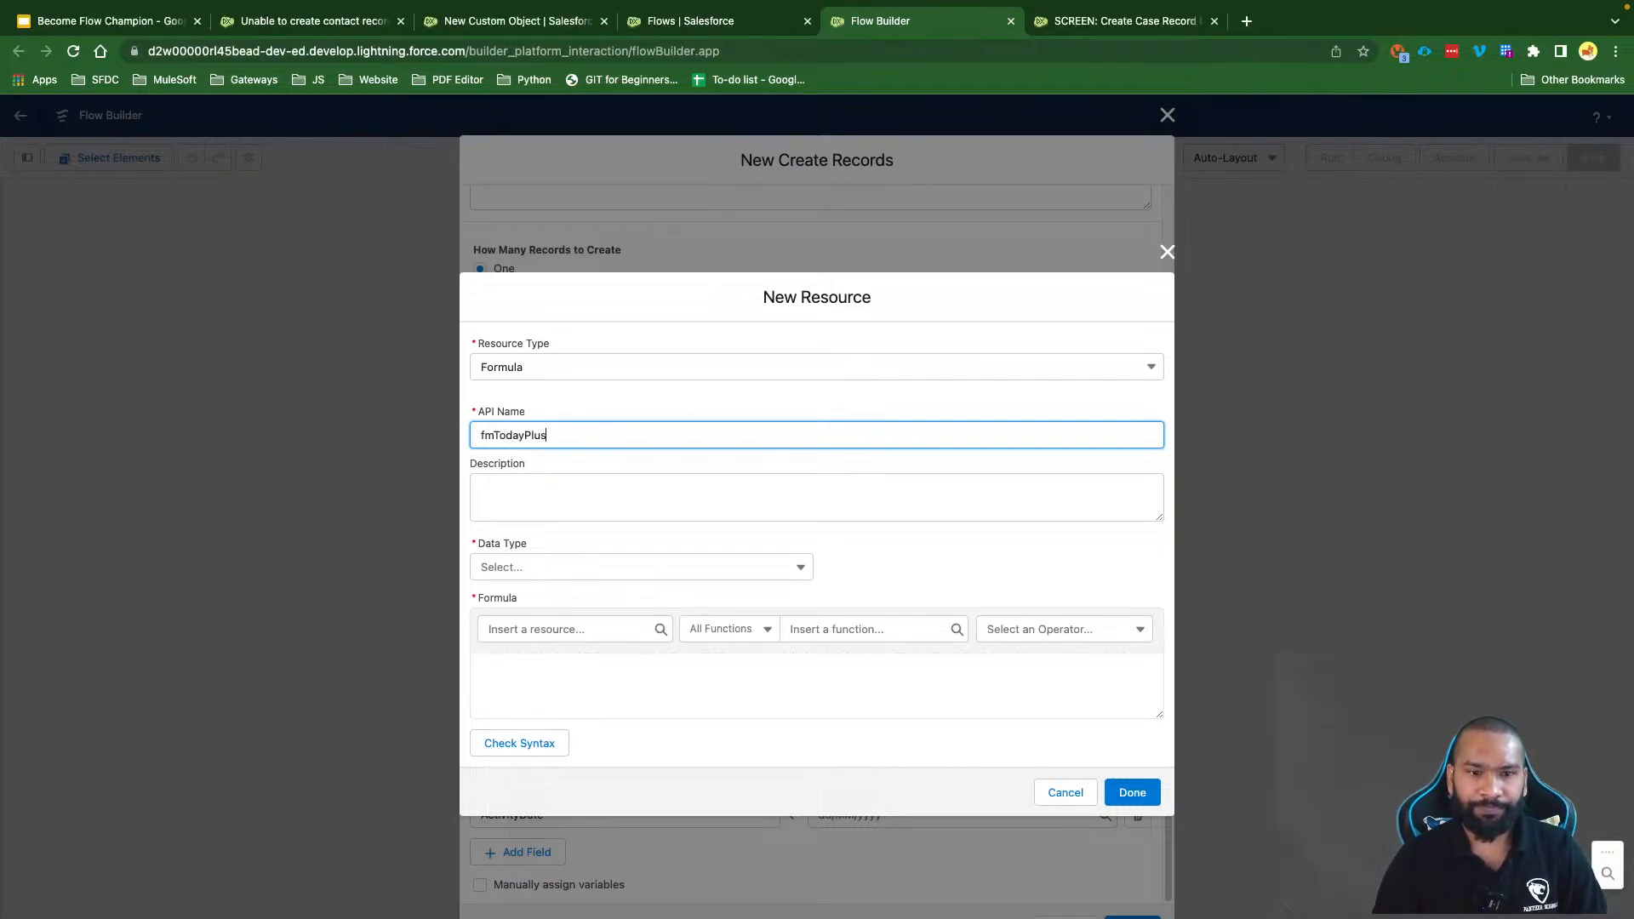
text(3Days)
click(543, 505)
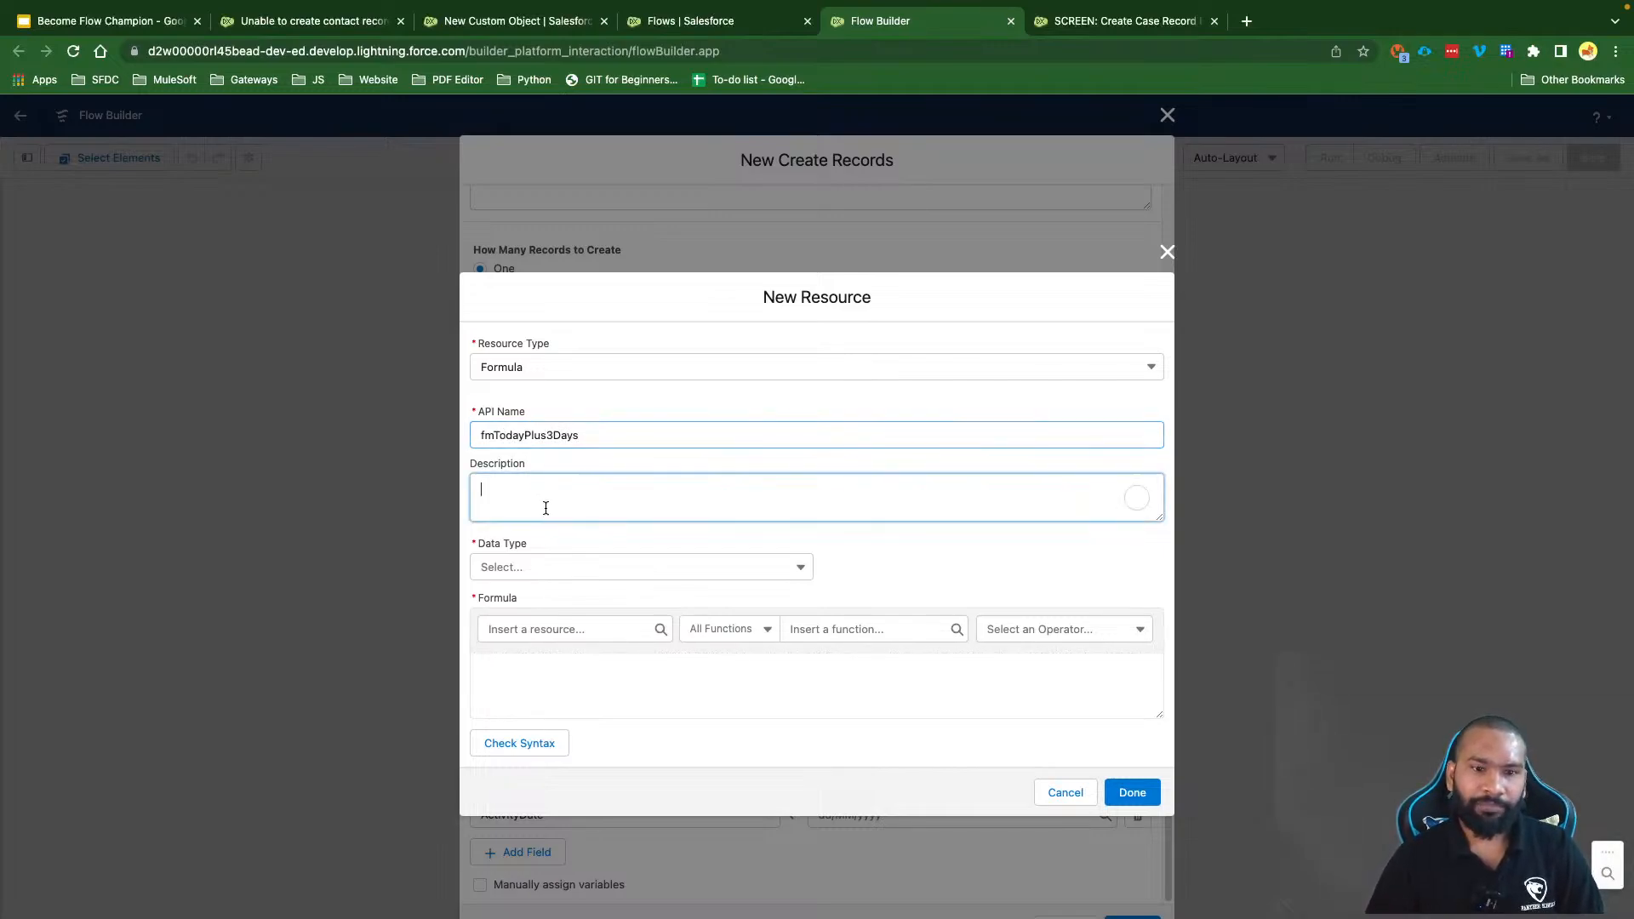
click(502, 677)
click(510, 566)
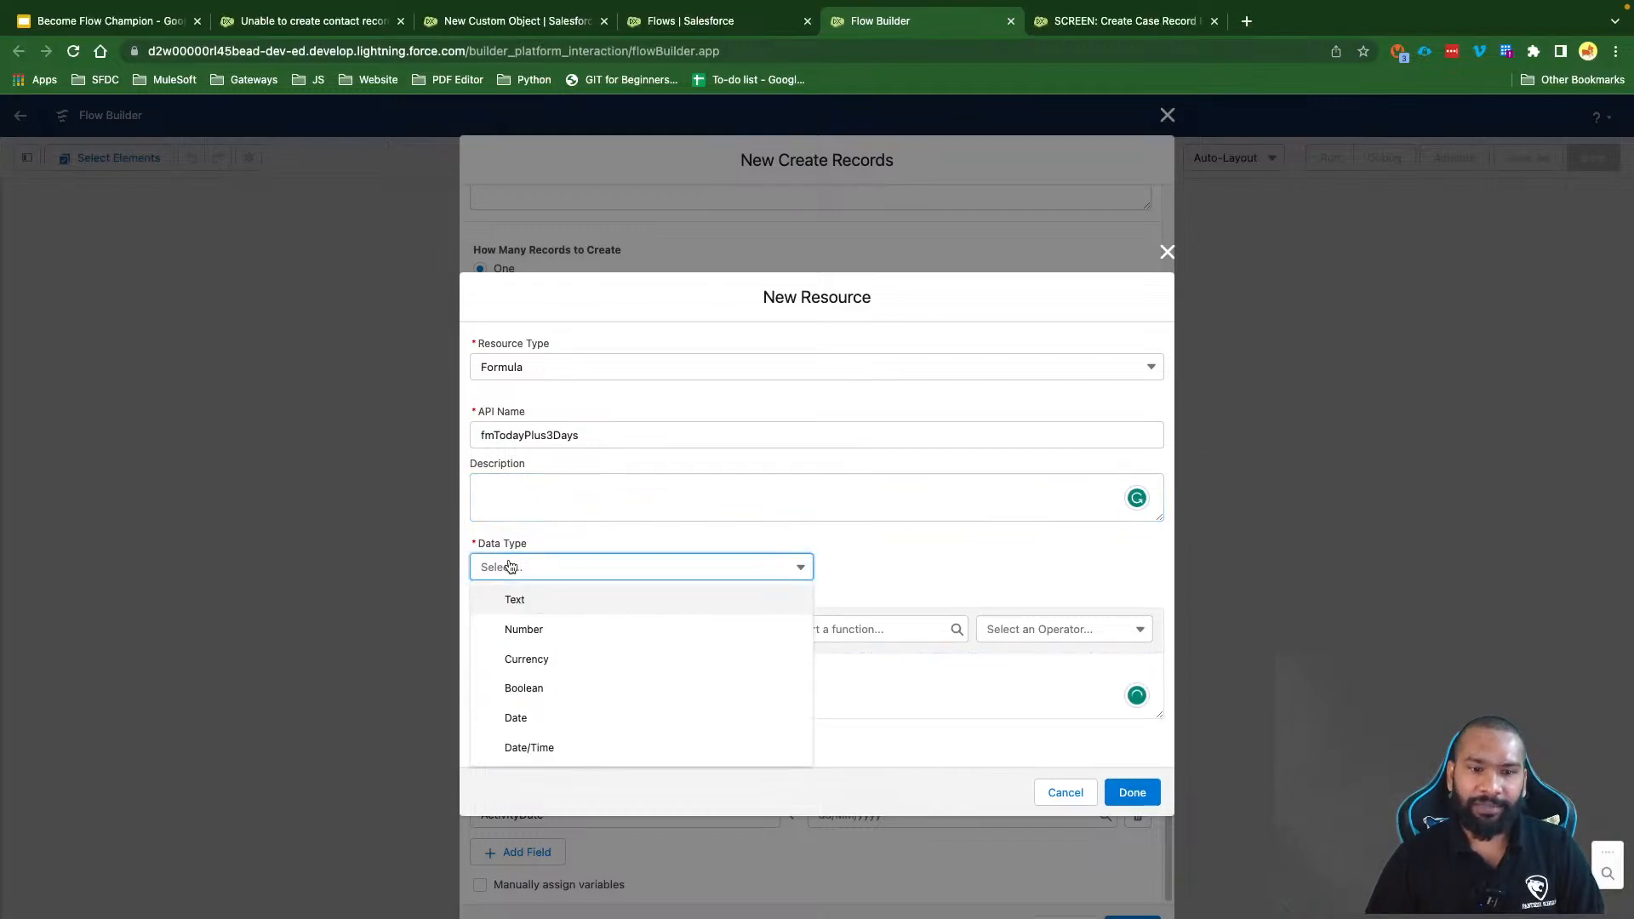
click(539, 717)
Step: Write the formula {!$Flow.CurrentDate} + 3
click(531, 657)
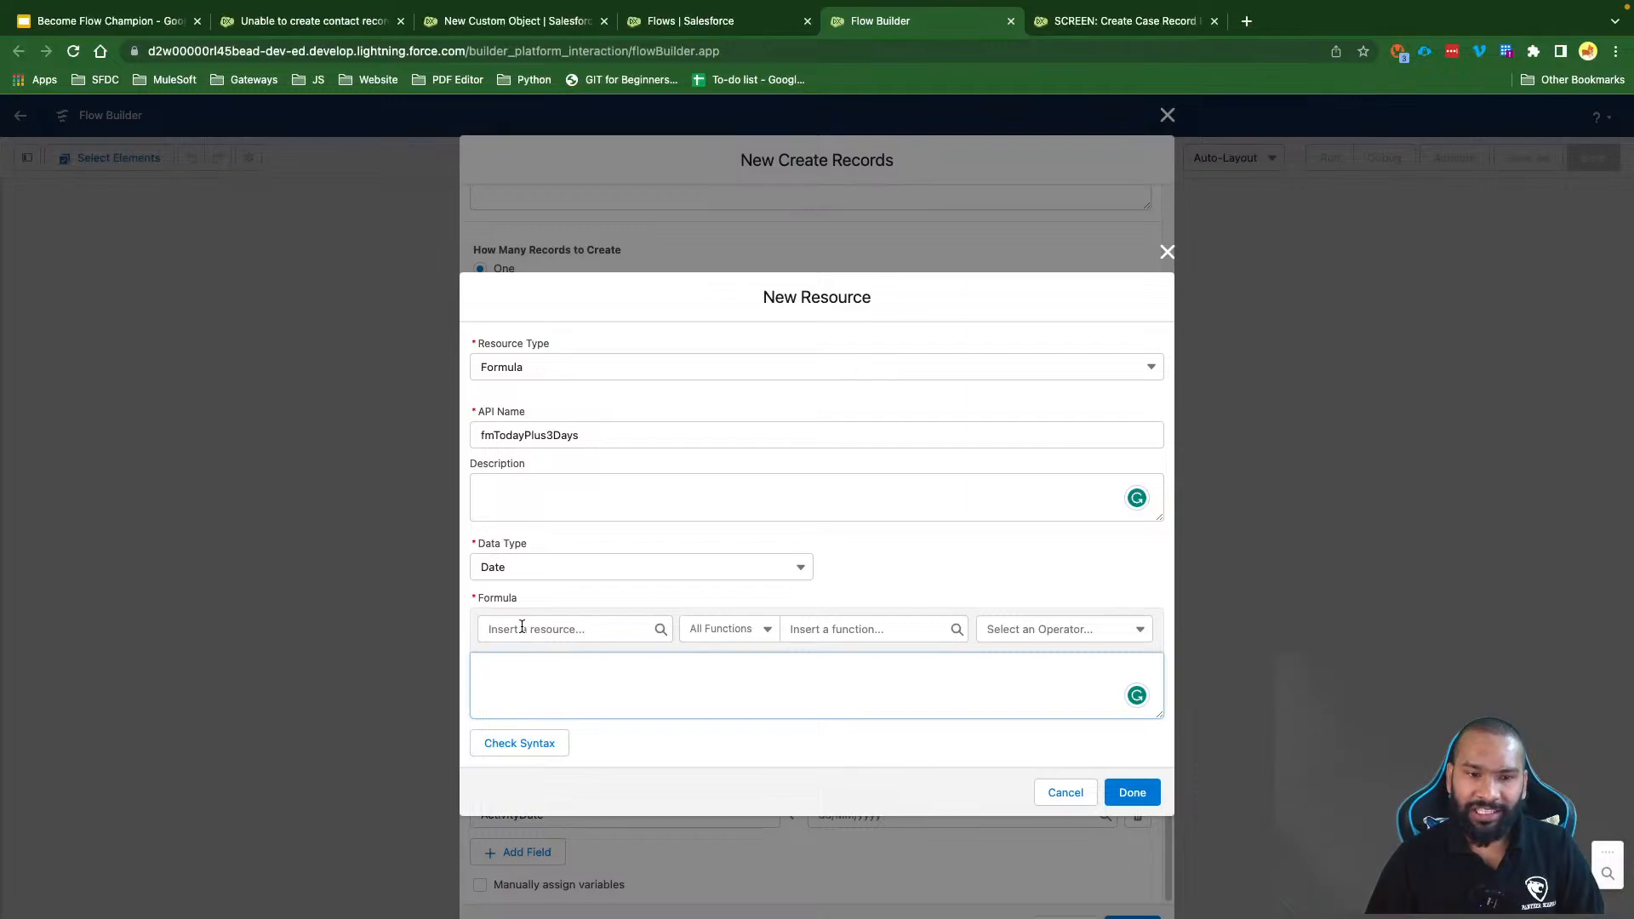
click(529, 628)
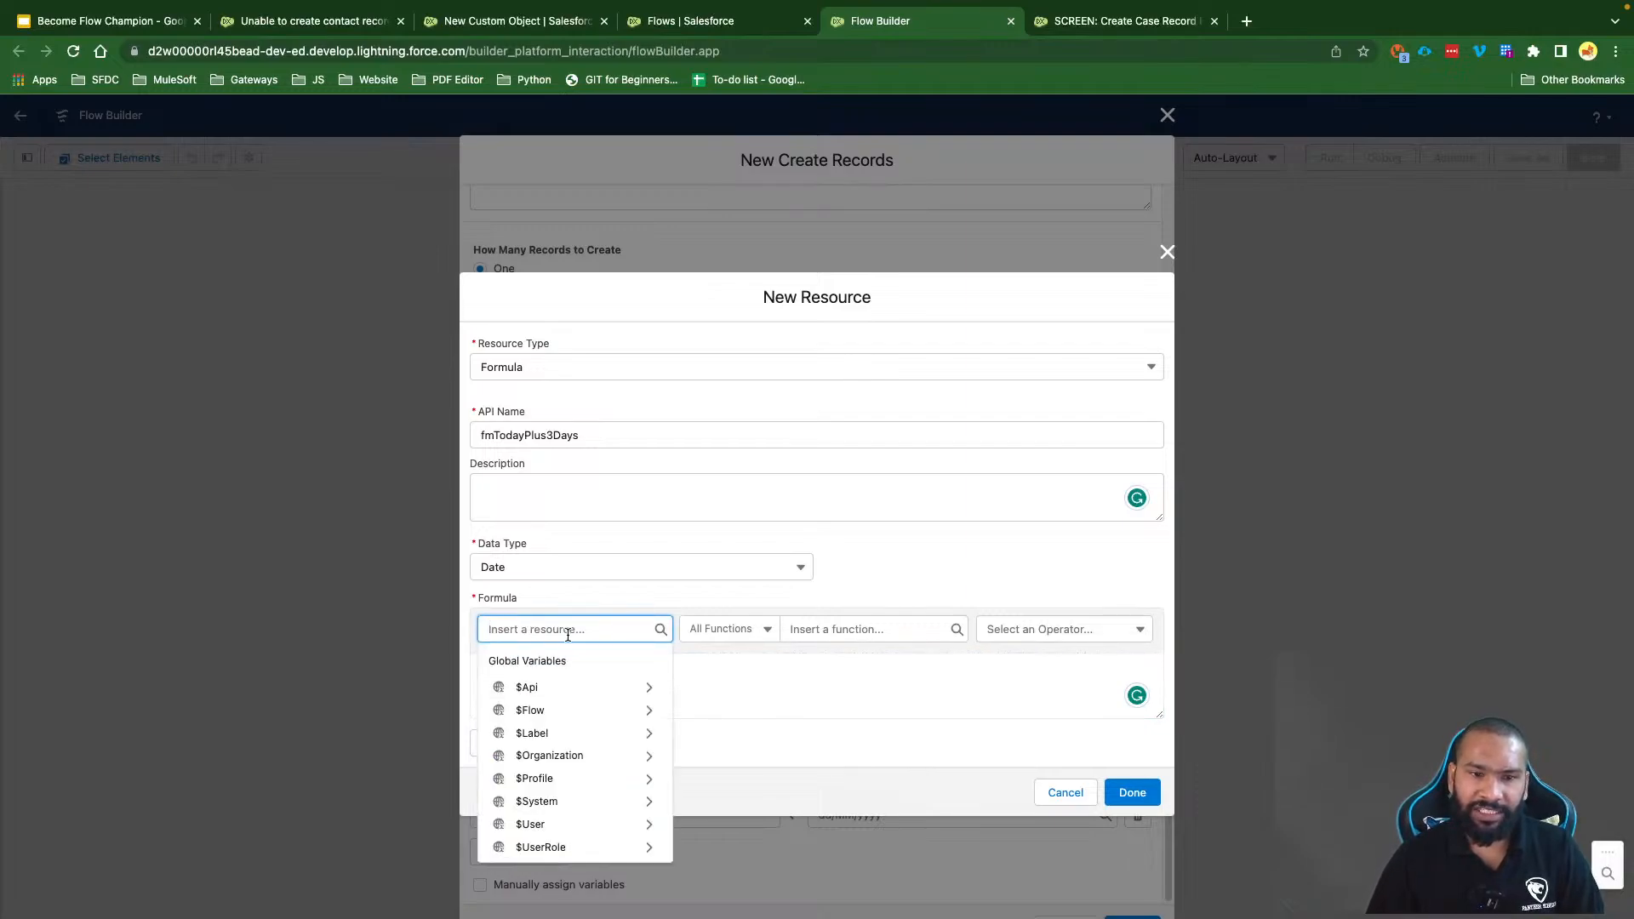
text(flow)
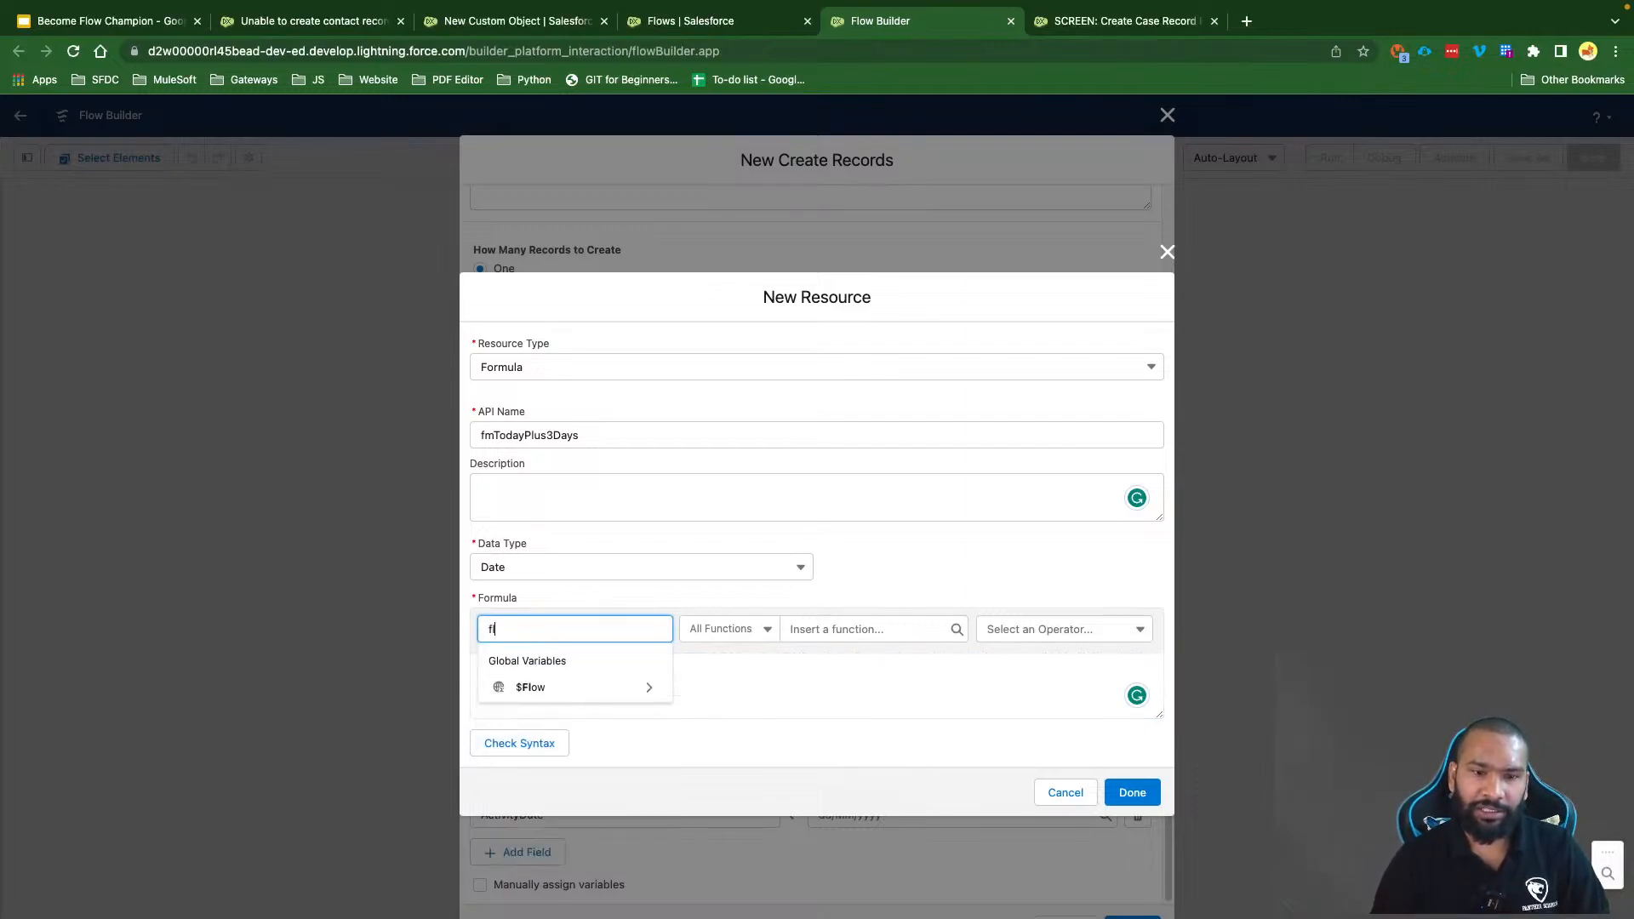
click(576, 694)
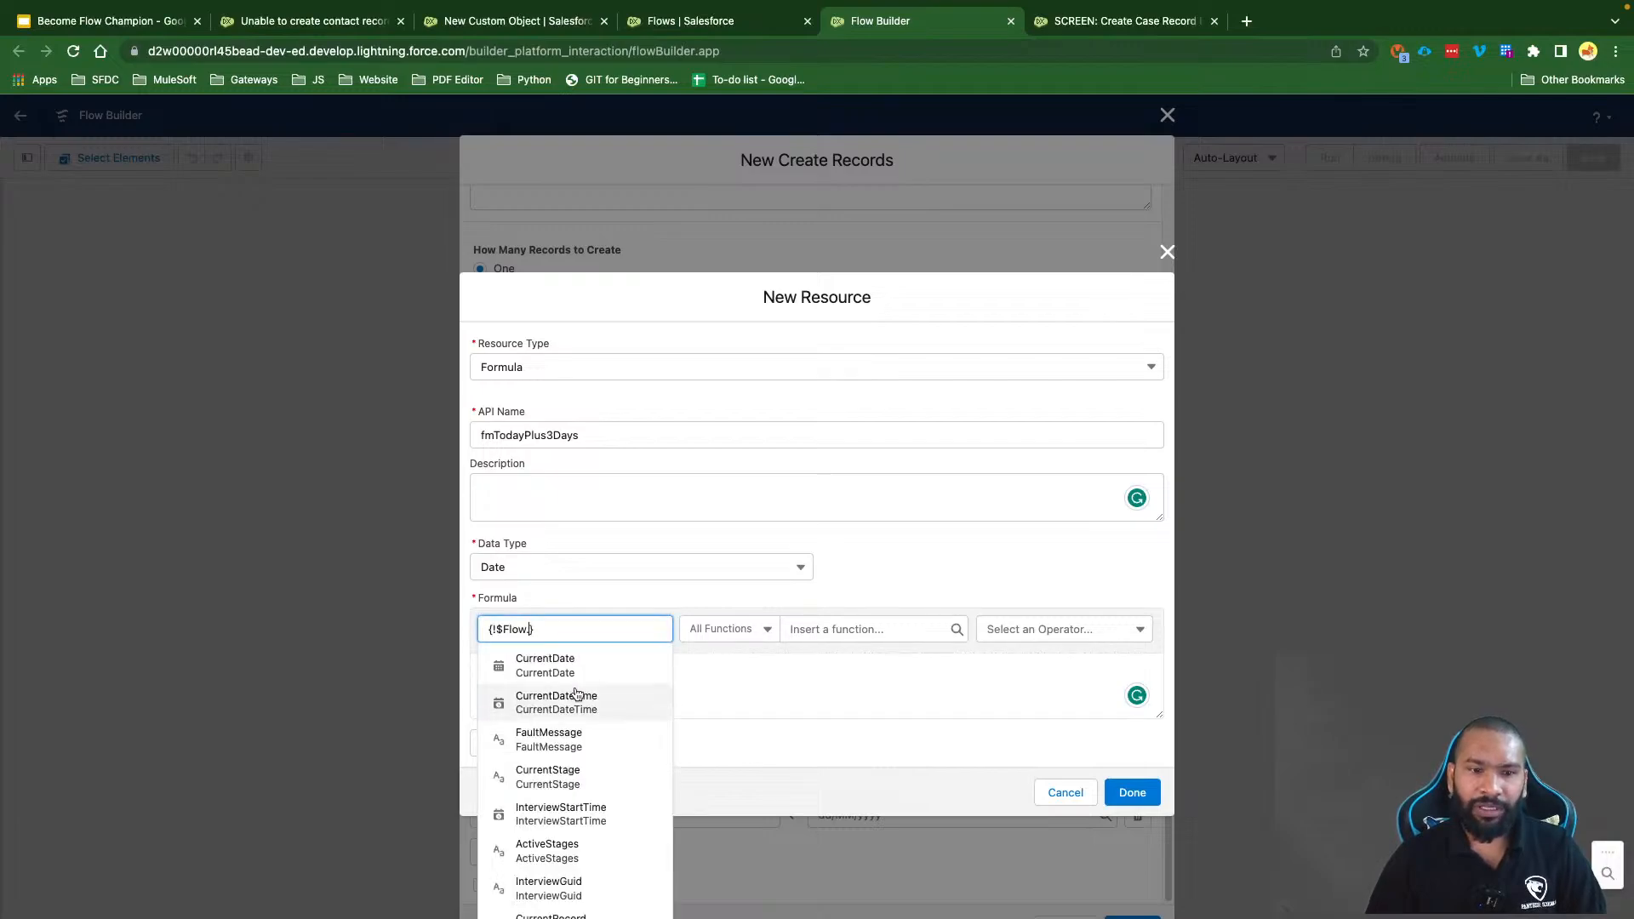
click(566, 668)
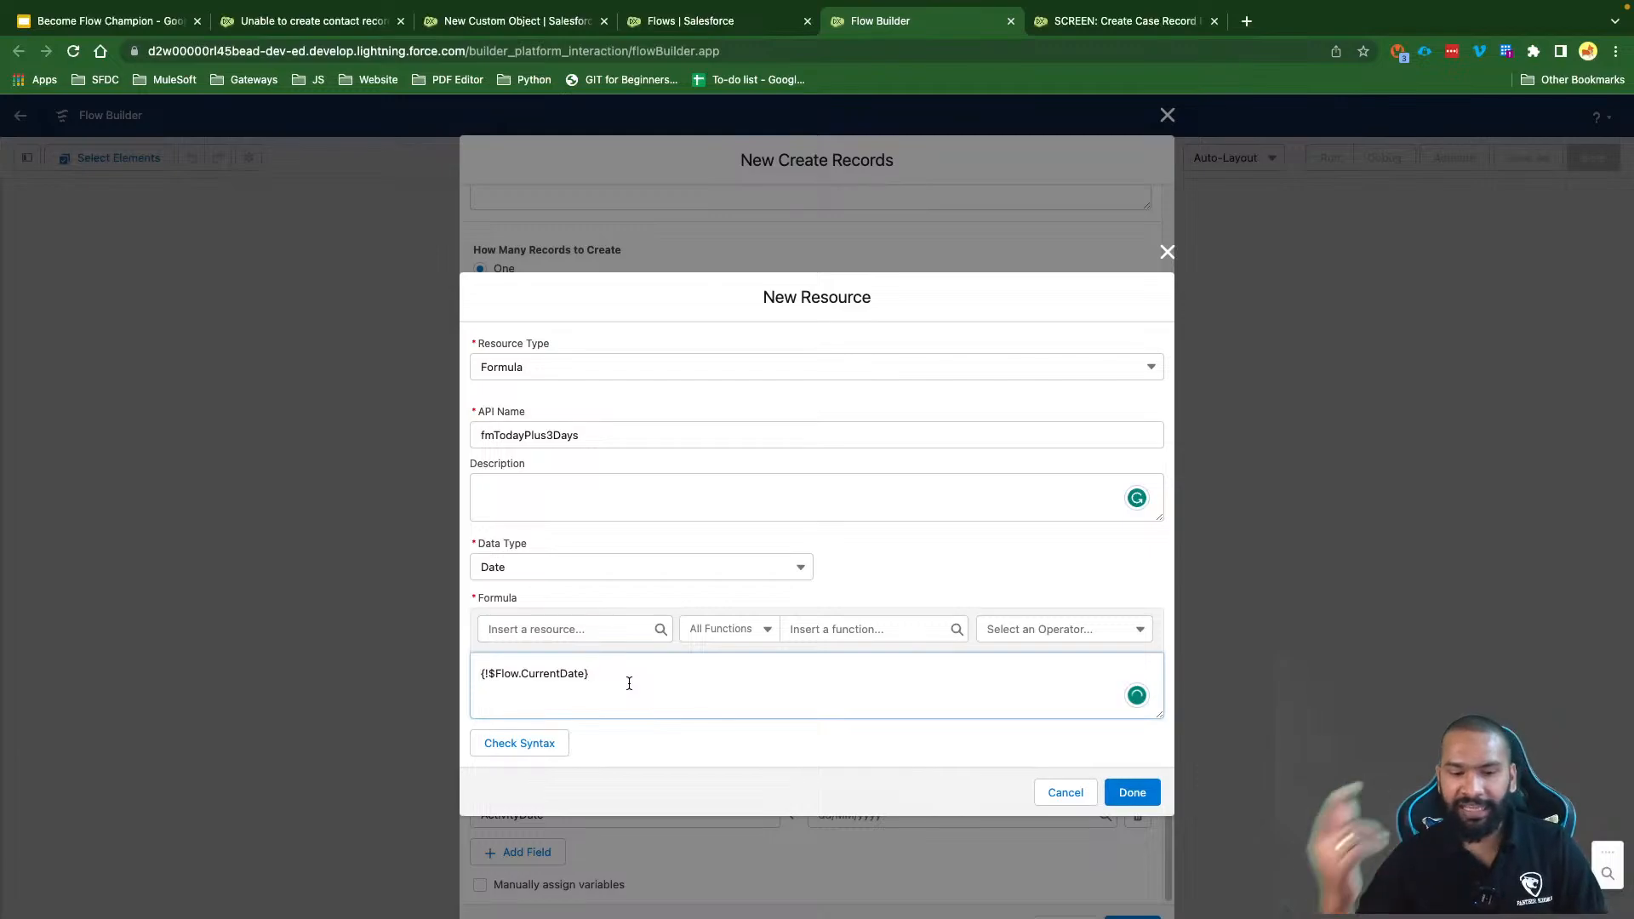
text(+)
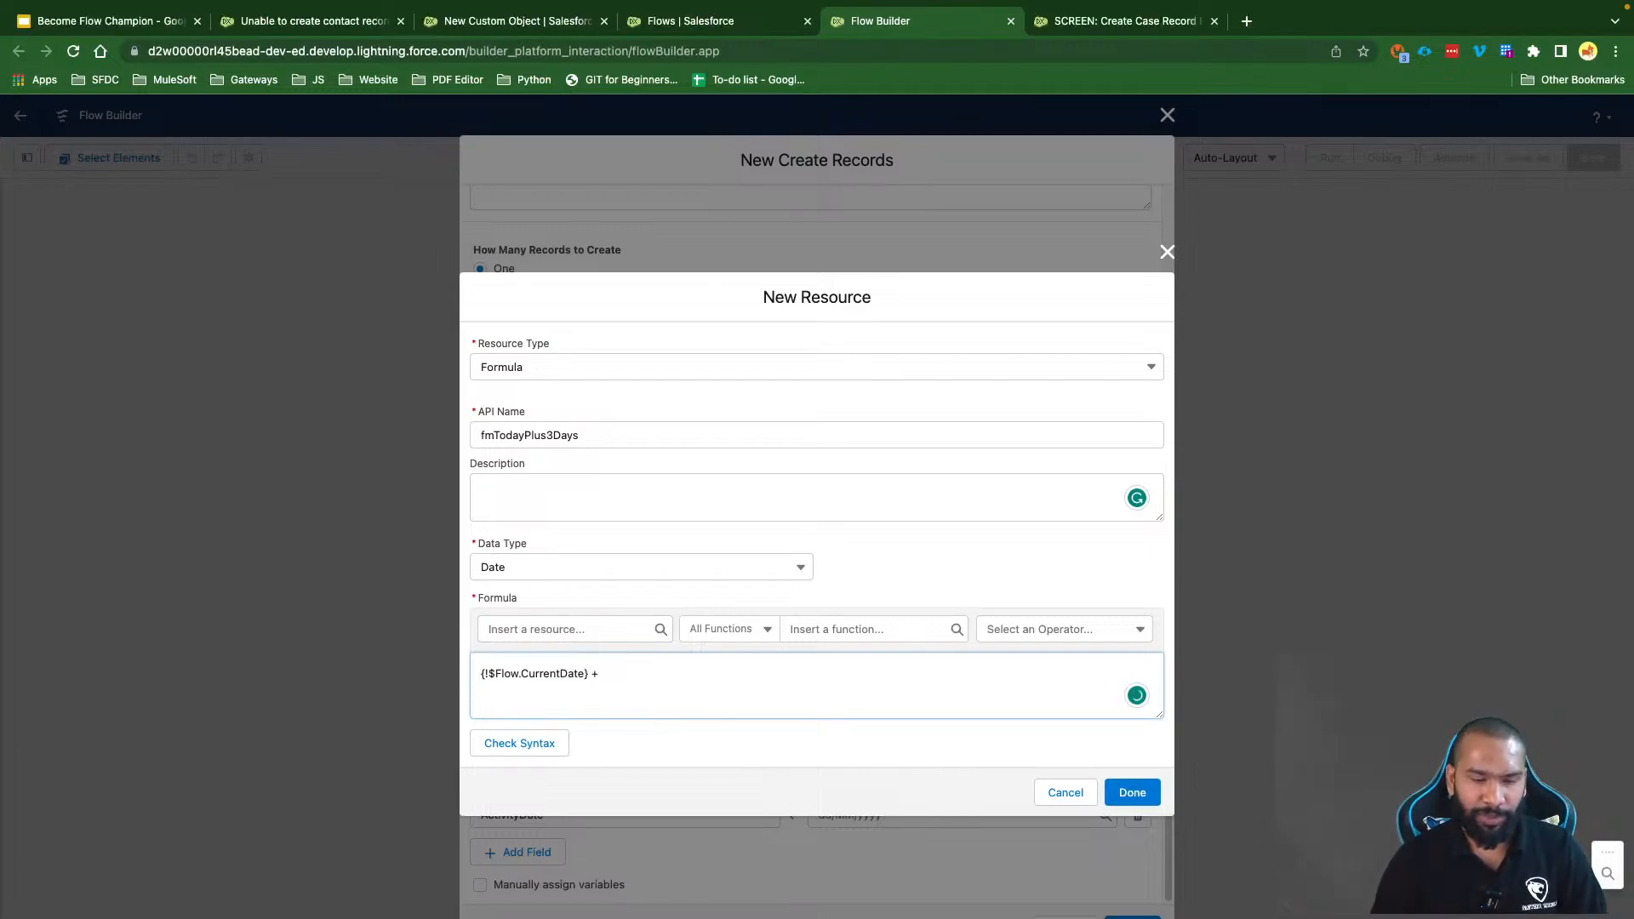
text( 3)
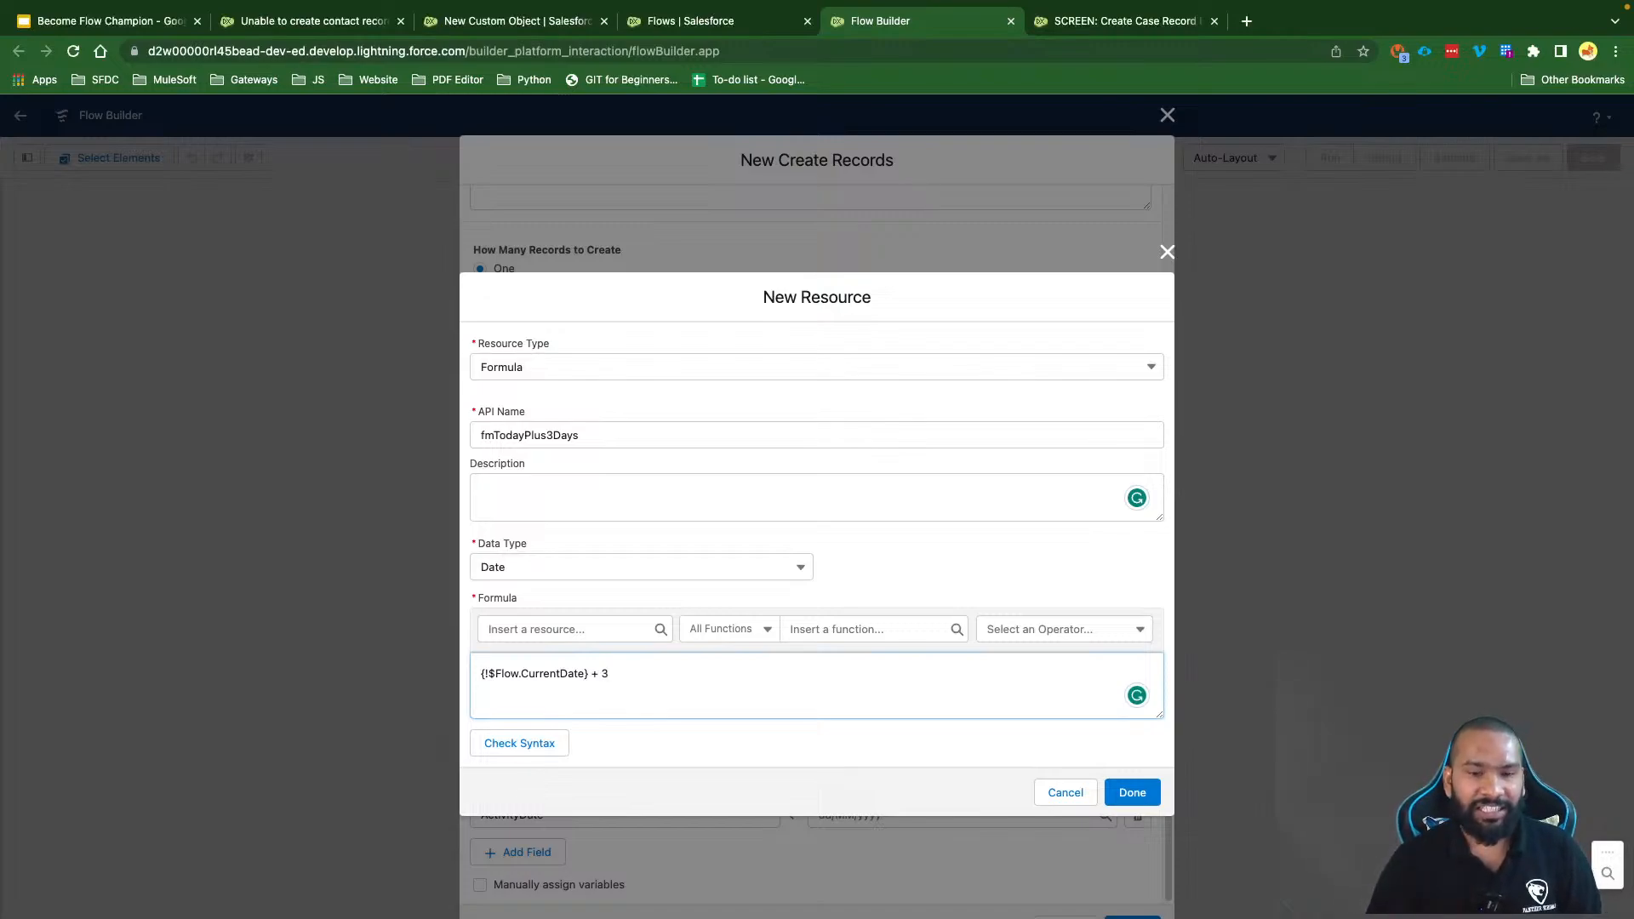
Step: Browse the Date & Time formula functions, then check the formula syntax as valid
click(747, 631)
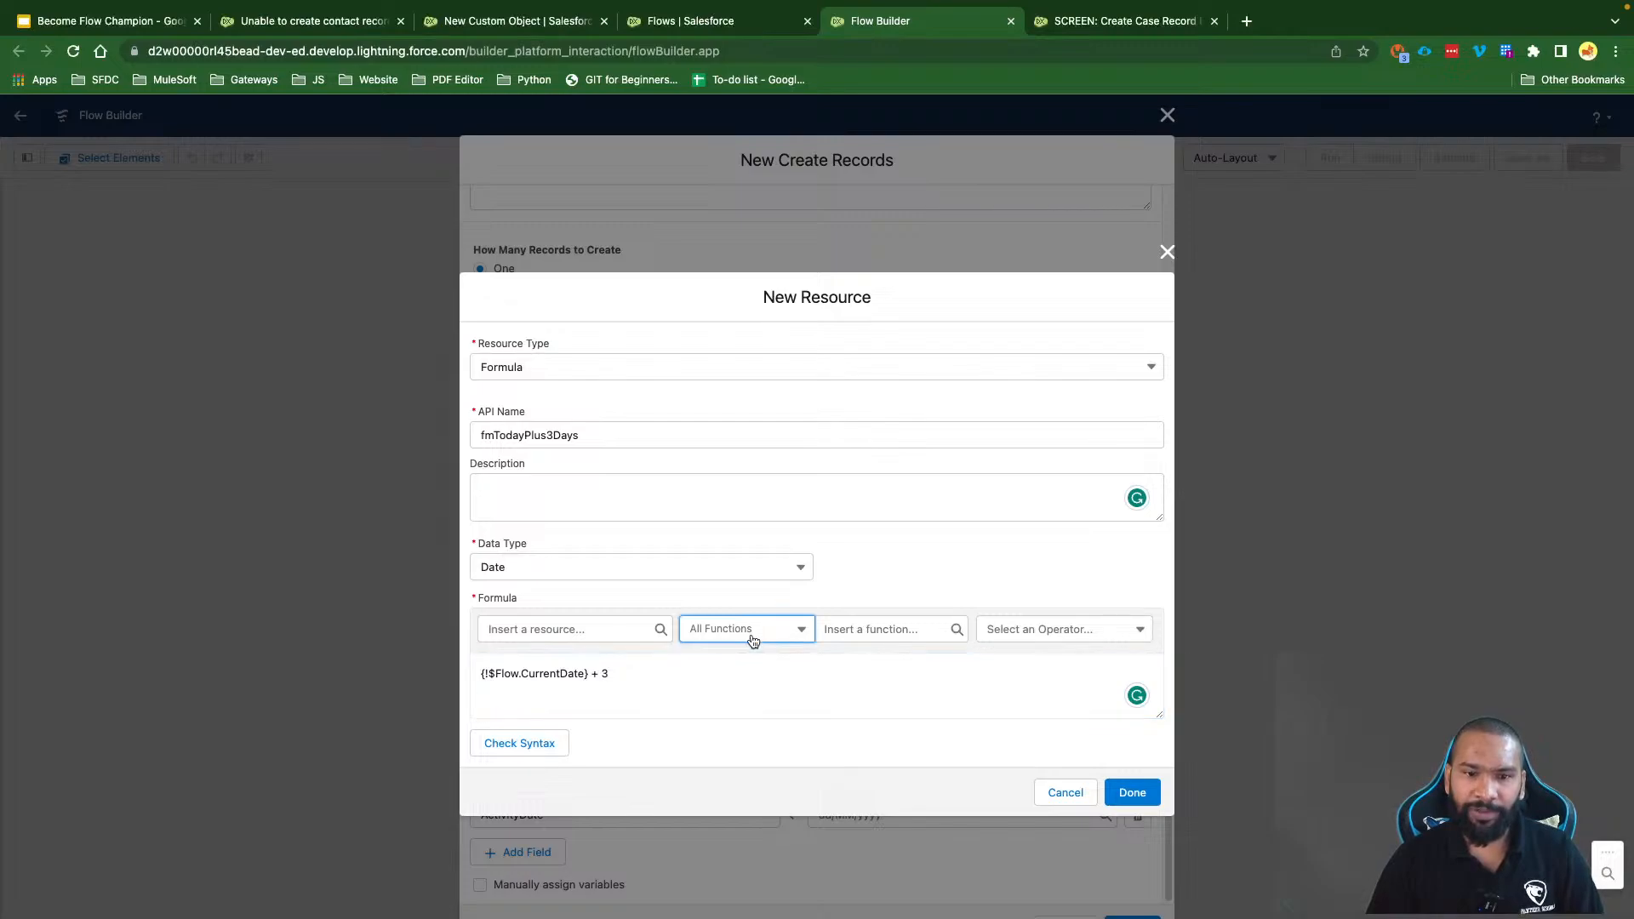
click(853, 628)
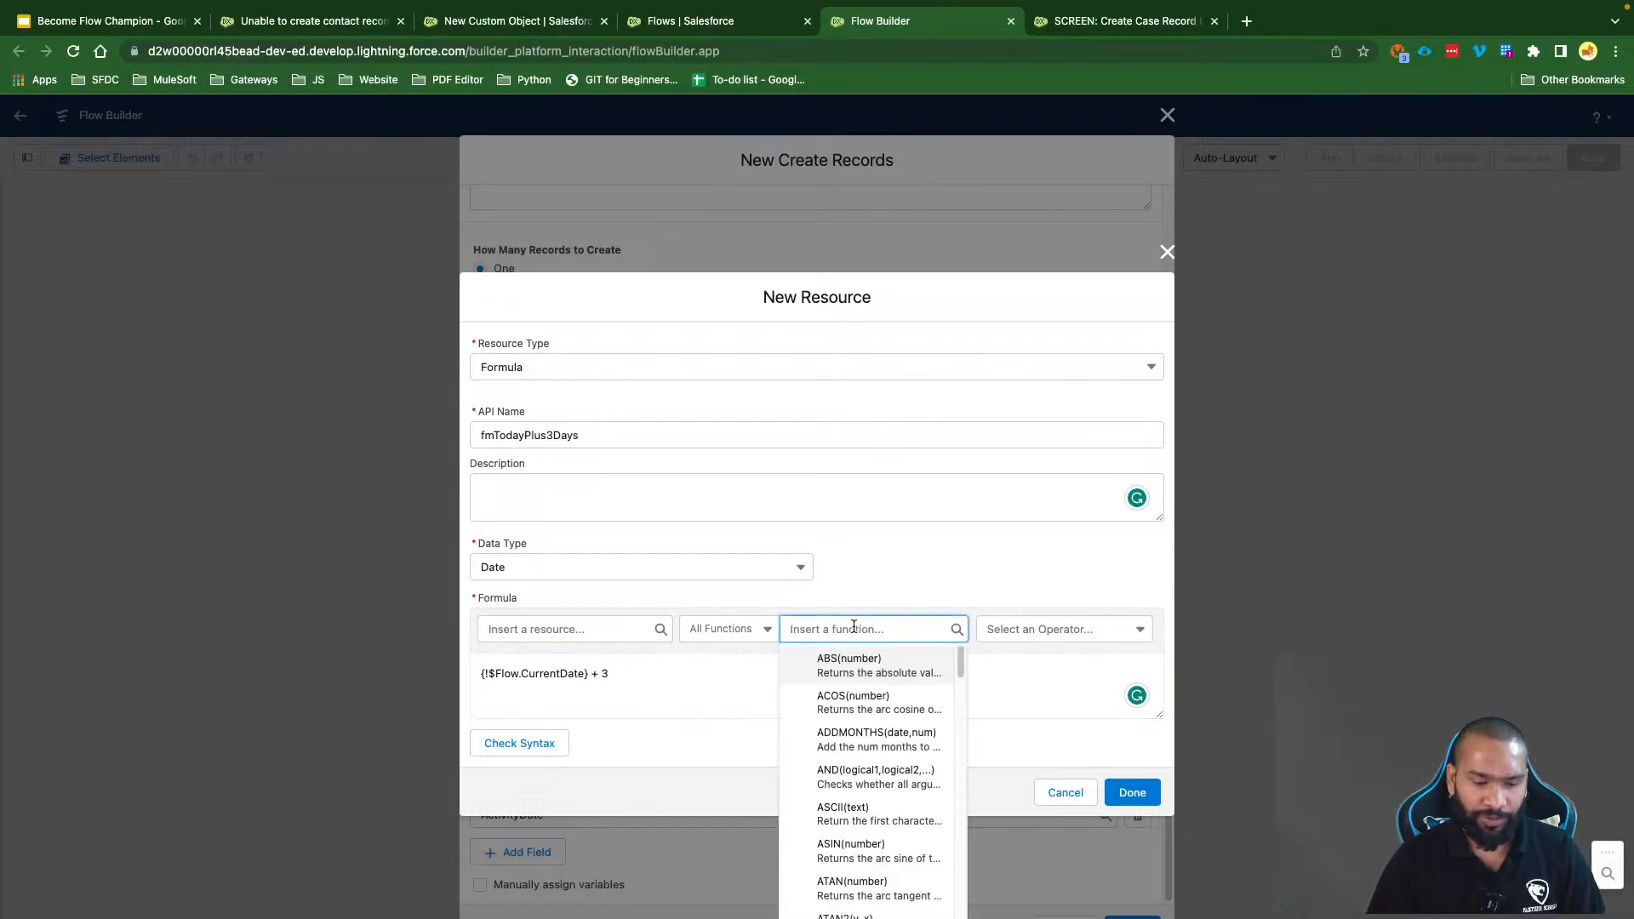
text(Add)
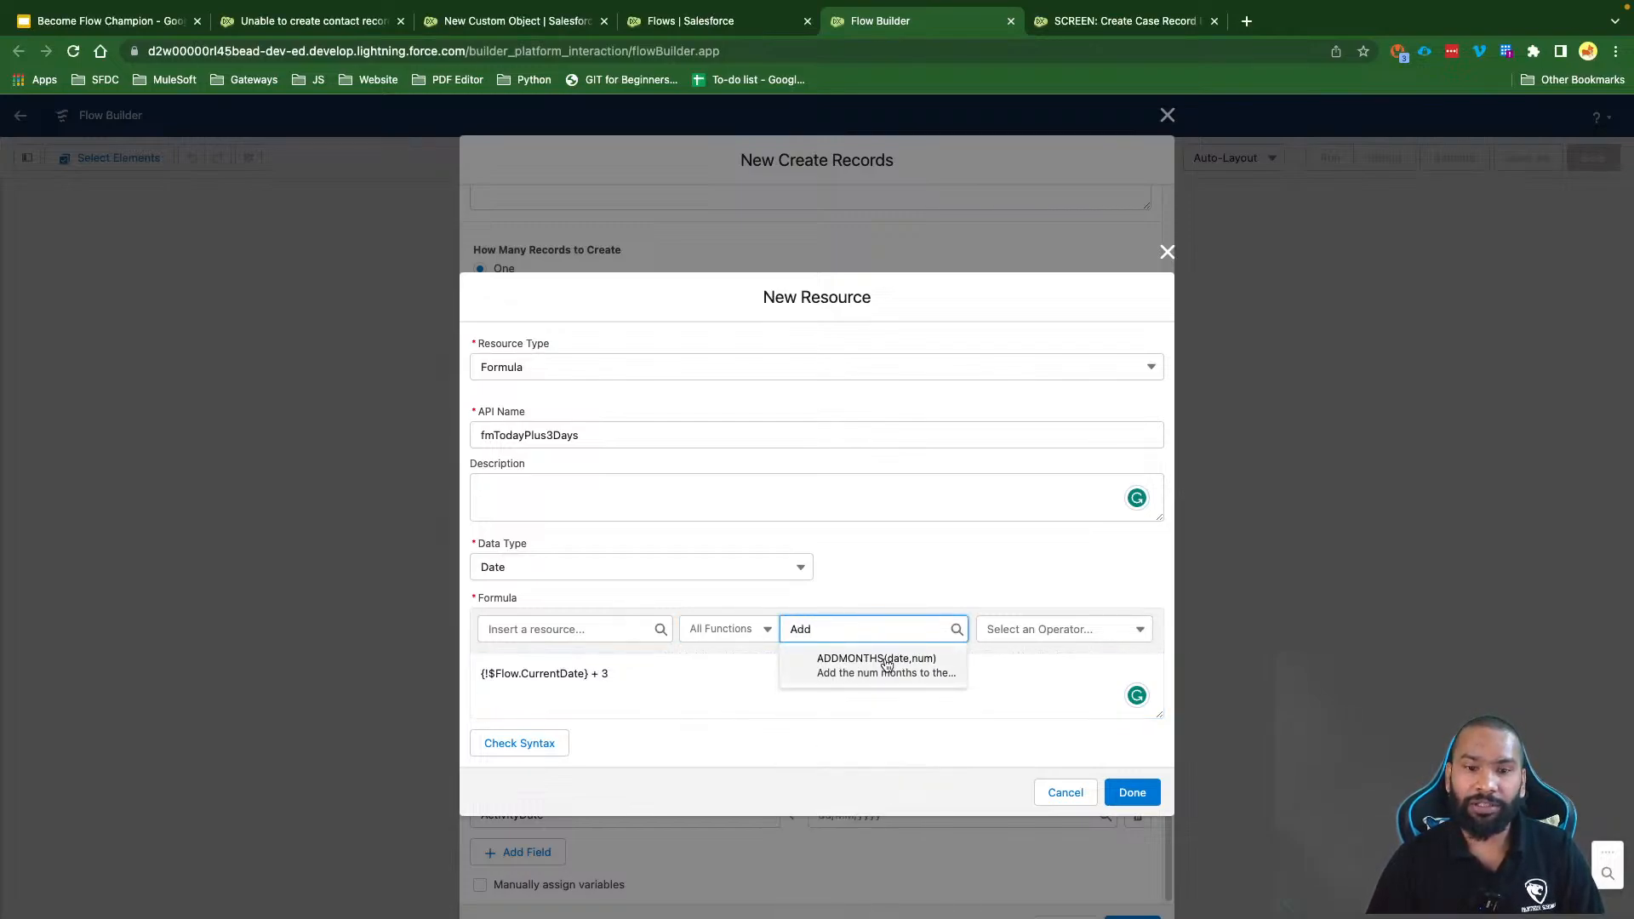
key(BackSpace)
key(BackSpace)
key(BackSpace)
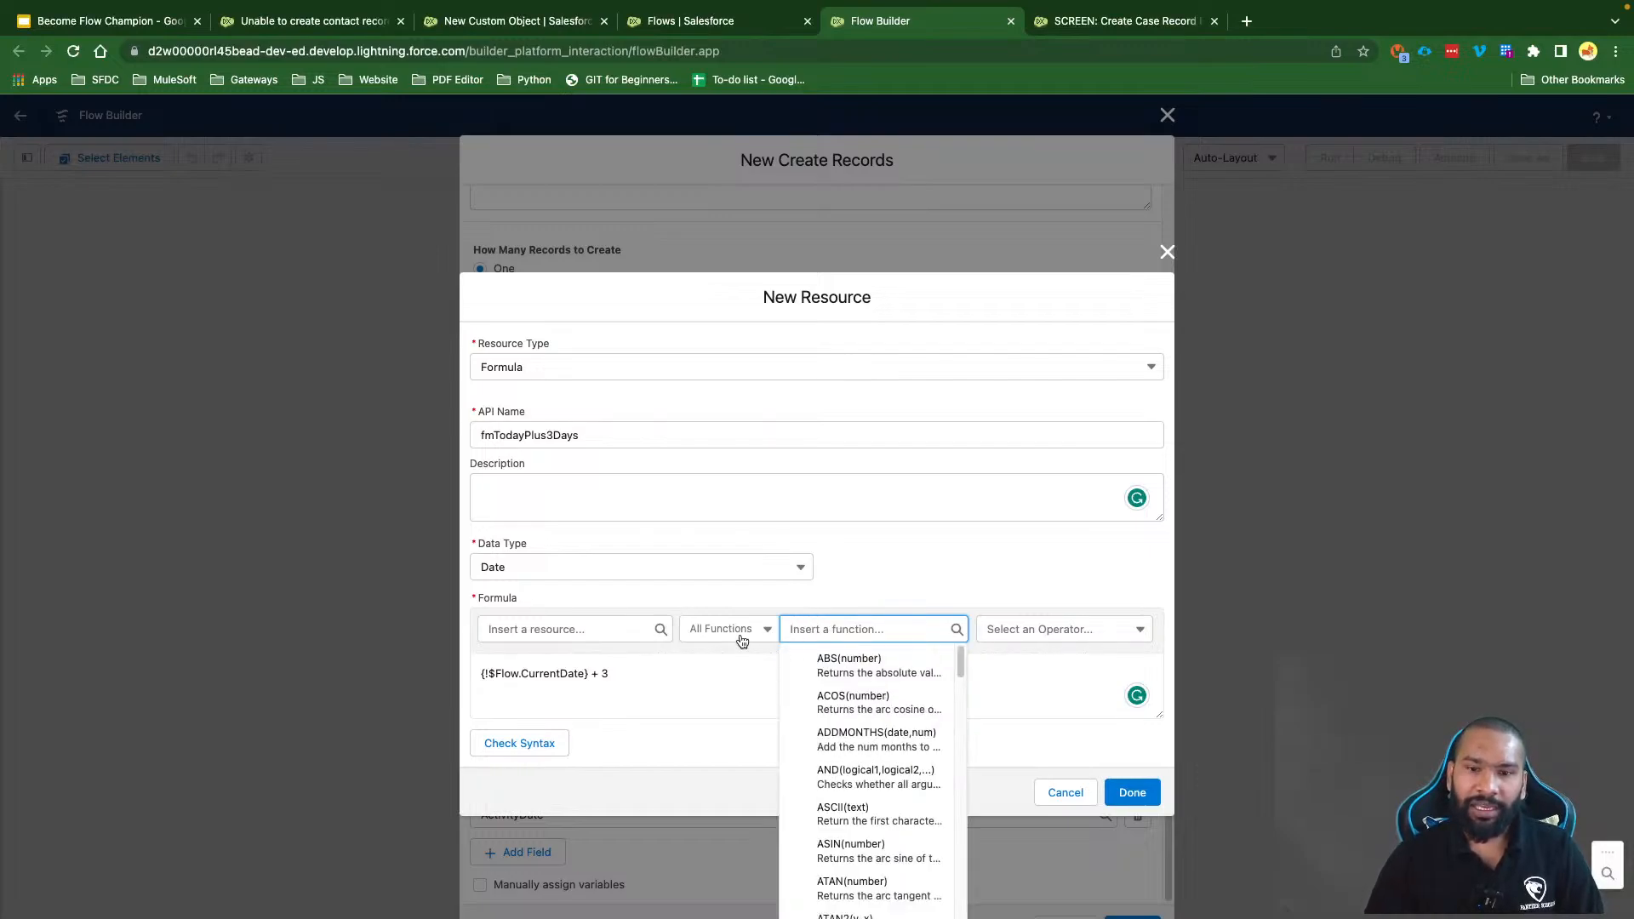
click(742, 638)
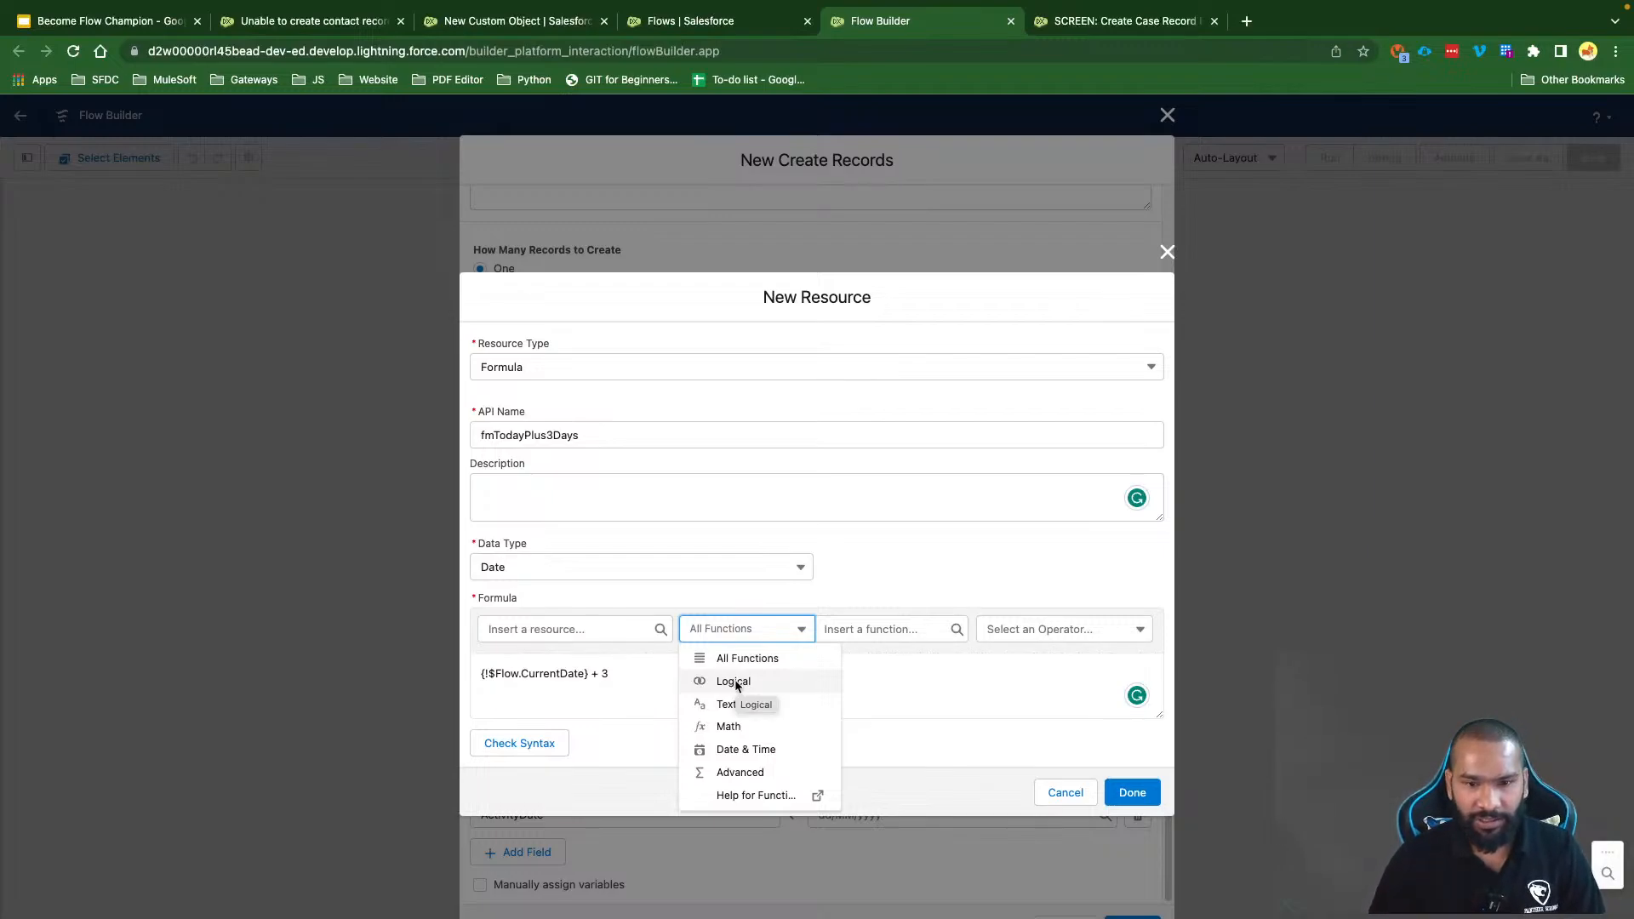
click(745, 749)
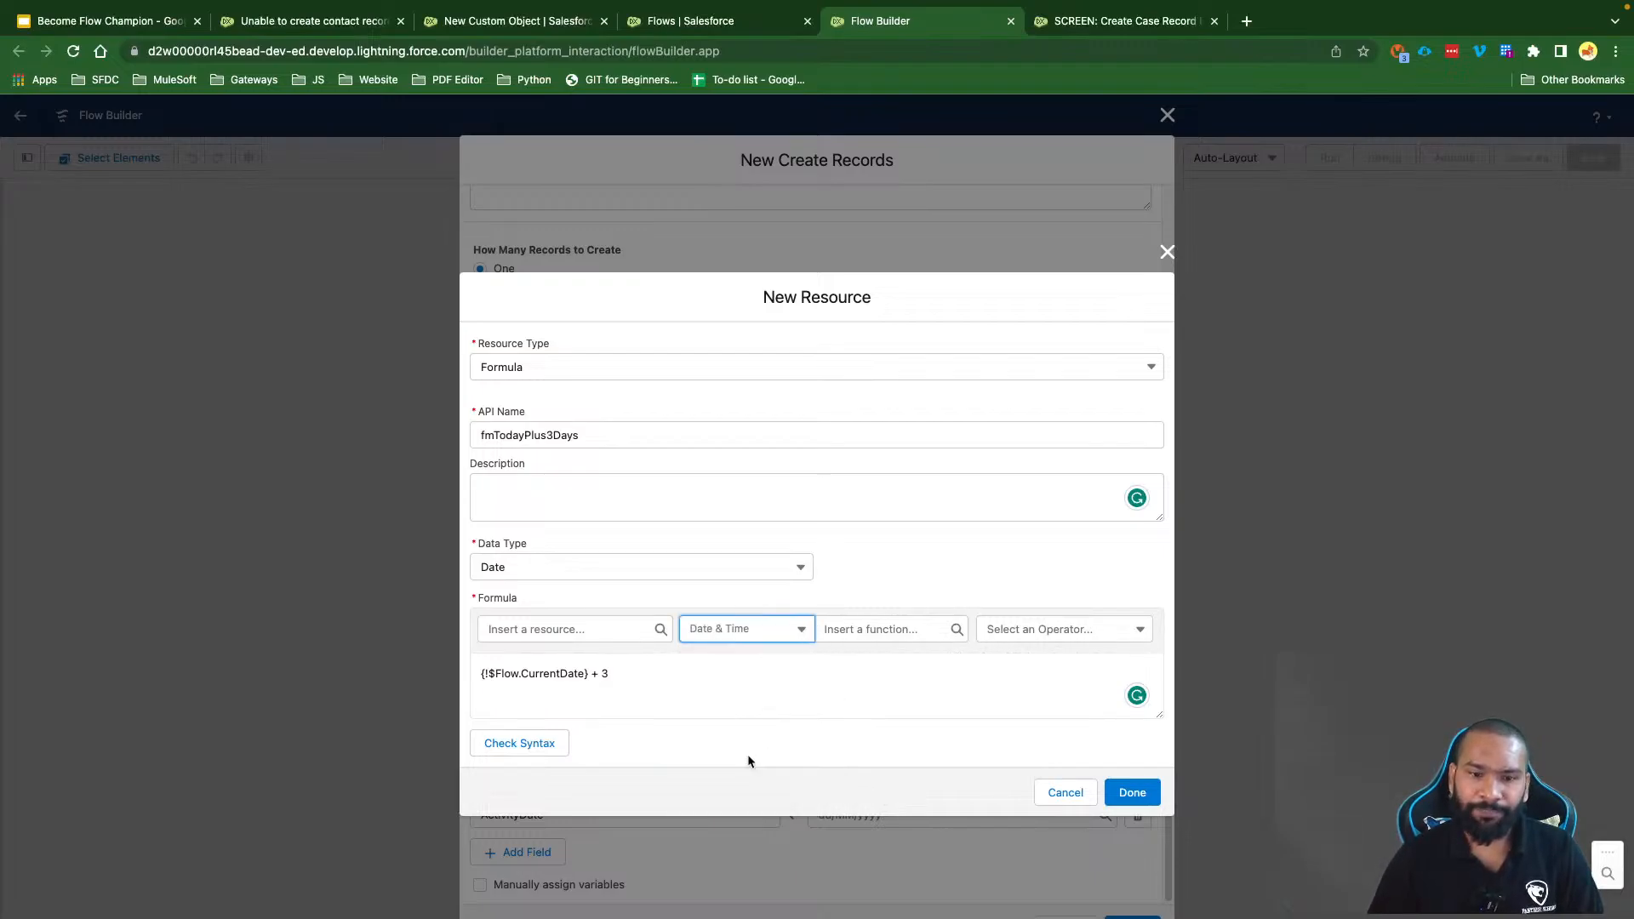
click(866, 629)
scroll(871, 854, down, 3)
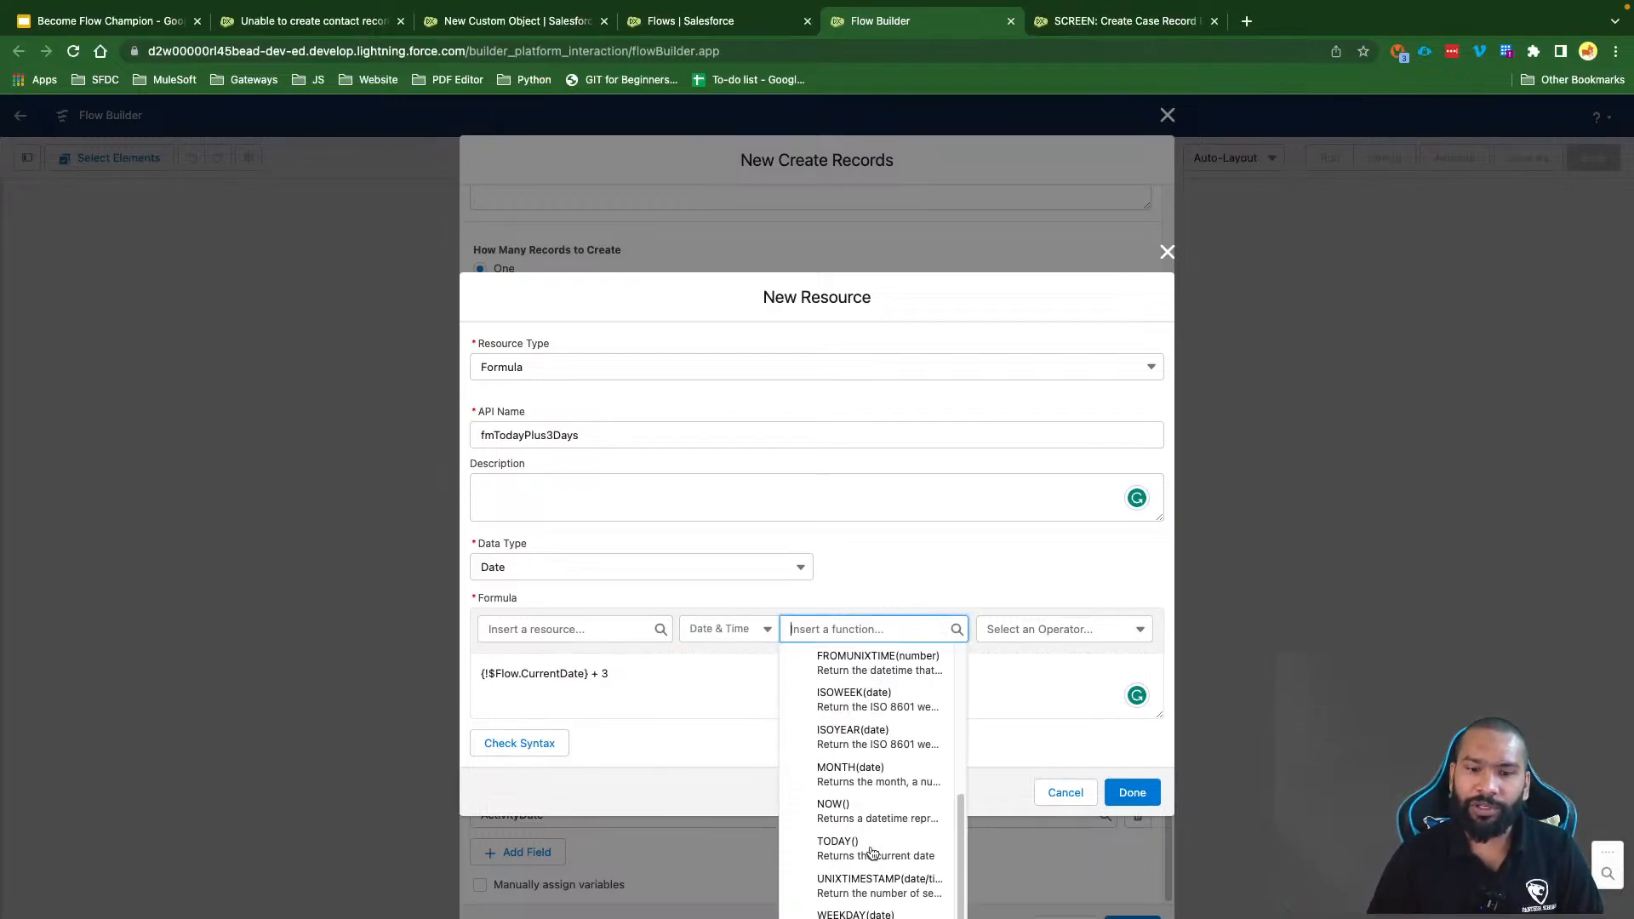
scroll(871, 853, up, 3)
click(646, 672)
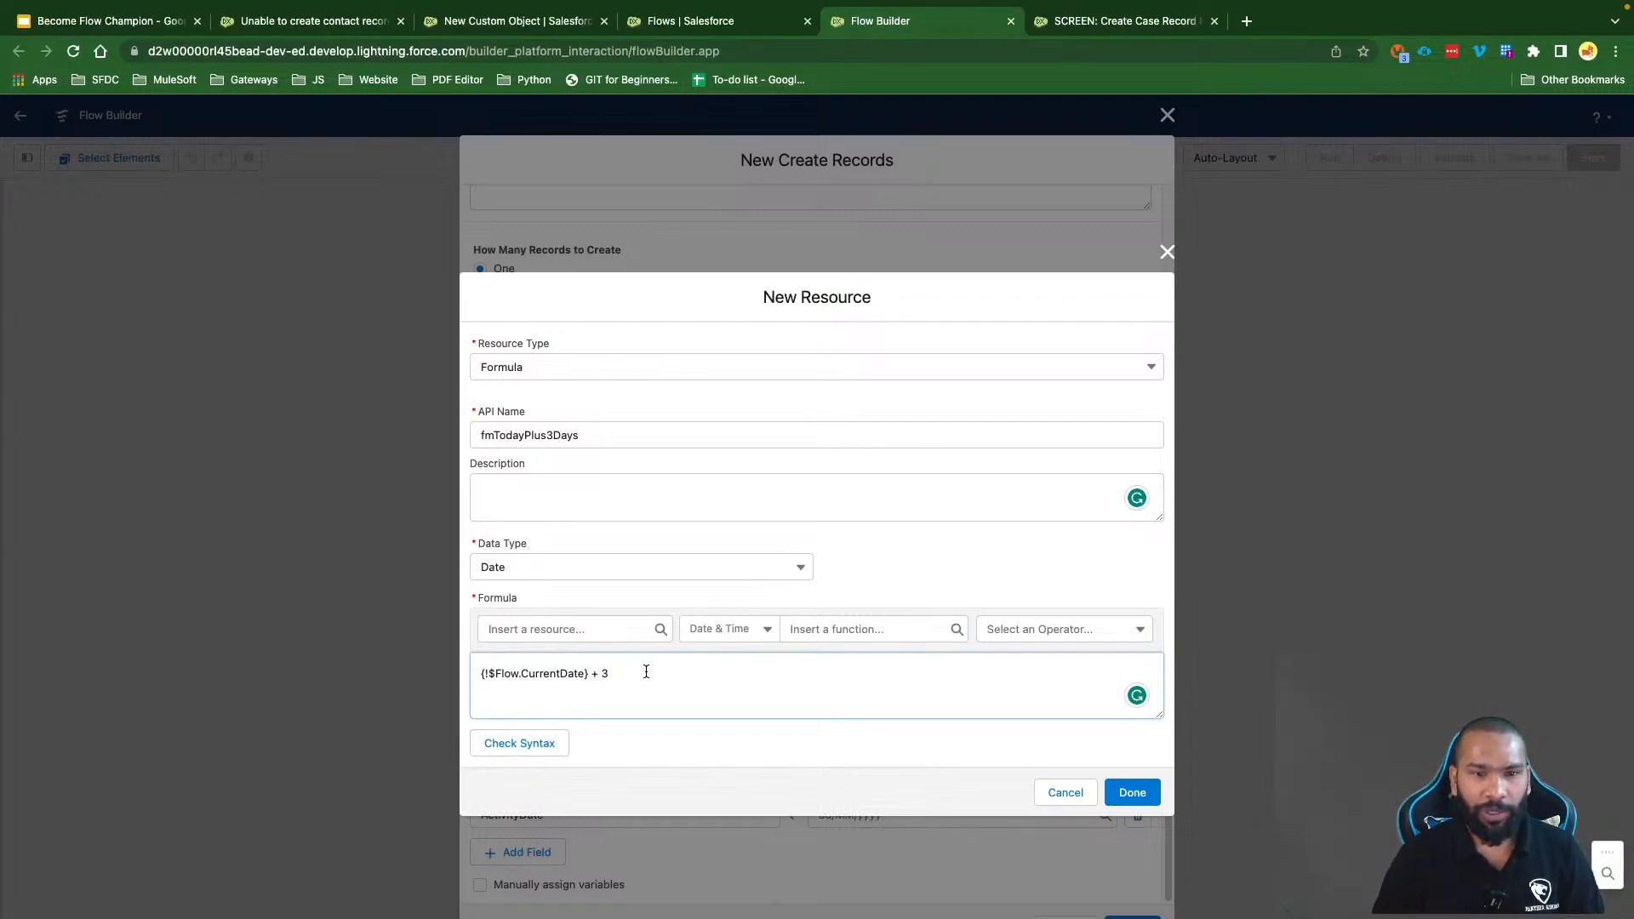
click(502, 742)
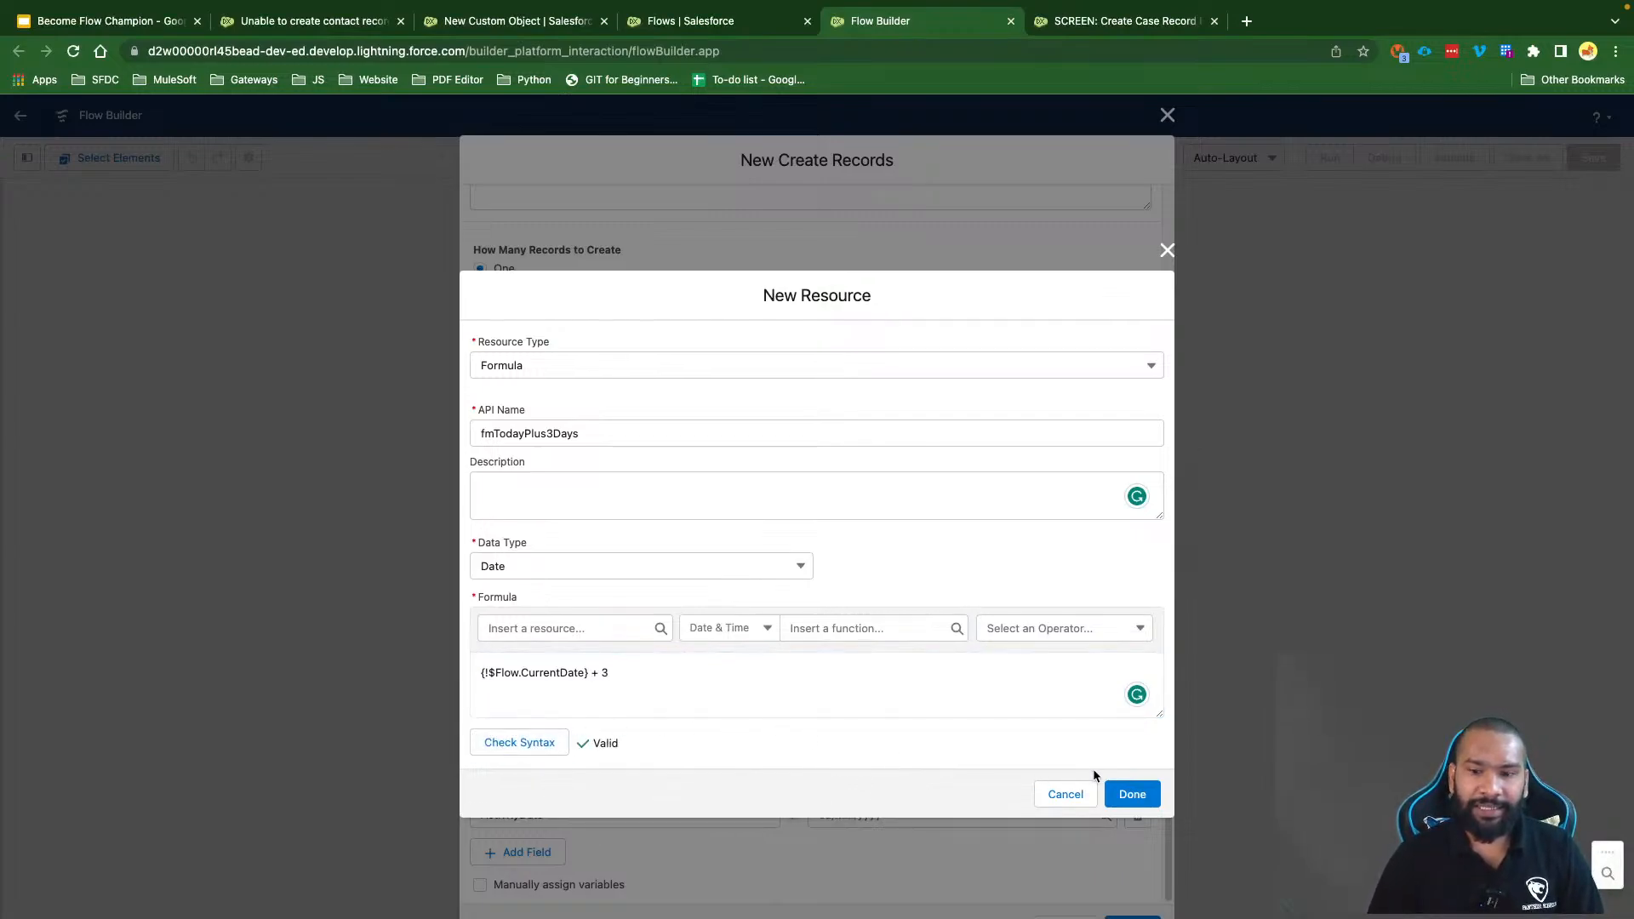
Step: Save fmTodayPlus3Days as the ActivityDate value and begin choosing the Subject value
click(1131, 794)
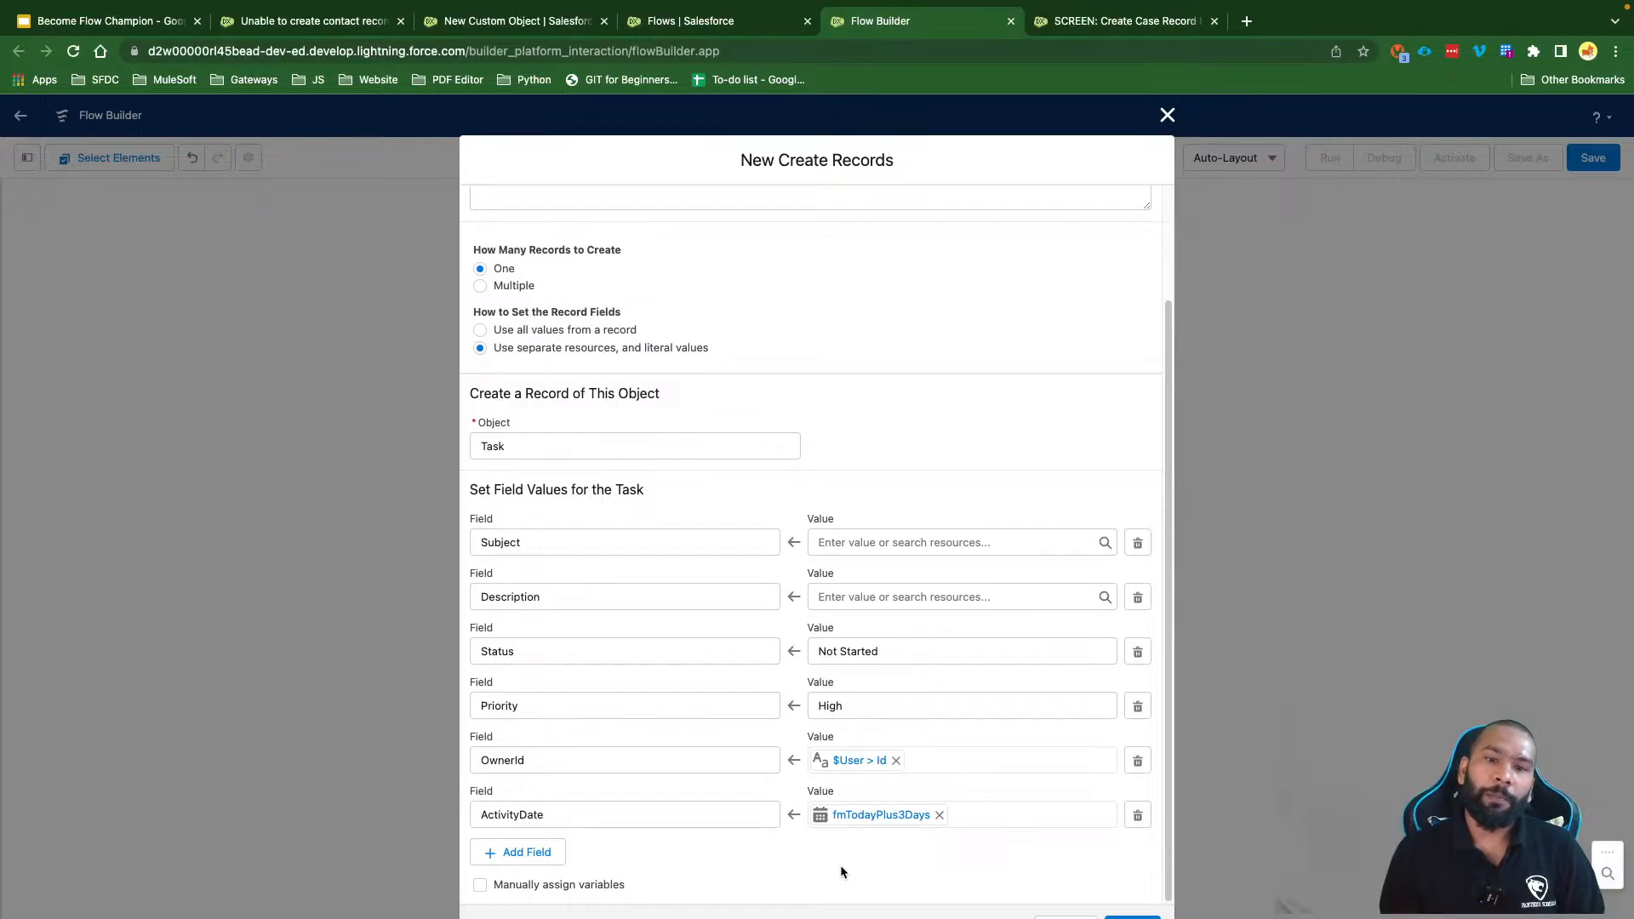
click(853, 541)
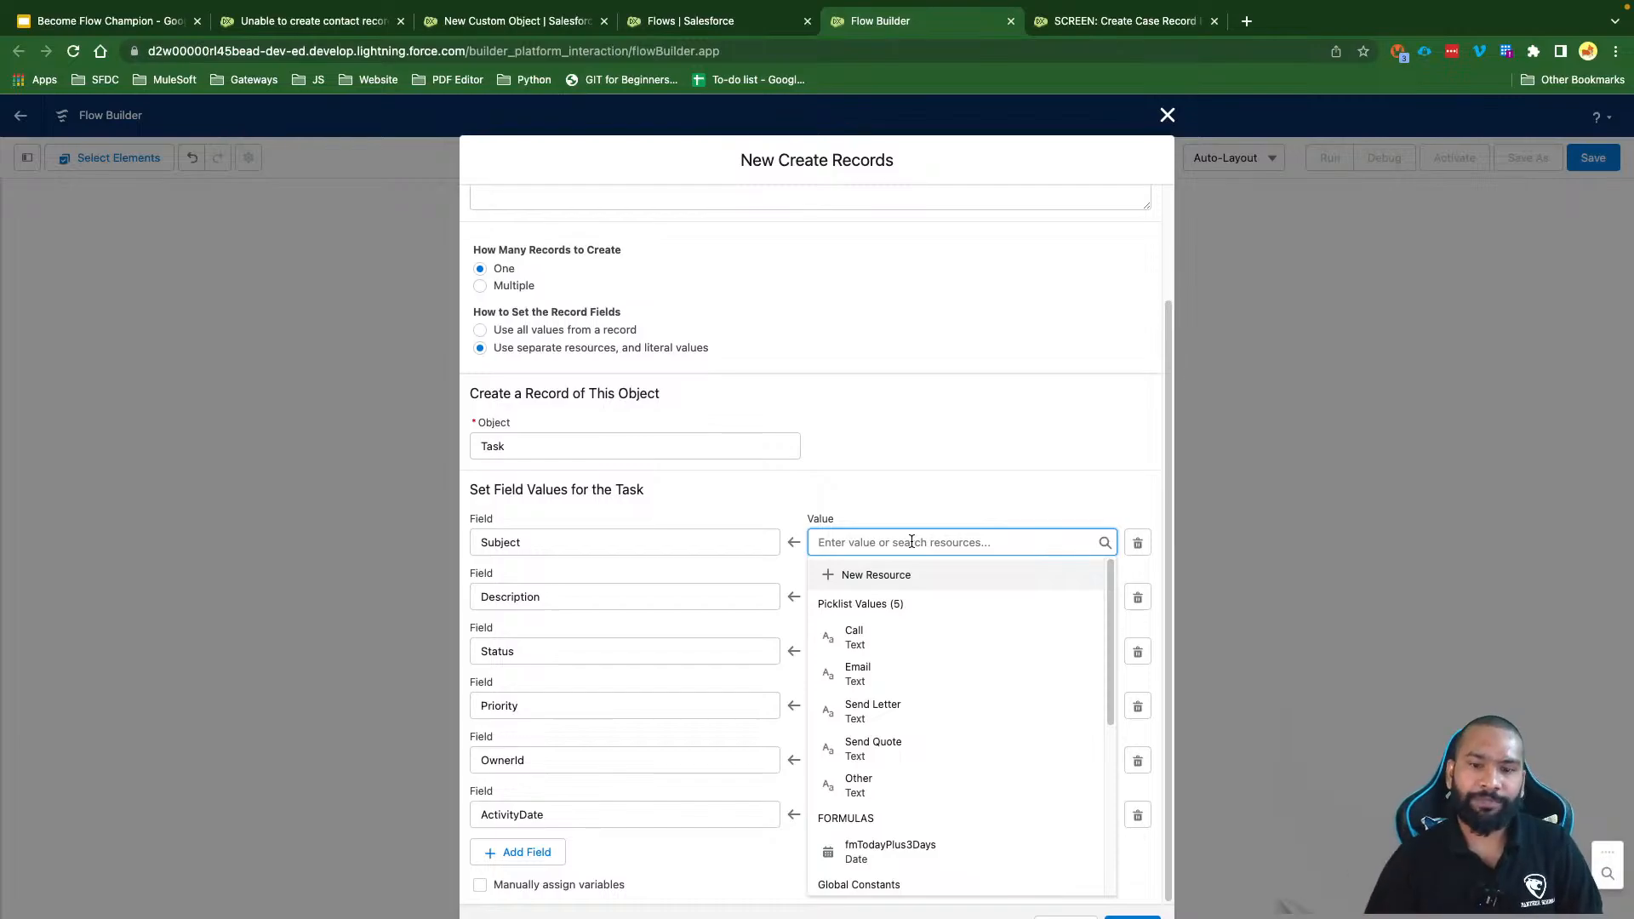
Step: Give Subject a new input-available Text variable, varTaskSubject
click(876, 576)
click(559, 487)
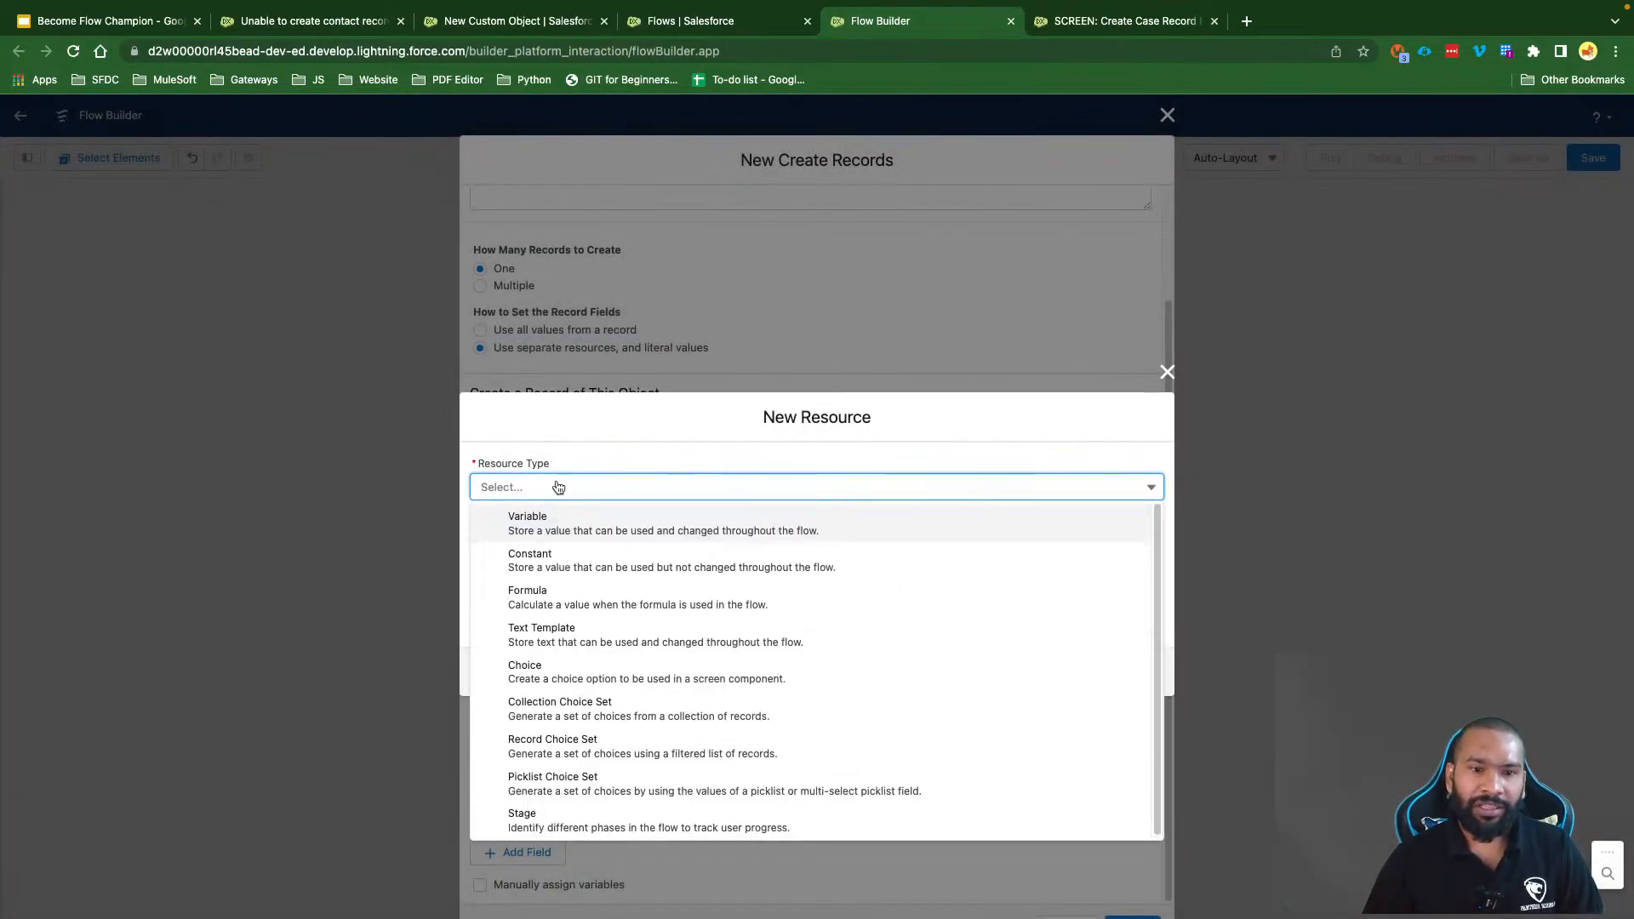
click(559, 519)
click(521, 518)
text(v)
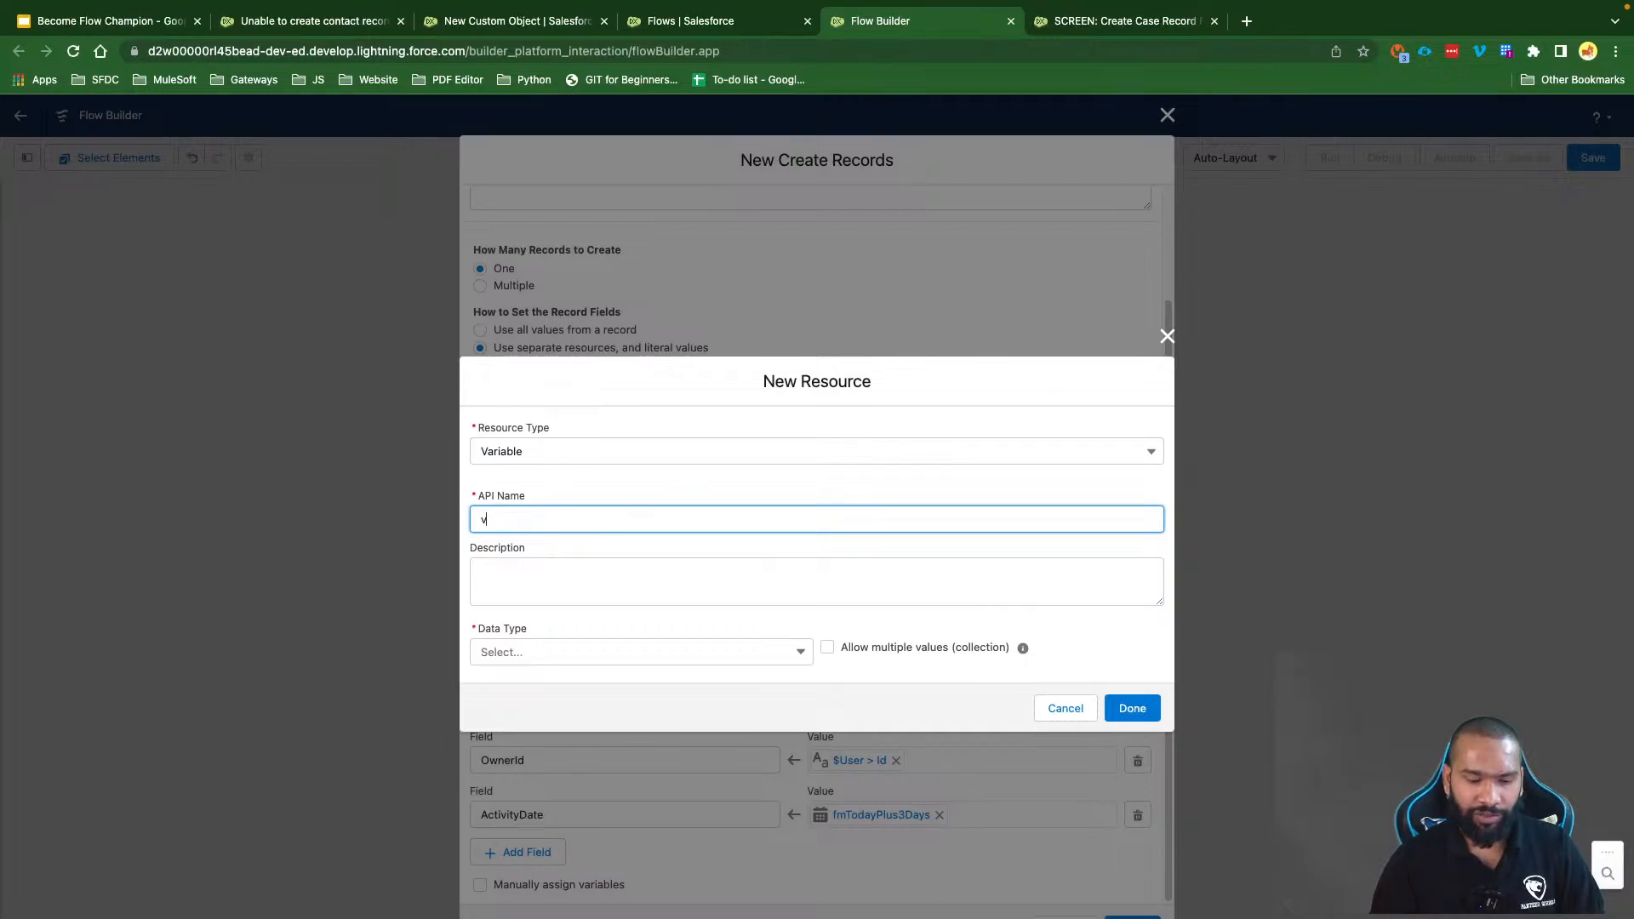
text(arTaskSubject)
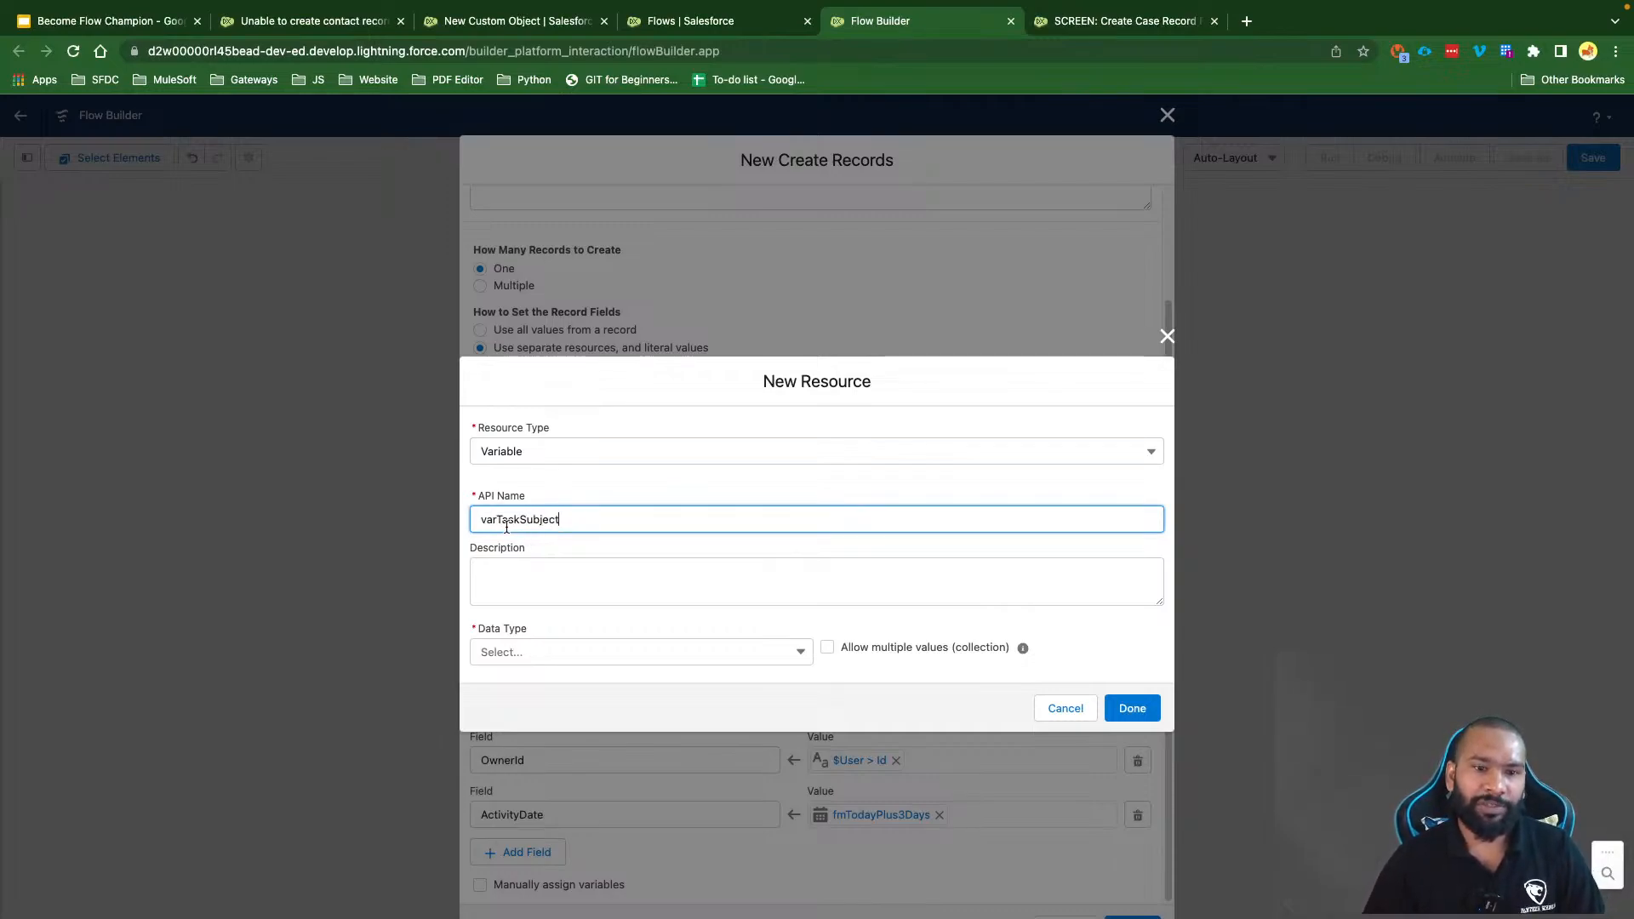
drag(500, 519, 582, 519)
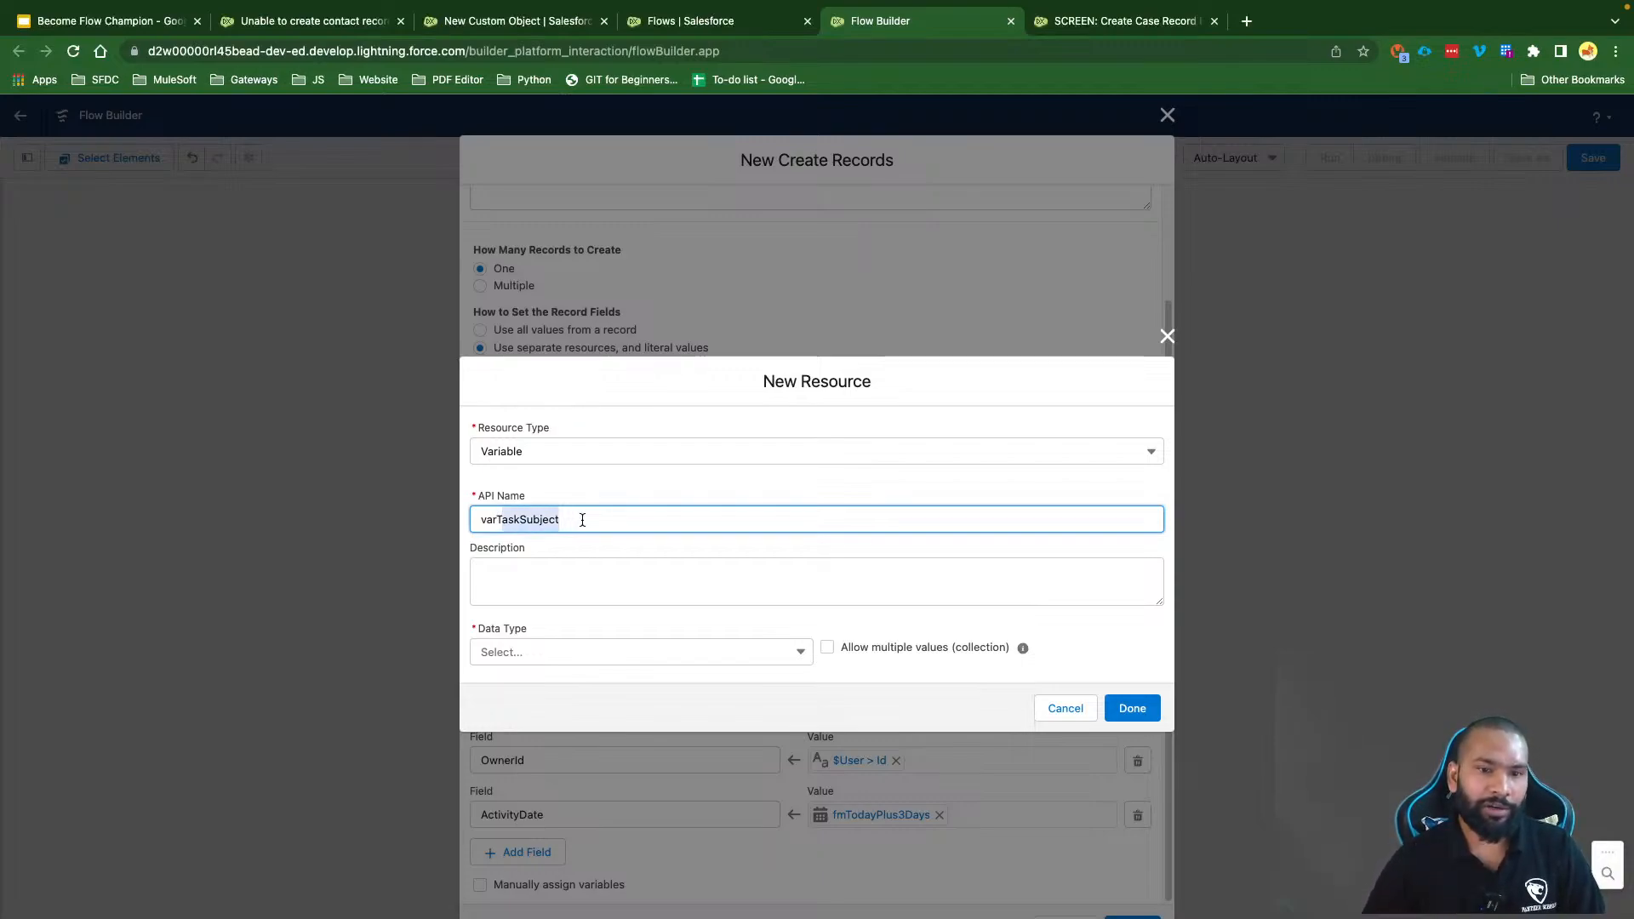
click(530, 651)
click(528, 682)
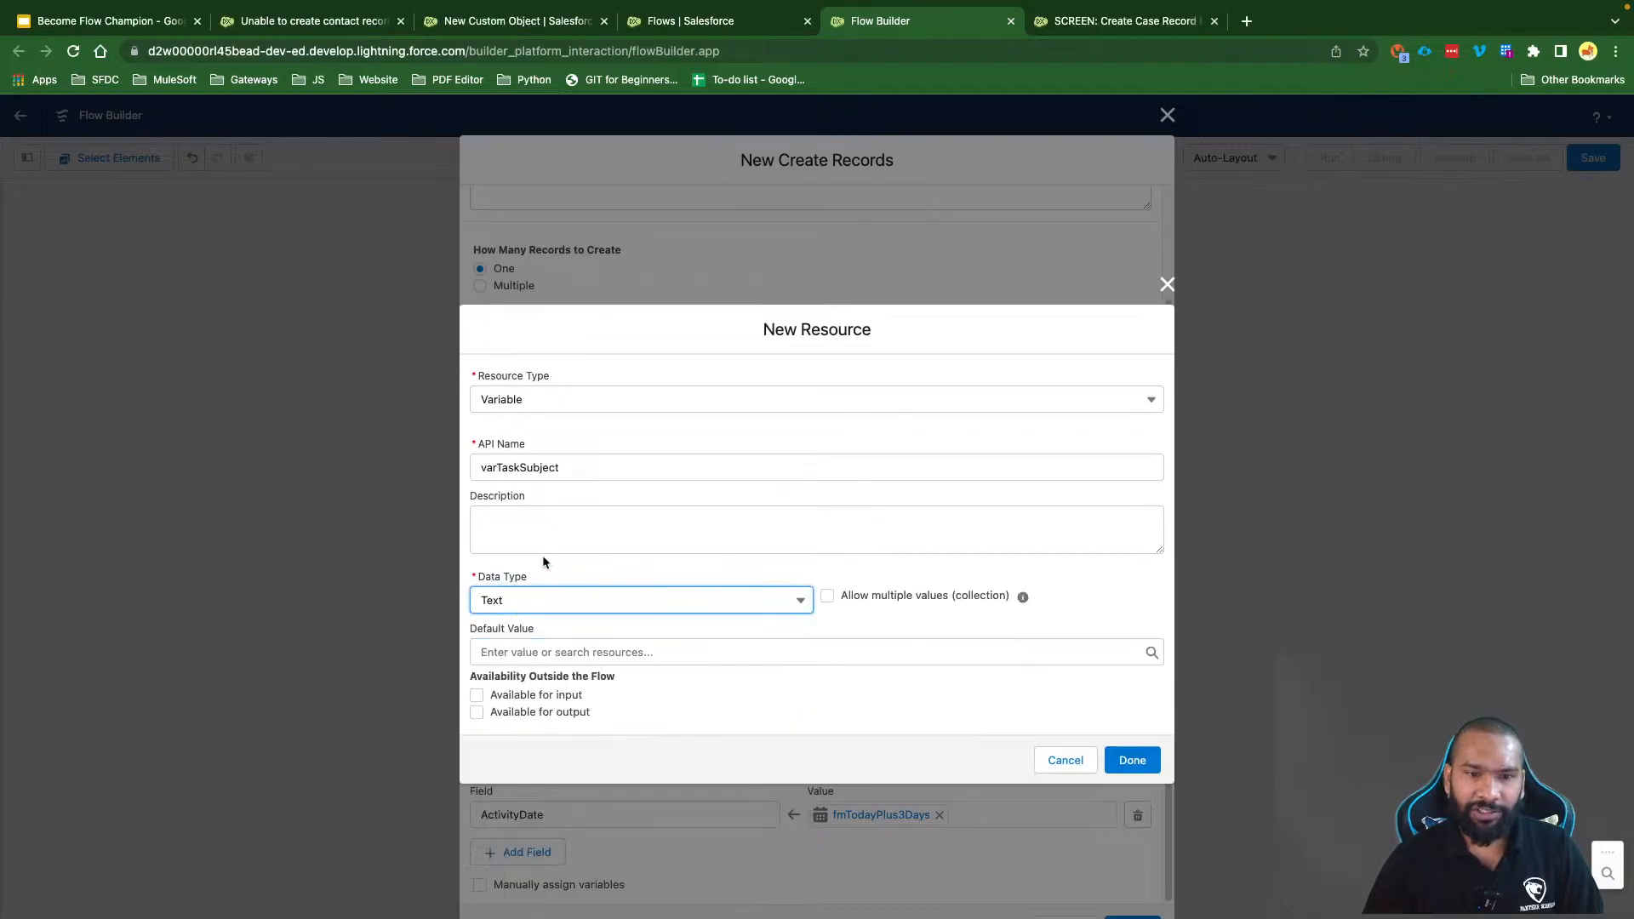
click(573, 529)
click(639, 579)
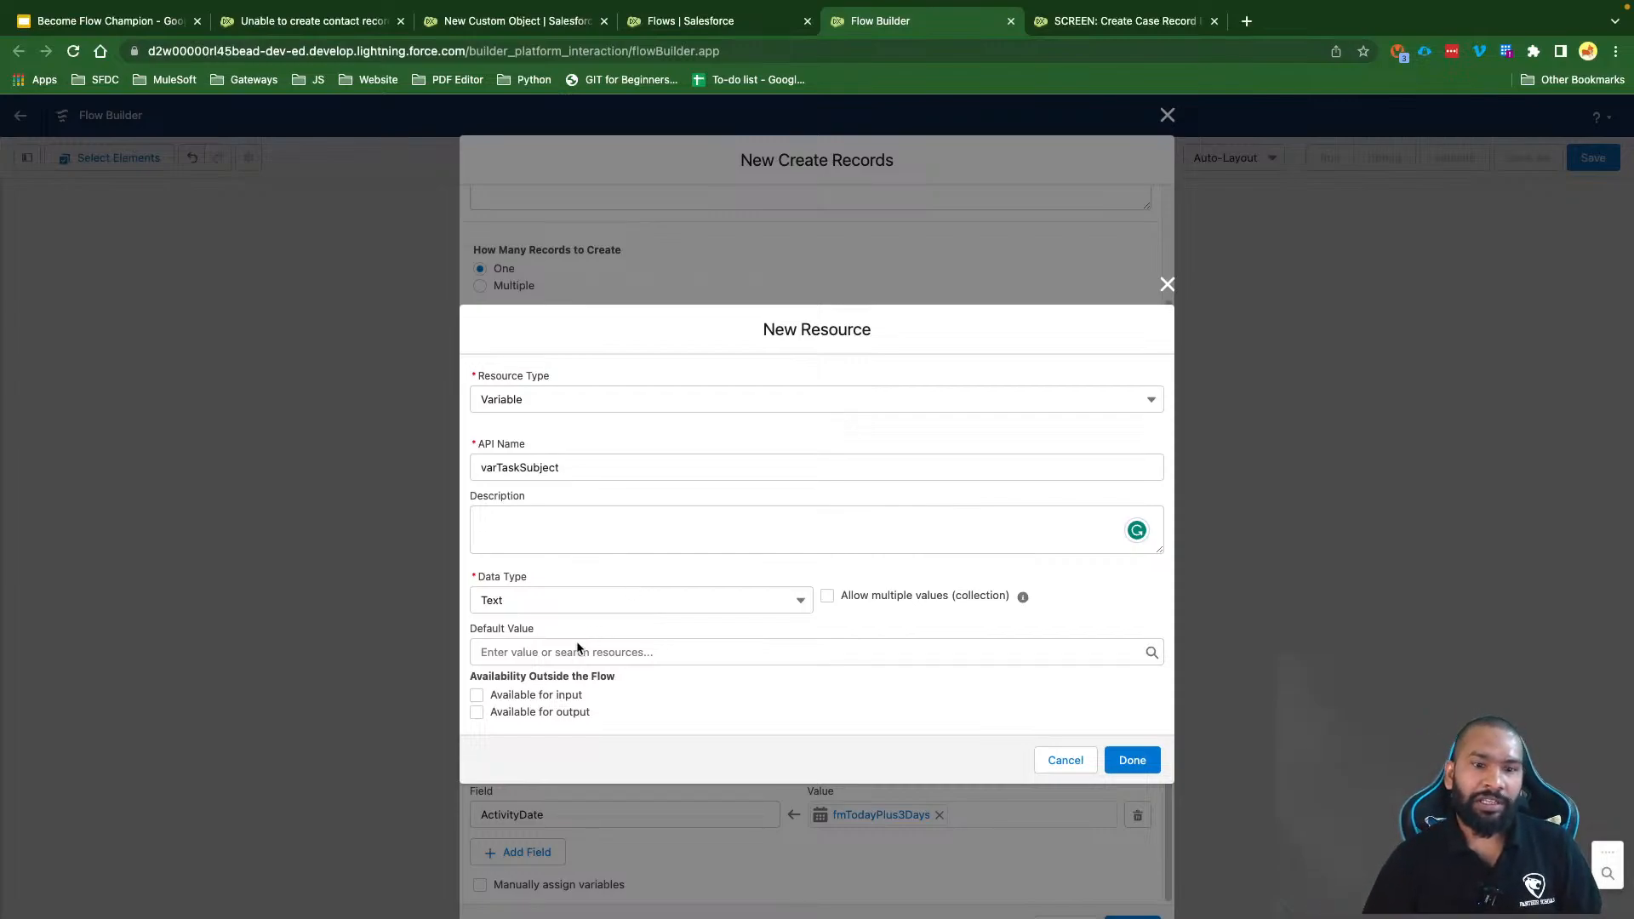
click(497, 695)
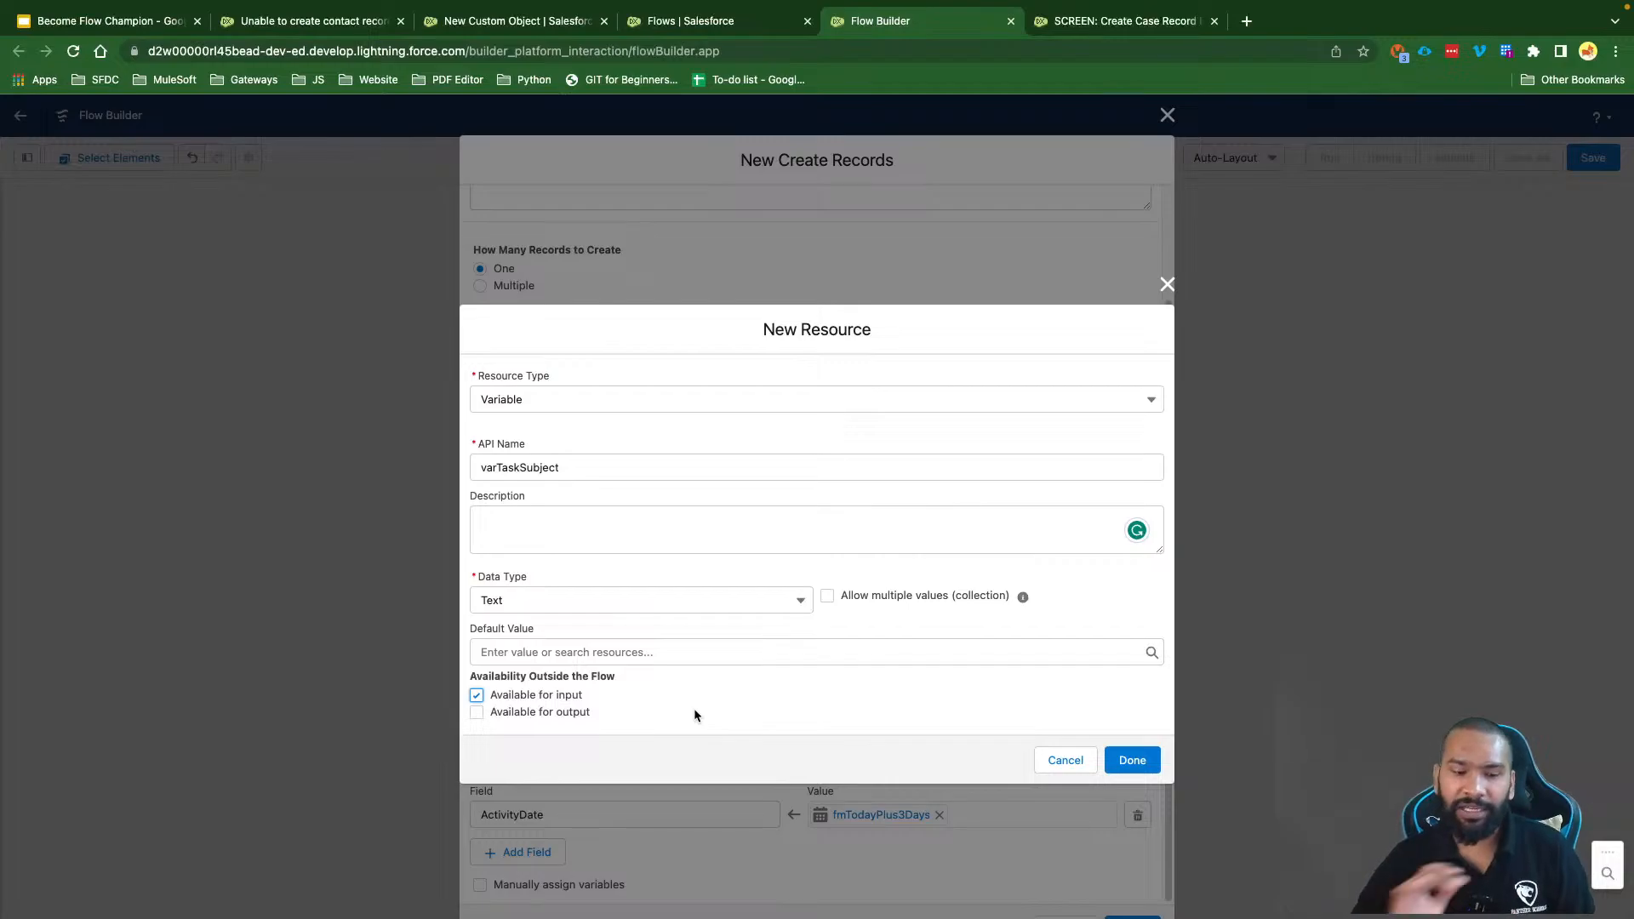
click(1132, 759)
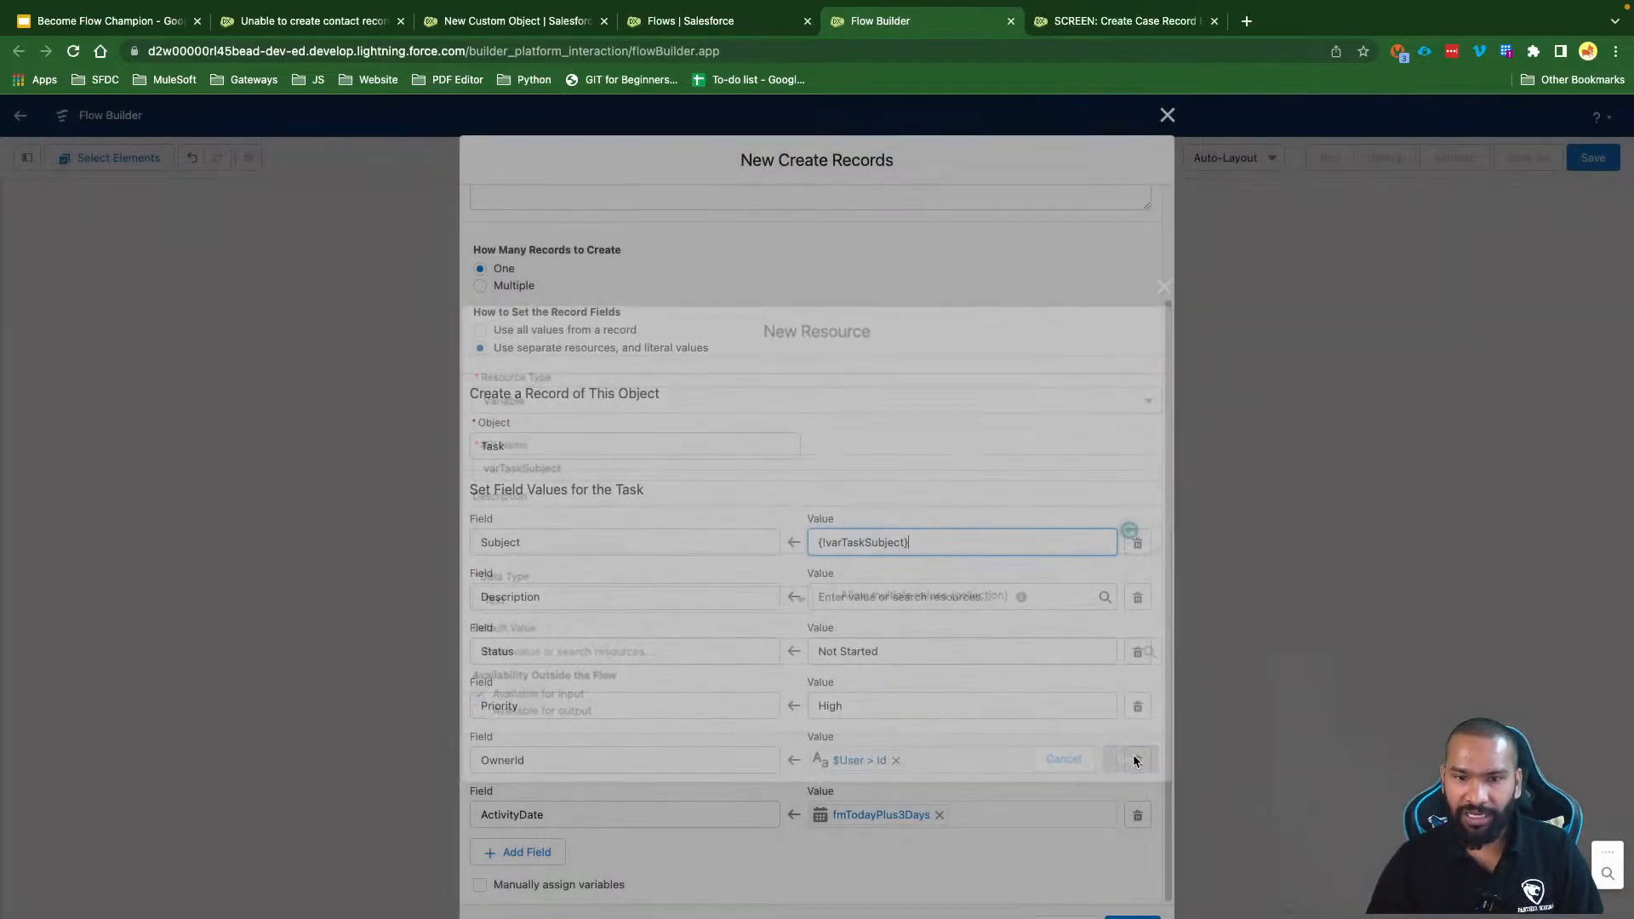
scroll(930, 610, down, 3)
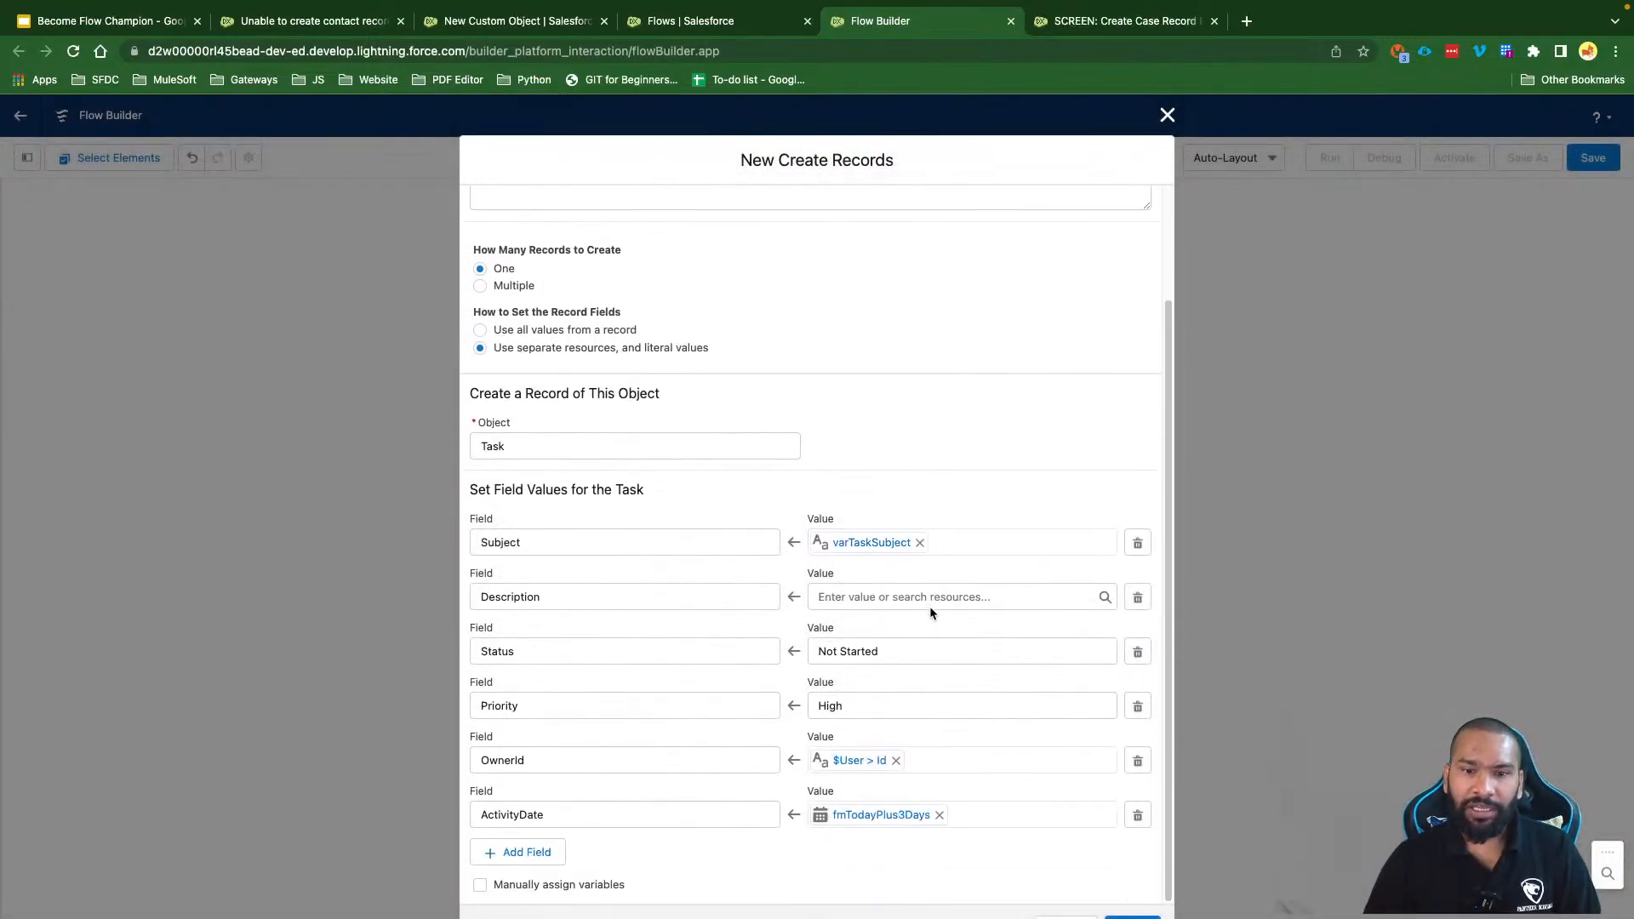
Step: Give Description a new input-available Text variable, varTaskDescription
click(861, 595)
click(876, 631)
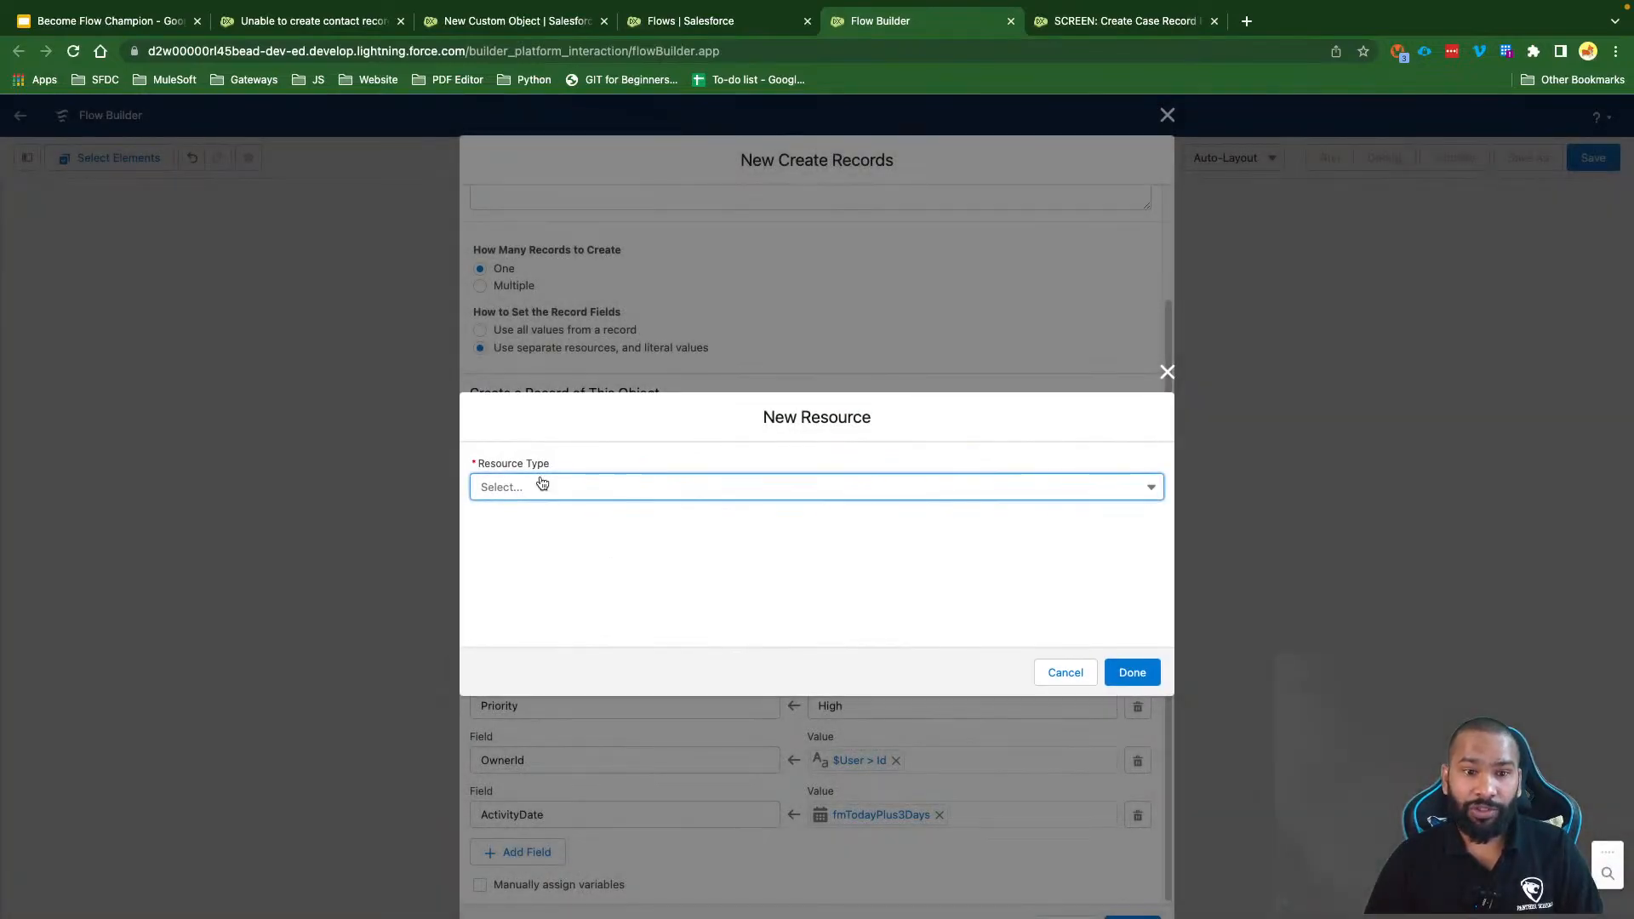
click(540, 484)
click(541, 515)
click(511, 519)
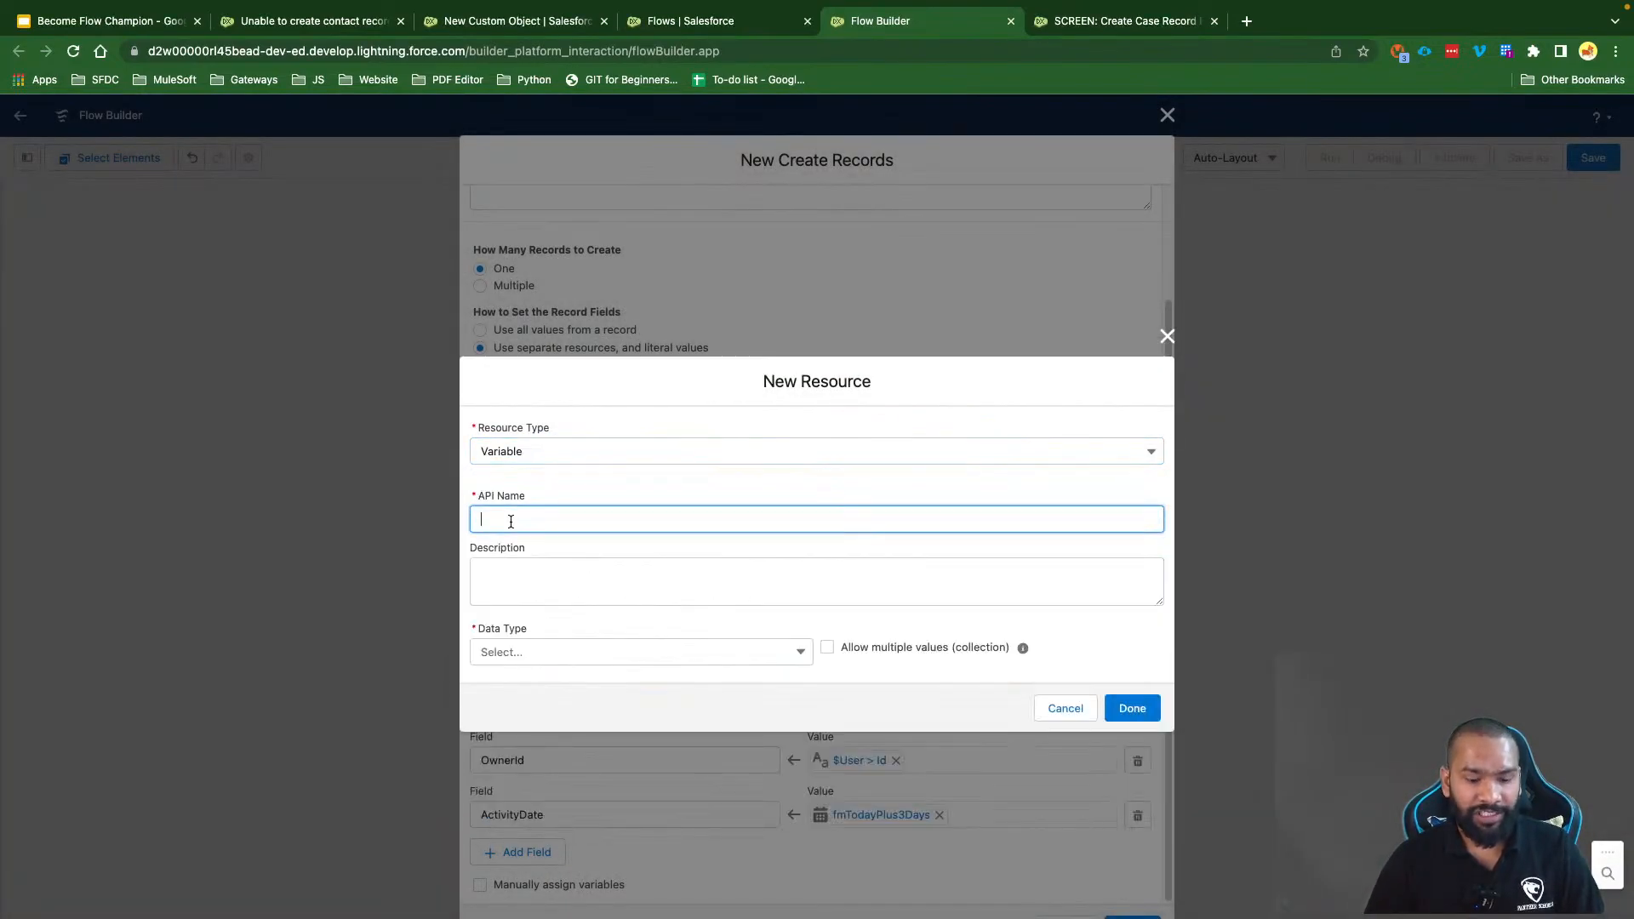
text(varD)
key(BackSpace)
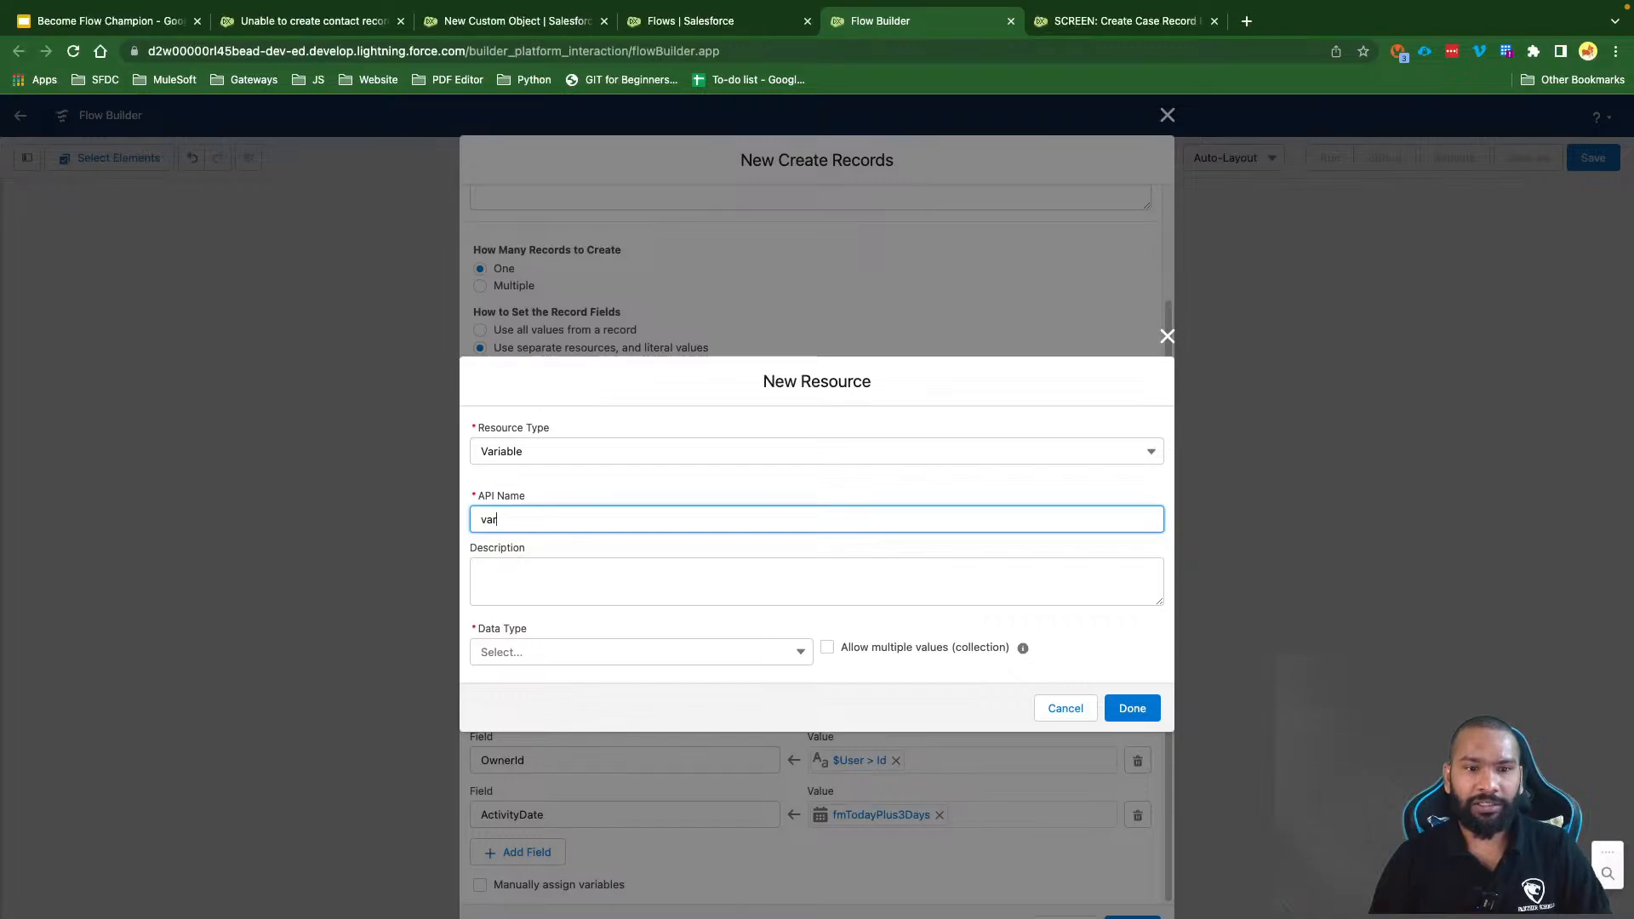
text(TaskDescription)
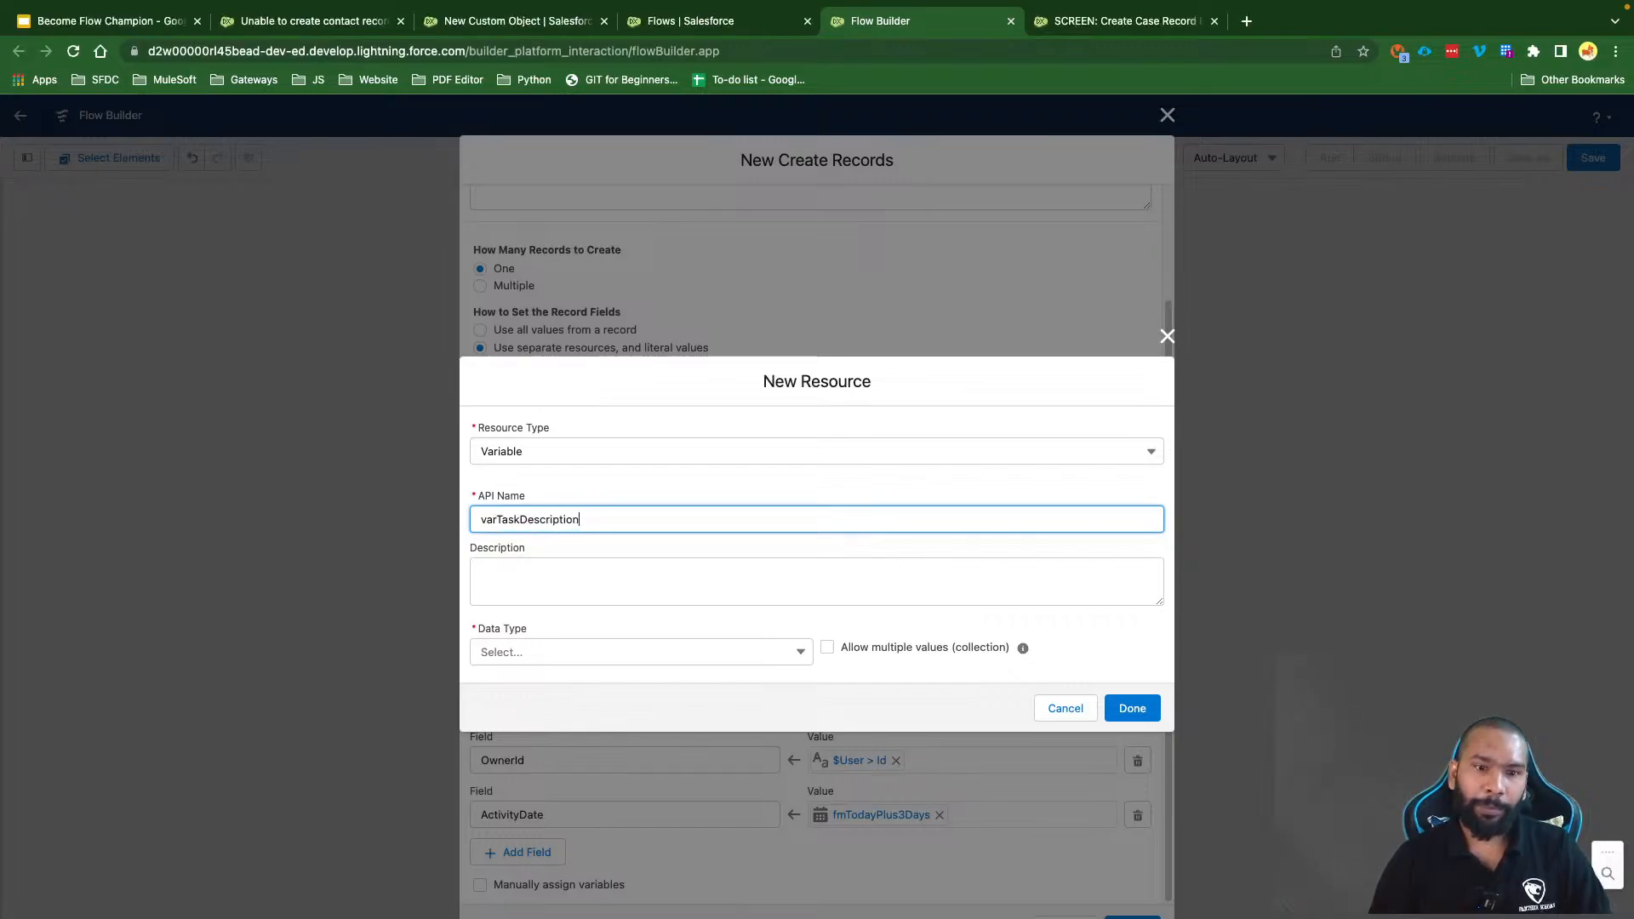
click(525, 651)
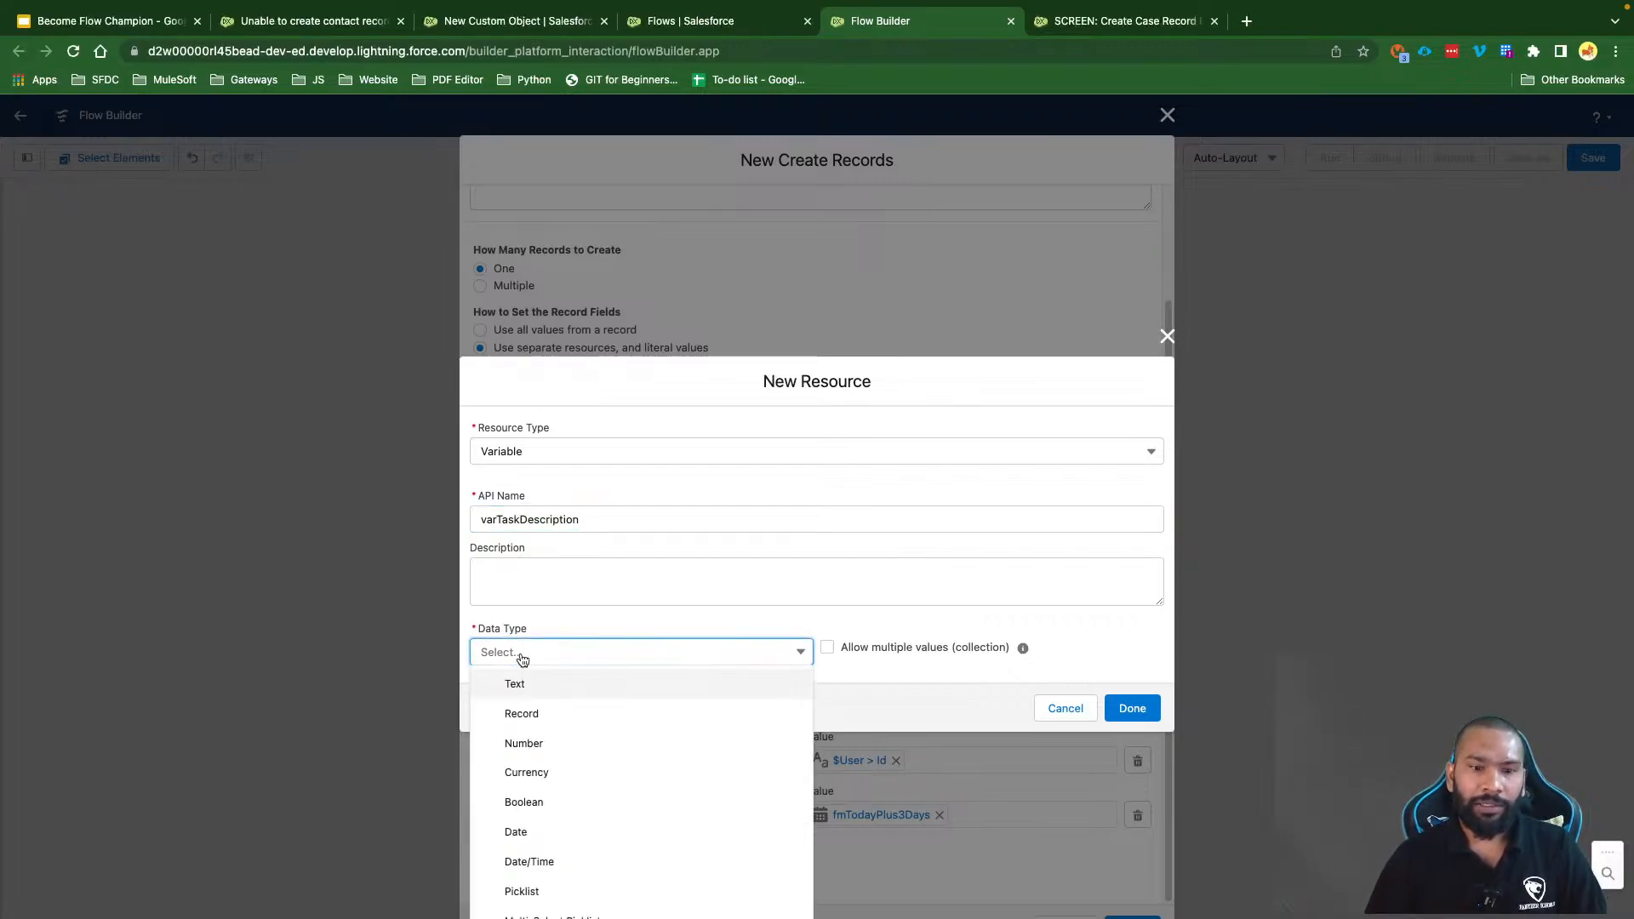
click(536, 691)
click(538, 694)
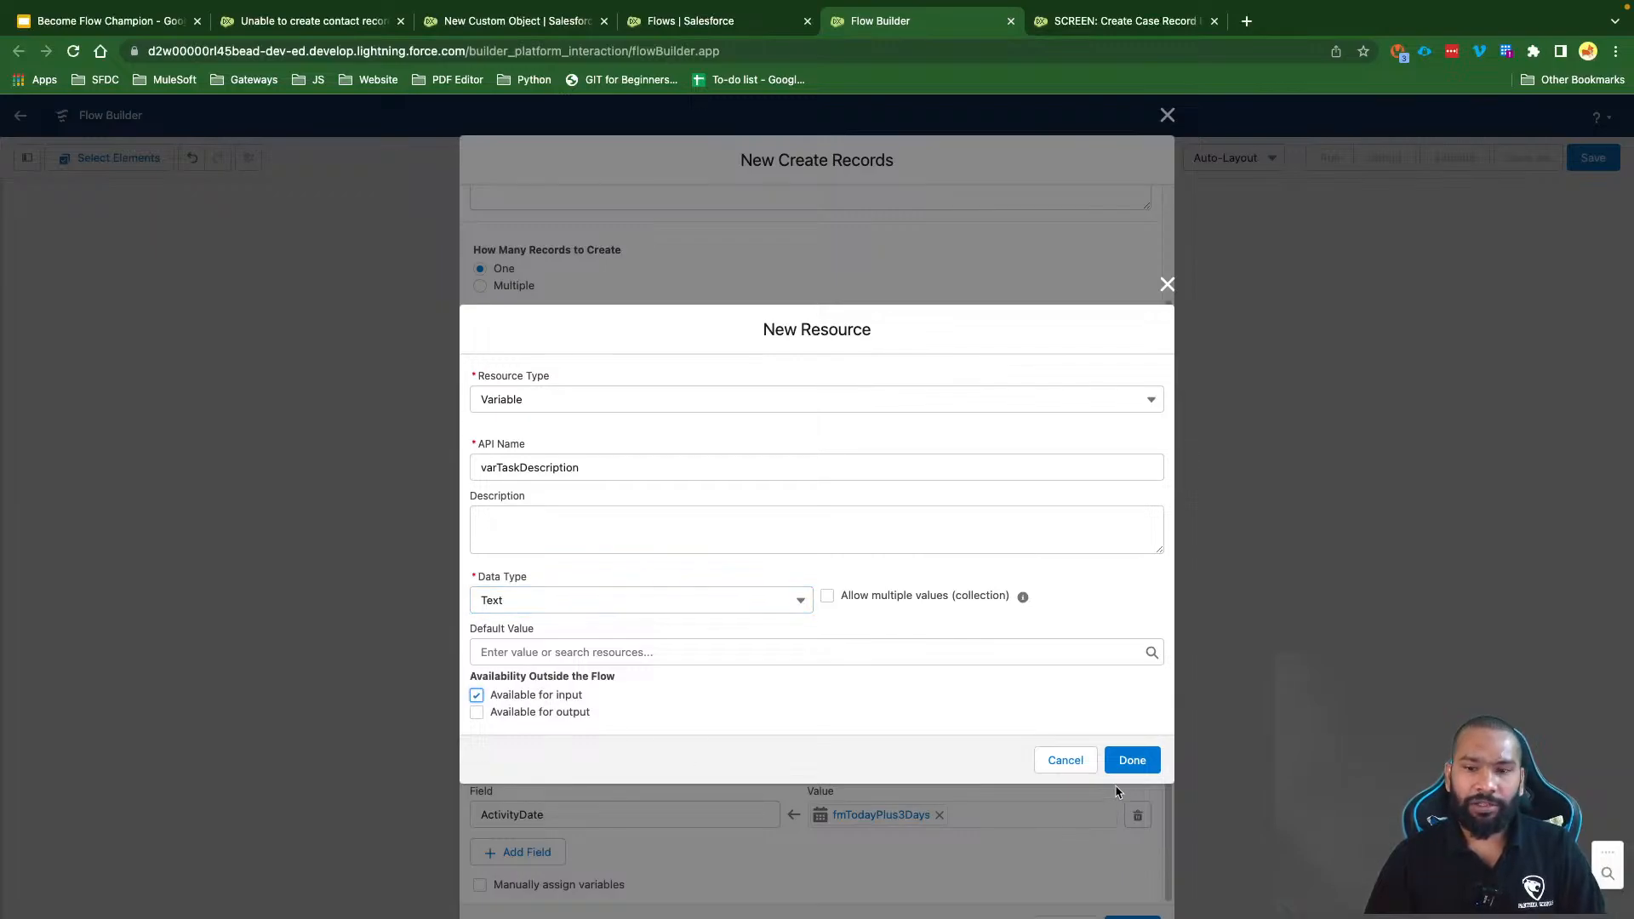
click(1131, 760)
click(940, 569)
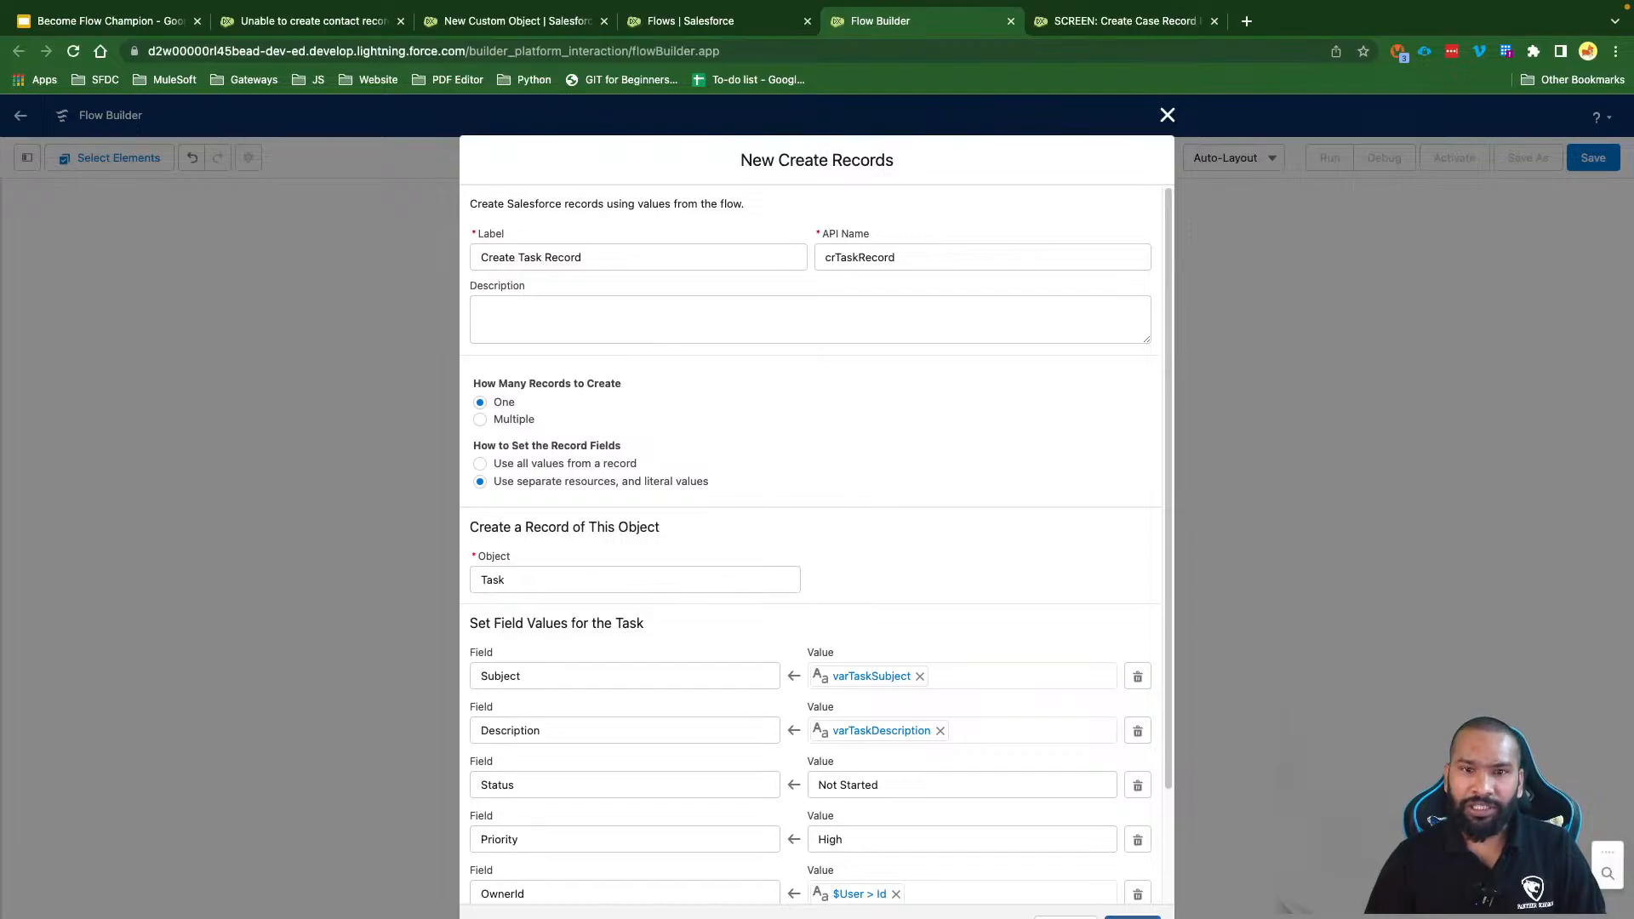
scroll(1004, 610, down, 3)
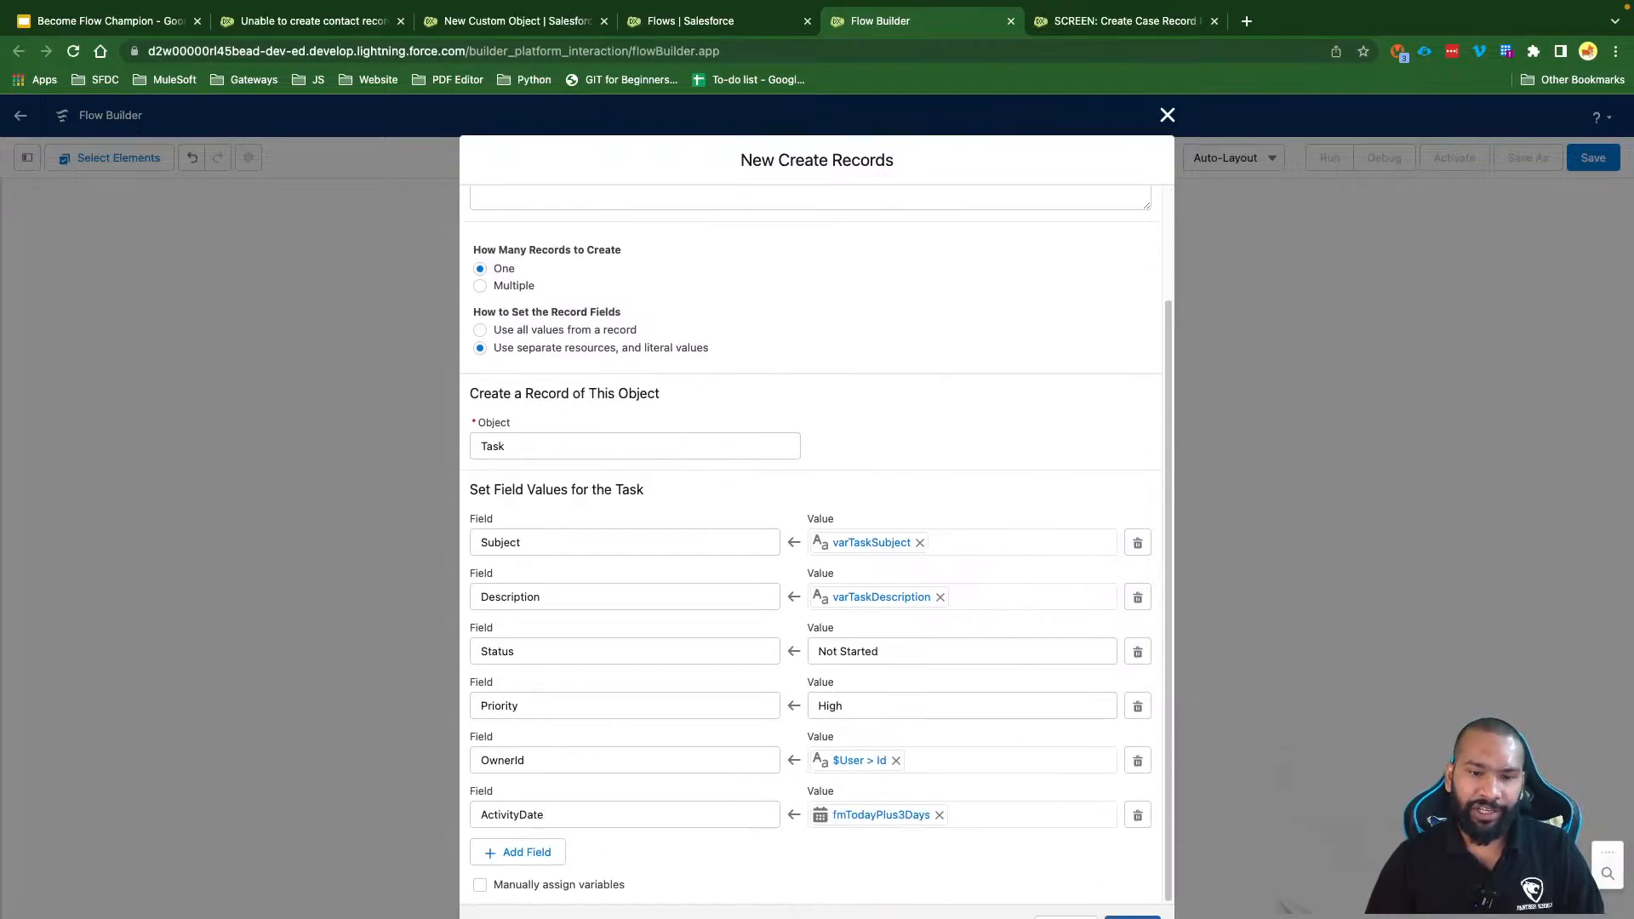
Step: Finish the Create Task Record element and label the flow 'Subflow: Create Task, Send Email on Error'
click(1131, 917)
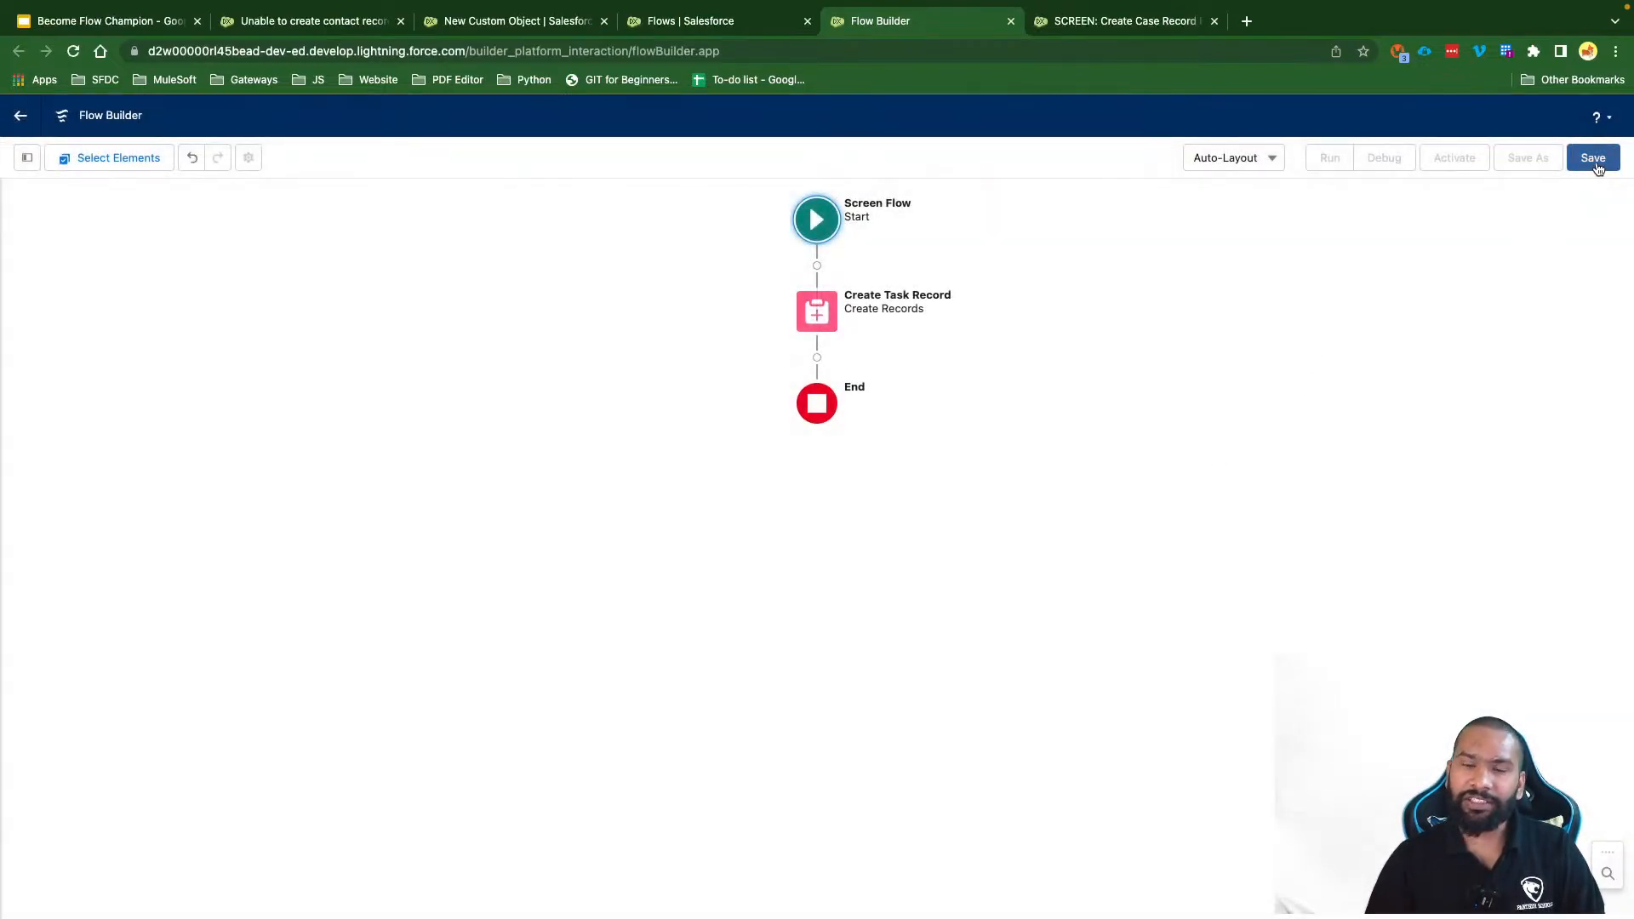
click(1593, 158)
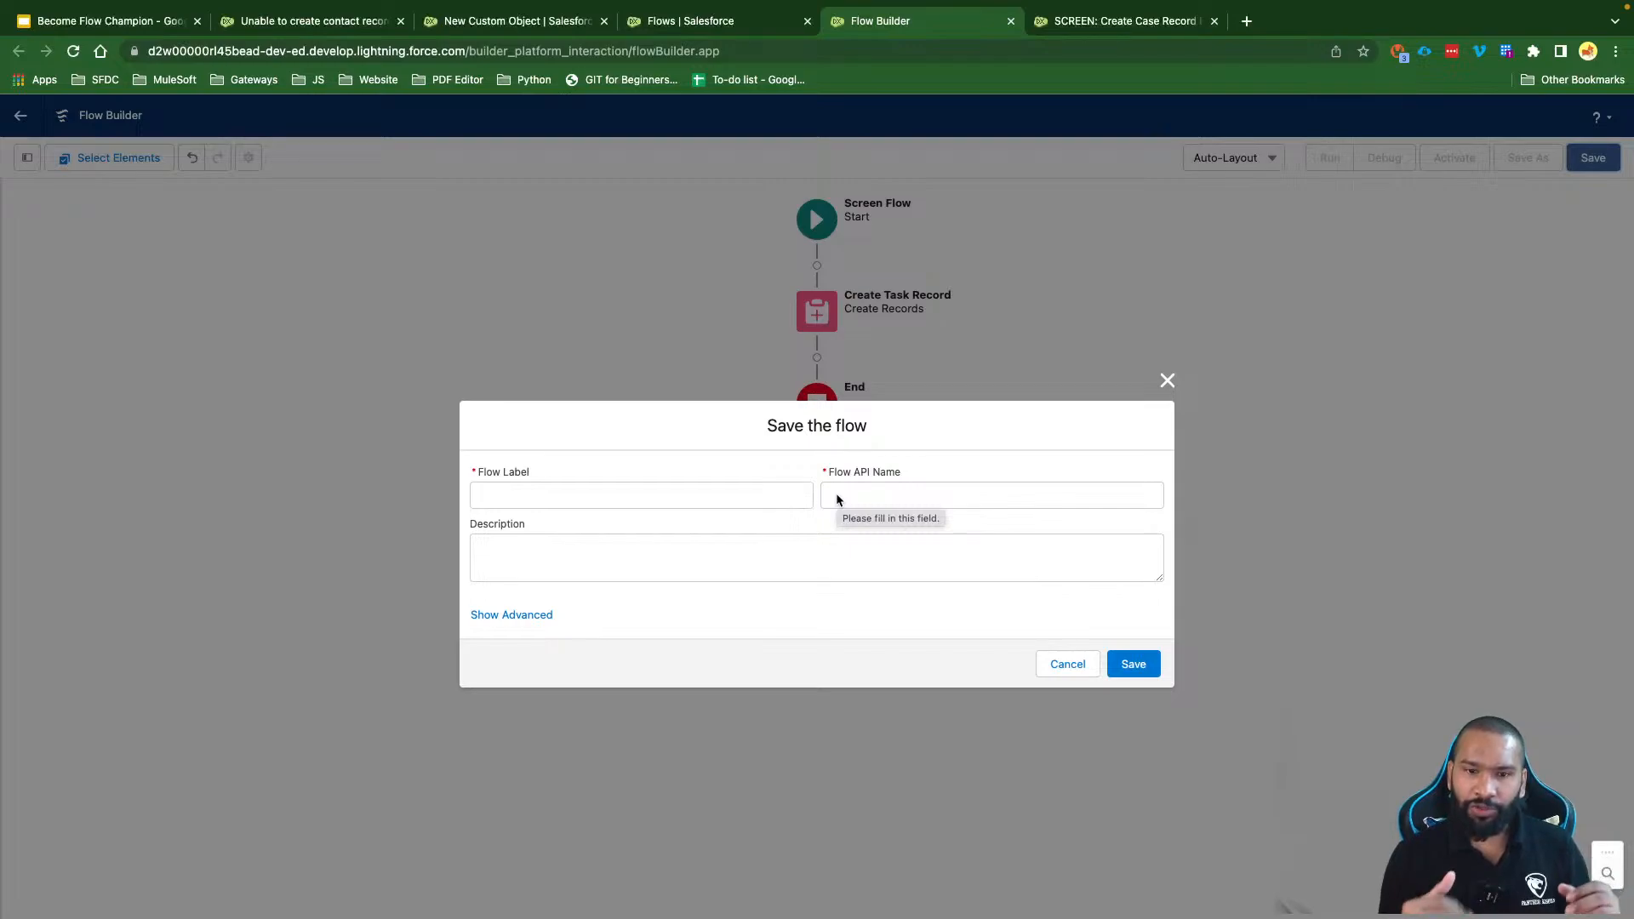
click(528, 498)
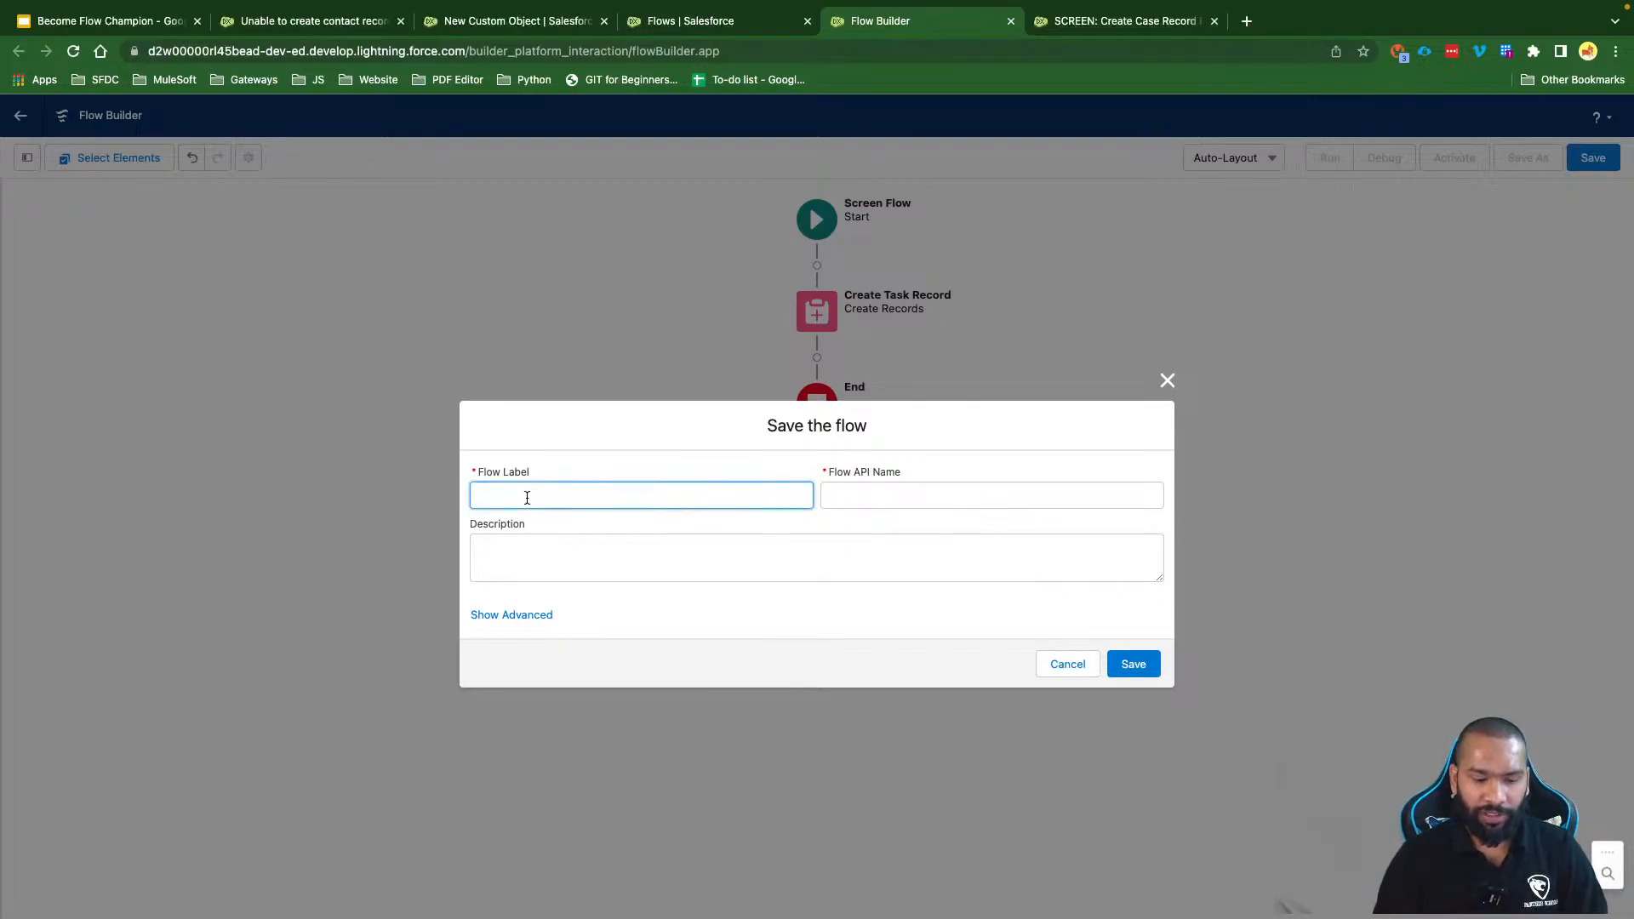
text(suB)
key(BackSpace)
key(BackSpace)
text(ub)
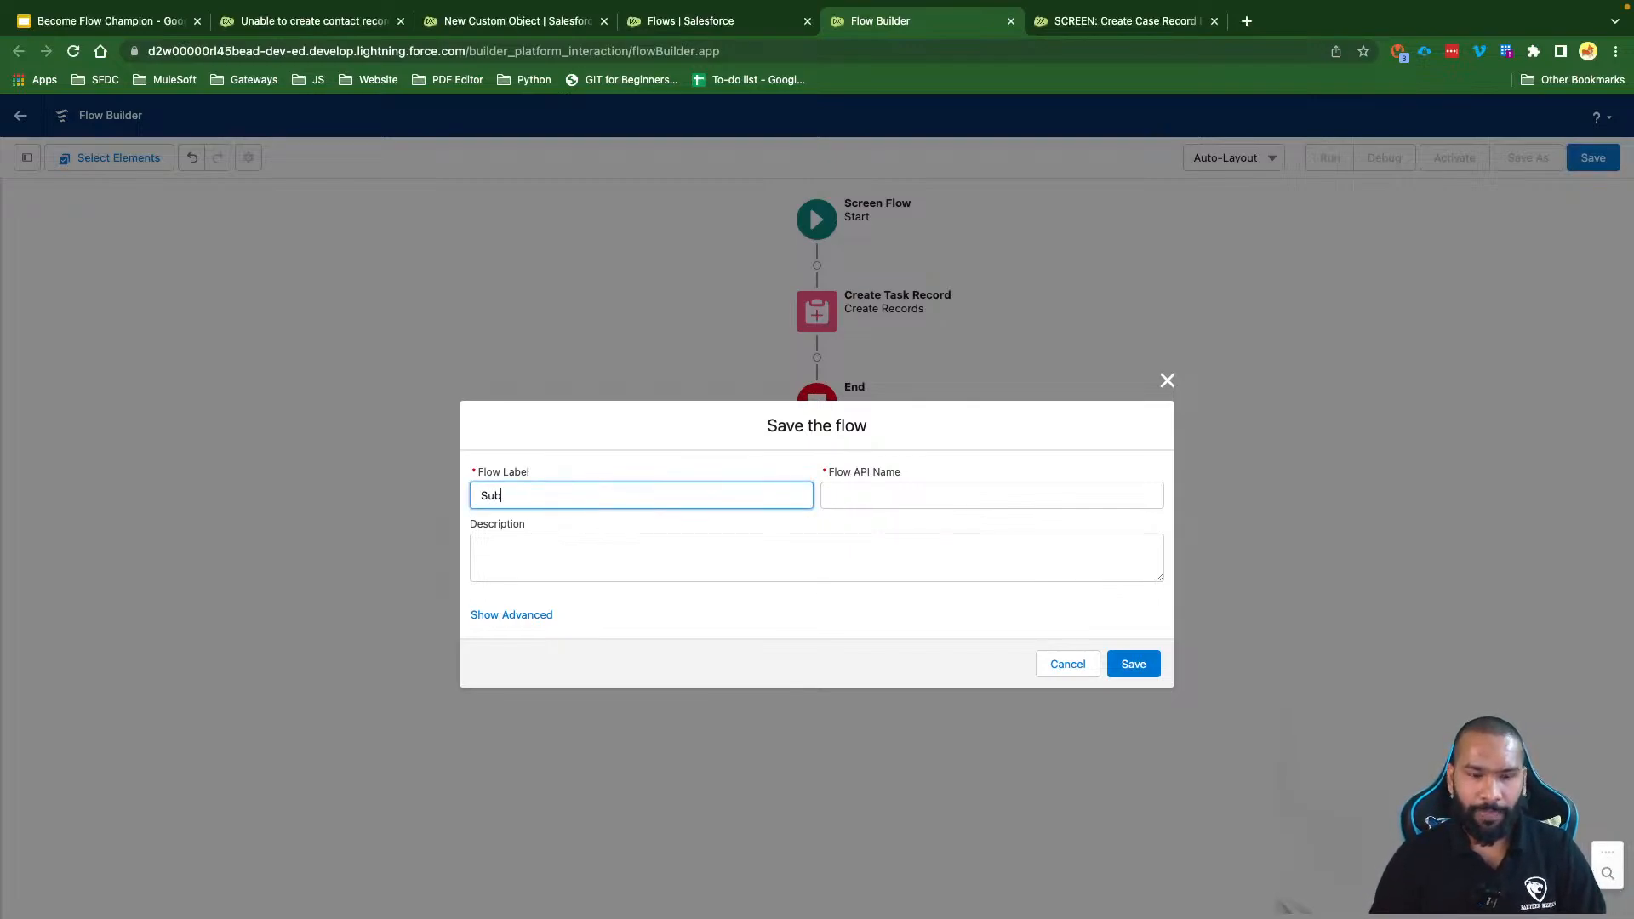
text(flow:)
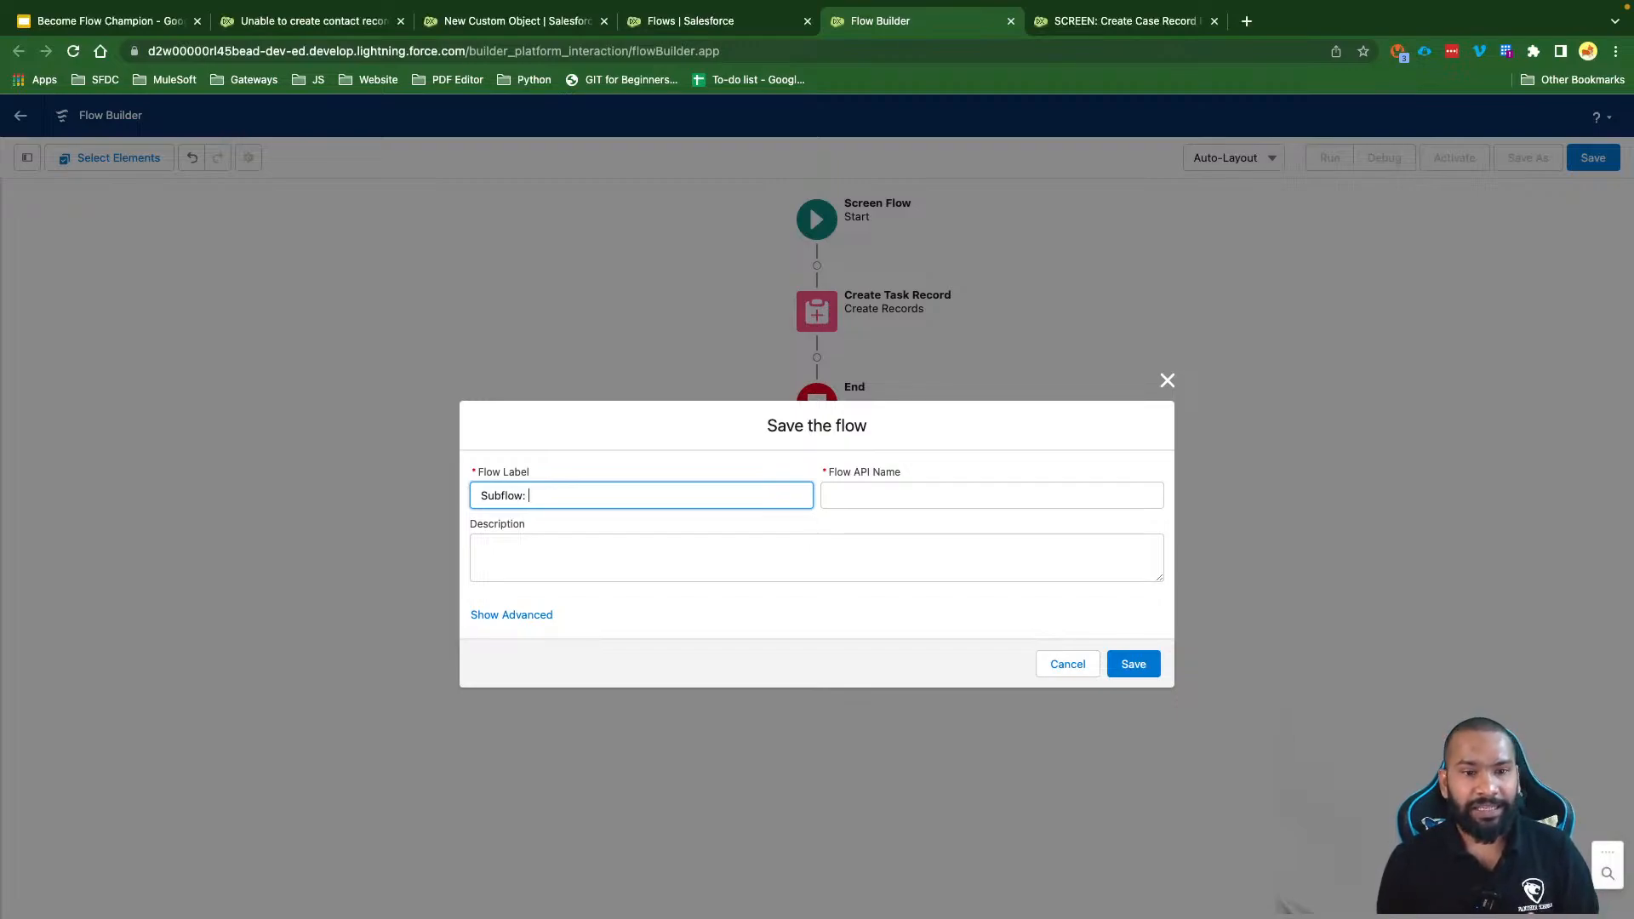
text(Create Tak)
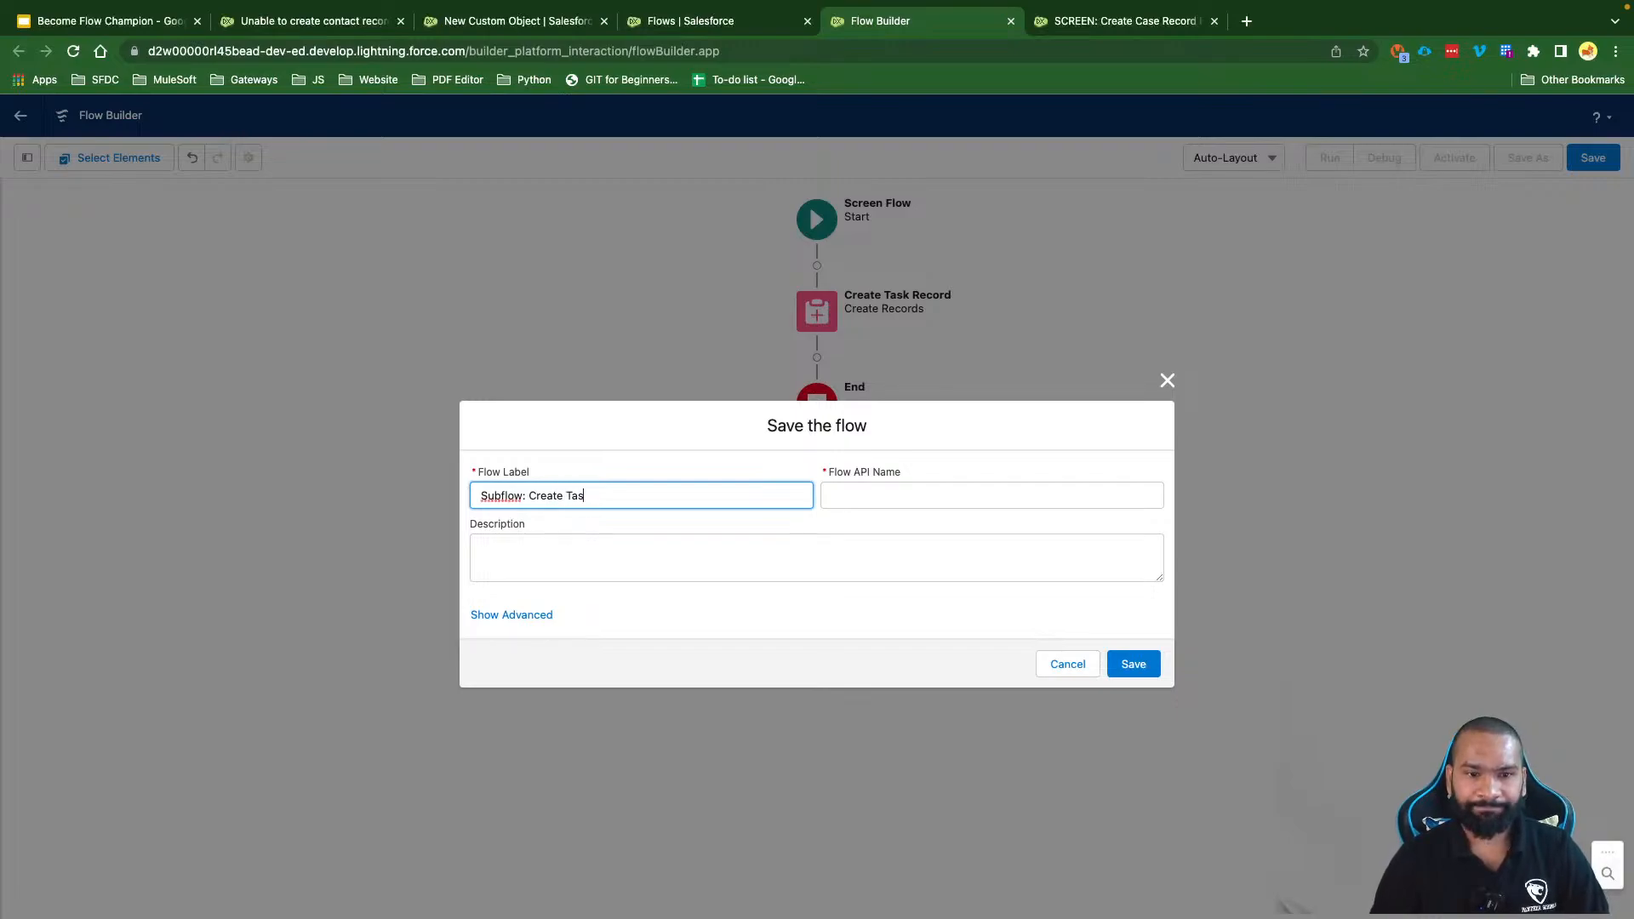
text(k, Send Eaiu)
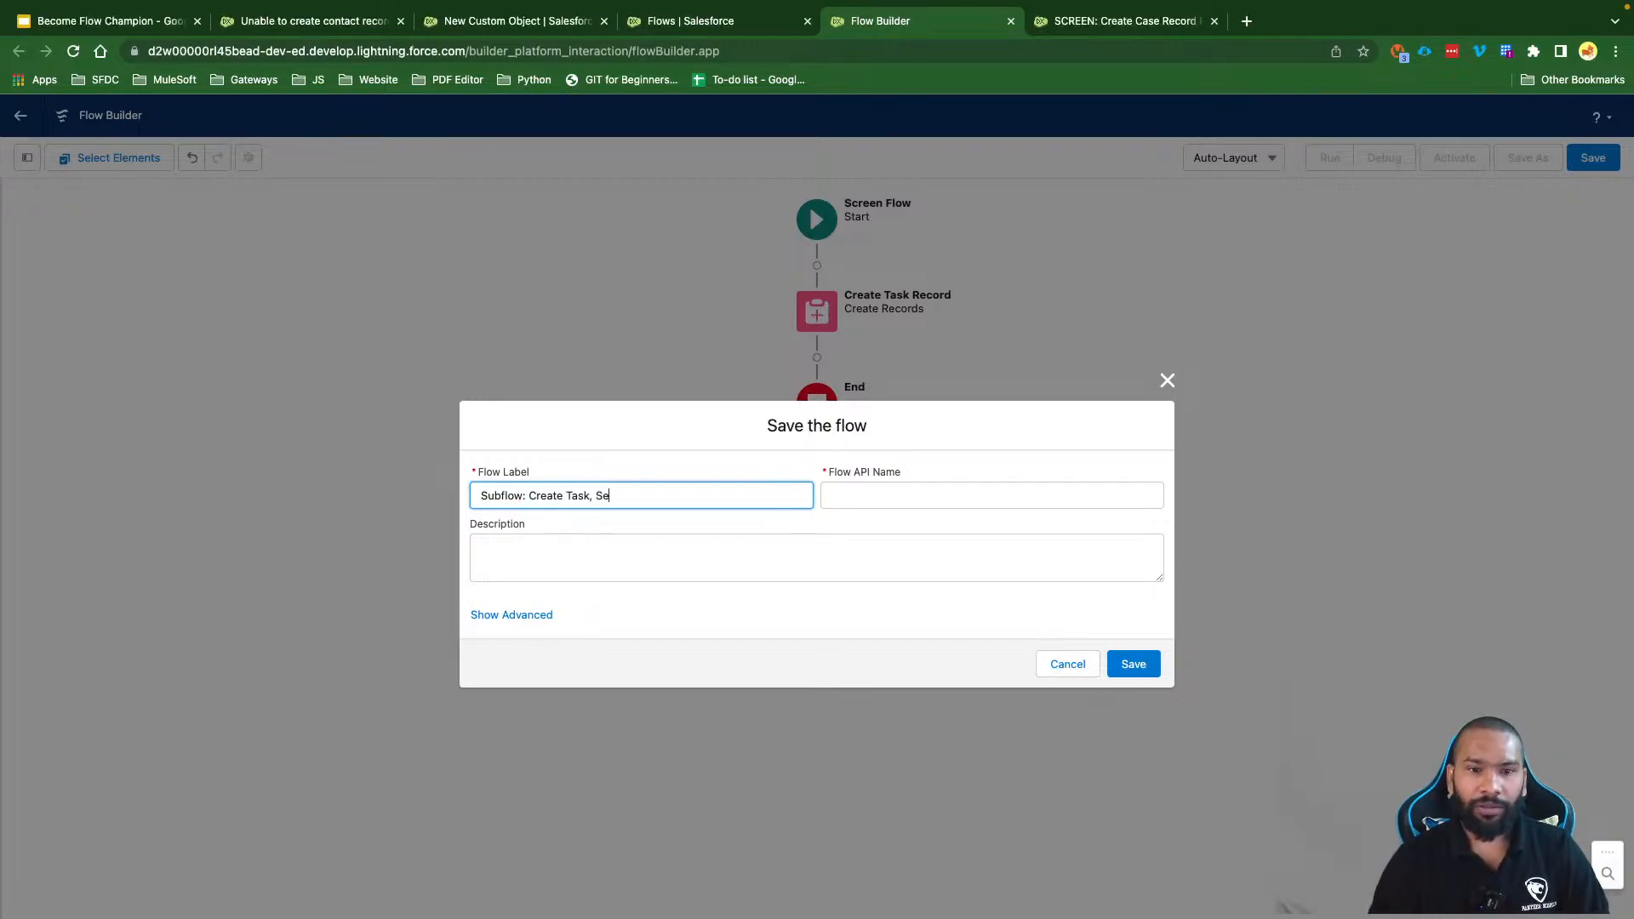
key(BackSpace)
key(BackSpace)
key(BackSpace)
text(ma)
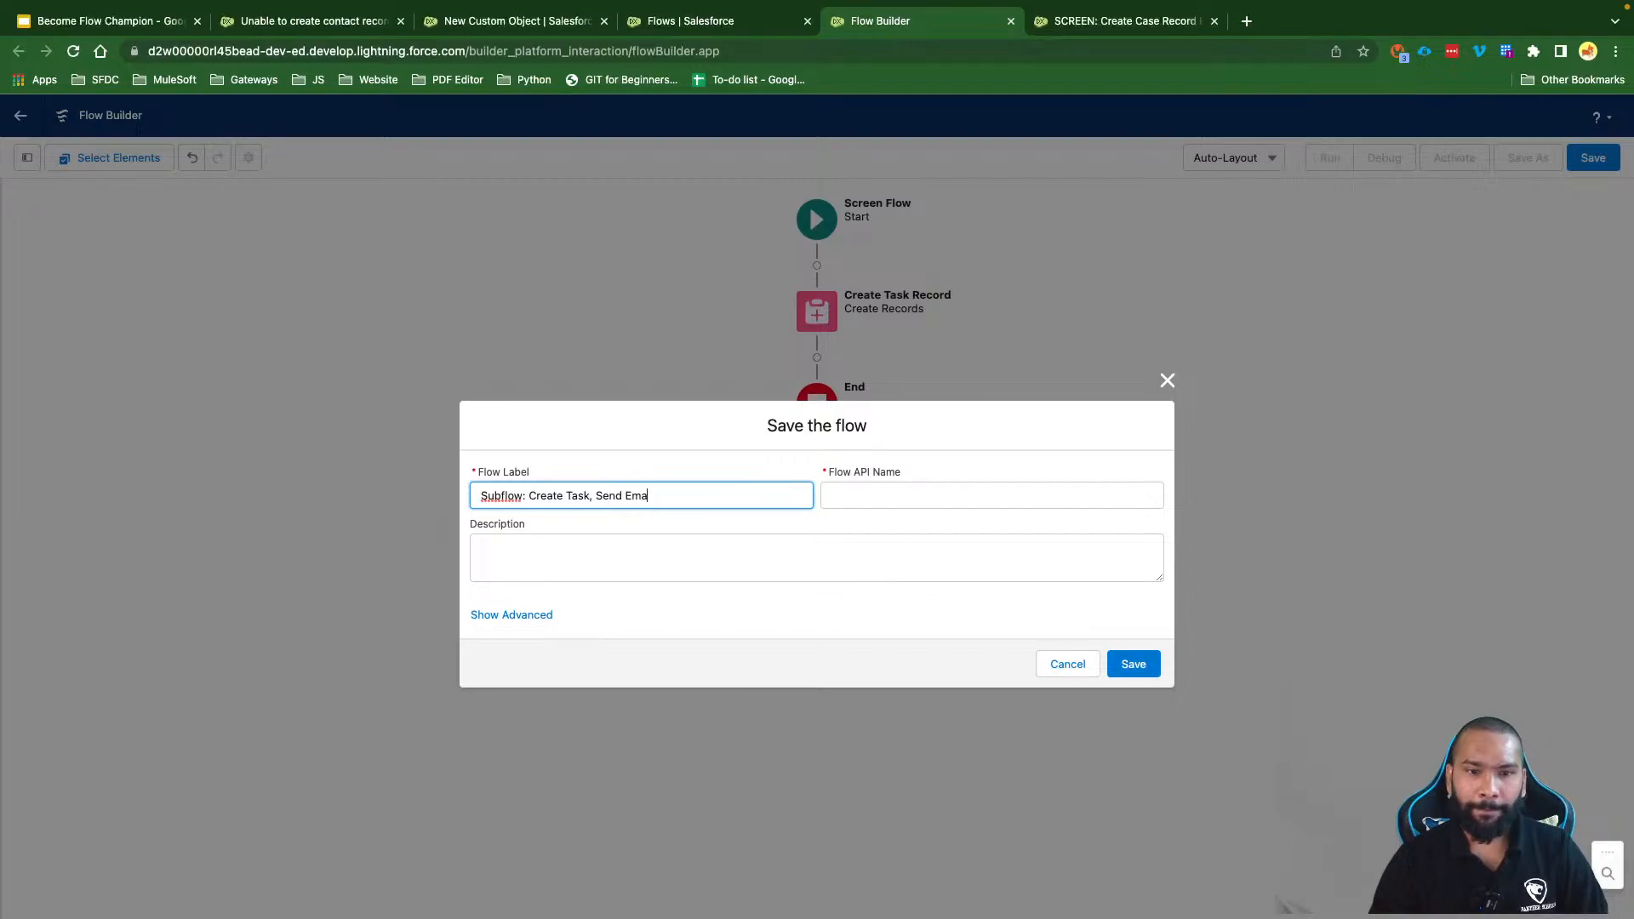
text(il on)
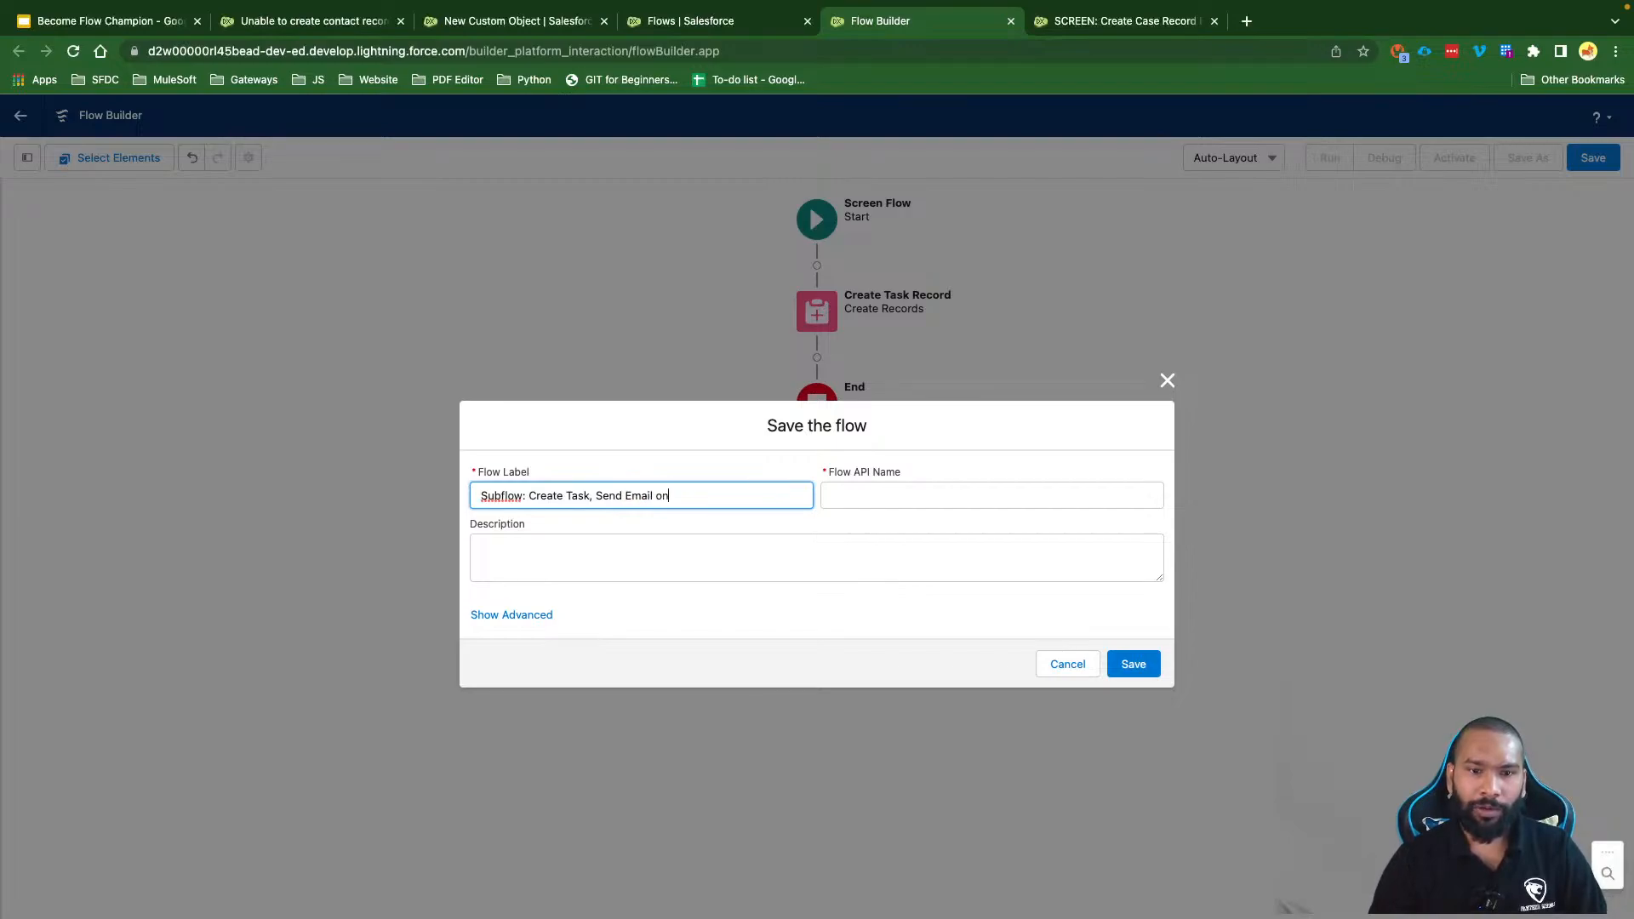
text( Error)
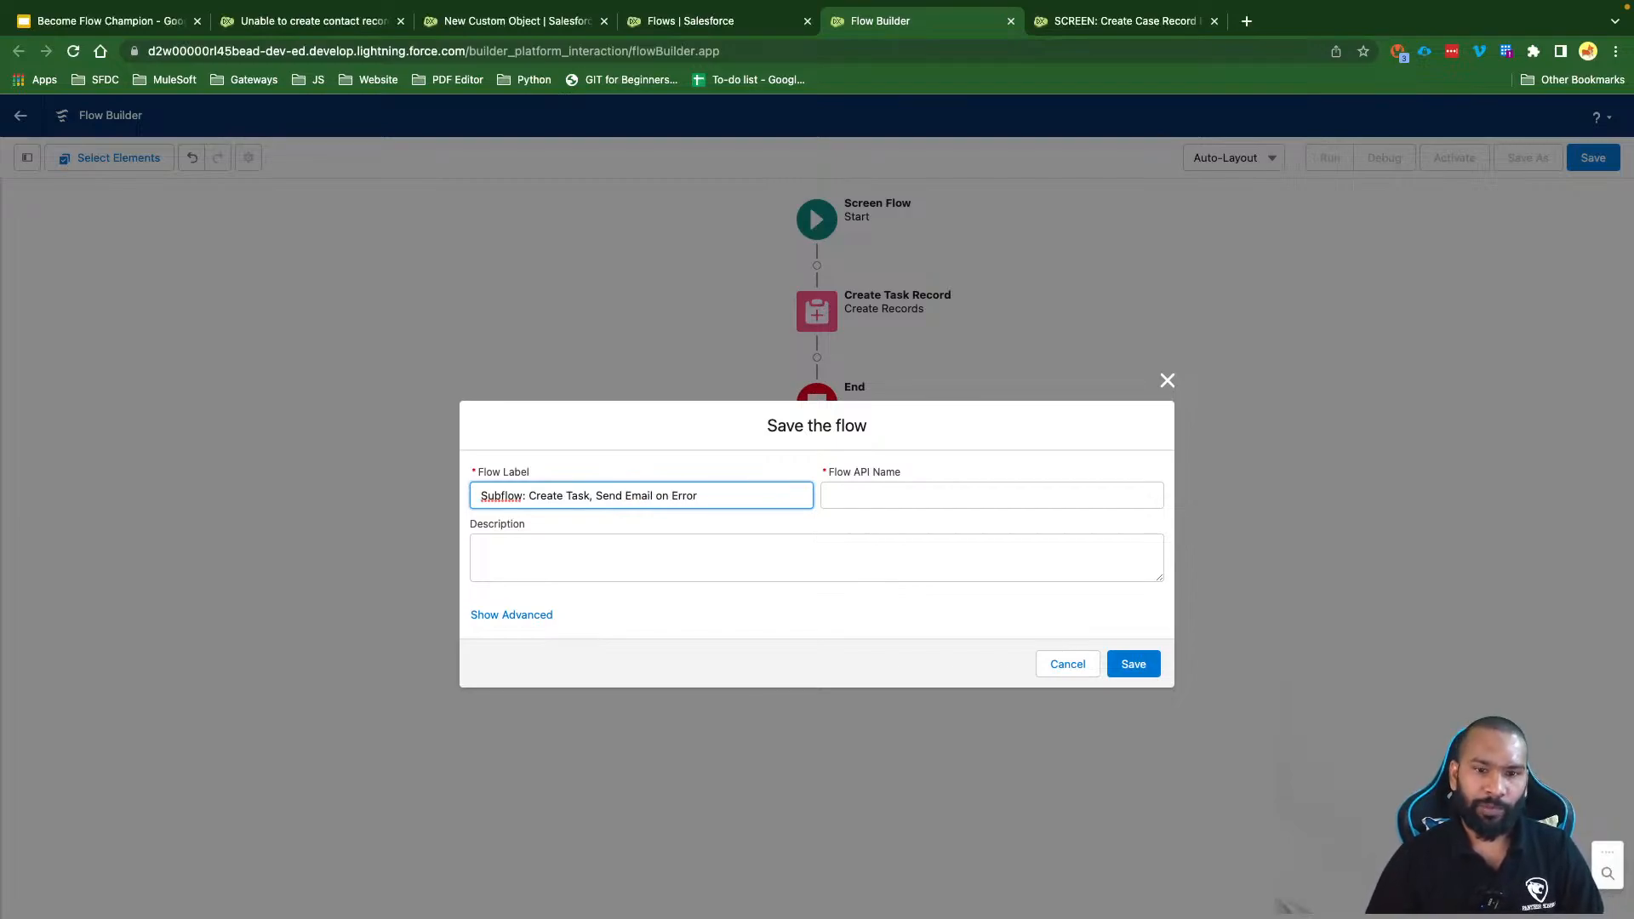
Step: Remove the underscore after Subflow in the API name and save the flow as Version 1
click(588, 546)
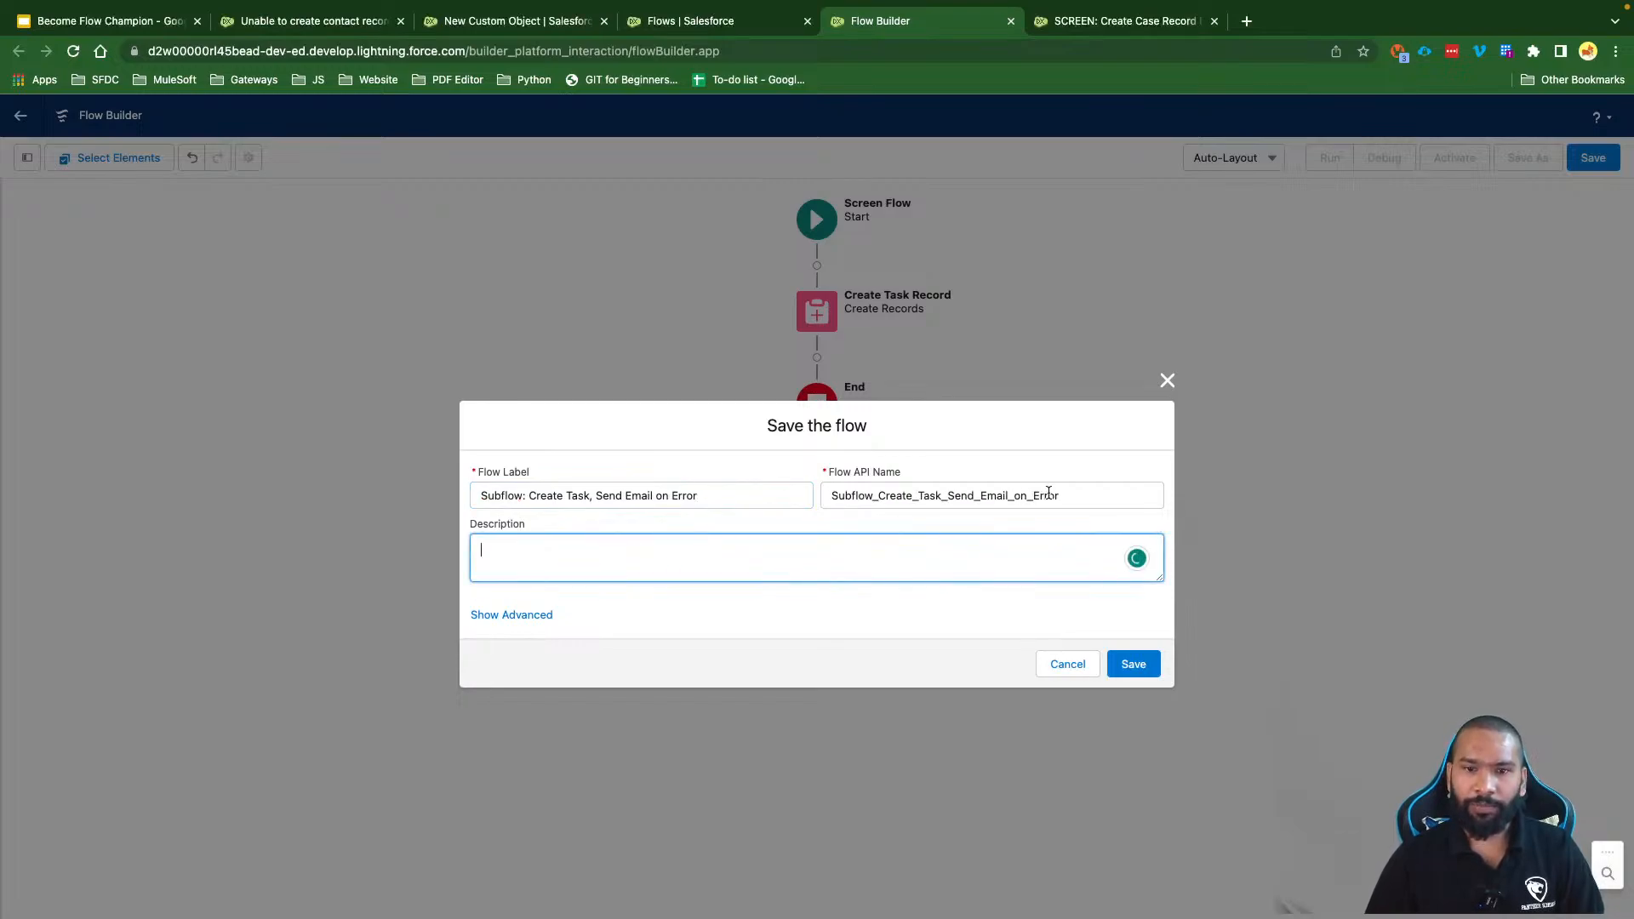
drag(1050, 489, 908, 495)
click(842, 522)
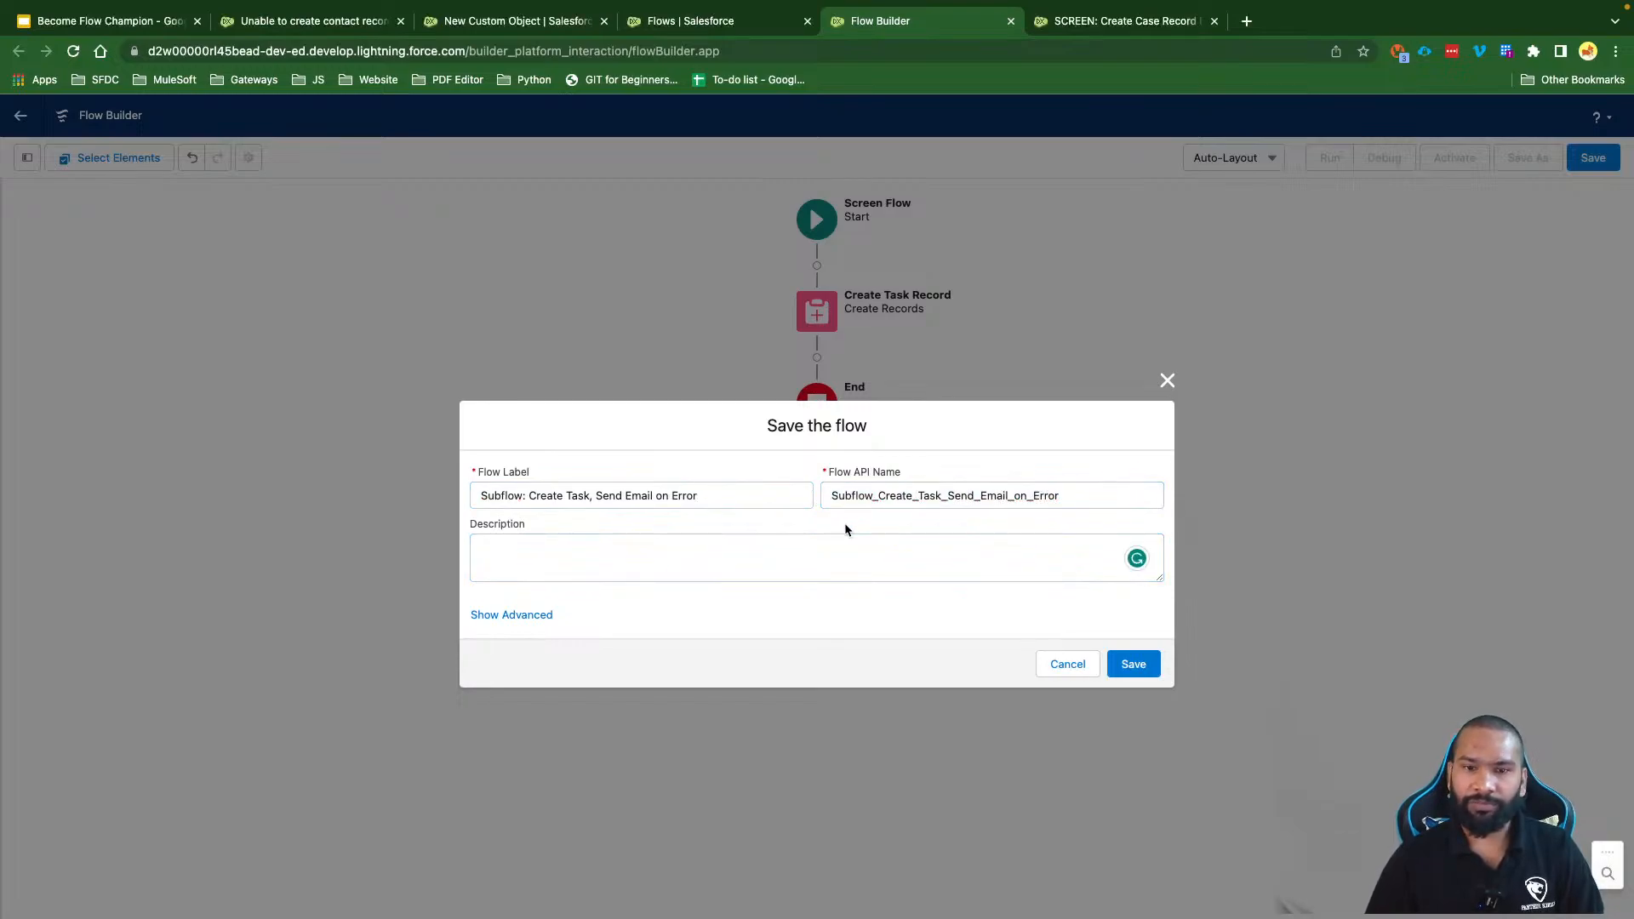
click(880, 496)
key(BackSpace)
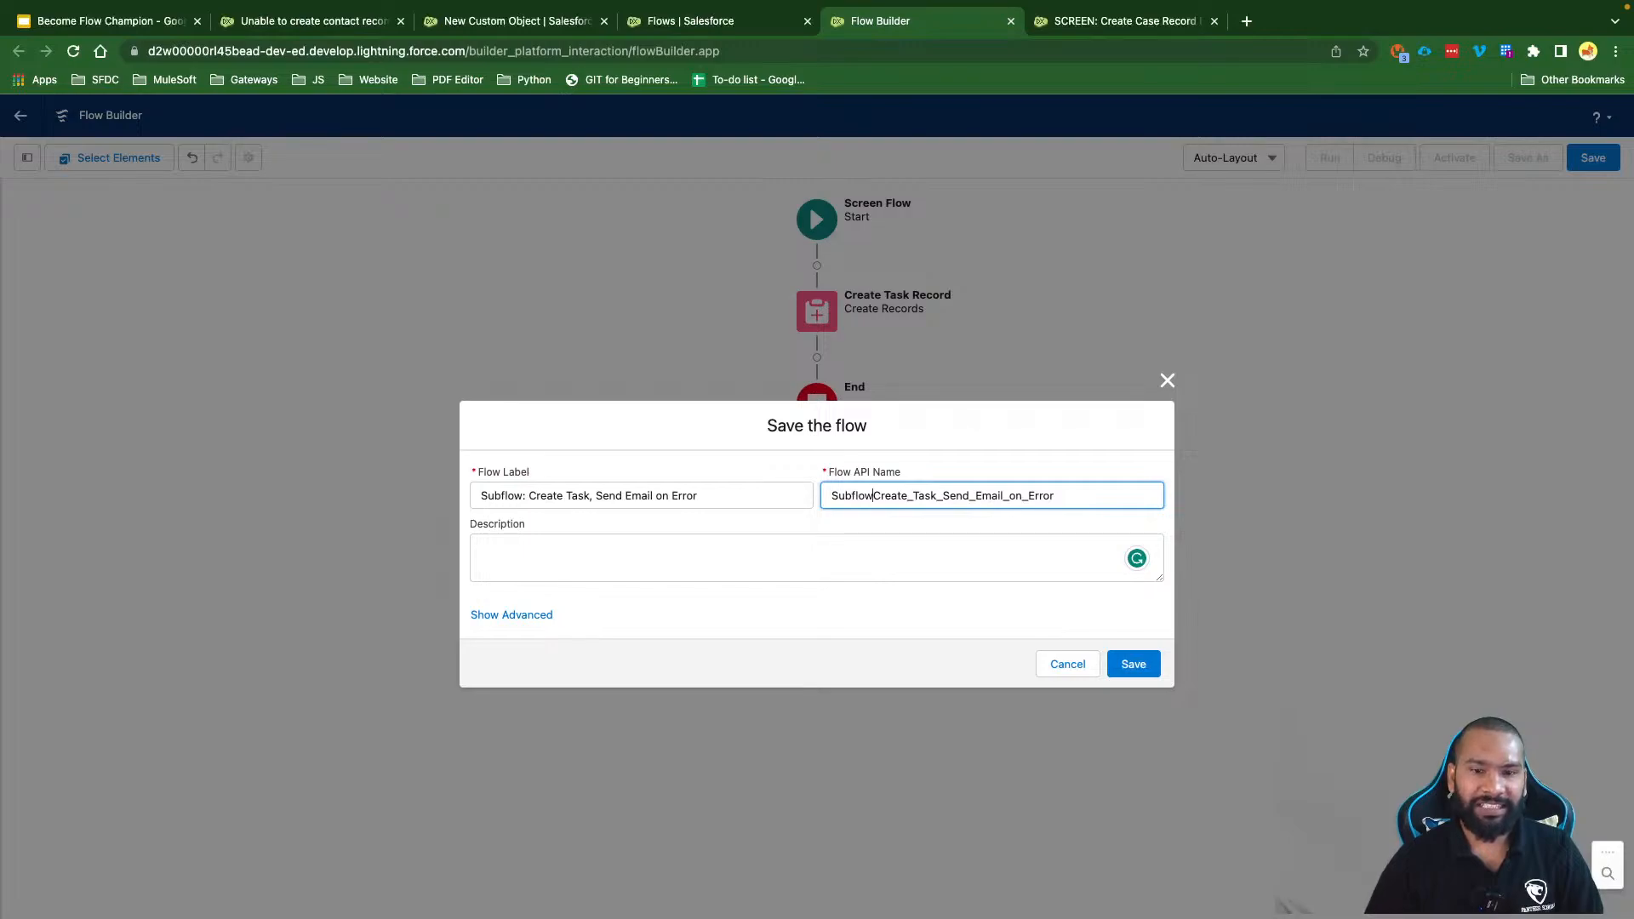
click(847, 545)
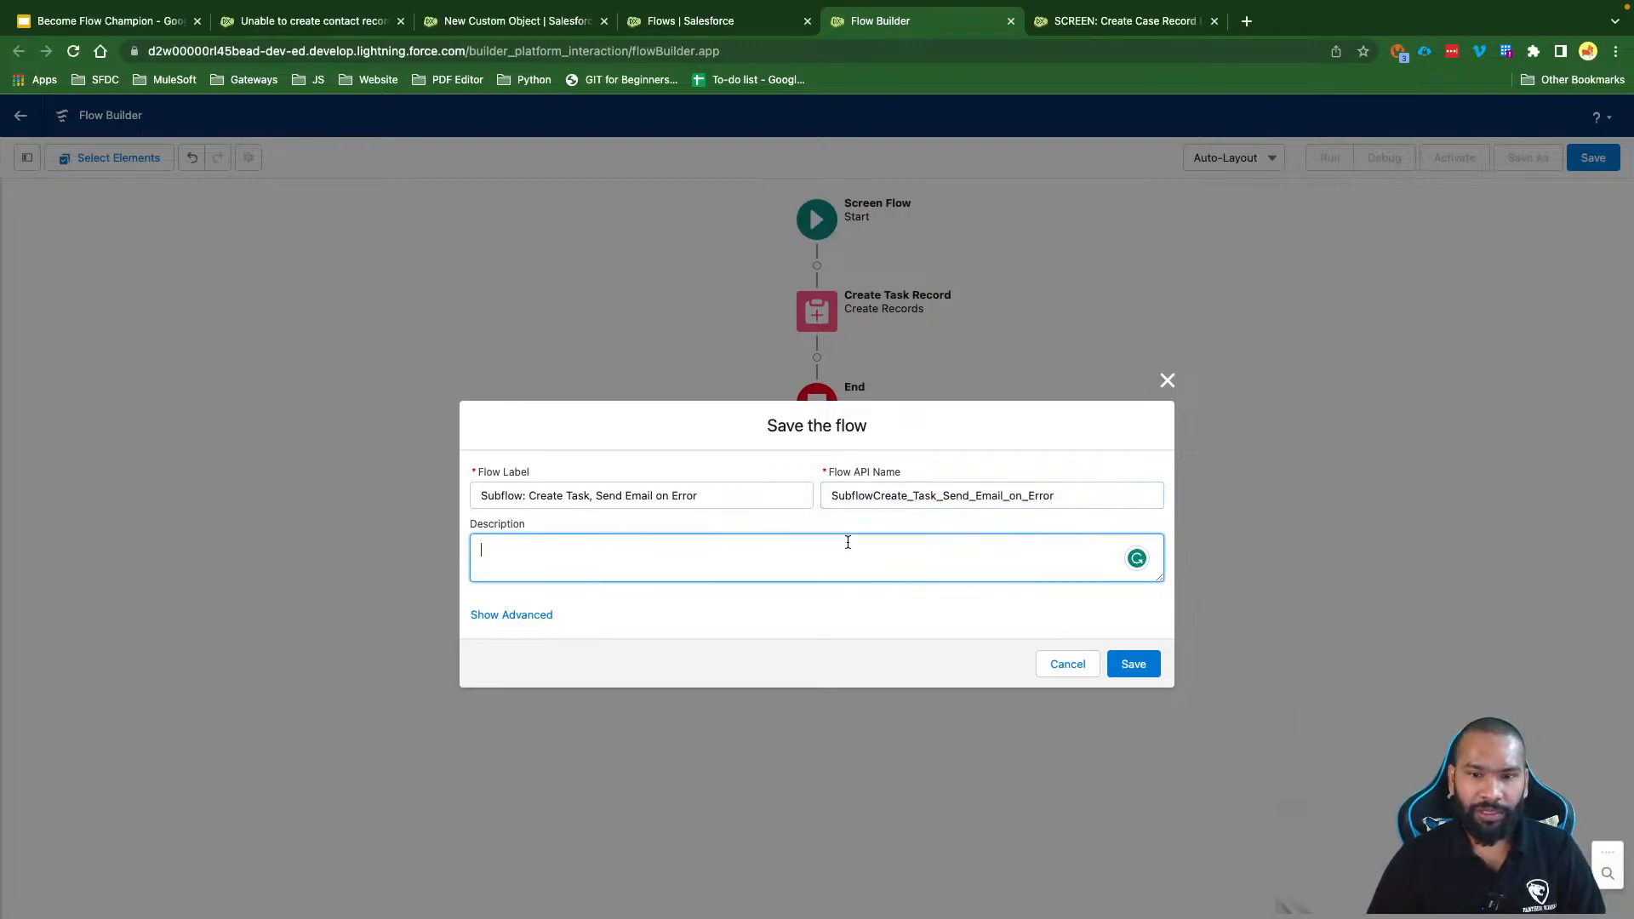
click(1131, 664)
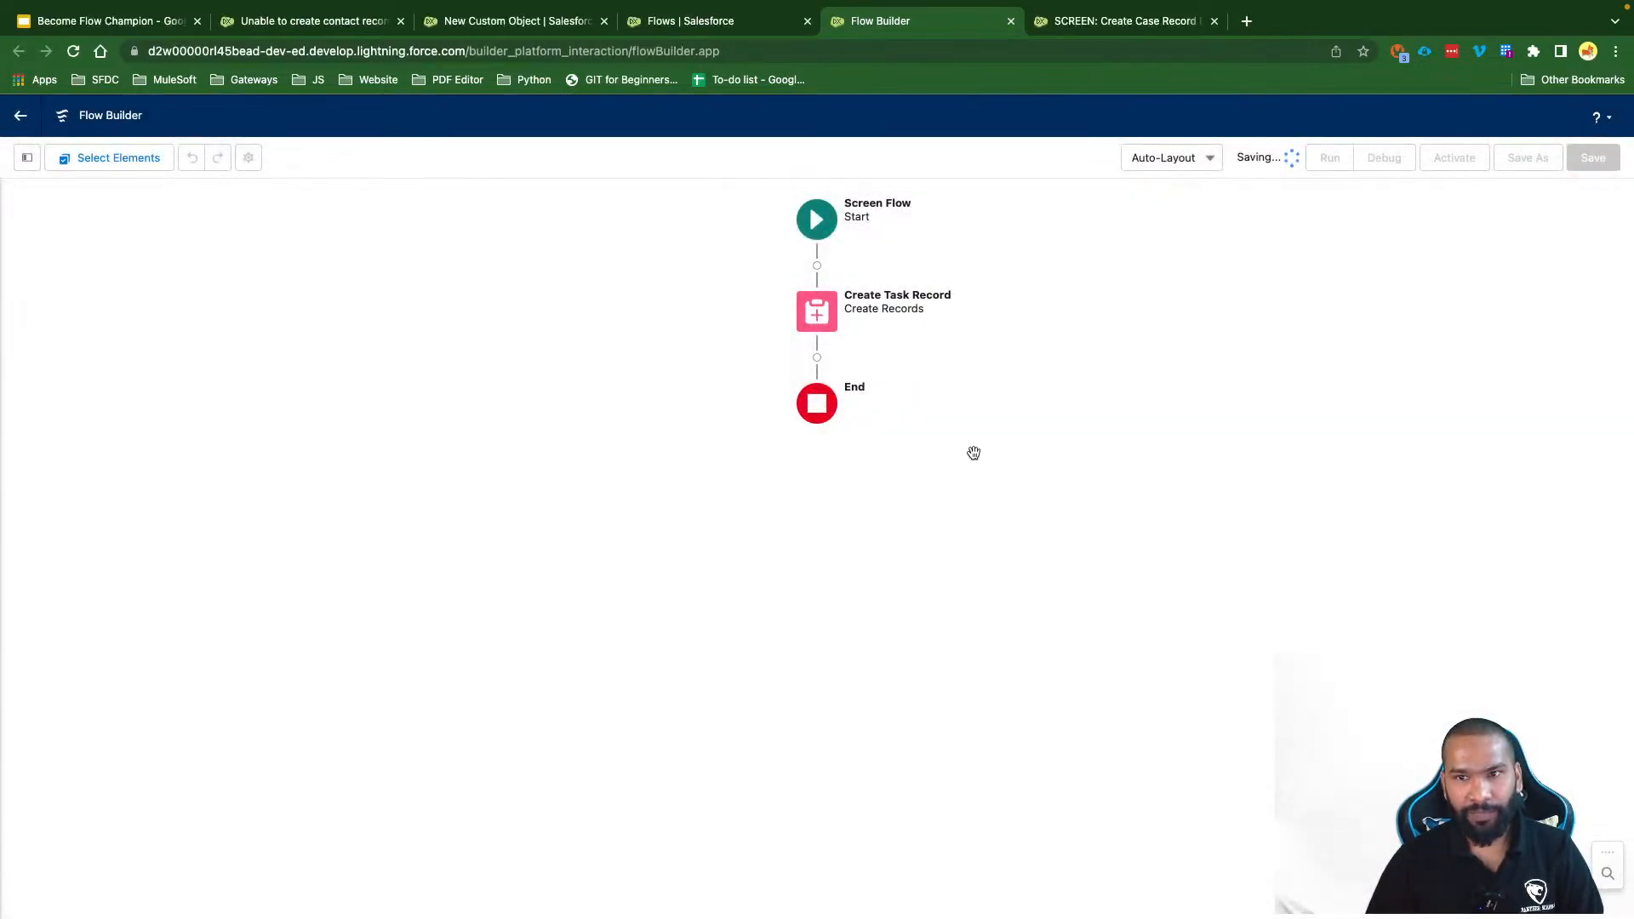
click(27, 157)
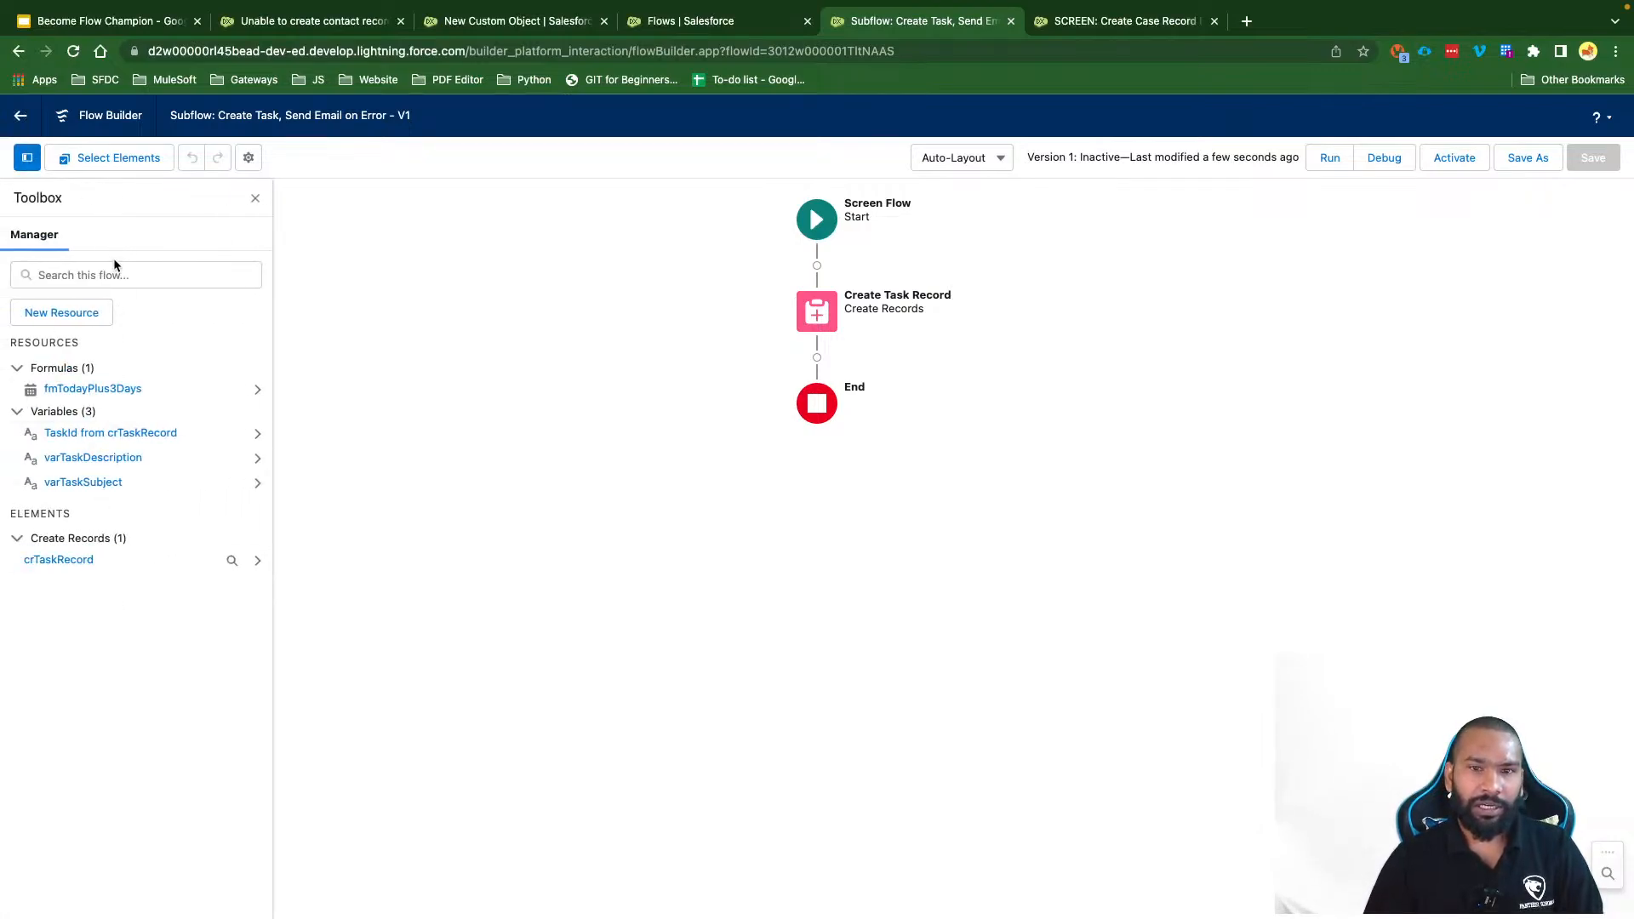
mouse_move(552, 371)
mouse_down()
mouse_move(551, 408)
mouse_move(551, 390)
mouse_up()
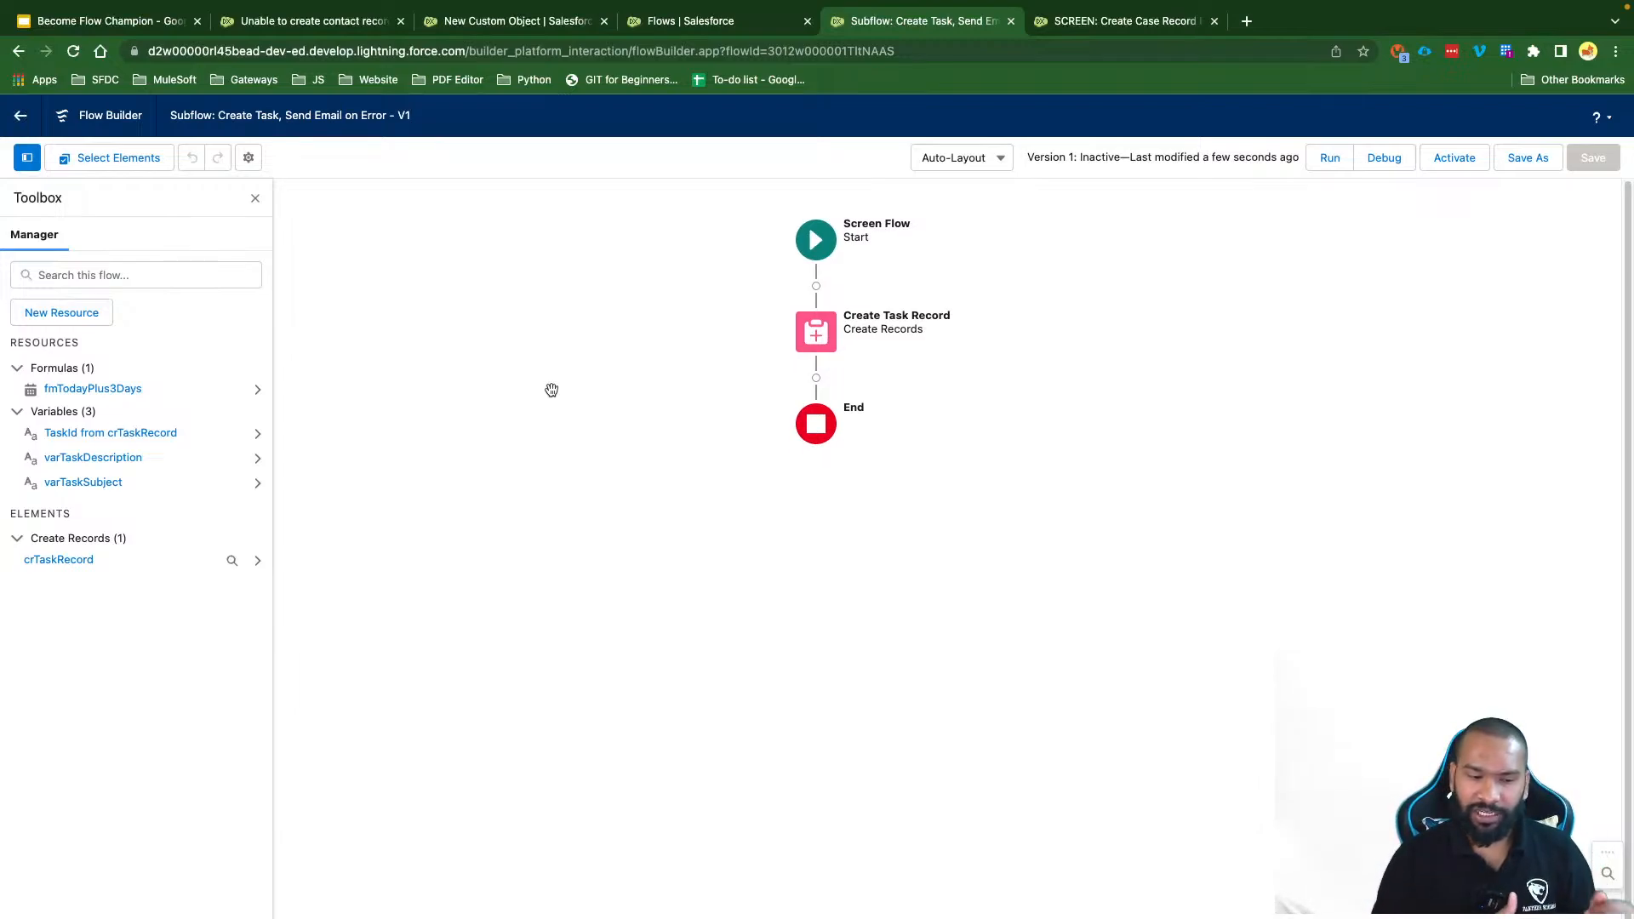
Step: Add a Send Email action below Create Task Record
click(816, 378)
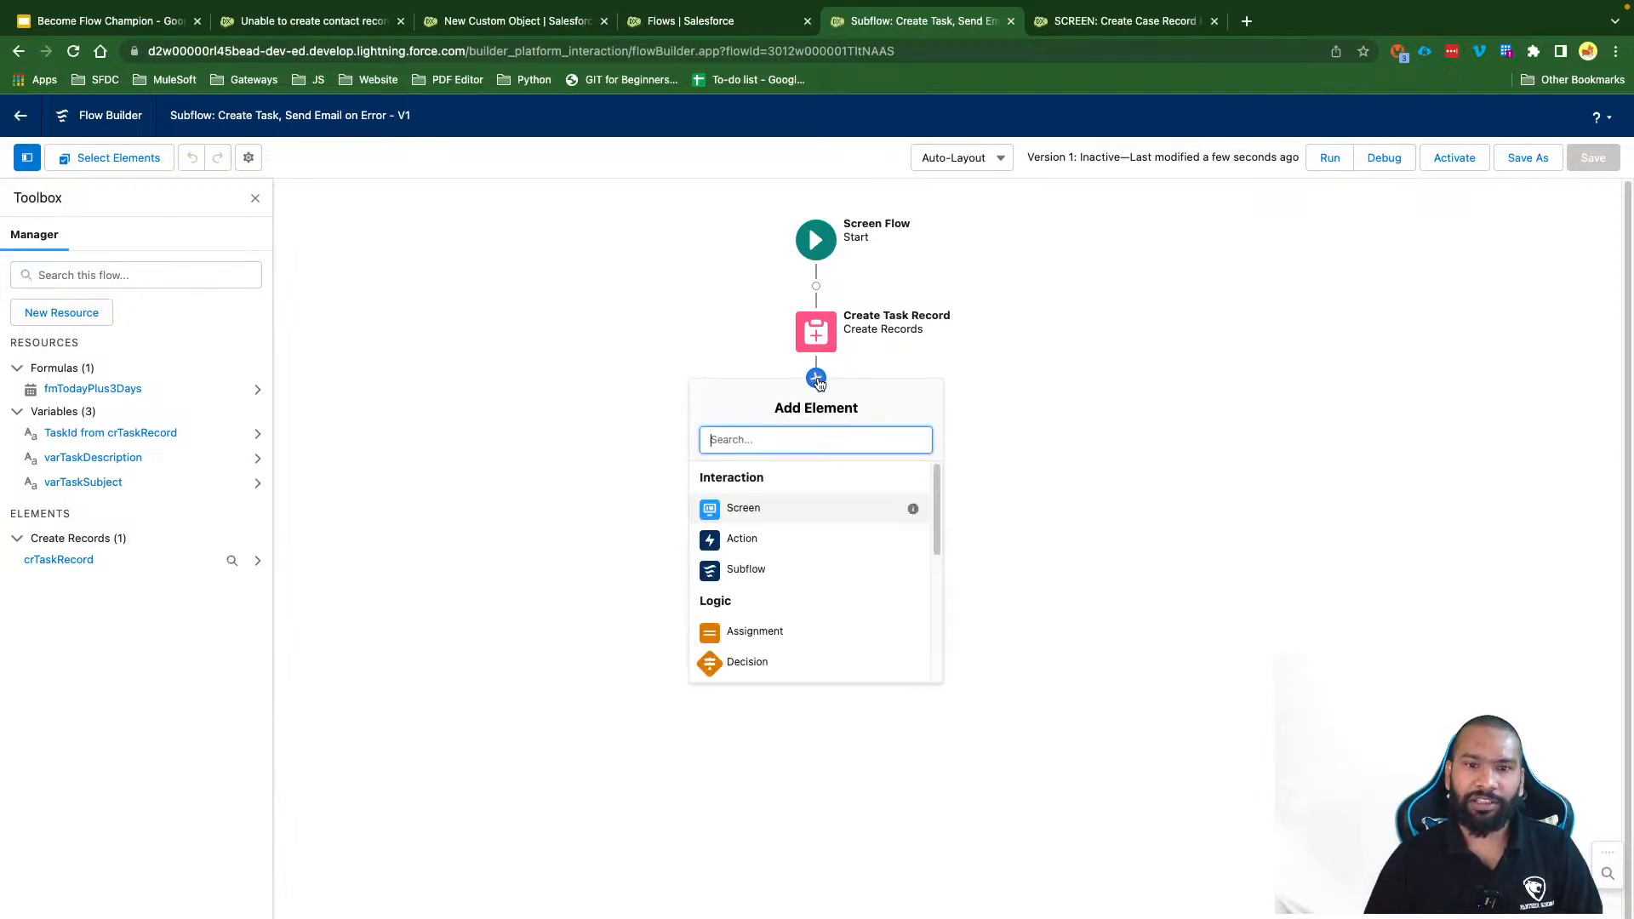
click(754, 542)
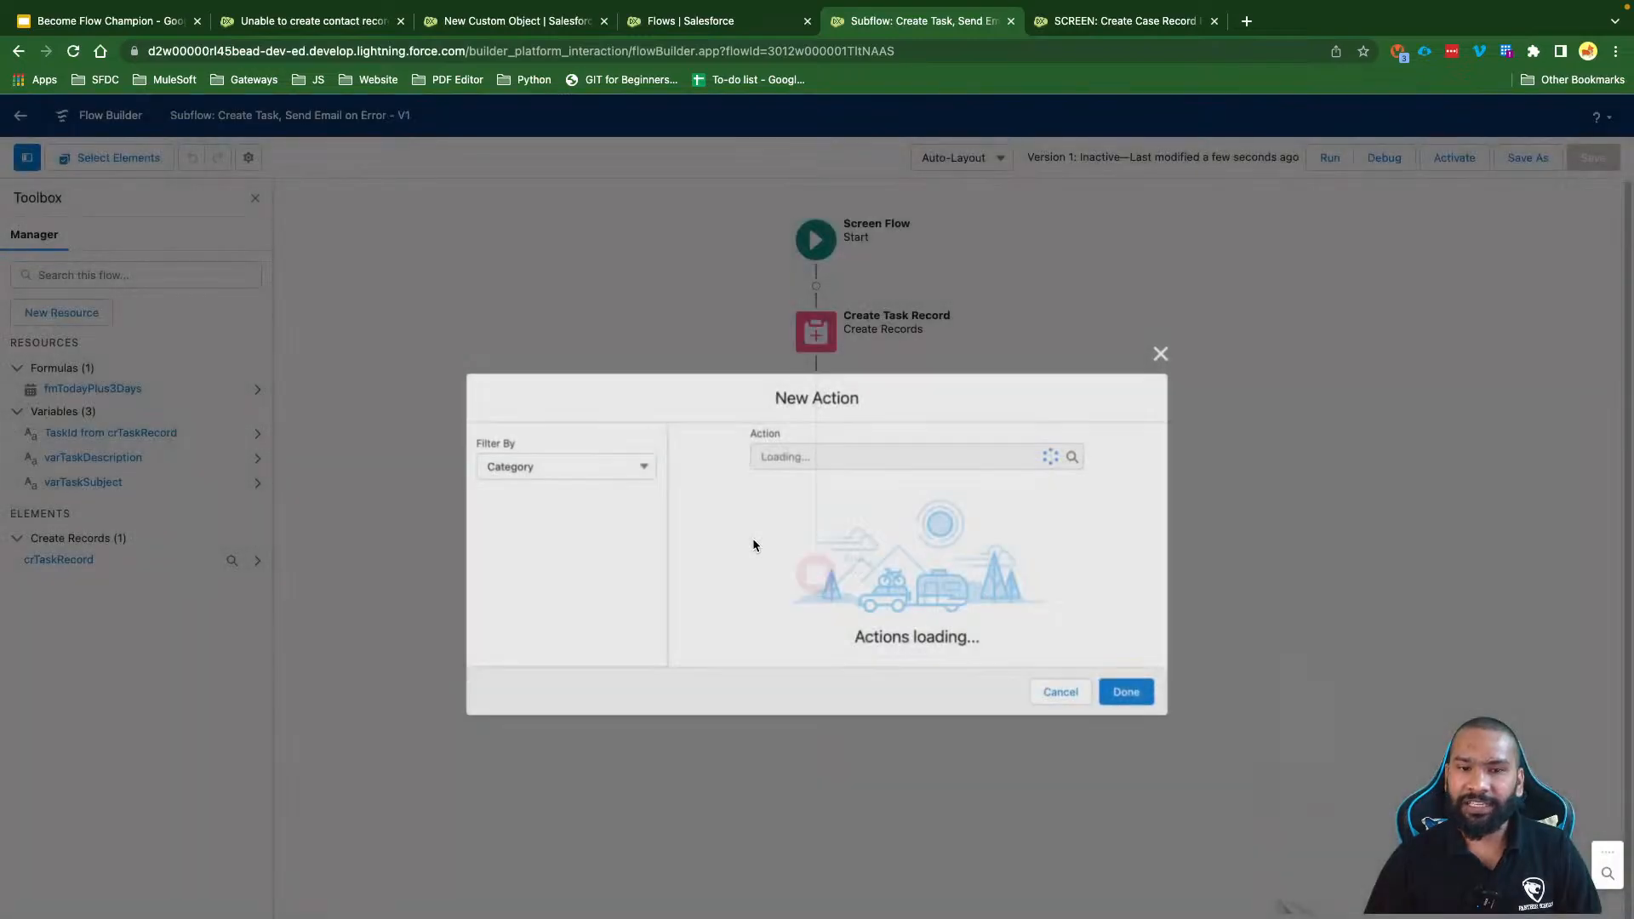
click(813, 374)
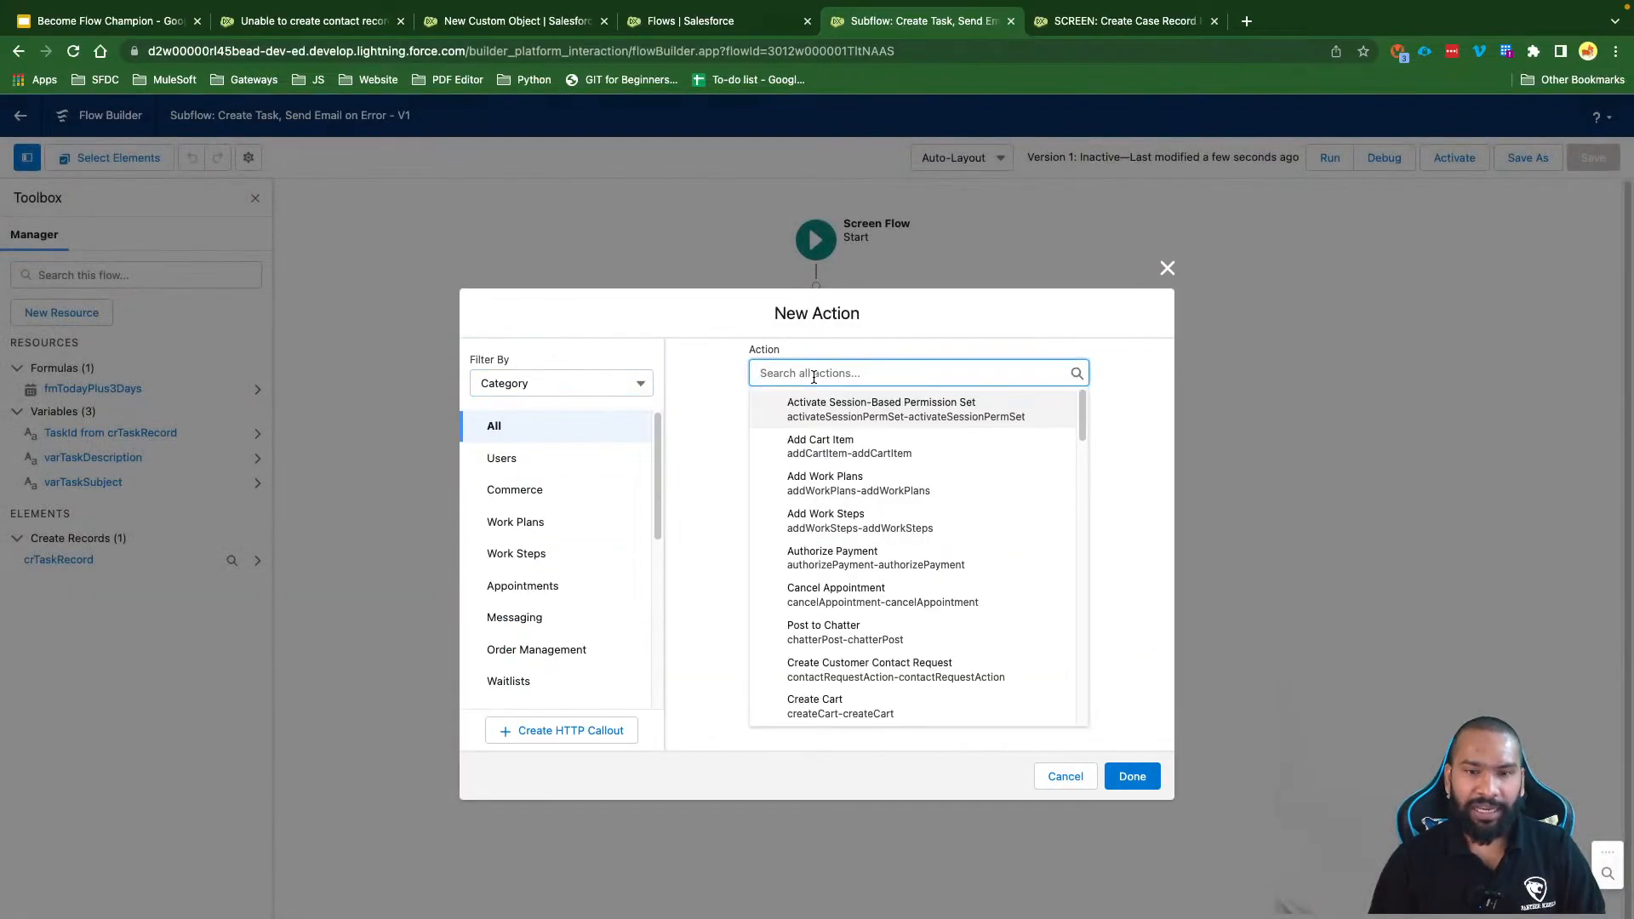
text(Send Emauk)
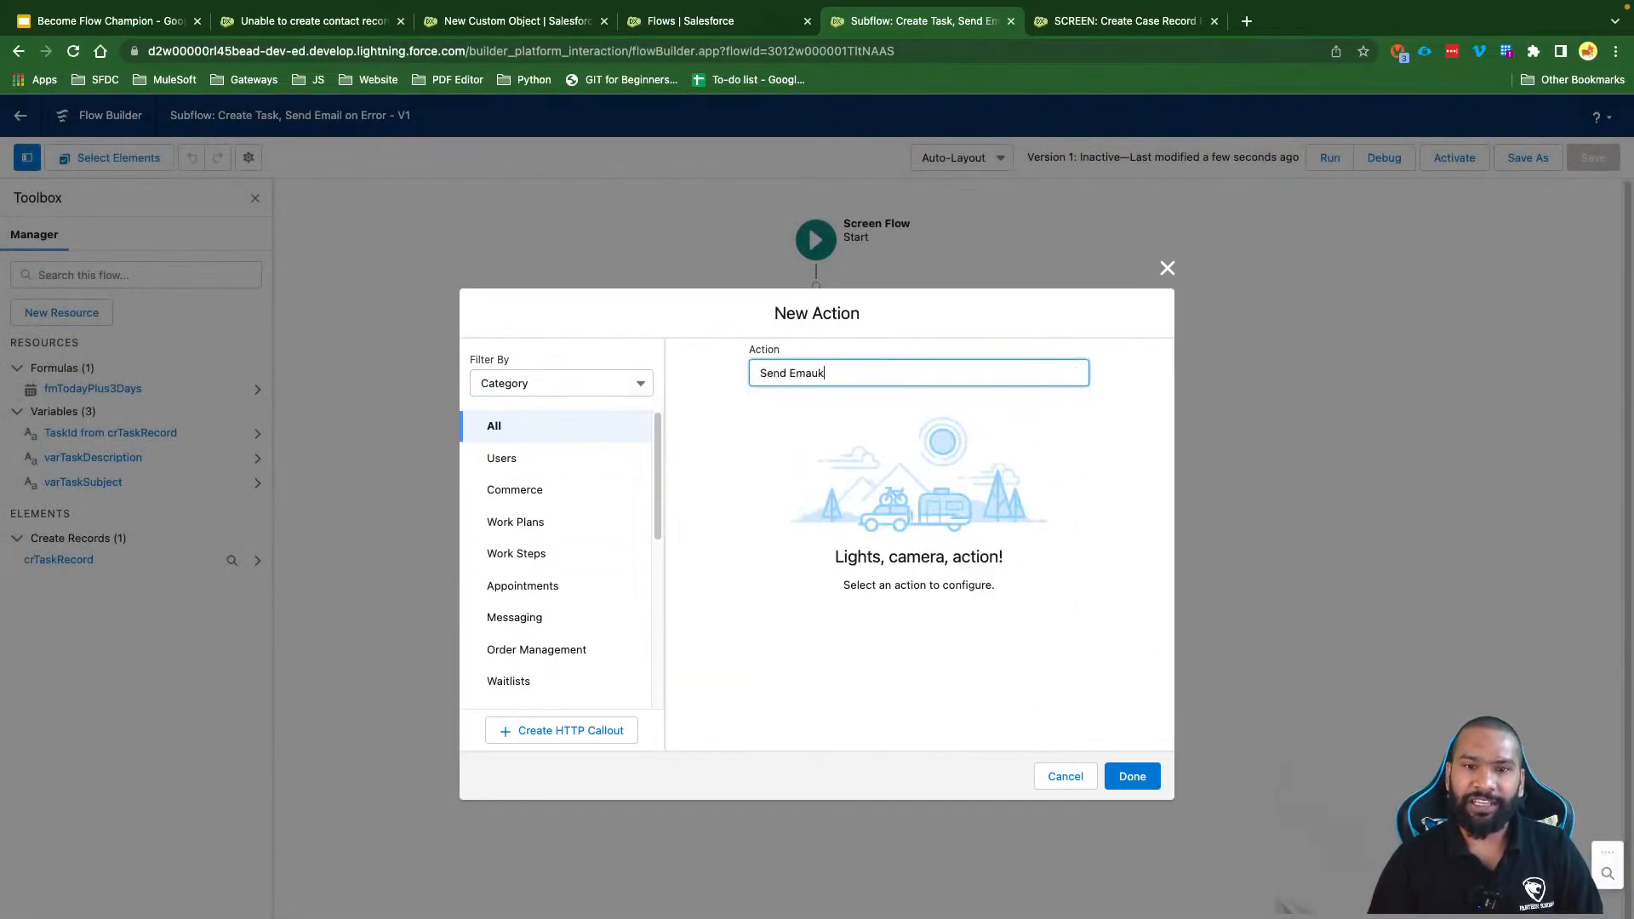
key(BackSpace)
key(BackSpace)
text(il)
click(870, 400)
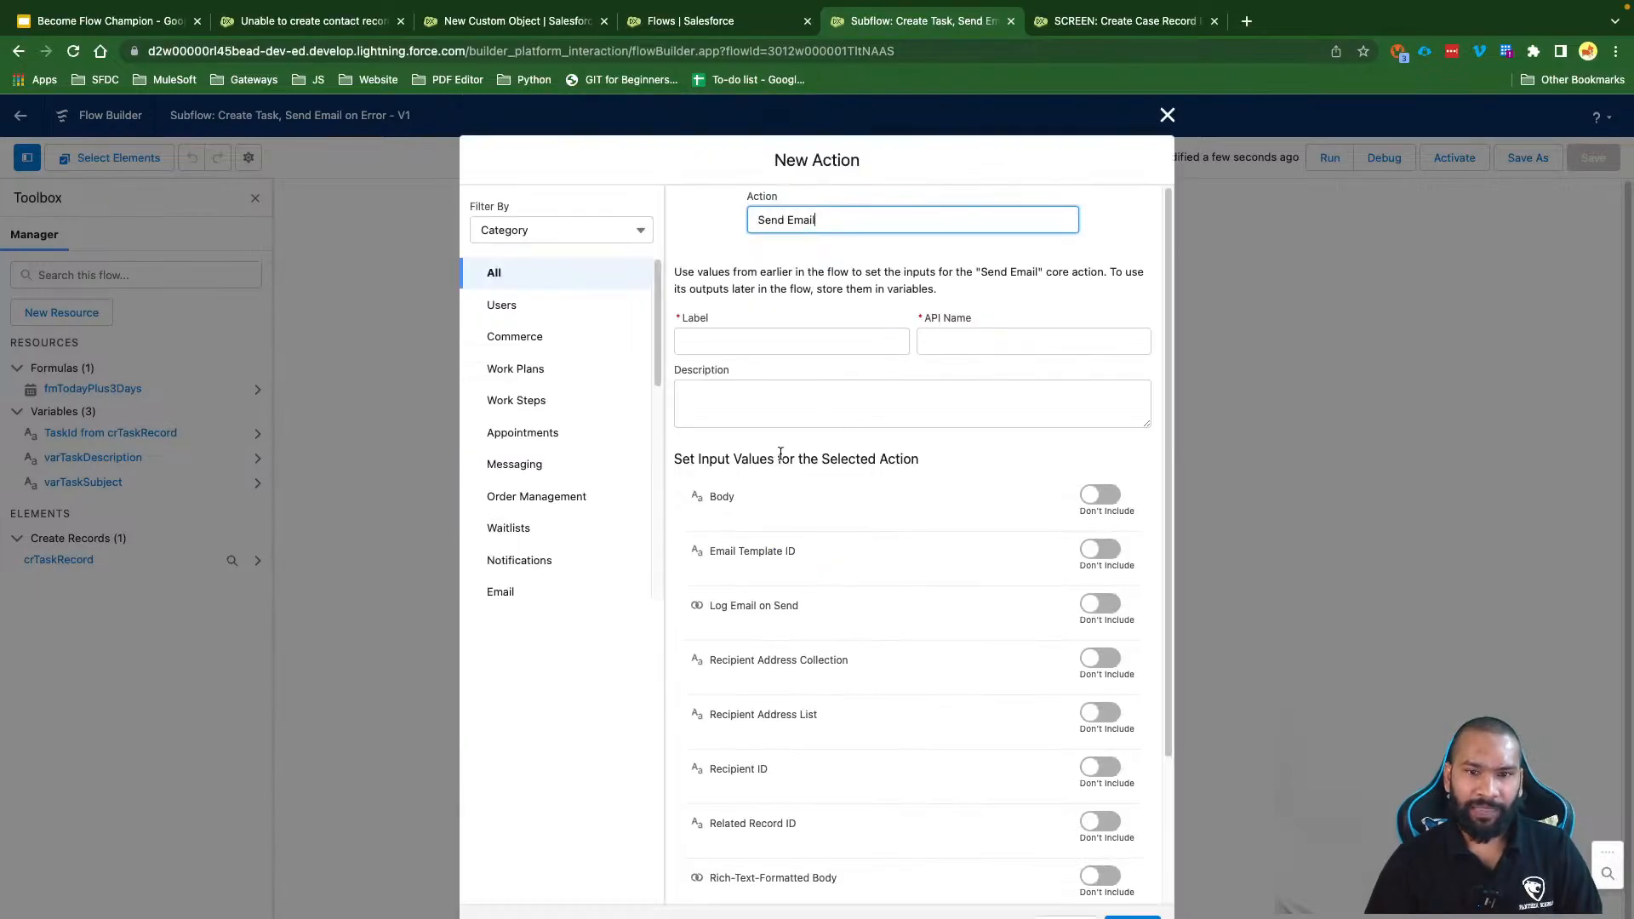
Step: Label the action 'Send Email on Failure' so its API name becomes Send_Email_on_Failure
click(732, 342)
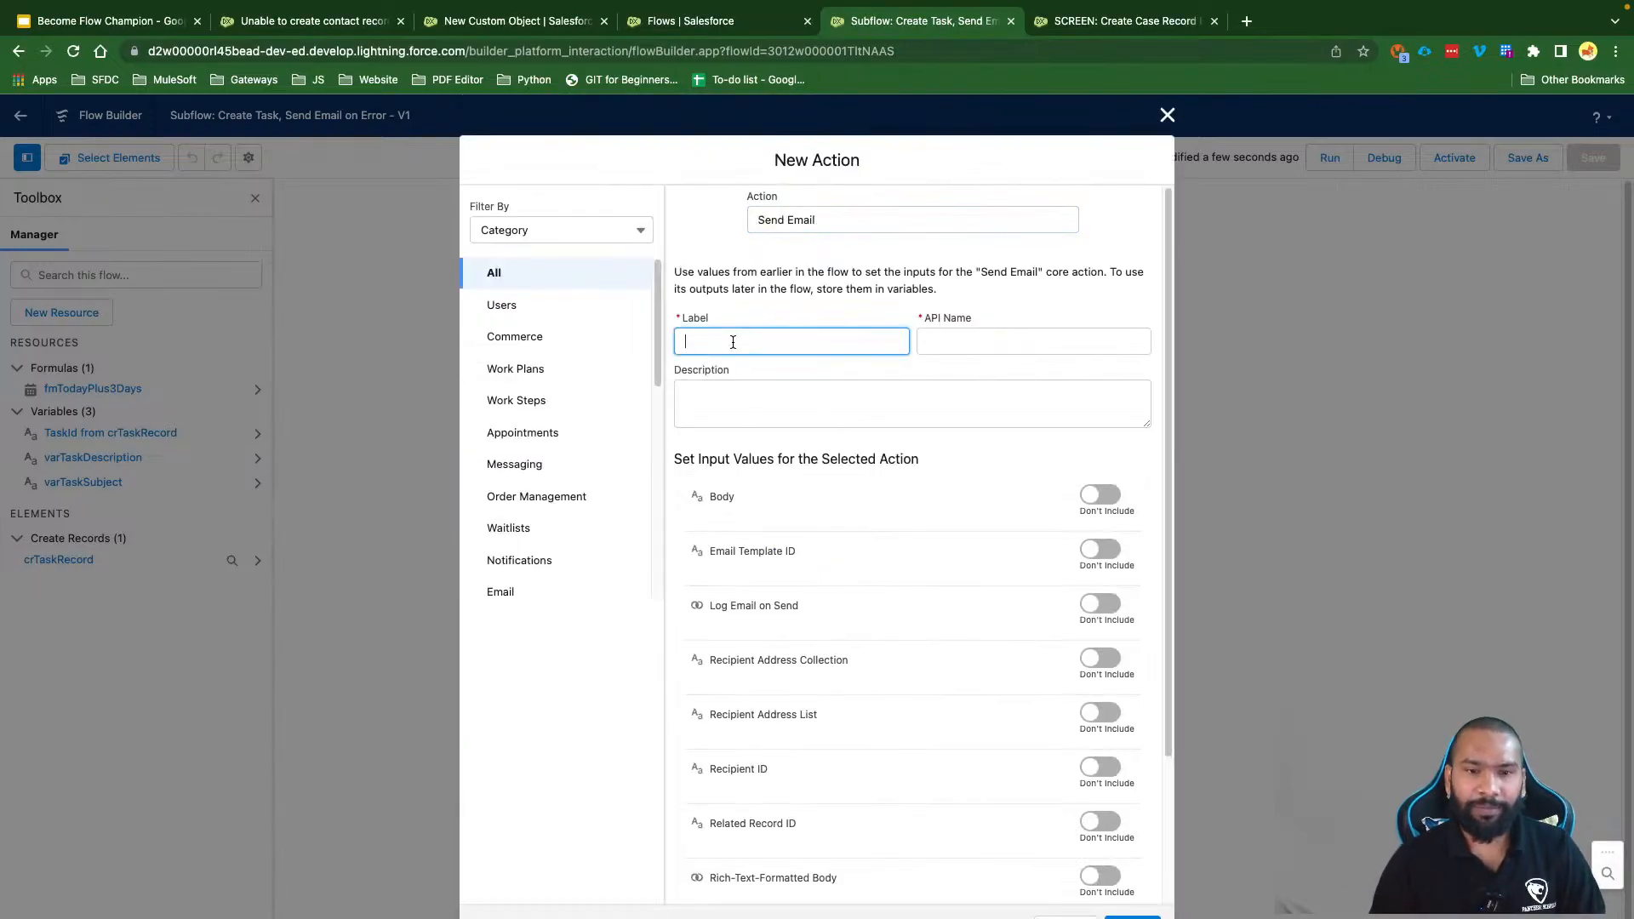
text(Send Emau)
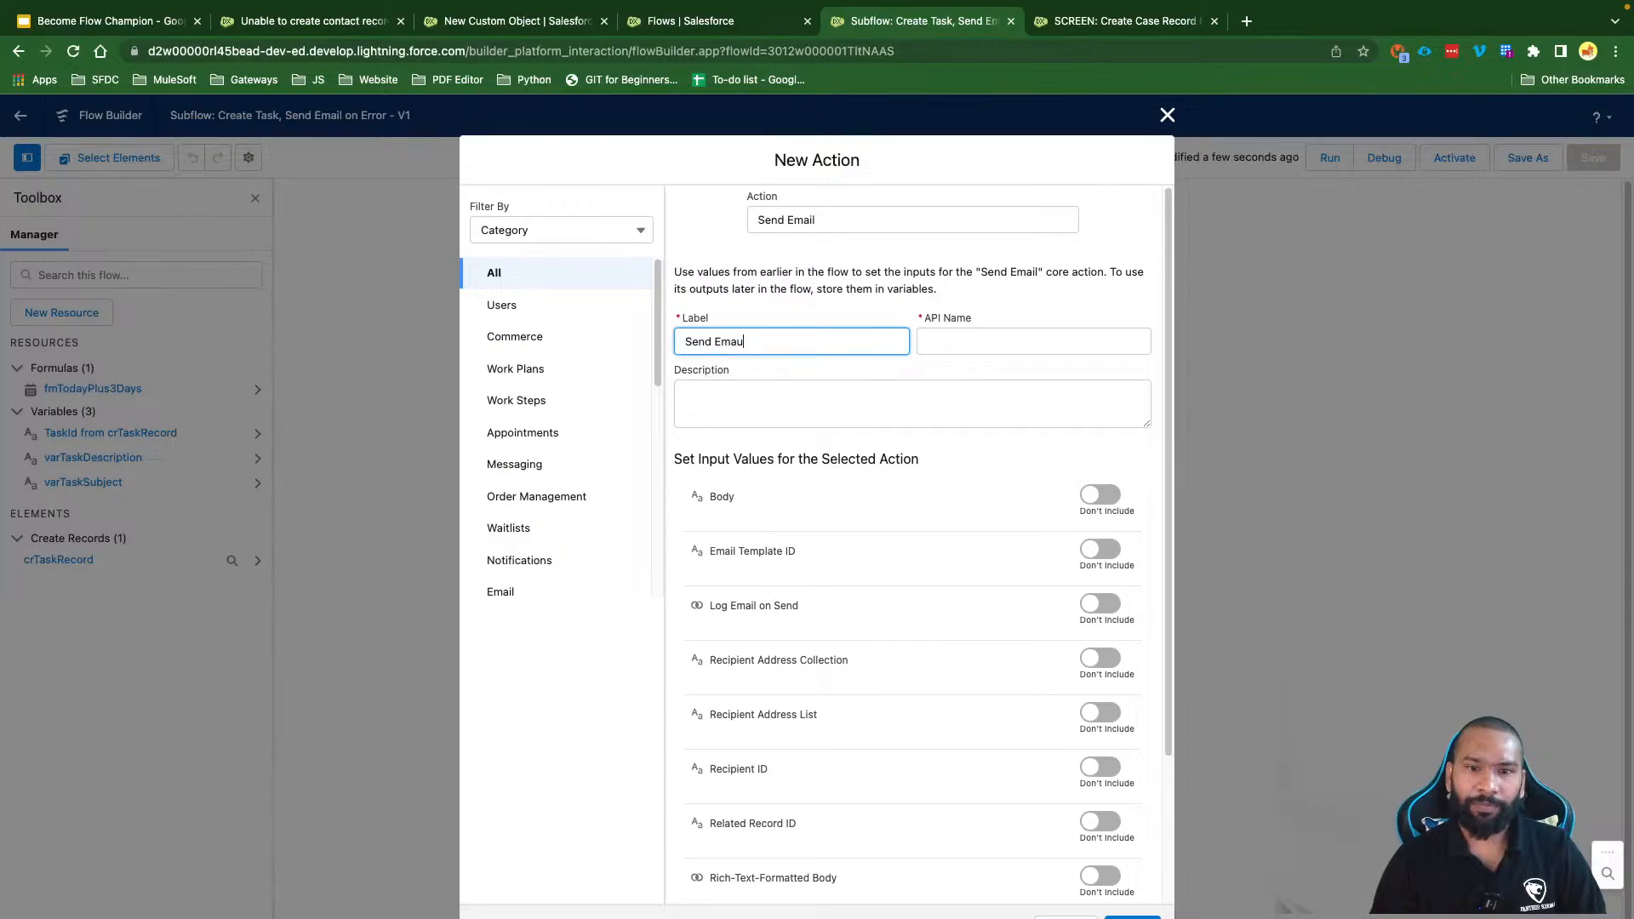
key(BackSpace)
key(BackSpace)
text(n)
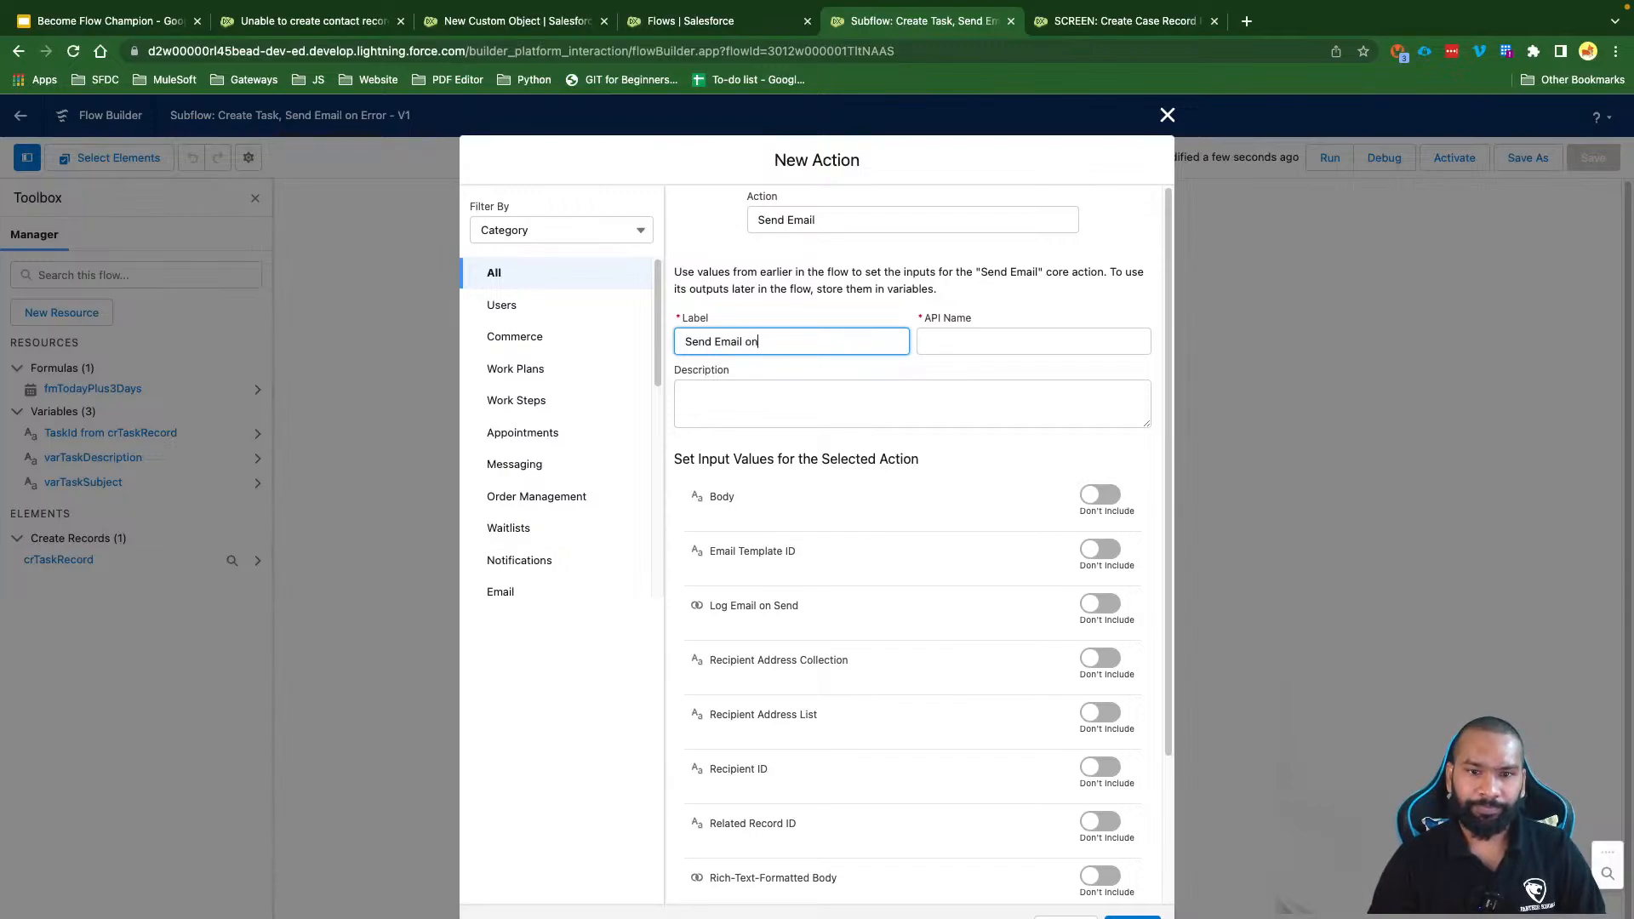
text( Faily)
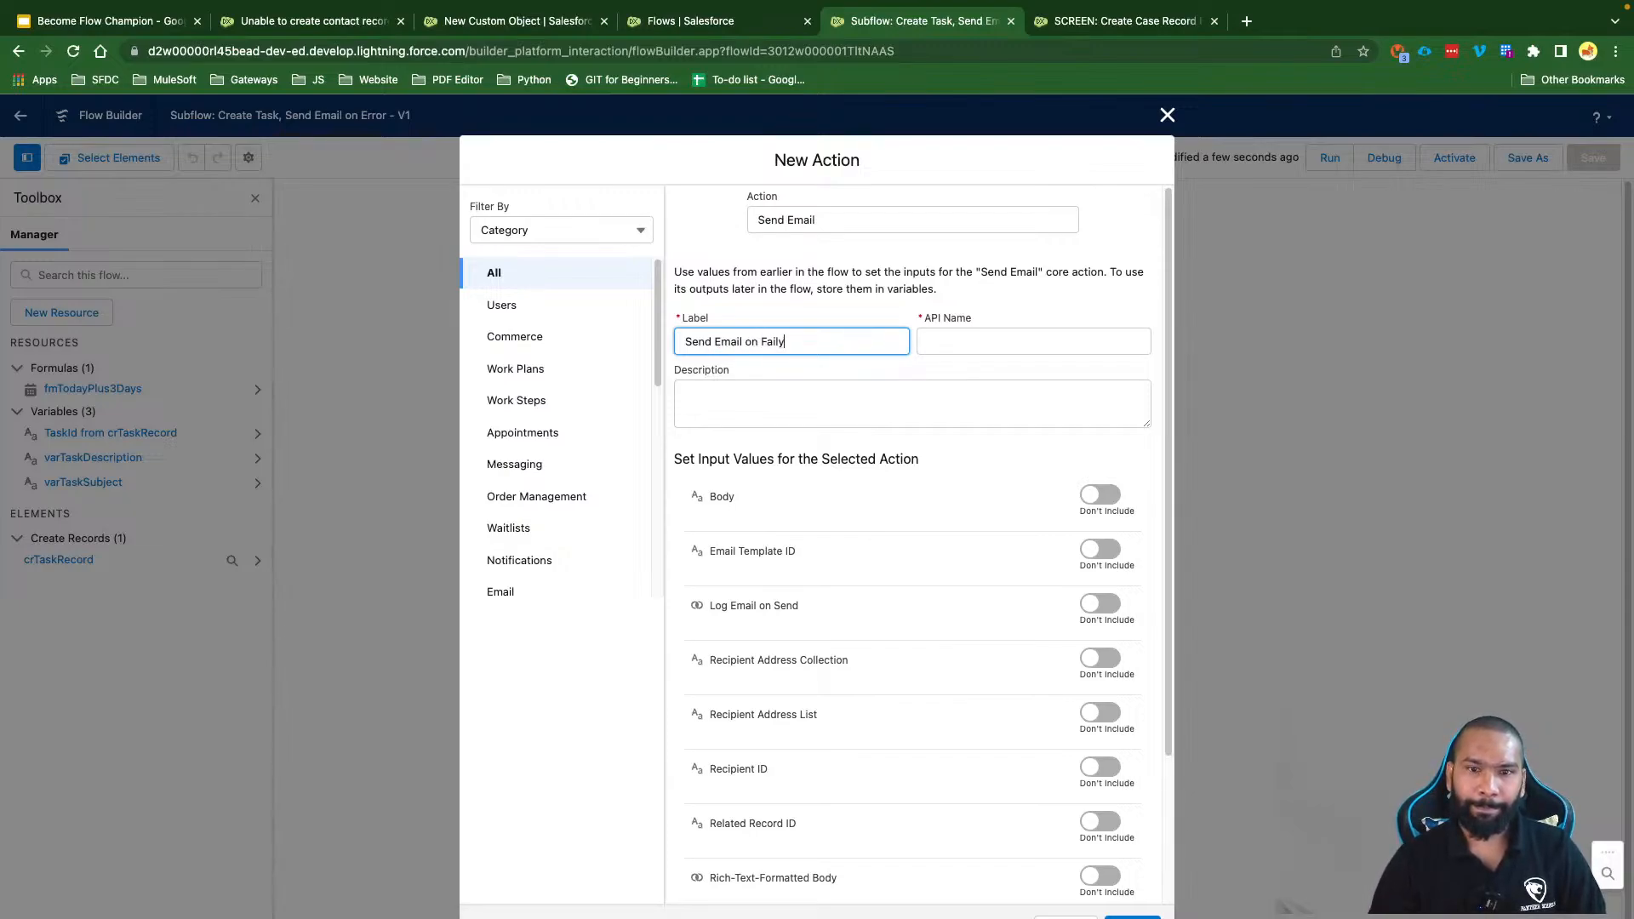
key(BackSpace)
text(ure)
click(792, 374)
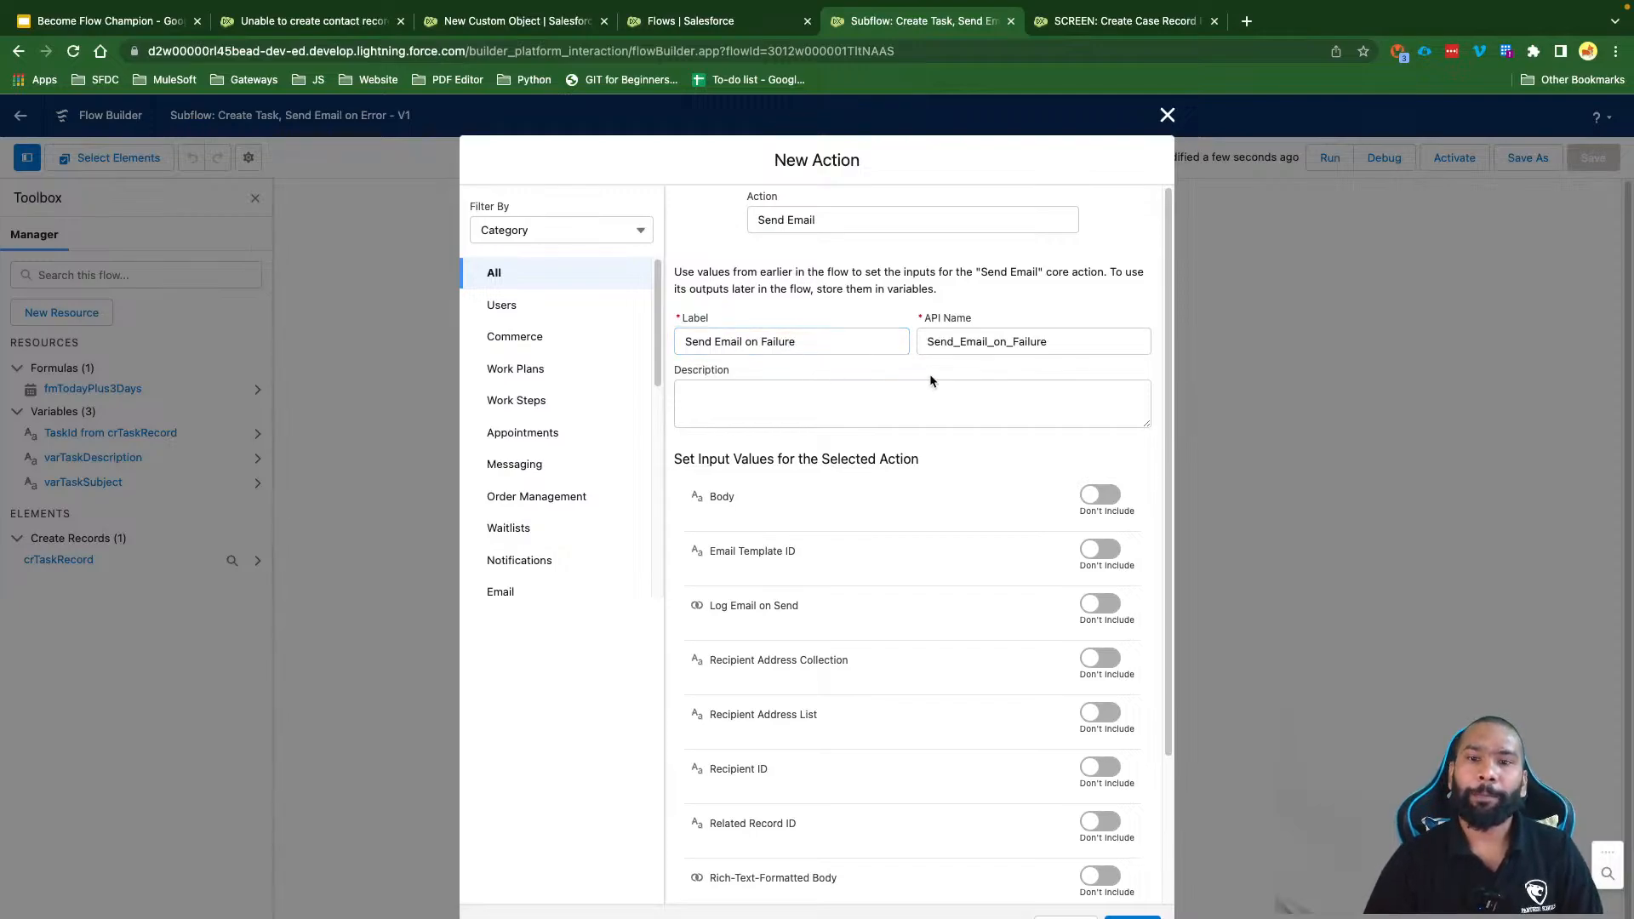
click(1060, 344)
drag(813, 345, 625, 347)
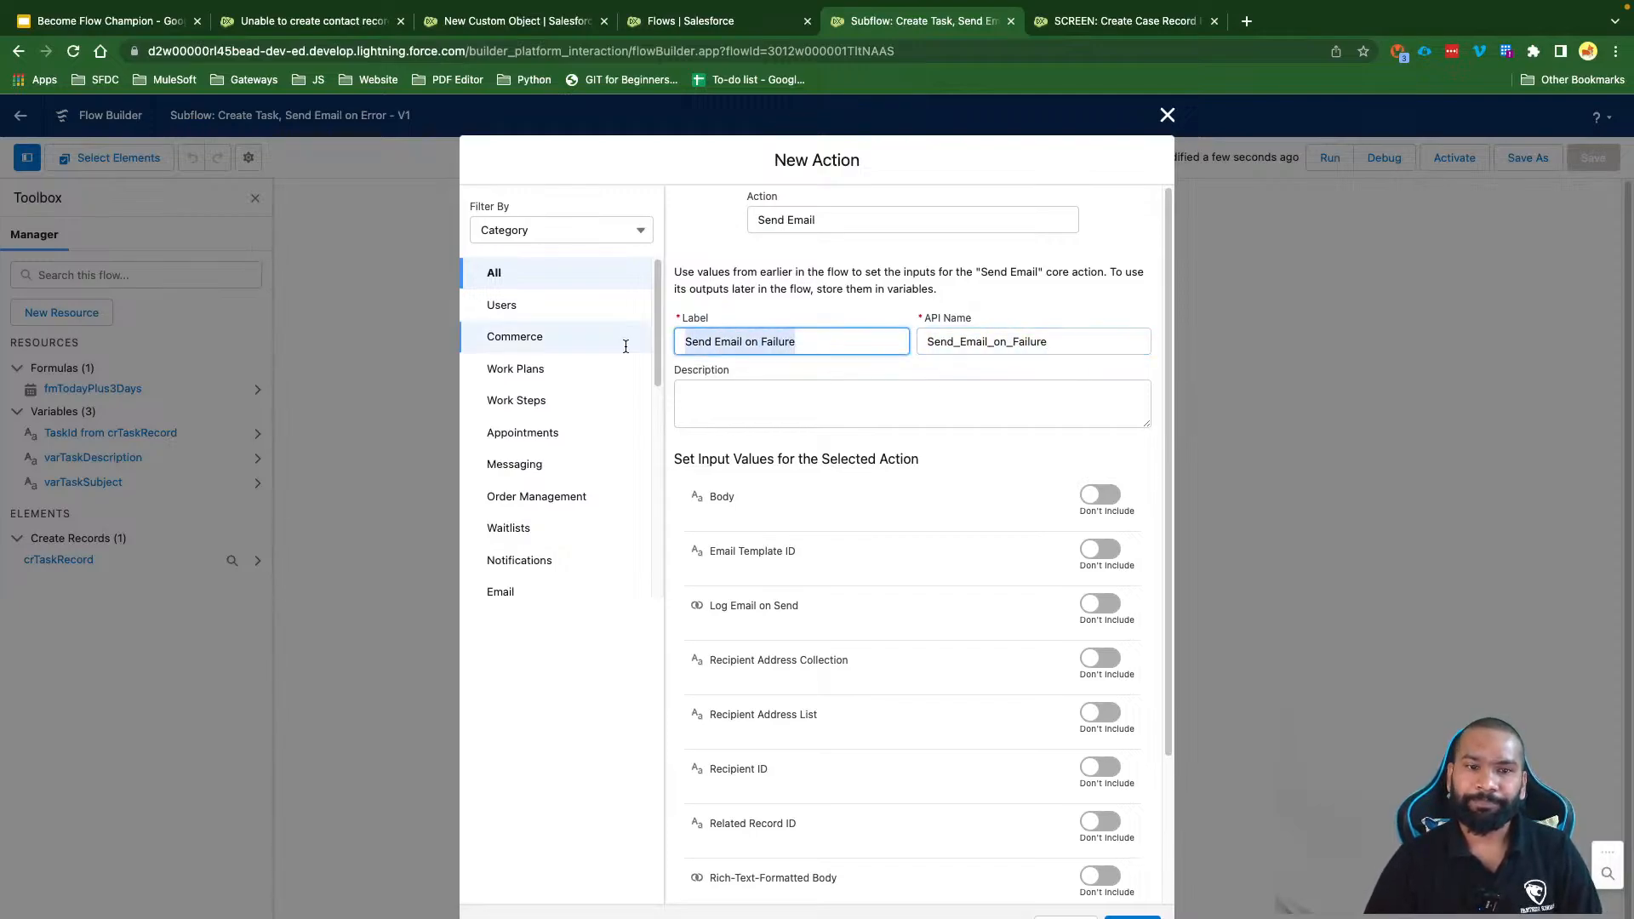
click(816, 487)
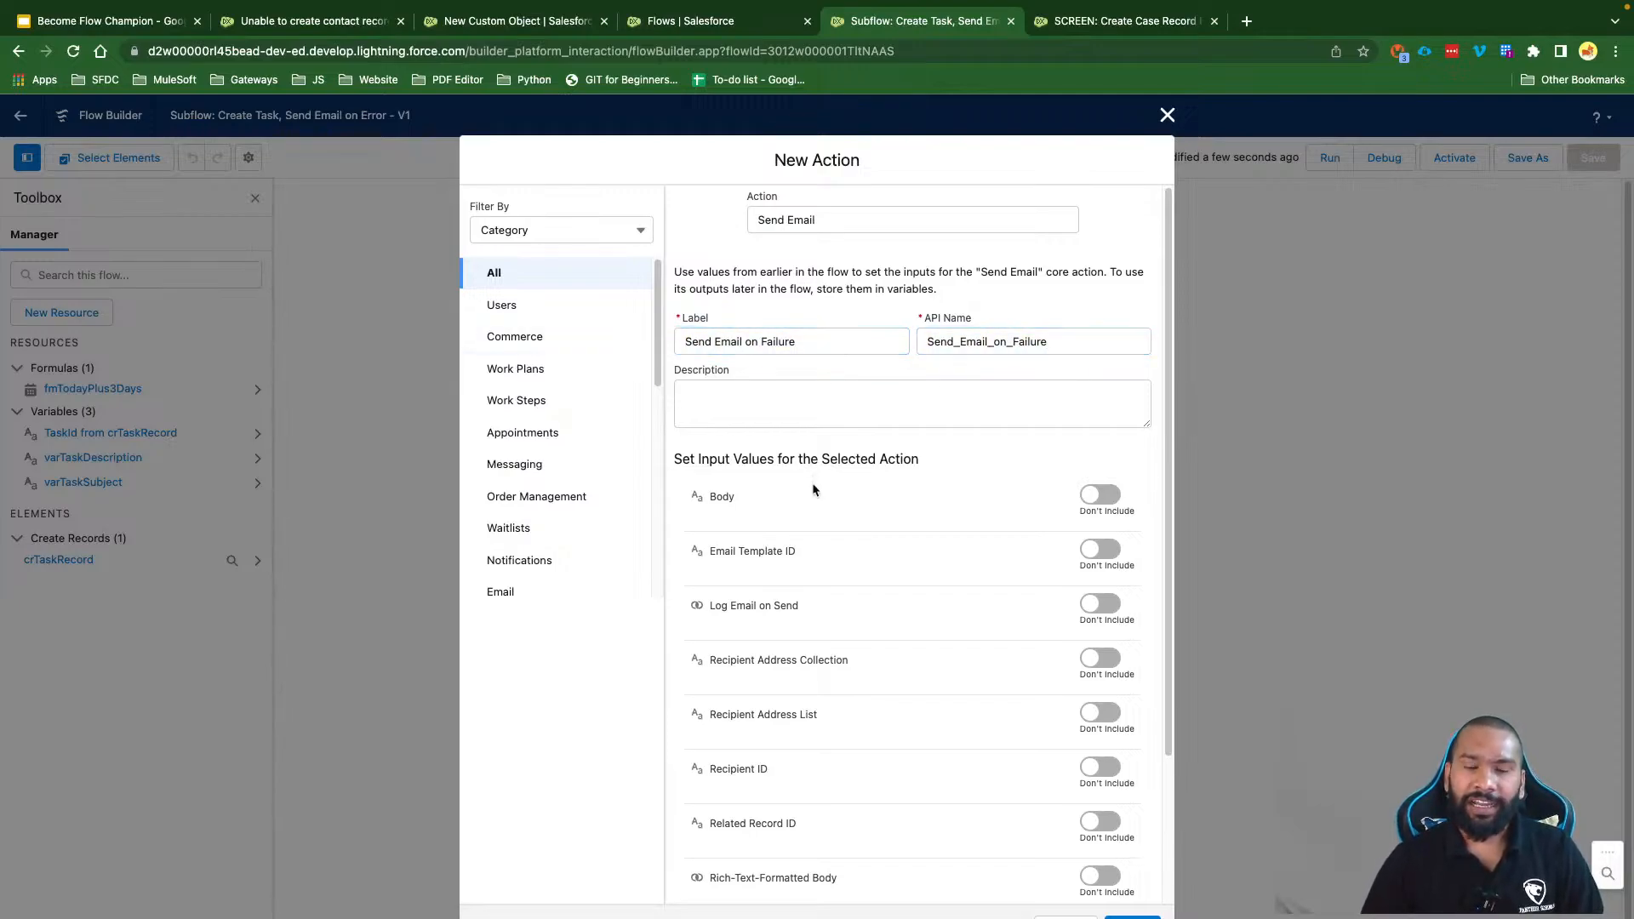
Step: Include the email Body and set it to a new input-available Text variable, varEmailContent
click(1101, 495)
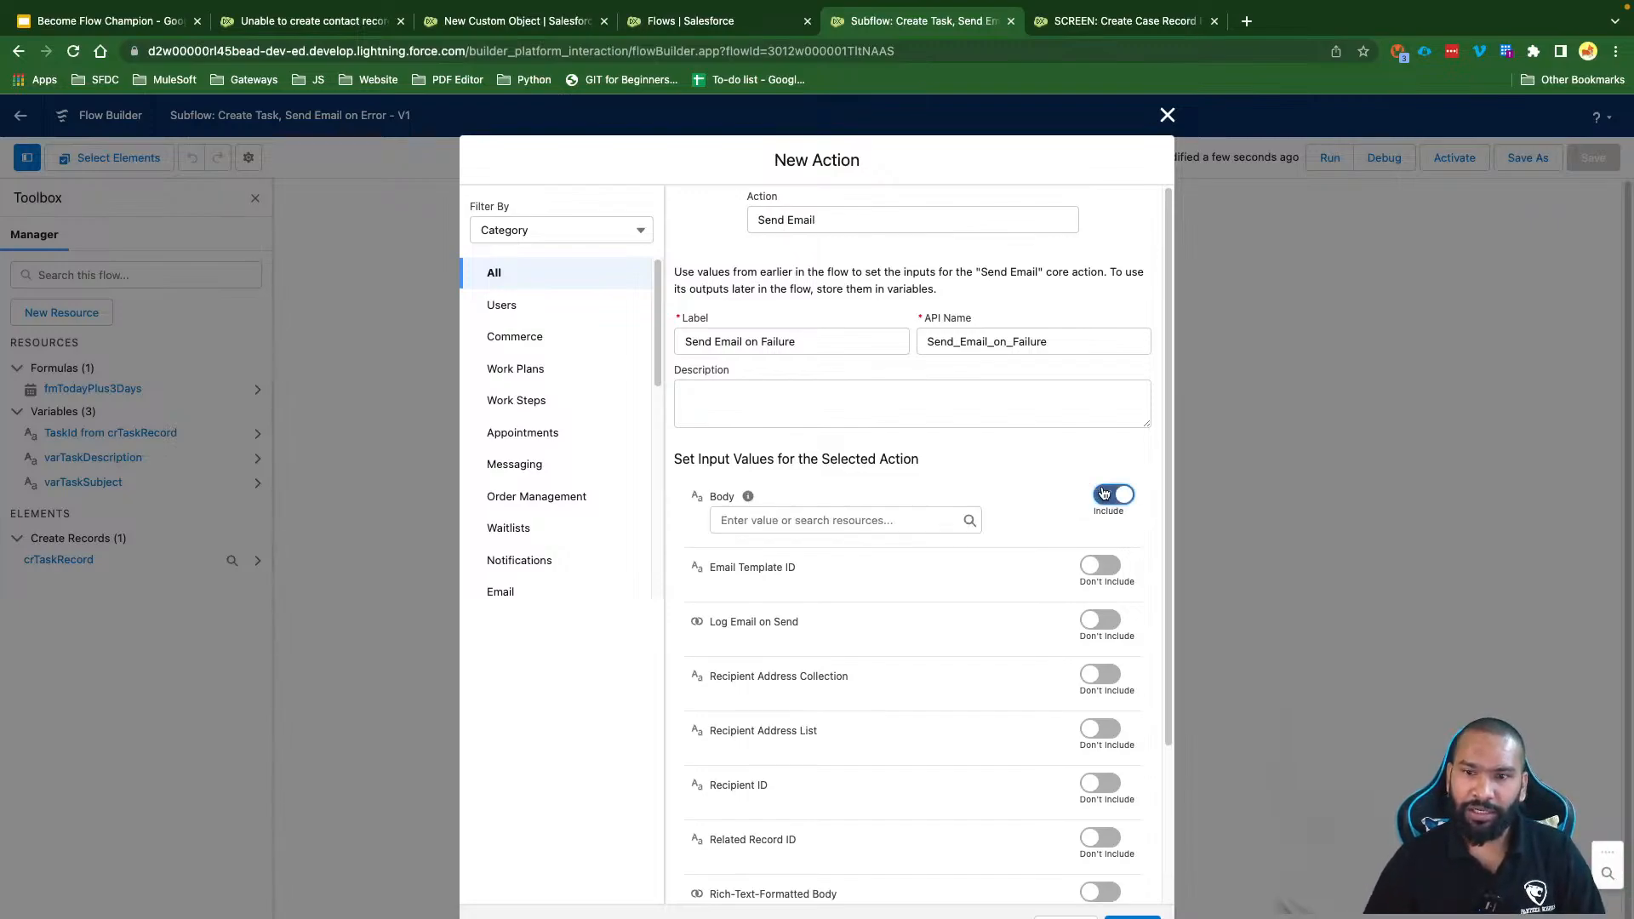
click(827, 522)
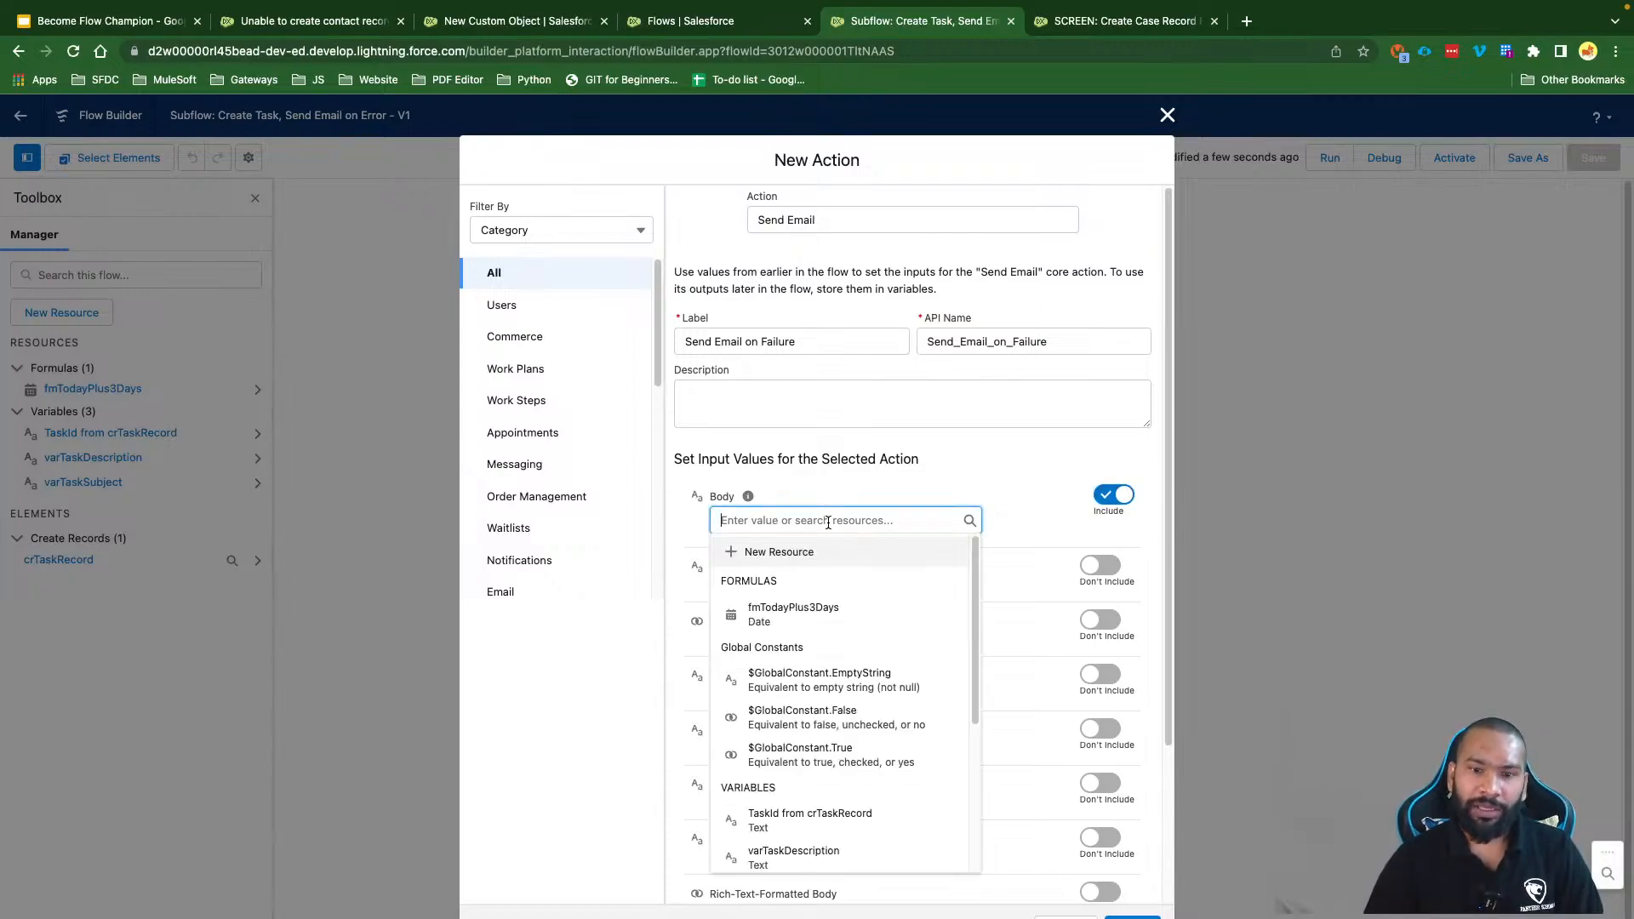
click(775, 554)
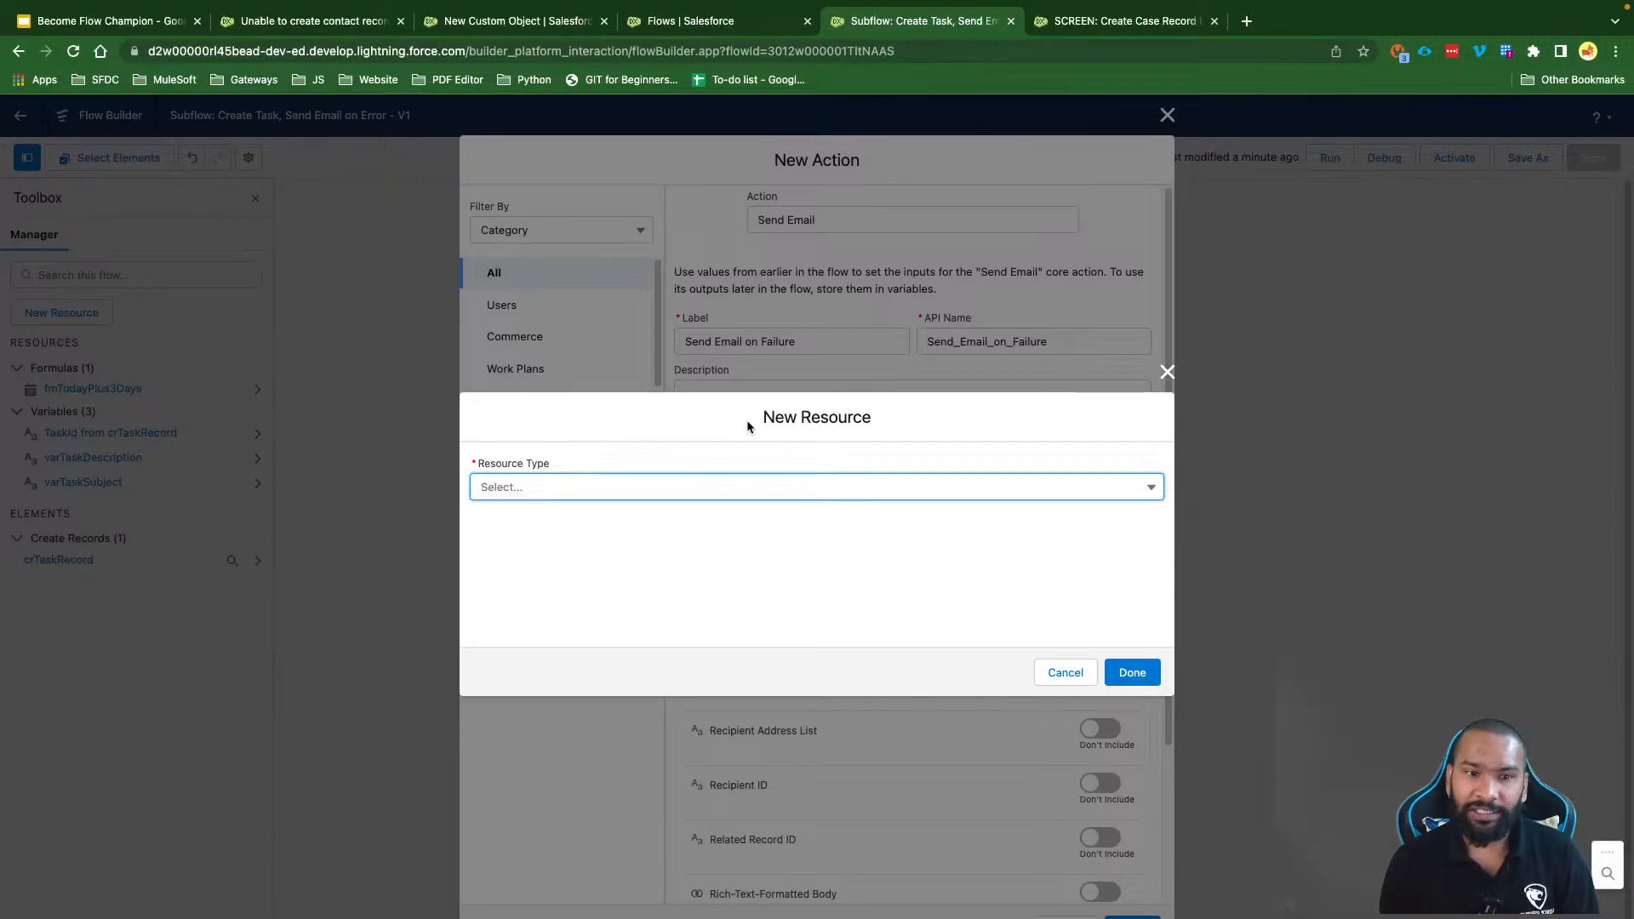
click(559, 492)
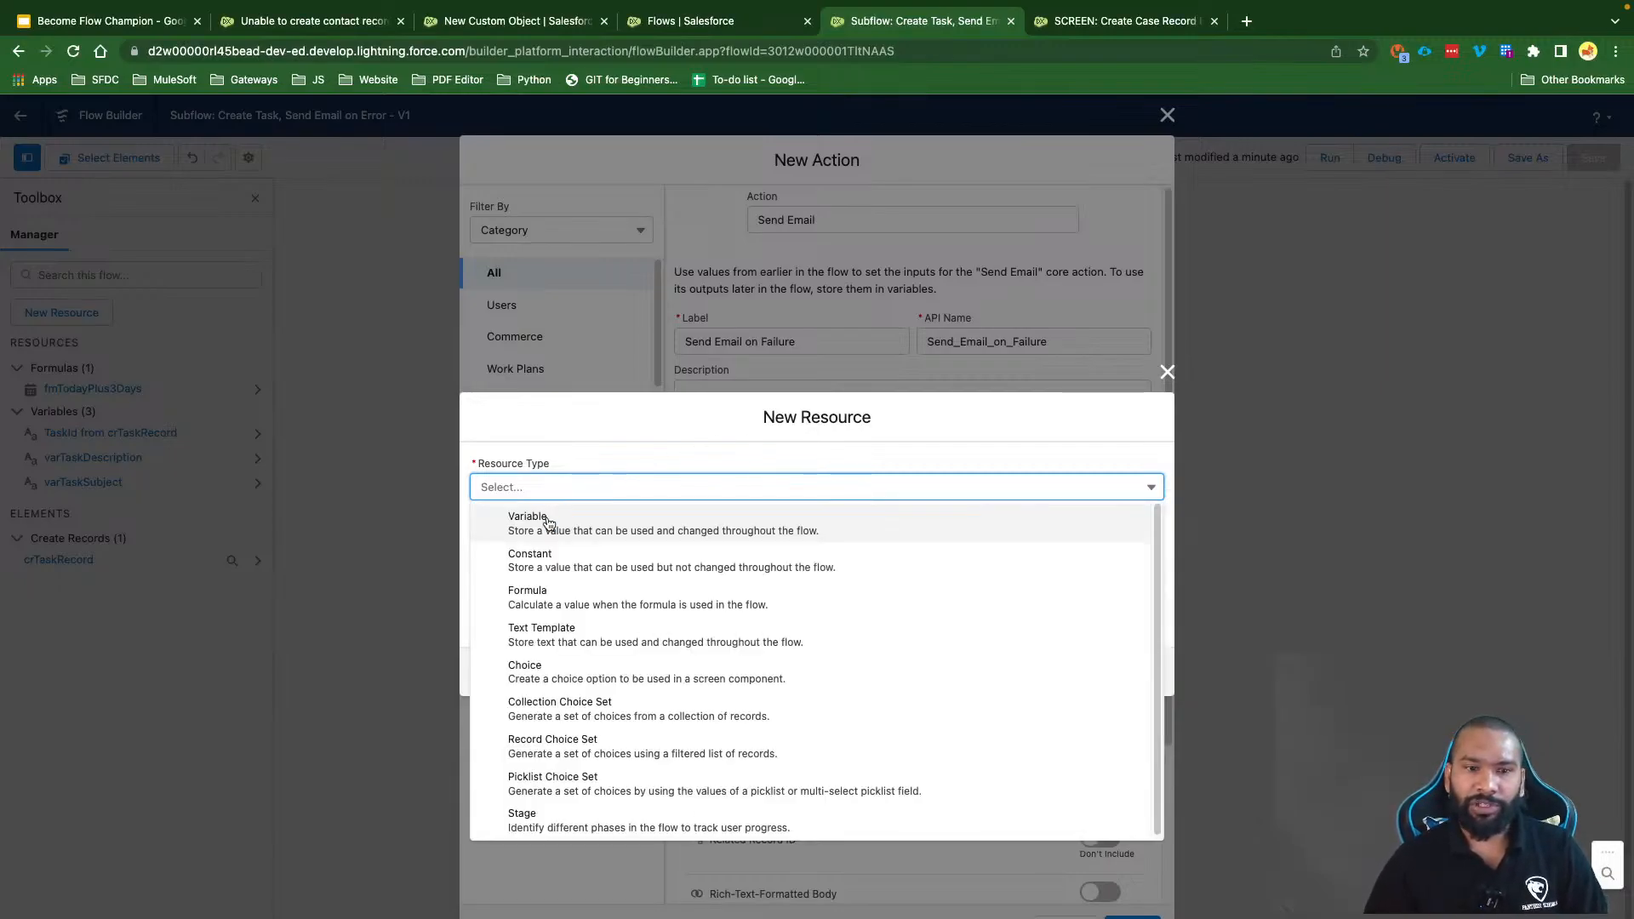
click(547, 523)
click(509, 528)
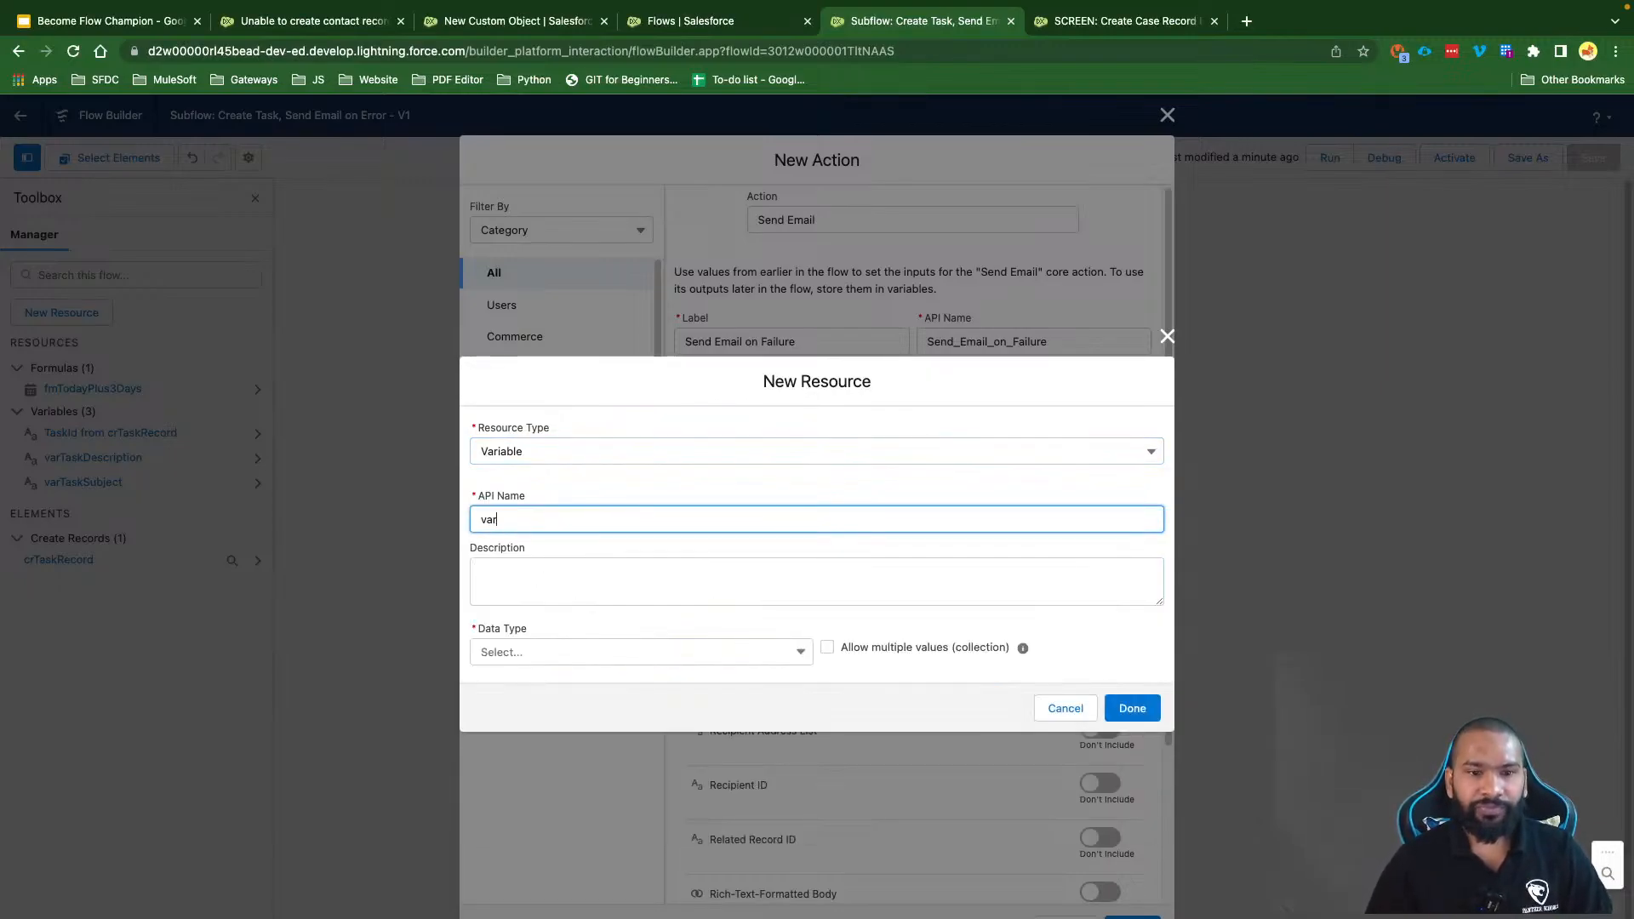
text(varEmailContent)
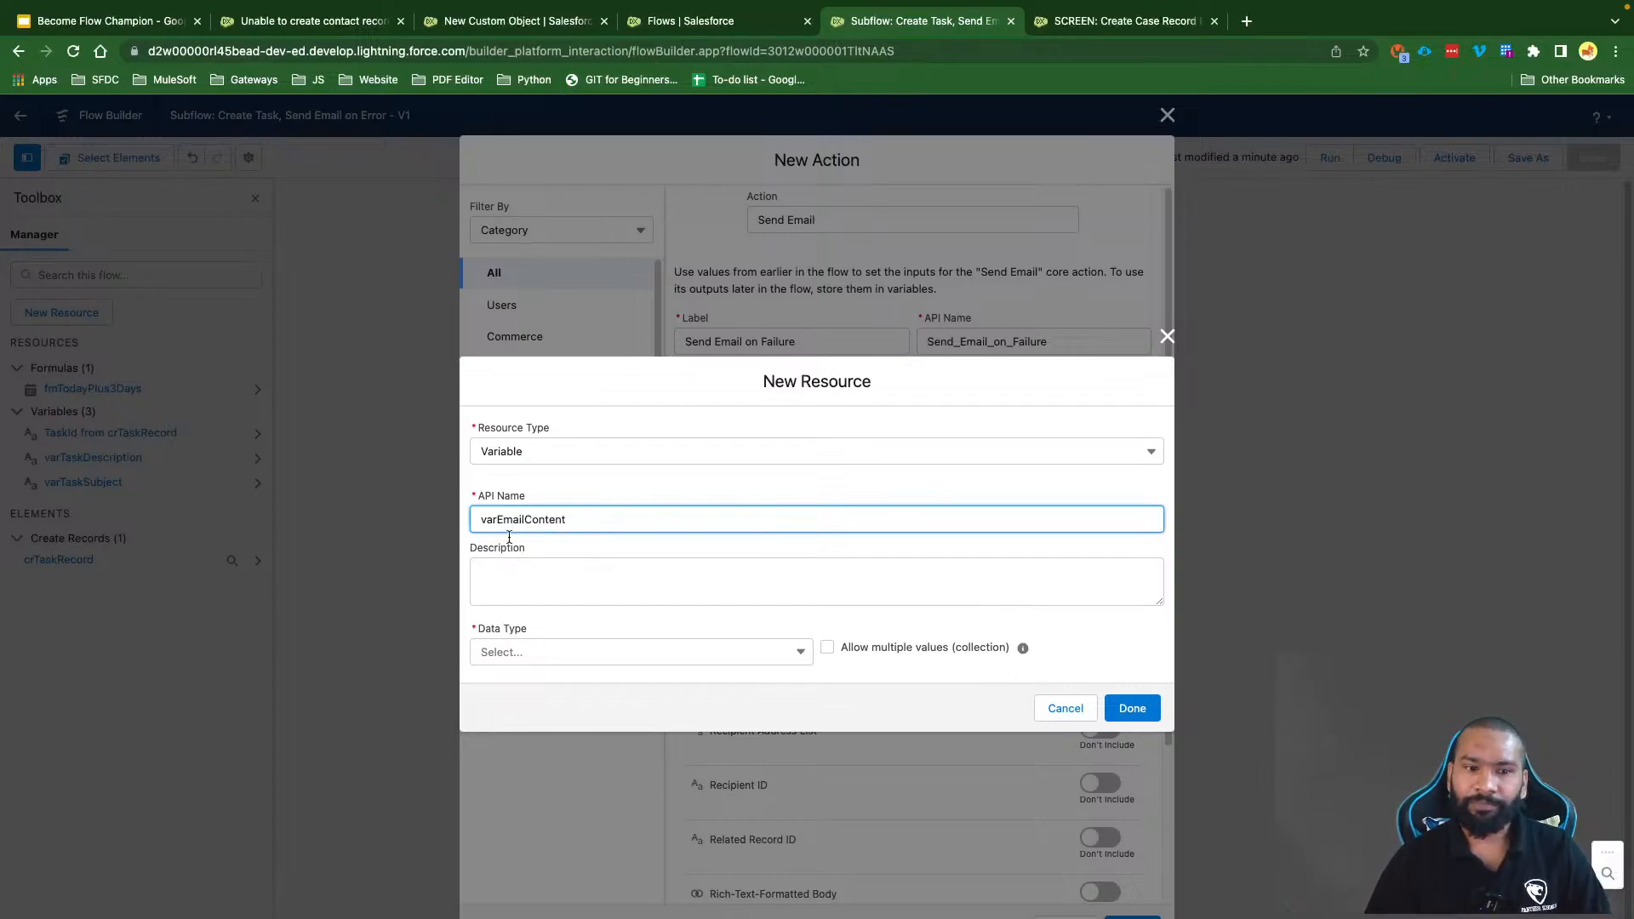
click(499, 655)
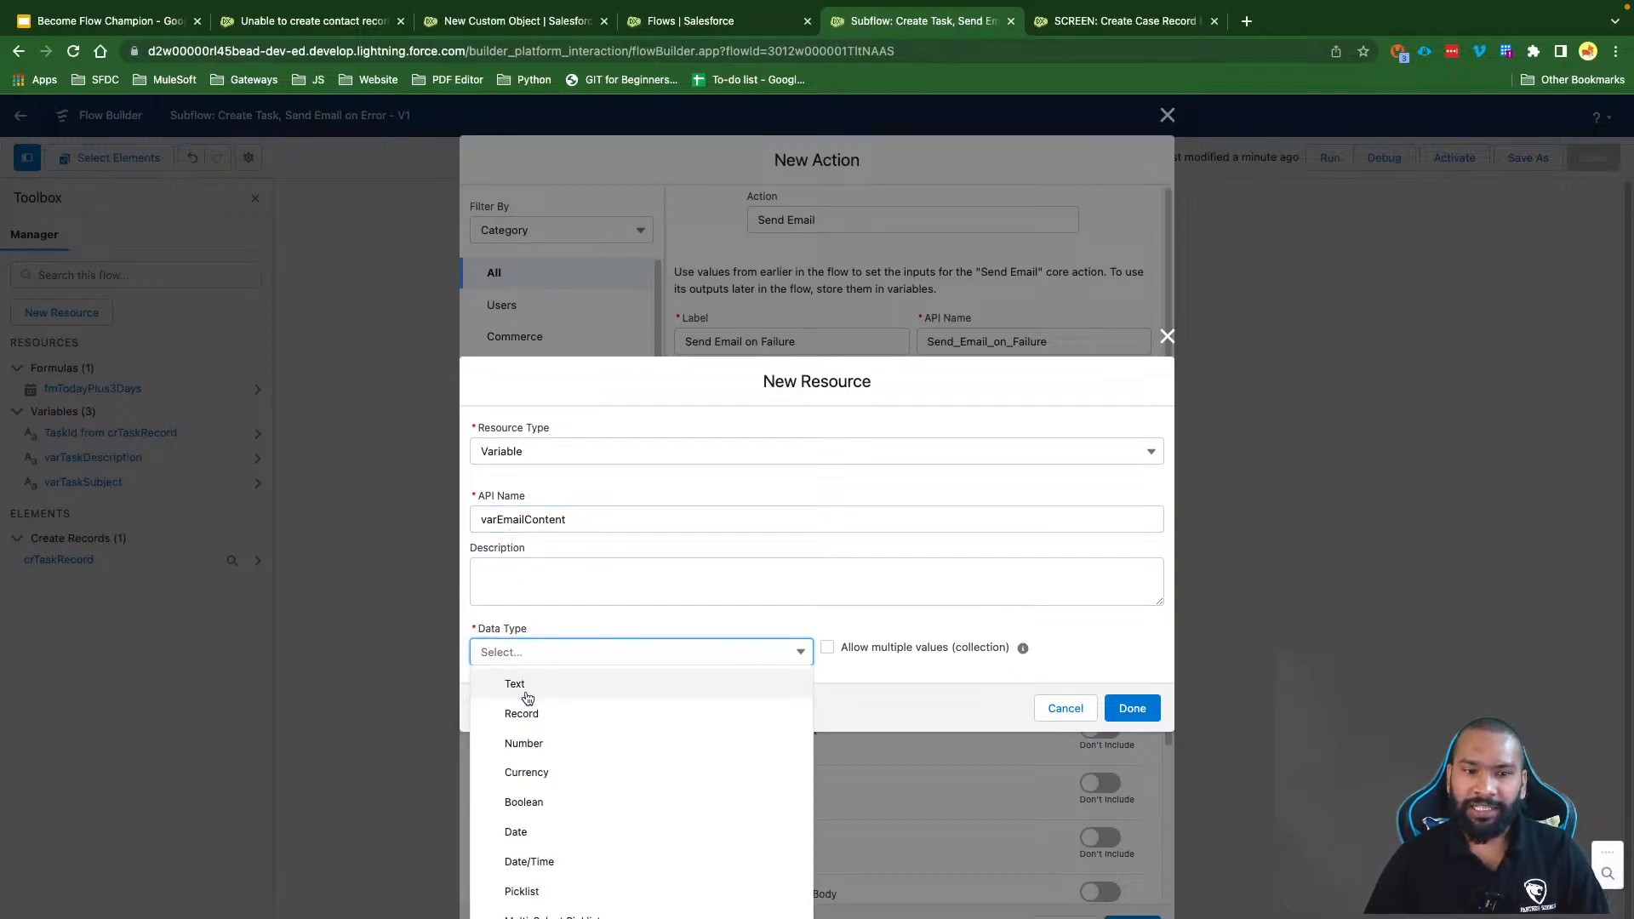
click(526, 689)
click(512, 694)
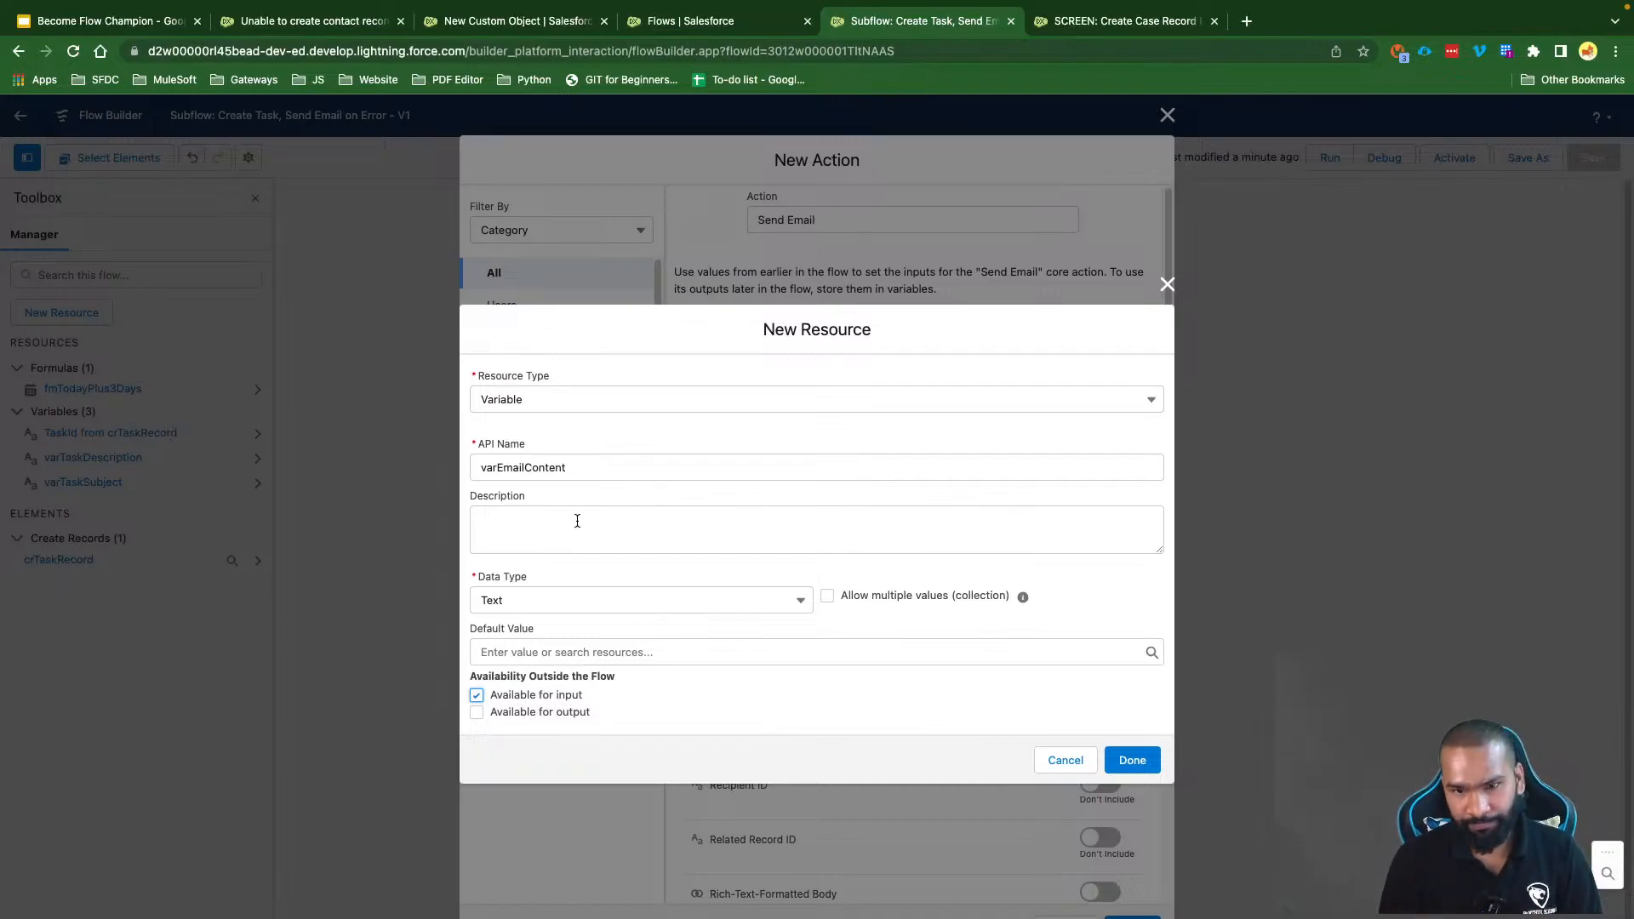
click(1132, 760)
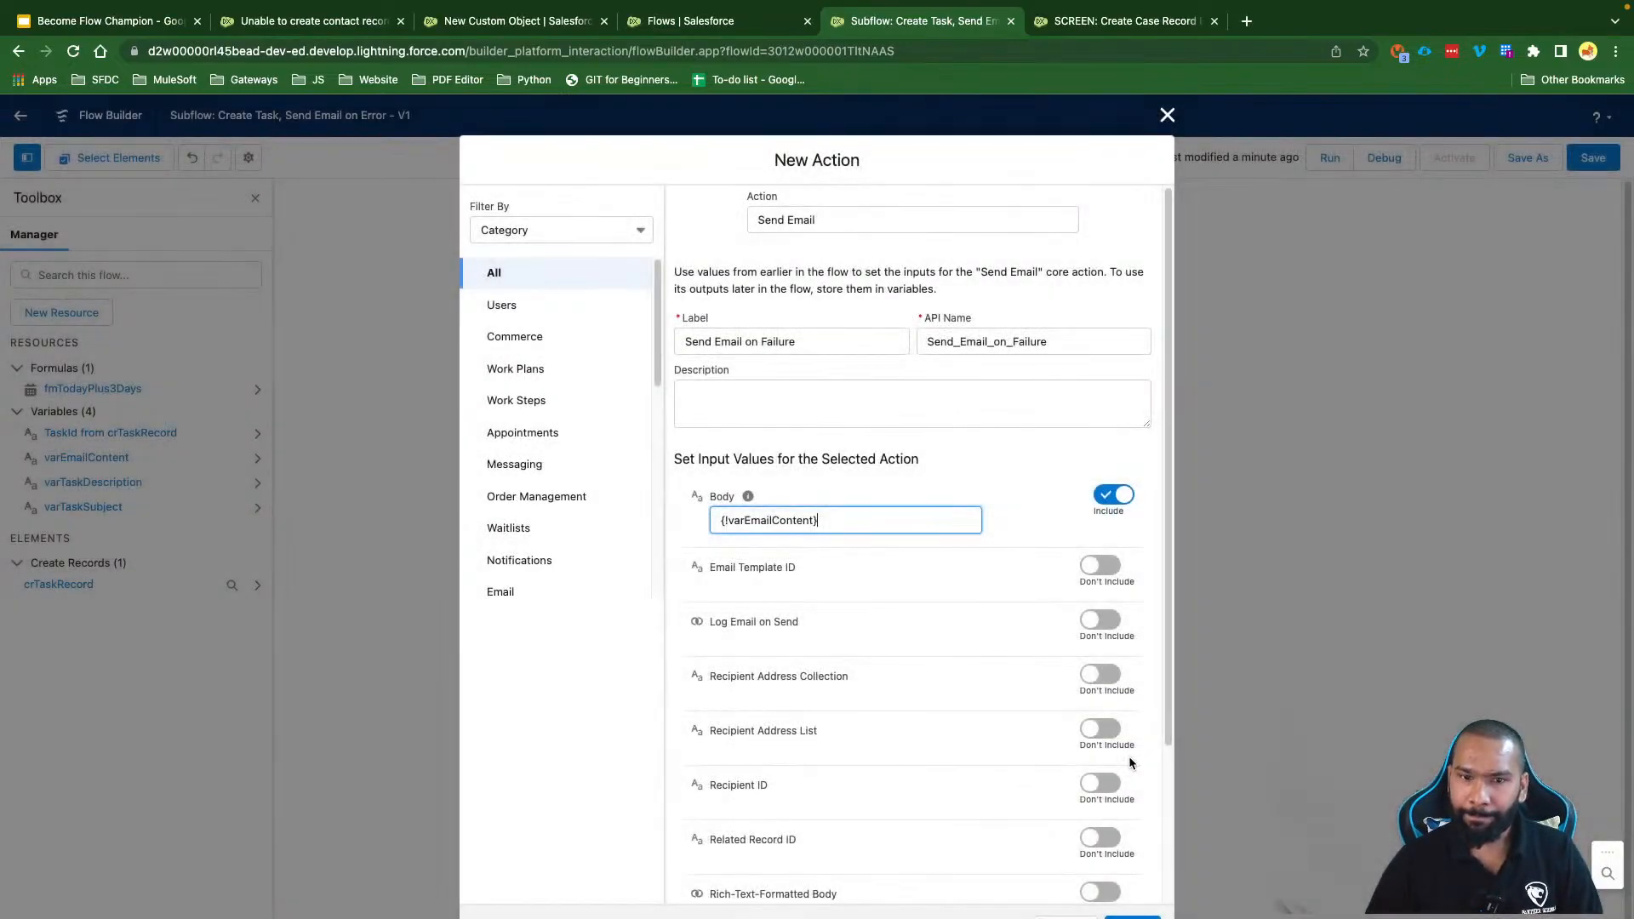
Step: Include Recipient Address Collection and start a new variable named varEmailCollection
scroll(897, 631, down, 3)
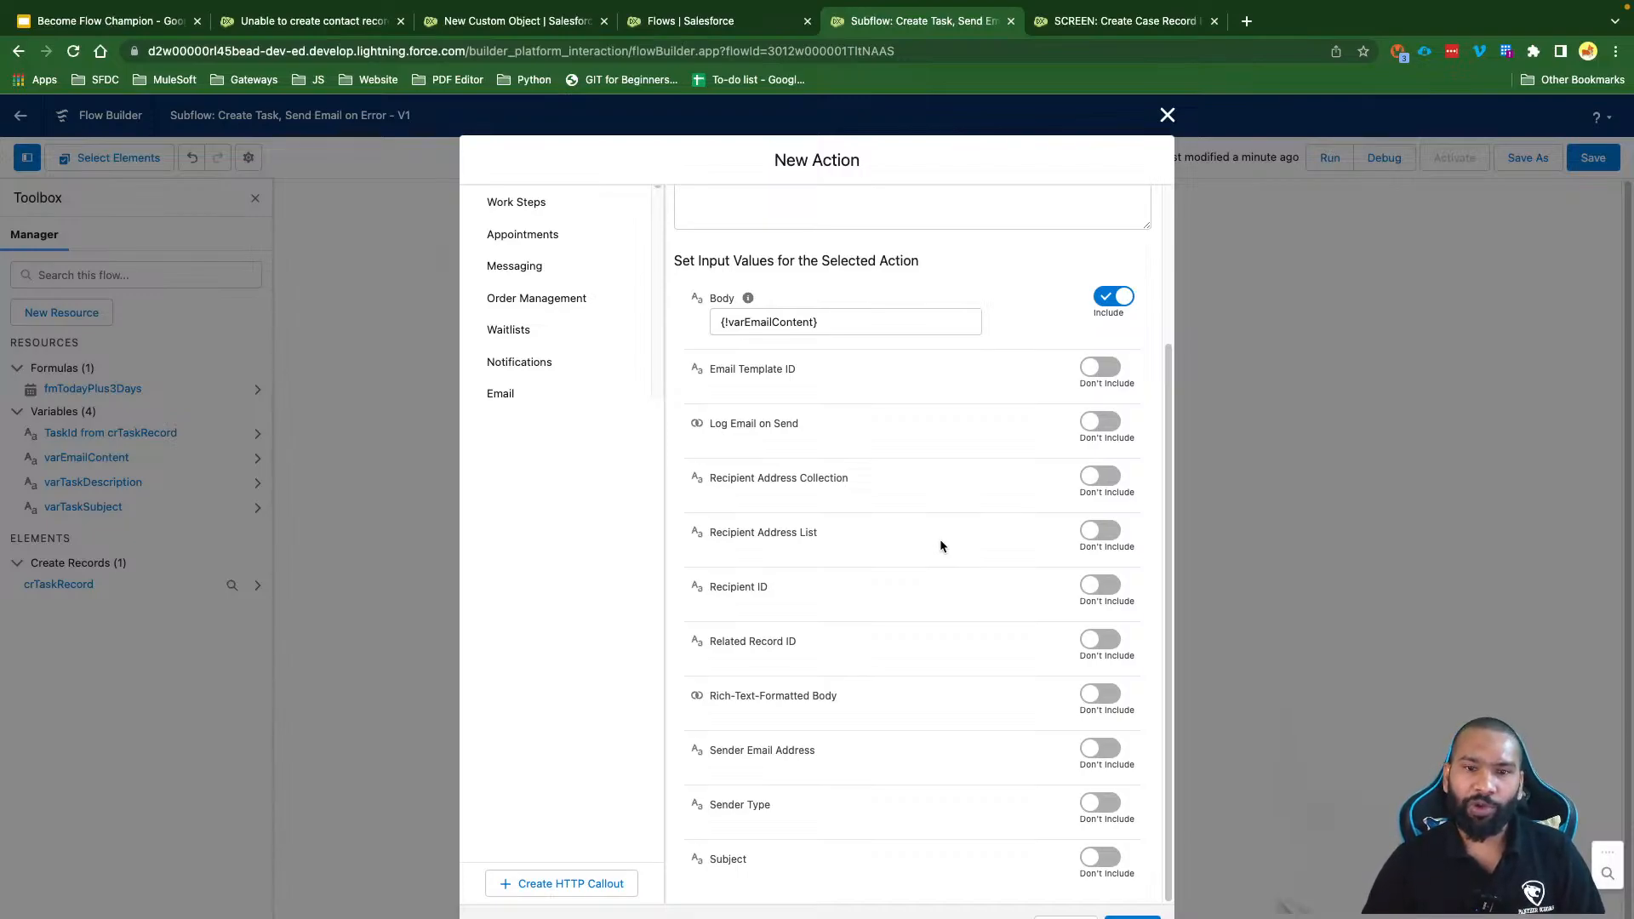
click(1100, 476)
click(808, 509)
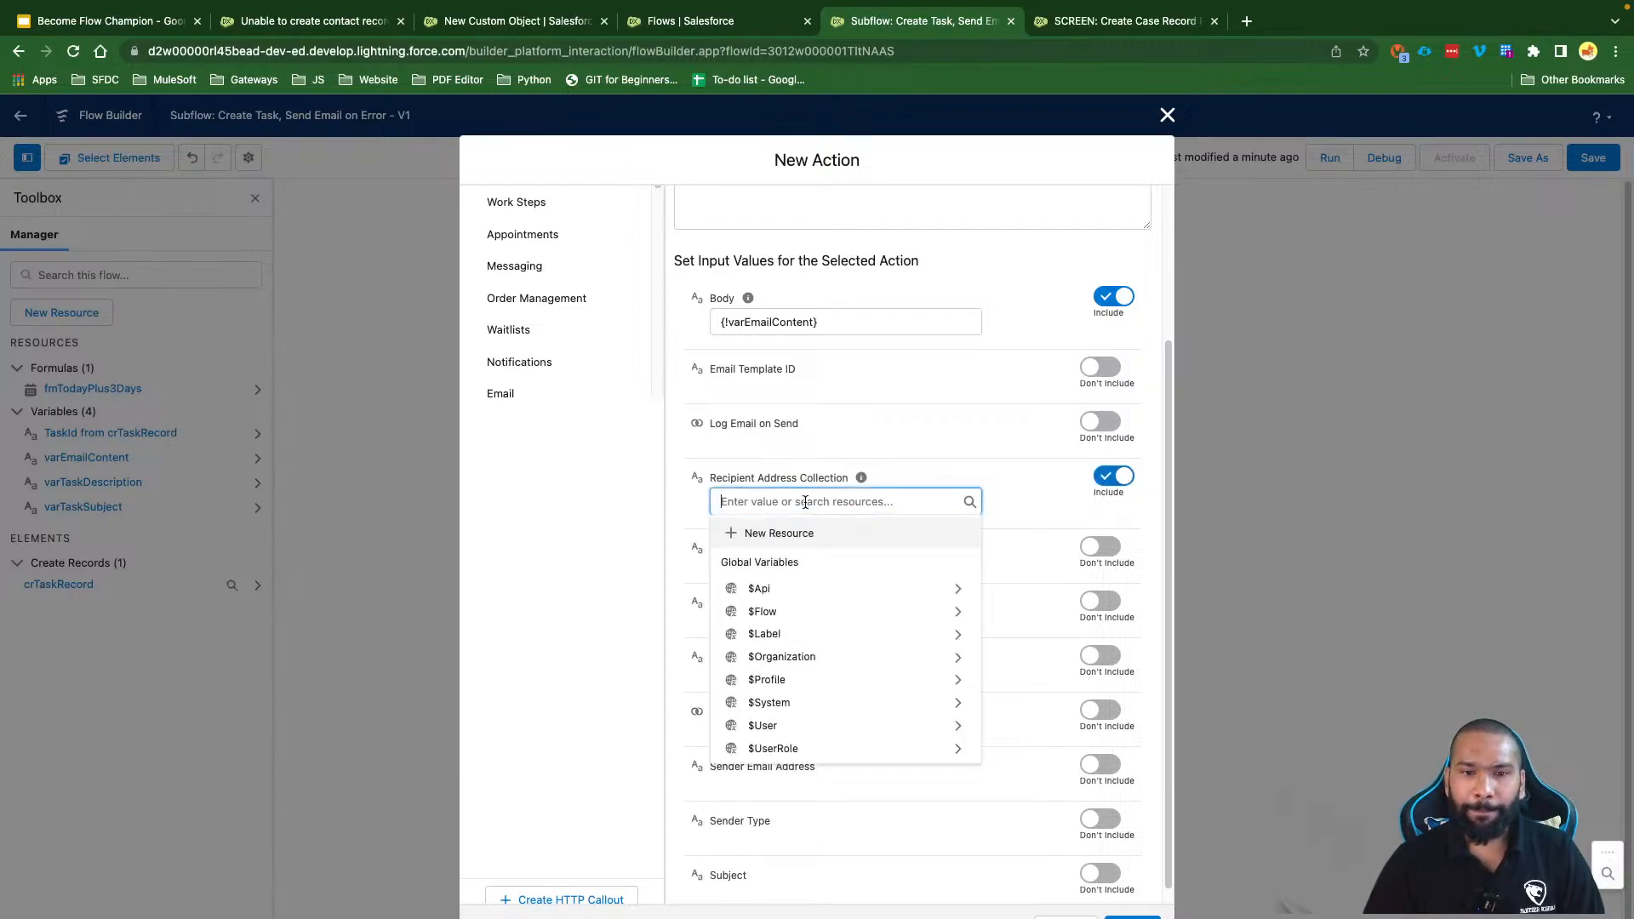
click(780, 536)
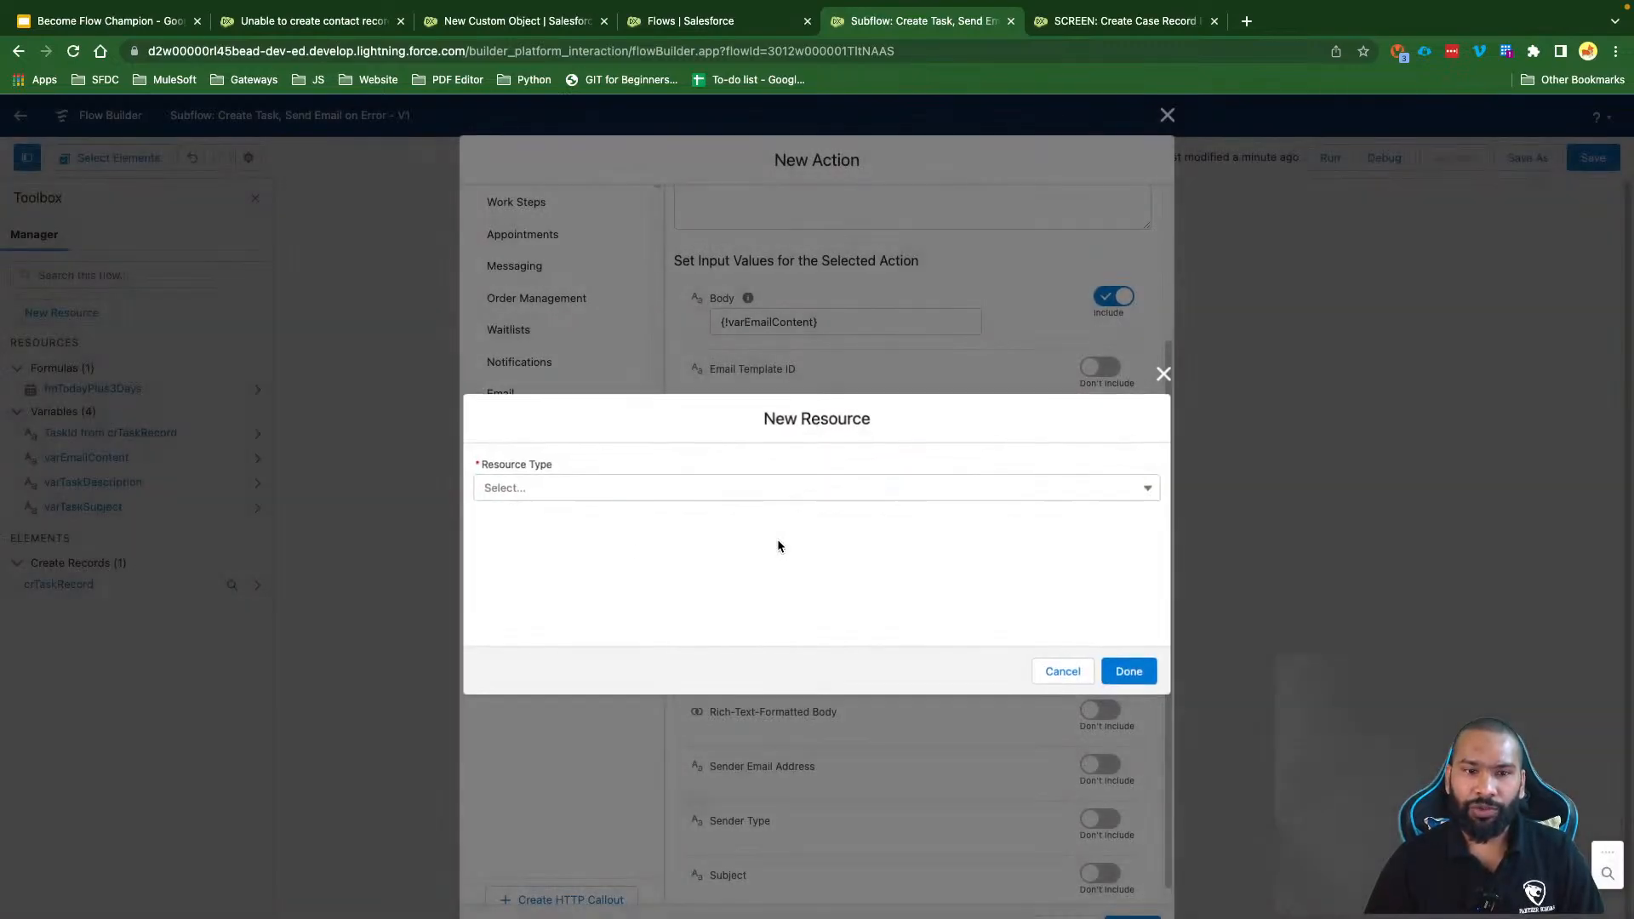
click(511, 487)
click(528, 521)
text(ca)
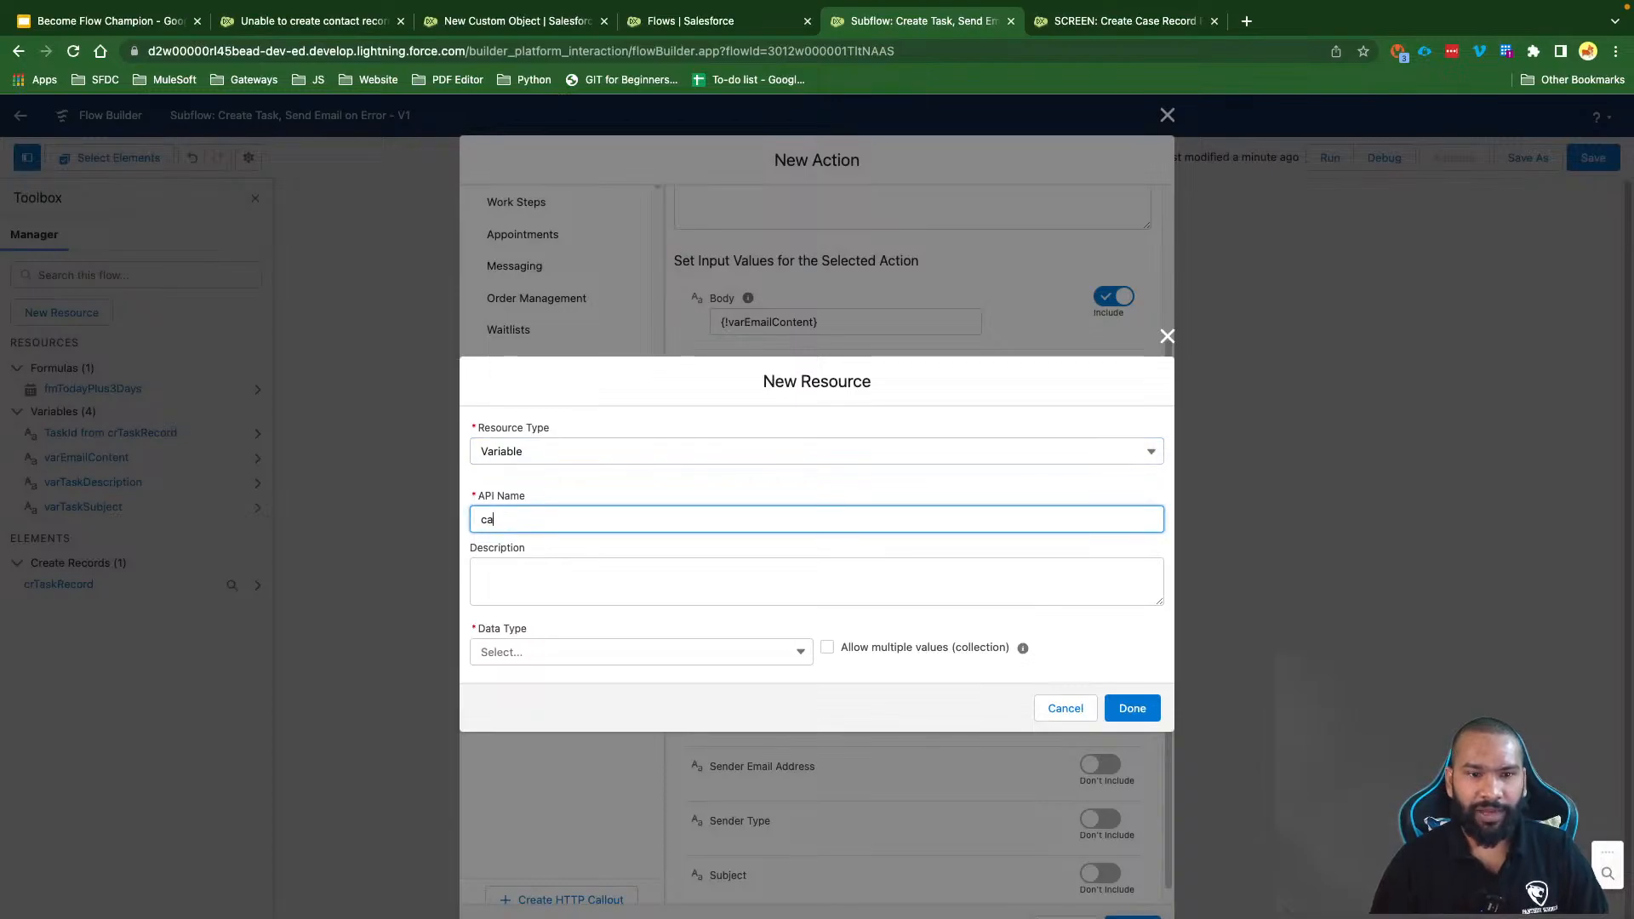
text(rEmial)
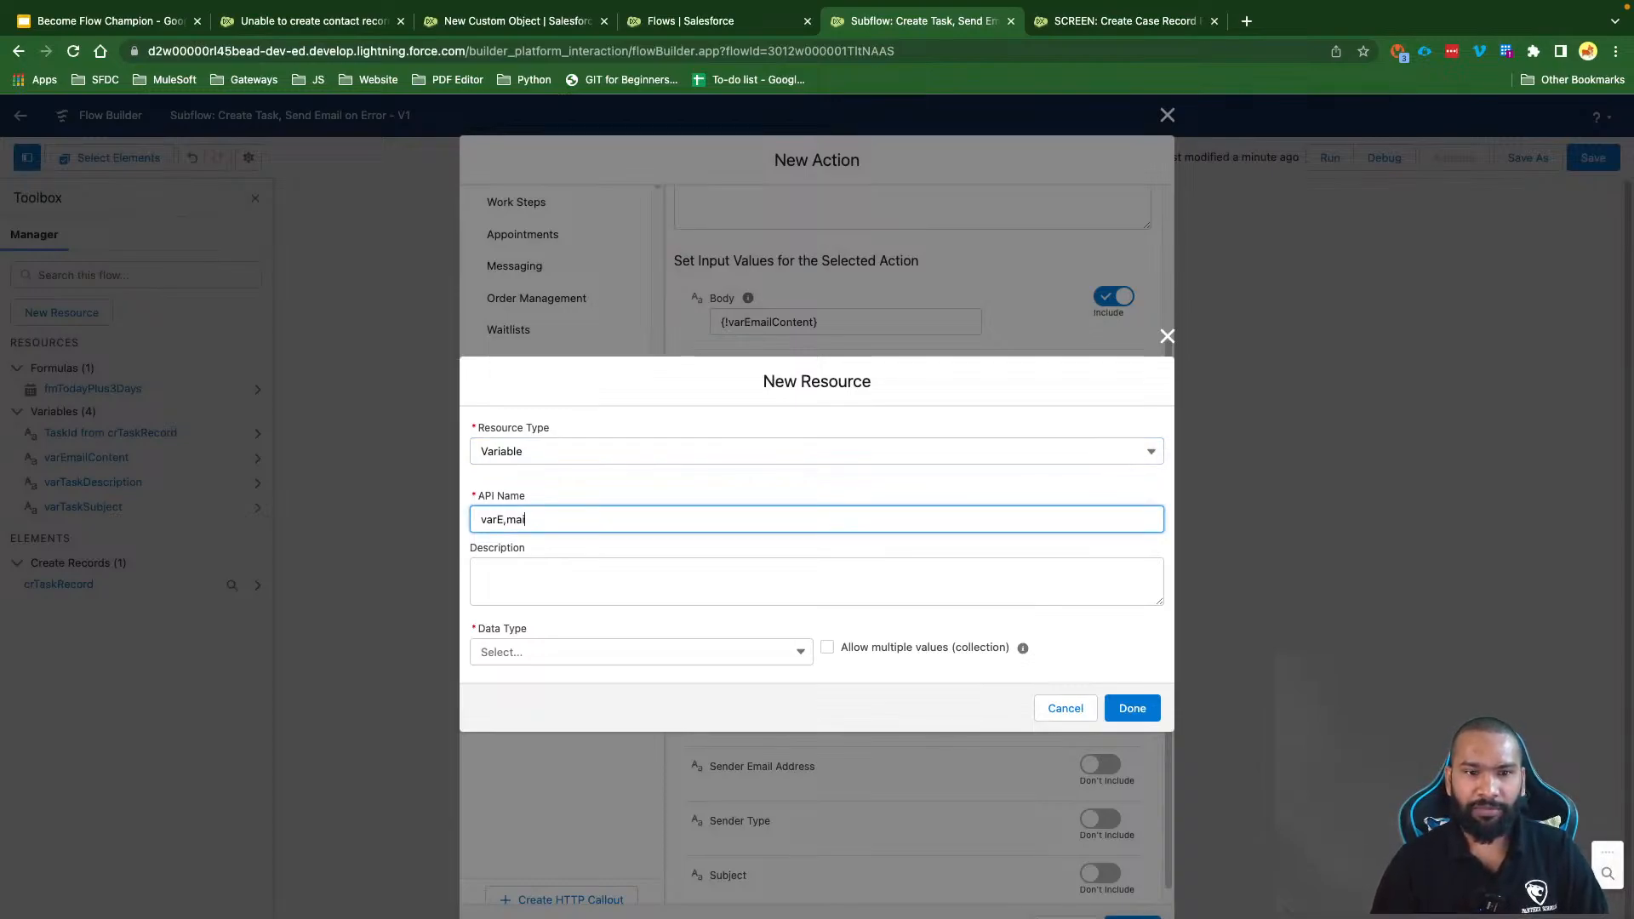
key(BackSpace)
key(BackSpace)
key(BackSpace)
key(BackSpace)
text(mailCol)
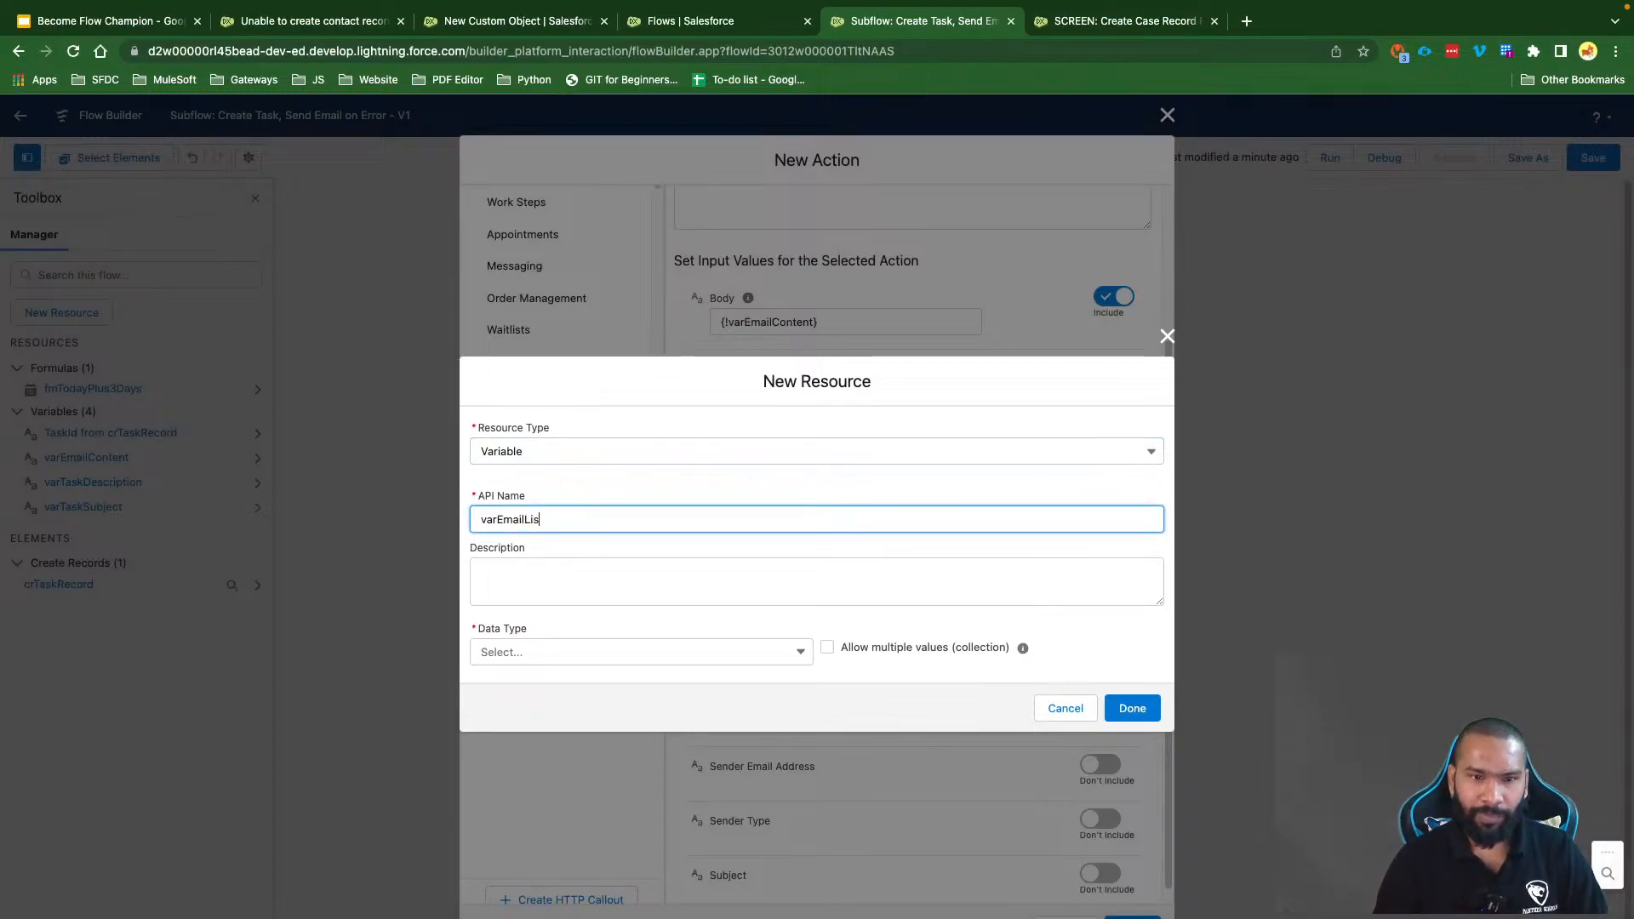
key(BackSpace)
key(BackSpace)
key(BackSpace)
text(Collection)
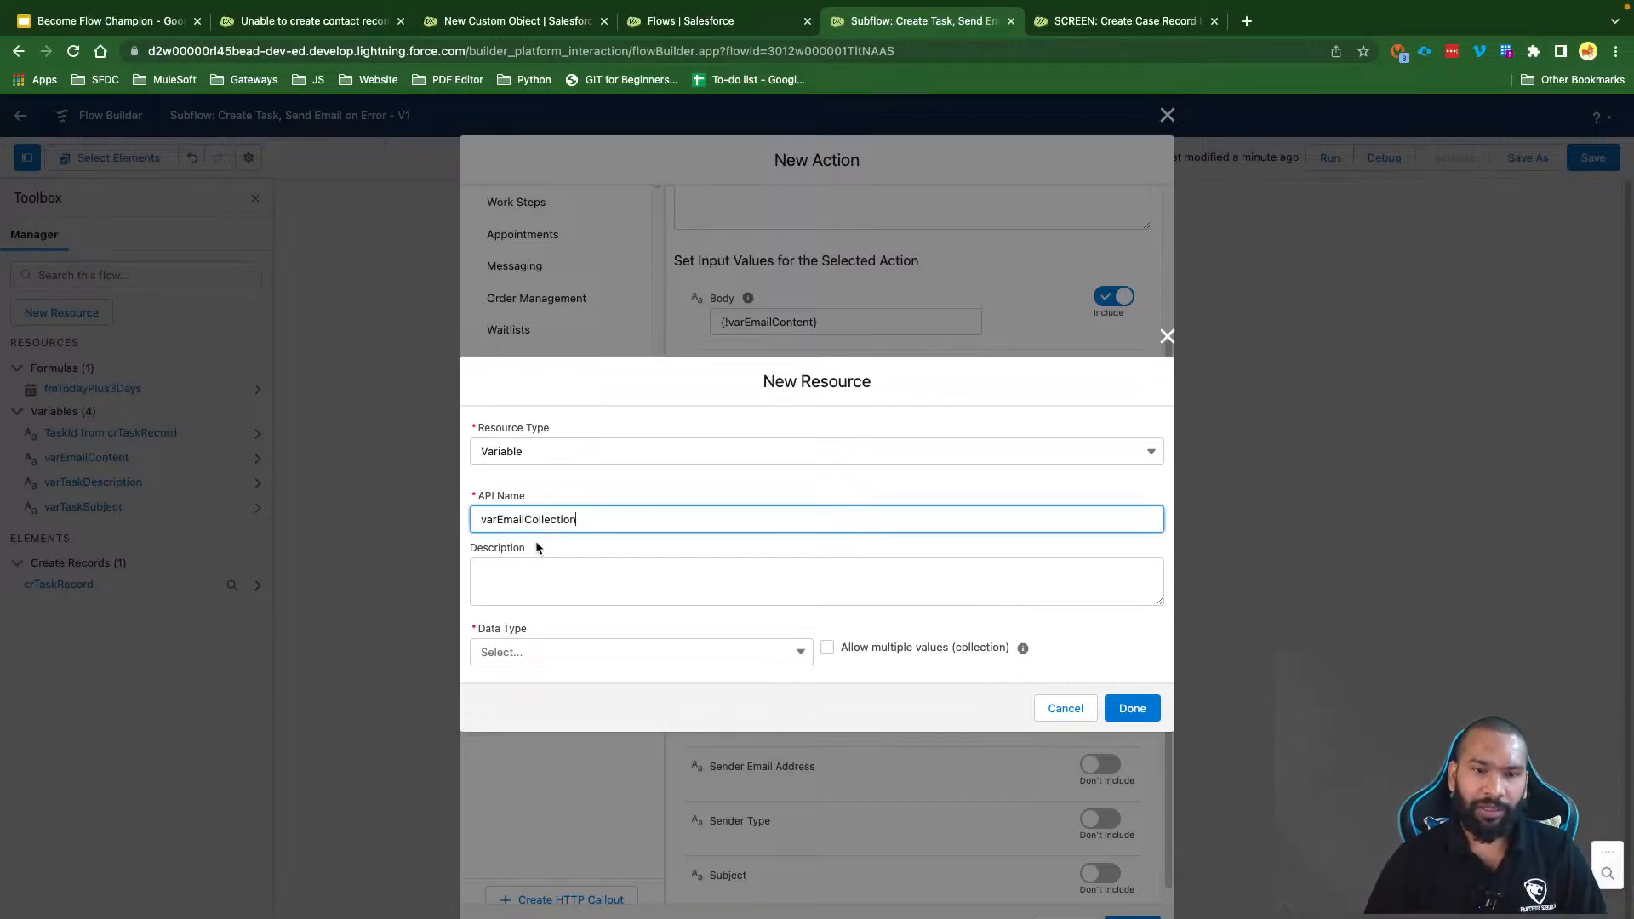
Step: Make varEmailCollection a Text variable allowing multiple values and available for input
drag(609, 521, 498, 522)
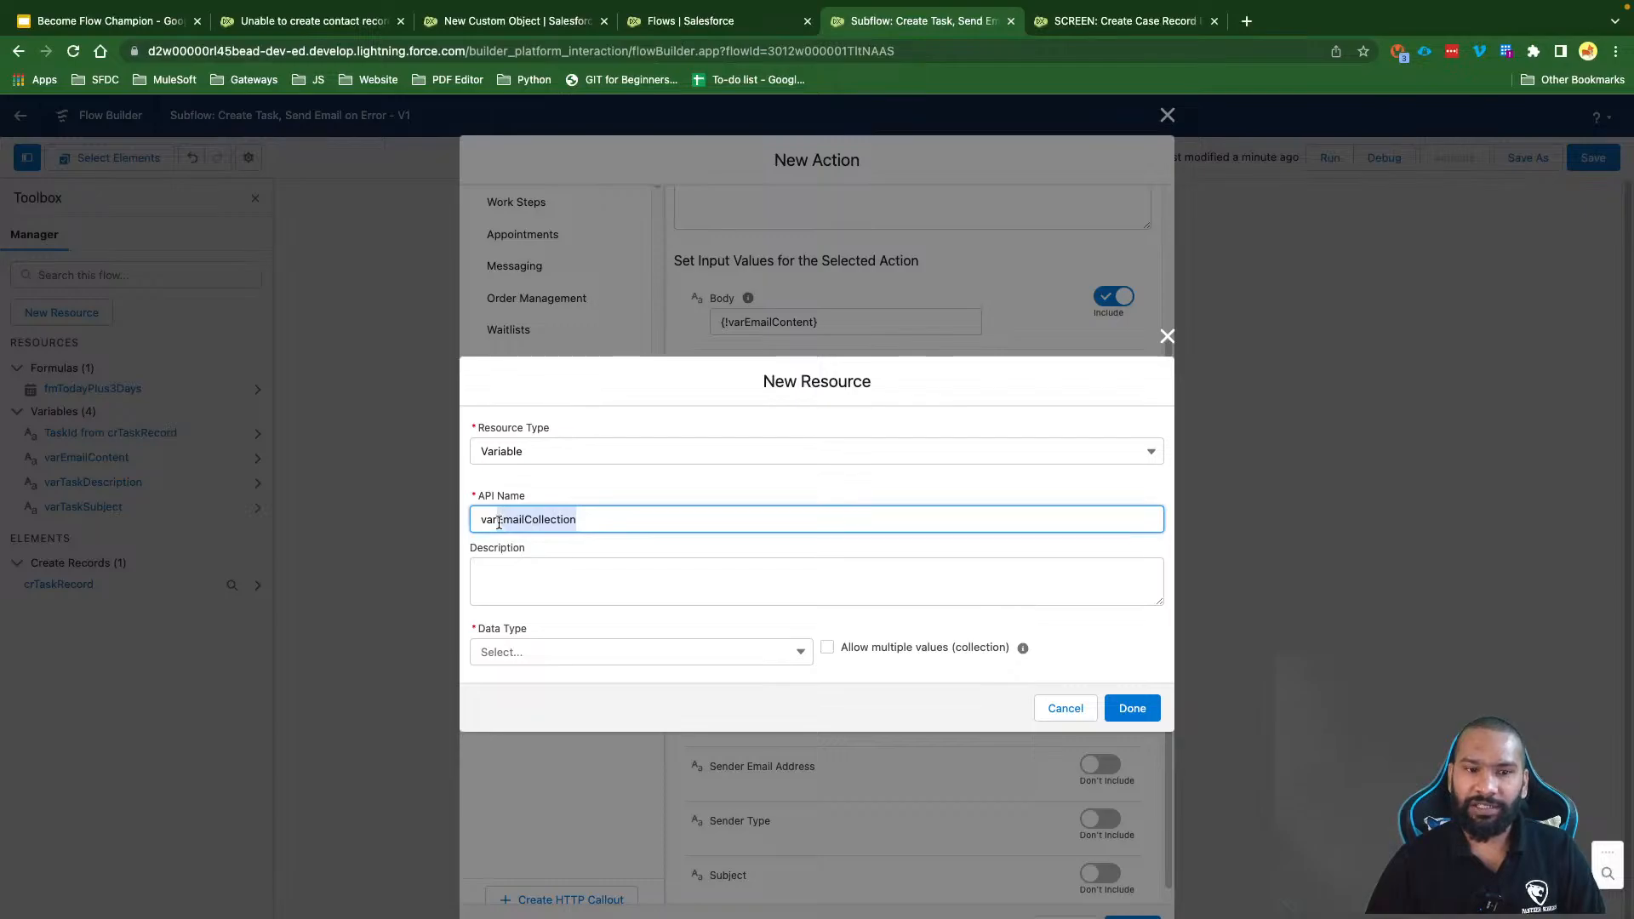
click(551, 648)
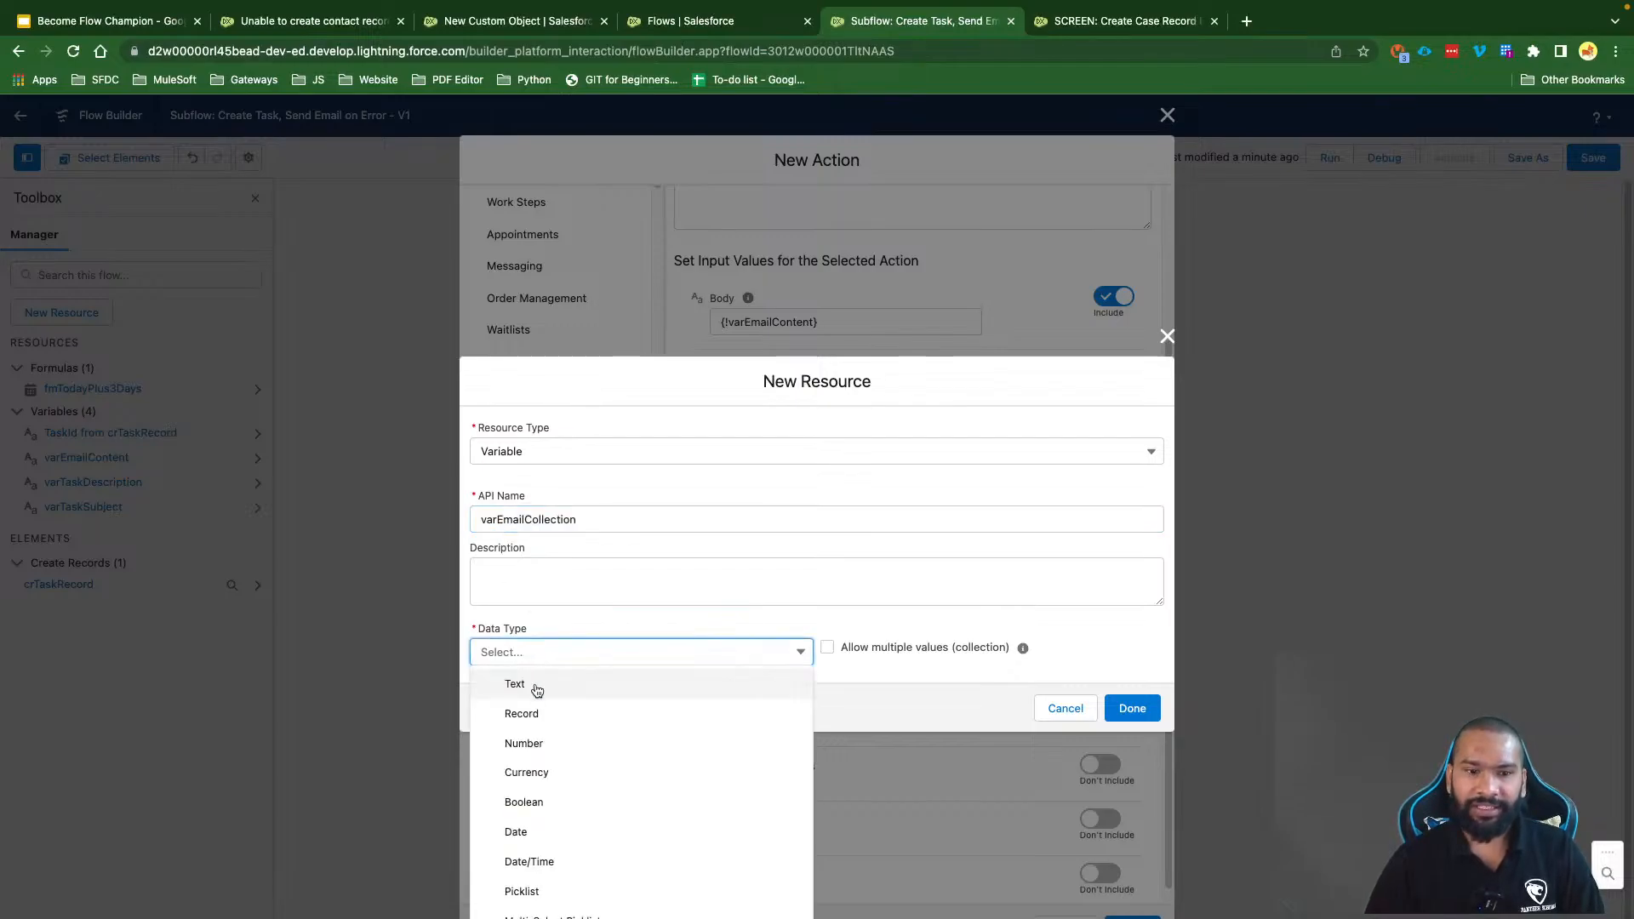
click(536, 686)
click(503, 698)
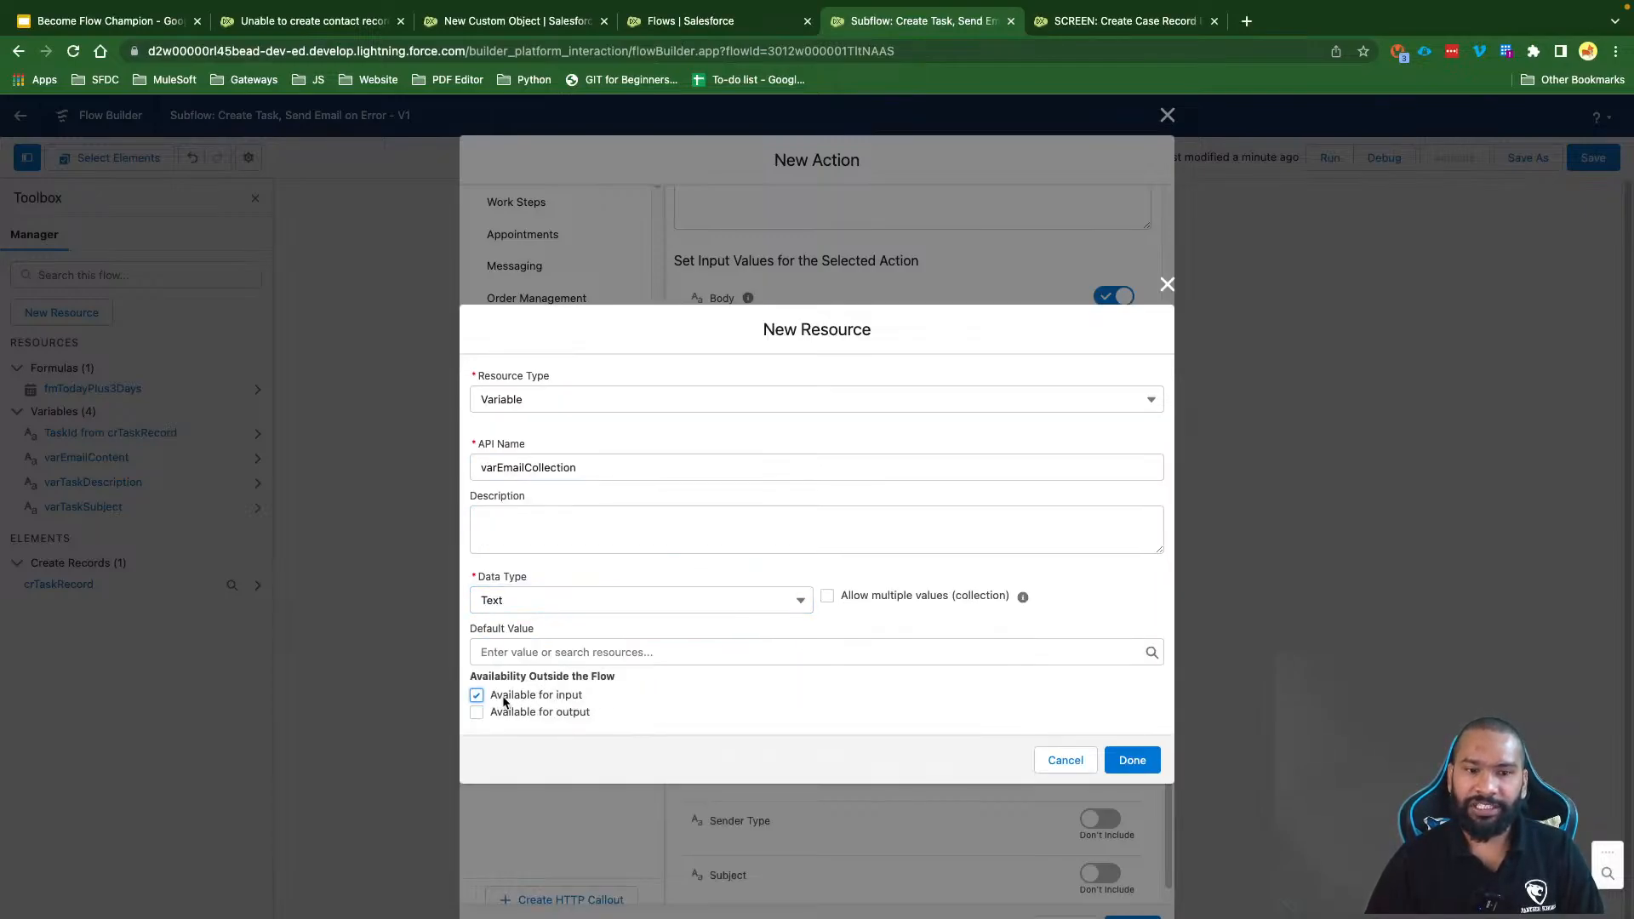
drag(841, 596, 958, 606)
click(827, 596)
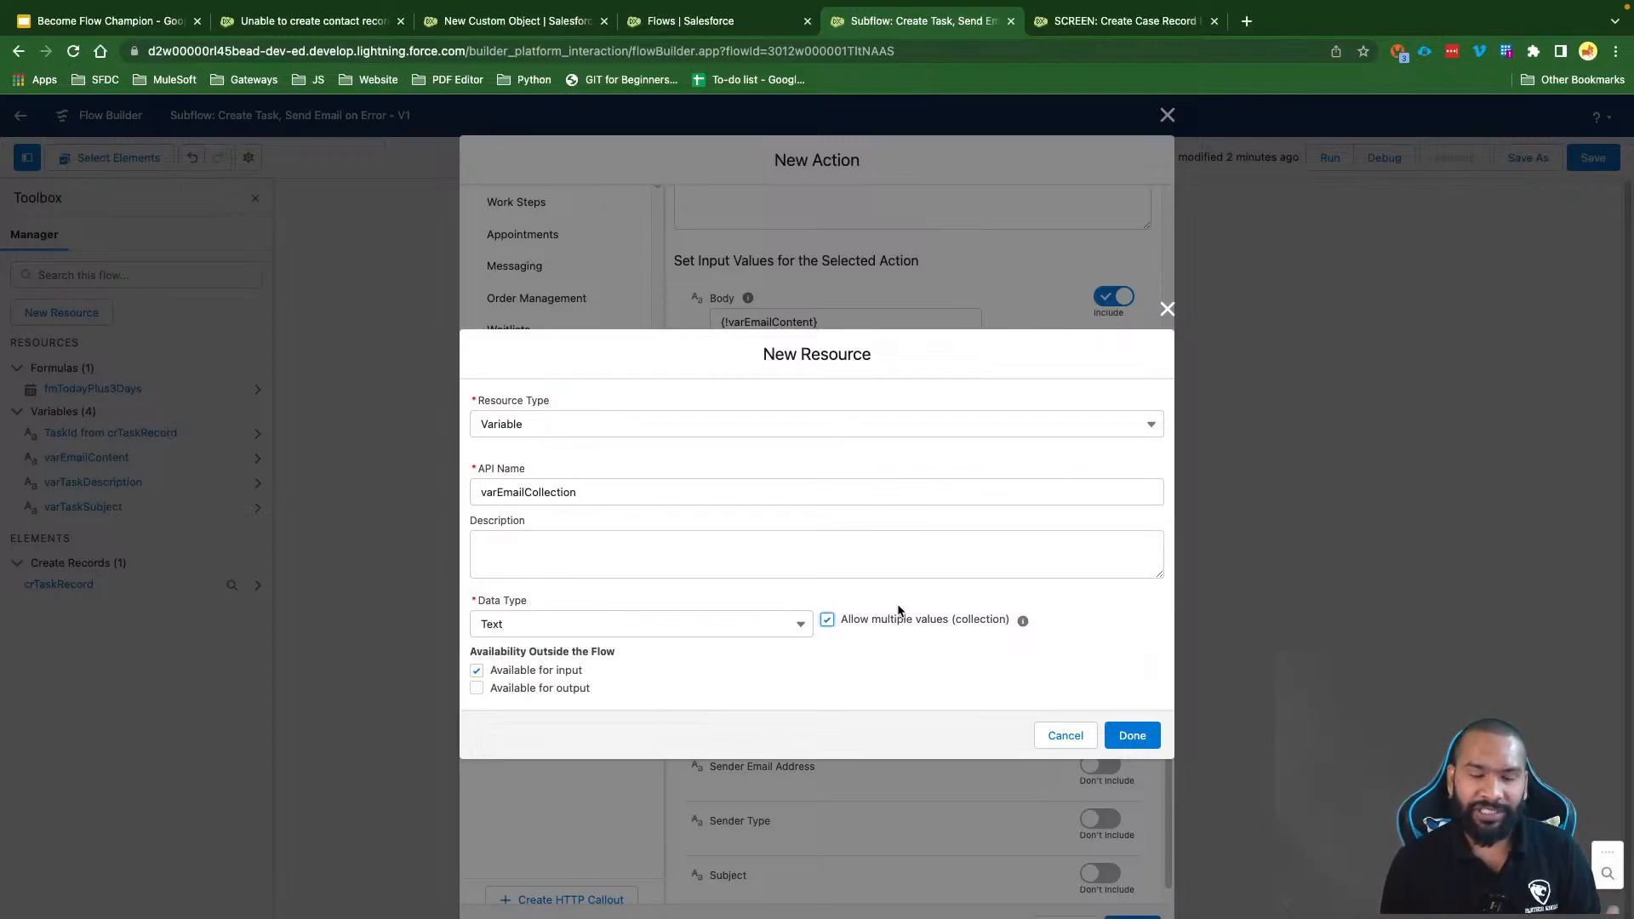
click(1136, 735)
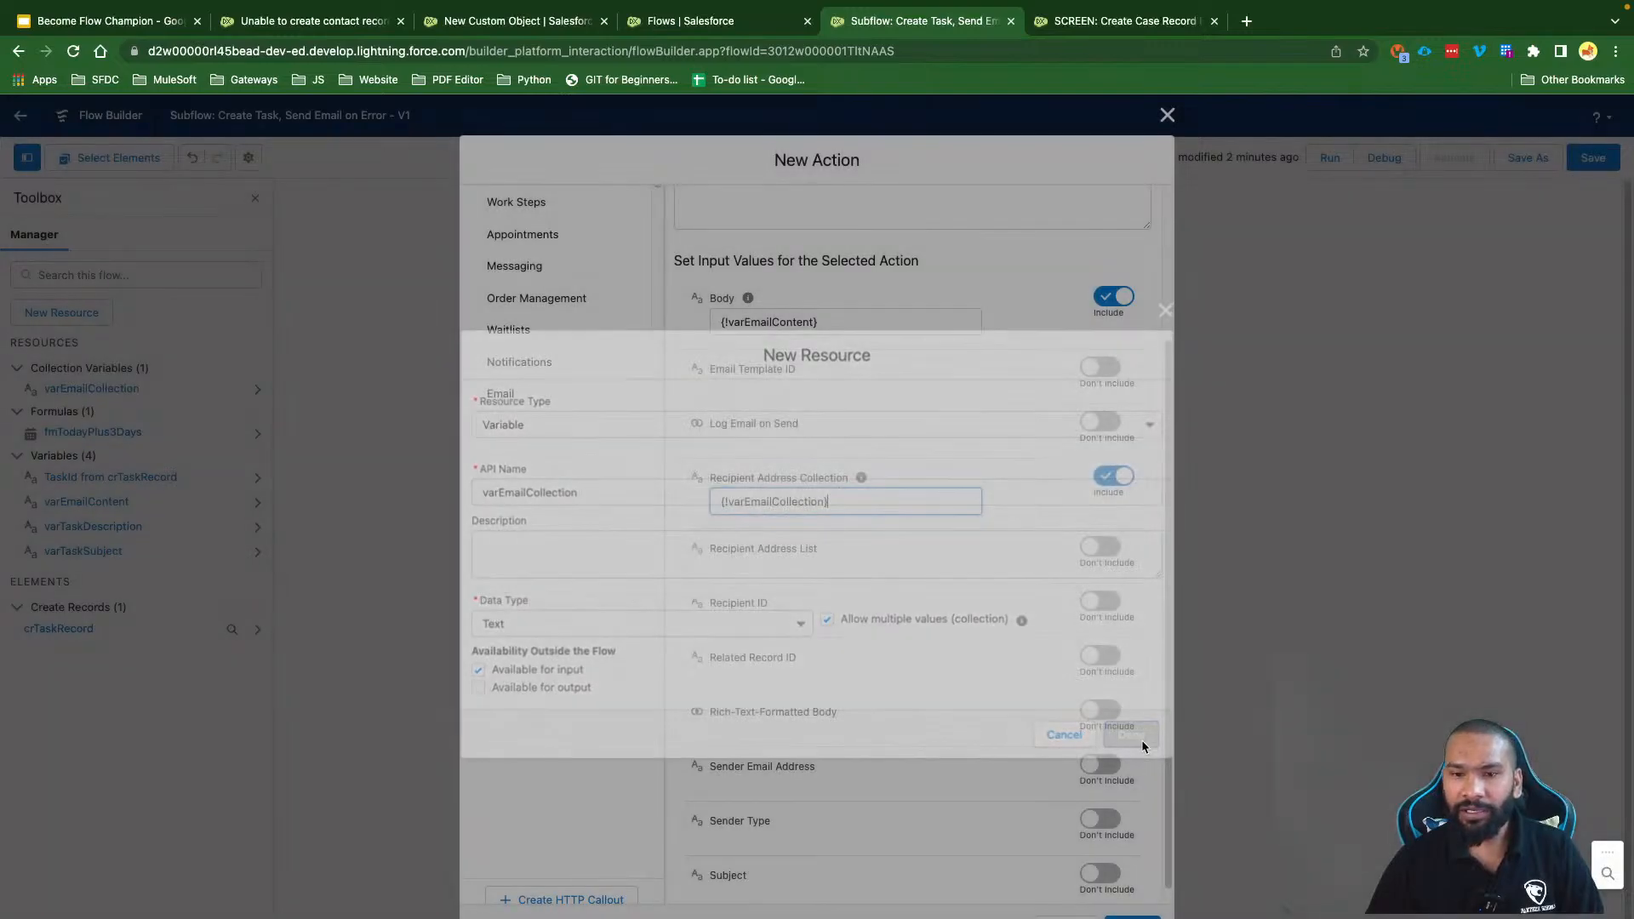
click(876, 575)
scroll(876, 575, down, 3)
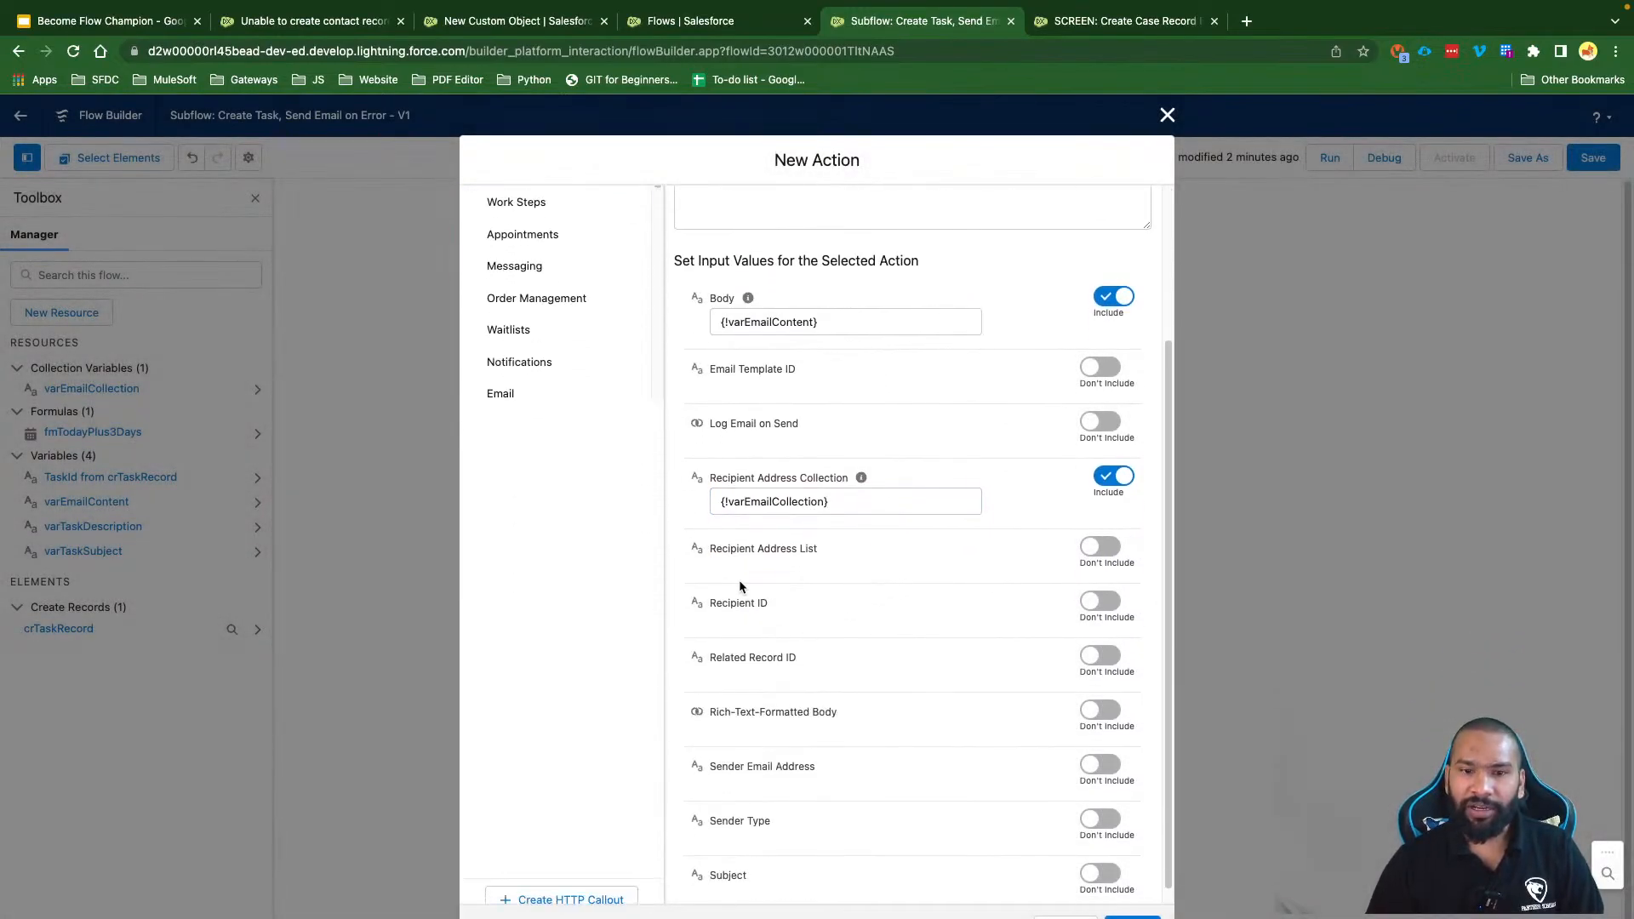
drag(713, 559, 804, 555)
Step: Include Recipient Address List and start a new variable named varEmailCommaSeparated
click(1101, 547)
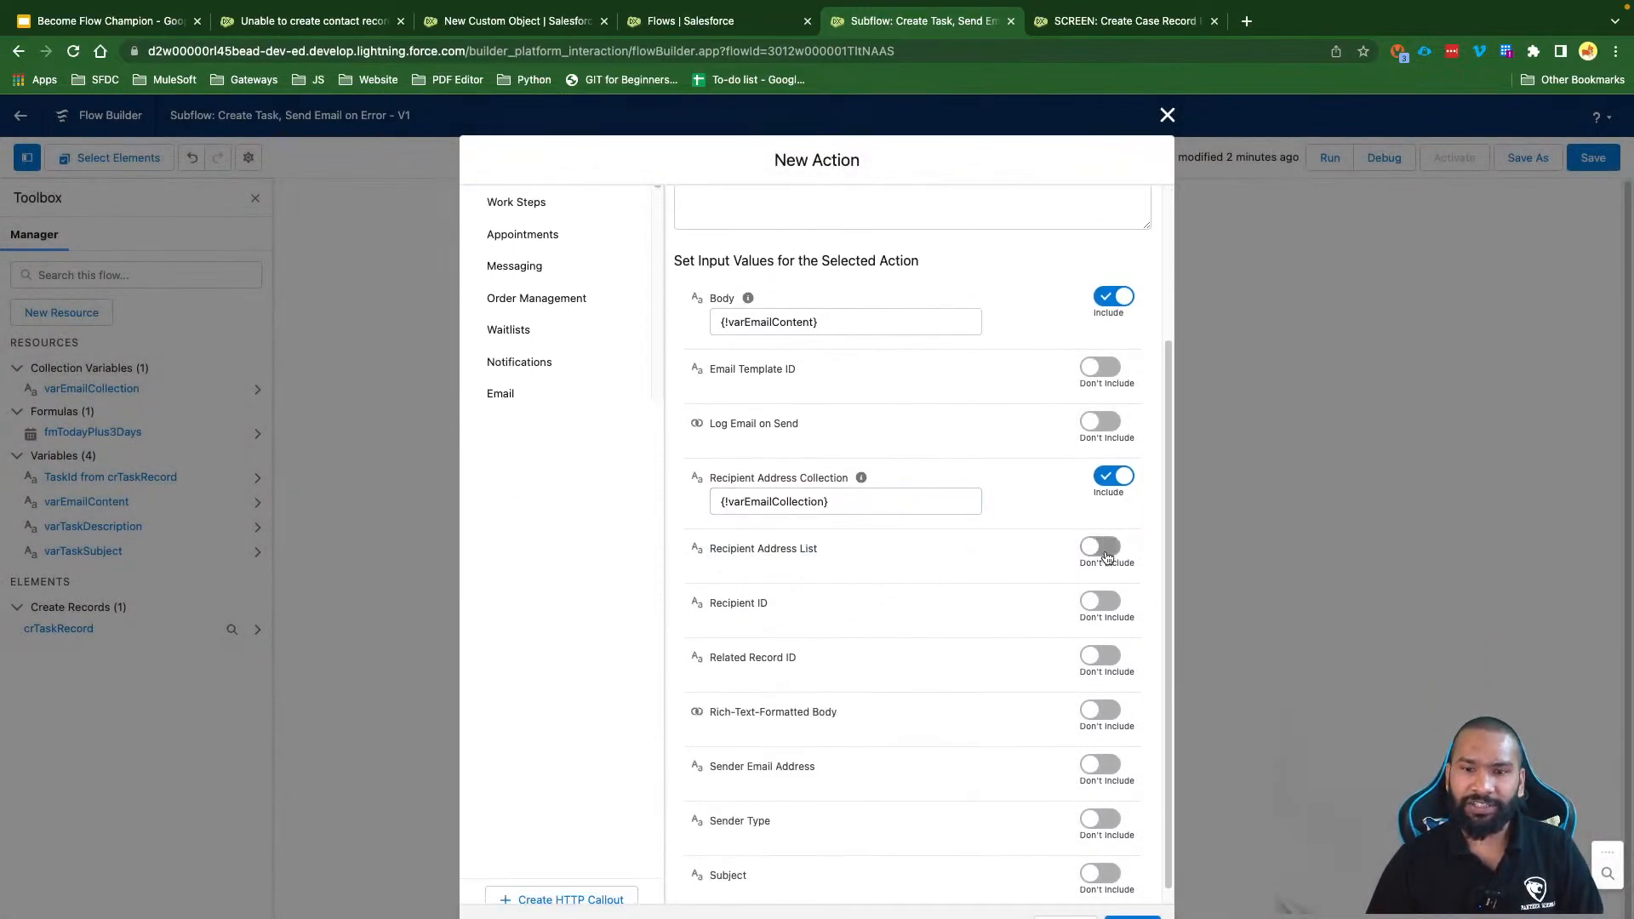
click(791, 572)
click(780, 613)
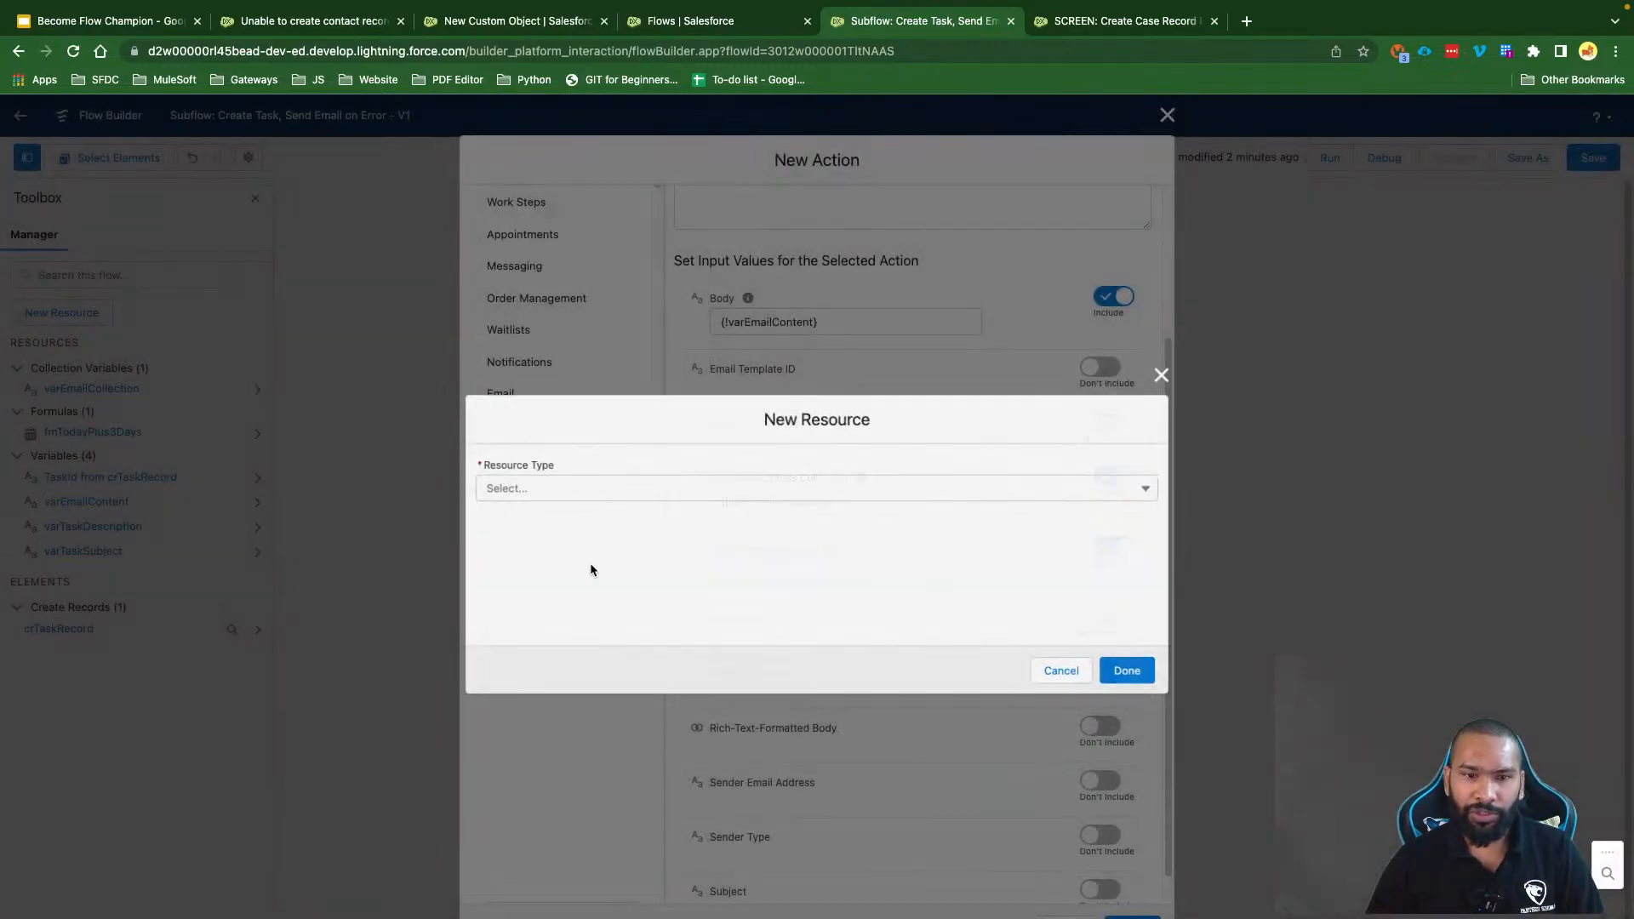
click(573, 485)
click(554, 512)
click(522, 517)
text(va)
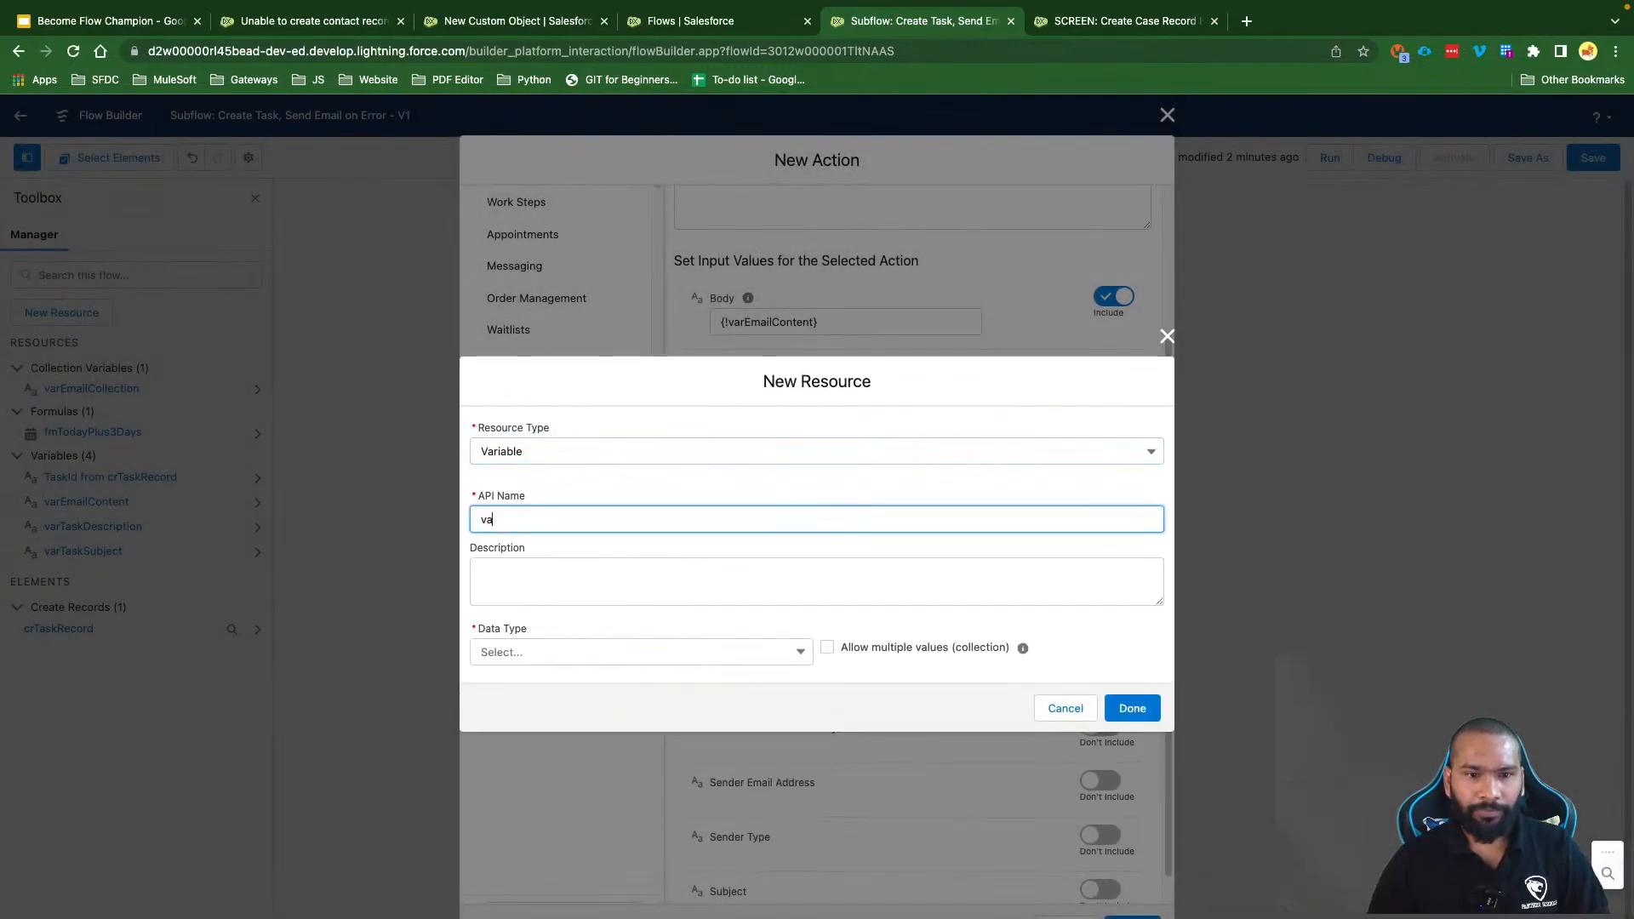
text(rEmailCom,m,)
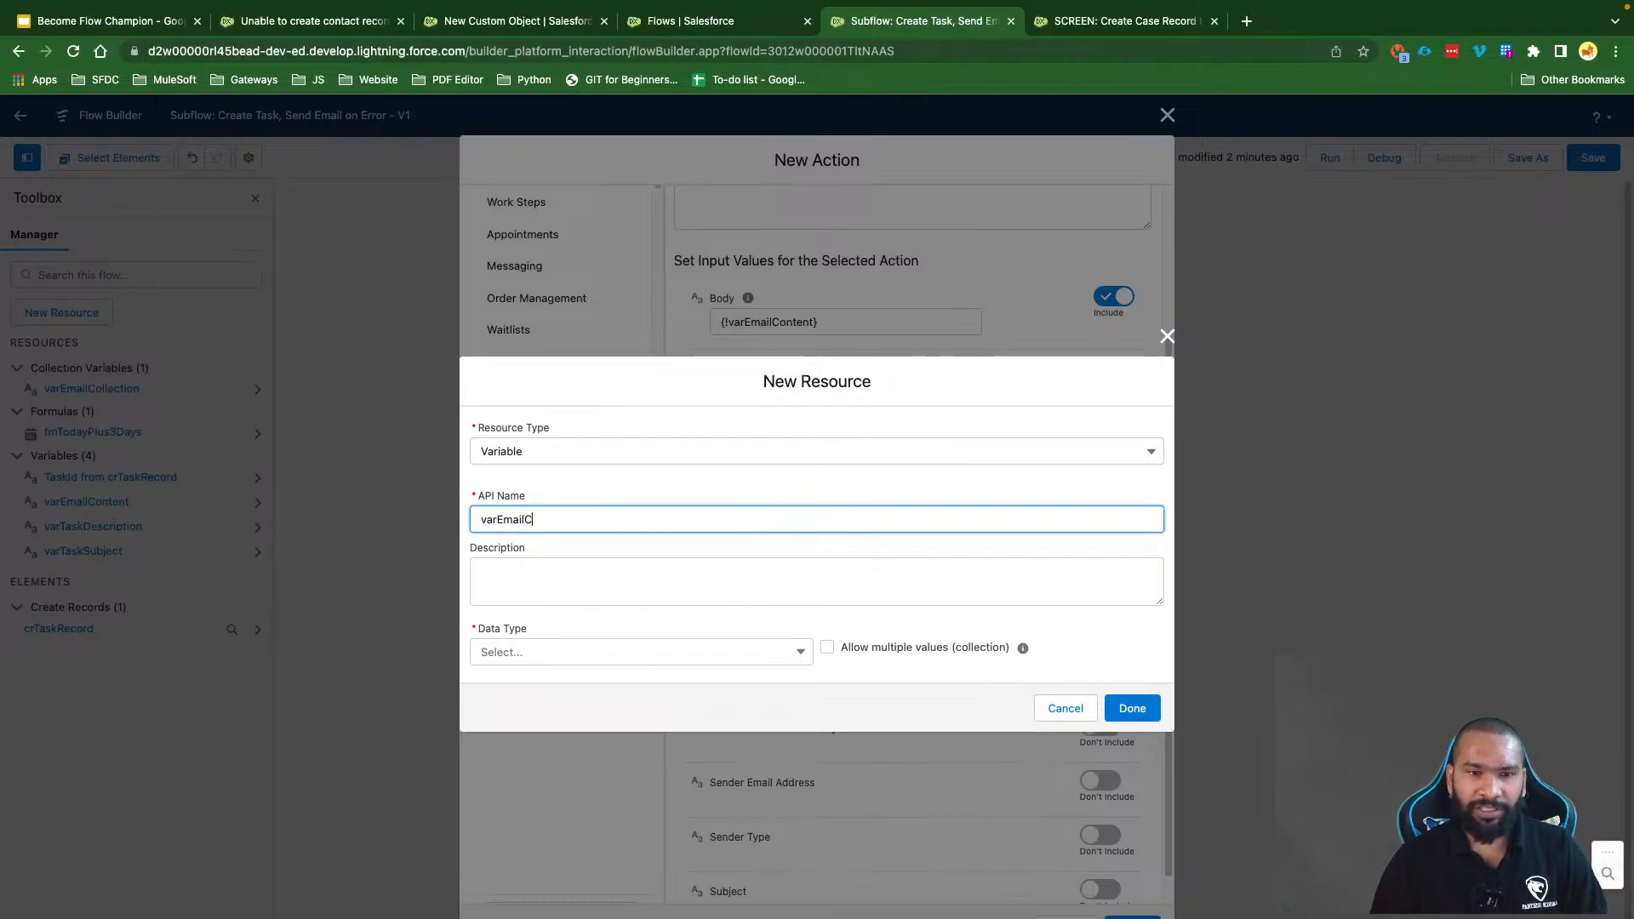
key(BackSpace)
key(BackSpace)
text(aSeparated)
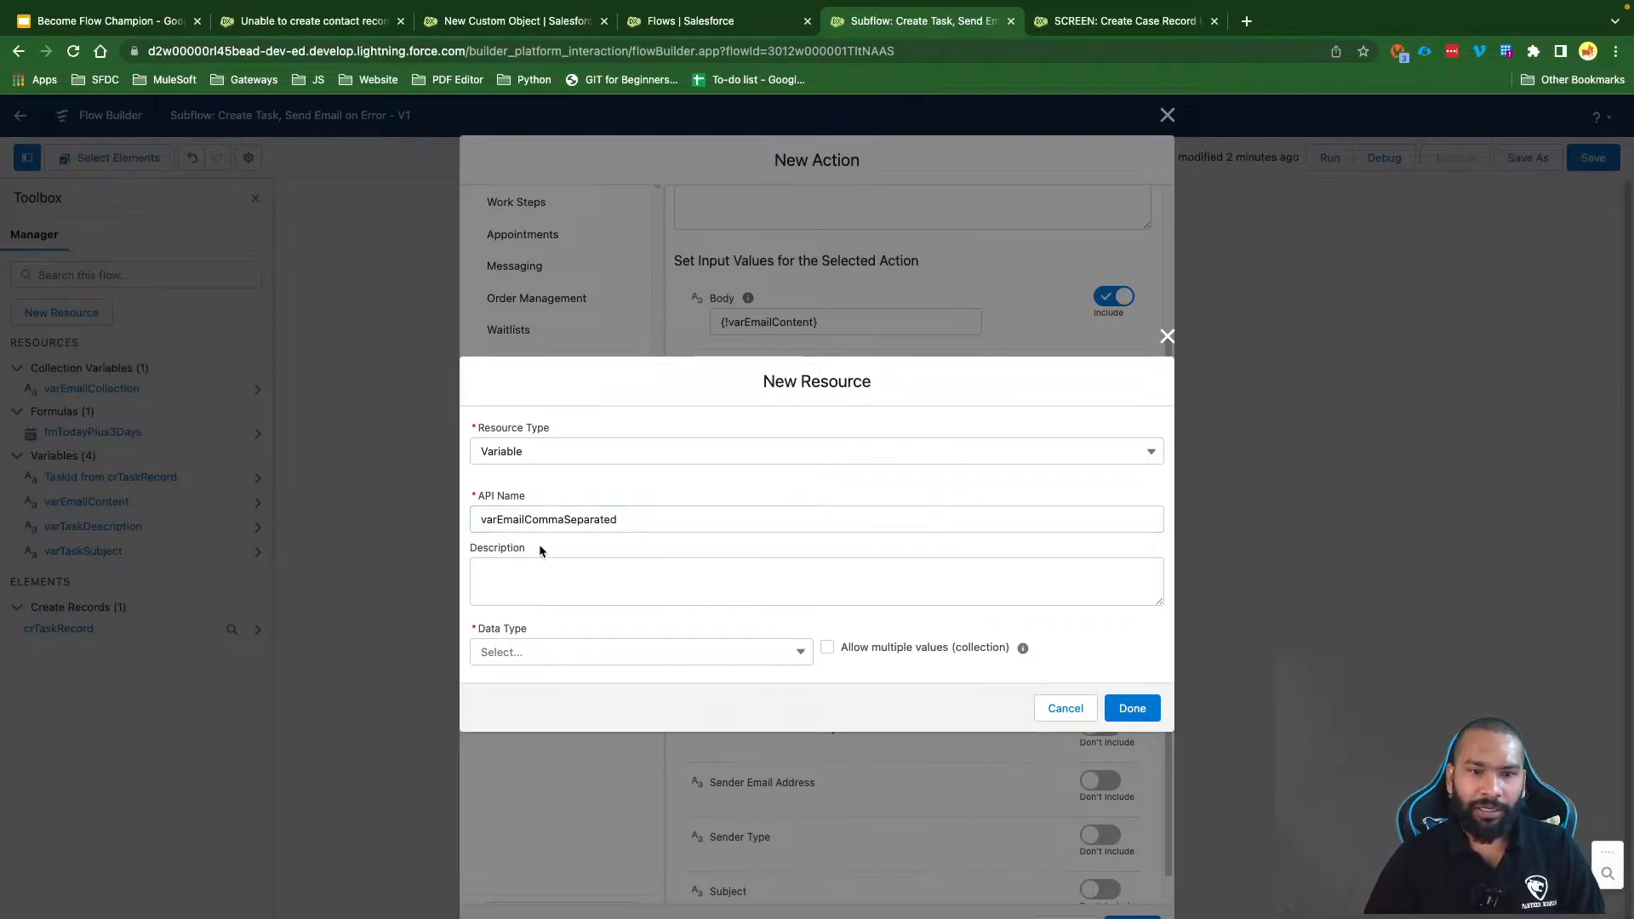
drag(497, 519, 647, 518)
Step: Make varEmailCommaSeparated an input-available Text variable, then include the Subject input
click(655, 579)
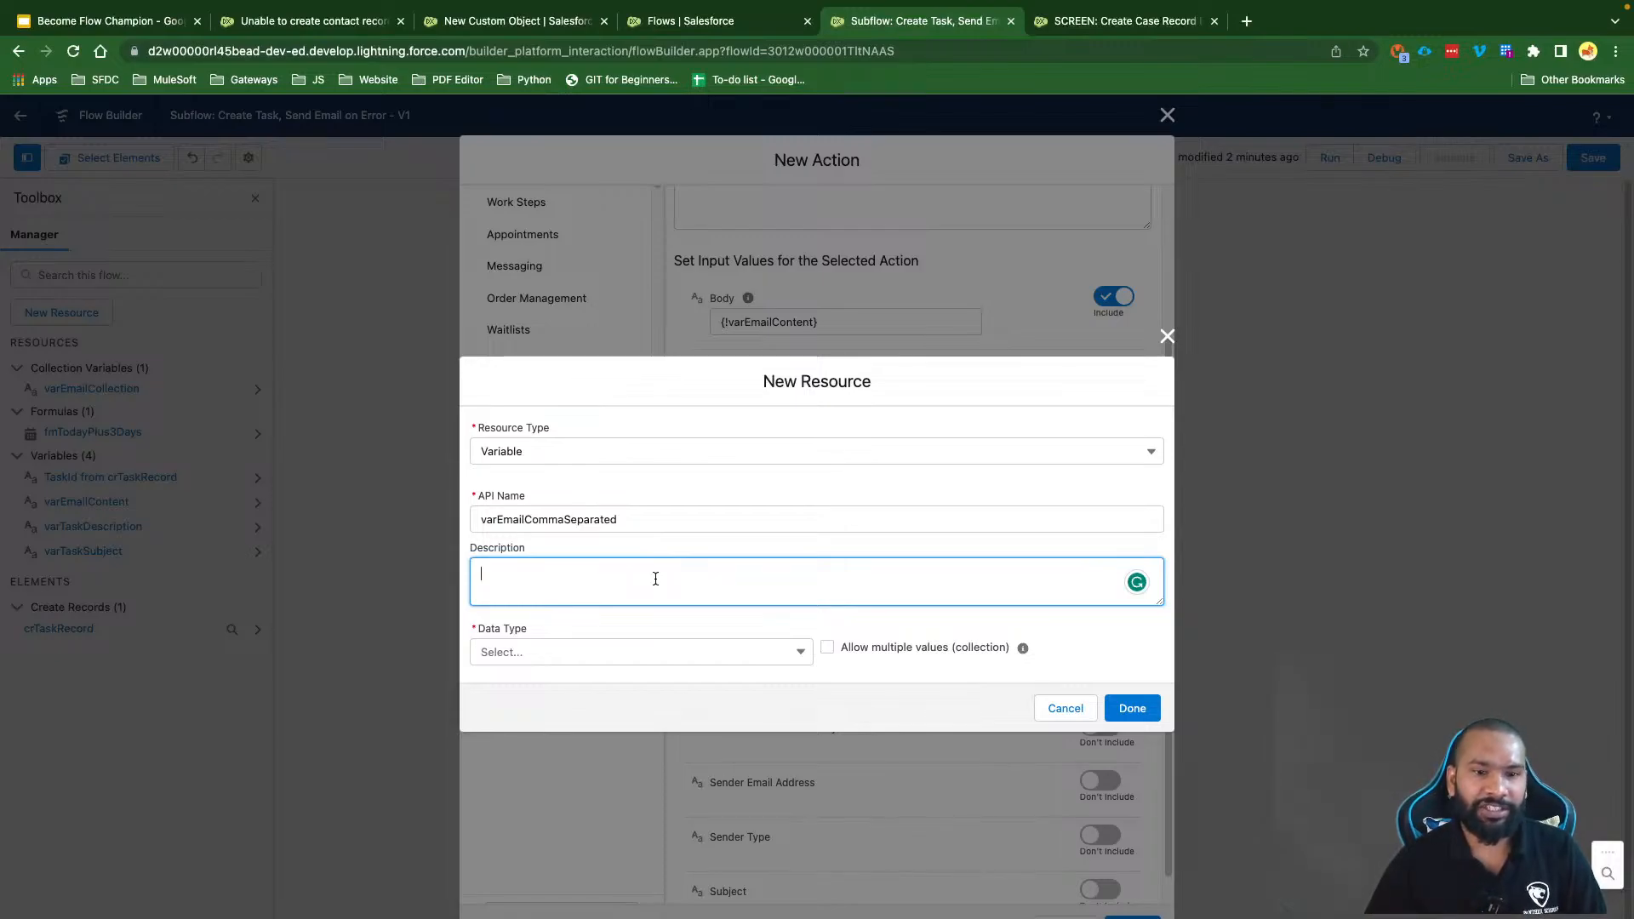
click(570, 664)
click(543, 686)
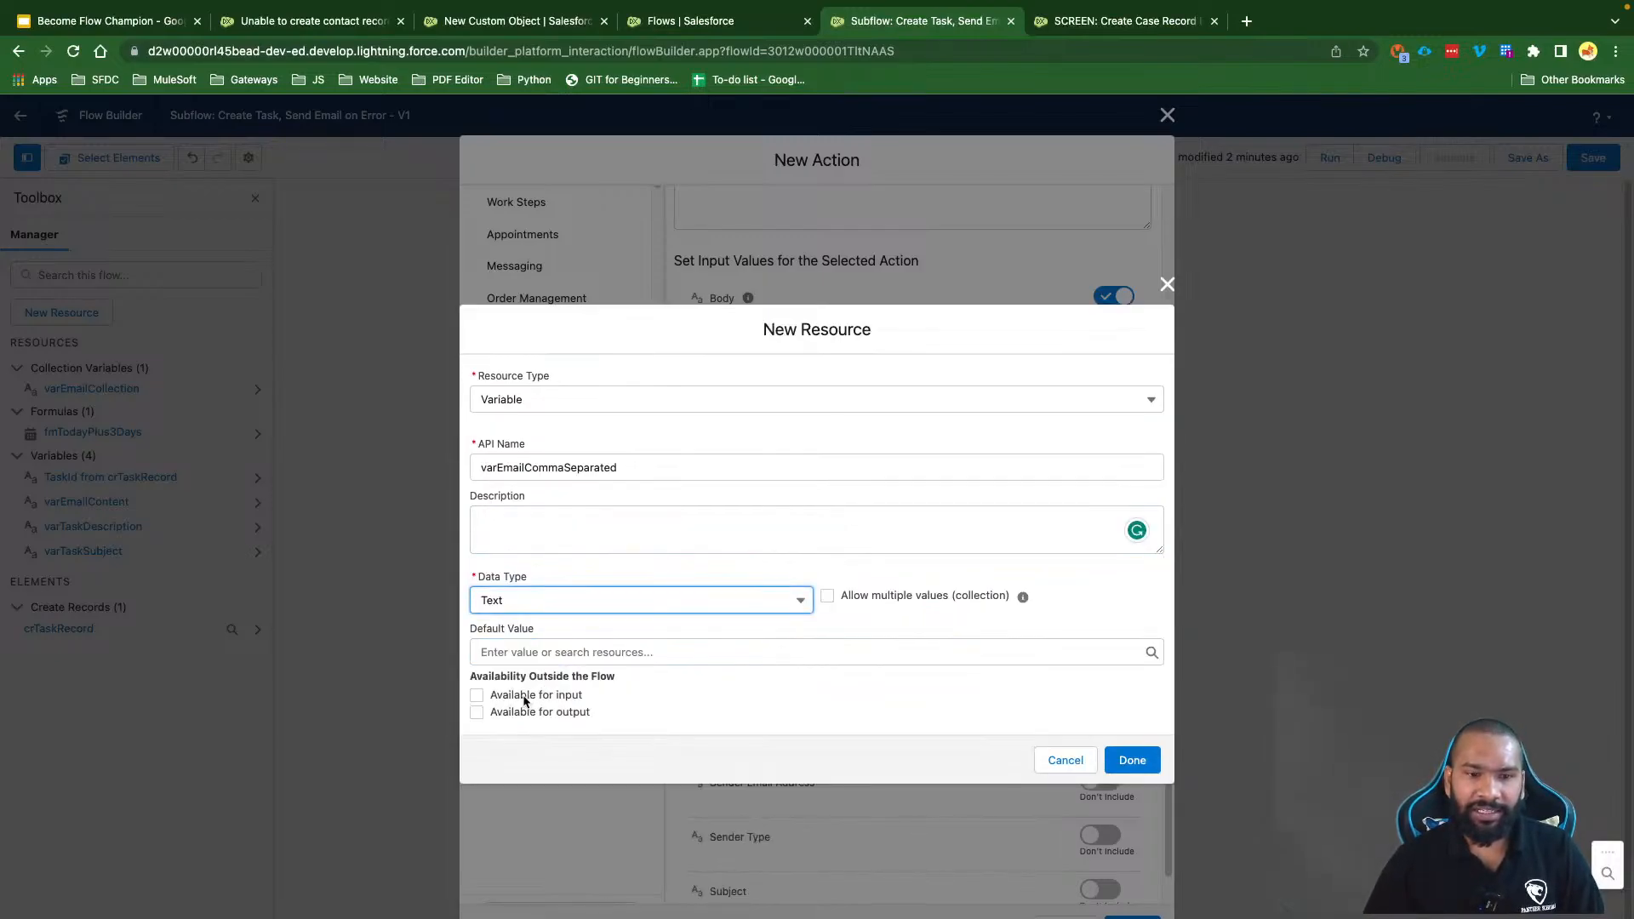
click(525, 697)
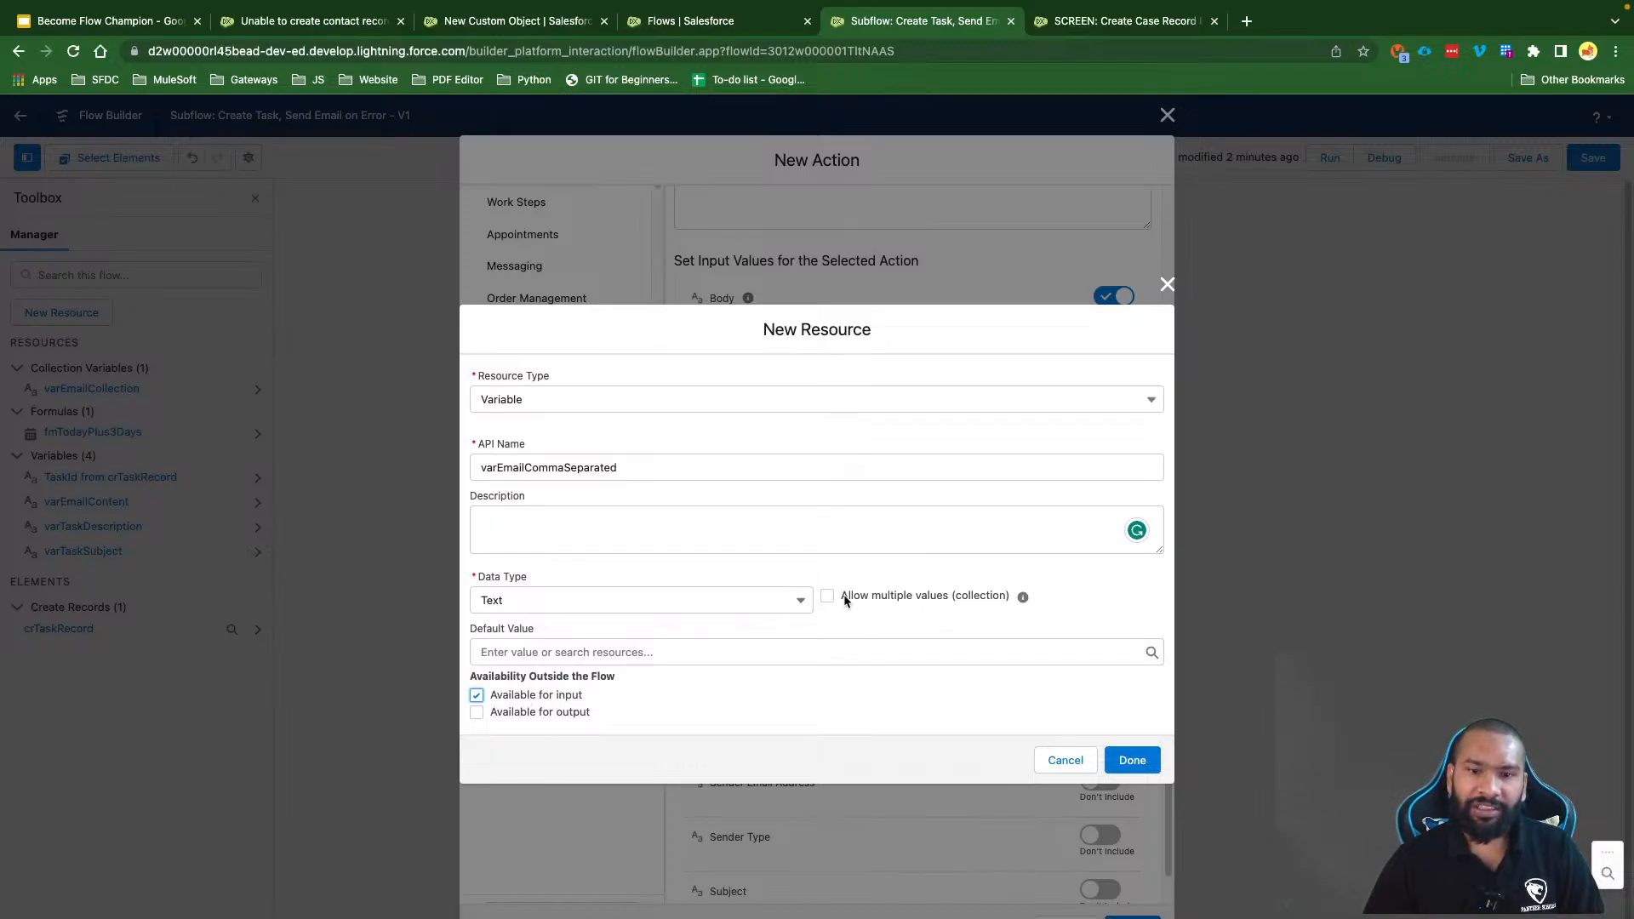
drag(843, 595, 784, 474)
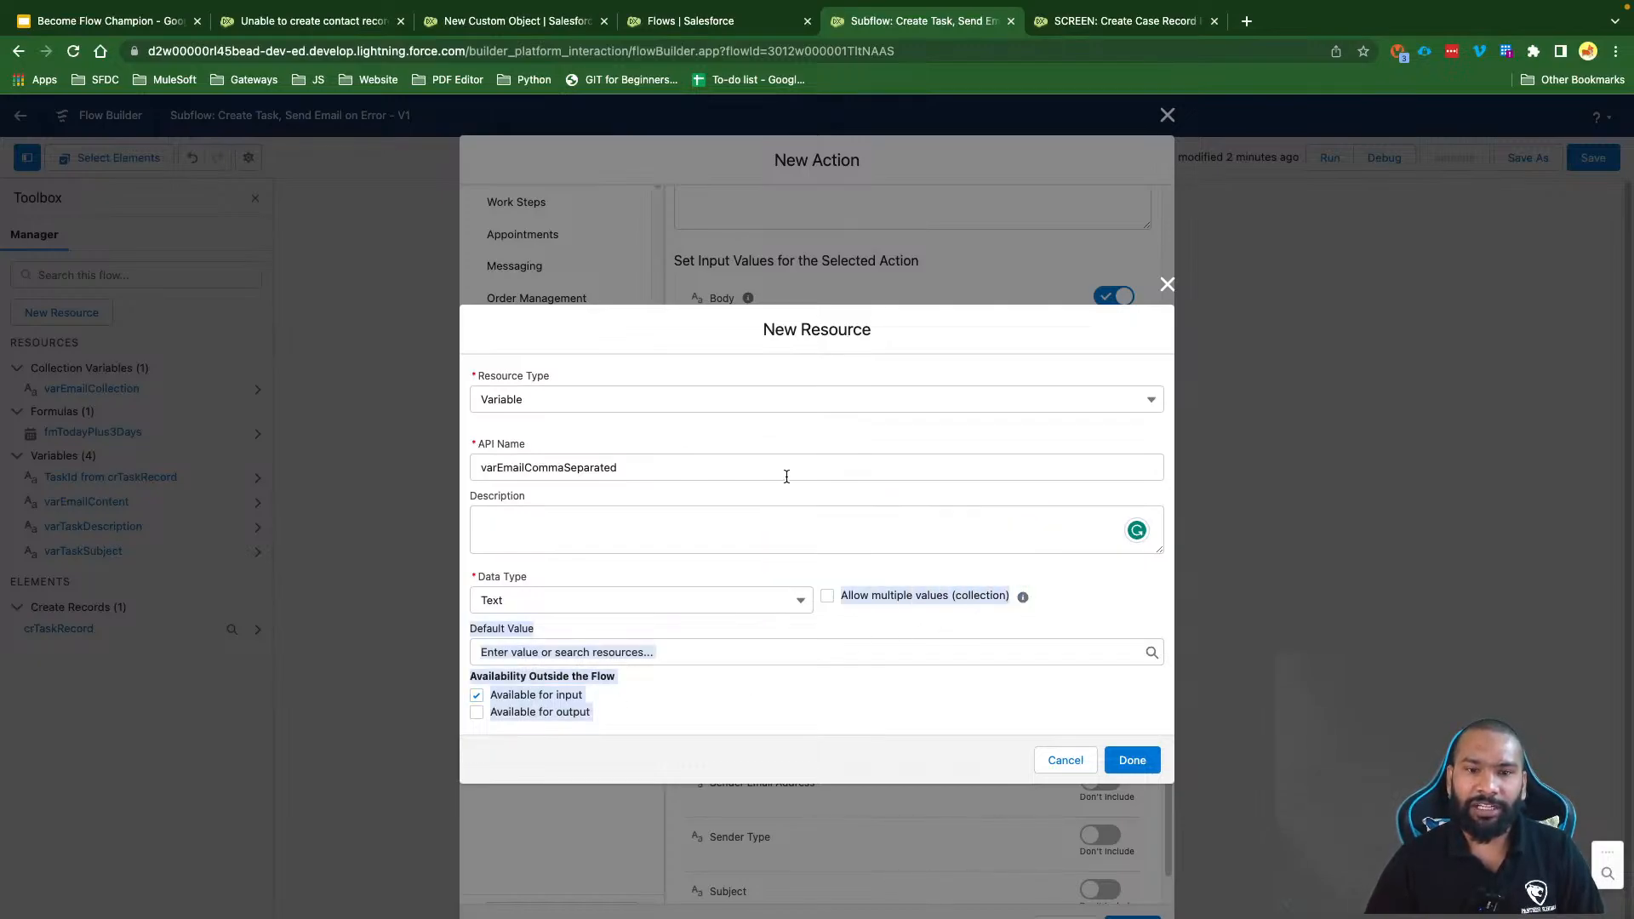
click(784, 474)
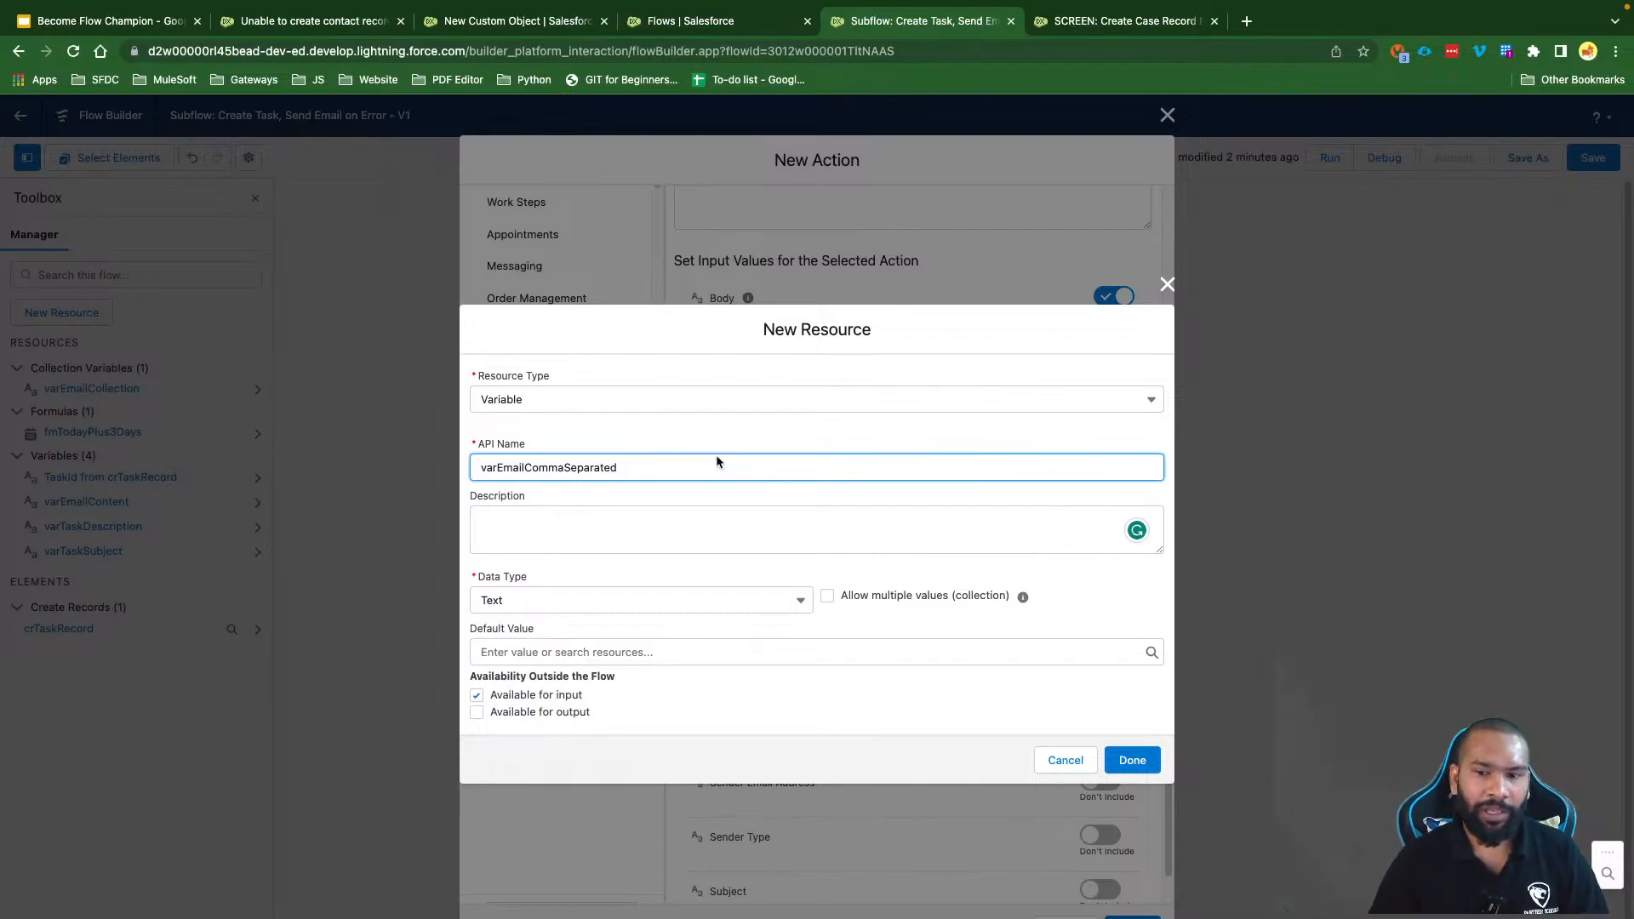
click(1132, 759)
scroll(897, 692, down, 3)
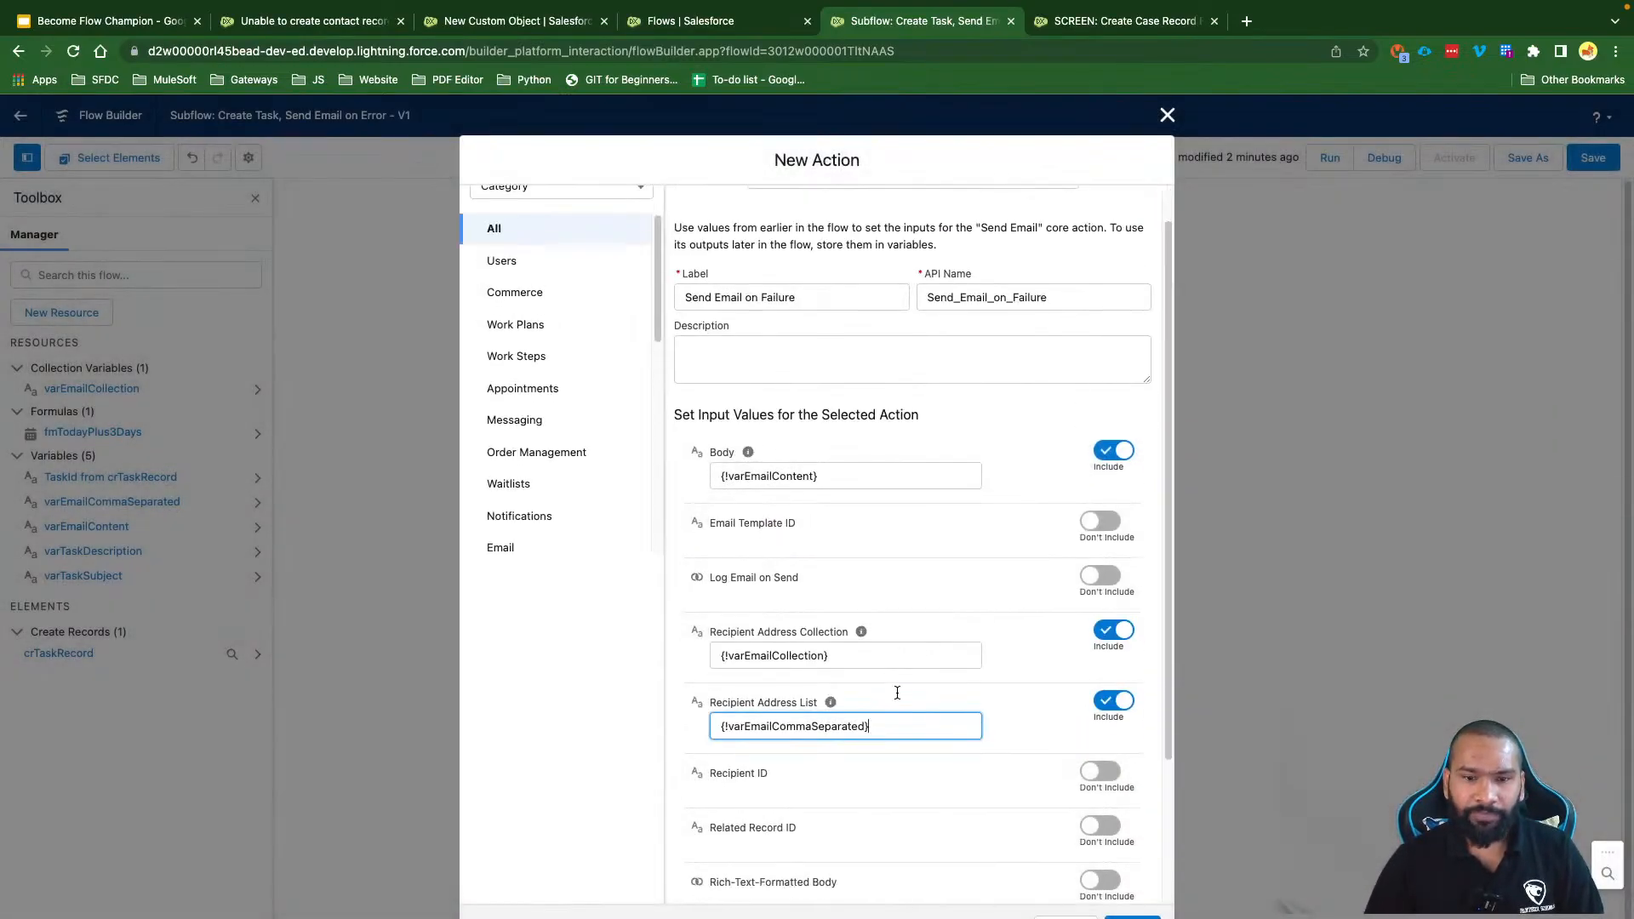
click(1100, 857)
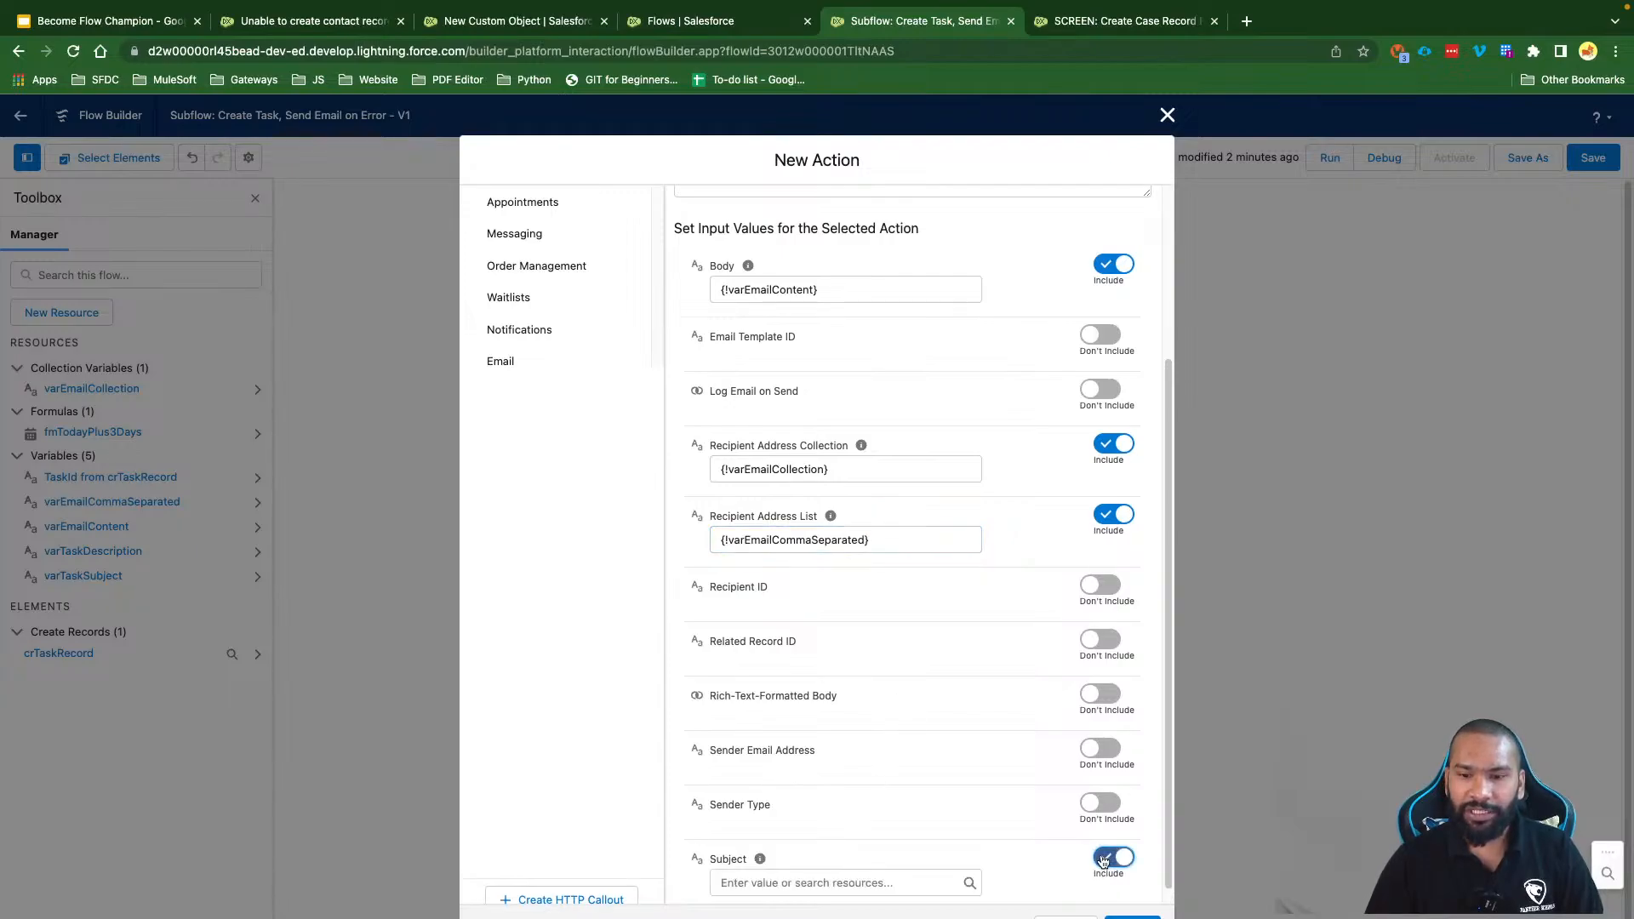
Step: Start a new variable named varEmailSubject for the email Subject
scroll(831, 759, down, 1)
click(767, 864)
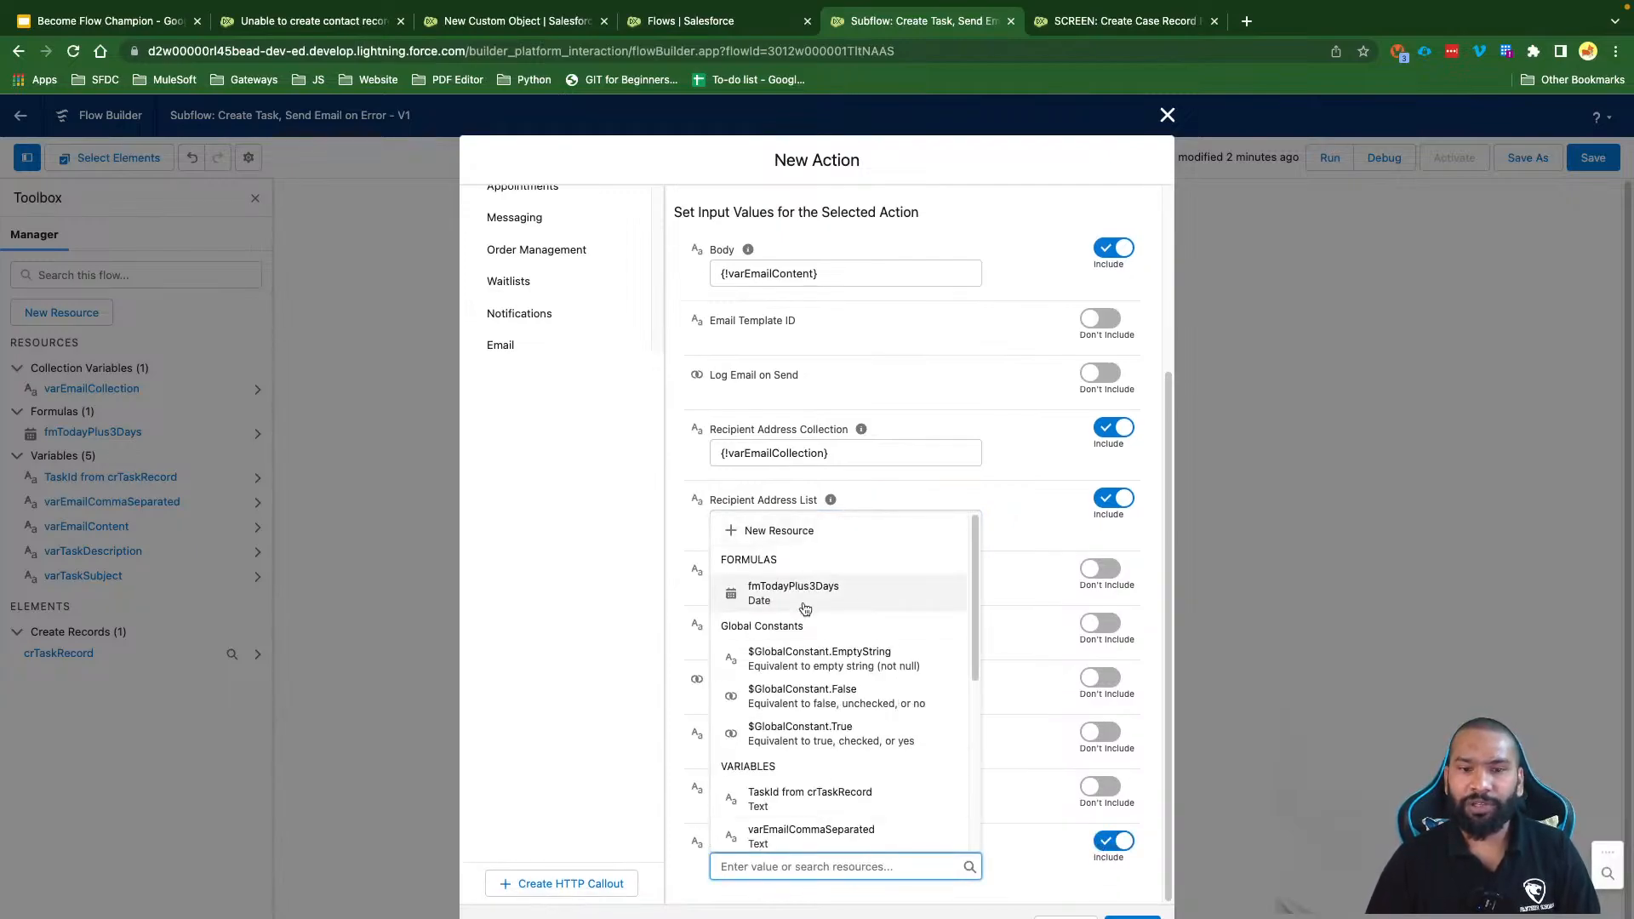
click(776, 536)
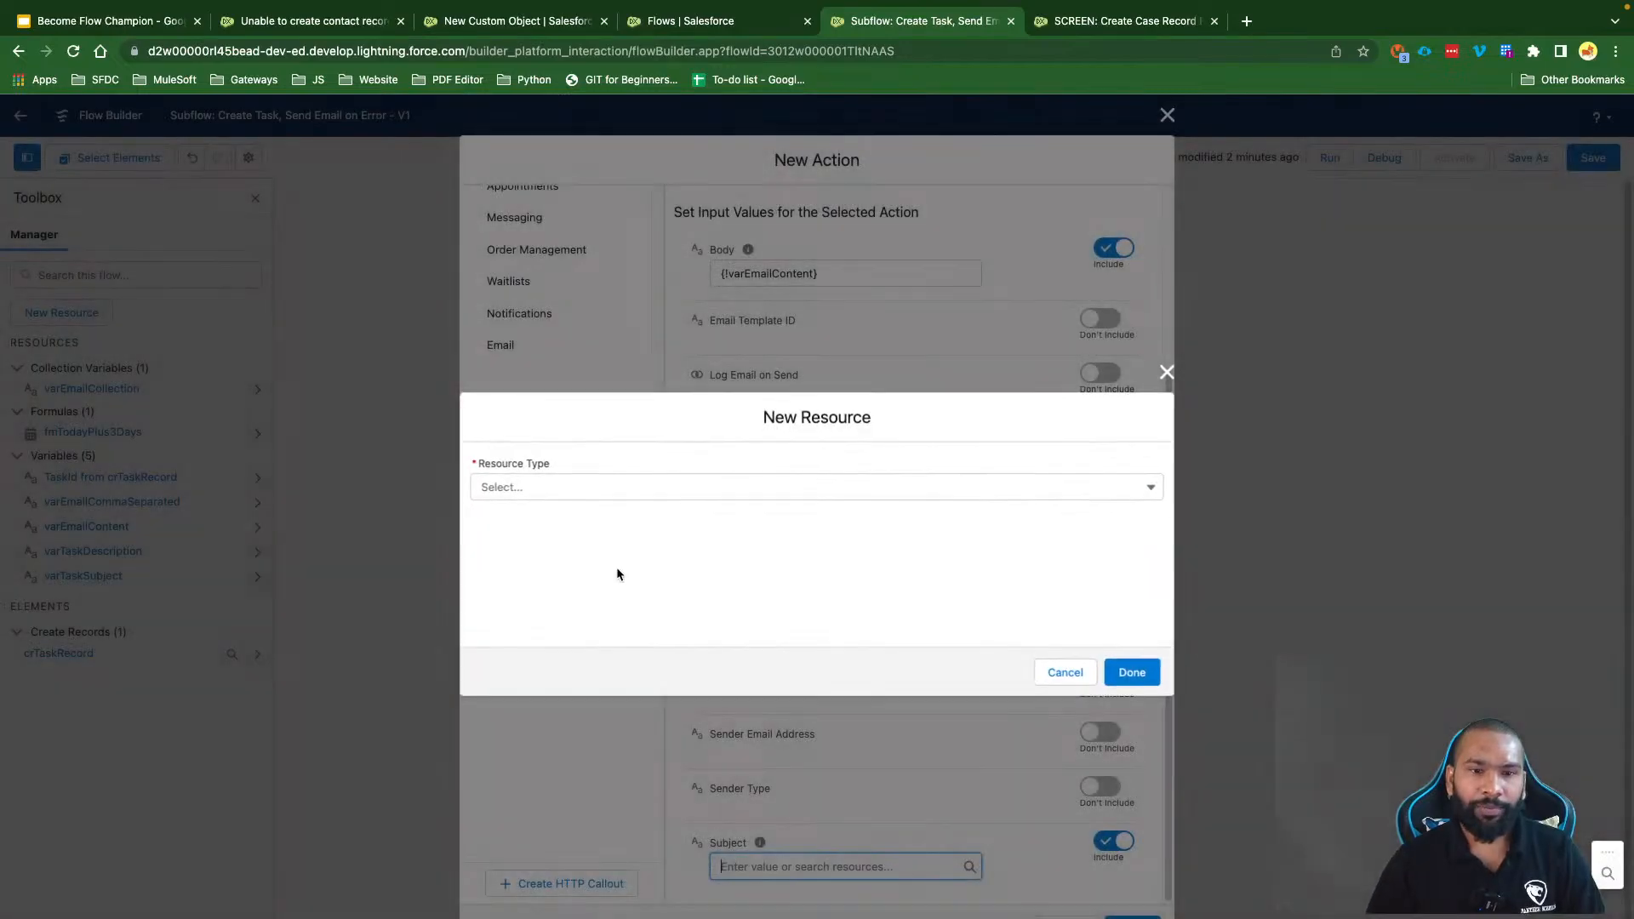
click(549, 484)
click(542, 516)
click(511, 519)
text(v)
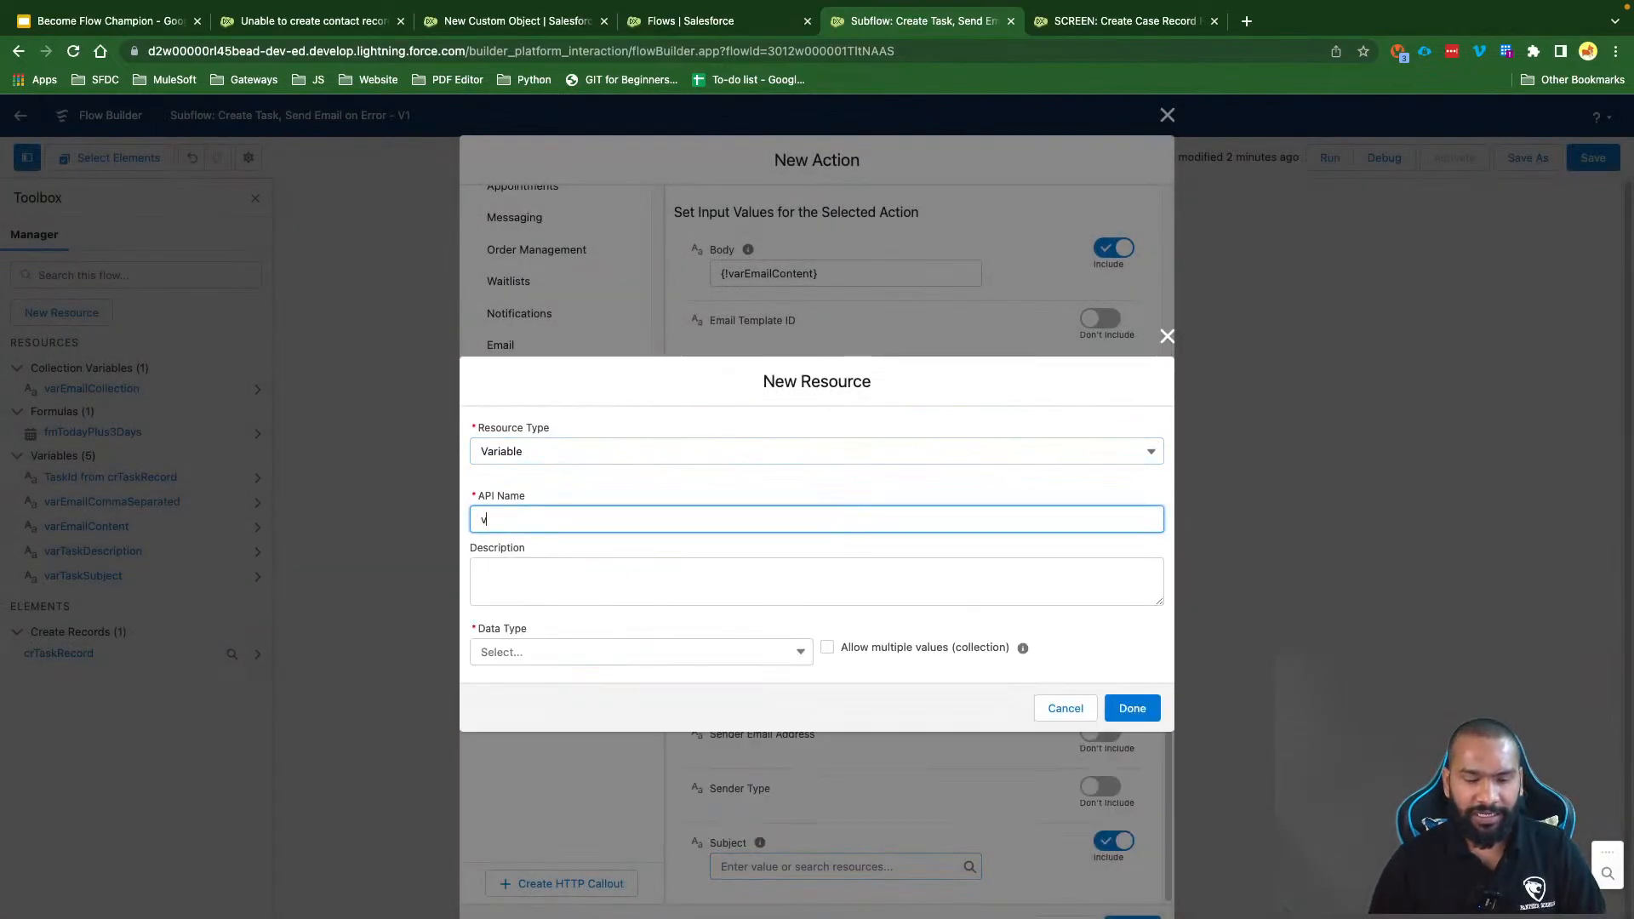
text(arE,ai)
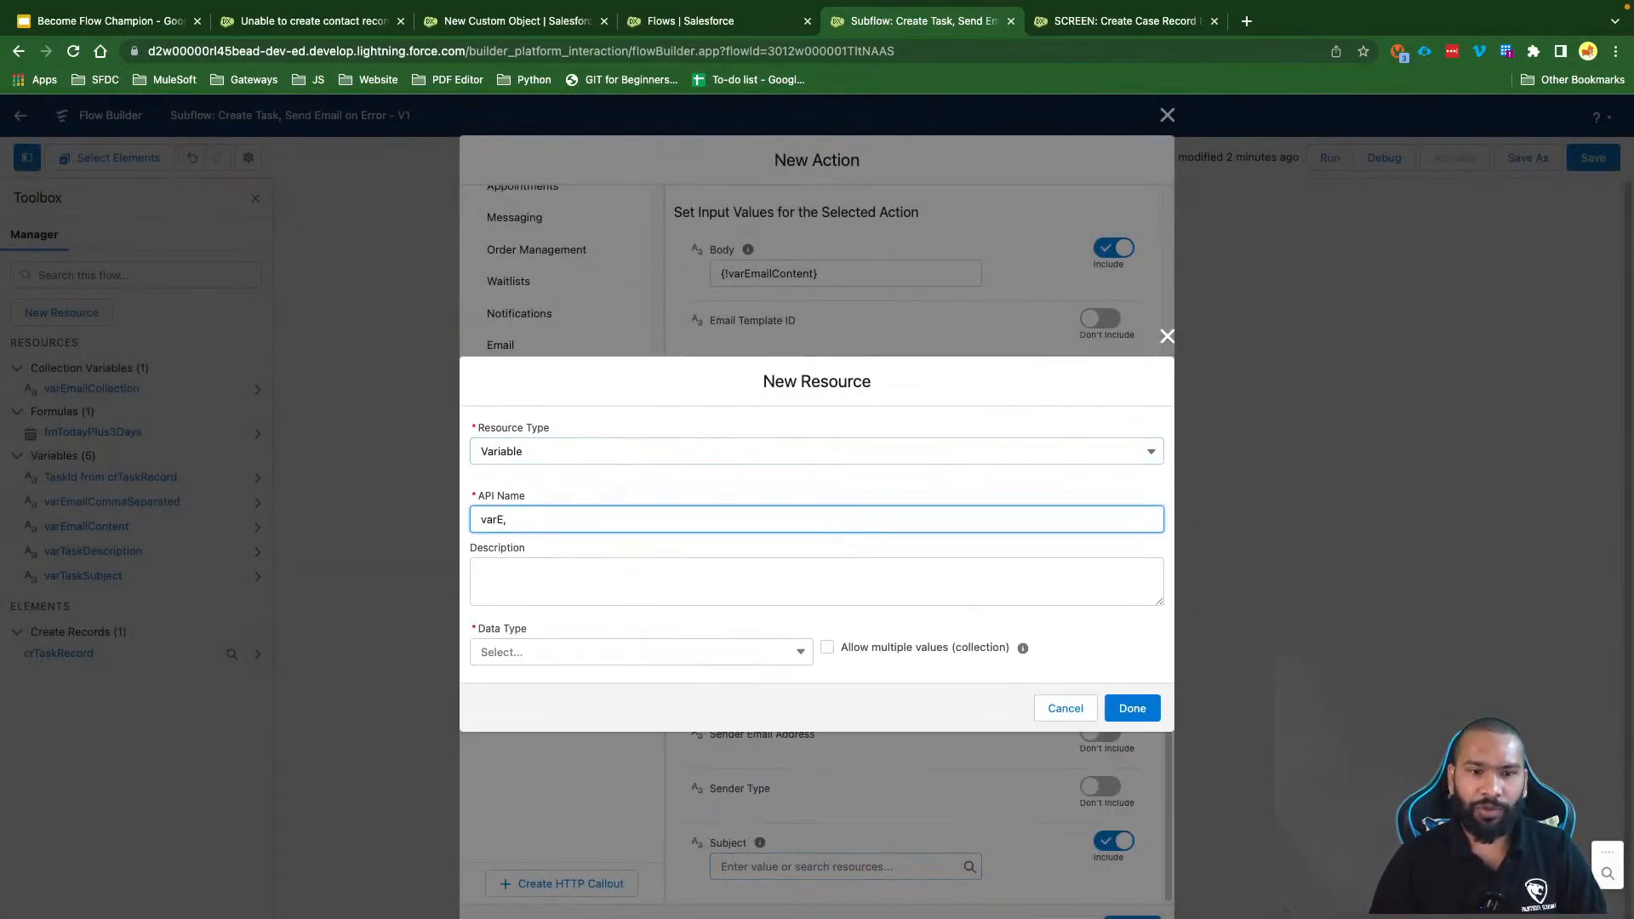
key(BackSpace)
text(mau)
text(l)
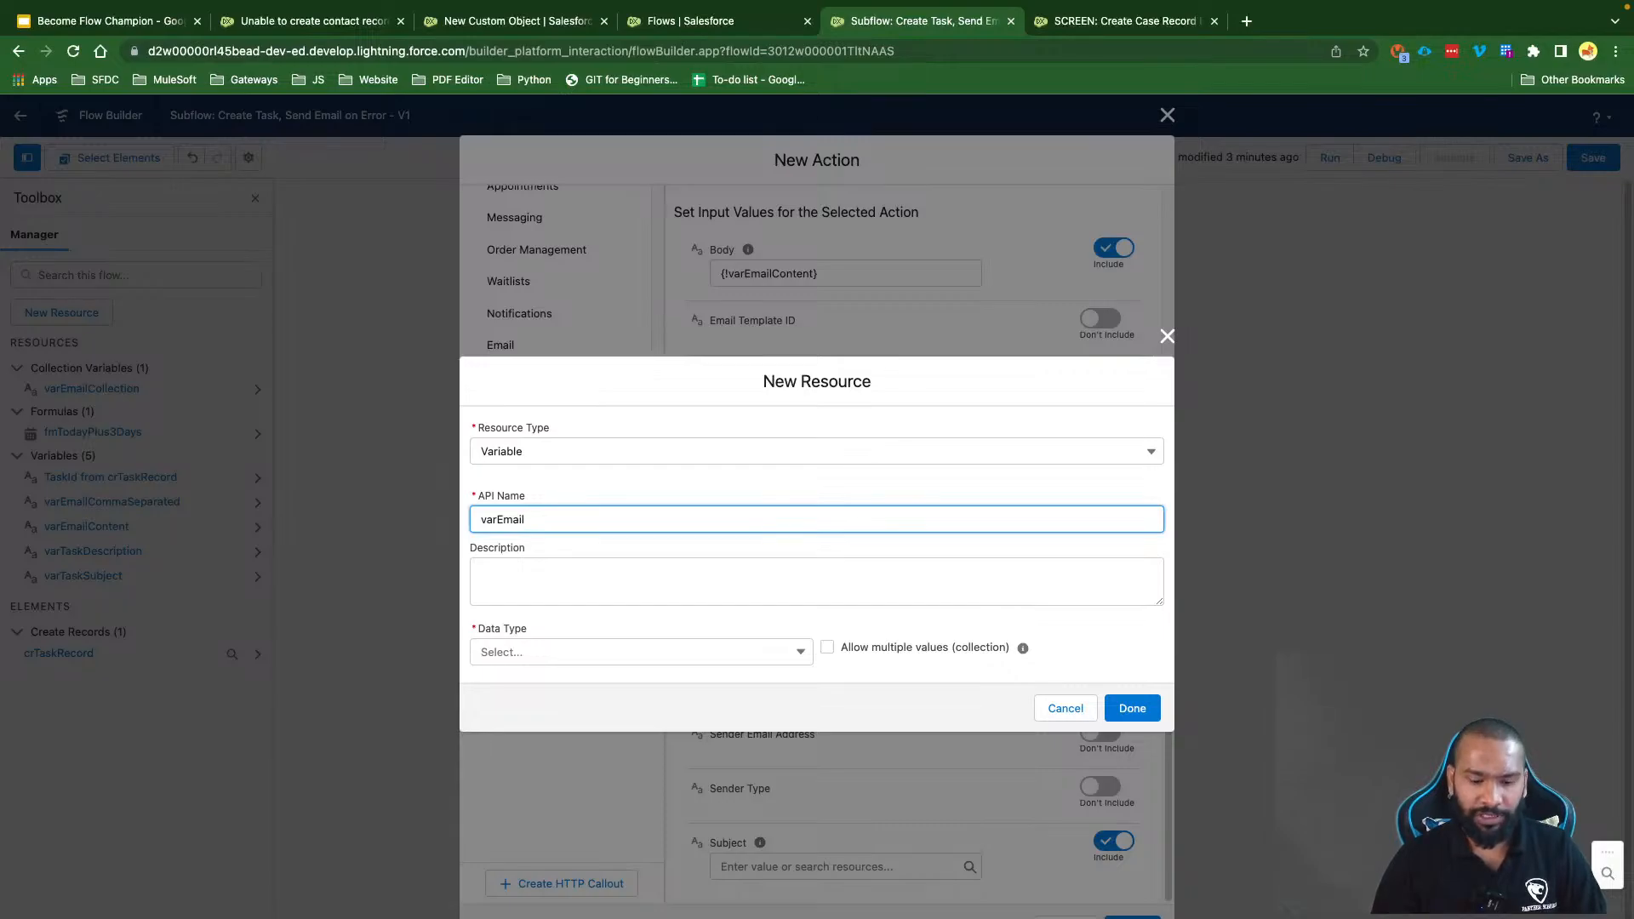
text(Subject)
Step: Make varEmailSubject an input-available Text variable and finish the Send Email action
click(531, 653)
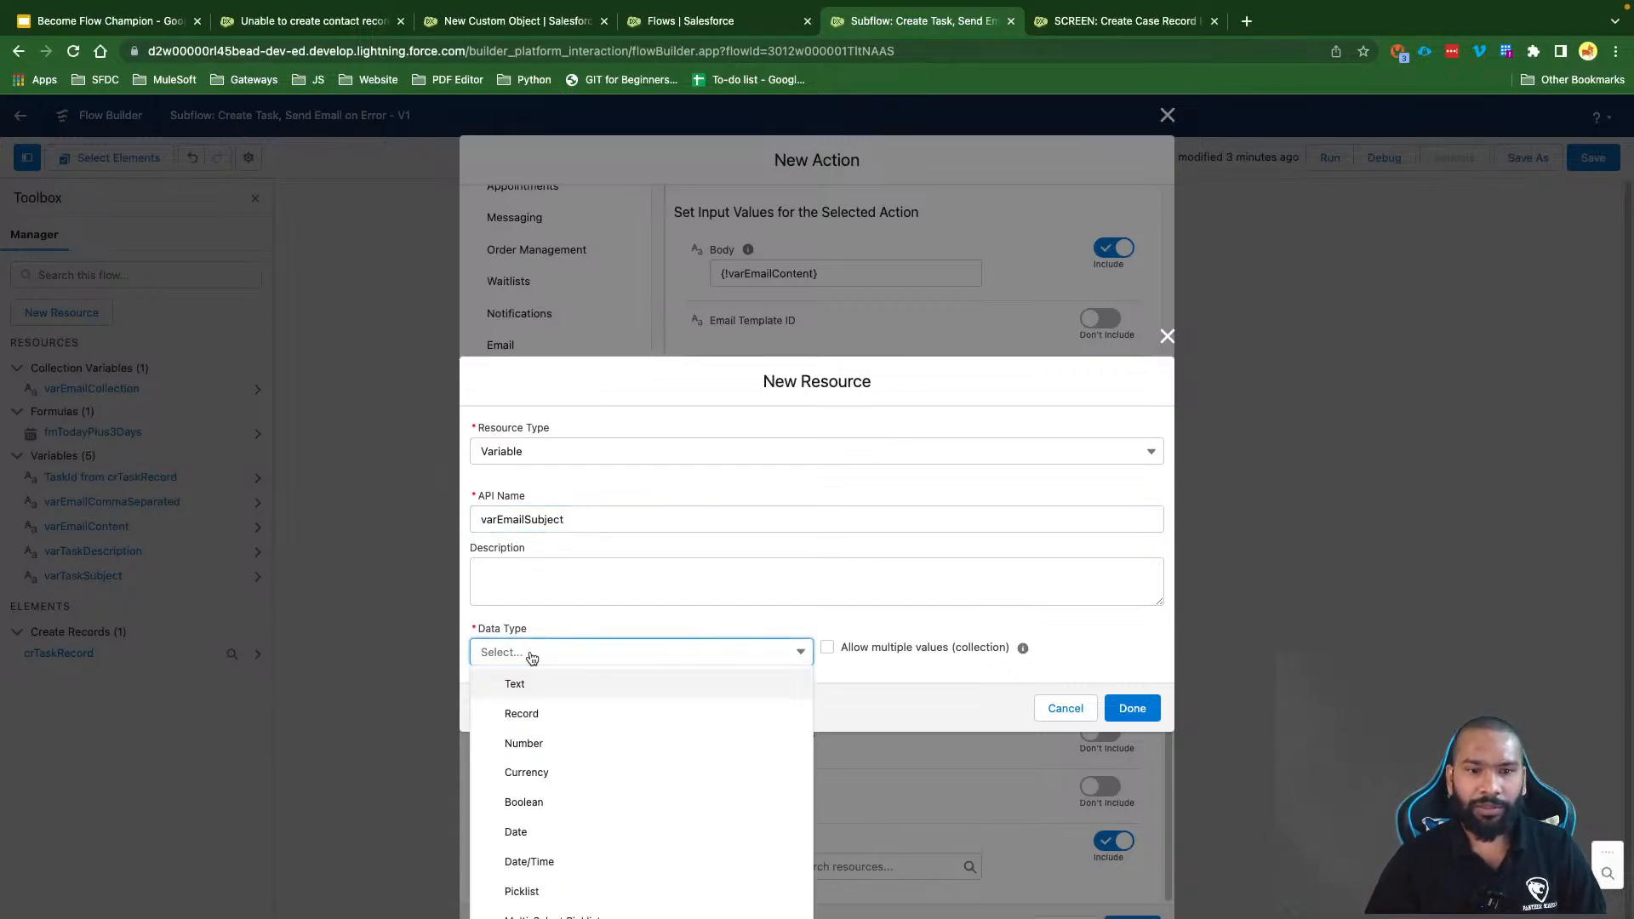
click(528, 687)
click(569, 699)
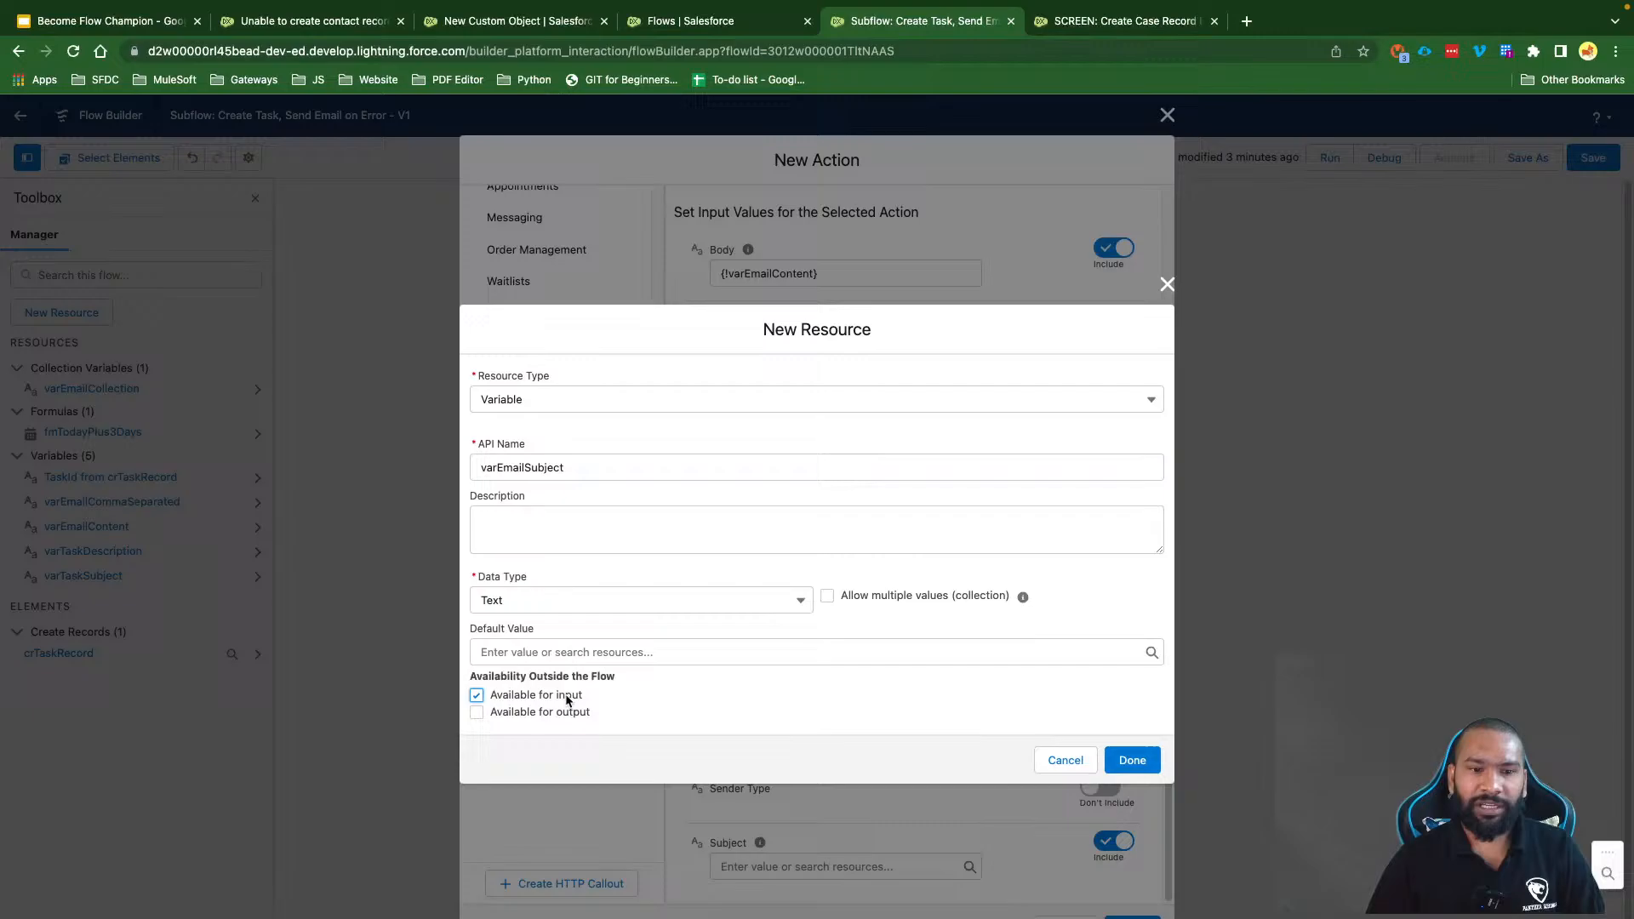
click(1129, 762)
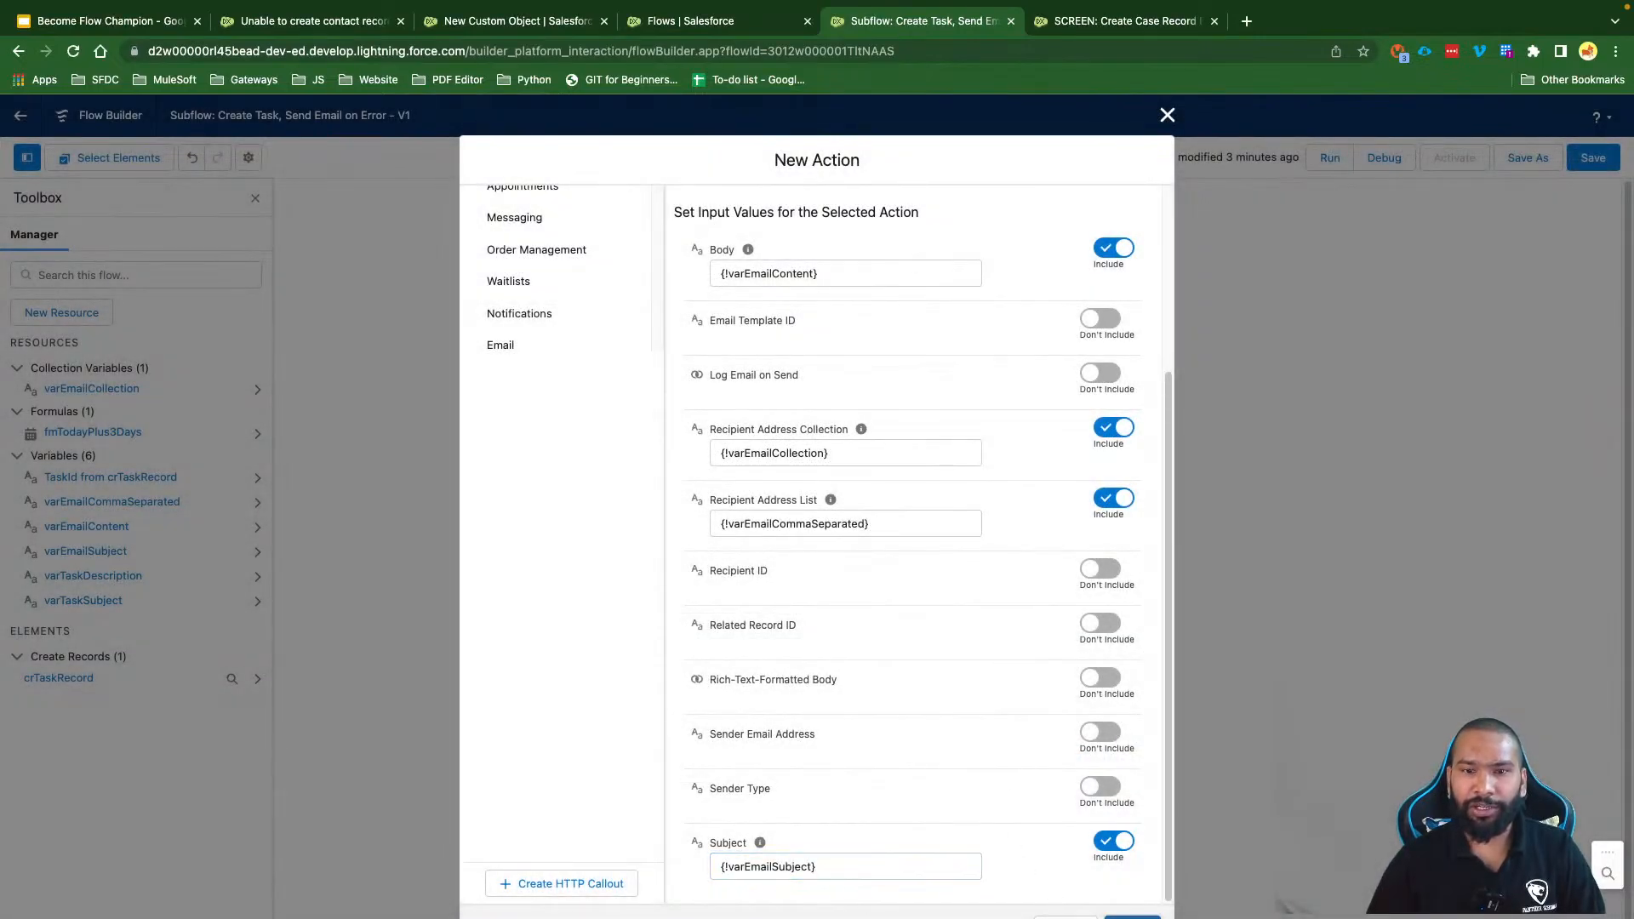
click(1132, 912)
Step: Save the subflow and add a fault path to Create Task Record
click(1589, 159)
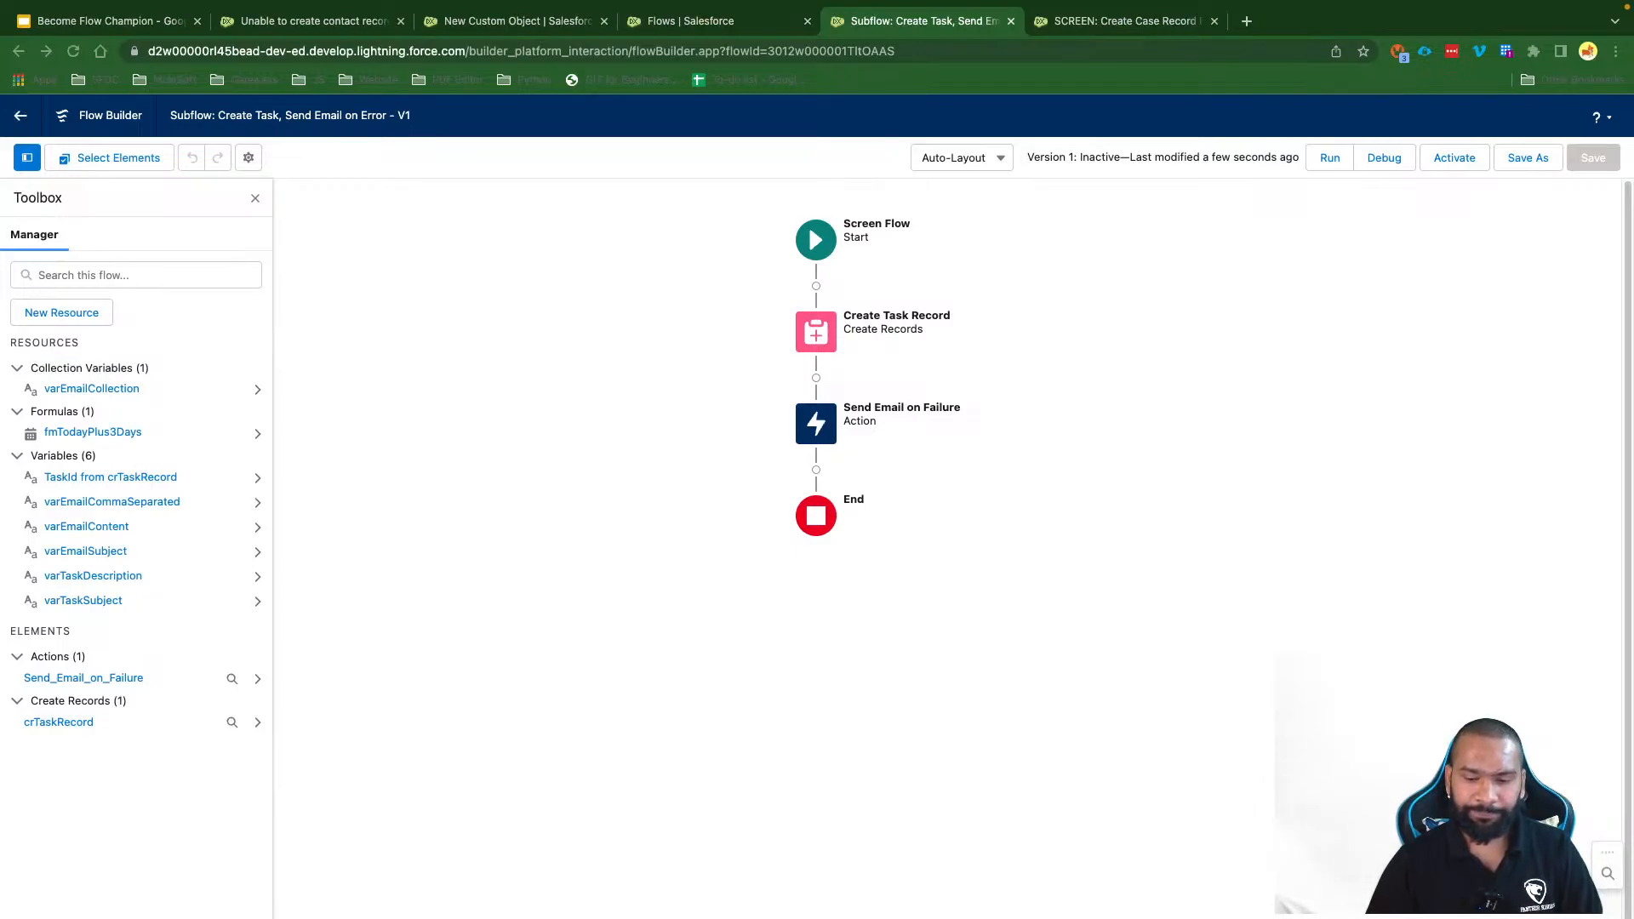
click(578, 506)
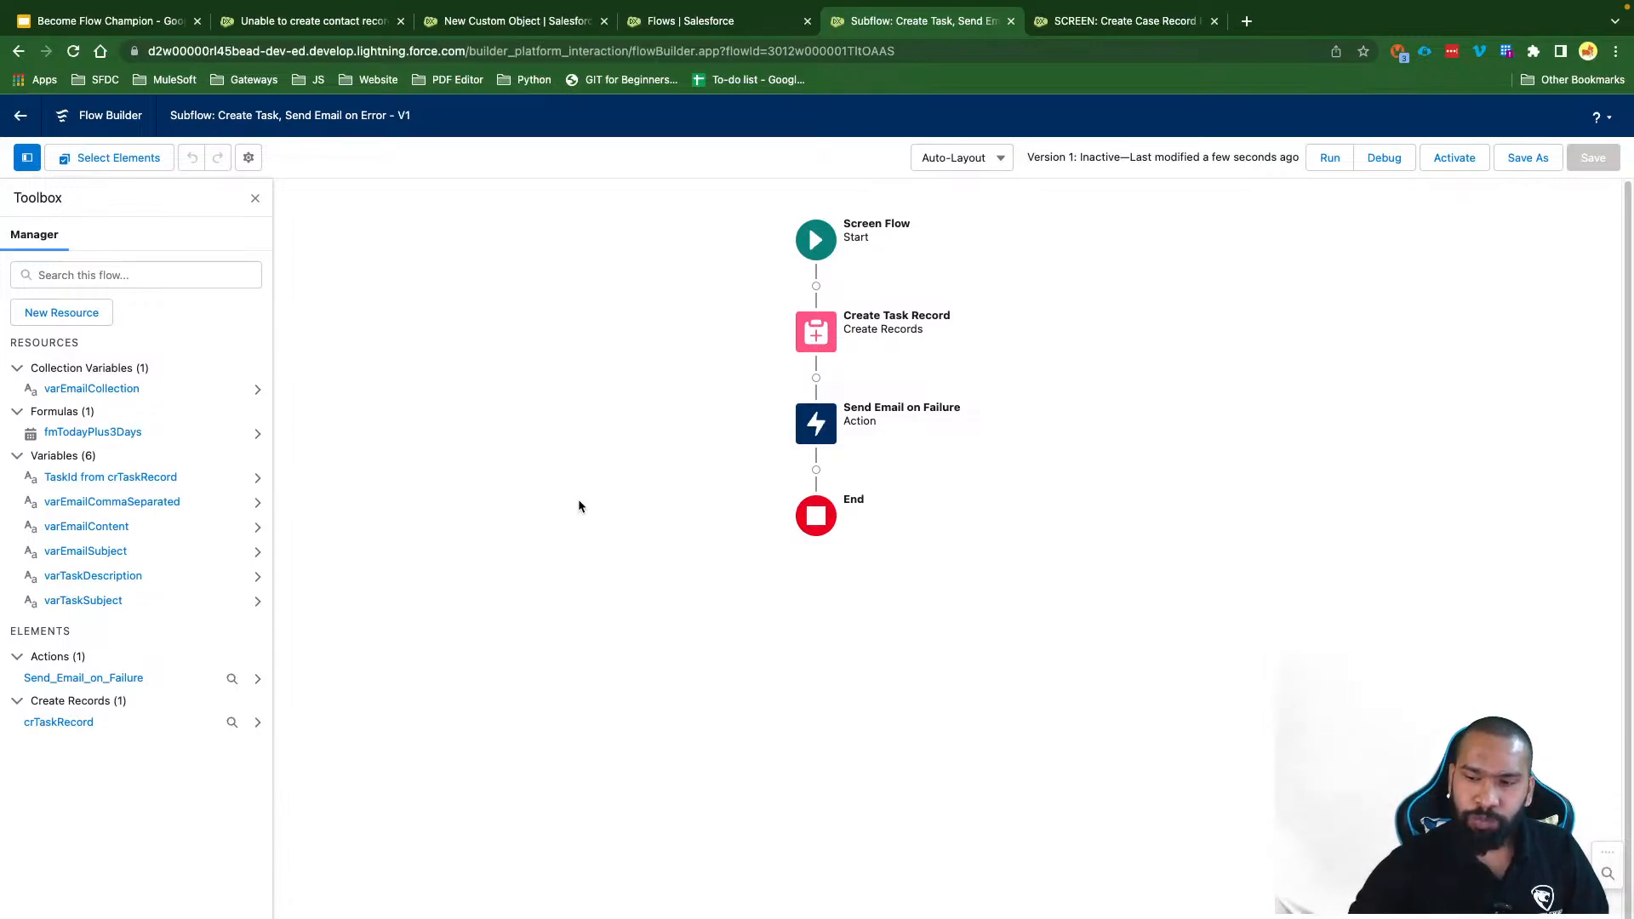
click(815, 332)
click(802, 498)
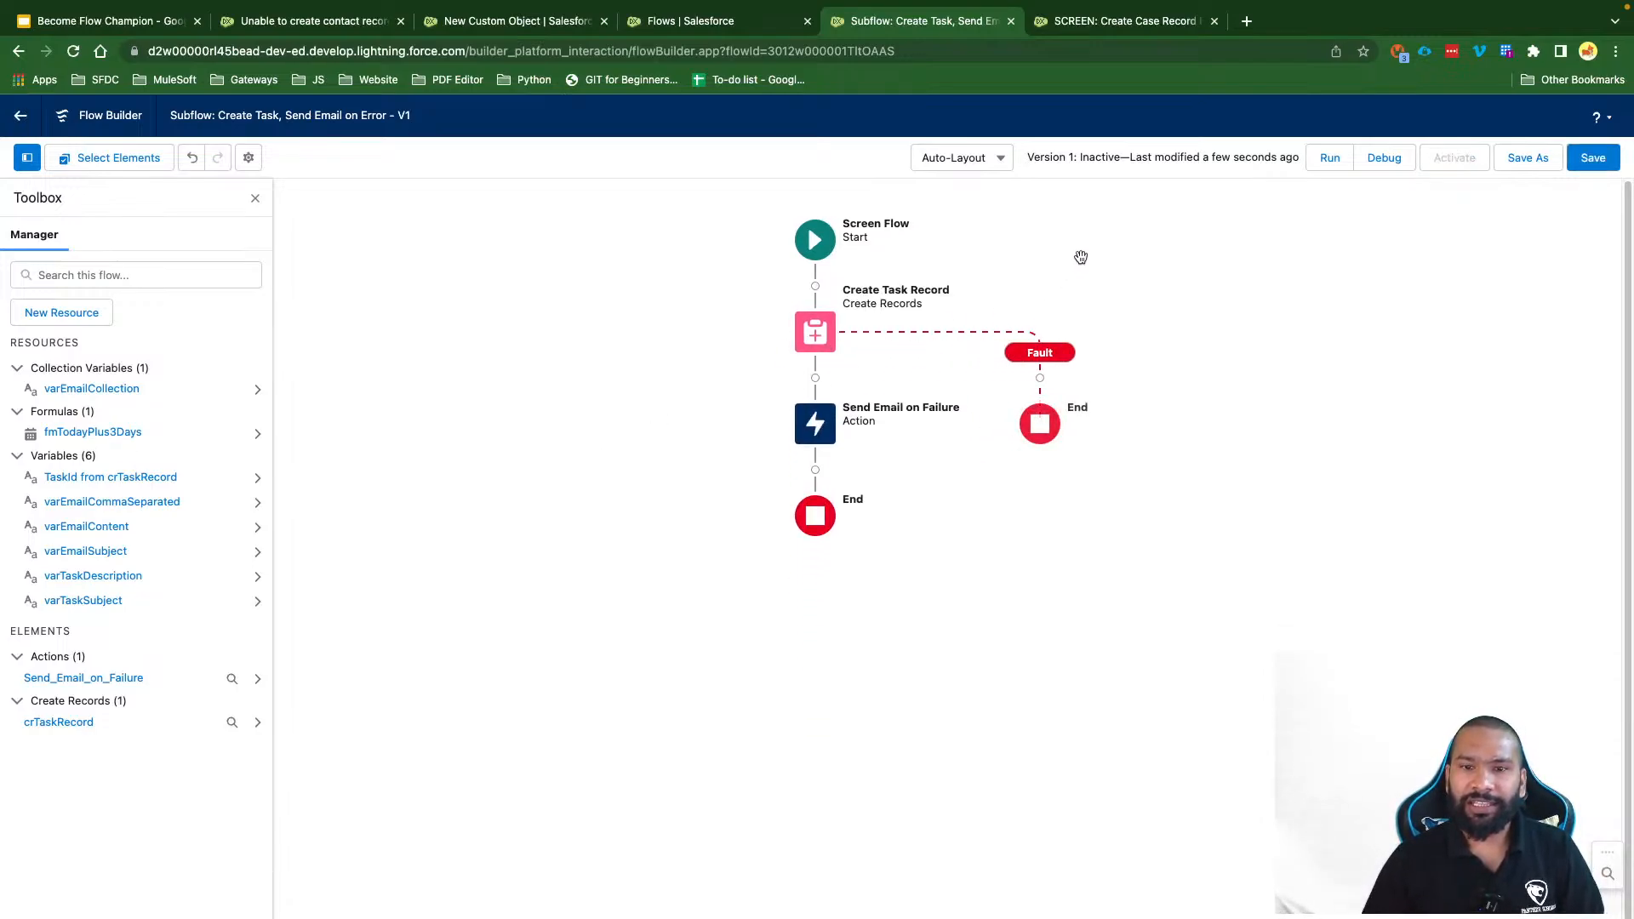
Step: Add a fault path to Send Email on Failure and save the subflow again
click(815, 432)
click(814, 619)
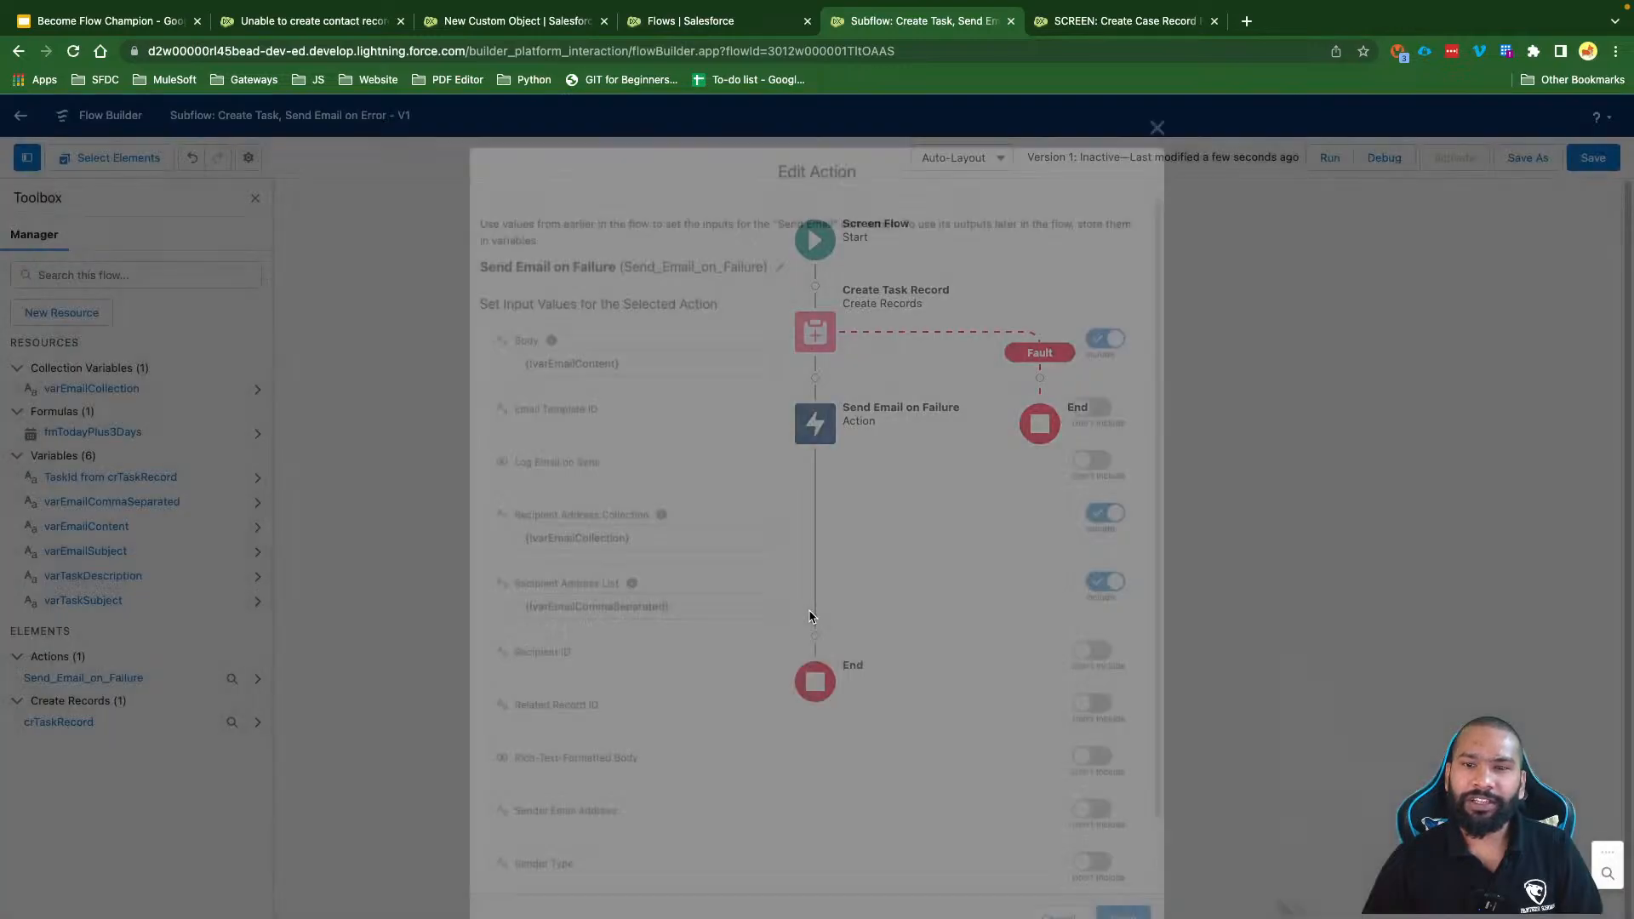
key(Escape)
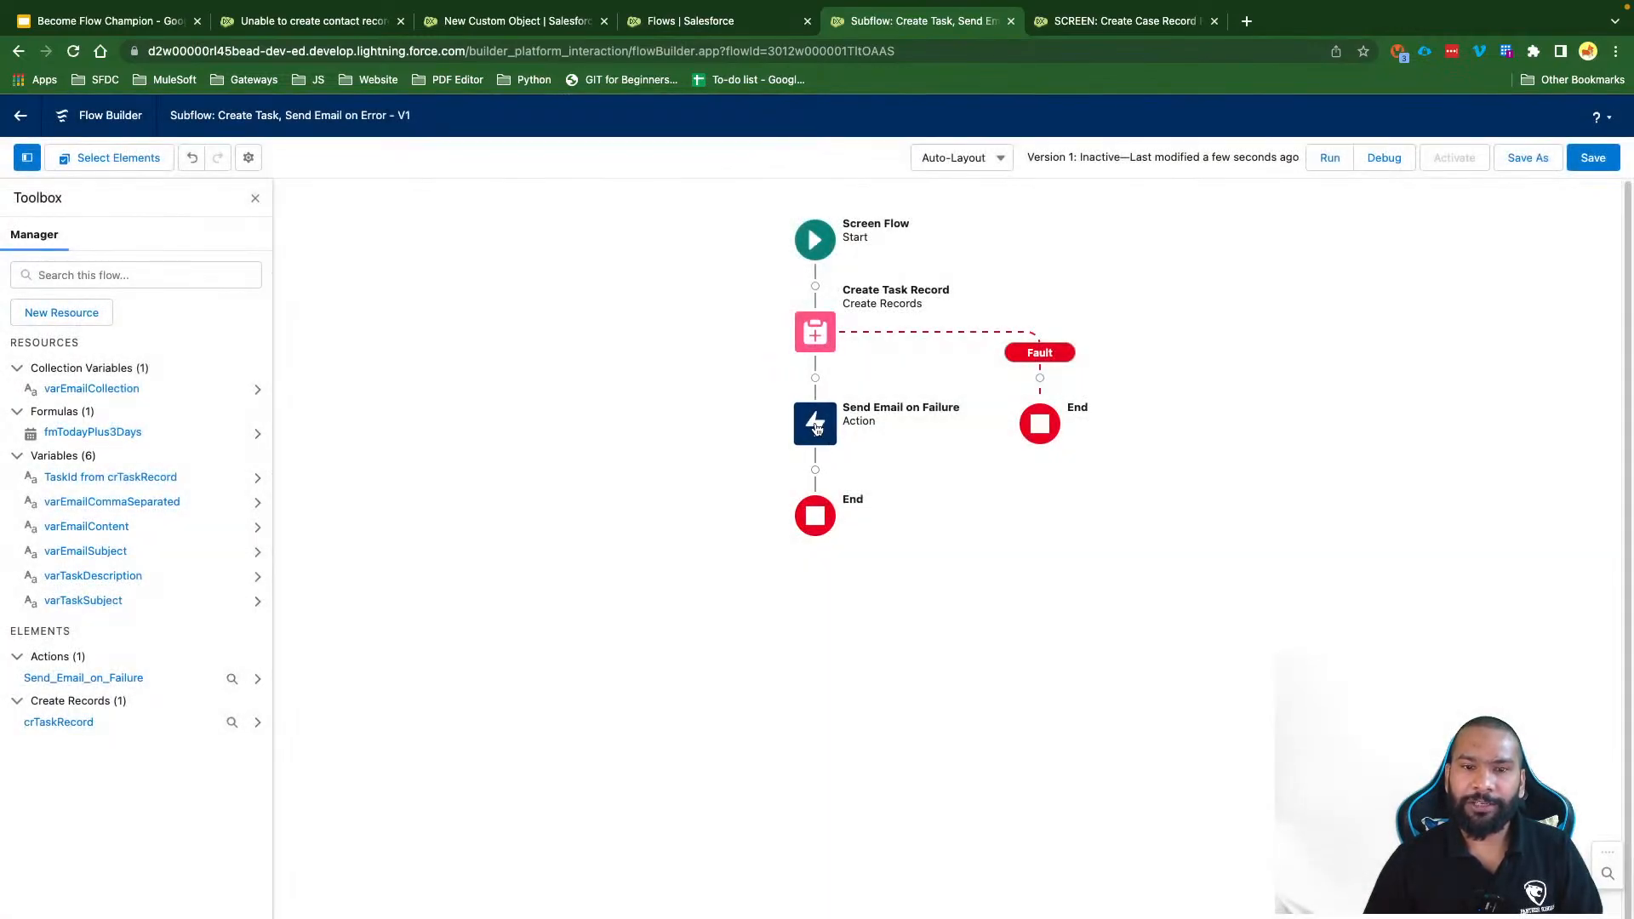
click(815, 424)
click(784, 582)
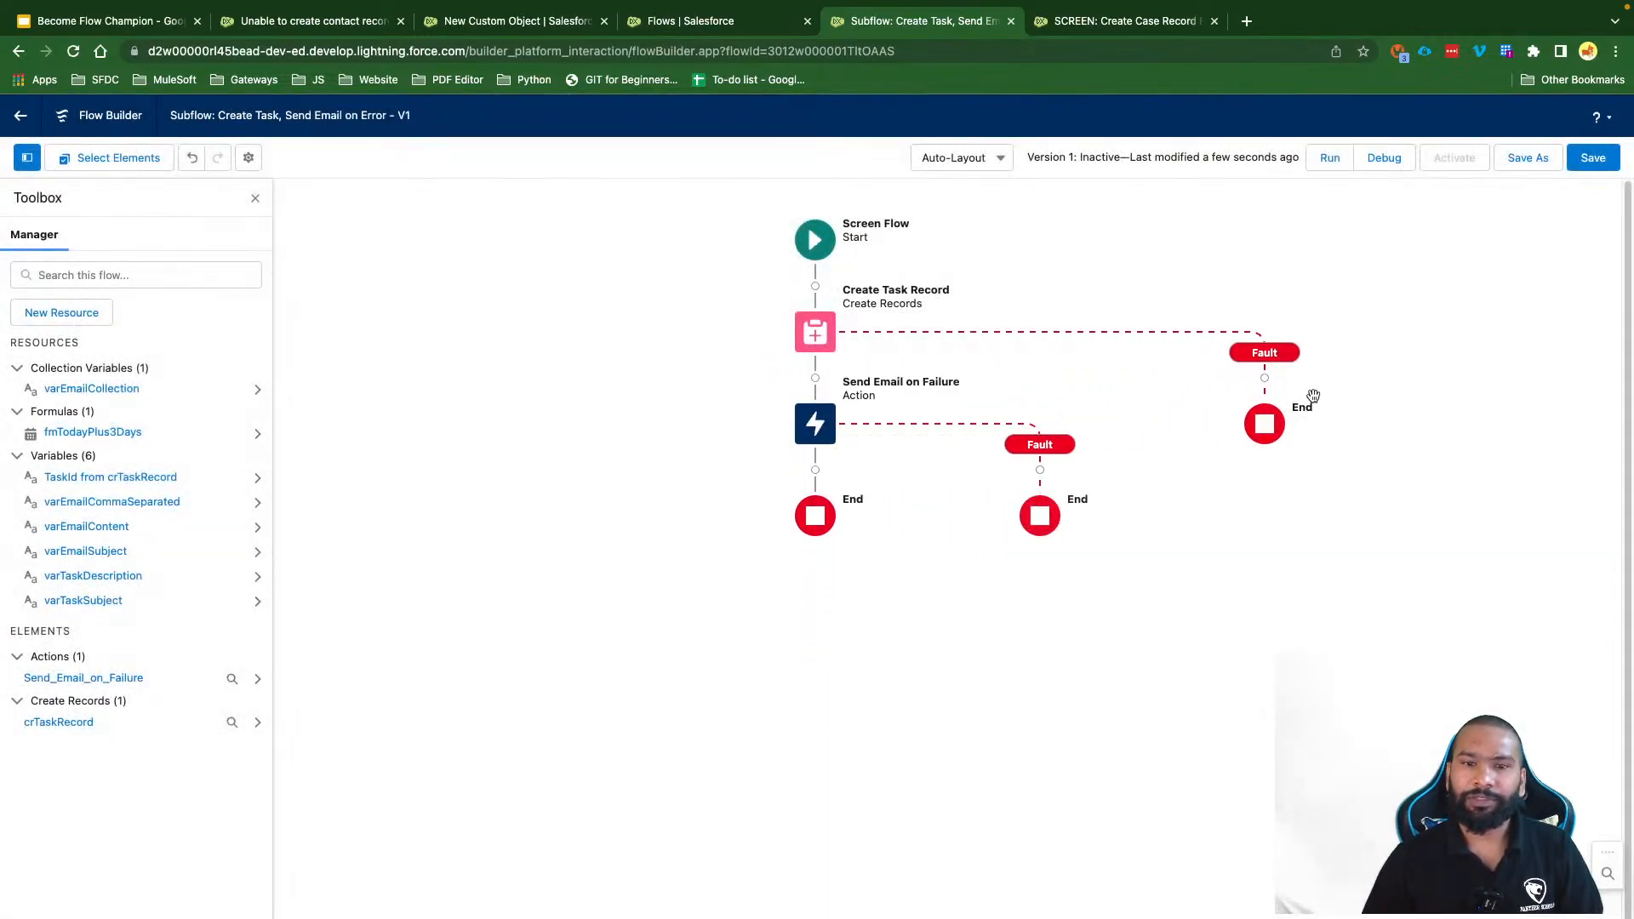
click(1571, 167)
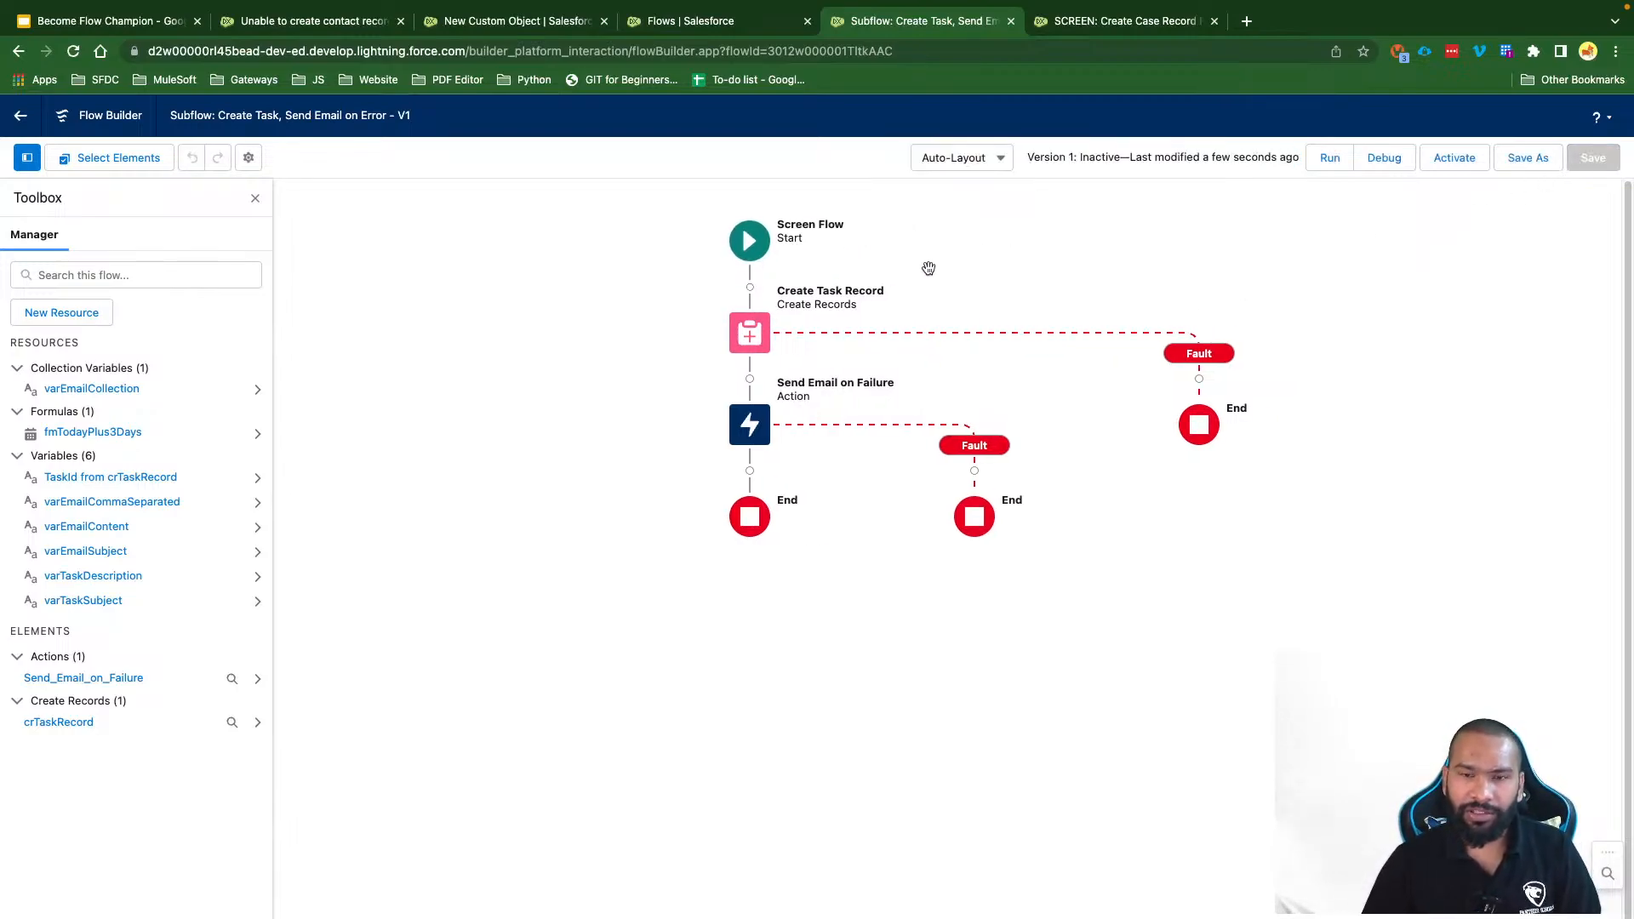
drag(928, 267, 930, 289)
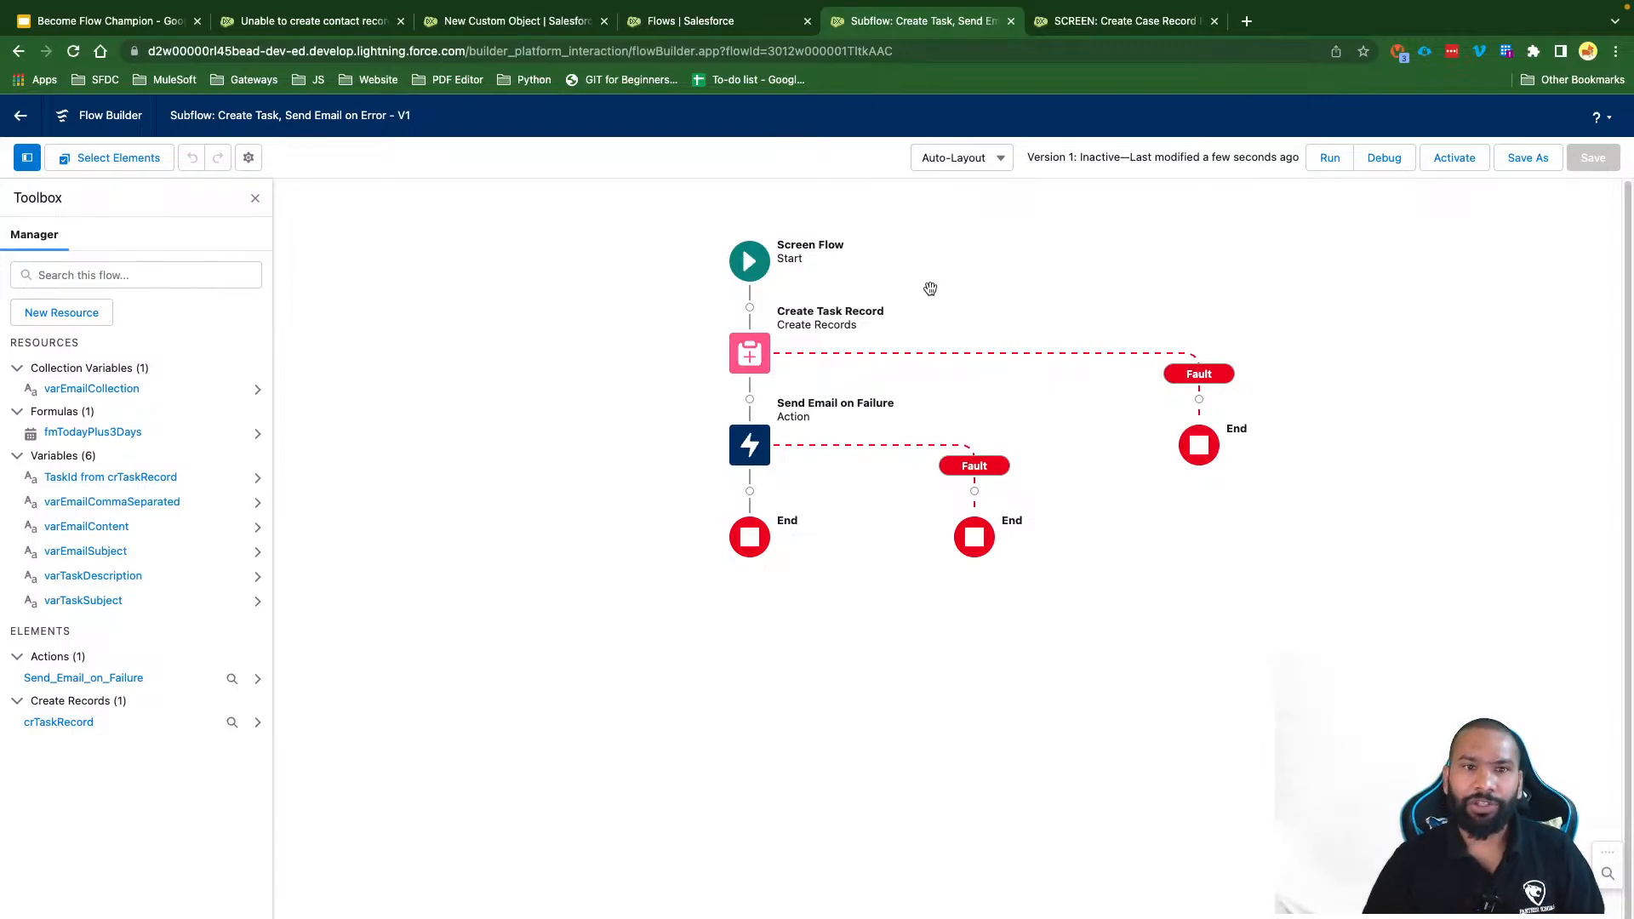
click(311, 24)
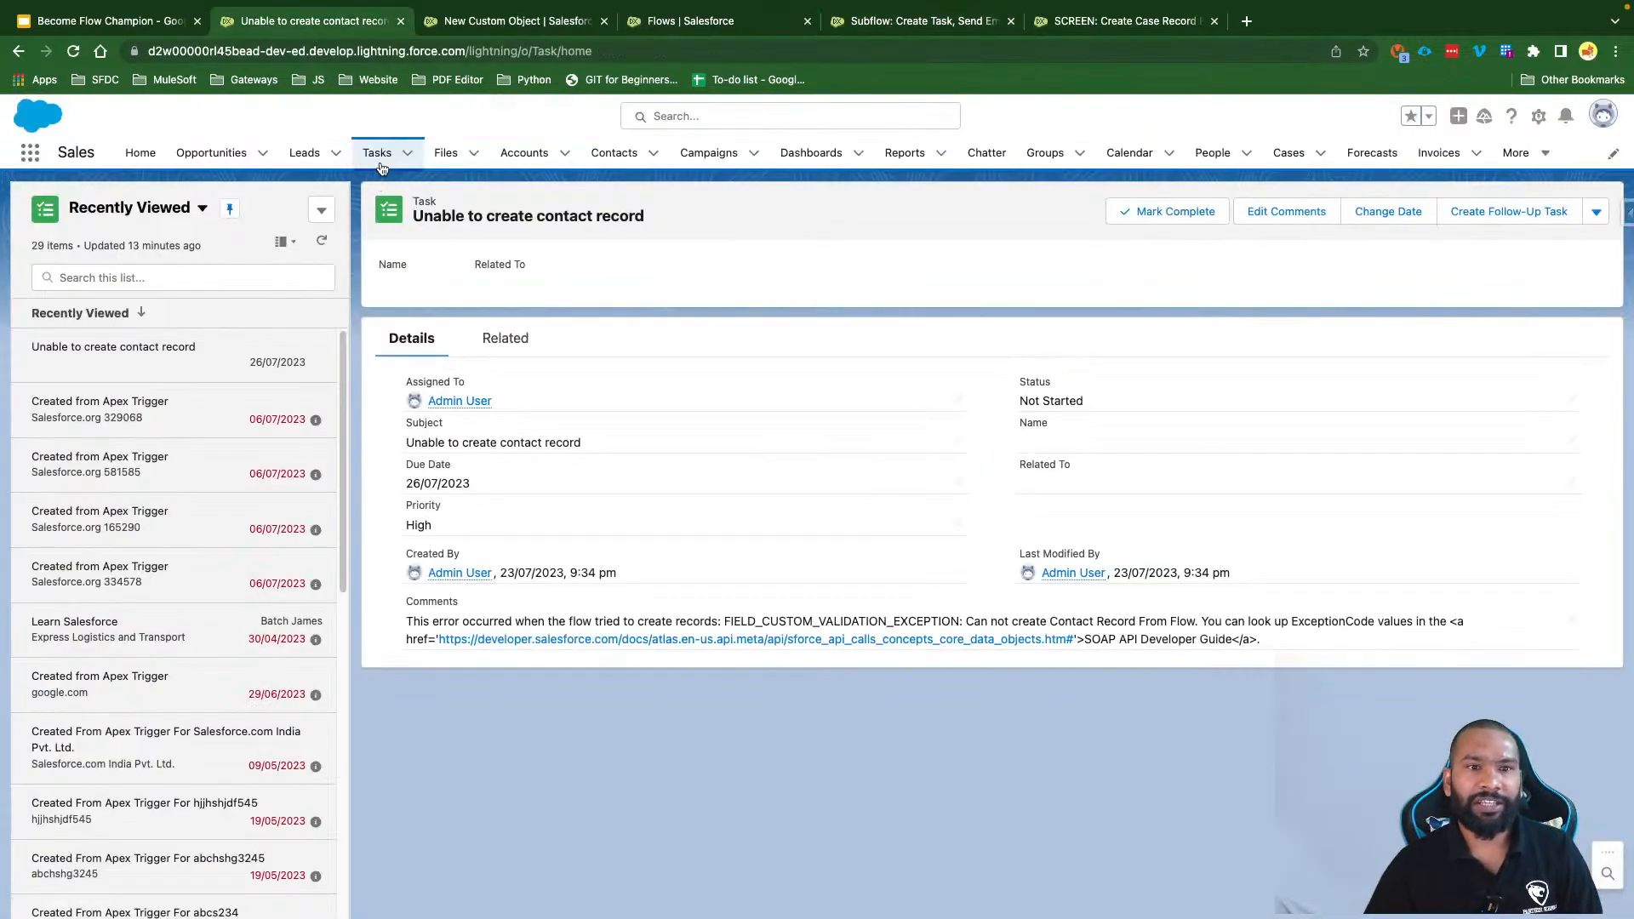
click(1516, 155)
click(1140, 155)
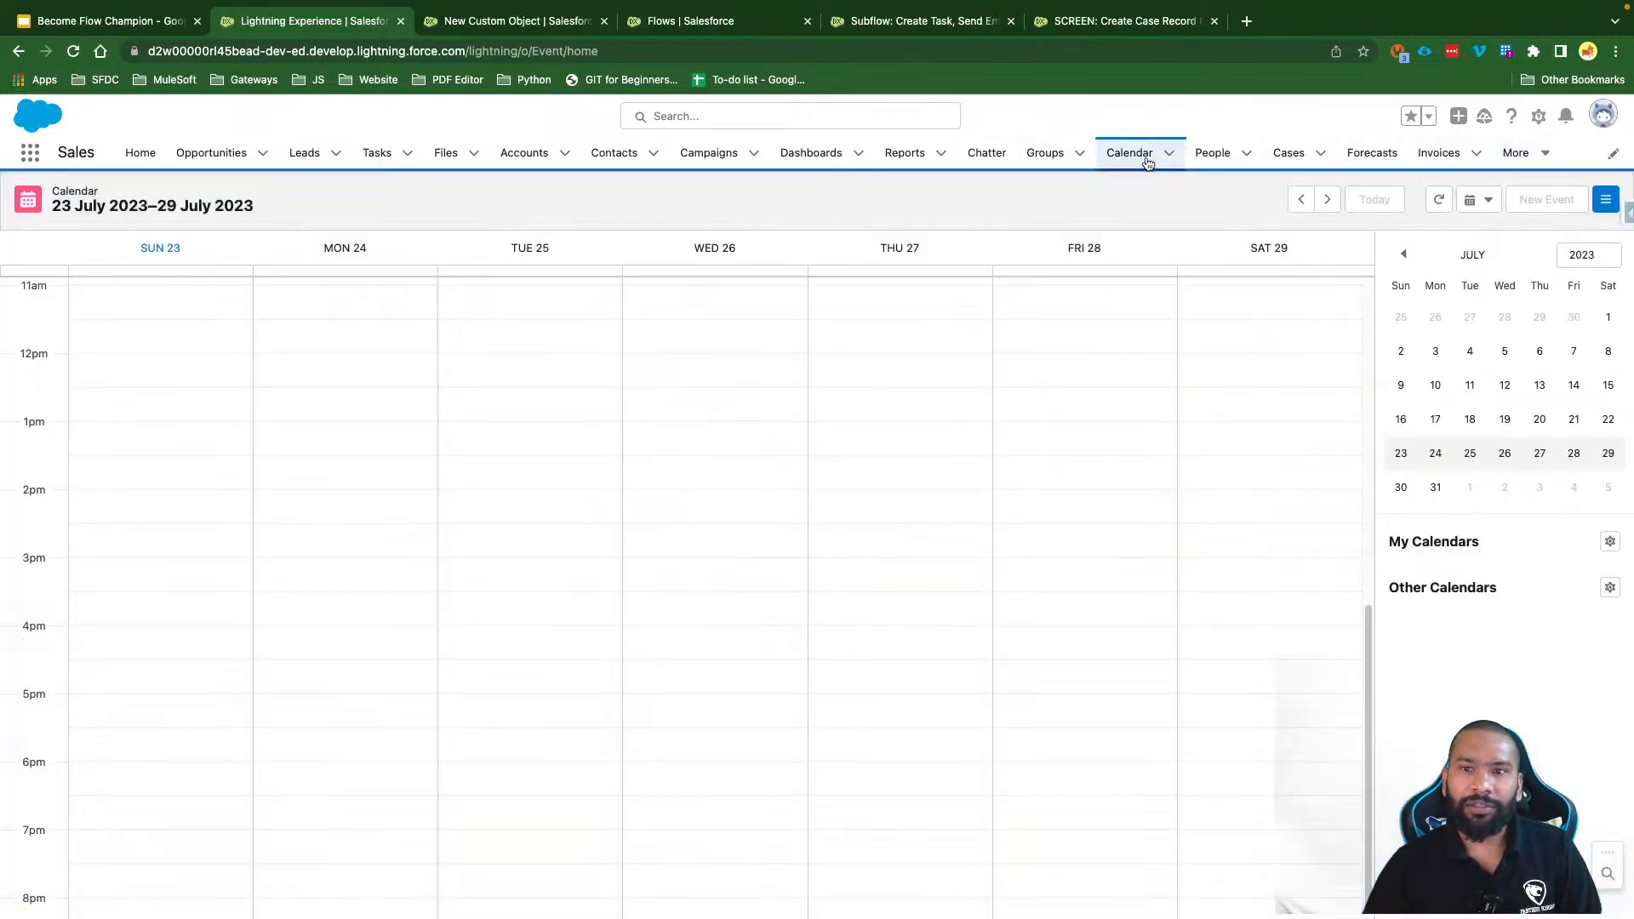
click(548, 53)
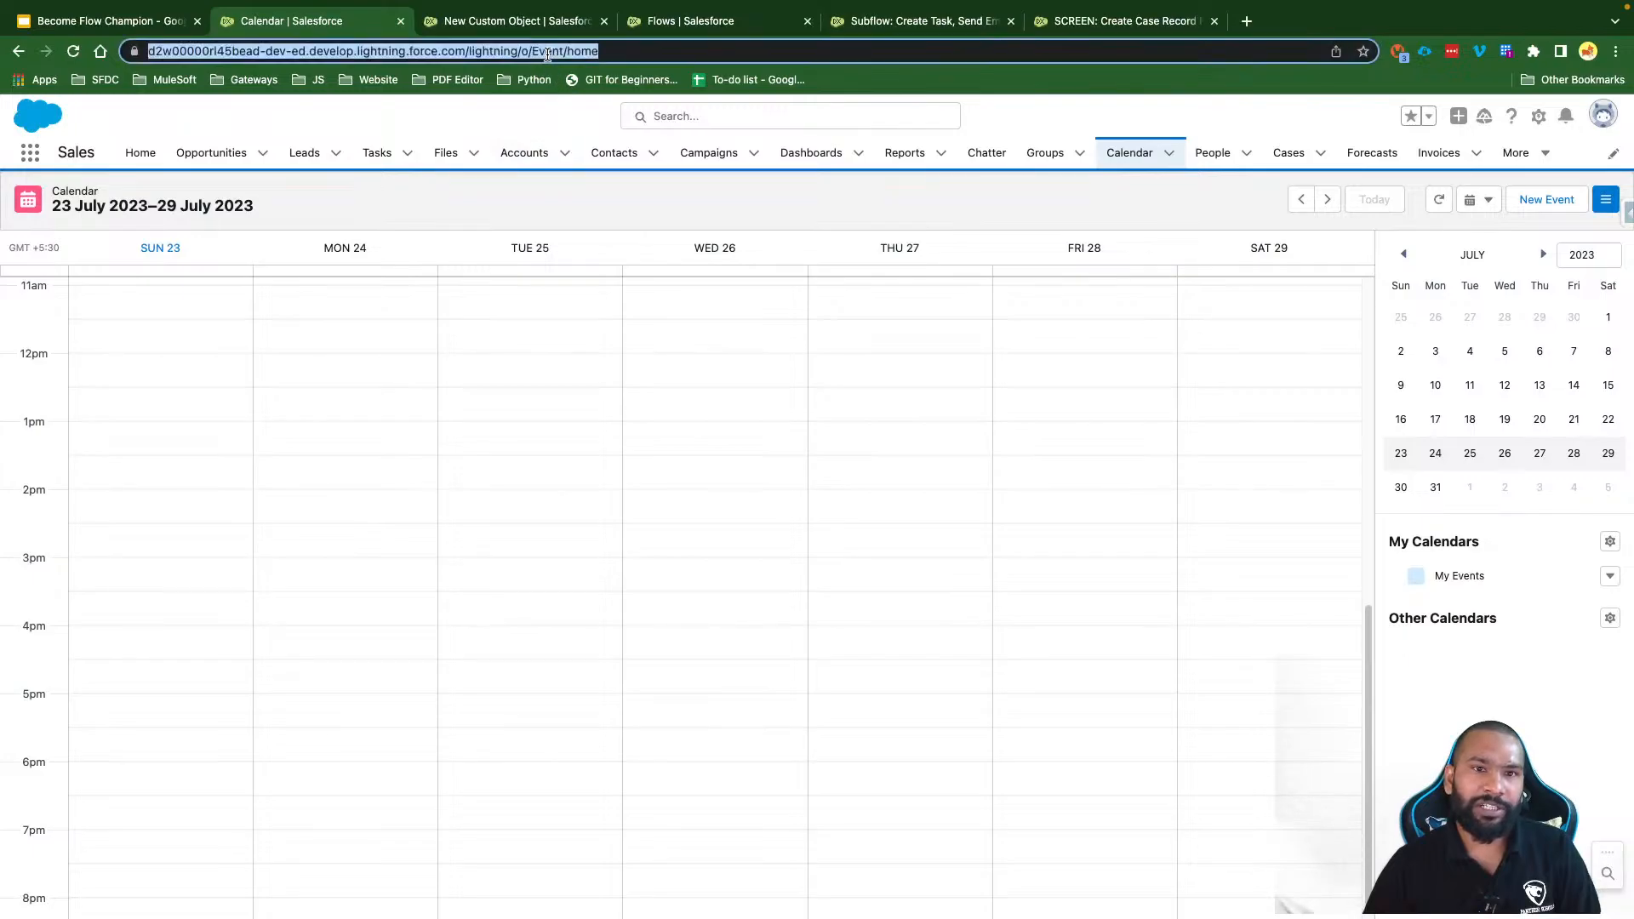
click(562, 215)
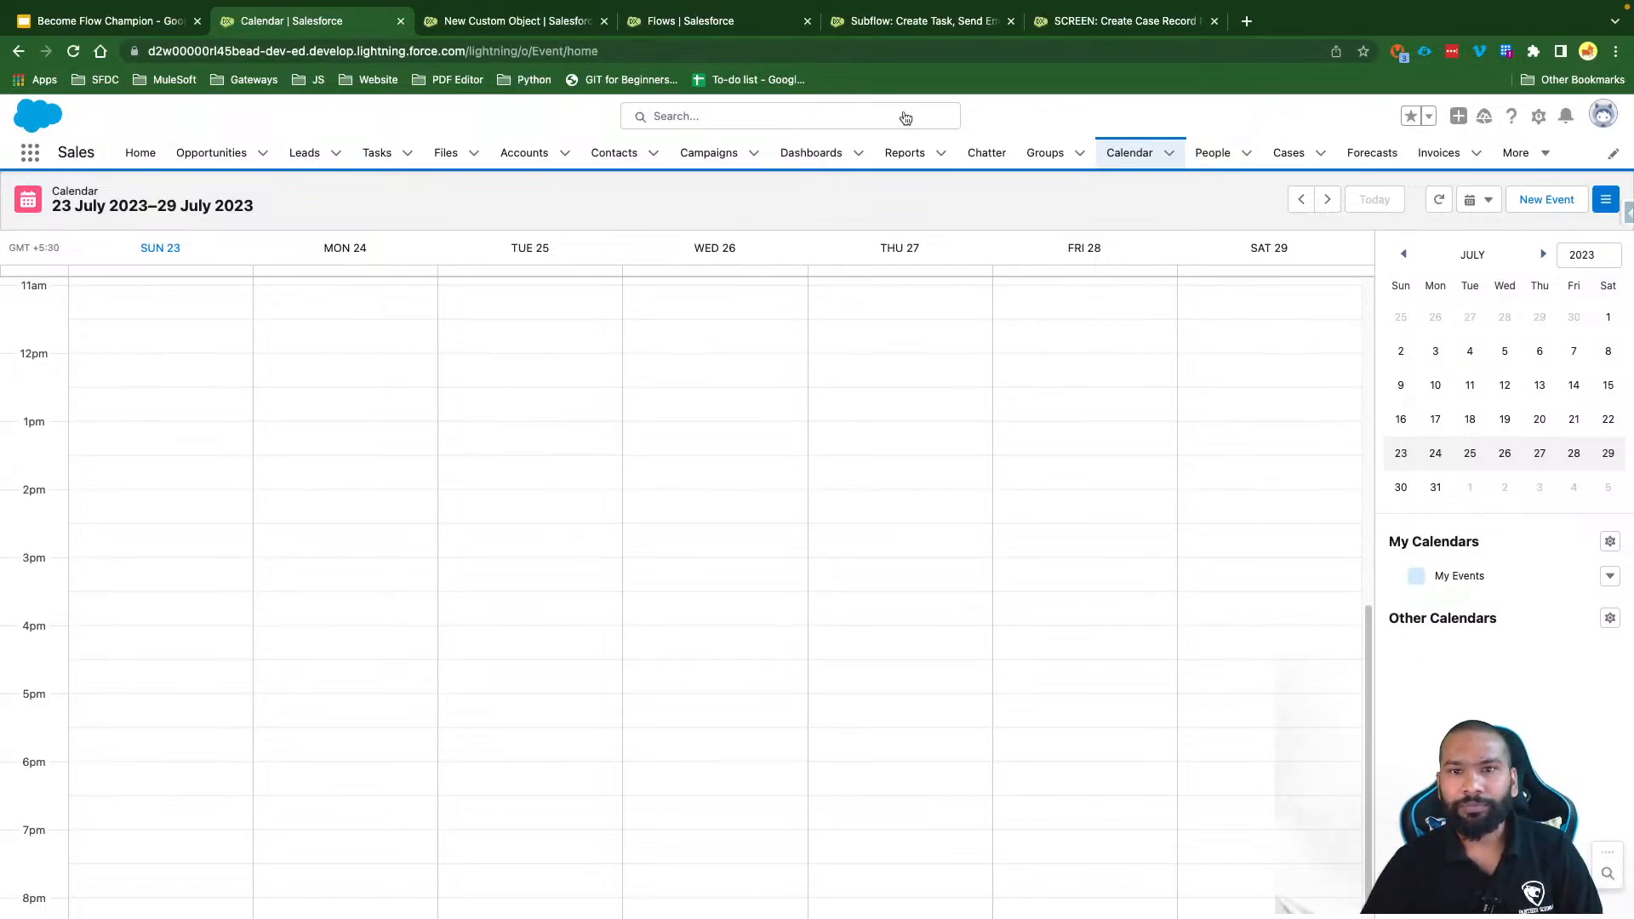
click(946, 20)
drag(1067, 286, 1047, 294)
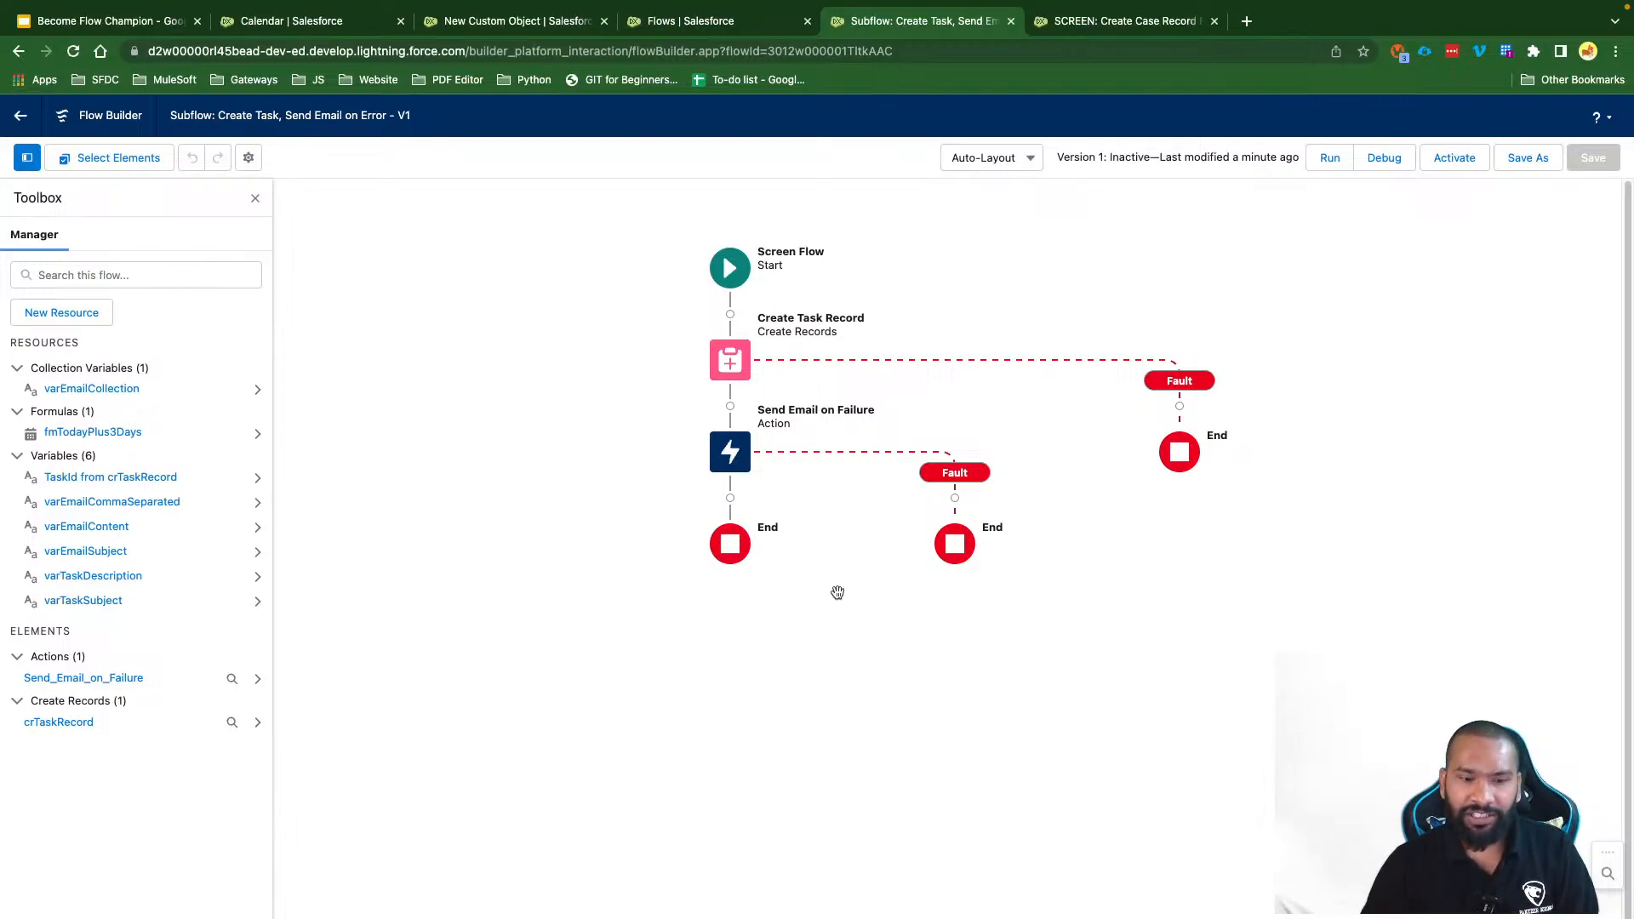
Step: Add a Screen labelled 'Error Screen' after Send Email on Failure, hiding header and Pause
click(730, 499)
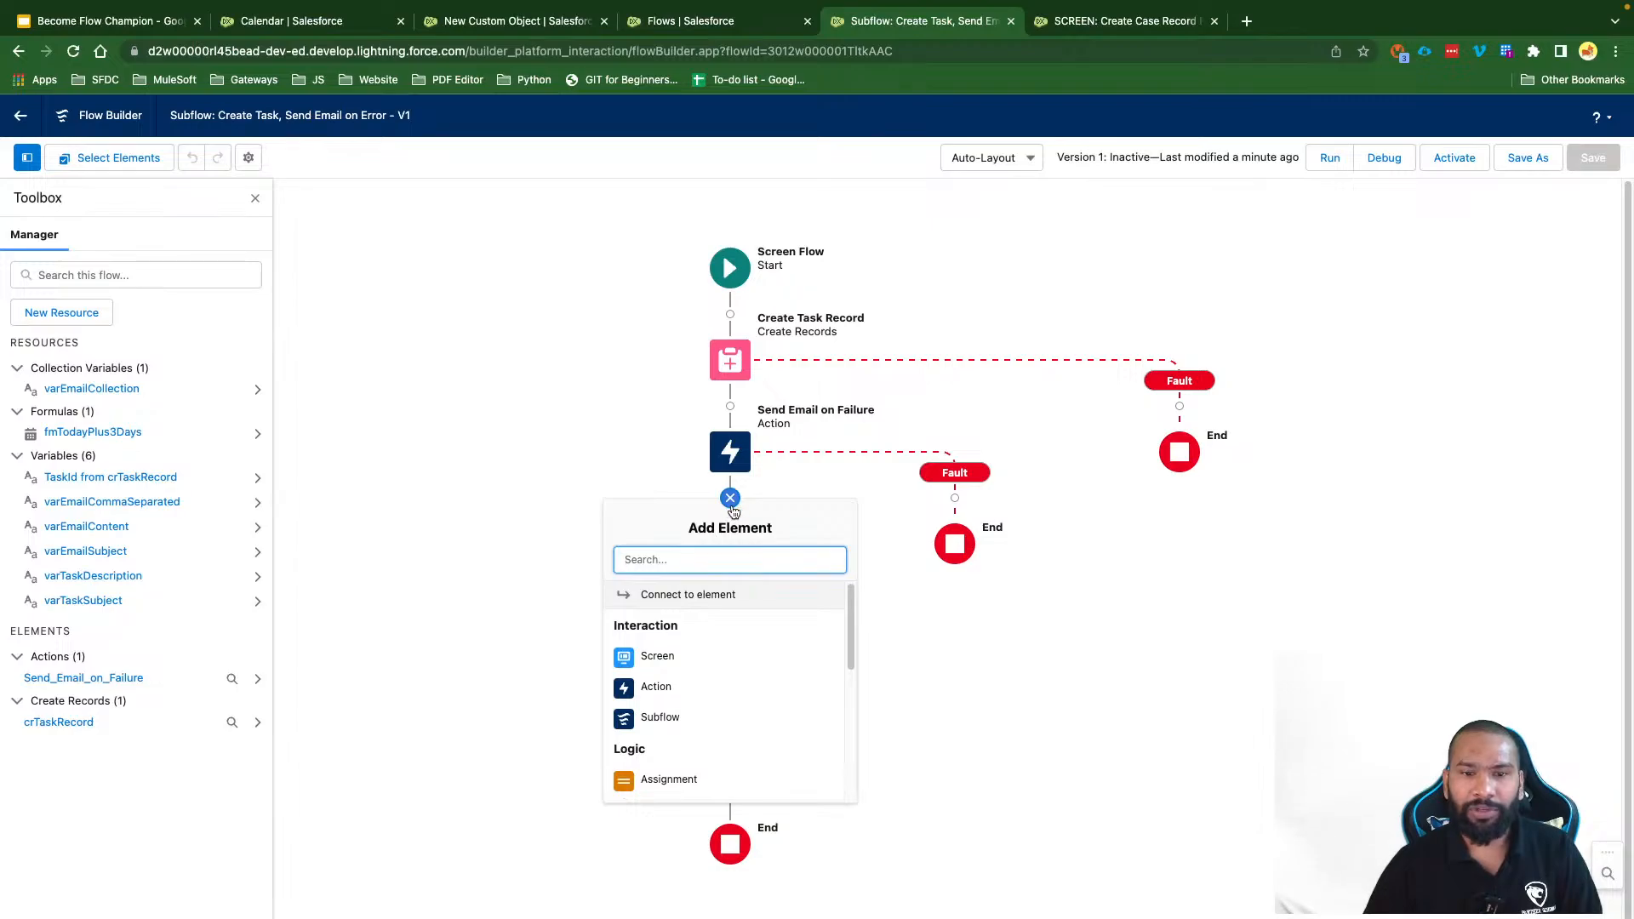
click(669, 657)
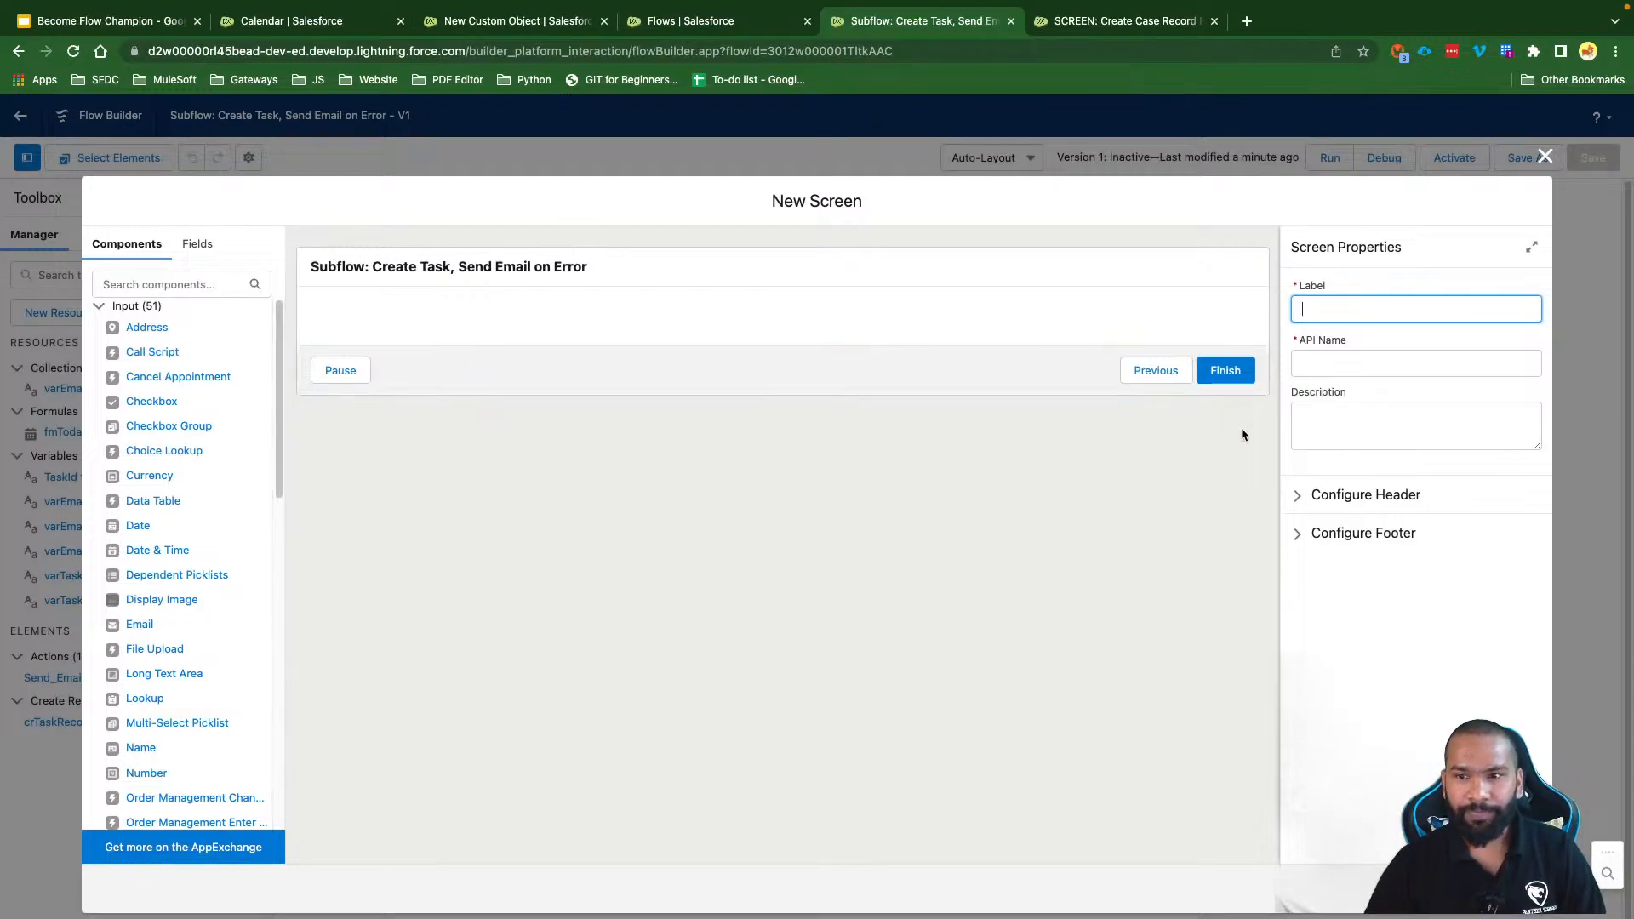
text(Error)
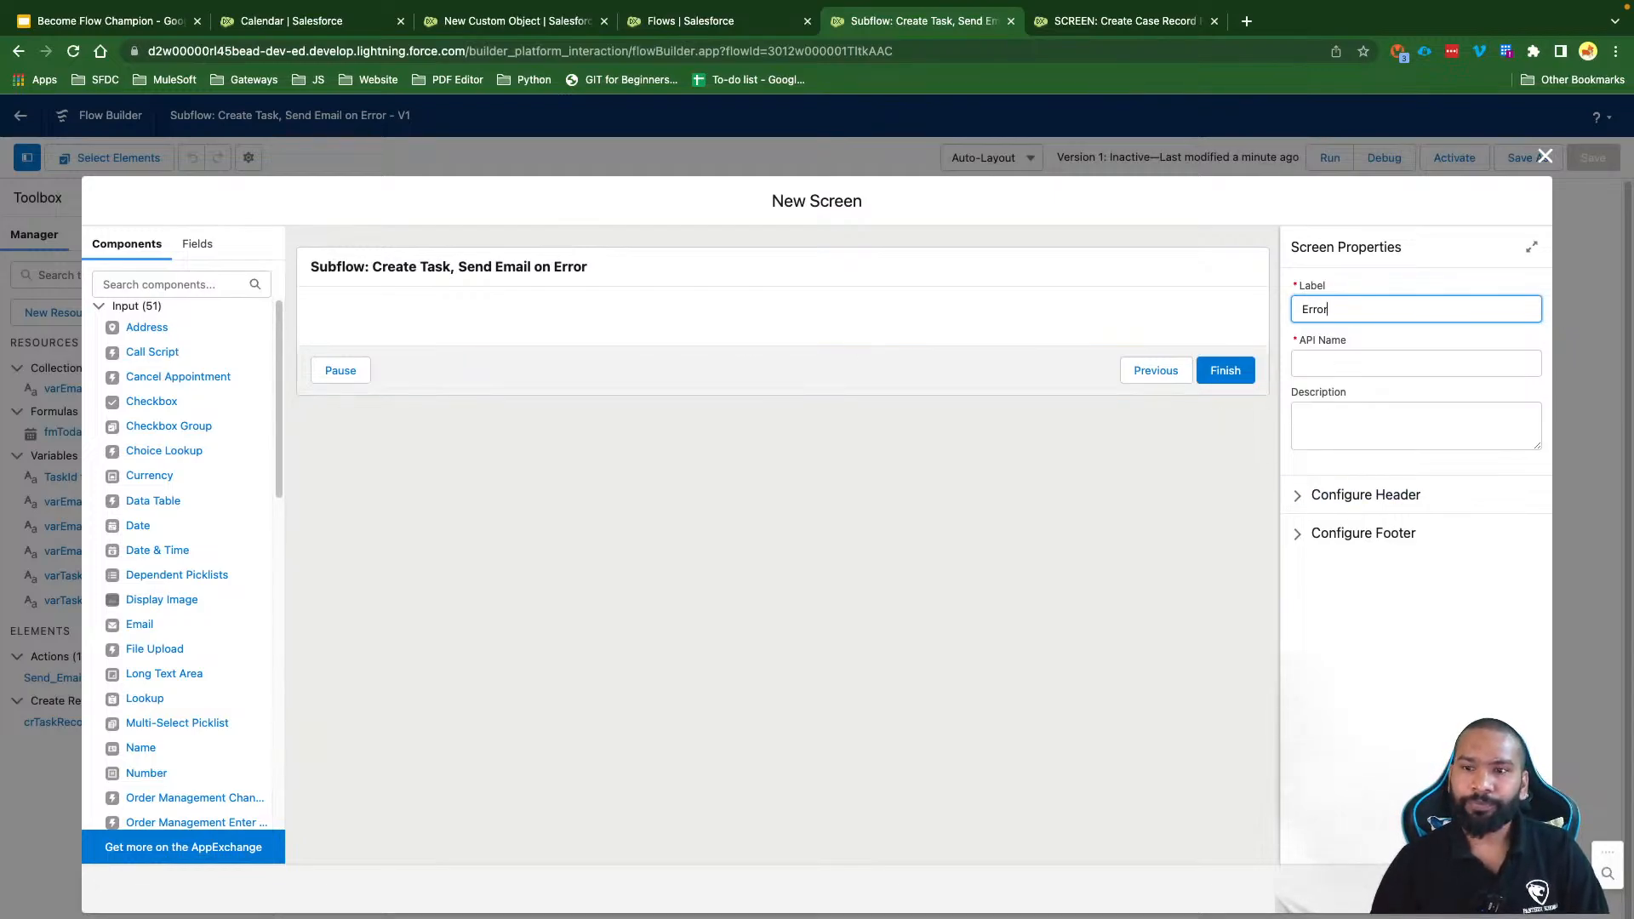
text( Screen)
click(1418, 339)
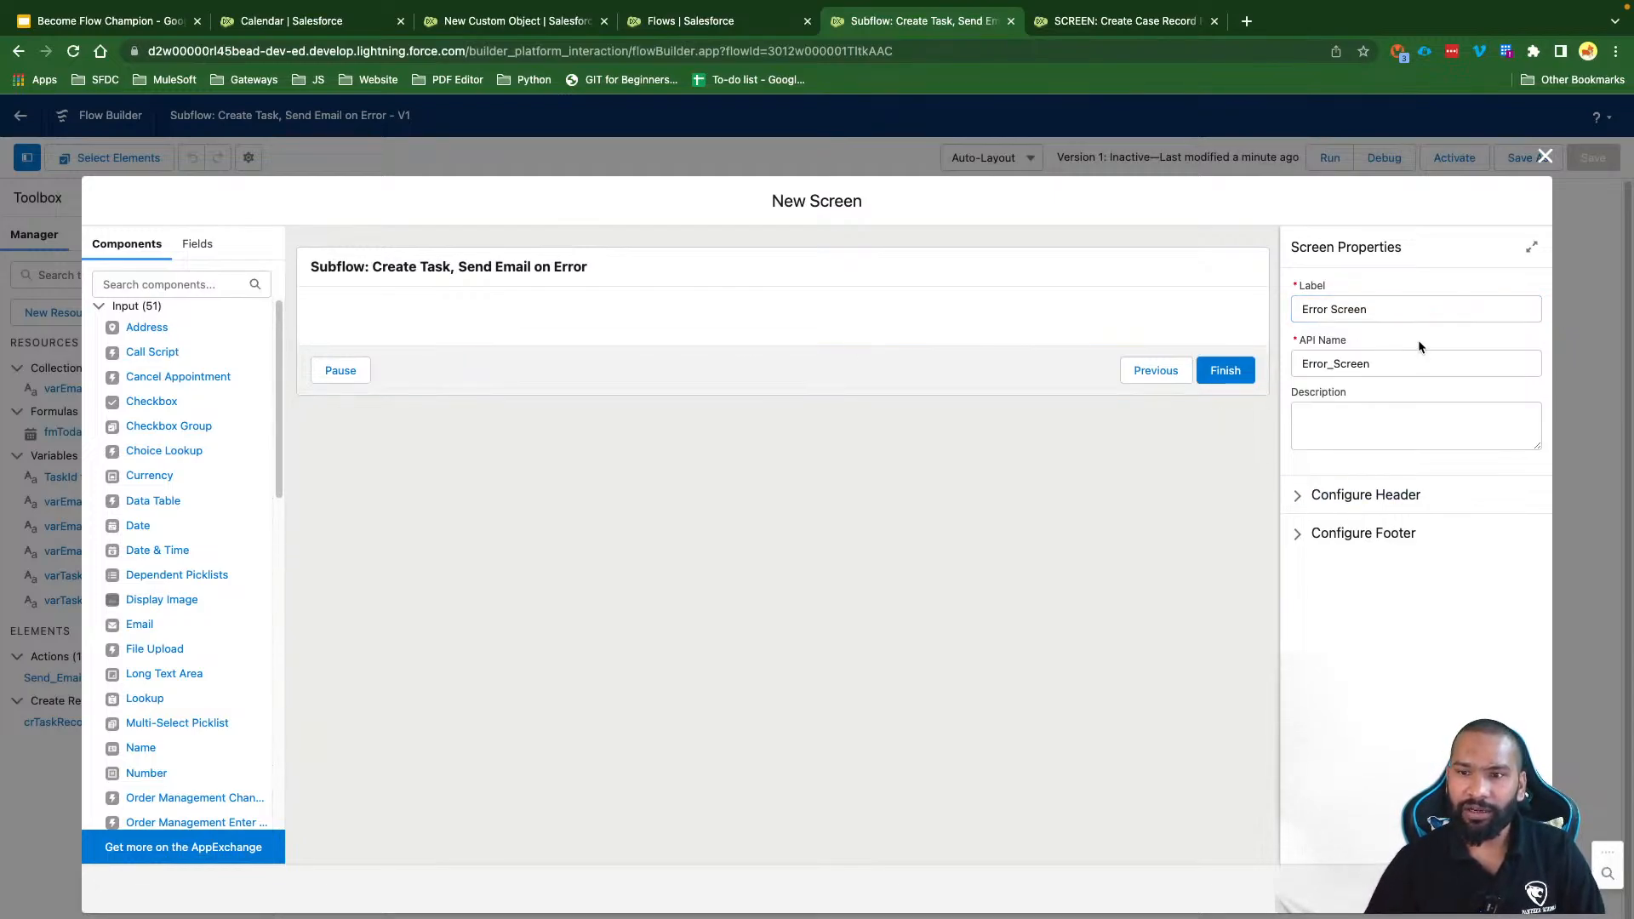
click(1363, 494)
click(1332, 522)
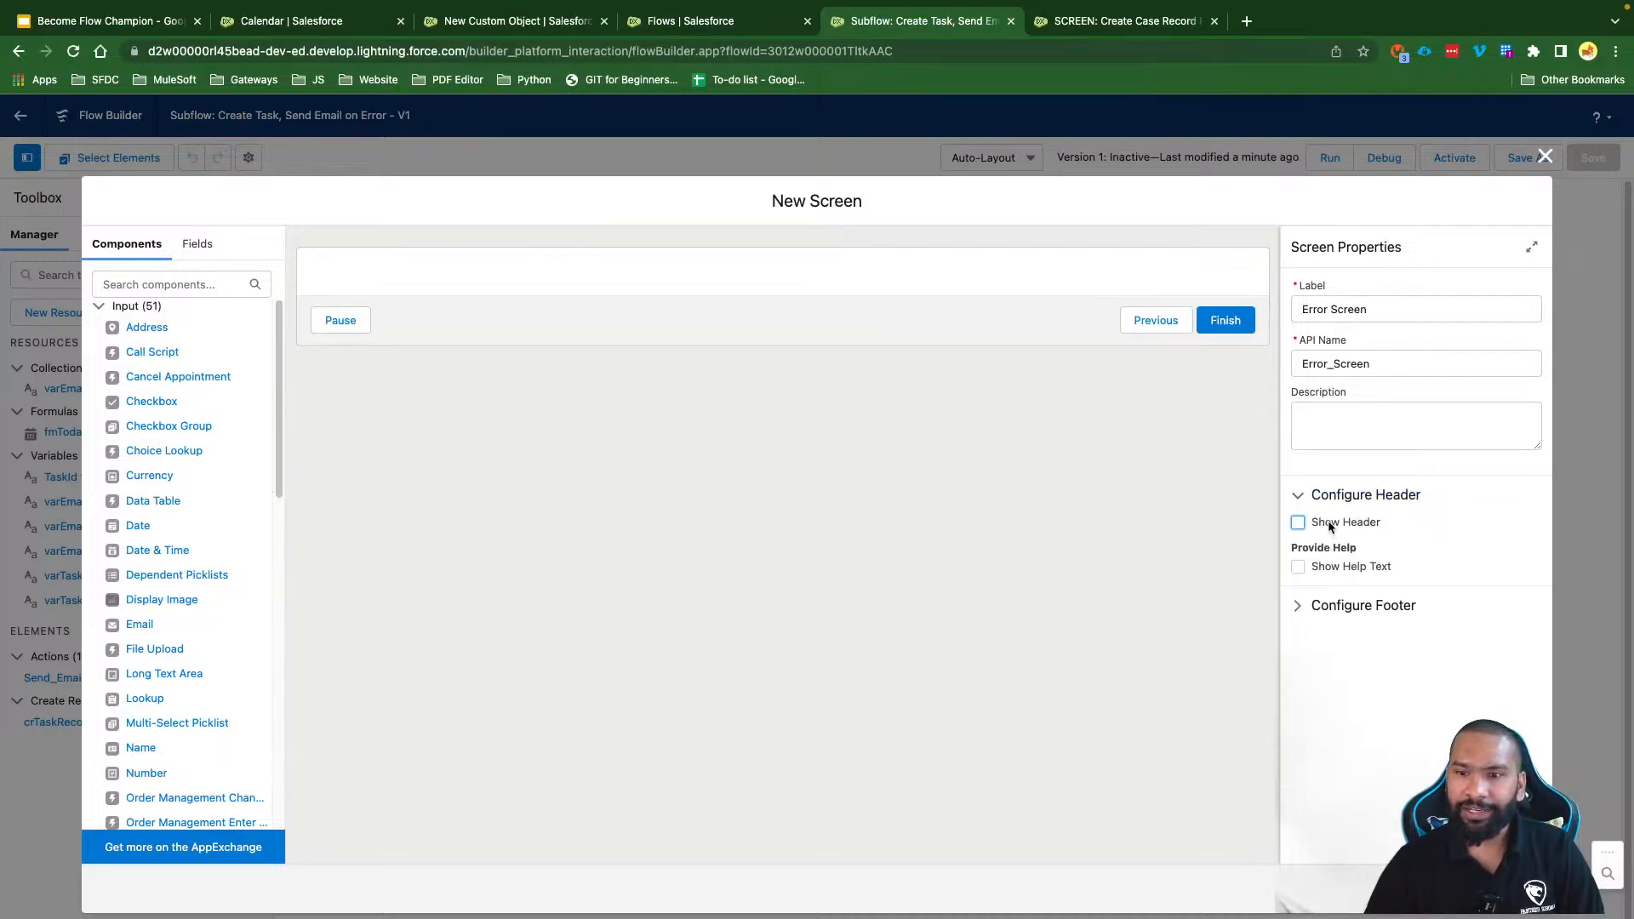
click(1352, 603)
scroll(1350, 607, down, 2)
click(1326, 782)
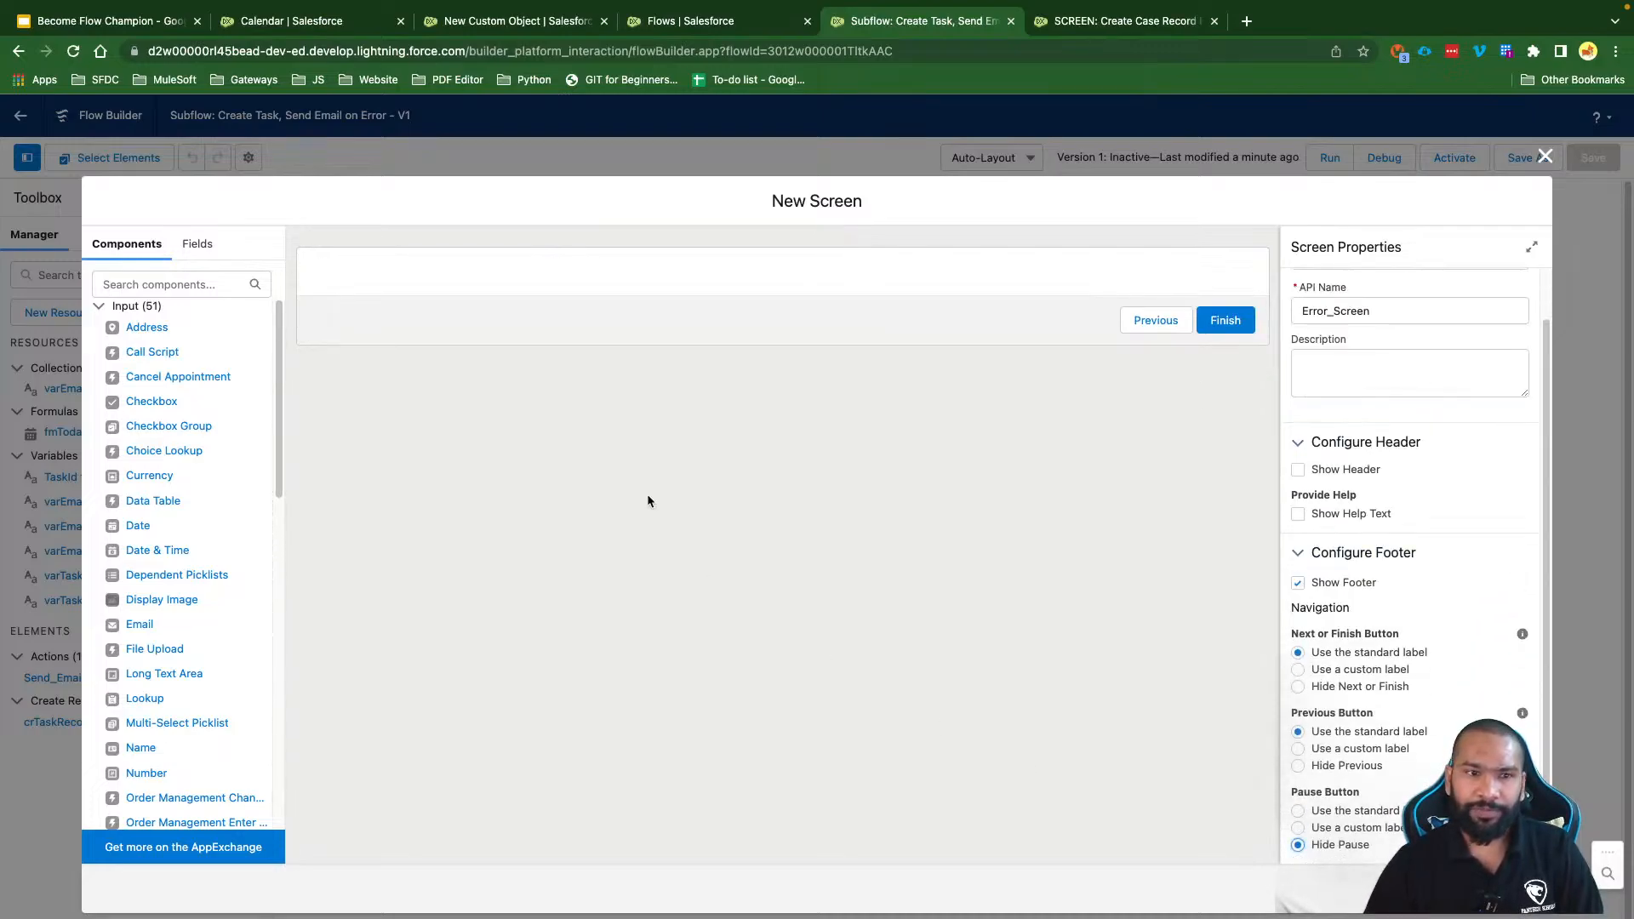
Step: Place a Display Text component on the Error Screen
click(188, 284)
text(dis)
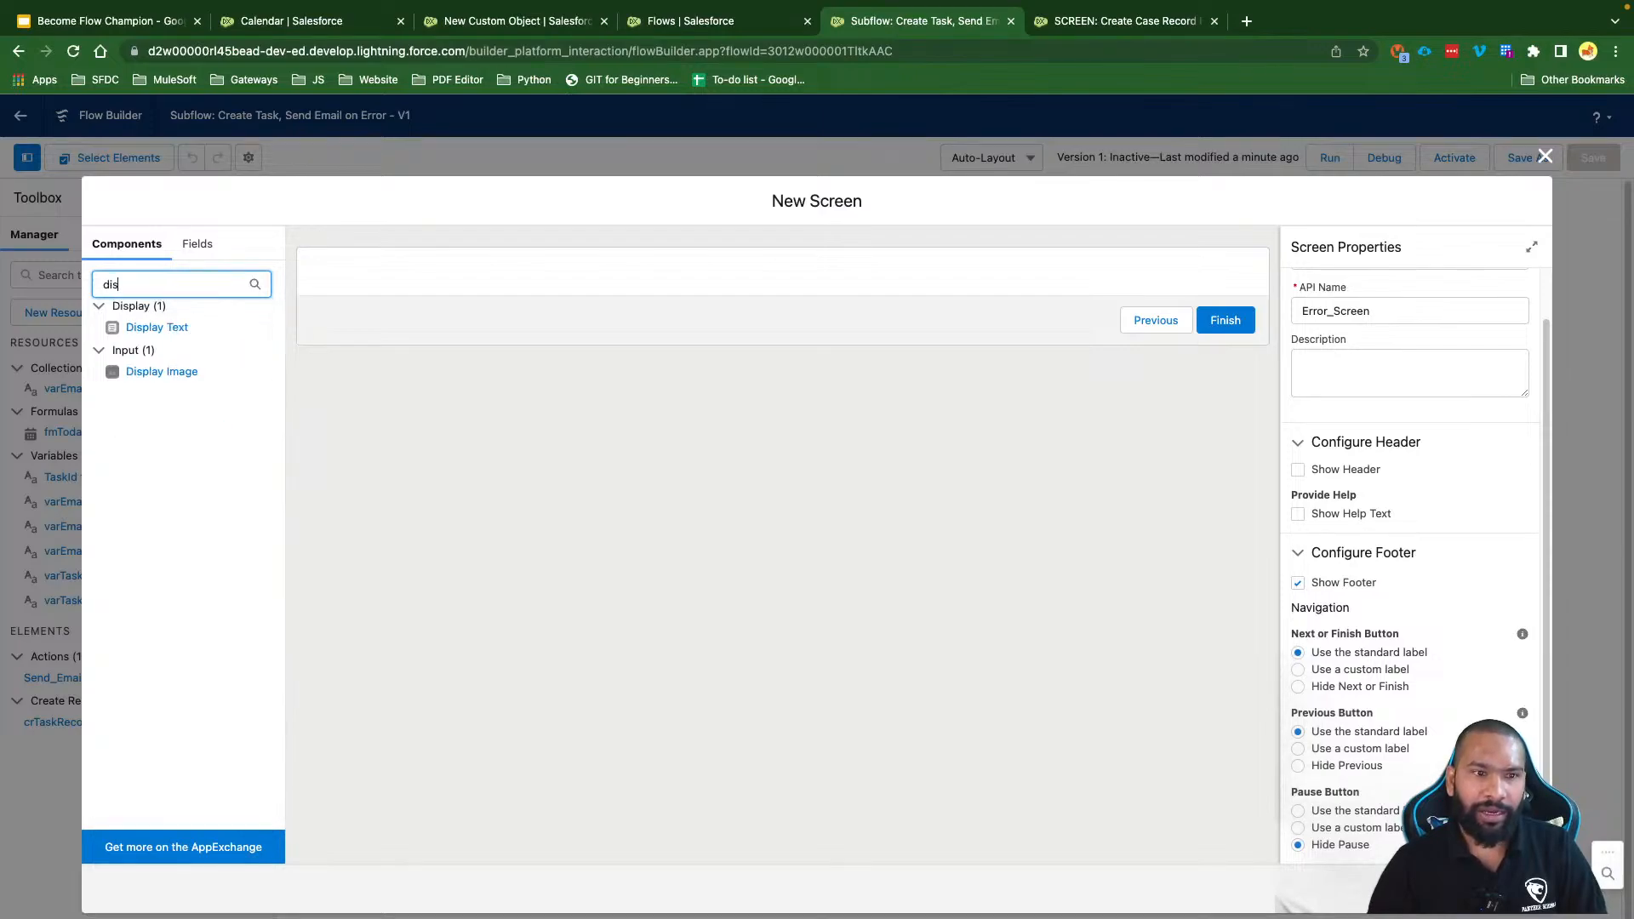
drag(173, 319, 410, 267)
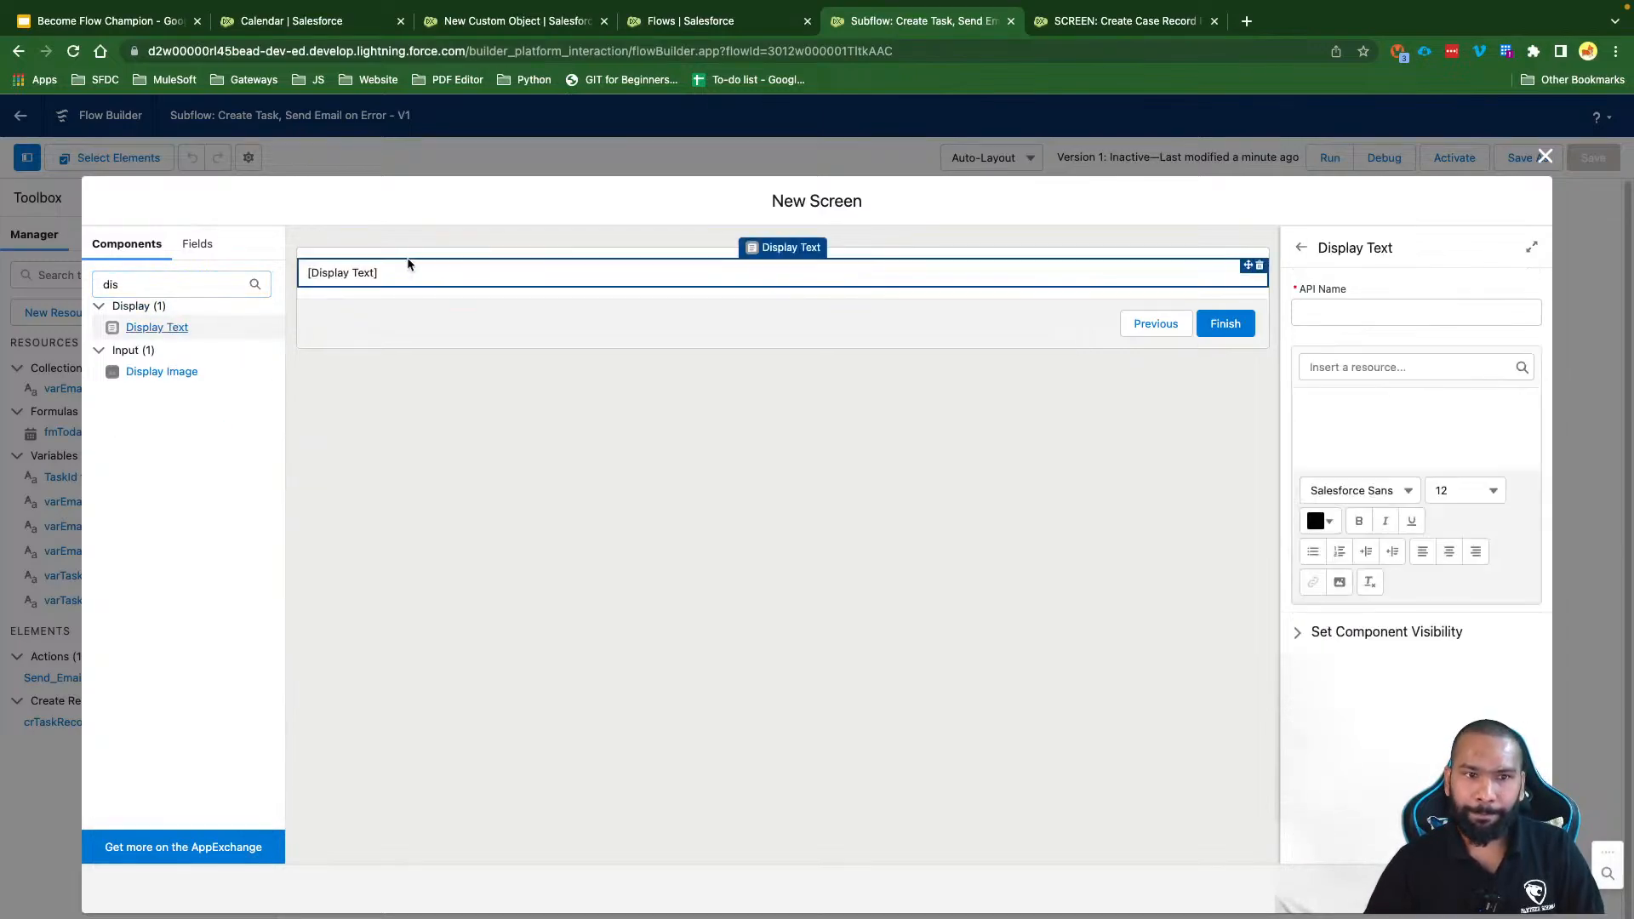
Step: Set the Display Text component's API name to ErrorDisplayText
click(1330, 313)
text(Error)
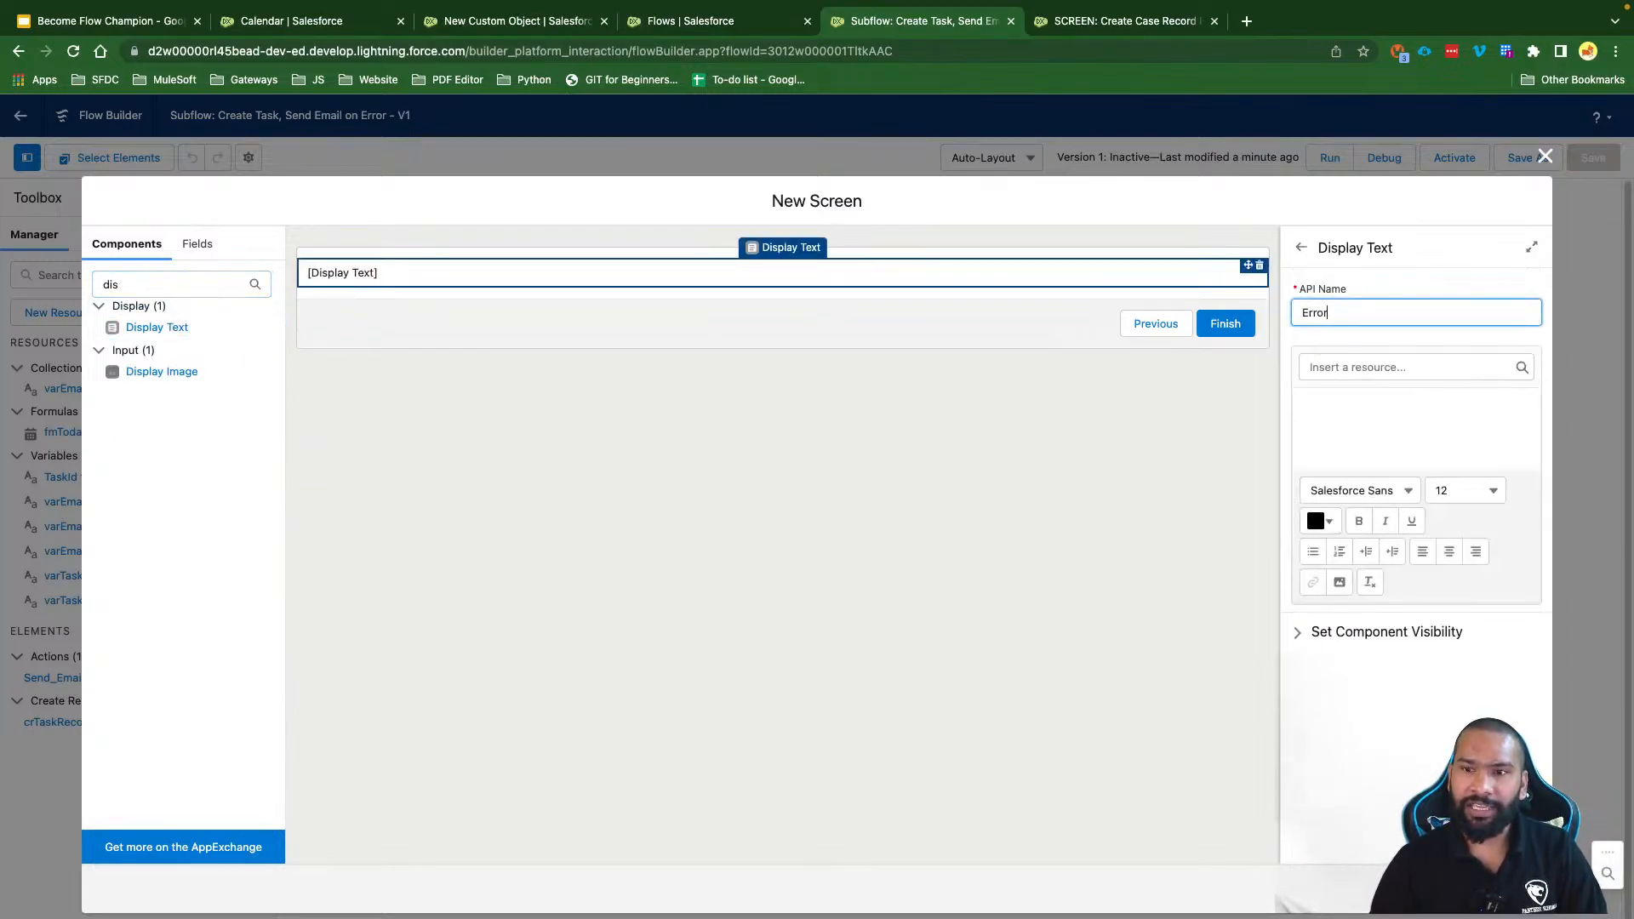
text(DisplayScr)
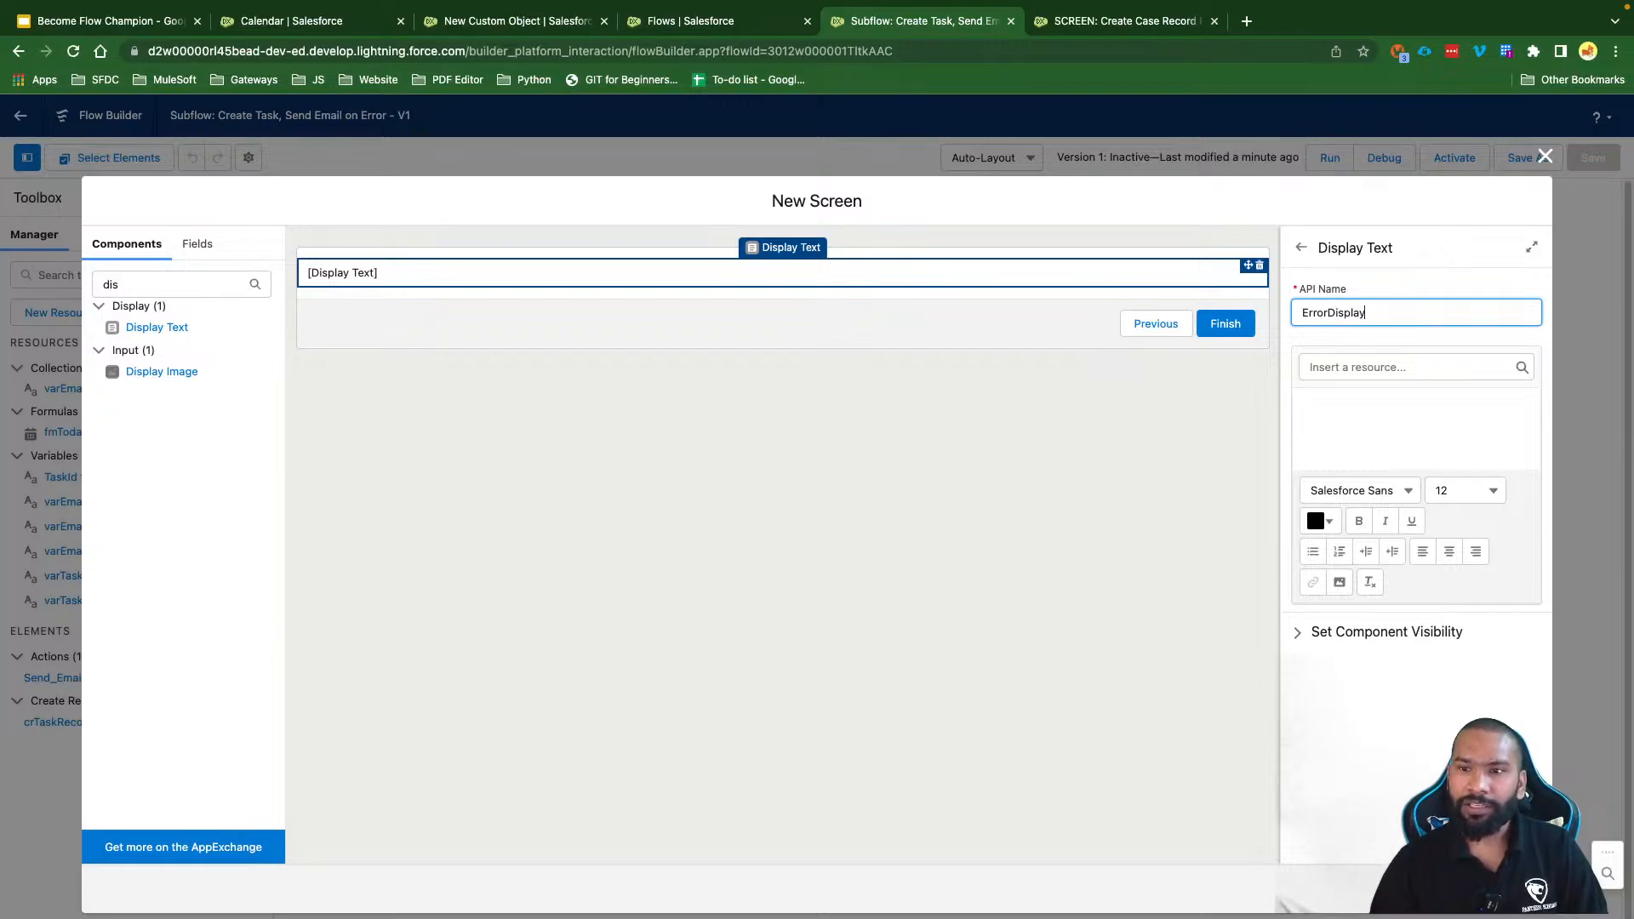
key(BackSpace)
key(BackSpace)
key(BackSpace)
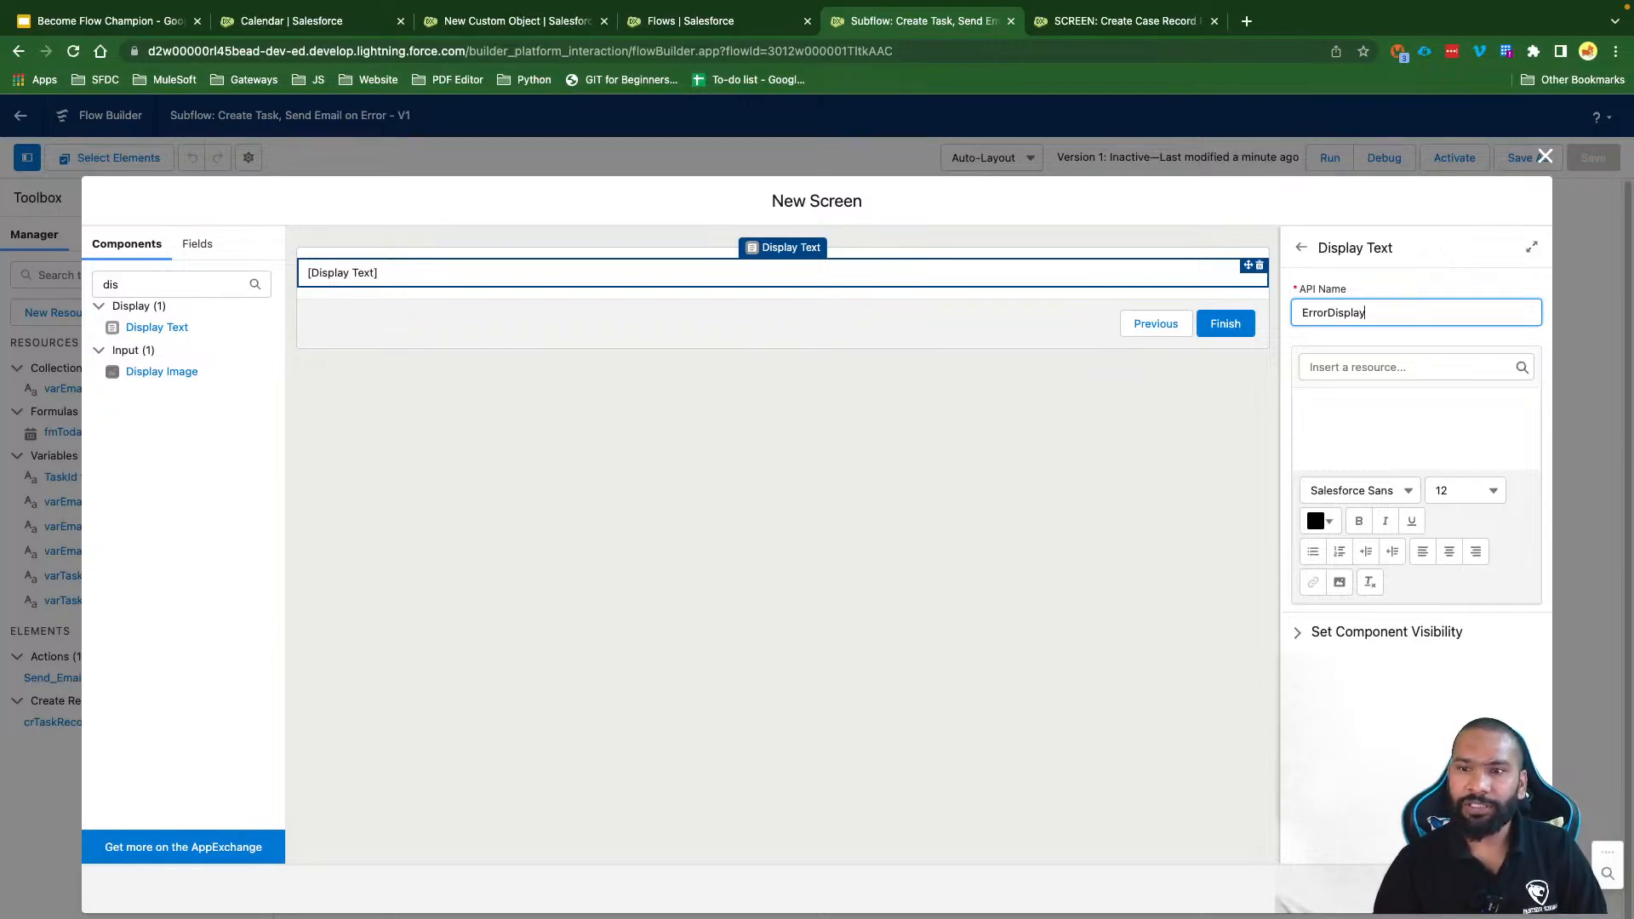
text(Text)
Step: Open the insertable resource list from the Display Text body
click(1391, 434)
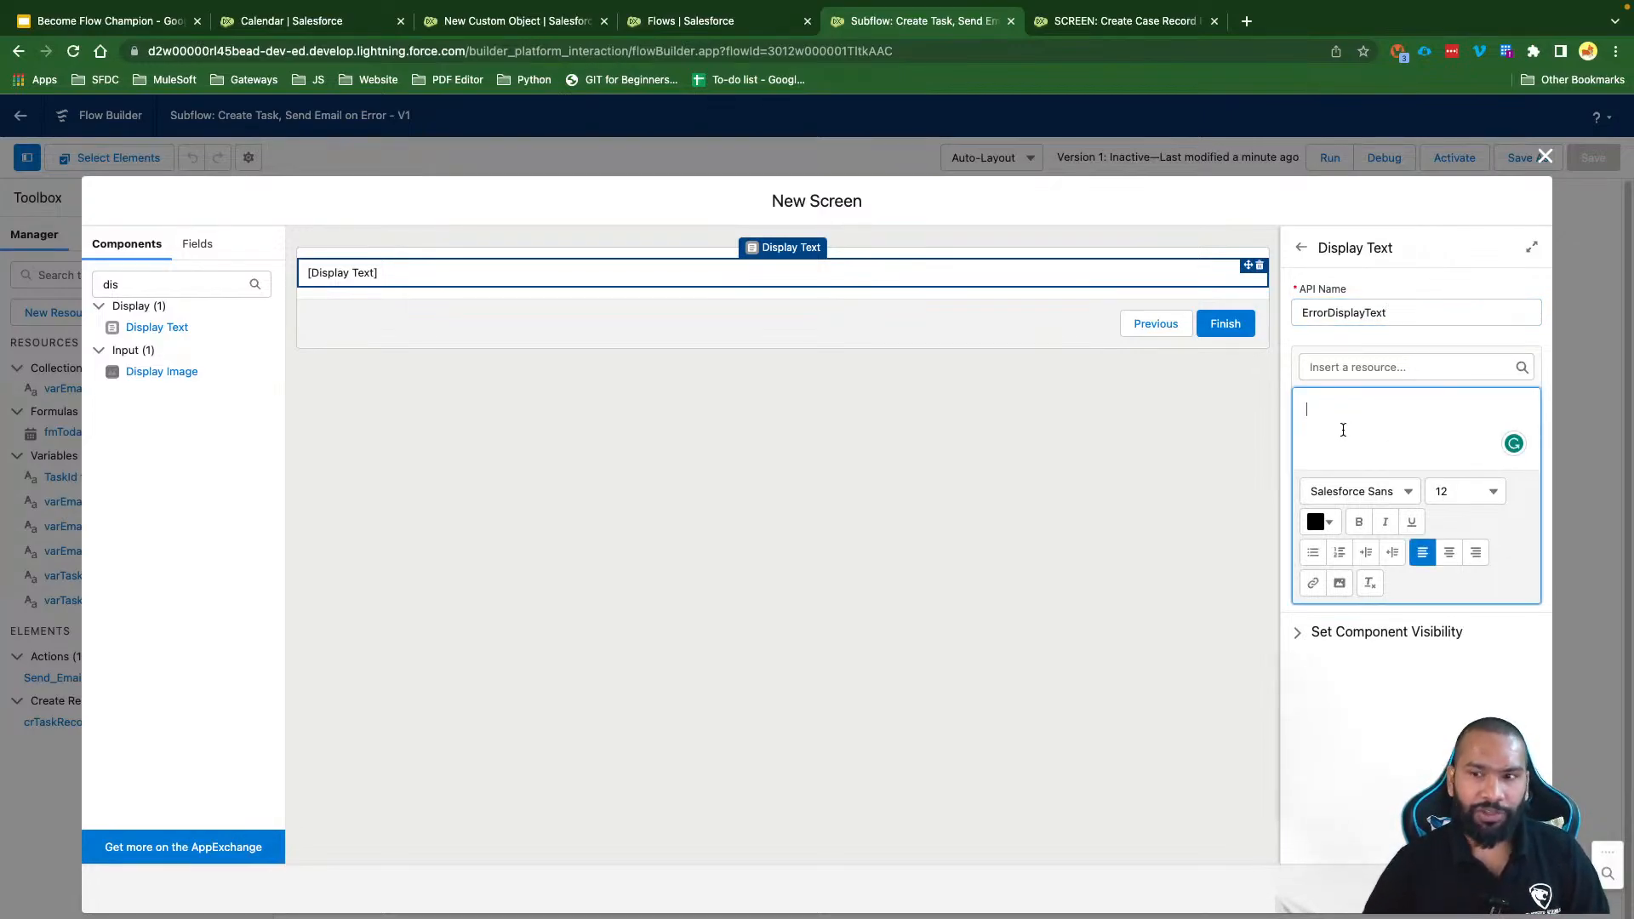
click(1344, 368)
text(Flo)
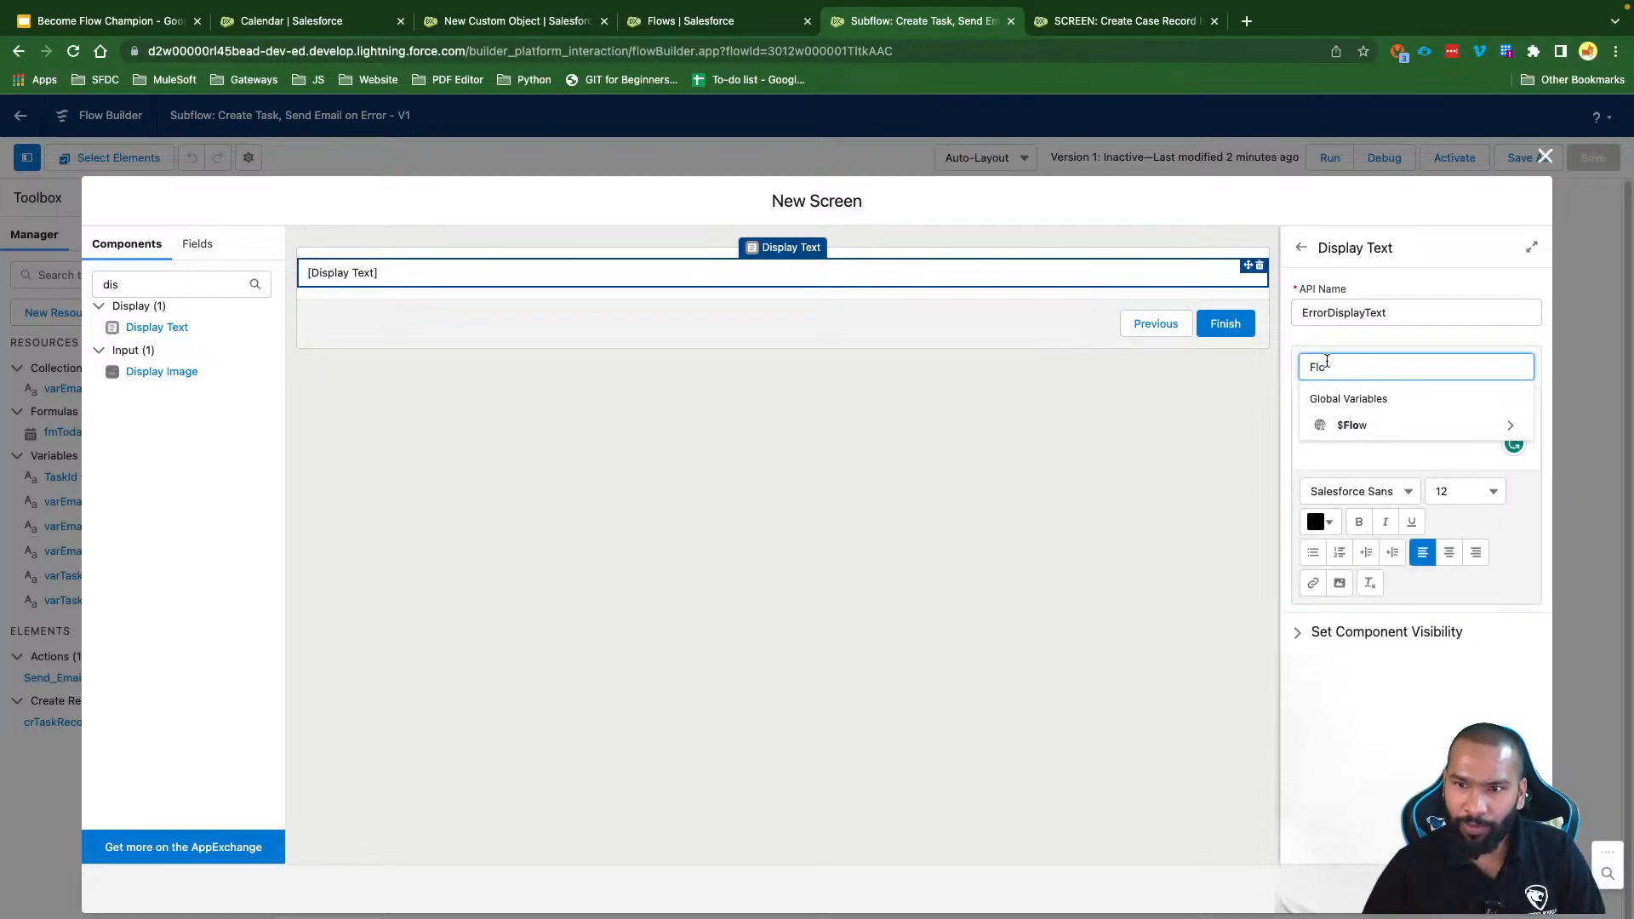
key(BackSpace)
key(BackSpace)
key(BackSpace)
click(1342, 348)
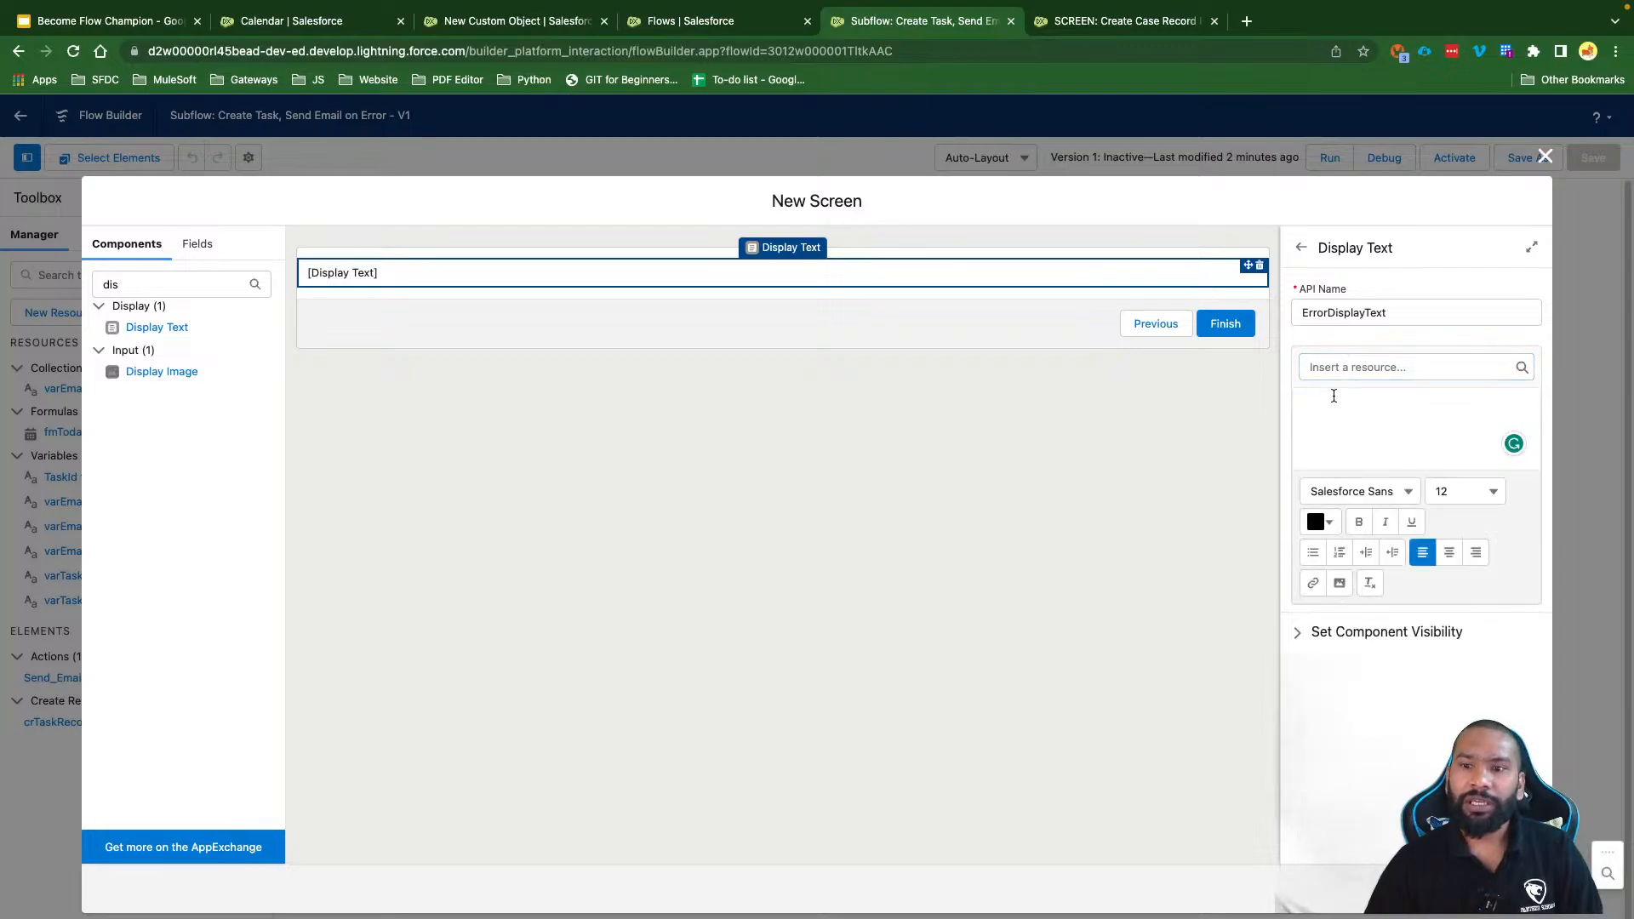
click(1339, 438)
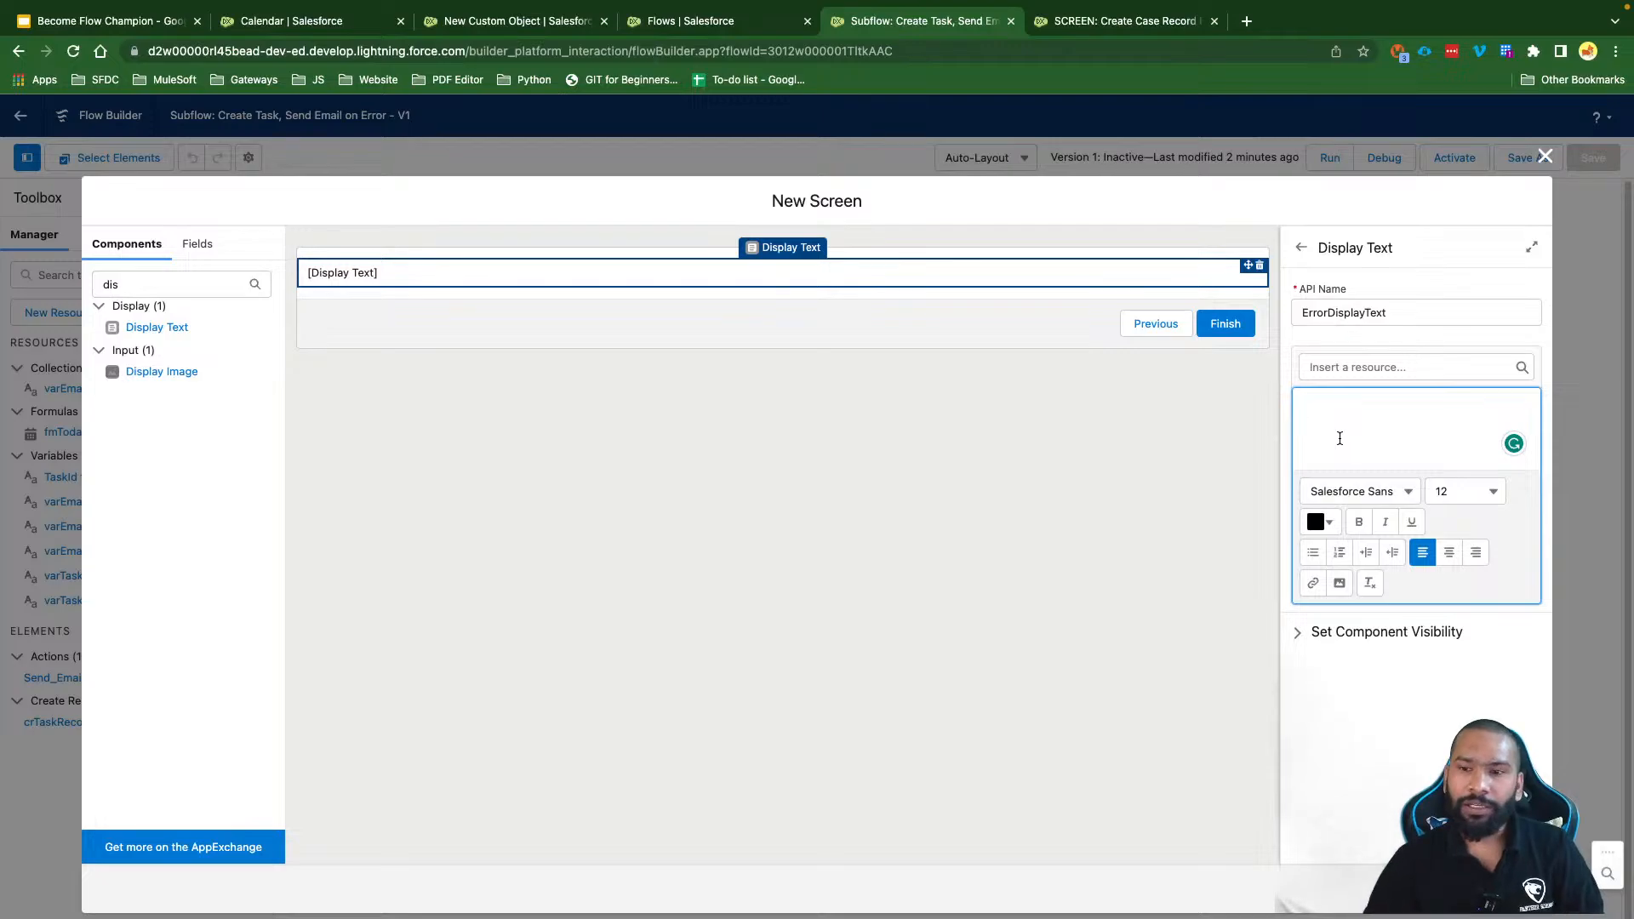
click(1362, 367)
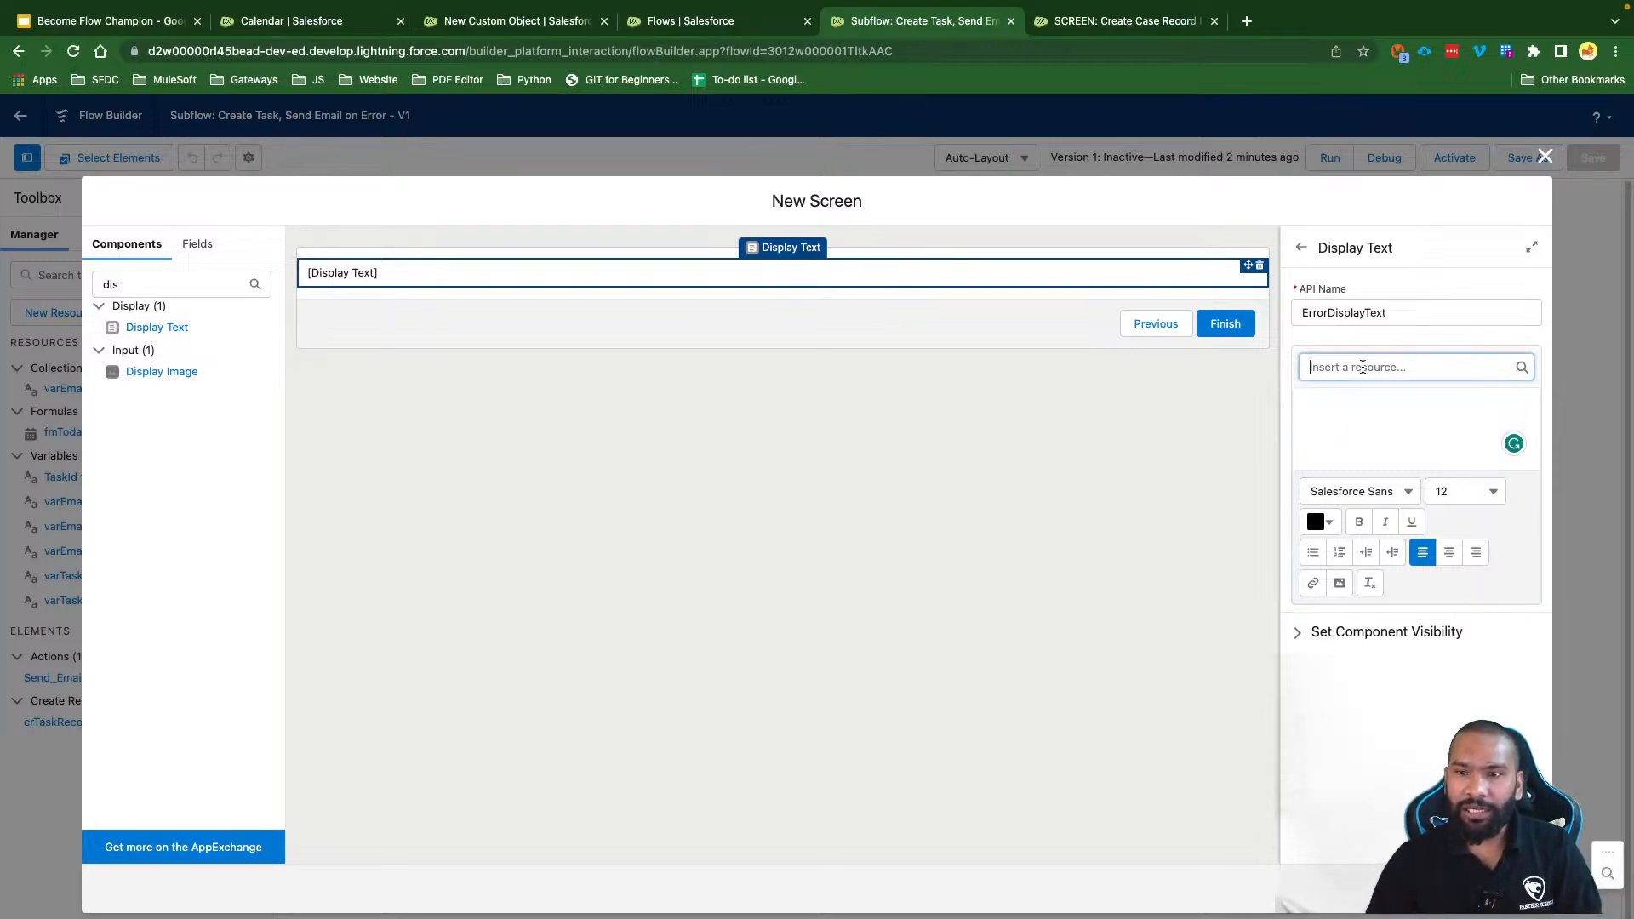
Step: Create input-available Text variable varErrorMessage and insert it into the display text
click(1367, 399)
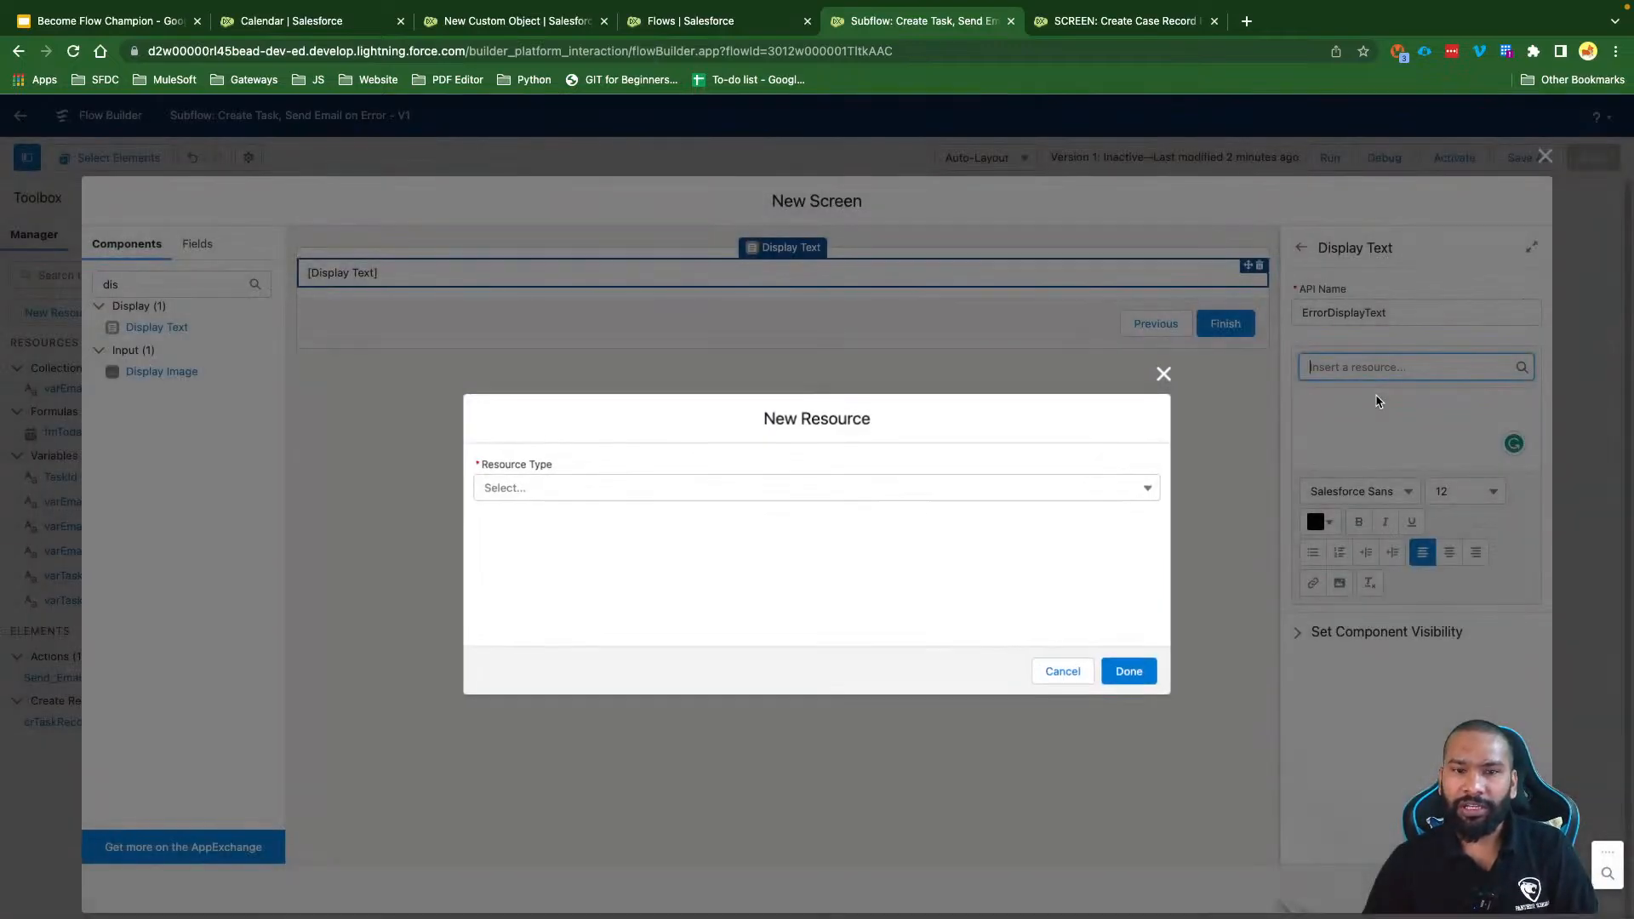
click(671, 487)
click(544, 515)
click(544, 518)
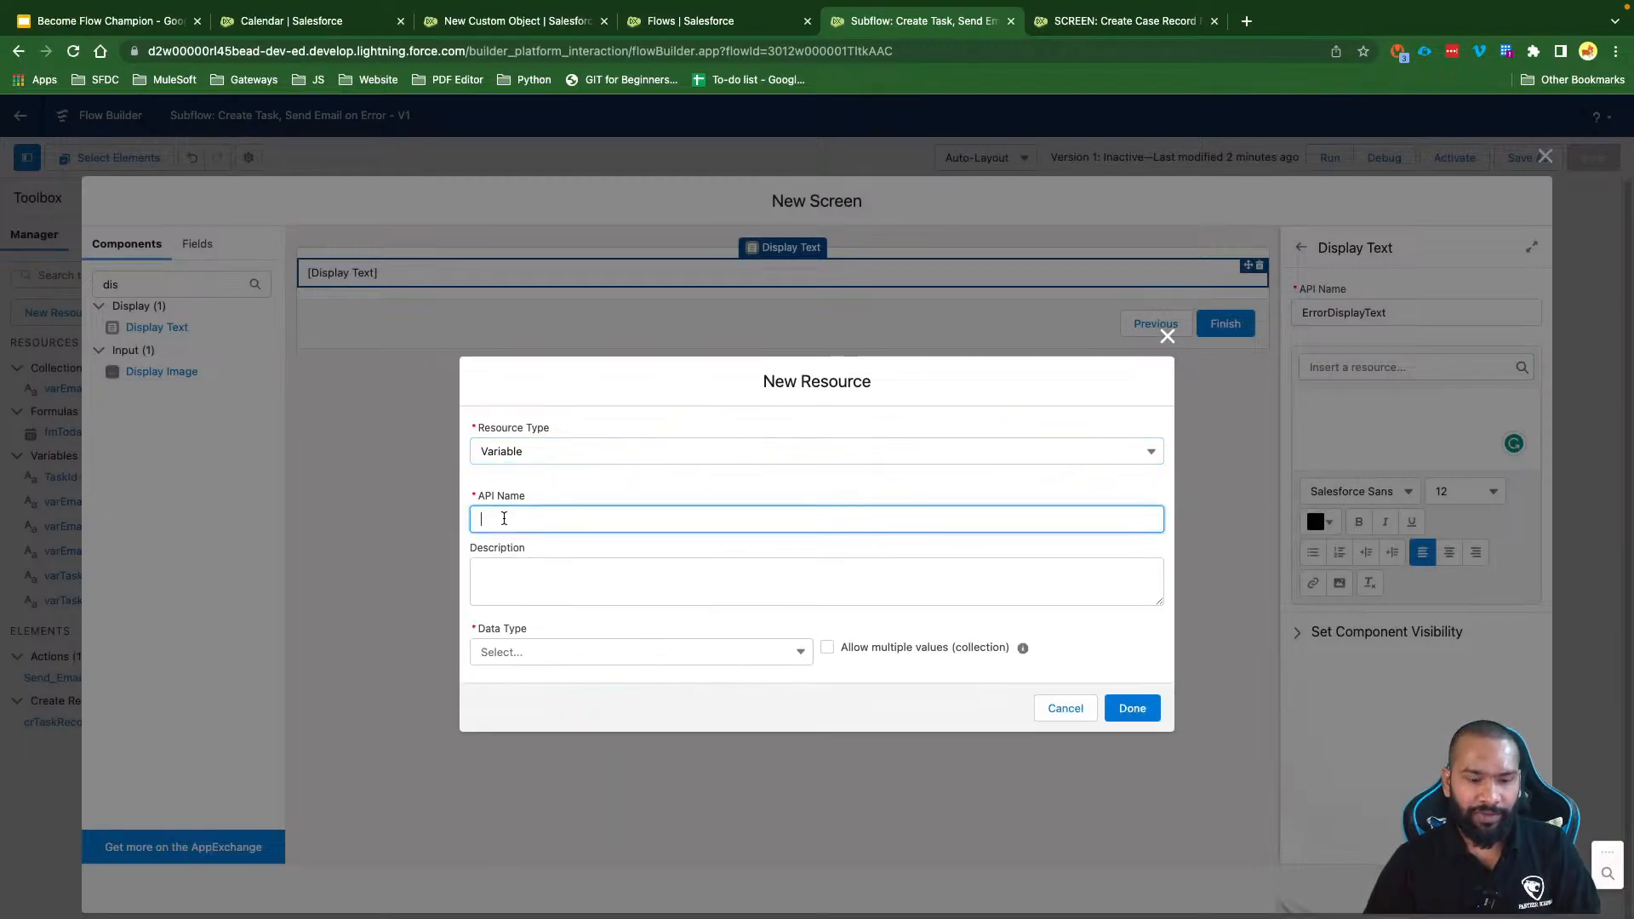
text(var)
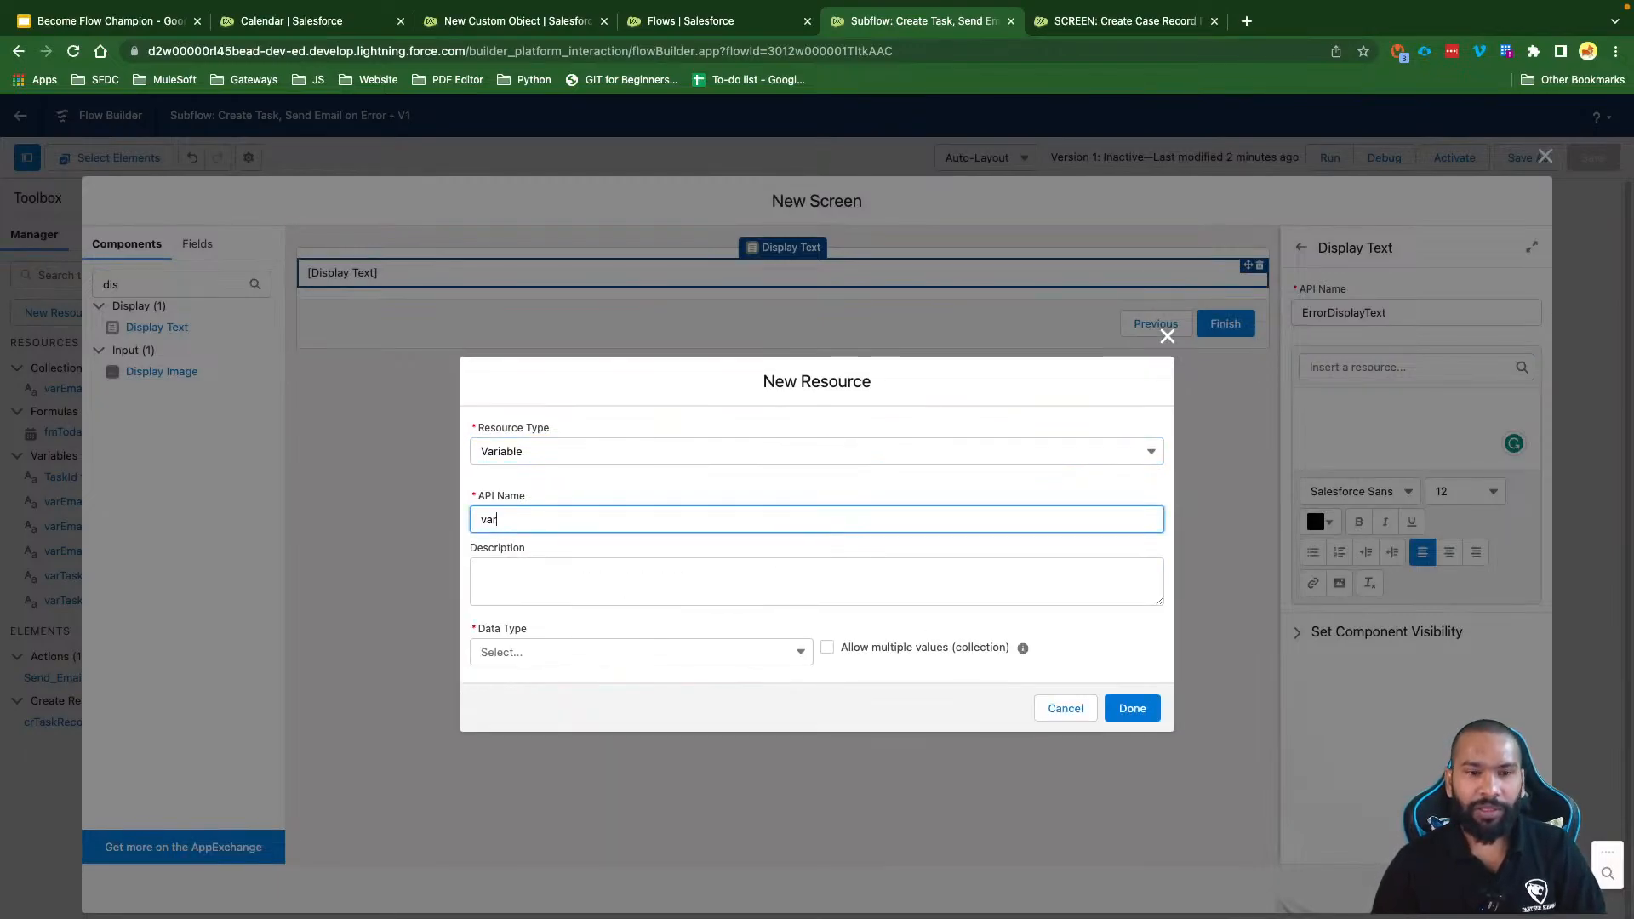
text(ErrorMe)
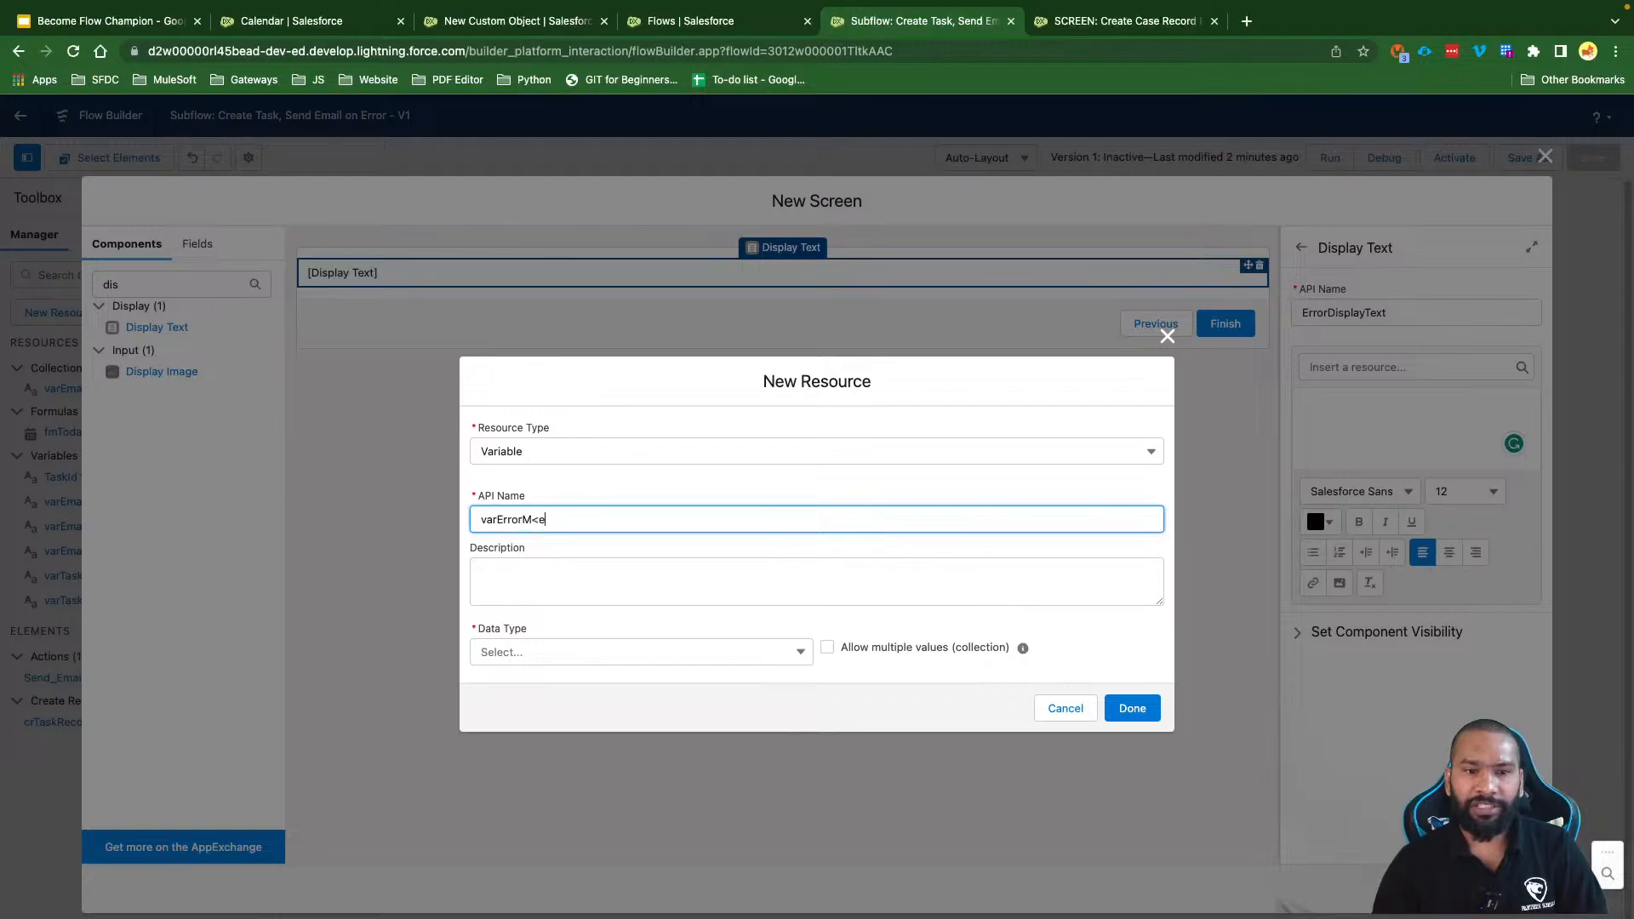
key(BackSpace)
text(essage)
click(516, 555)
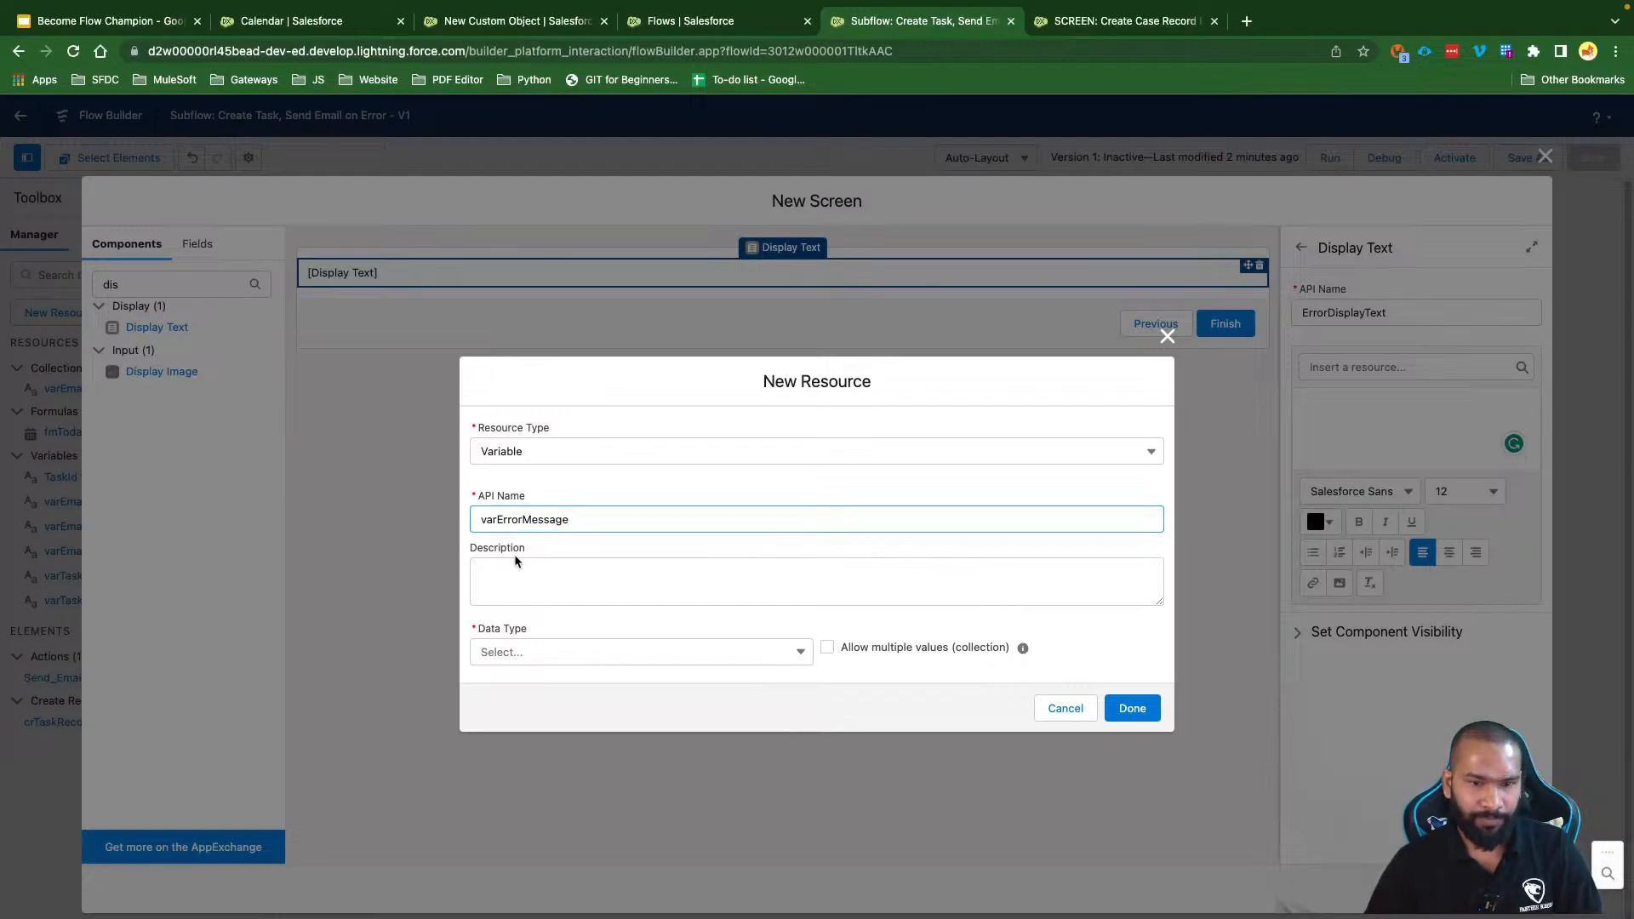
click(517, 653)
click(524, 689)
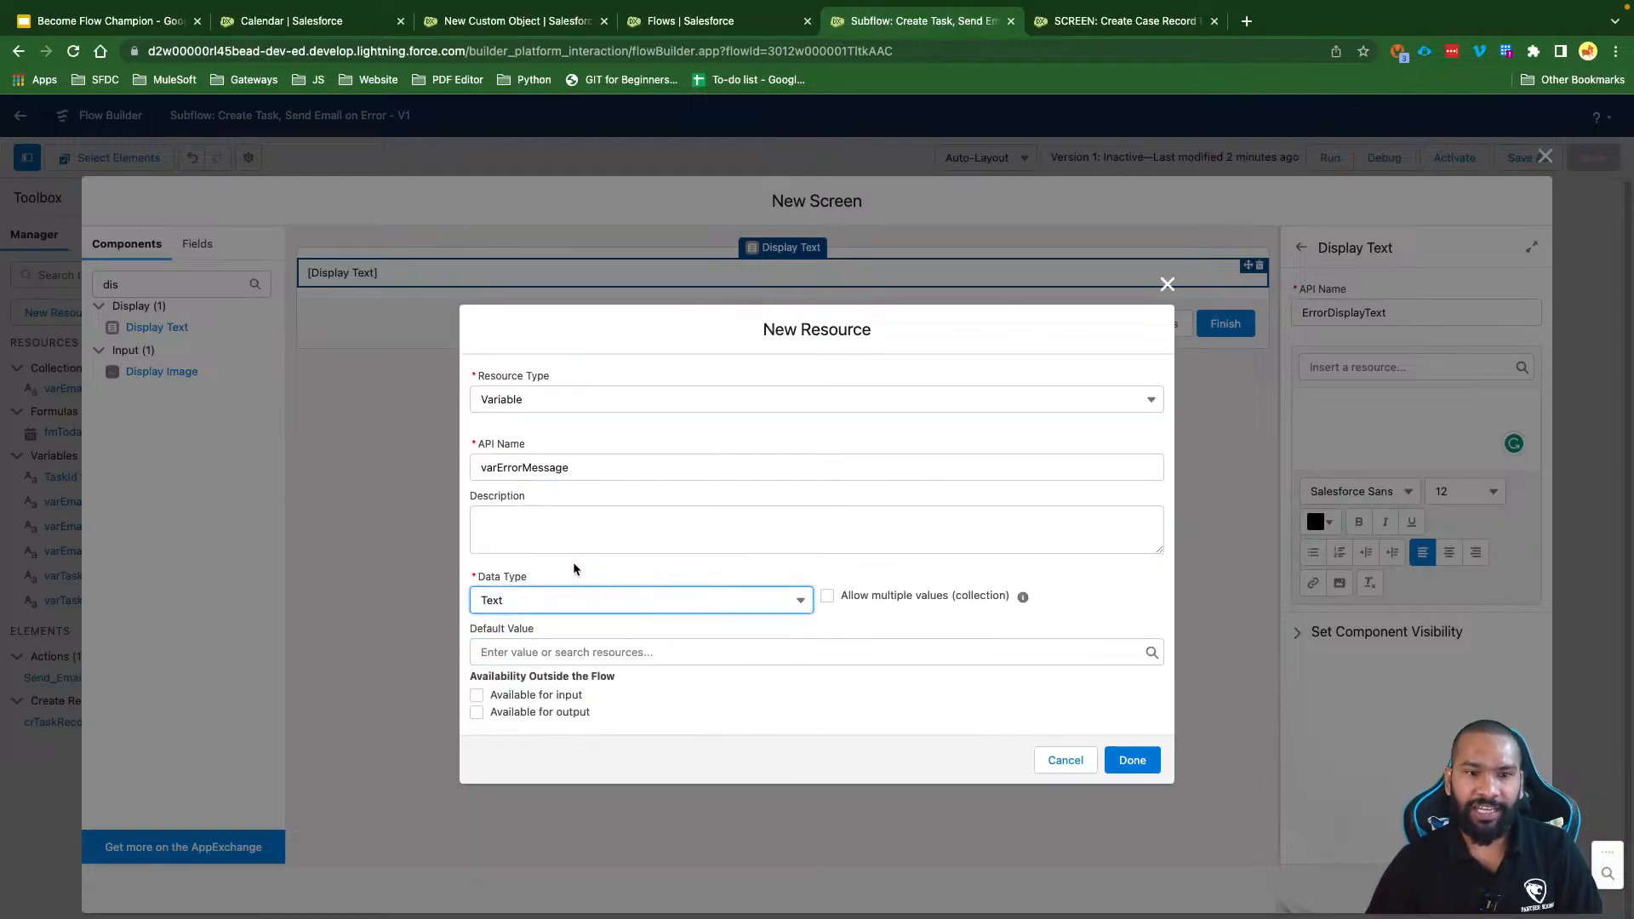
click(535, 696)
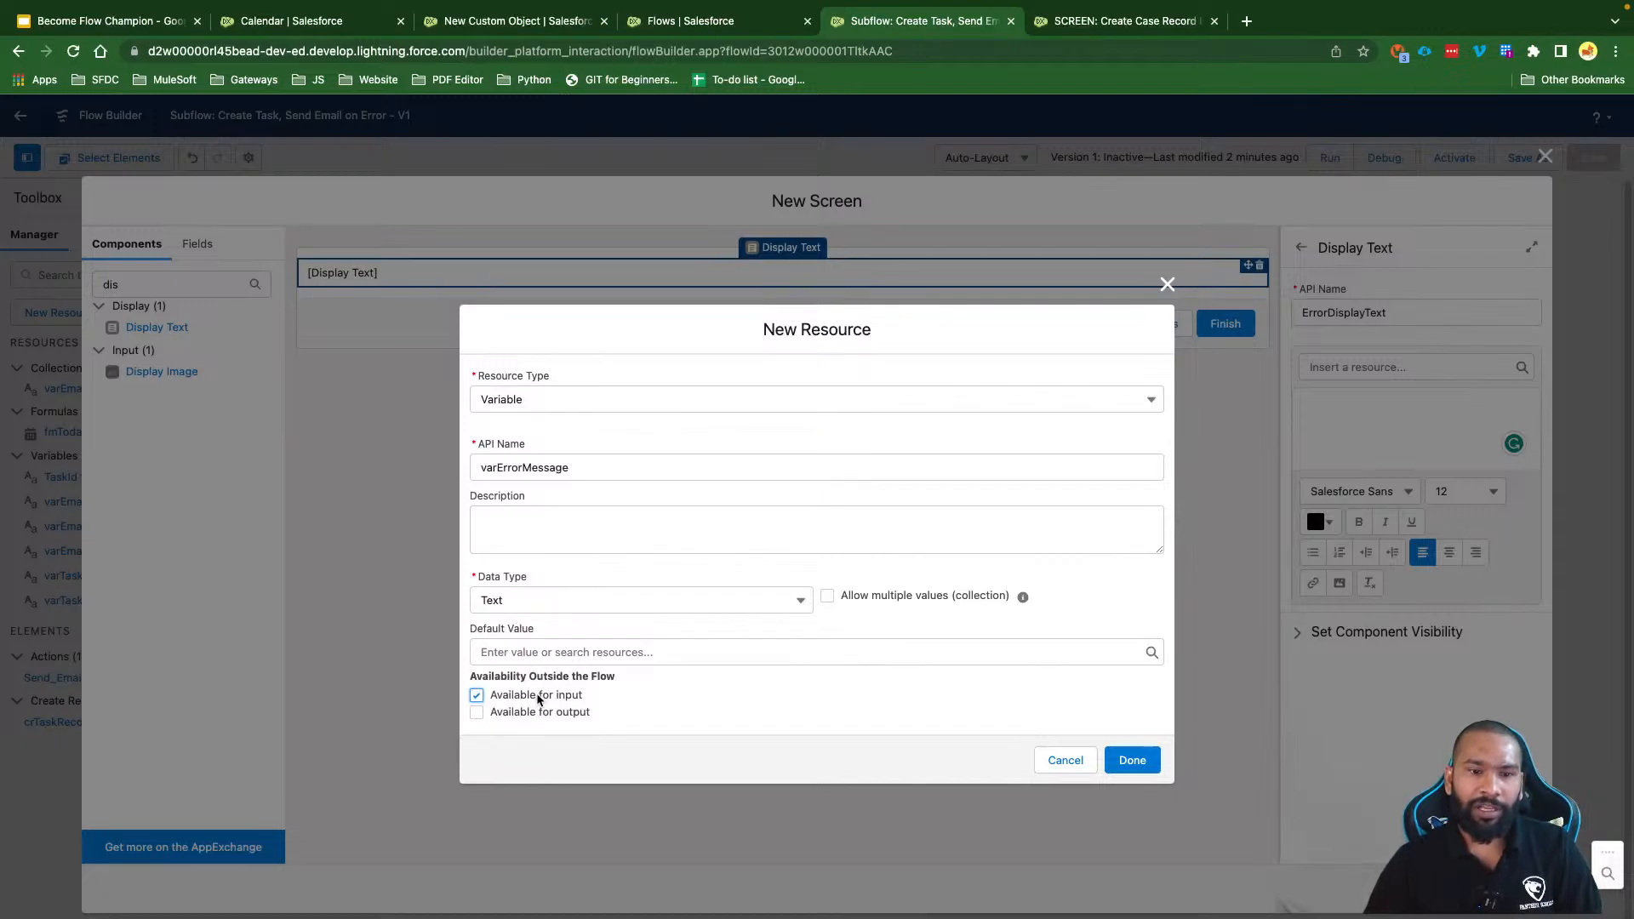
click(1110, 762)
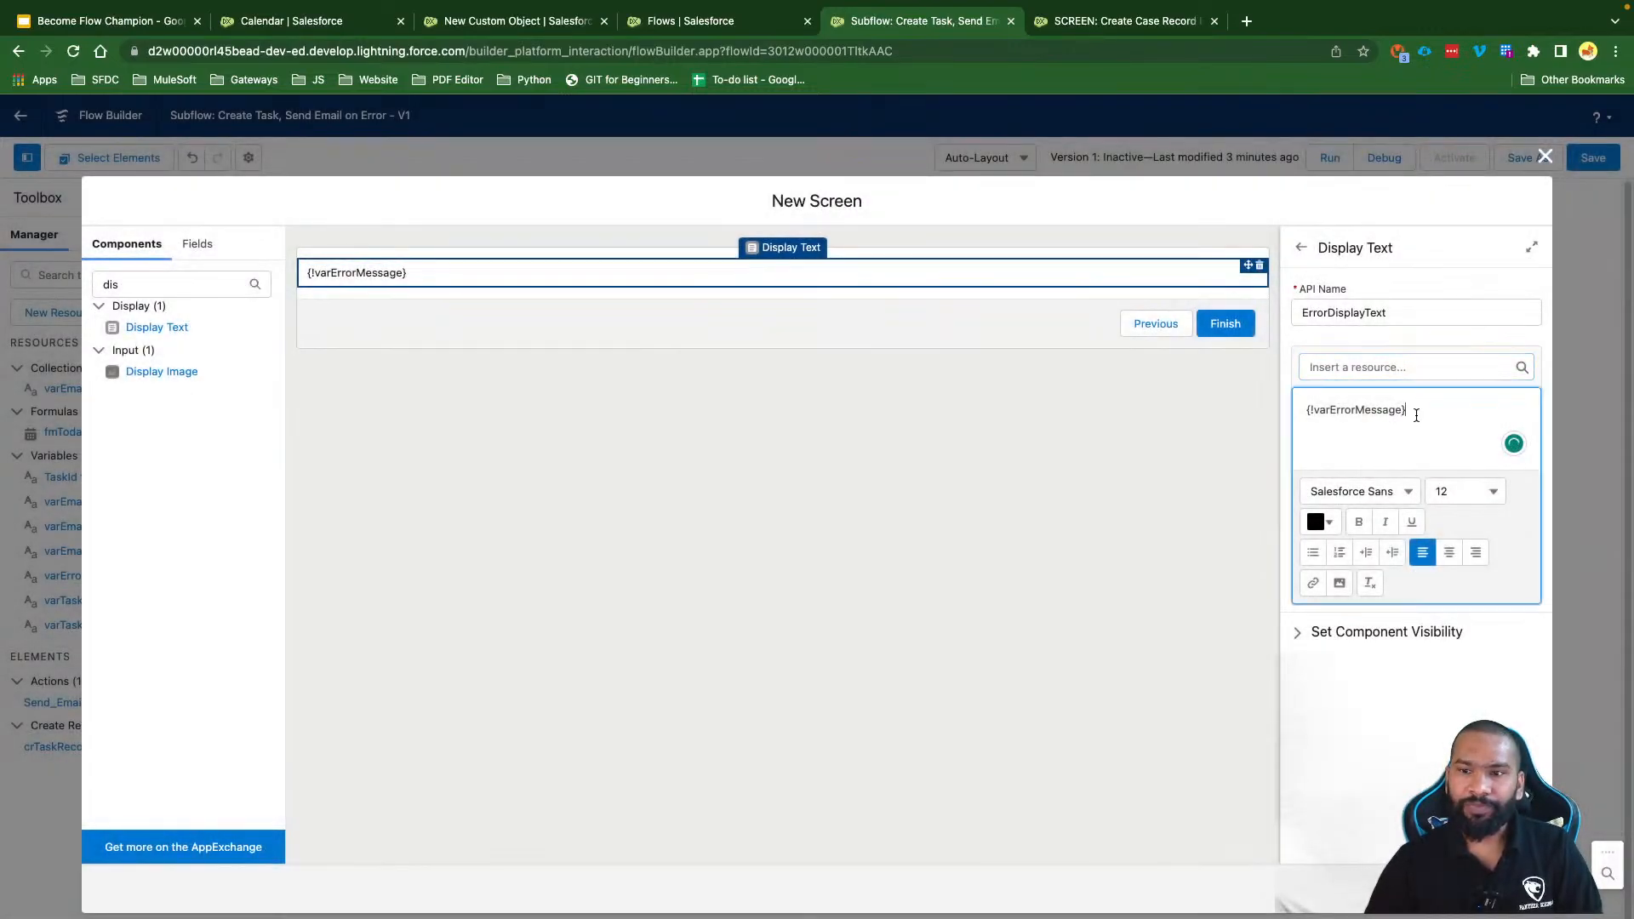
Step: Format {!varErrorMessage} at size 20, centred and red, then close the screen
drag(1412, 411, 1310, 423)
click(1460, 491)
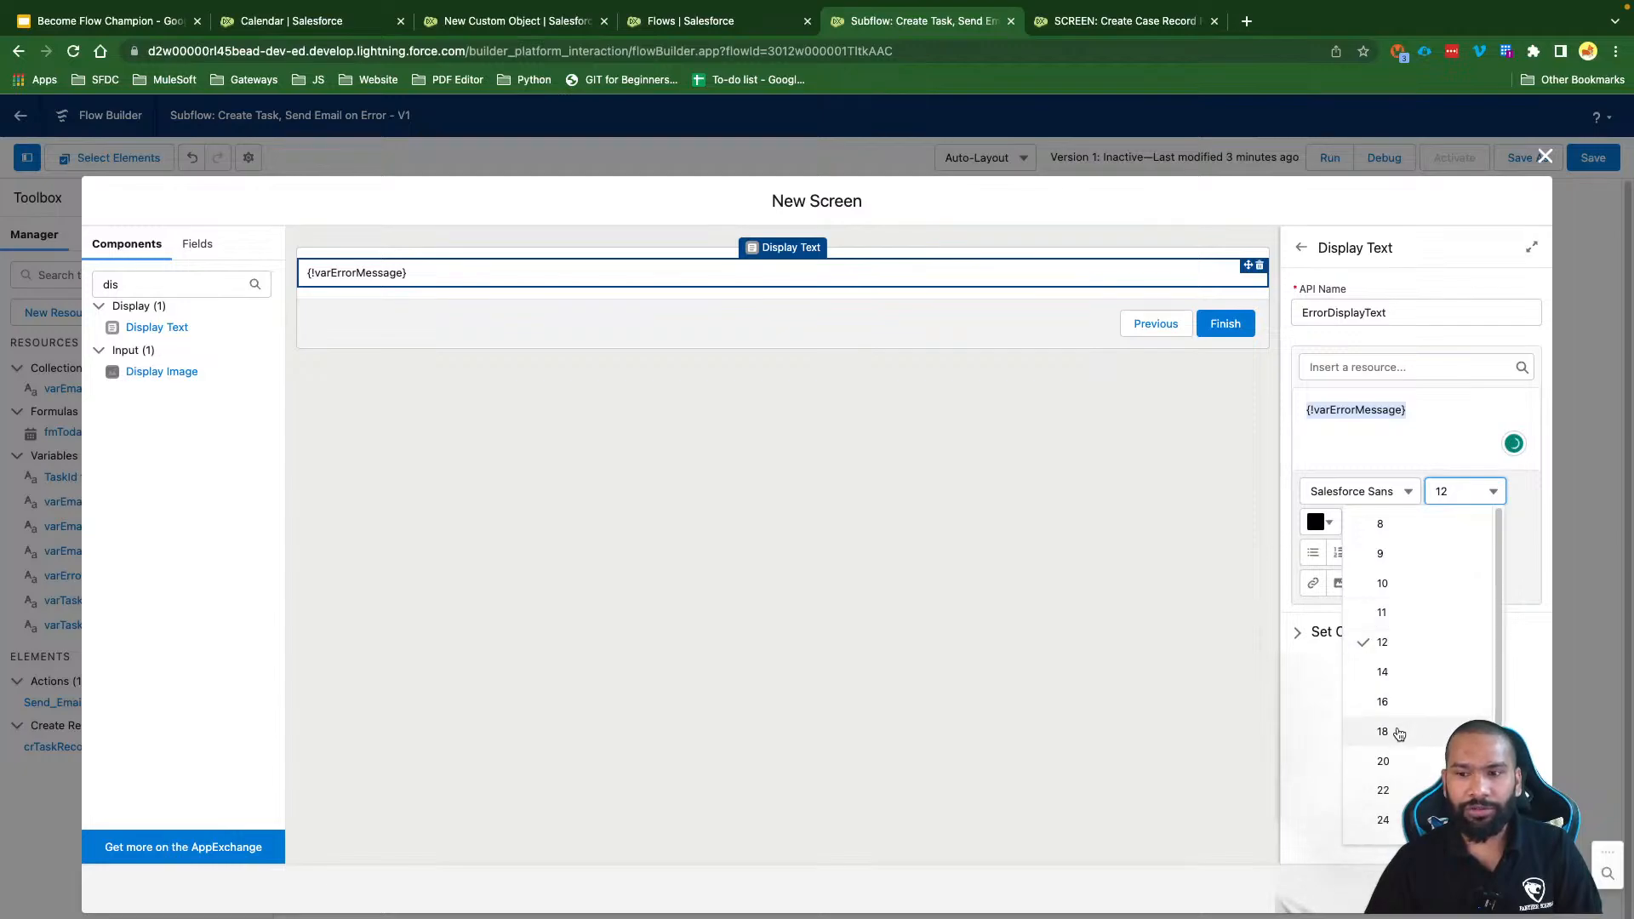
click(1392, 762)
click(1448, 552)
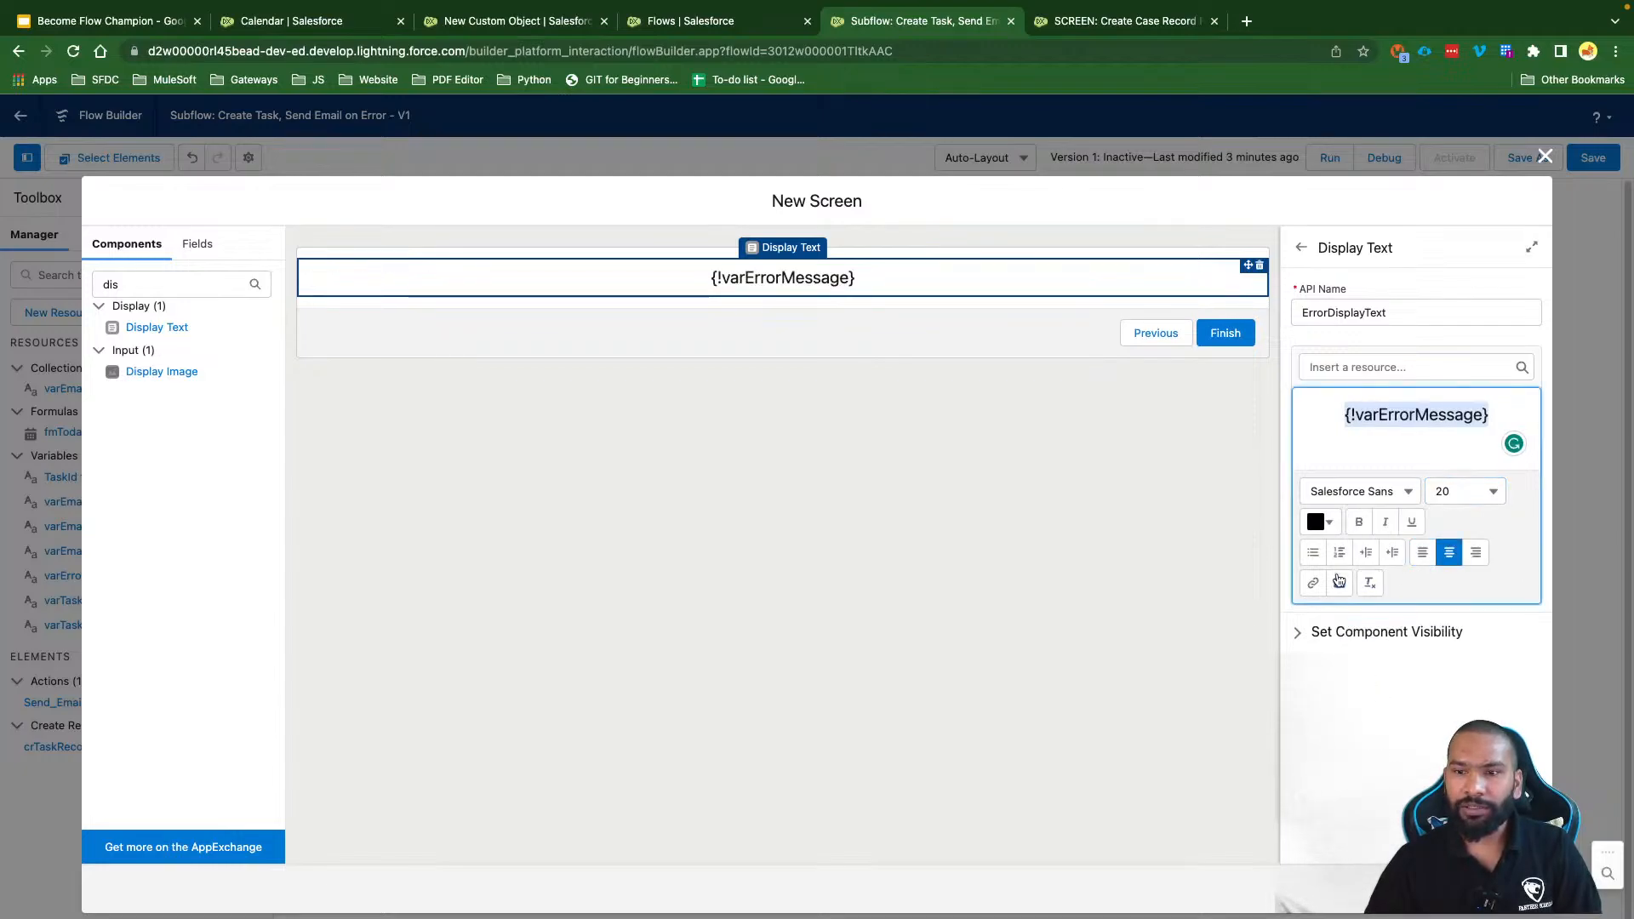
click(1328, 522)
click(1474, 555)
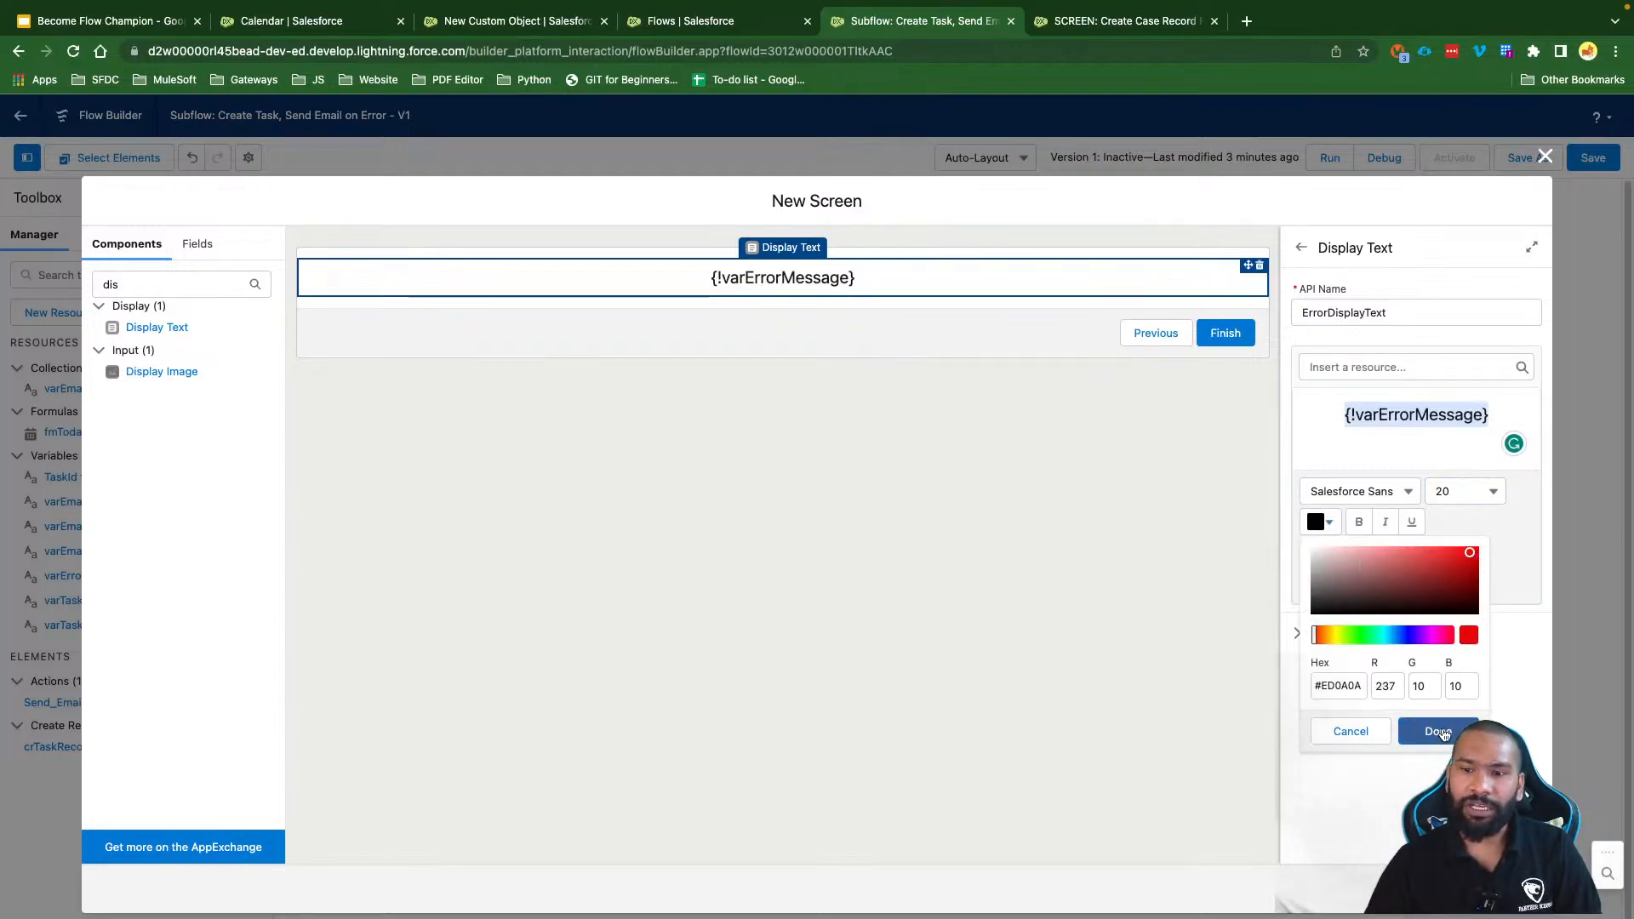
click(1437, 730)
click(1359, 442)
click(1545, 156)
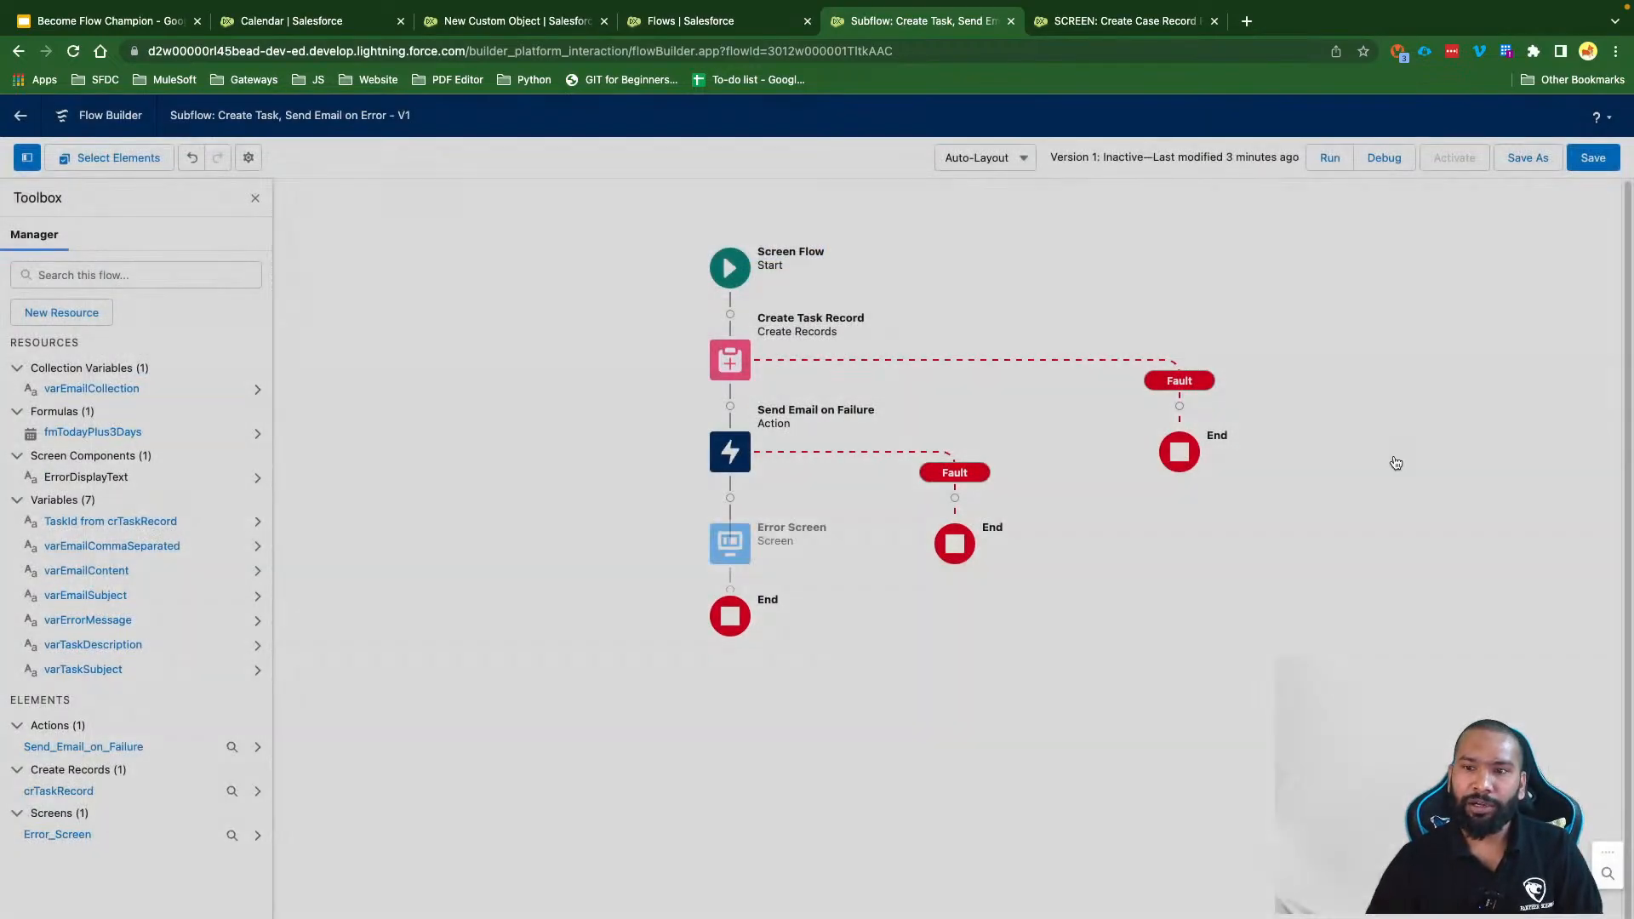
Step: Save the subflow and reload the main SCREEN: Create Case Record flow tab
click(1591, 158)
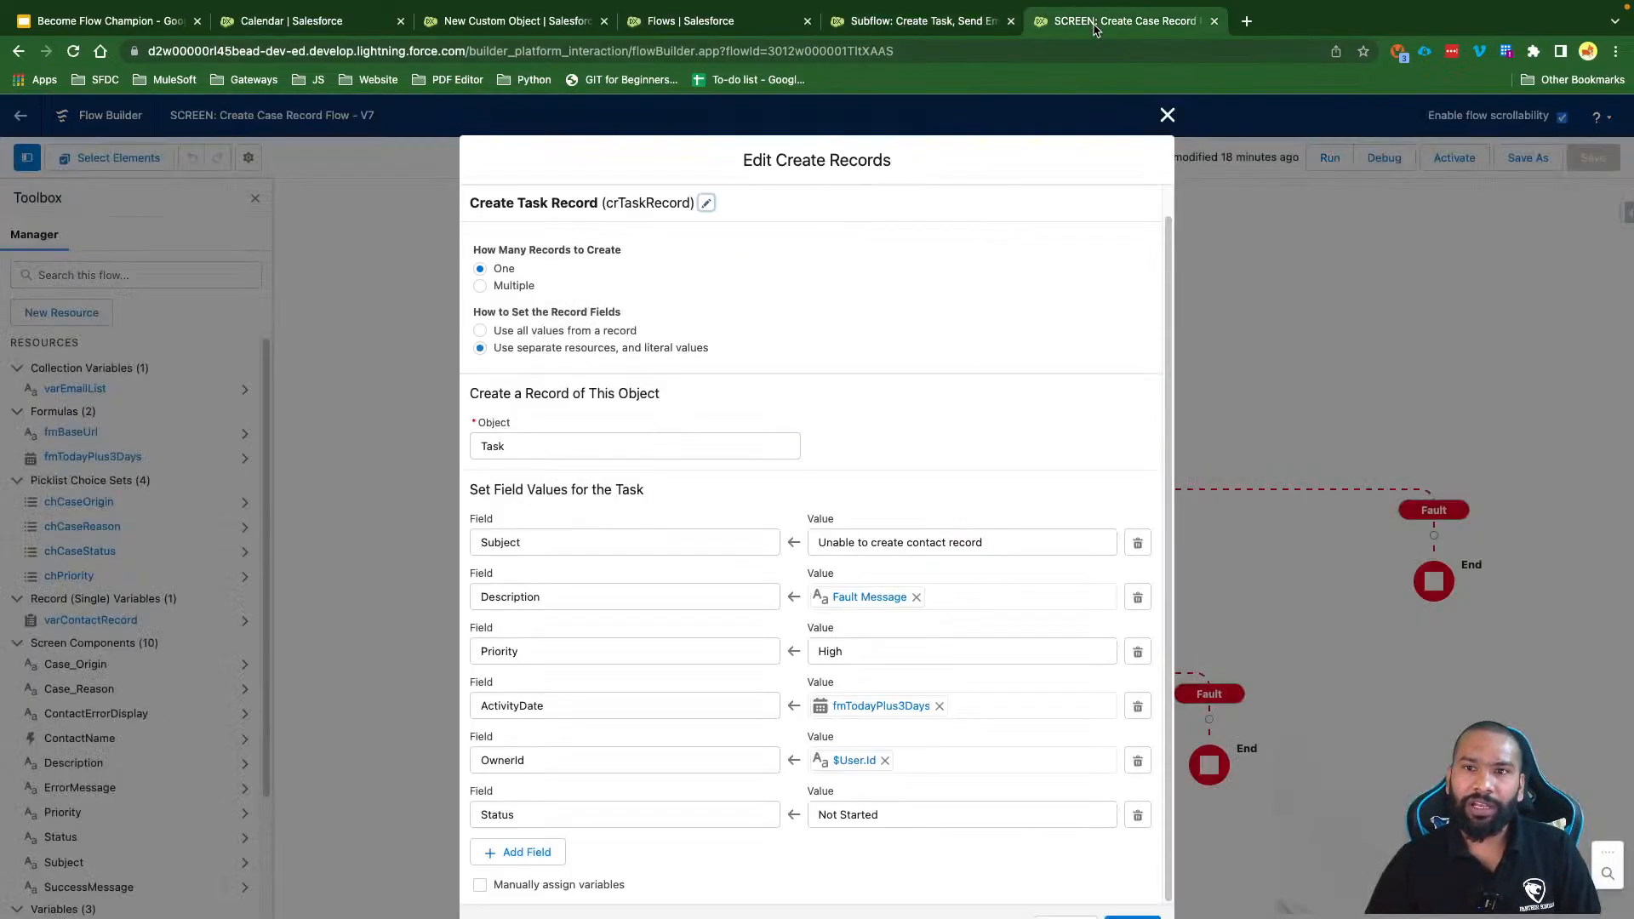
click(1098, 31)
click(1067, 49)
key(Return)
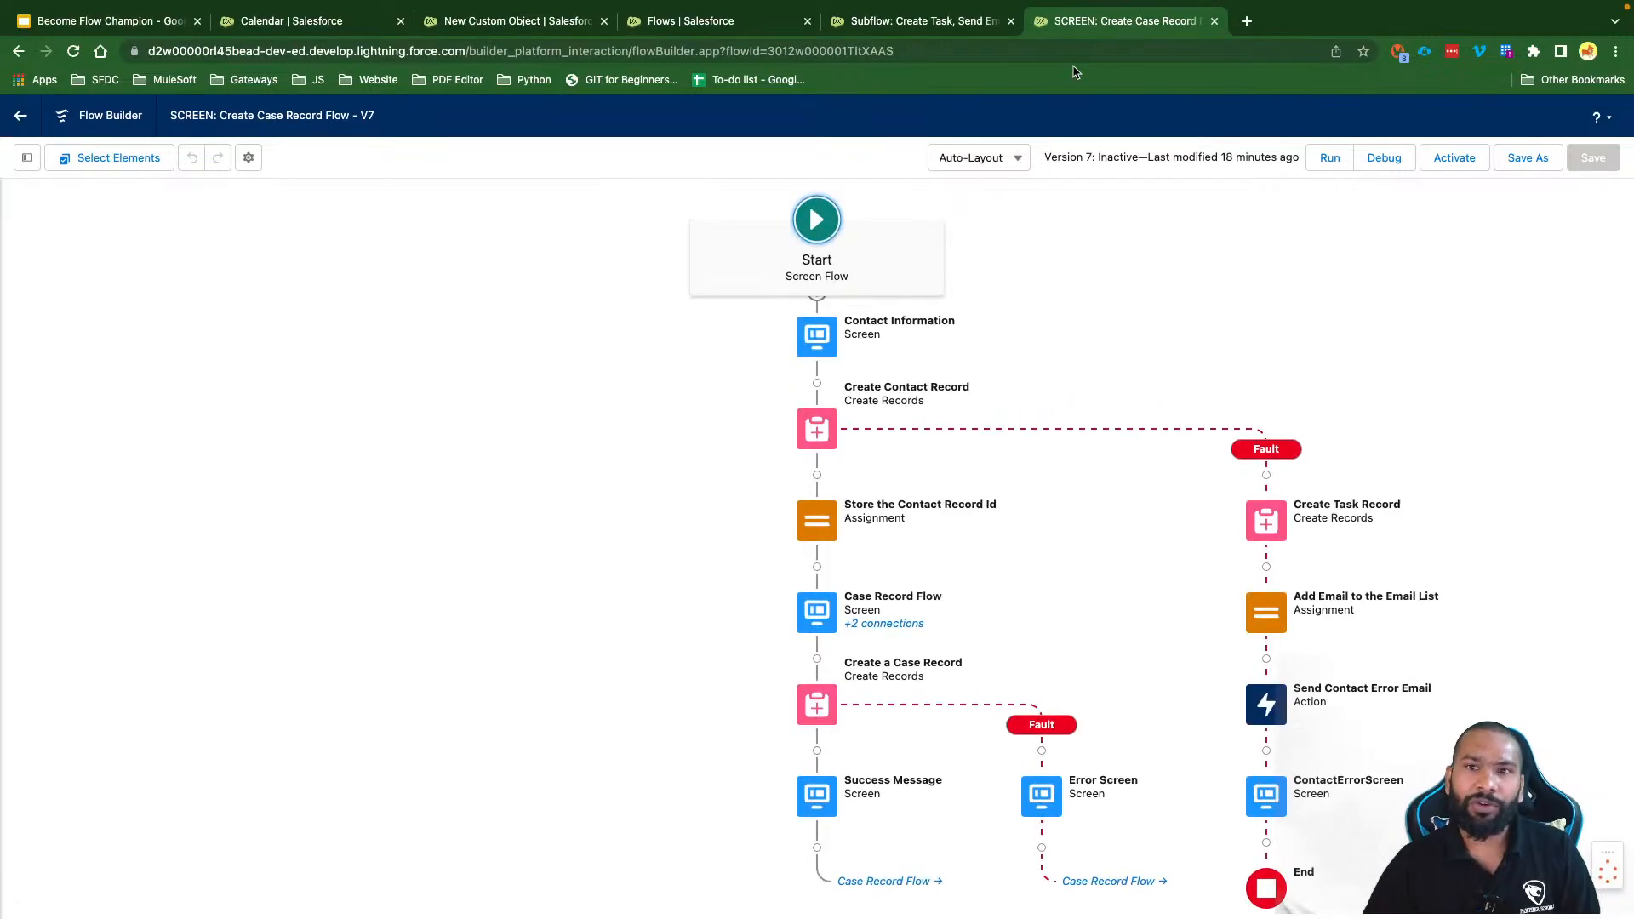
Step: Move the main flow tab before the subflow tab and show its resources and elements
drag(1098, 24, 991, 26)
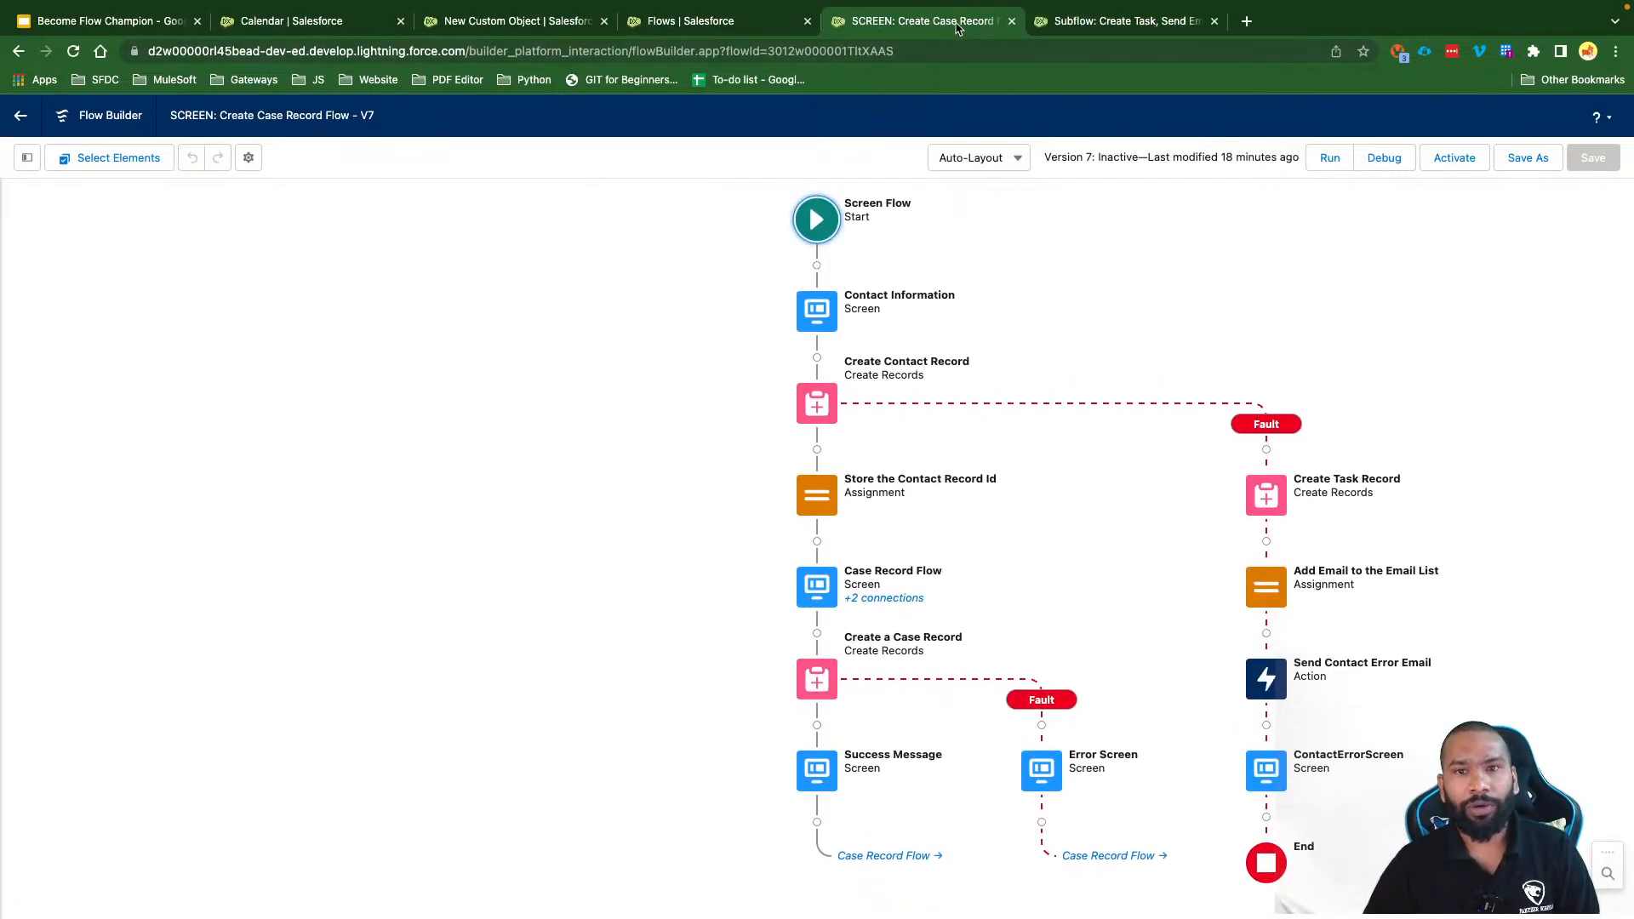
click(27, 158)
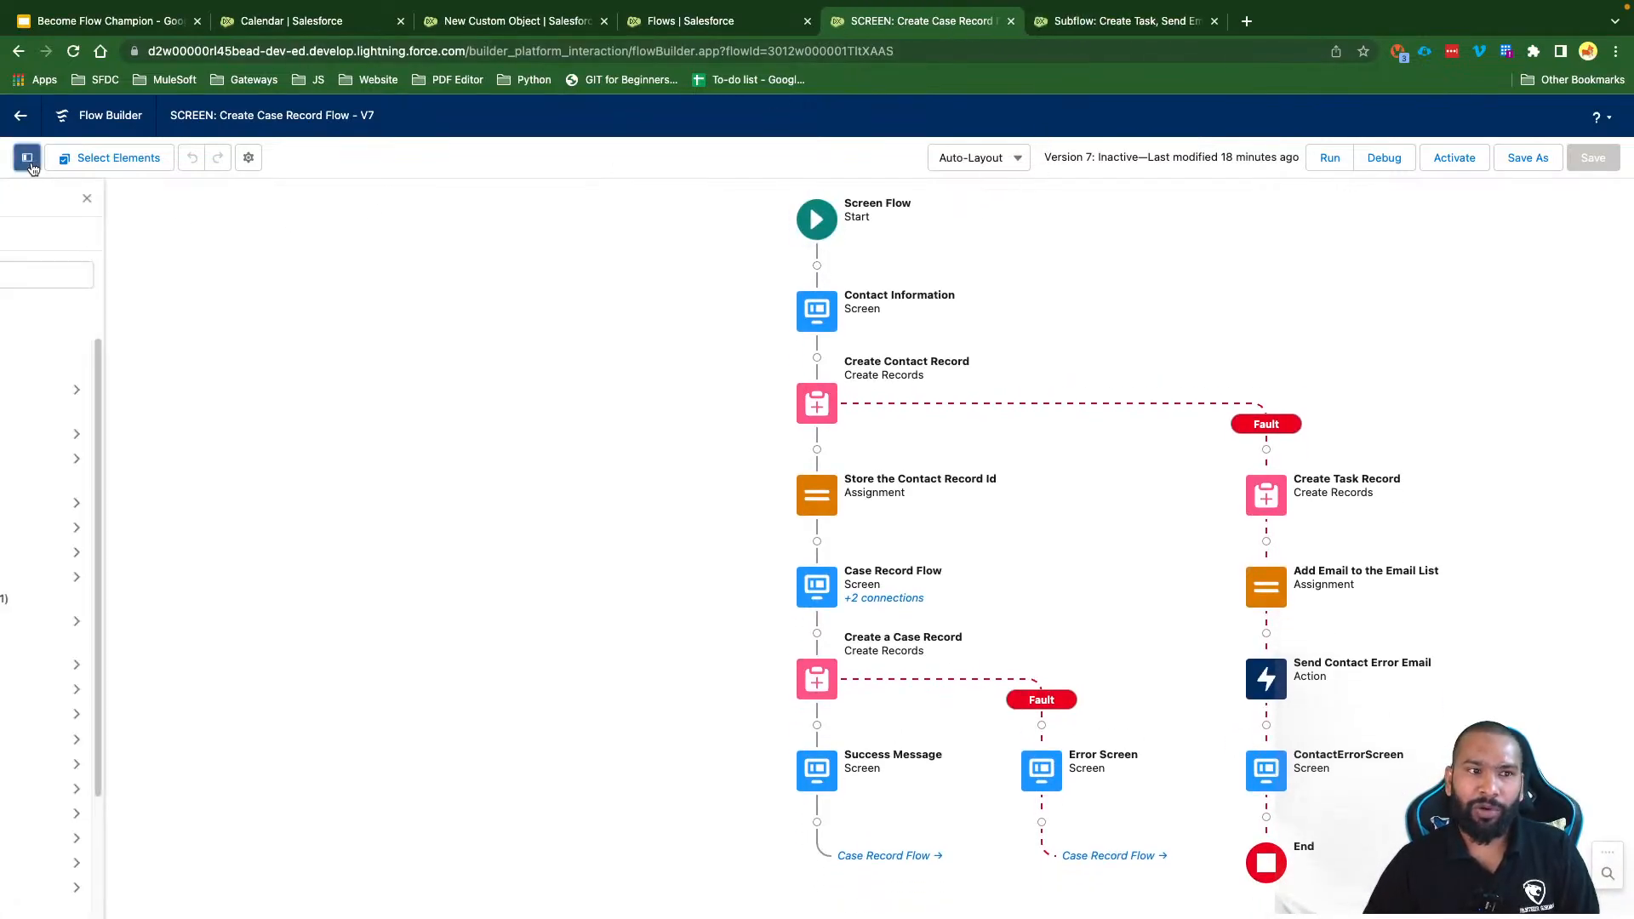
click(1093, 26)
click(950, 32)
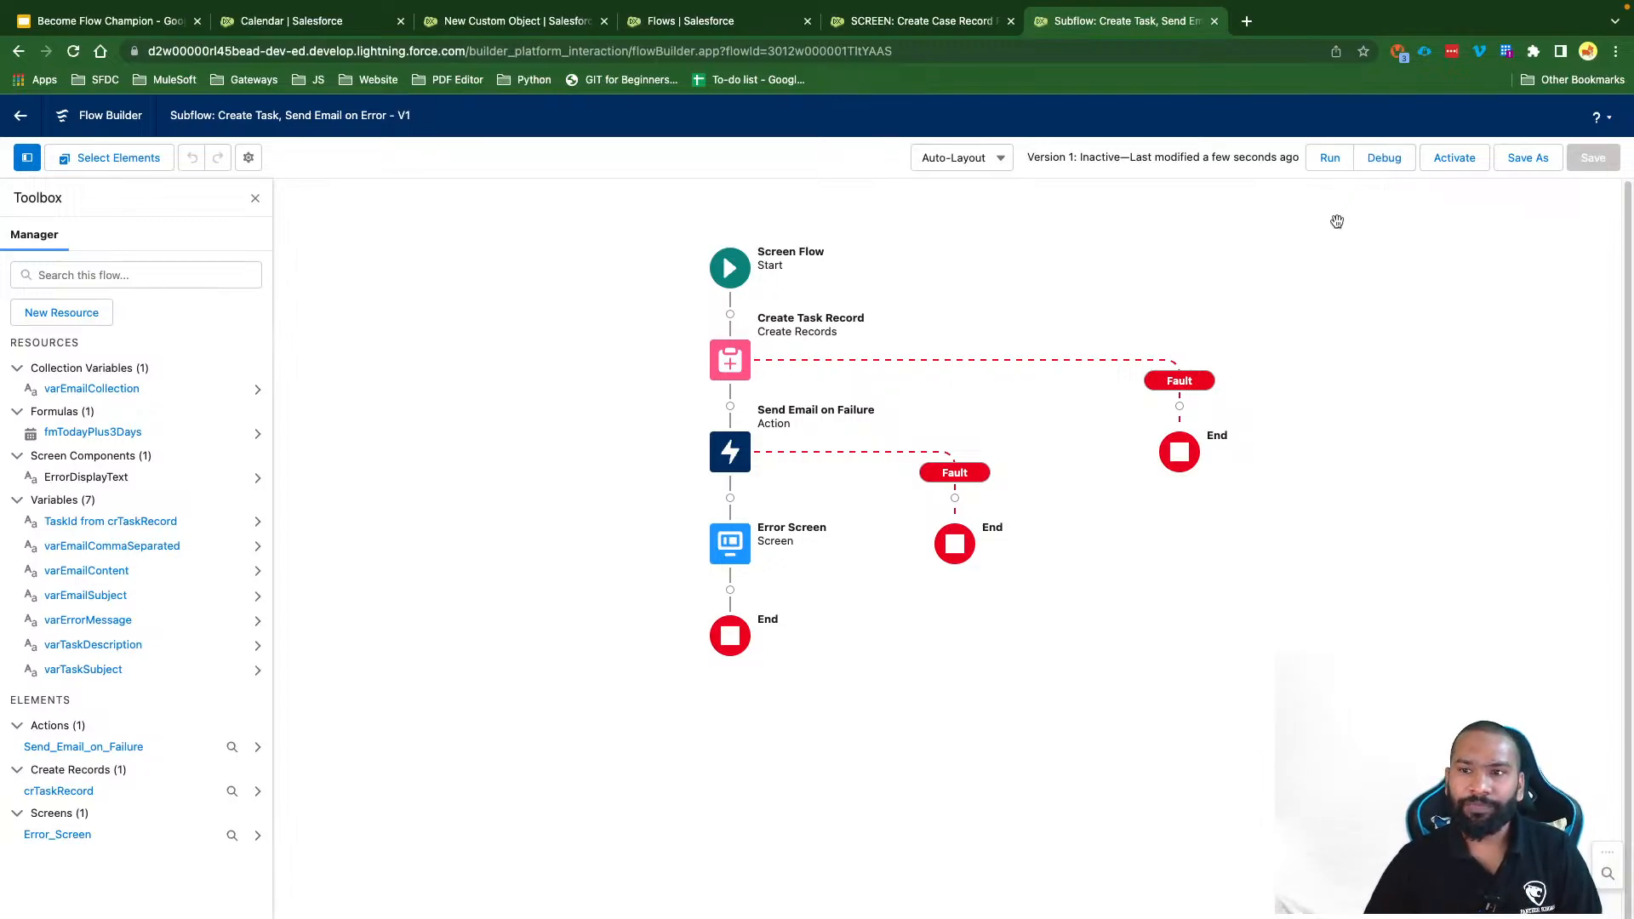
Step: Start a subflow debug run with the recipient e-mail address and 'debug email' as email content
click(1378, 164)
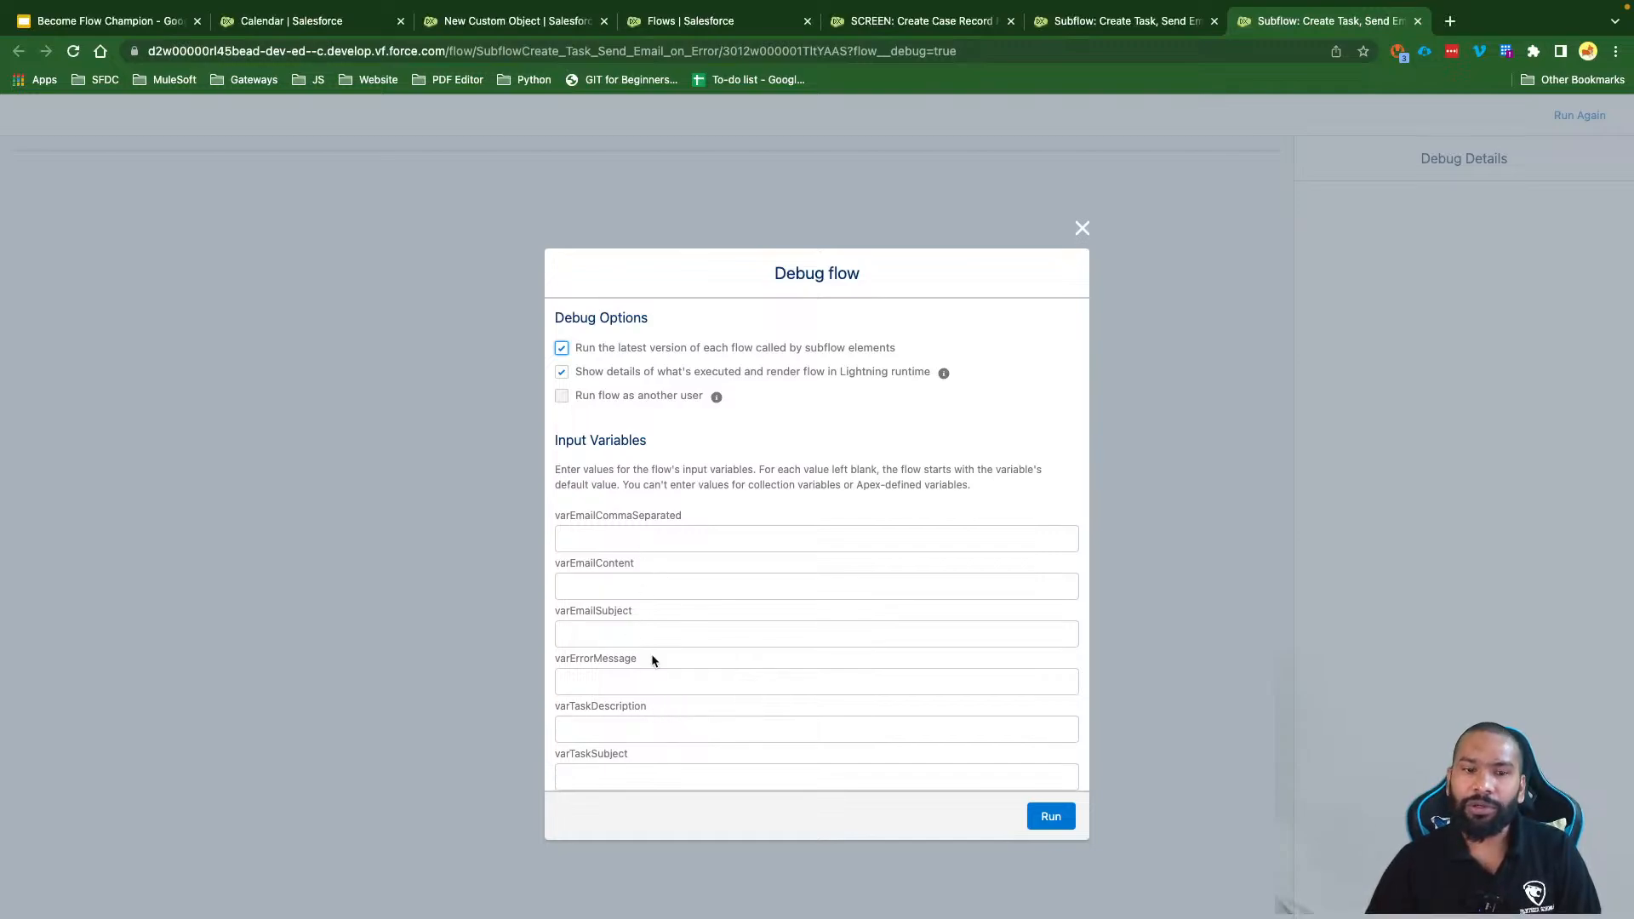
click(607, 543)
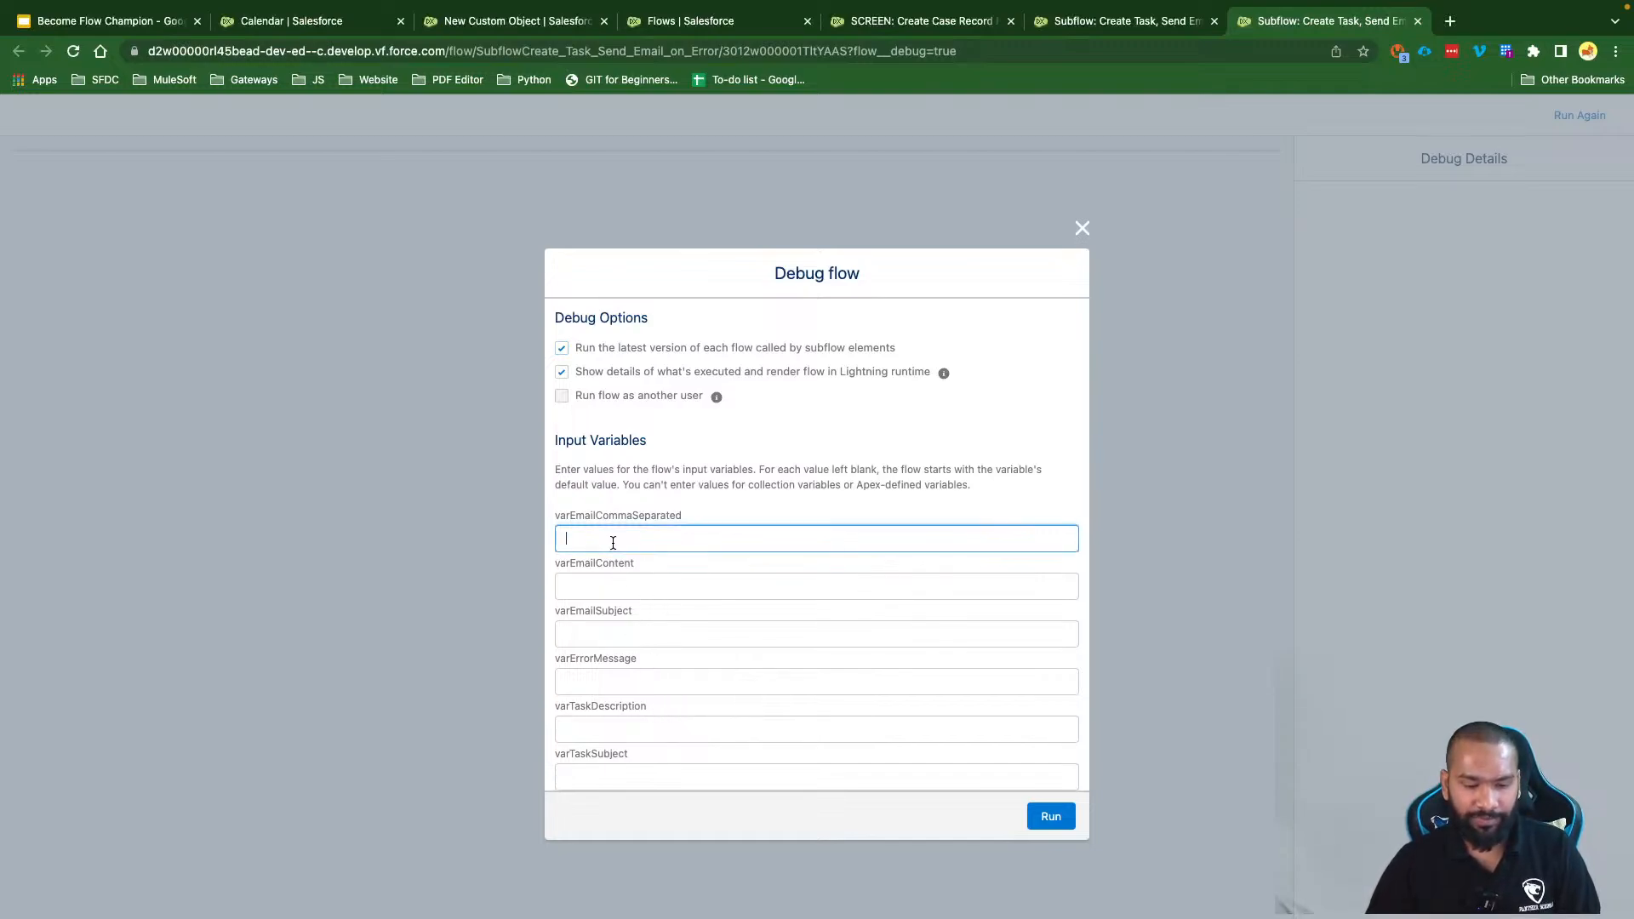
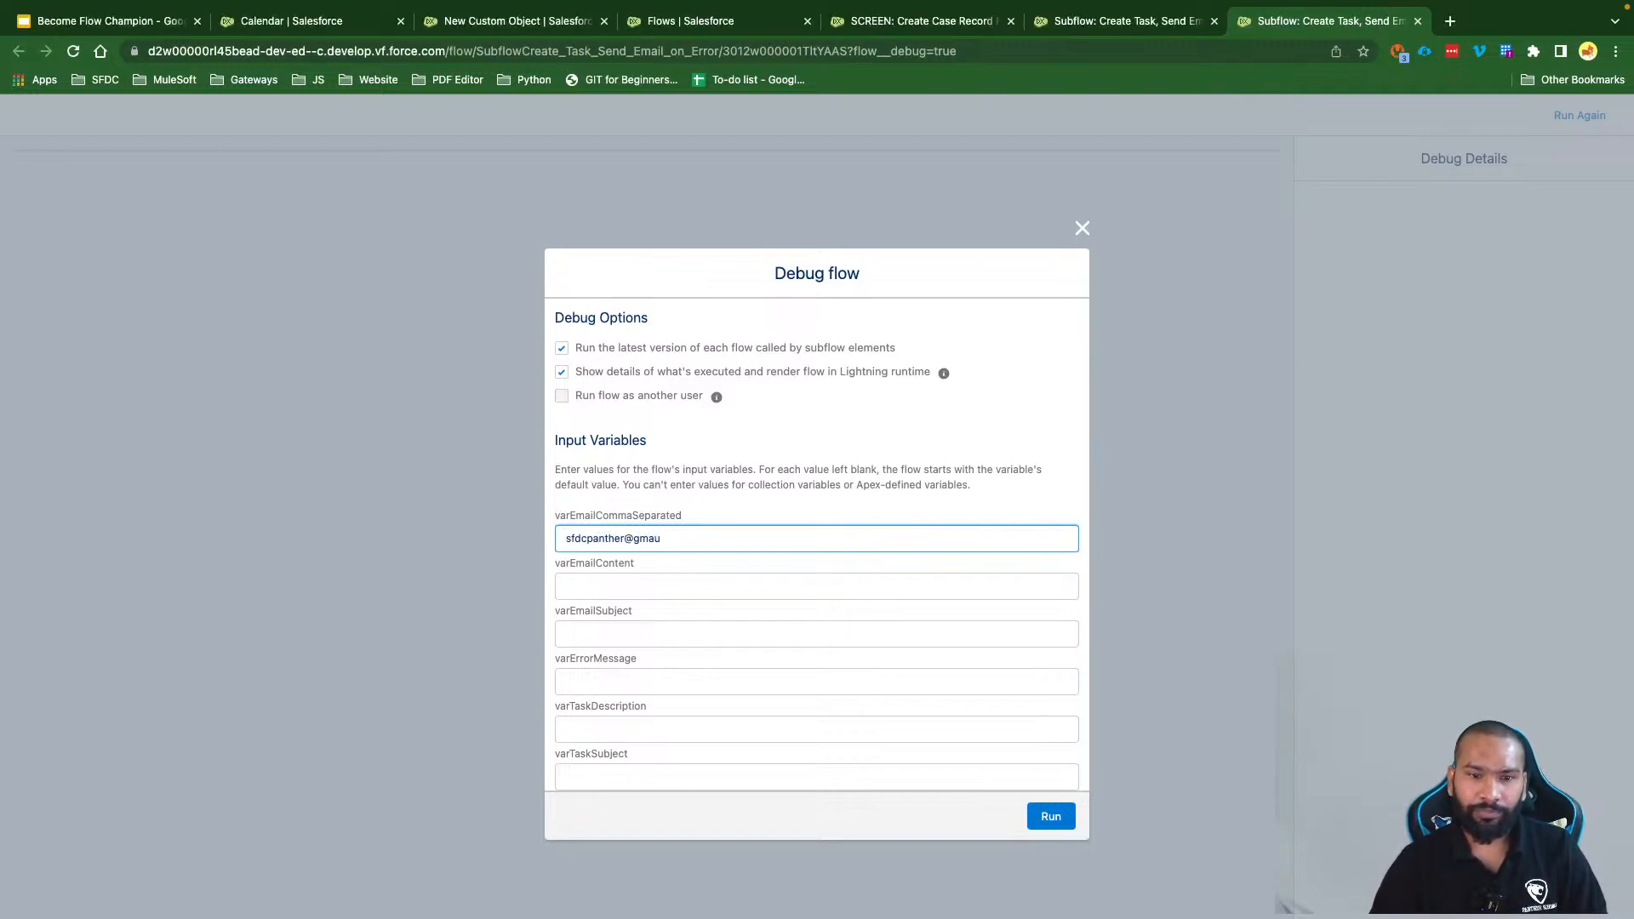
key(Tab)
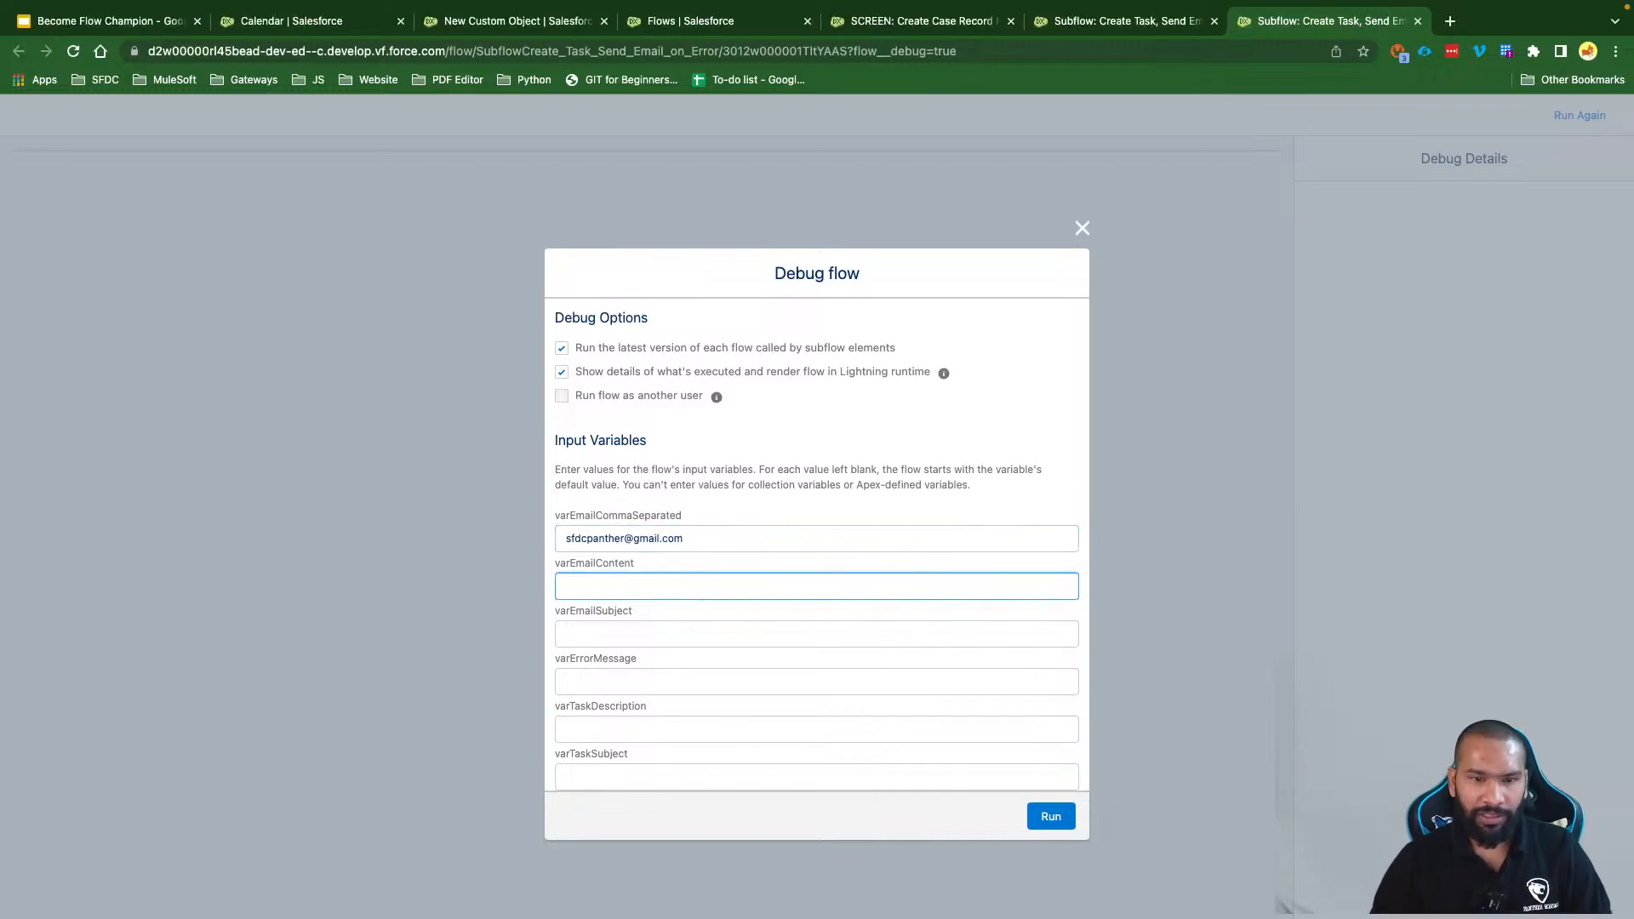
text(debug email)
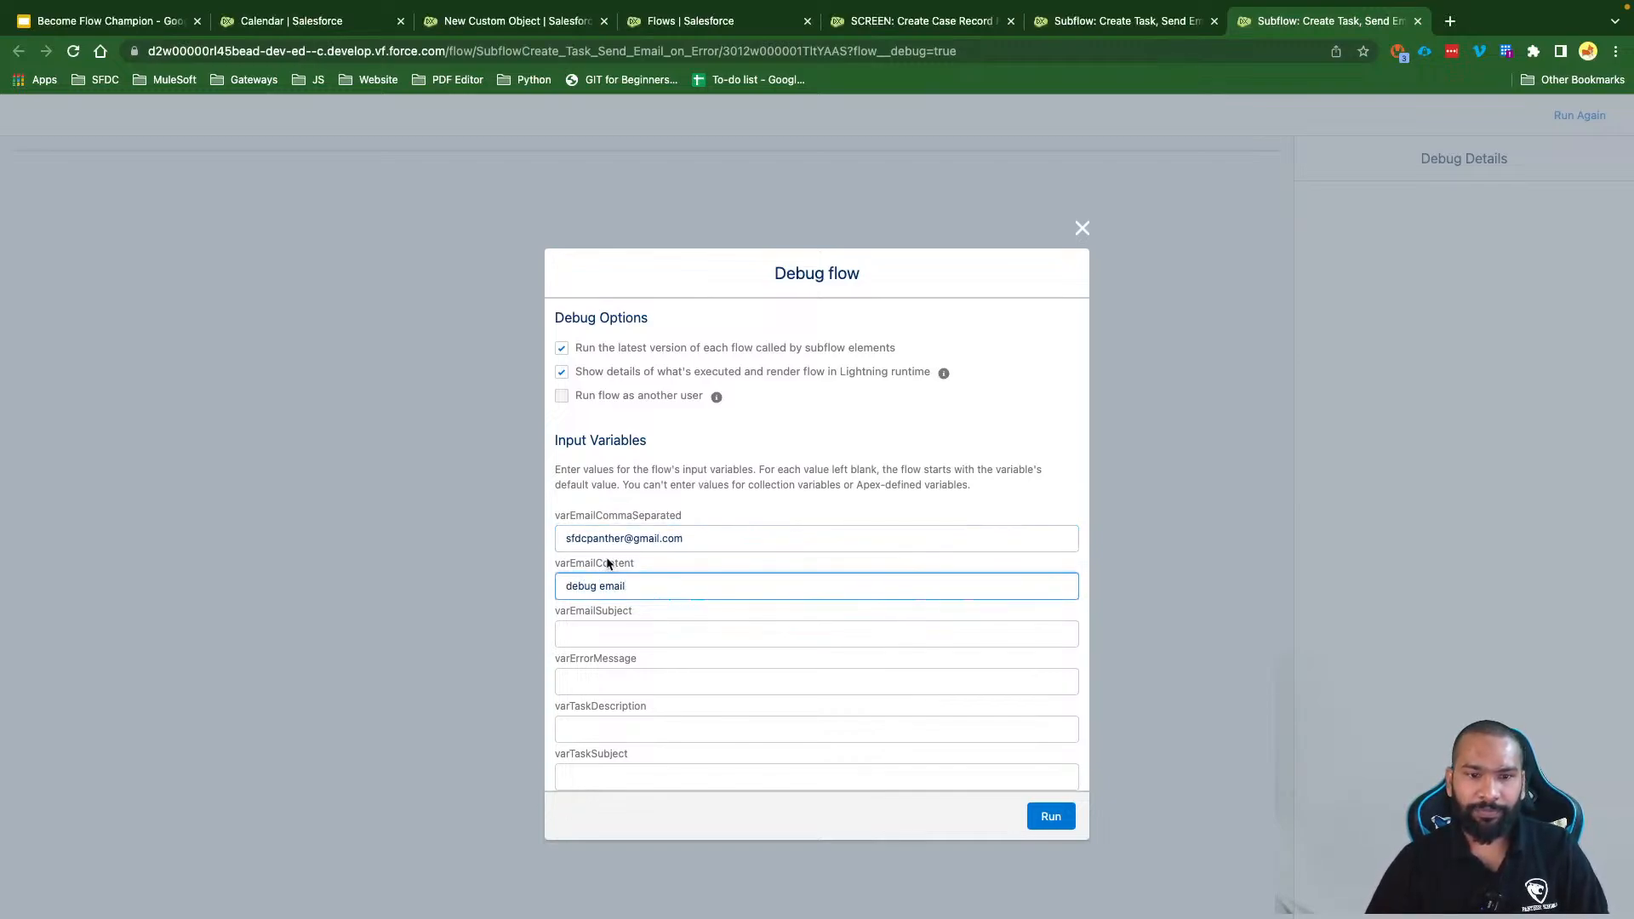
Step: Fill the email subject, error message, task description and task subject inputs with 'debug email'
triple_click(614, 585)
key(super+c)
click(615, 644)
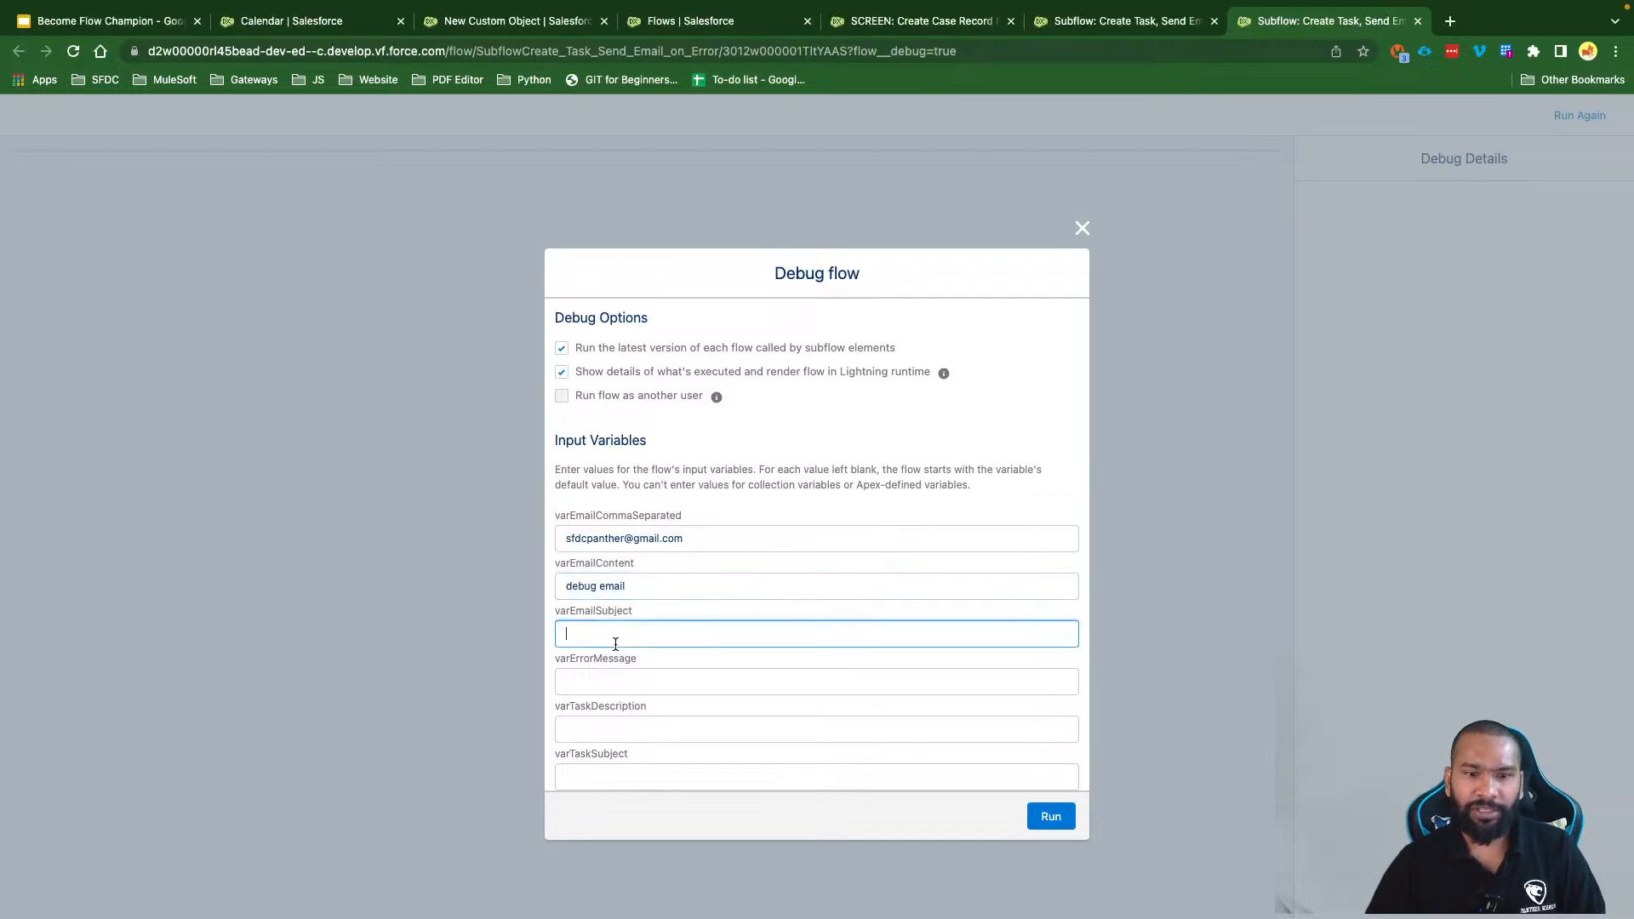
key(super+v)
click(614, 689)
key(super+v)
click(611, 774)
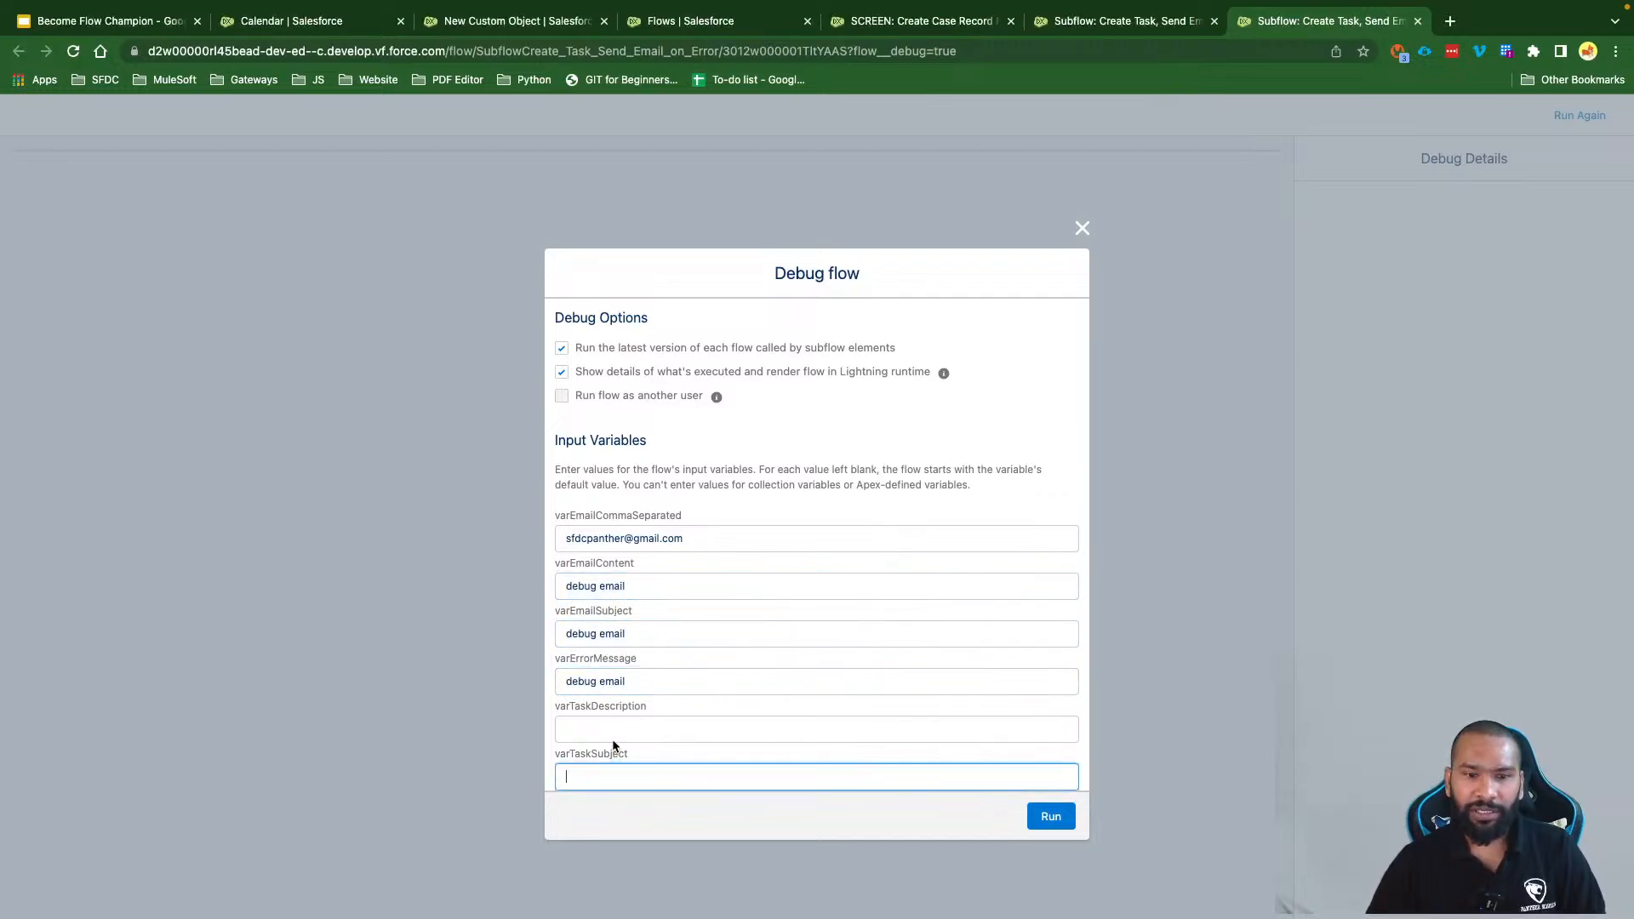
click(611, 730)
key(super+v)
click(612, 775)
key(super+v)
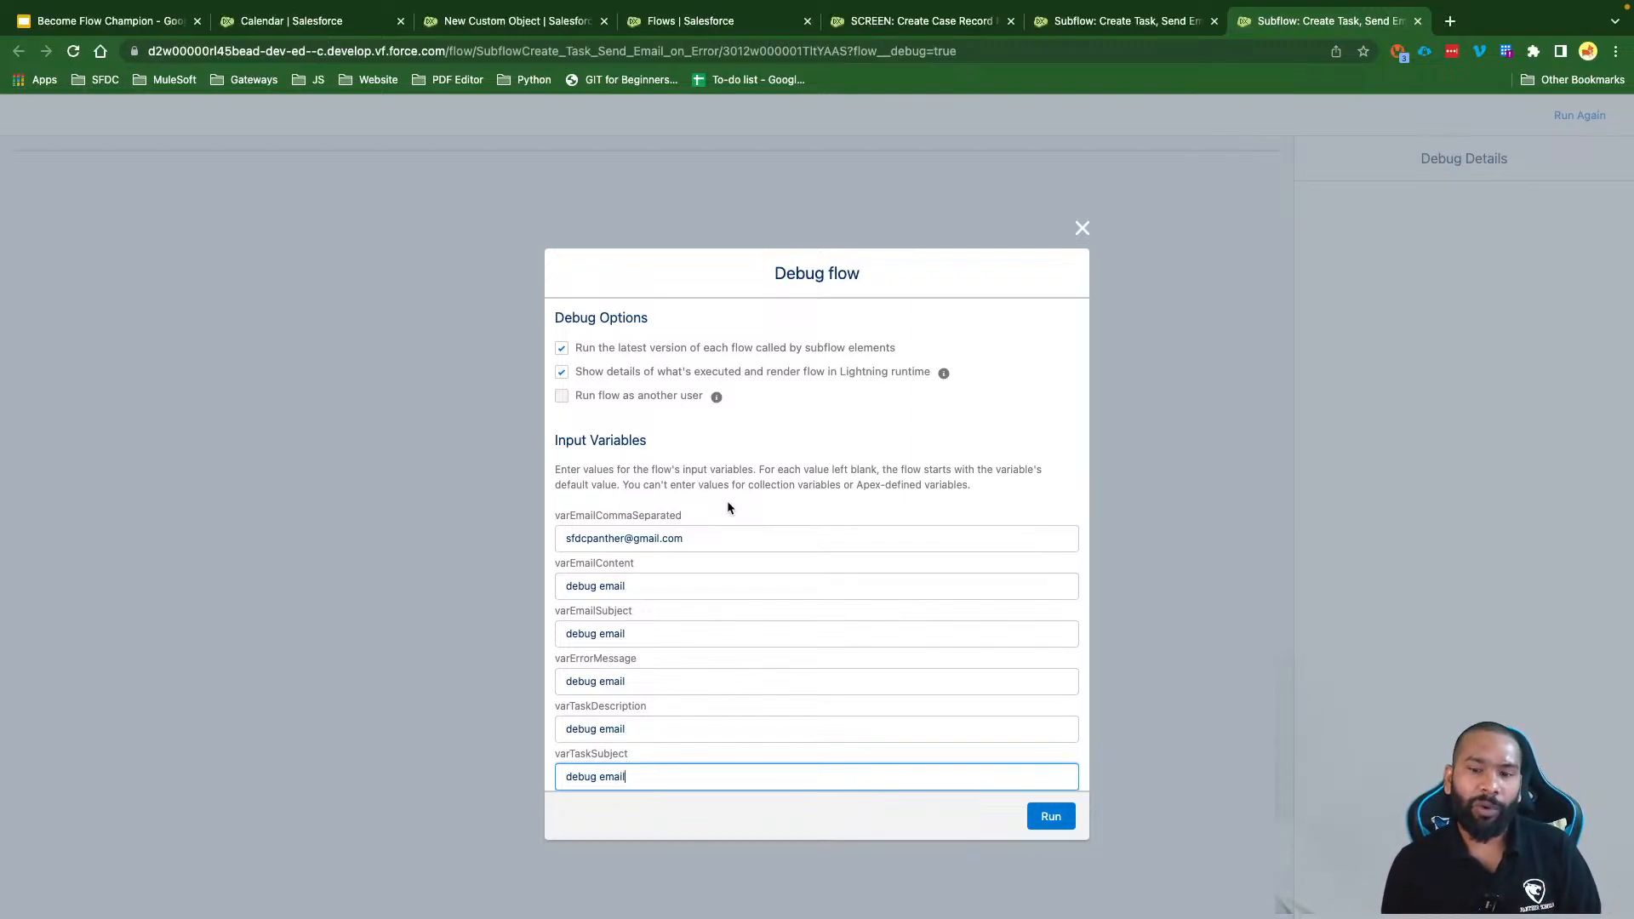
Step: Run the debug and review the red 'debug email' error screen before leaving for the Calendar page
click(1050, 816)
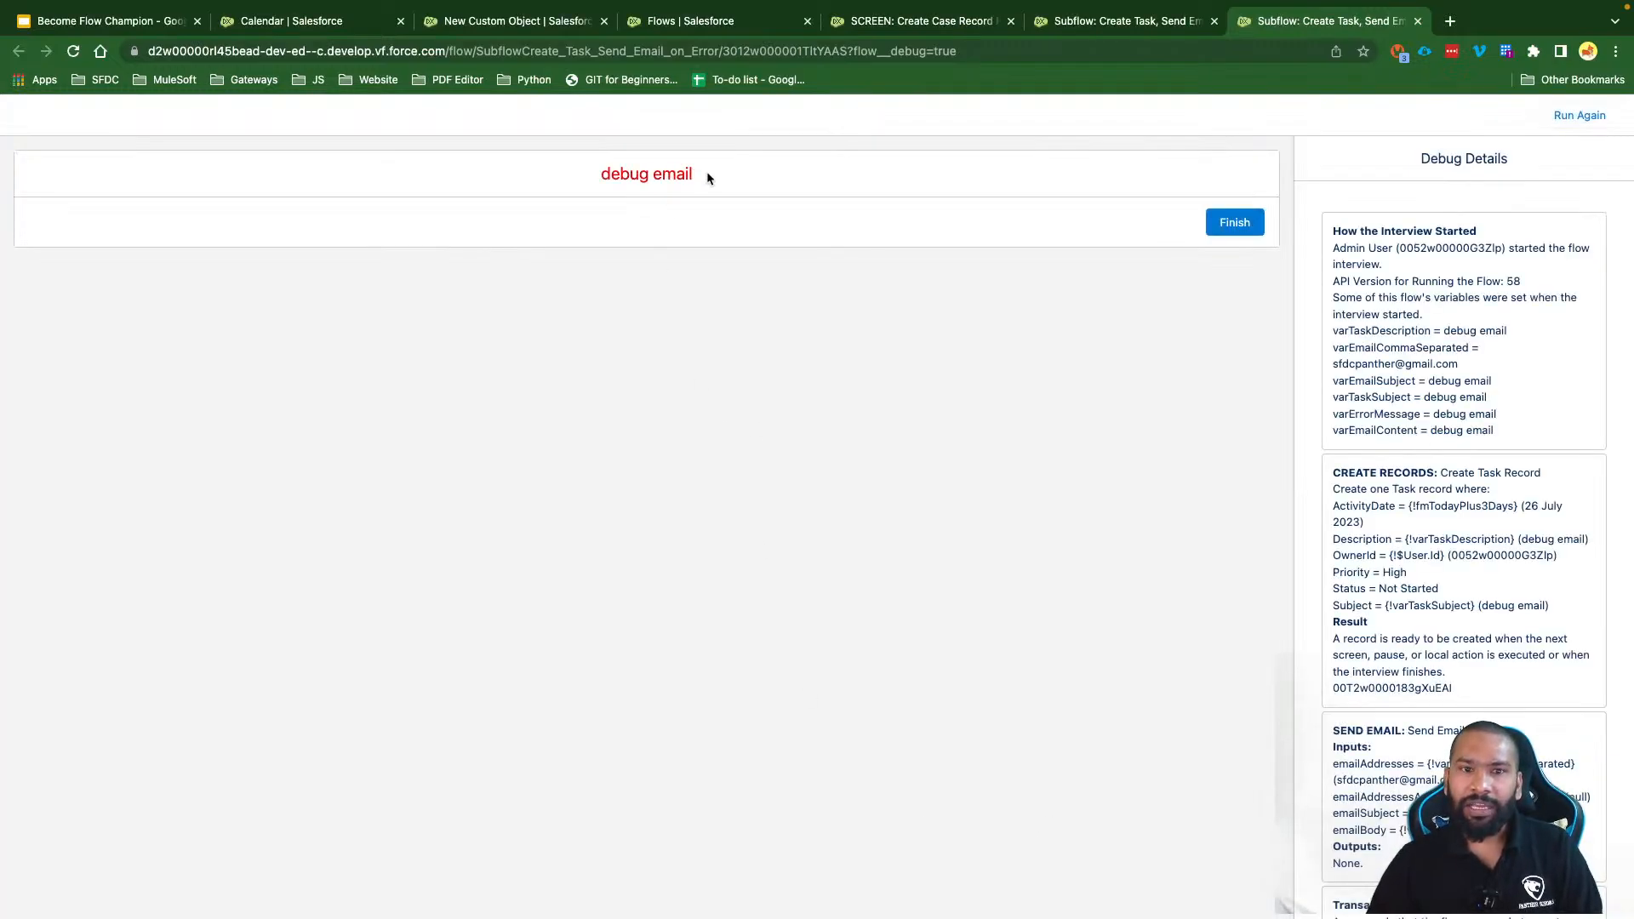
drag(707, 174, 594, 174)
click(711, 195)
drag(707, 176, 591, 176)
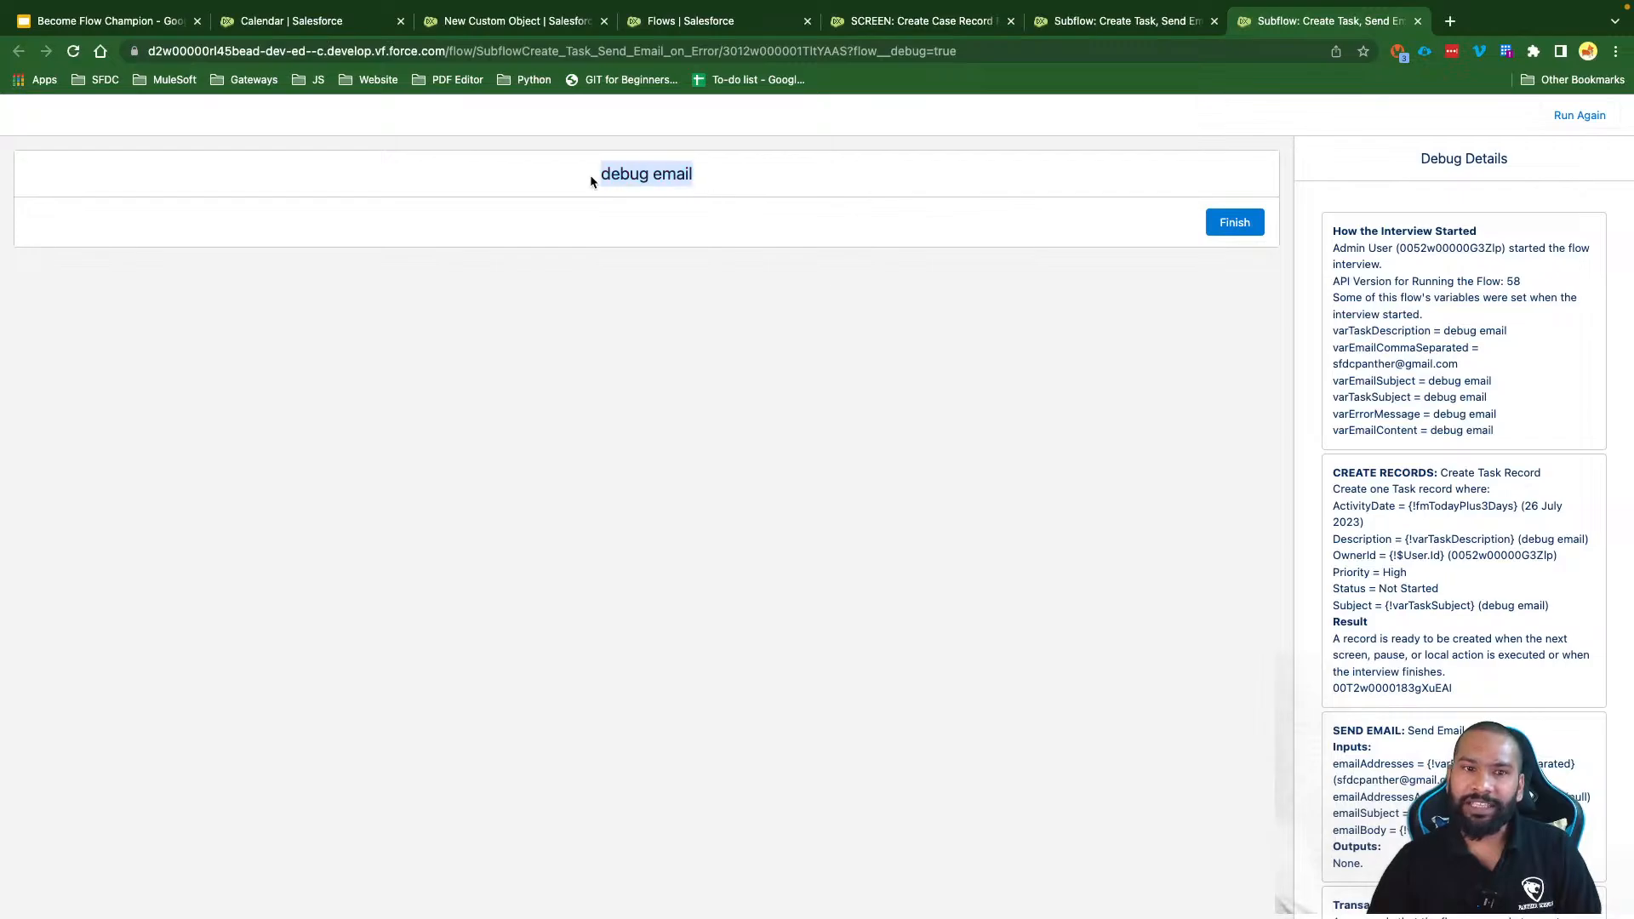
click(653, 179)
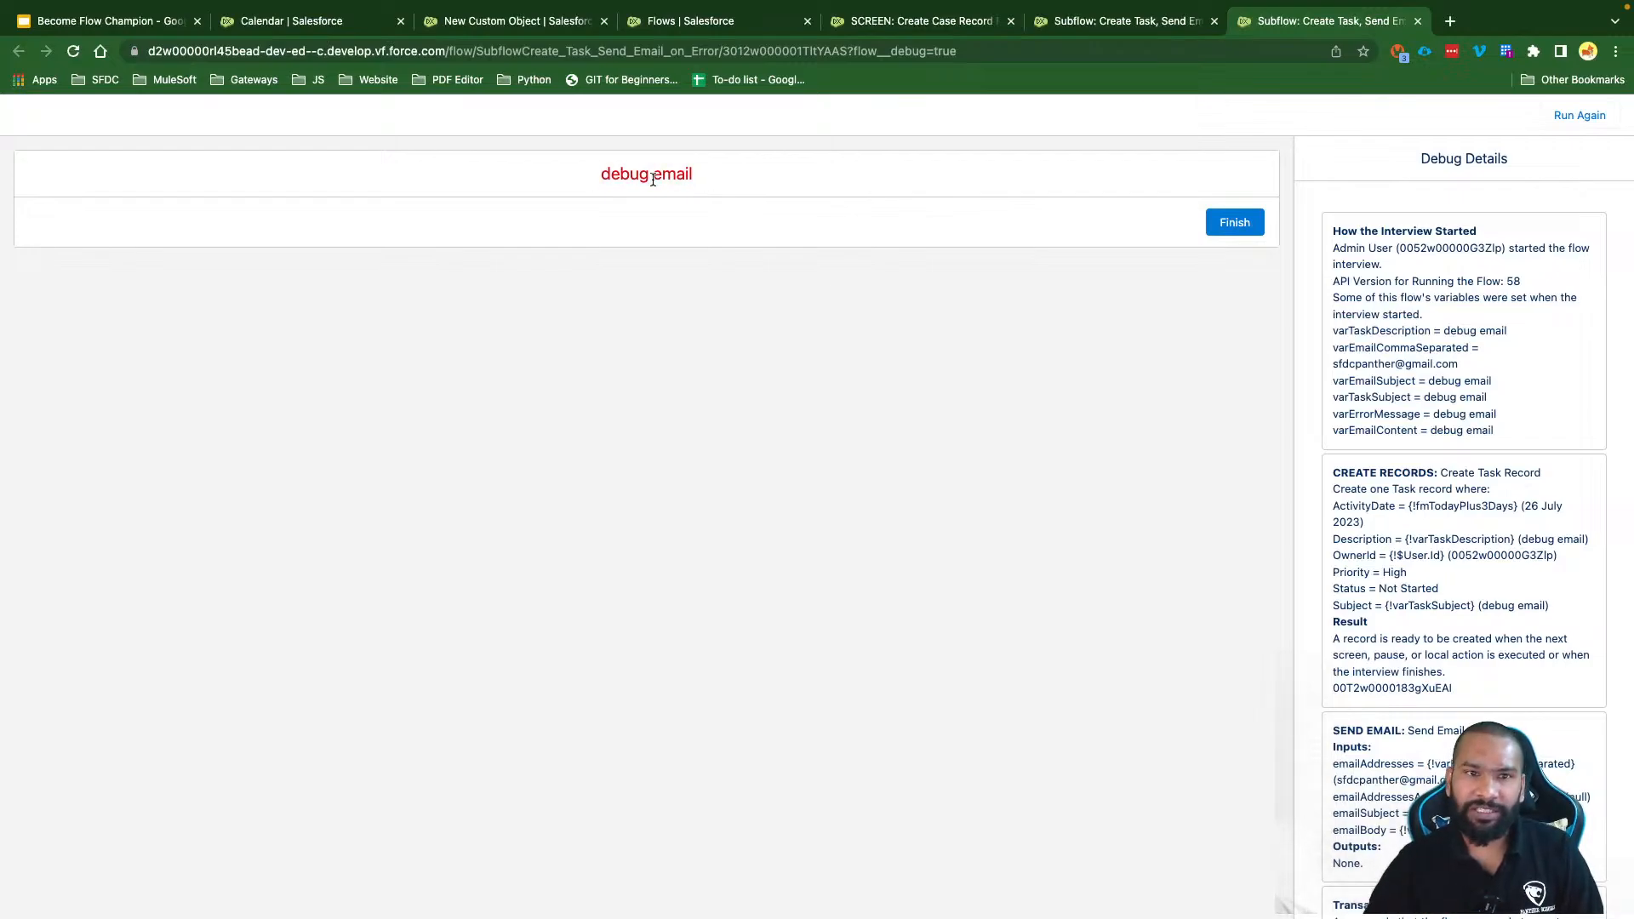
click(326, 24)
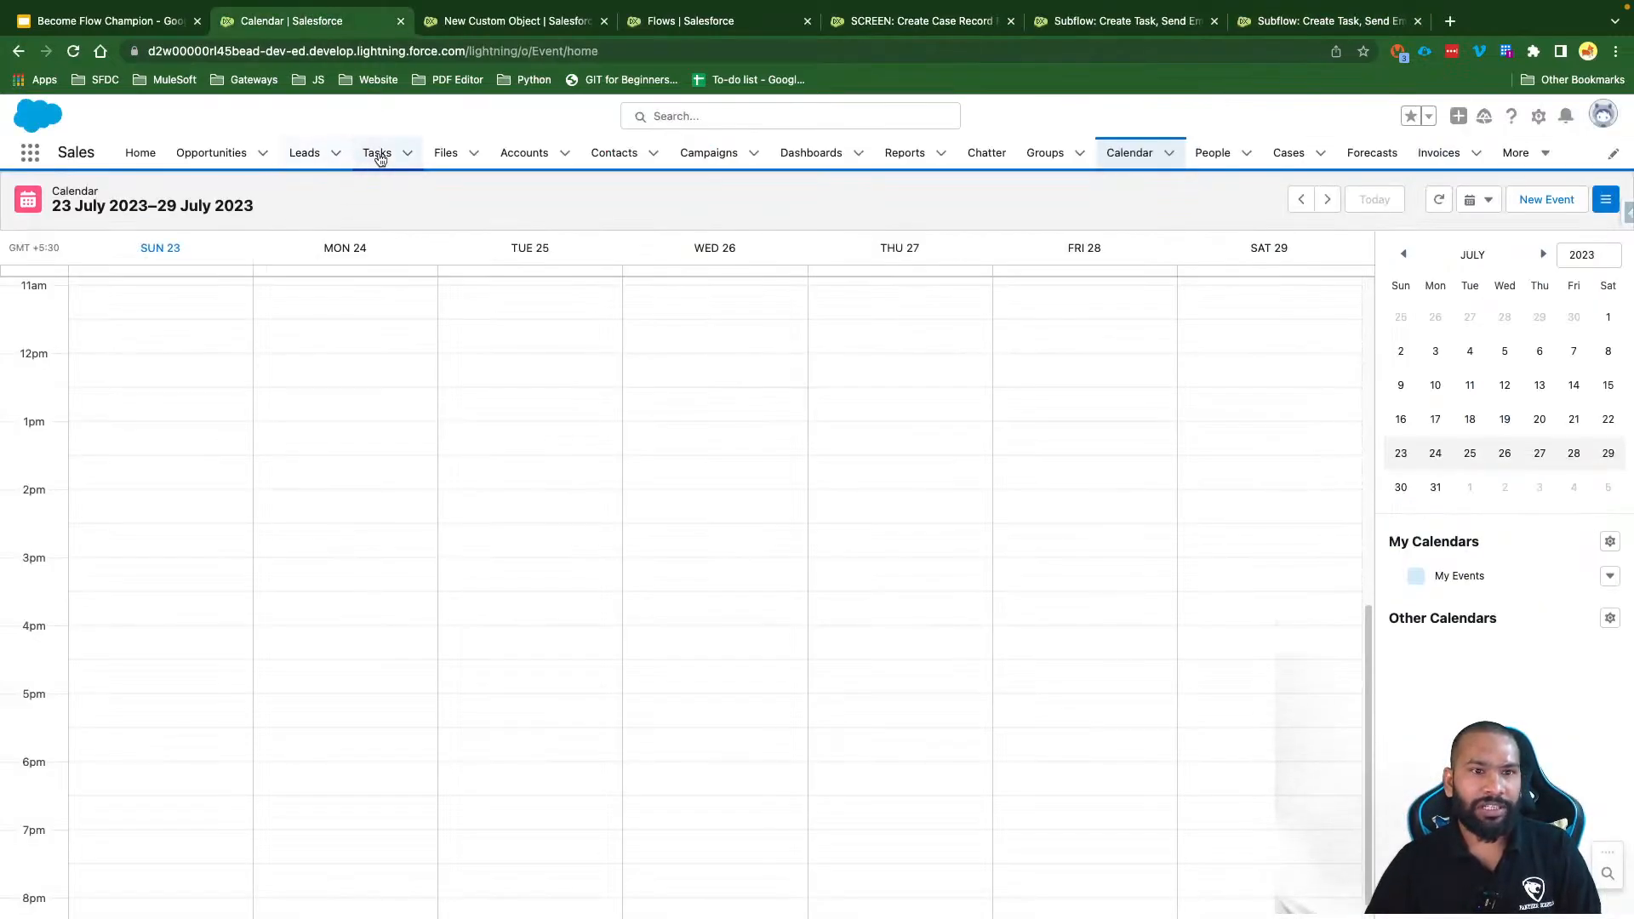
Step: Confirm the new 'debug email' Task (High priority, due 26/07/2023) in Tasks, then return to the subflow
click(379, 154)
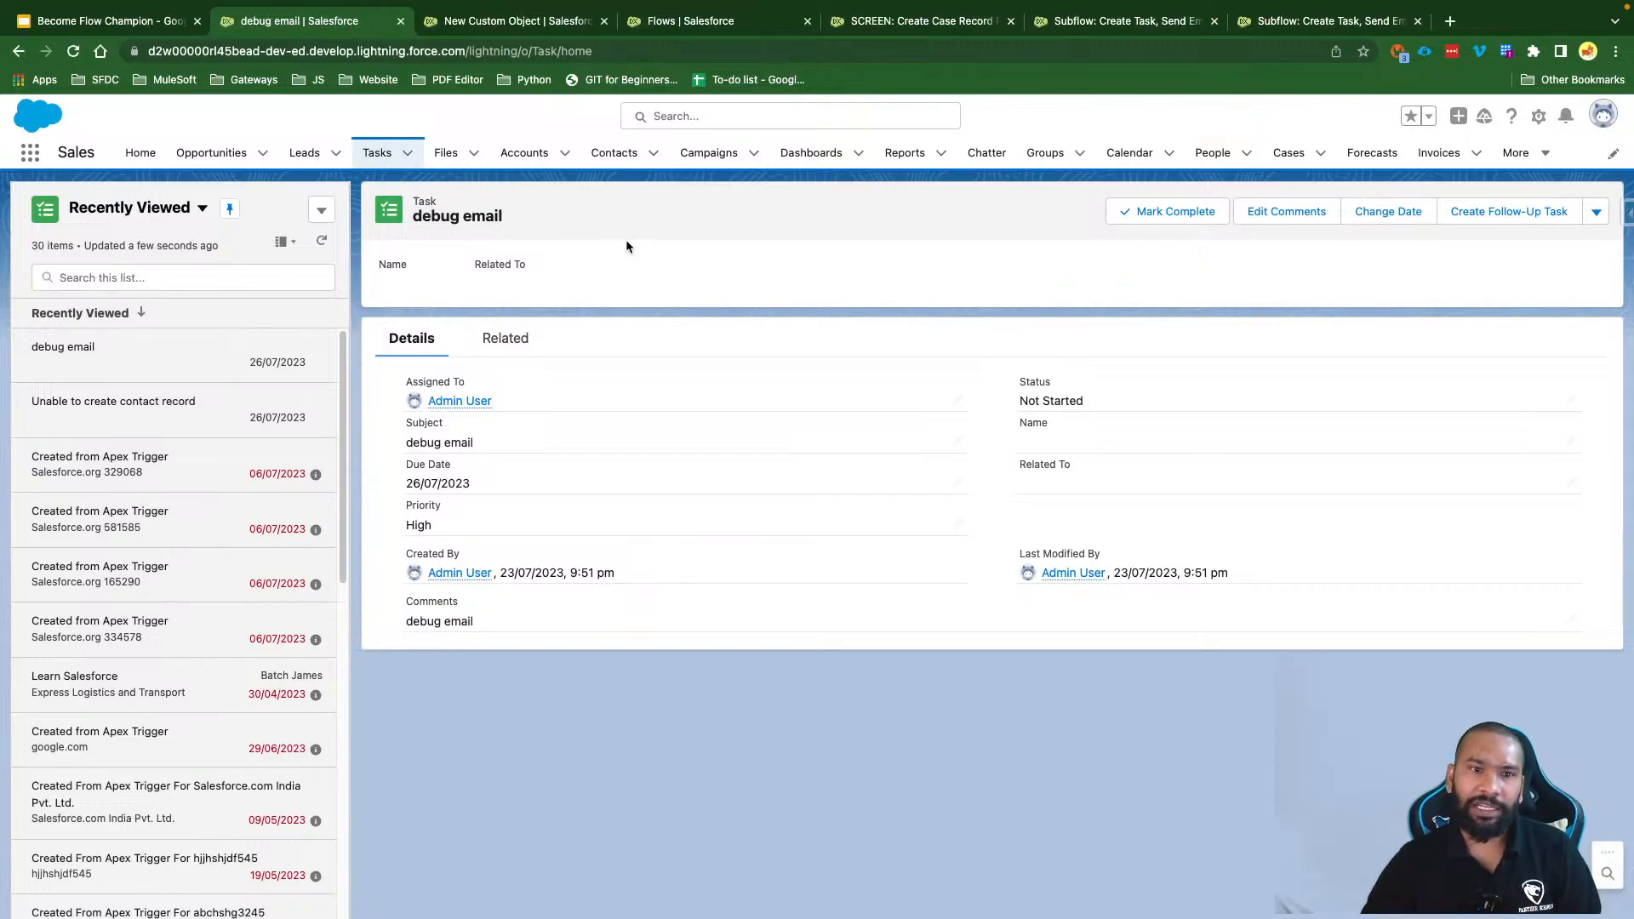
click(1071, 23)
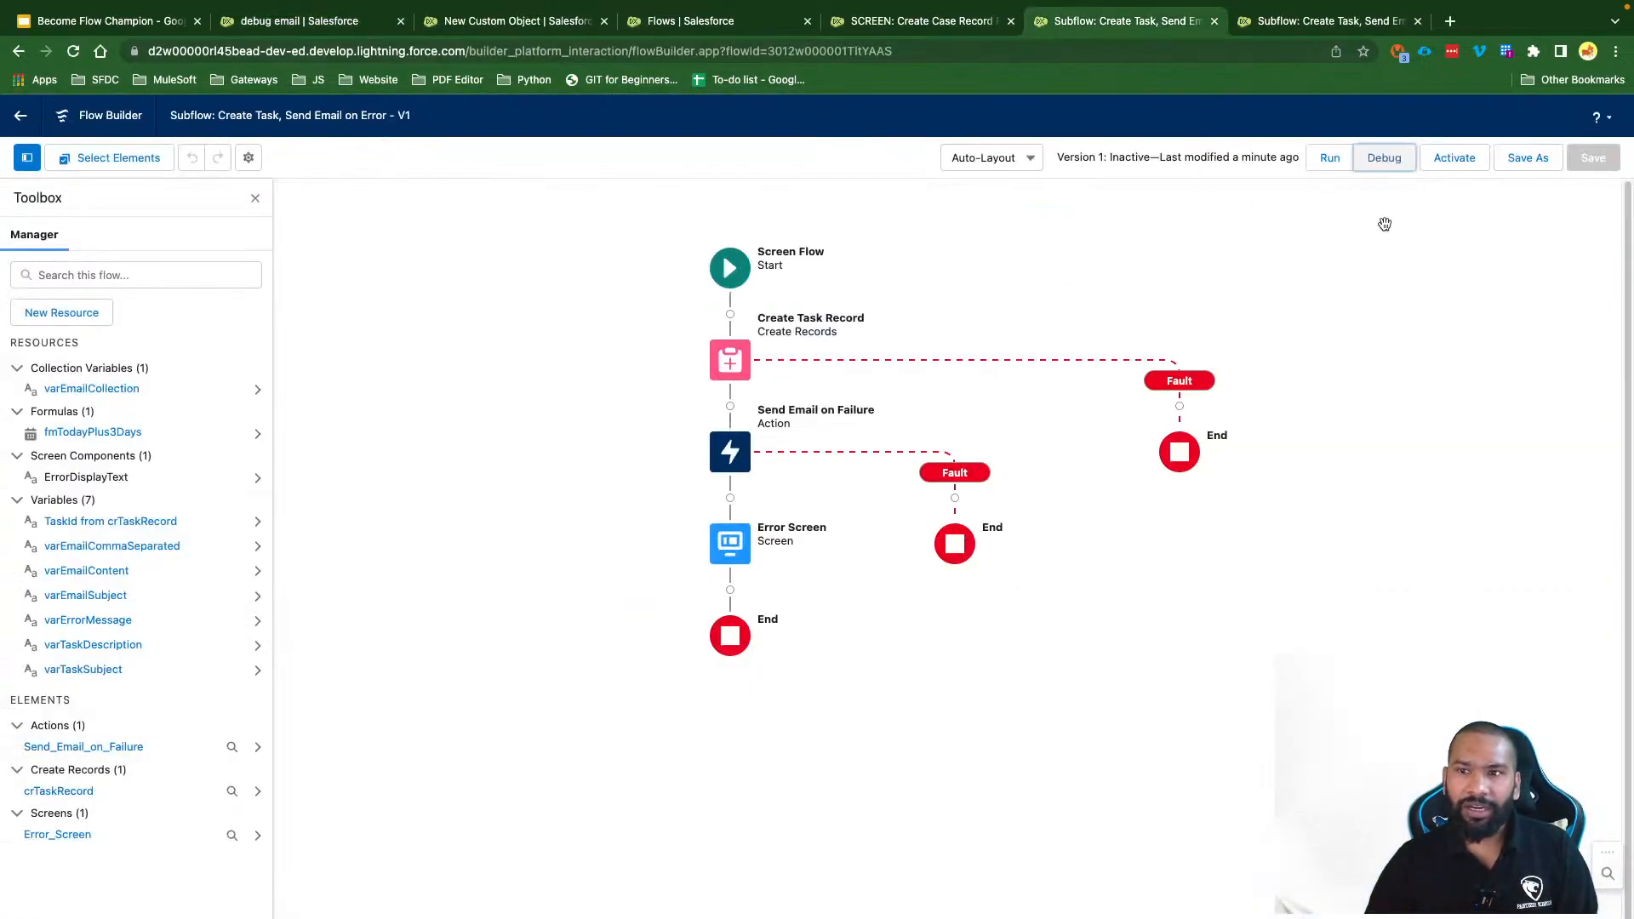
Step: Activate the subflow, then reload the Create Case Record Flow V7 and show its Toolbox
click(1444, 162)
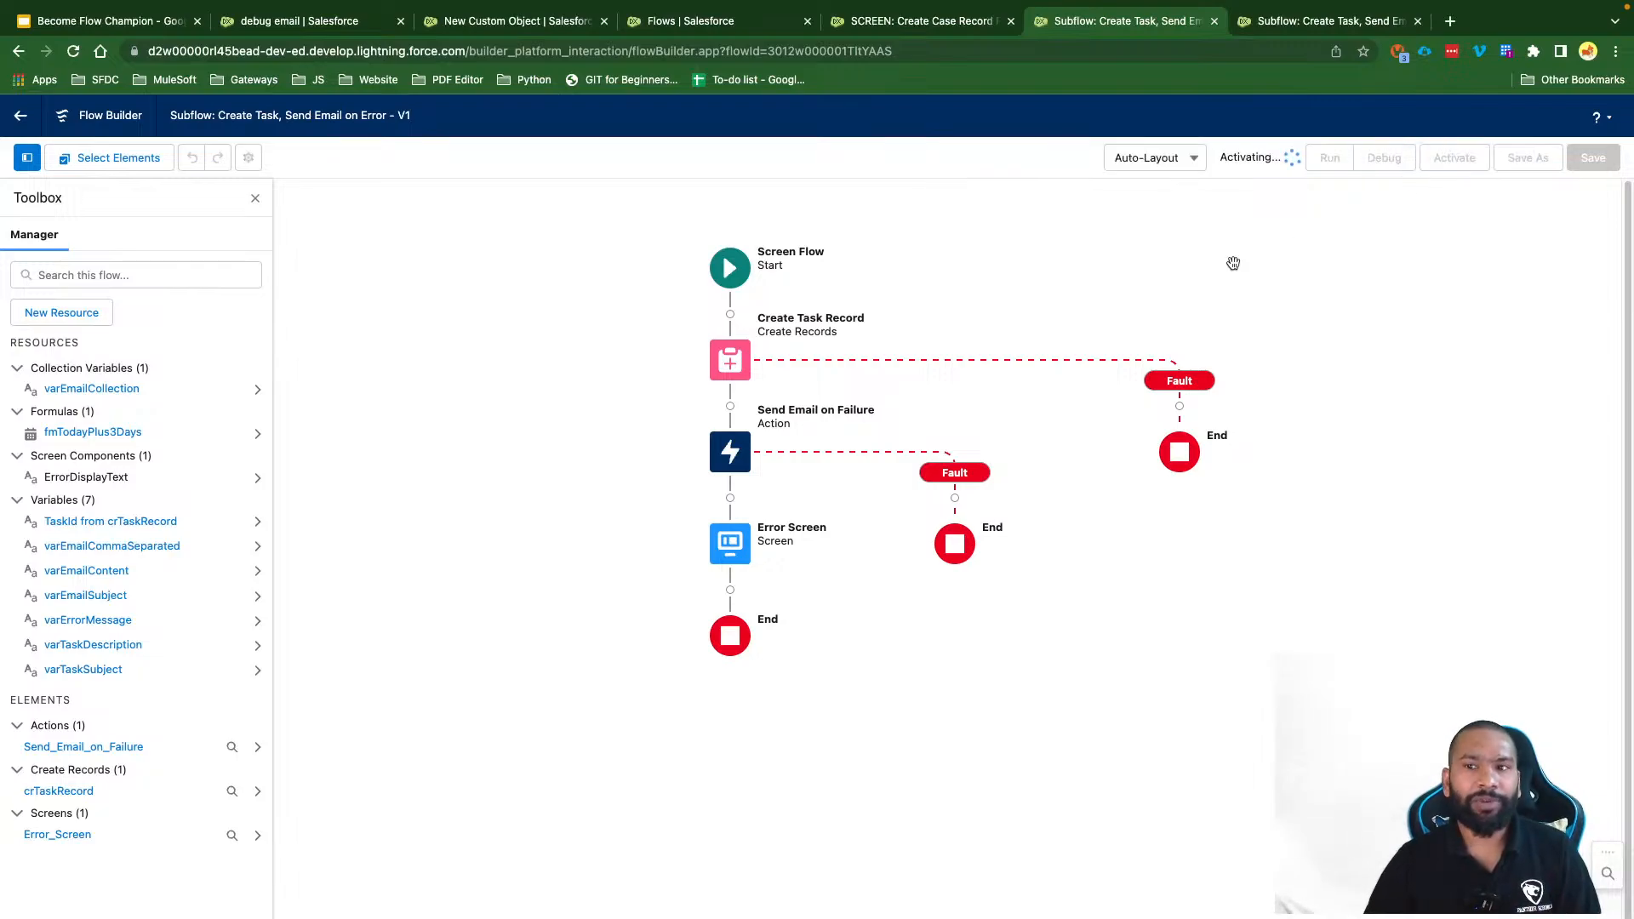
click(1418, 20)
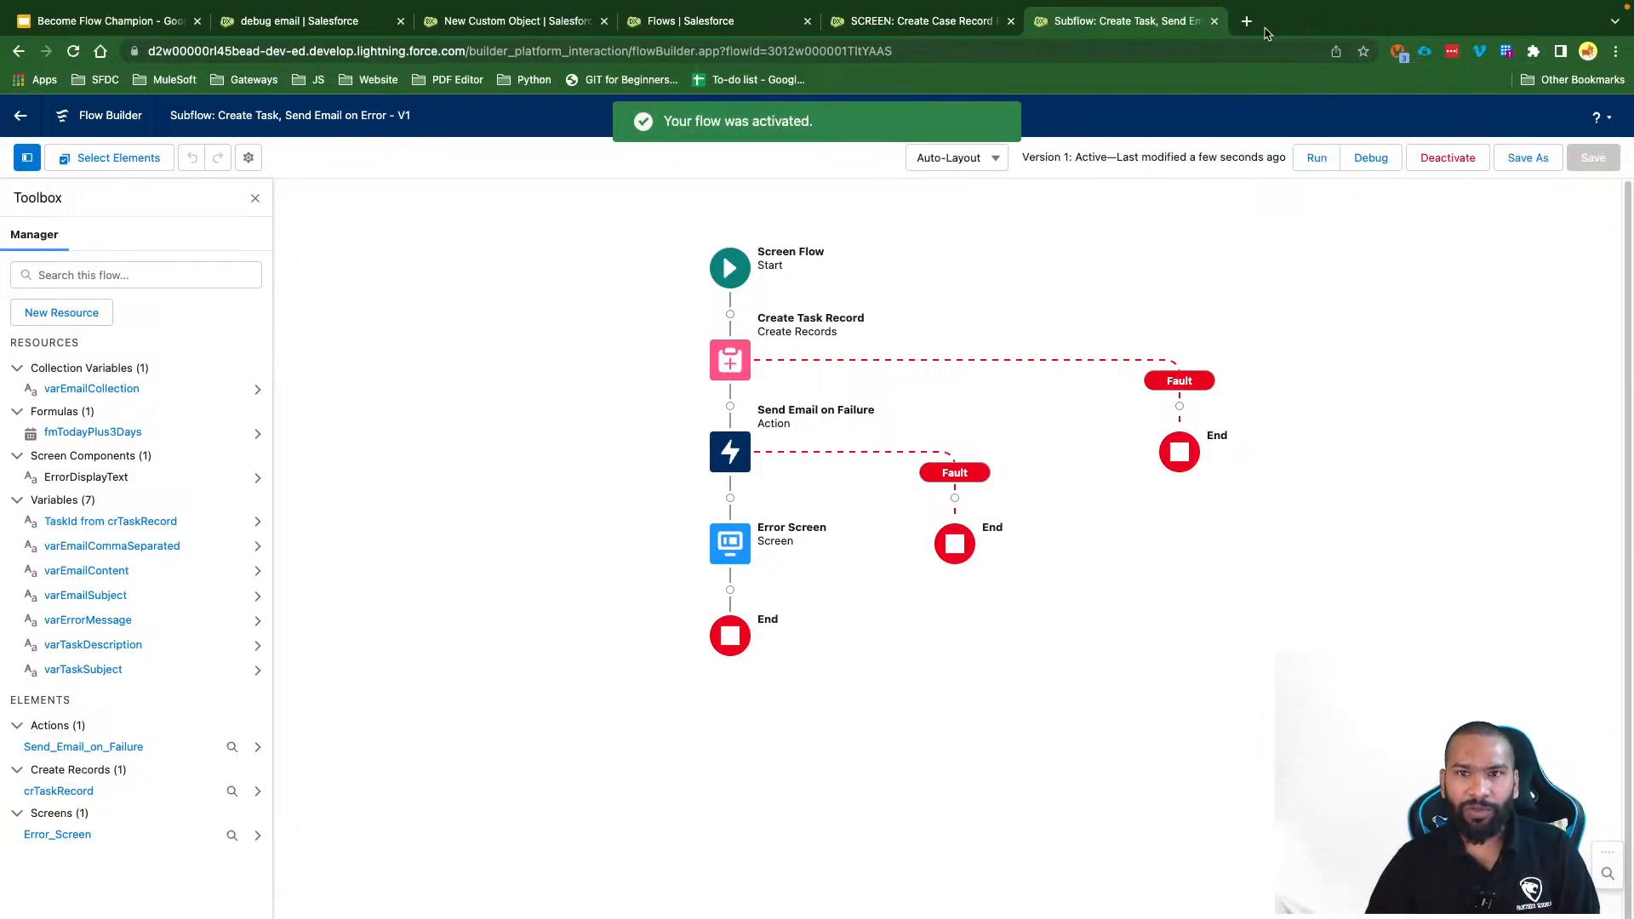
click(906, 23)
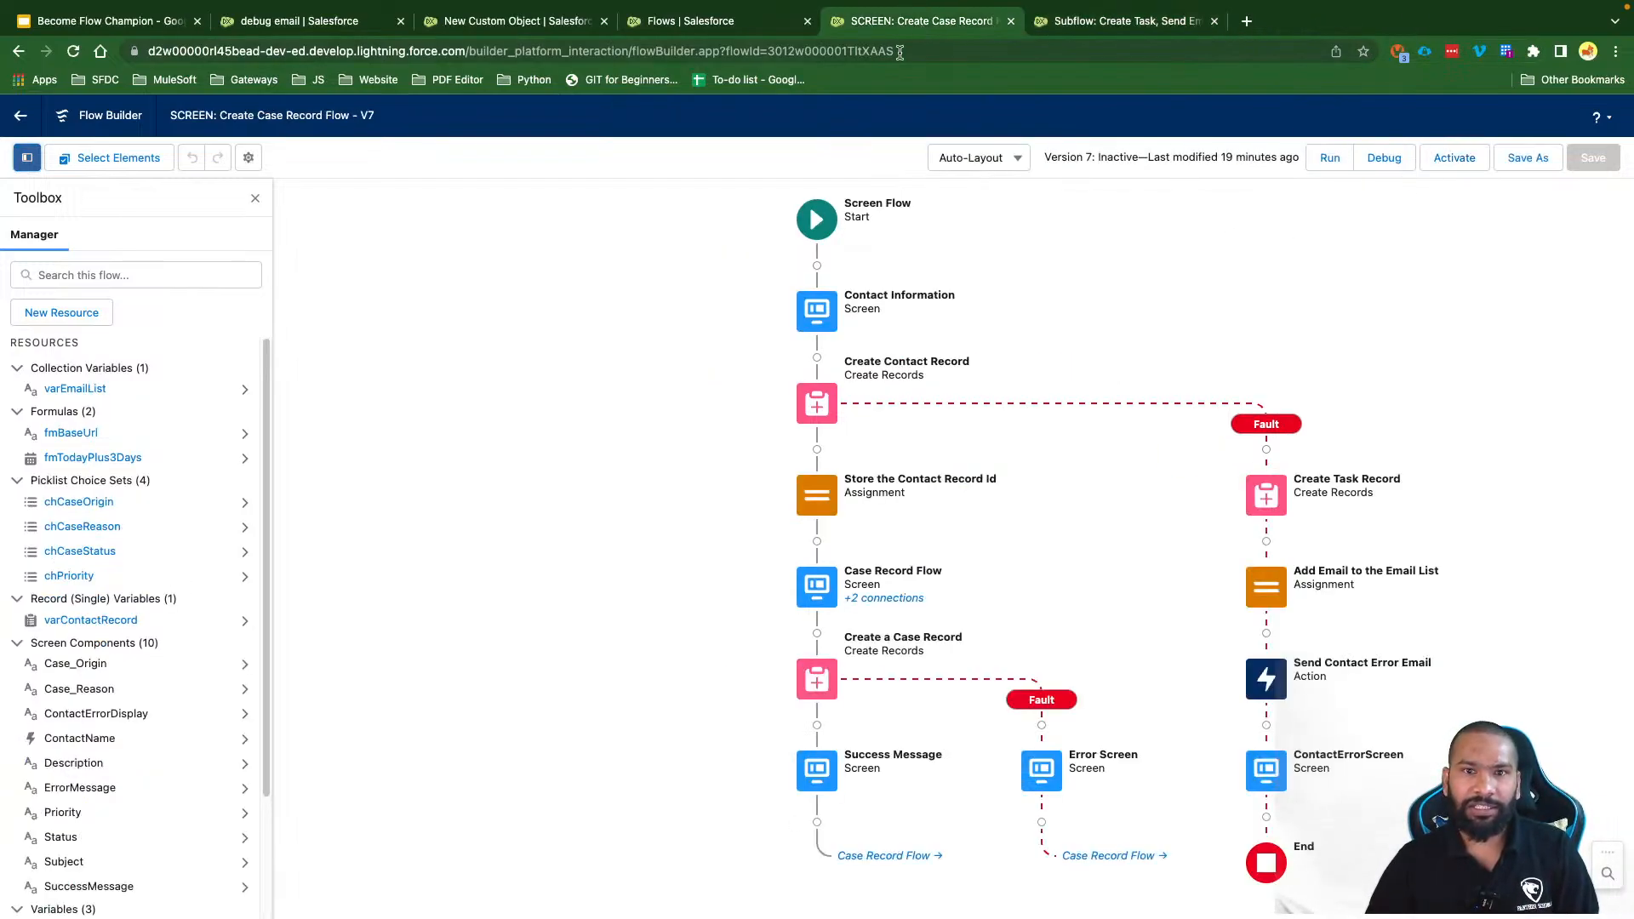
click(73, 52)
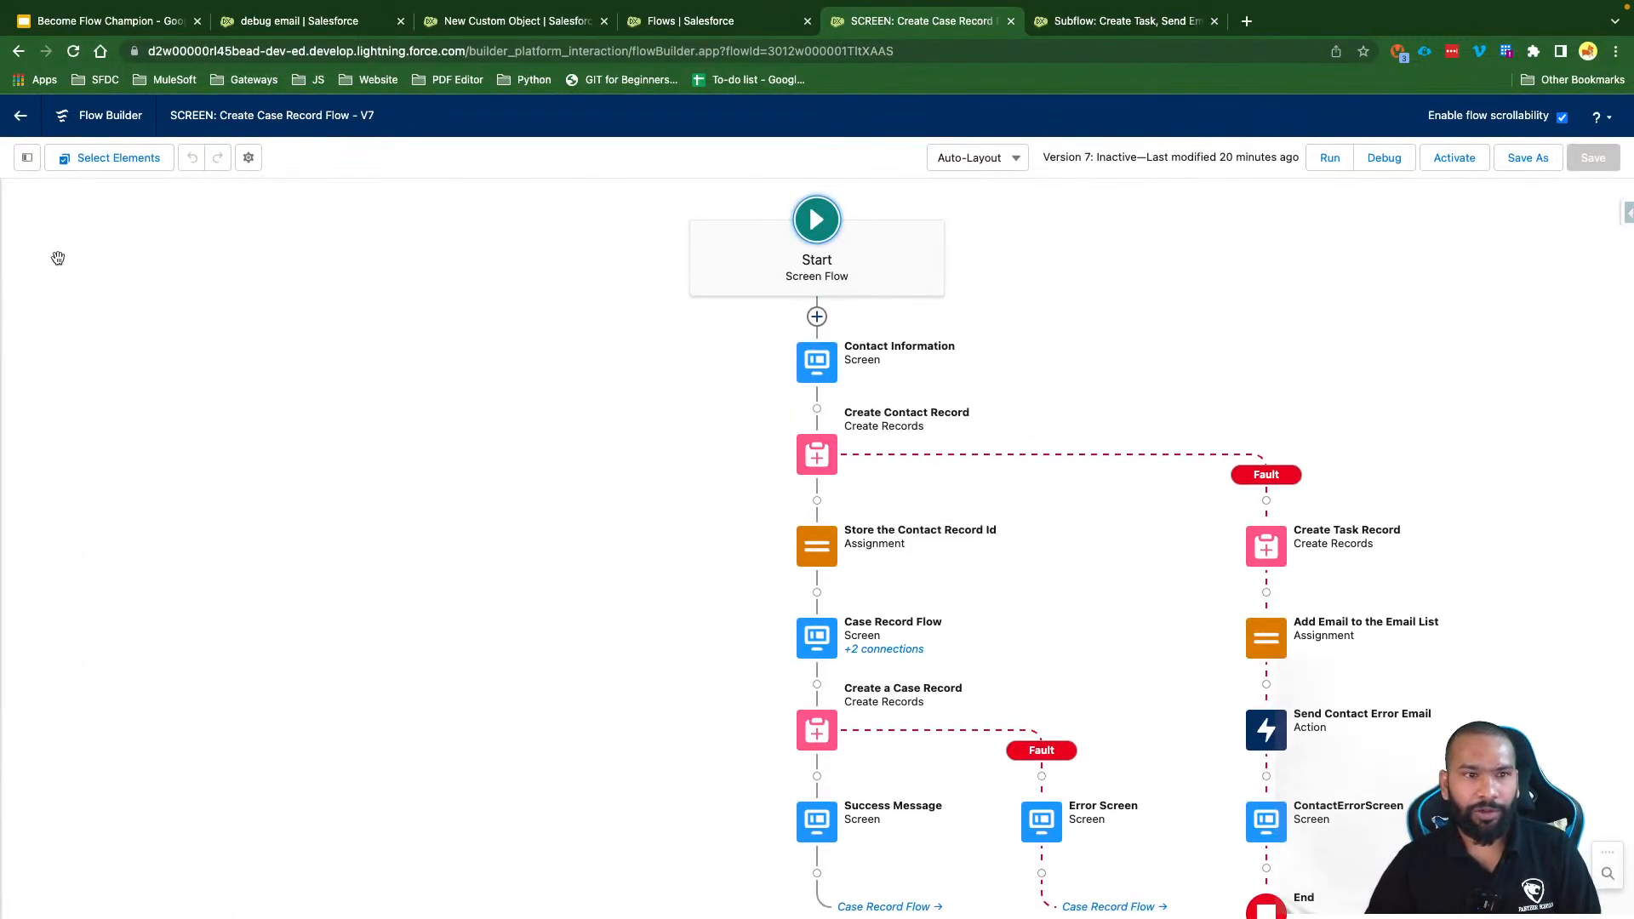
click(27, 157)
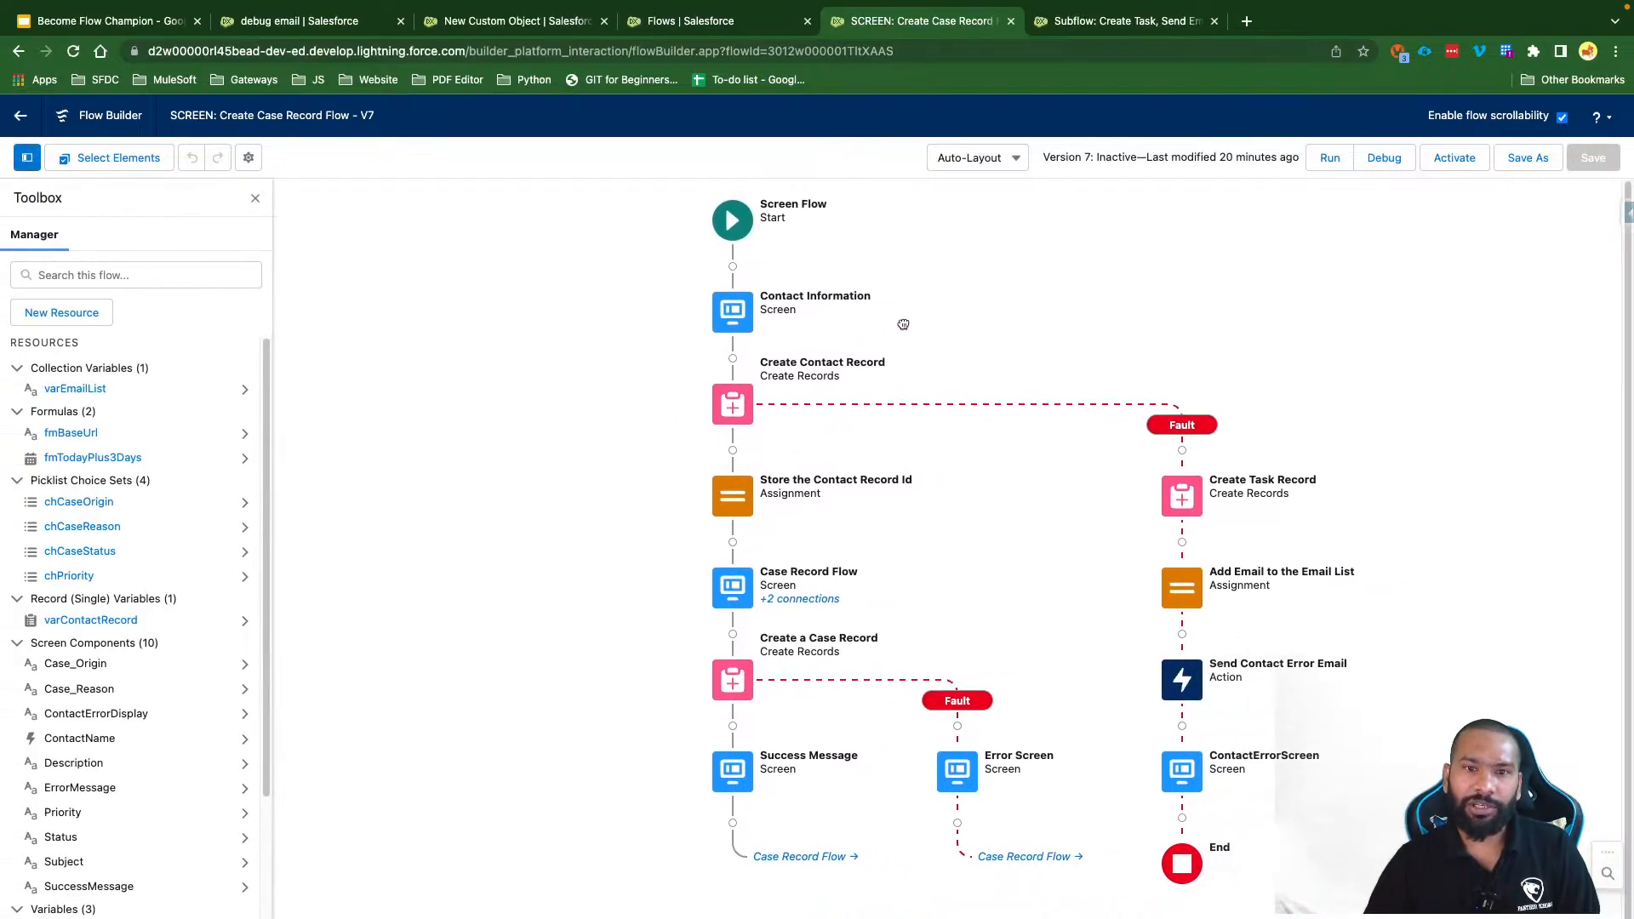
drag(984, 344, 868, 343)
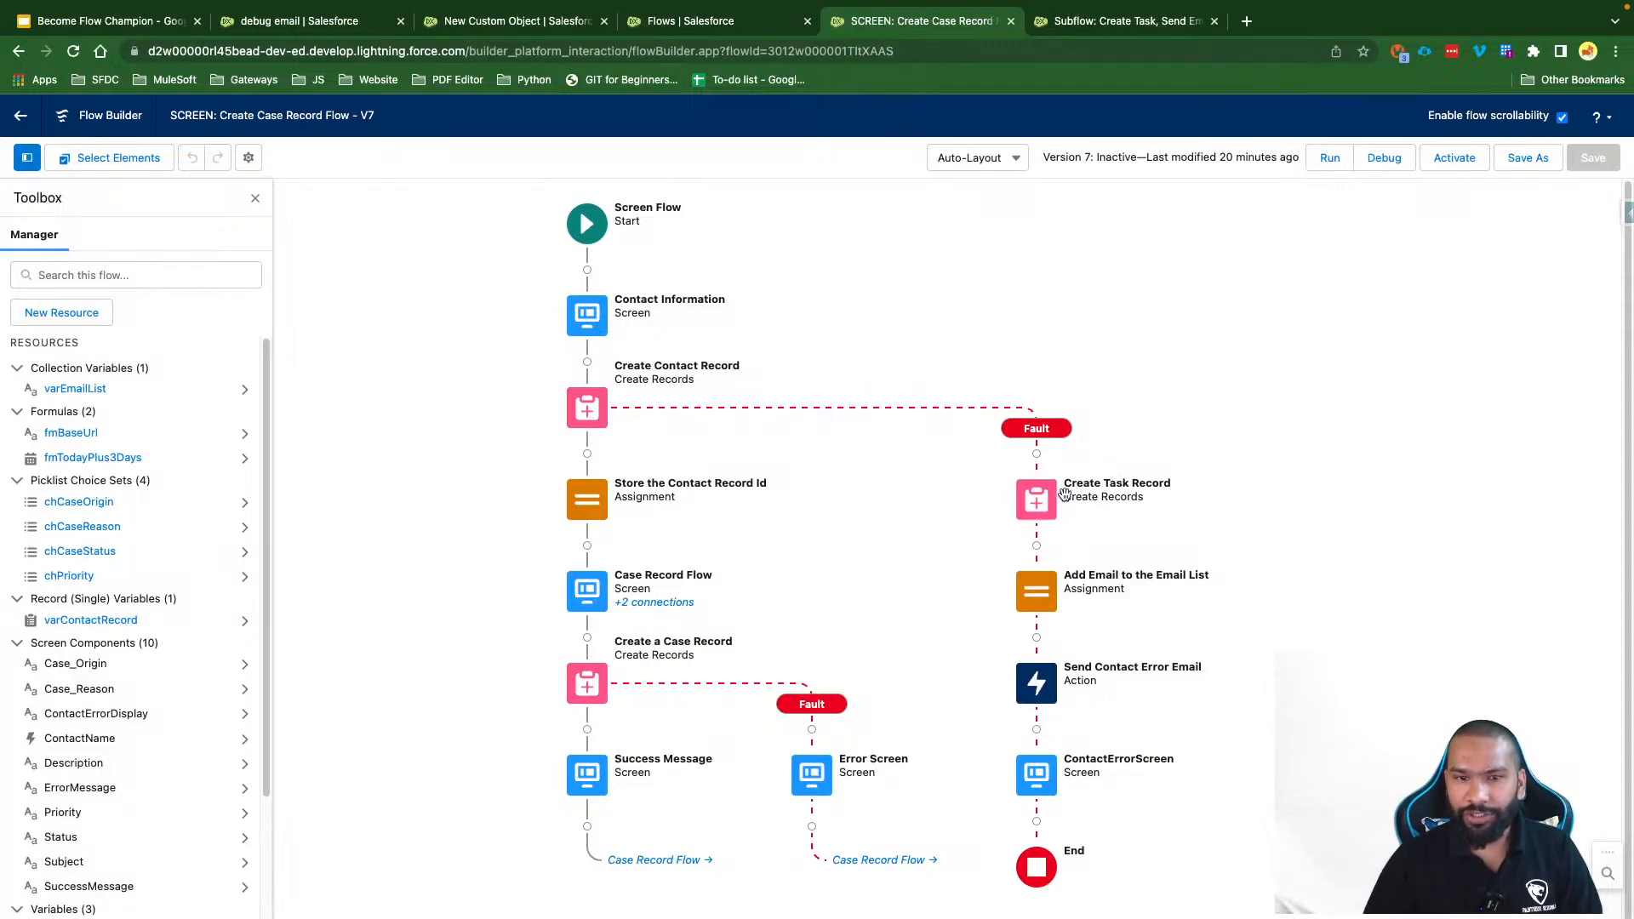
Step: Delete the Create Task Record, ContactErrorScreen and Send Contact Error Email elements, then save the flow
click(1038, 504)
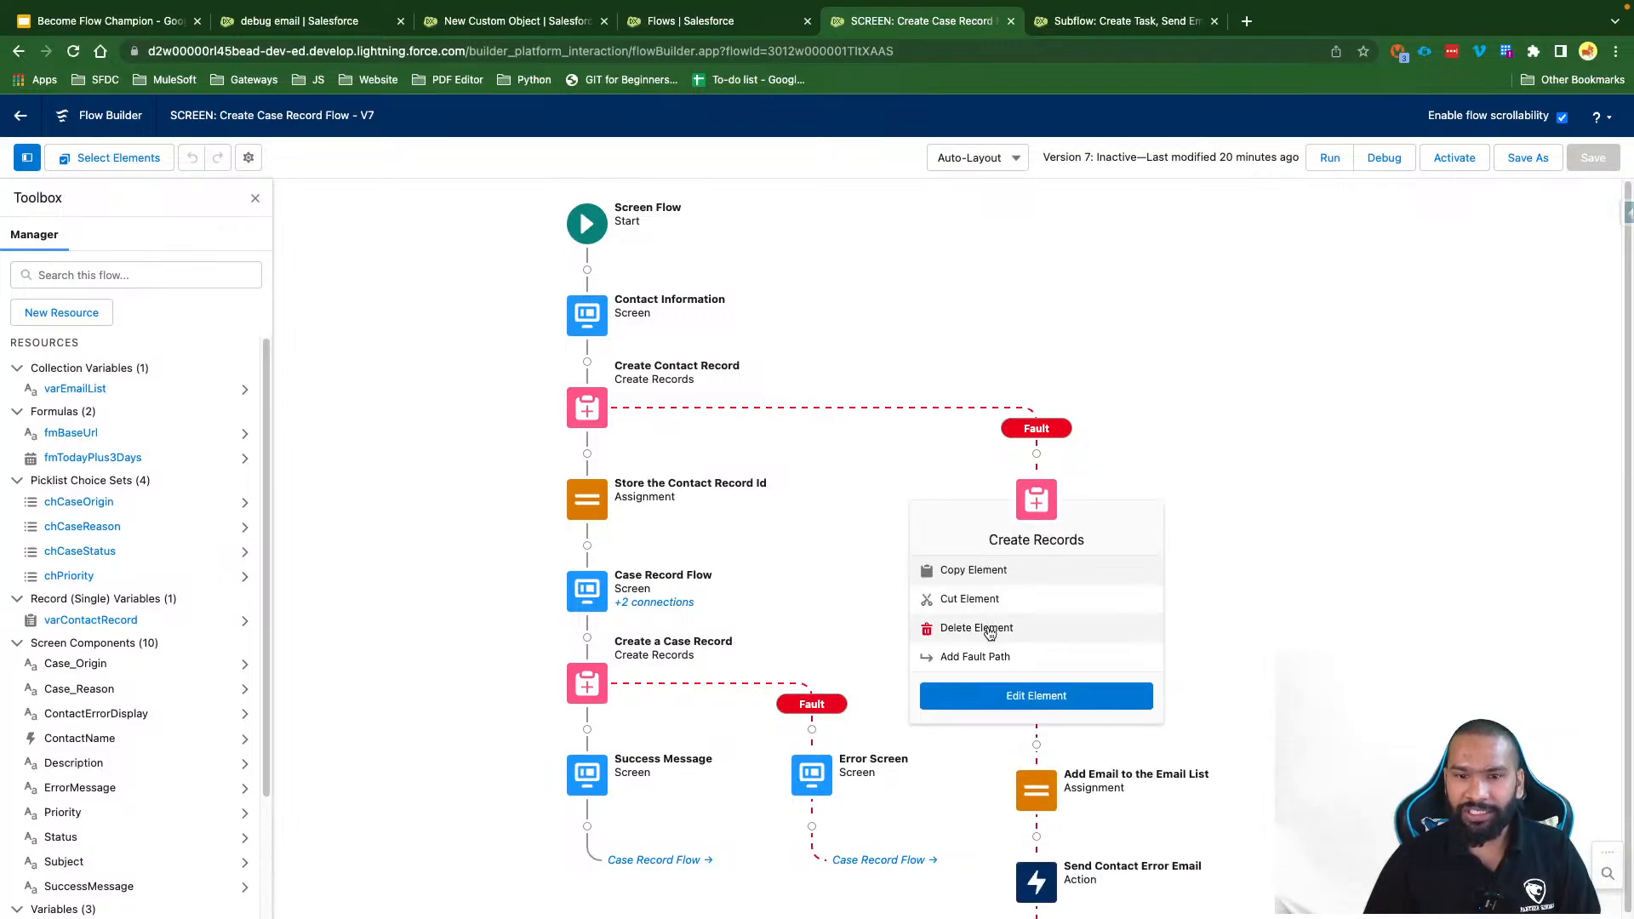
click(979, 630)
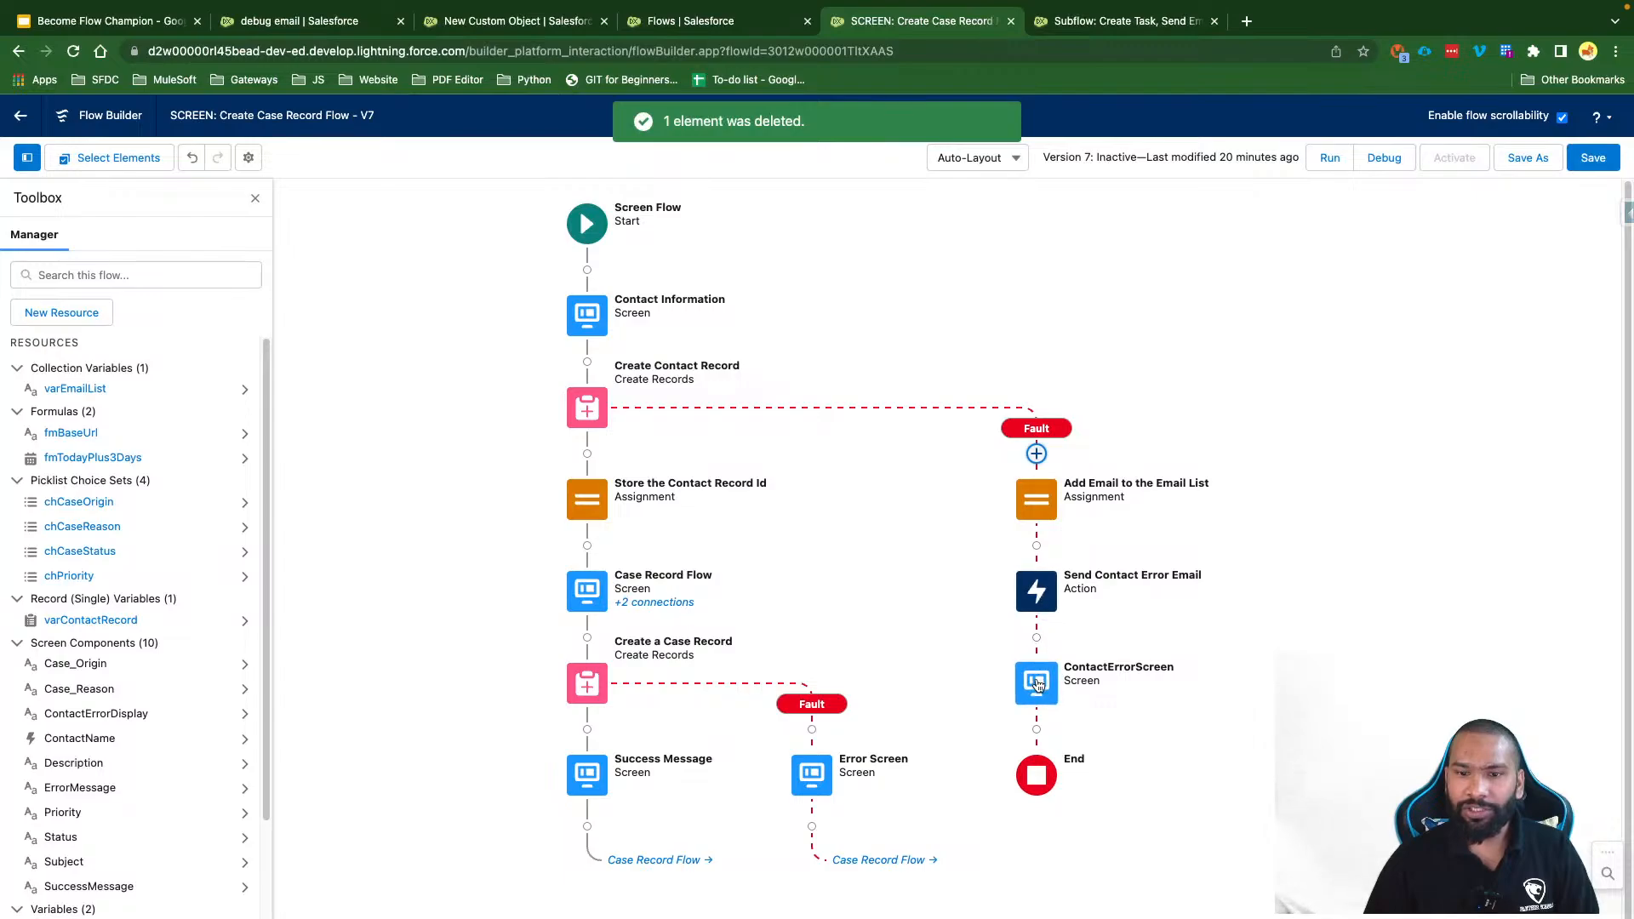
click(1036, 684)
click(992, 813)
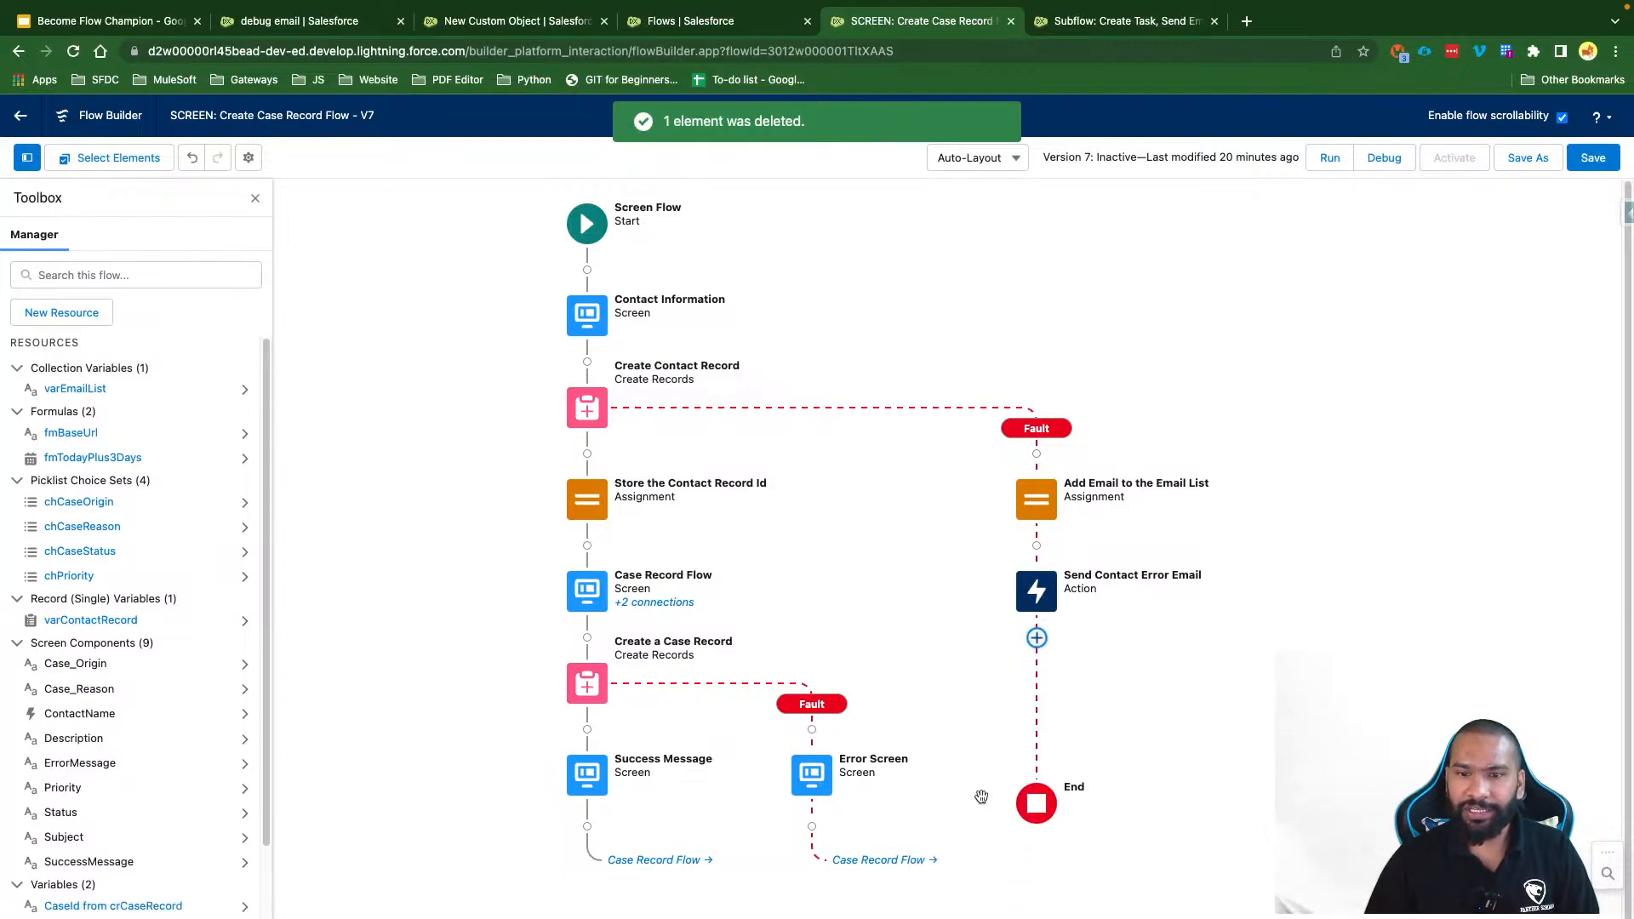
click(1036, 591)
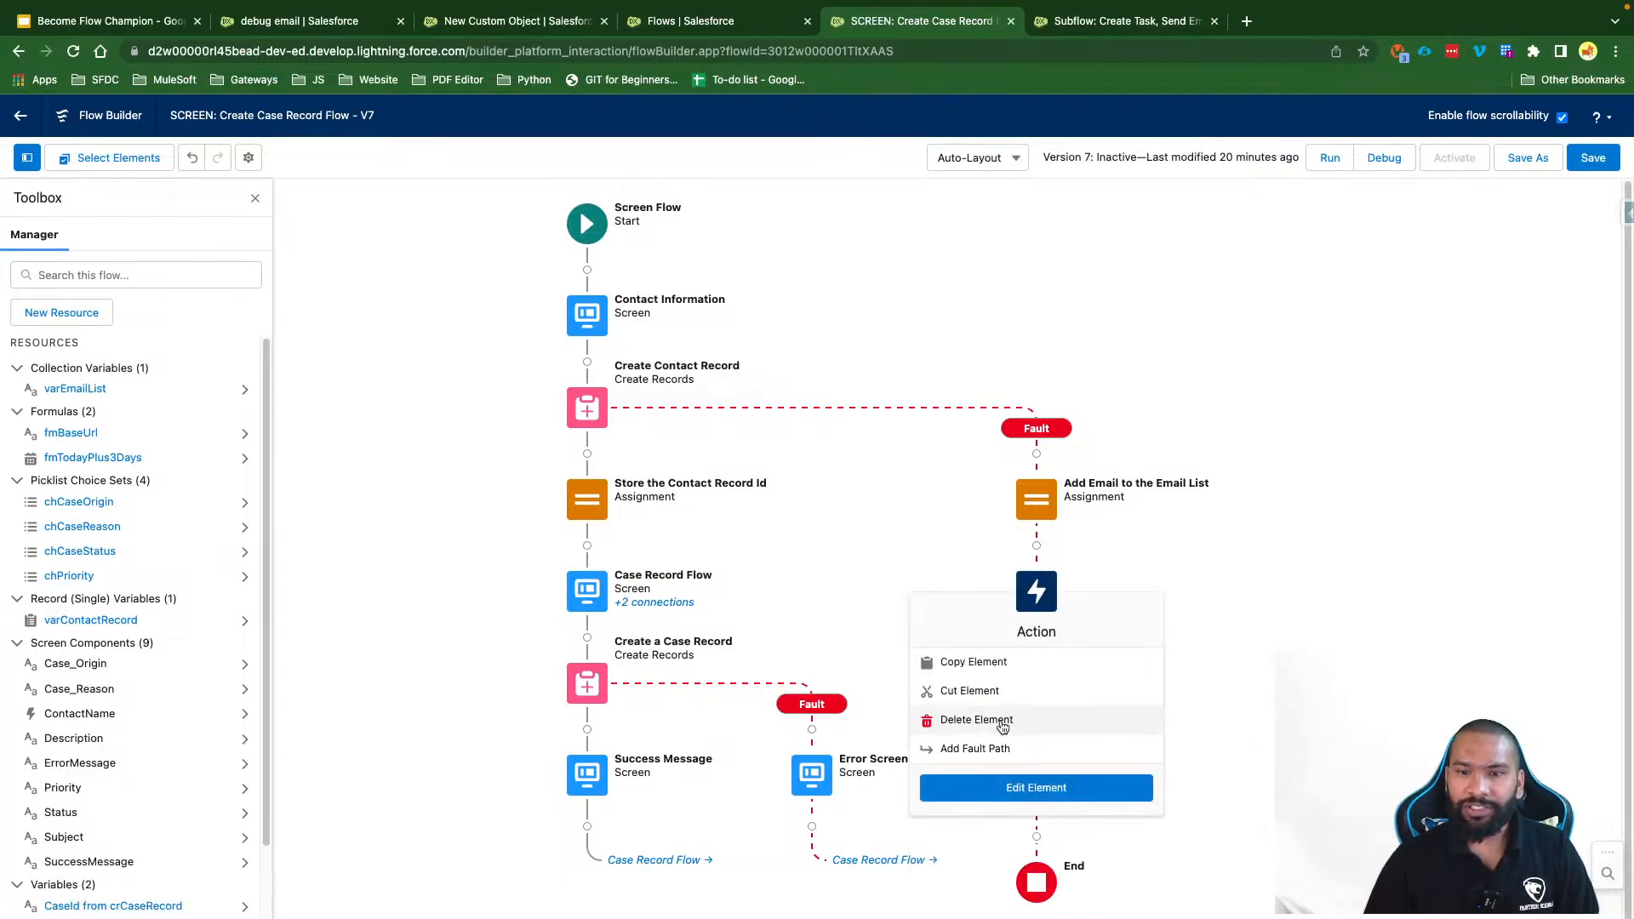
click(1002, 723)
click(1580, 168)
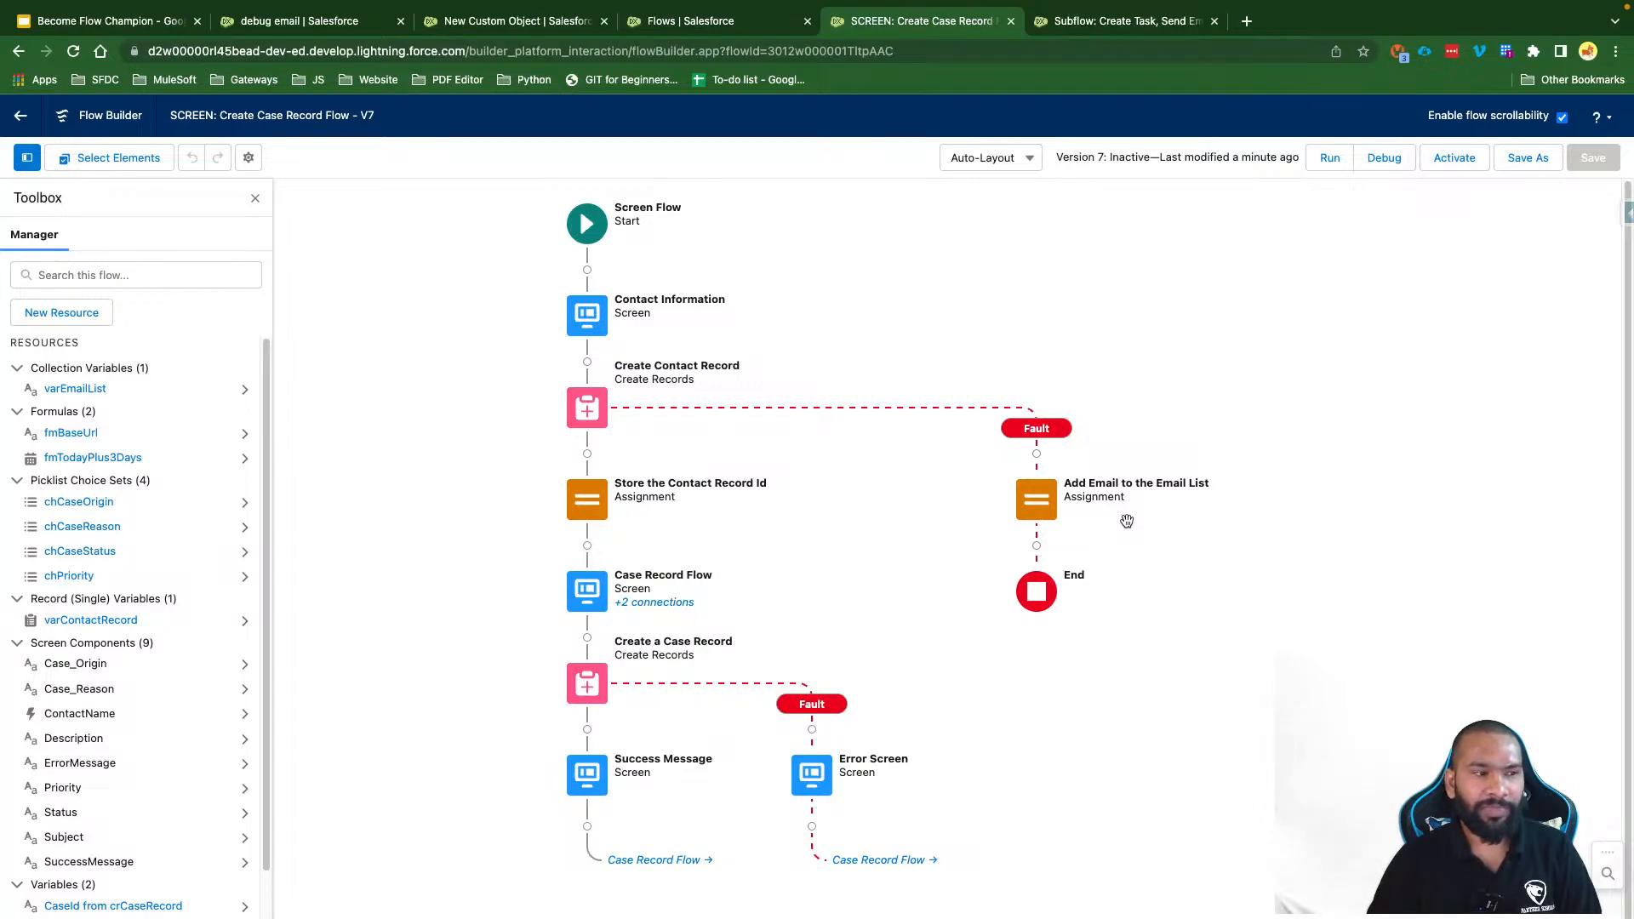
Step: Add a Subflow element after Add Email to the Email List on the fault path
scroll(1112, 561, right, 2)
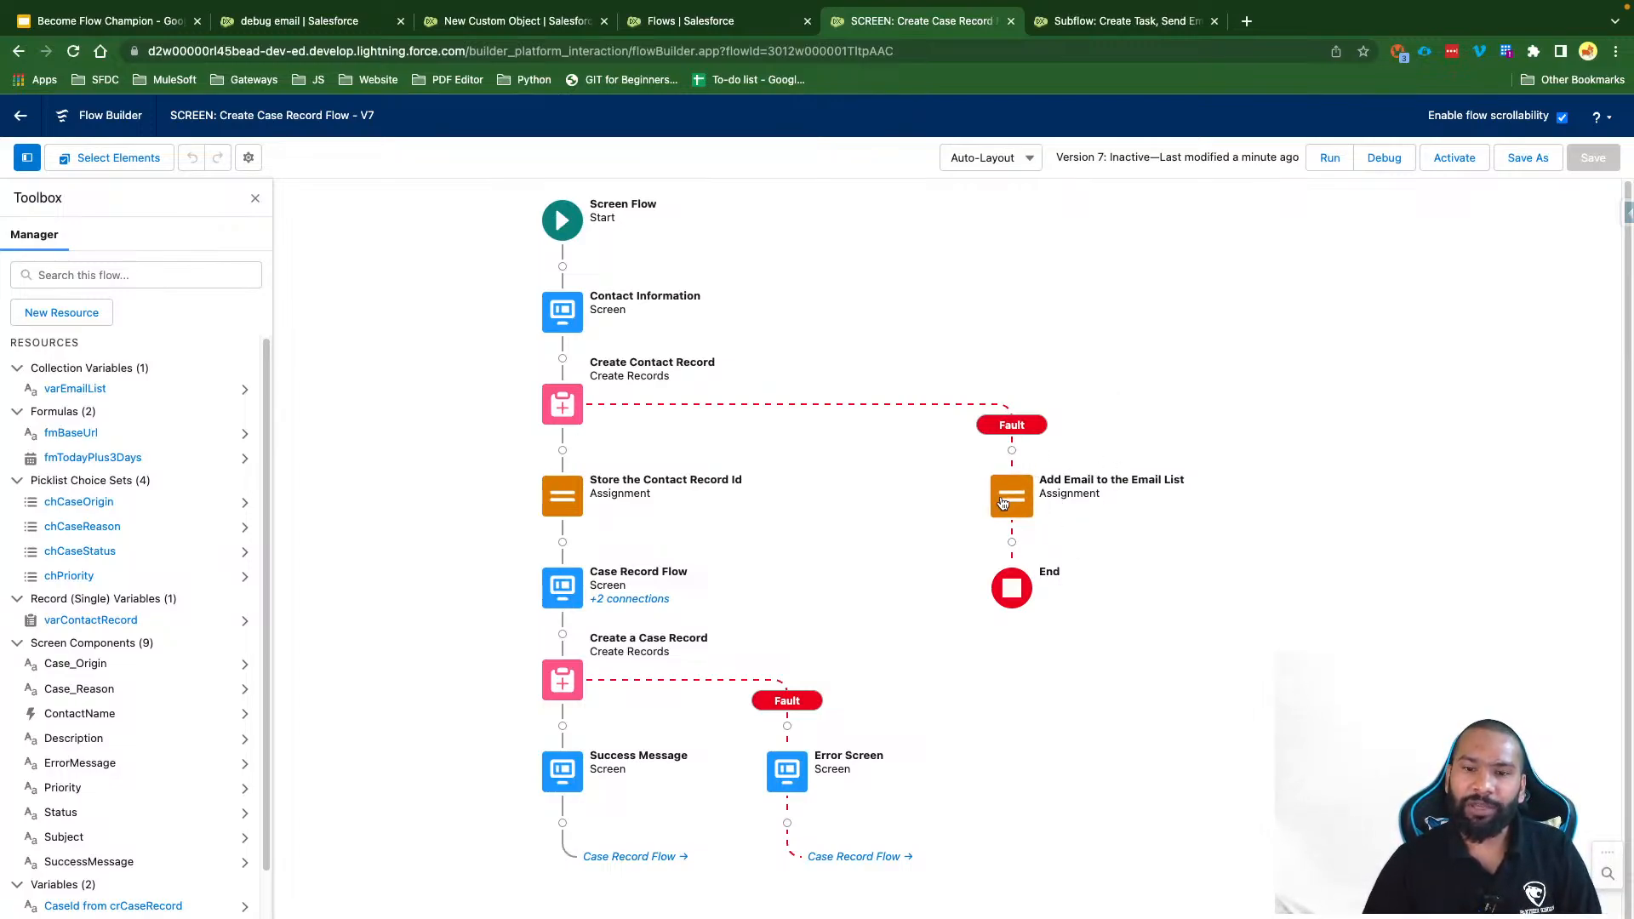
click(1011, 542)
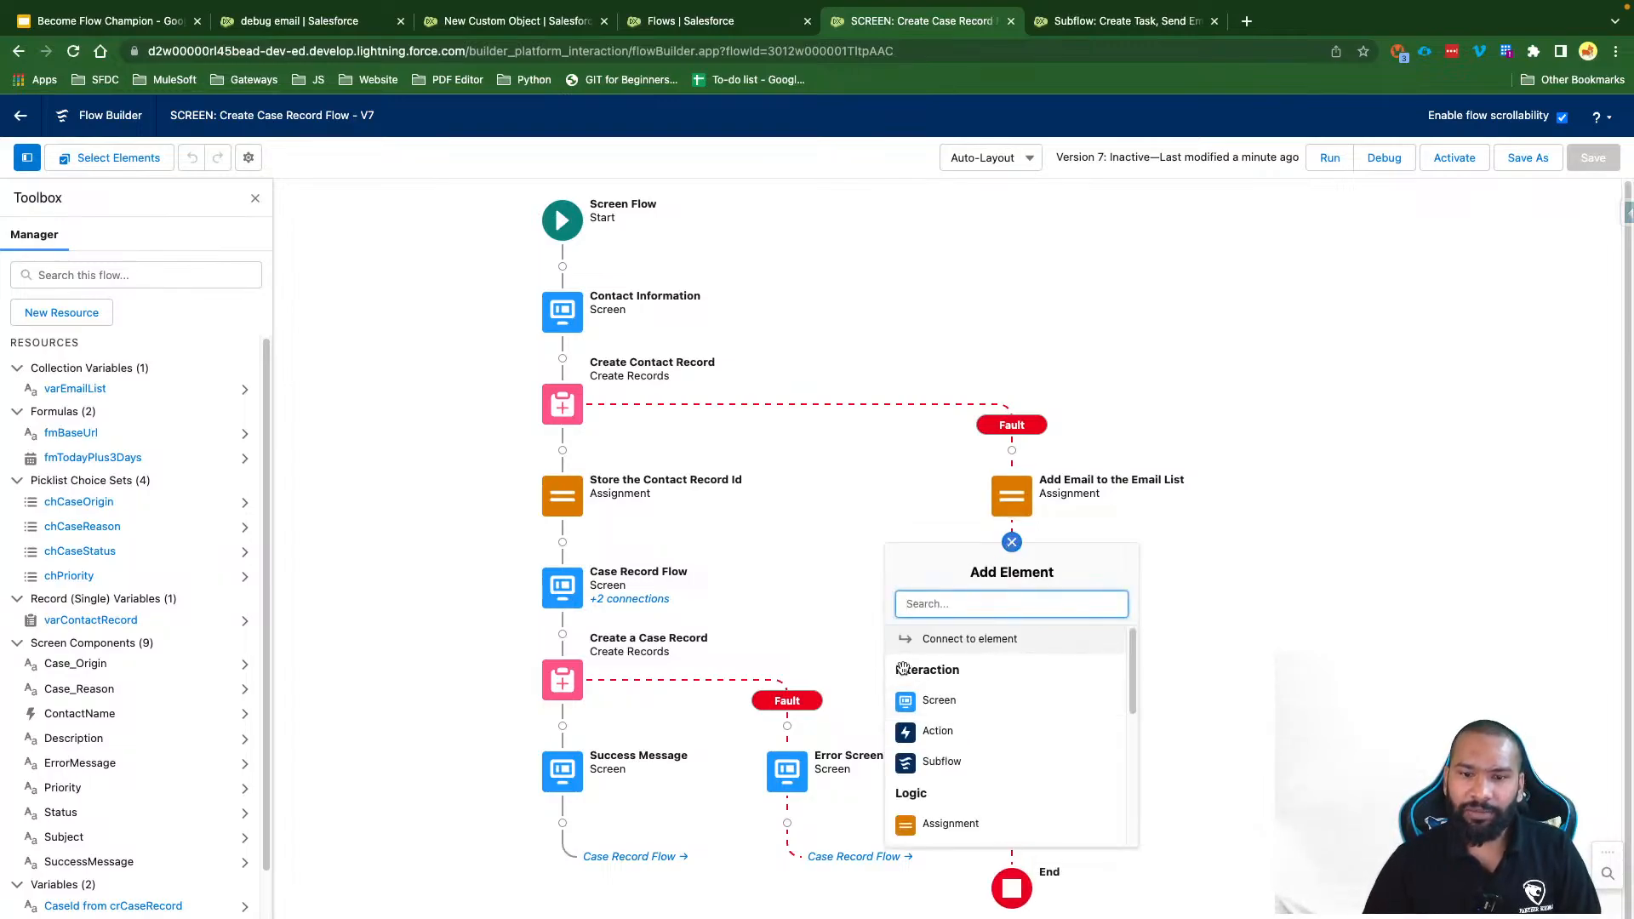
click(973, 758)
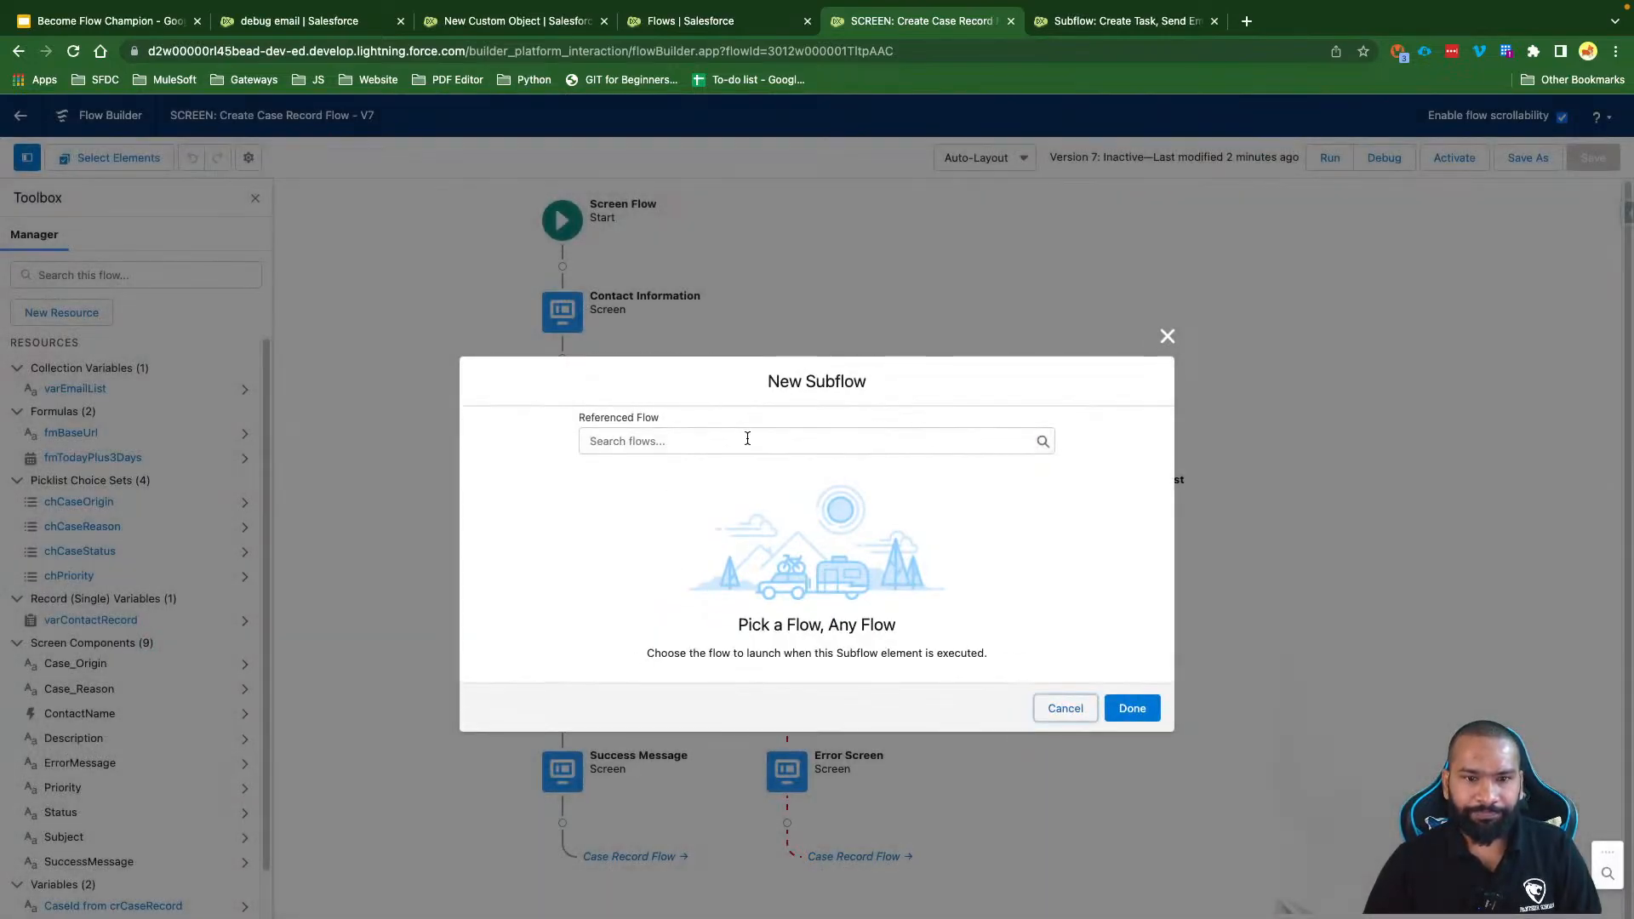
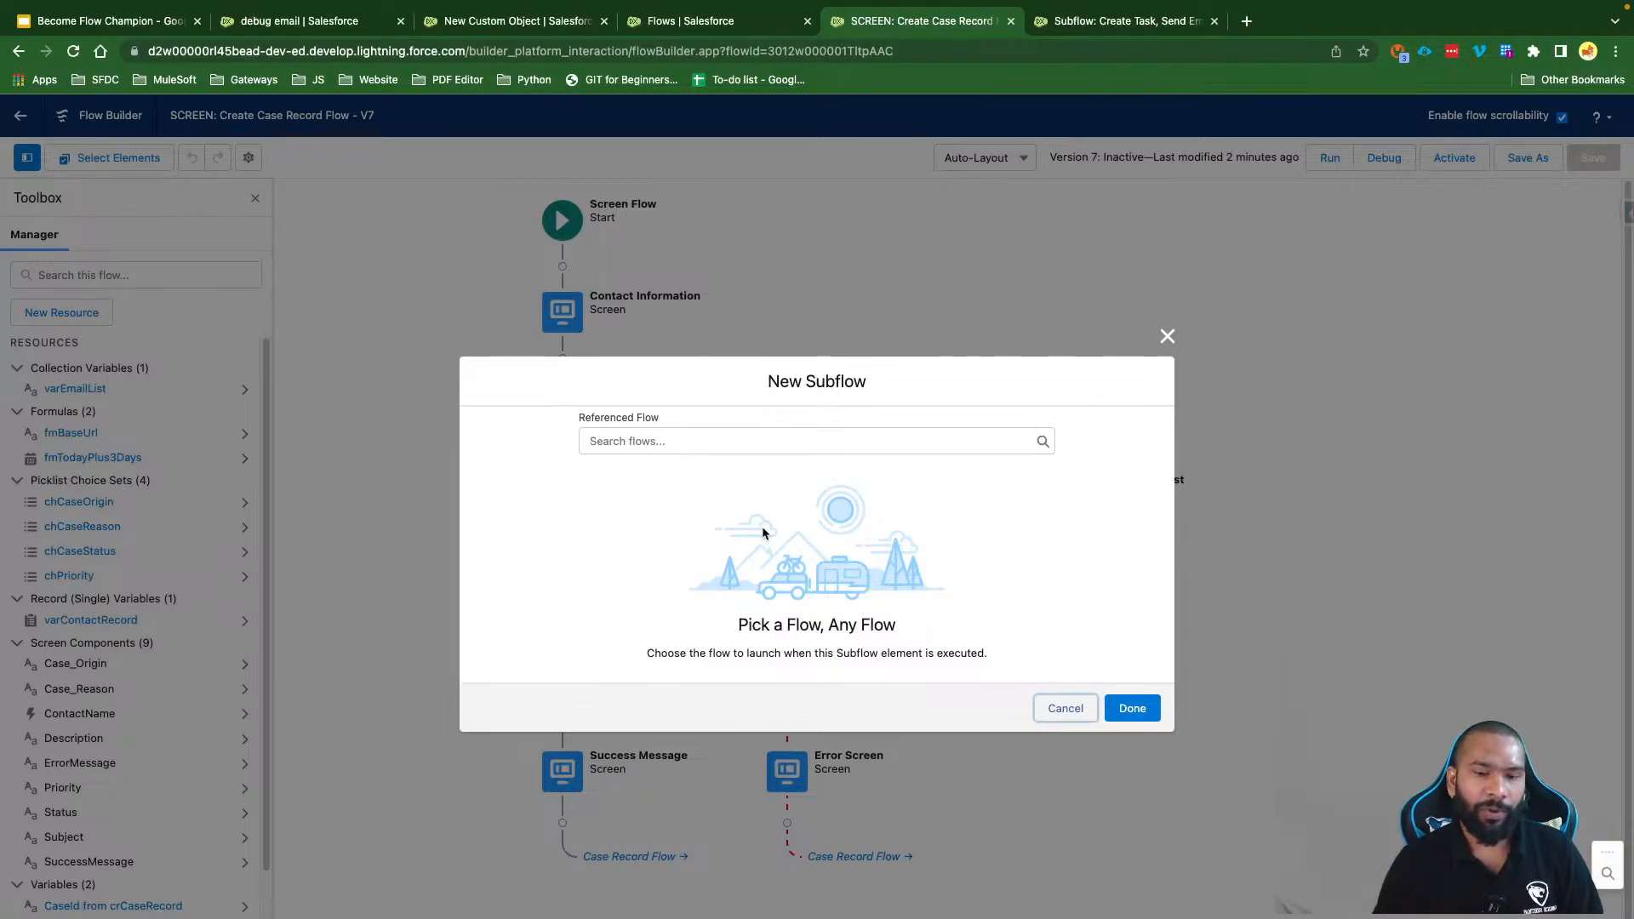
Step: Filter the Referenced Flow list with 'Sub' to find the error-handling subflow
click(680, 441)
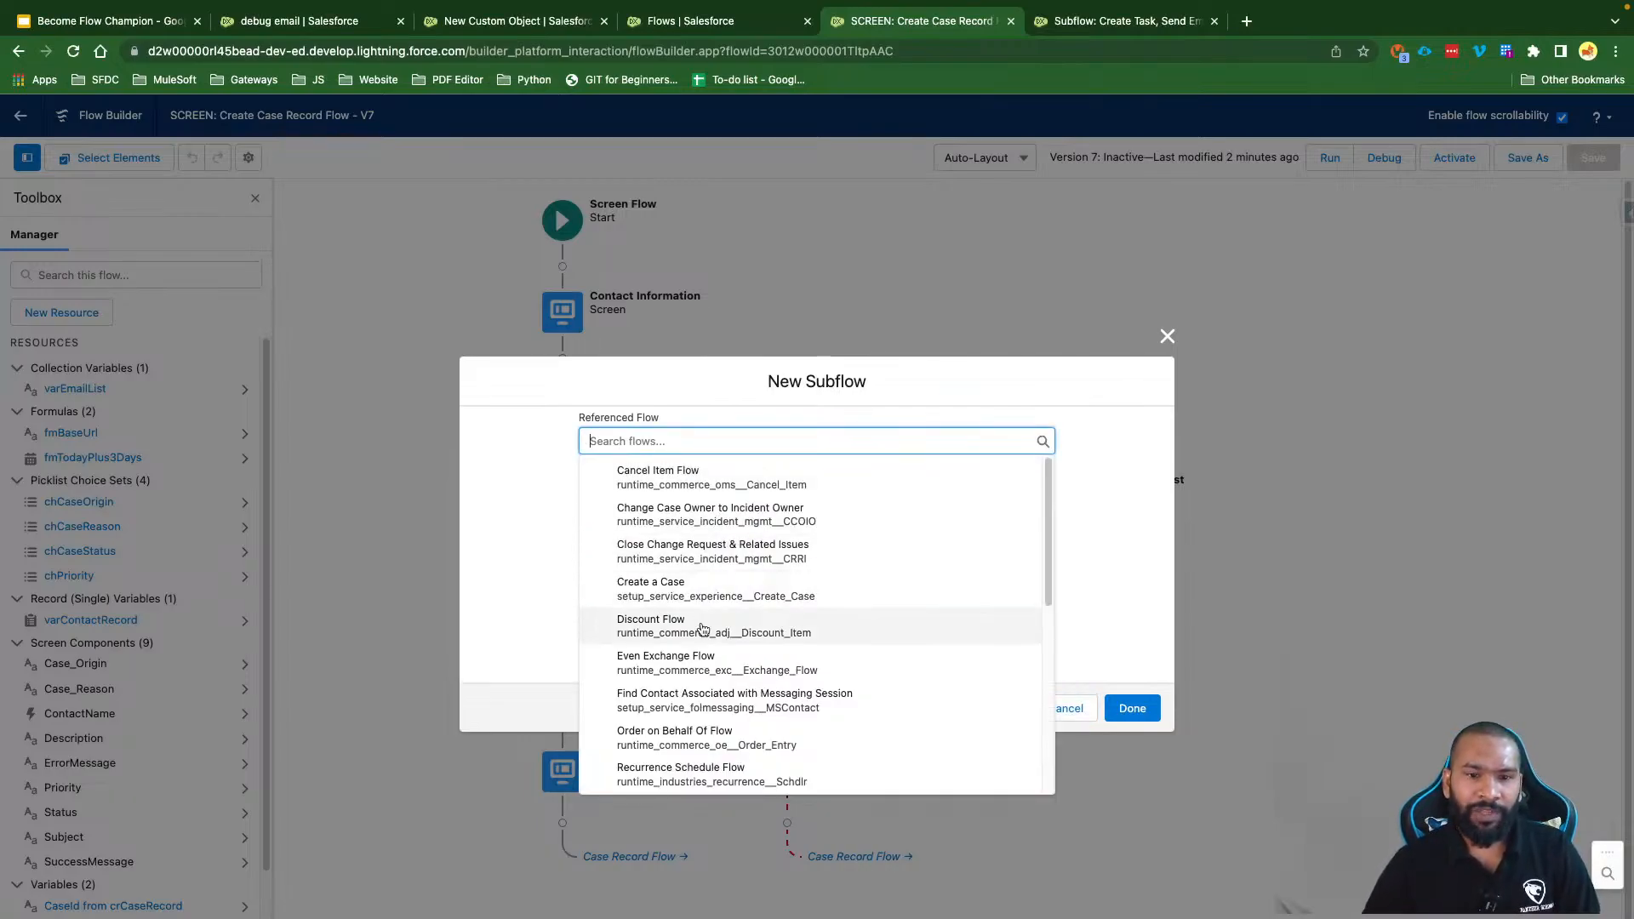
scroll(701, 629, down, 10)
scroll(701, 629, up, 10)
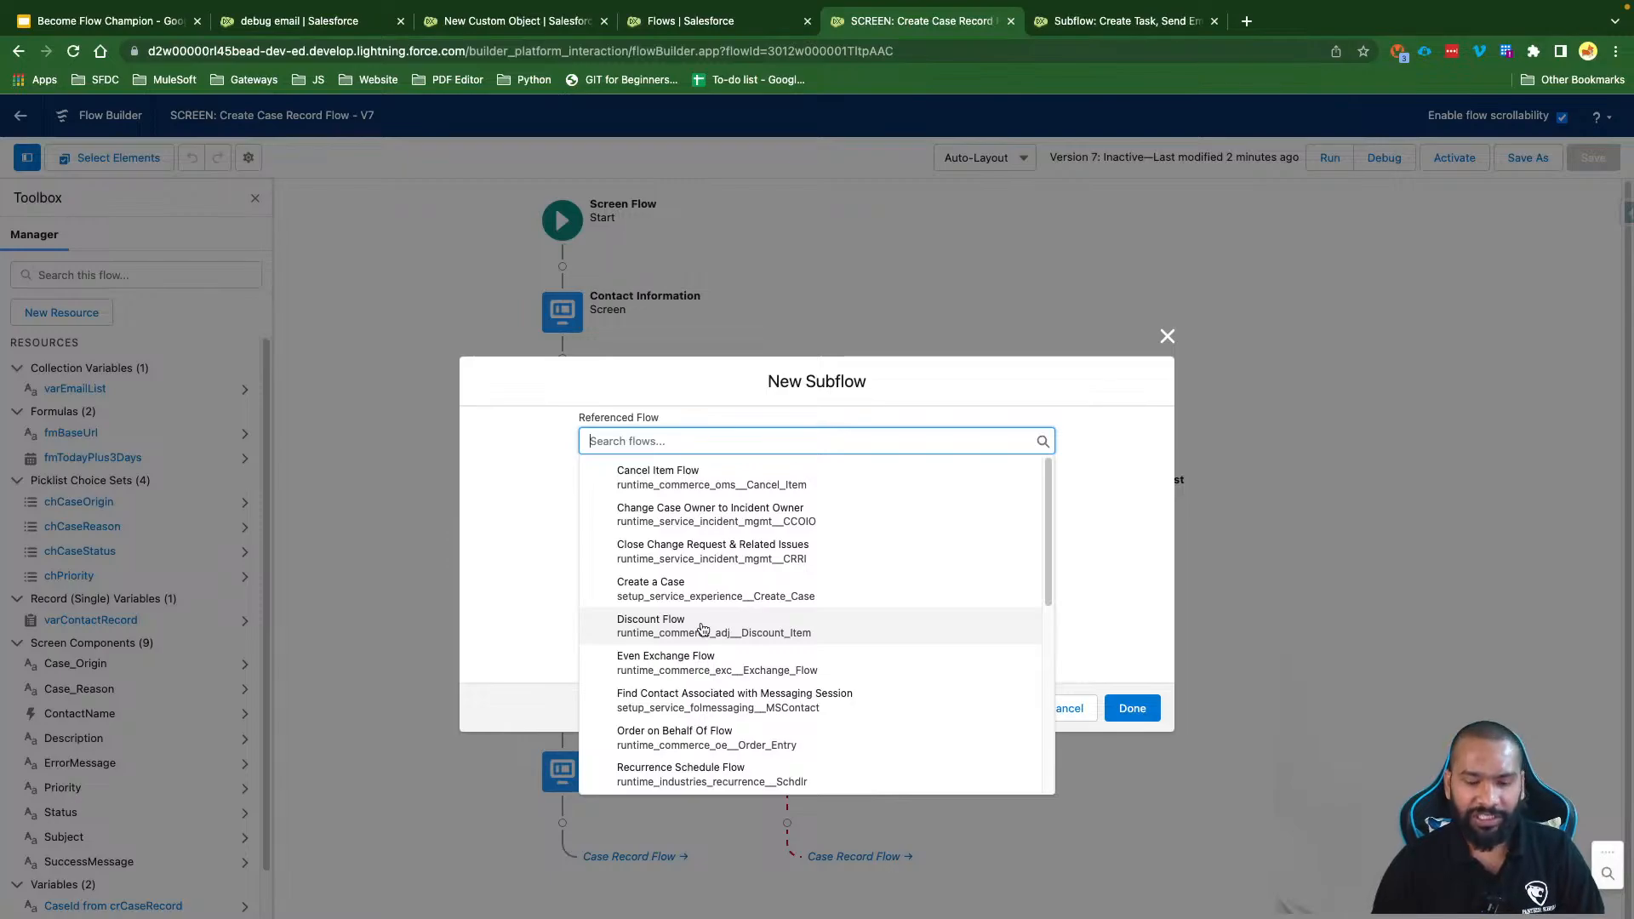
text(Sub)
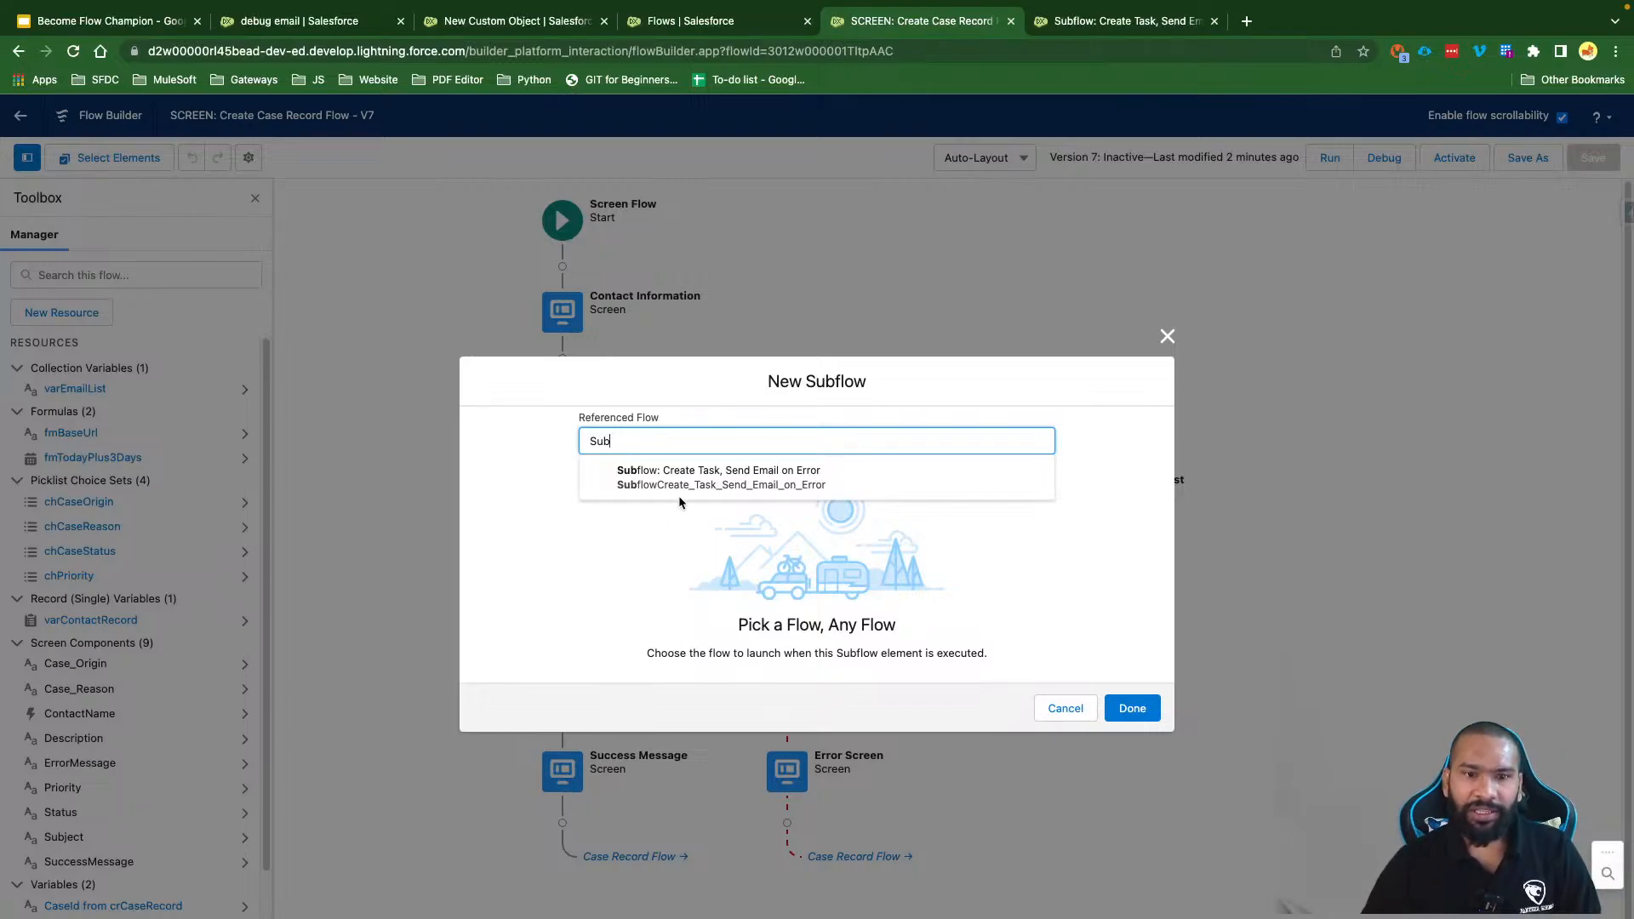
Step: Reference 'Subflow: Create Task, Send Email on Error' and label it 'Create Task, Send Email on Error'
click(705, 489)
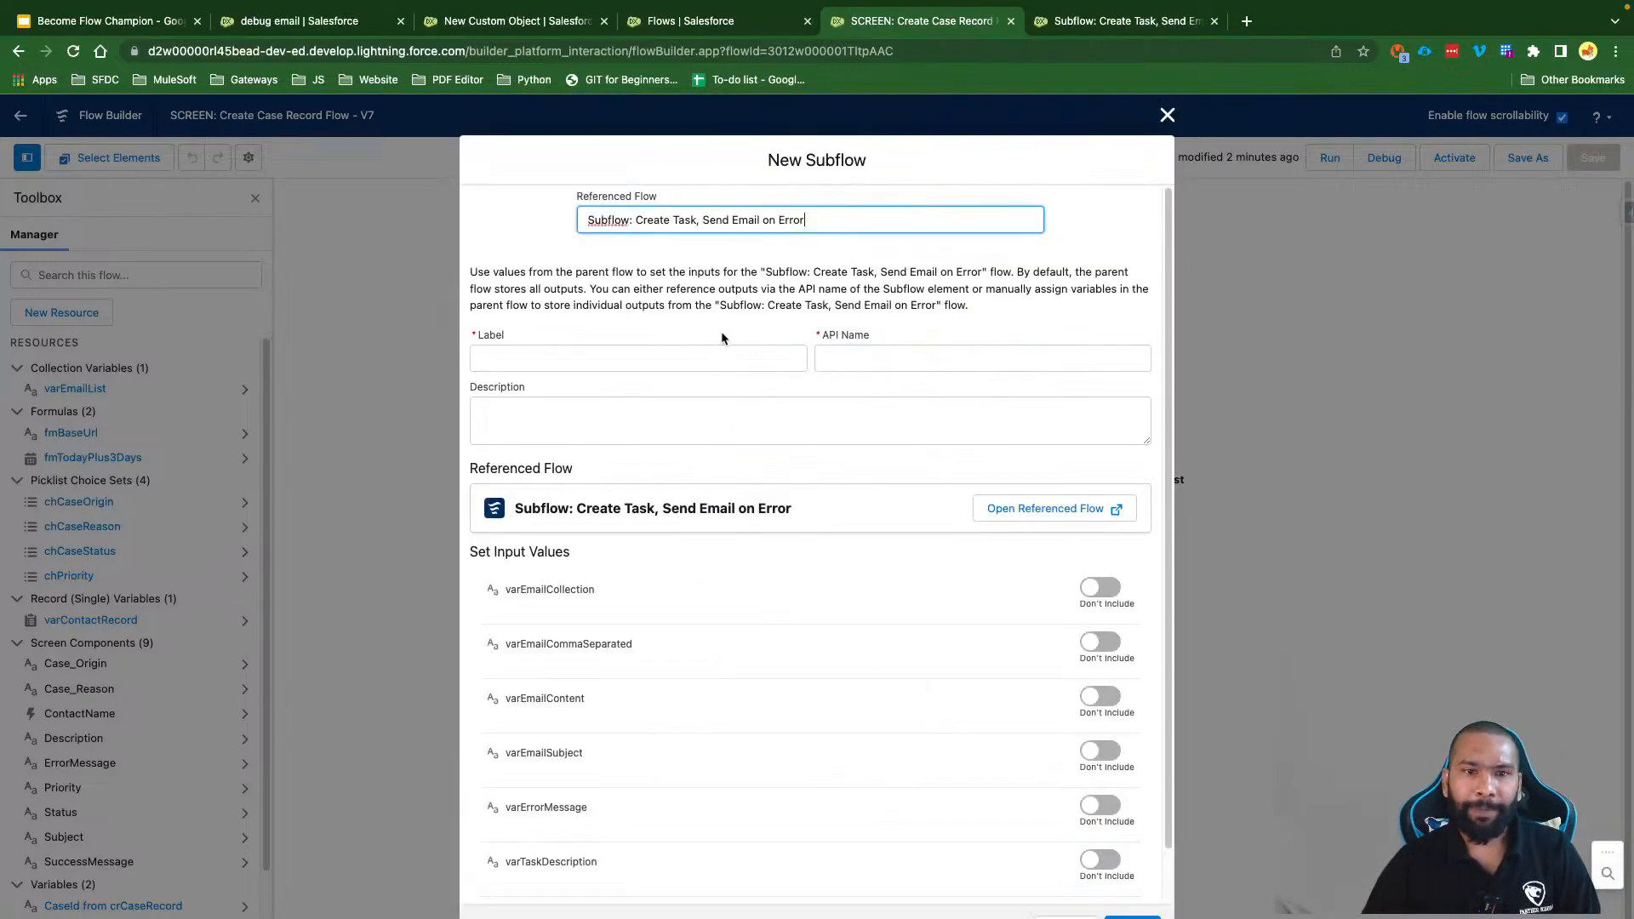
drag(812, 220, 572, 219)
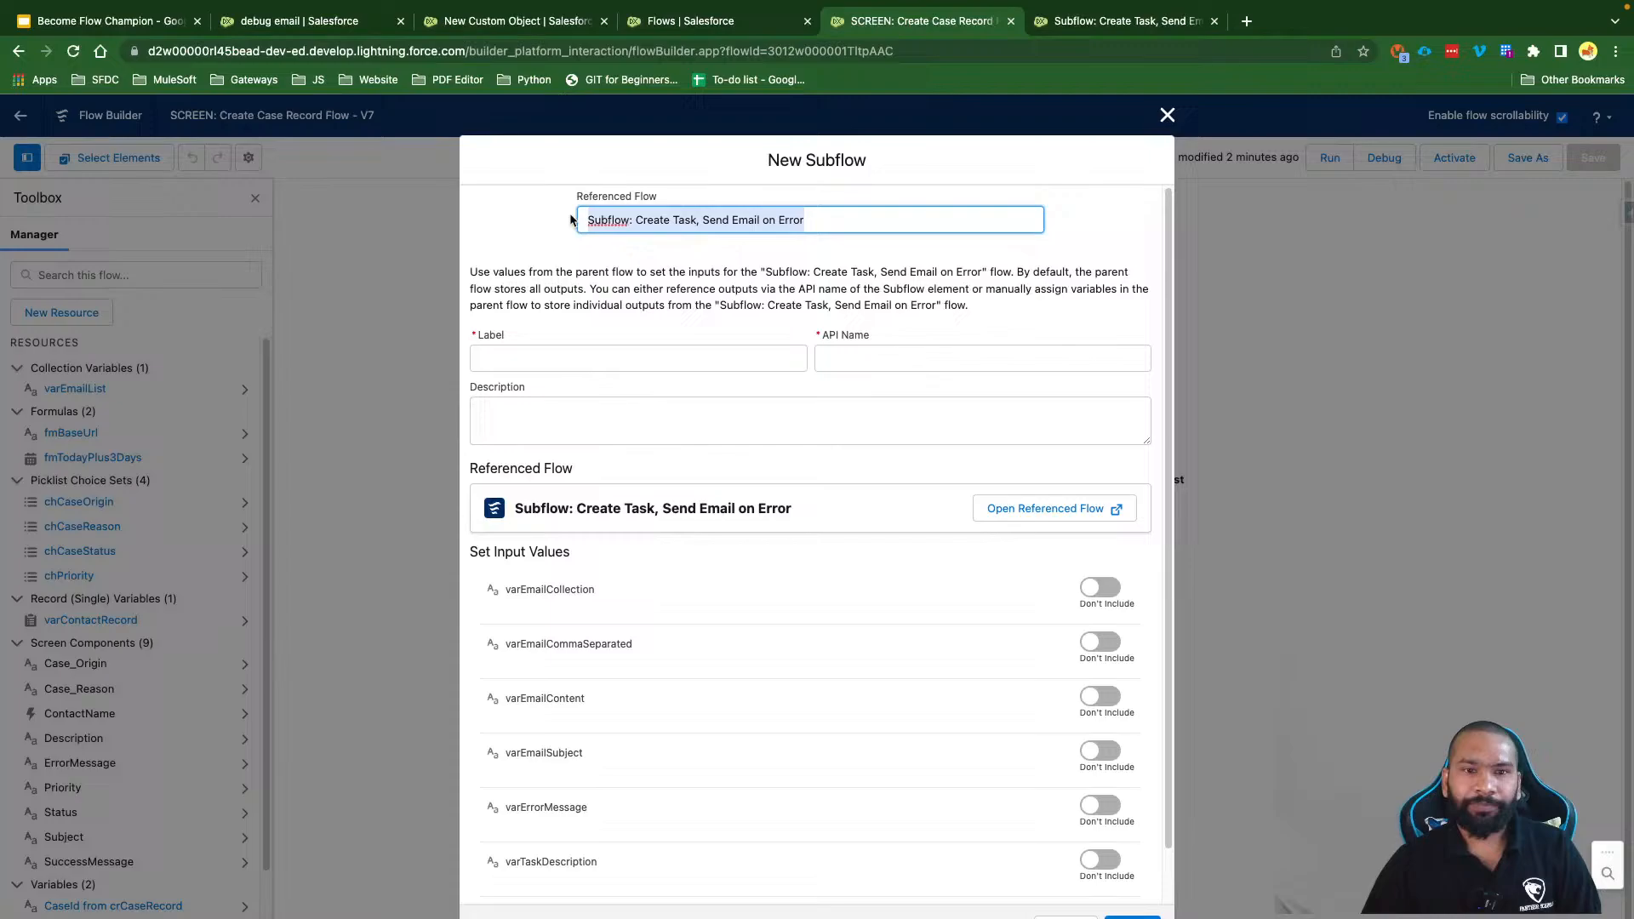
shift+click(634, 219)
click(538, 359)
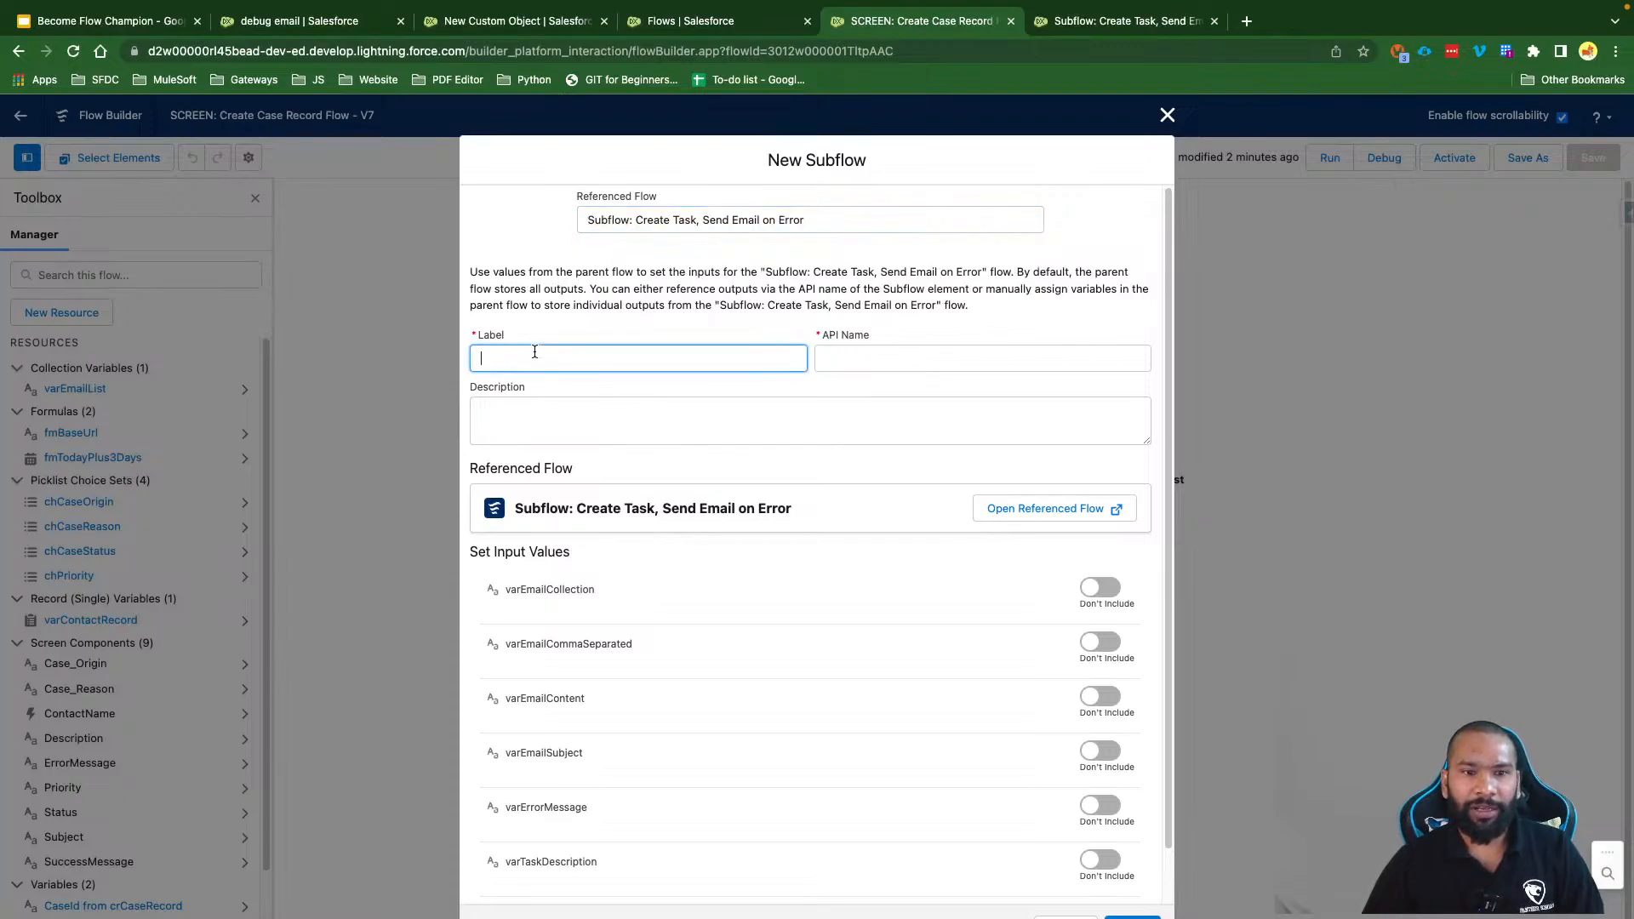
key(ctrl+v)
click(596, 333)
scroll(703, 468, down, 1)
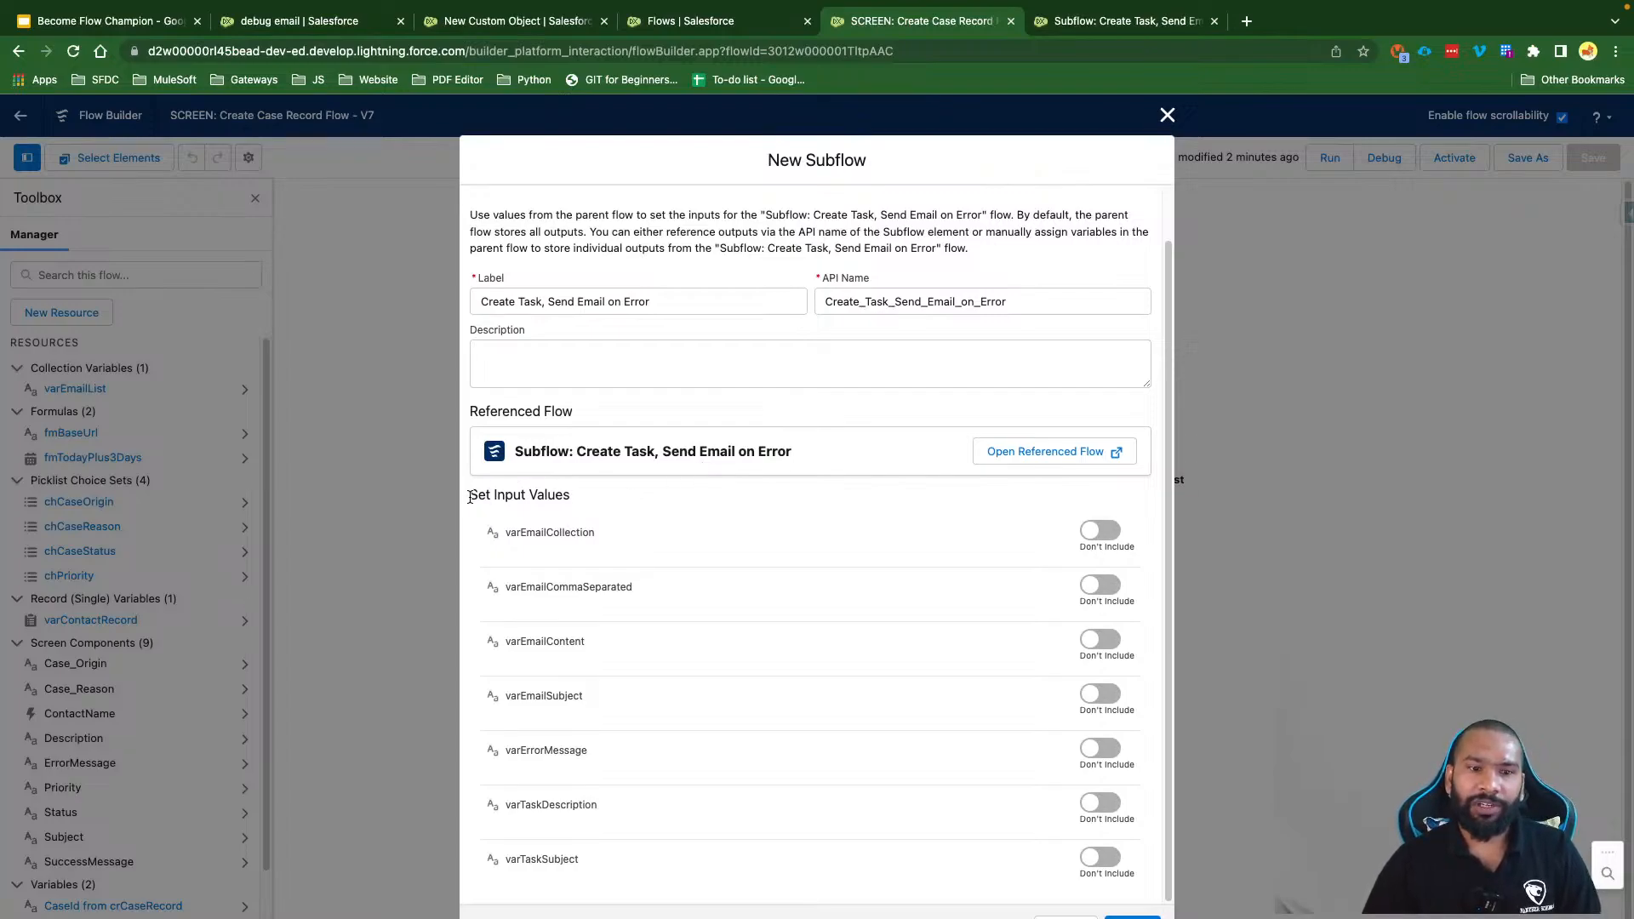
drag(469, 497, 585, 496)
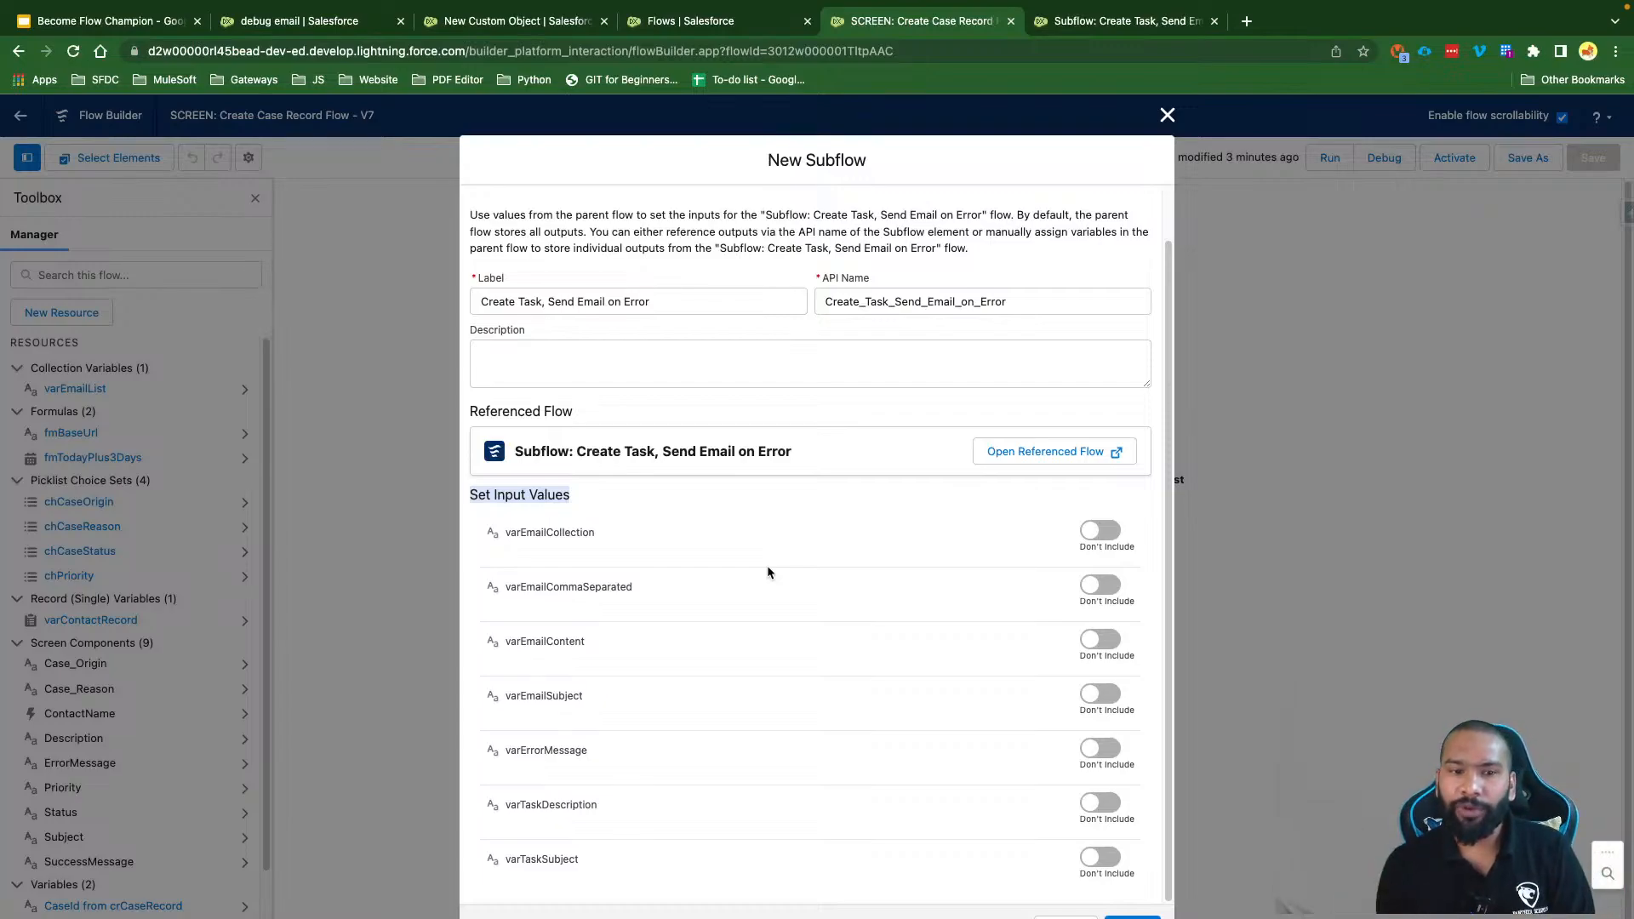
Step: Include varEmailCollection and set it to {!varEmailList}
click(1100, 530)
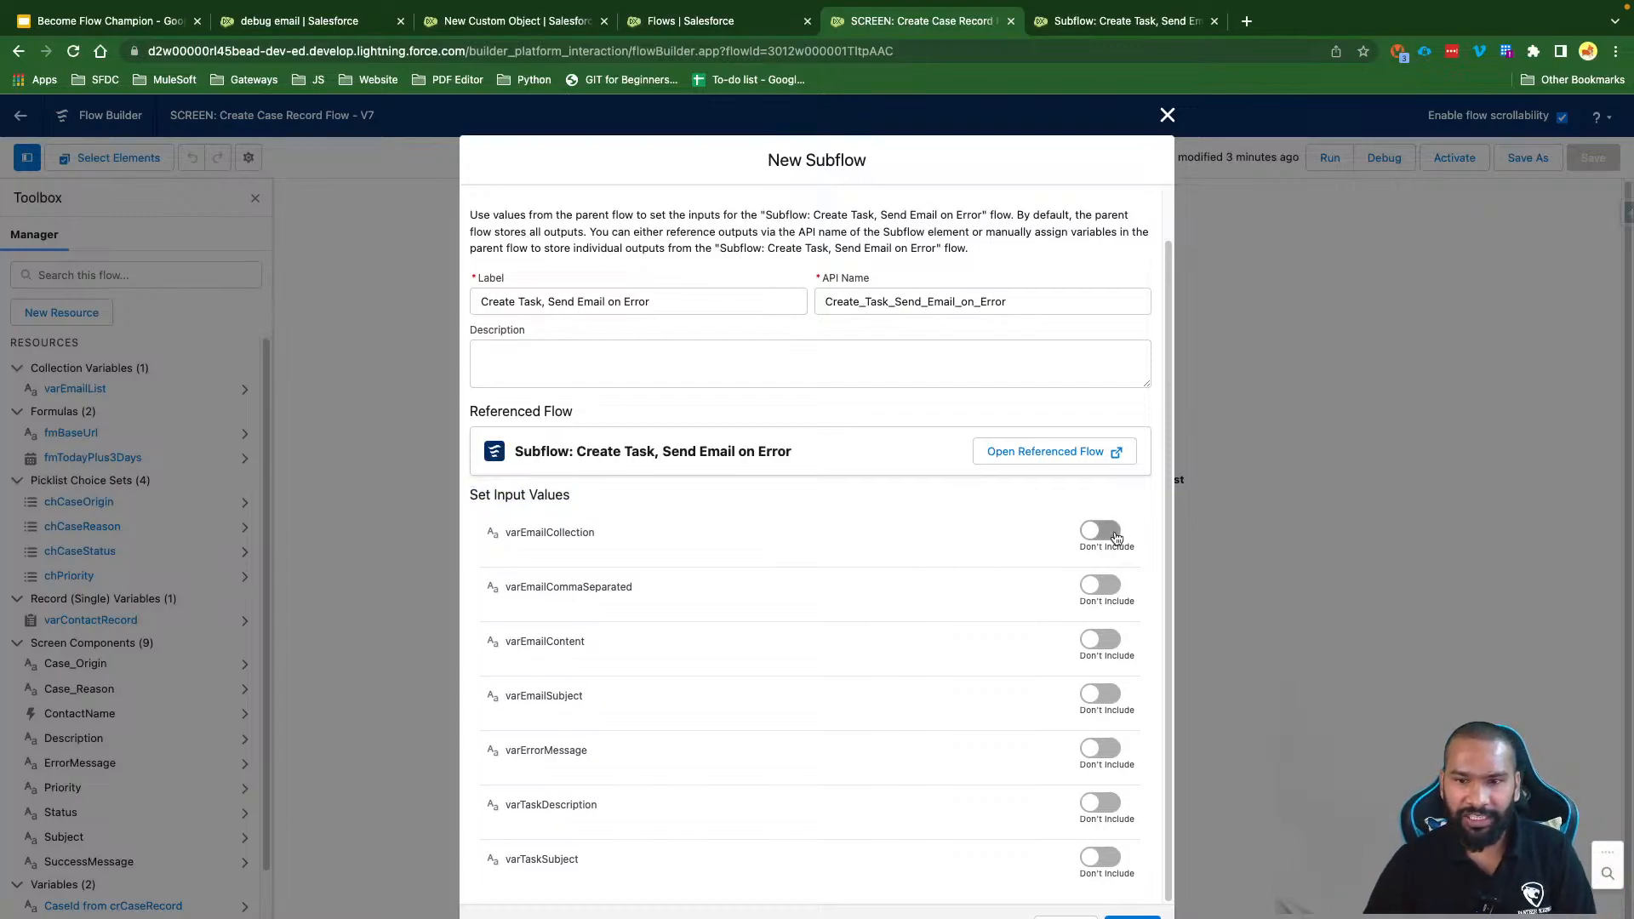
click(649, 556)
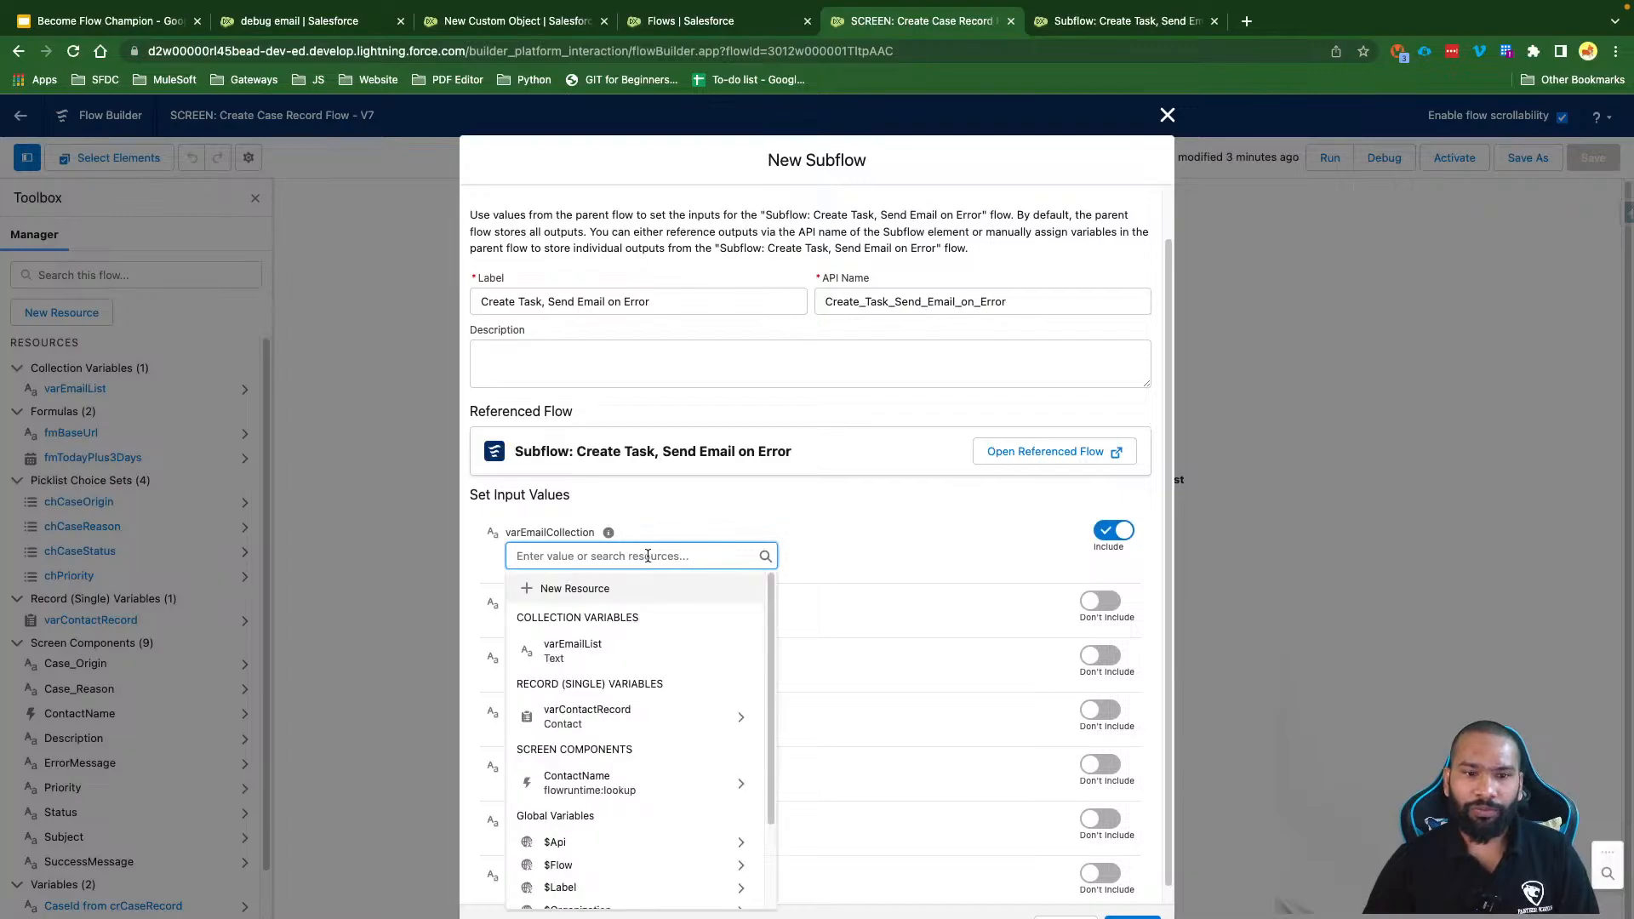
click(574, 656)
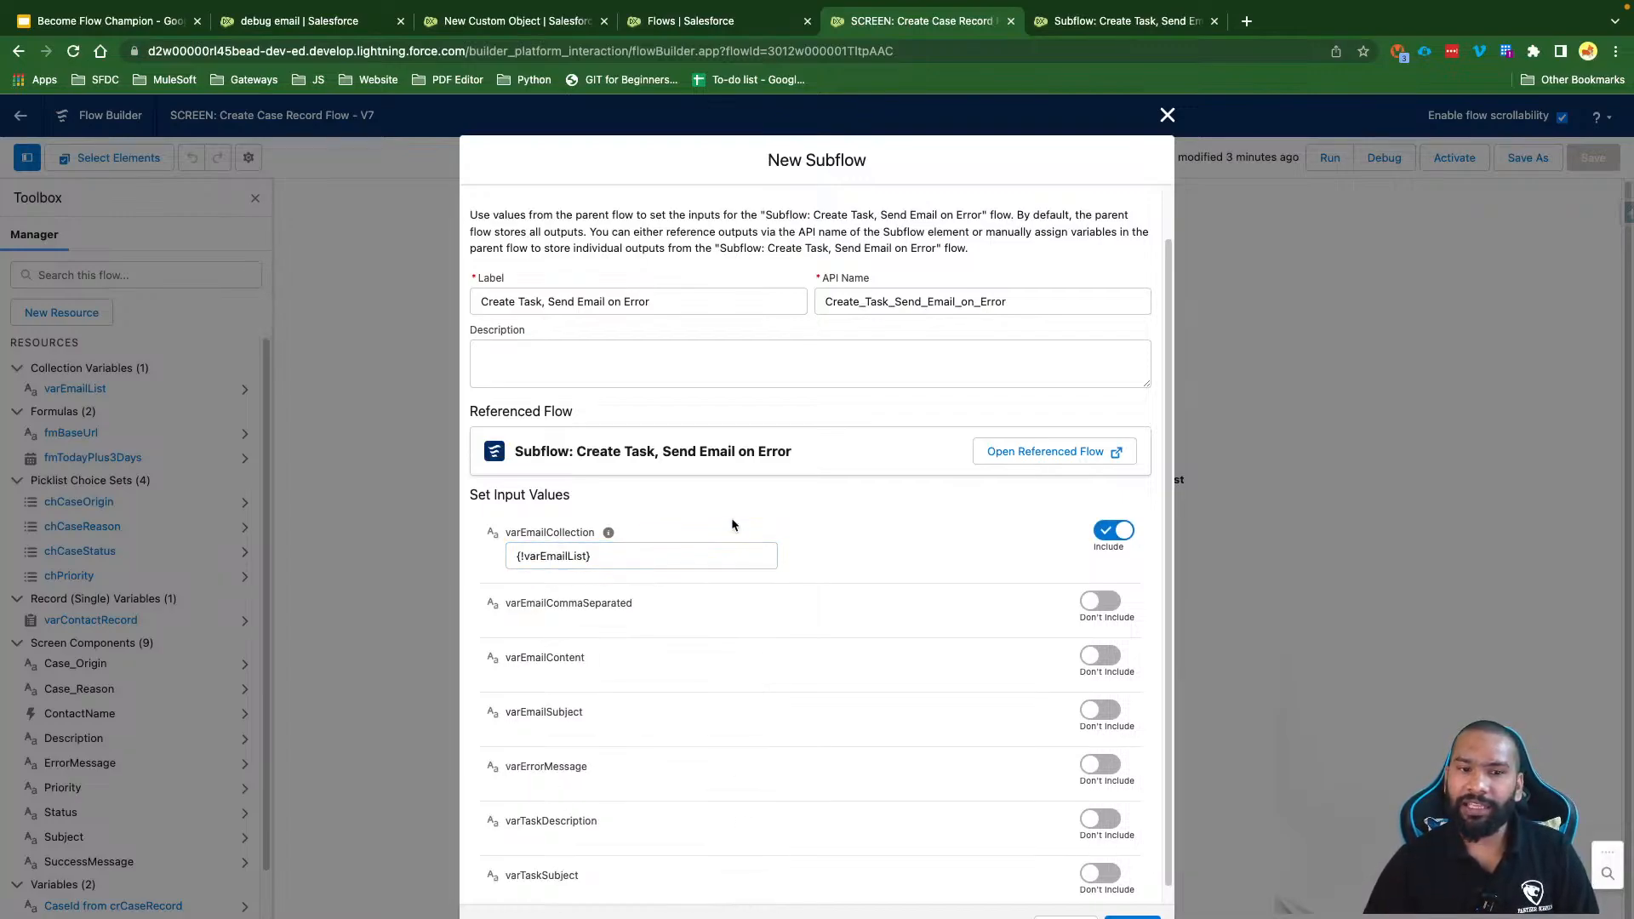
drag(646, 606, 500, 606)
Step: Include varEmailCommaSeparated with the recipient e-mail address as its value
click(1100, 601)
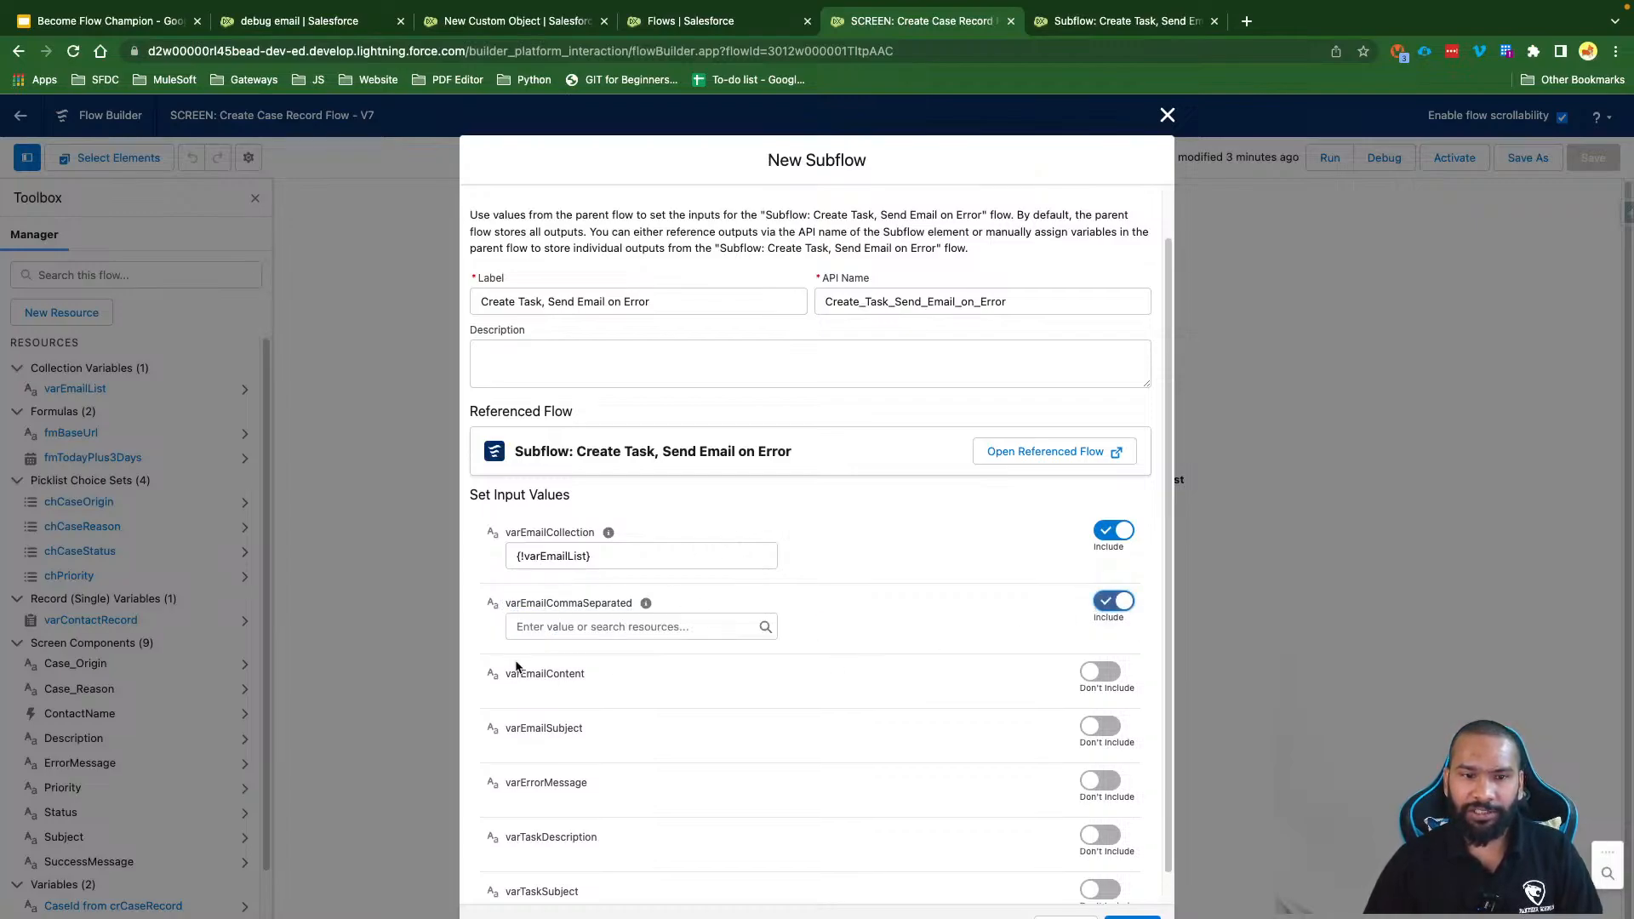
click(538, 627)
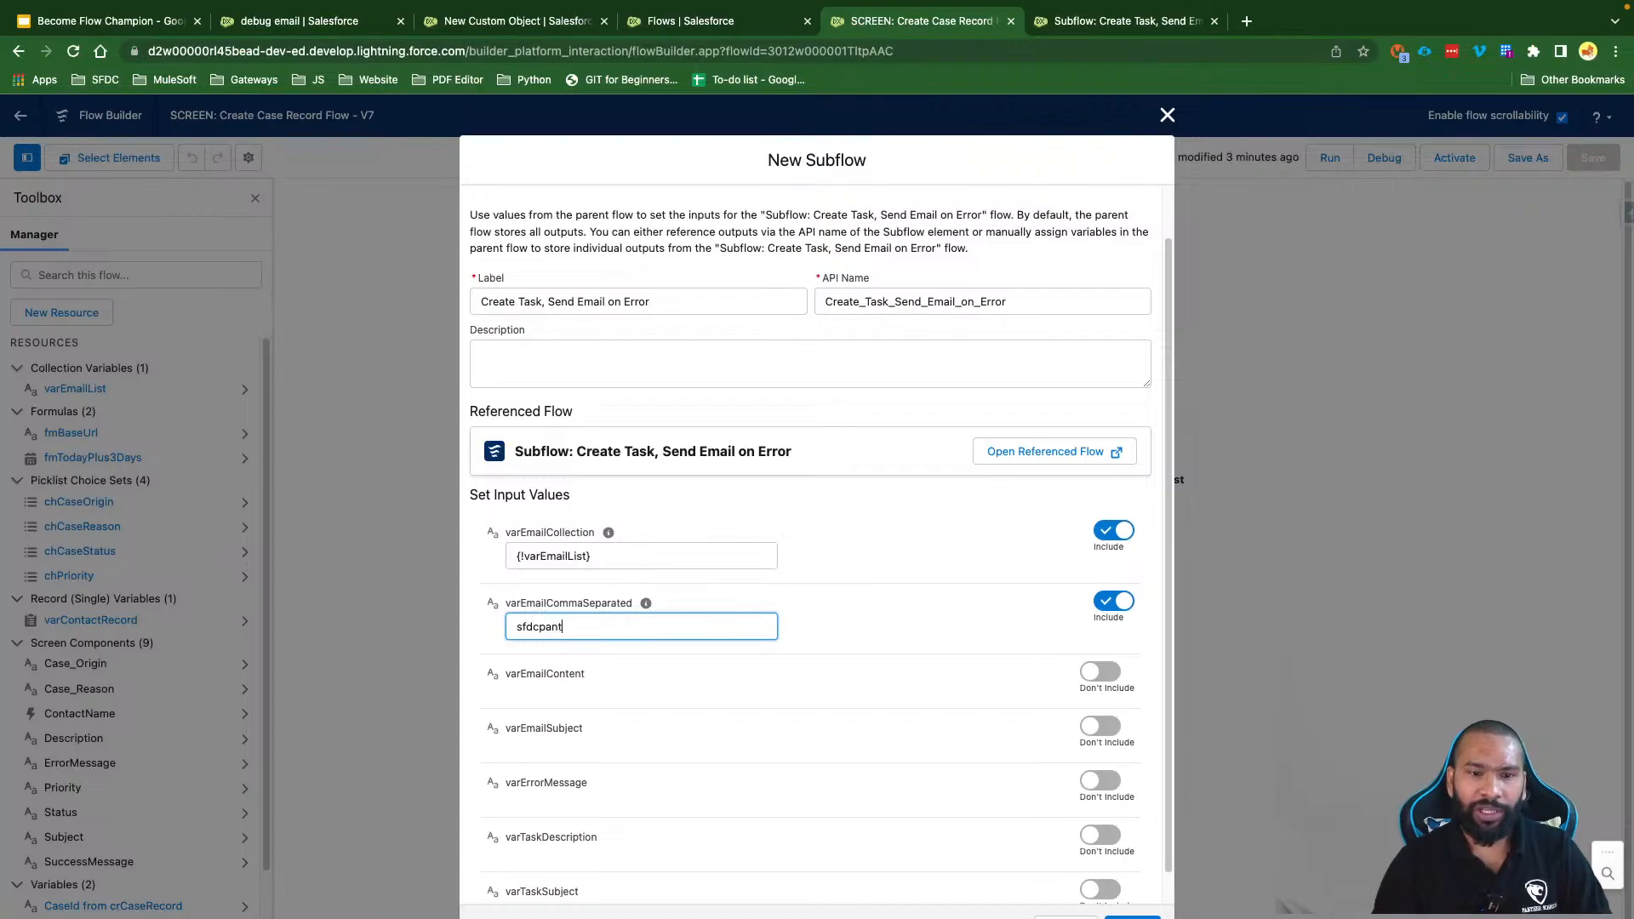
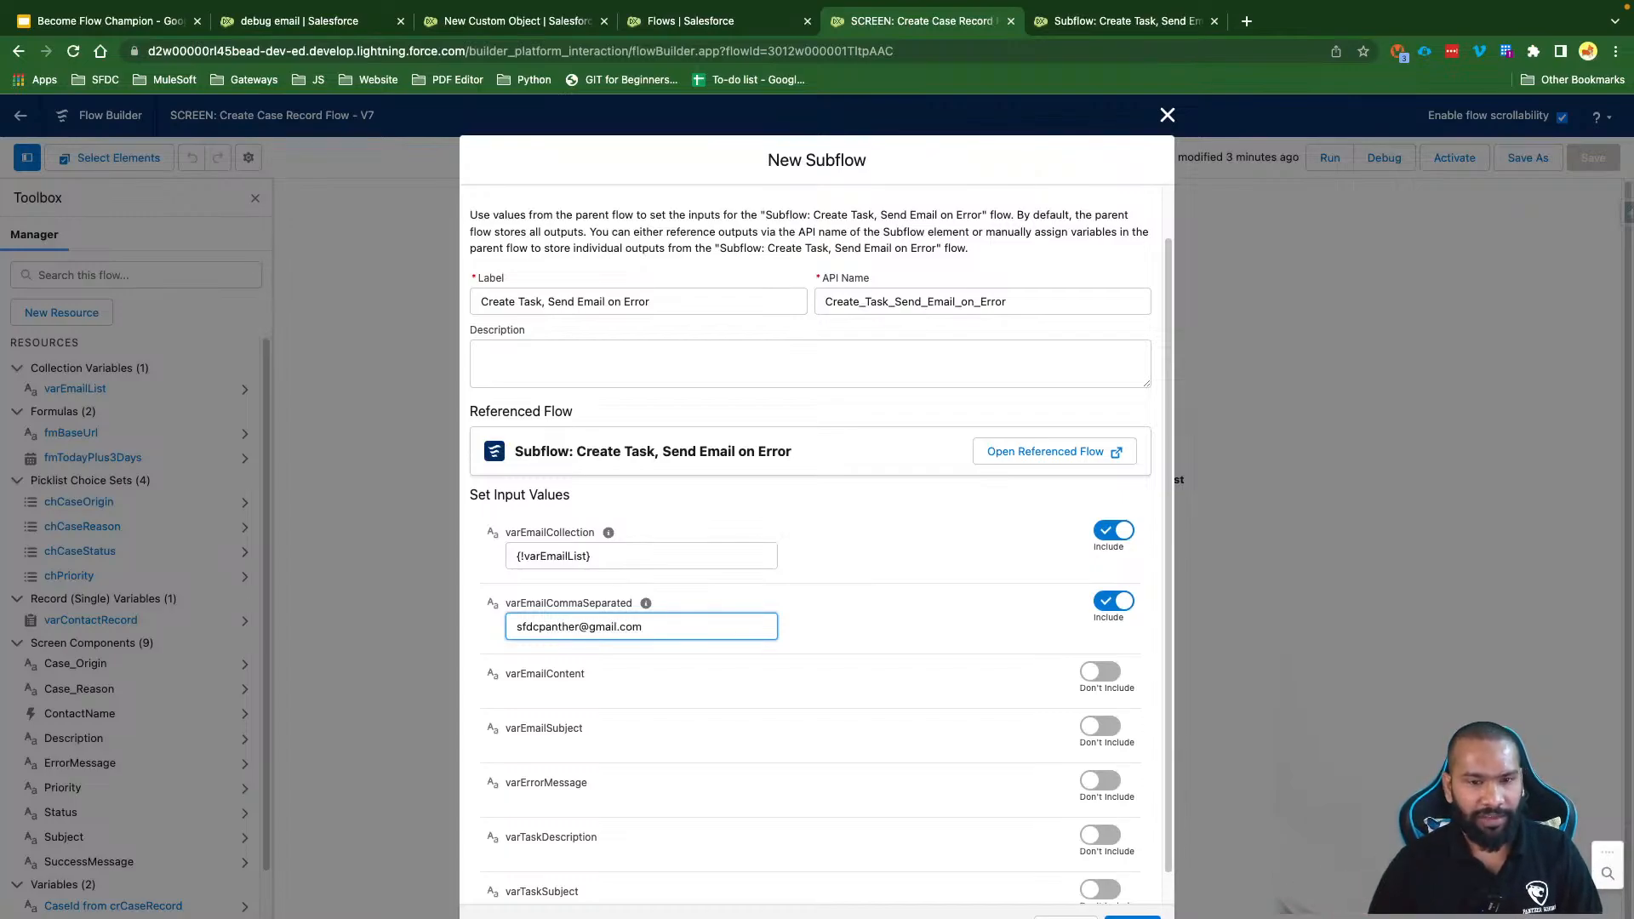
click(1074, 676)
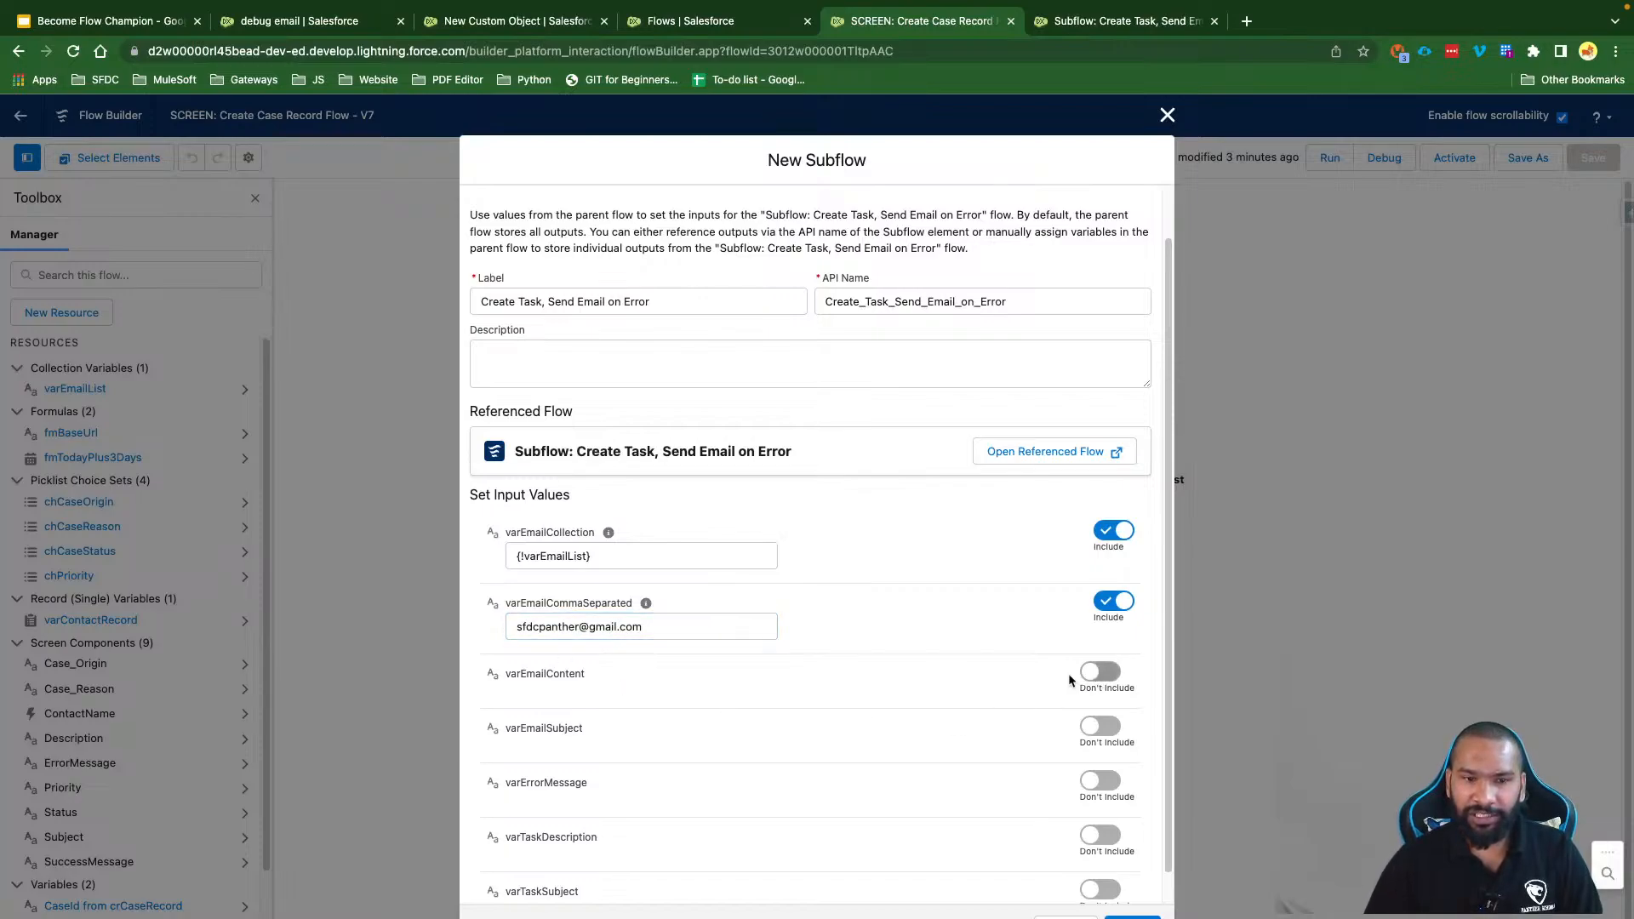
Step: Include varEmailContent and set it to {!$Flow.FaultMessage}
click(1100, 671)
scroll(903, 602, down, 1)
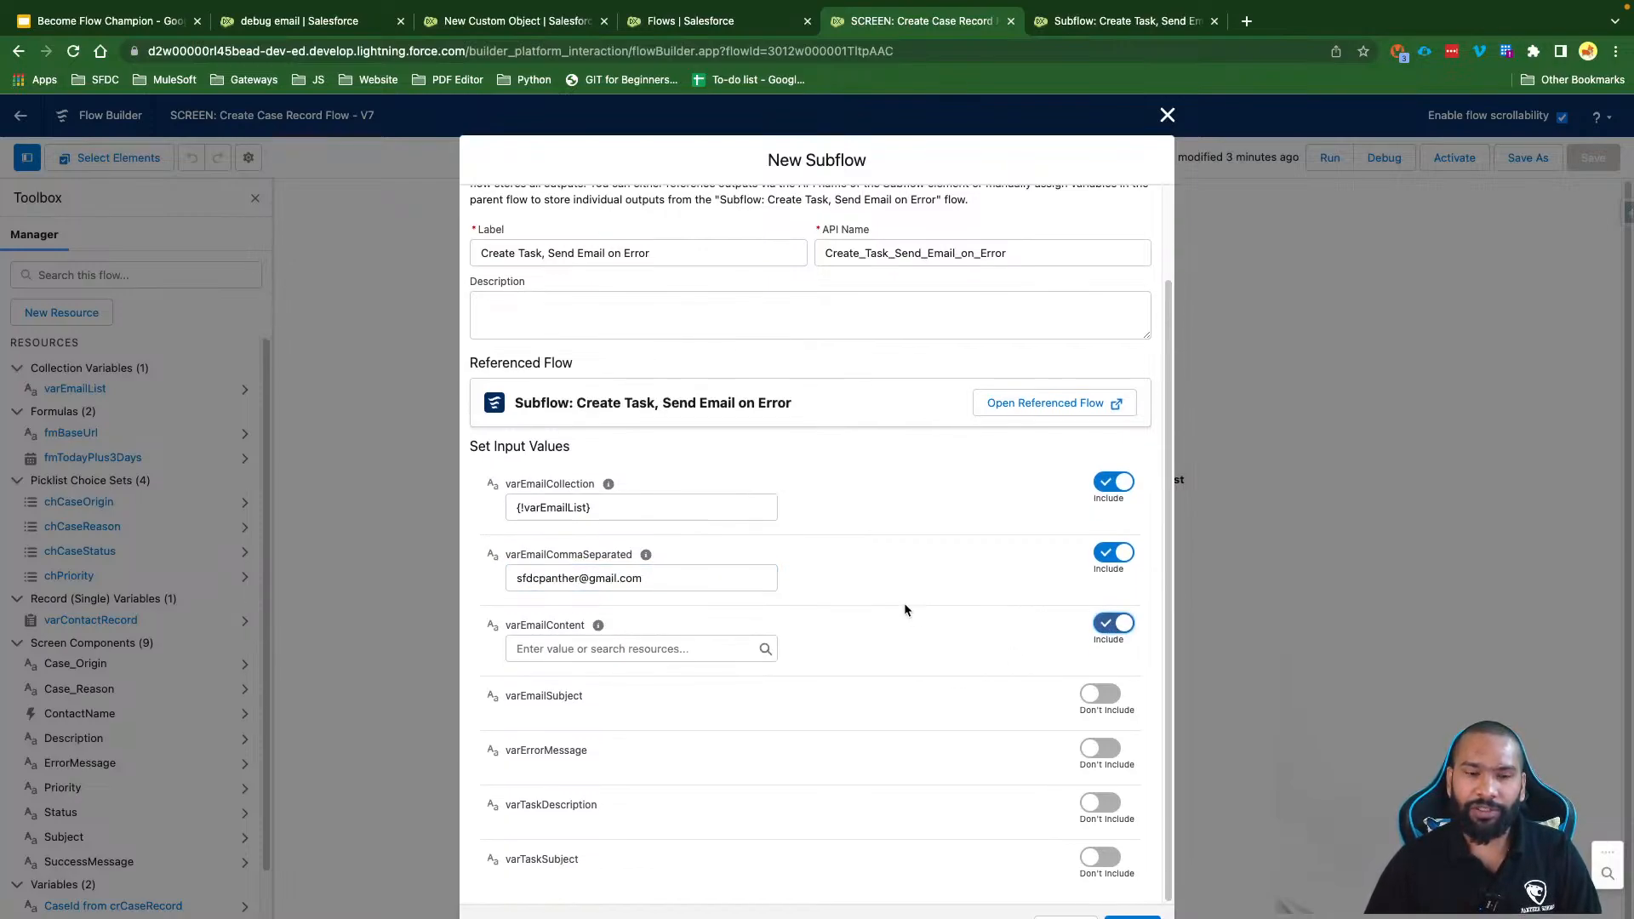
click(650, 649)
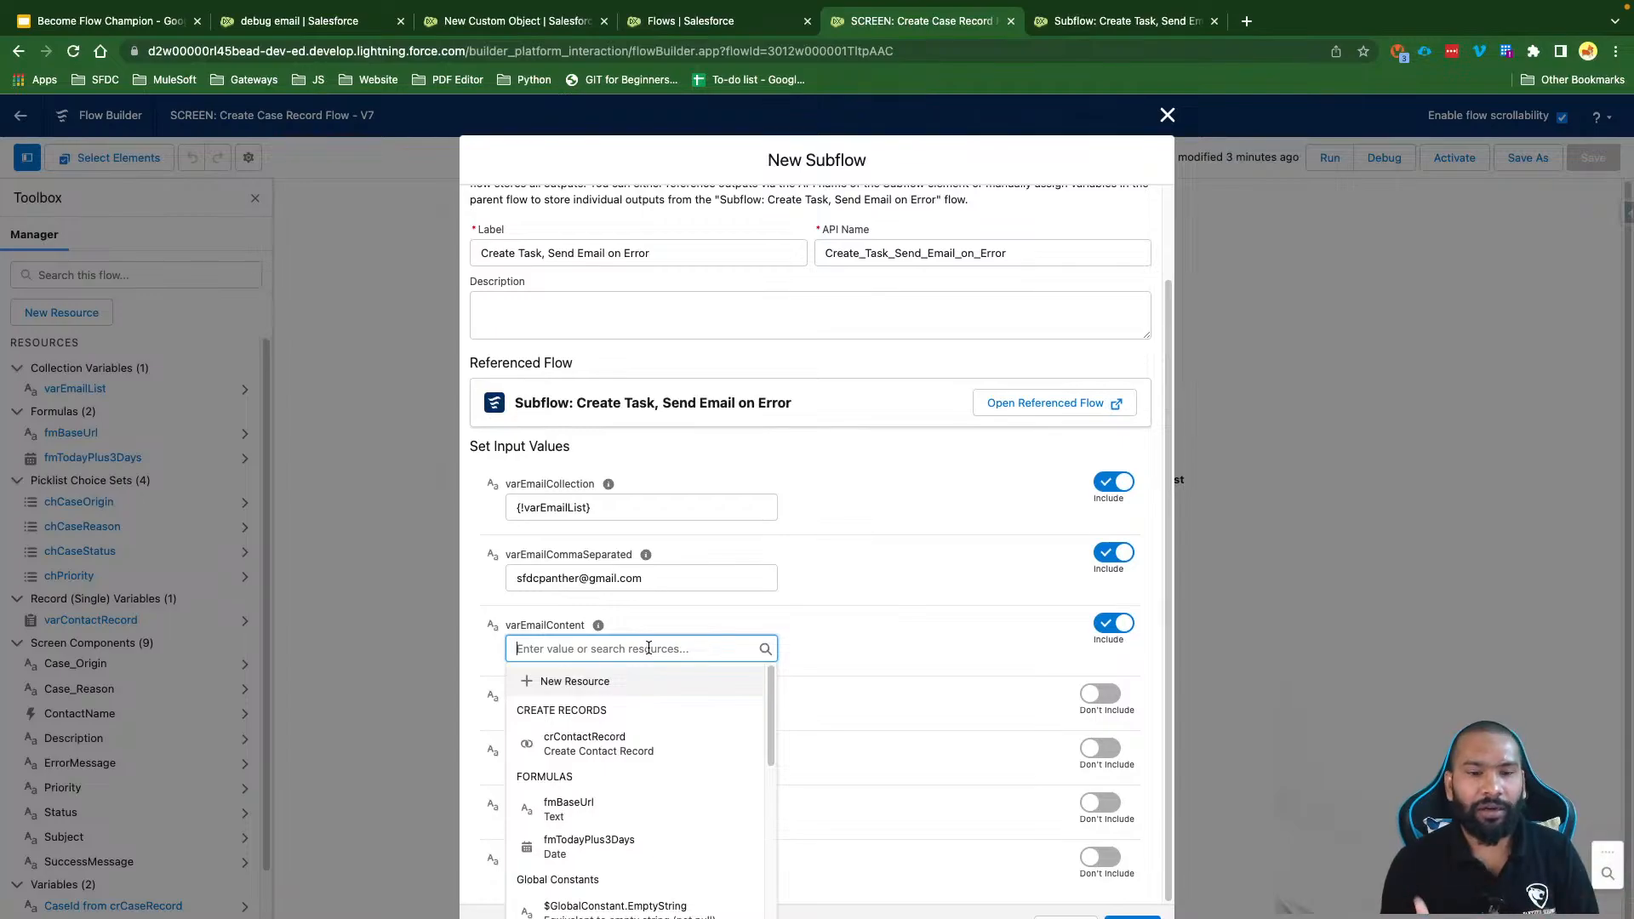
text(Flow)
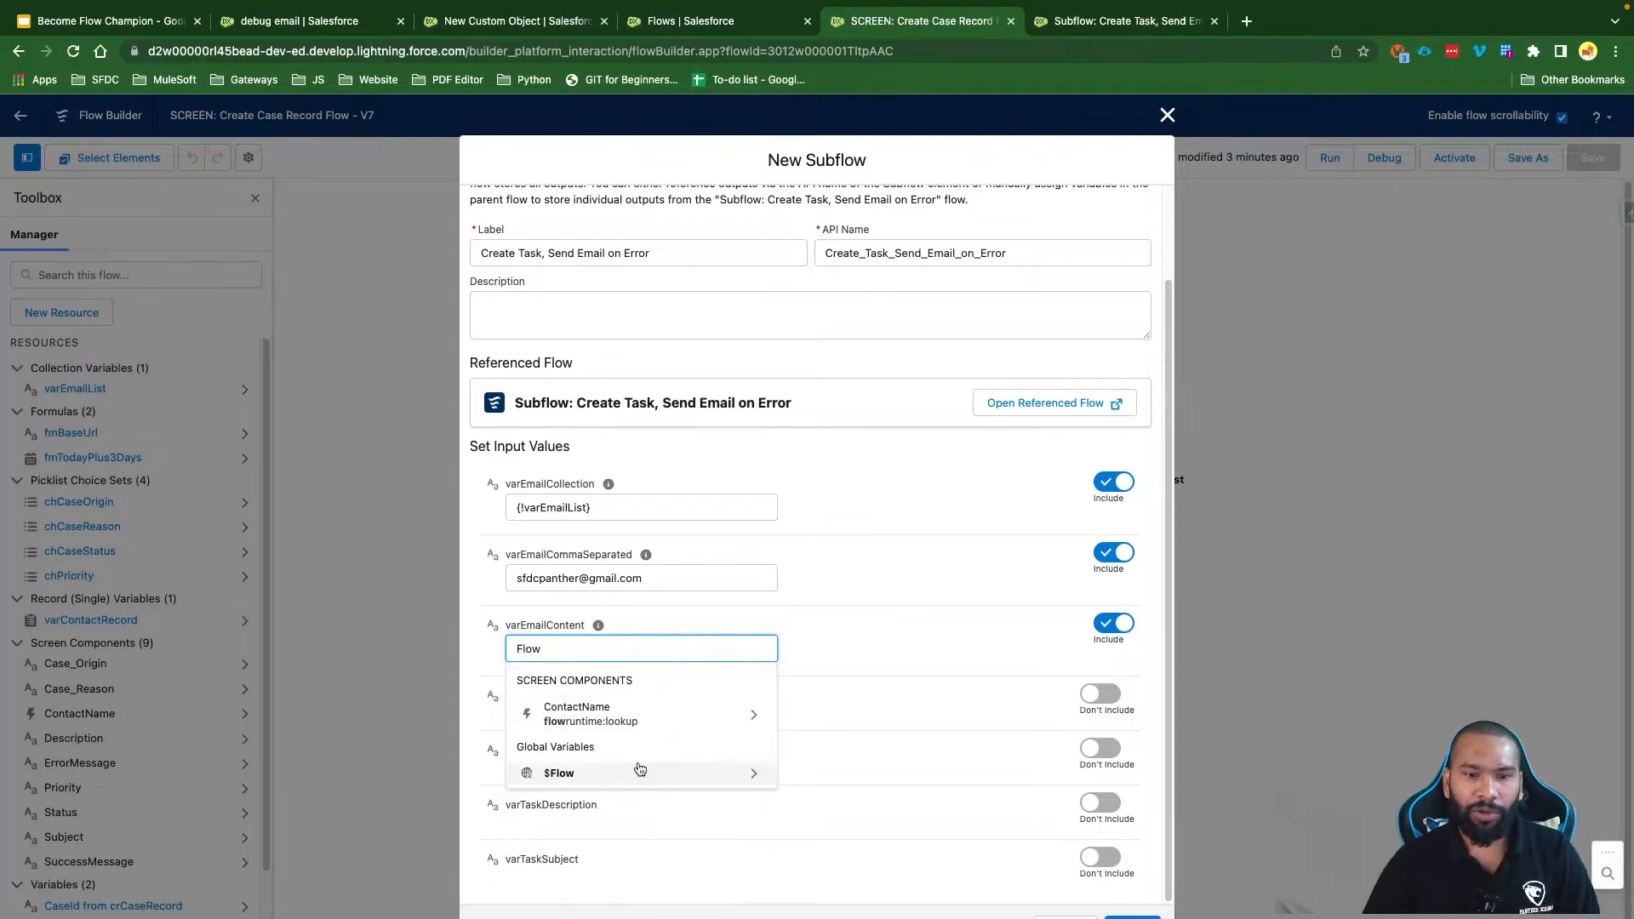
click(627, 771)
text(Fa)
click(584, 706)
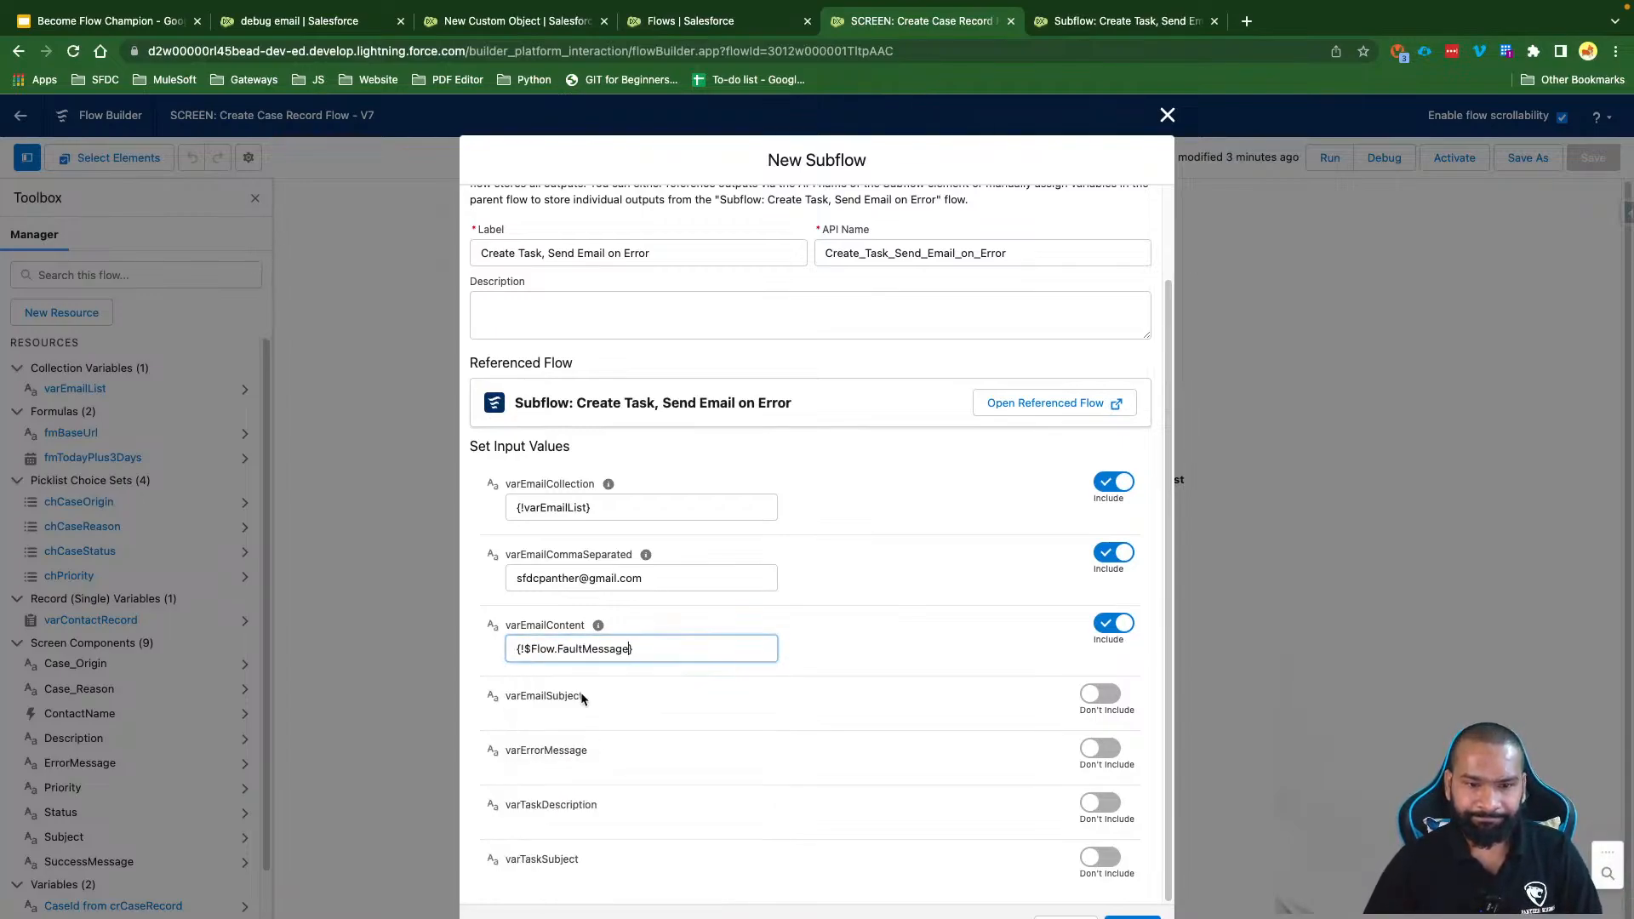
Step: Include varEmailSubject with the subject 'Unable to Create Contact Record'
click(1106, 694)
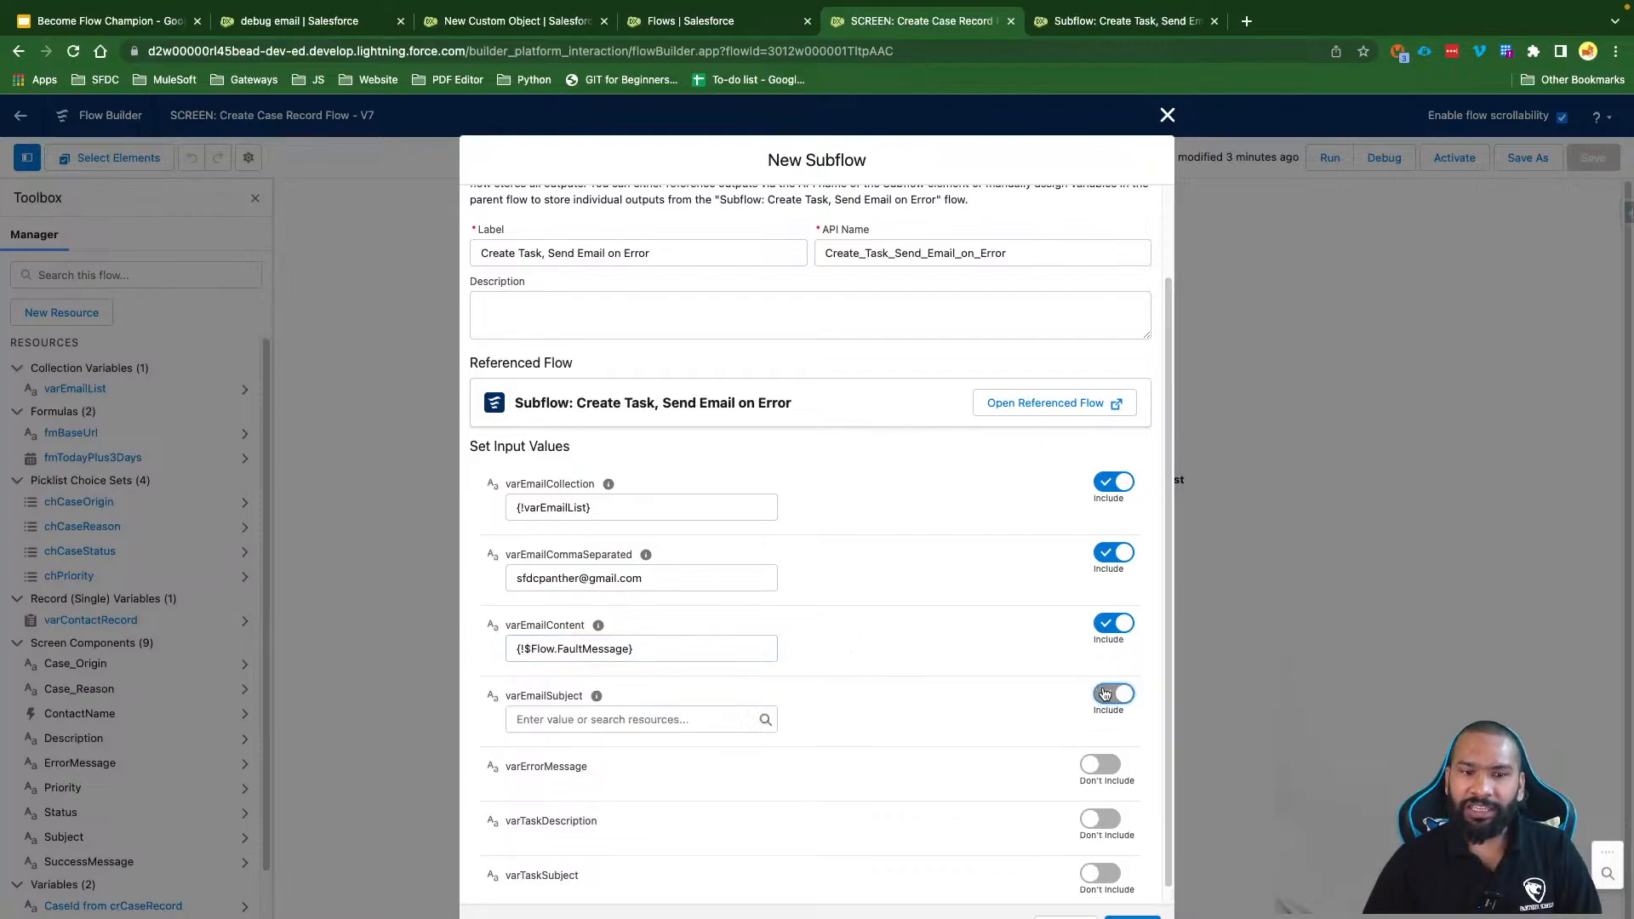
click(609, 718)
text(Unabled to)
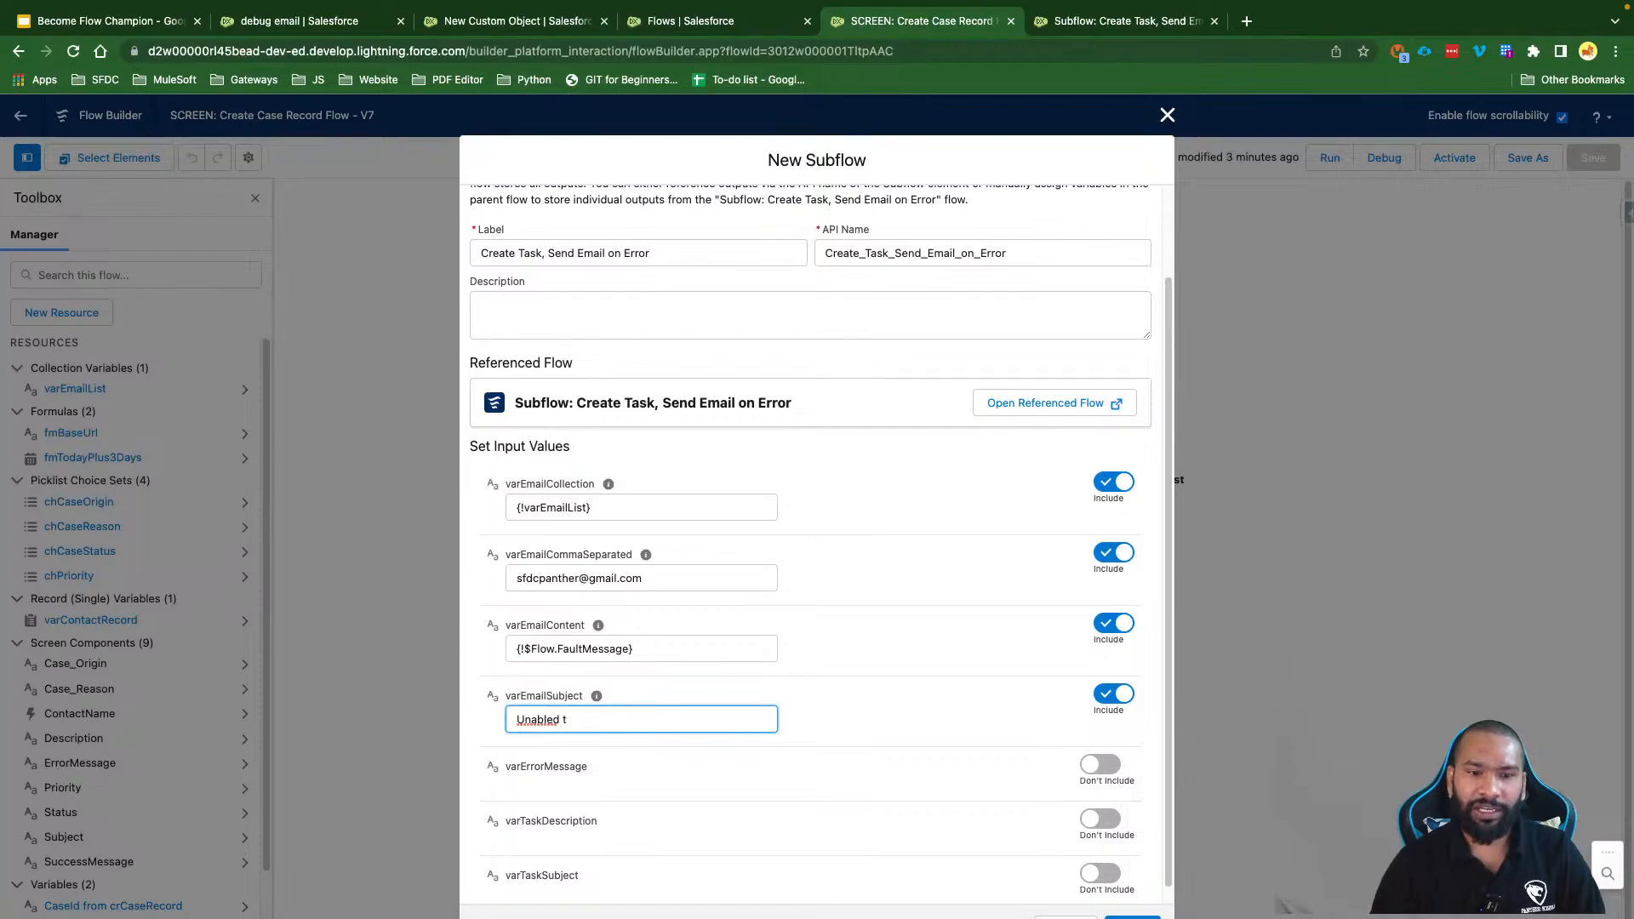
key(BackSpace)
key(BackSpace)
key(BackSpace)
text(to Created )
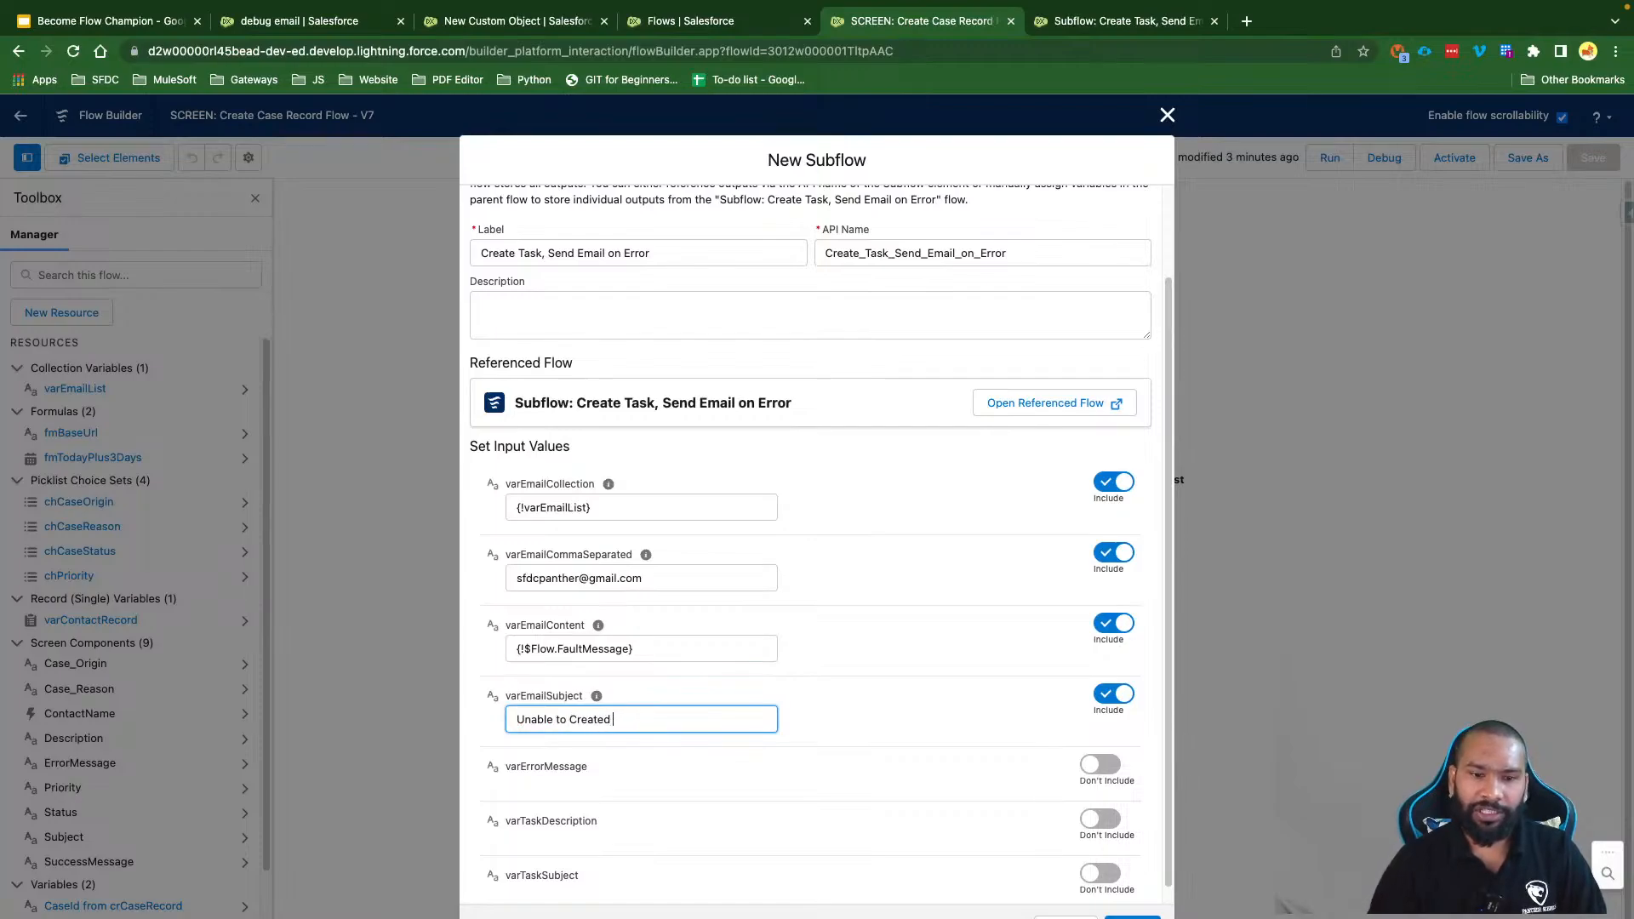
key(BackSpace)
key(BackSpace)
text( C)
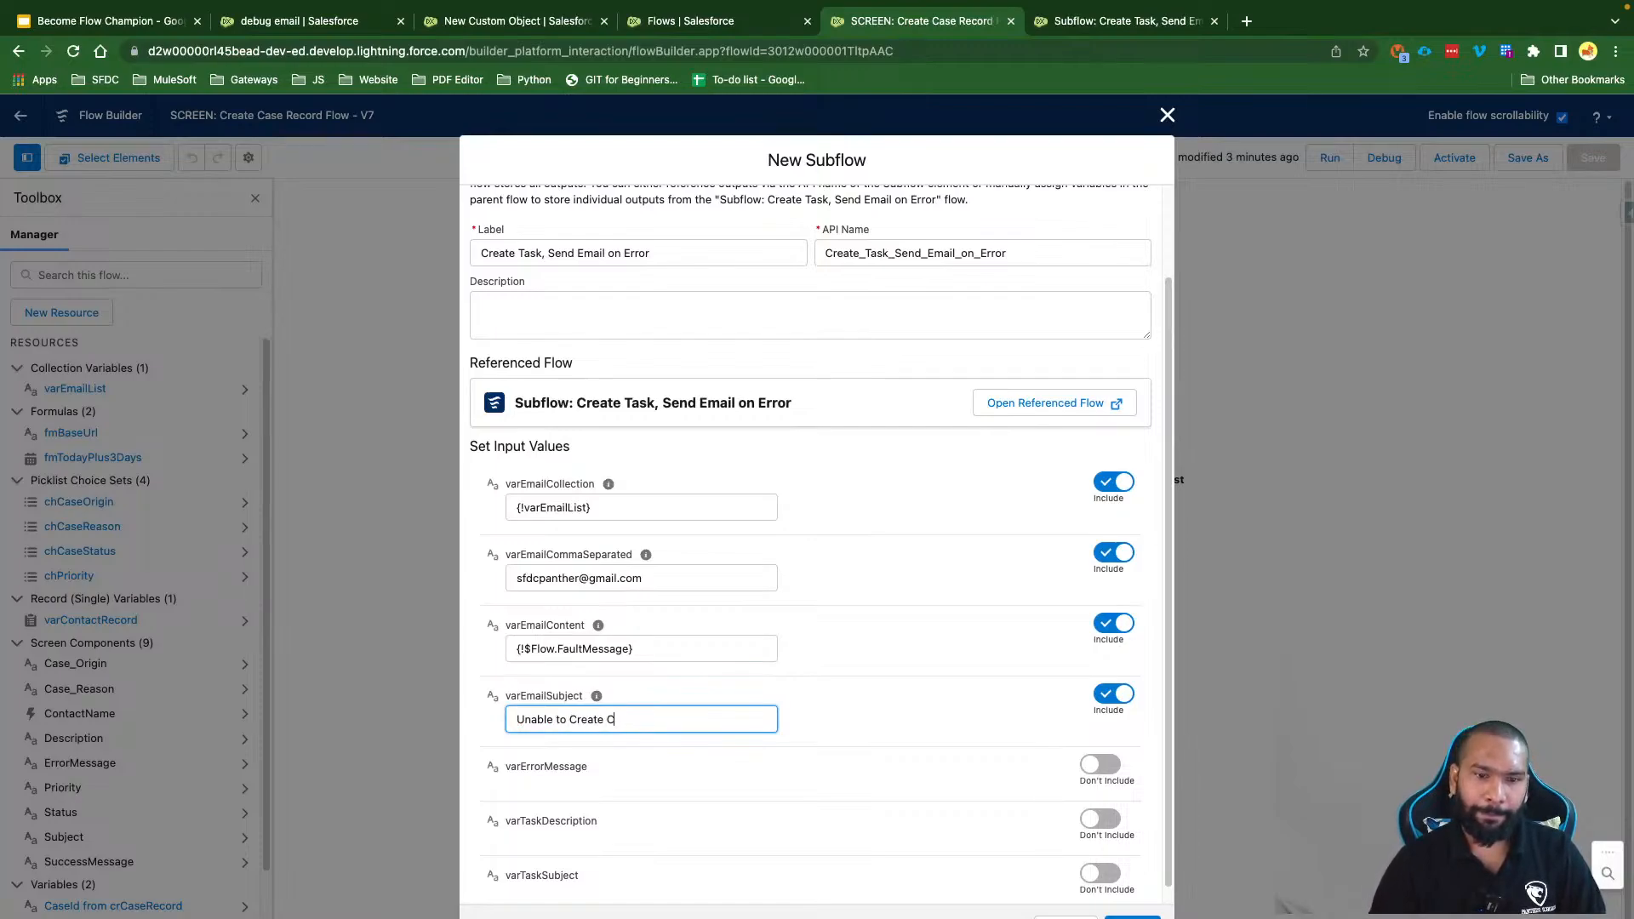
text(oontact Record)
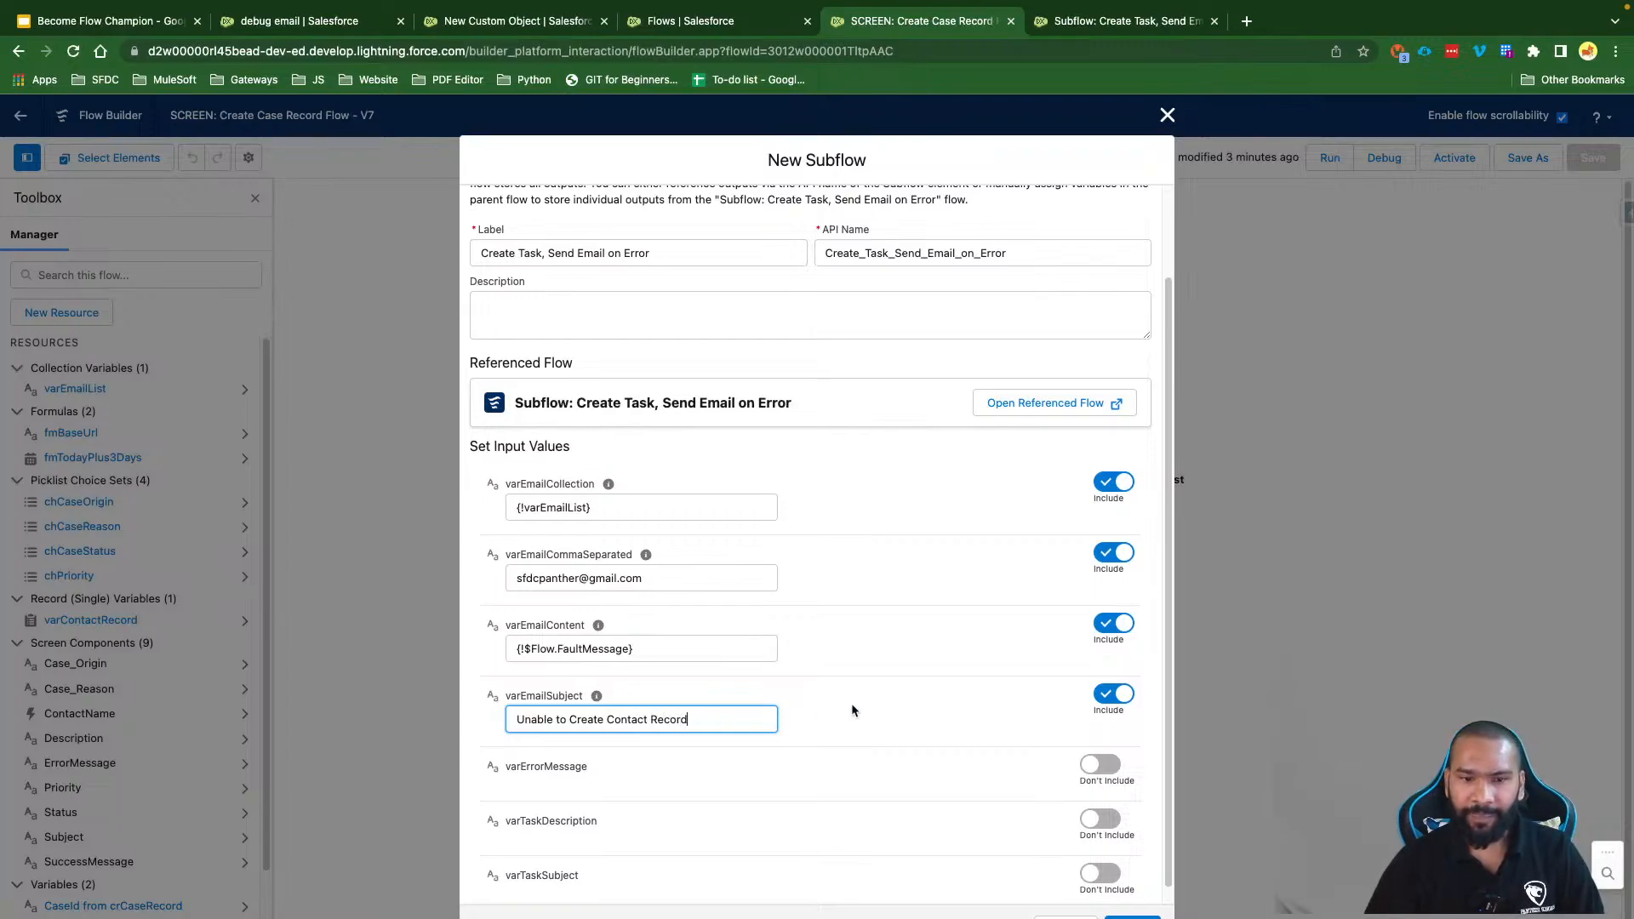
click(889, 711)
drag(620, 765, 513, 766)
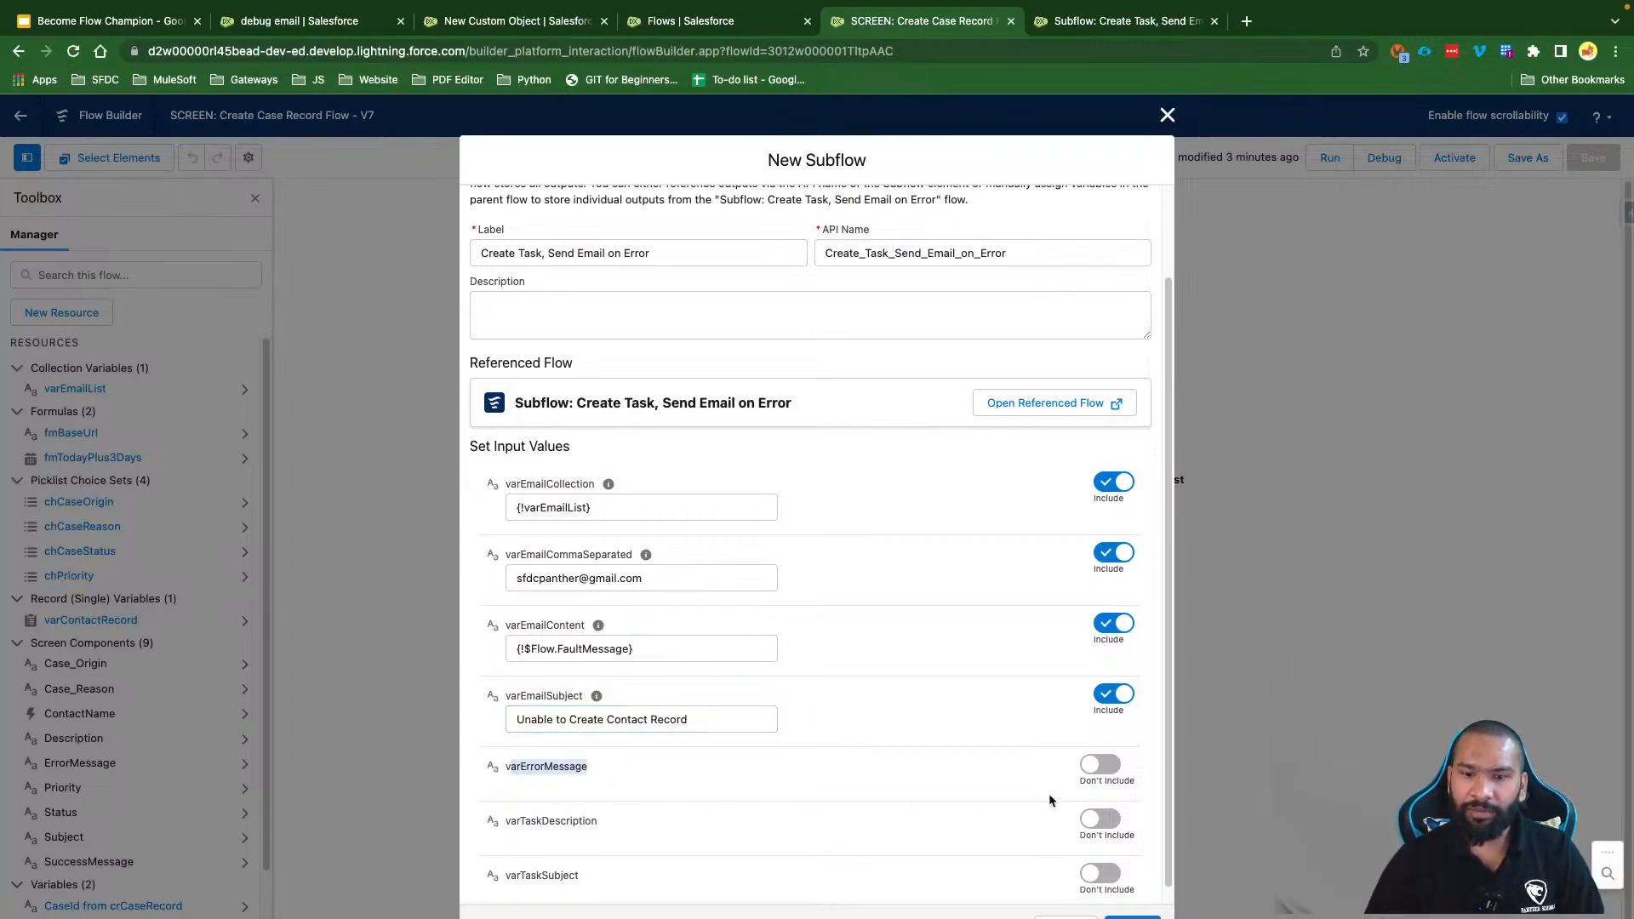
Step: Pass {!$Flow.FaultMessage} into both varErrorMessage and varTaskDescription
click(1100, 764)
triple_click(570, 648)
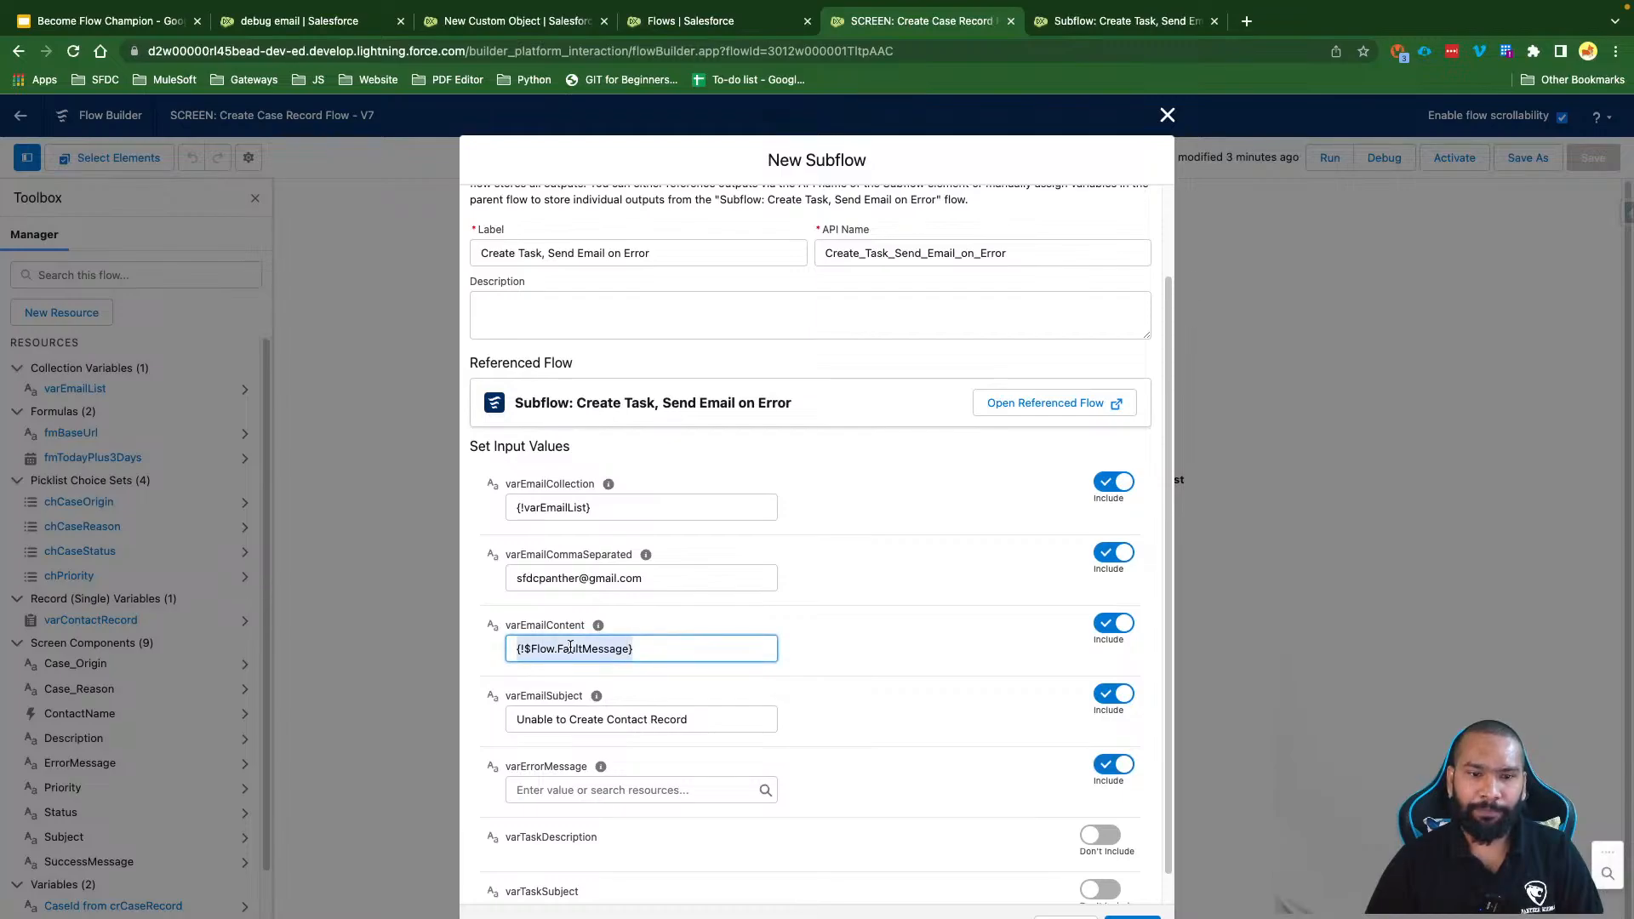
key(ctrl+c)
click(570, 789)
key(ctrl+v)
click(909, 785)
scroll(901, 787, down, 1)
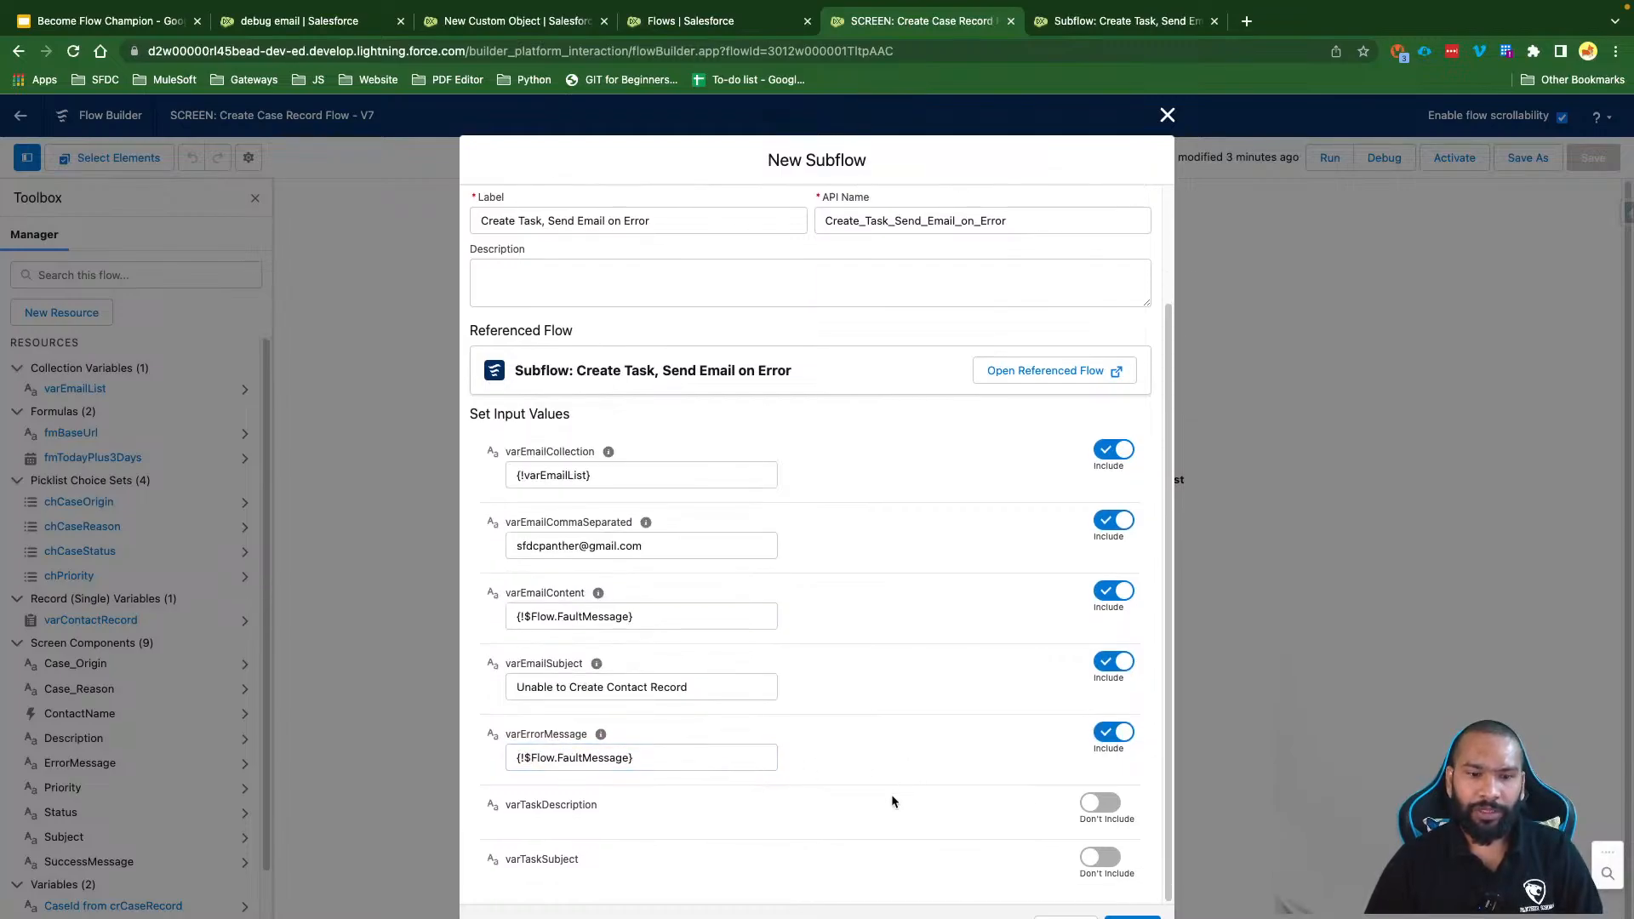
click(1098, 803)
scroll(802, 810, down, 1)
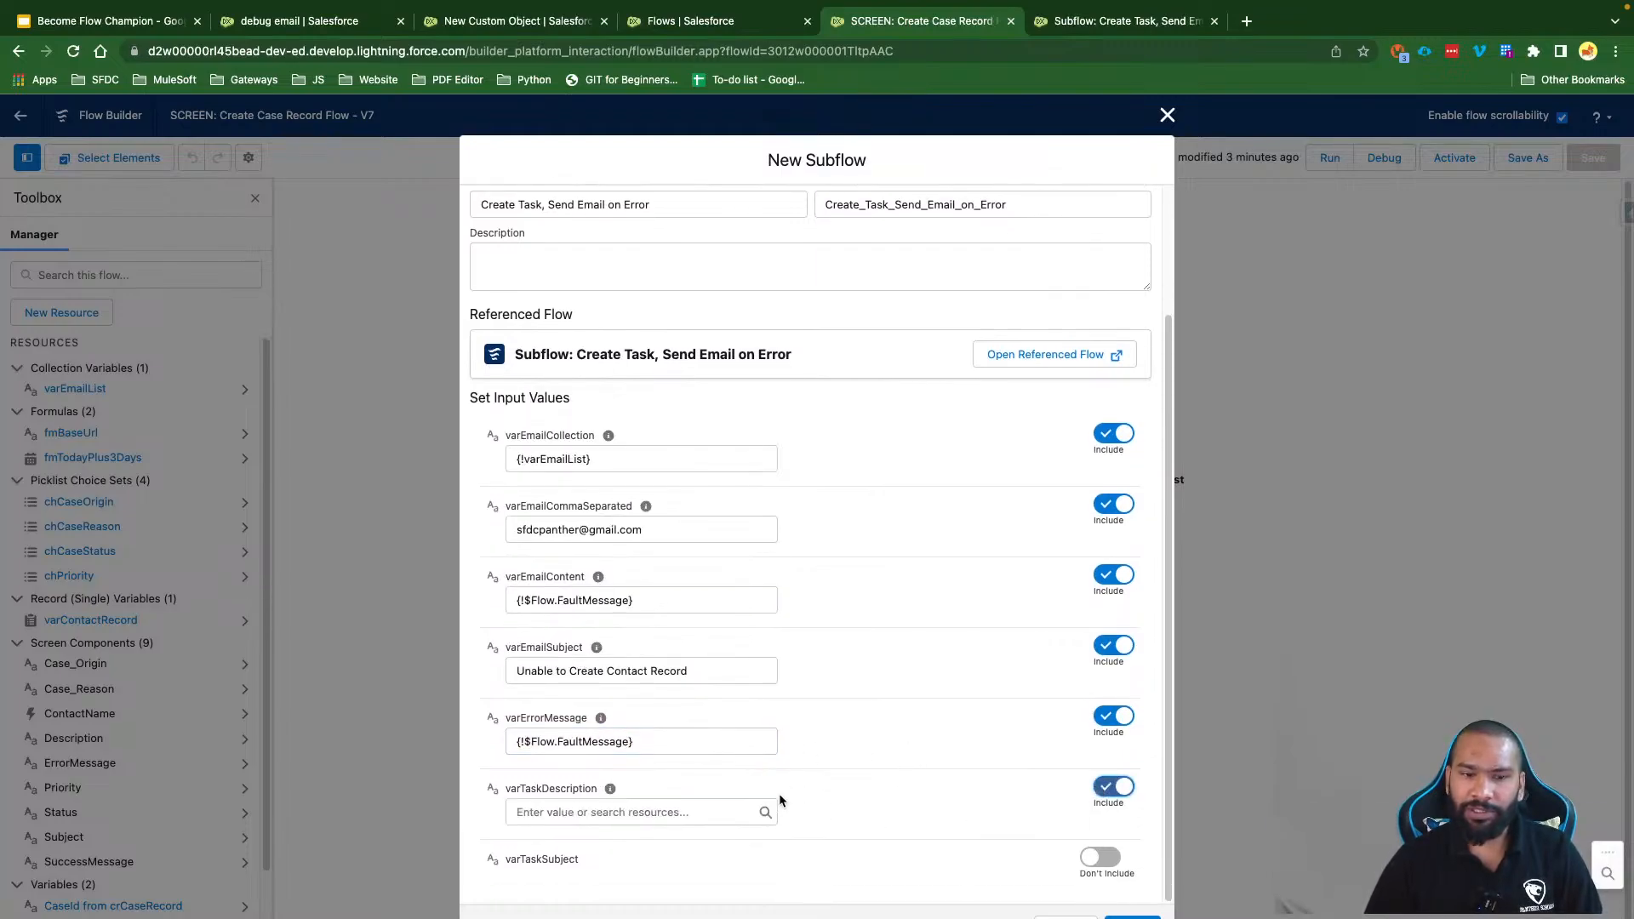
click(634, 812)
key(ctrl+v)
click(883, 736)
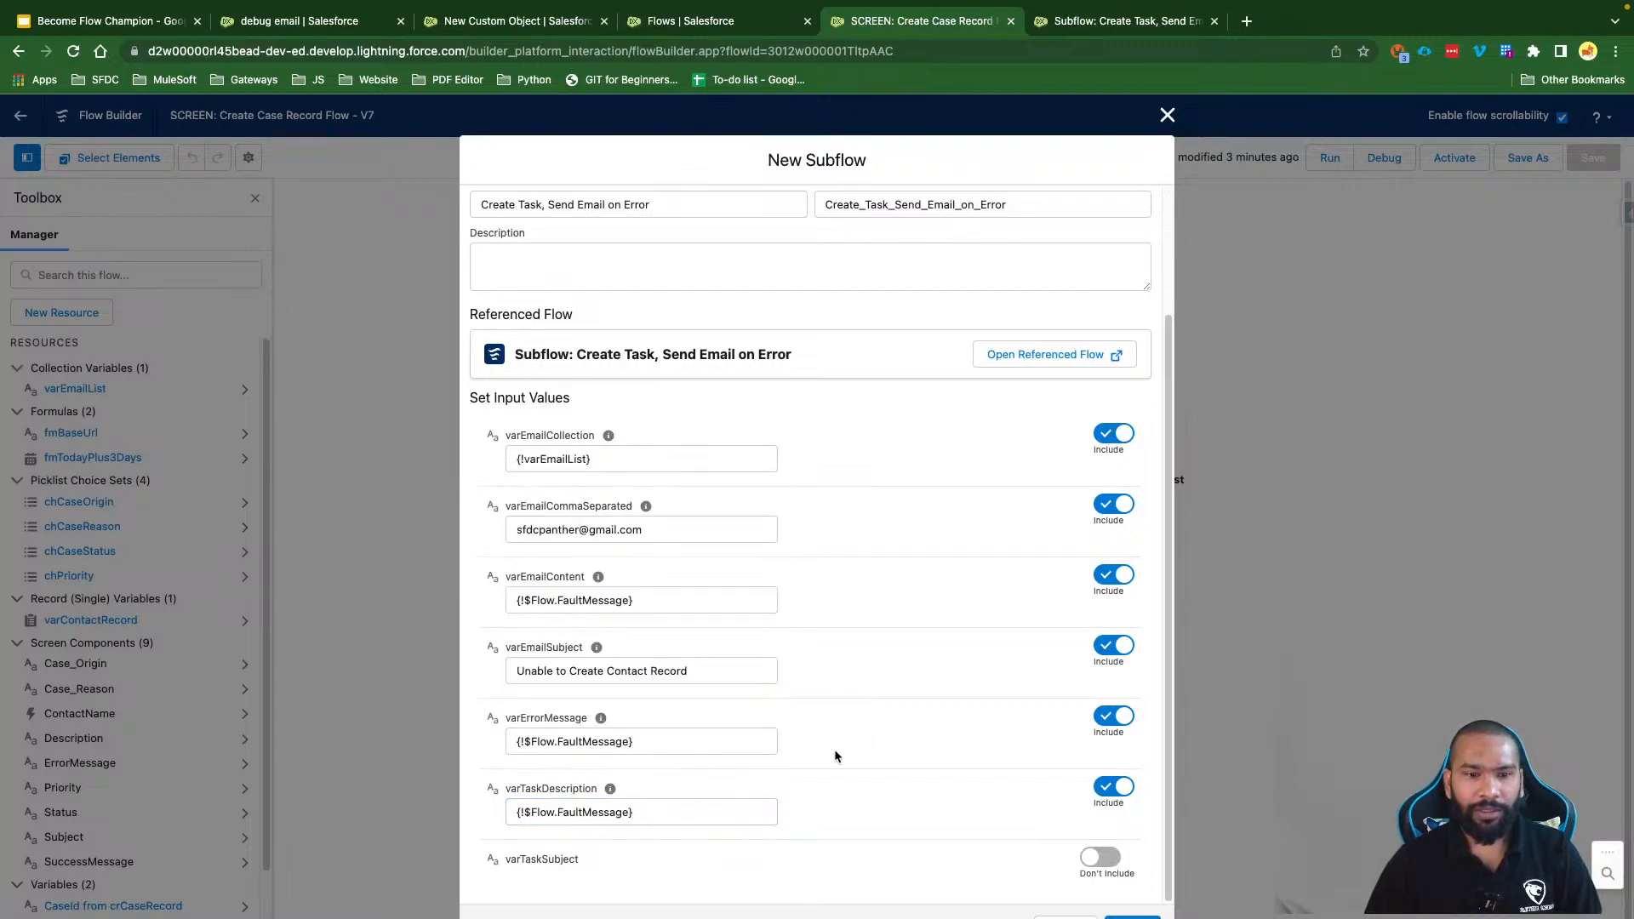
Step: Copy the email subject into varTaskSubject and add the subflow to the fault path
click(1104, 857)
scroll(839, 701, down, 1)
double_click(587, 654)
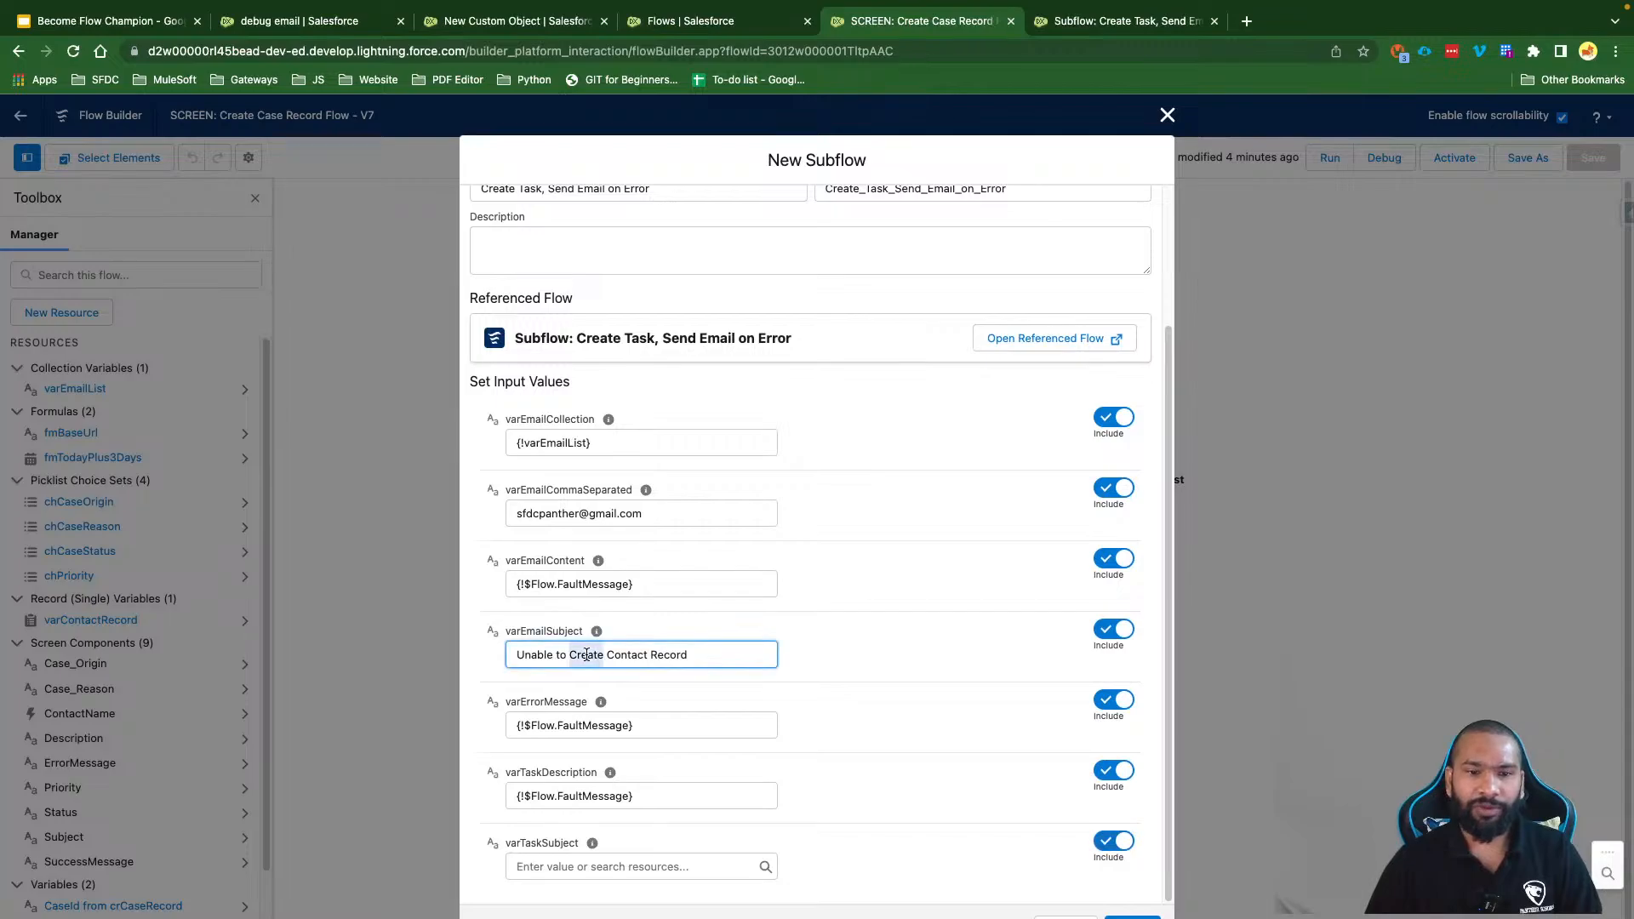
click(586, 654)
key(ctrl+a)
key(ctrl+c)
click(633, 865)
key(ctrl+v)
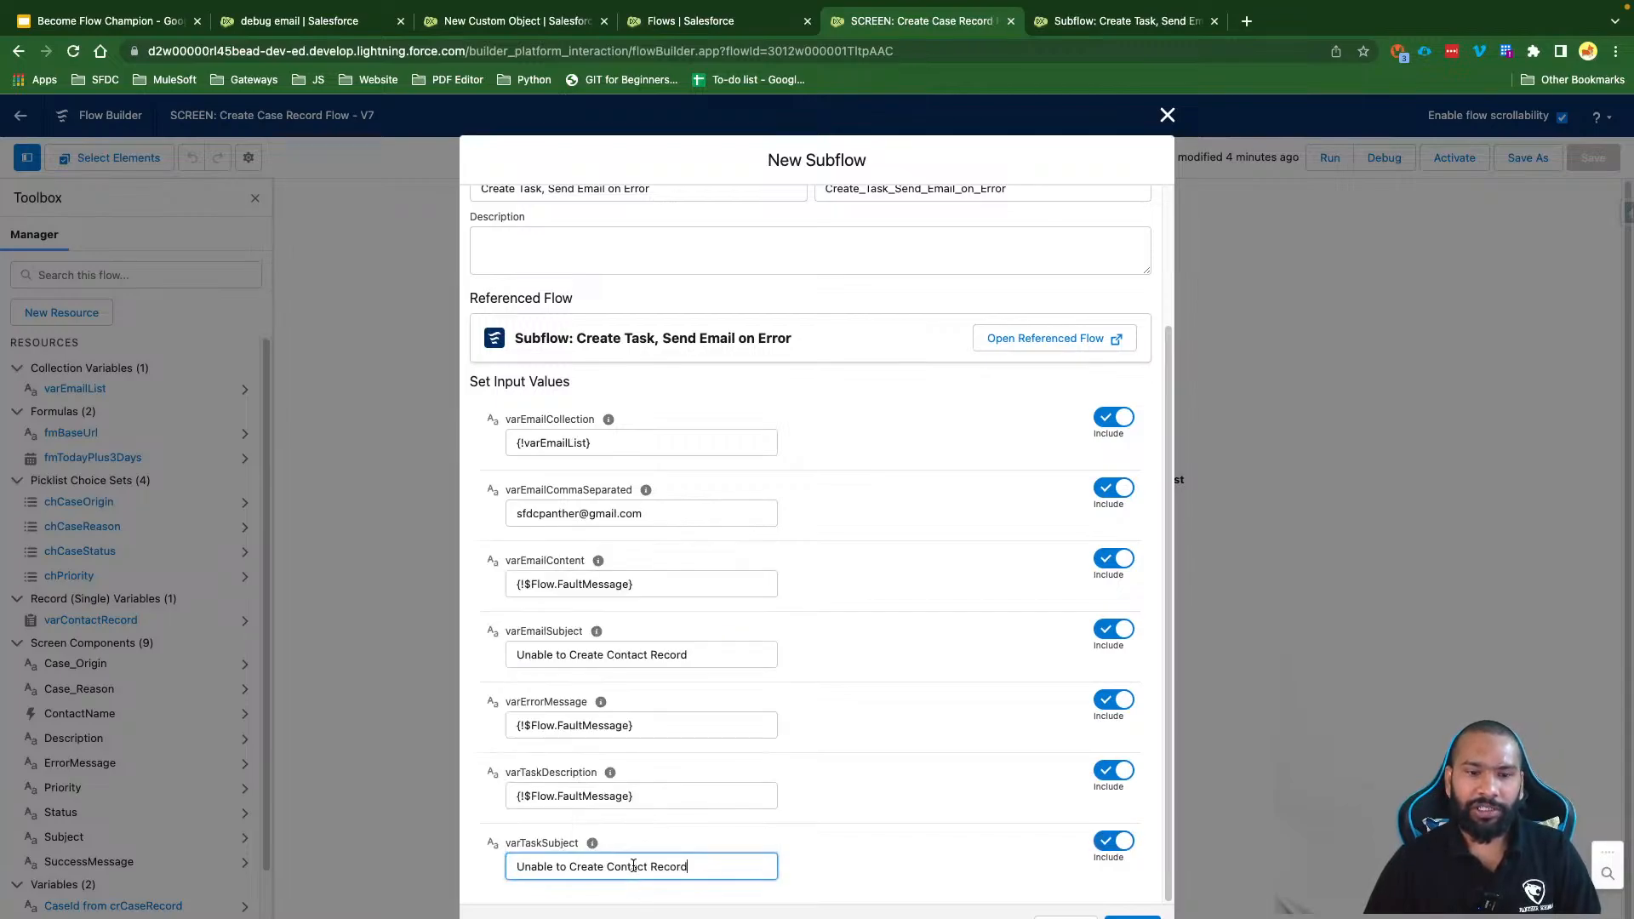
click(968, 750)
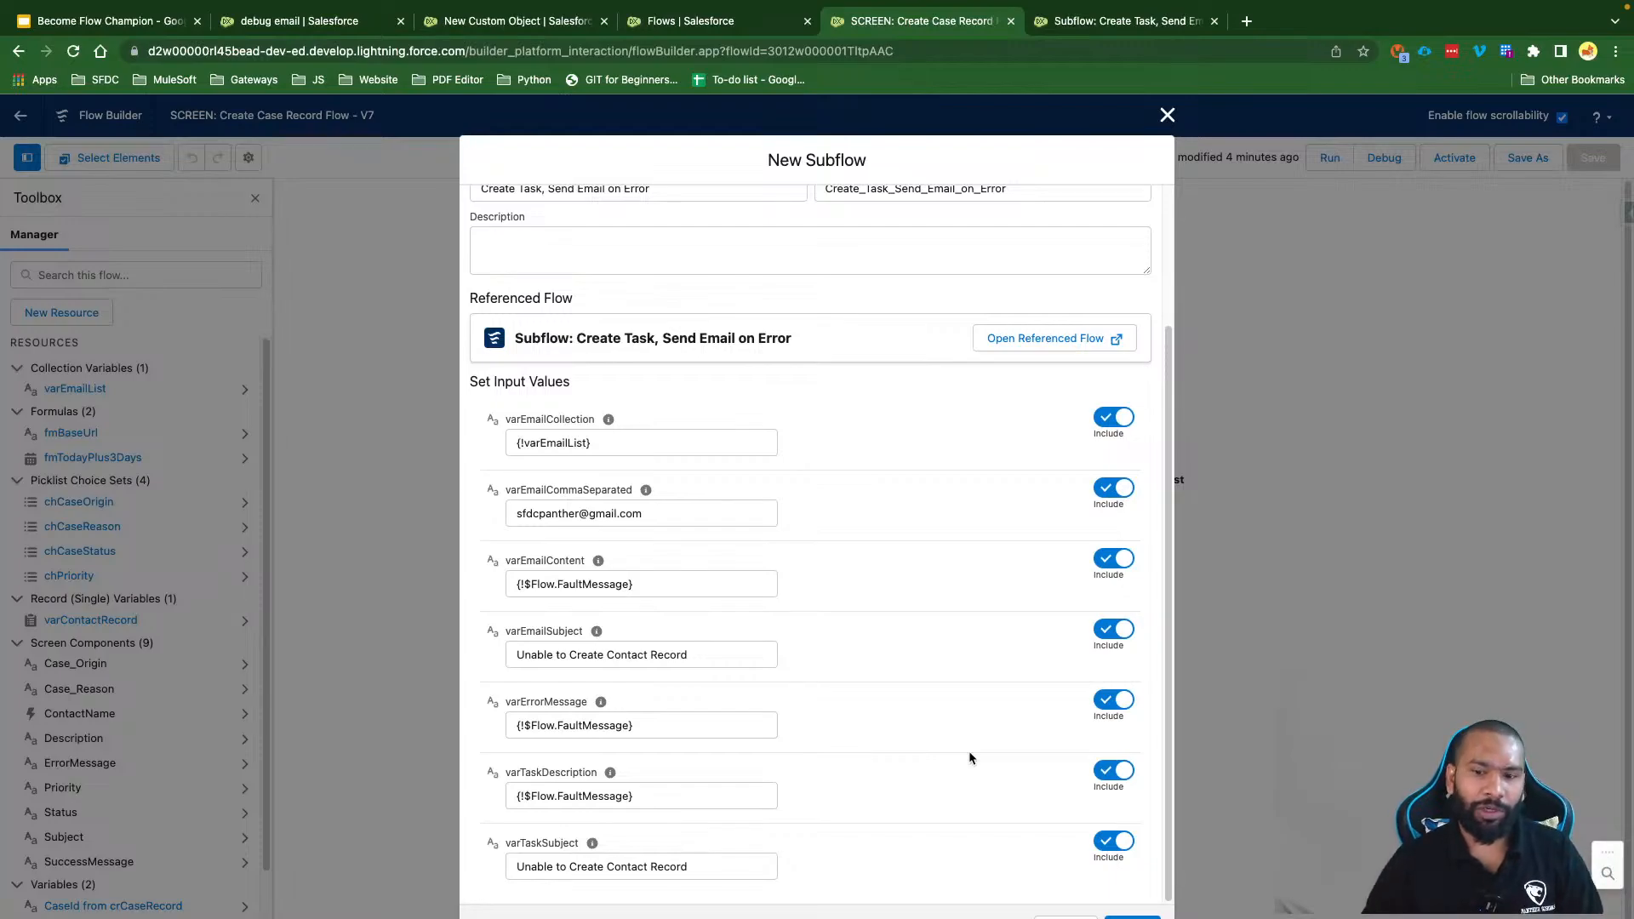
click(1130, 914)
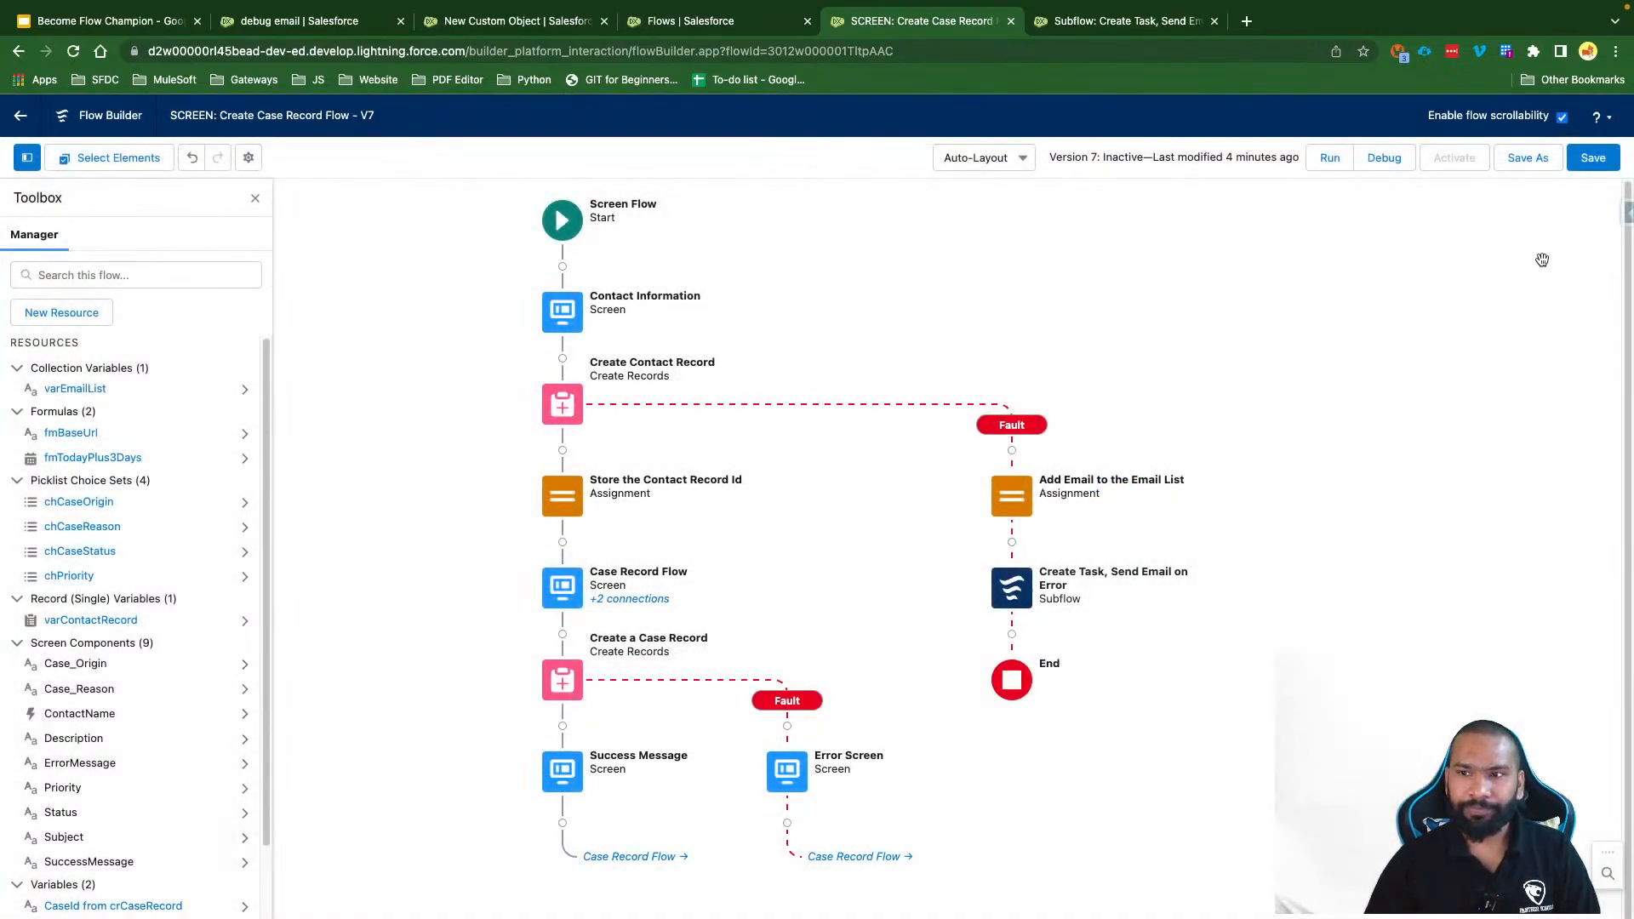
Step: Save, delete the Error Screen from the Create a Case Record fault path, and save again
click(1593, 157)
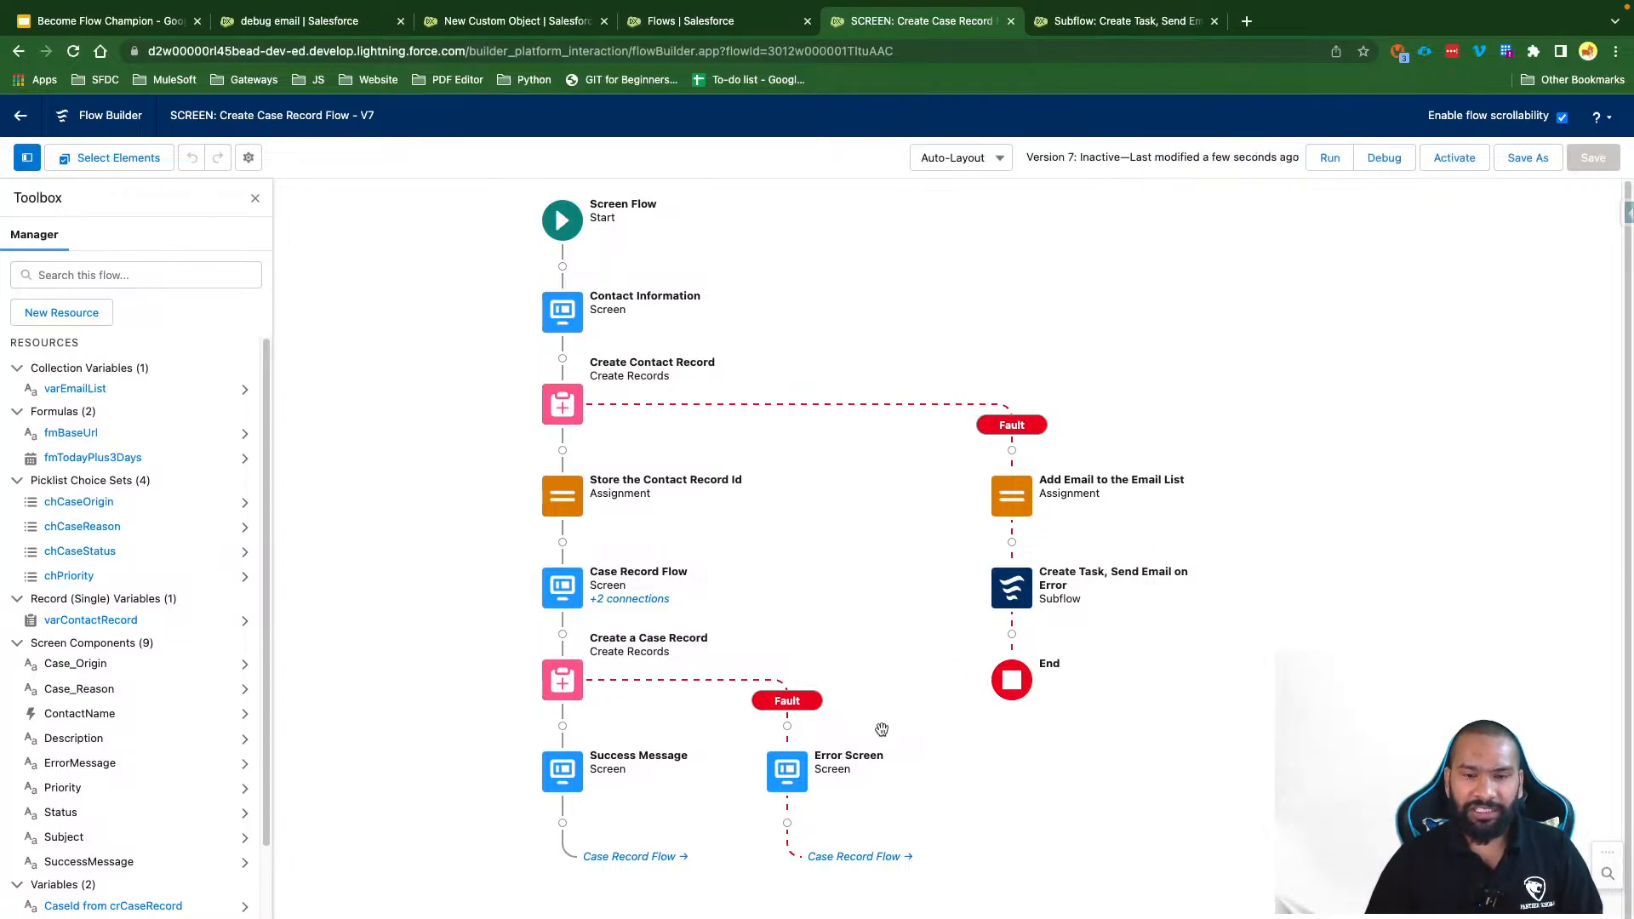
click(786, 771)
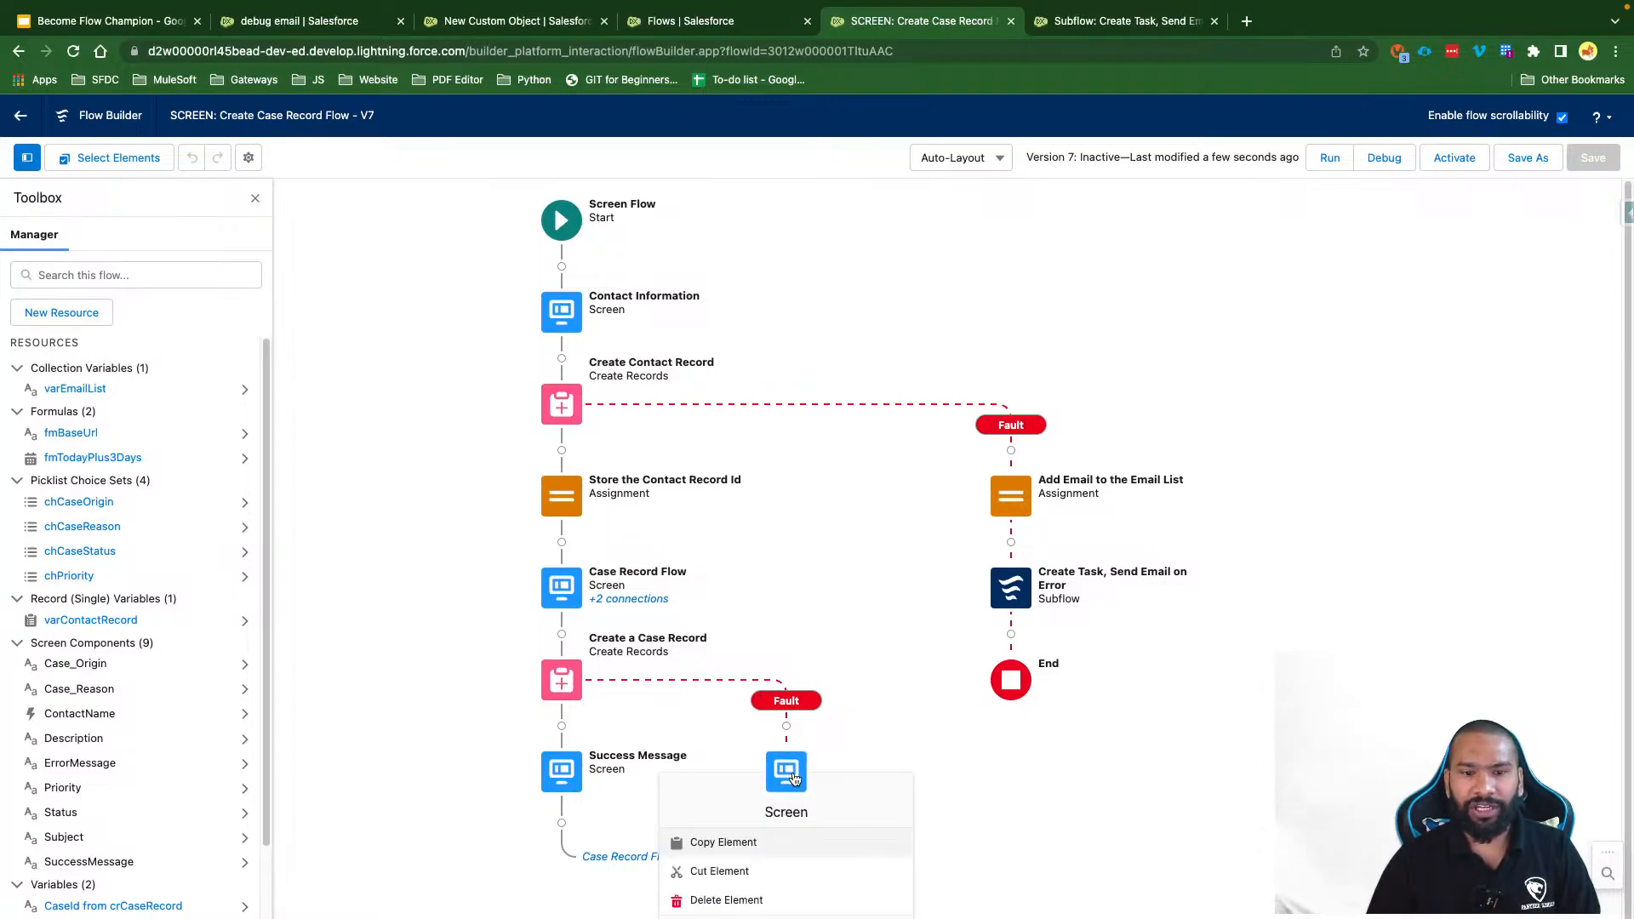
click(734, 898)
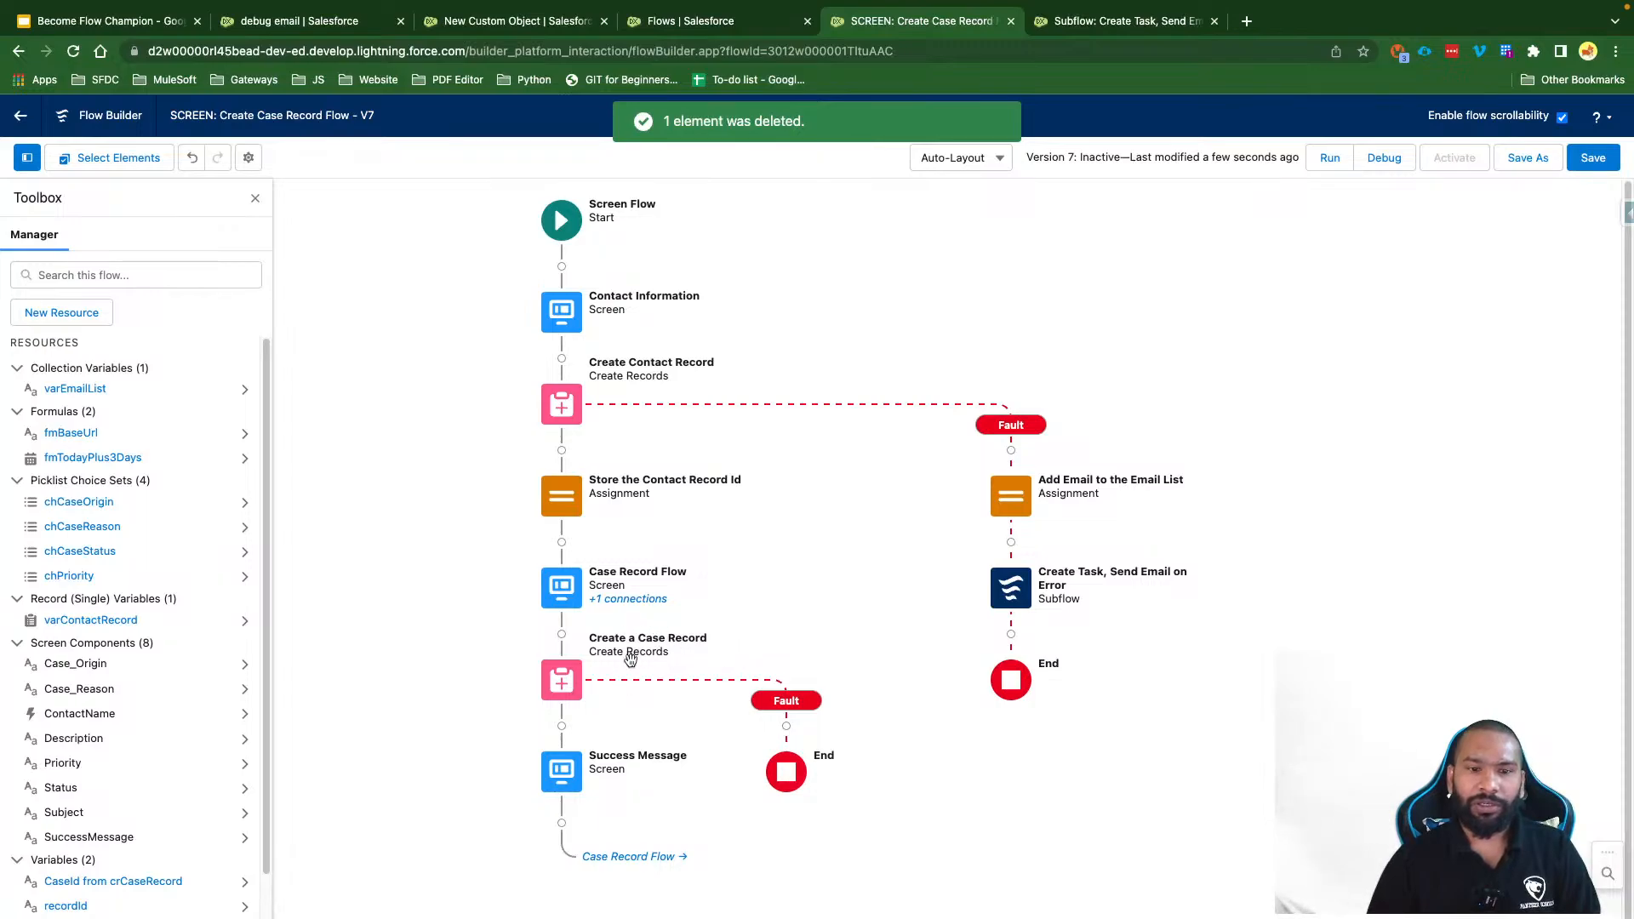
click(1591, 157)
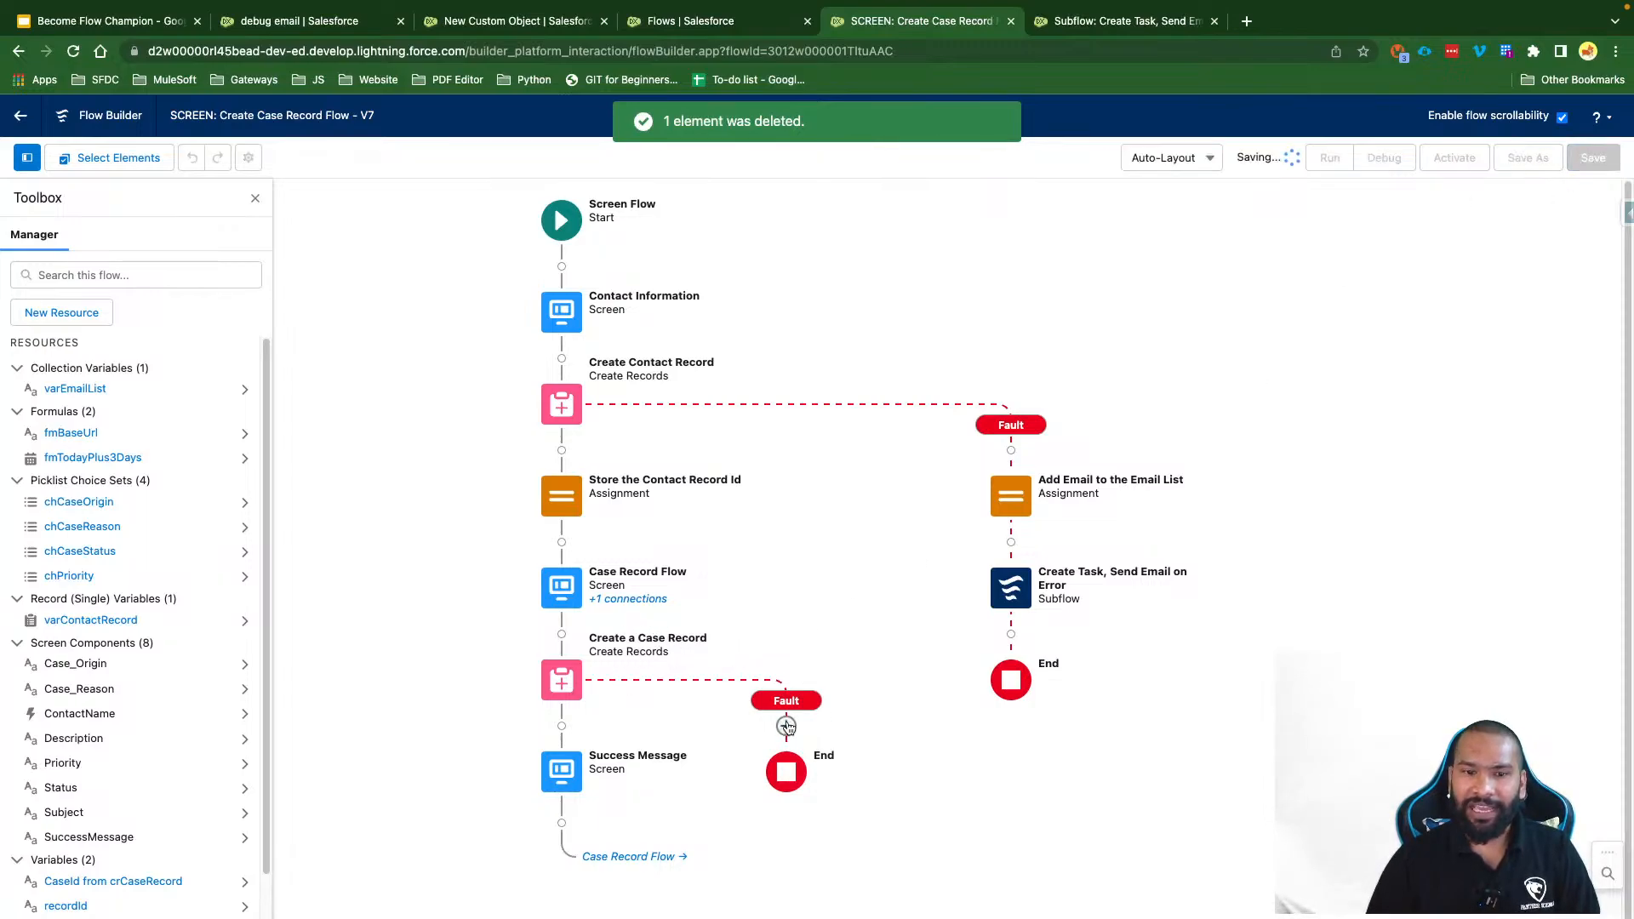
Step: Bring the Create a Case Record fault connector into view and open its Add Element list
drag(848, 674, 848, 478)
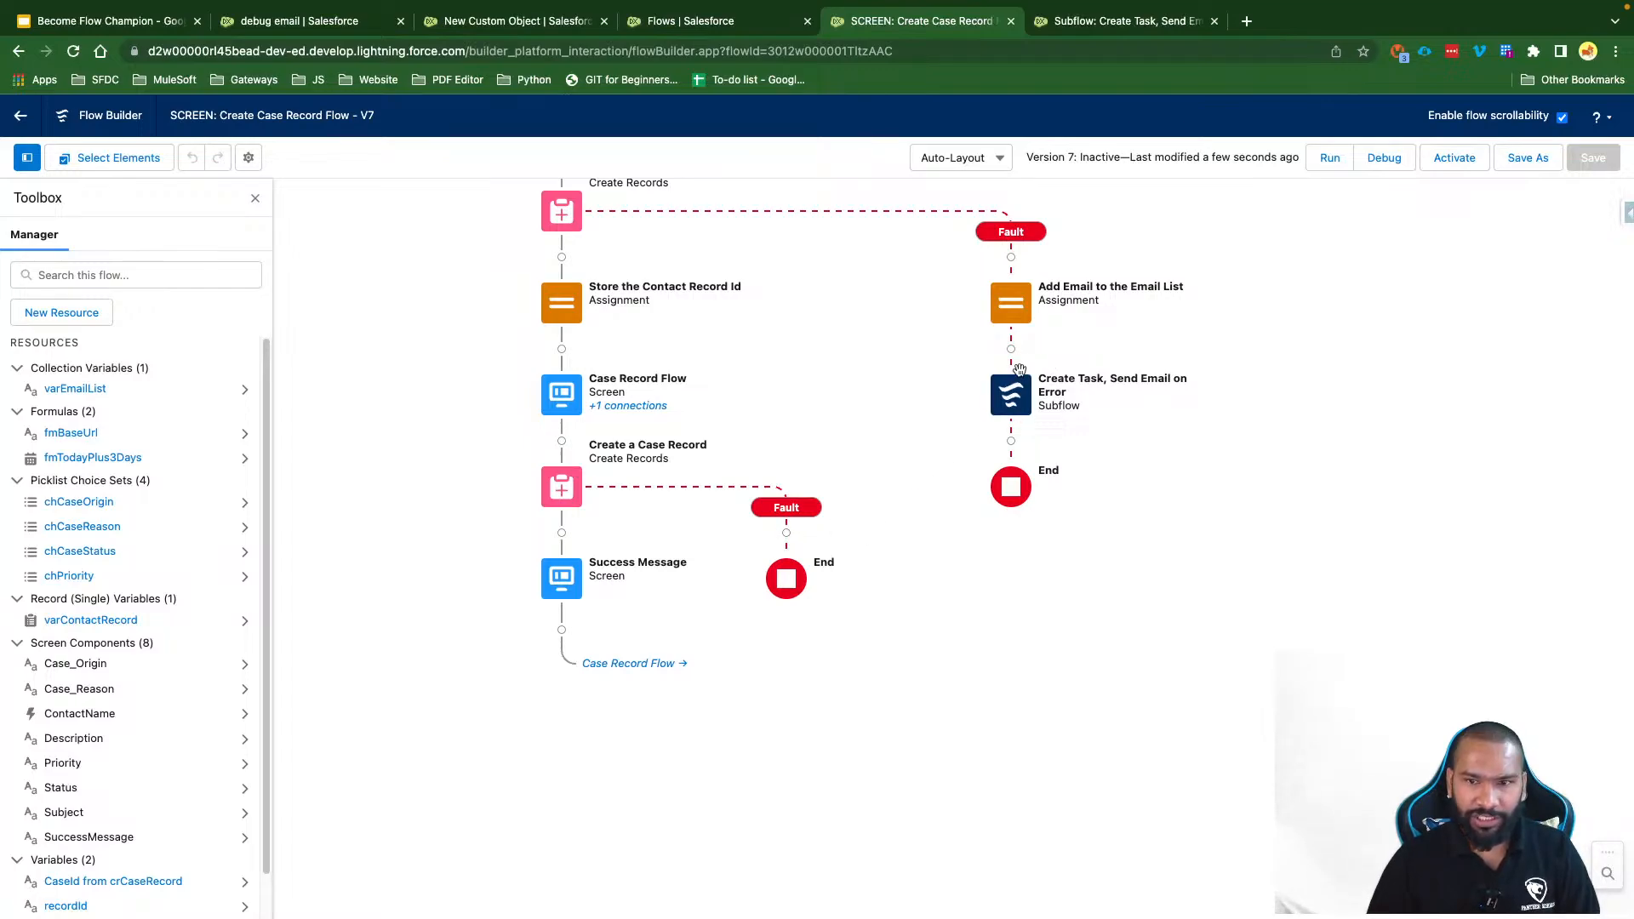
drag(905, 401, 885, 463)
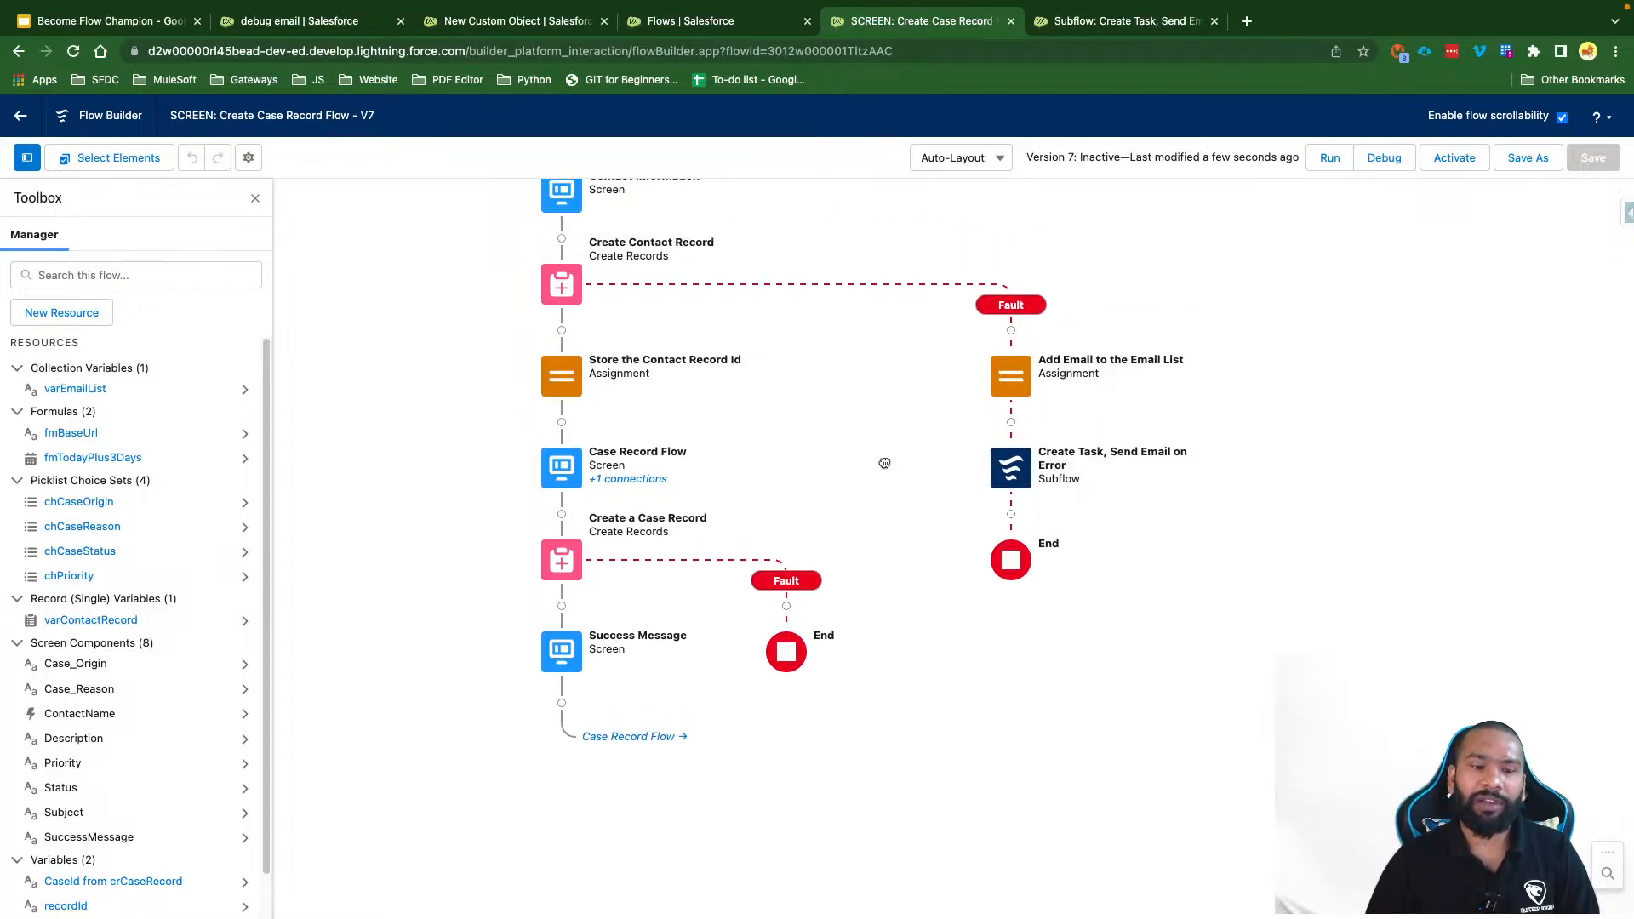
click(786, 606)
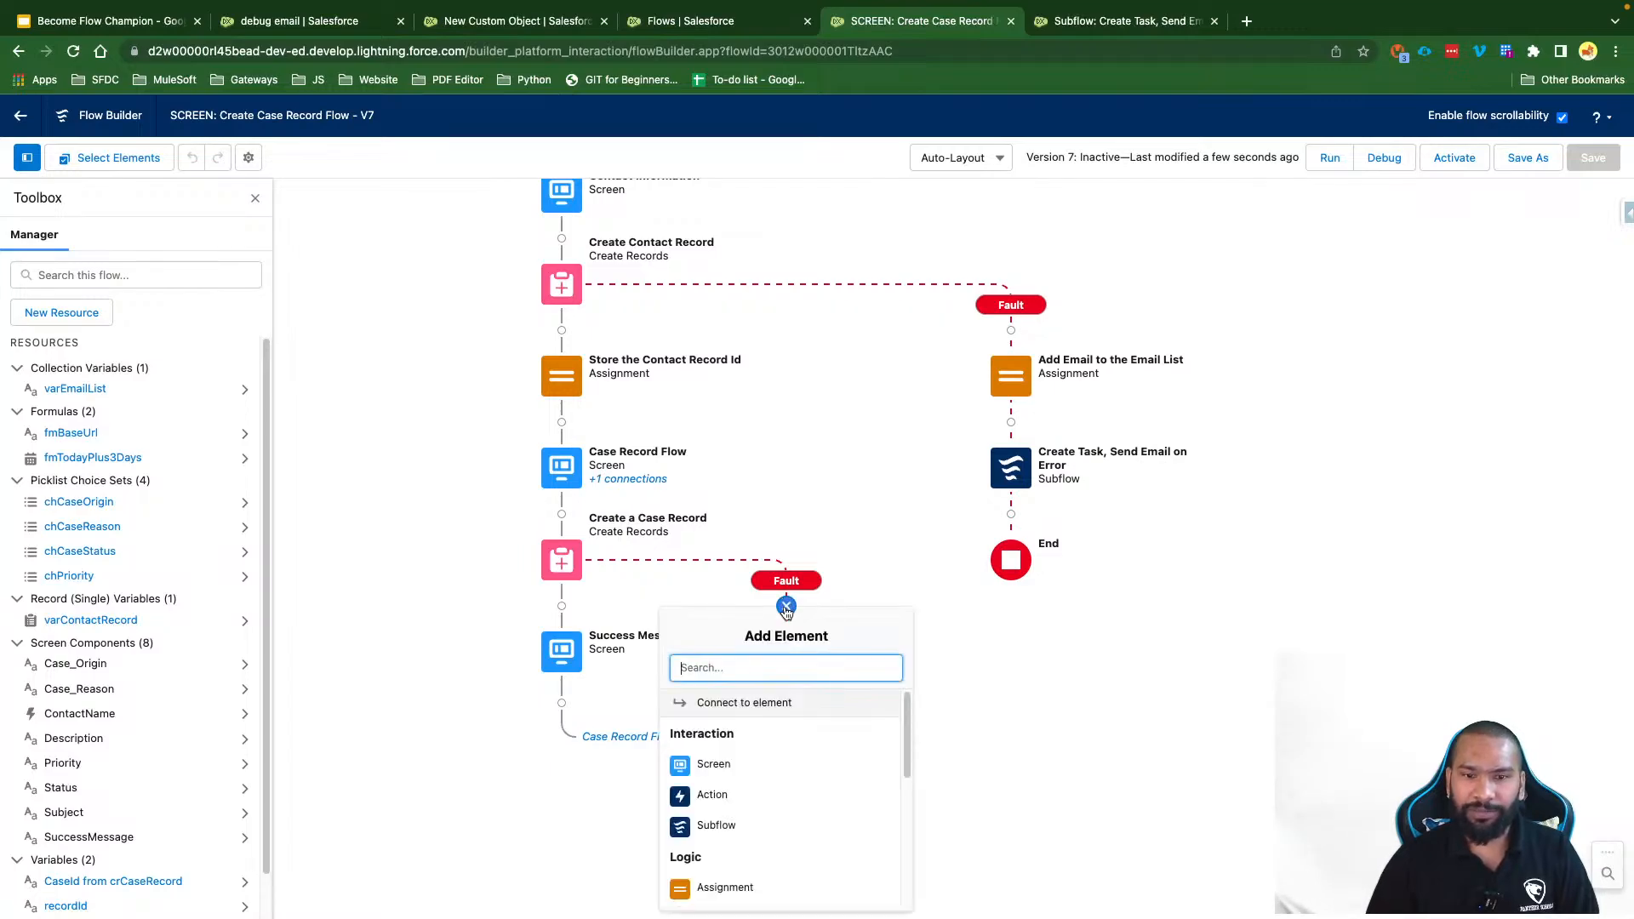
Step: Add a Subflow element referencing 'Subflow: Create Task, Send Email on Error'
click(726, 824)
click(674, 442)
text(Subfl)
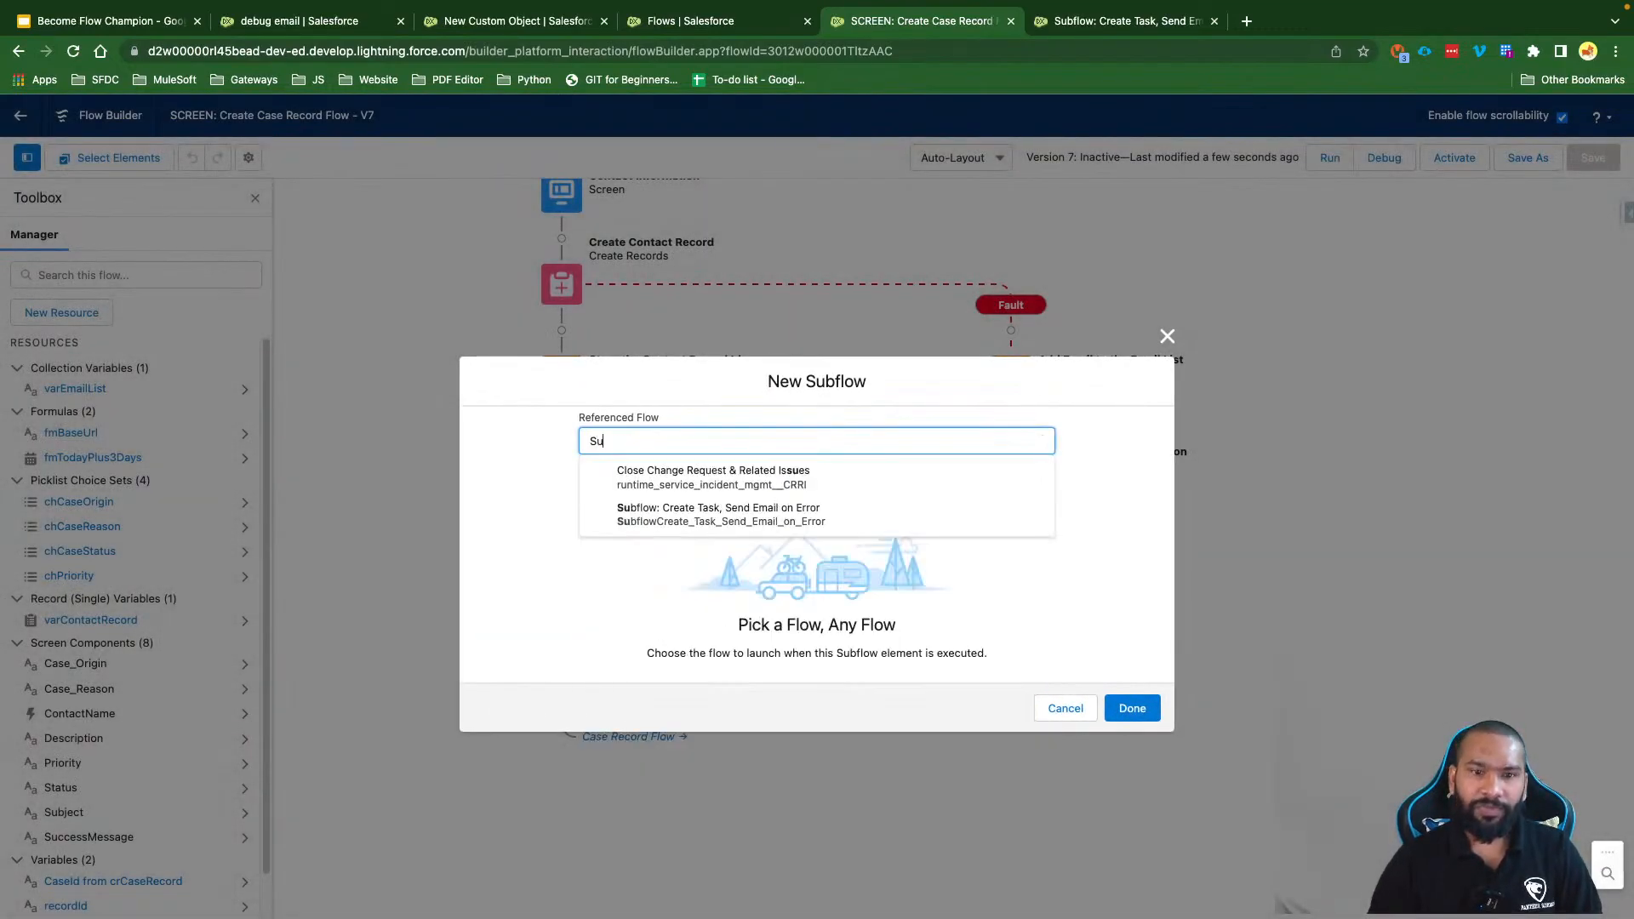
click(718, 474)
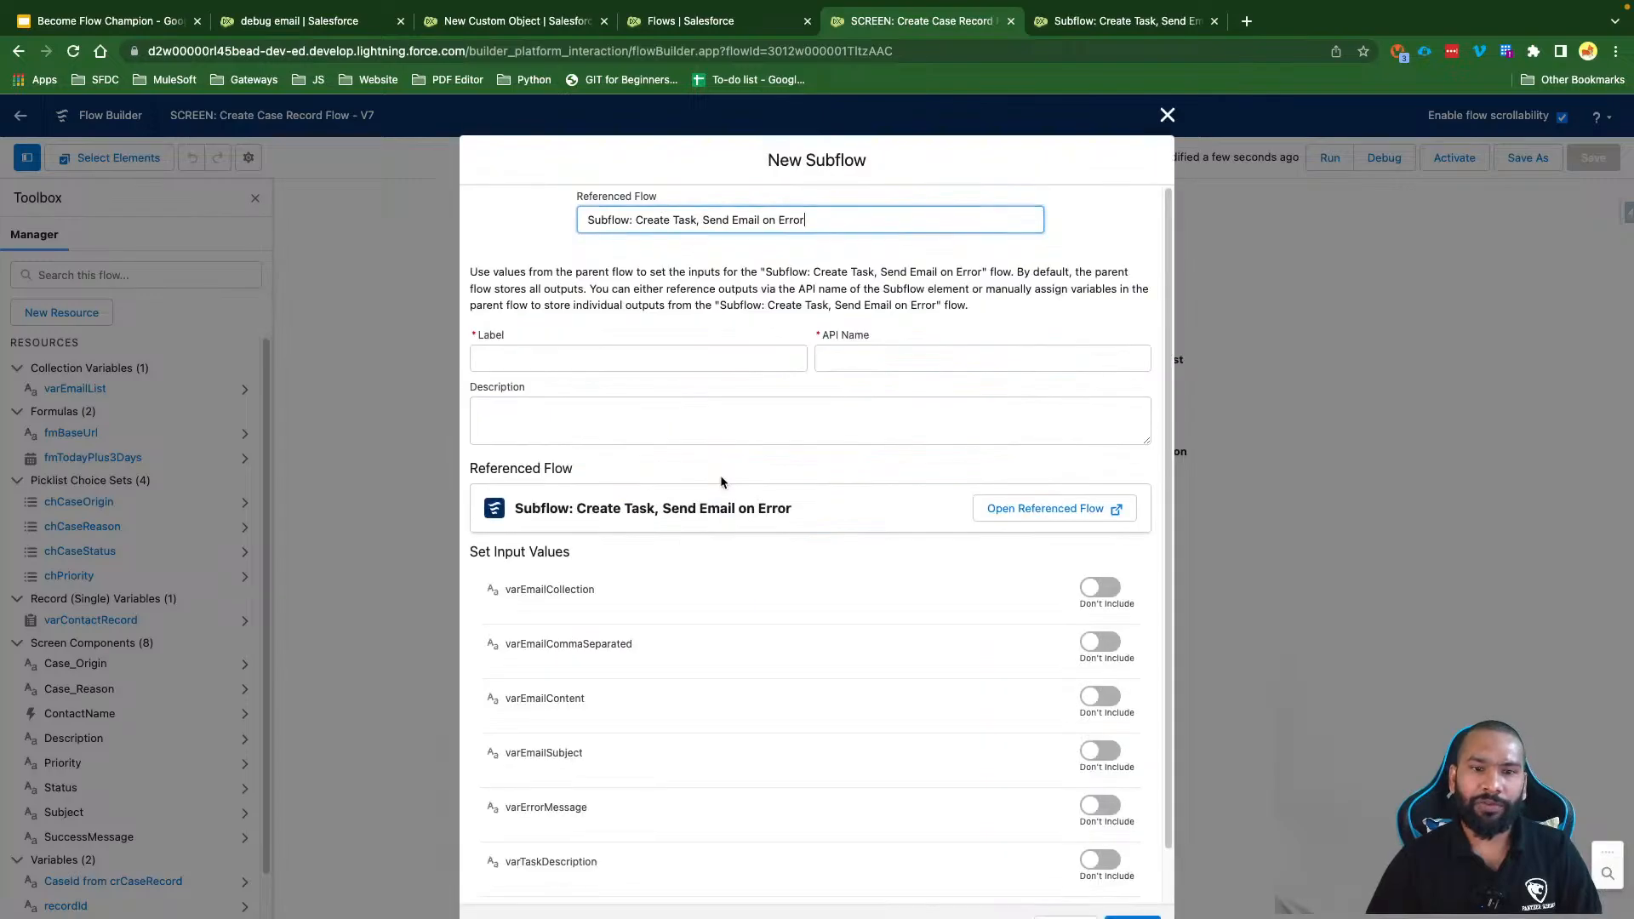
click(640, 219)
Step: Label the subflow 'Create Task, Send Email on Create Case Error' so the API name fills in
click(574, 355)
text(Create Task, Send Email on Error)
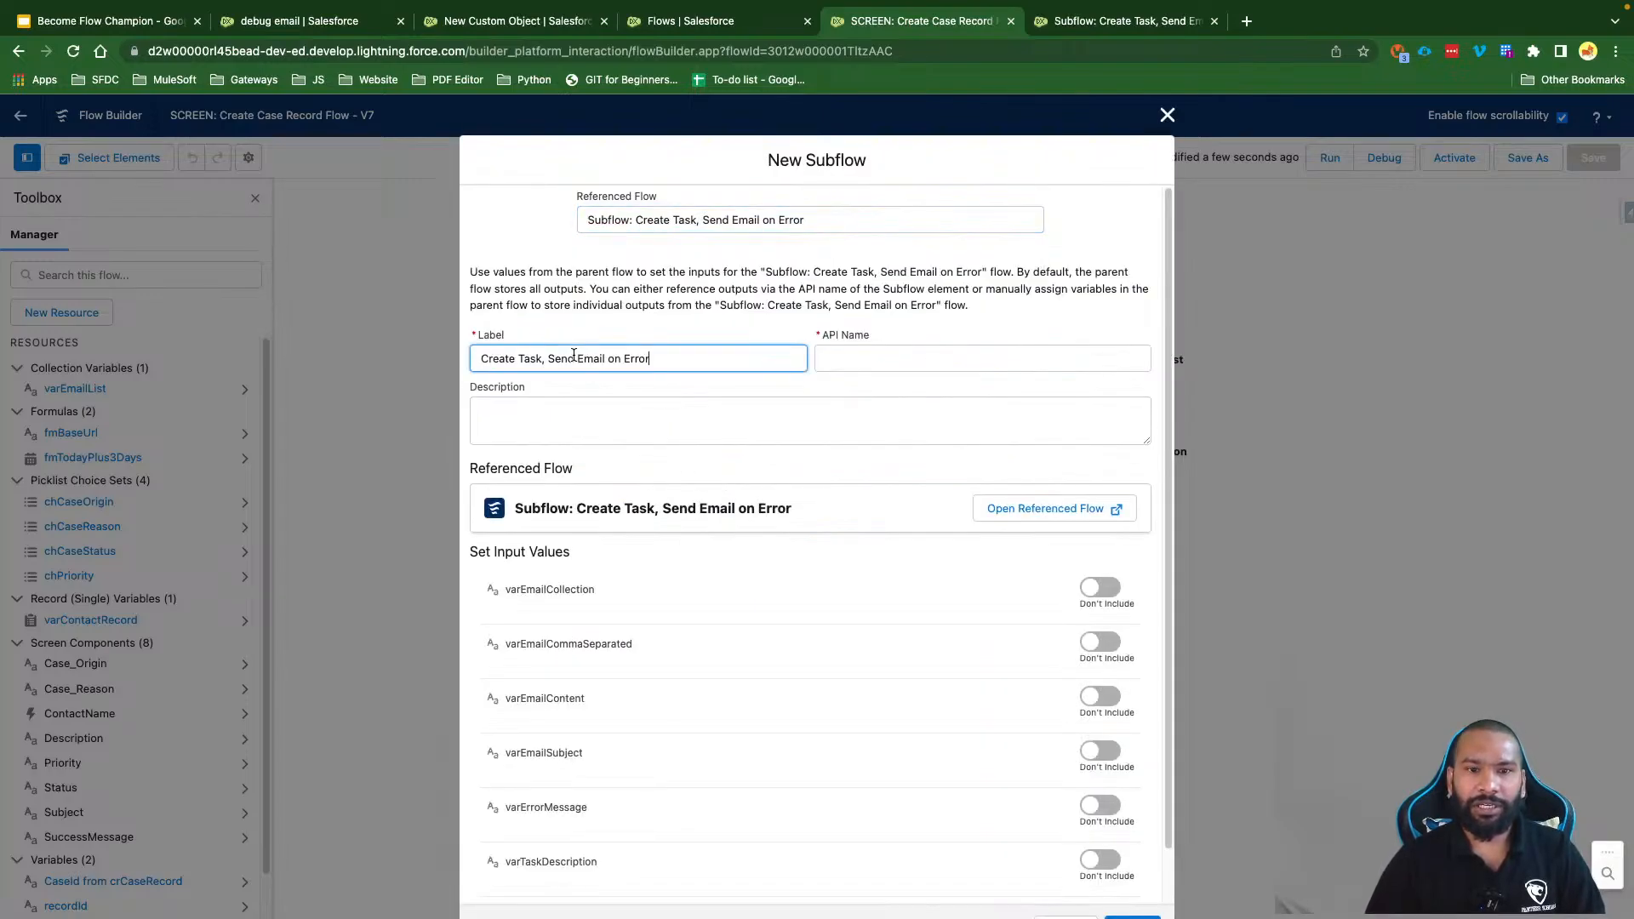
key(BackSpace)
key(BackSpace)
key(BackSpace)
key(BackSpace)
text(C)
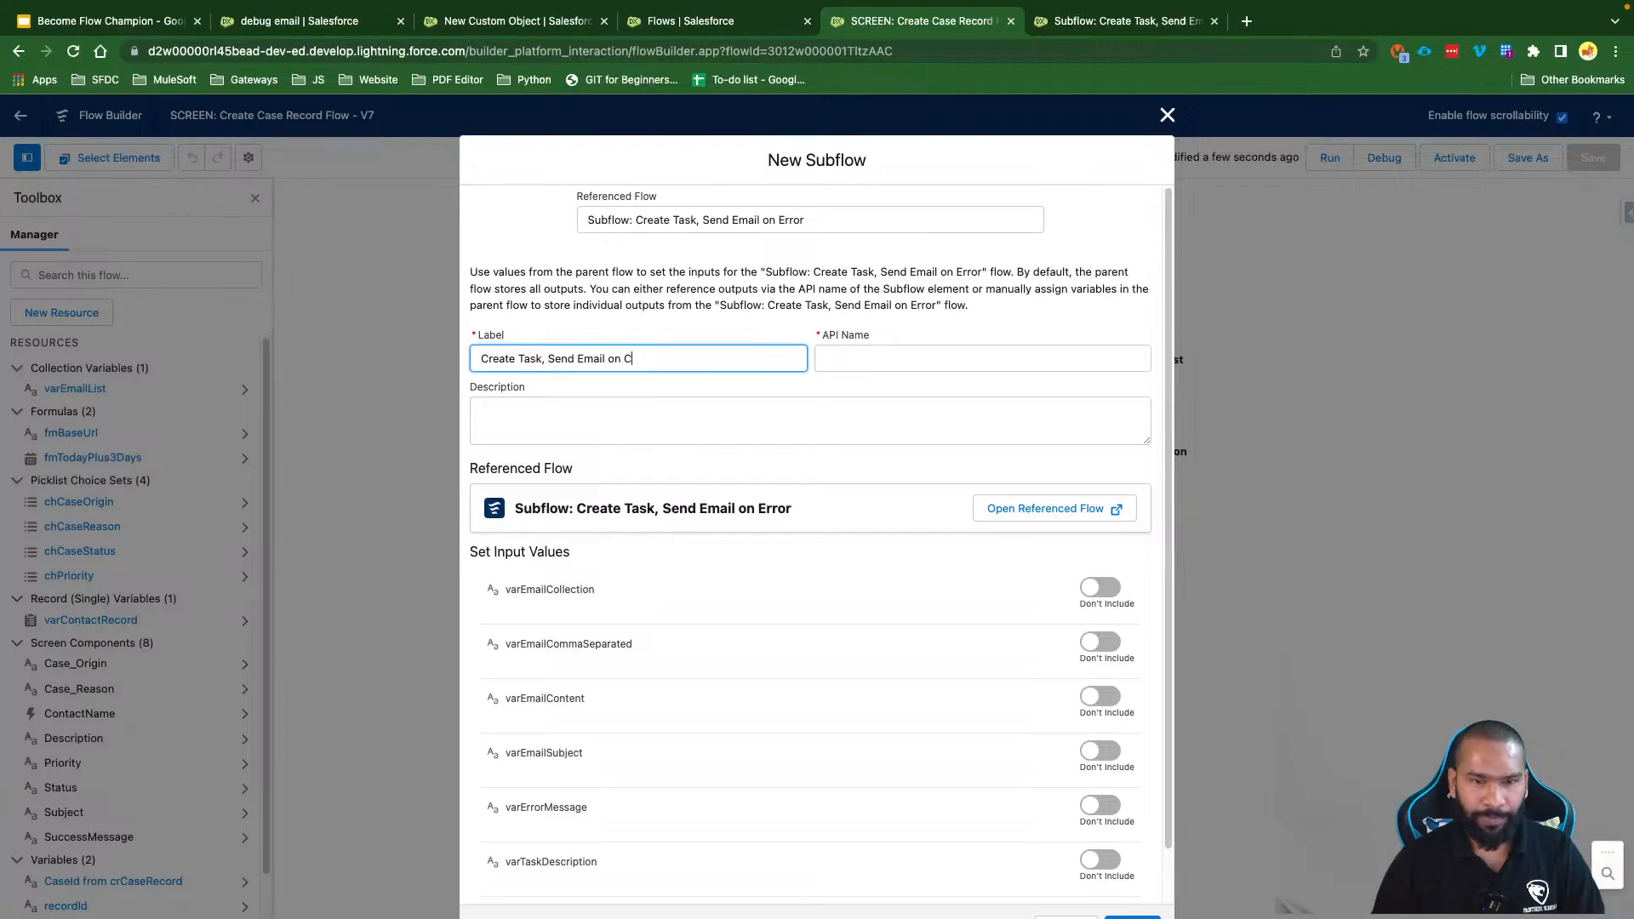
text(reate Cas)
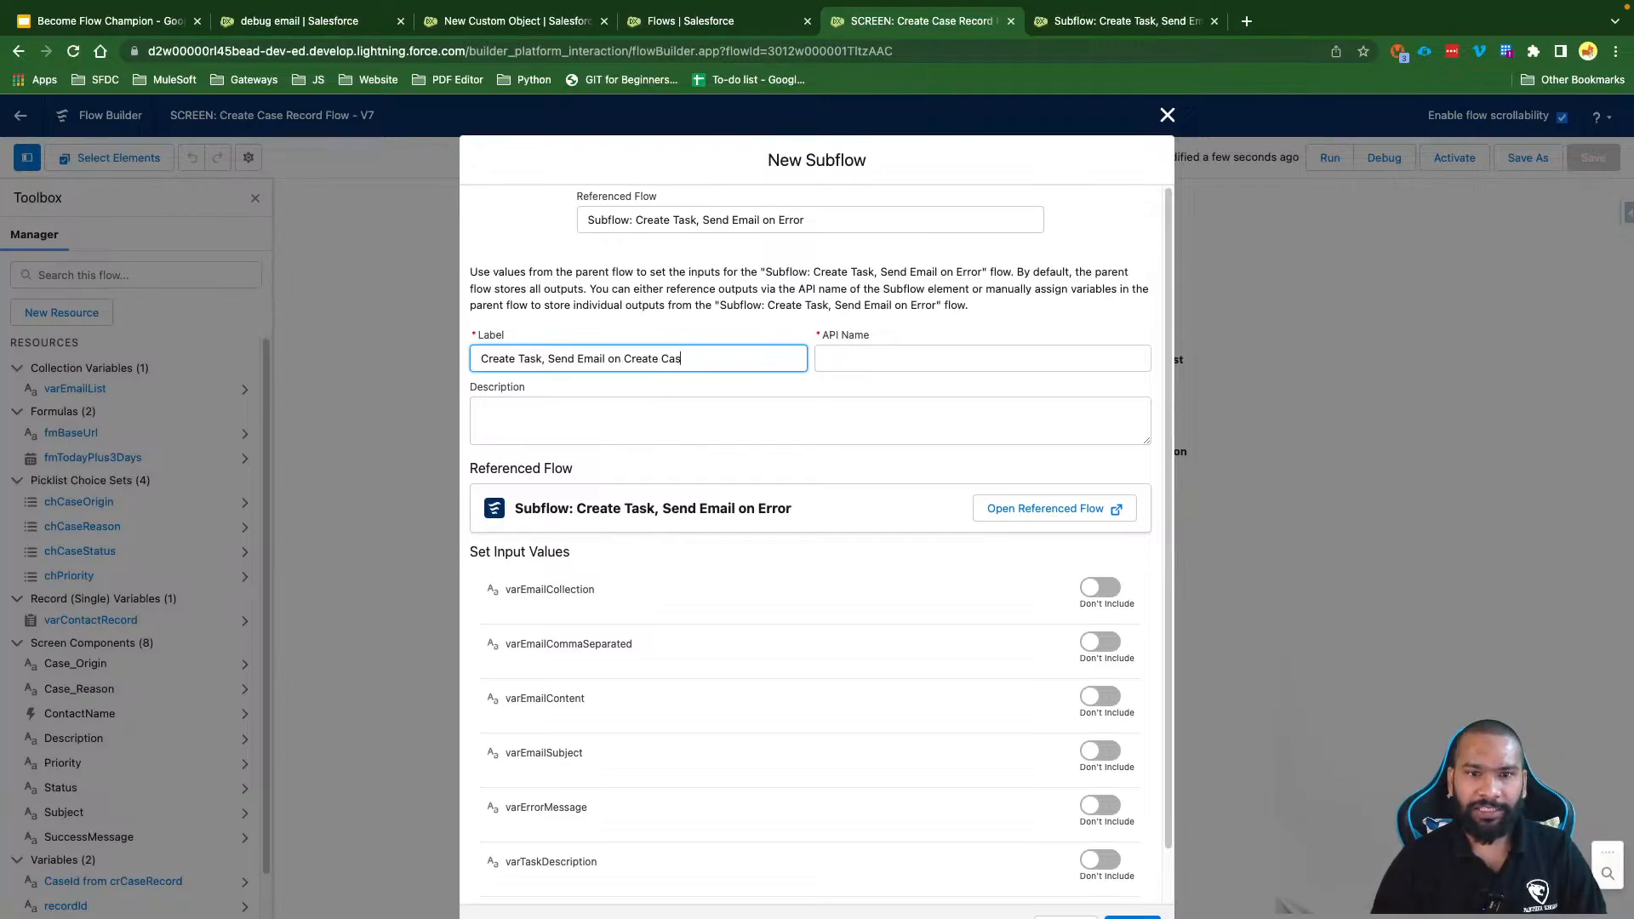
text(e Er)
key(BackSpace)
key(BackSpace)
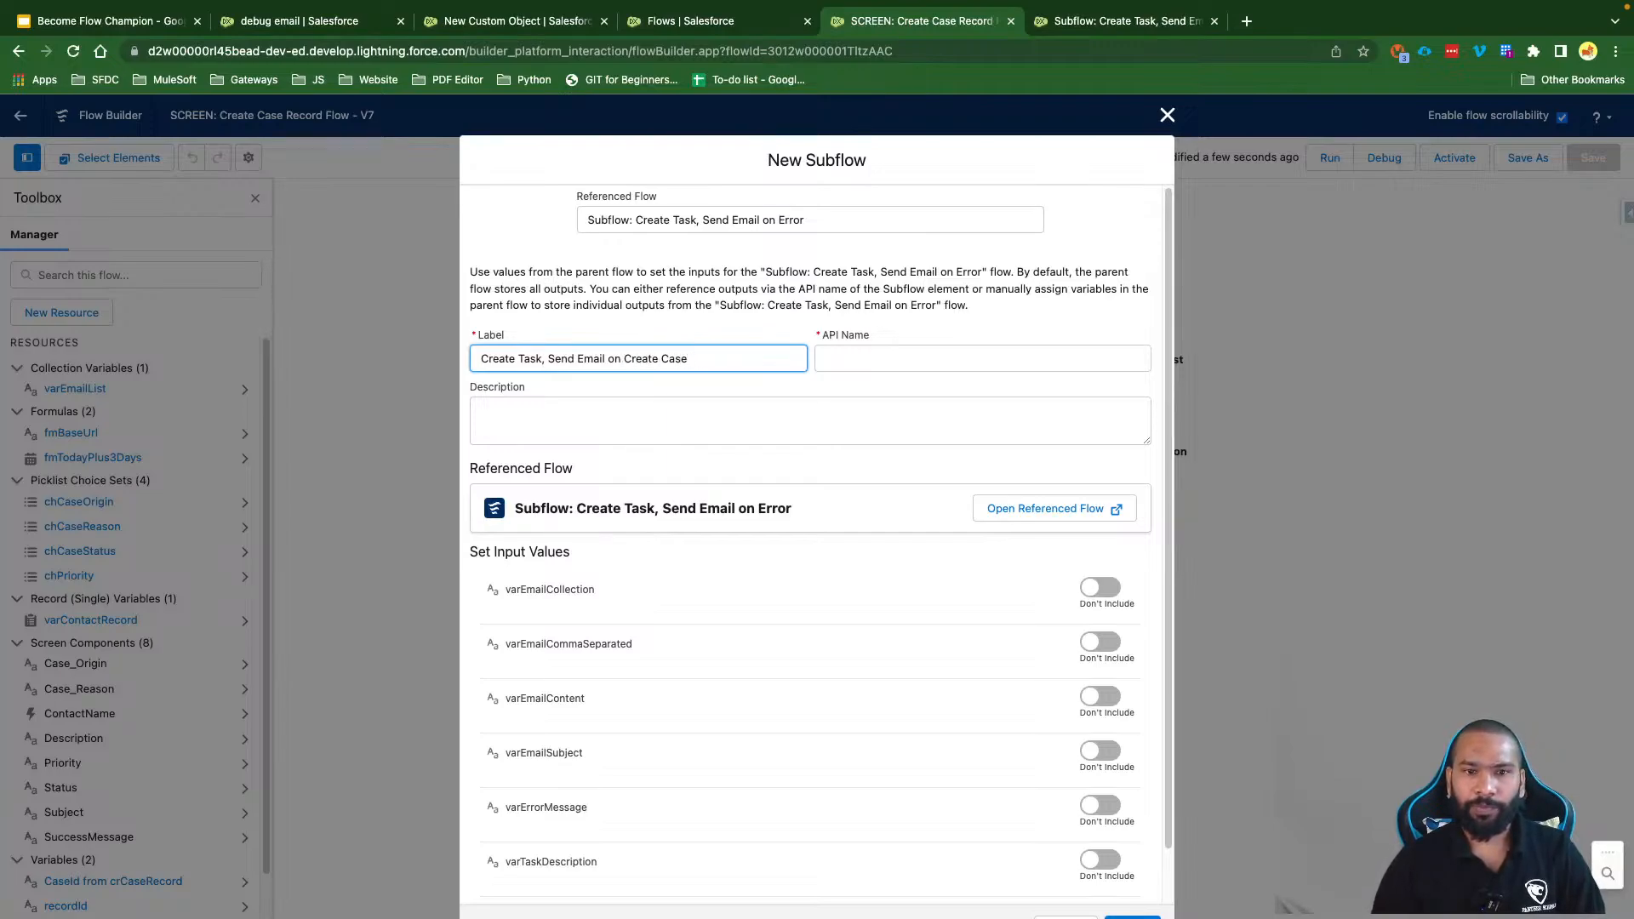
text(r)
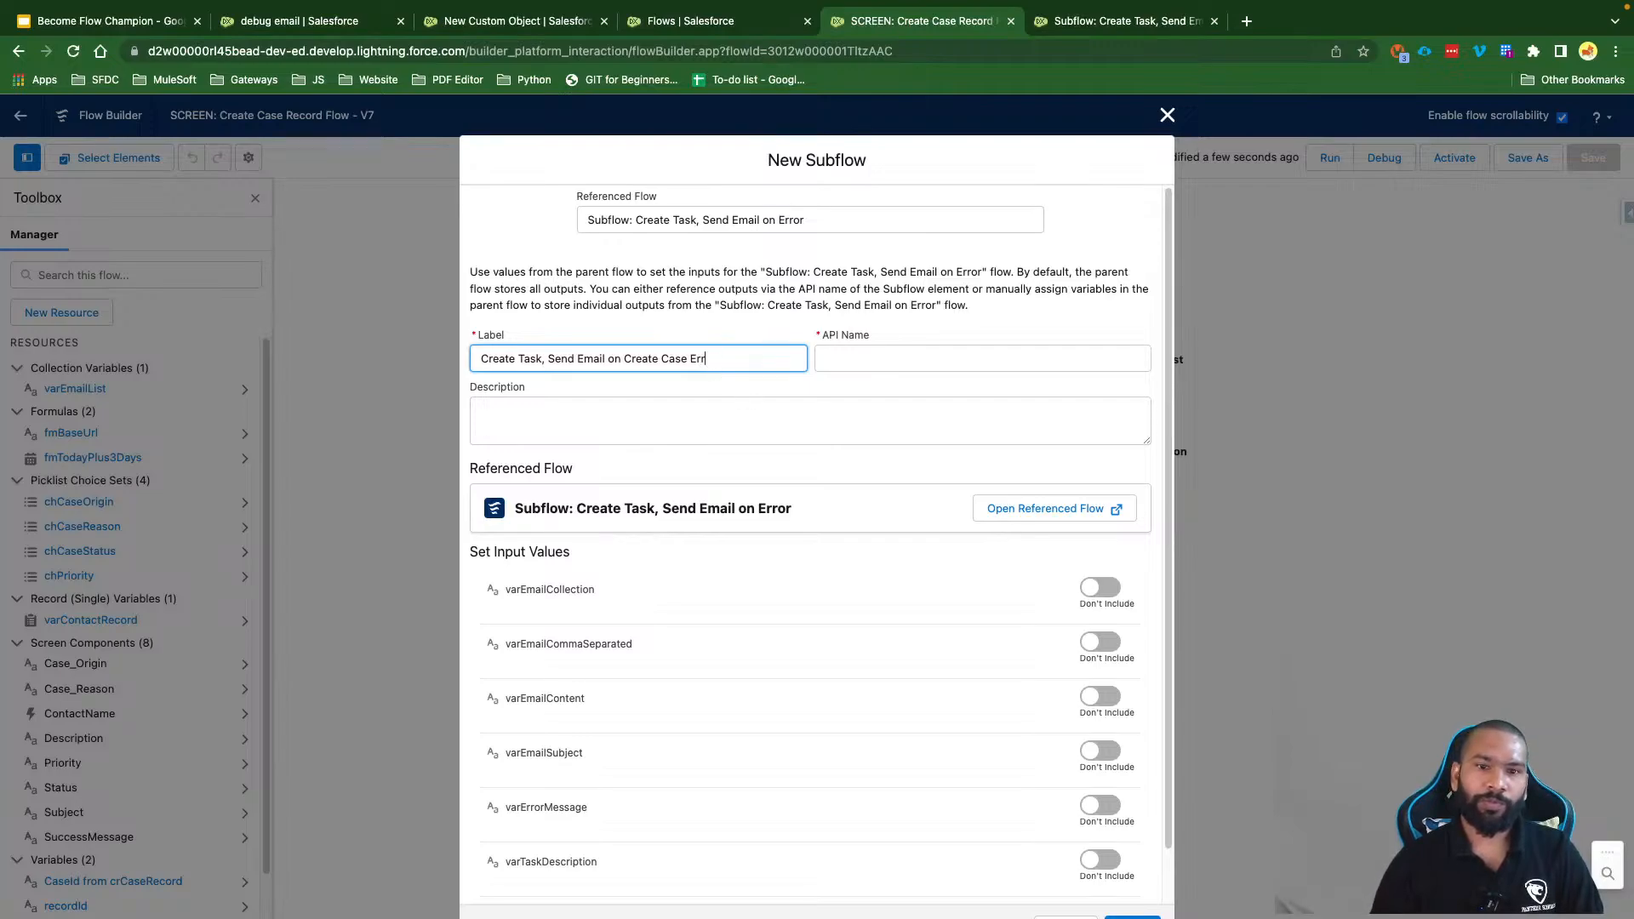
text(iorr)
click(794, 470)
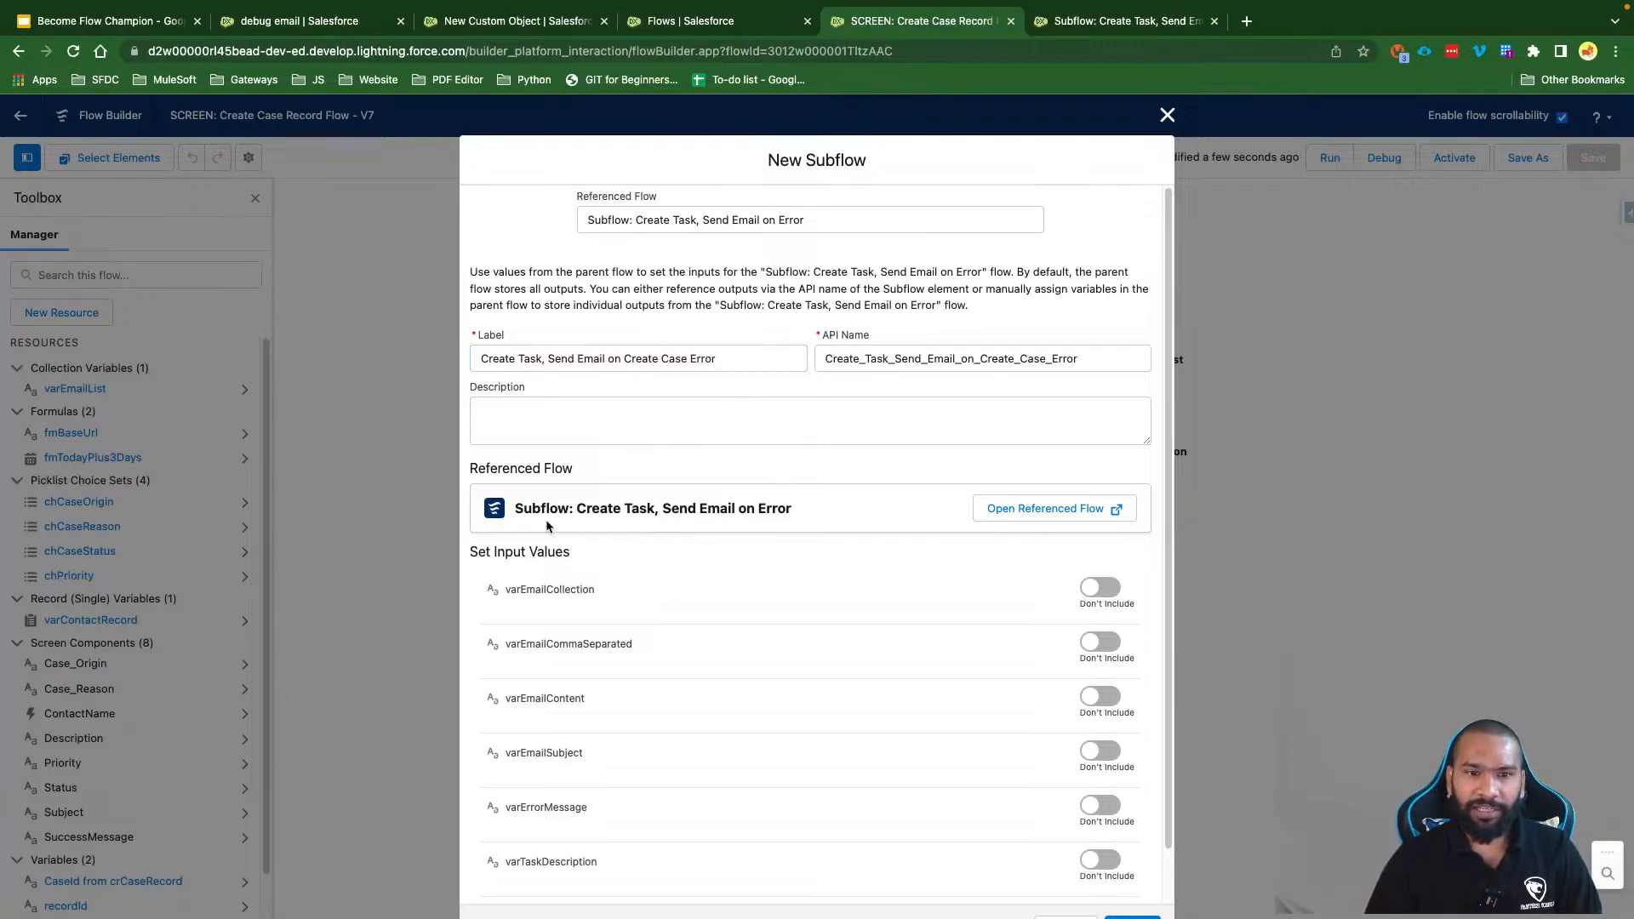
drag(515, 509, 796, 509)
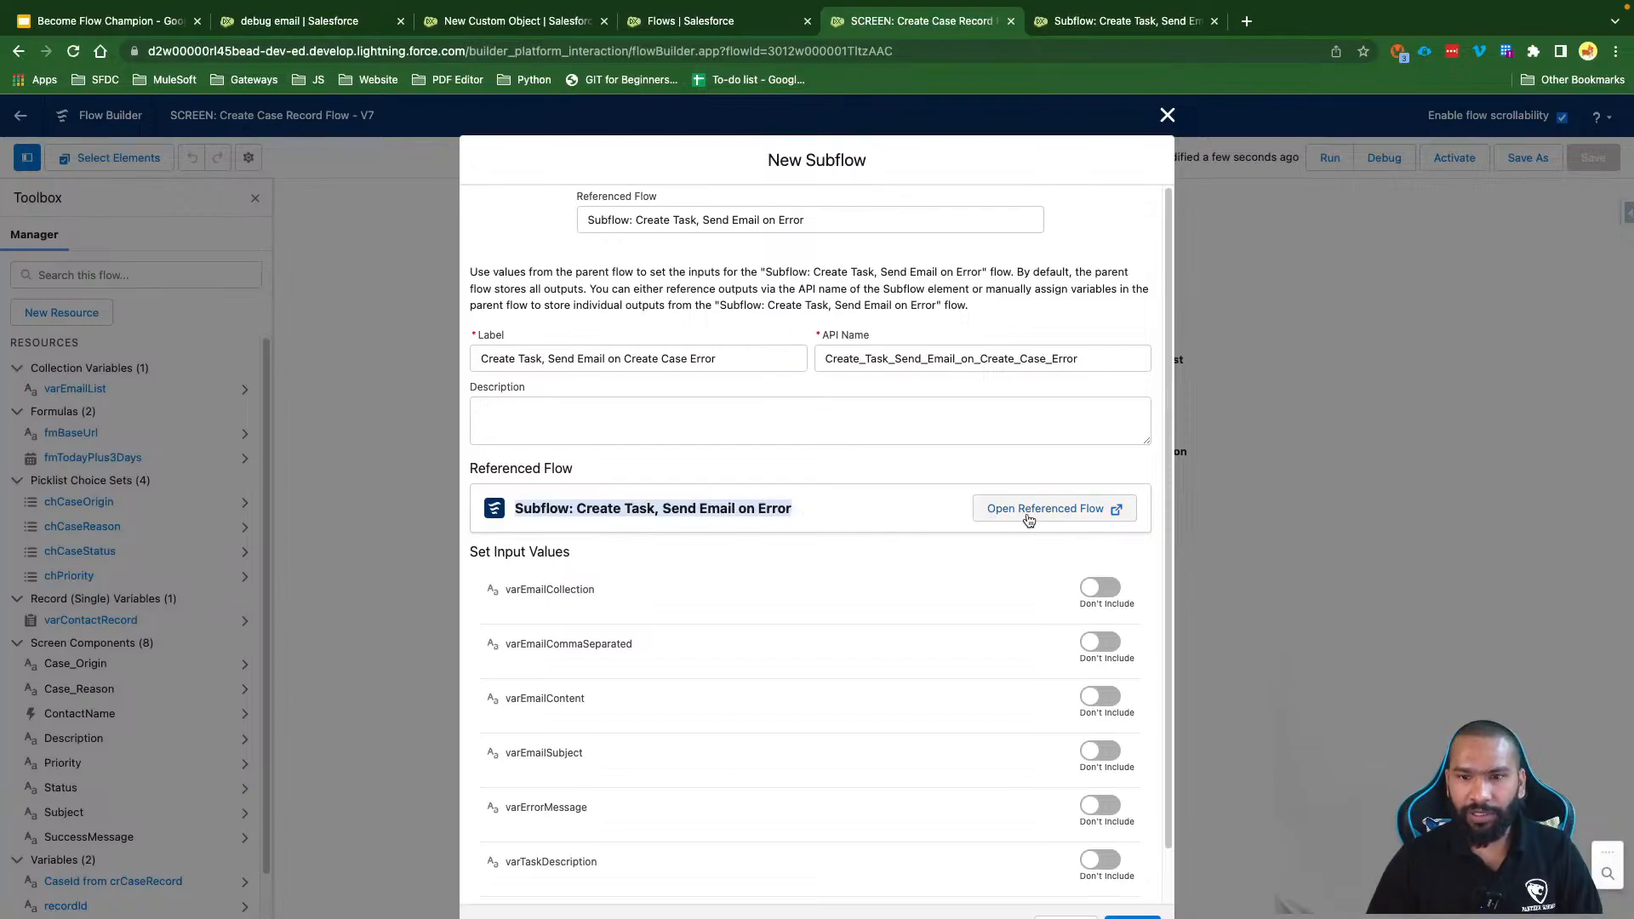
click(875, 522)
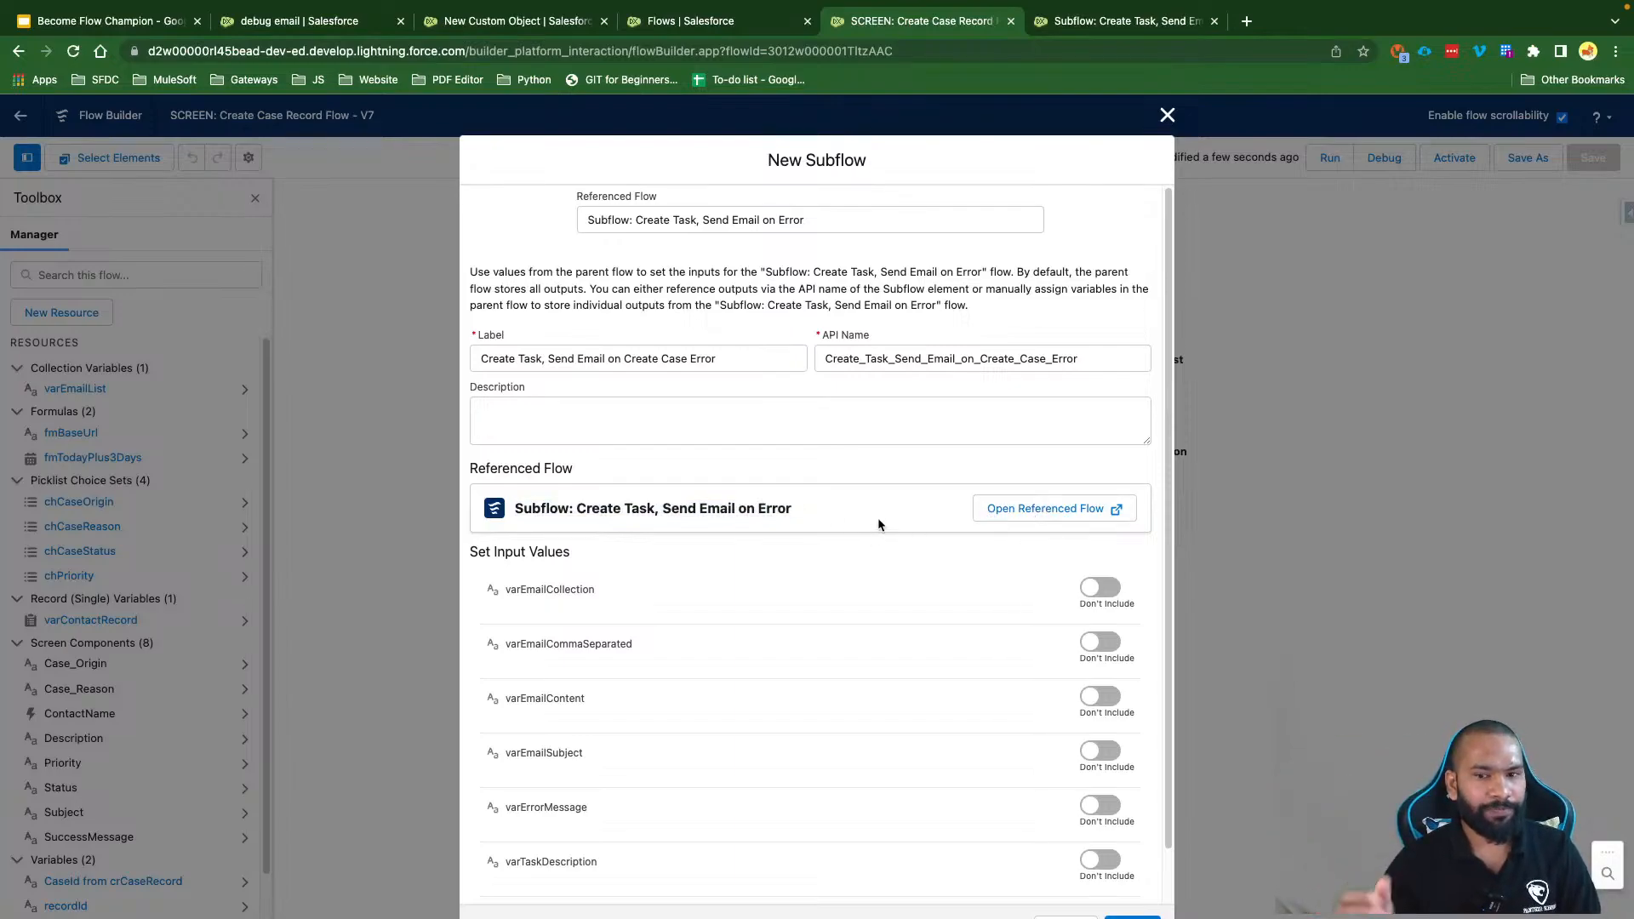
Step: Leave varEmailCollection excluded, set varEmailCommaSeparated to a recipient e-mail address, and include varEmailContent
drag(569, 594, 507, 593)
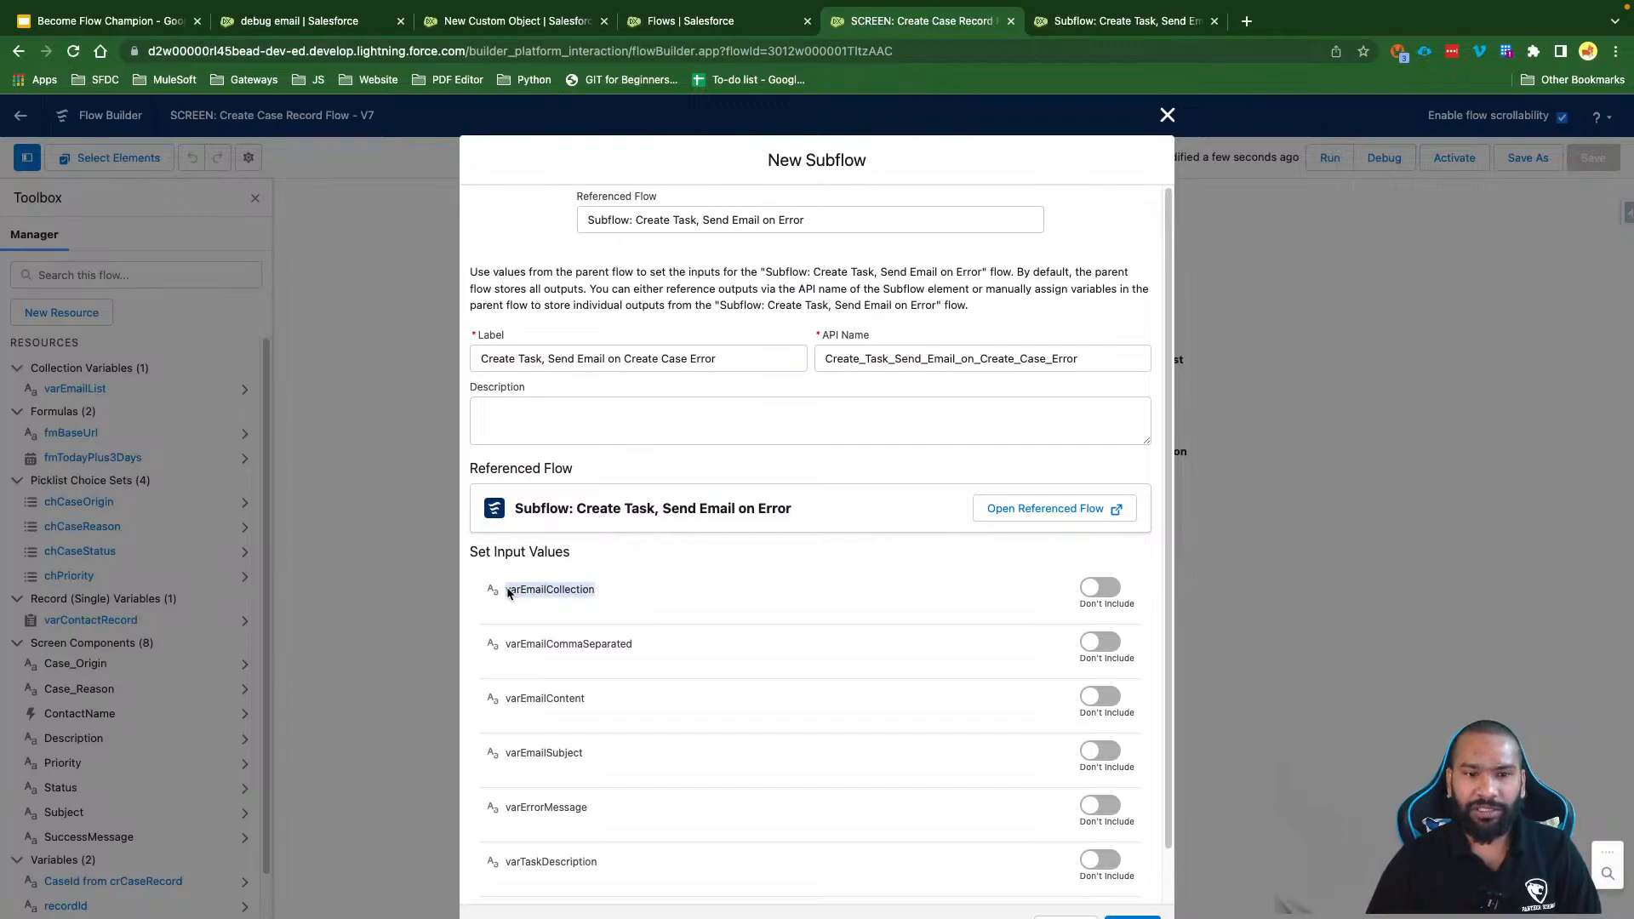
click(1111, 594)
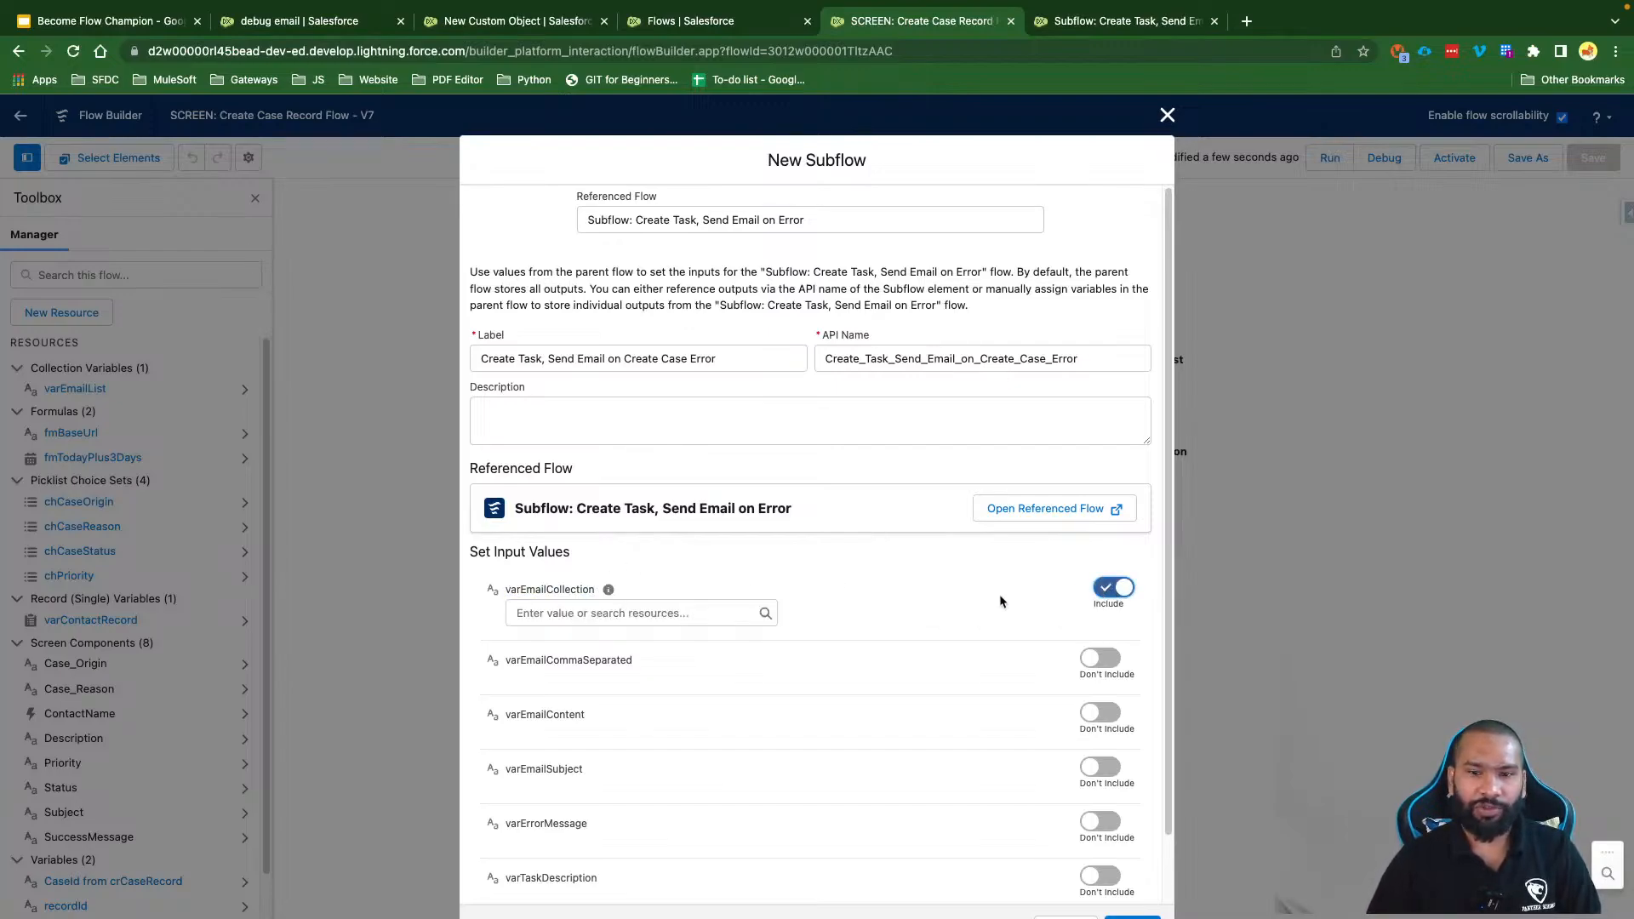
click(1100, 593)
click(1116, 651)
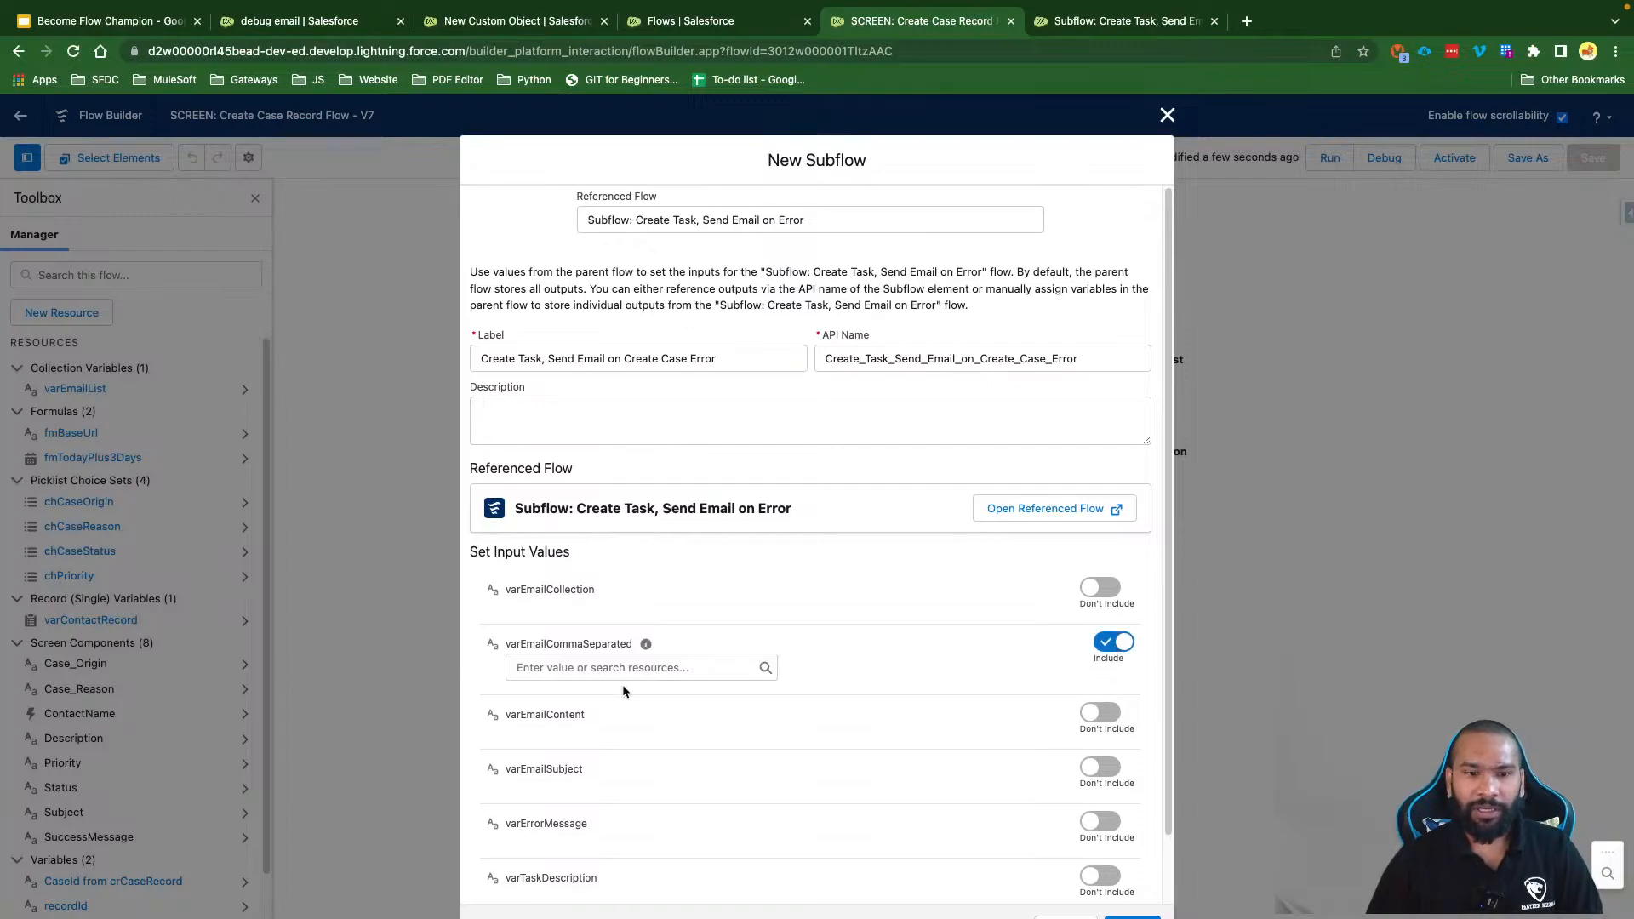
click(591, 663)
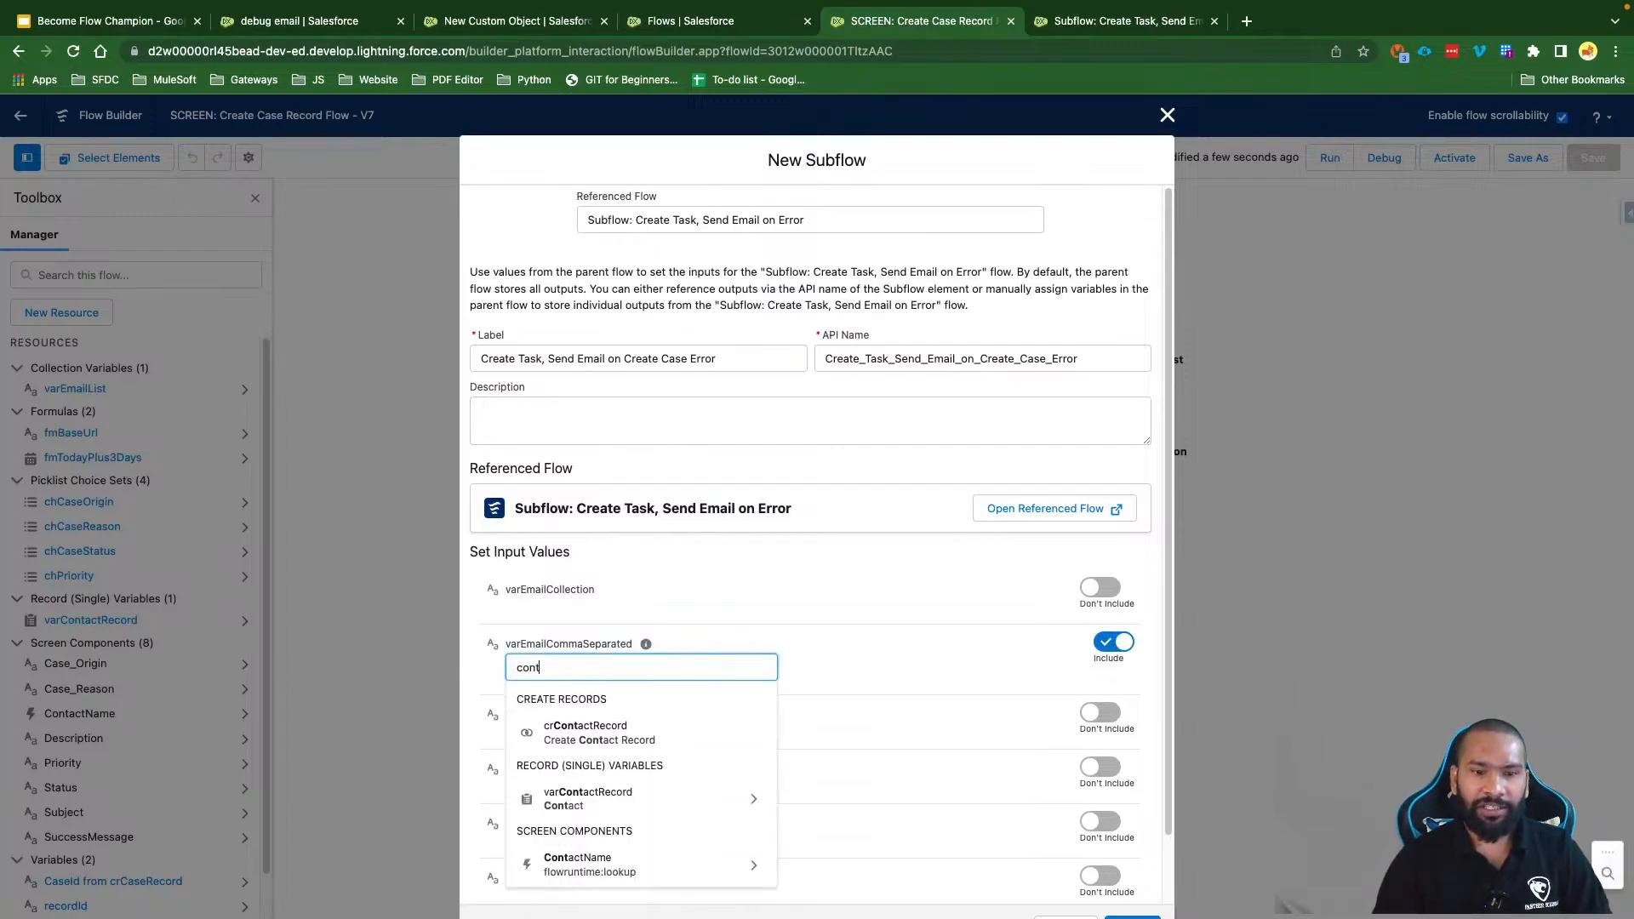
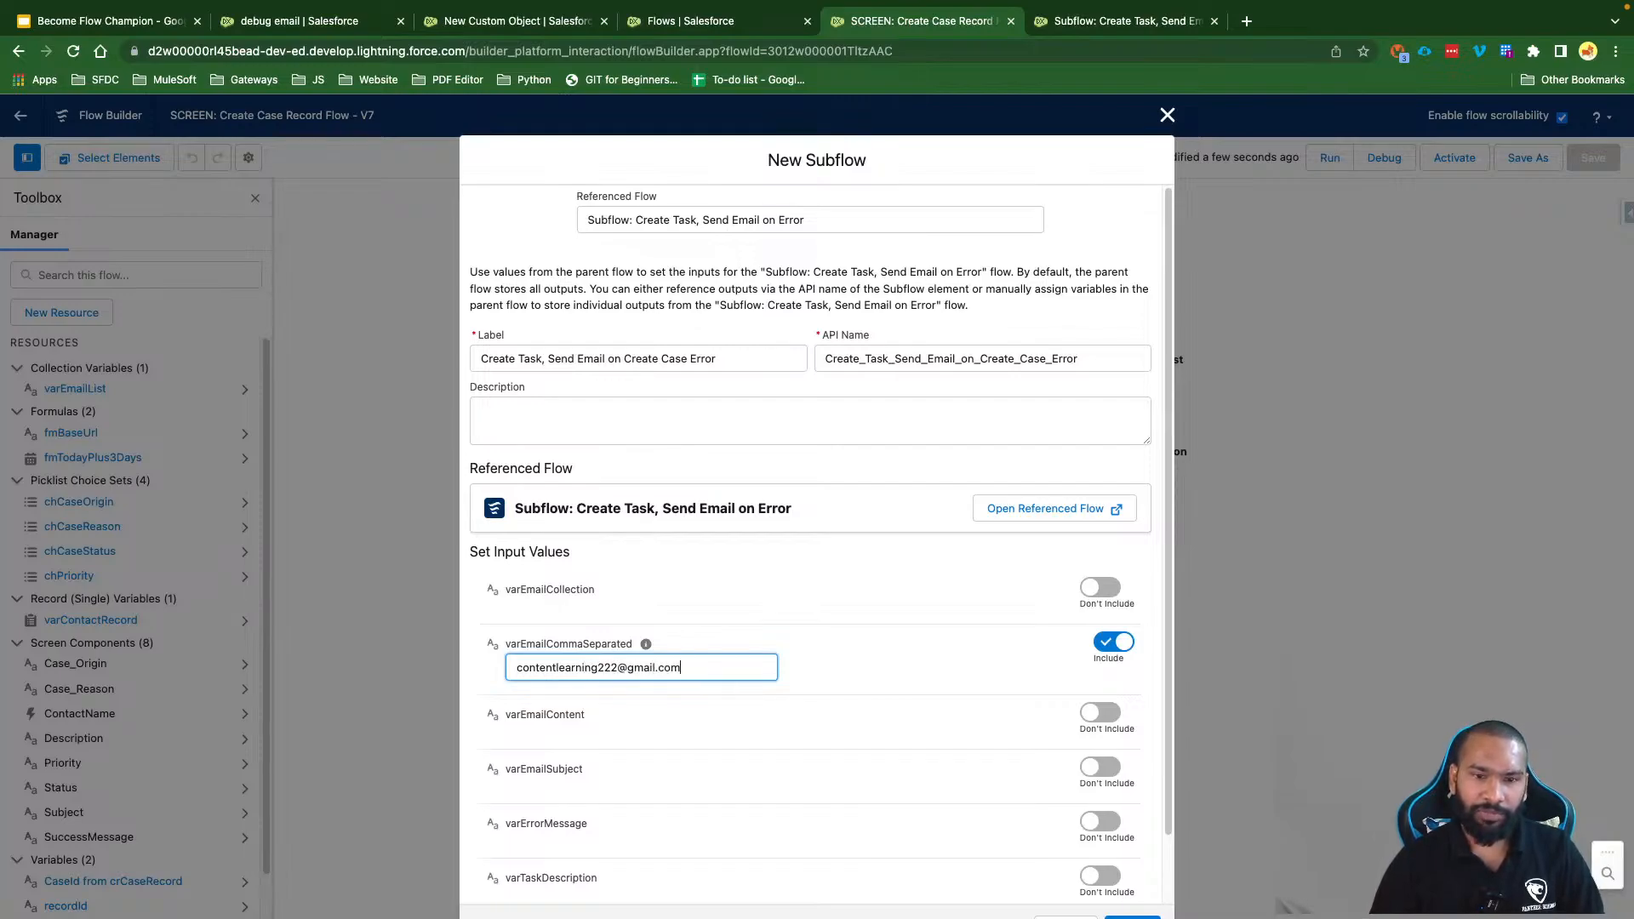
click(870, 670)
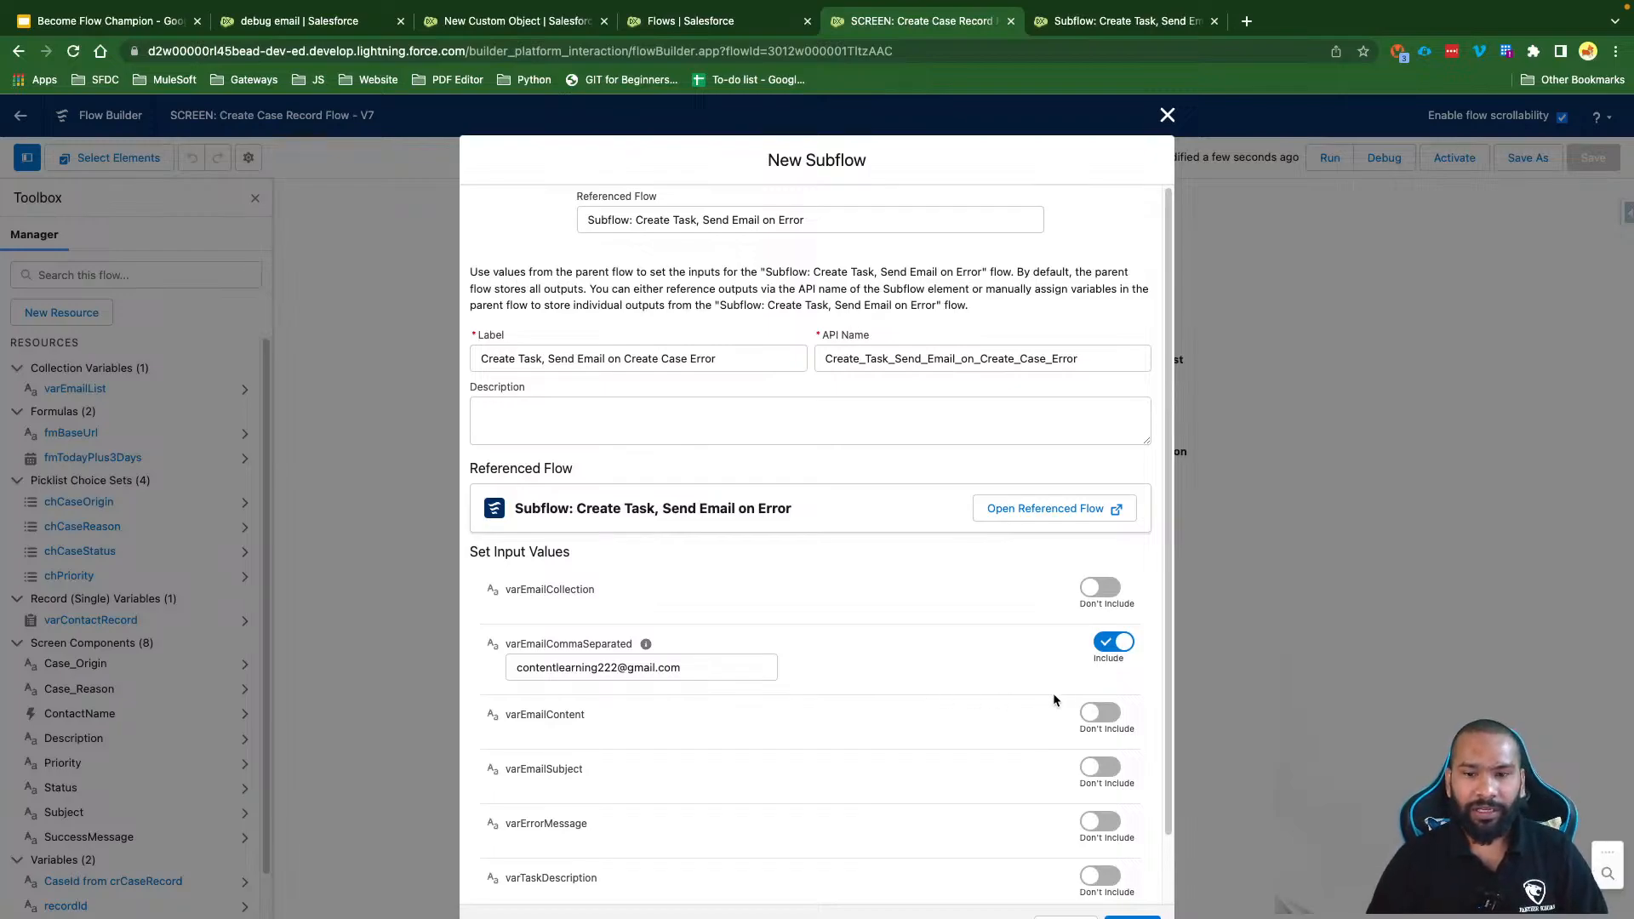
click(1100, 713)
Step: Enter {!$Flow.FaultMessage} as the varEmailContent value and copy that reference
scroll(608, 680, down, 2)
click(591, 649)
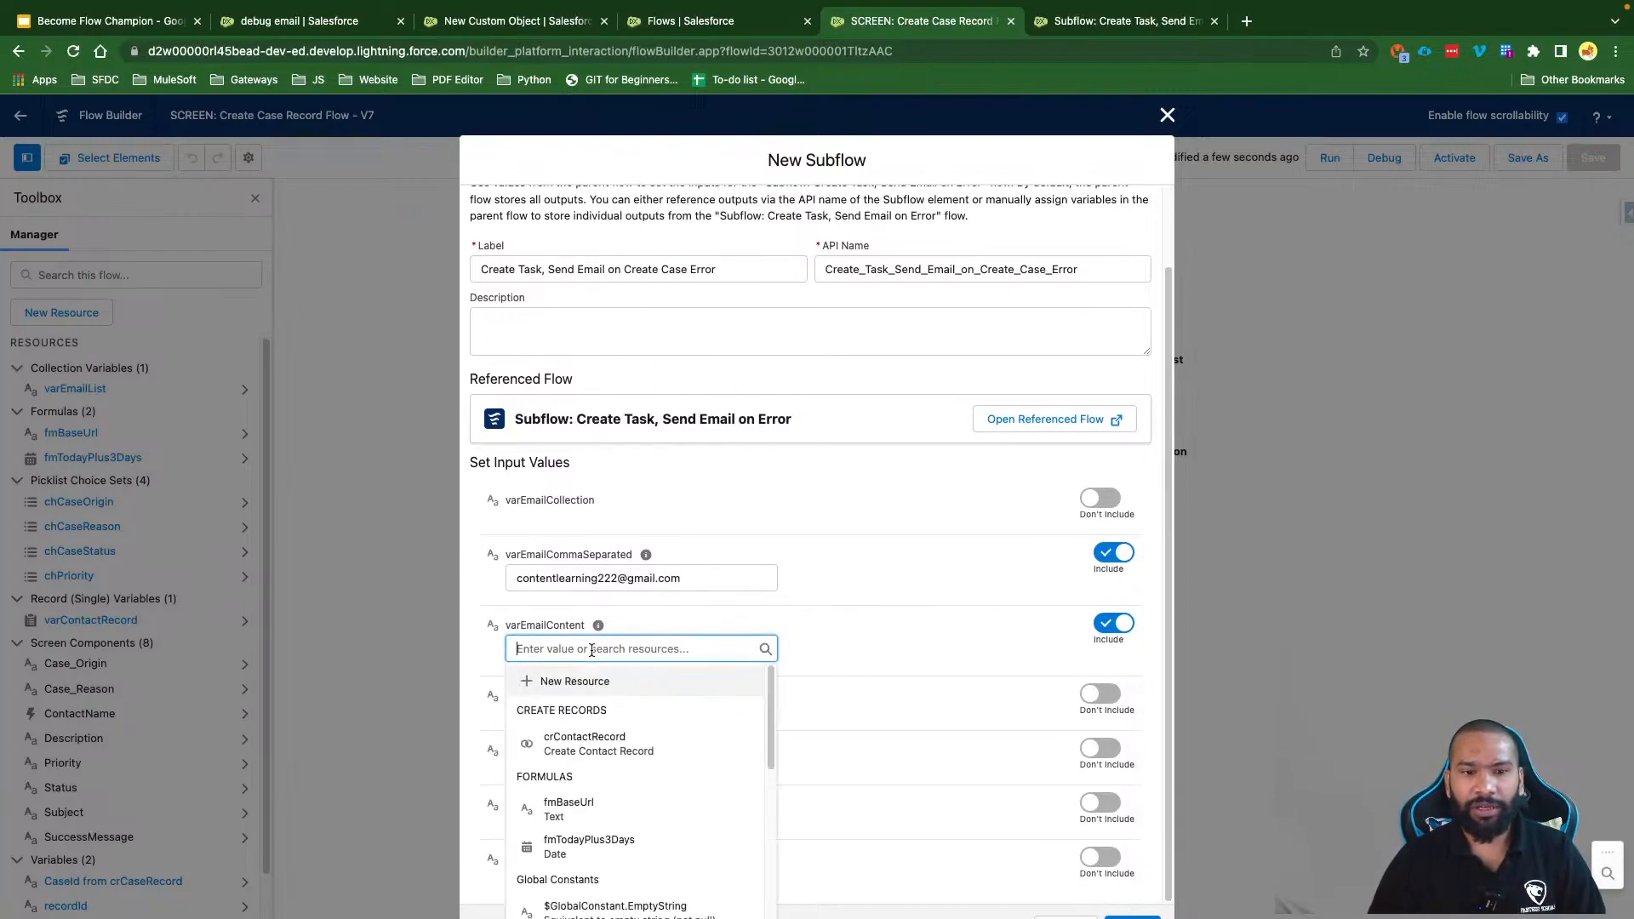
text(Create Task, Send Email on Error)
key(super+z)
text({!$Flow)
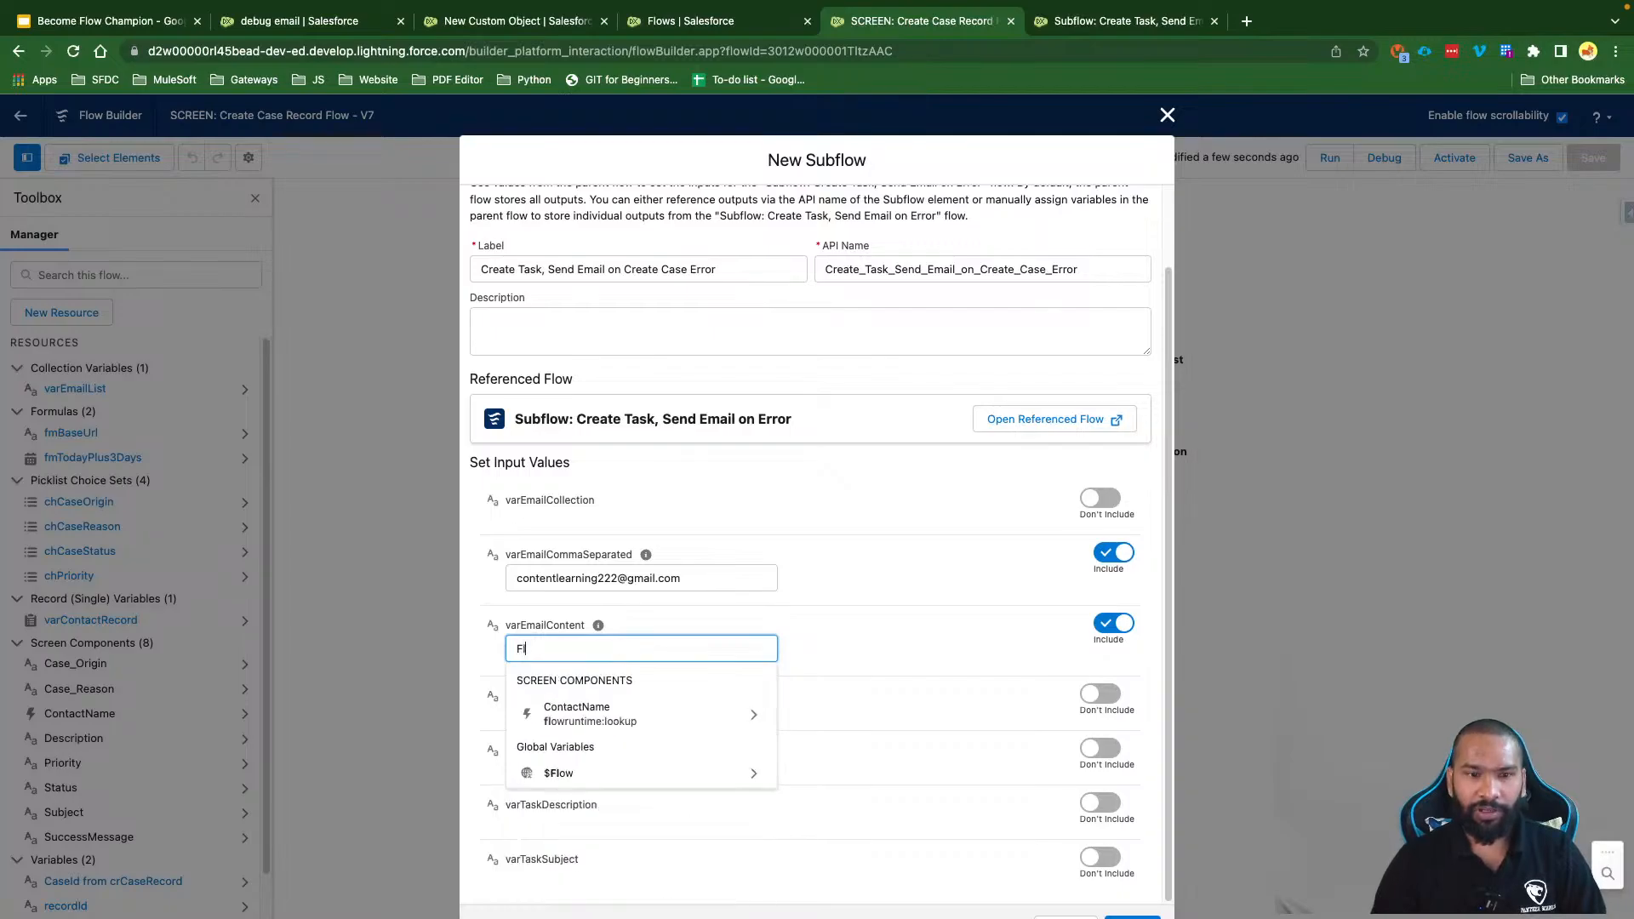
click(549, 808)
text(Fault)
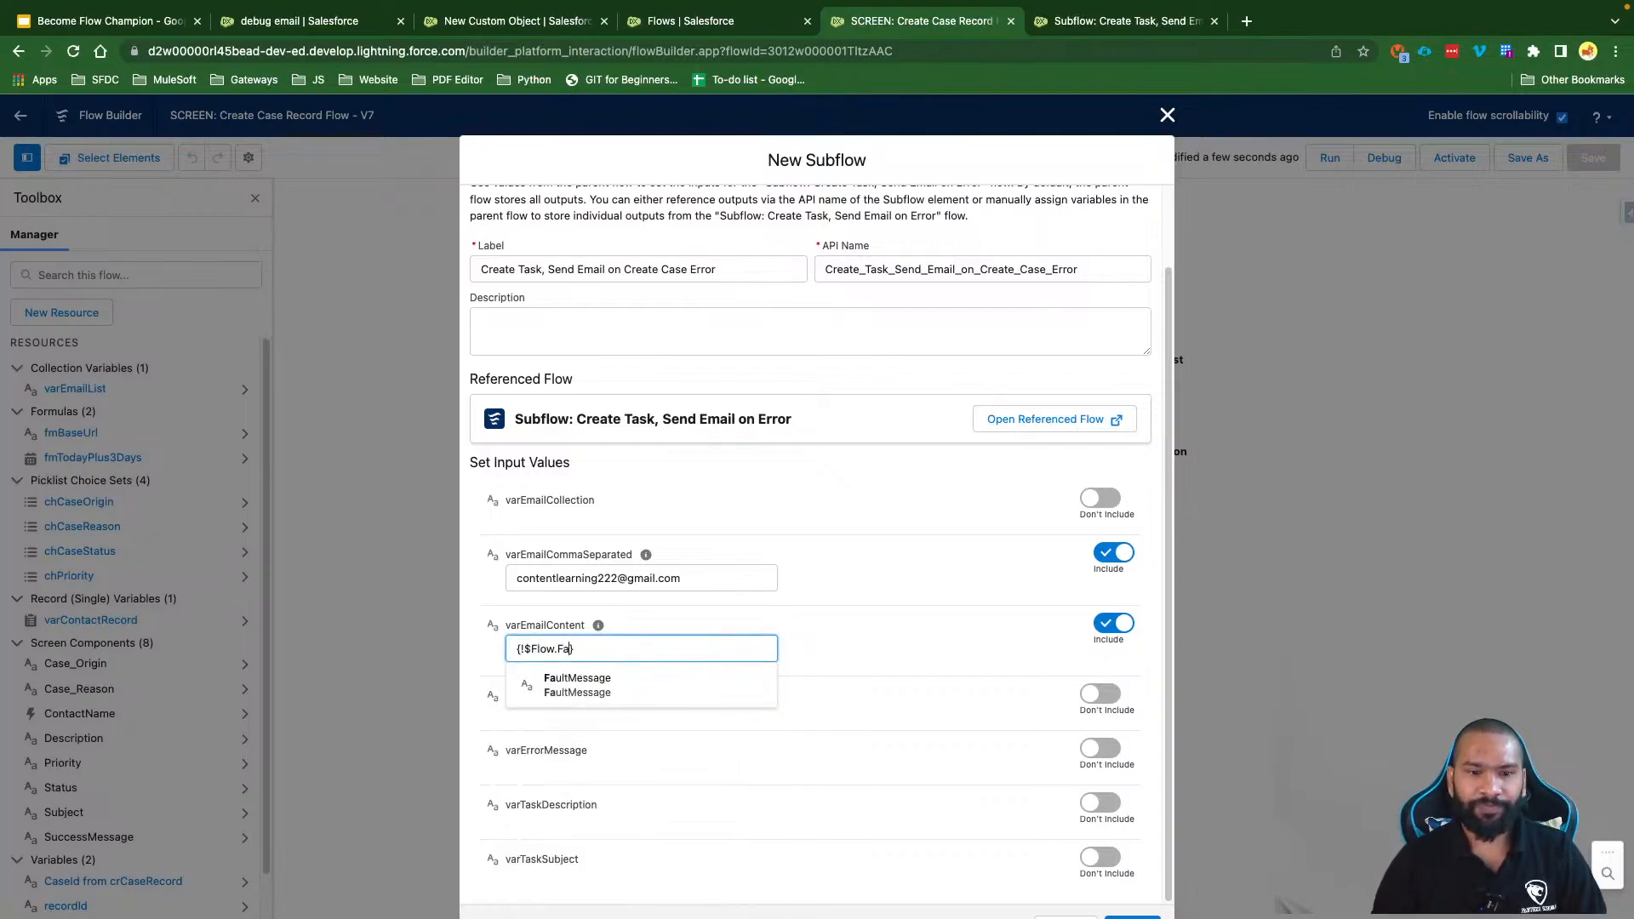
click(580, 685)
key(super+a)
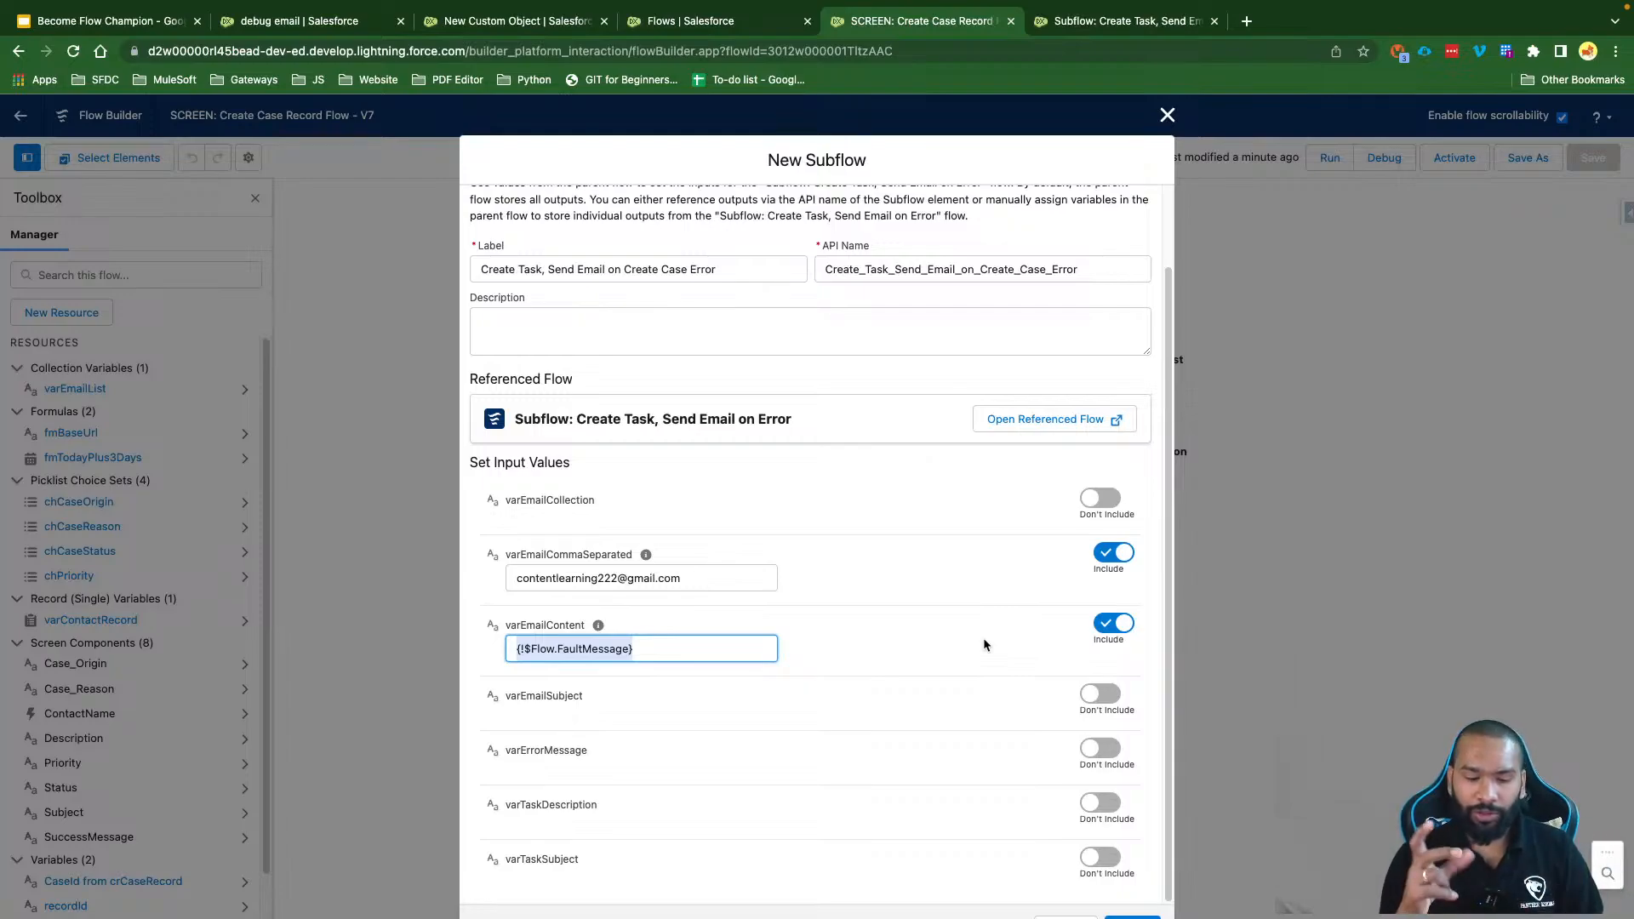
key(super+c)
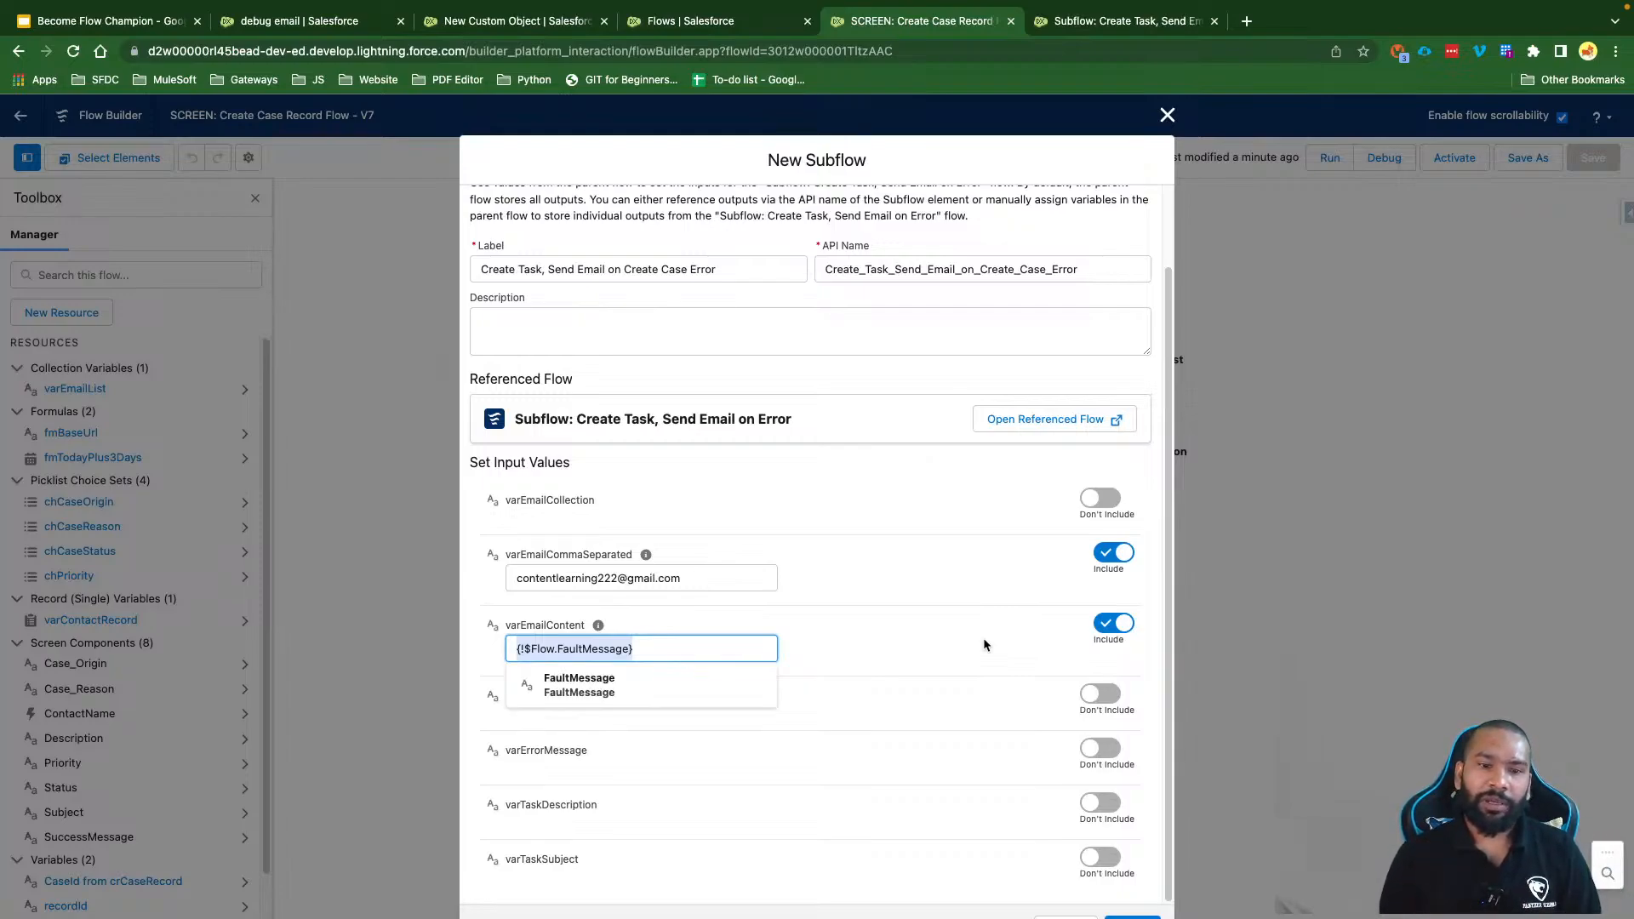
click(983, 645)
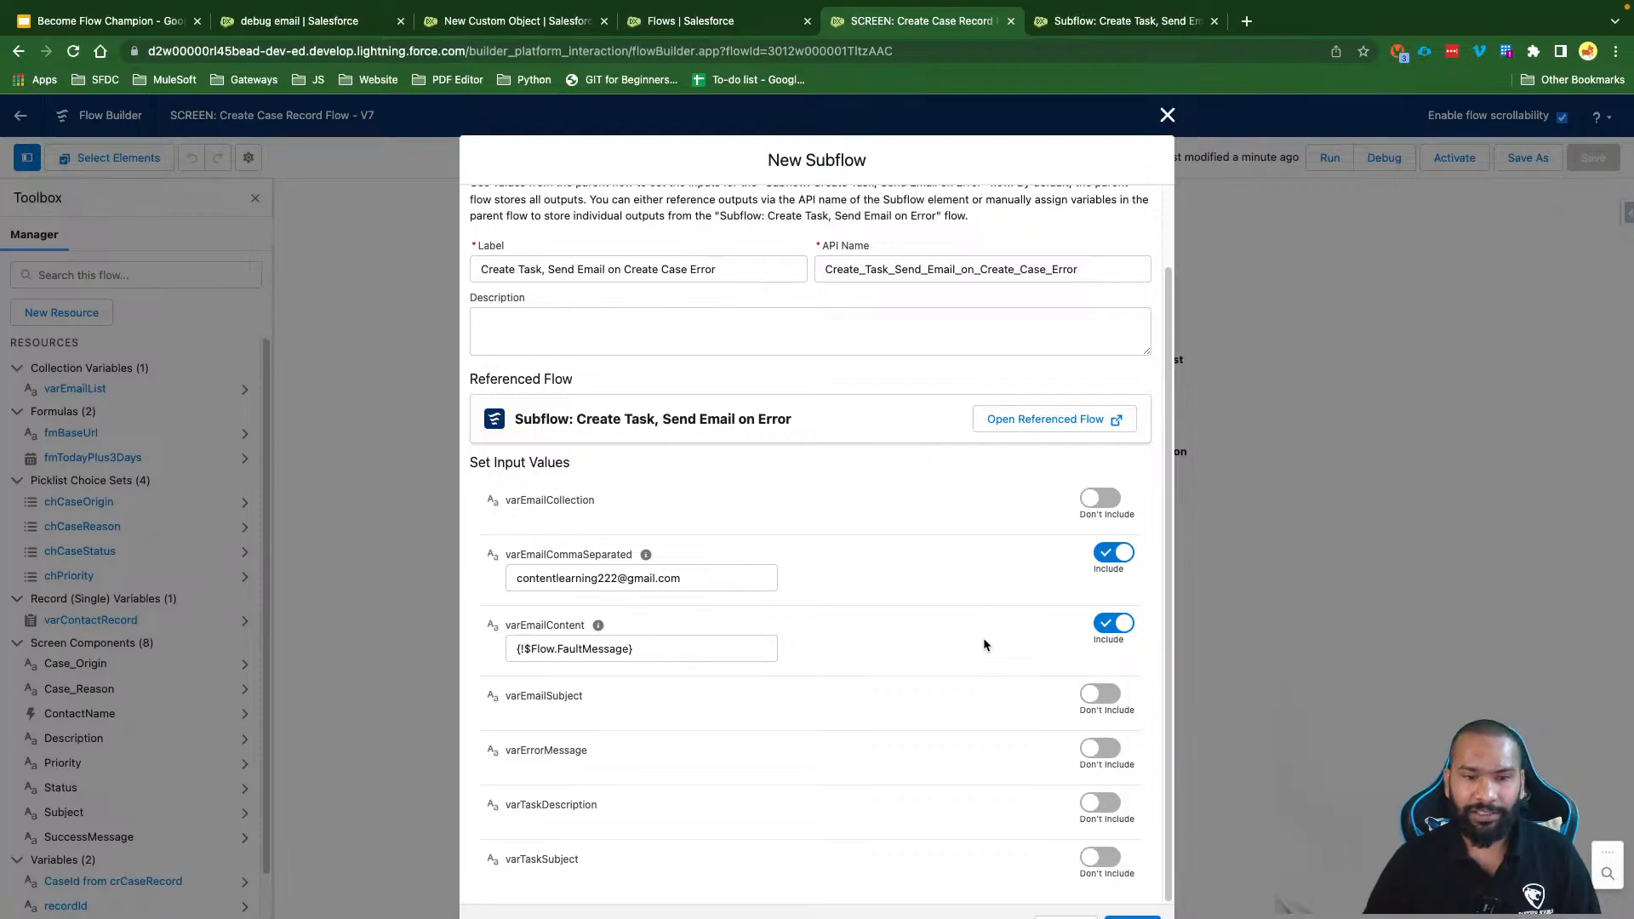
Step: Include varErrorMessage and varTaskDescription, both set to {!$Flow.FaultMessage}
click(1100, 748)
click(656, 774)
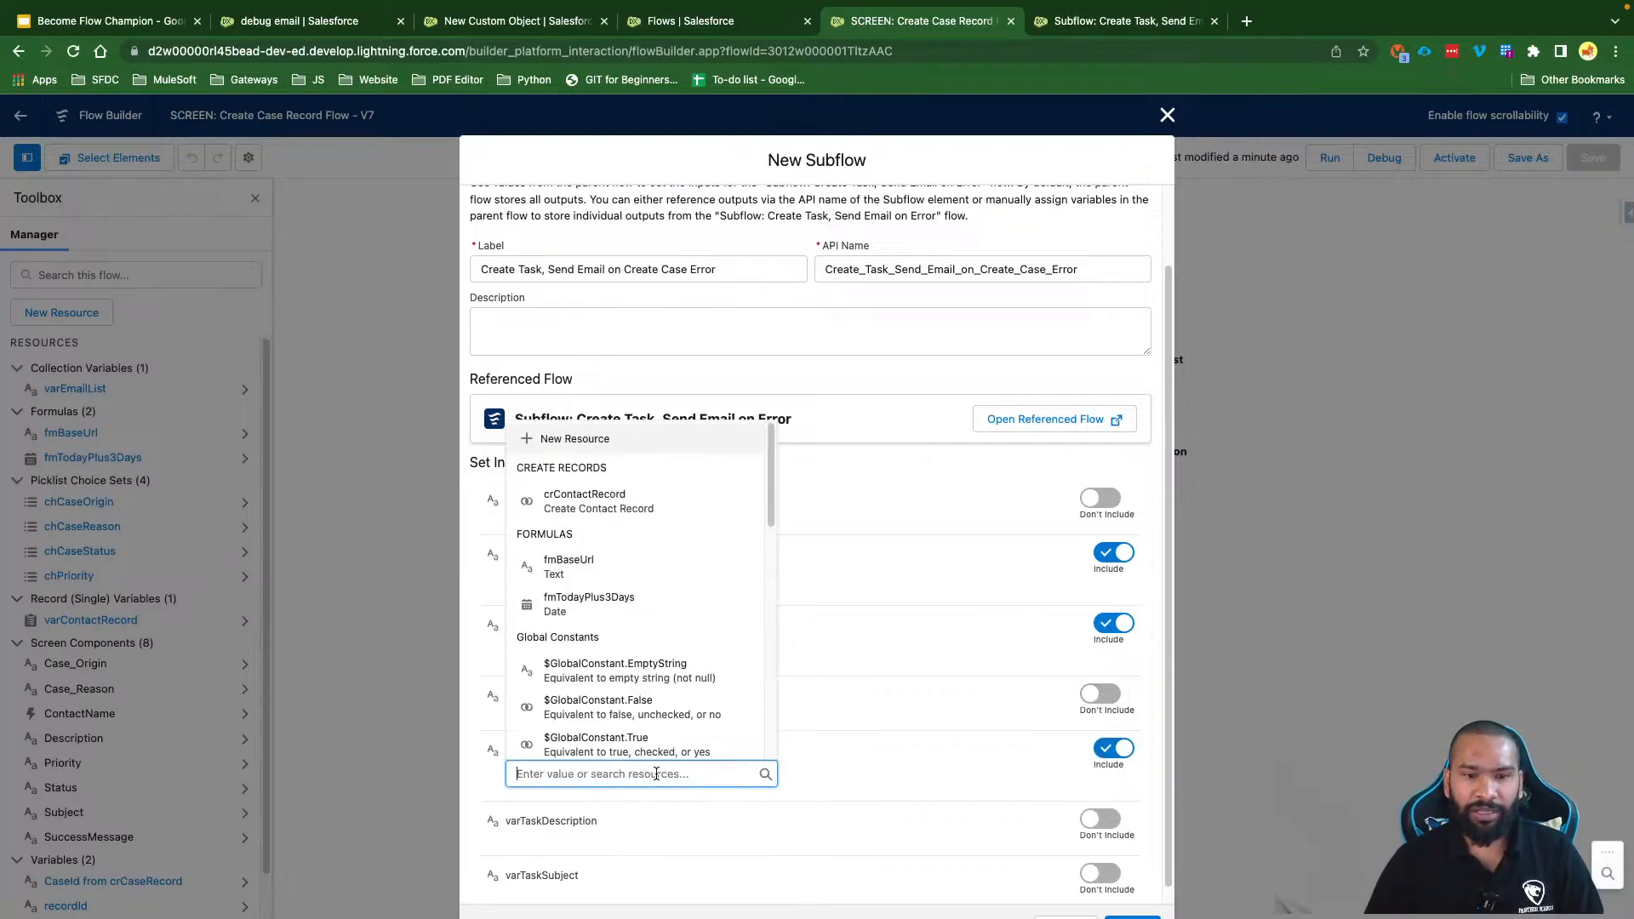
key(ctrl+v)
click(1110, 821)
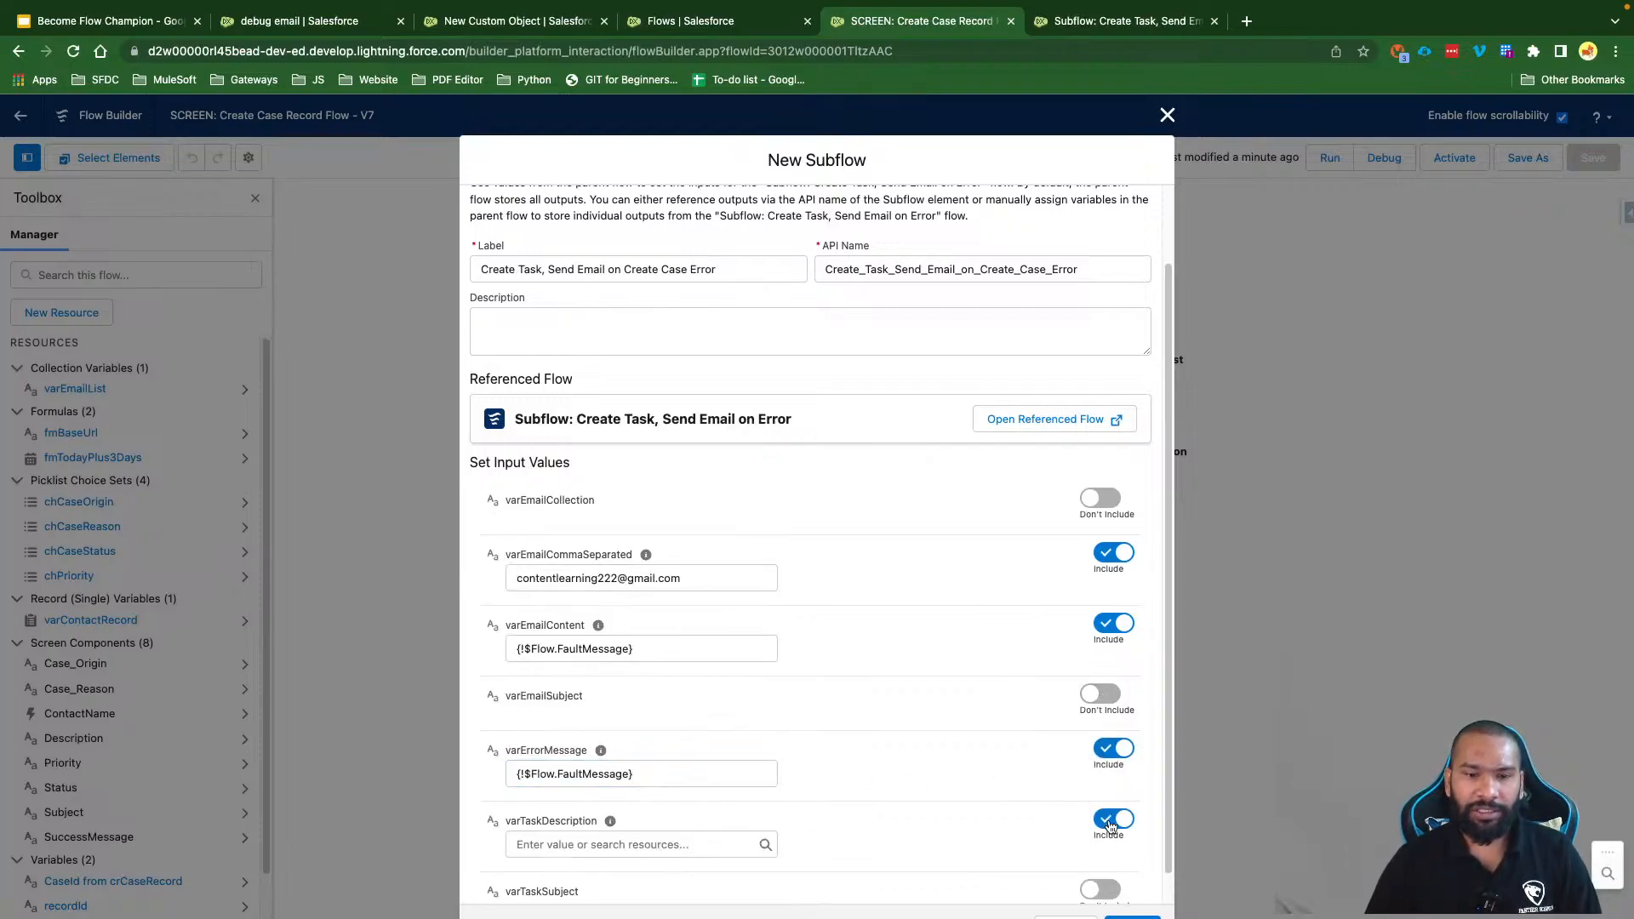
click(629, 844)
key(ctrl+v)
click(858, 783)
scroll(857, 783, down, 1)
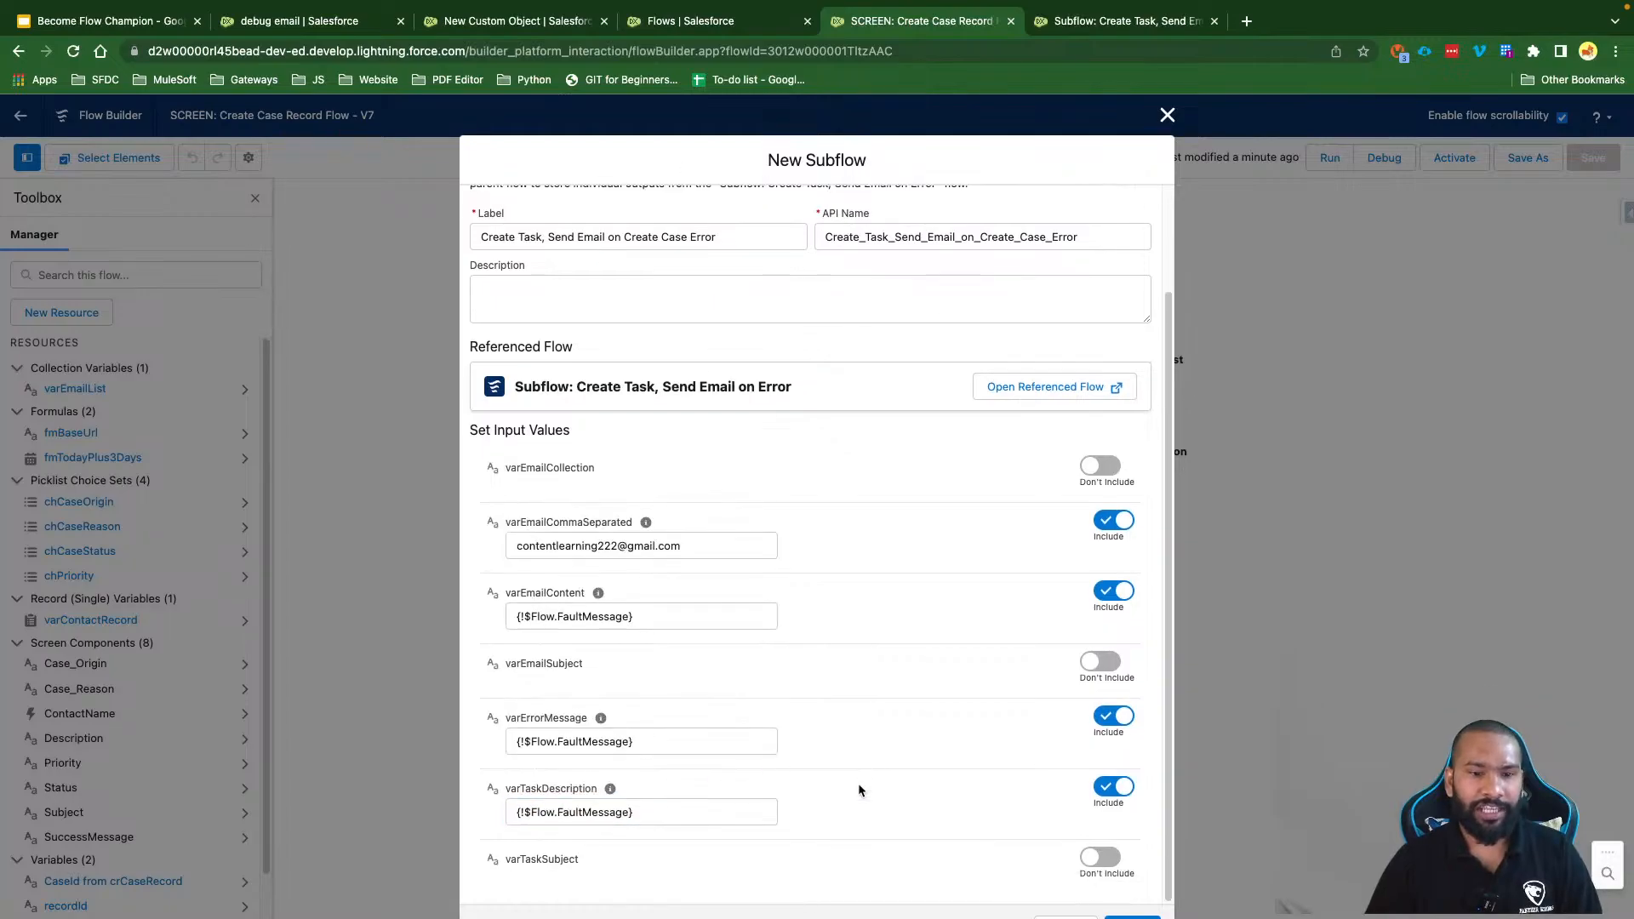
Step: Set varEmailSubject and varTaskSubject to 'Unable to Create Case Record' and finish the subflow
click(1100, 662)
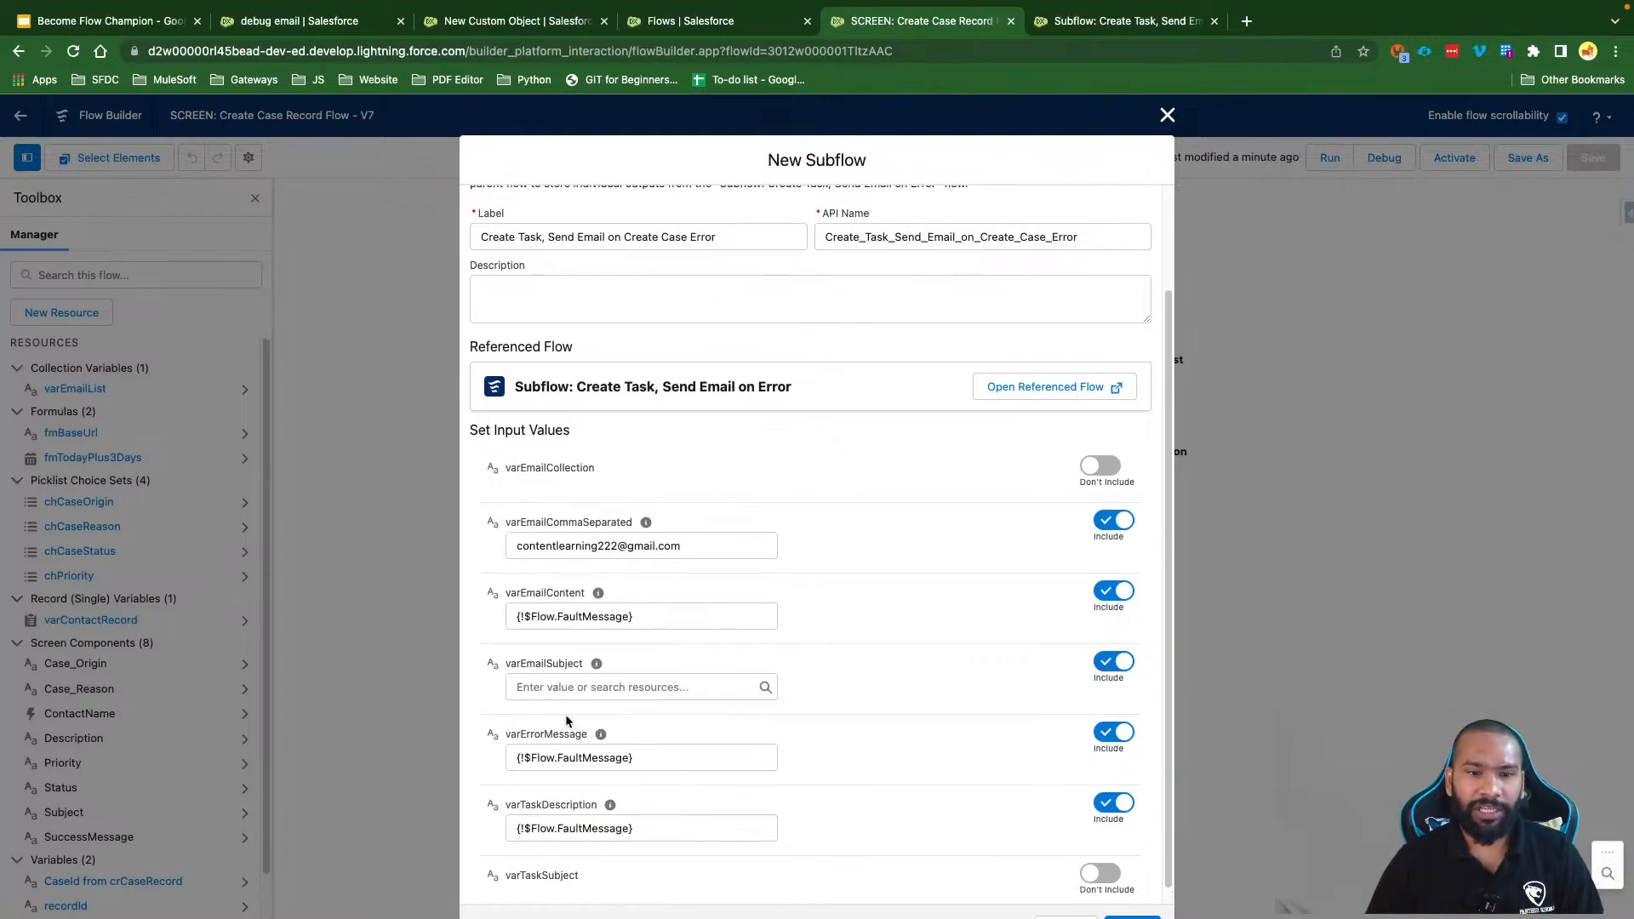
click(566, 686)
text(Unable)
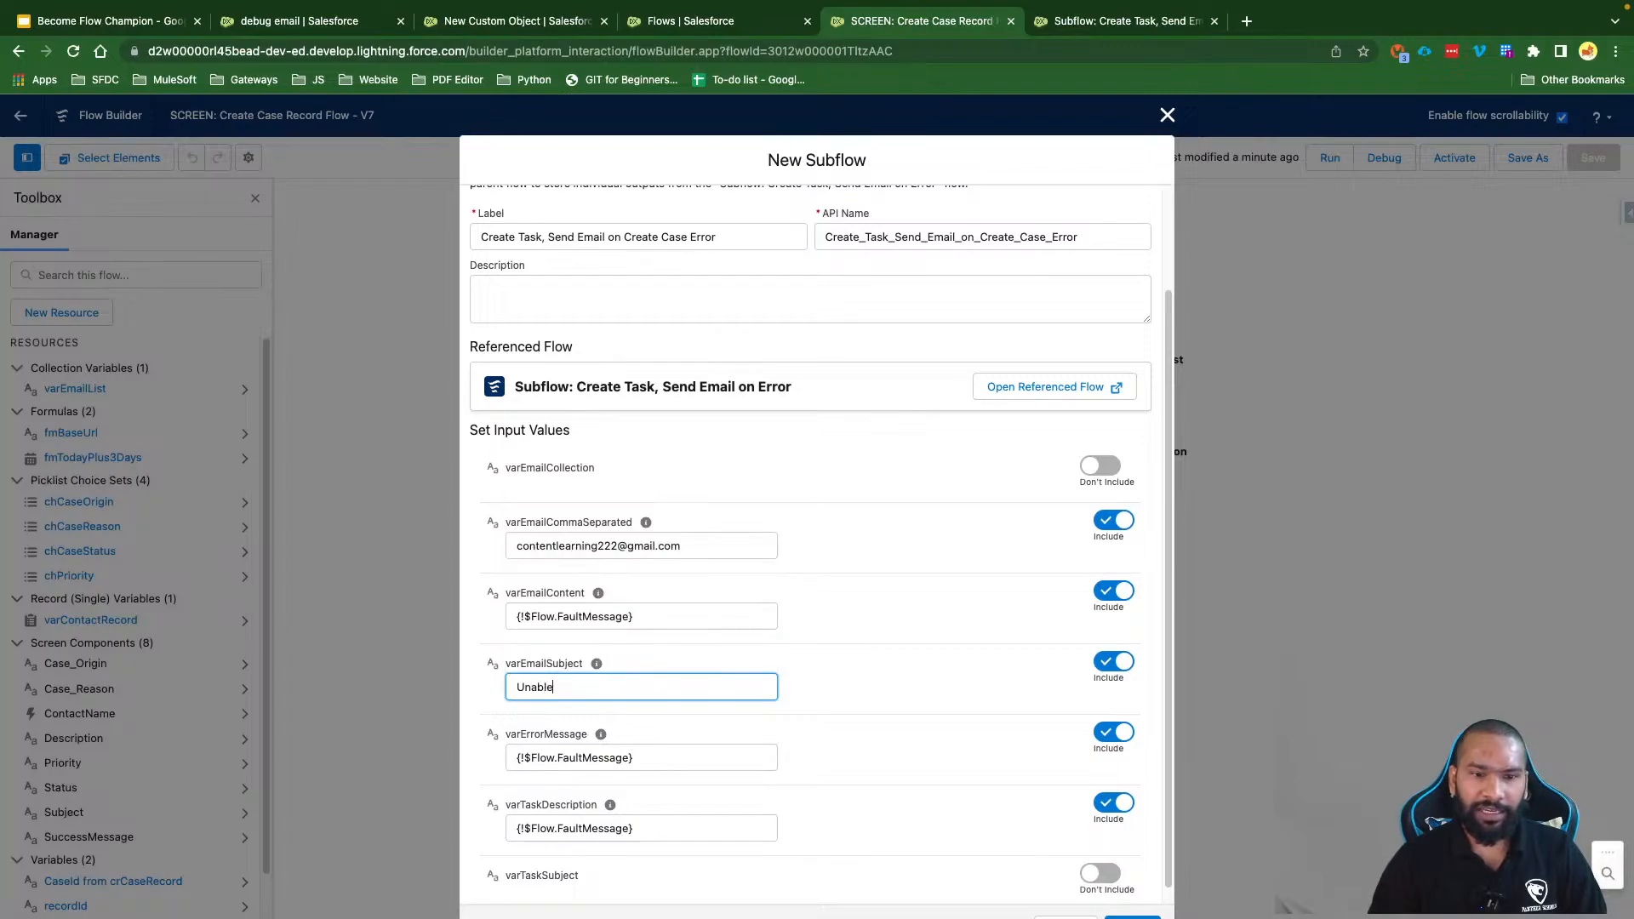
text(d to)
key(BackSpace)
key(BackSpace)
key(BackSpace)
text(to C)
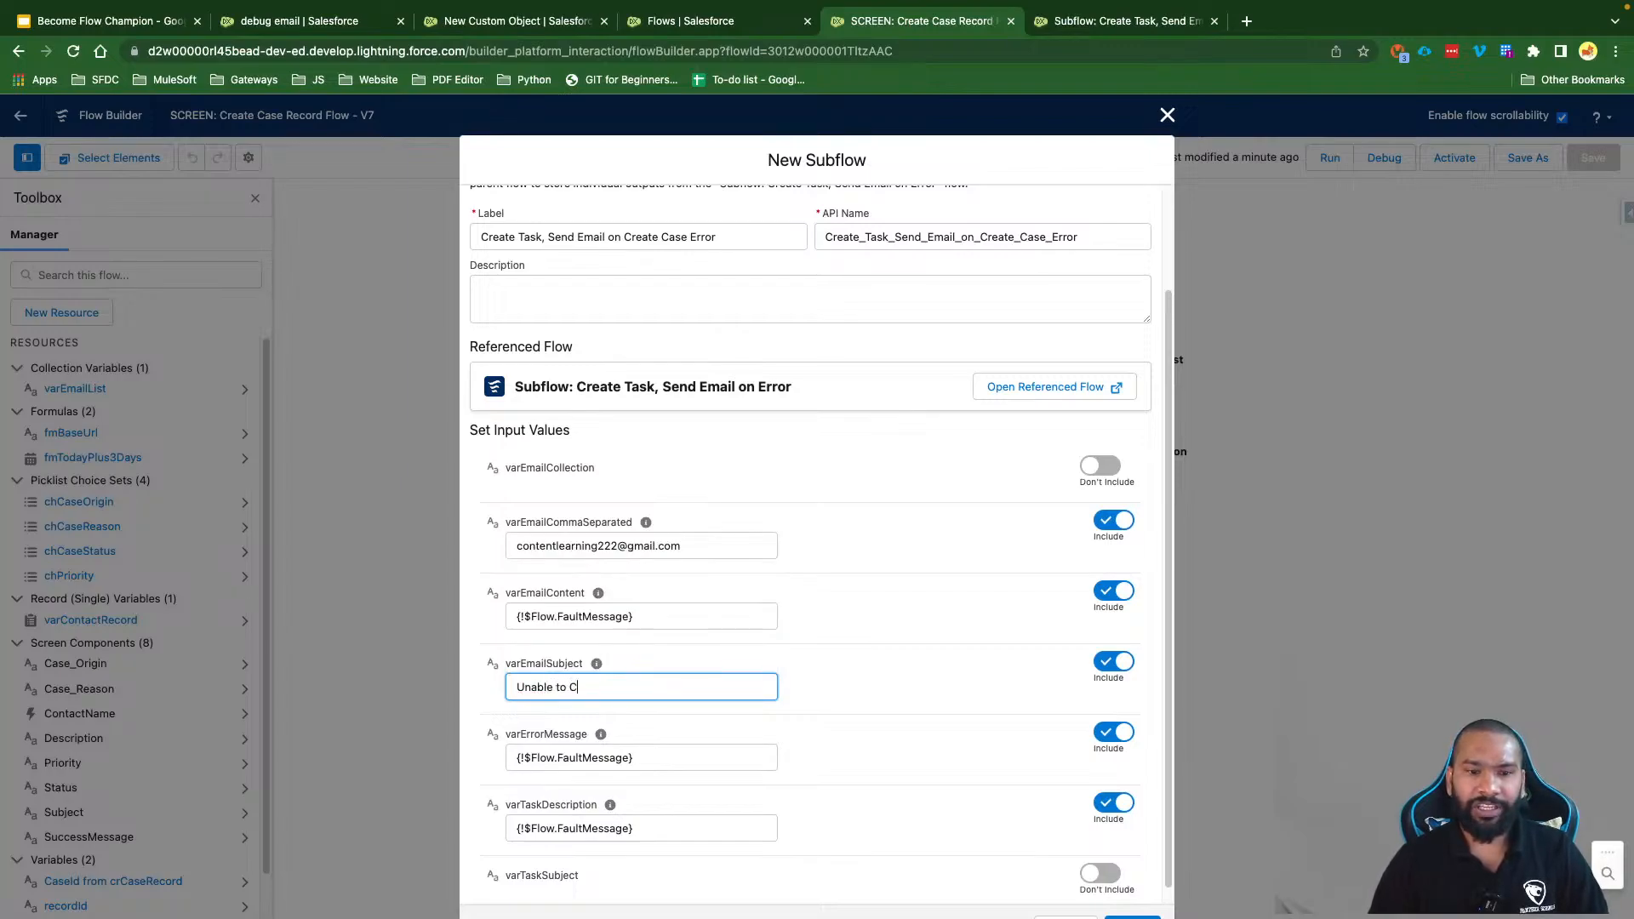
text(reate C)
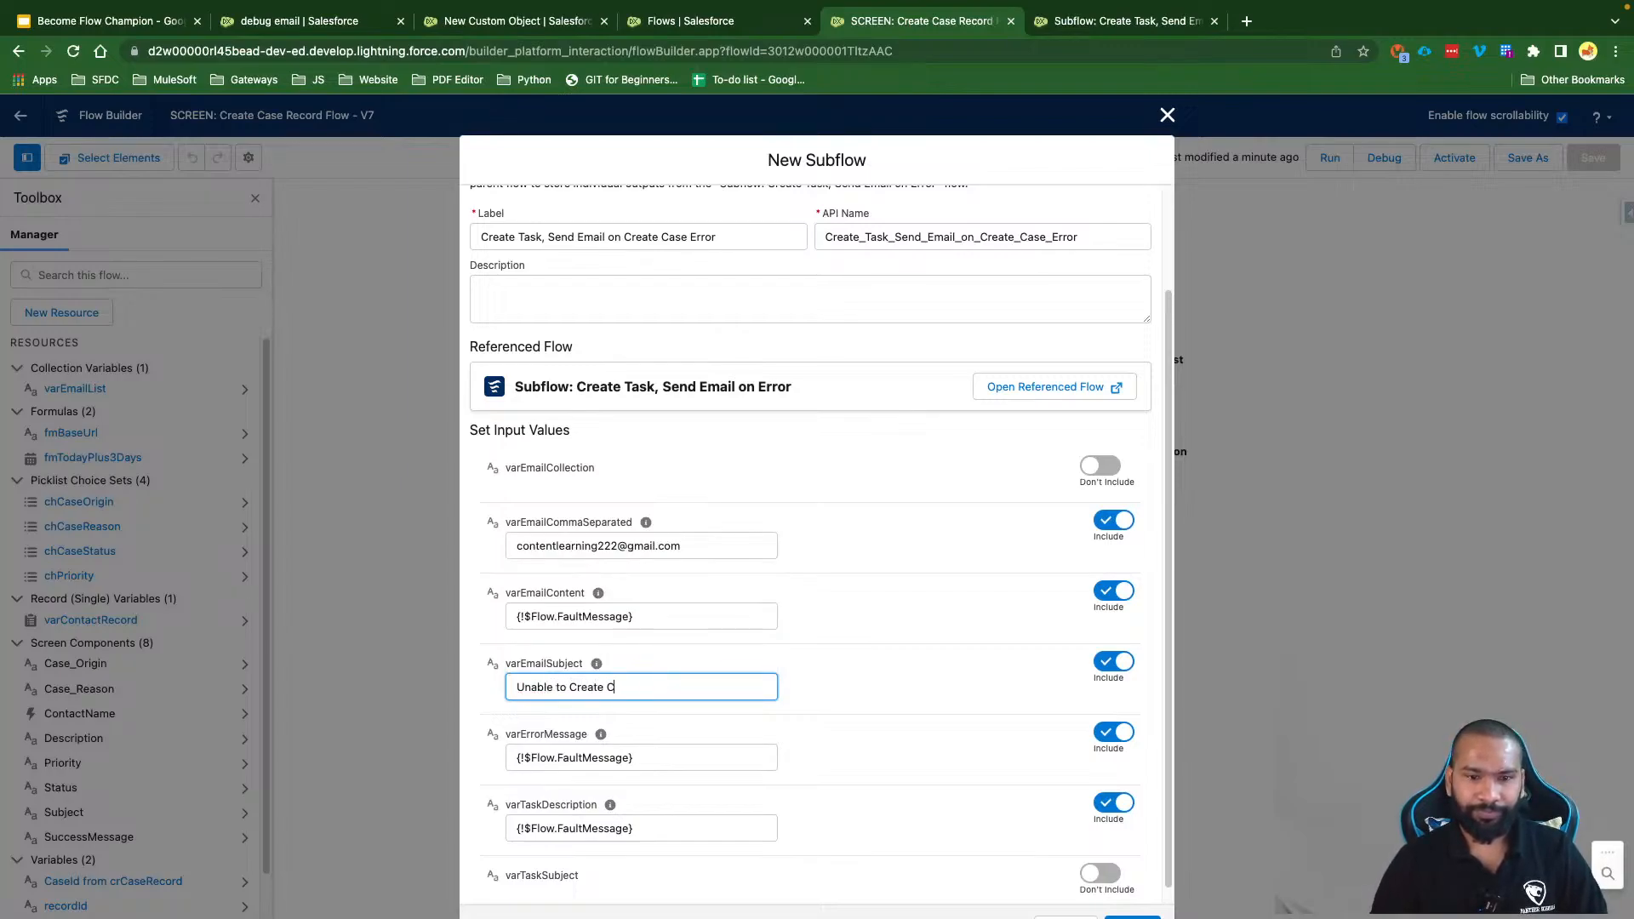
text(ase Record)
key(super+a)
key(super+c)
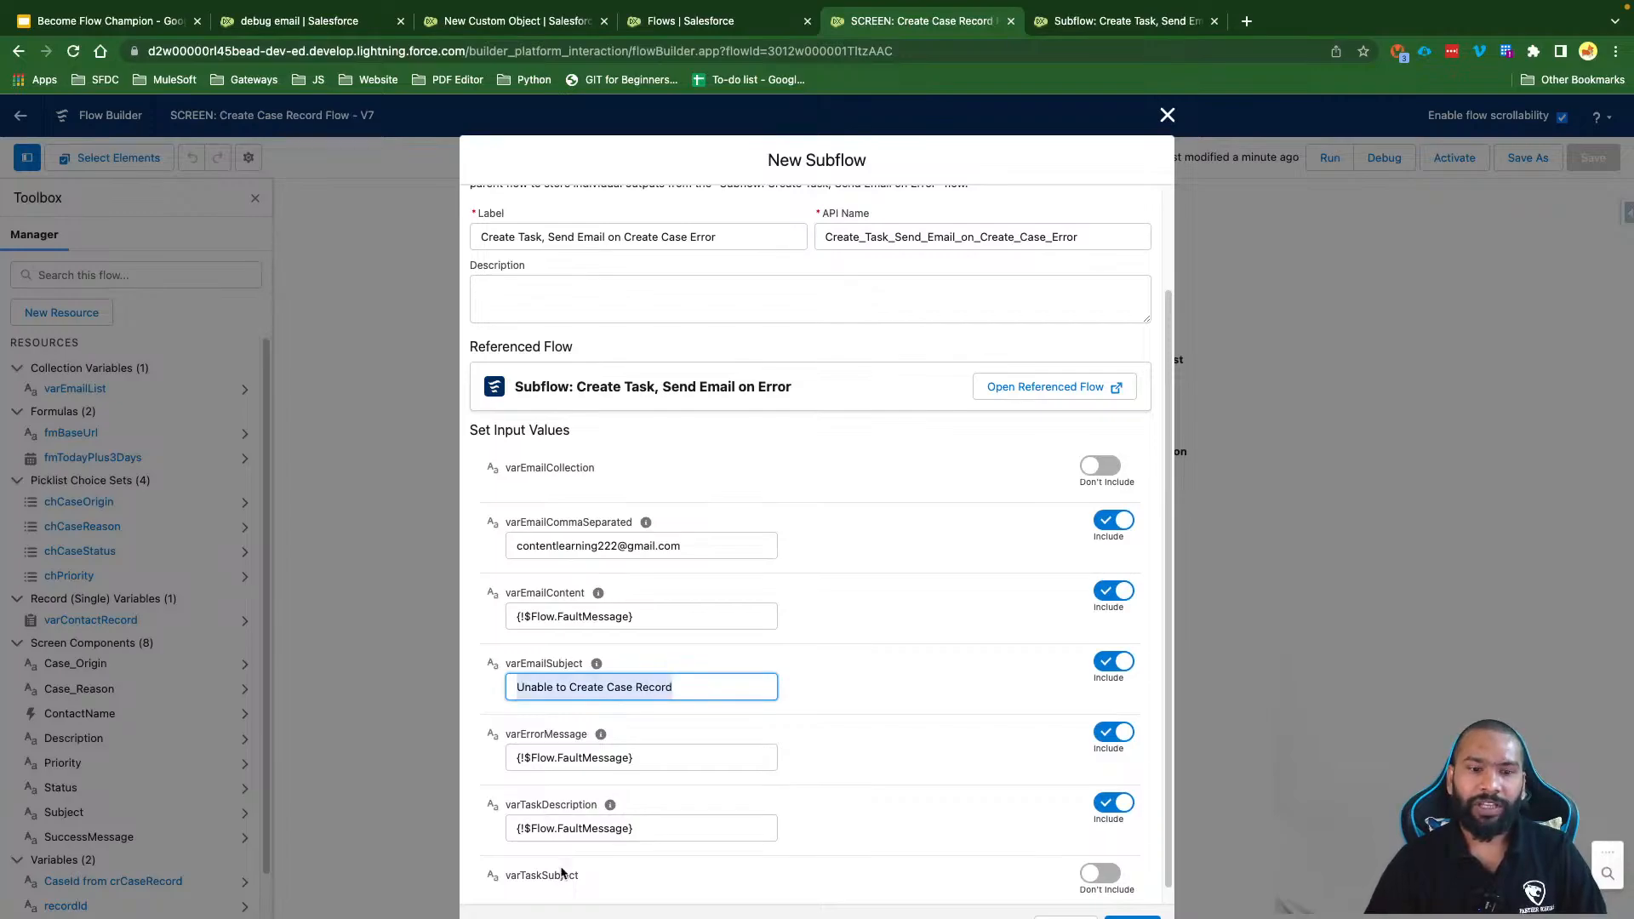
click(1104, 874)
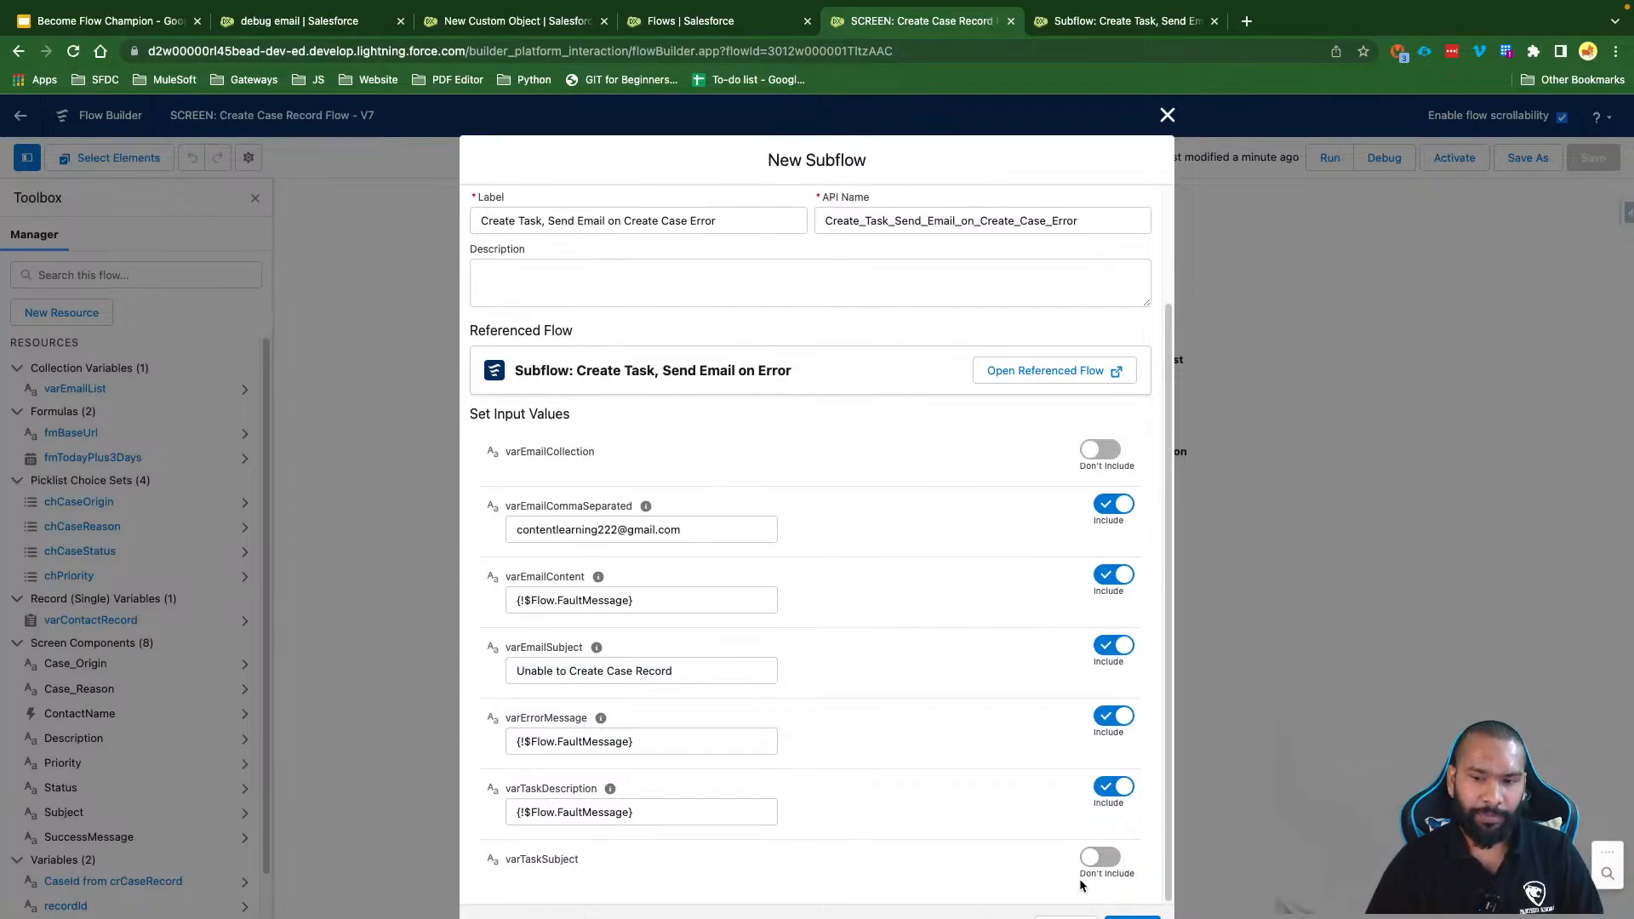
click(1106, 858)
click(604, 885)
key(super+v)
scroll(931, 832, down, 1)
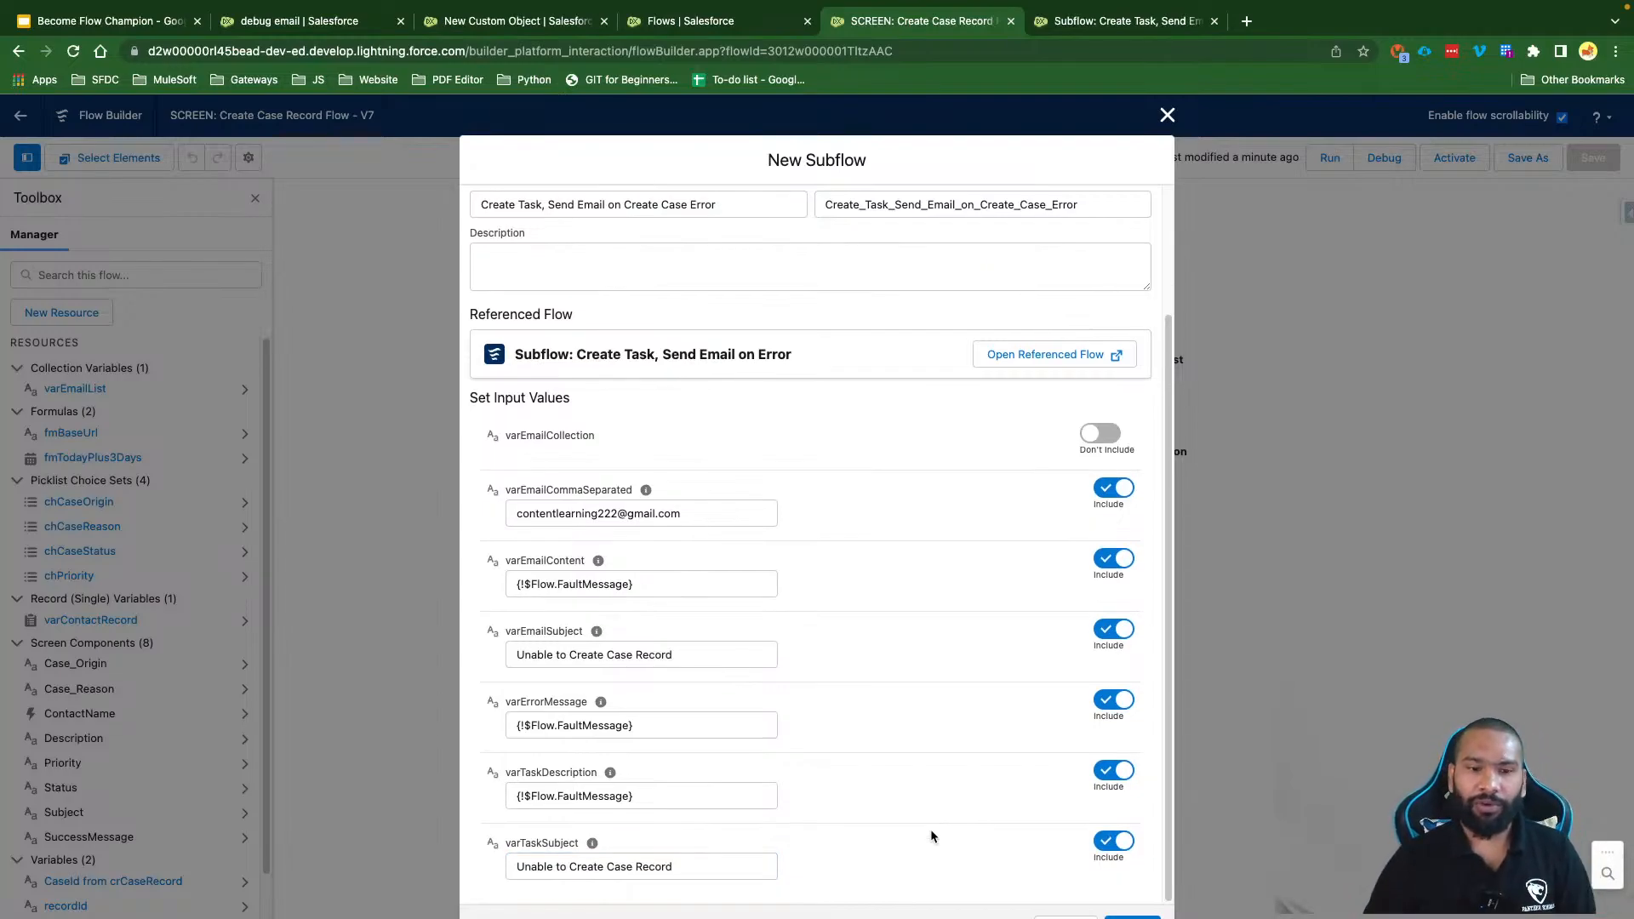
click(1132, 917)
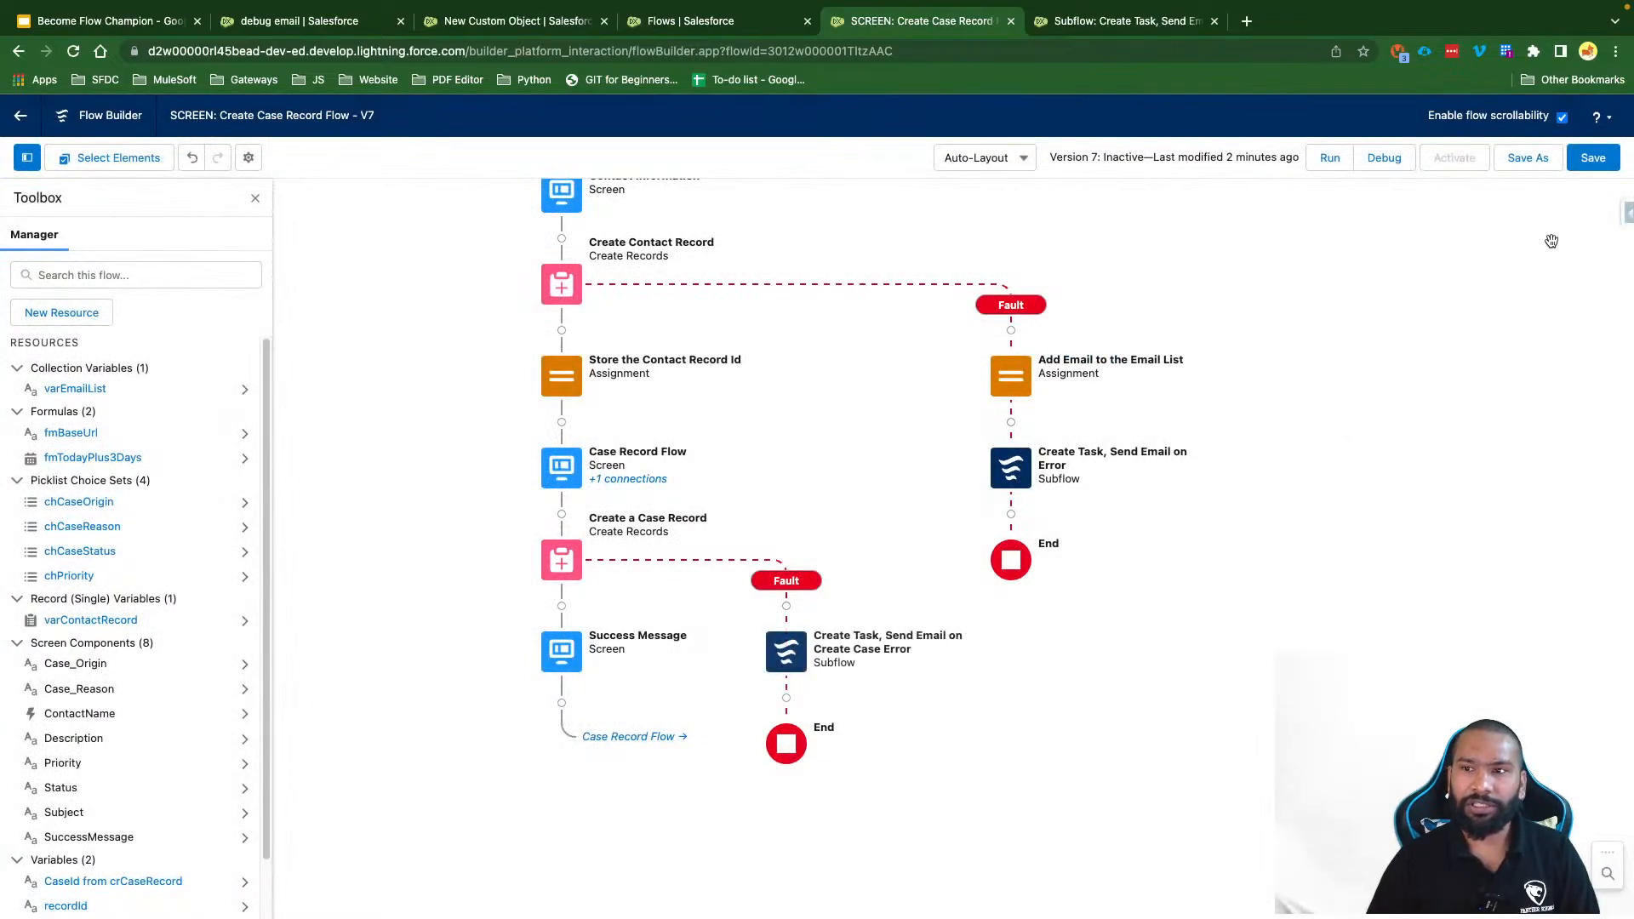
Step: Save the Create Case Record flow as Version 7 and check the error subflow's steps
click(1592, 157)
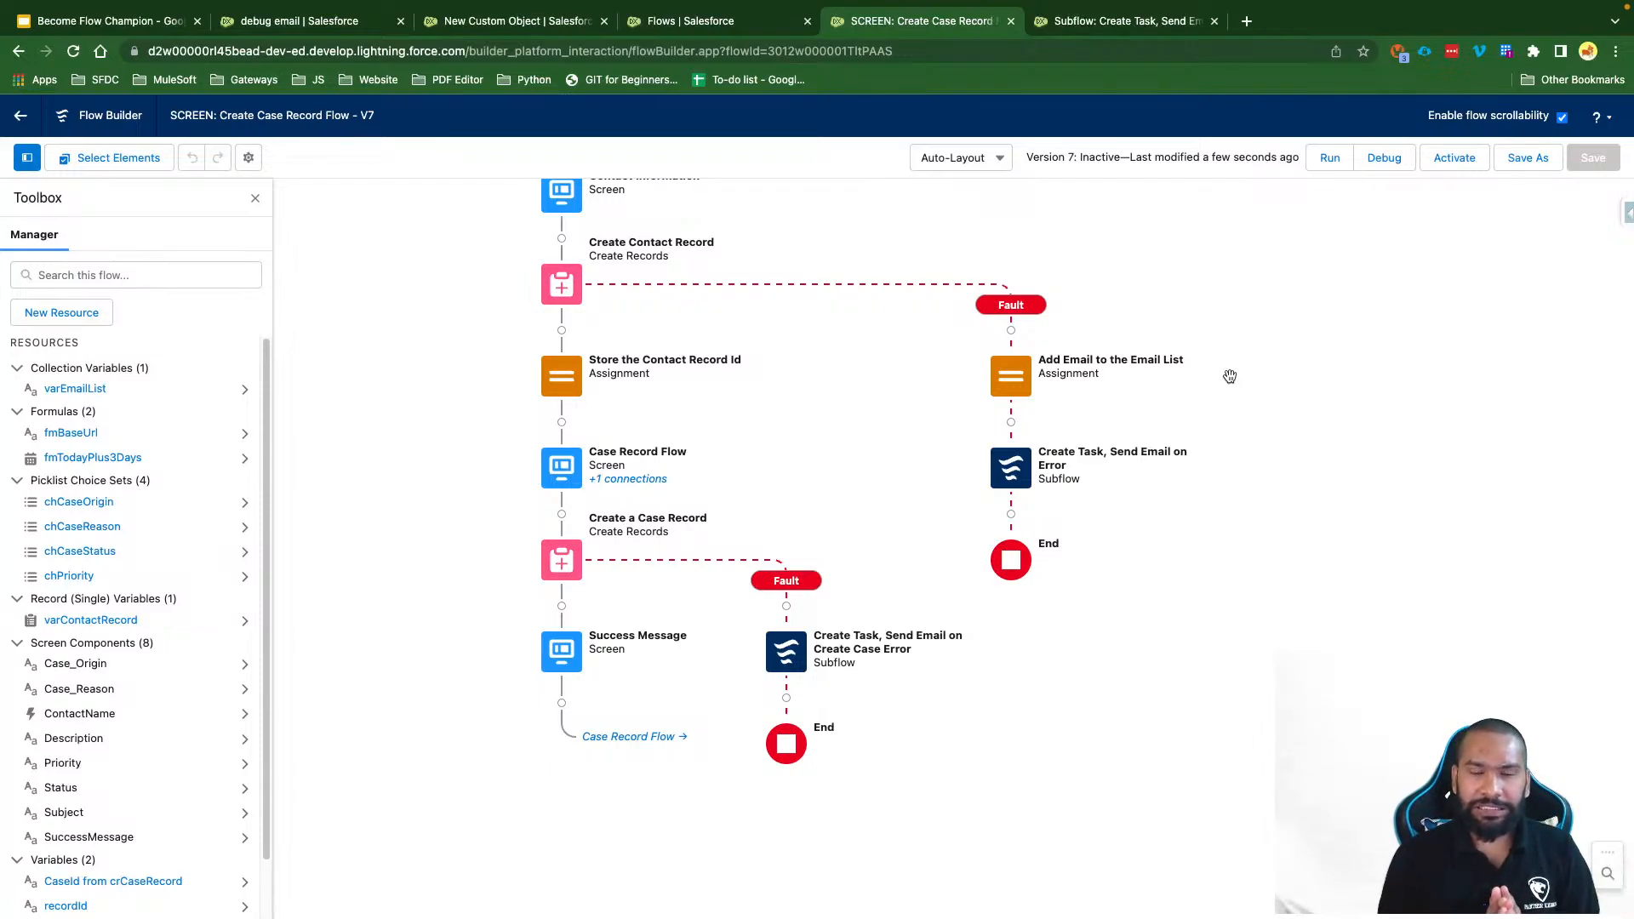
drag(904, 421, 902, 504)
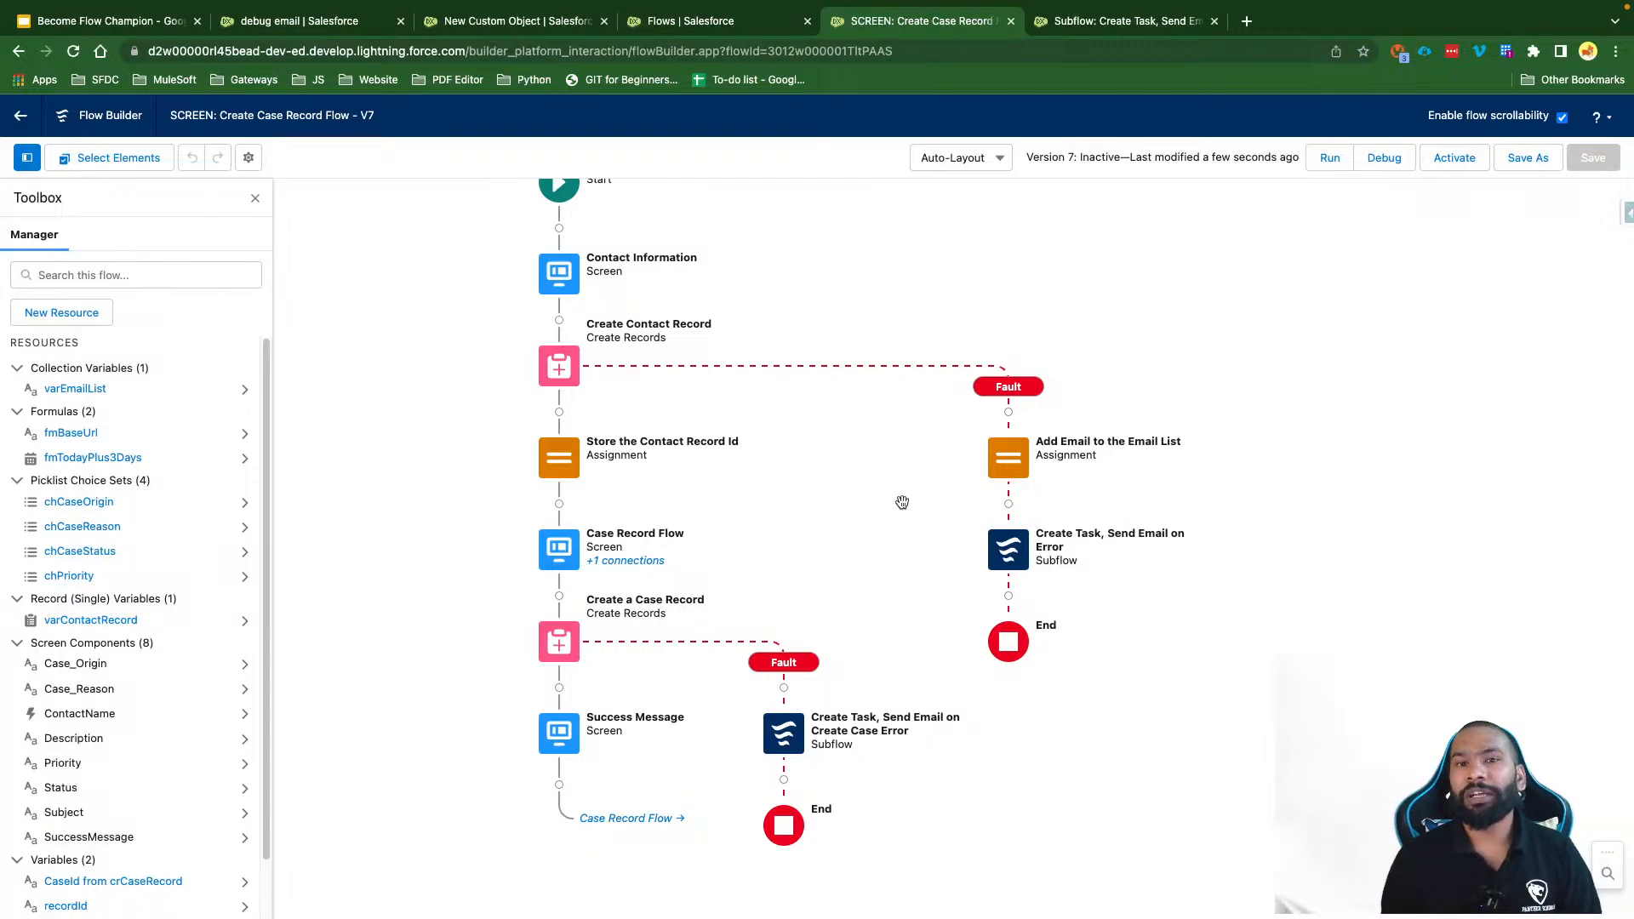
click(1103, 22)
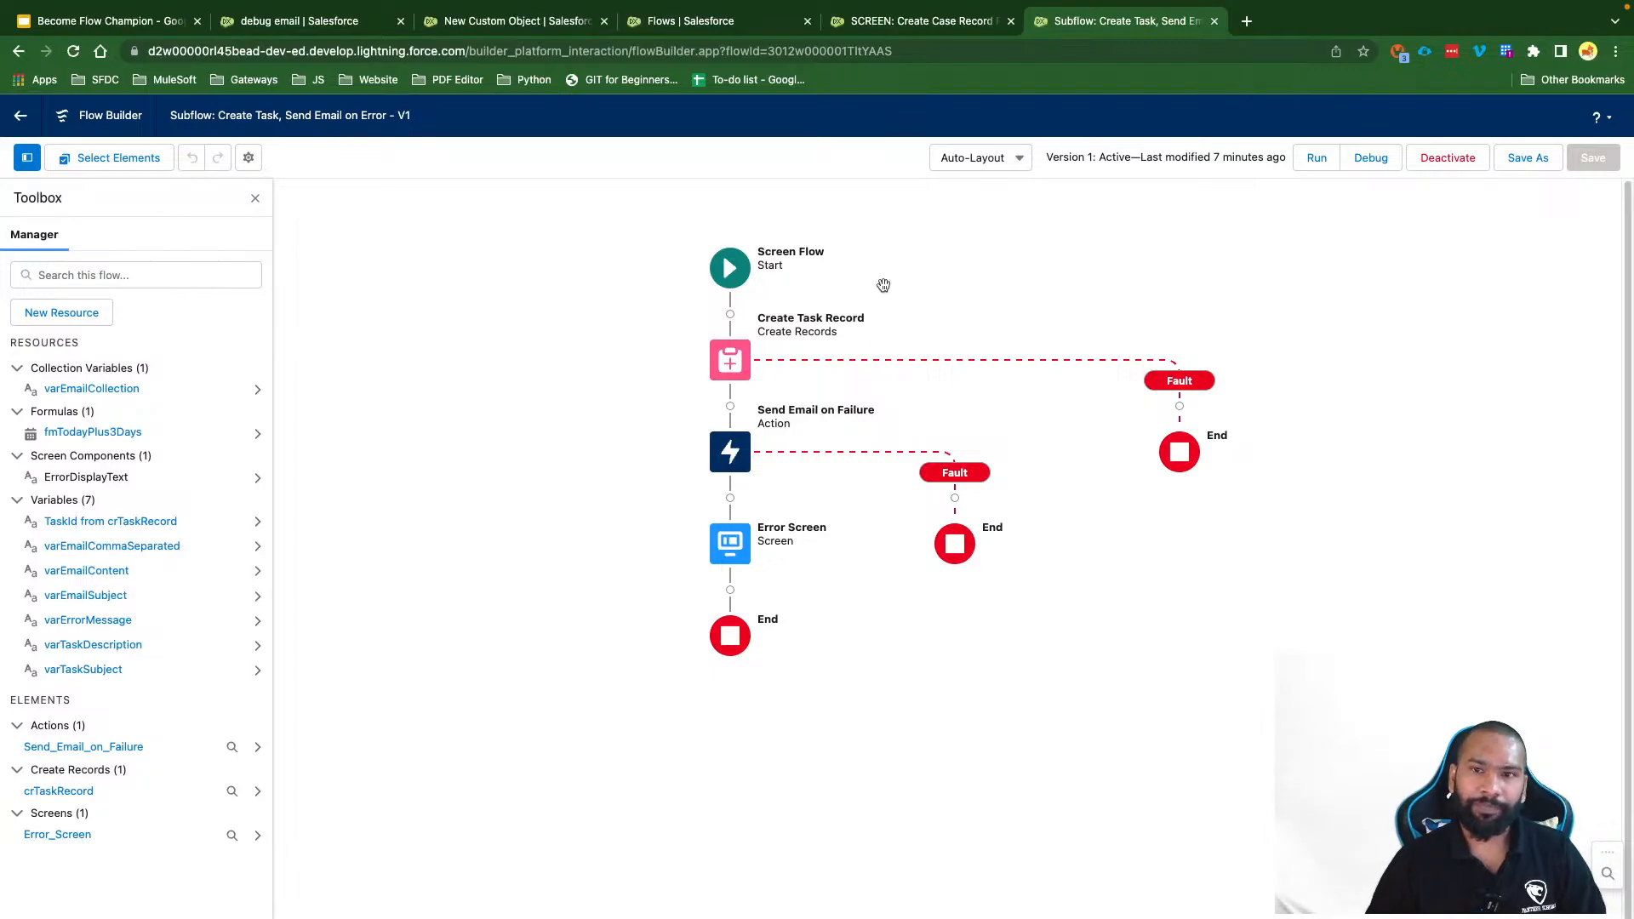
click(923, 28)
scroll(895, 556, up, 2)
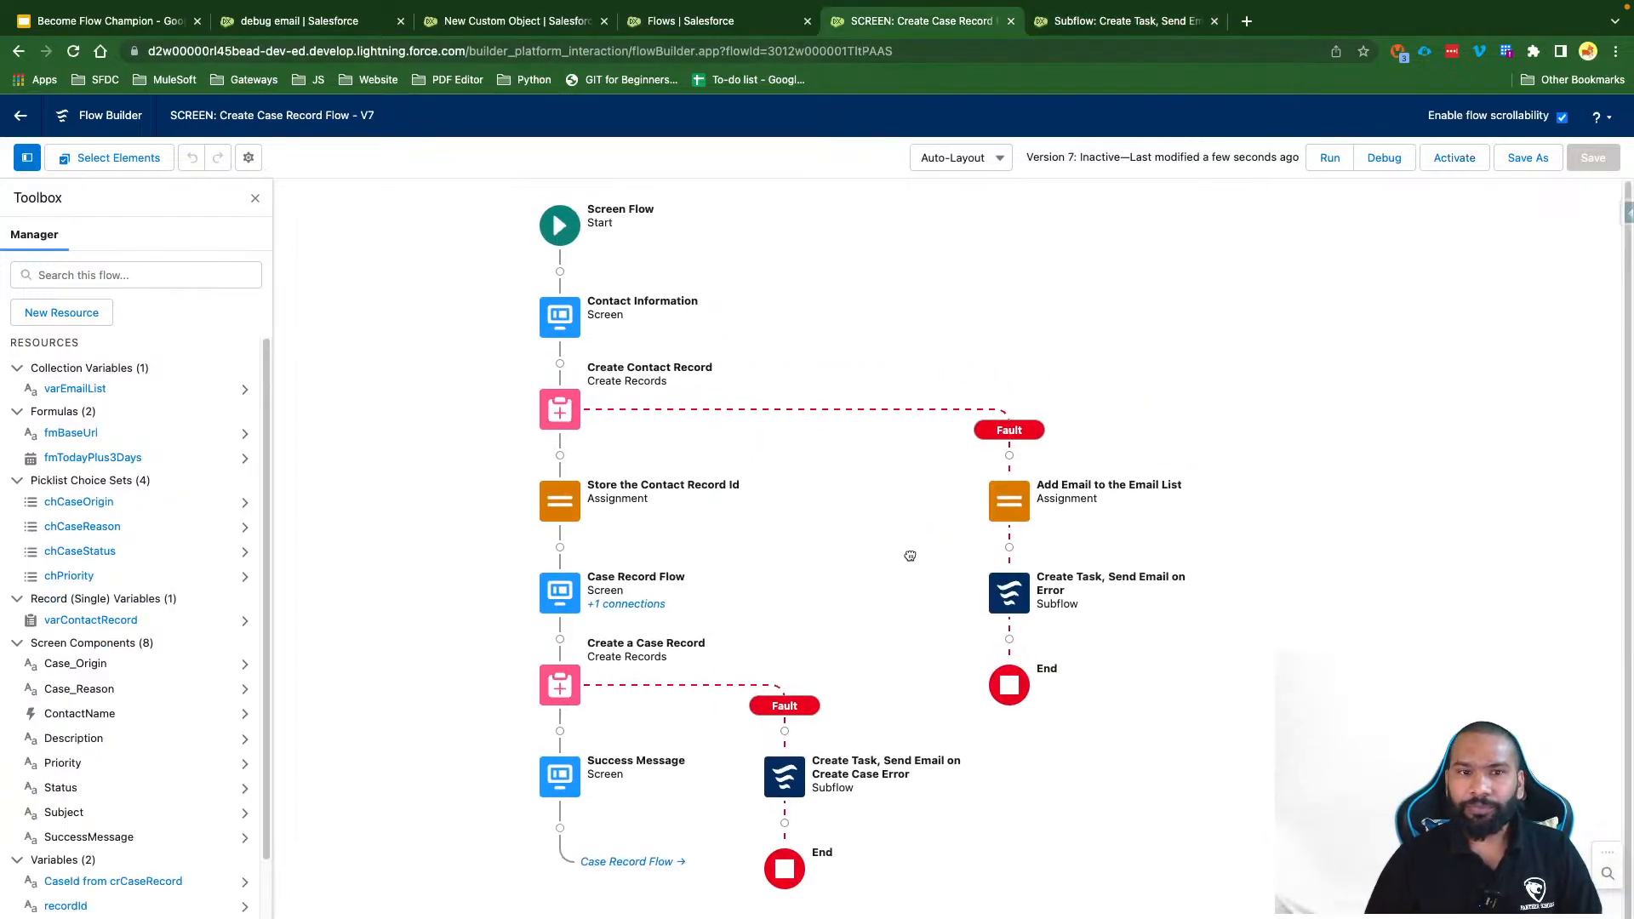
Step: Start a debug run of the Create Case Record flow
click(1383, 157)
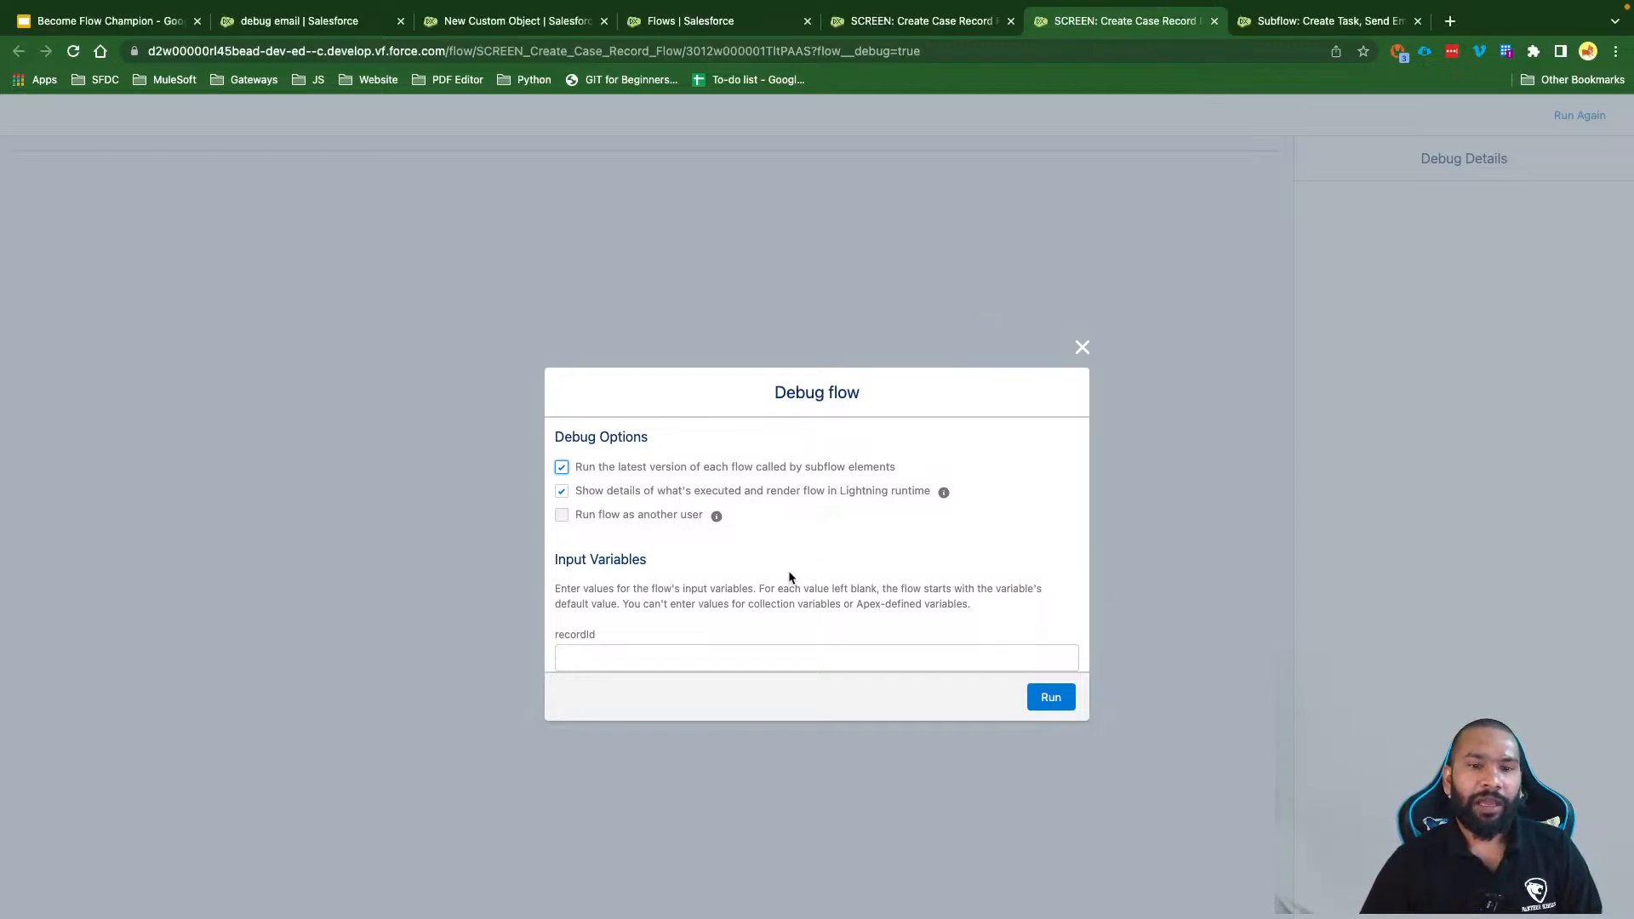
drag(616, 636, 571, 638)
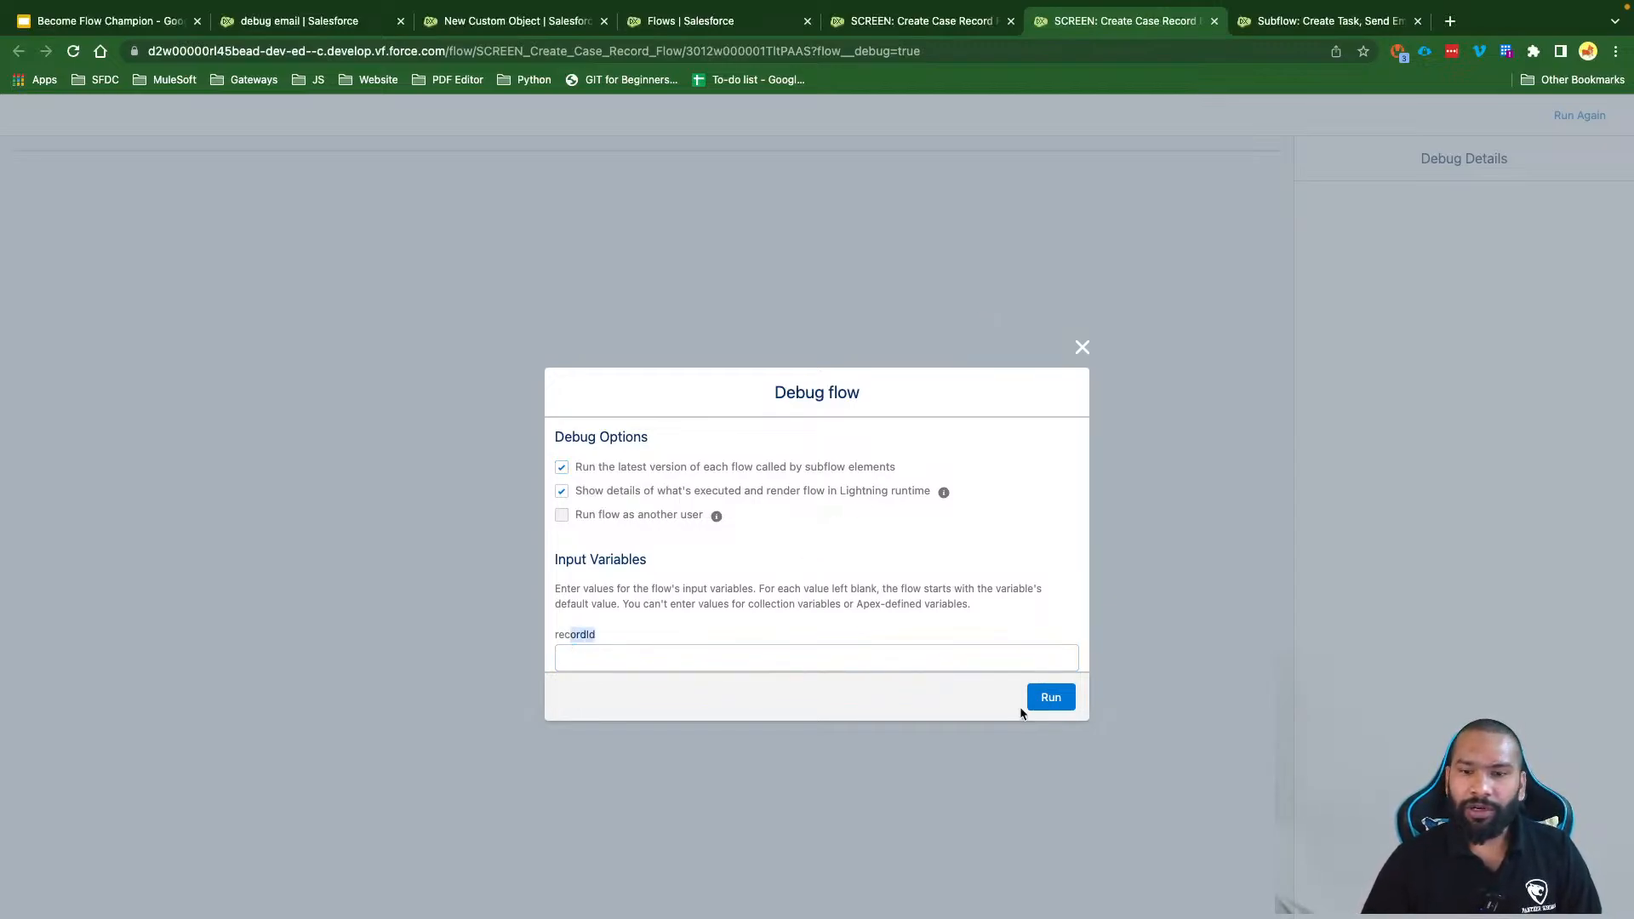
click(1052, 701)
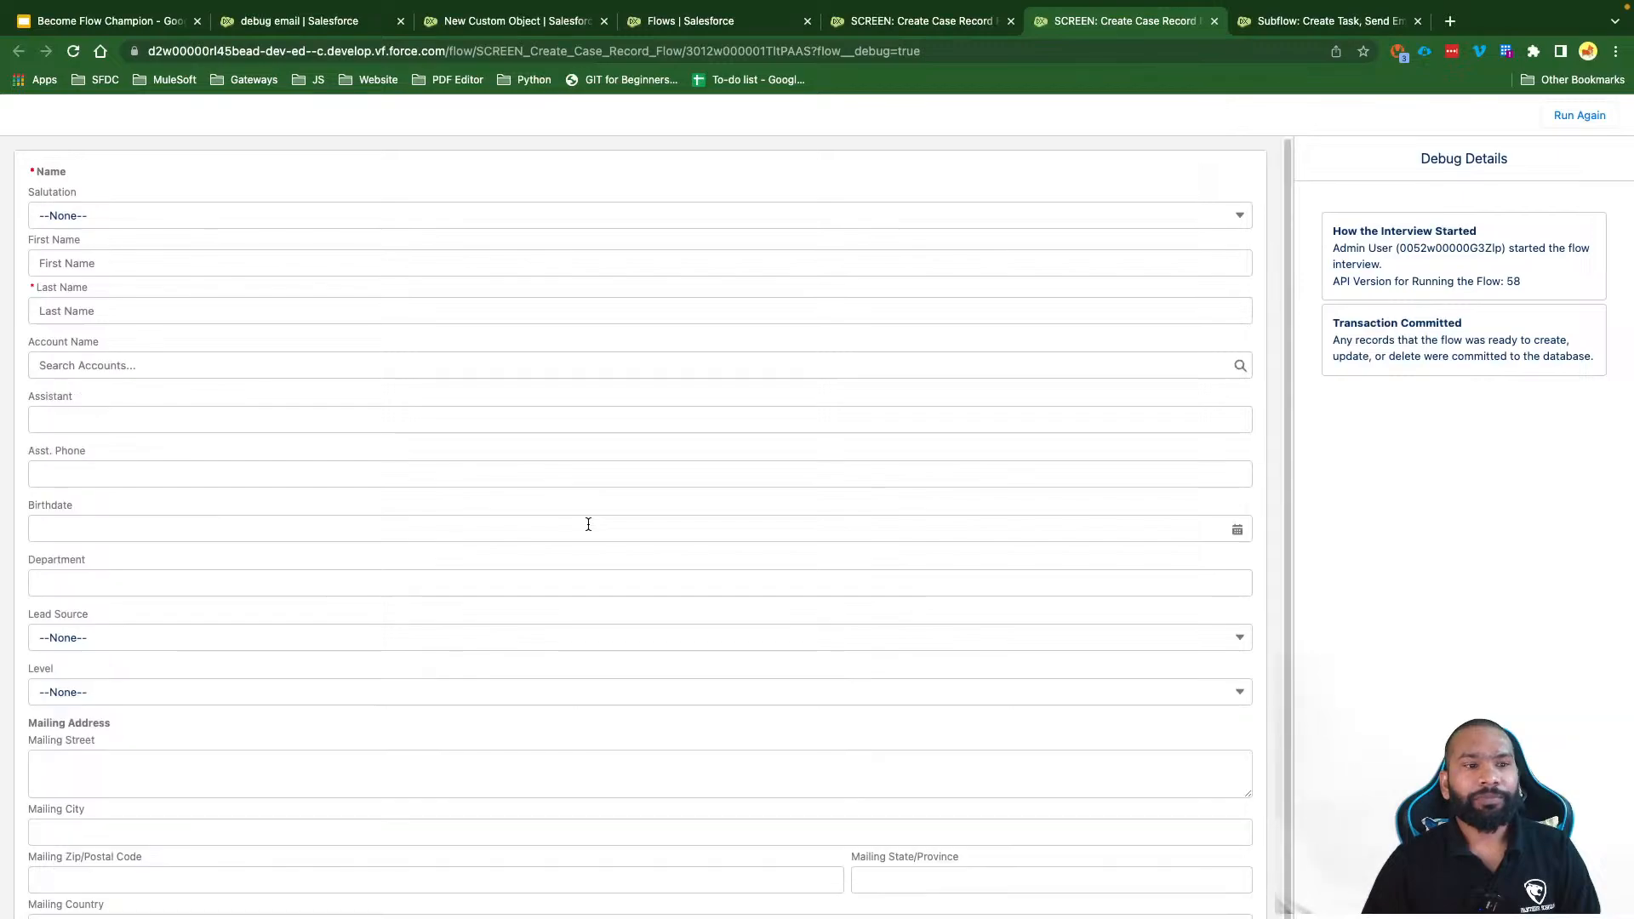
Step: Enter salutation Ms. with the contact's first and last name, submit, and highlight the validation error
click(109, 218)
click(117, 302)
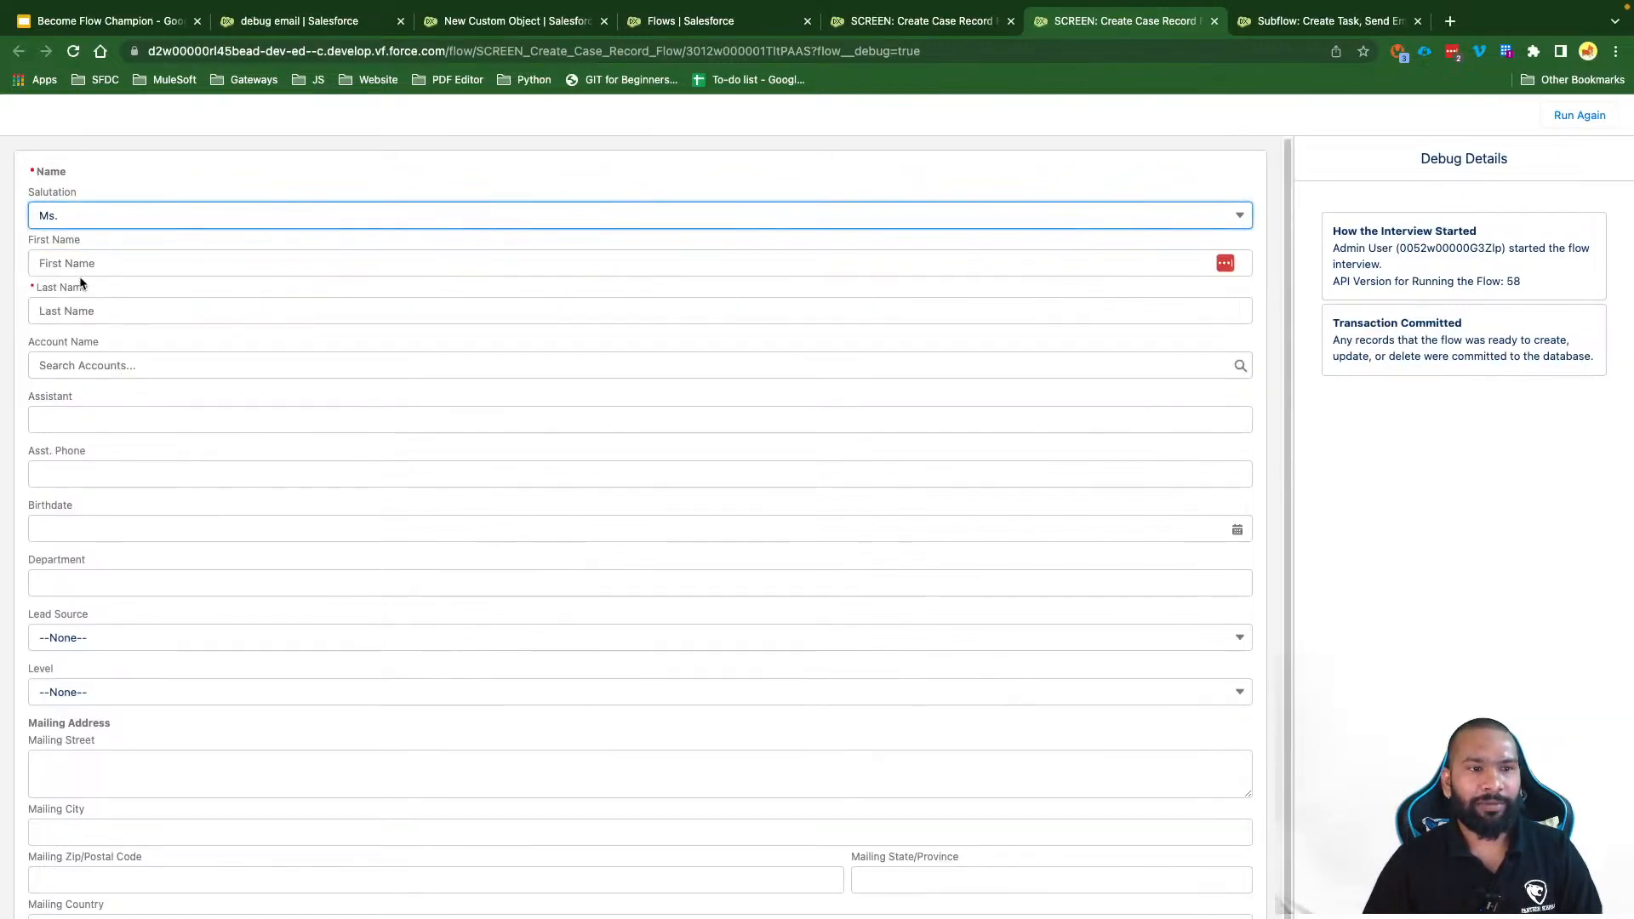
click(78, 265)
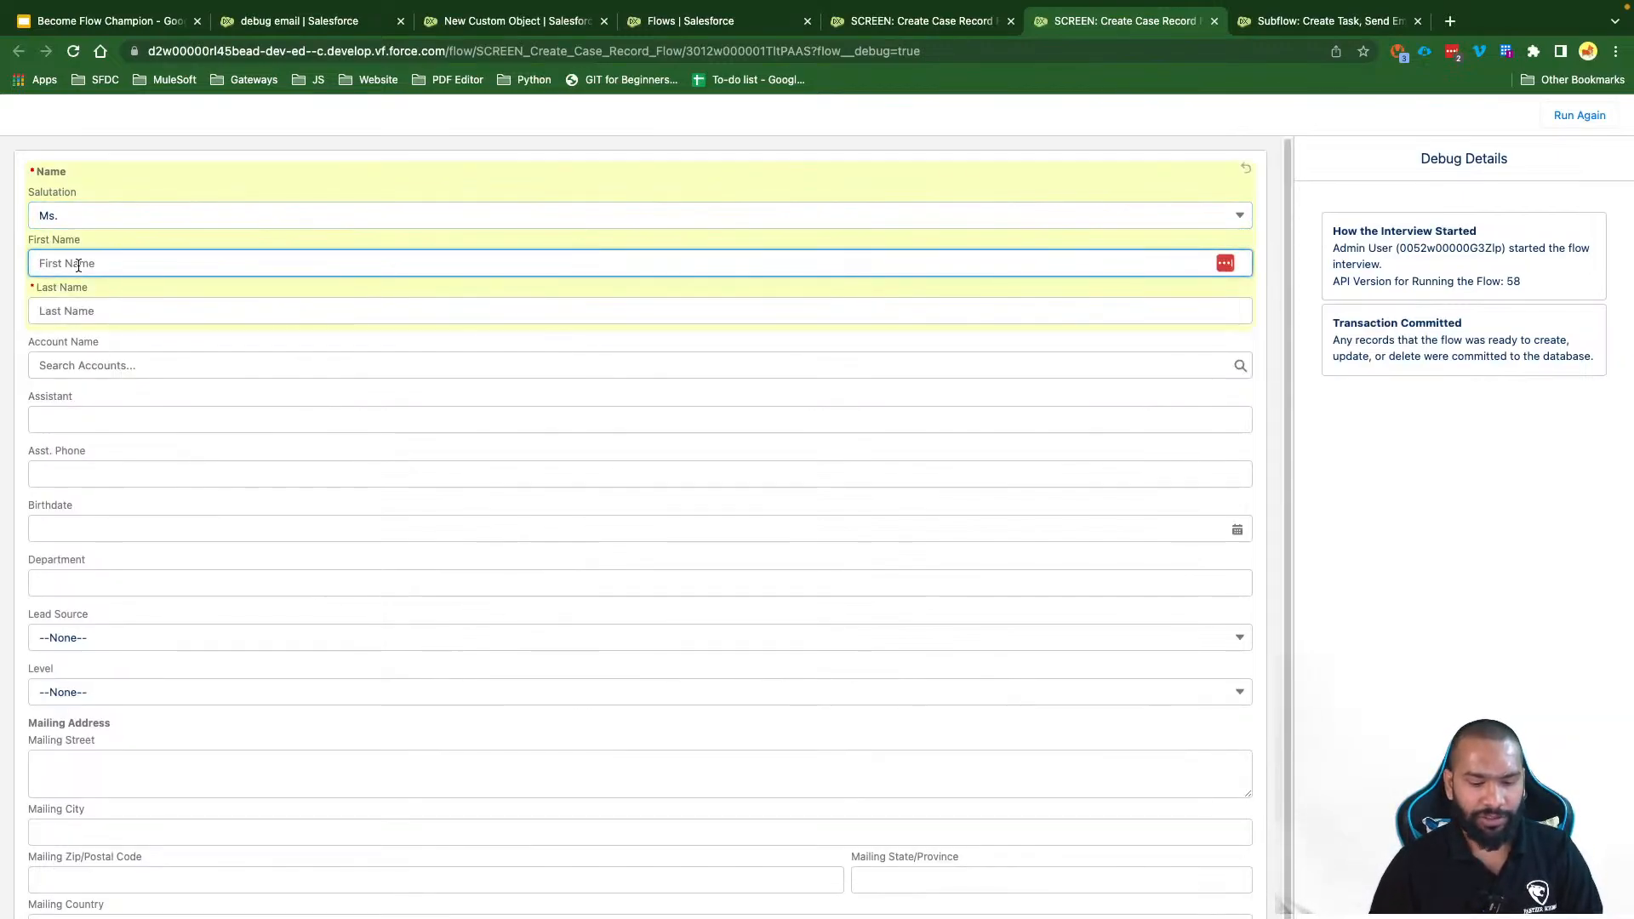
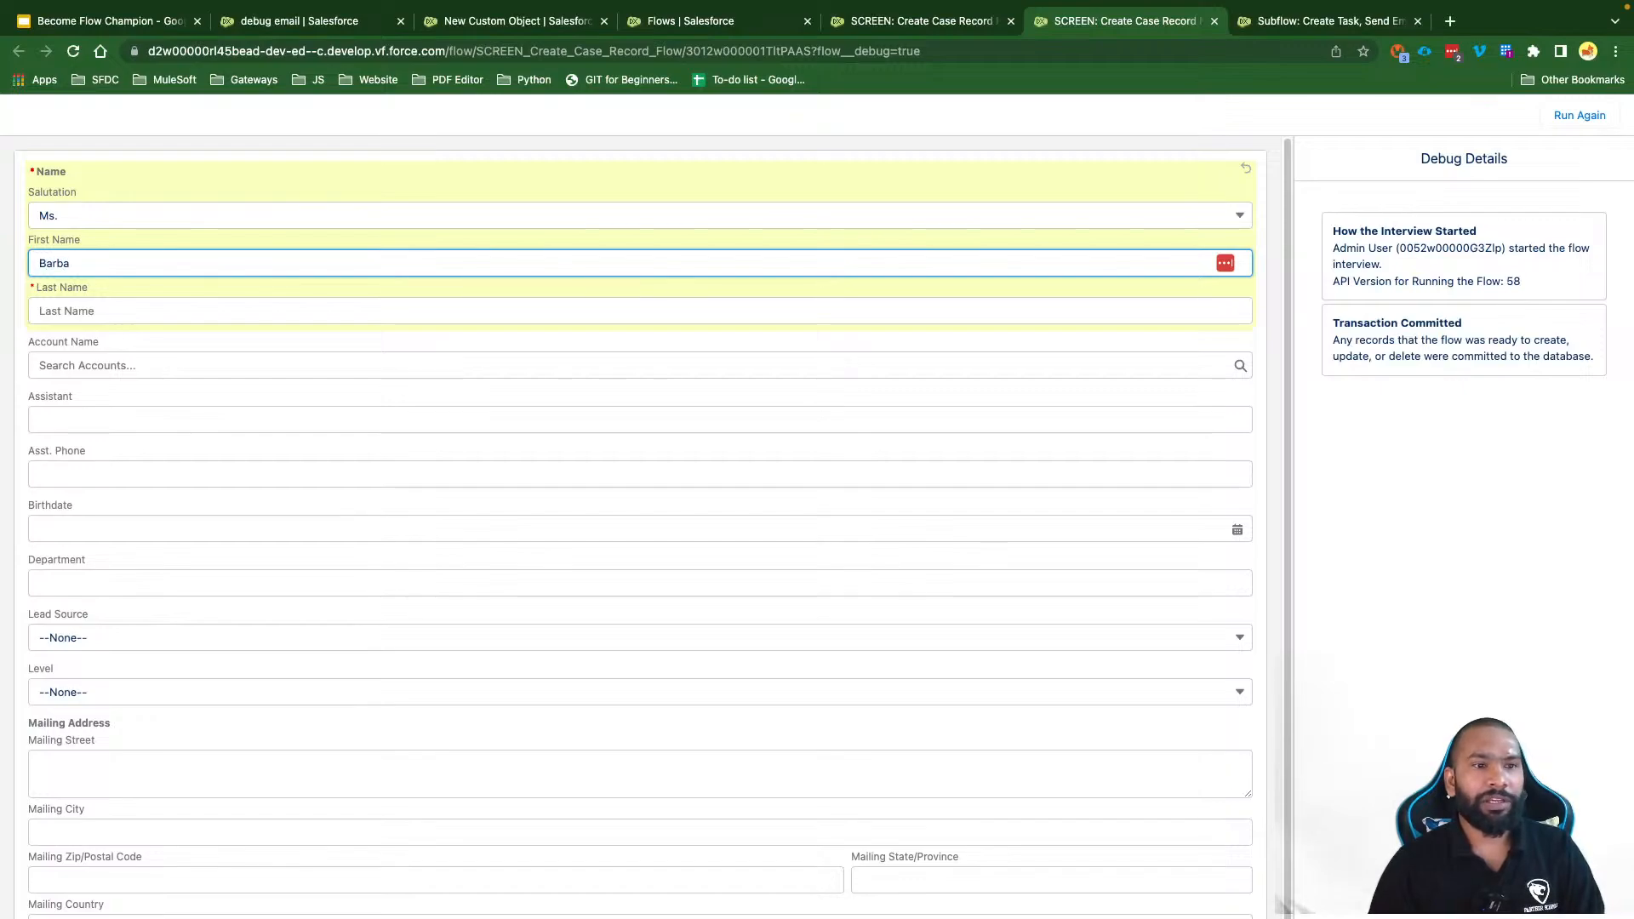
double_click(123, 267)
key(Right)
key(BackSpace)
key(BackSpace)
key(BackSpace)
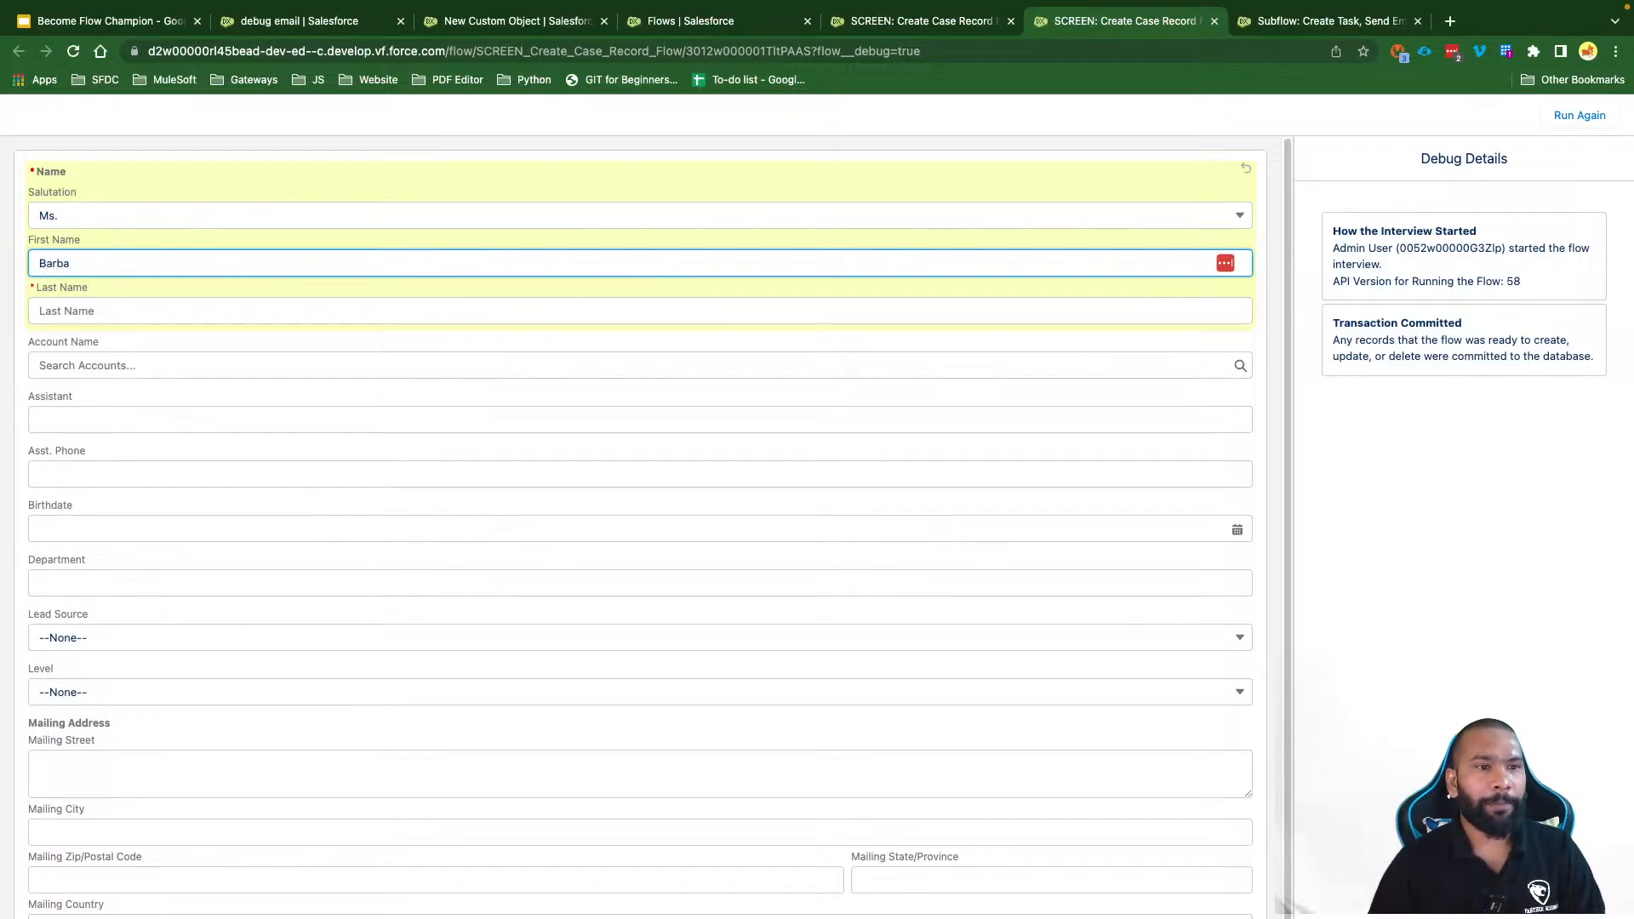
text(ra)
click(108, 310)
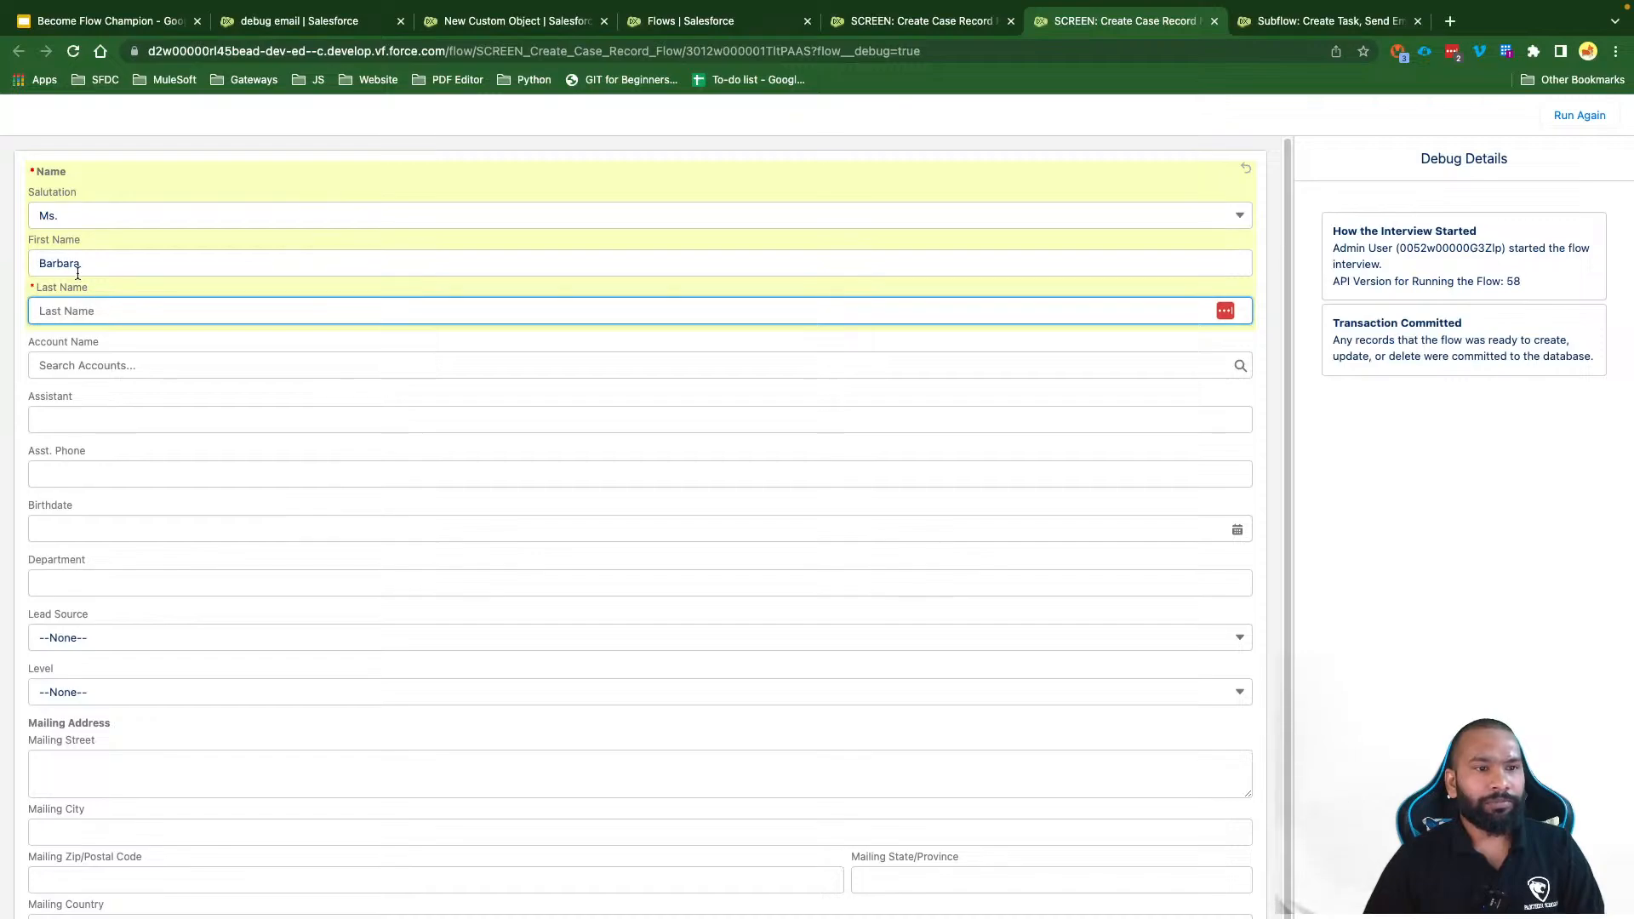
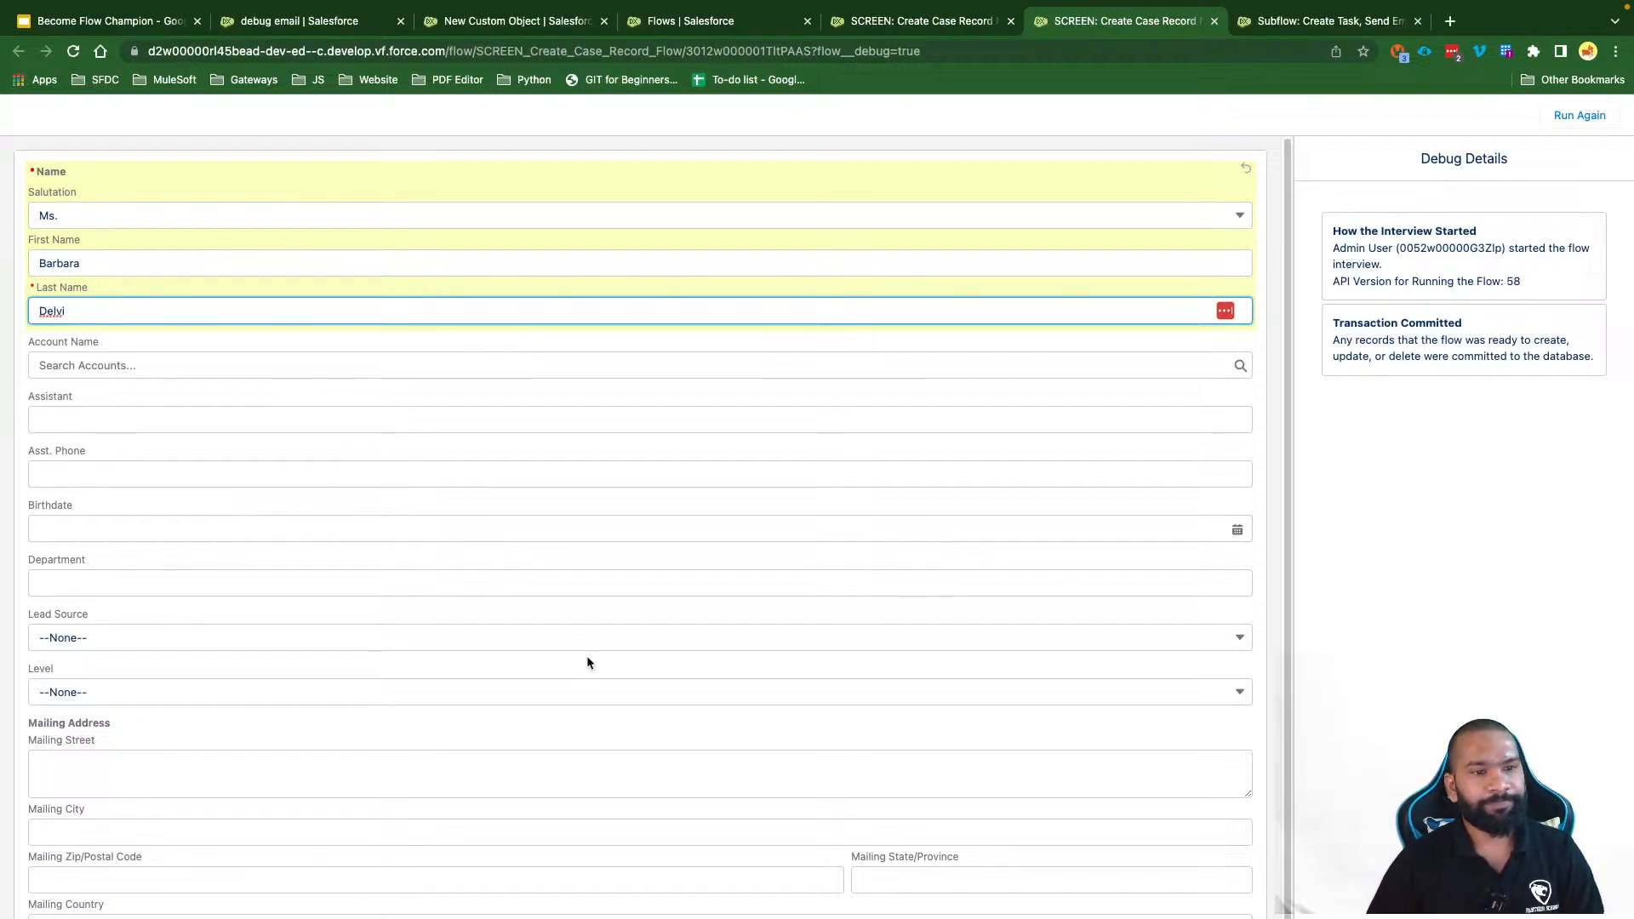
scroll(586, 658, down, 1)
key(Return)
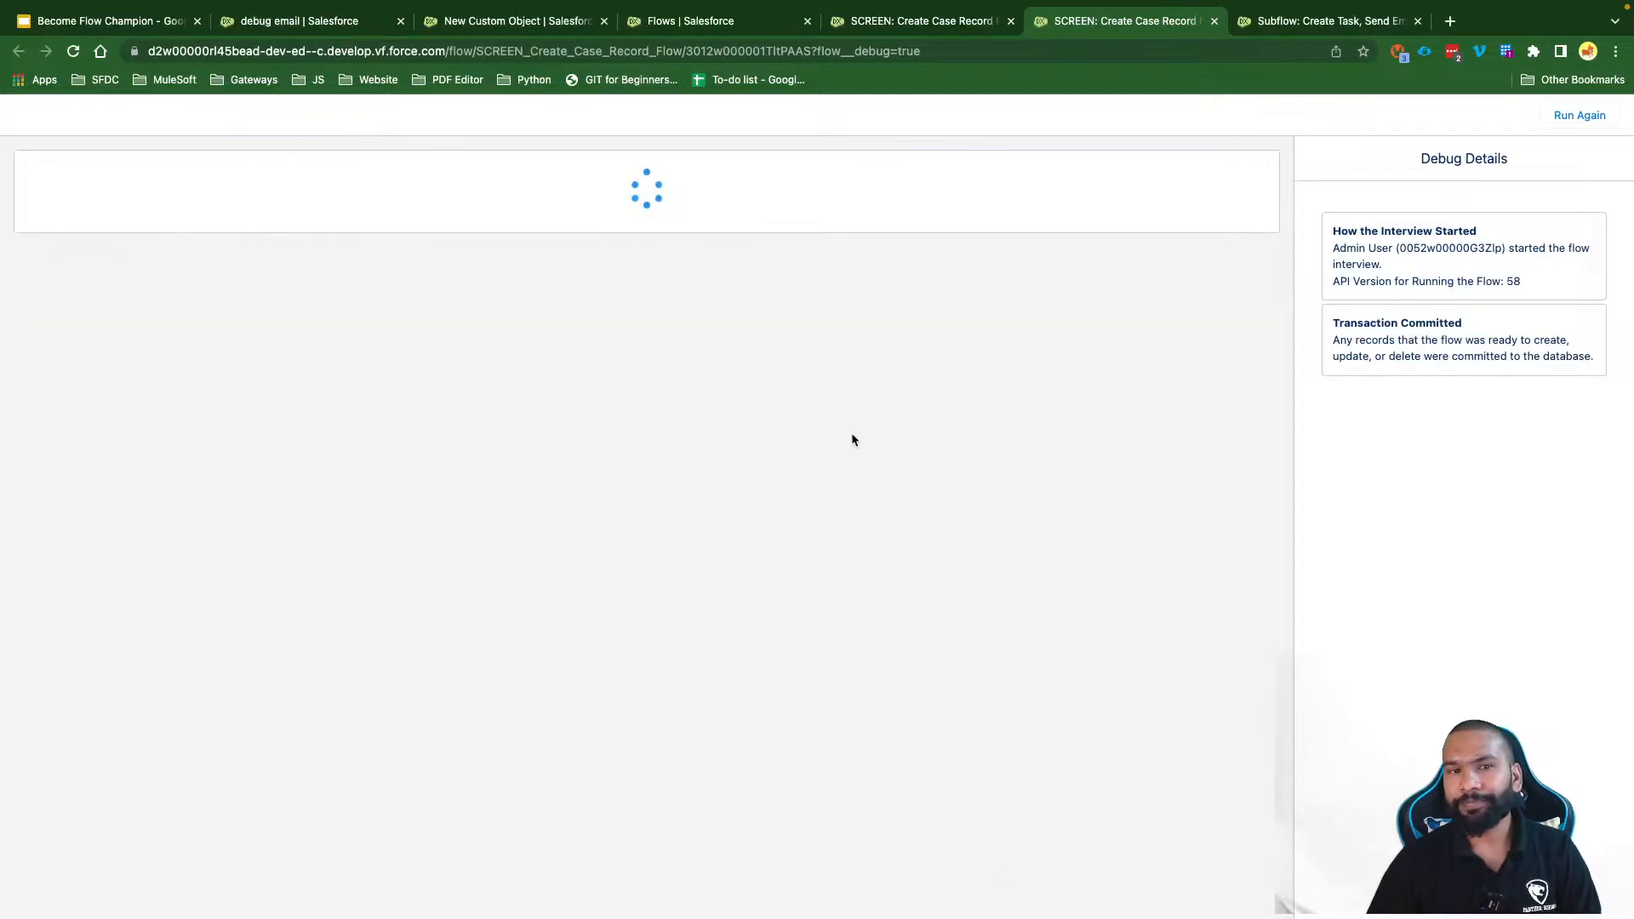
drag(880, 202, 53, 174)
Step: Open the new High-priority error task 'Unable to Create Contact Record' from the refreshed Tasks list
click(281, 244)
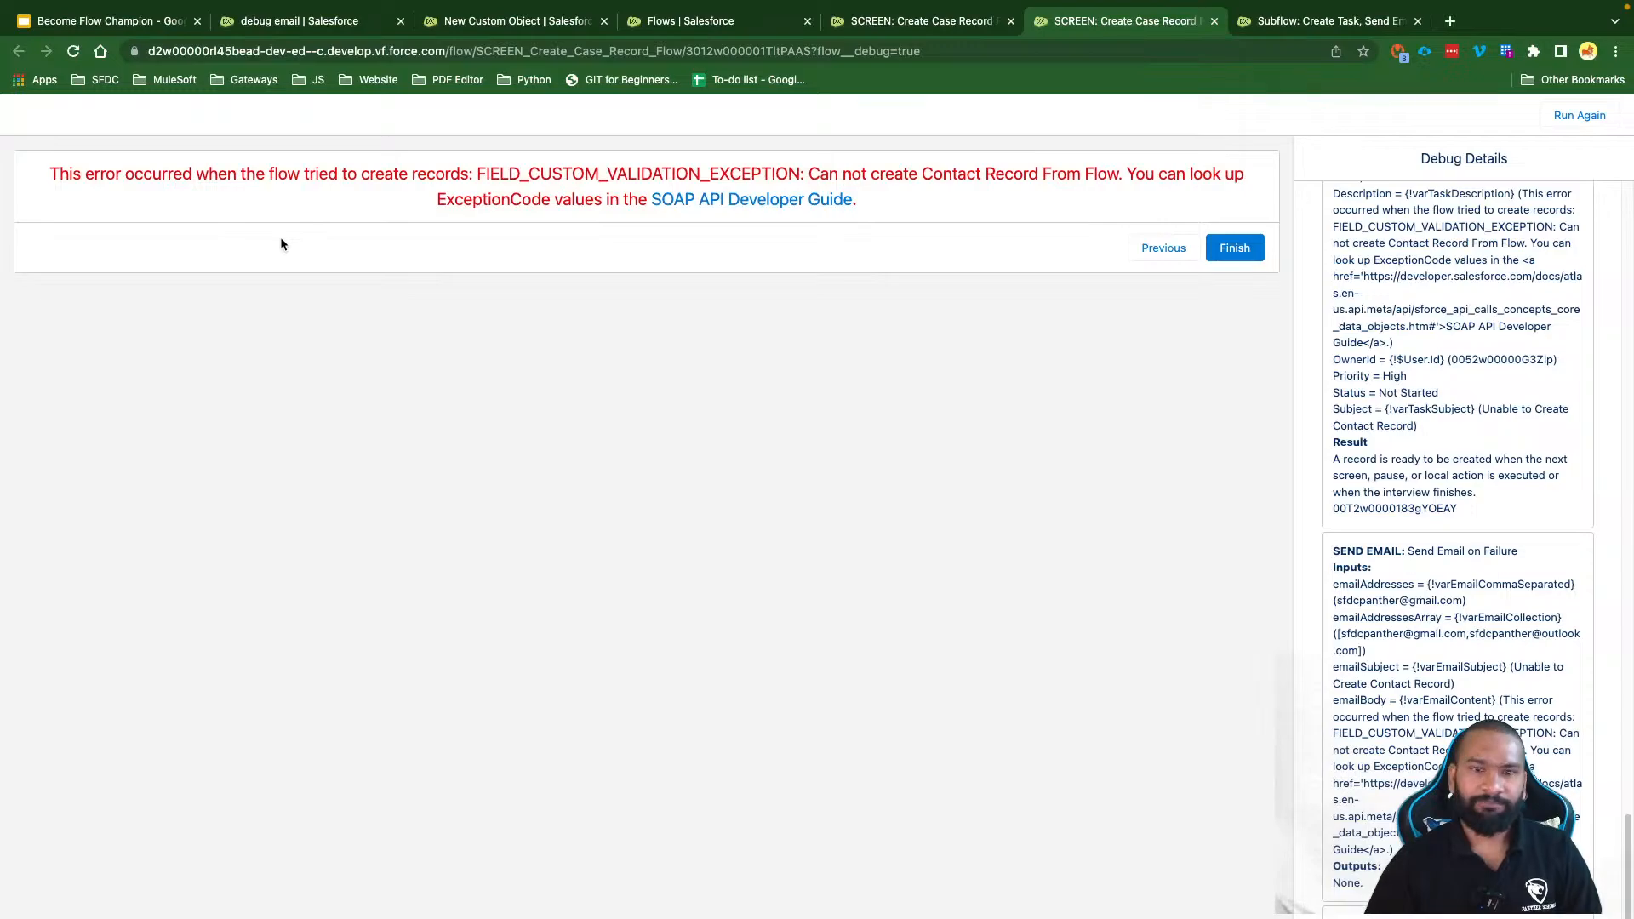
click(288, 20)
click(377, 153)
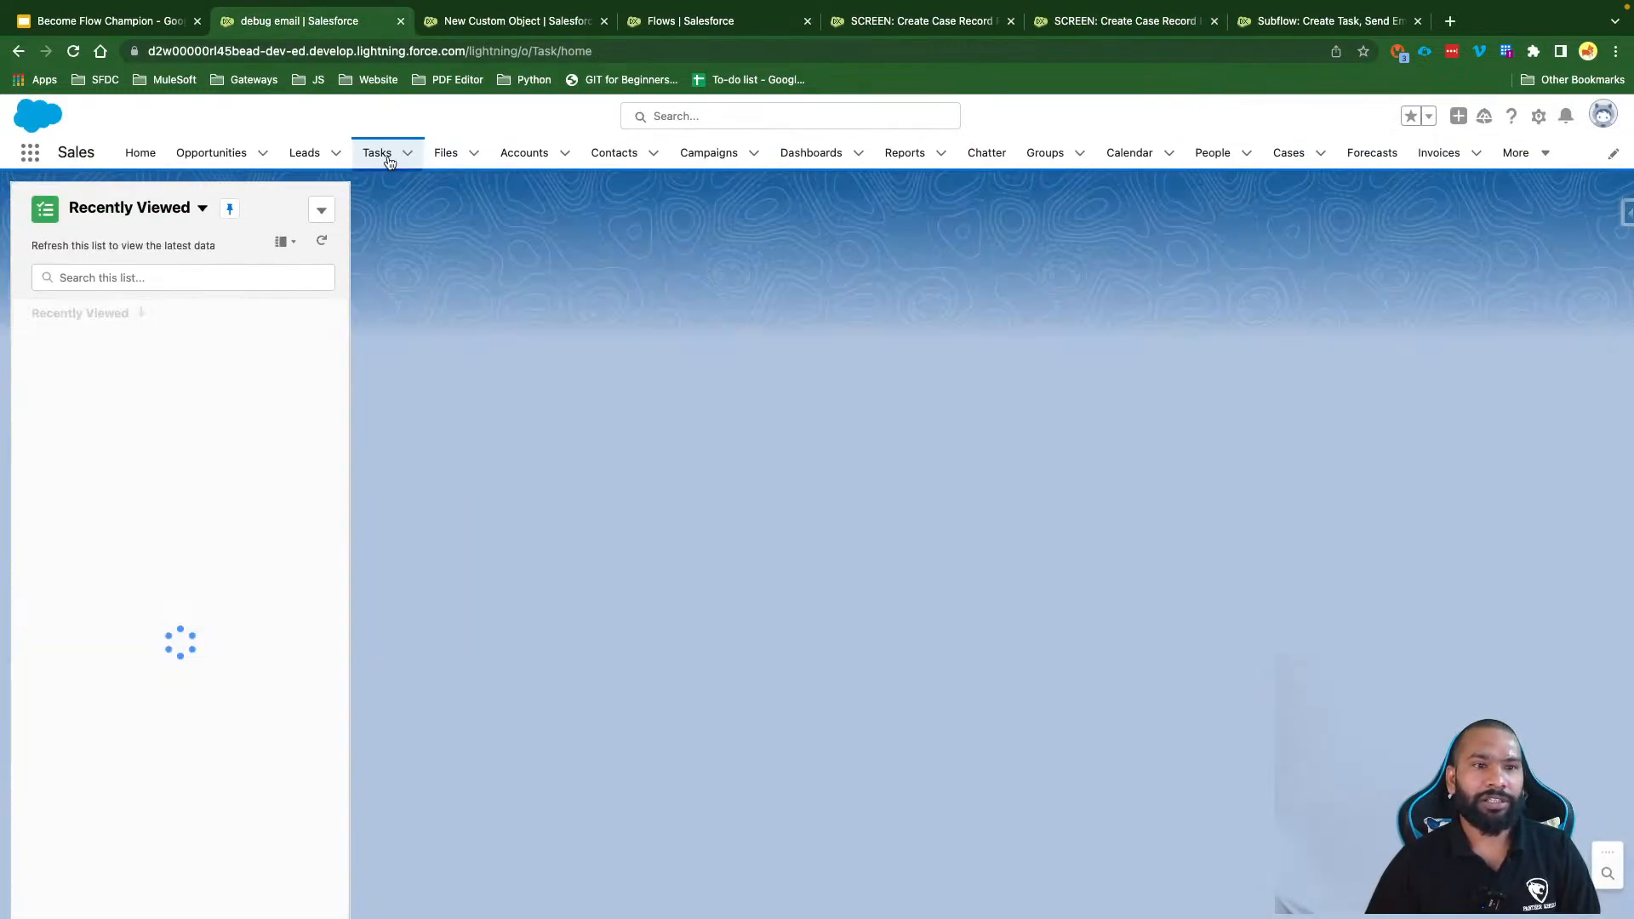
click(195, 354)
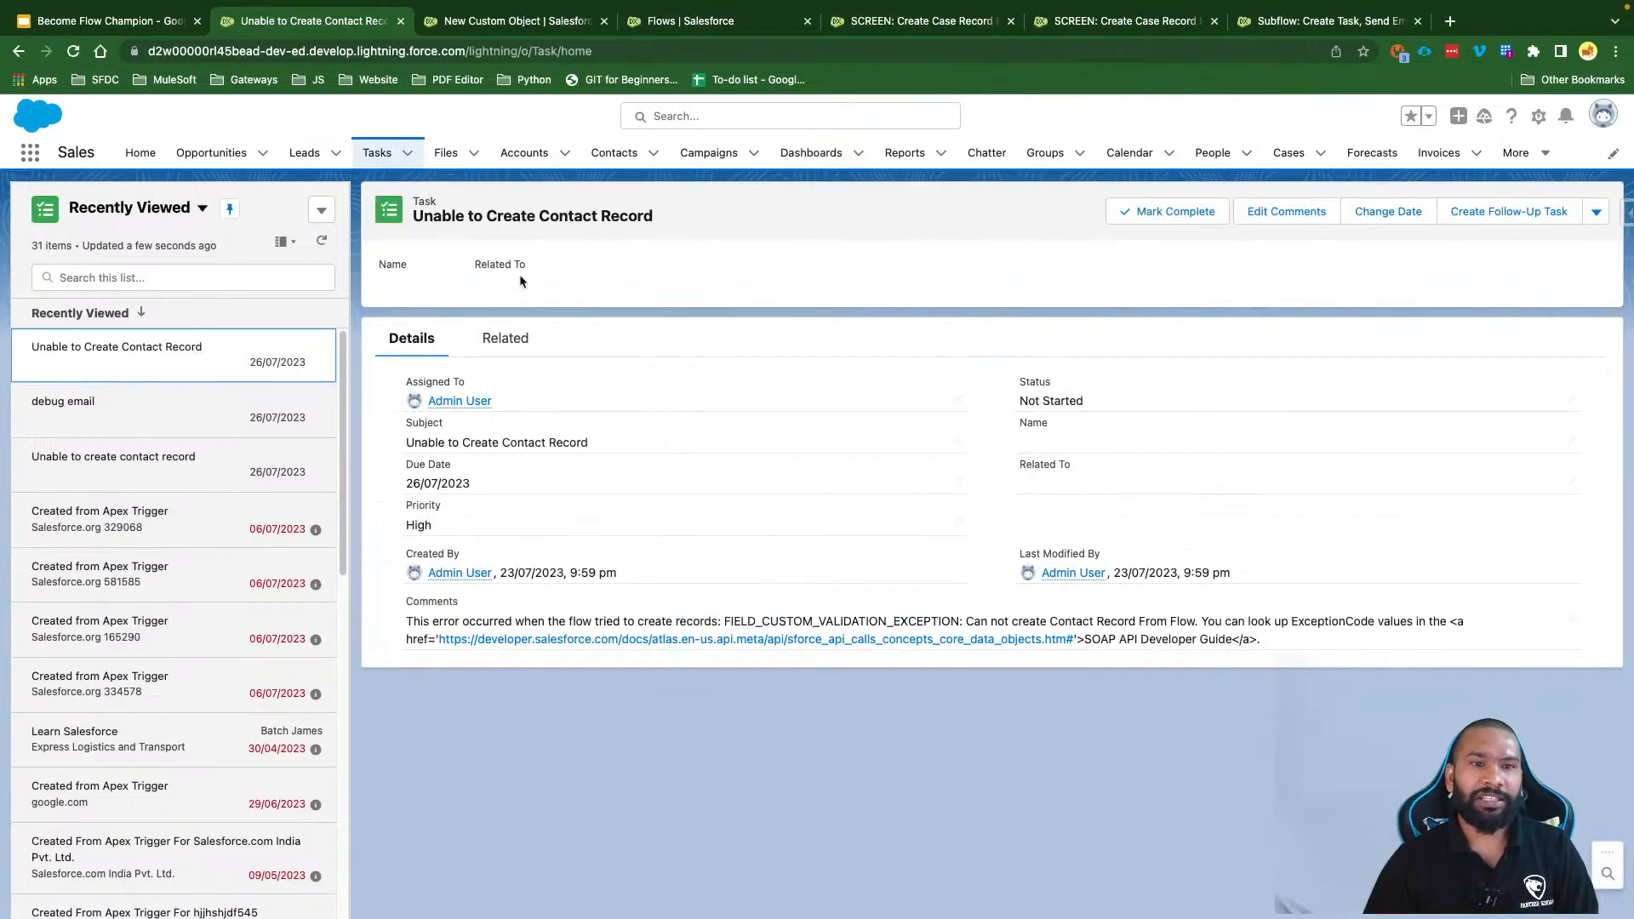
drag(672, 215, 413, 220)
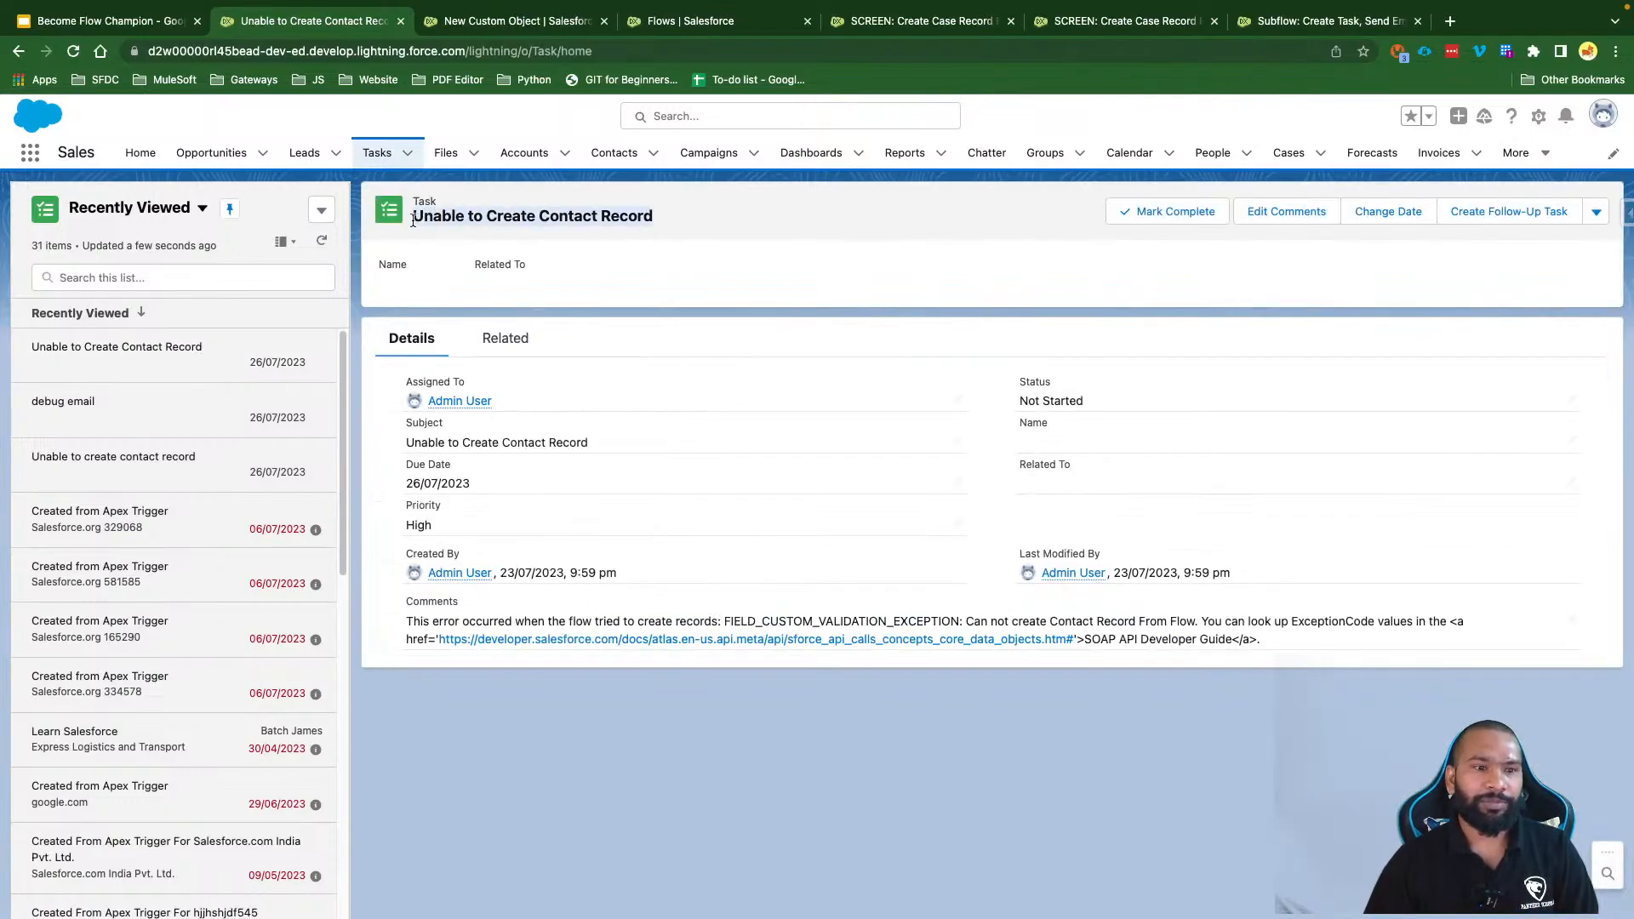
click(535, 242)
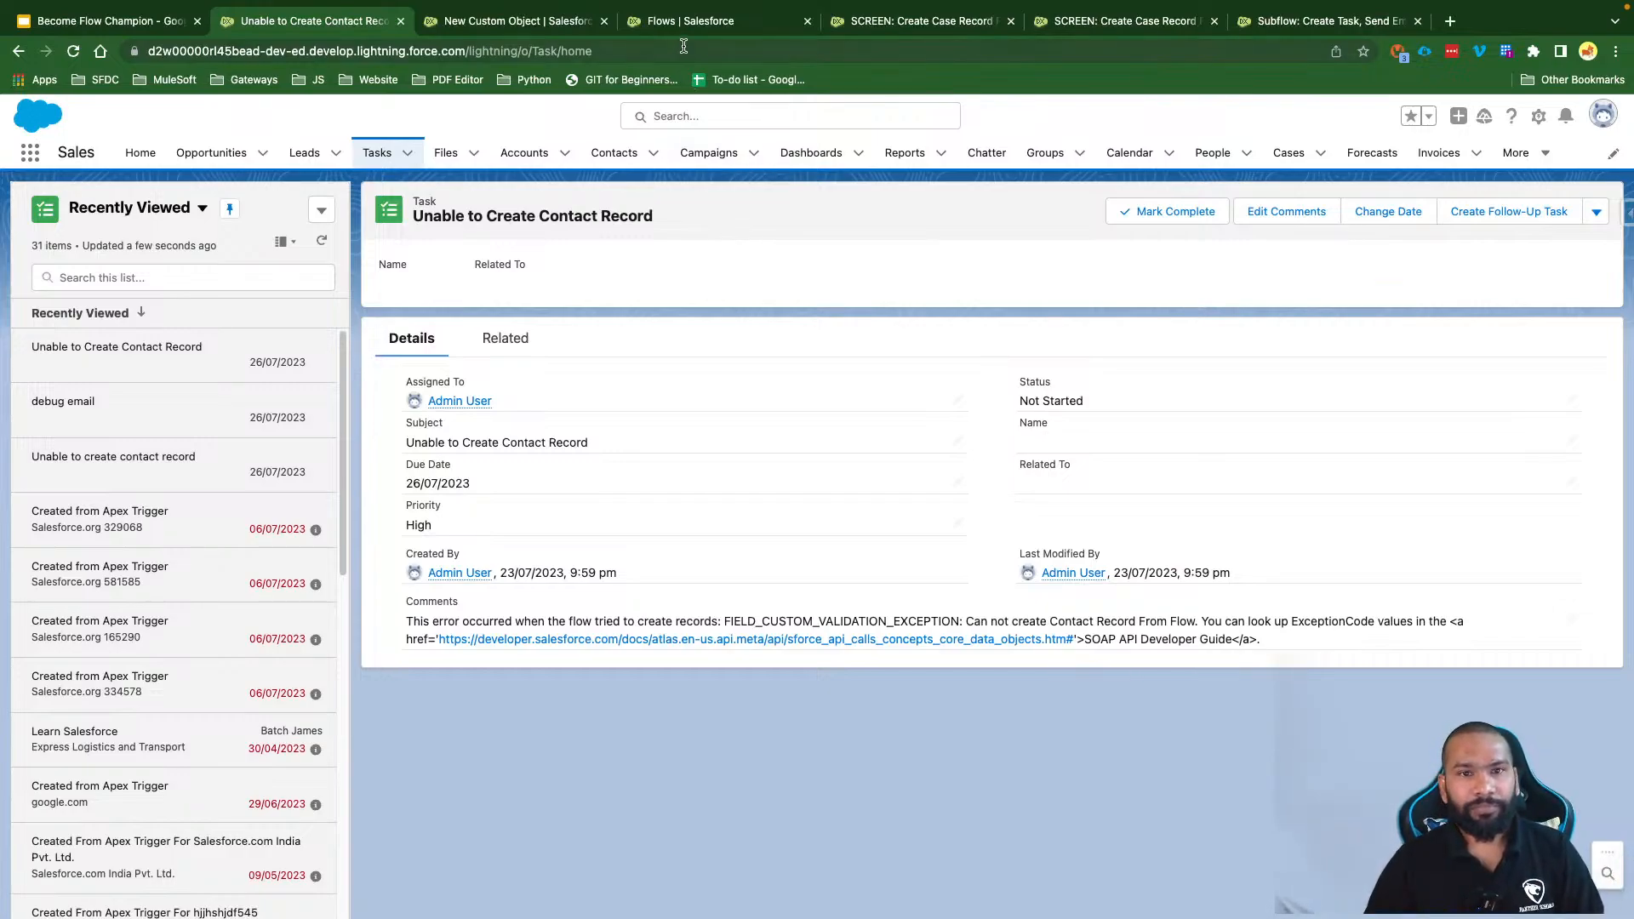
click(681, 21)
Step: Edit Contact's Flow_Fault_Message_Test validation rule, untick Active, and save it
click(223, 156)
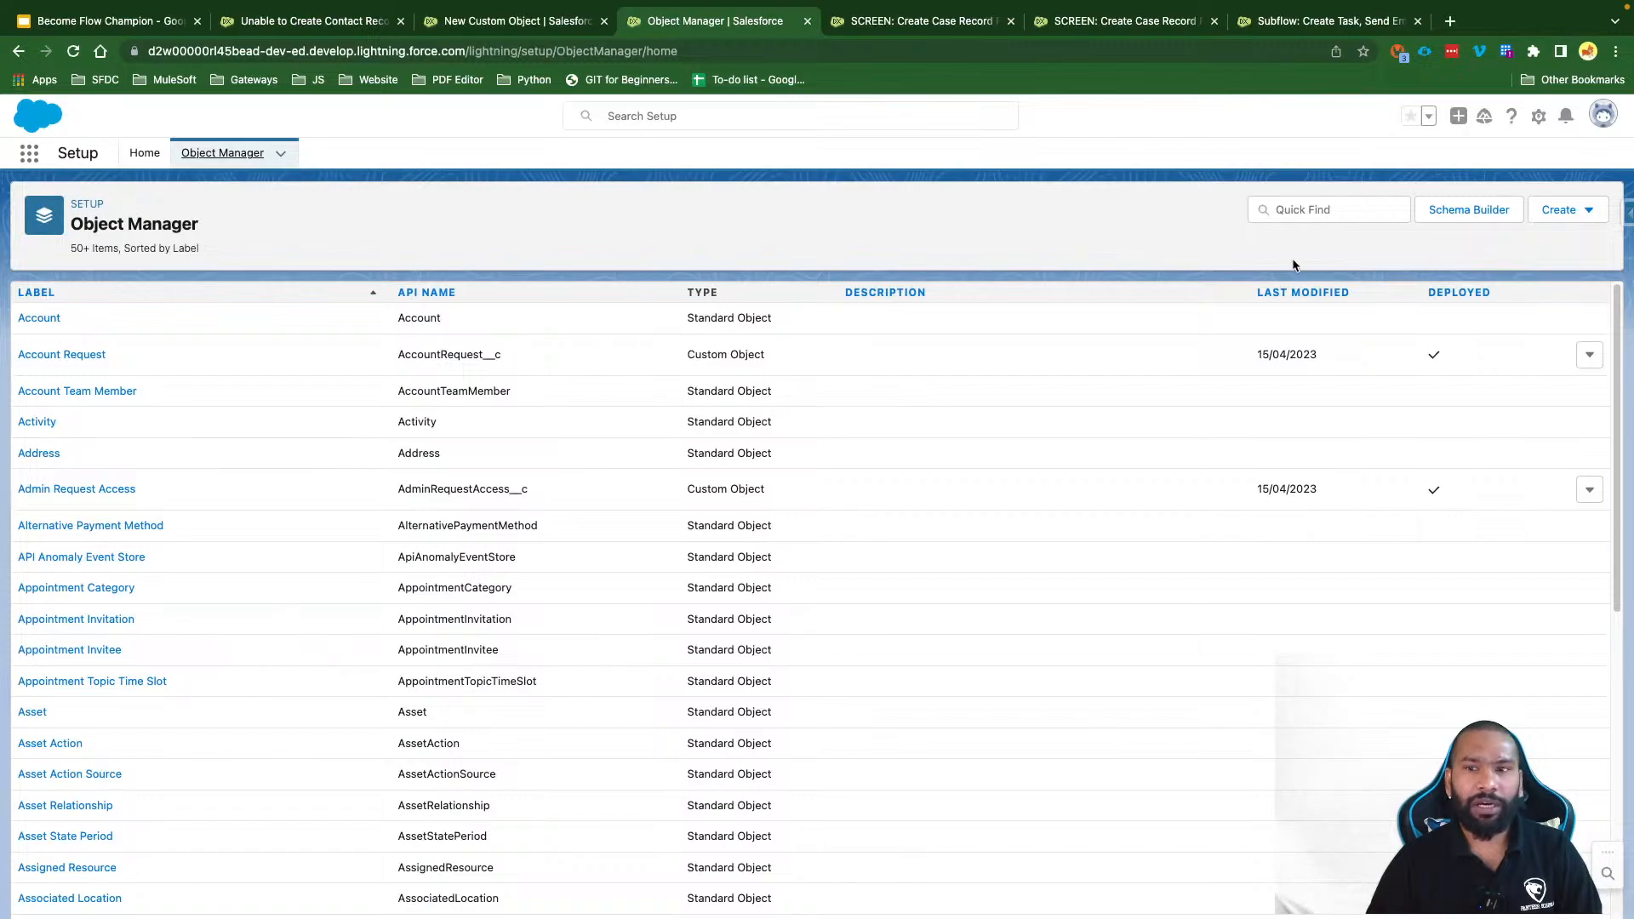
click(1333, 208)
text(Contact)
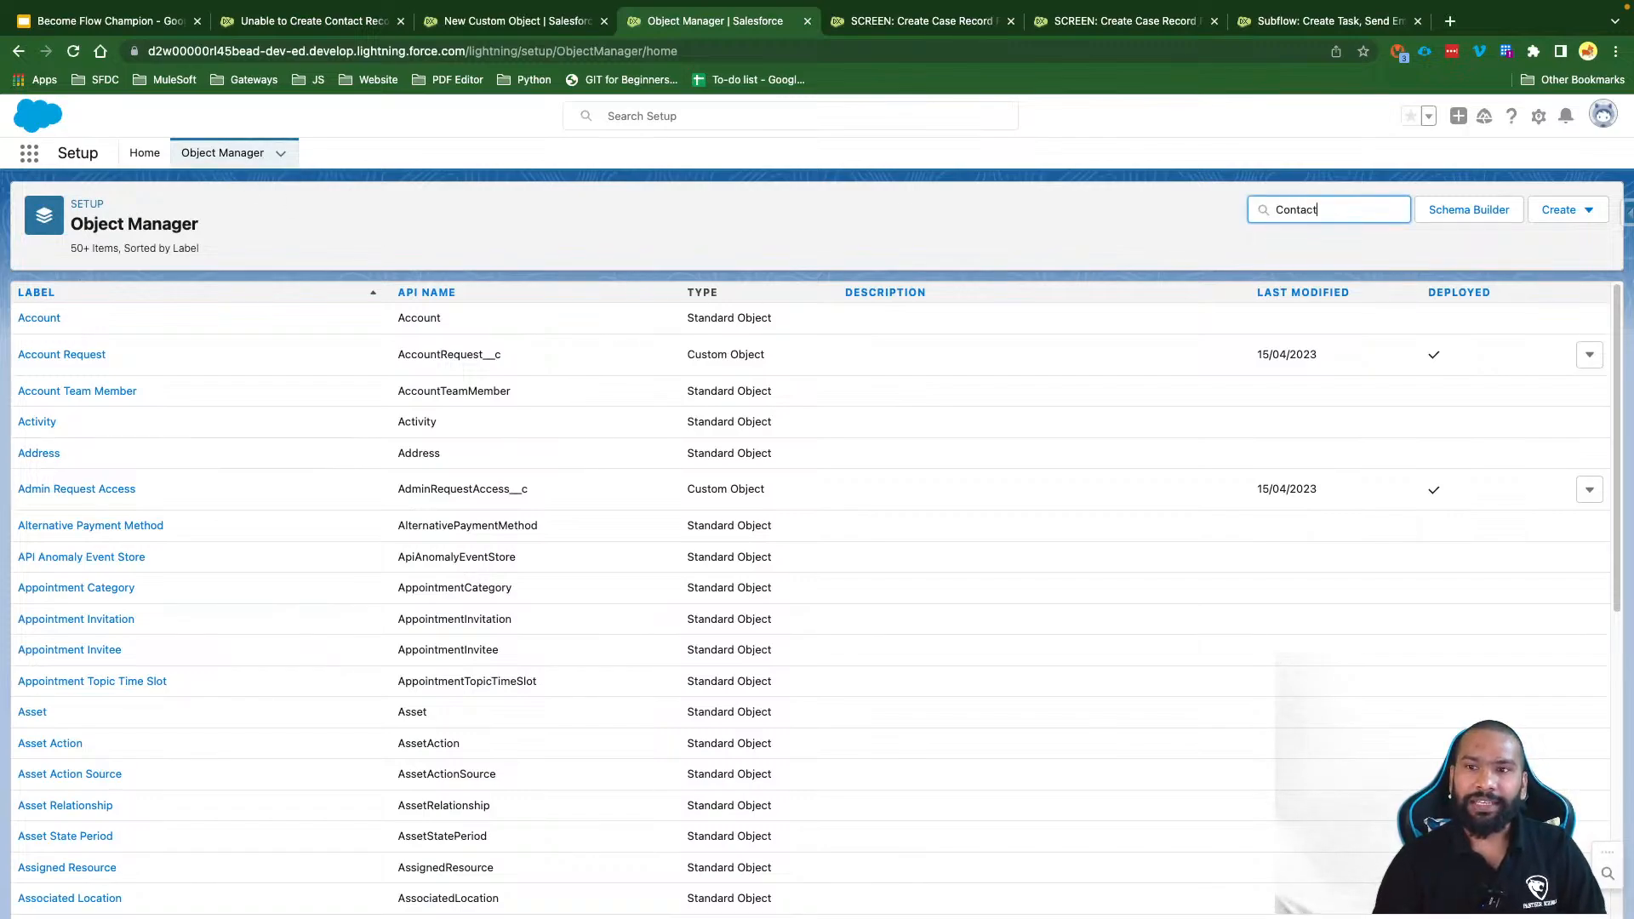
click(38, 320)
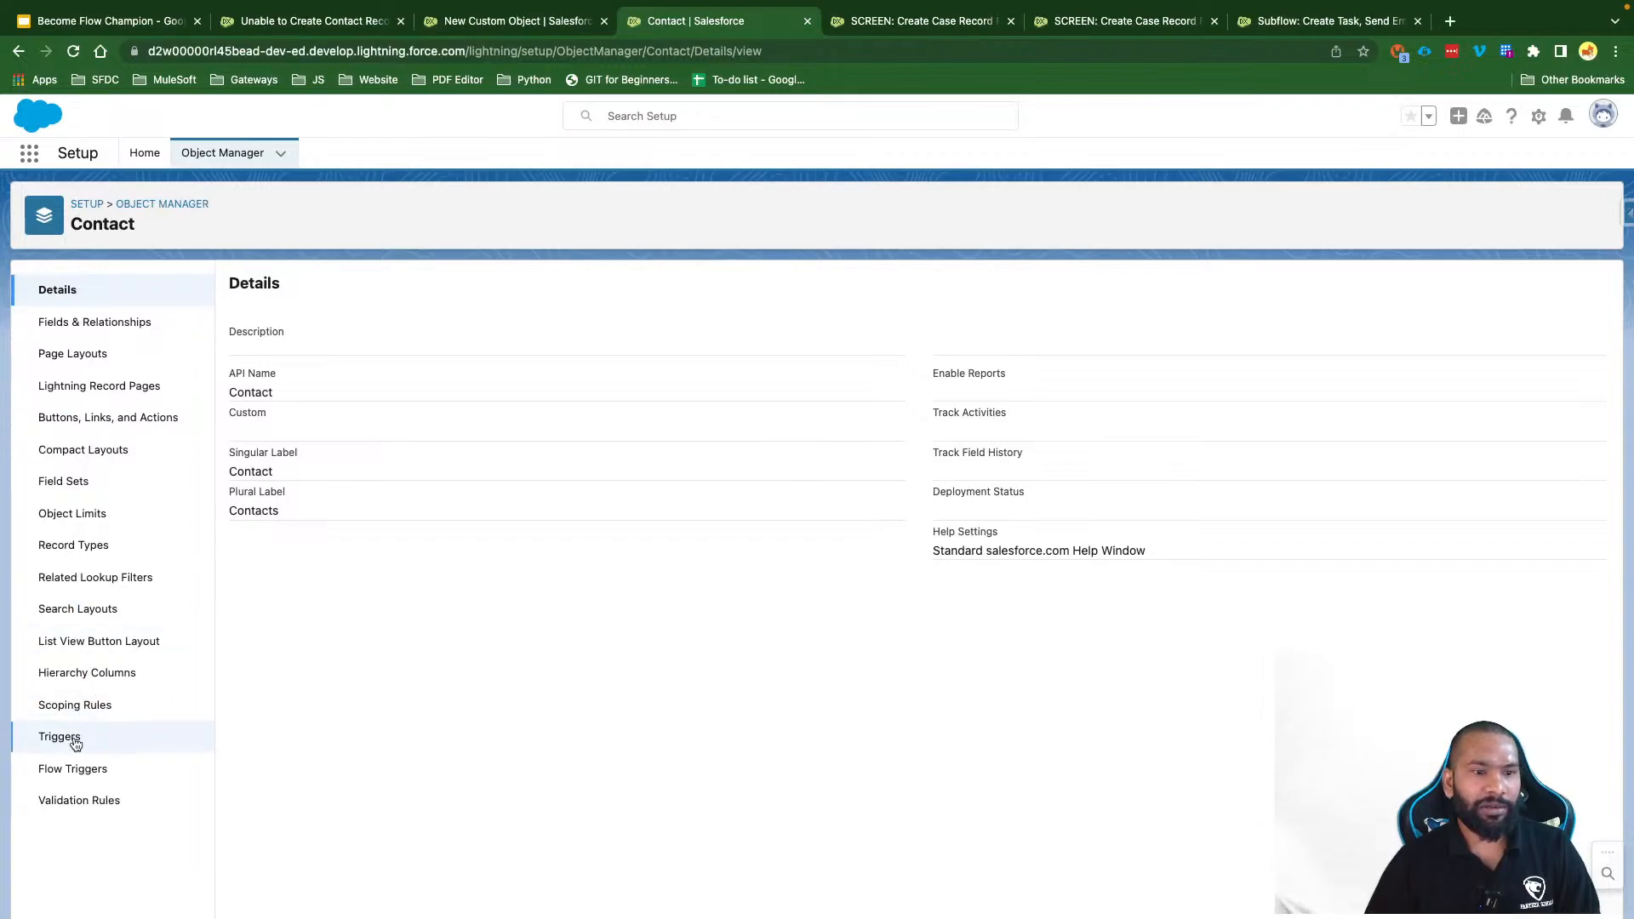
click(80, 800)
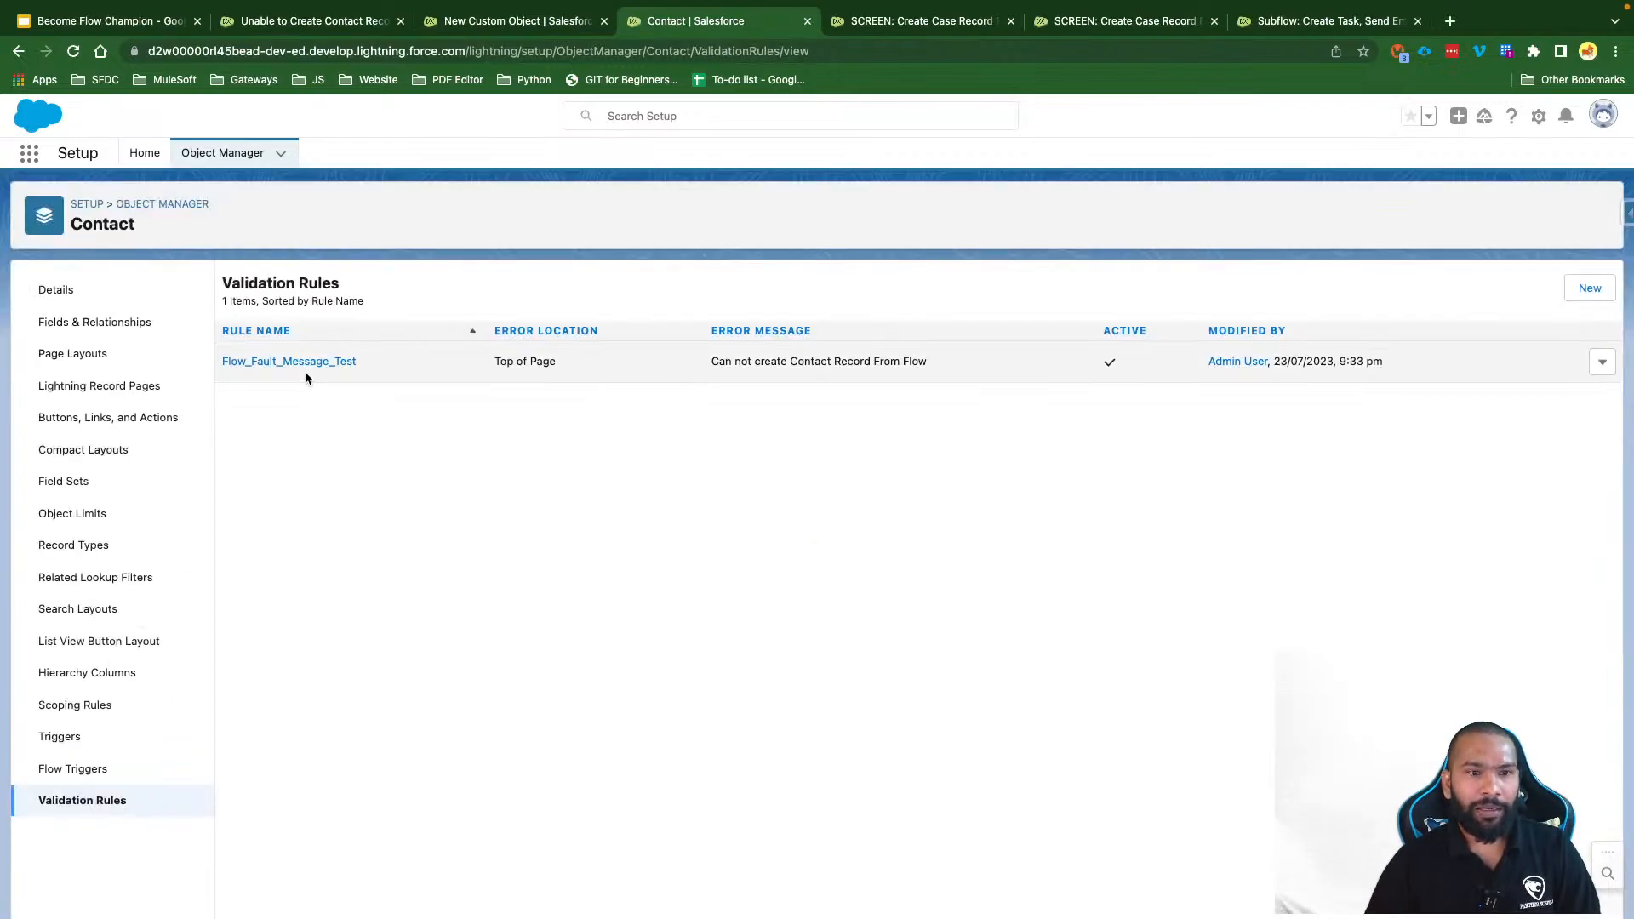
click(1602, 361)
click(1550, 397)
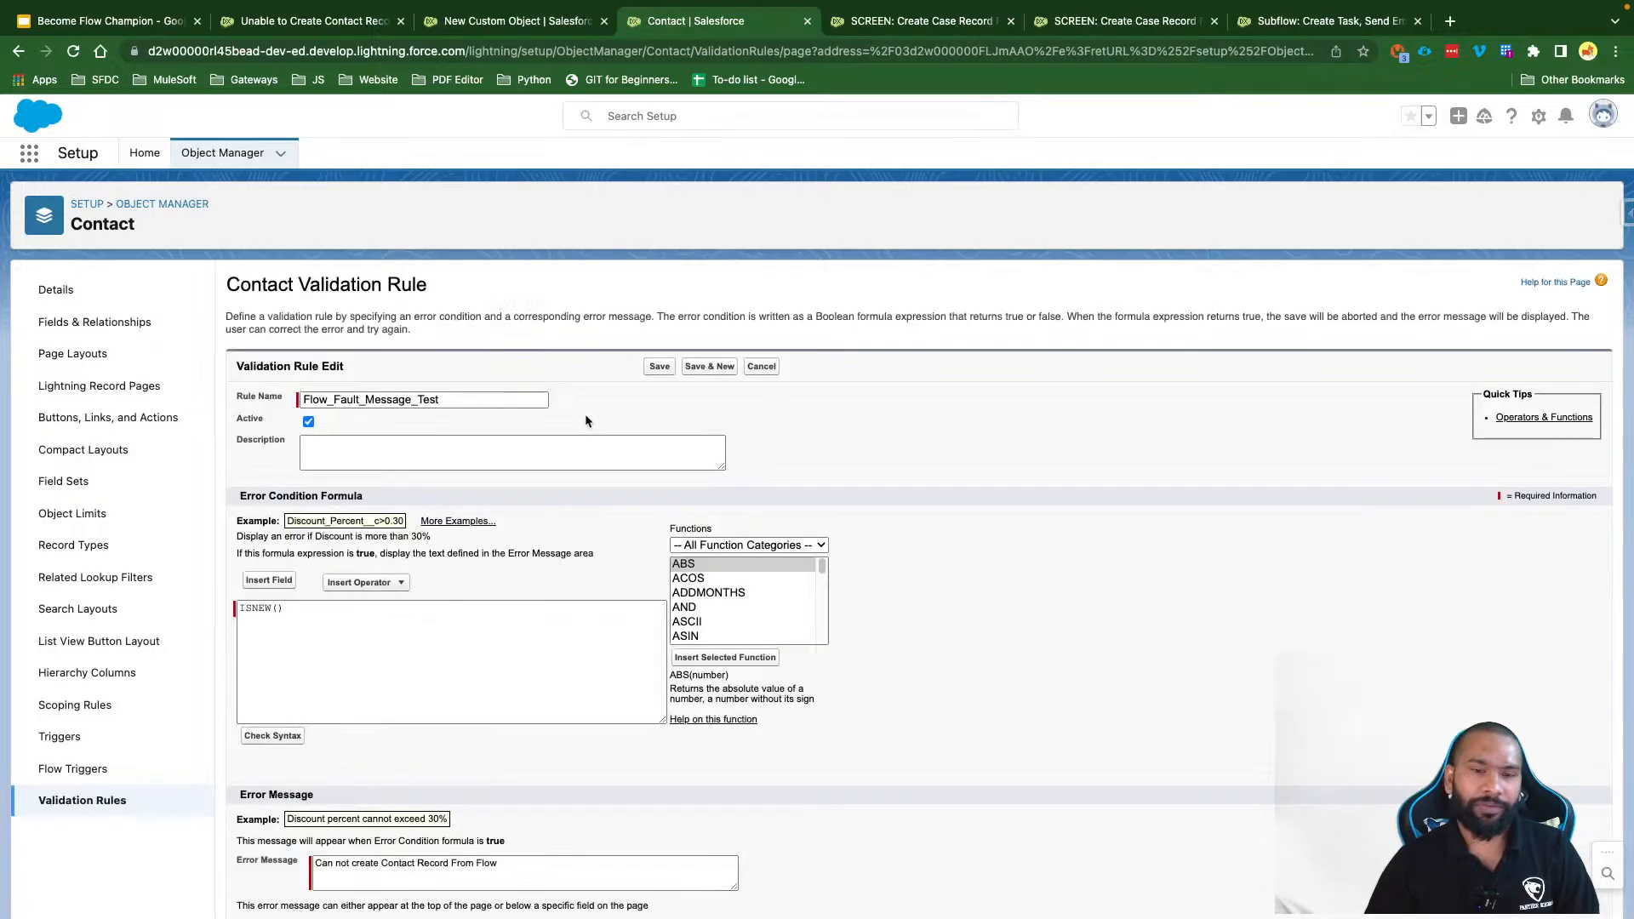
click(308, 423)
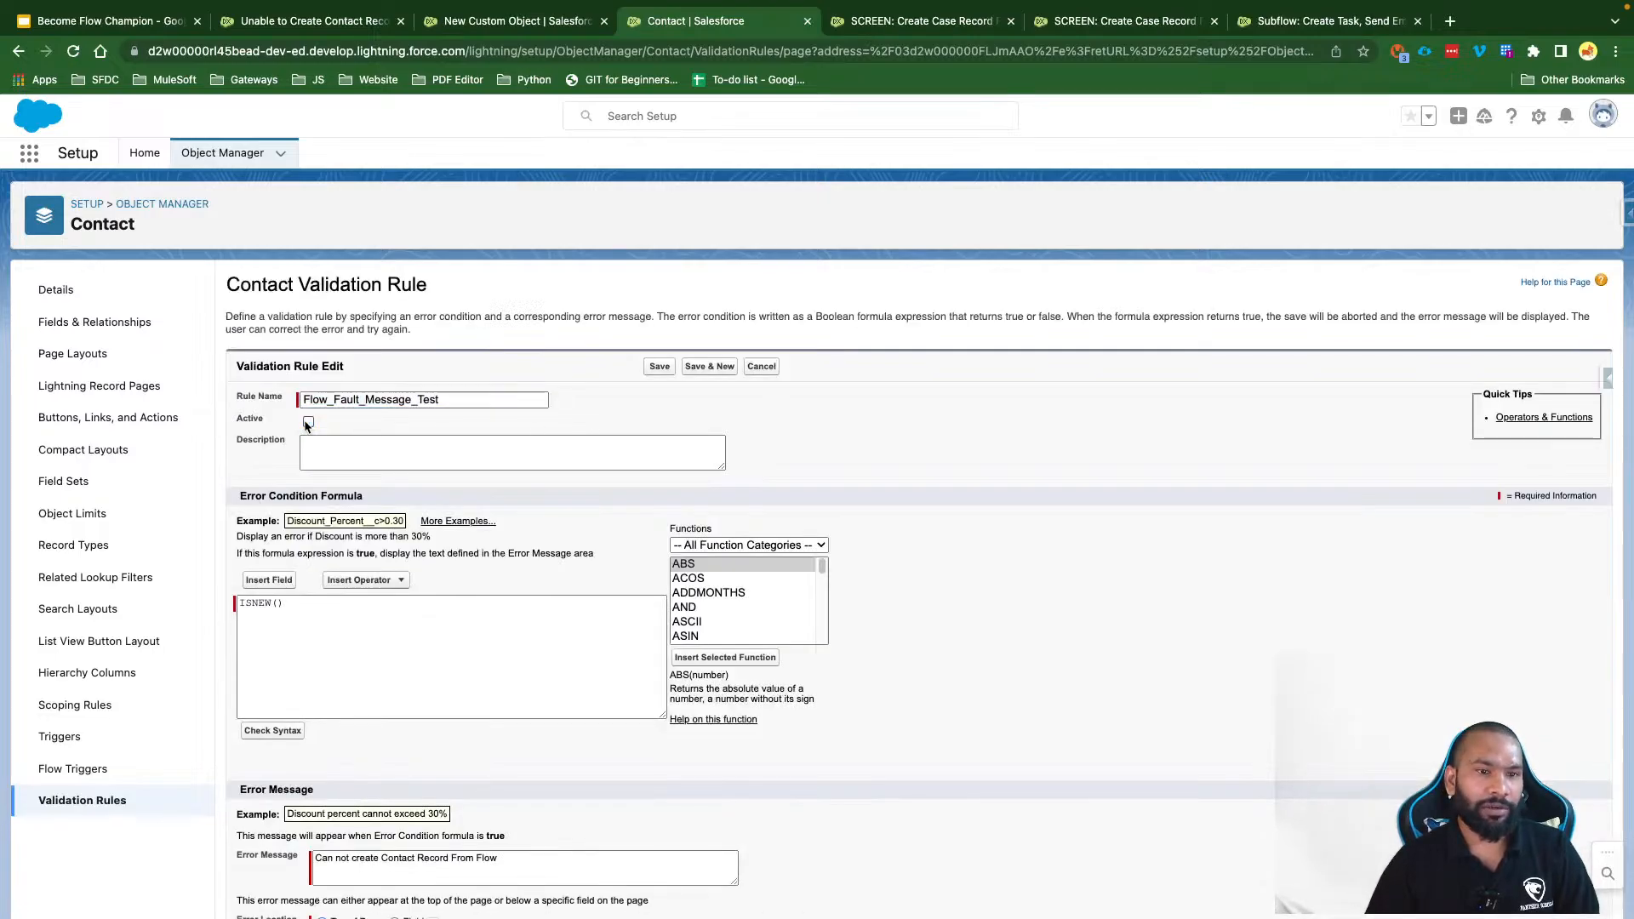
click(660, 367)
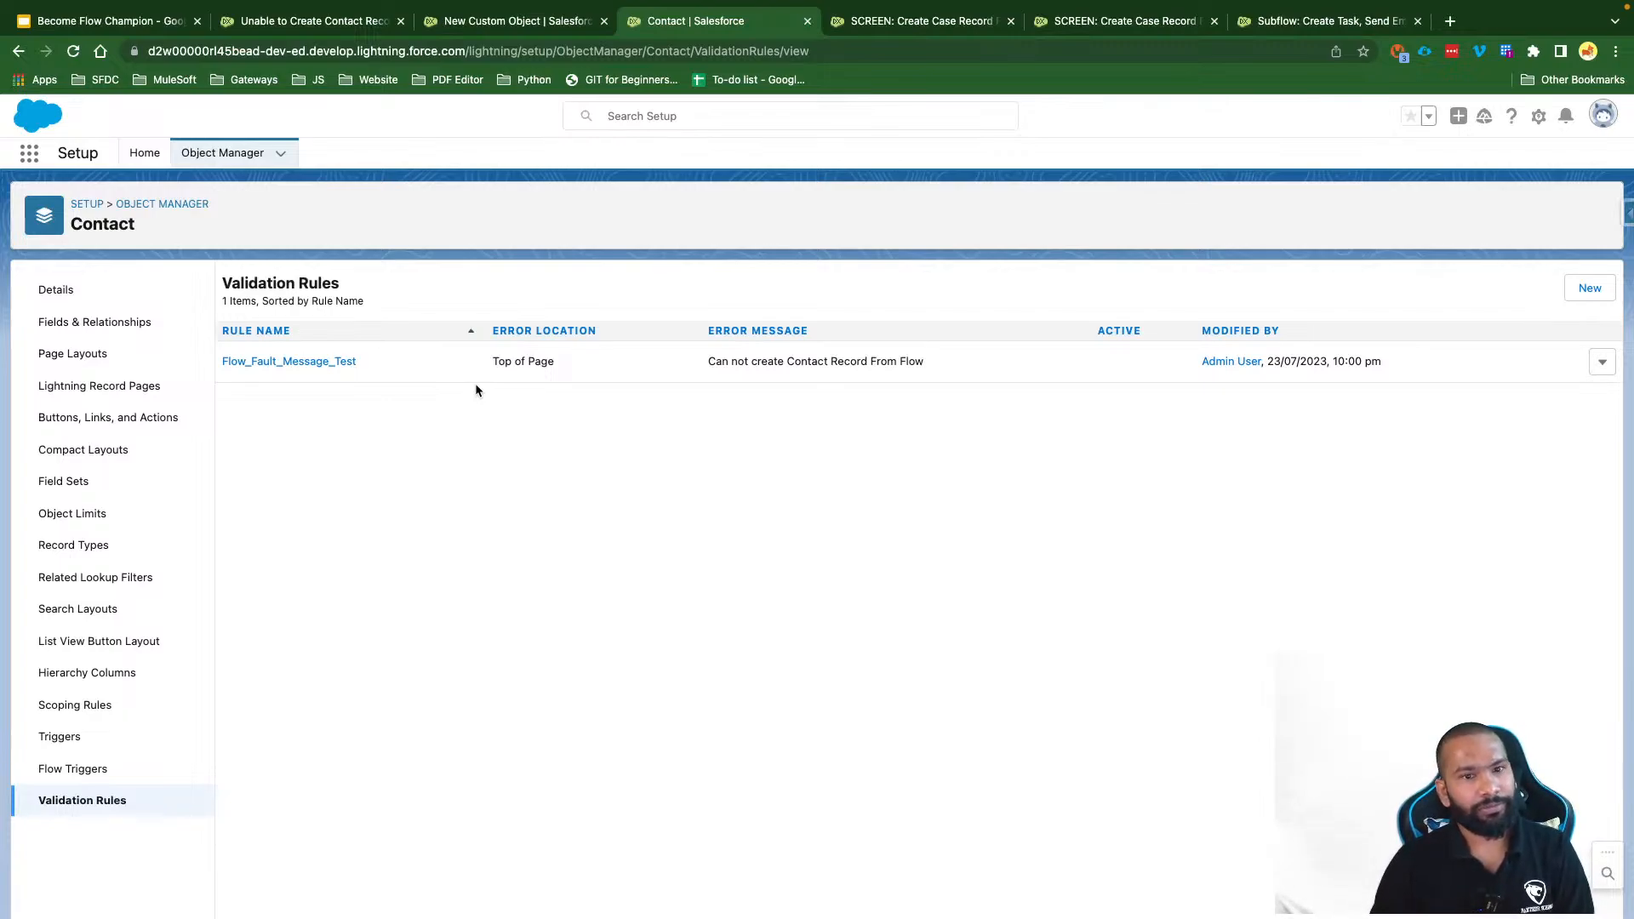
Step: Close the earlier flow debug run and review the flow's fault paths
click(1152, 26)
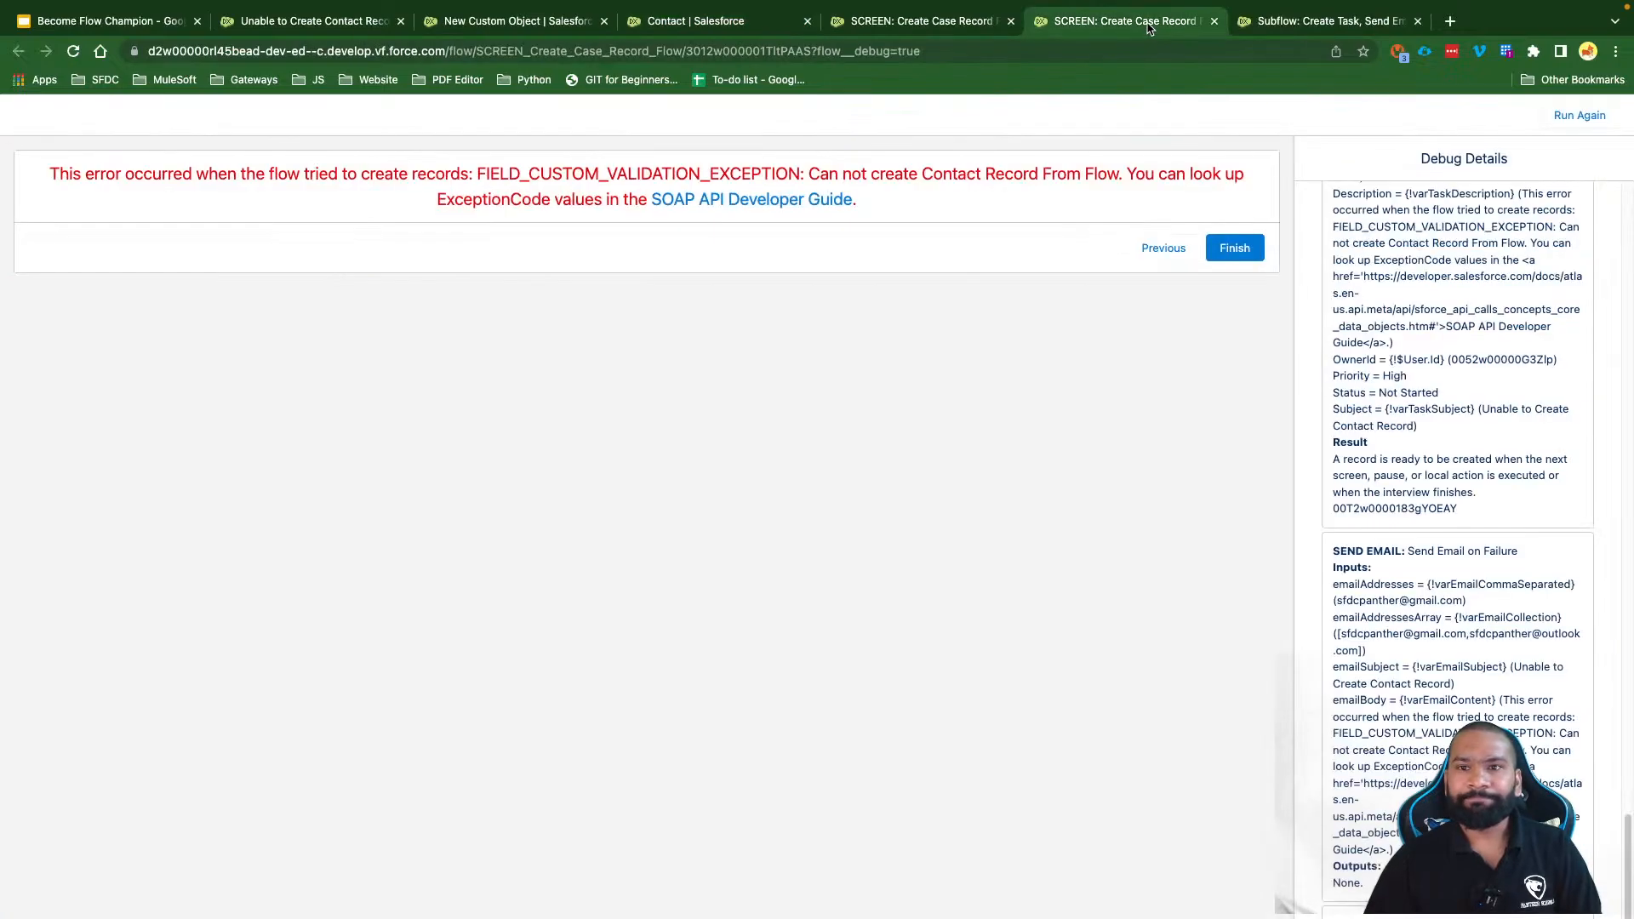
click(1214, 20)
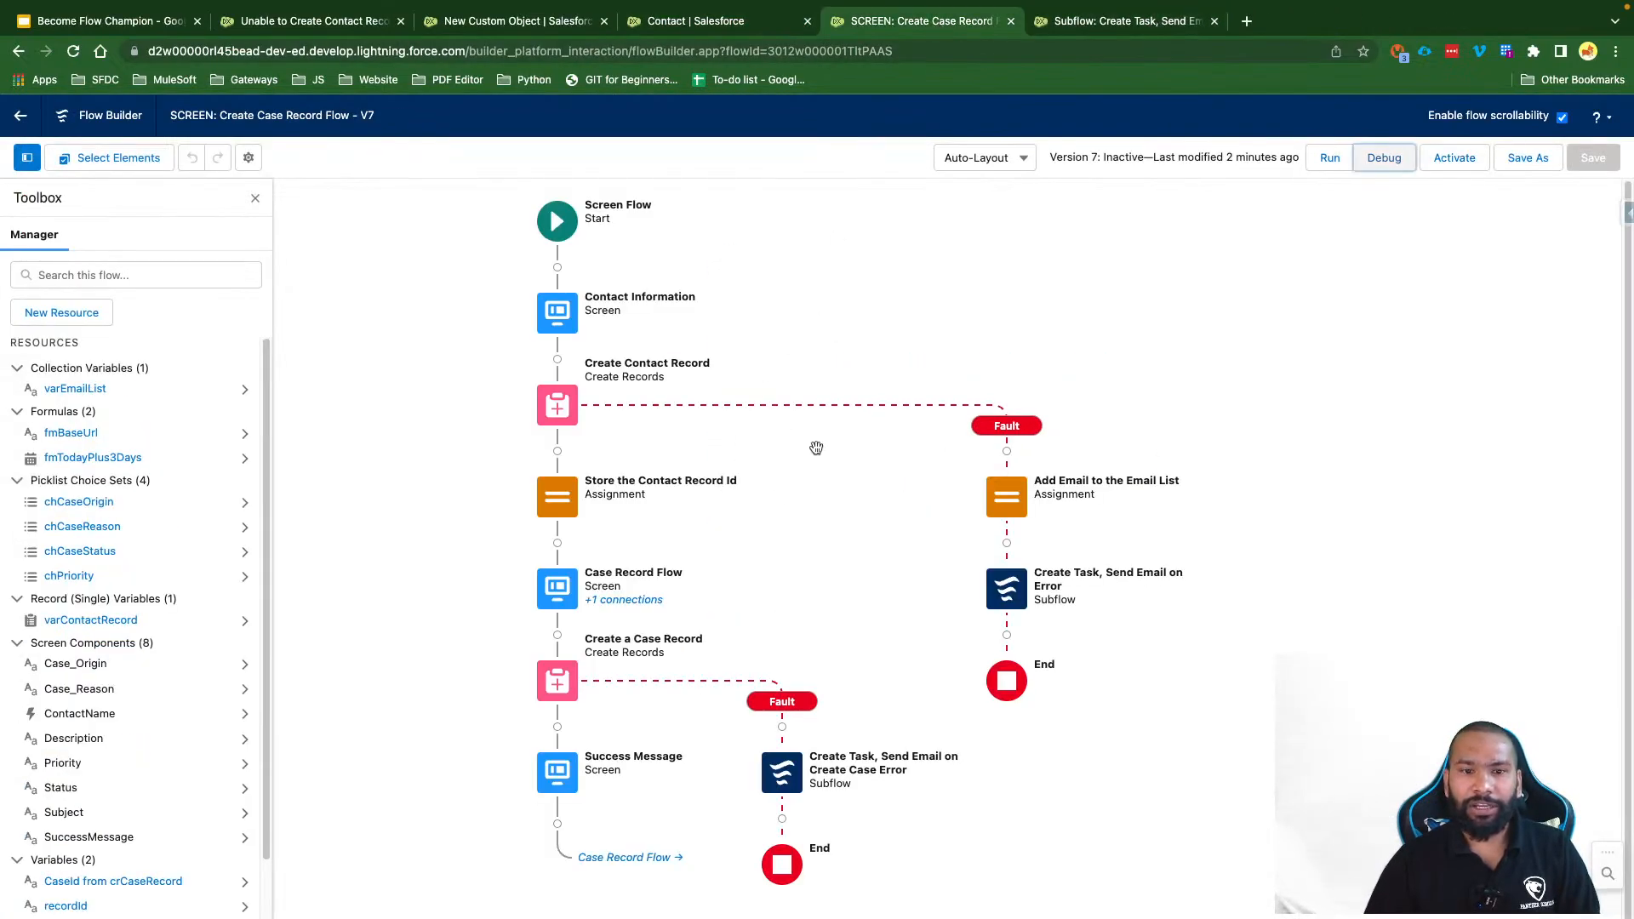
drag(789, 619, 842, 611)
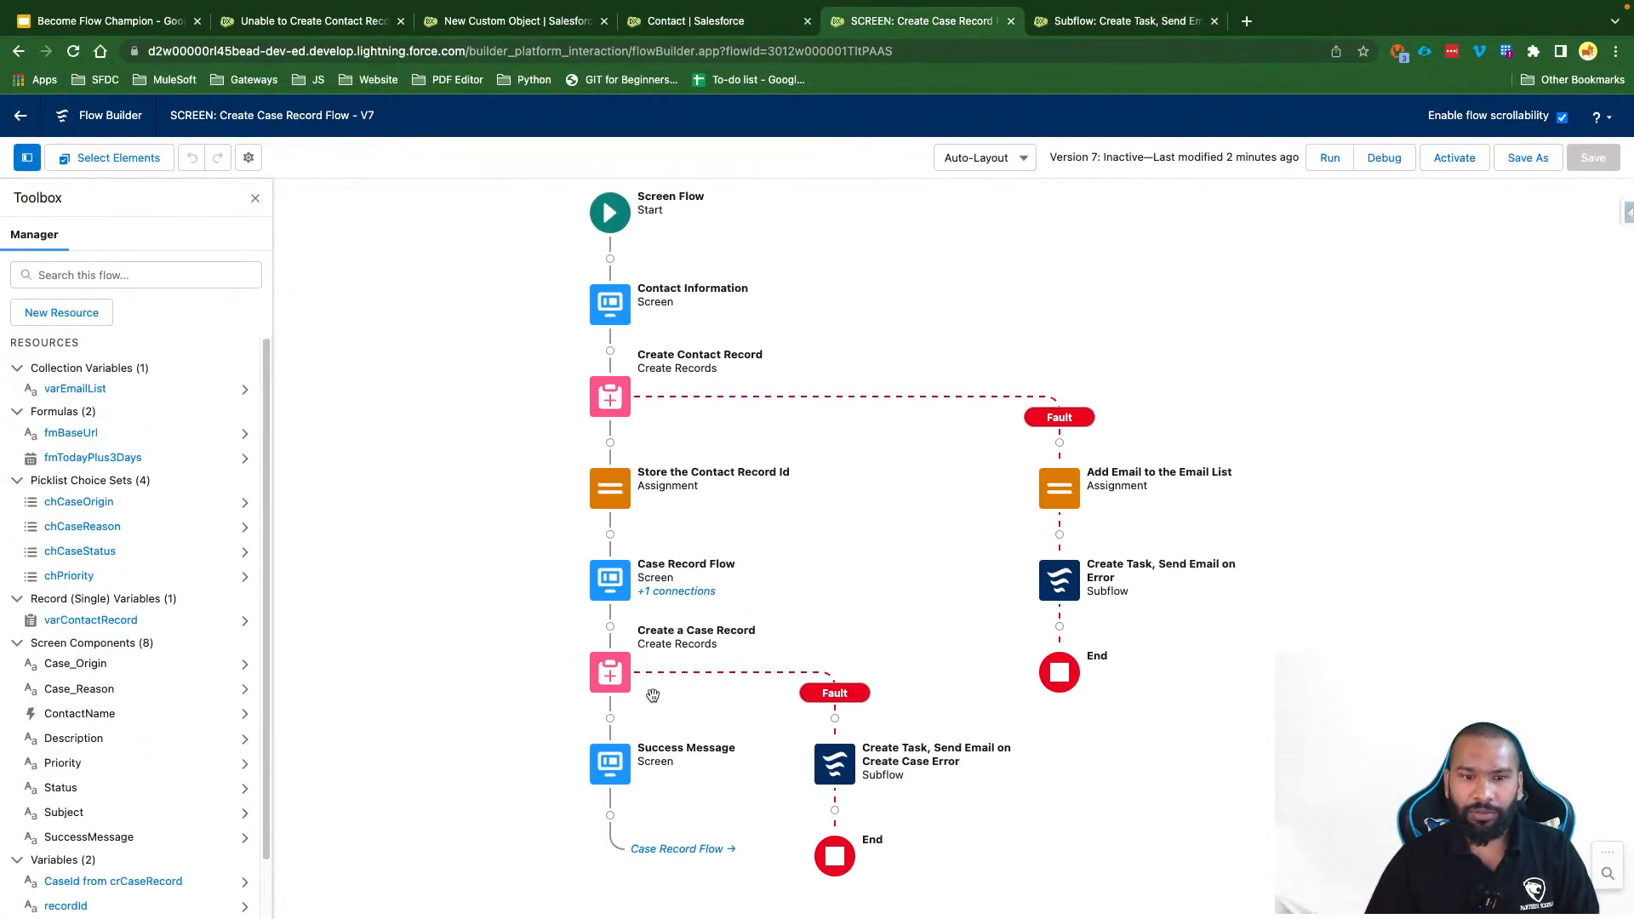
drag(820, 540, 820, 559)
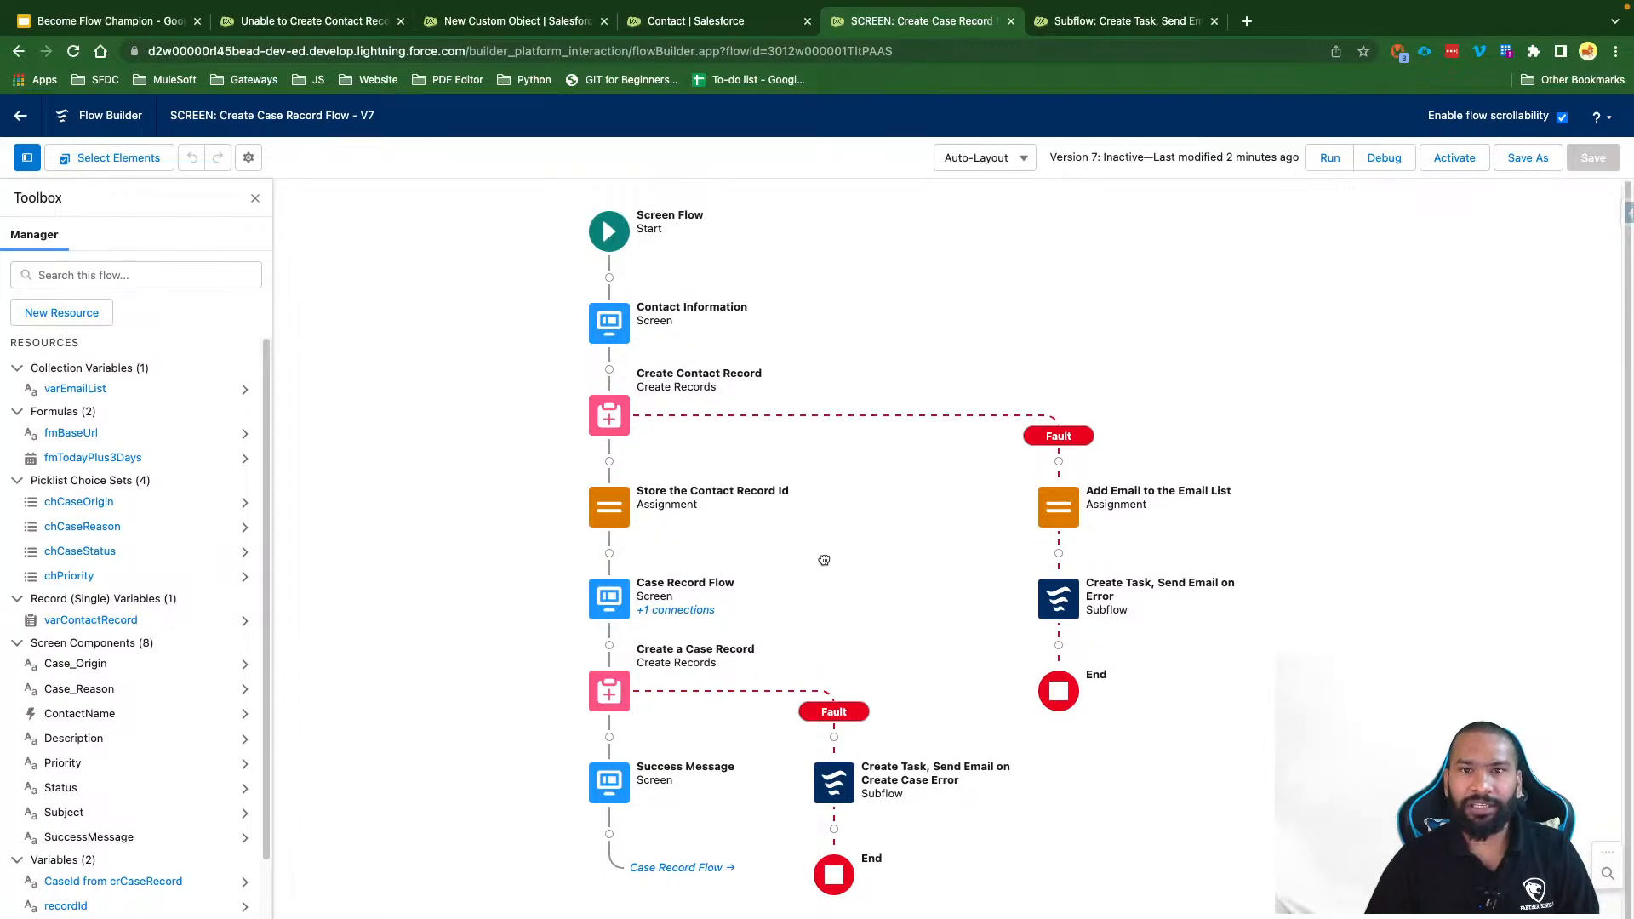
Step: Open the Case object's Subject_Status_Can_not_be_null validation rule for editing
click(693, 21)
click(186, 204)
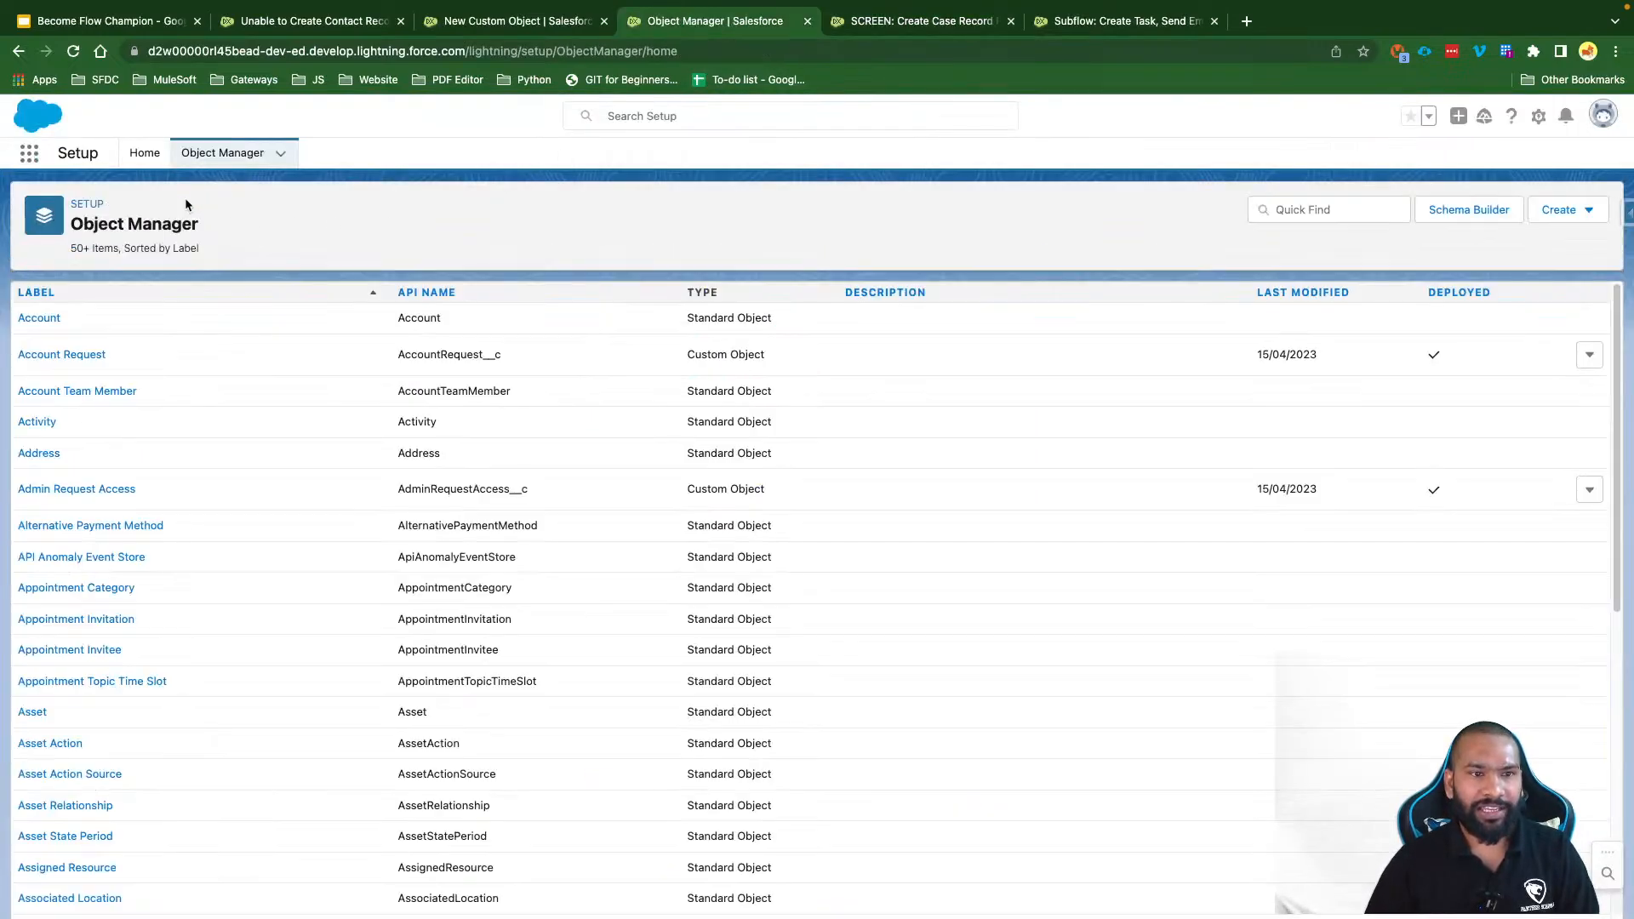
click(1317, 217)
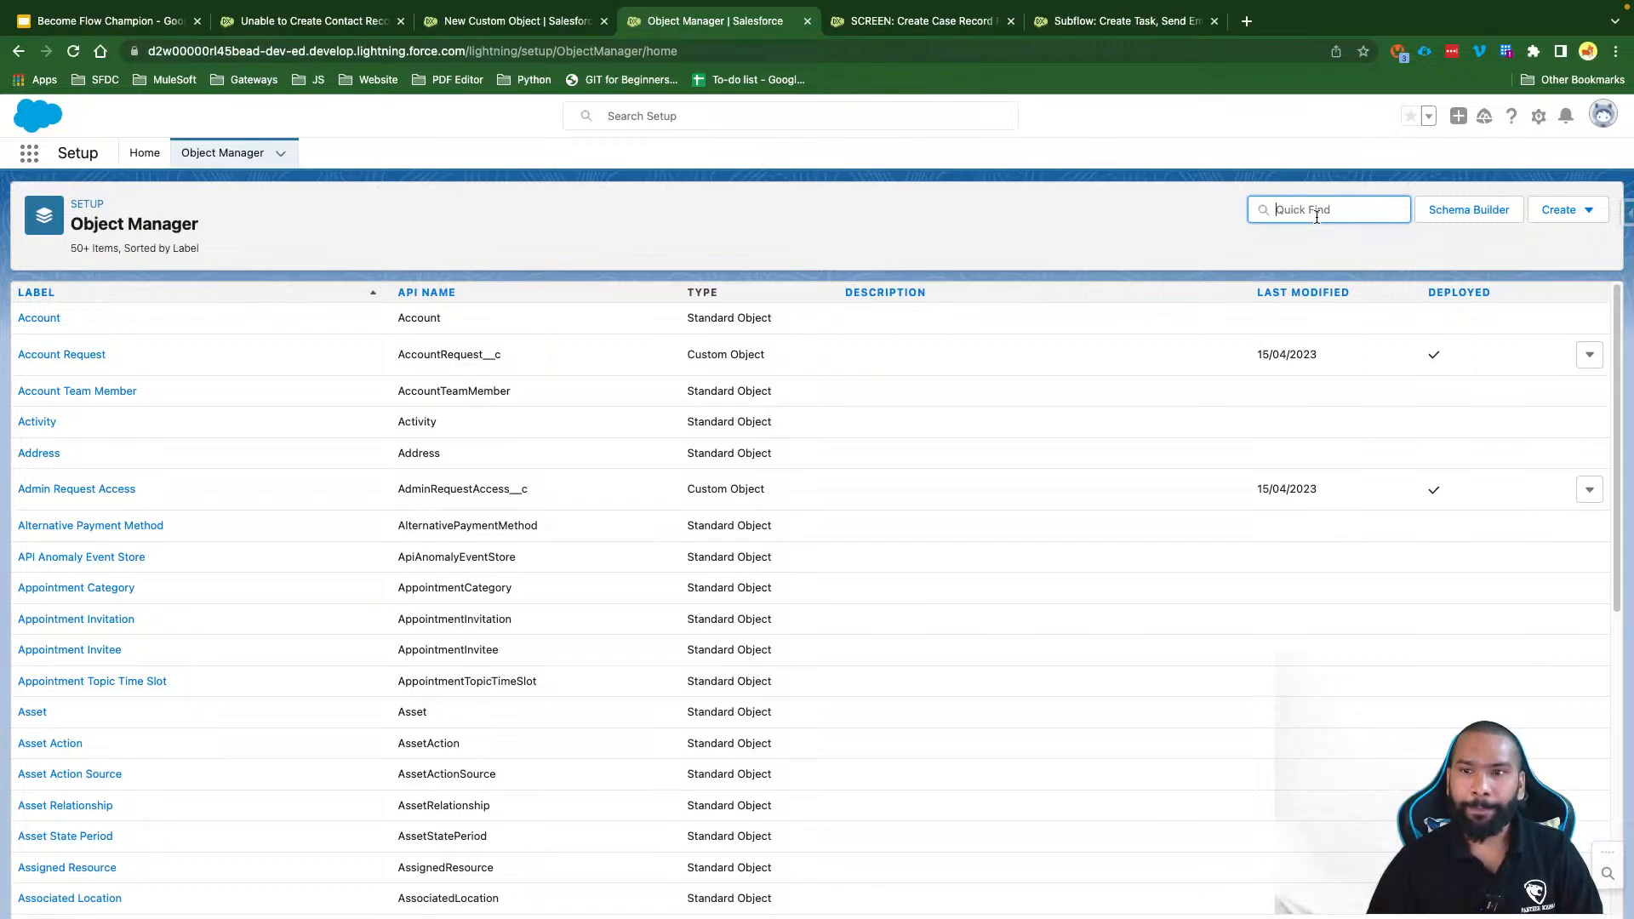
text(Case)
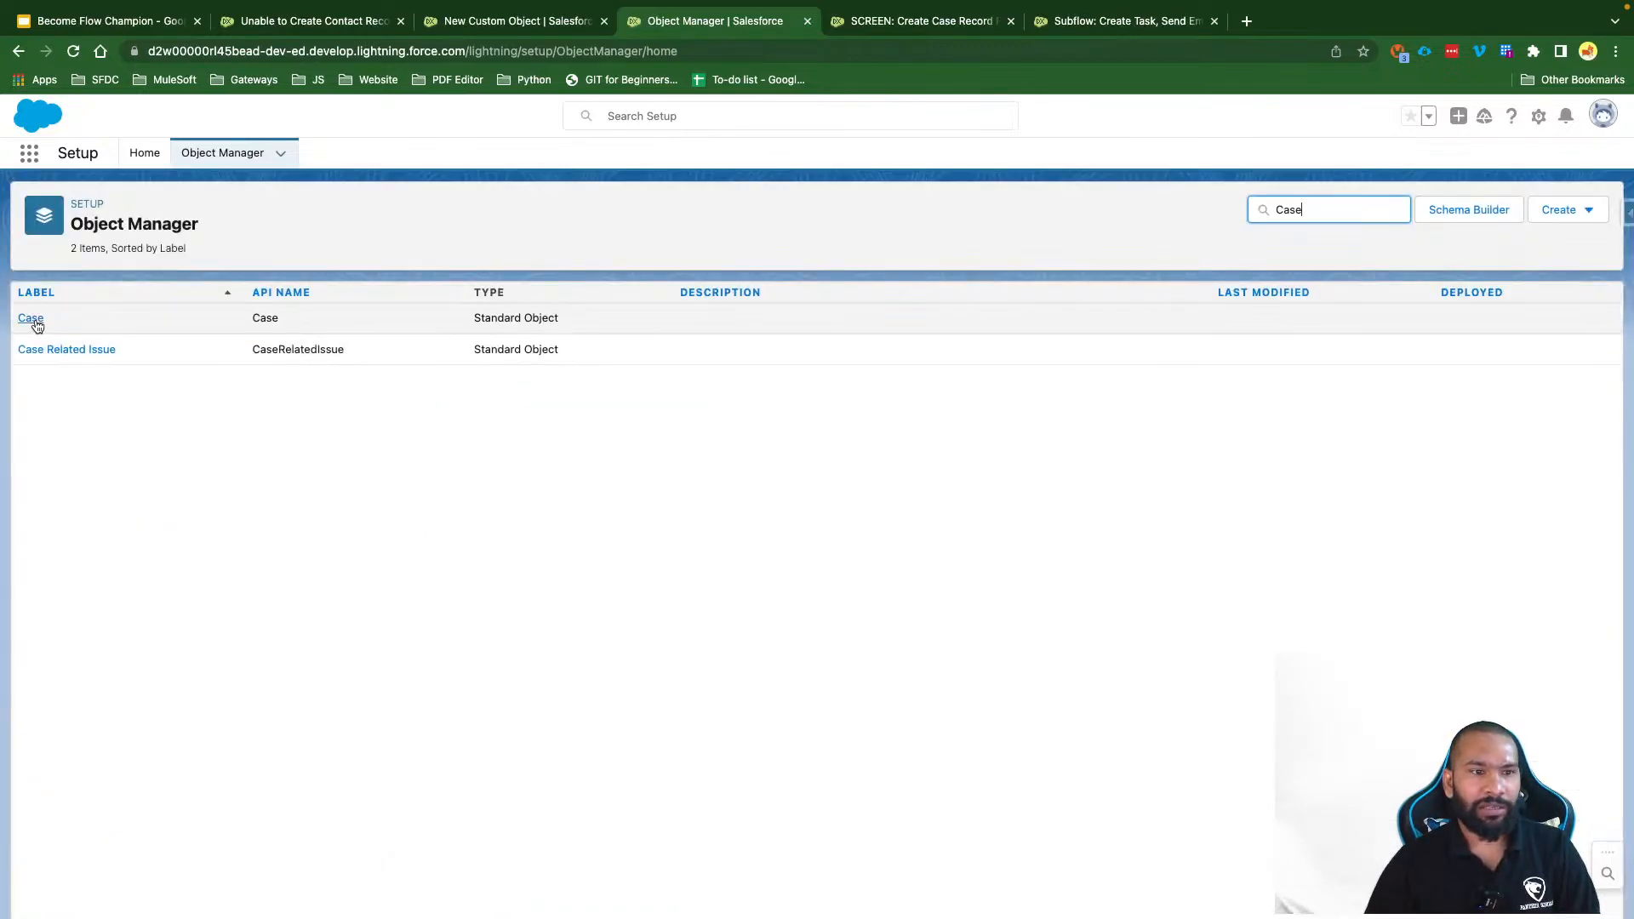
click(34, 320)
click(82, 831)
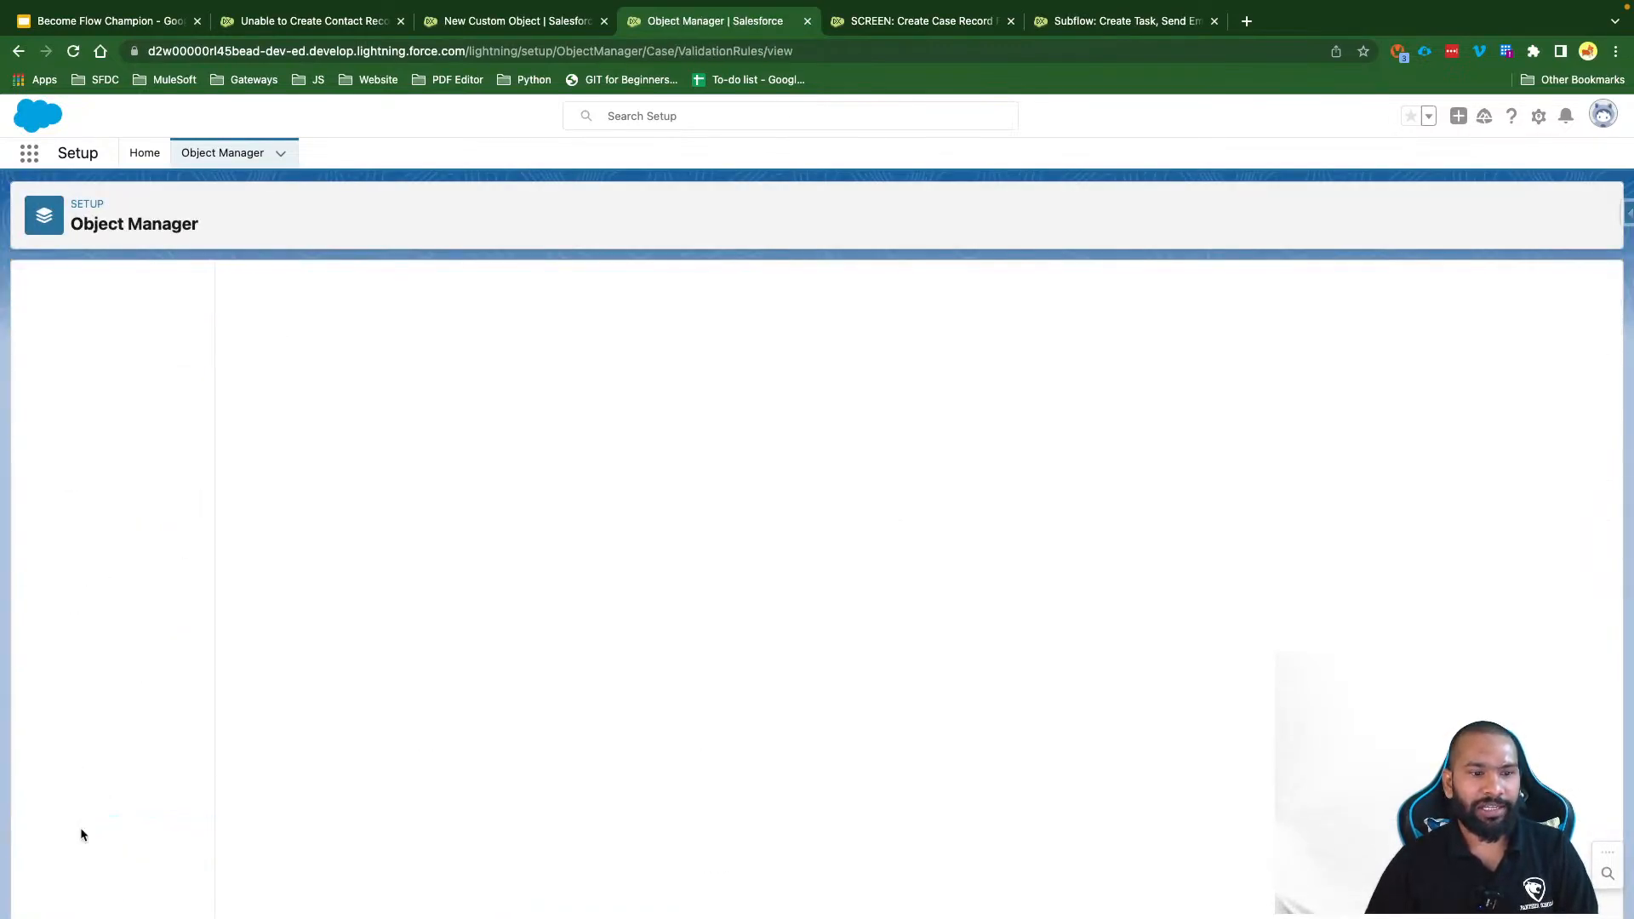
click(313, 360)
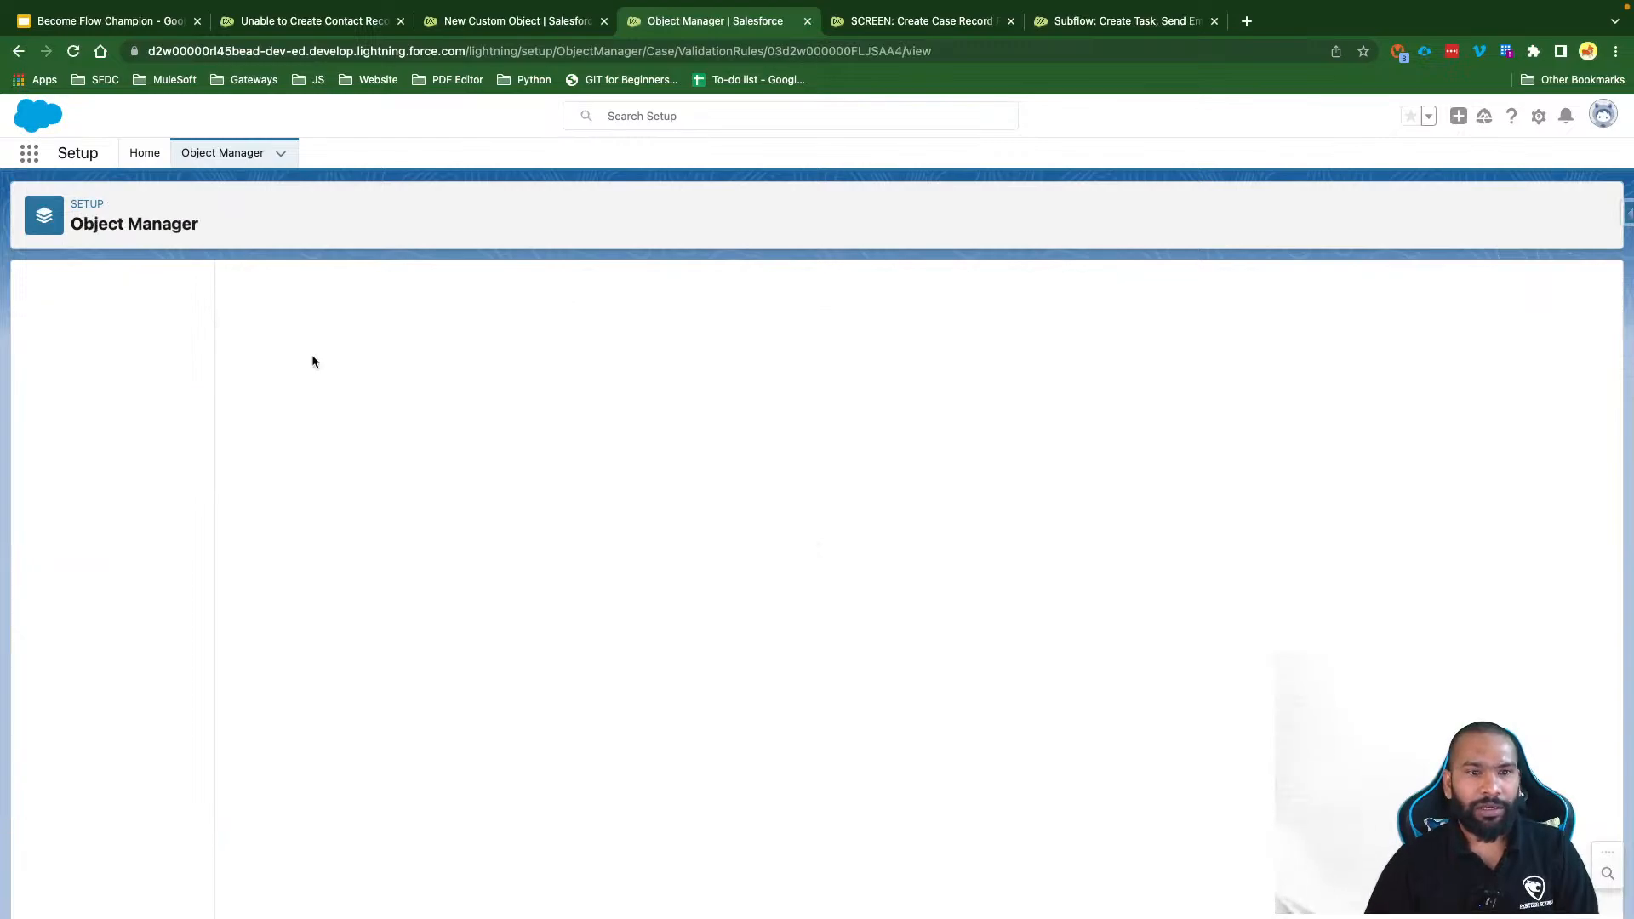
click(669, 357)
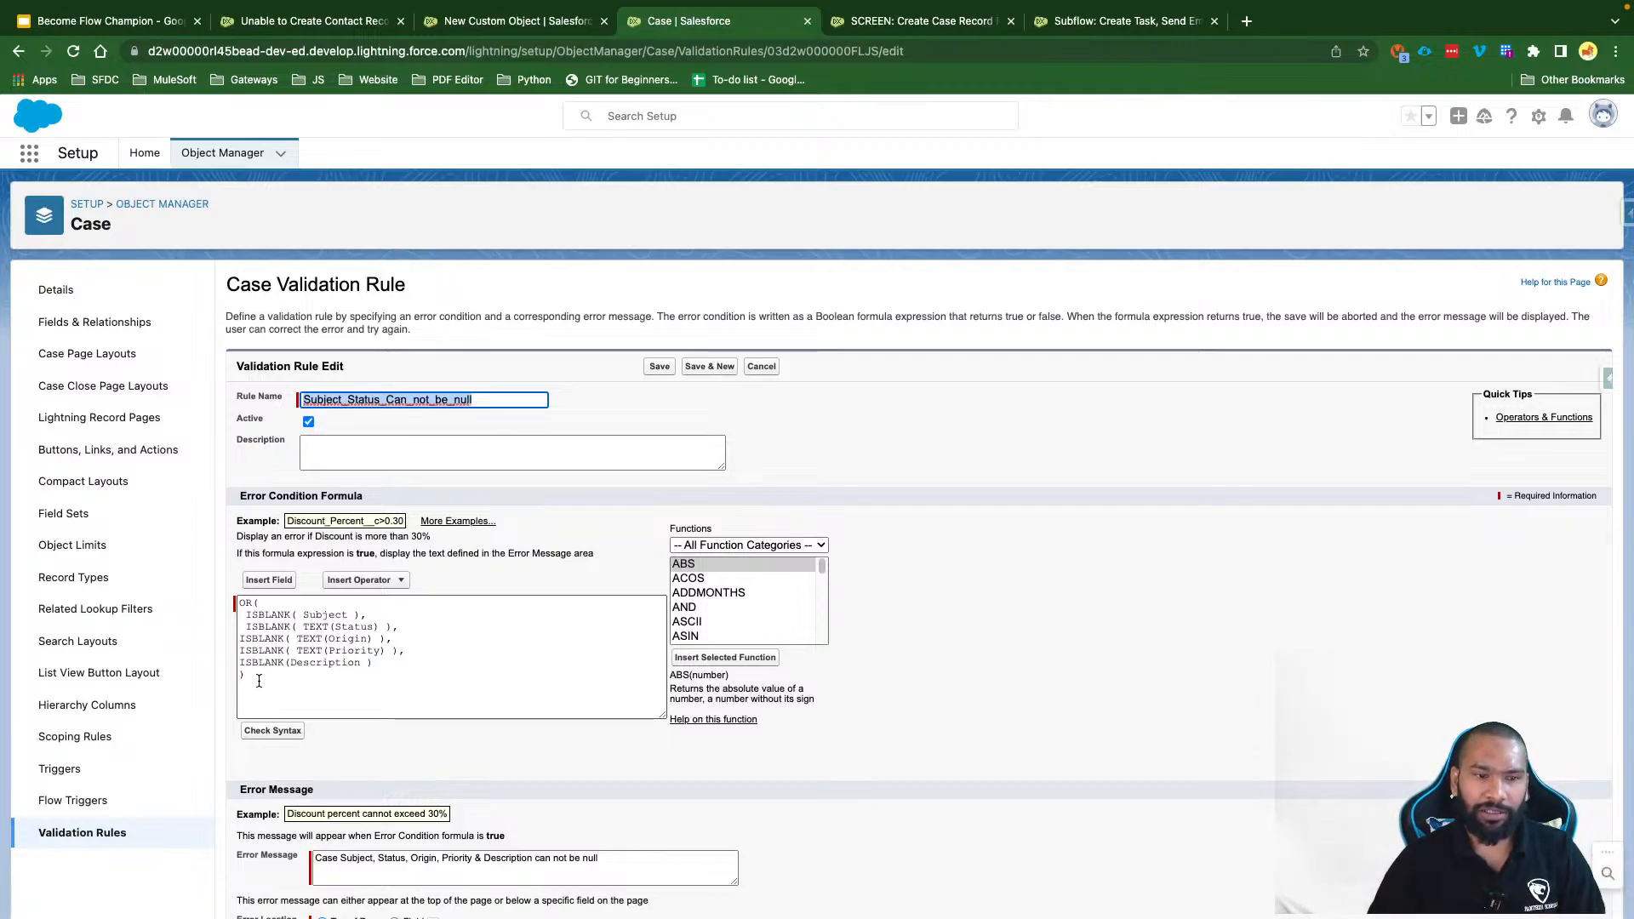
Step: Insert 'ISNEW(),' as the first condition of the rule's OR formula and save it
drag(368, 672, 239, 601)
key(BackSpace)
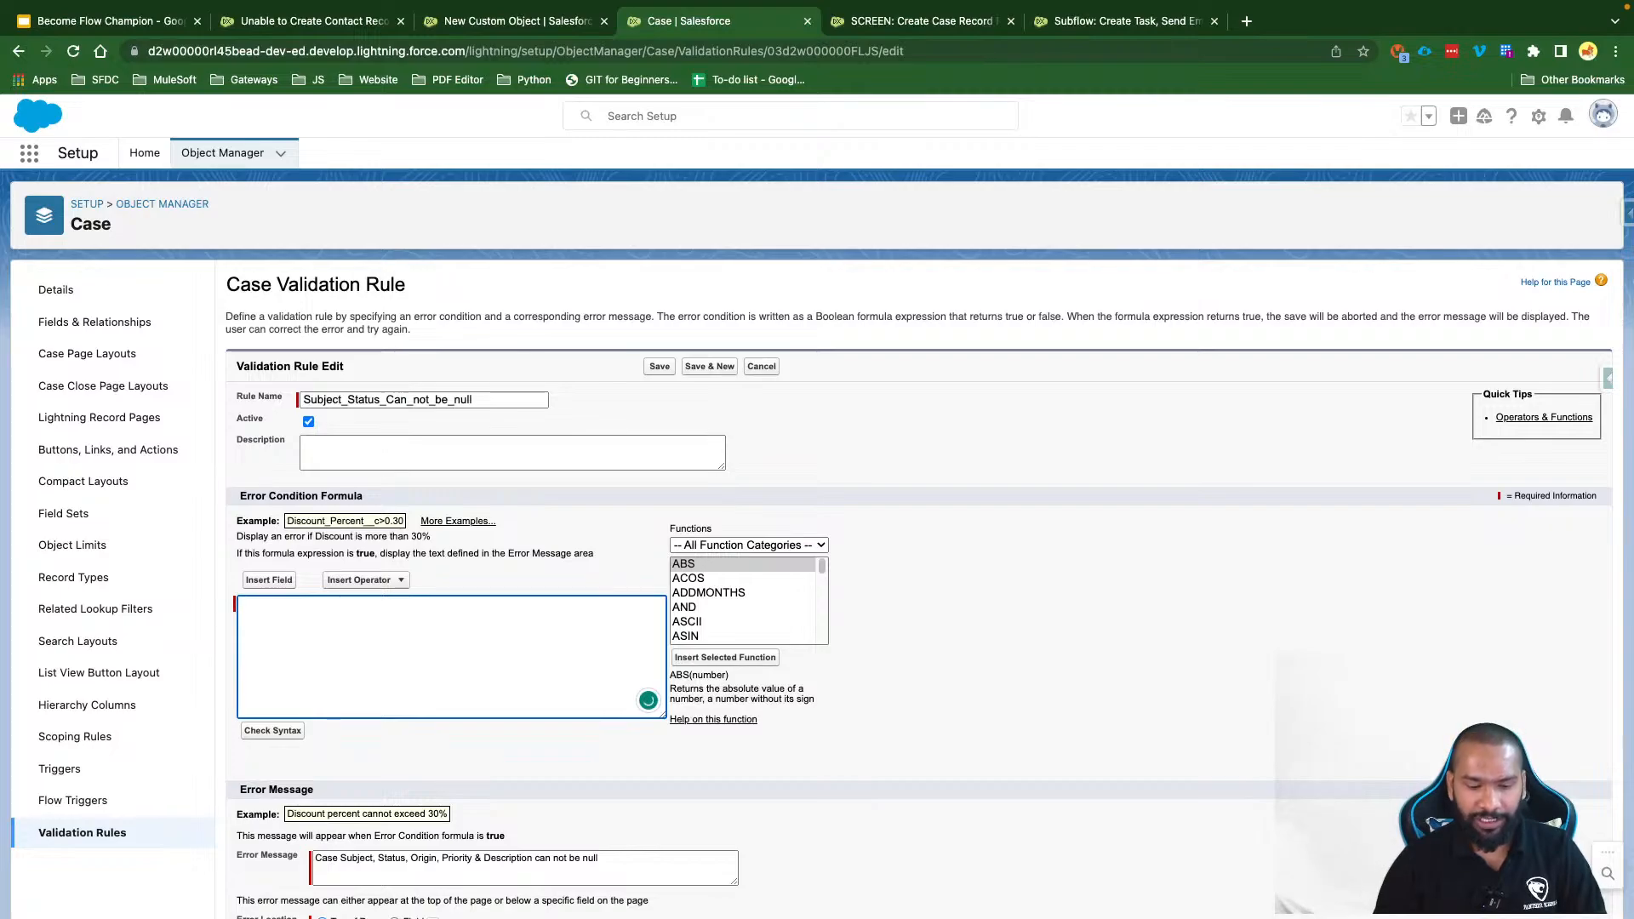
key(super+z)
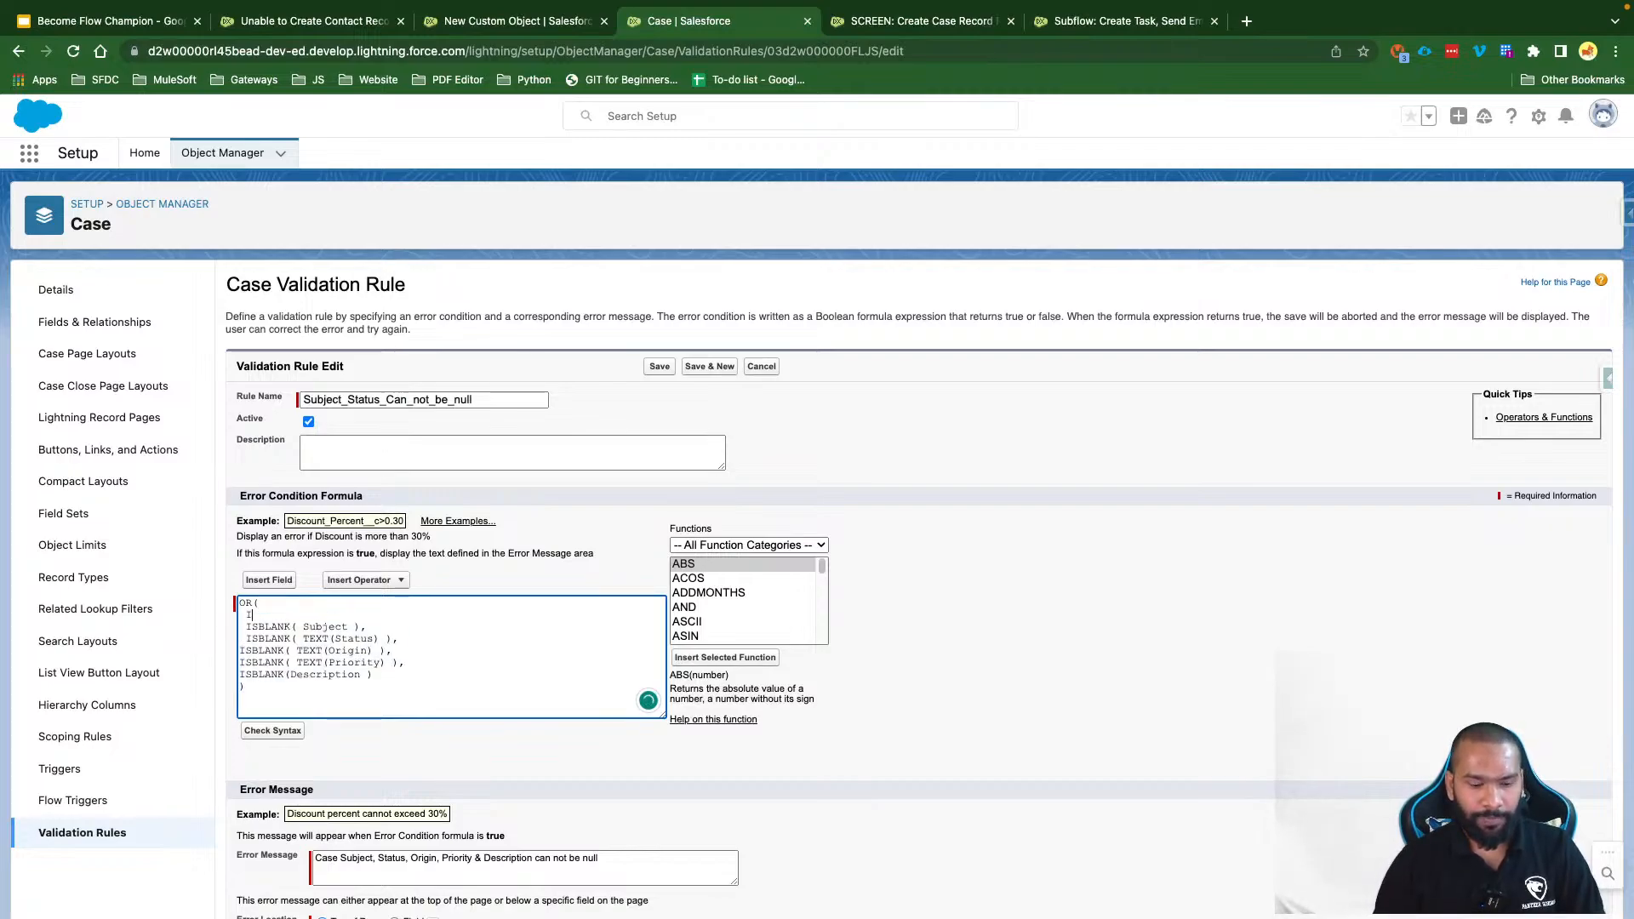
text(ISNEW())
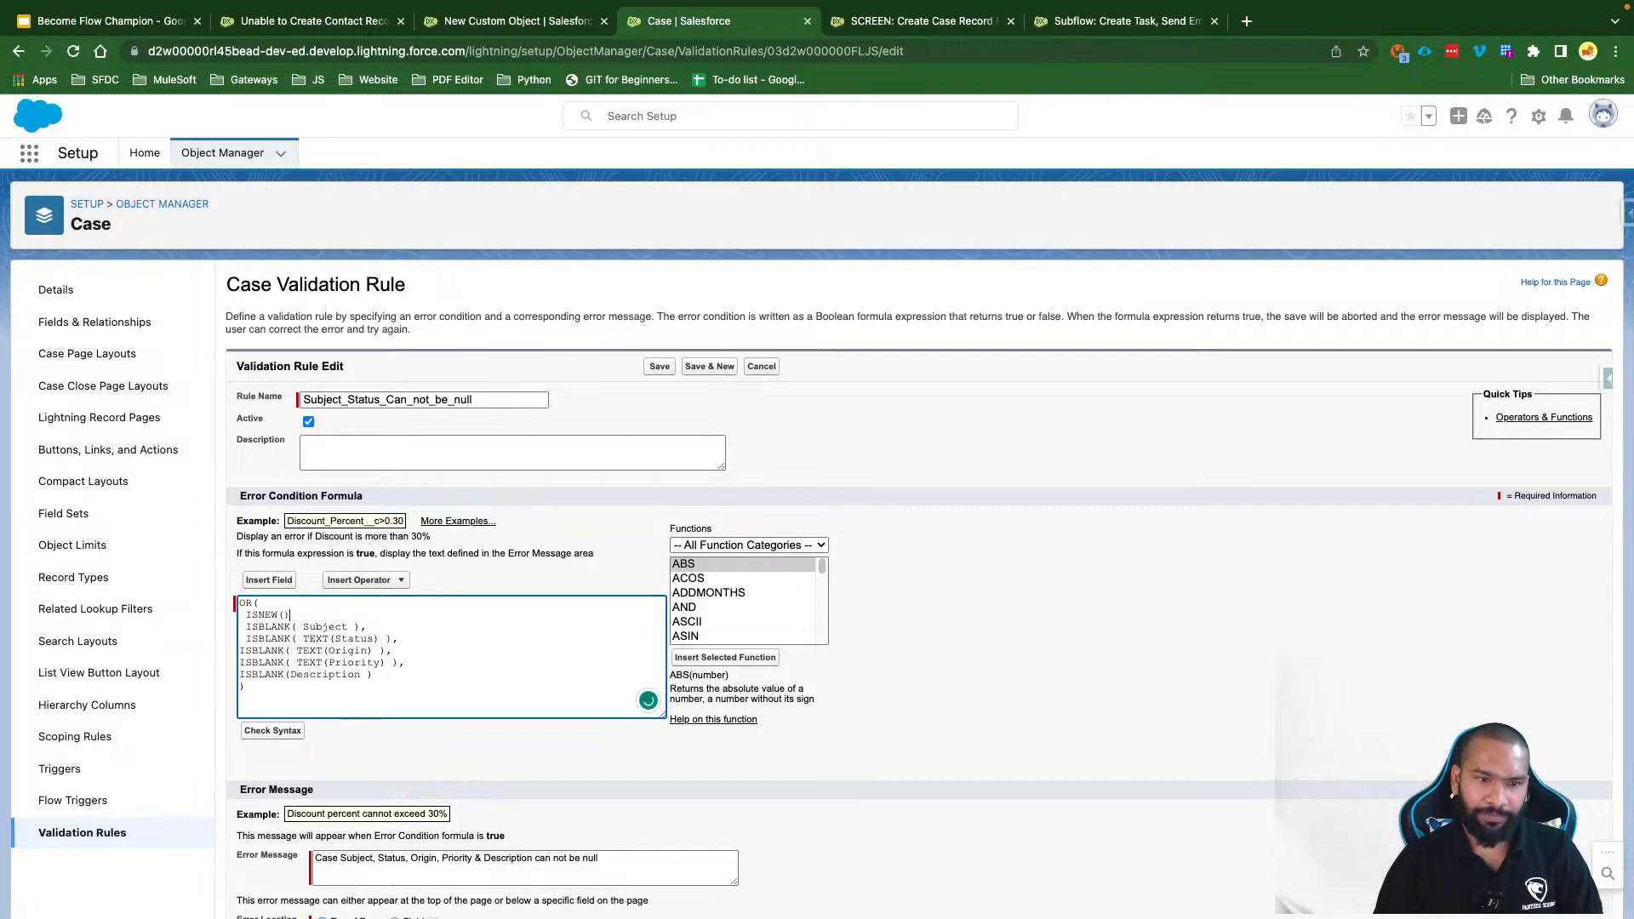
text(.)
key(BackSpace)
text(,)
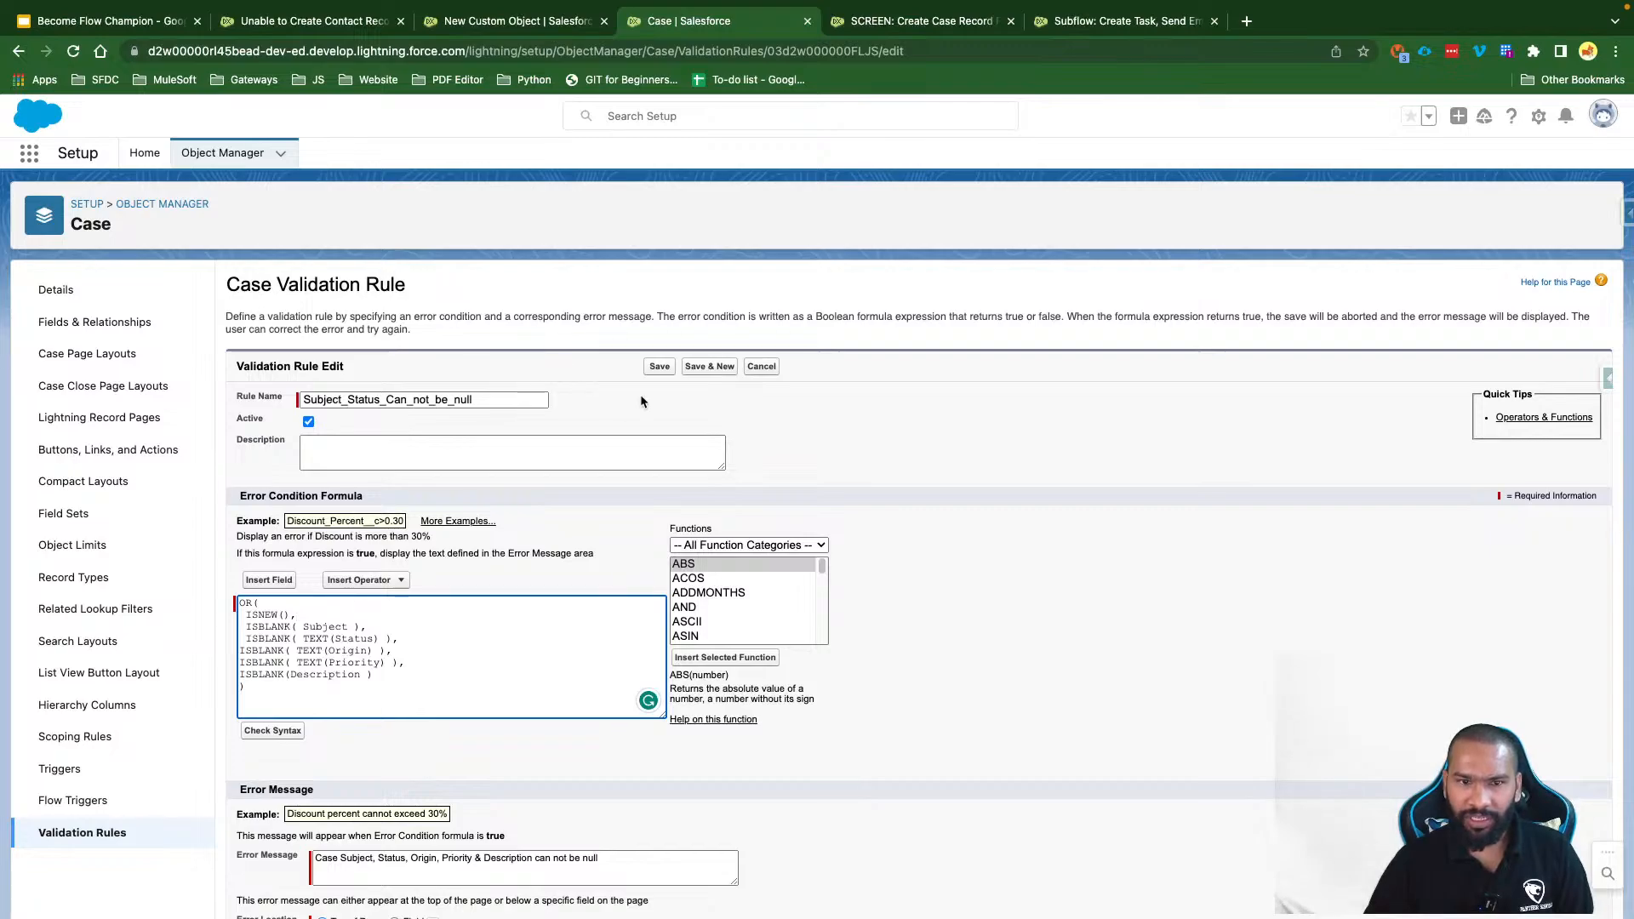
click(657, 369)
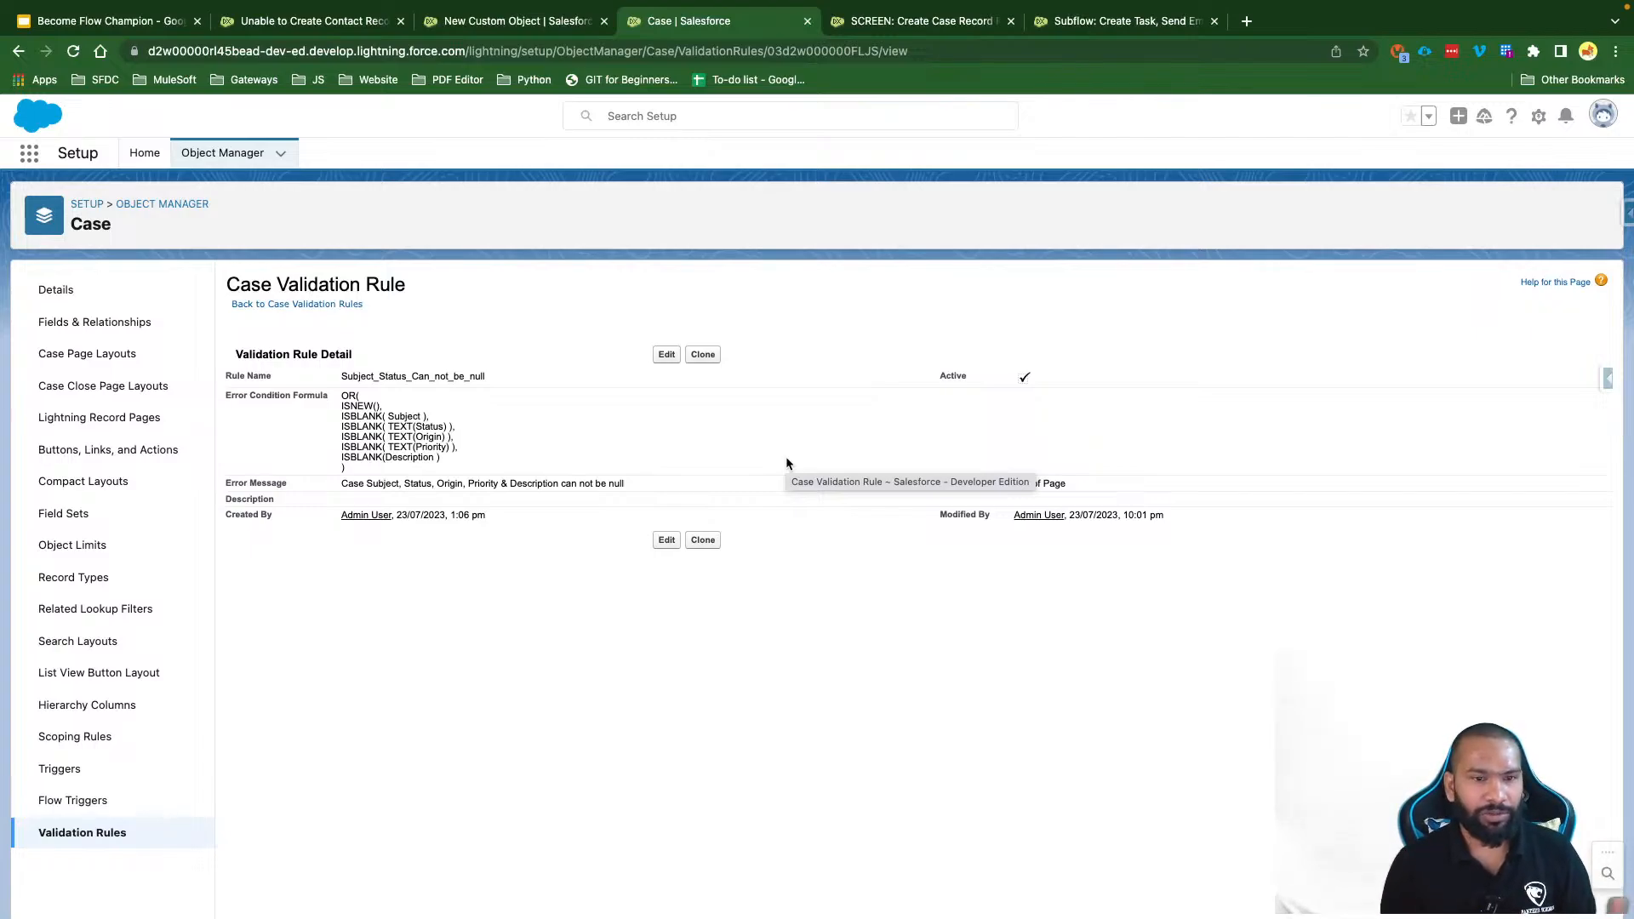
click(926, 22)
Step: Start a new debug run and enter salutation Mr. with the contact's first and last name
click(1384, 158)
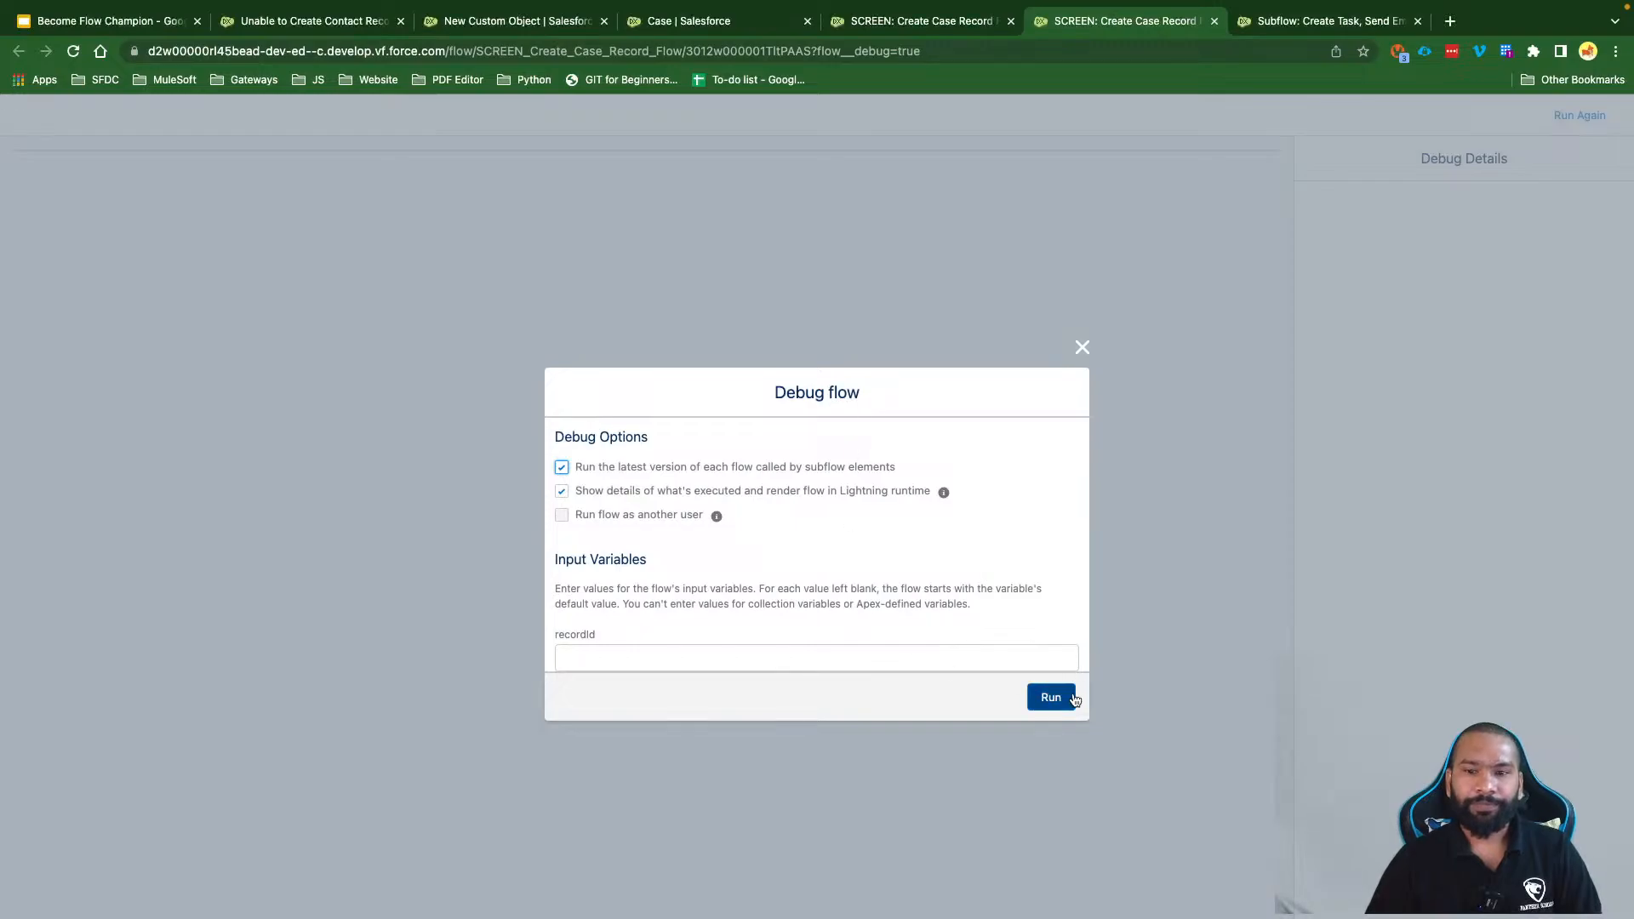
click(1060, 693)
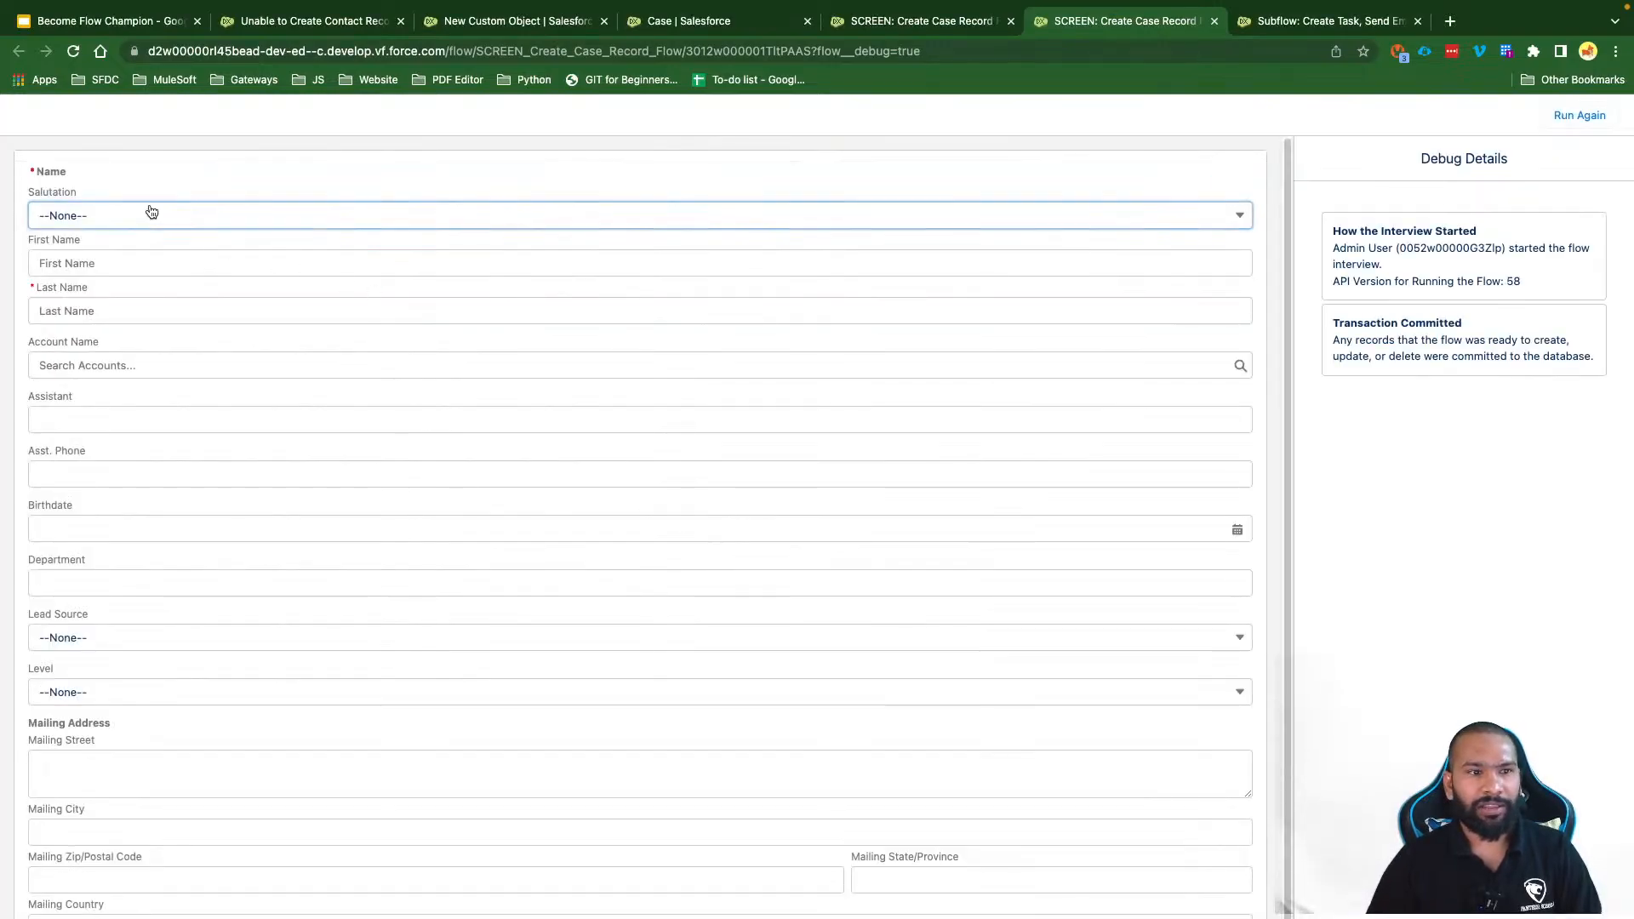
click(149, 214)
click(116, 273)
click(101, 261)
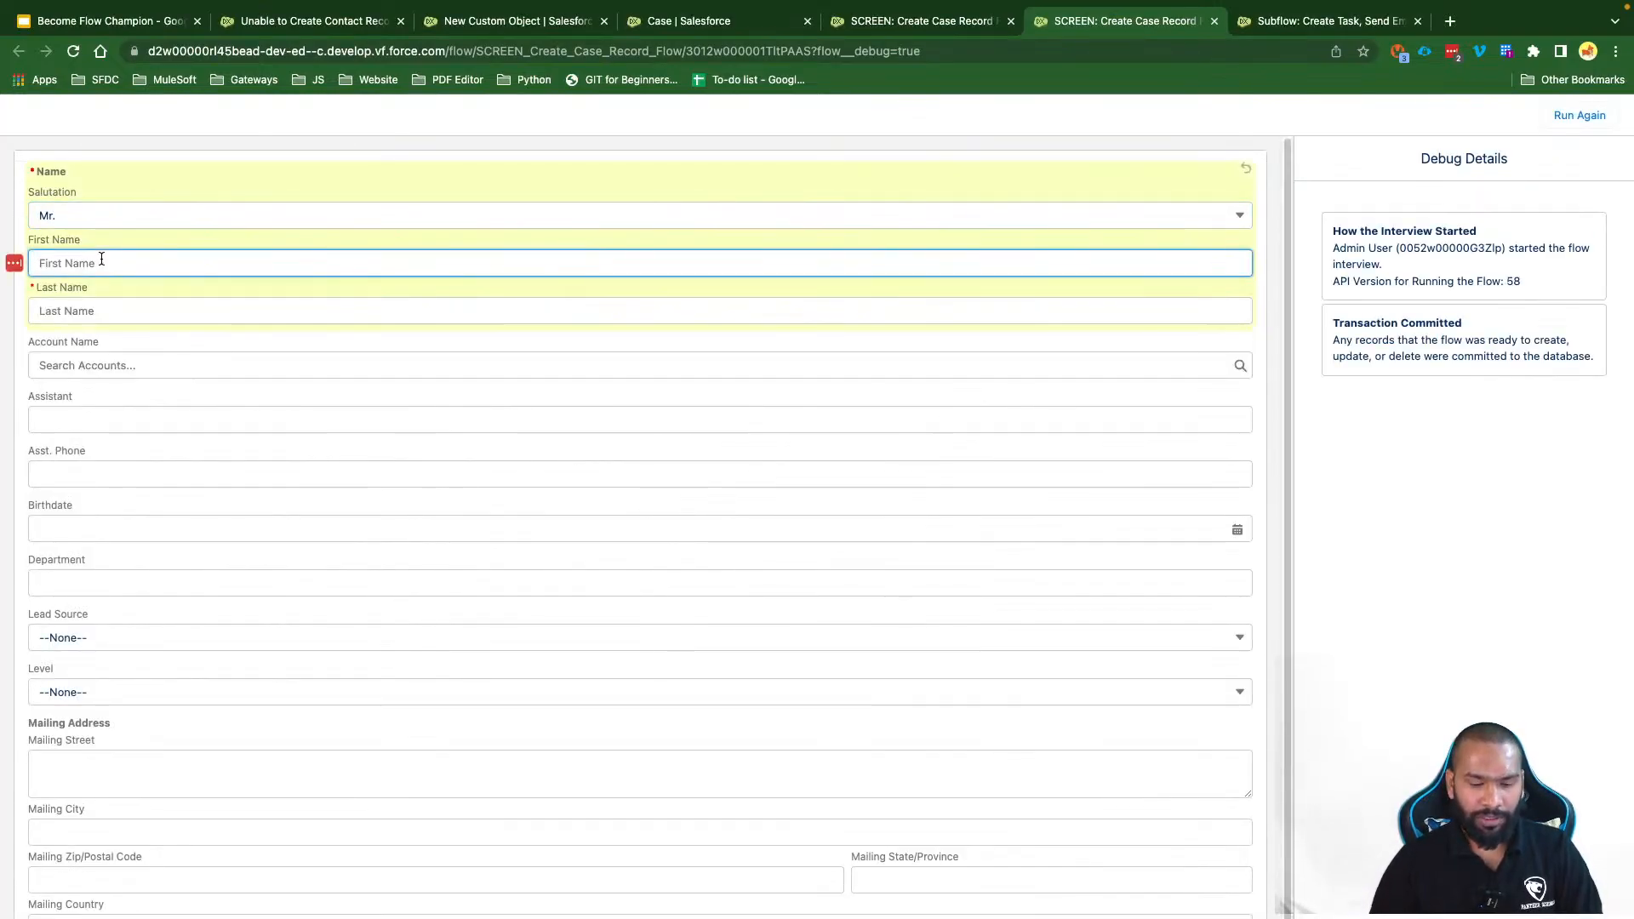
key(Tab)
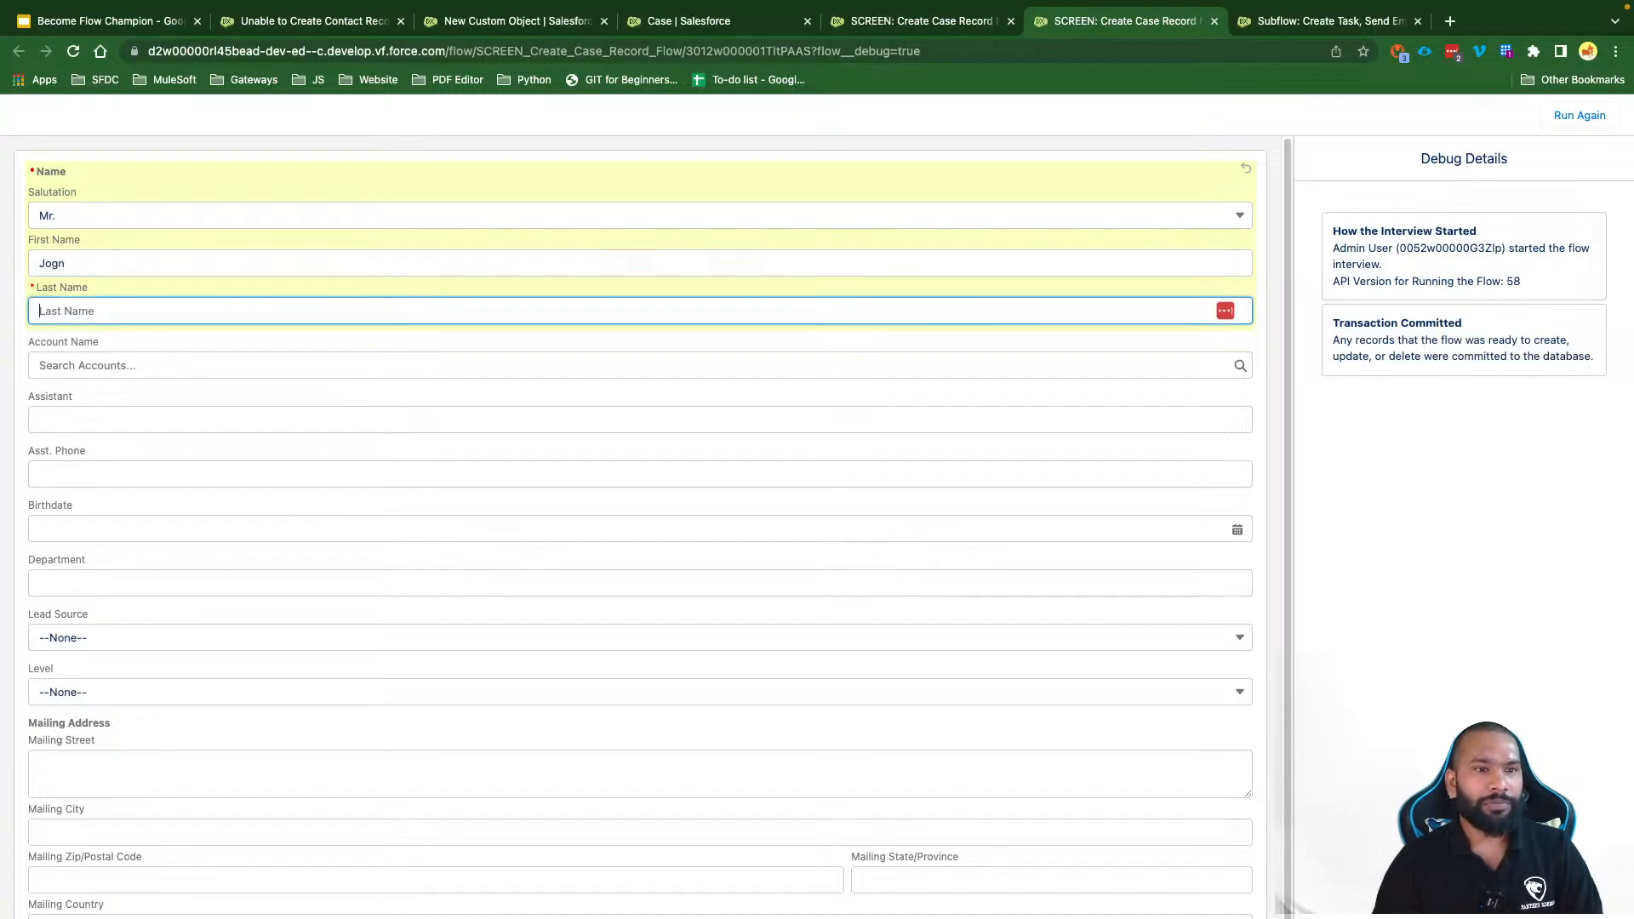
click(103, 263)
key(BackSpace)
key(BackSpace)
key(Tab)
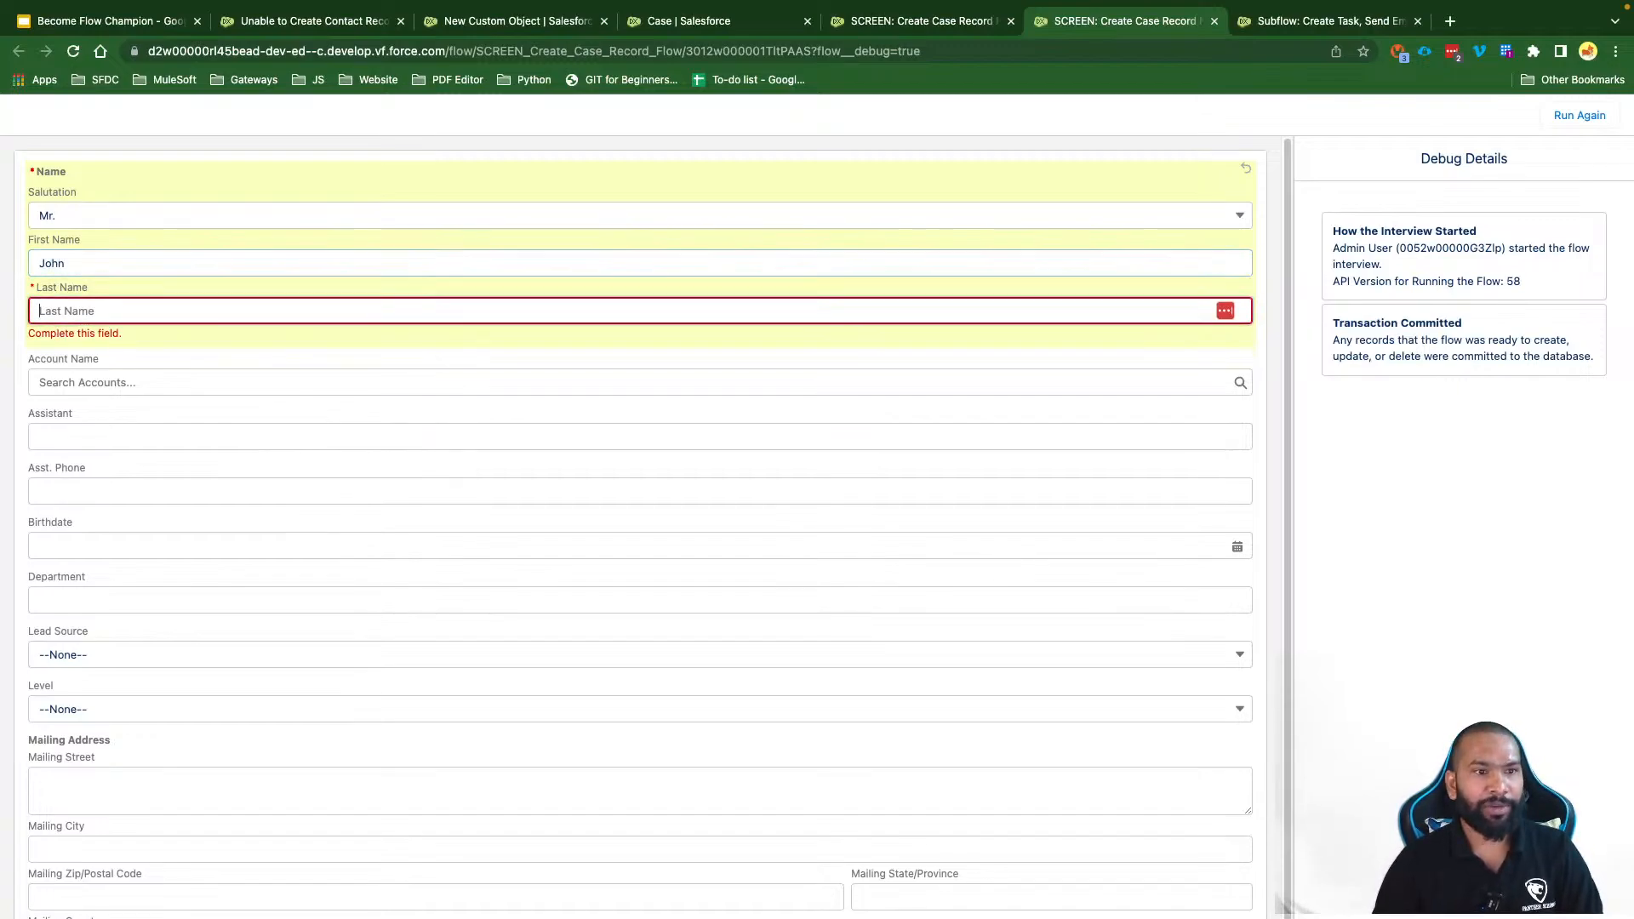
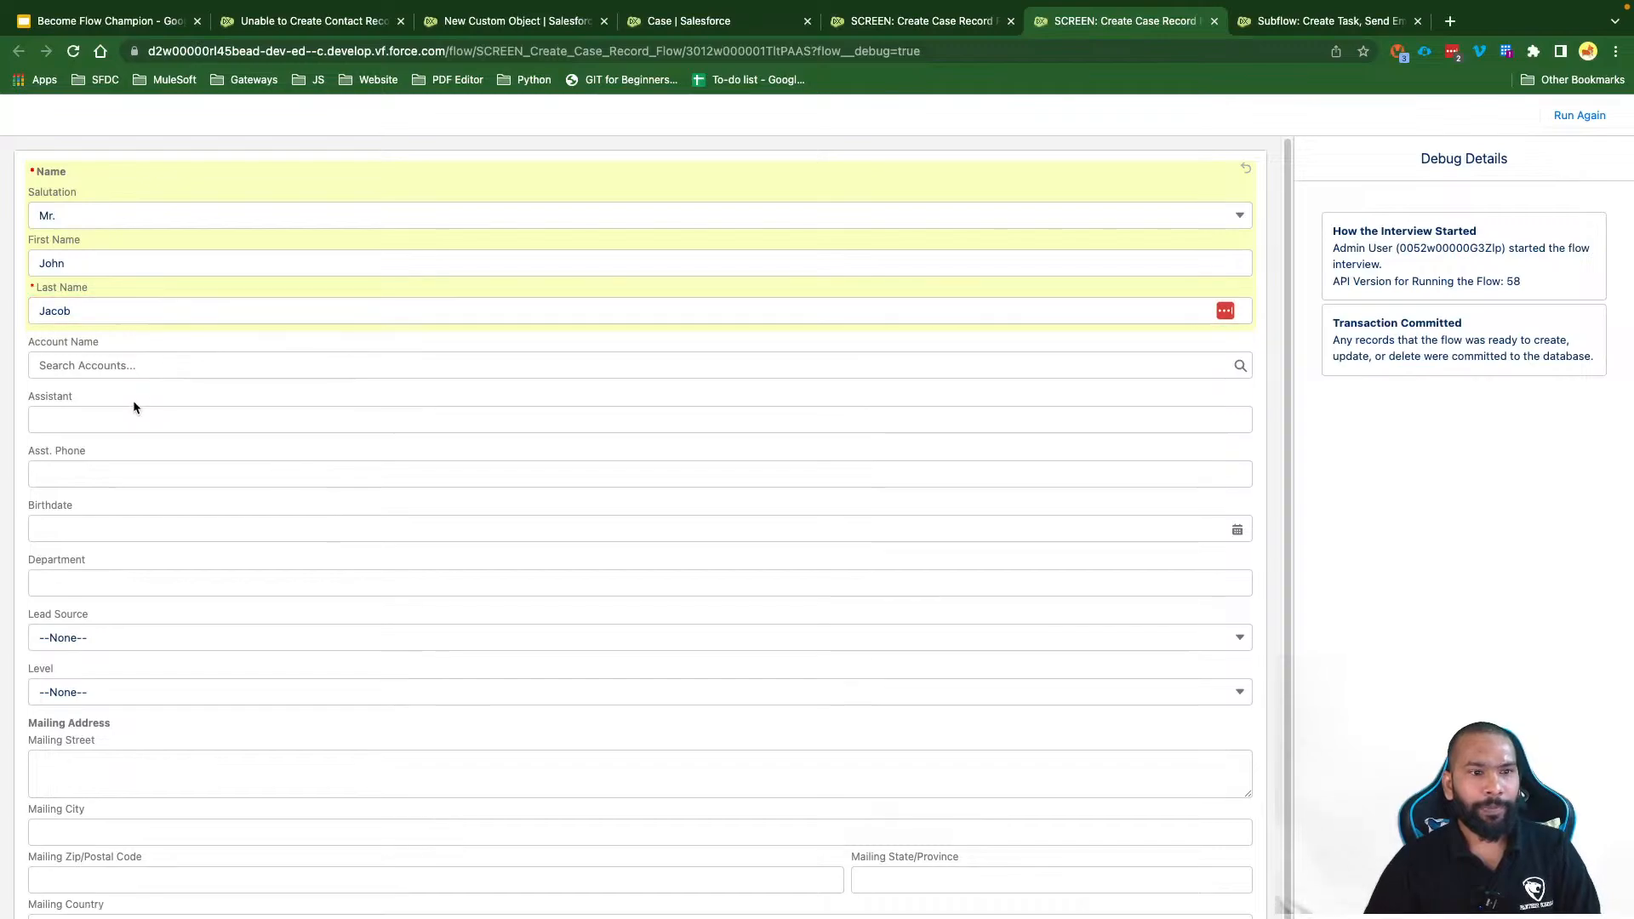
Step: Set account Salesforce.com India Pvt. Ltd., Lead Source Phone Inquiry and Level Tertiary
click(118, 375)
click(139, 459)
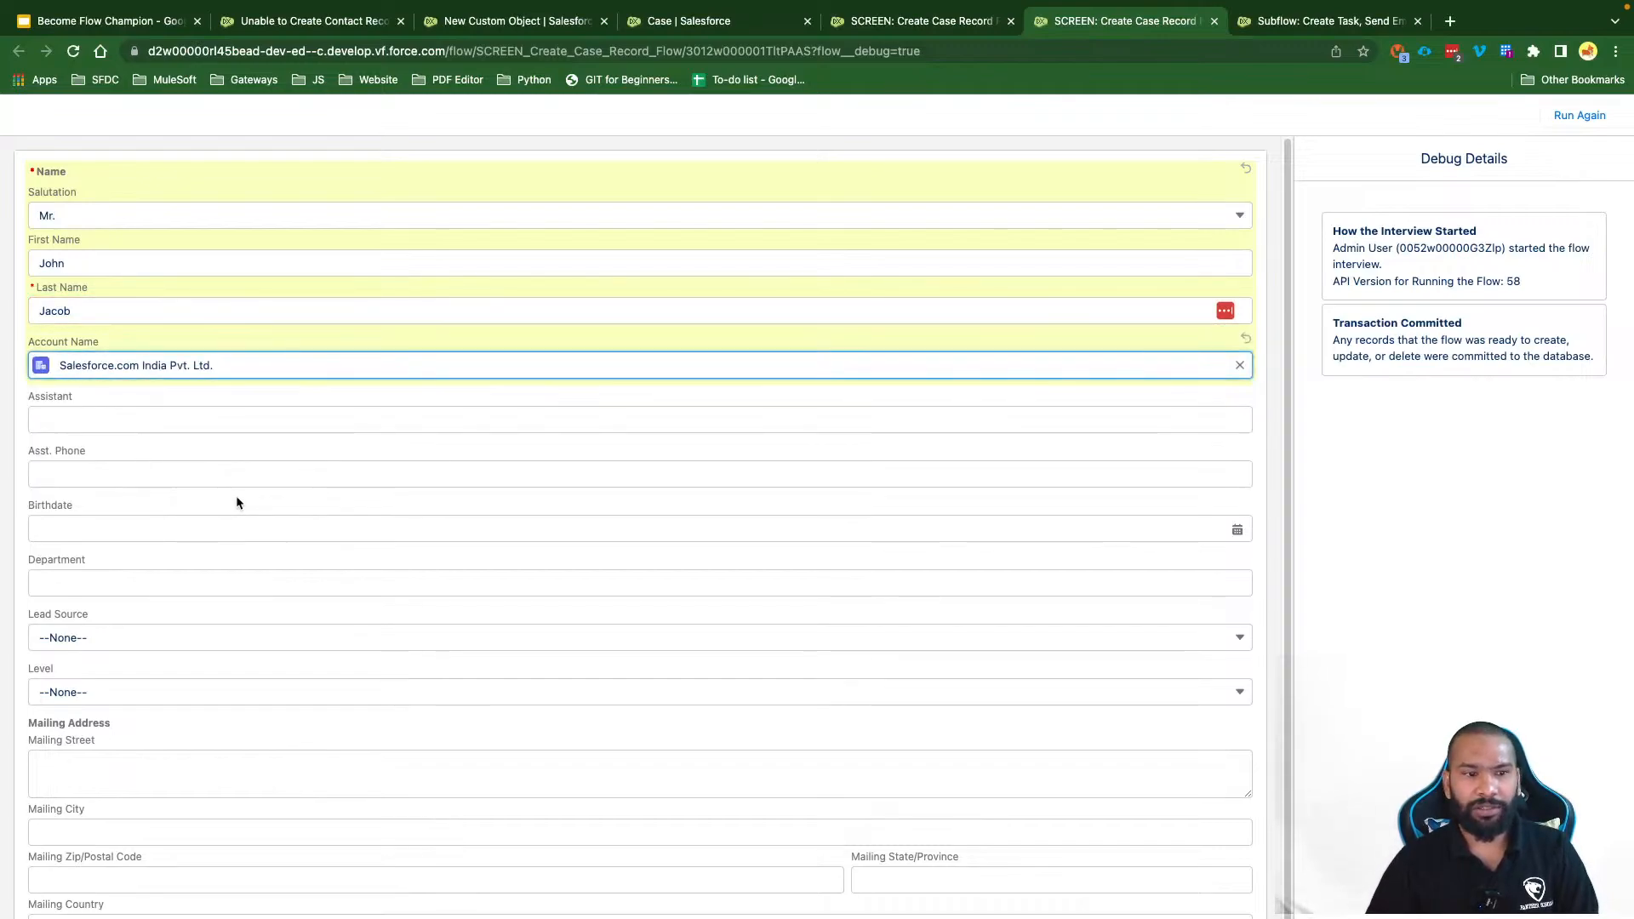
click(109, 634)
click(111, 722)
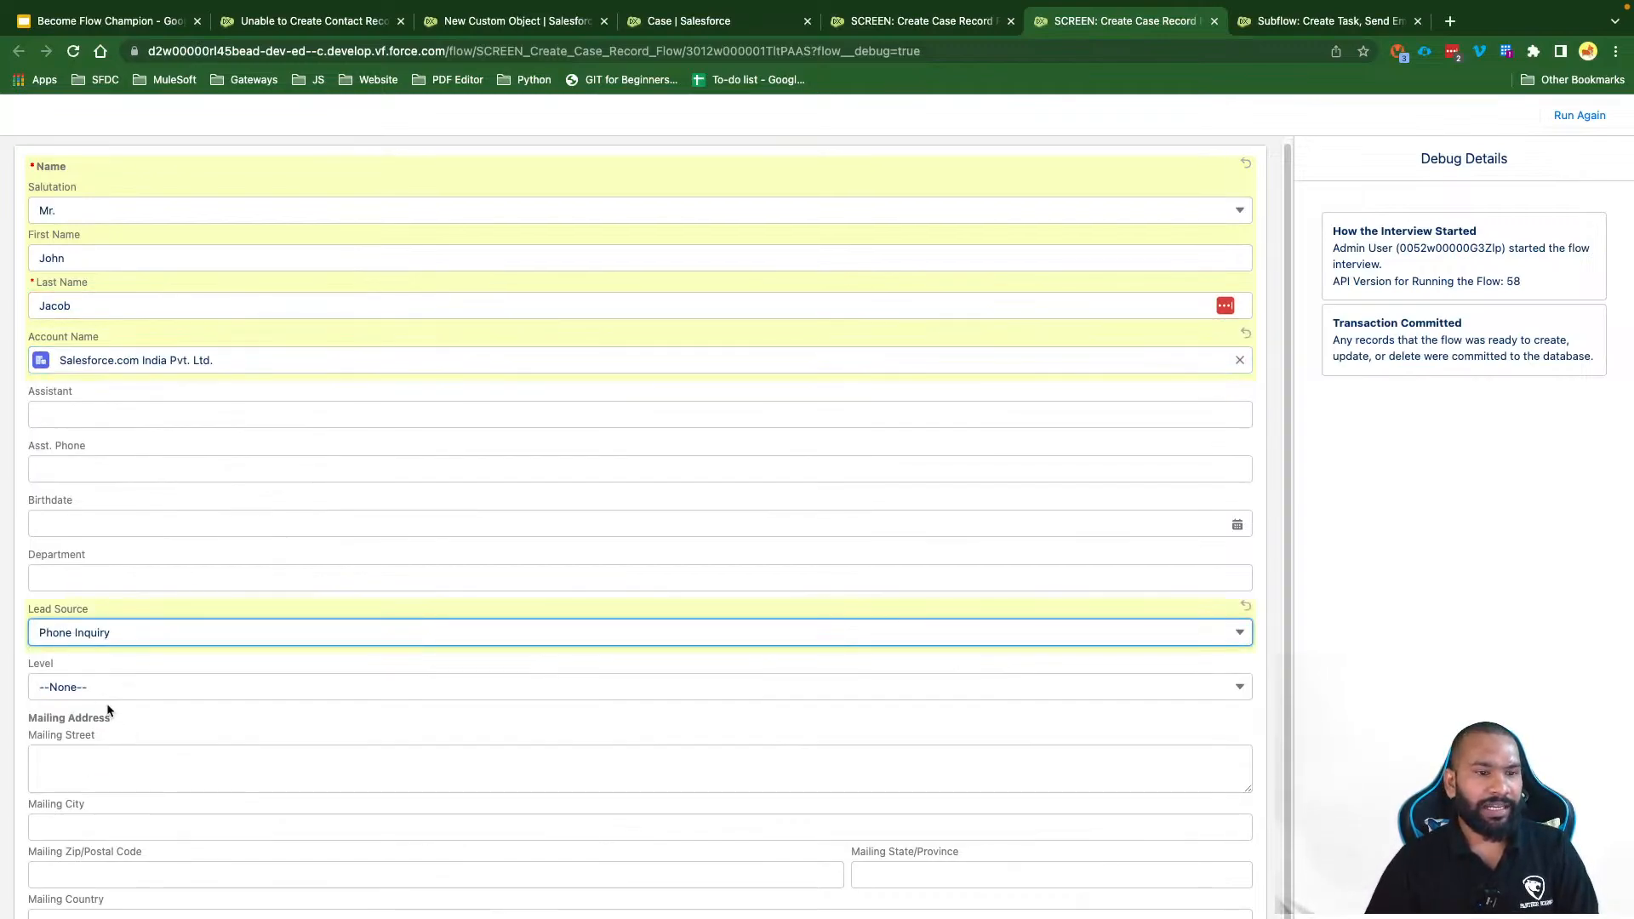
click(109, 688)
click(128, 774)
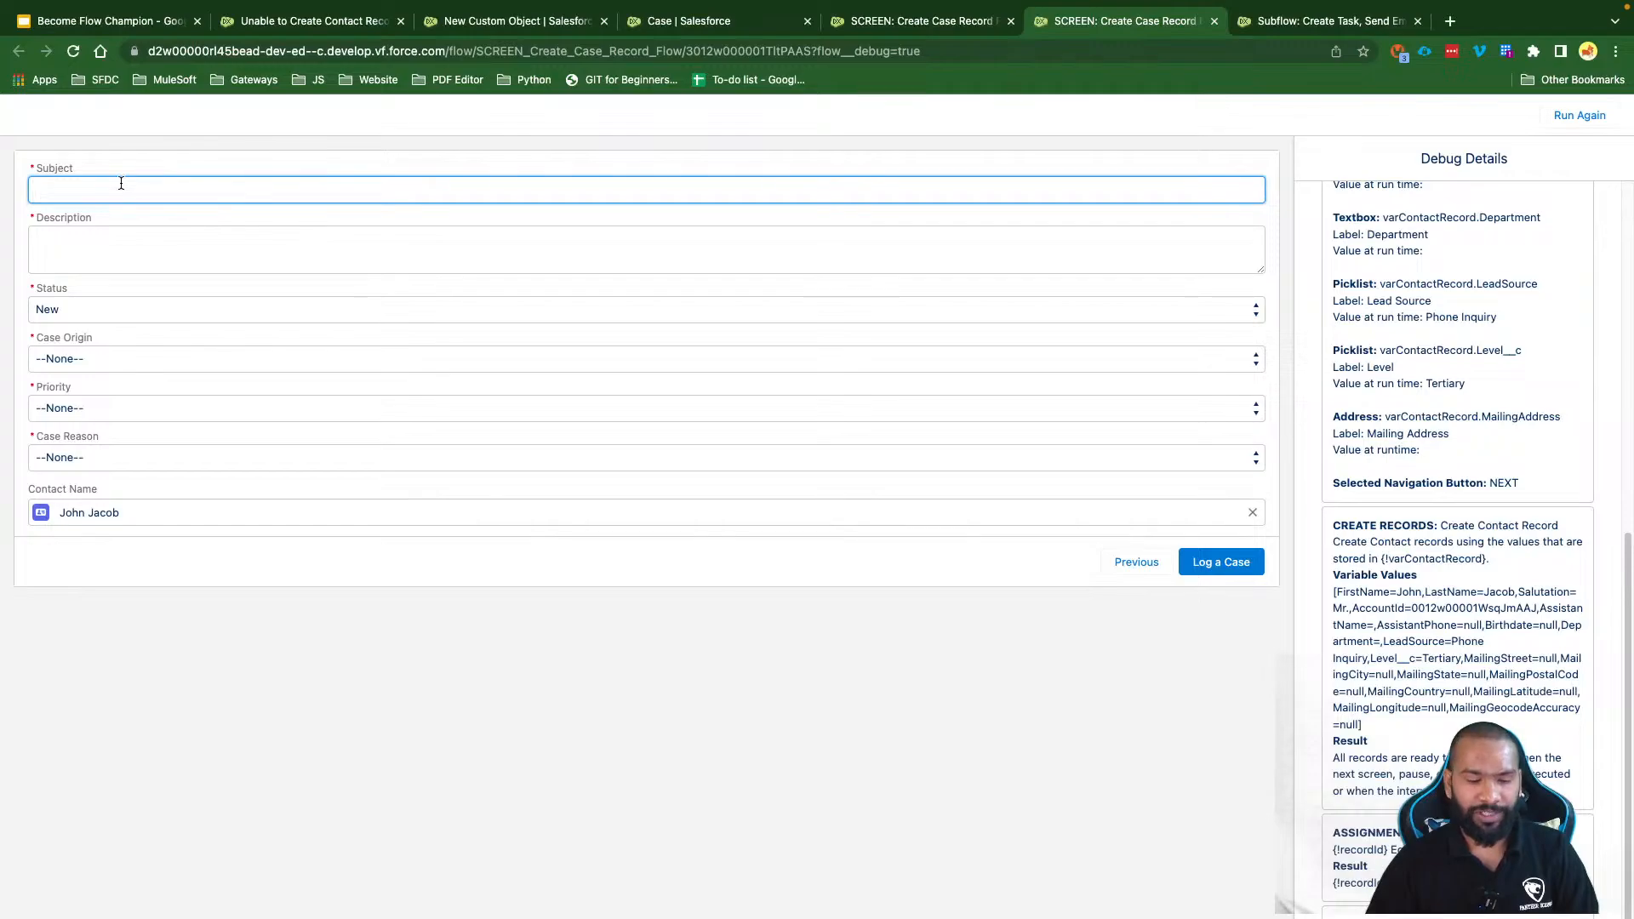
Step: Enter 'Error' as the case Subject and copy it into Description
text(Error)
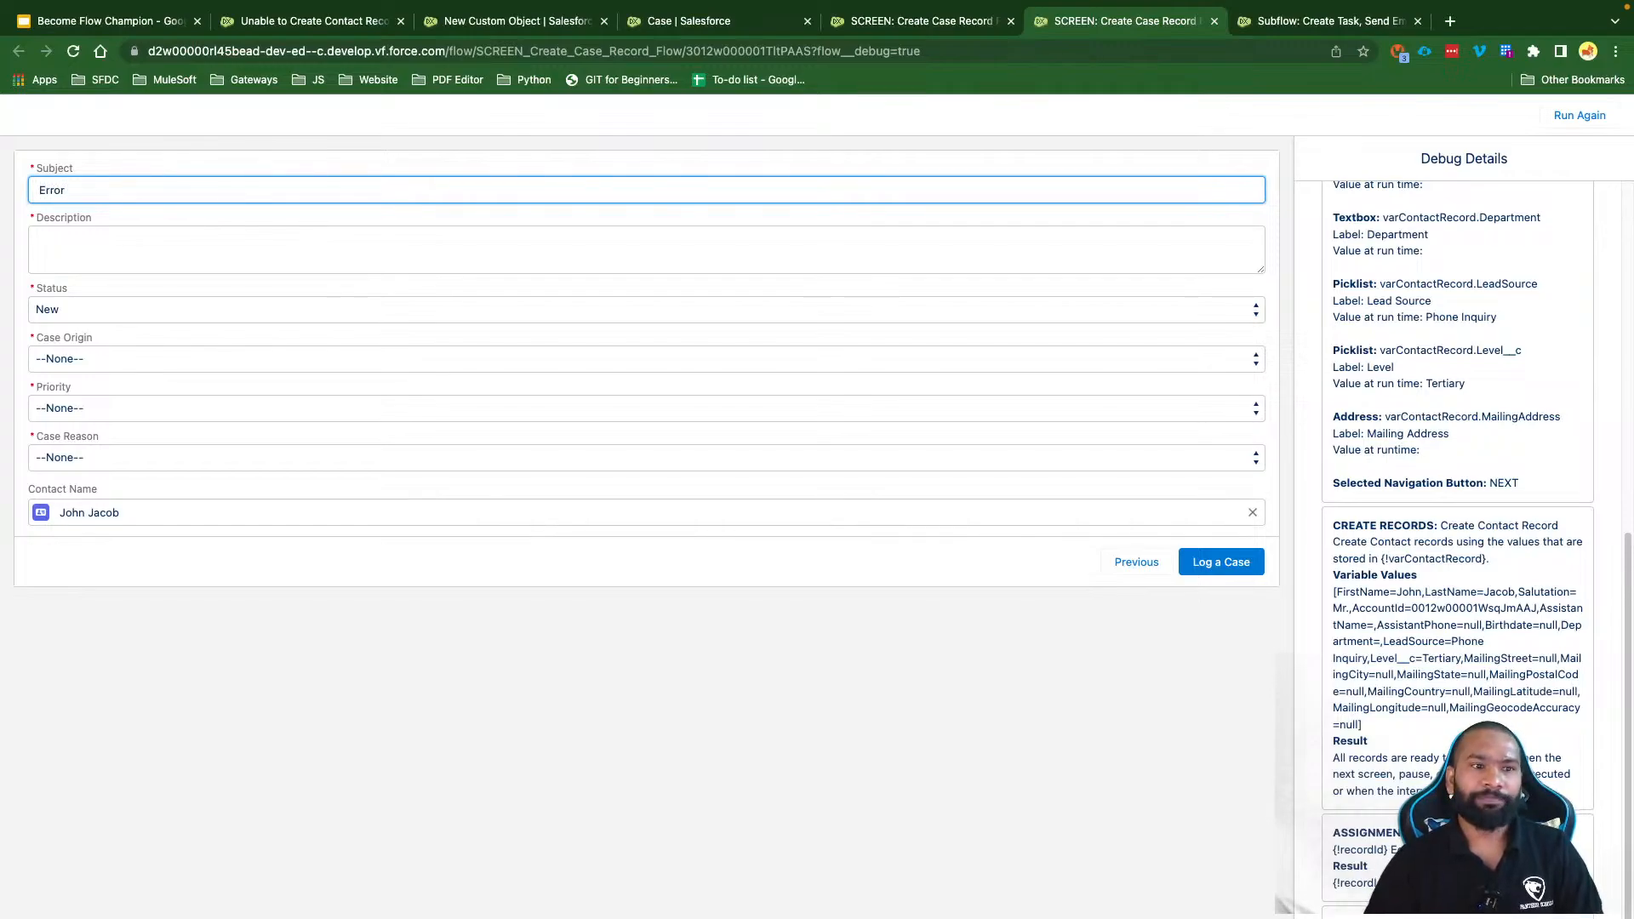
key(super+s)
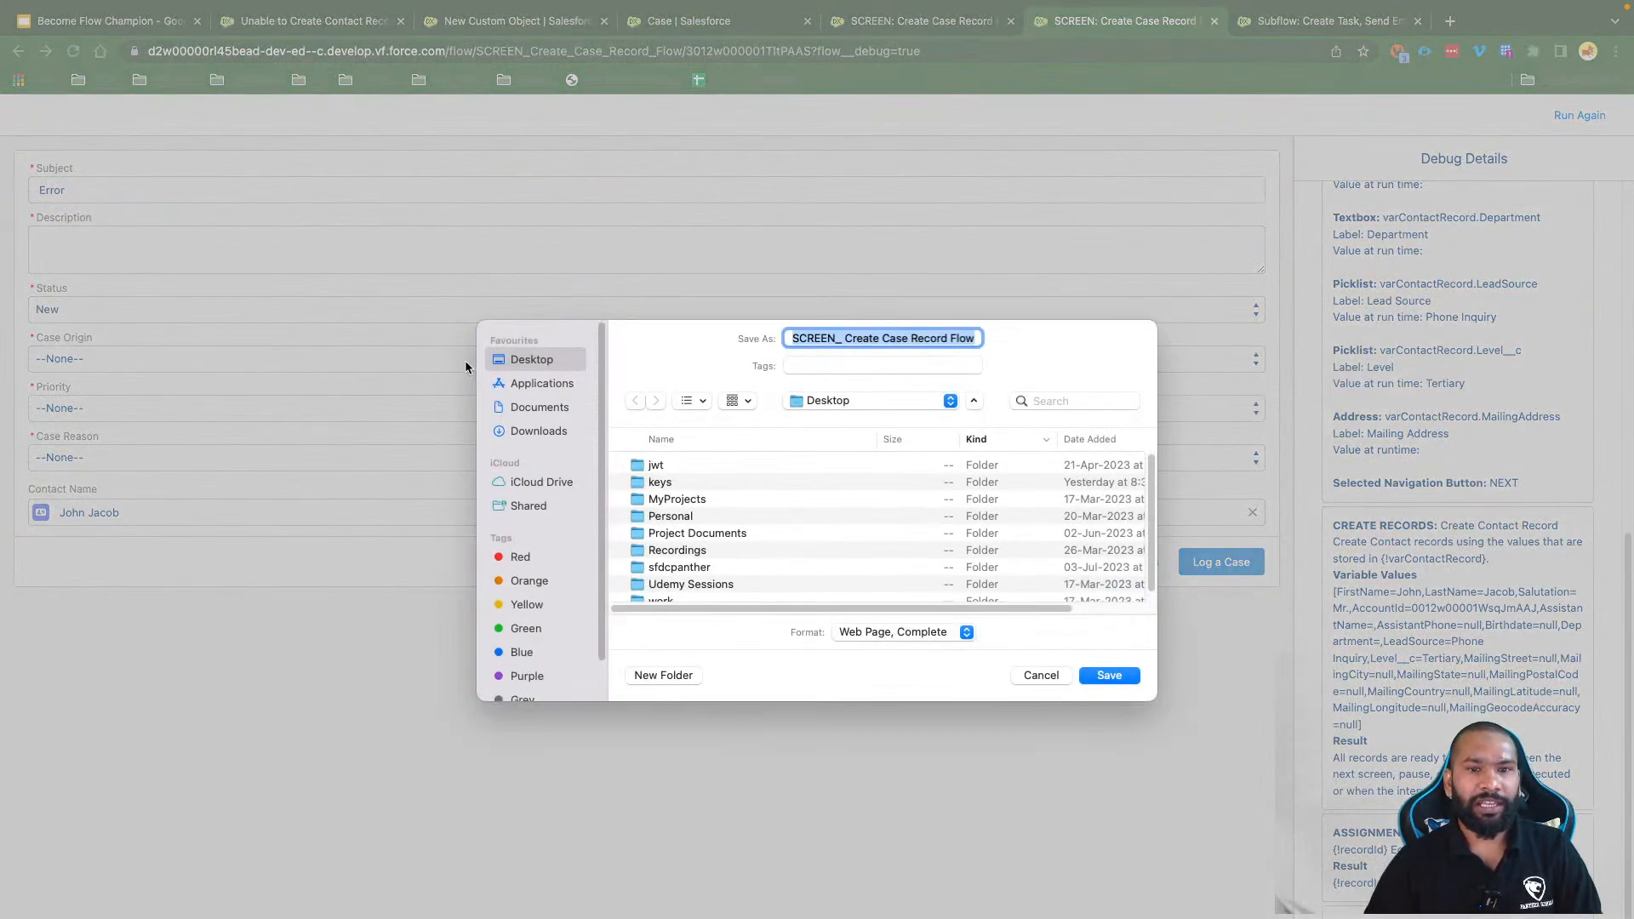
click(1040, 677)
triple_click(118, 190)
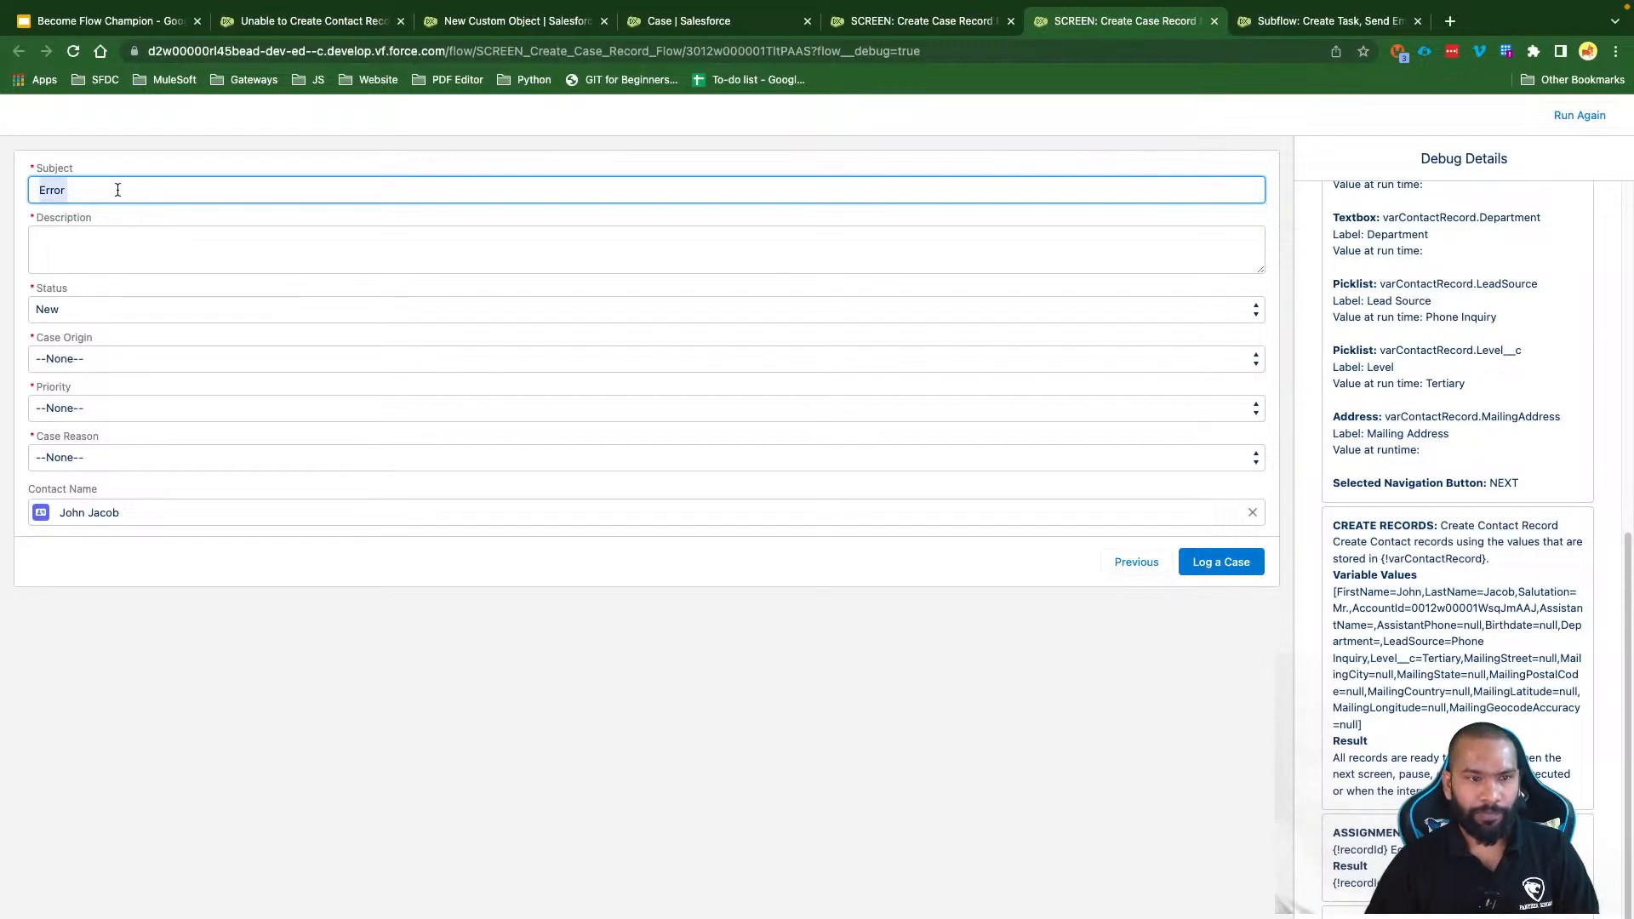
key(super+c)
click(115, 239)
key(super+v)
Step: Set Status Working, Origin Email, Priority Medium, Case Reason Equipment Complexity, and log the case
click(121, 314)
key(Escape)
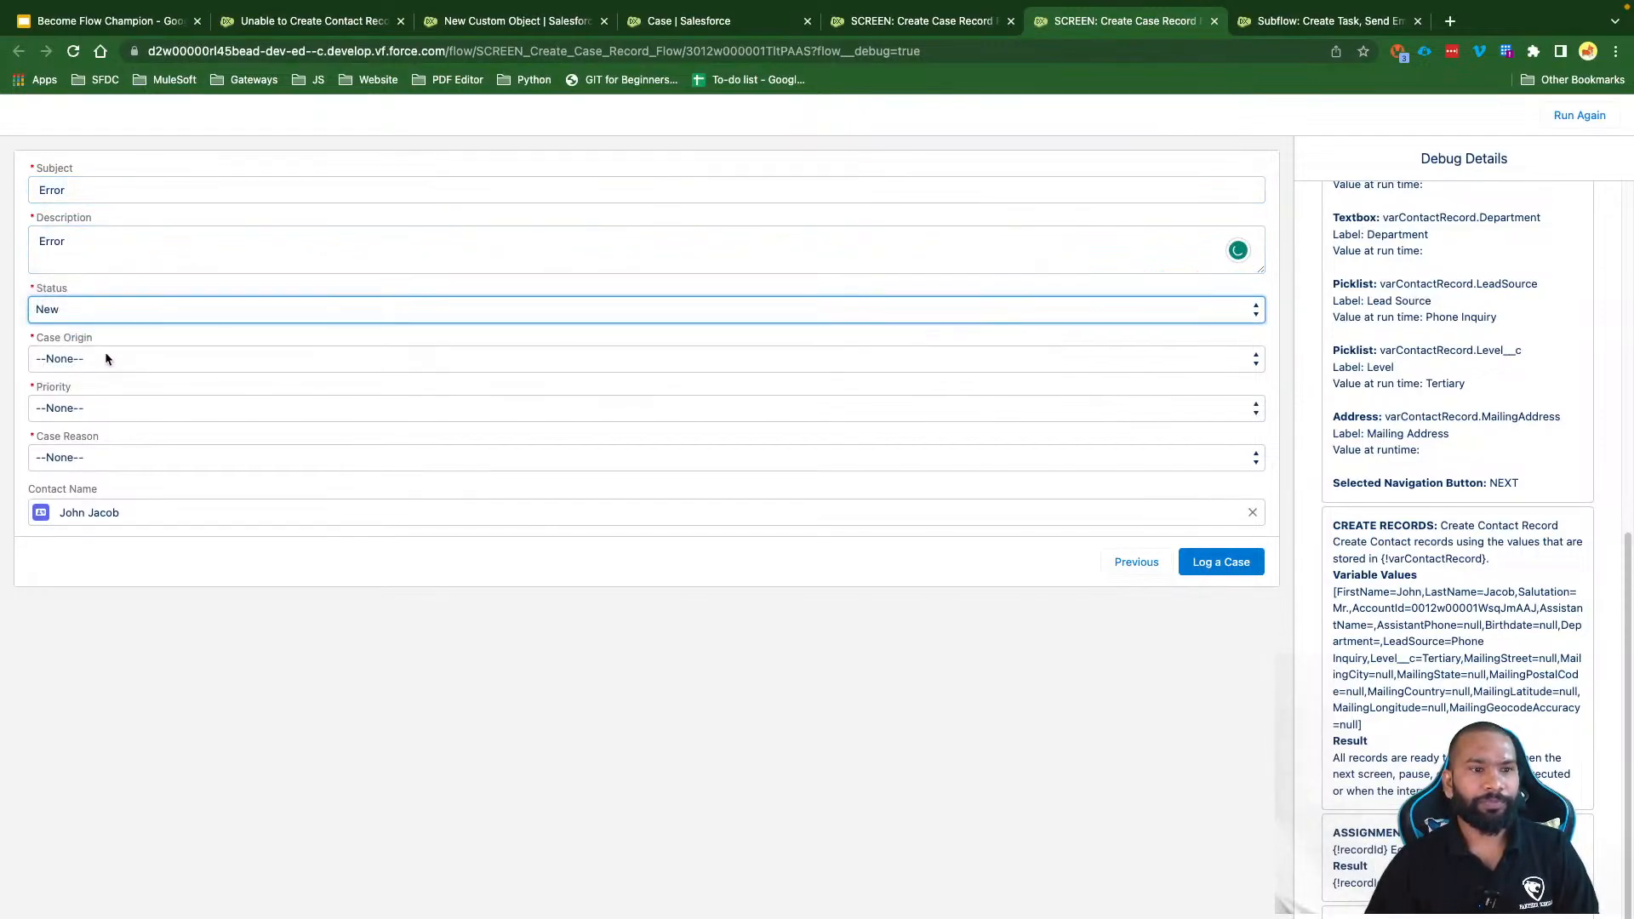
key(w)
click(104, 357)
click(85, 393)
click(85, 407)
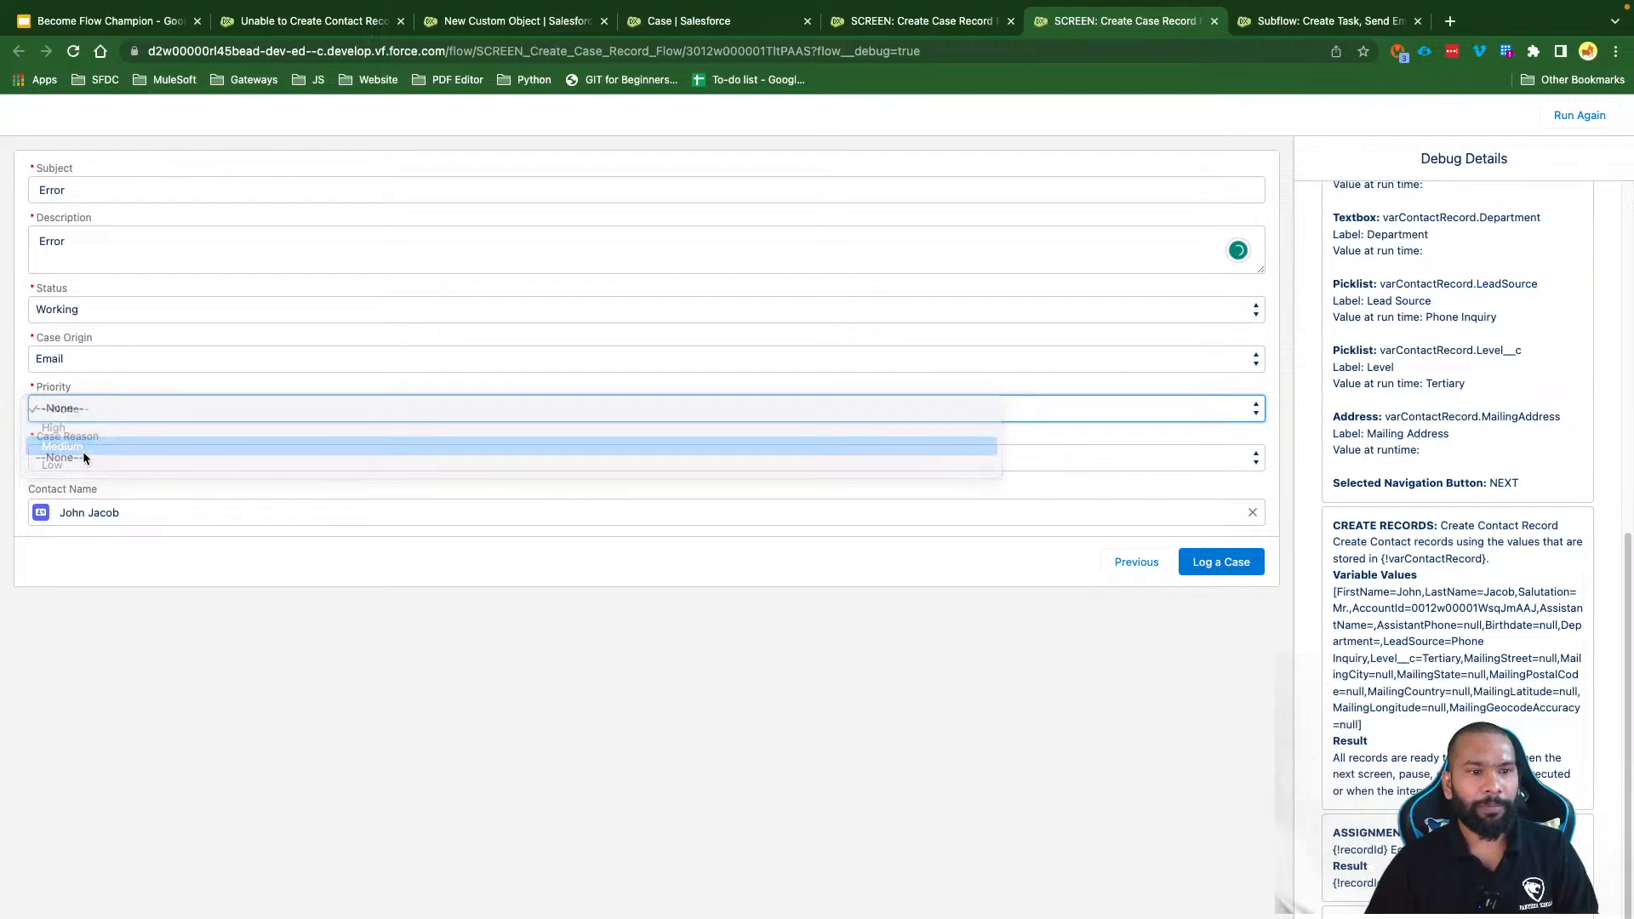
click(83, 447)
click(85, 457)
click(157, 494)
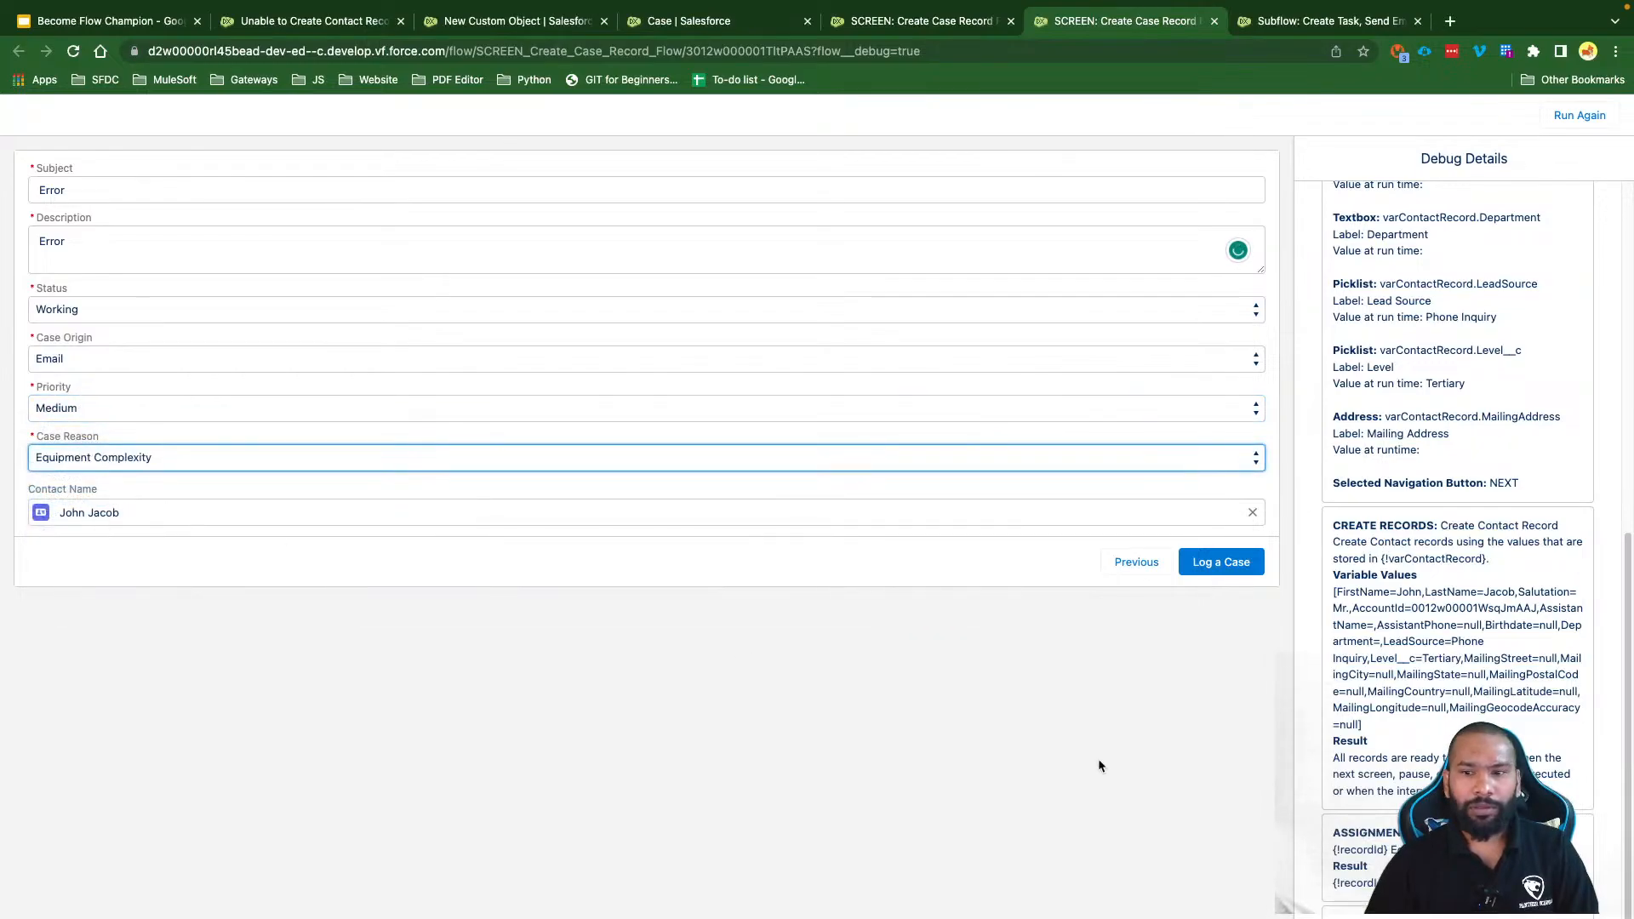
click(1224, 565)
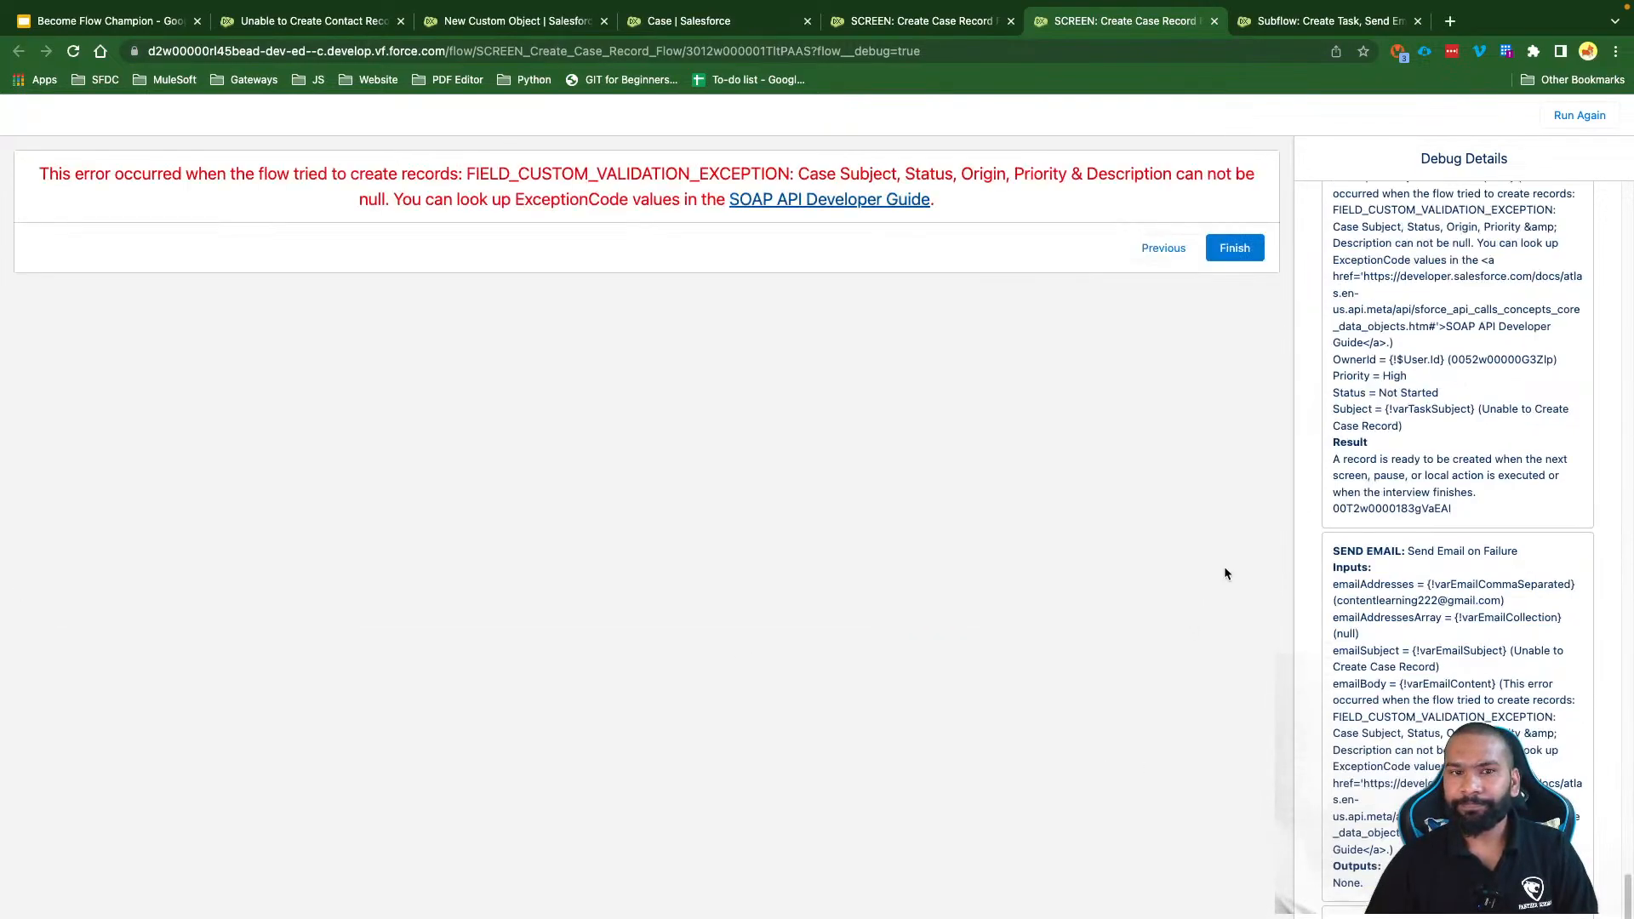
Step: Highlight the validation part of the error message and go to the Case validation rule page
drag(955, 221, 58, 174)
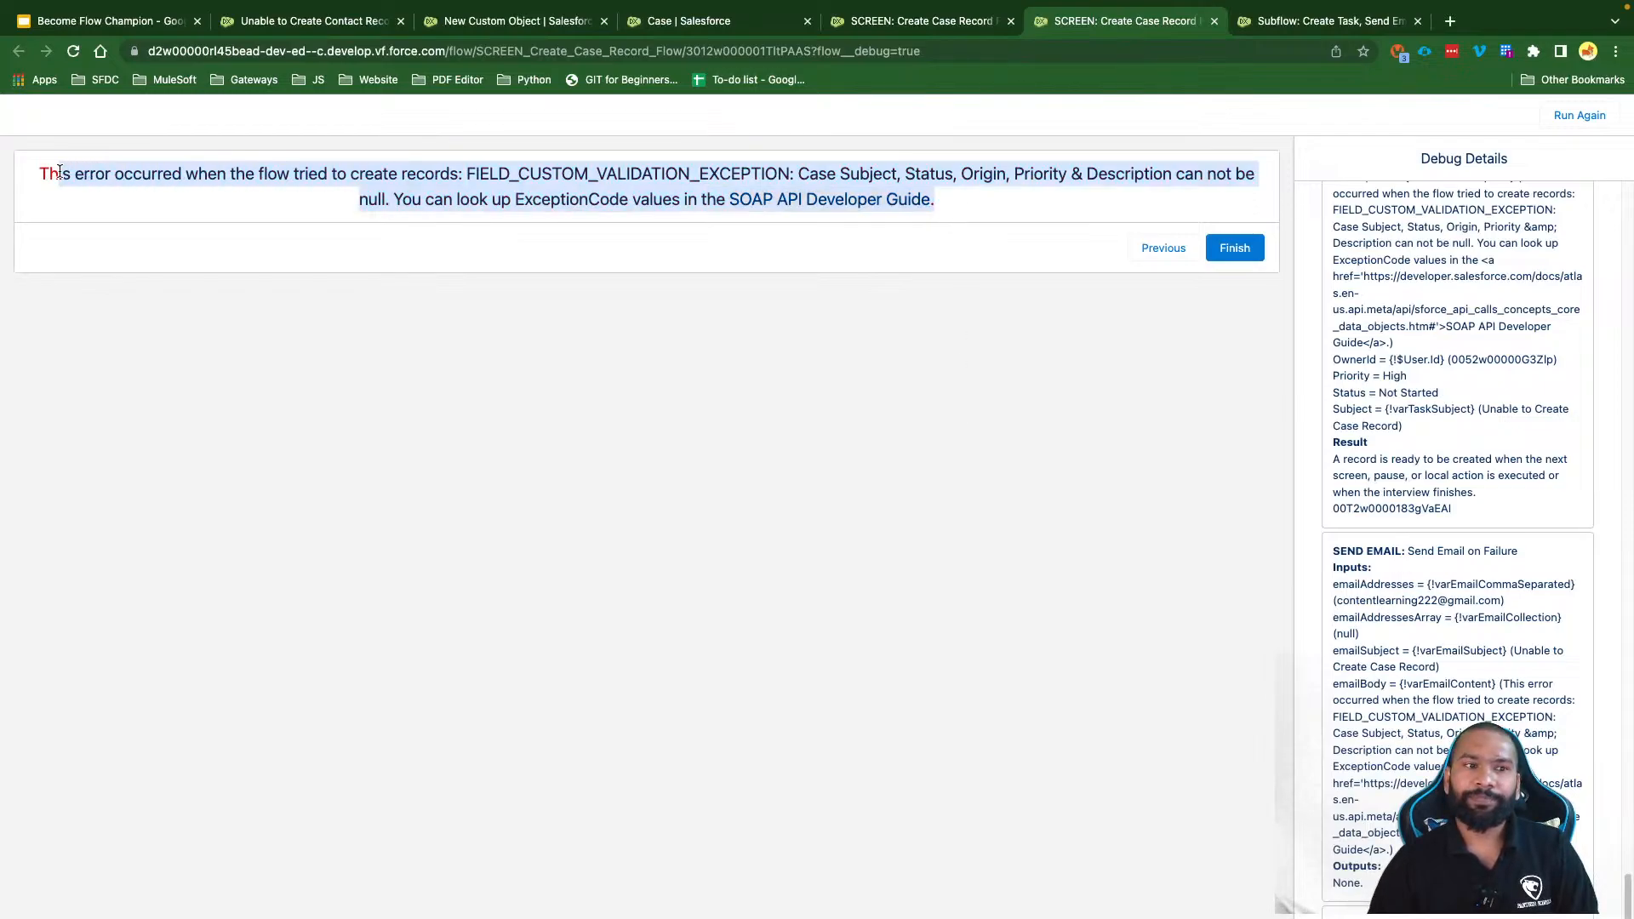
click(299, 273)
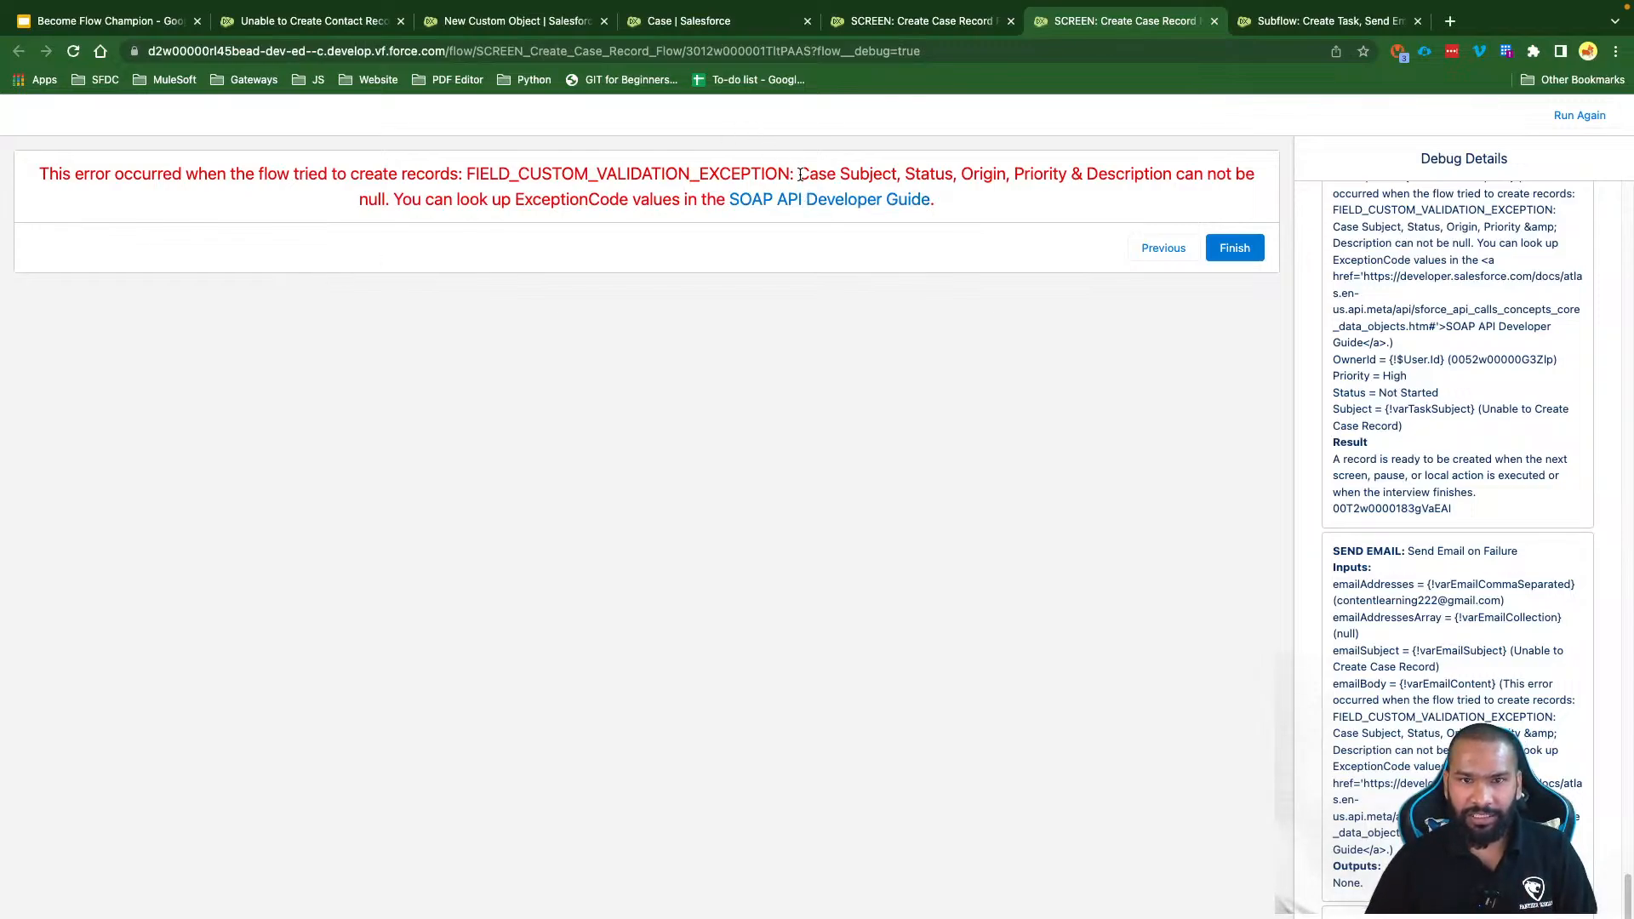
drag(800, 174, 385, 200)
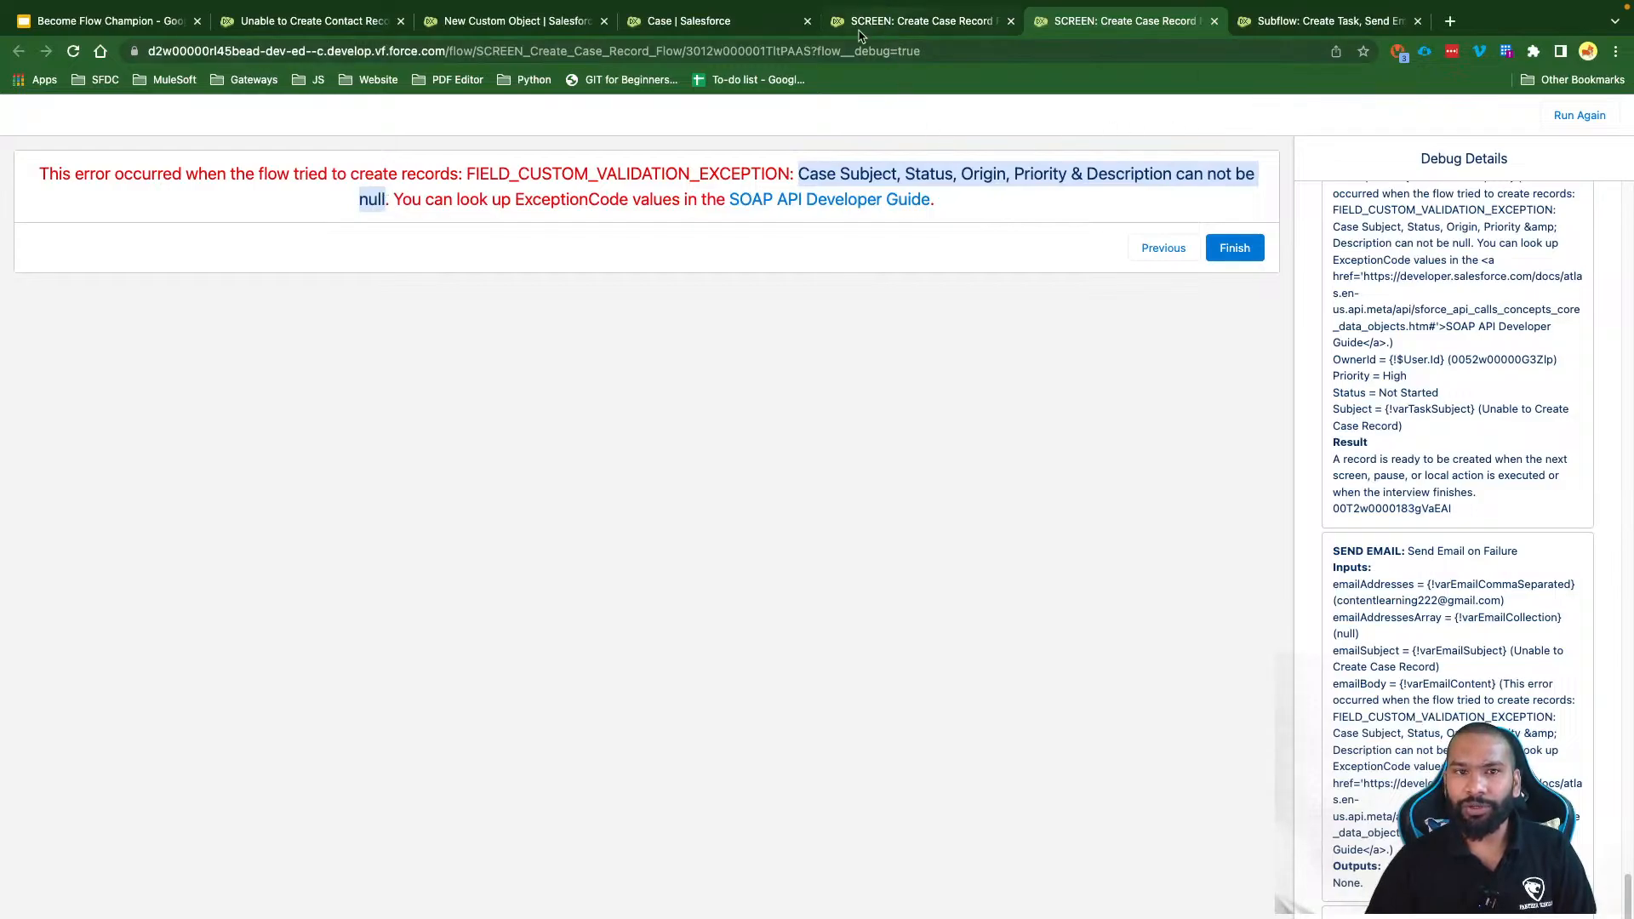
click(735, 36)
Step: Inspect the rule's ISNEW() formula, then refresh Tasks to show 'Unable to Create Case Record'
right_click(398, 482)
click(415, 465)
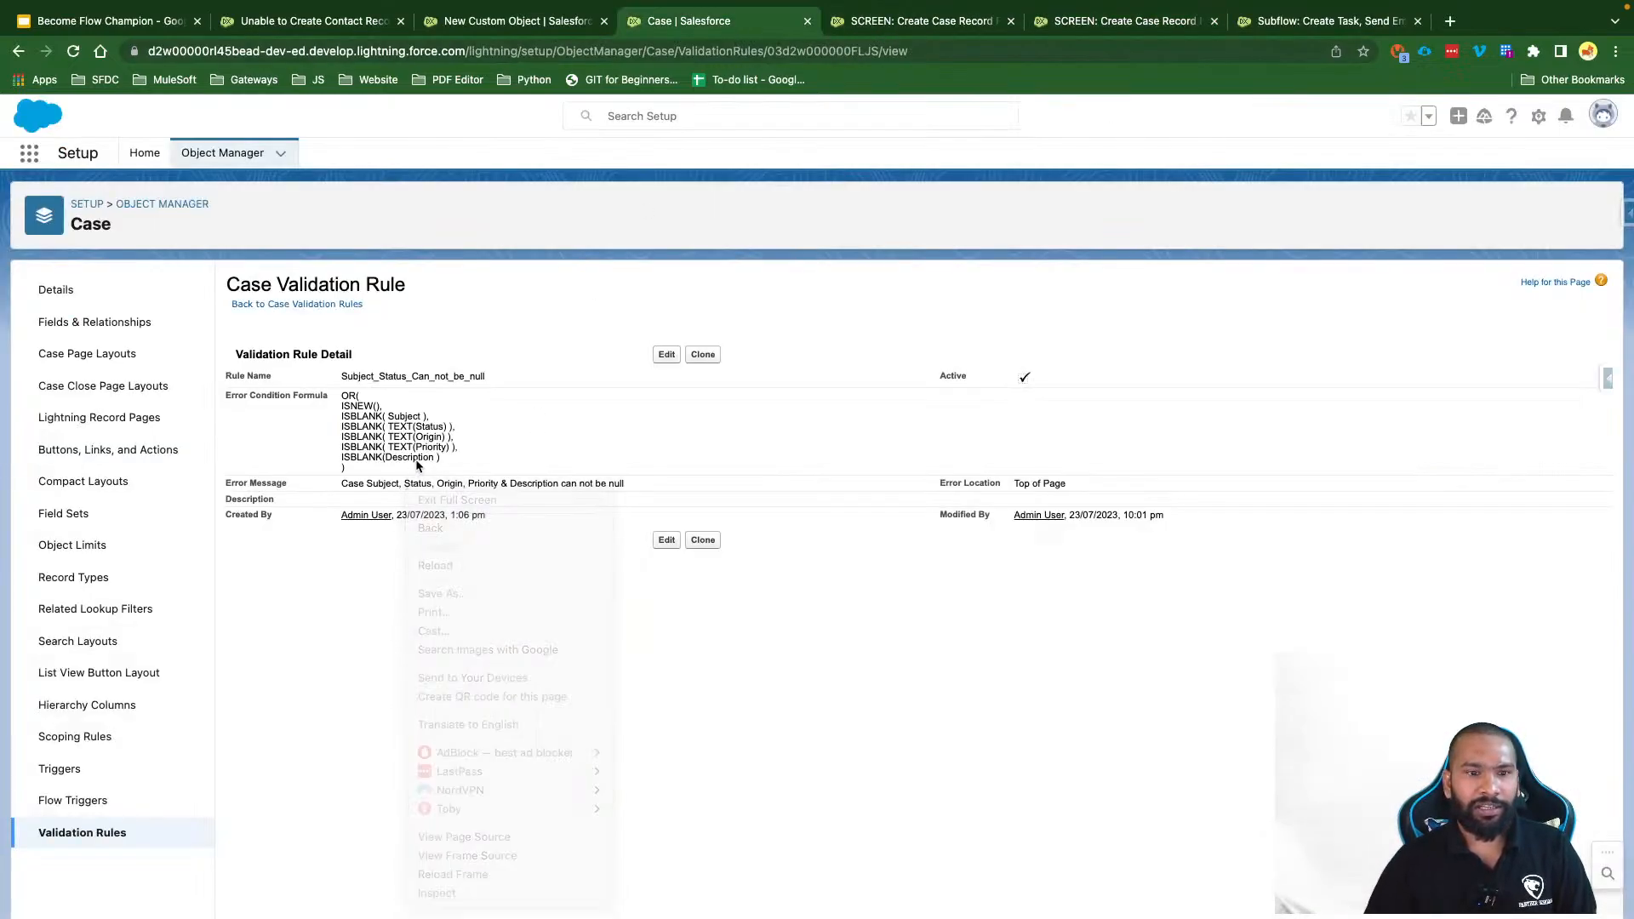
scroll(376, 664, up, 5)
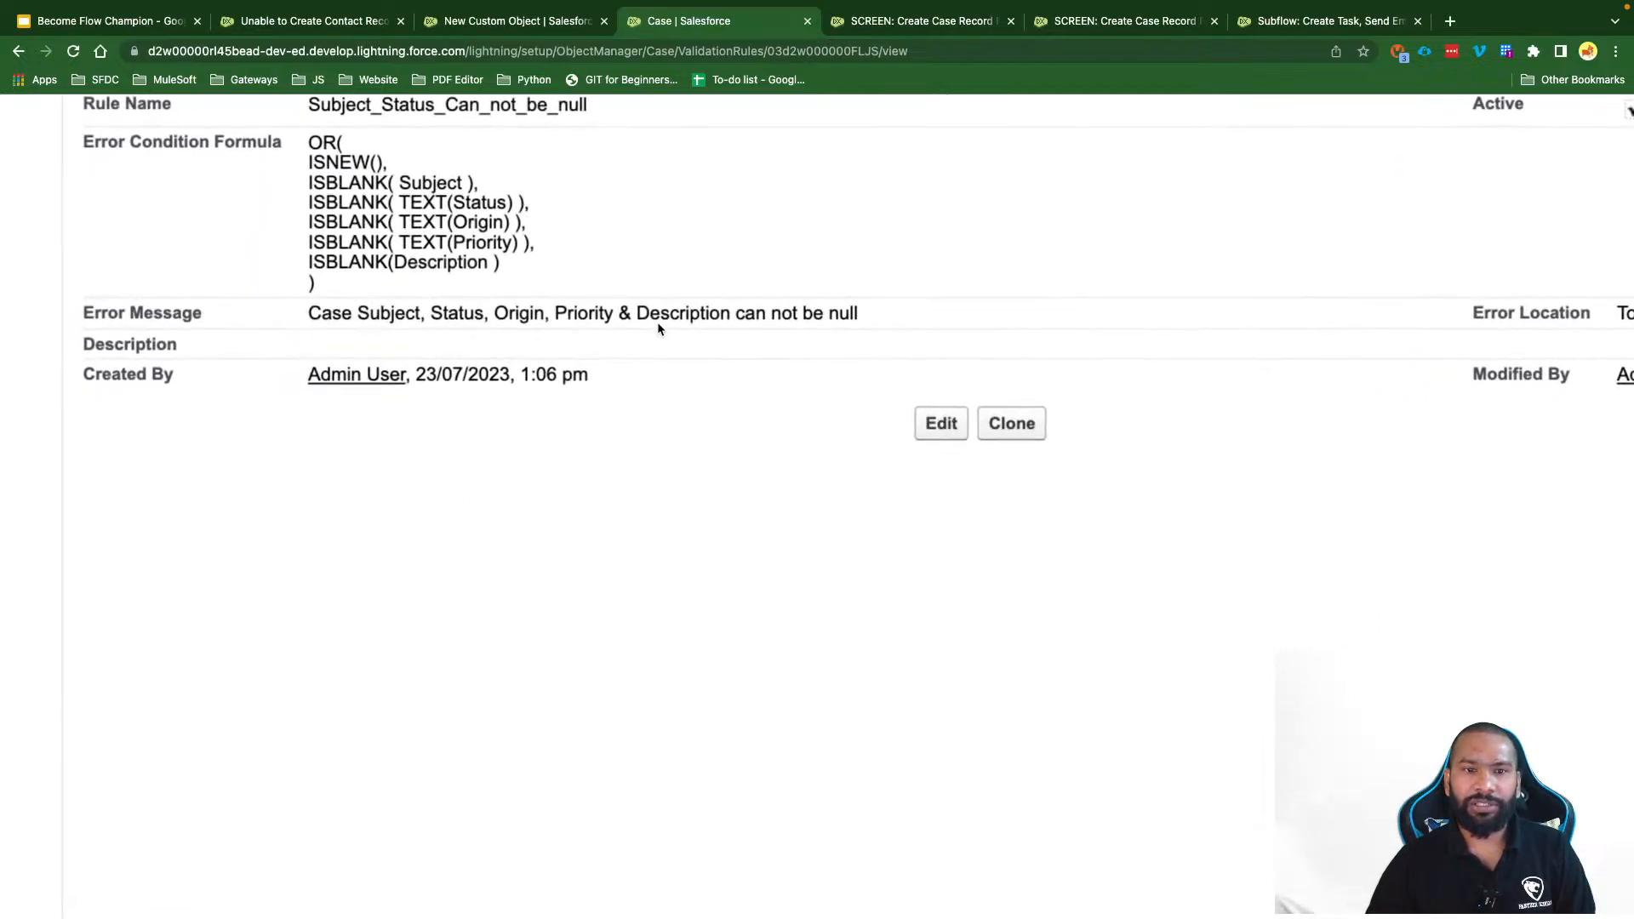
scroll(657, 341, up, 1)
scroll(655, 340, up, 2)
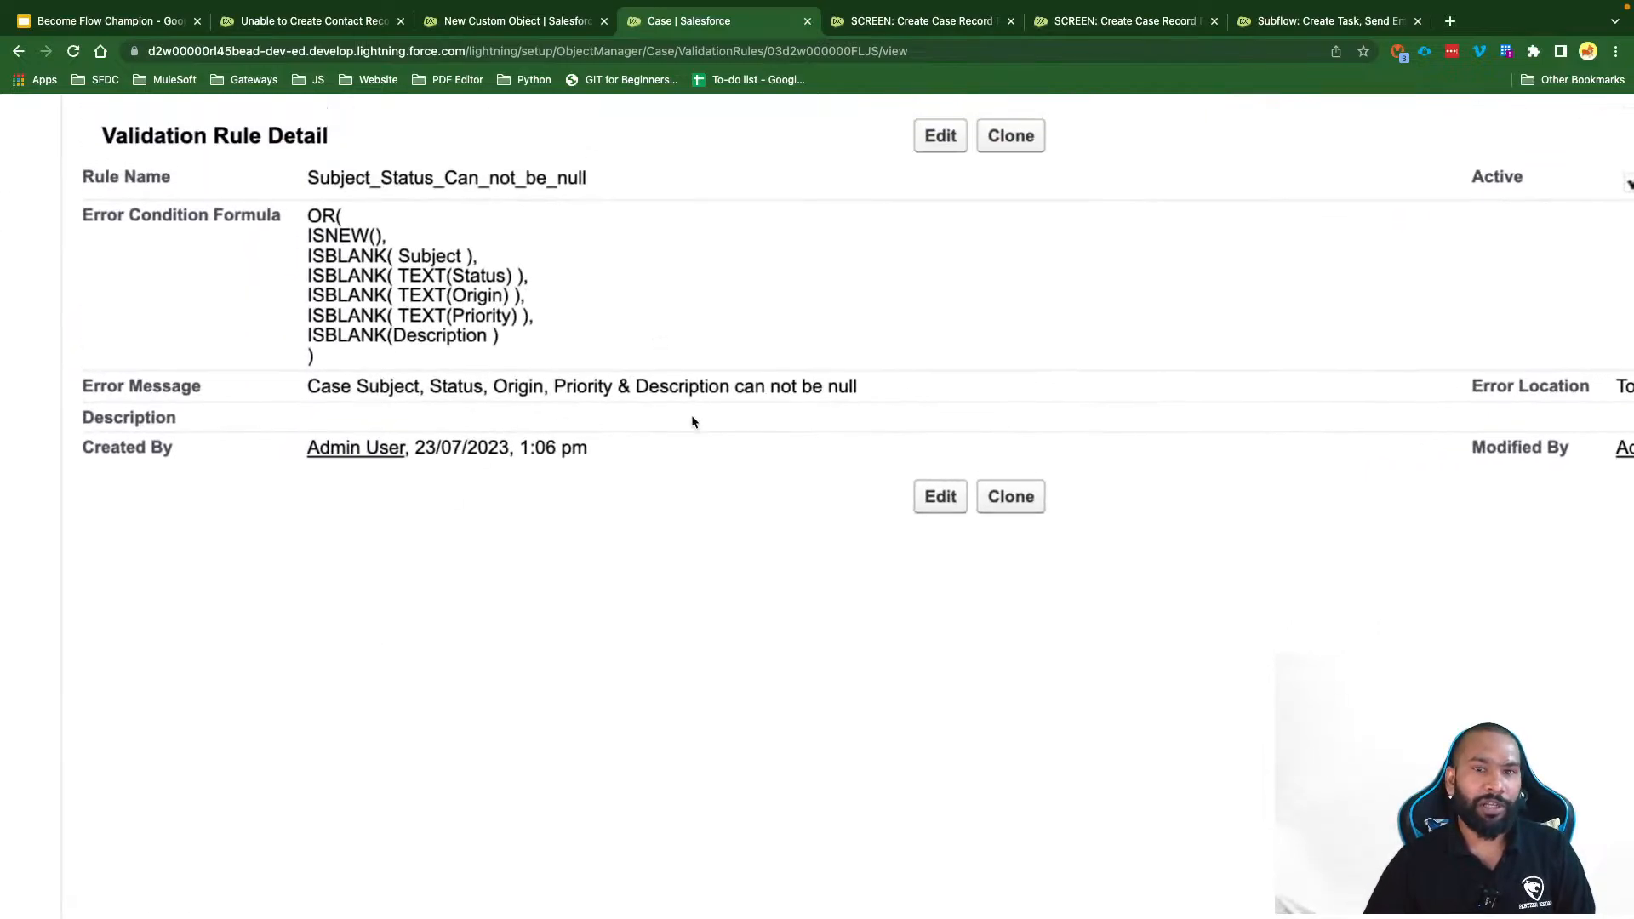
scroll(836, 270, down, 5)
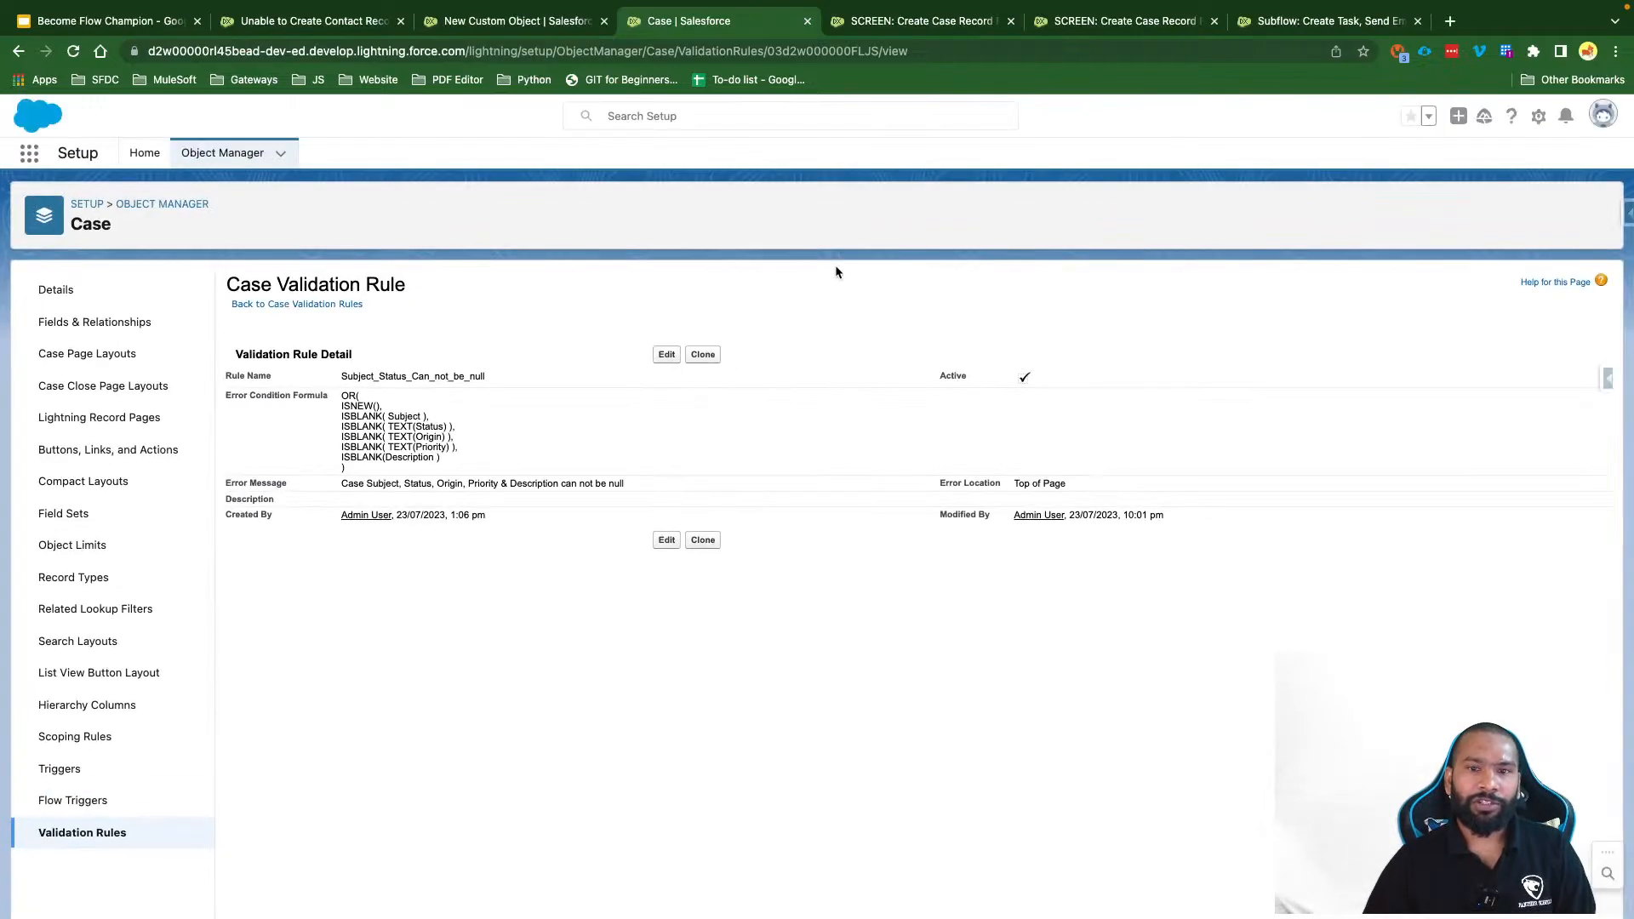
click(299, 22)
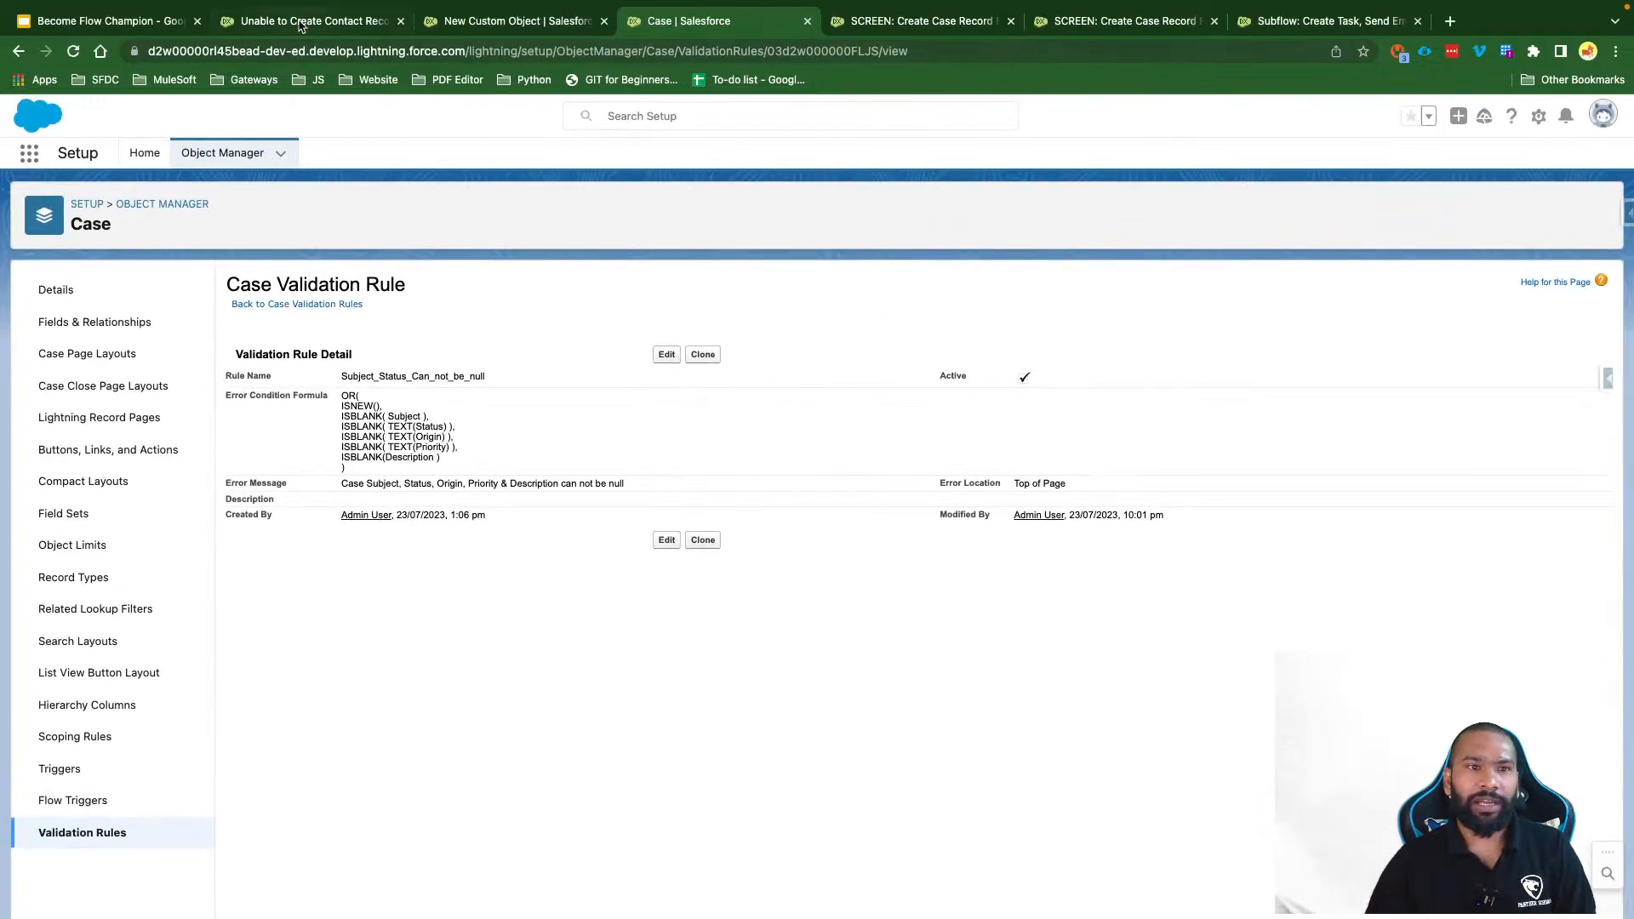
click(376, 152)
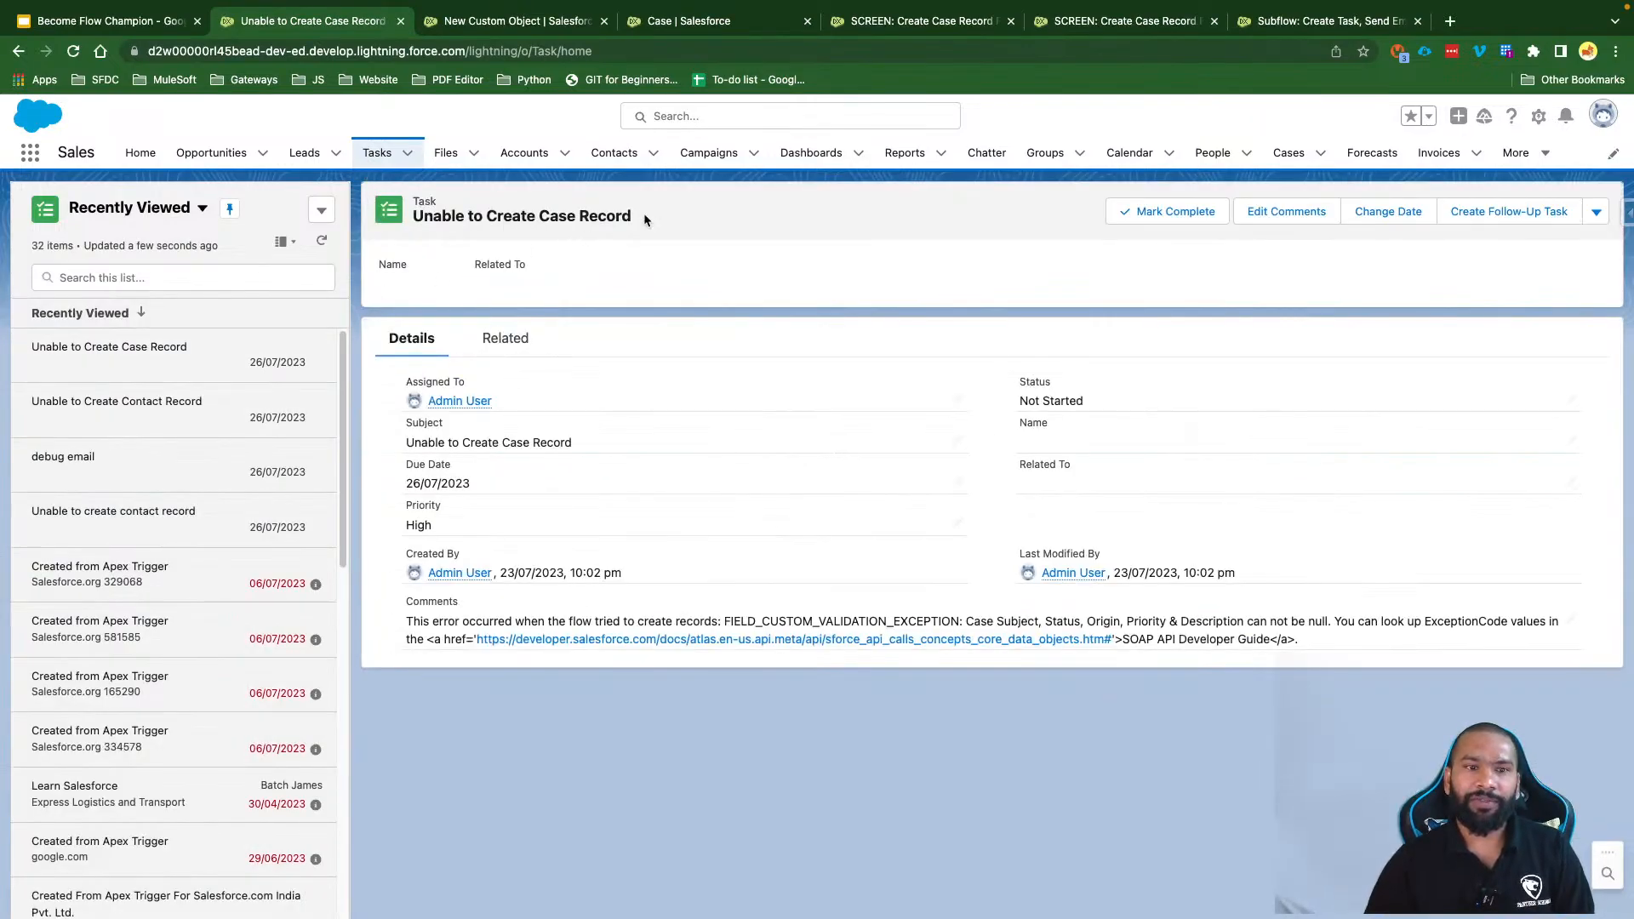
Step: Review the task title, then open Case rule Subject_Status_Can_not_be_null for editing
drag(644, 213, 410, 215)
click(517, 215)
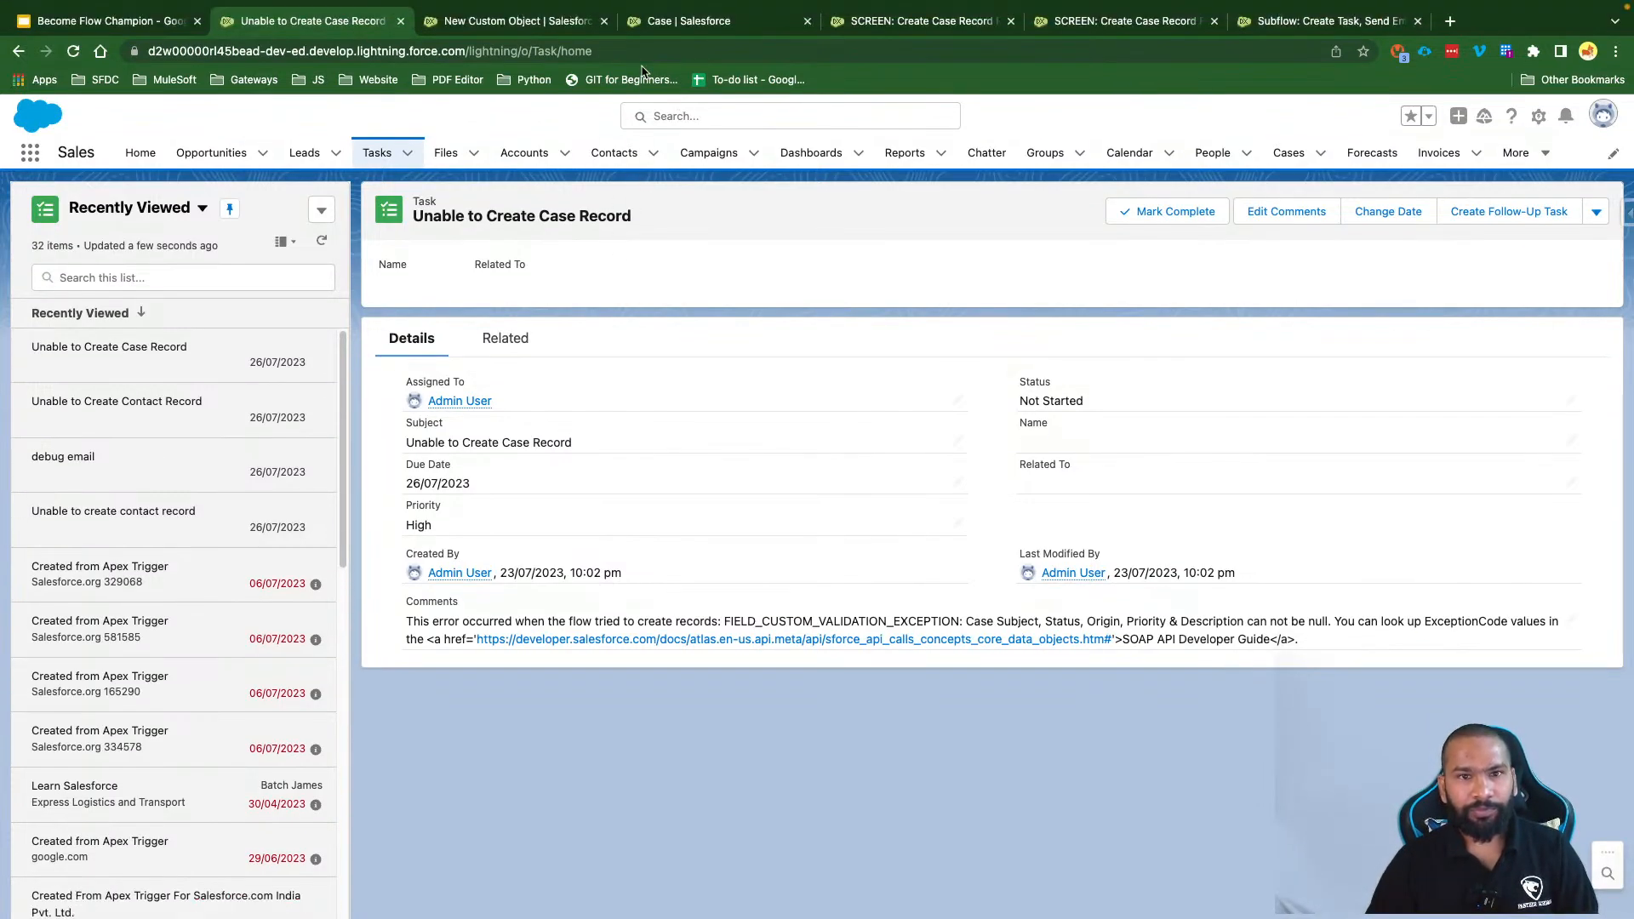
click(649, 24)
click(667, 354)
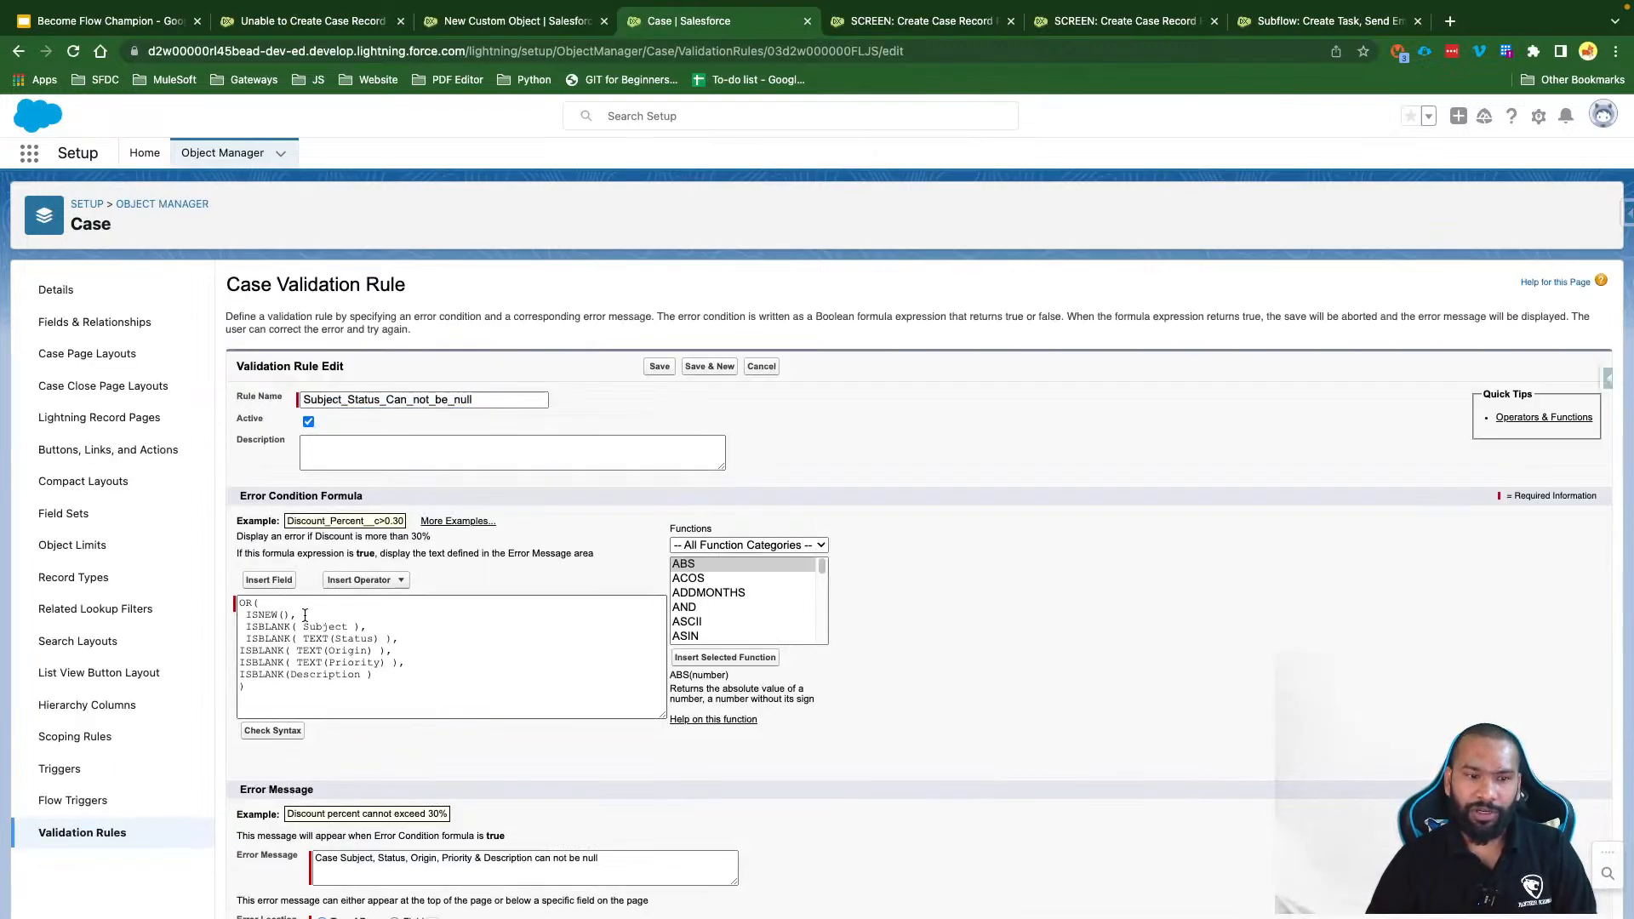
Step: Remove the ISNEW() condition from the Case validation rule's error formula and save the rule
drag(298, 615, 235, 615)
key(BackSpace)
key(BackSpace)
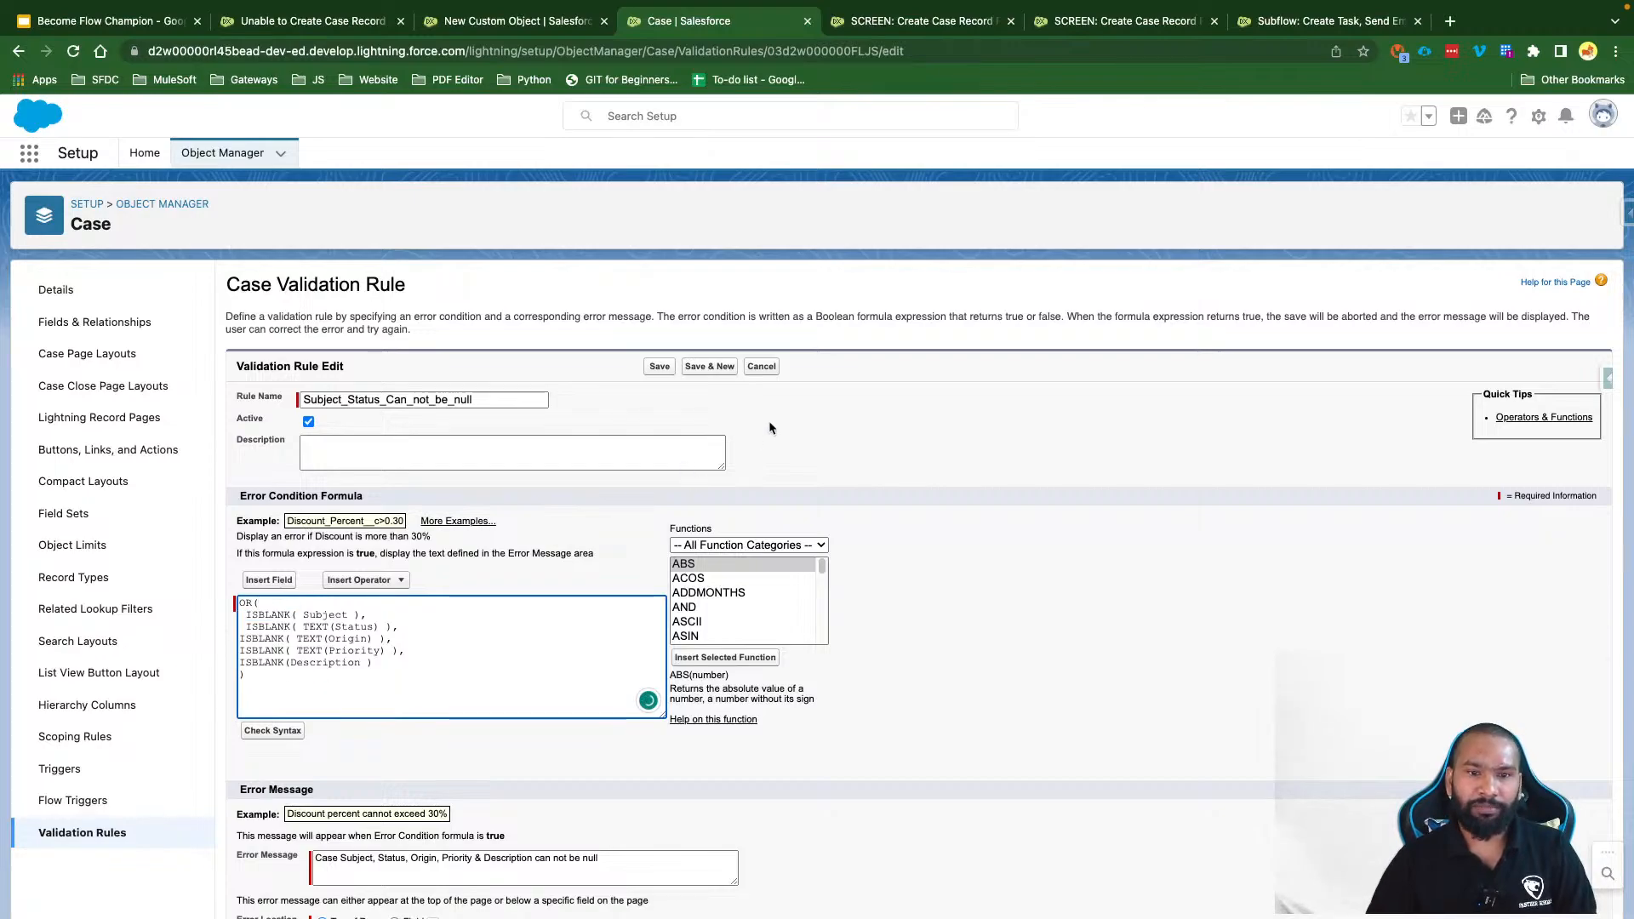
click(669, 370)
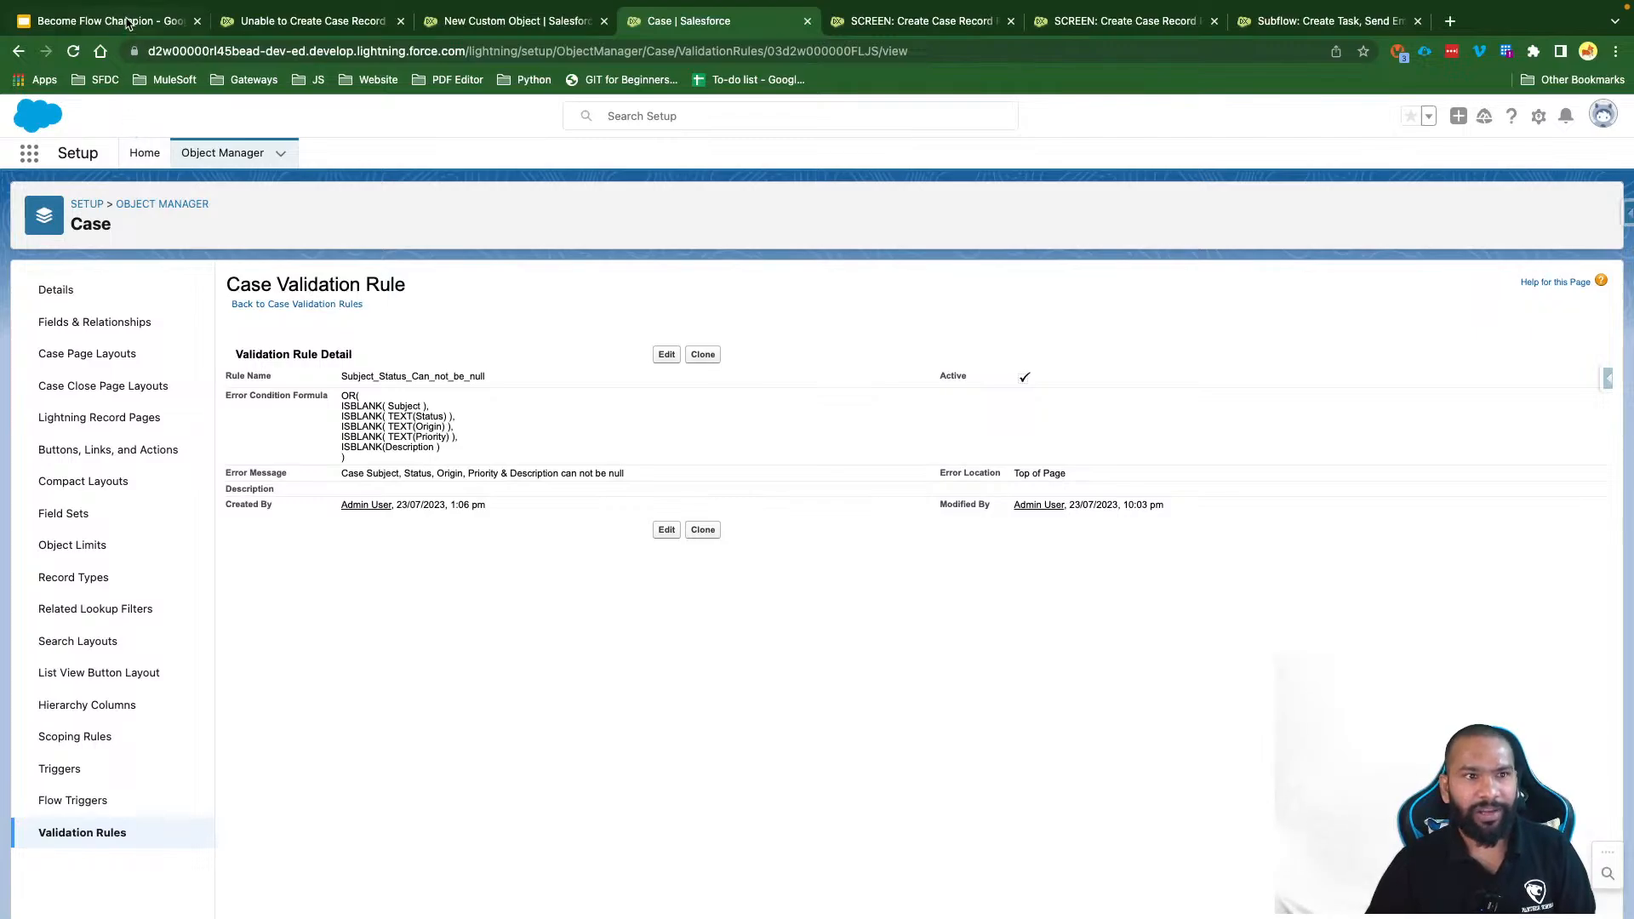
Step: Close the finished flow debug run tab and return to the Scenario #4 slide
click(1208, 28)
click(1214, 22)
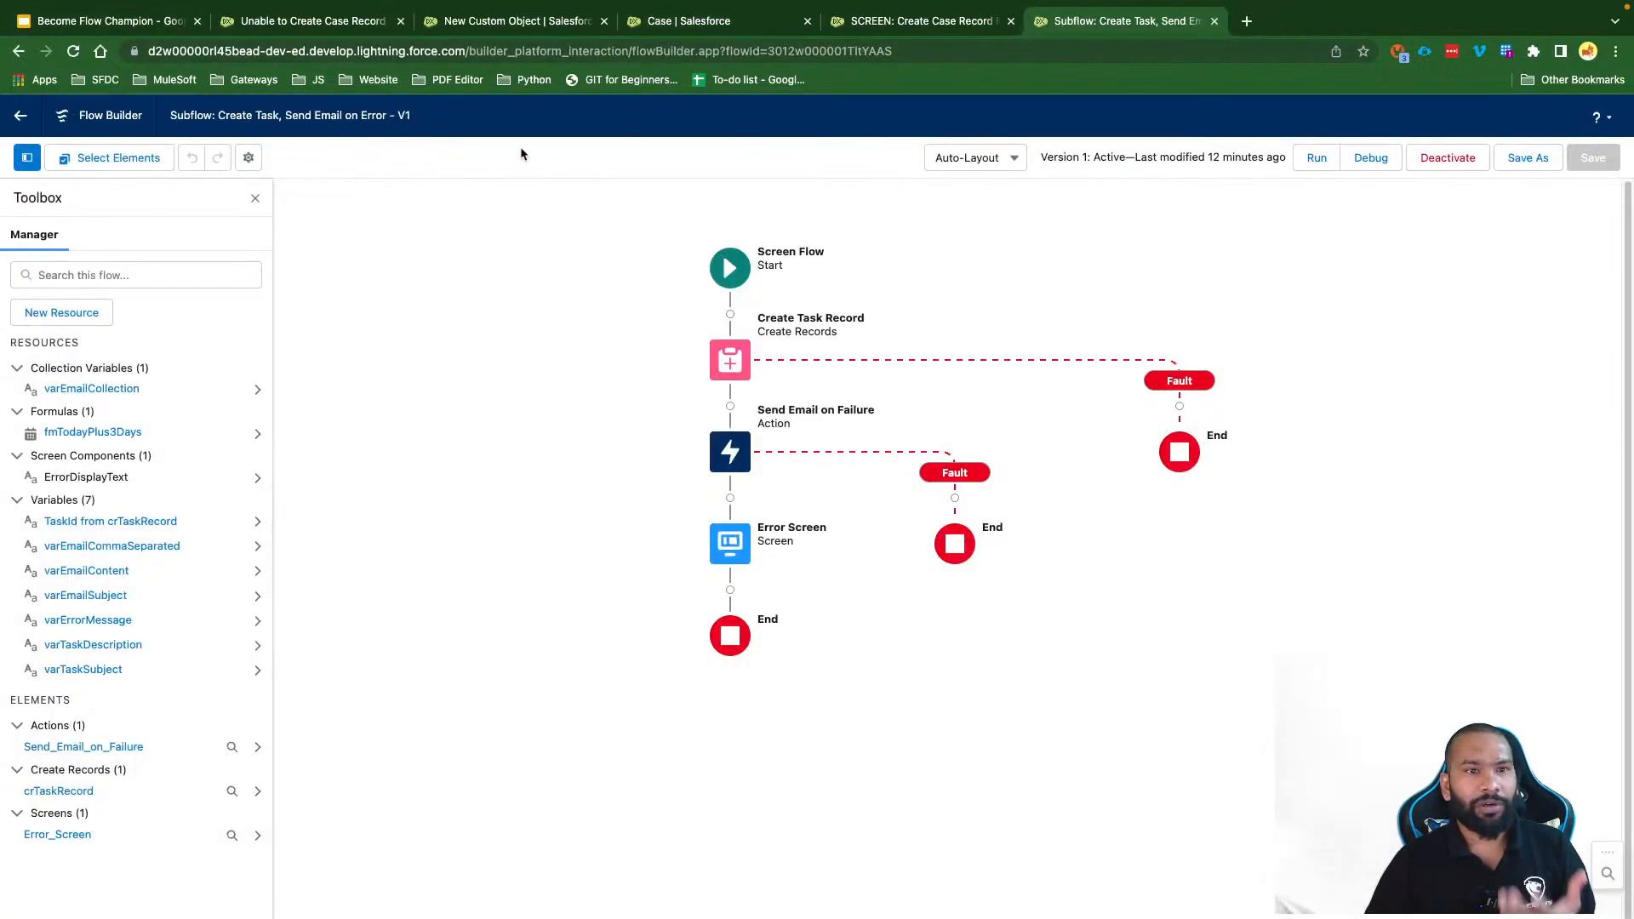
click(156, 25)
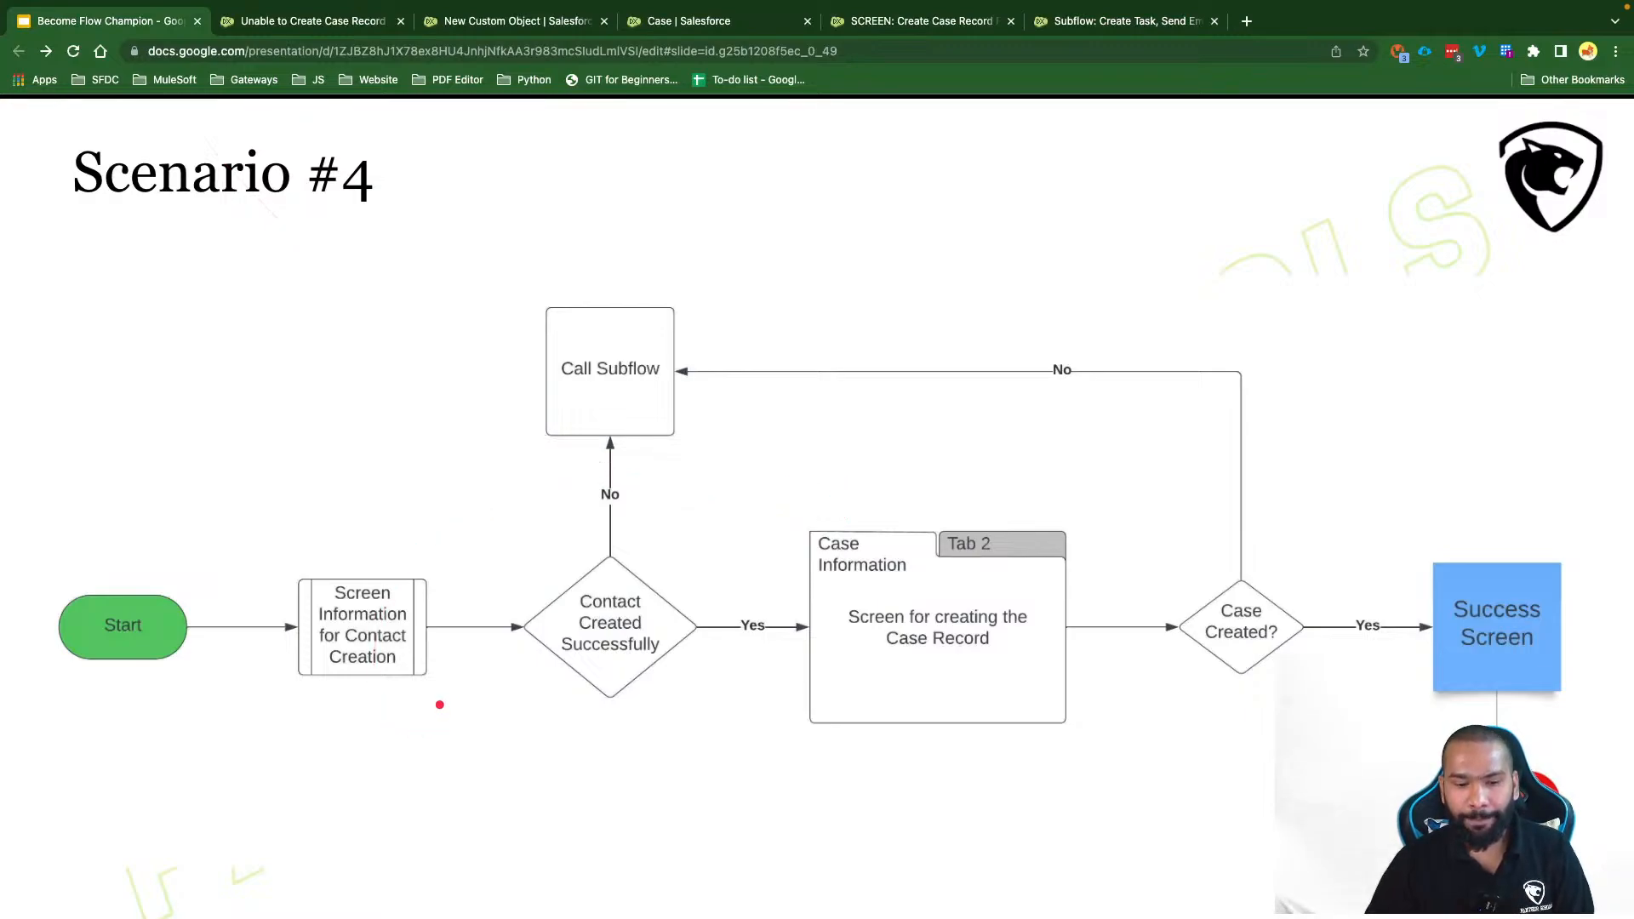
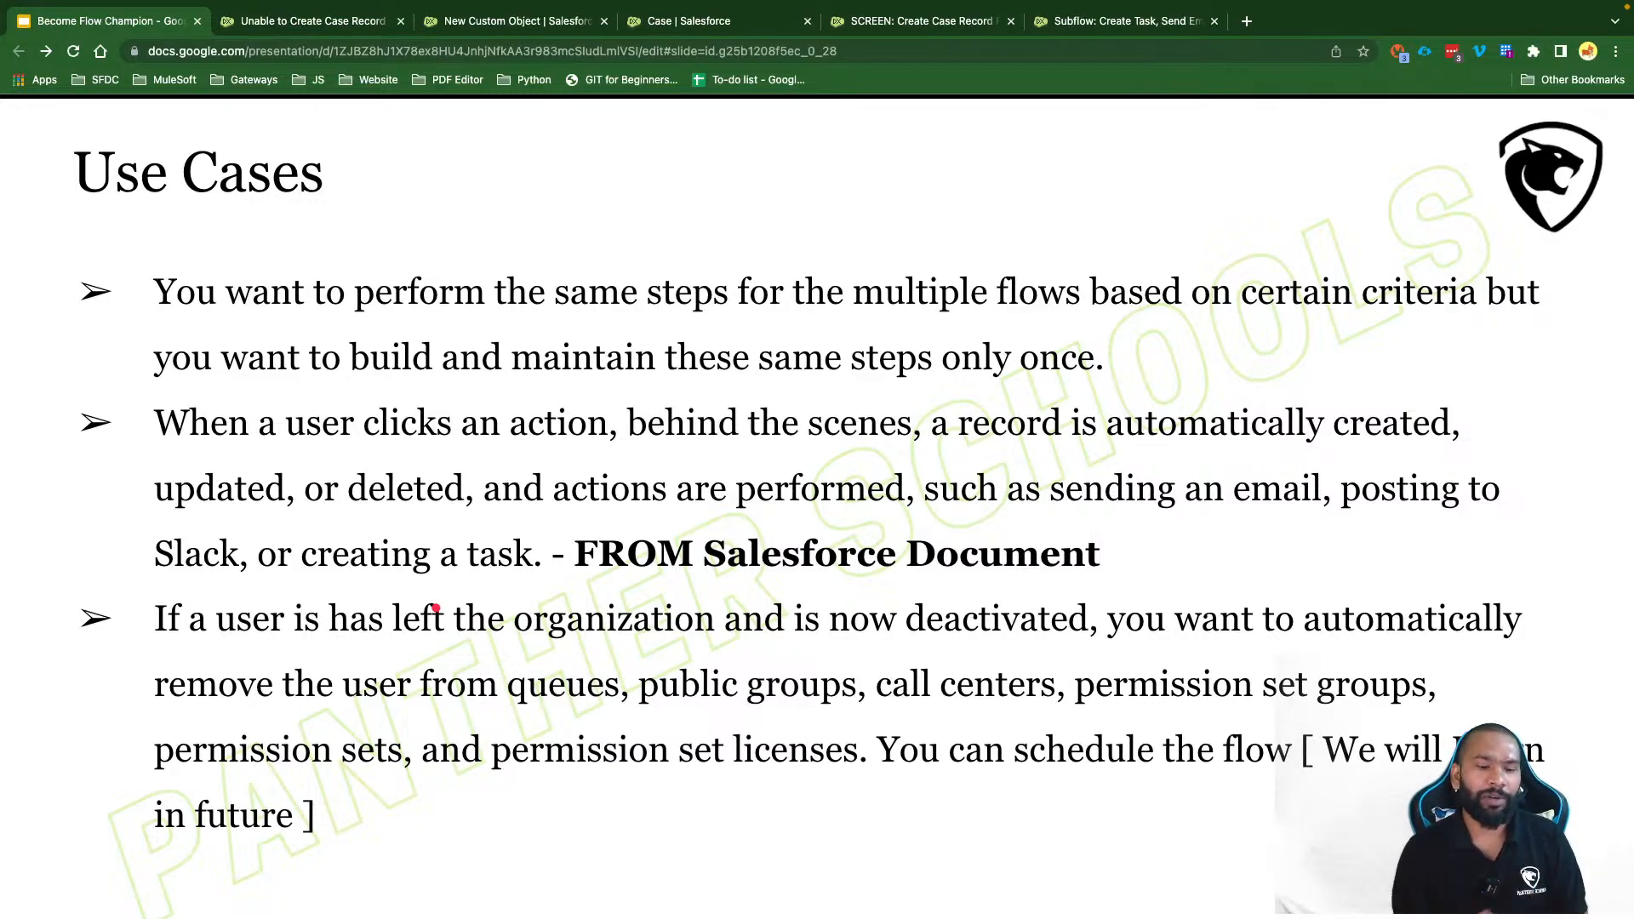
Step: Advance the presentation from the Use Cases slide to Scenario #5
key(Right)
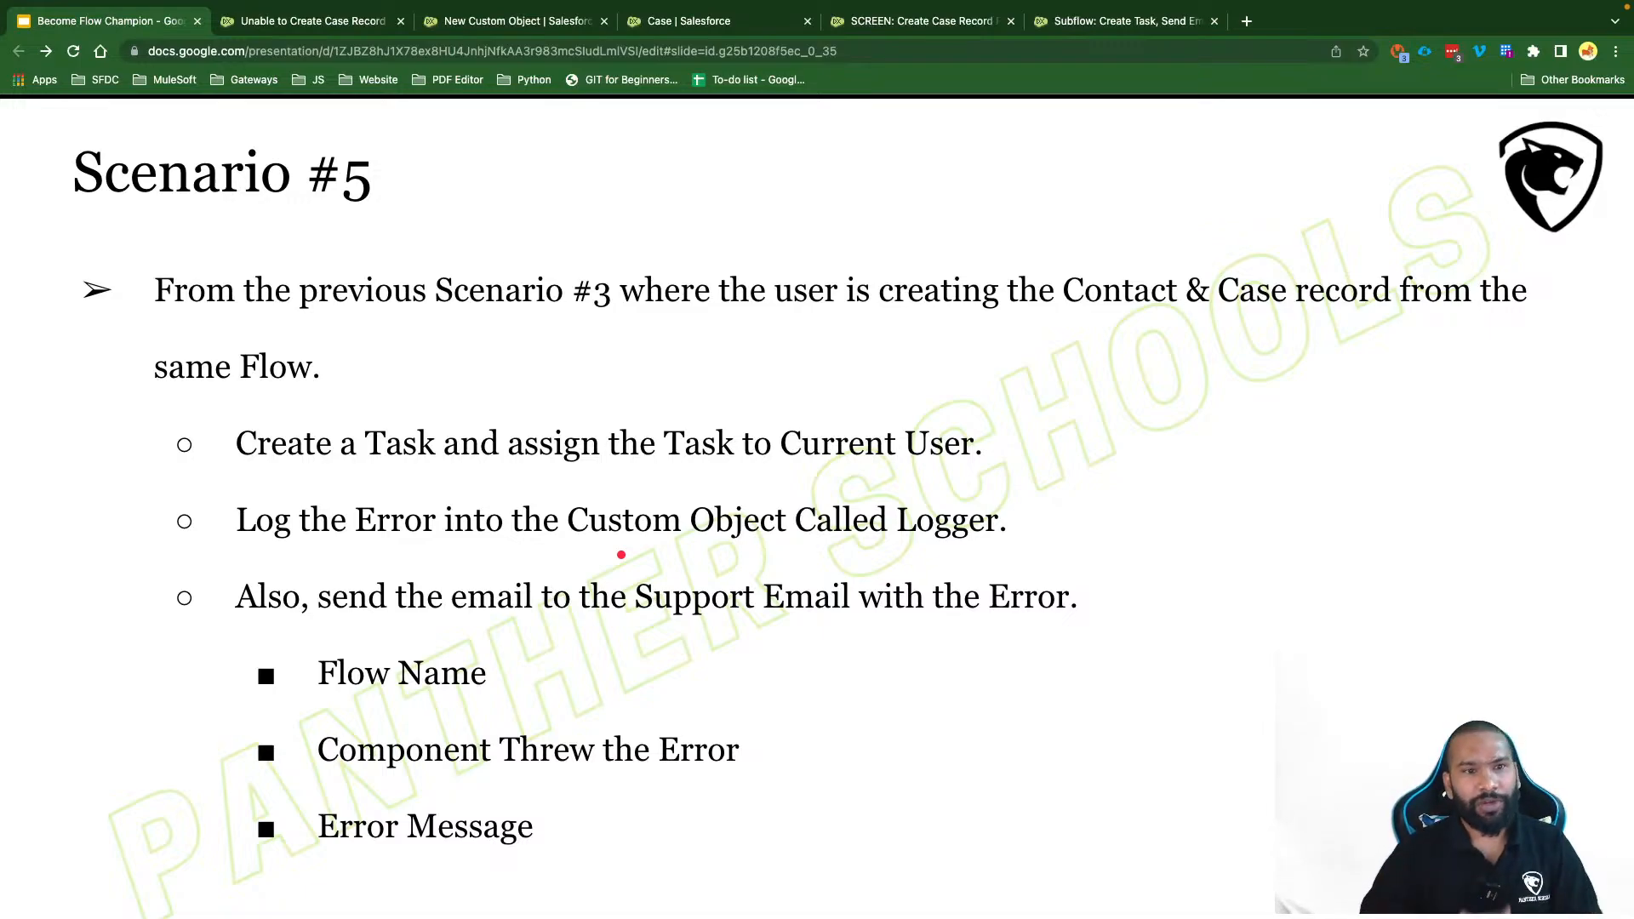
Step: Step through the Logger Custom Object fields slide to the DEMO slide
key(Right)
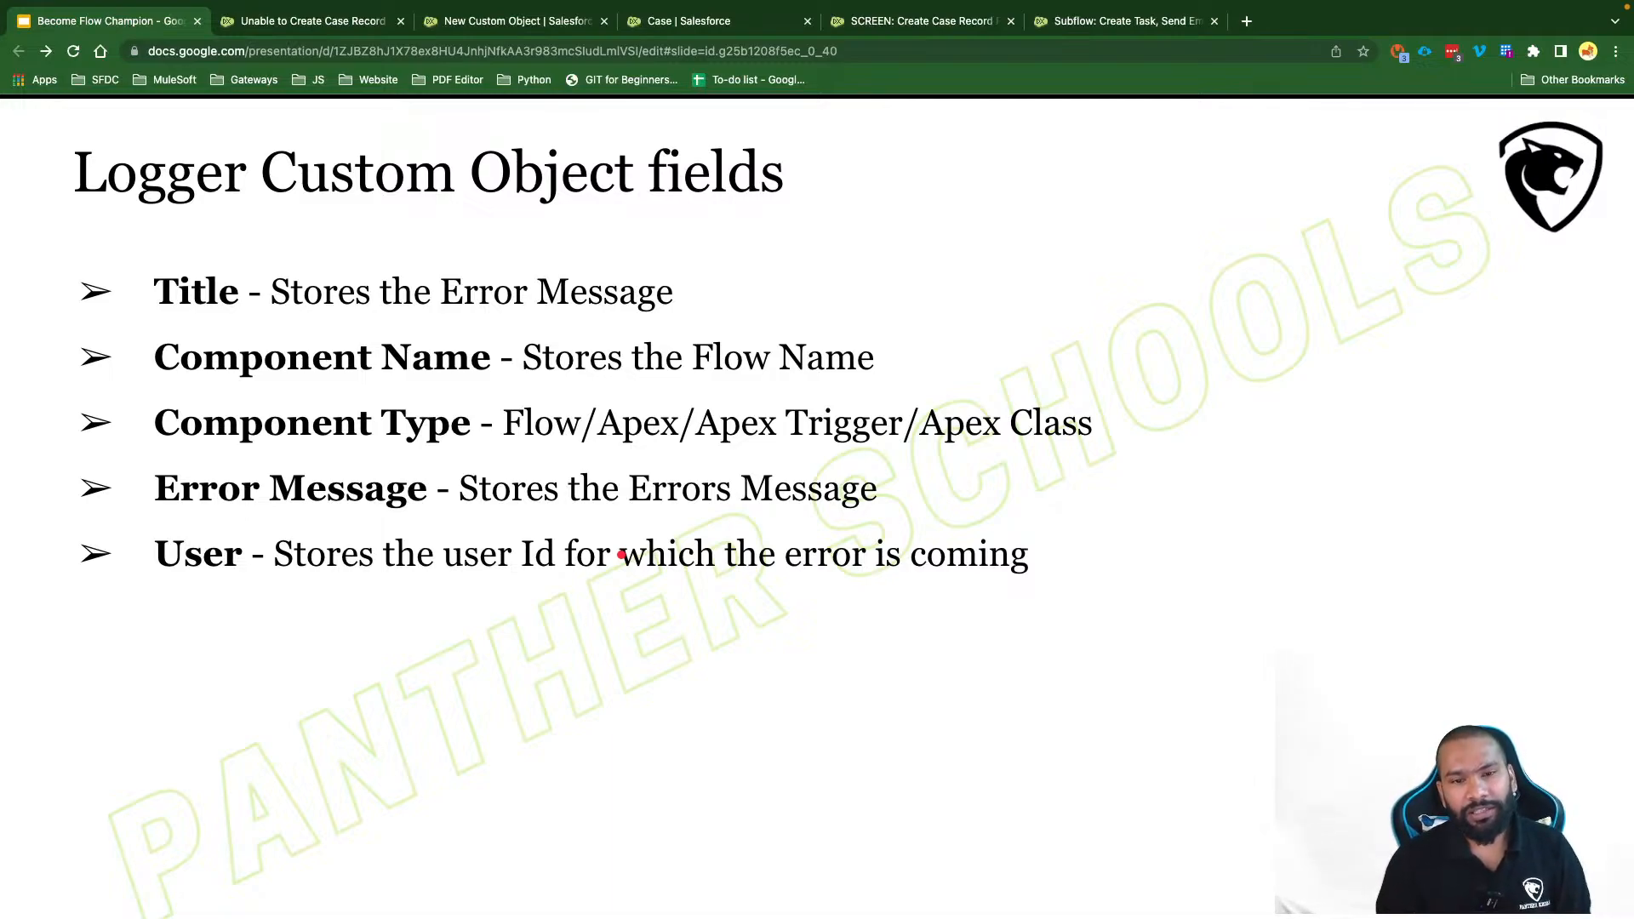
key(Right)
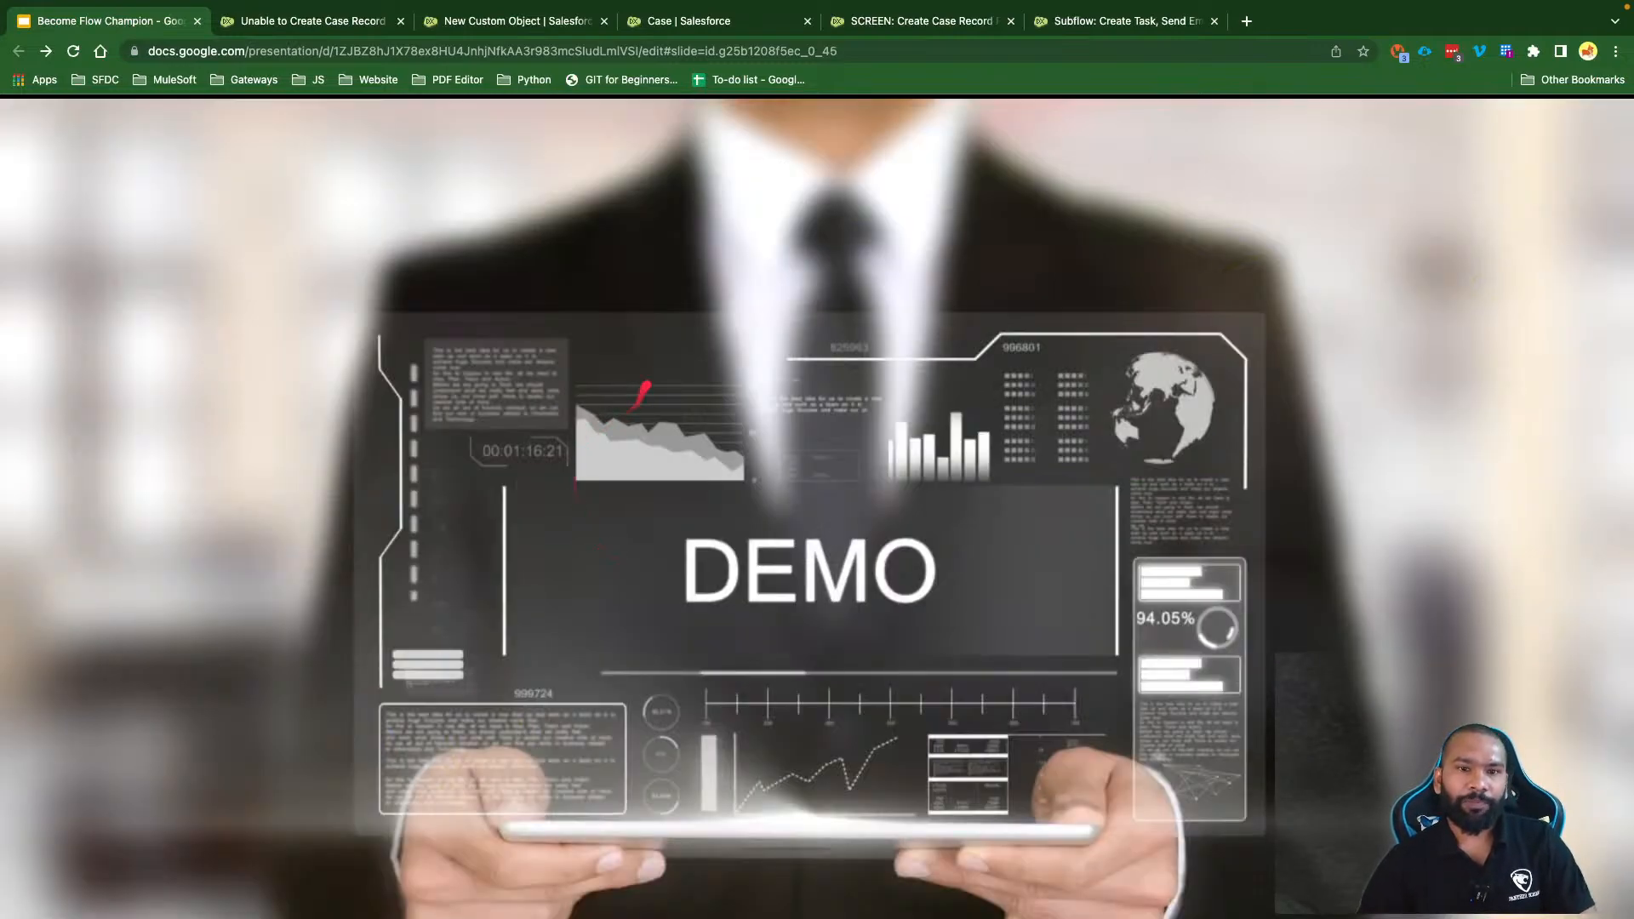
Step: Review the System Event label, plural System Events, name SystemEvent, record name System Event ID and deployment status
key(Left)
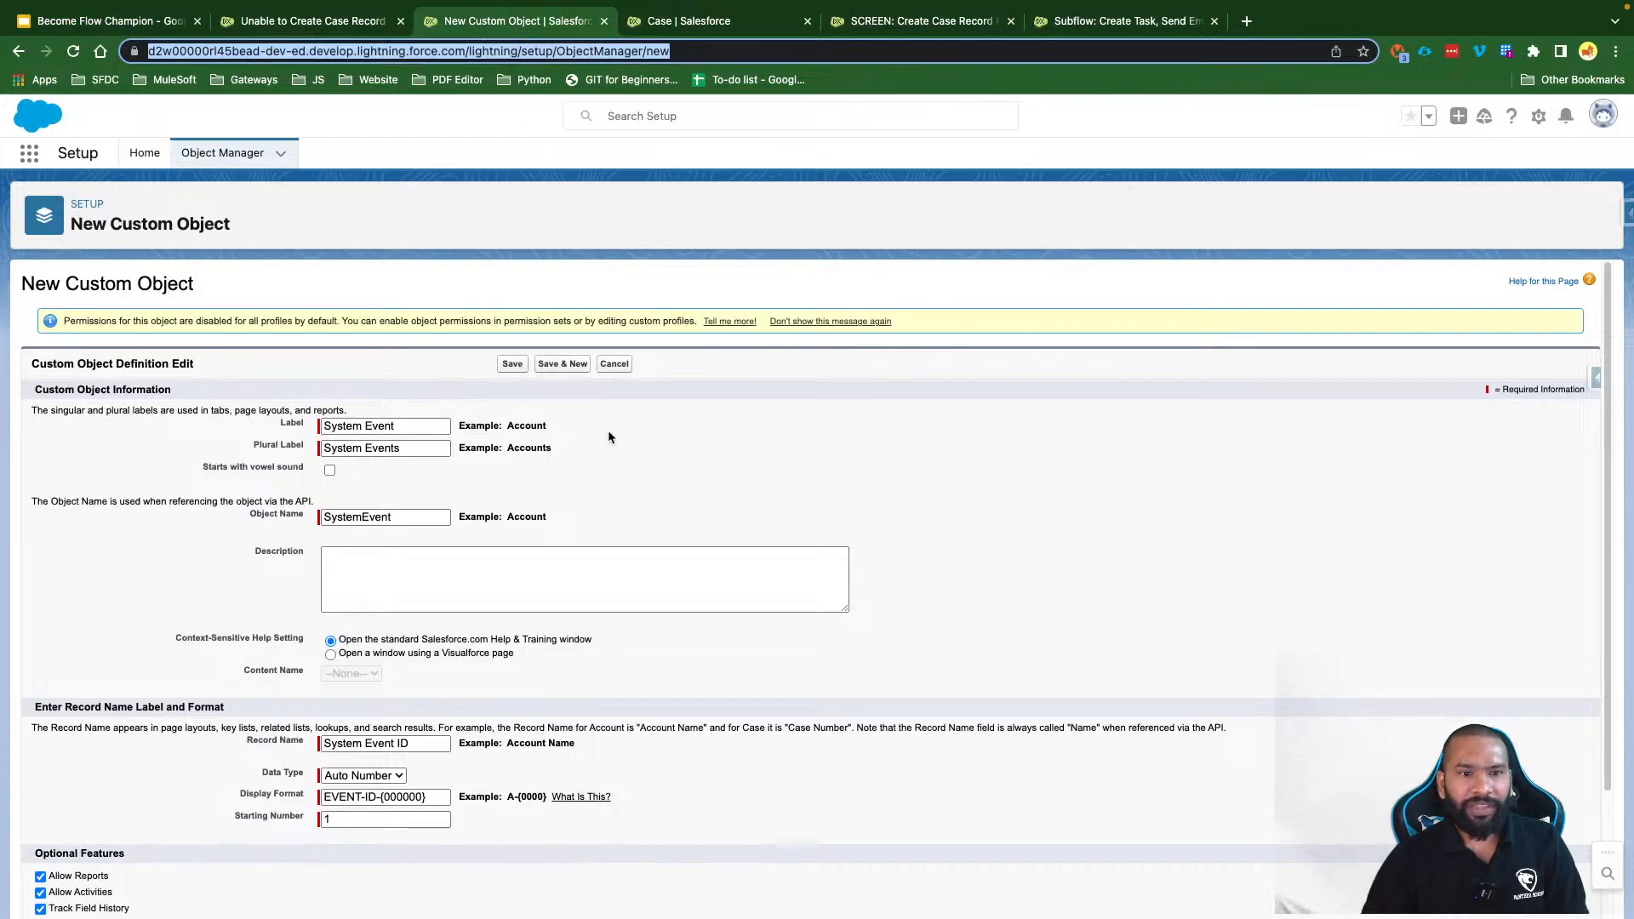
scroll(608, 430, down, 4)
scroll(607, 431, up, 4)
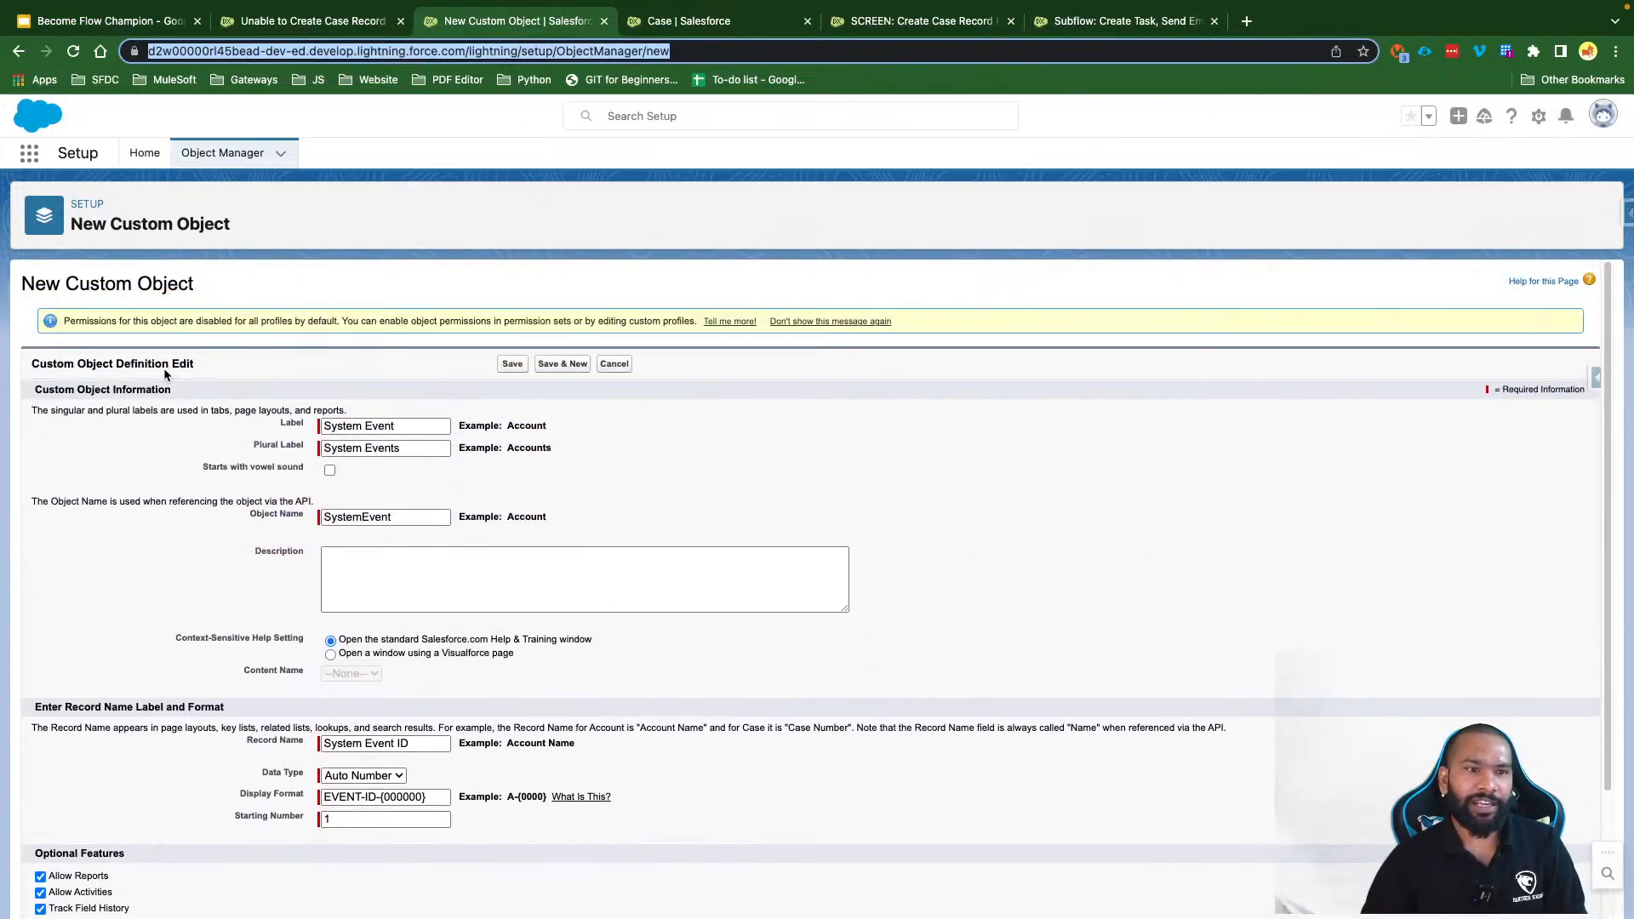
triple_click(383, 425)
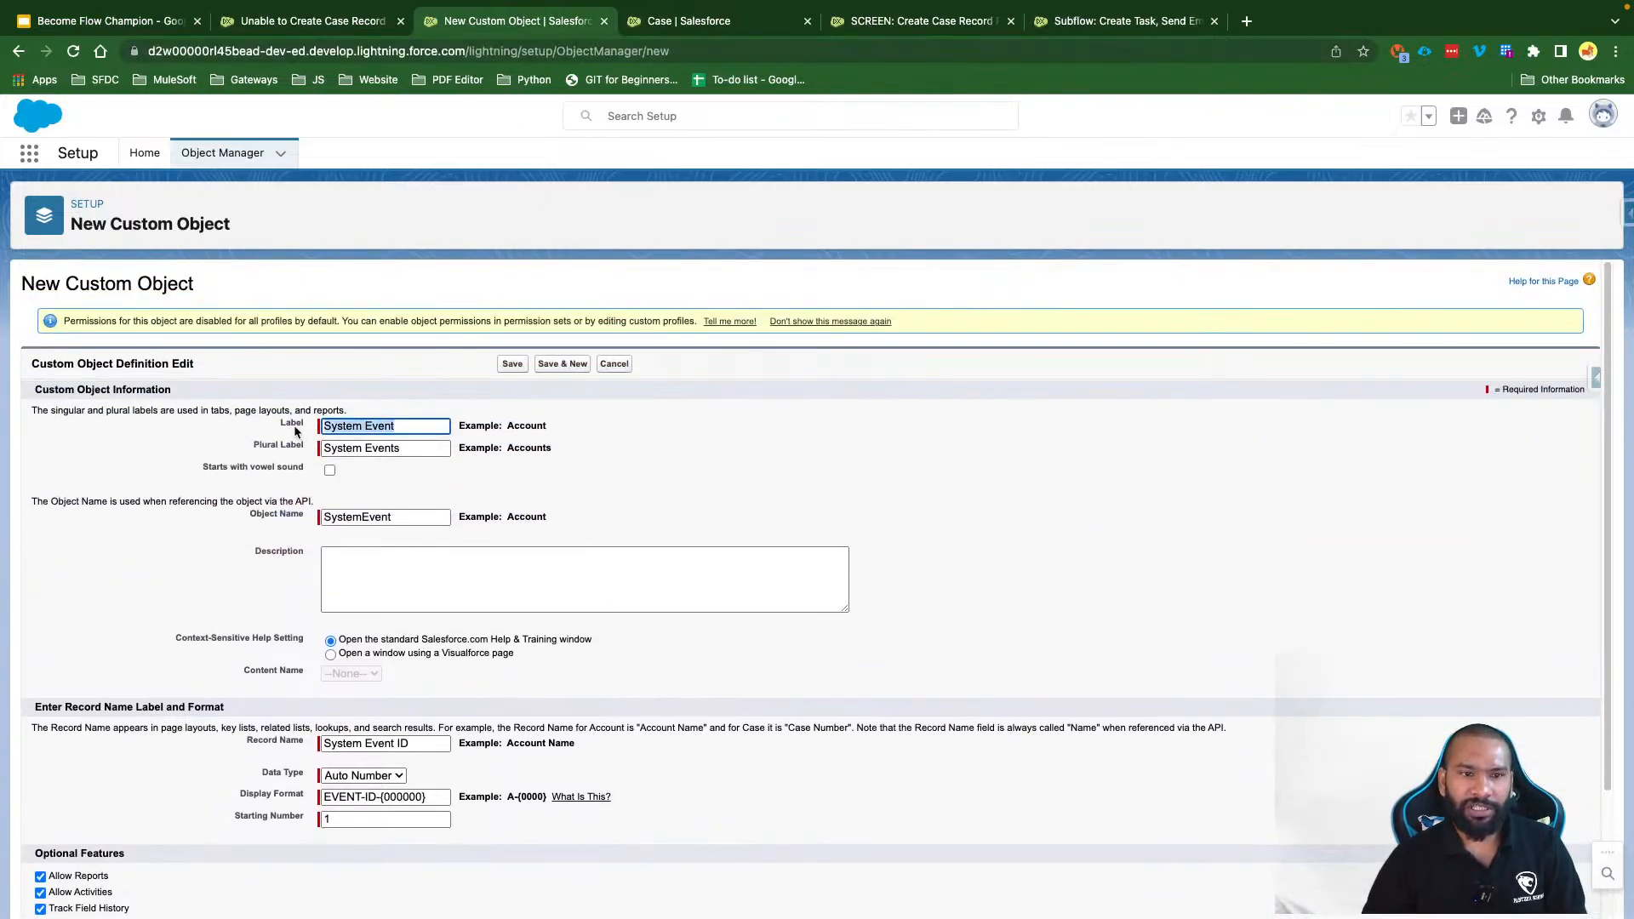
click(606, 449)
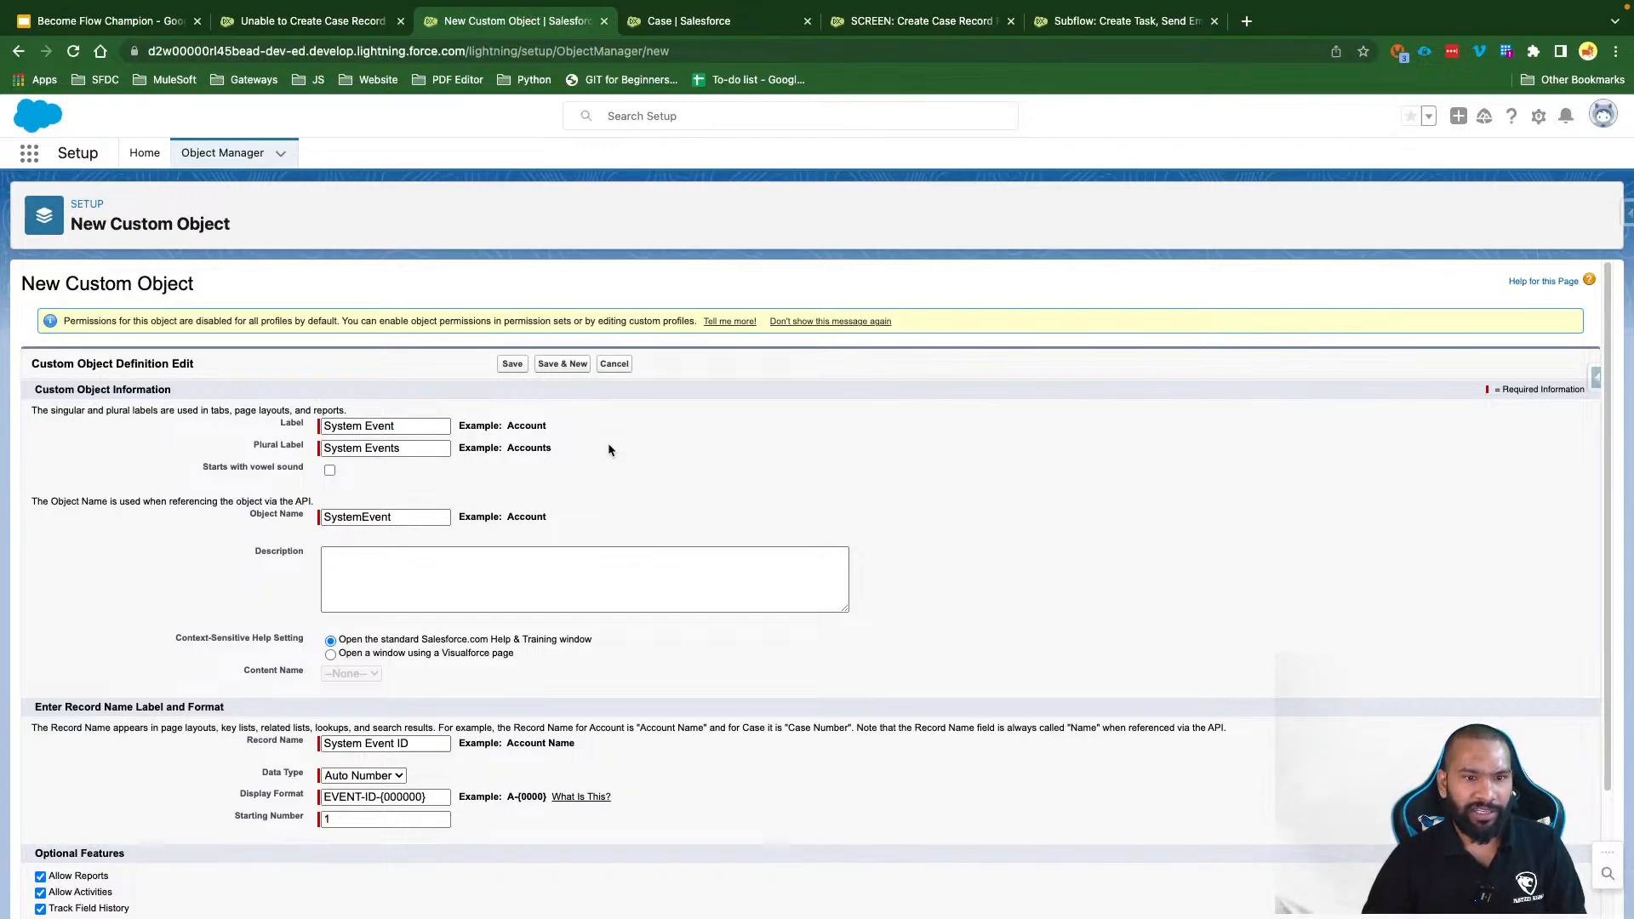
triple_click(418, 448)
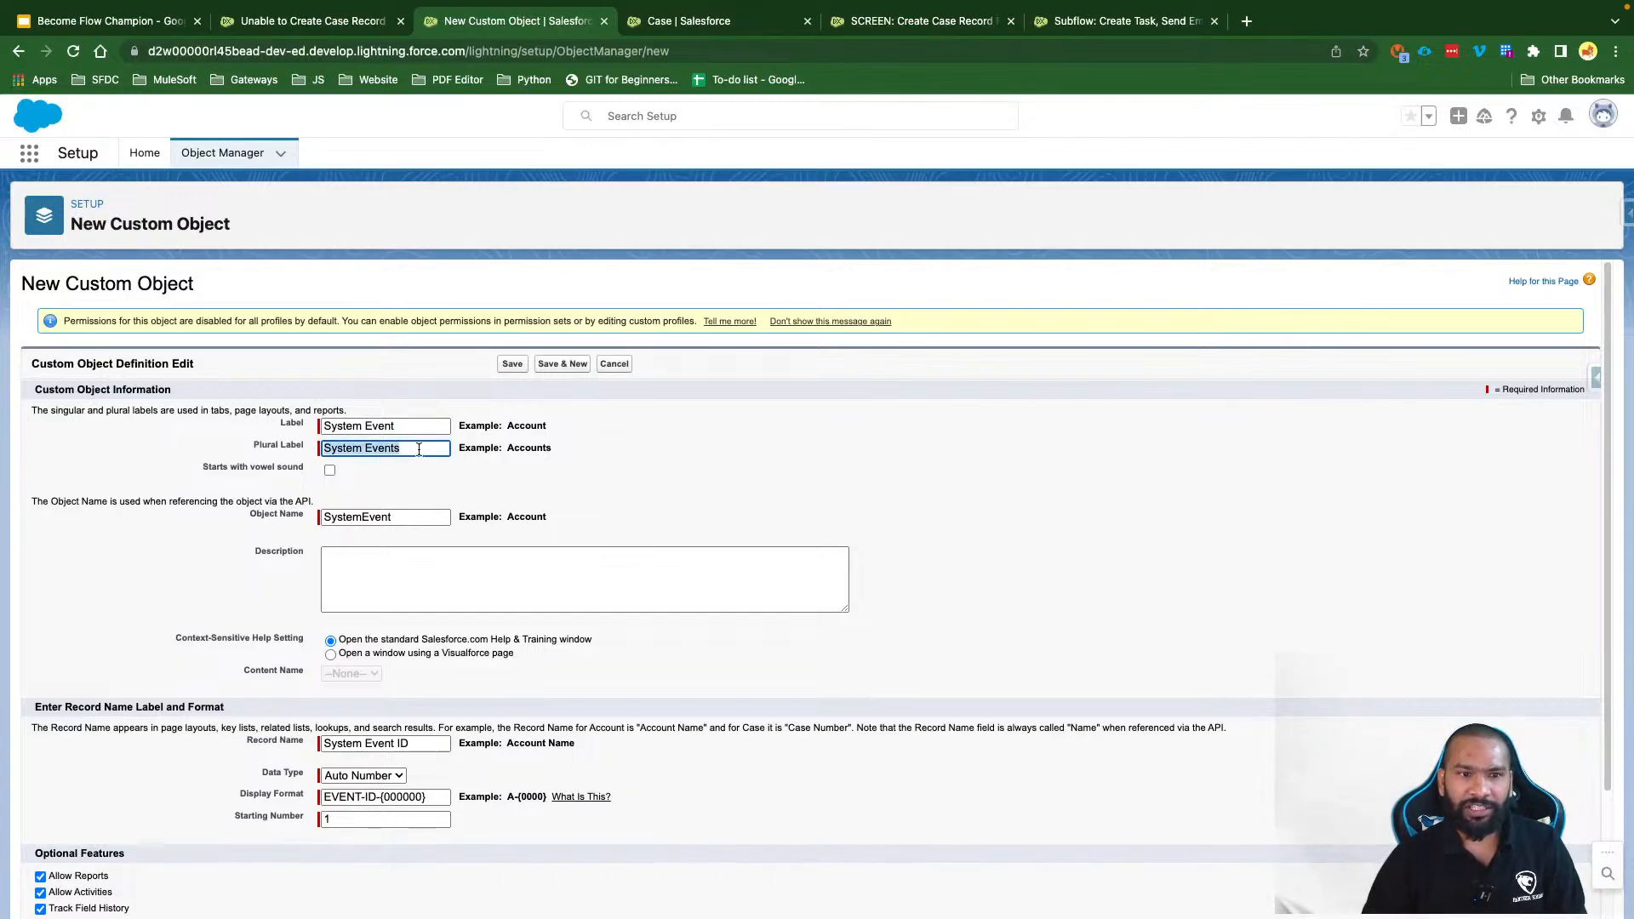
triple_click(407, 519)
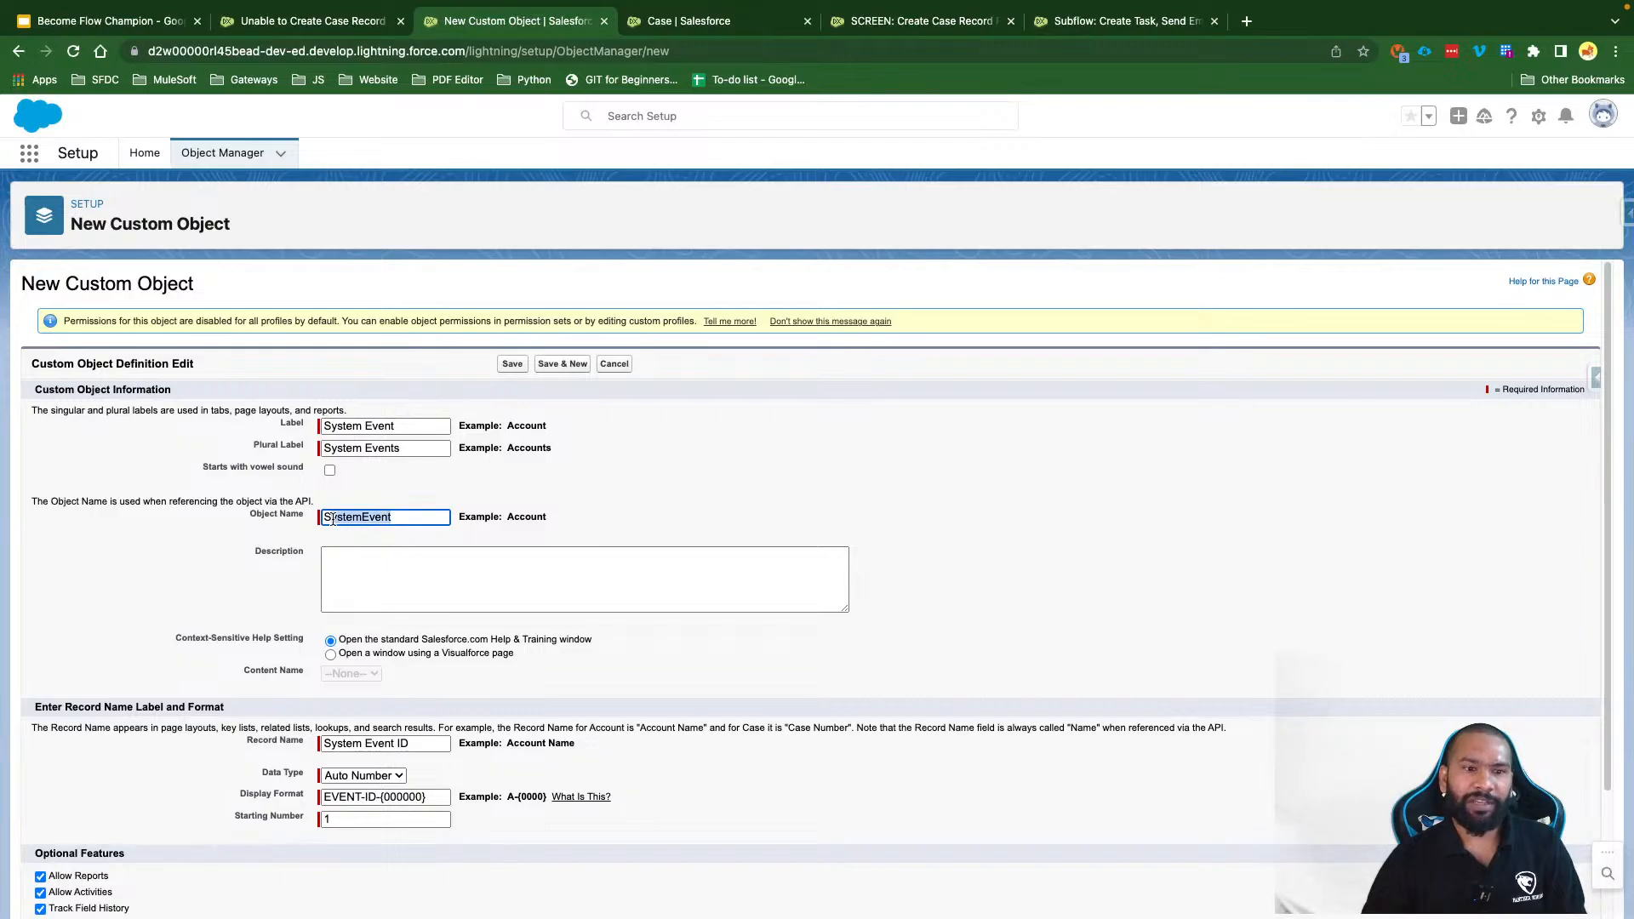
click(426, 516)
scroll(471, 591, down, 4)
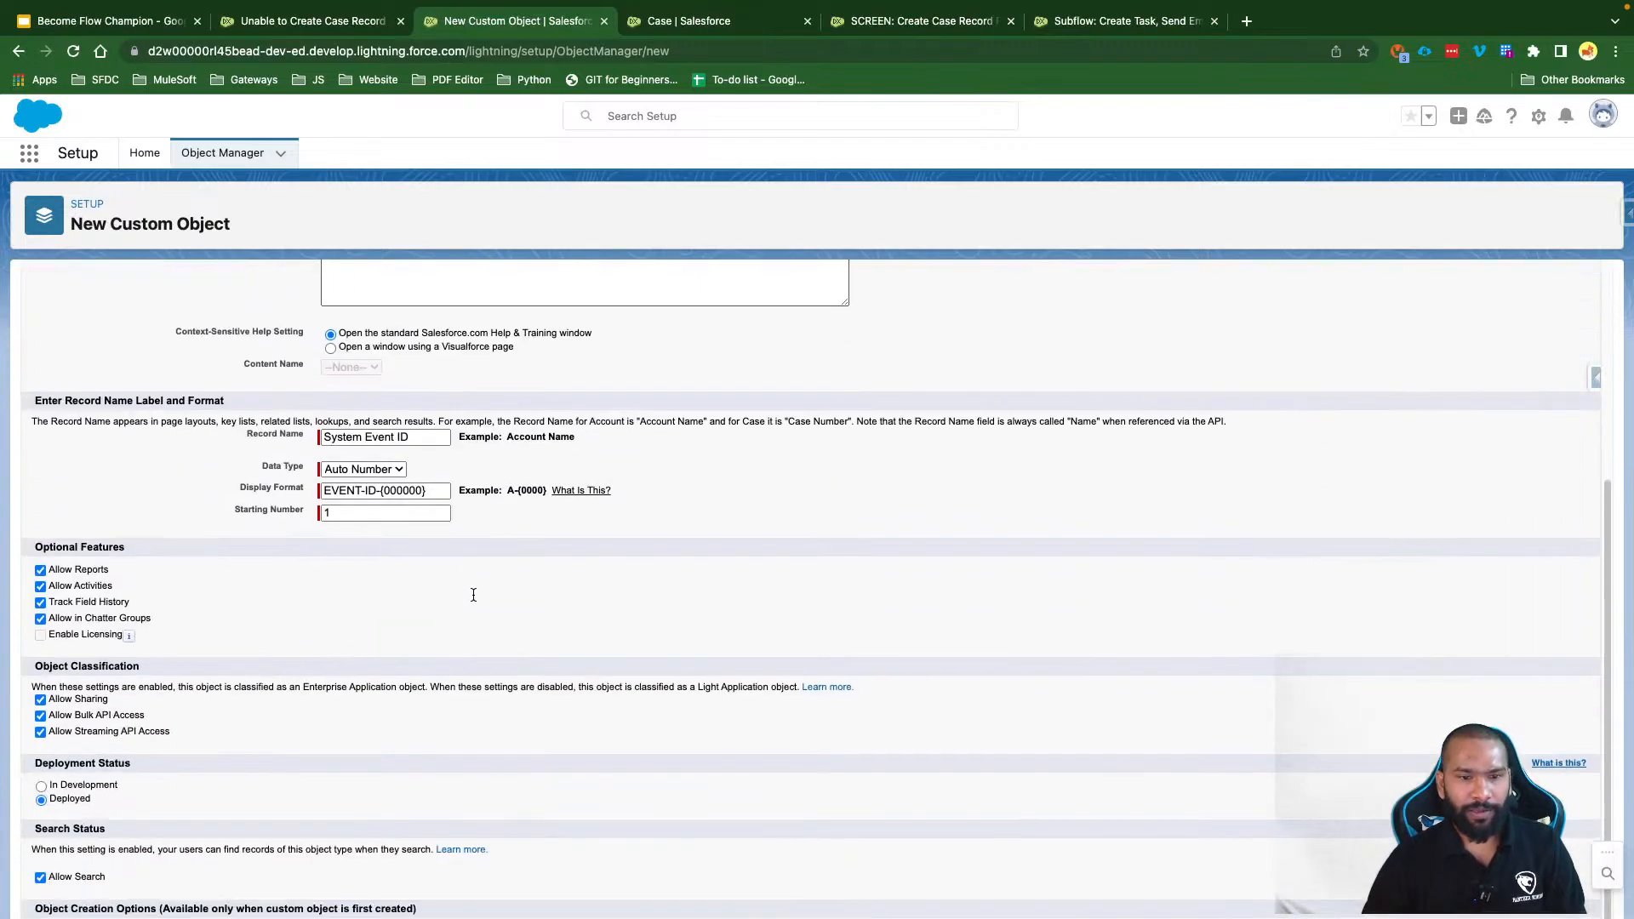
triple_click(347, 438)
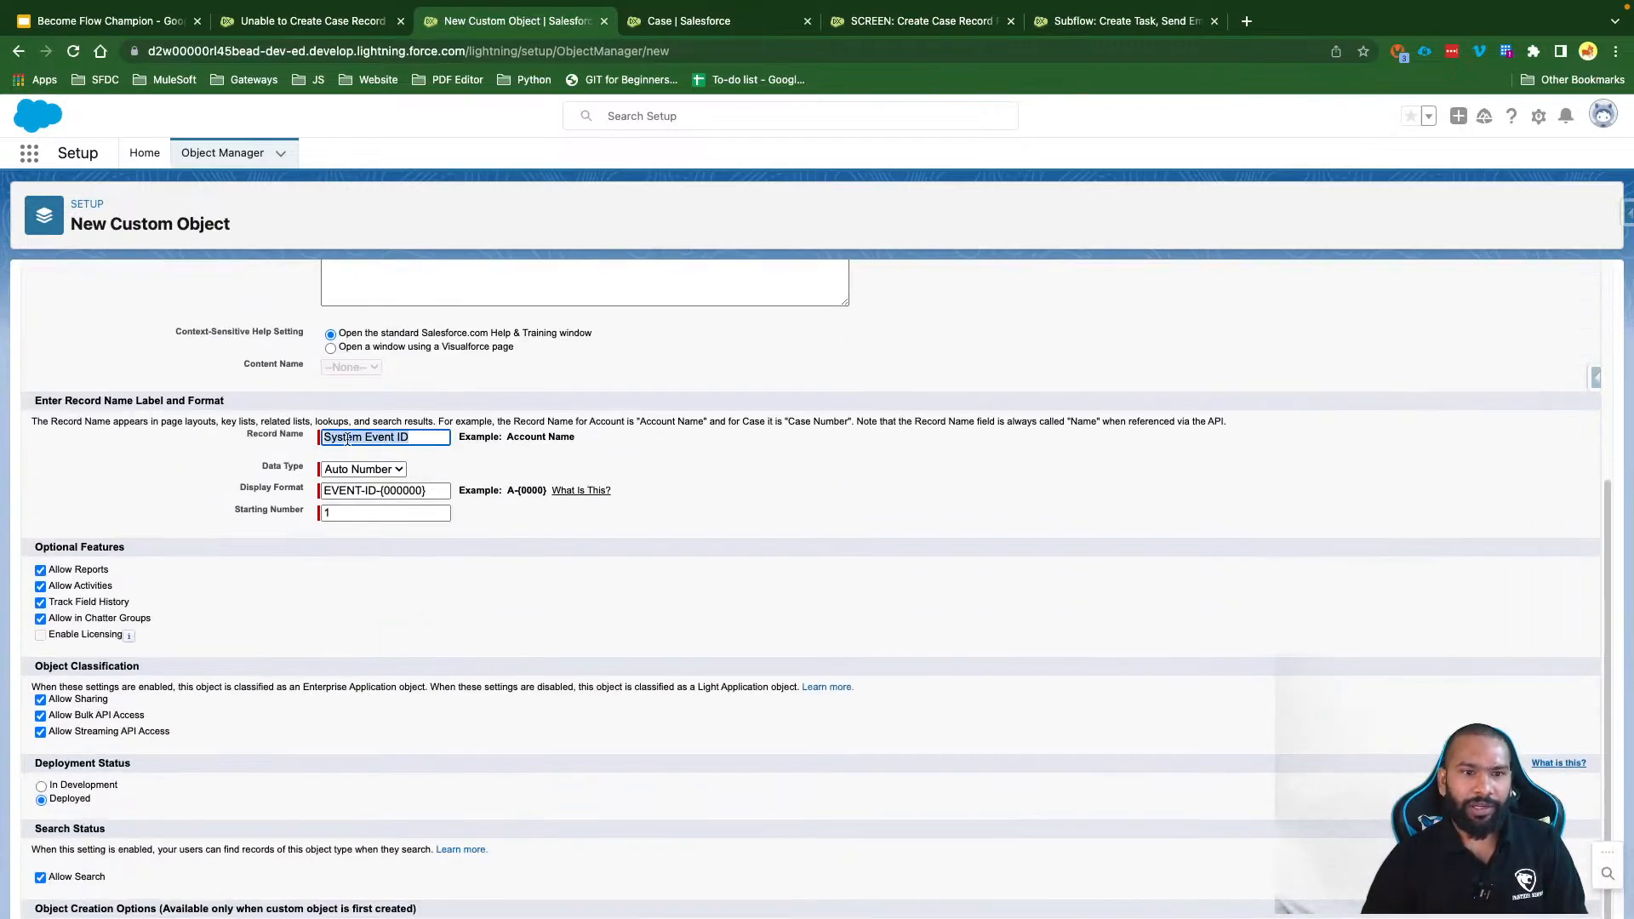
click(427, 441)
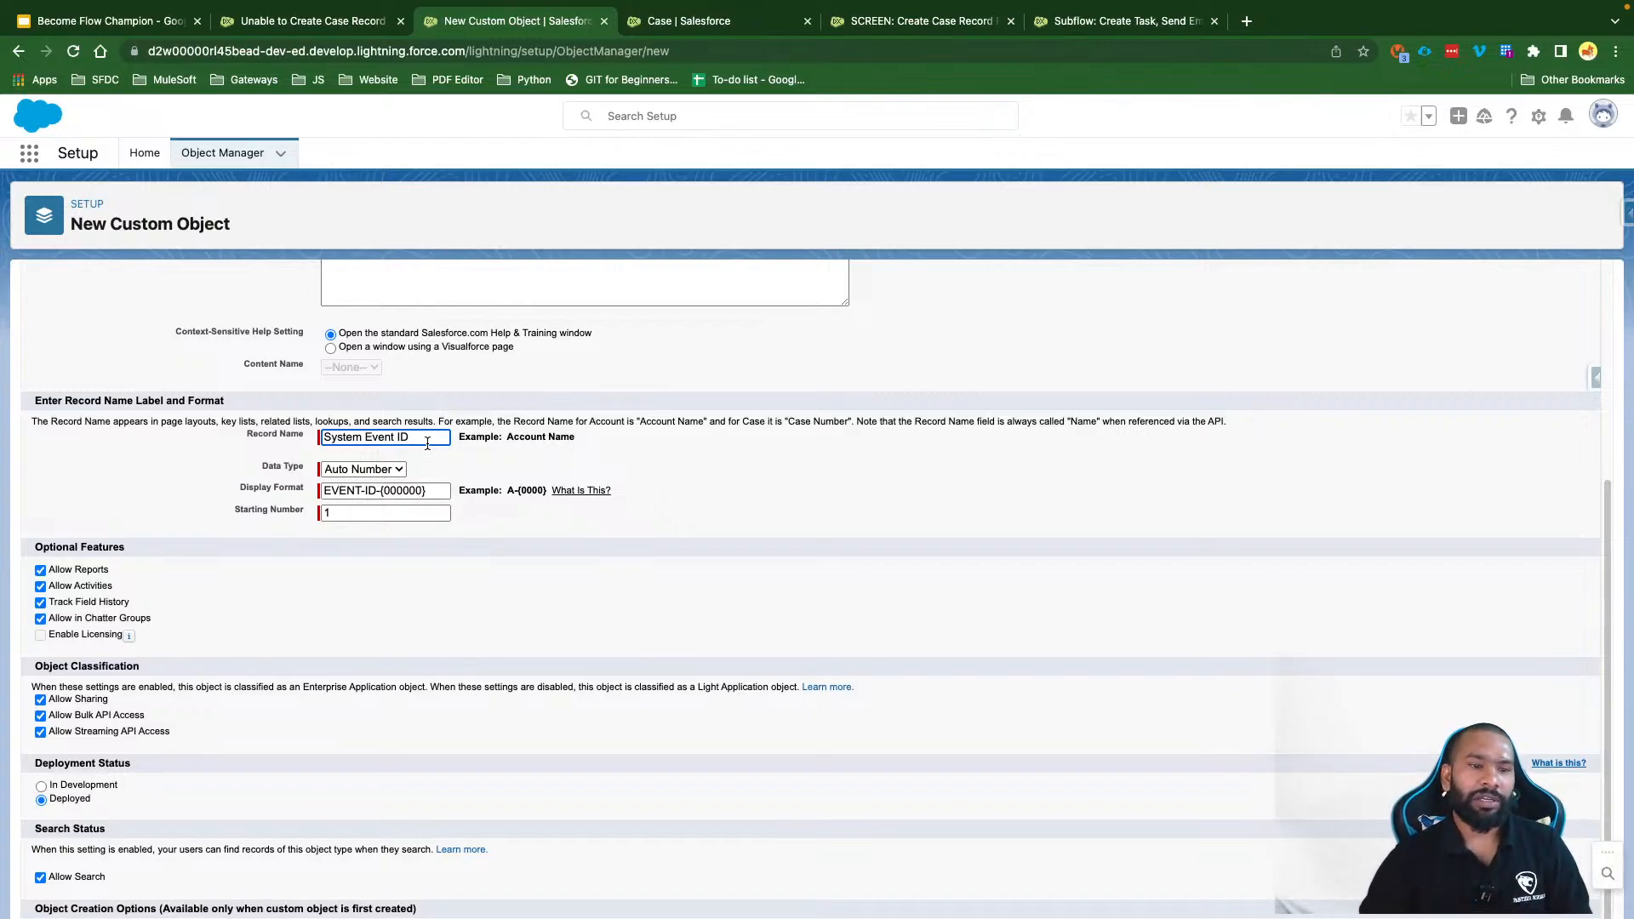
drag(34, 763, 172, 759)
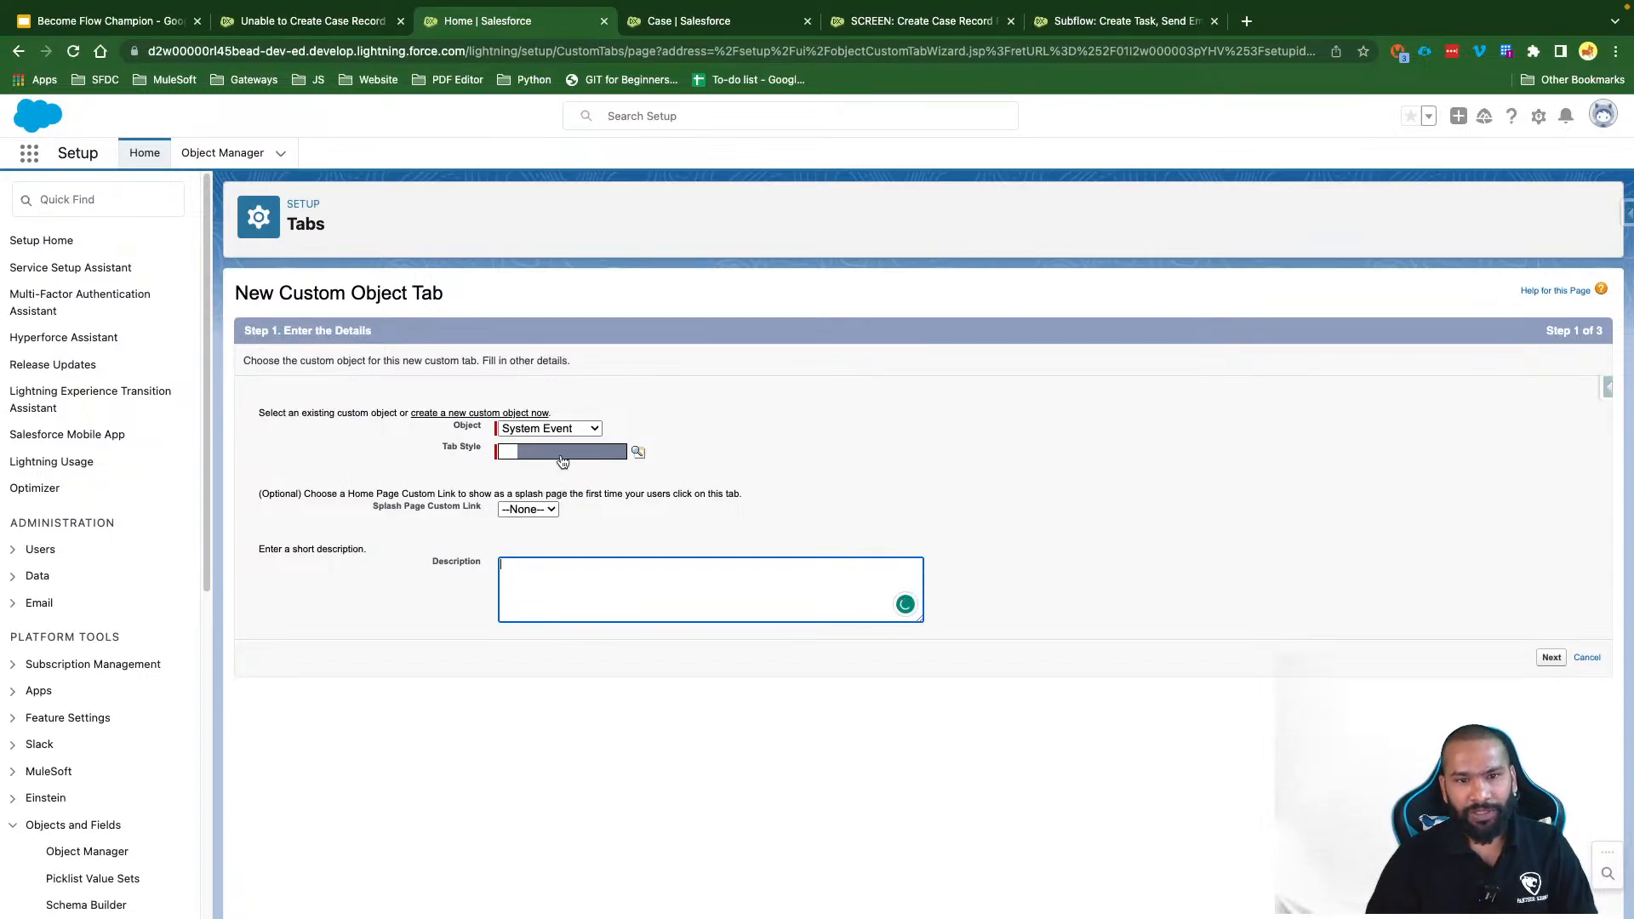
Step: Give the System Event custom tab the Alarm clock style
click(562, 454)
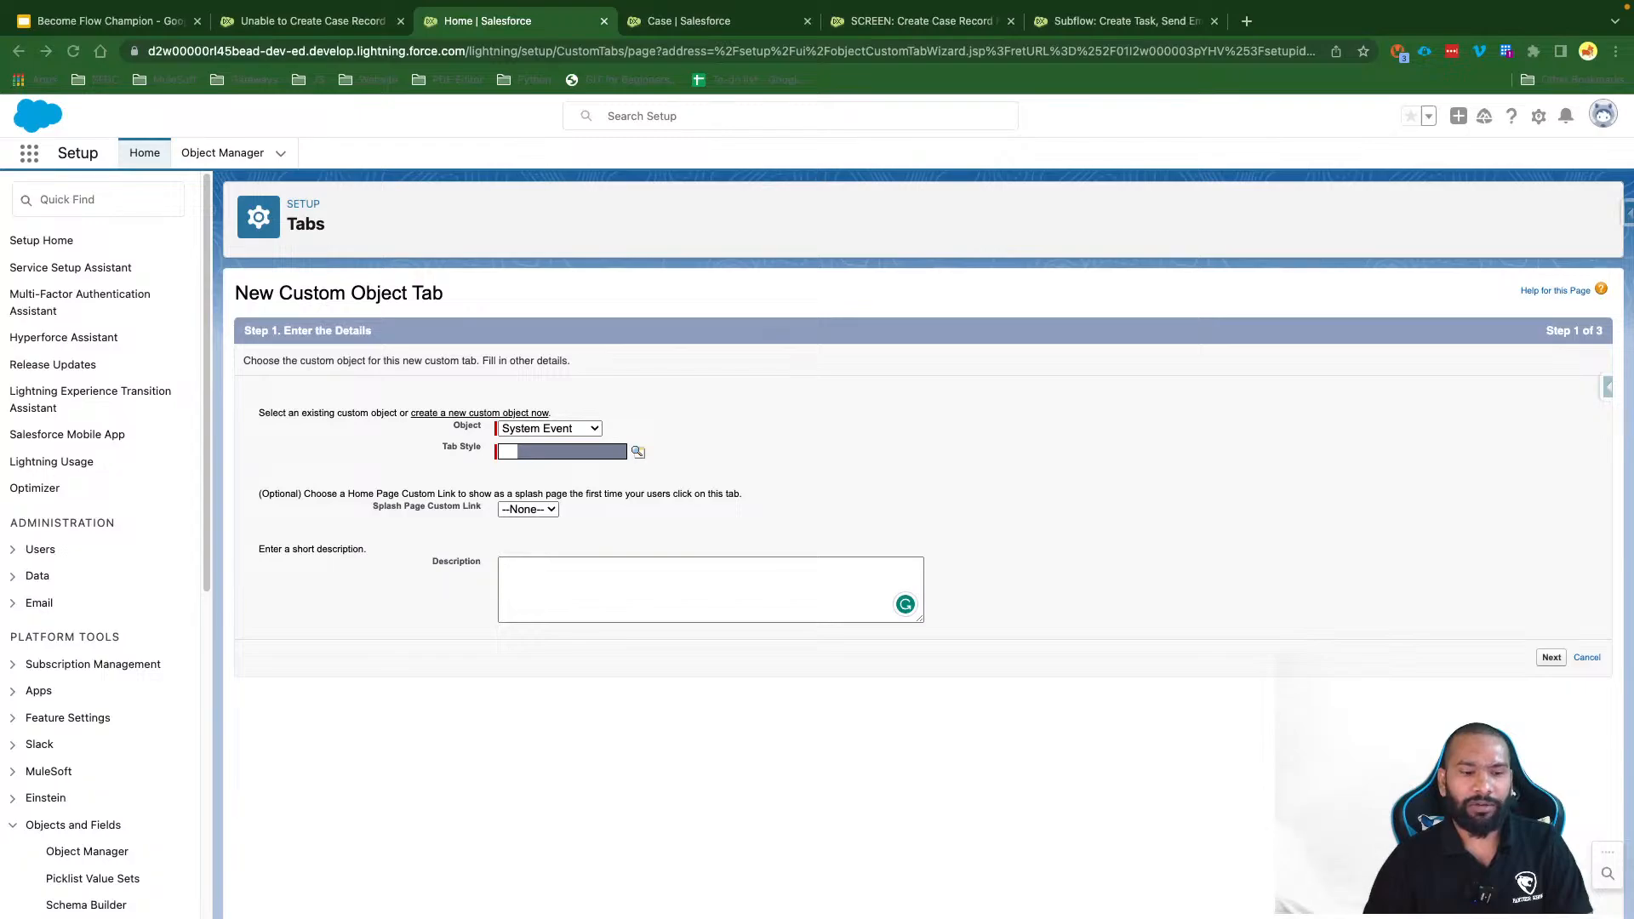
click(880, 485)
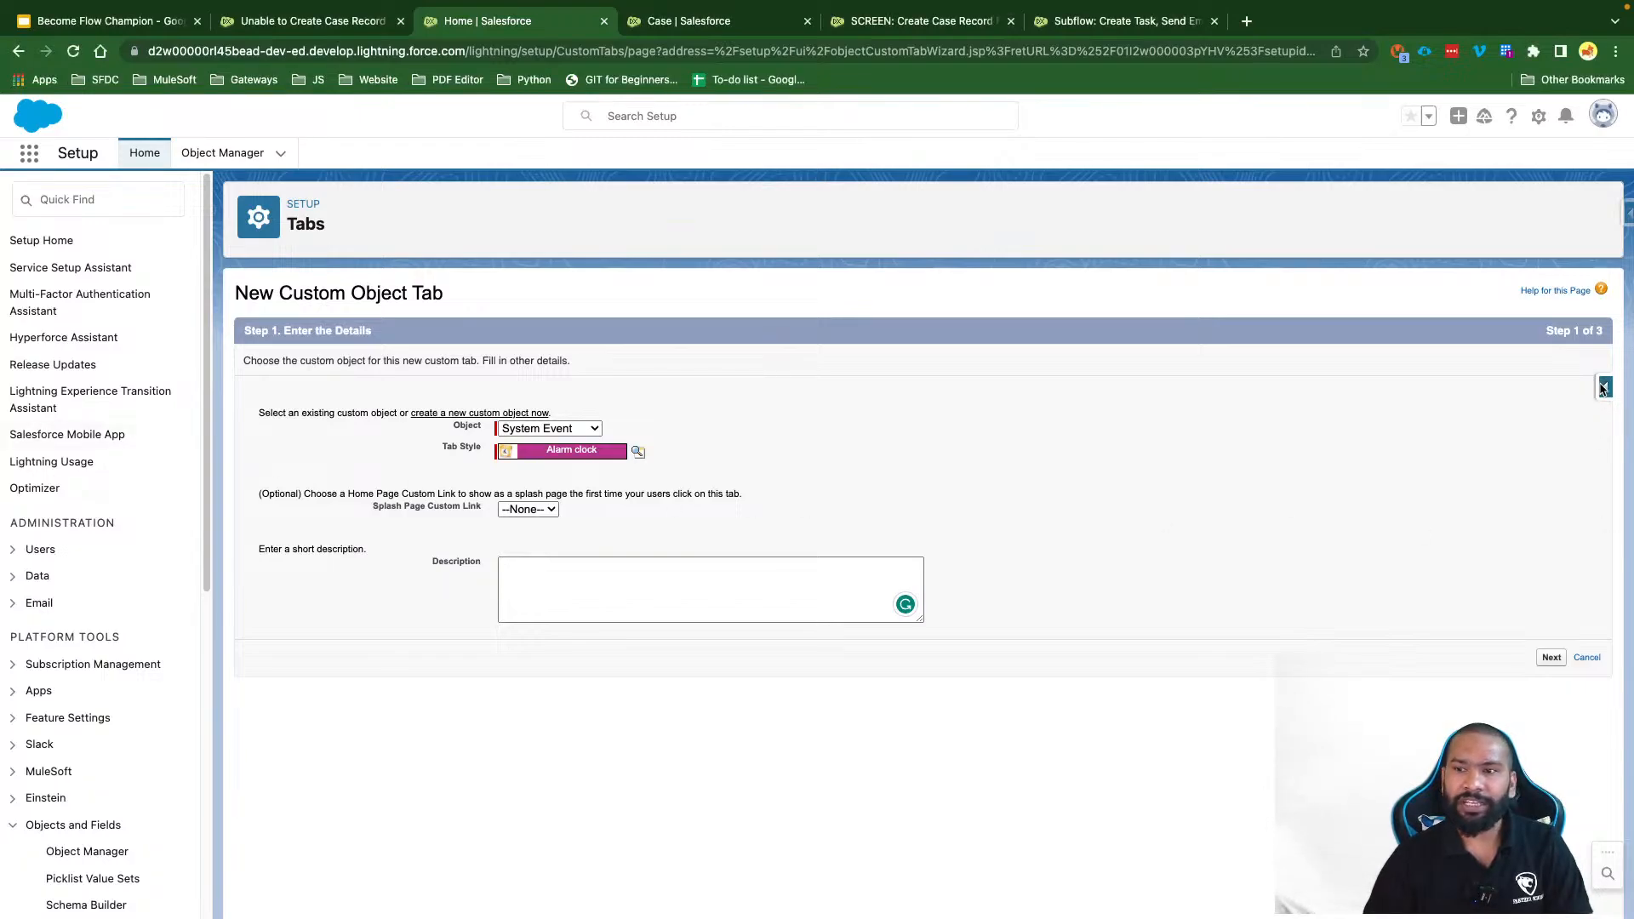
click(1551, 657)
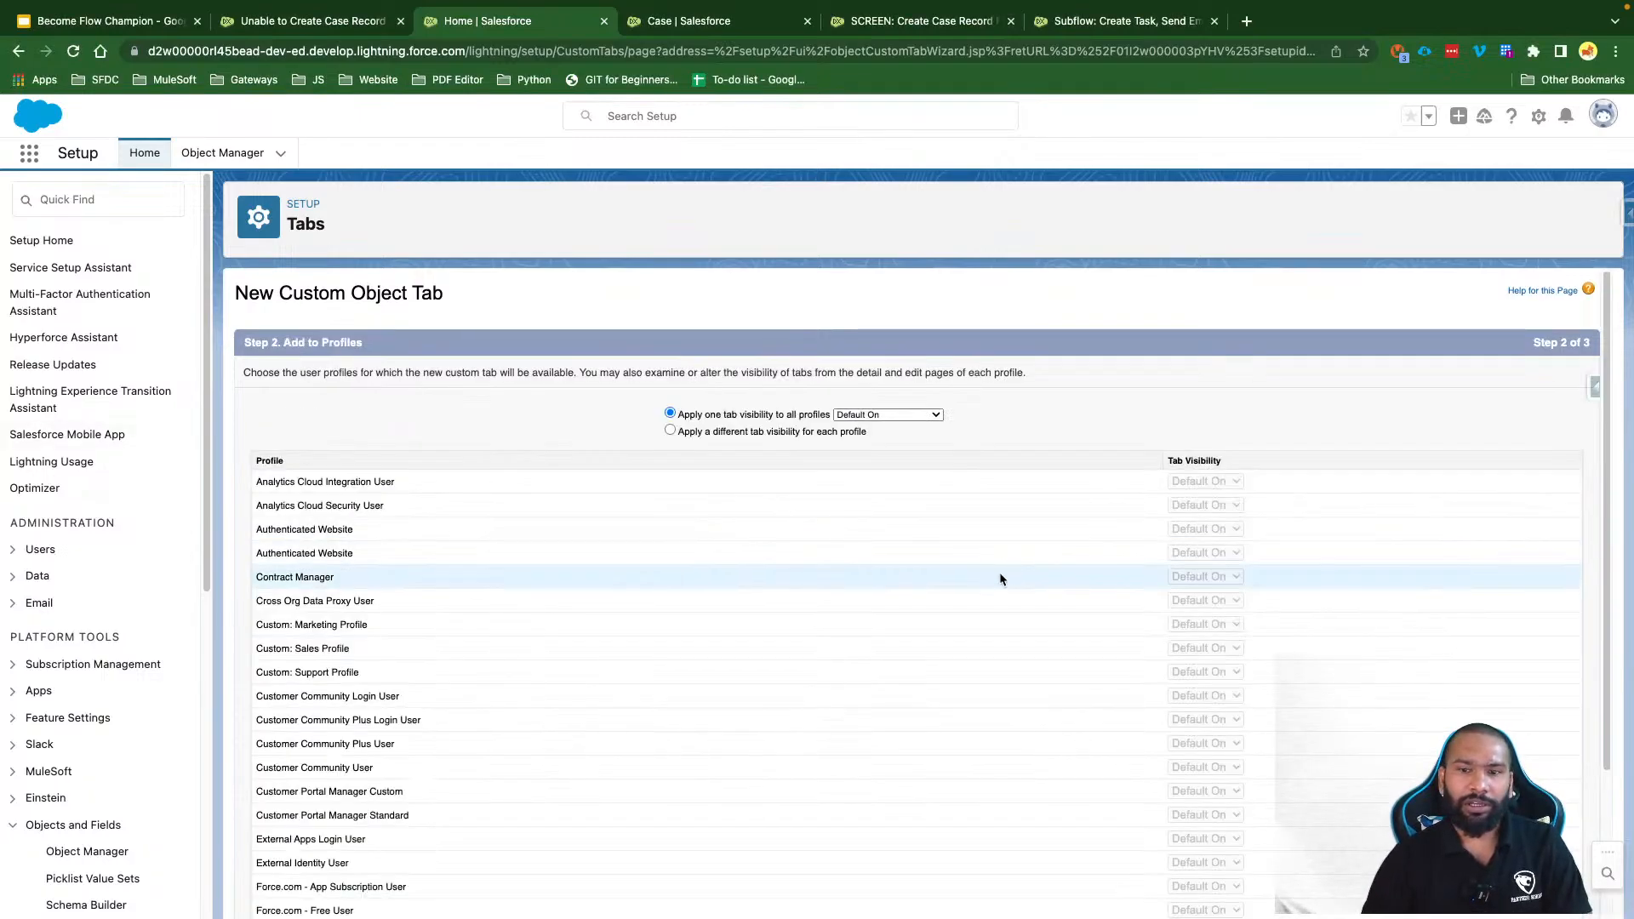
scroll(999, 572, down, 4)
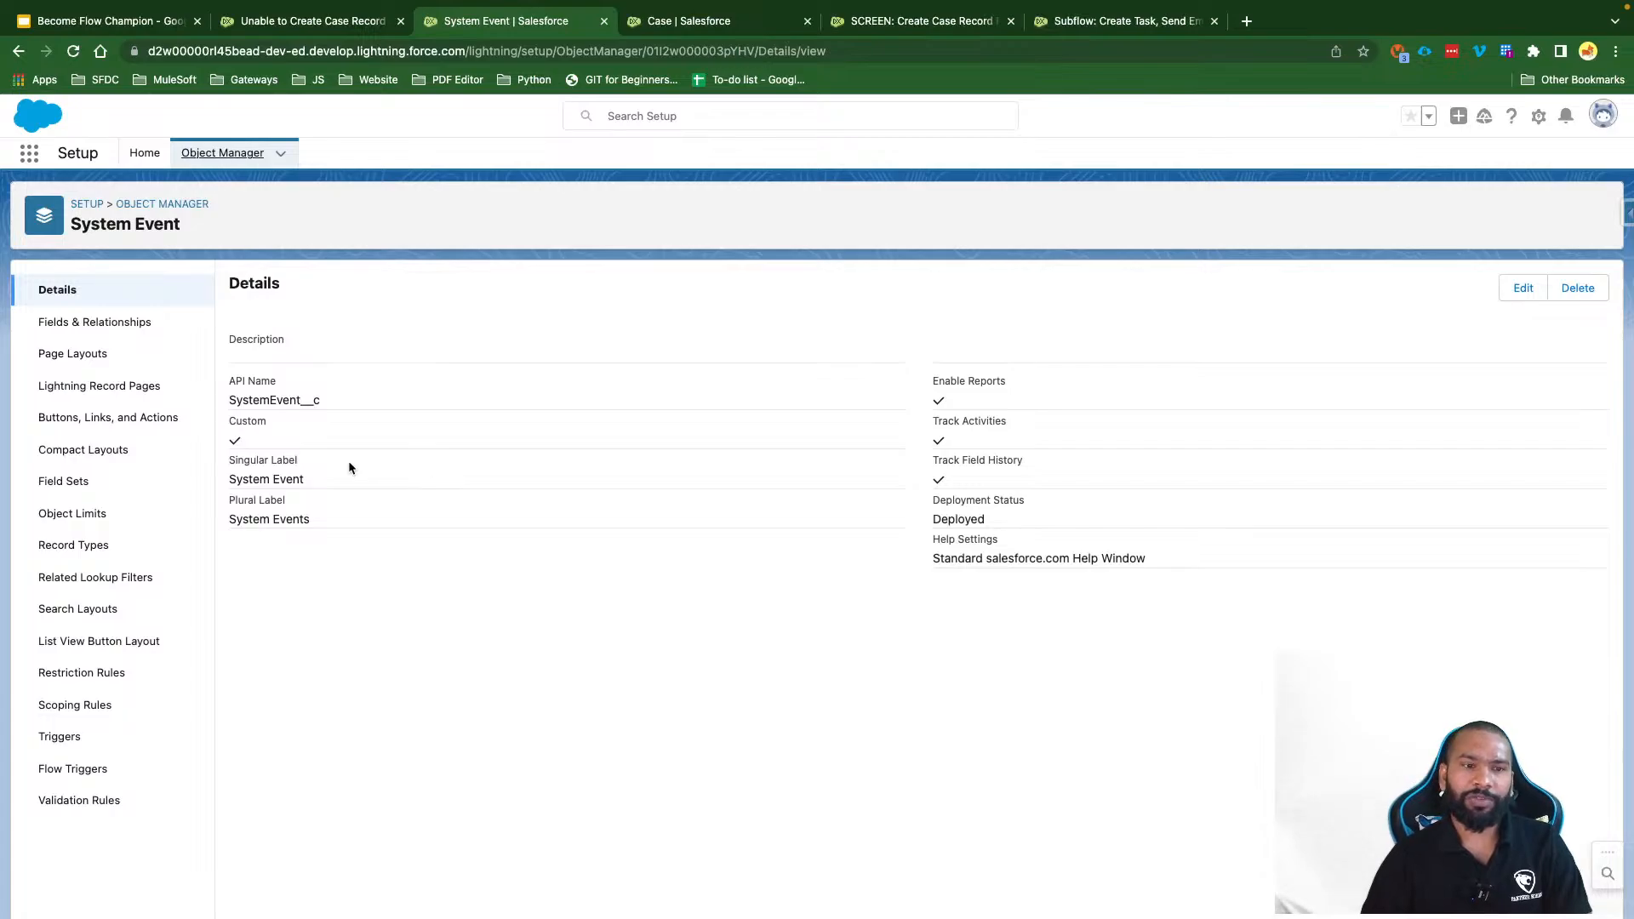
Step: Add a Title text field of length 255 to System Event, visible to all profiles and on its layout
click(95, 321)
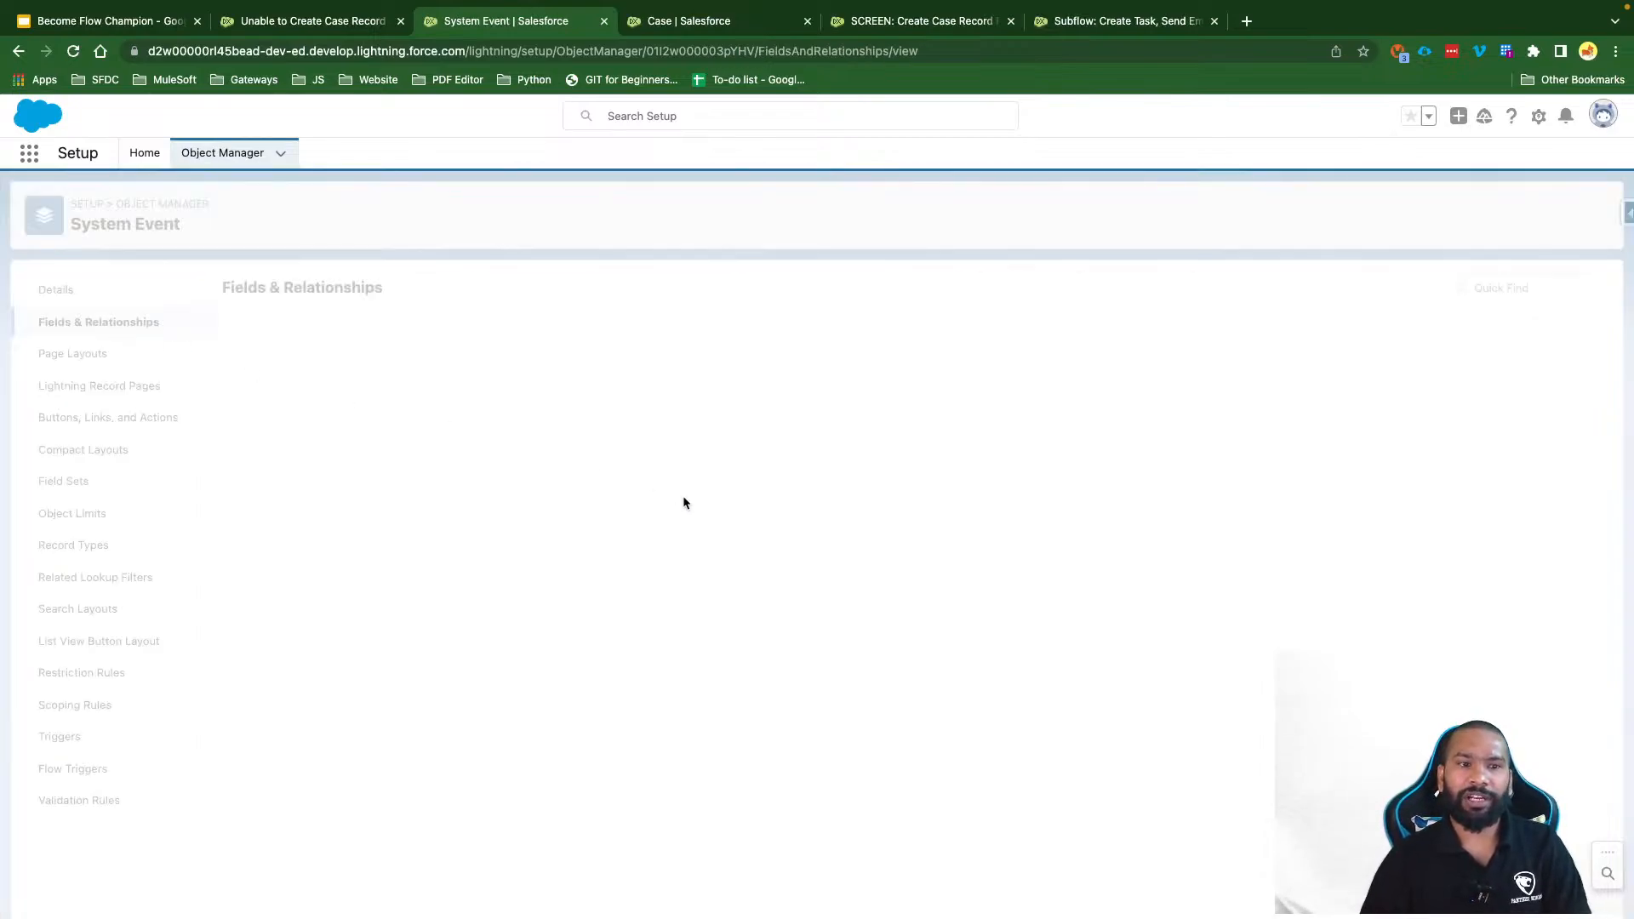
click(1226, 287)
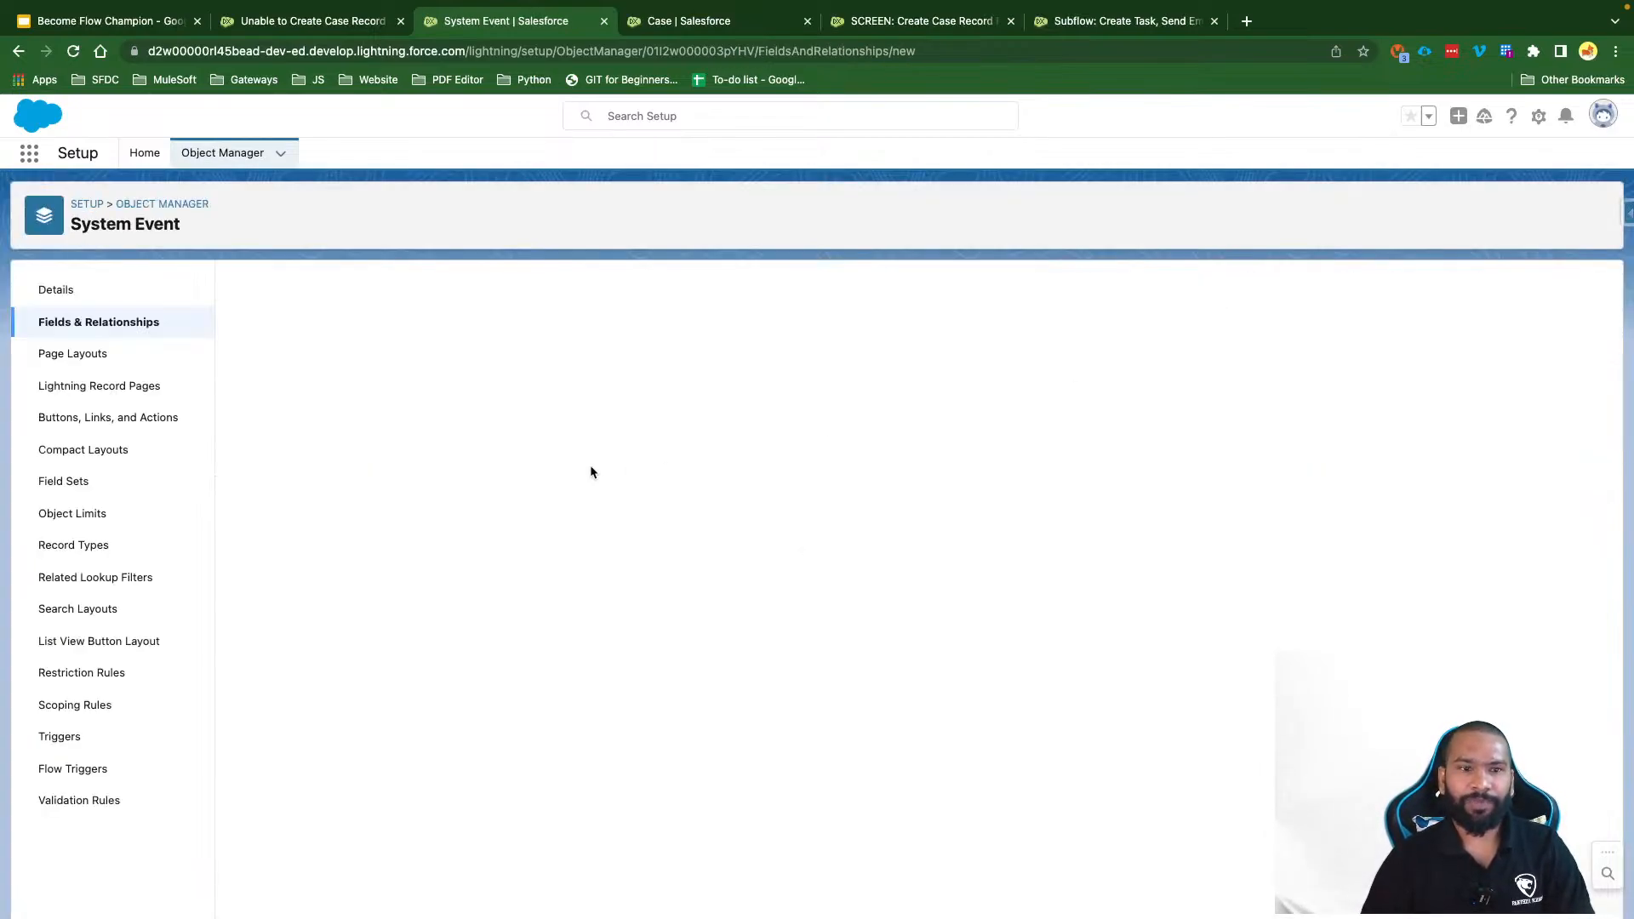
scroll(407, 641, down, 3)
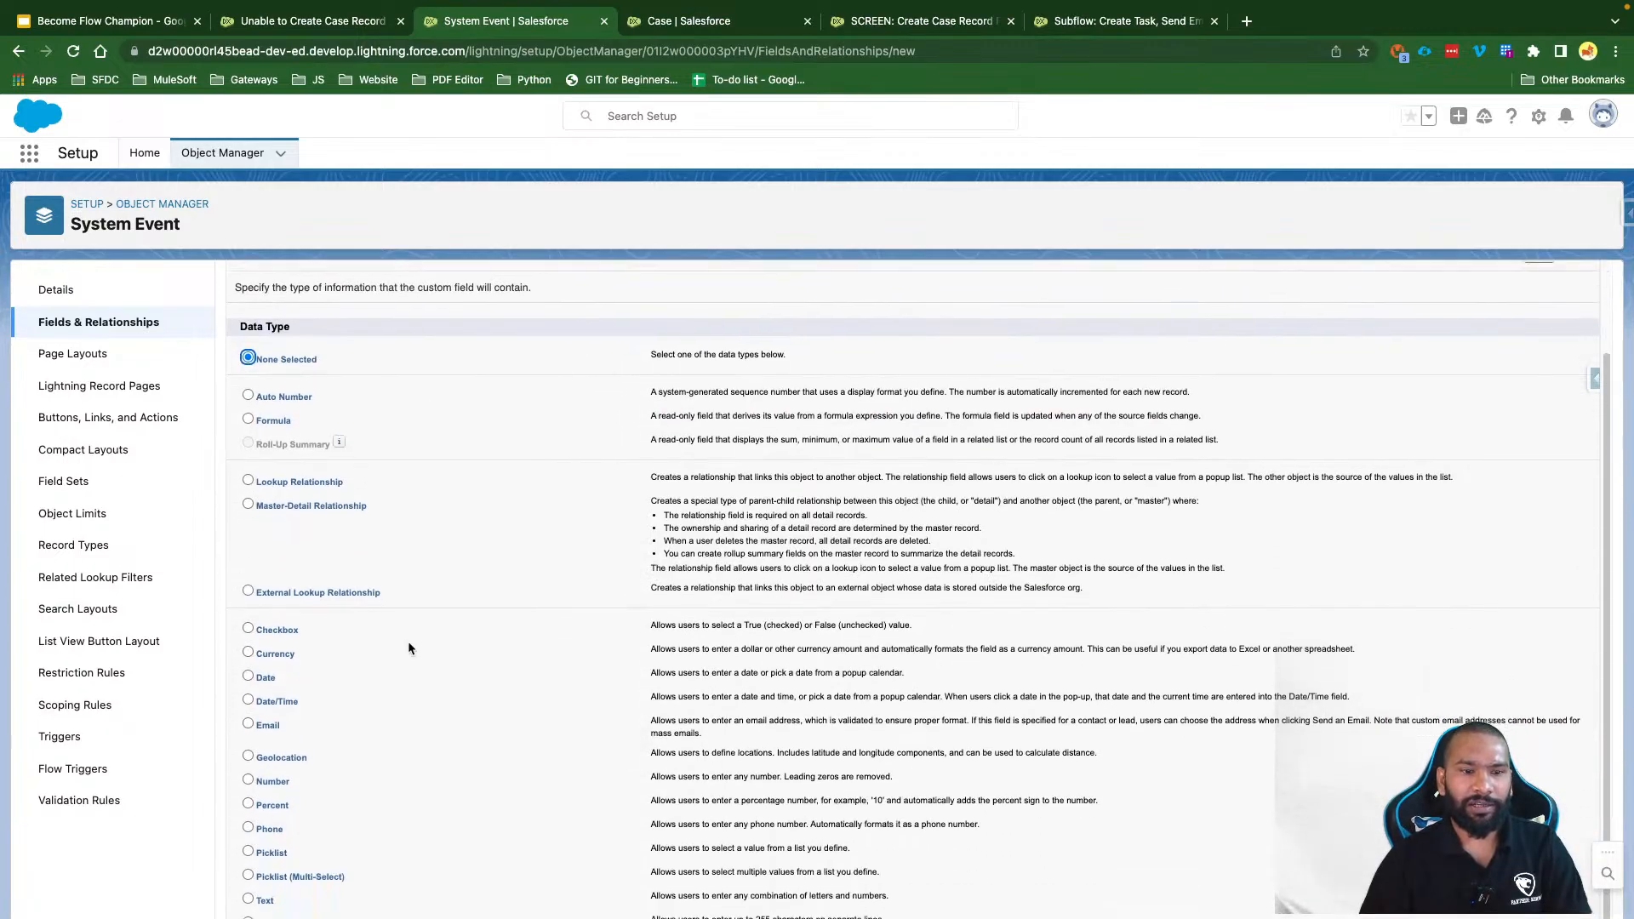
click(268, 806)
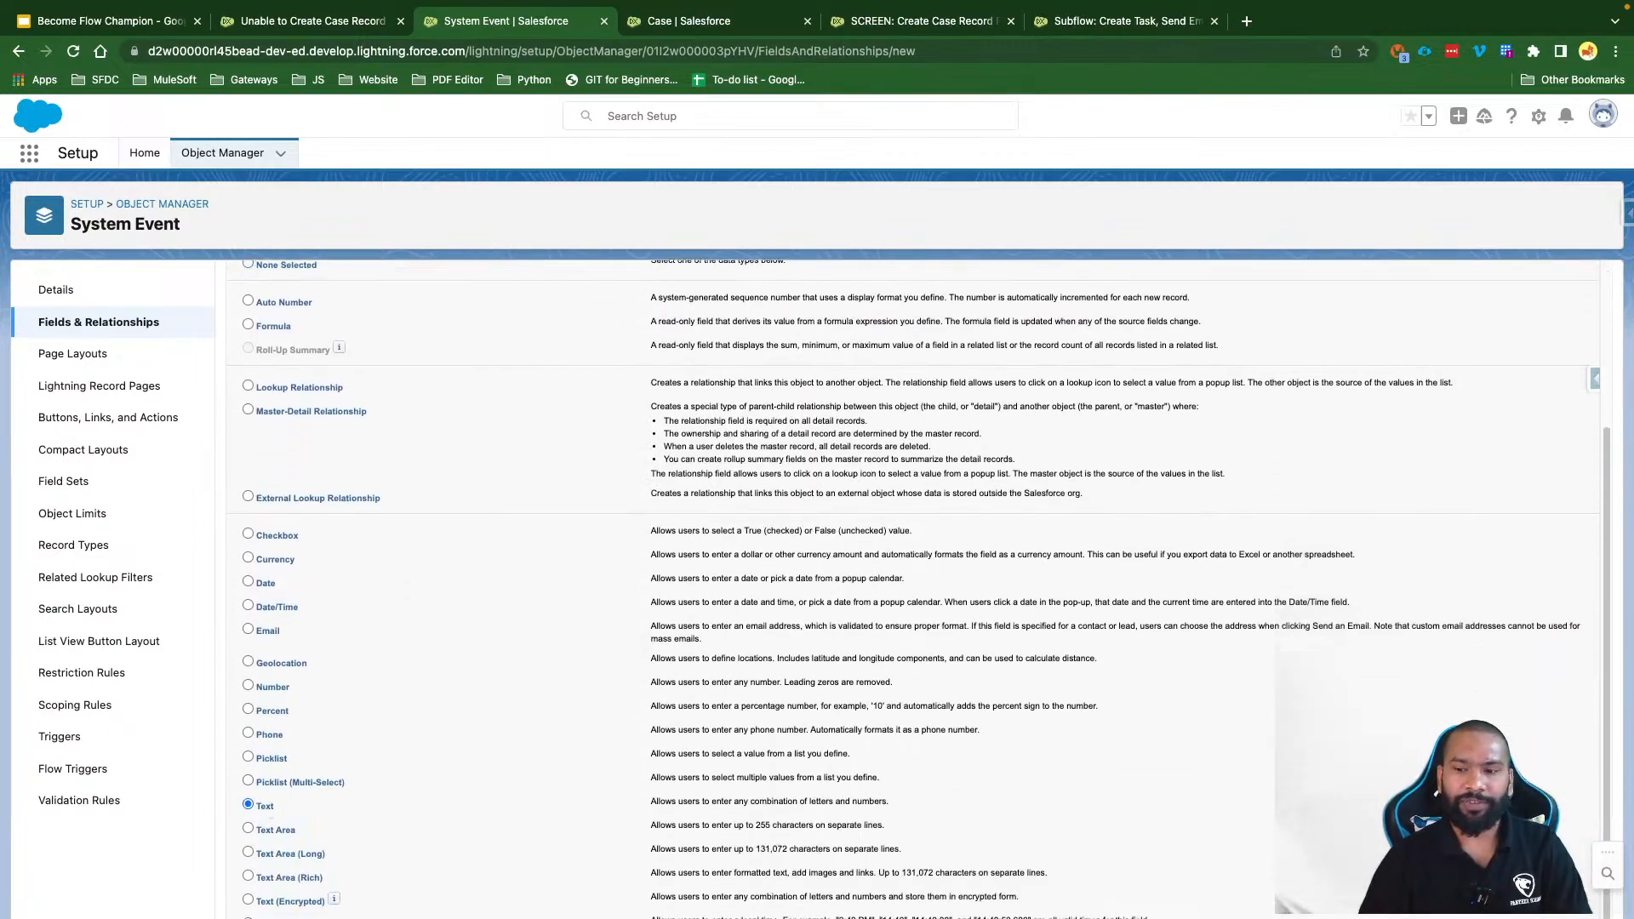
key(Return)
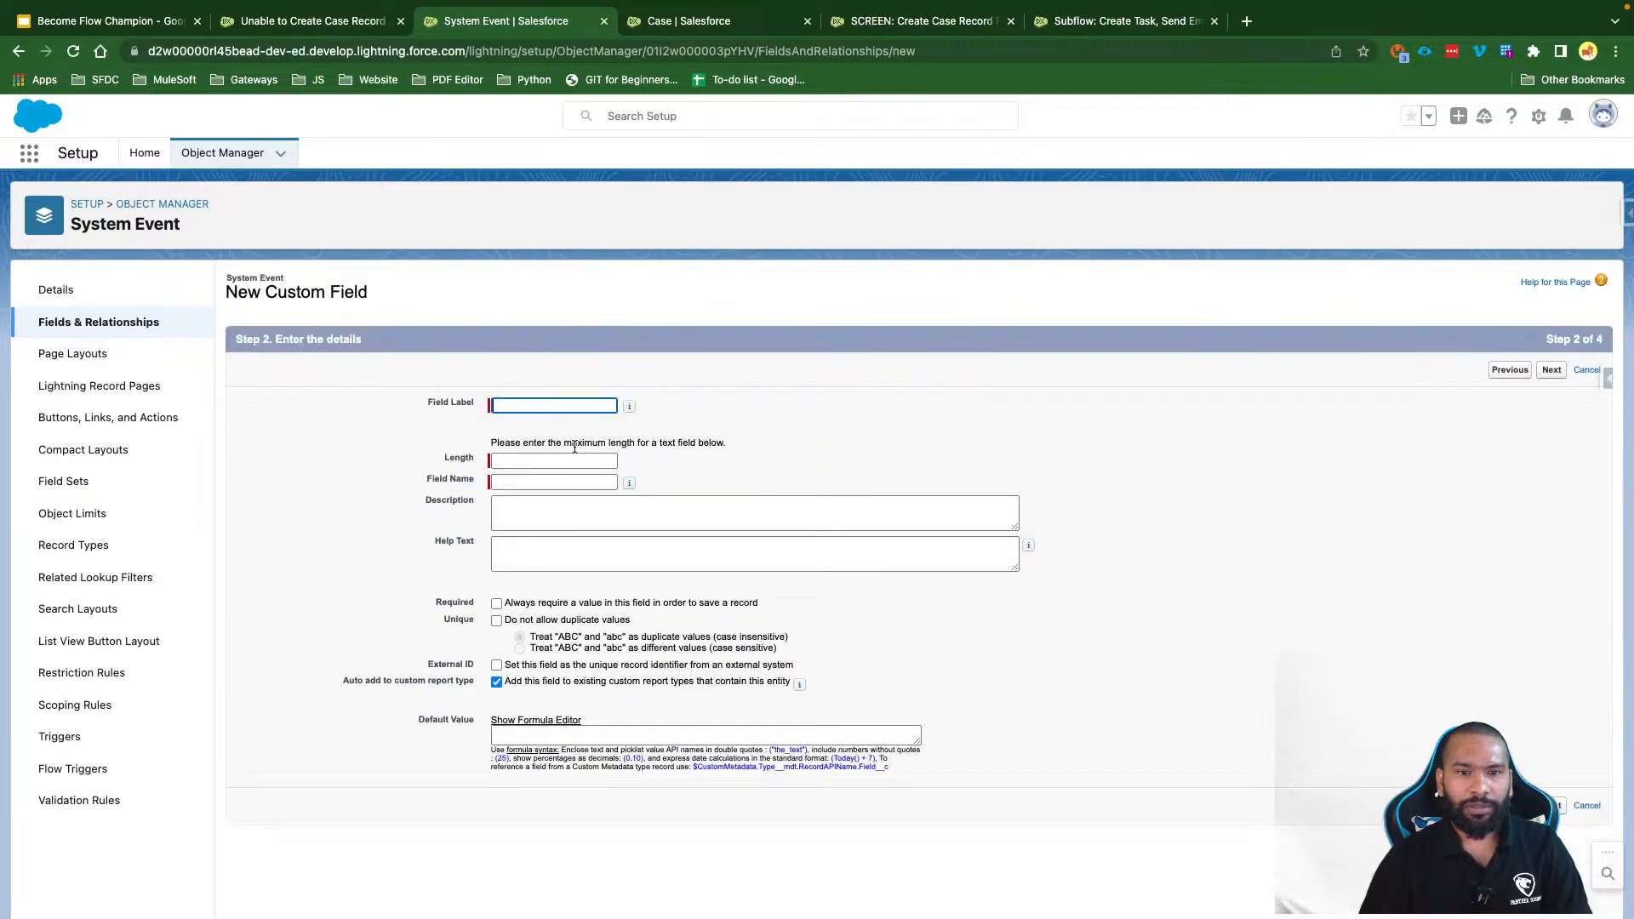
text(Title)
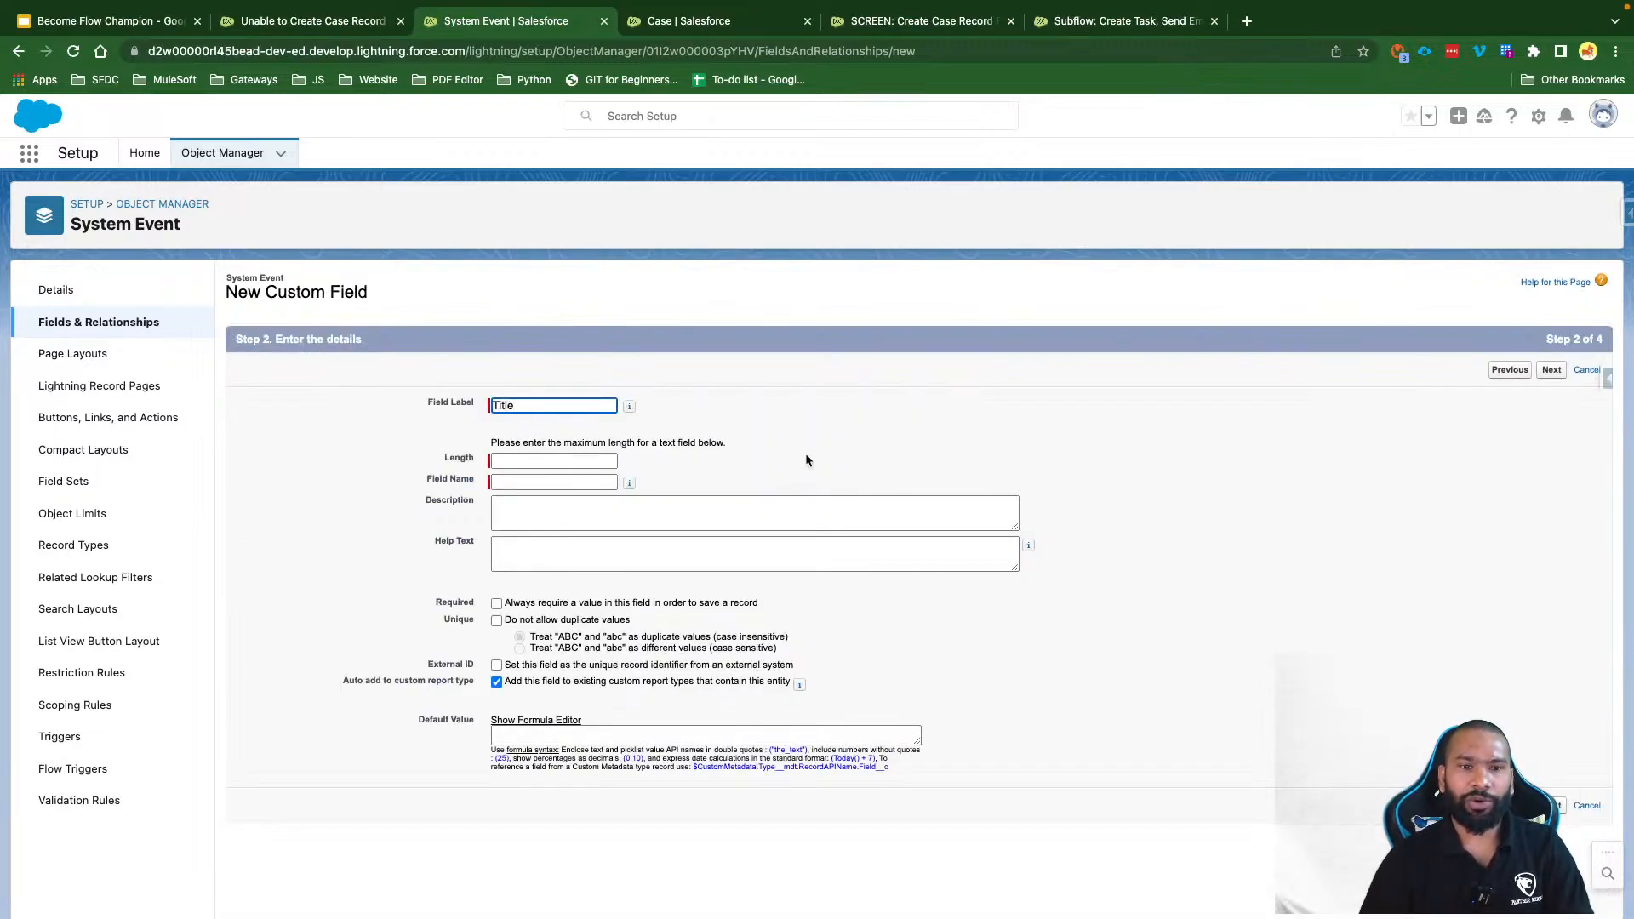
key(Tab)
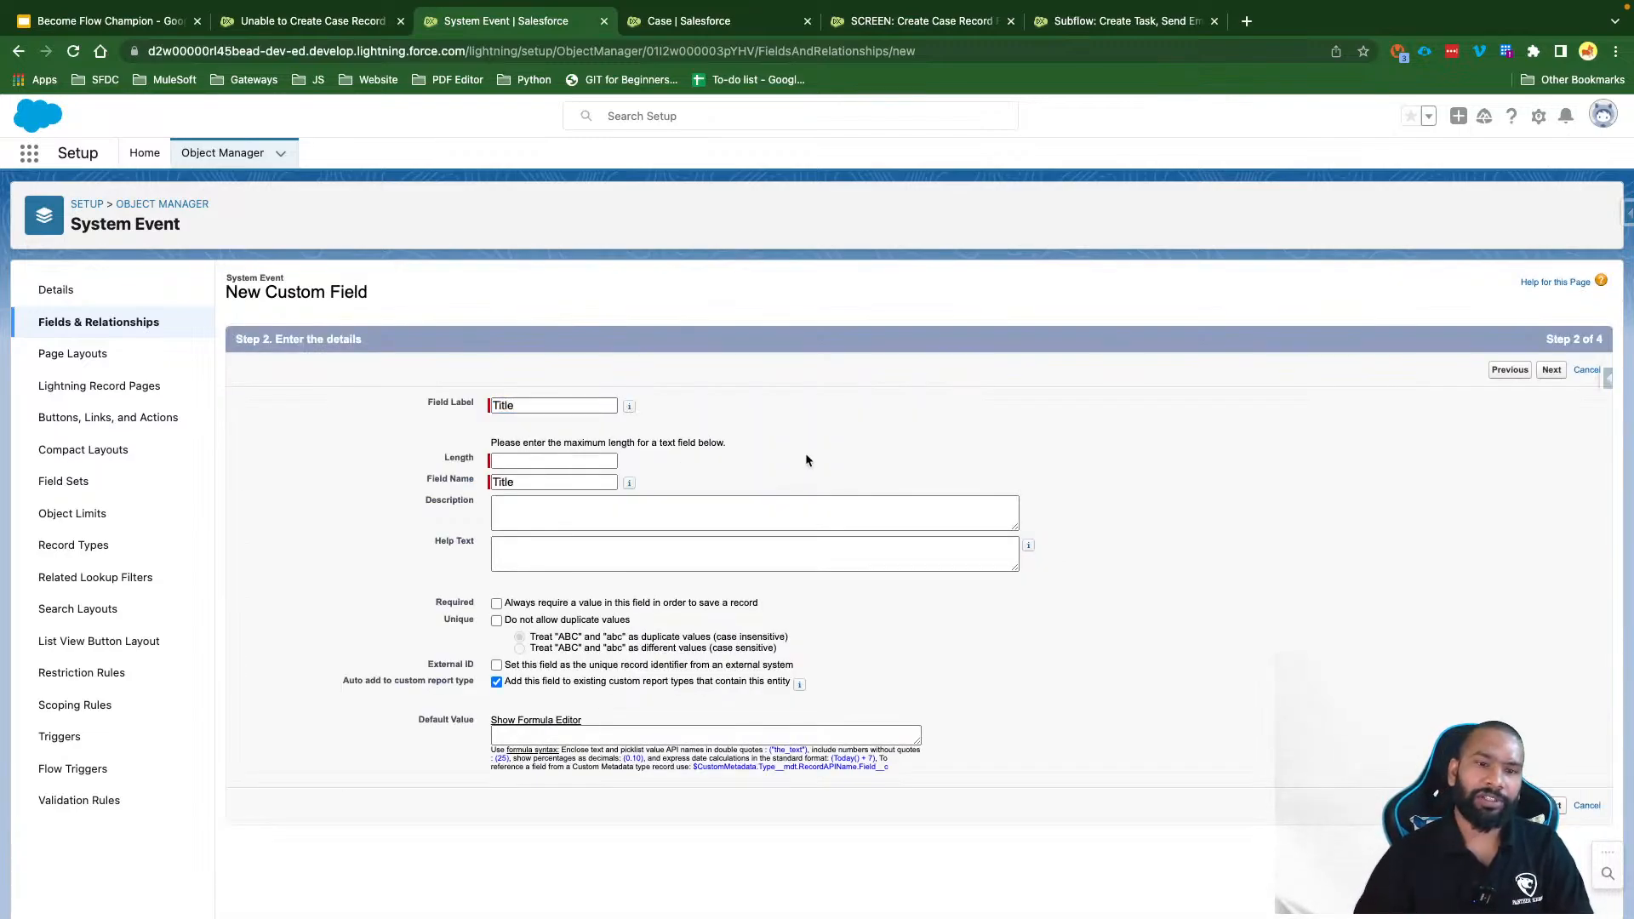
click(524, 460)
text(255)
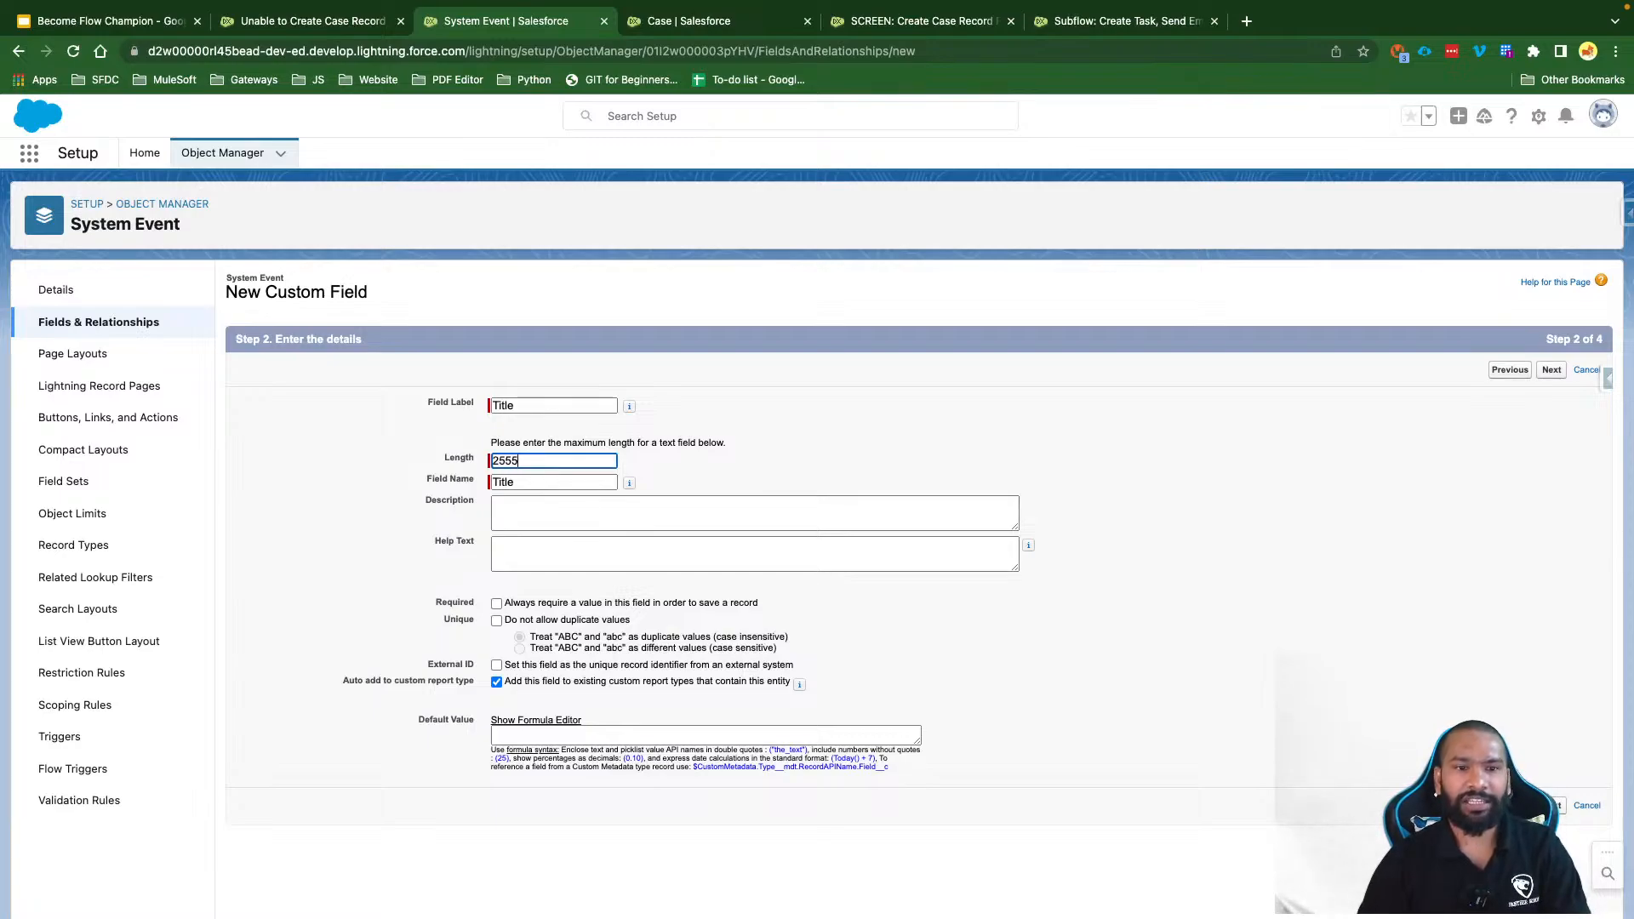
click(1470, 431)
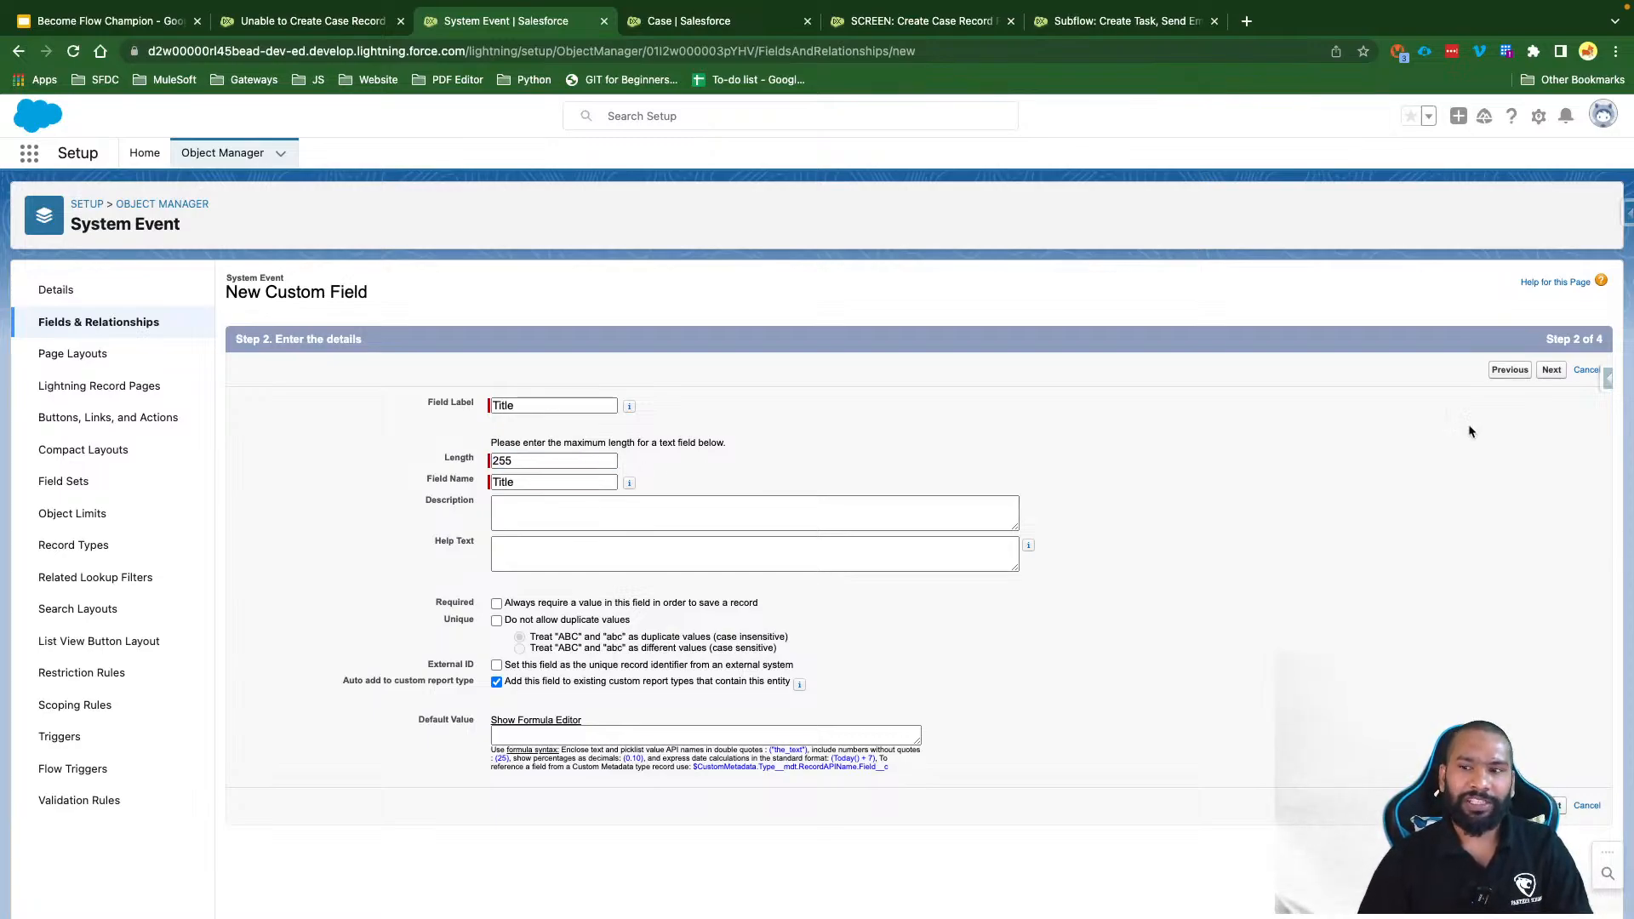
click(1551, 370)
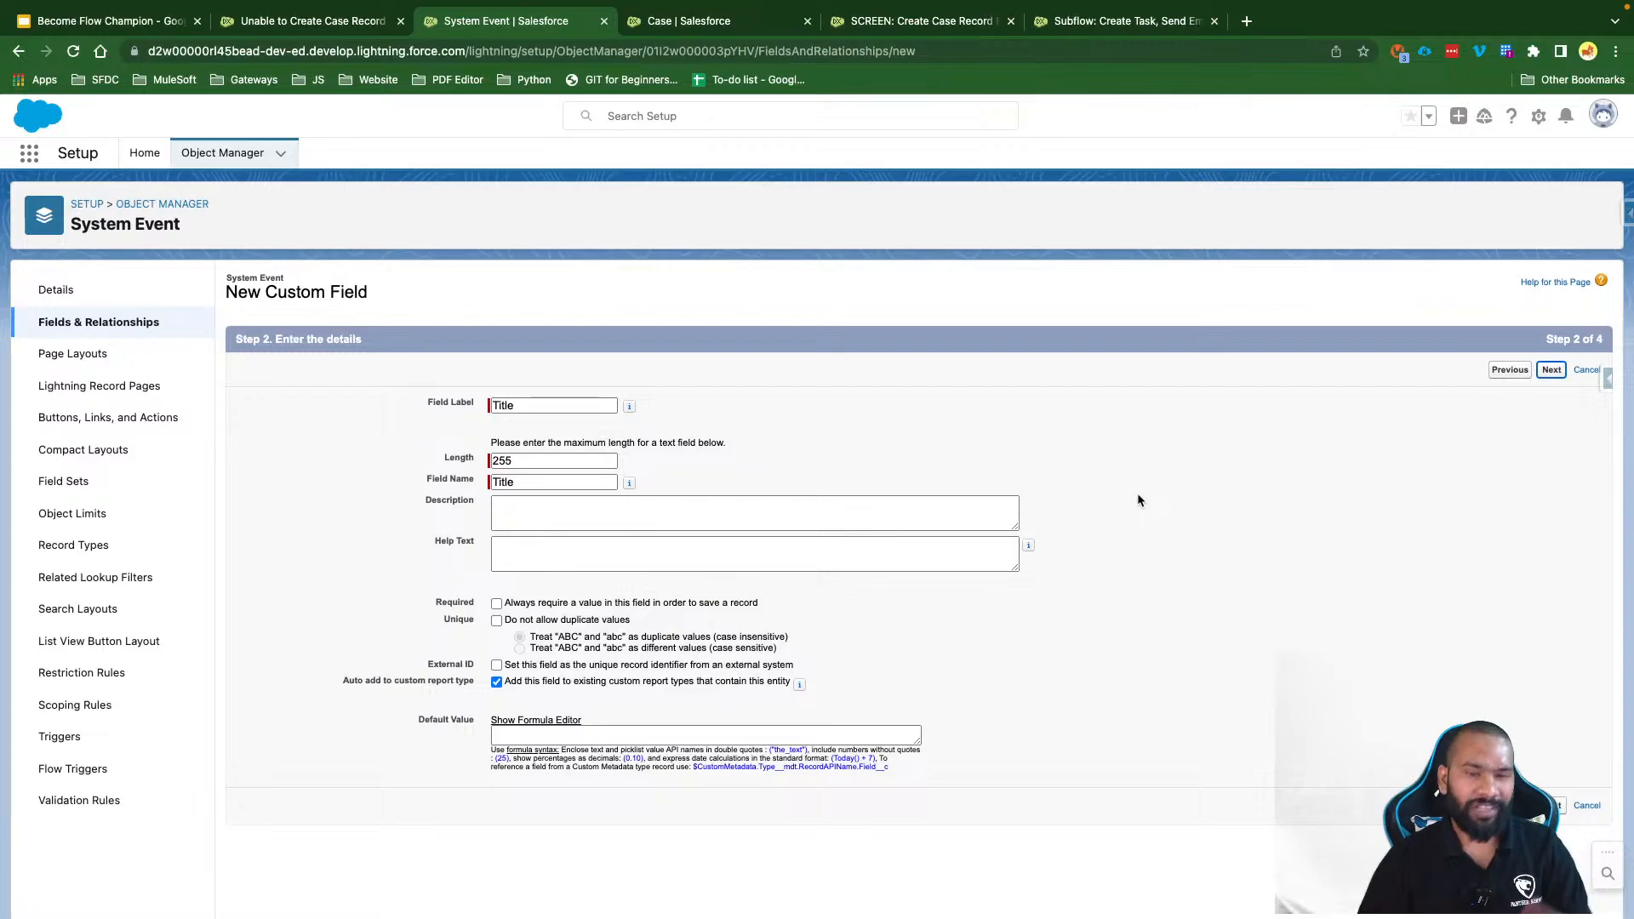
click(1153, 512)
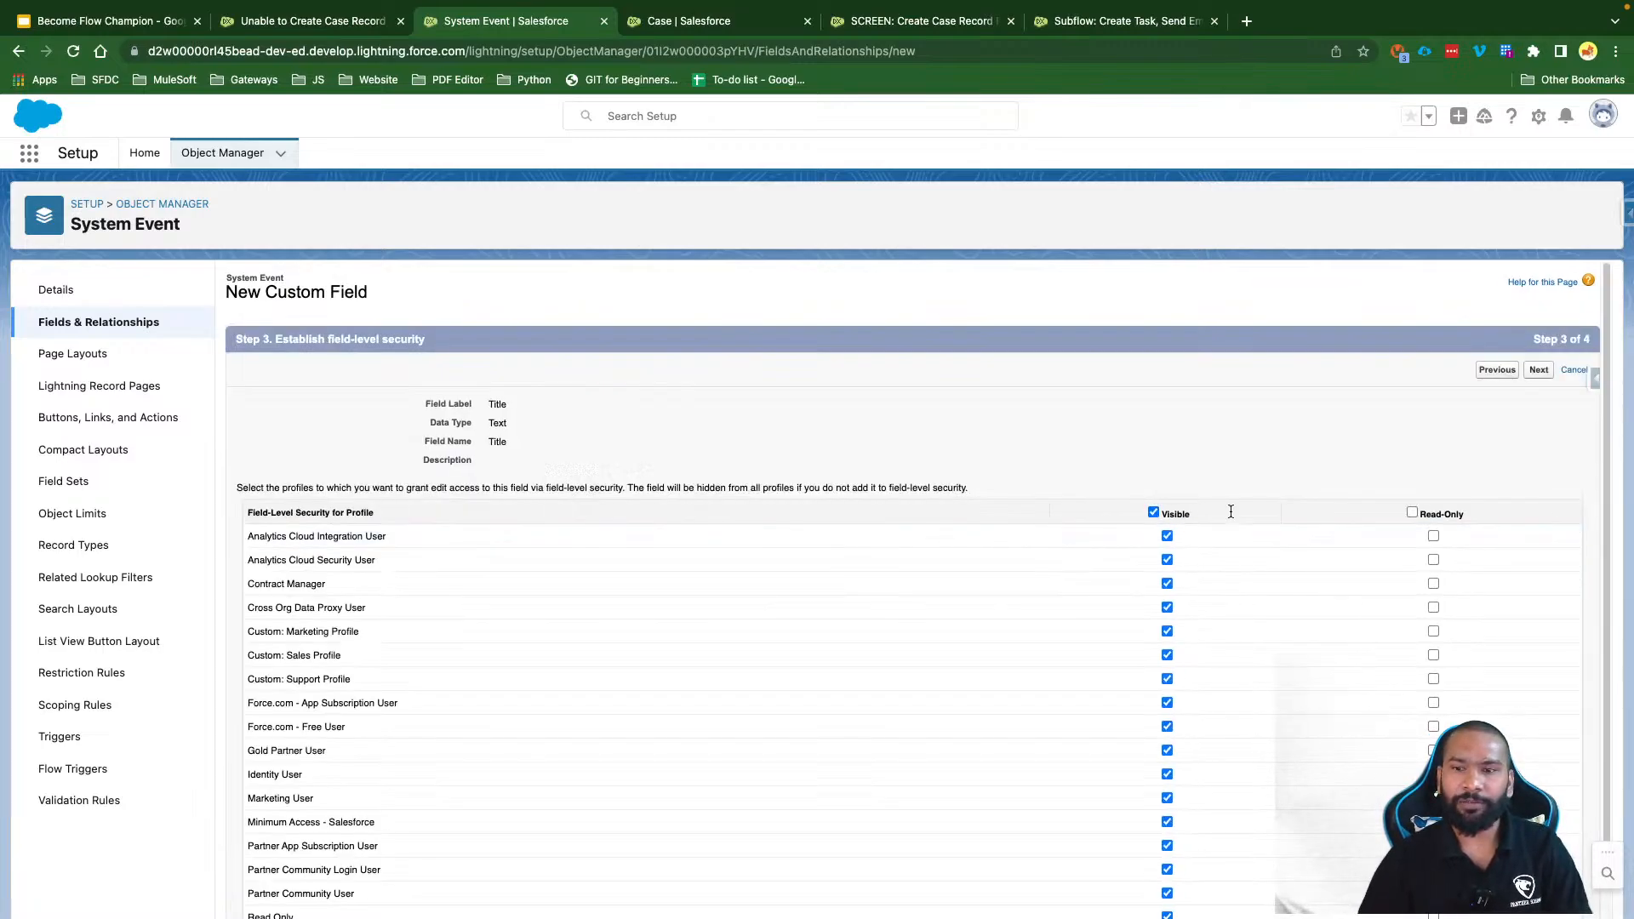
click(1537, 369)
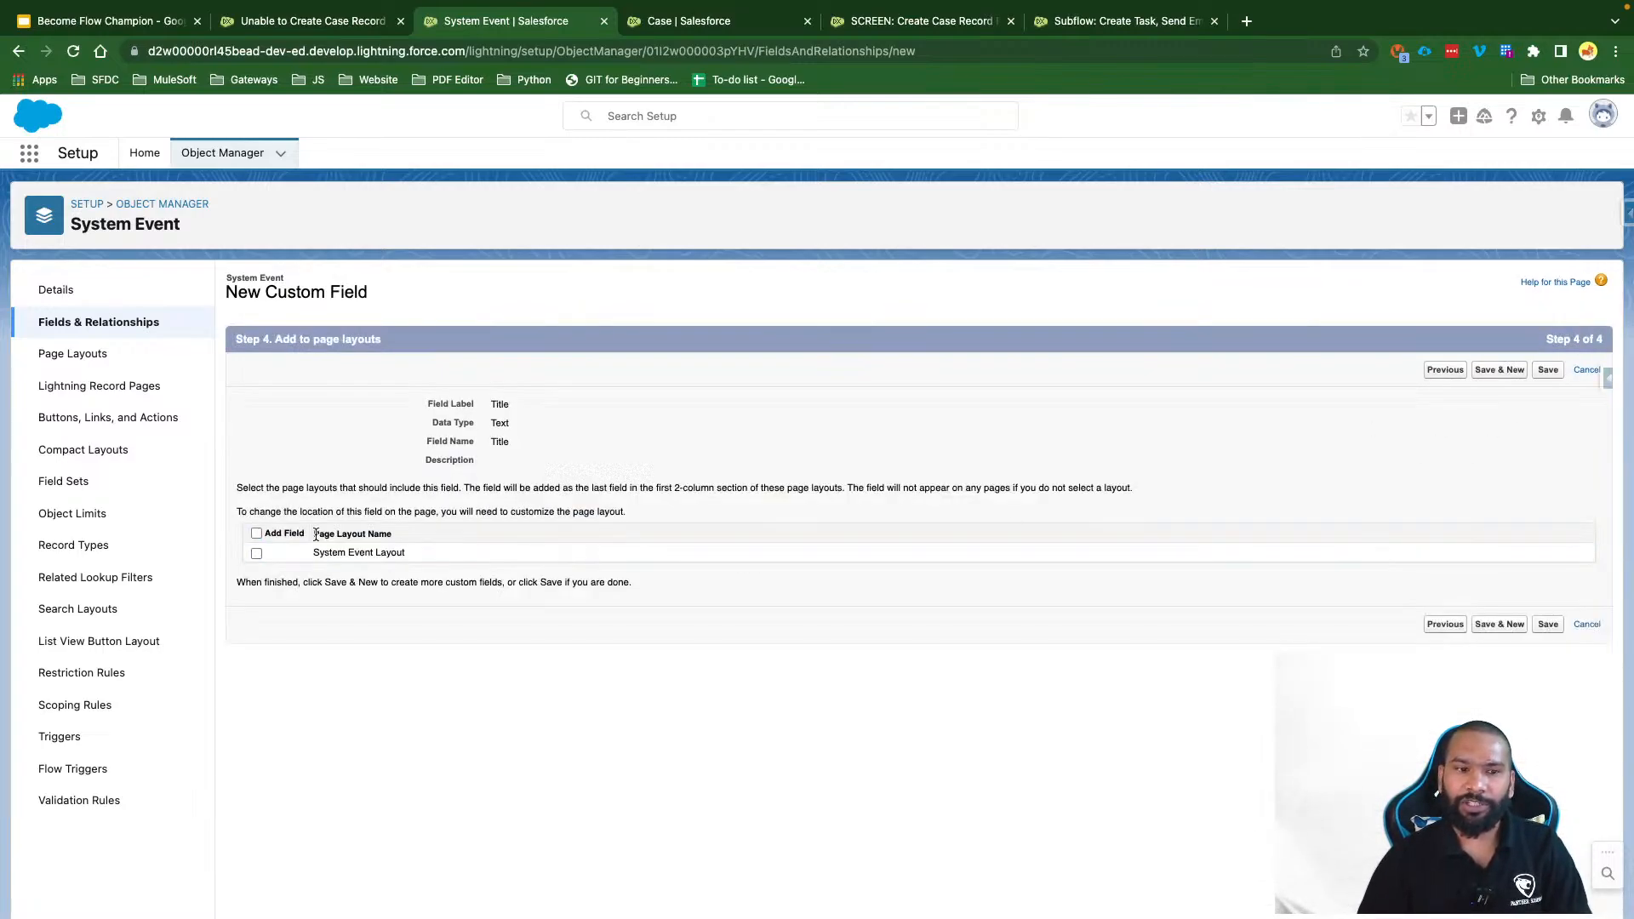
click(256, 532)
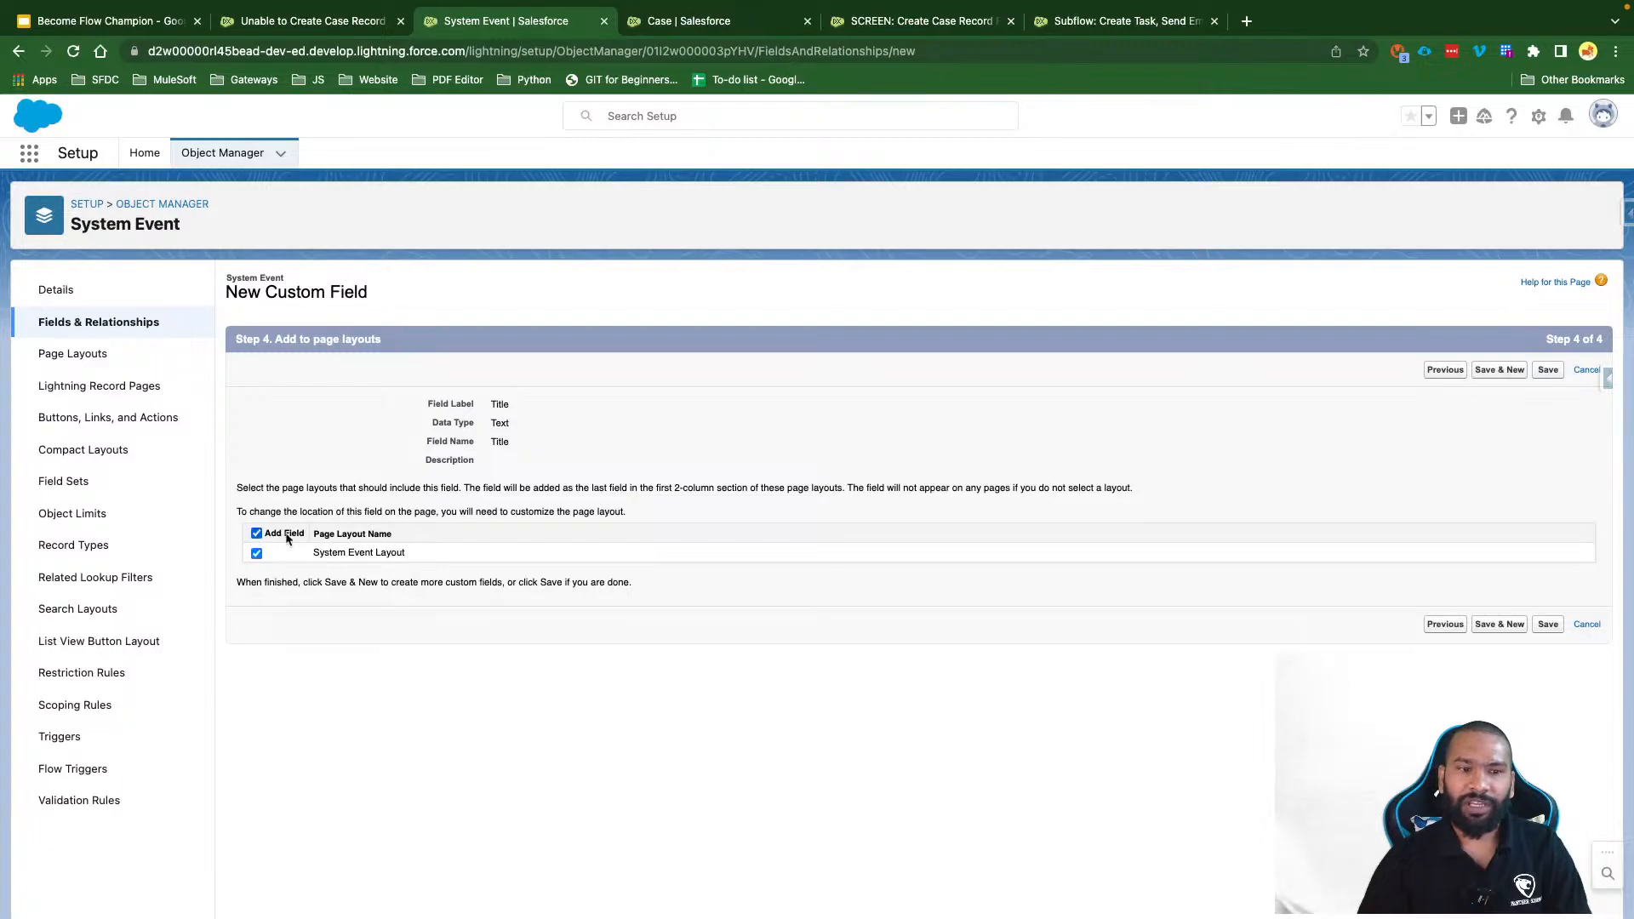
click(1510, 369)
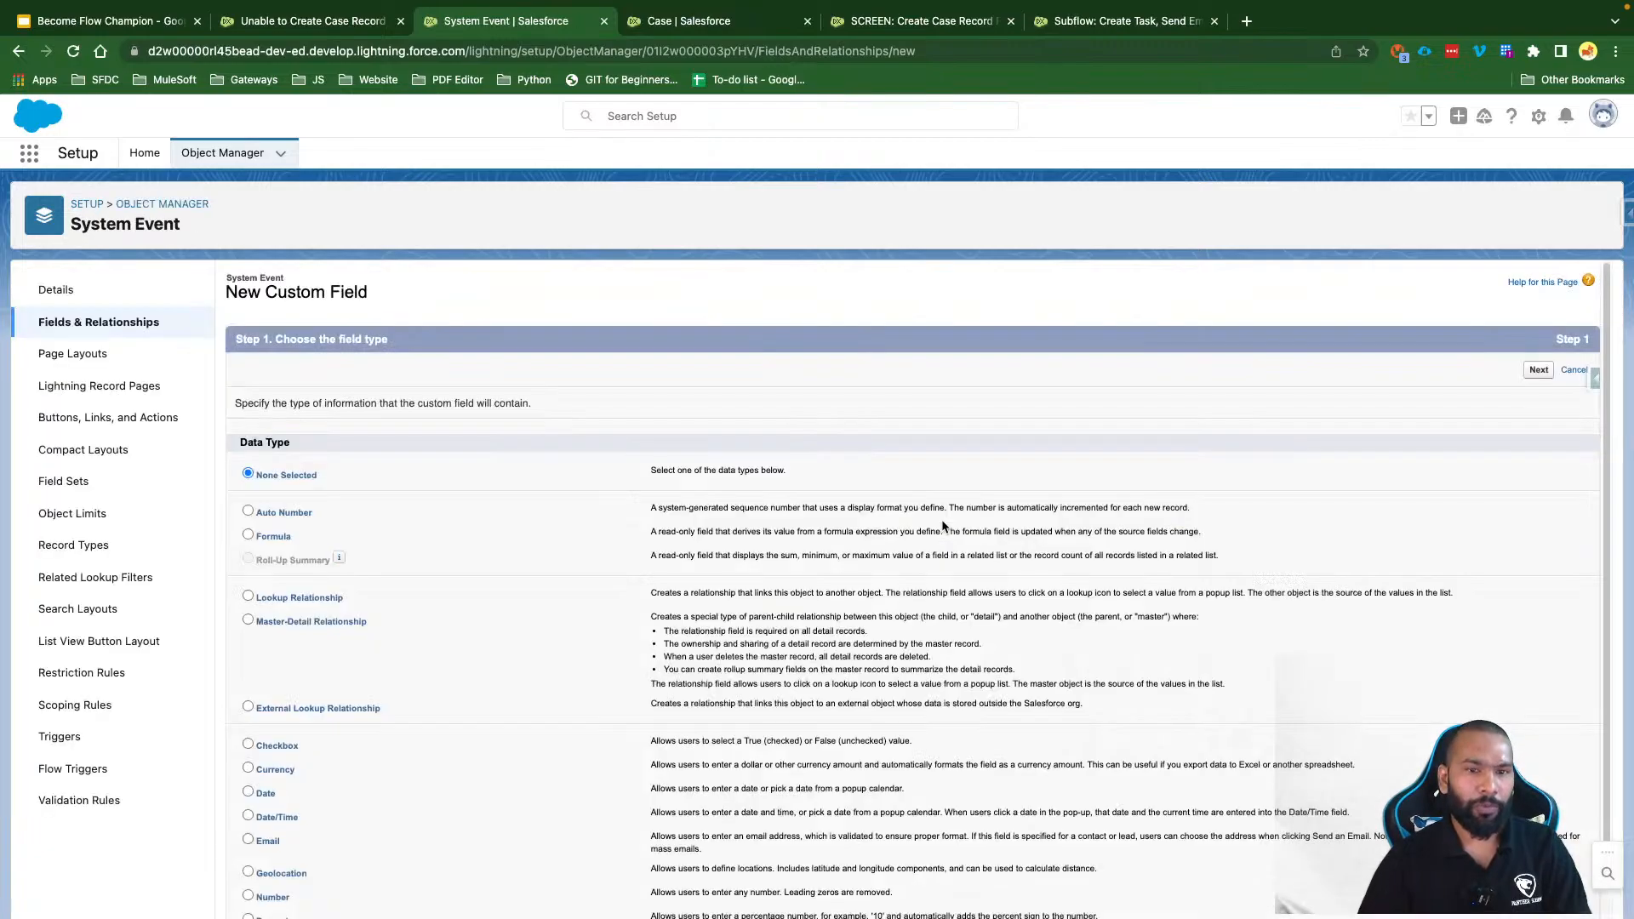
Step: Add a Component Name text field of length 255, visible to all profiles
scroll(422, 688, down, 3)
click(266, 806)
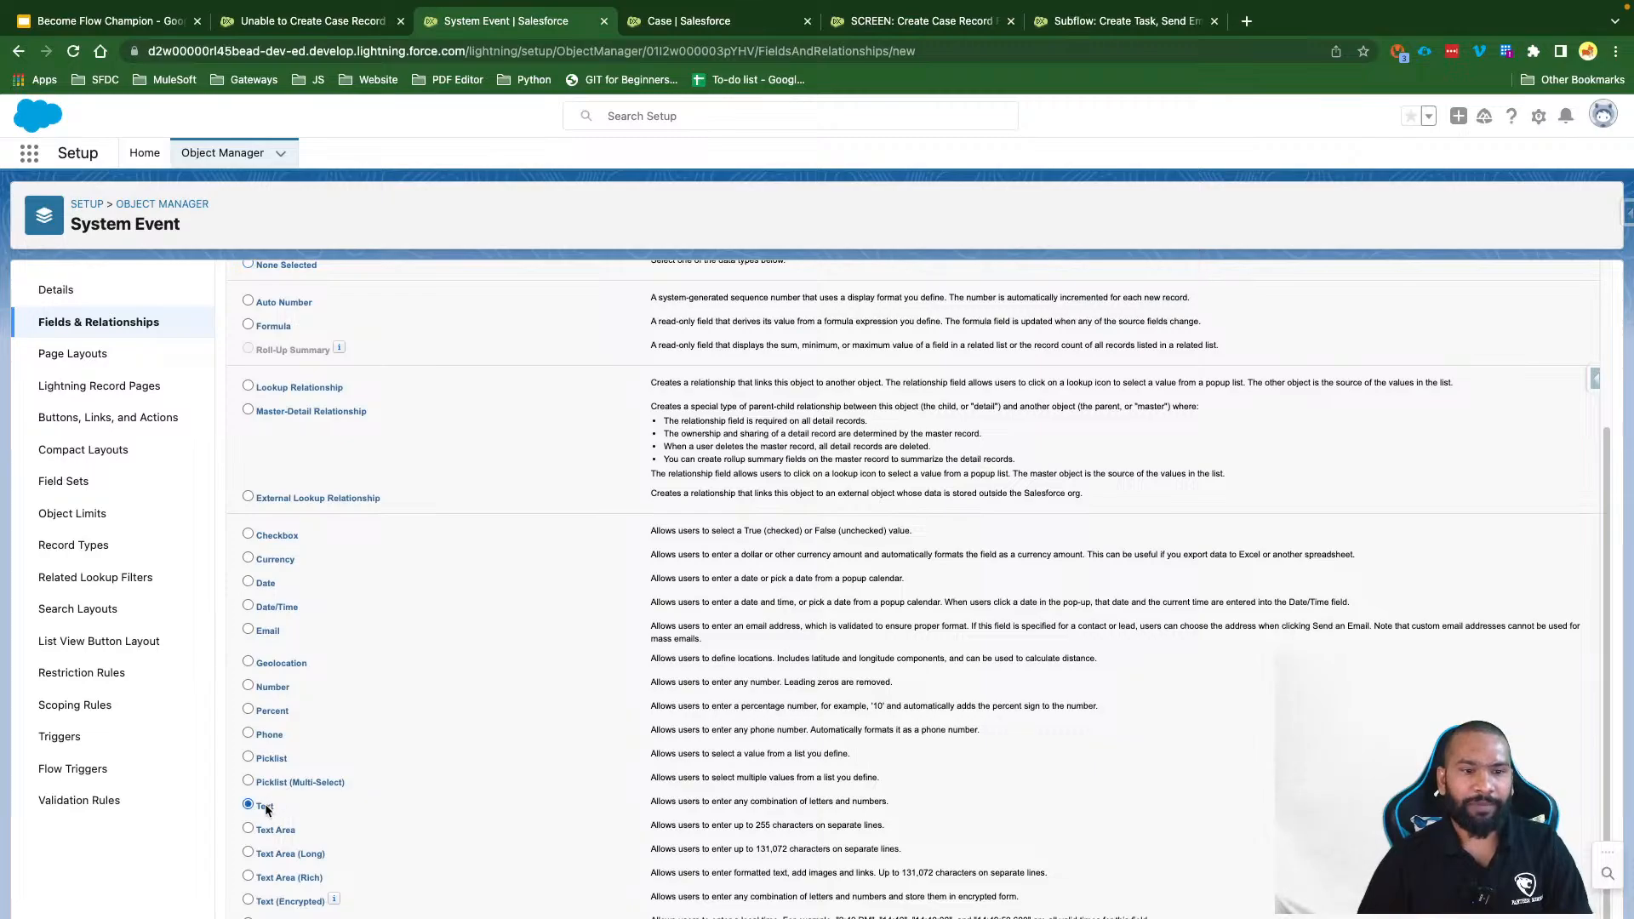
key(Return)
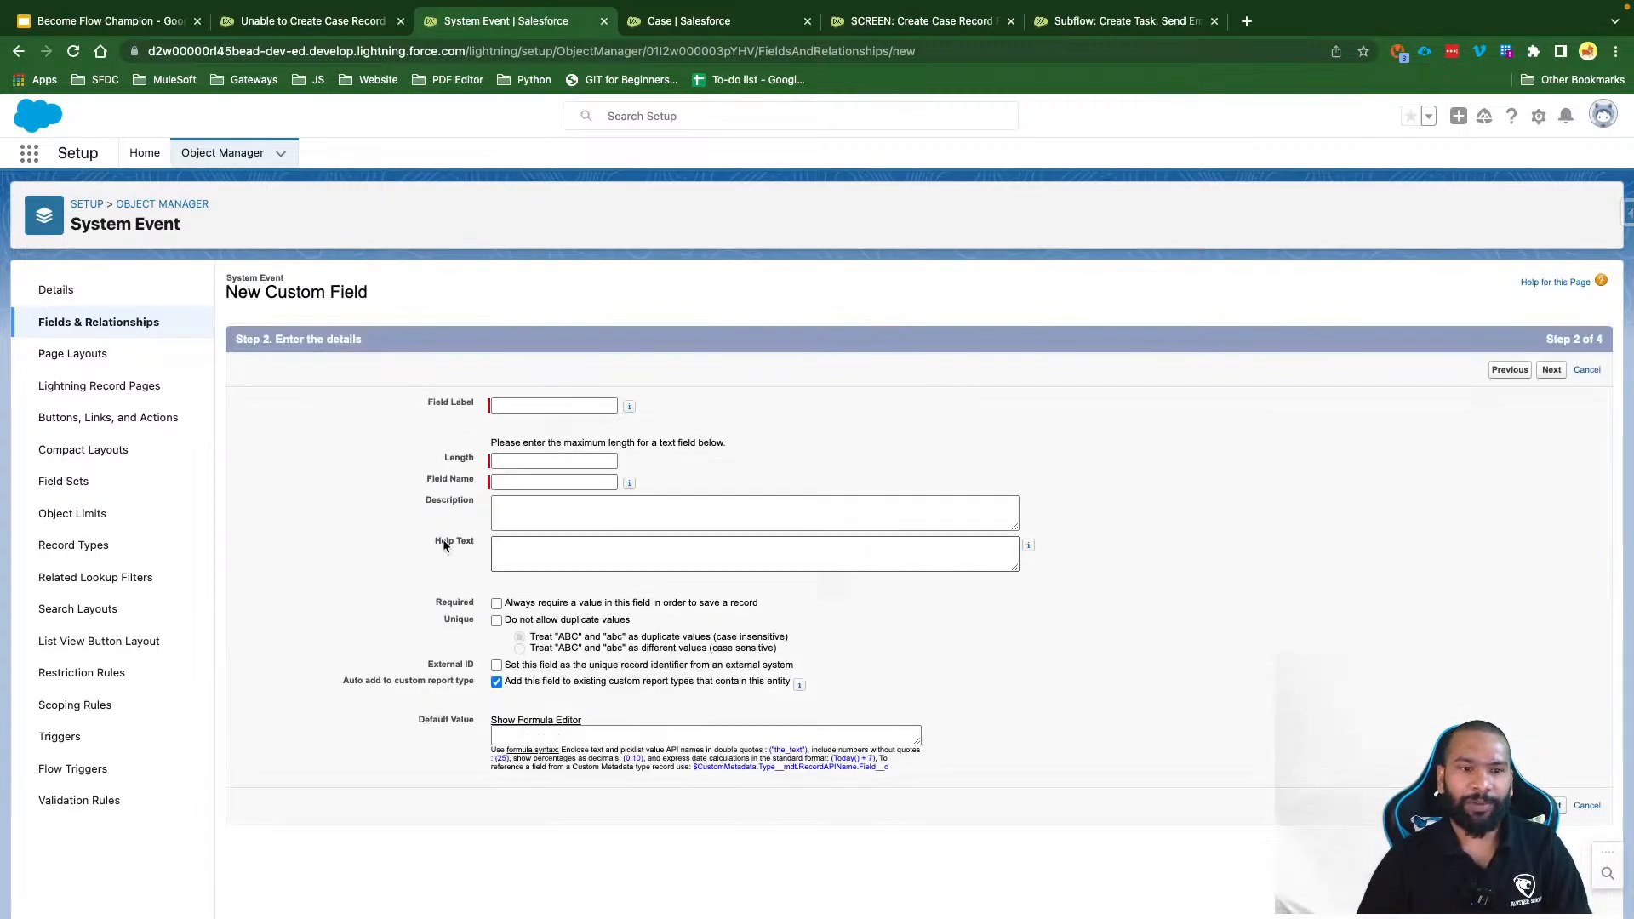
click(534, 407)
text(Component)
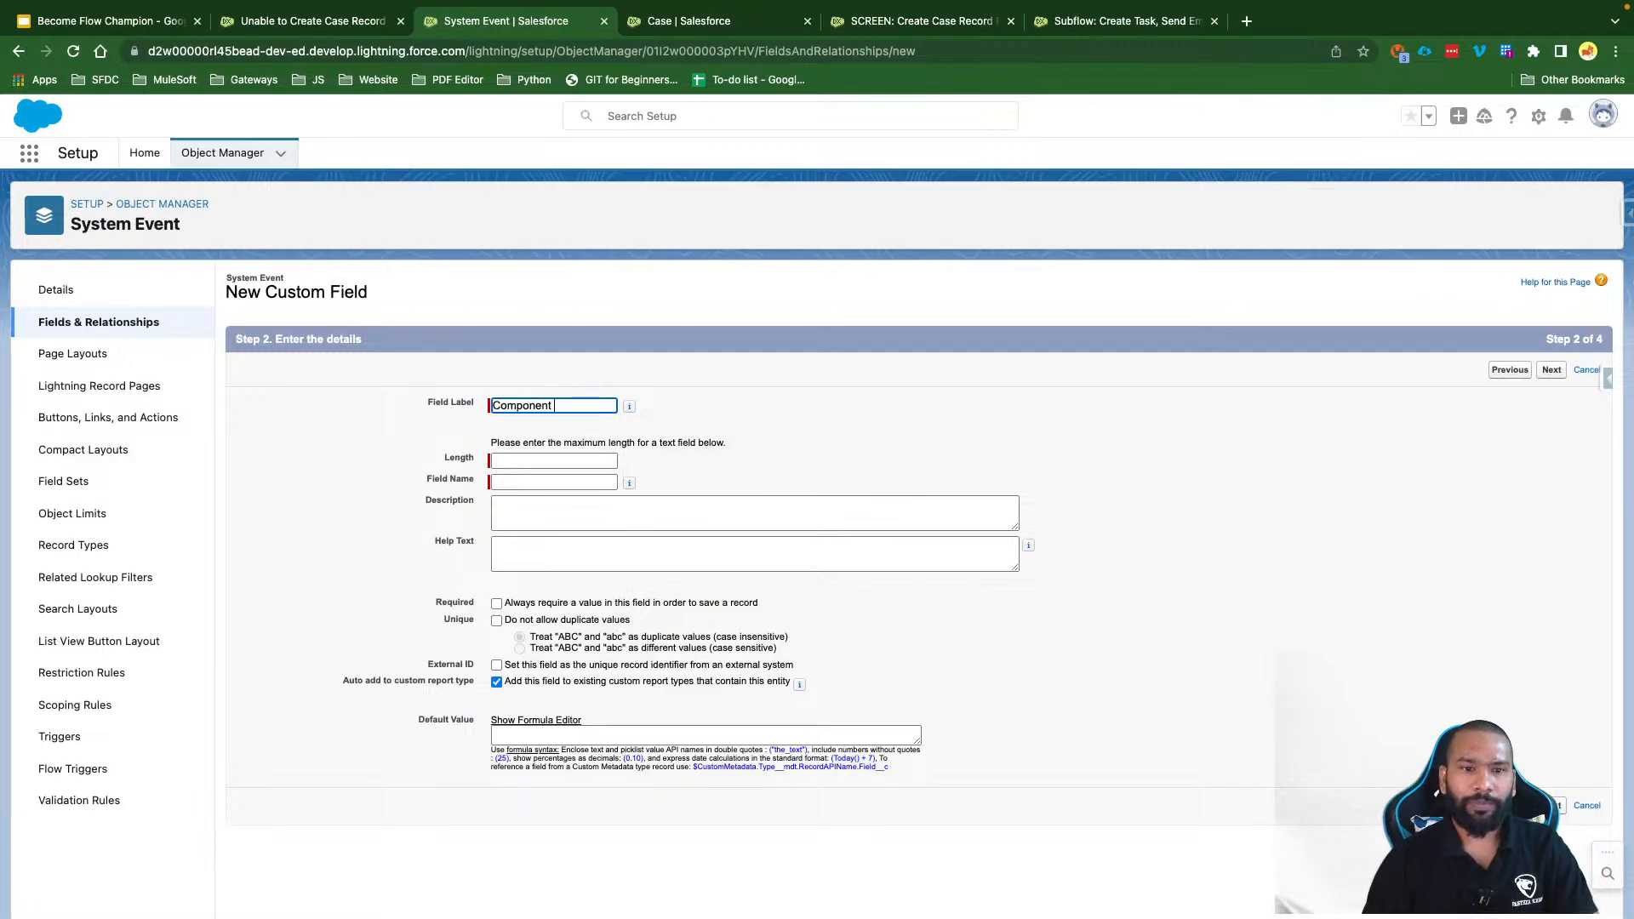
text( Name)
click(553, 460)
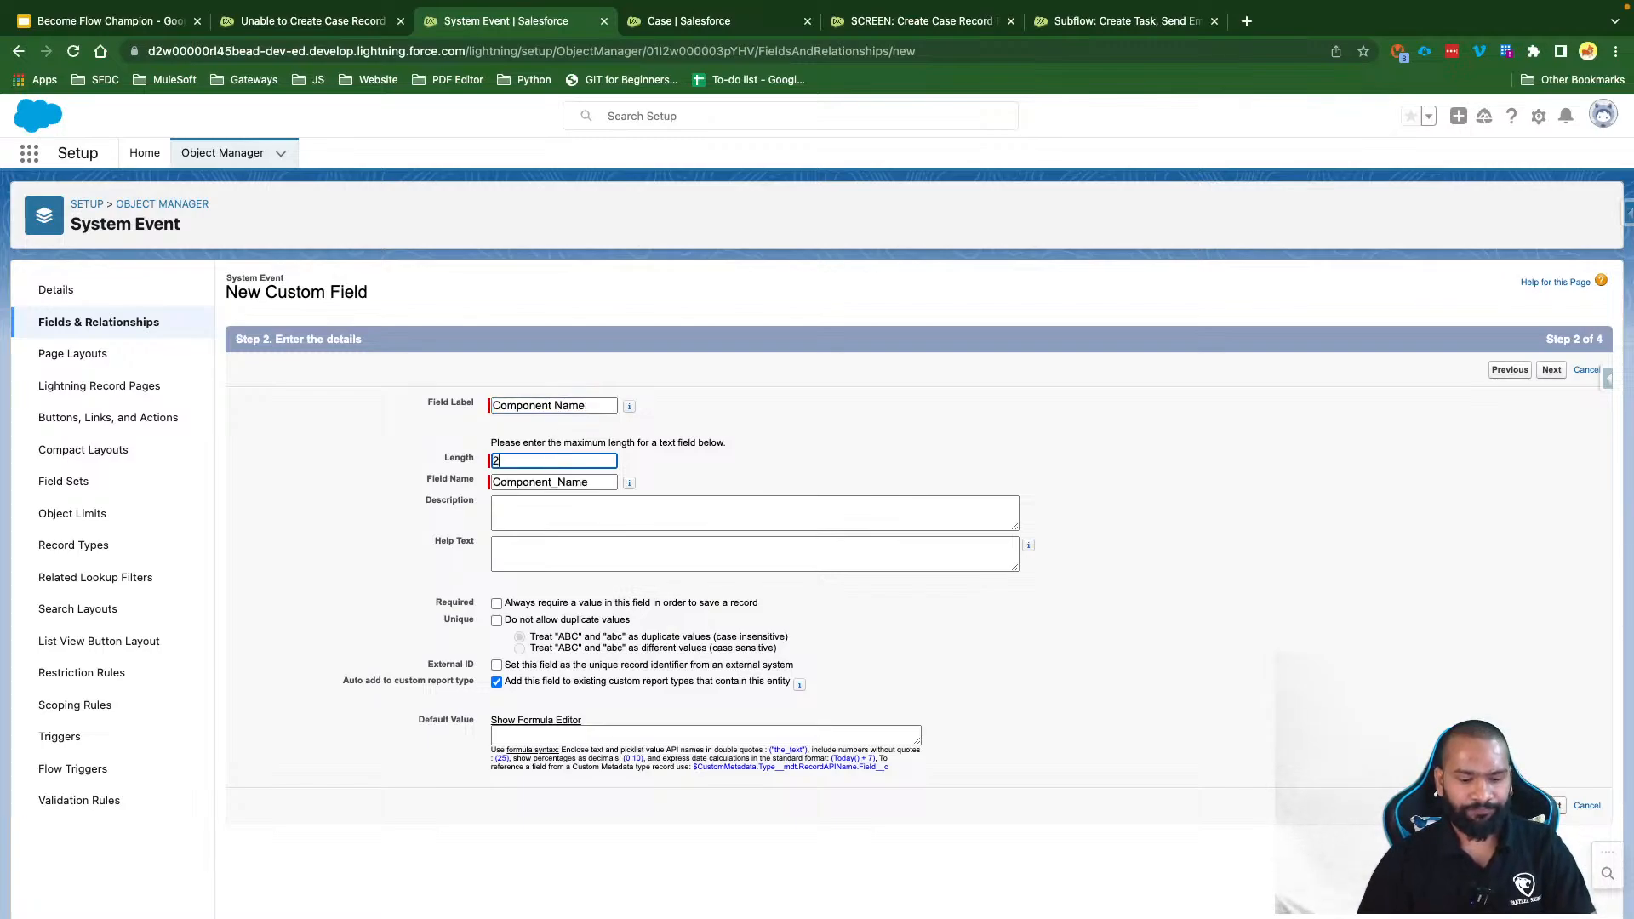
text(255)
click(1551, 370)
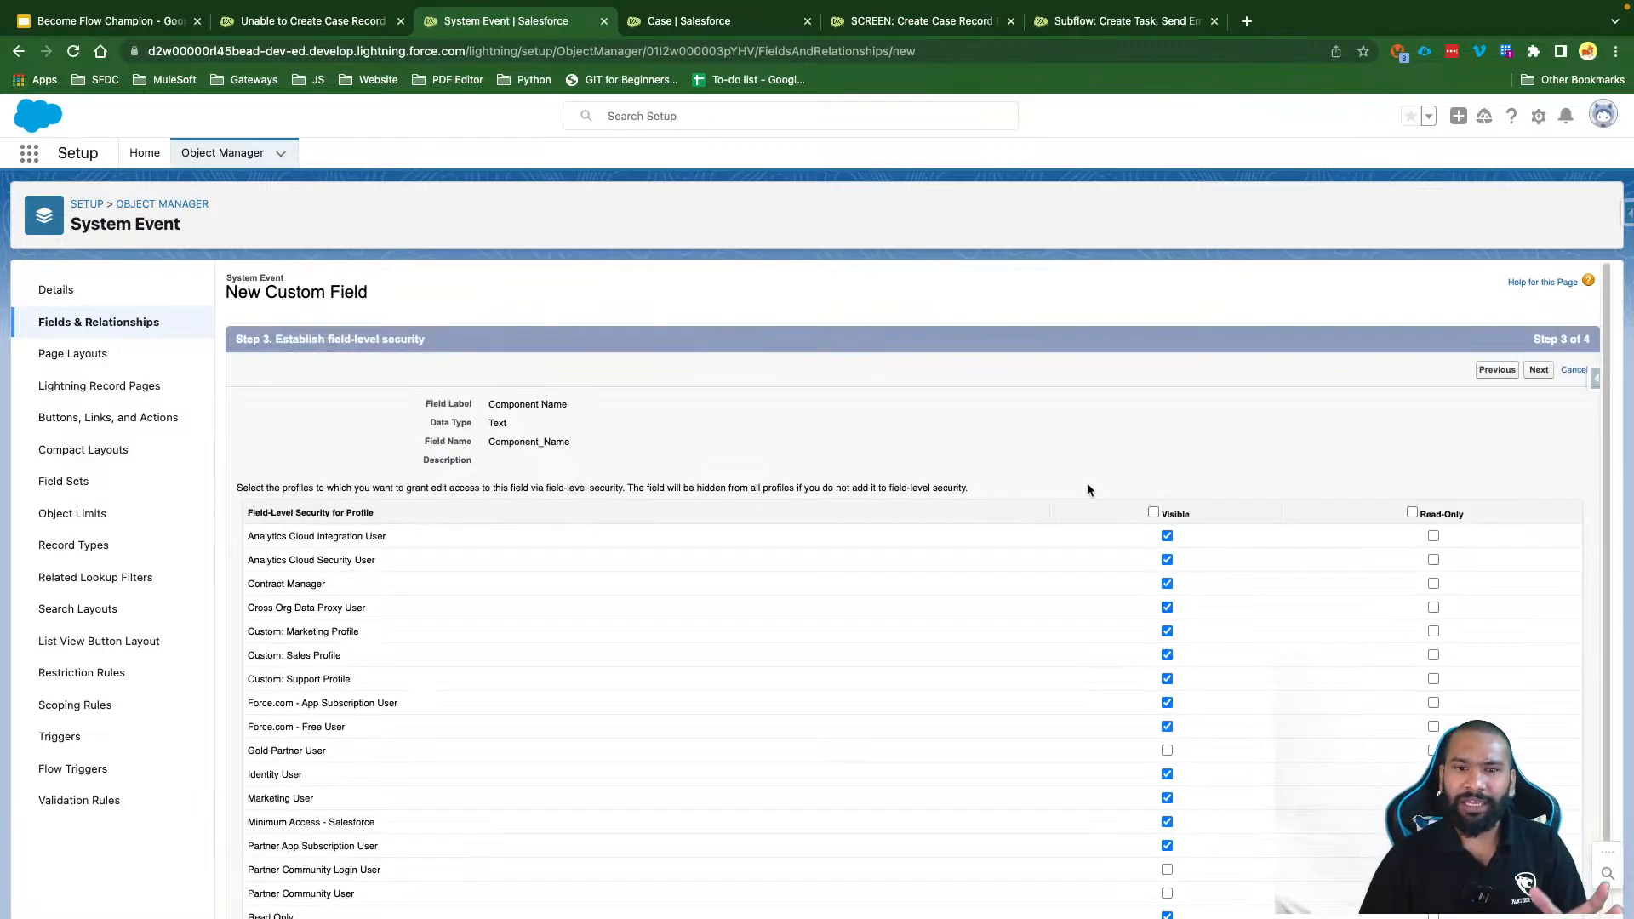
click(1153, 512)
click(1539, 369)
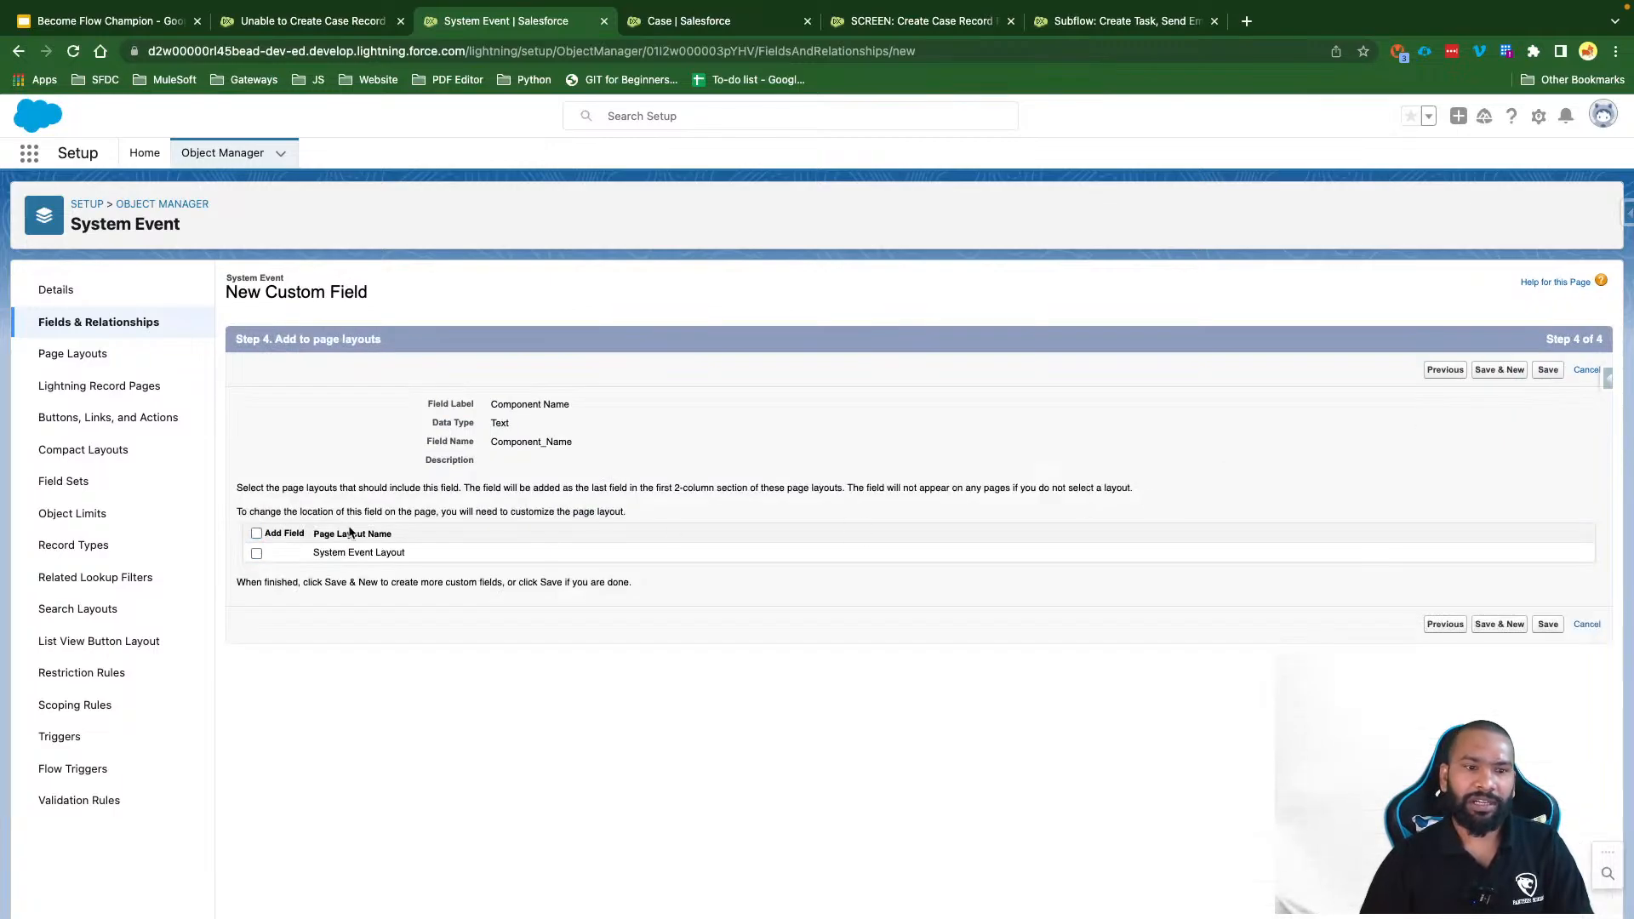
click(1517, 368)
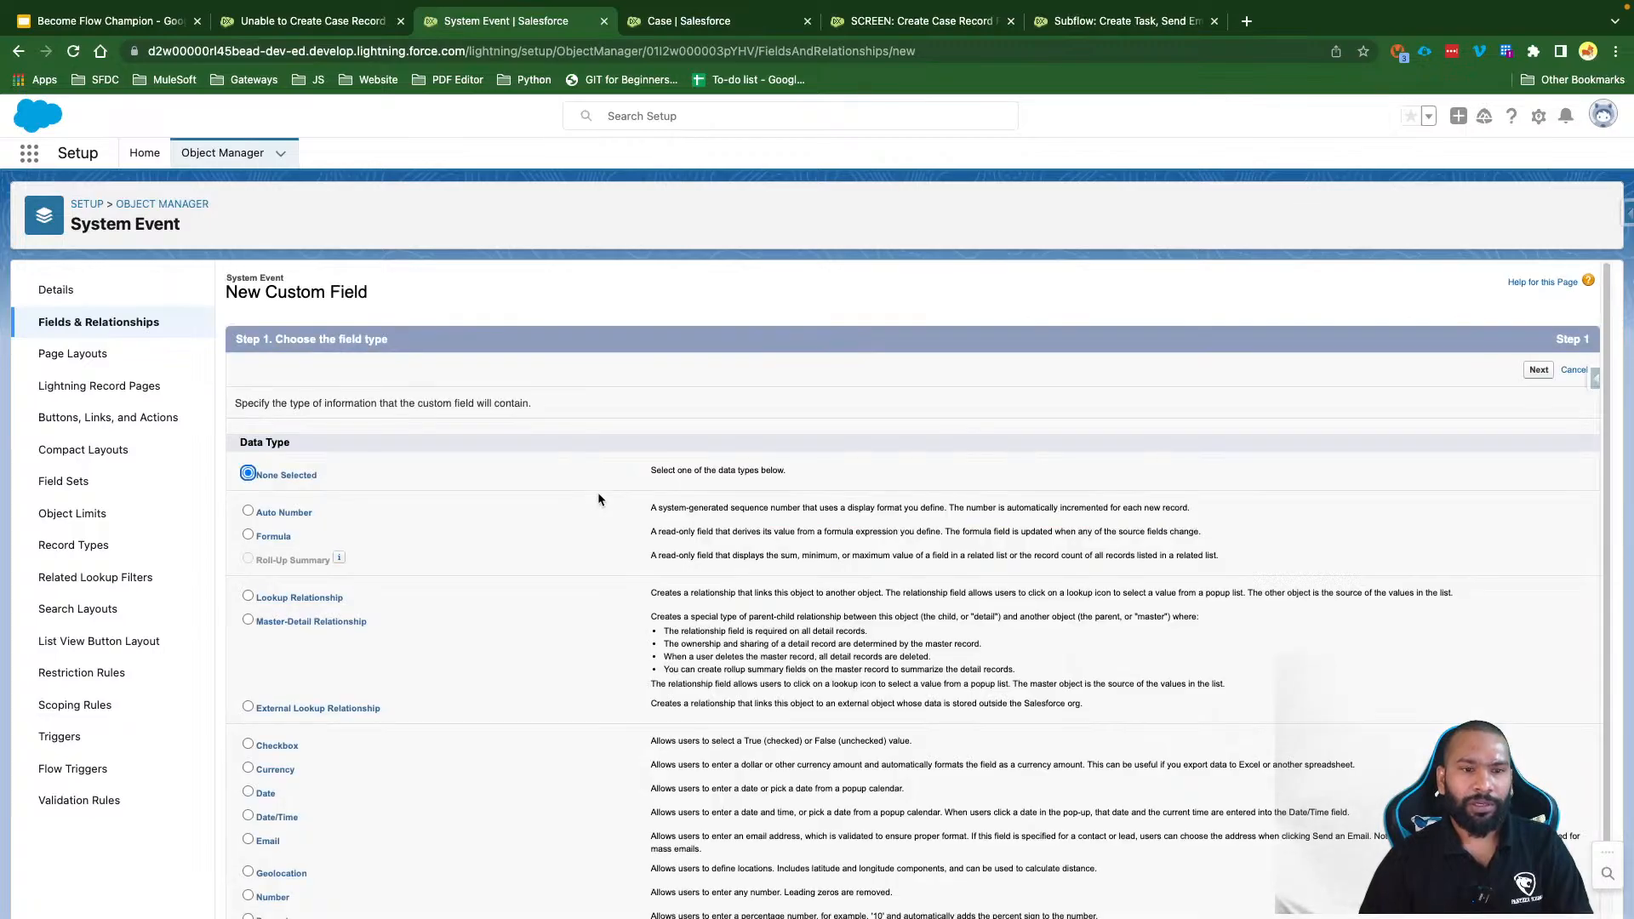
Step: Create a lookup field to User on System Event, visible to all profiles
scroll(415, 719, down, 3)
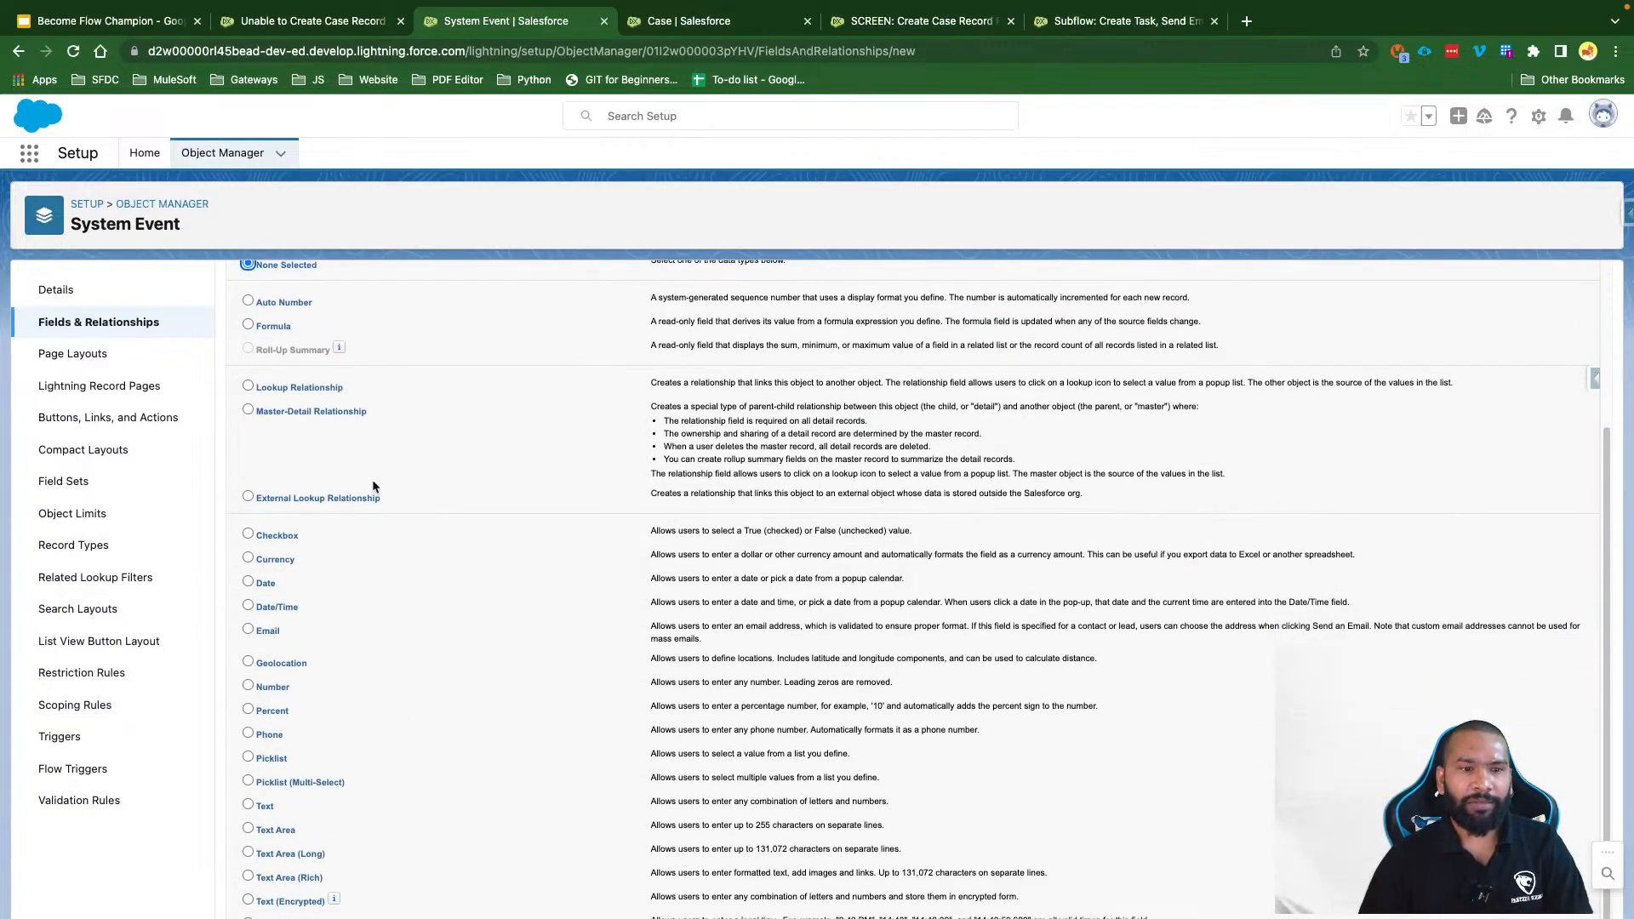
scroll(371, 480, up, 3)
click(300, 580)
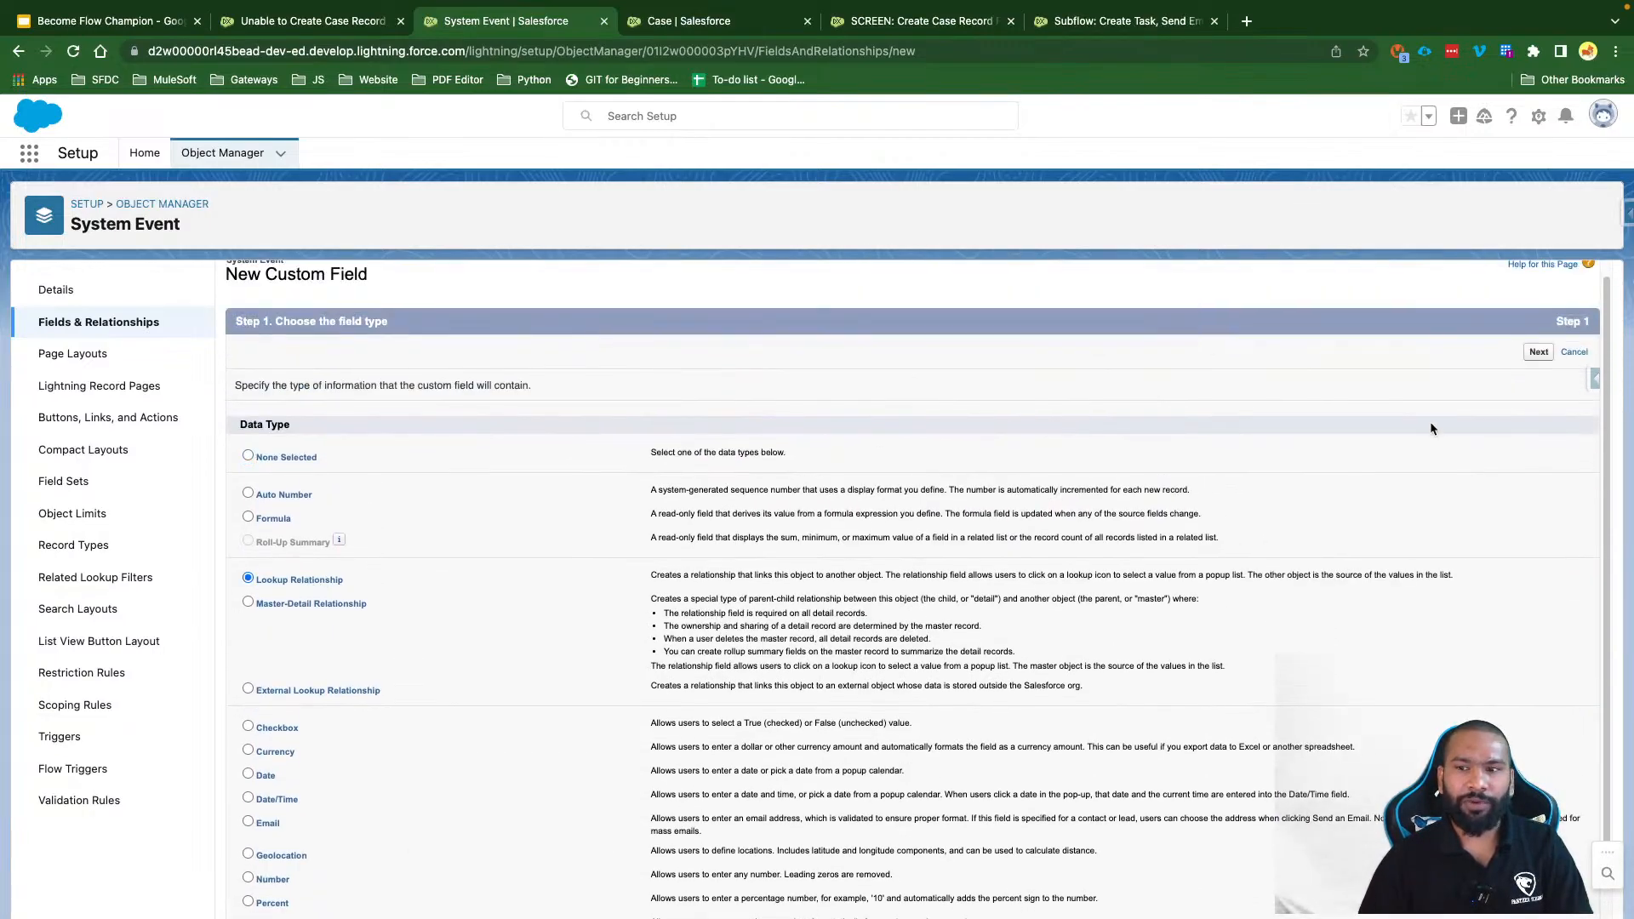
click(1537, 352)
click(562, 439)
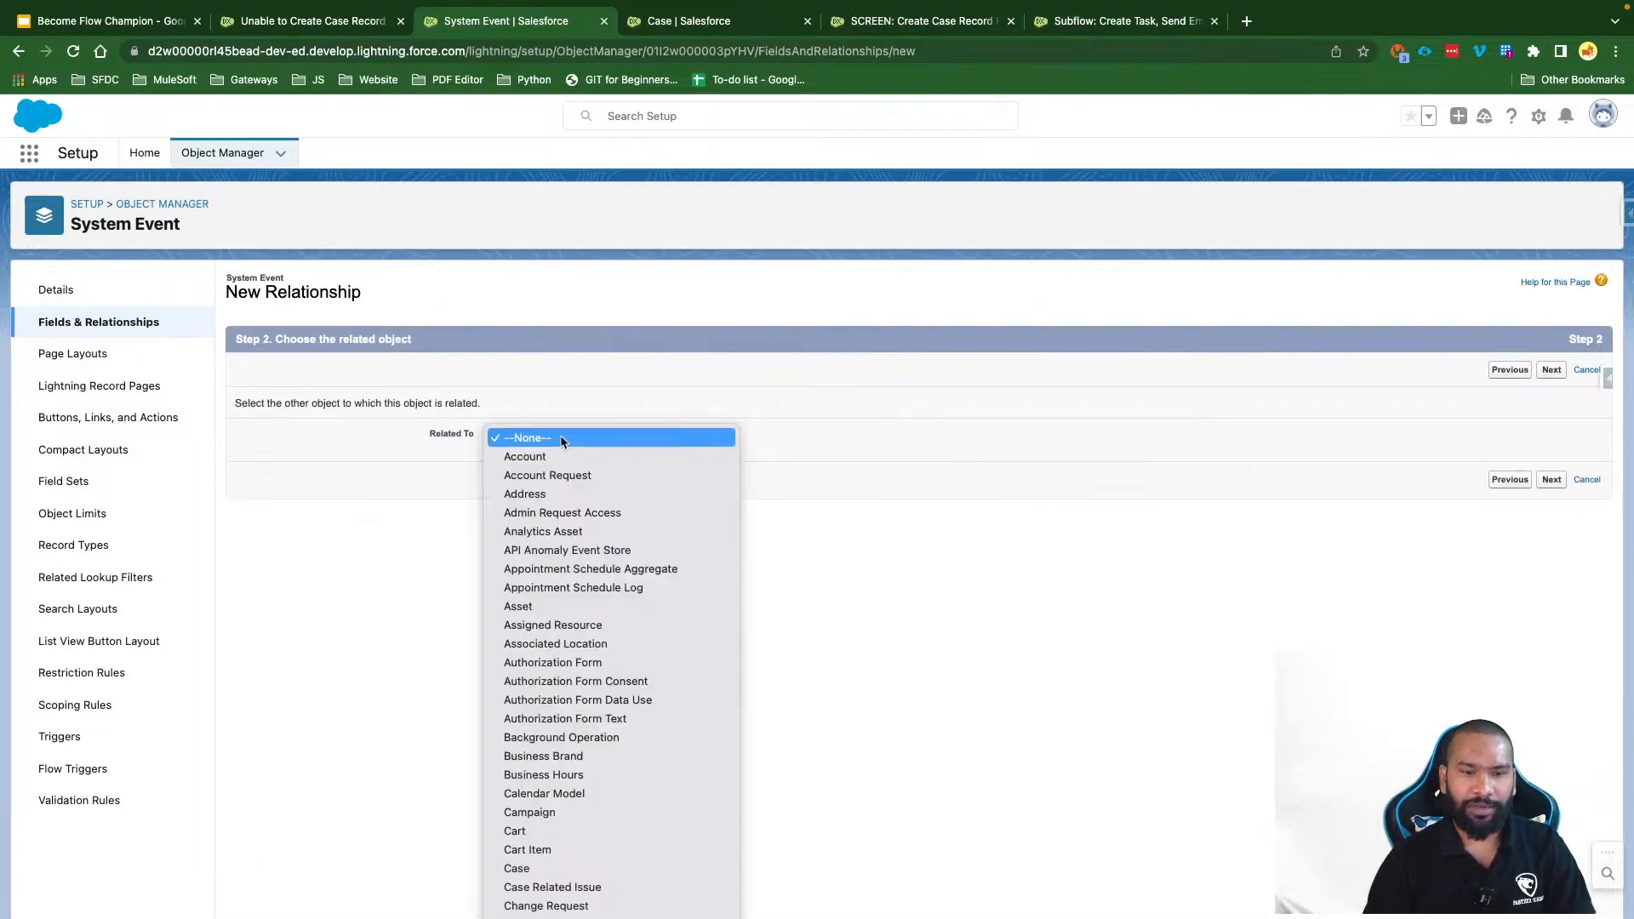
text(user)
key(Return)
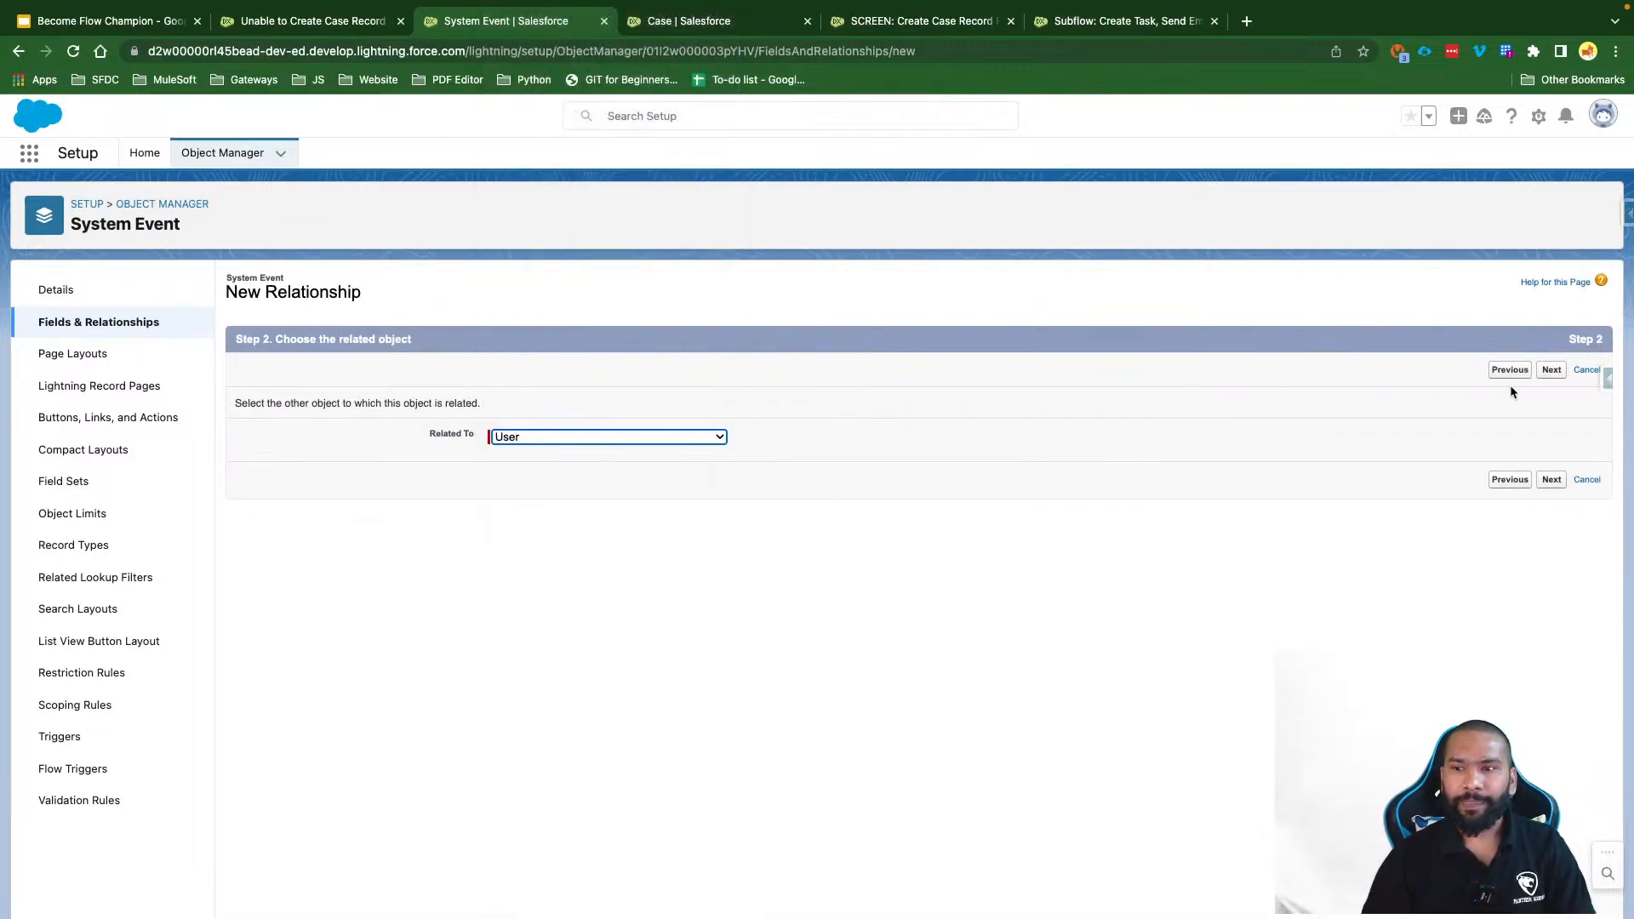
click(1549, 370)
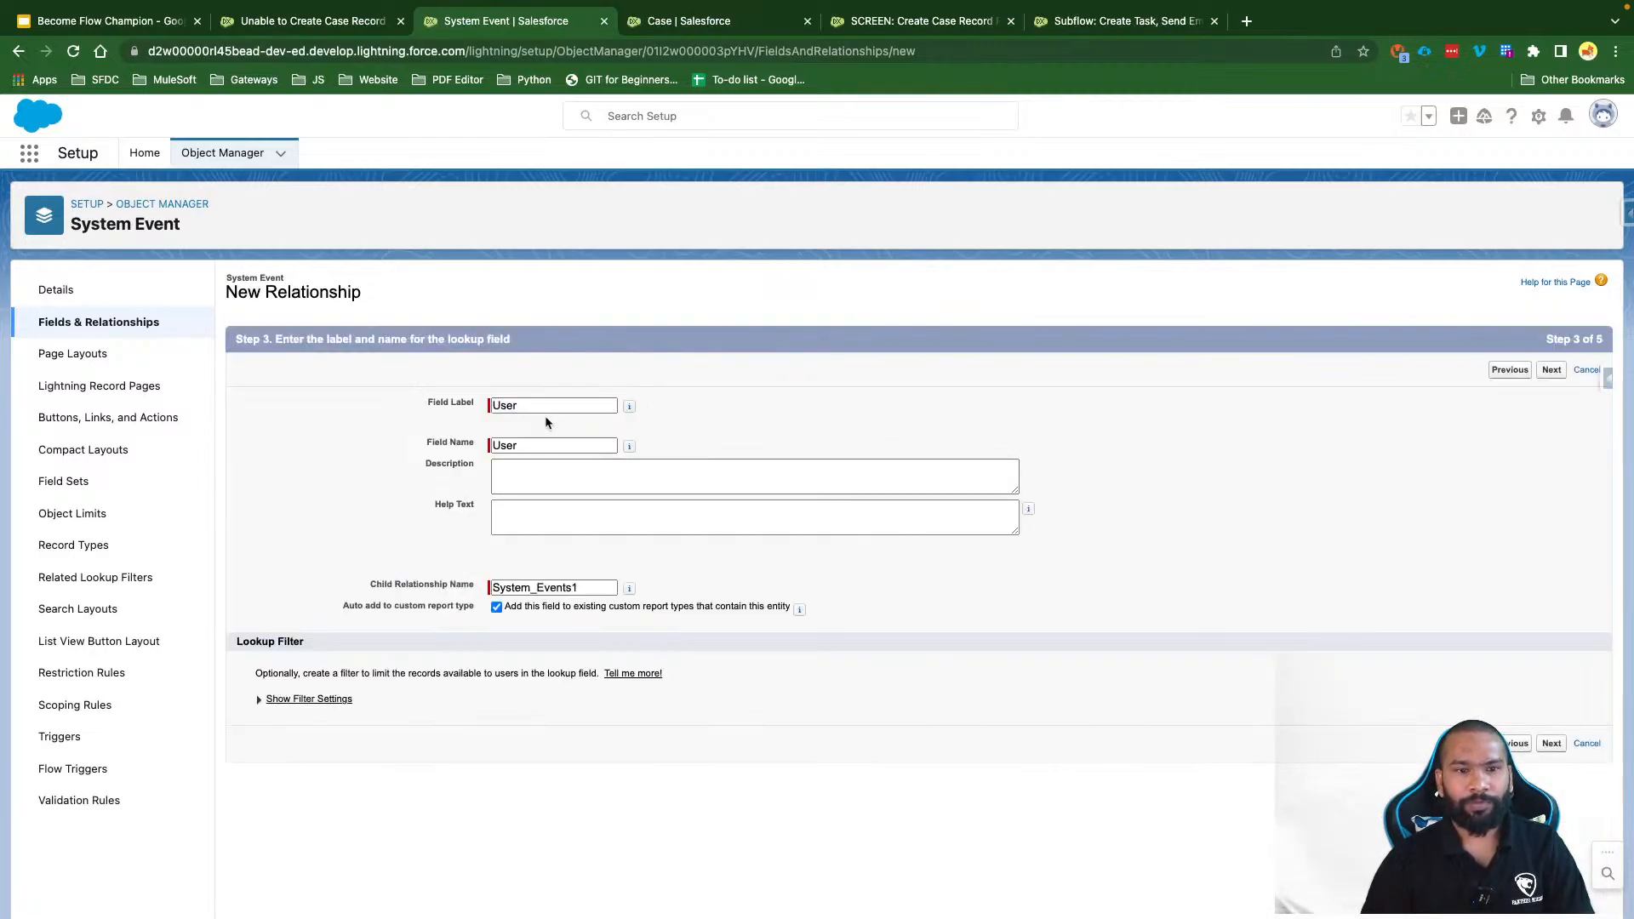
click(1550, 369)
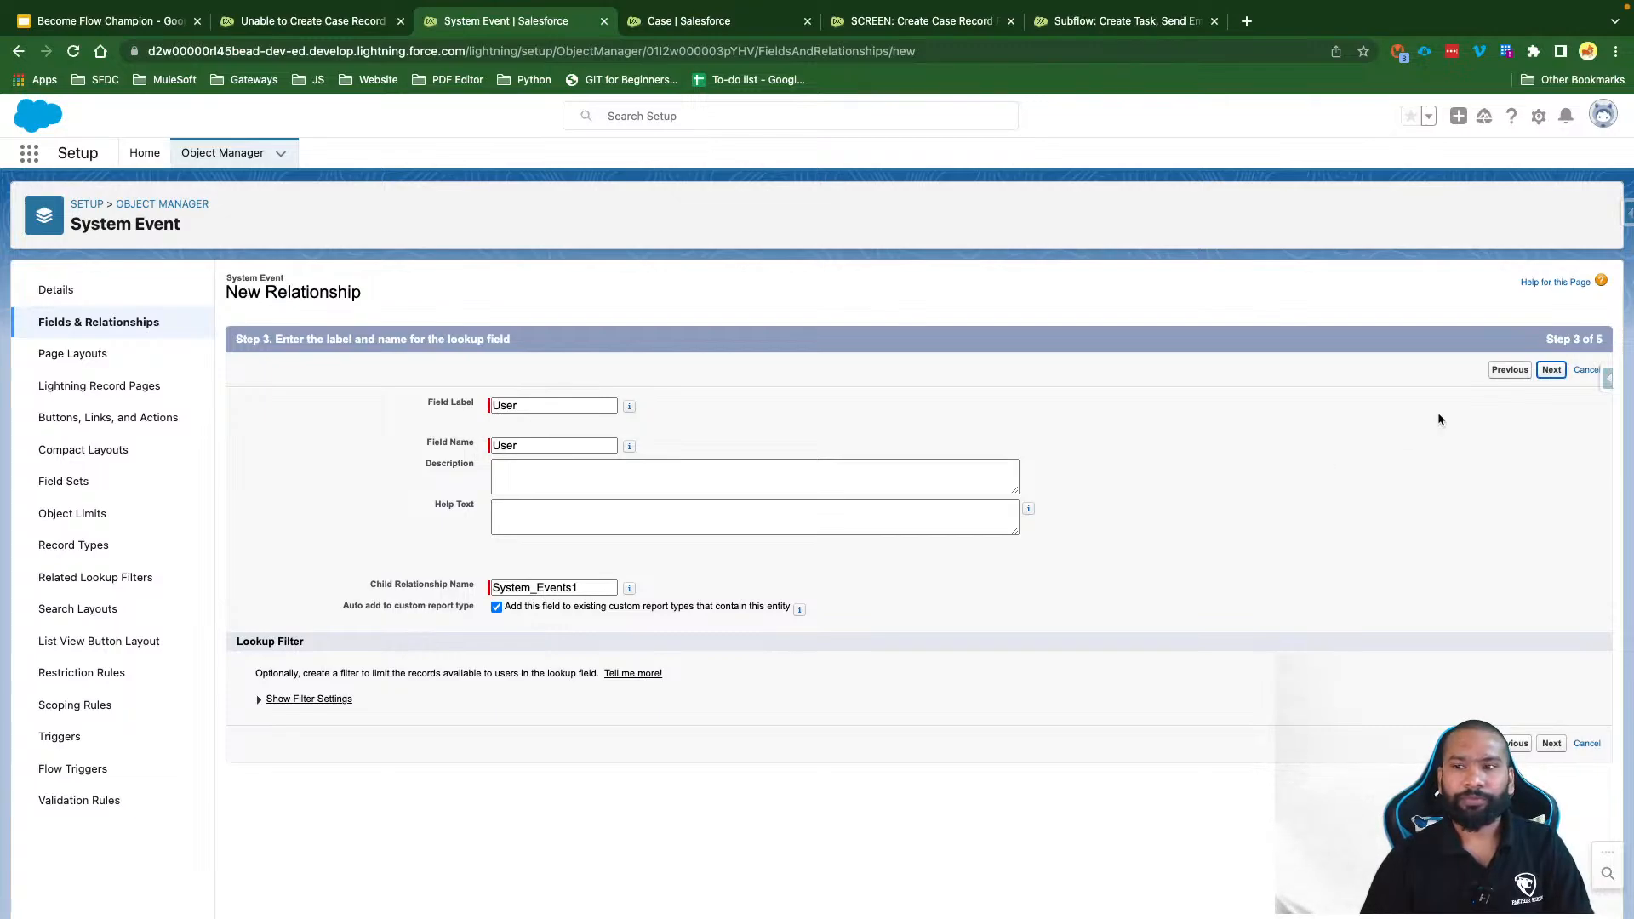
click(1153, 513)
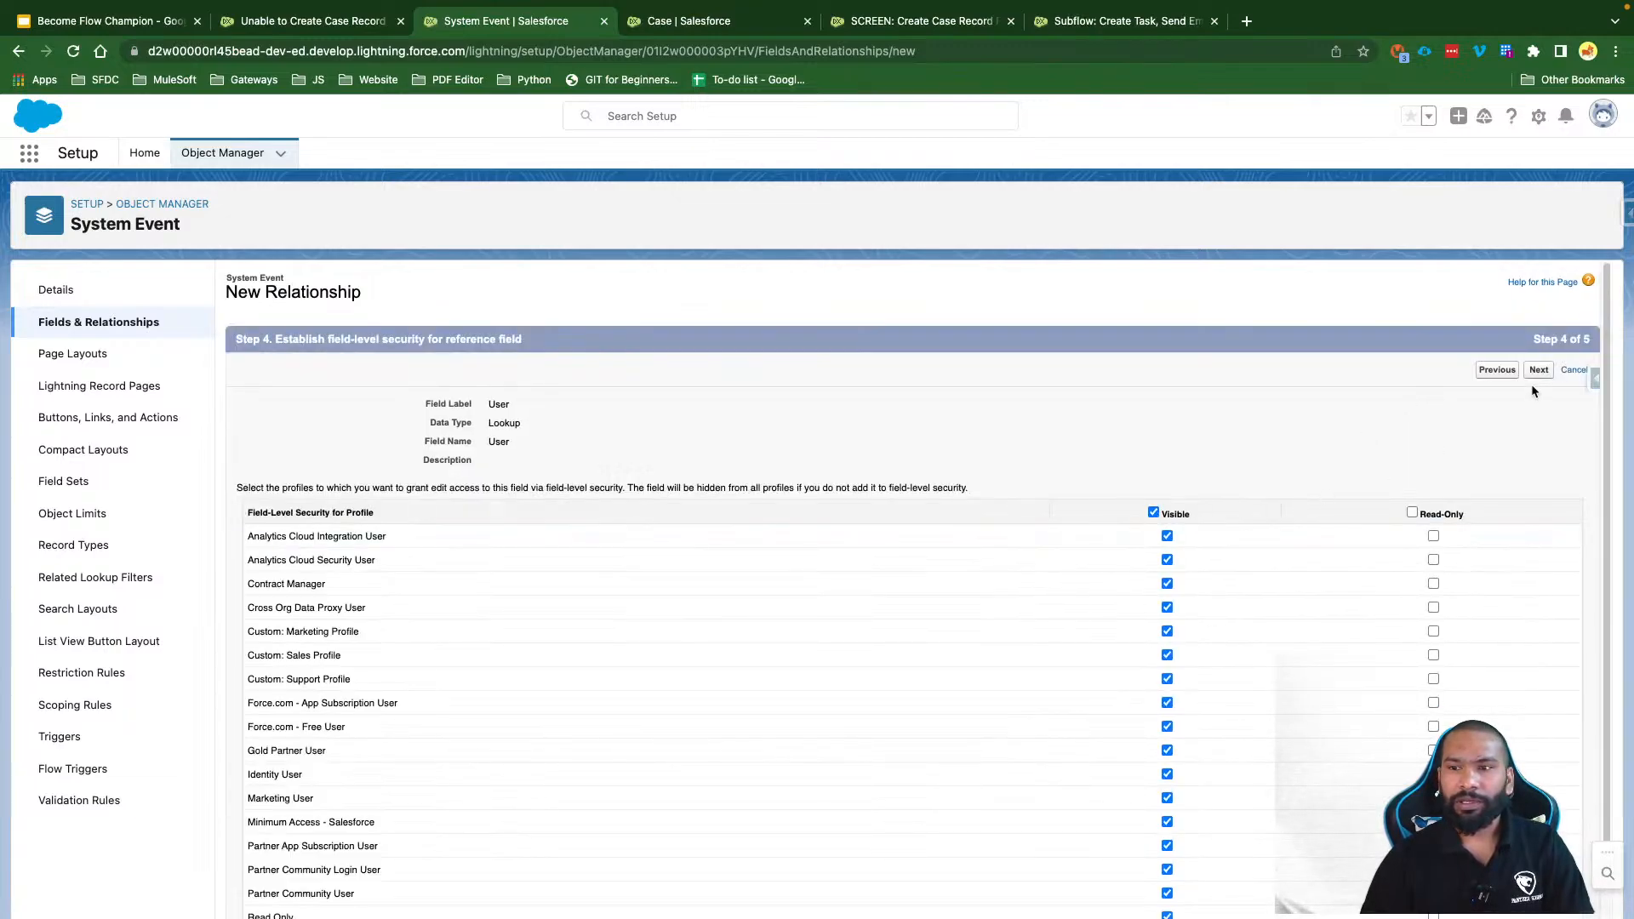
click(1539, 369)
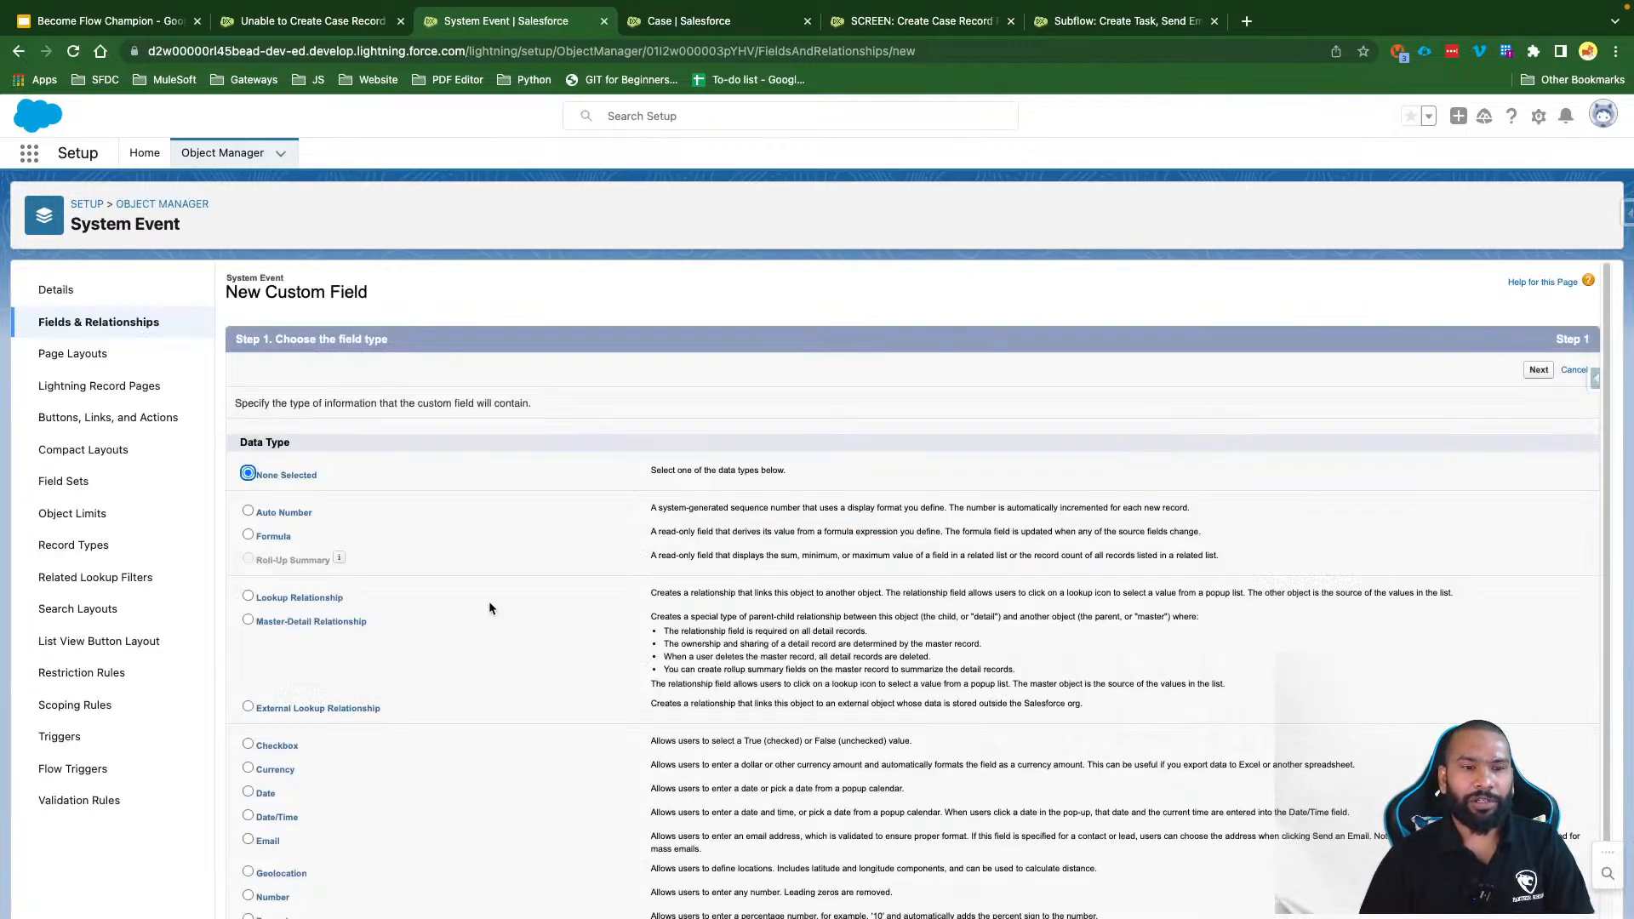
scroll(489, 608, down, 3)
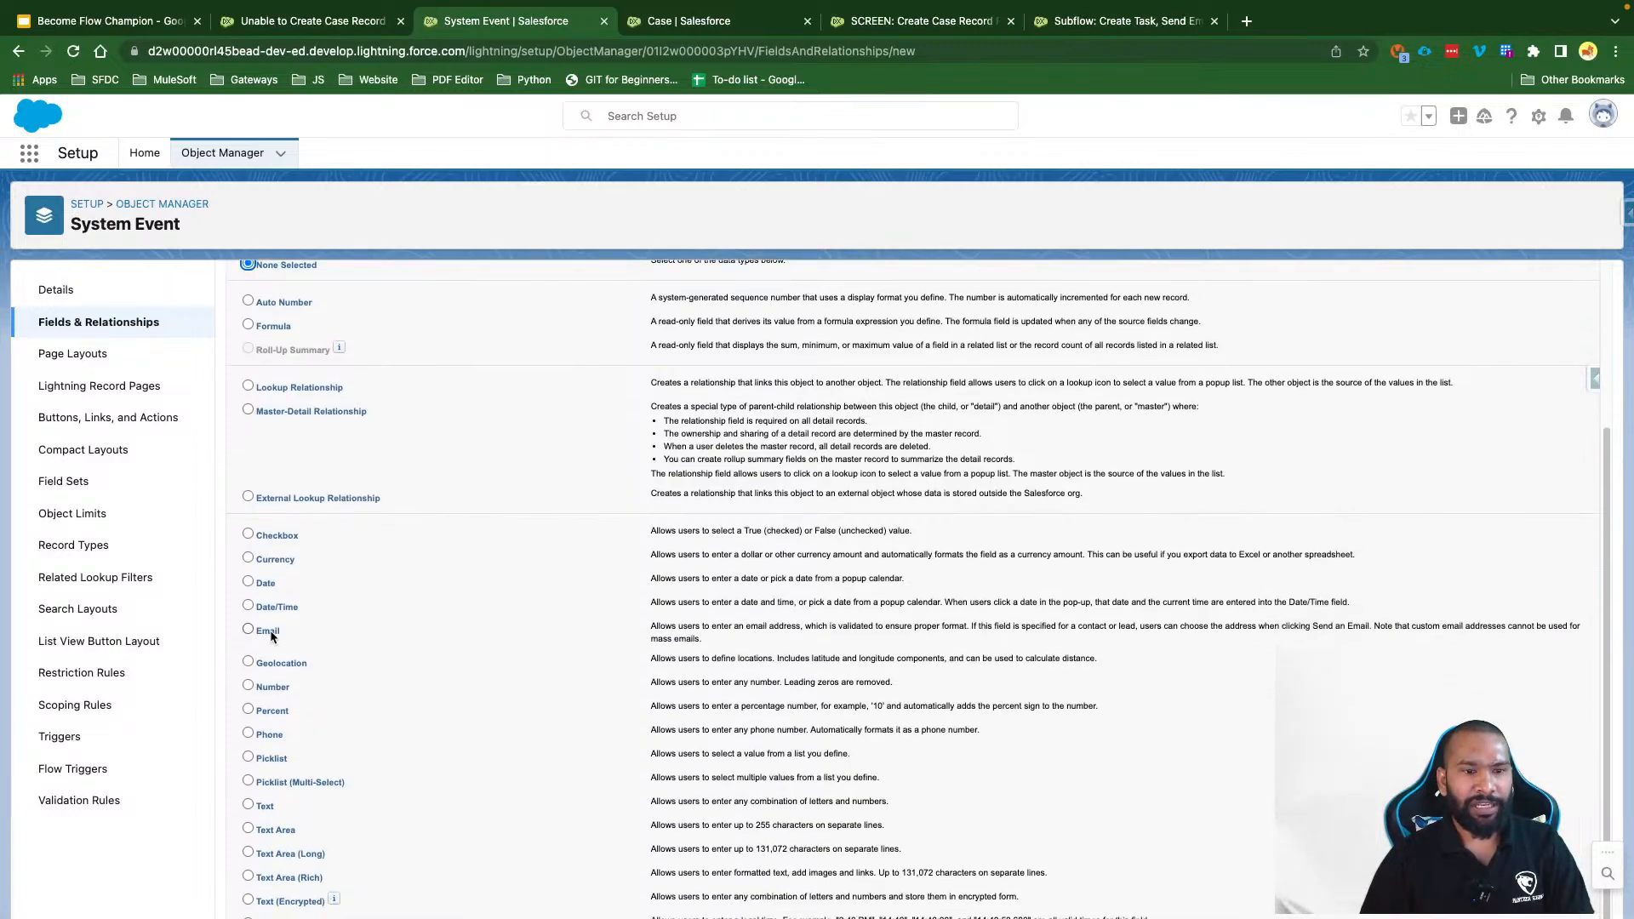
Step: Define the Component Type picklist with values Flow, Apex Class, Apex Trigger and LWC
click(270, 757)
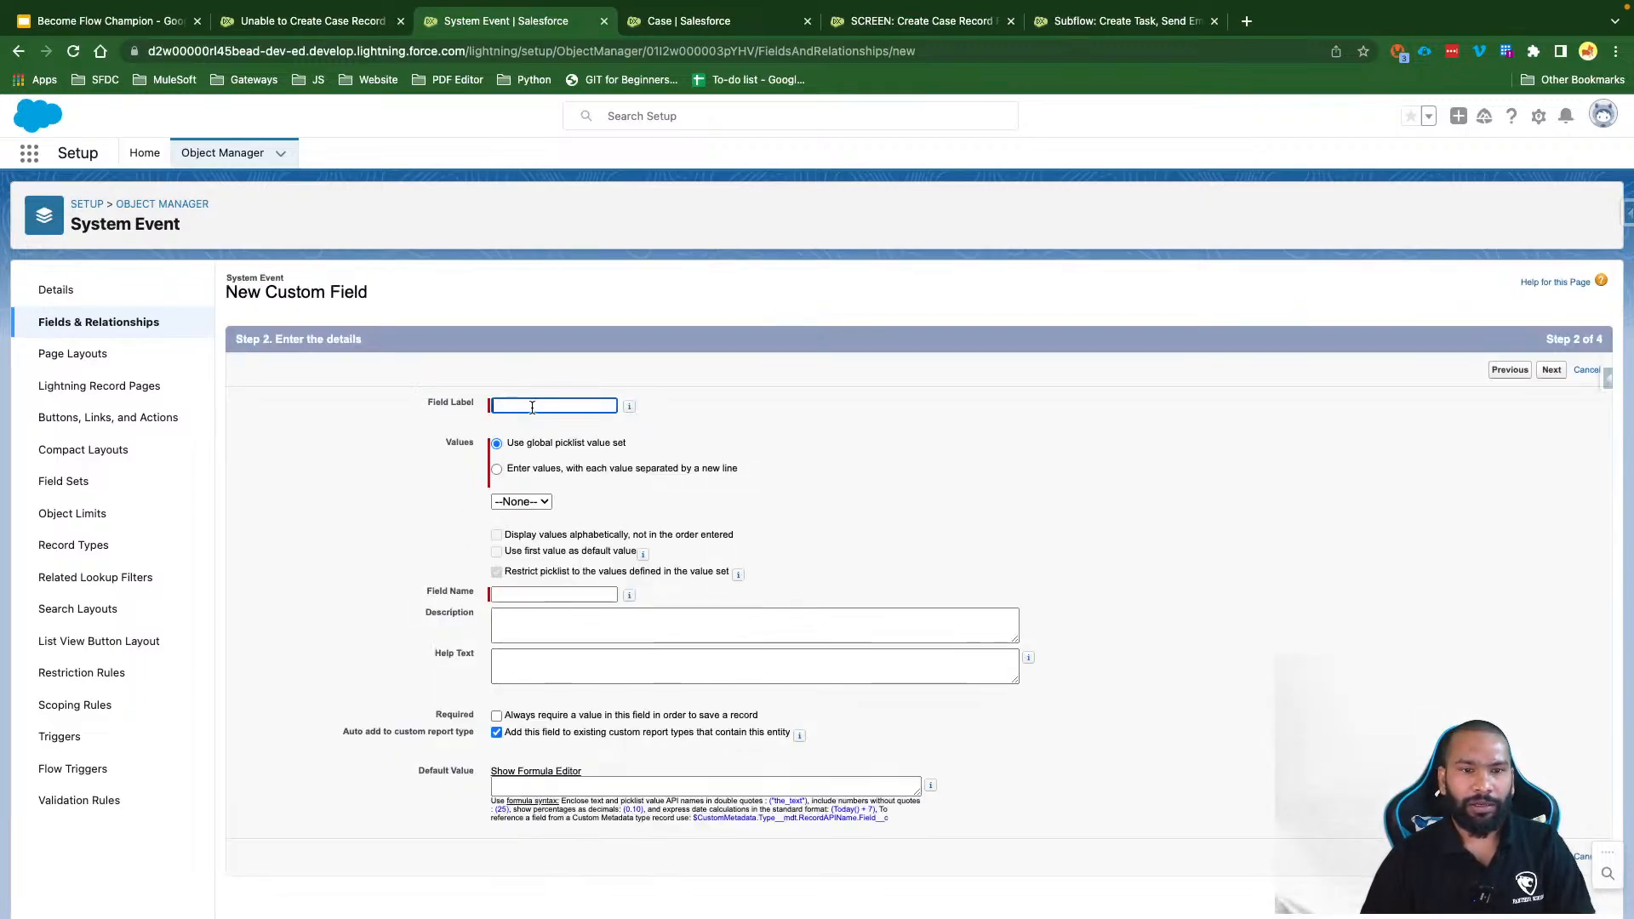
text(Compone)
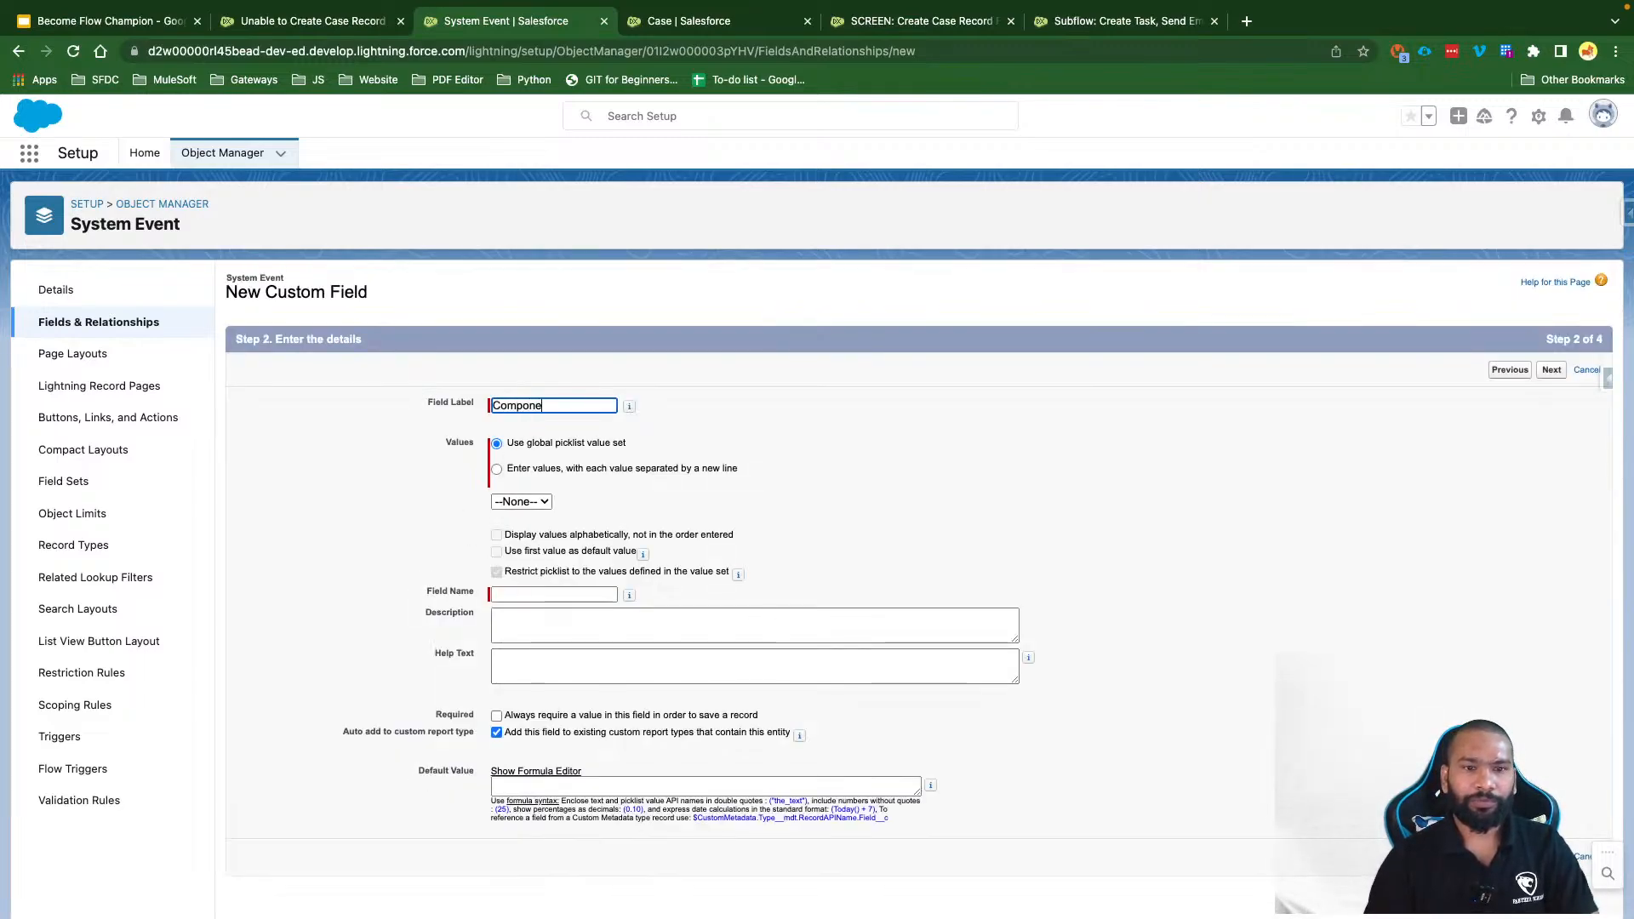
text(nt Type)
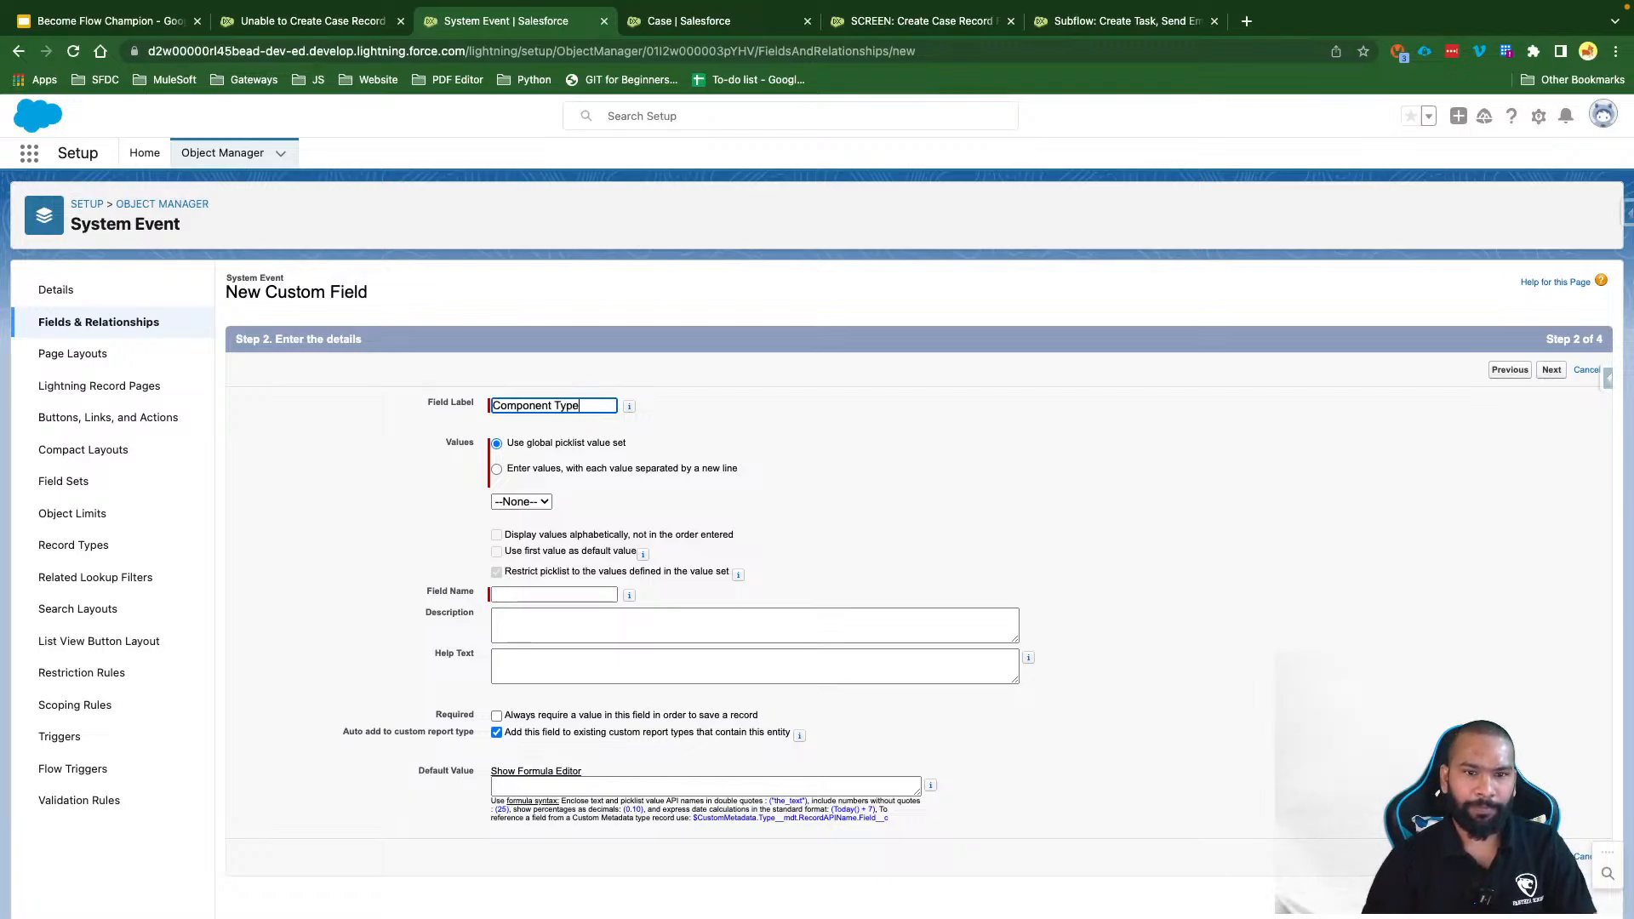
click(549, 481)
click(549, 470)
click(533, 533)
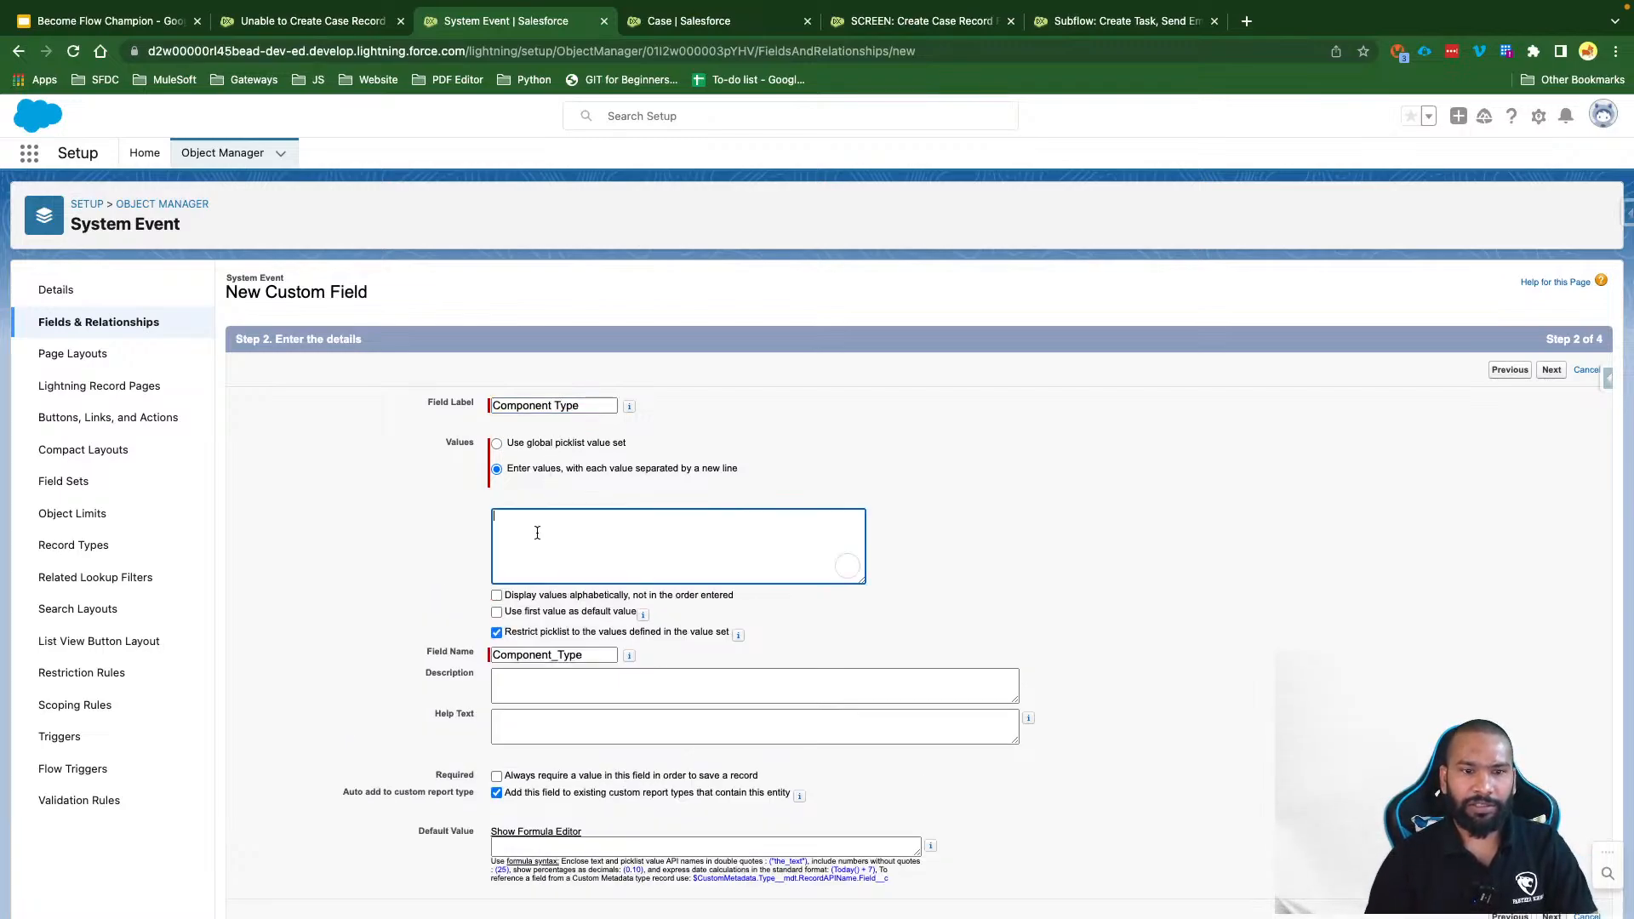
text(Flow )
text(Apex )
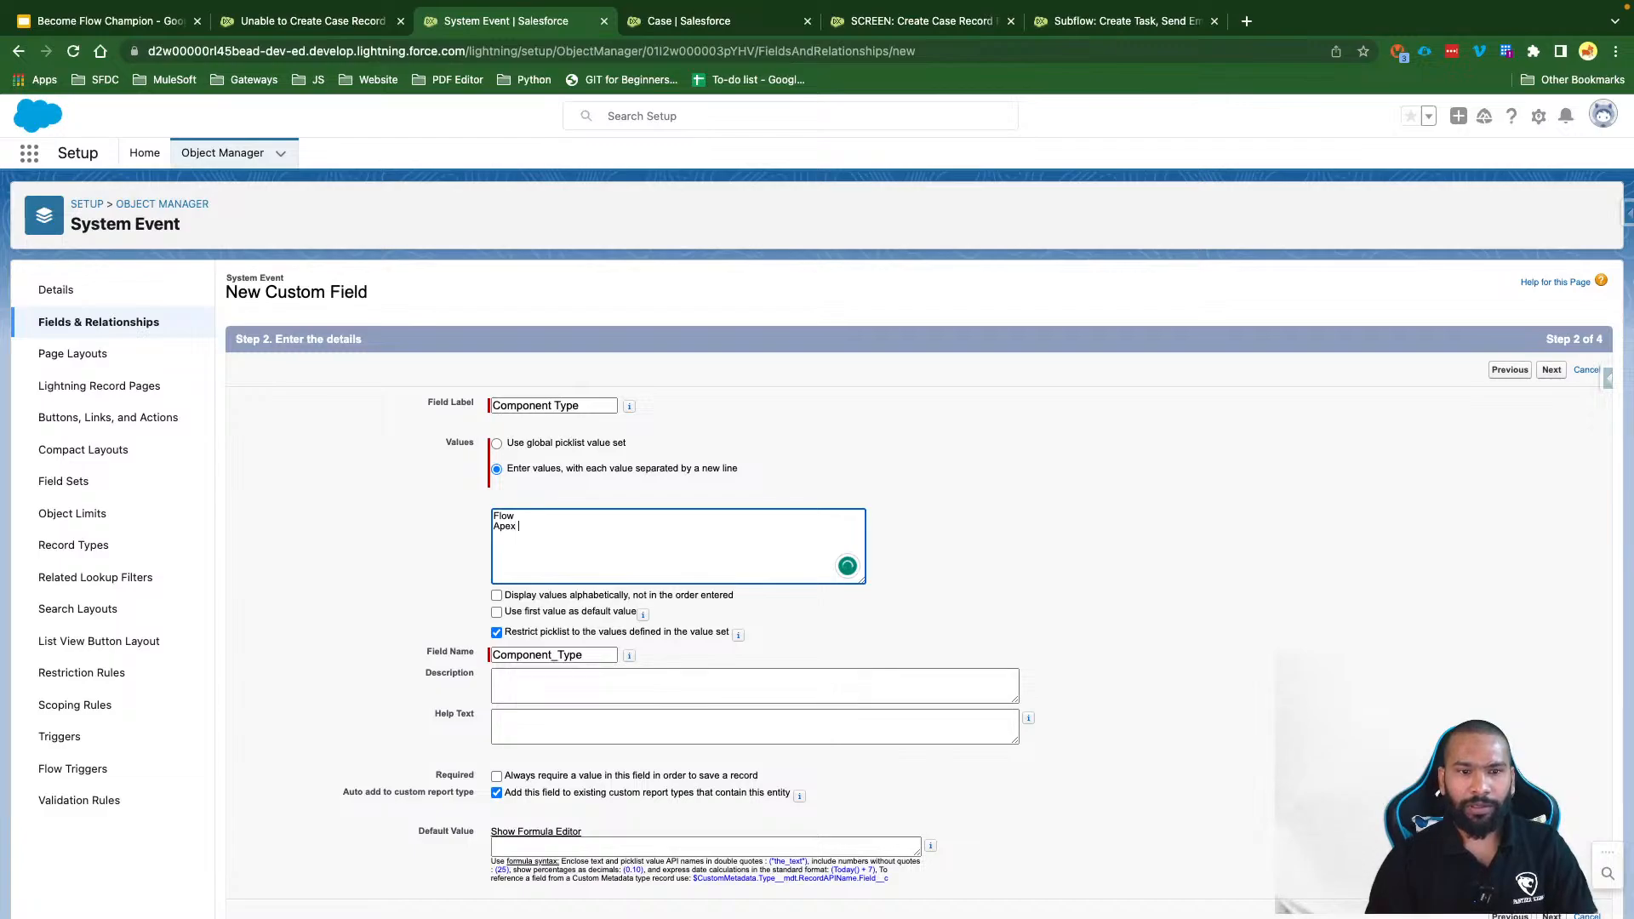
text(Class)
key(Return)
text(APex)
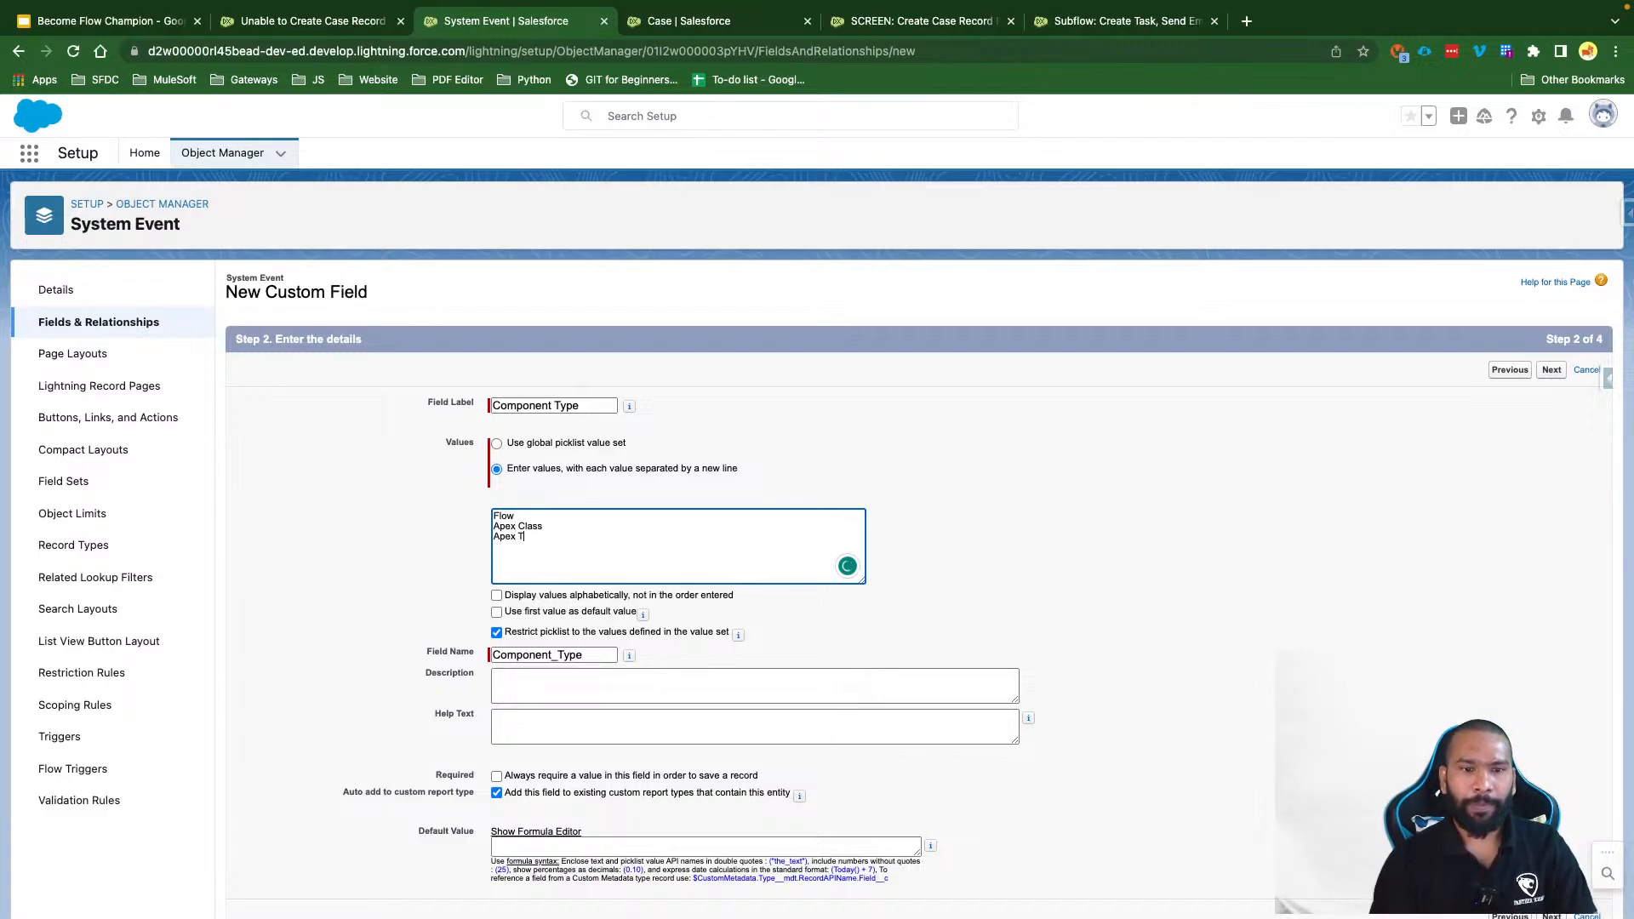
text( Trigge)
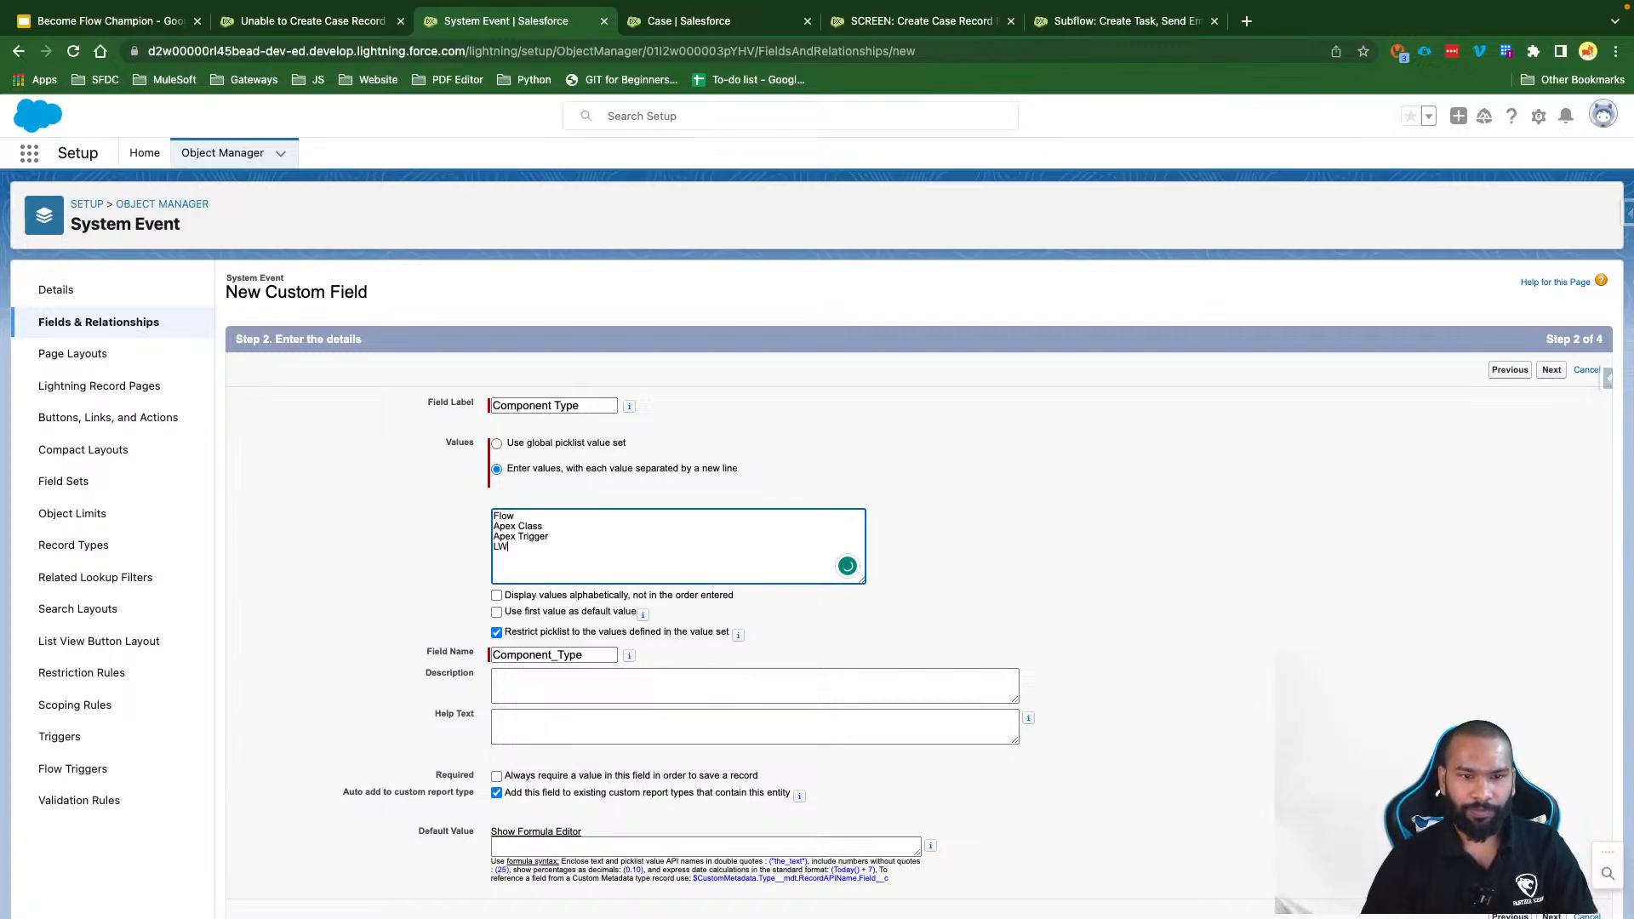
text(r)
key(Return)
text(LWC)
click(788, 495)
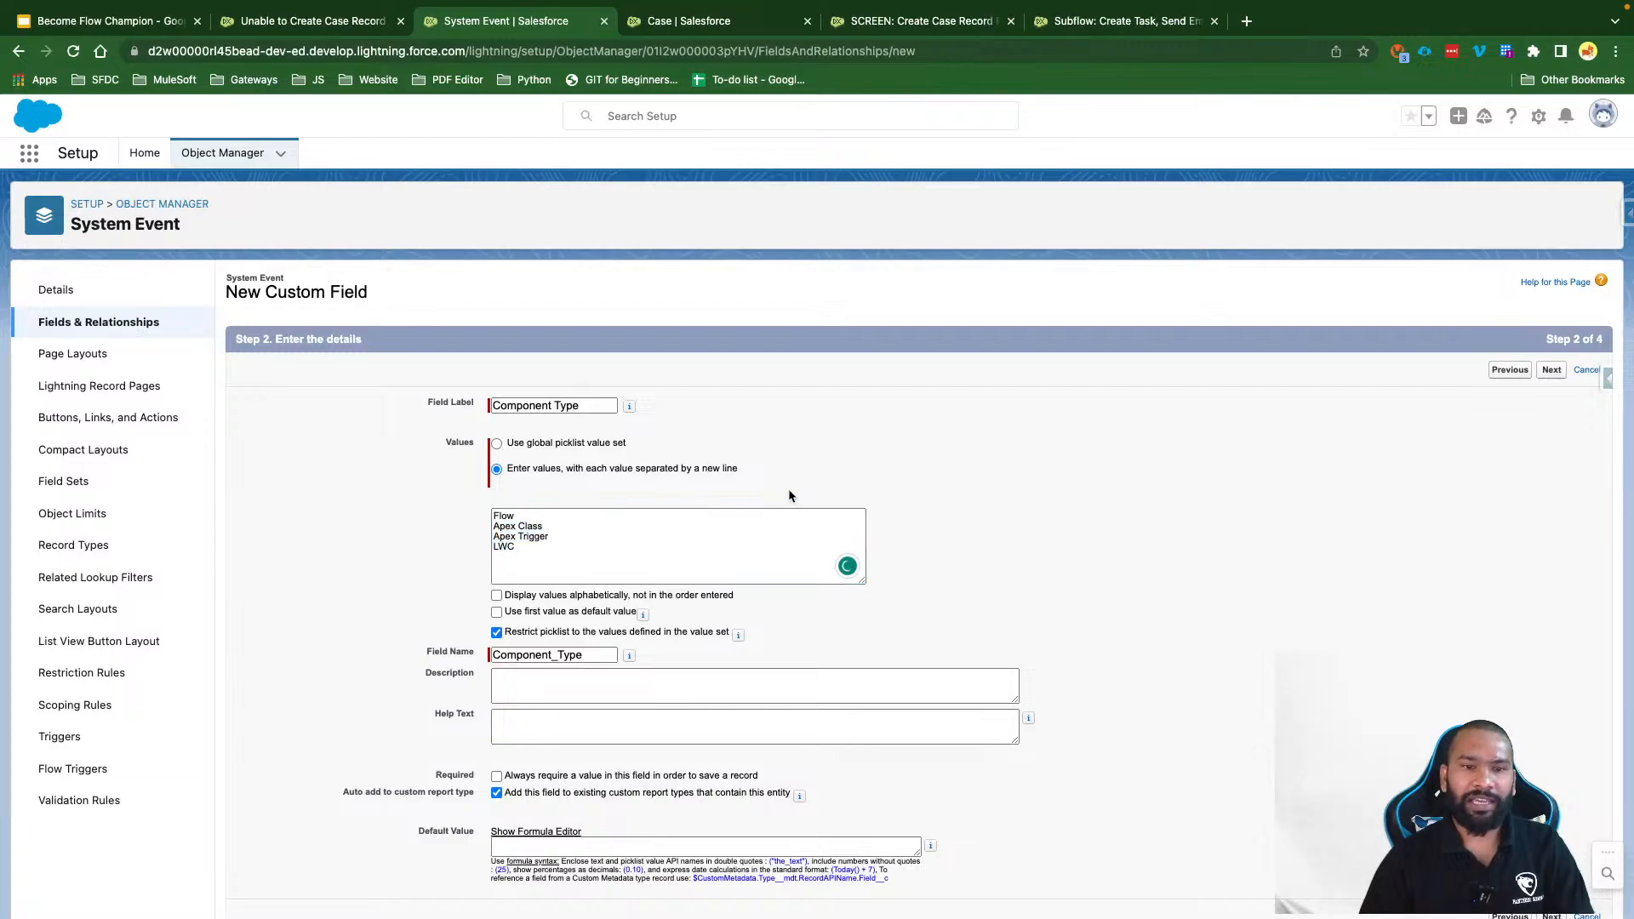
Step: Make Component Type visible to all profiles, add it to System Event Layout, and save
click(1551, 369)
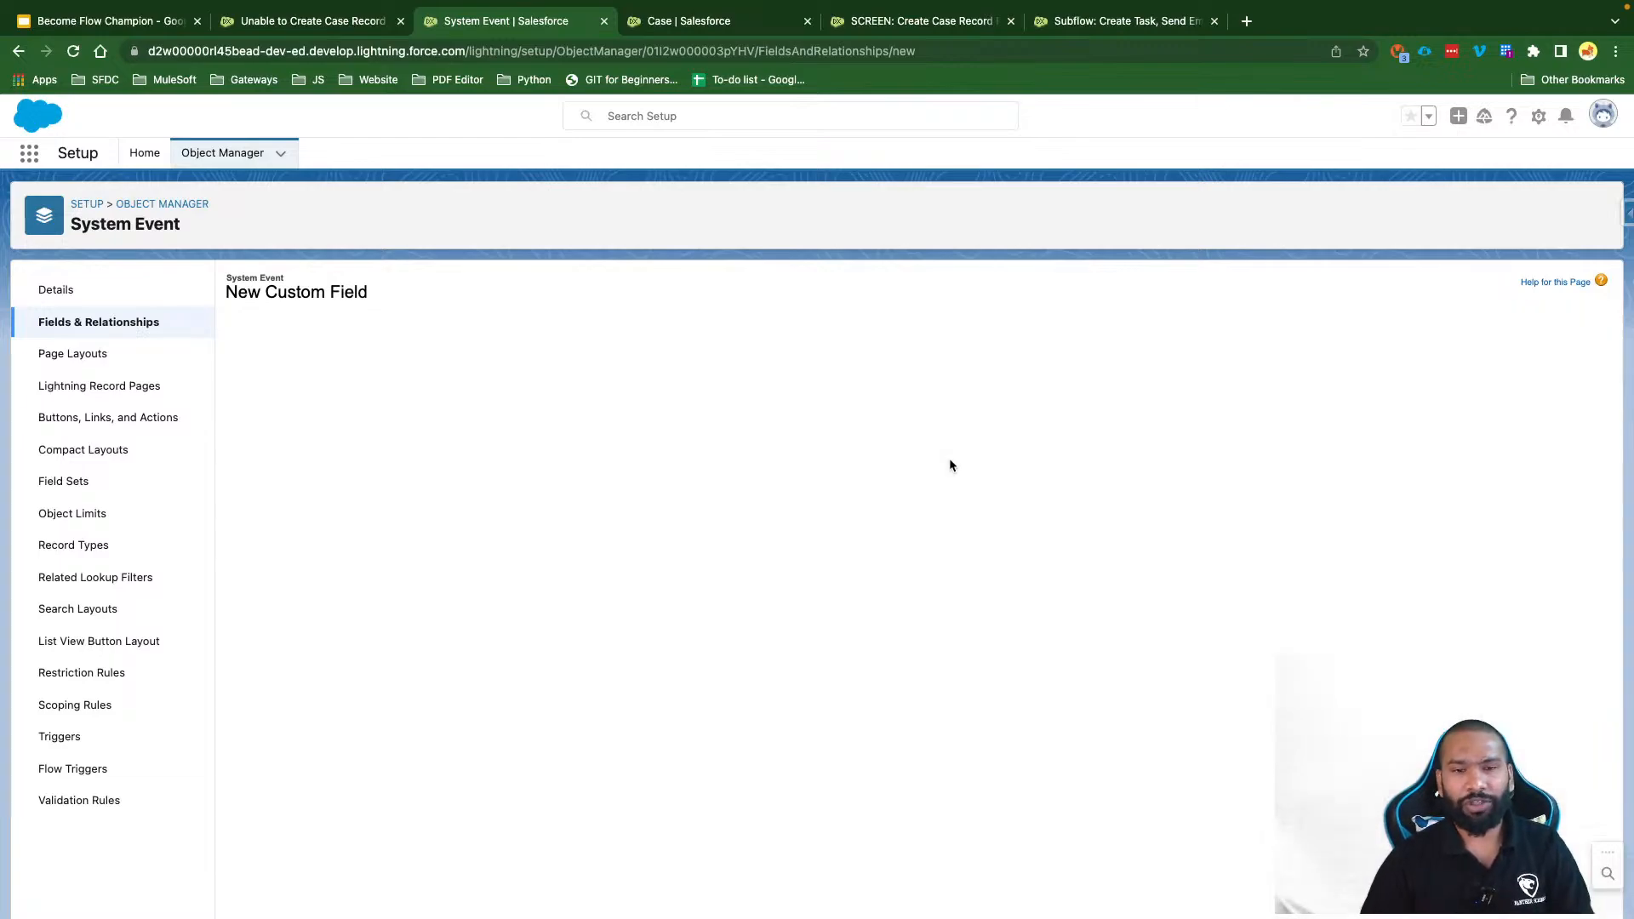
click(1153, 512)
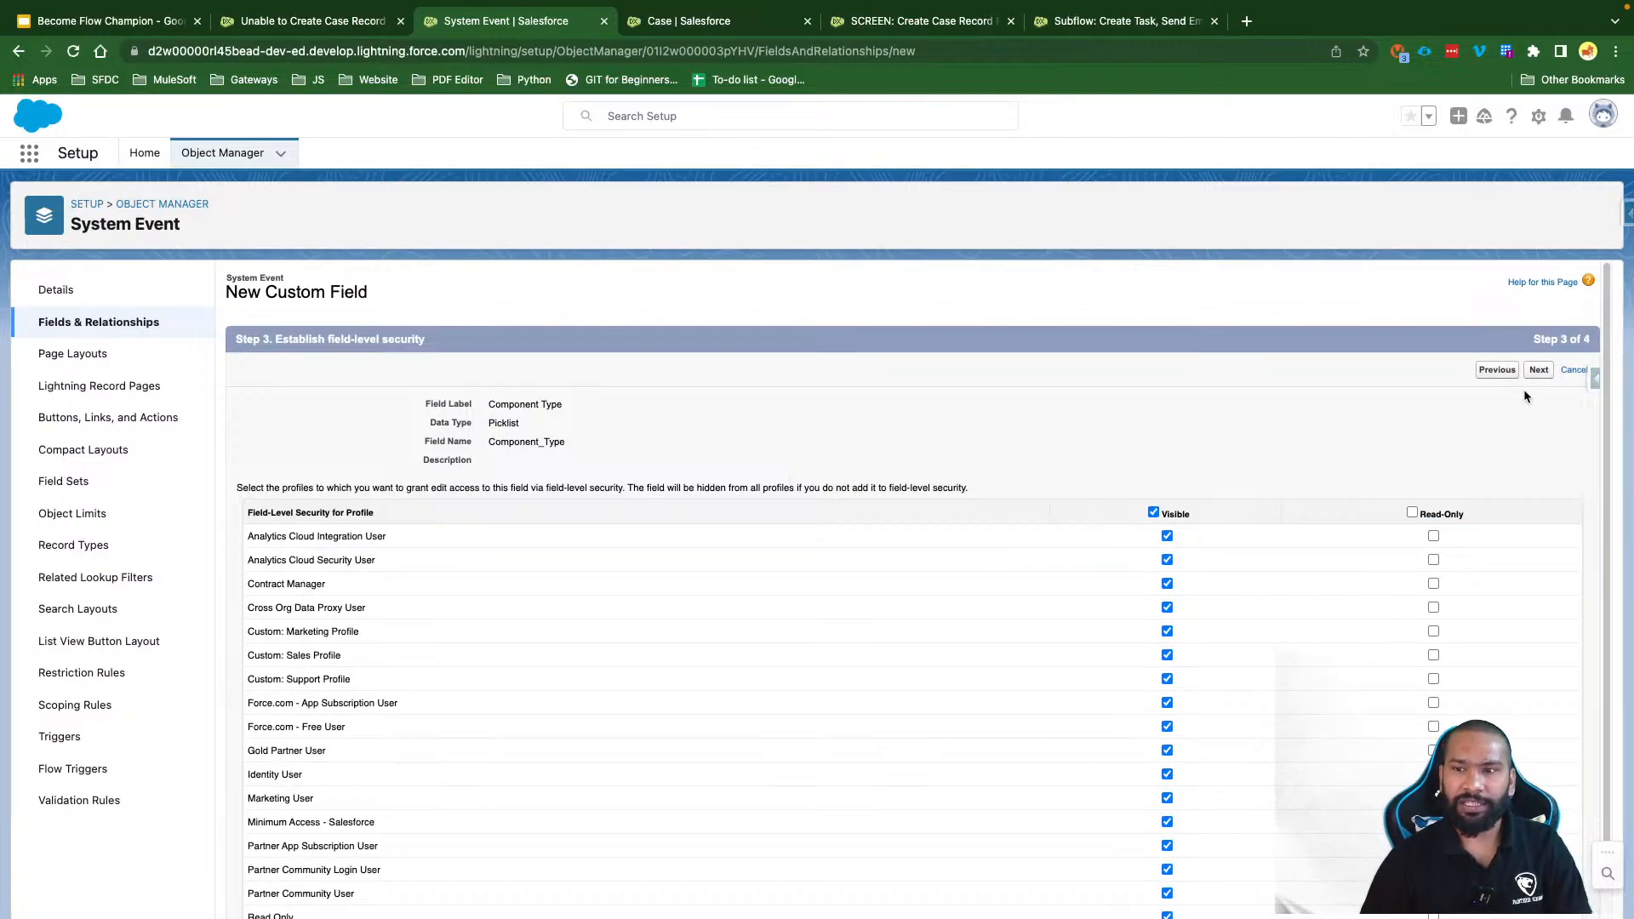
click(1538, 369)
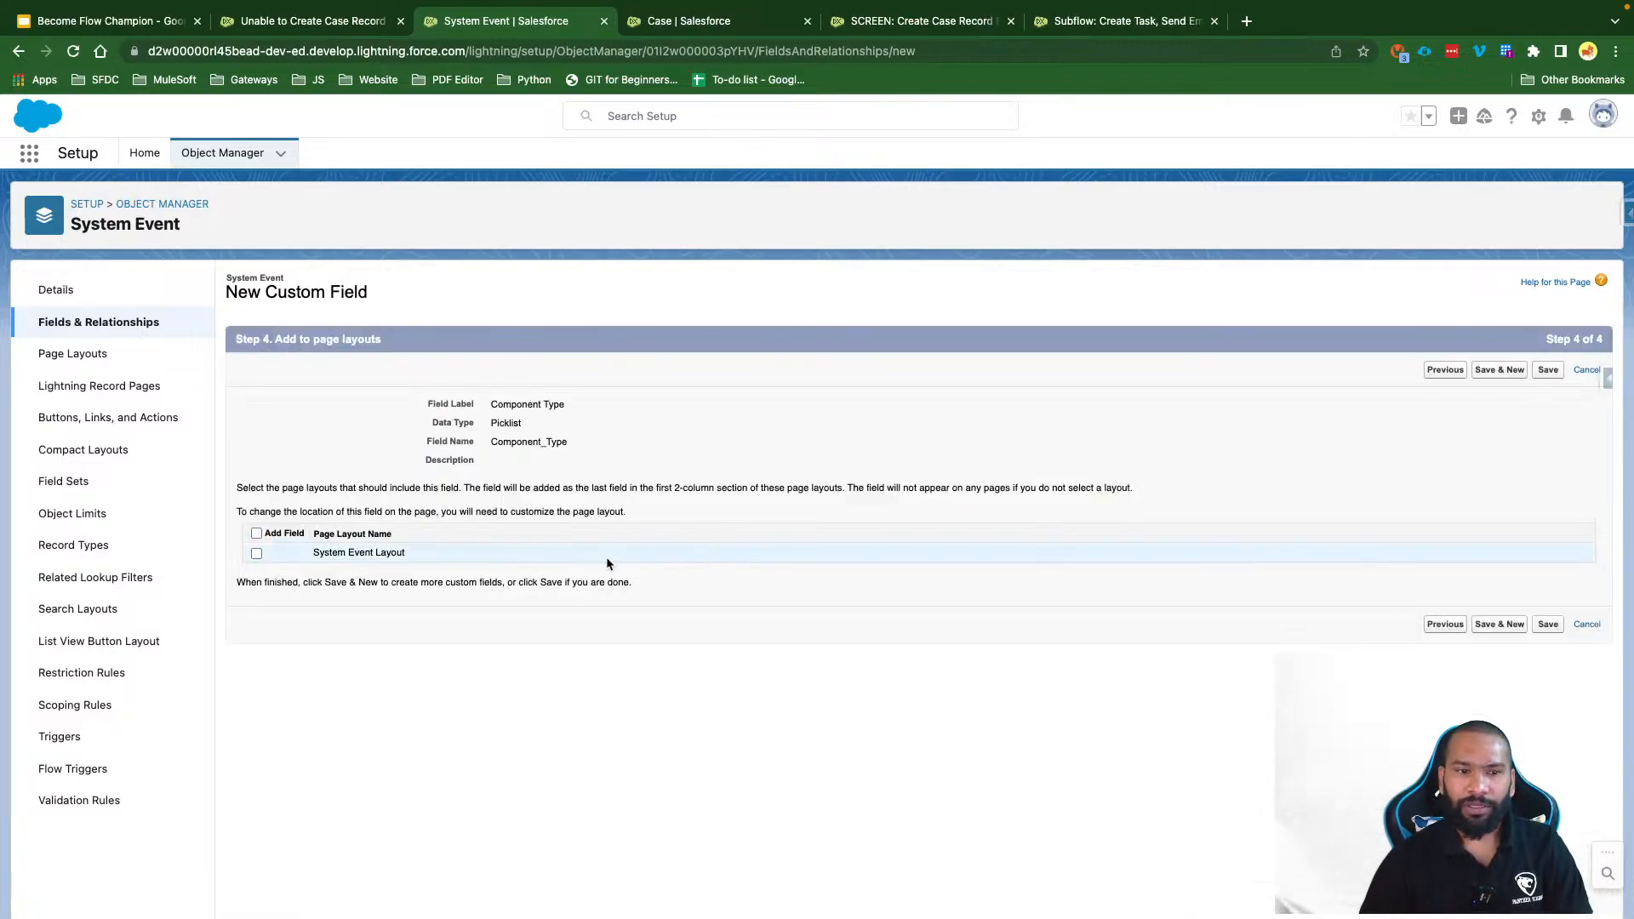
click(256, 534)
click(1504, 372)
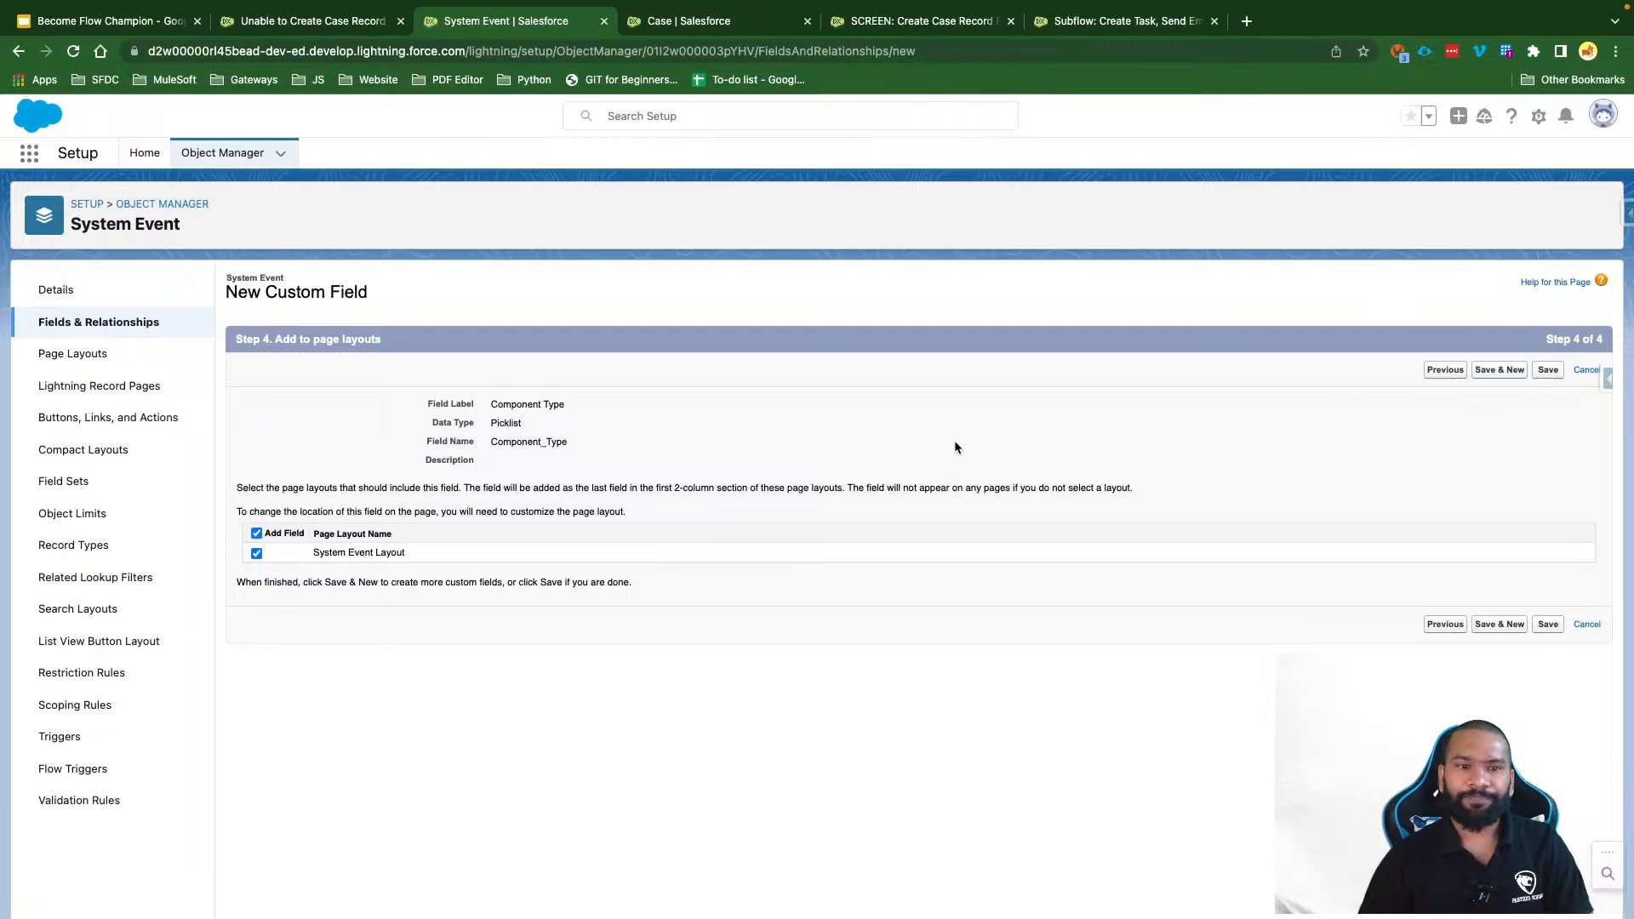
Step: Create an Error Message rich text area field, visible to all profiles and on System Event Layout
scroll(430, 679, down, 3)
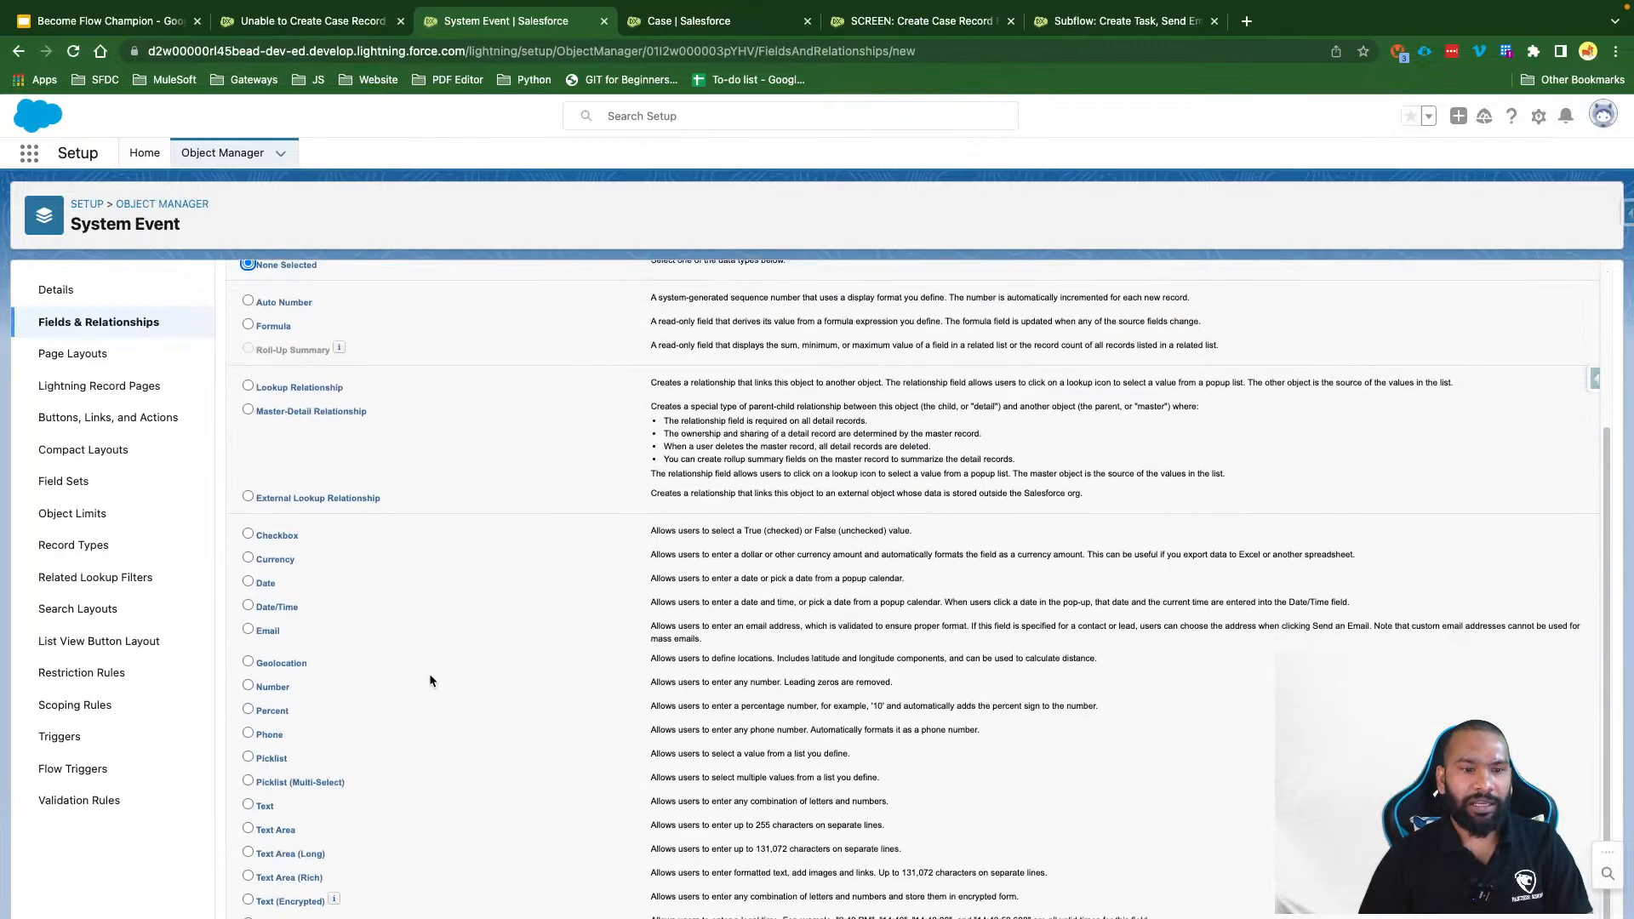
click(300, 877)
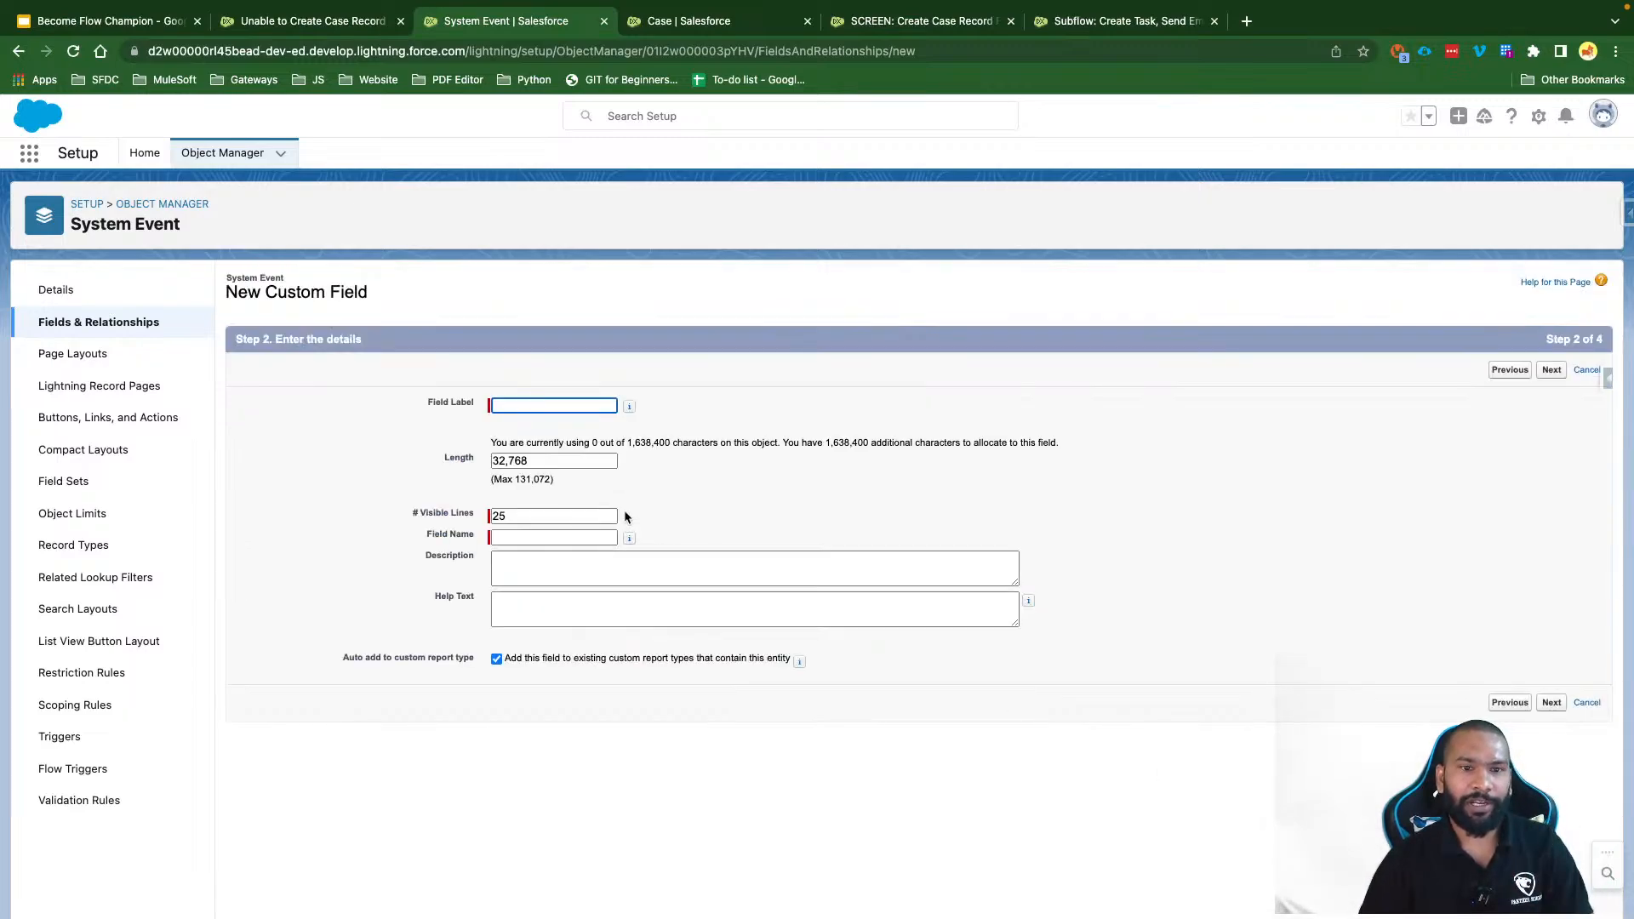
text(Erro)
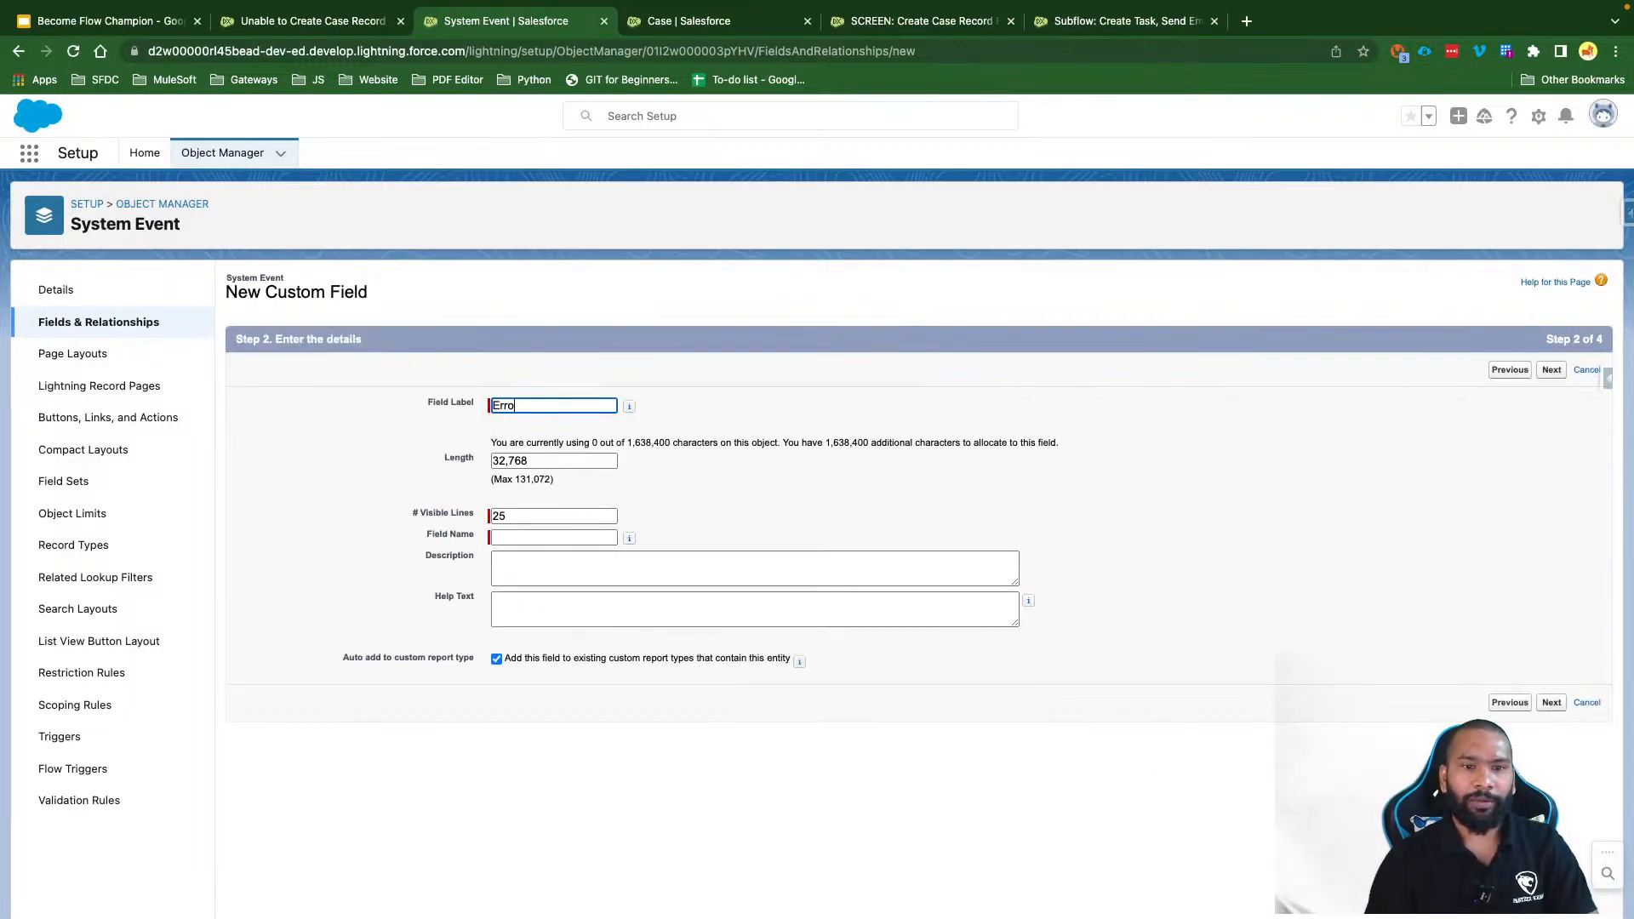
text(r Message)
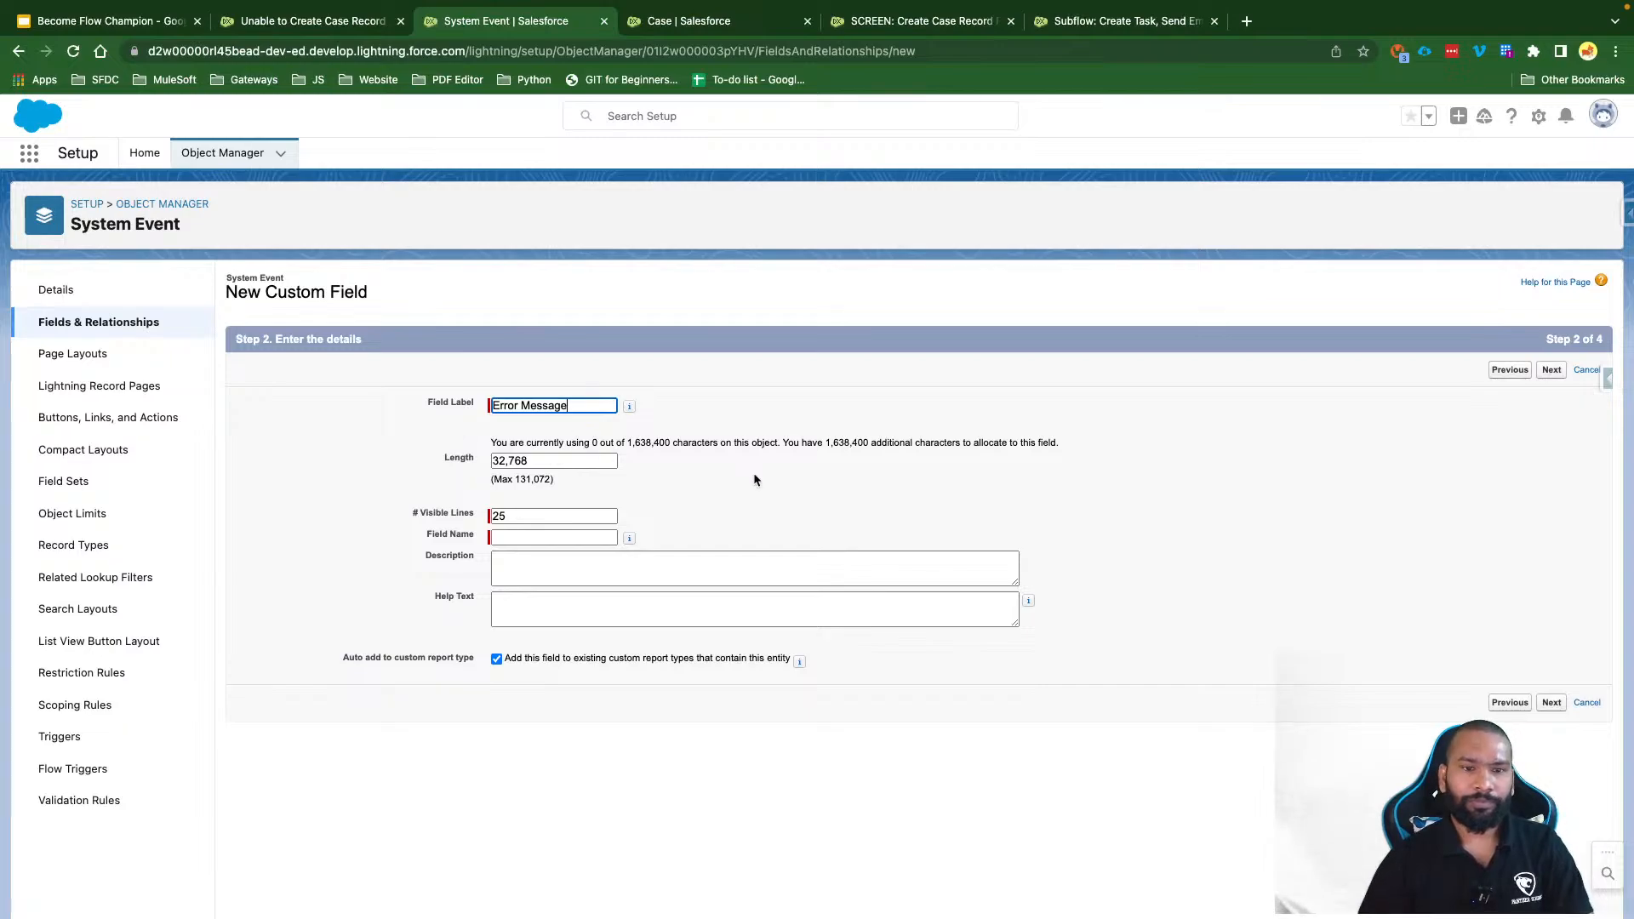
click(766, 478)
click(1551, 369)
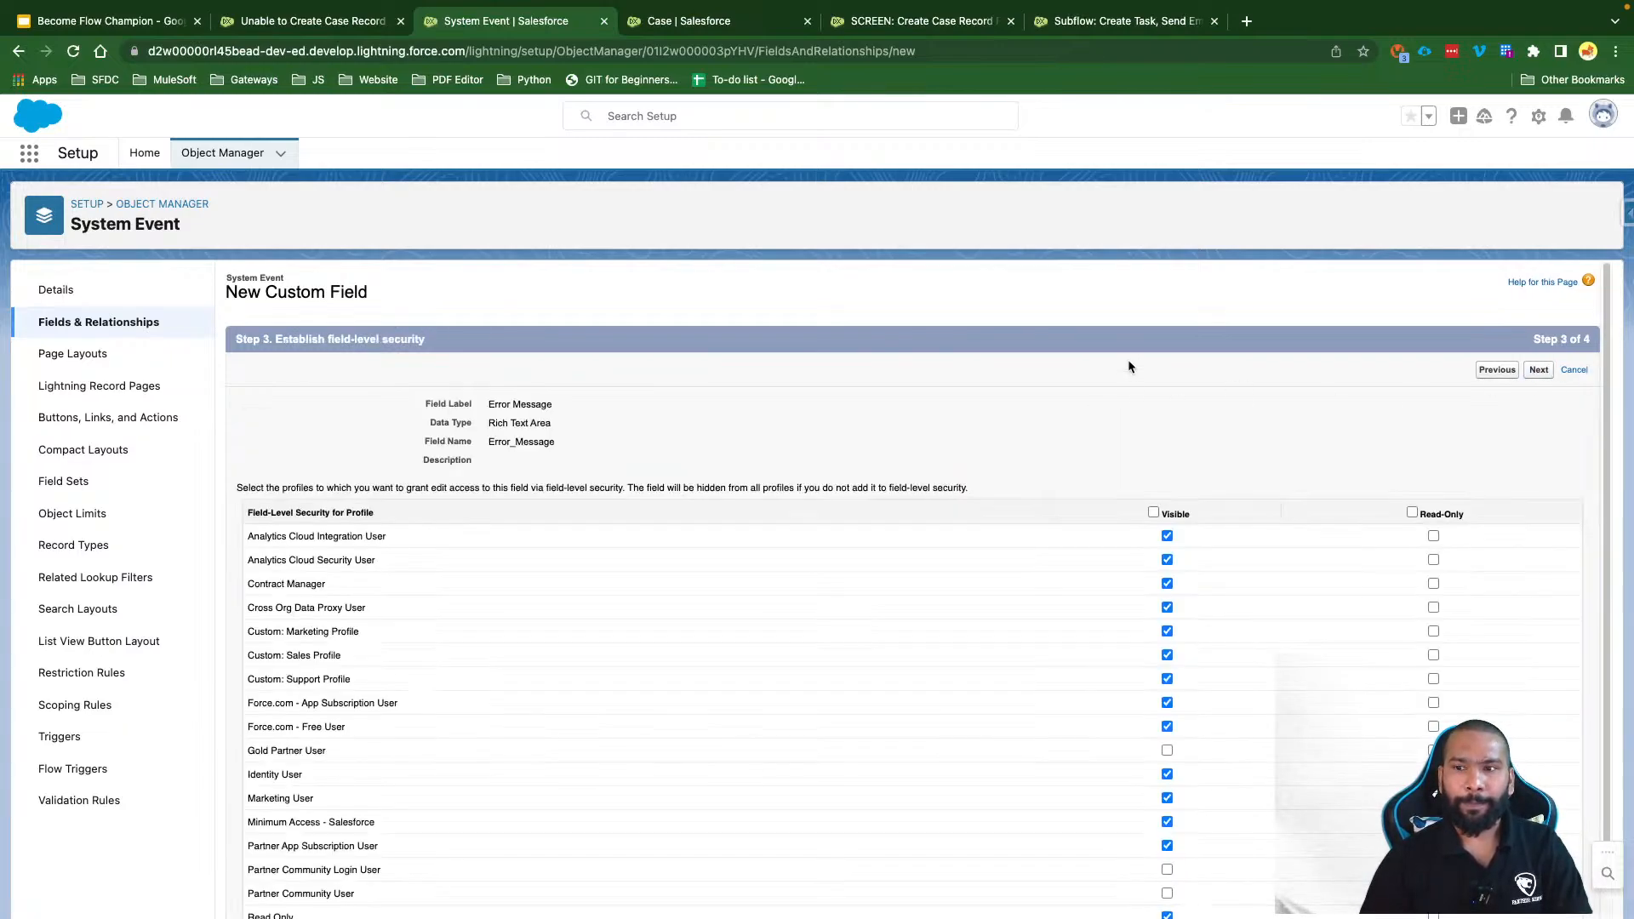
click(1154, 512)
click(1538, 369)
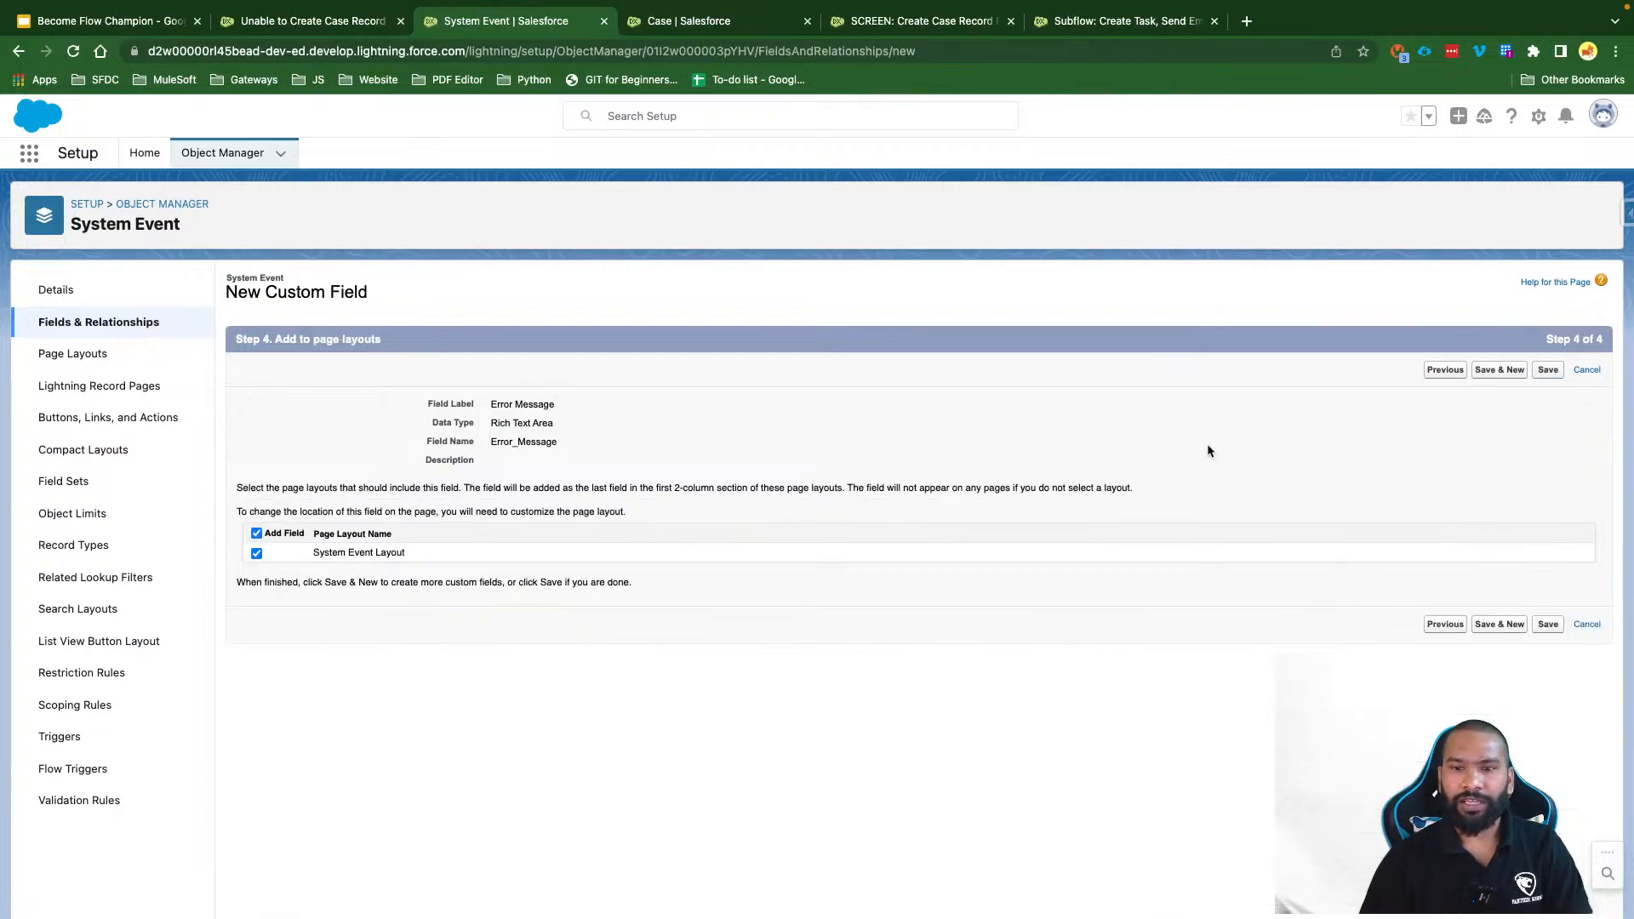
click(256, 533)
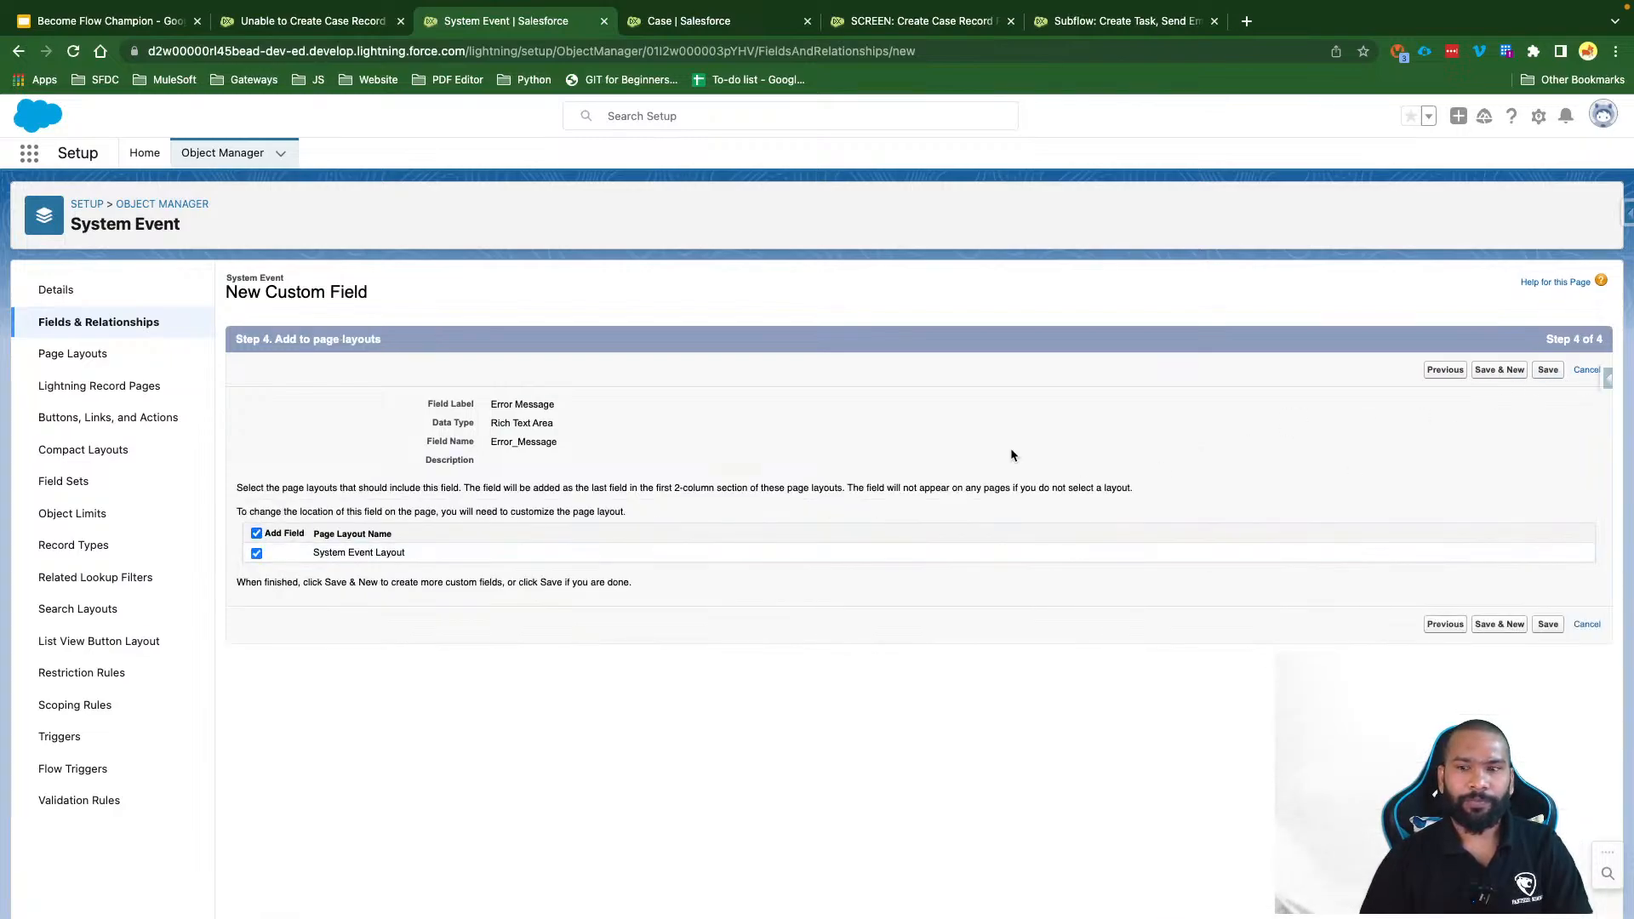
click(1547, 369)
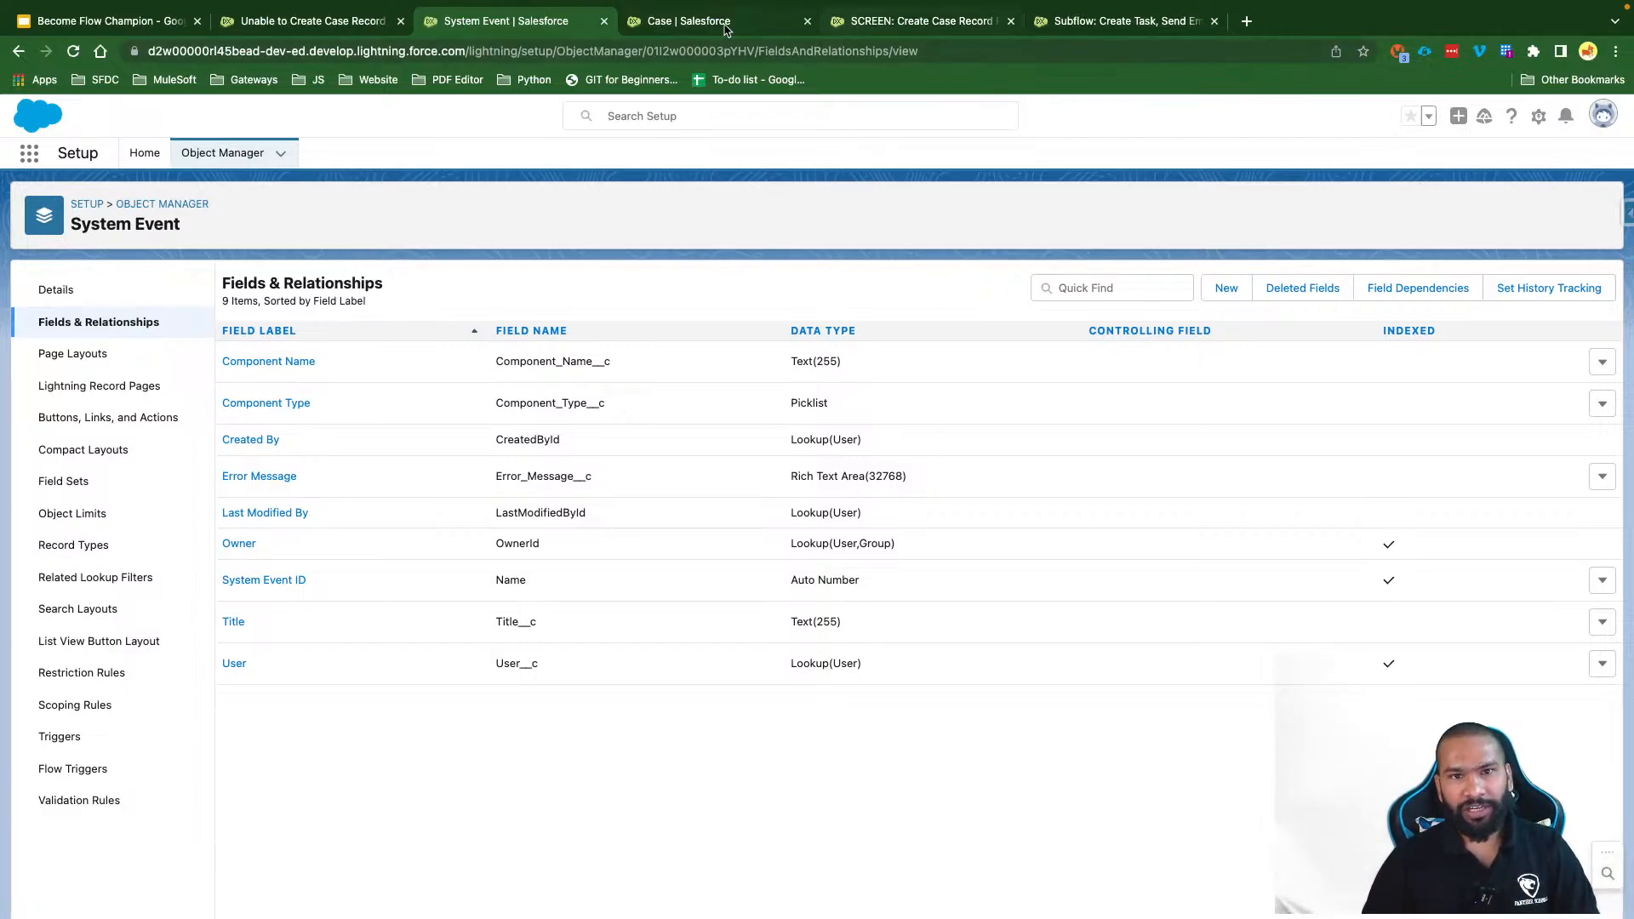
Step: From Setup's Flows list, start a new Autolaunched Flow (No Trigger)
click(717, 22)
click(134, 163)
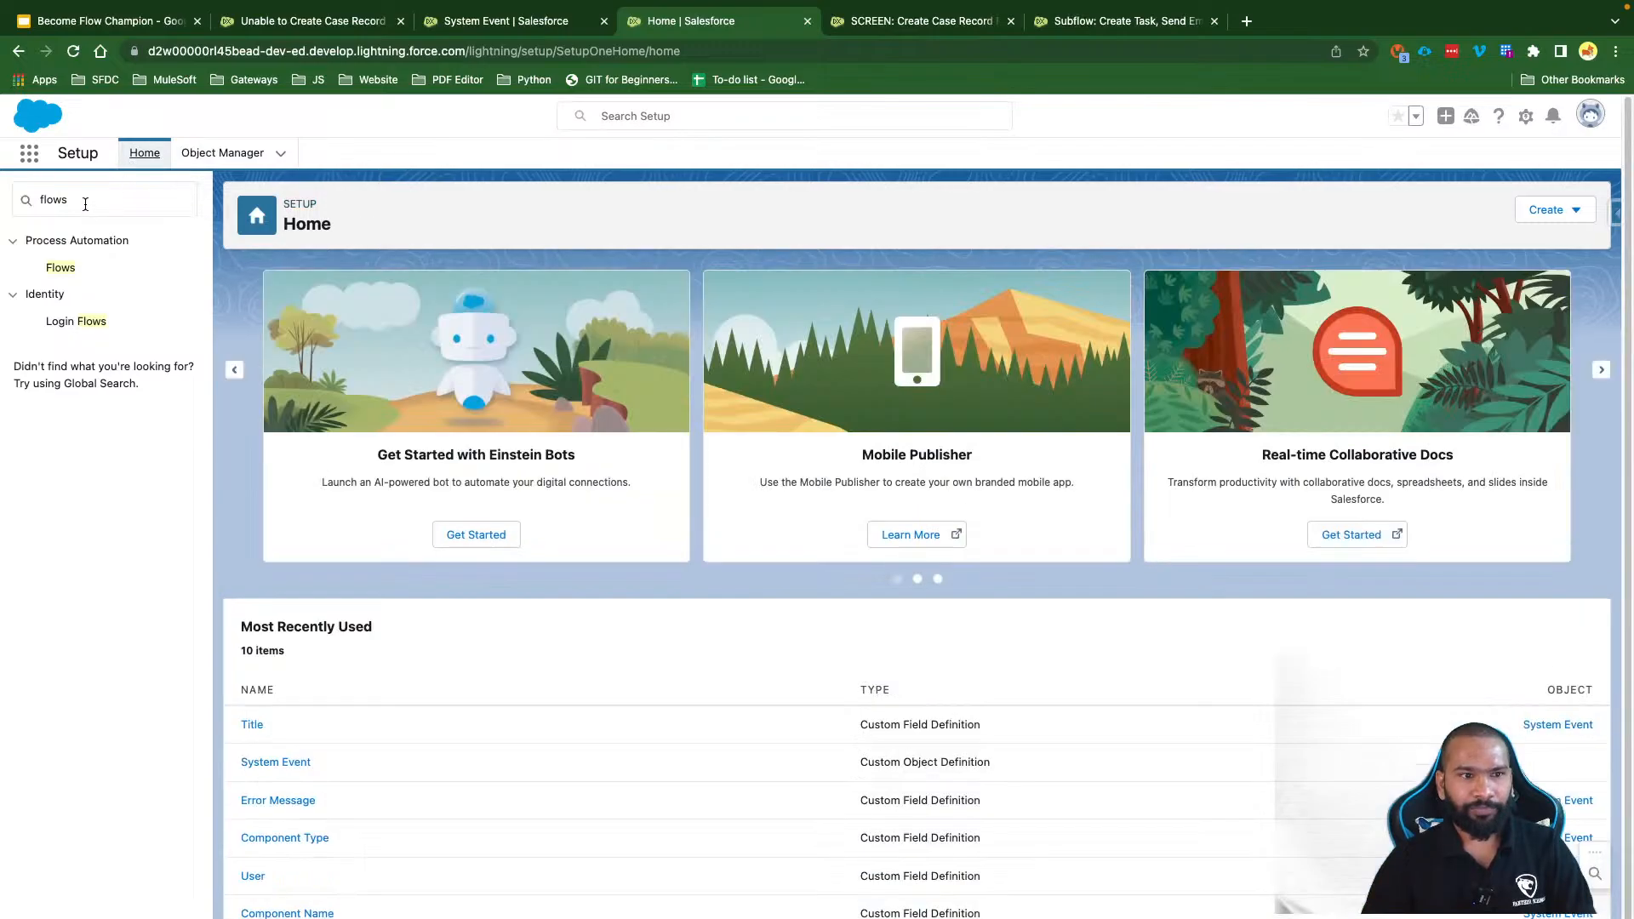
click(58, 268)
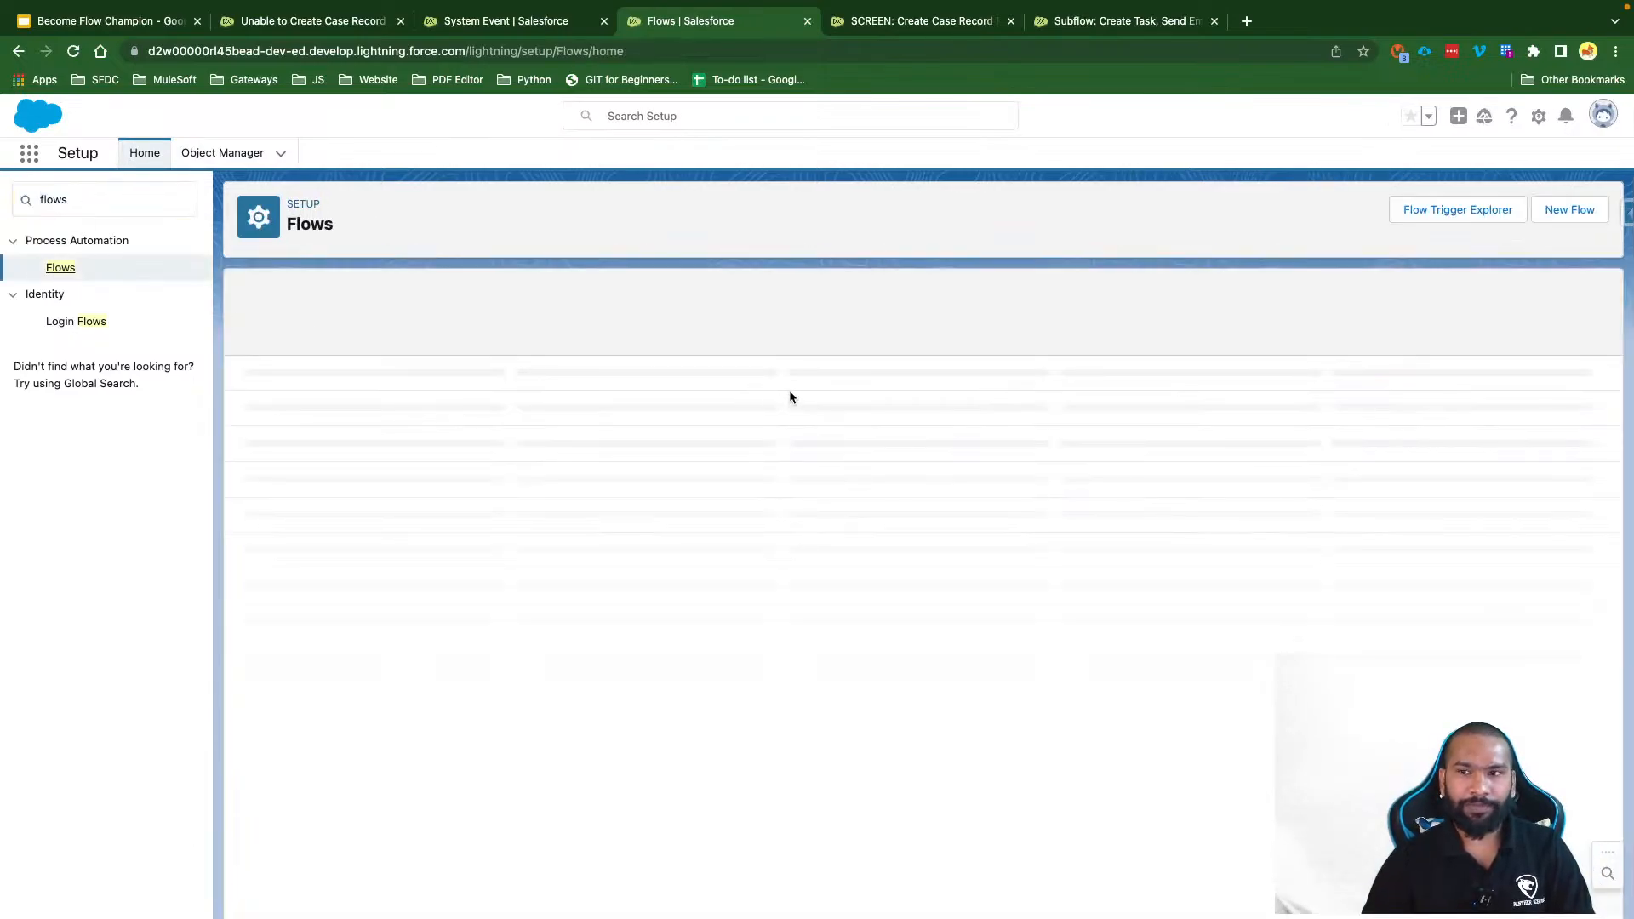
click(1568, 210)
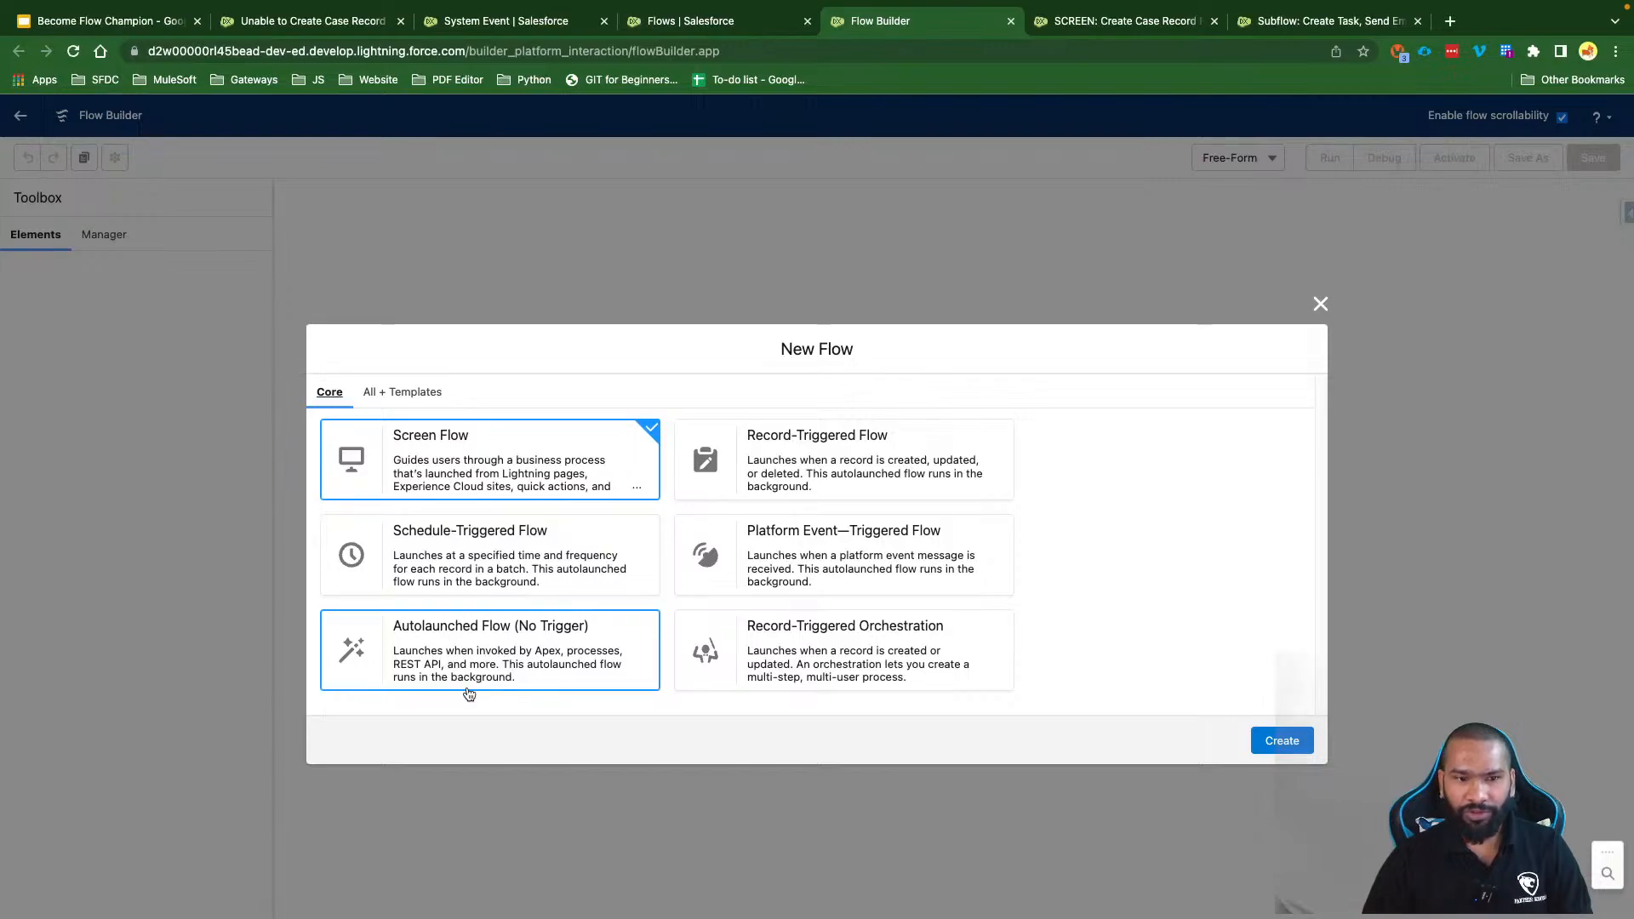
click(513, 660)
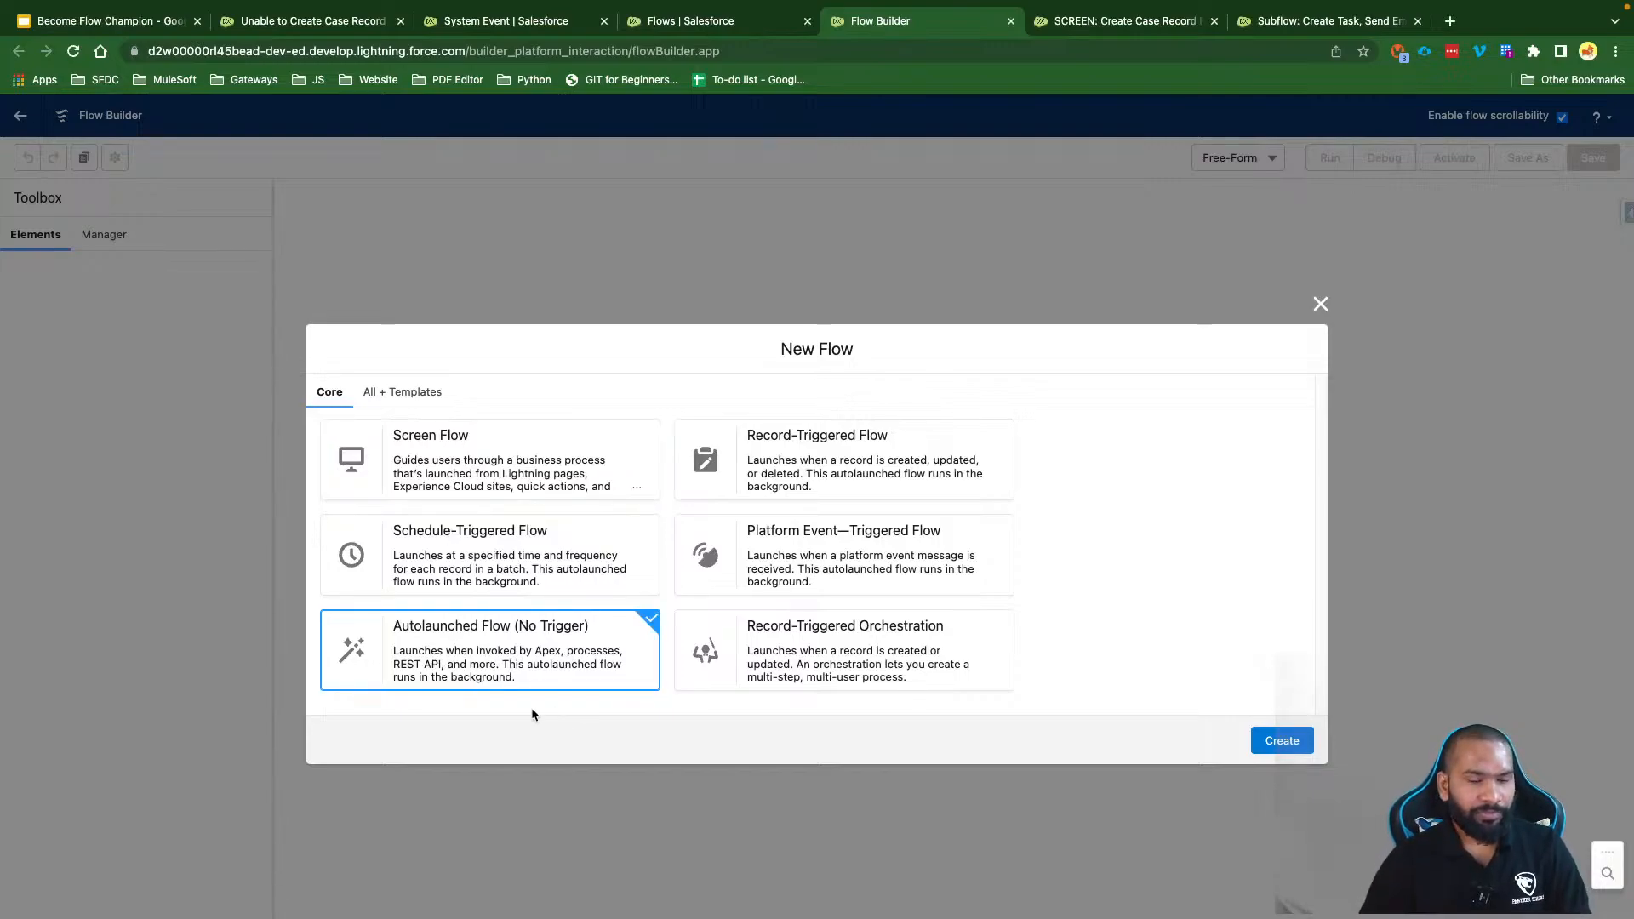
scroll(450, 687, up, 5)
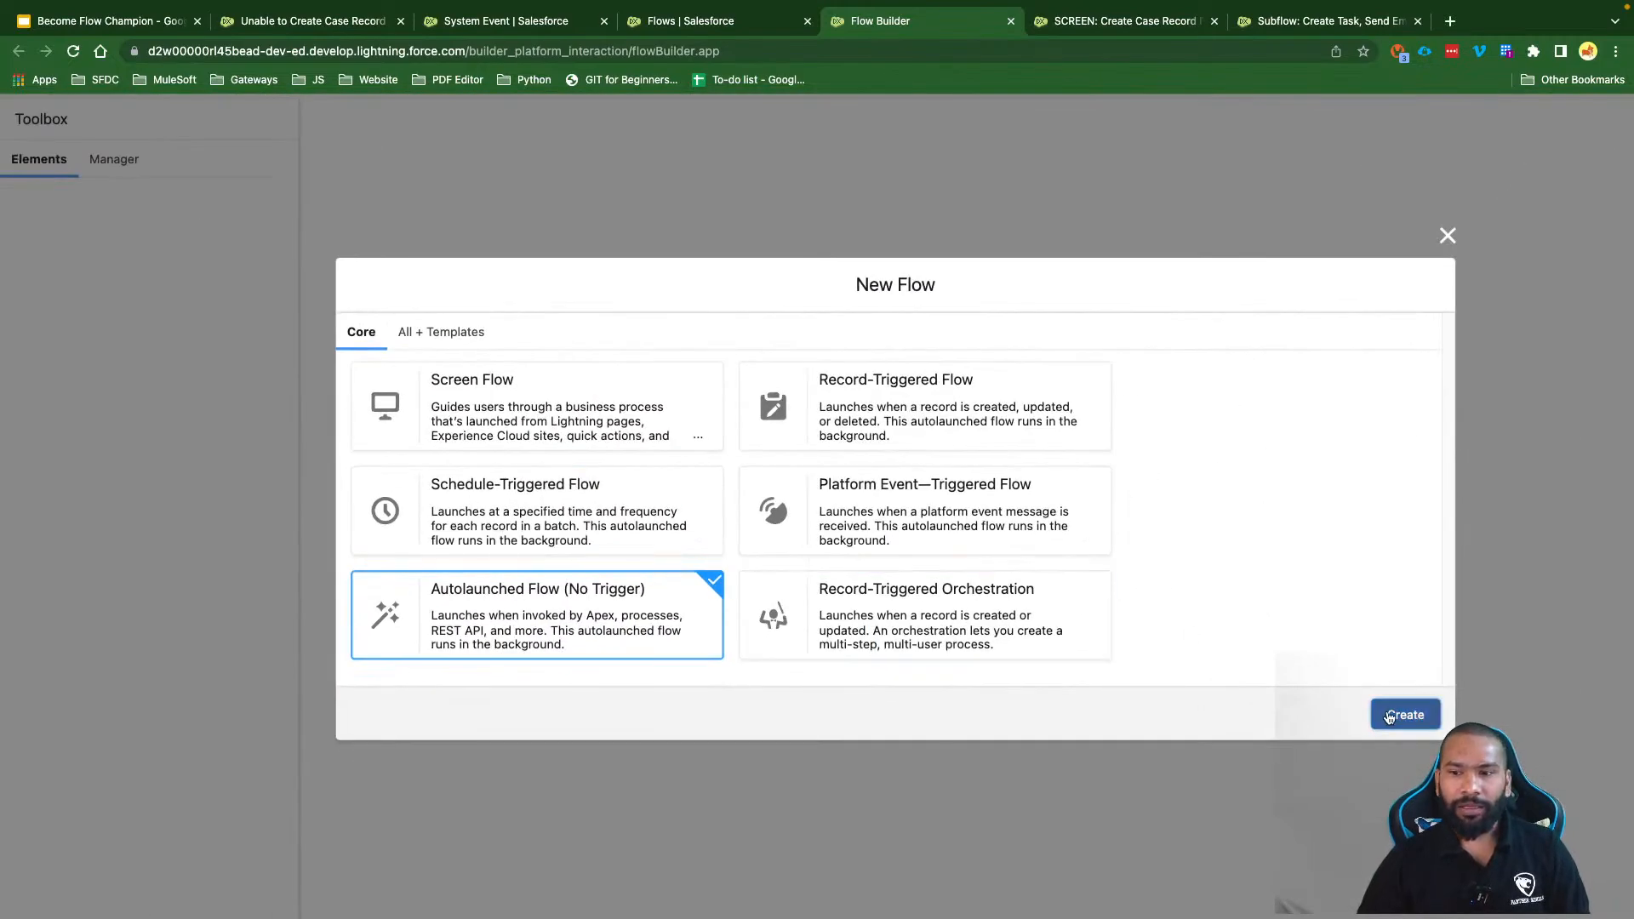
Step: Create the blank autolaunched flow and browse the available elements without adding any
click(1400, 710)
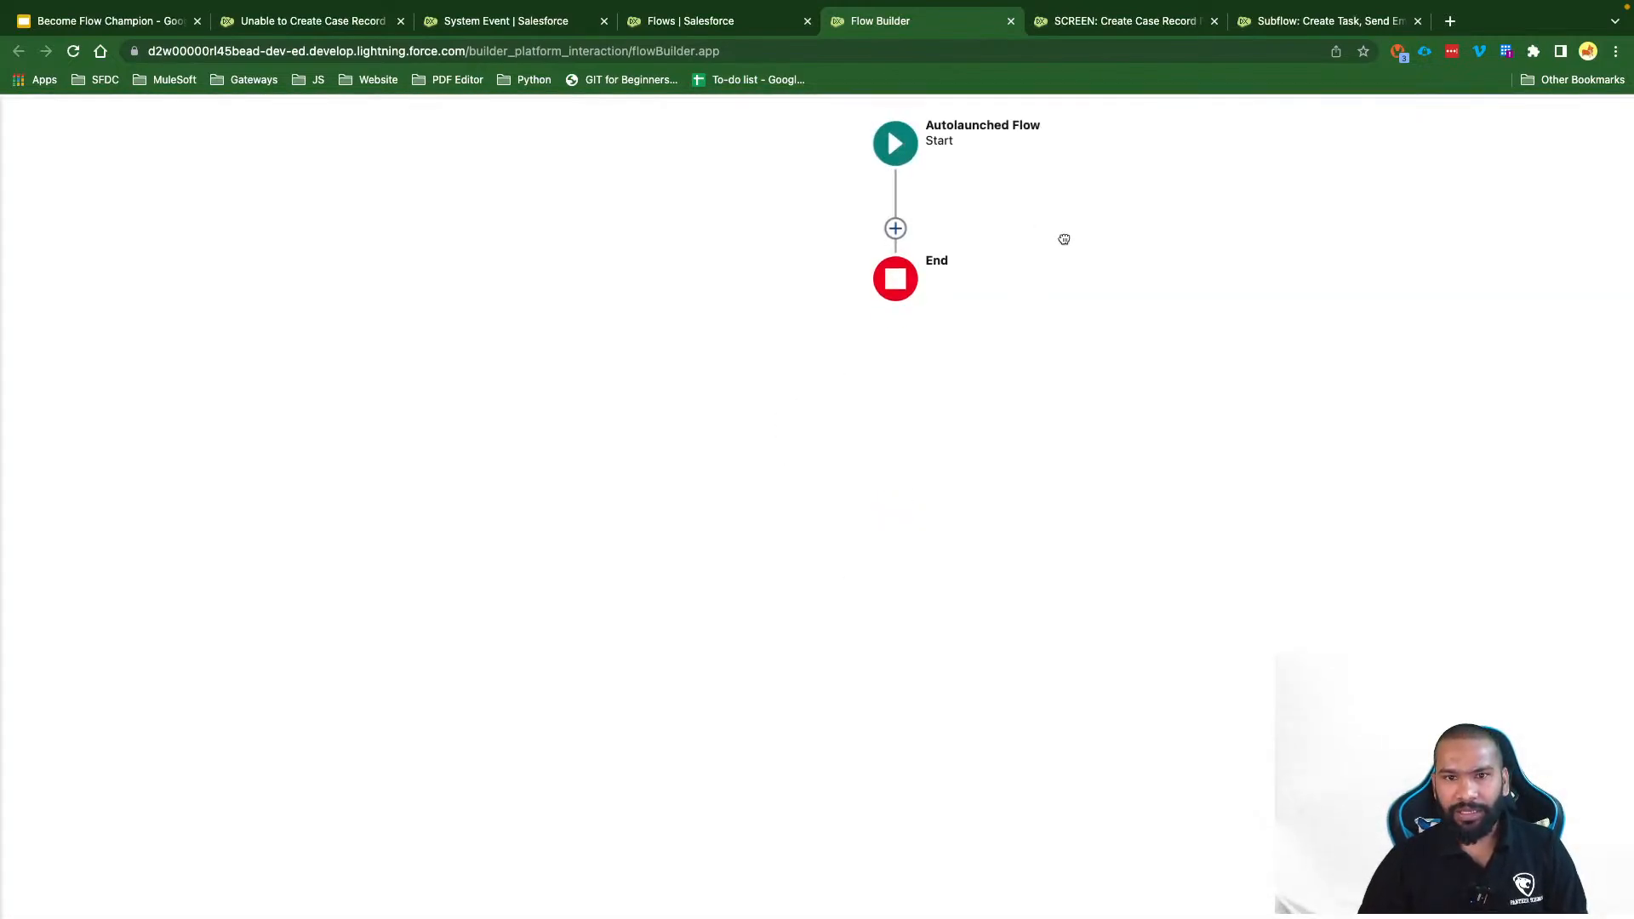
drag(1064, 239, 1046, 302)
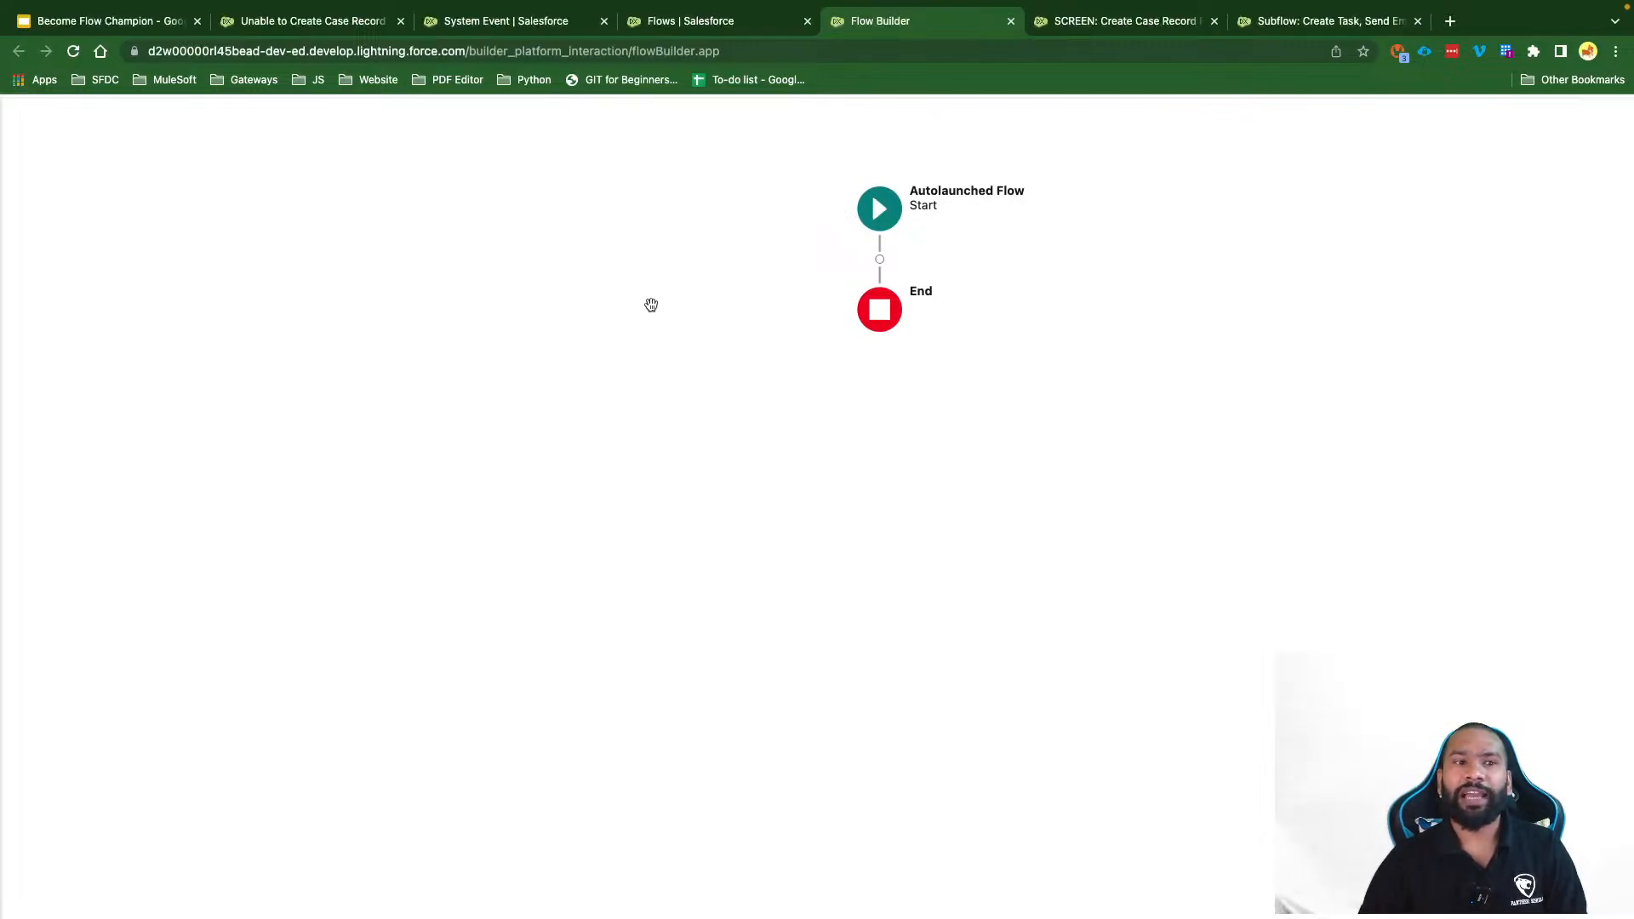
drag(737, 230, 705, 284)
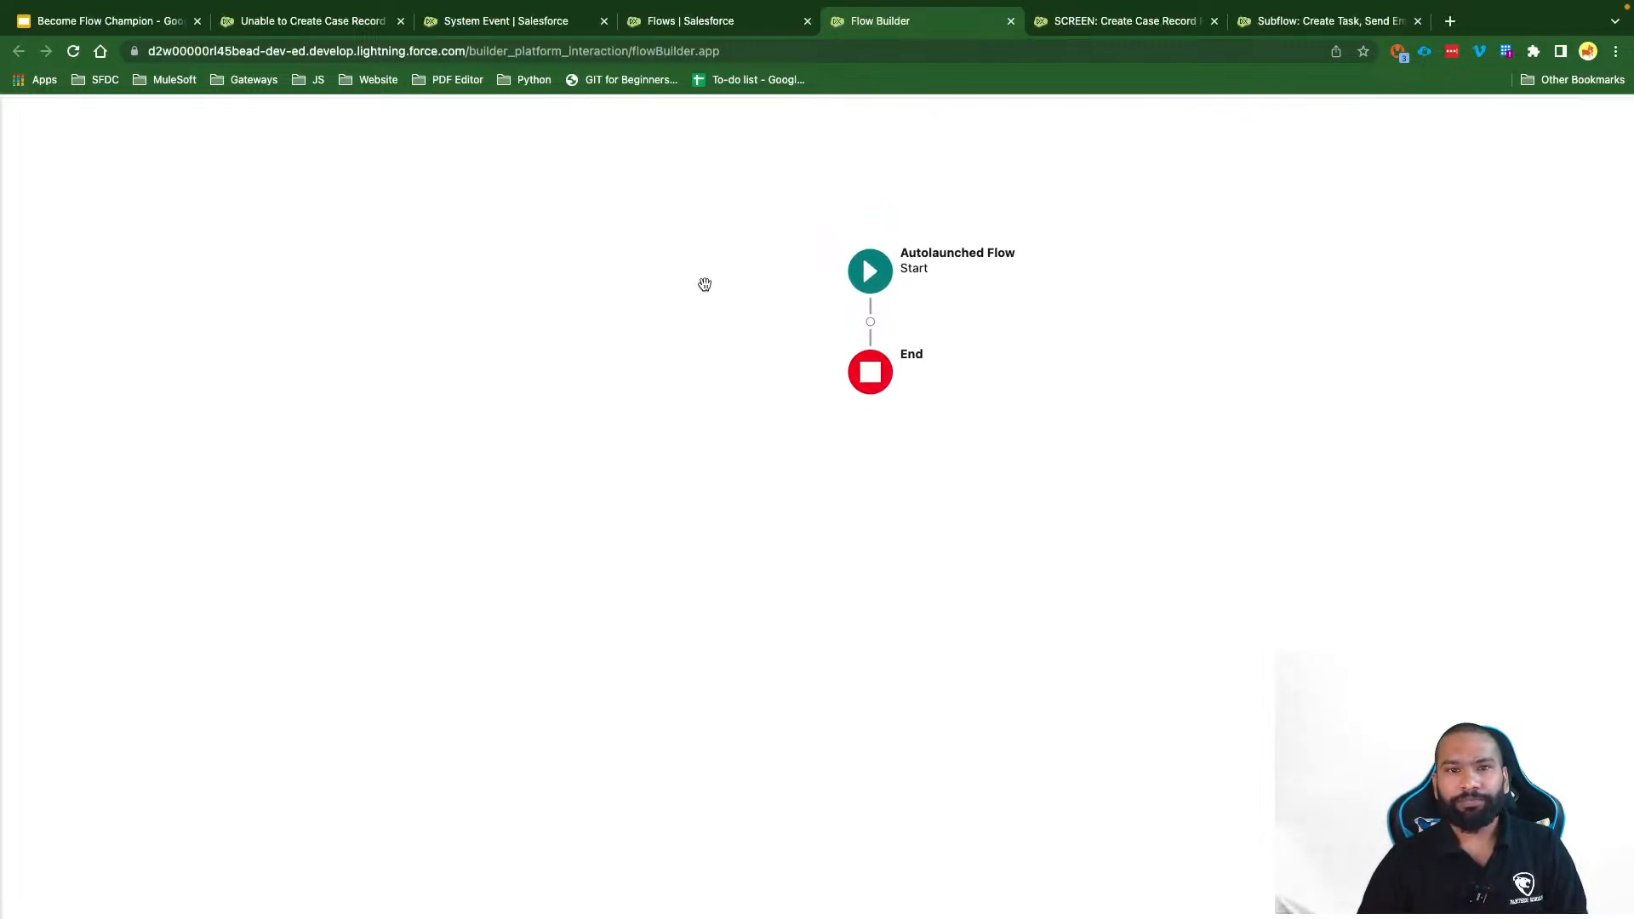
click(870, 321)
scroll(833, 566, down, 3)
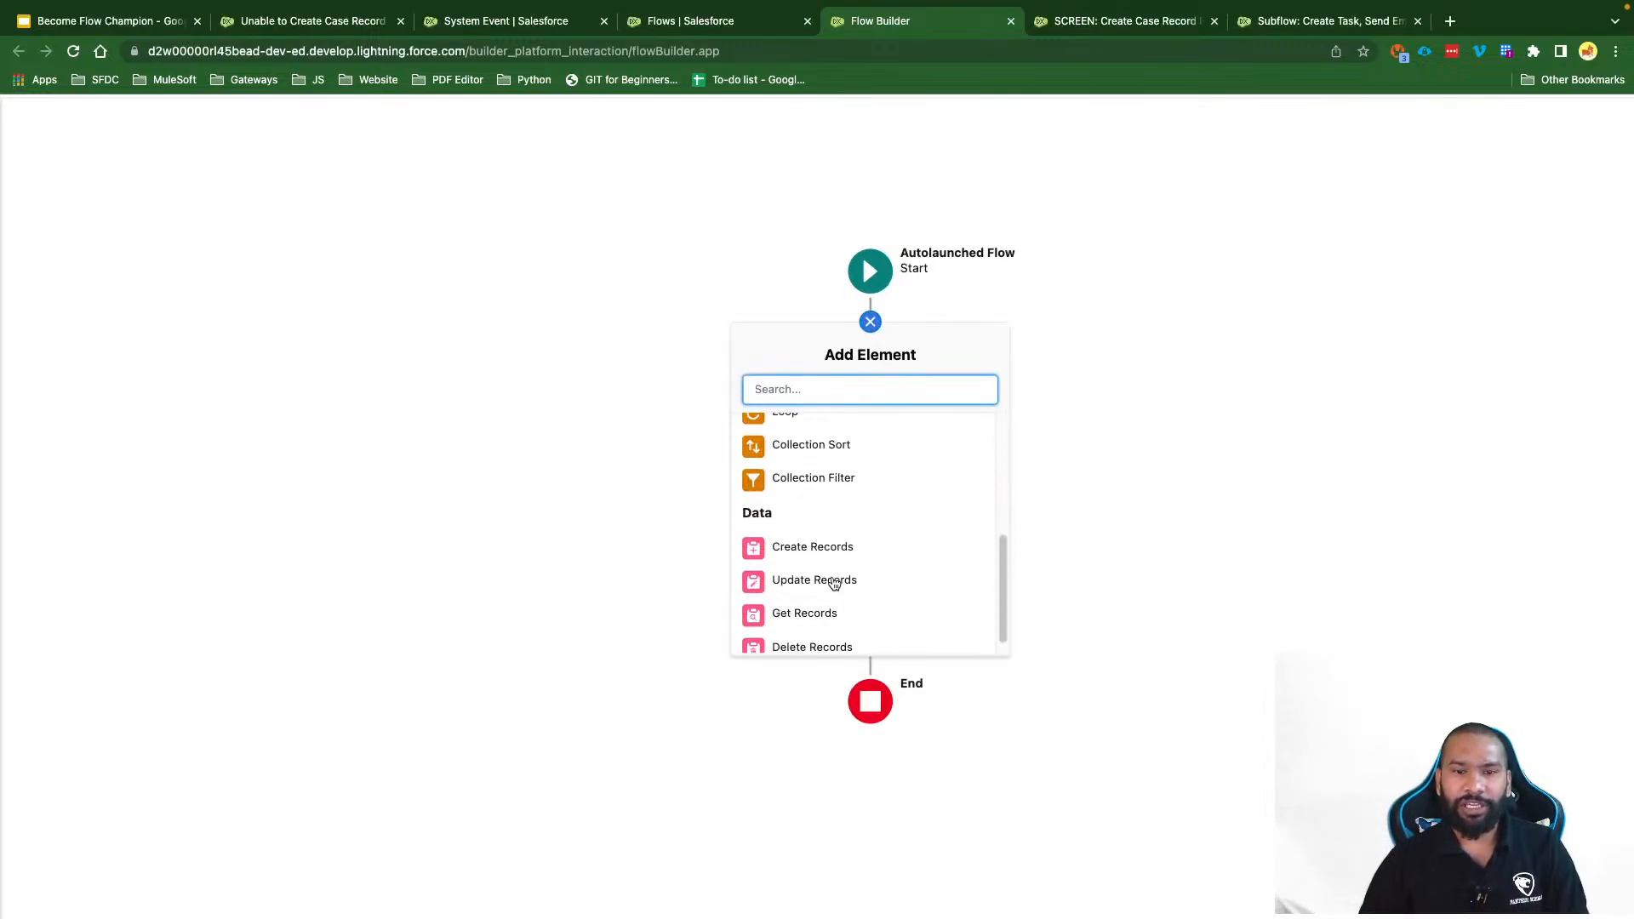
scroll(833, 582, up, 5)
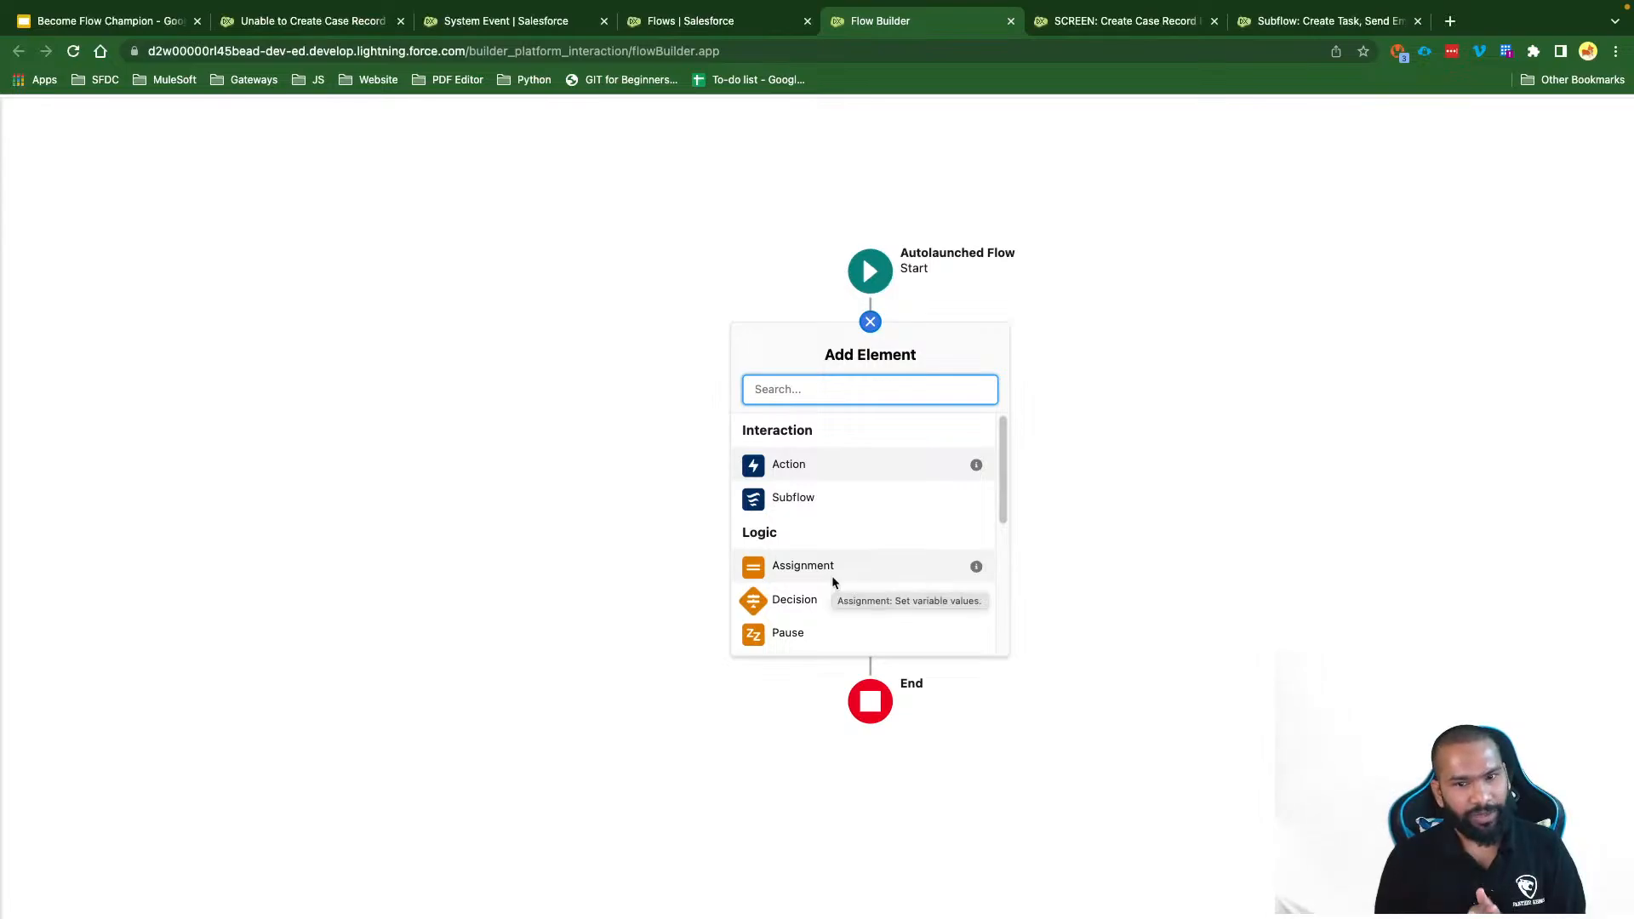
scroll(832, 581, down, 5)
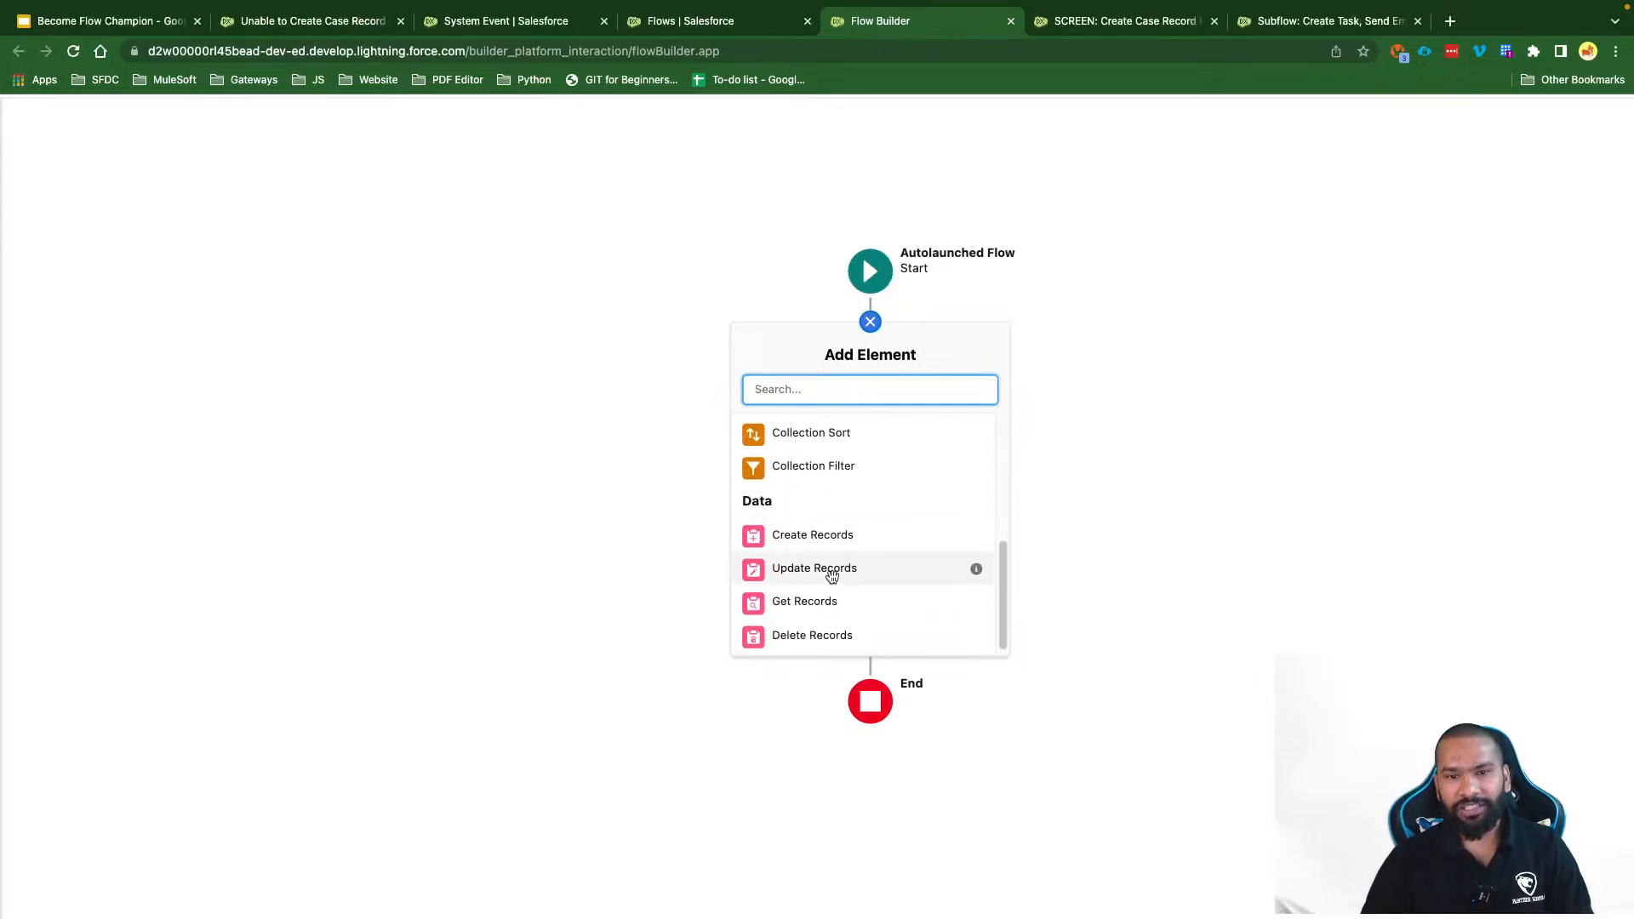
scroll(876, 551, up, 5)
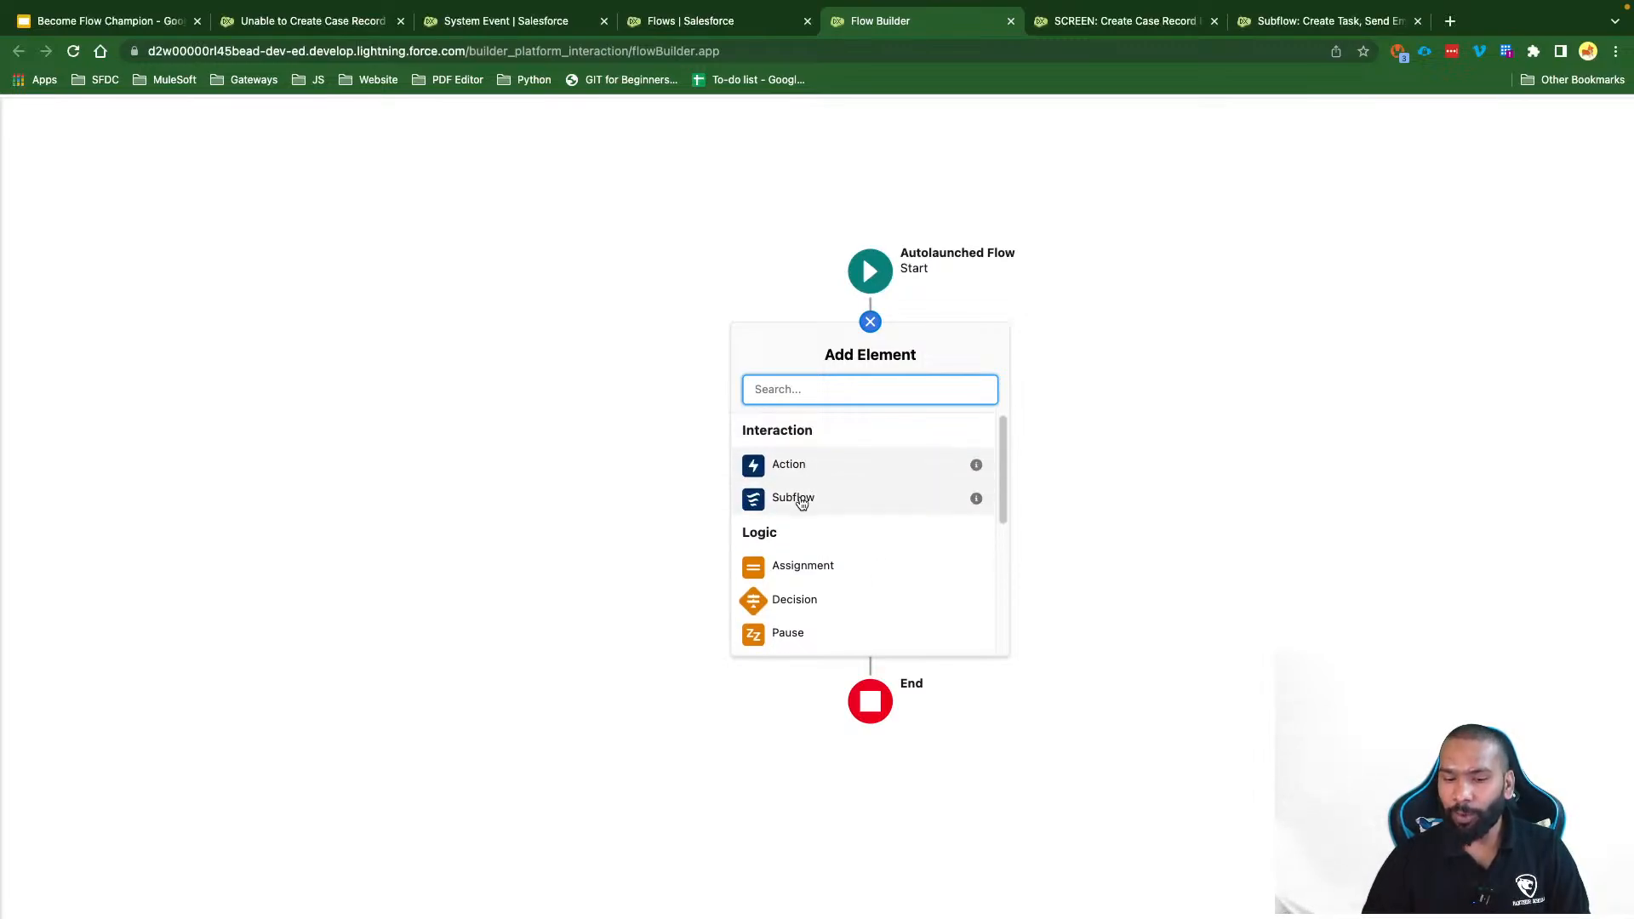
scroll(851, 539, down, 5)
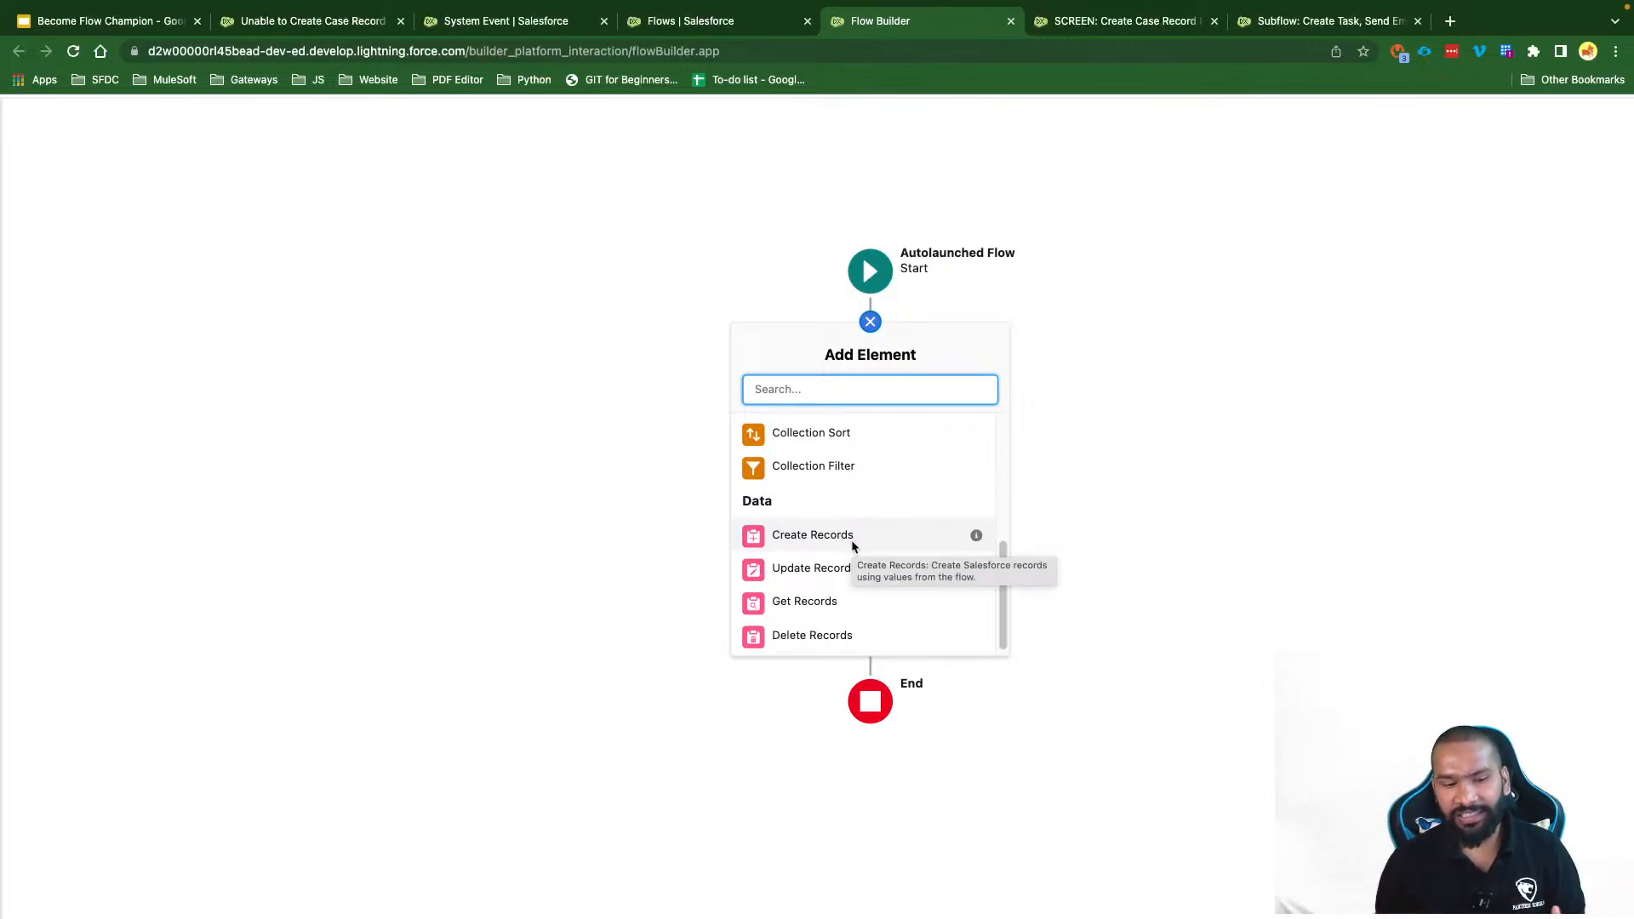
scroll(850, 539, up, 5)
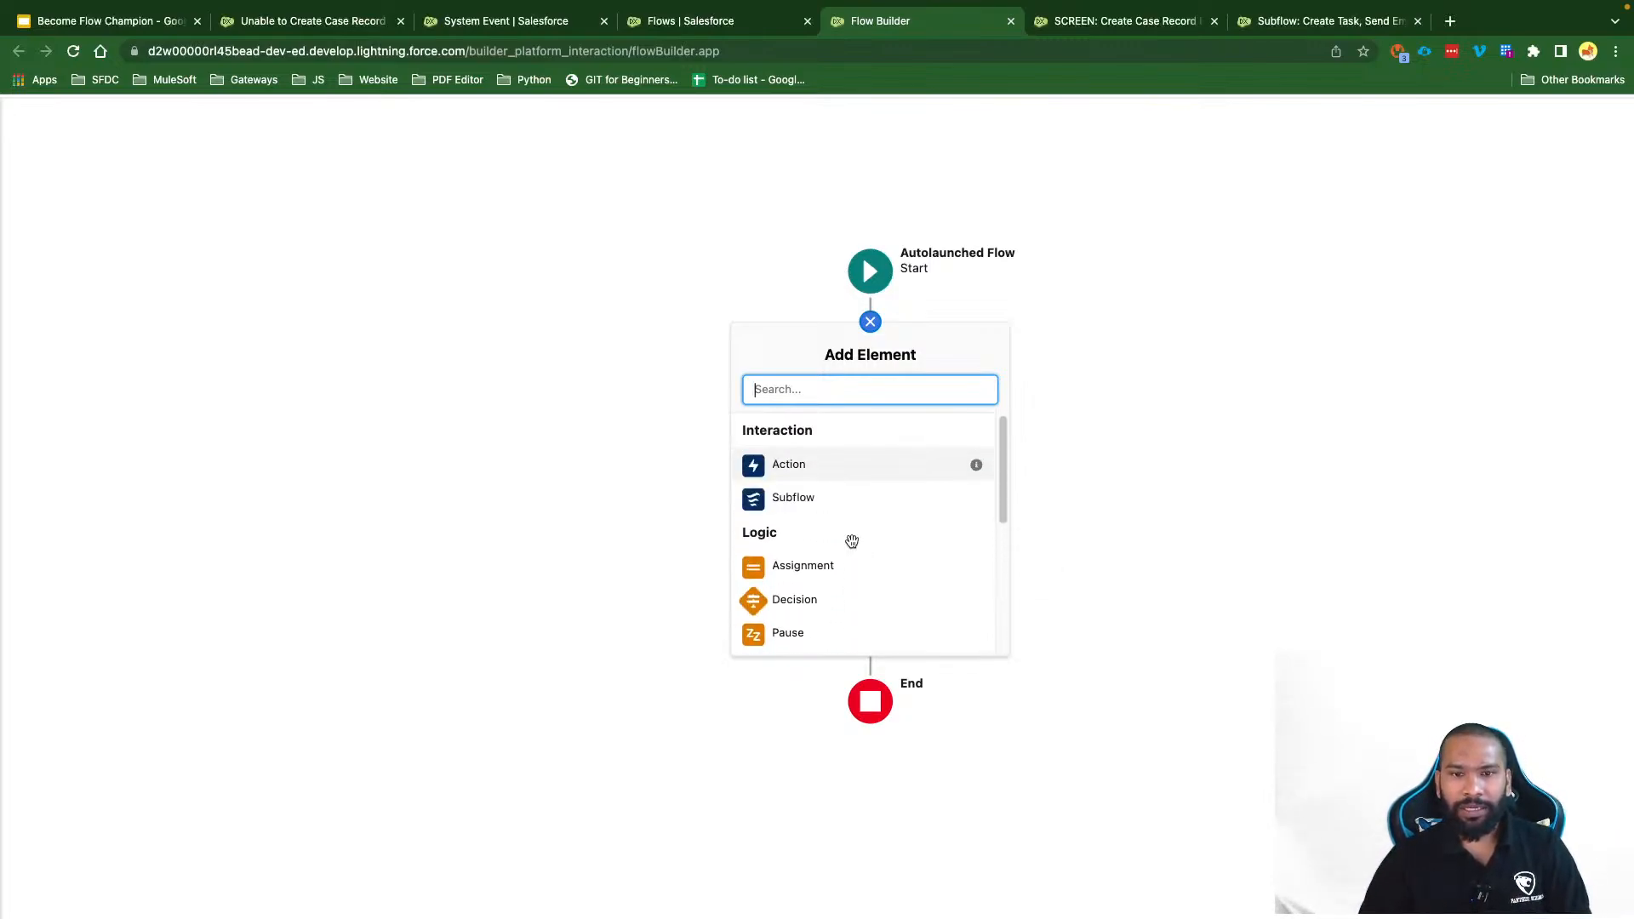
click(739, 269)
Step: Review the task-and-email subflow and Create Case Record screen flow, then list elements between Start and End
click(1299, 26)
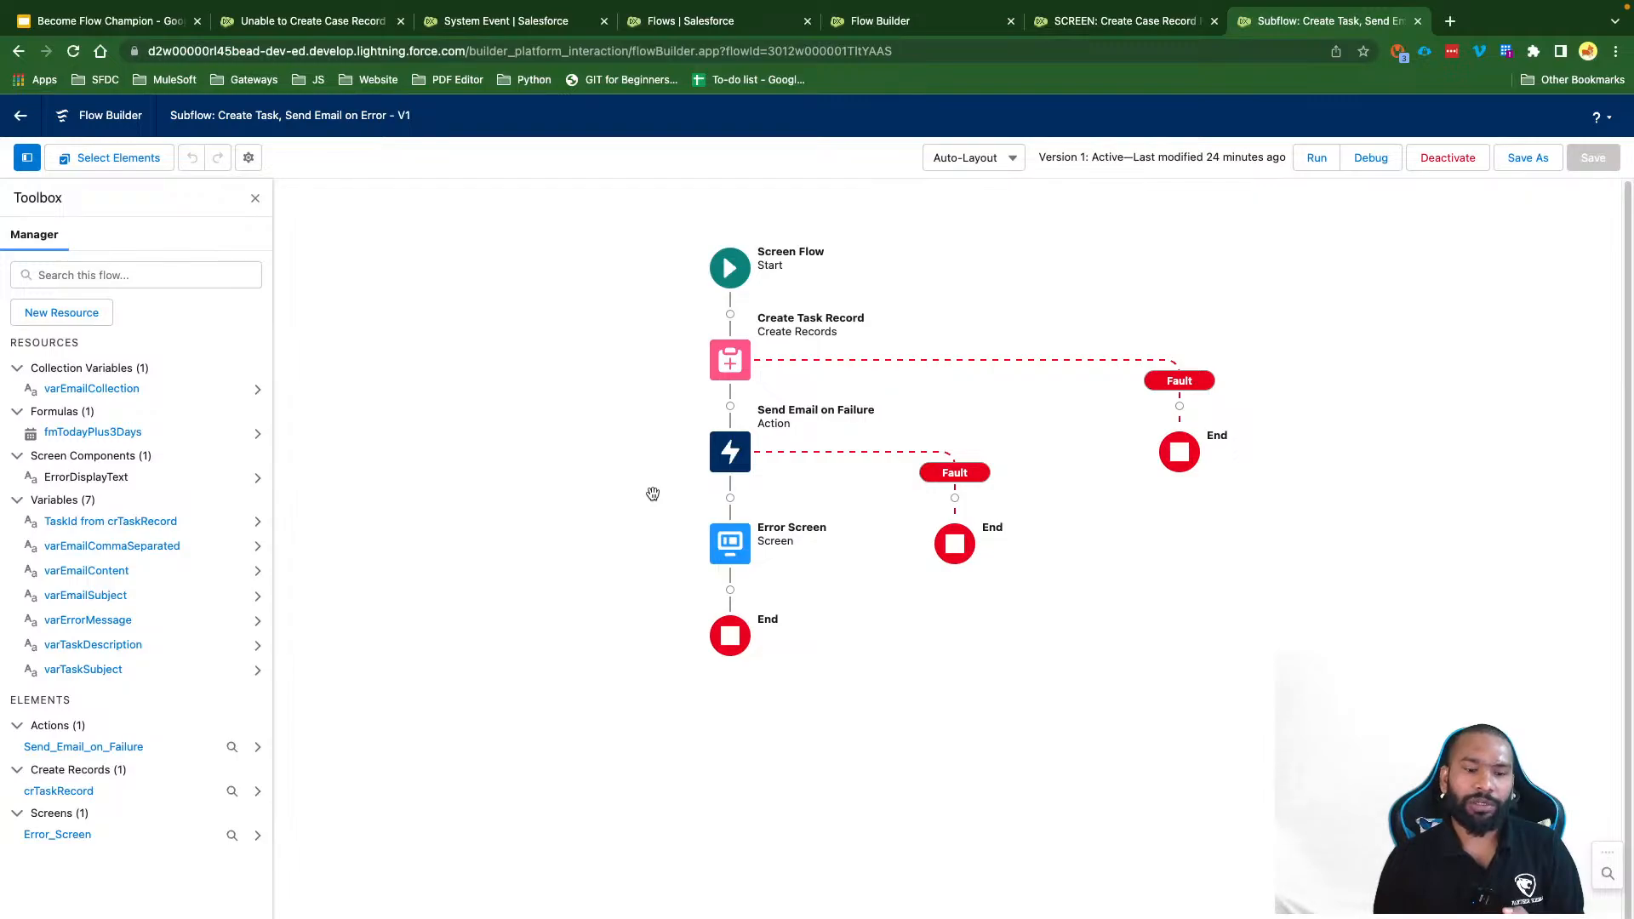
click(1137, 24)
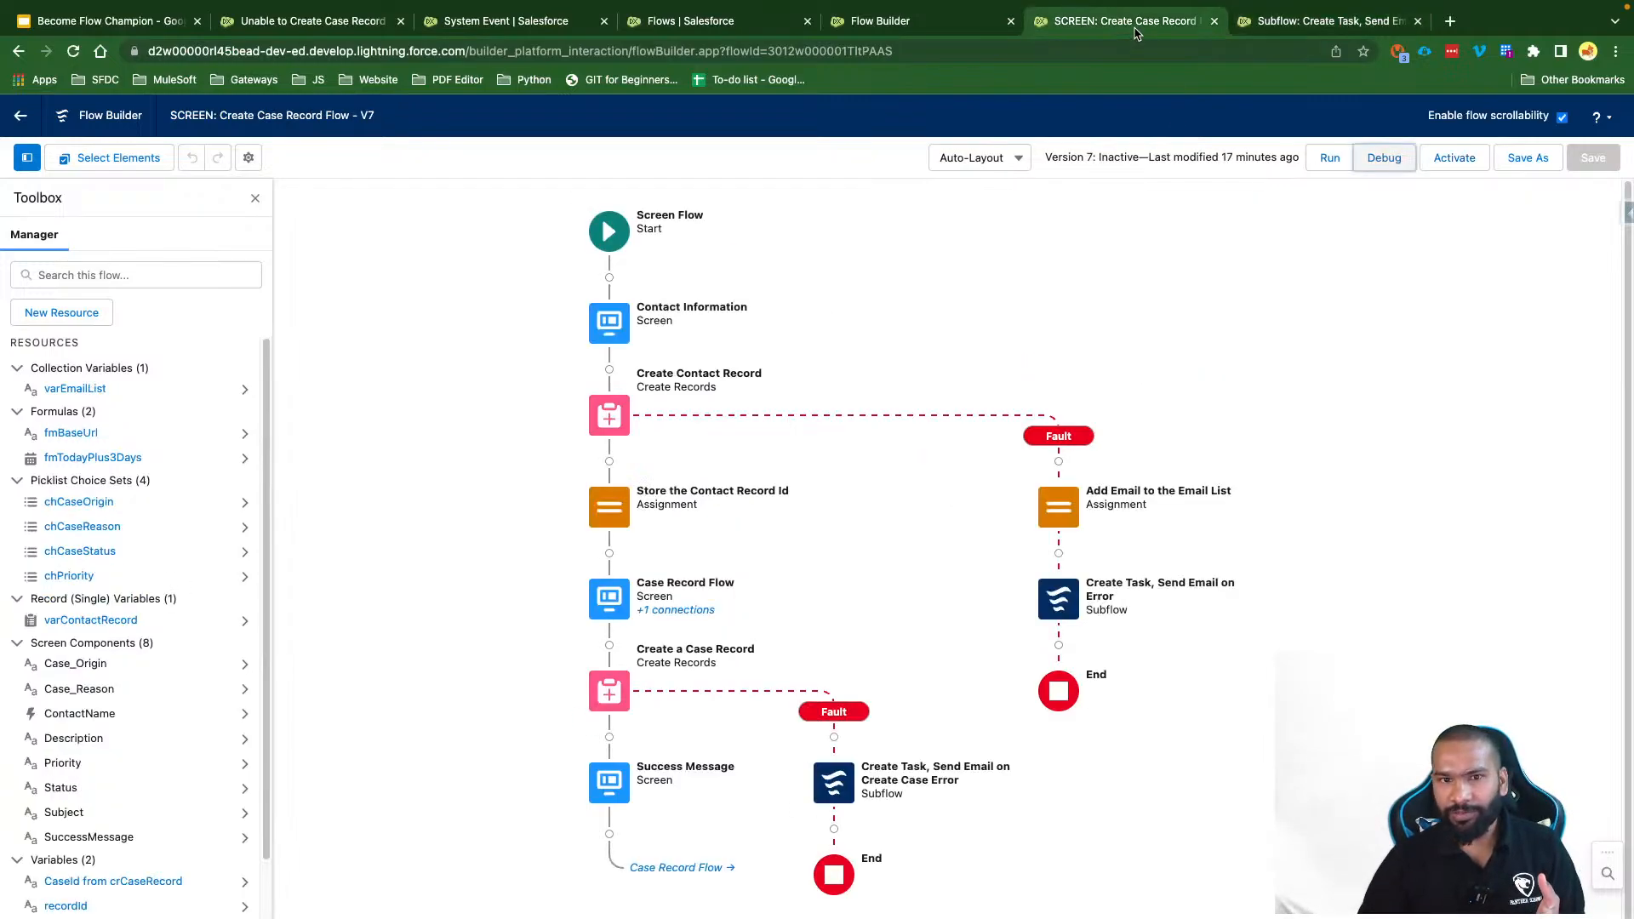
click(904, 25)
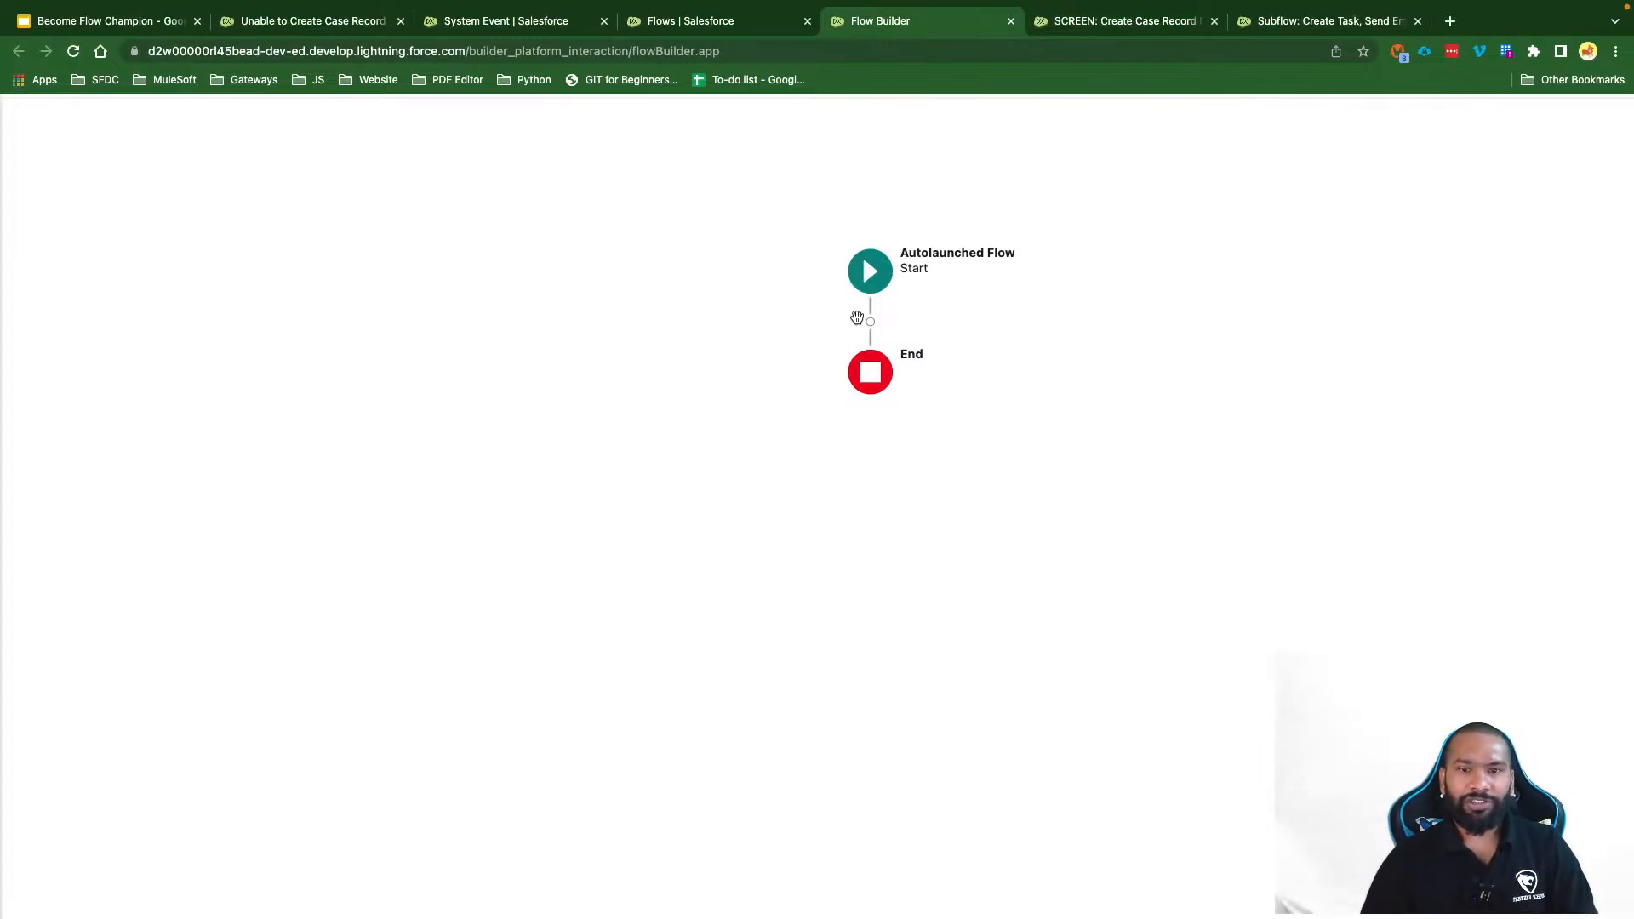
click(870, 322)
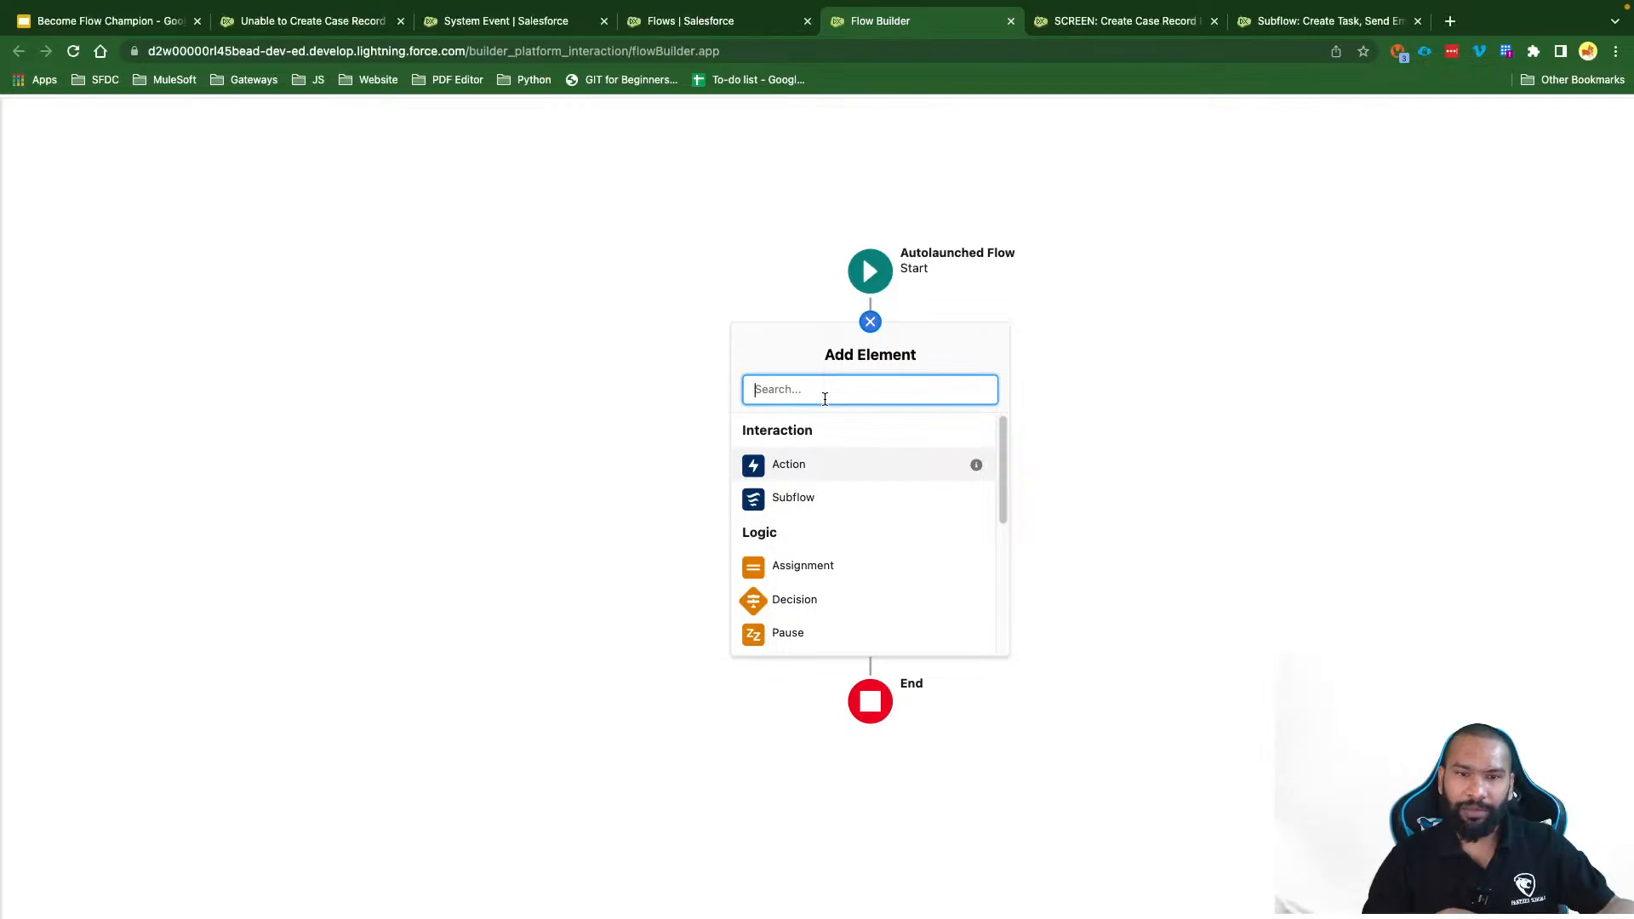
Step: Add a Create Records element labelled 'Log the Error in System Event Object'
text(Crea)
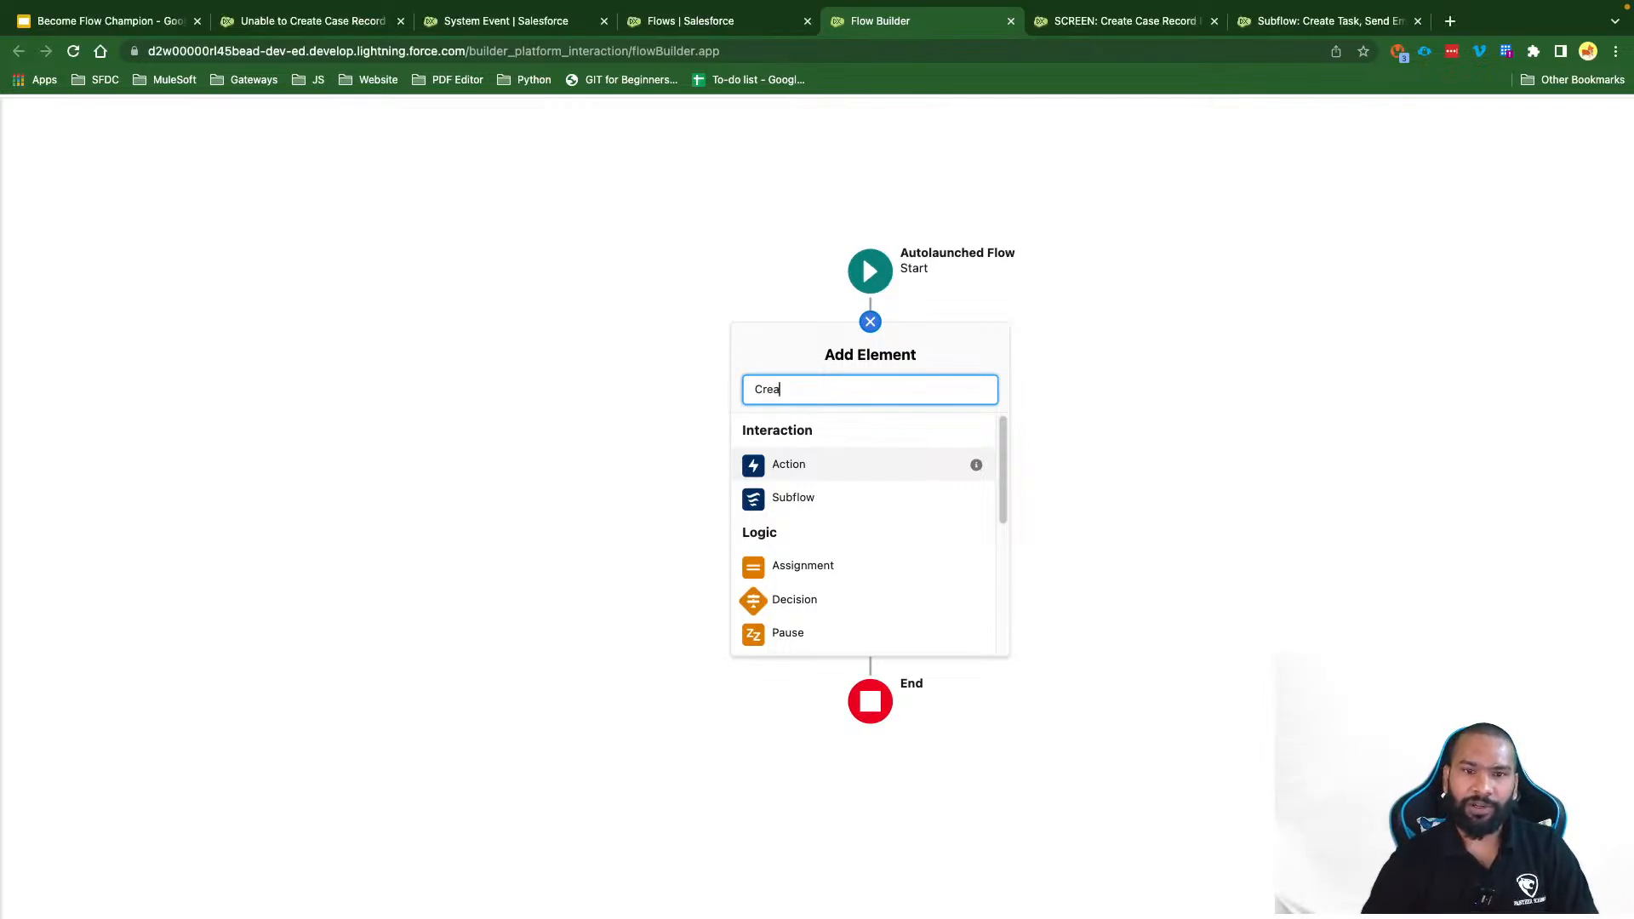
click(822, 443)
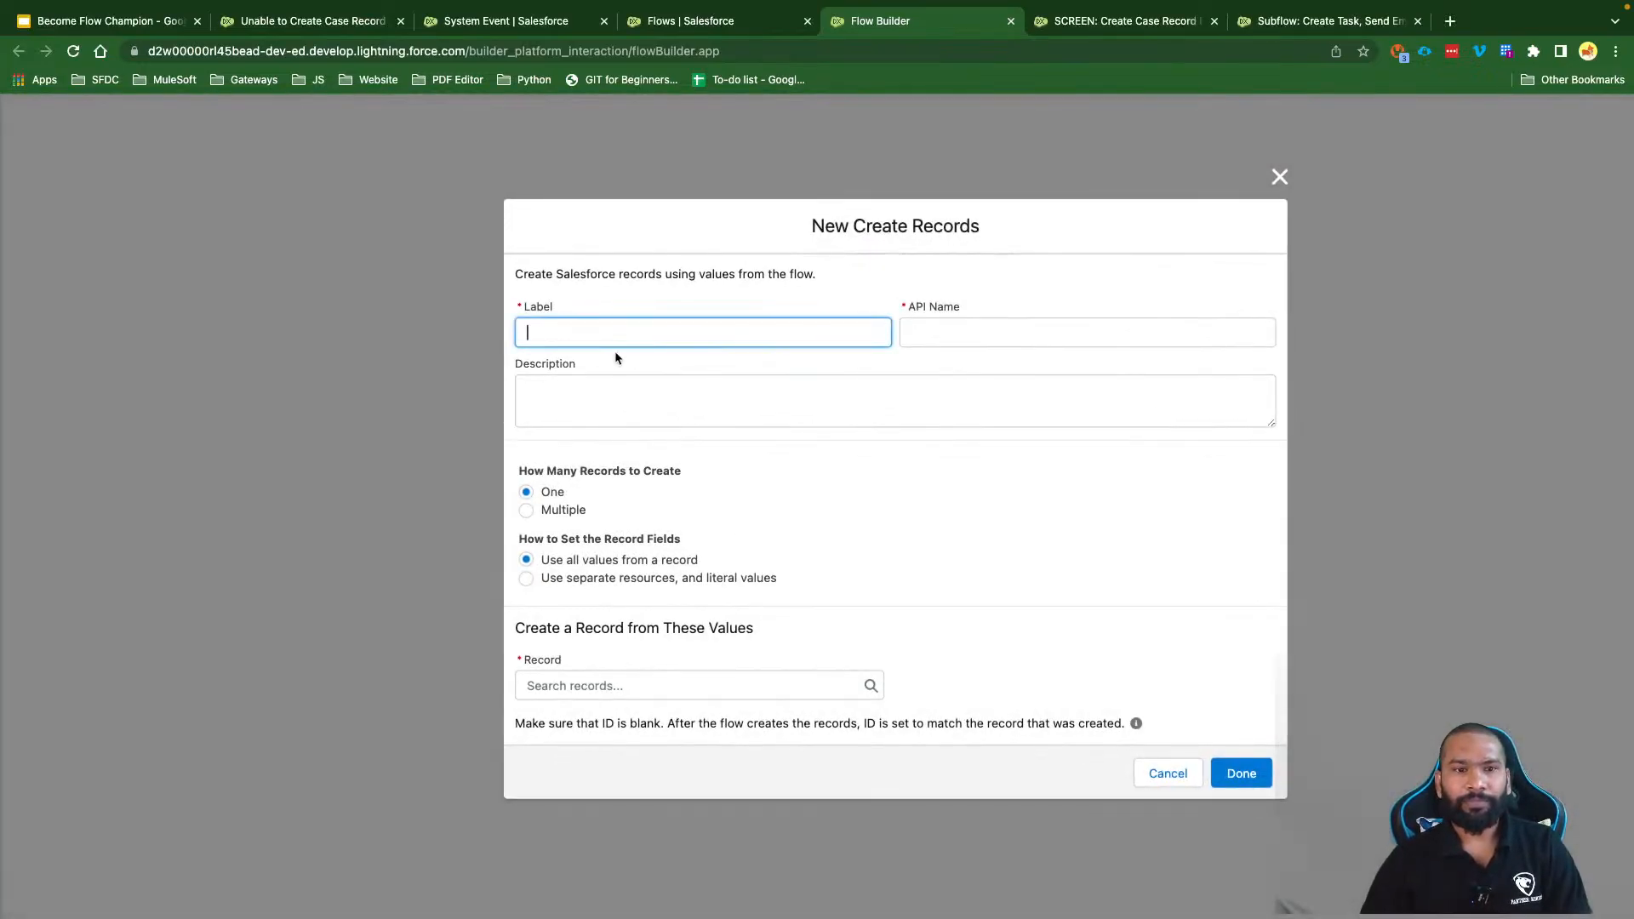
text(Log a)
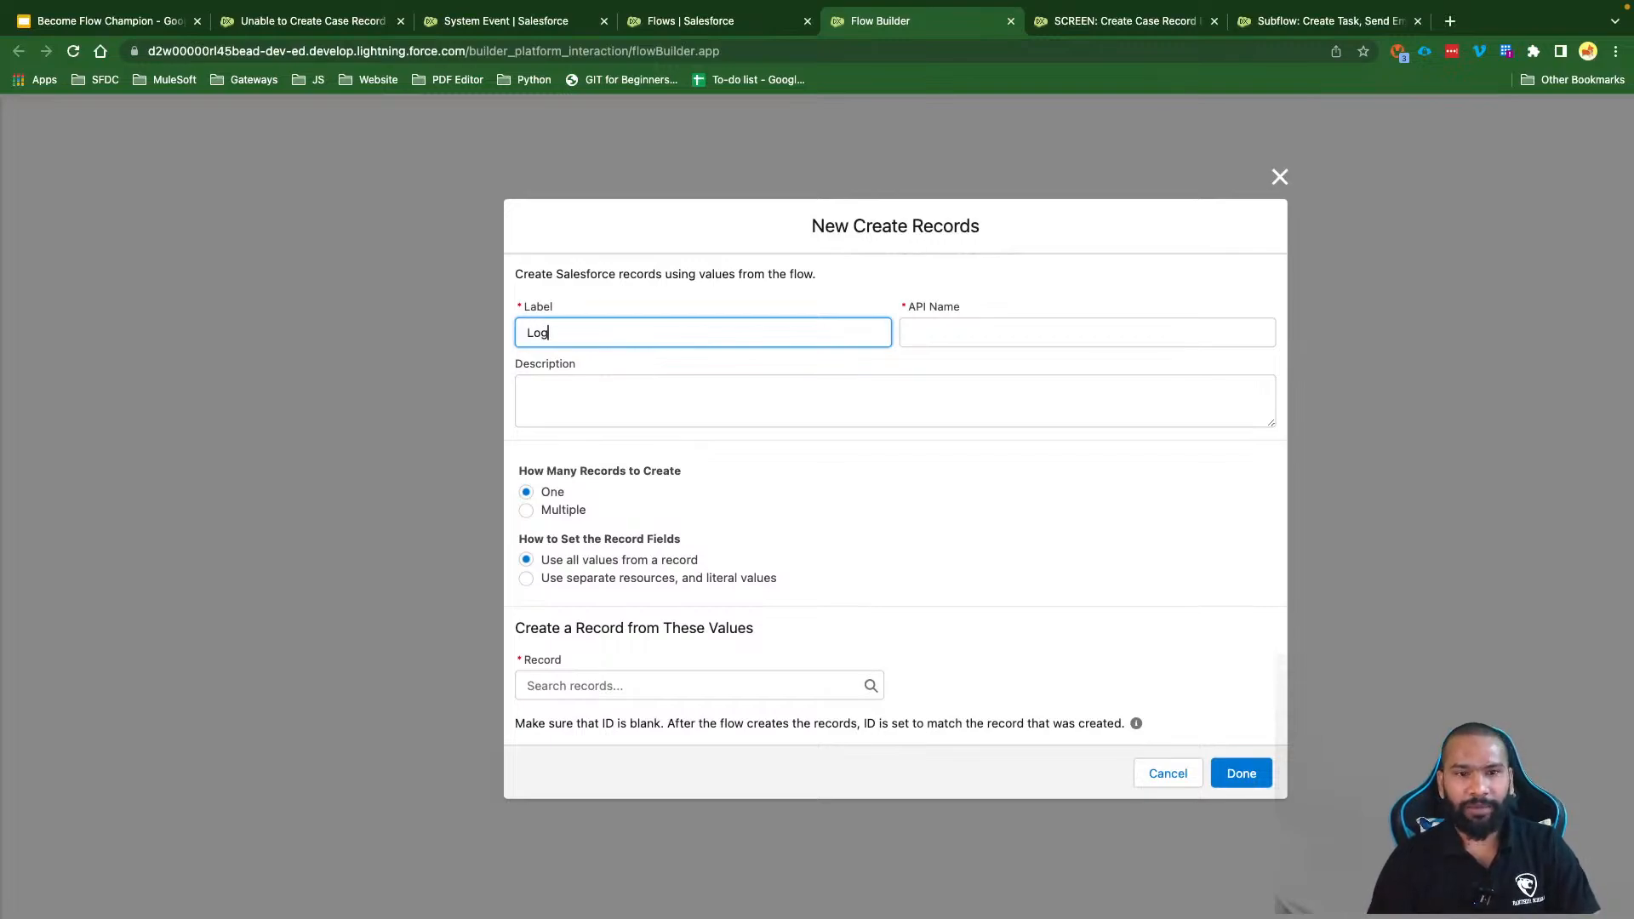
key(BackSpace)
text(the E)
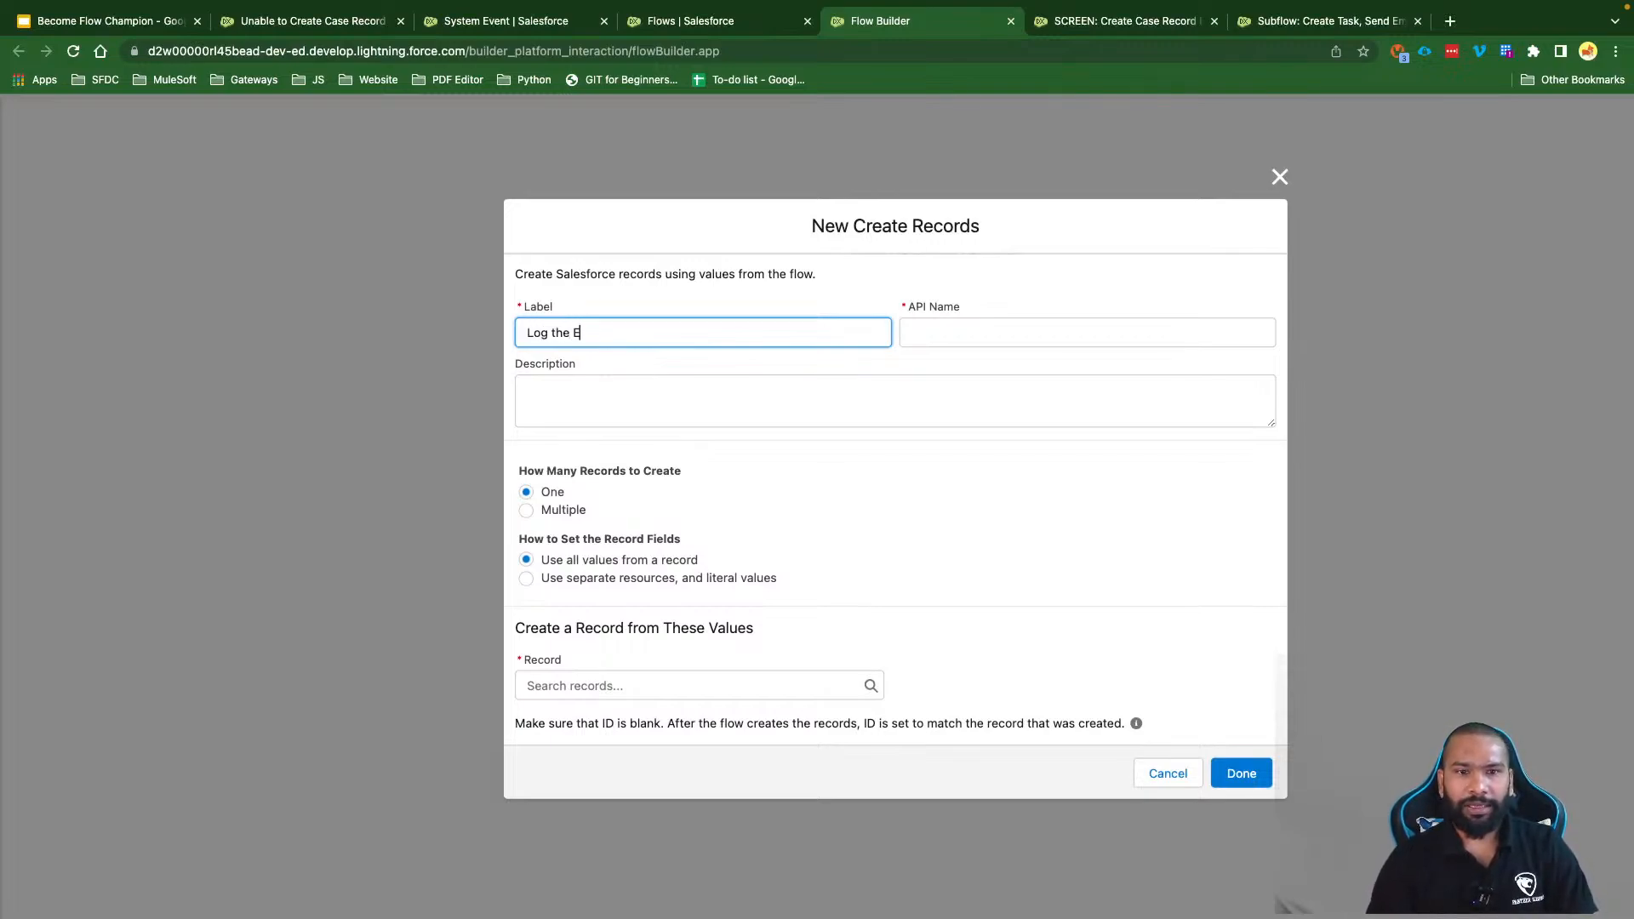
text(rror in Sysem)
key(BackSpace)
key(BackSpace)
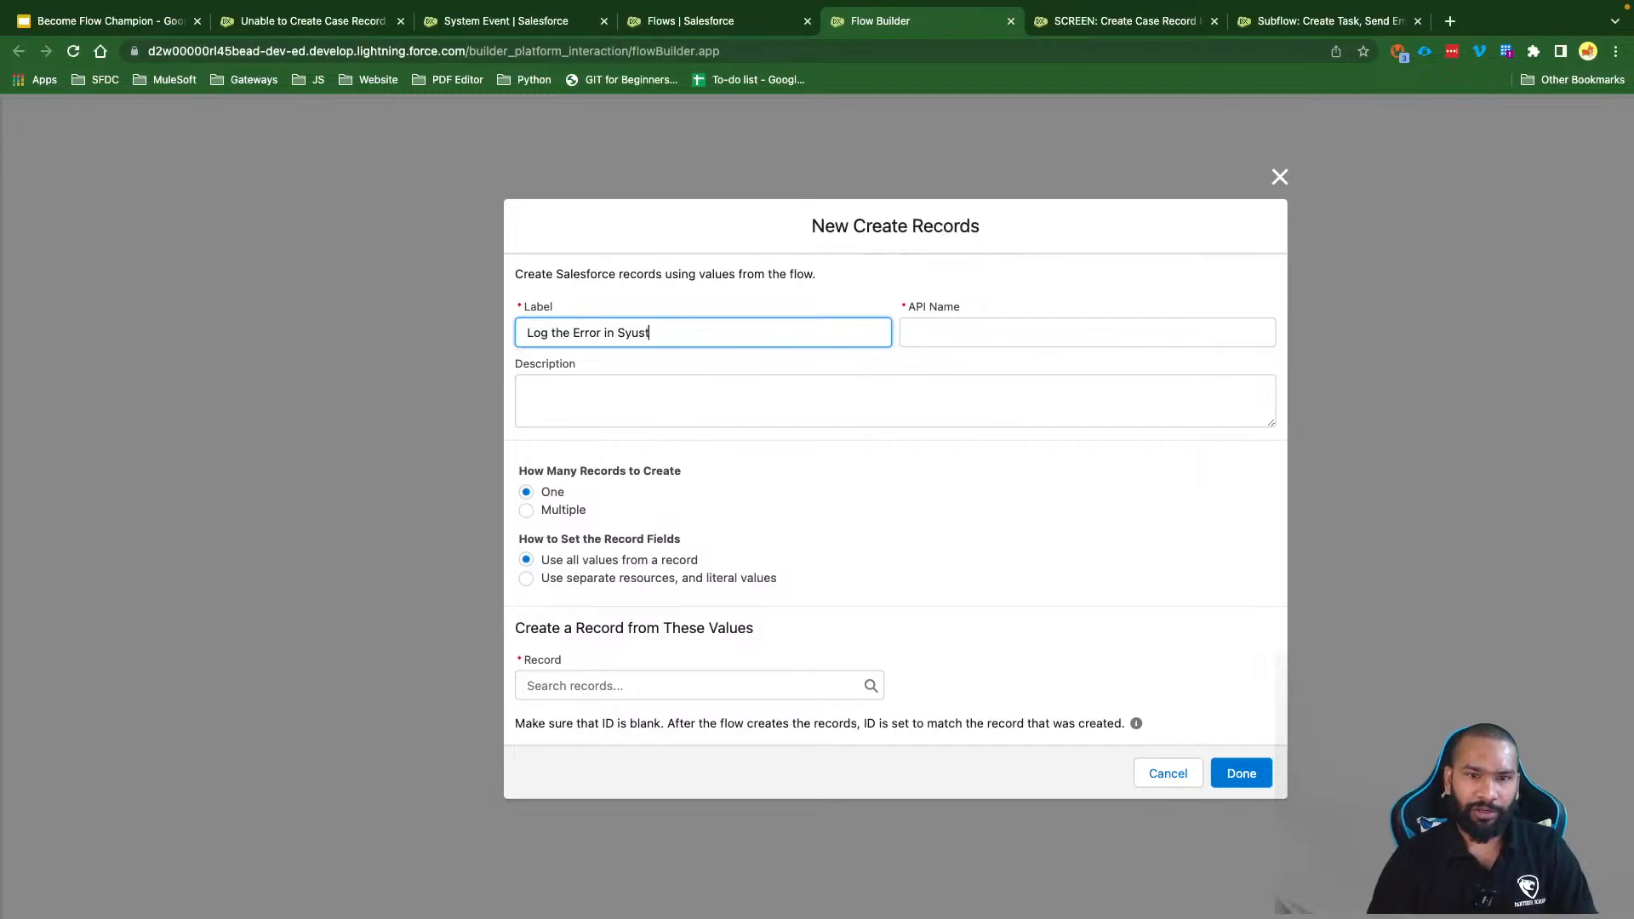
text(tem Event Pnke)
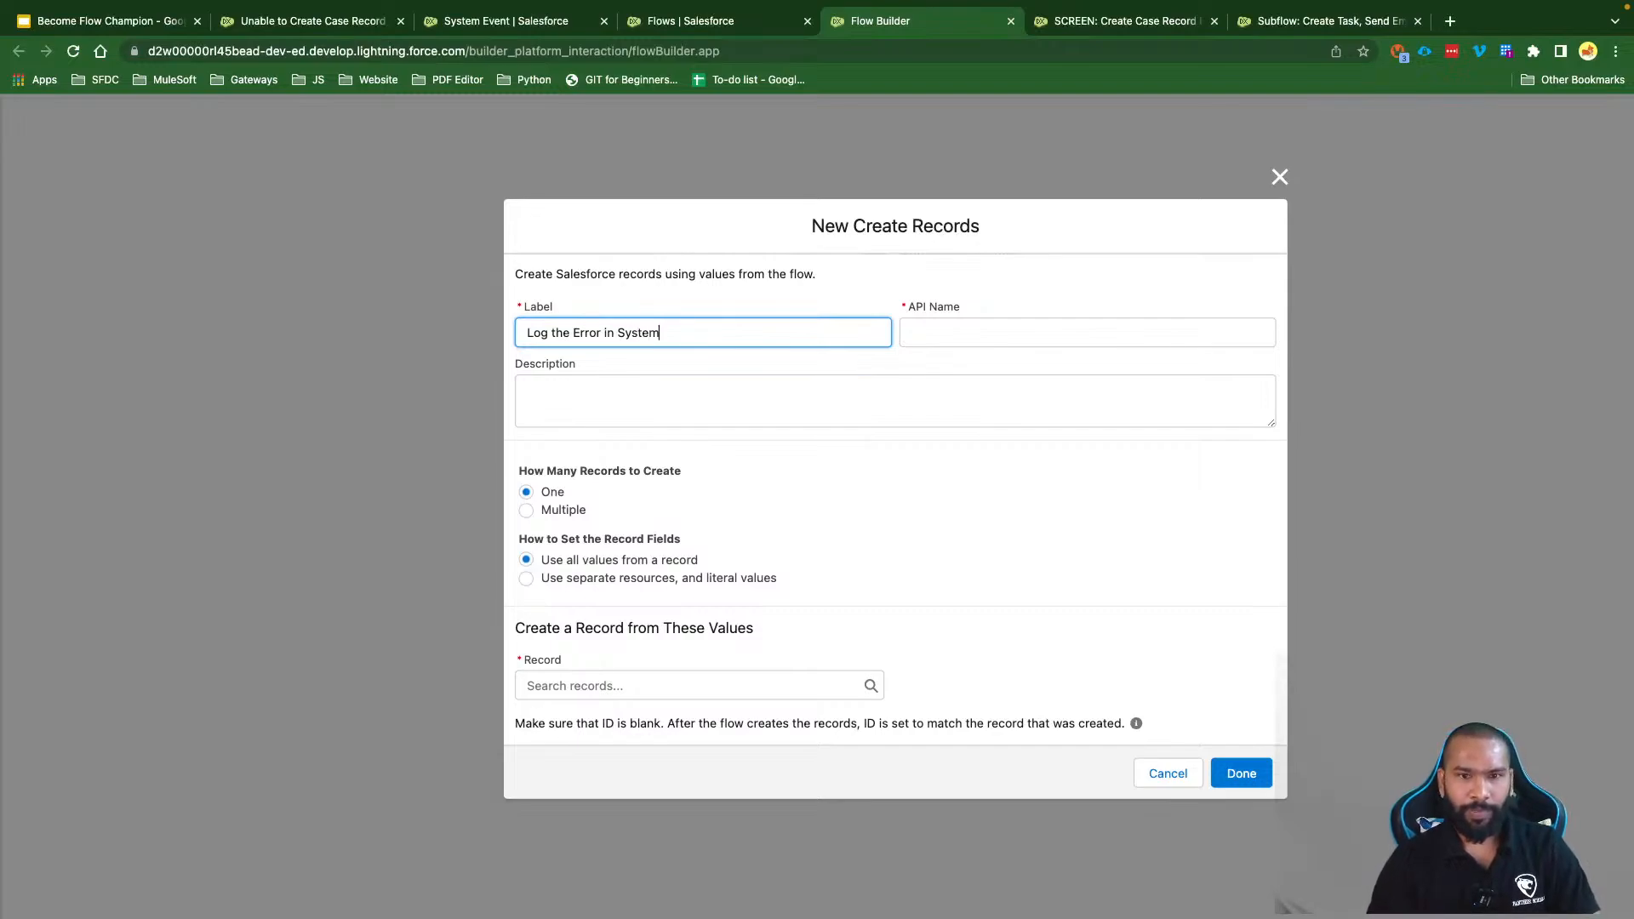
key(BackSpace)
key(BackSpace)
key(BackSpace)
key(BackSpace)
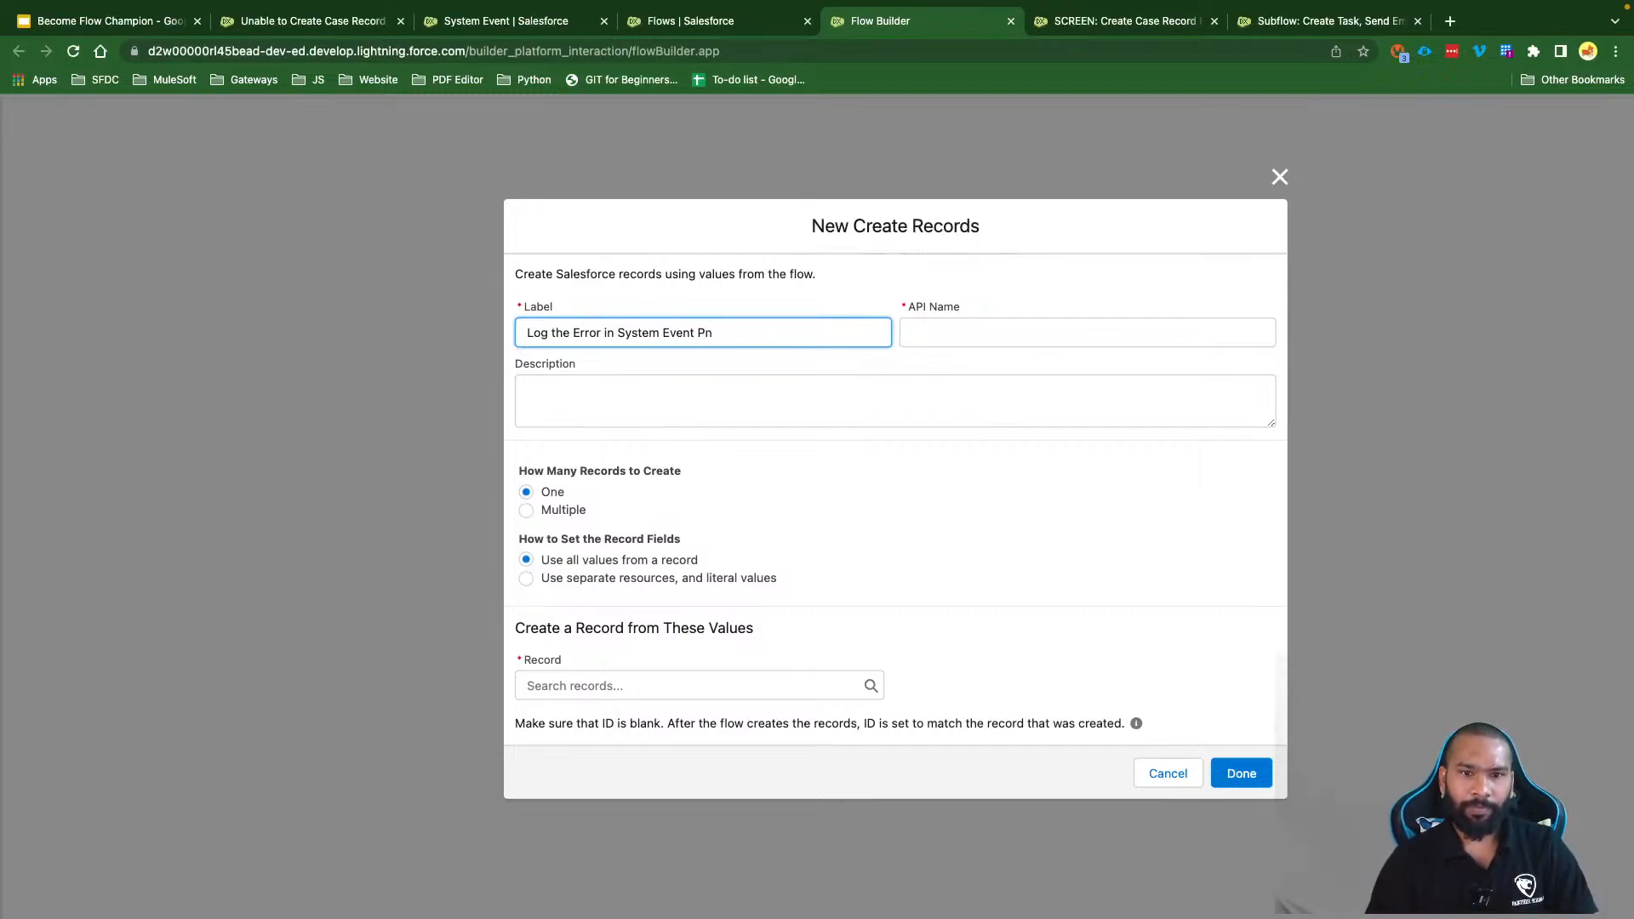
text(Object)
click(696, 469)
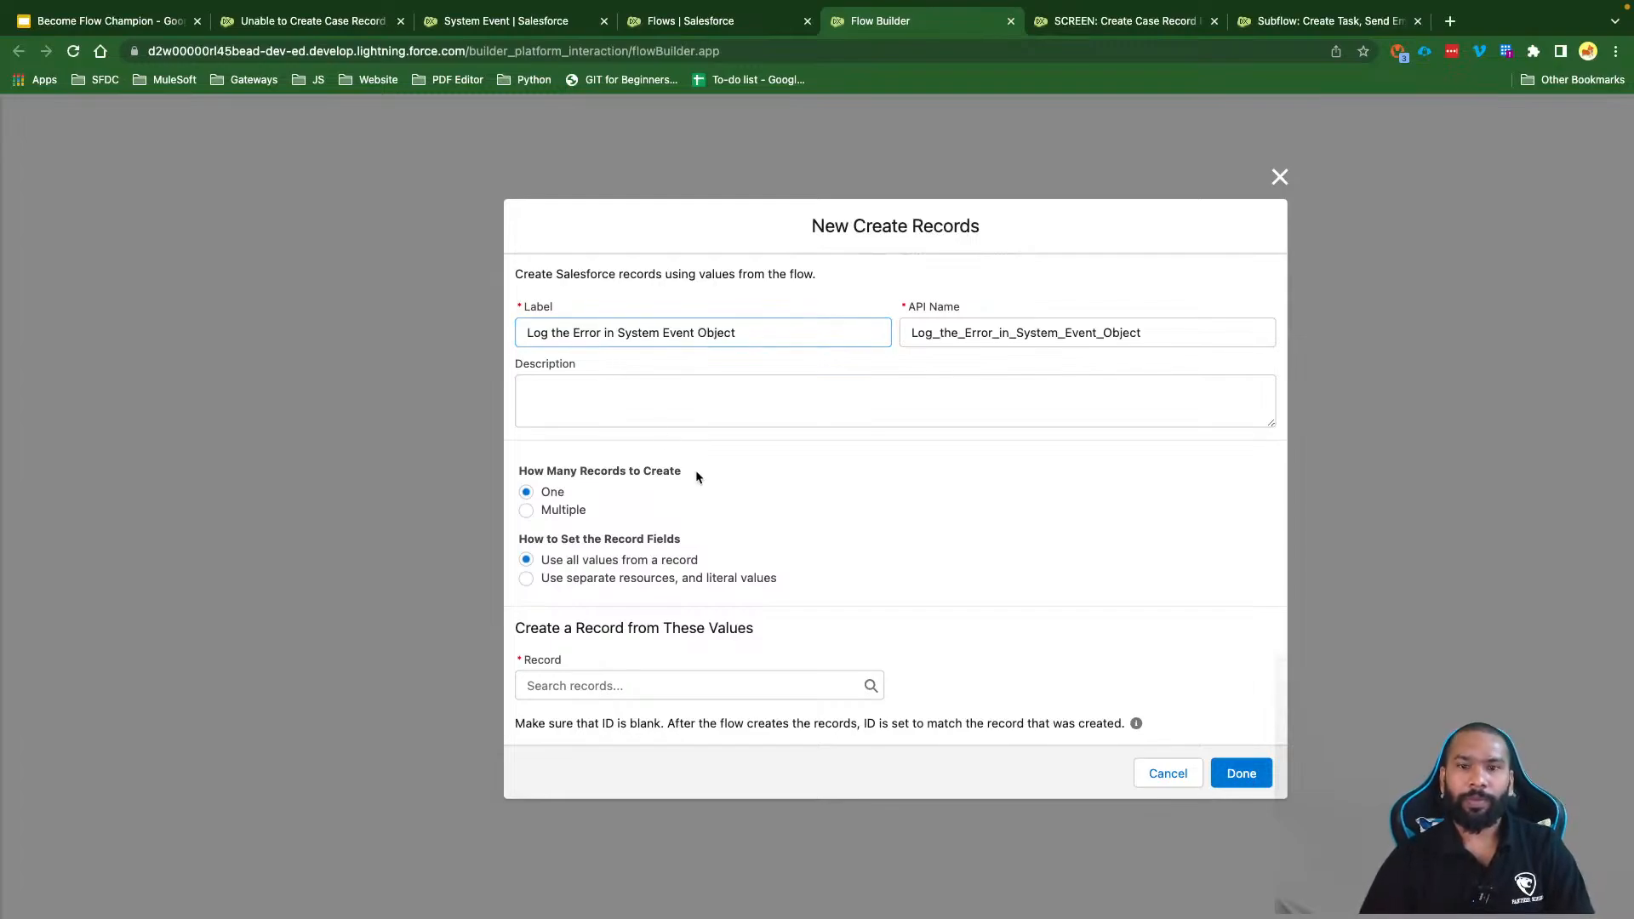
Step: Create one record using separate resources and values, and search for the 'Syste' object
drag(539, 495, 599, 495)
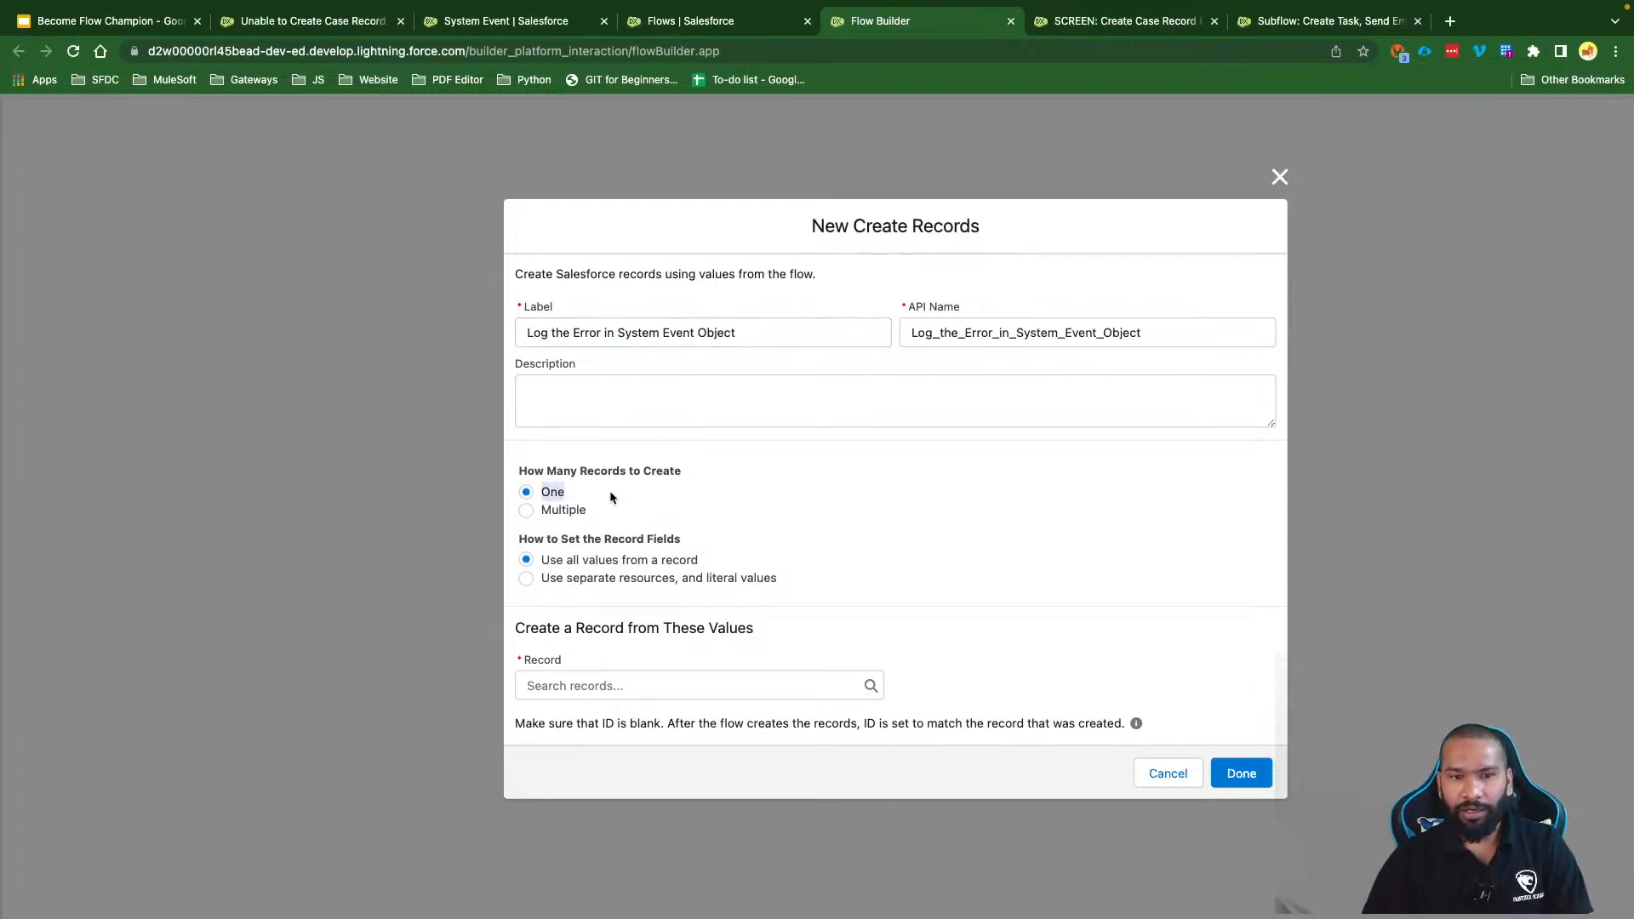
click(614, 580)
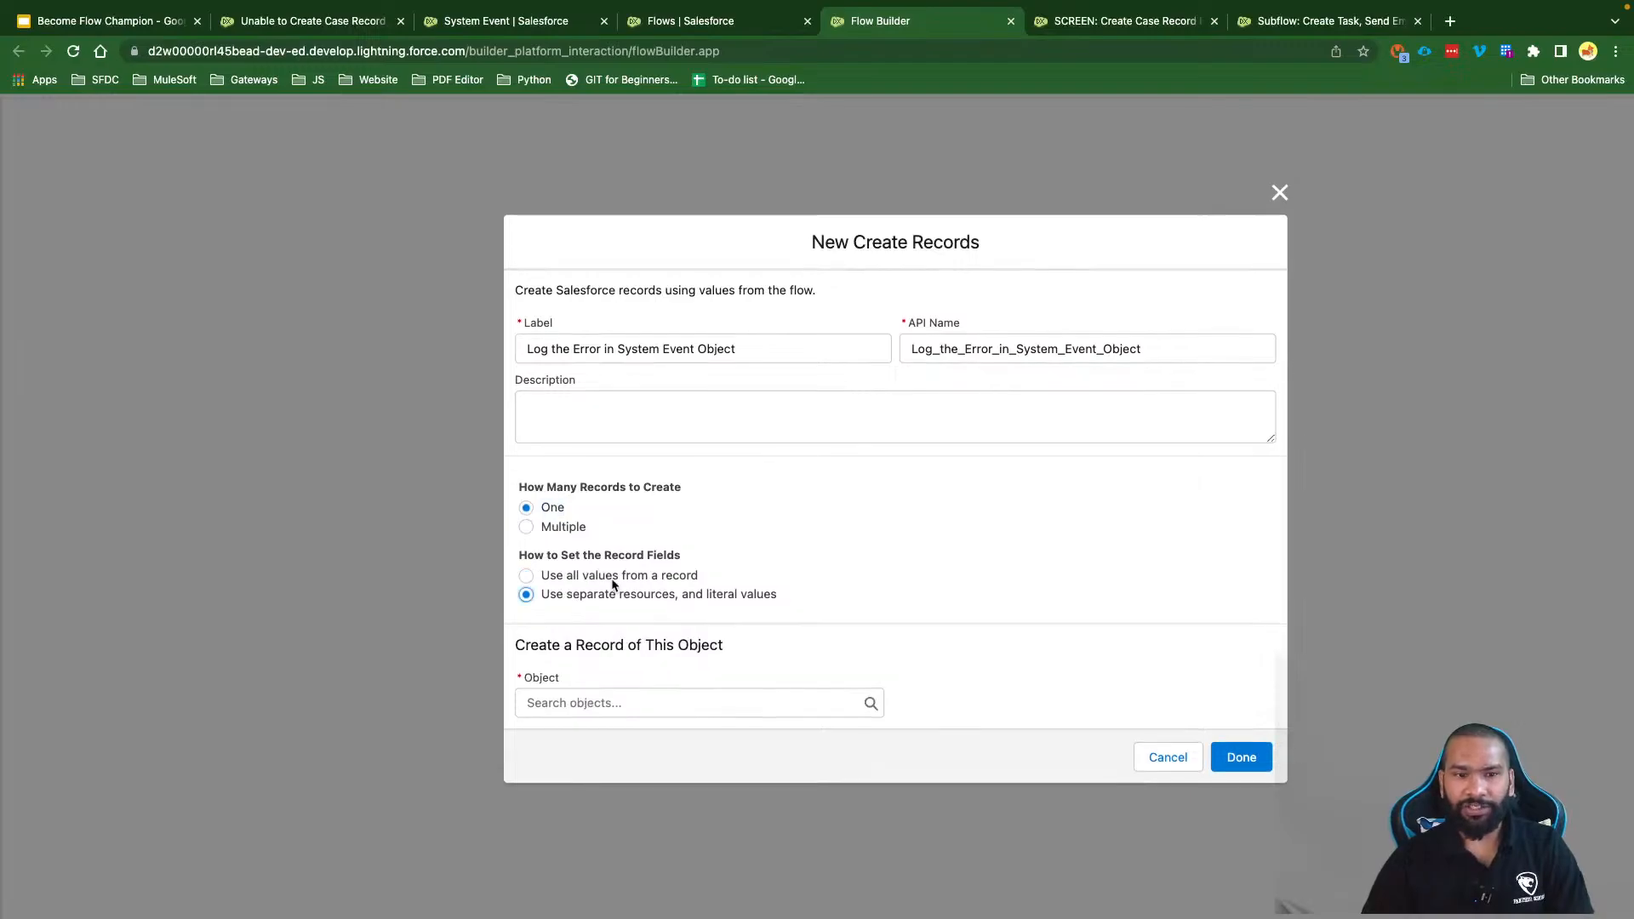
click(565, 703)
text(Syste)
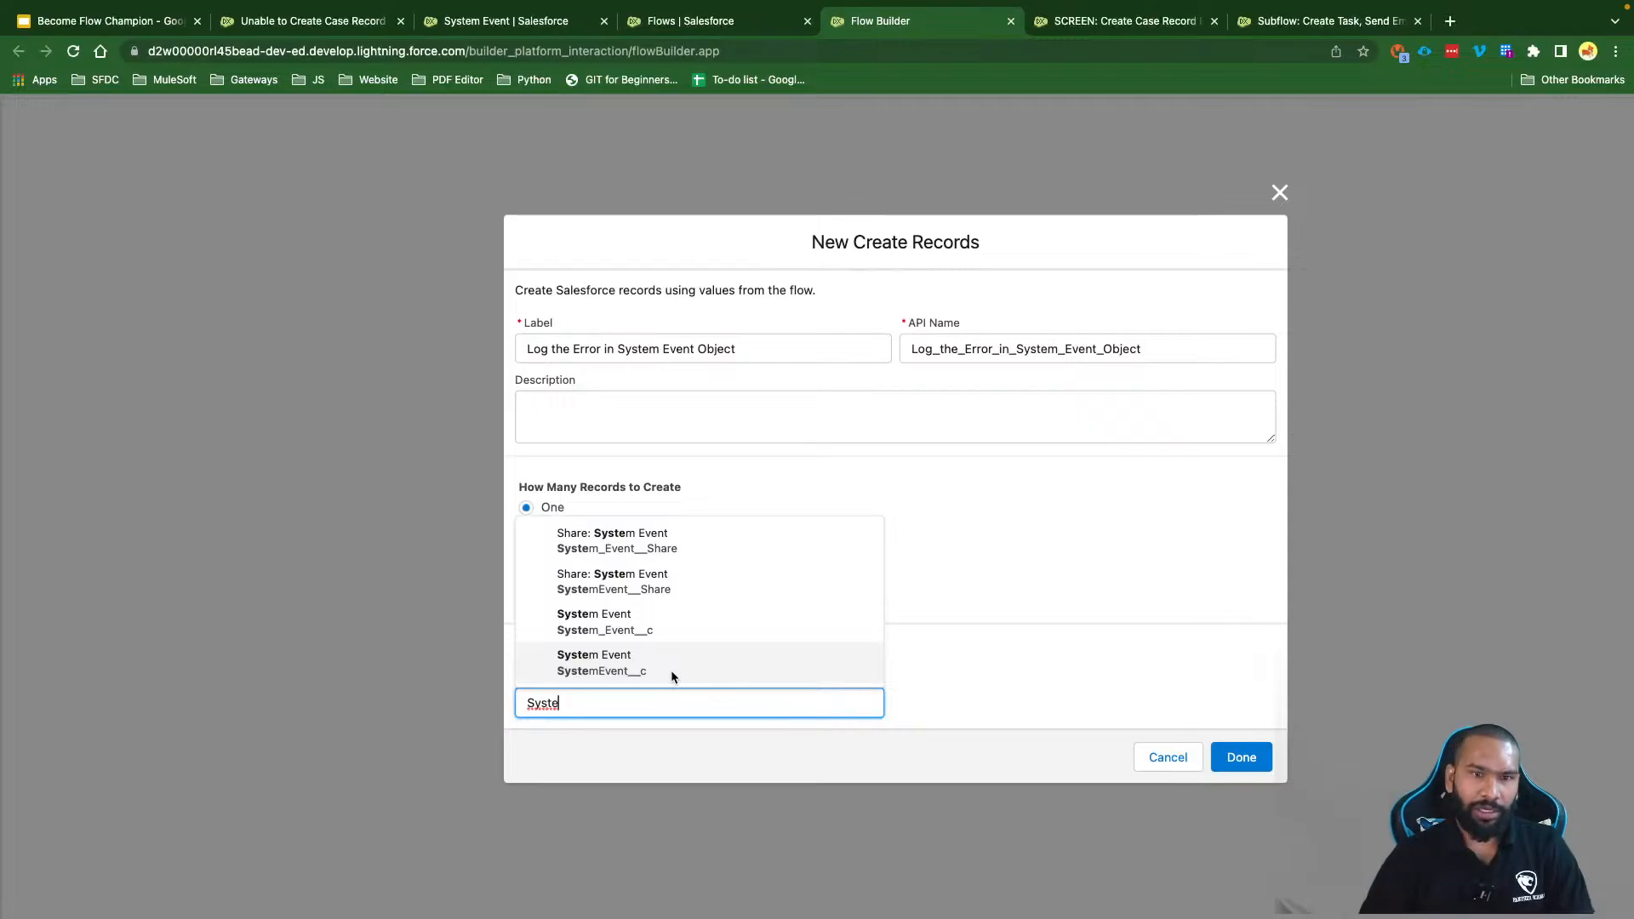
Step: Confirm the System Event object's API name, SystemEvent__c, in Object Manager and return to Flow Builder
click(515, 22)
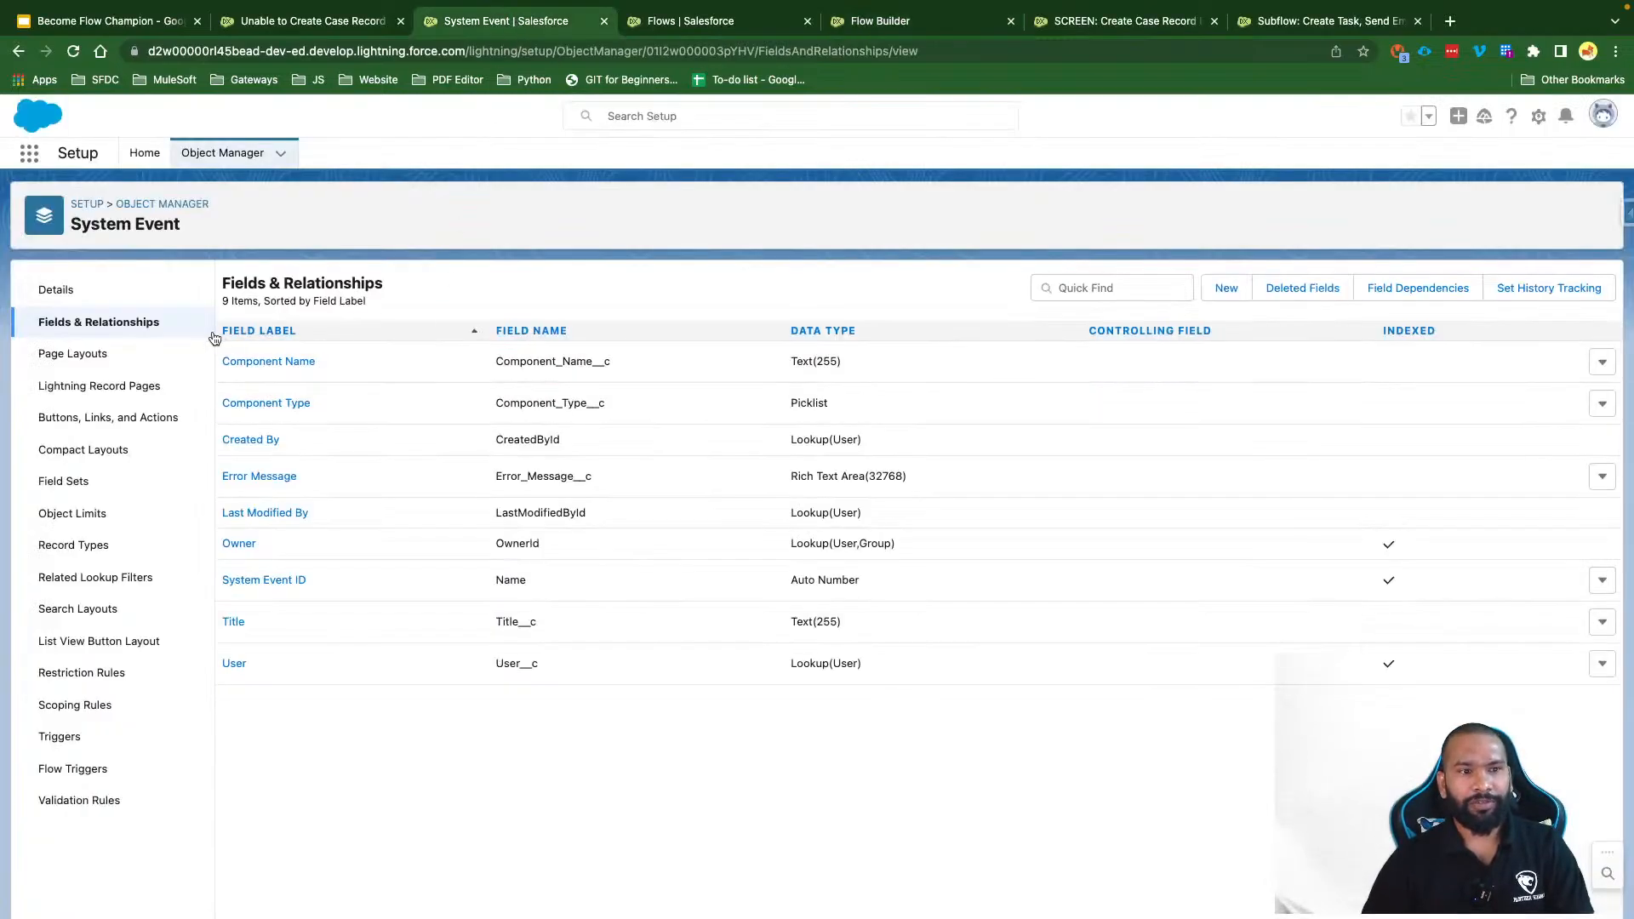
click(67, 291)
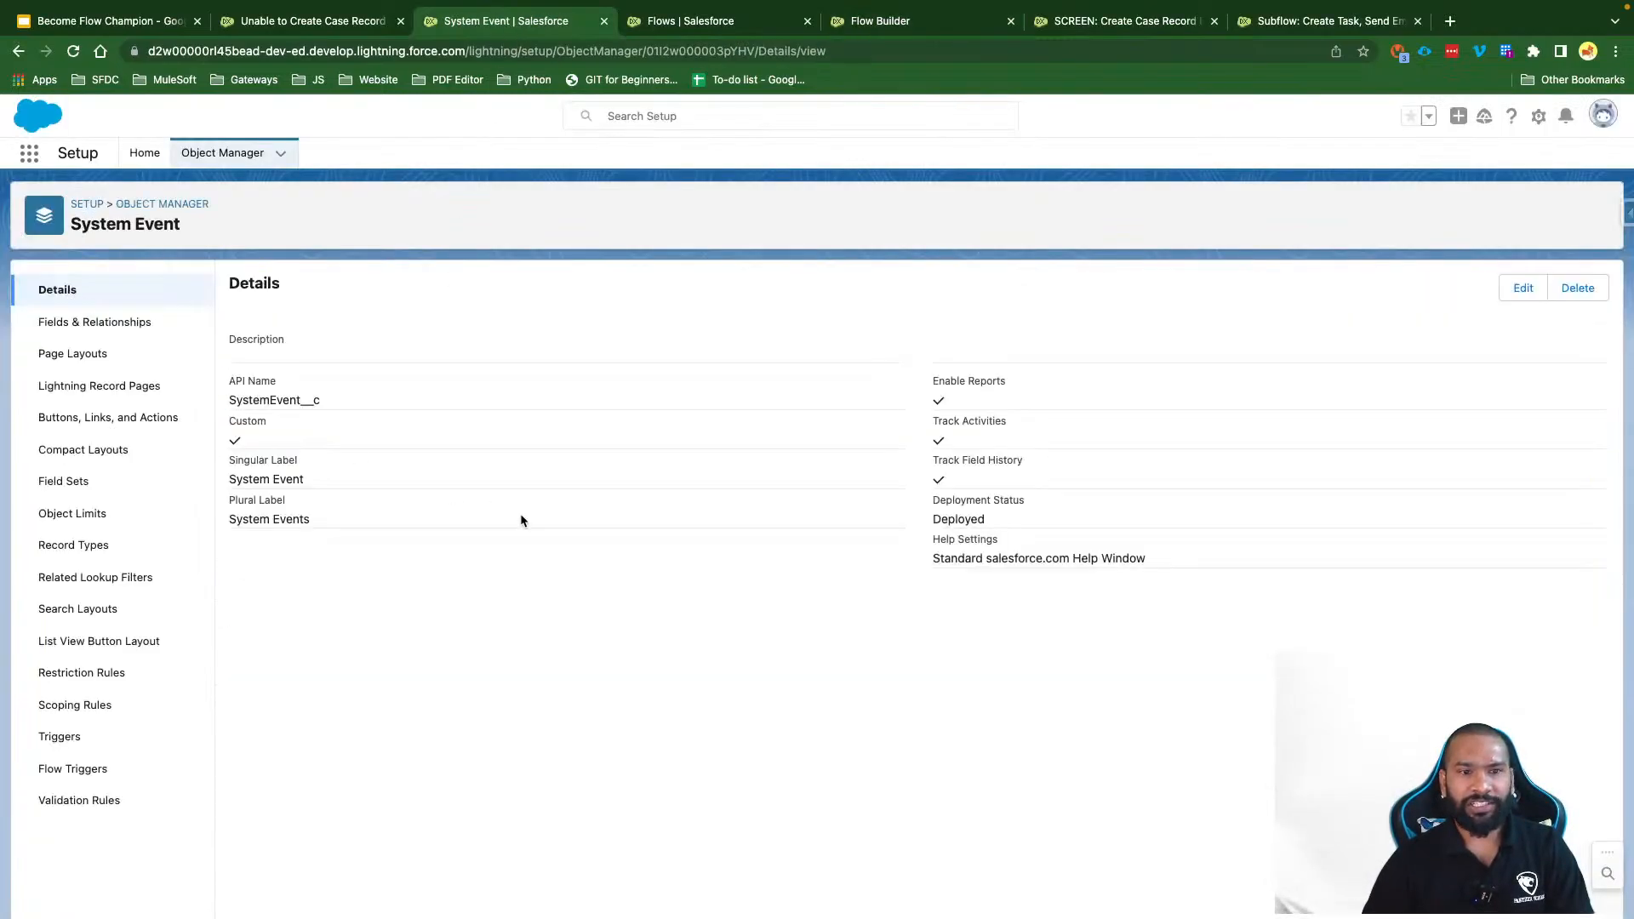
double_click(270, 399)
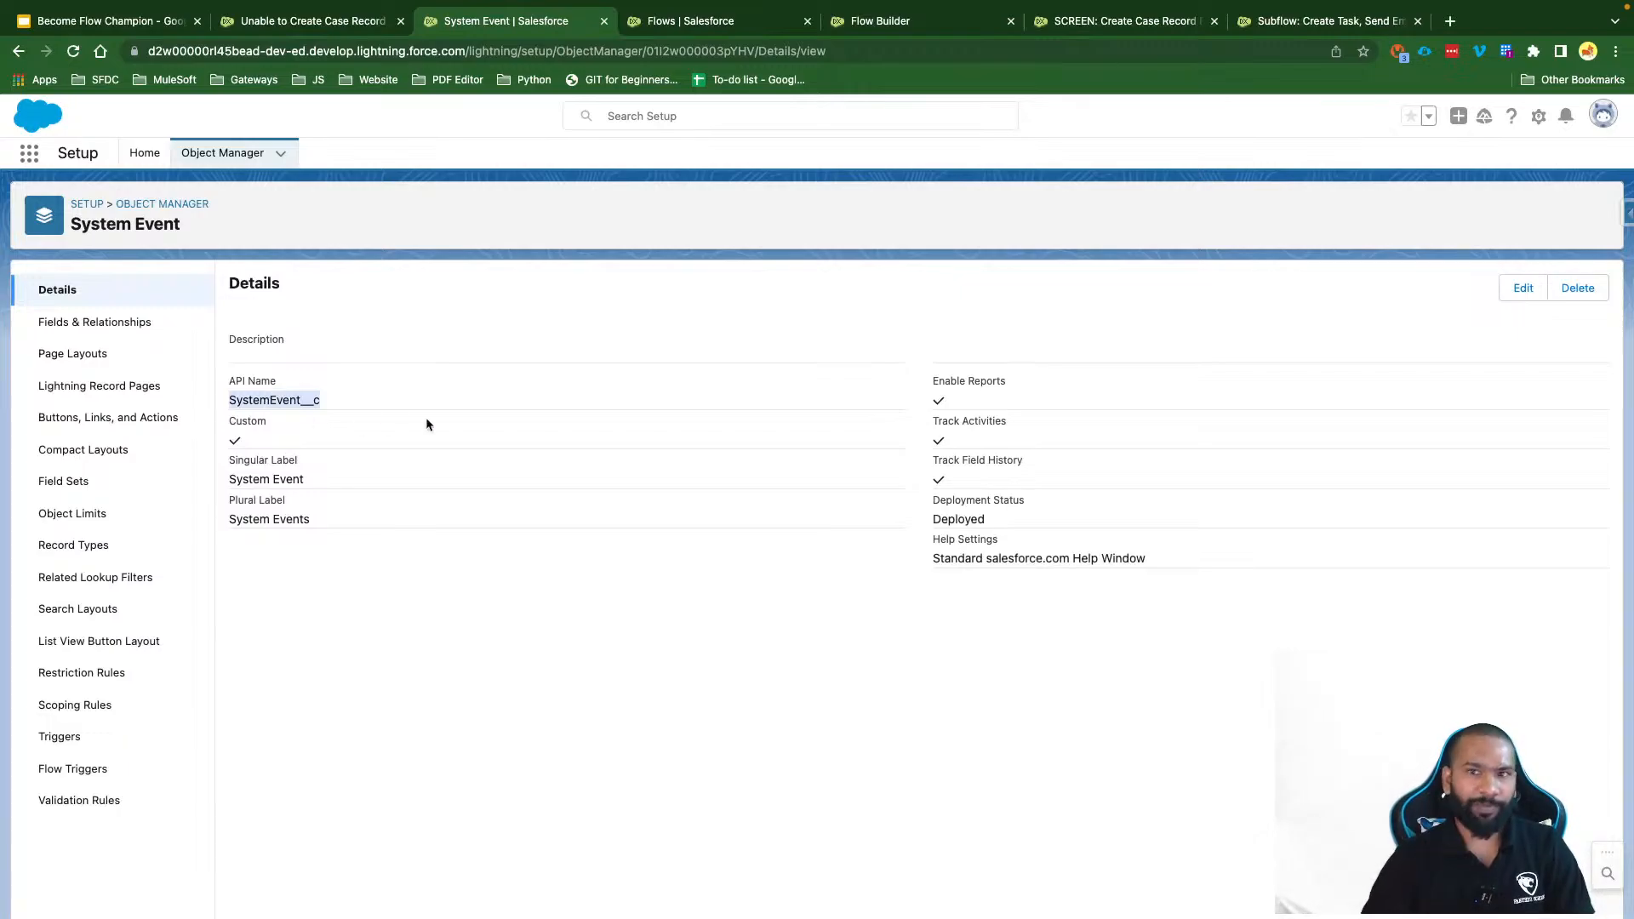
click(889, 22)
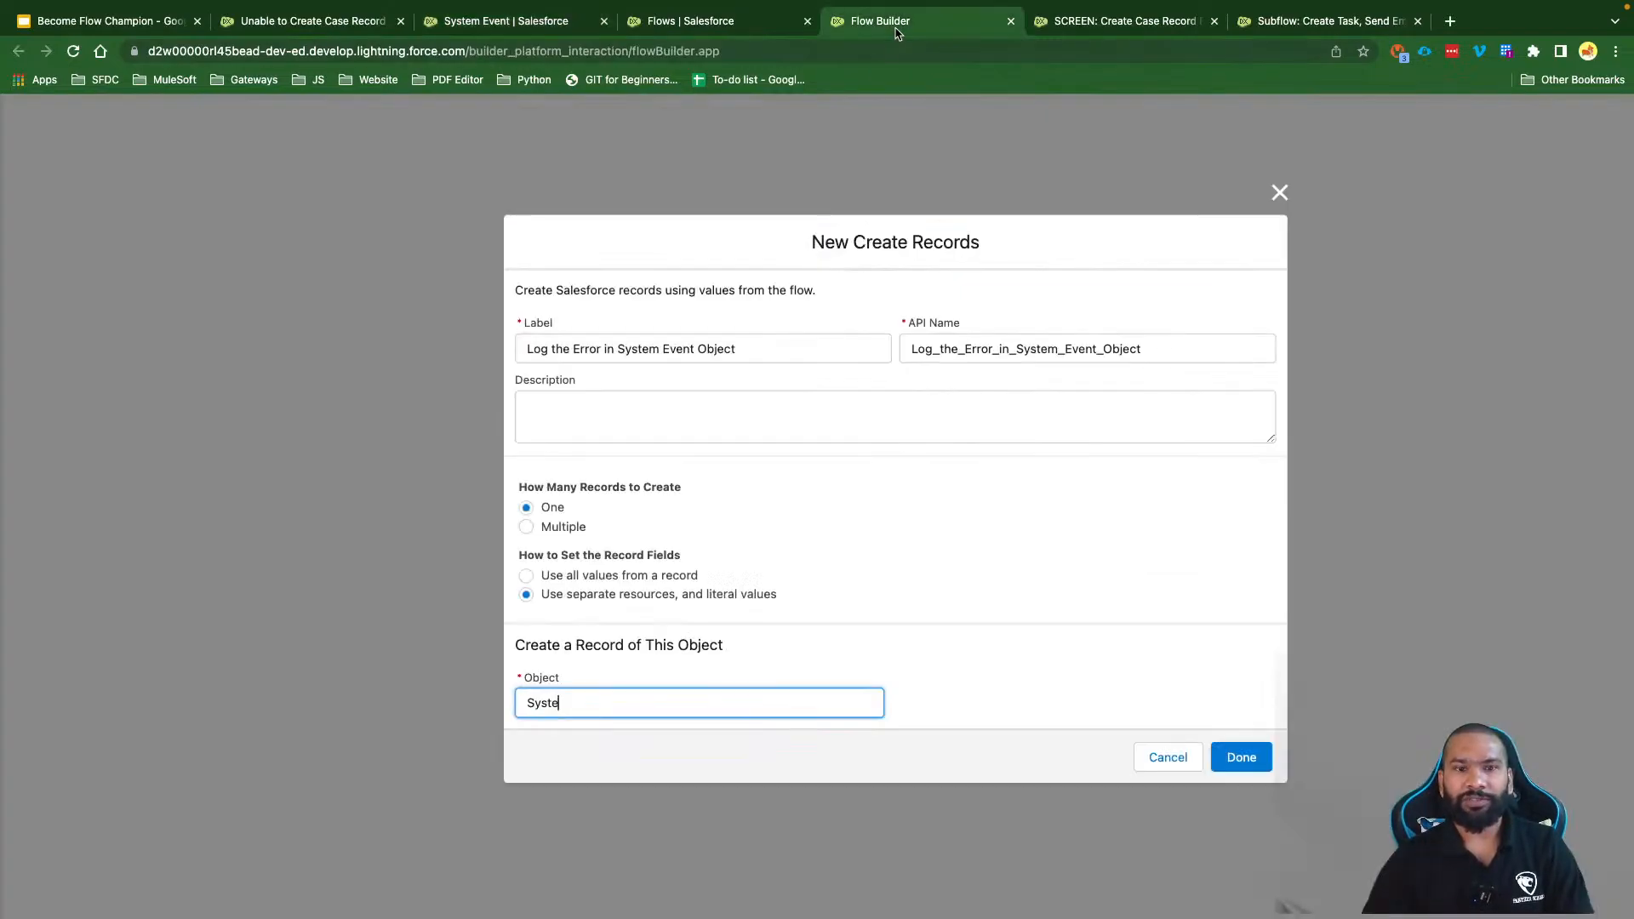
Step: Select System Event as the object and add four more field rows for five in total
click(612, 699)
text(mEve)
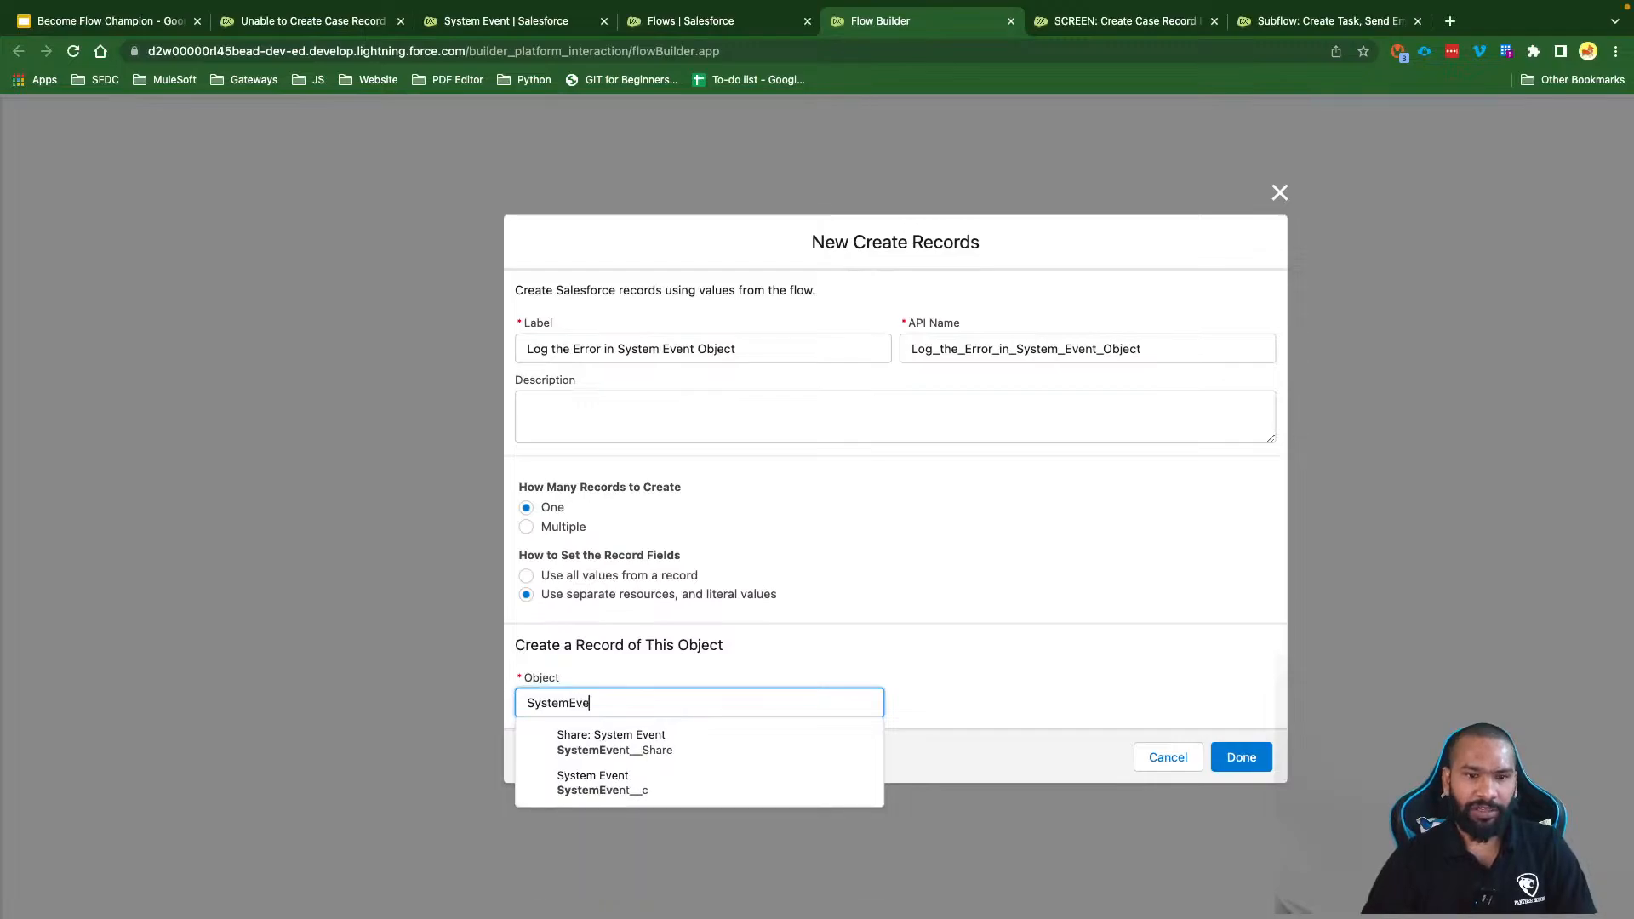
click(664, 787)
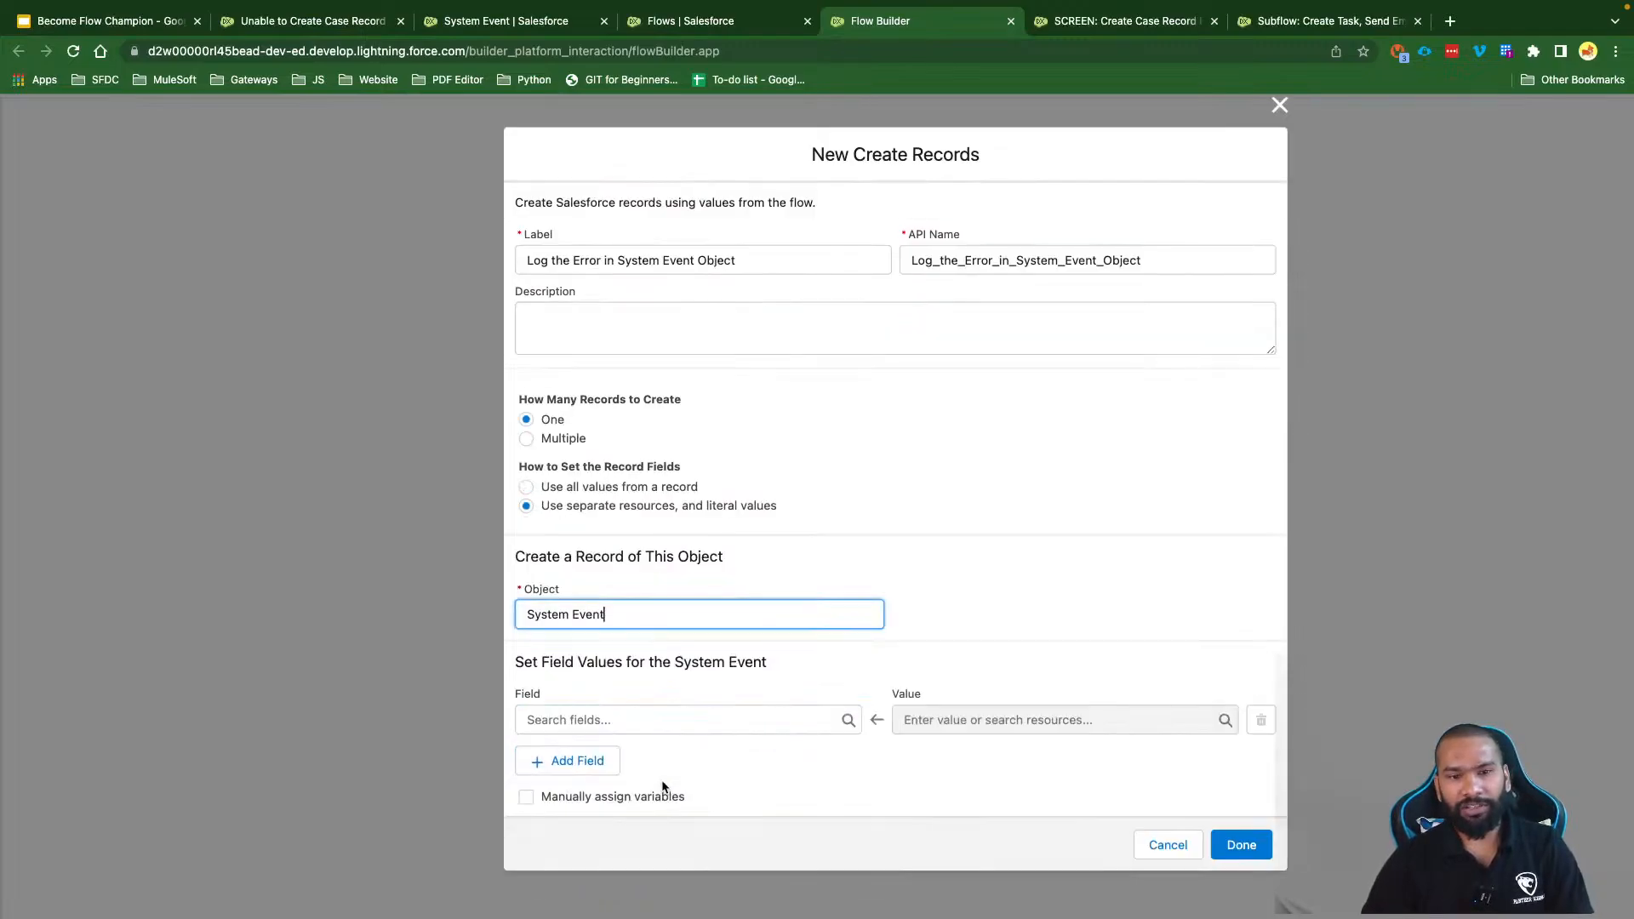
click(587, 759)
click(571, 790)
click(575, 821)
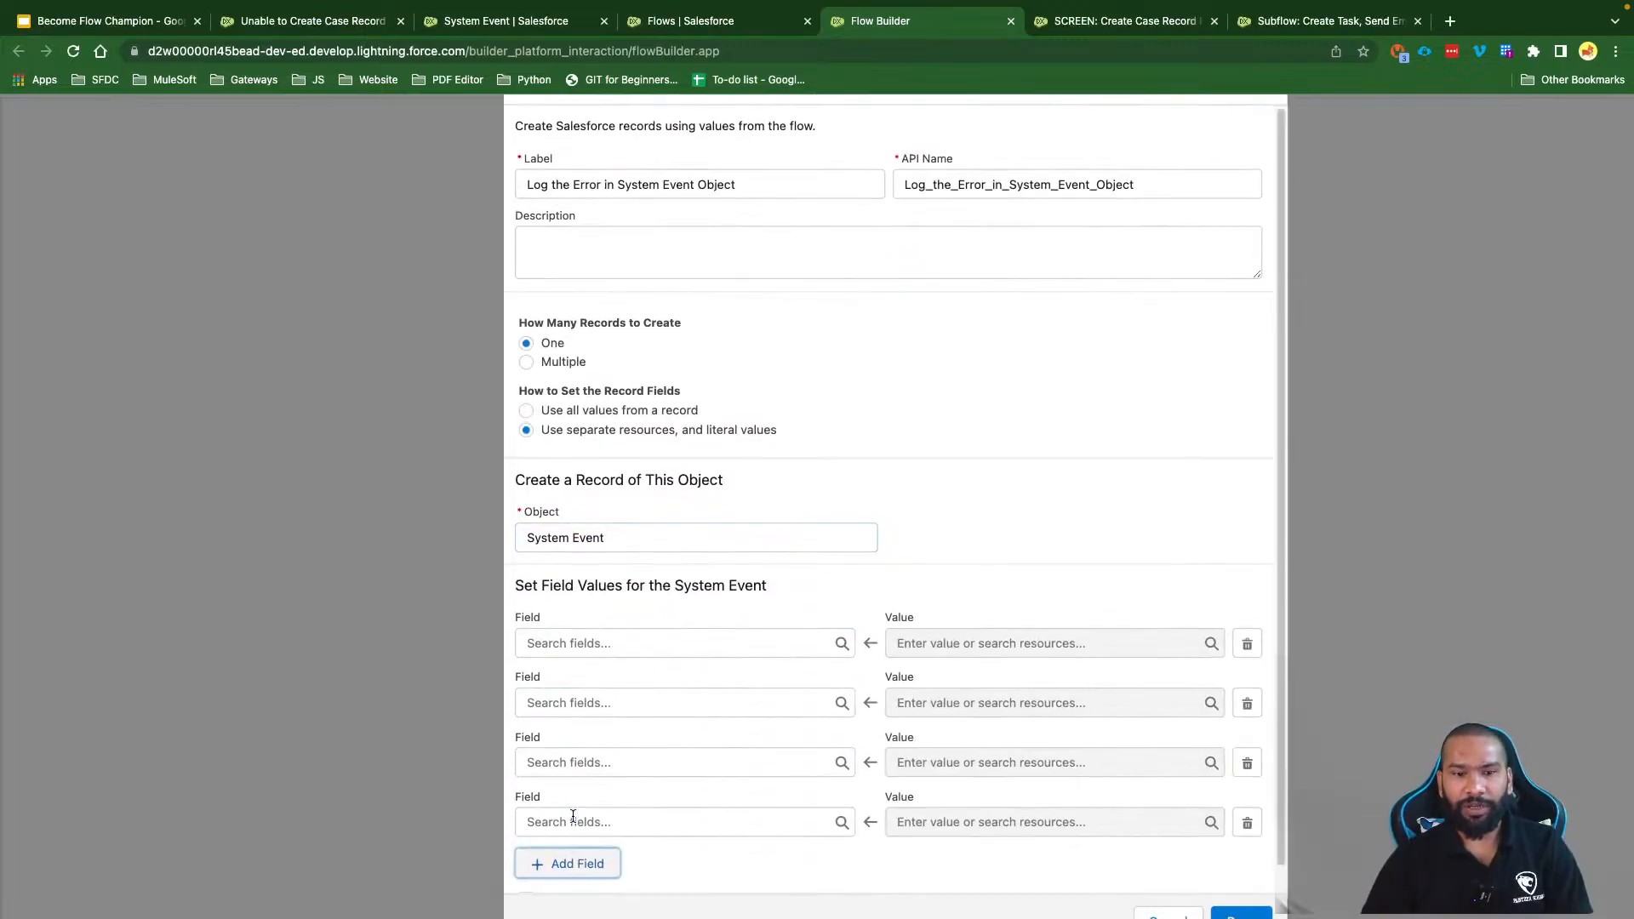
click(575, 842)
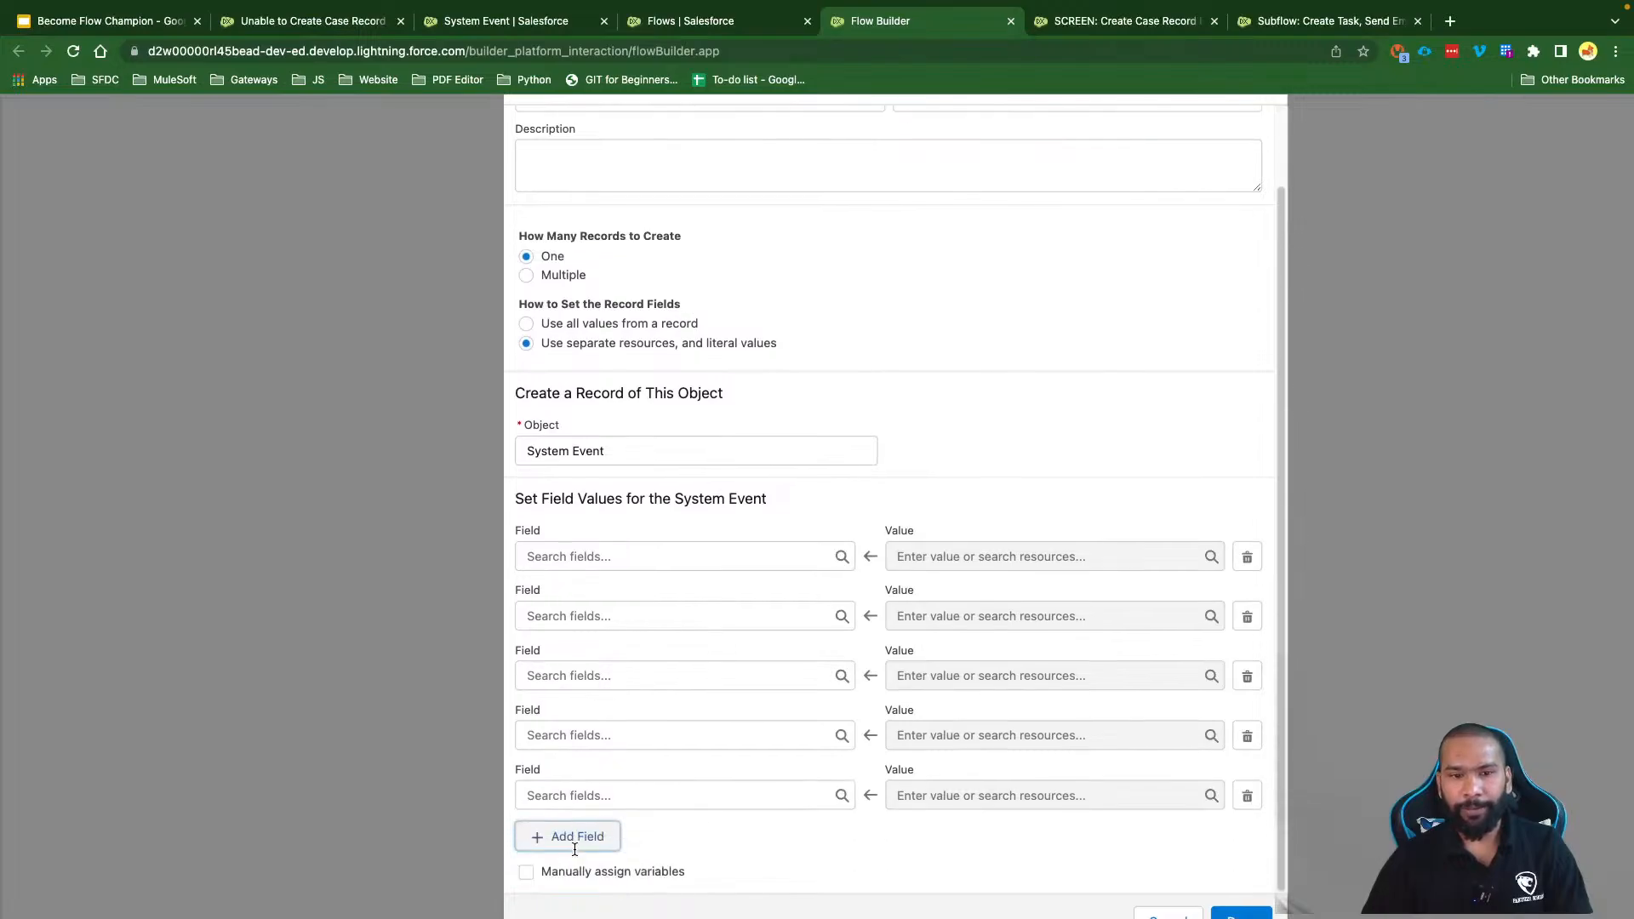
Step: Assign the rows to Component_Name__c, Component_Type__c, Error_Message__c, Title__c and User__c
click(605, 556)
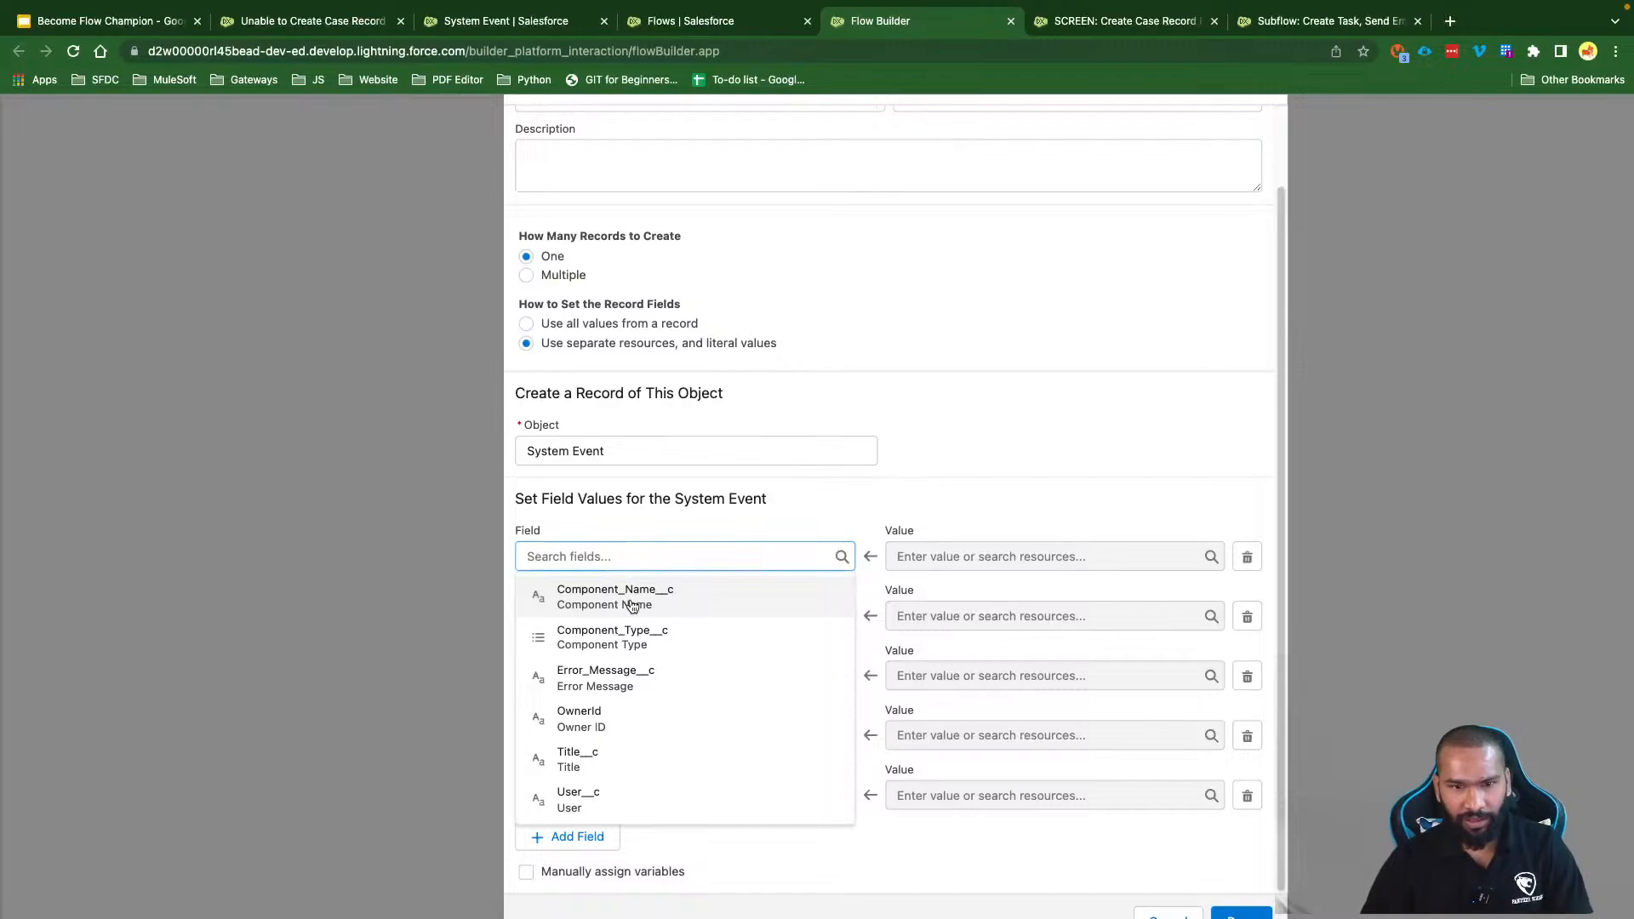
click(626, 600)
click(599, 614)
click(612, 655)
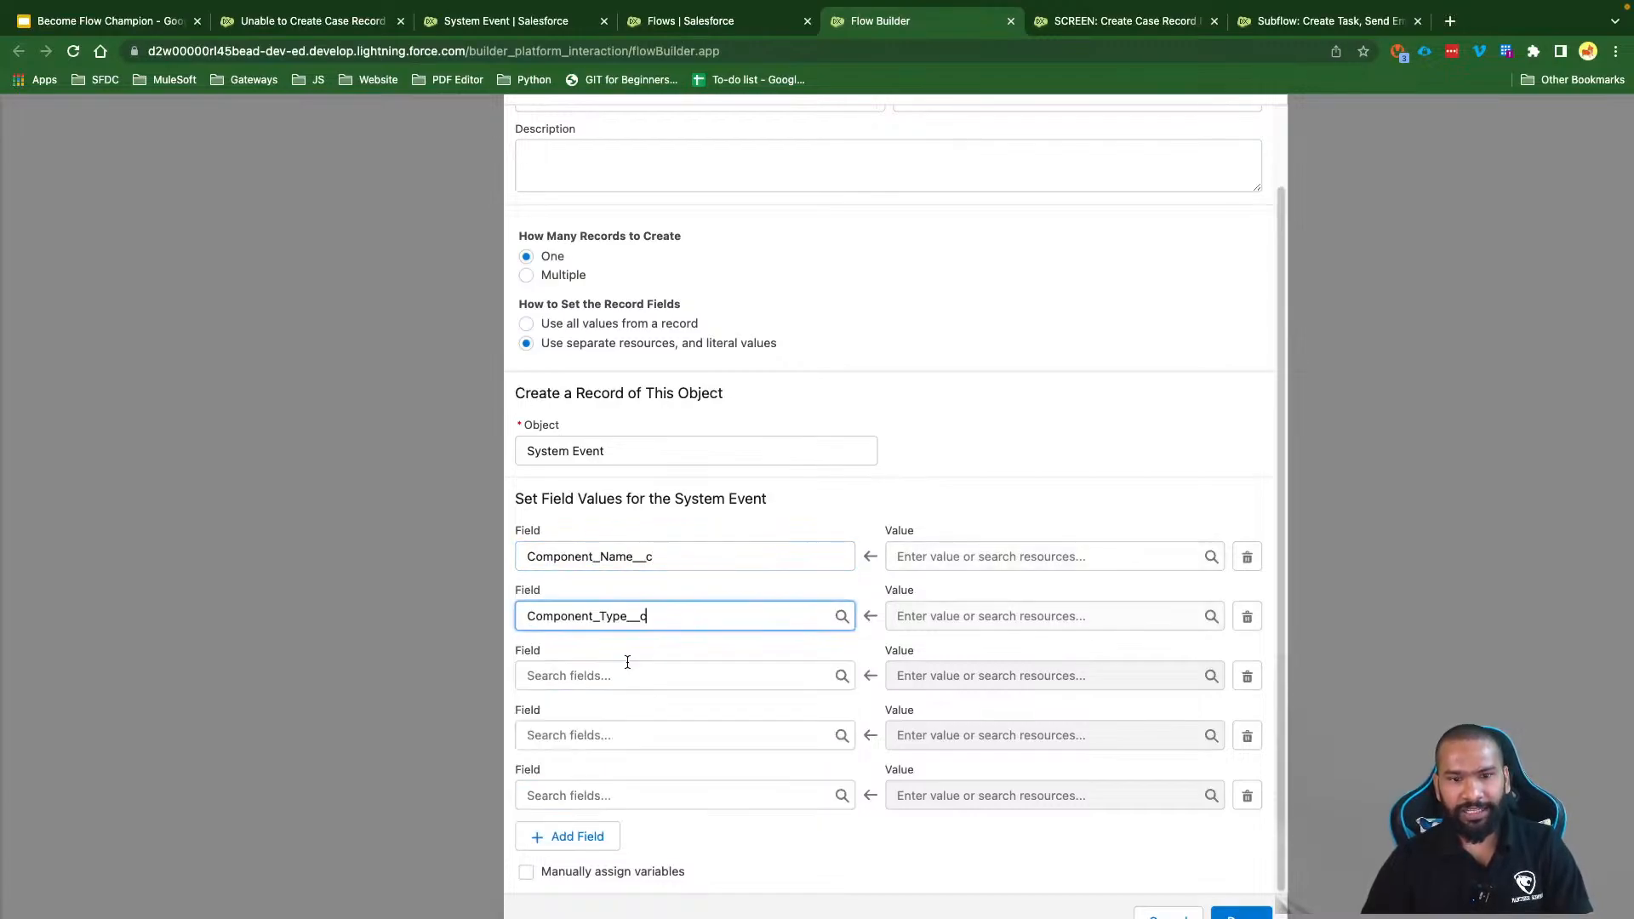
click(598, 675)
click(600, 719)
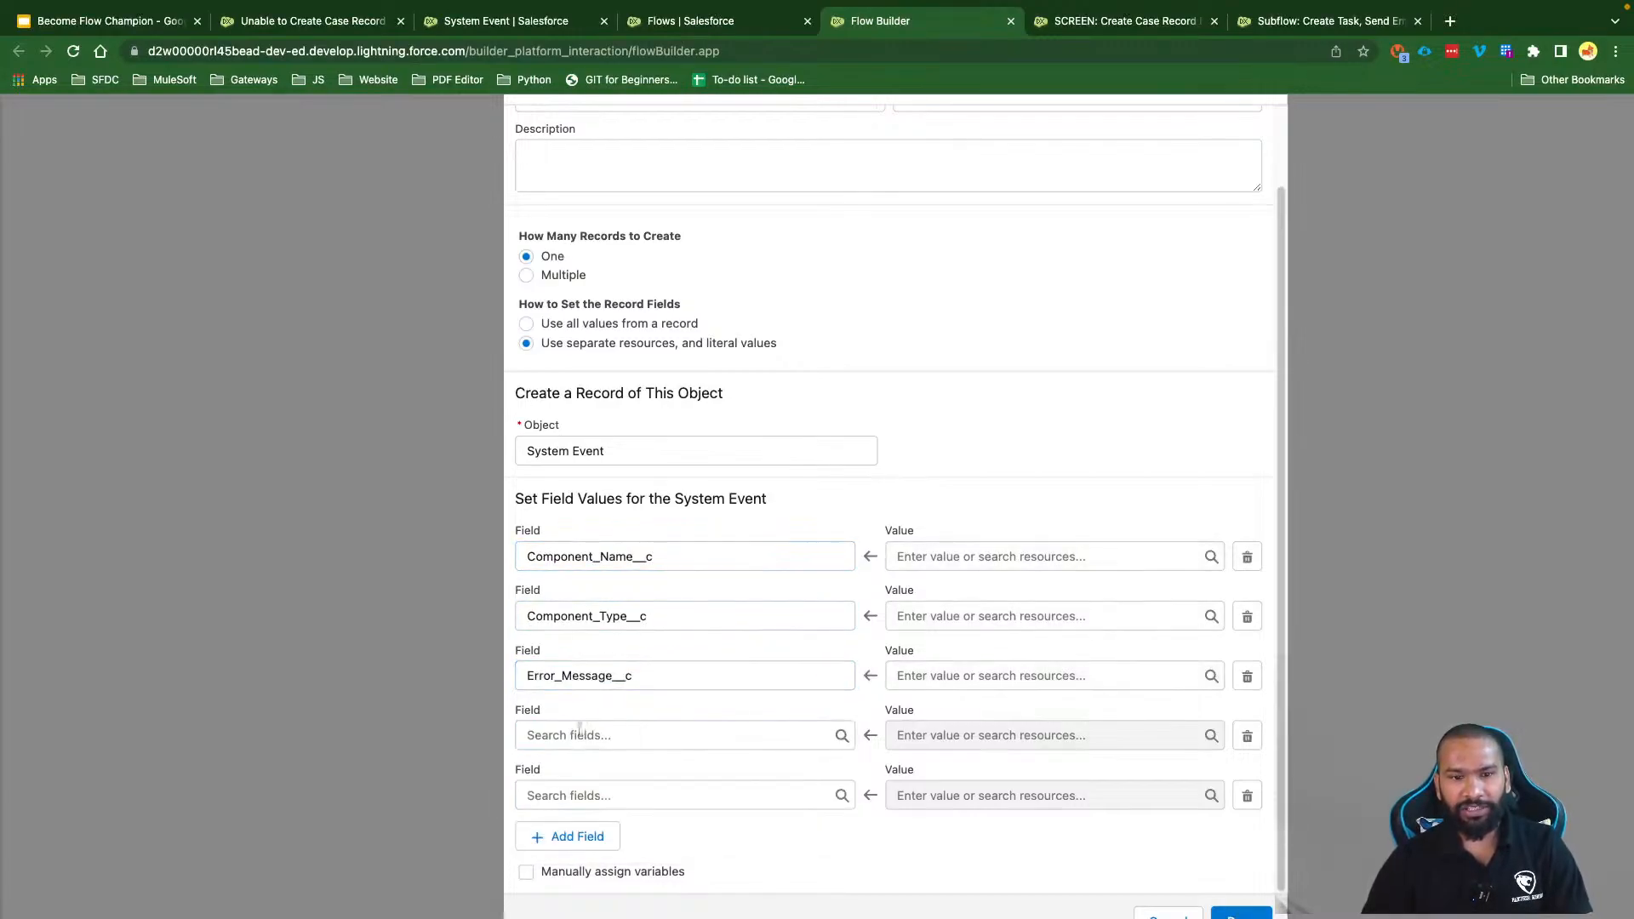
click(578, 735)
click(610, 815)
click(573, 787)
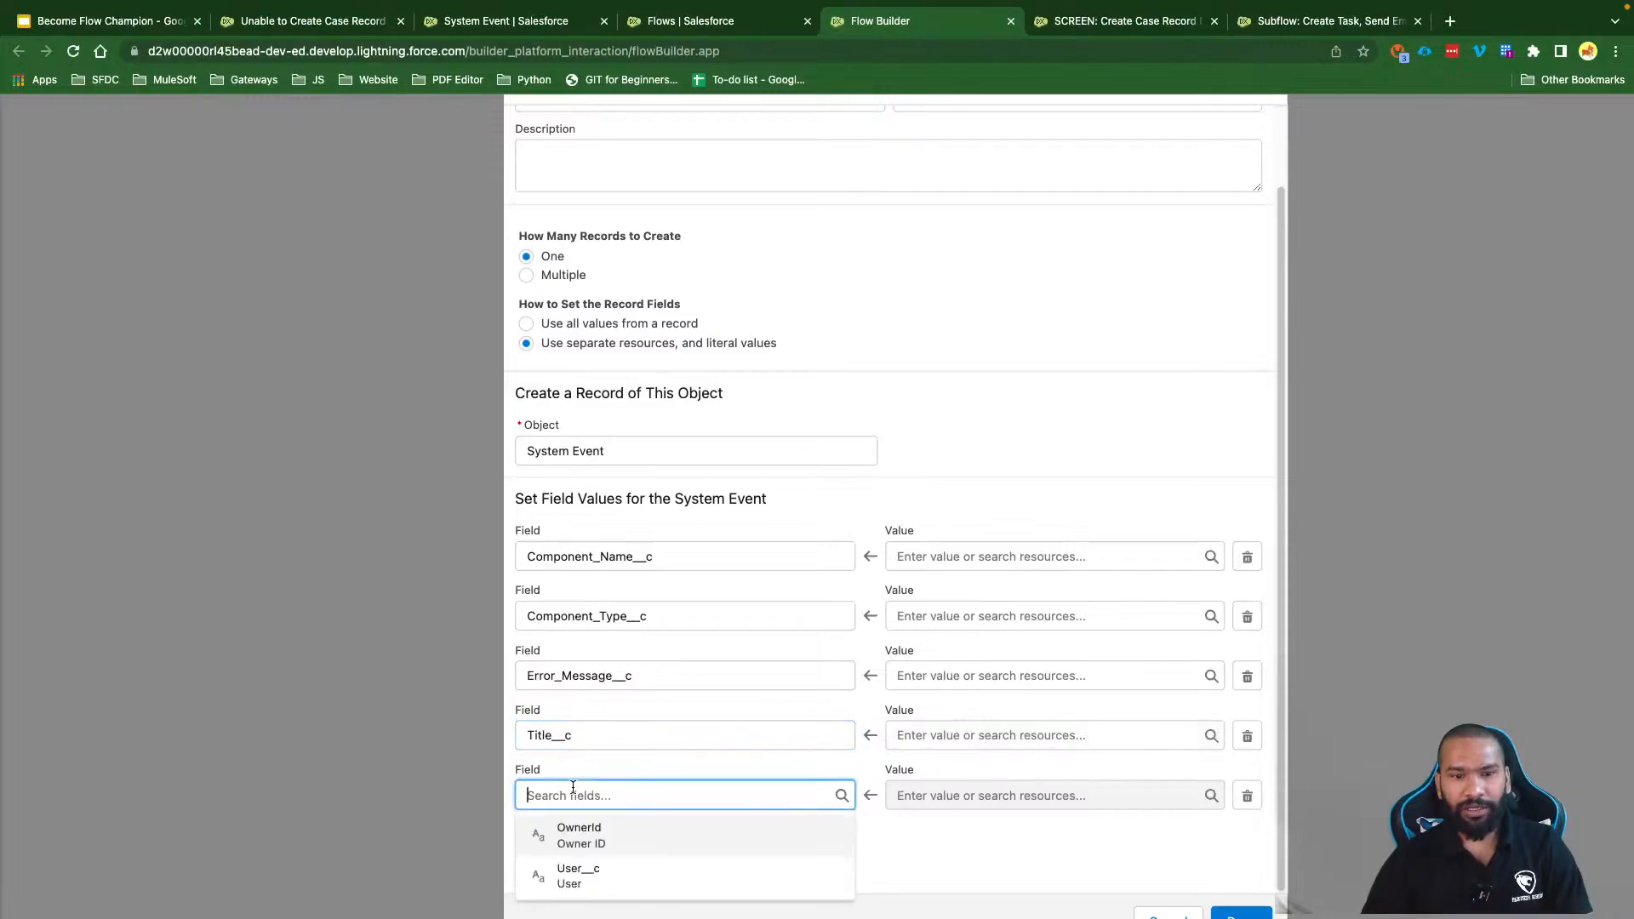
click(612, 877)
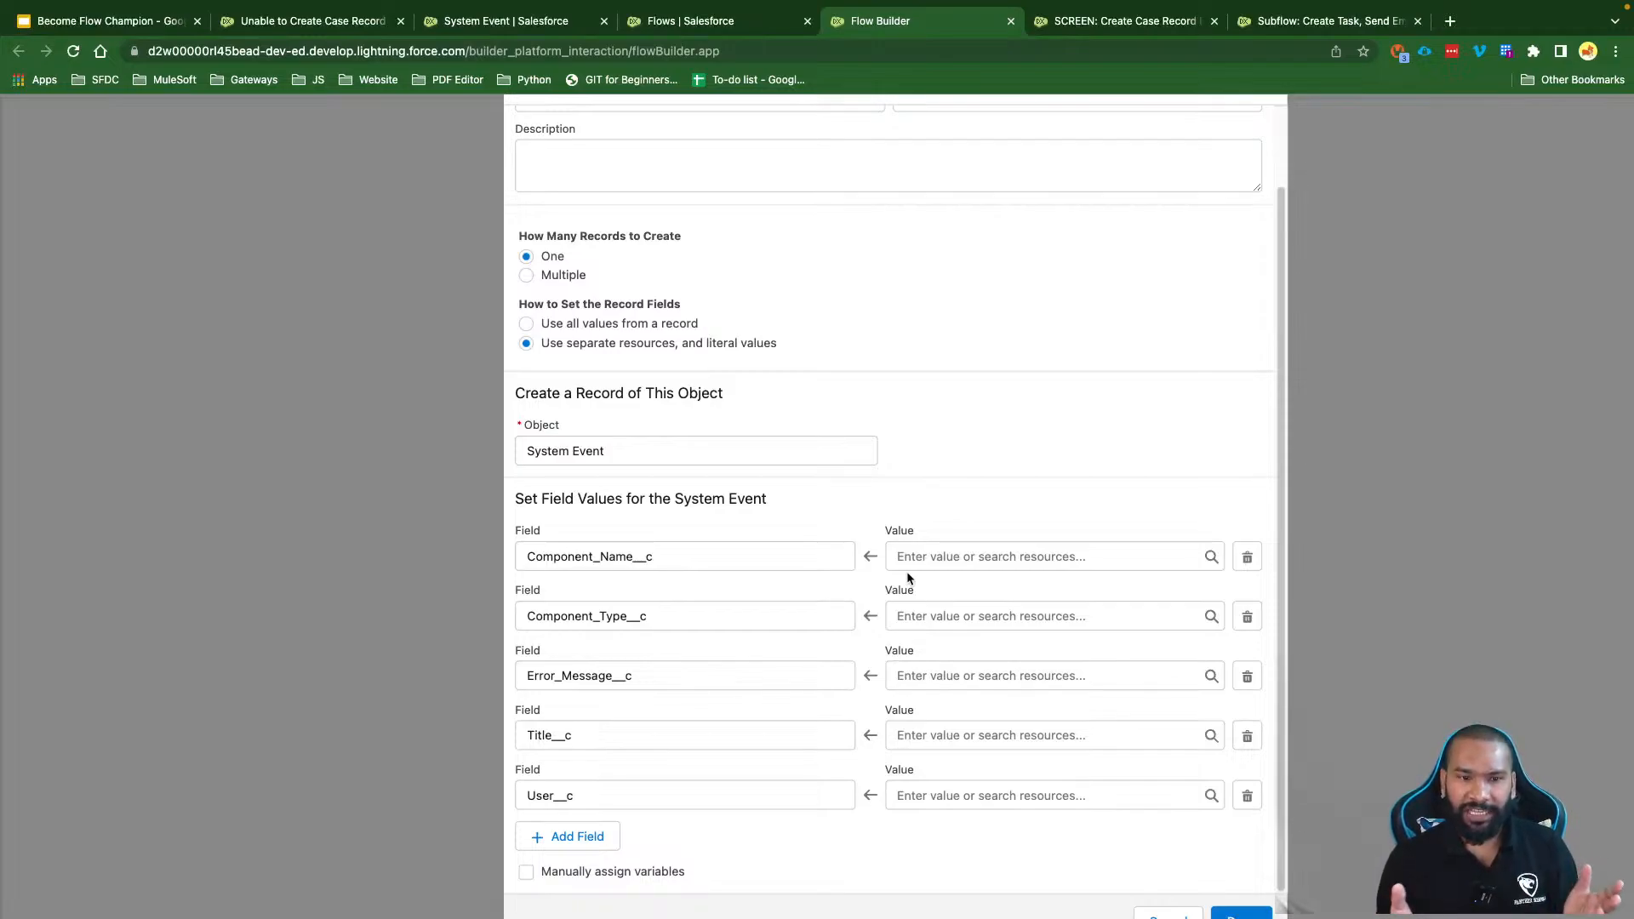
Step: Create a Text input variable varComponentName as the value for Component_Name__c
click(927, 616)
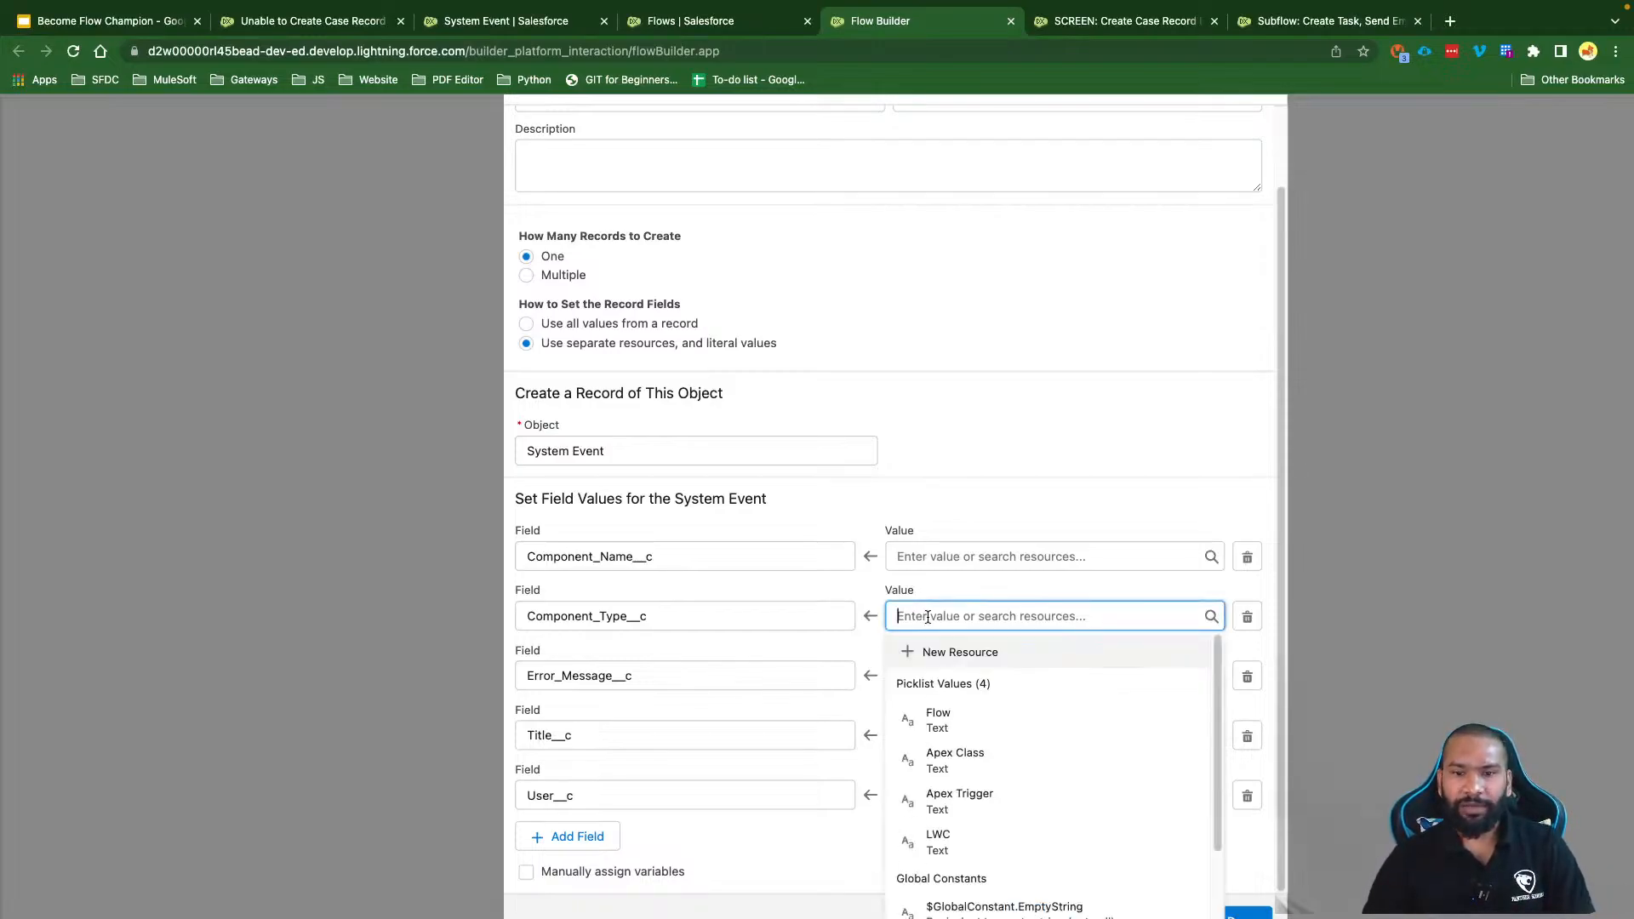
click(968, 505)
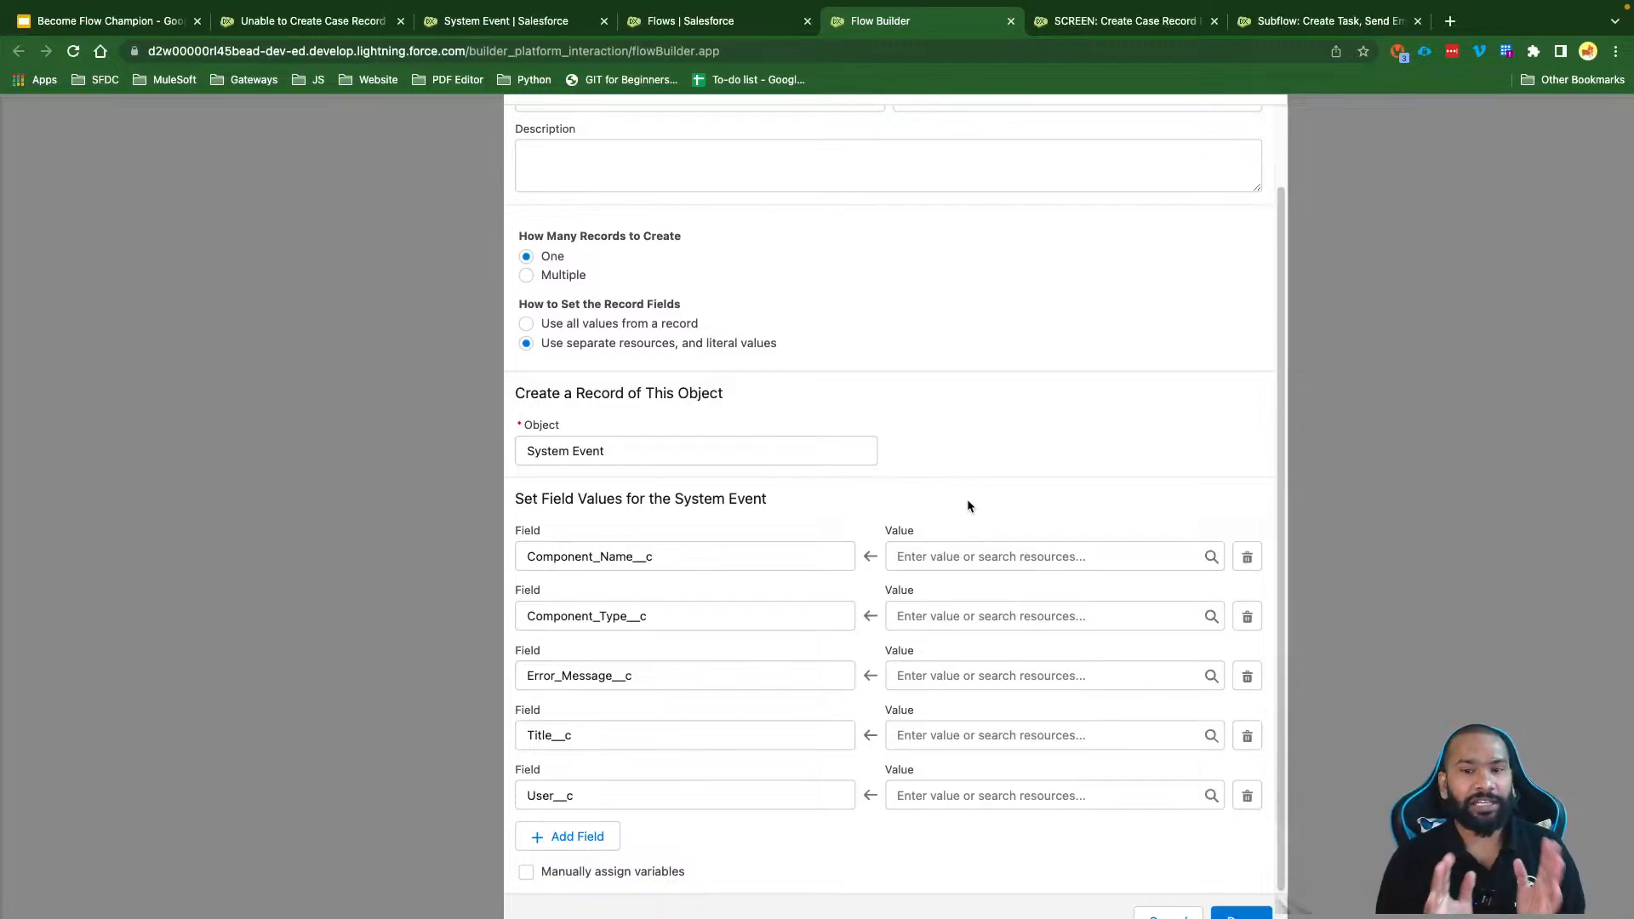
click(927, 547)
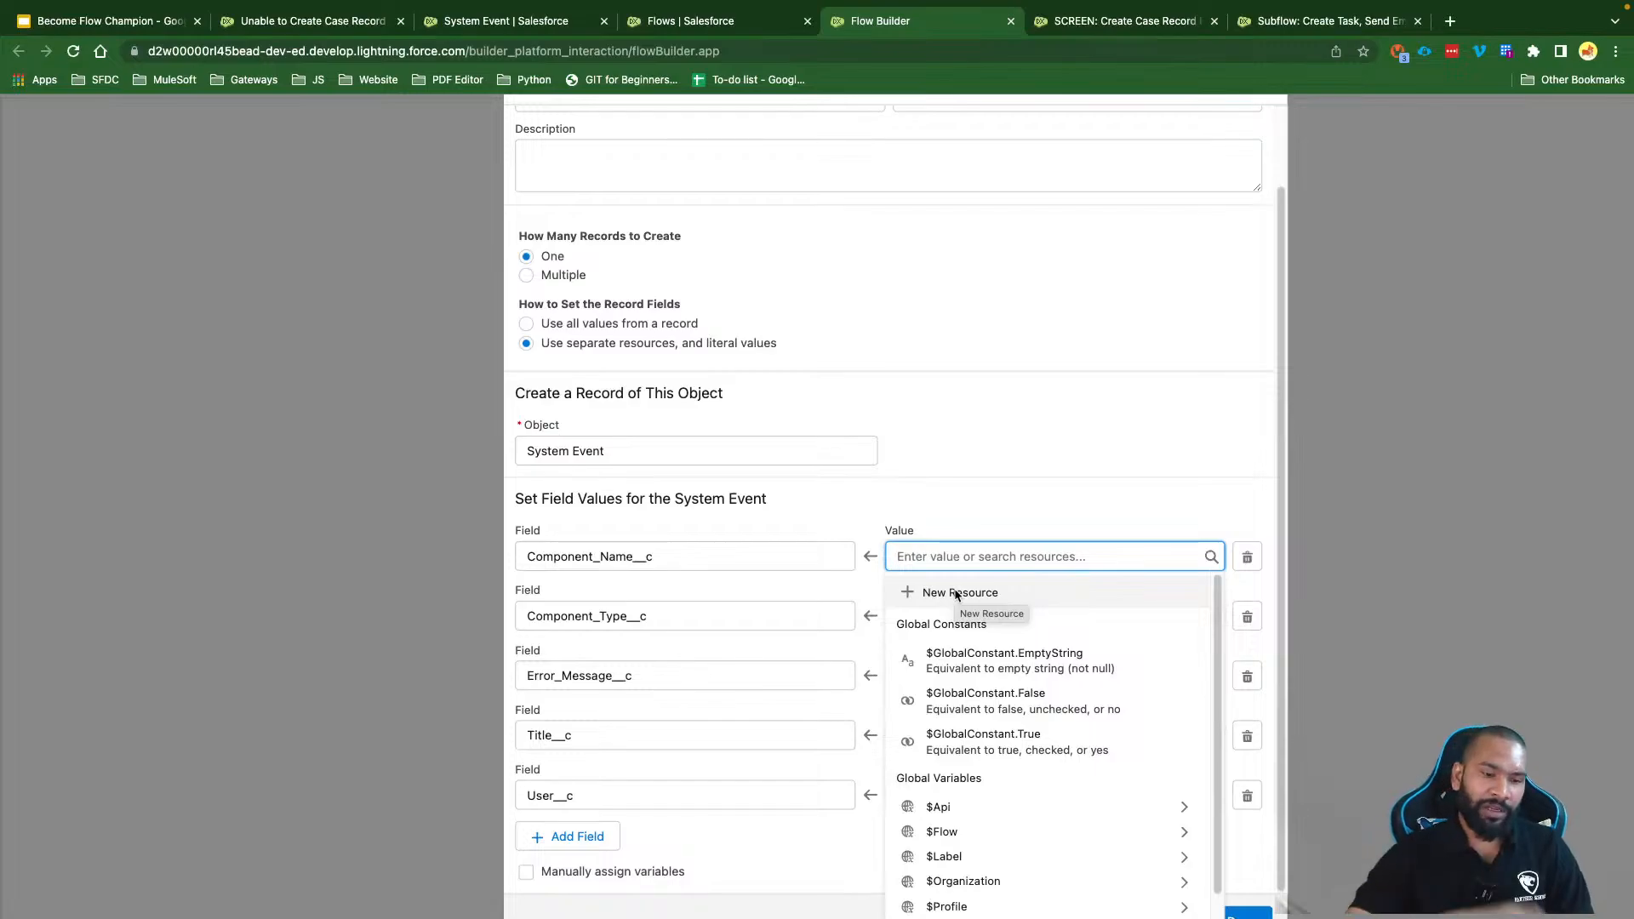
click(954, 592)
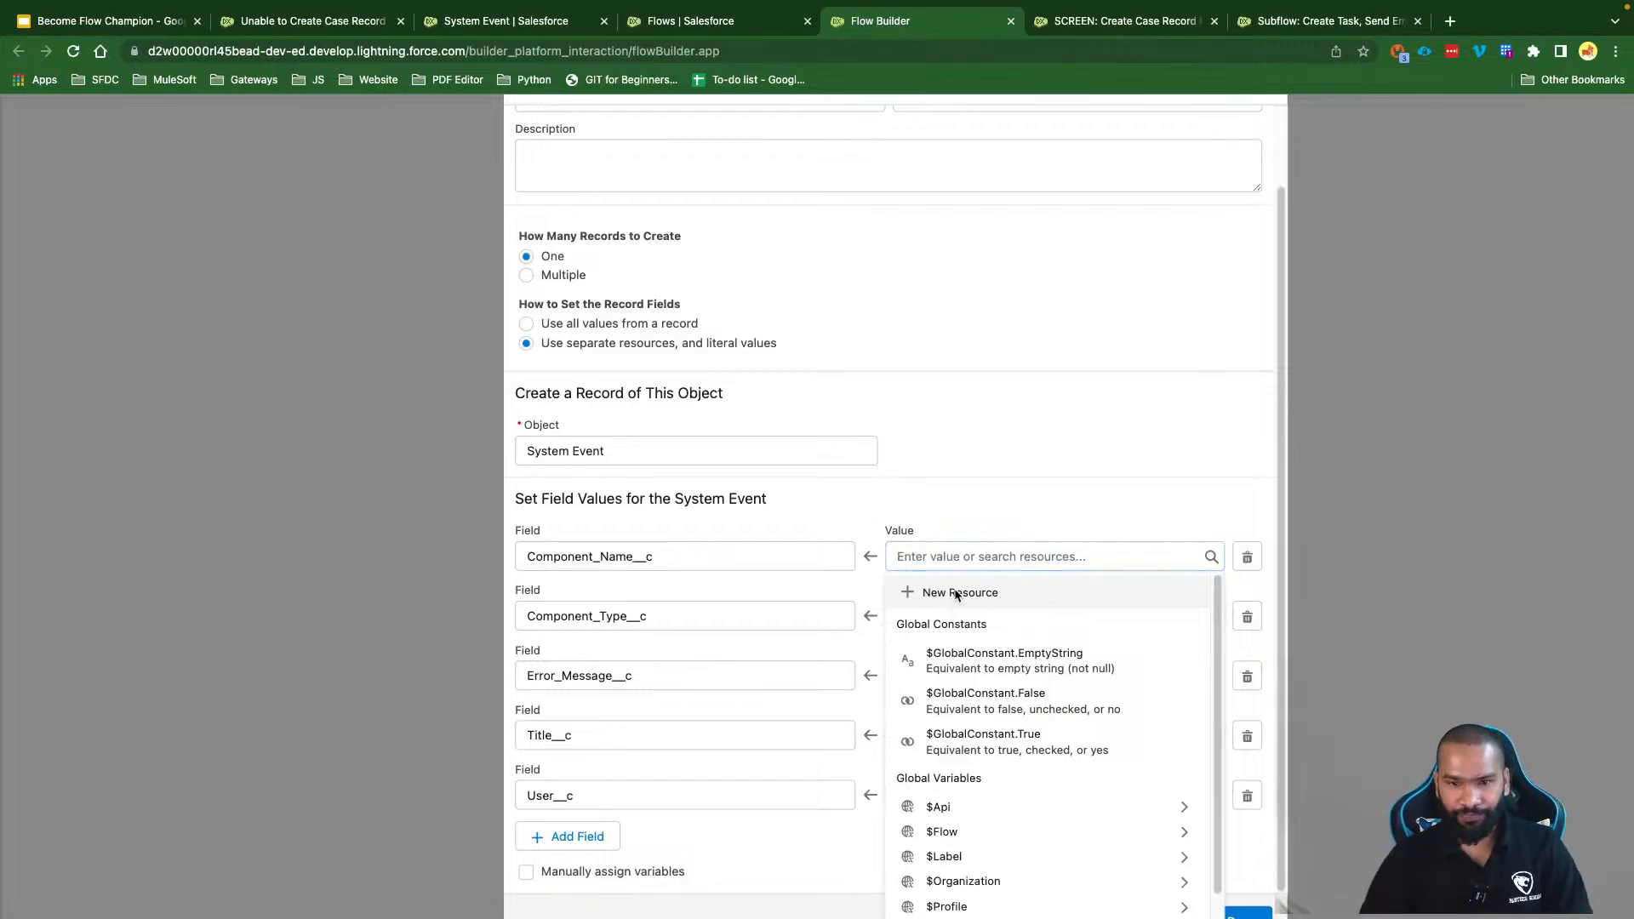
click(603, 438)
click(594, 470)
click(594, 469)
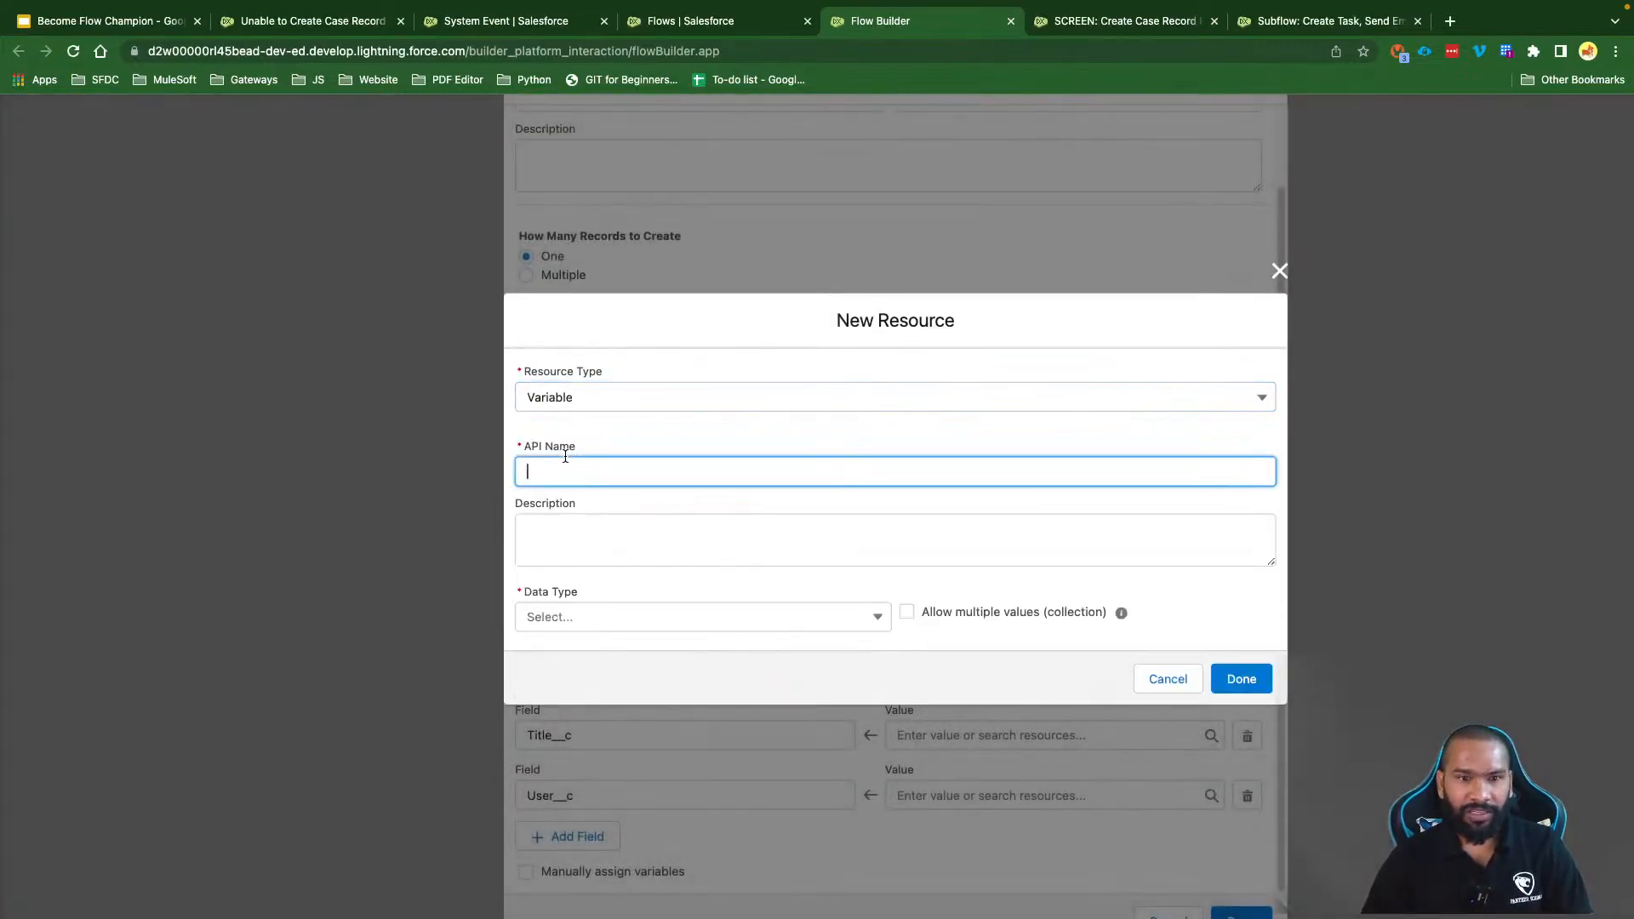
text(varCom)
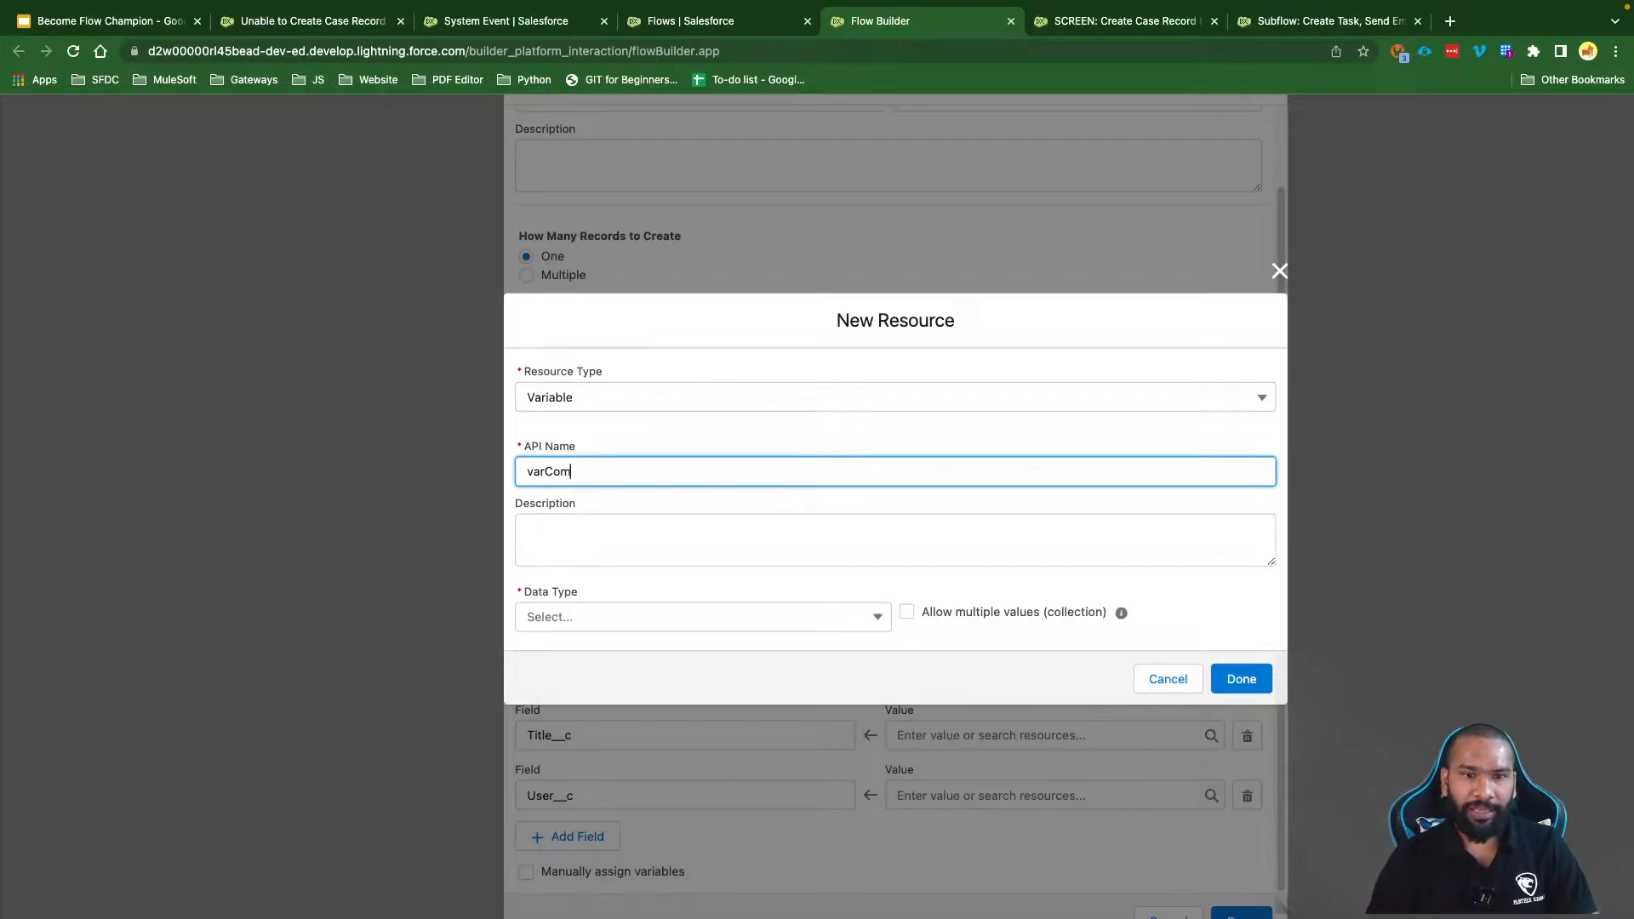
text(ponentName)
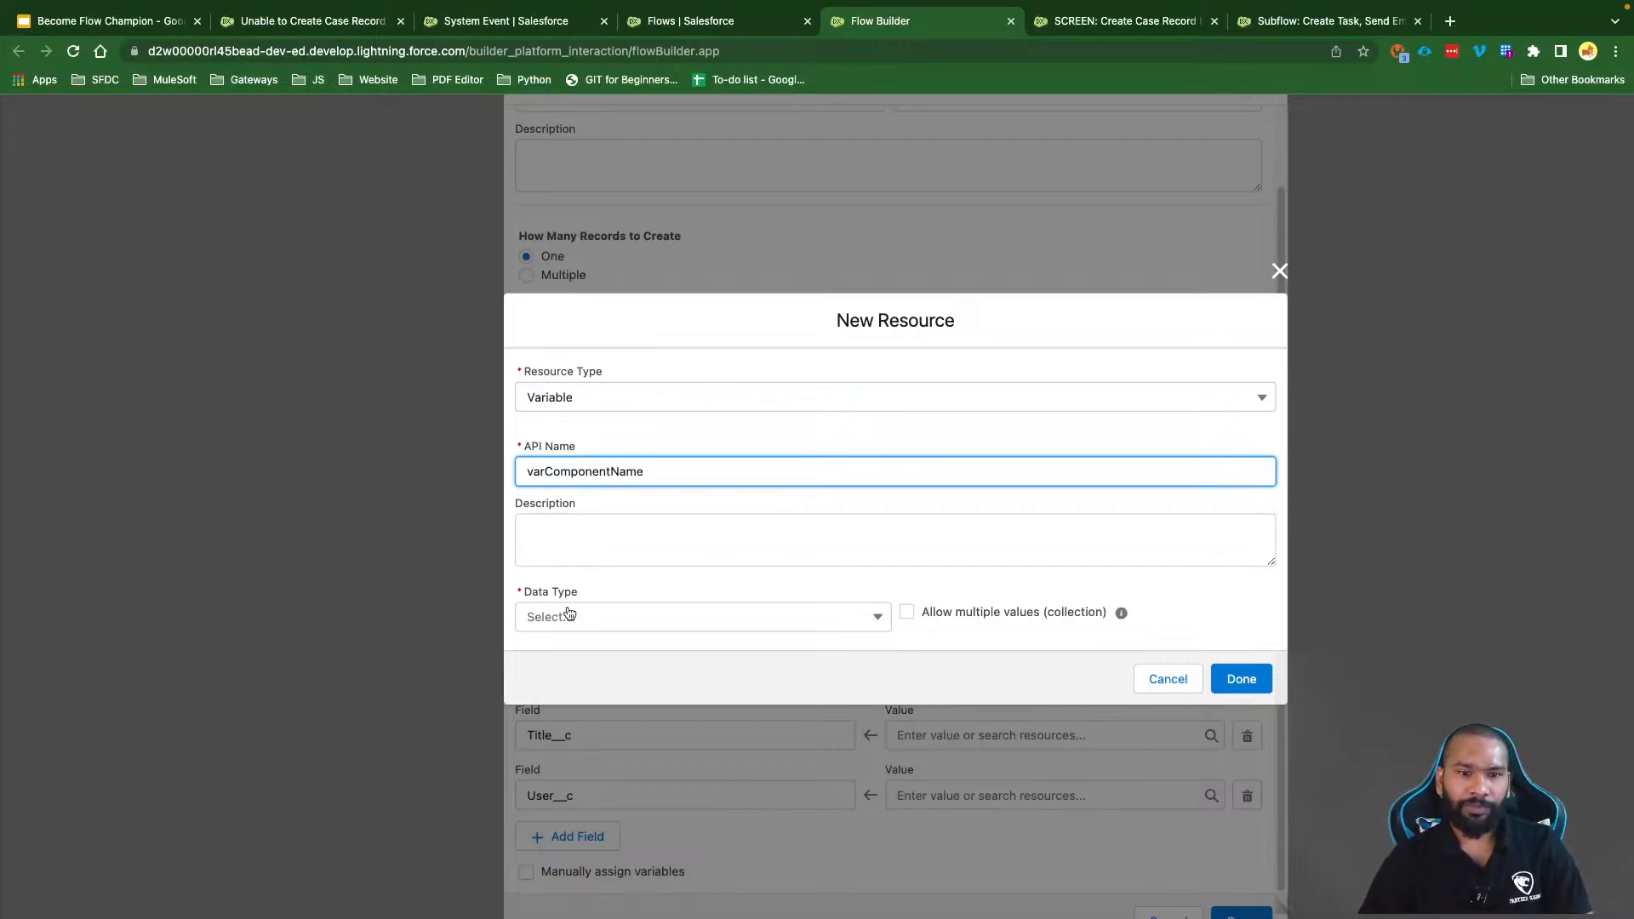
click(570, 613)
click(568, 644)
click(609, 663)
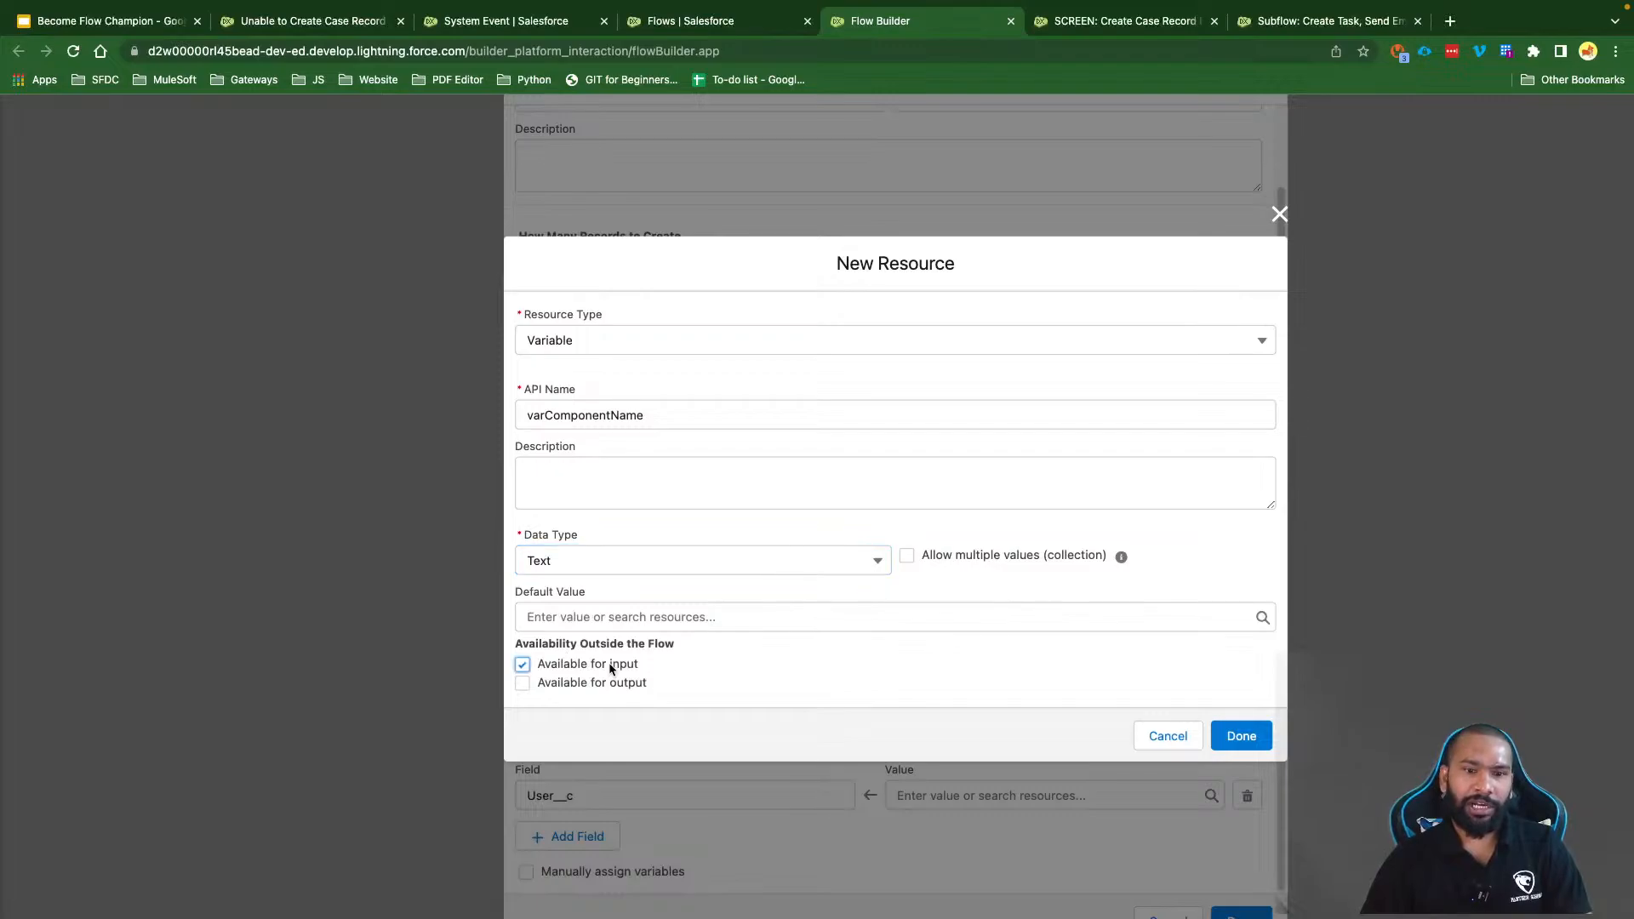
click(1248, 731)
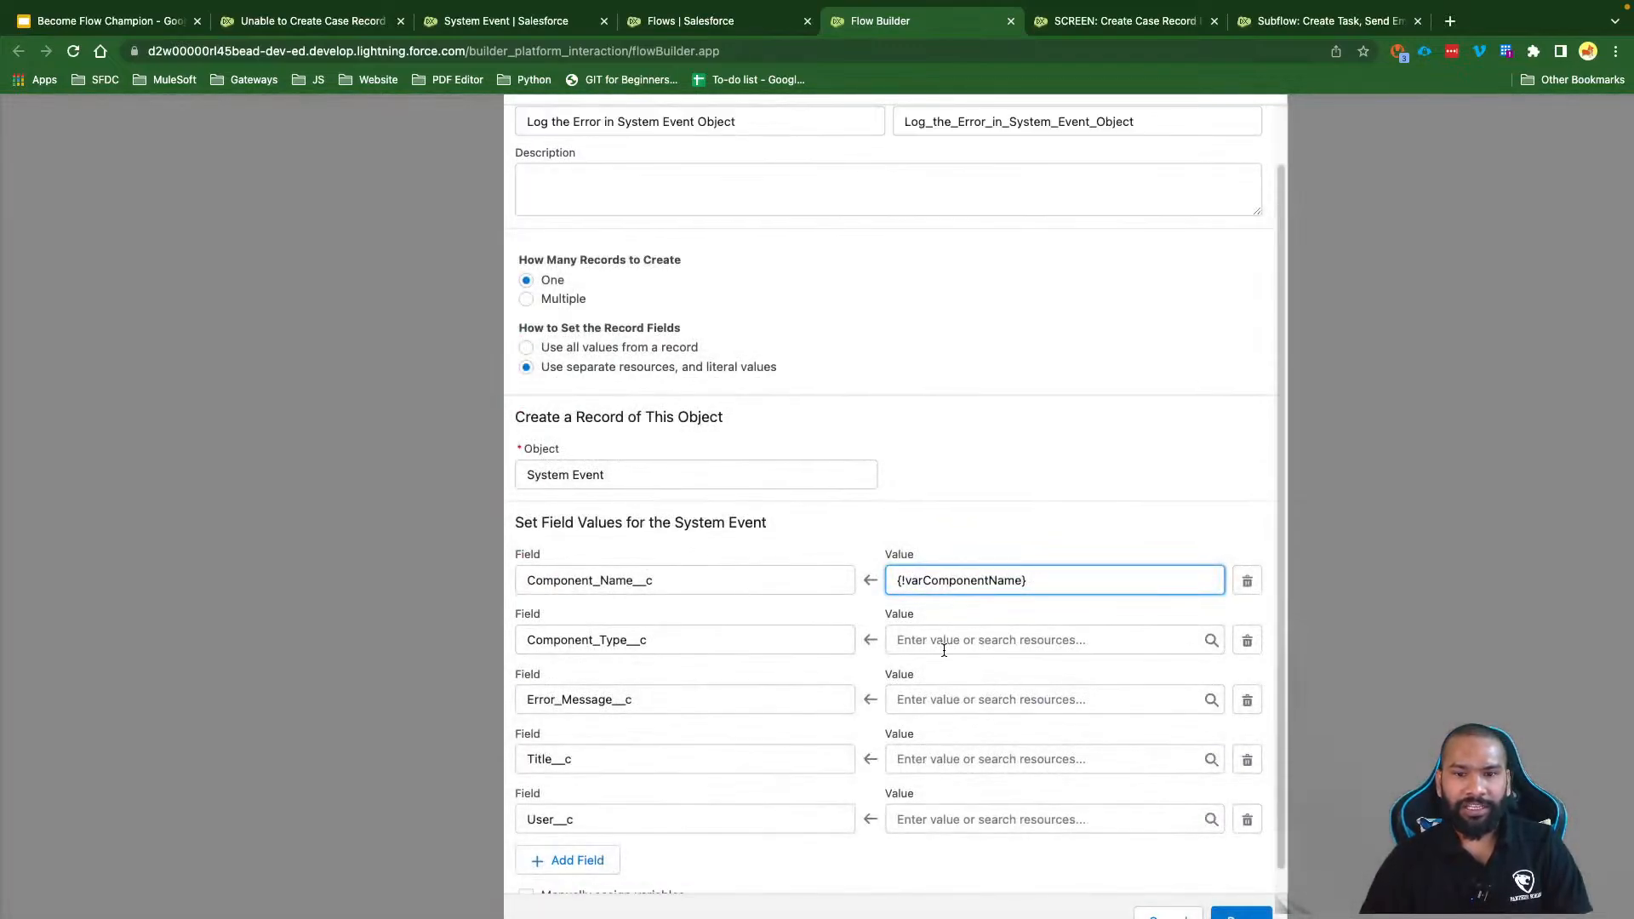
Step: Create a Text input variable varComponentType as the value for Component_Type__c
click(943, 647)
click(922, 270)
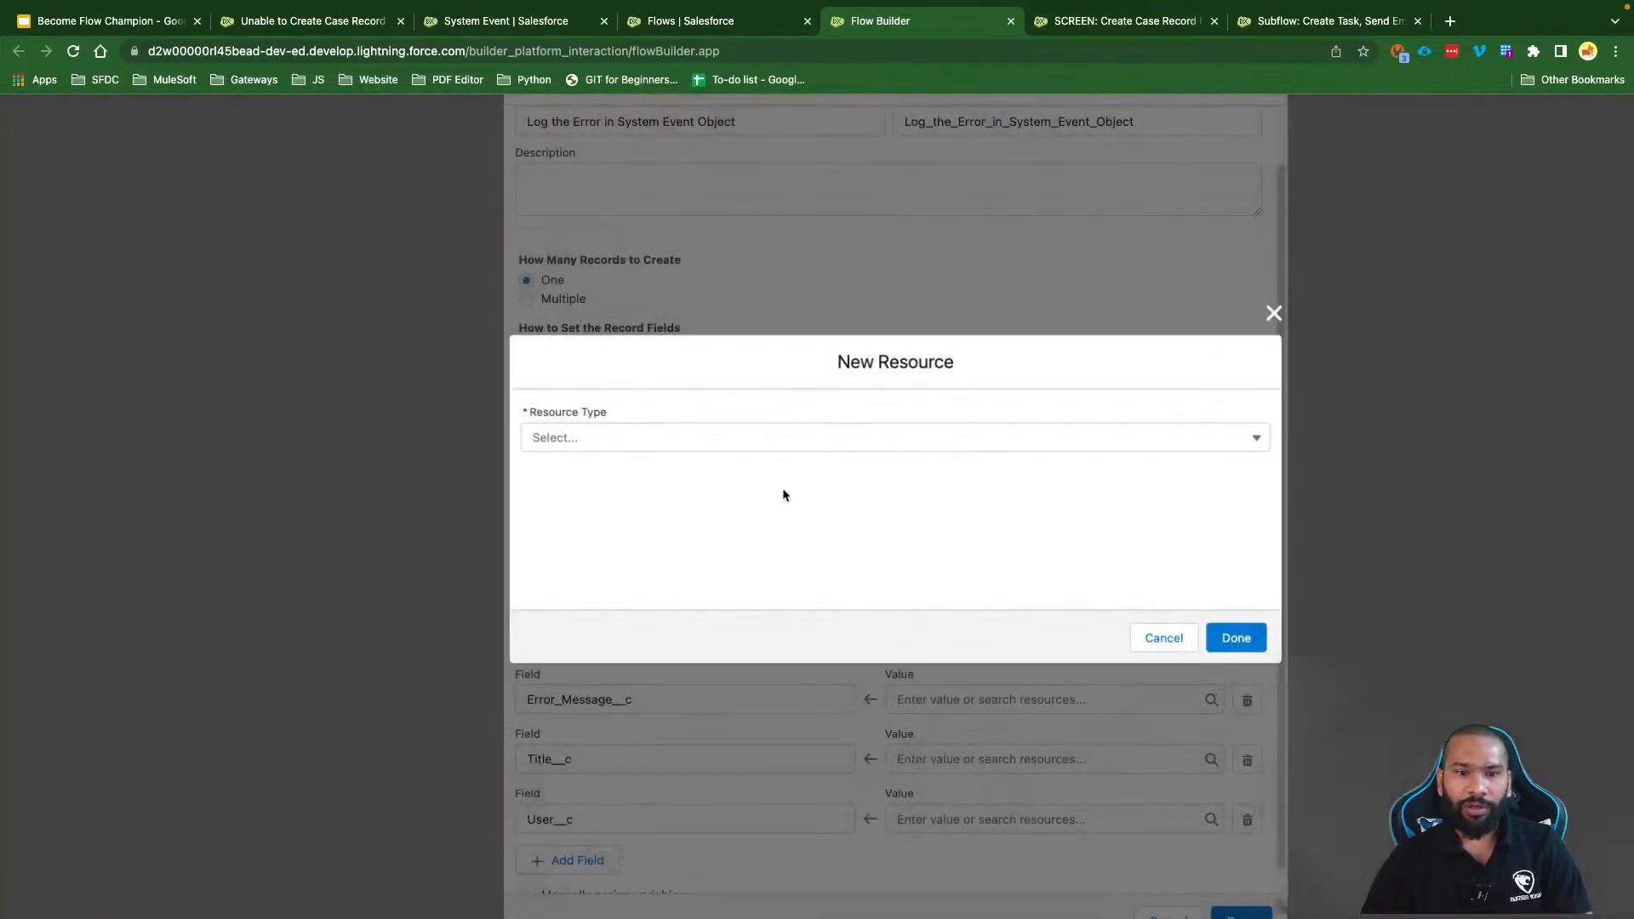
click(613, 437)
click(575, 468)
click(568, 476)
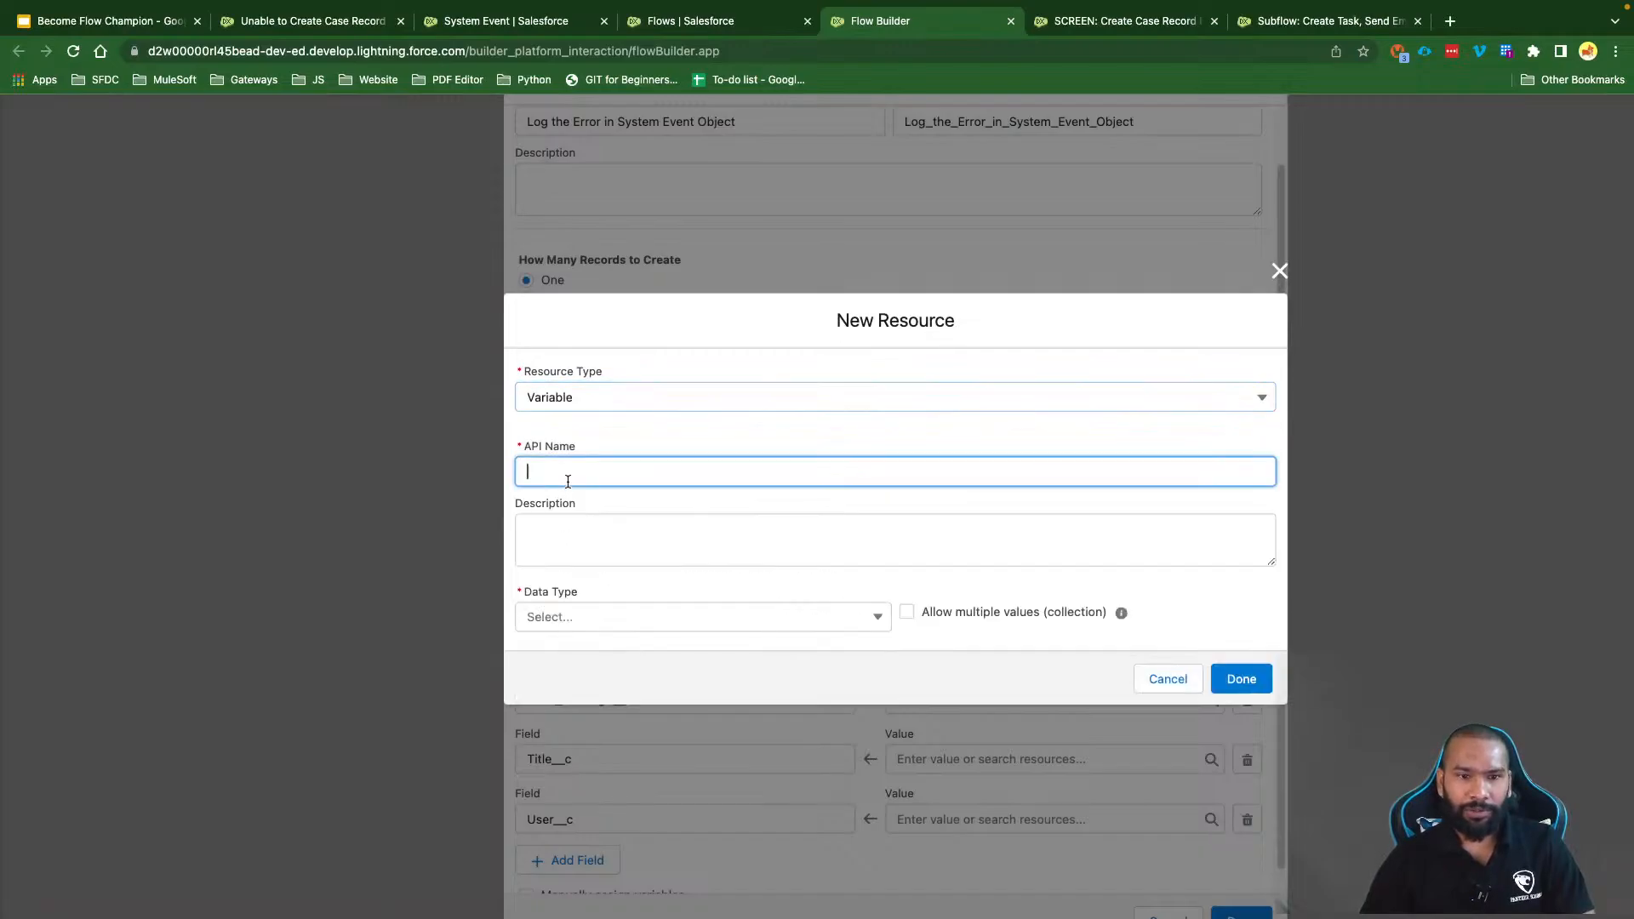
text(varComponen)
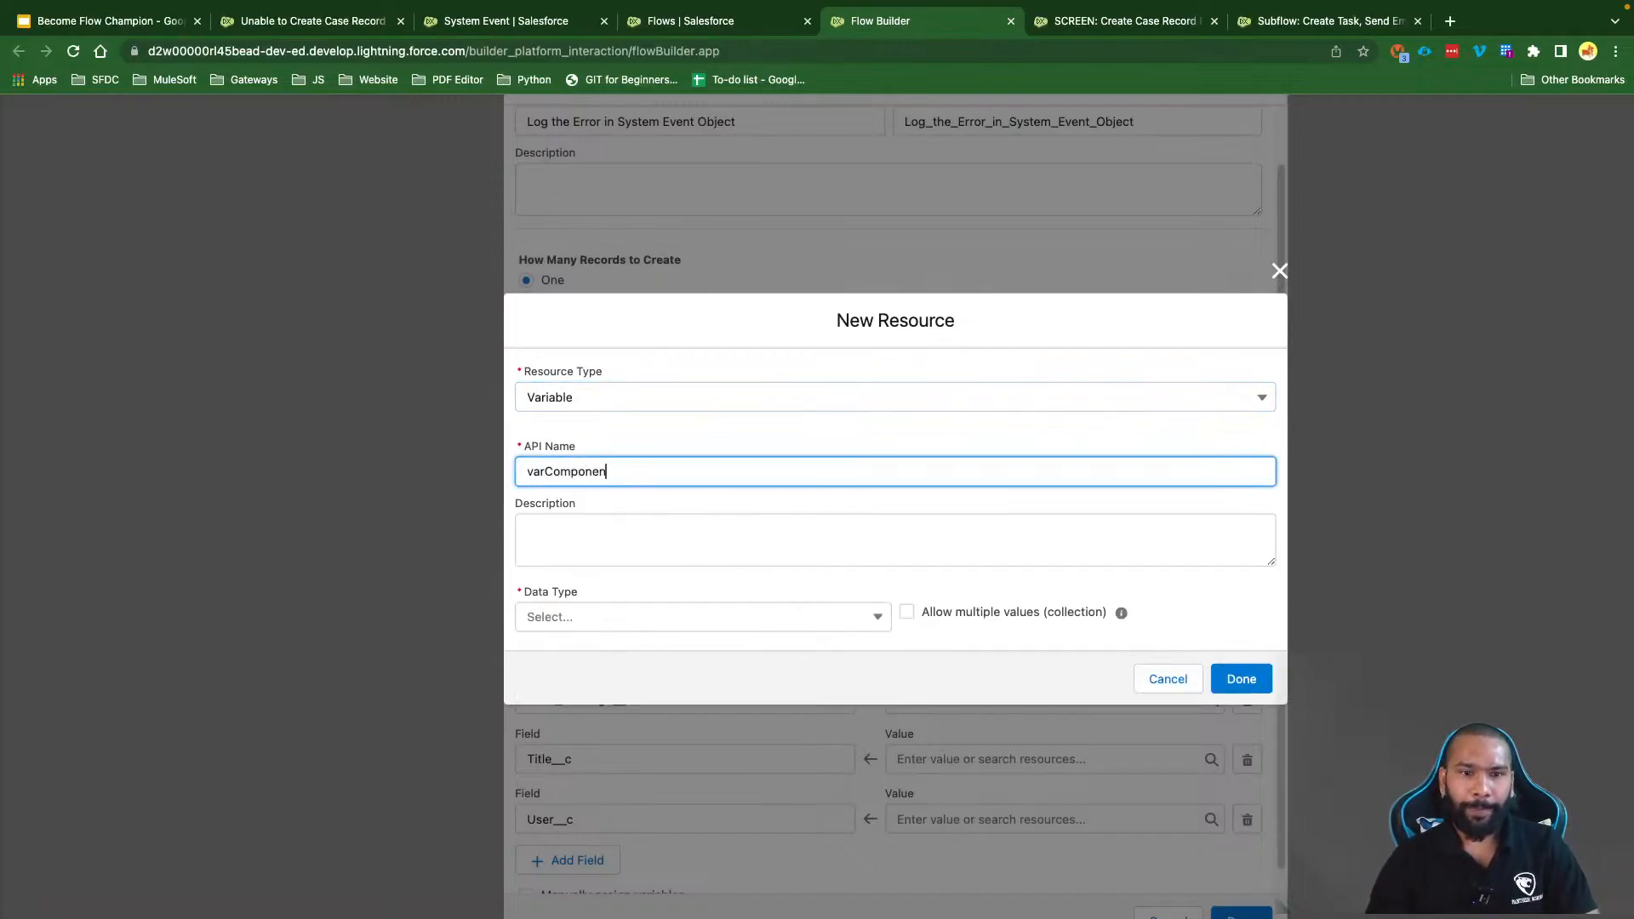
text(tTtpype)
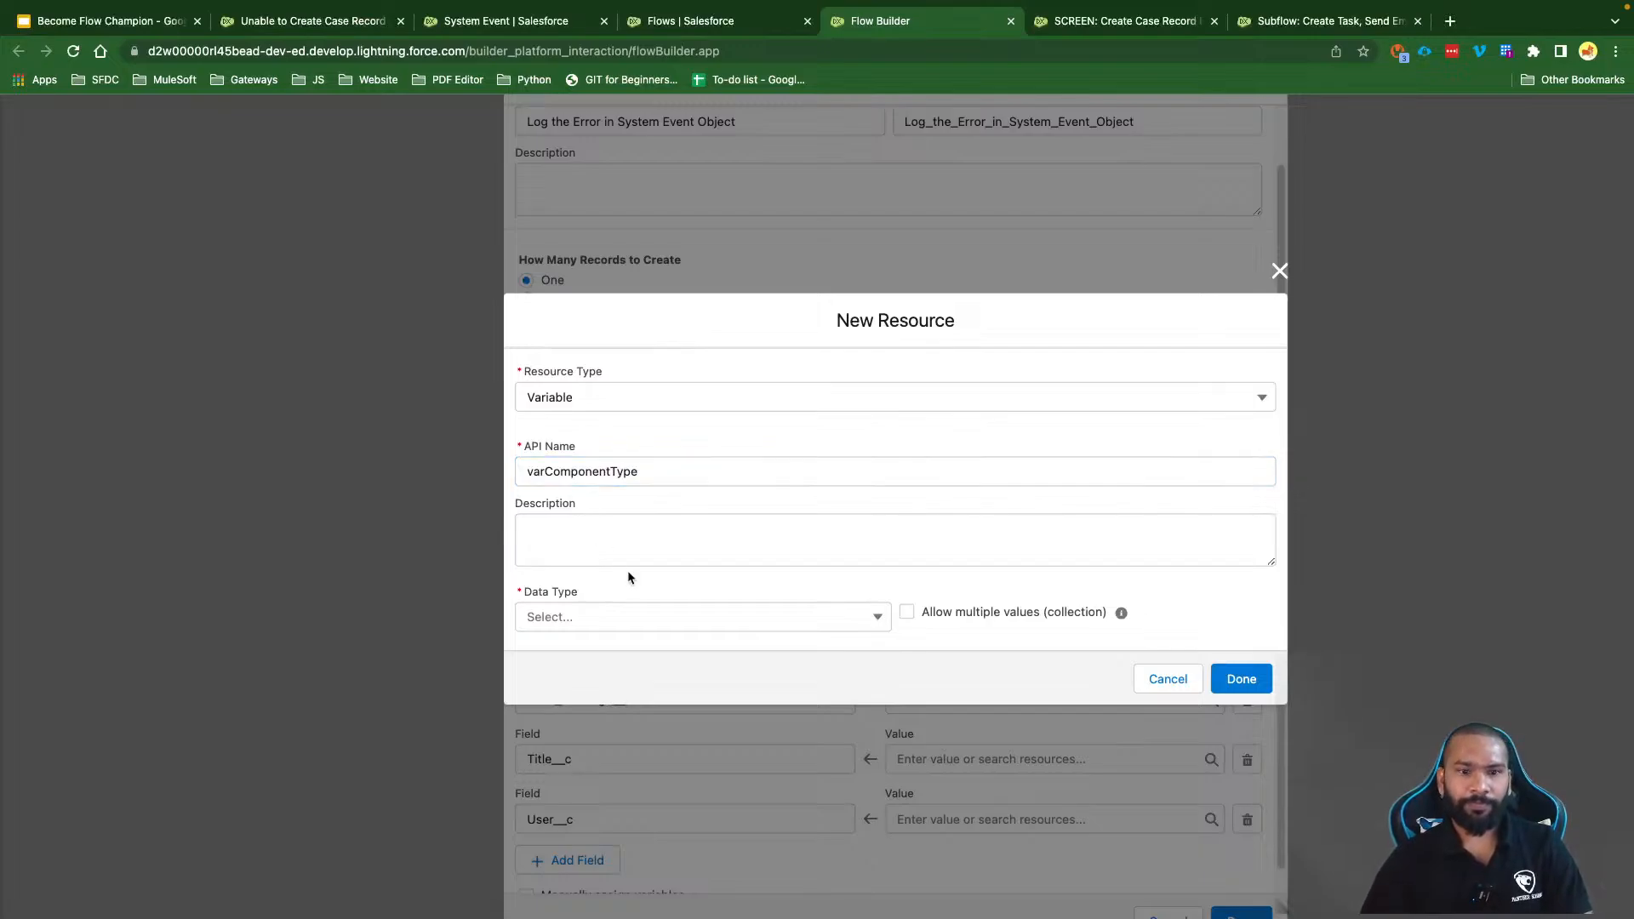
click(603, 612)
click(585, 652)
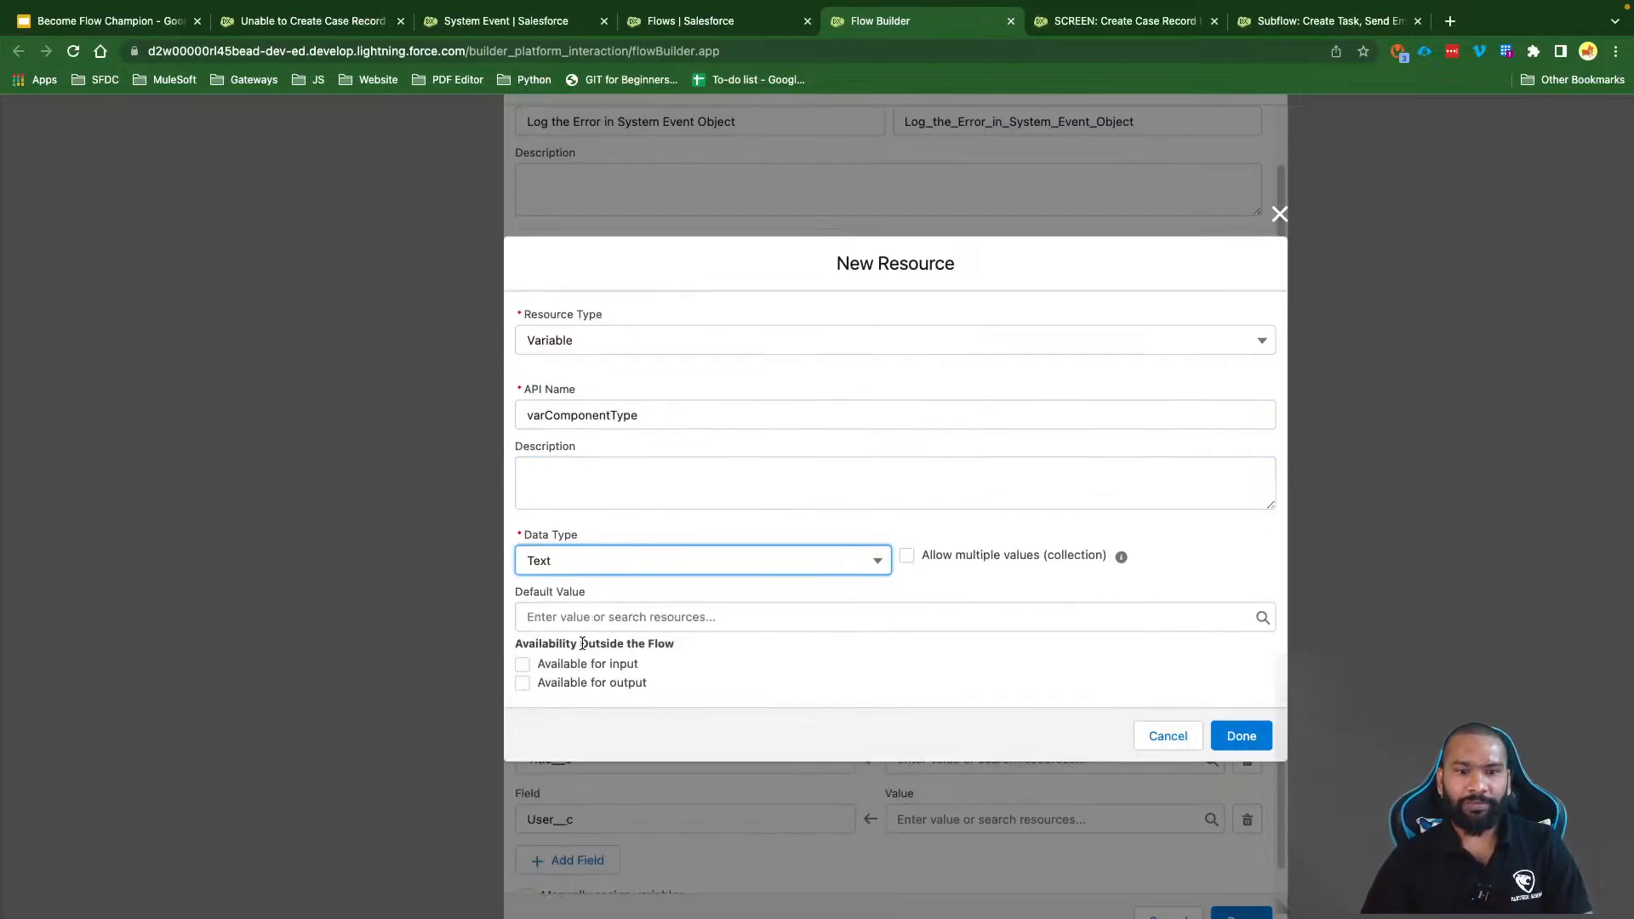
click(521, 663)
click(1242, 737)
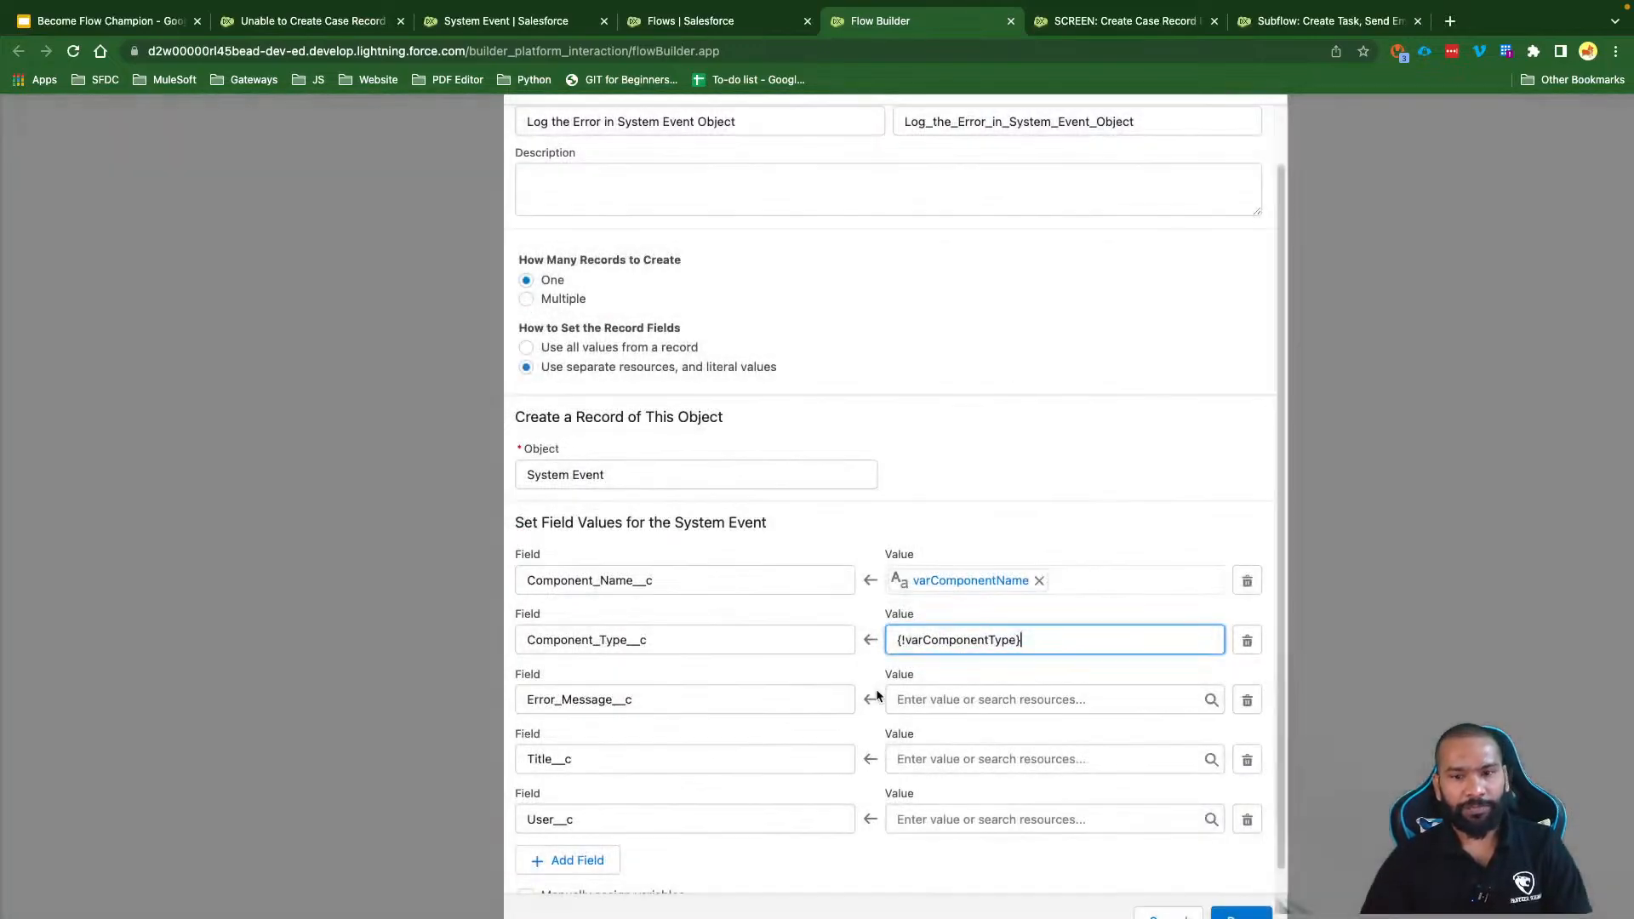
Step: Create a Text input variable varErrorMessage as the value for Error_Message__c
click(999, 678)
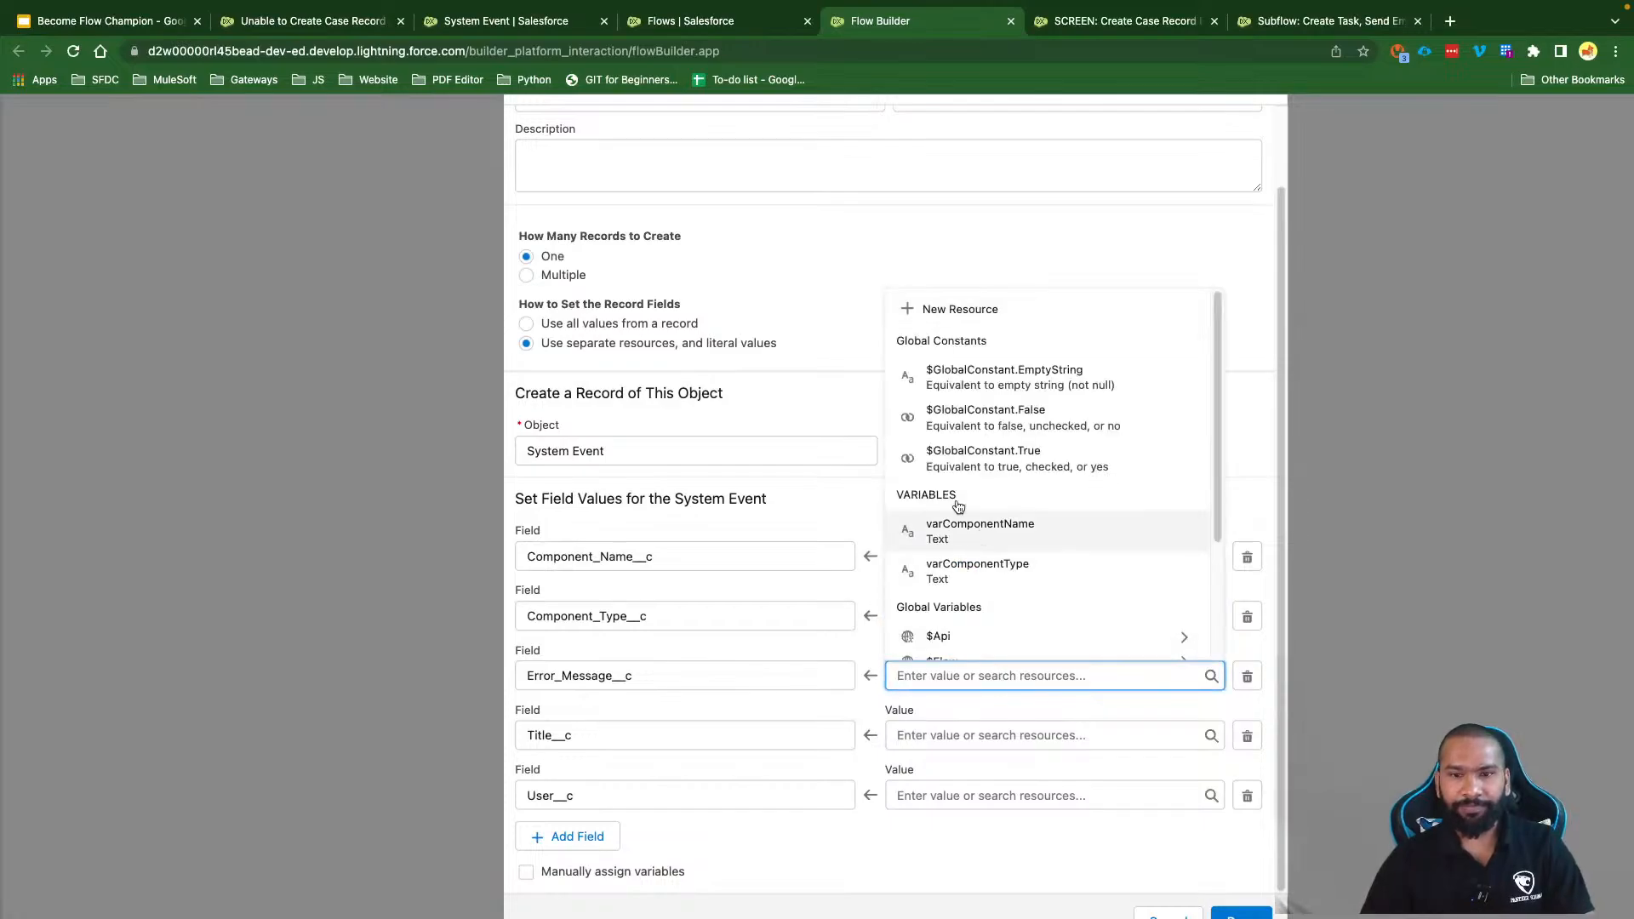
click(955, 311)
click(568, 437)
click(592, 468)
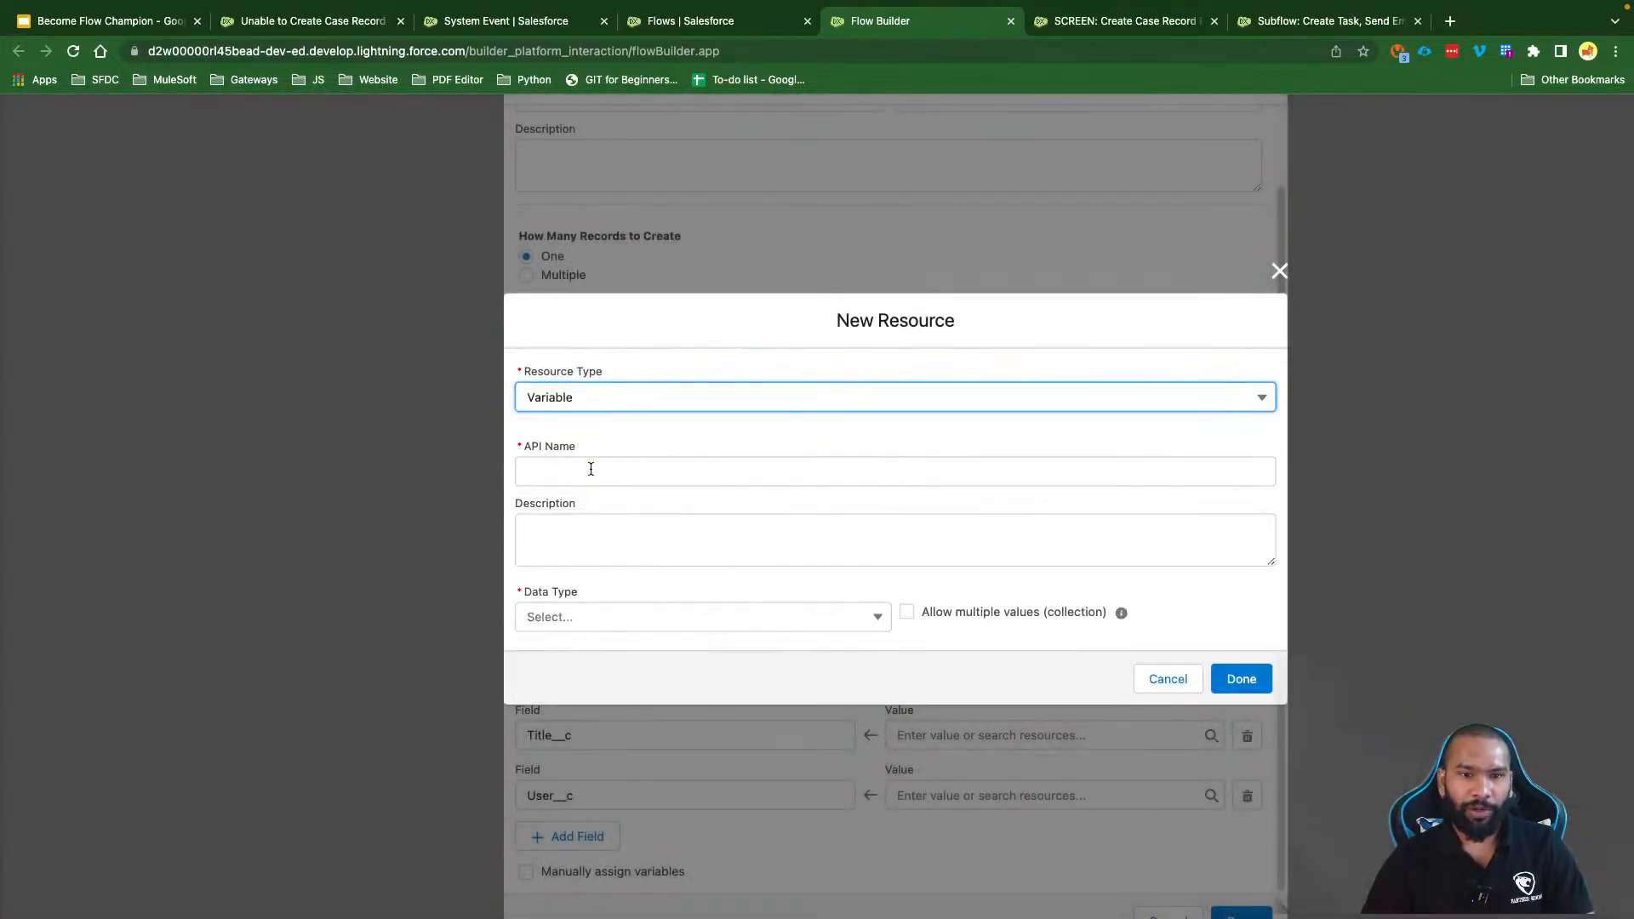
click(592, 471)
text(varErrpr<M)
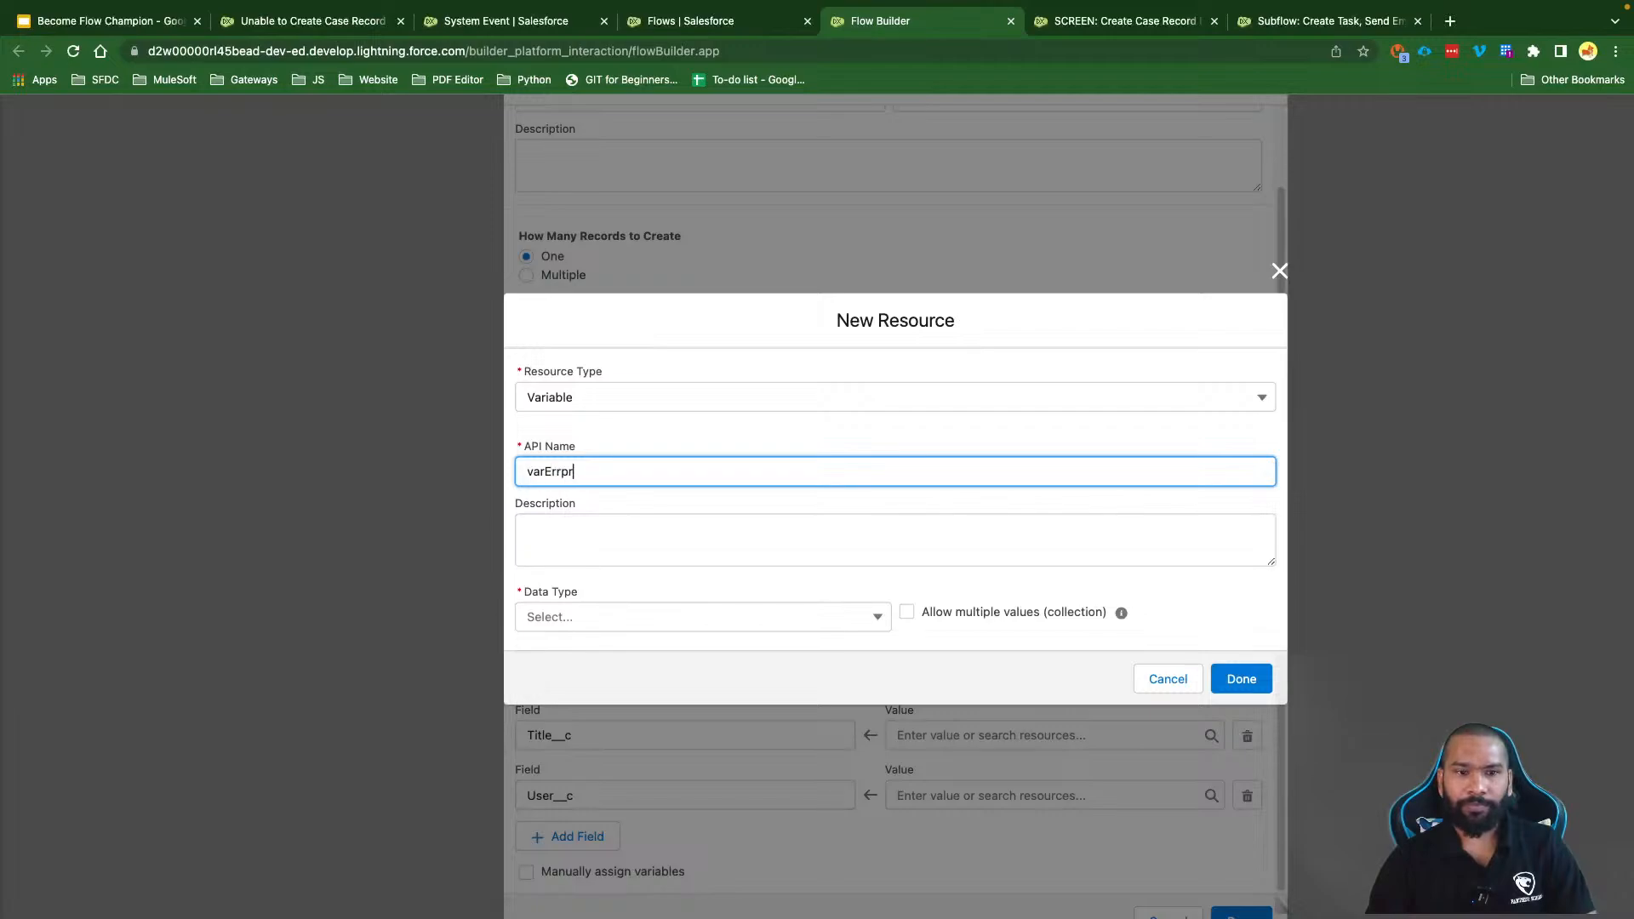
key(BackSpace)
key(BackSpace)
key(BackSpace)
key(BackSpace)
text(or<M)
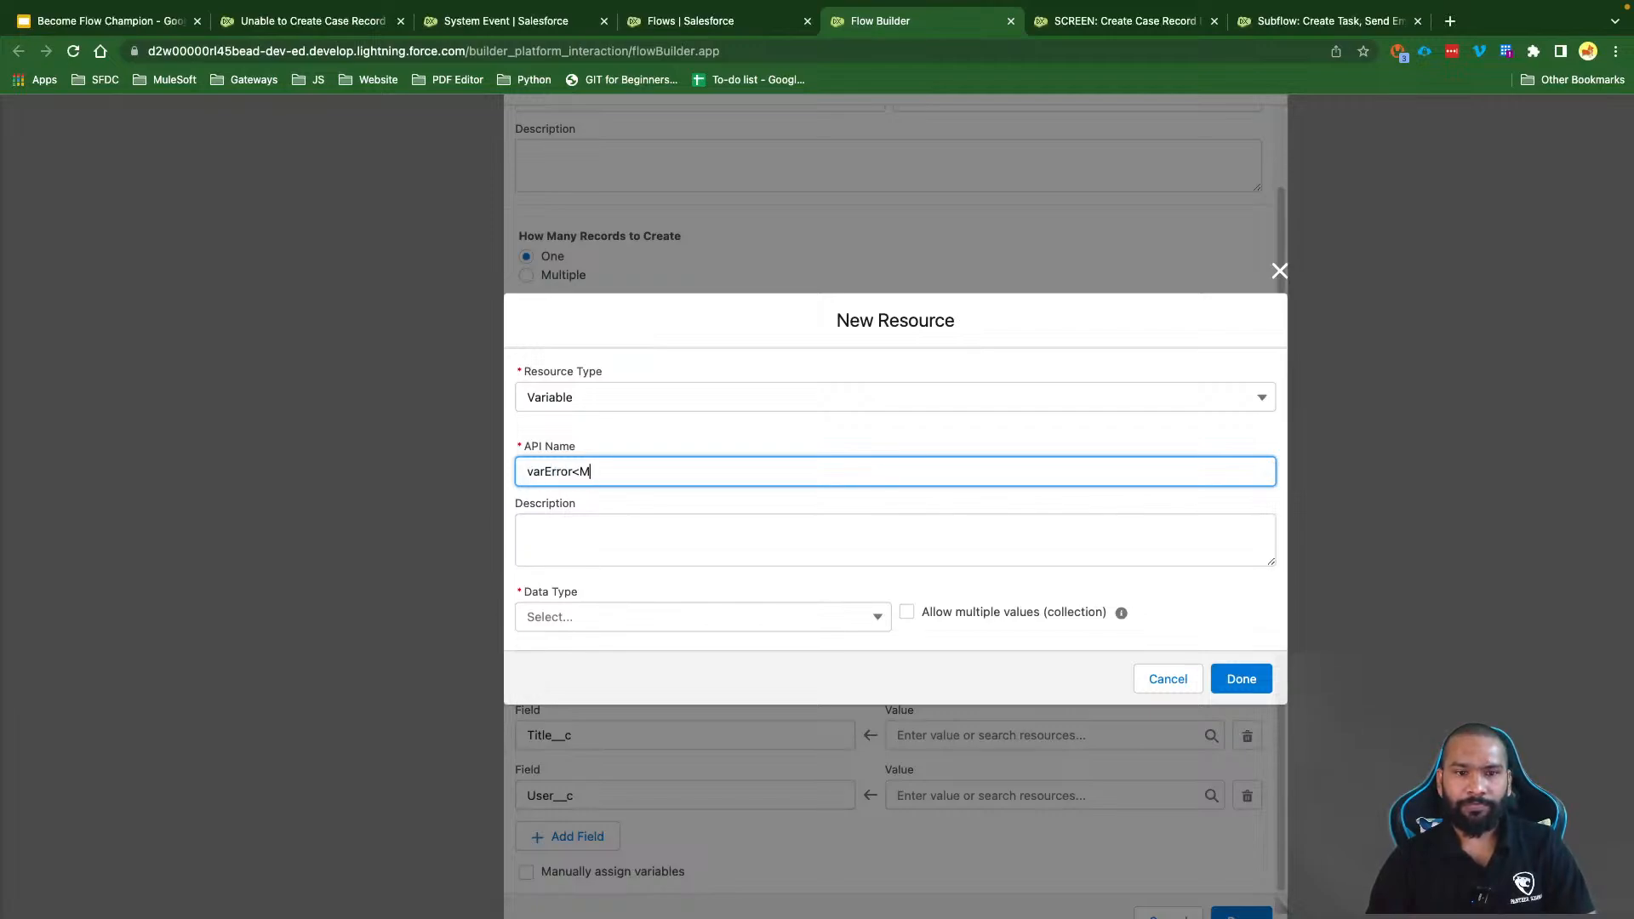
key(BackSpace)
key(BackSpace)
text(Message)
click(609, 596)
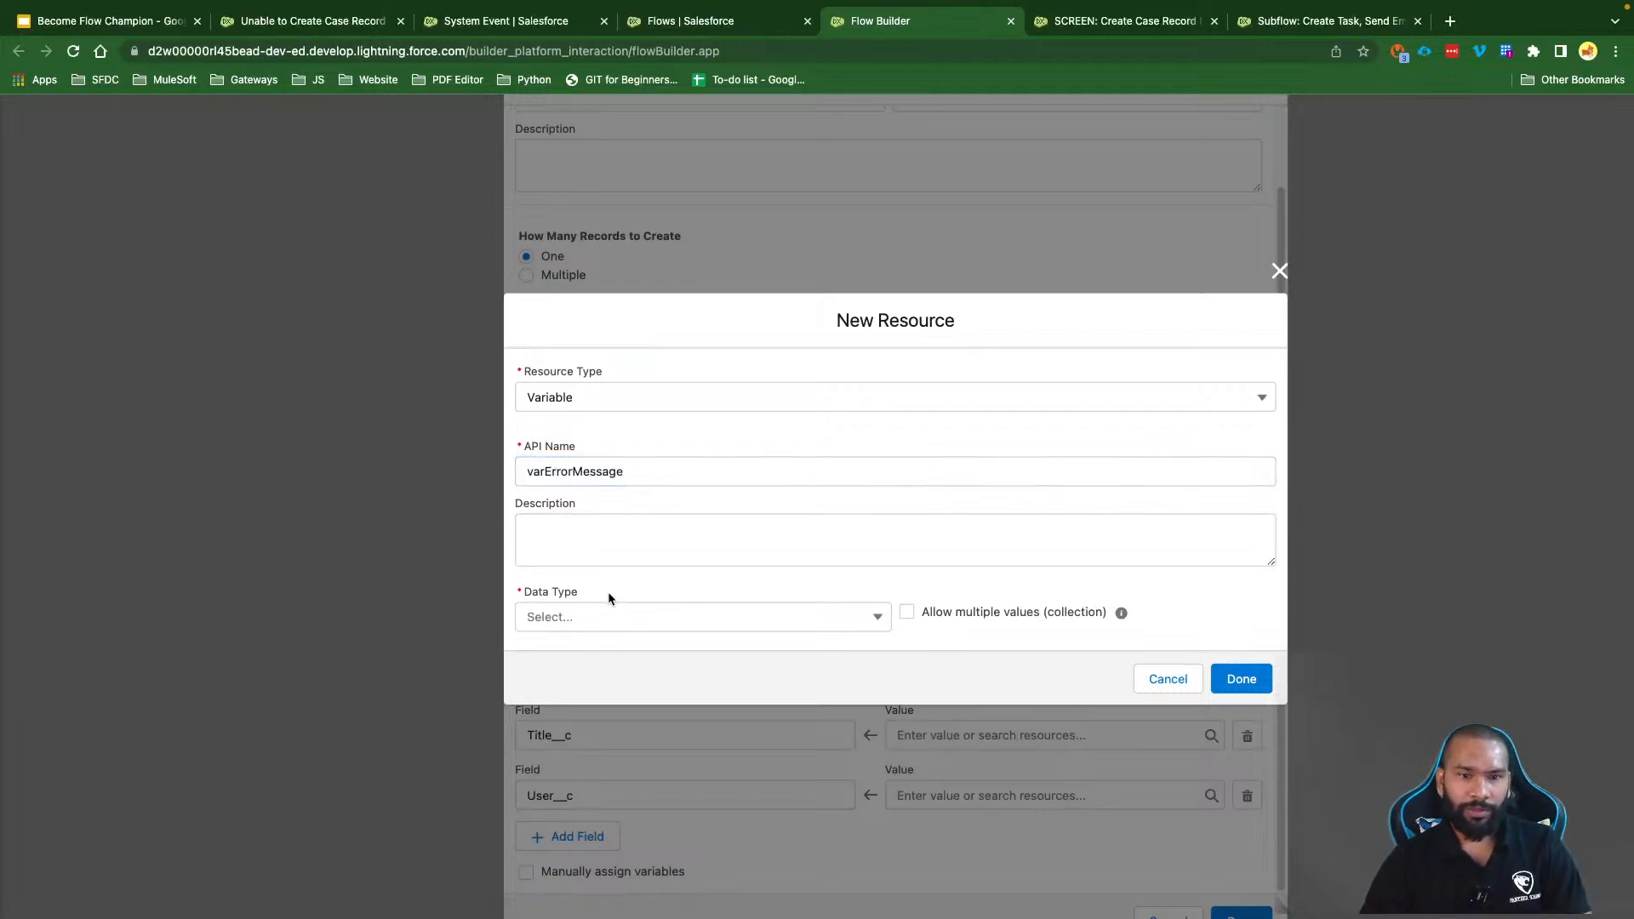
click(596, 617)
click(589, 651)
click(591, 664)
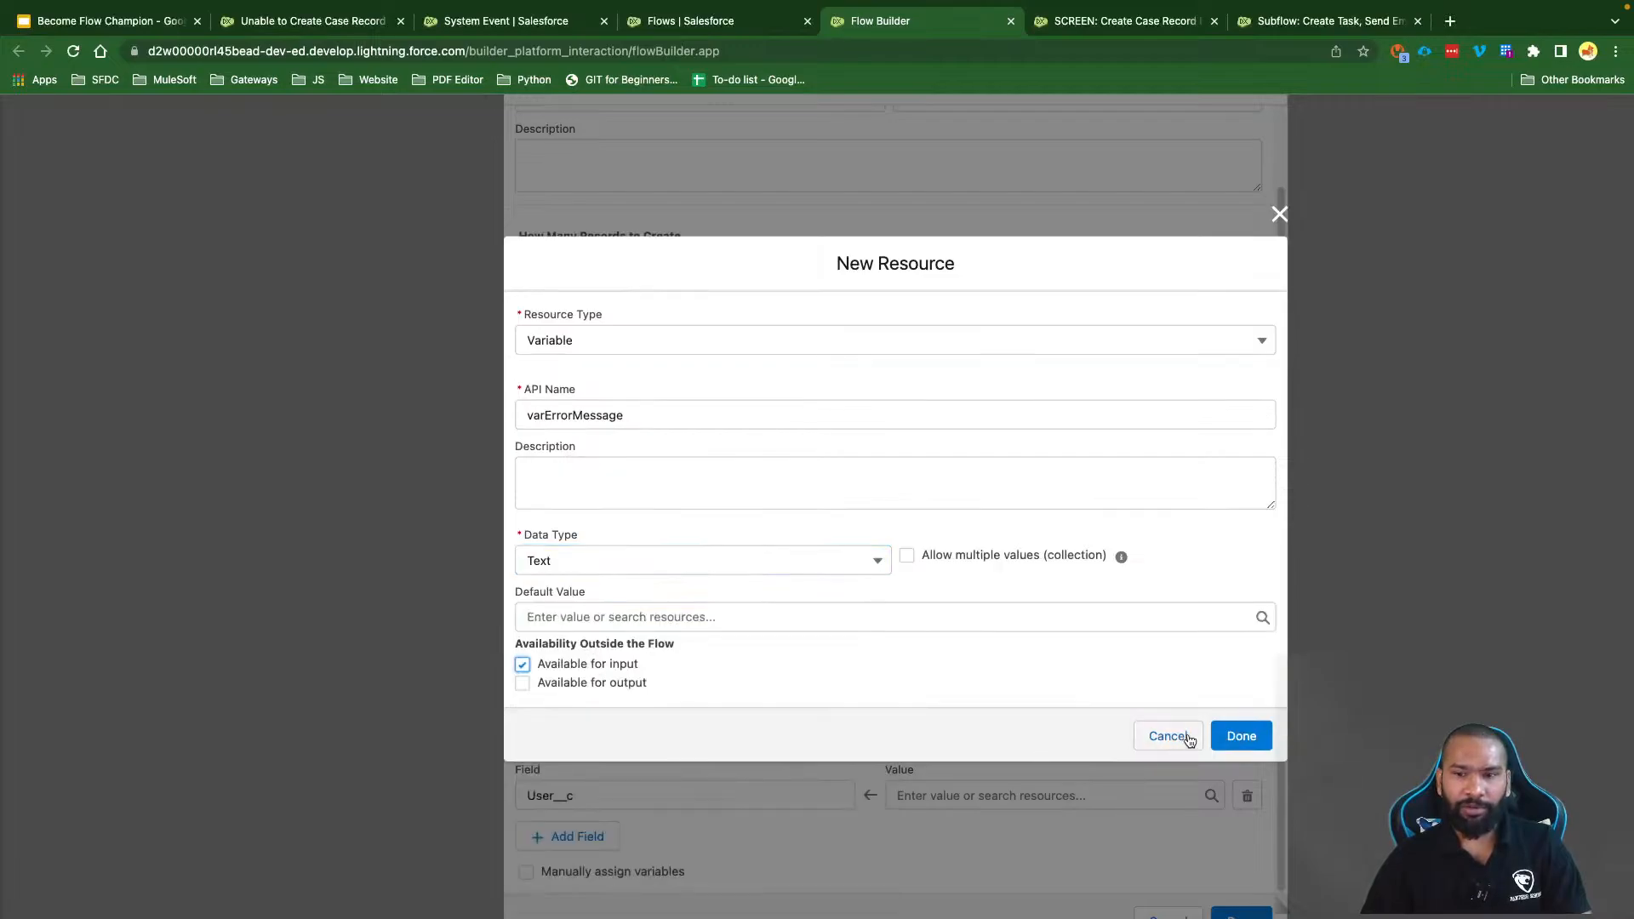
click(1240, 735)
Step: Create a Text input variable varTitle as the value for Title__c
click(943, 729)
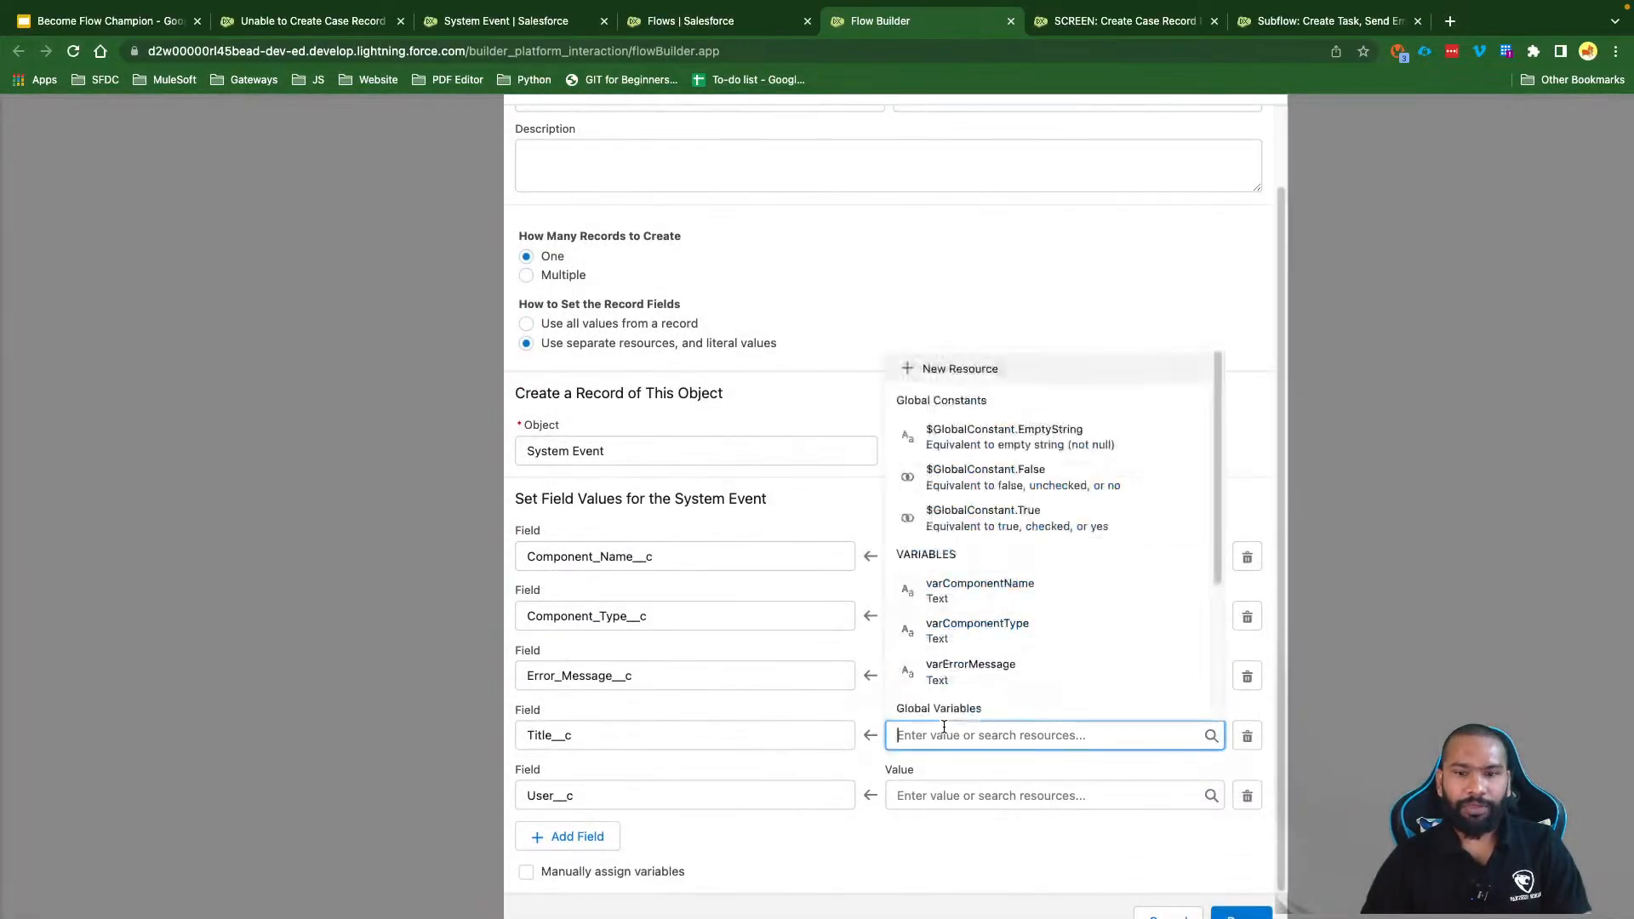
click(960, 368)
click(614, 435)
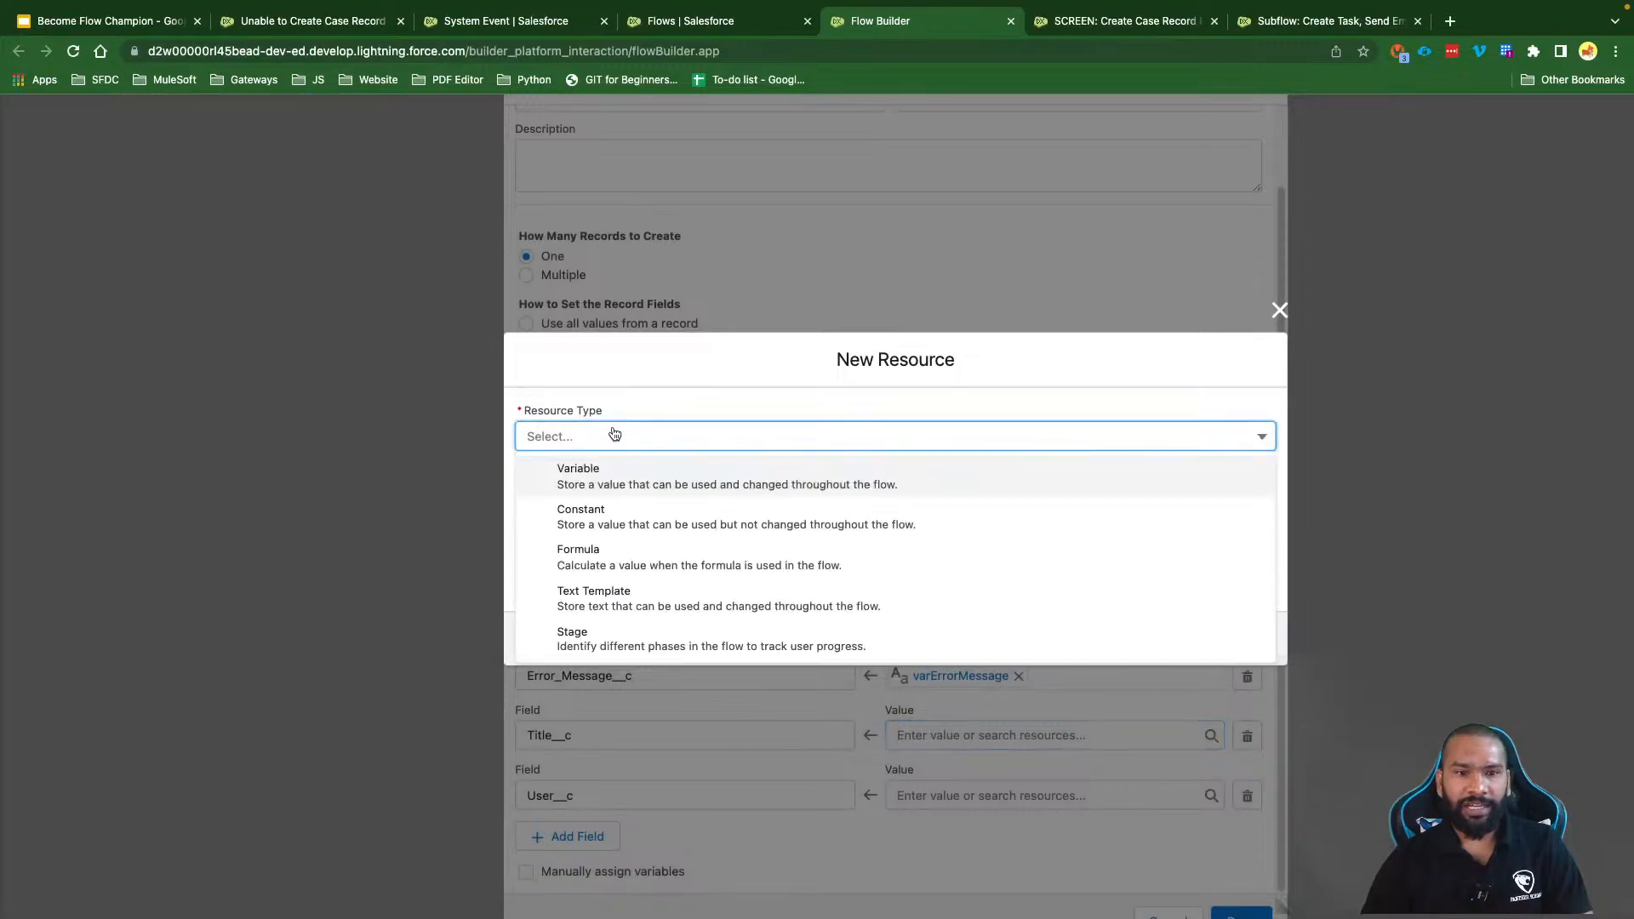
click(587, 474)
click(528, 469)
text(var)
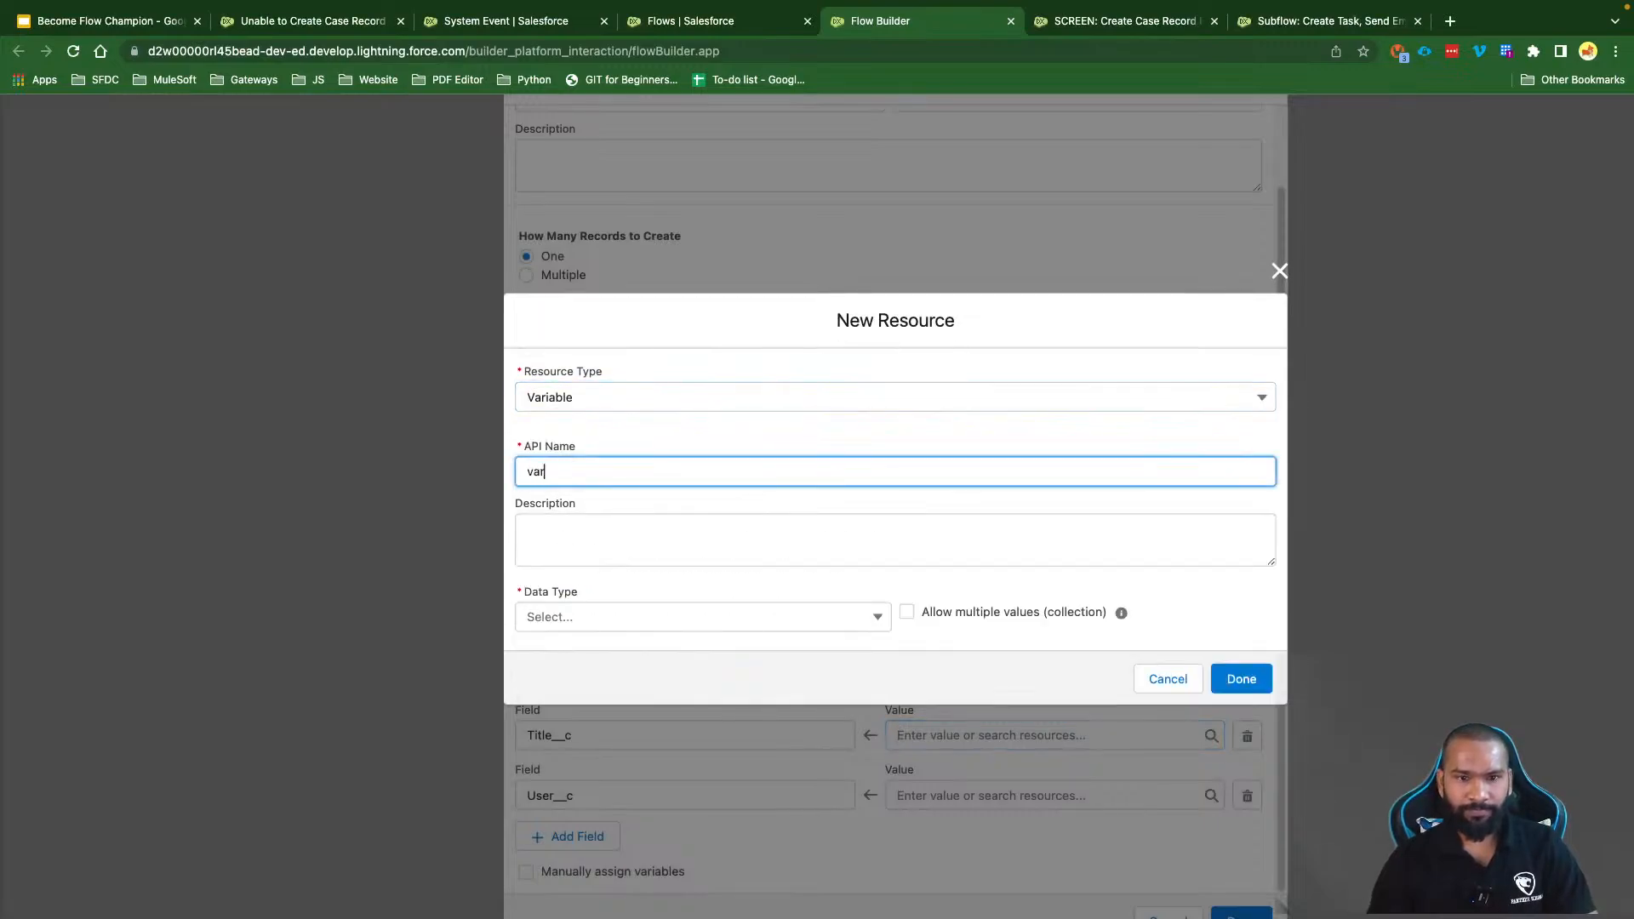
text(Toit)
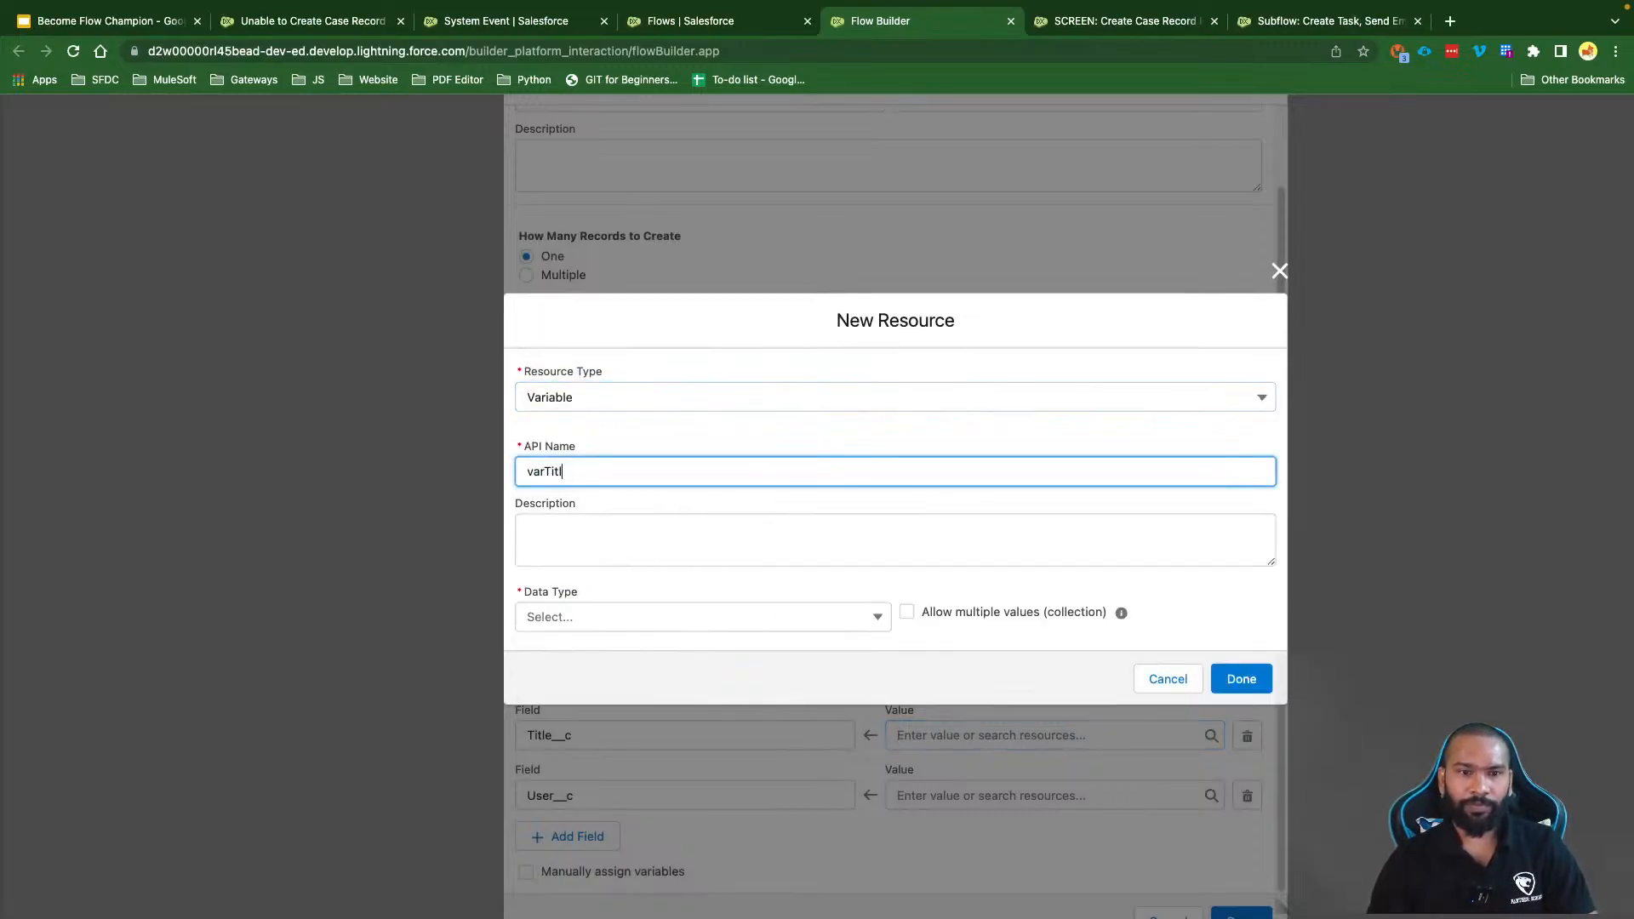
text(e)
click(609, 622)
click(610, 651)
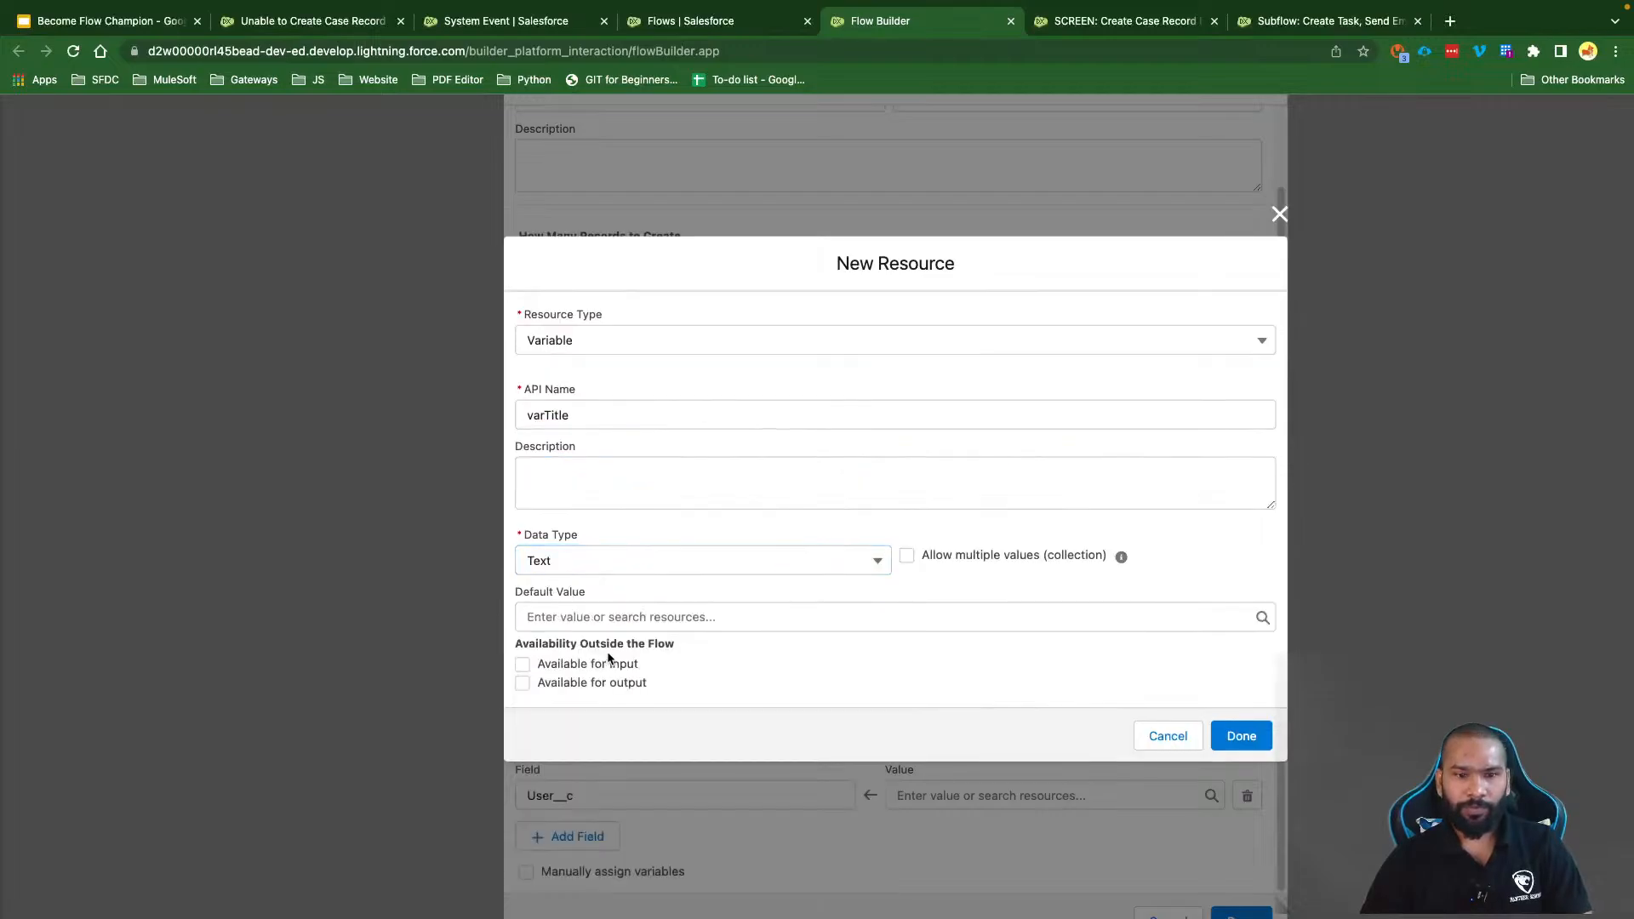
click(609, 663)
click(1235, 737)
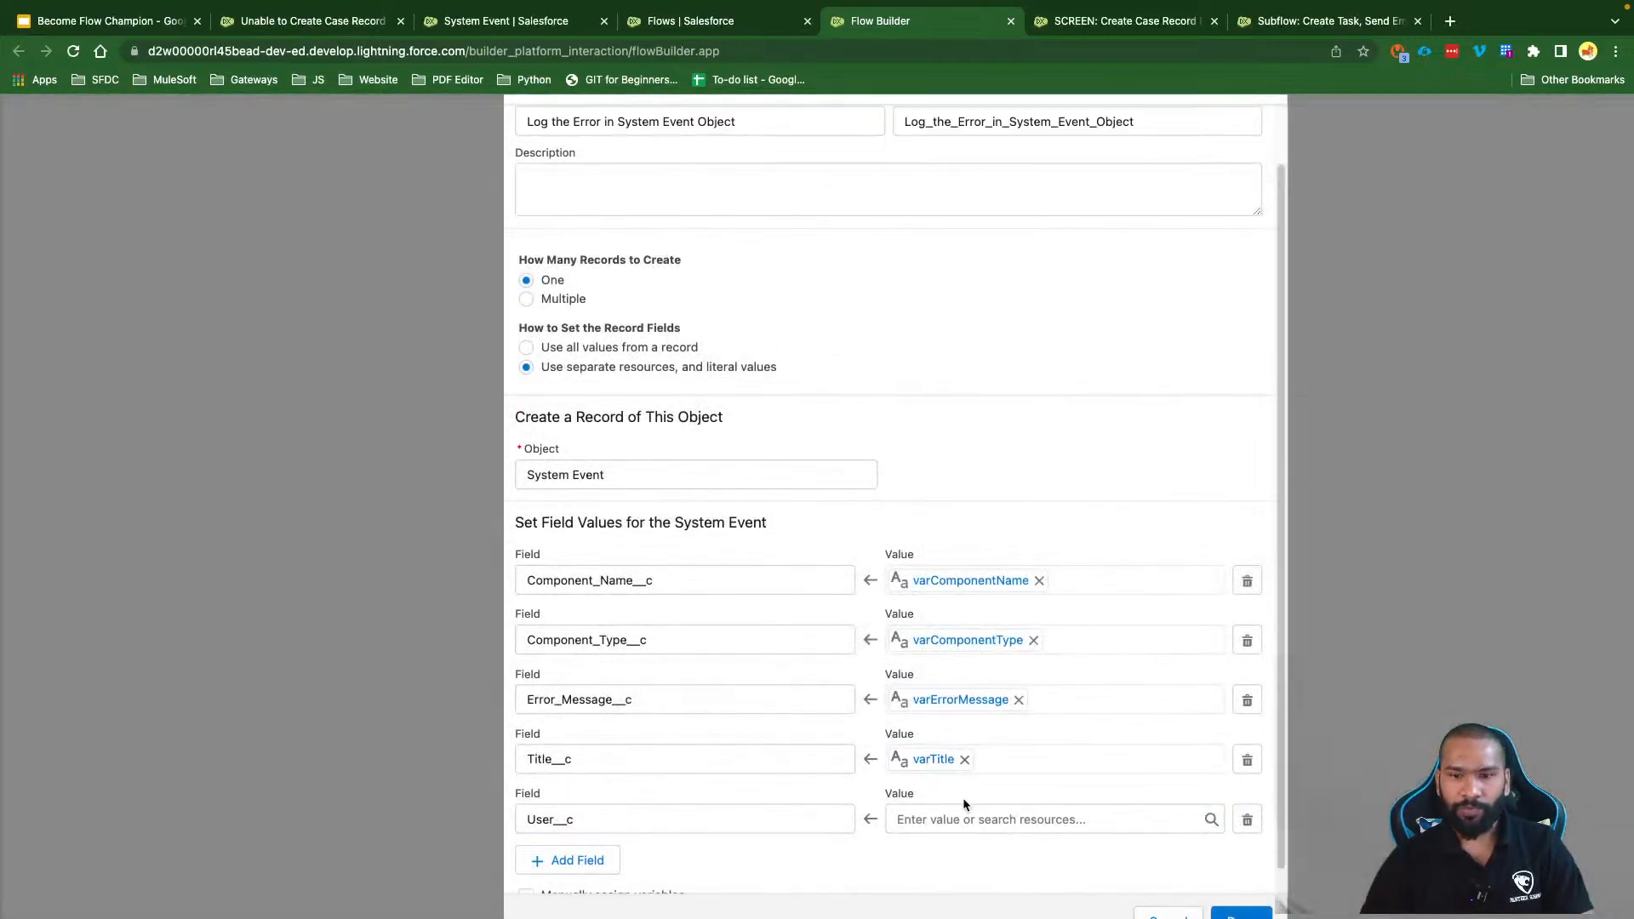
Step: Create a Text input variable varUser as the value for User__c
click(964, 813)
click(952, 453)
click(577, 437)
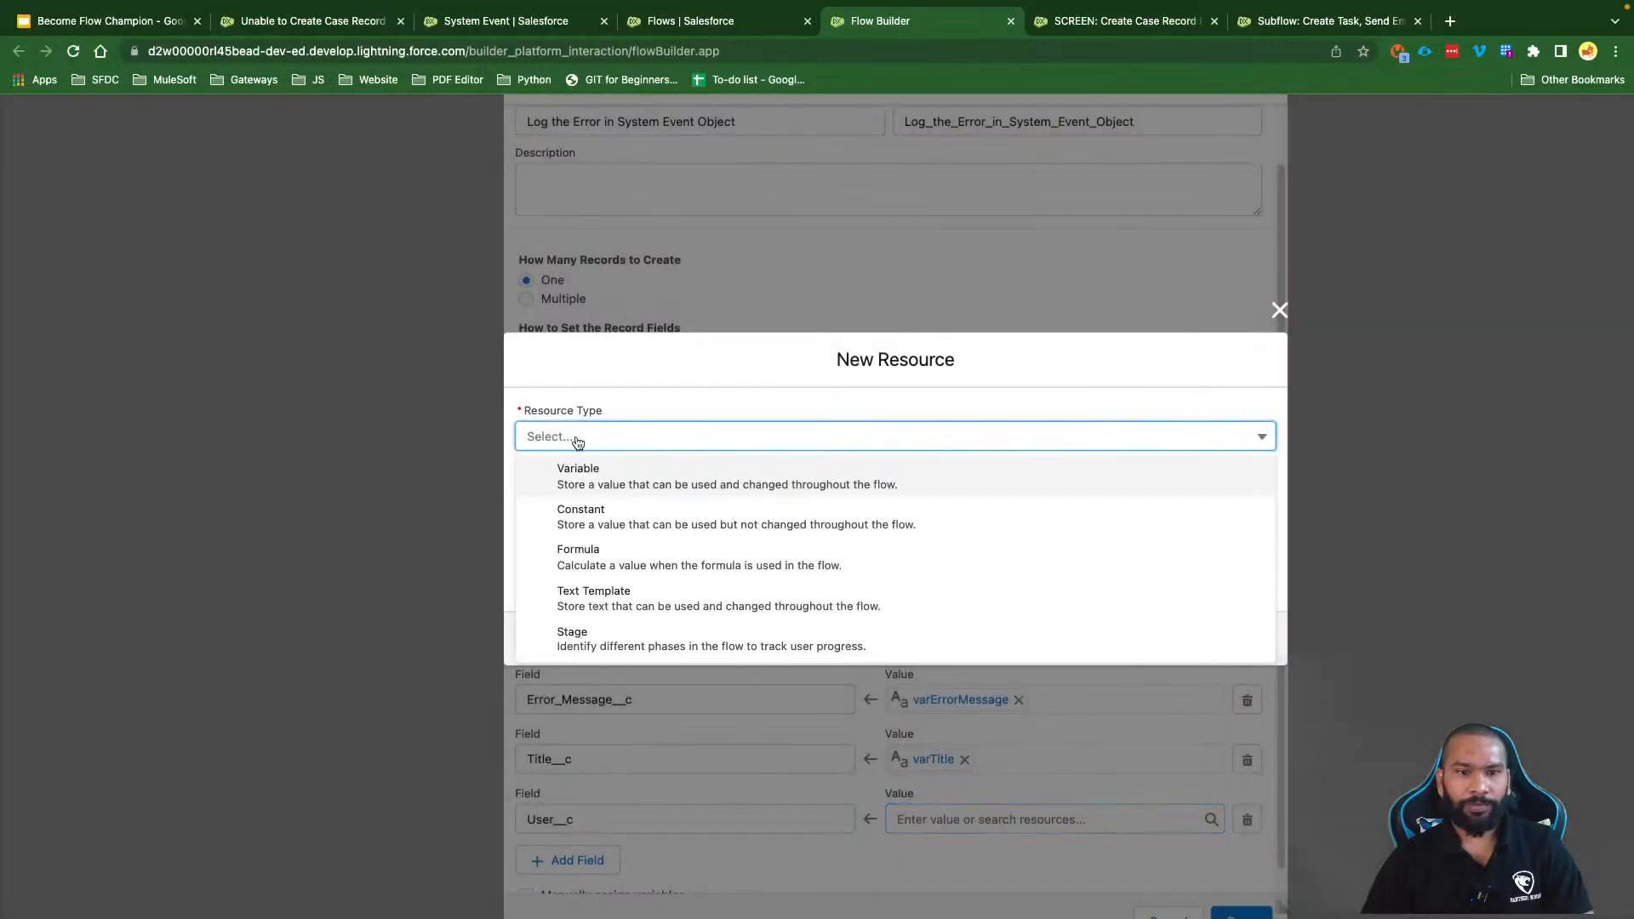
click(580, 478)
click(557, 473)
text(var)
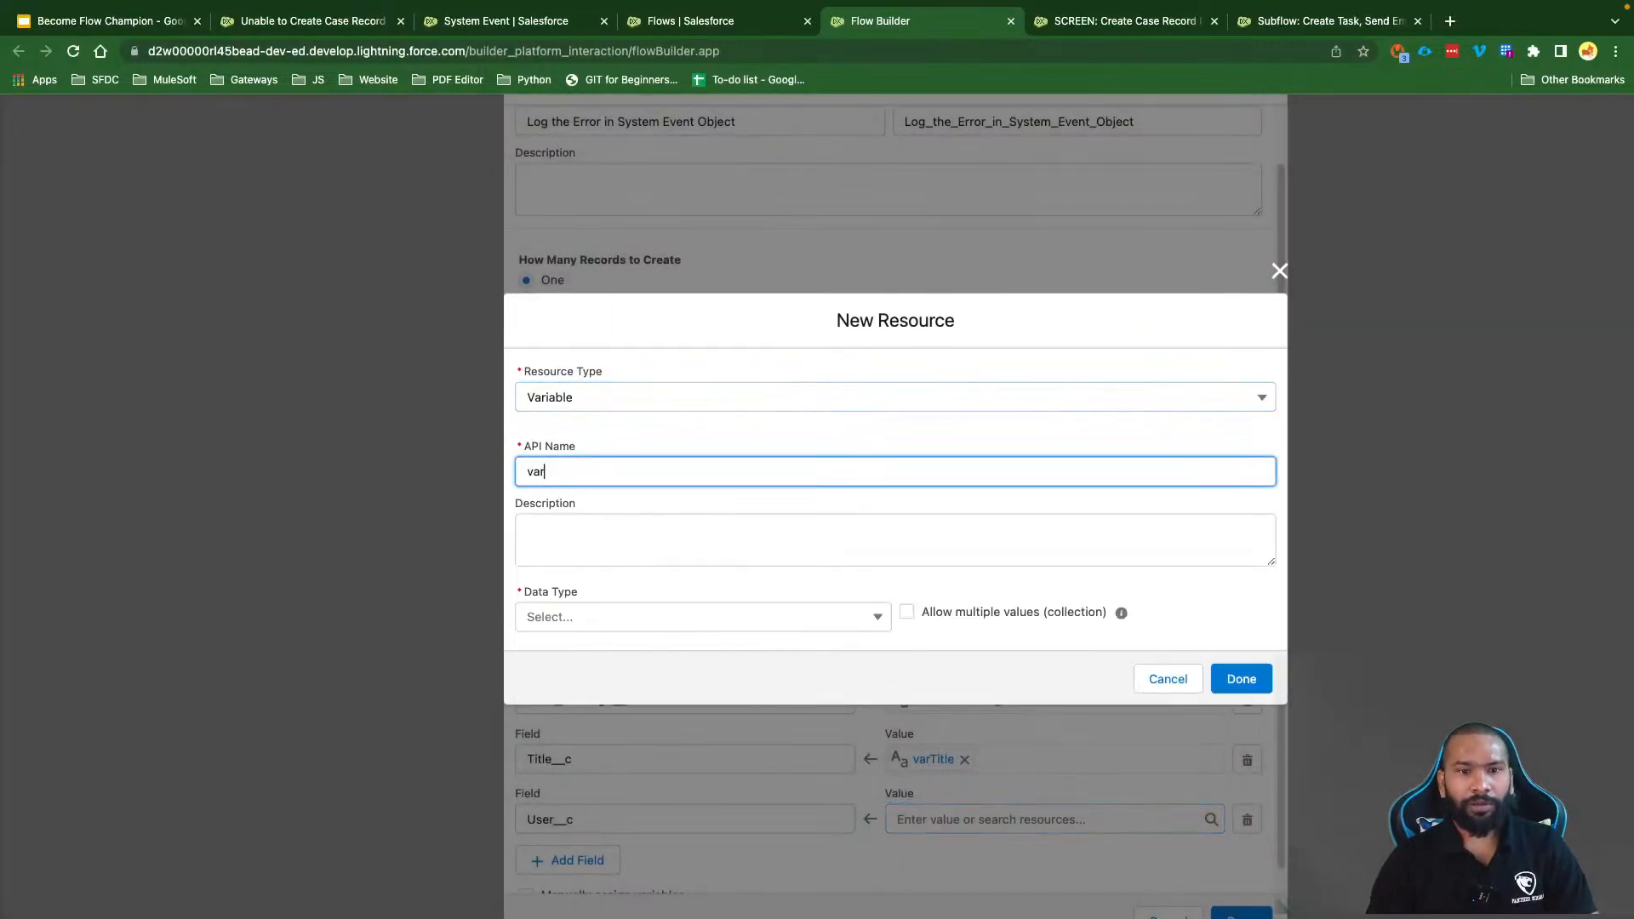
text(User)
click(599, 618)
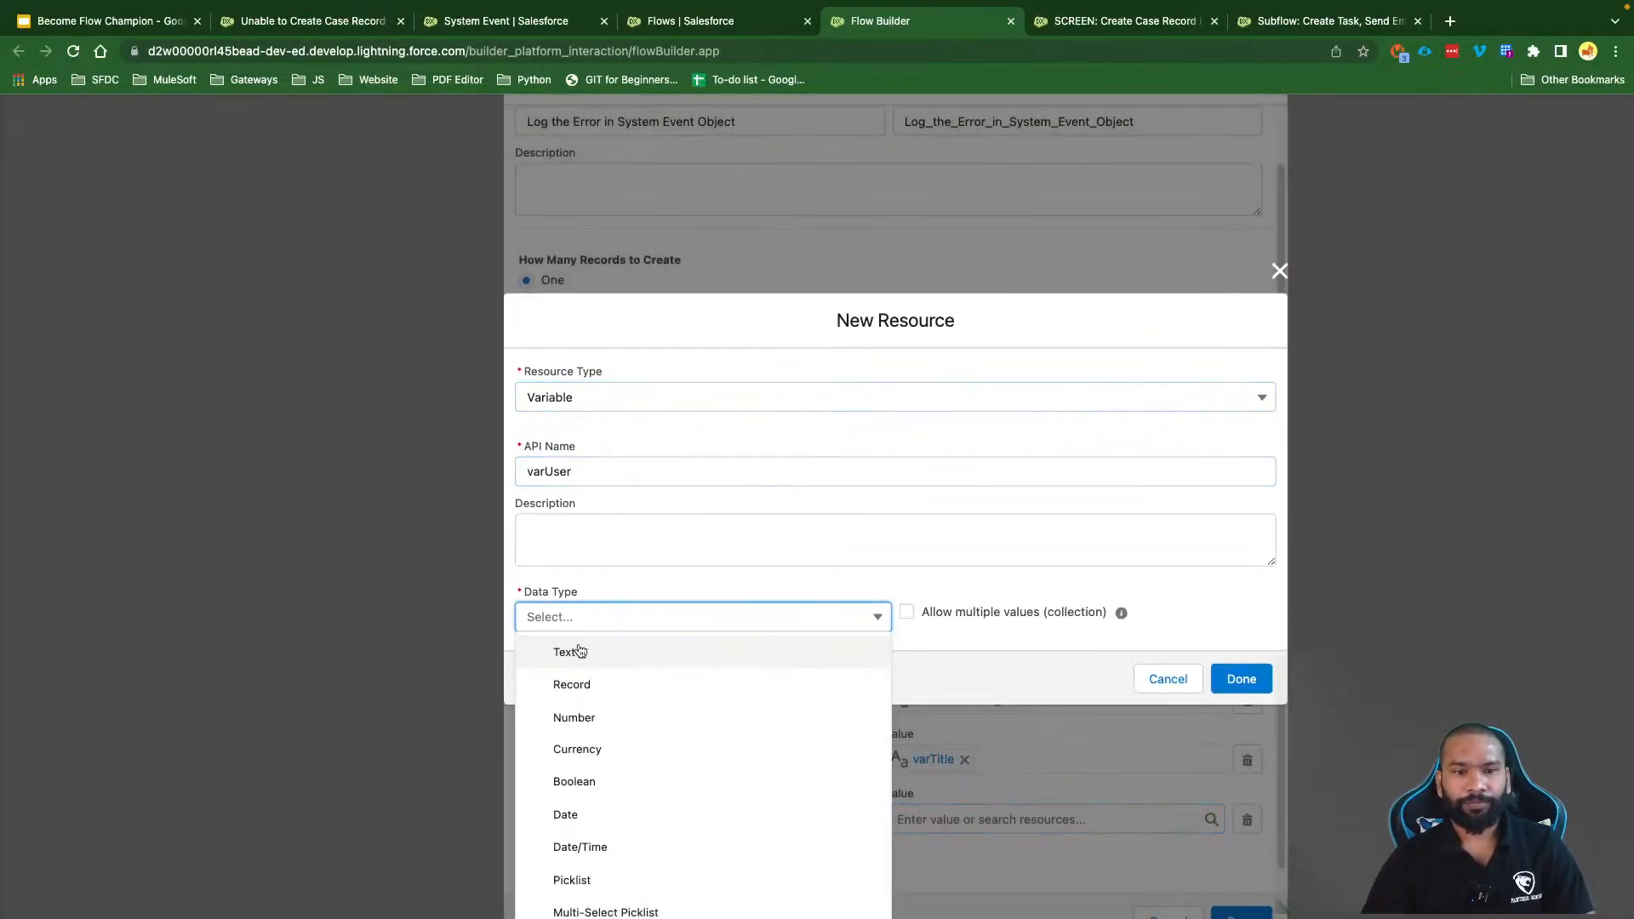
click(578, 651)
click(584, 664)
click(1240, 732)
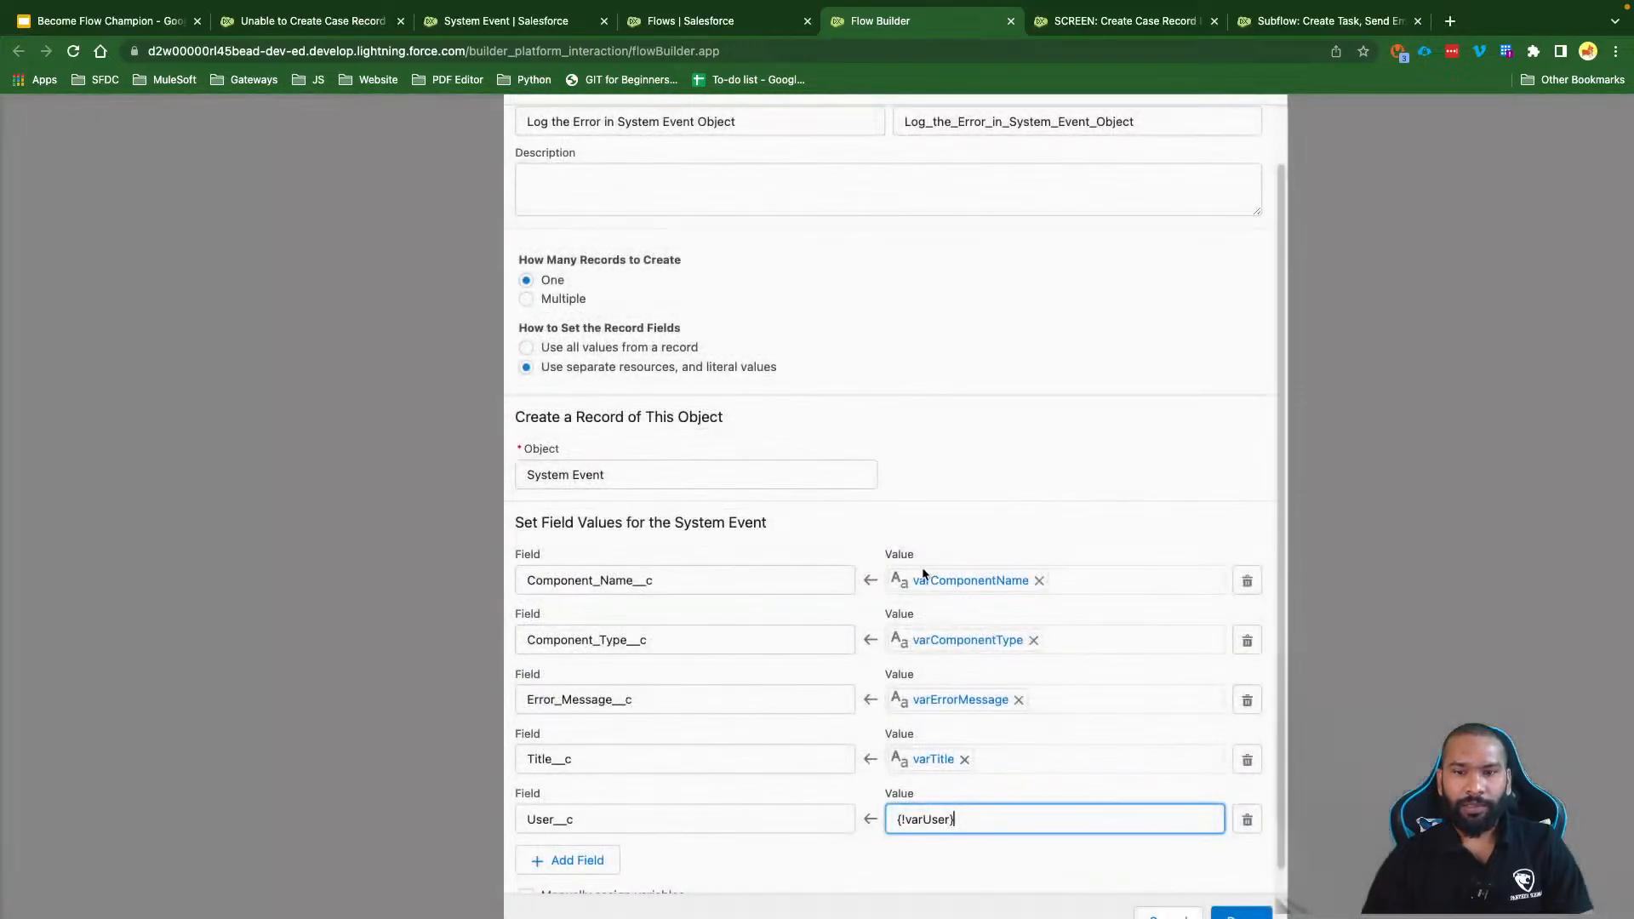
Step: Apply the field mappings to close the Create Records editor and reposition the canvas
scroll(757, 740, down, 1)
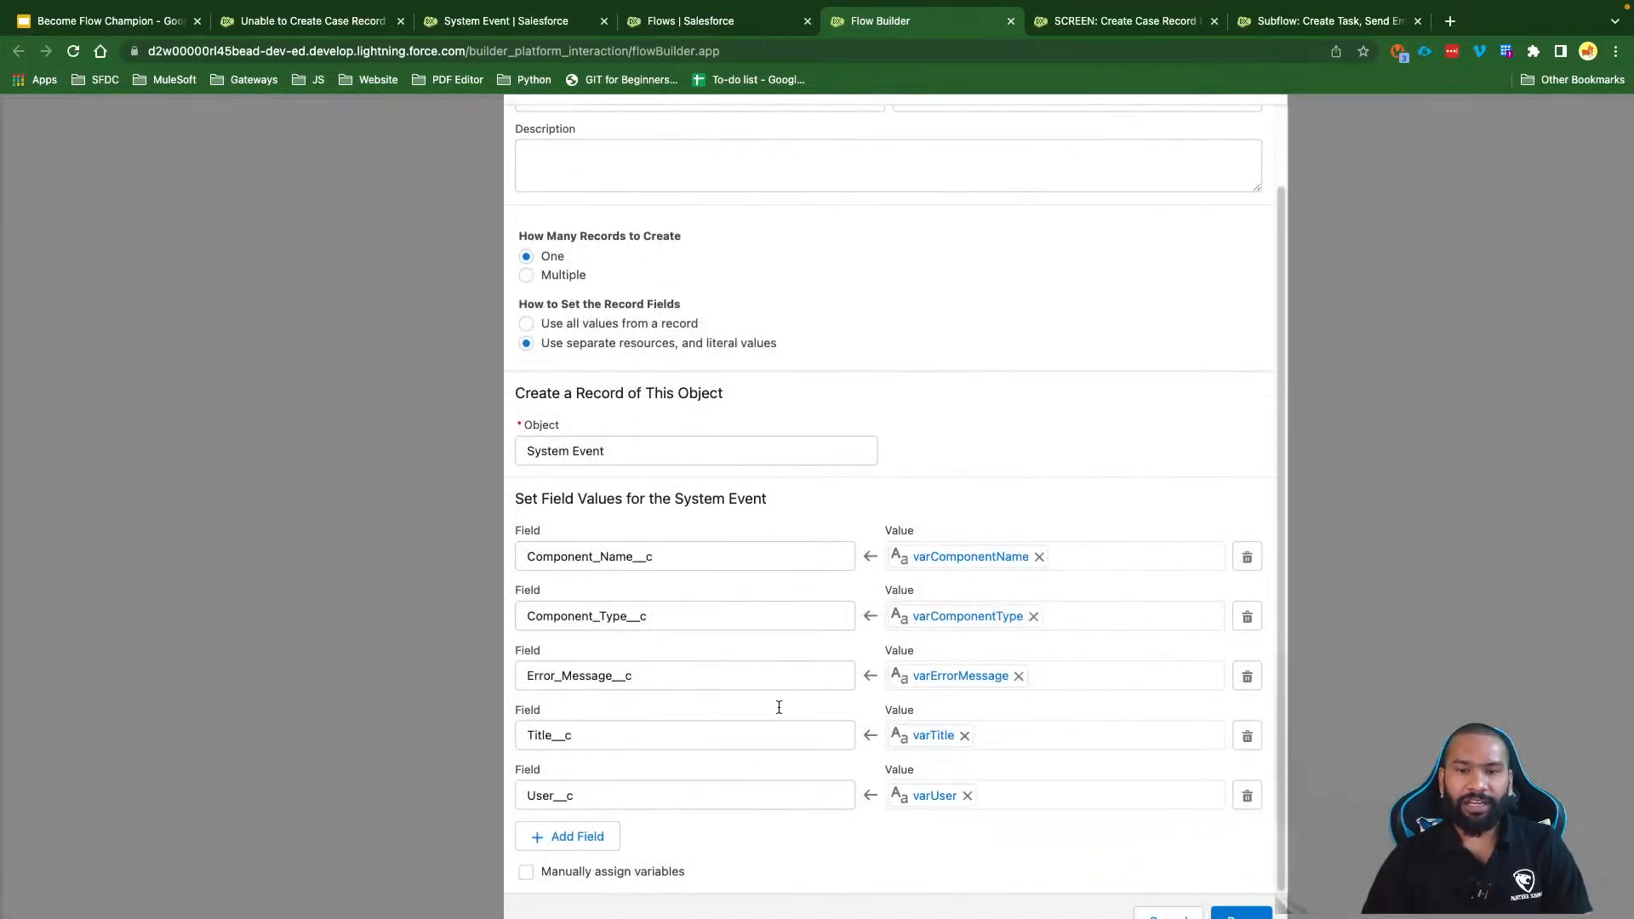
click(1239, 914)
drag(1171, 383, 1175, 474)
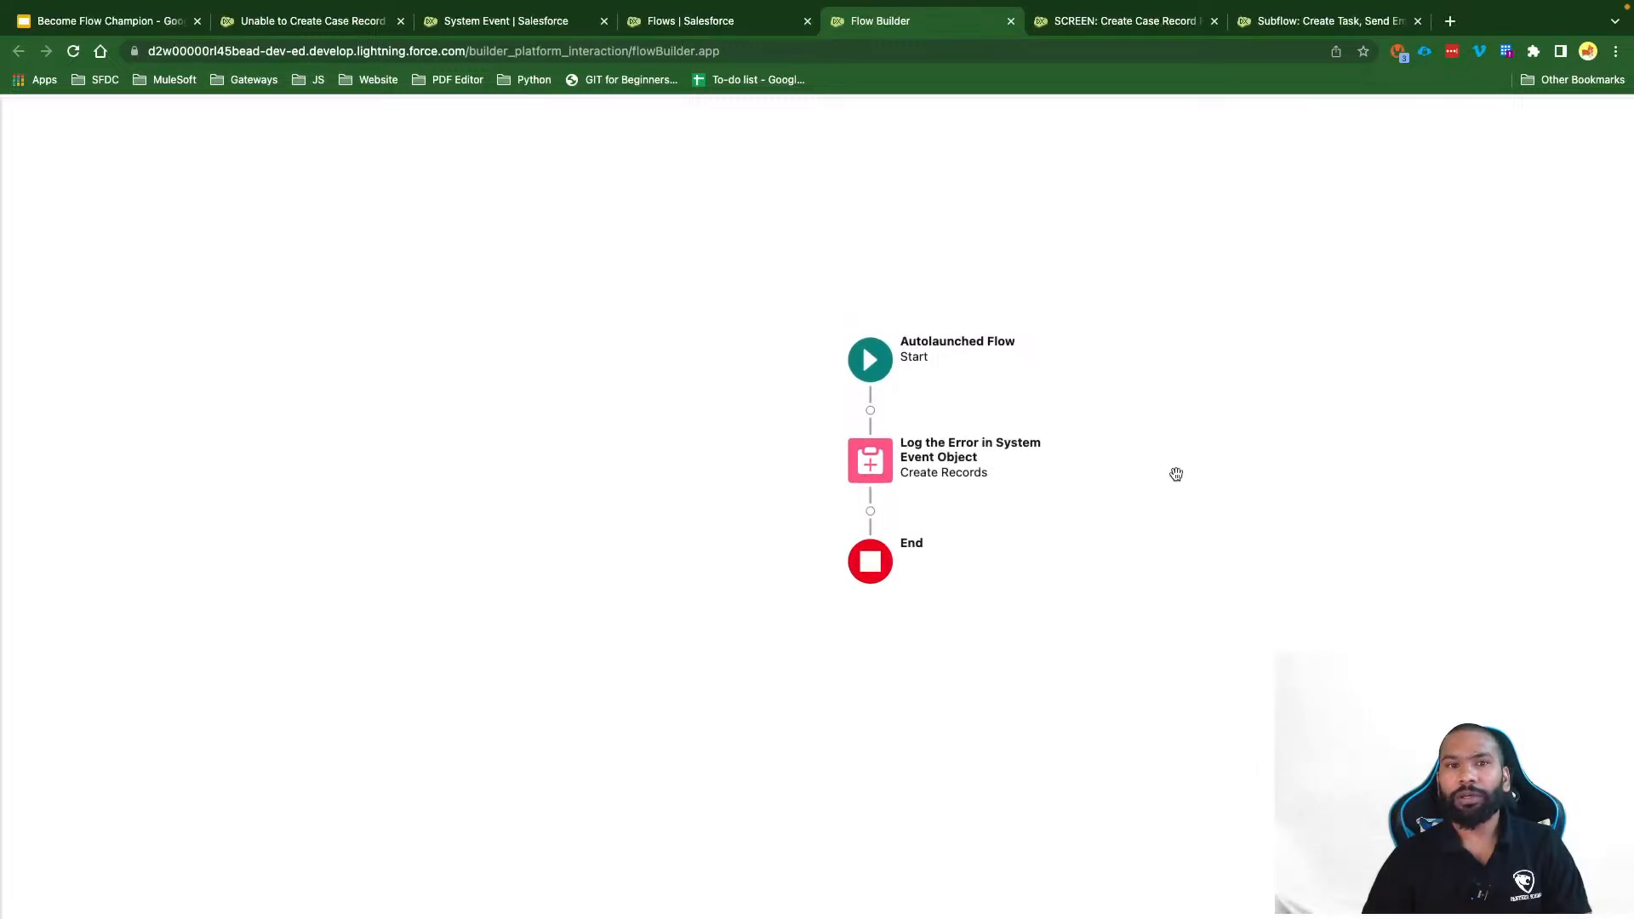
drag(812, 100, 816, 142)
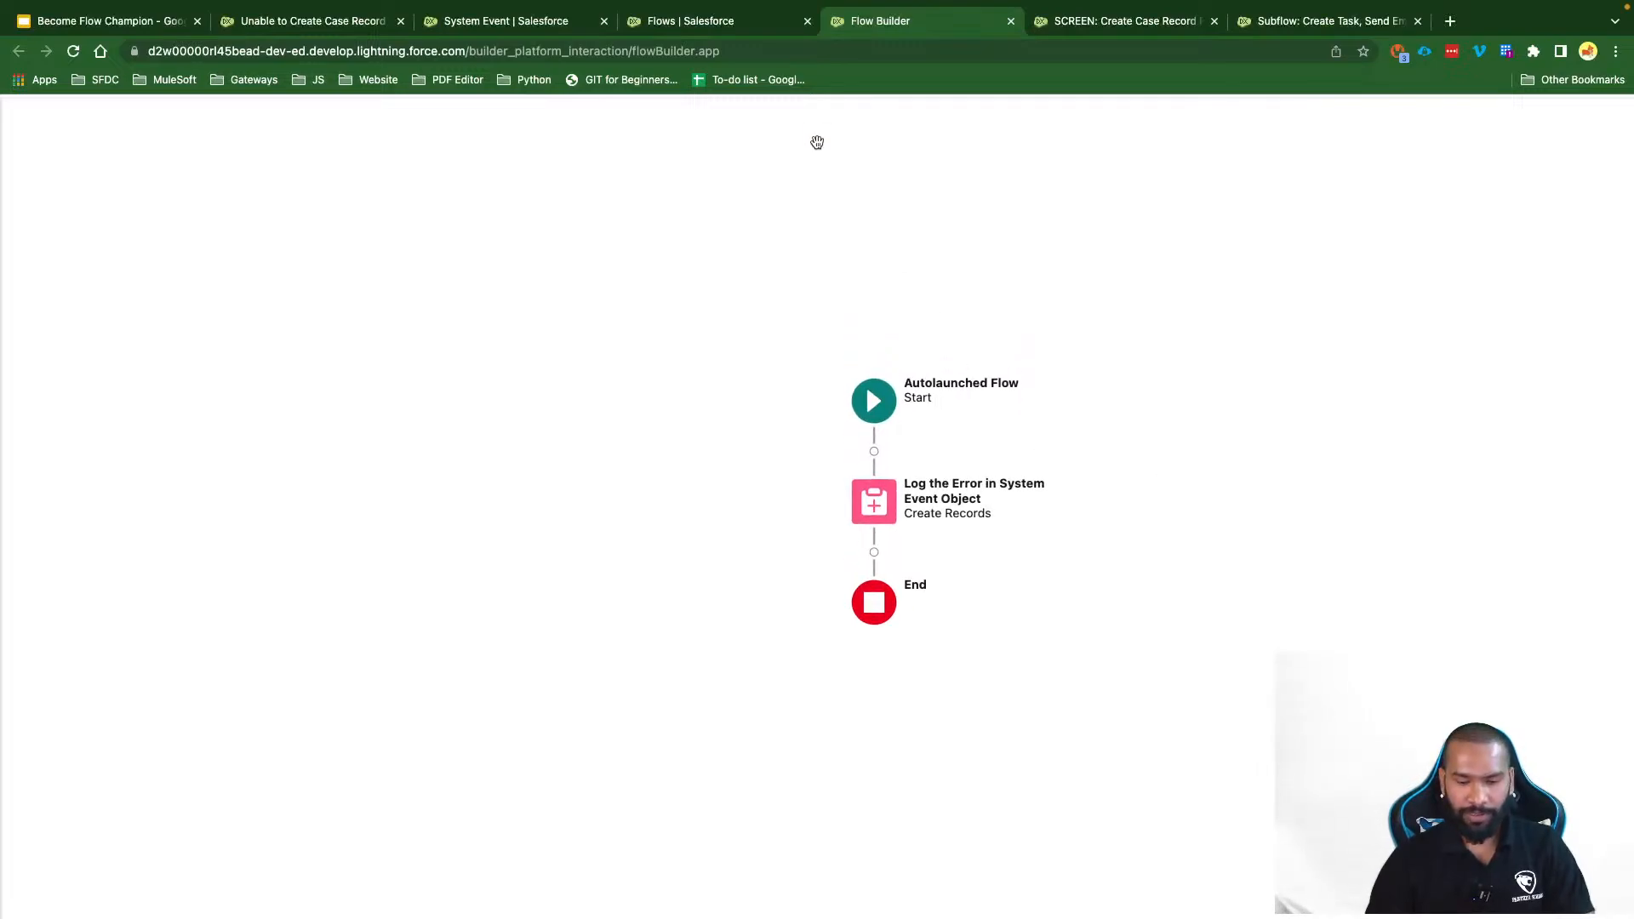
key(super+minus)
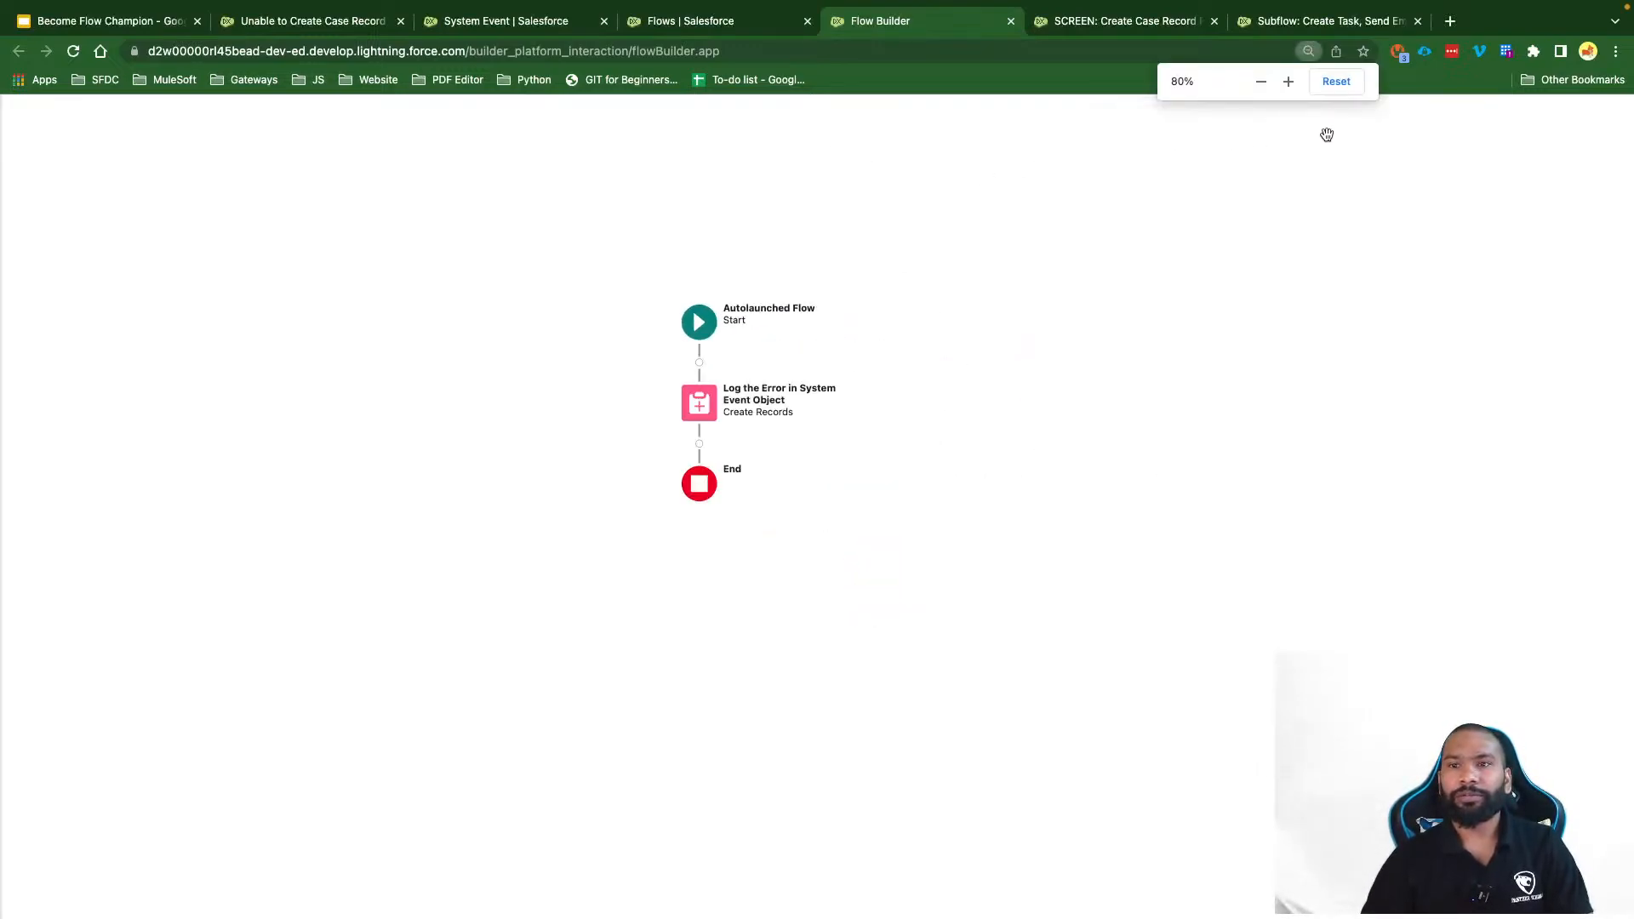
Step: Save the flow with label 'Auto: Log Error Message on System Event Obejct'
click(1333, 82)
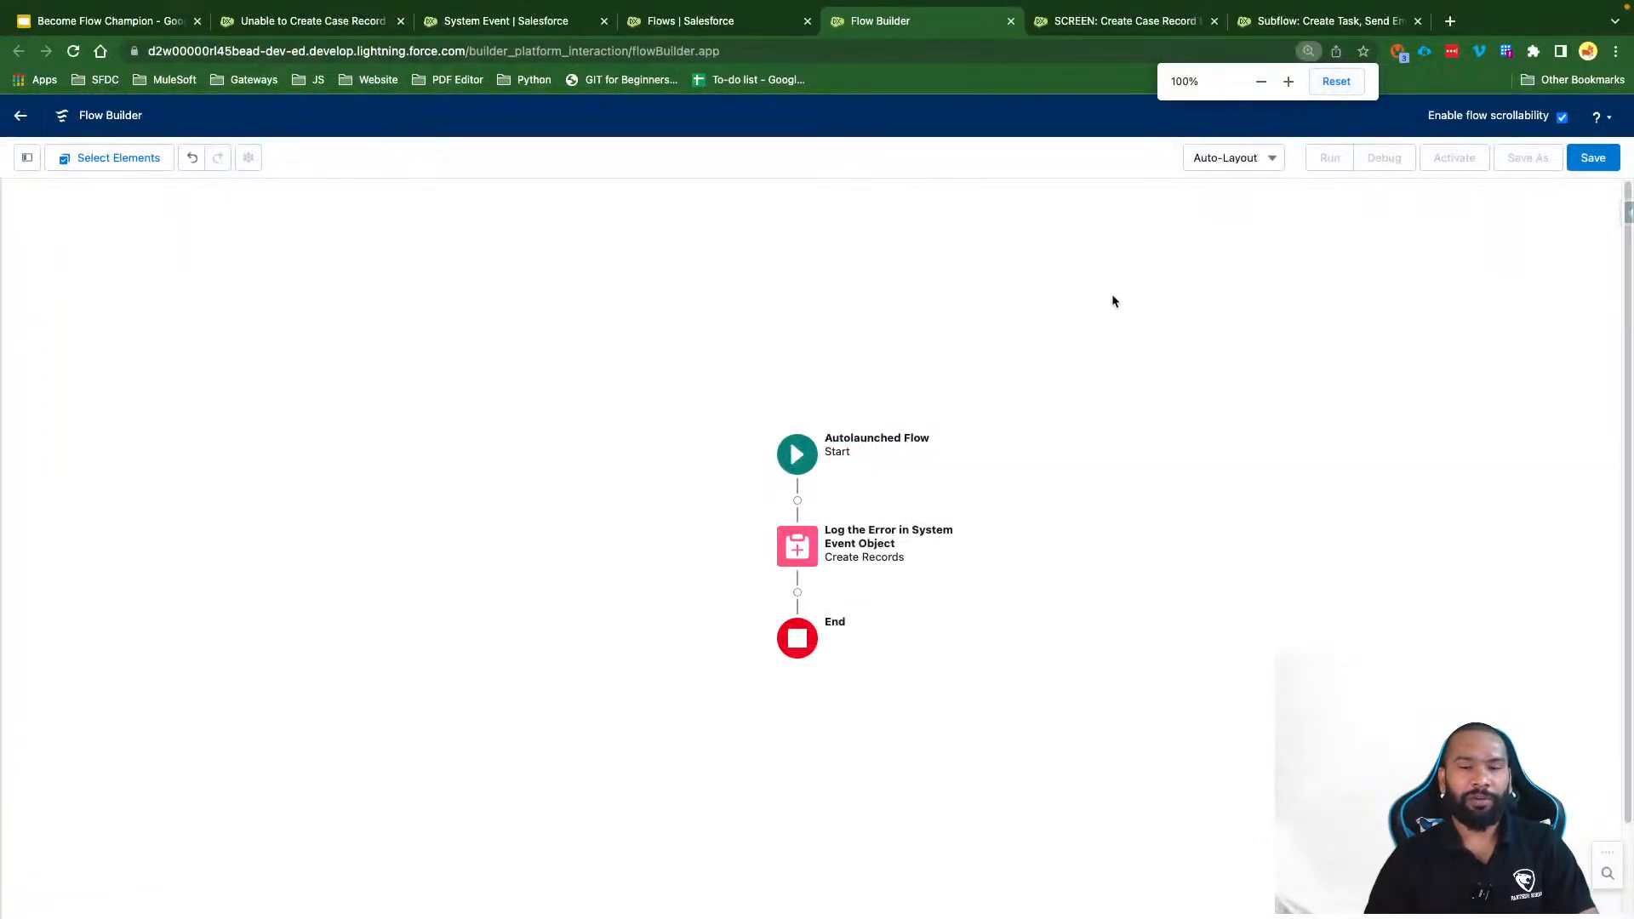
click(1592, 159)
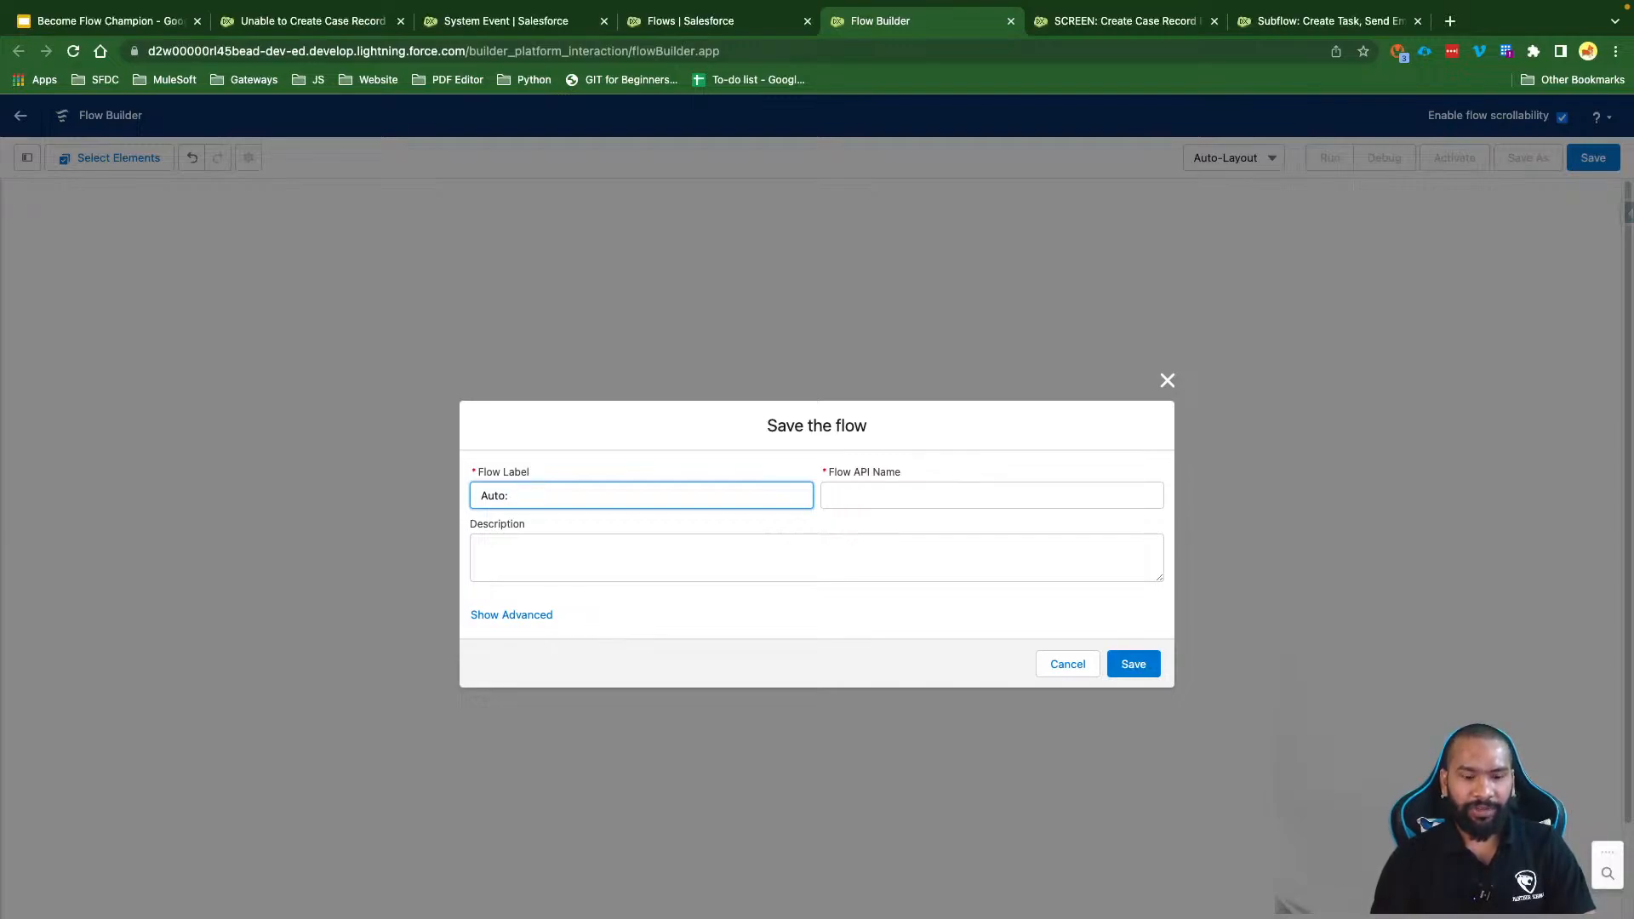
text(Auto: Log Error)
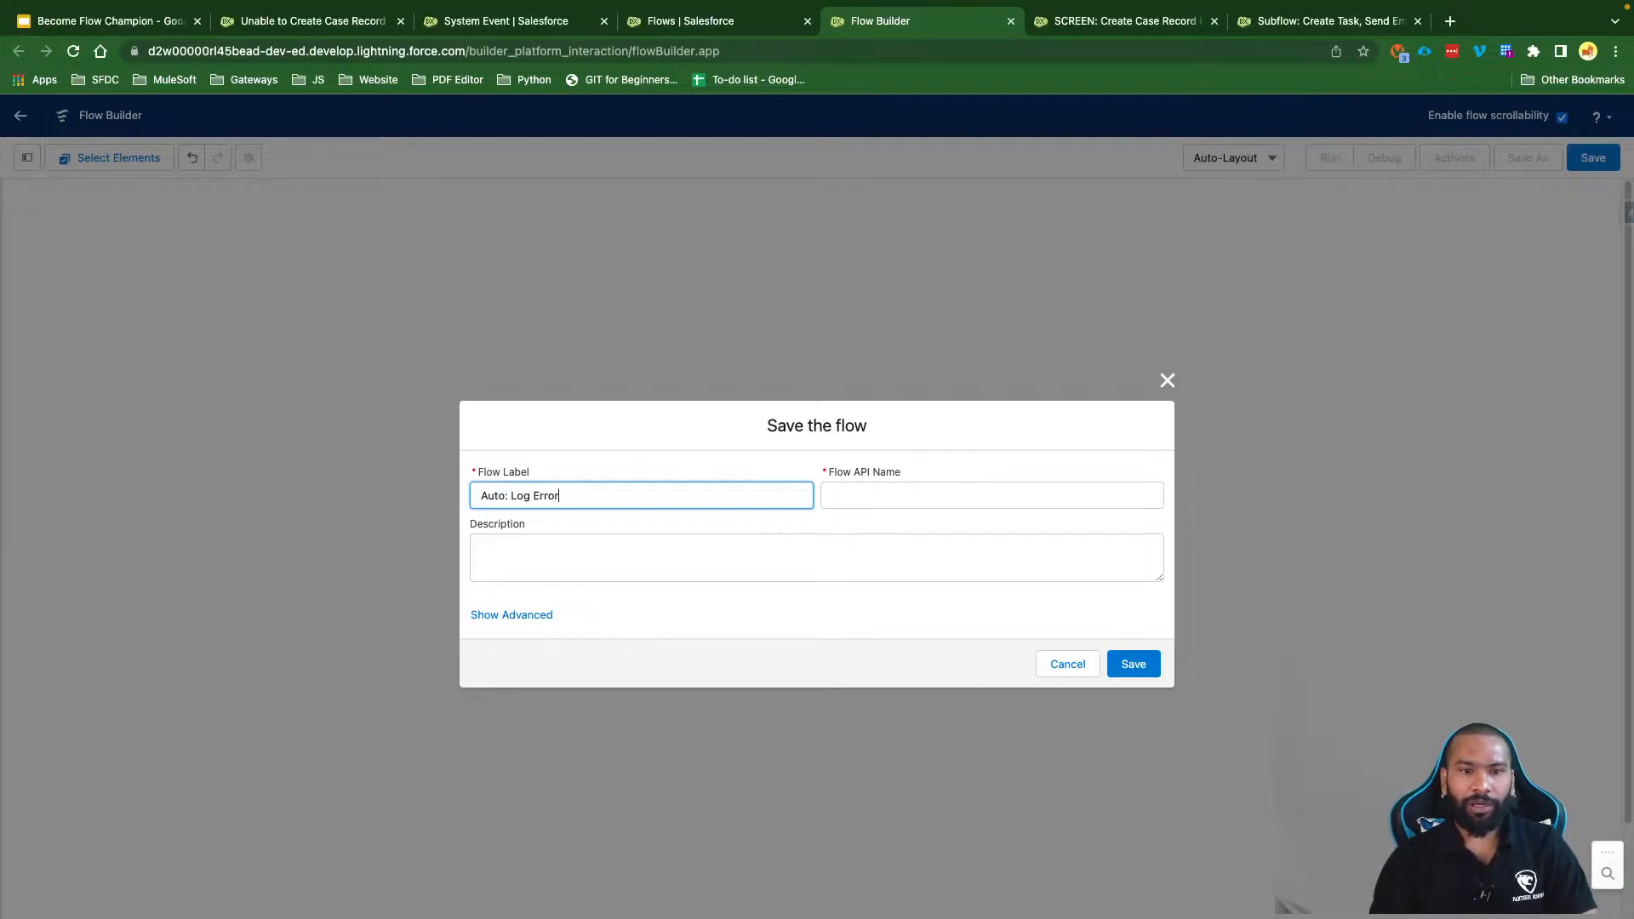
text( Message on S)
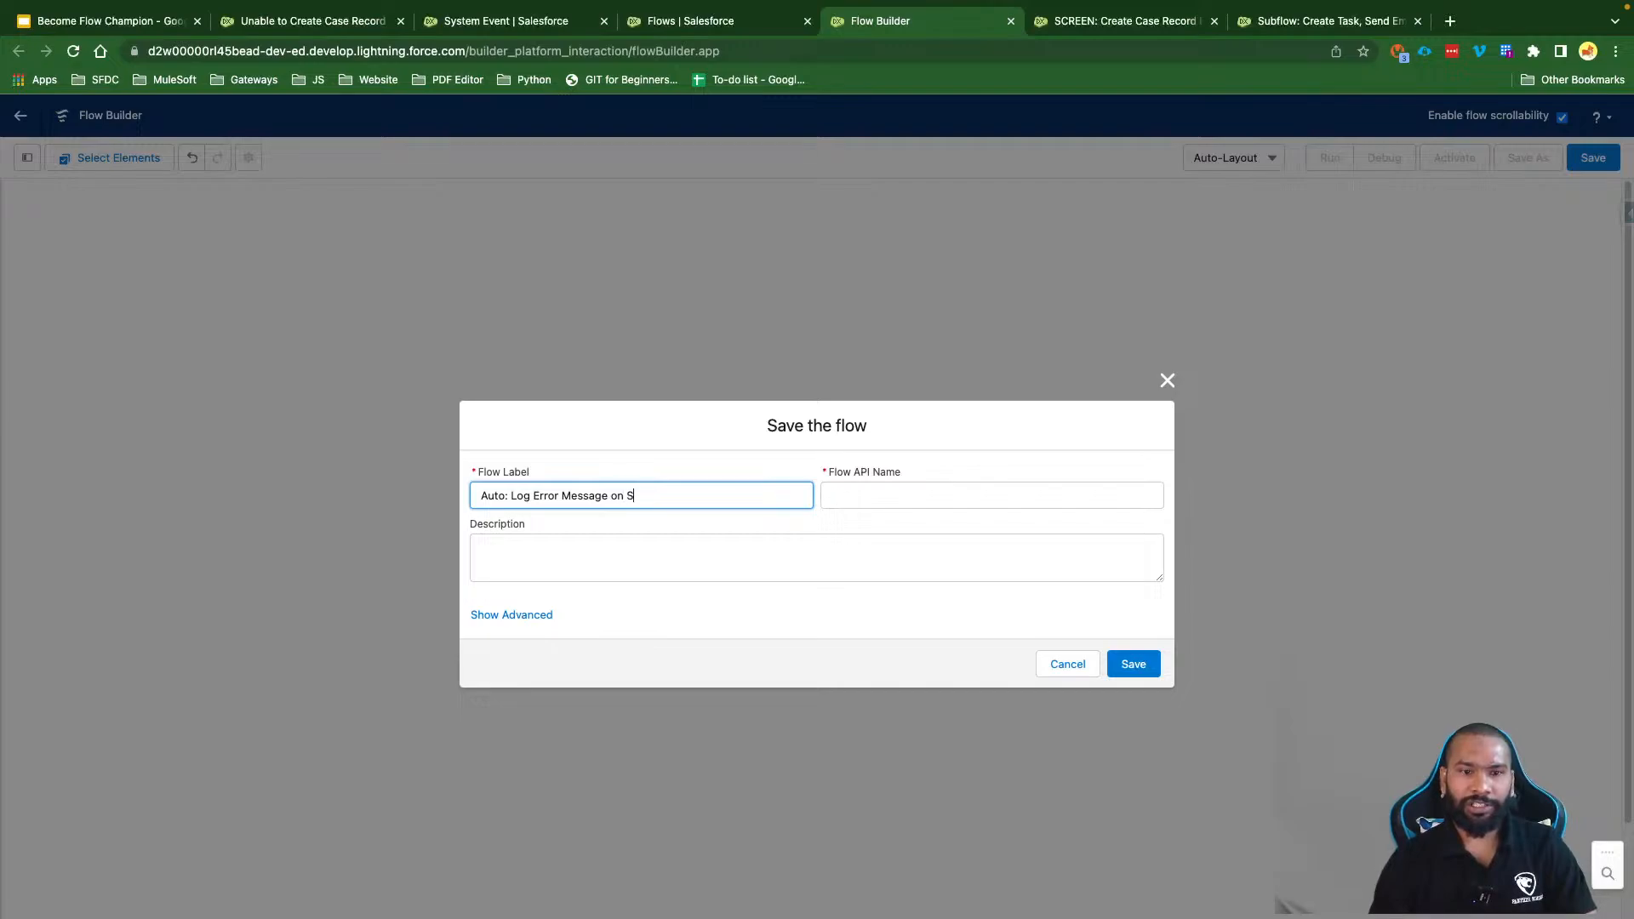
text(ystem Event Obe)
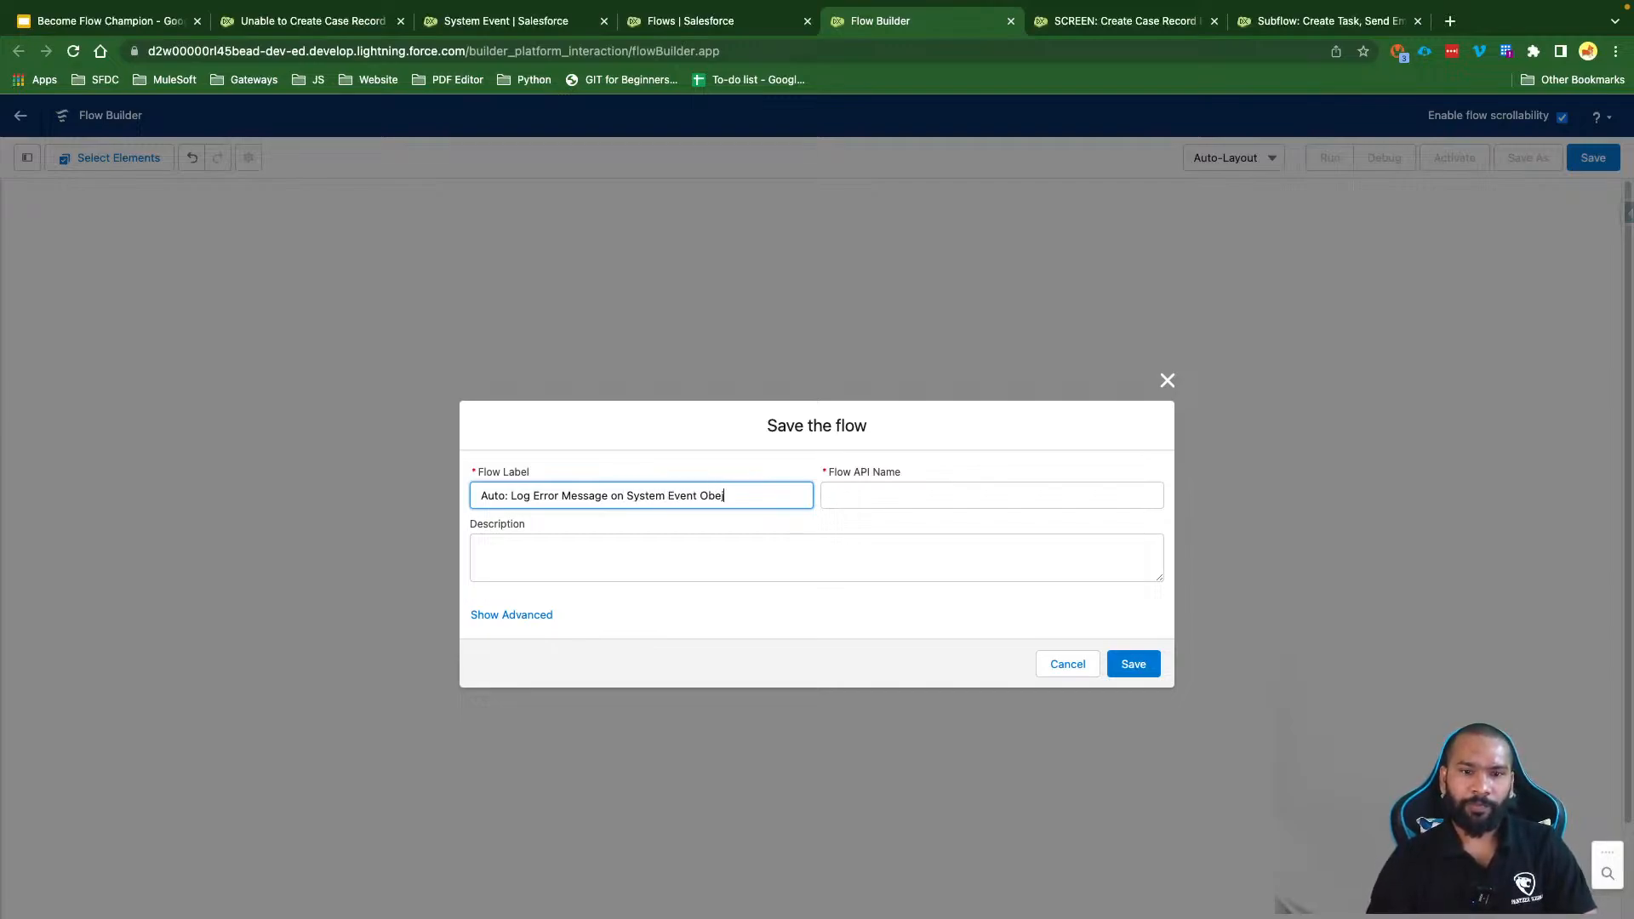
text(jct)
click(680, 549)
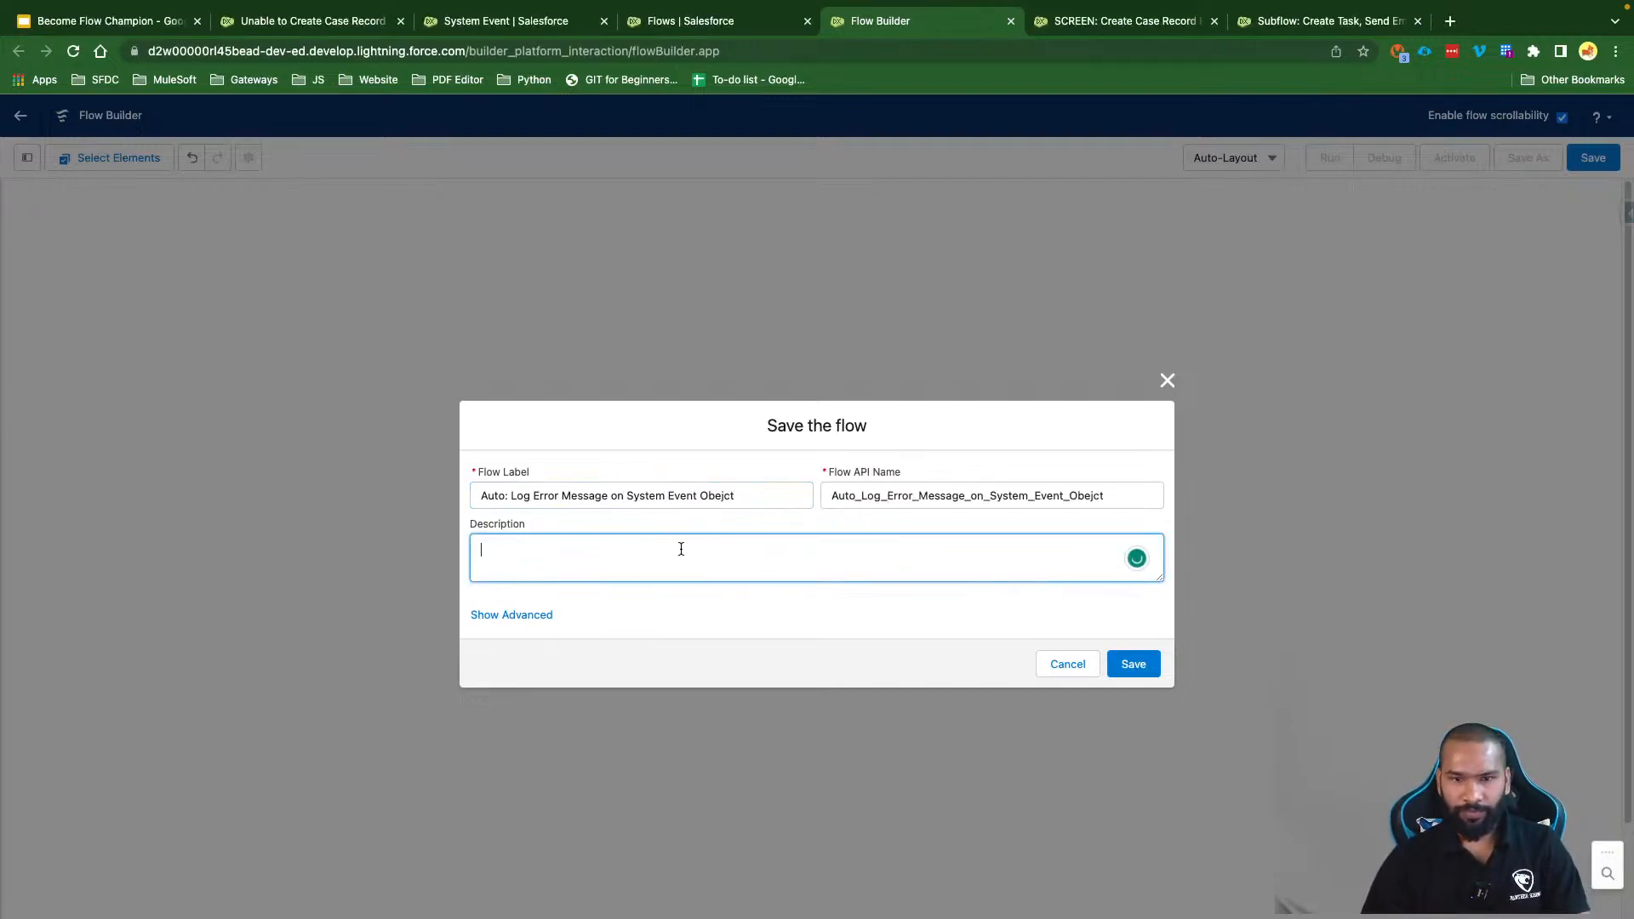
click(1133, 665)
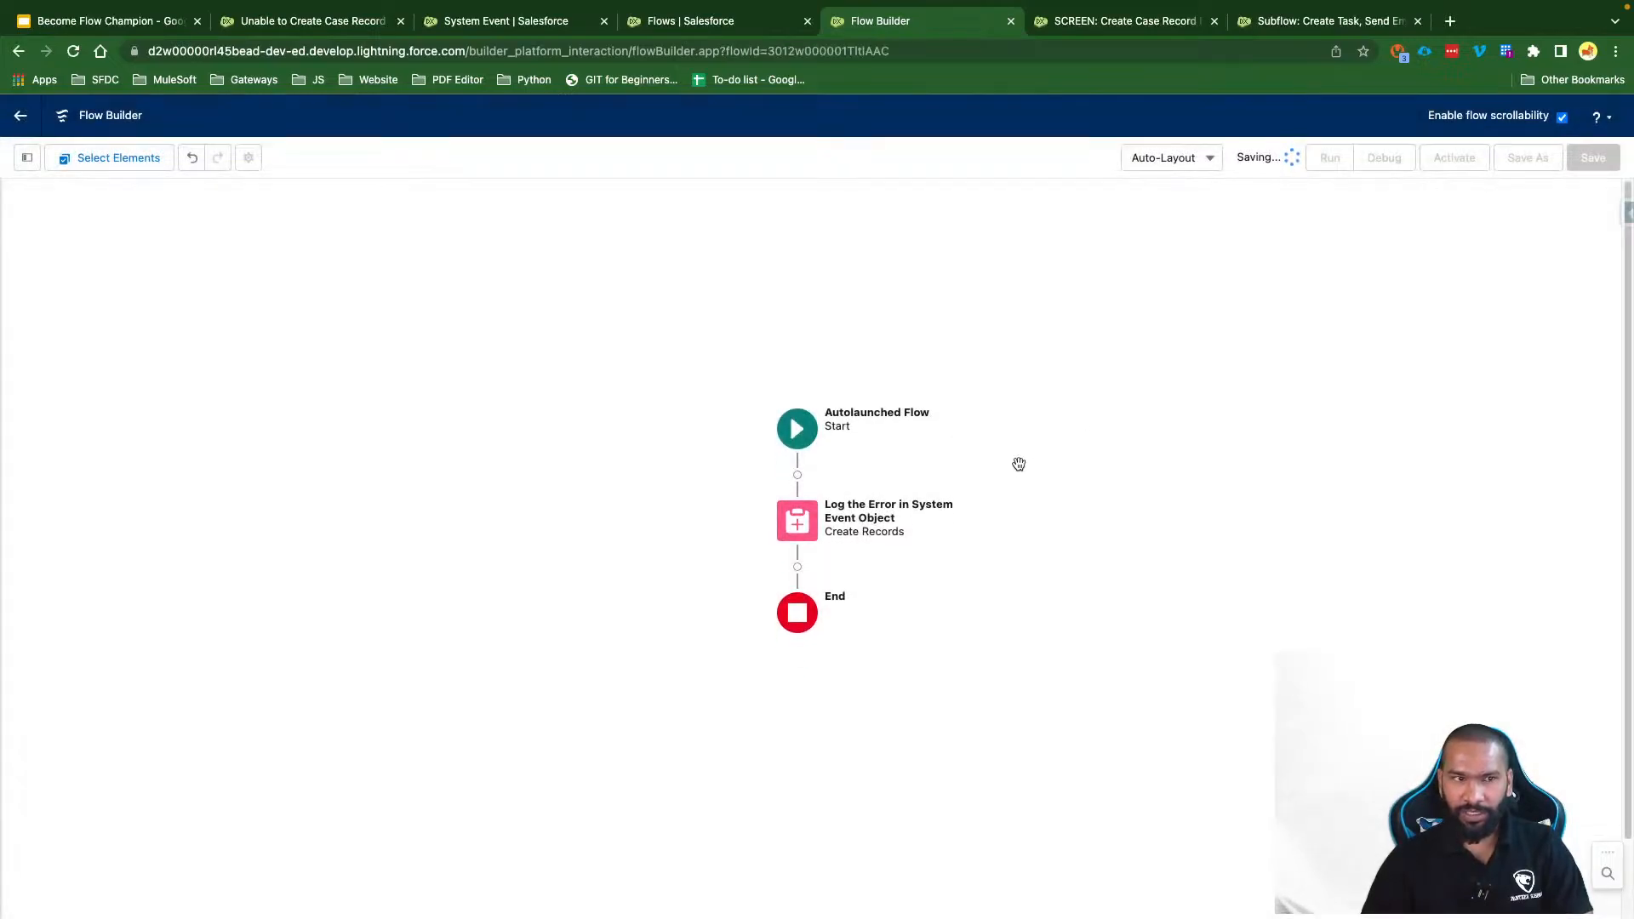
Step: Show the Toolbox resources panel, then go to the Flows list
click(28, 159)
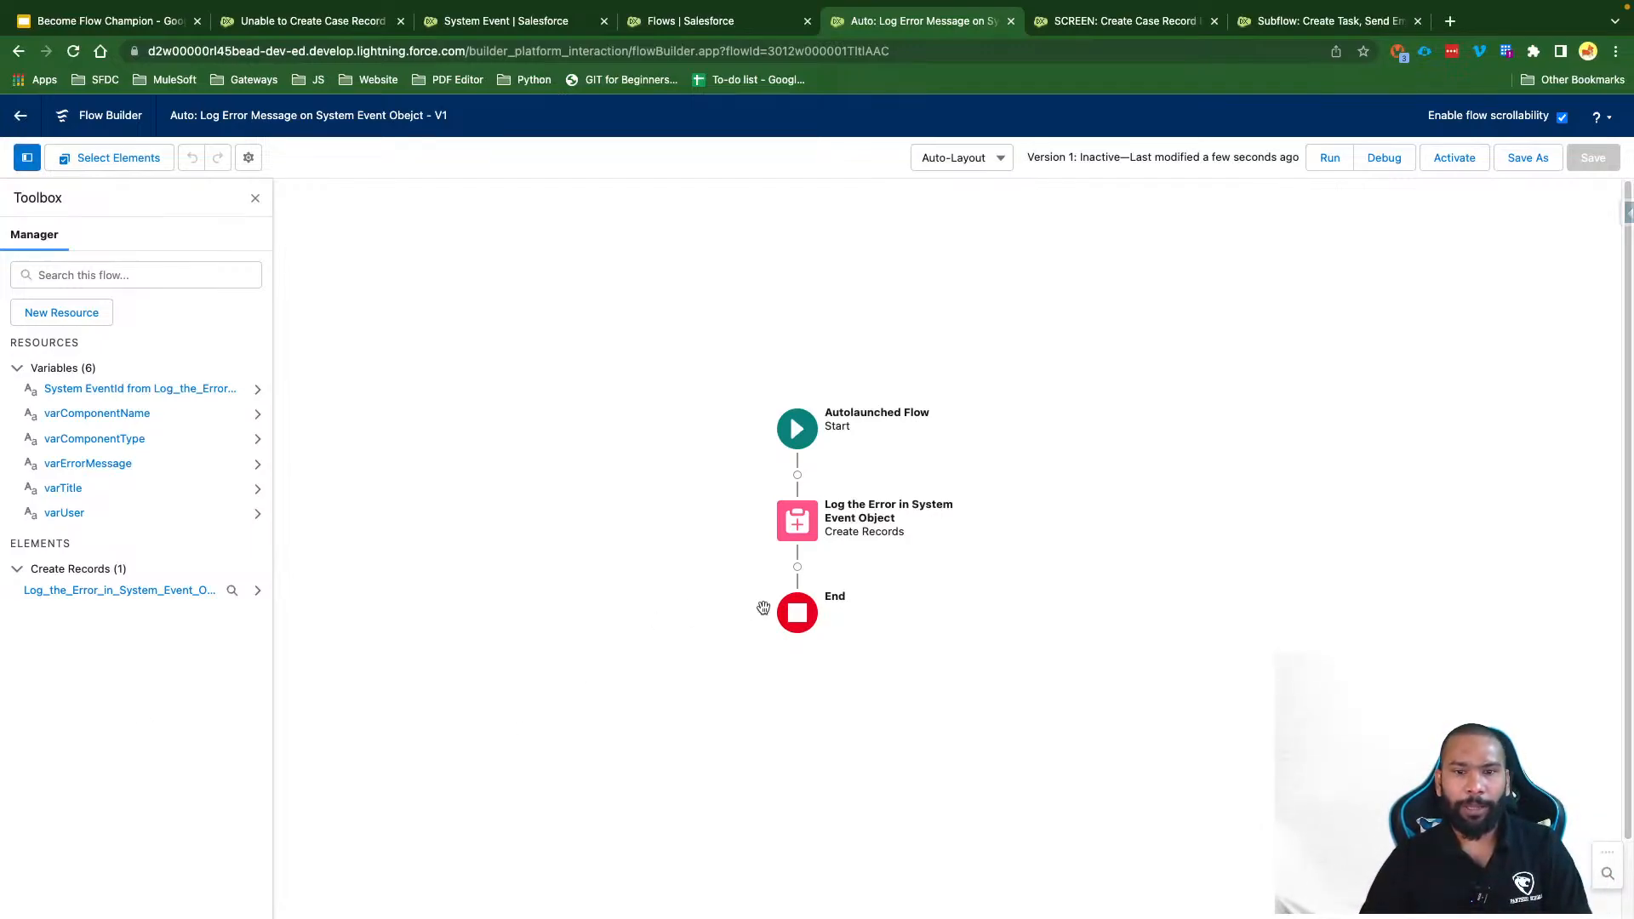
drag(702, 570, 696, 485)
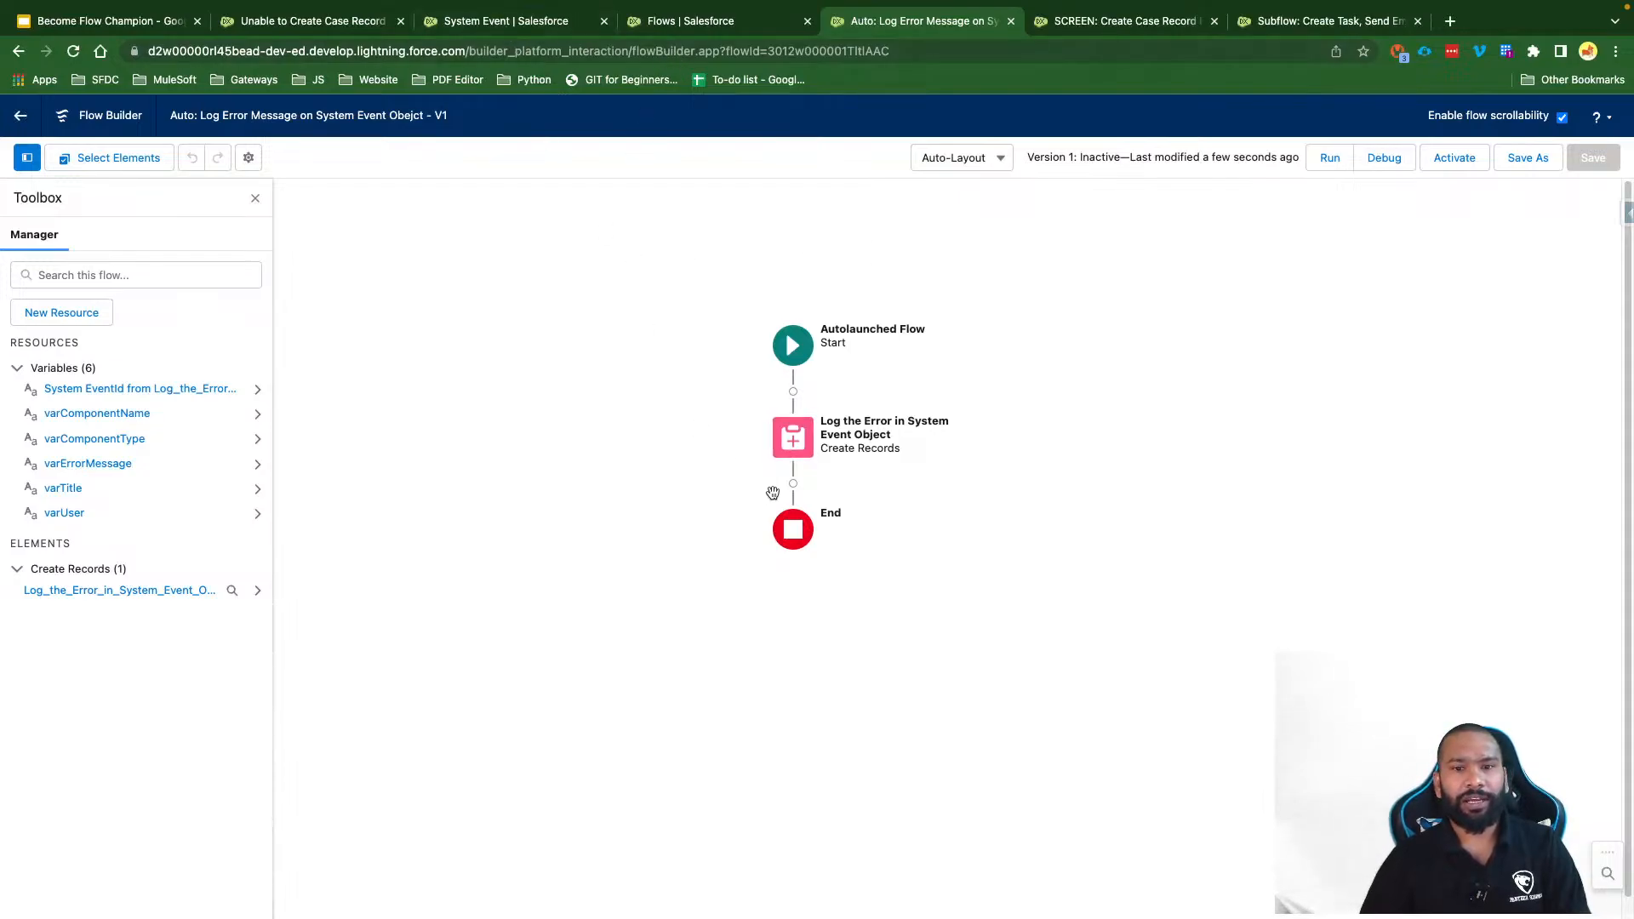
click(673, 27)
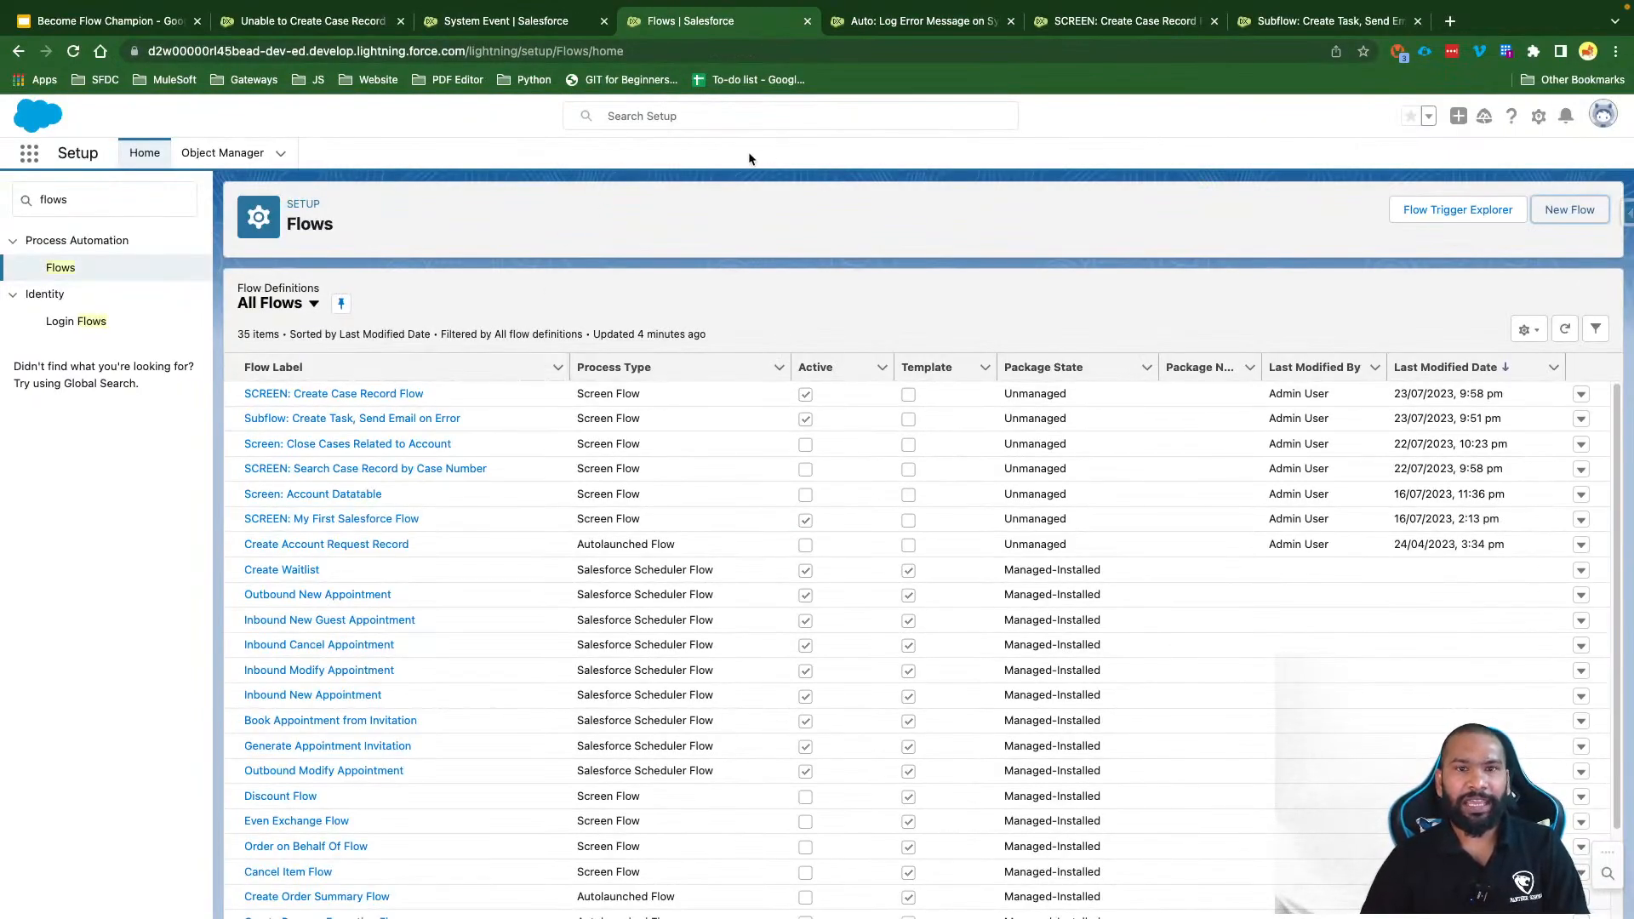
Step: Switch to the SCREEN: Create Case Record Flow V7 tab and select its title text
click(509, 22)
click(313, 28)
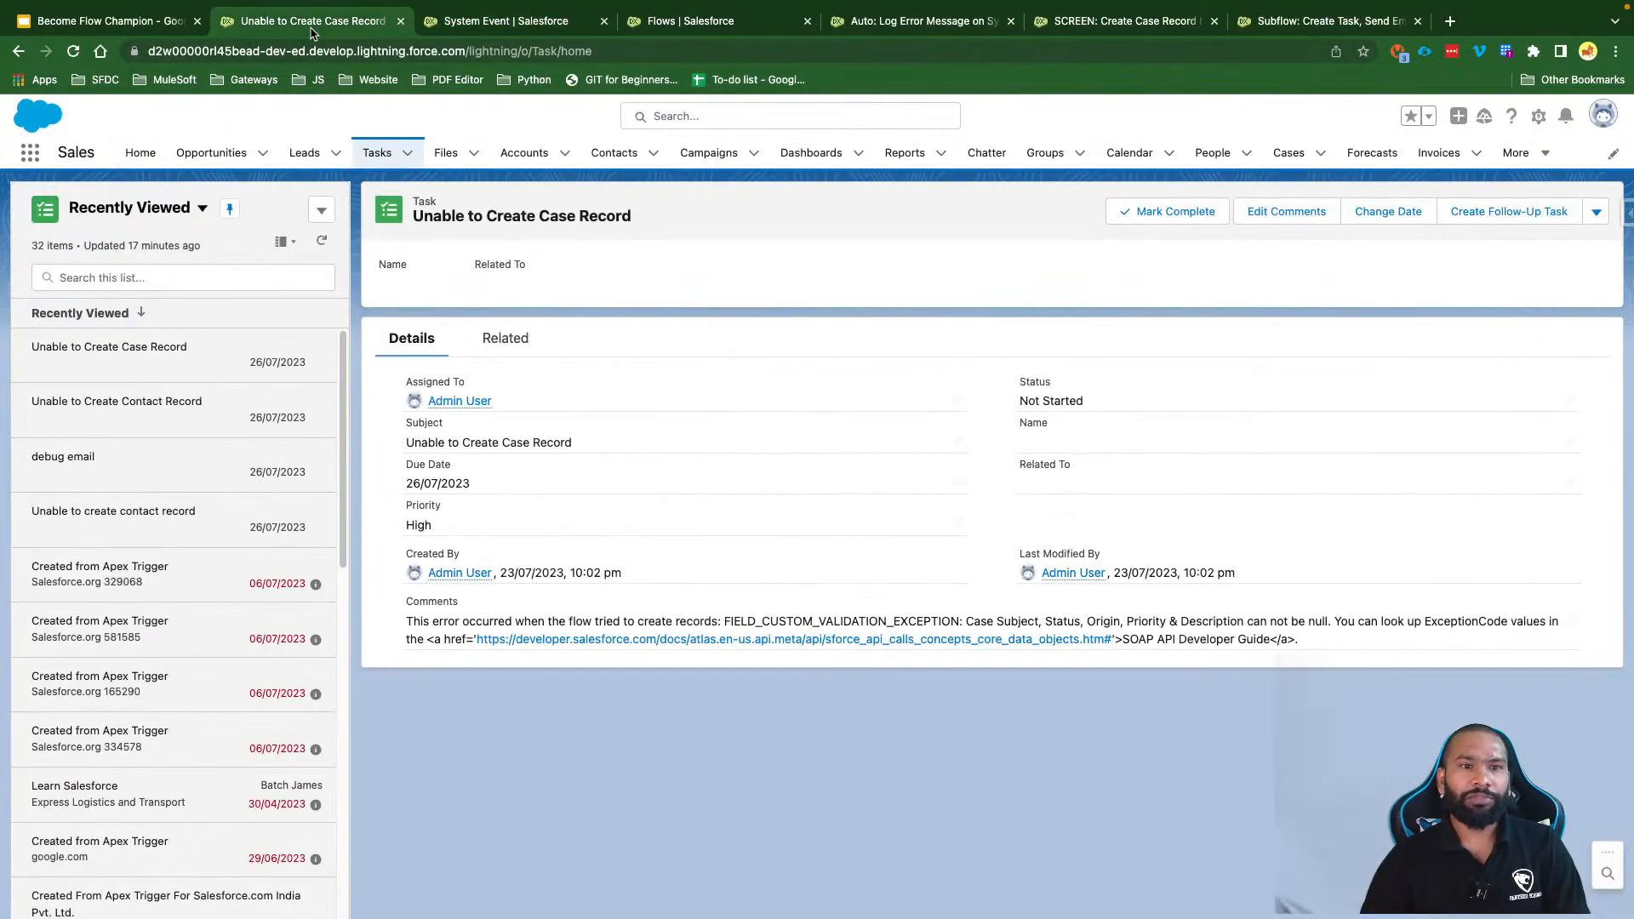
click(1106, 27)
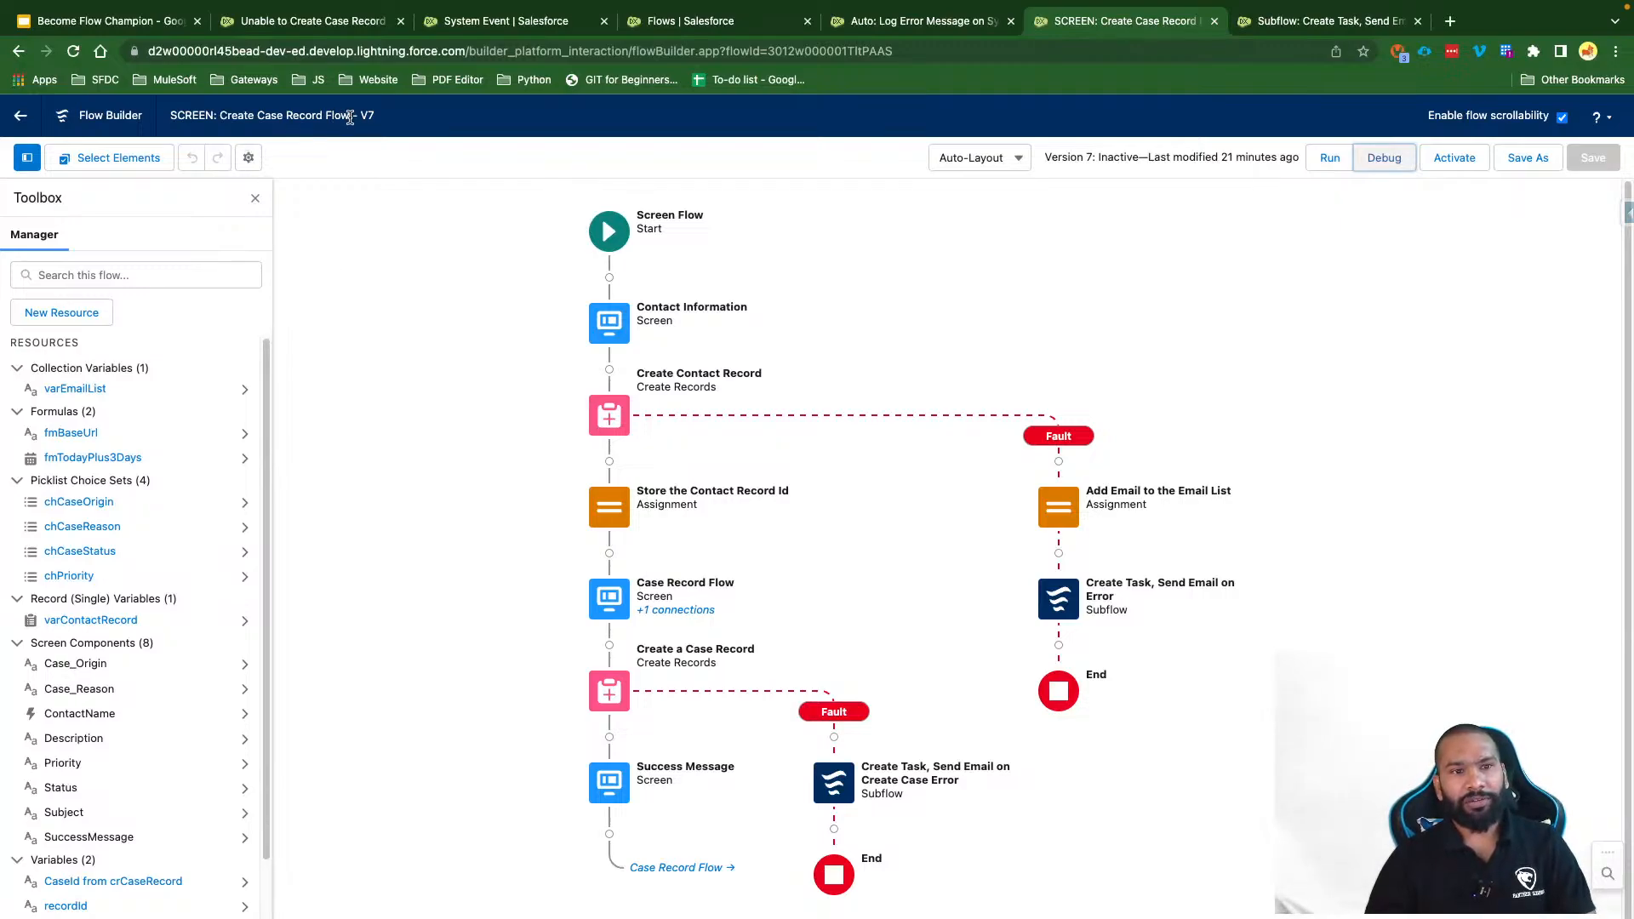
drag(350, 117, 170, 119)
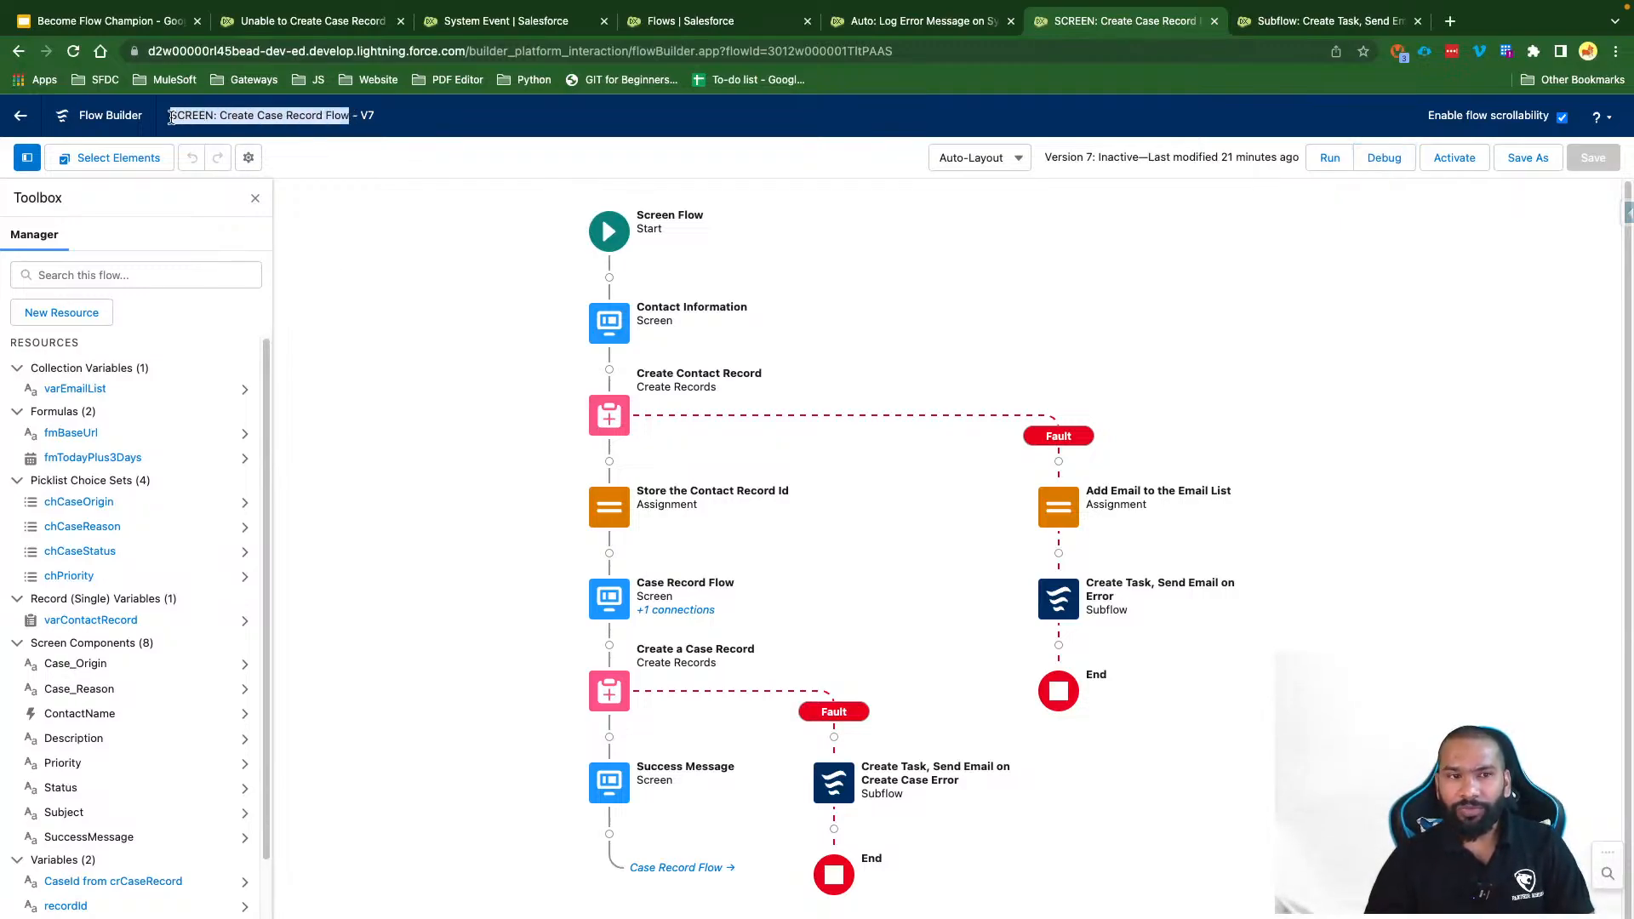
click(393, 115)
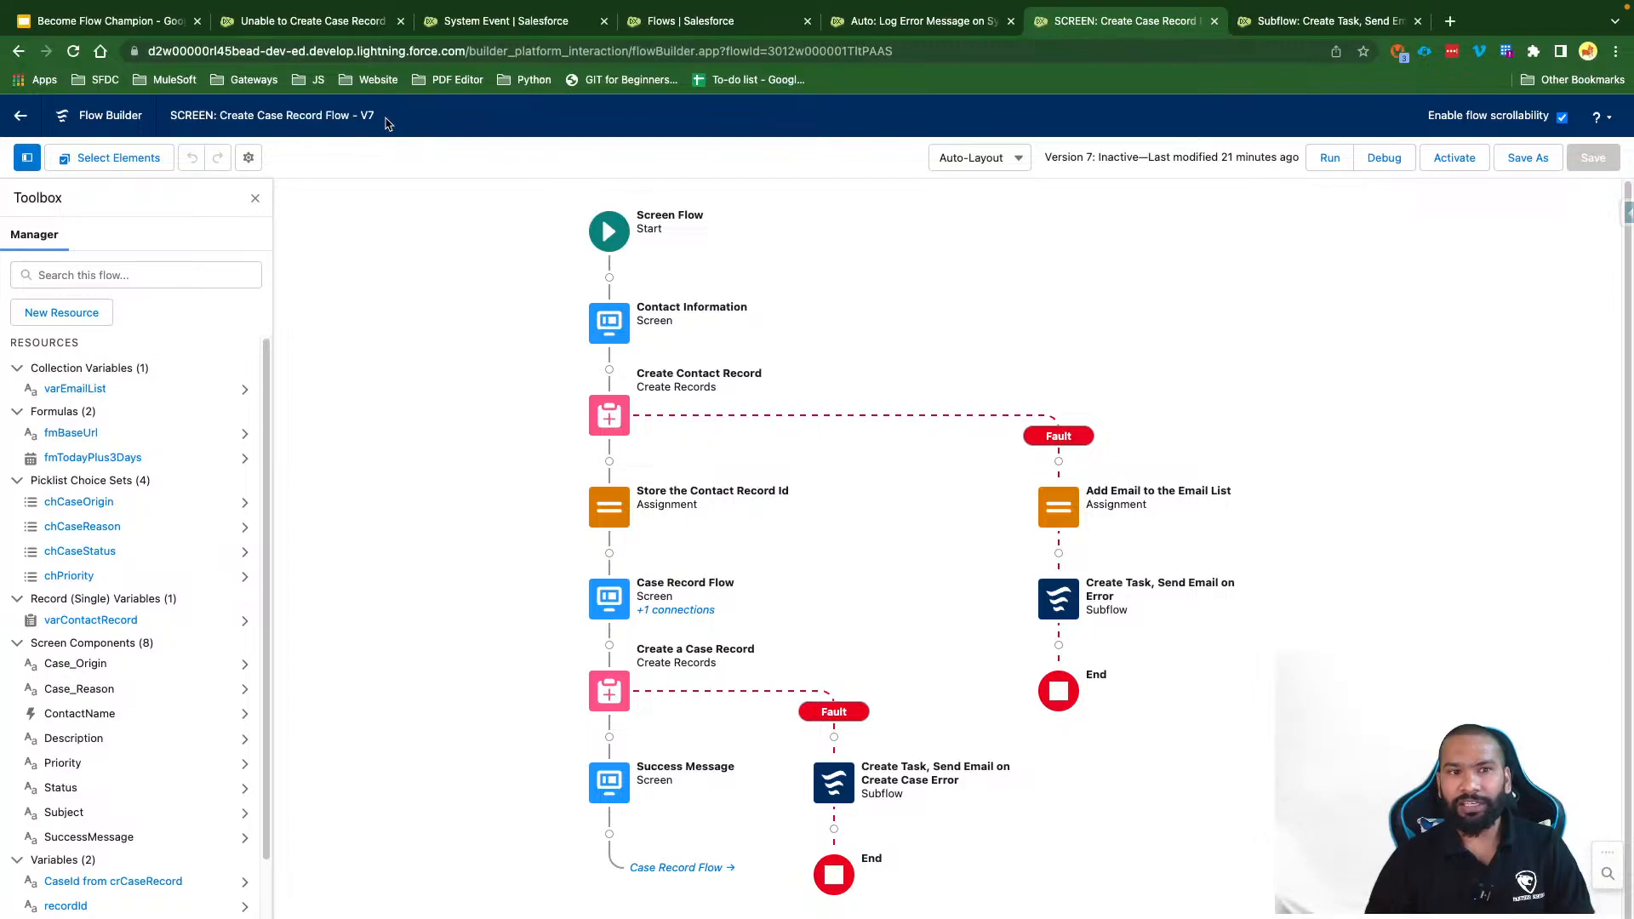
drag(388, 119, 166, 123)
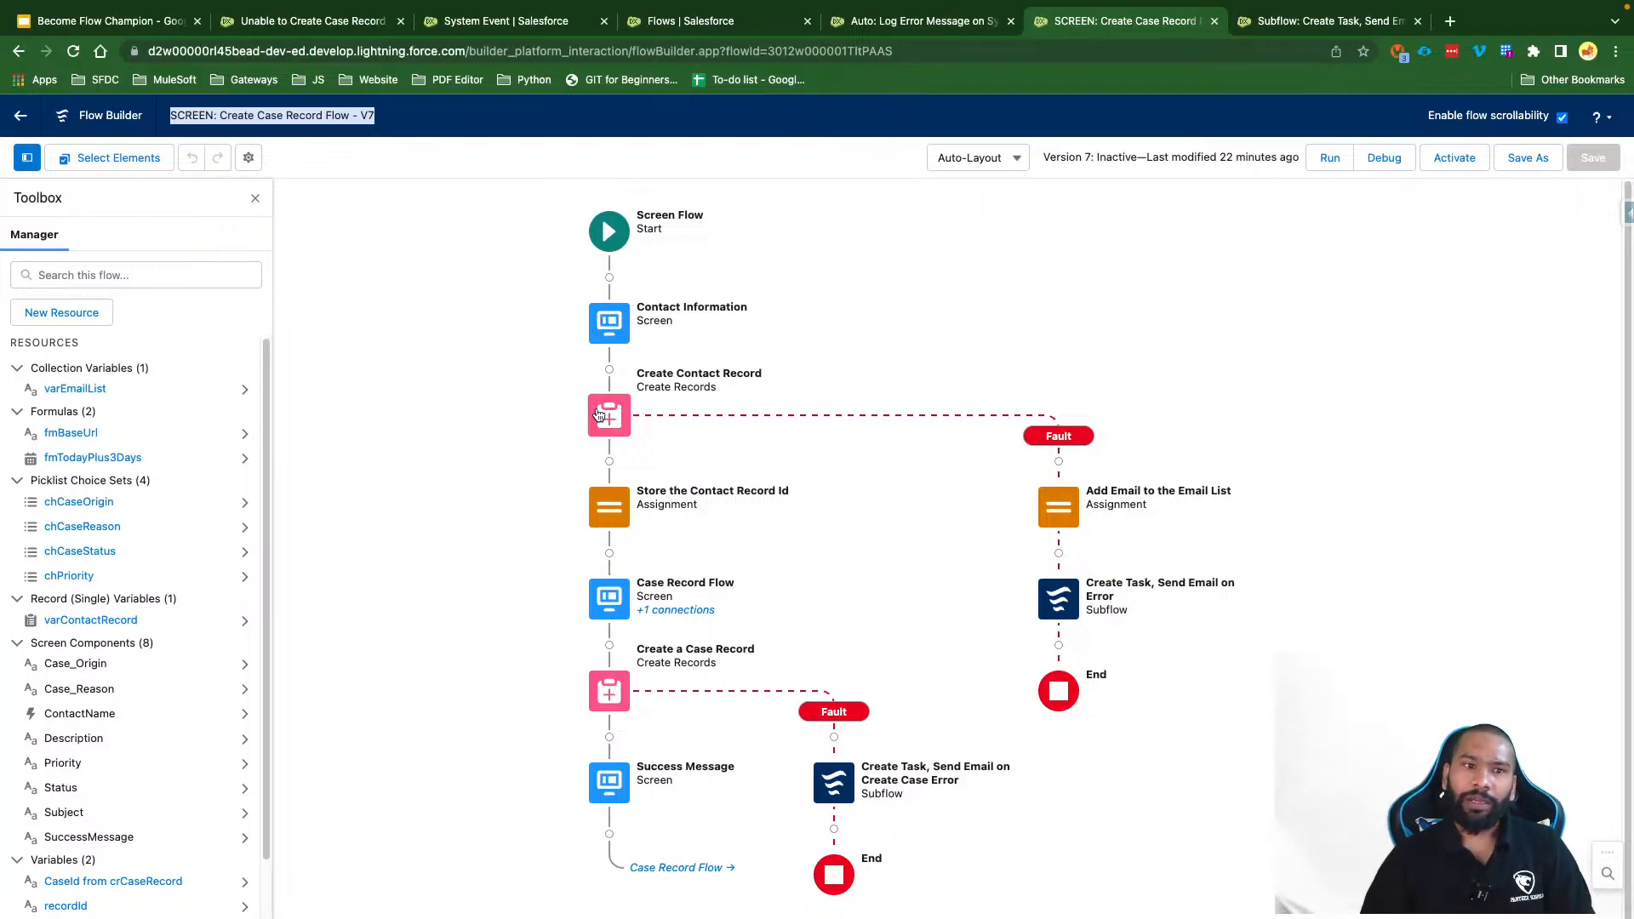
Step: Start a new System Event Text field labelled Flow Step Name with length 255
click(506, 20)
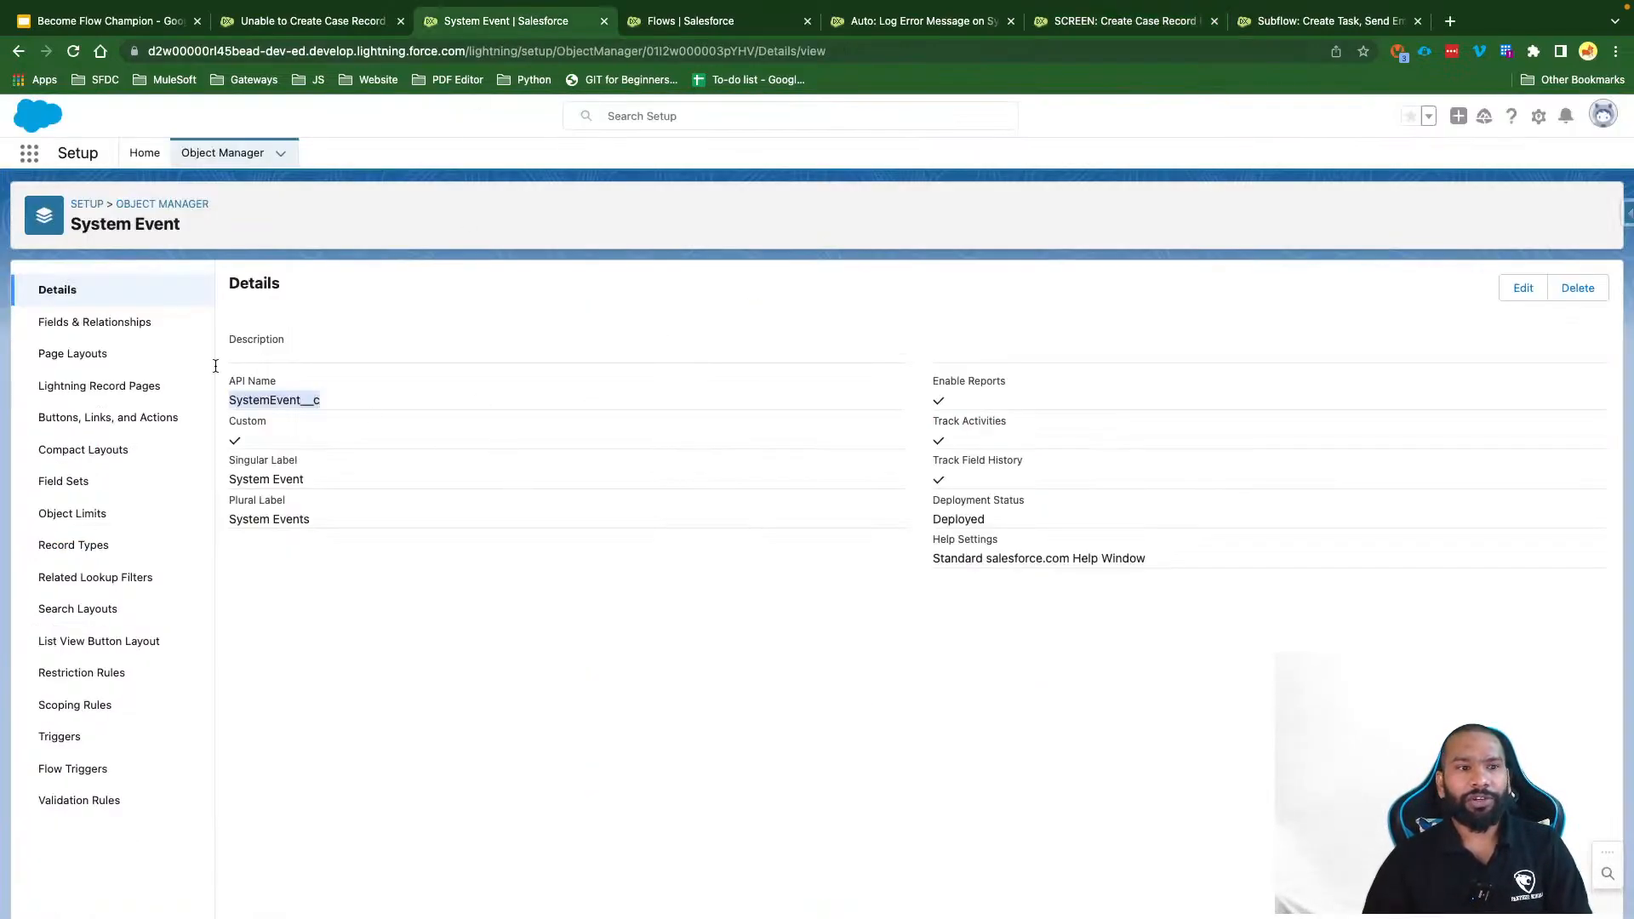
click(107, 322)
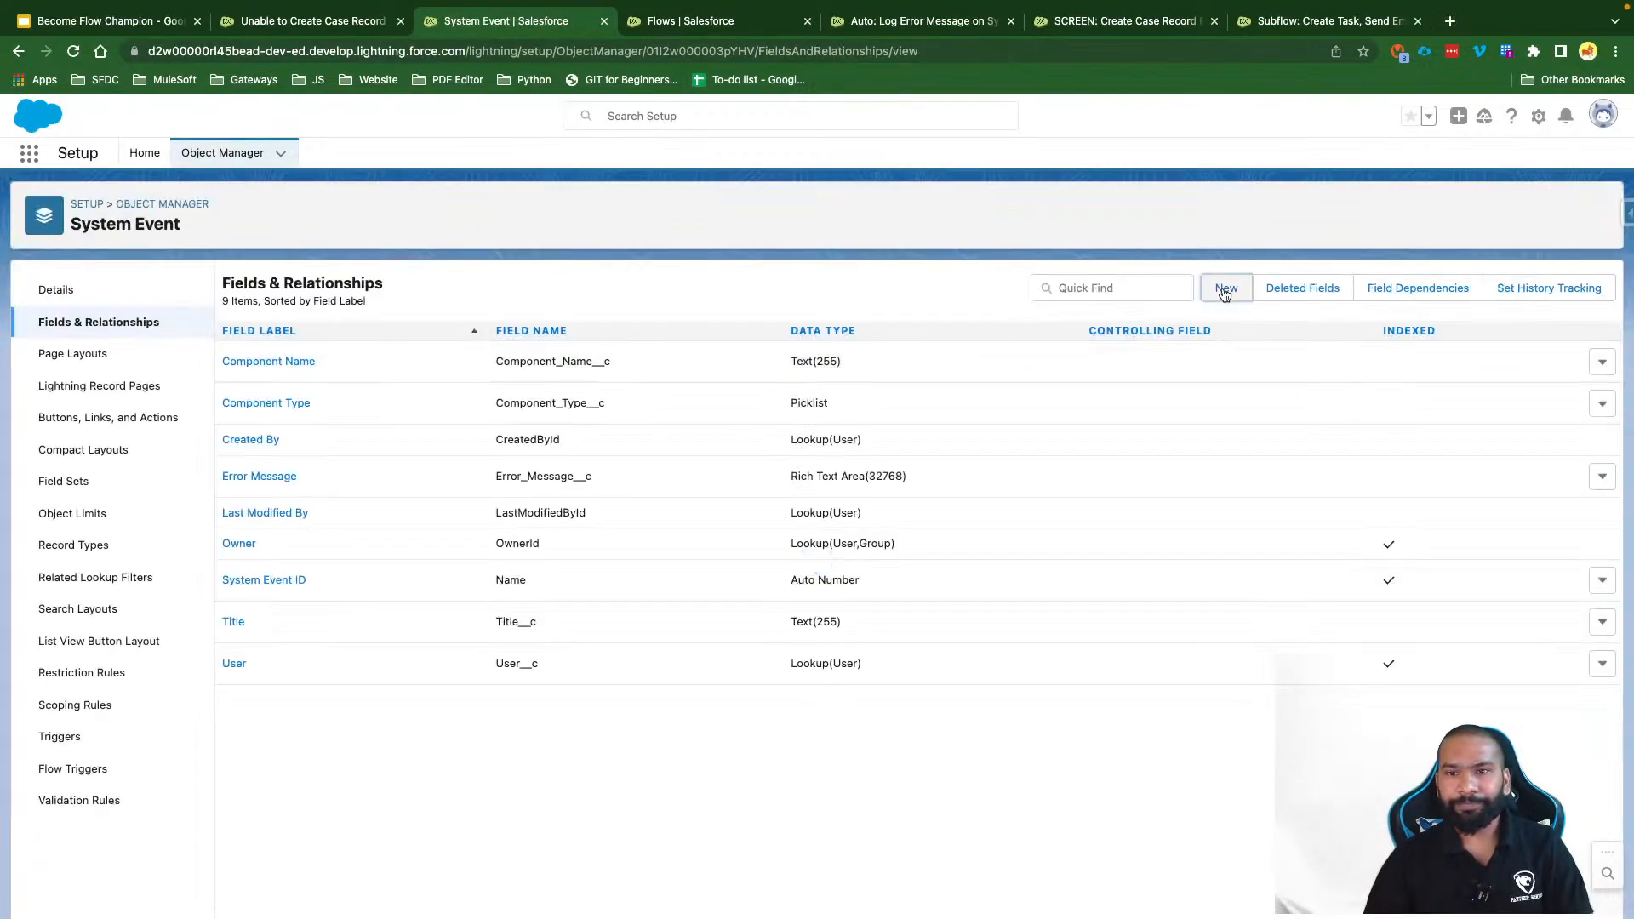
click(1224, 289)
scroll(461, 710, down, 3)
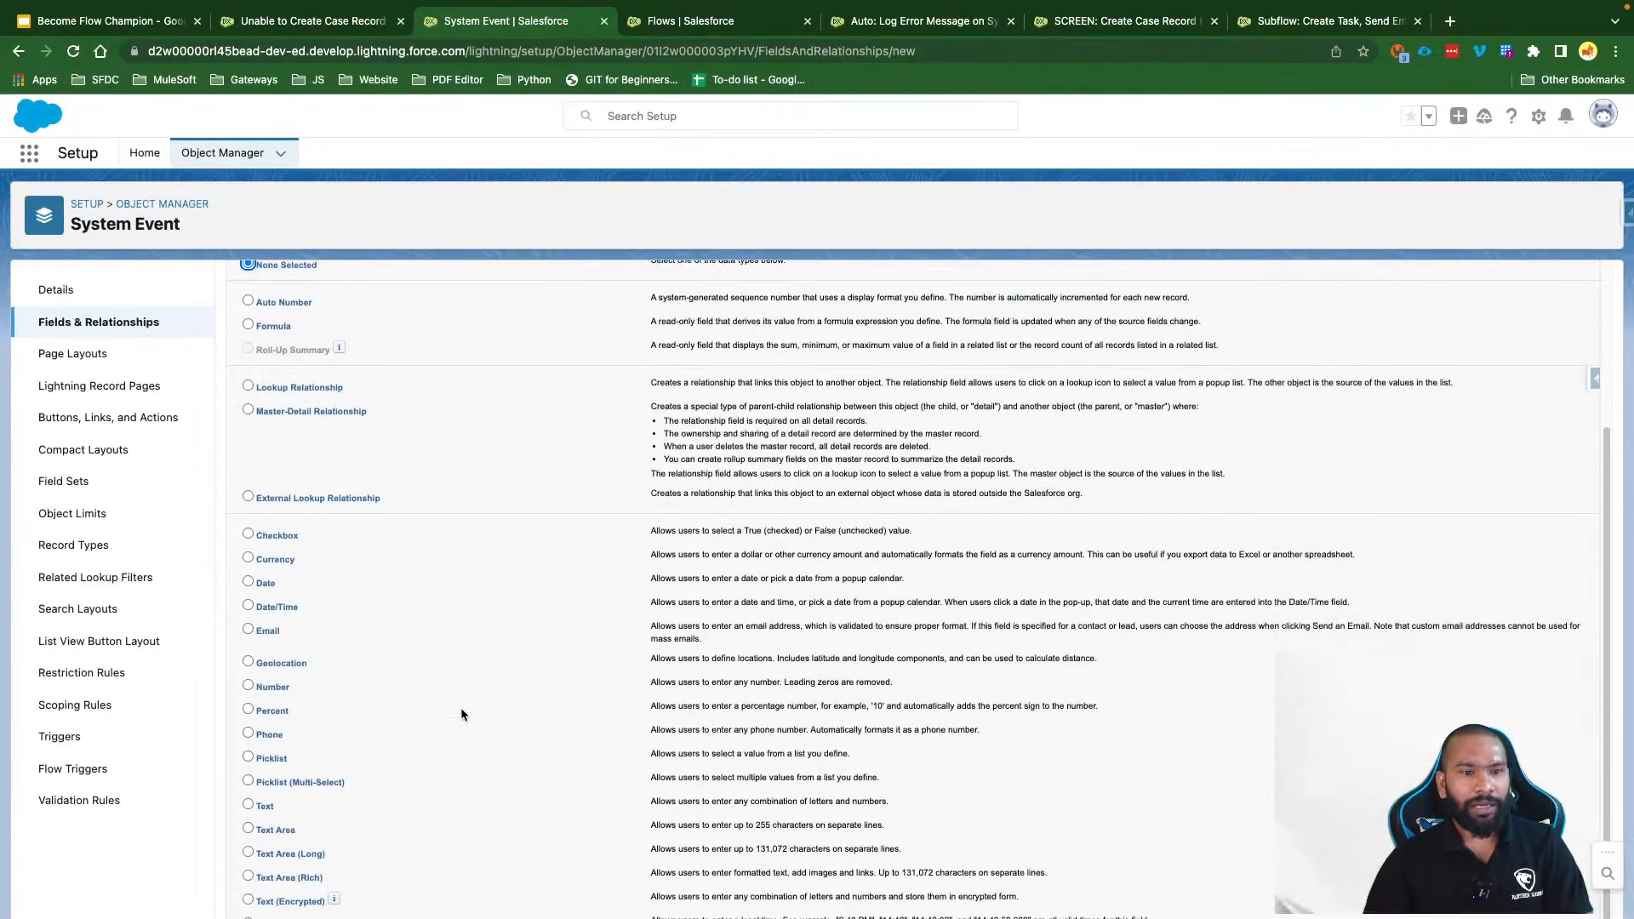
click(265, 806)
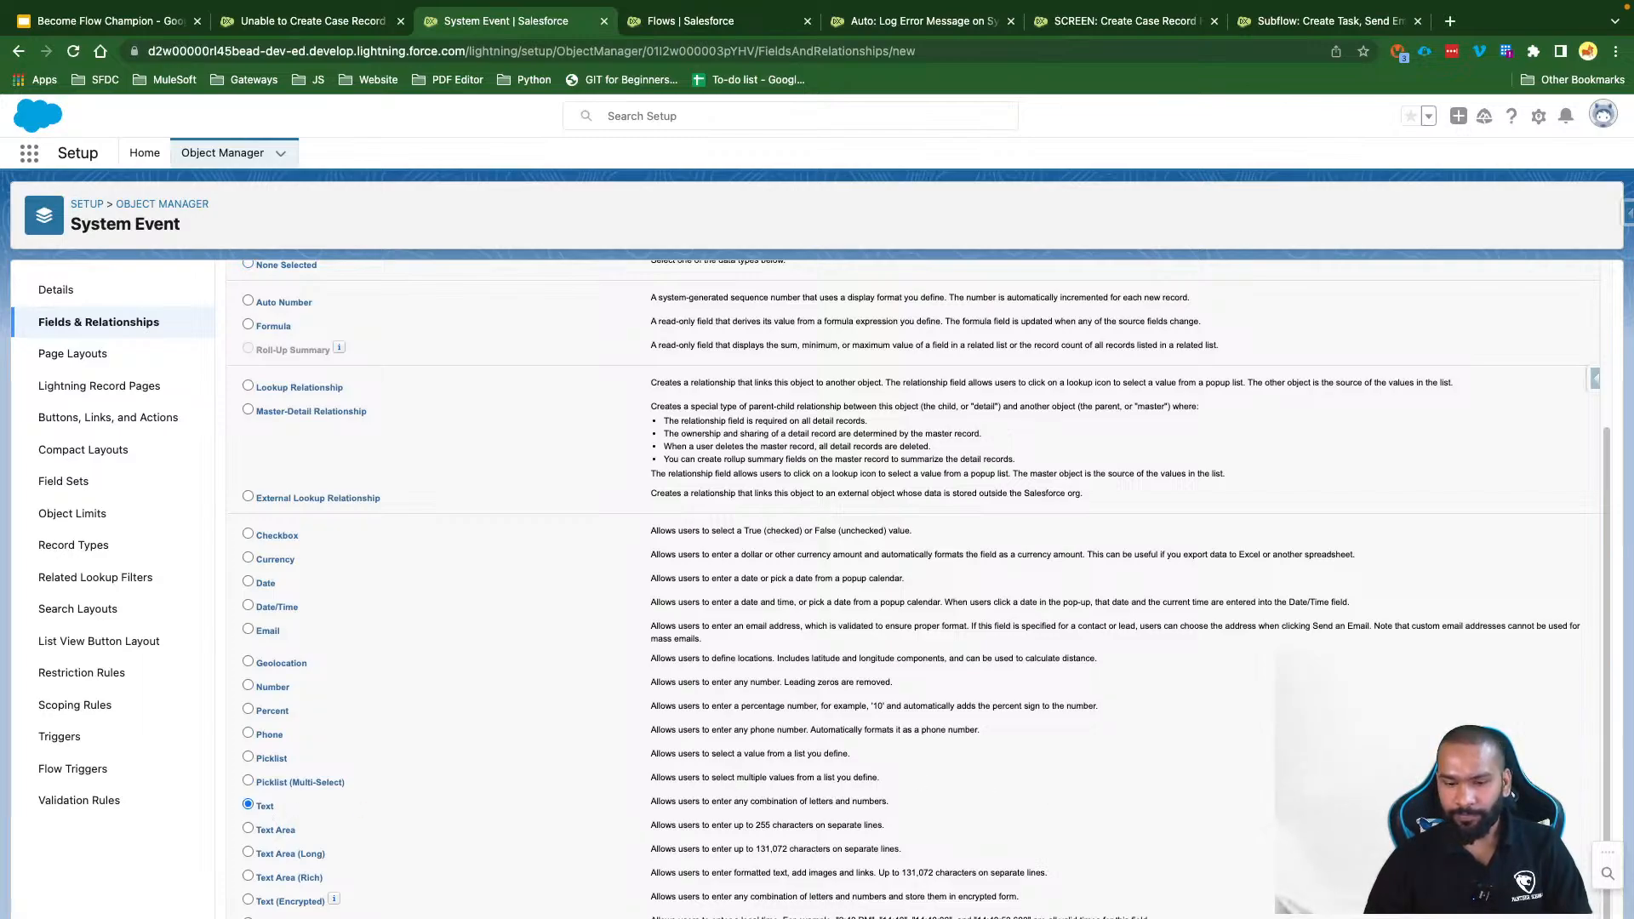
key(Return)
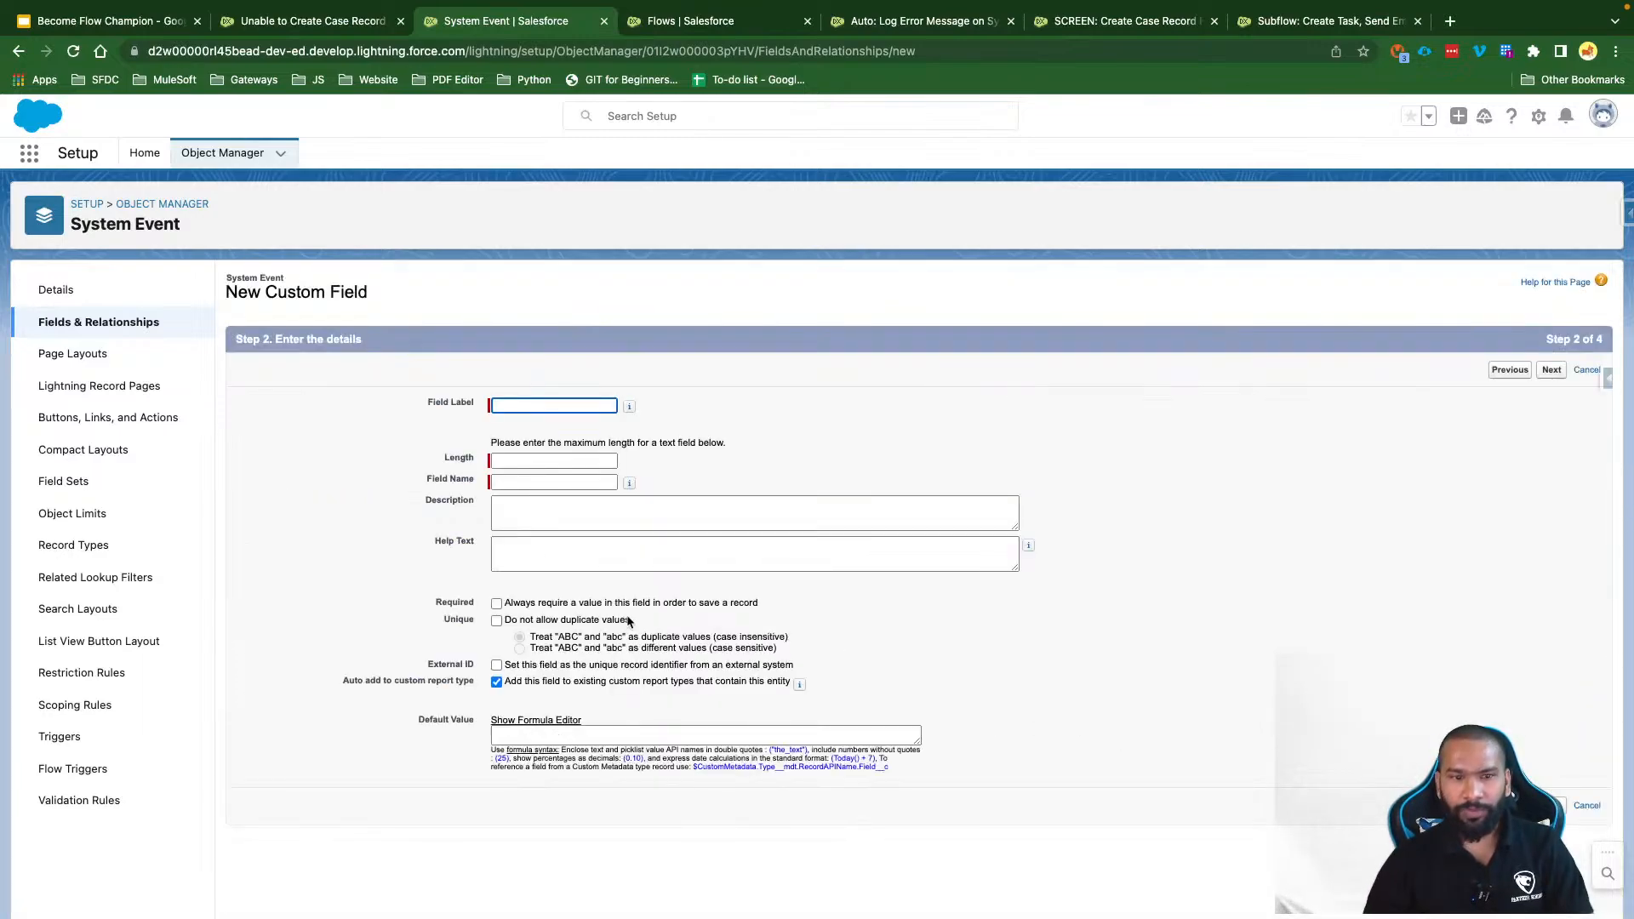
text(Flow Step Name)
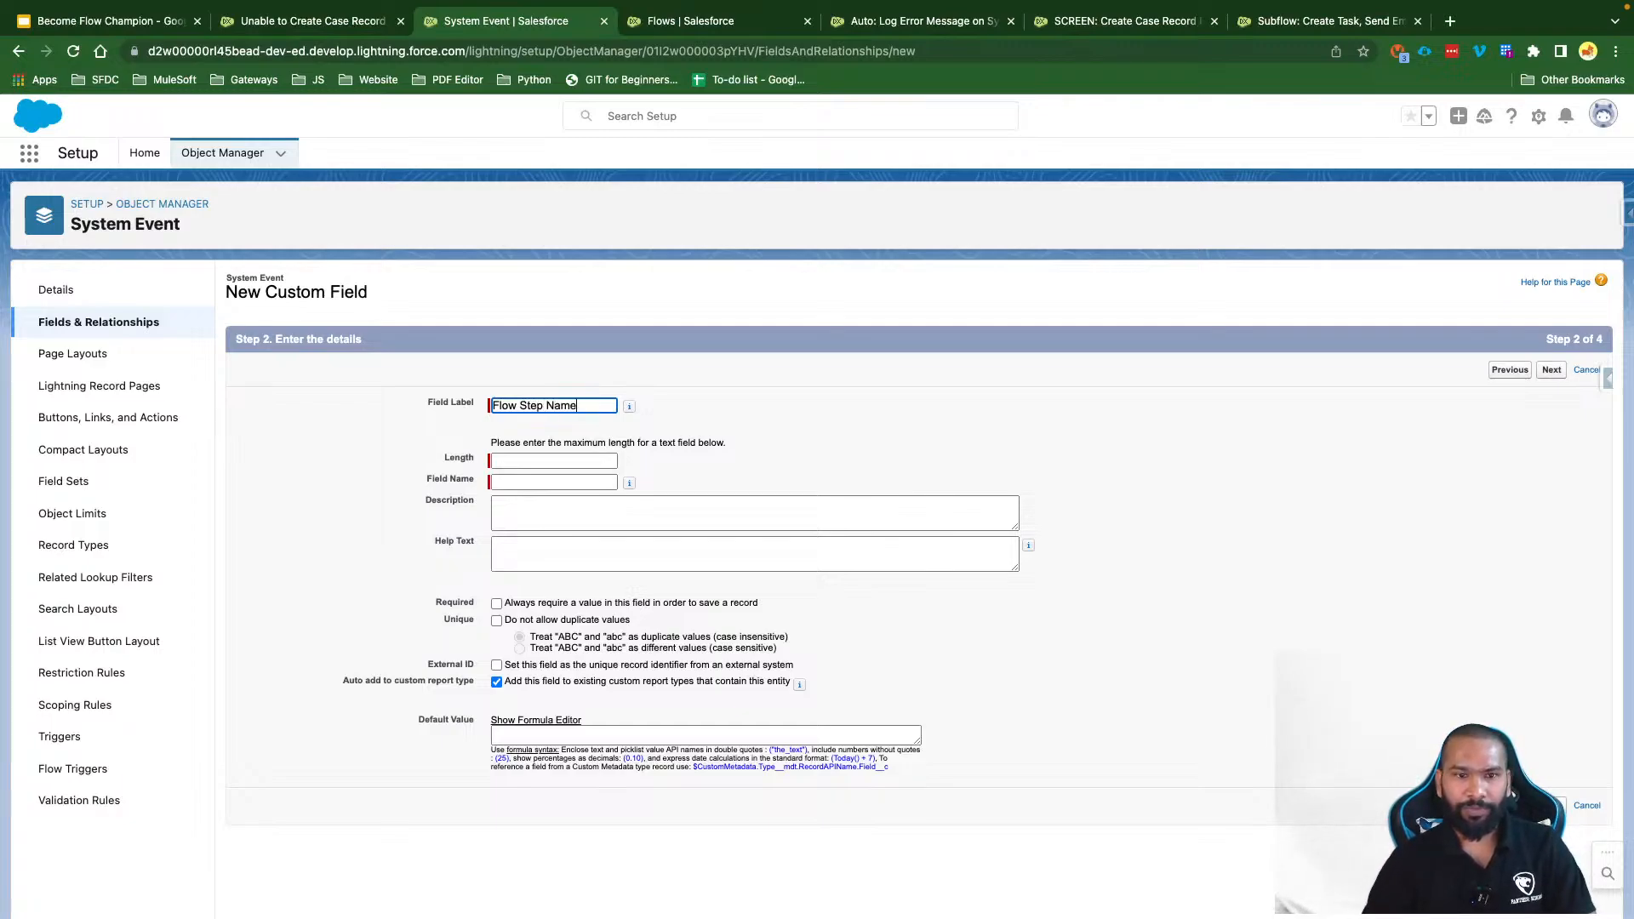
click(649, 439)
click(515, 460)
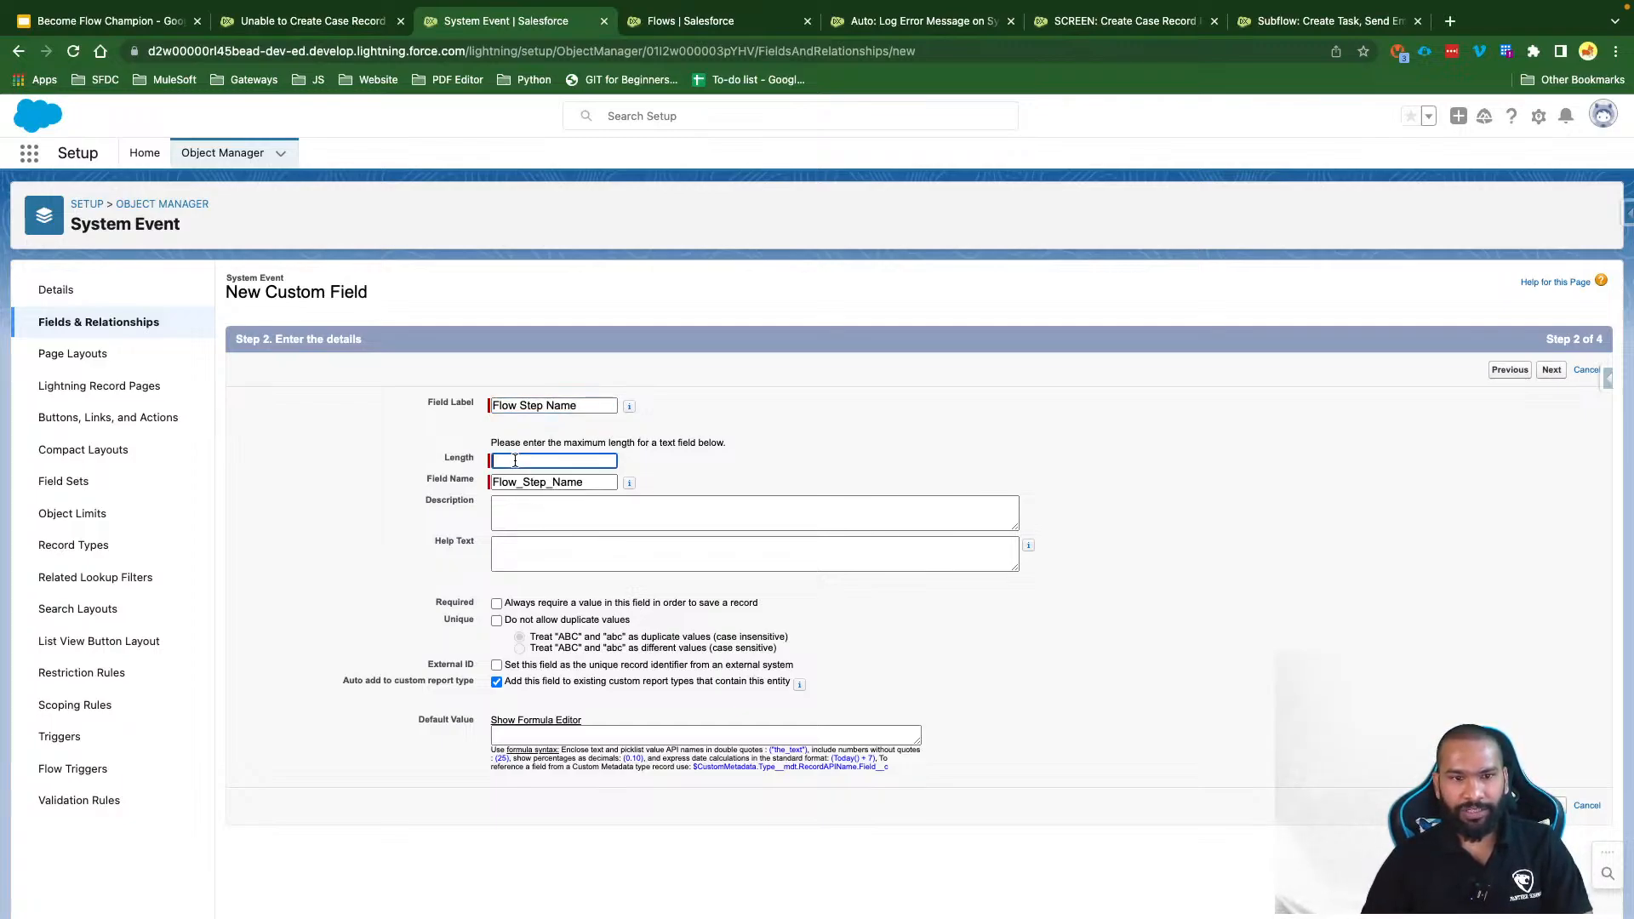
text(255)
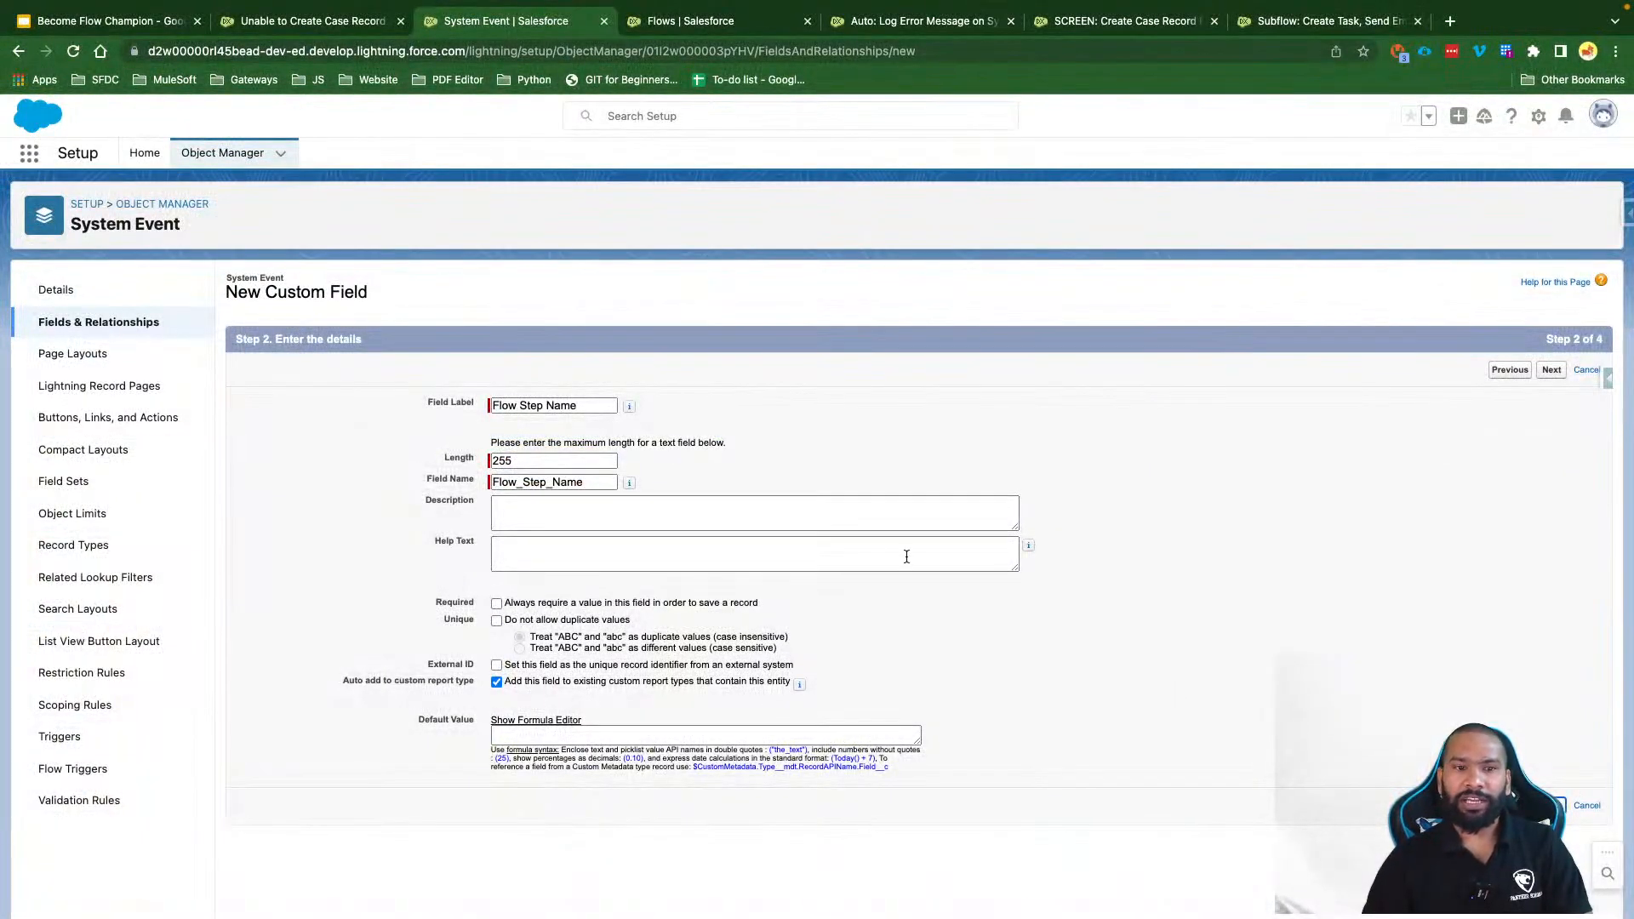
key(Return)
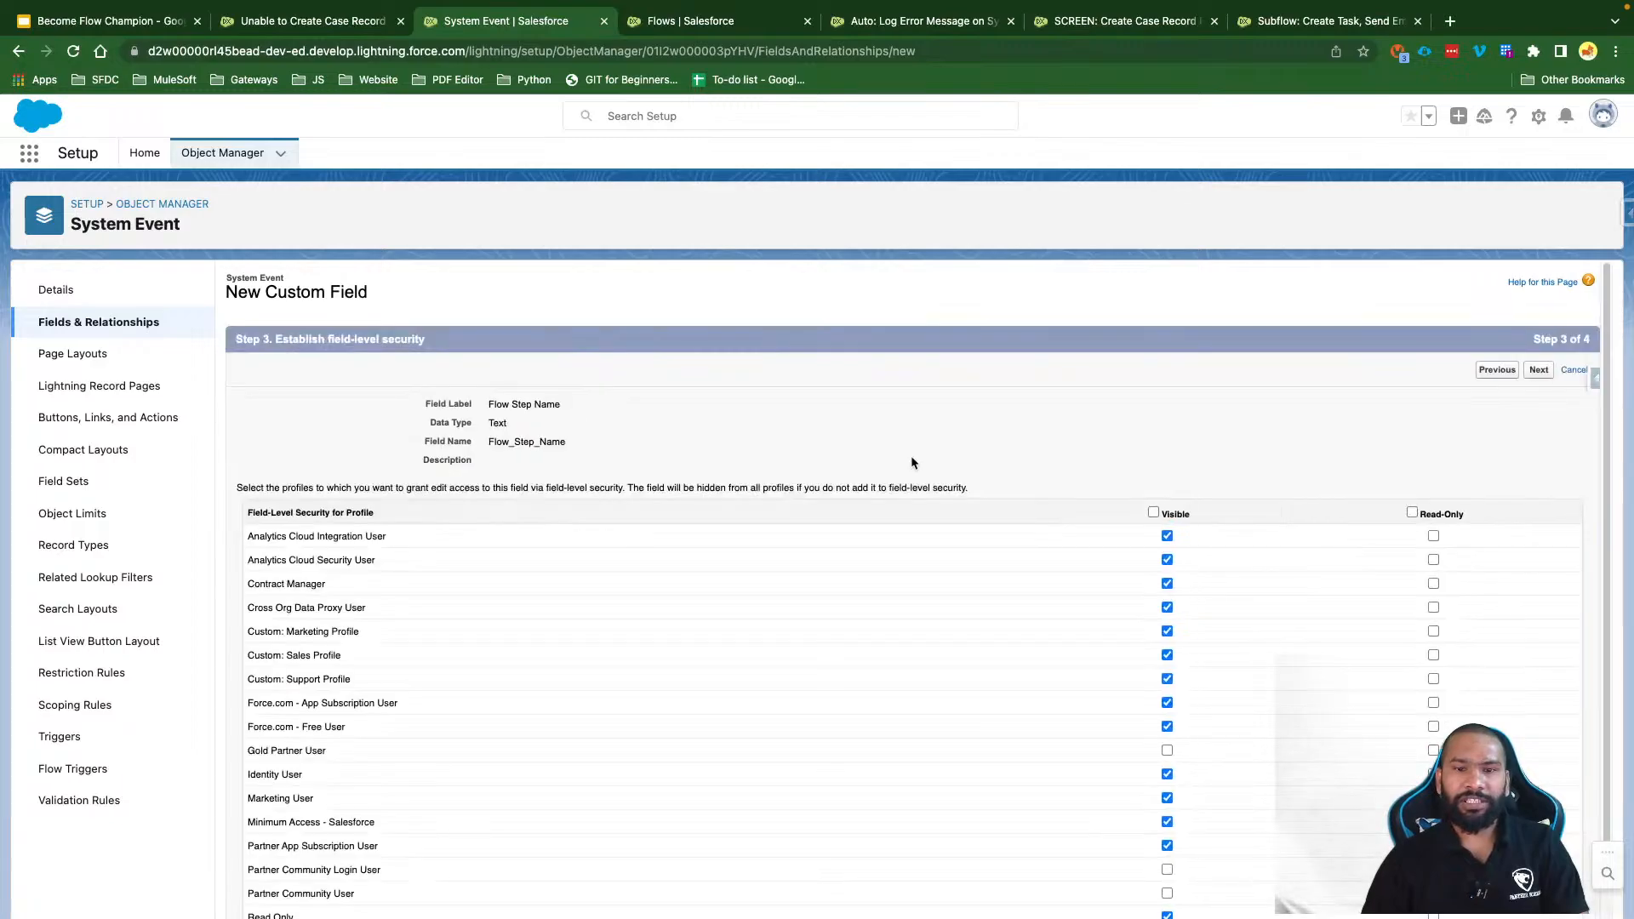
Step: Make Flow Step Name visible to all profiles, add it to System Event Layout, and save
click(1152, 511)
click(1538, 369)
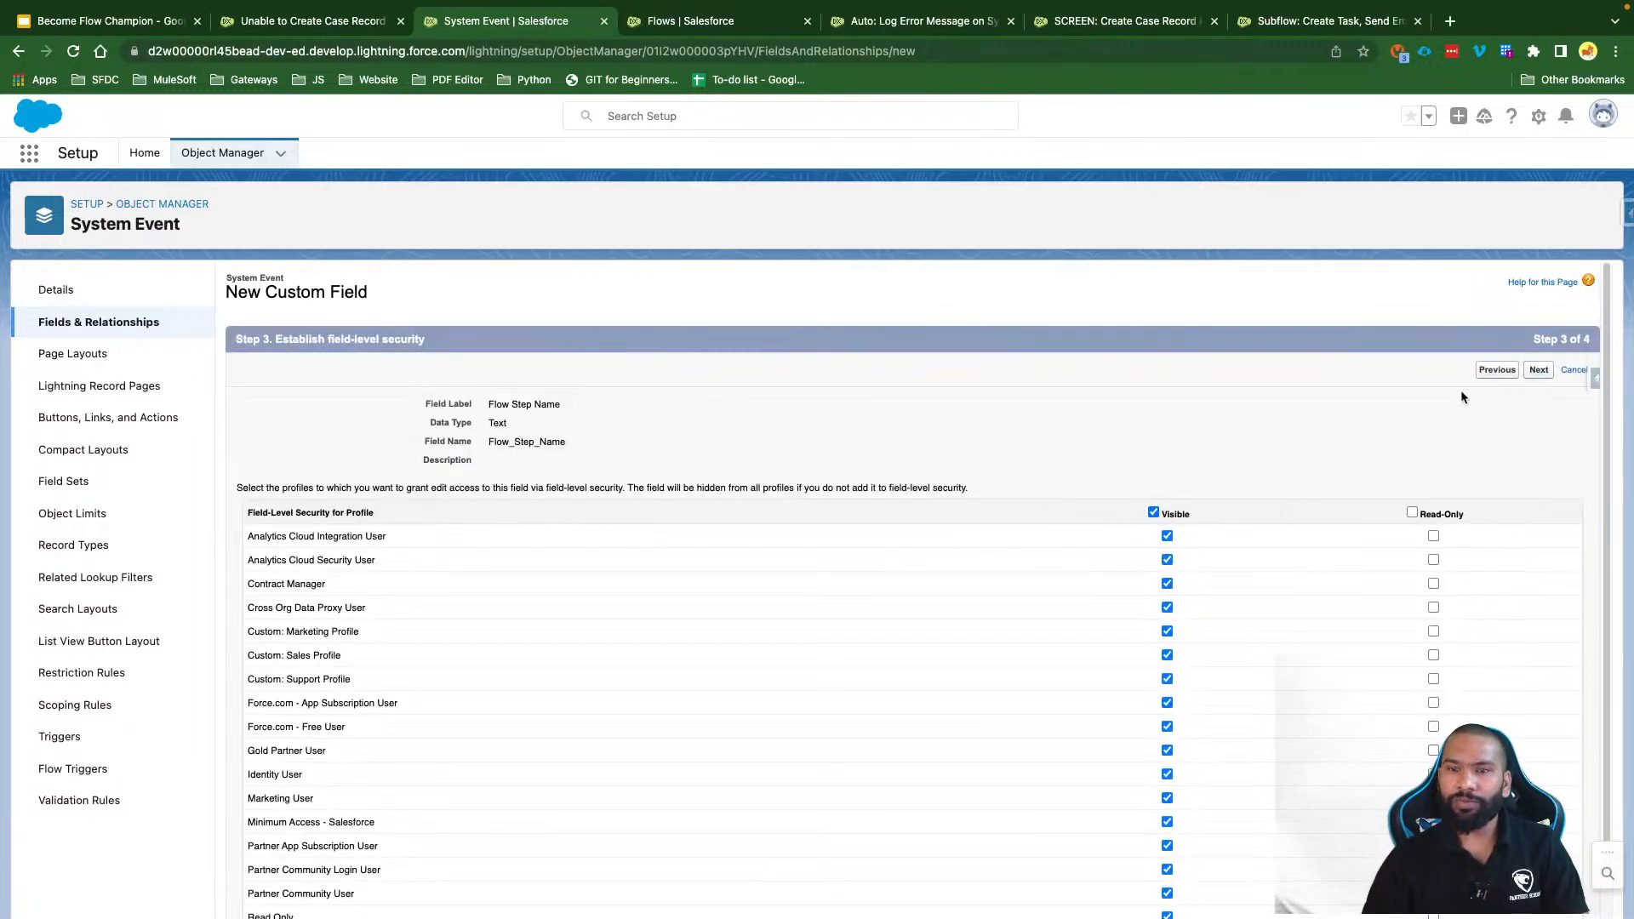
click(256, 533)
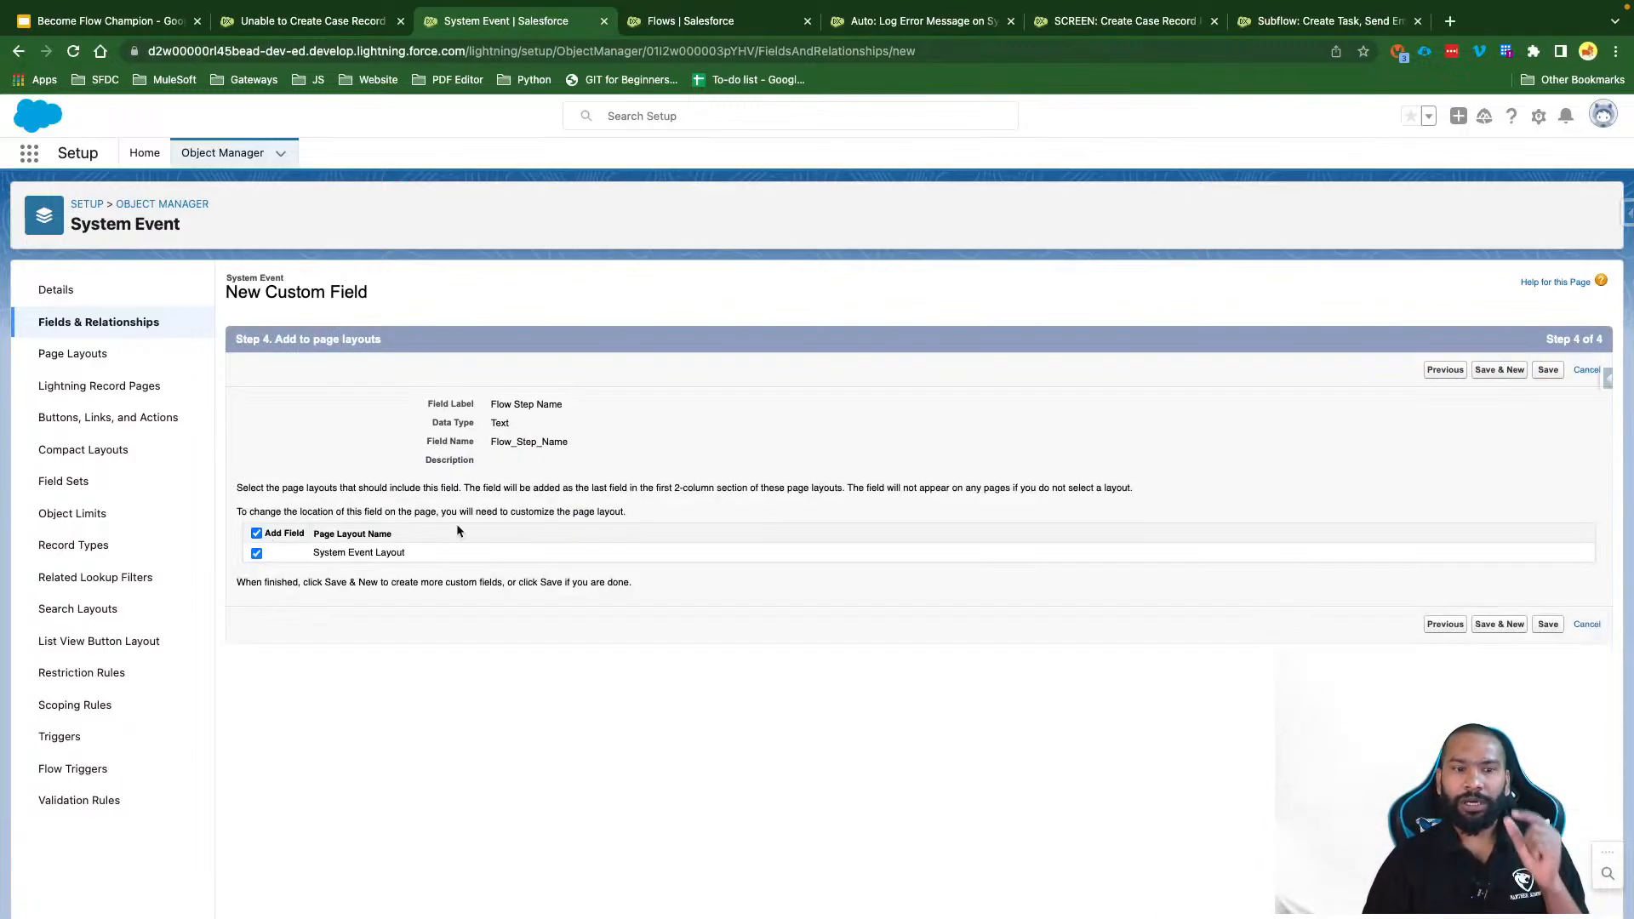
click(1546, 371)
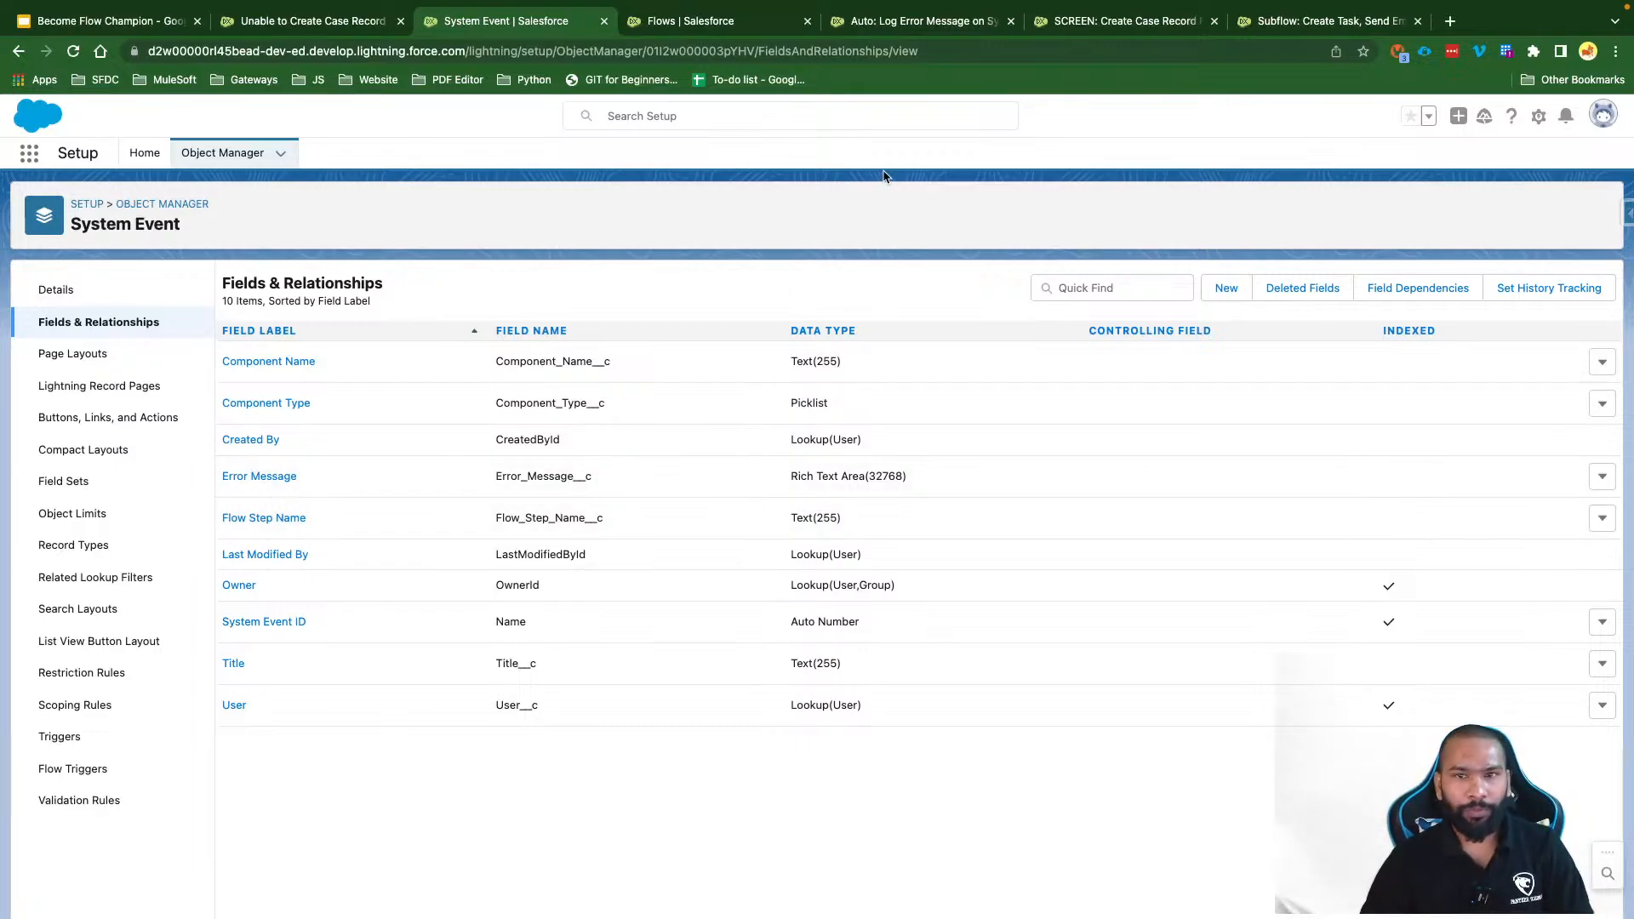
Step: Reload the error-logging flow in Flow Builder to pick up the new field
click(902, 23)
click(884, 52)
key(Return)
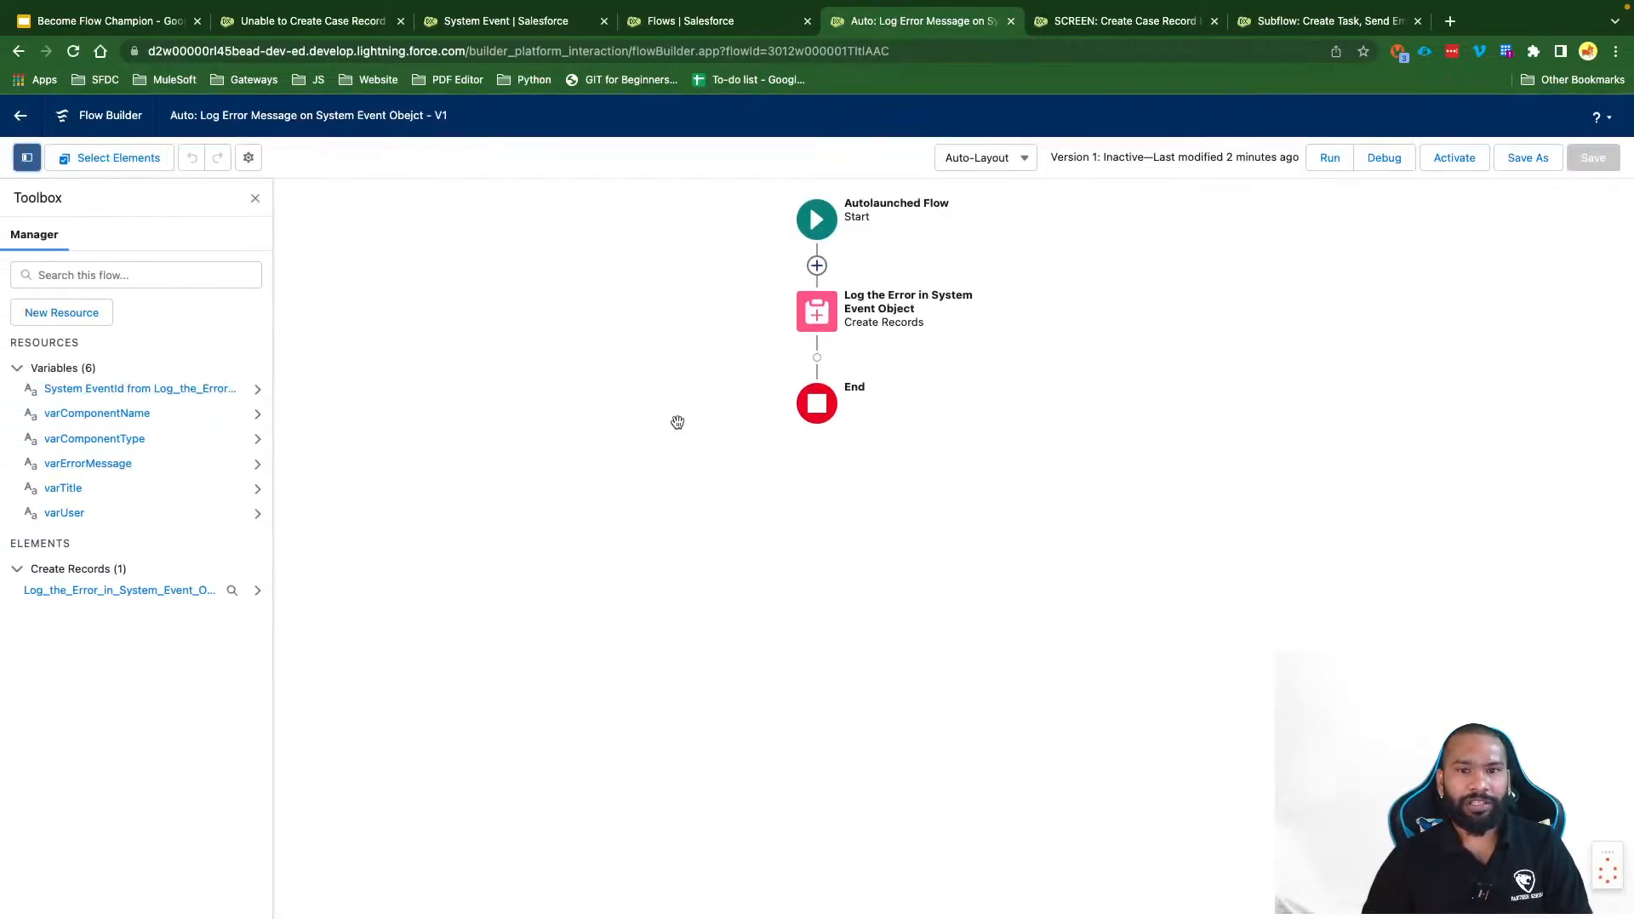
Step: Add a Flow_Step_Name__c field mapping row to the Create Records step
click(832, 330)
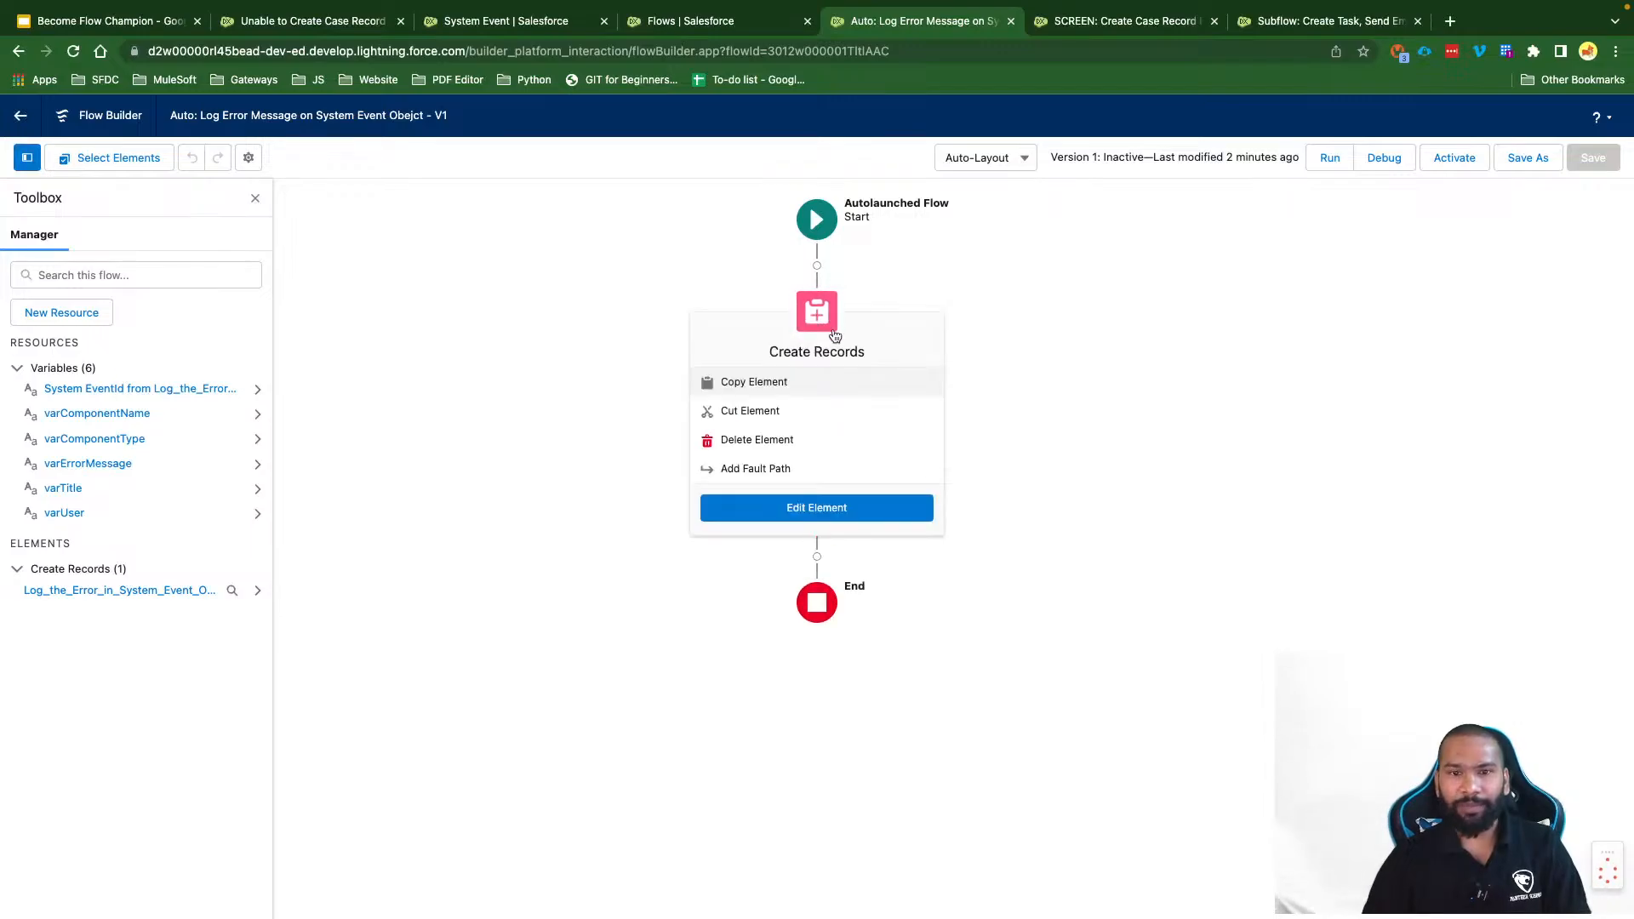
click(842, 508)
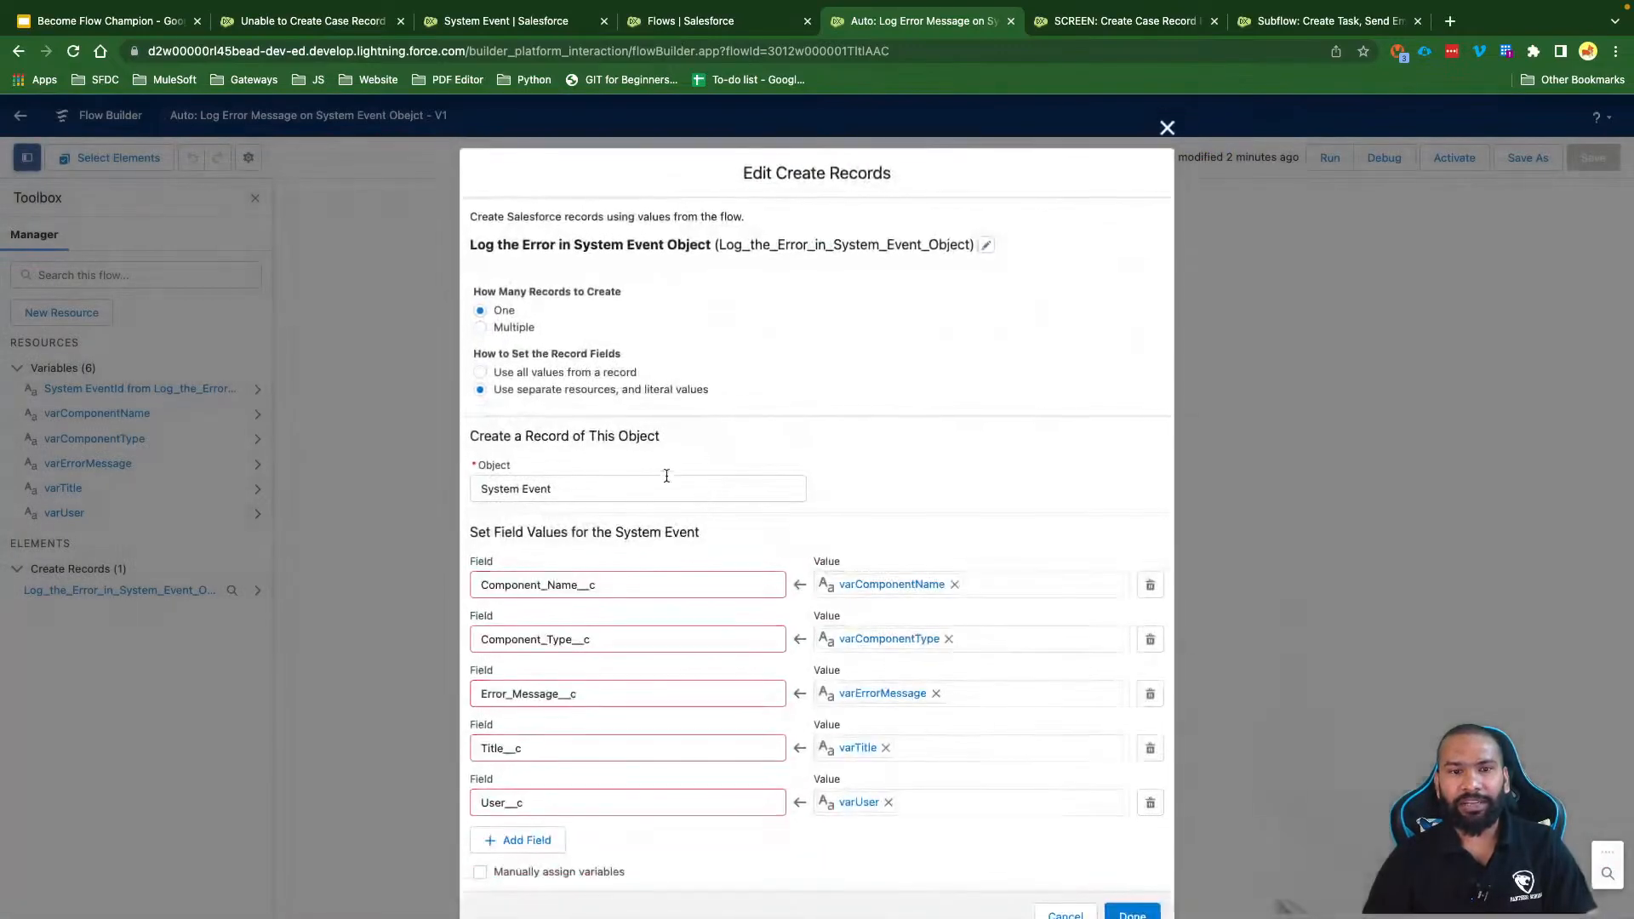
click(532, 840)
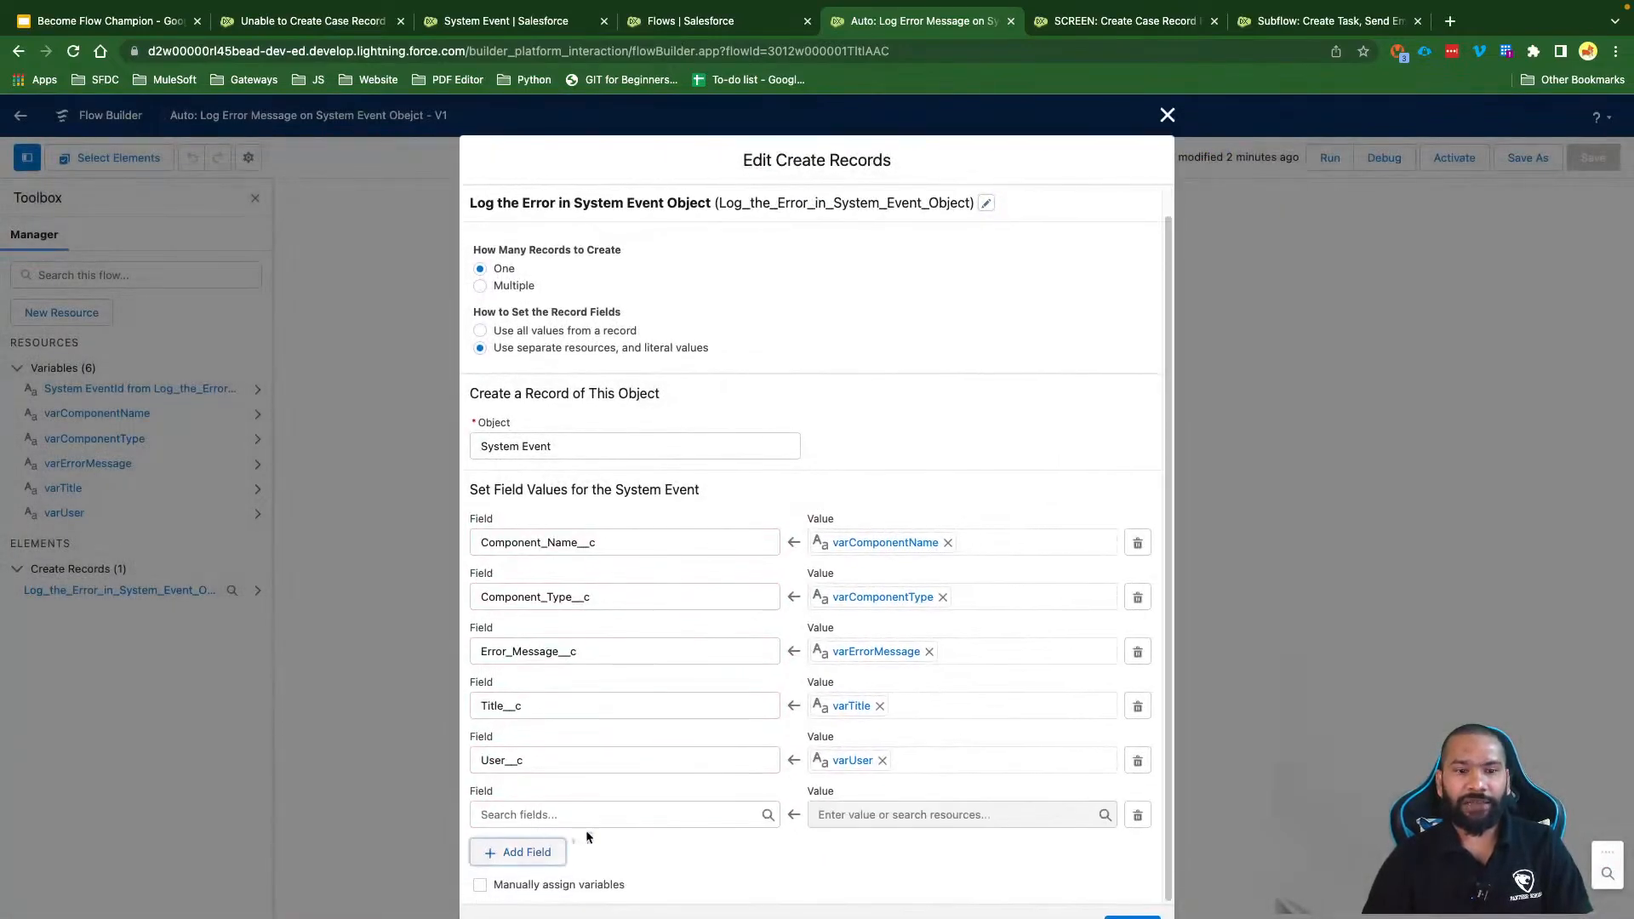
click(577, 816)
click(589, 857)
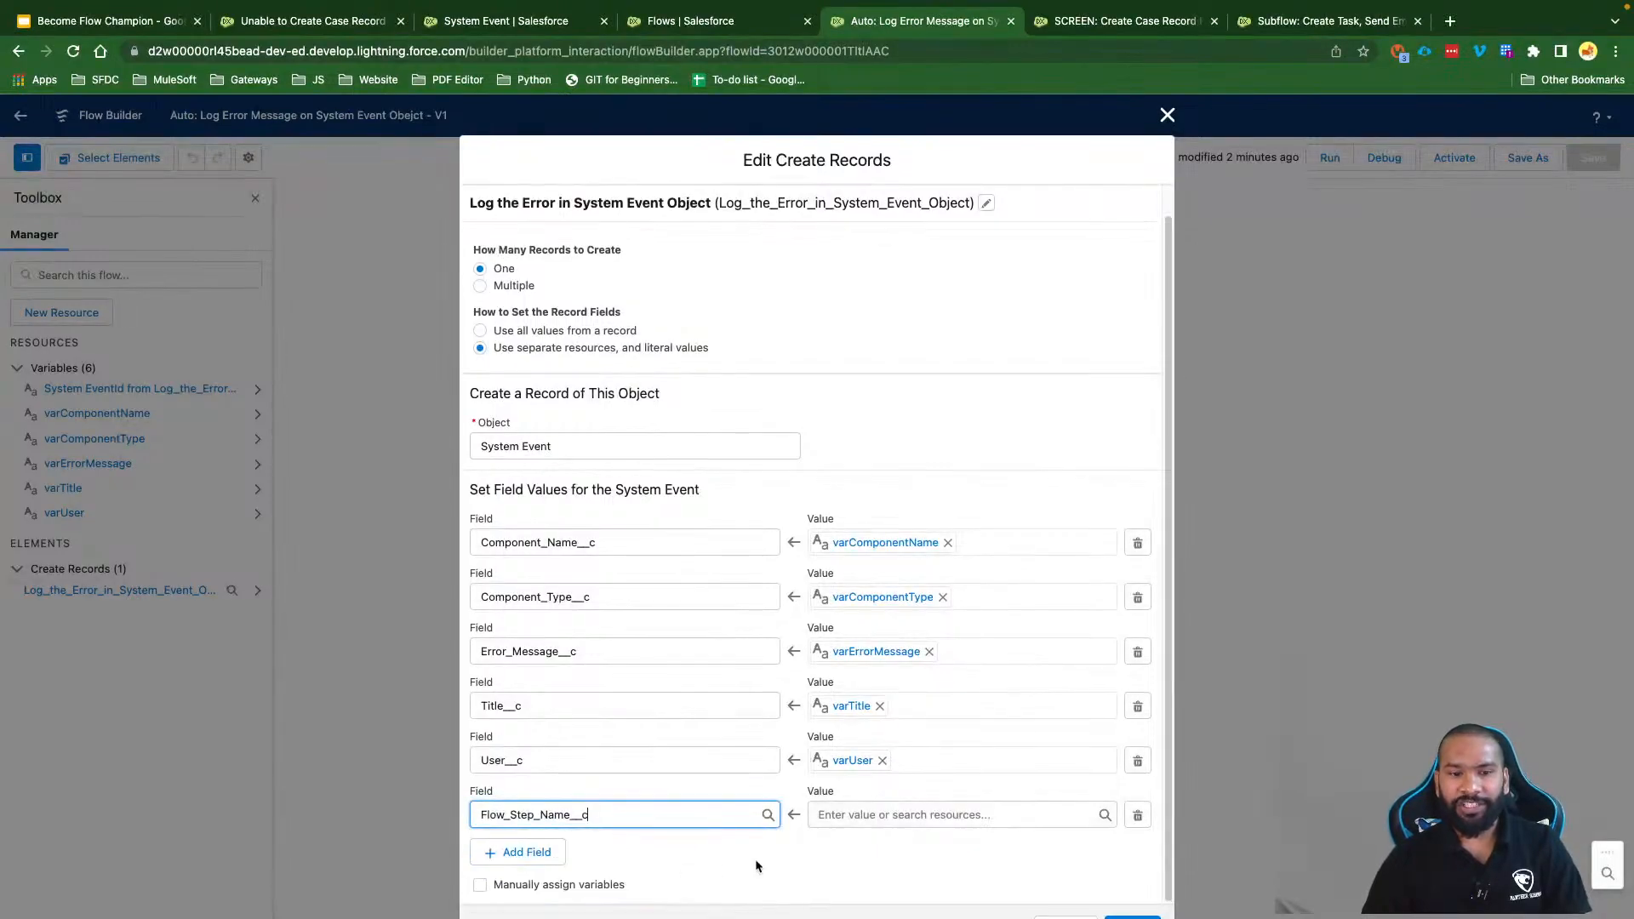
click(756, 866)
Step: Map Flow_Step_Name__c to a new Text input variable varFlowSetpName, then save the flow
click(865, 813)
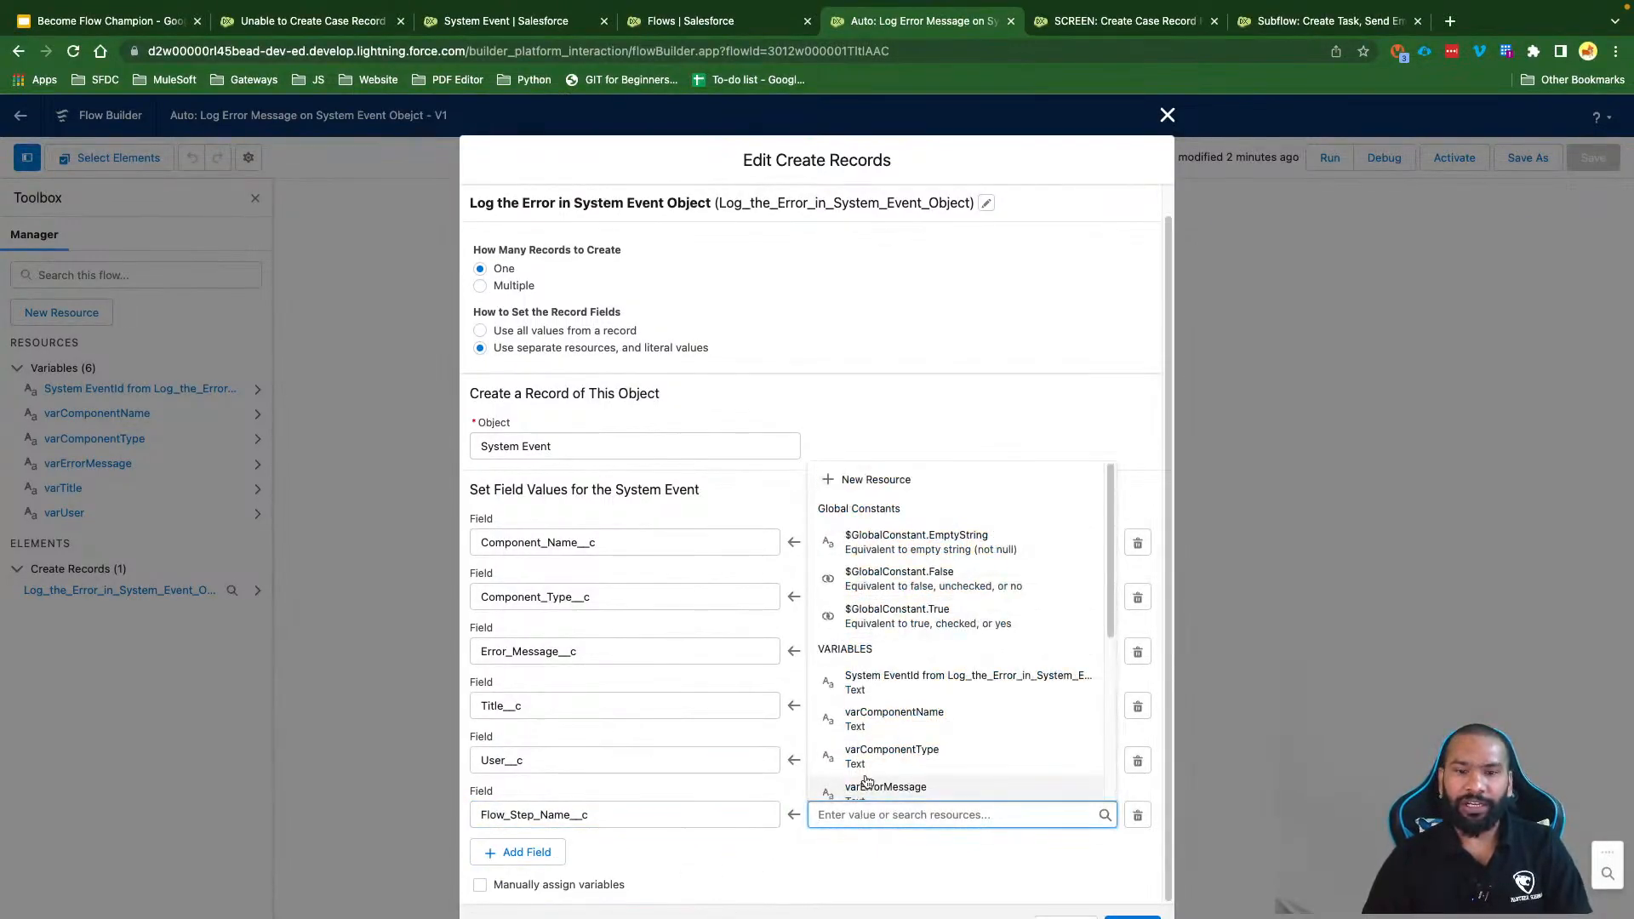
click(869, 478)
click(564, 493)
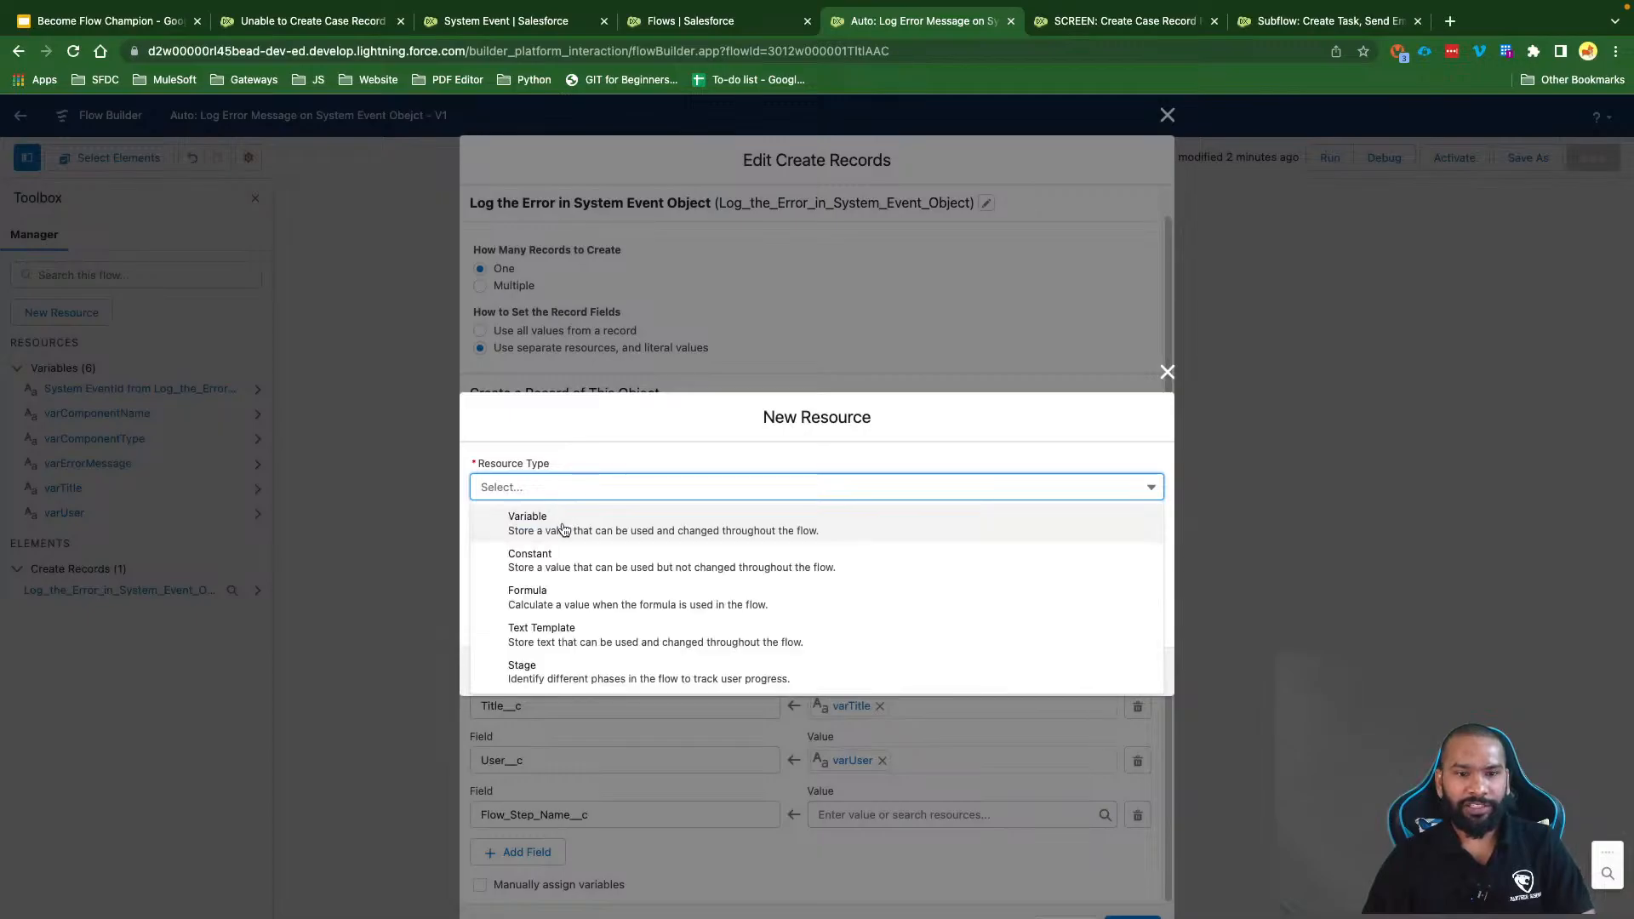
click(521, 527)
click(522, 520)
text(varSt)
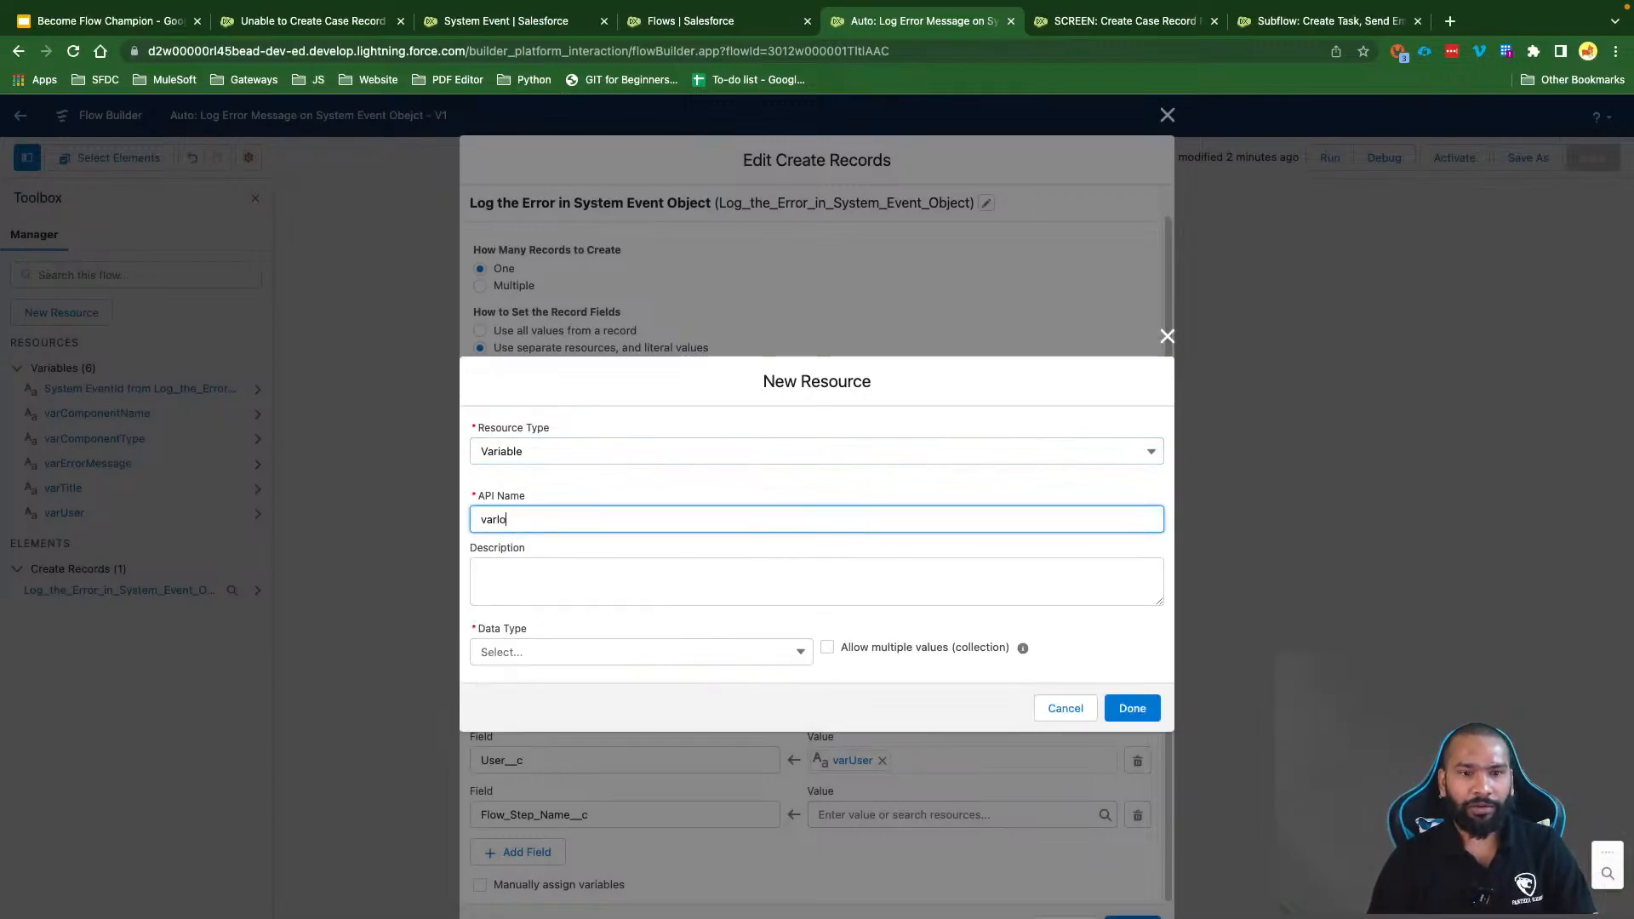
key(BackSpace)
key(BackSpace)
text(Ste)
key(BackSpace)
key(BackSpace)
key(BackSpace)
text(FlowSetp)
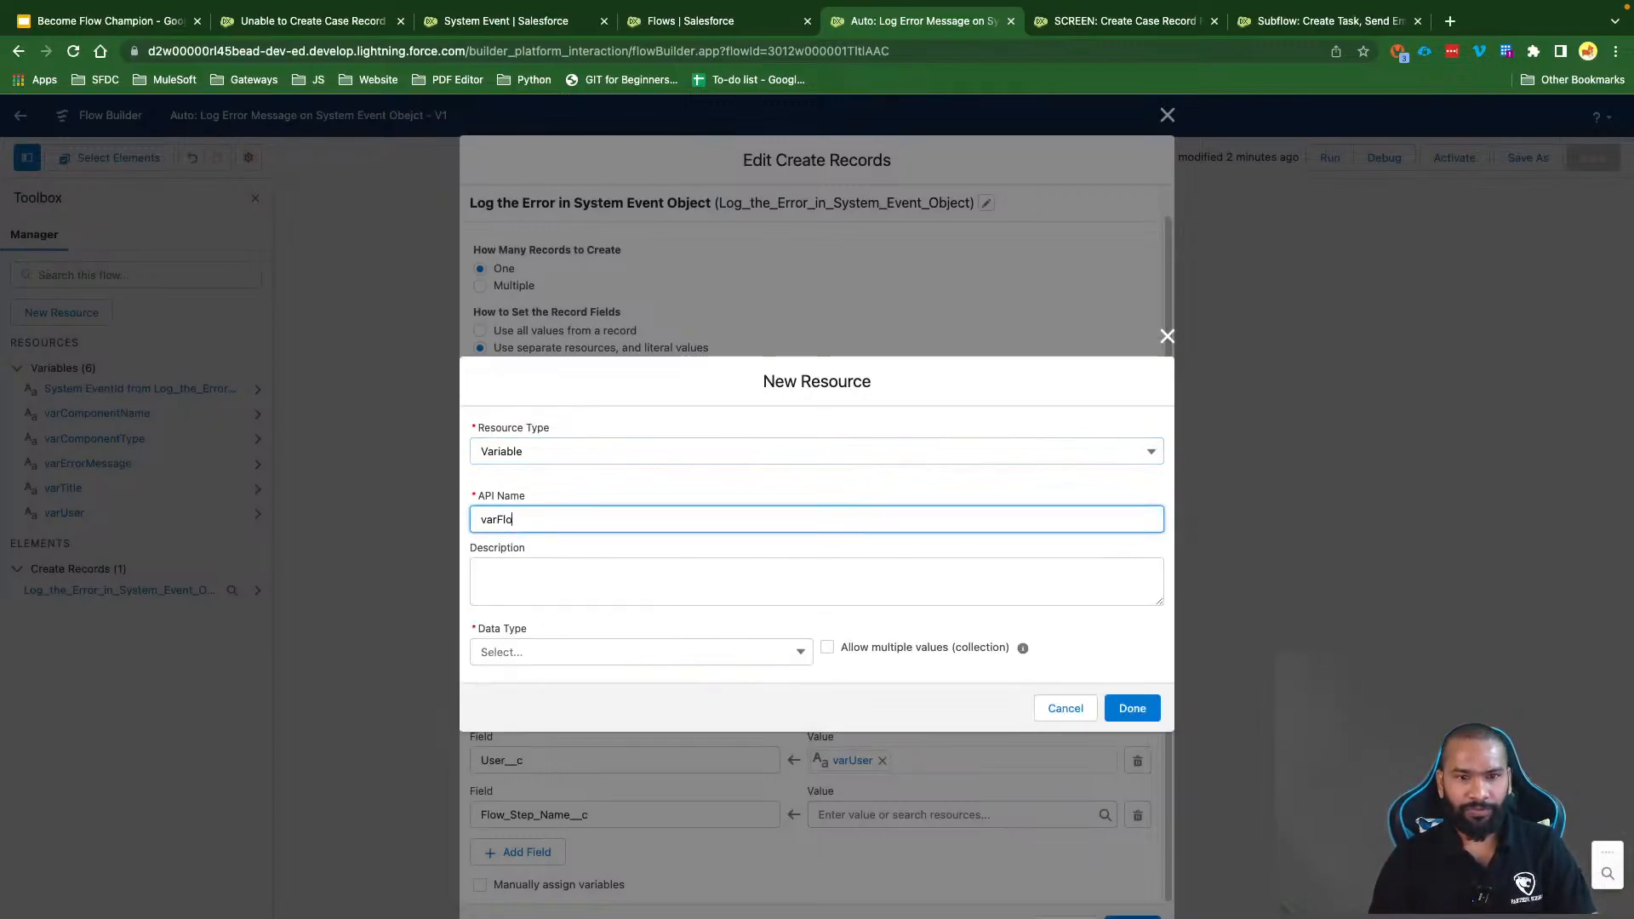
text(Name)
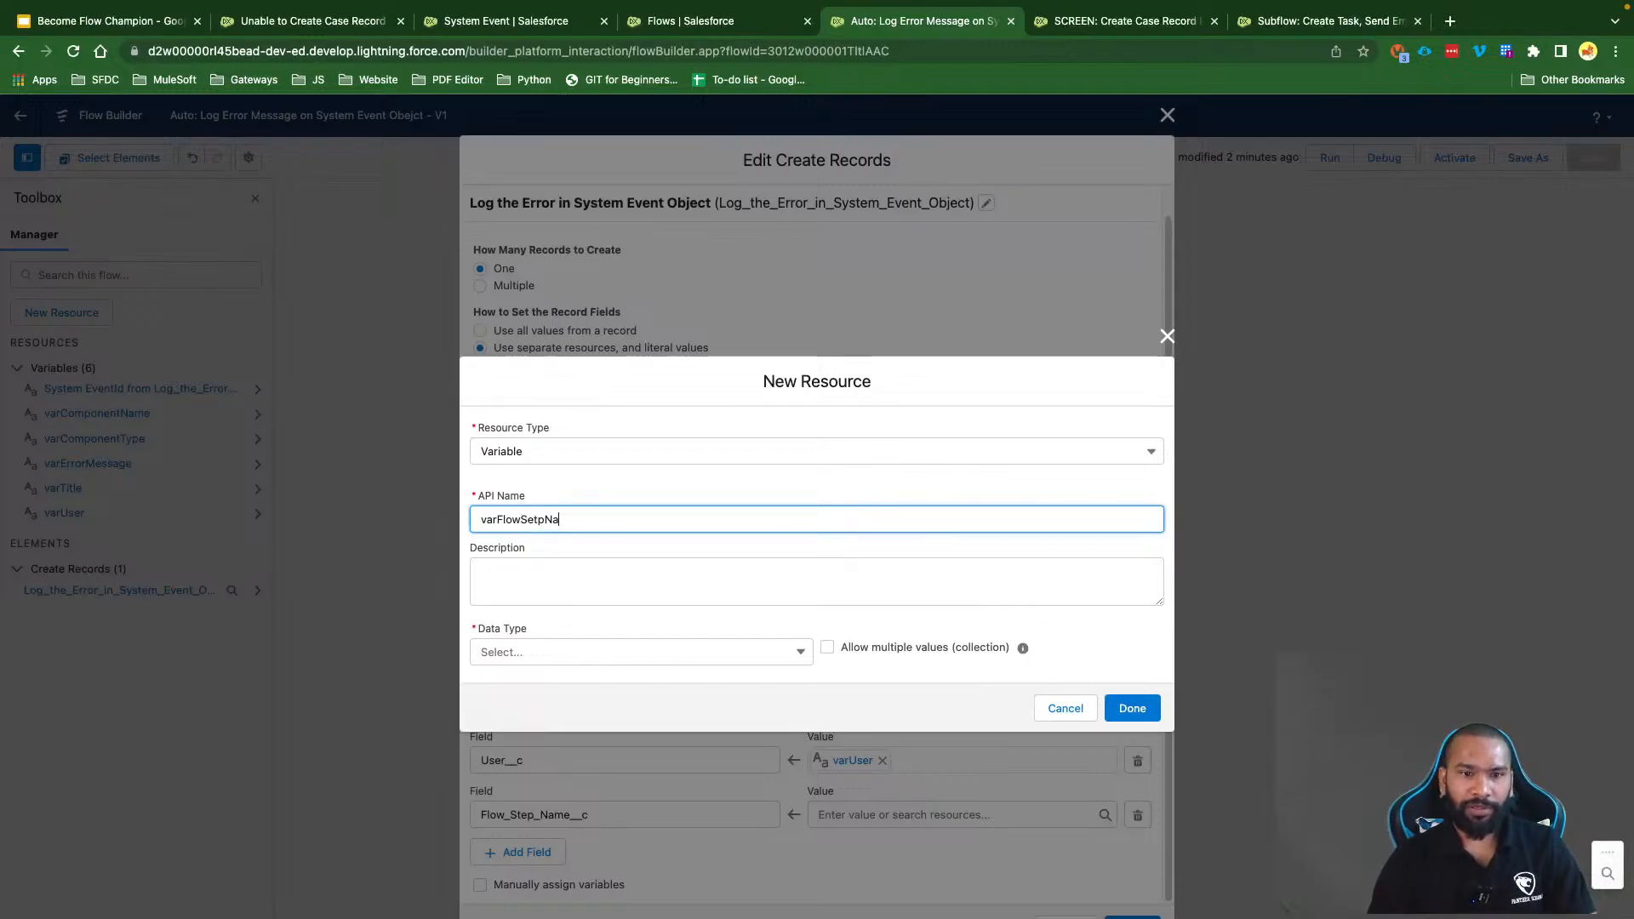
click(574, 652)
click(554, 694)
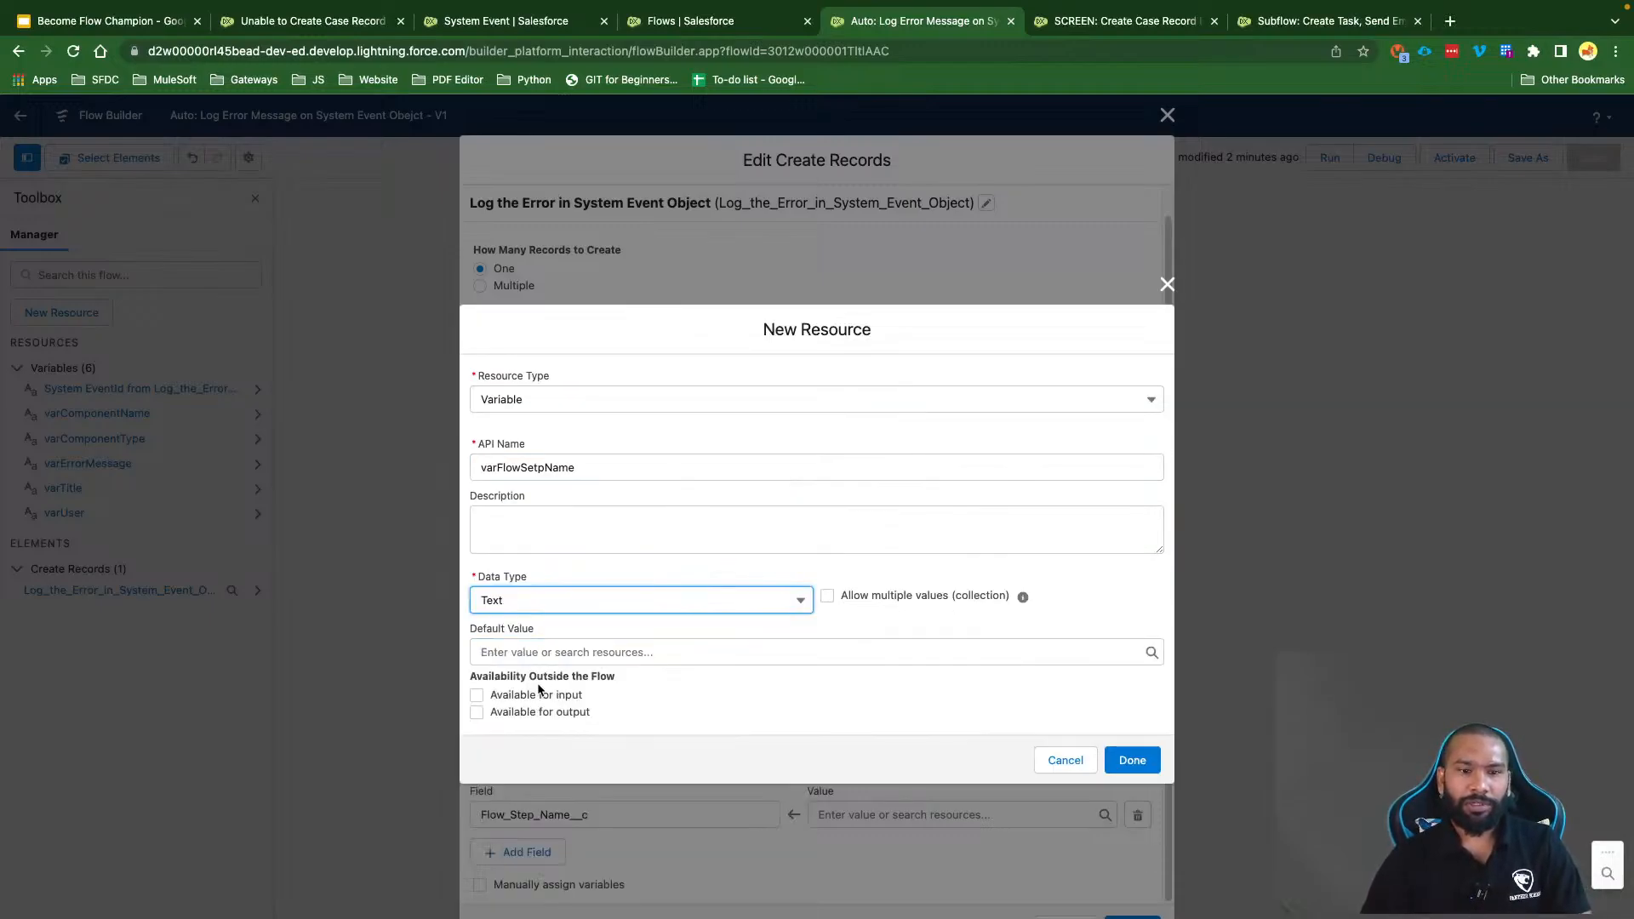
click(535, 696)
click(1131, 760)
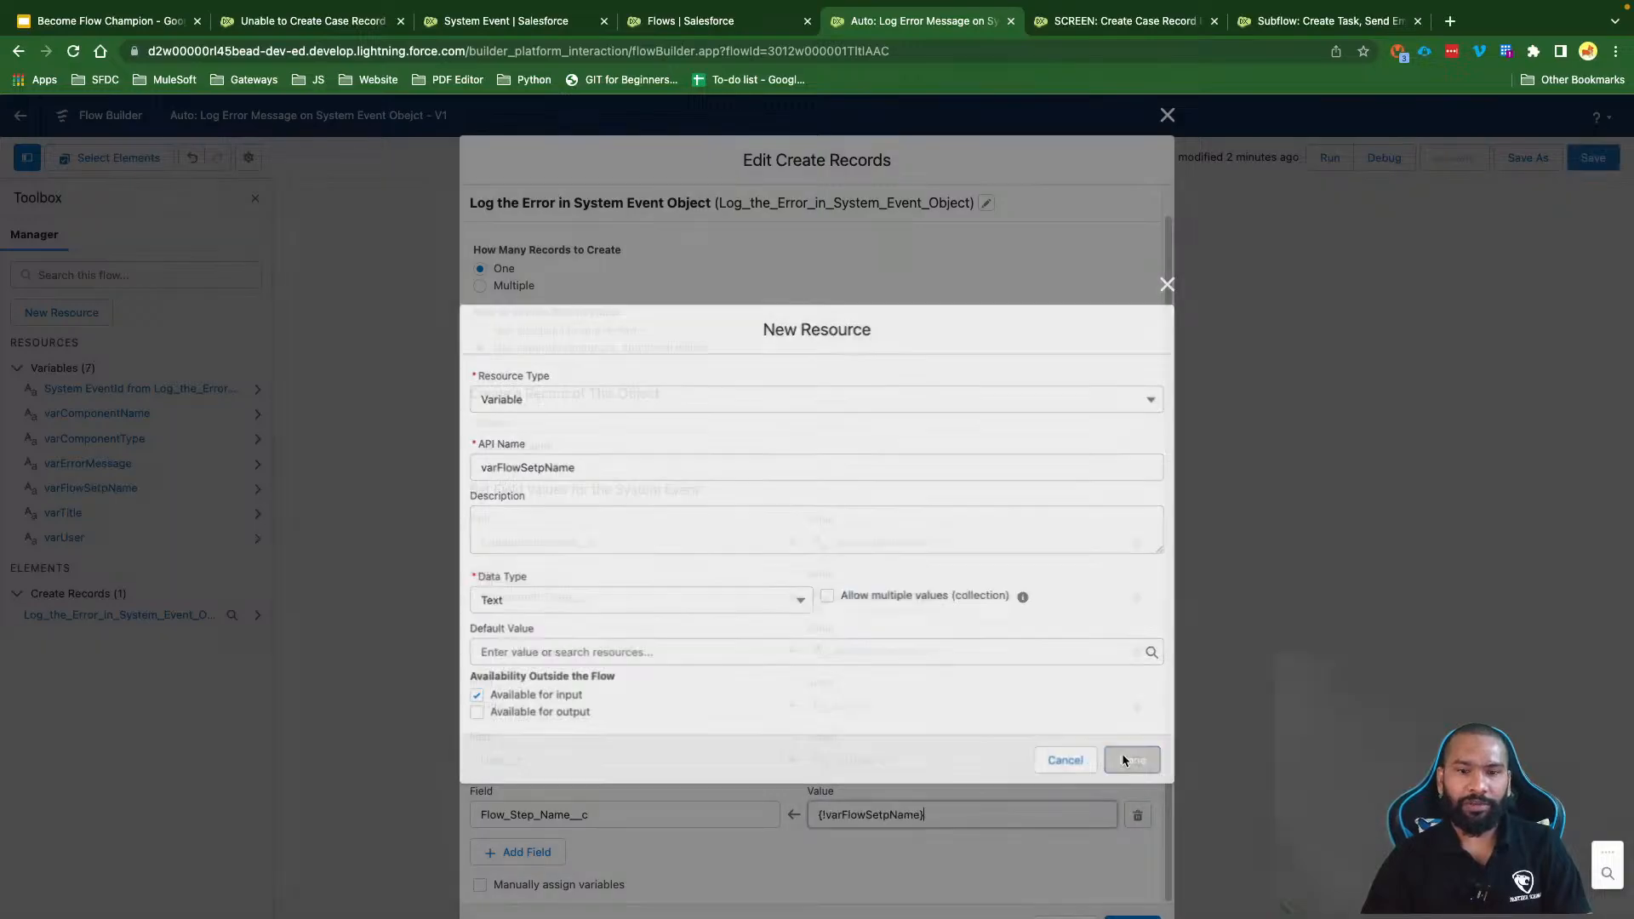
click(1132, 916)
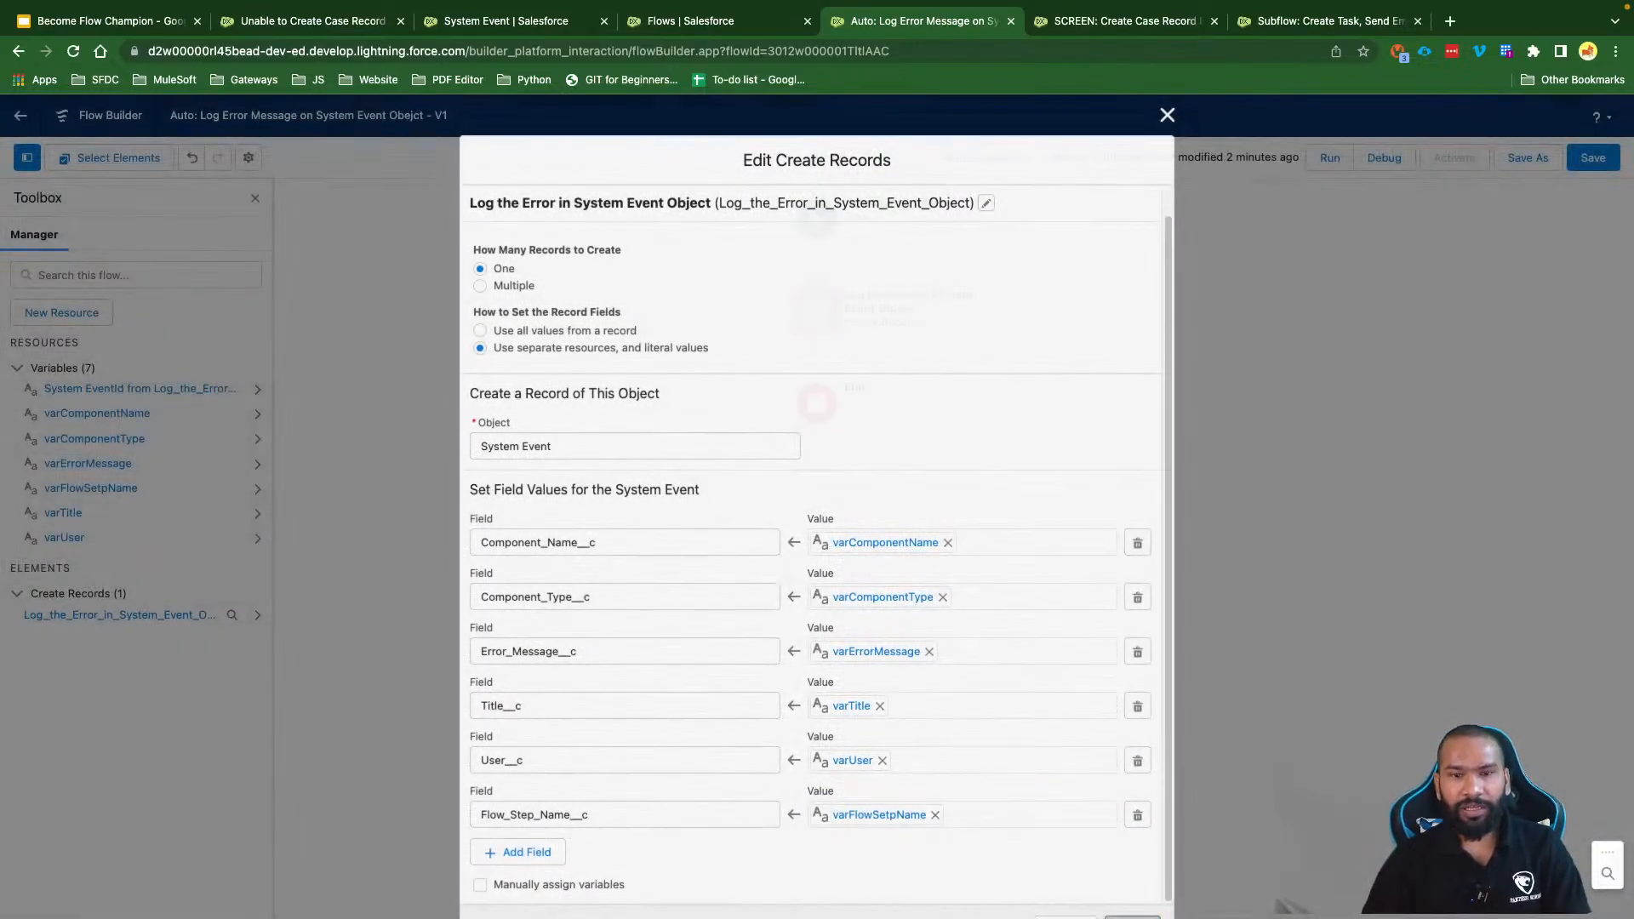
click(1592, 162)
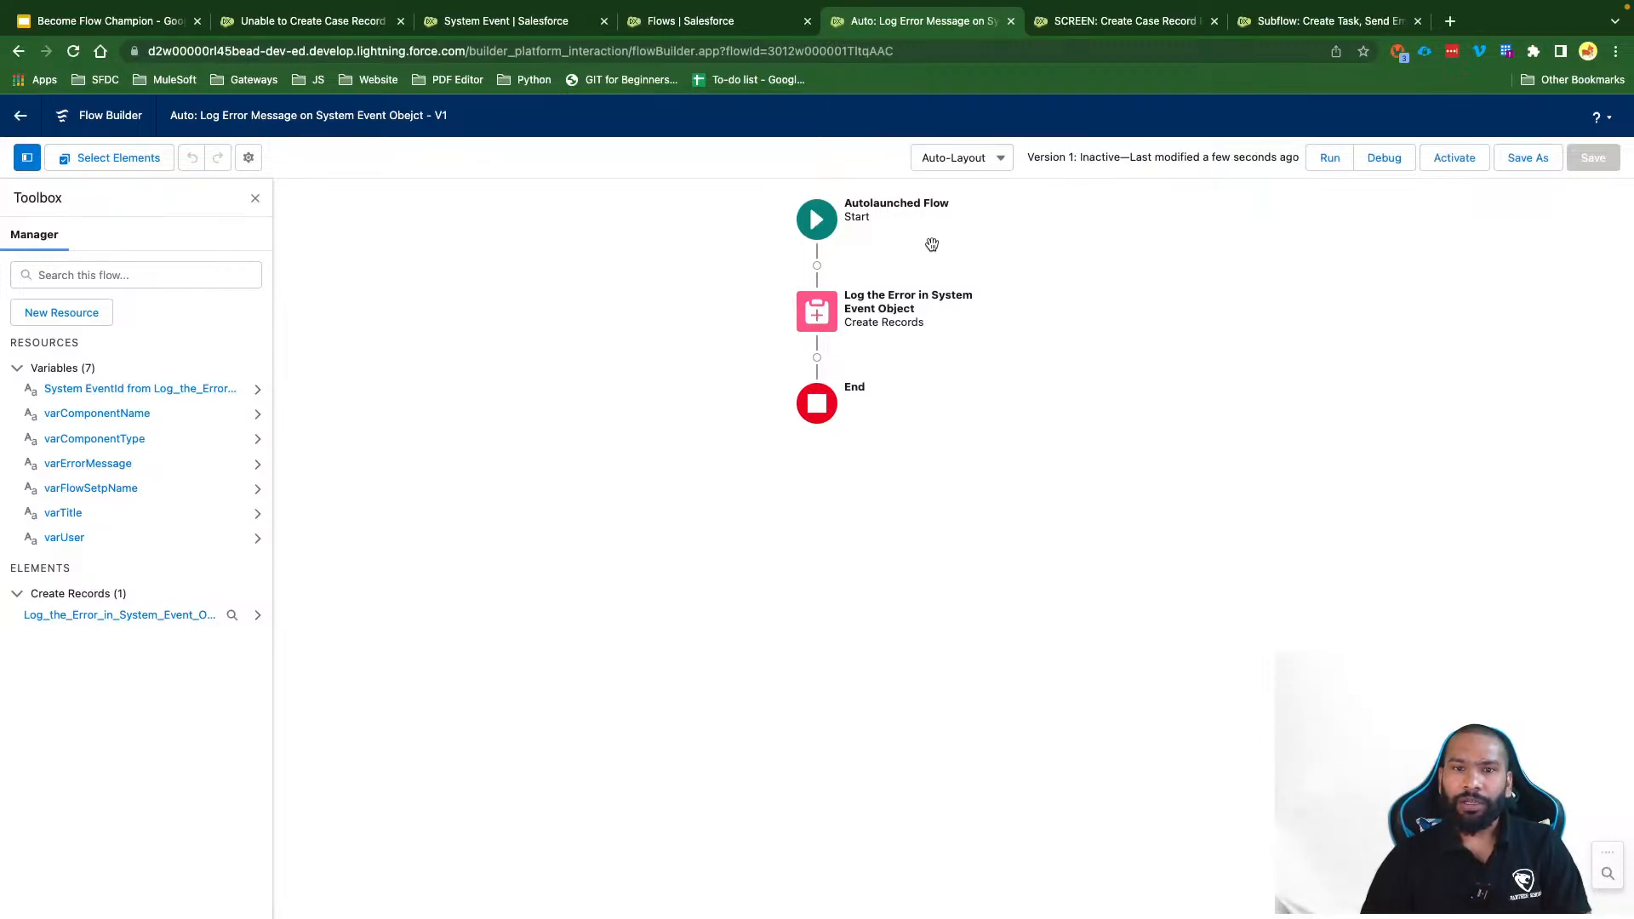
Step: Shift the diagram down and open the element choices below Log the Error in System Event Object
drag(932, 246, 928, 284)
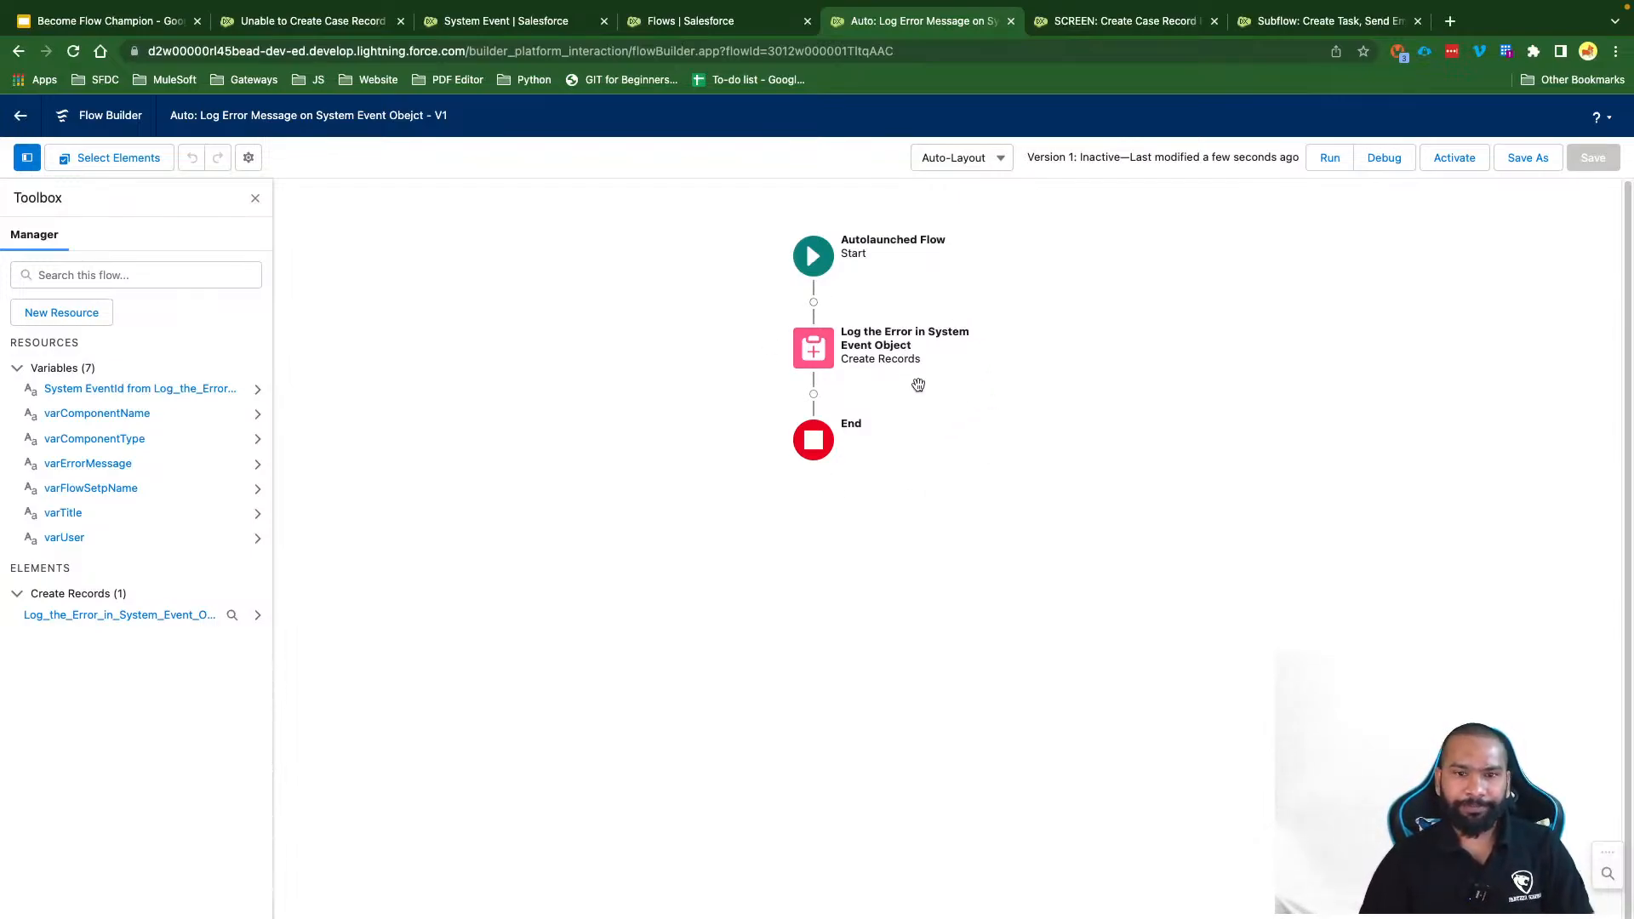
click(813, 394)
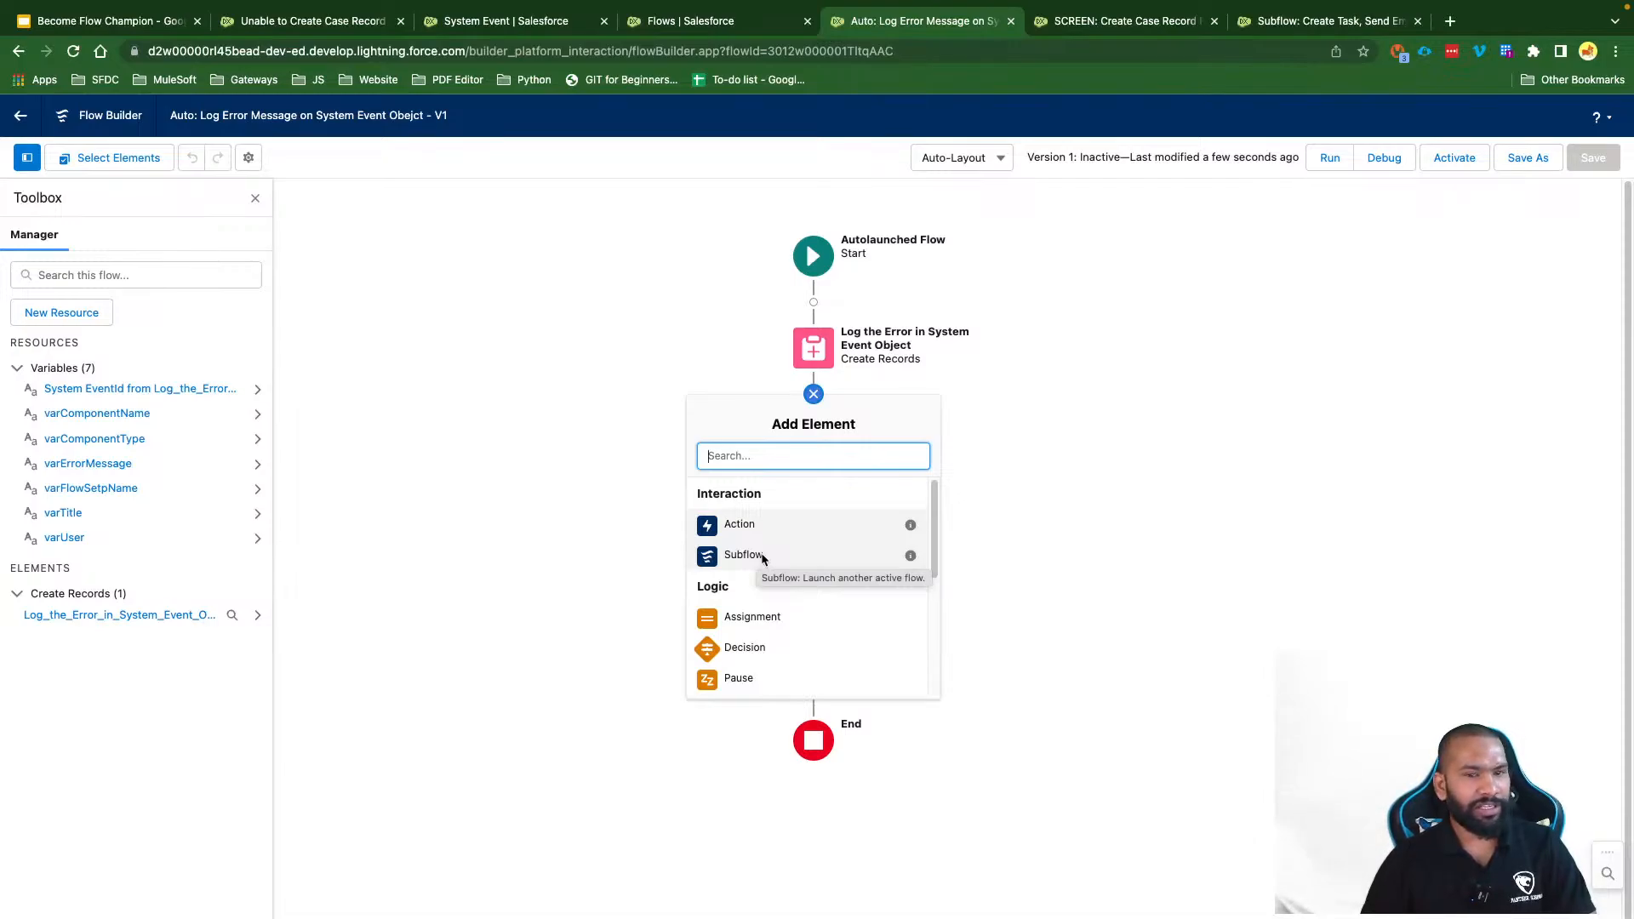
Step: Start adding a Subflow and browse the referenced flows, then cancel it and close the step's menu
click(761, 555)
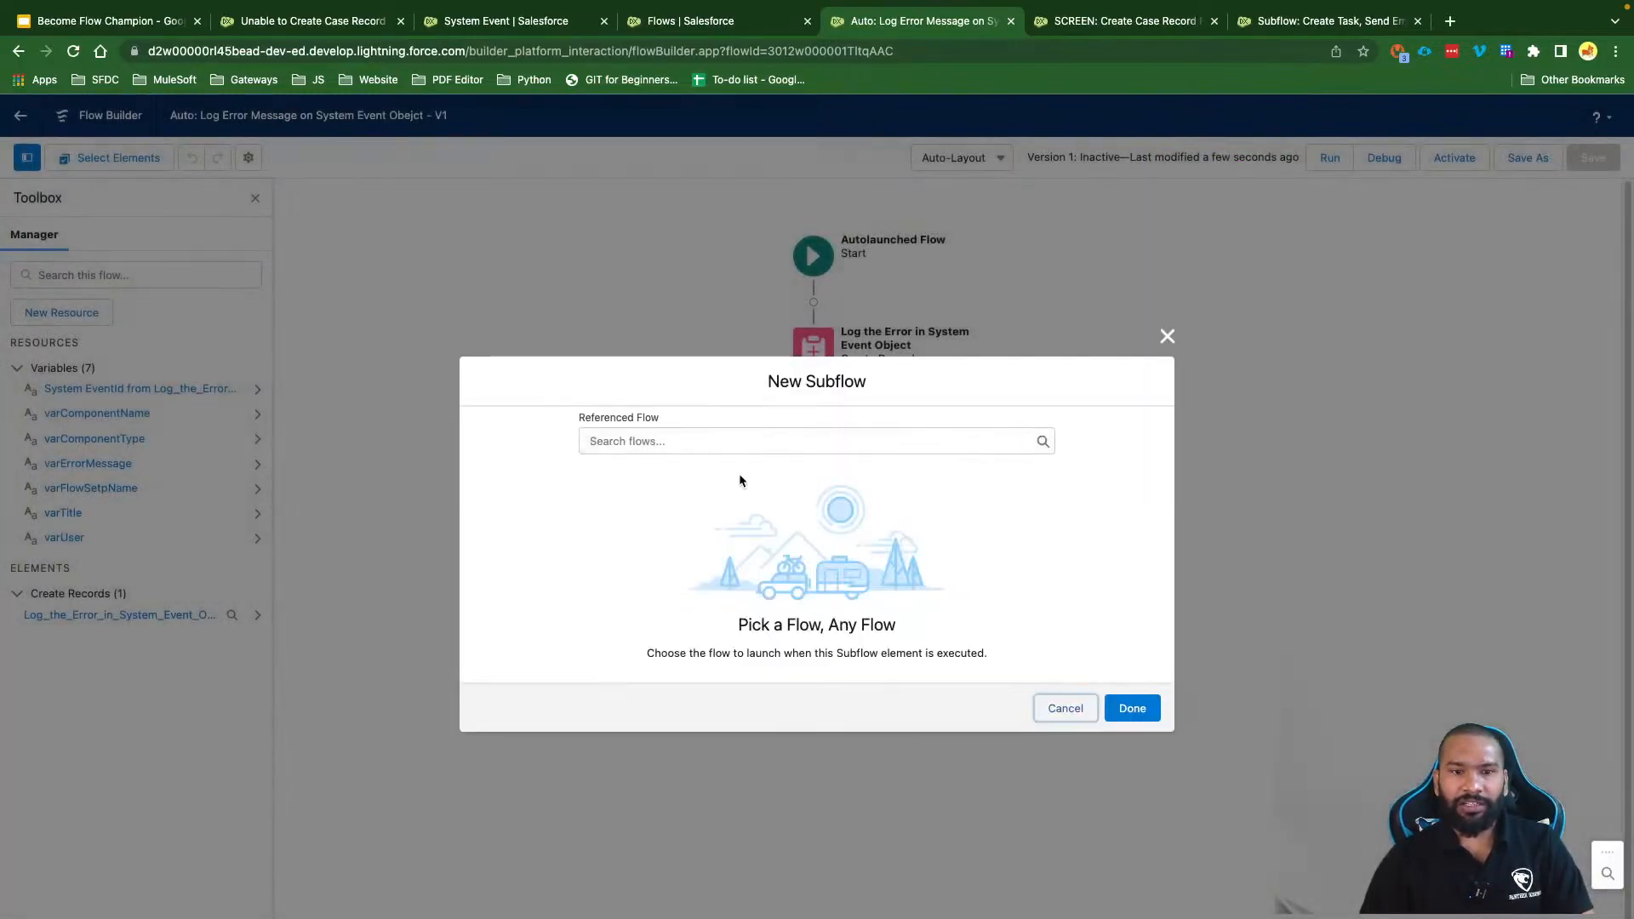
click(654, 448)
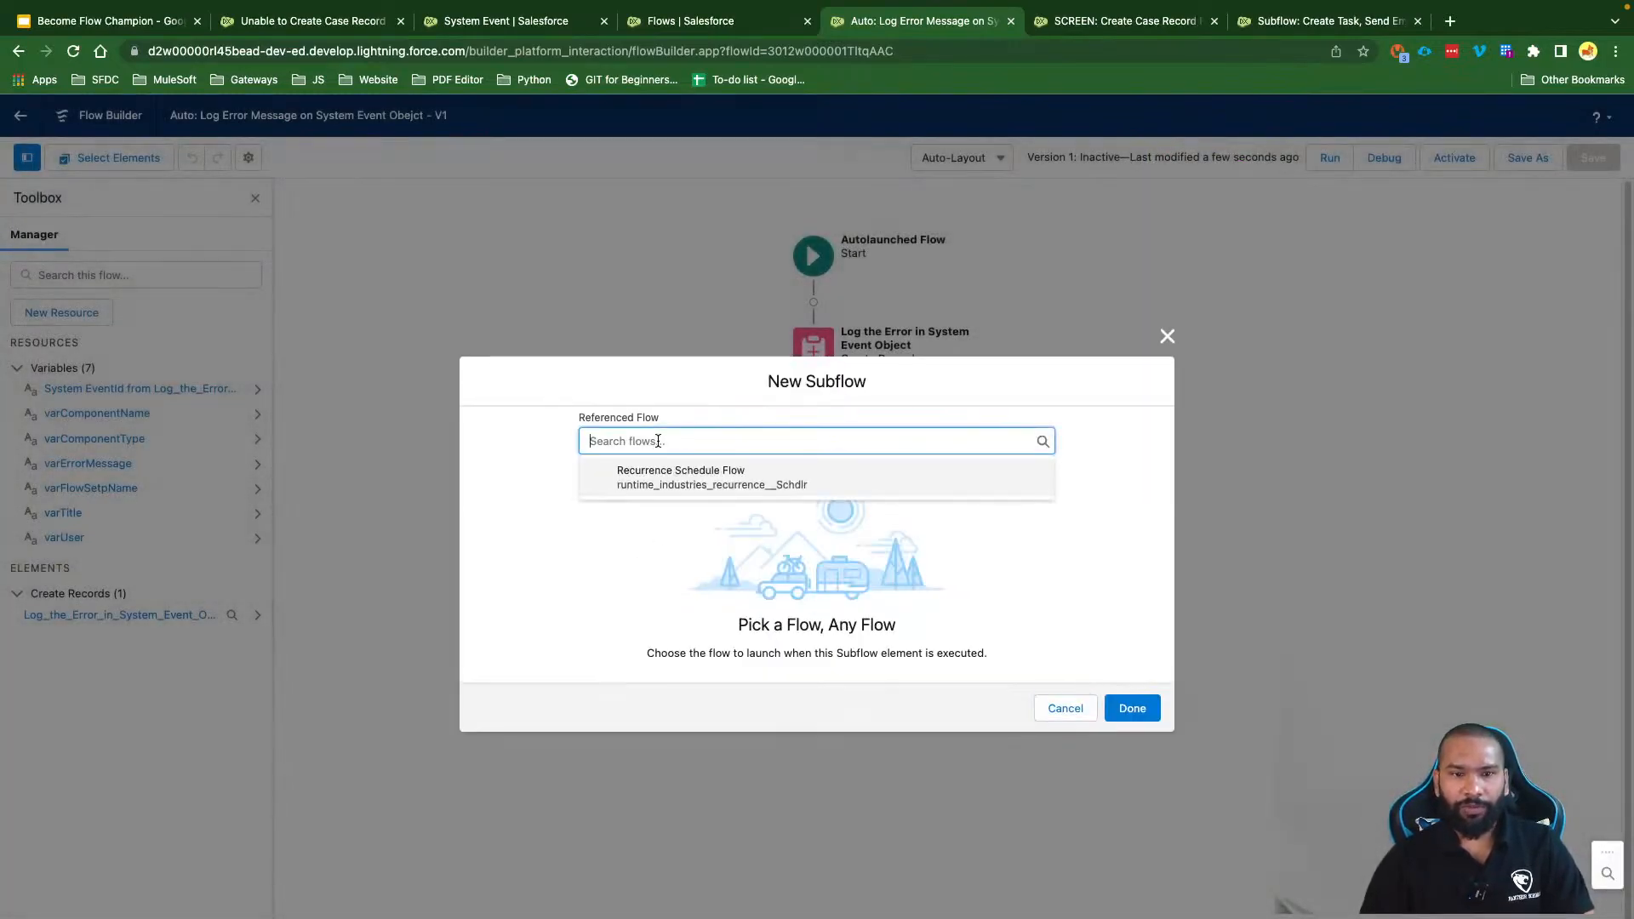
click(681, 537)
click(1060, 714)
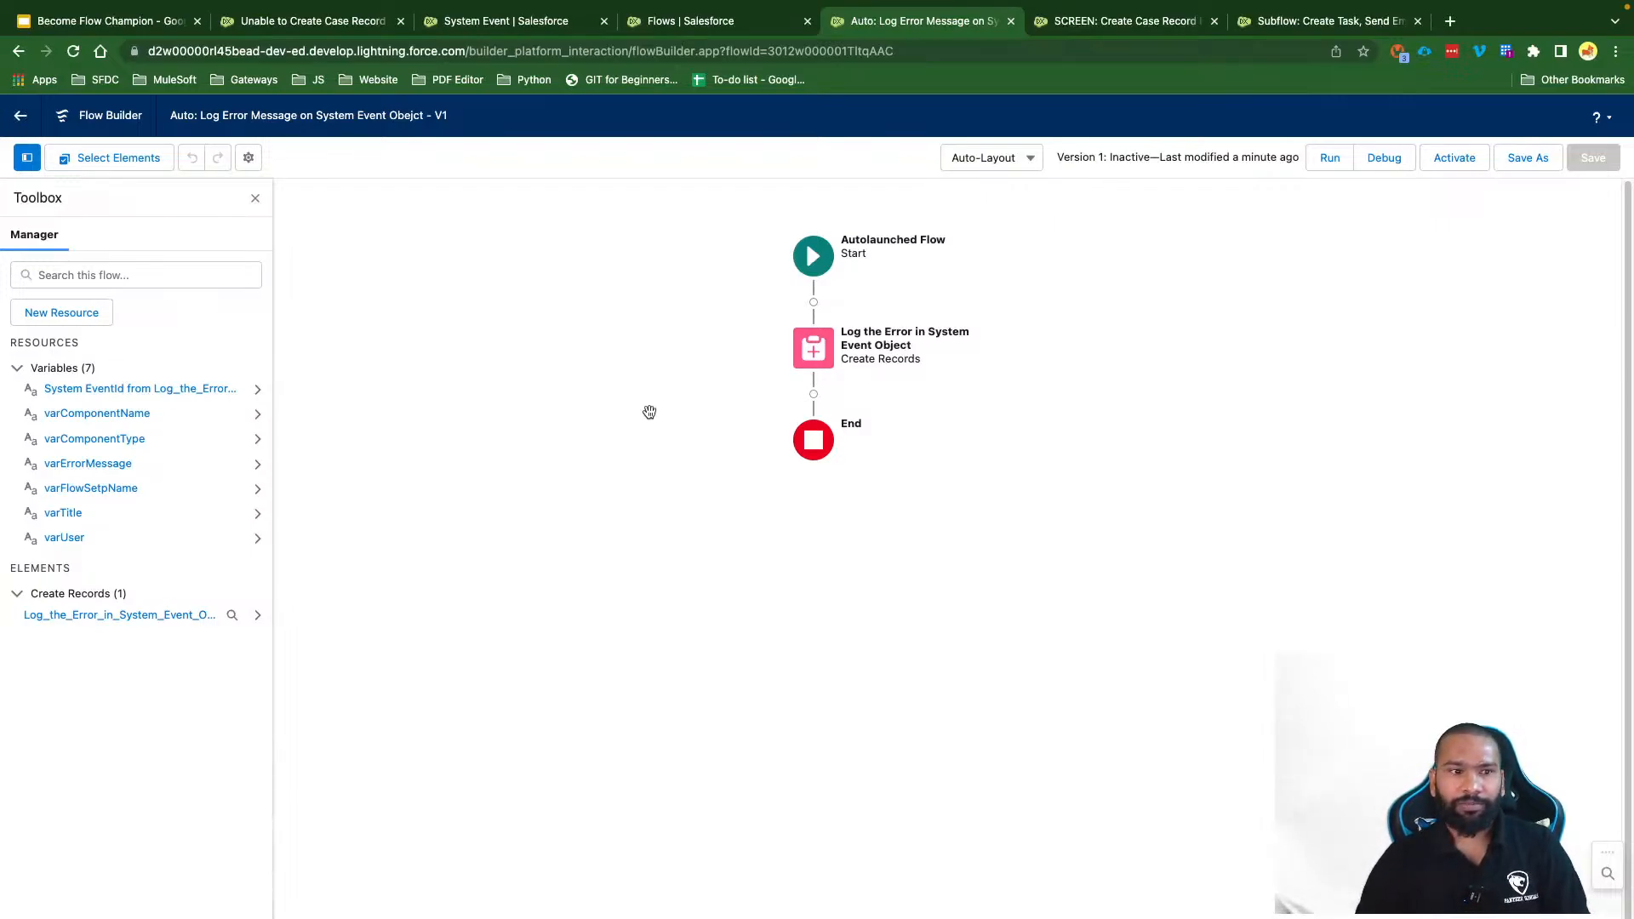
click(820, 359)
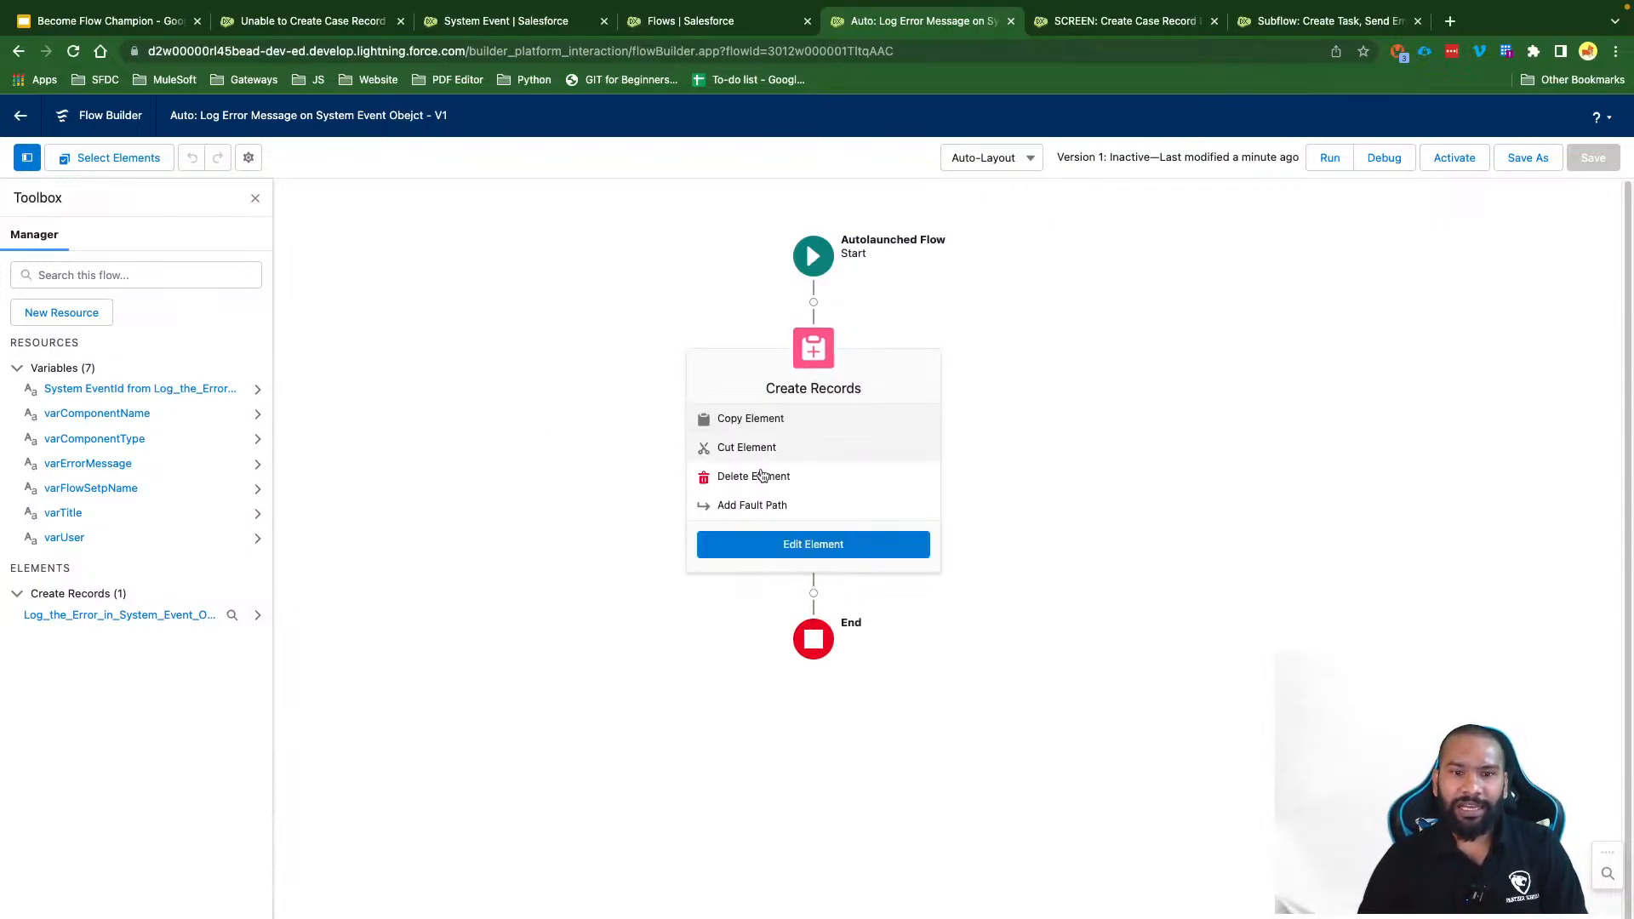
click(1055, 497)
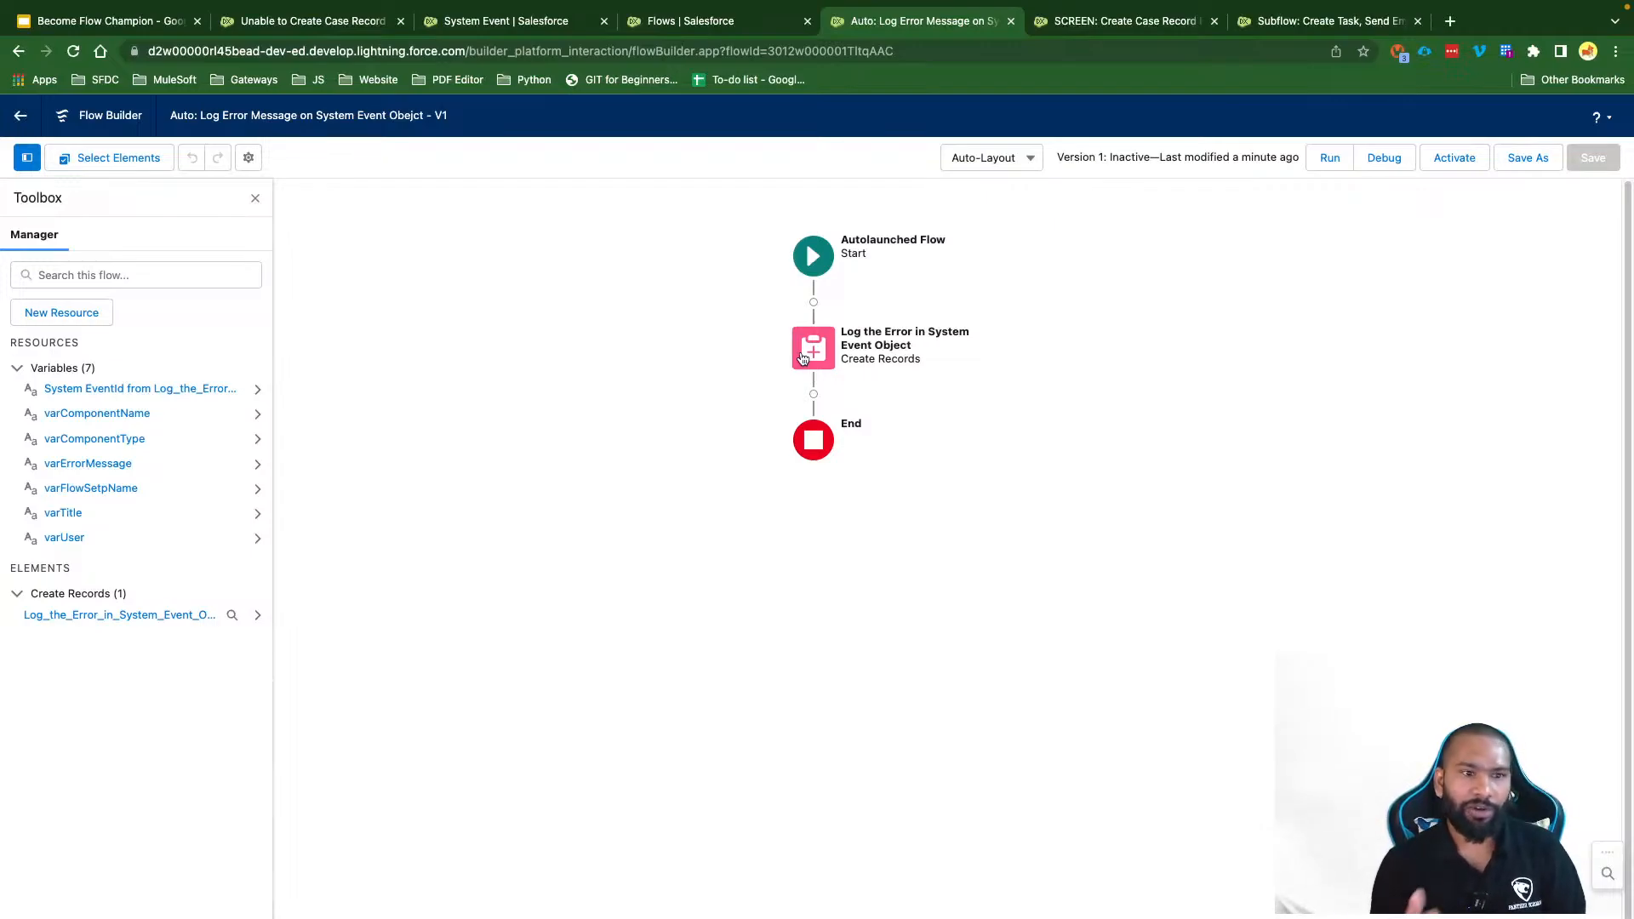
Step: Edit the Log the Error element and check Manually assign variables for the System Event ID
click(821, 349)
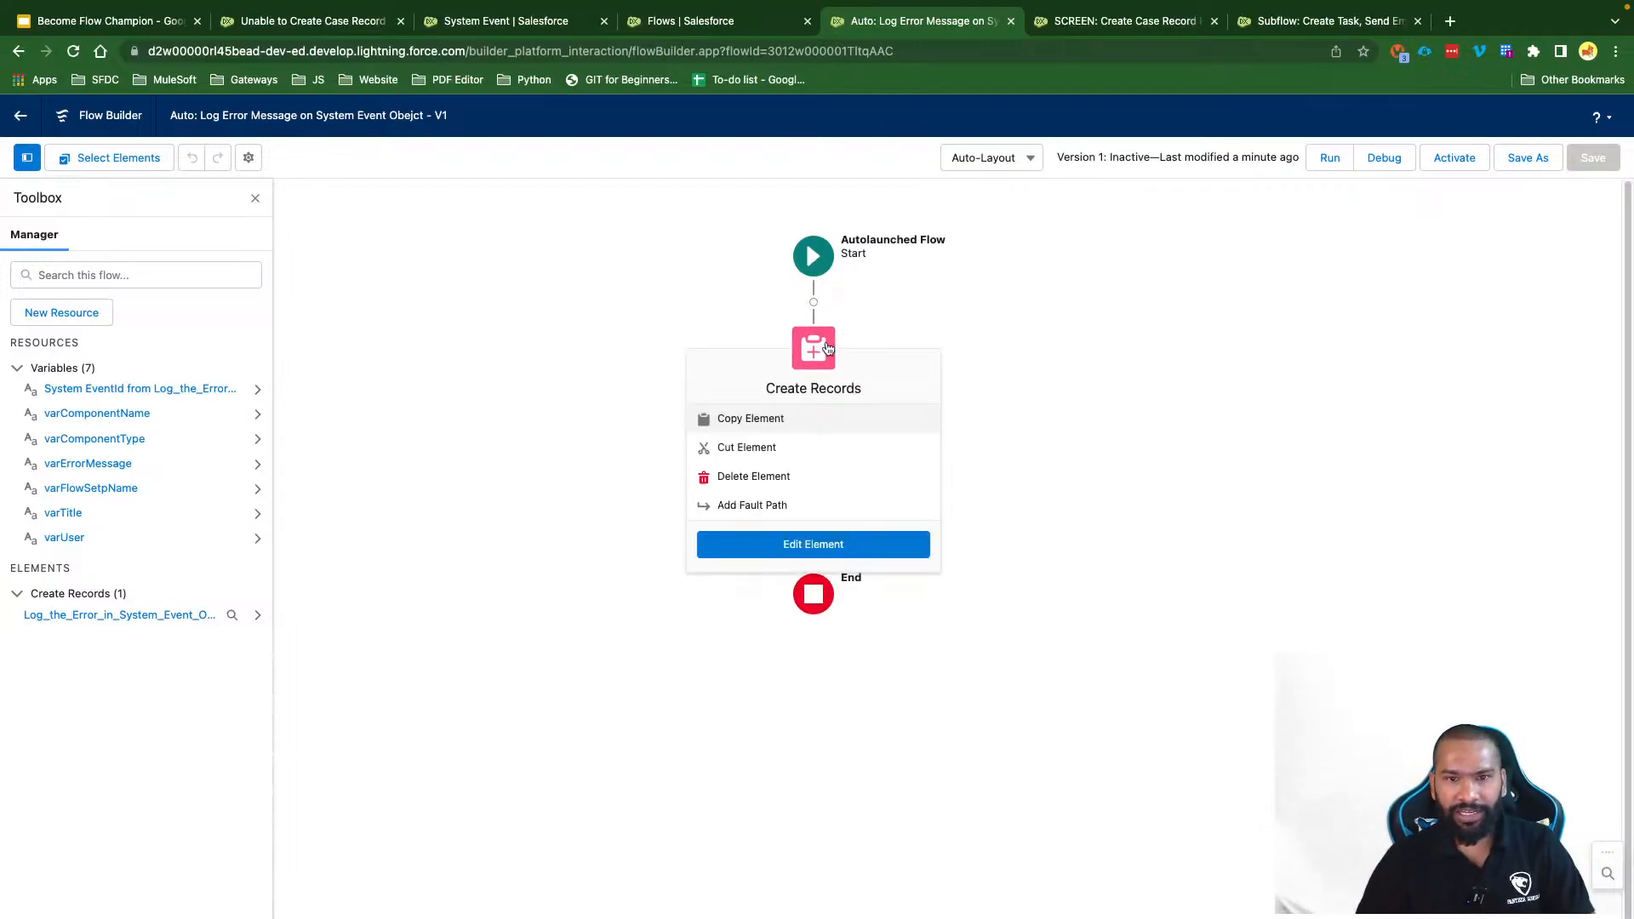
click(825, 553)
scroll(678, 663, down, 1)
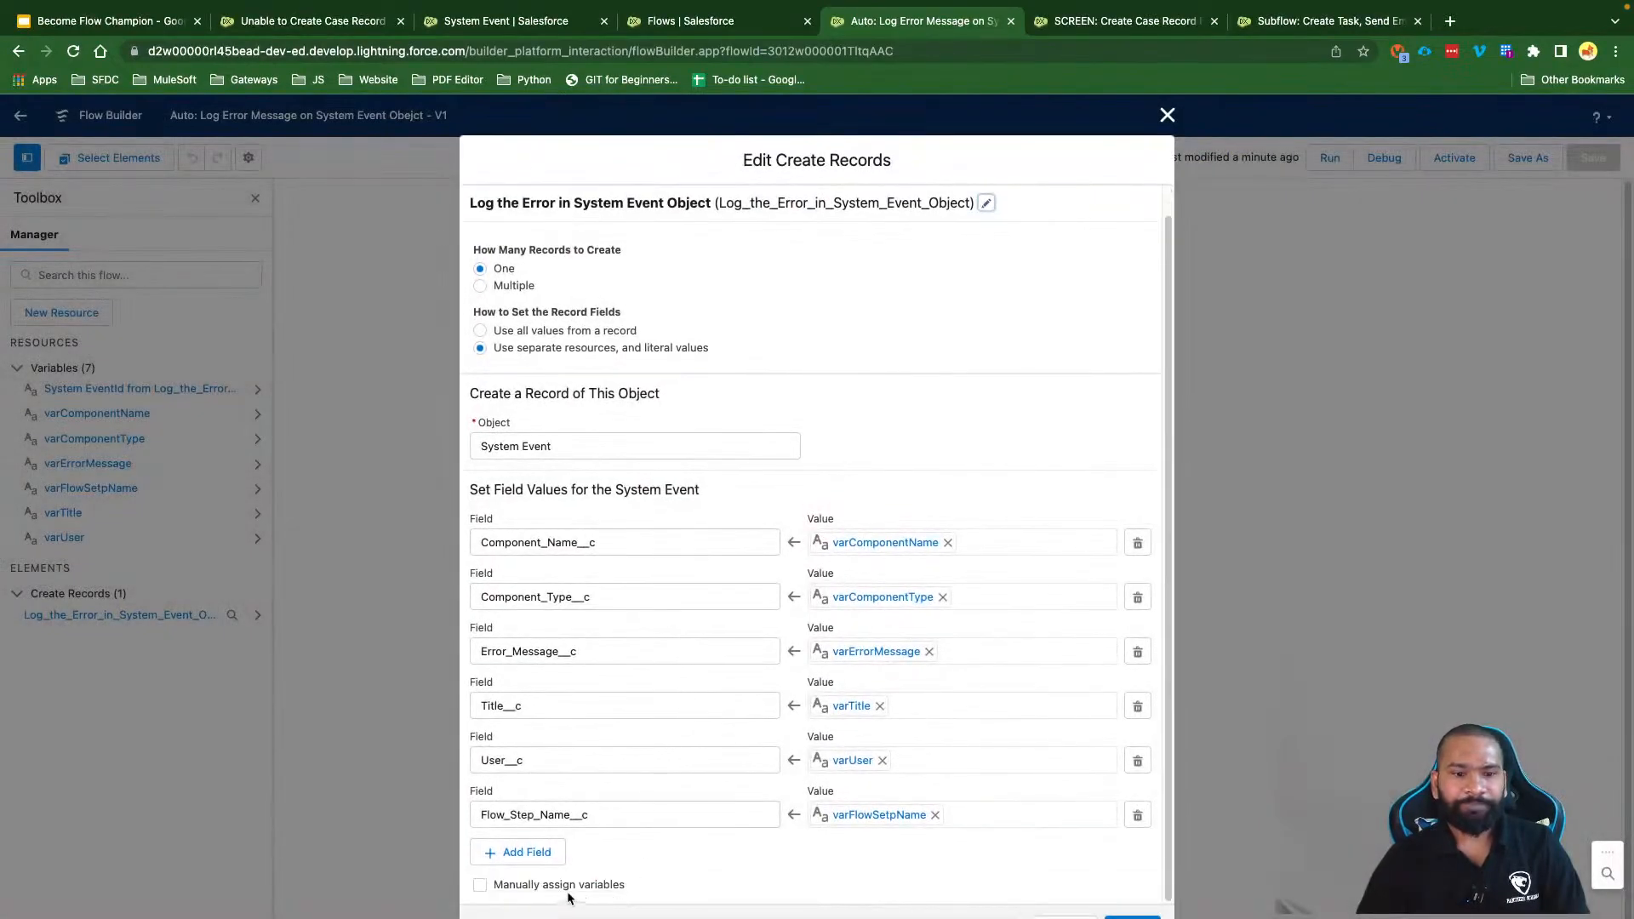
click(480, 885)
scroll(721, 861, down, 3)
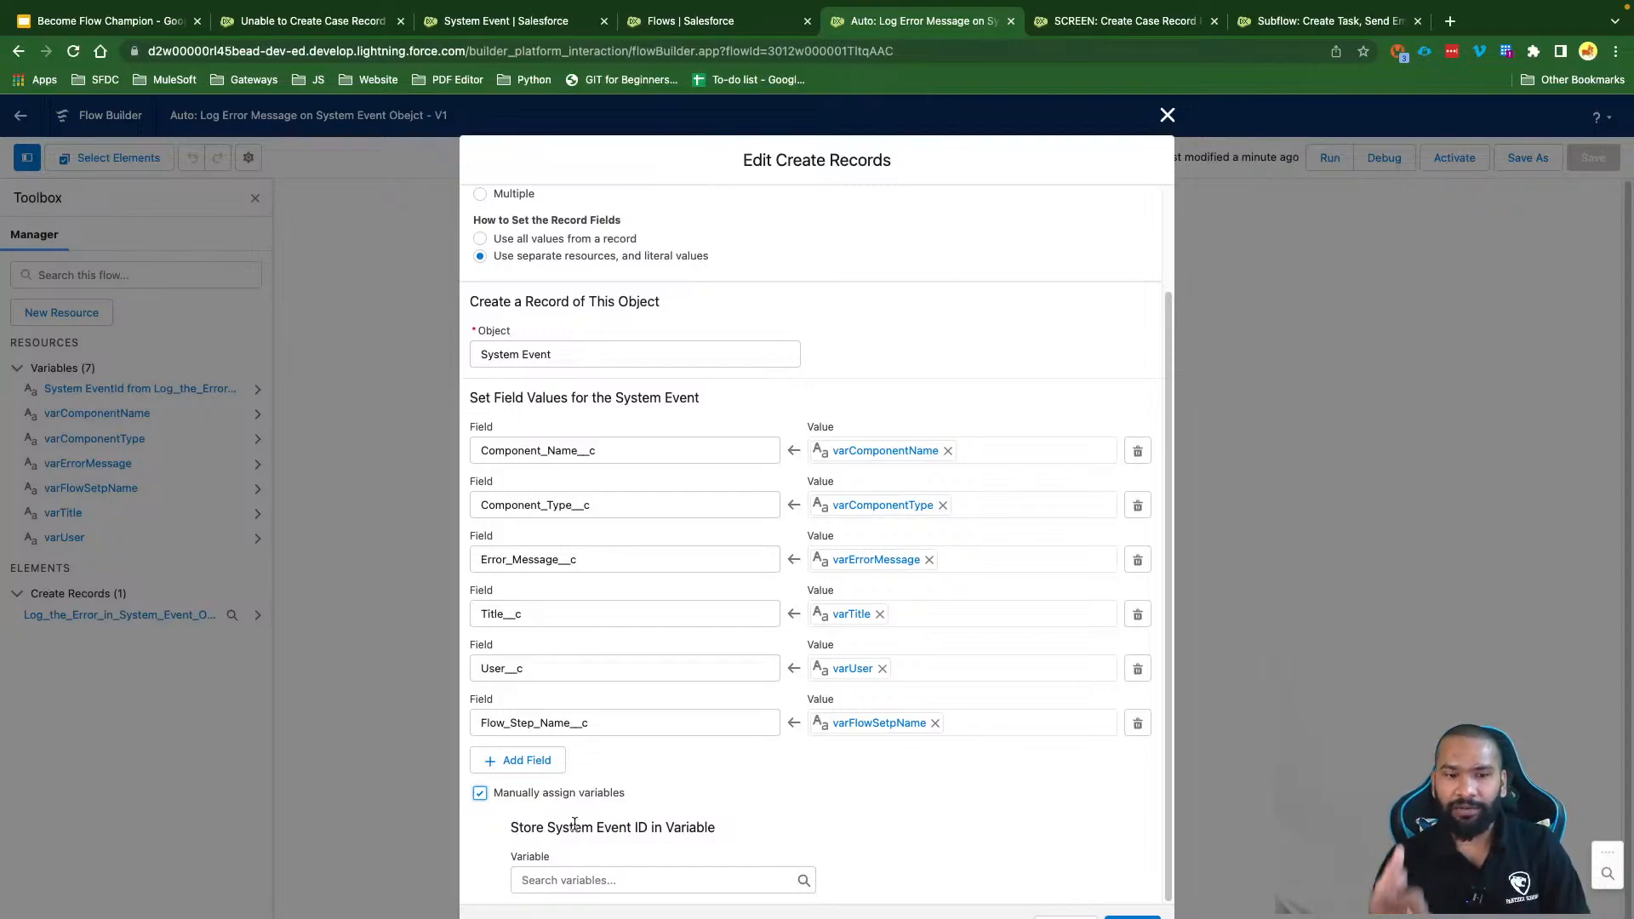
Step: Store the System Event ID in new Text variable varSystemEventId, available for output, and apply
click(580, 879)
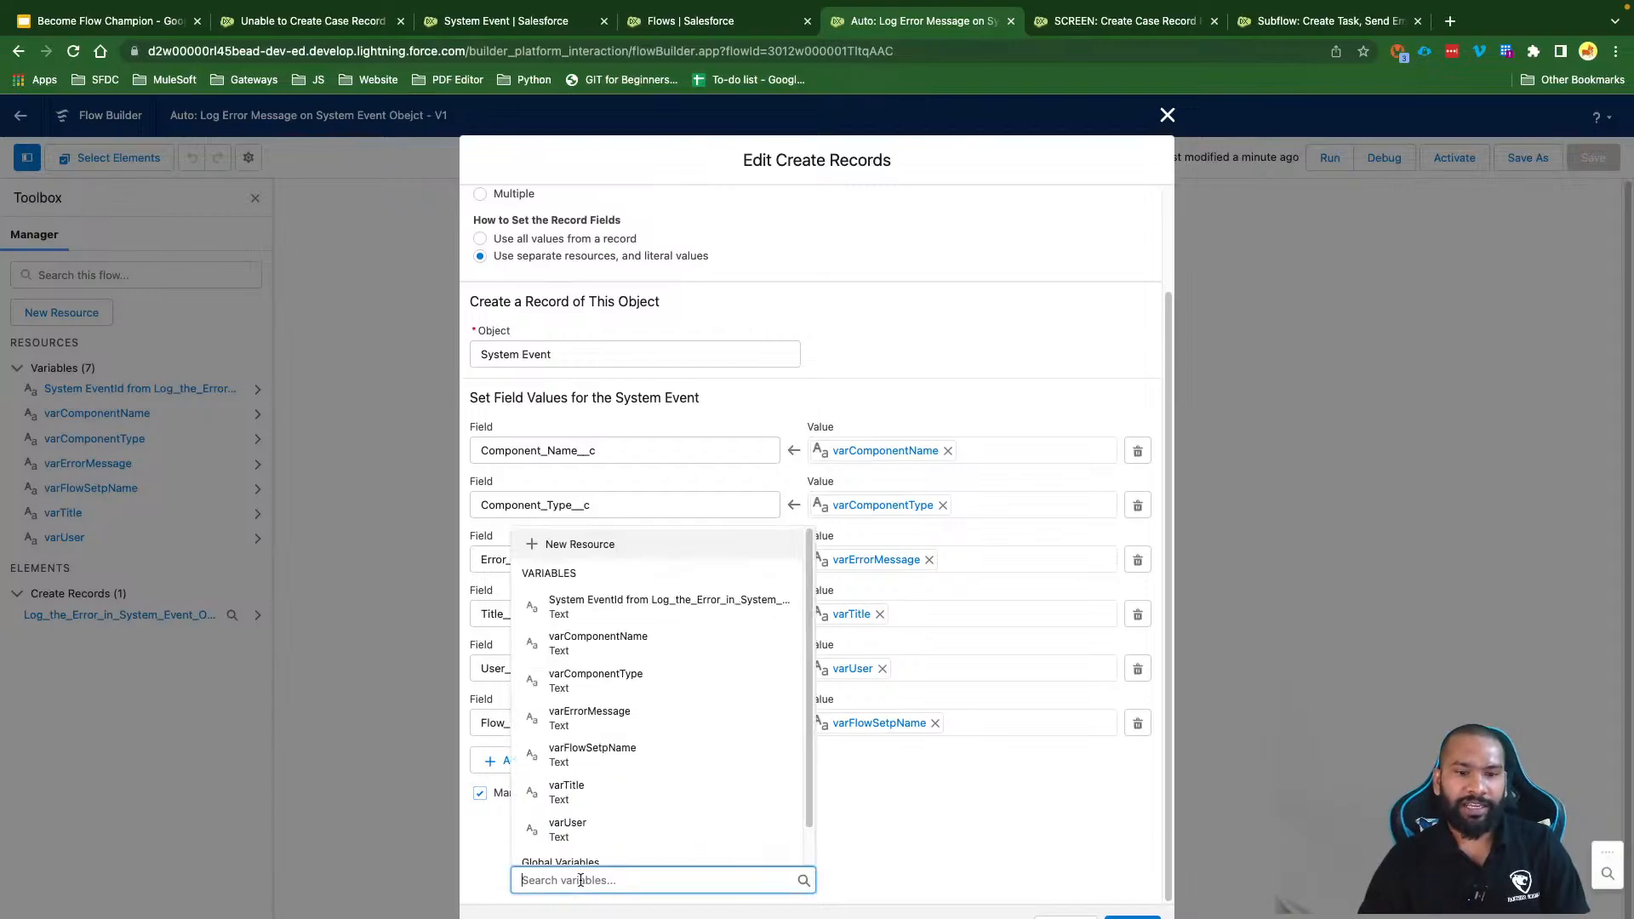
click(586, 547)
click(539, 486)
click(544, 514)
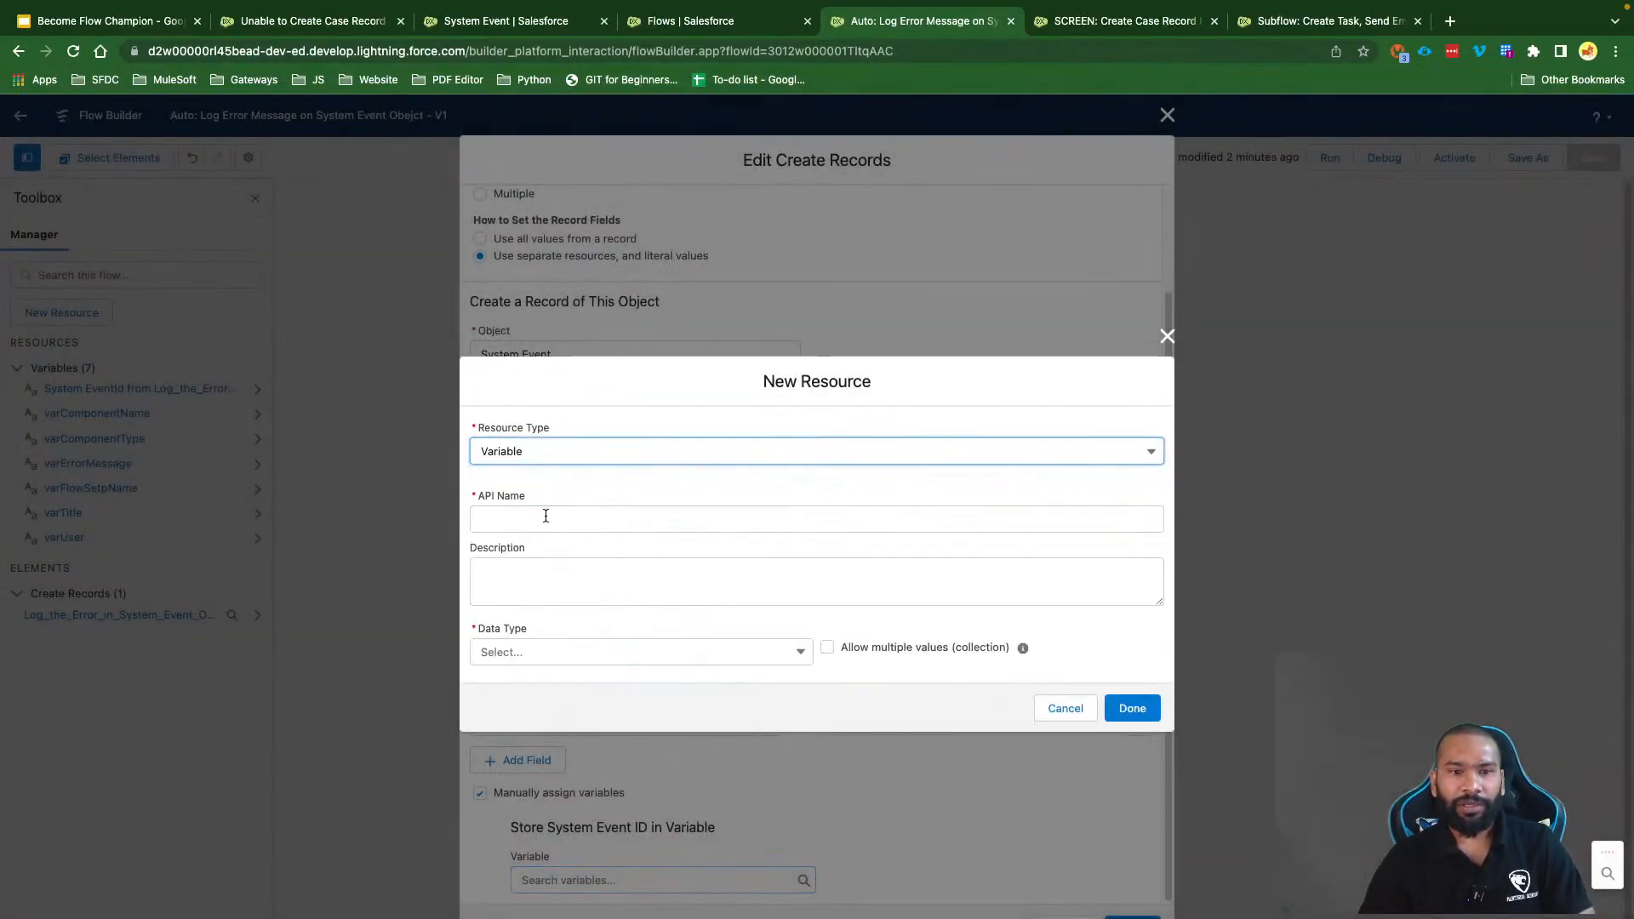
click(548, 518)
text(varSystemEen)
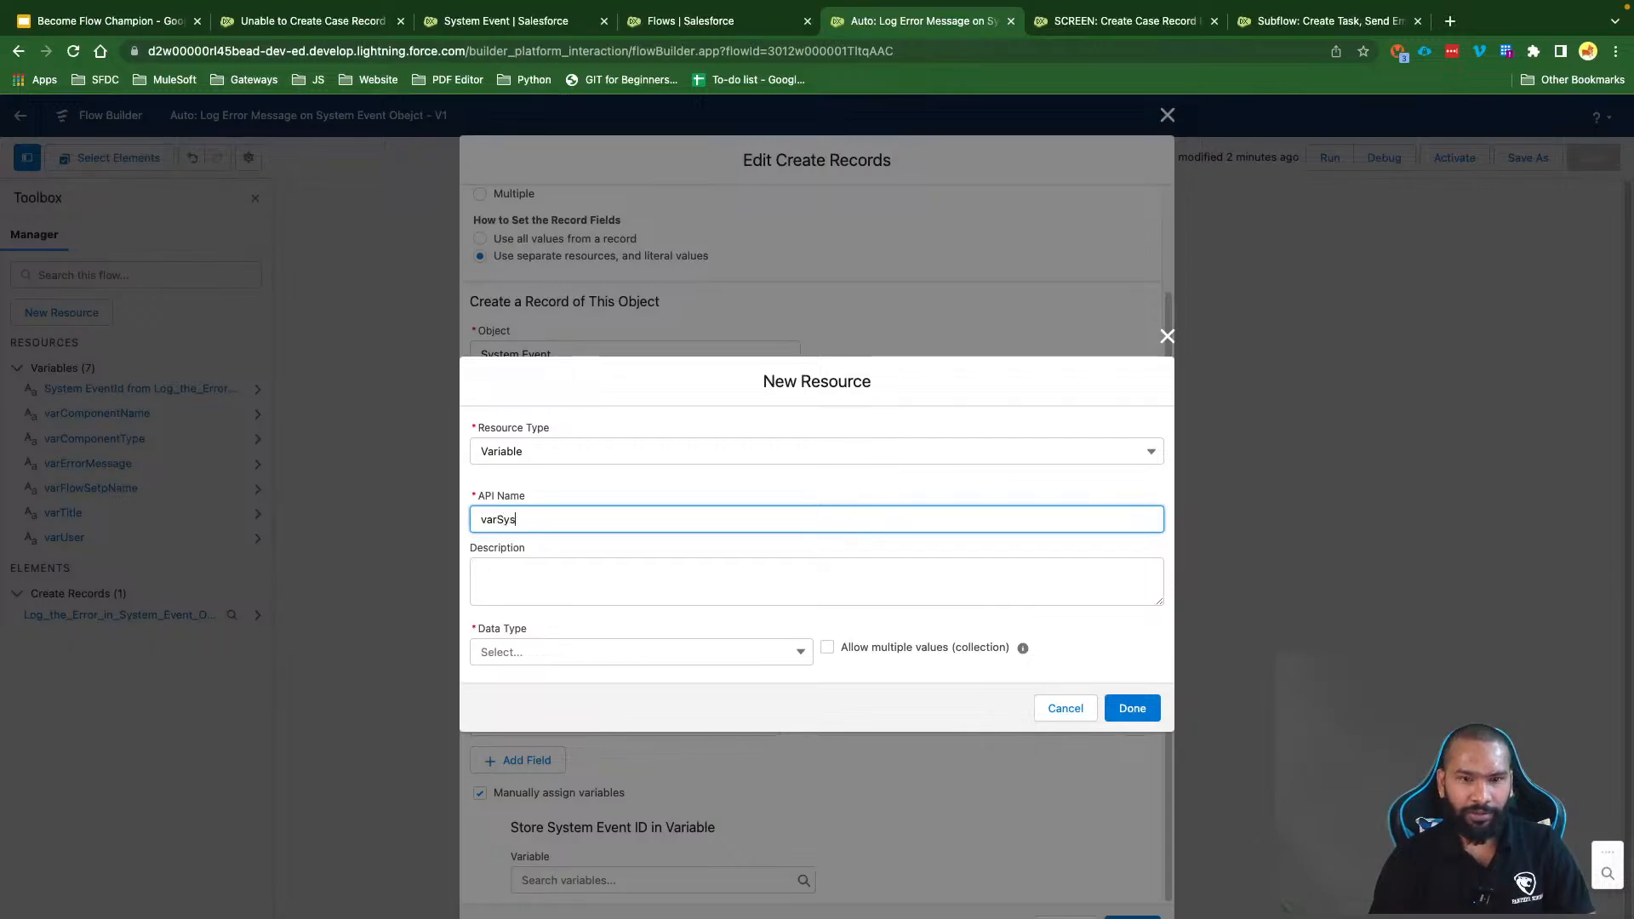
key(BackSpace)
key(BackSpace)
text(vent)
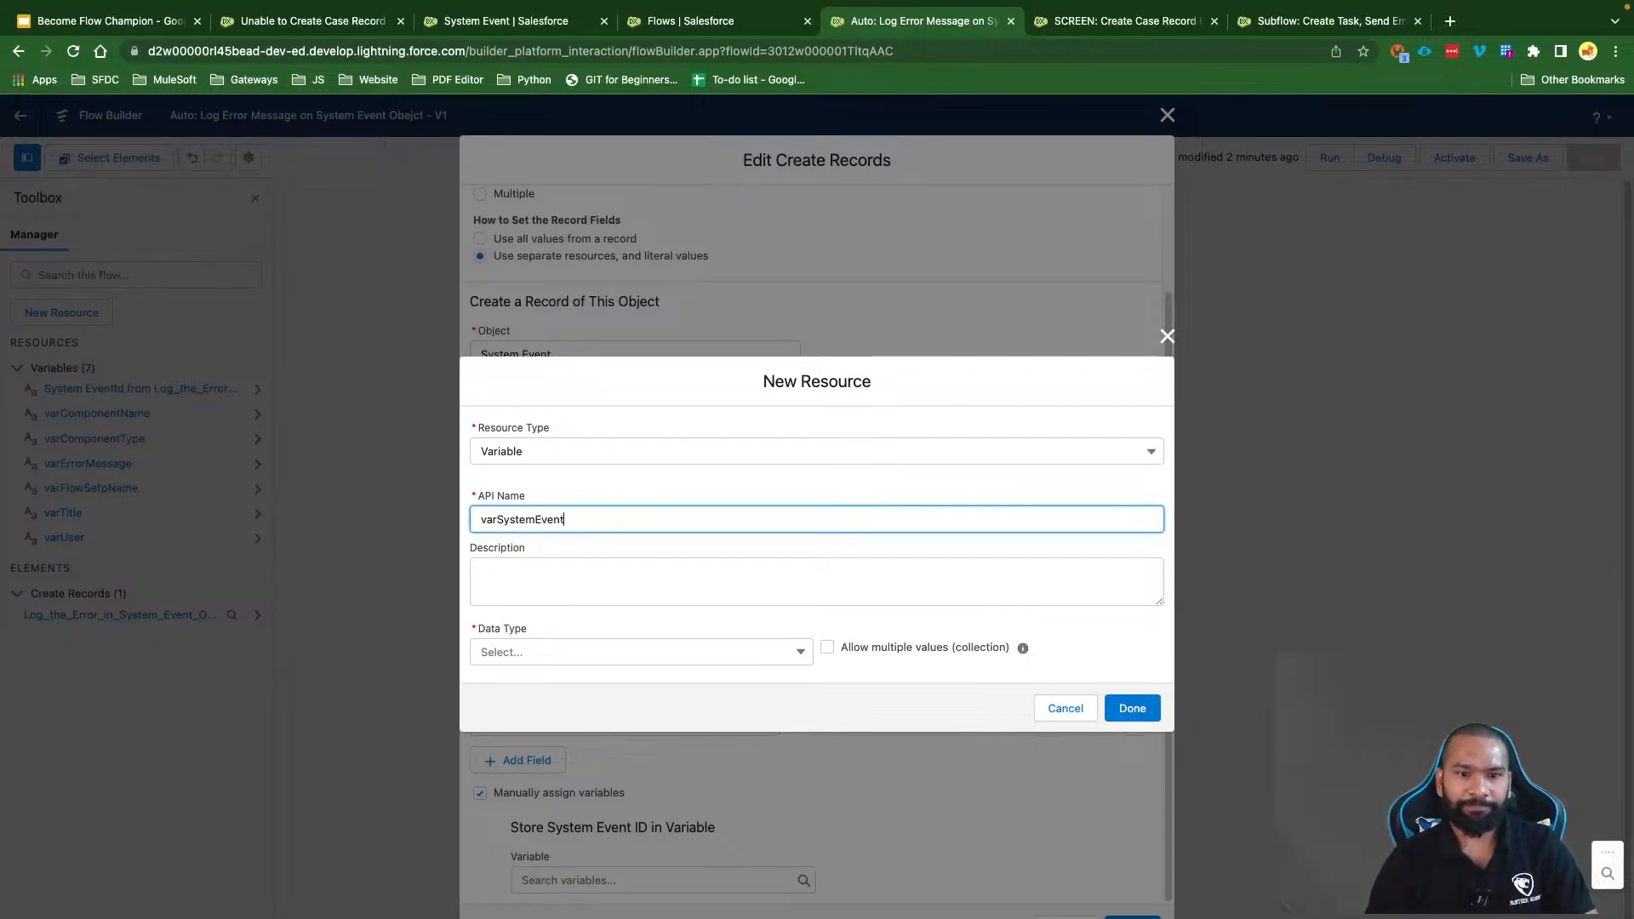
text(Id)
click(544, 652)
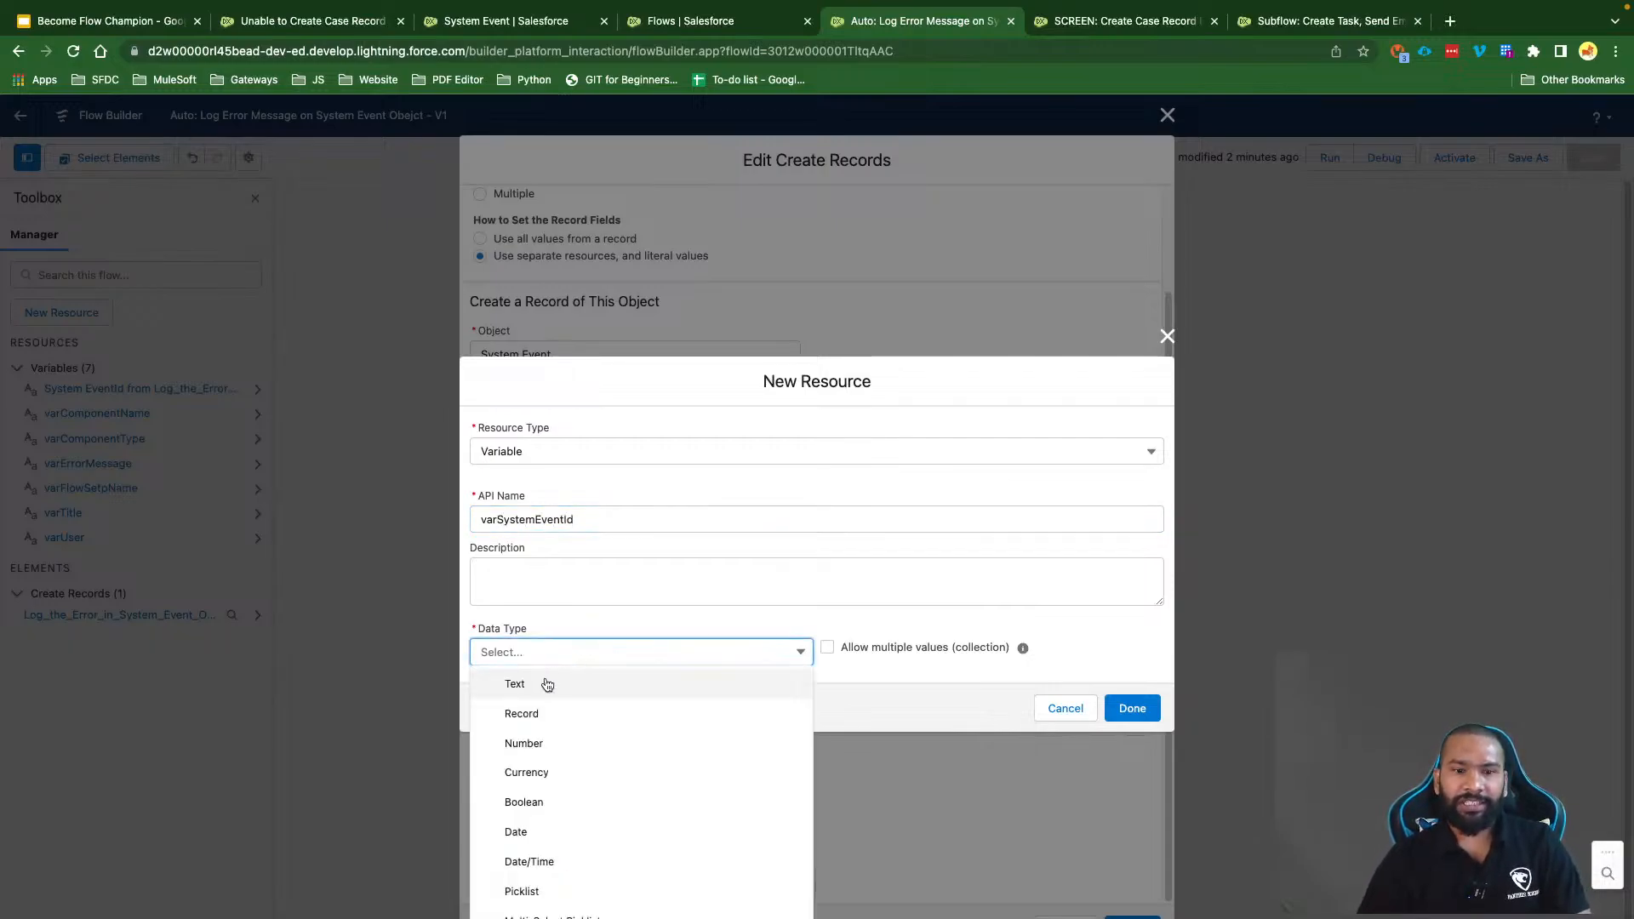
click(547, 681)
click(813, 696)
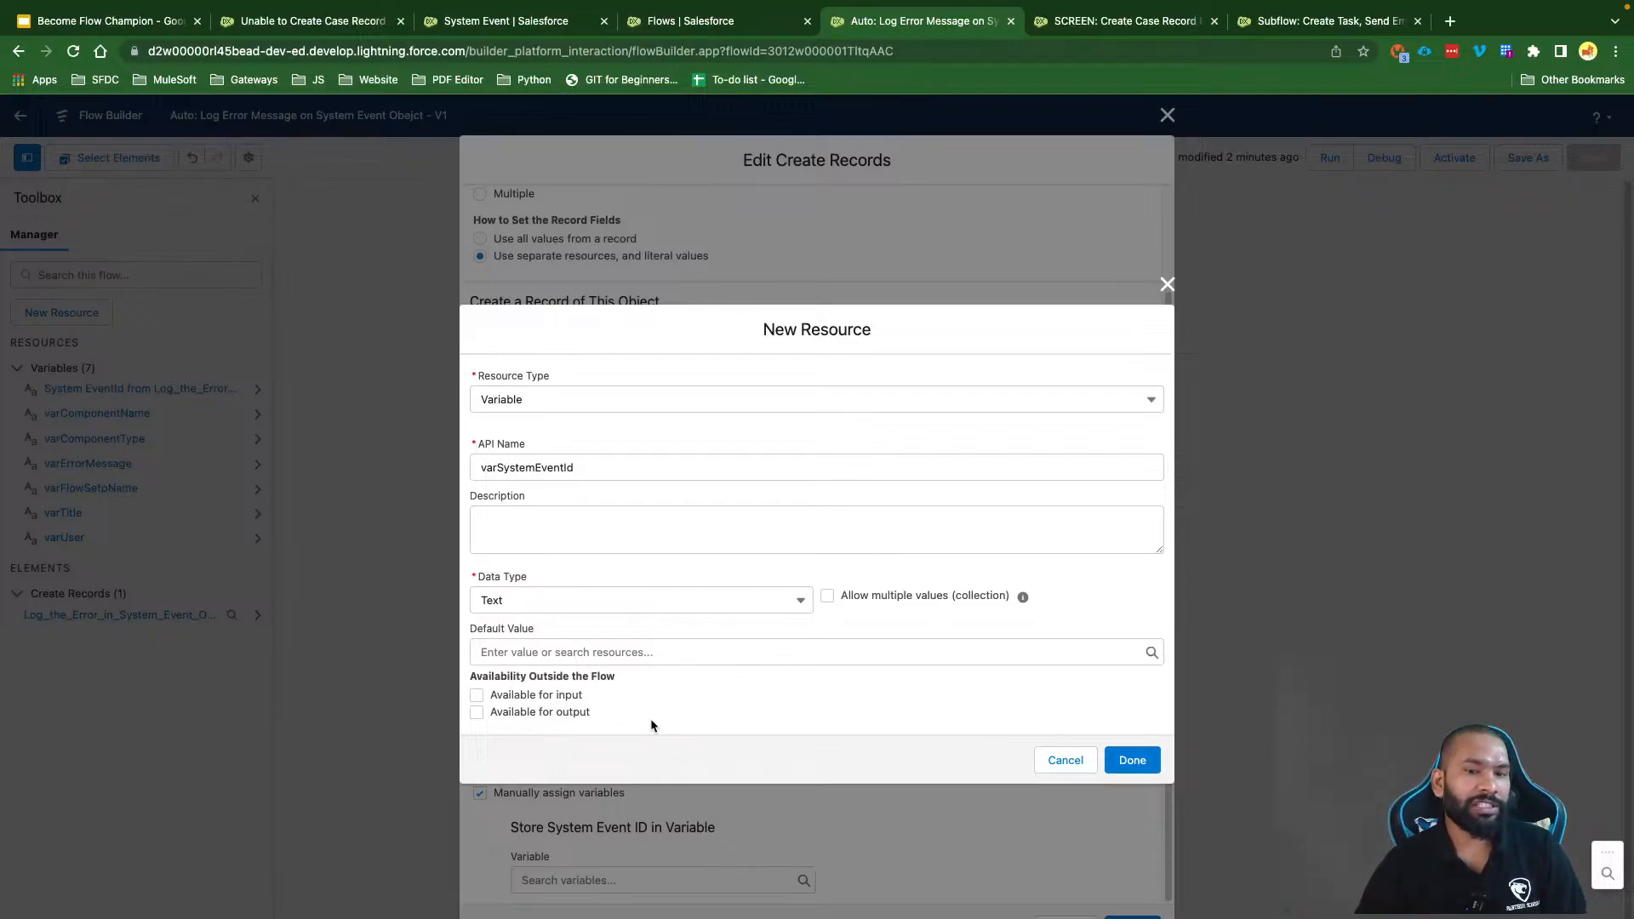
click(514, 715)
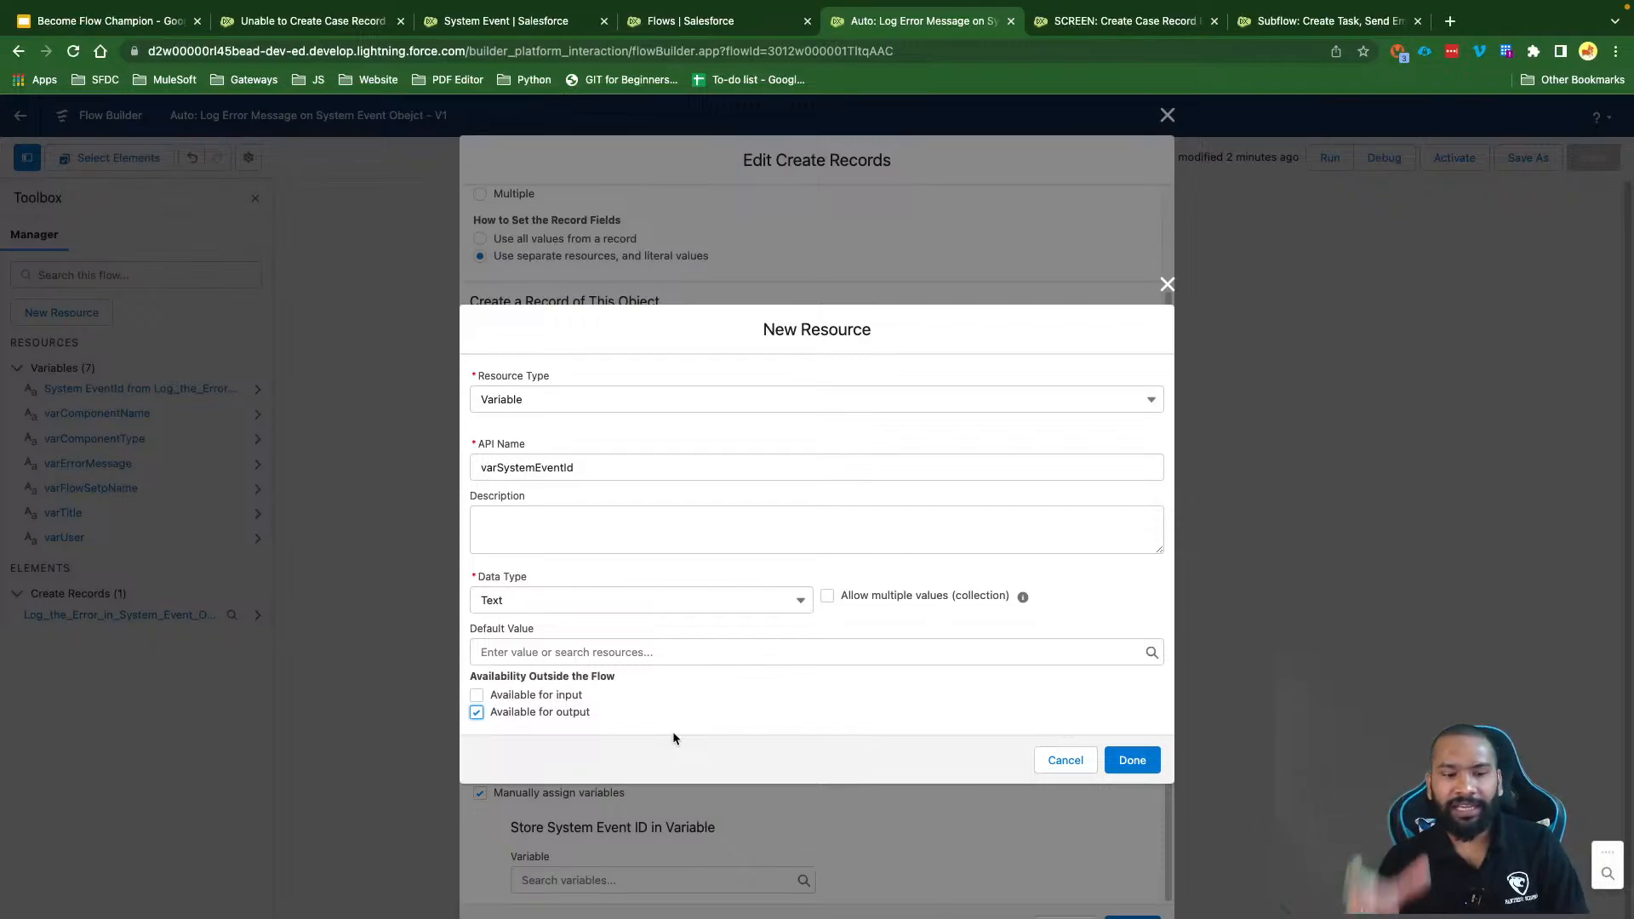
click(1131, 759)
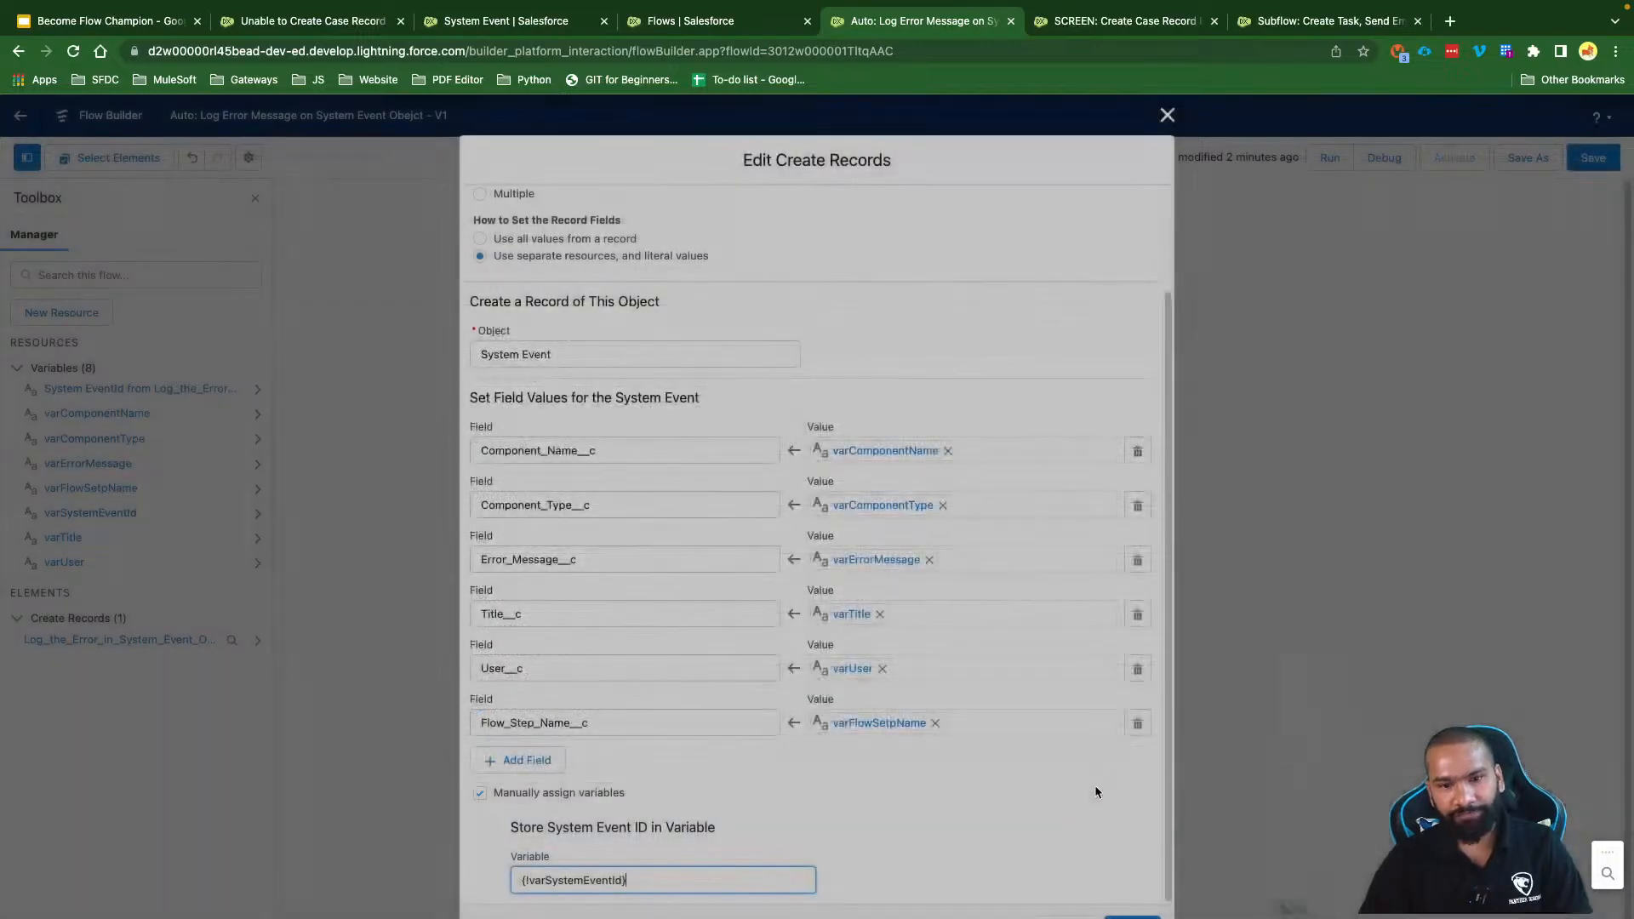
click(1131, 916)
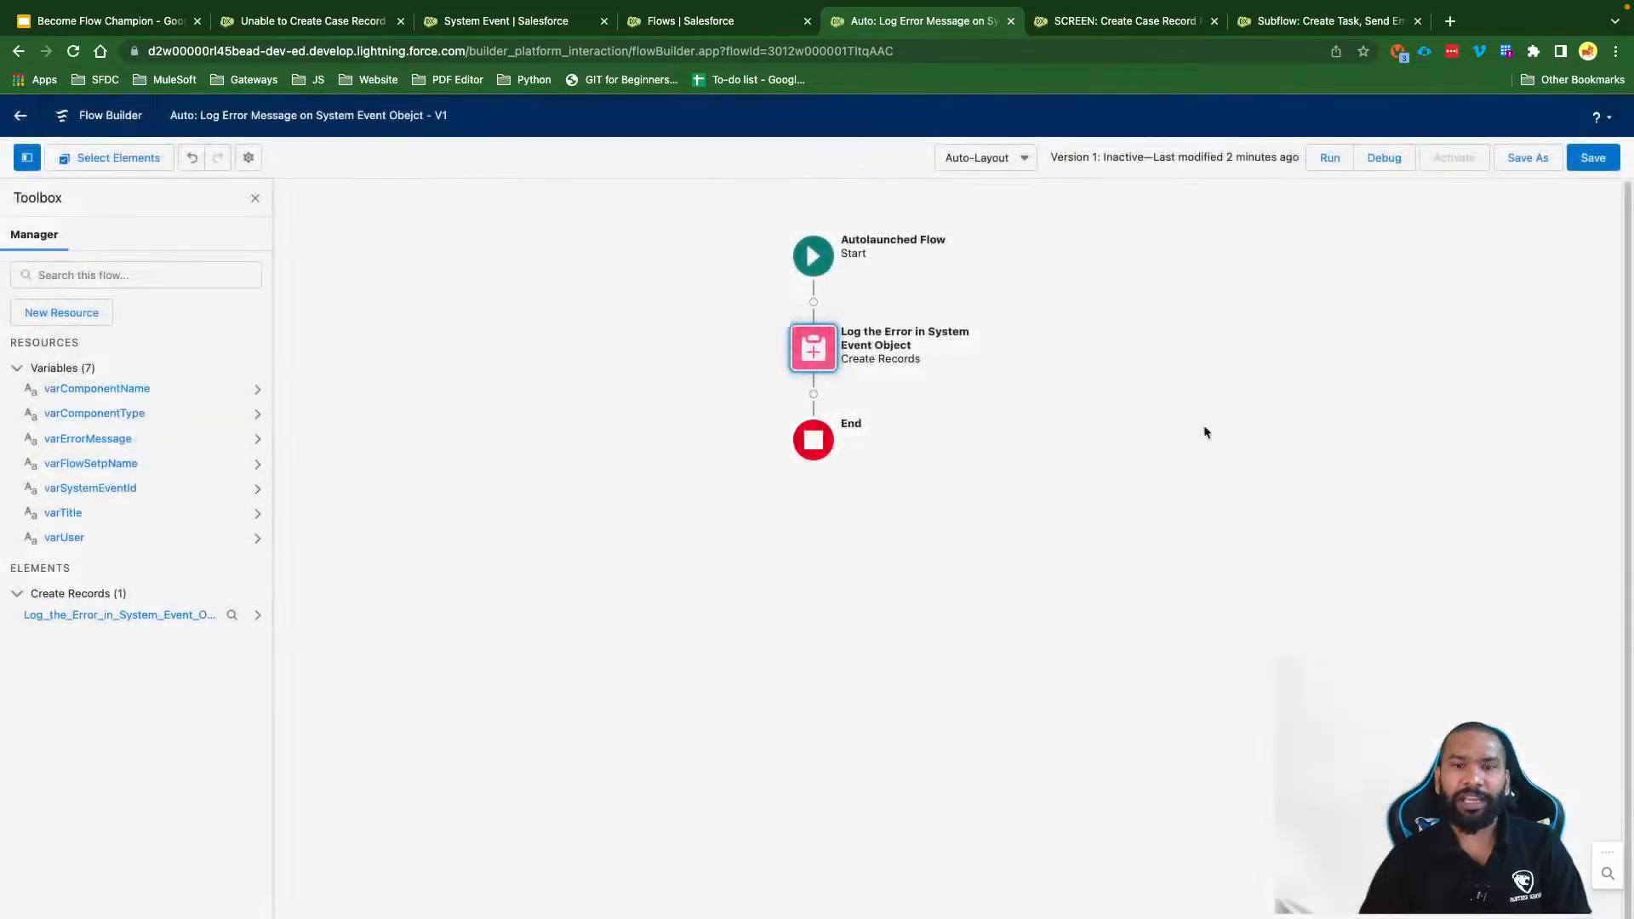
click(1589, 166)
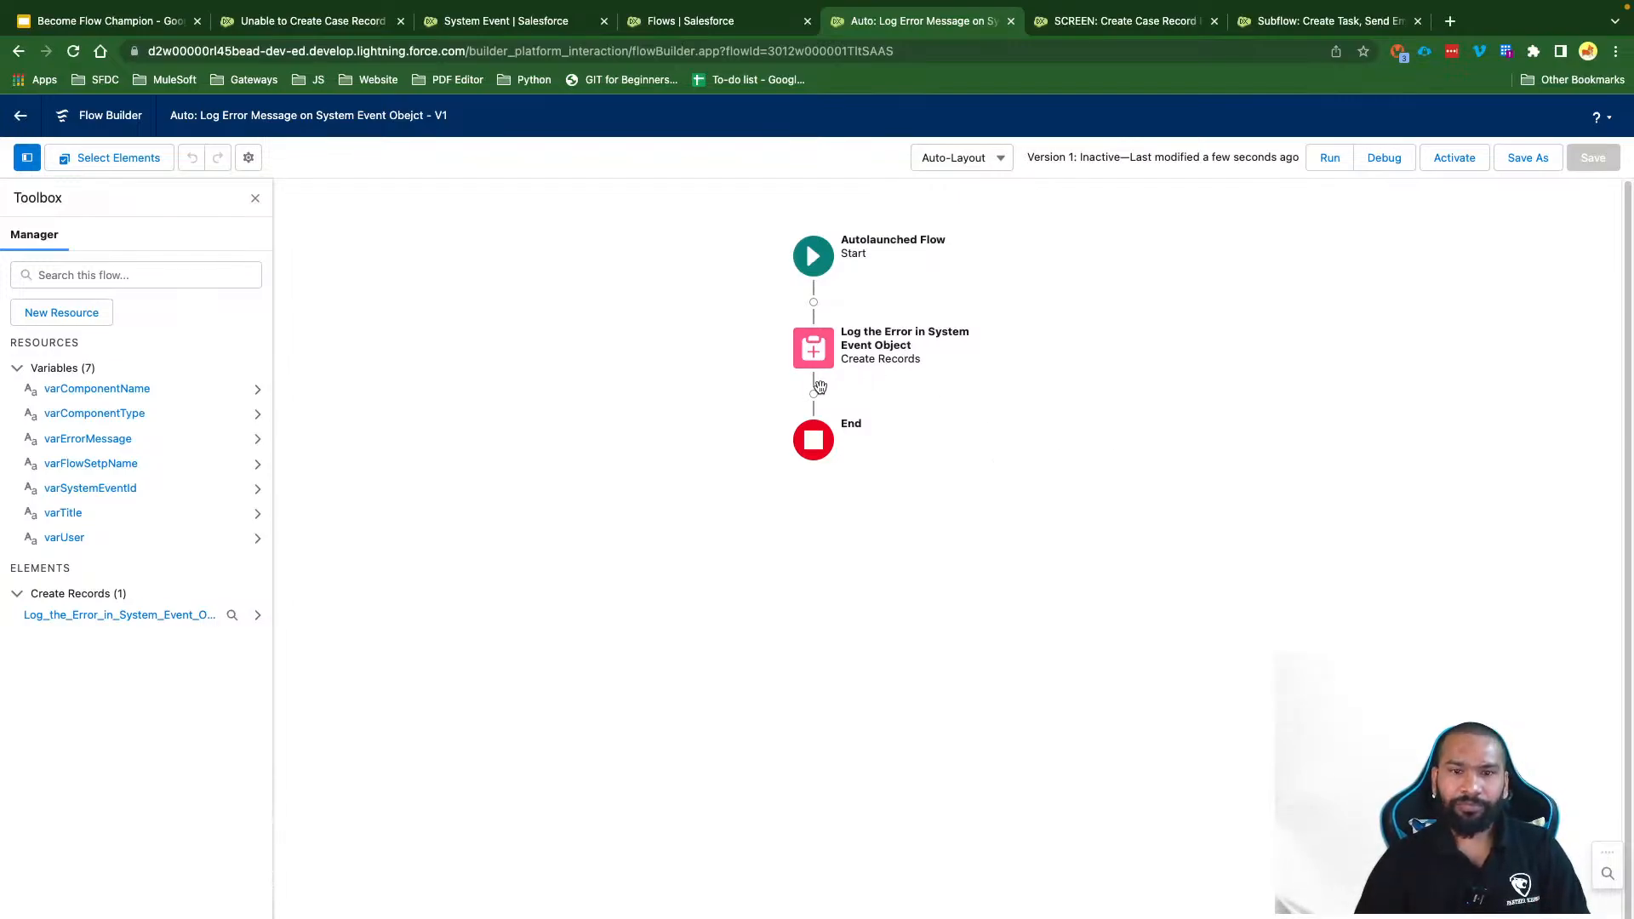
click(814, 394)
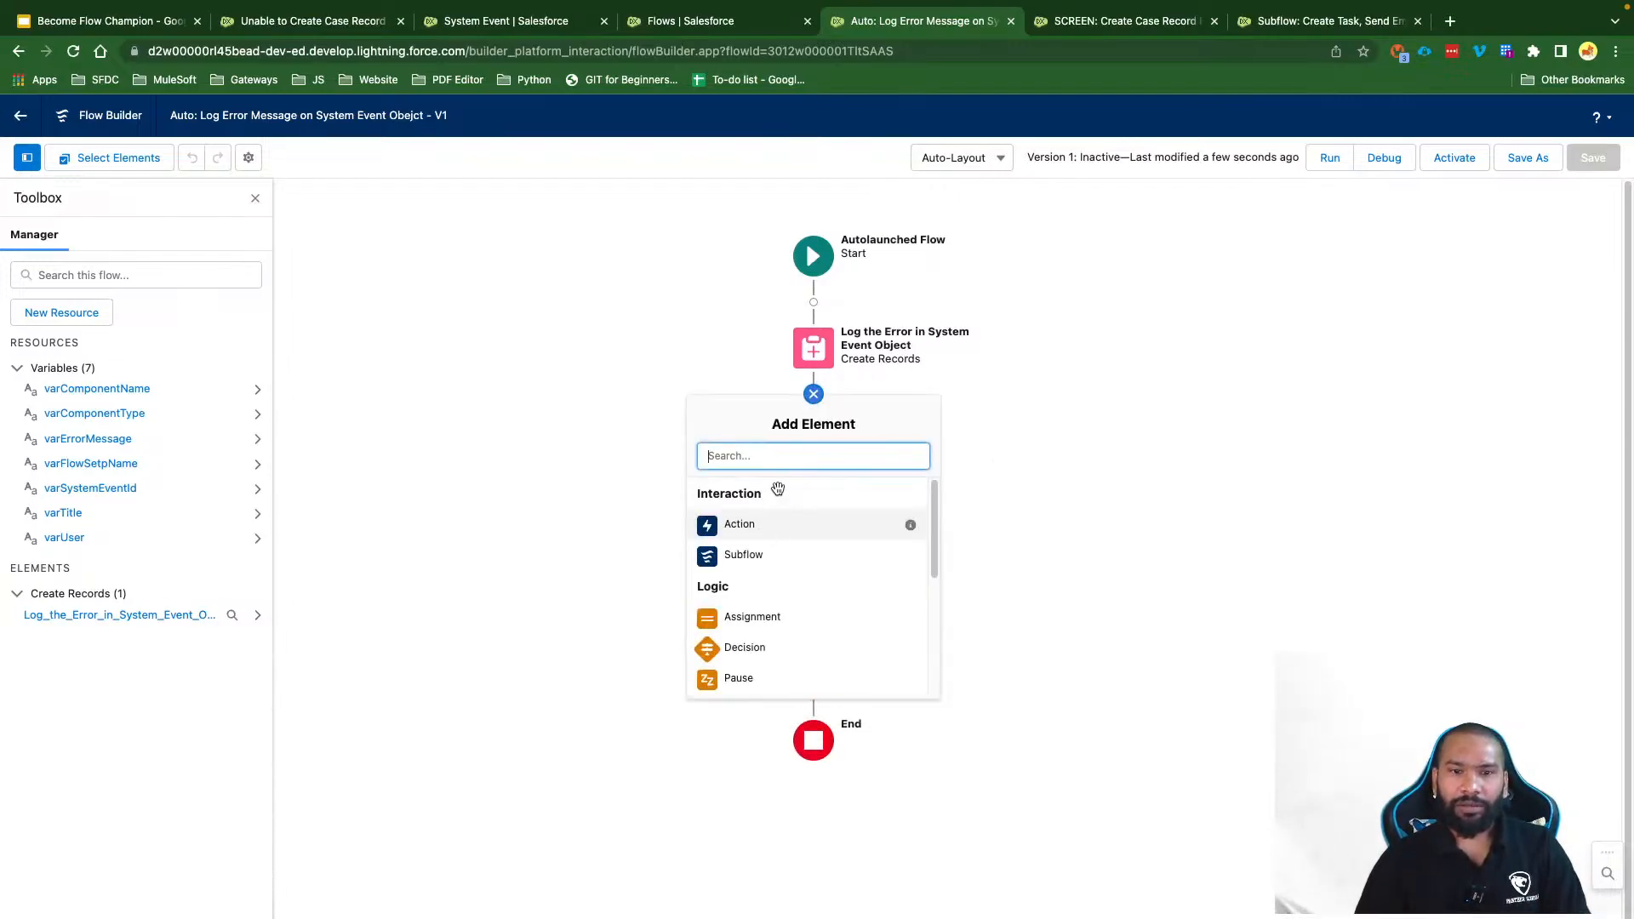
text(cre)
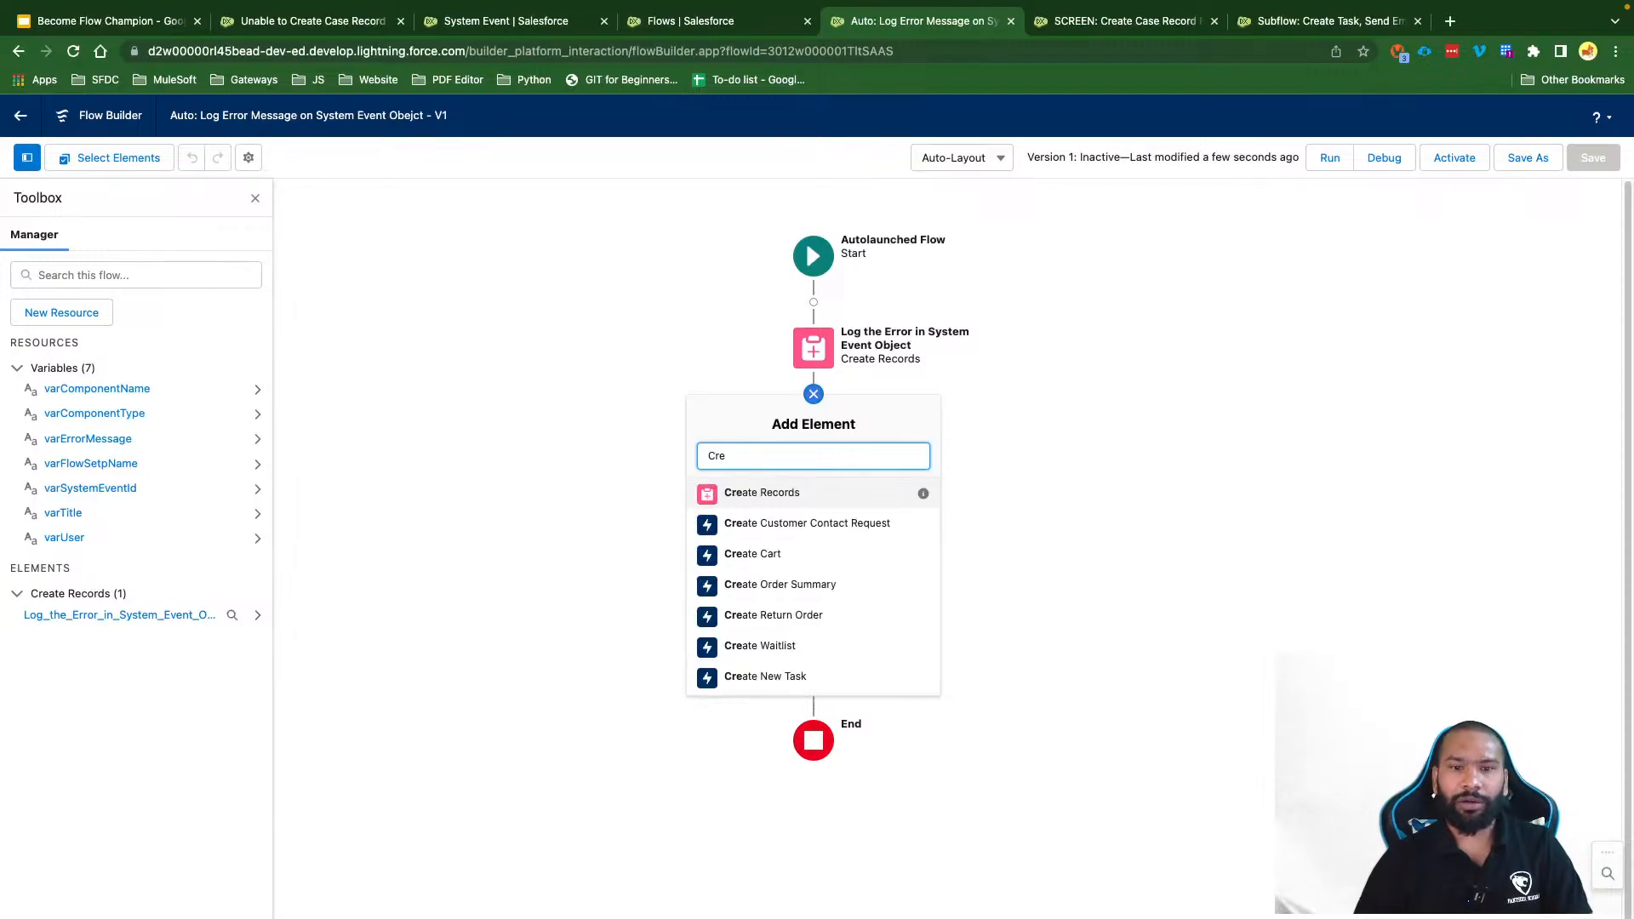
click(757, 491)
text(C)
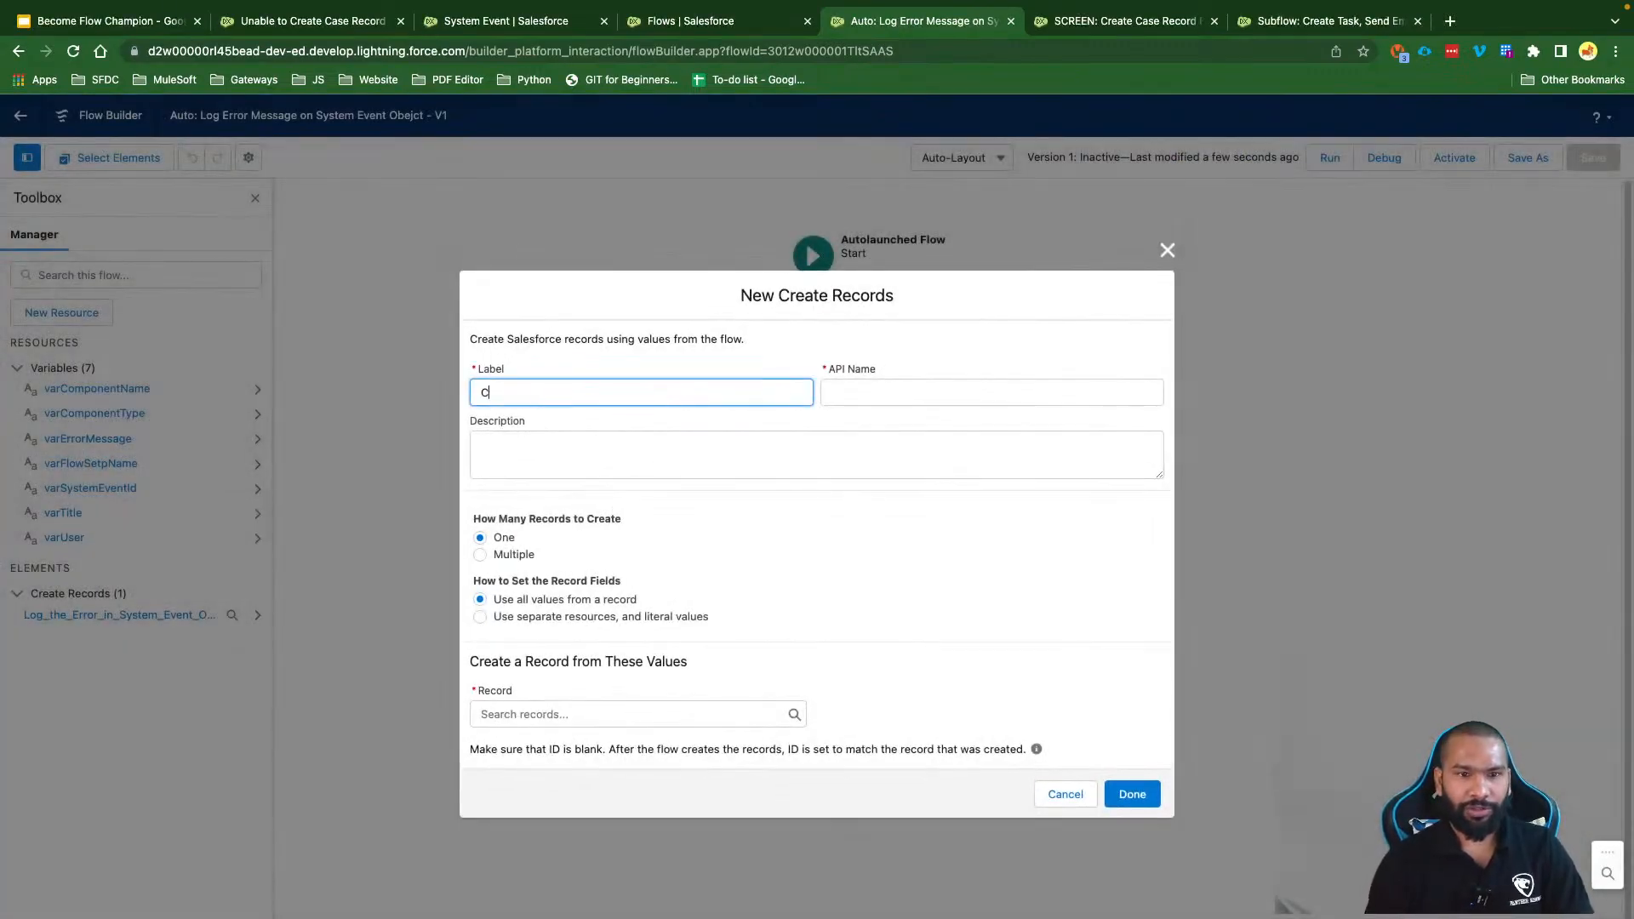
text(reate a Task Record)
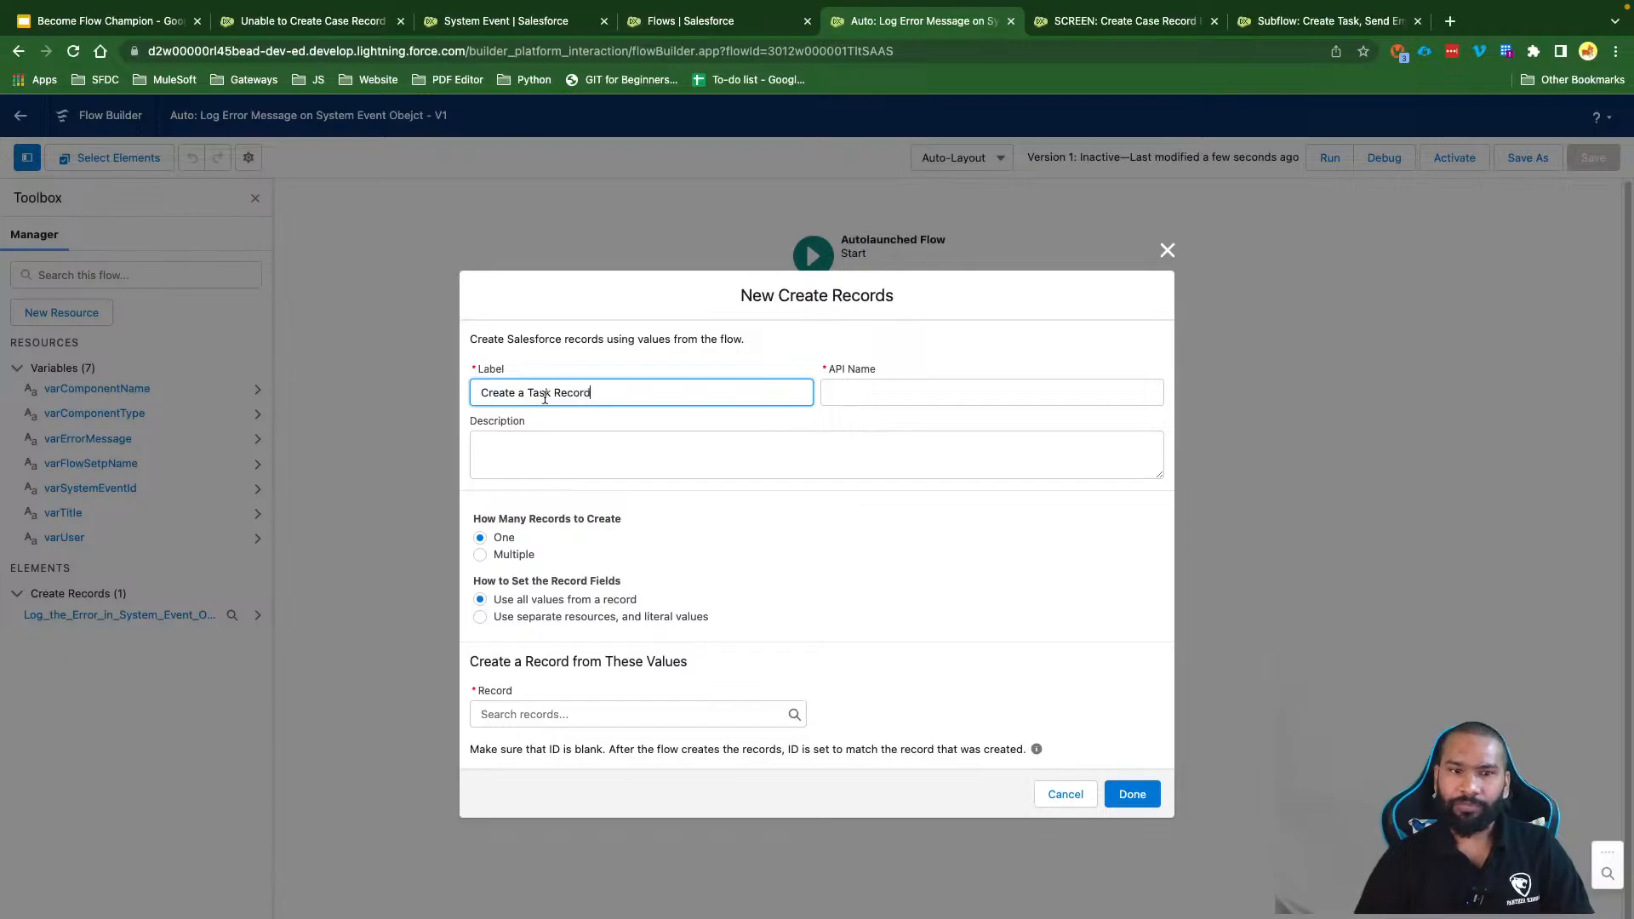
click(639, 450)
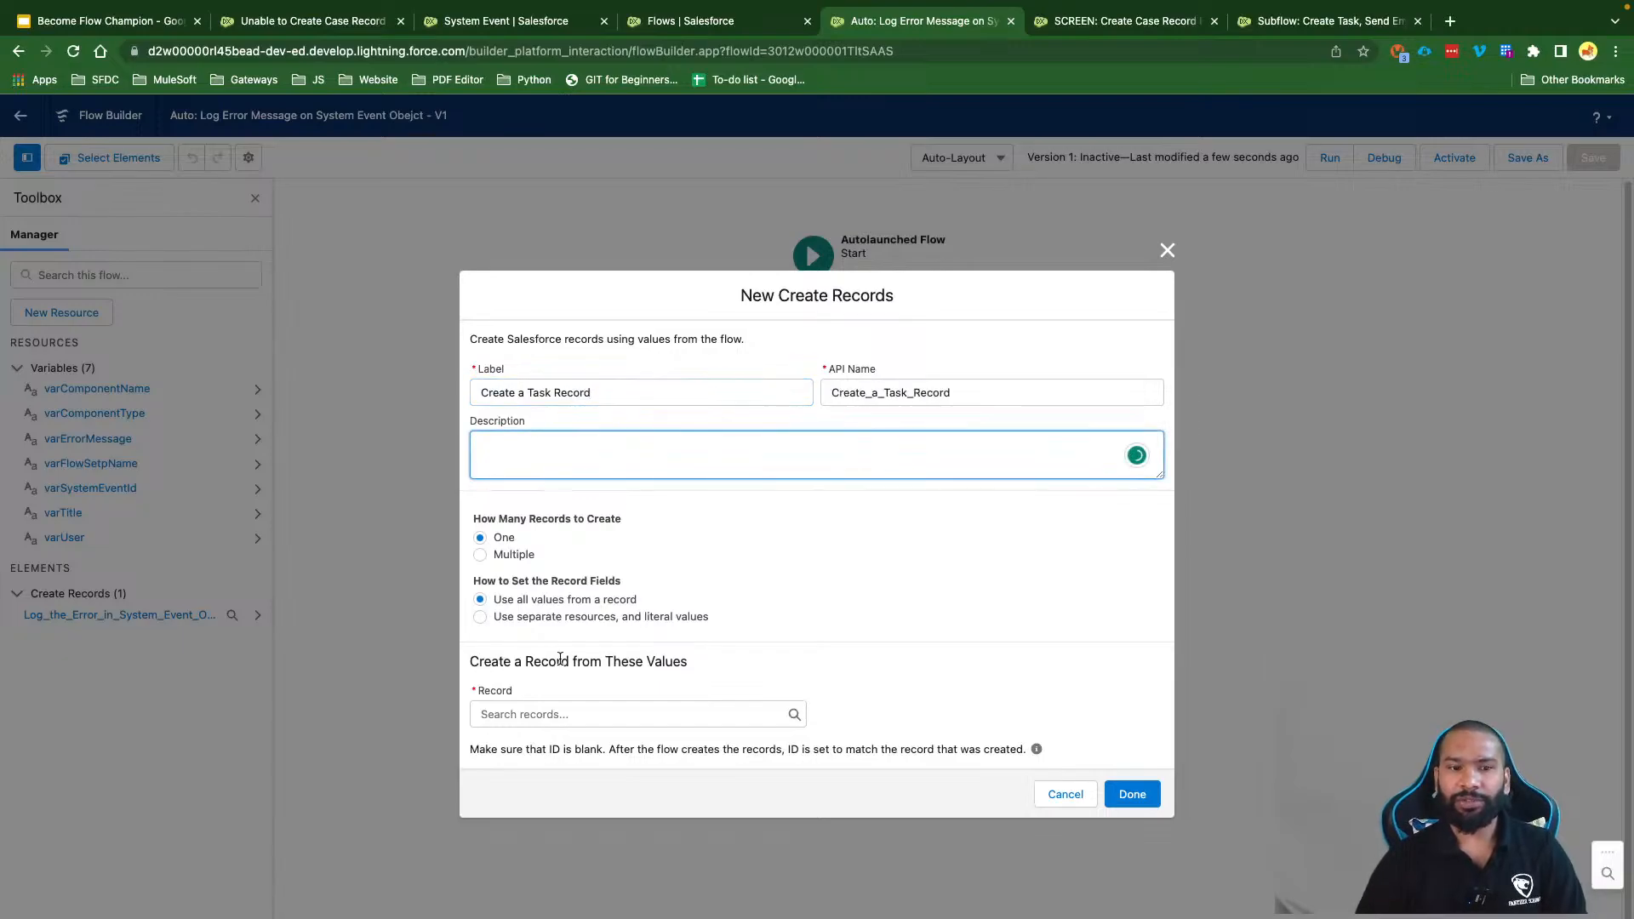
click(523, 617)
click(508, 729)
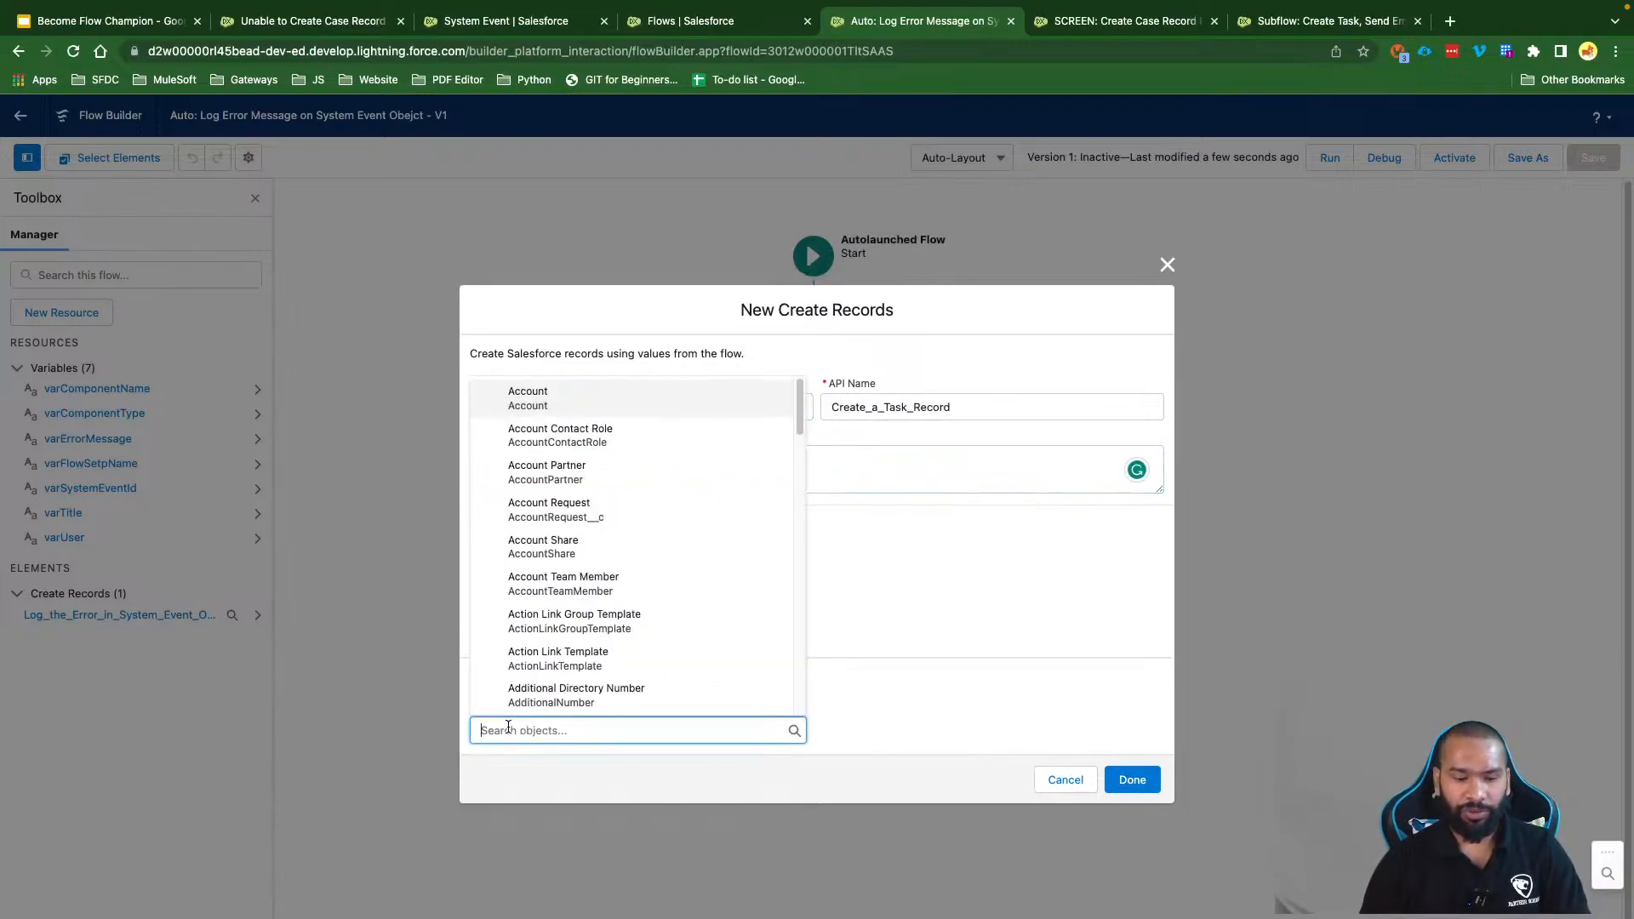
text(Task)
click(572, 694)
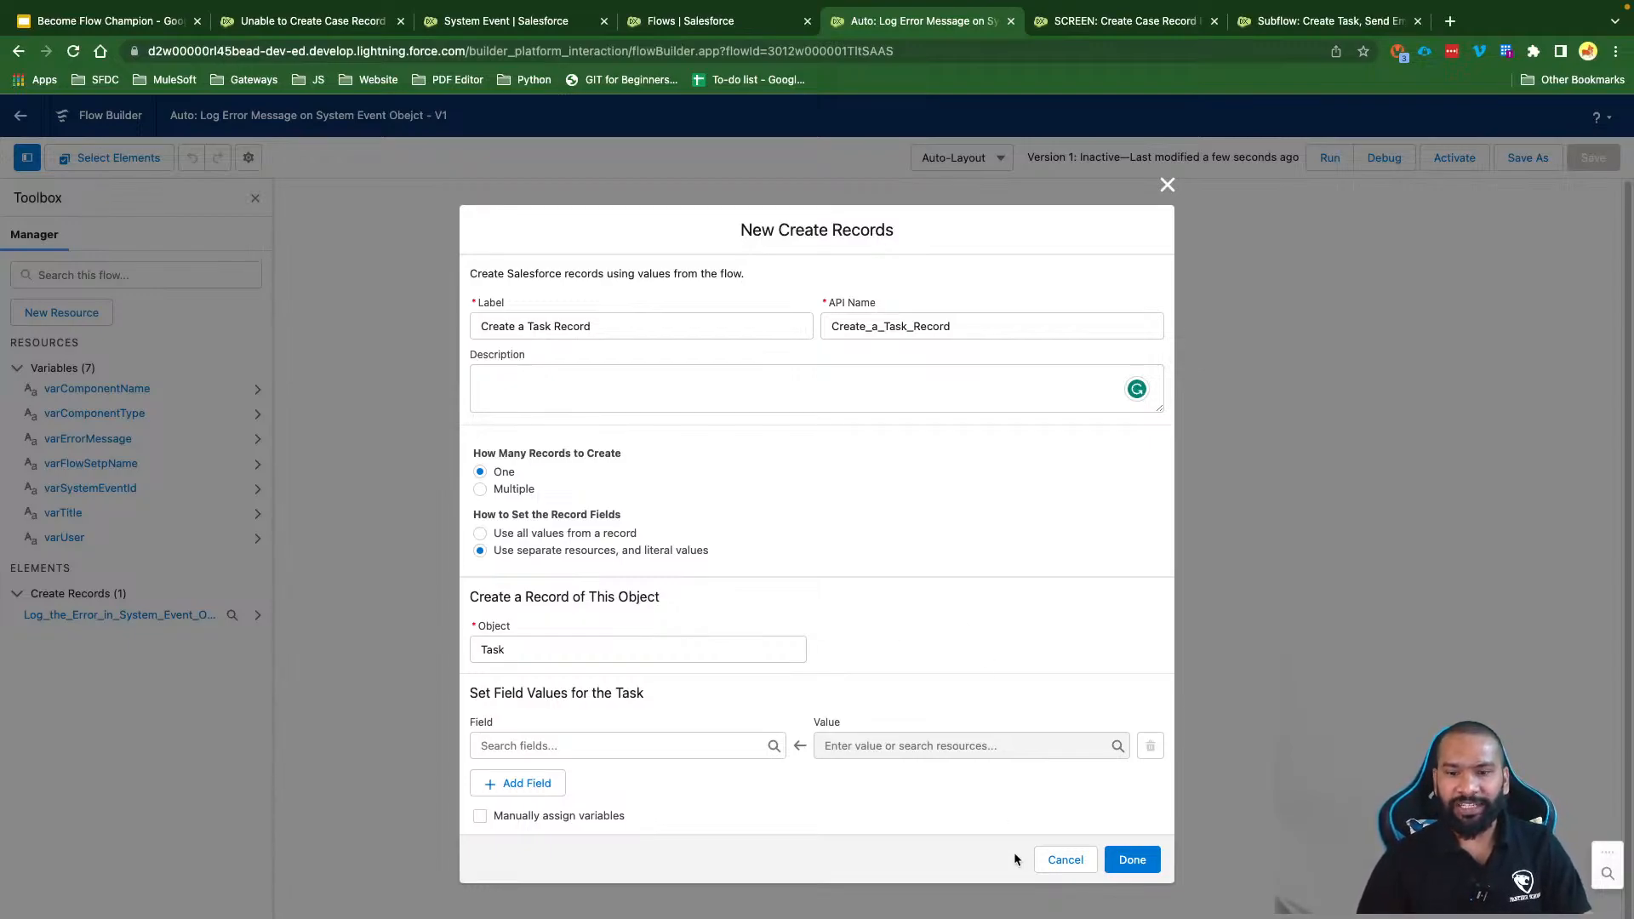
click(1062, 859)
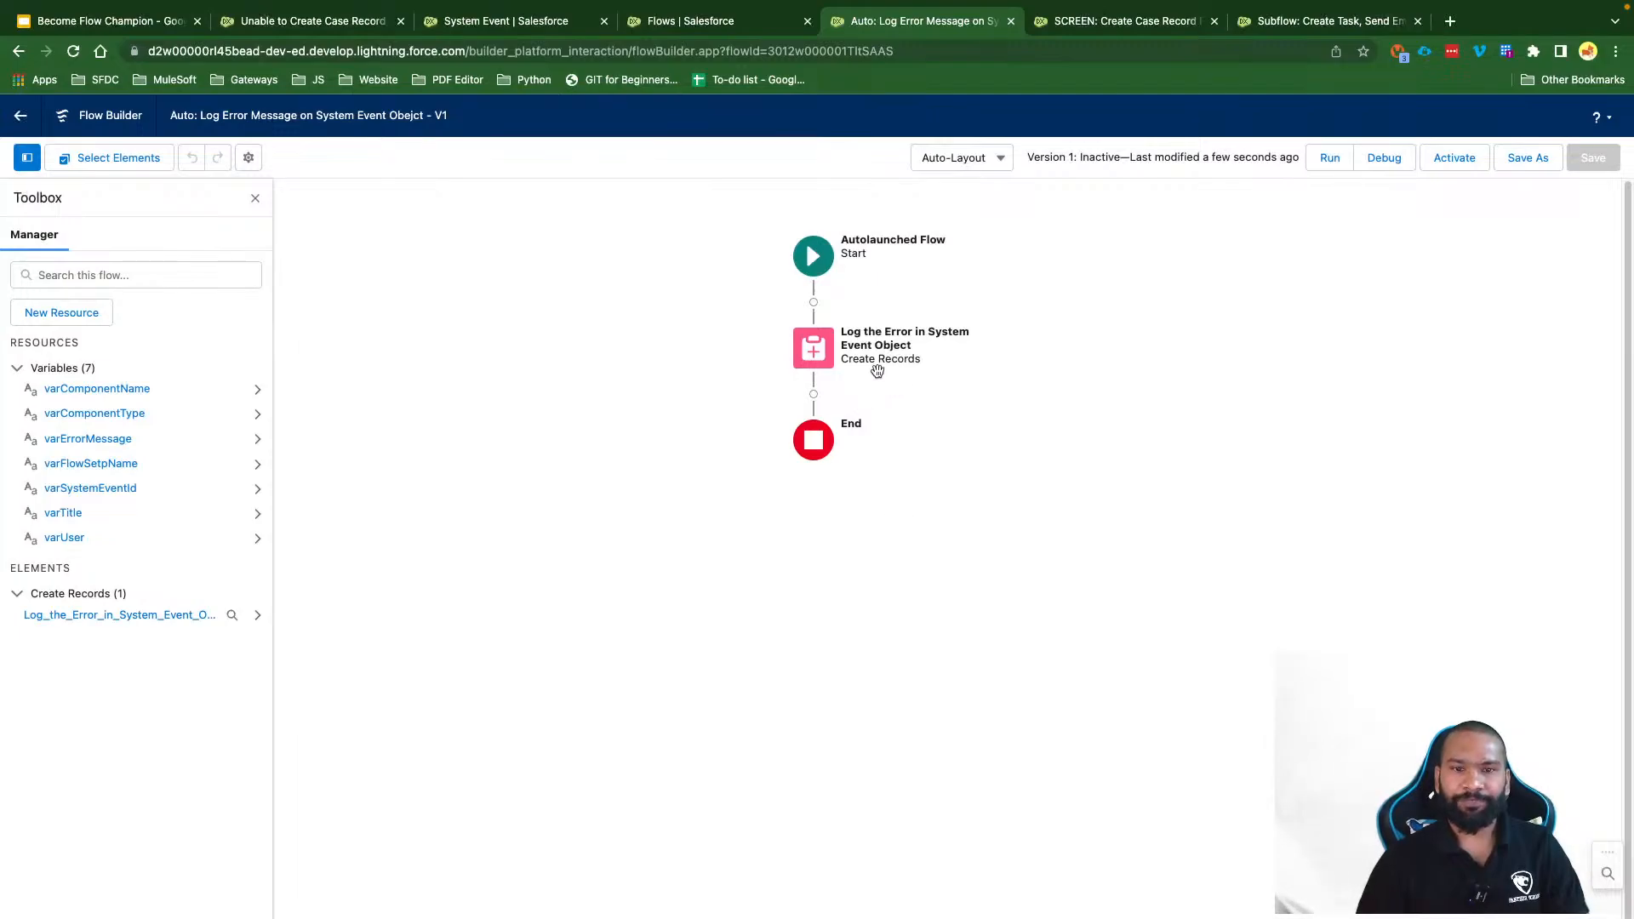
Step: Add a fault path to the Log the Error element and save the flow
click(815, 351)
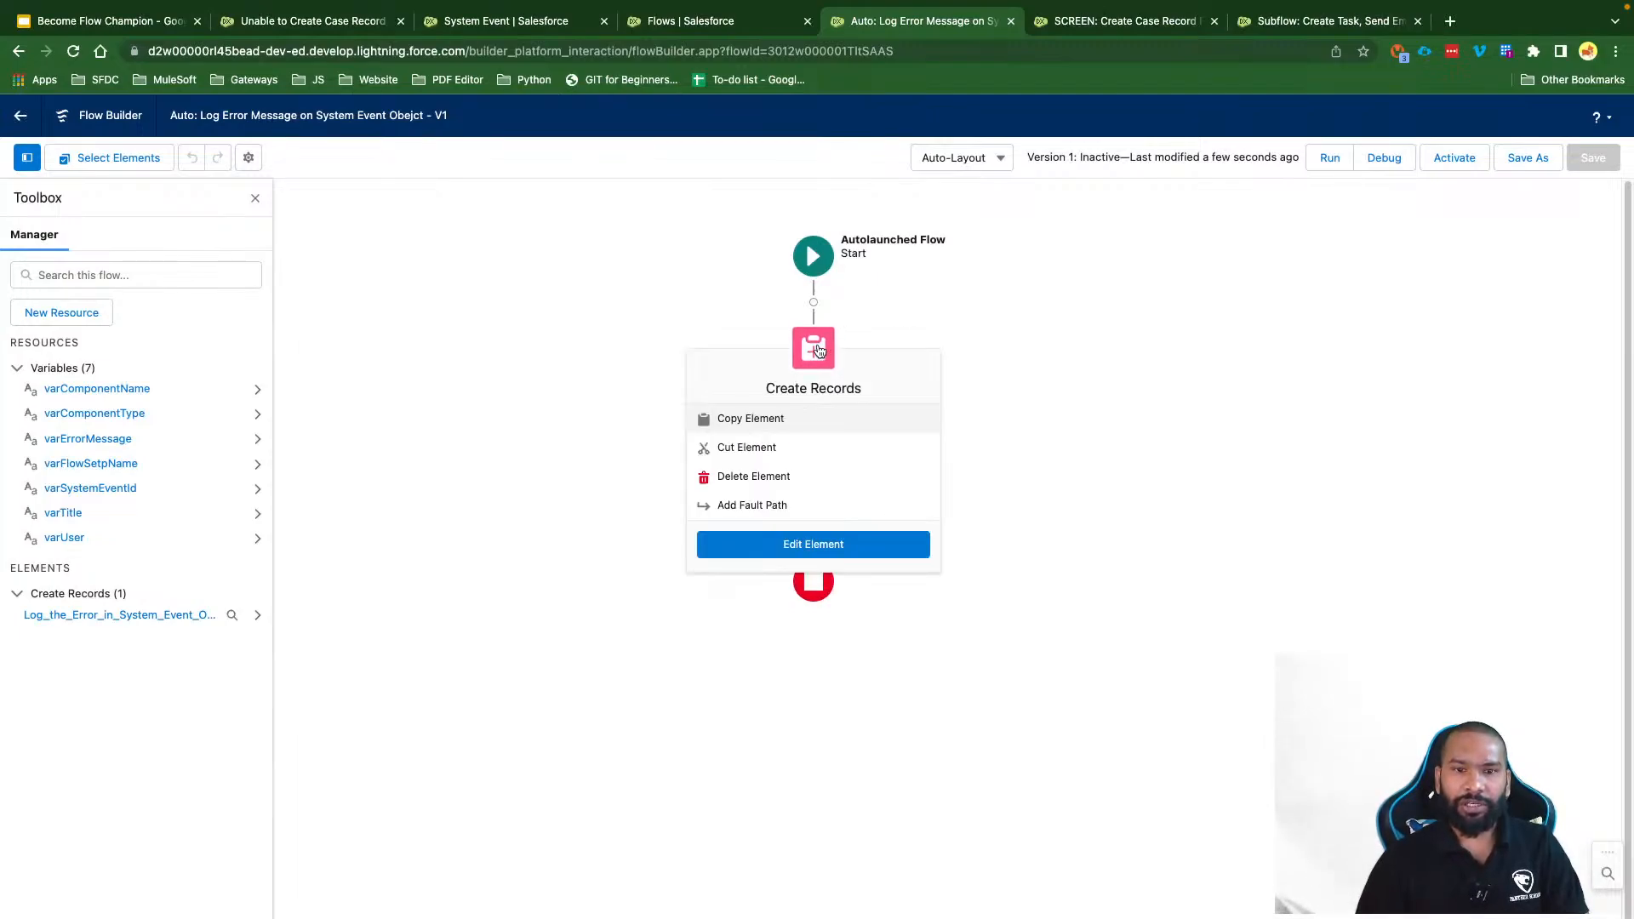
click(769, 505)
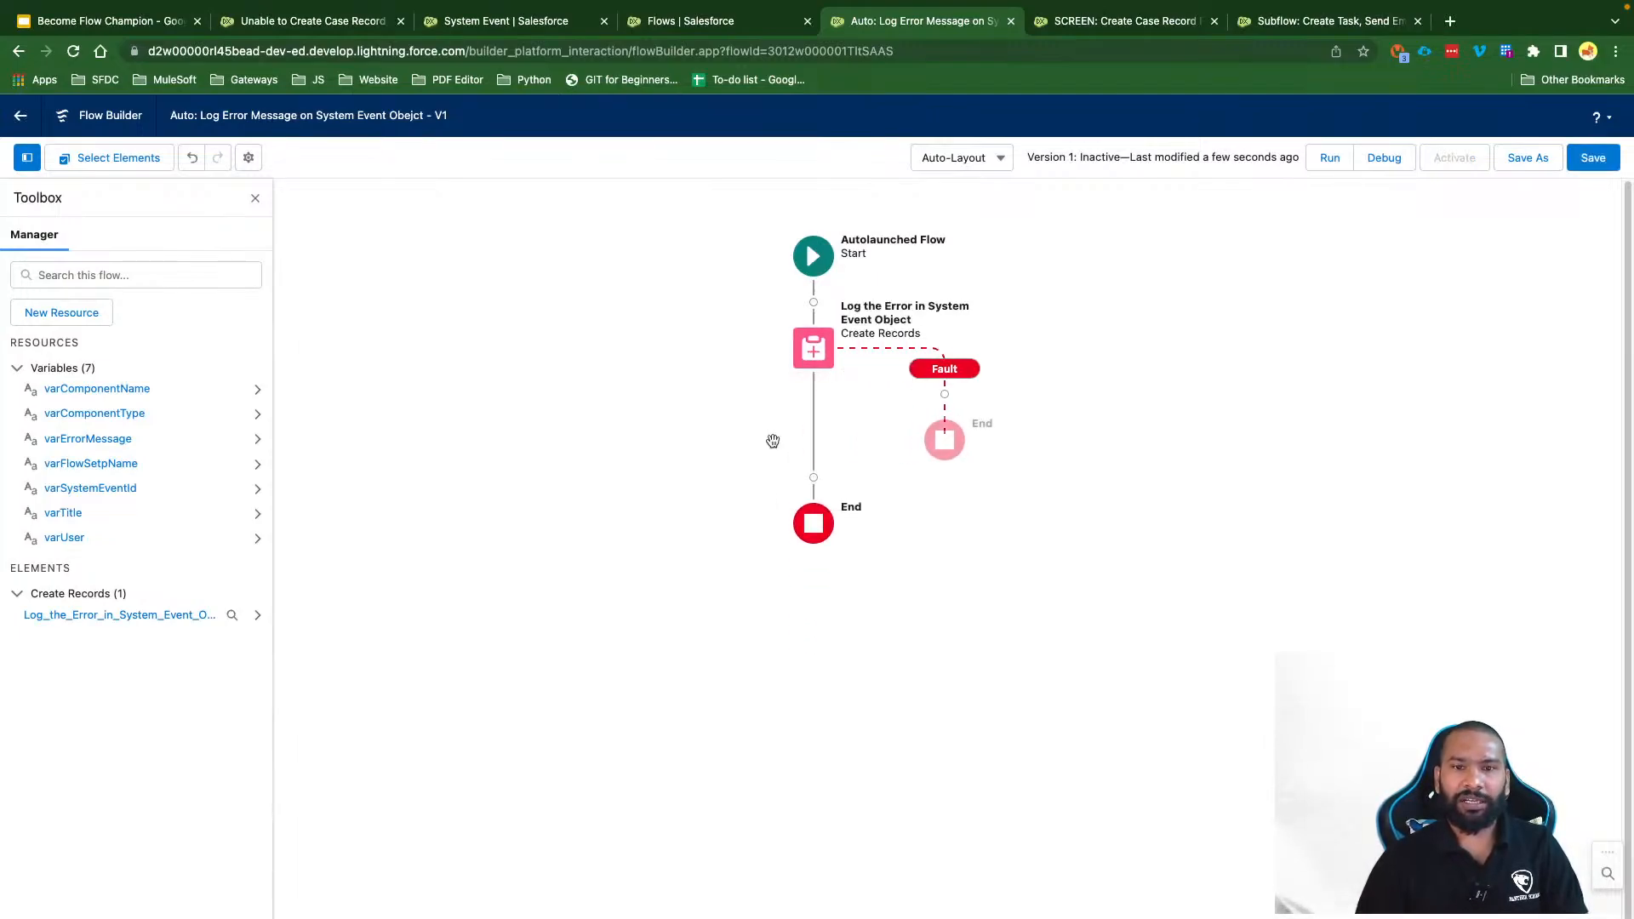
click(1592, 157)
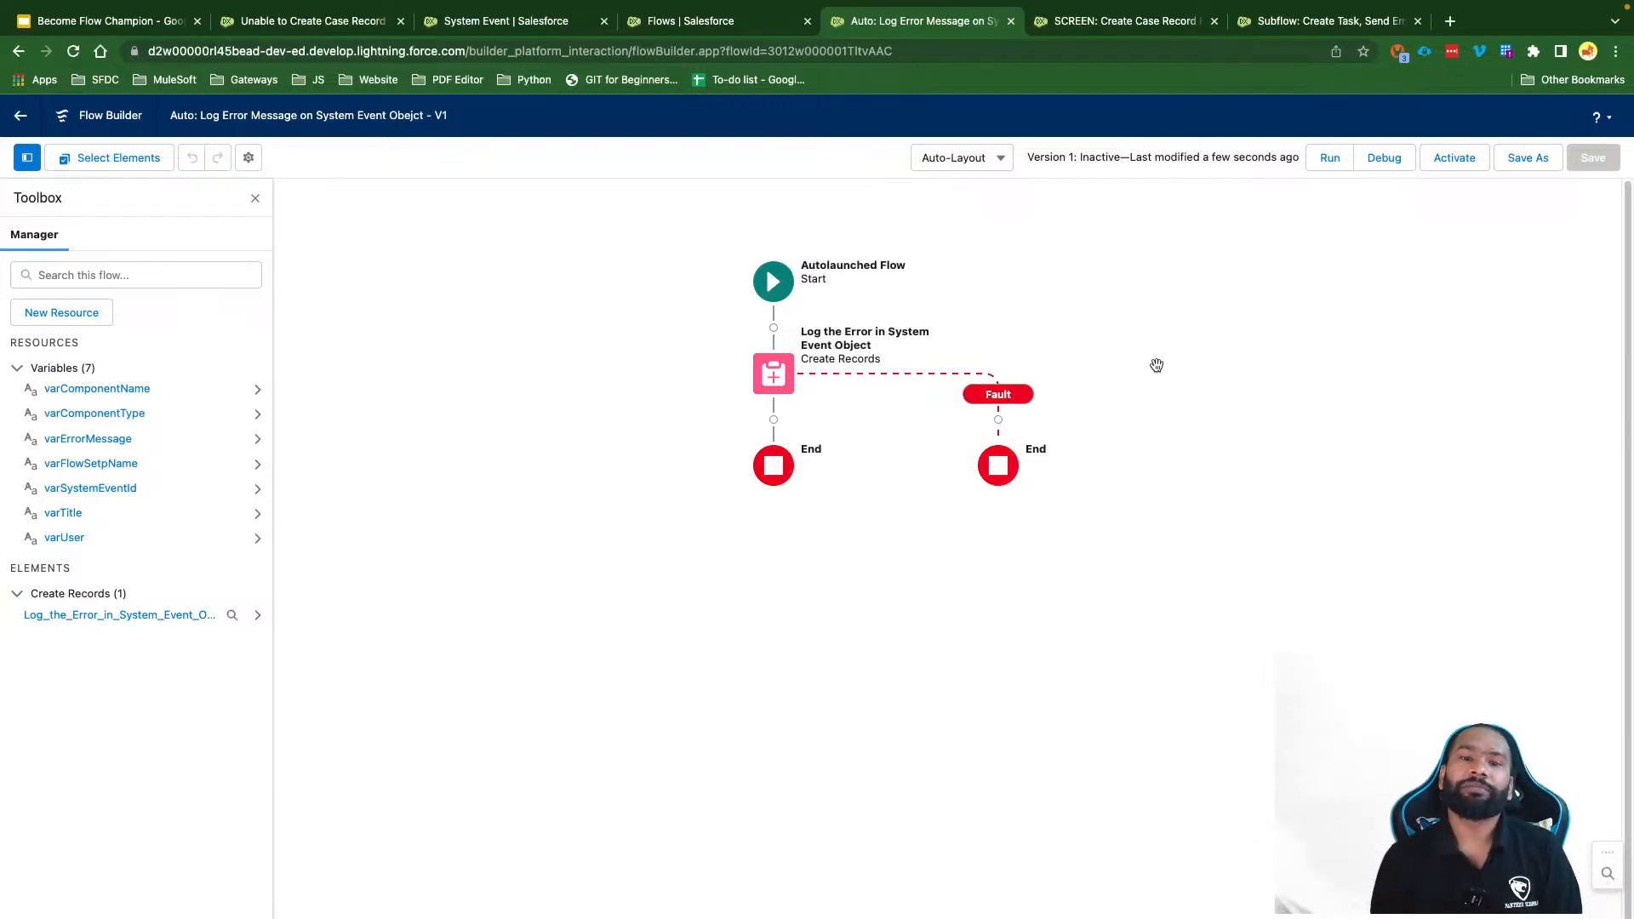
Step: Add a Post to Chatter action on the Fault path, labelled 'Post to Chatter'
click(998, 420)
click(941, 561)
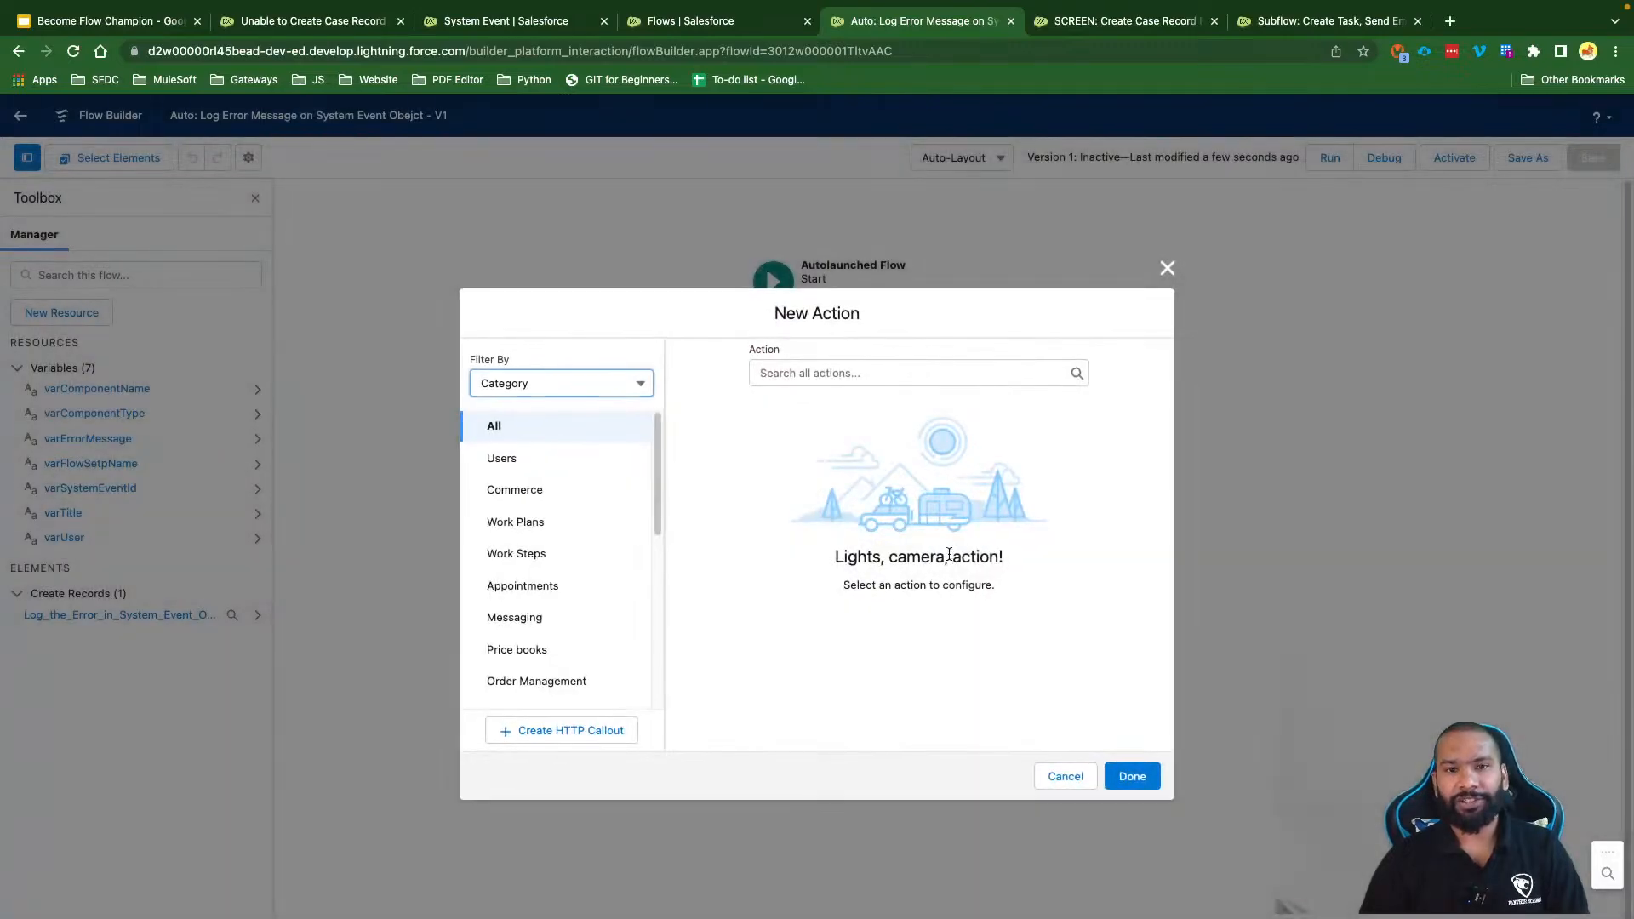
click(798, 372)
text(Chatt)
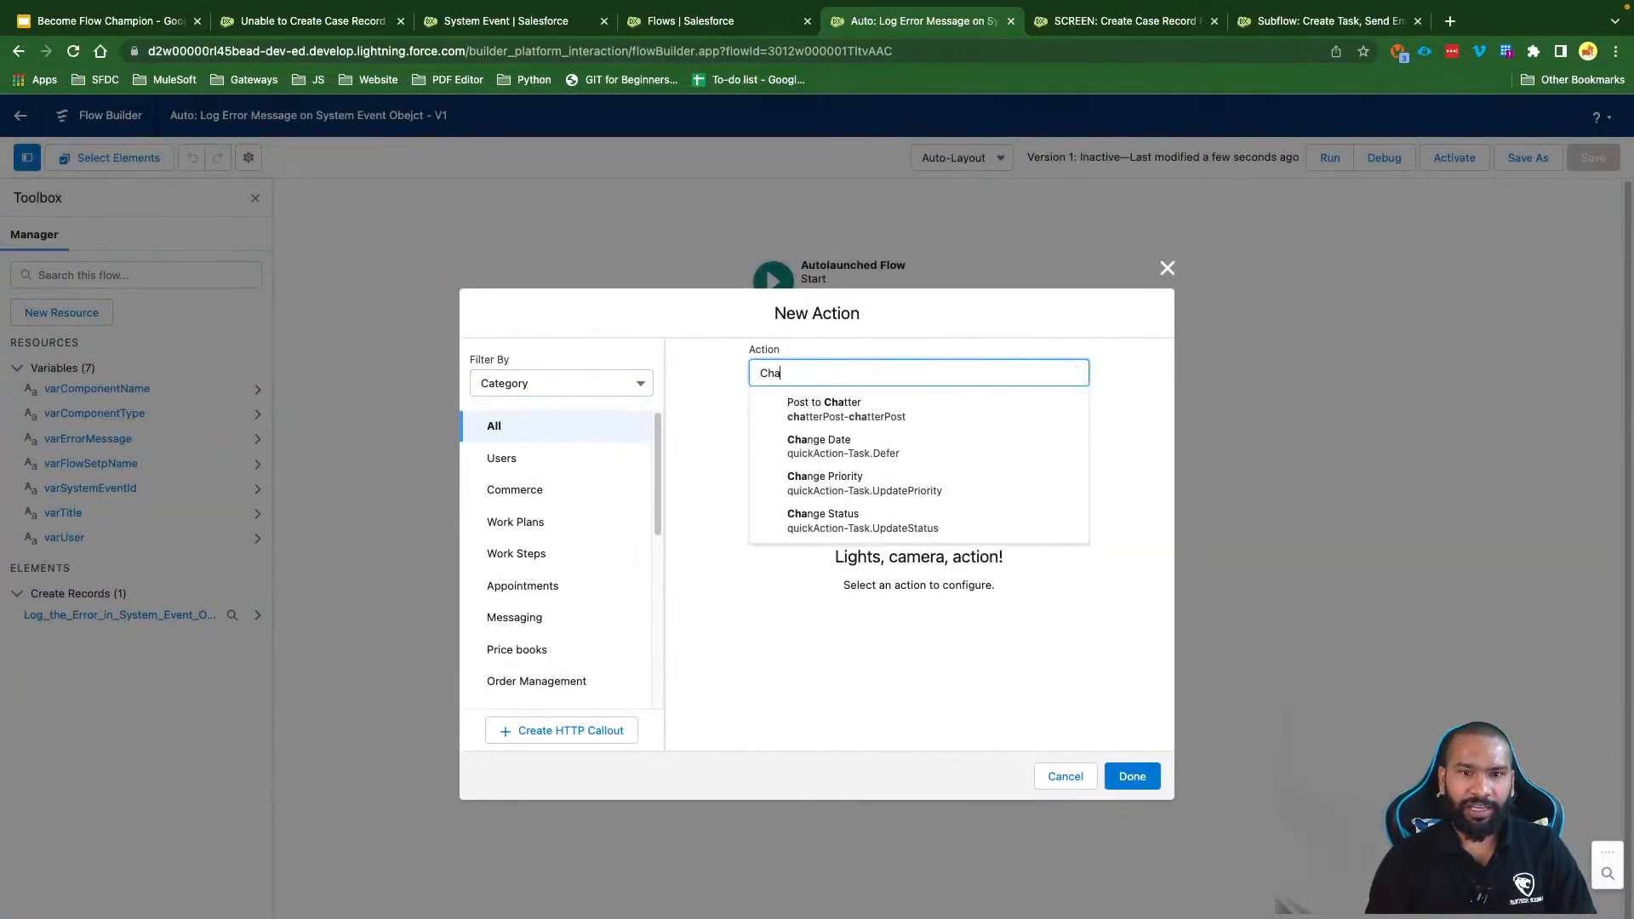
click(863, 419)
drag(844, 247, 757, 248)
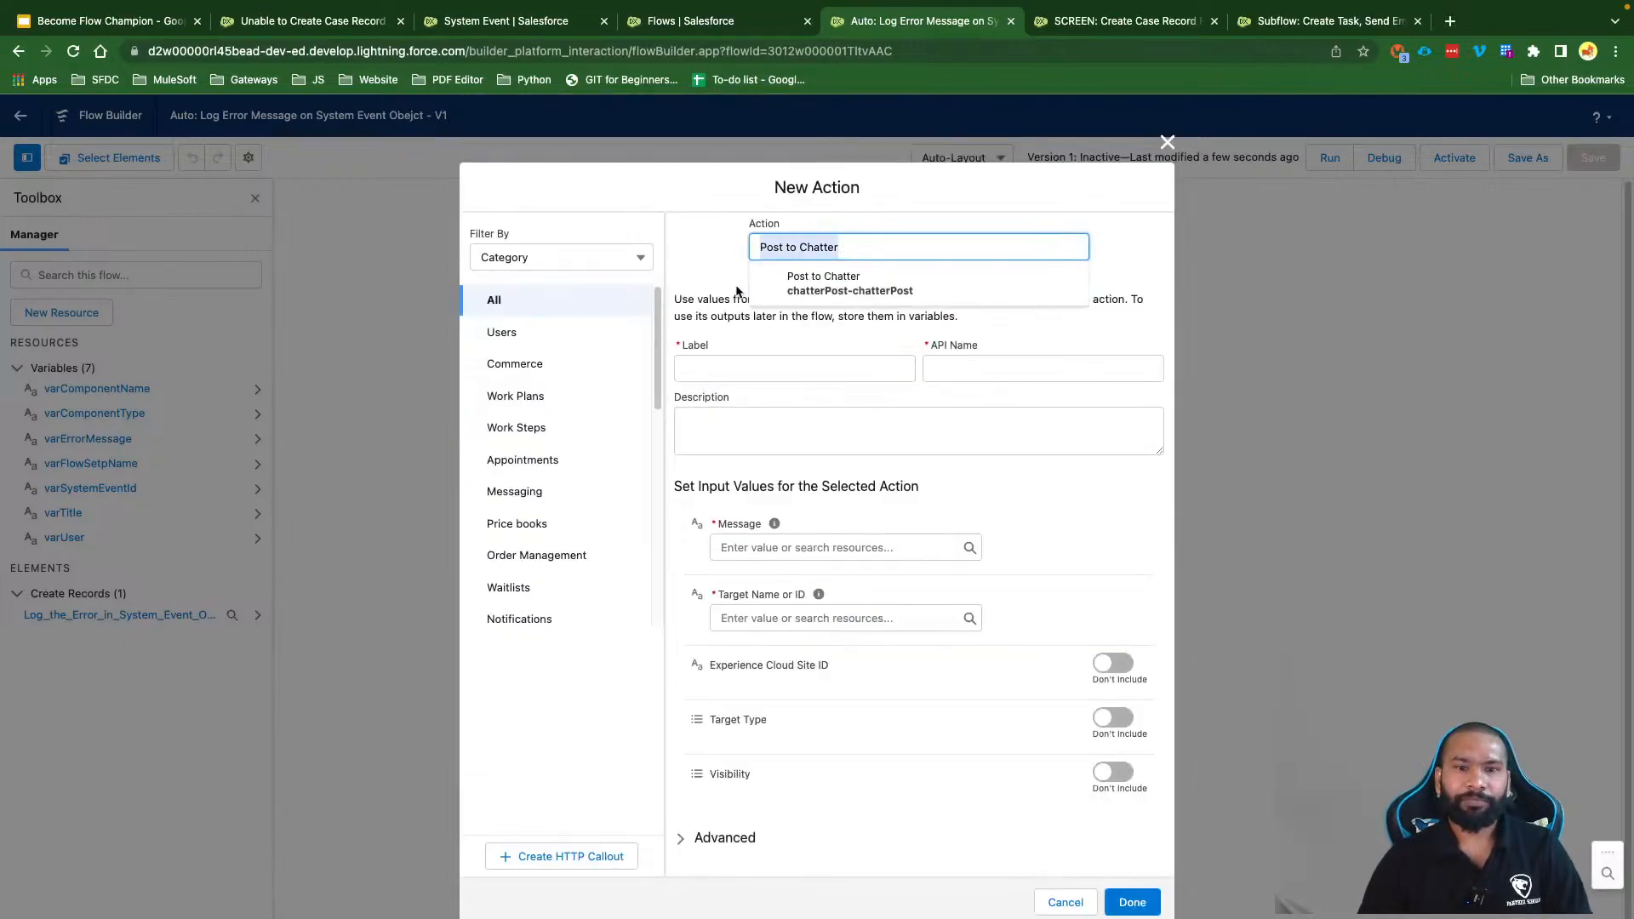
key(ctrl+c)
click(747, 368)
key(ctrl+v)
click(955, 435)
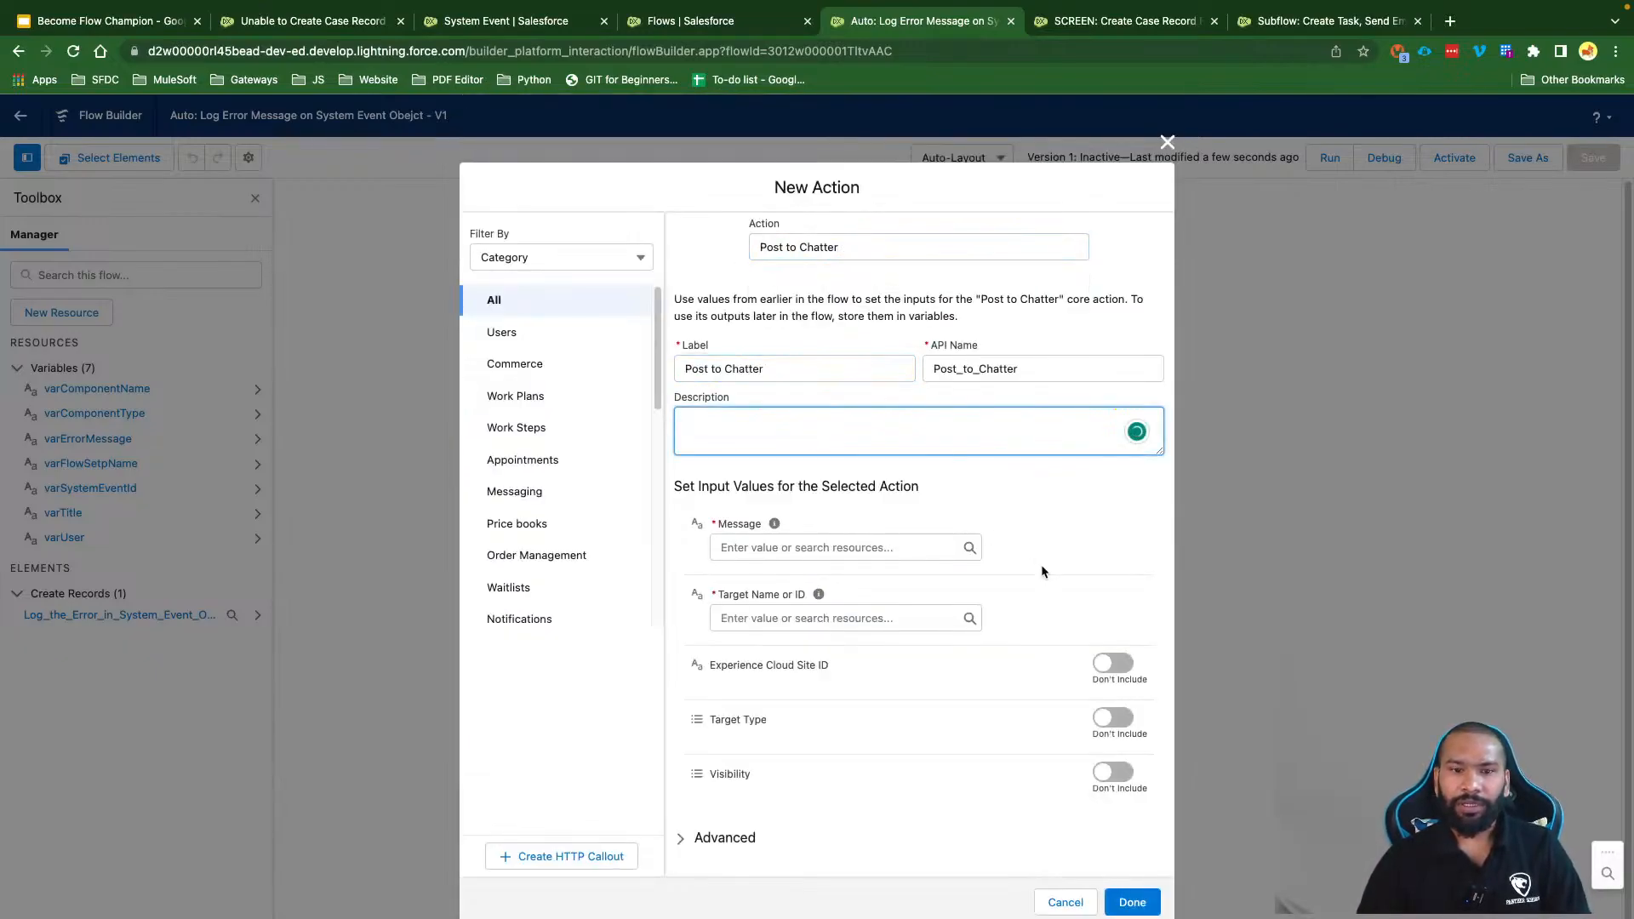
Step: Set its Message to varErrorMessage and Target to varUser, then give it a fault path
click(771, 548)
text(err)
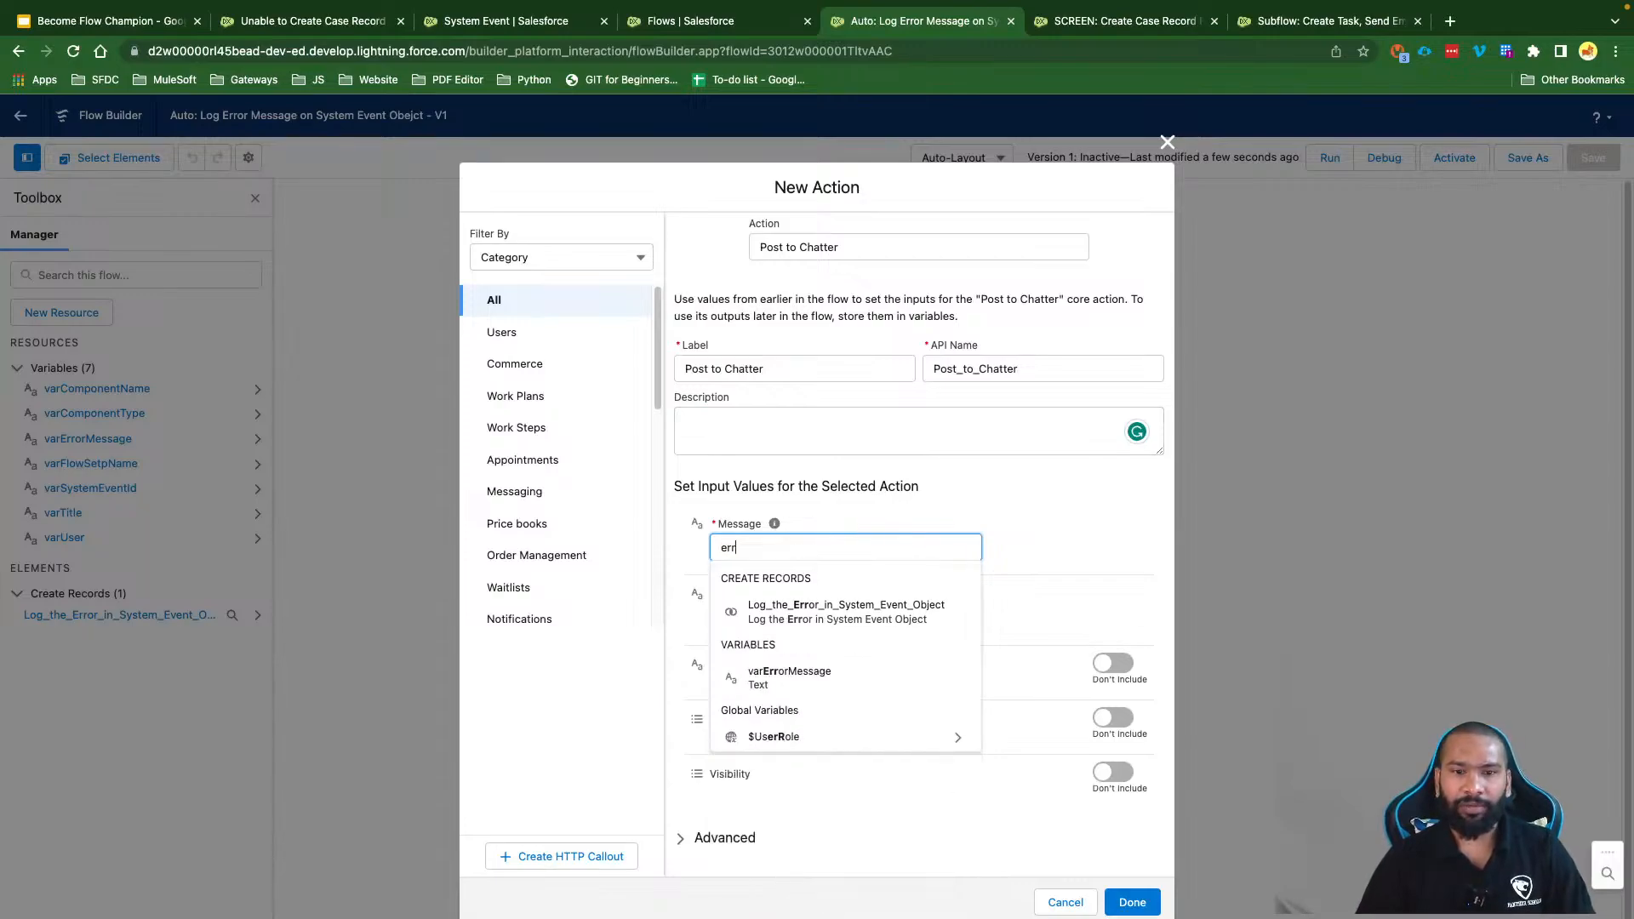
click(804, 672)
click(1039, 554)
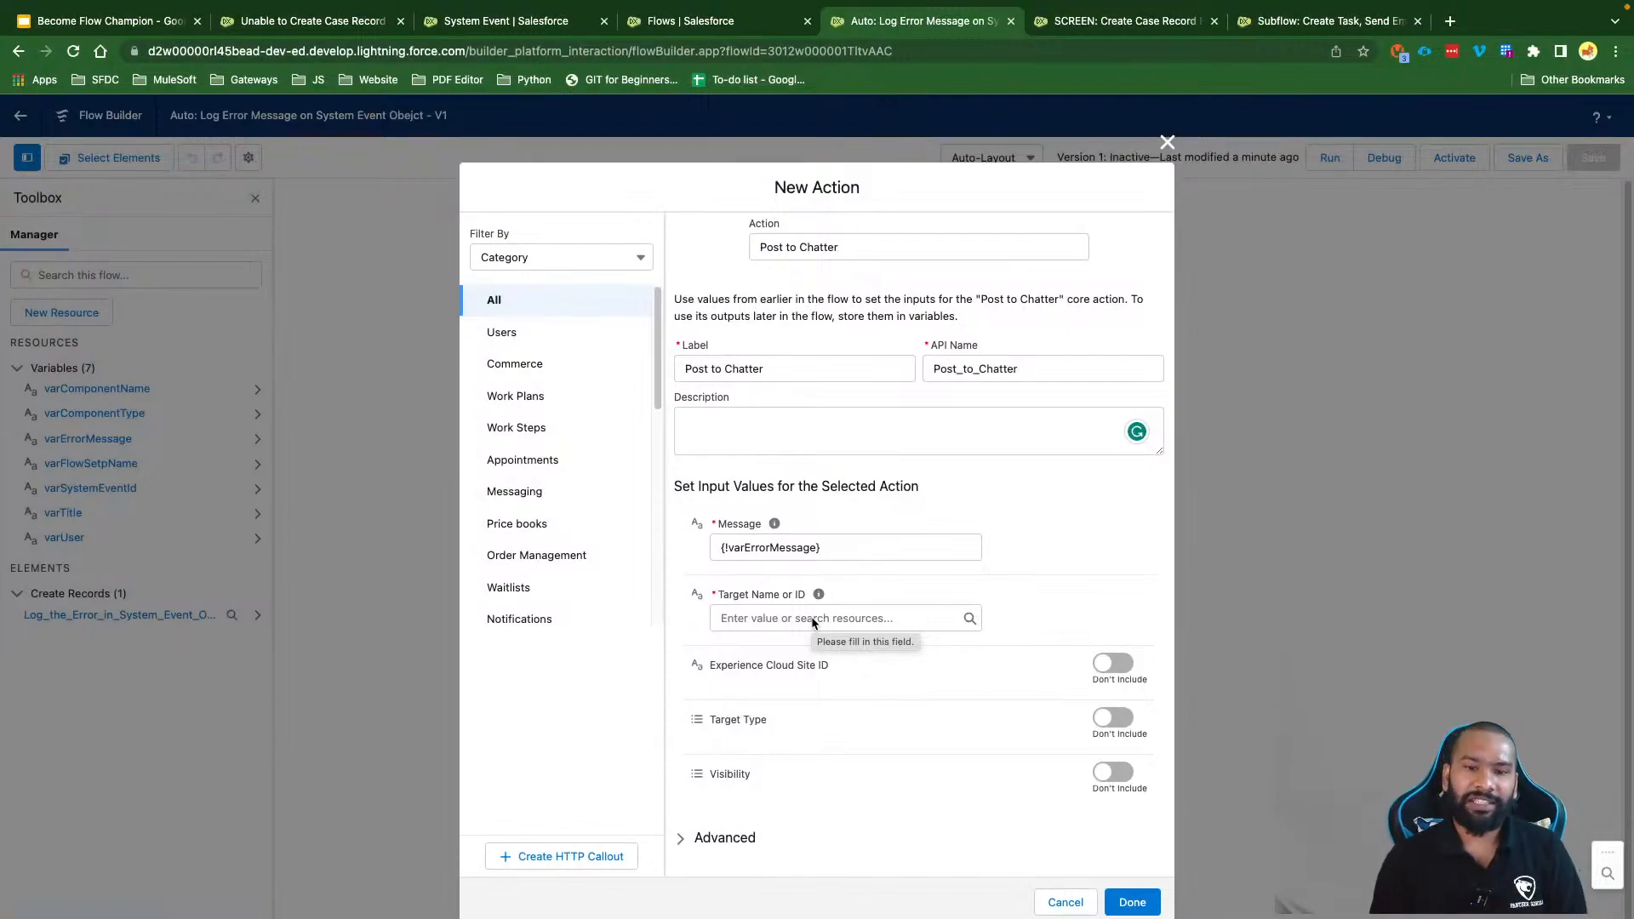
click(810, 619)
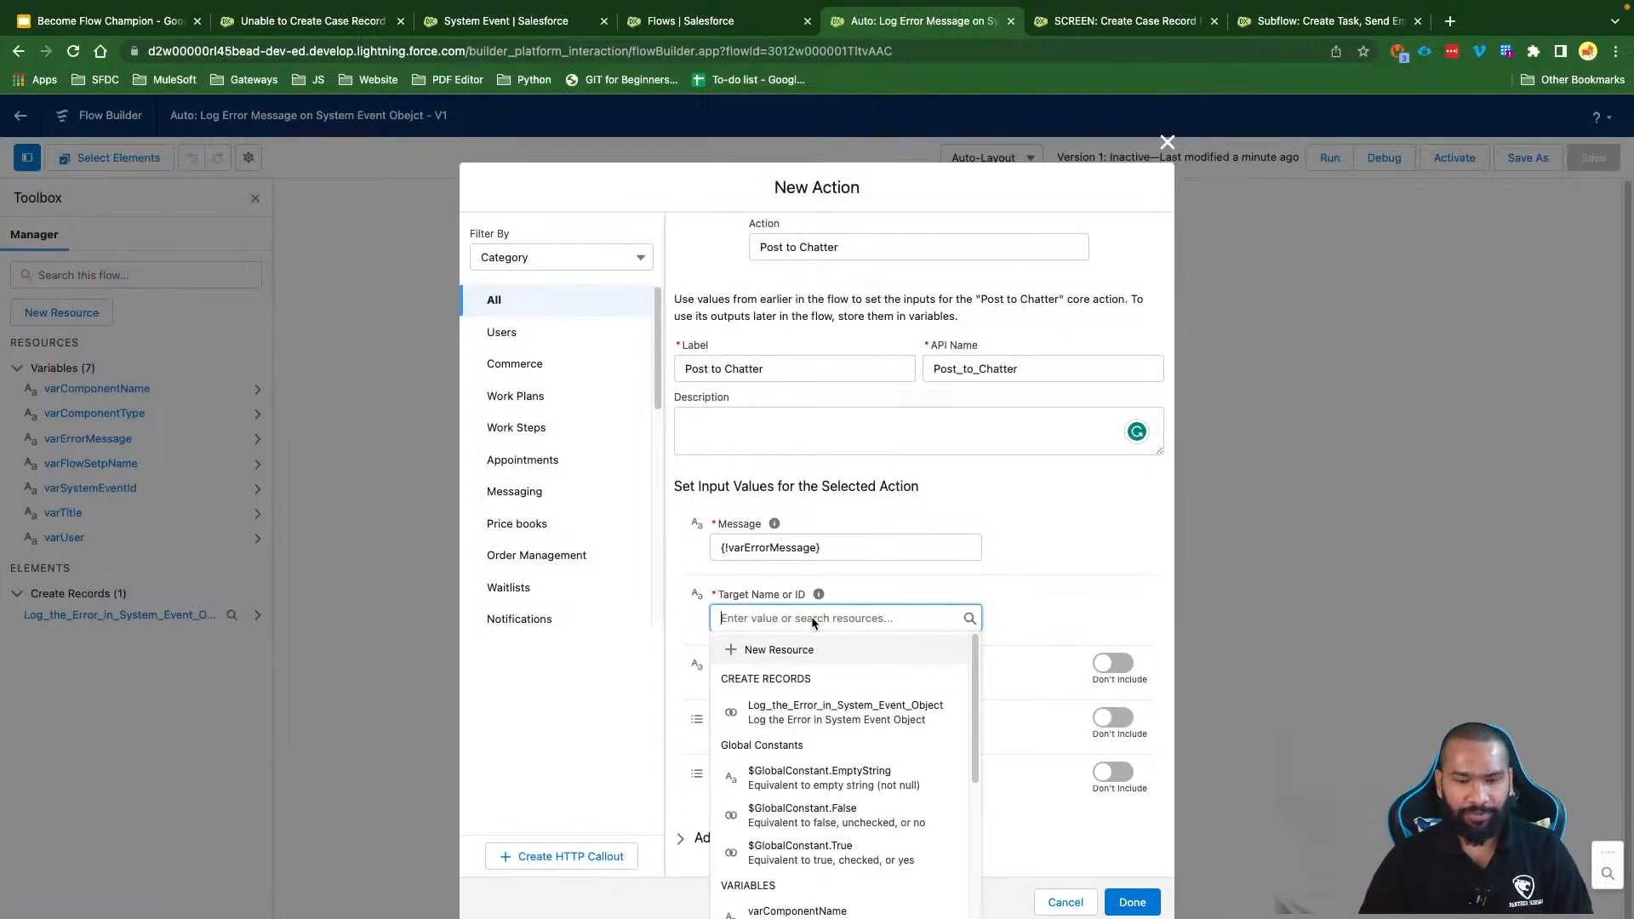
text(var)
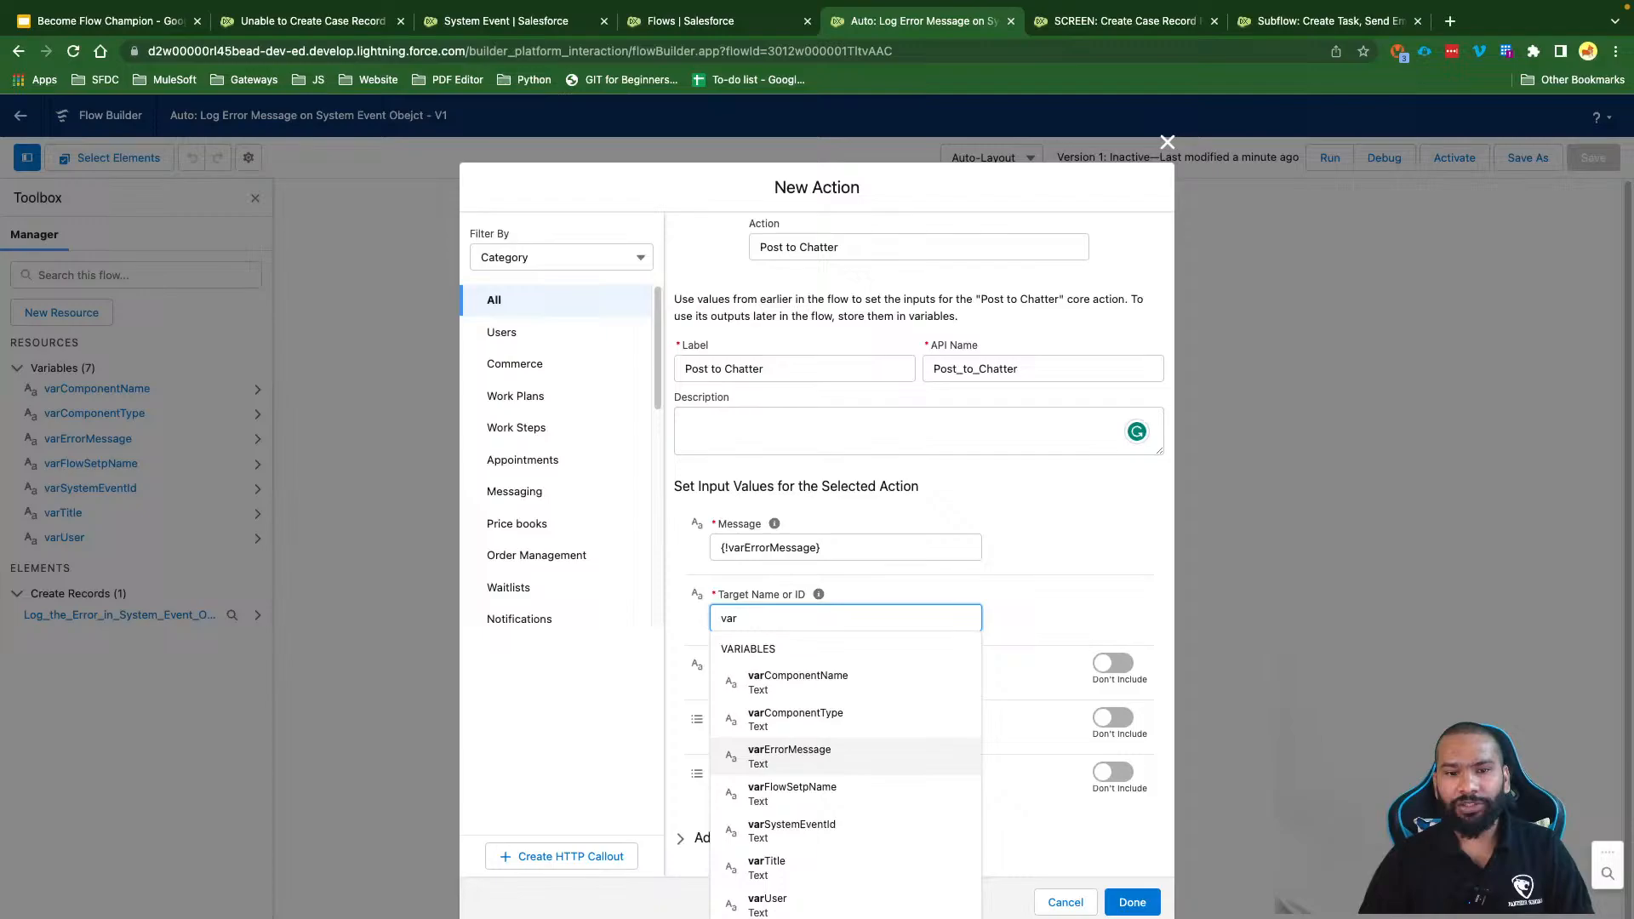
click(800, 902)
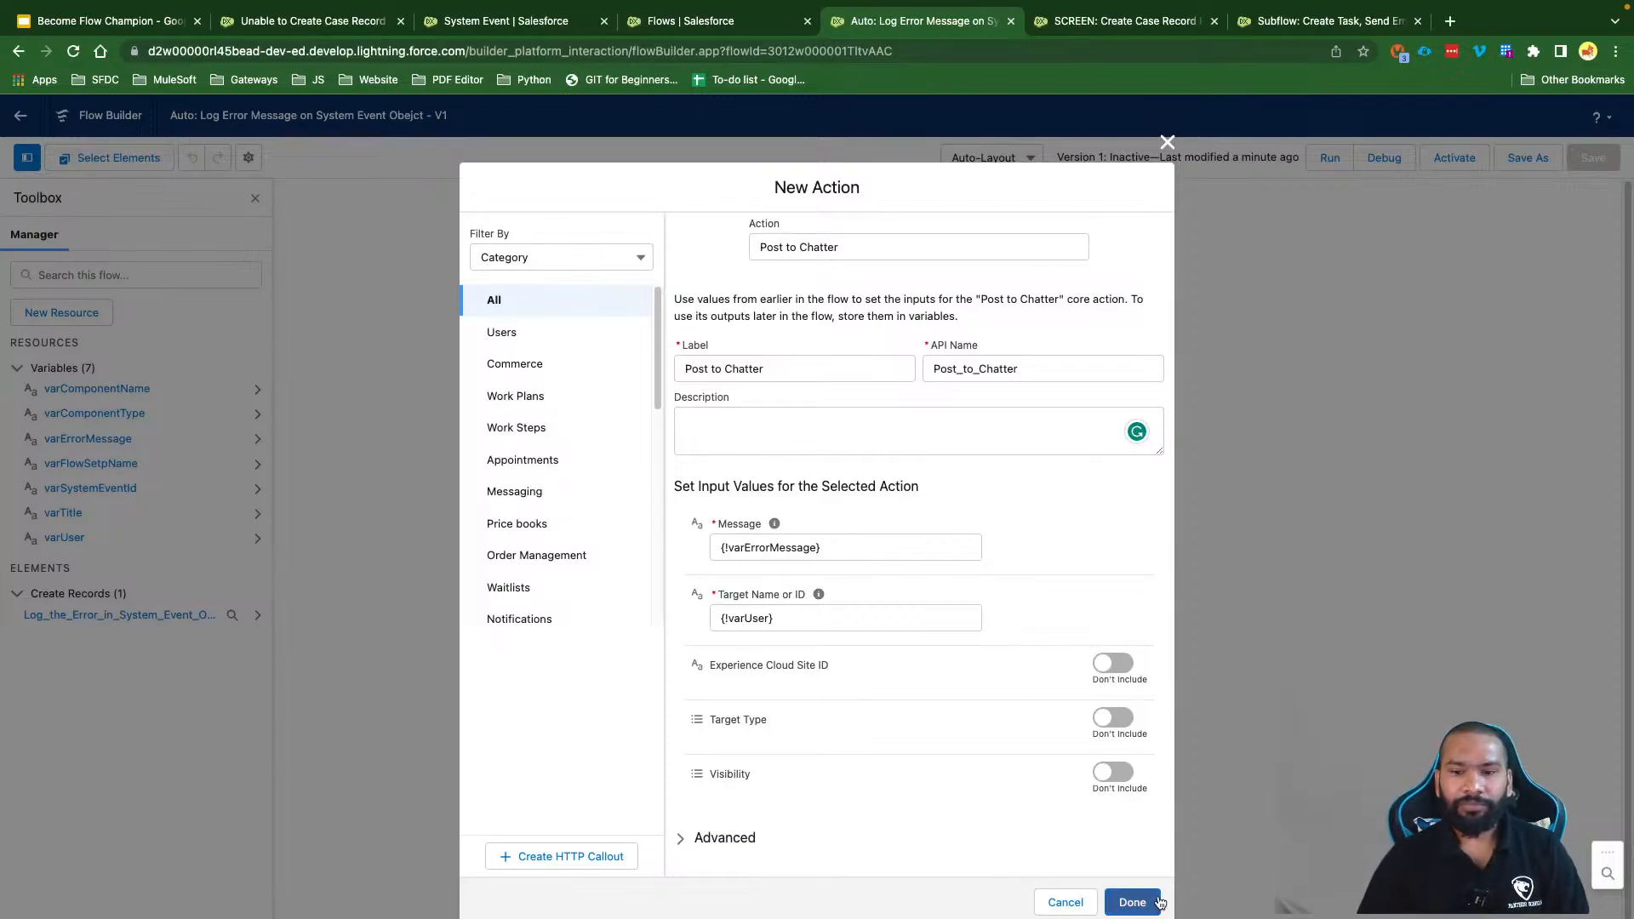
click(1132, 902)
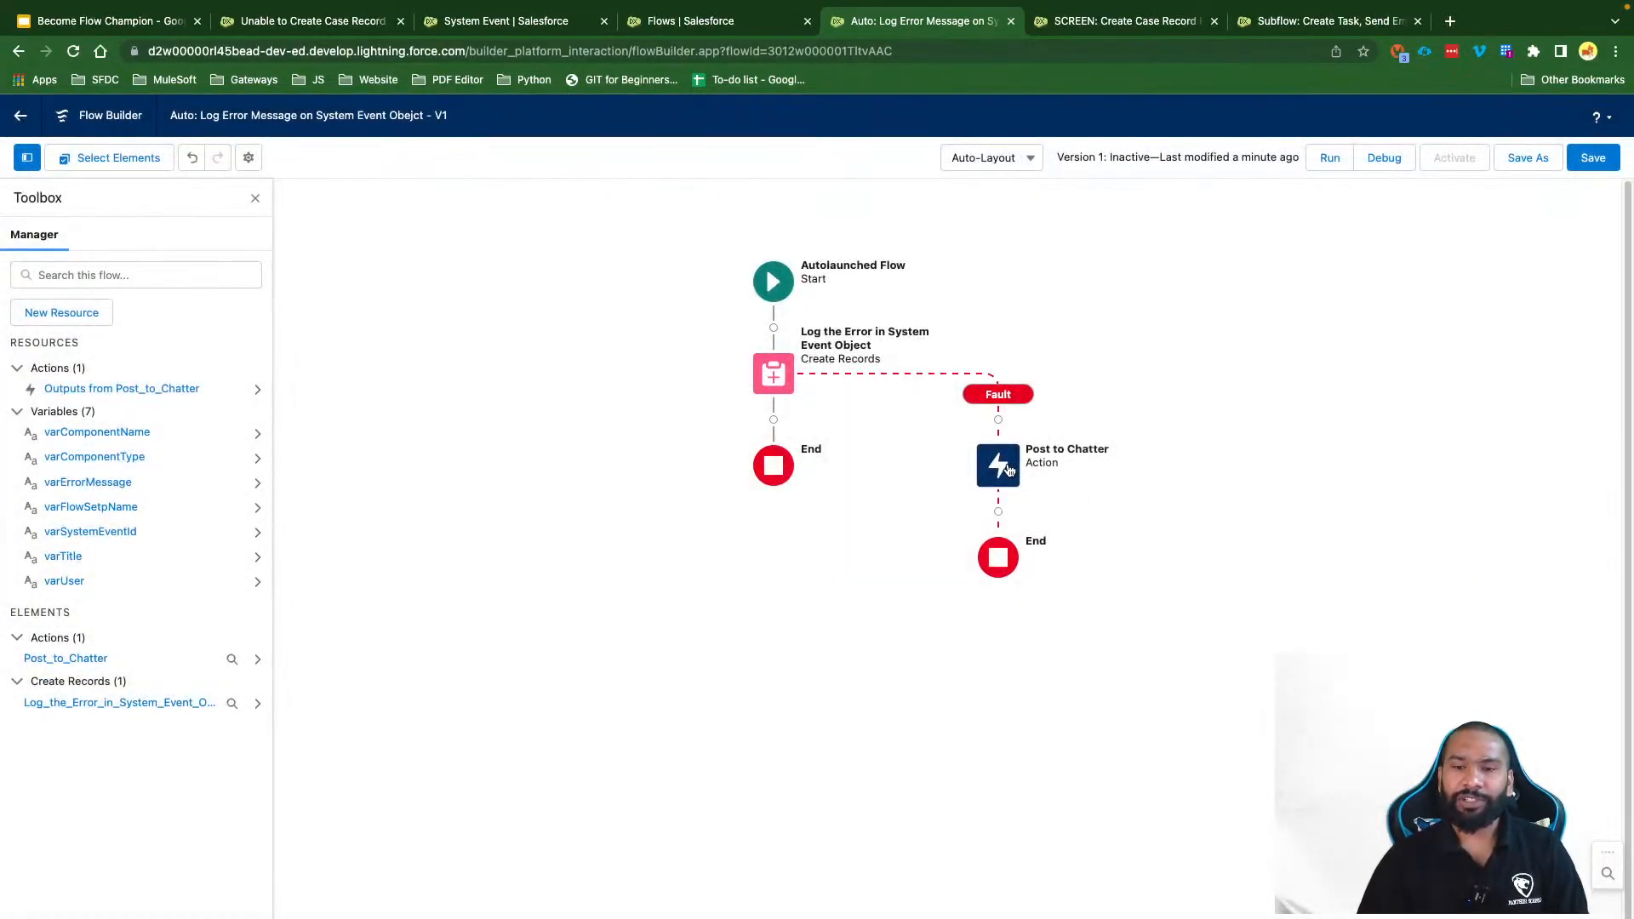
click(1008, 471)
click(959, 620)
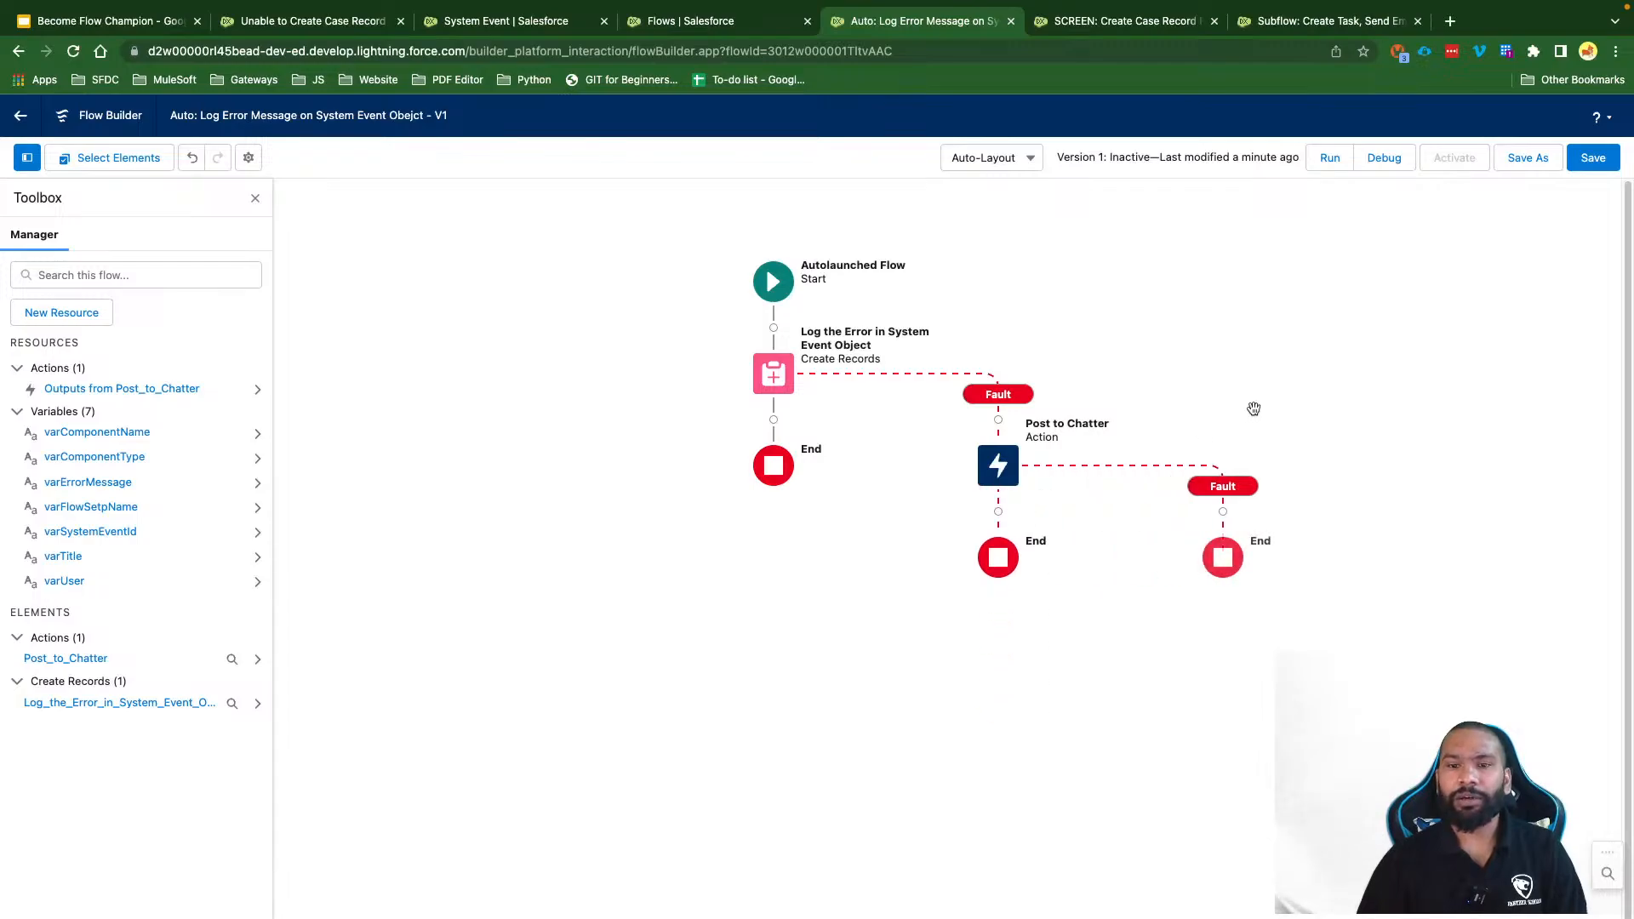
Step: Save the flow and open the element choices on the Post to Chatter fault path
click(1597, 166)
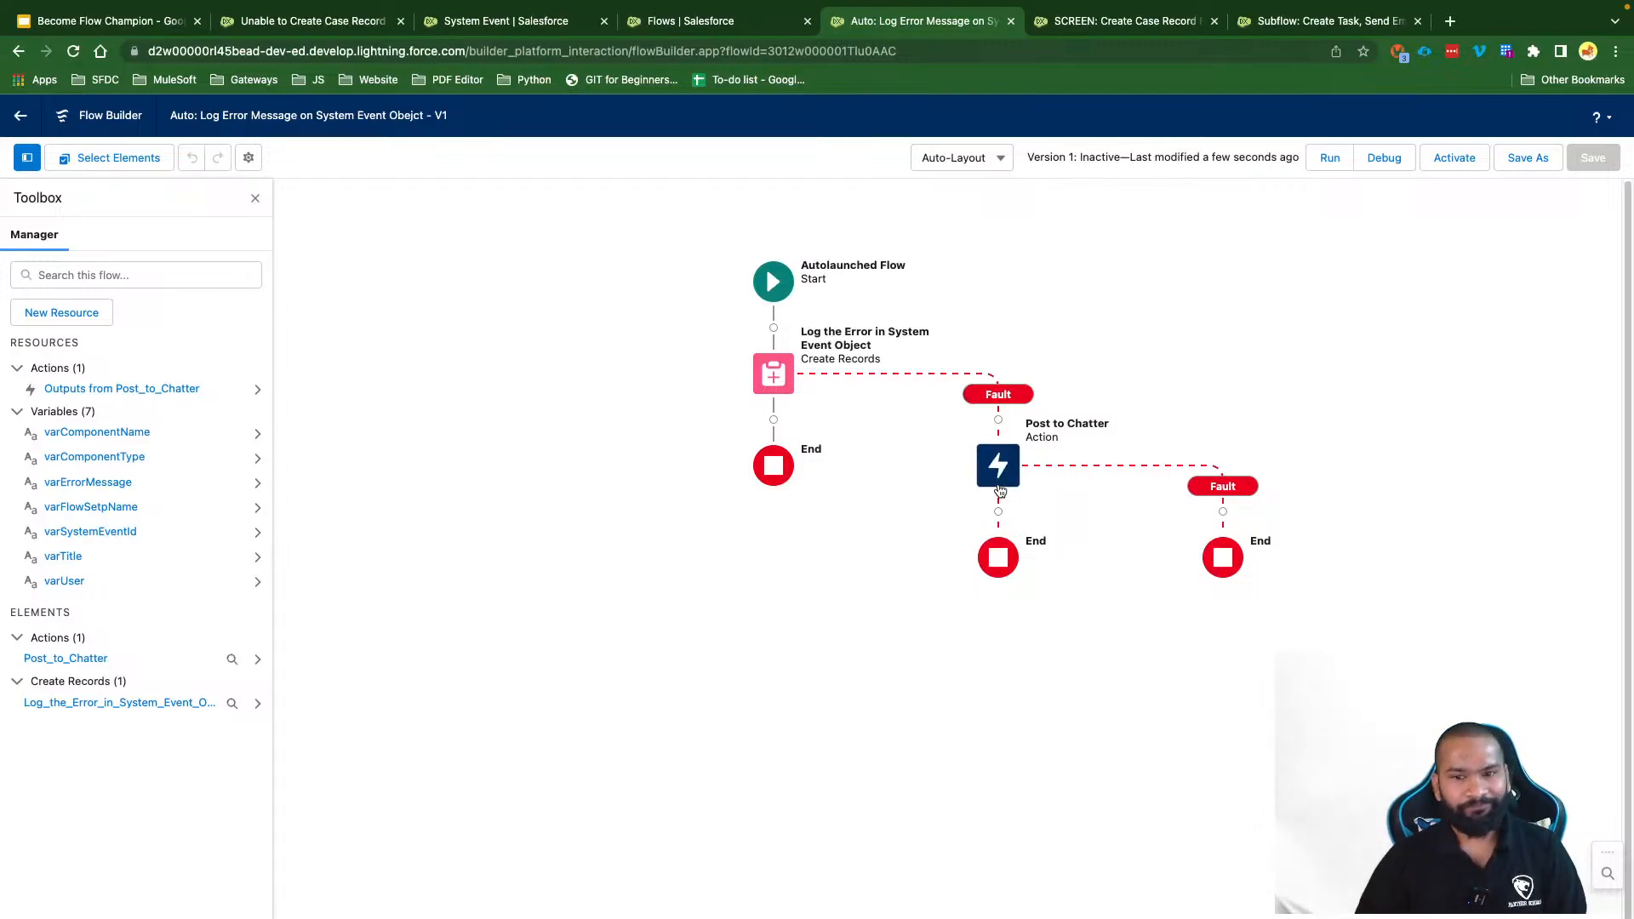
click(1223, 511)
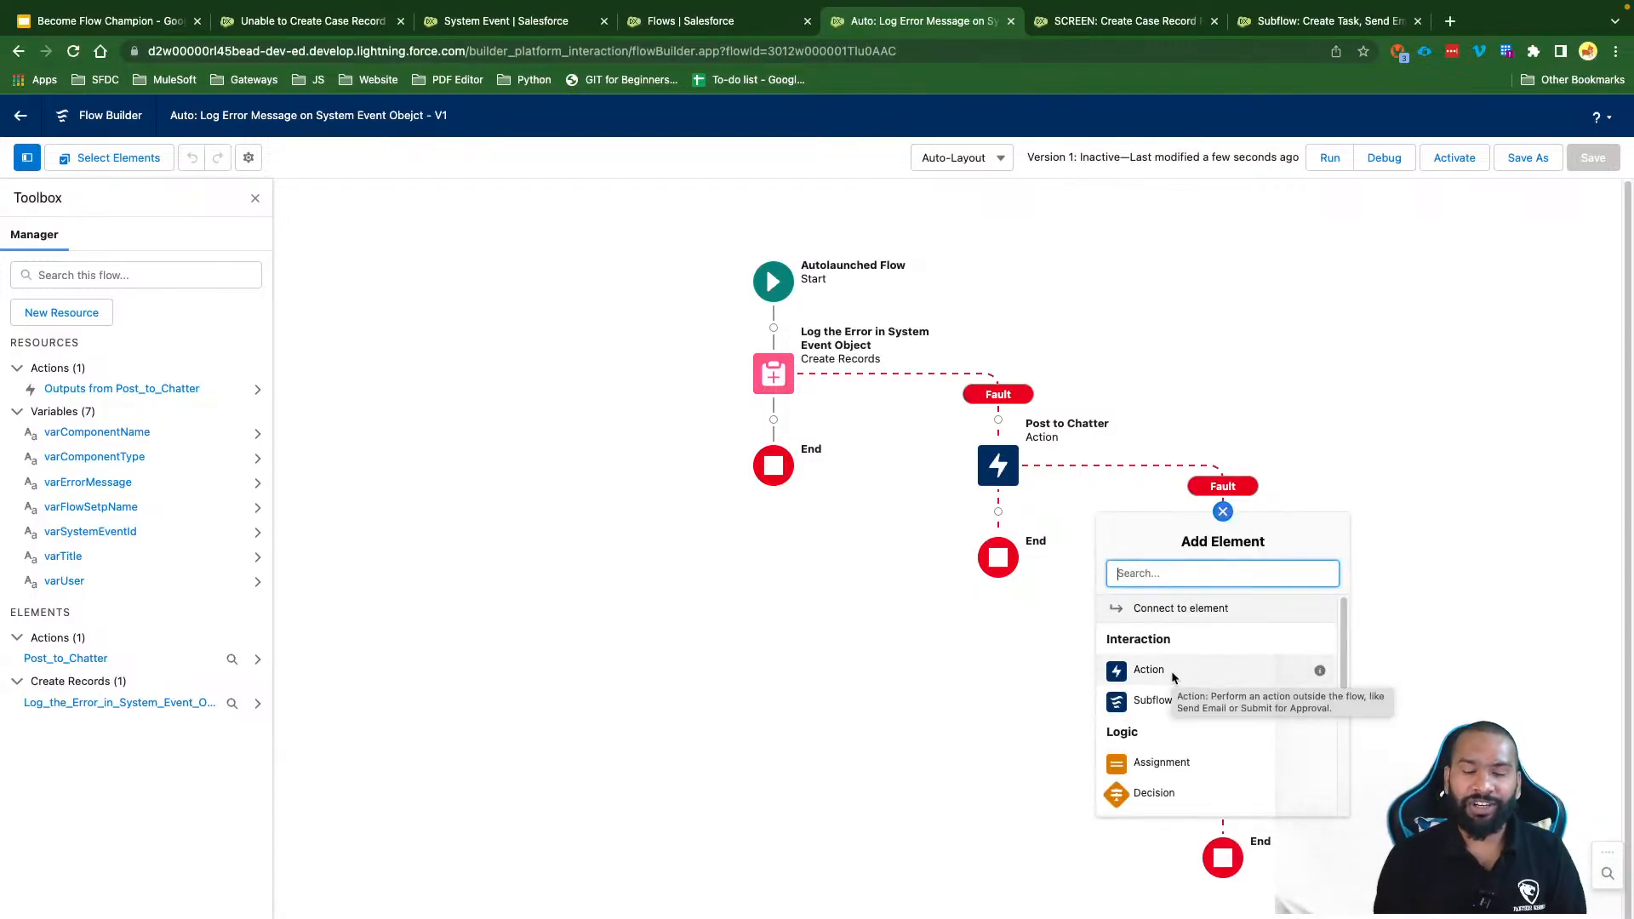
Step: Add a Post to Chatter action labelled 'Post to Chatter Retry' on the fault path
click(1149, 671)
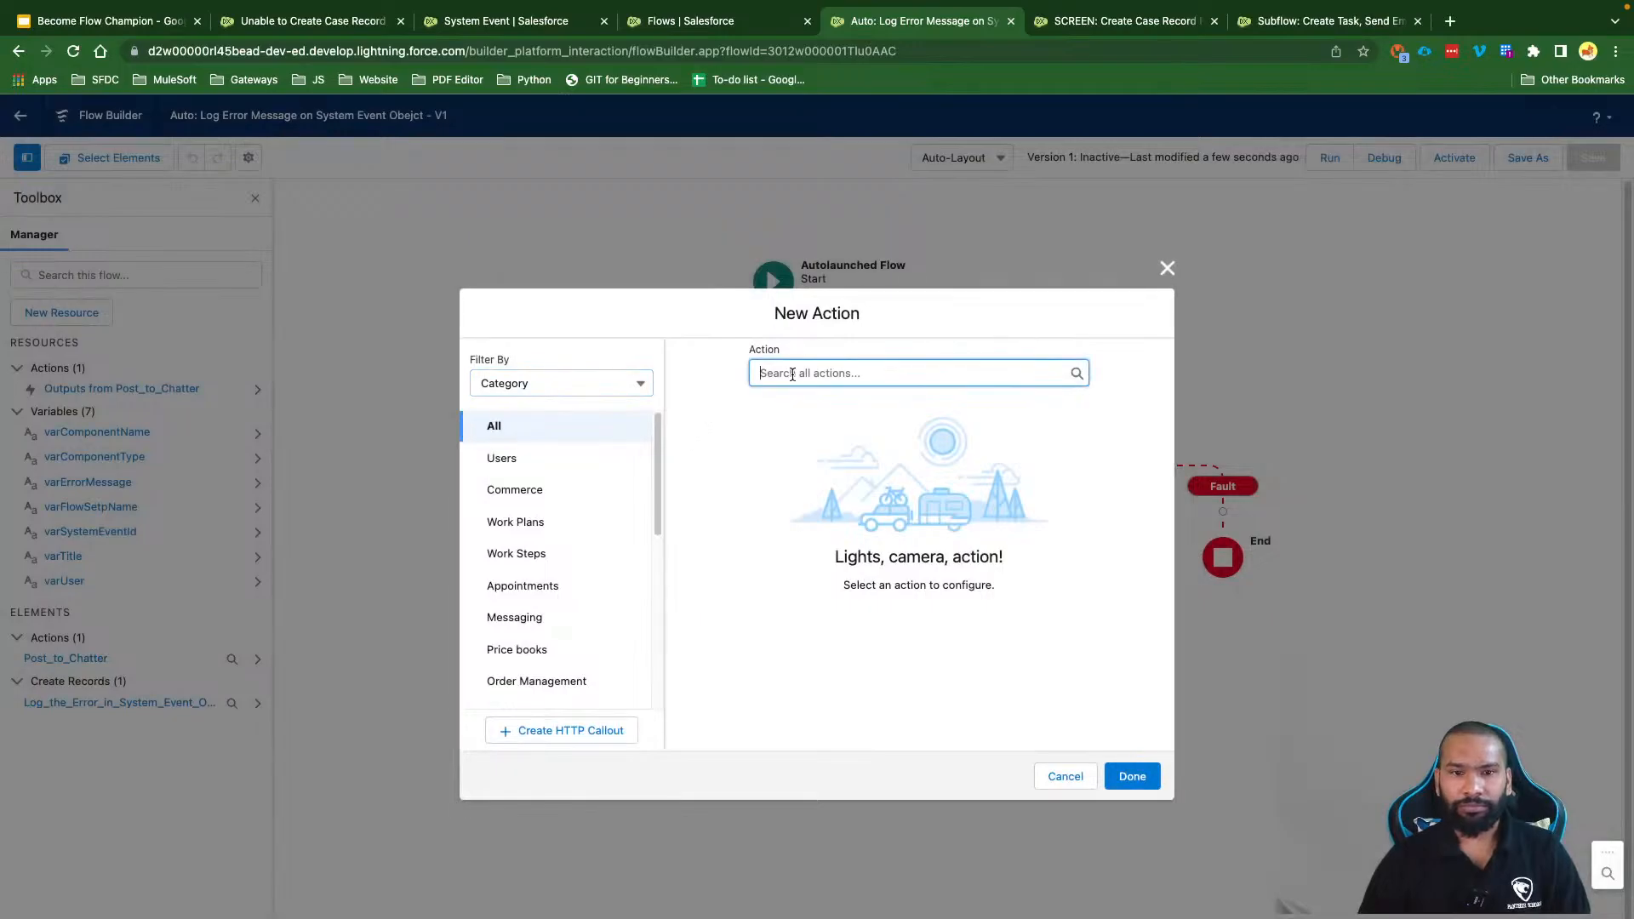
text(Pos)
click(817, 410)
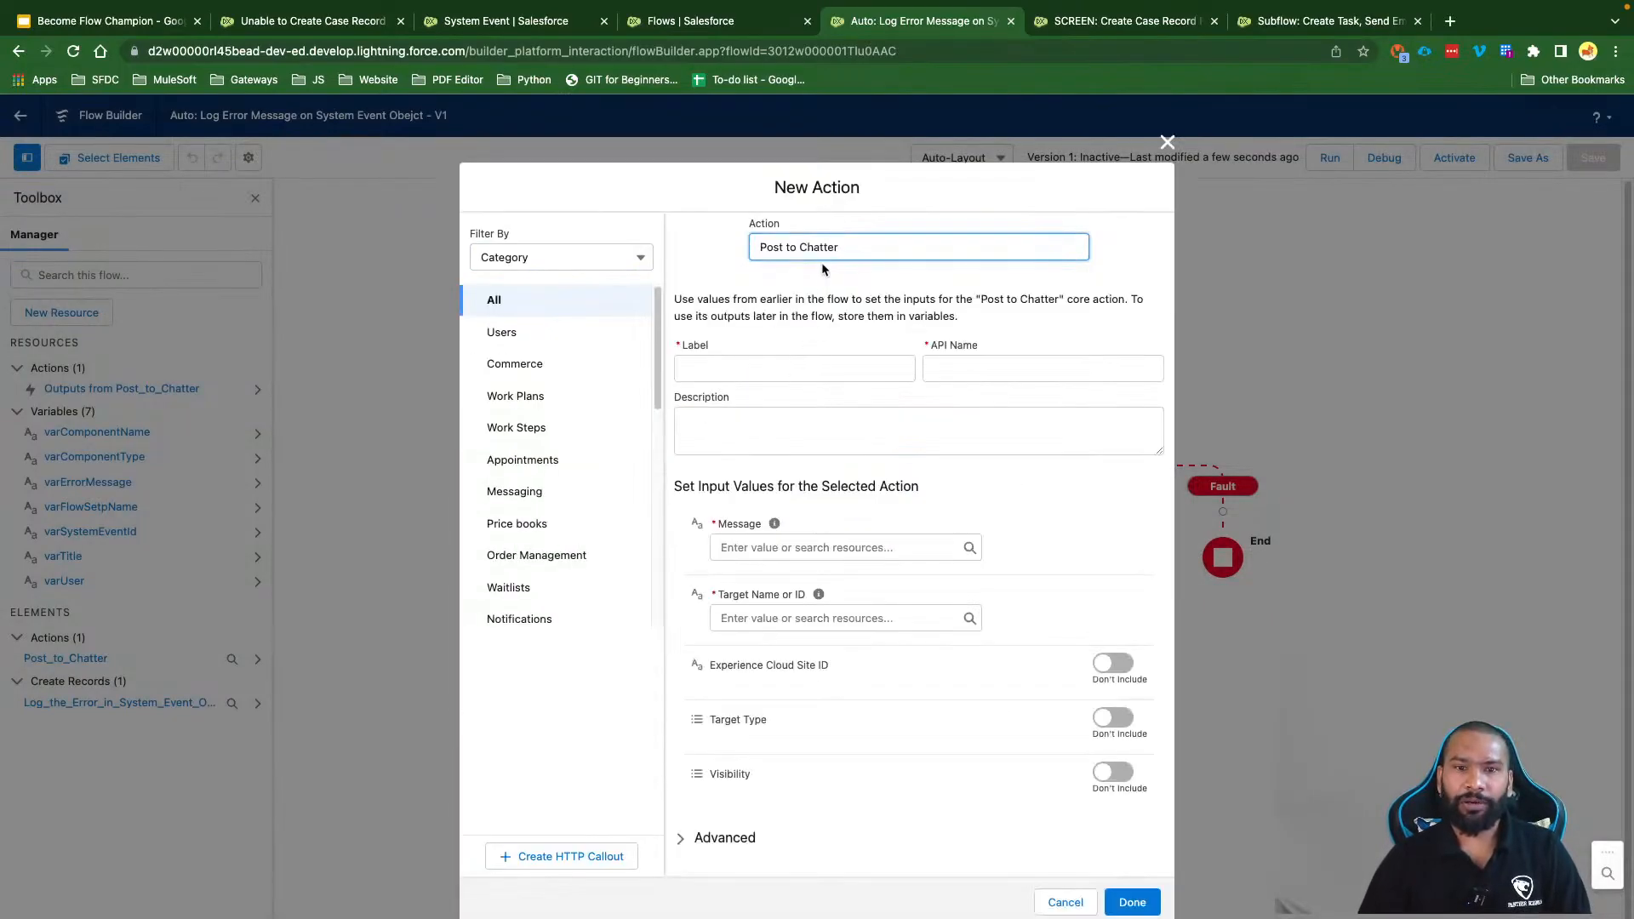
triple_click(822, 259)
key(ctrl+c)
click(794, 368)
key(ctrl+v)
text(Re)
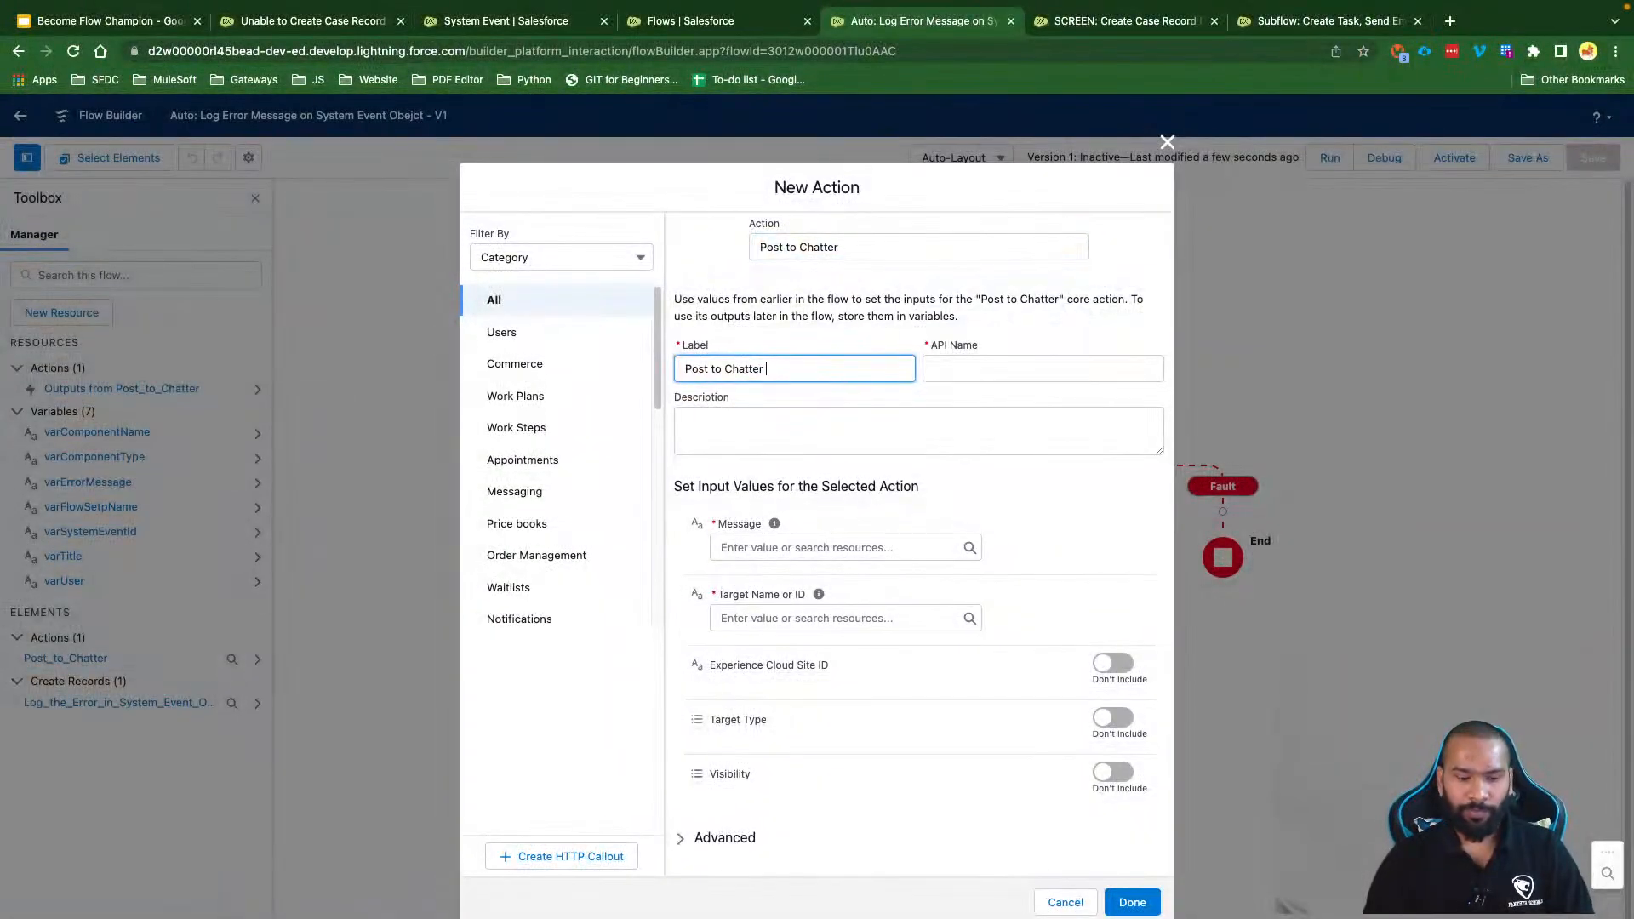
text(try)
click(800, 425)
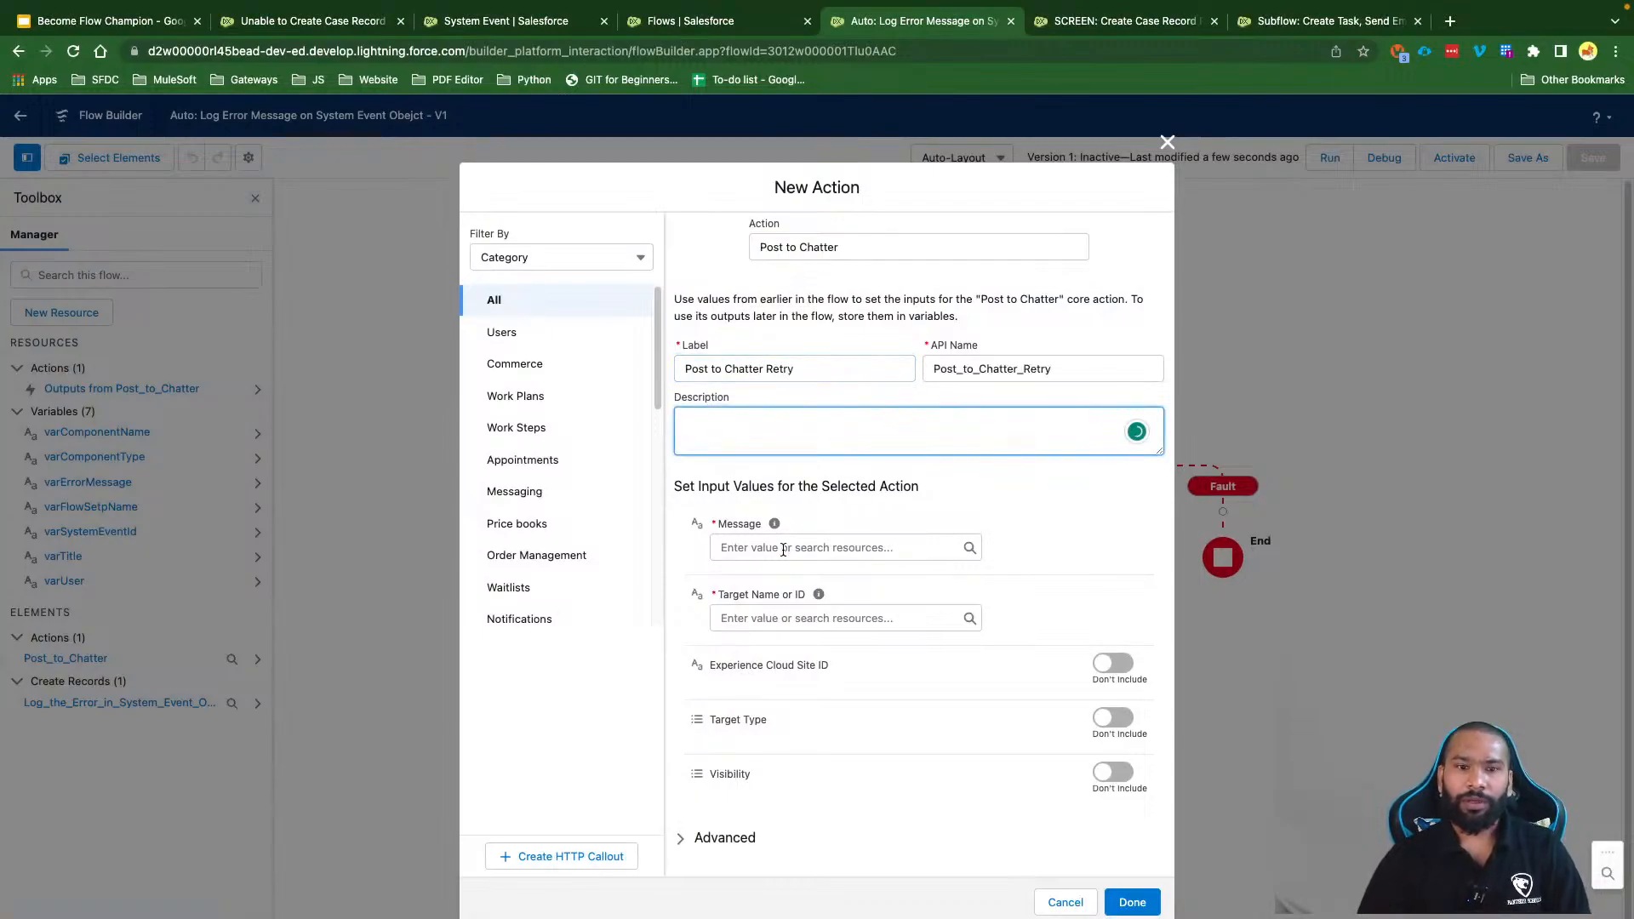
Step: Set the retry post's Message to varErrorMessage and Target to varUser
click(784, 547)
text(va)
key(BackSpace)
key(BackSpace)
text(err)
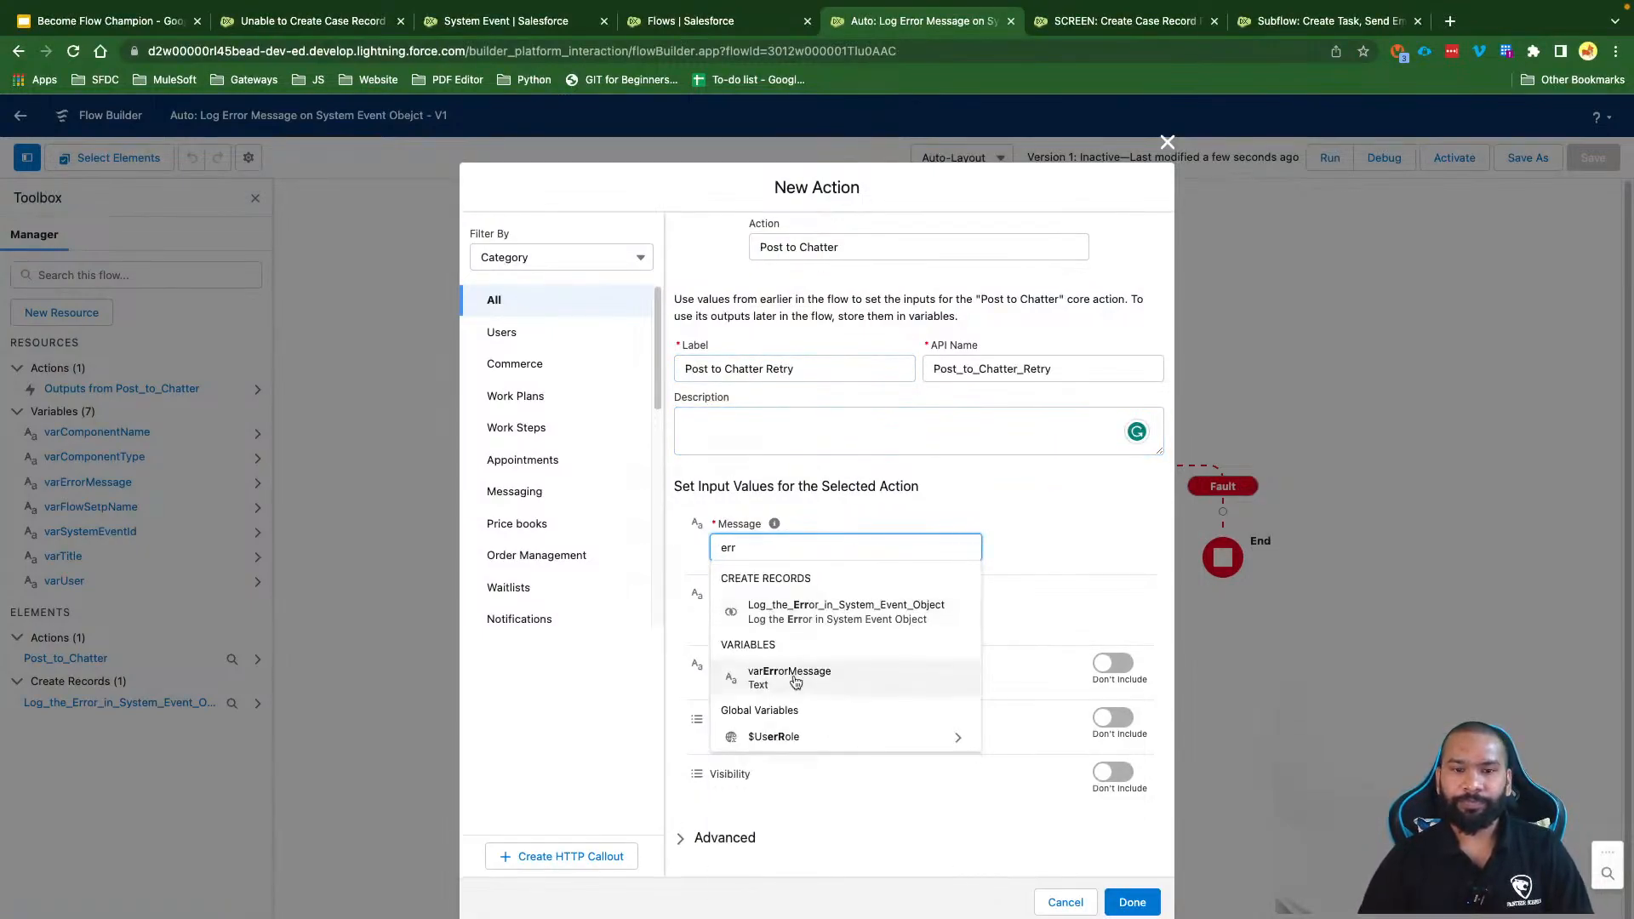
click(796, 681)
click(770, 618)
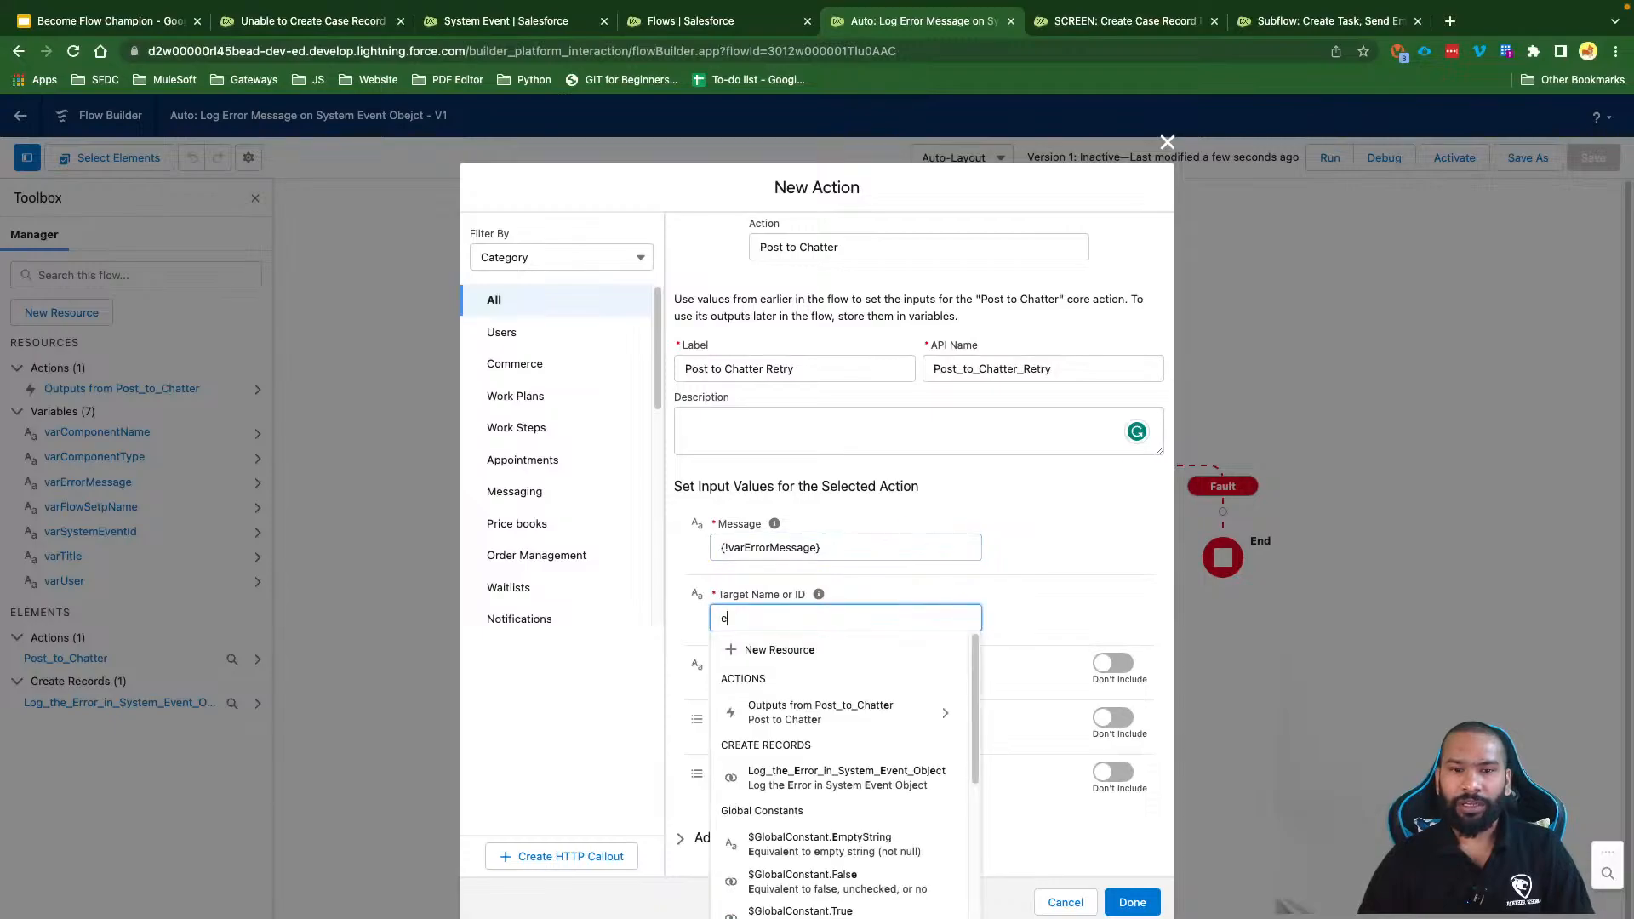
text(use)
click(791, 692)
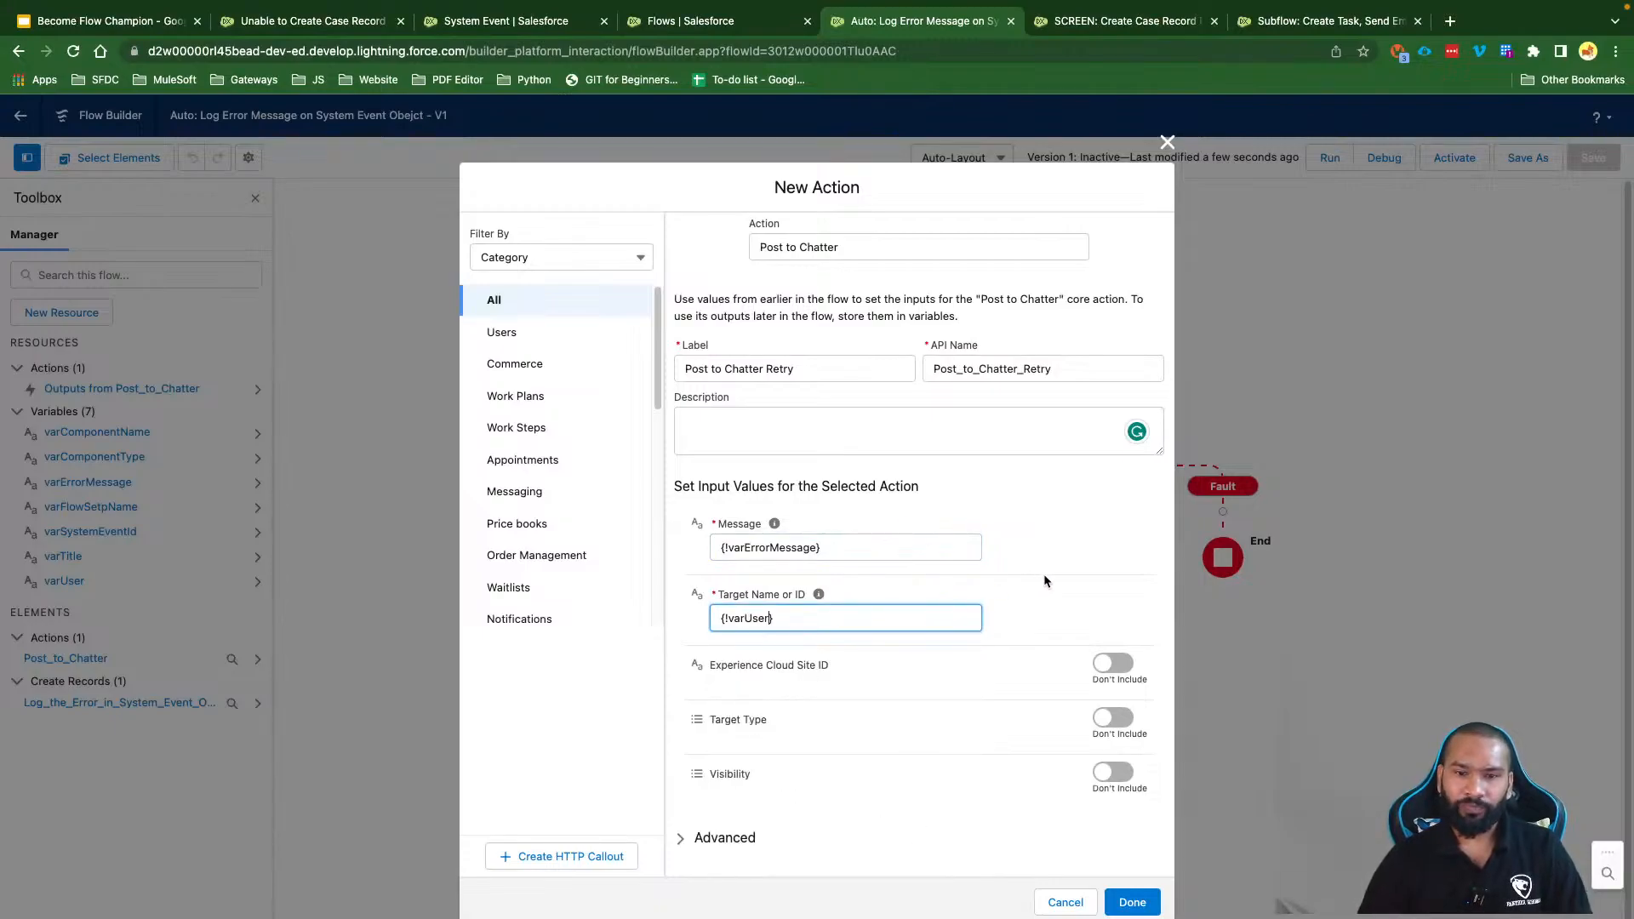
click(1132, 902)
click(1239, 570)
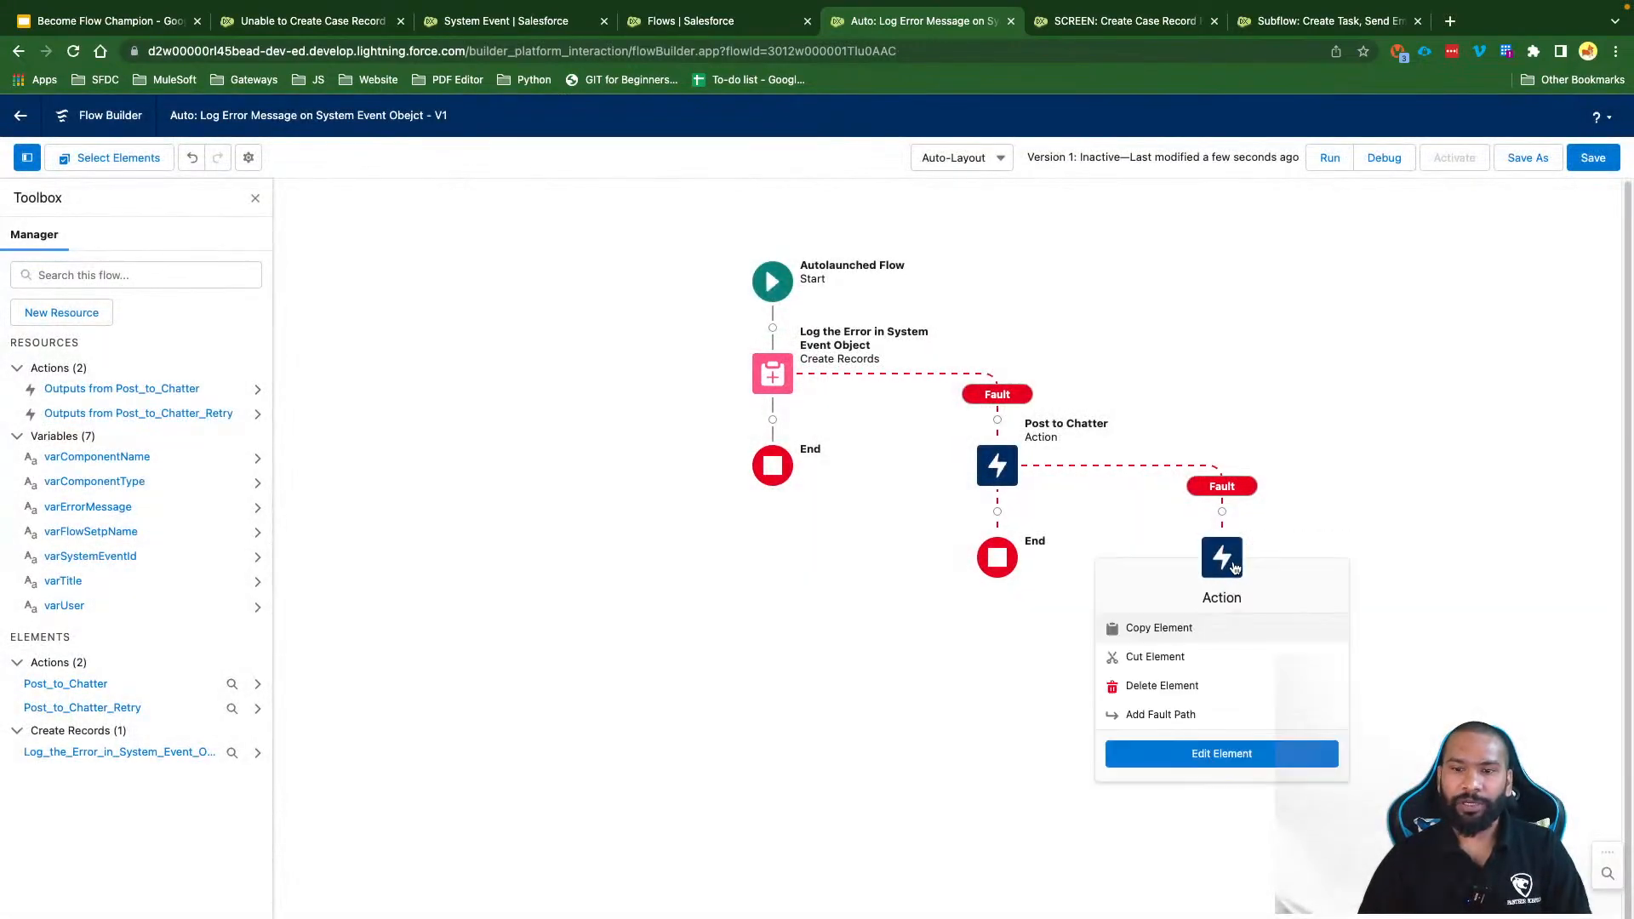
Step: Add a fault path to Post to Chatter Retry, save the flow, and open Debug
click(1203, 717)
drag(1337, 406, 1289, 402)
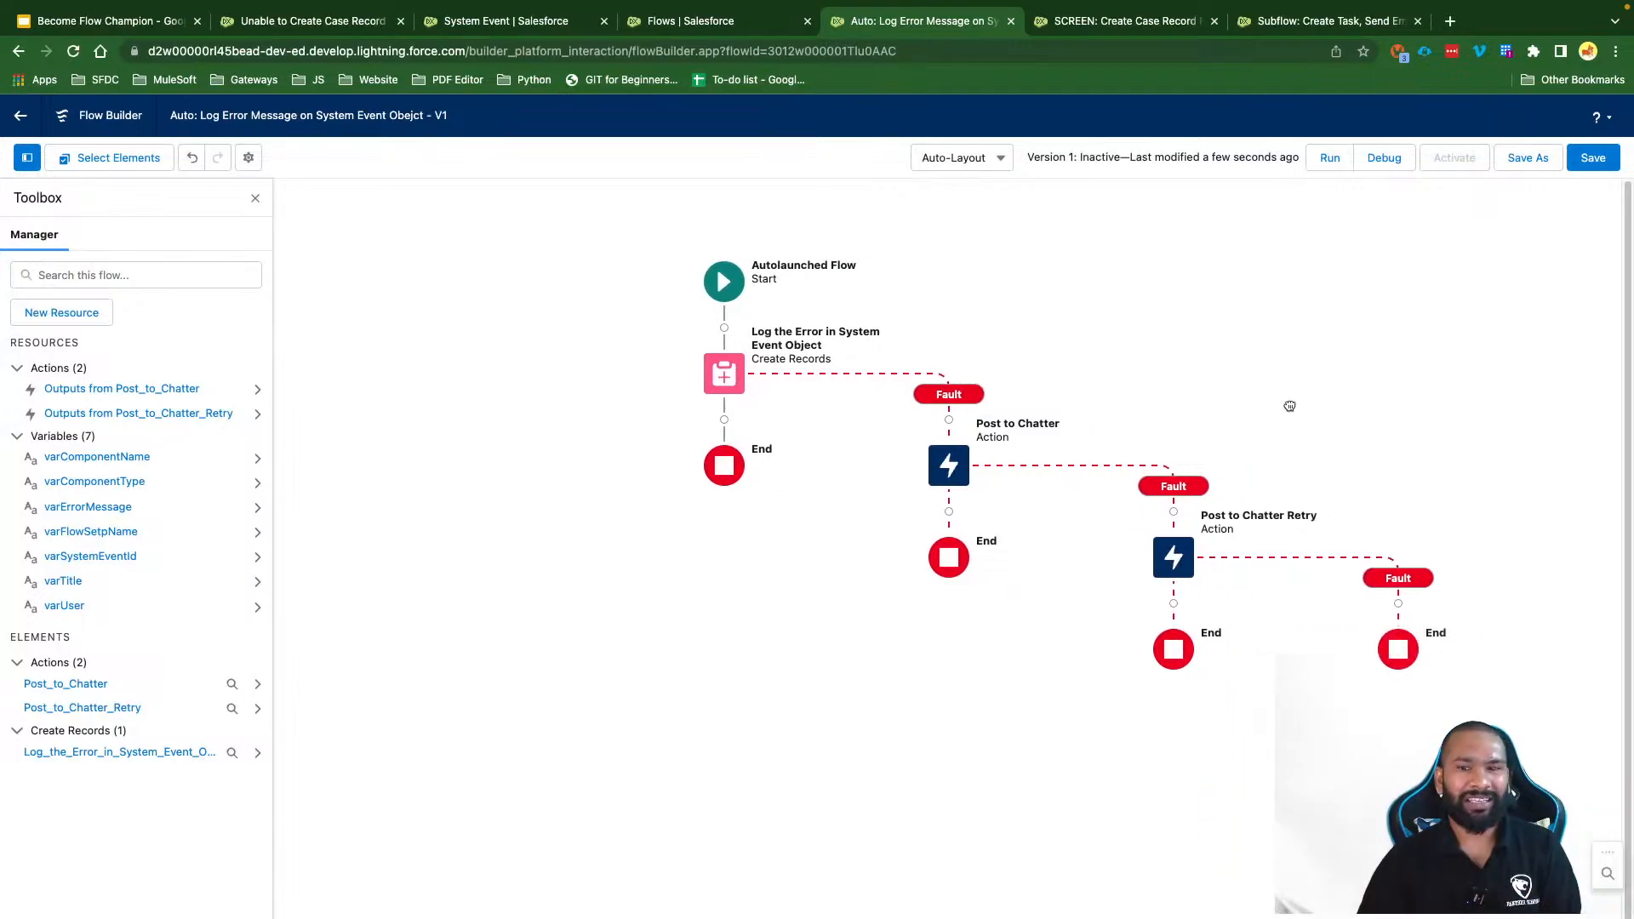
click(1593, 157)
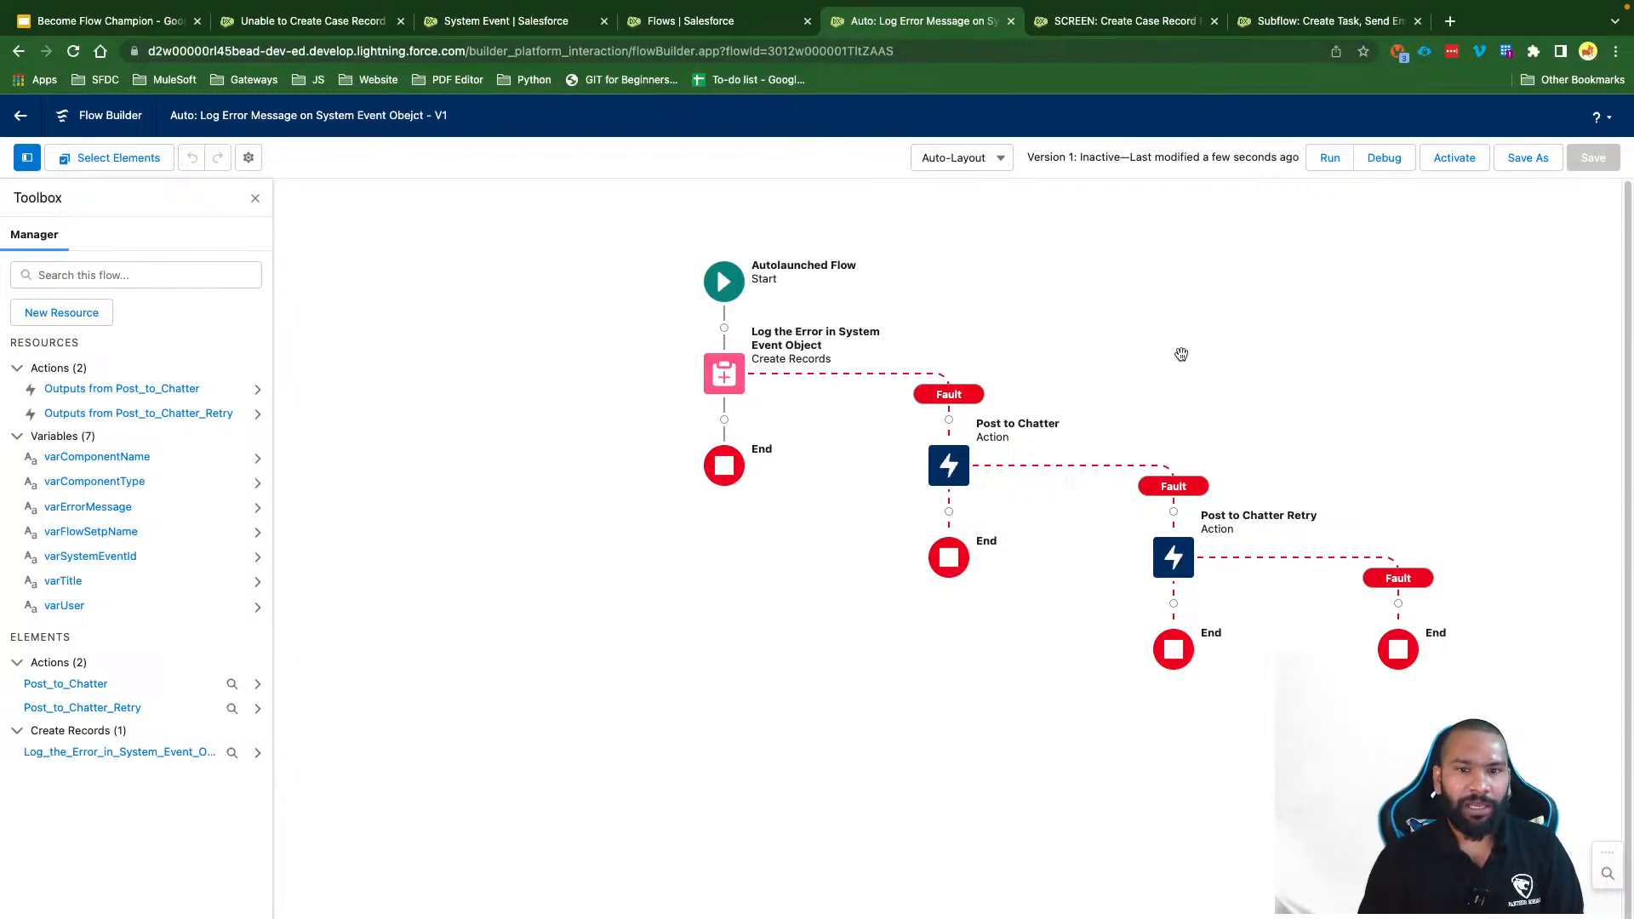
click(1383, 157)
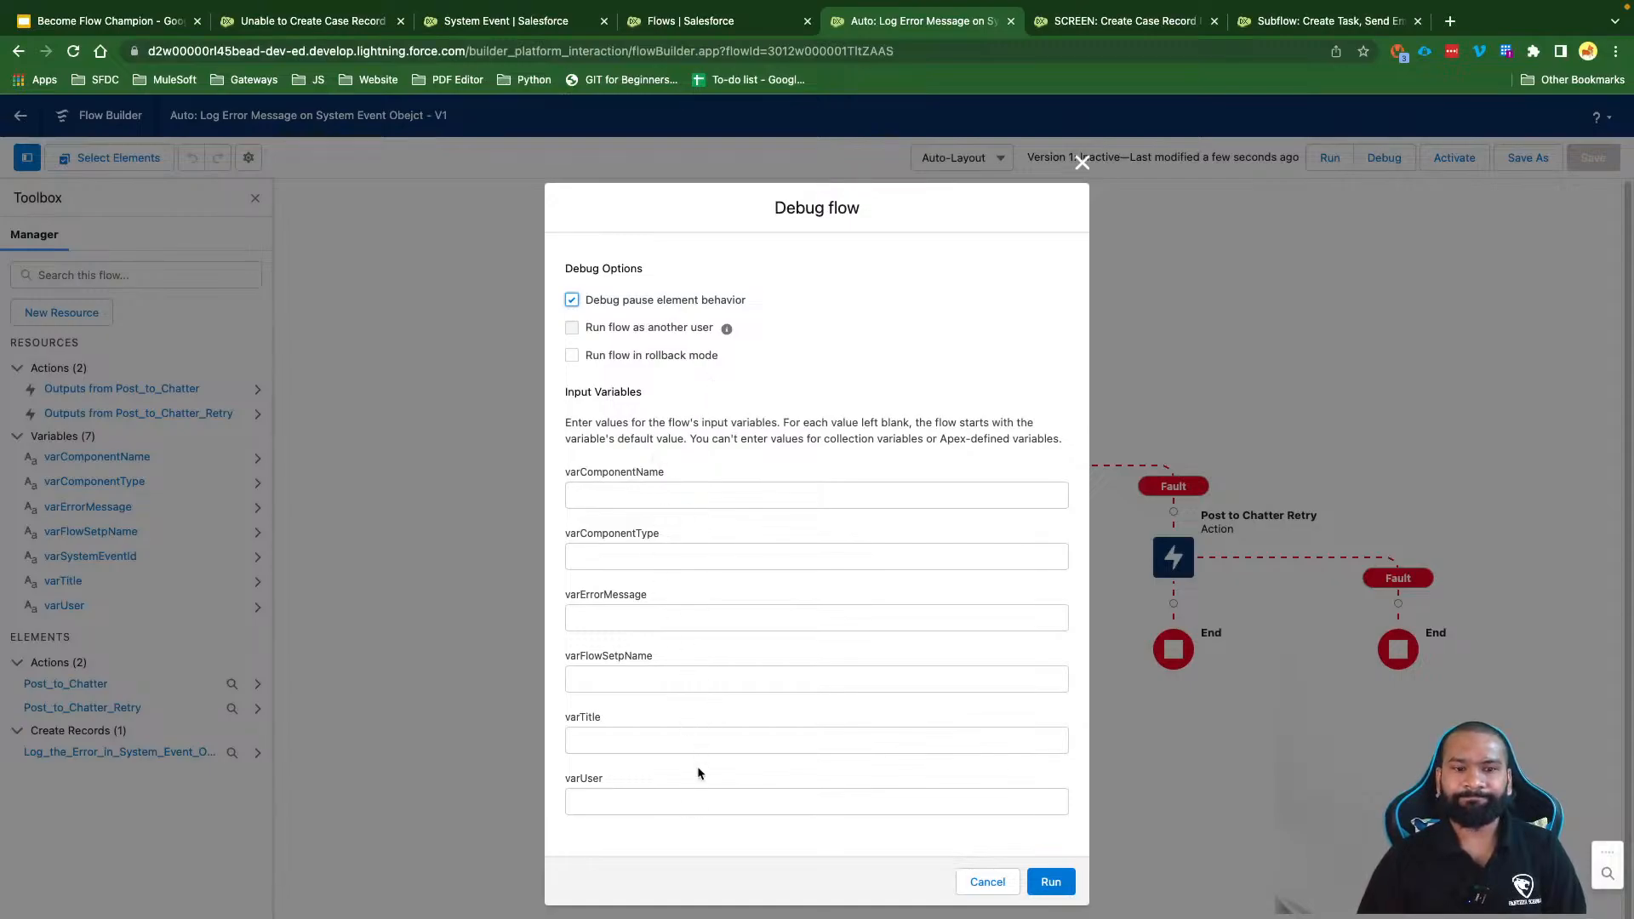
Step: Fill varComponentName with the screen flow's full title copied from its tab
click(660, 489)
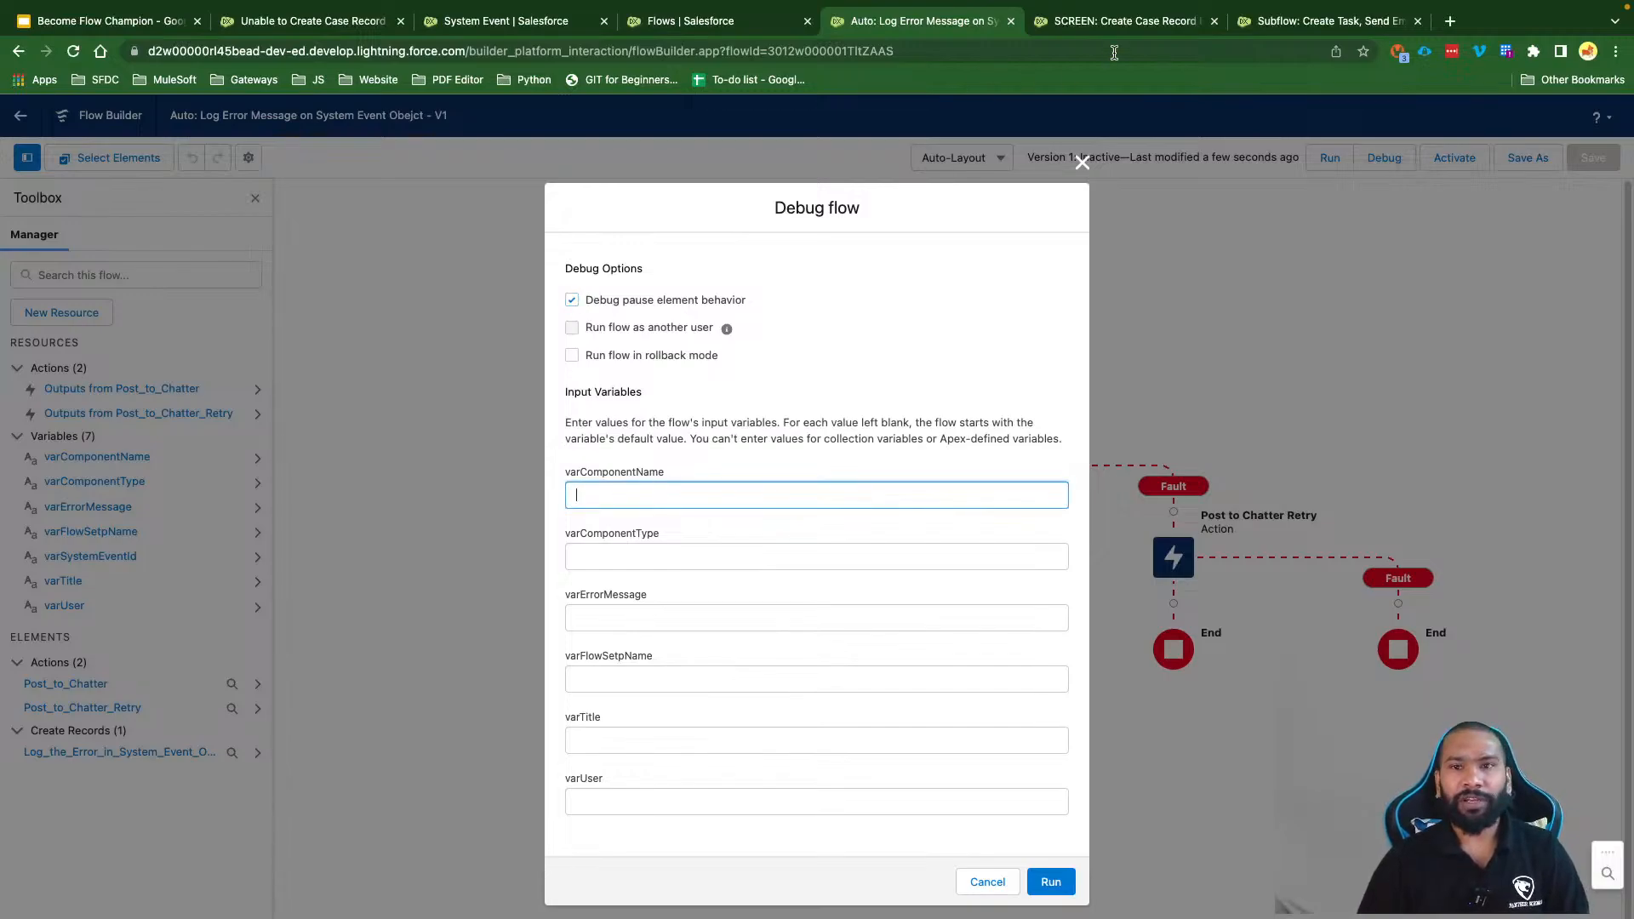
click(1110, 26)
drag(379, 117, 172, 120)
key(ctrl+c)
click(924, 21)
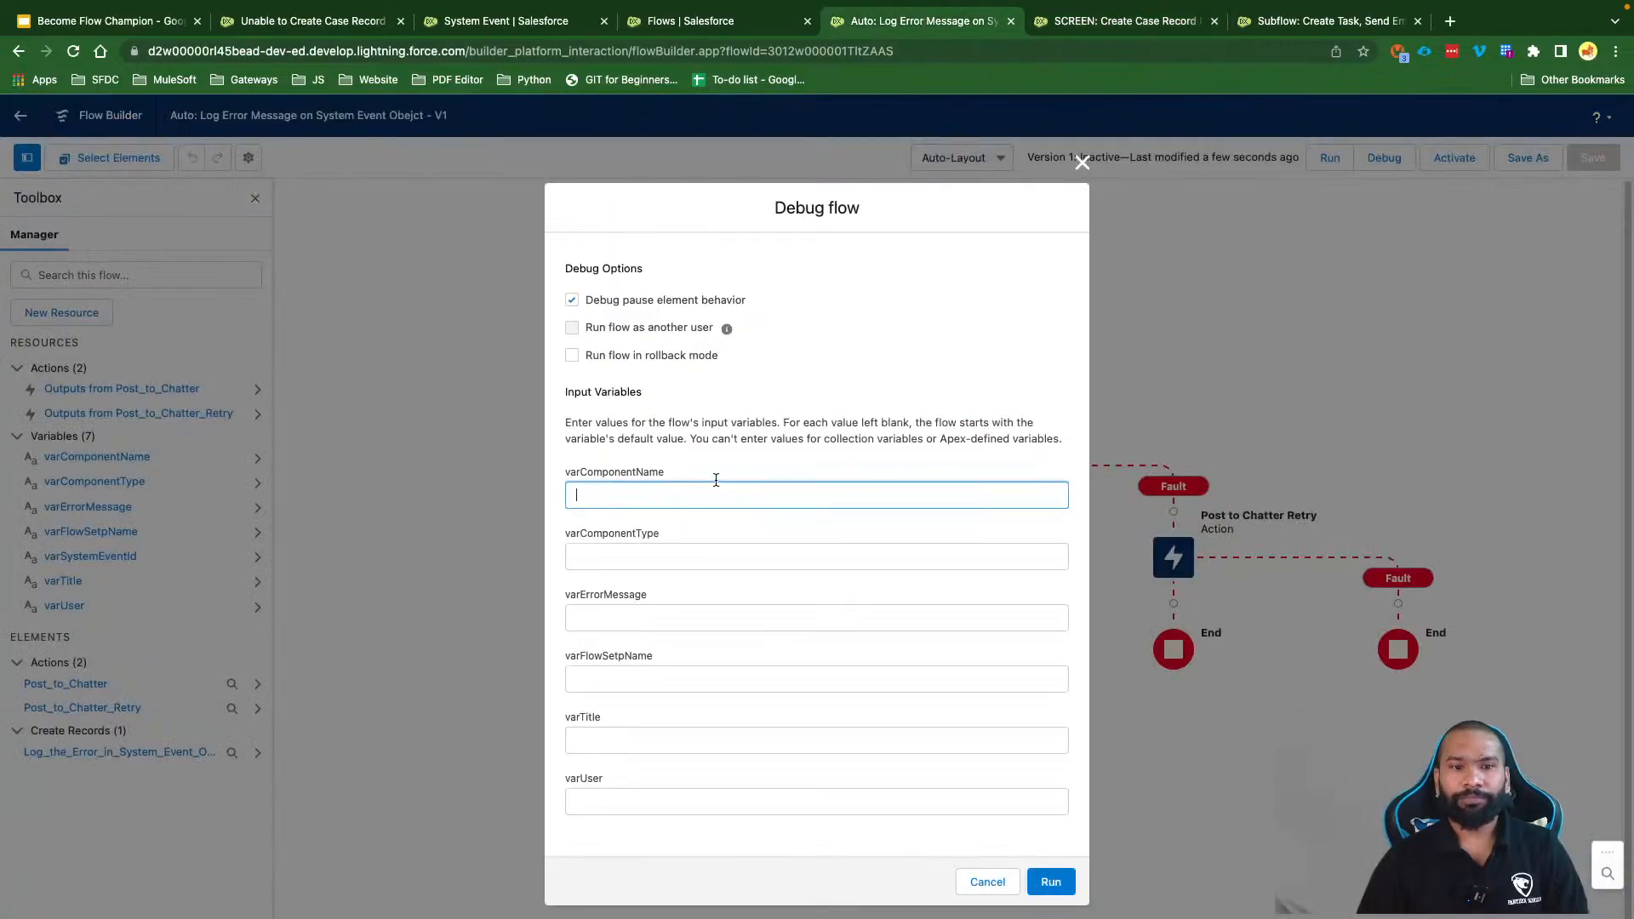
key(ctrl+v)
Step: Enter varComponentType 'Flow', varErrorMessage 'Unhandled create contact record' and varFlowSetpName 'Create Contact Record'
click(665, 559)
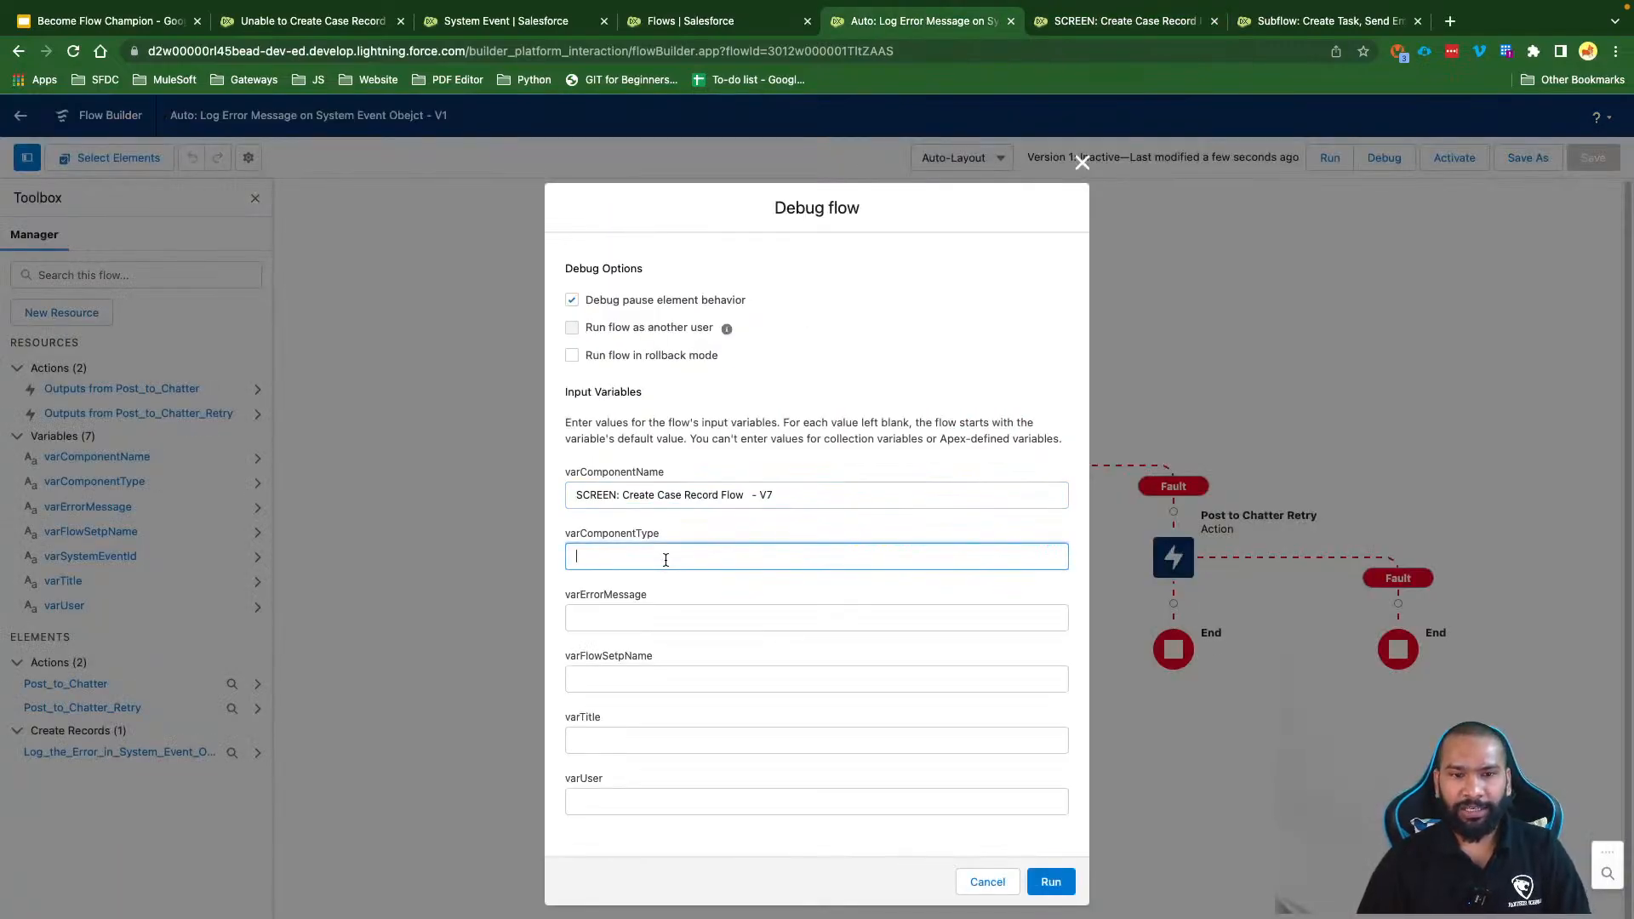
text(Flow)
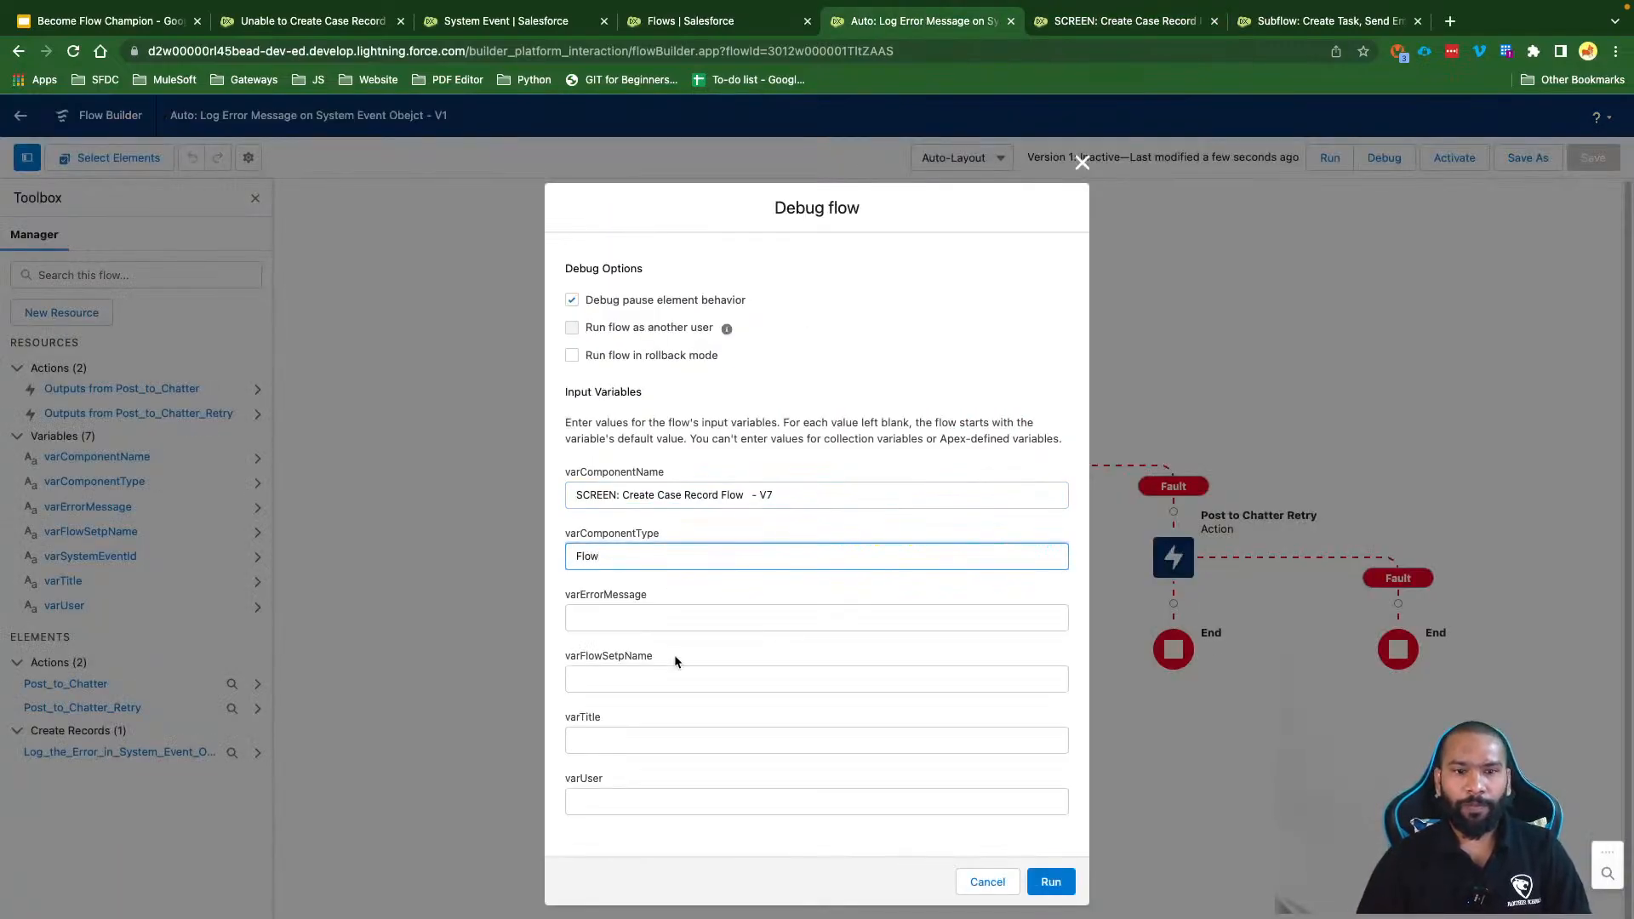
click(652, 626)
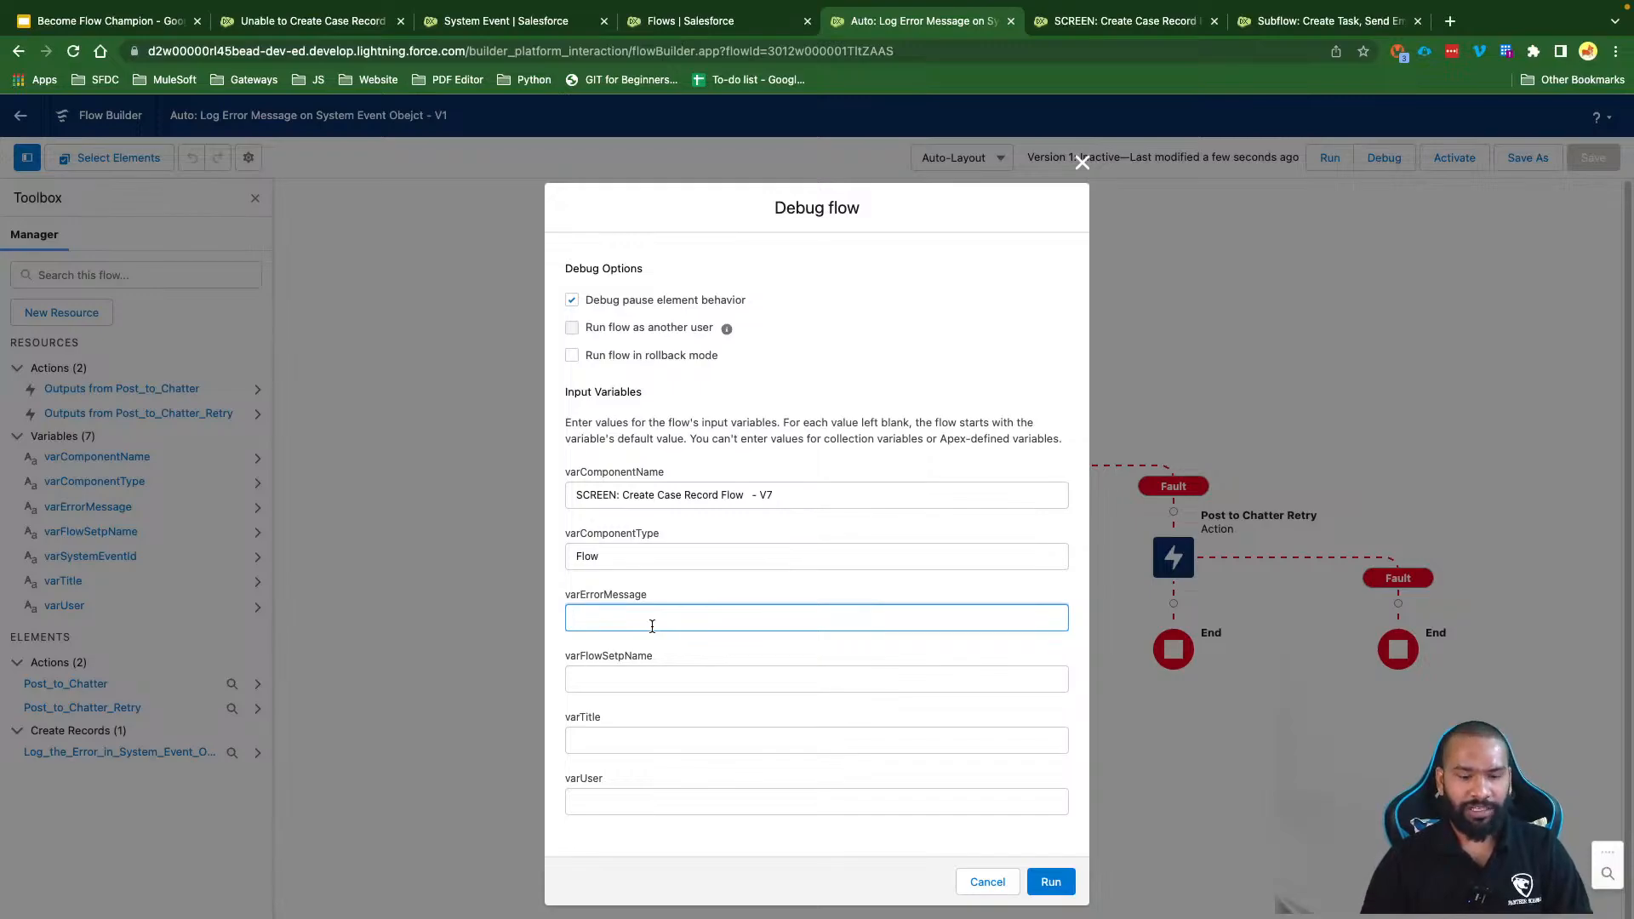
text(Unhandled)
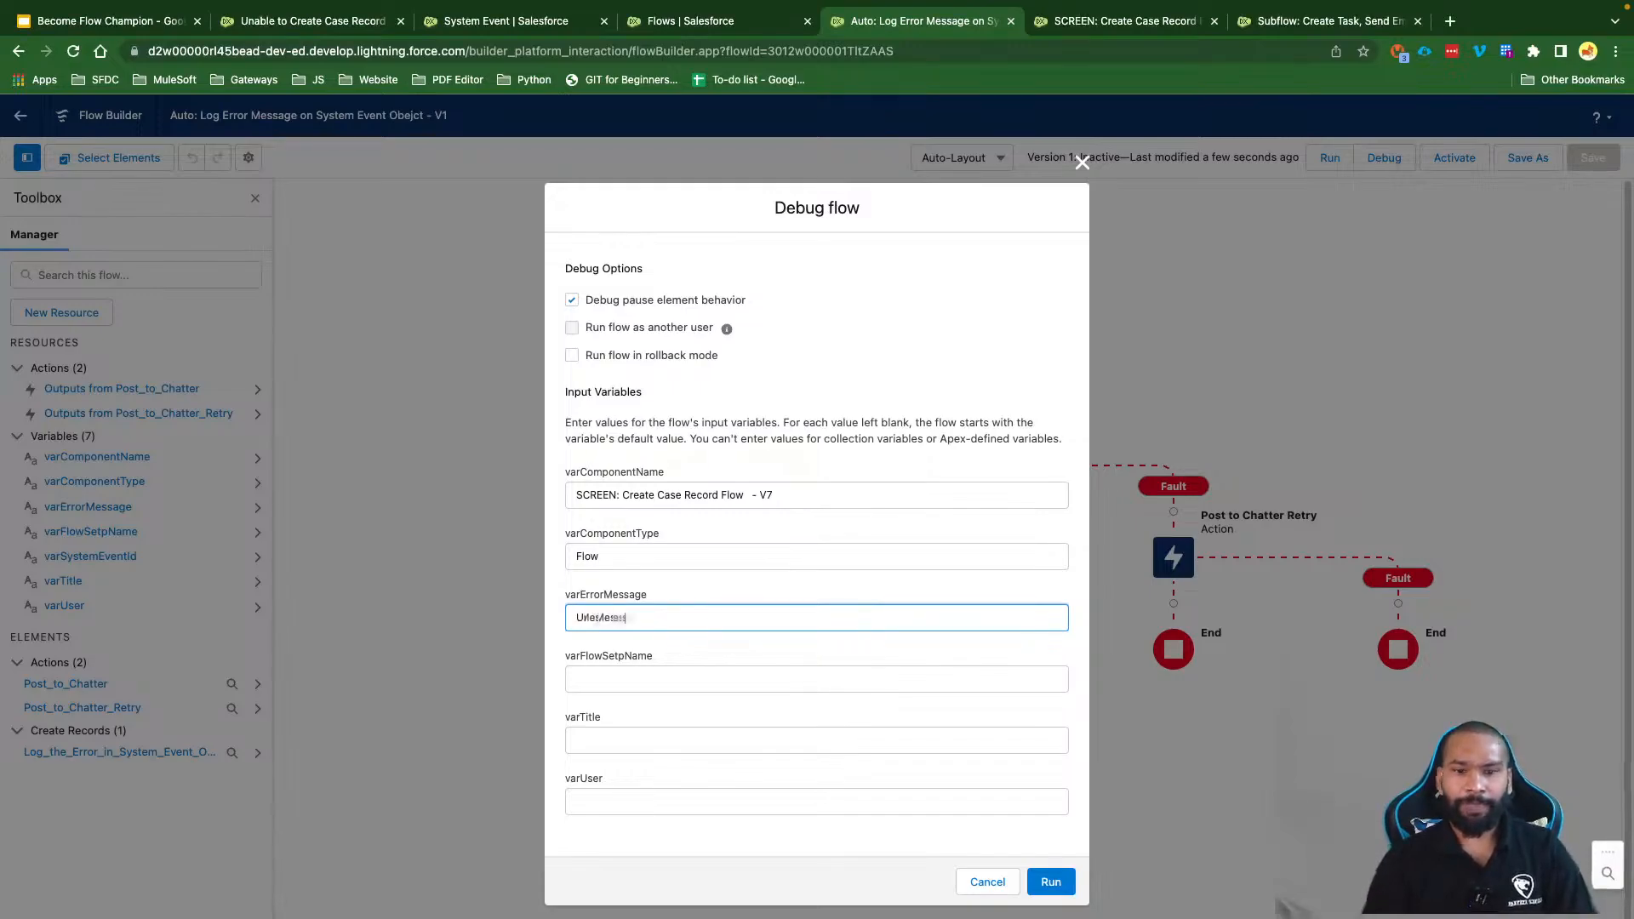
text( create contact)
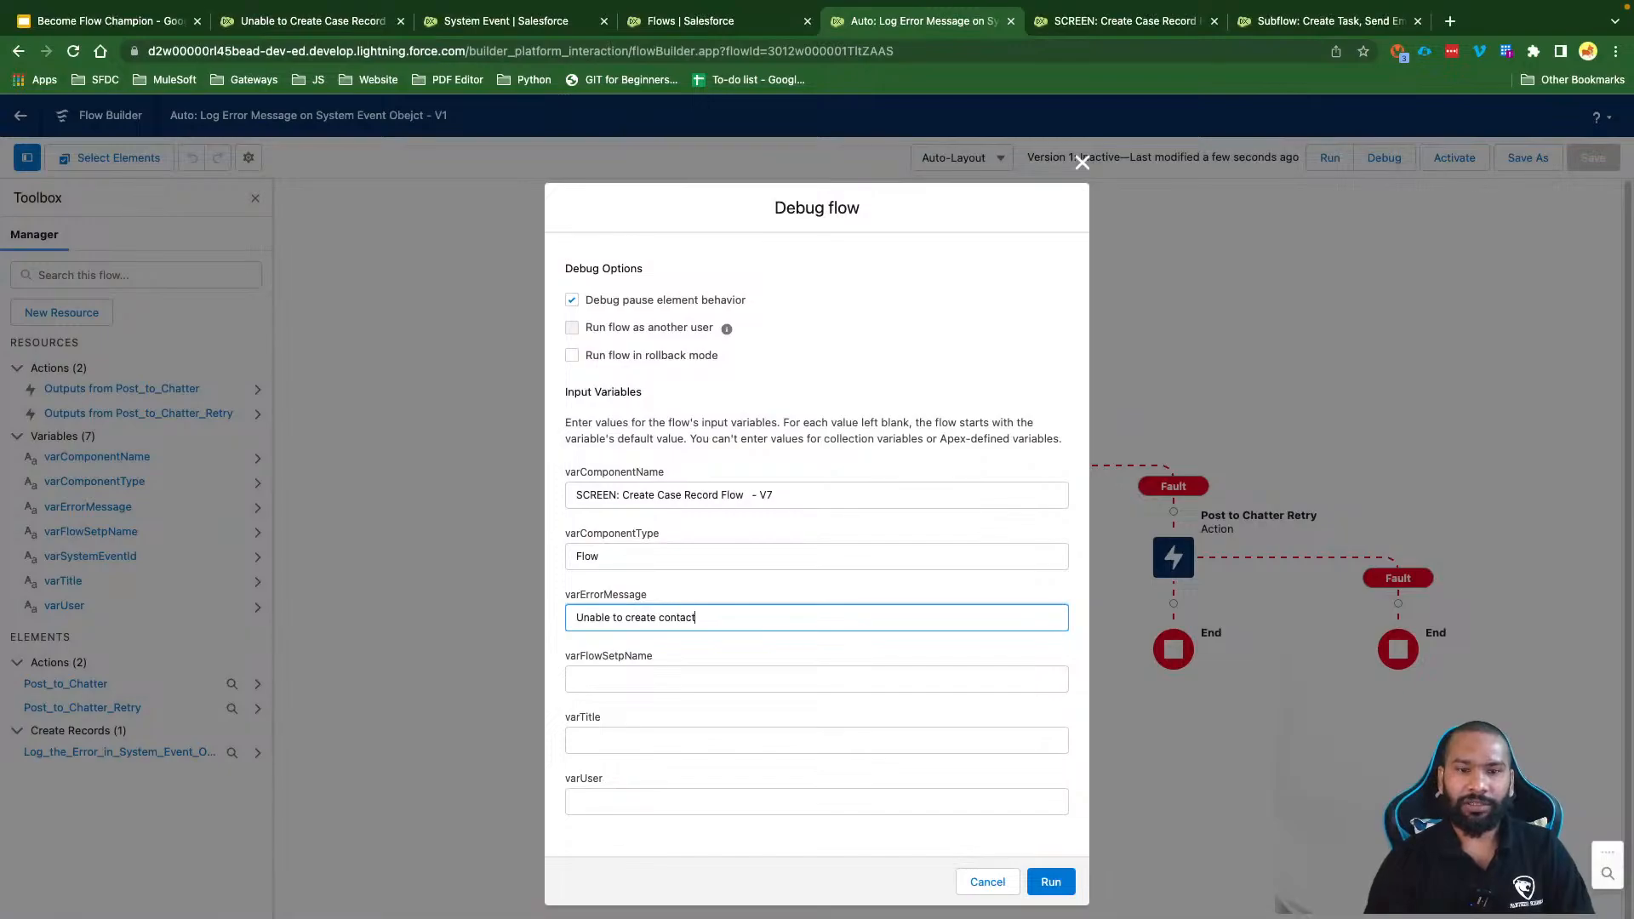
text( record)
click(633, 689)
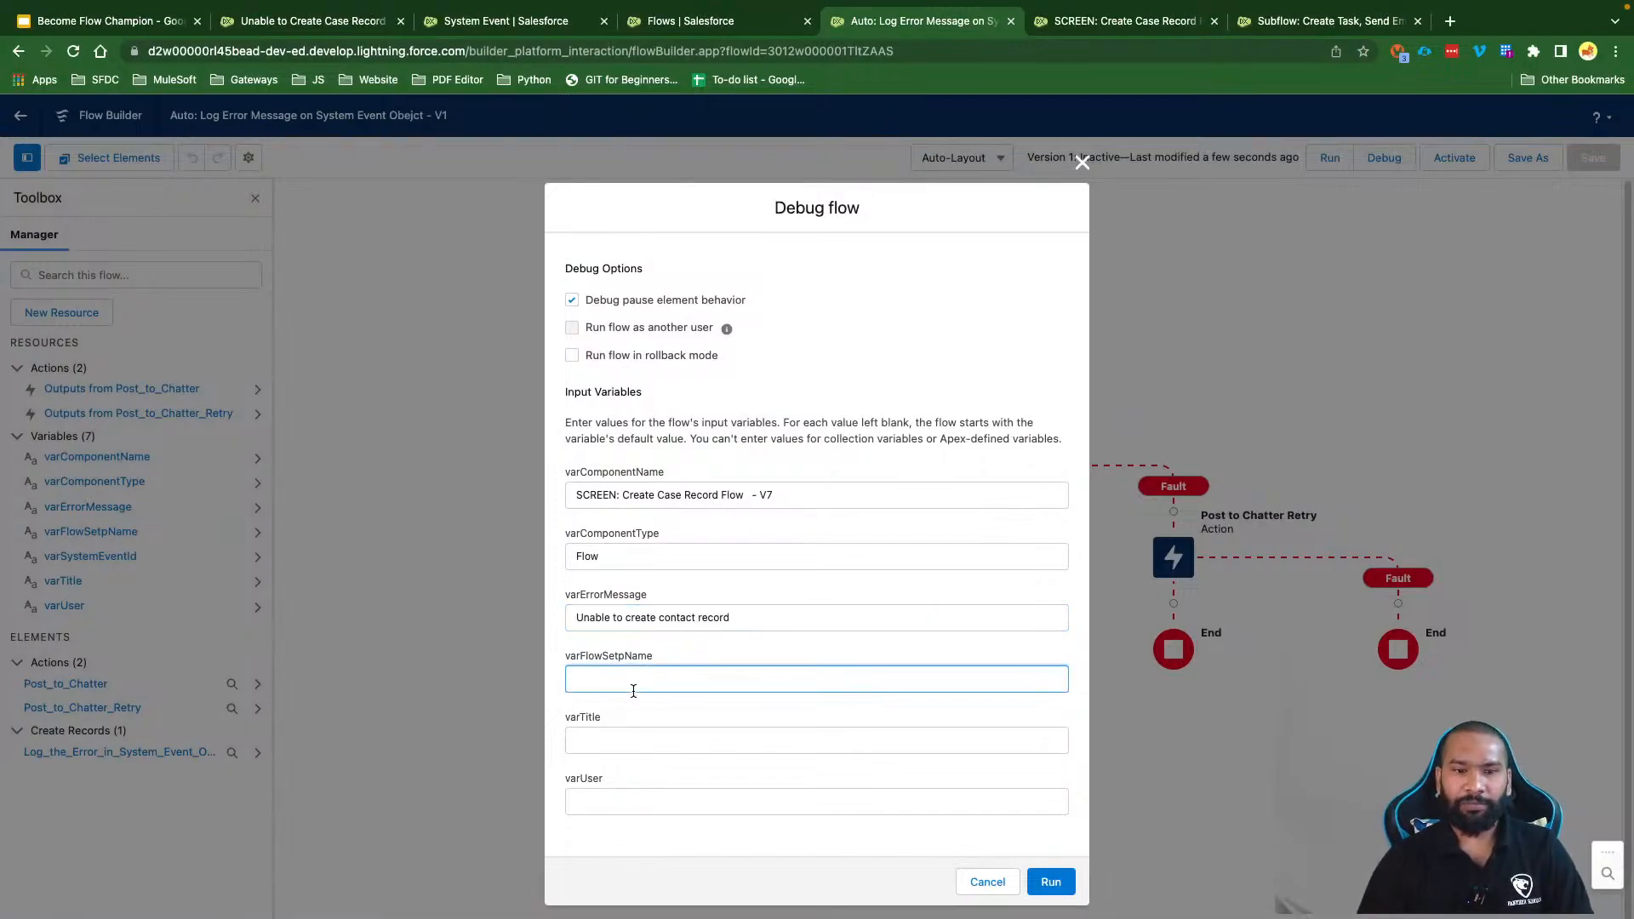
text(Create Con)
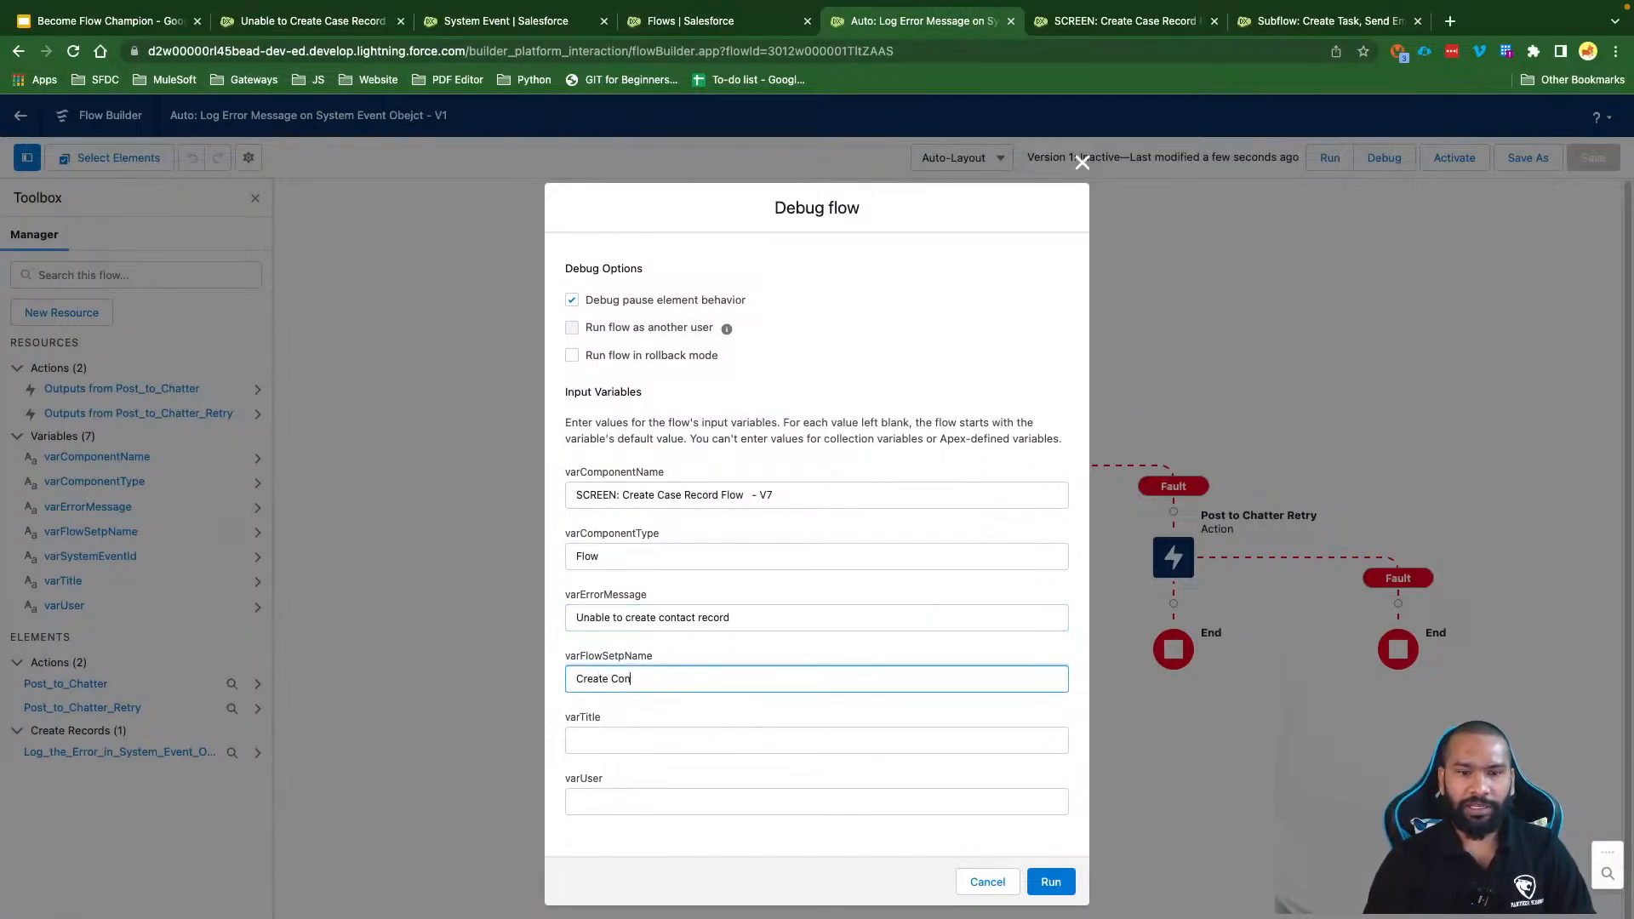
text(tact Record)
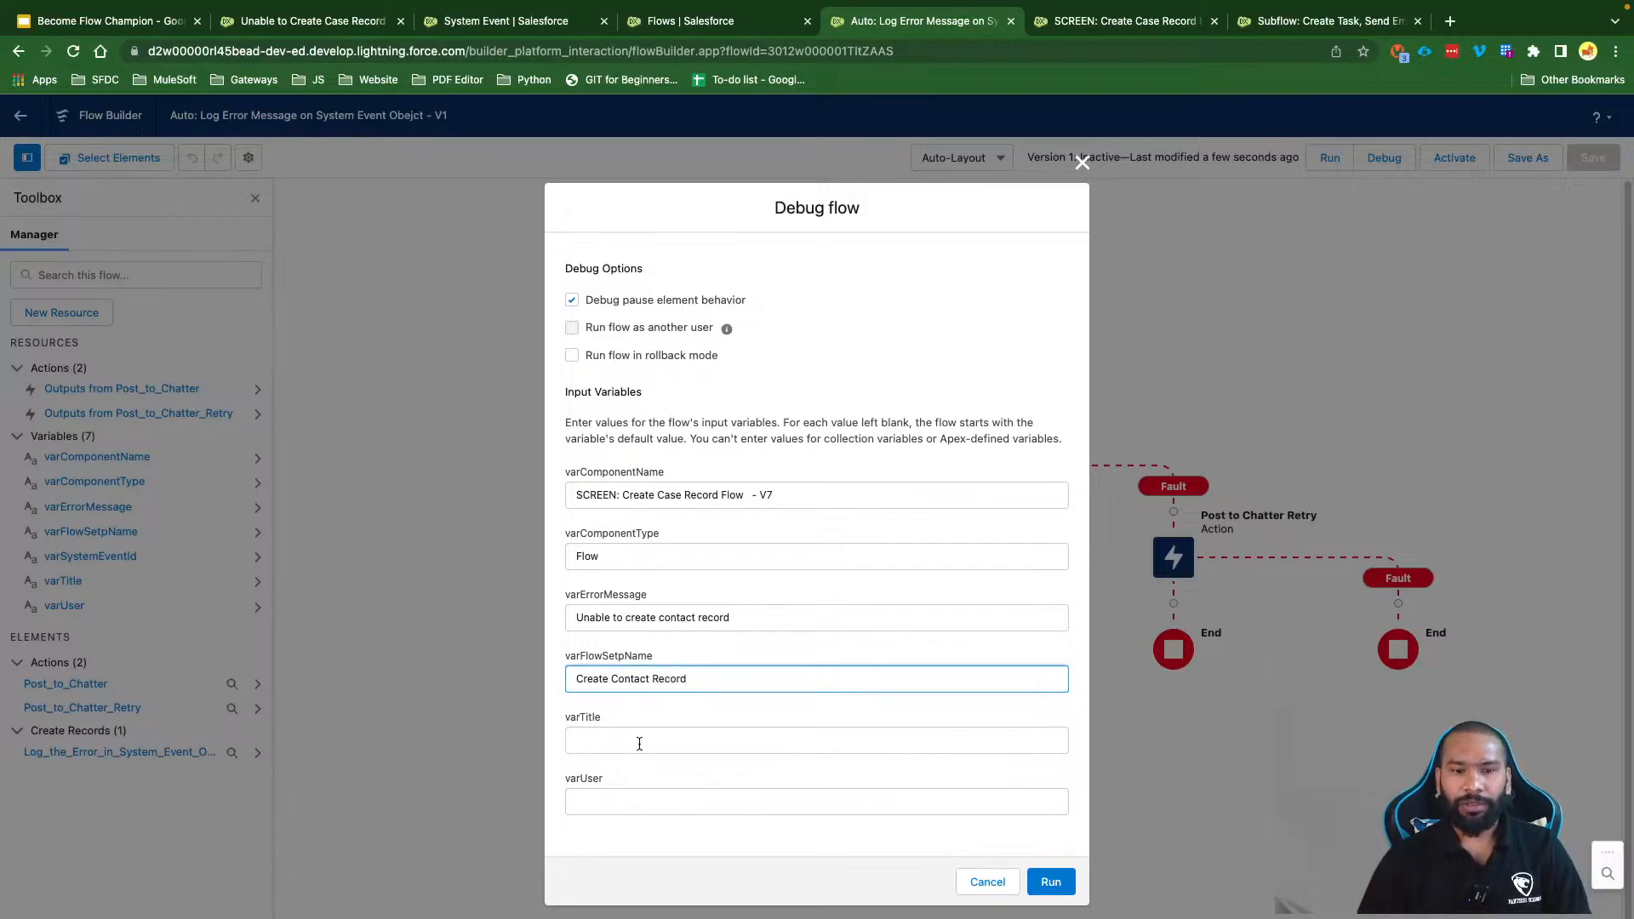
Step: Set varTitle to the same text as the error message, 'Unhandled create contact record'
click(639, 743)
triple_click(688, 619)
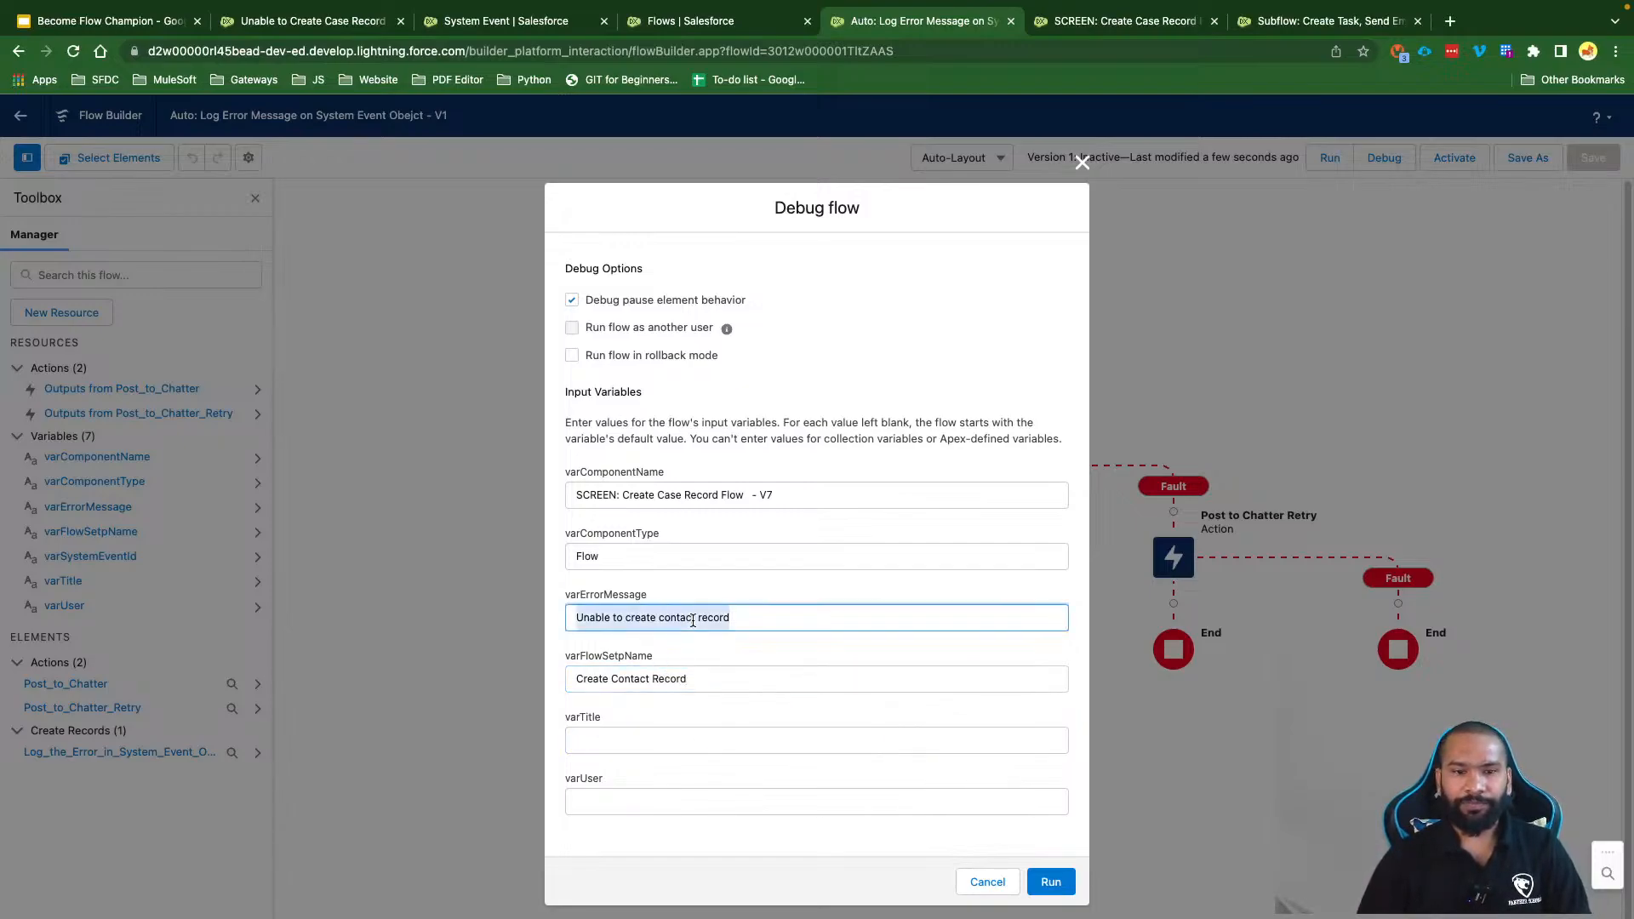
key(ctrl+c)
click(637, 740)
key(ctrl+v)
Step: Fill varUser with the admin user's record ID taken from their profile page
click(631, 793)
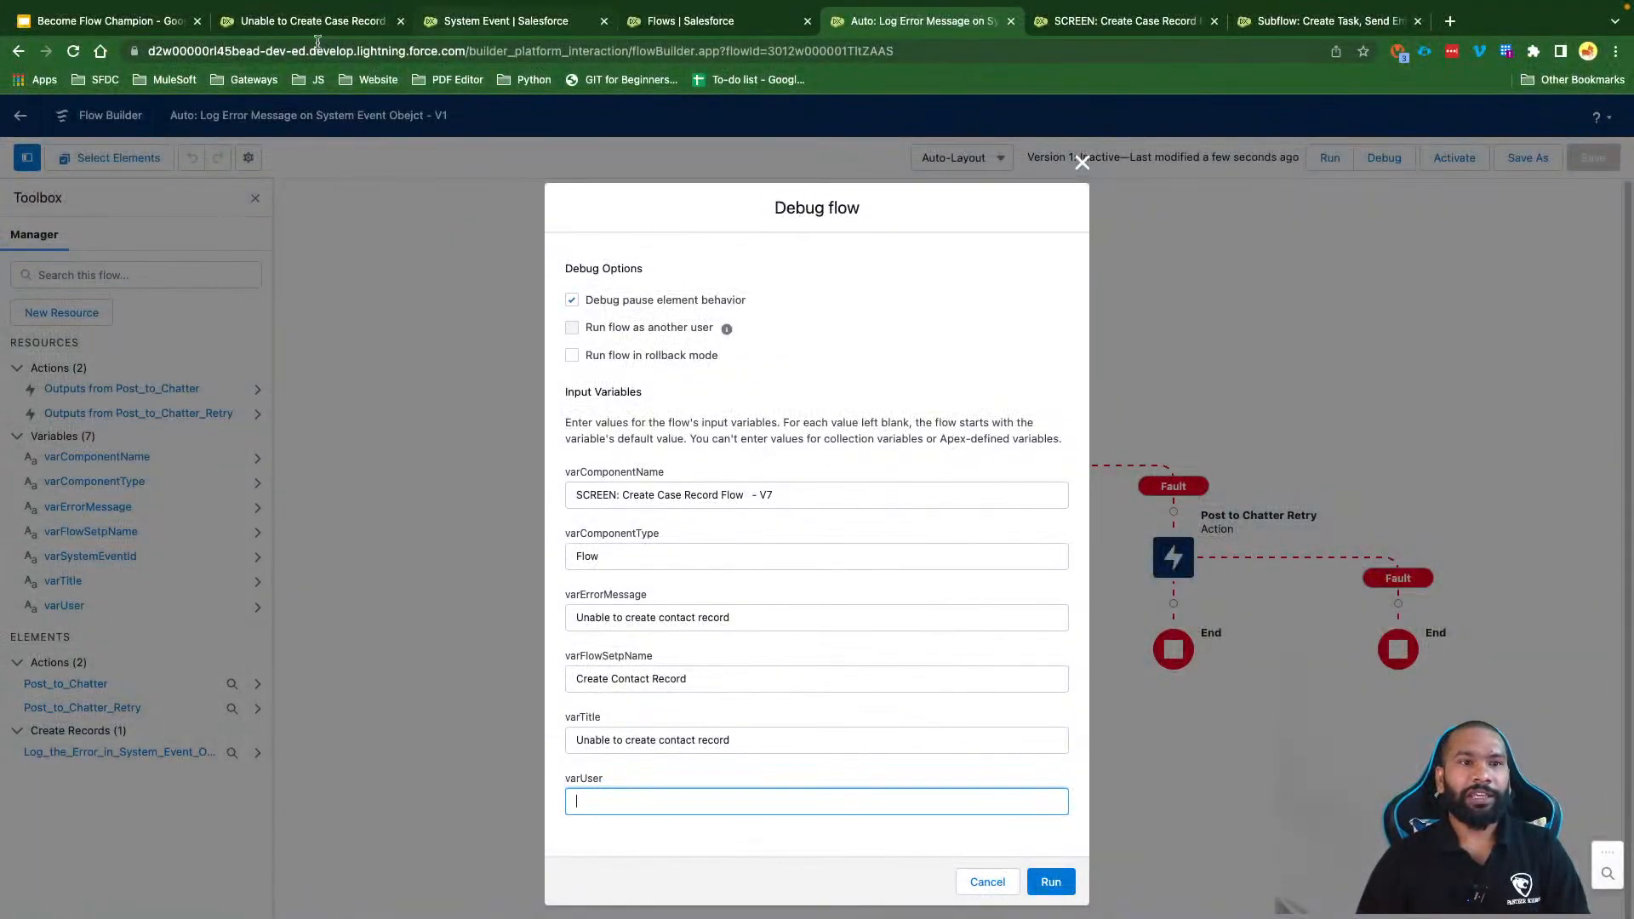
click(298, 23)
click(1602, 115)
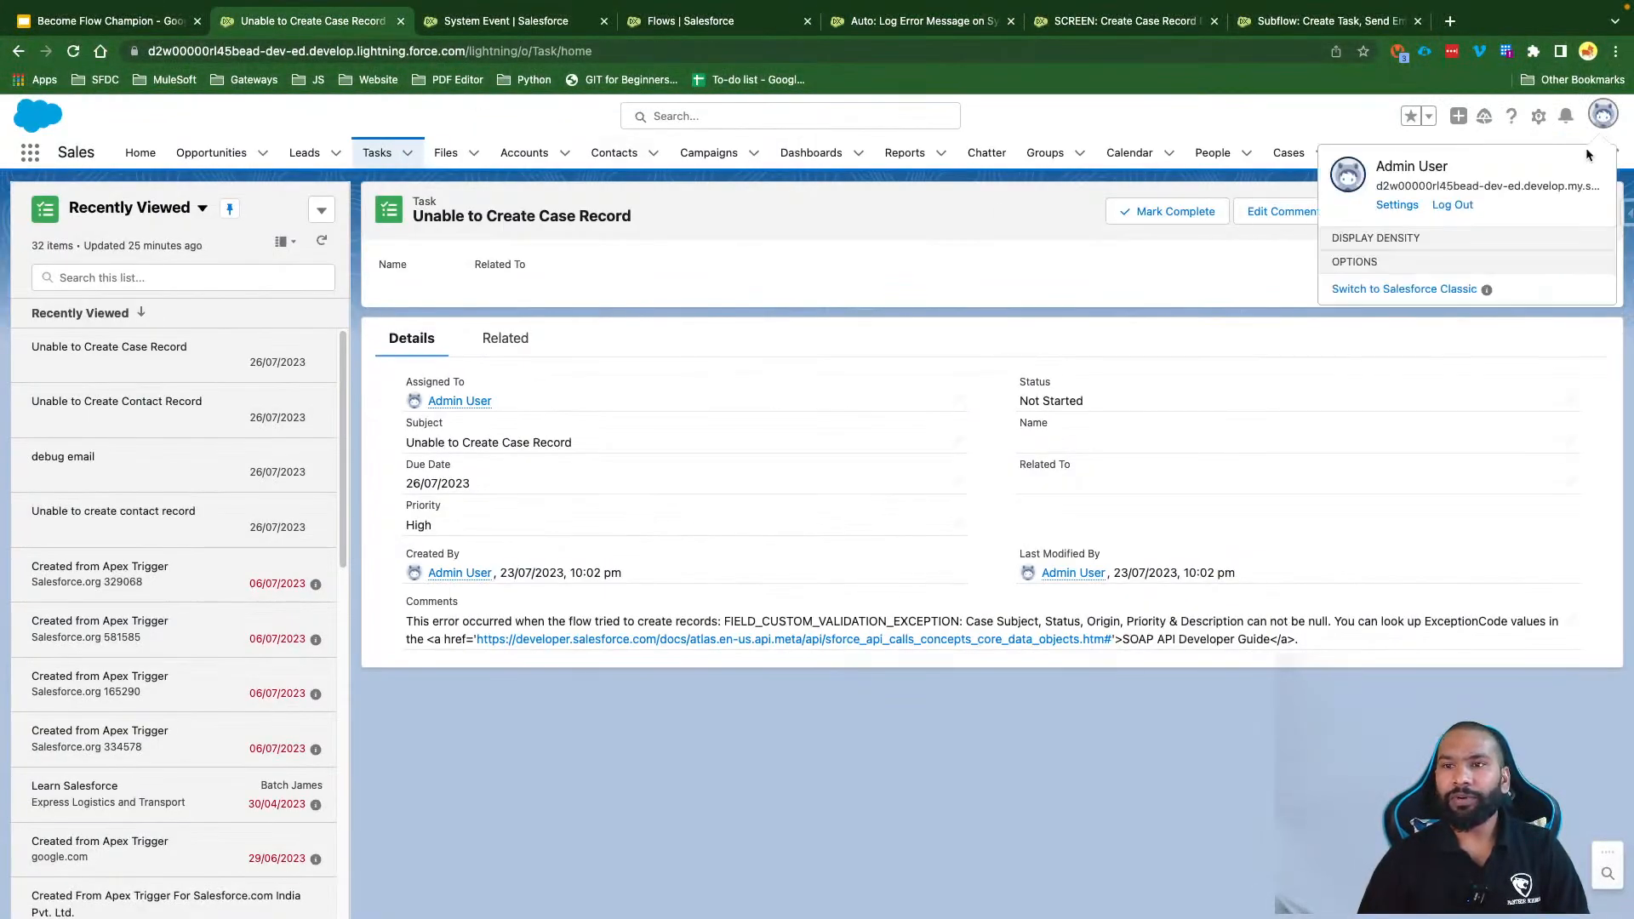
super+click(1406, 170)
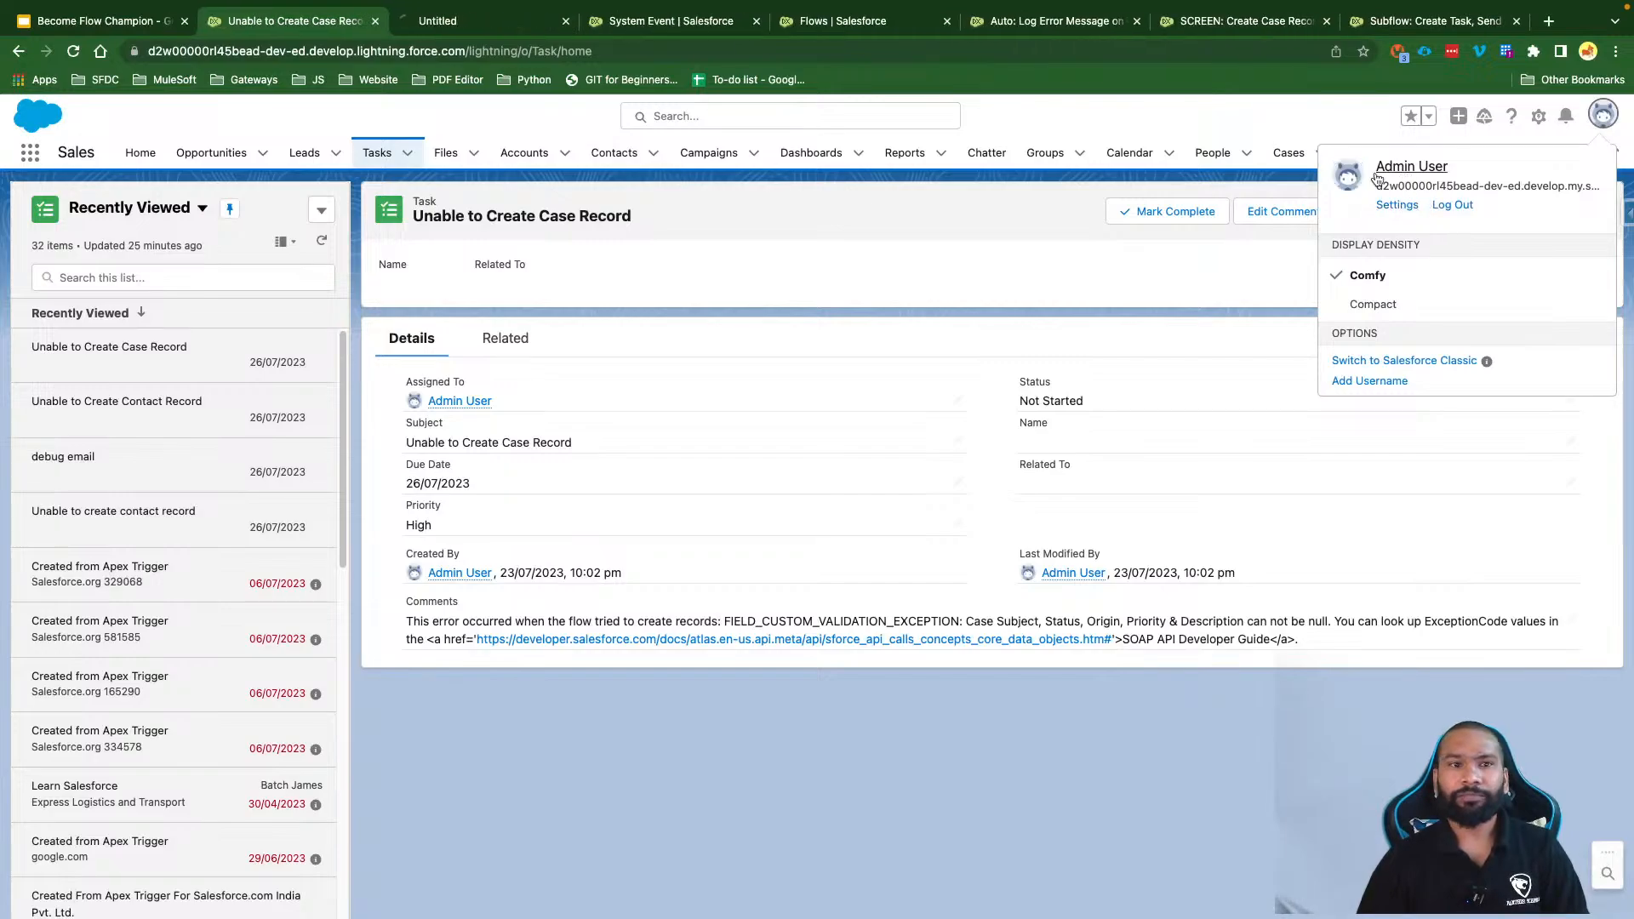
click(464, 21)
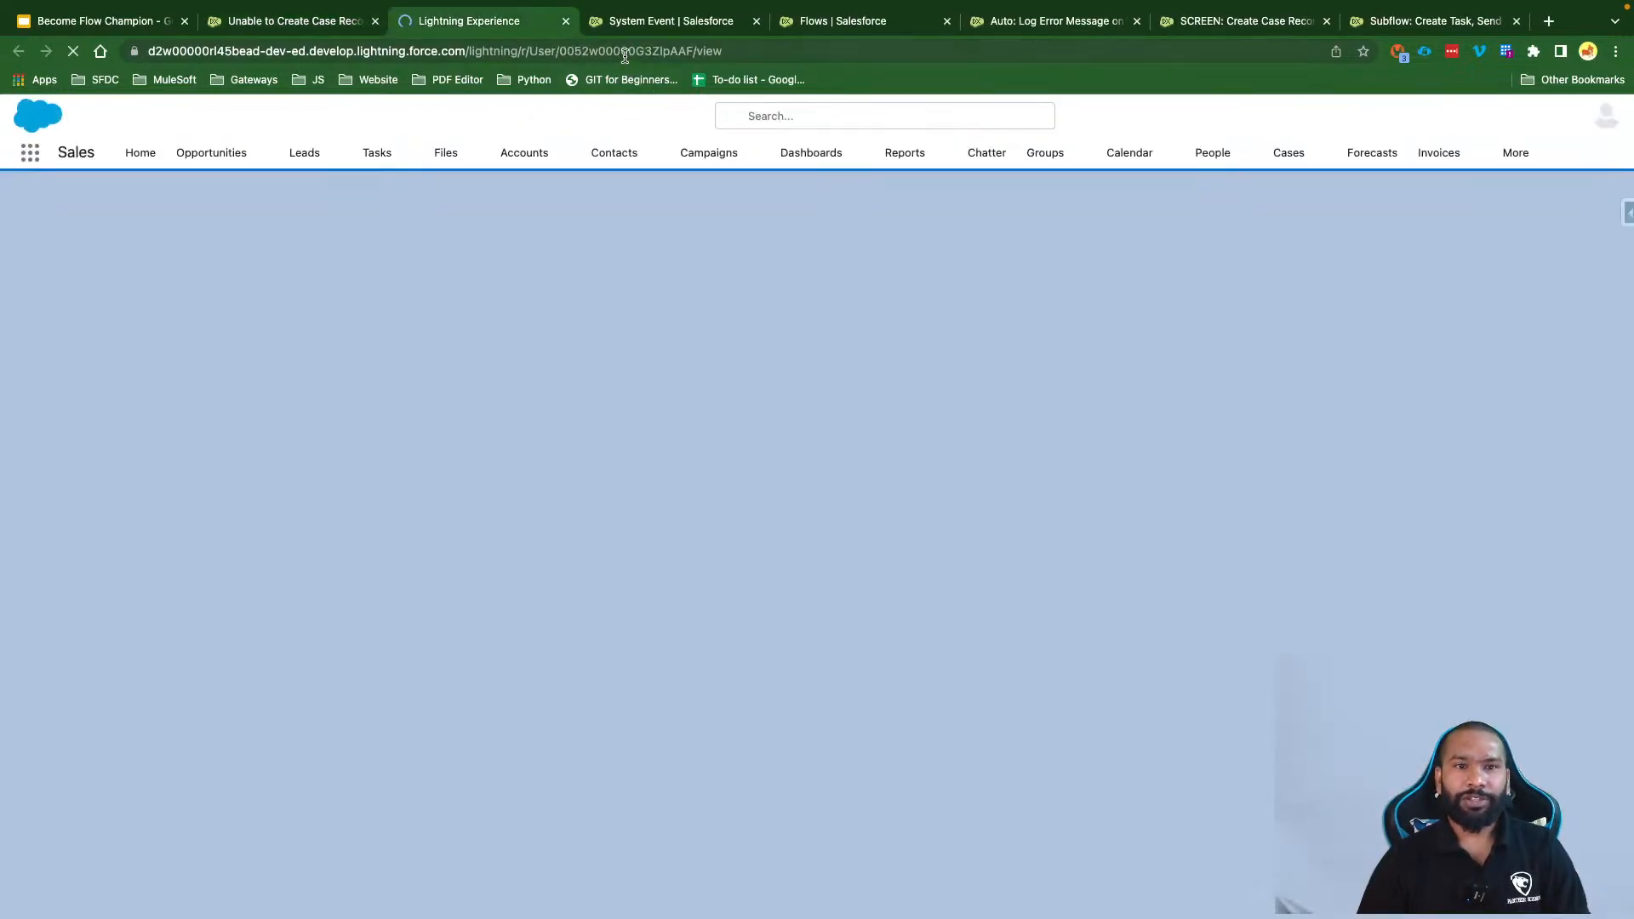
double_click(625, 51)
click(1055, 20)
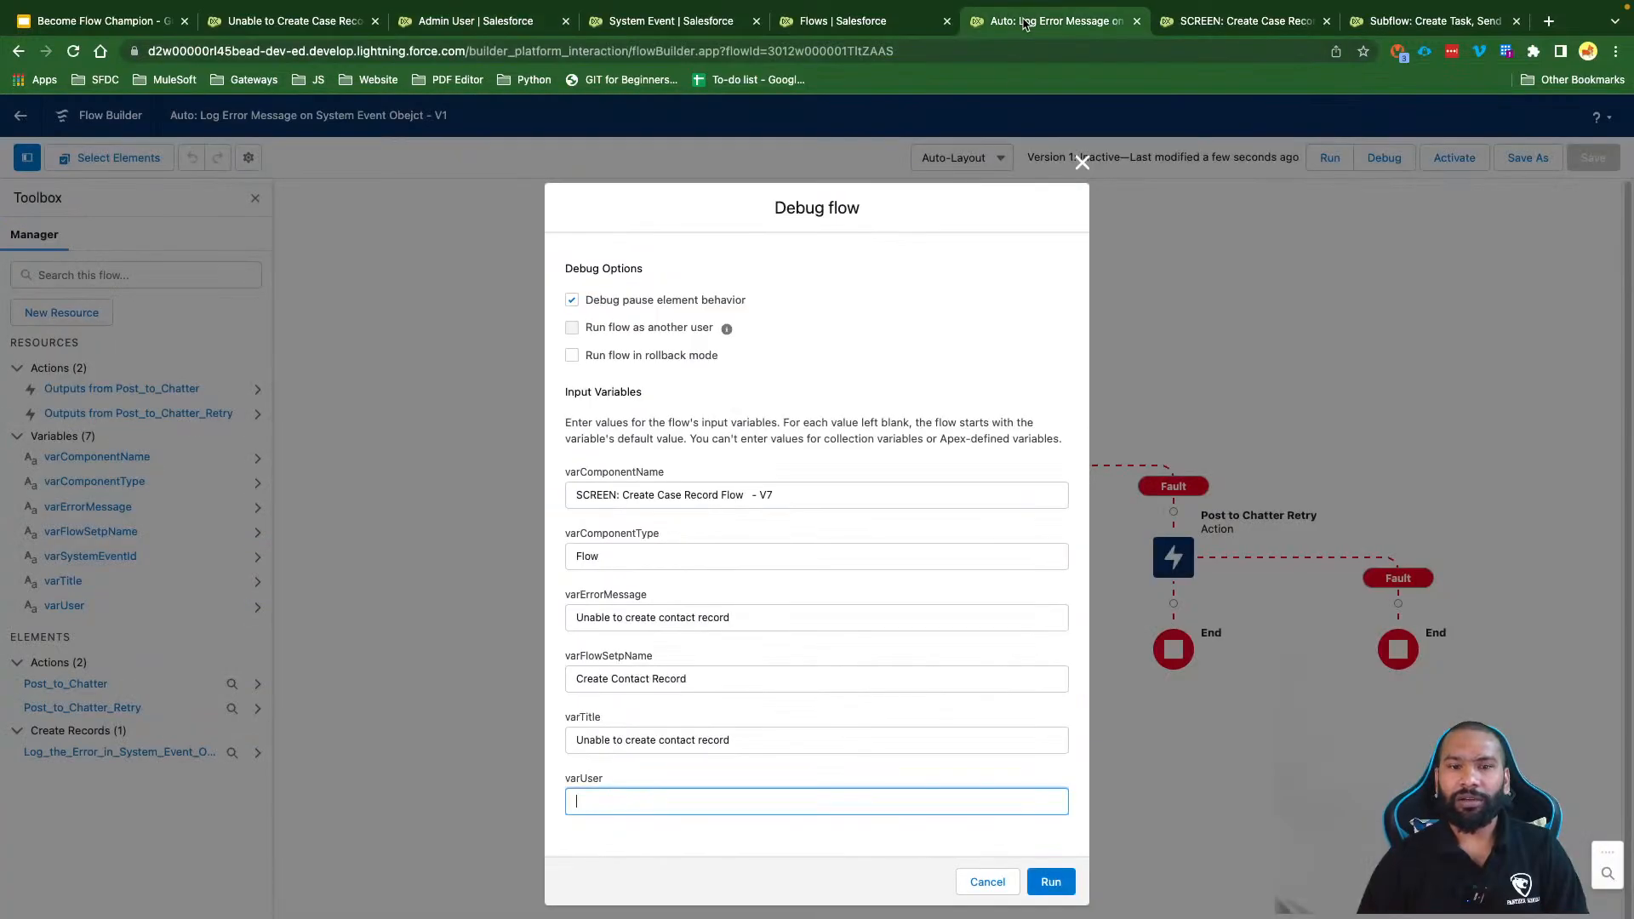
key(super+v)
click(842, 853)
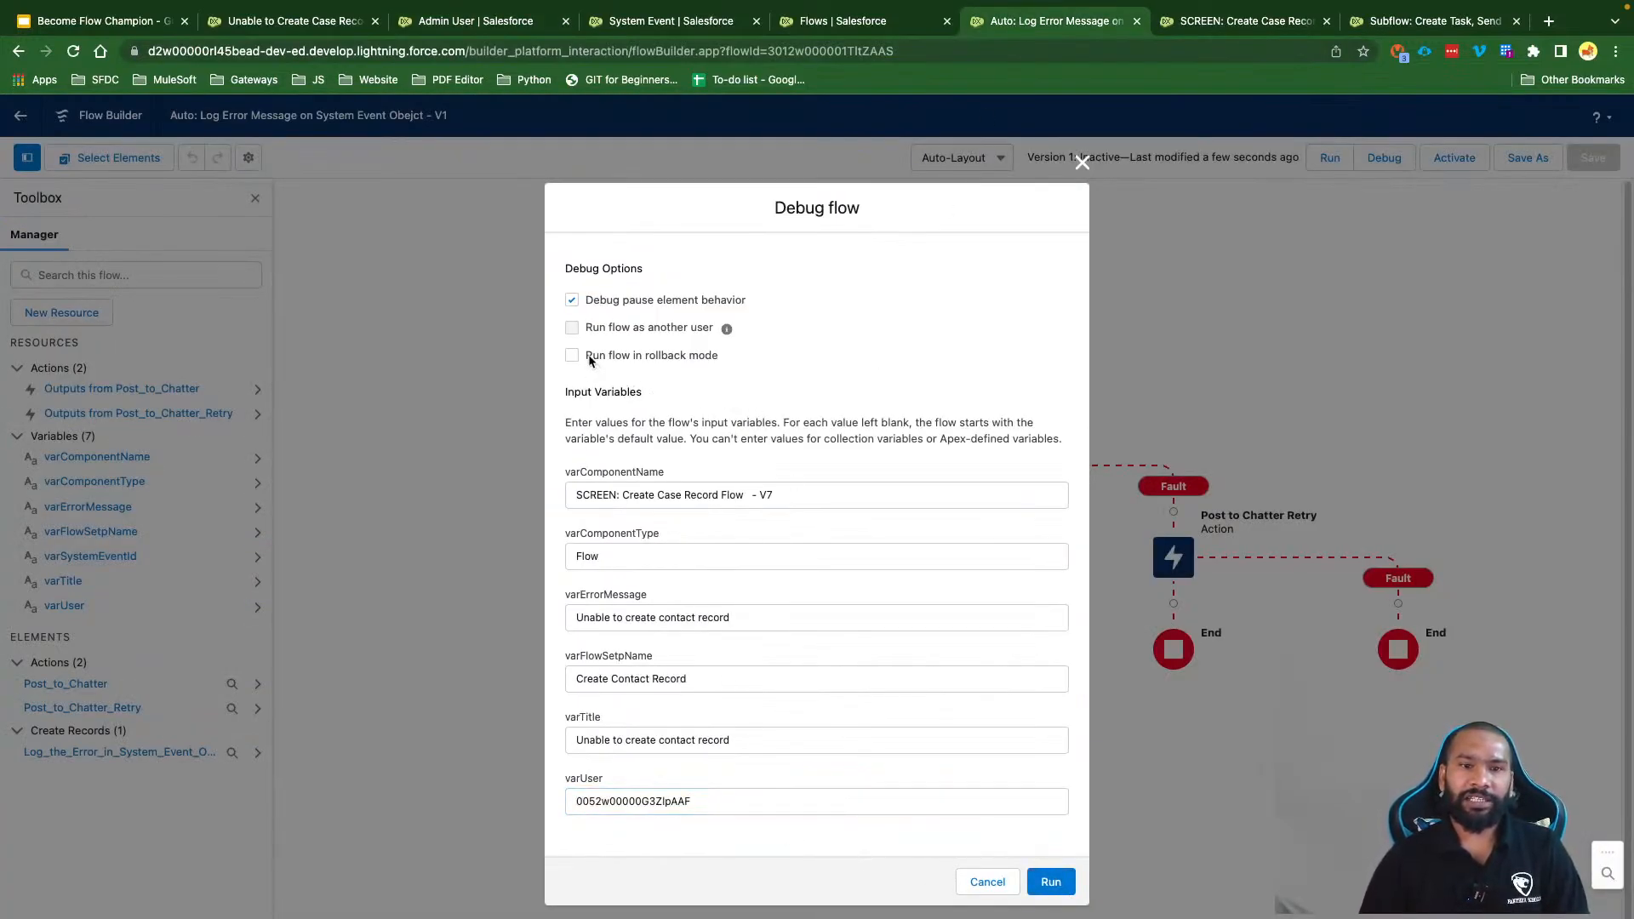
Step: Leave rollback mode unchecked and run the flow in debug mode
drag(587, 360, 744, 358)
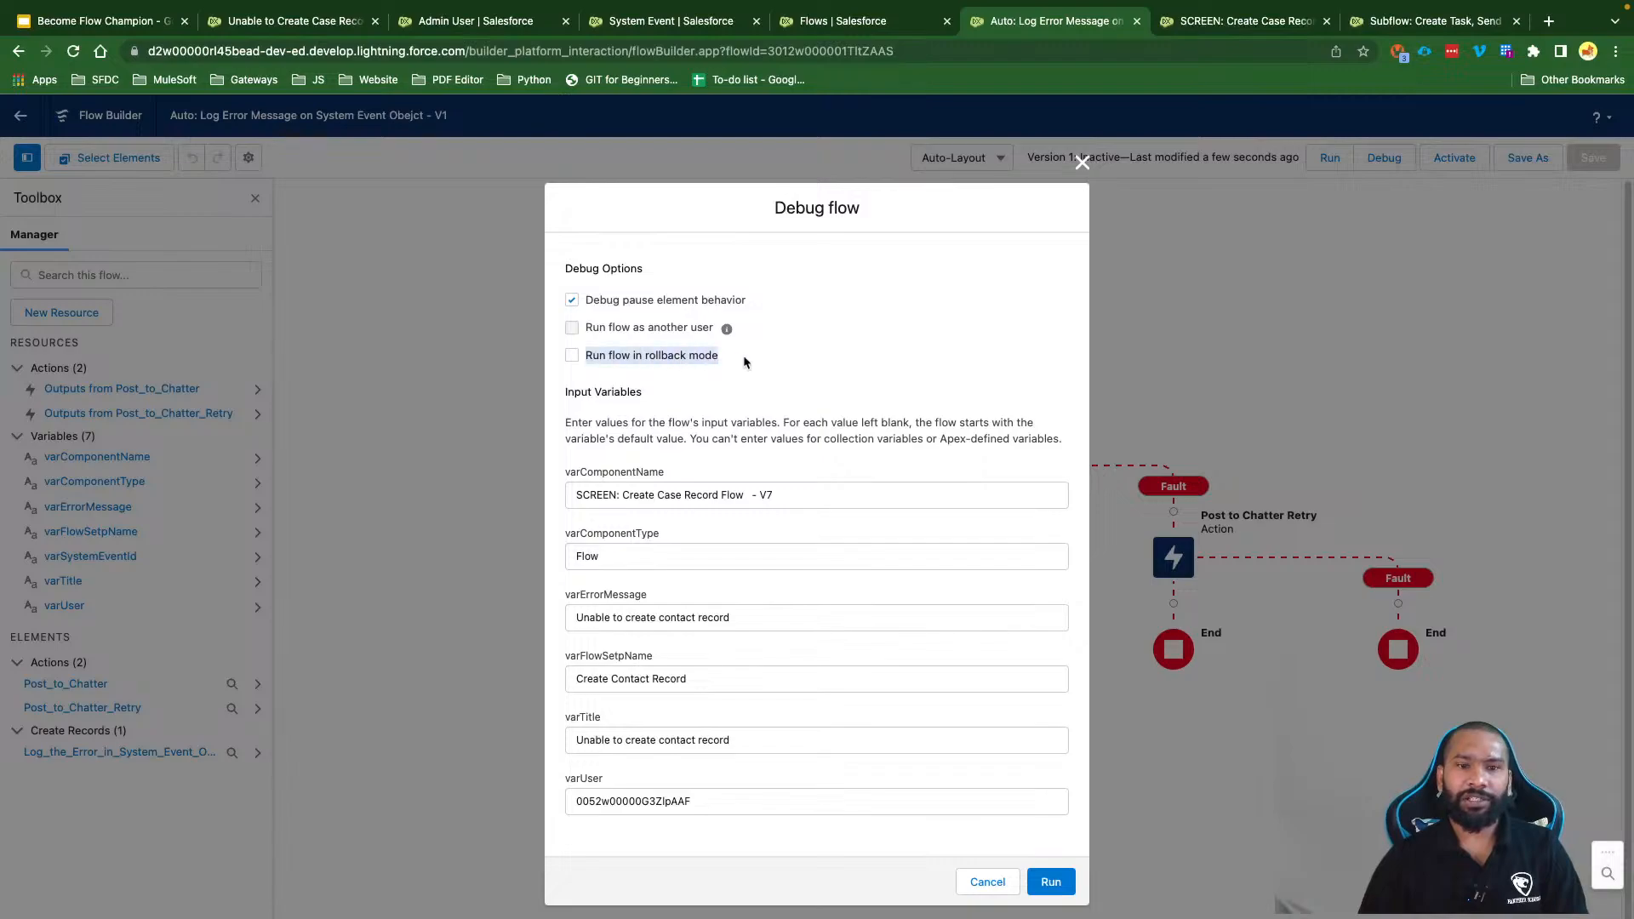
click(687, 395)
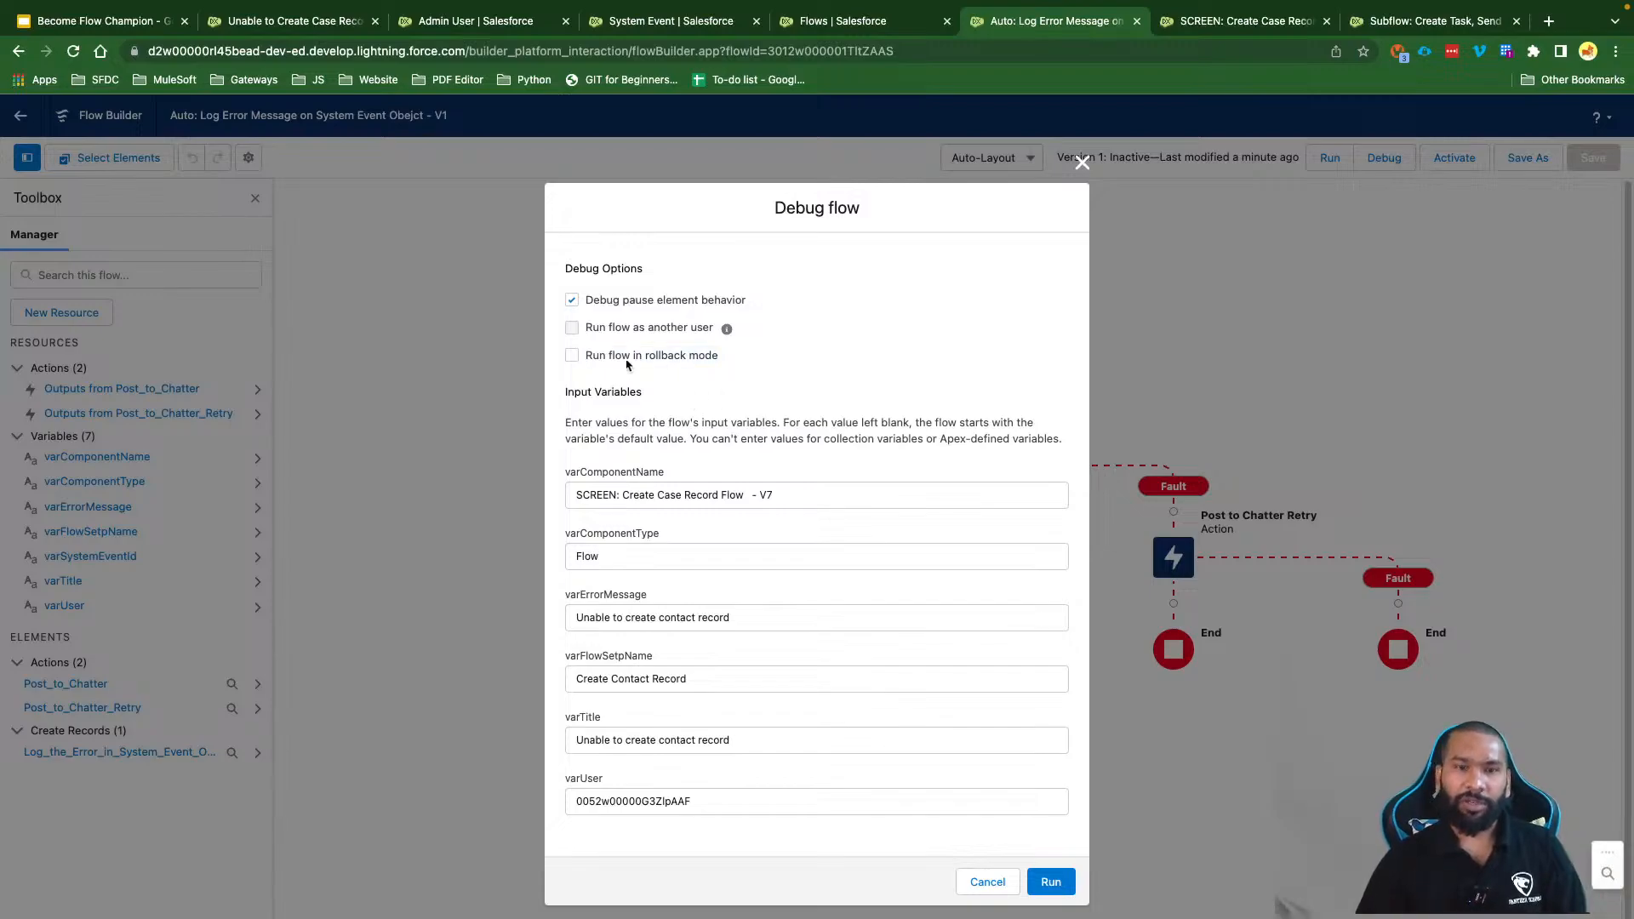
drag(585, 357, 751, 357)
click(709, 410)
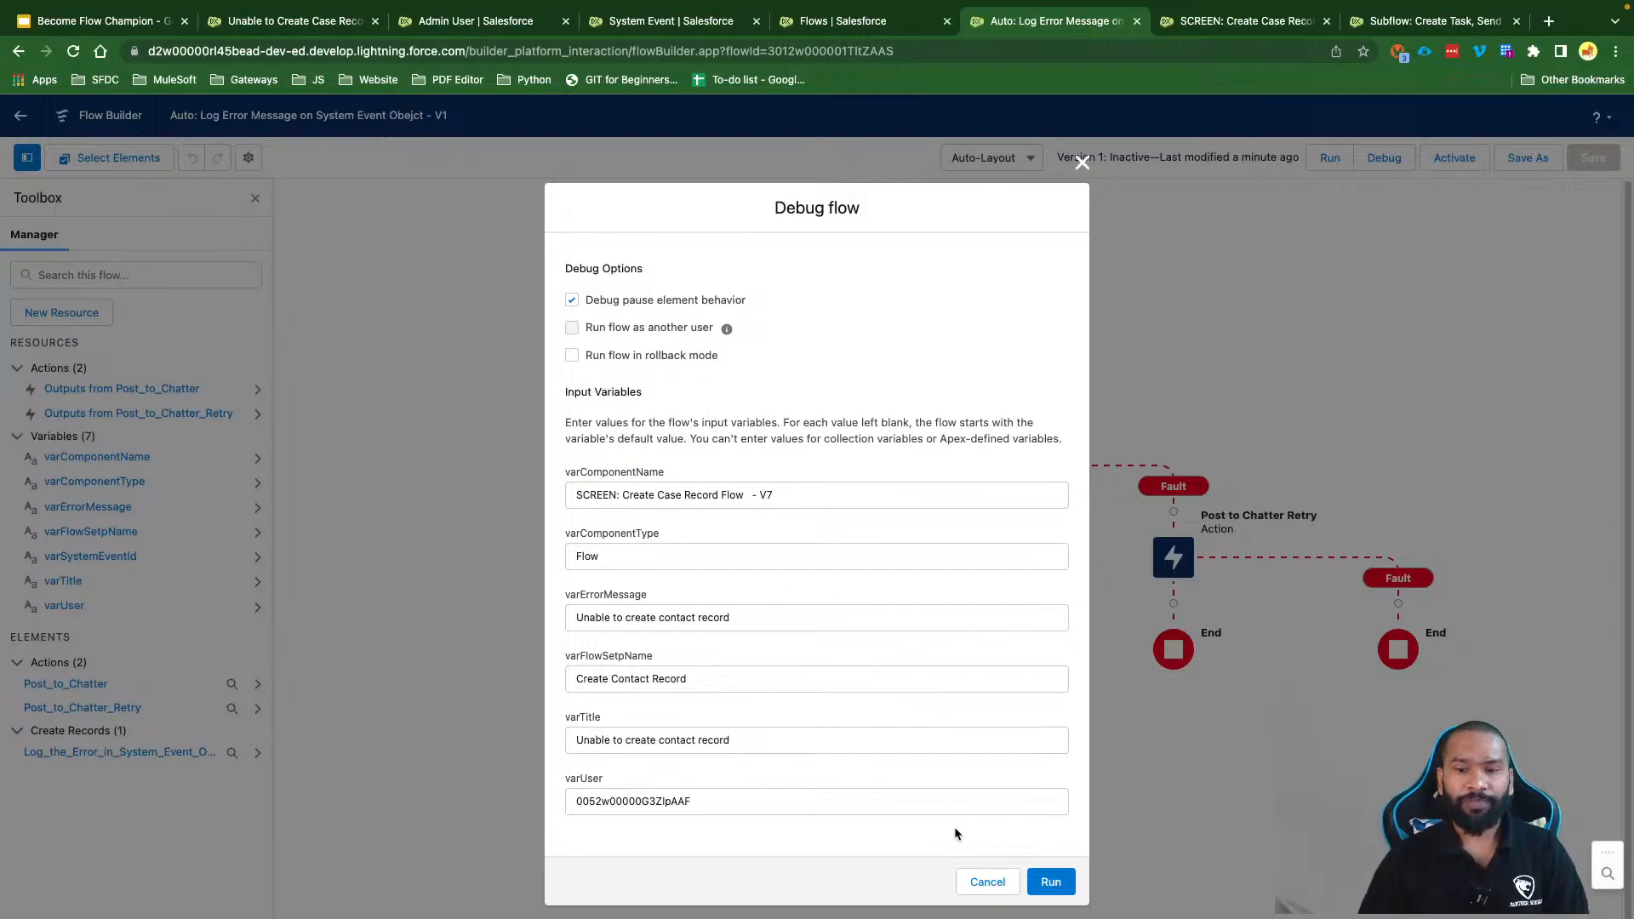
click(1050, 881)
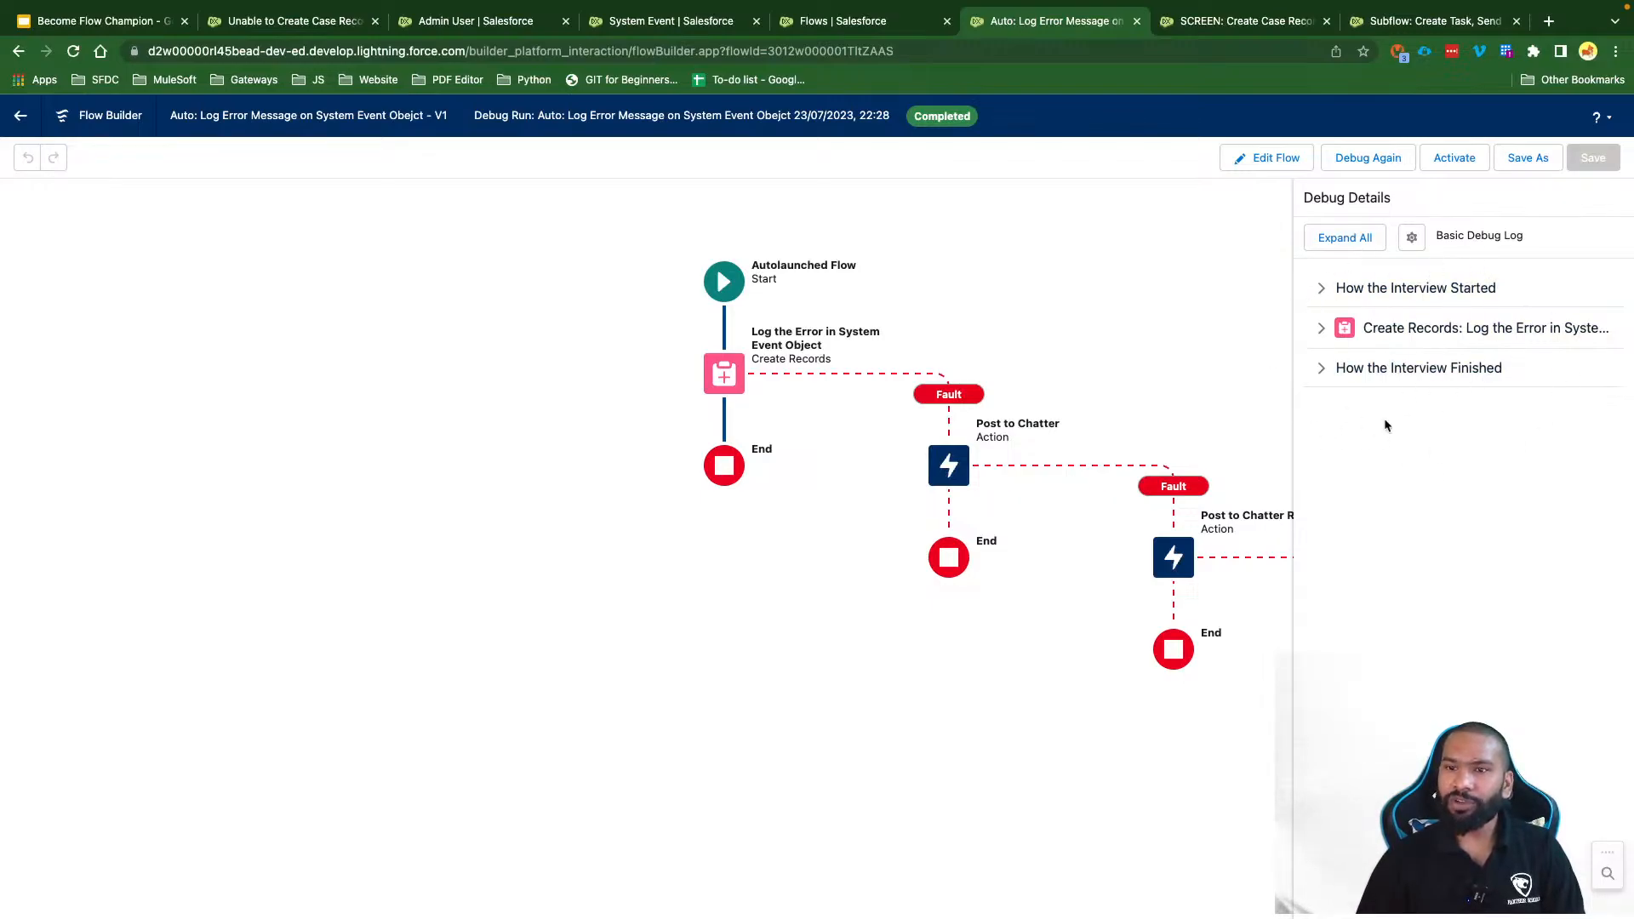
Step: Expand 'How the Interview Started' and the Log the Error record-creation details in the debug log
click(1321, 291)
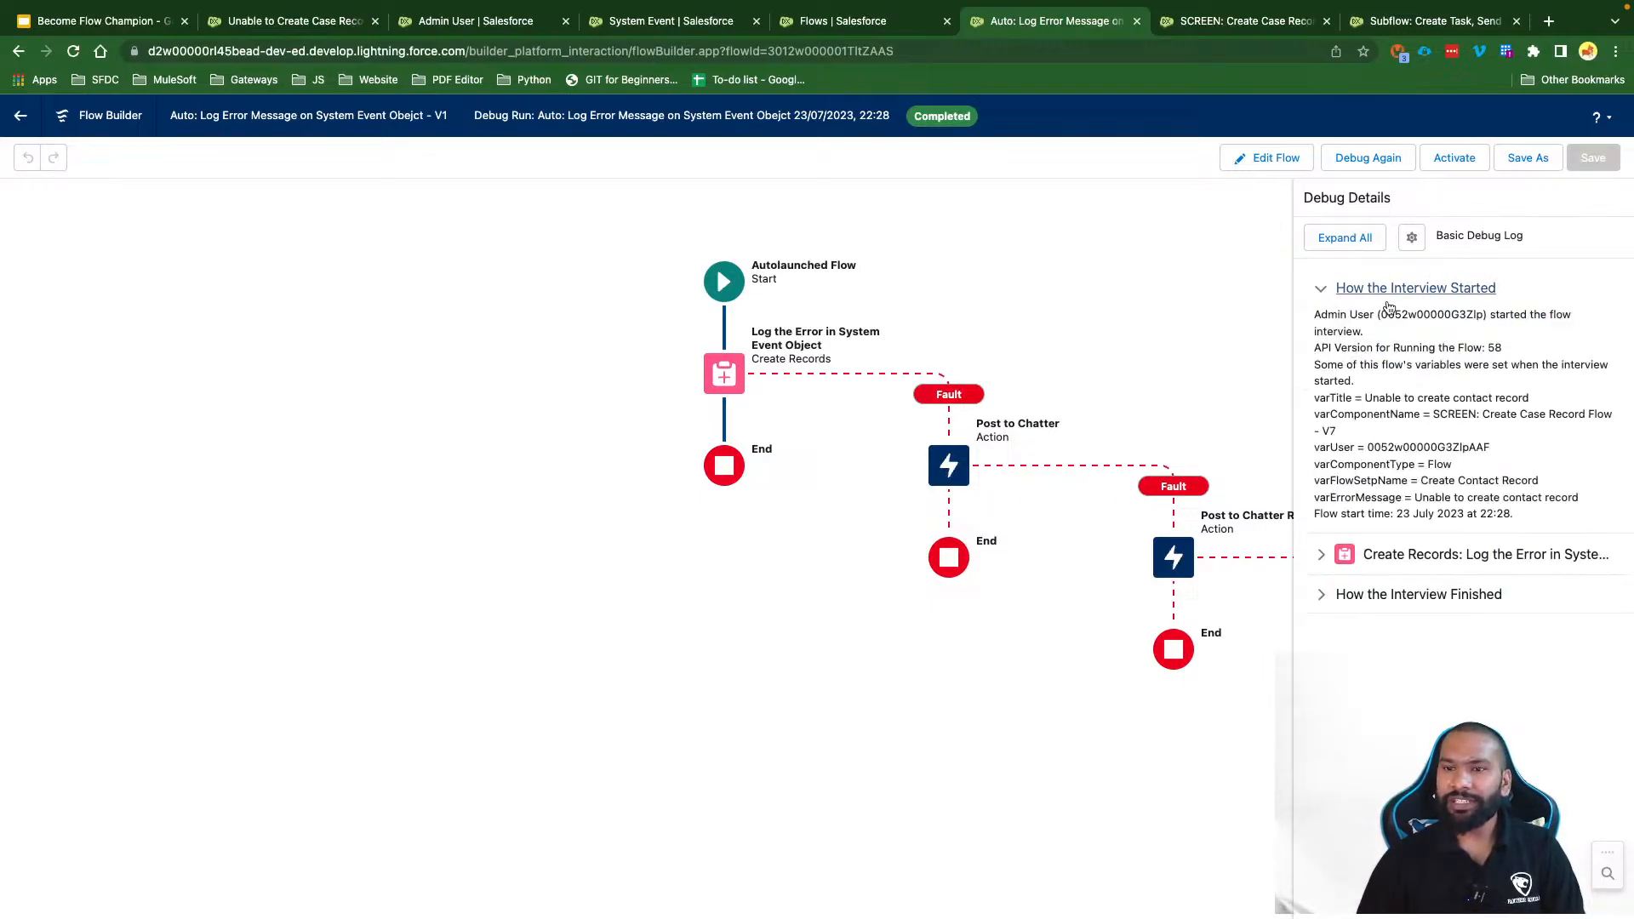
click(1320, 554)
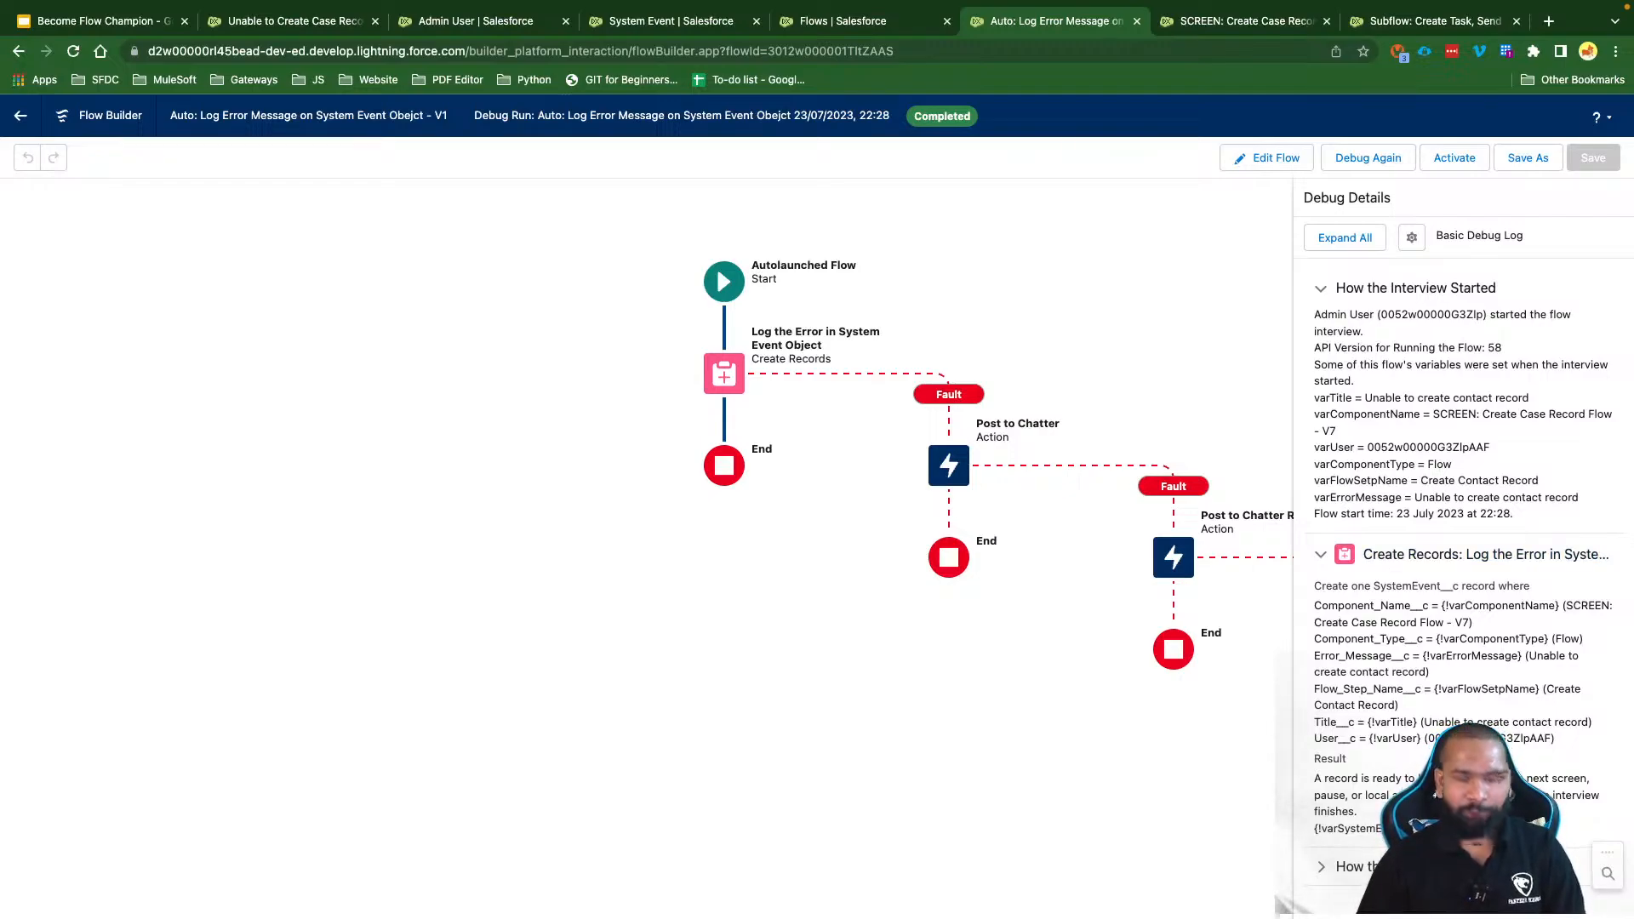
Step: Pin the All System Events list view and check record EVENT-ID-000001 from the debug run
click(298, 21)
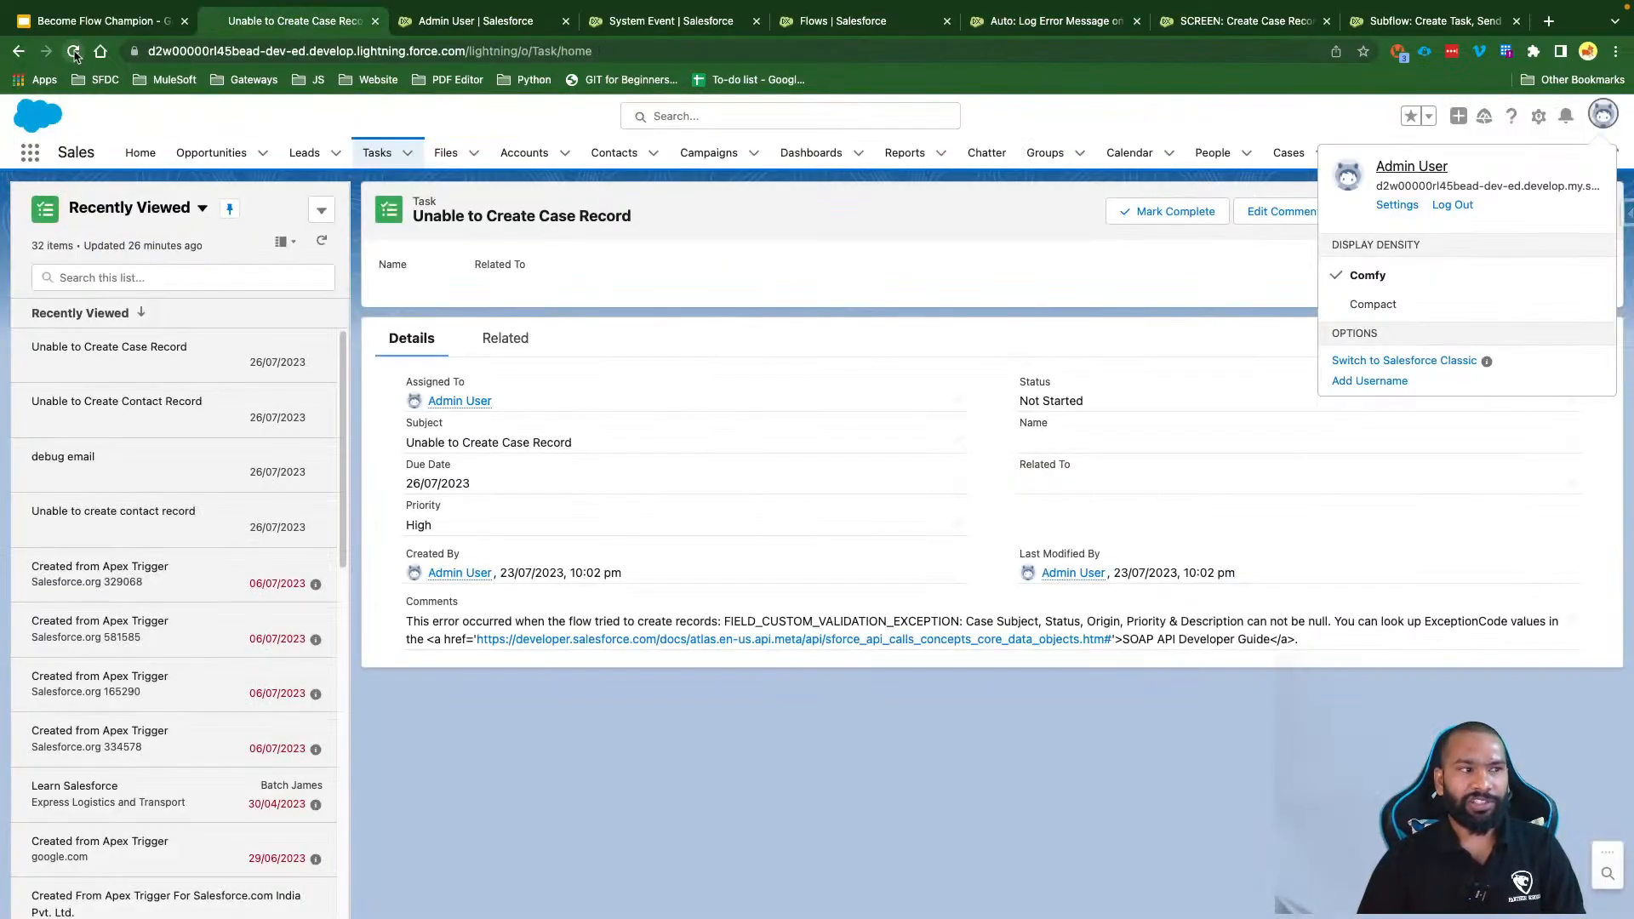
click(75, 53)
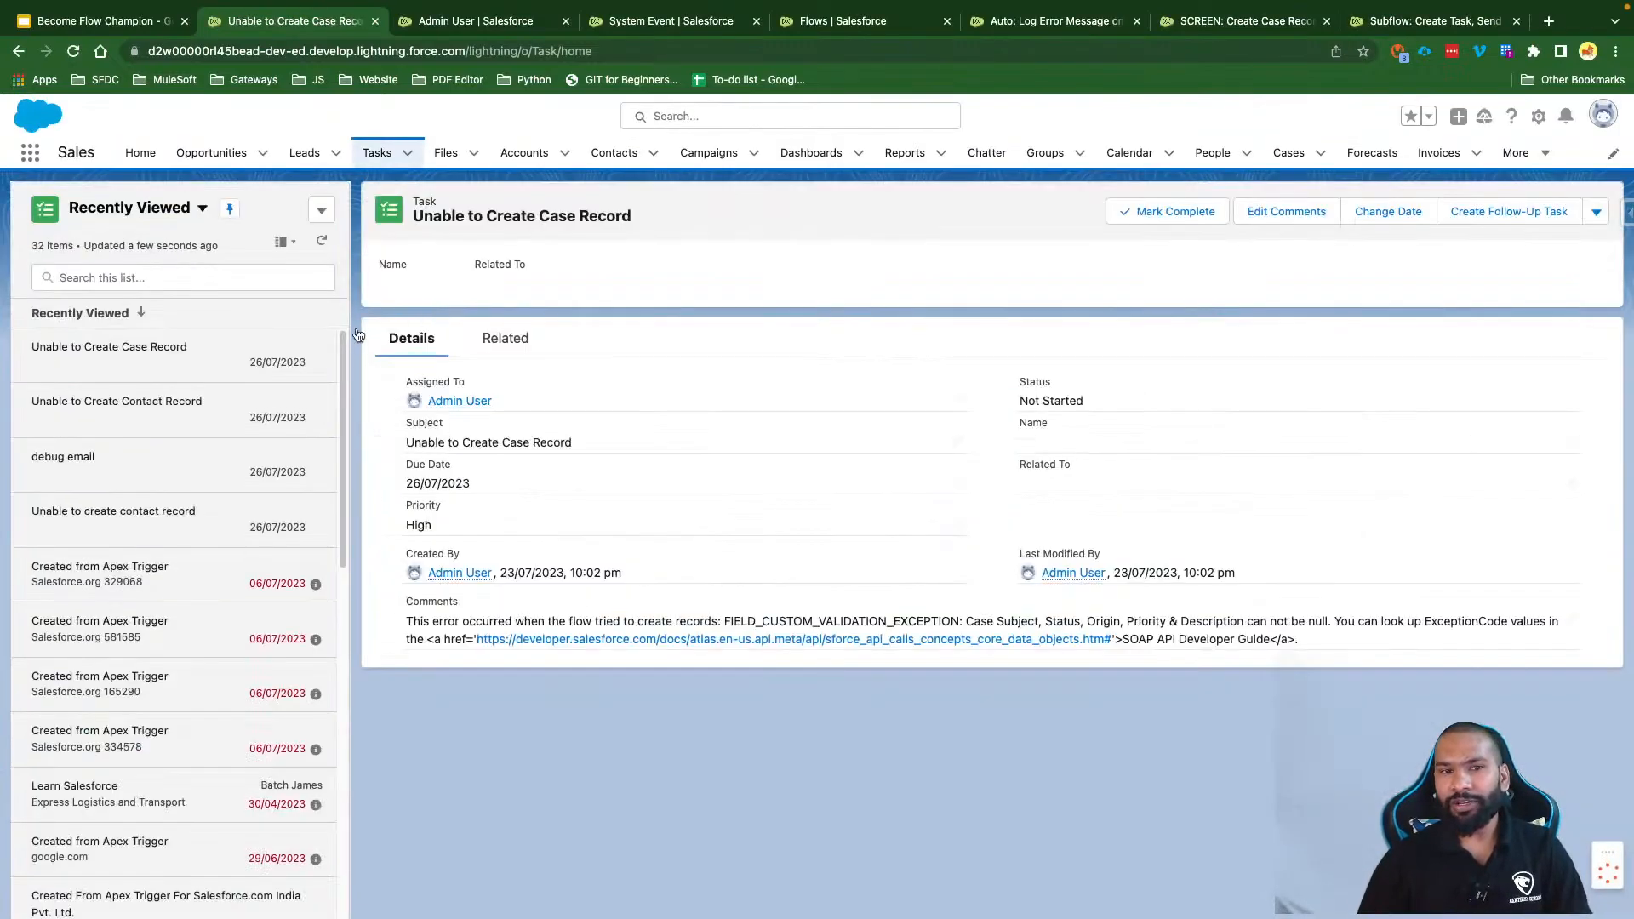
click(1519, 154)
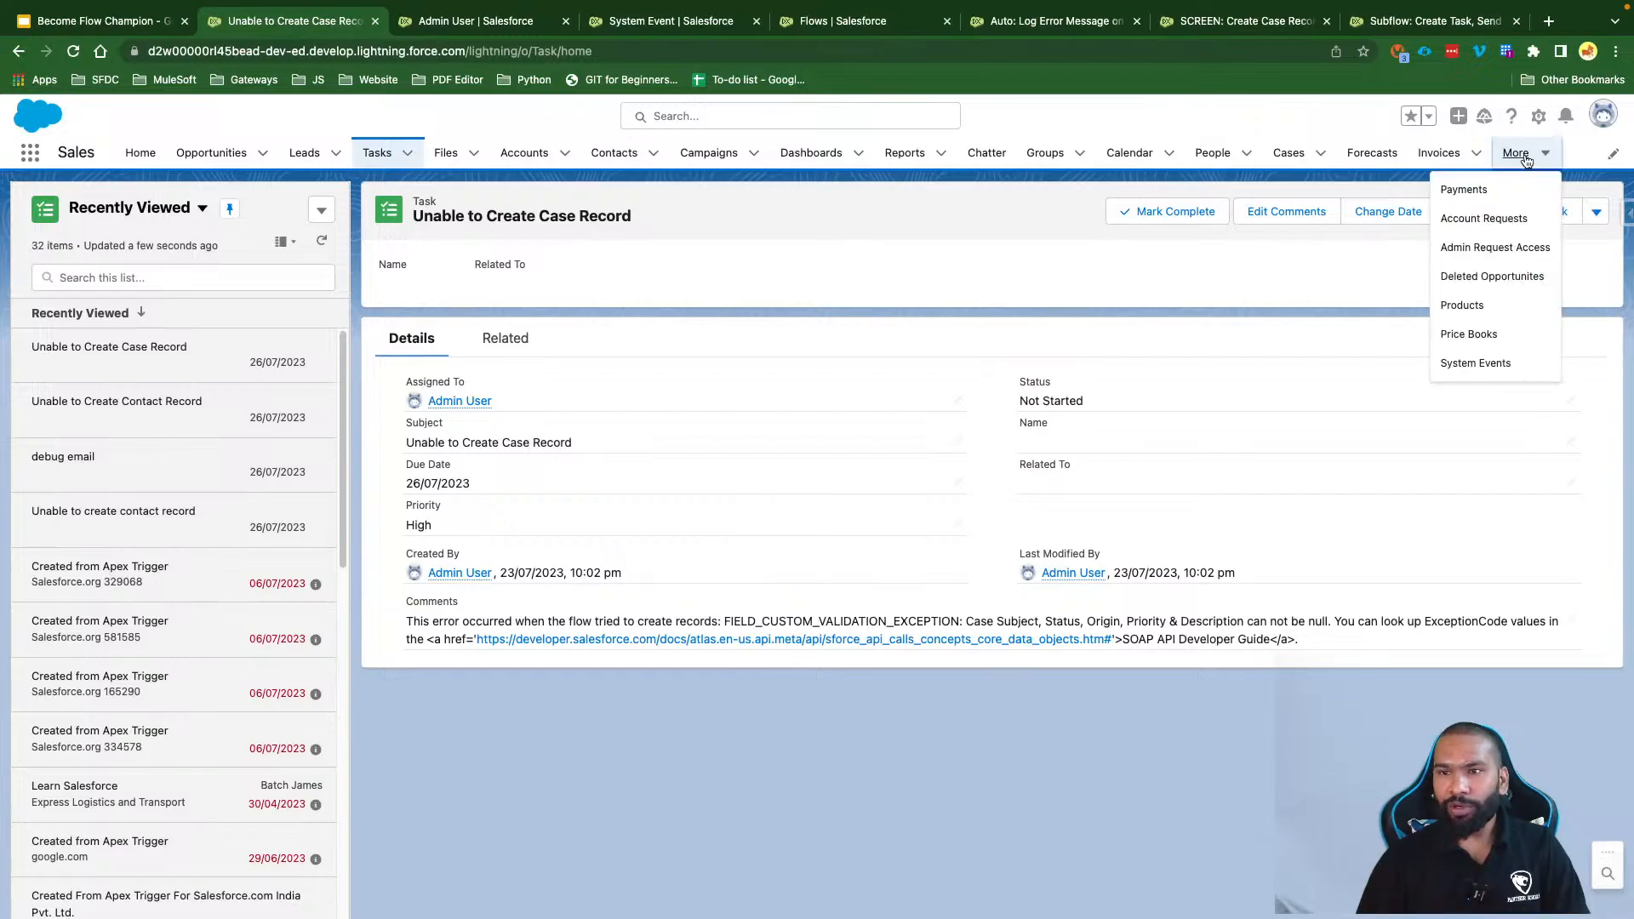
click(1505, 362)
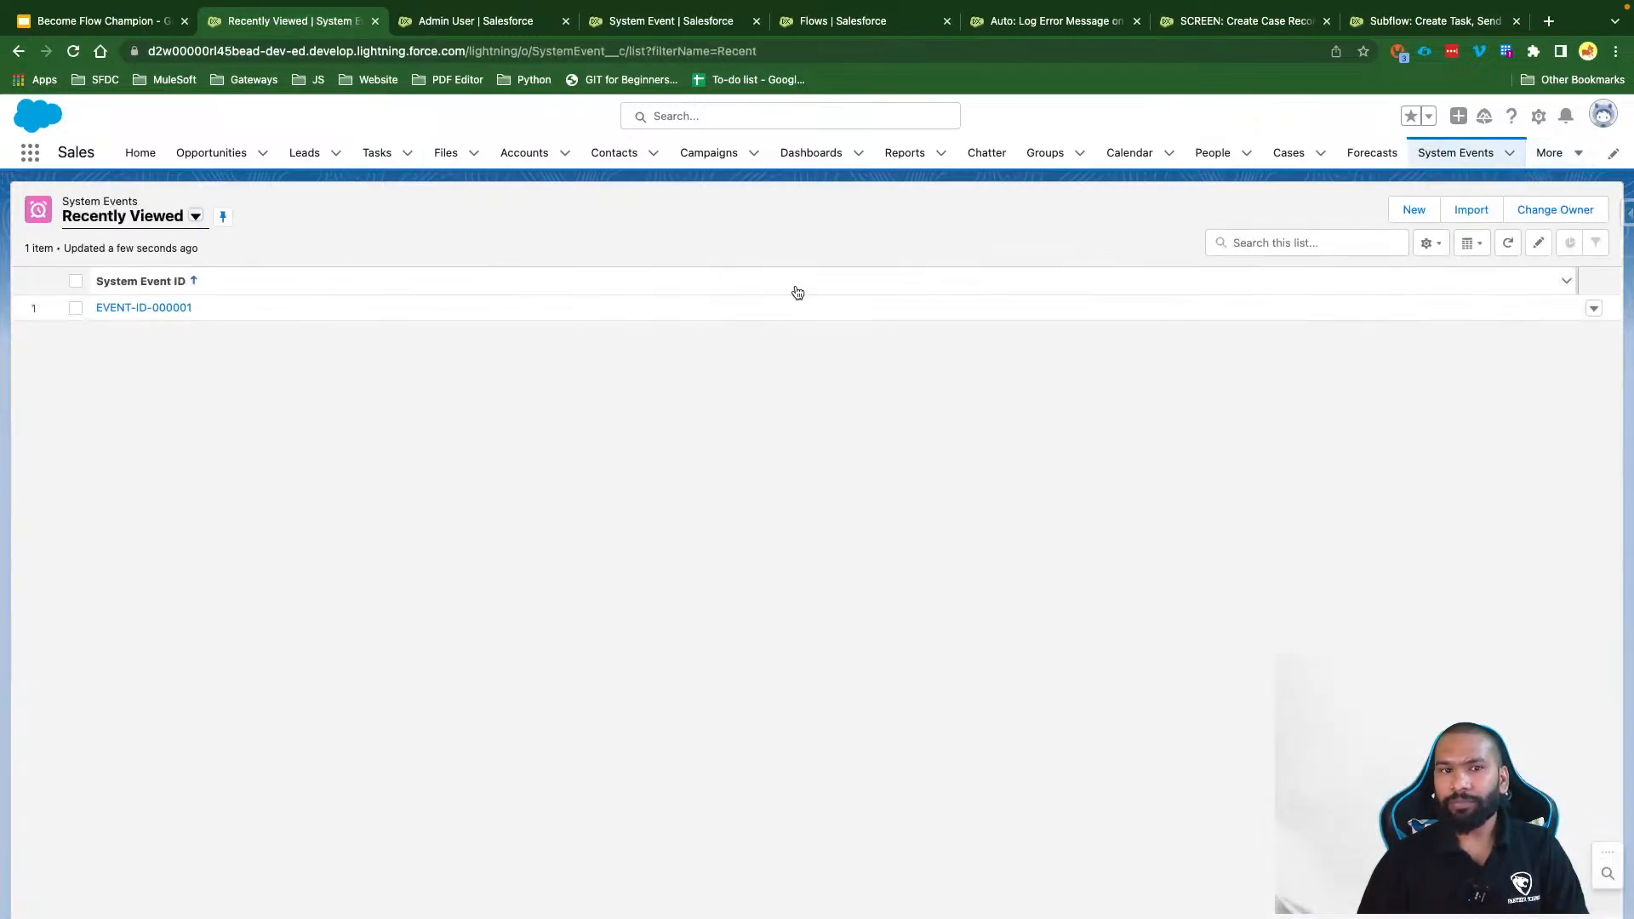
click(156, 272)
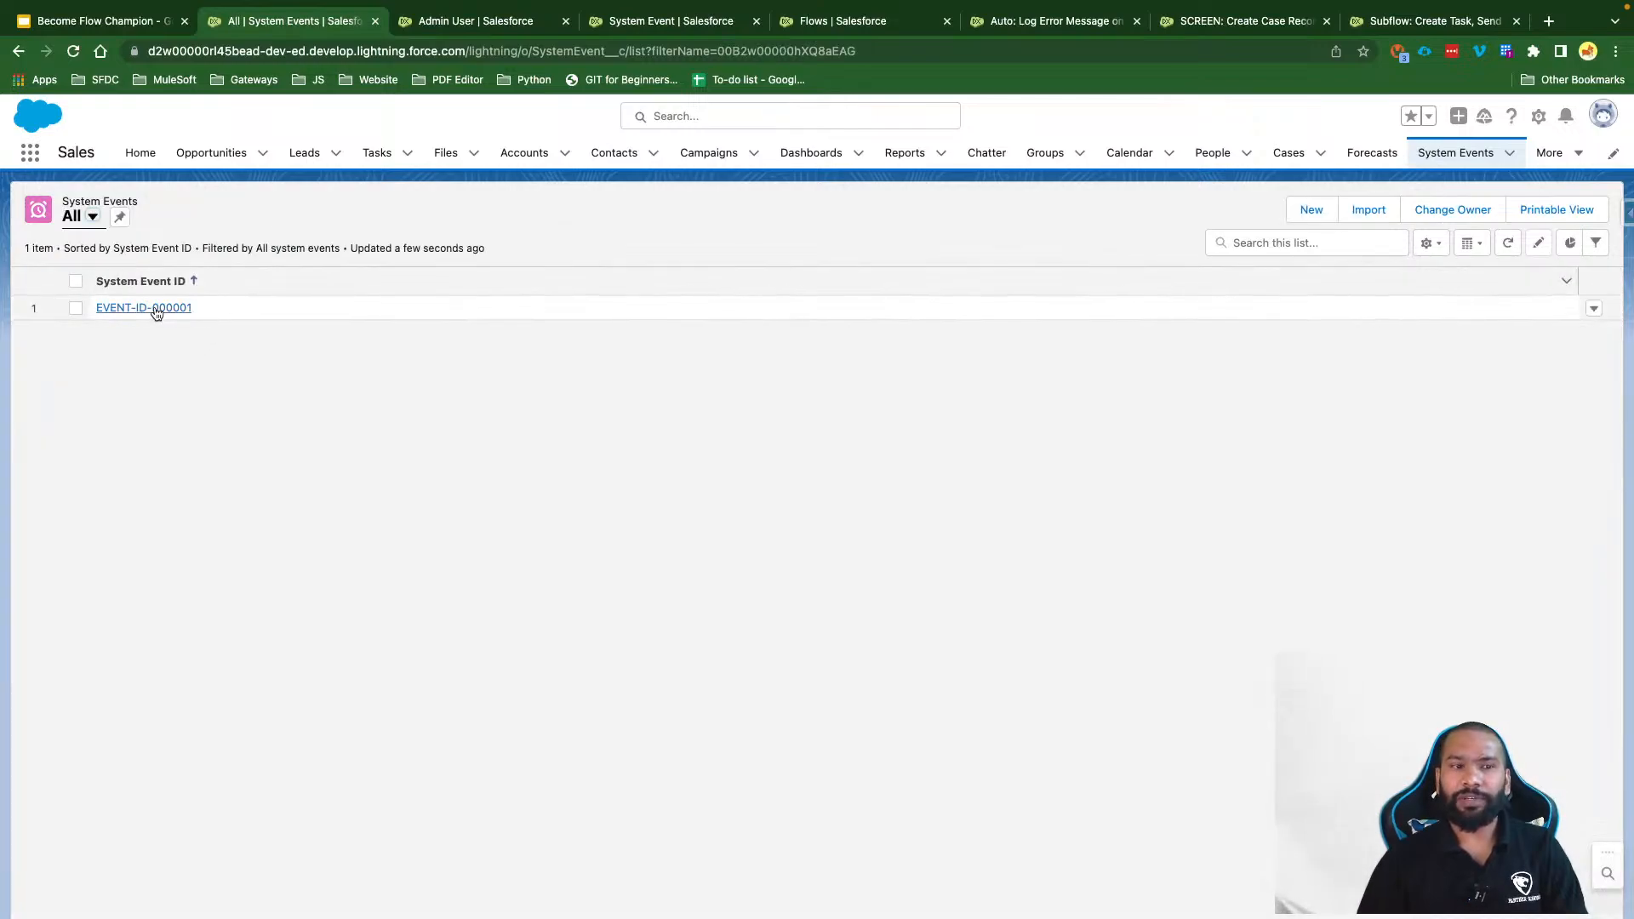
click(122, 217)
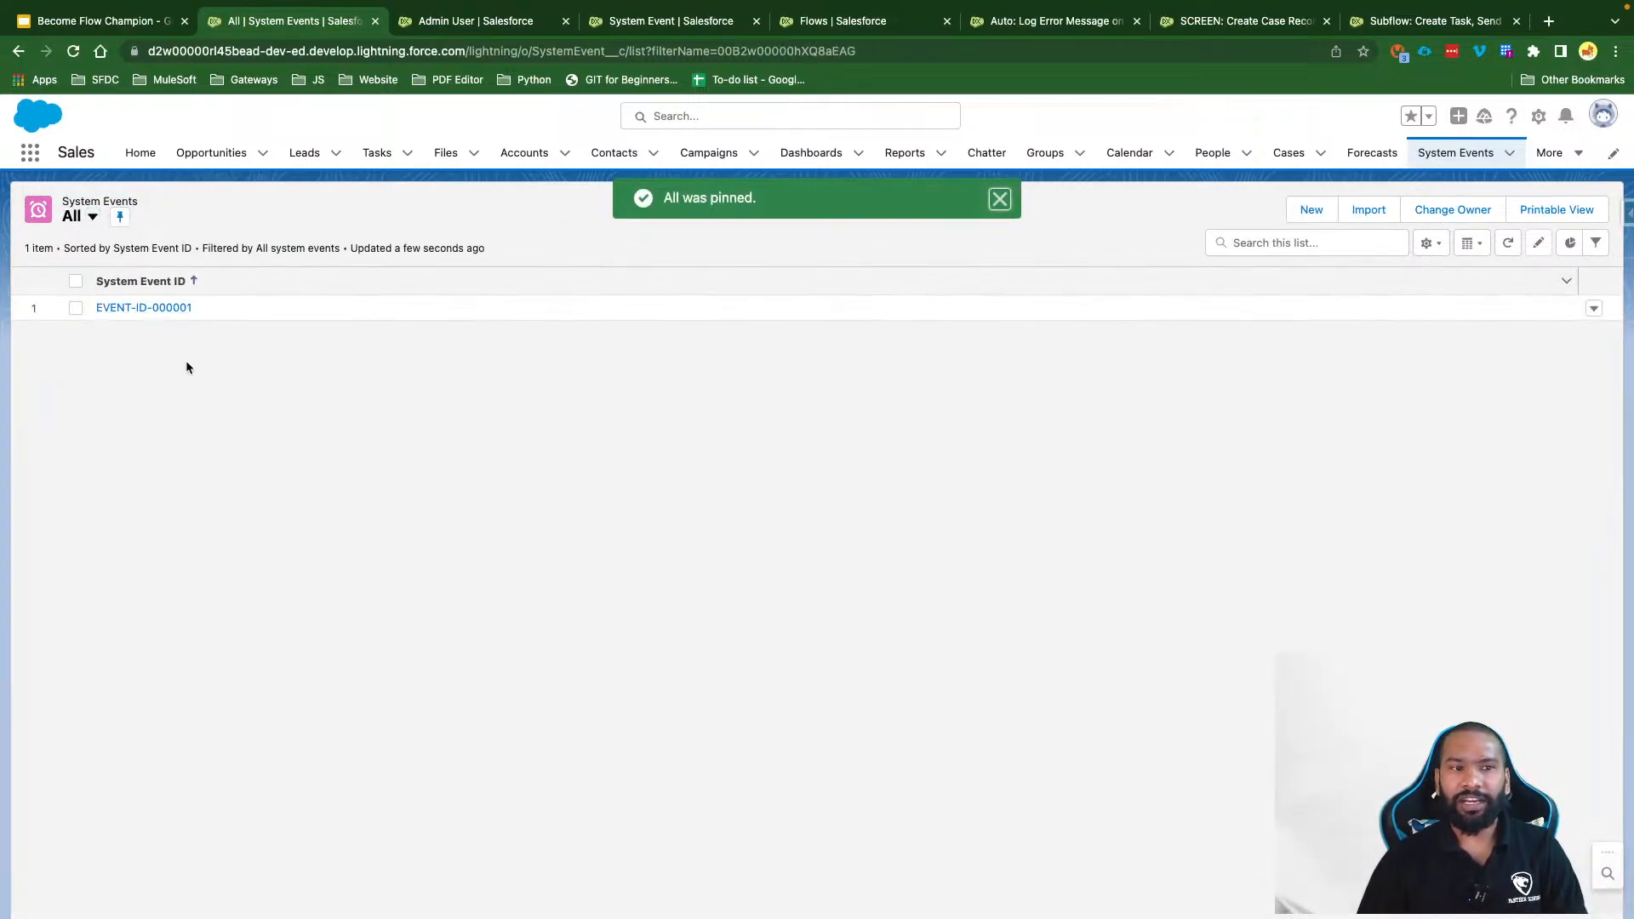
click(152, 309)
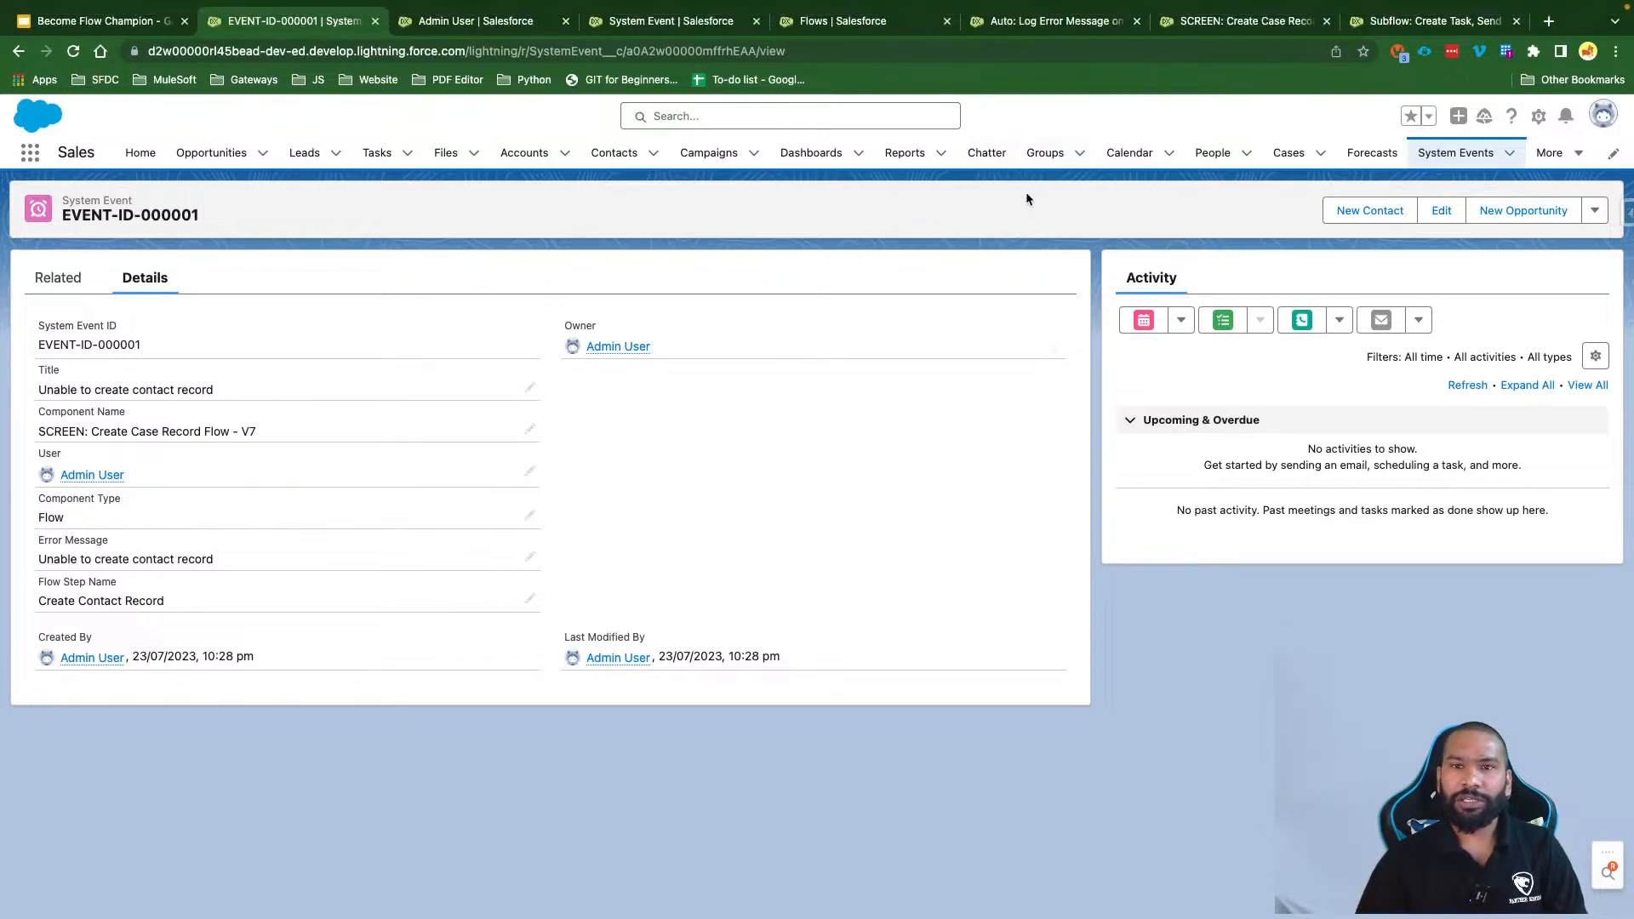
click(1055, 22)
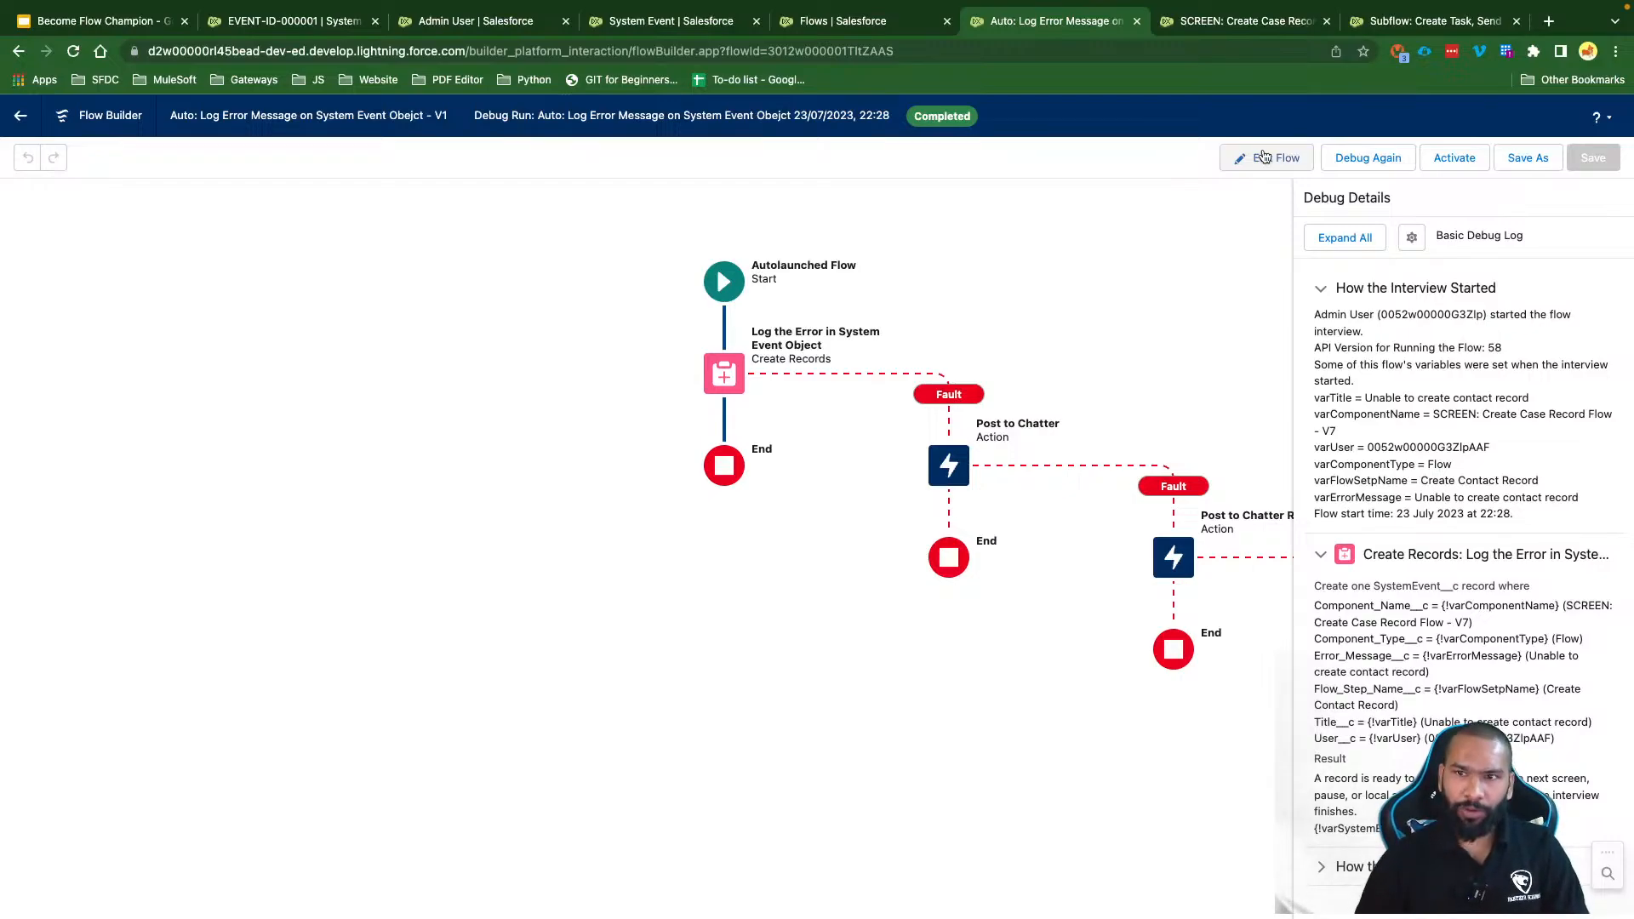
Step: Activate the error-logging flow as Version 1, then go to the Create Case Record V7 screen flow
click(1263, 157)
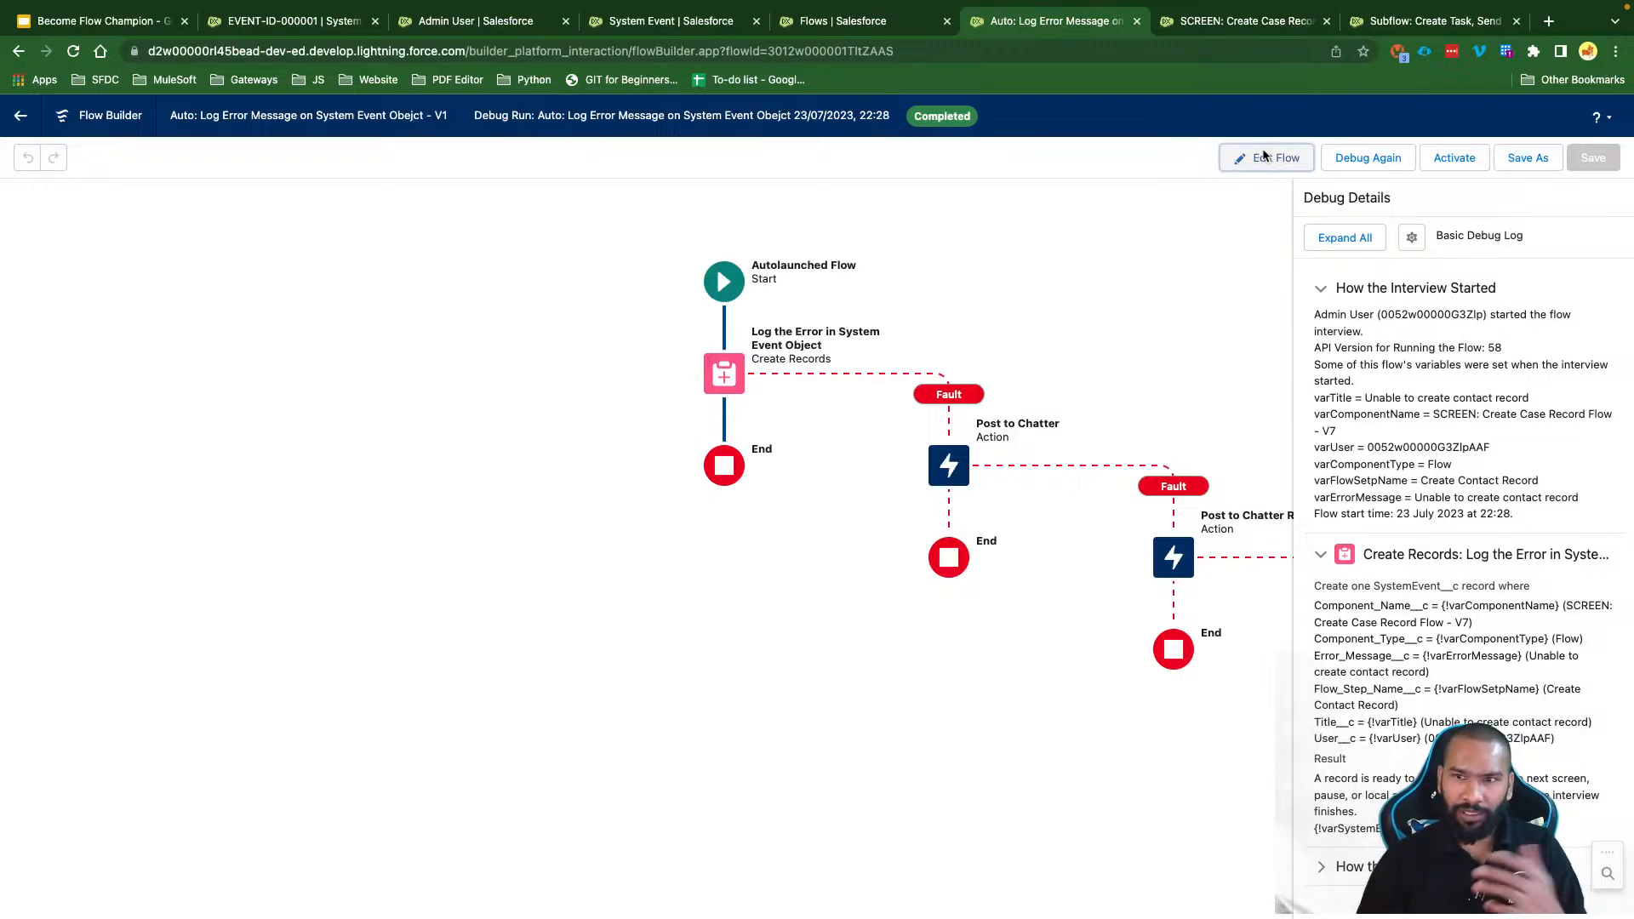
click(1451, 158)
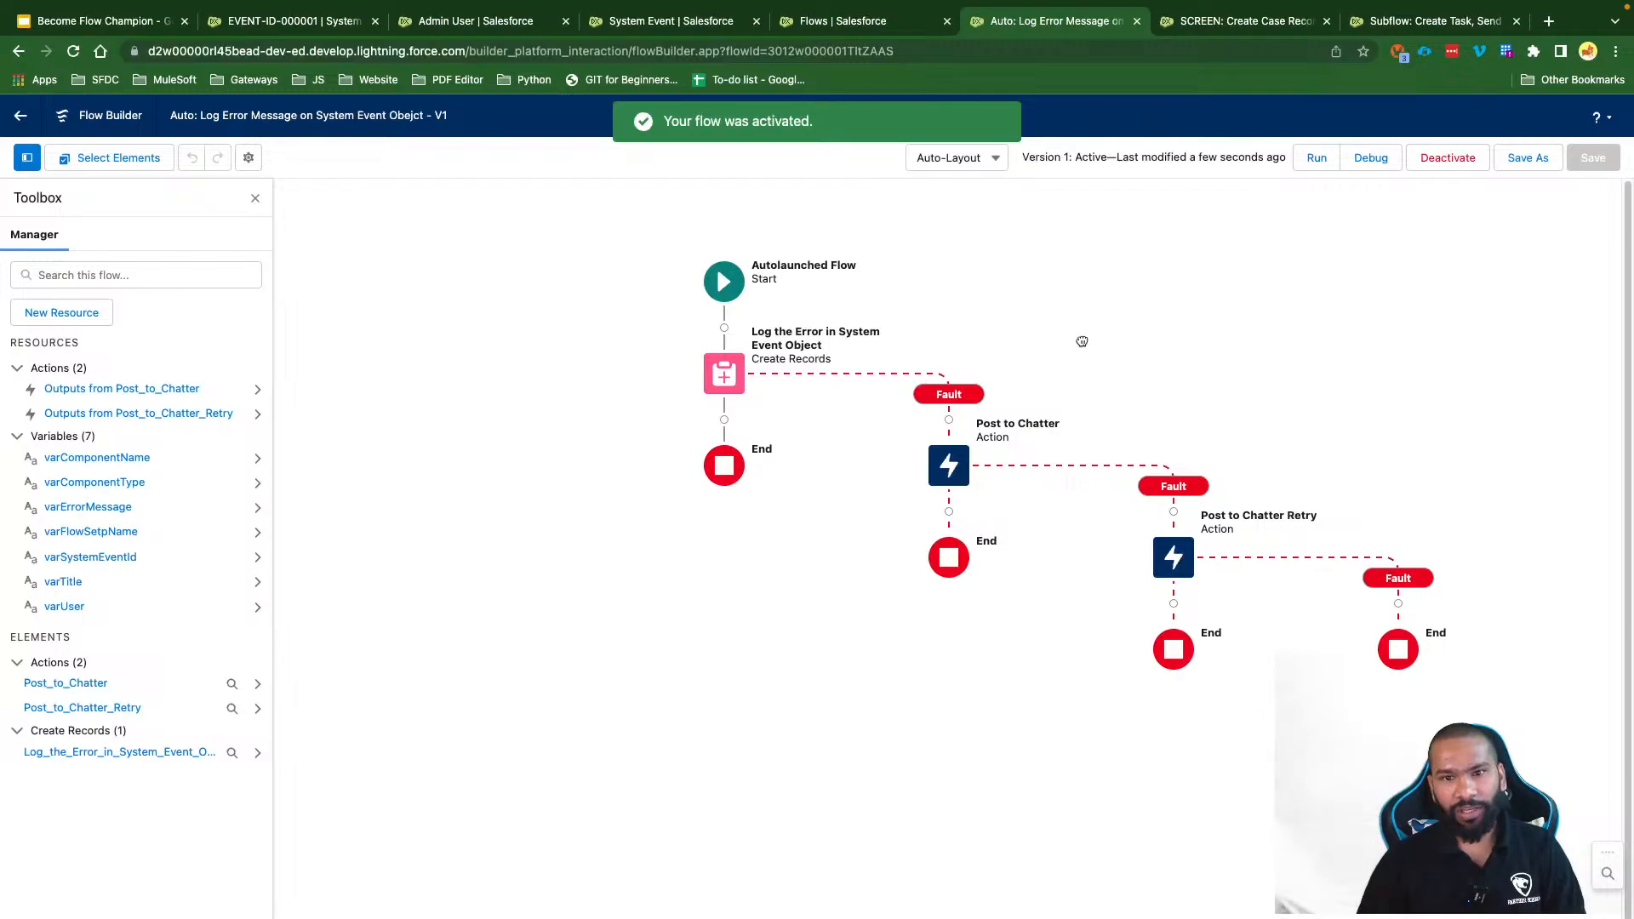
drag(1079, 339, 966, 346)
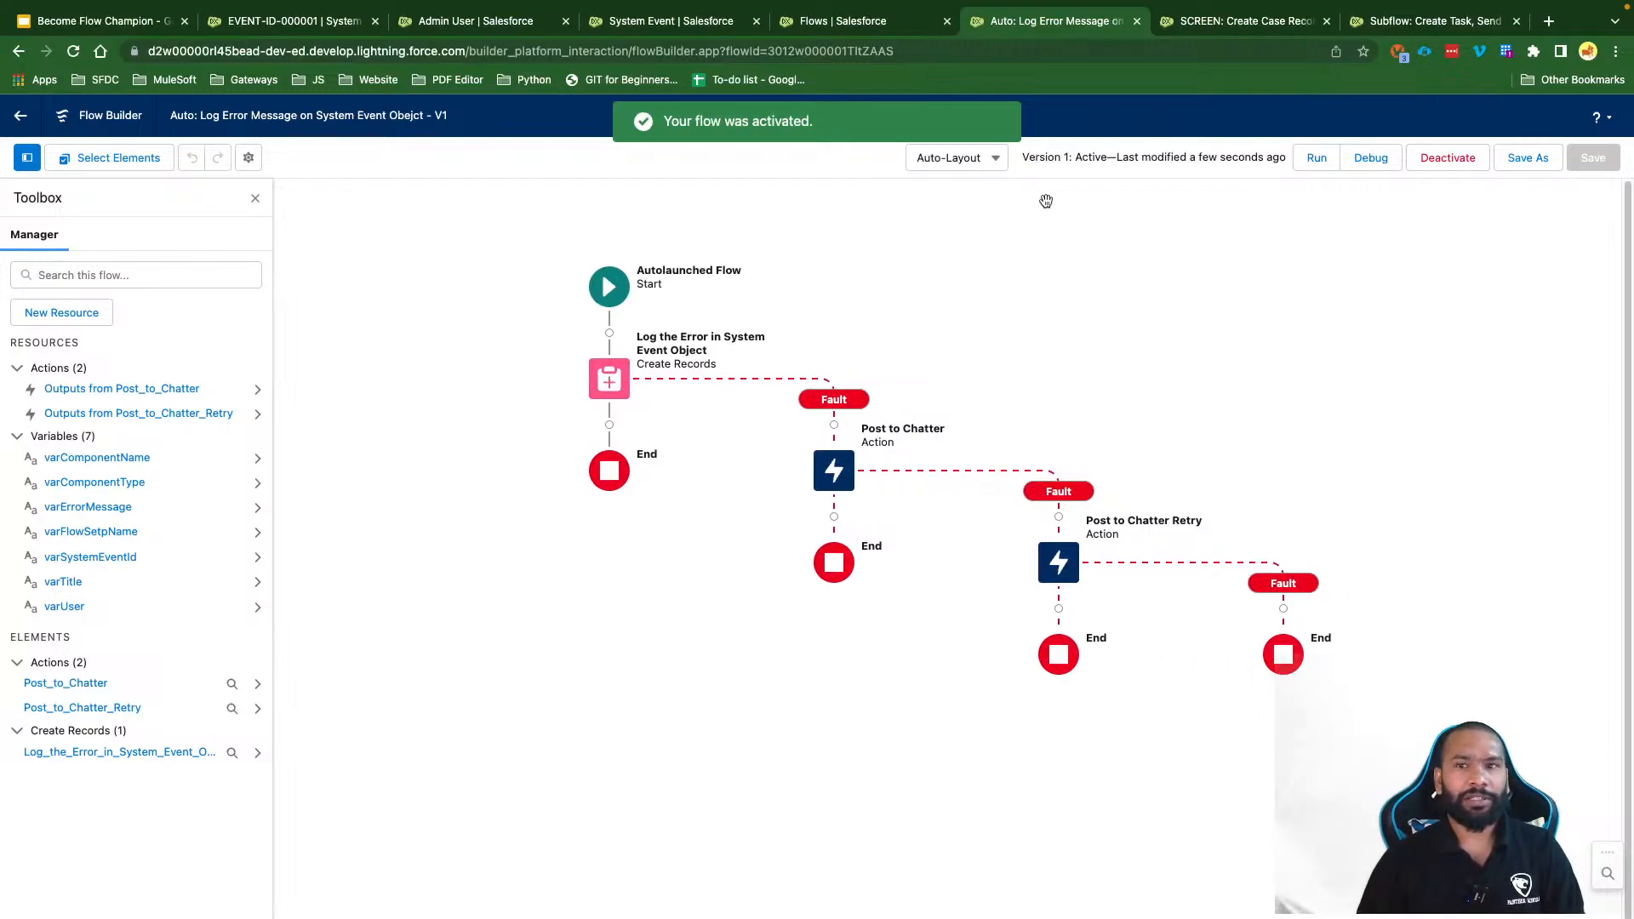
click(1231, 21)
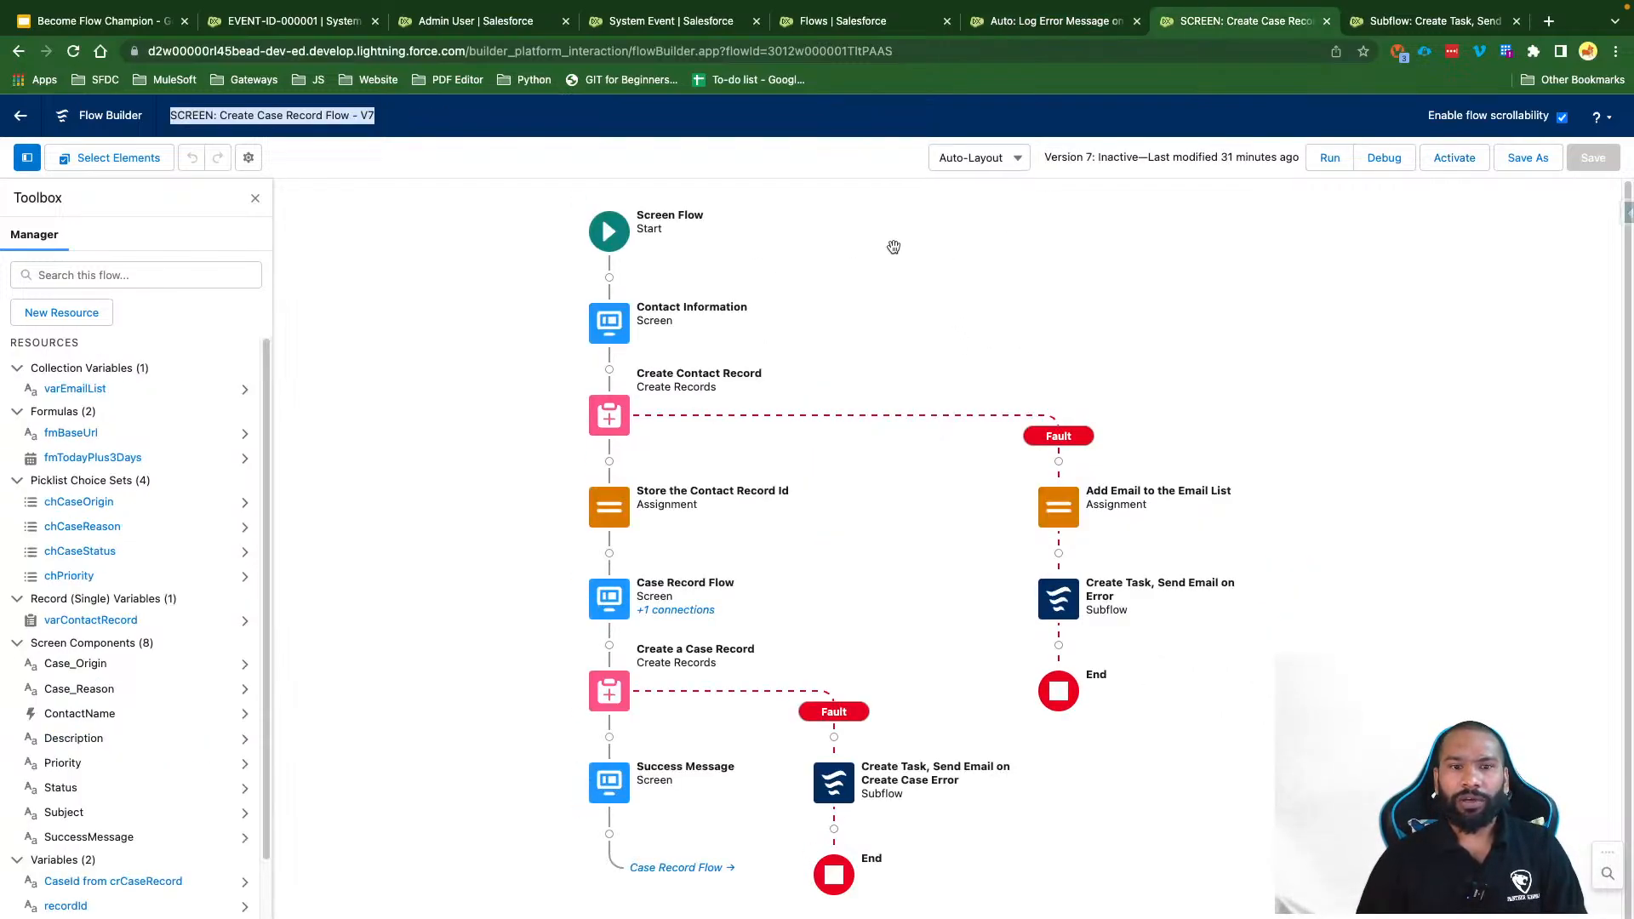
Step: Add a new Subflow element after the contact-error subflow on the fault path
click(73, 51)
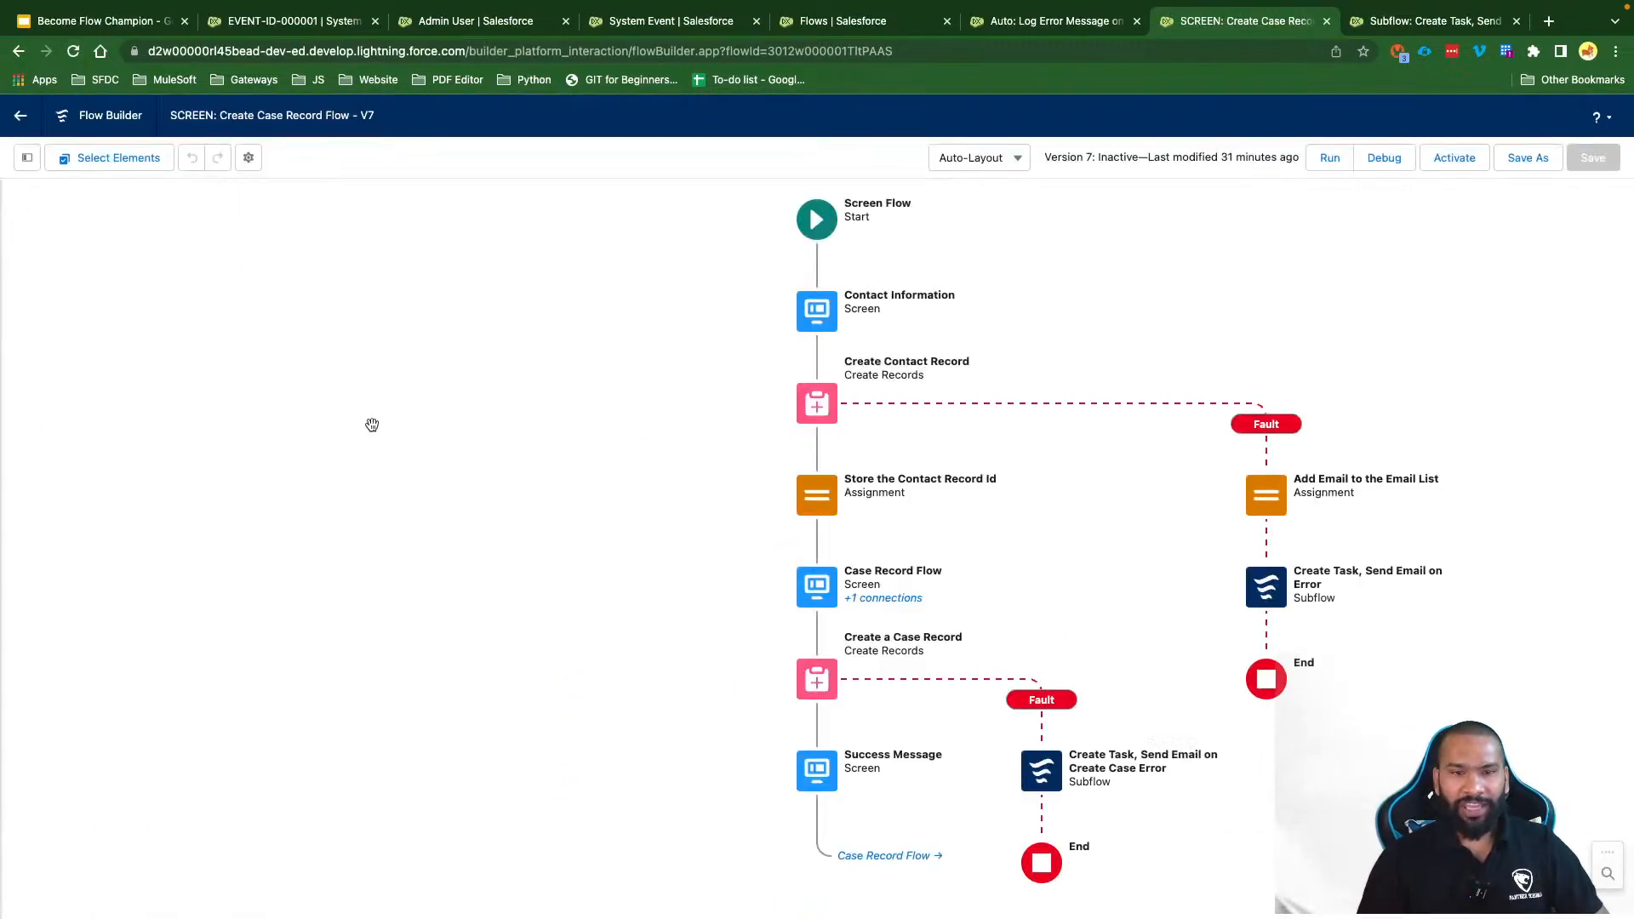
click(27, 157)
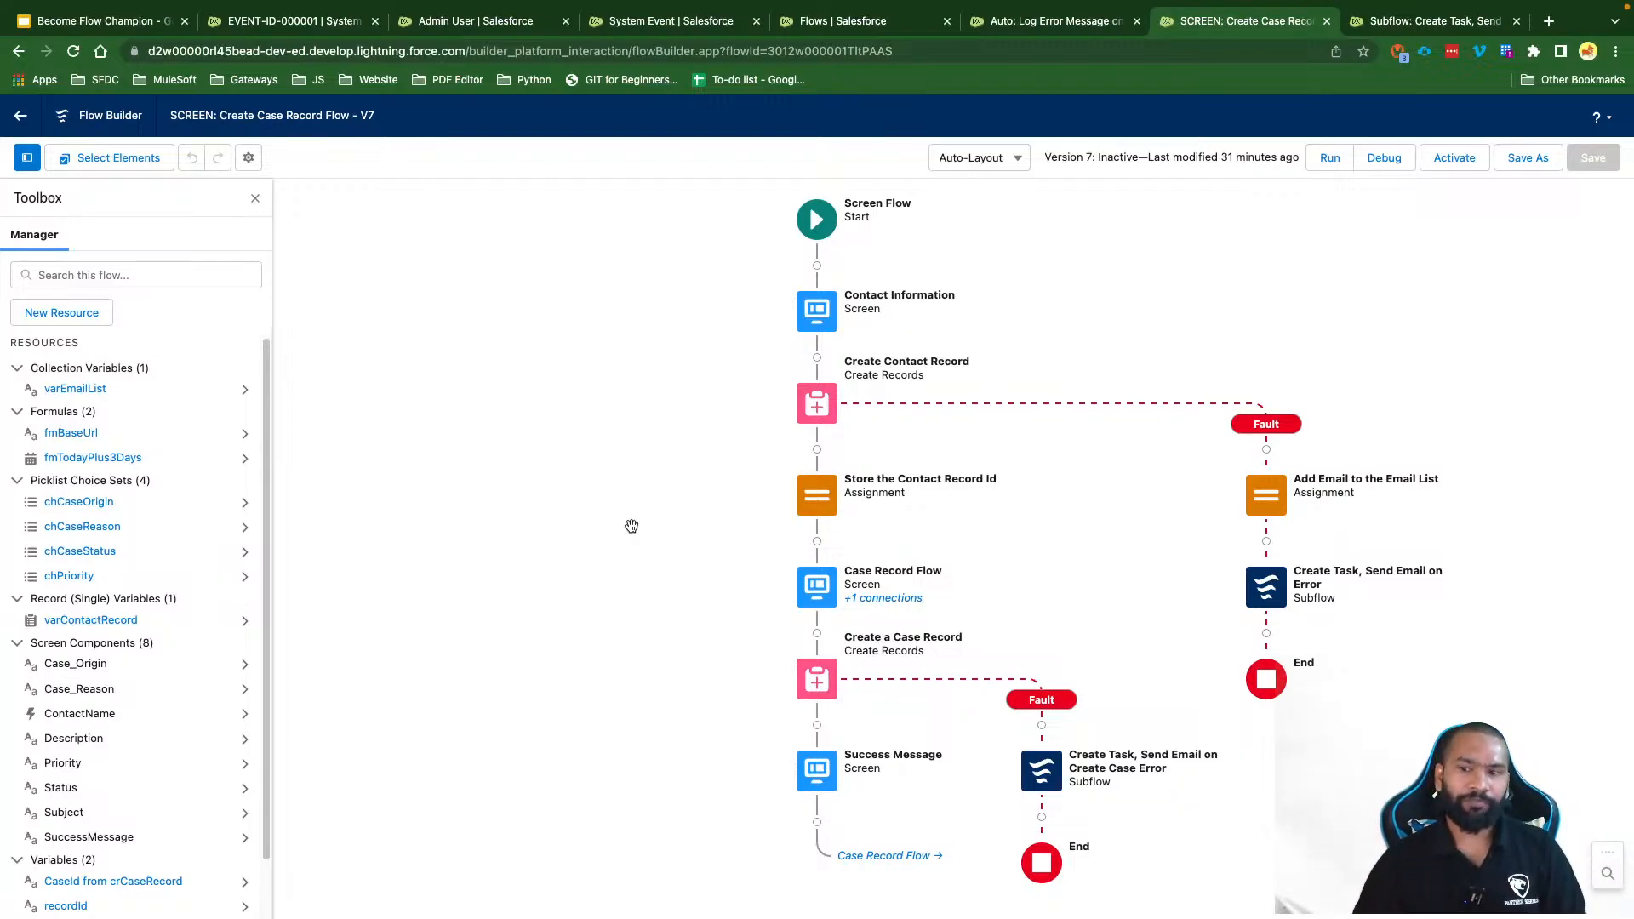
scroll(1425, 627, right, 5)
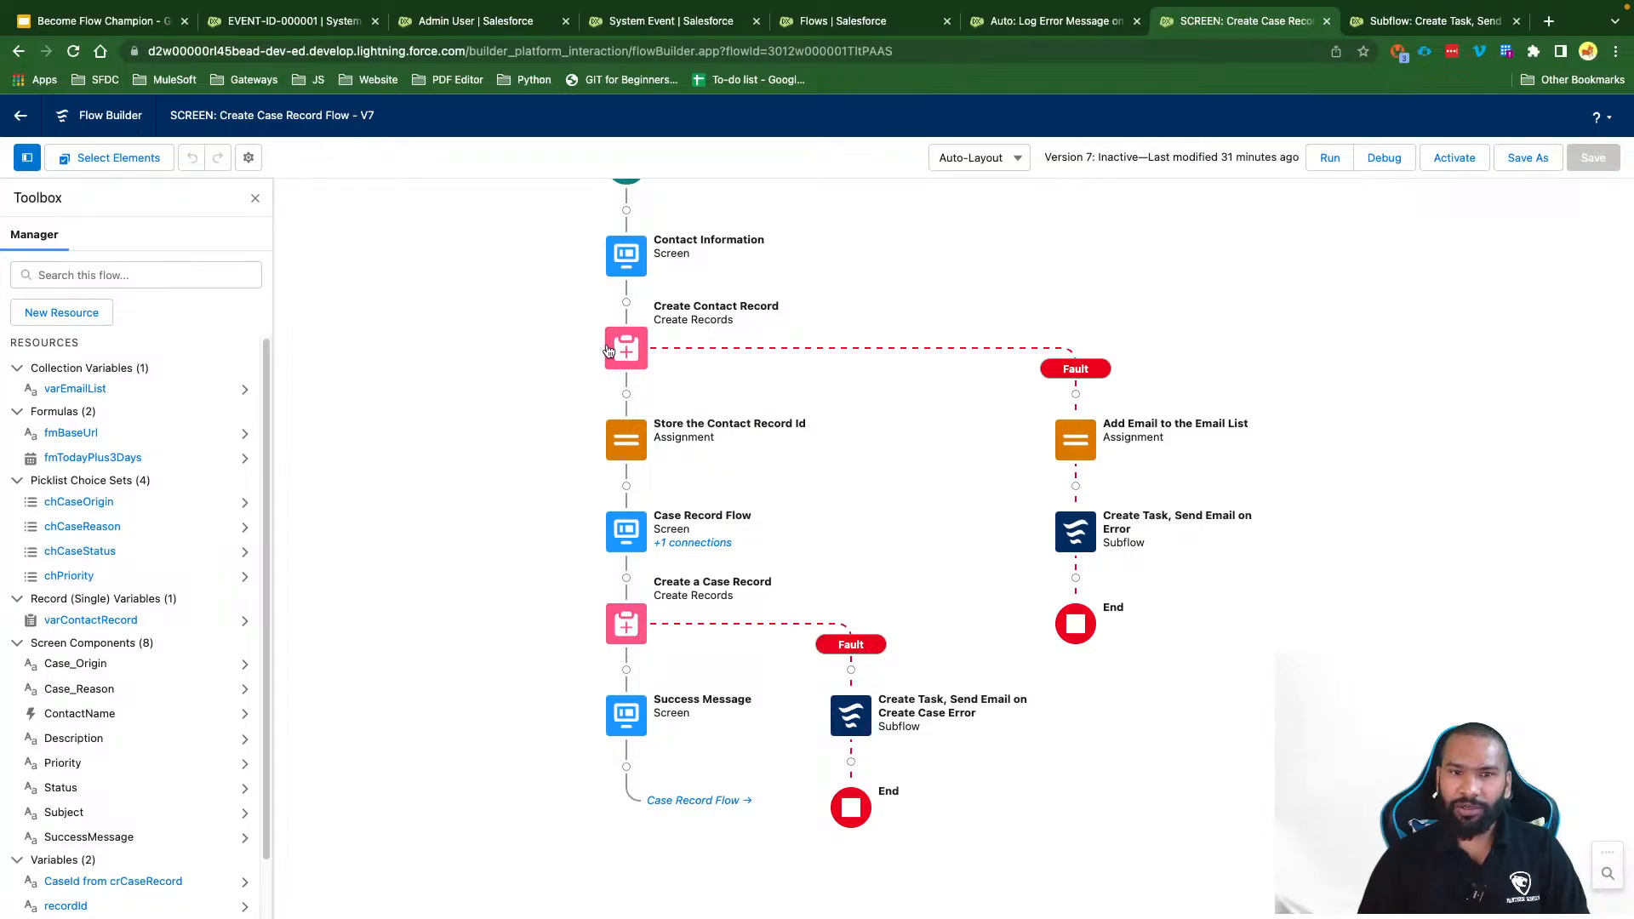
click(1075, 577)
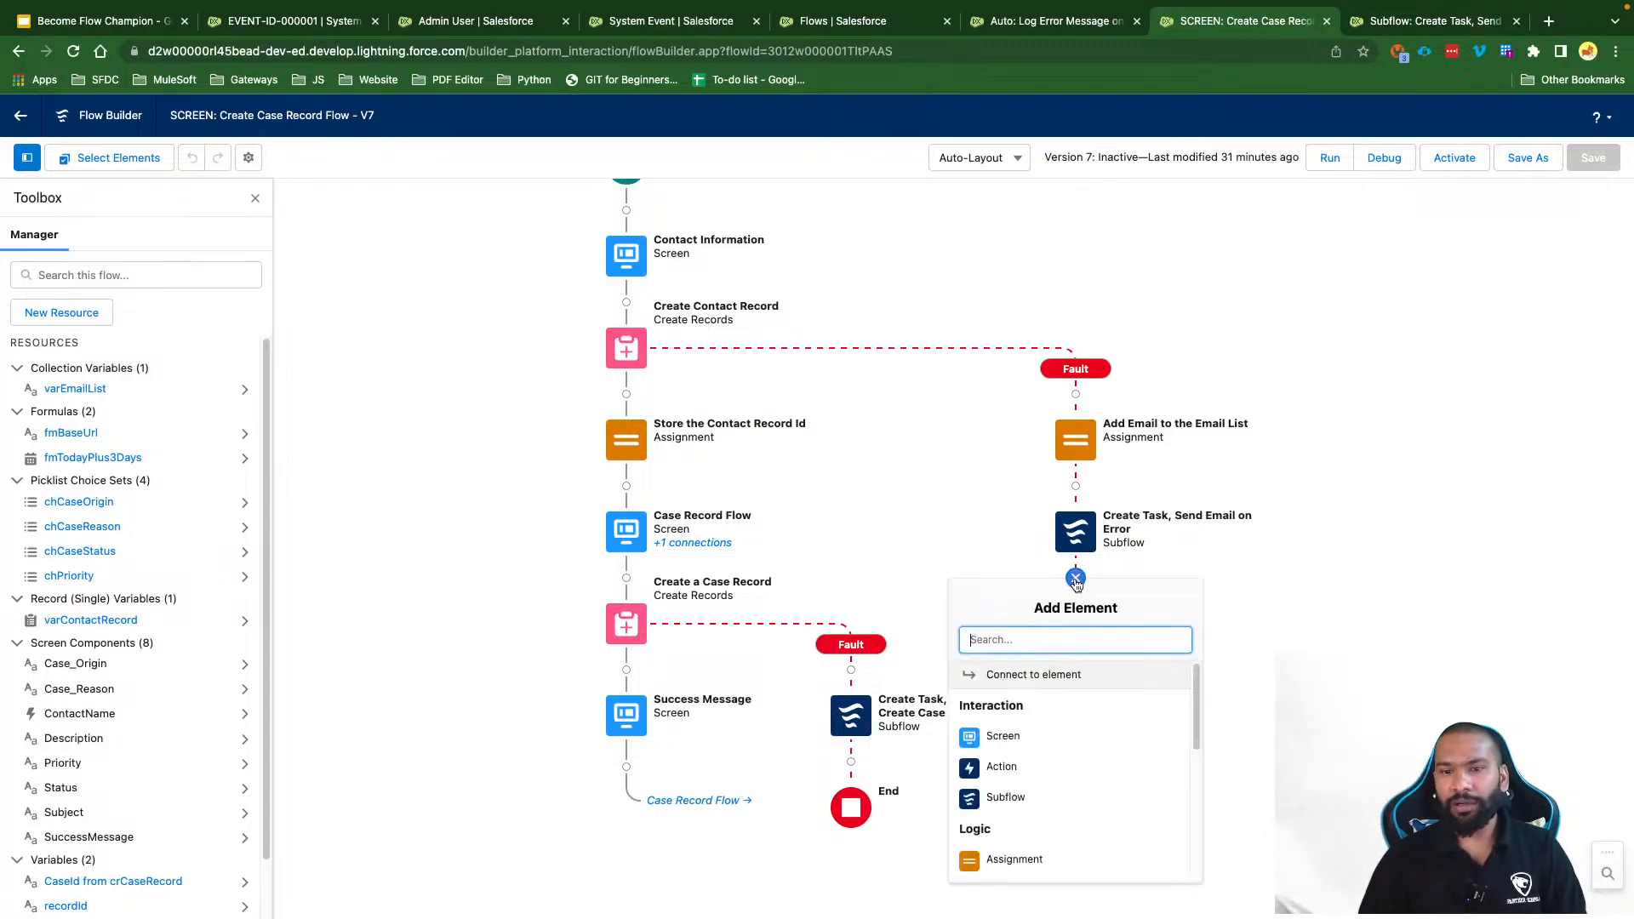
click(1007, 798)
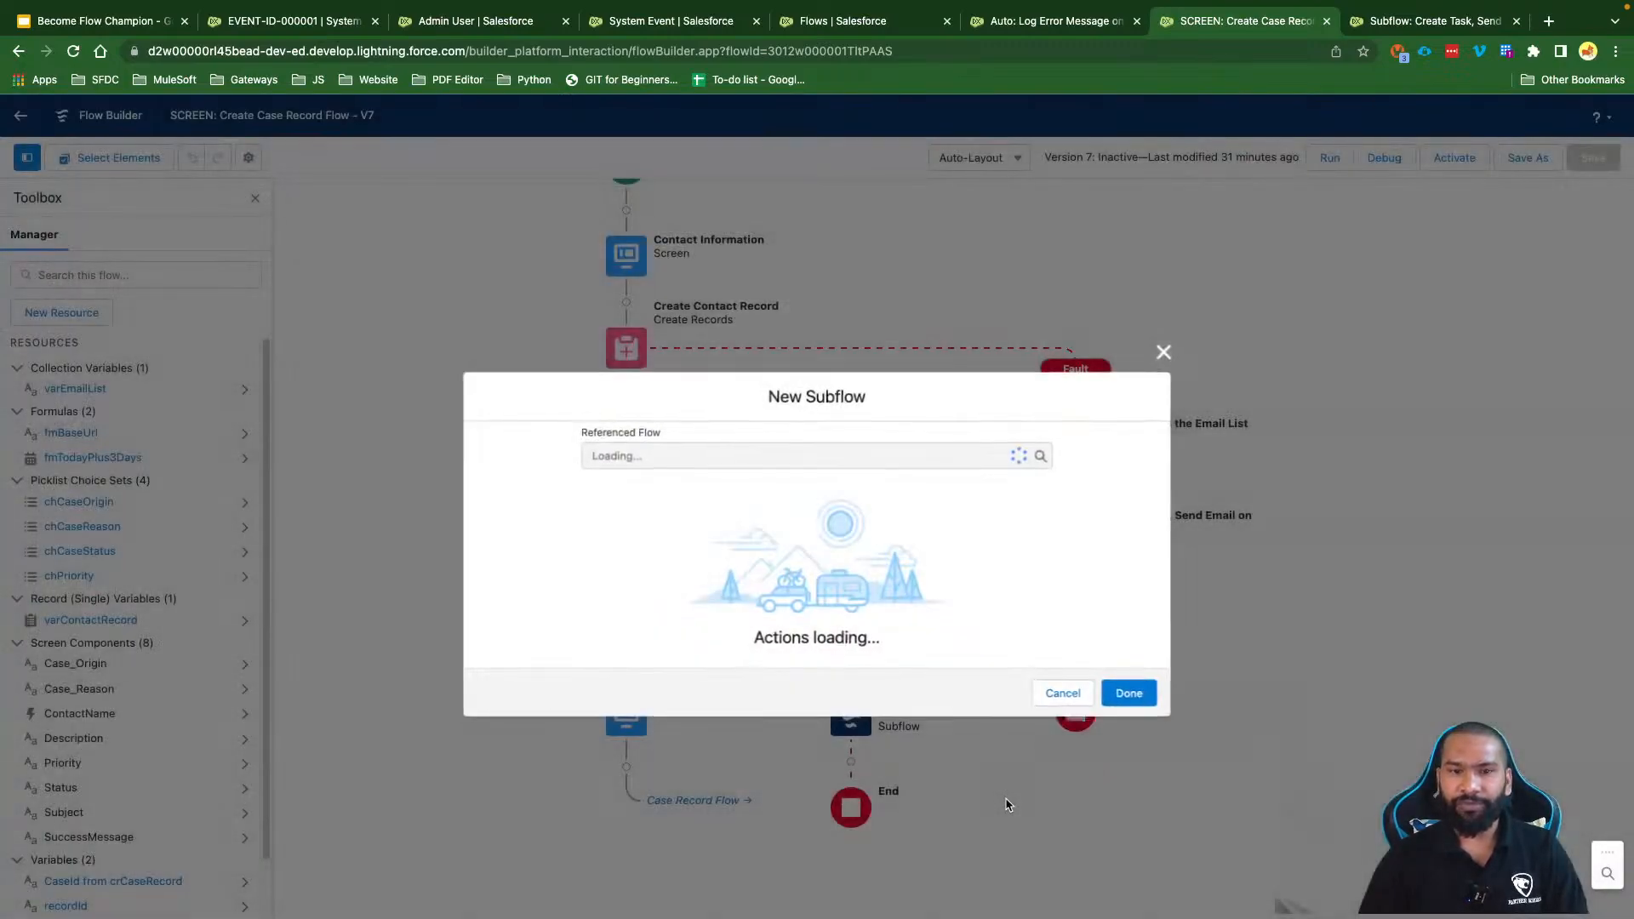
Step: Reference the Auto: Log Error Message flow in the subflow
click(671, 441)
text(a)
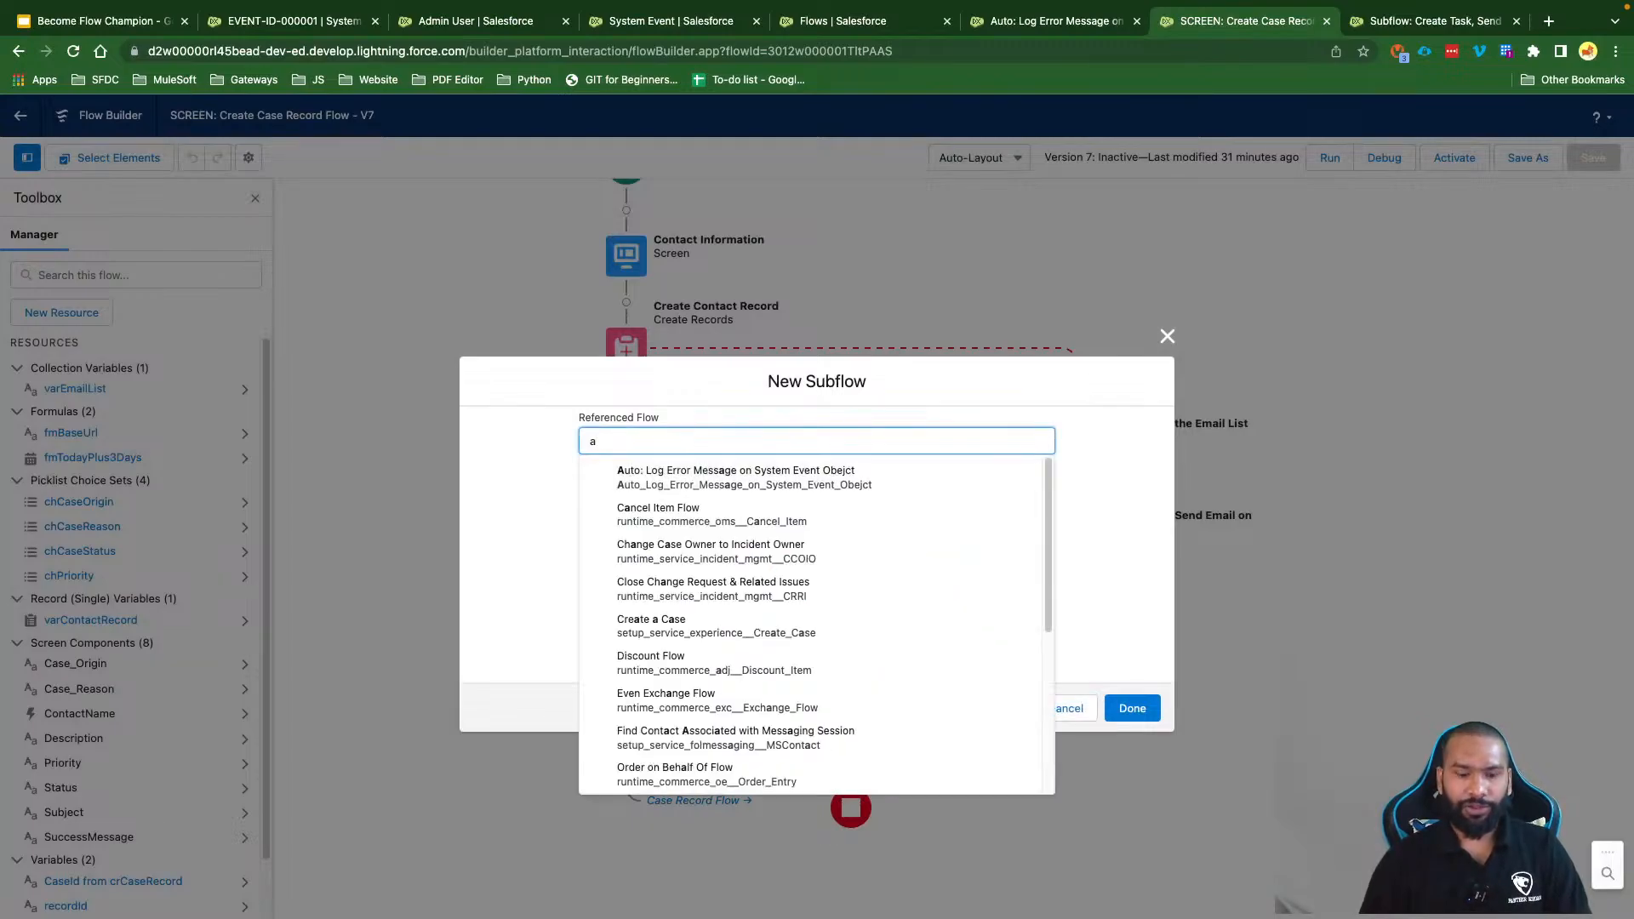
text(ut)
click(727, 477)
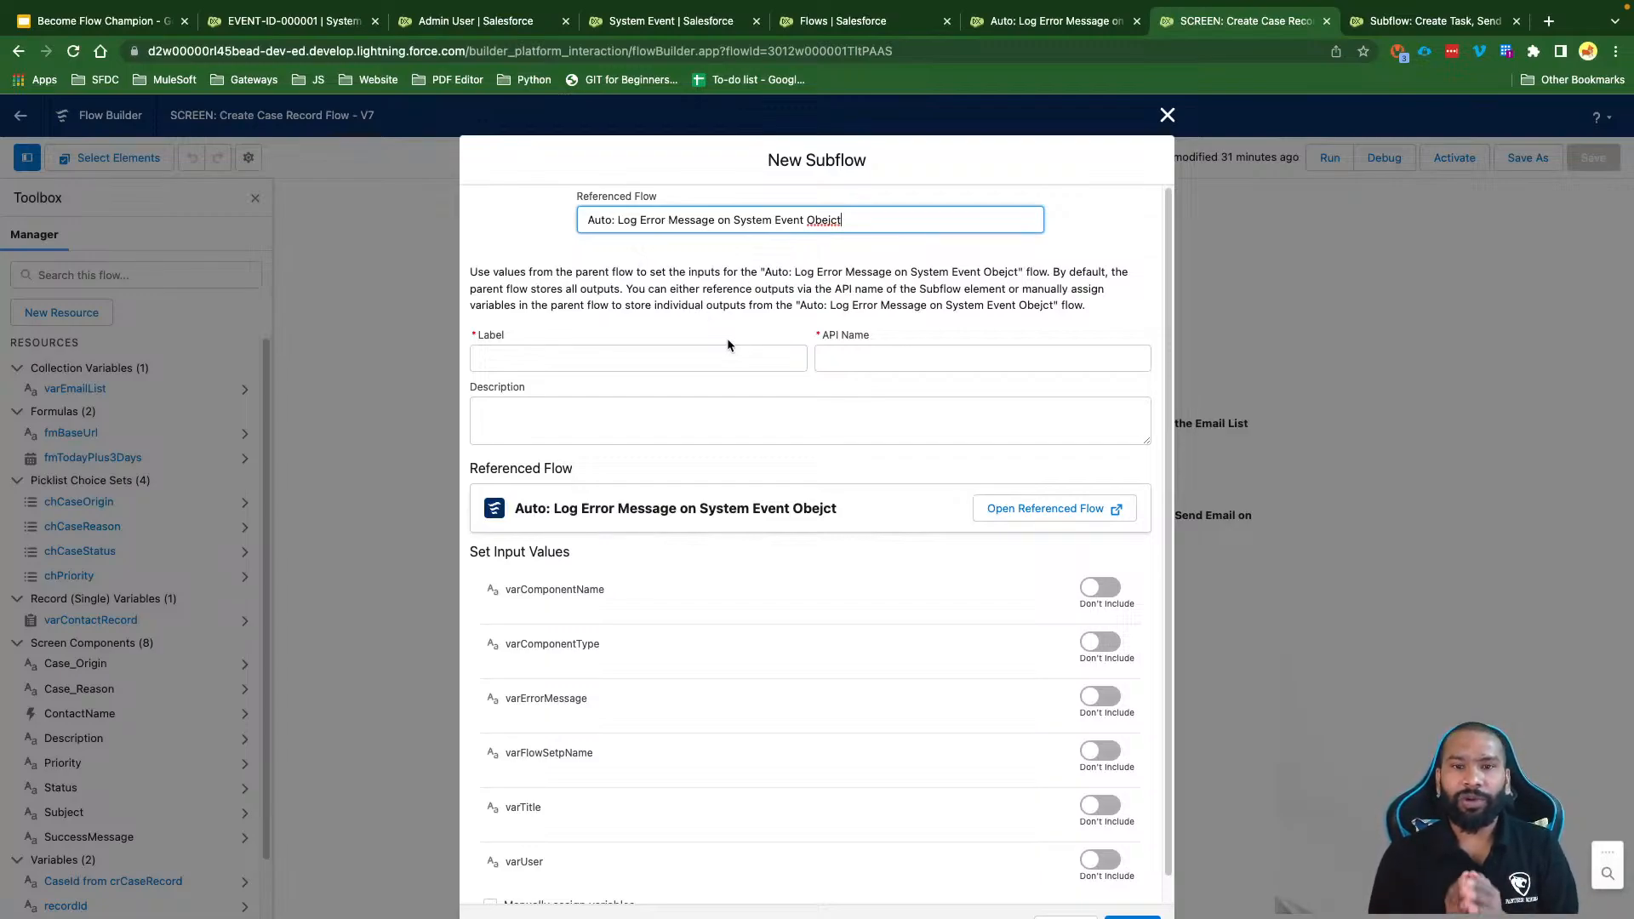
key(BackSpace)
key(BackSpace)
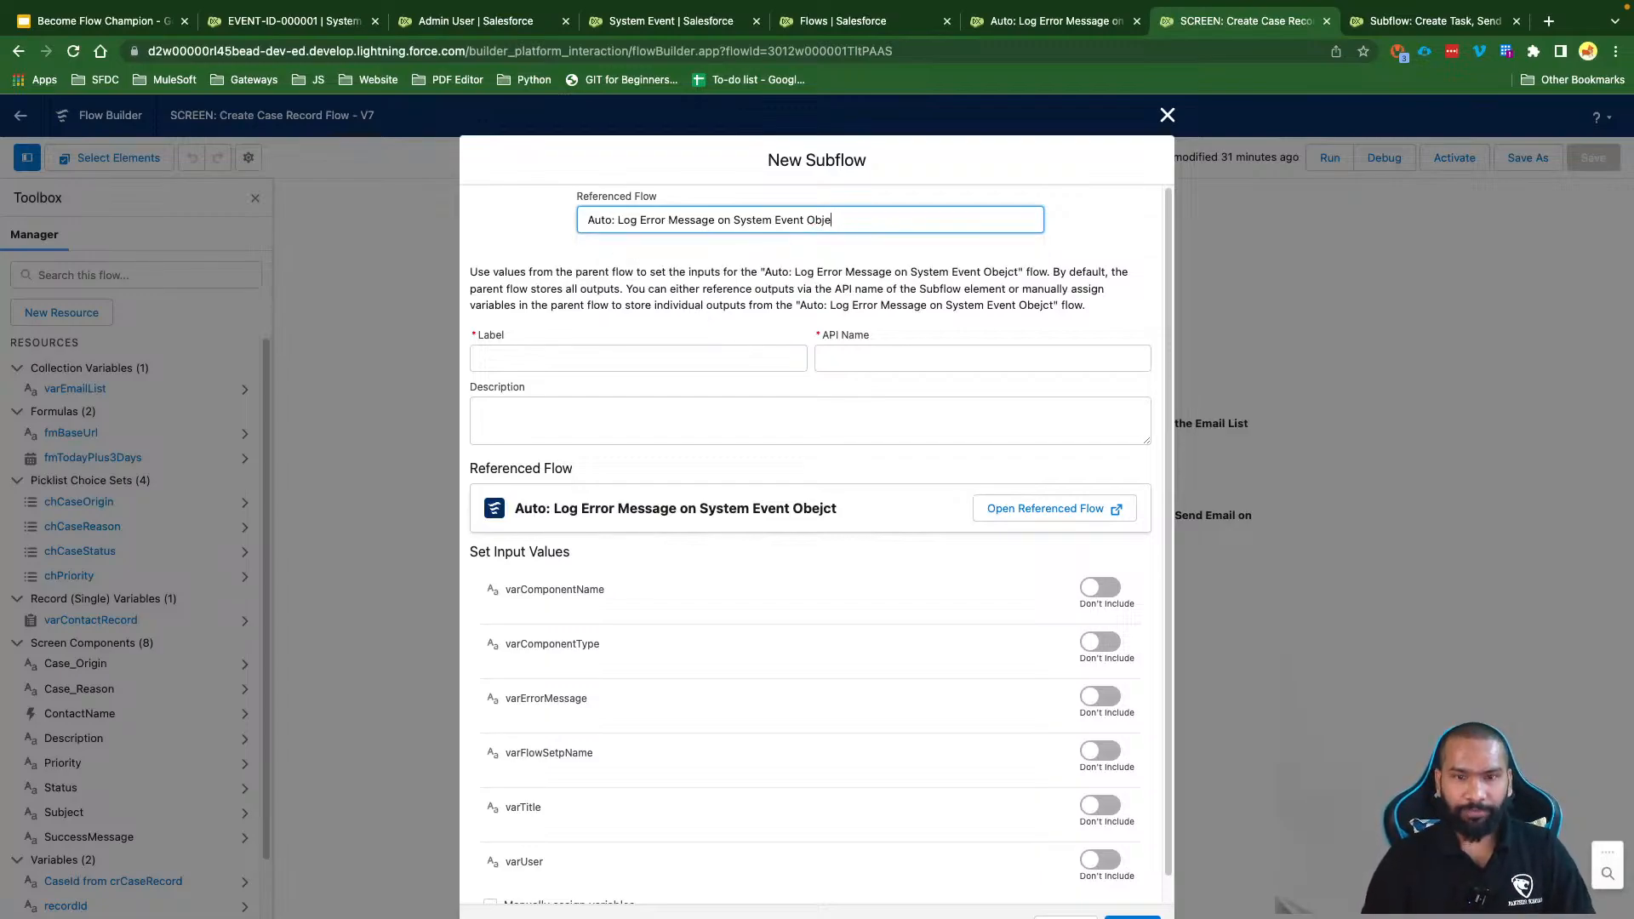
key(BackSpace)
key(BackSpace)
key(BackSpace)
key(BackSpace)
click(799, 246)
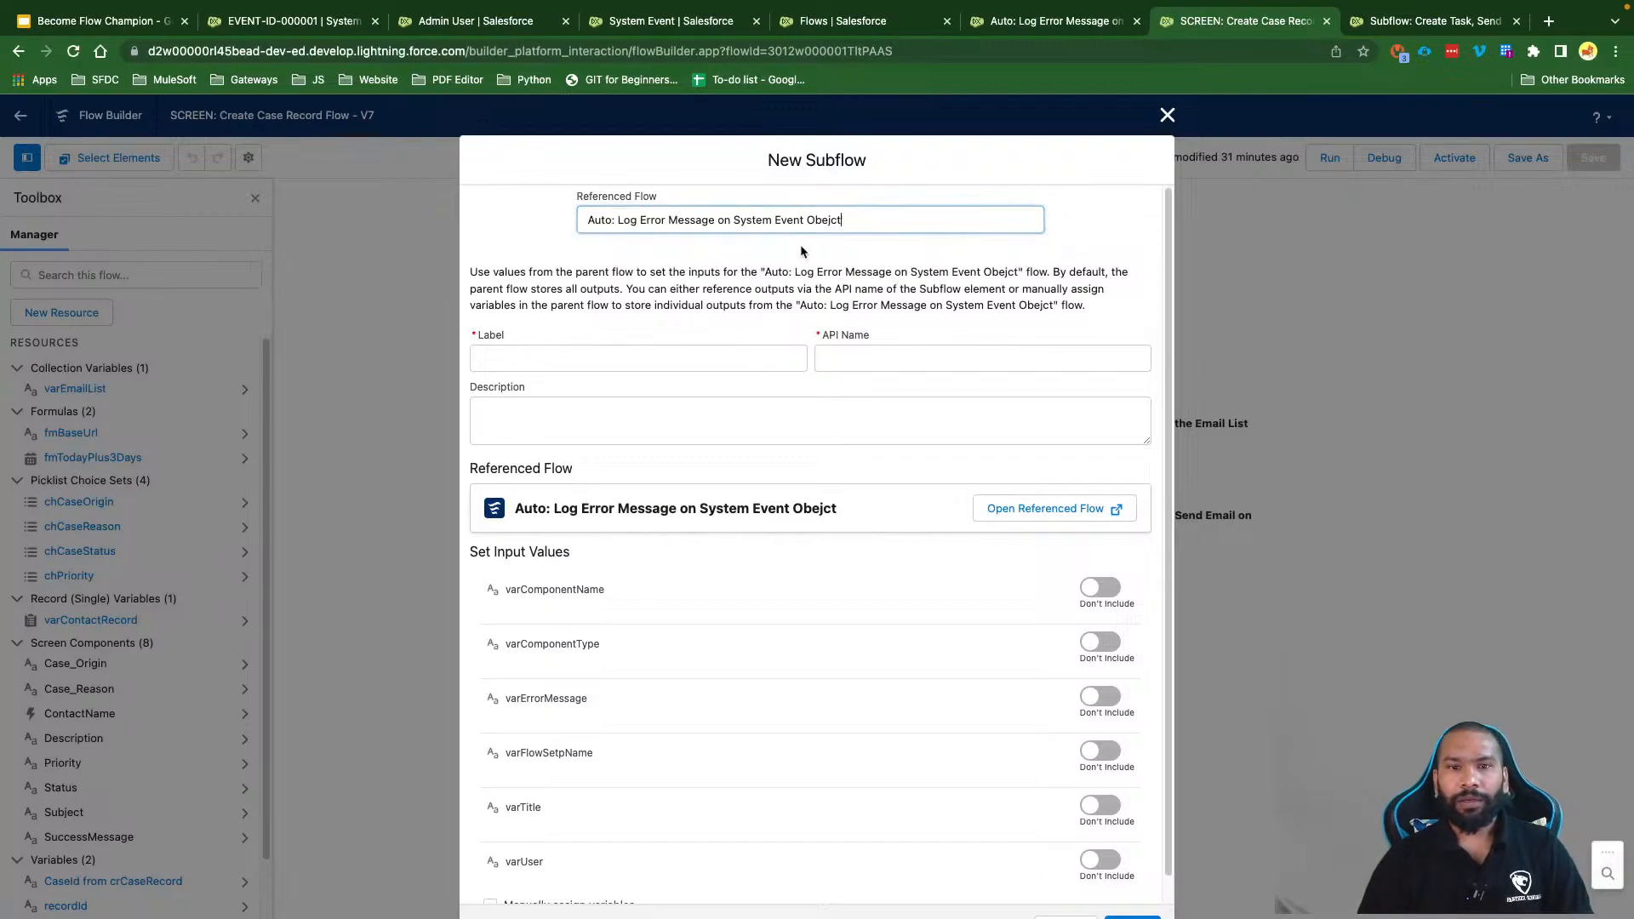
Step: Label the subflow 'Log Error Message on System Event Object' so its API name fills in
drag(843, 220, 620, 221)
key(super+c)
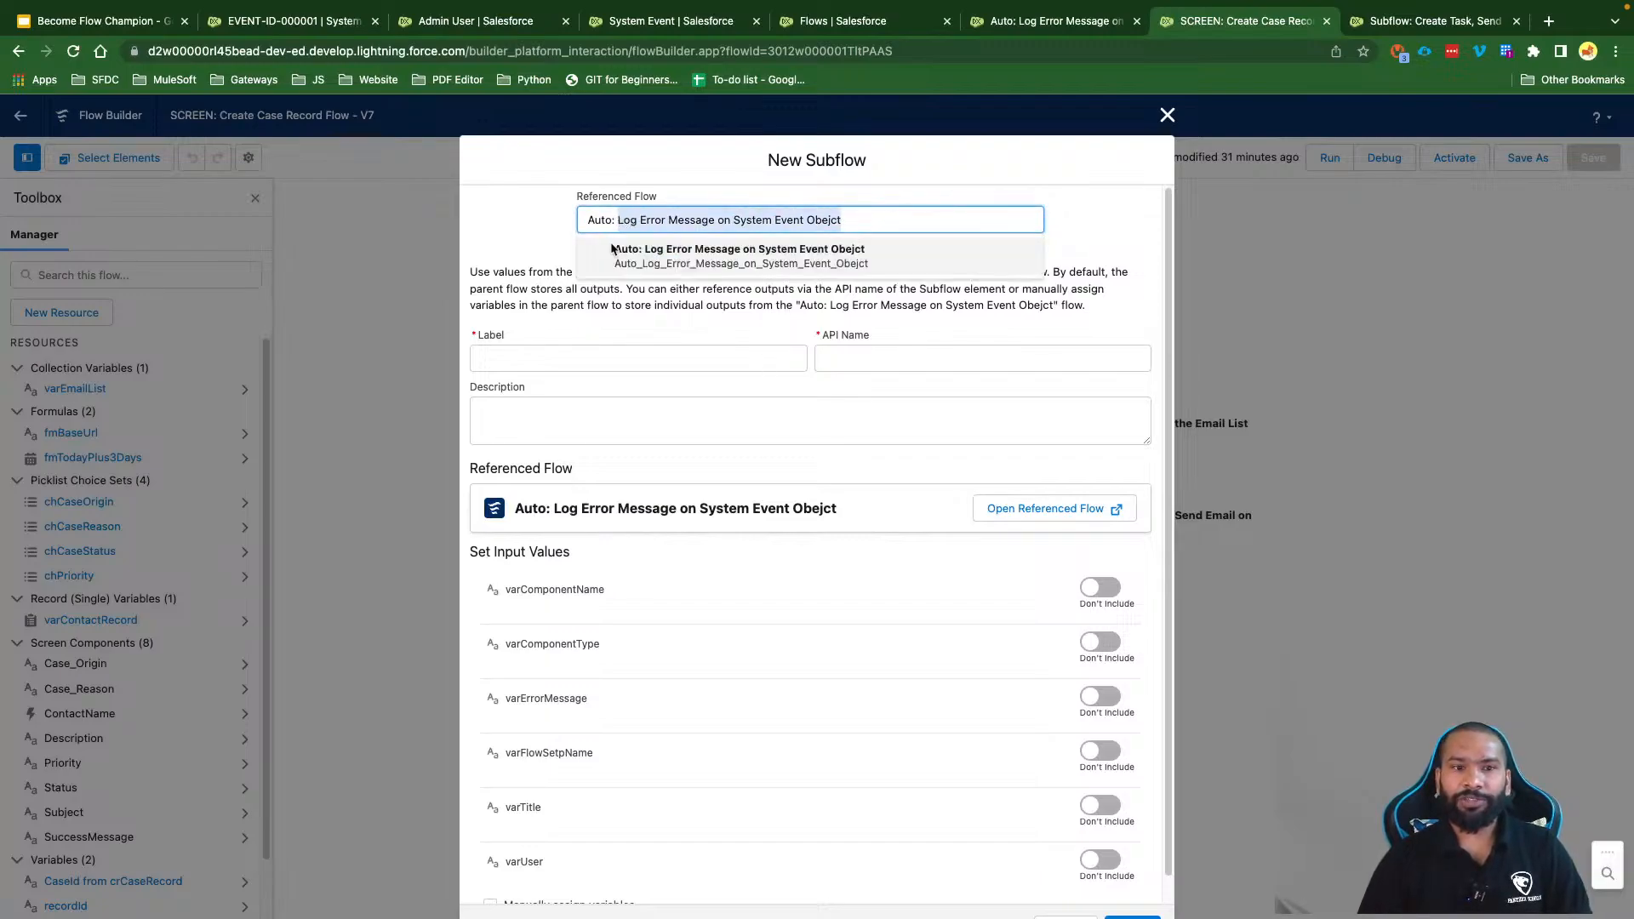
click(576, 358)
key(super+v)
key(BackSpace)
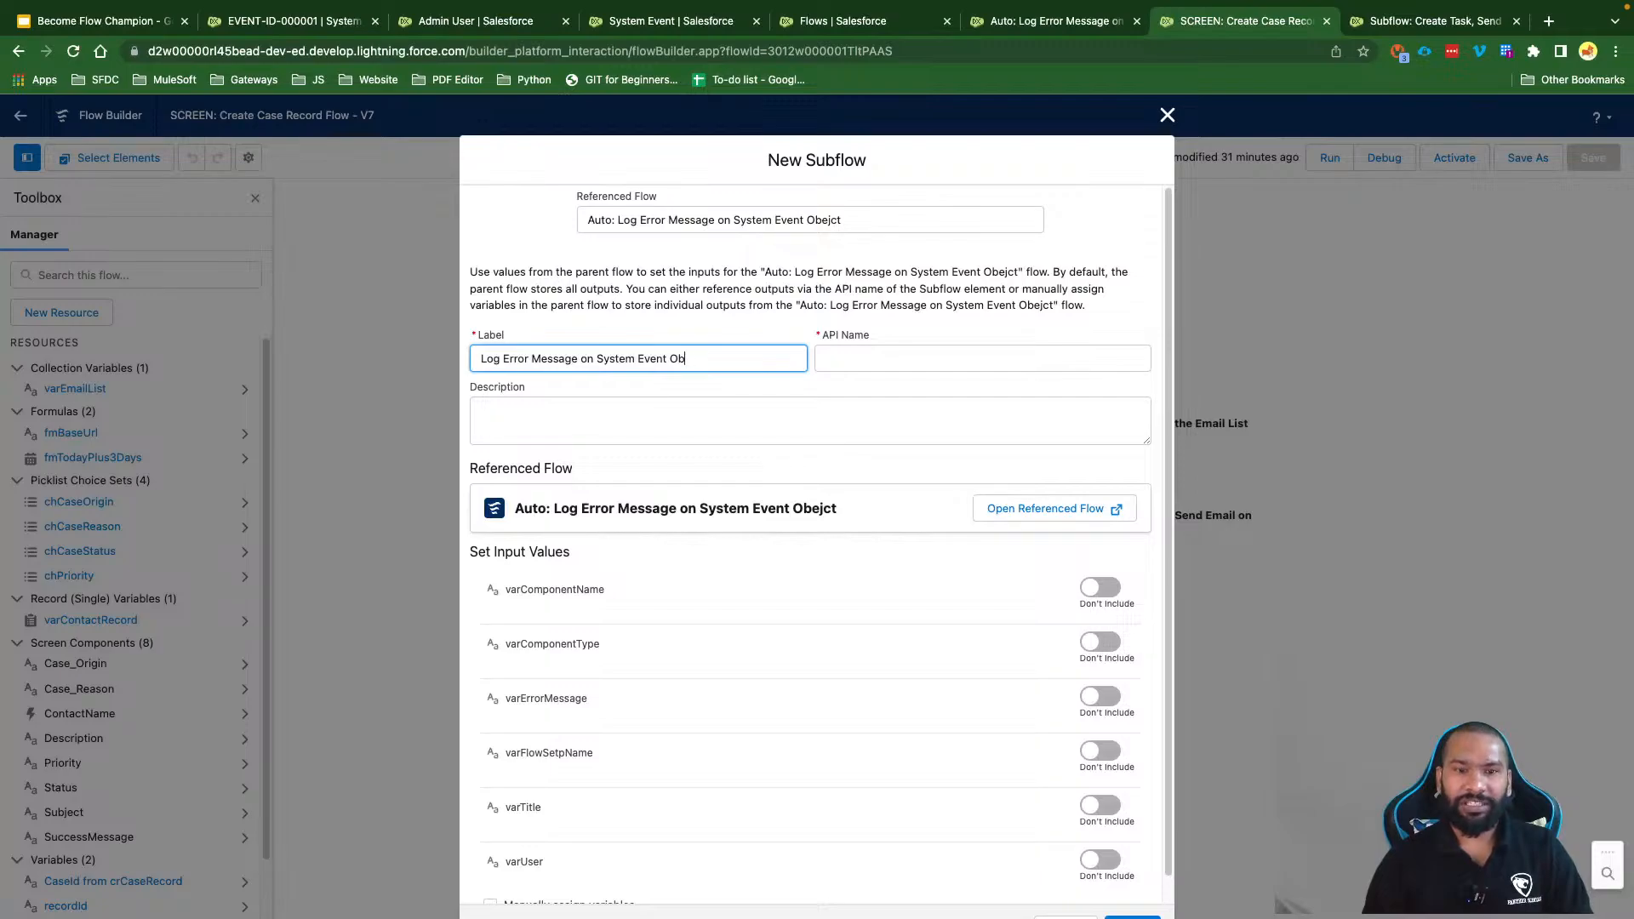
click(678, 416)
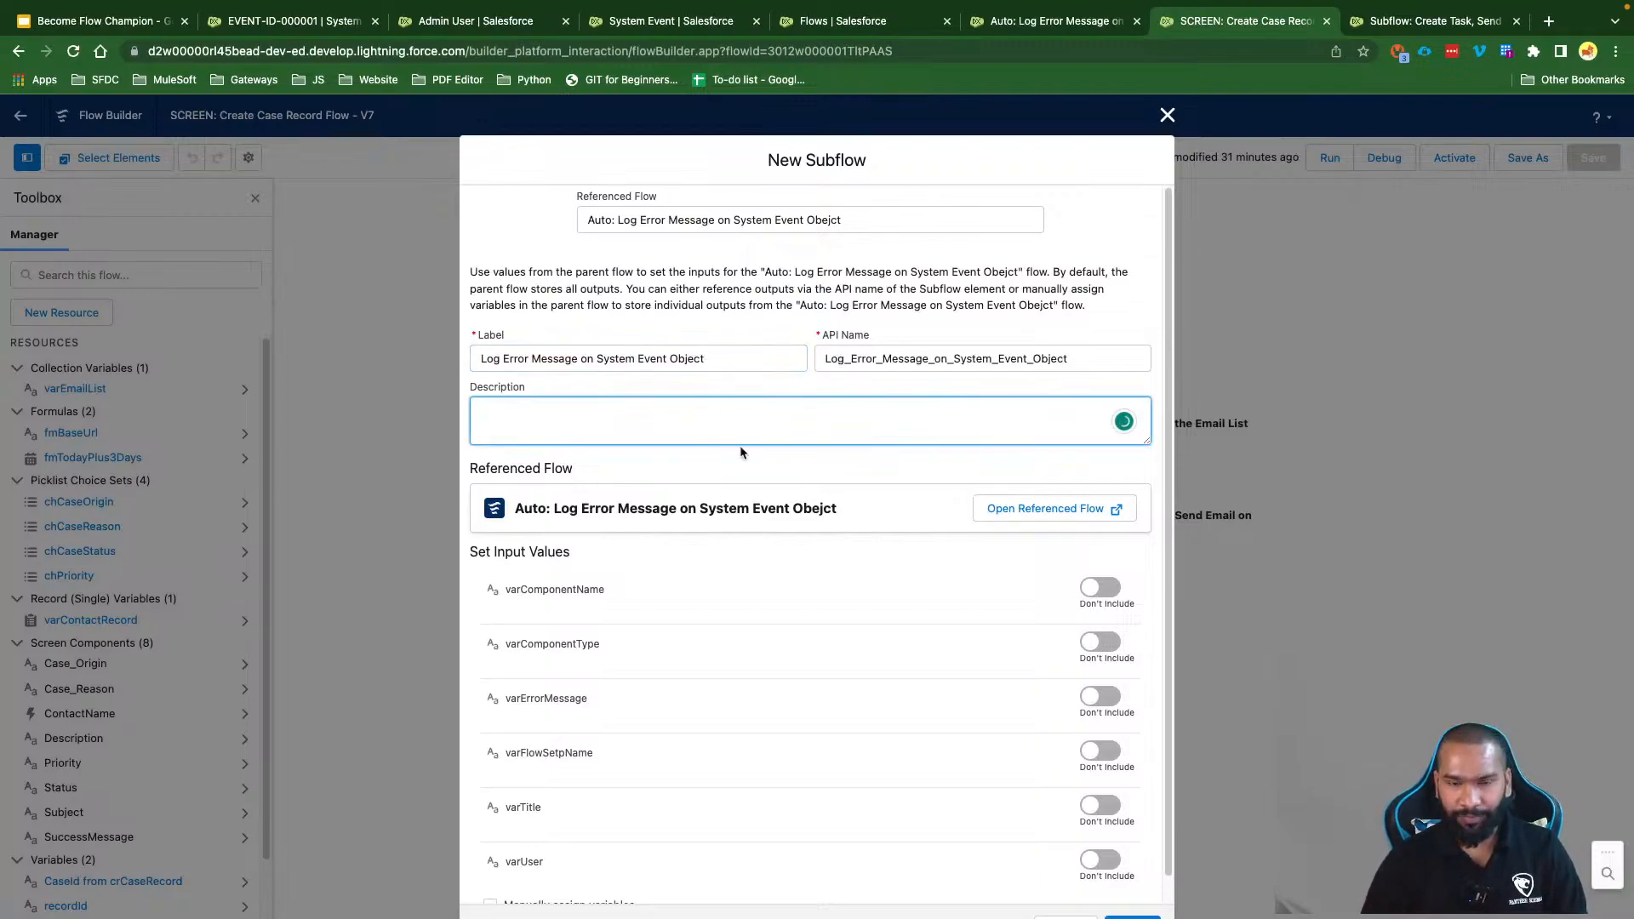
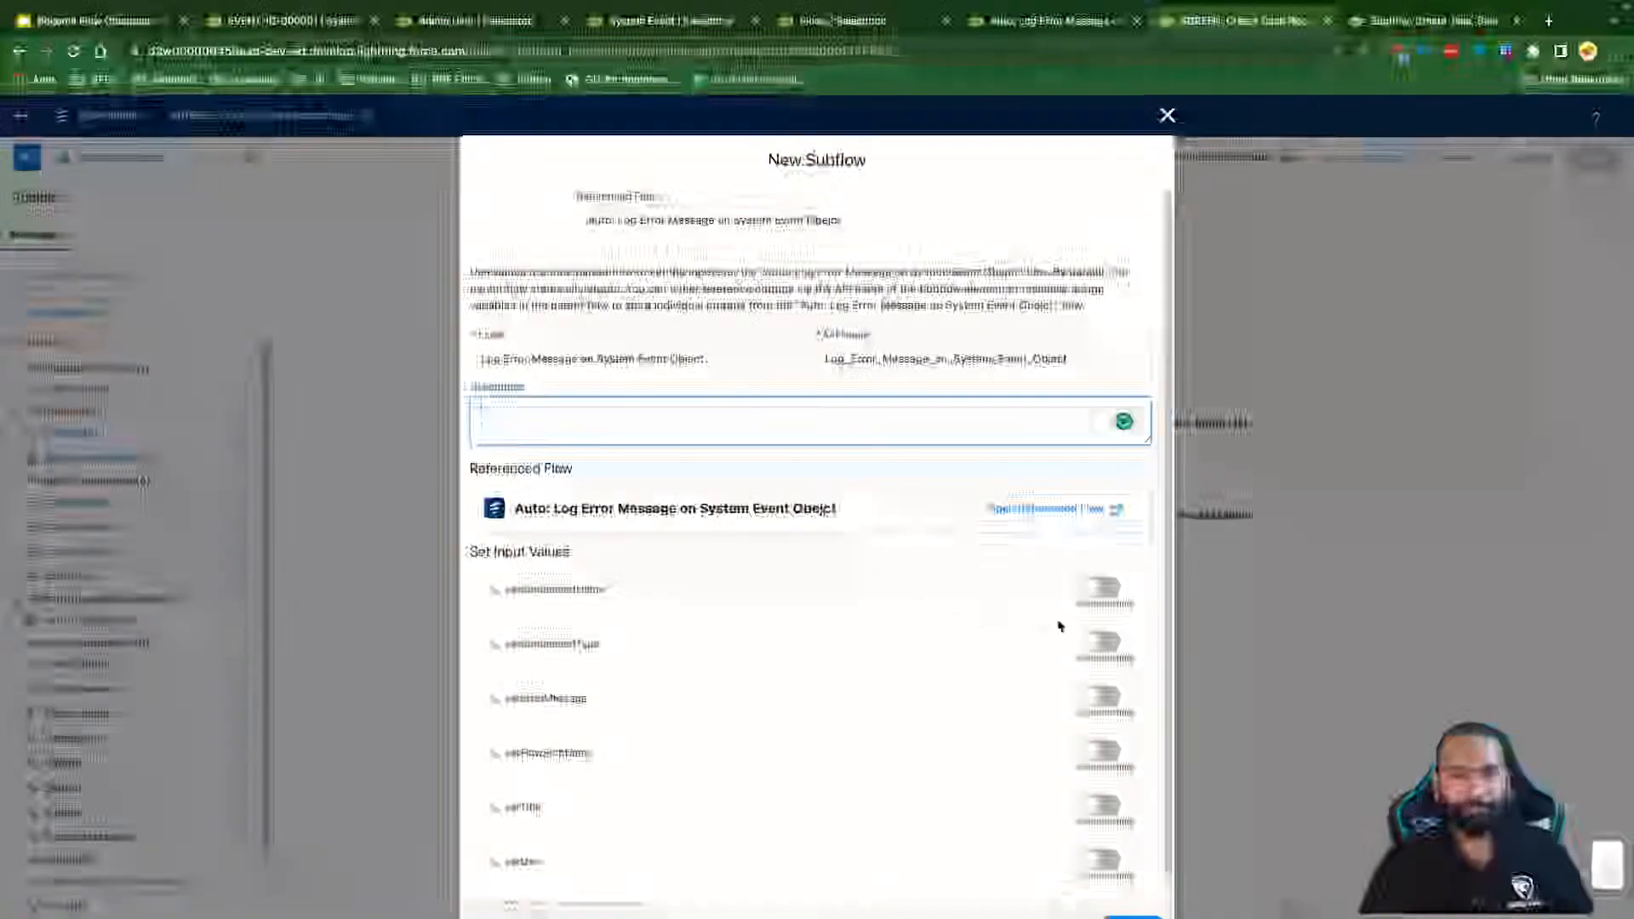
Step: Open the Debug options of the Auto: Log Error Message flow and close them without running
click(1100, 587)
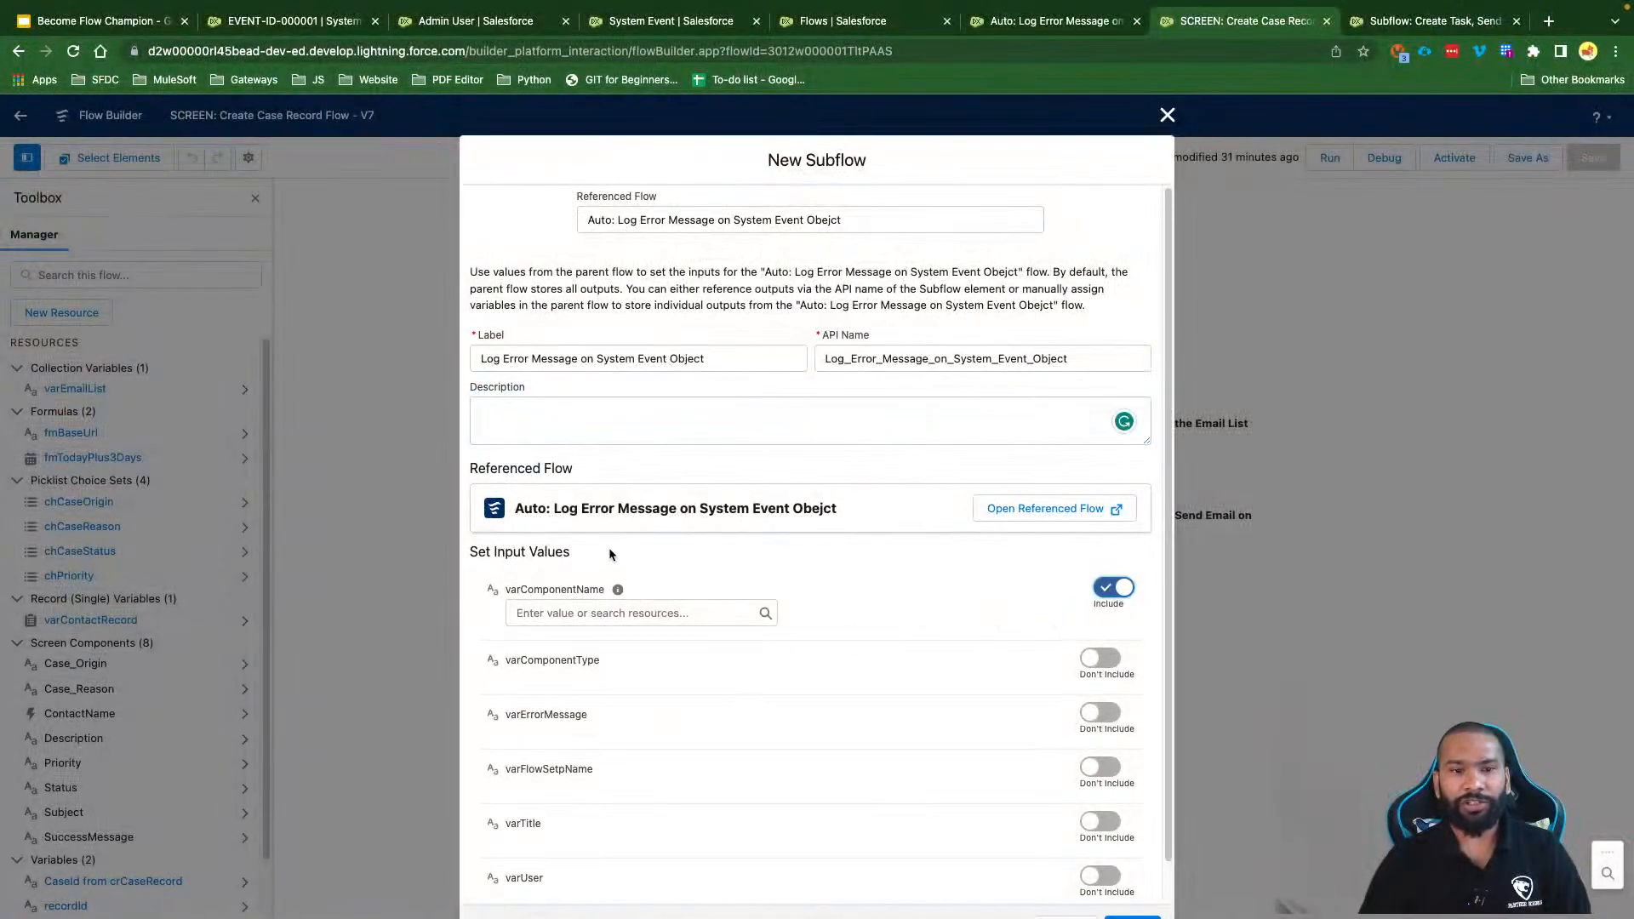
click(1034, 22)
click(1366, 168)
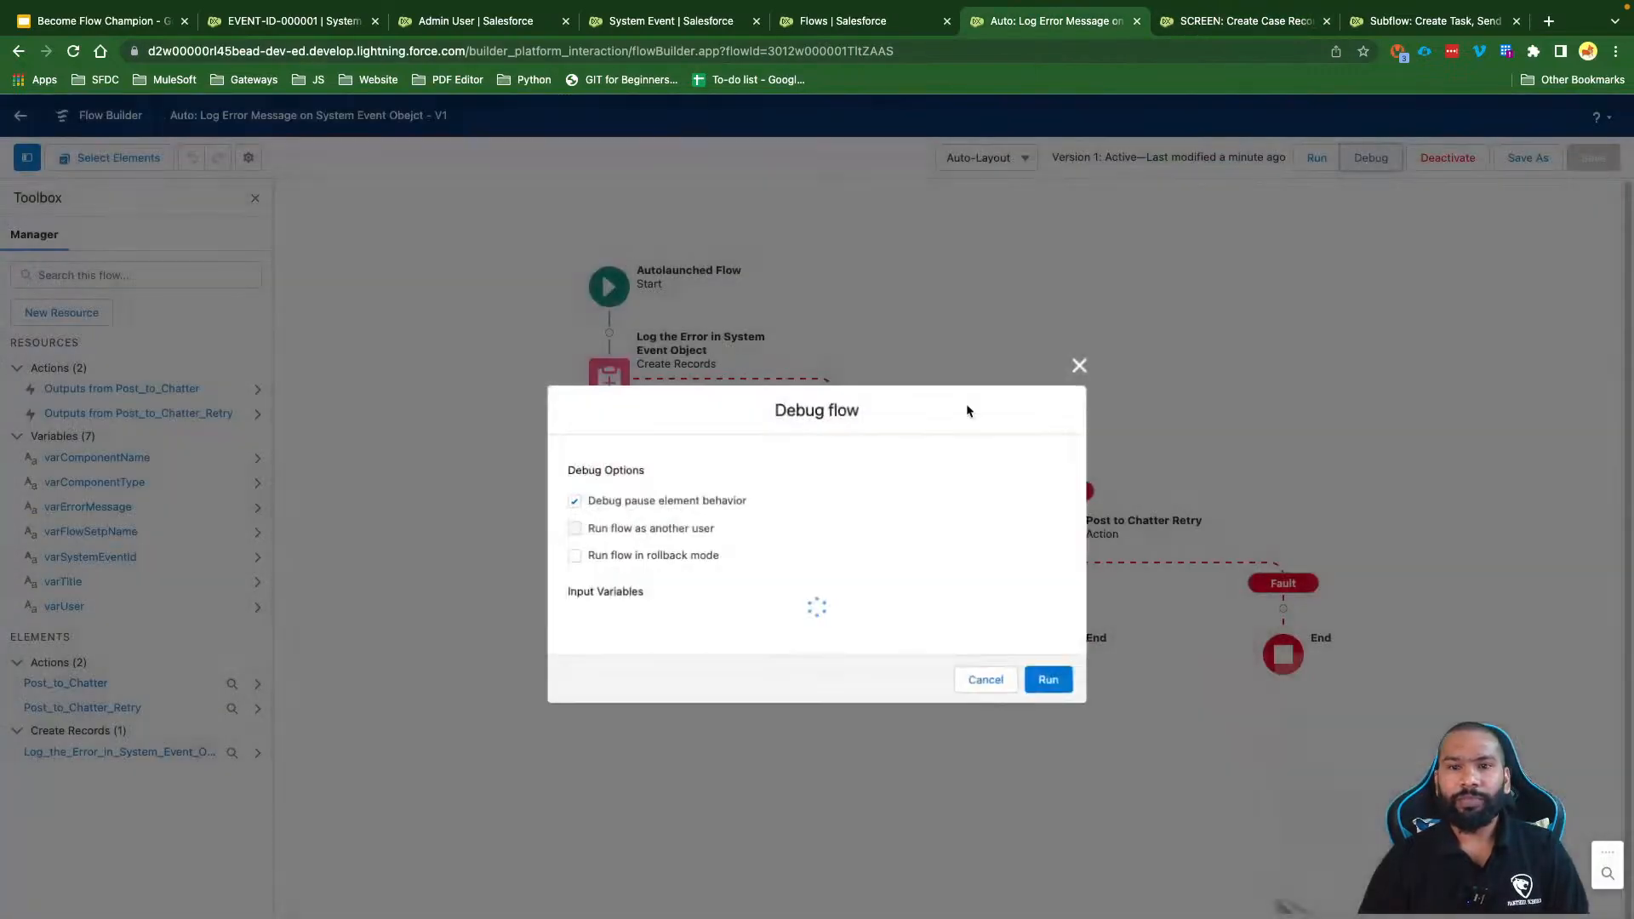
click(987, 882)
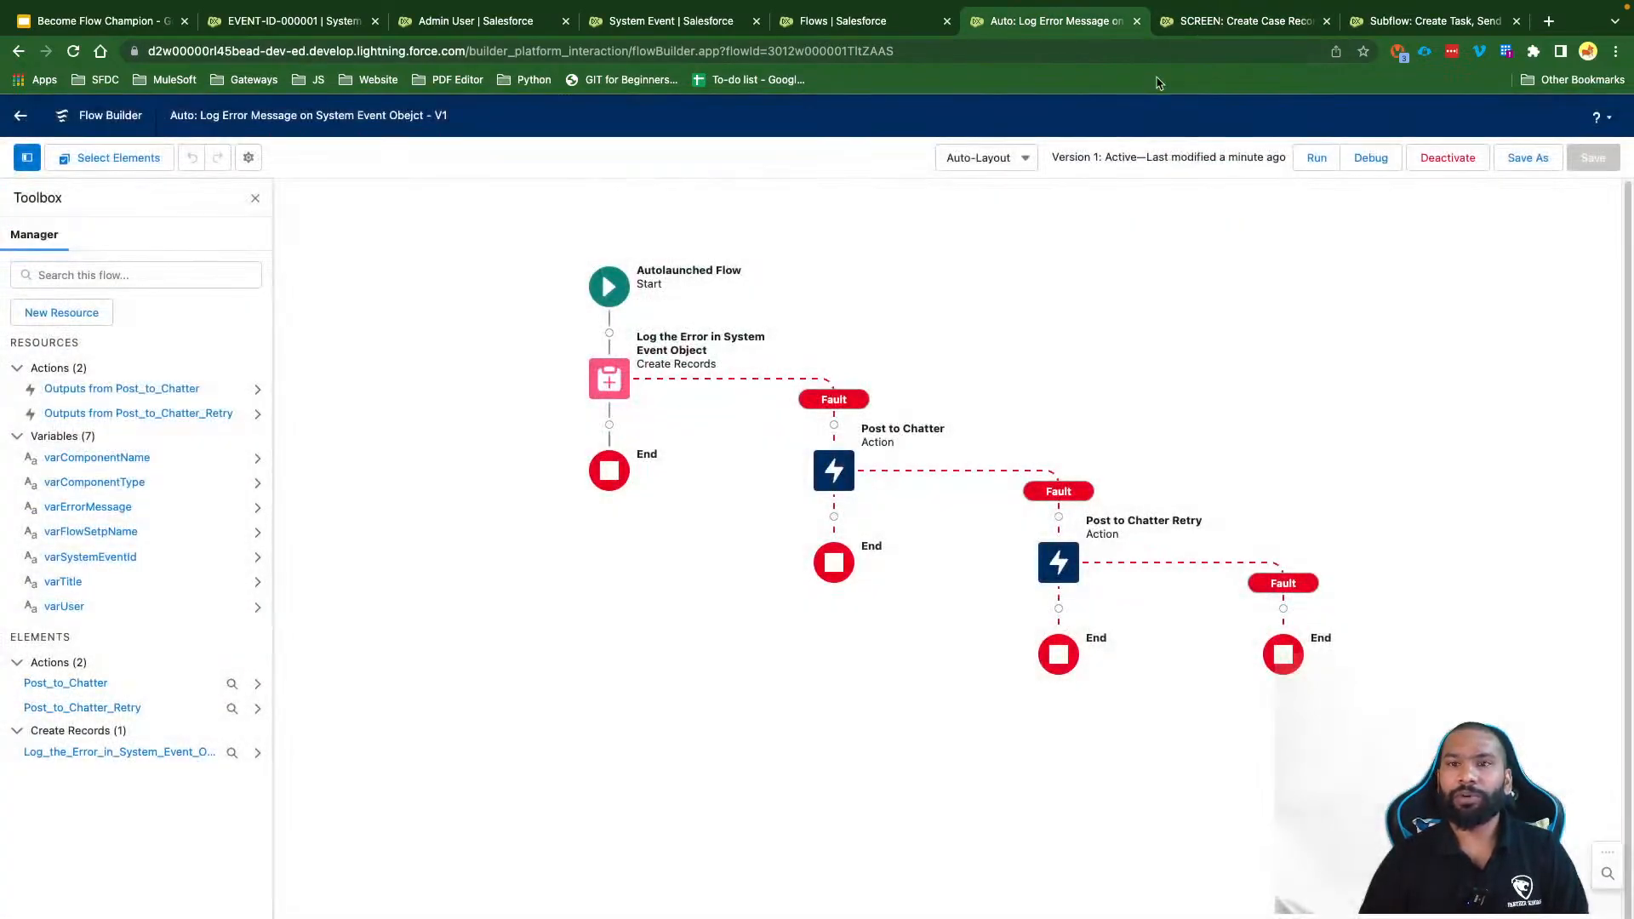
Step: Discard the unfinished subflow and add an element after the Create Task, Send Email on Error subflow
click(1180, 32)
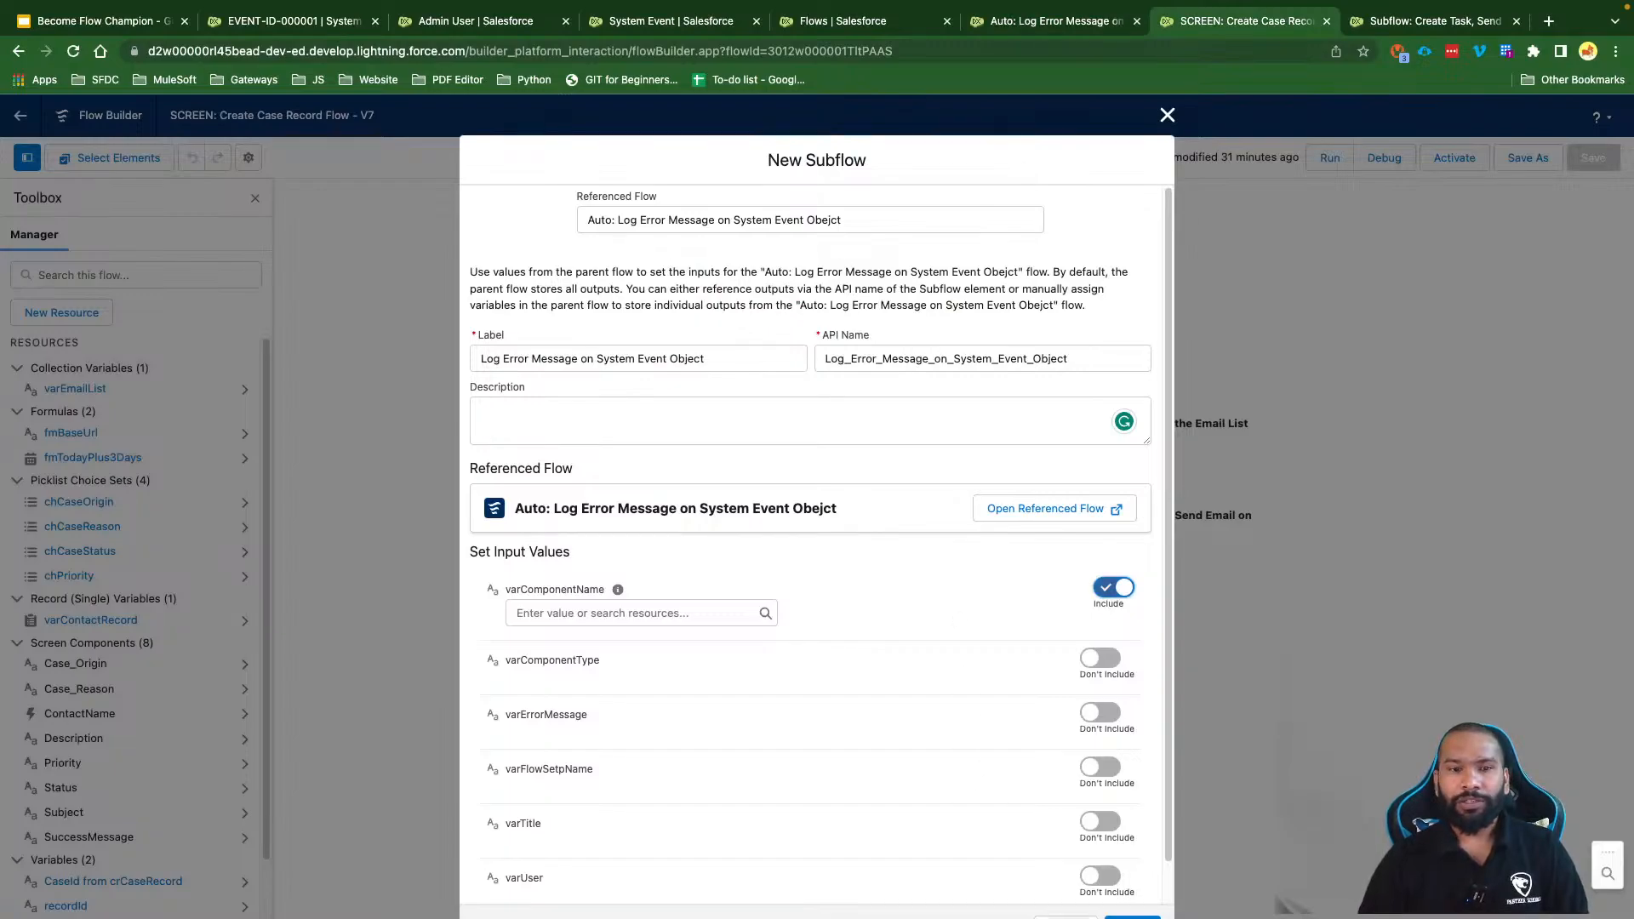
key(Escape)
drag(375, 116, 164, 120)
key(super+c)
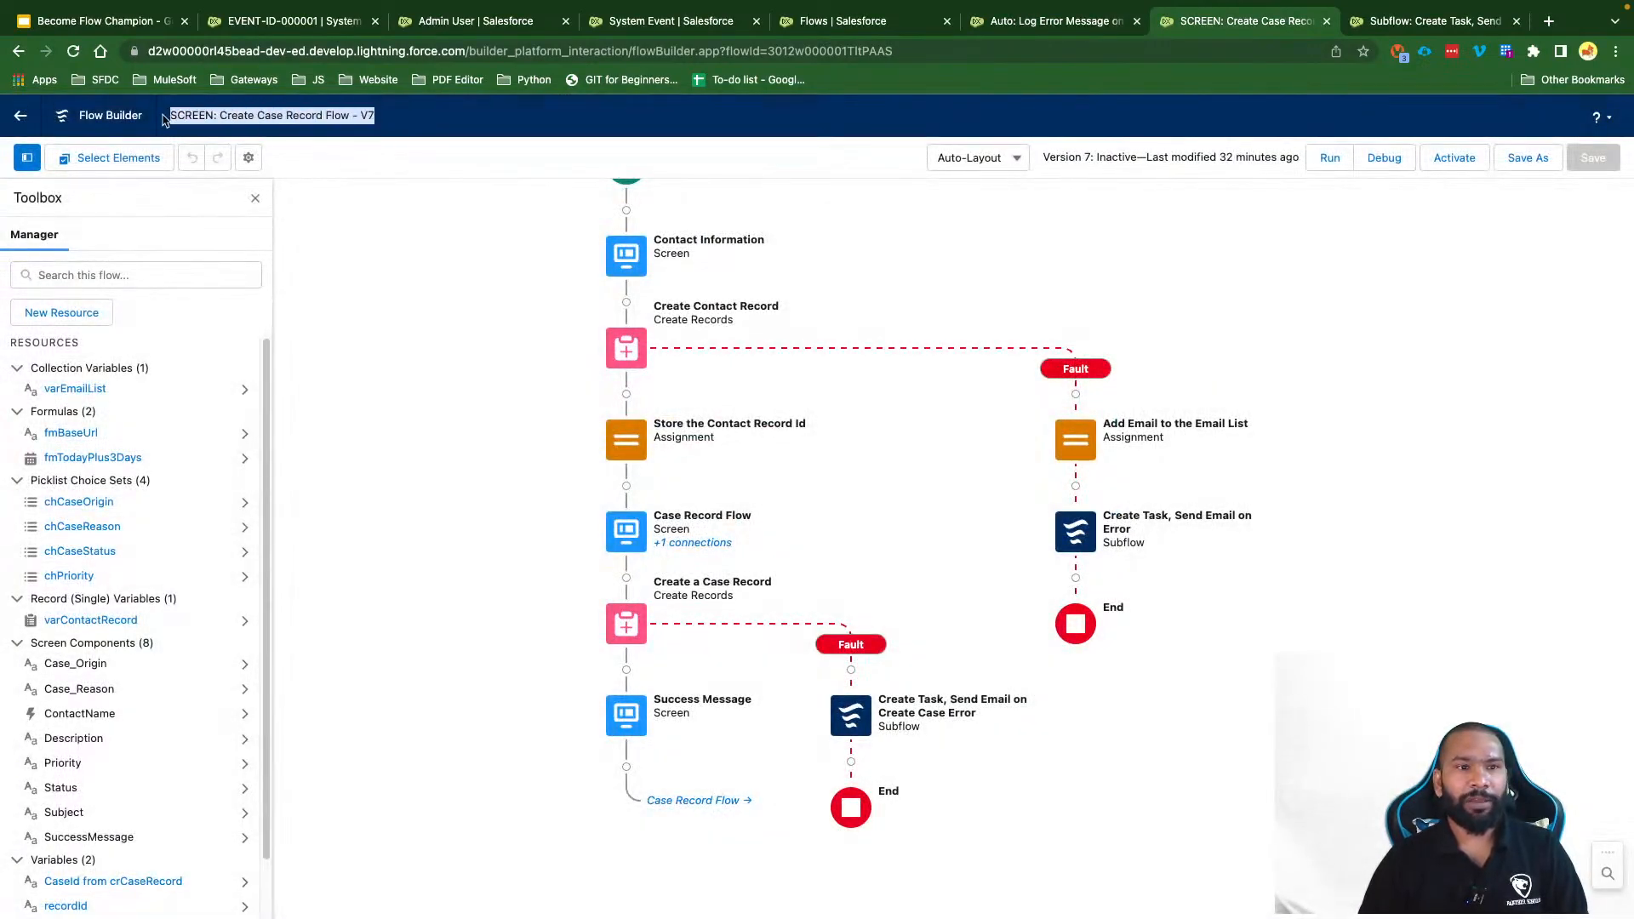
click(1075, 578)
Step: Add a Subflow referencing Auto: Log Error Message on System Event Obejct, with the flow name as varComponentName
click(1029, 792)
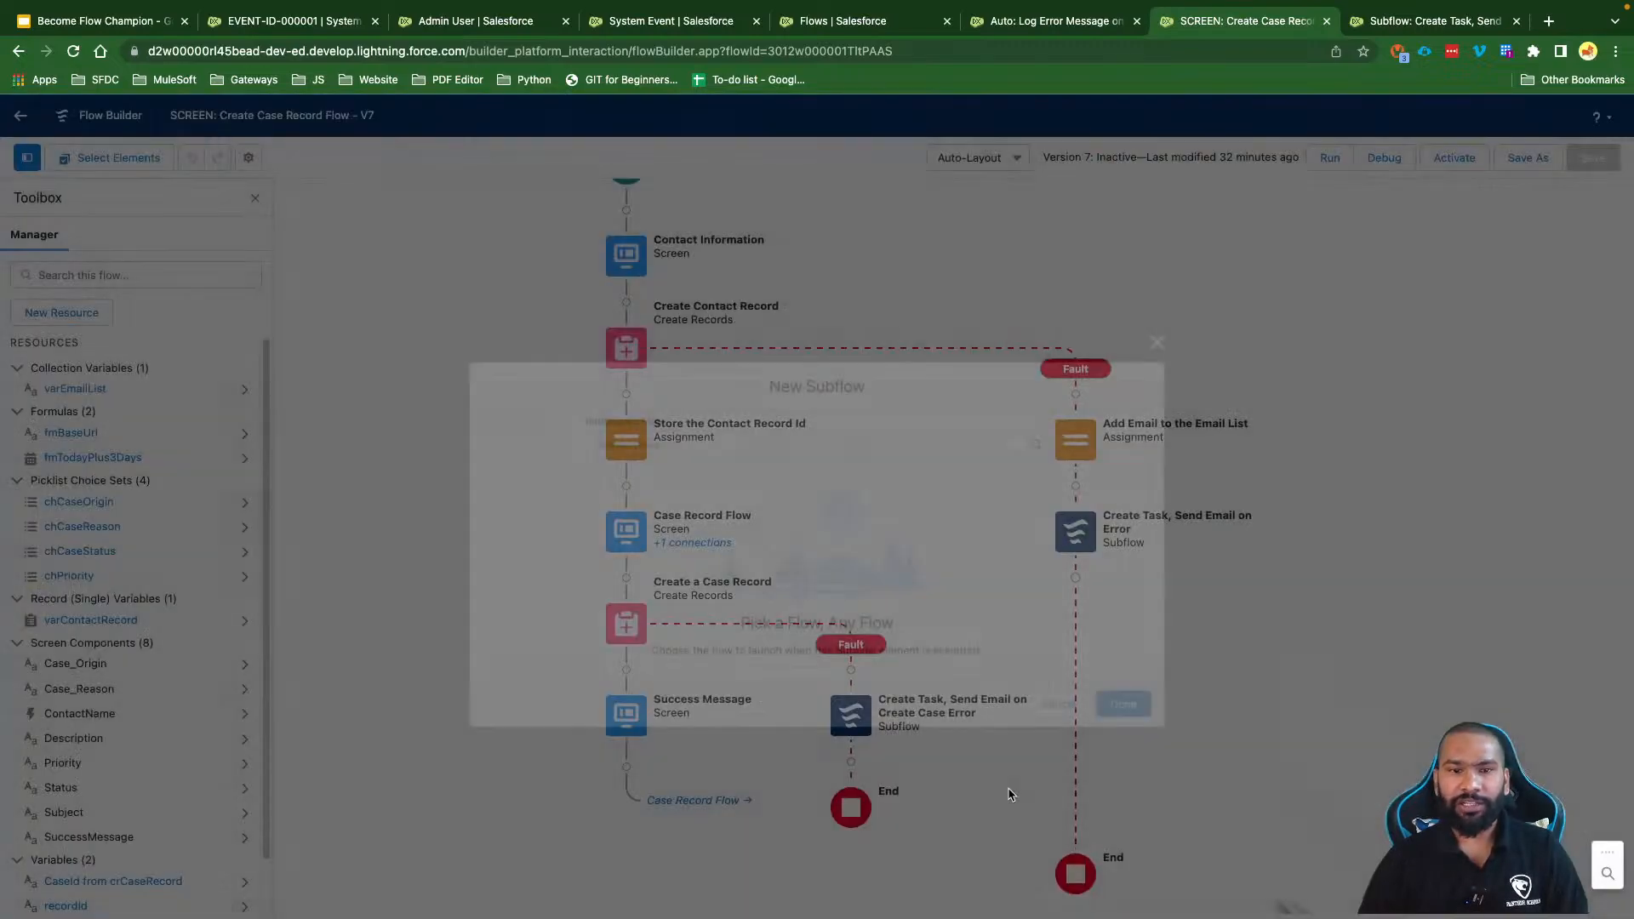
click(717, 440)
click(676, 482)
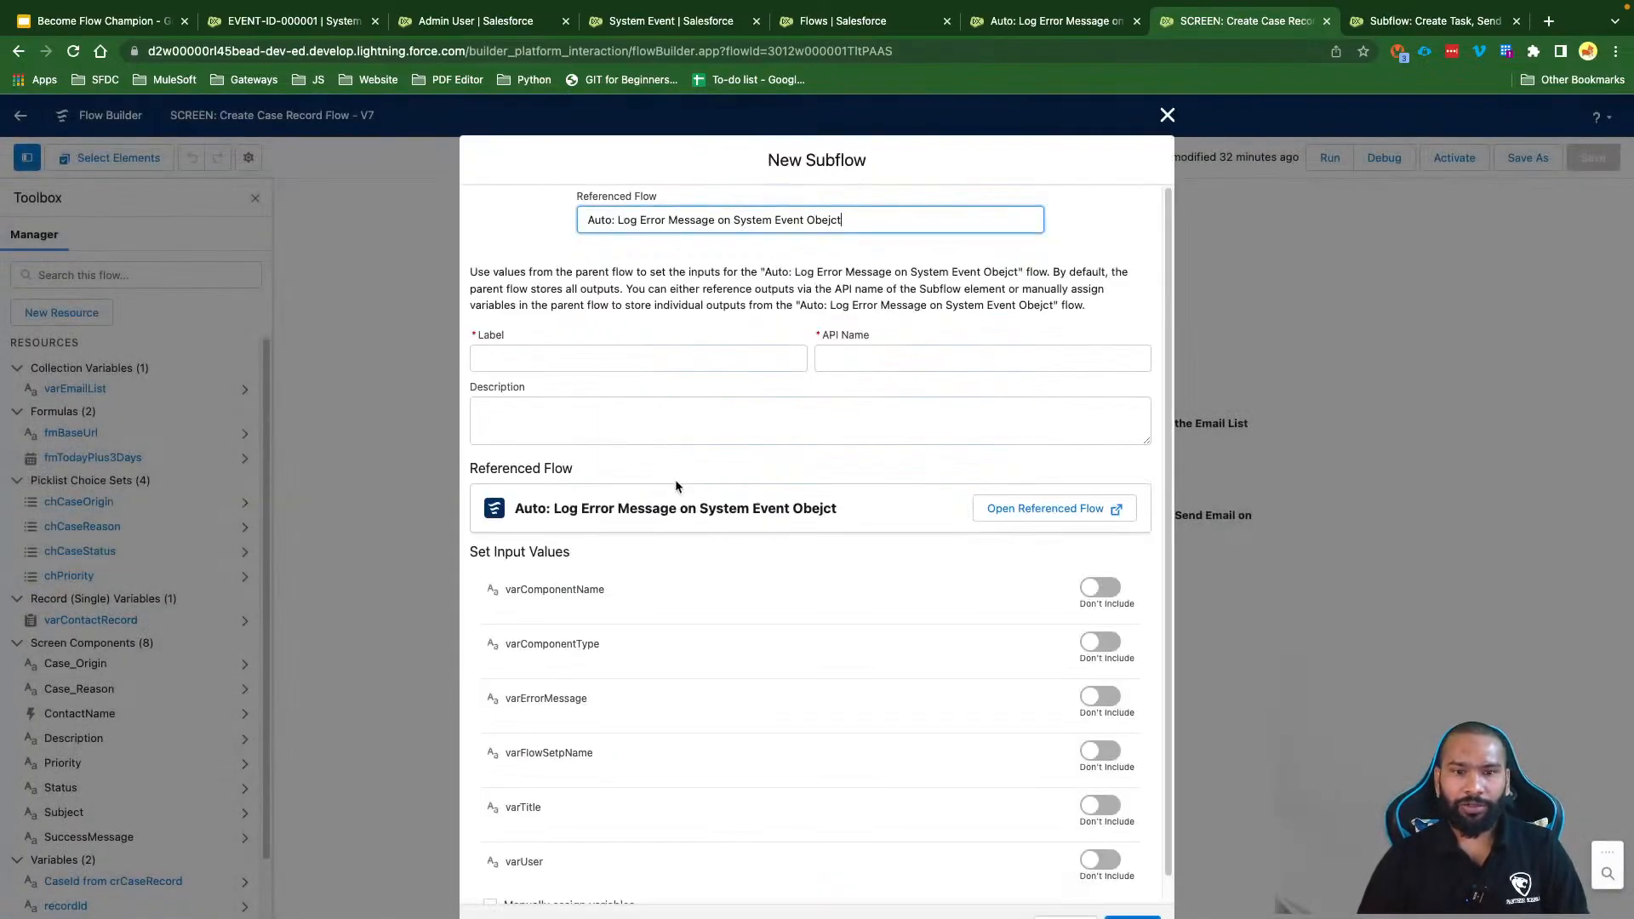
click(1106, 589)
click(649, 612)
key(super+v)
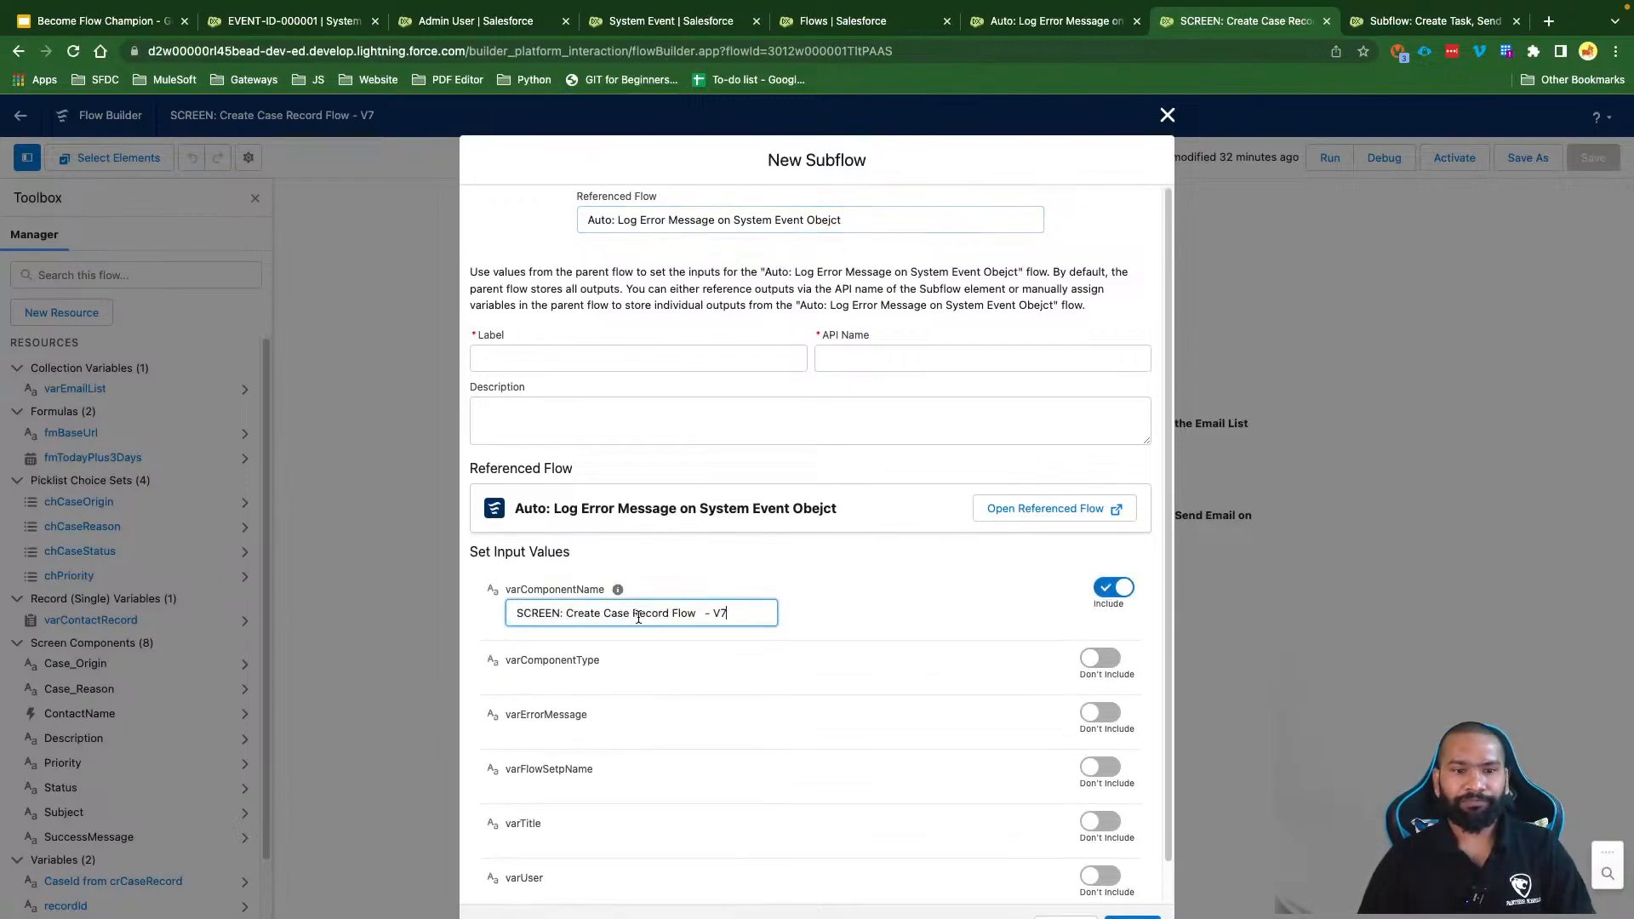
click(885, 636)
Step: Set varComponentType to Flow and varErrorMessage to $Flow.FaultMessage
click(1106, 660)
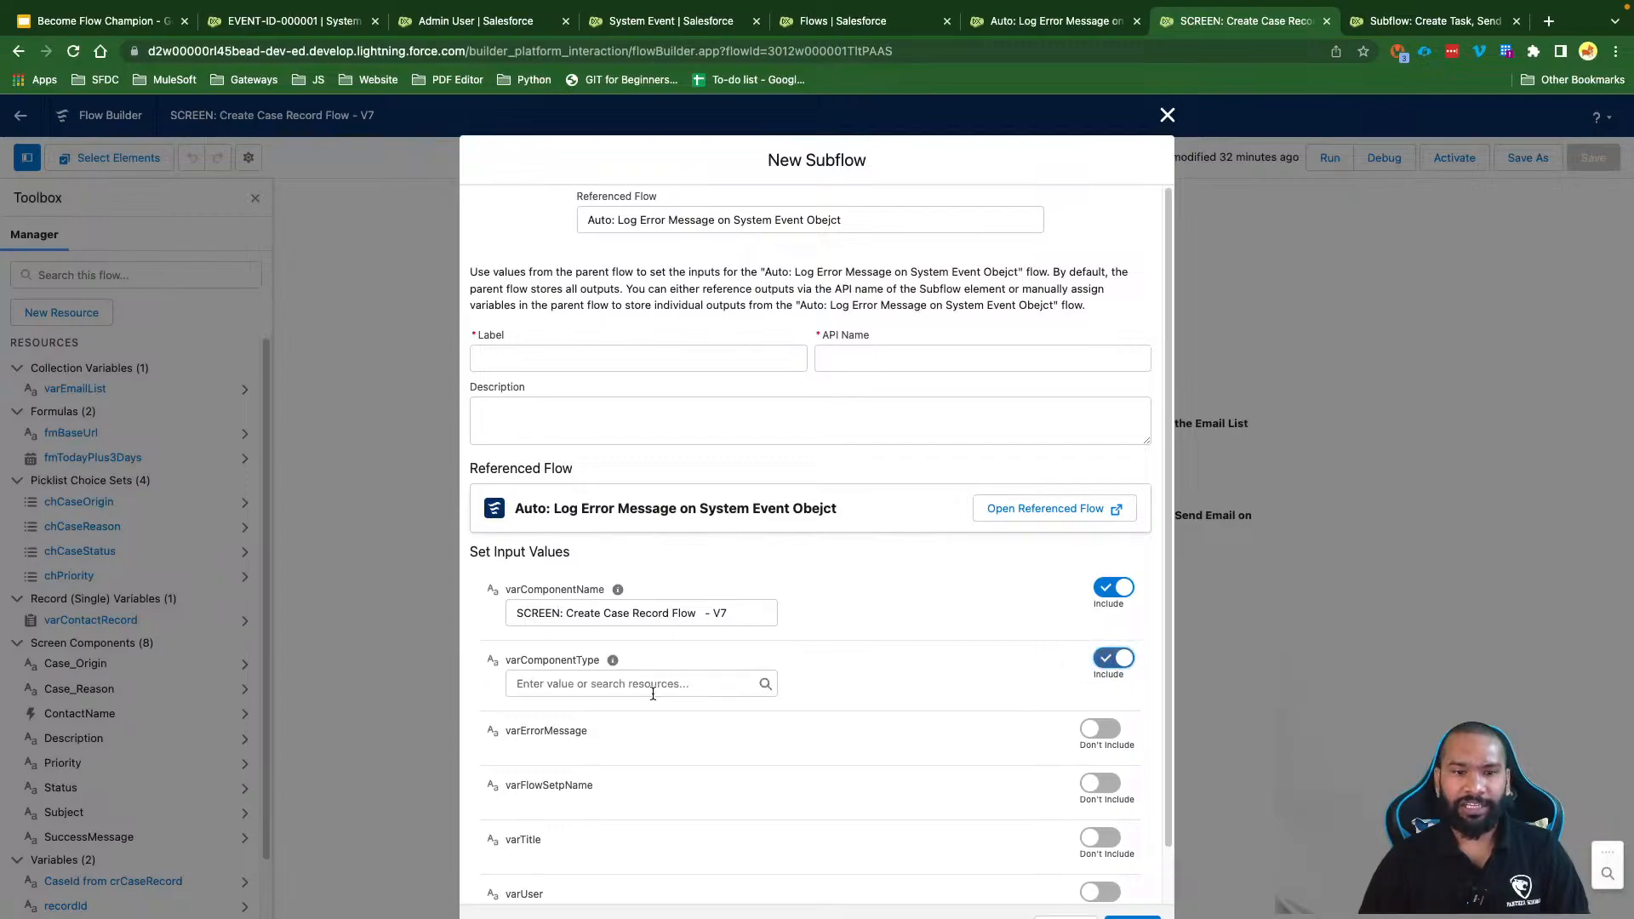
click(651, 686)
text(Flow)
click(977, 688)
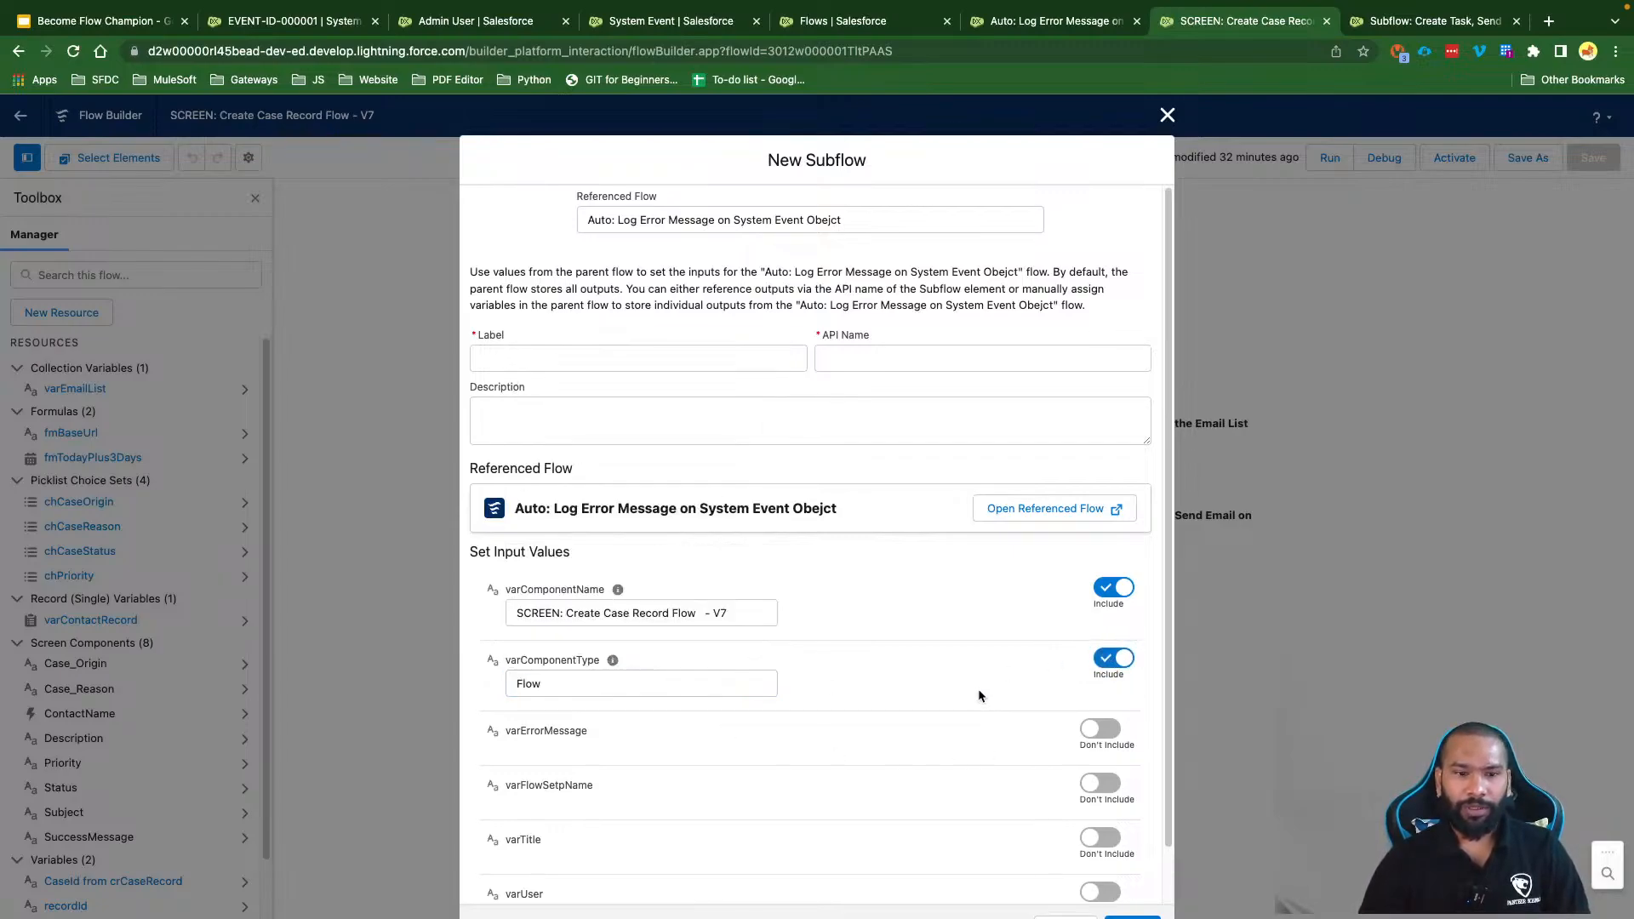
click(1106, 729)
click(604, 752)
text(Flo)
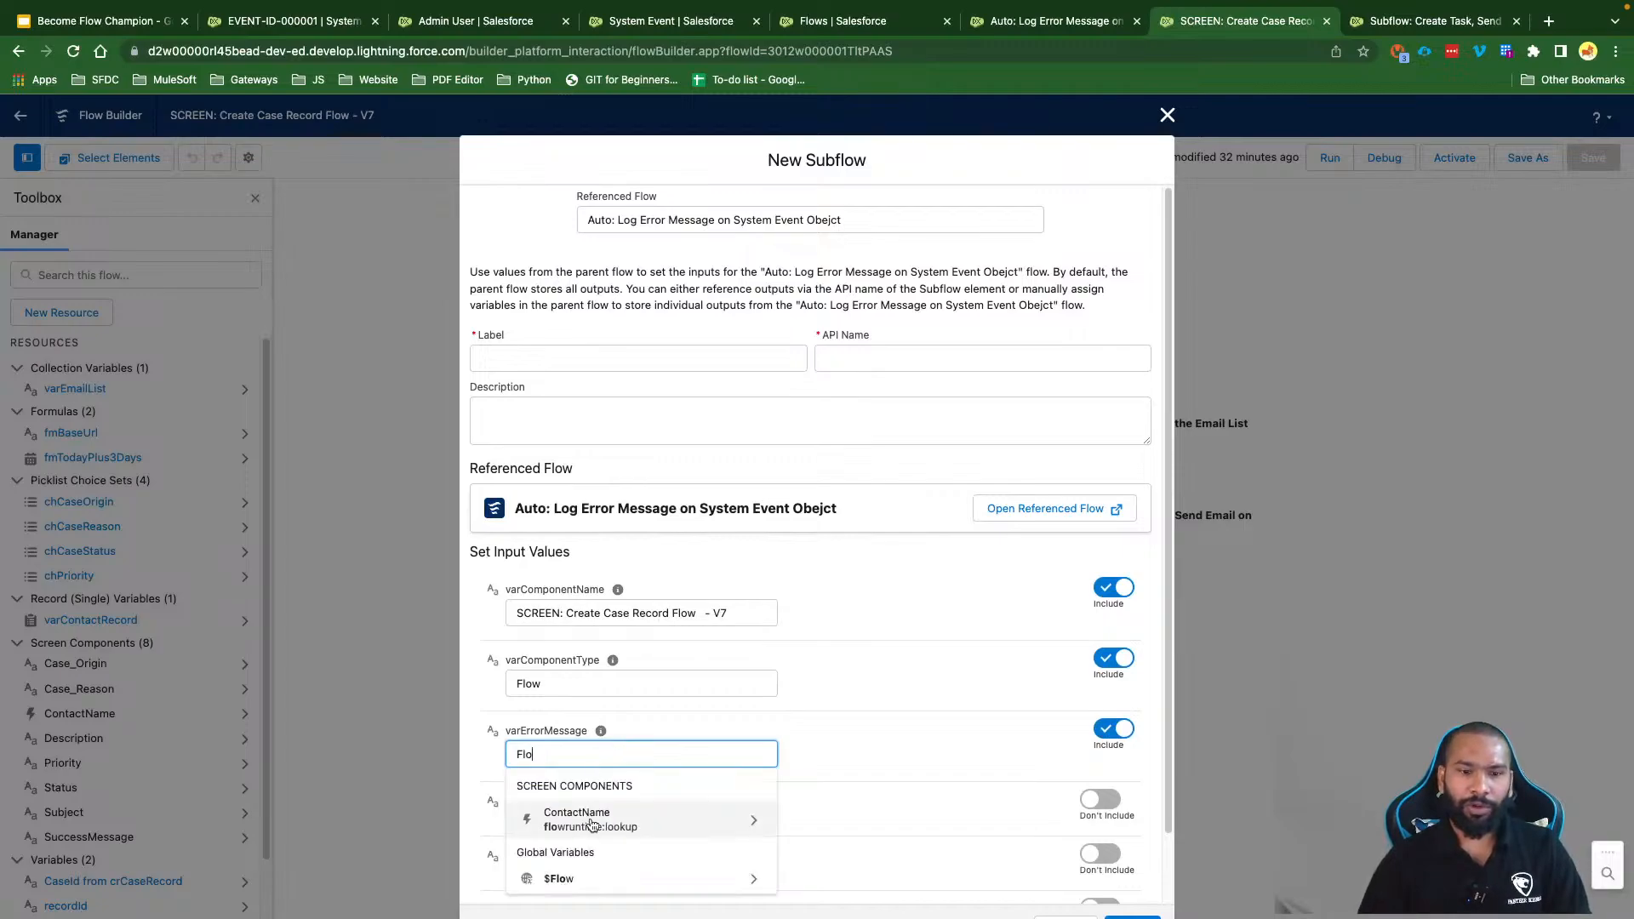
click(592, 874)
text(Fa)
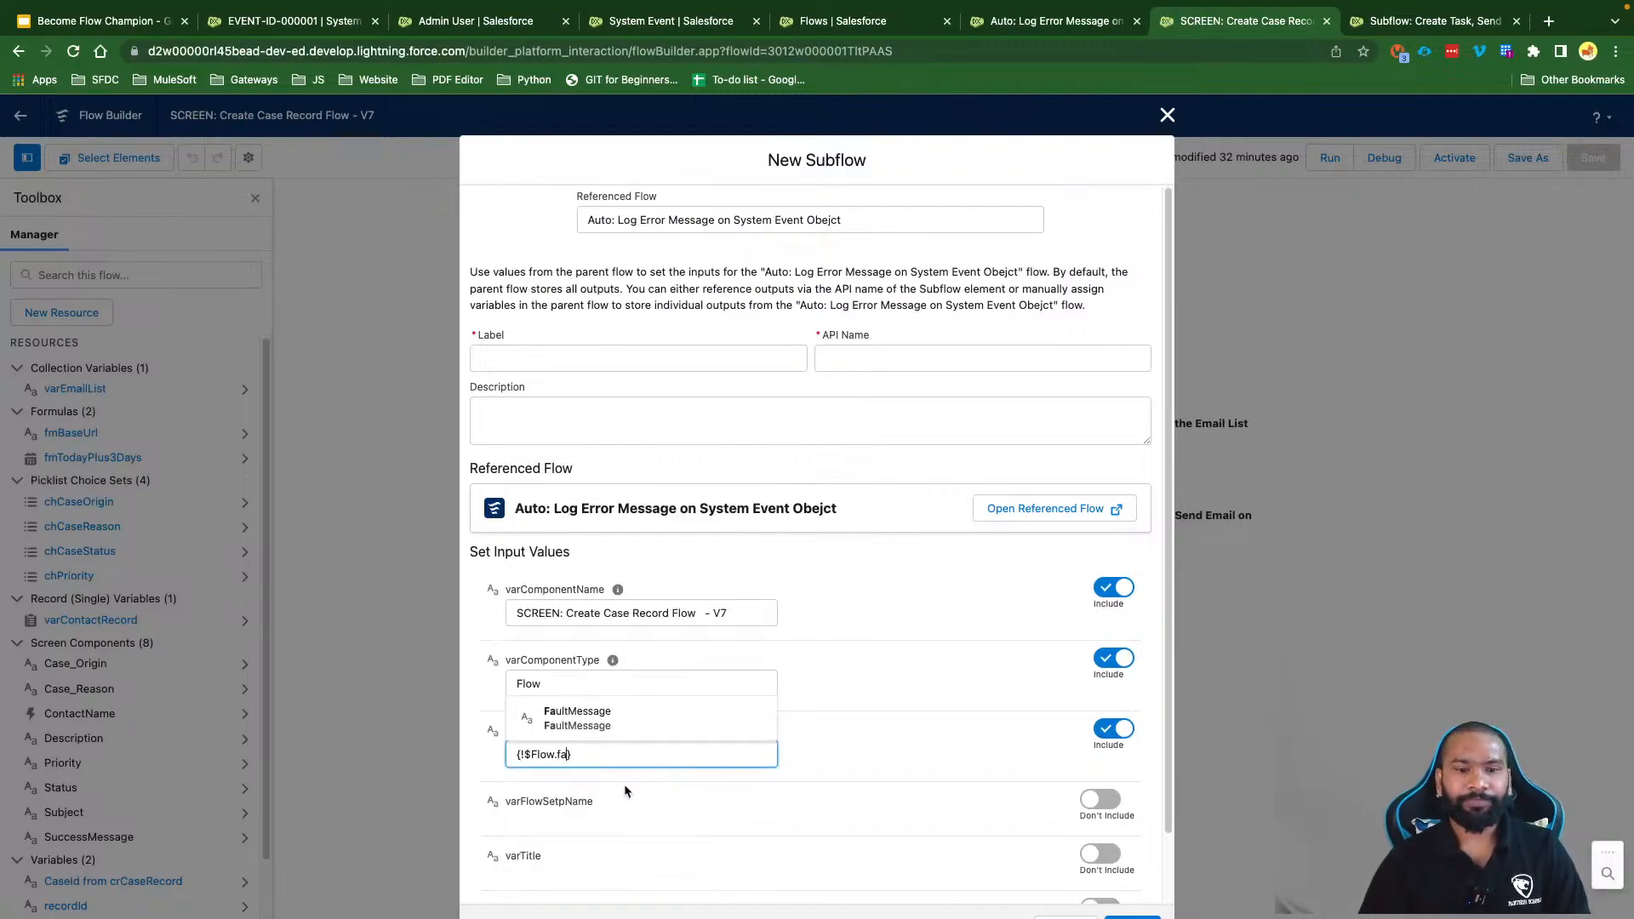
click(615, 717)
Step: Set varFlowSetpName to 'Create Contact Record' and enter an error title in varTitle
scroll(701, 804, down, 1)
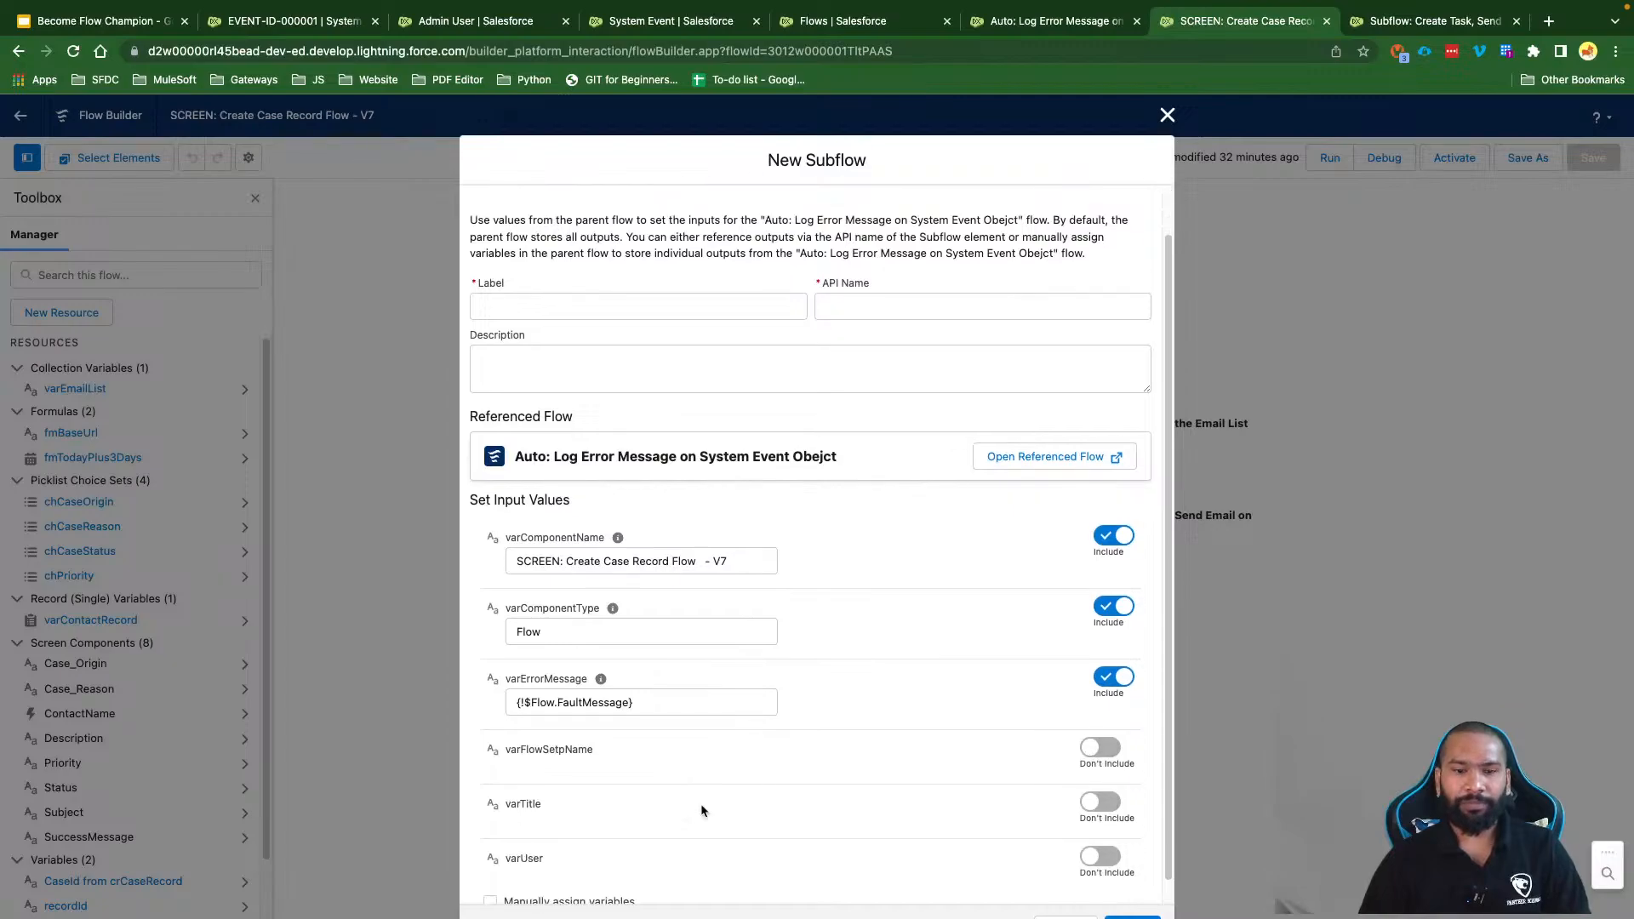
click(1106, 726)
scroll(634, 775, down, 1)
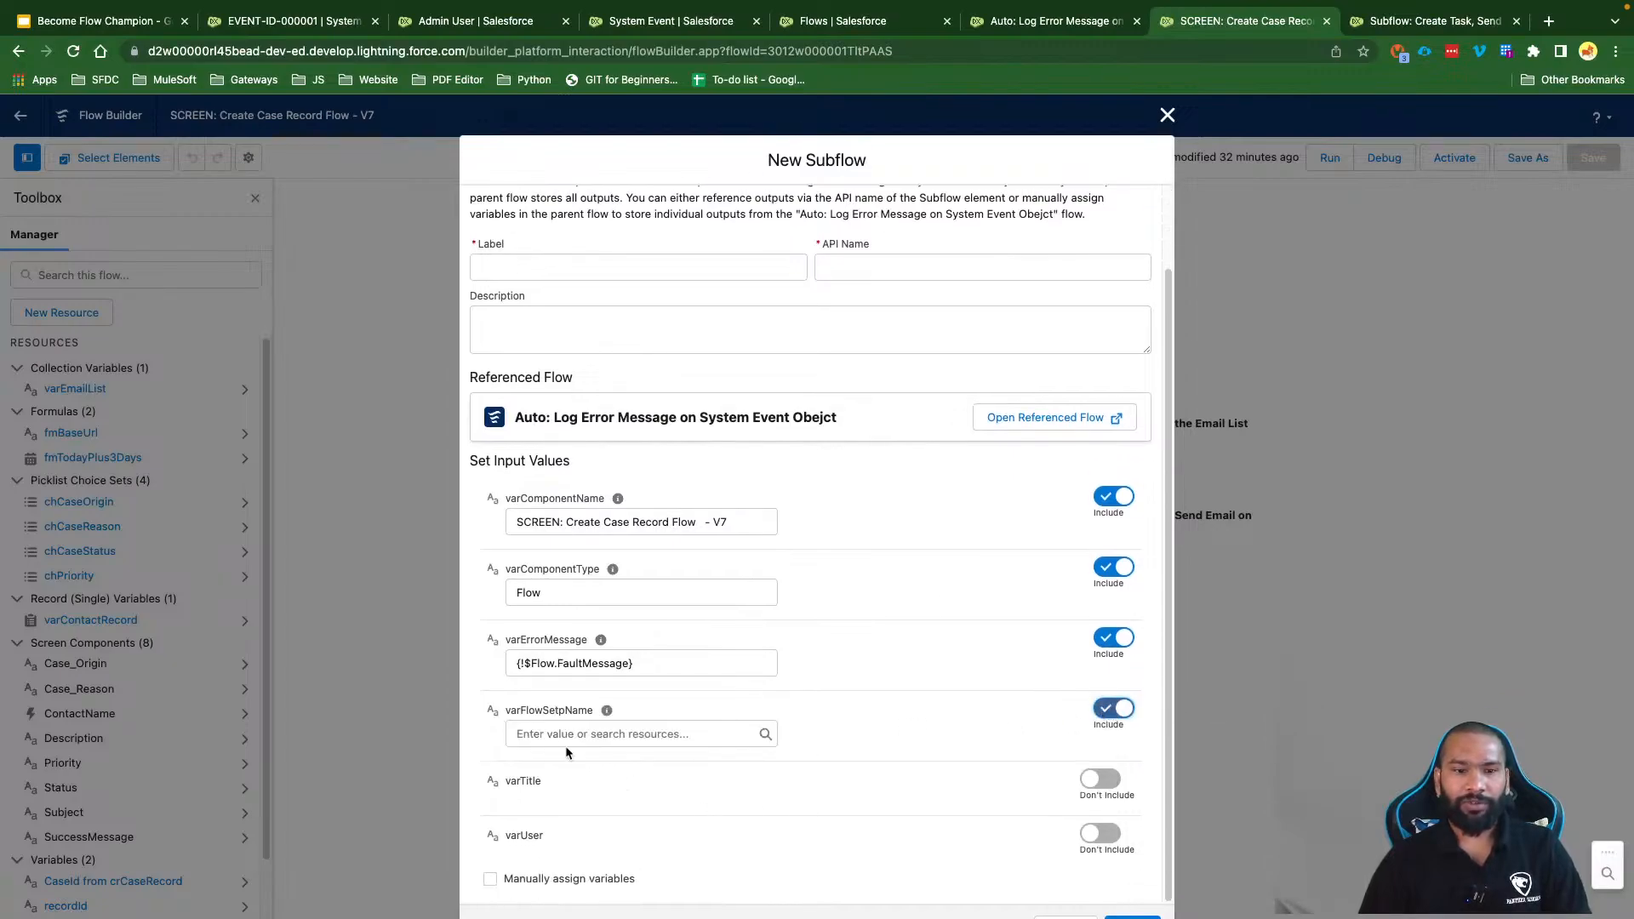
click(566, 738)
text(Create)
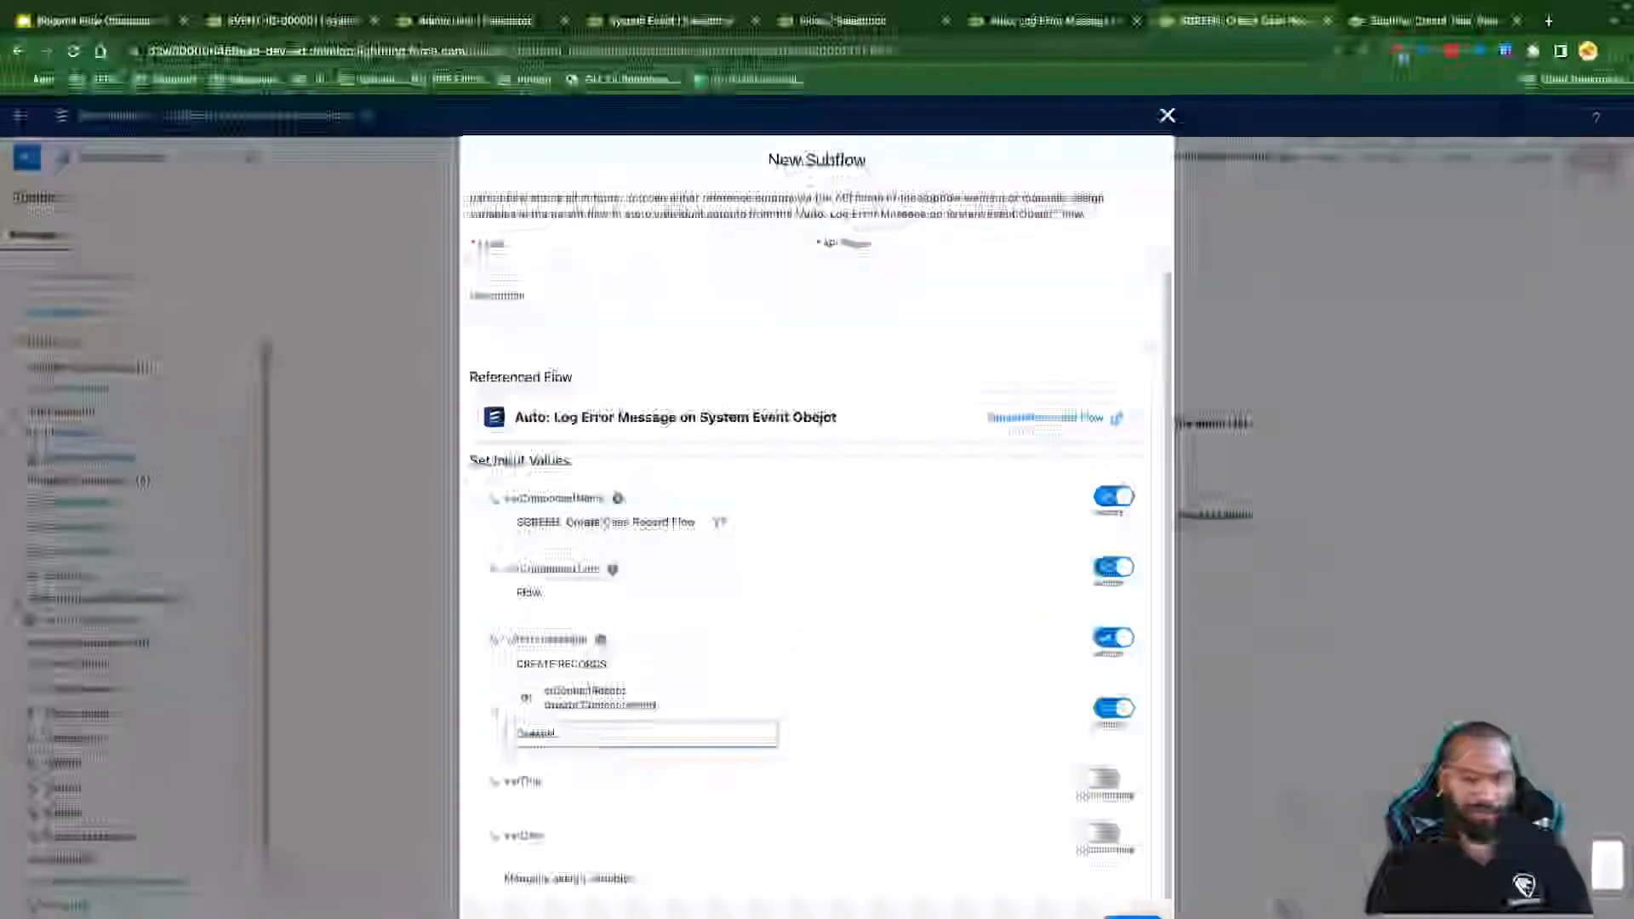
text(Cont)
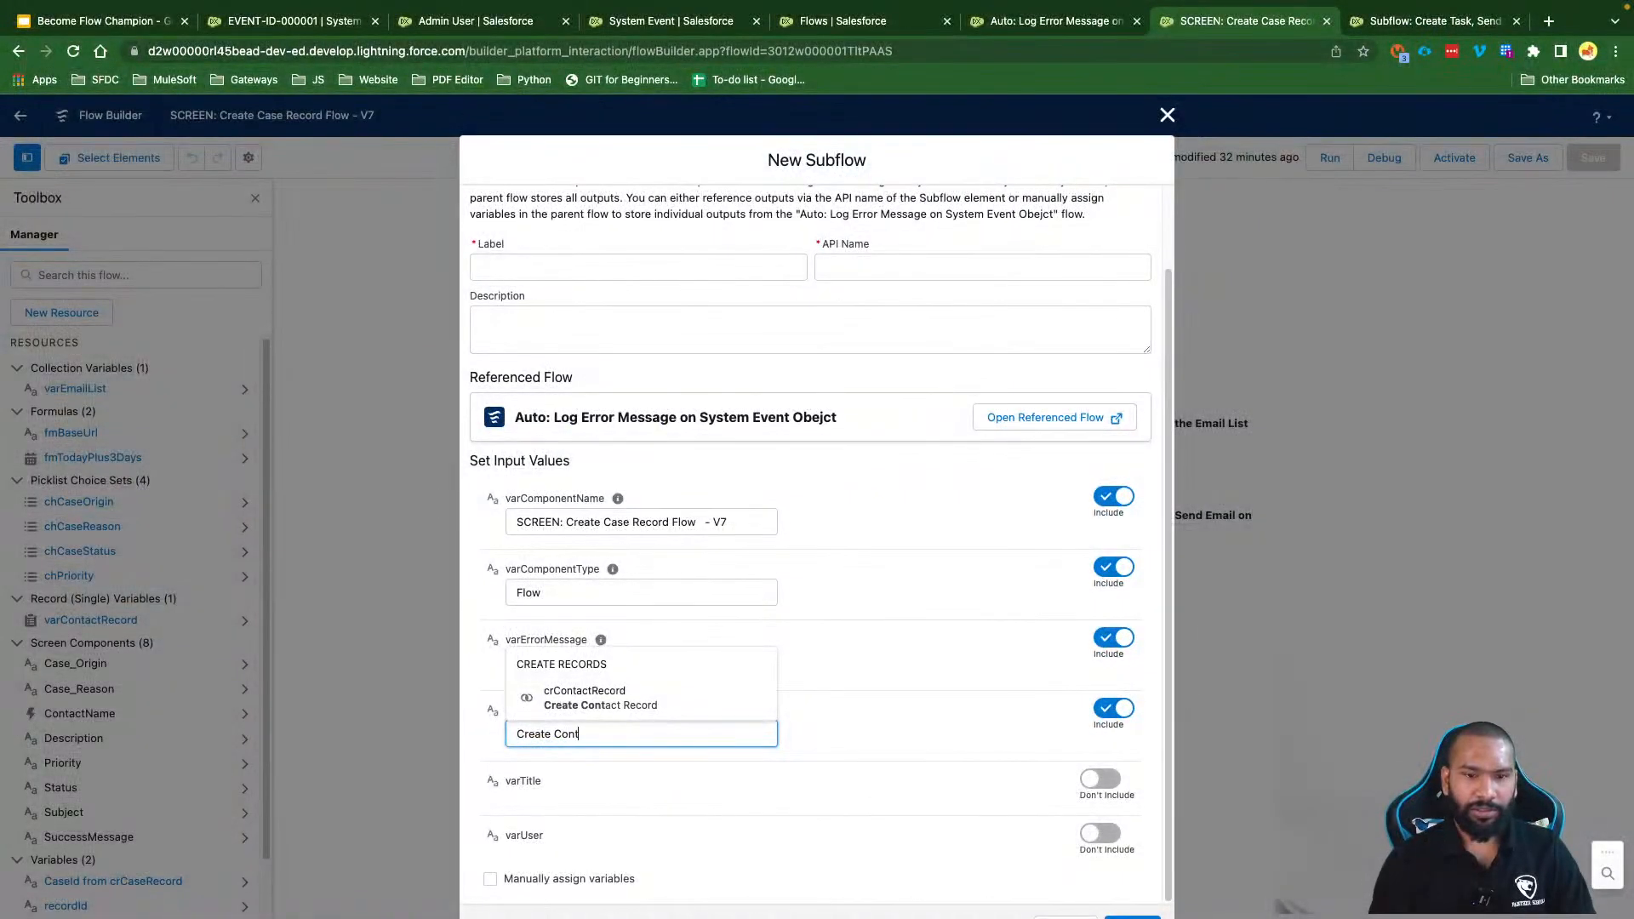
text(act Record)
click(868, 761)
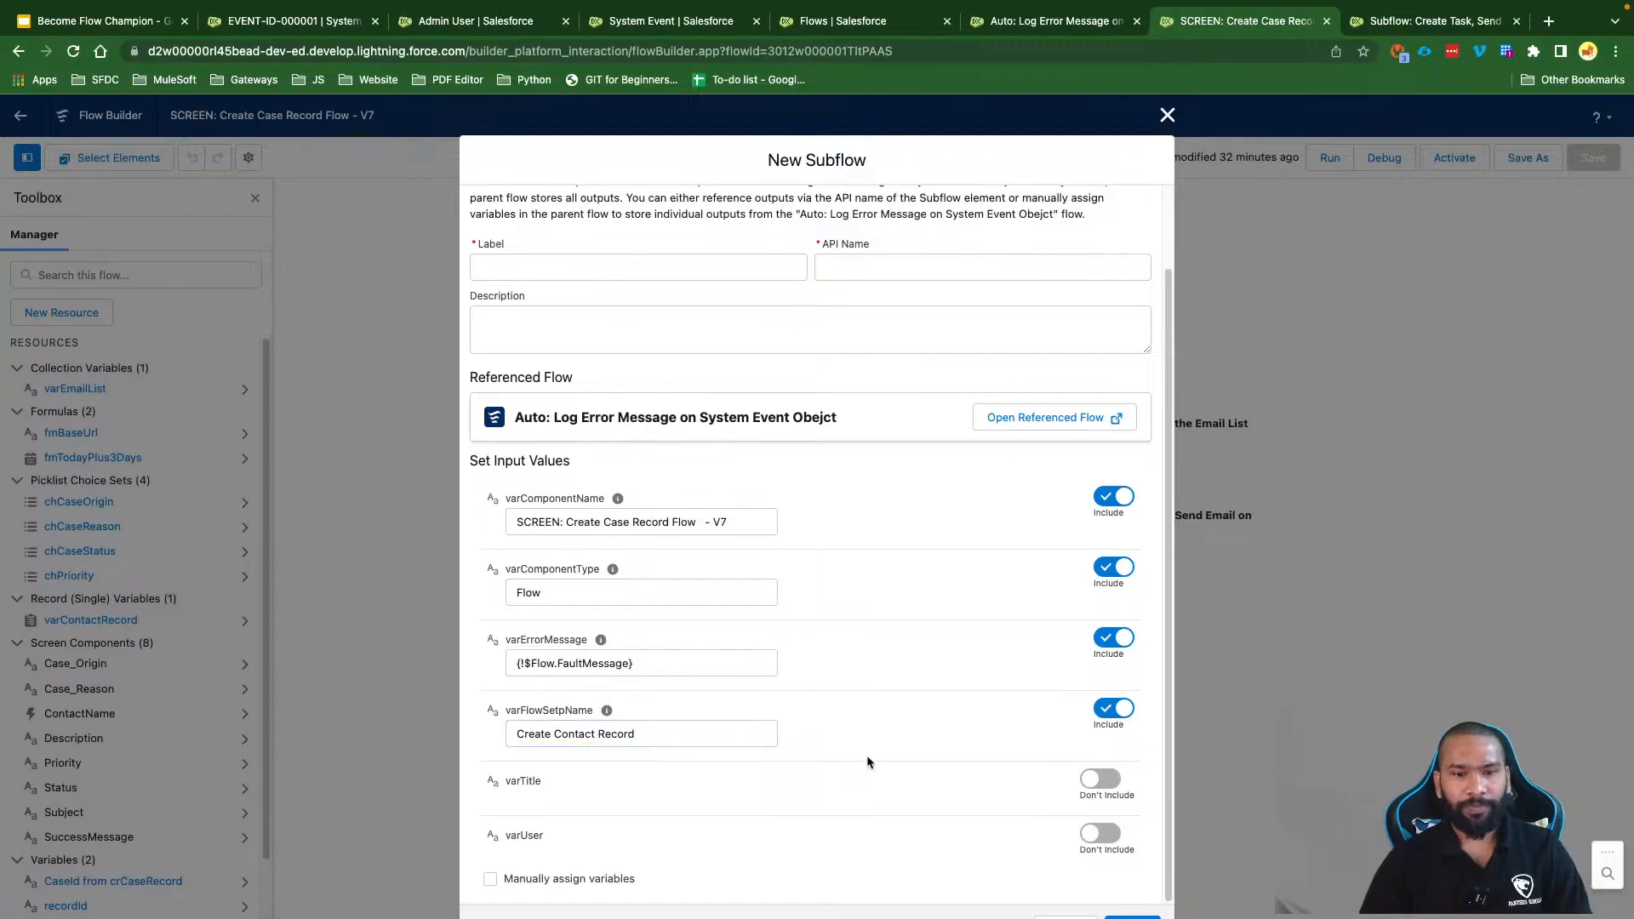
click(1100, 779)
click(554, 795)
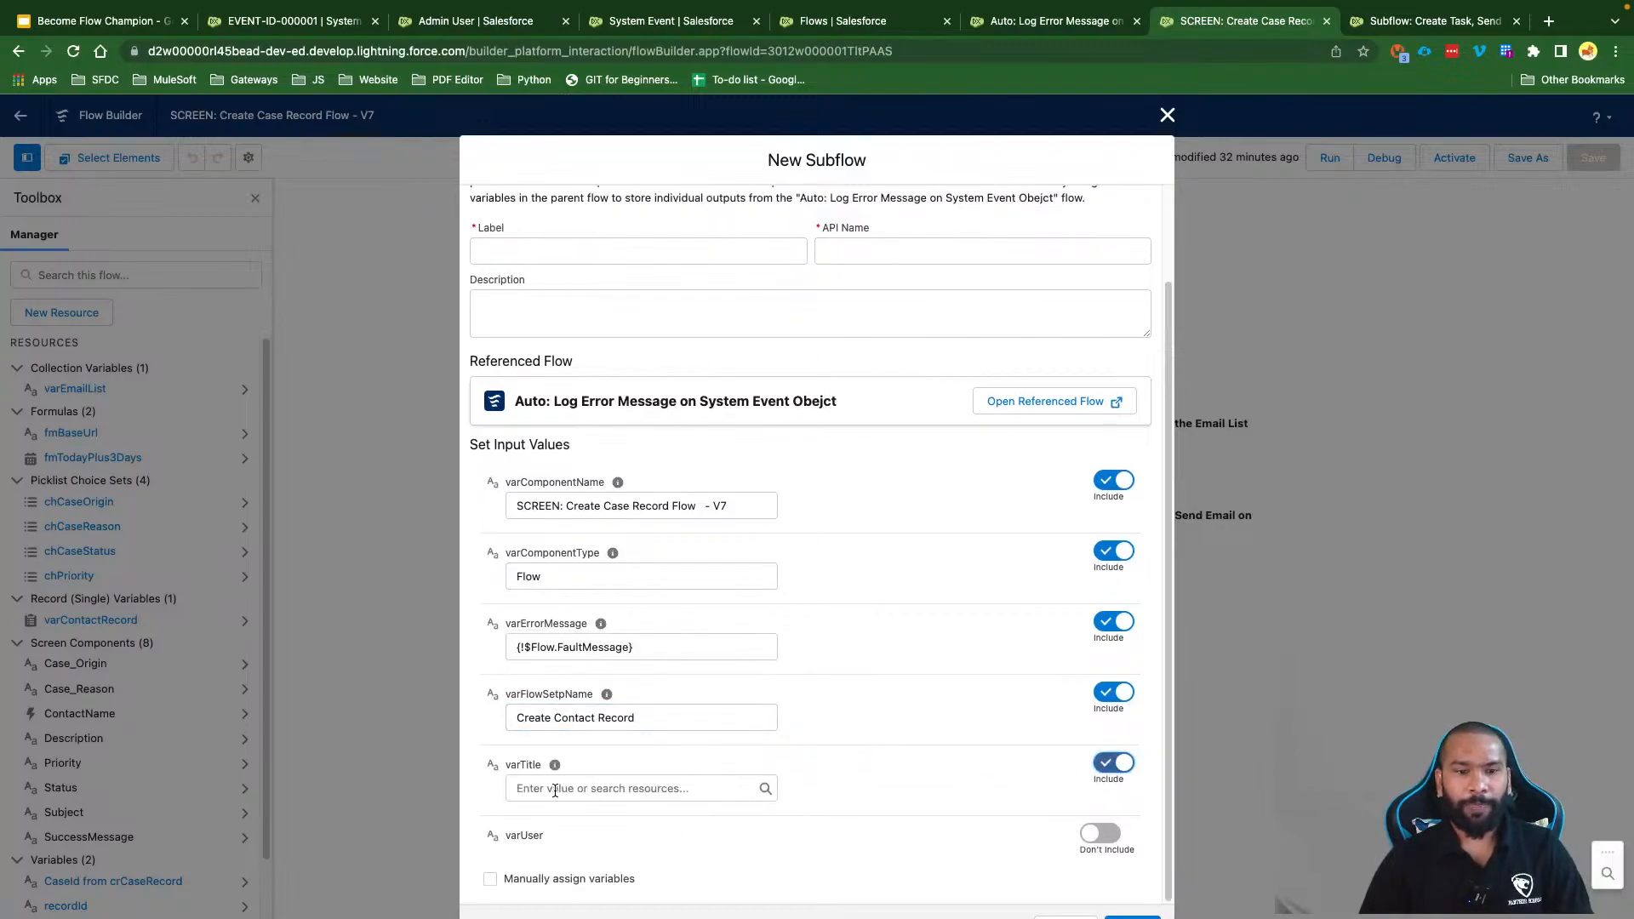
text(Error Whule)
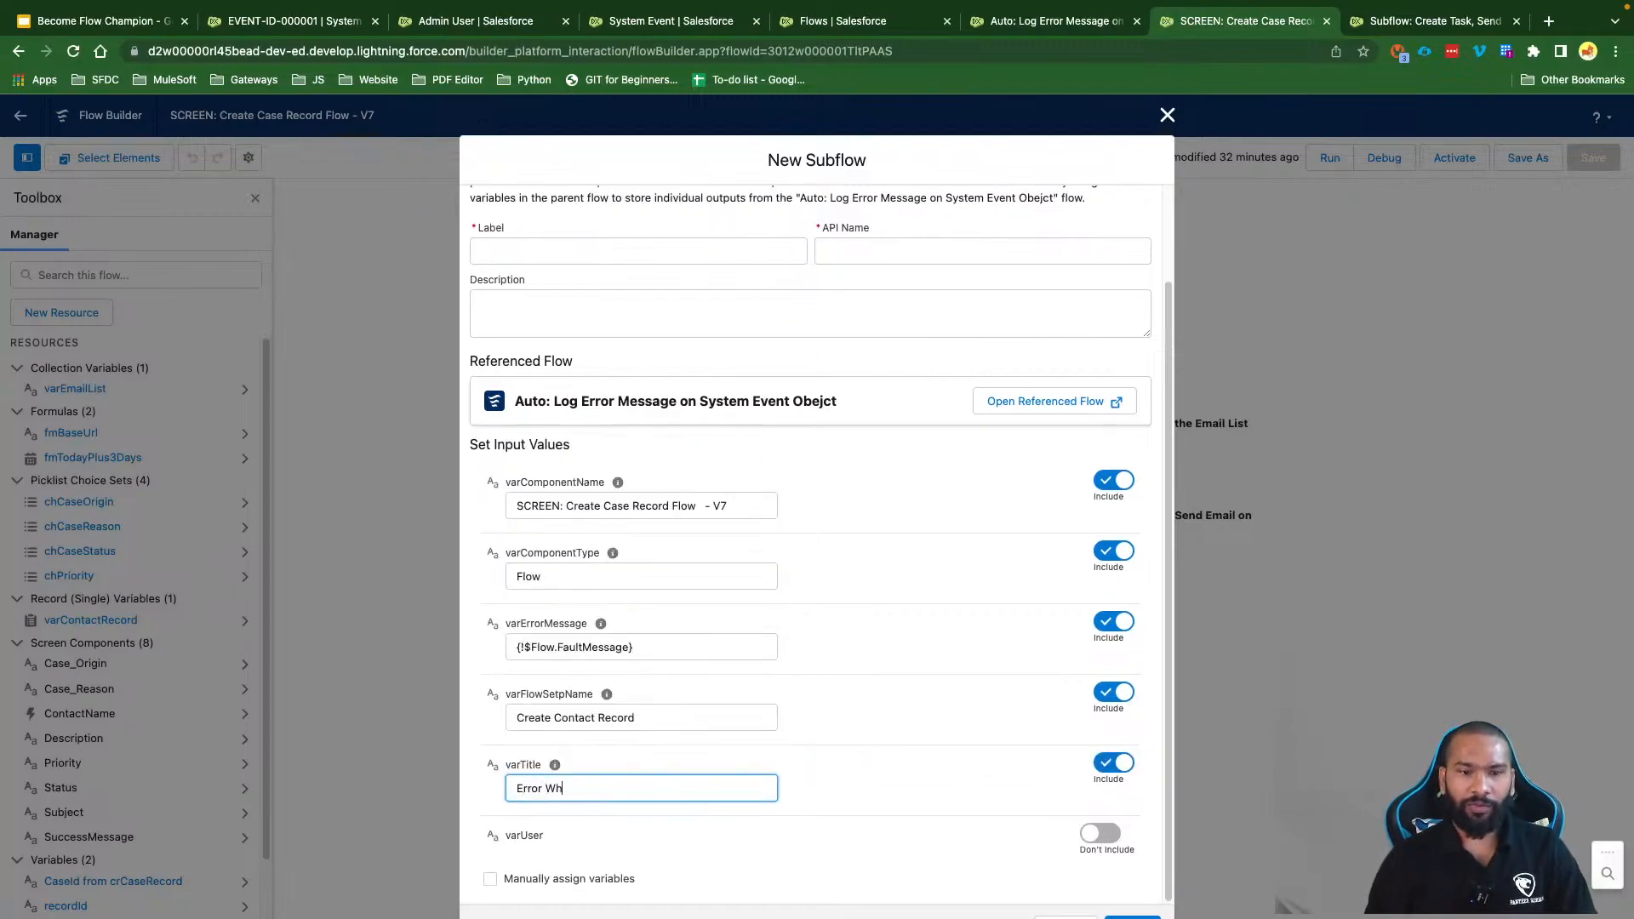
key(BackSpace)
key(BackSpace)
key(BackSpace)
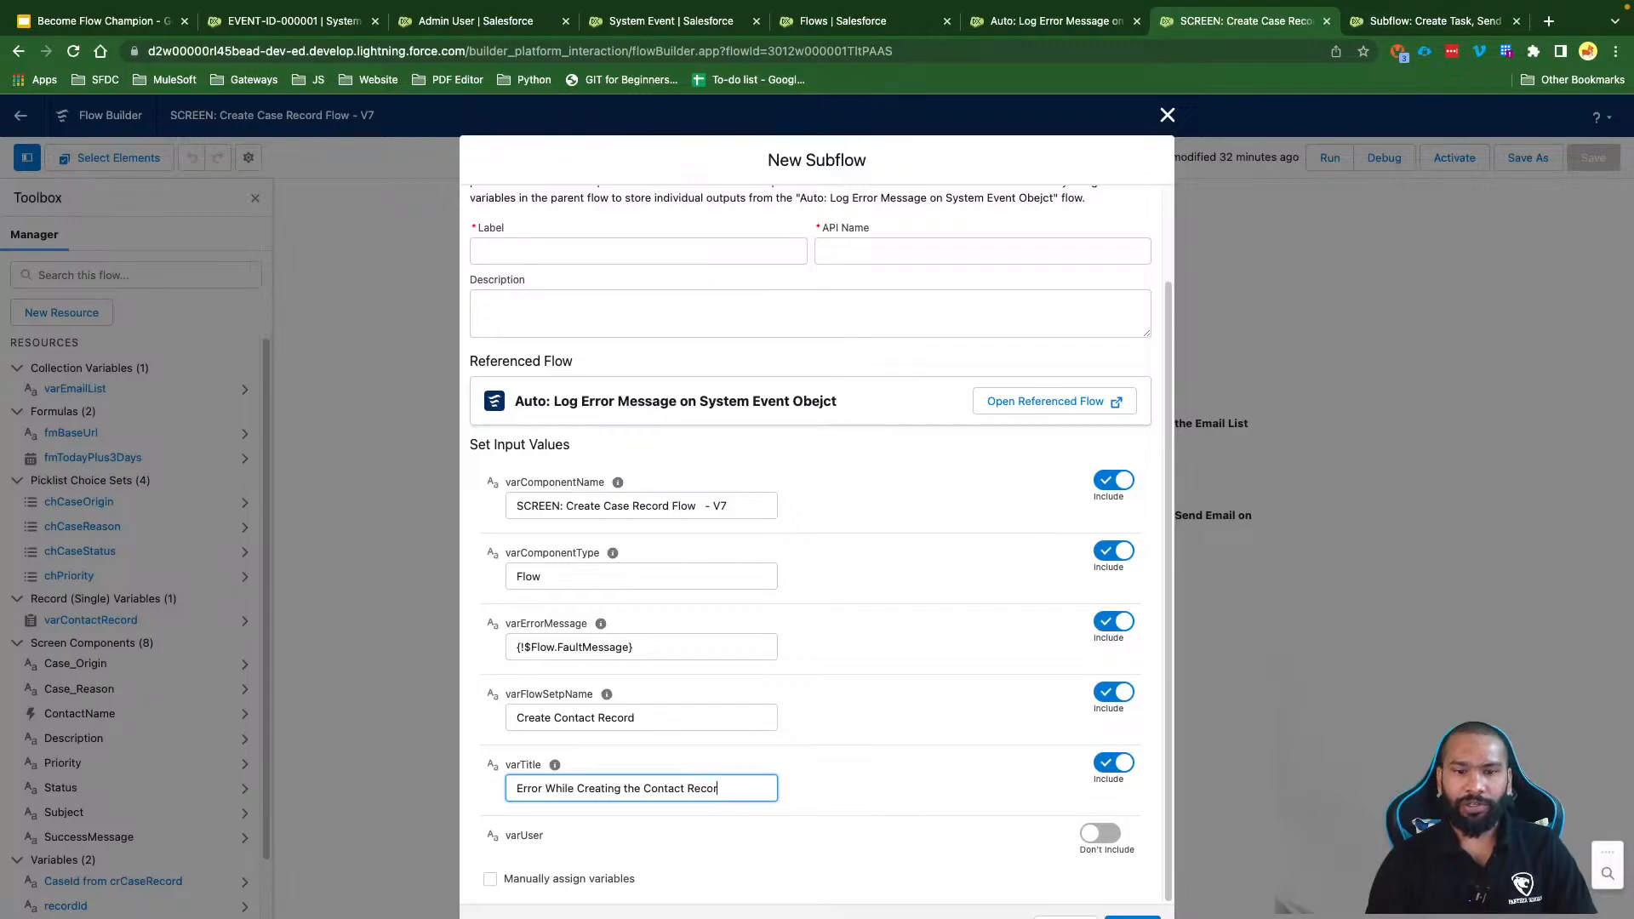
click(836, 796)
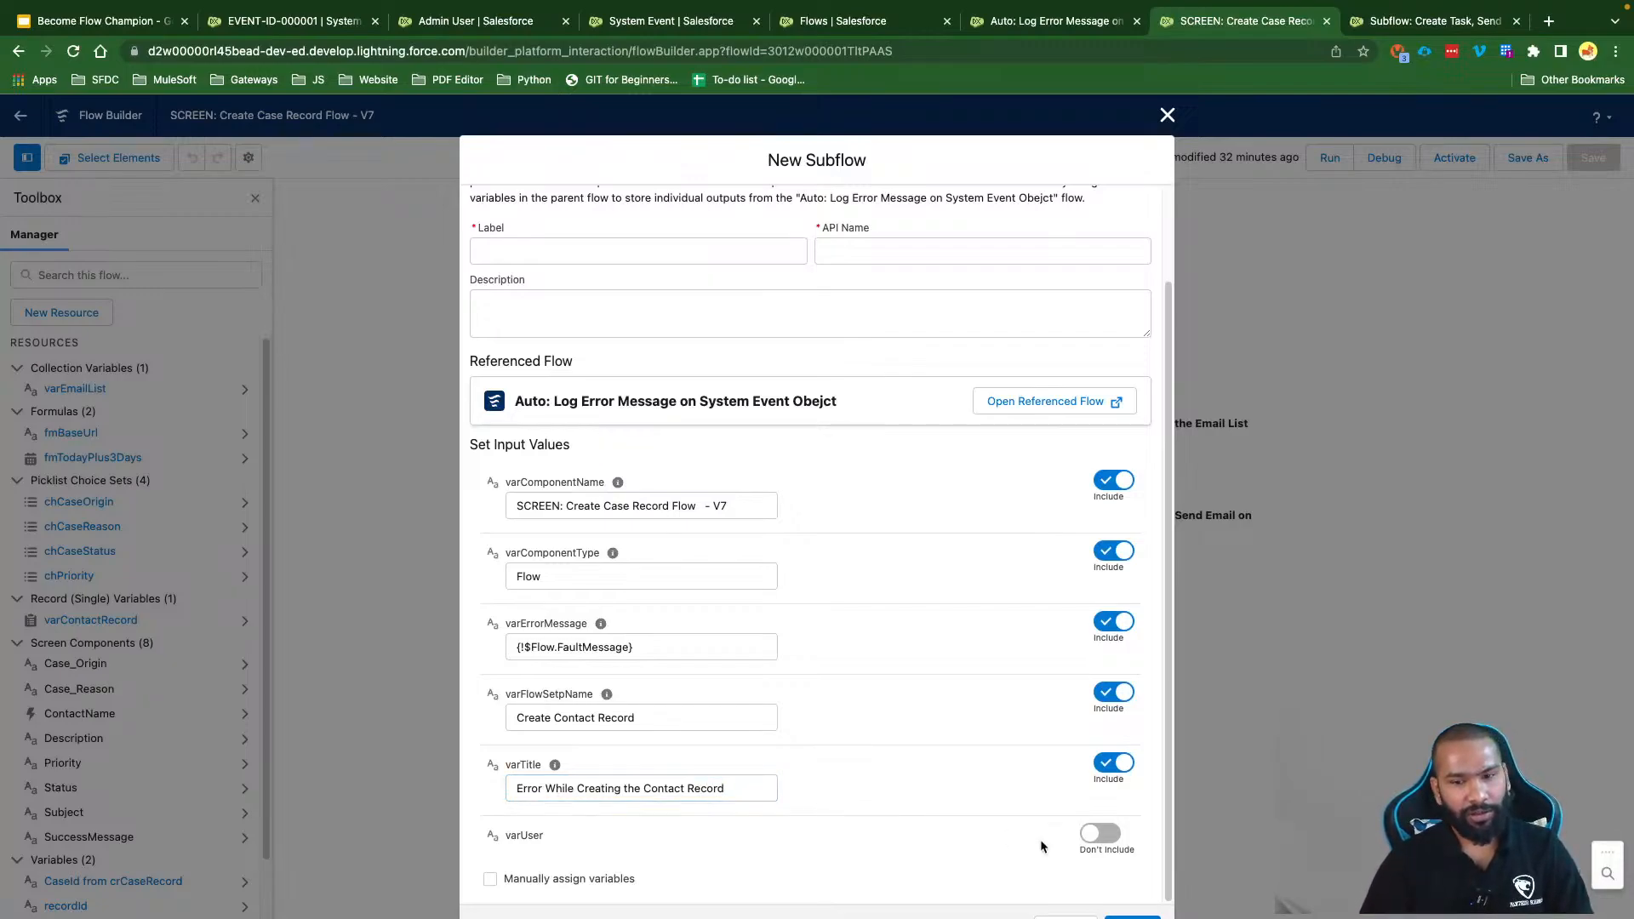
Step: Set the varUser input to $User.Id
click(1108, 840)
scroll(856, 815, down, 1)
click(647, 844)
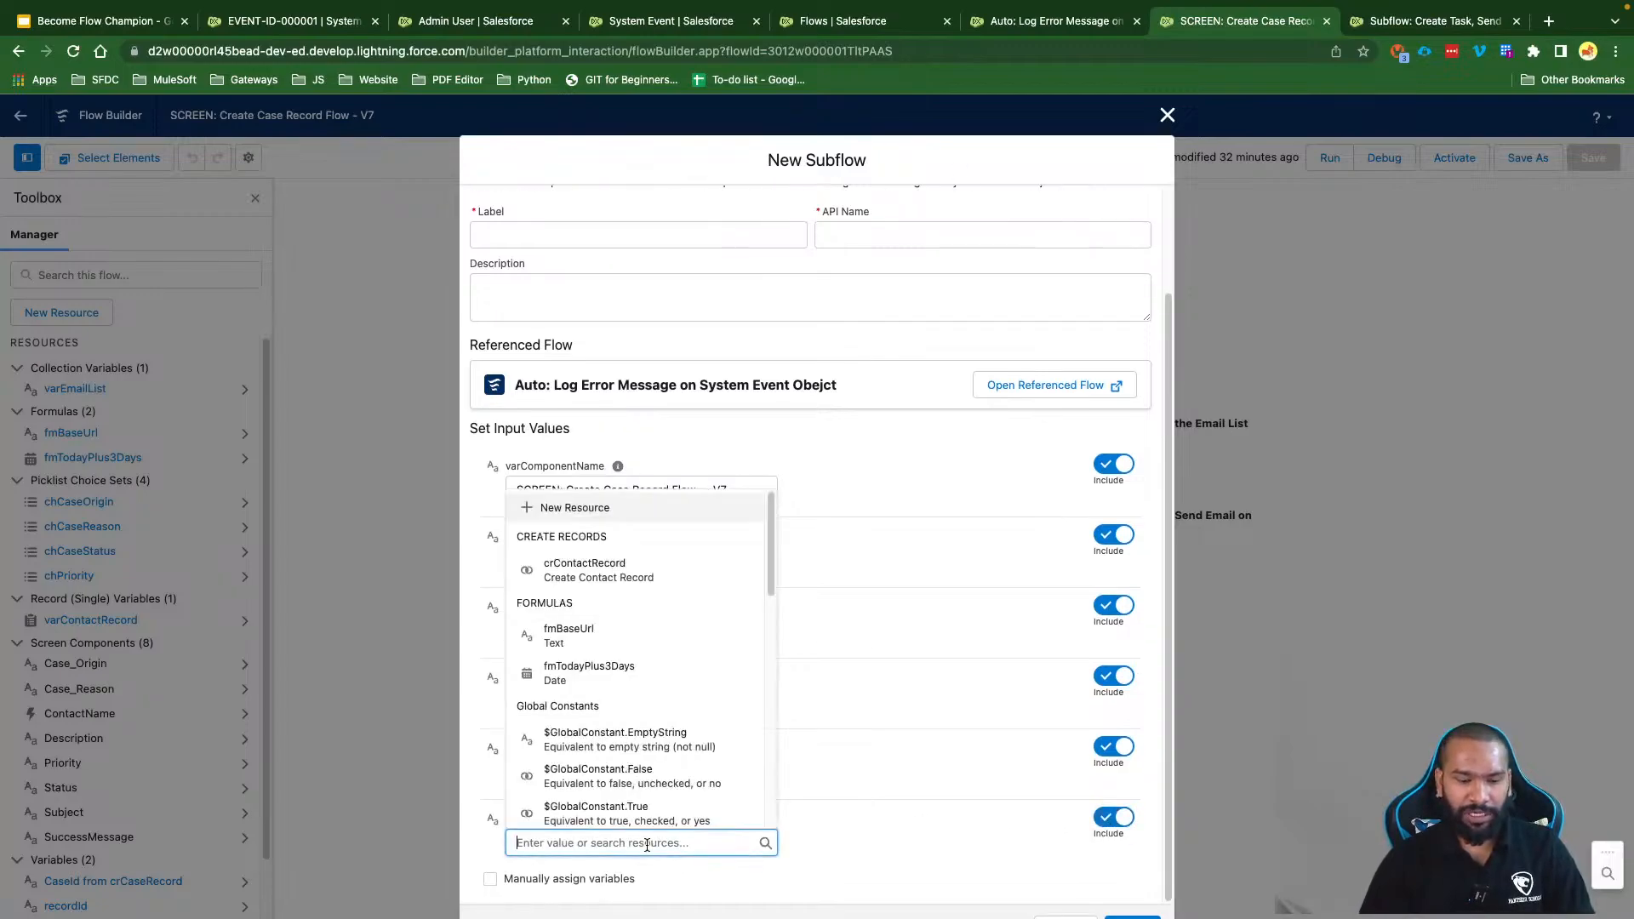
text(user)
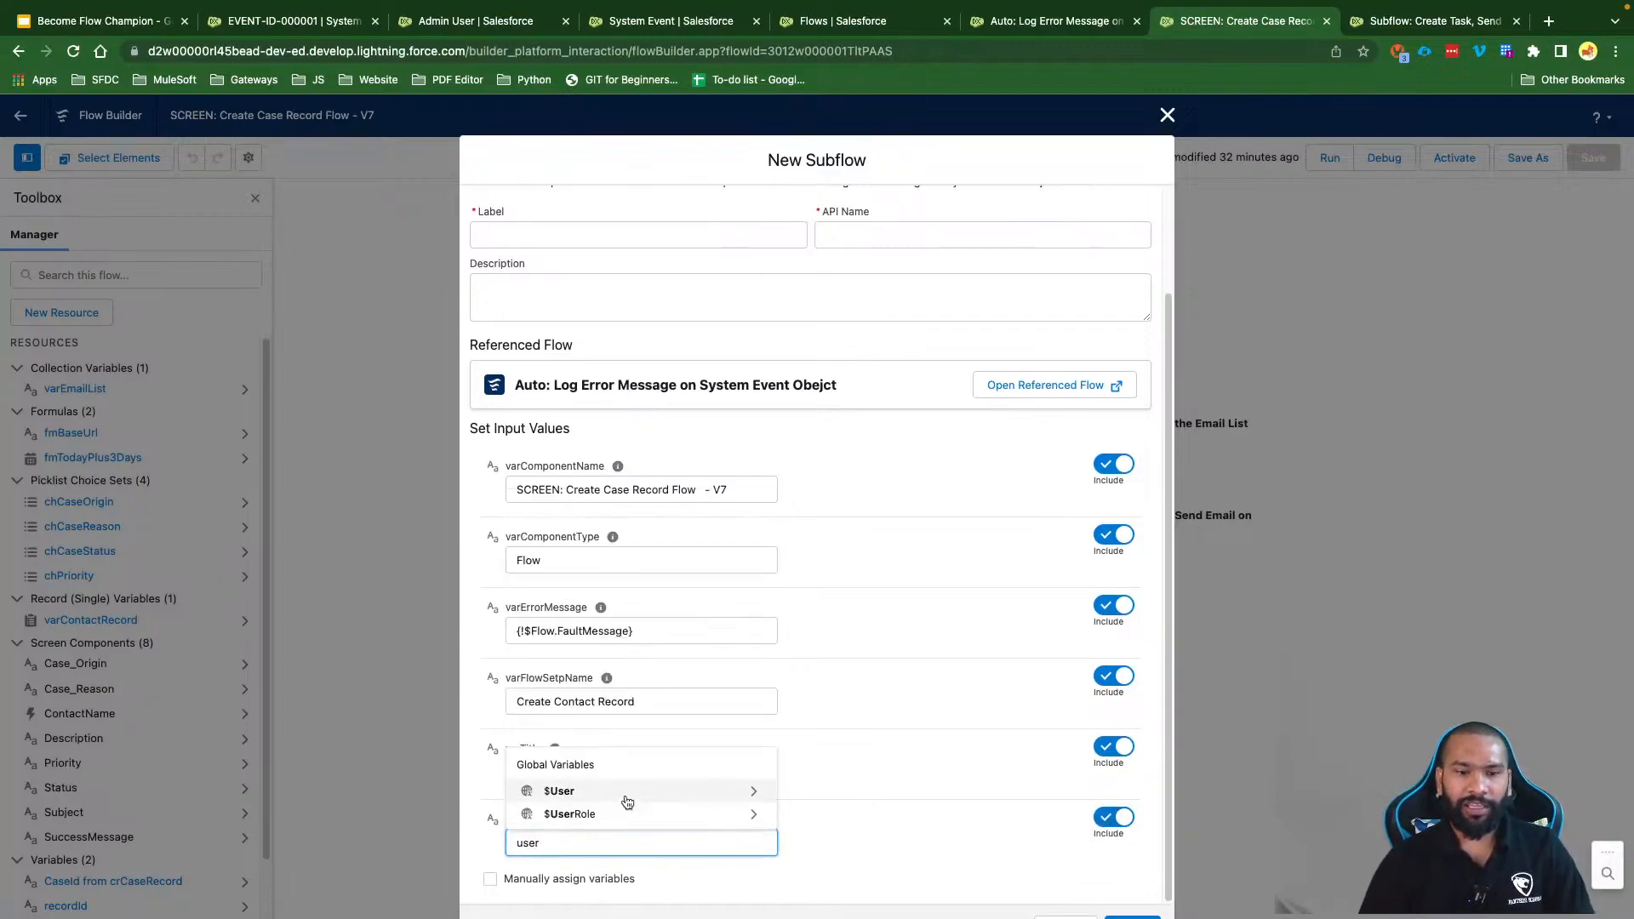
click(627, 799)
text(Id)
click(822, 846)
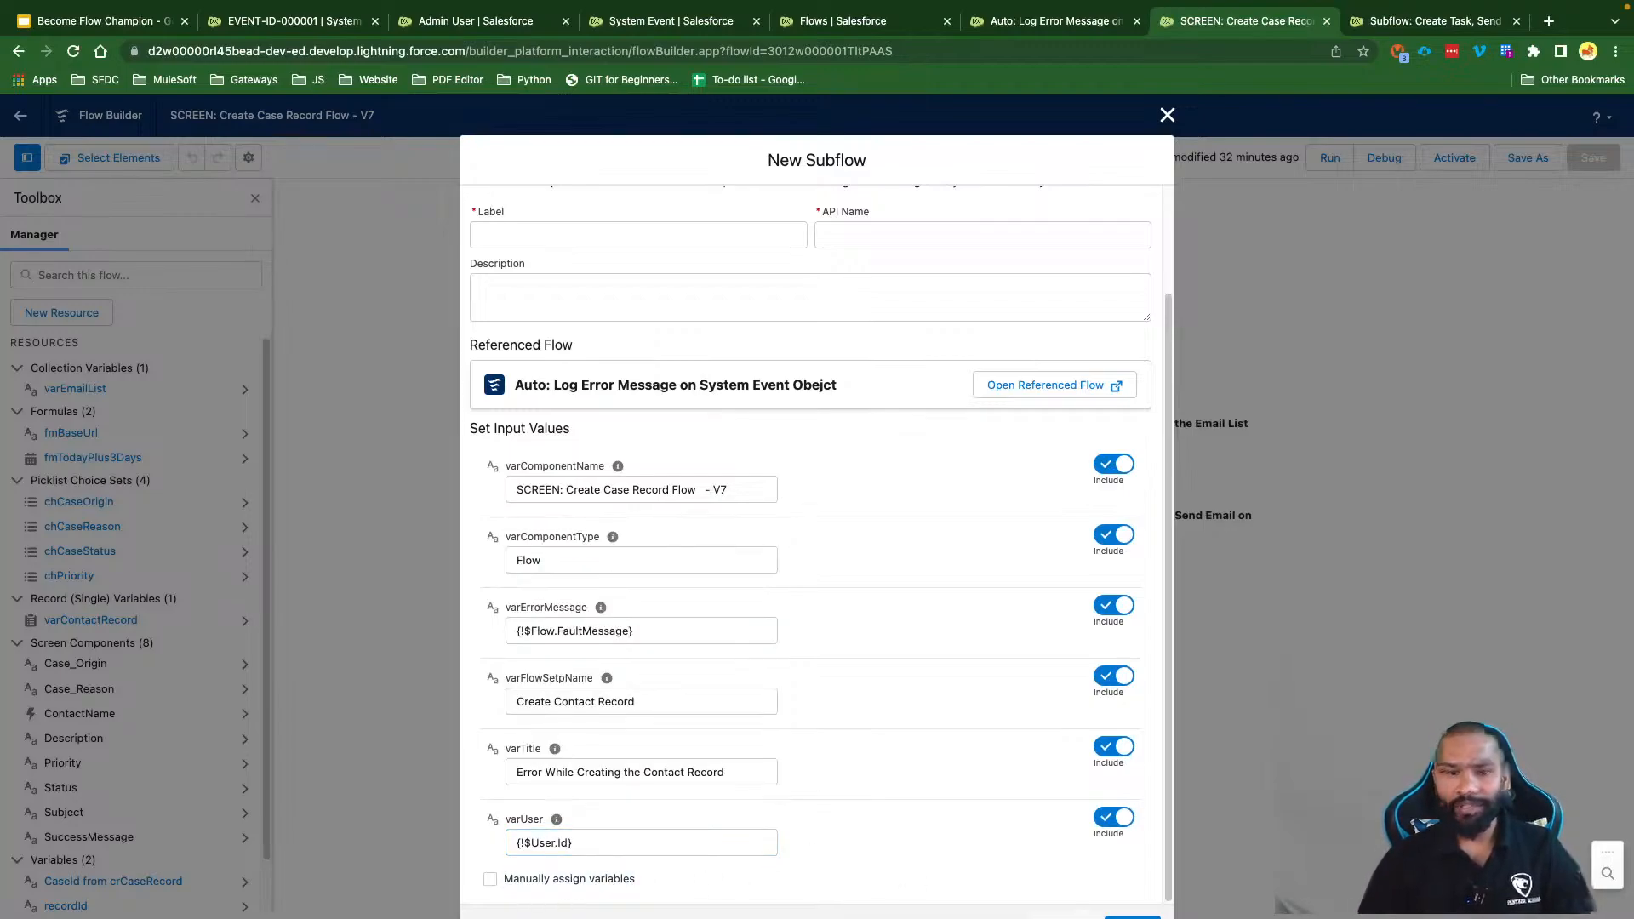
Step: Label the subflow with the referenced flow's name, correcting its last word, so the API name fills
click(1132, 917)
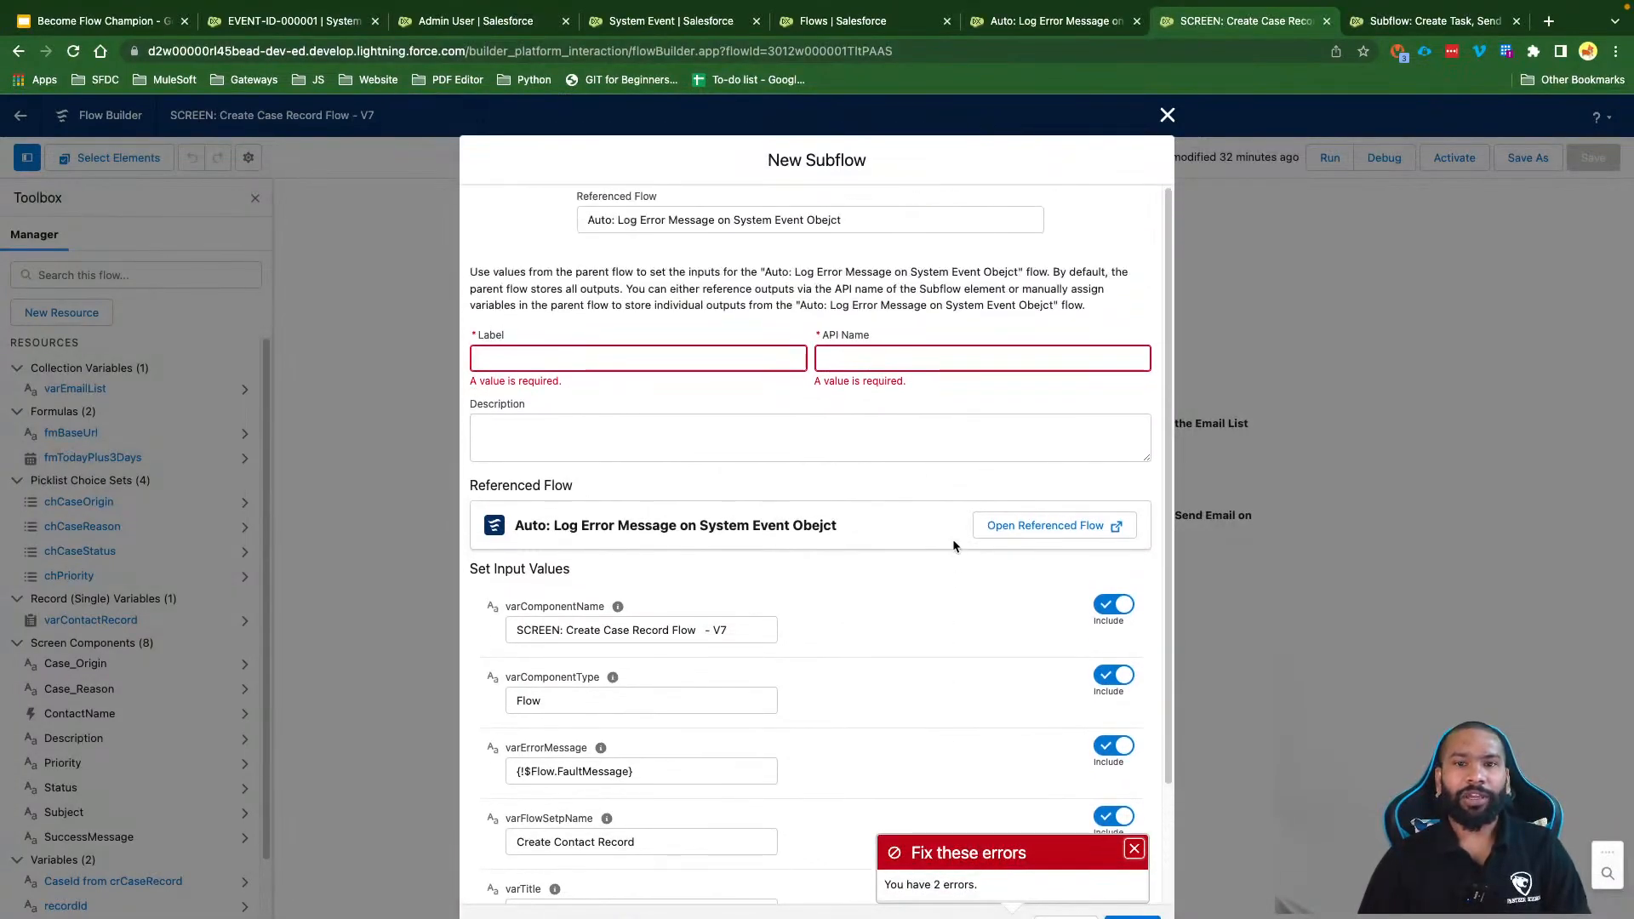
drag(871, 223, 616, 220)
key(super+c)
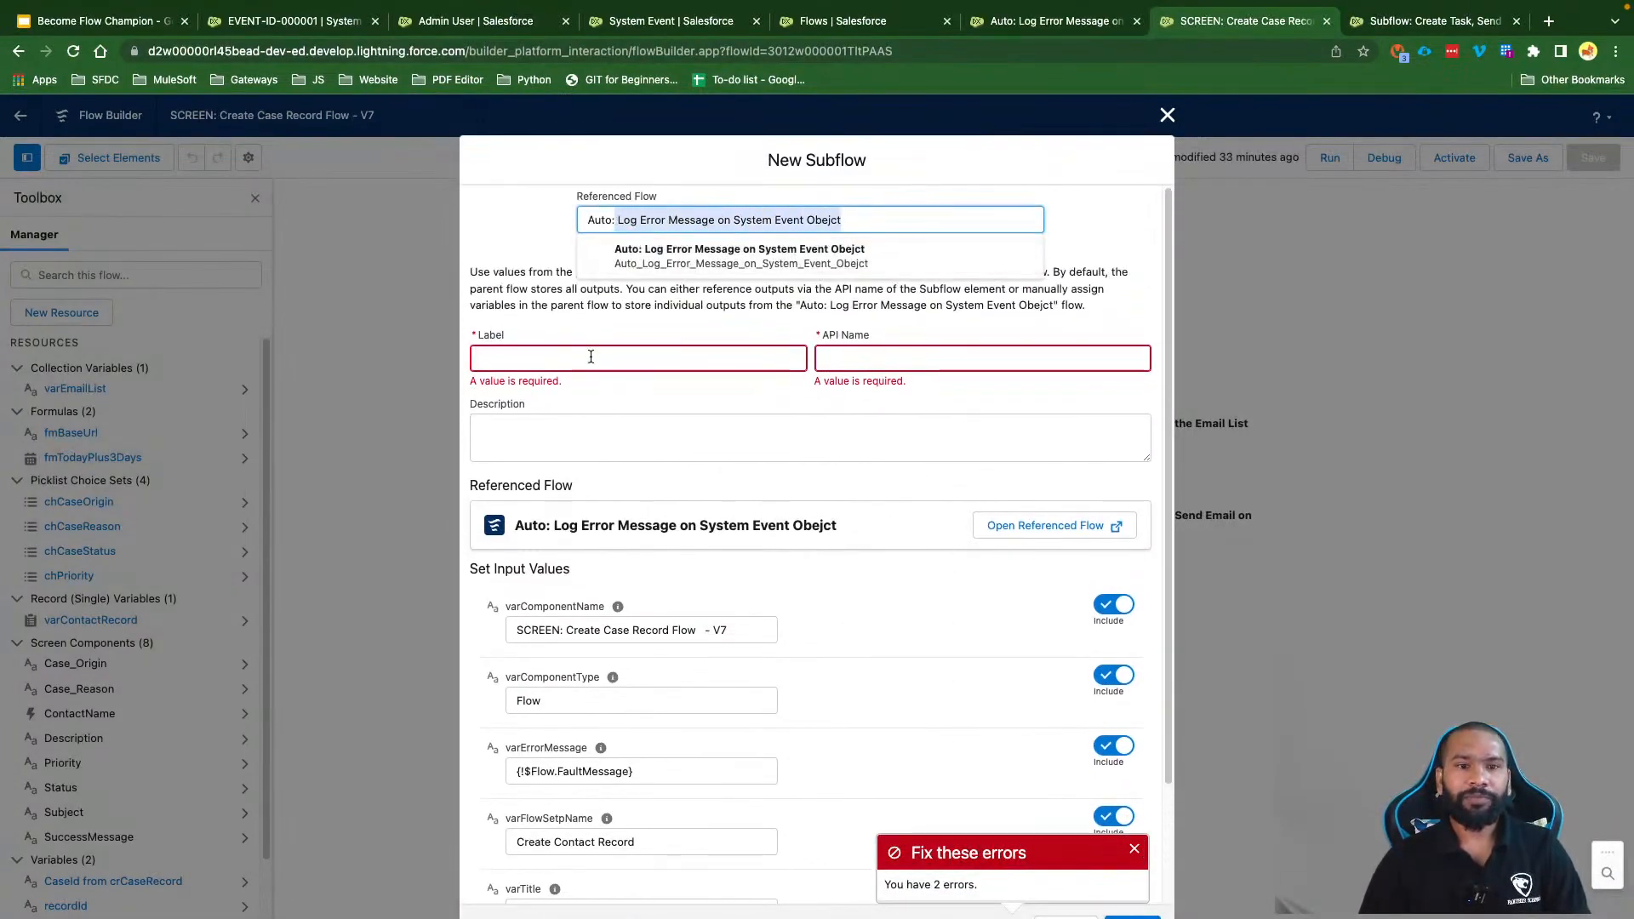
click(587, 358)
key(super+v)
key(BackSpace)
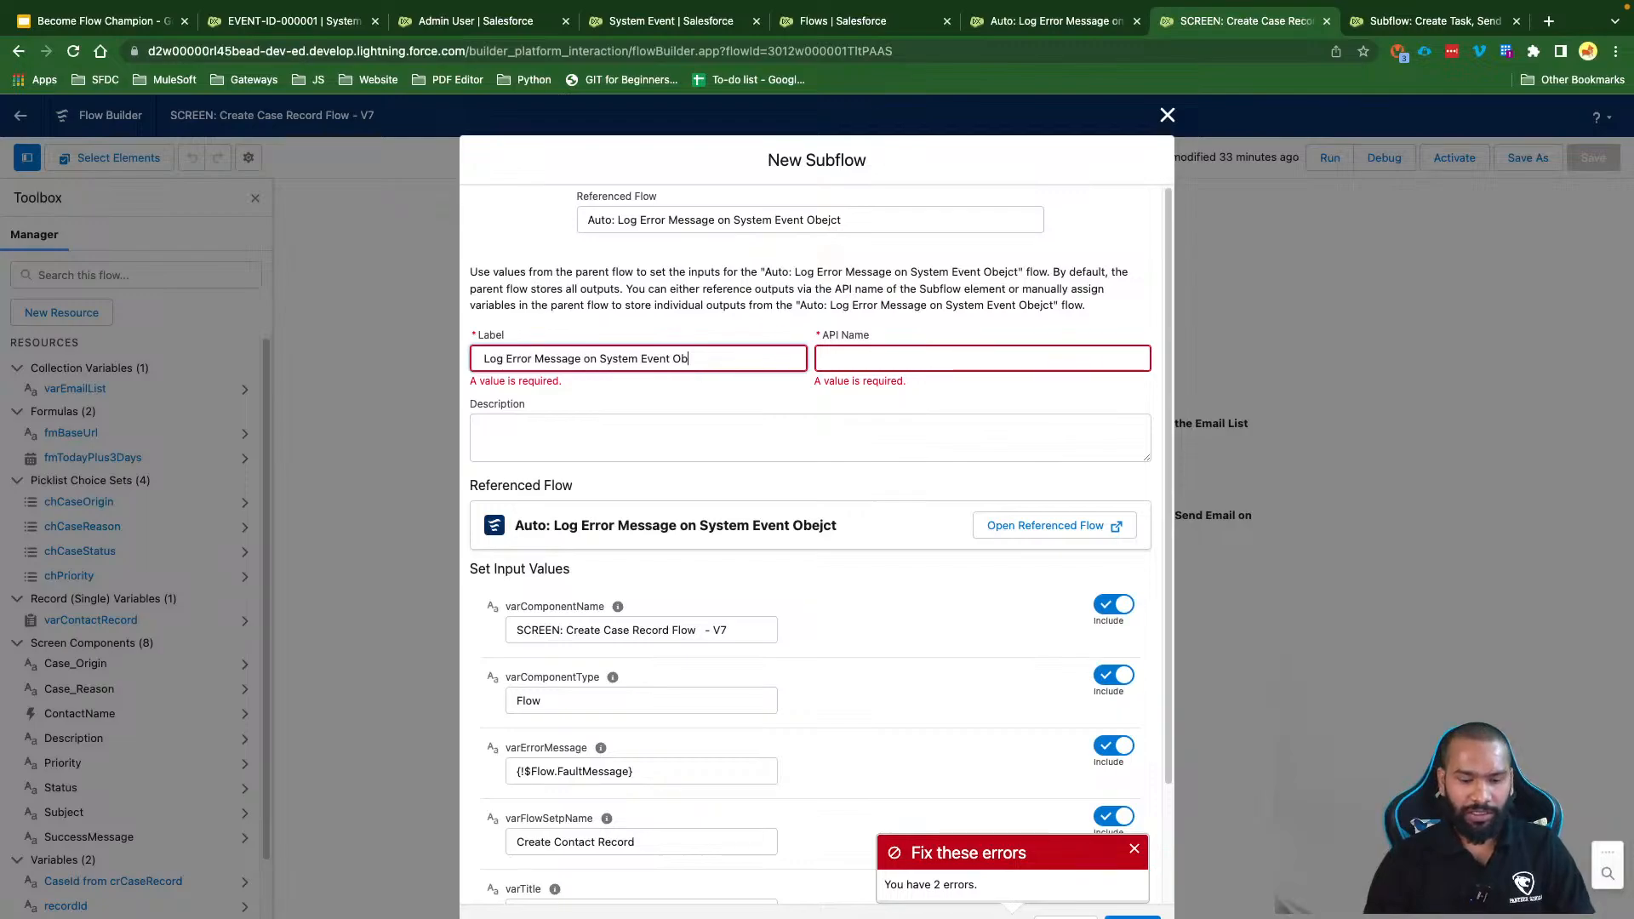
click(672, 396)
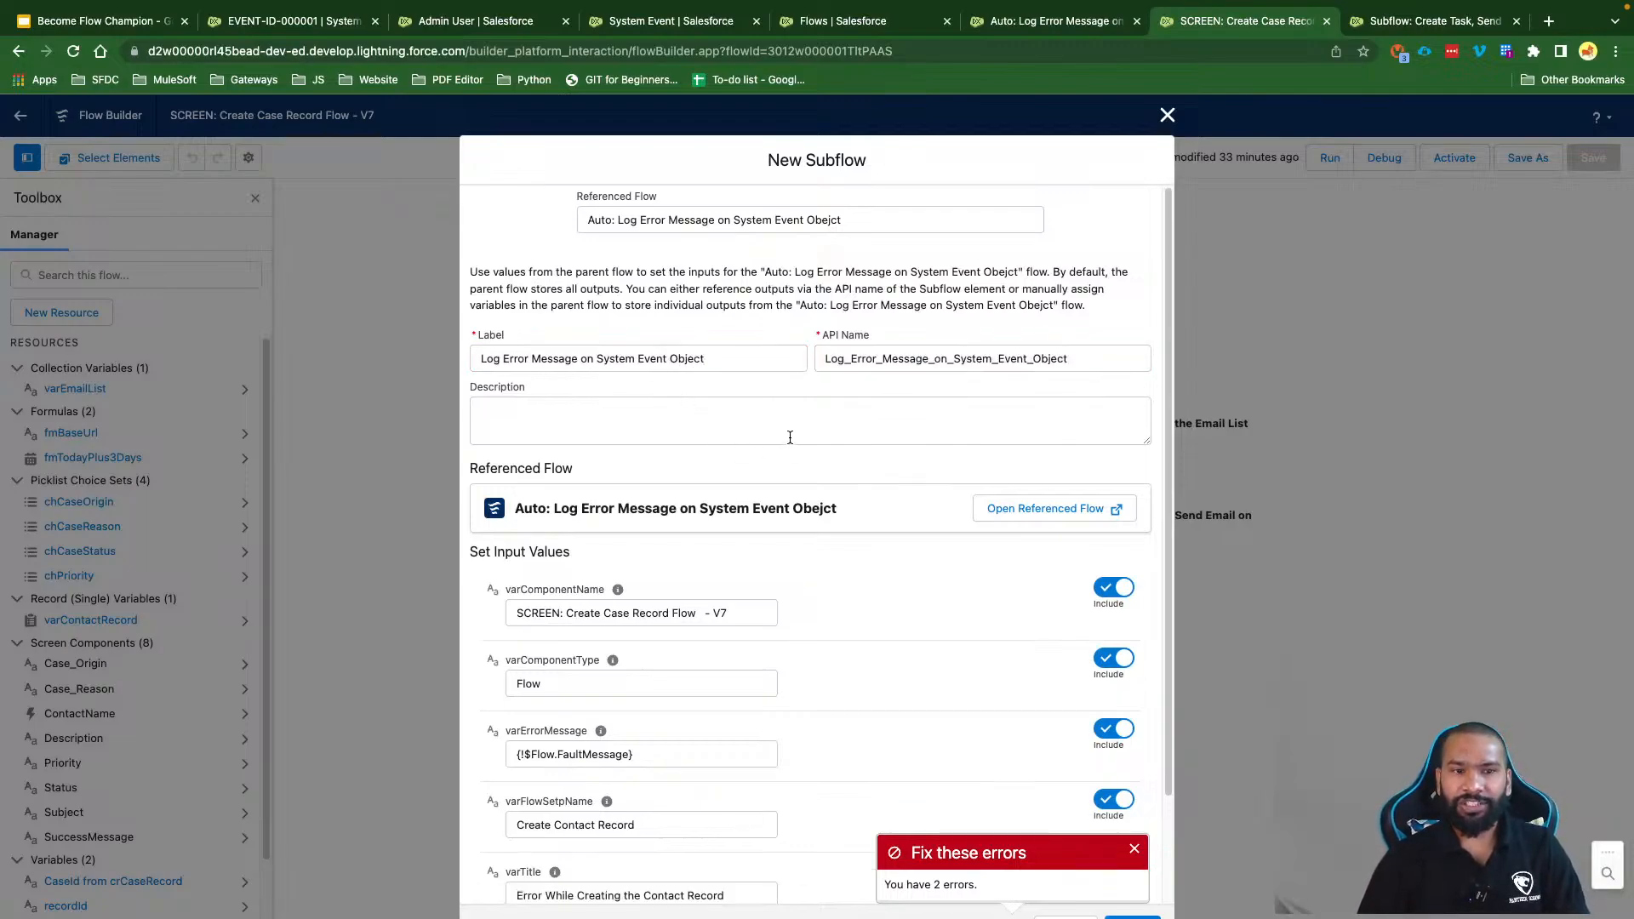
Step: Copy the label into the Description and finish adding the logging subflow
click(653, 362)
key(super+a)
key(super+c)
click(613, 423)
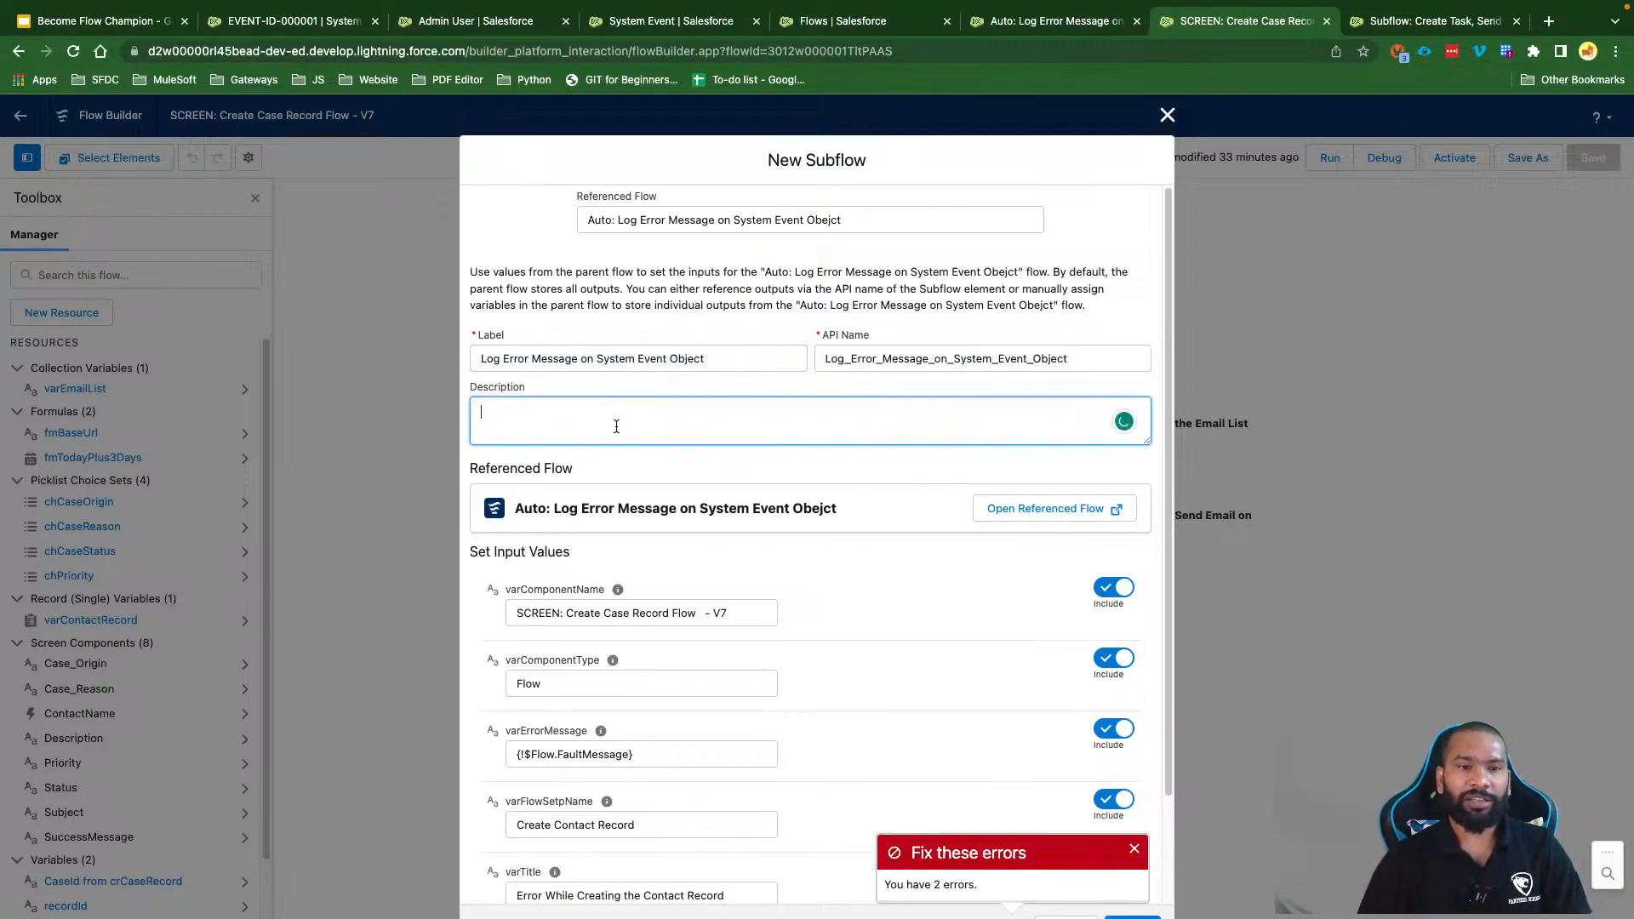
key(super+v)
scroll(859, 636, down, 3)
click(1132, 915)
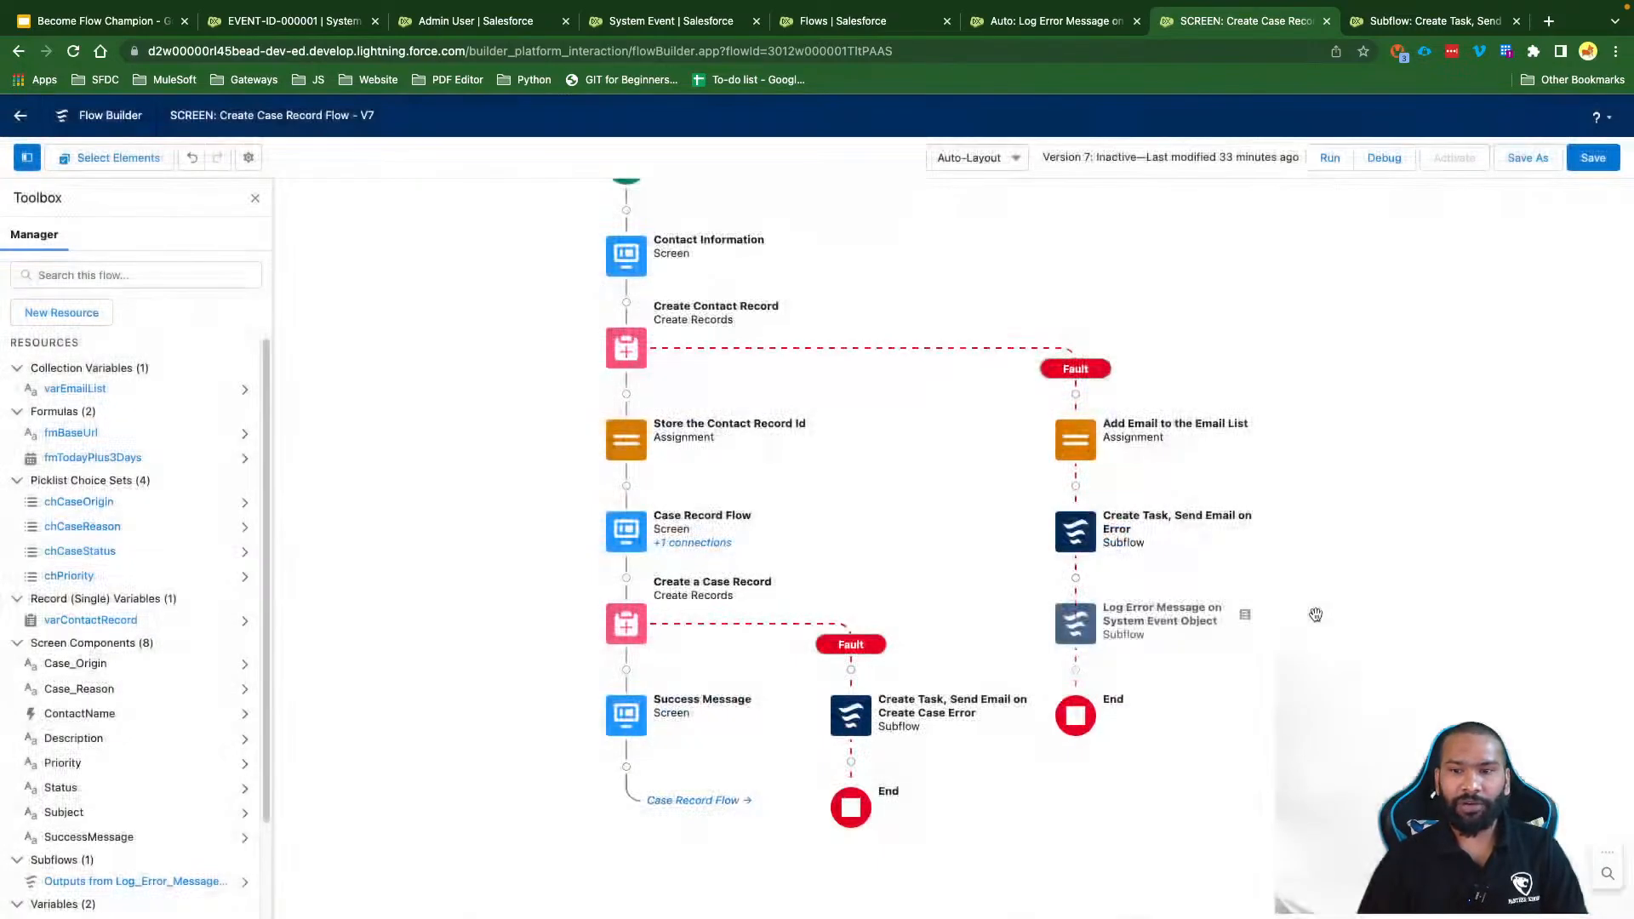
Step: Delete the Create Task, Send Email on Error subflow and the Add Email to the Email List assignment, then save
click(1591, 158)
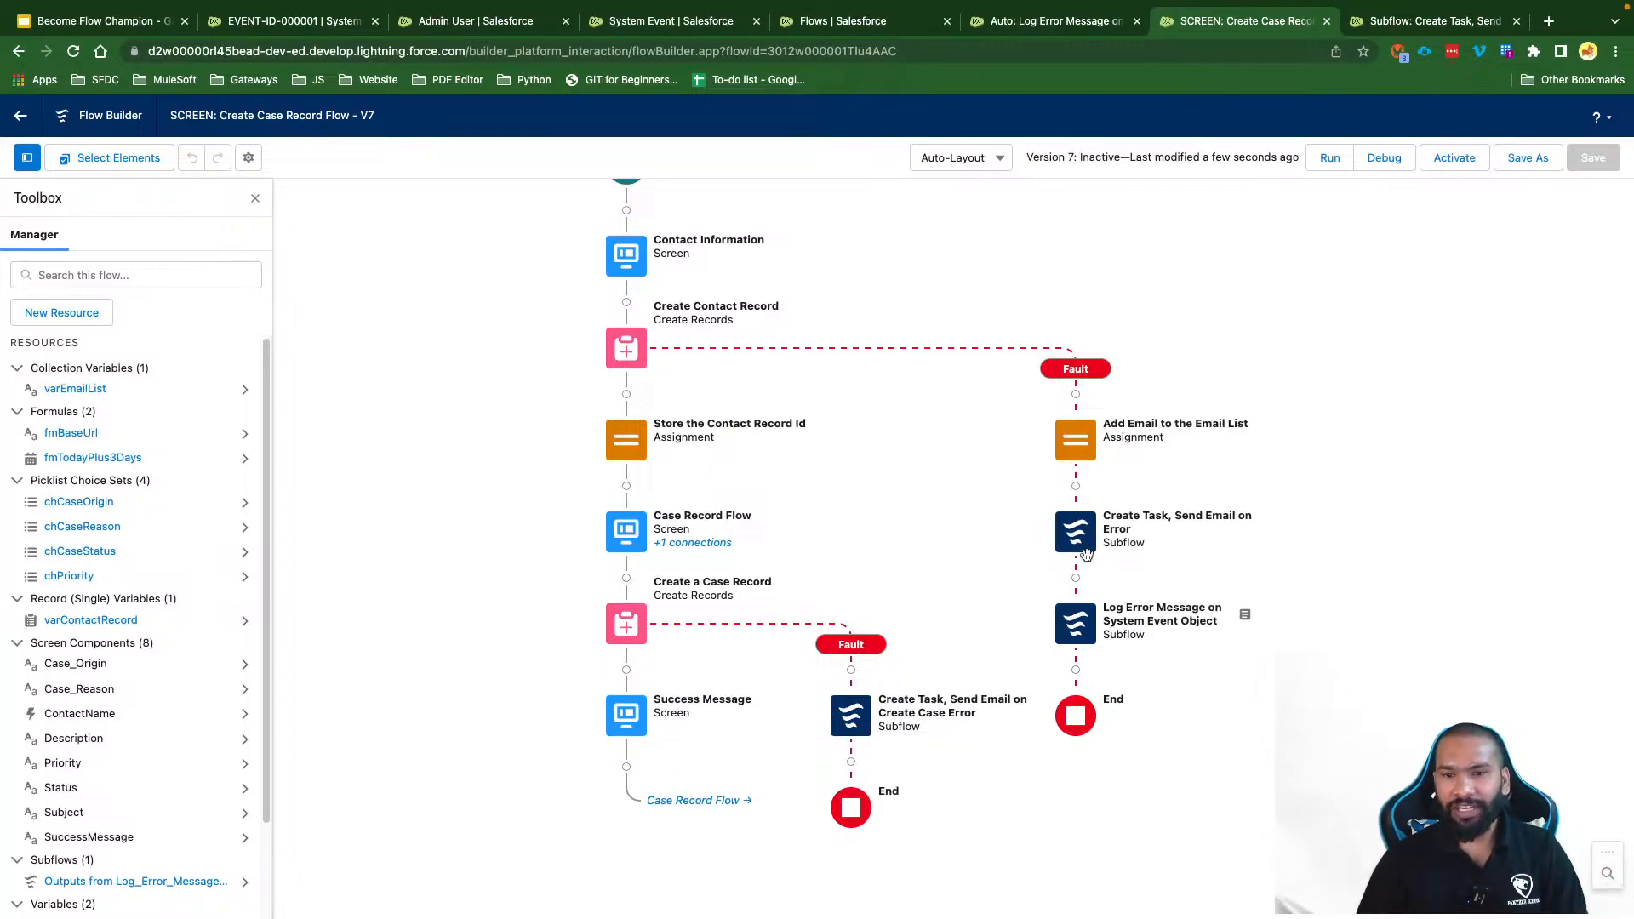
click(1074, 536)
click(1028, 661)
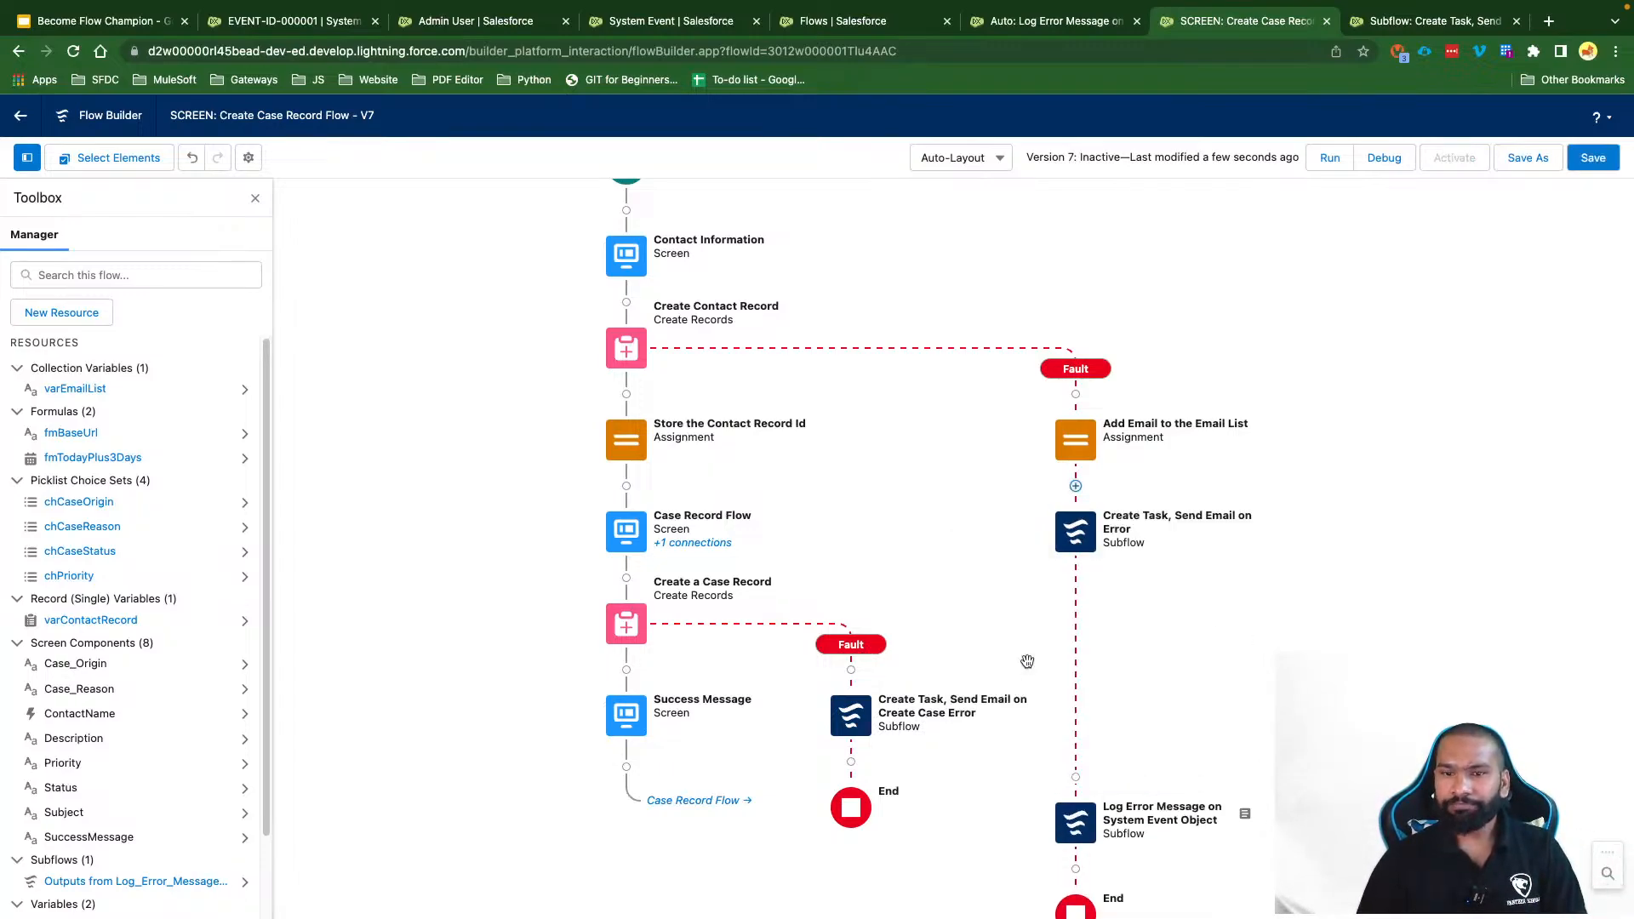
click(1073, 449)
click(1032, 570)
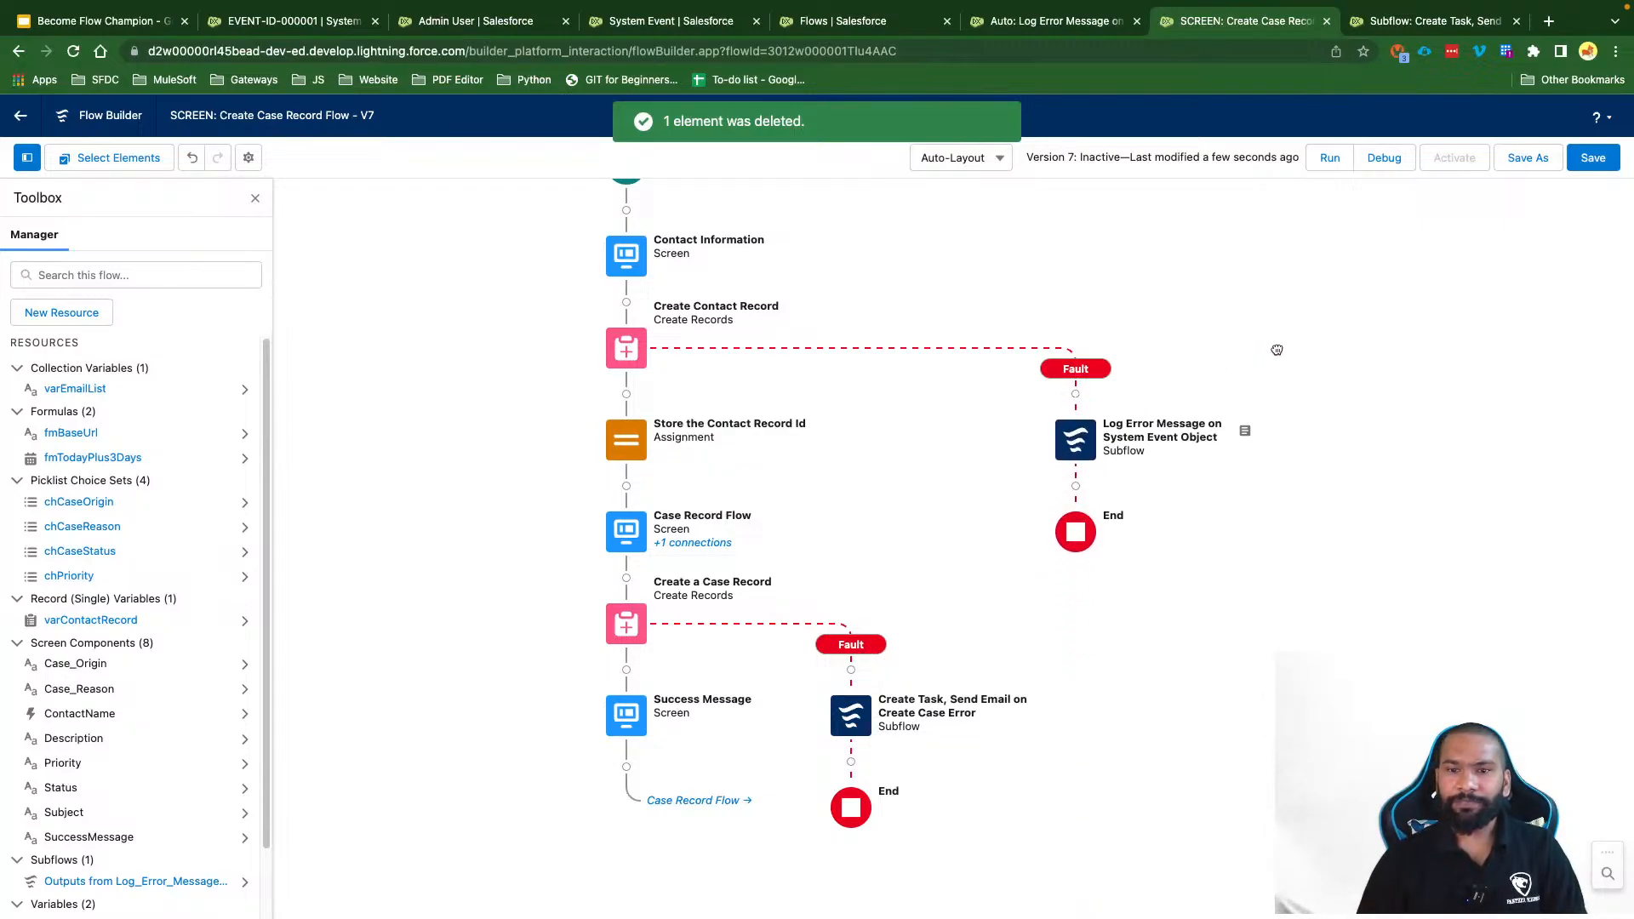
click(1592, 158)
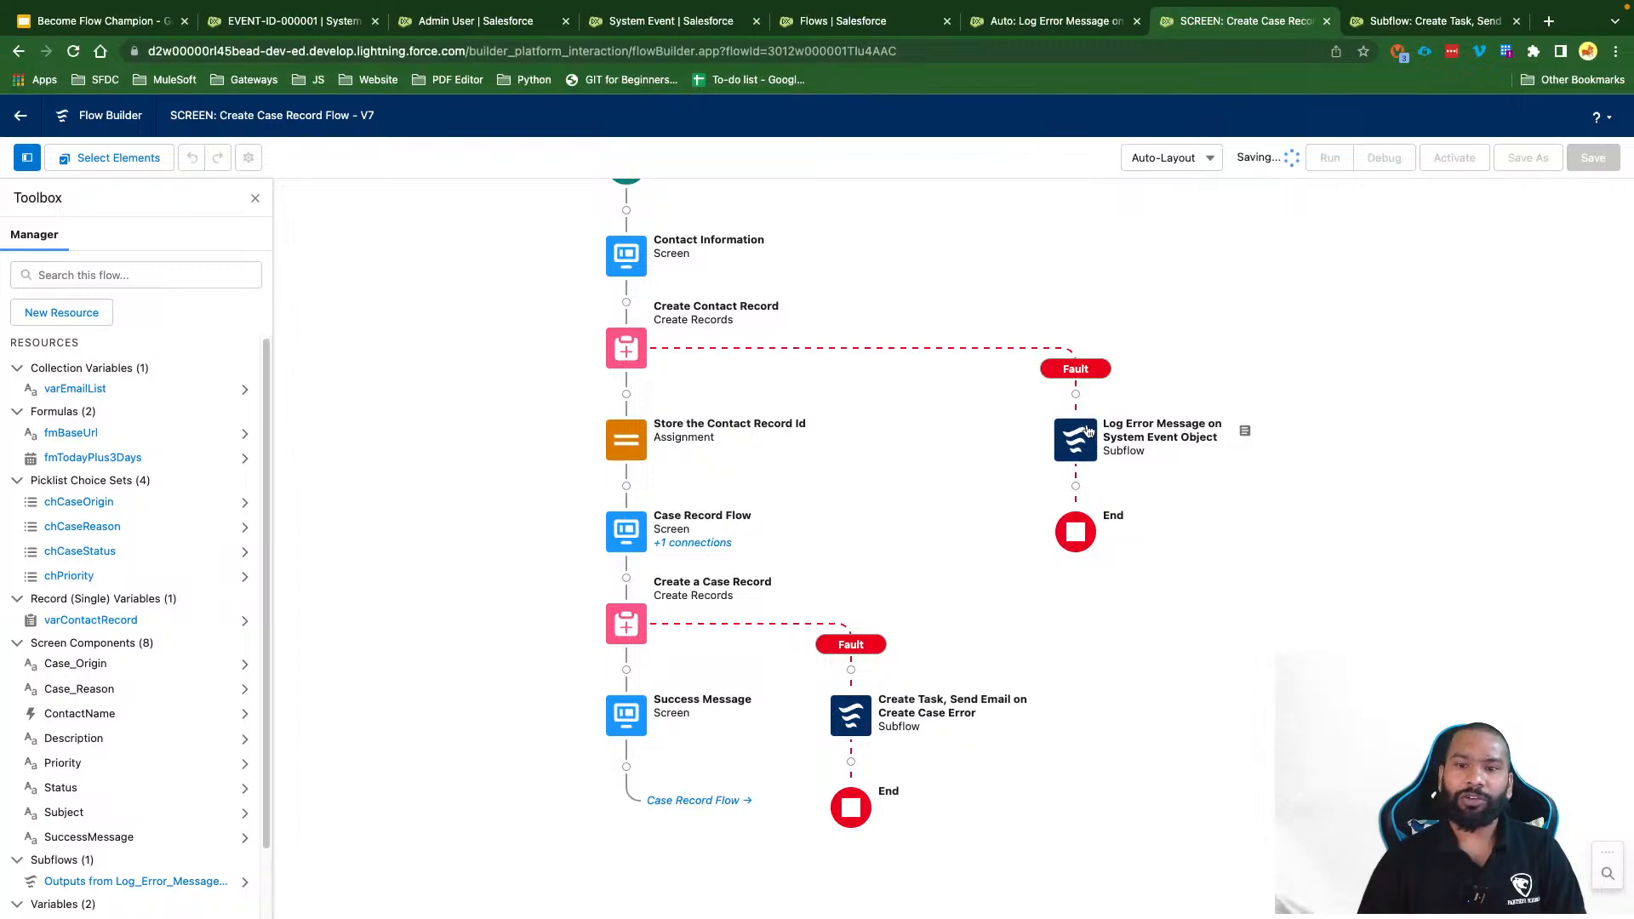
Step: Add a Screen after the logging subflow labelled 'Display the created record id'
click(1076, 486)
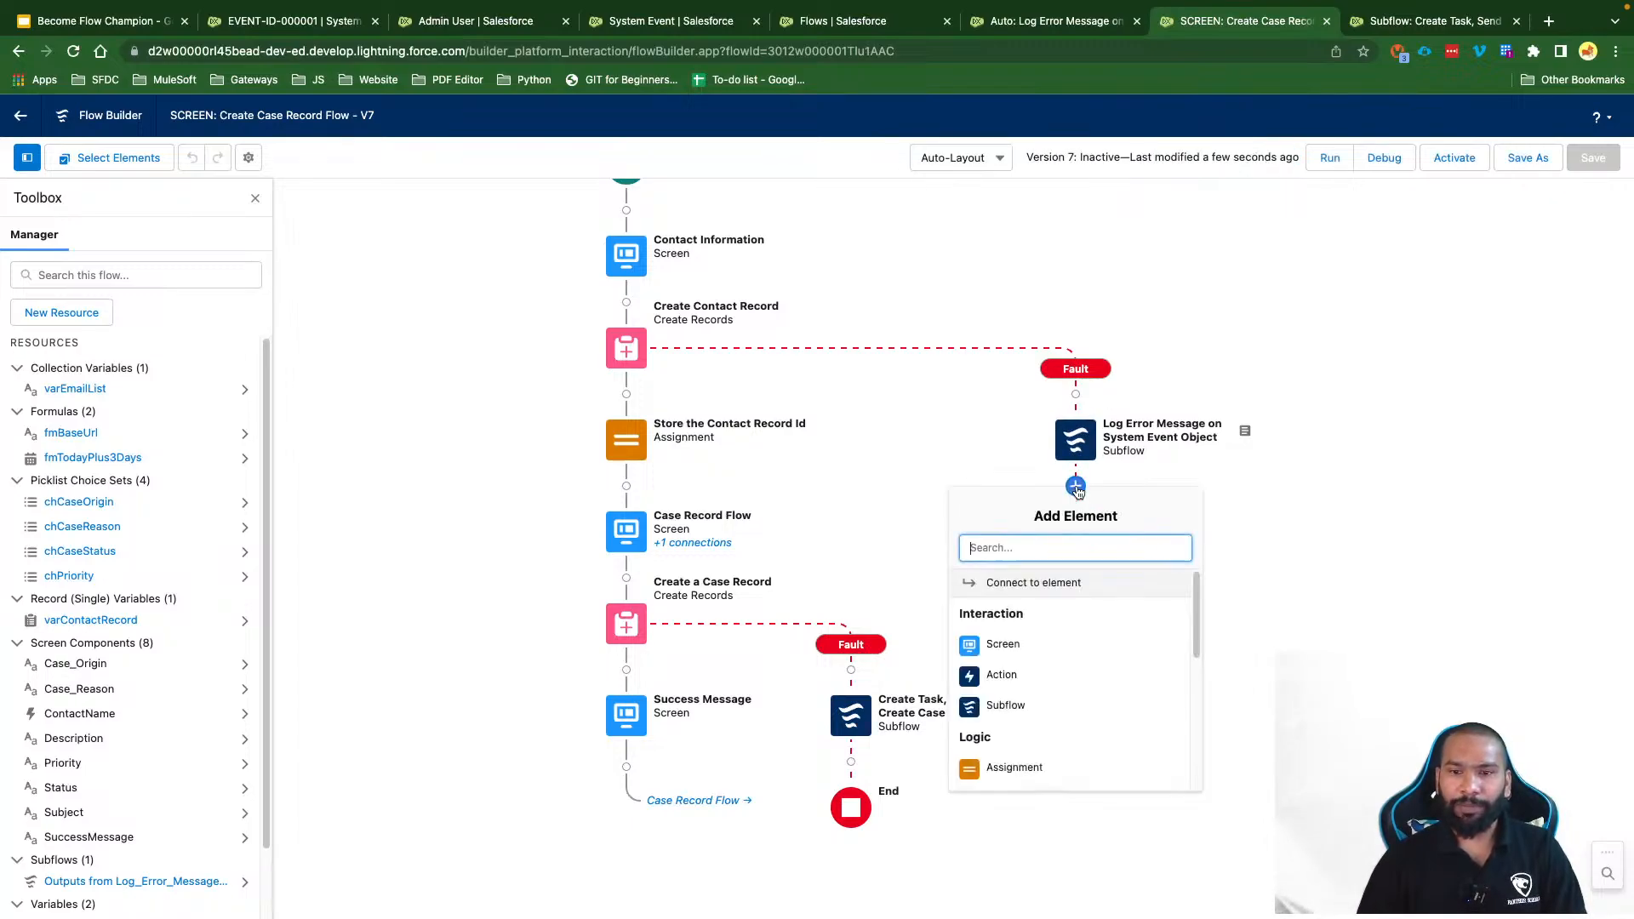
click(1035, 643)
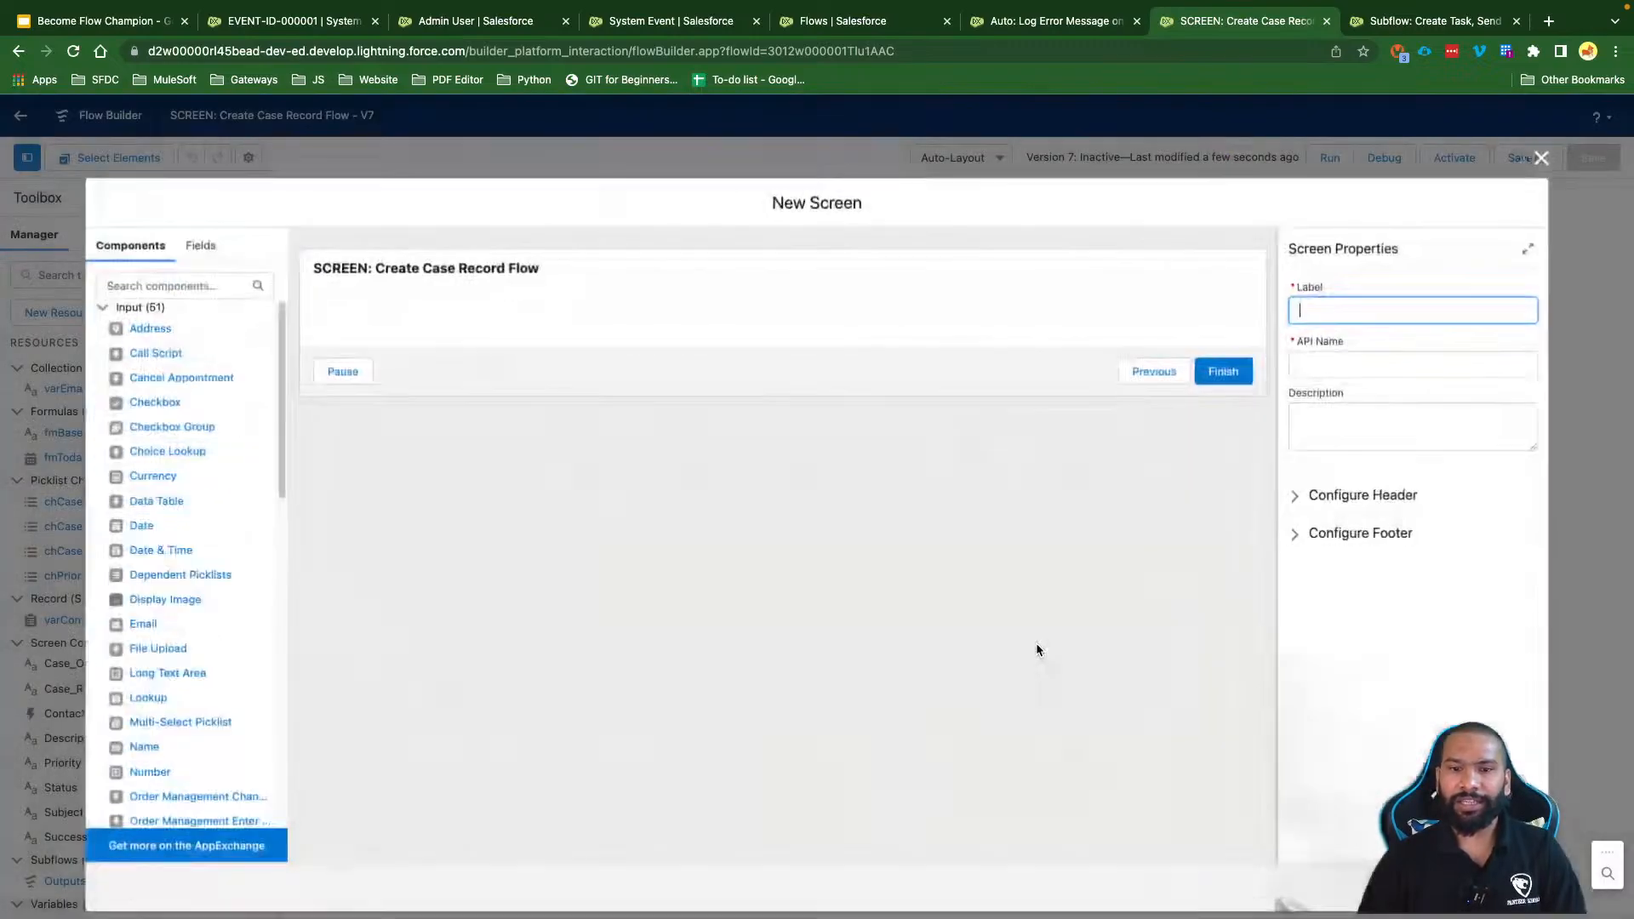
text(Display th)
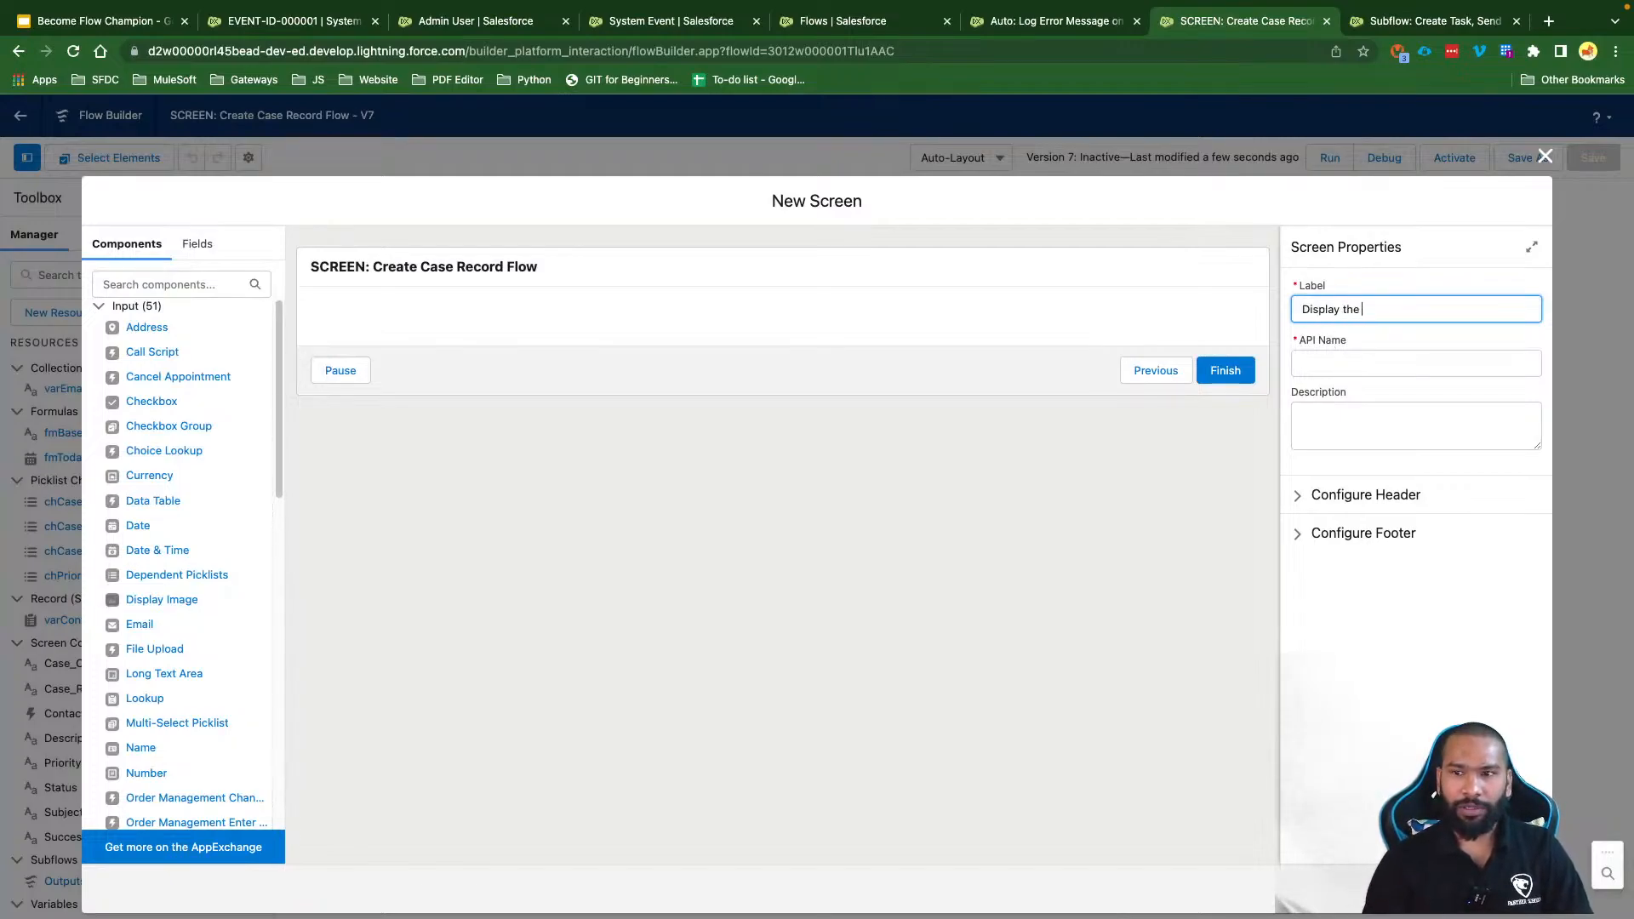
text(ecord id)
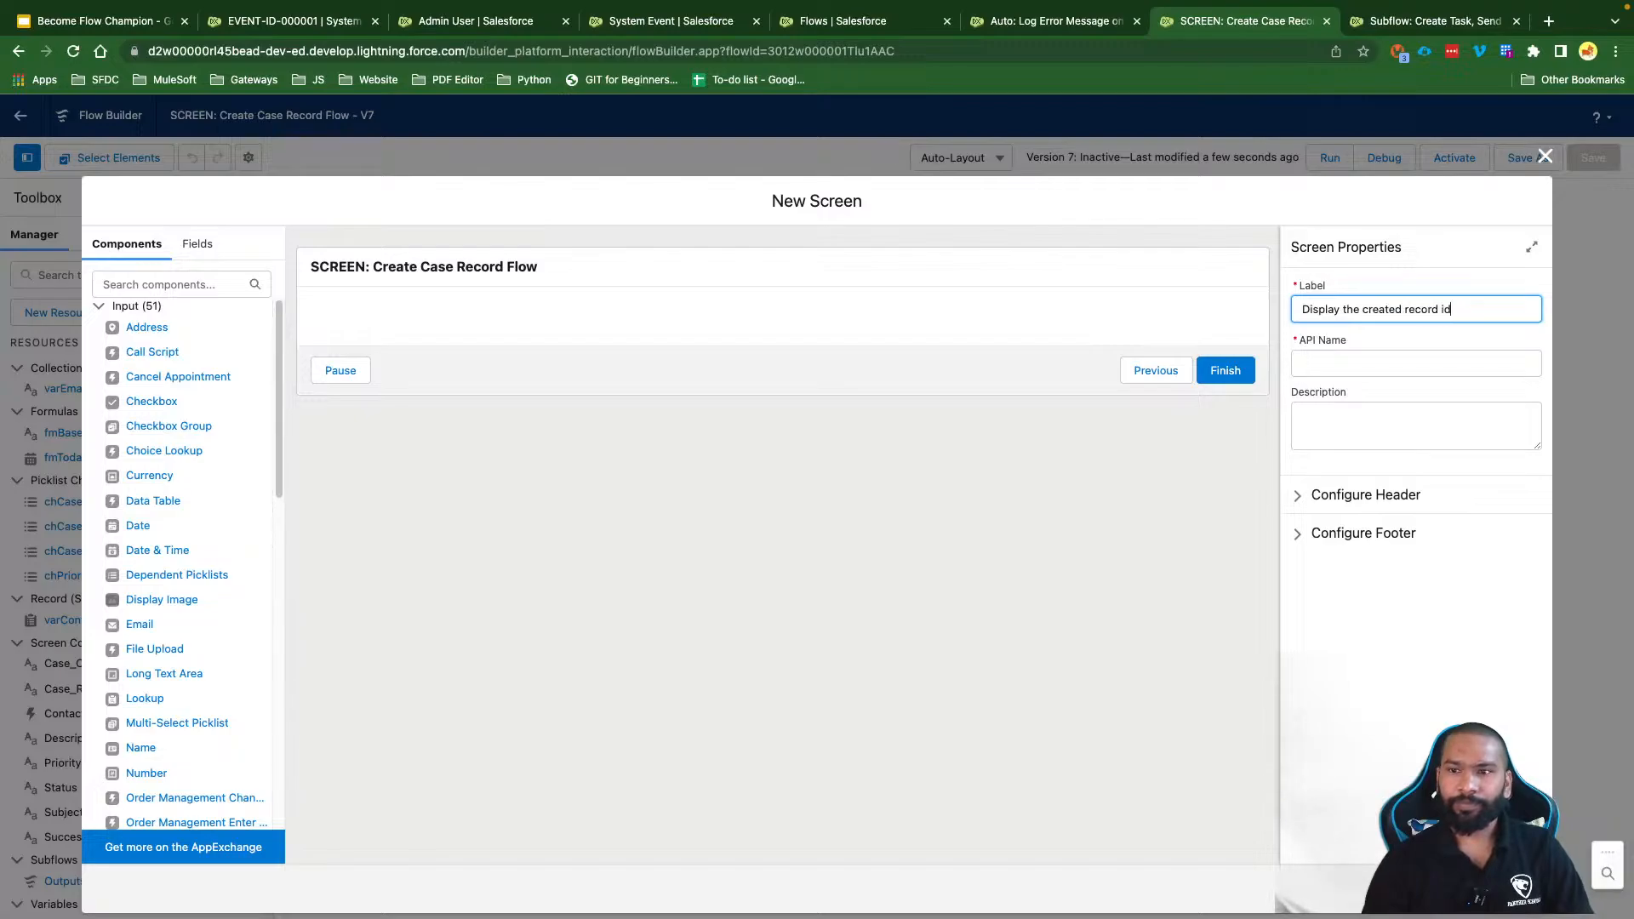
click(1440, 354)
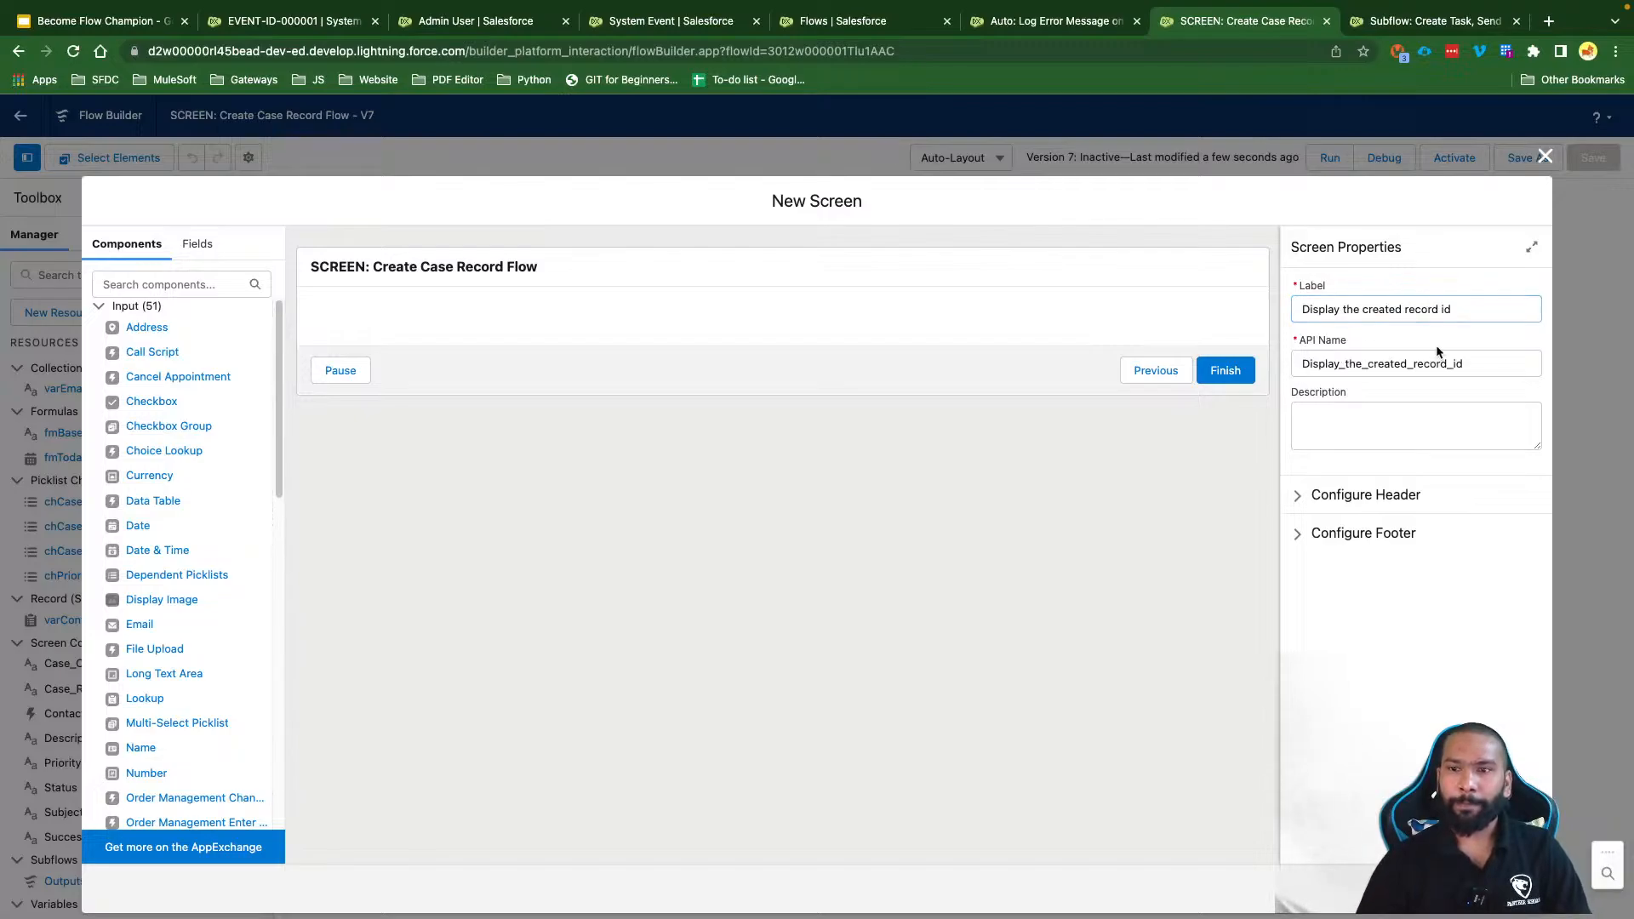
Step: Place a Display Text component showing the subflow's varSystemEventId output
click(164, 285)
text(dis)
drag(157, 327, 451, 323)
click(1361, 312)
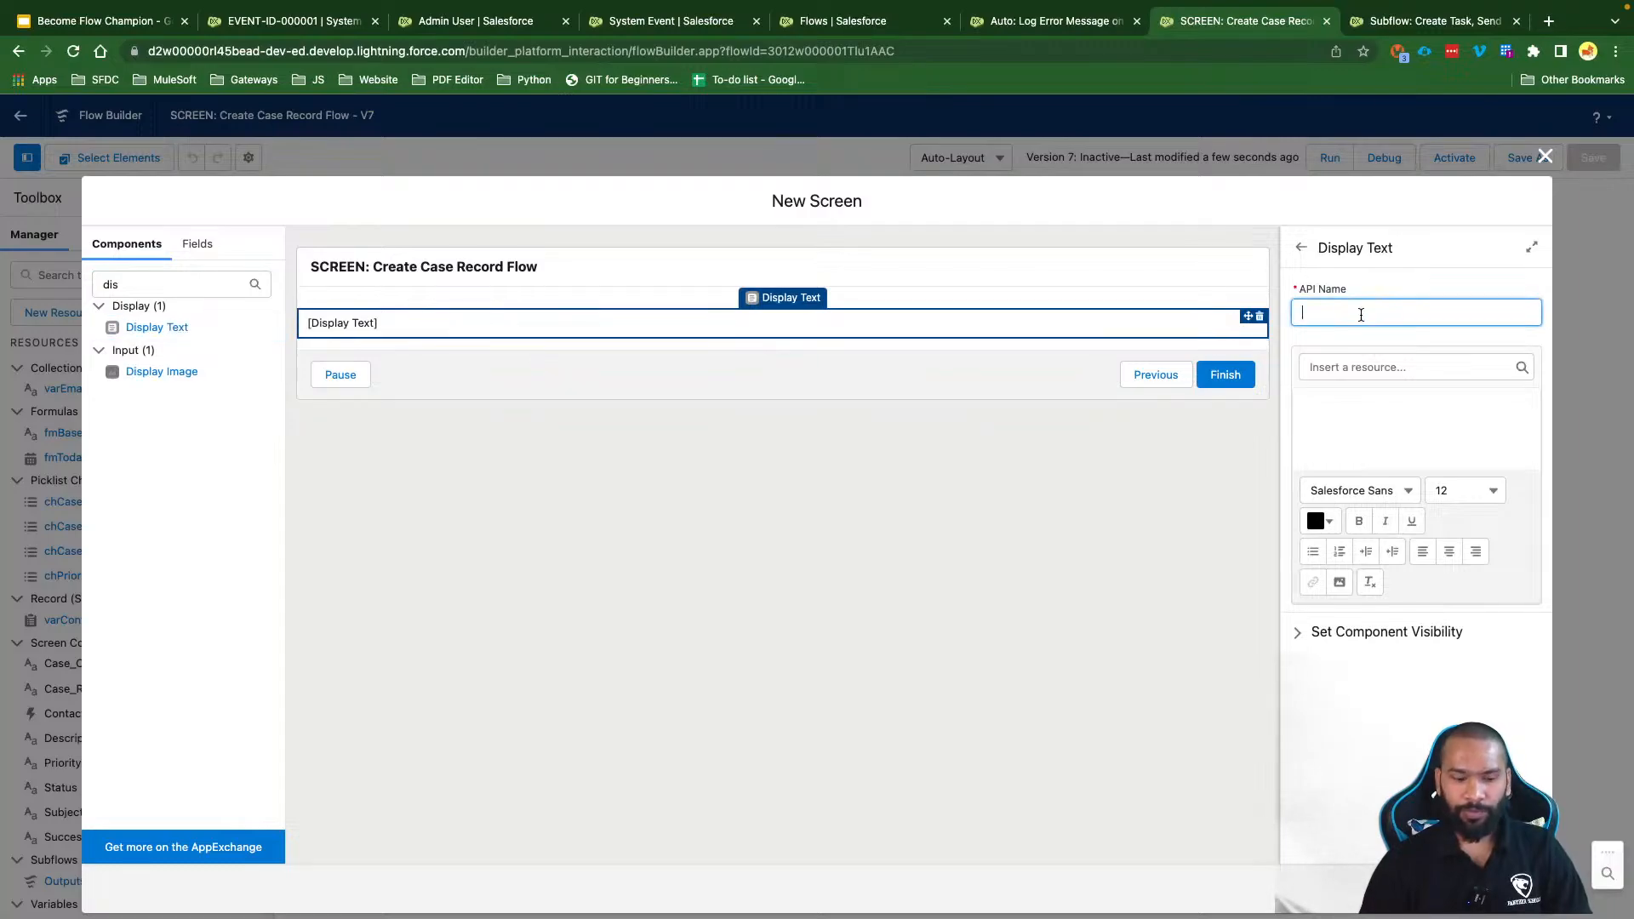
text(CreatedRcor)
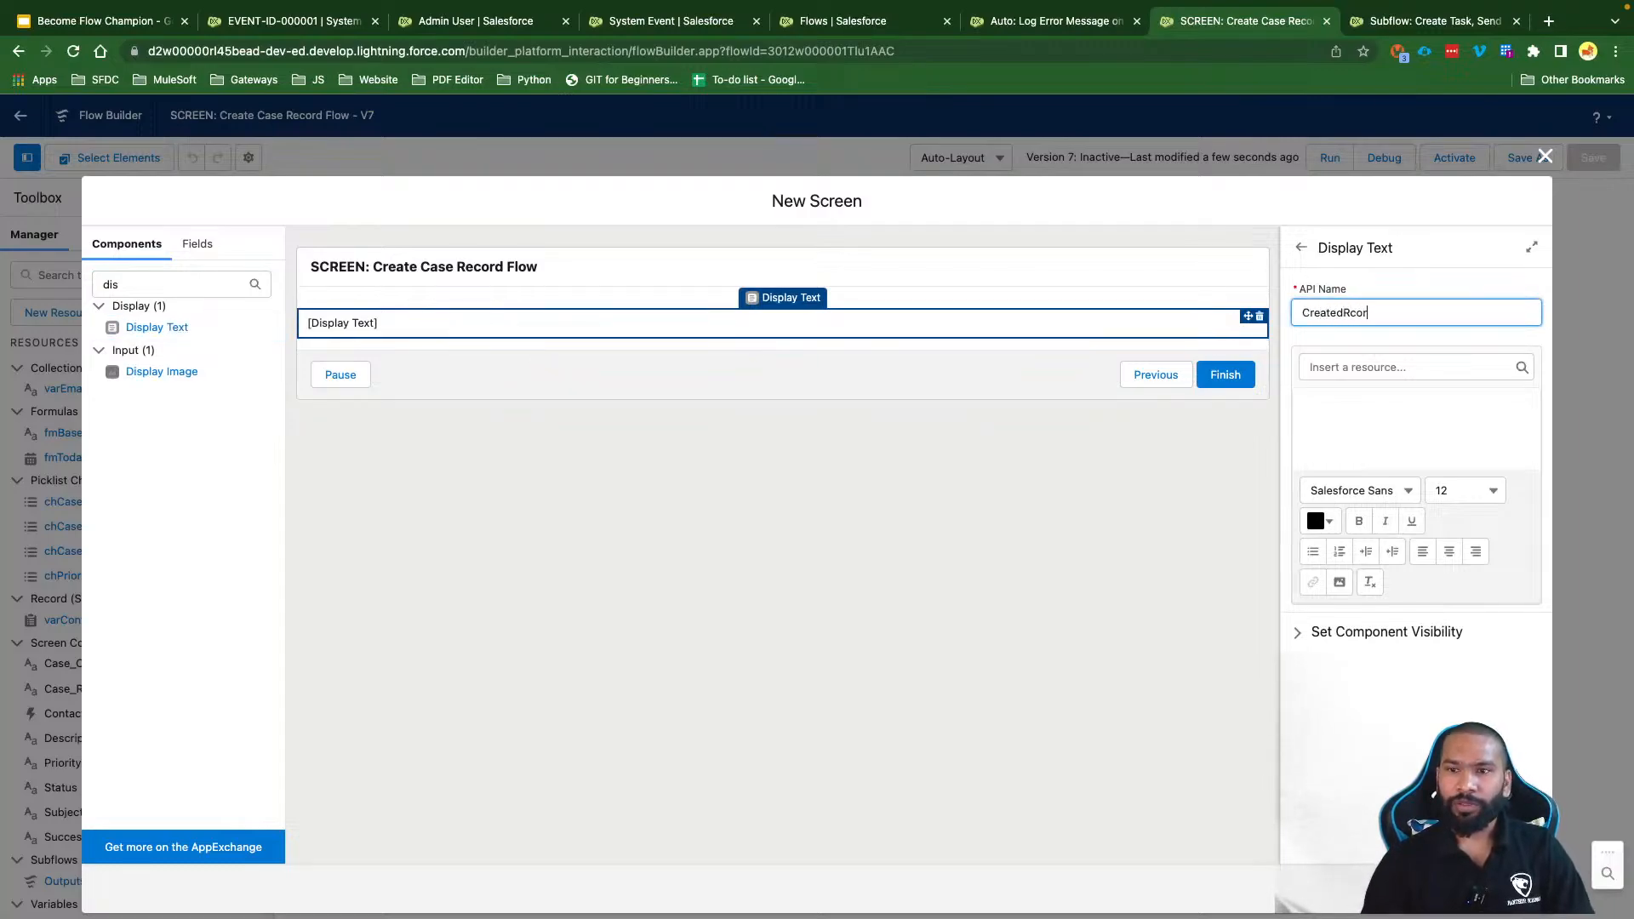
key(BackSpace)
key(BackSpace)
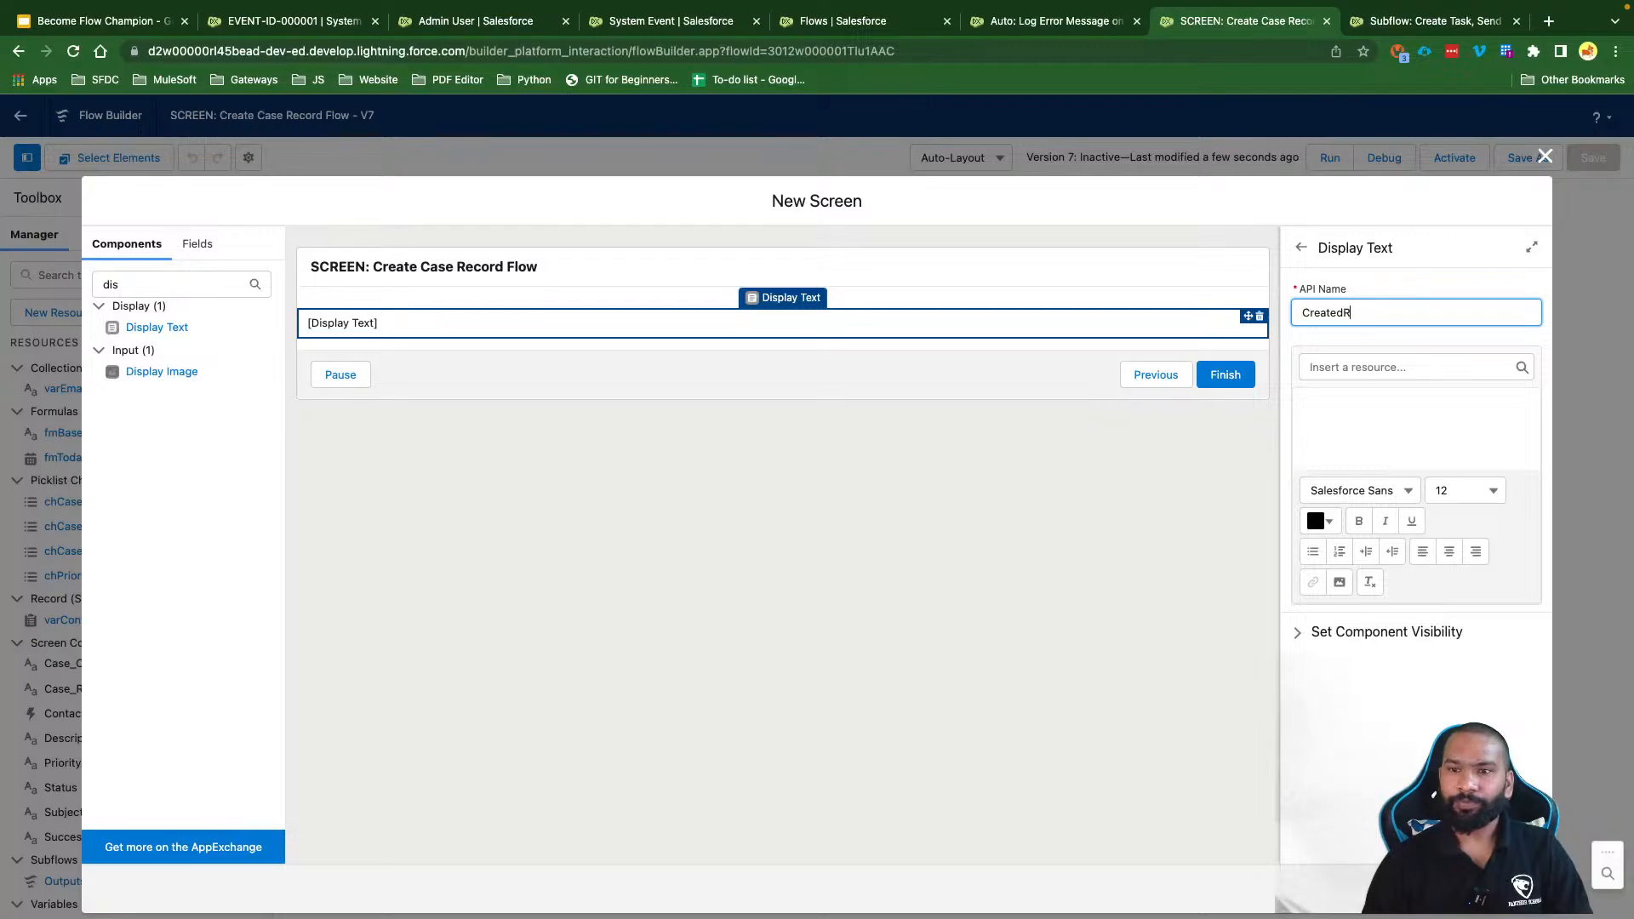
click(1454, 418)
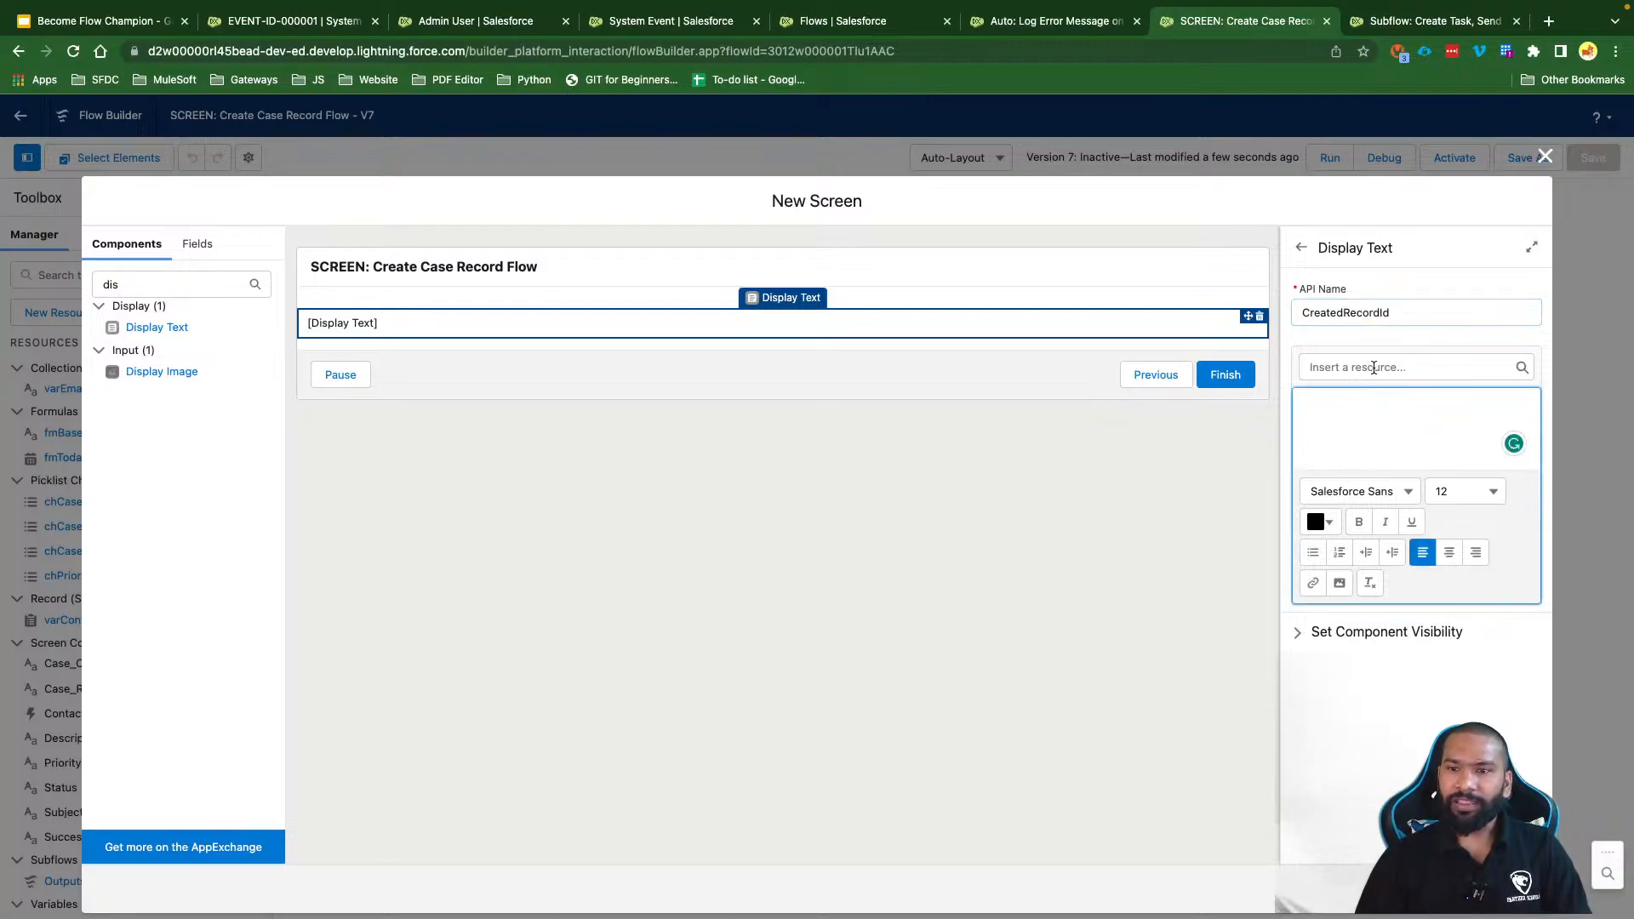
click(1373, 367)
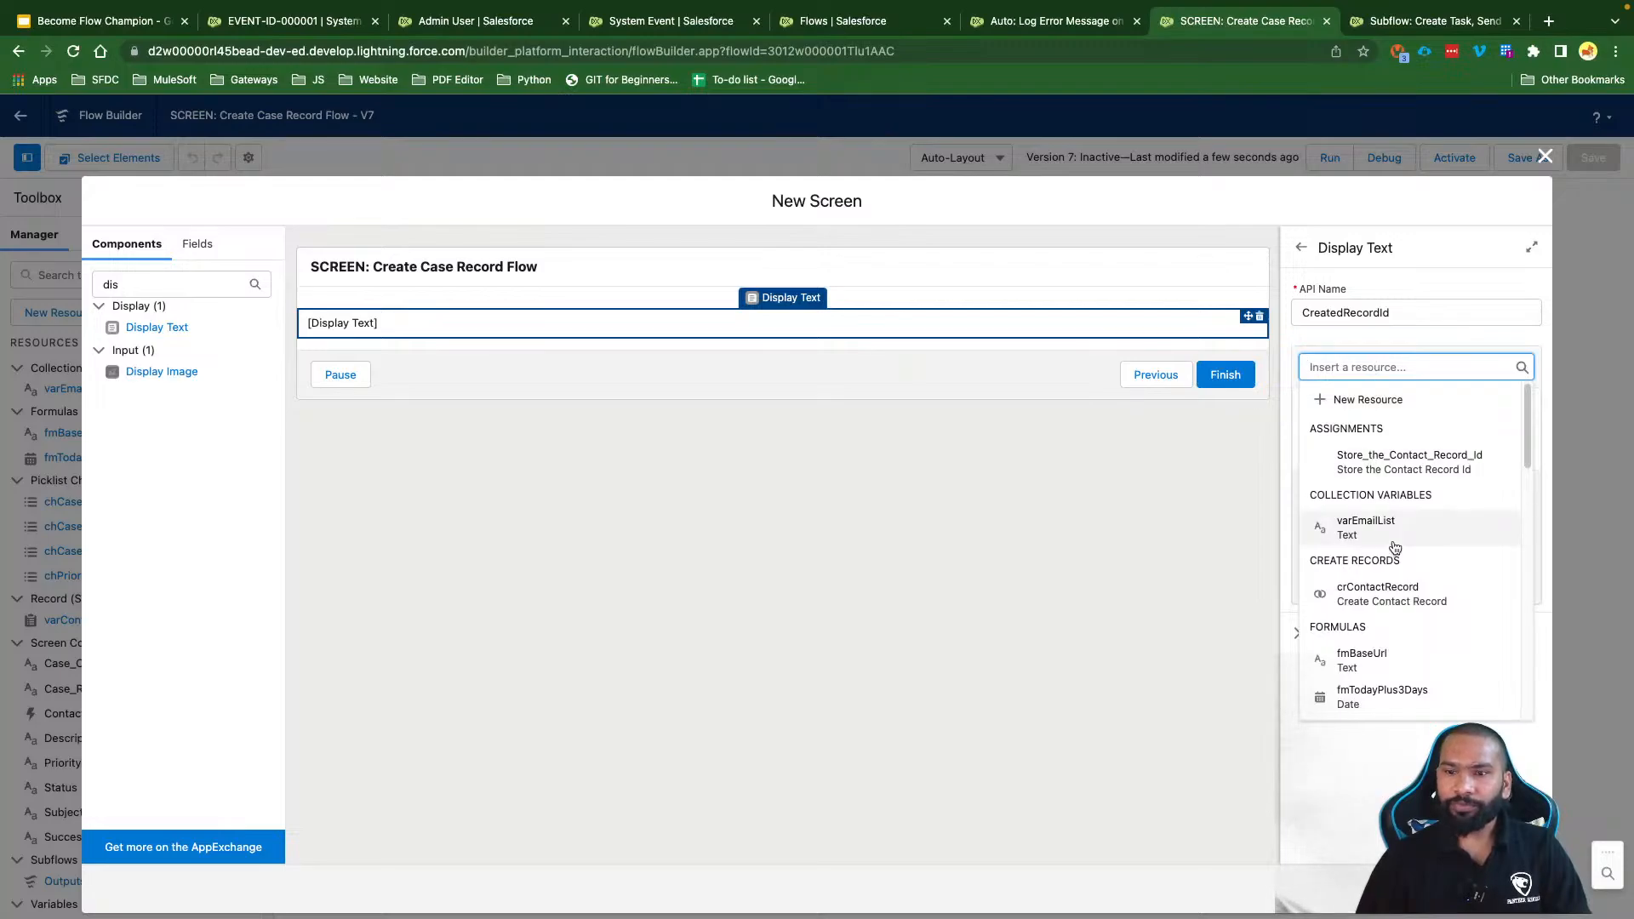
scroll(1389, 539, down, 1)
scroll(1390, 549, up, 1)
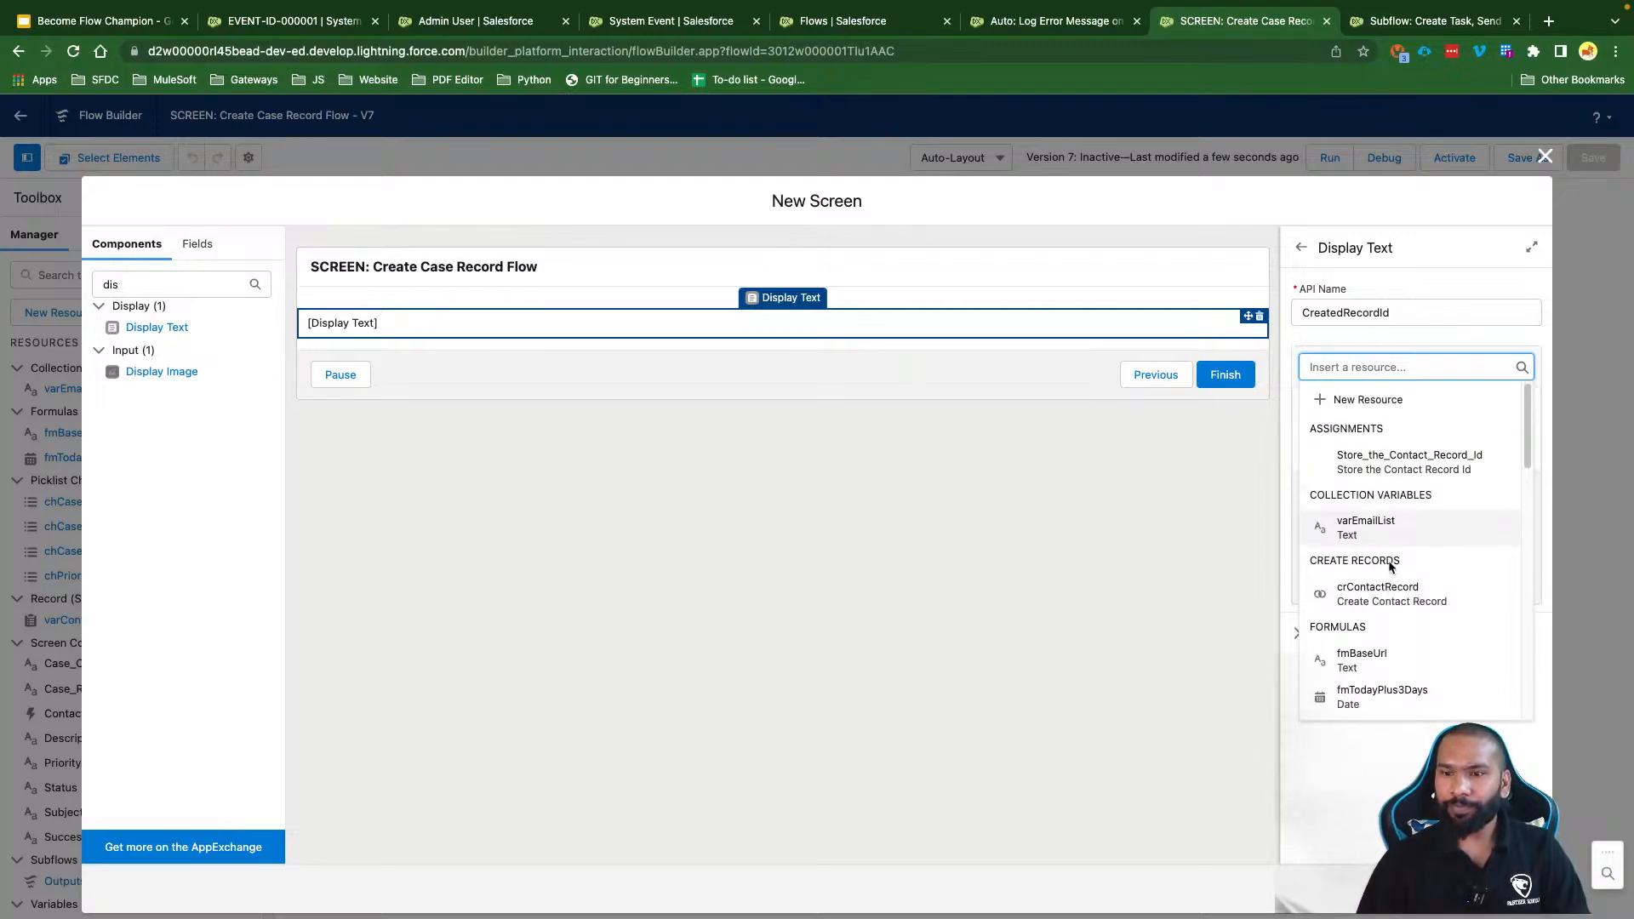
scroll(1388, 565, down, 5)
scroll(1388, 565, down, 5)
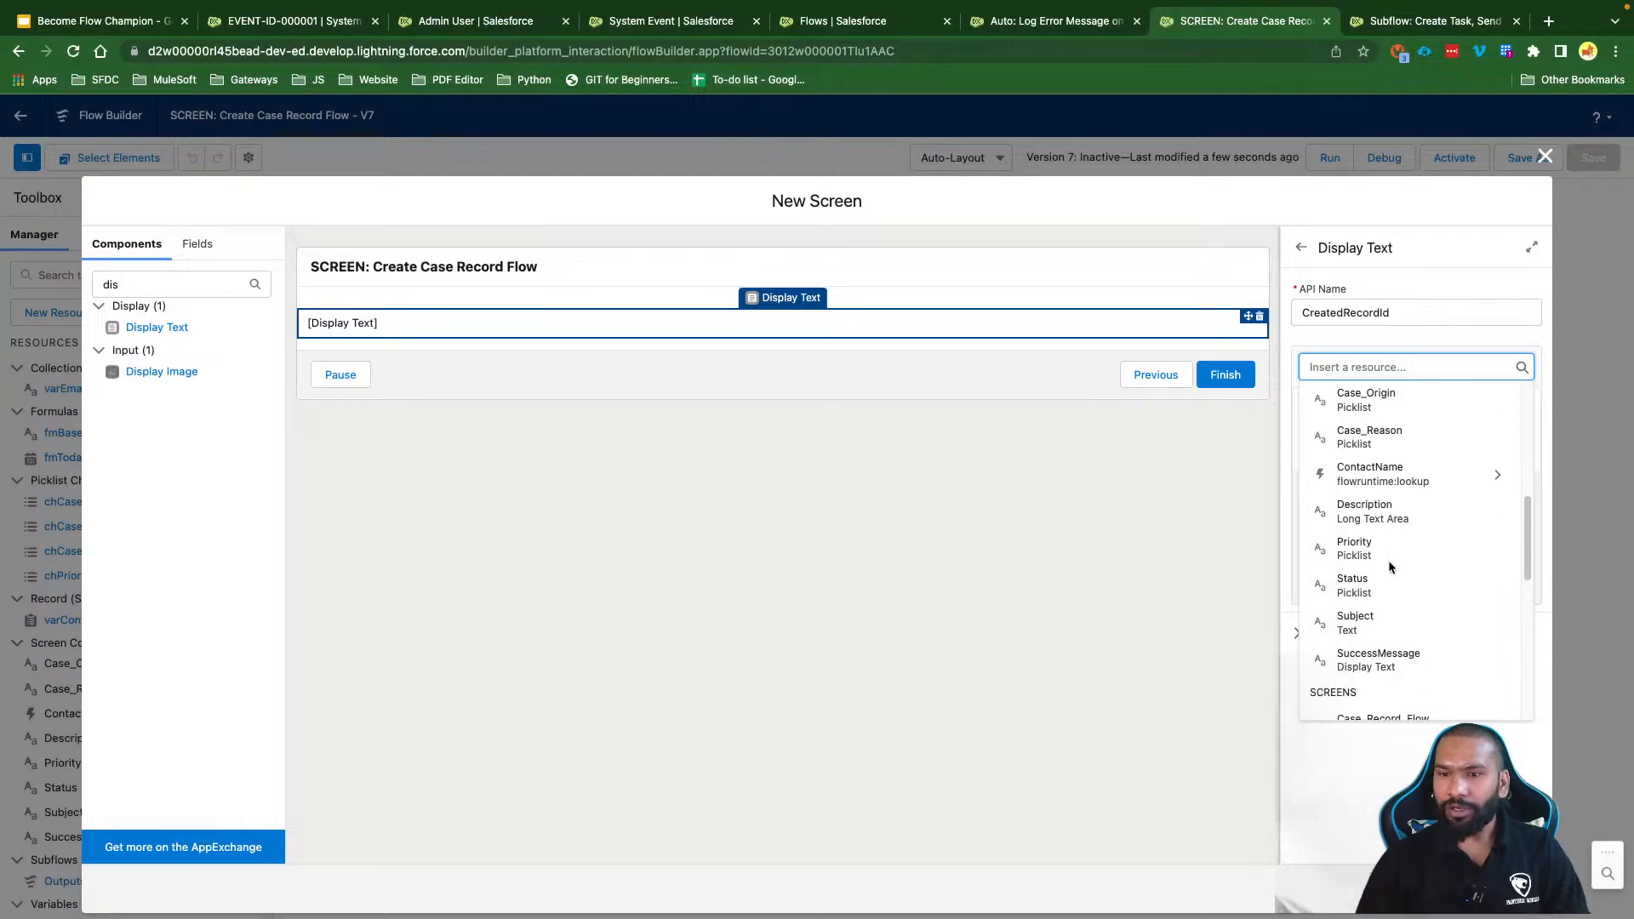
scroll(1389, 568, down, 2)
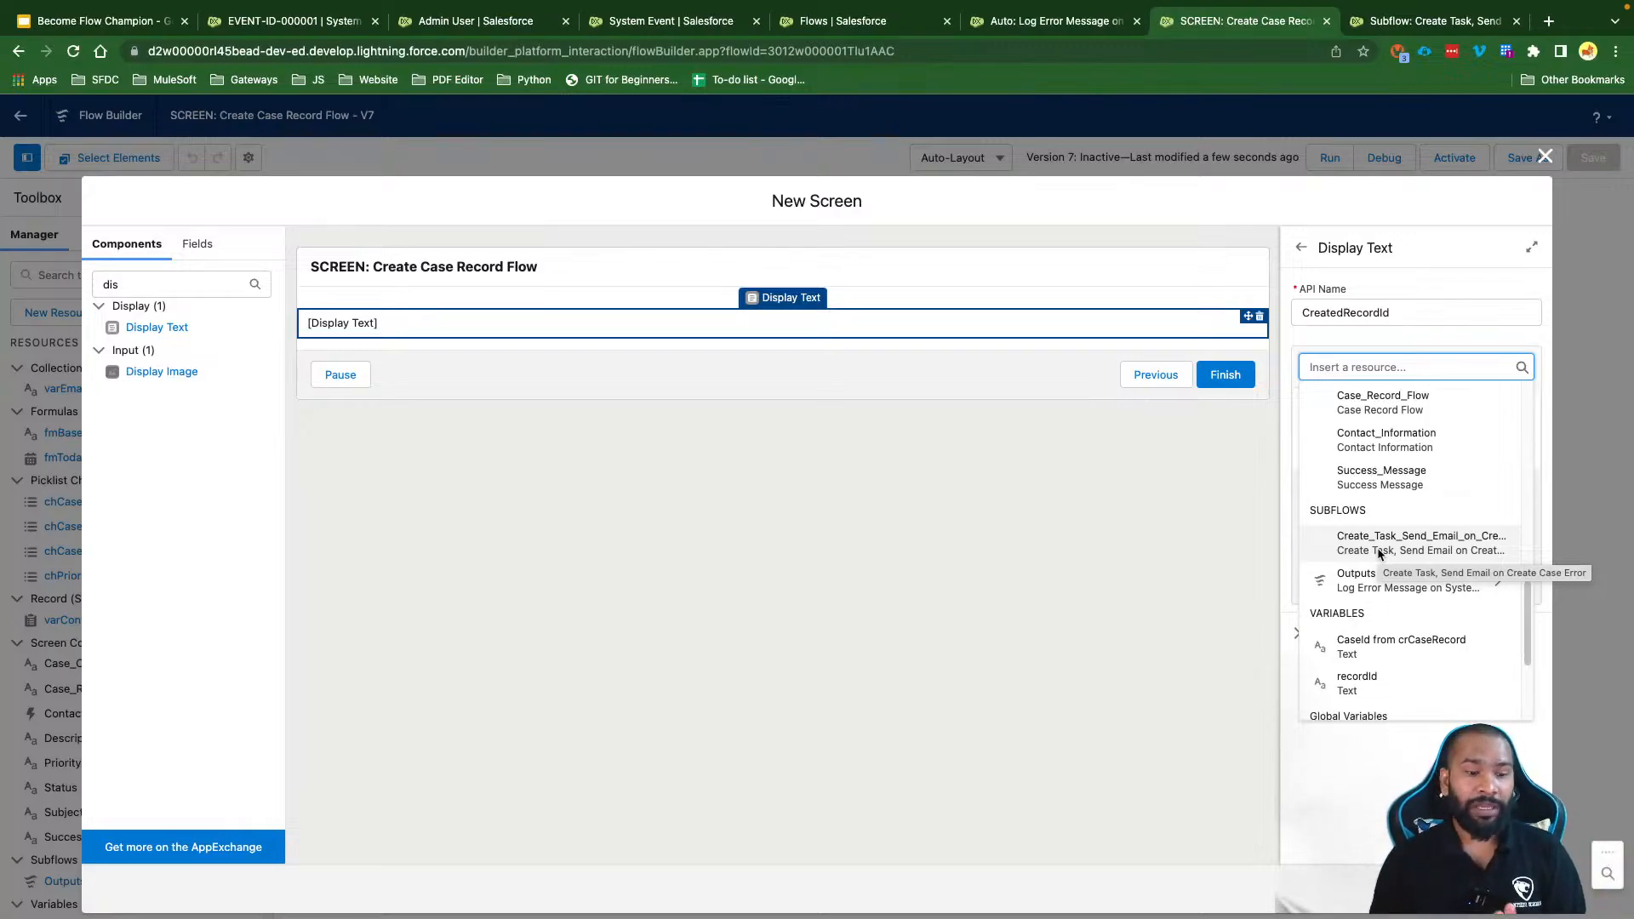
click(1423, 587)
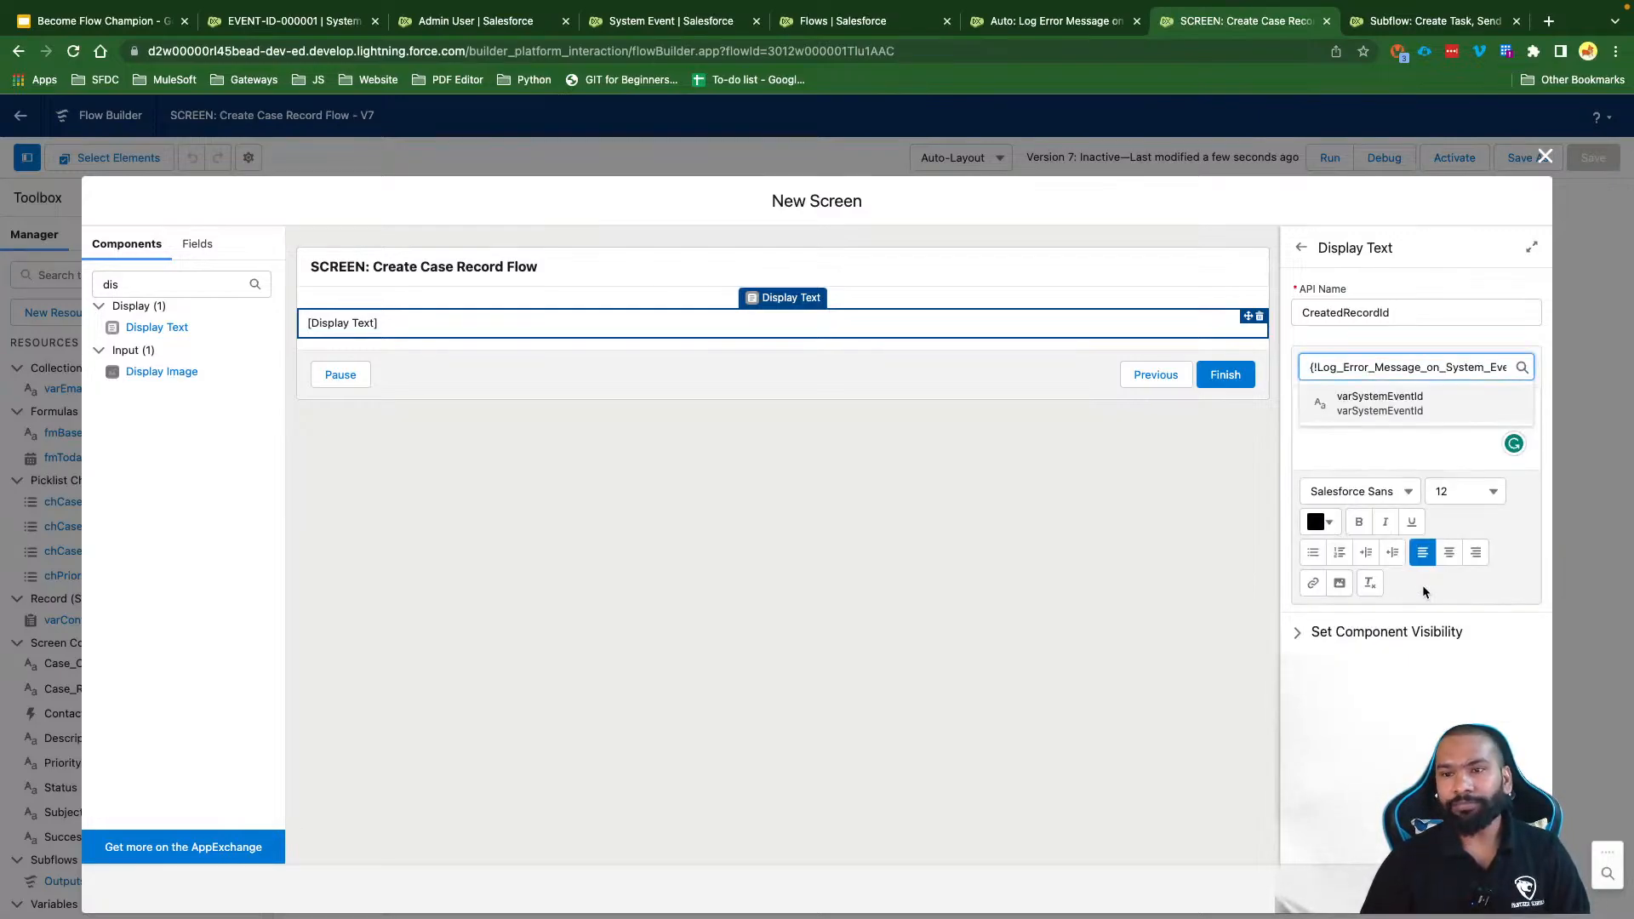
click(1401, 412)
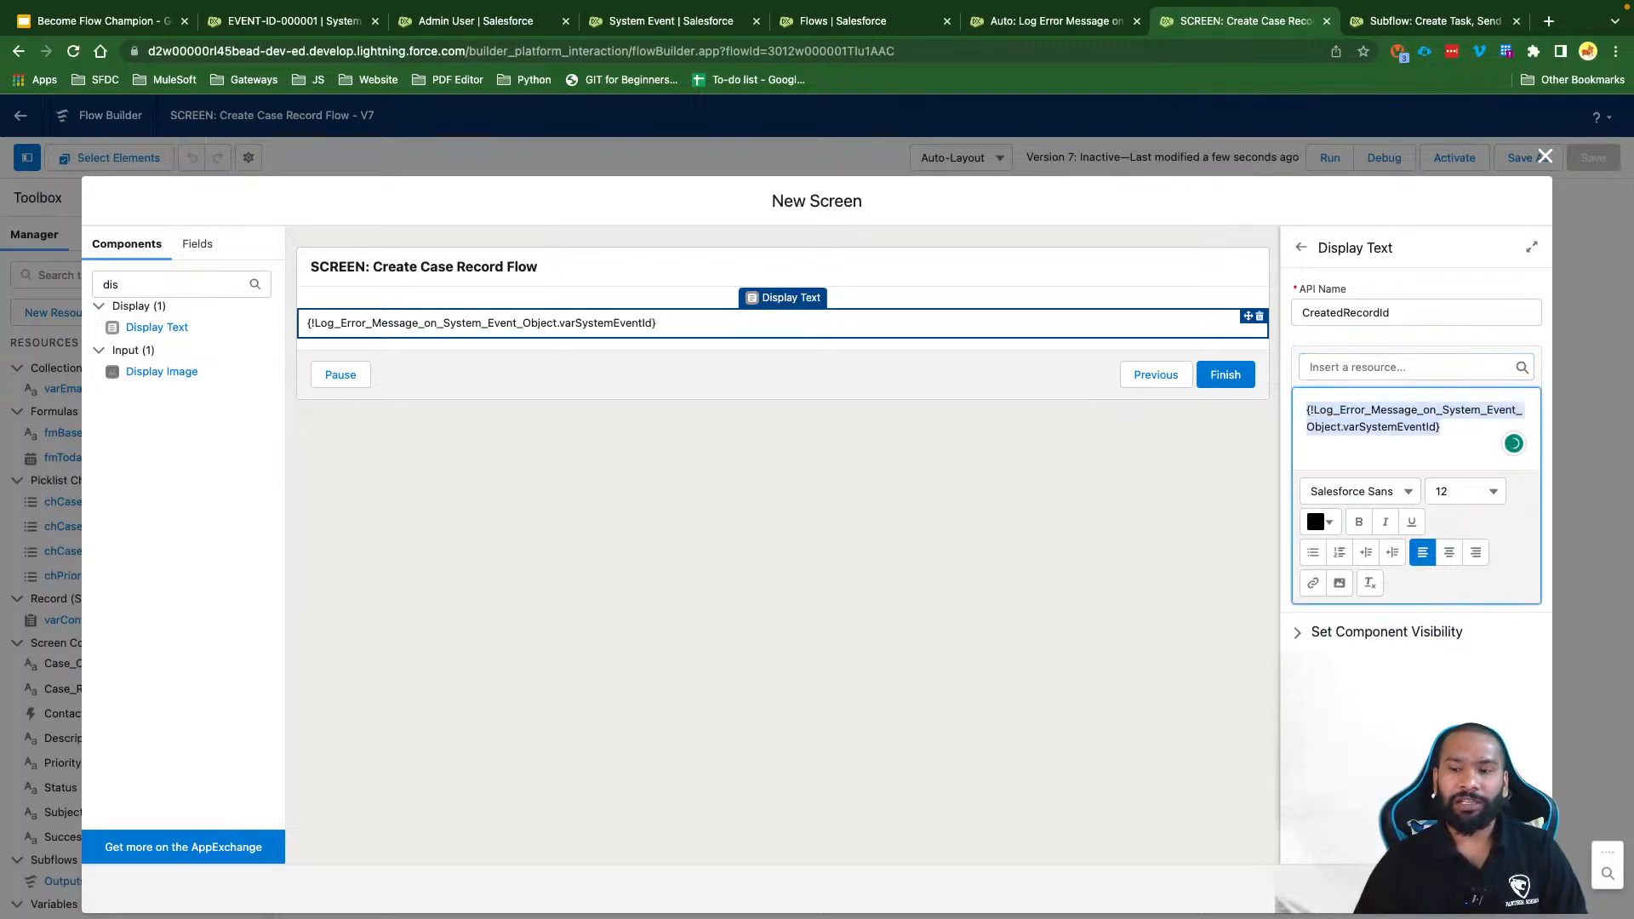
Step: Hide the screen header and Pause button, finish the screen, and save the flow
click(857, 267)
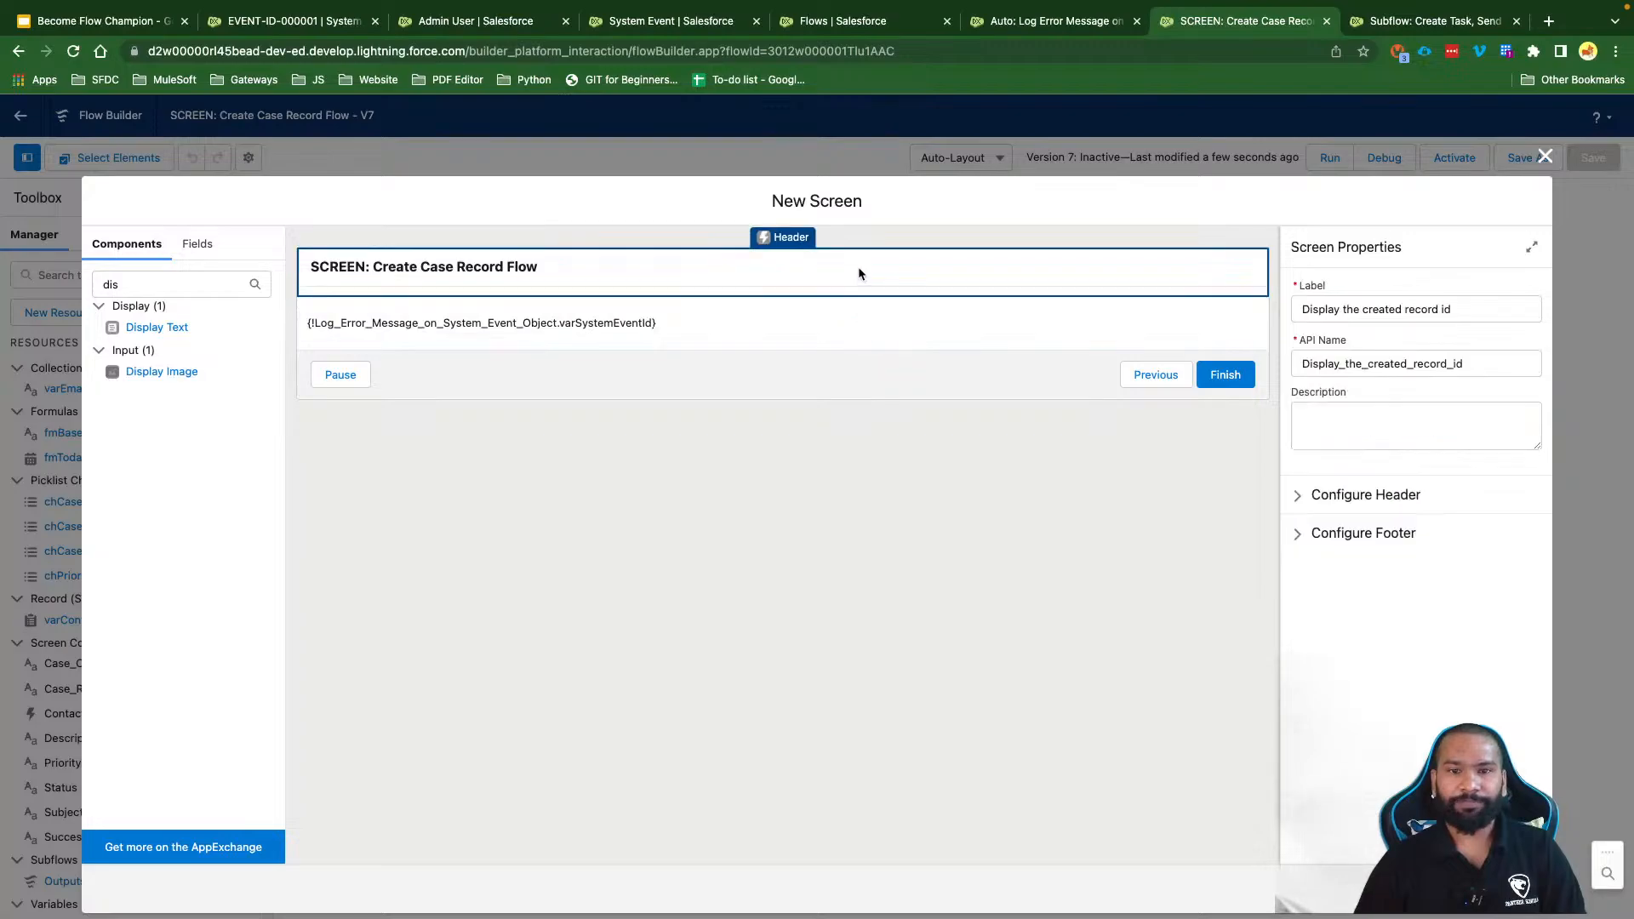
click(1327, 494)
click(1297, 522)
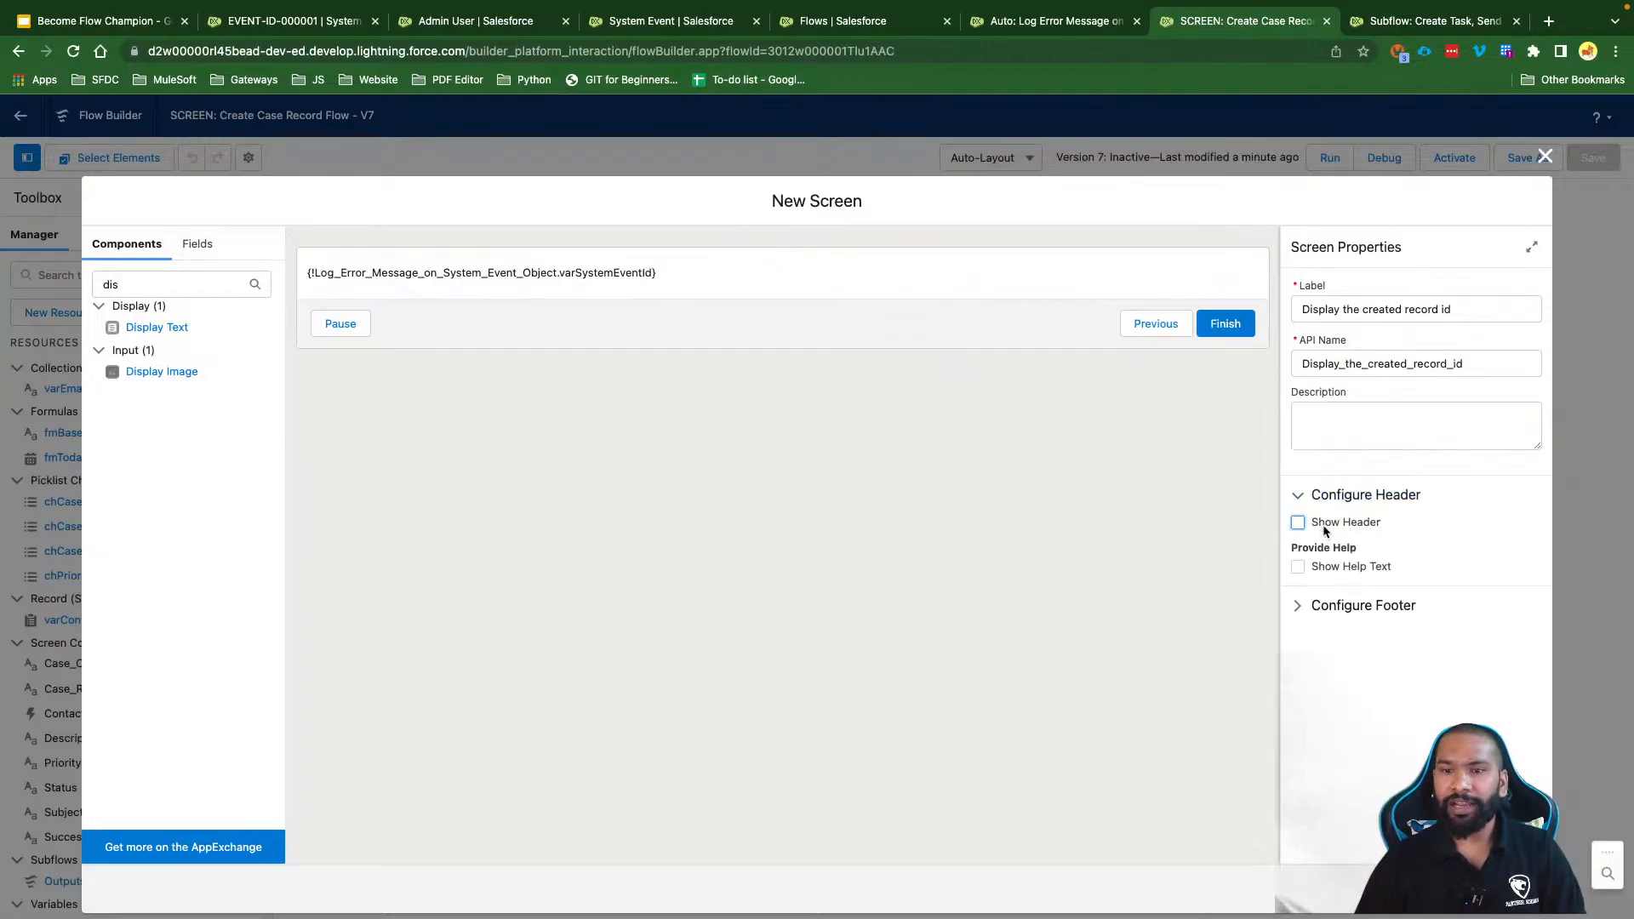
click(1342, 605)
scroll(1340, 617, down, 3)
click(1332, 778)
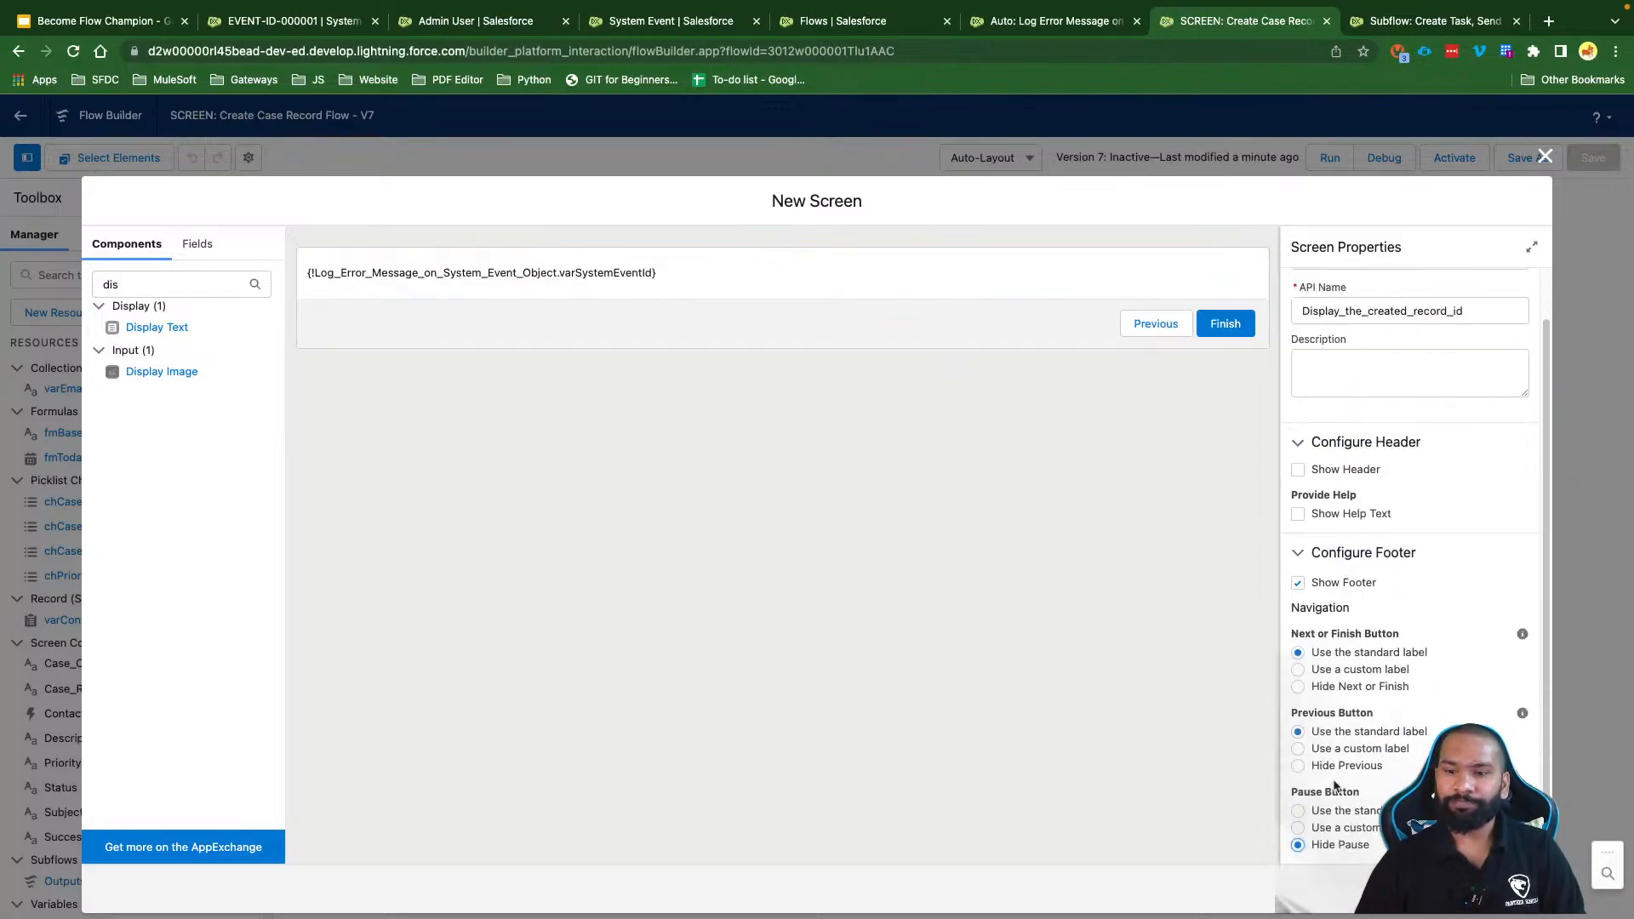
click(1544, 156)
click(1592, 157)
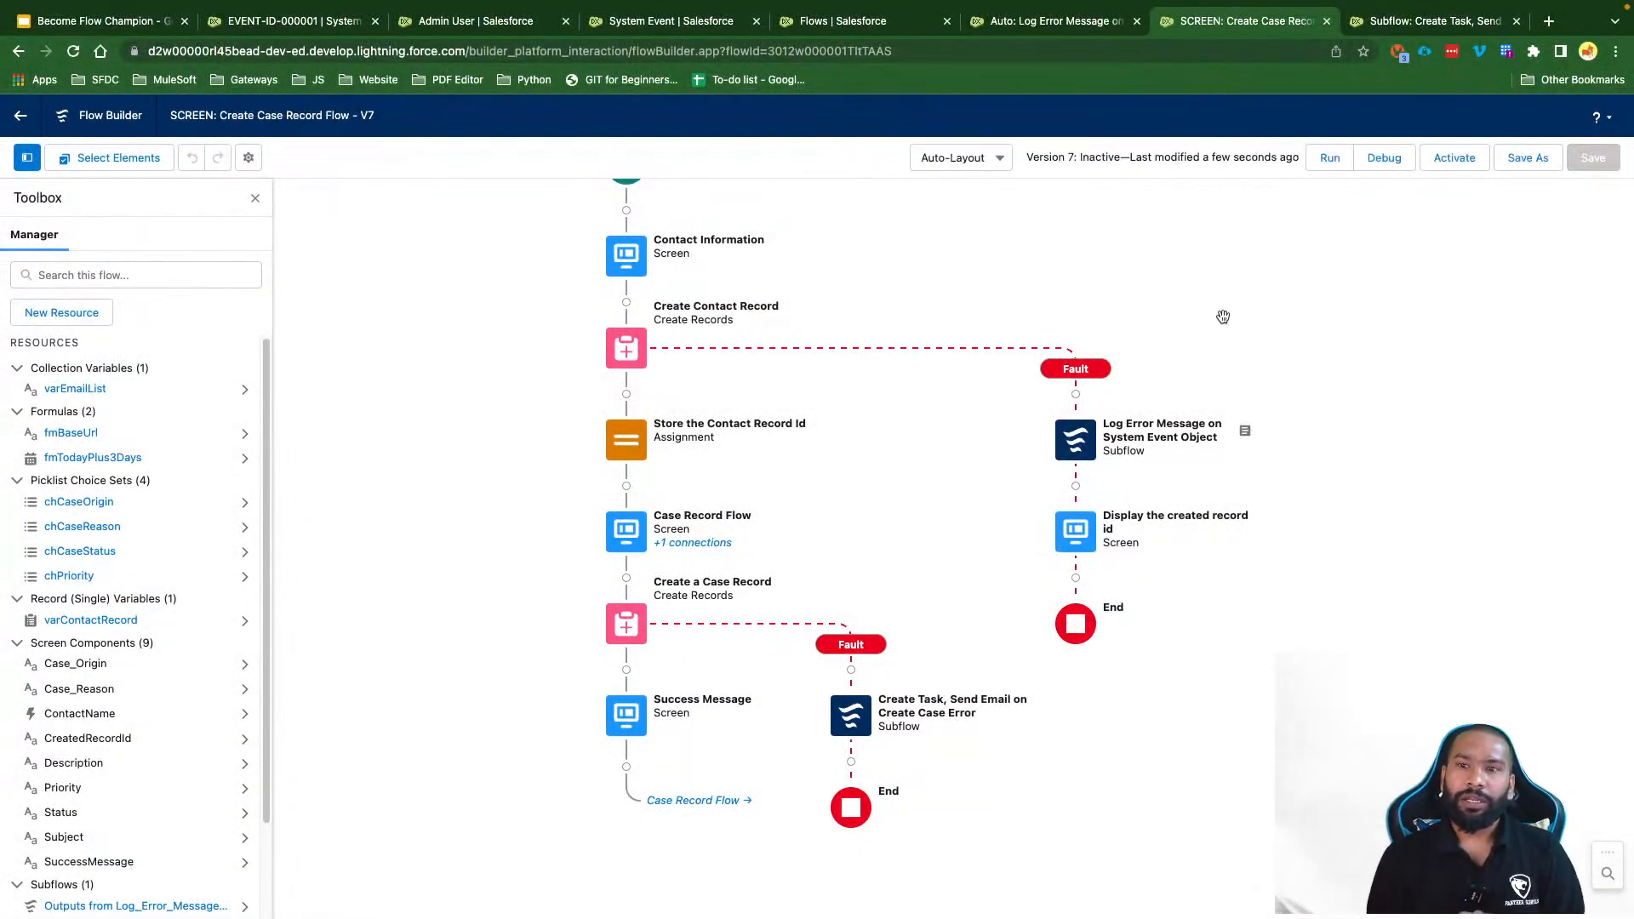
Step: Find the Contact object's Flow_Fault_Message_Test validation rule and open it for editing
click(672, 20)
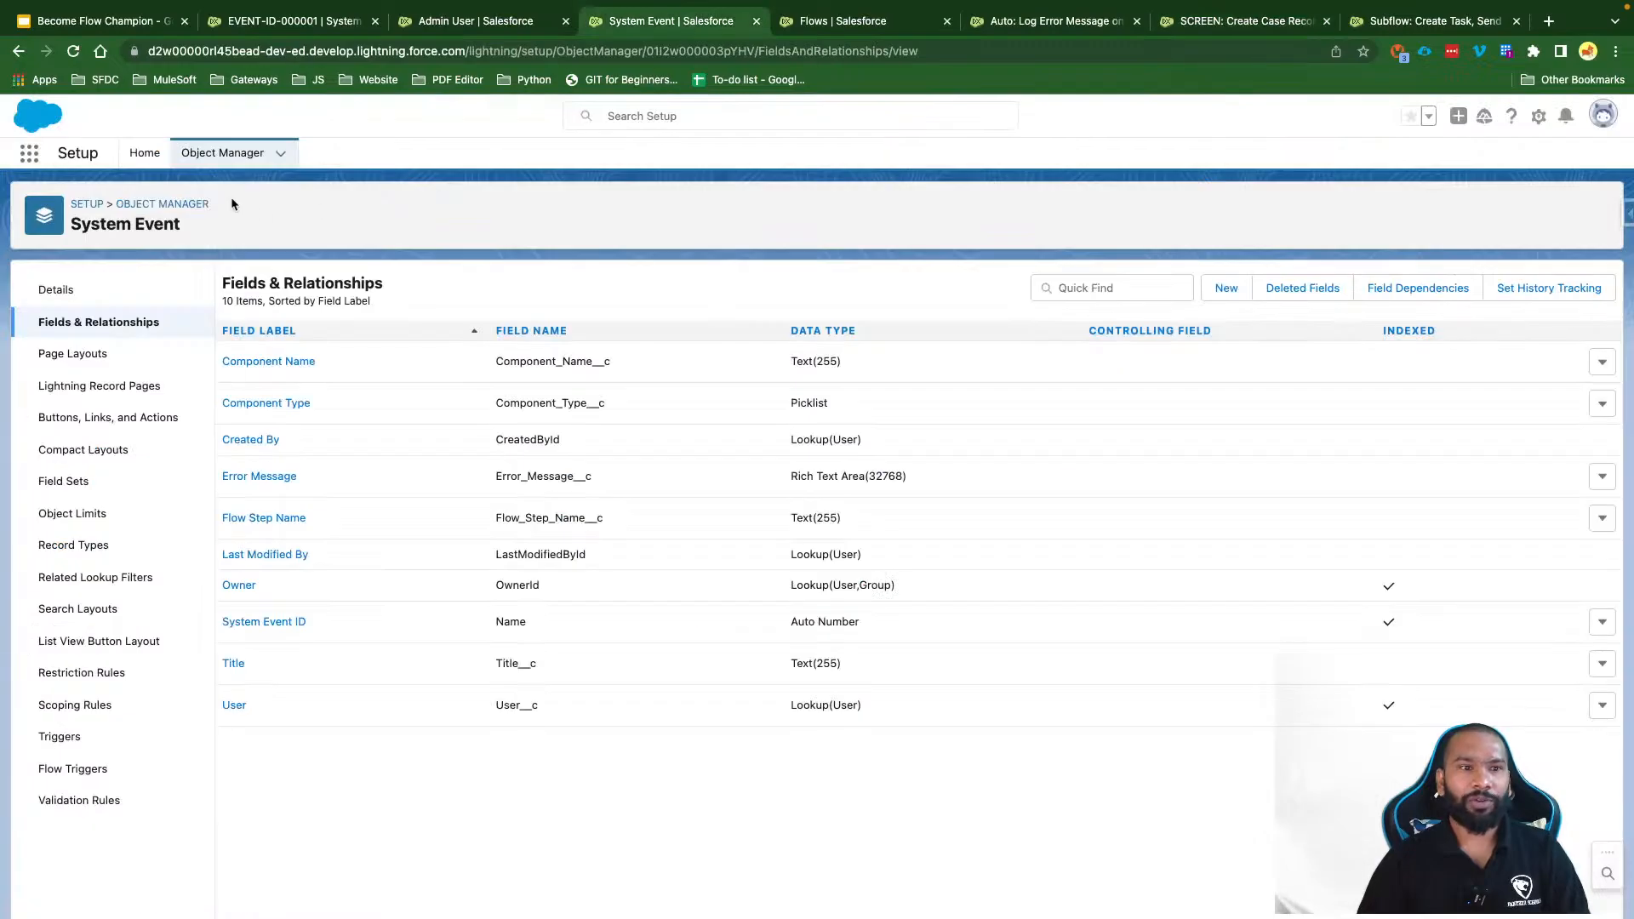
click(171, 204)
click(1280, 214)
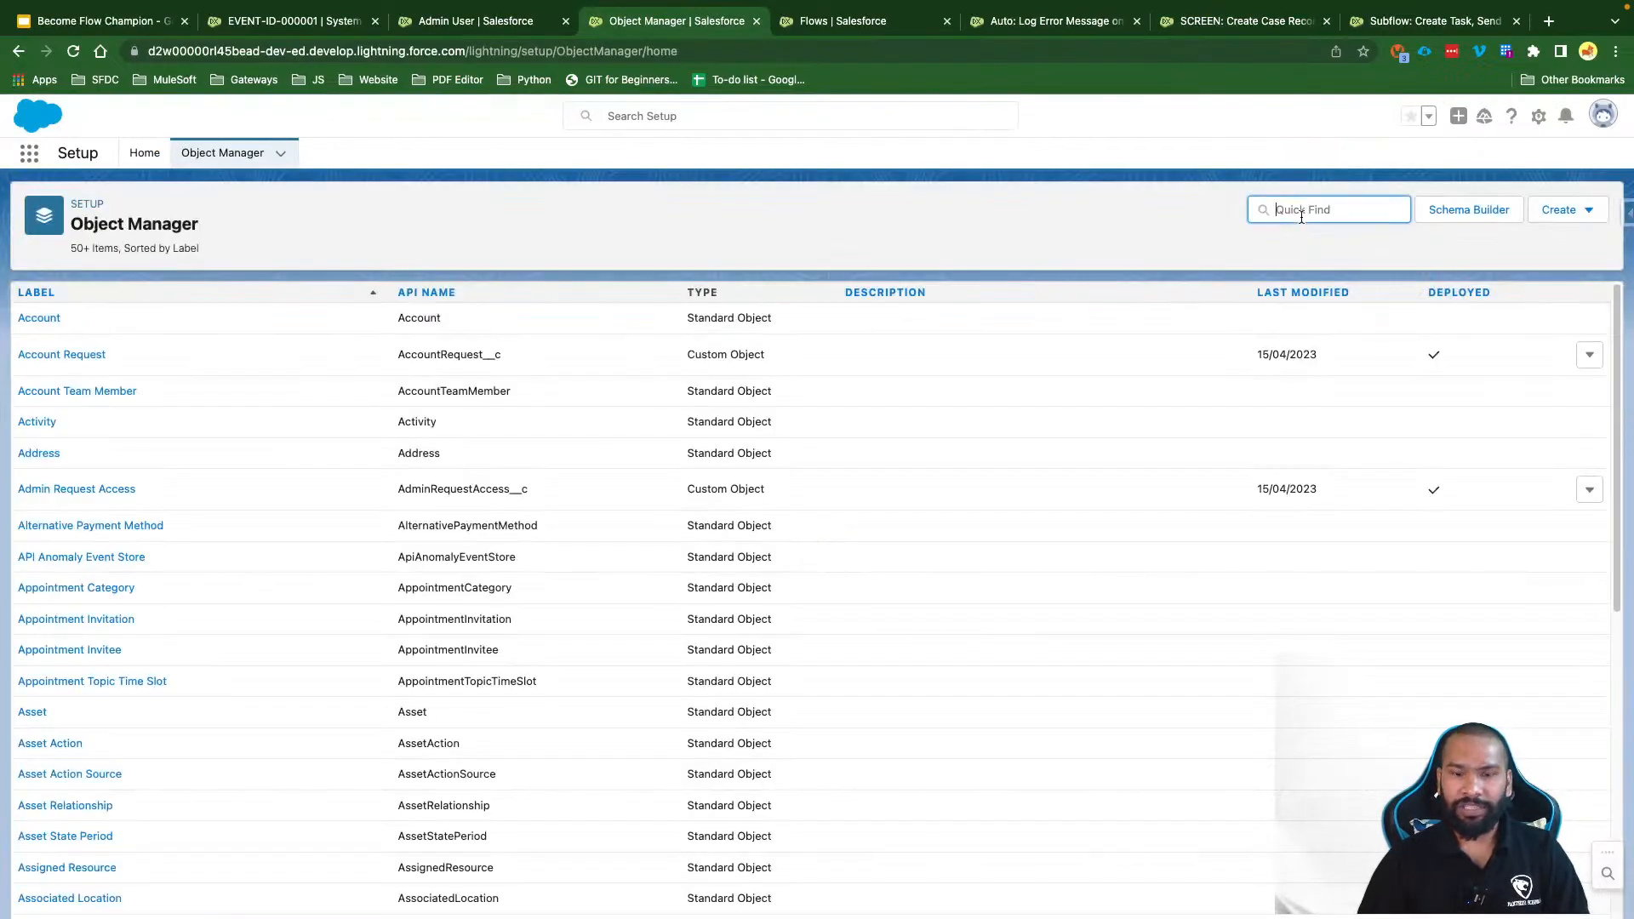
text(Contact)
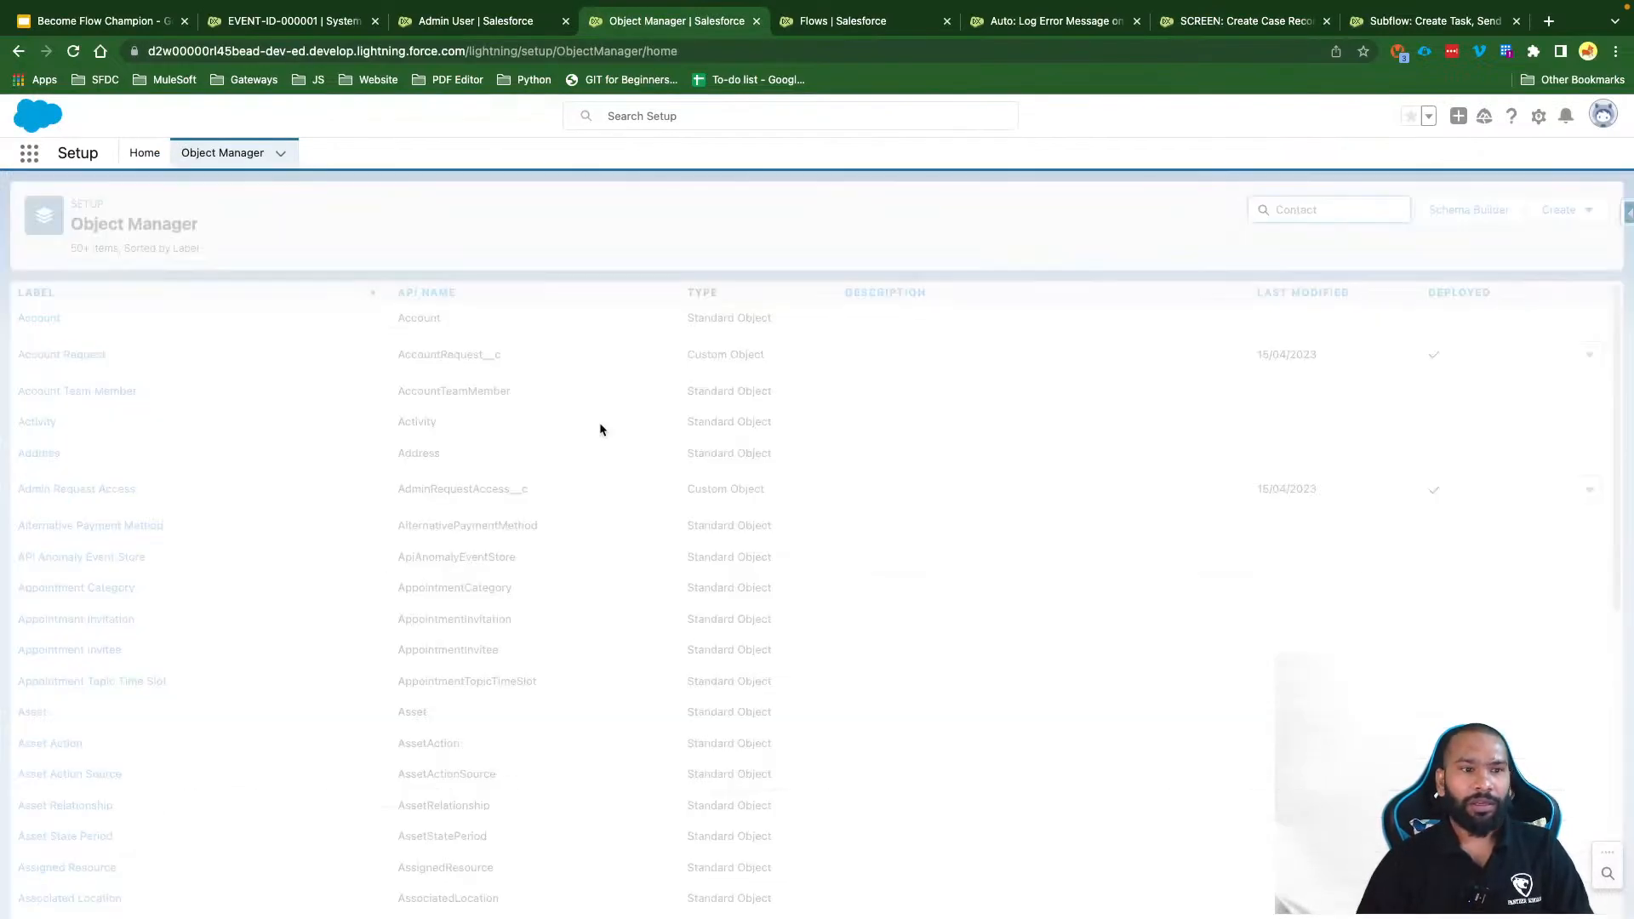
click(36, 317)
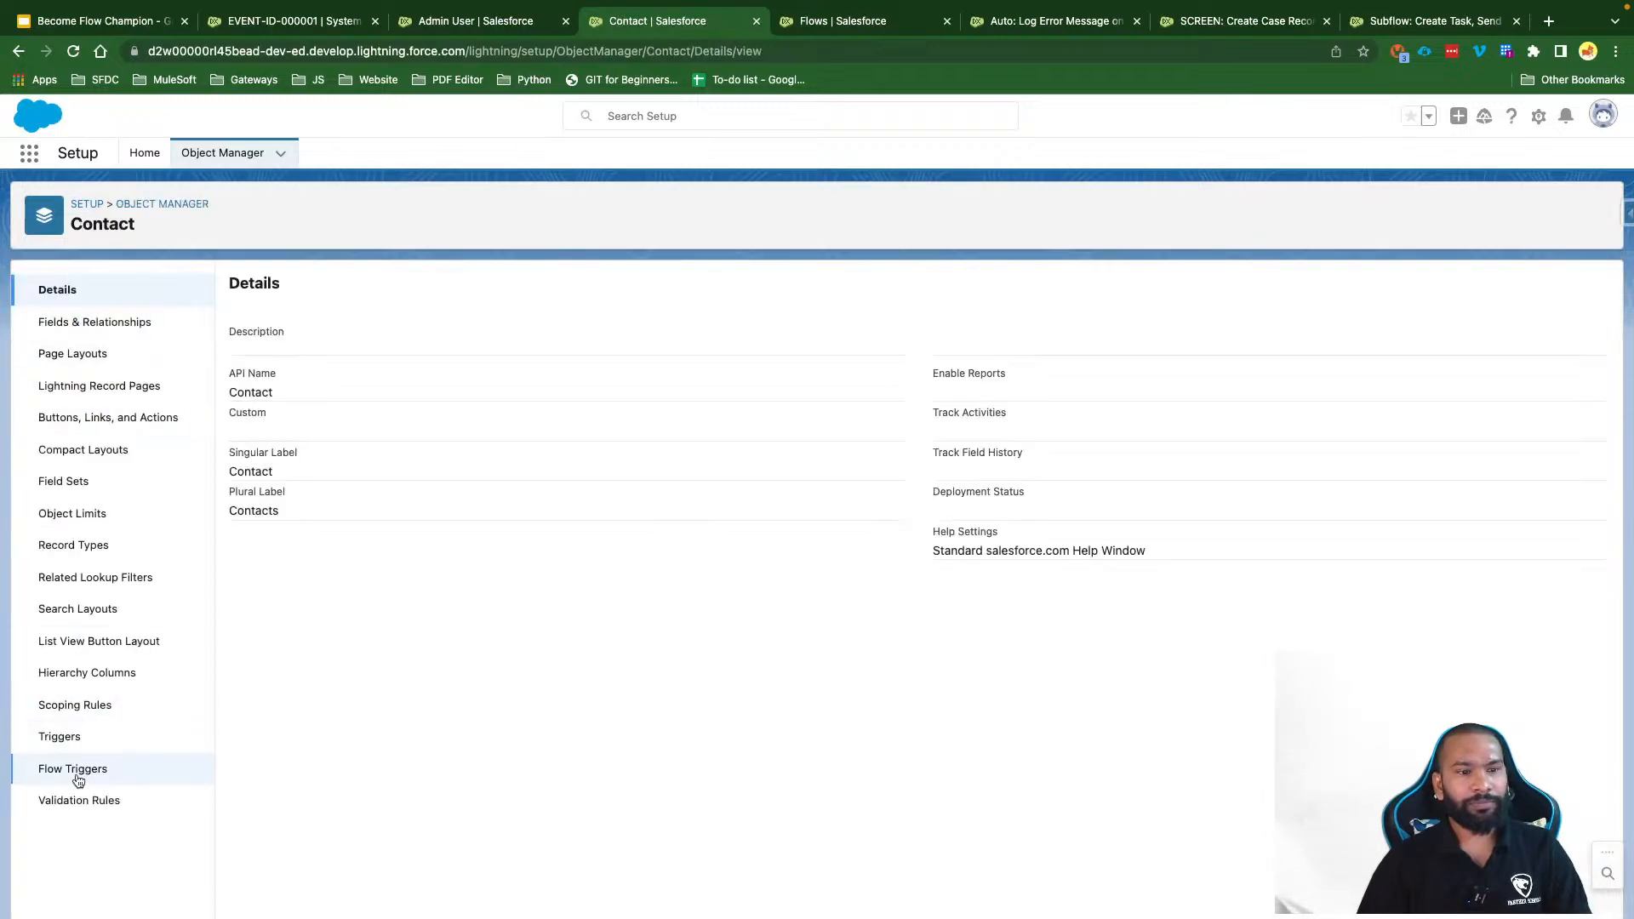
click(80, 802)
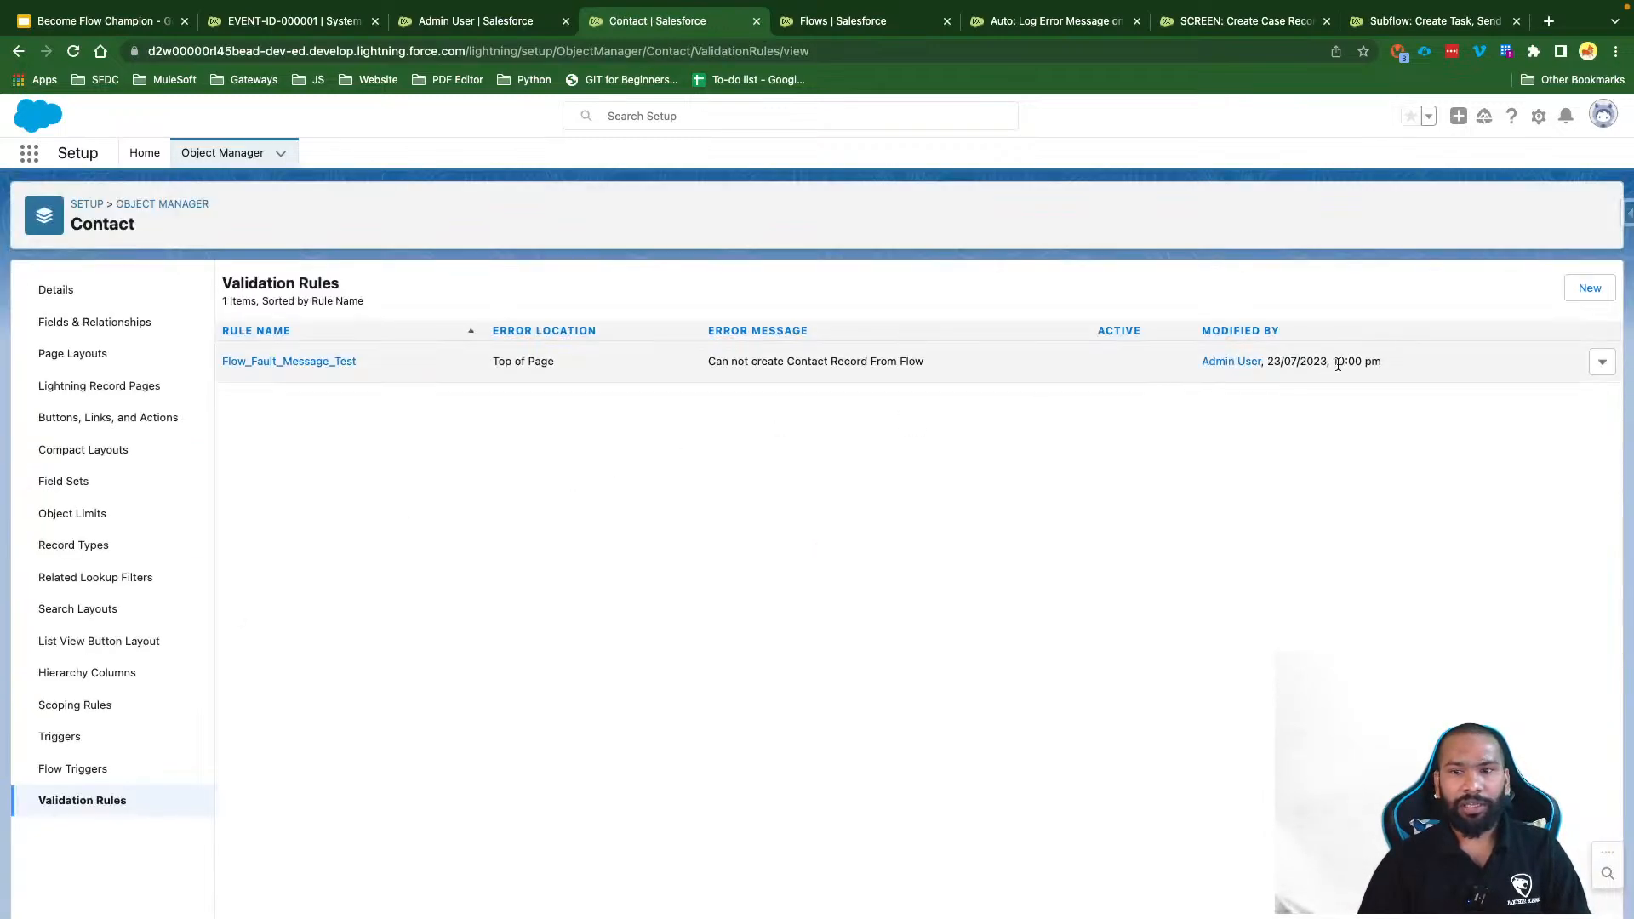
click(1601, 362)
click(1548, 400)
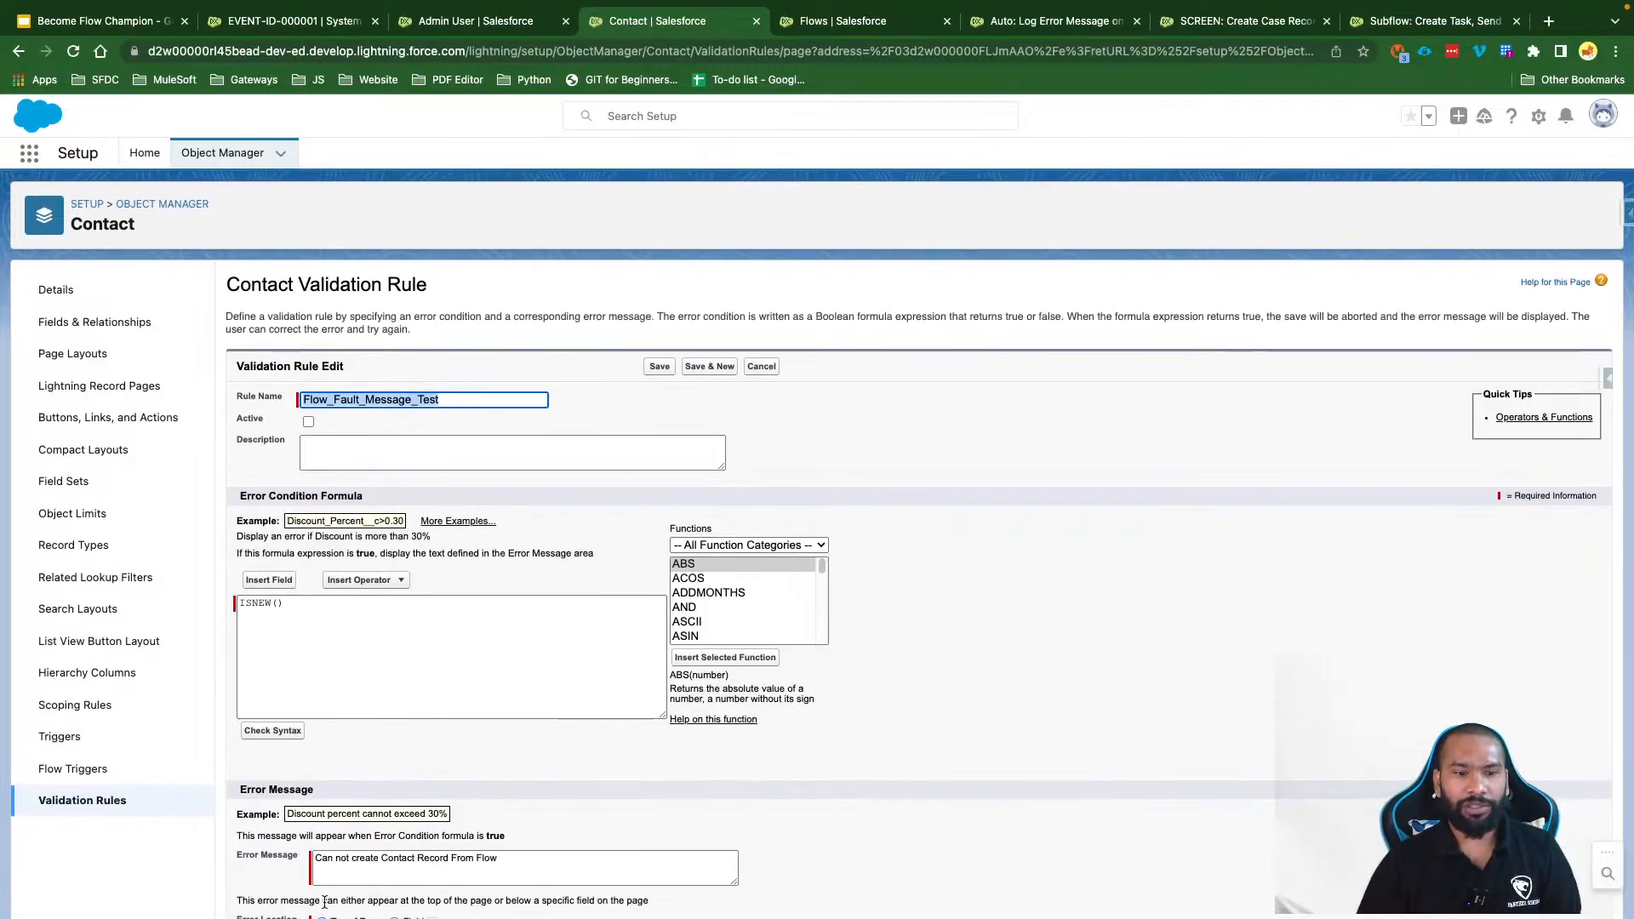
Step: Activate and save the rule, view its details, and return to the SCREEN: Create Case Record Flow
click(308, 421)
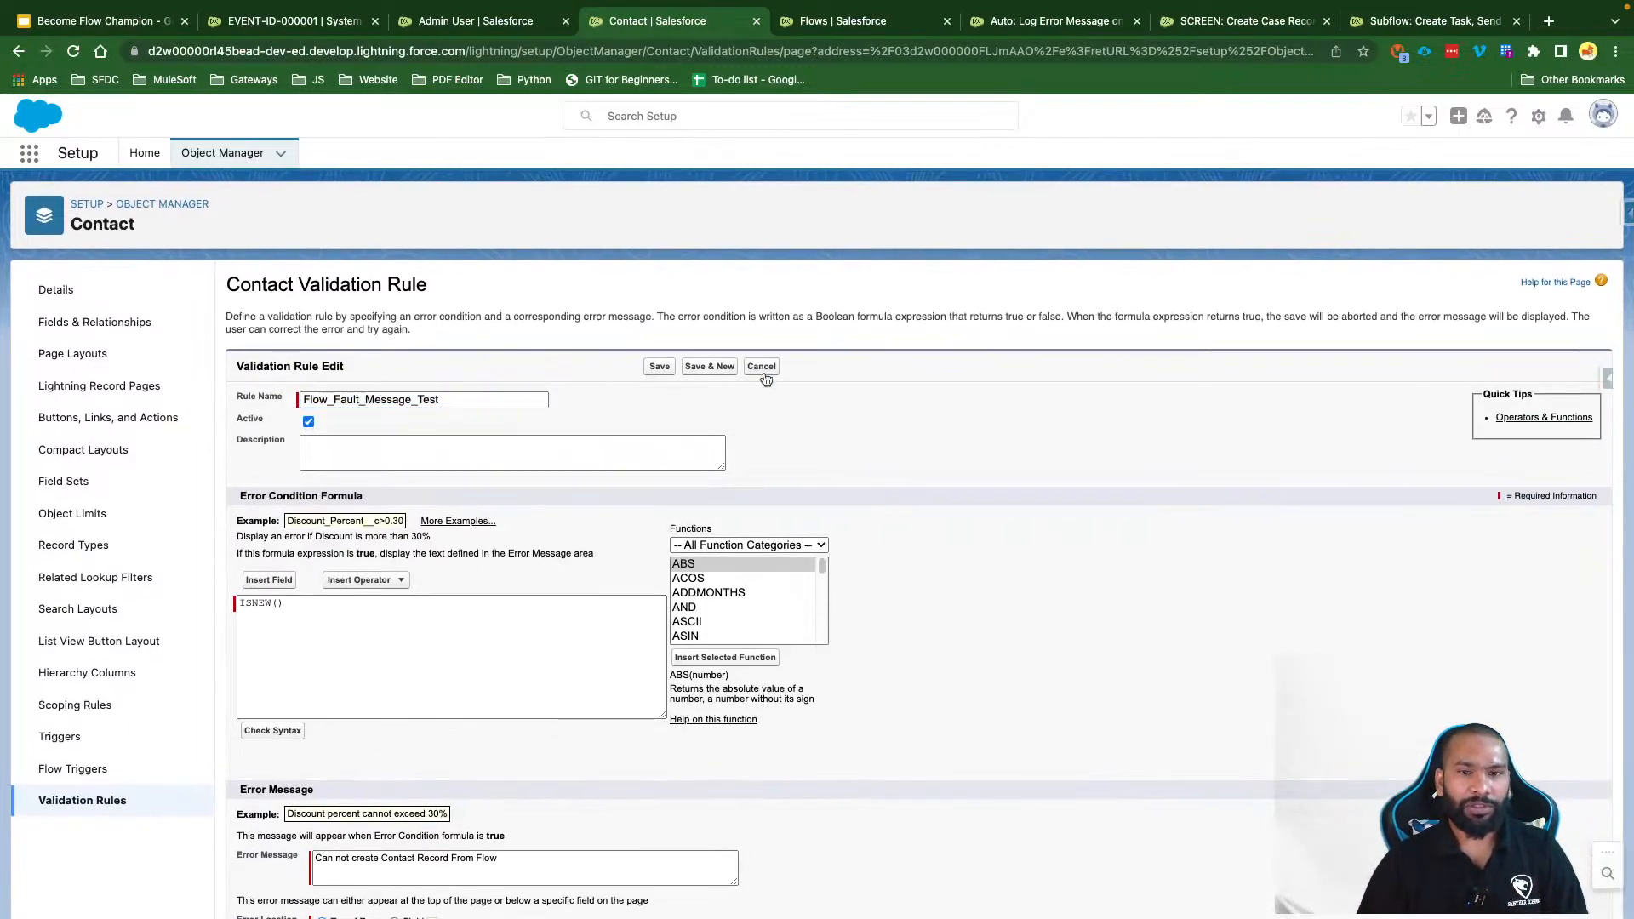
click(656, 367)
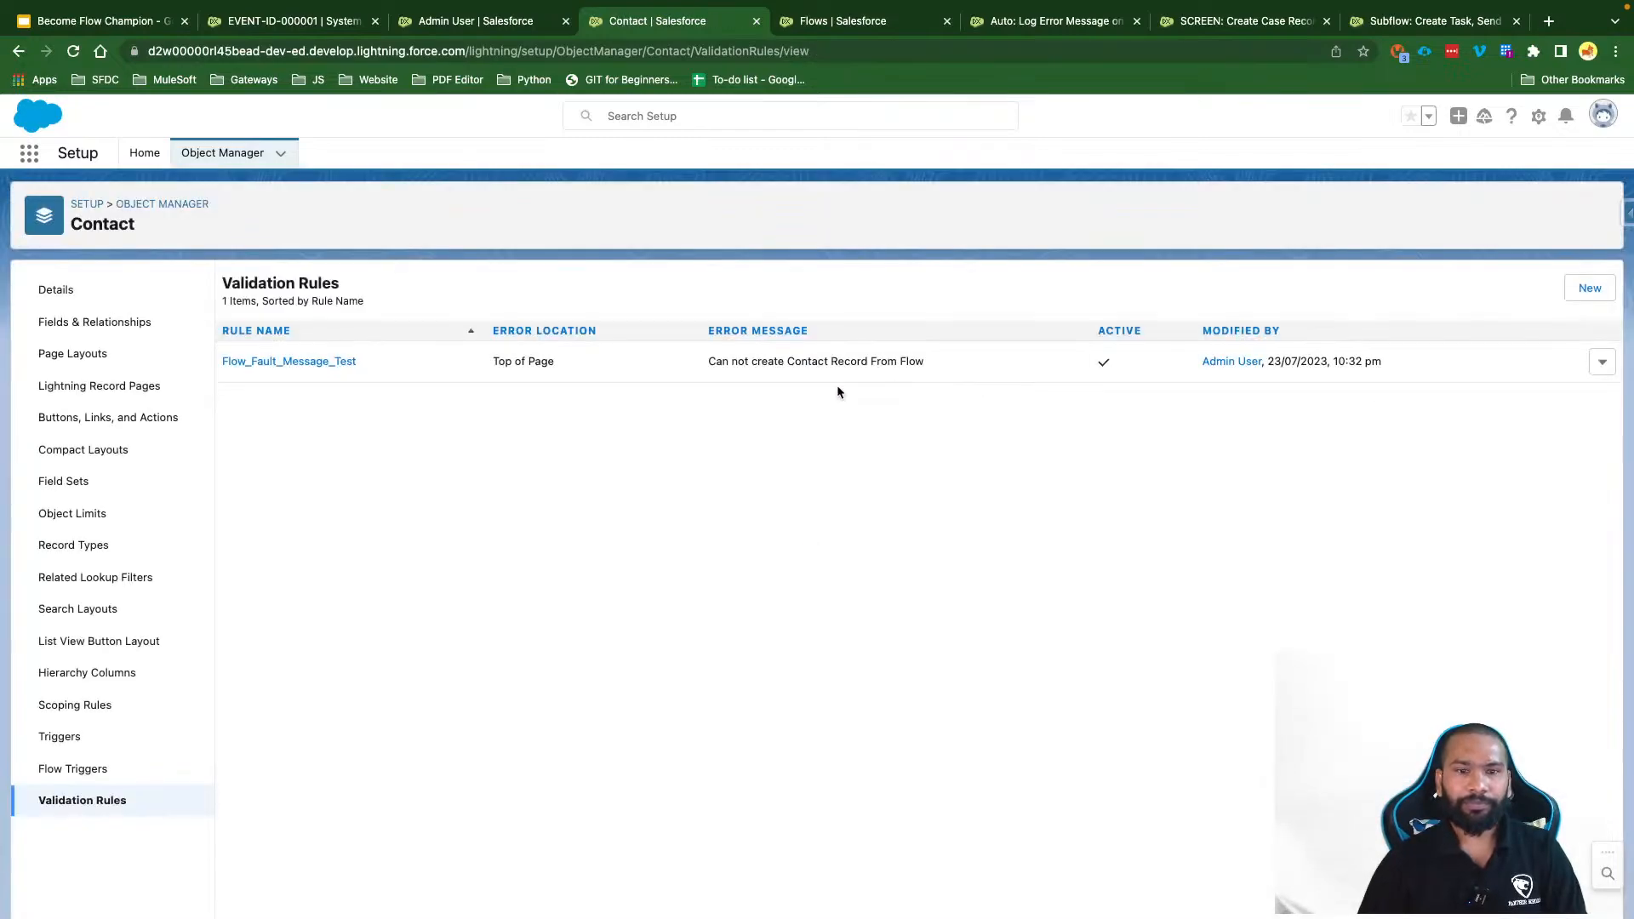
click(294, 361)
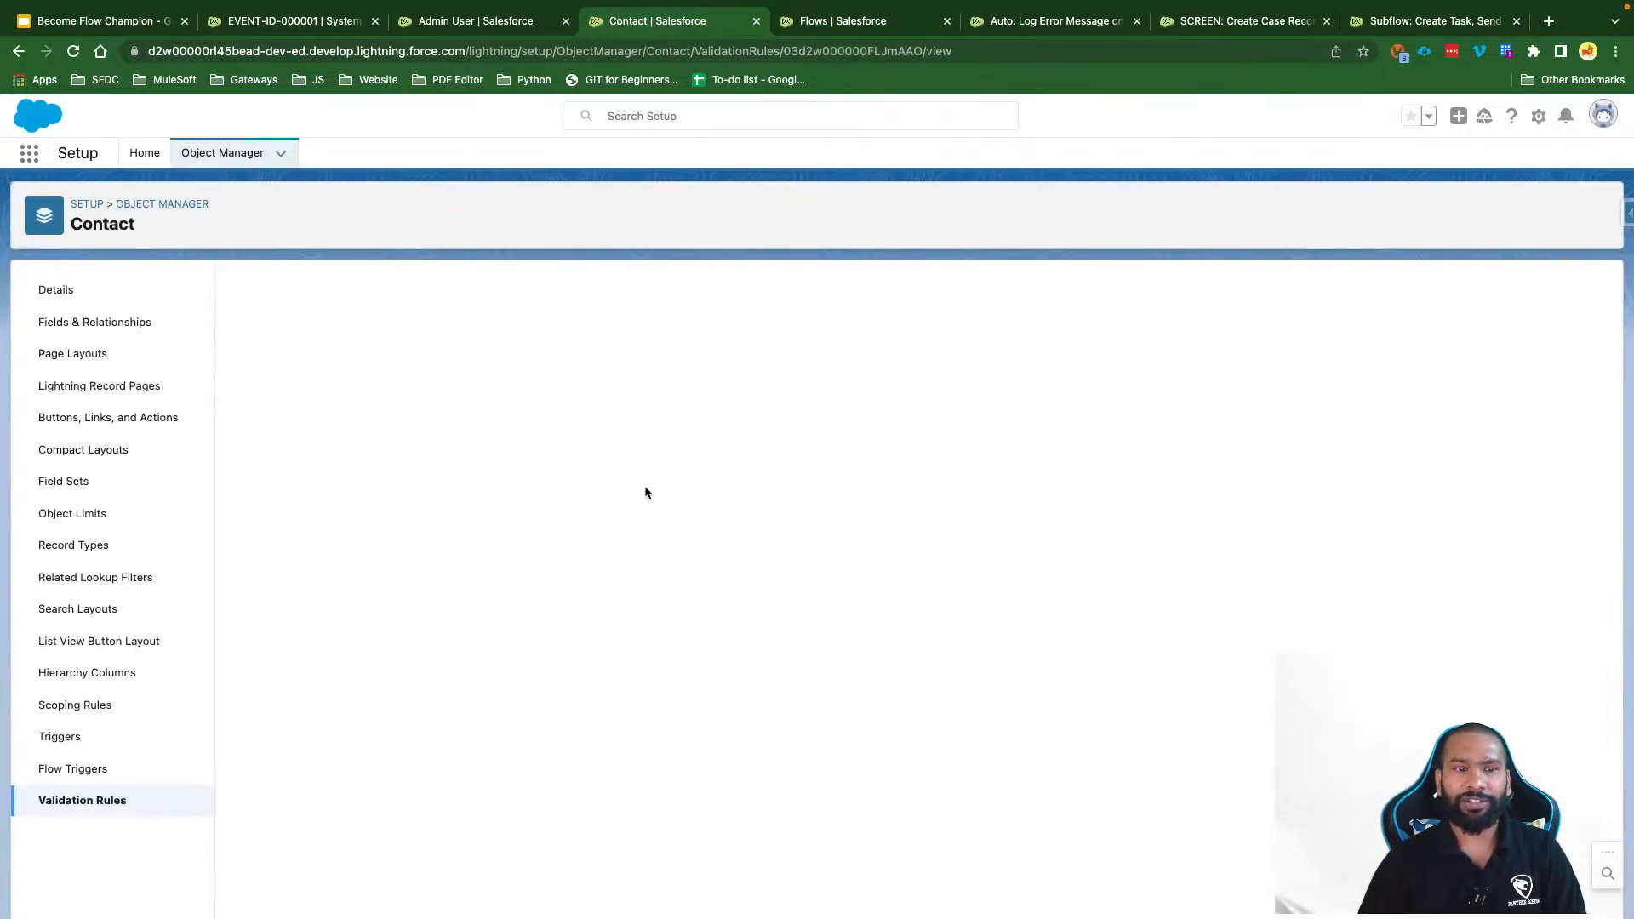
click(1399, 24)
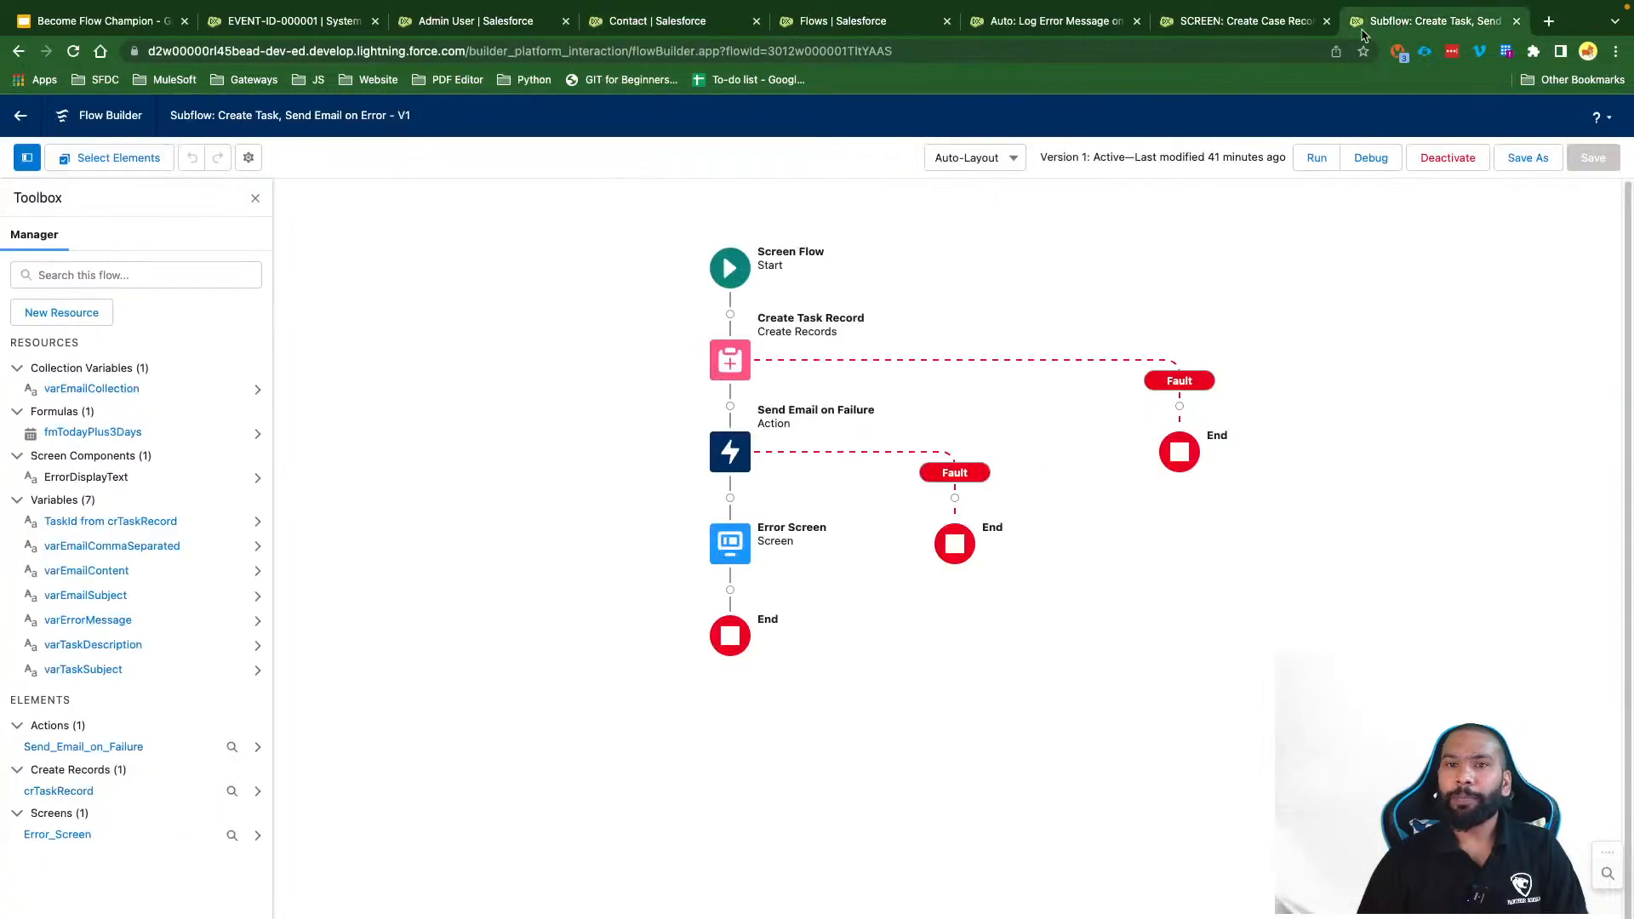
click(1063, 26)
click(1195, 25)
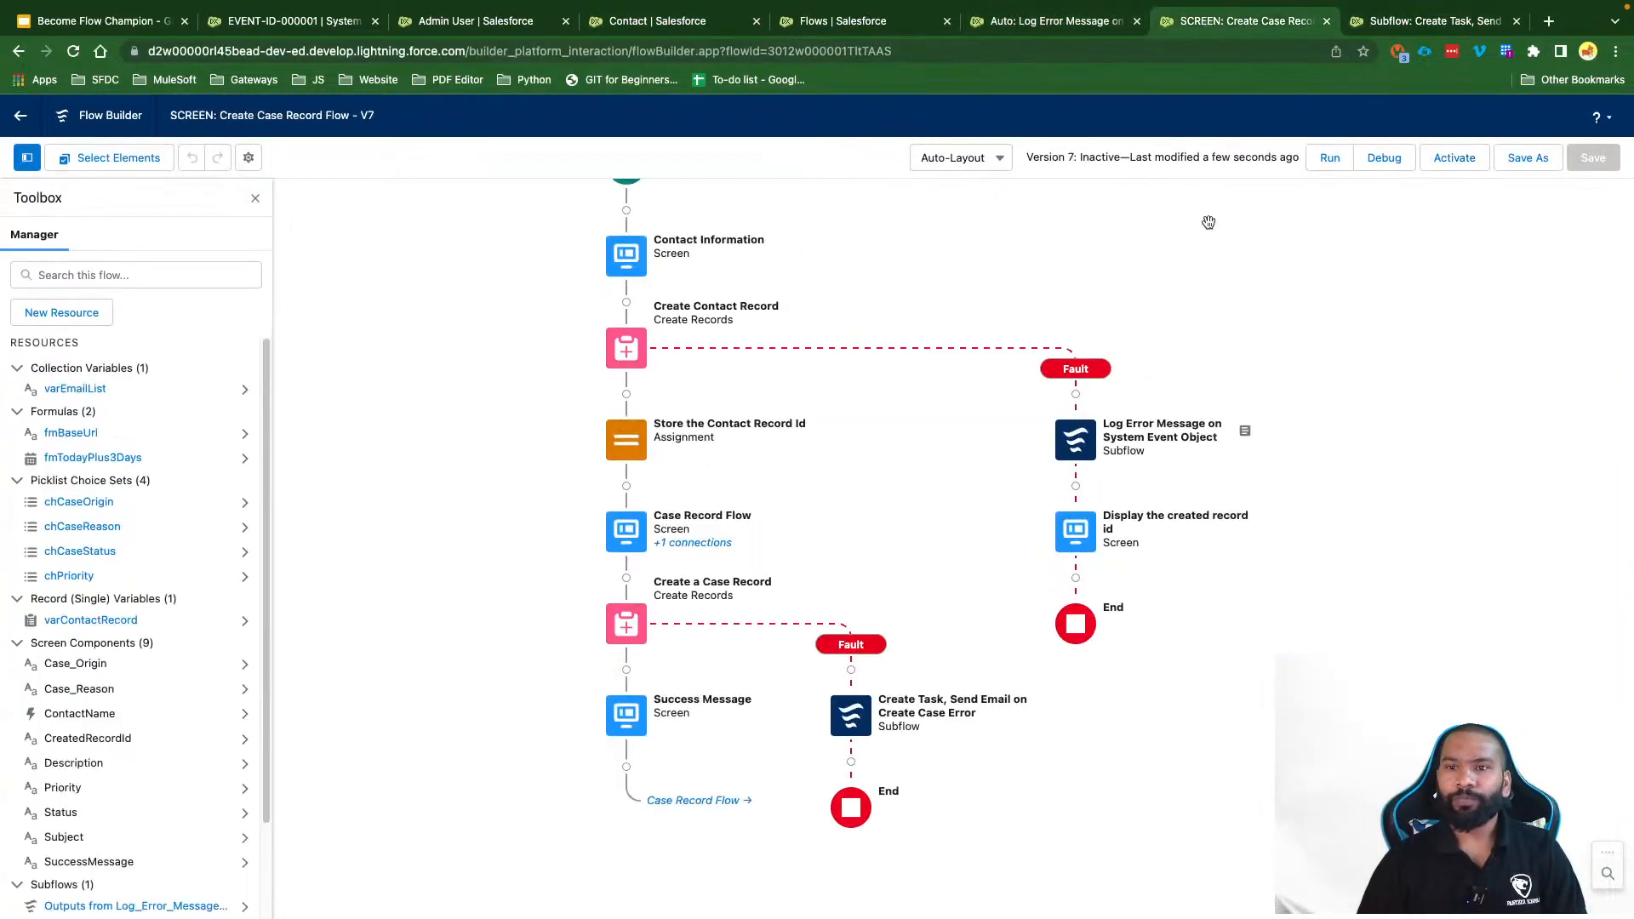
Step: Debug-run the flow and enter salutation Mr., first and last name 'a', and account Account Trigger Test
click(1385, 158)
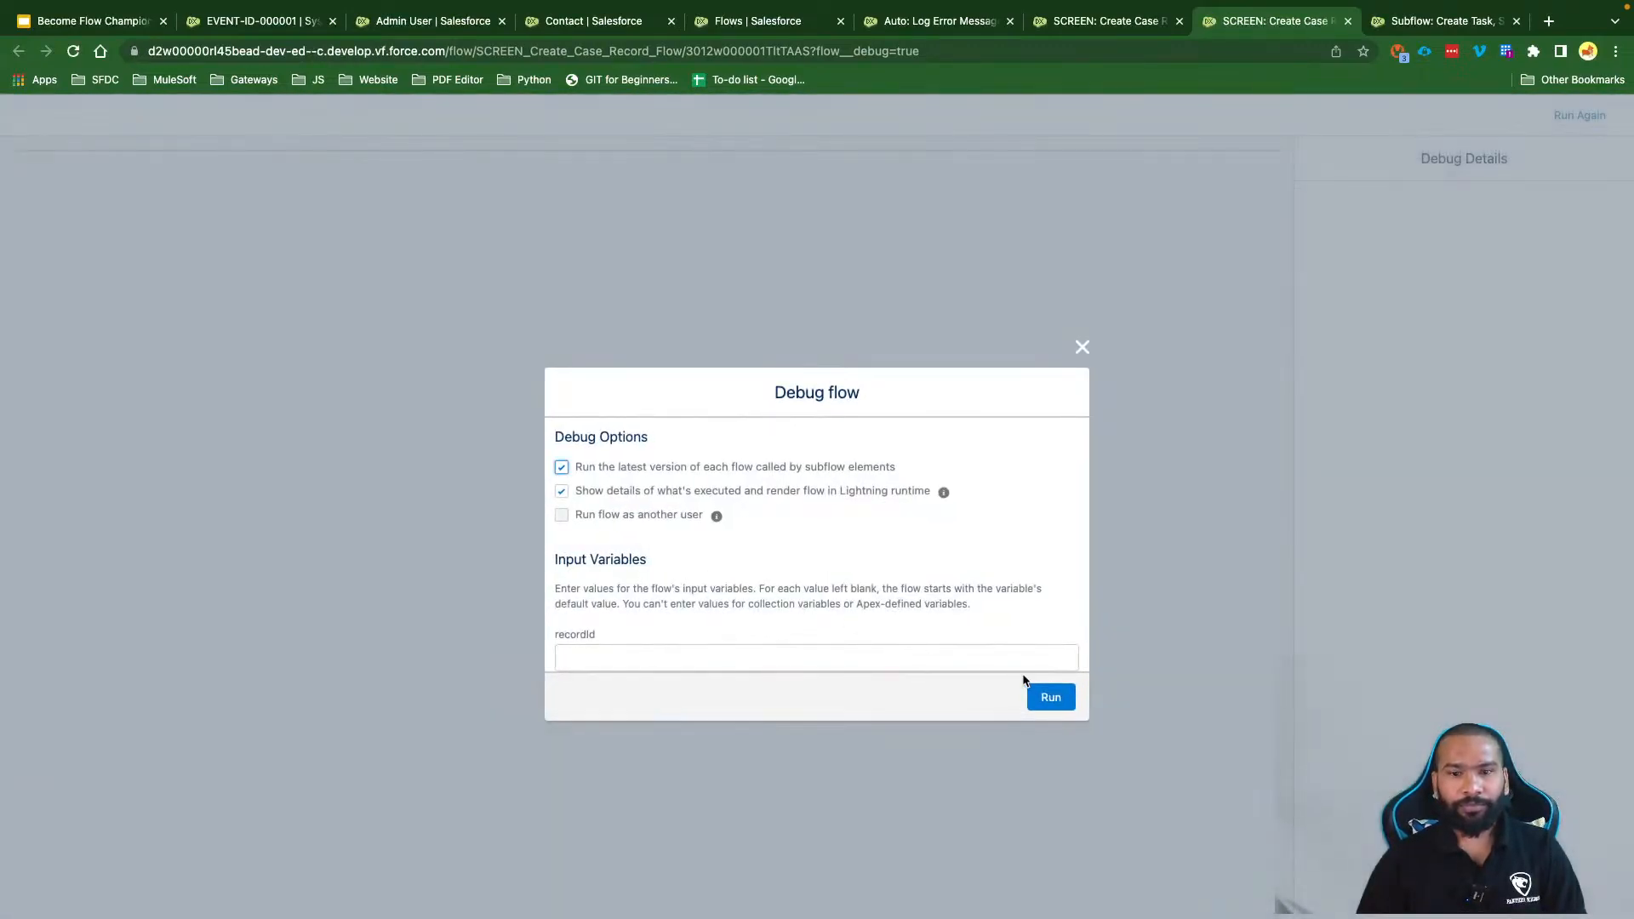
click(1044, 692)
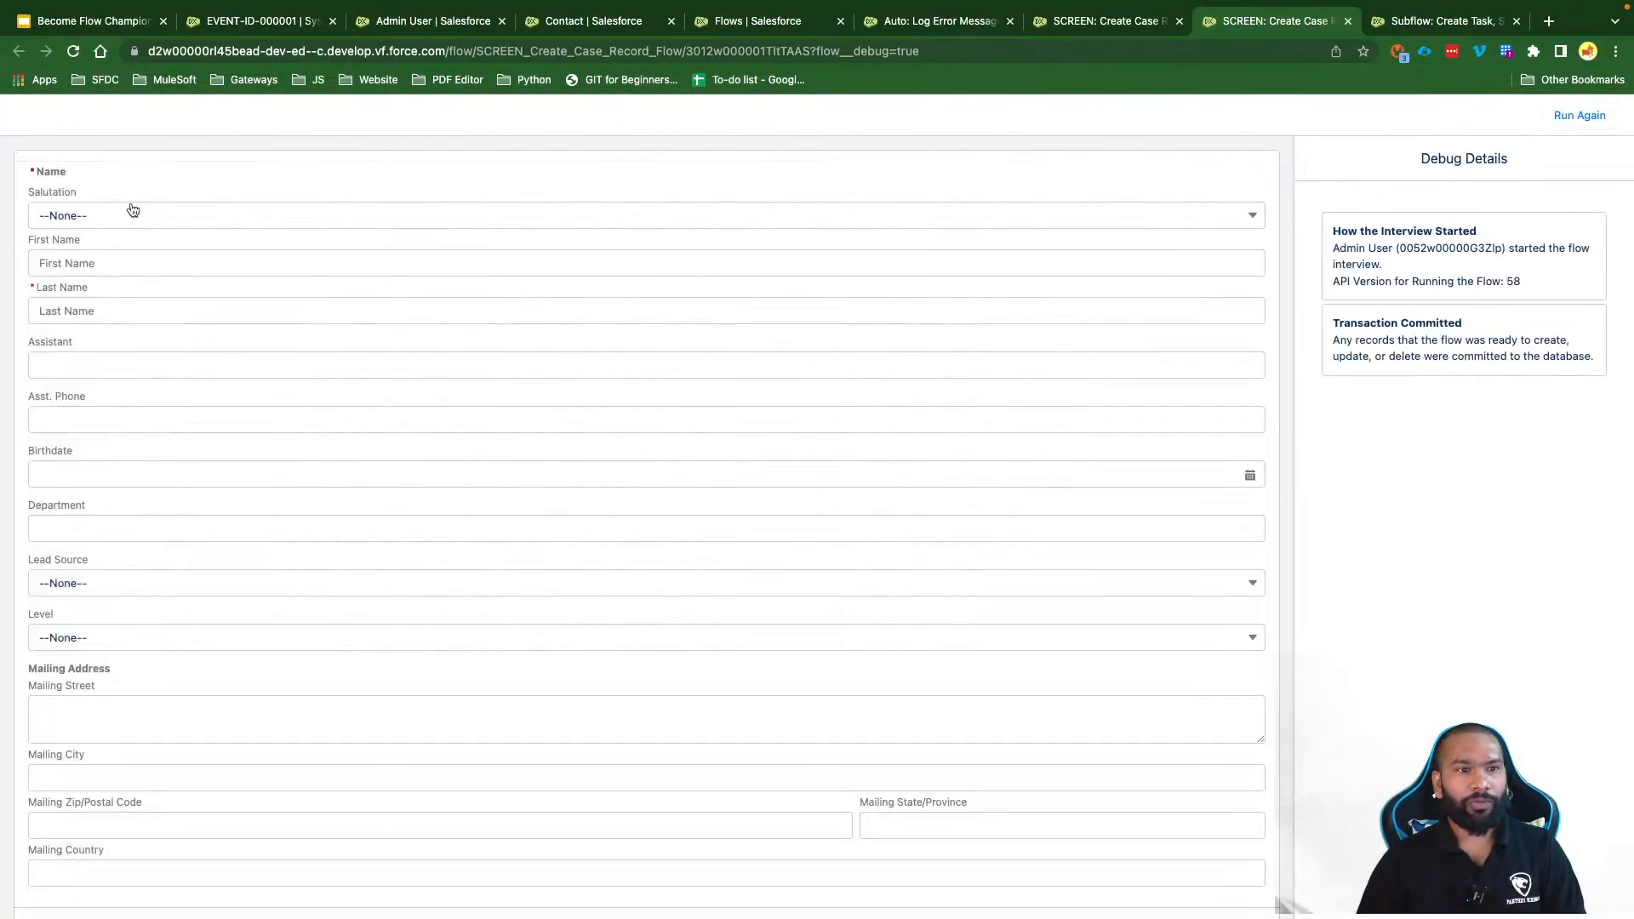
click(128, 216)
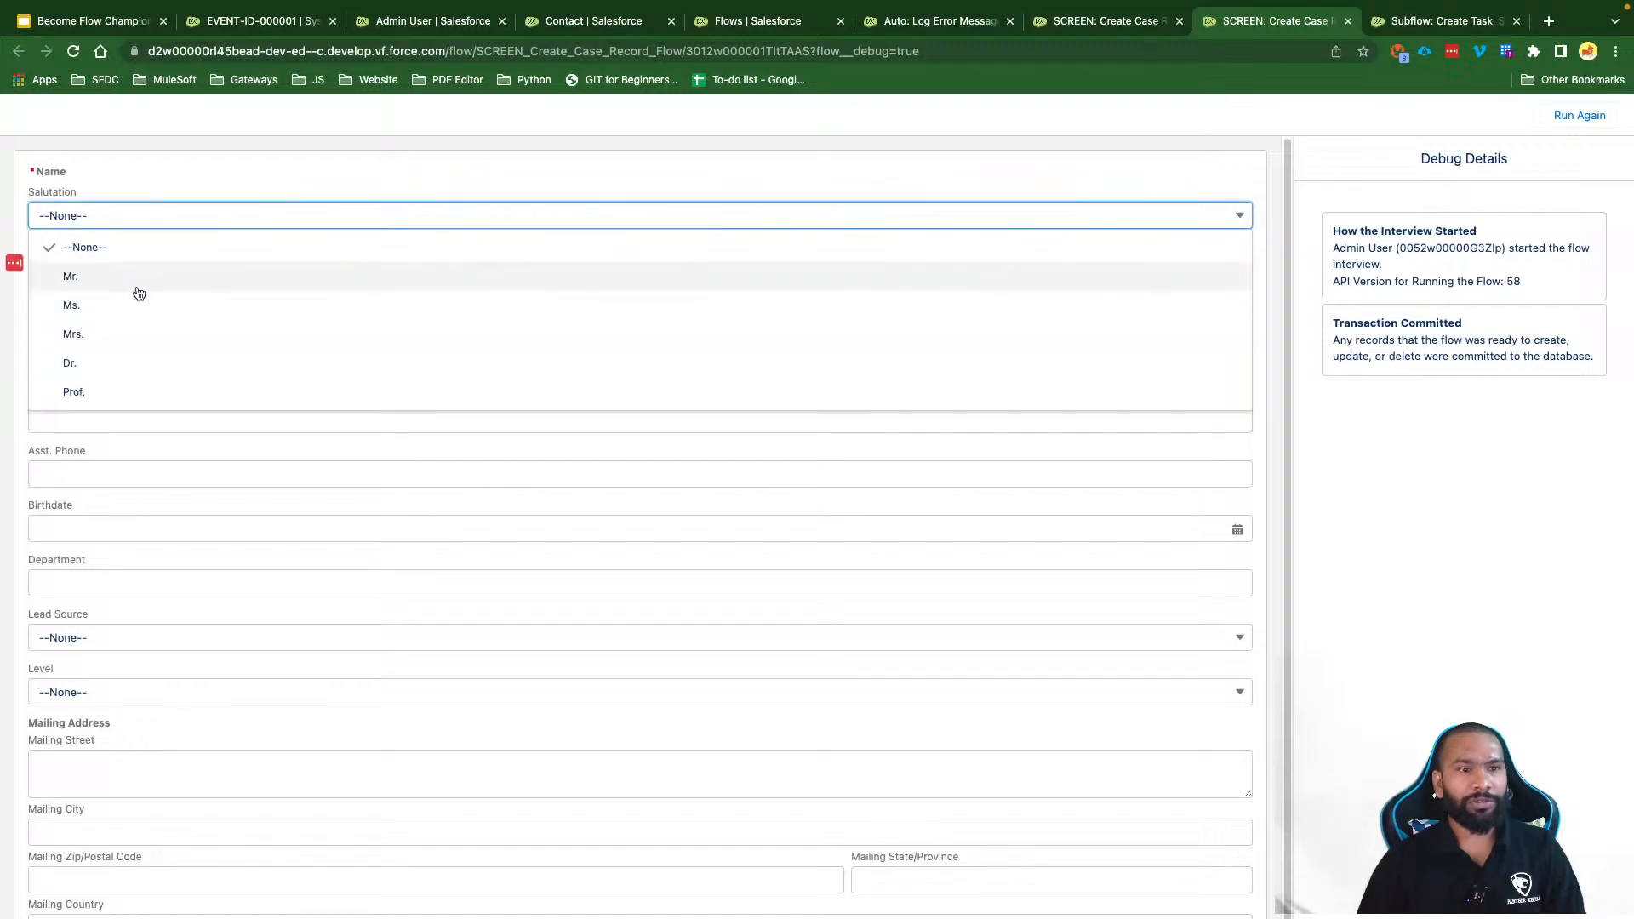
click(96, 273)
click(96, 265)
text(abc)
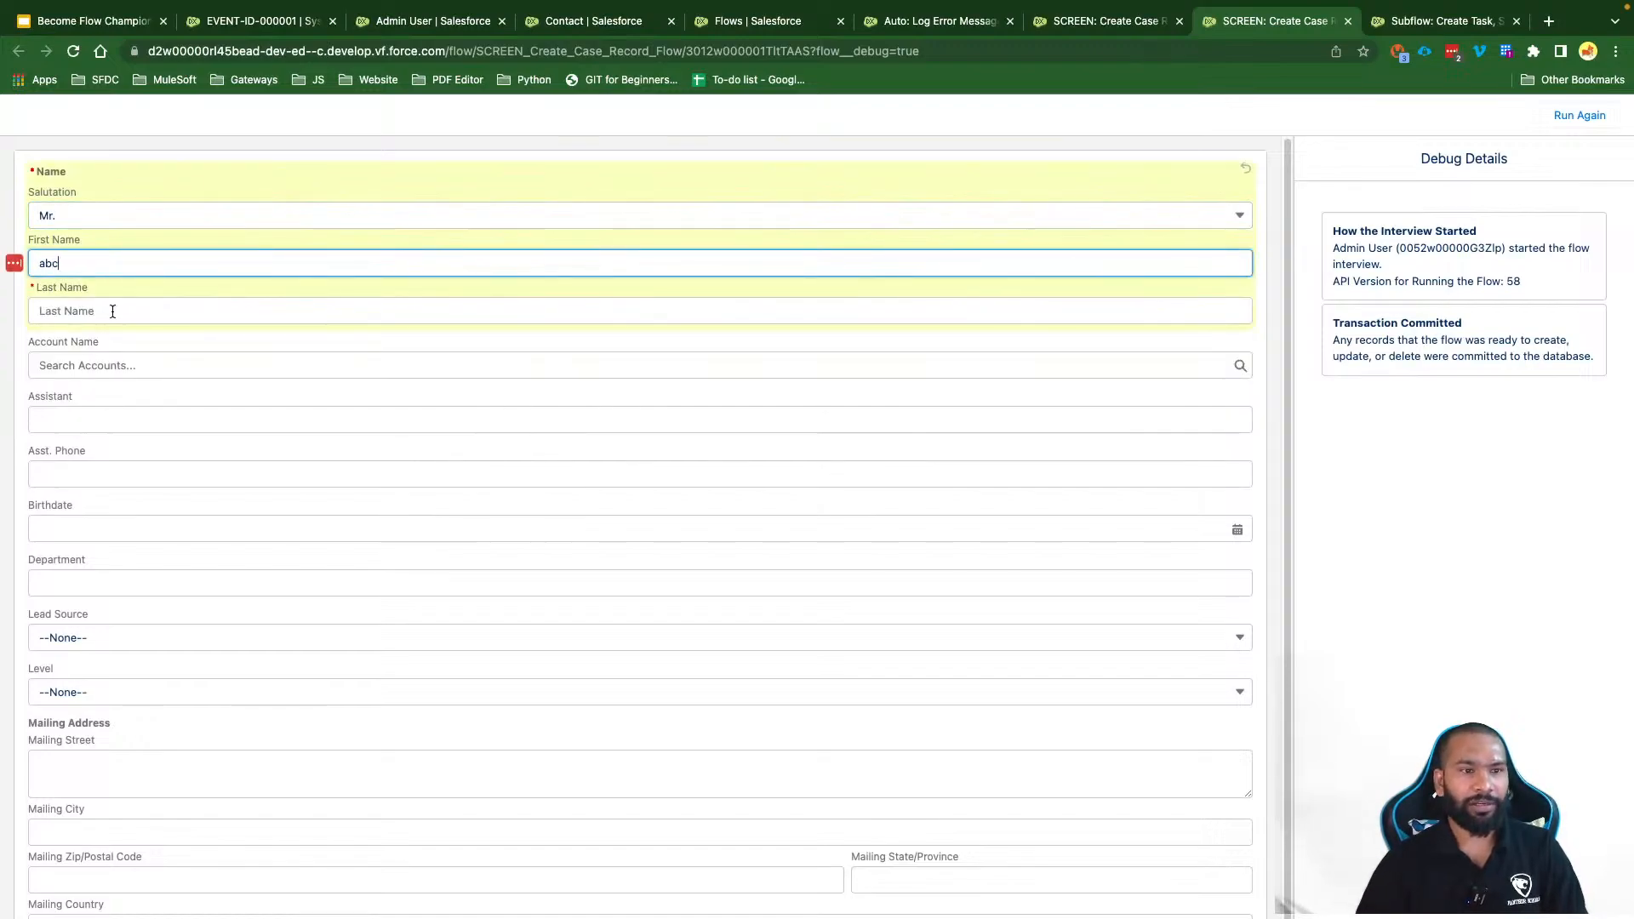
click(112, 312)
text(acdfs)
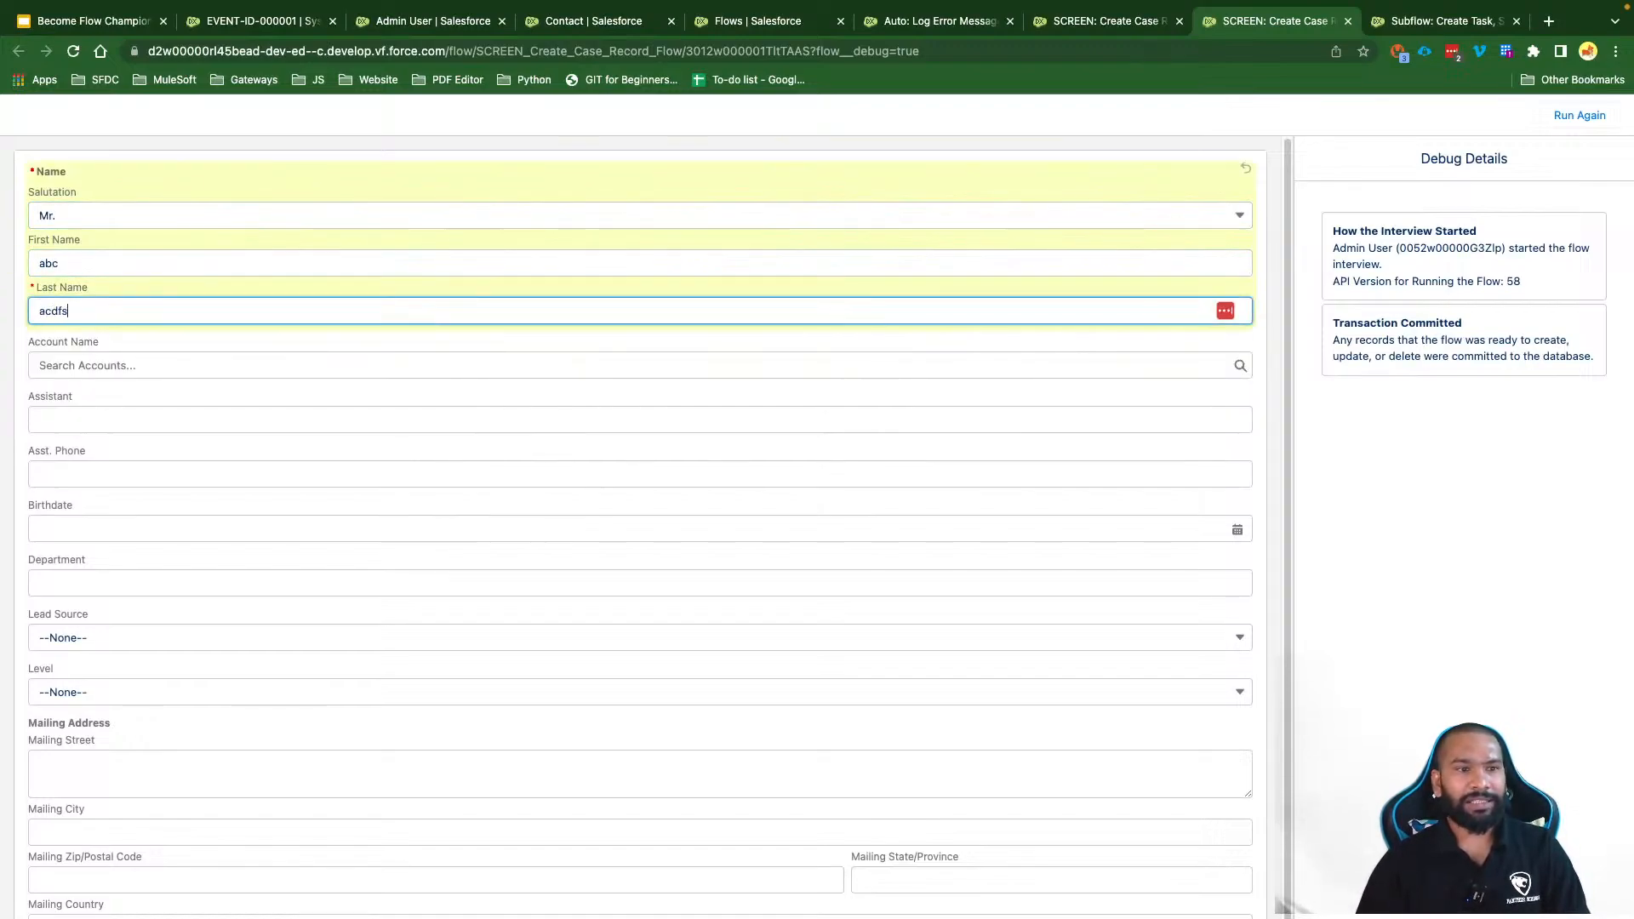
click(218, 364)
click(221, 474)
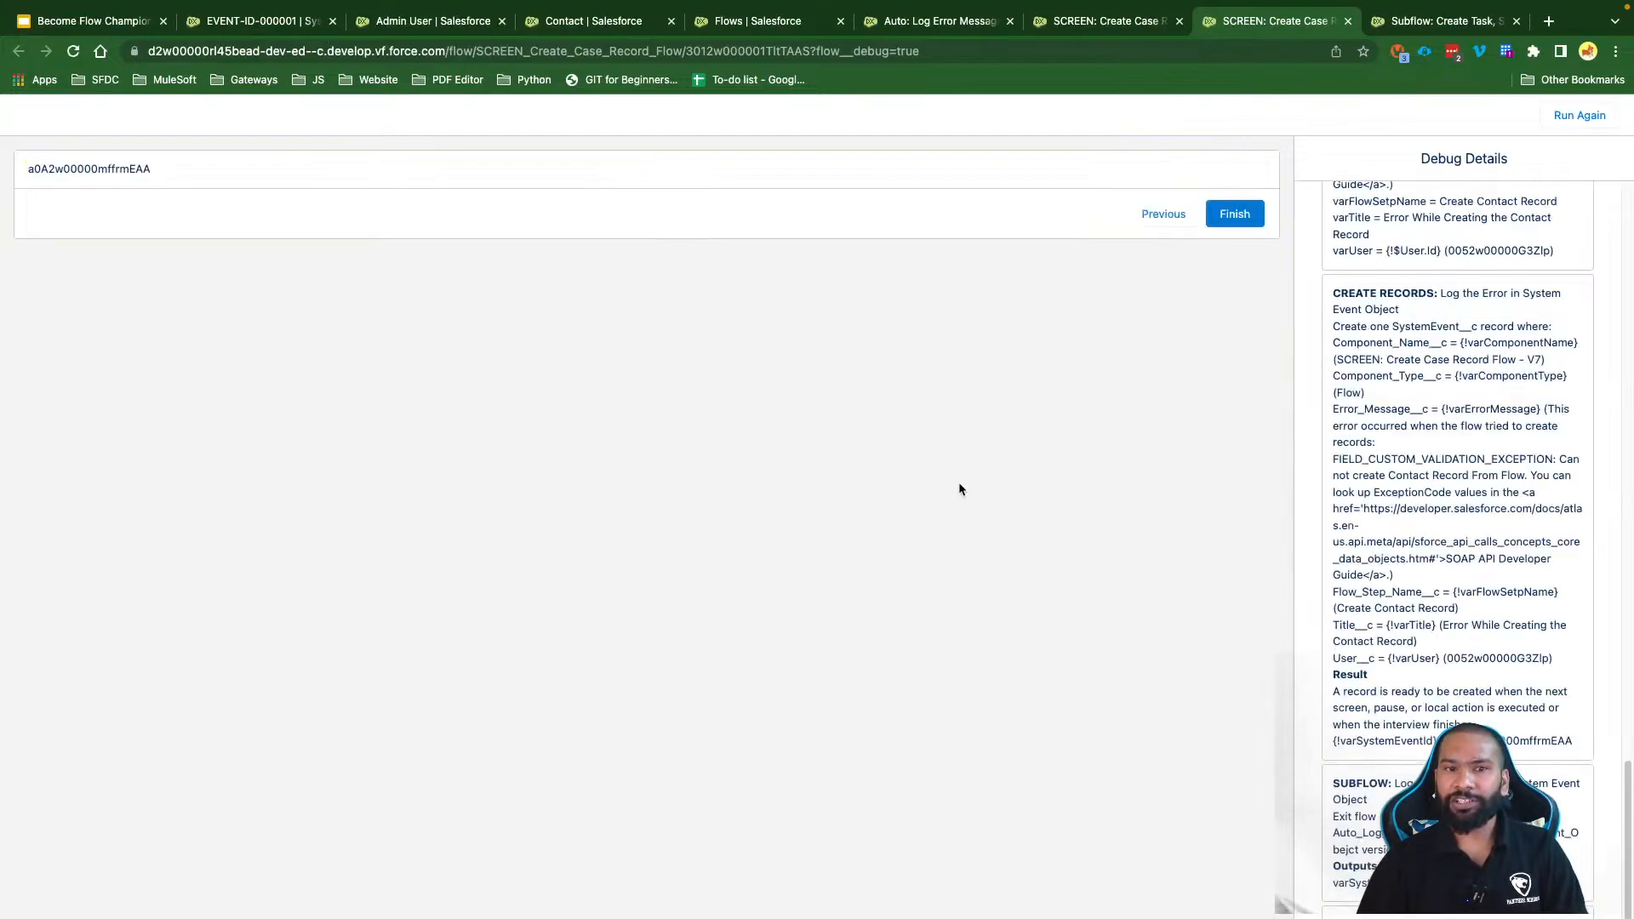
Step: Inspect the returned record ID, the CREATE RECORDS step and the Error Handled entry in the debug log
double_click(83, 168)
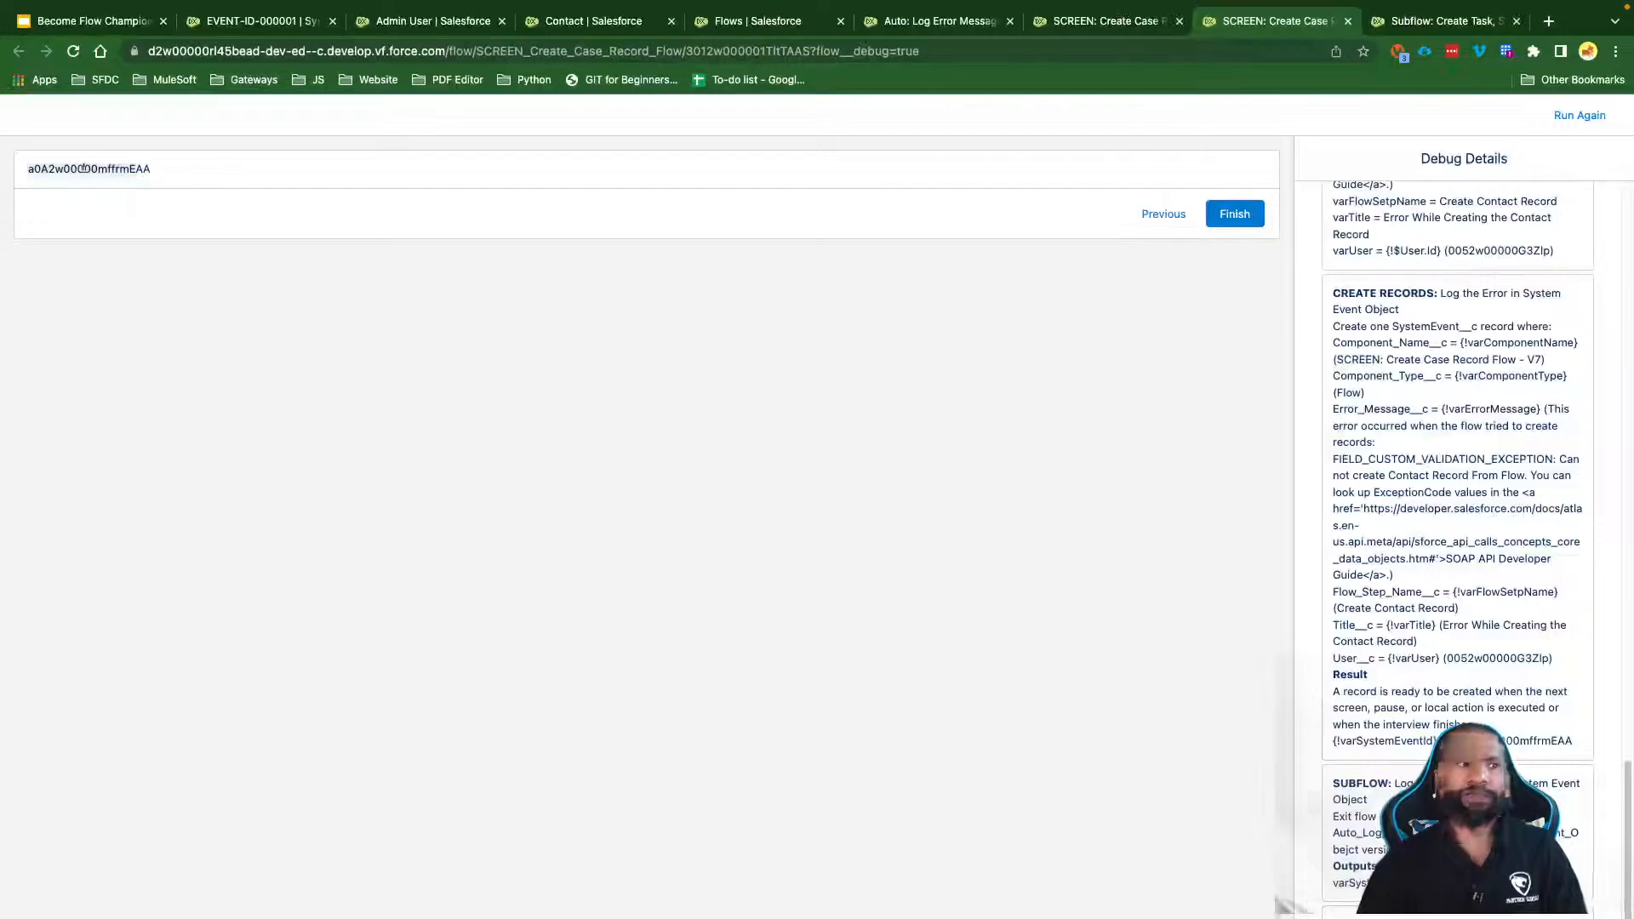
click(238, 234)
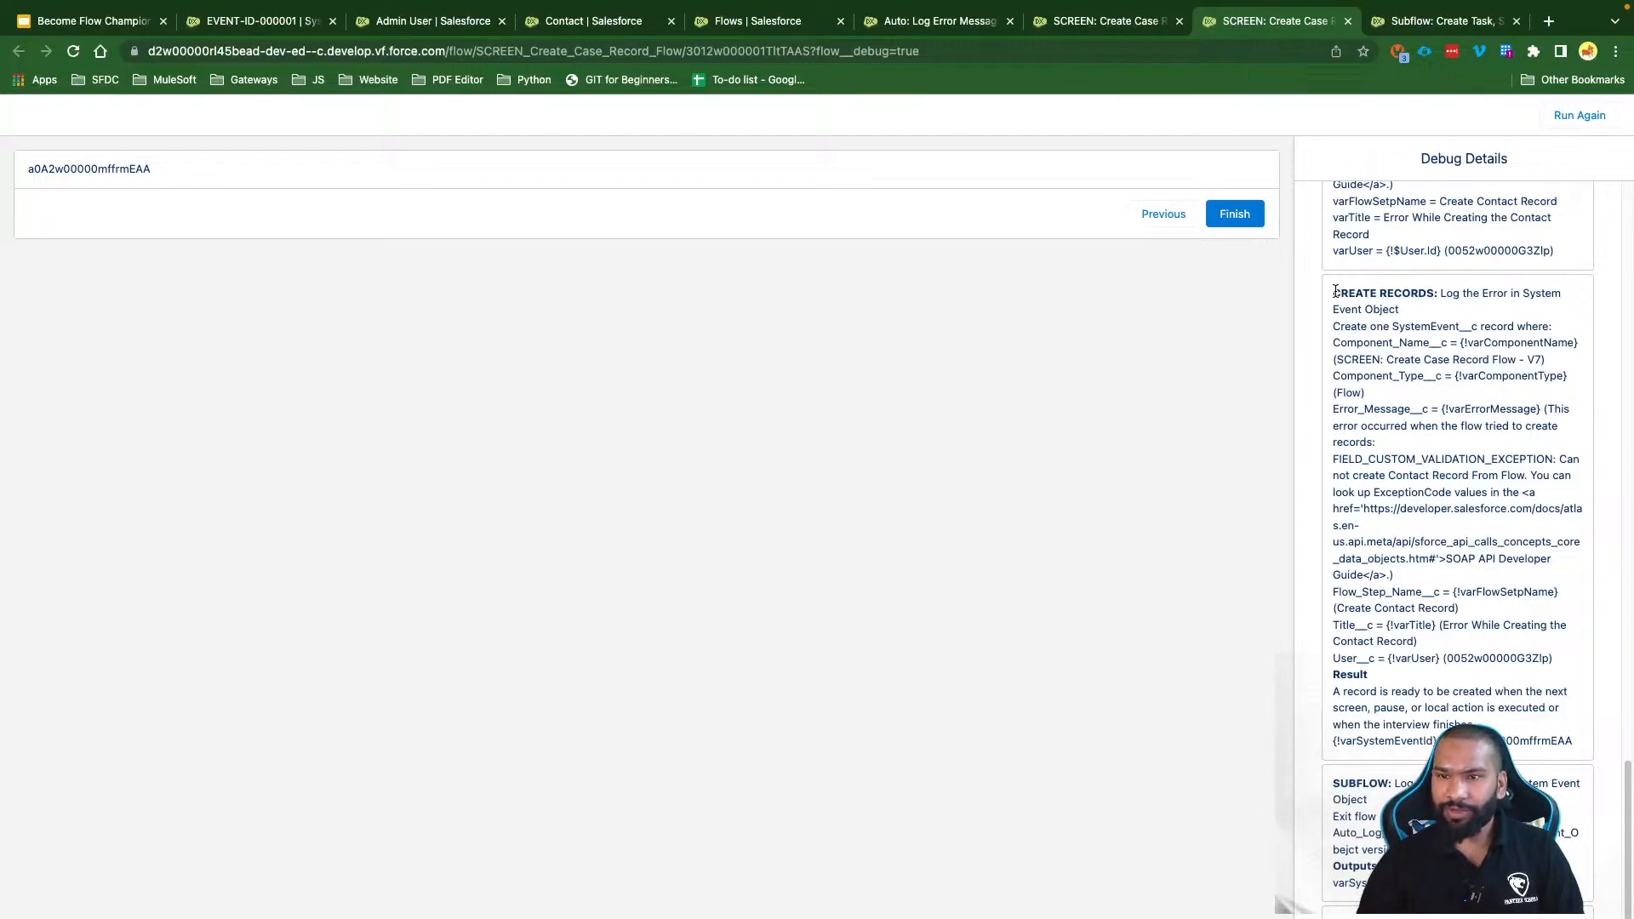
drag(1333, 294, 1436, 294)
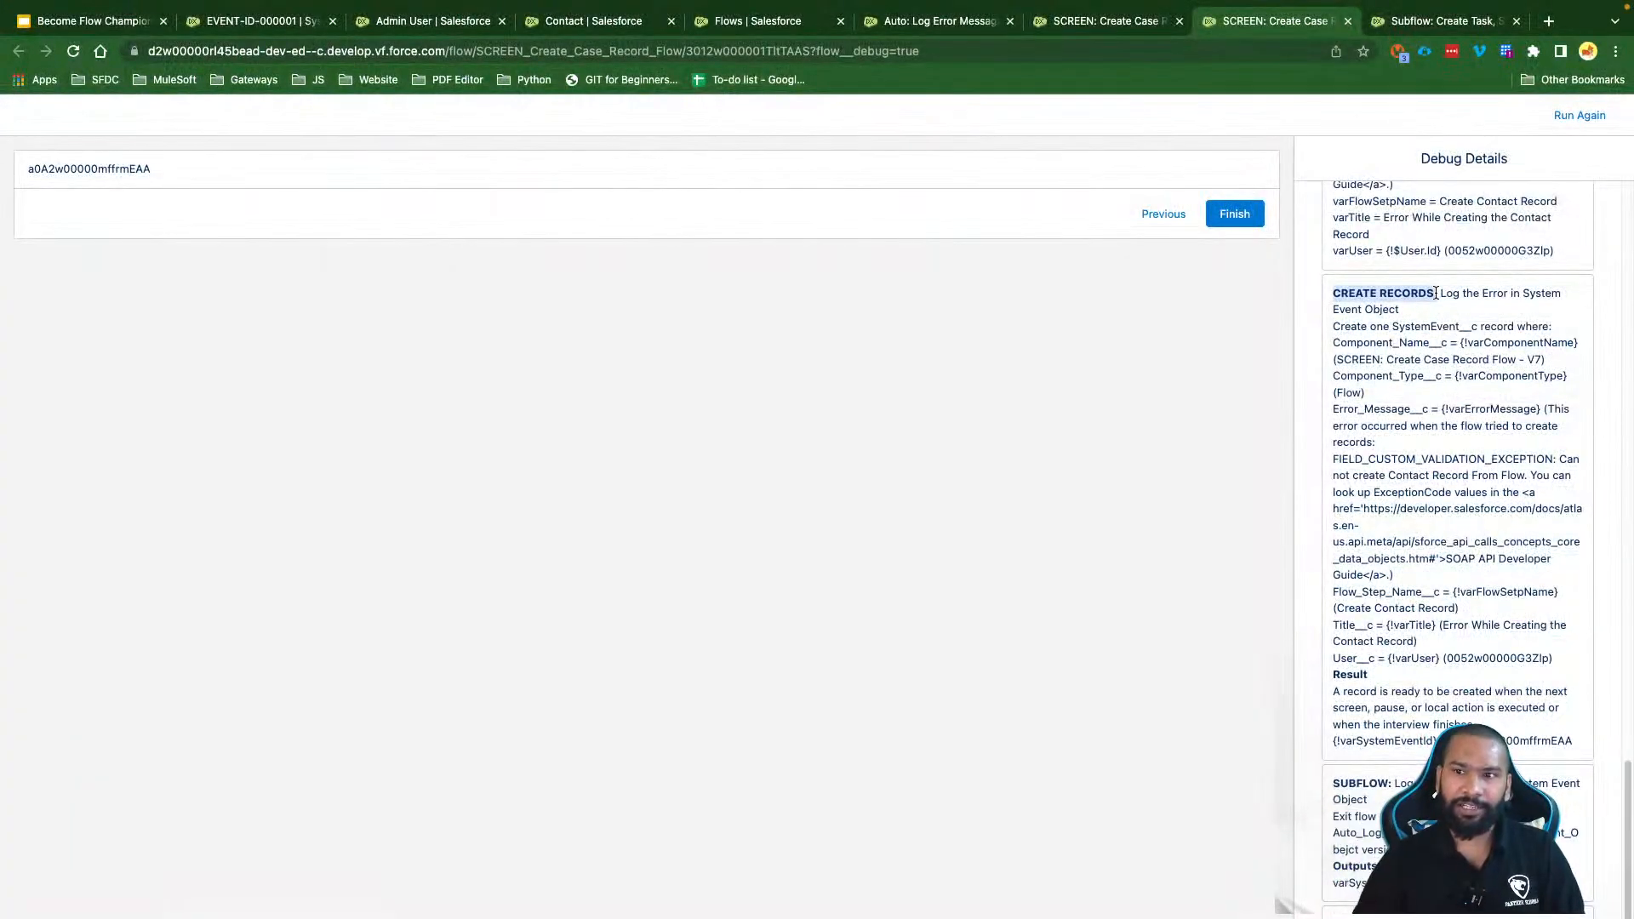
scroll(1413, 340, up, 4)
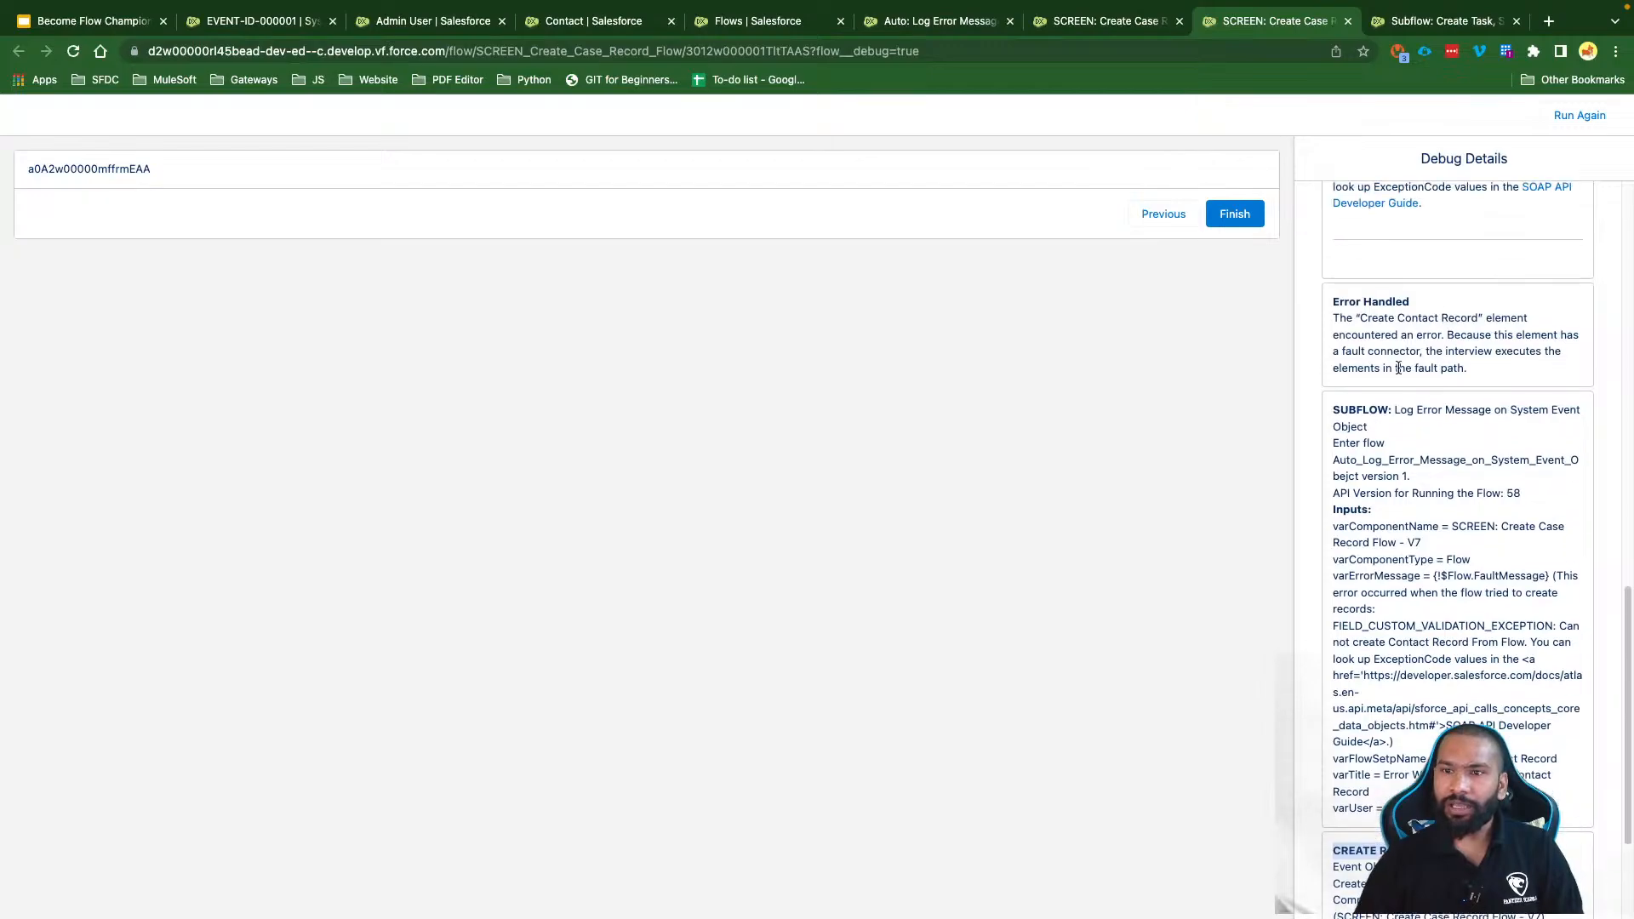
drag(1335, 300, 1427, 304)
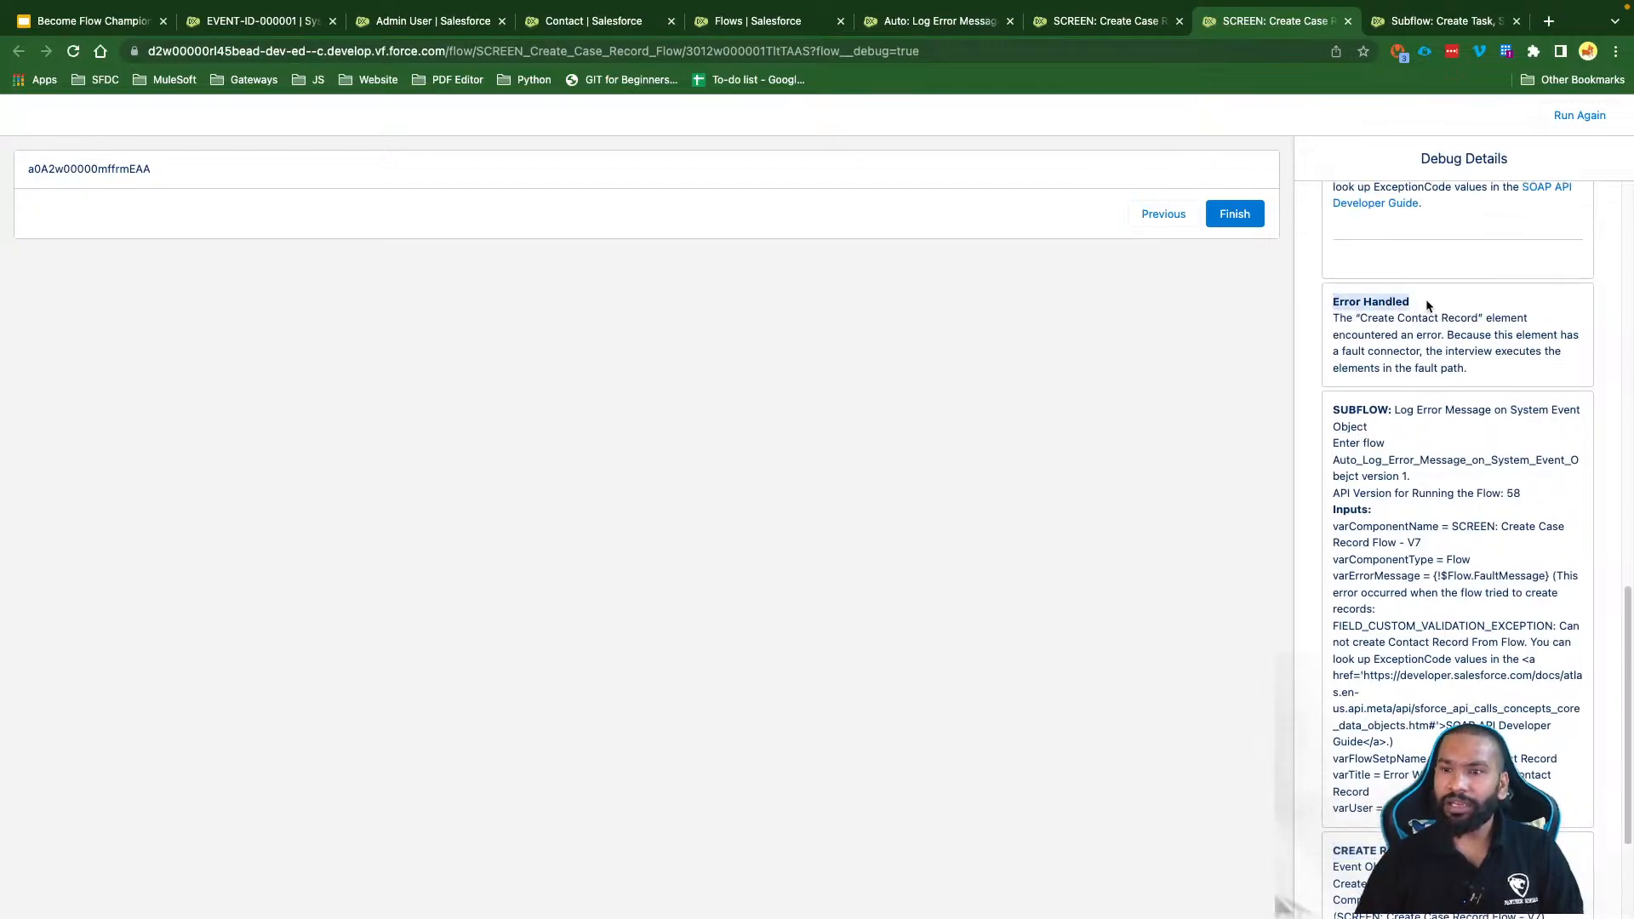
scroll(1427, 306, up, 1)
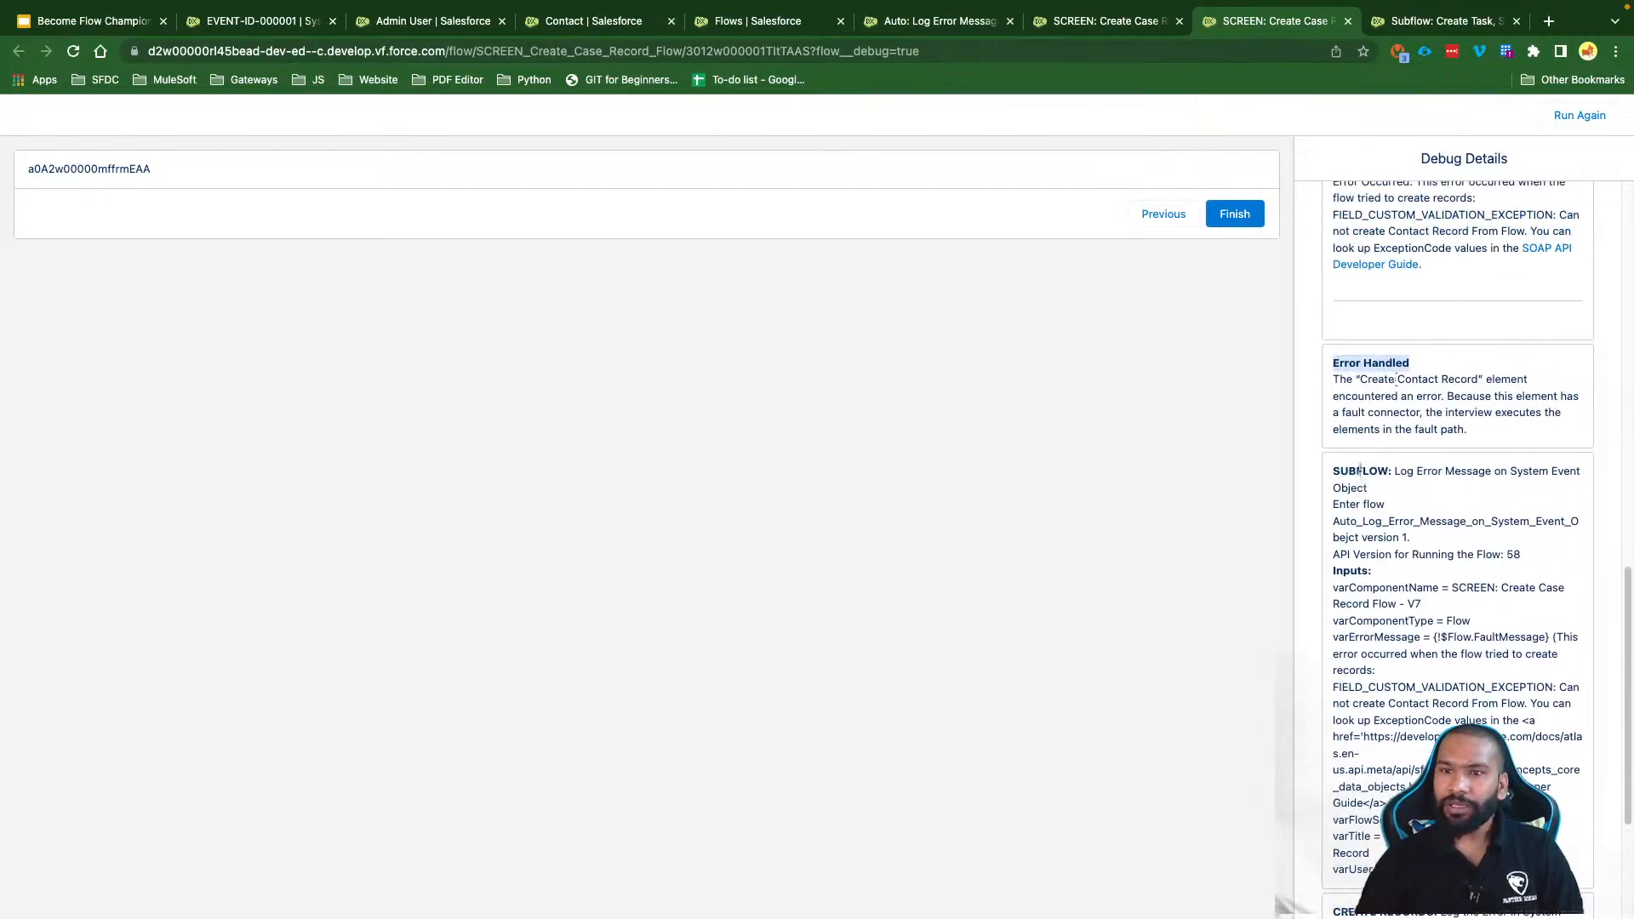
click(1391, 359)
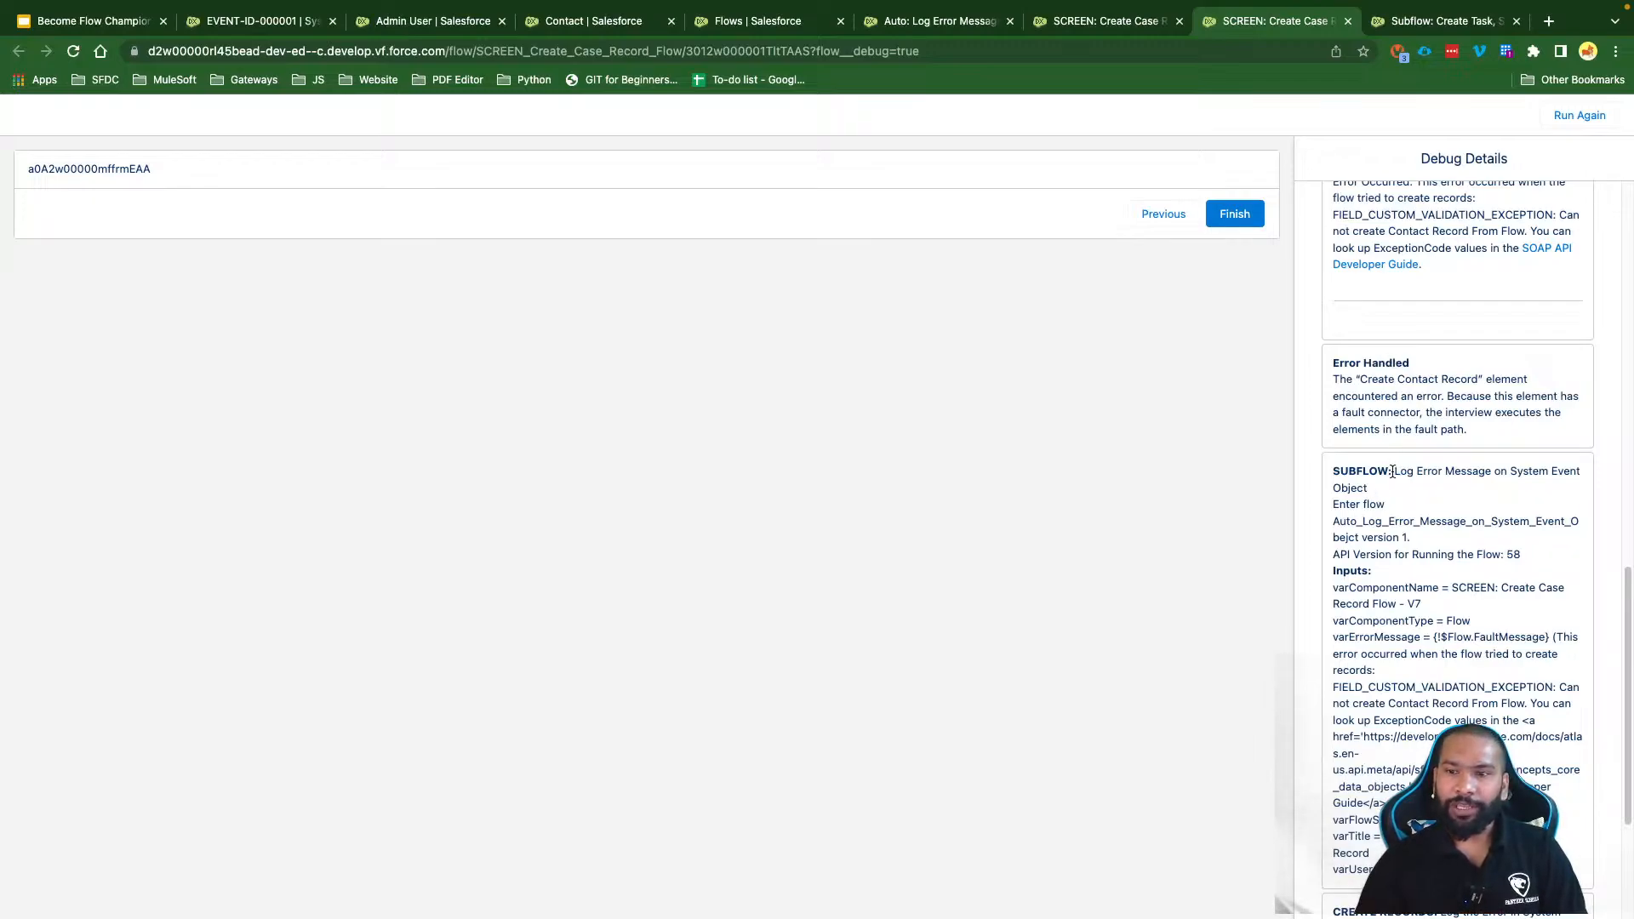
Step: Review the SUBFLOW inputs and new System Event record ID, then go to the System Event tab
drag(1393, 471, 1556, 473)
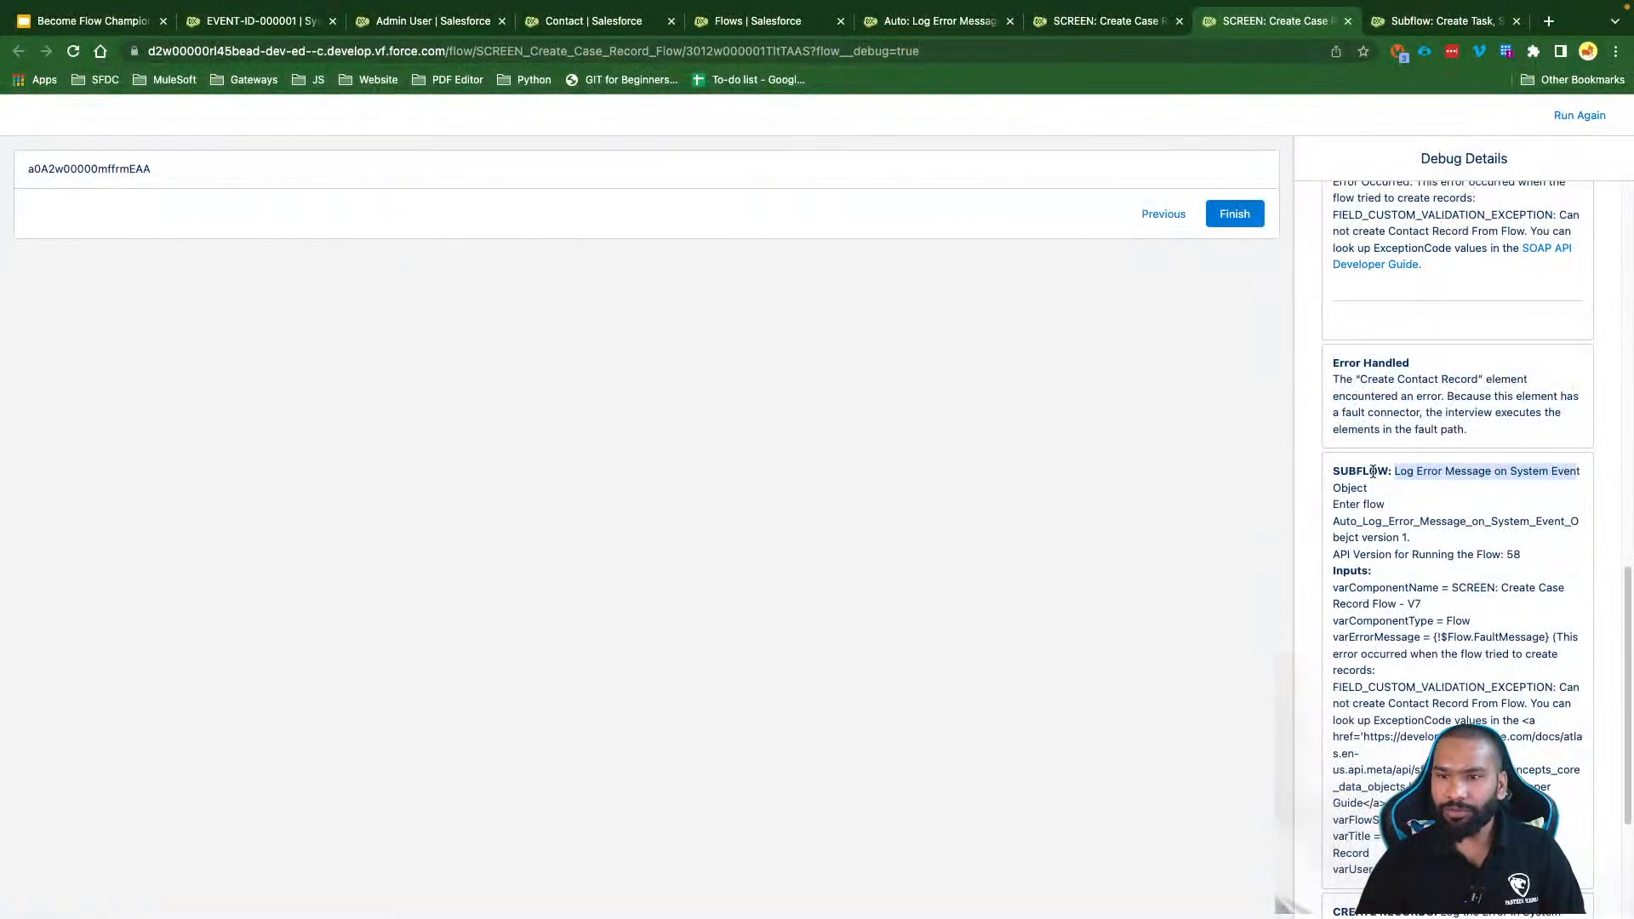
double_click(1363, 471)
drag(1394, 471, 1396, 488)
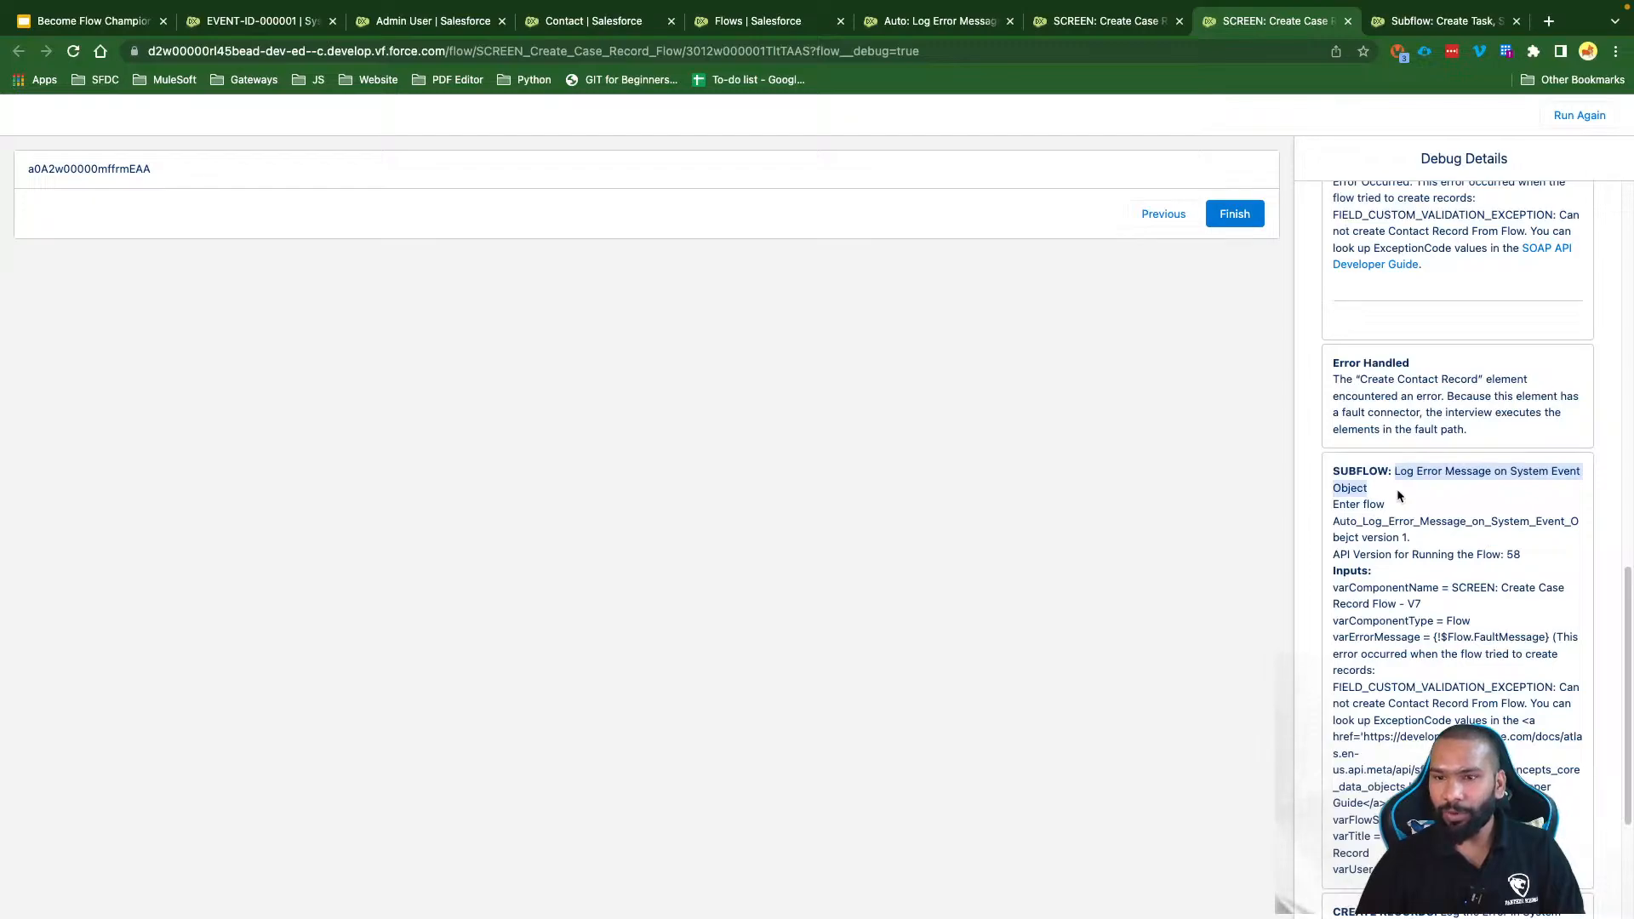
scroll(1396, 488, down, 2)
drag(1332, 417, 1387, 711)
scroll(1387, 711, down, 2)
scroll(1387, 712, down, 4)
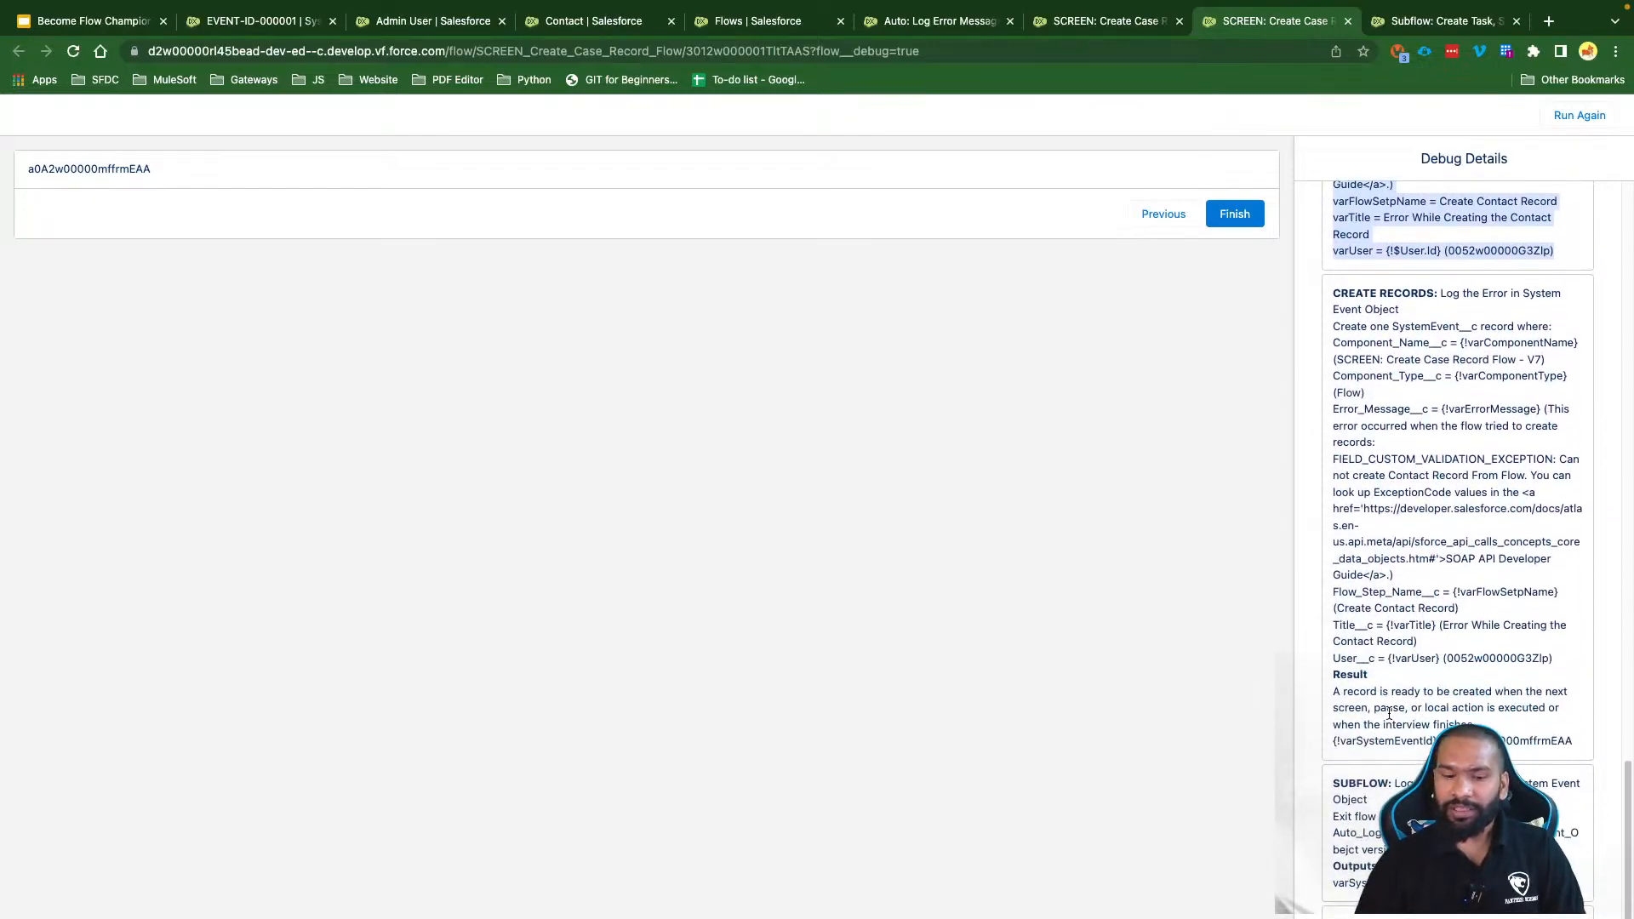
drag(1434, 293, 1333, 293)
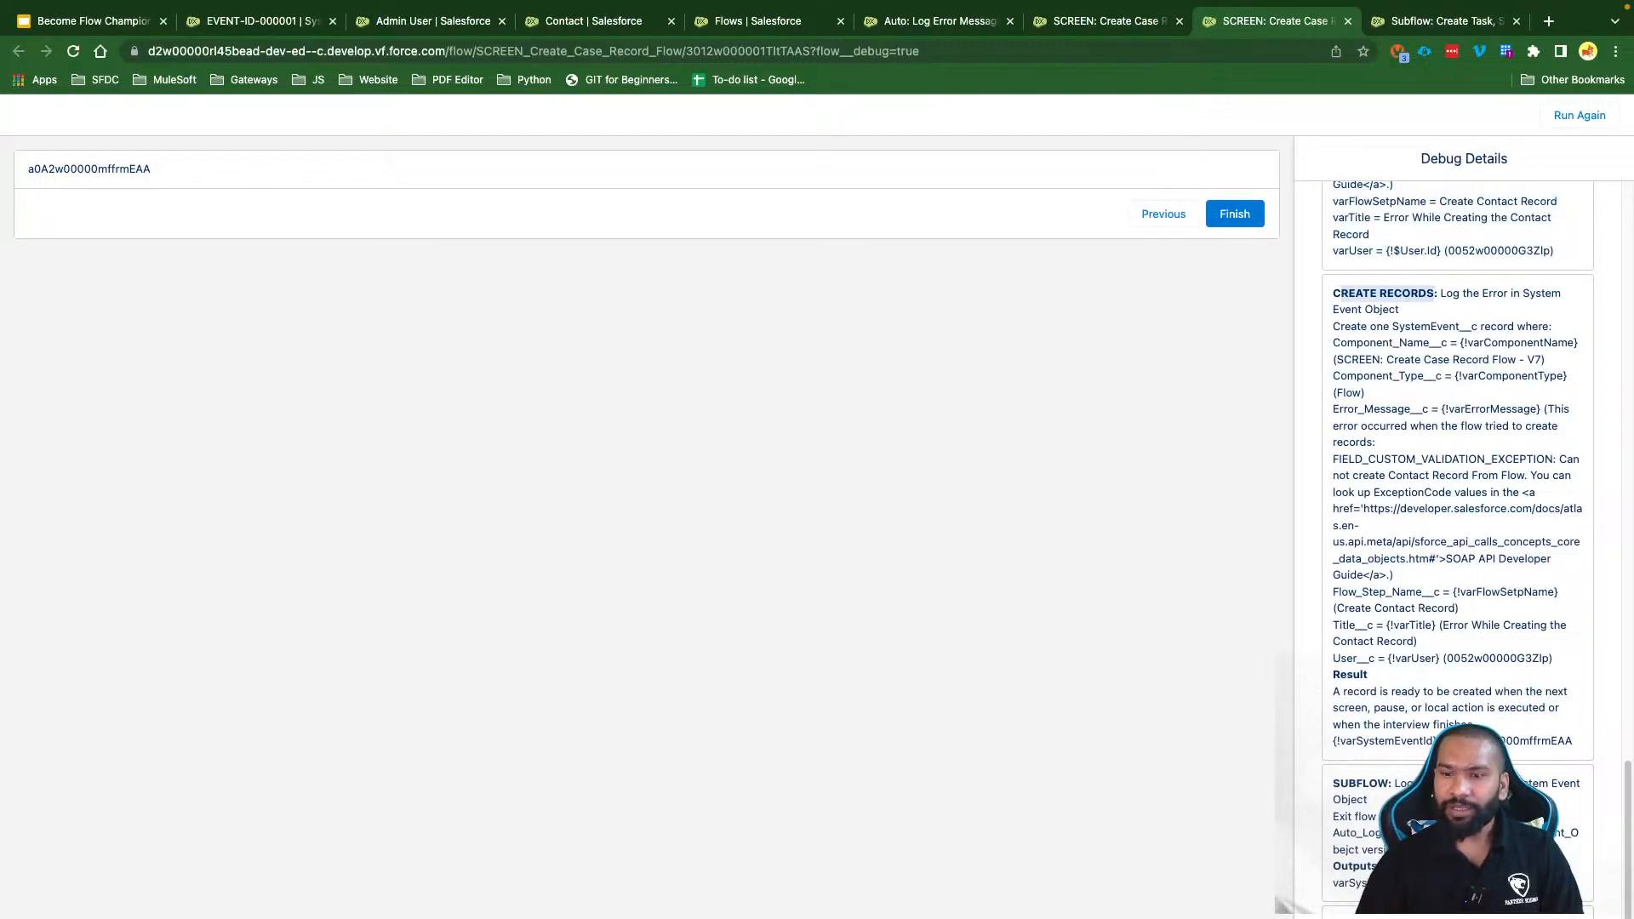
double_click(1479, 741)
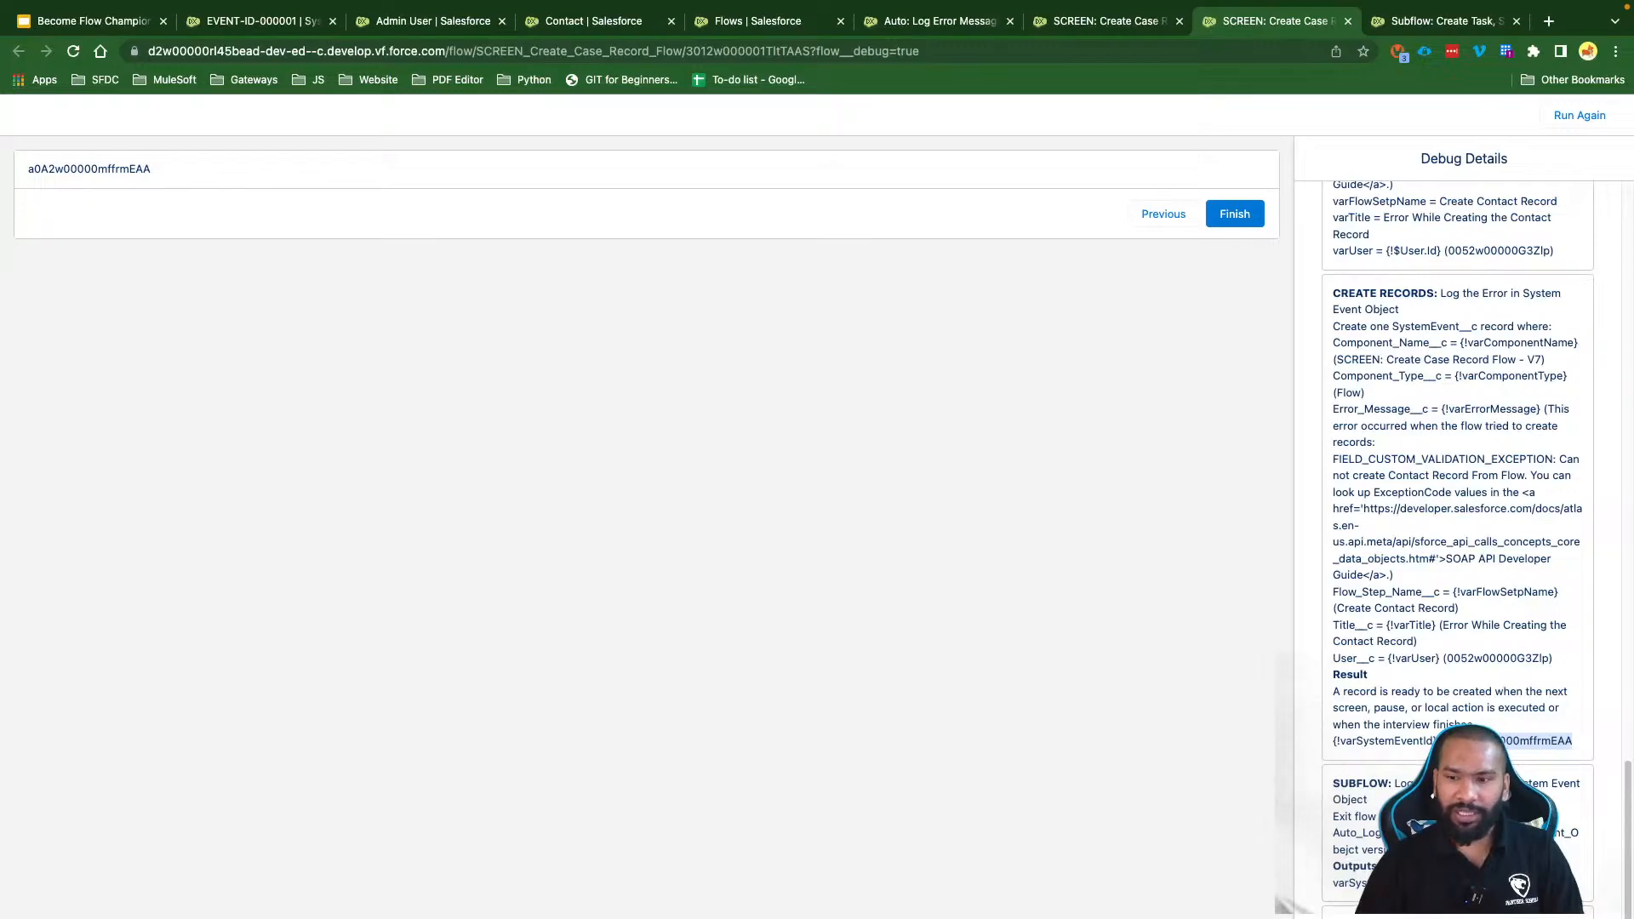
drag(1447, 889, 1314, 782)
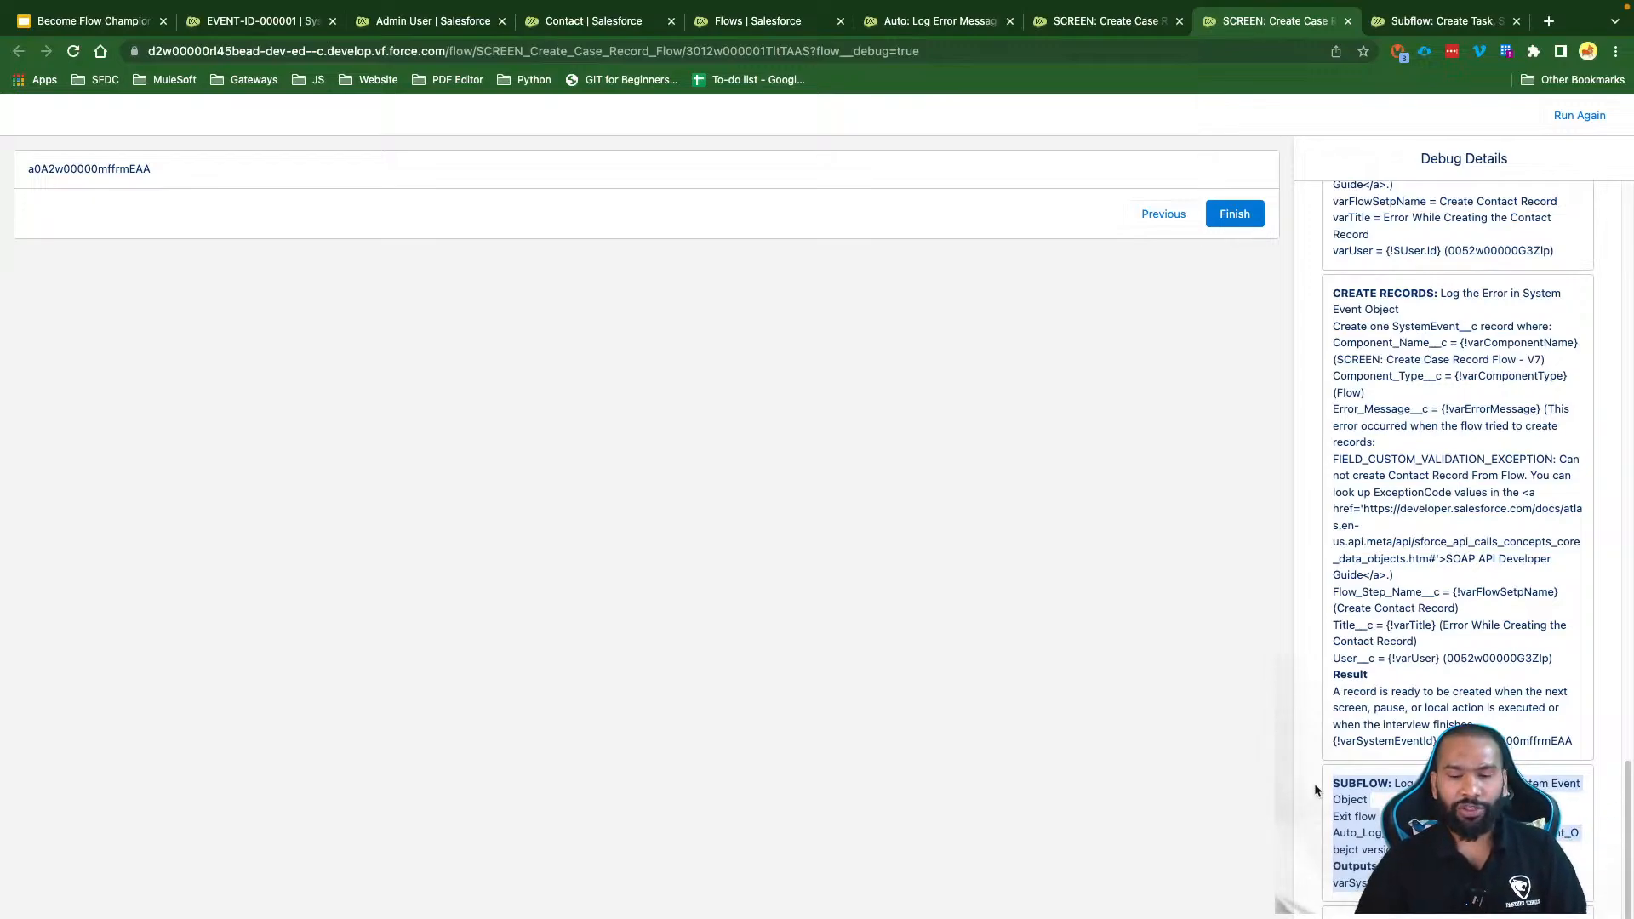
click(255, 20)
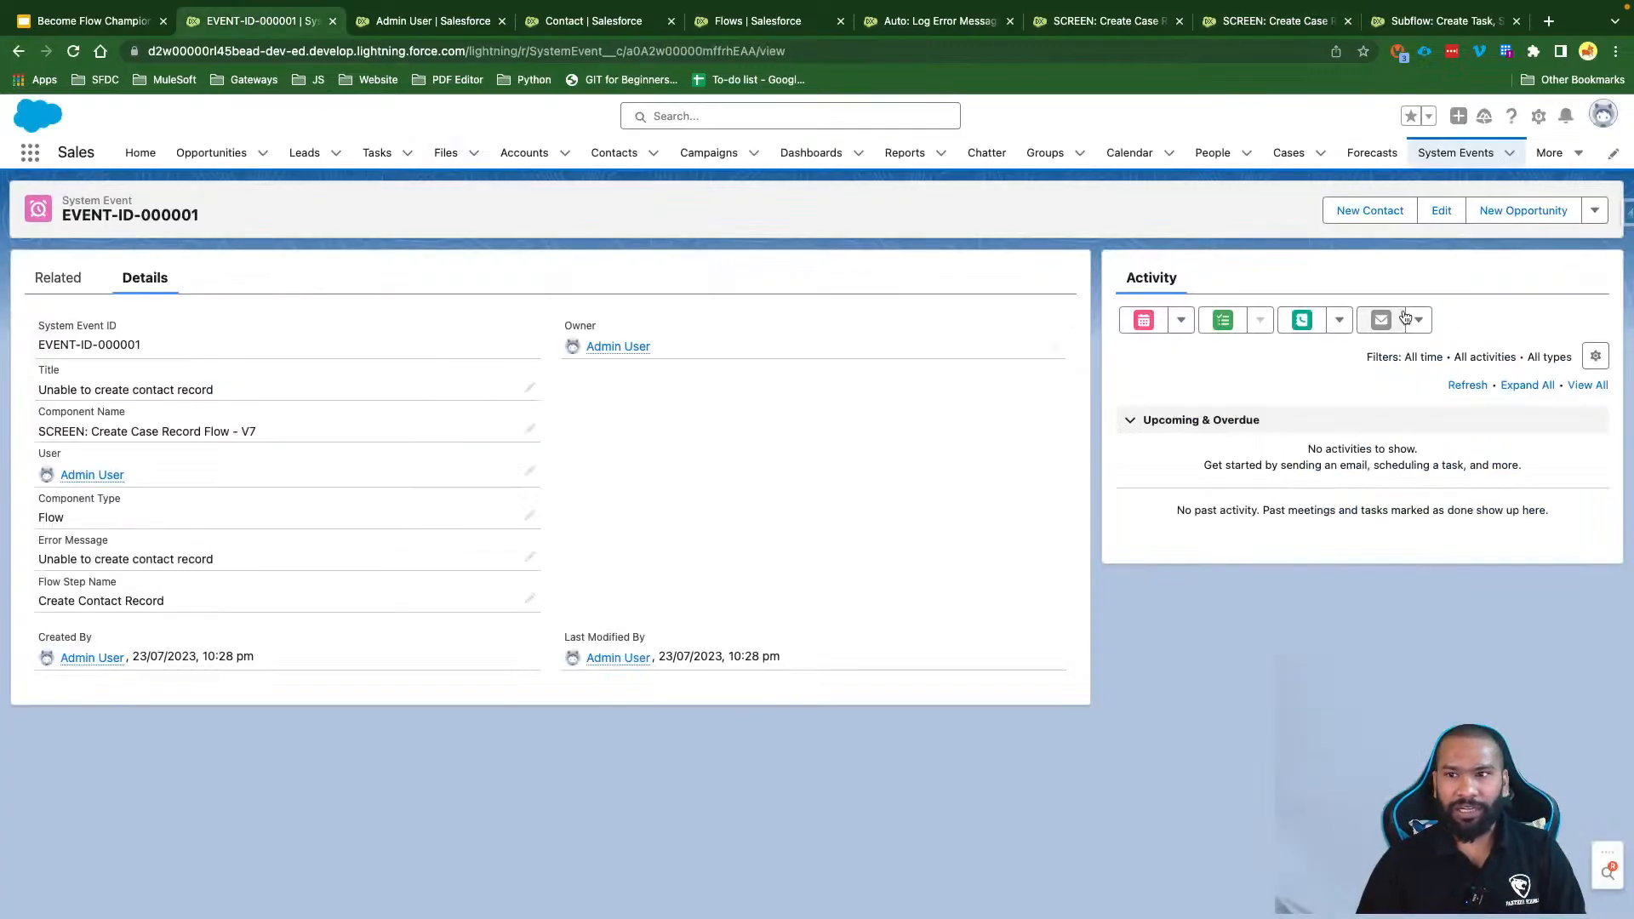
Step: Sort System Events by ID descending, open EVENT-ID-000002, then return to the Use Cases slide
click(1458, 157)
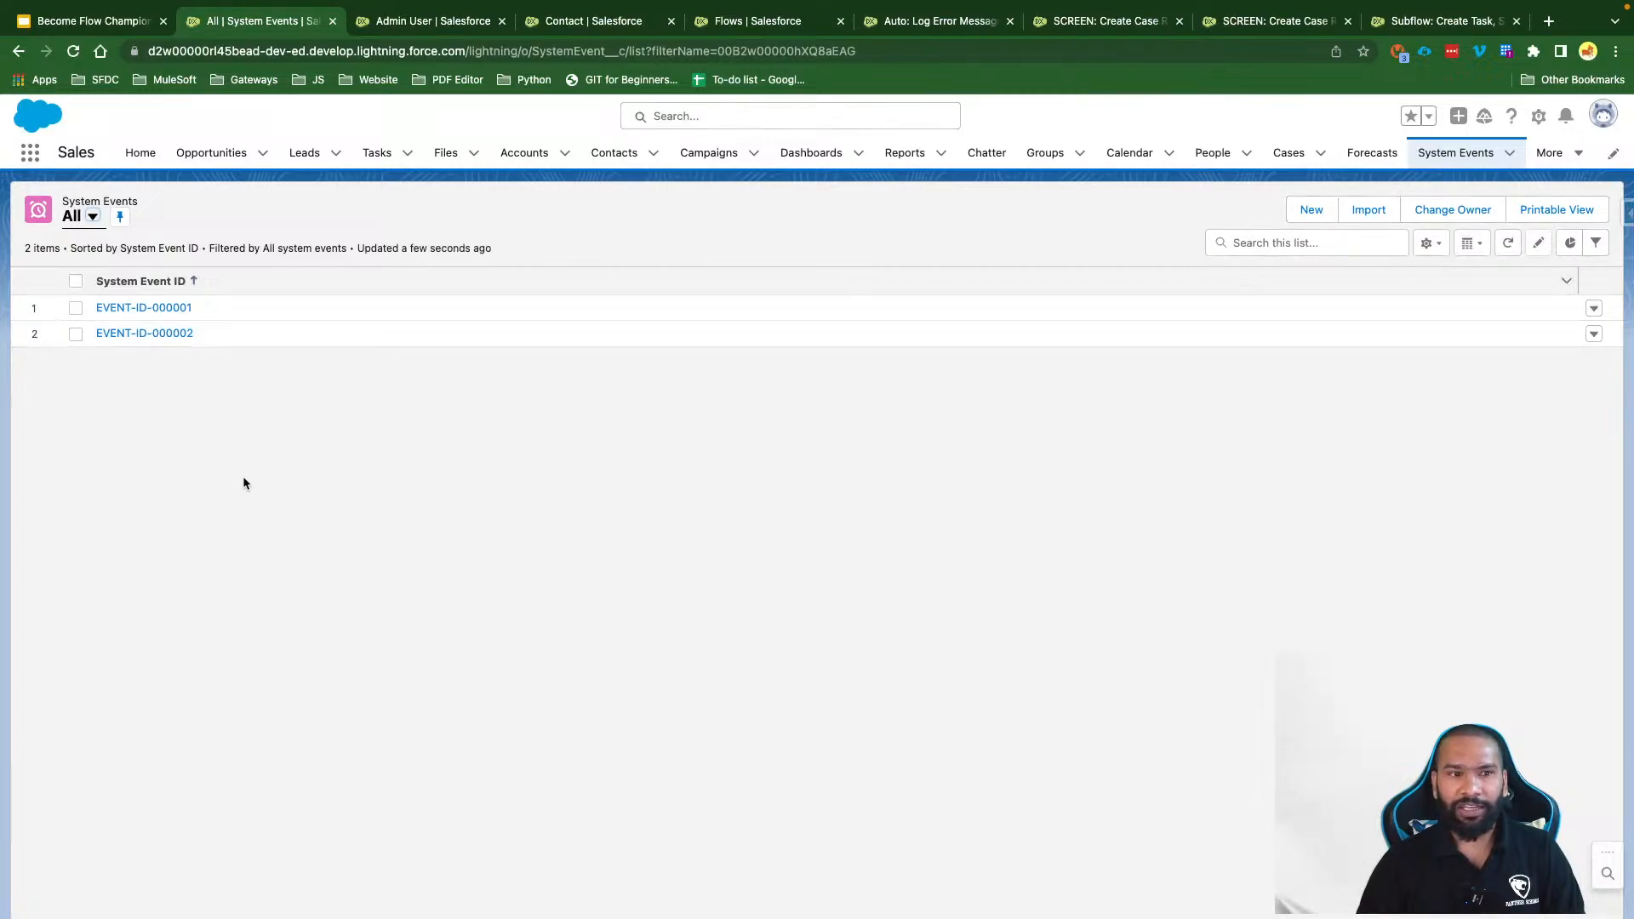
click(151, 280)
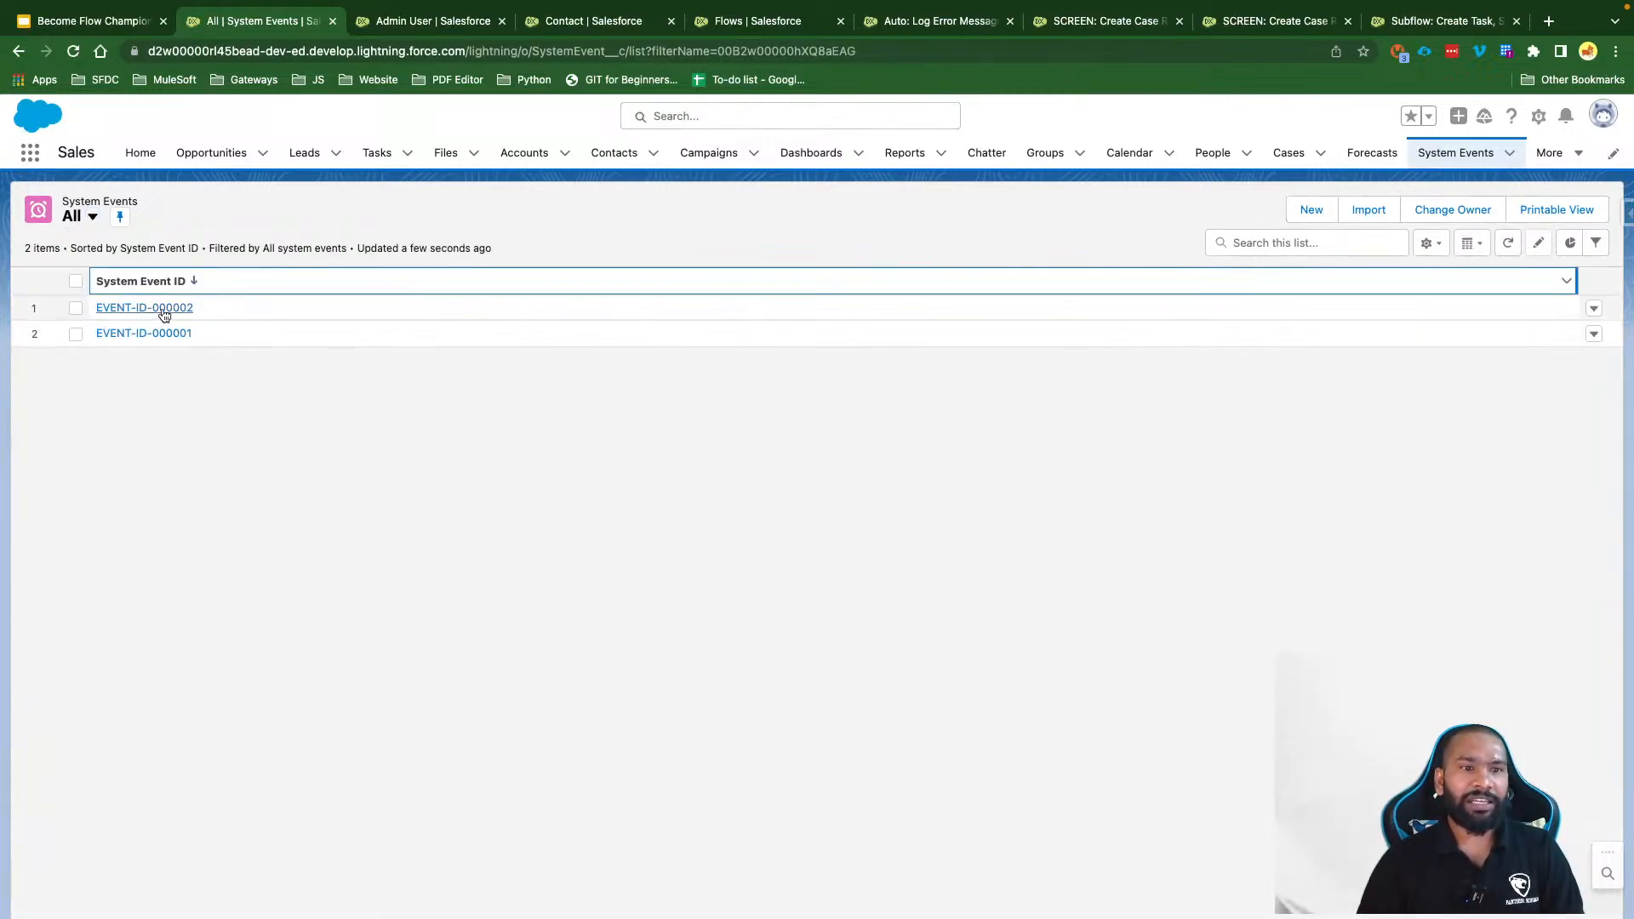
click(164, 313)
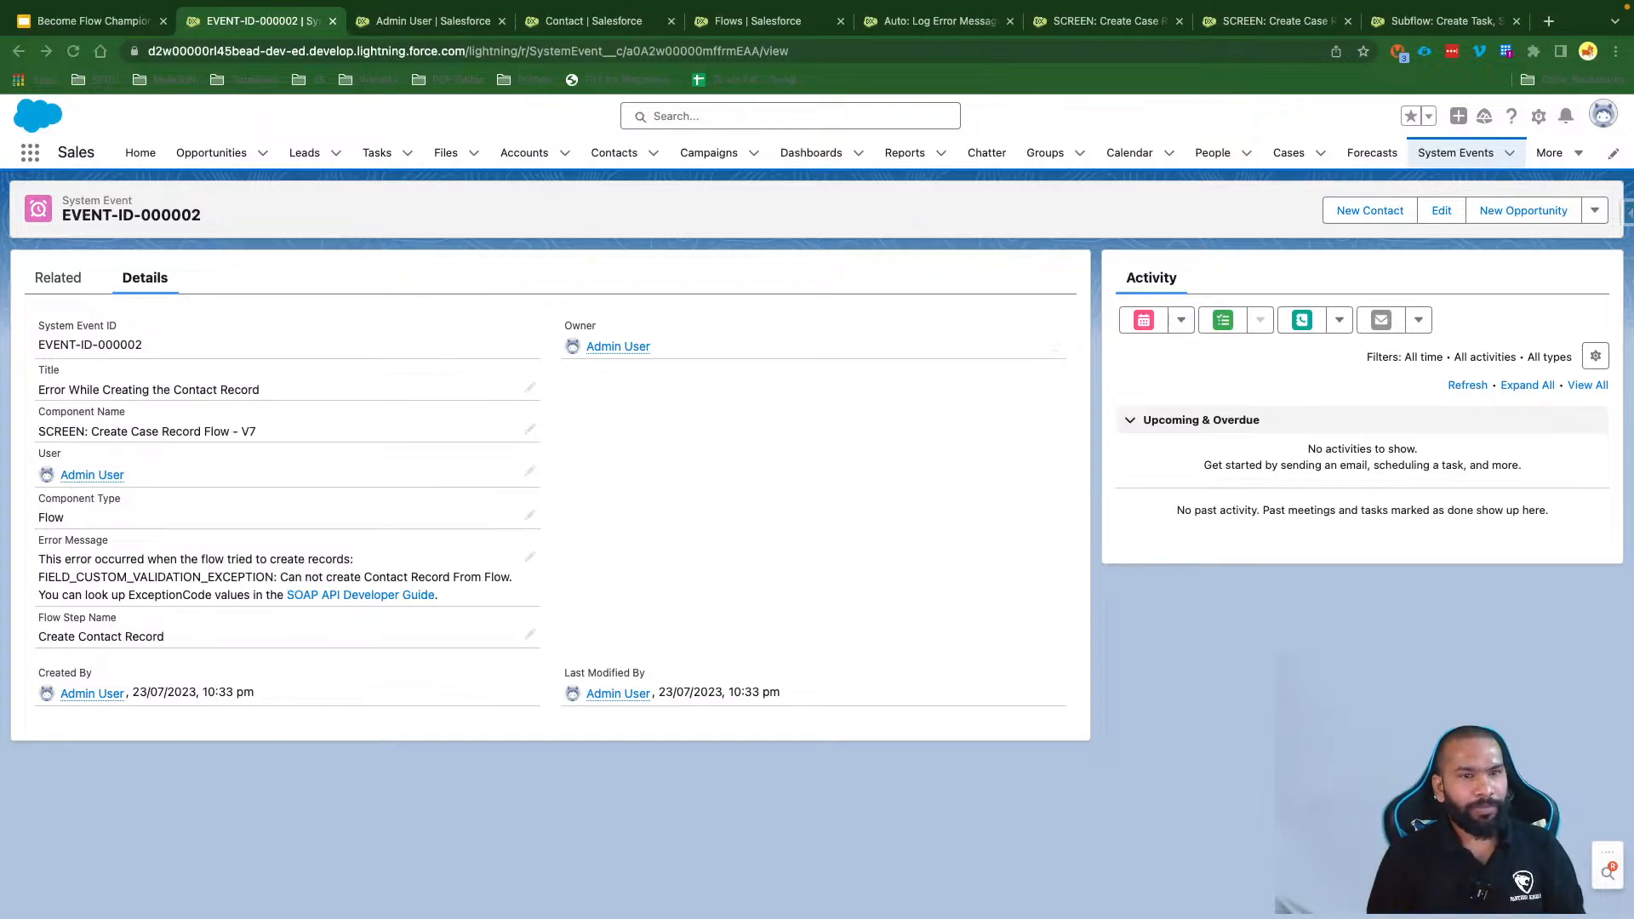
click(107, 27)
key(Left)
key(Left)
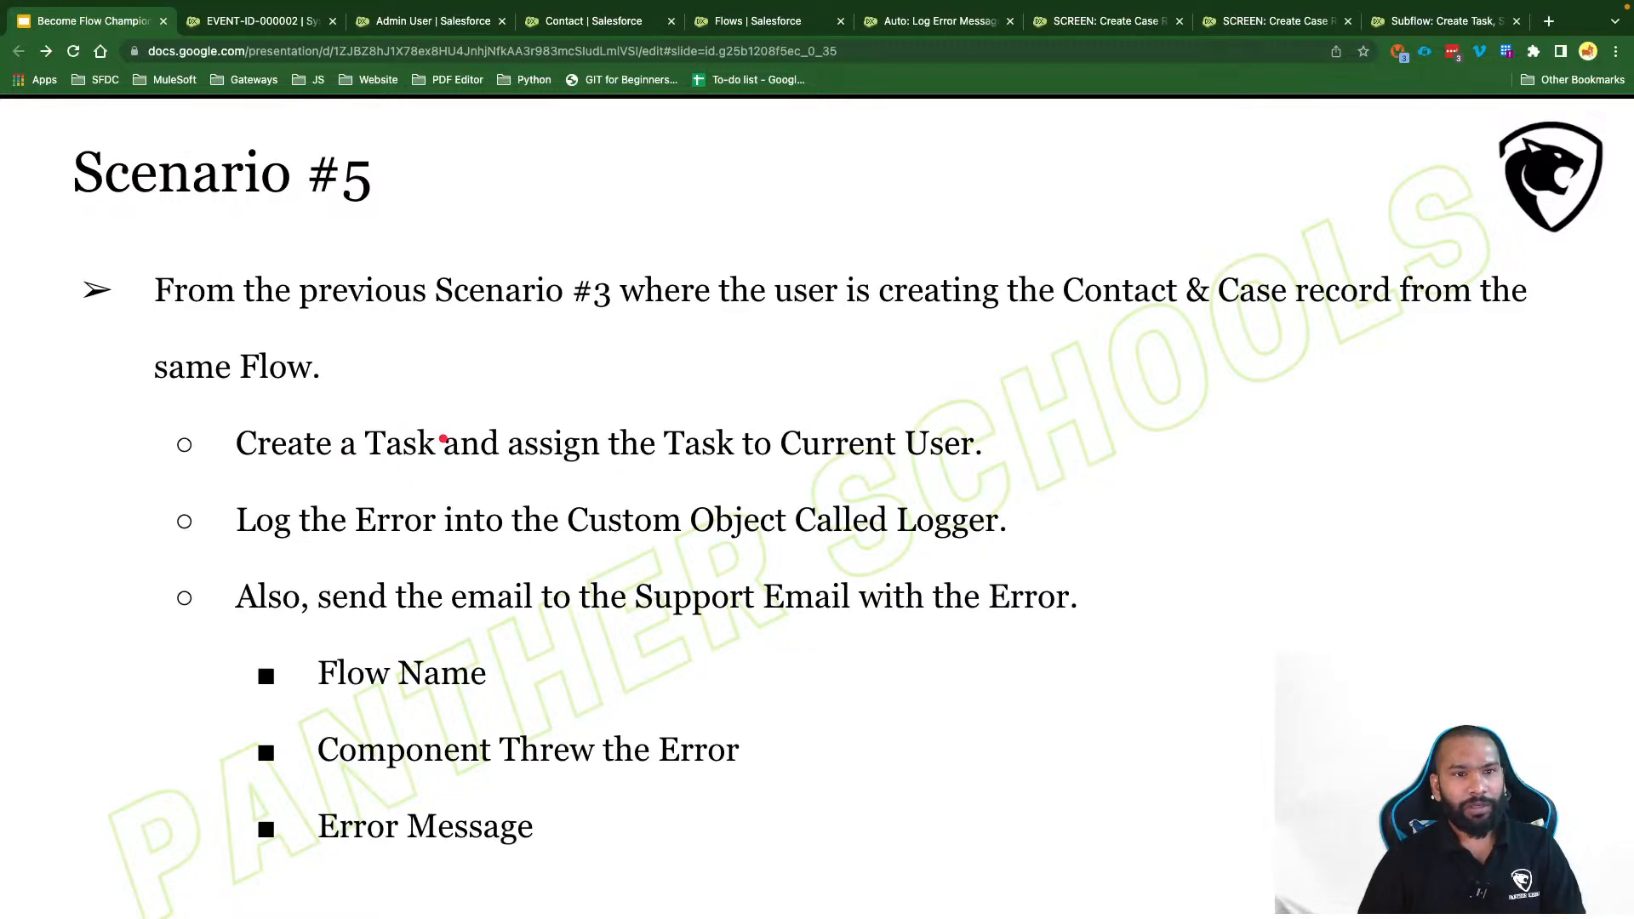